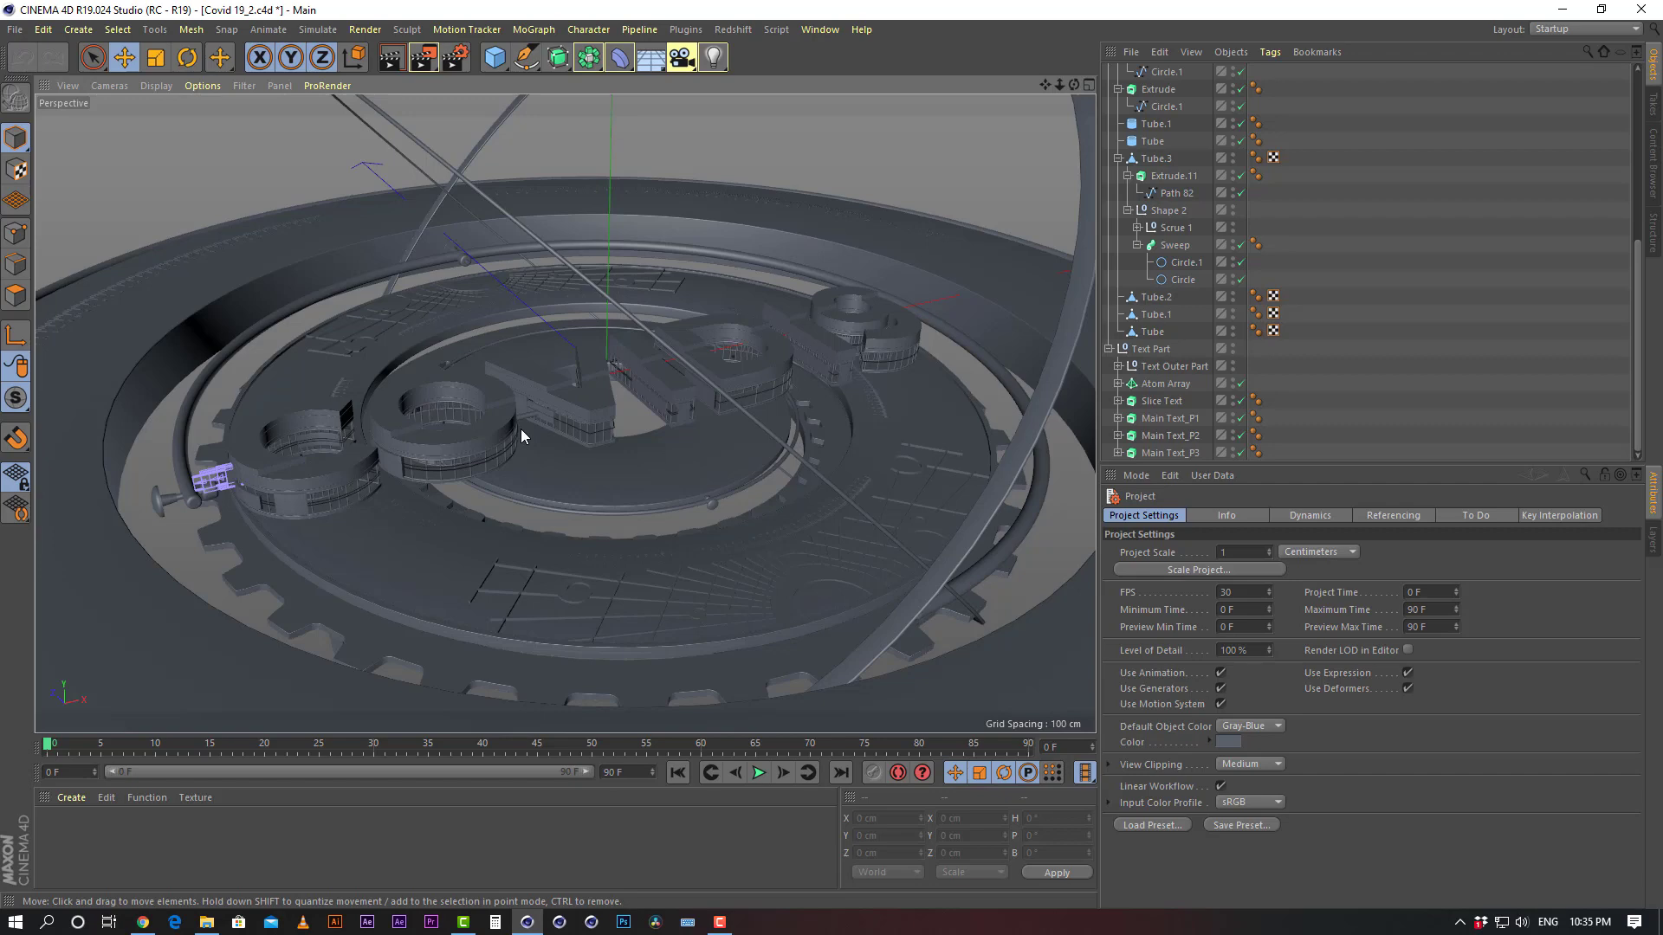
Examine the COVID-19 disc model from several angles, including a close look at the line pattern on the toothed ring
mouse_move(634, 428)
left_mouse_down("alt")
mouse_move(564, 393)
mouse_move(643, 454)
left_mouse_up("alt")
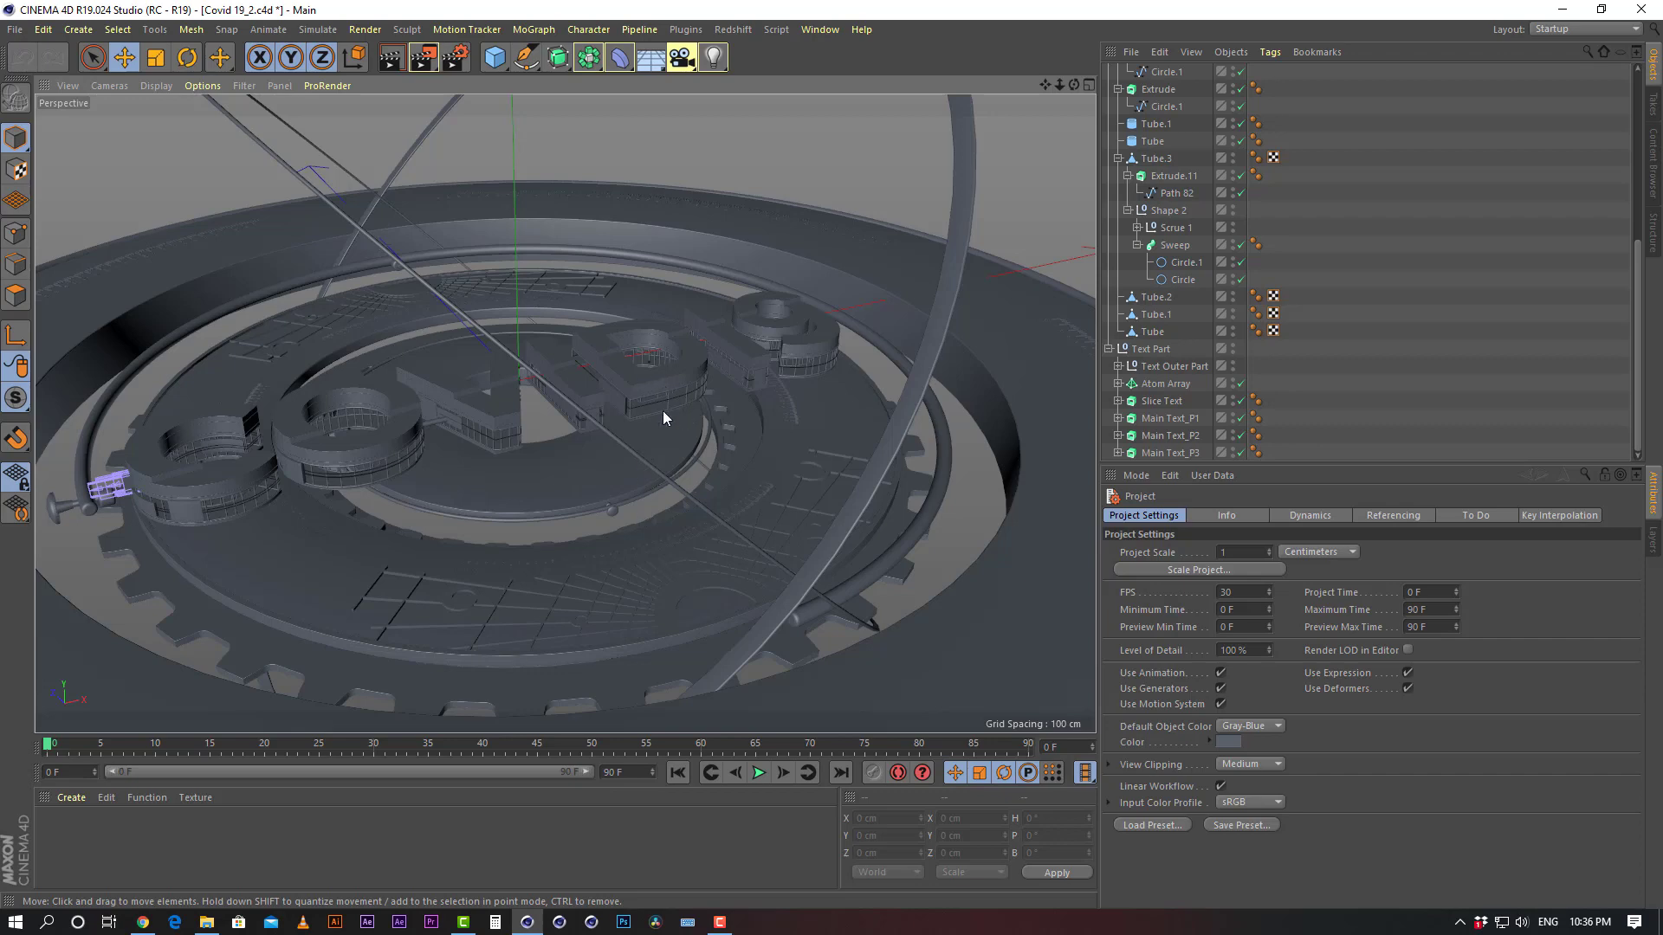
left_click_drag(664, 418, 459, 488, "alt")
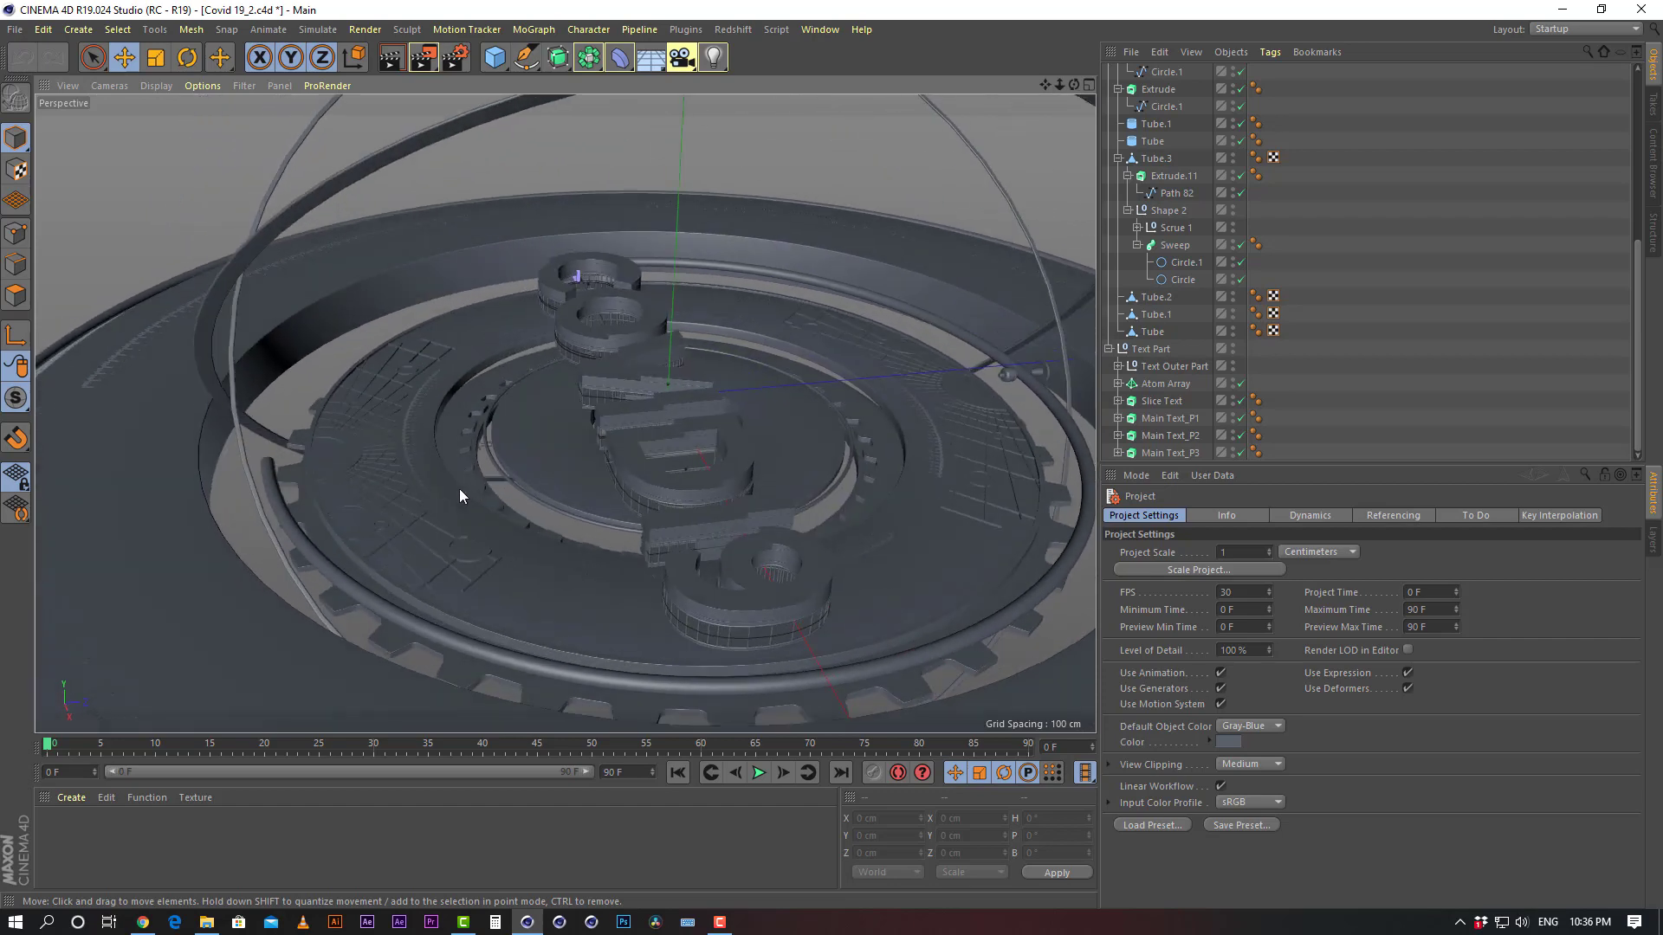
left_click_drag(644, 443, 462, 486, "alt")
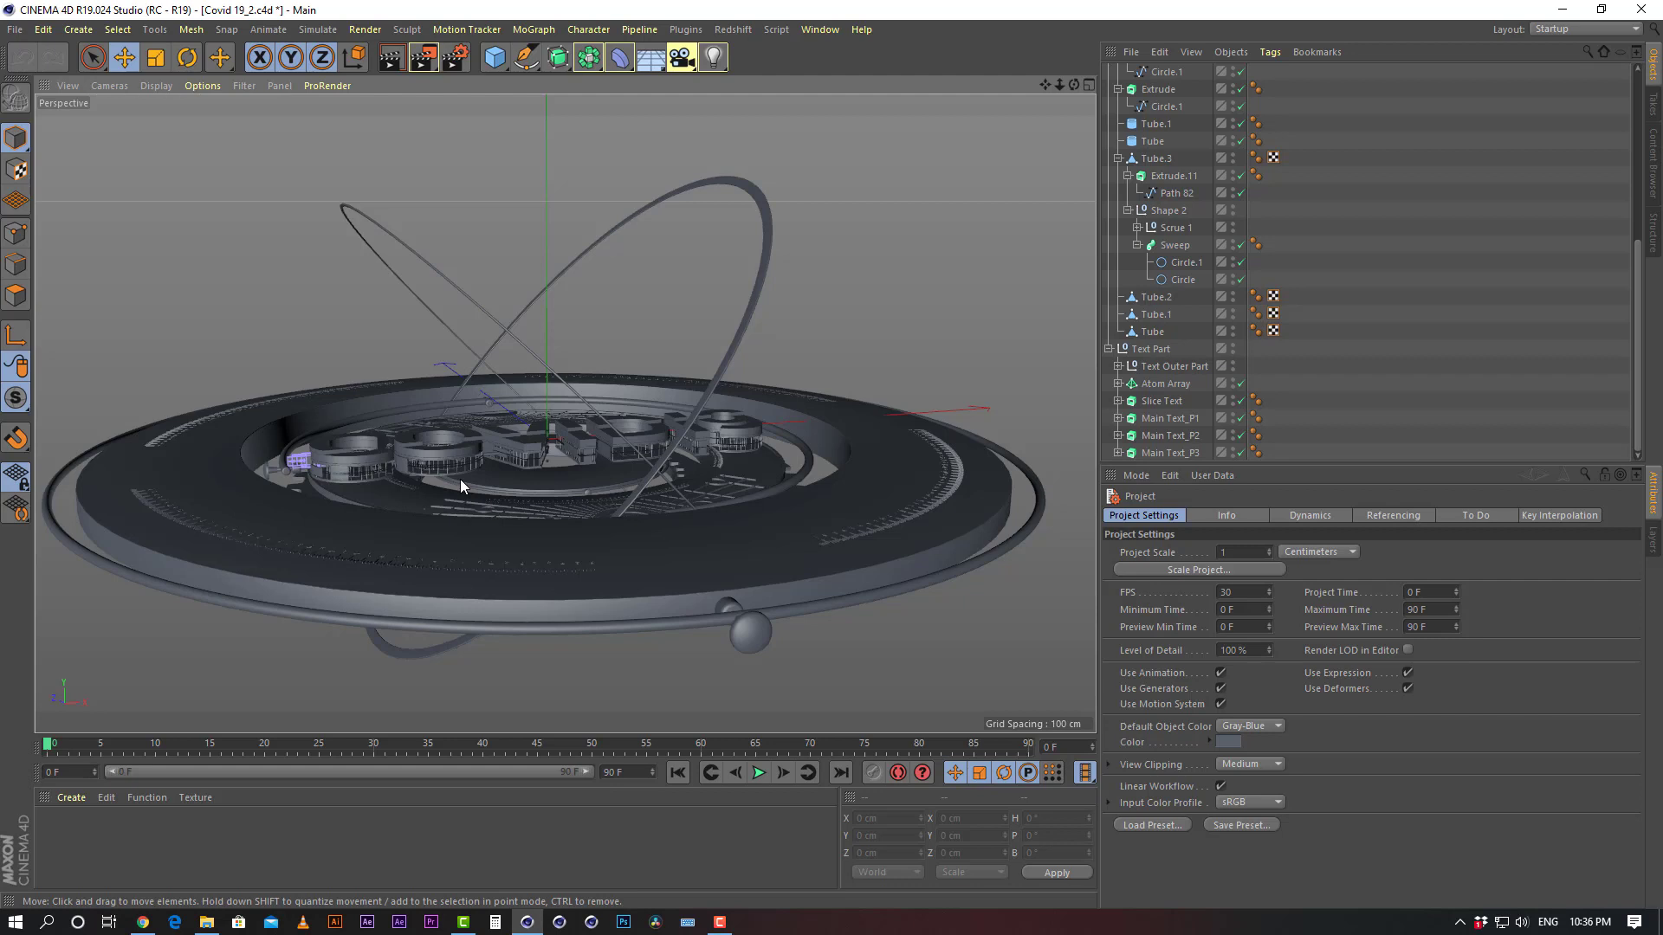
left_click_drag(585, 450, 523, 438, "alt")
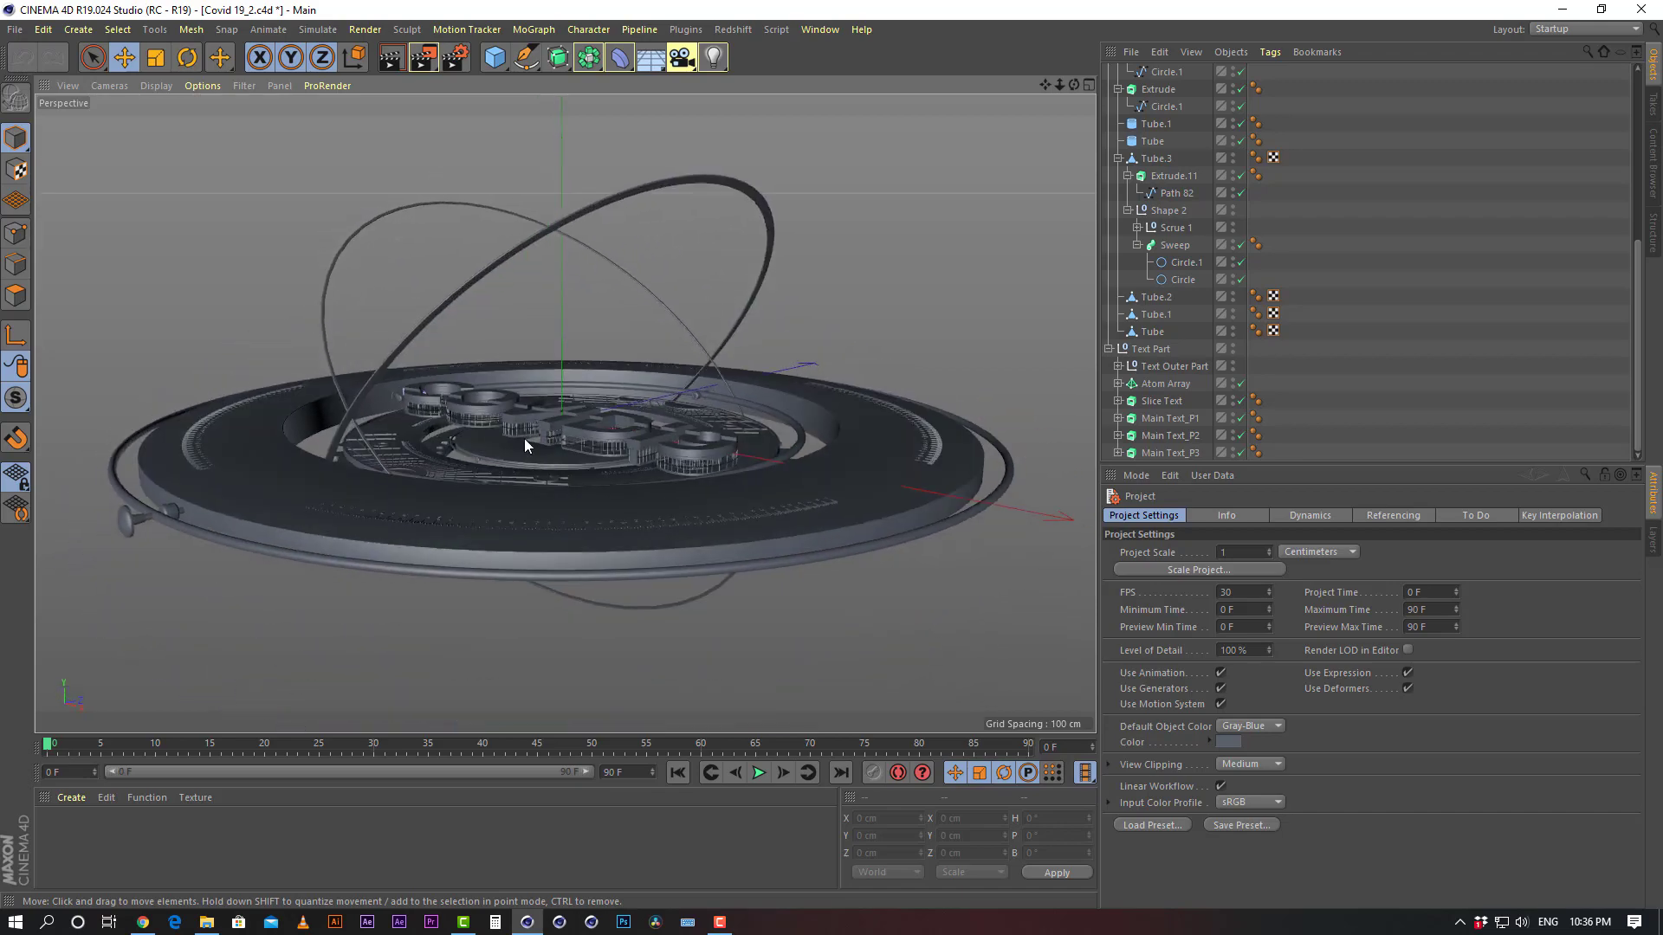
right_click_drag(523, 439, 668, 376, "alt")
middle_click_drag(486, 451, 760, 412, "alt")
left_click_drag(621, 453, 802, 496, "alt")
middle_click_drag(802, 495, 679, 431, "alt")
left_click_drag(650, 449, 767, 456, "alt")
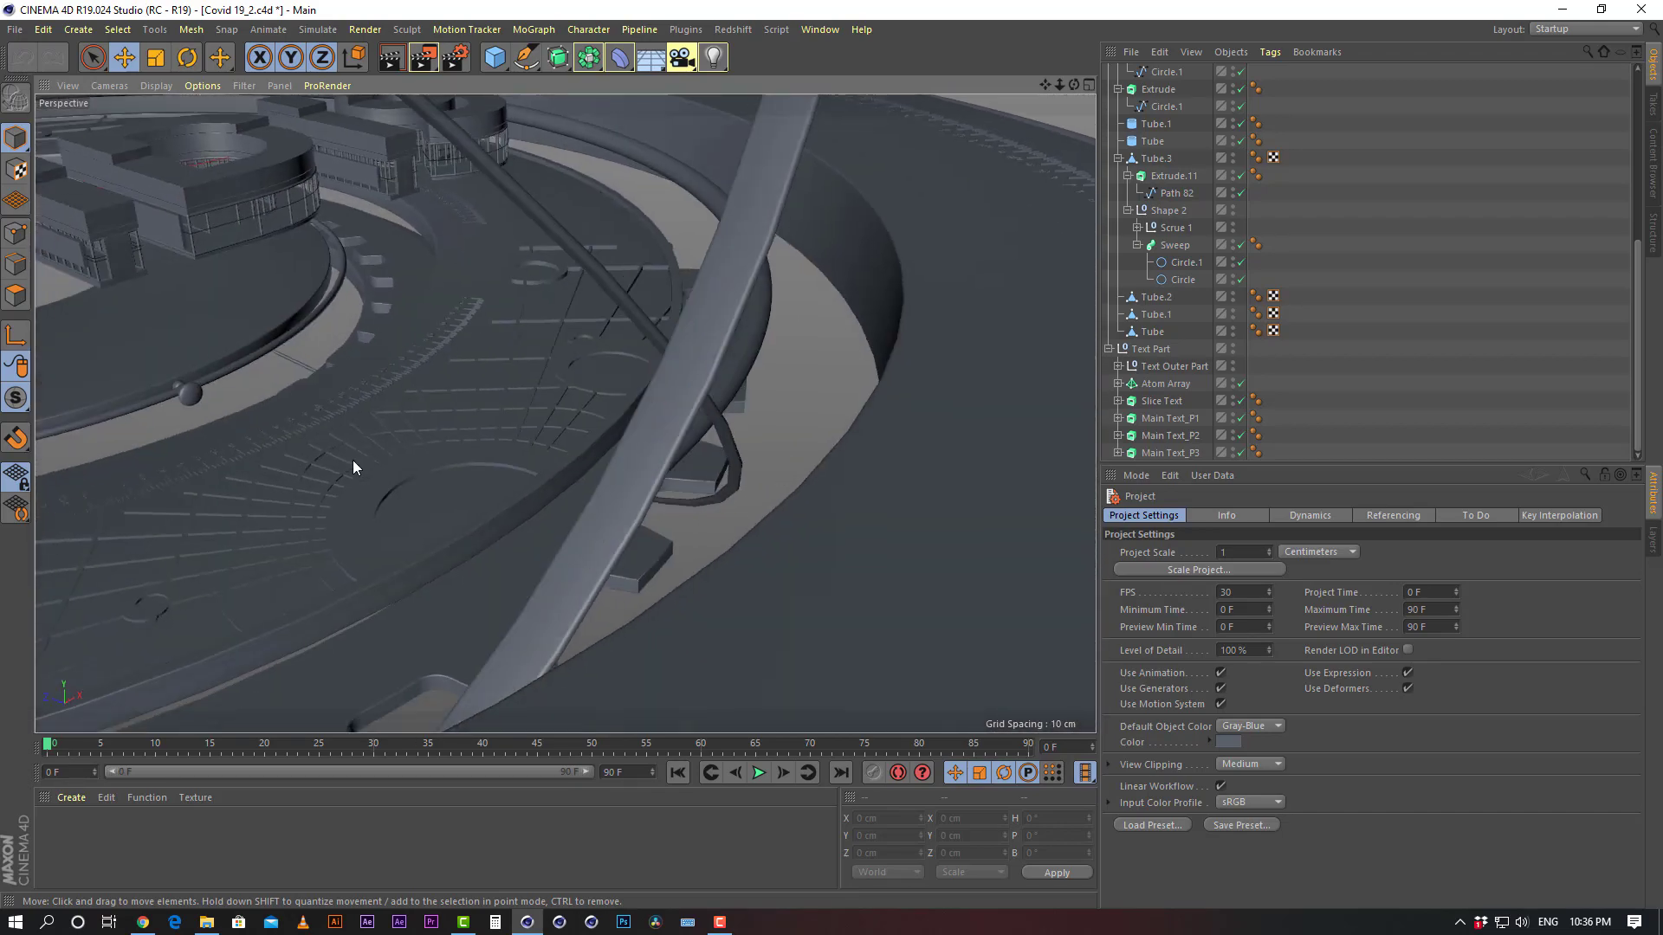
left_click_drag(354, 461, 407, 446, "alt")
middle_click_drag(416, 435, 752, 346, "alt")
left_click_drag(565, 414, 781, 293, "alt")
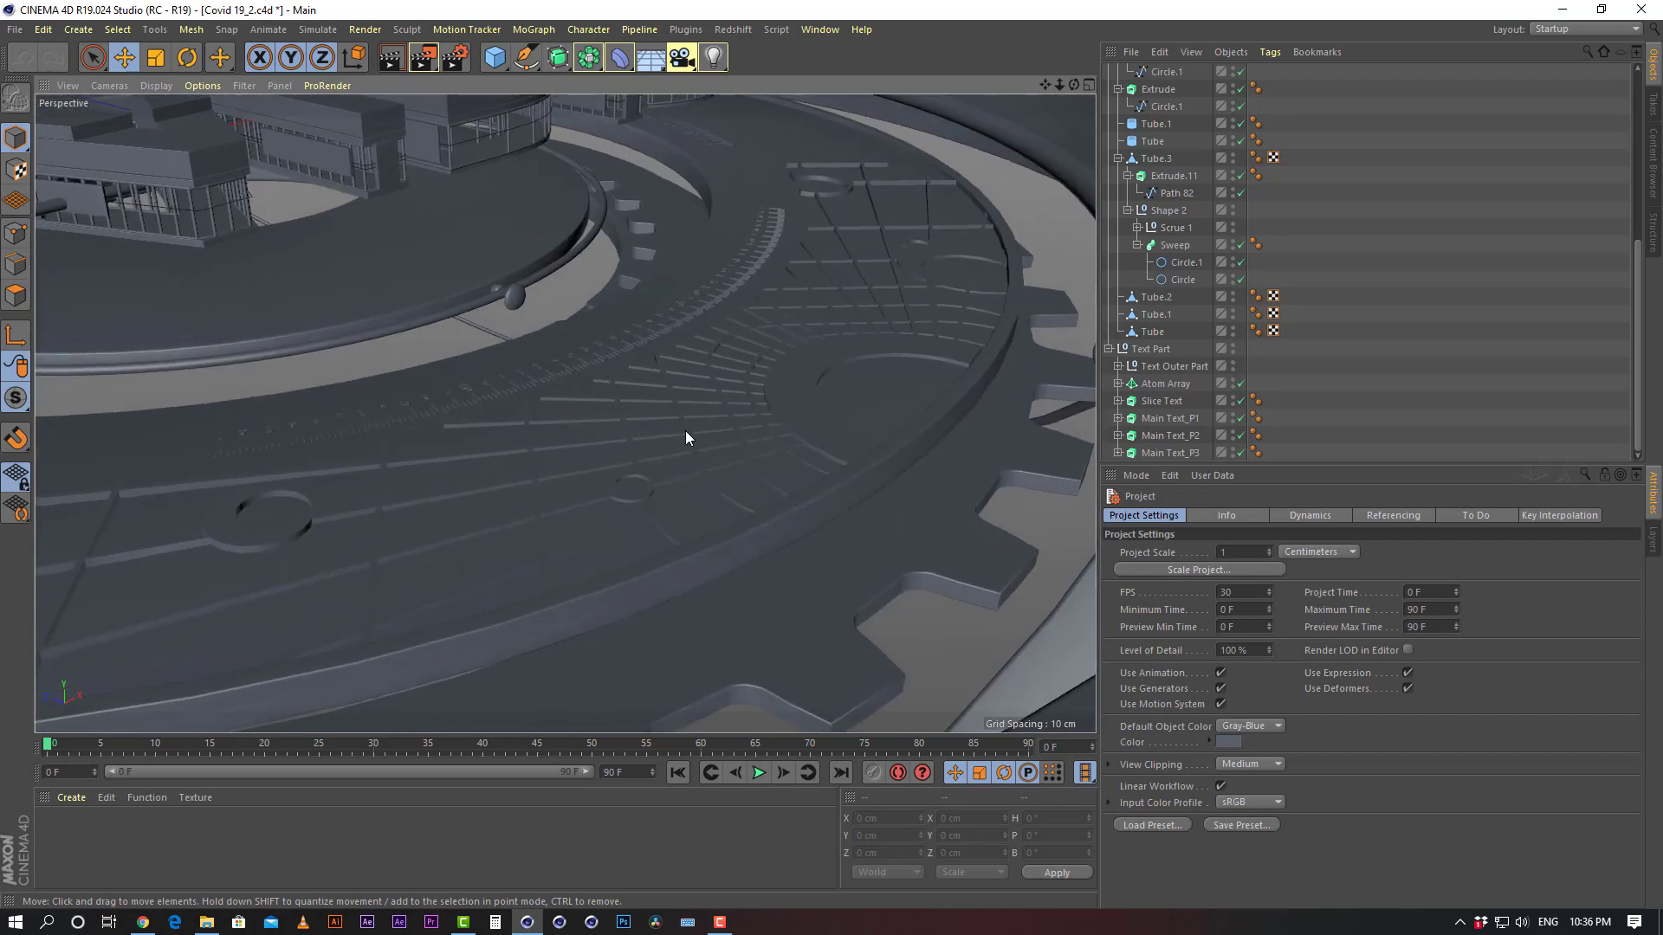
Try raising the extruded line pattern above the toothed ring, undo the move and deselect the pattern
left_click(726, 410)
left_click_drag(684, 428, 694, 353, "alt")
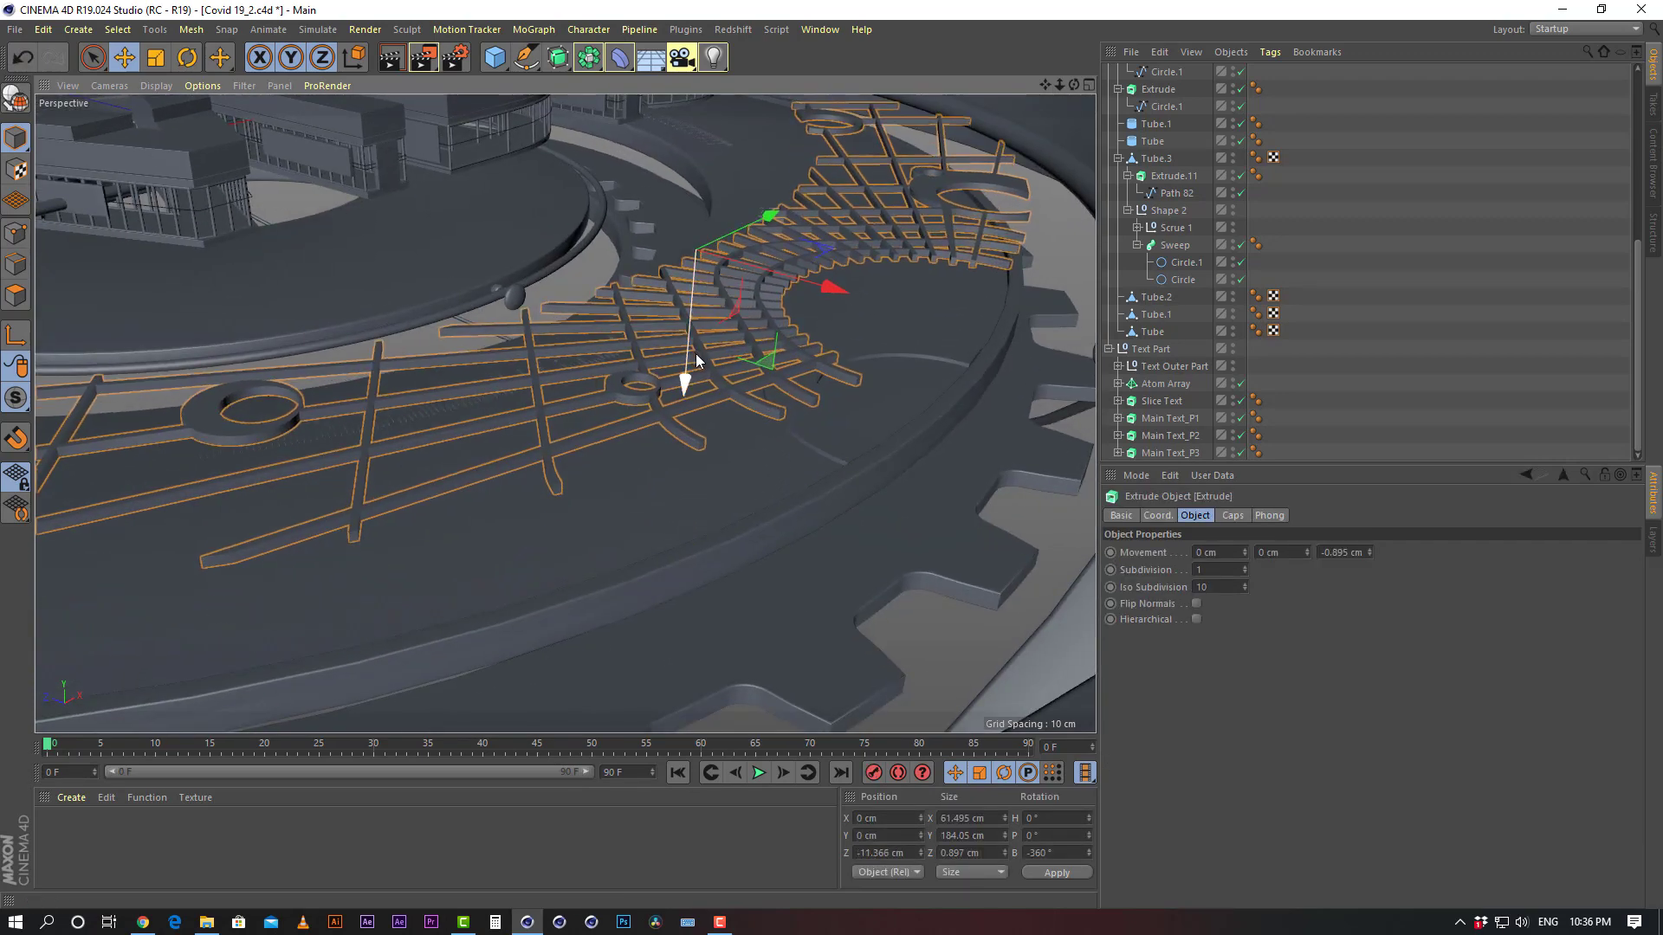
key("ctrl+z")
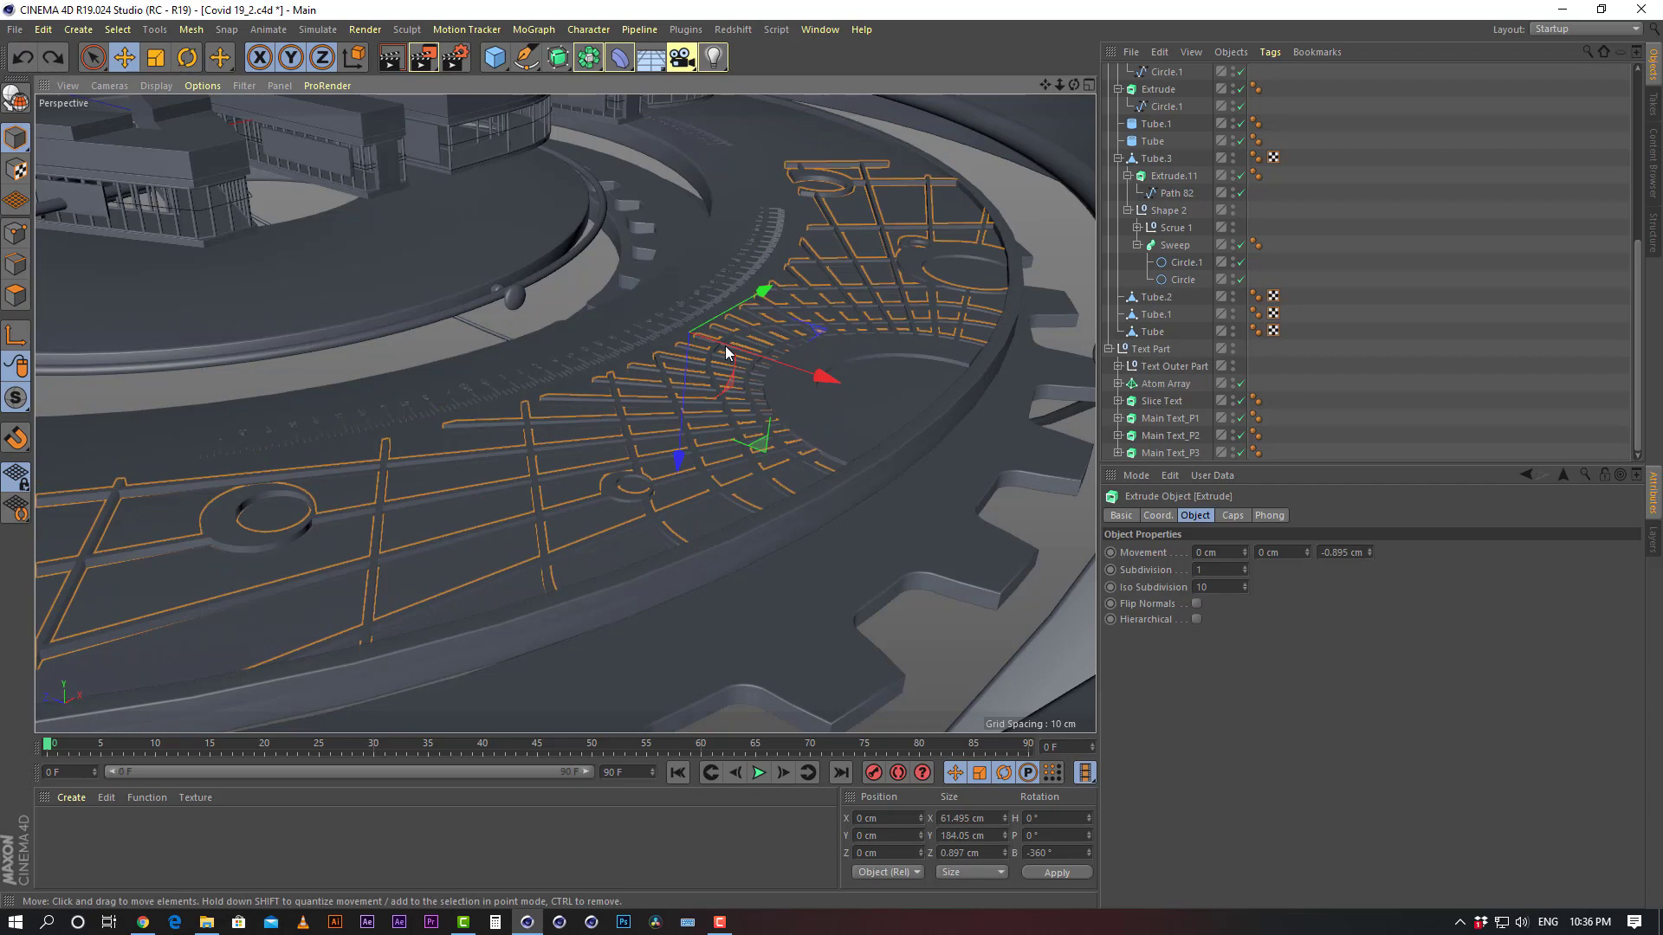
mouse_move(713, 384)
left_mouse_down("alt")
mouse_move(774, 304)
mouse_move(727, 384)
left_mouse_up("alt")
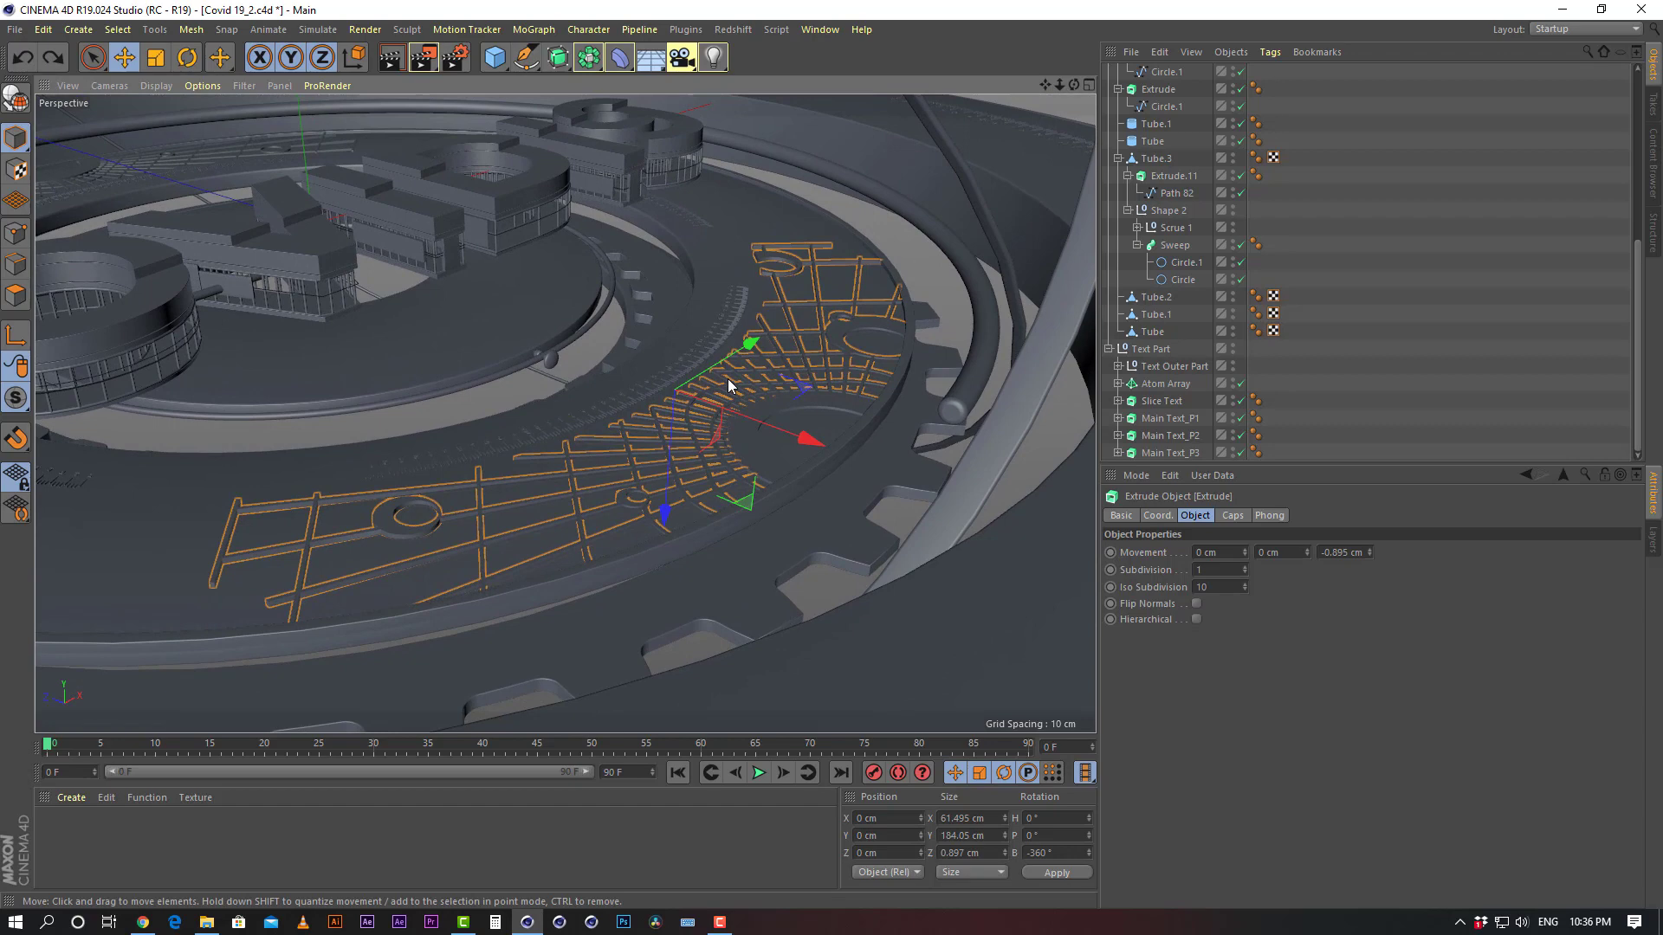
left_click(1436, 251)
Try moving the extruded line pattern to a Z position of -9.47 cm, undo it and clear the selection
left_click_drag(587, 407, 773, 467, "alt")
left_click(760, 478)
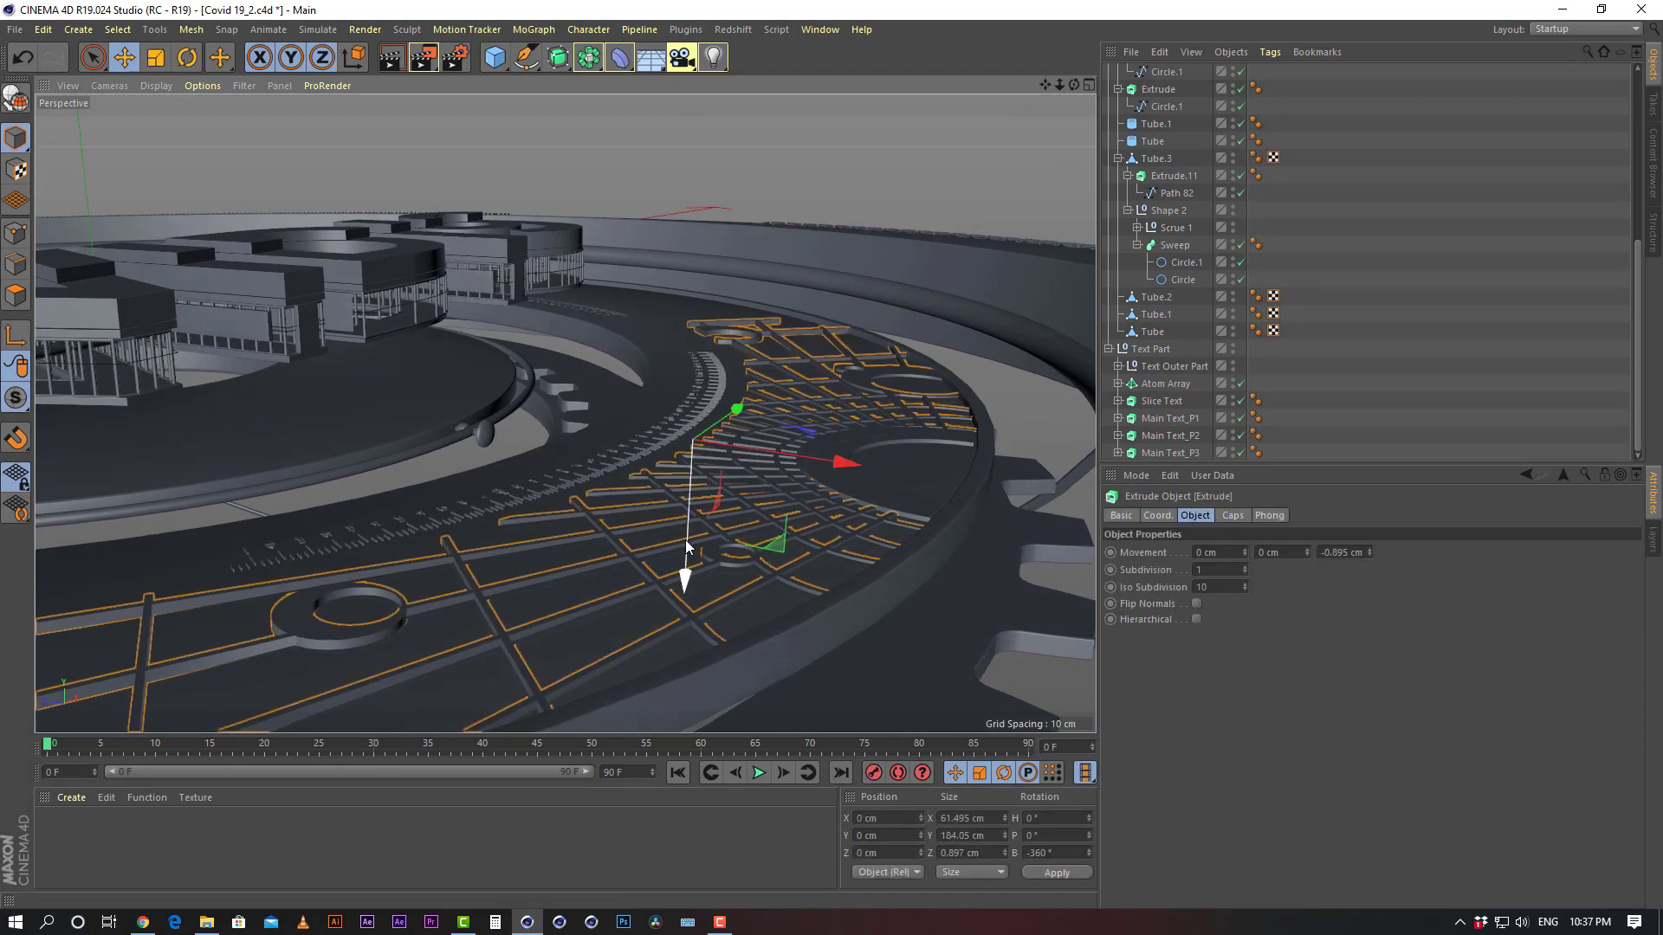
left_click_drag(687, 547, 627, 388)
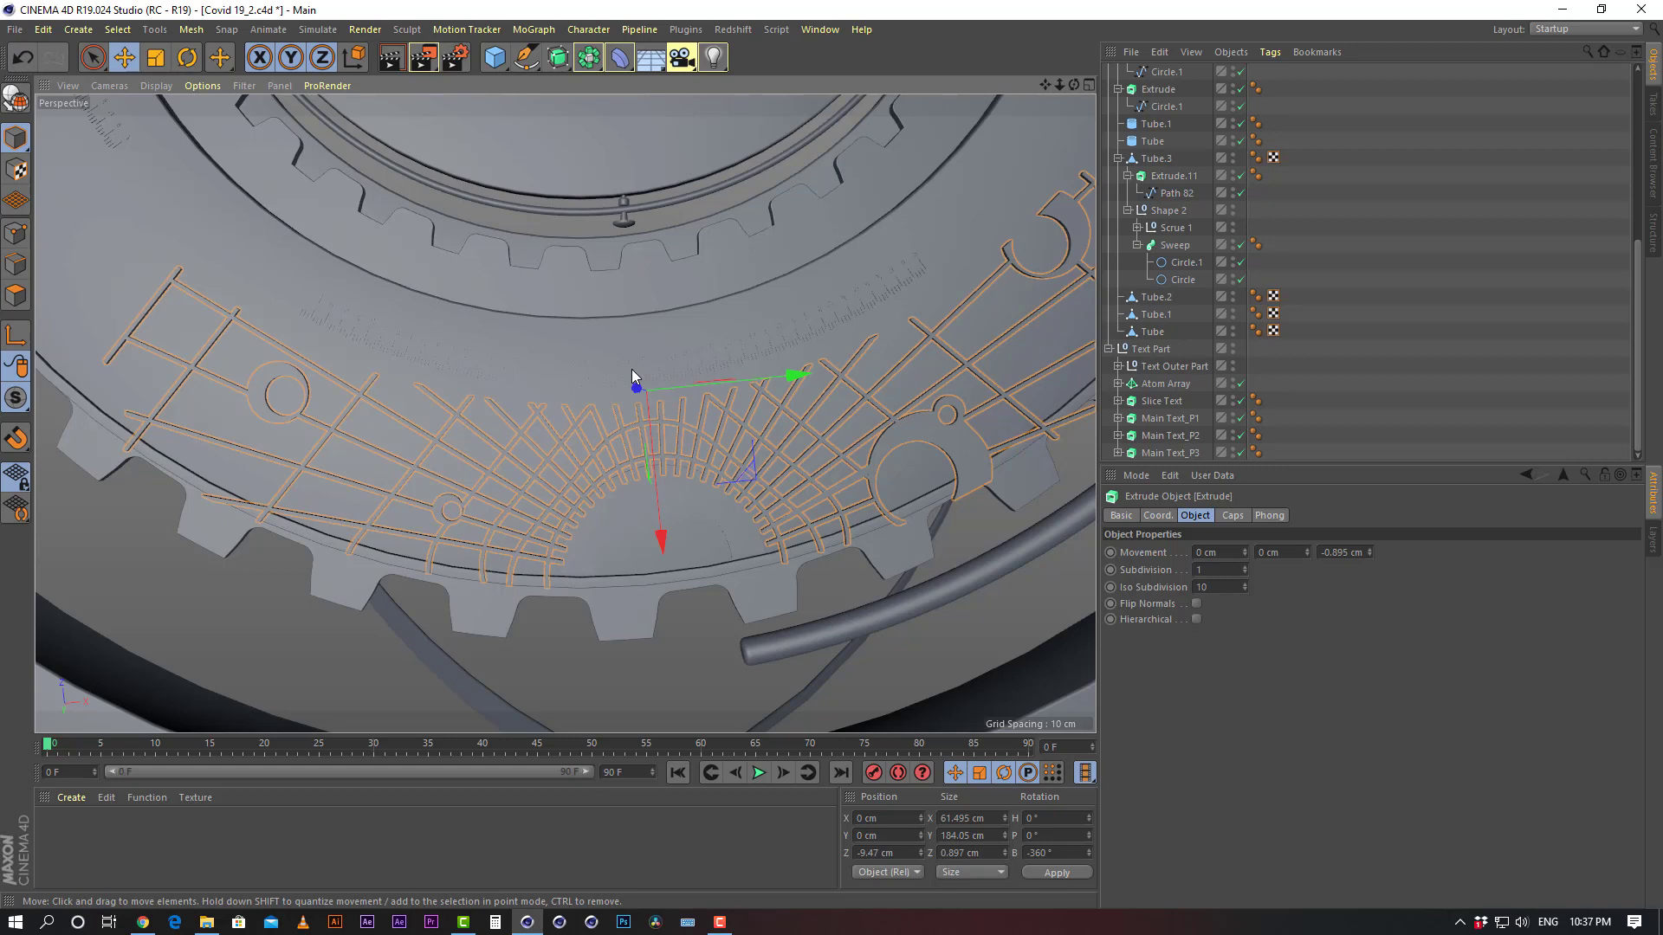
key("ctrl+z")
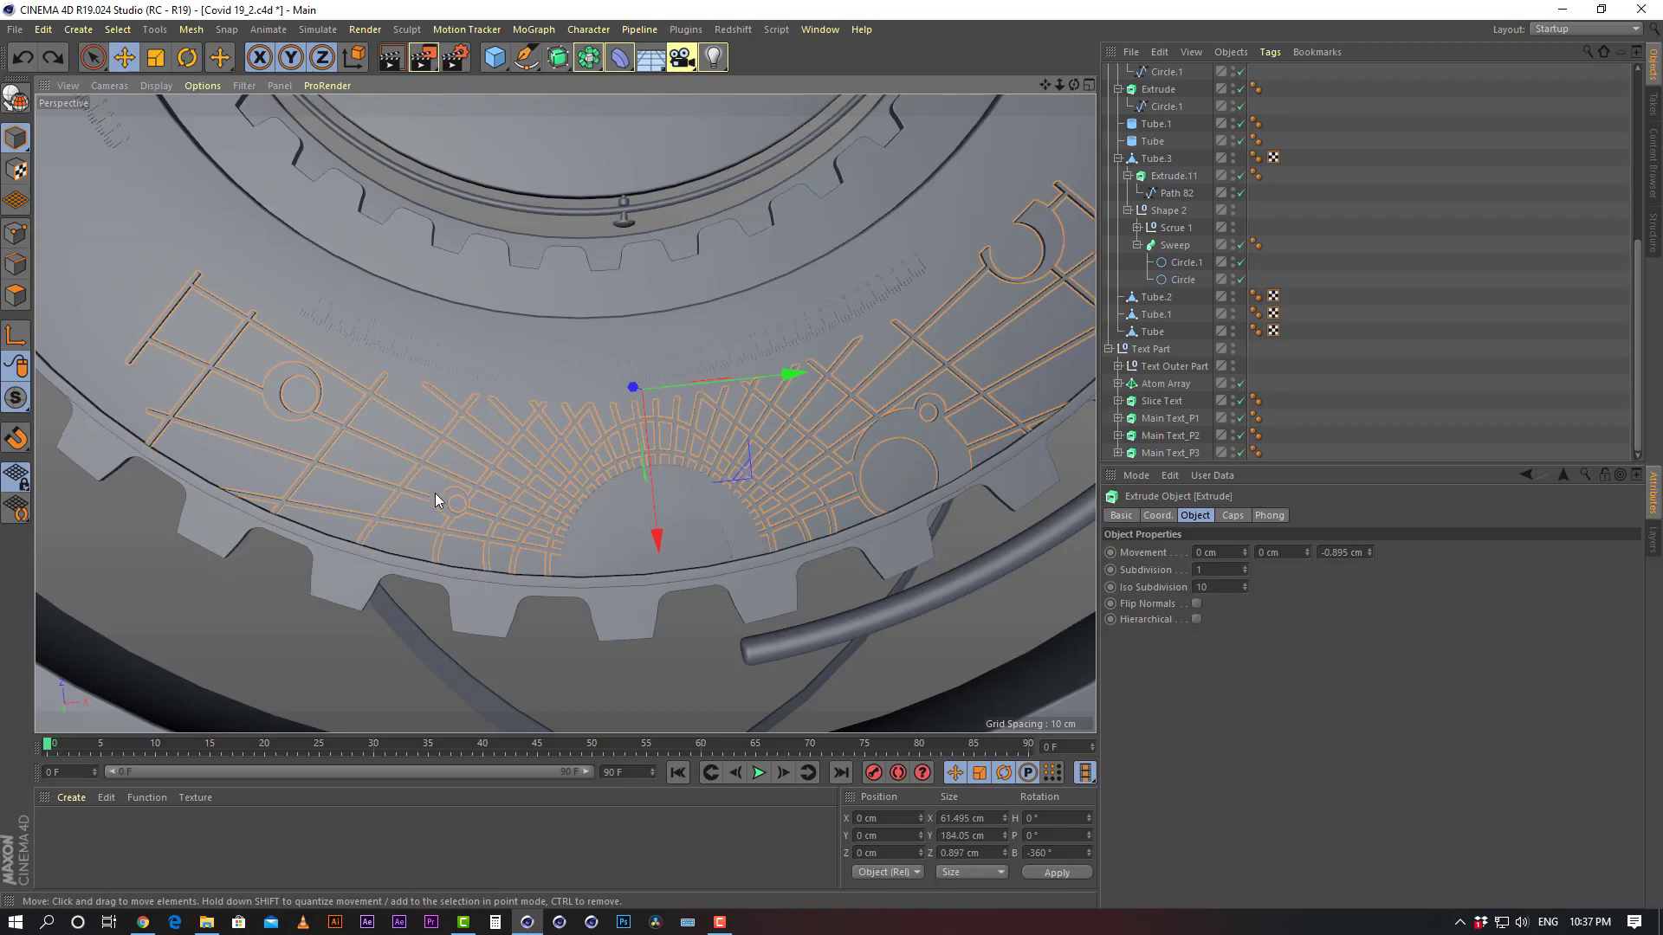
left_click_drag(440, 498, 625, 374, "alt")
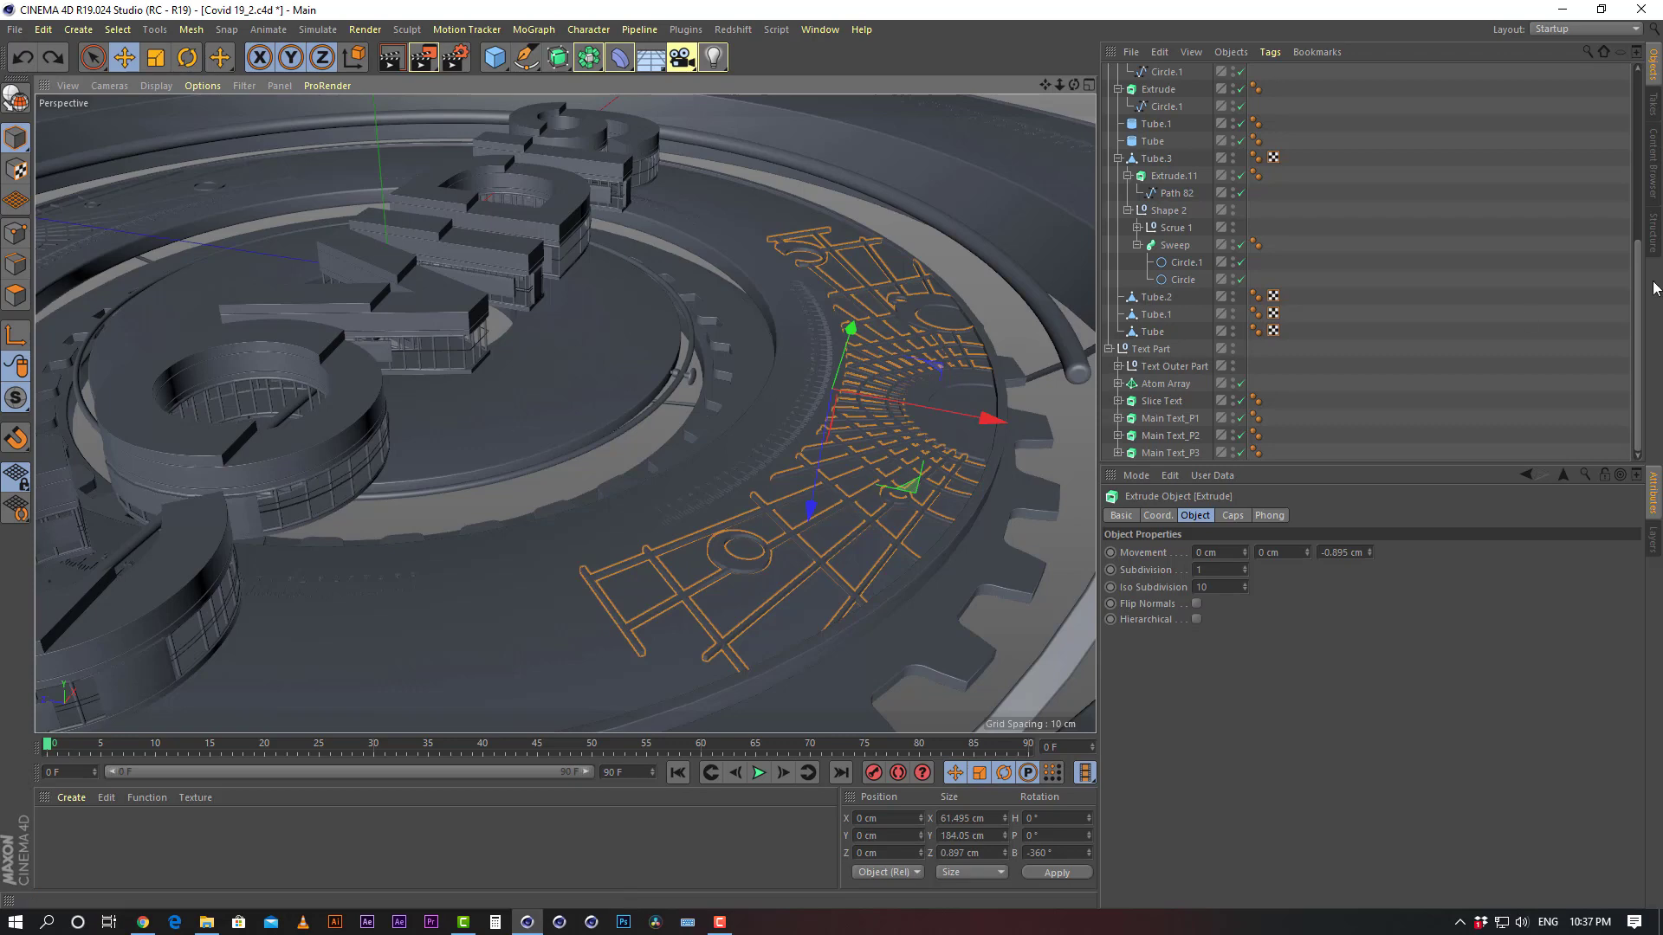
left_click(1488, 259)
Inspect the whole model from different angles, covering the outer disc, the raised text and the partial sweep ring around it
right_click_drag(679, 368, 621, 397, "alt")
mouse_move(621, 397)
left_mouse_down("alt")
mouse_move(602, 388)
mouse_move(637, 397)
left_mouse_up("alt")
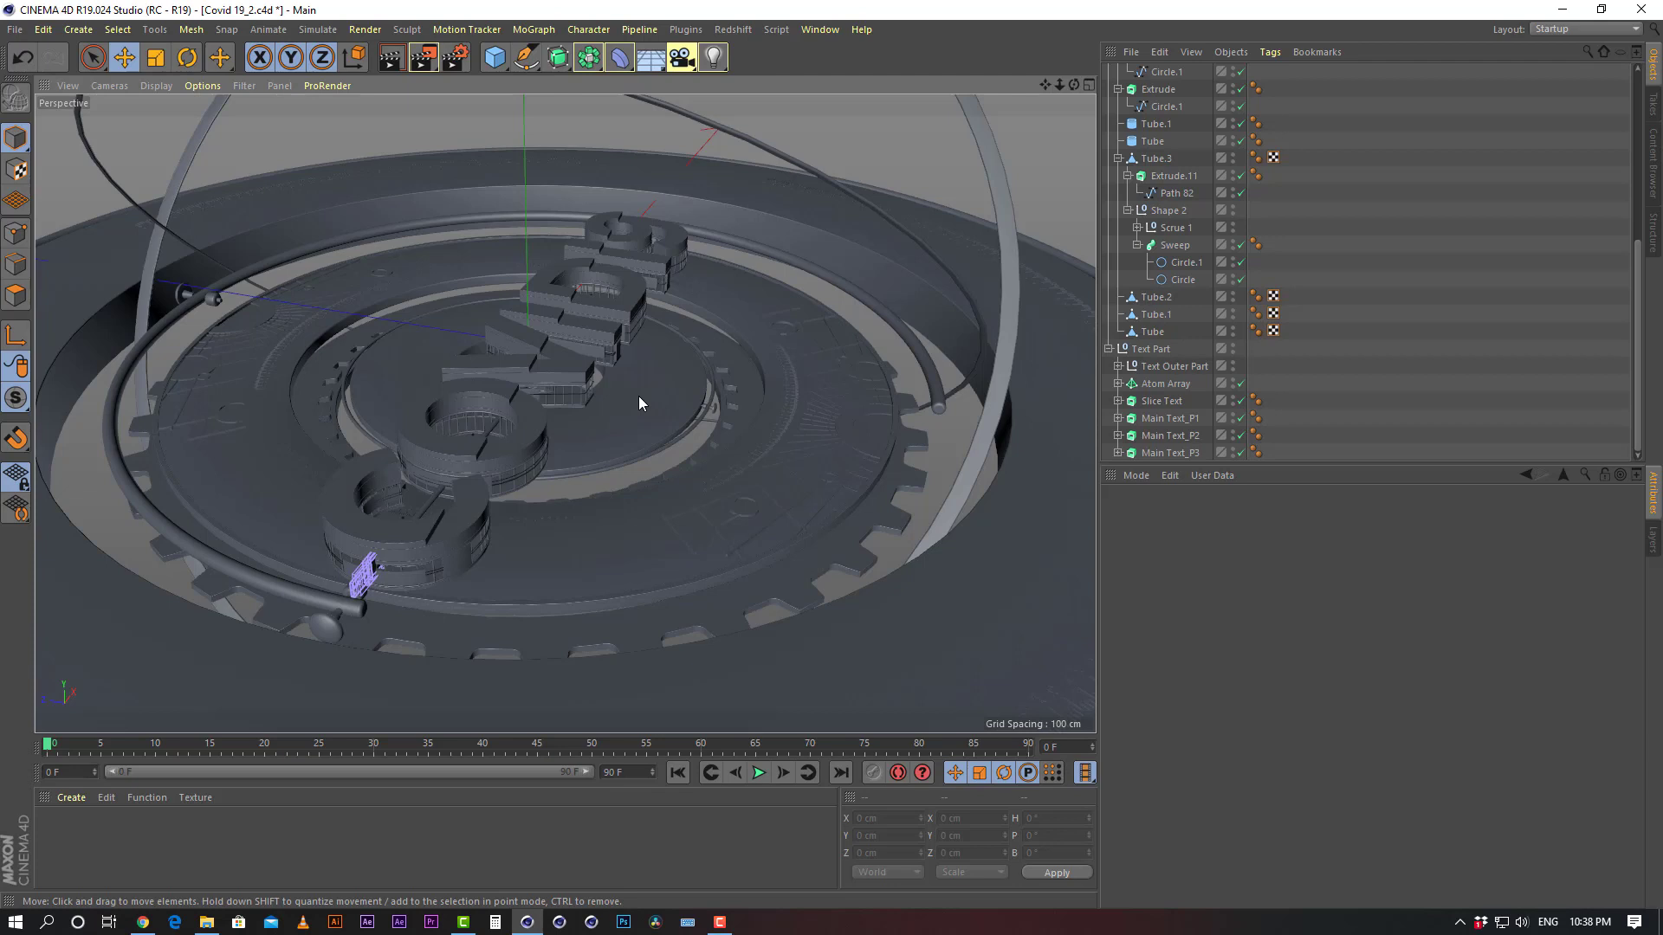
left_click_drag(733, 395, 589, 381, "alt")
left_click_drag(530, 425, 606, 395, "alt")
scroll(512, 424, "up", 3)
left_click_drag(515, 419, 595, 401, "alt")
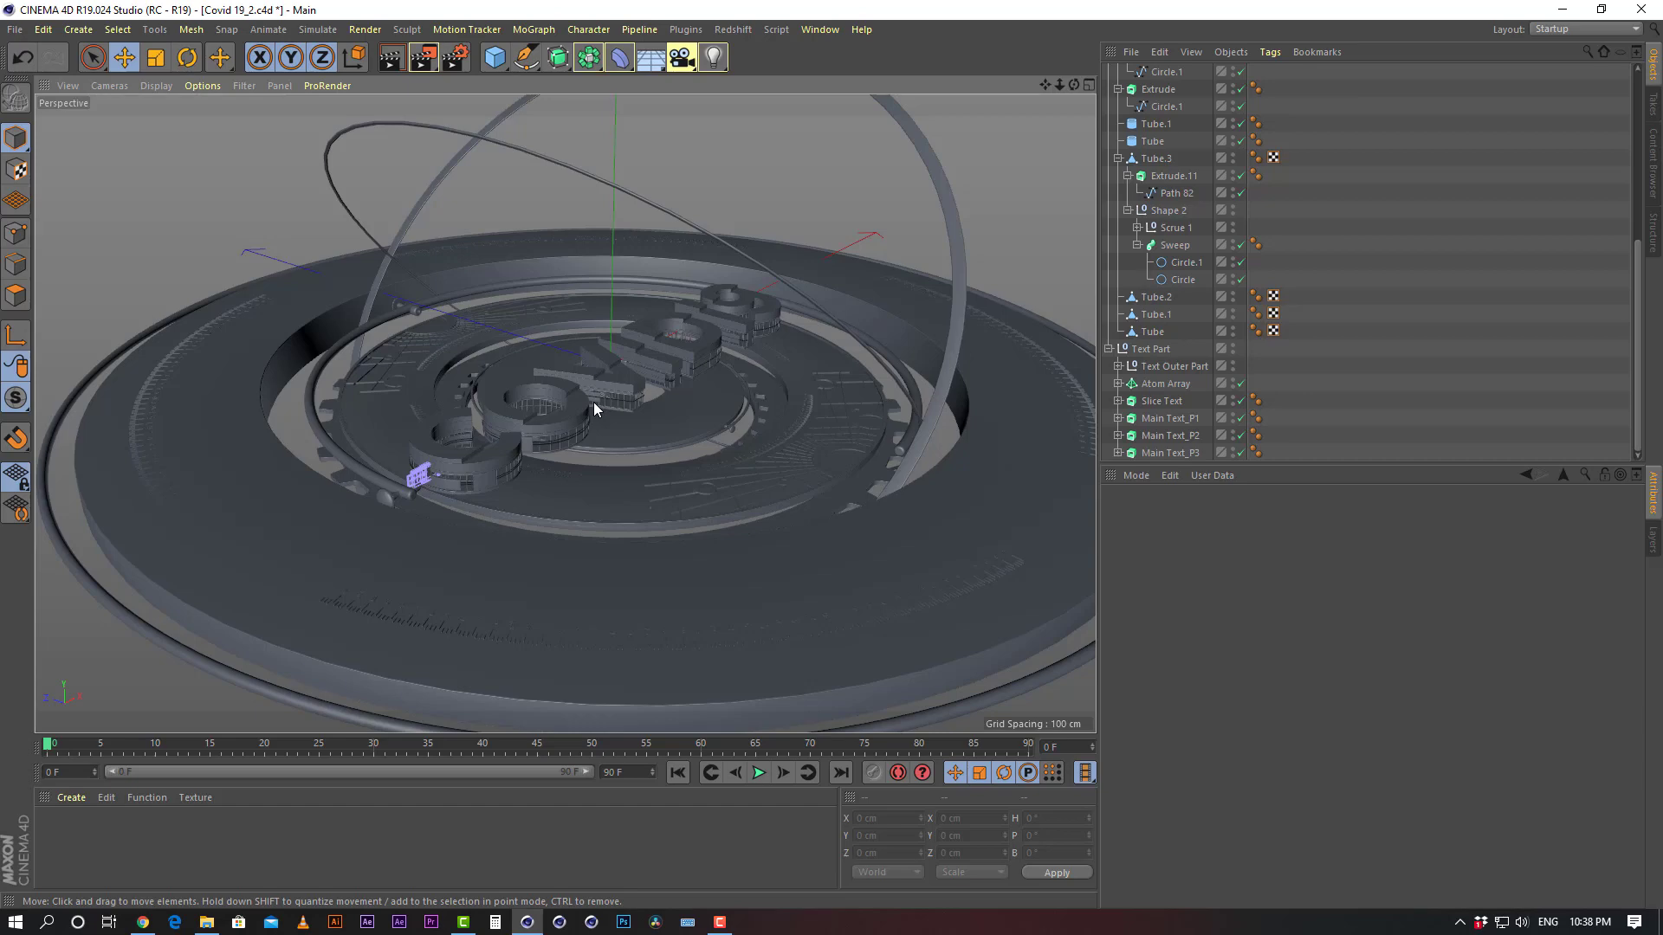
middle_click_drag(751, 397, 662, 398, "alt")
mouse_move(662, 399)
left_mouse_down("alt")
mouse_move(475, 408)
mouse_move(542, 416)
mouse_move(529, 432)
mouse_move(559, 393)
mouse_move(689, 395)
left_mouse_up("alt")
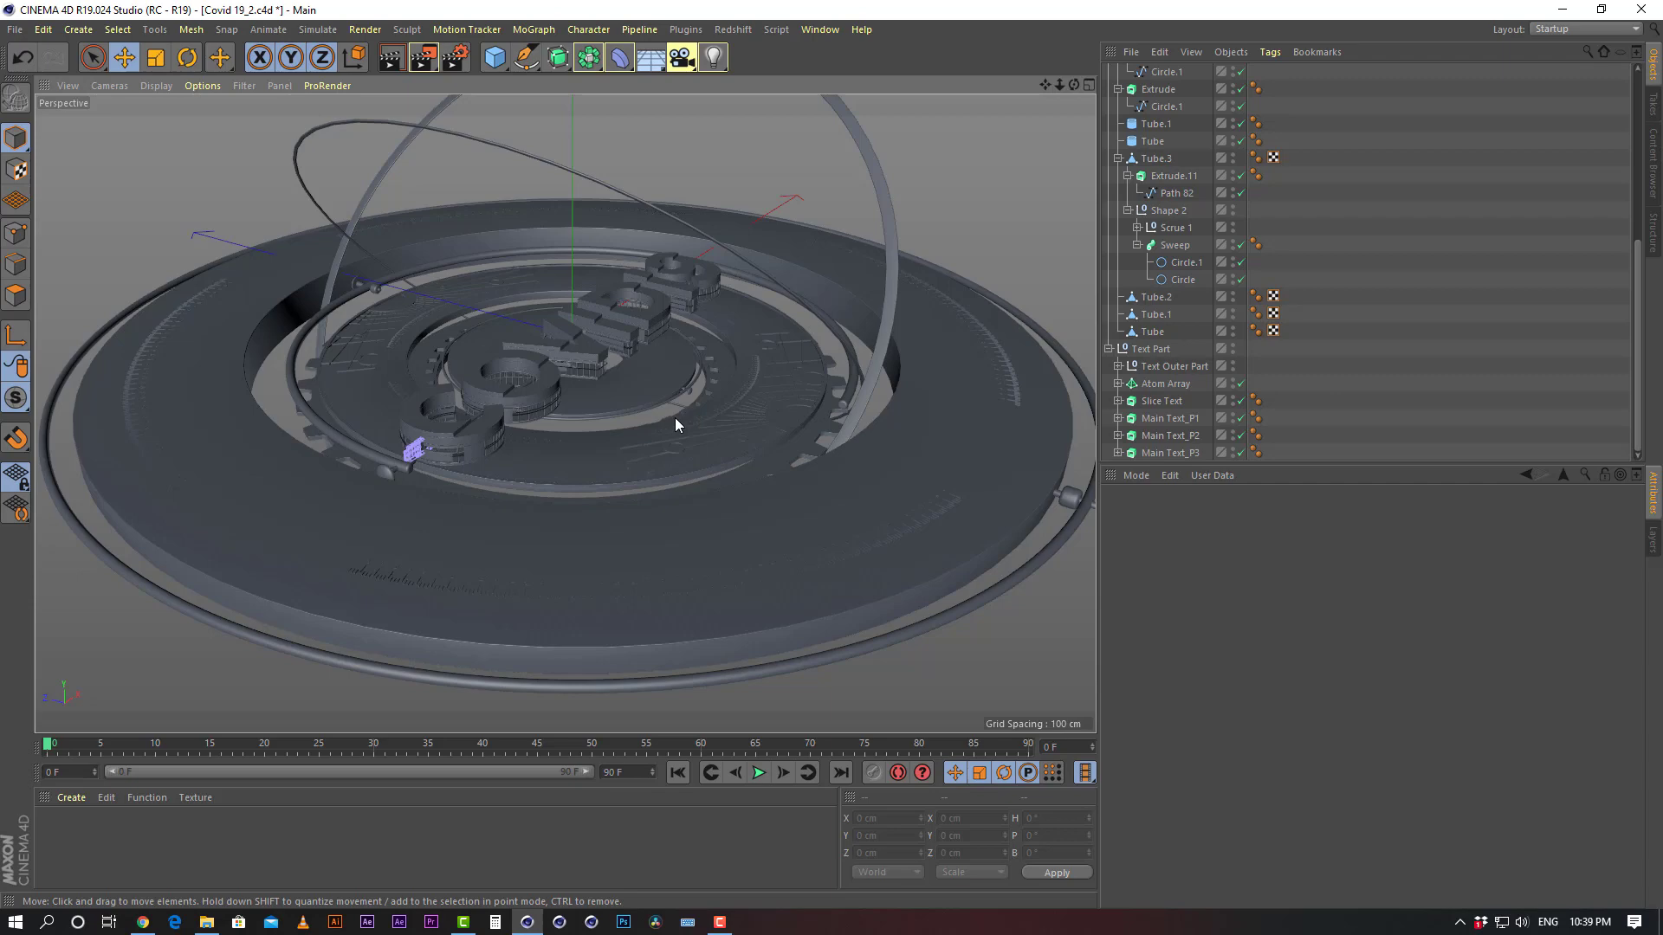
left_click_drag(674, 417, 652, 444, "alt")
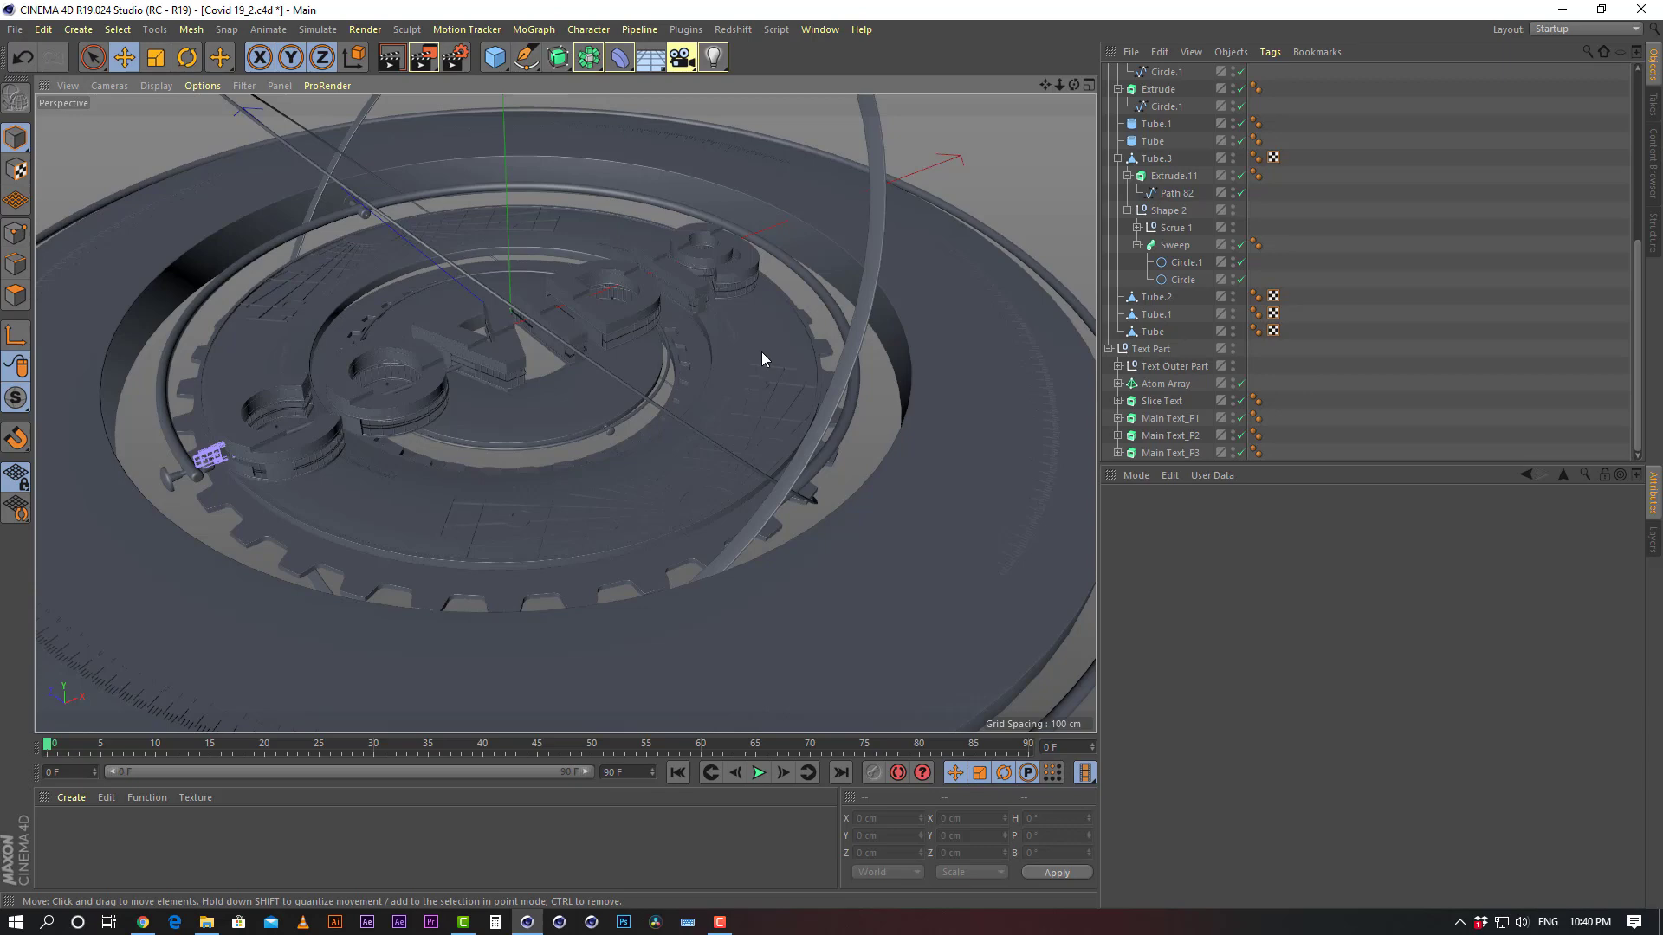
left_click_drag(500, 362, 520, 394, "alt")
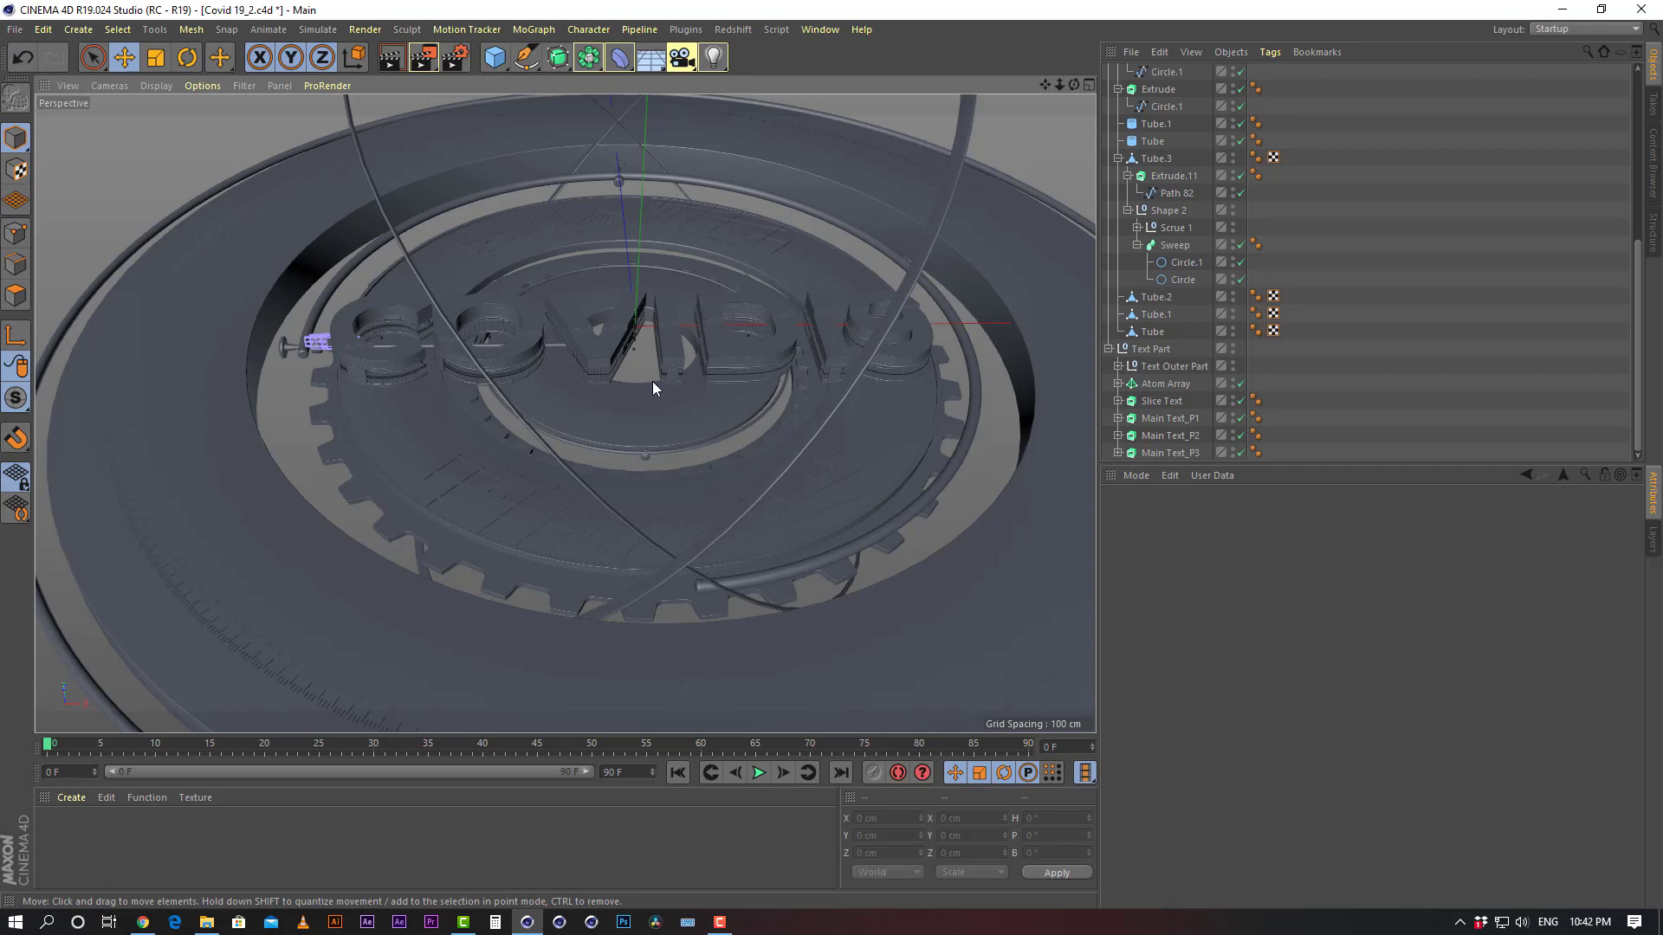
left_click_drag(652, 387, 660, 450, "alt")
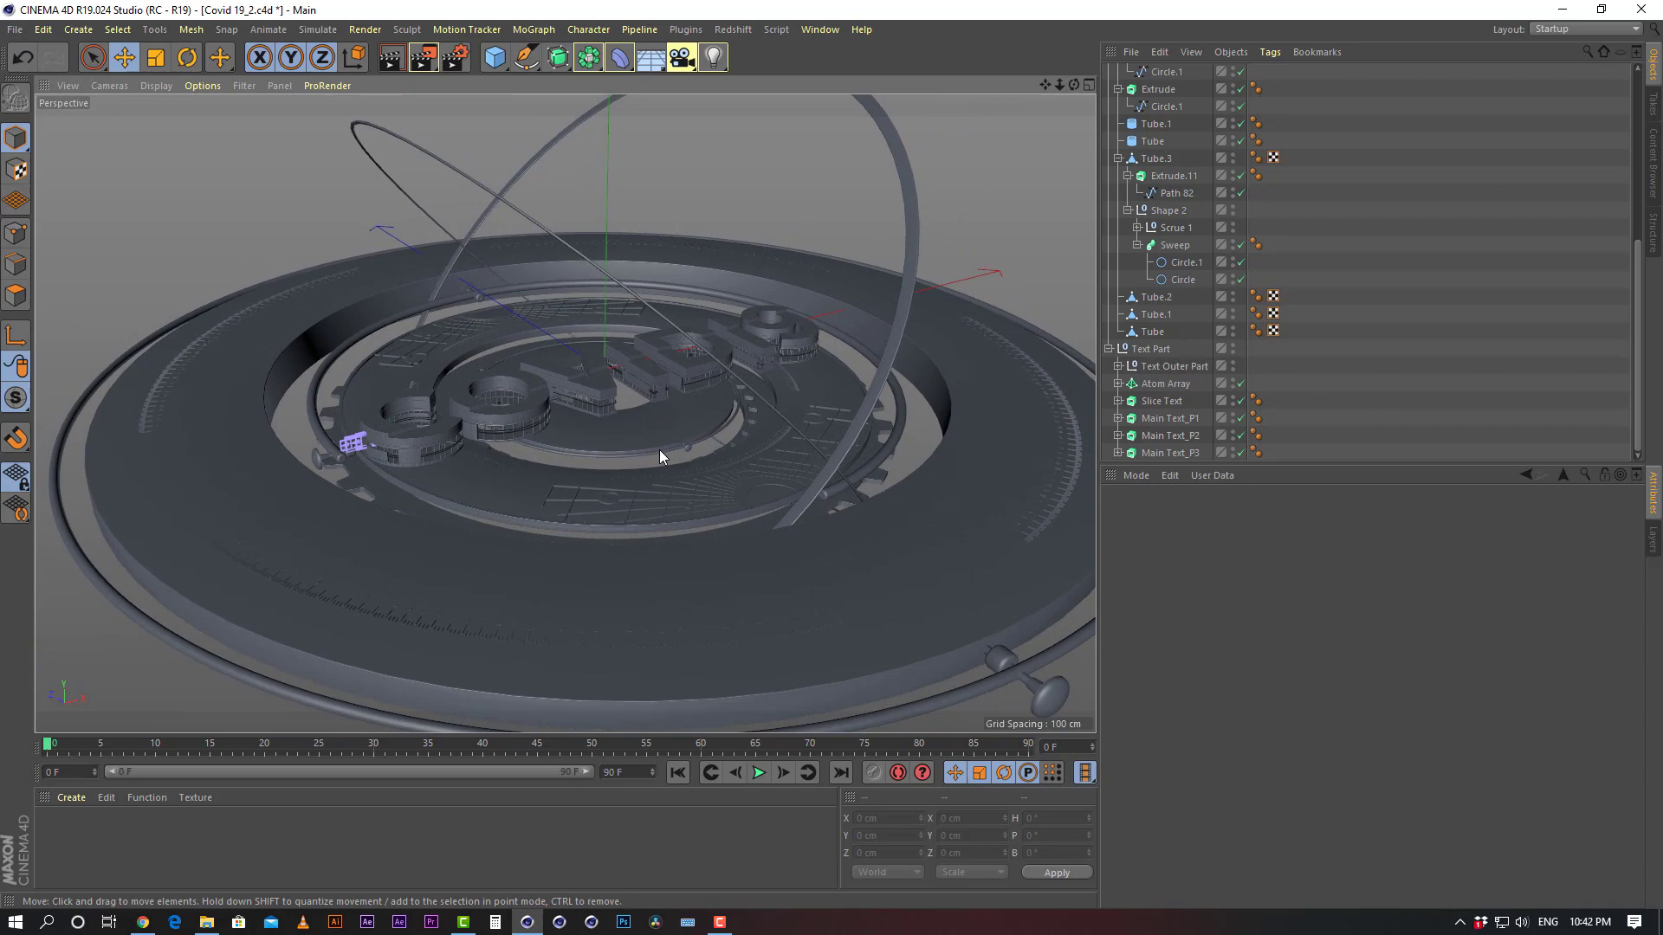
left_click_drag(766, 429, 695, 487, "alt")
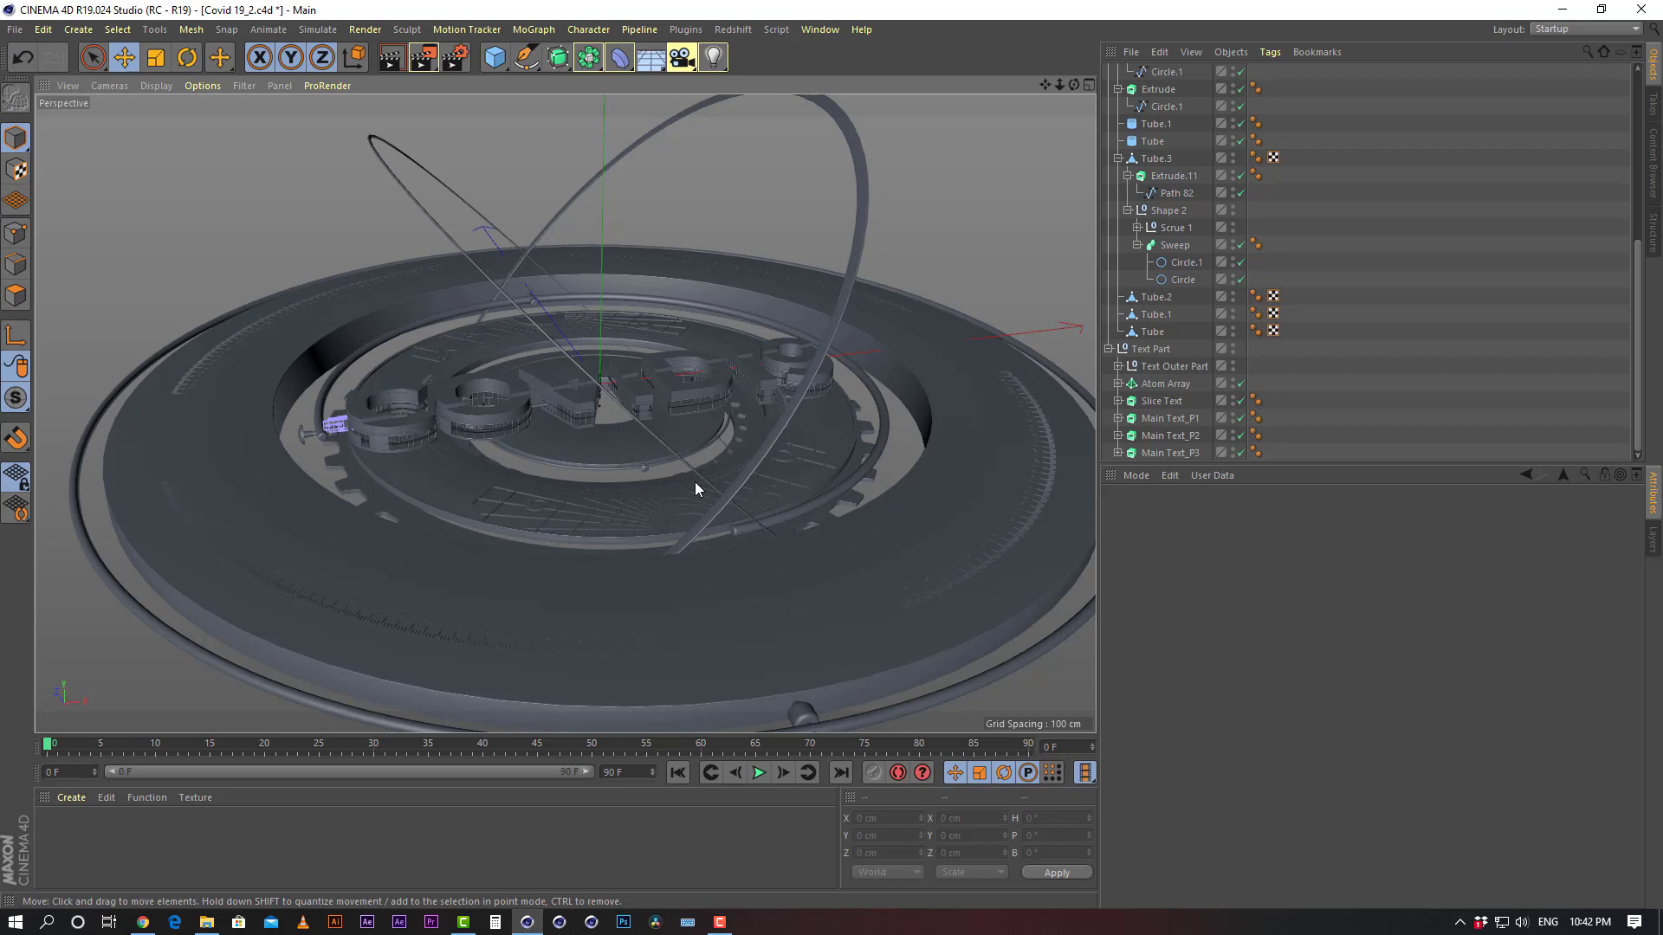
left_click_drag(704, 474, 665, 424, "alt")
left_click(116, 421)
right_click_drag(533, 389, 595, 406, "alt")
left_click_drag(594, 407, 270, 429, "alt")
left_click(244, 429)
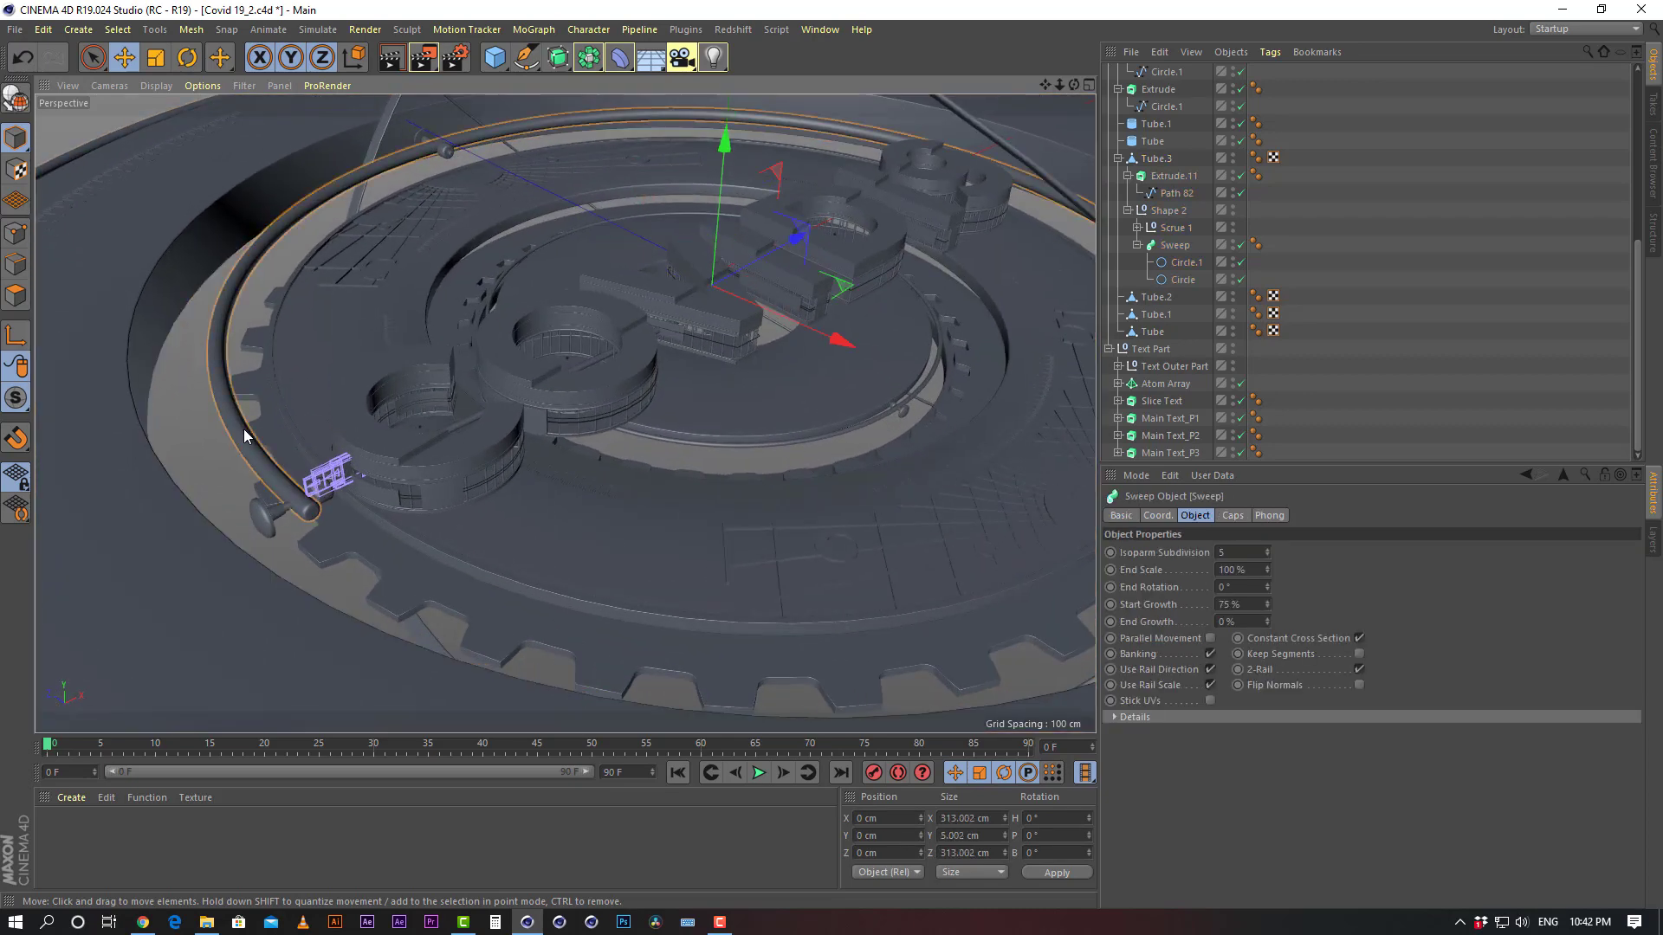
left_click_drag(660, 349, 478, 408, "alt")
Create a new default material in the project
double_click(114, 845)
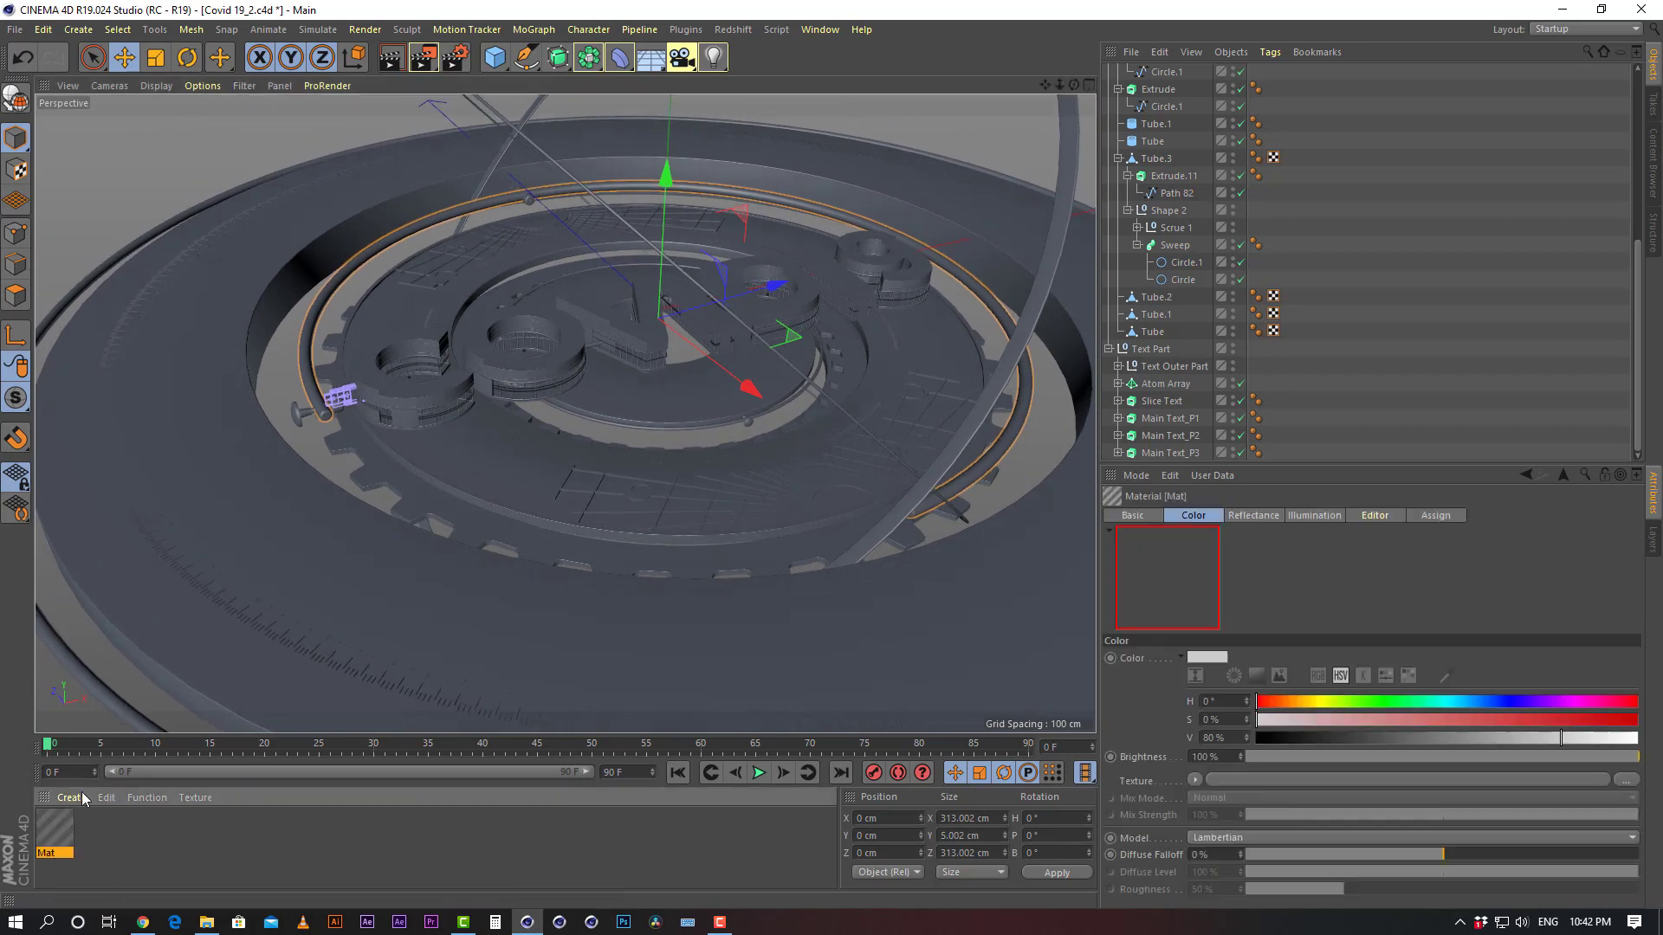
left_click(52, 830)
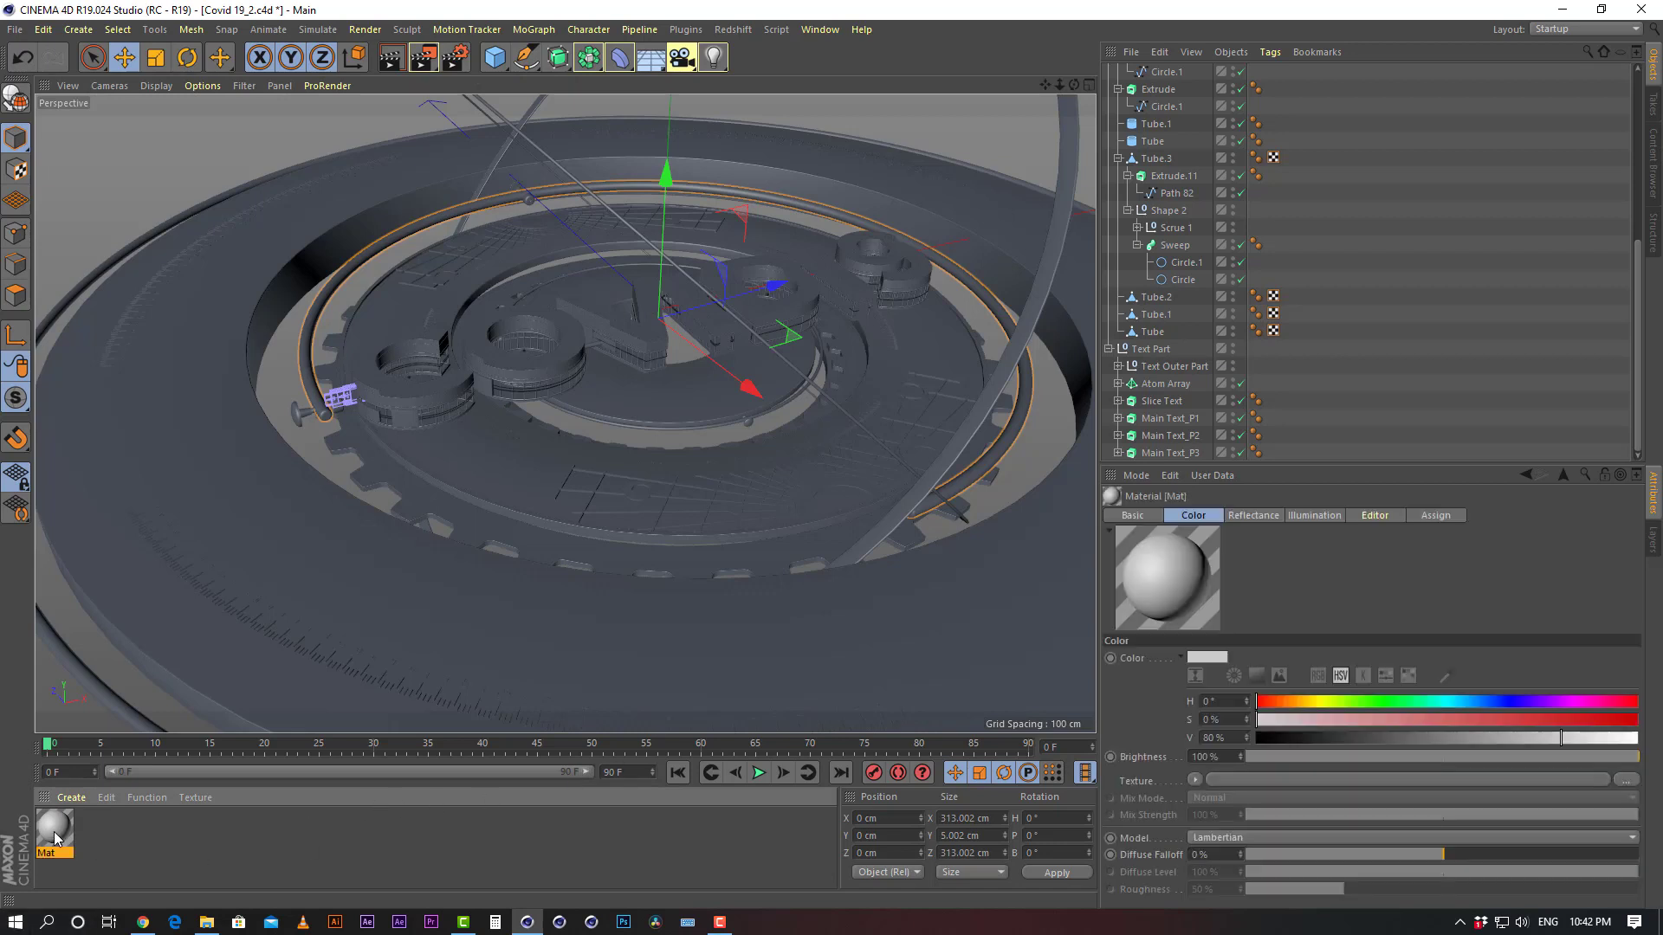
left_click_drag(868, 340, 646, 362, "alt")
left_click(1411, 208)
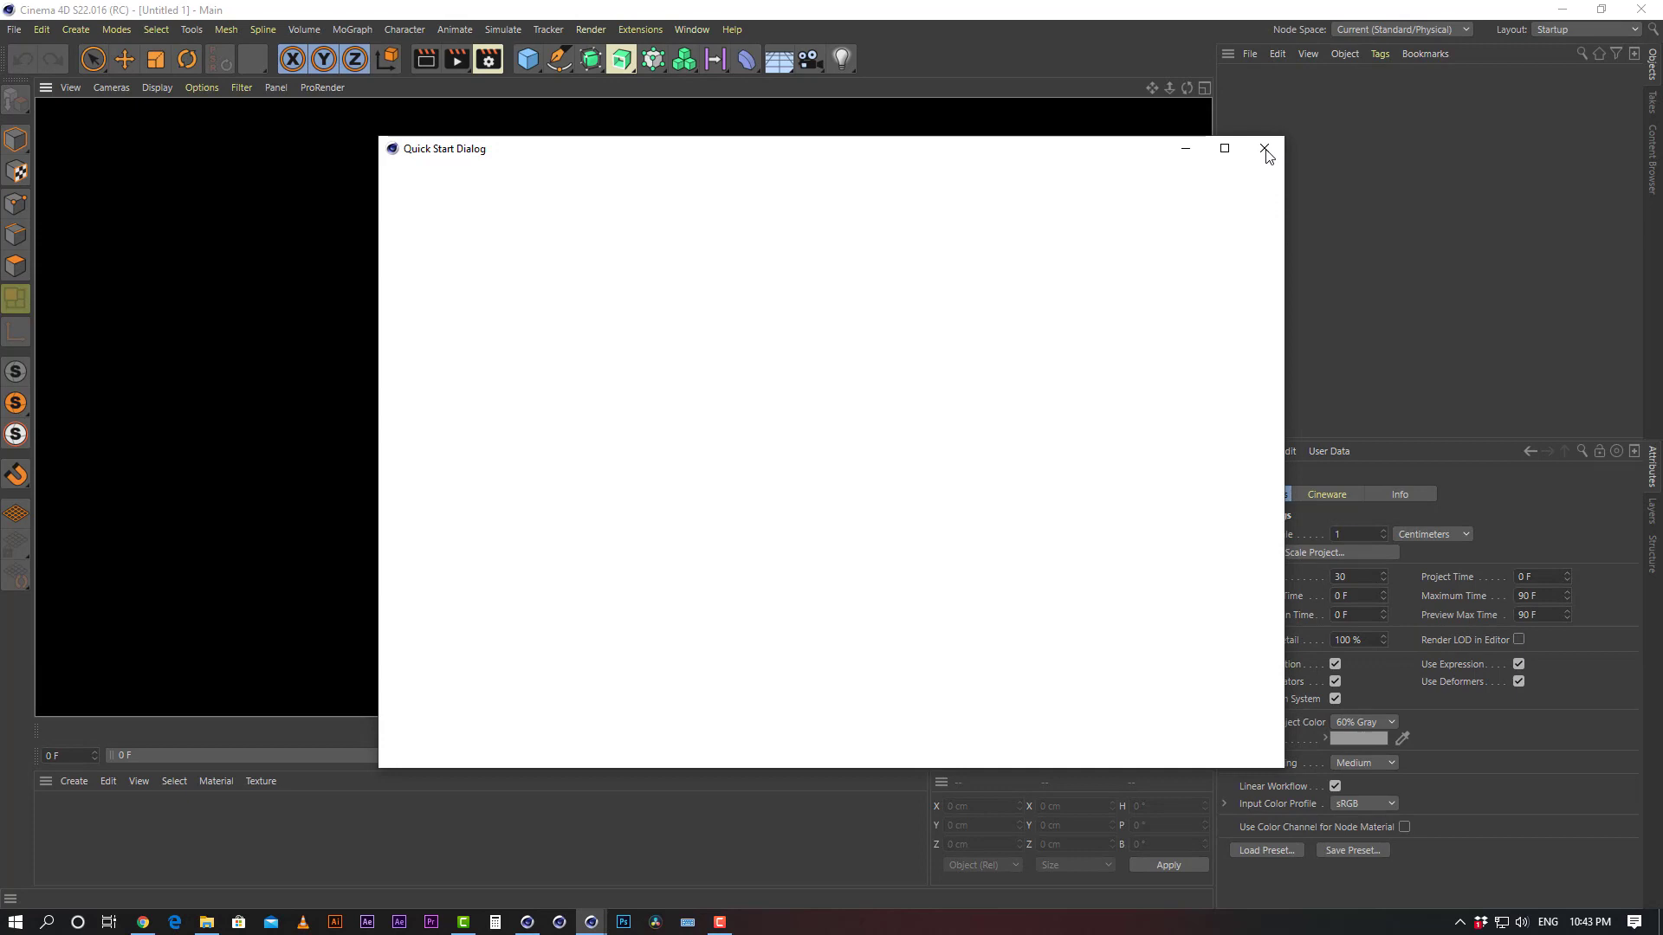
Dismiss the Quick Start dialog in Cinema 4D S22 and bring up the file selection for opening a project
left_click(1265, 149)
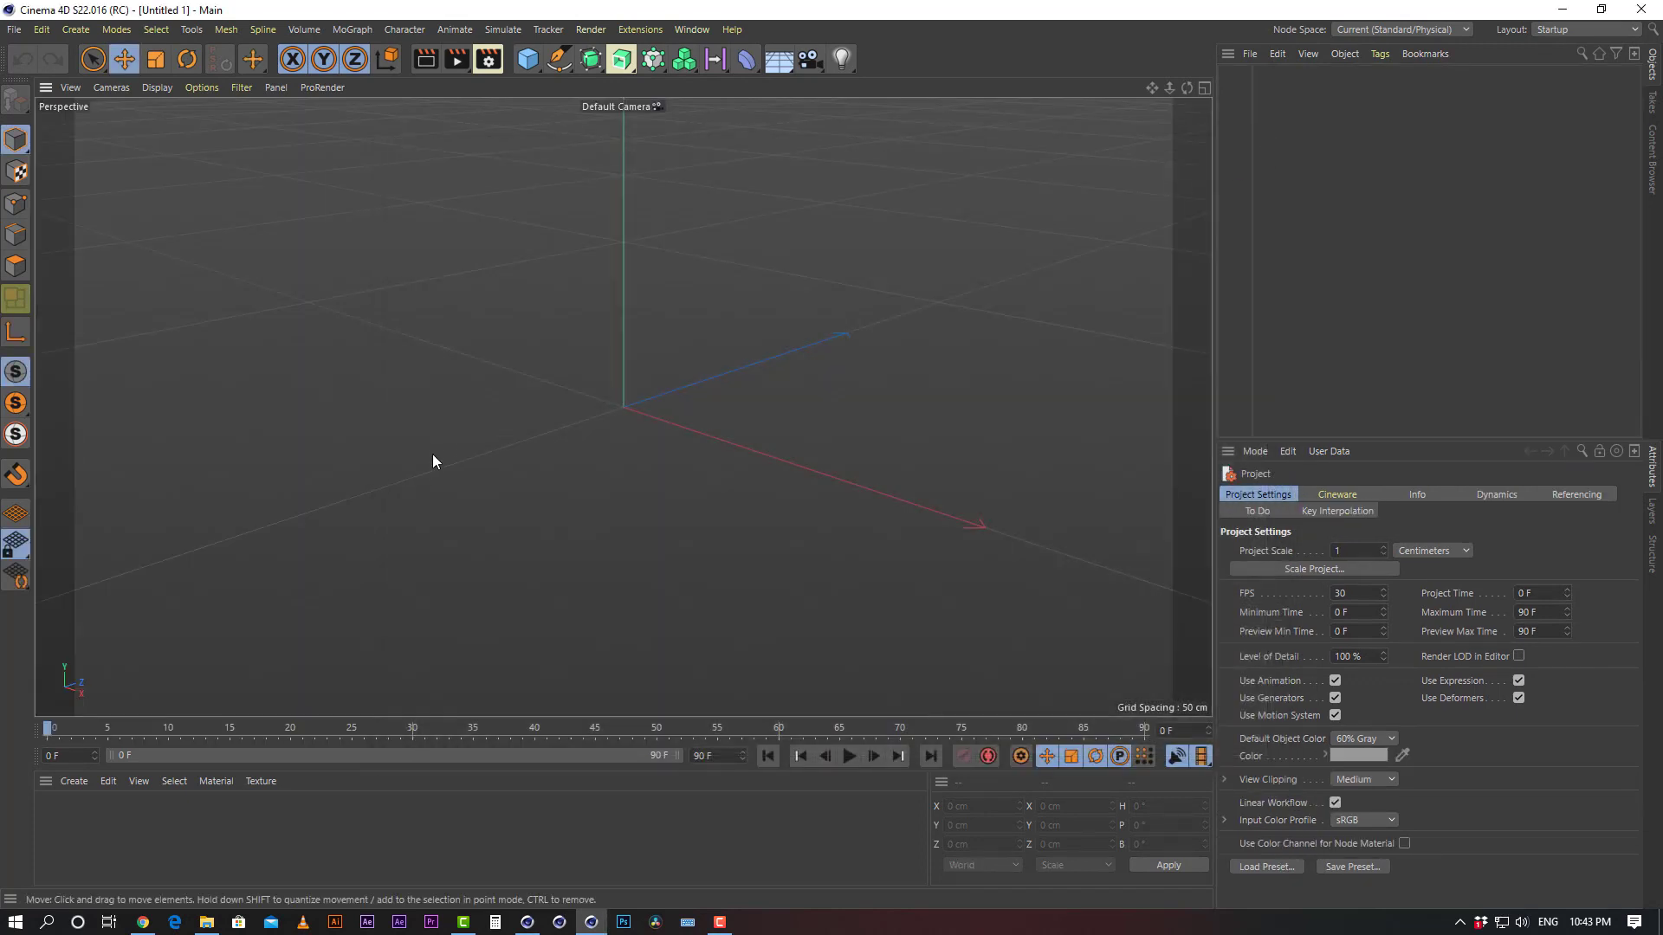
left_click_drag(433, 460, 646, 417, "alt")
left_click(13, 29)
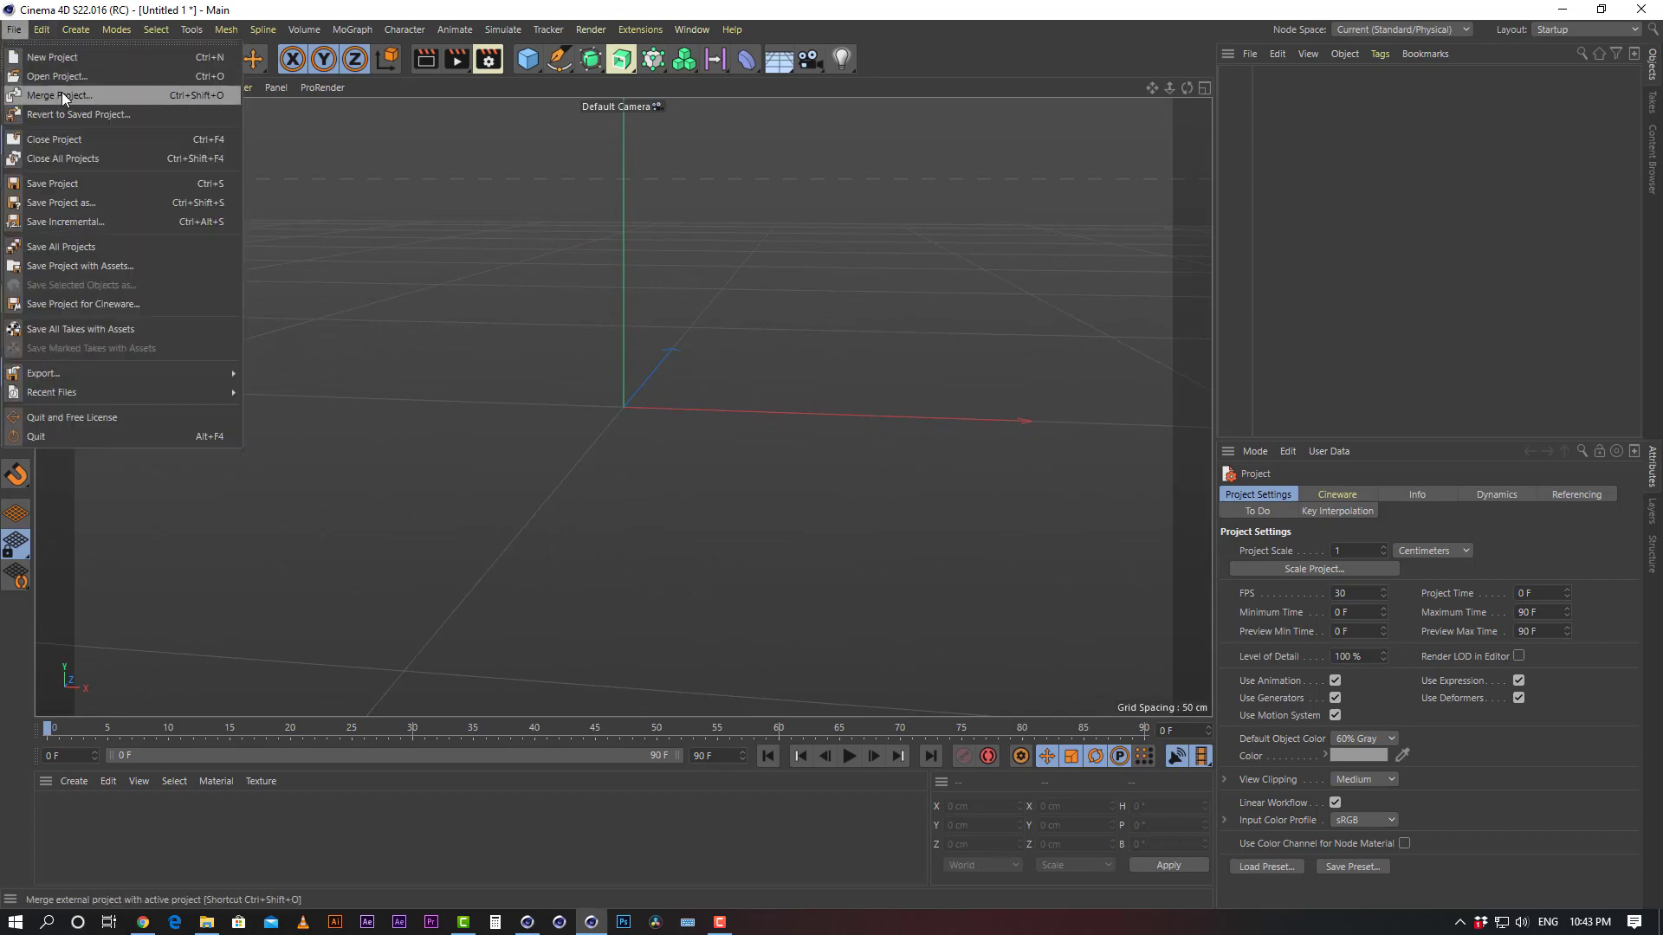
left_click(50, 73)
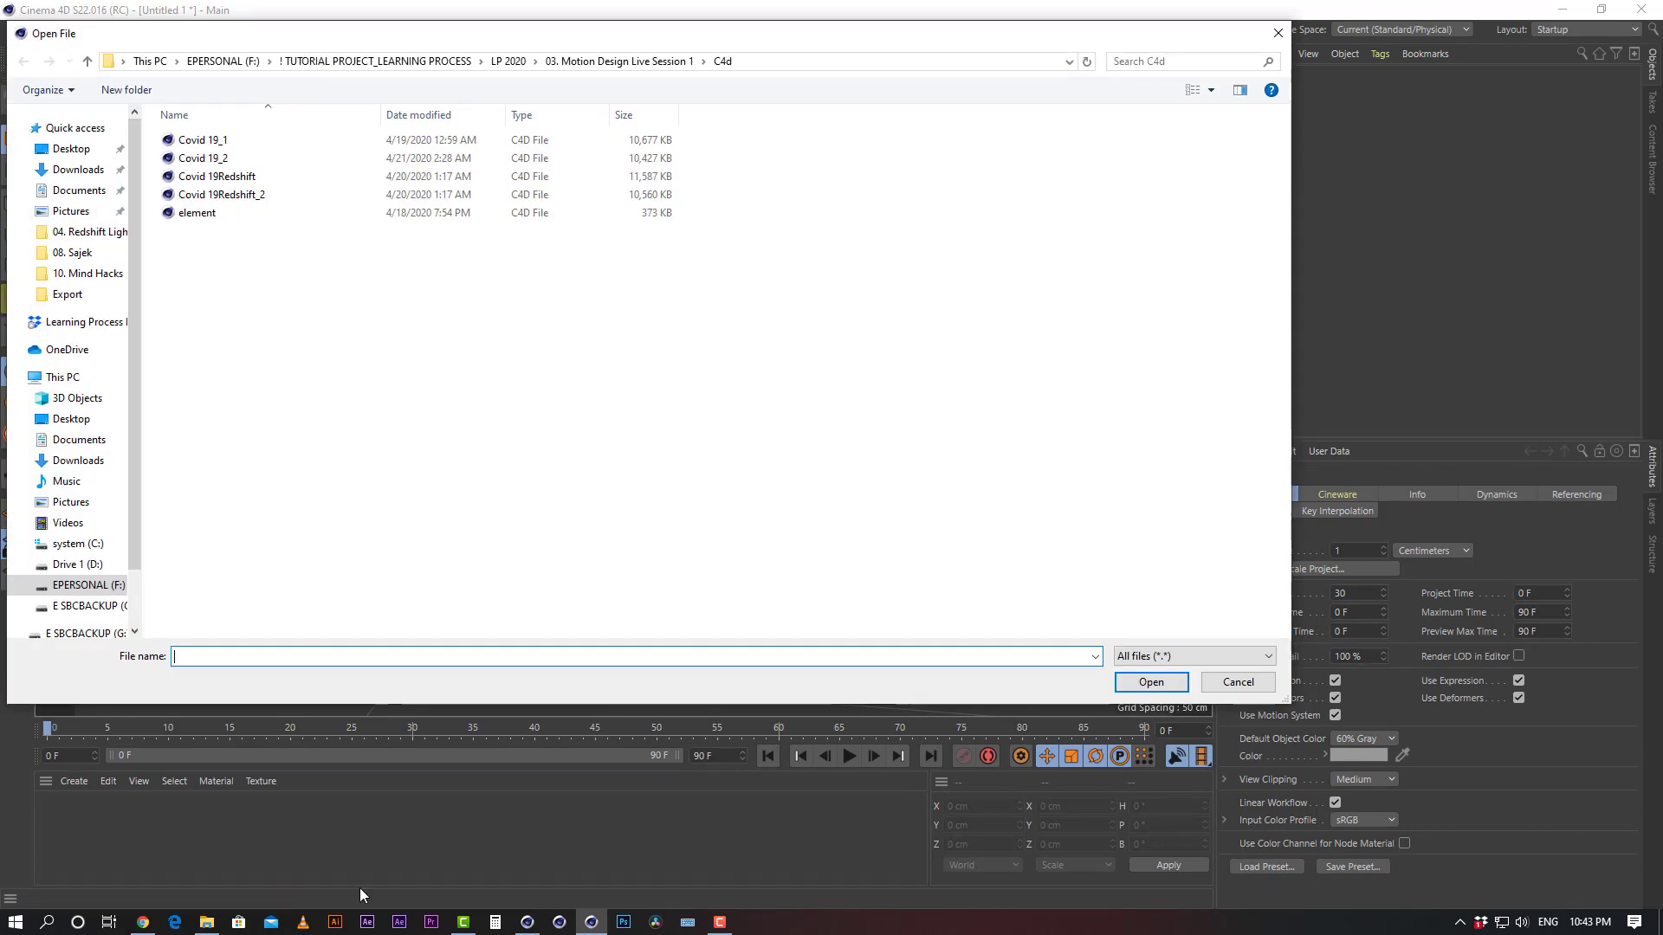
Switch back to Cinema 4D R19, save the current project and save a copy named Covid 19_s22
left_click(527, 921)
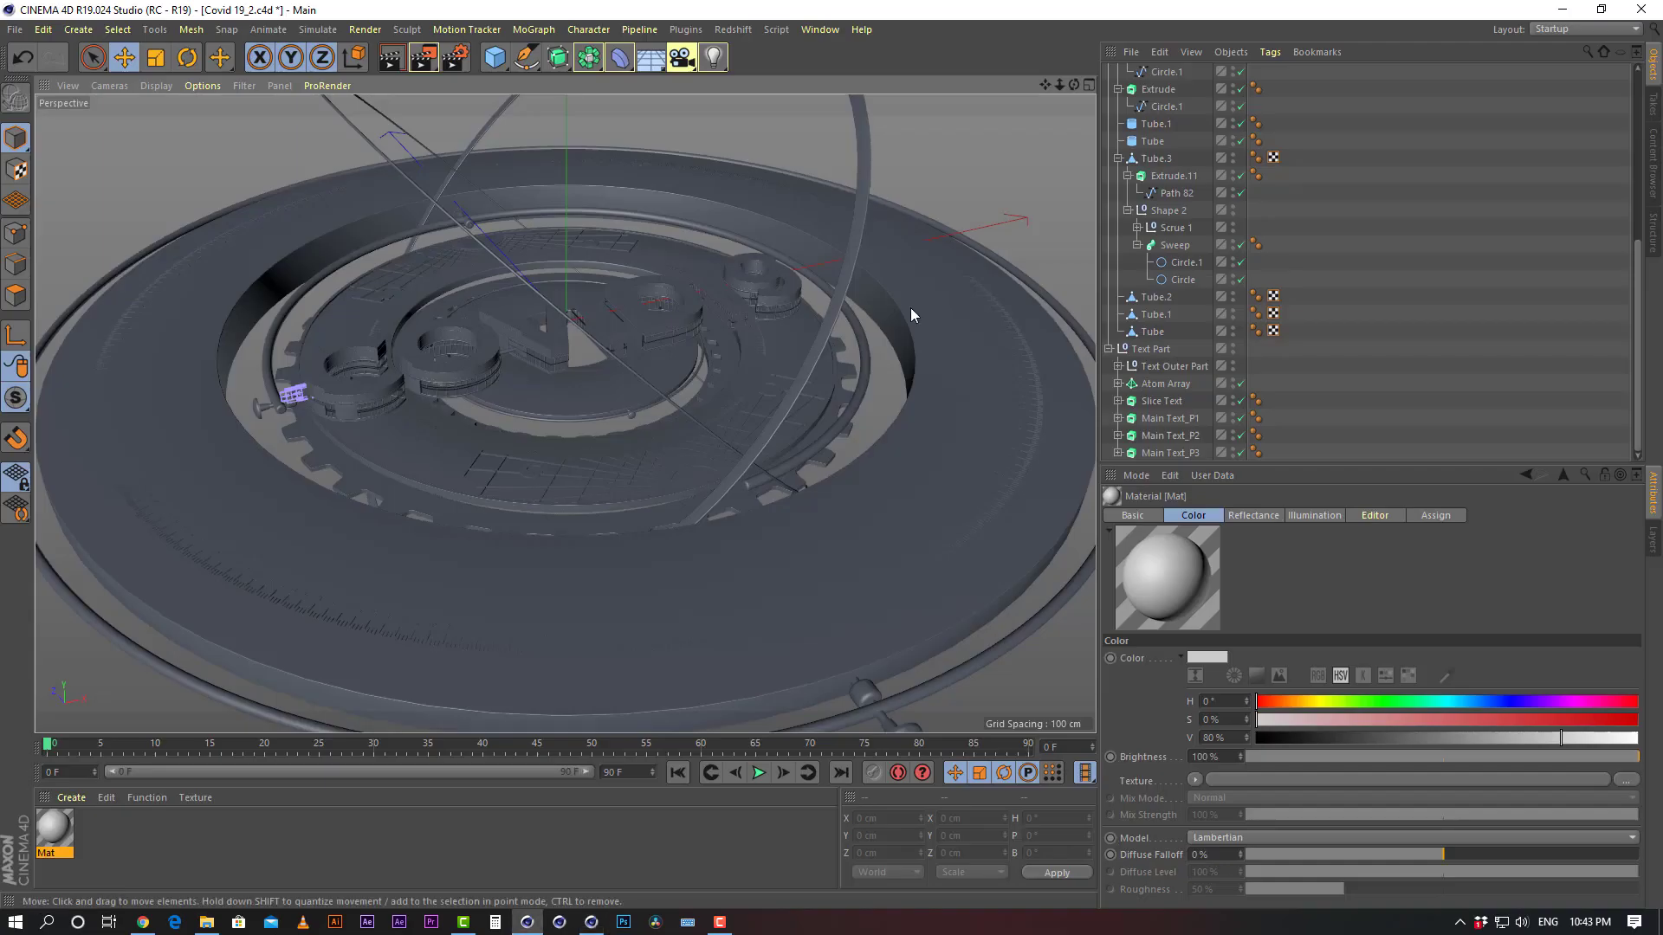
key("ctrl+s")
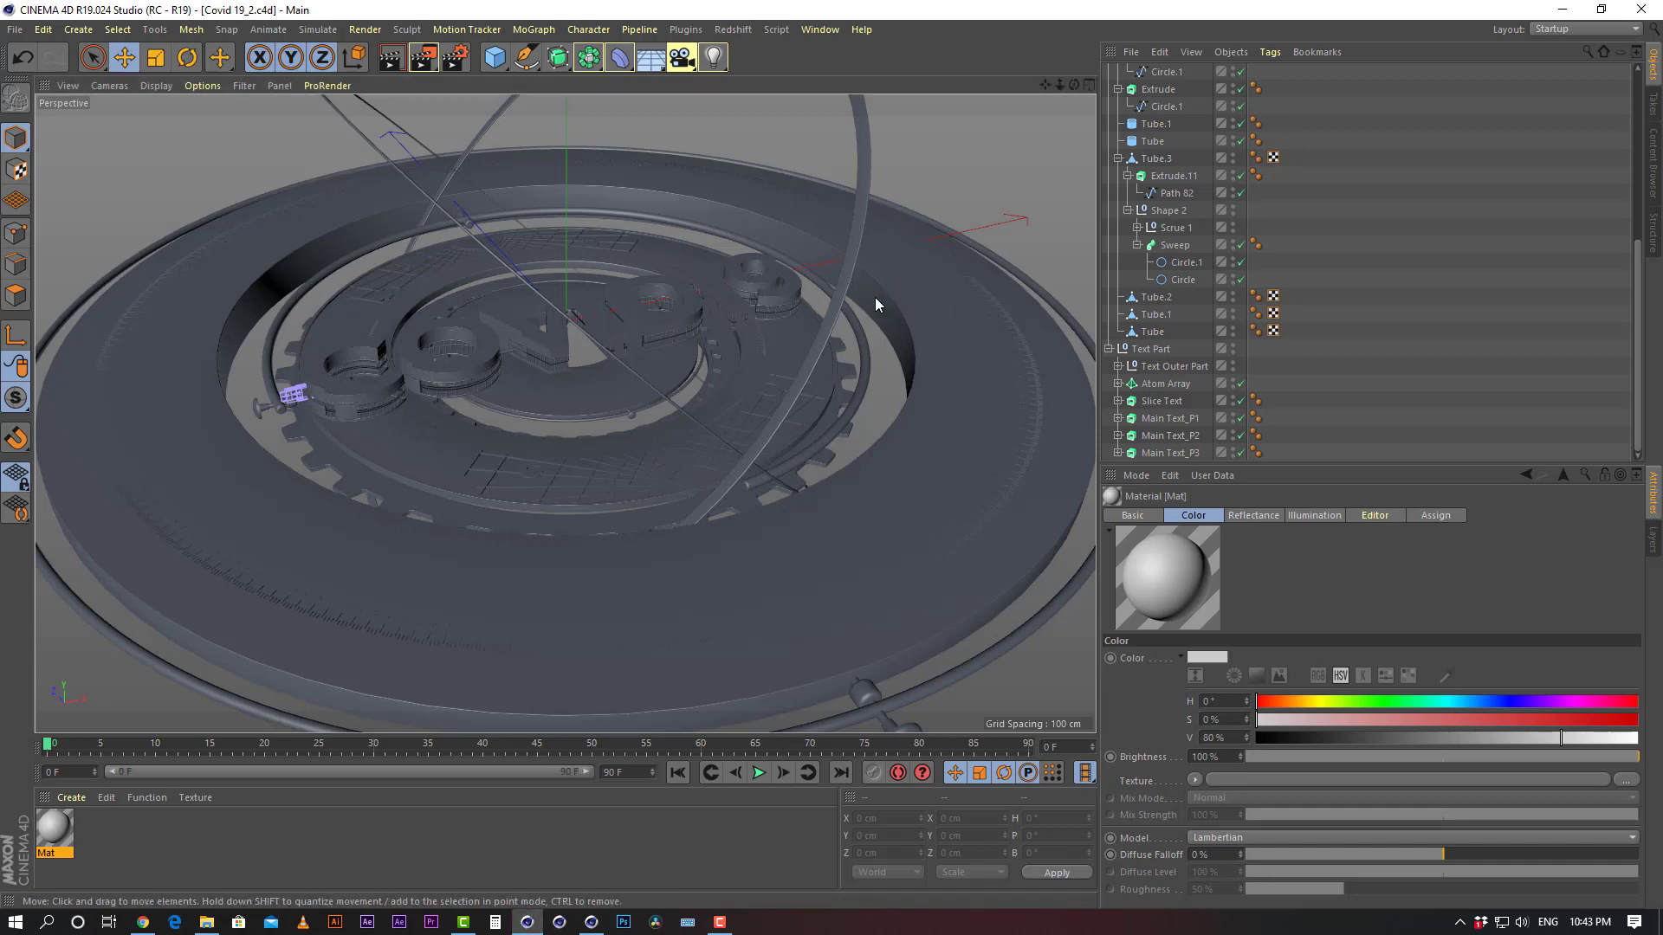
key("ctrl+shift+s")
left_click(153, 624)
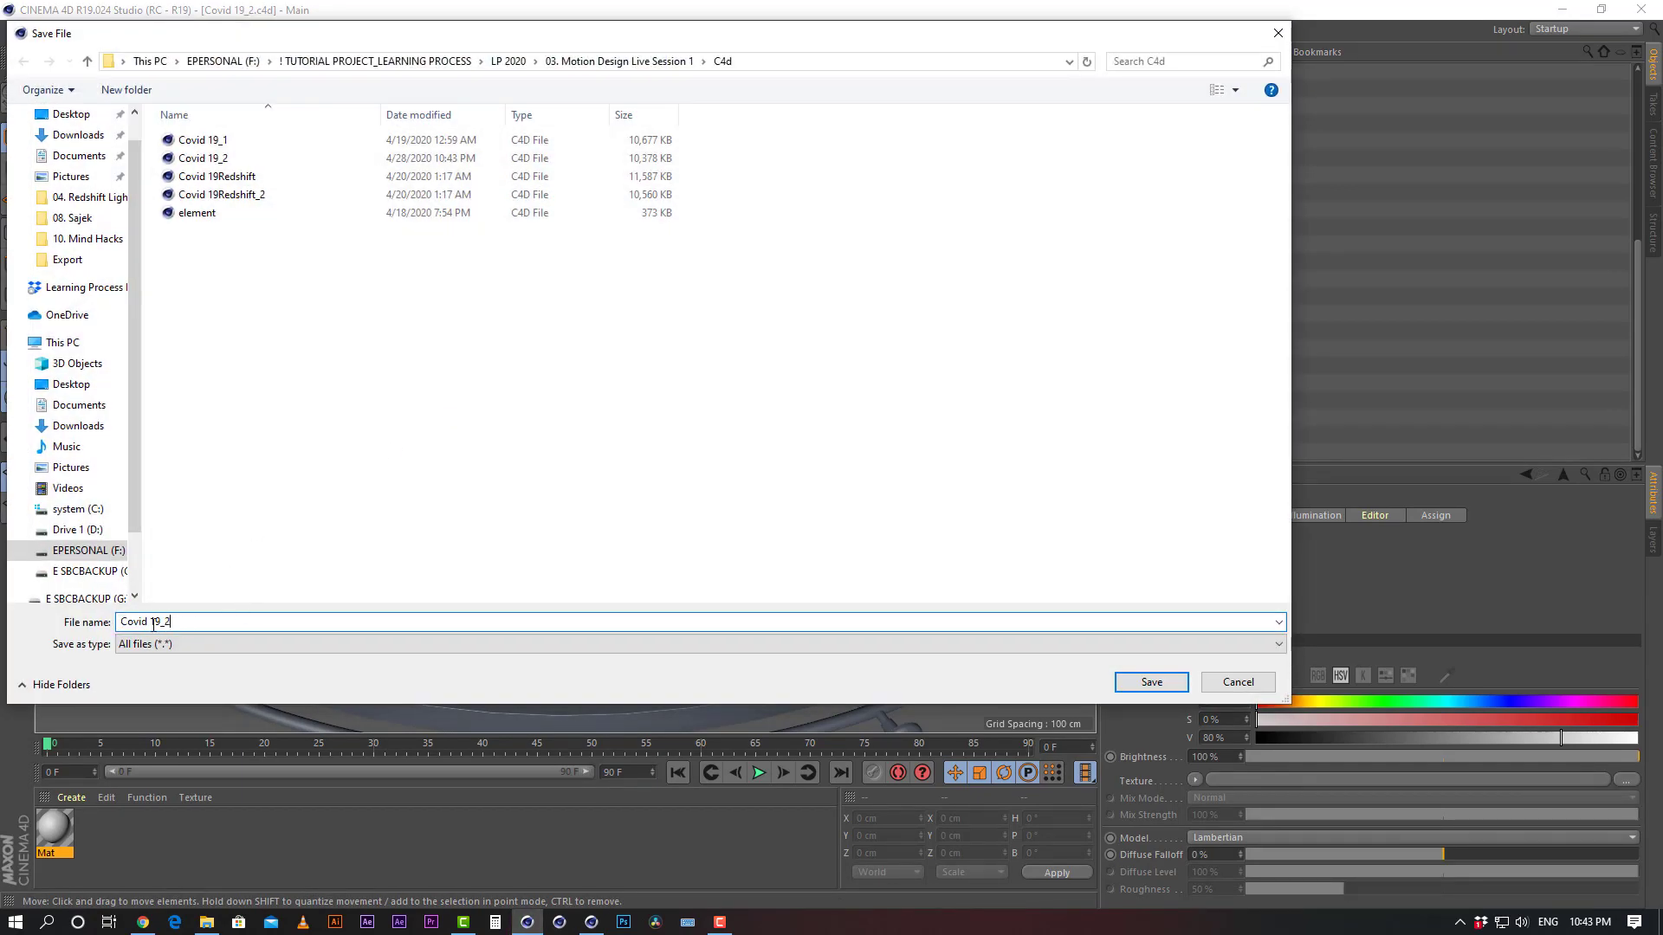
key("BackSpace")
type("s22")
key("Return")
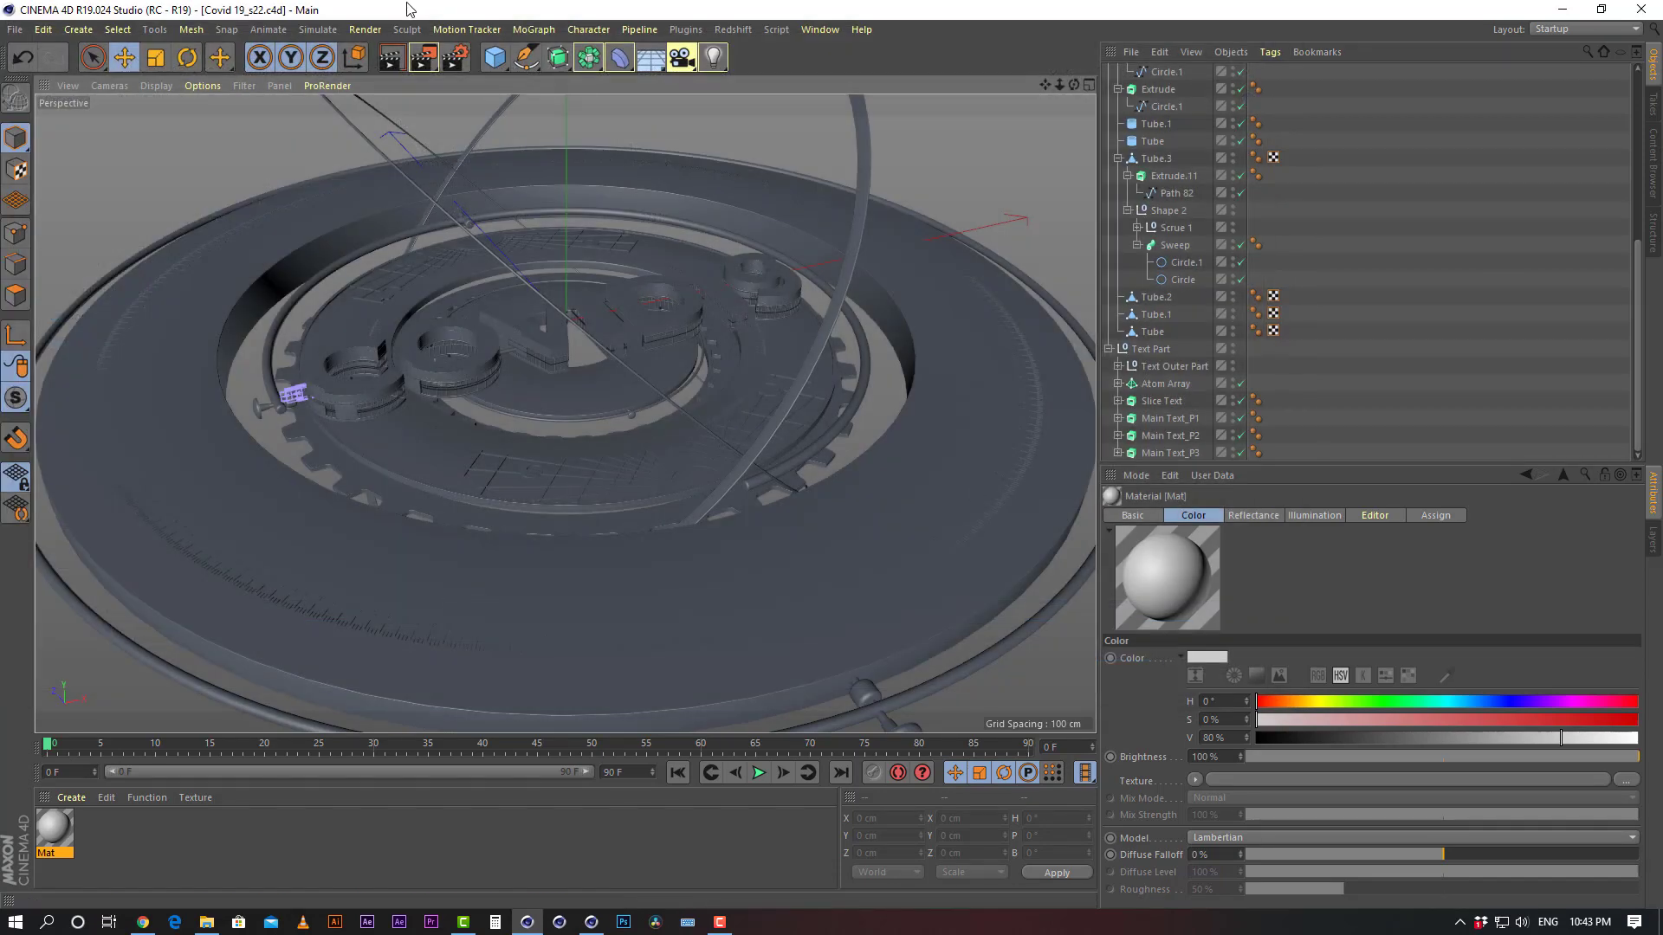
Close the Cinema 4D R19 window and open the Covid 19_s22 project in Cinema 4D S22, dismissing the missing-plugin warning
left_click(15, 32)
left_click(372, 8)
left_click(1642, 8)
key("ctrl+o")
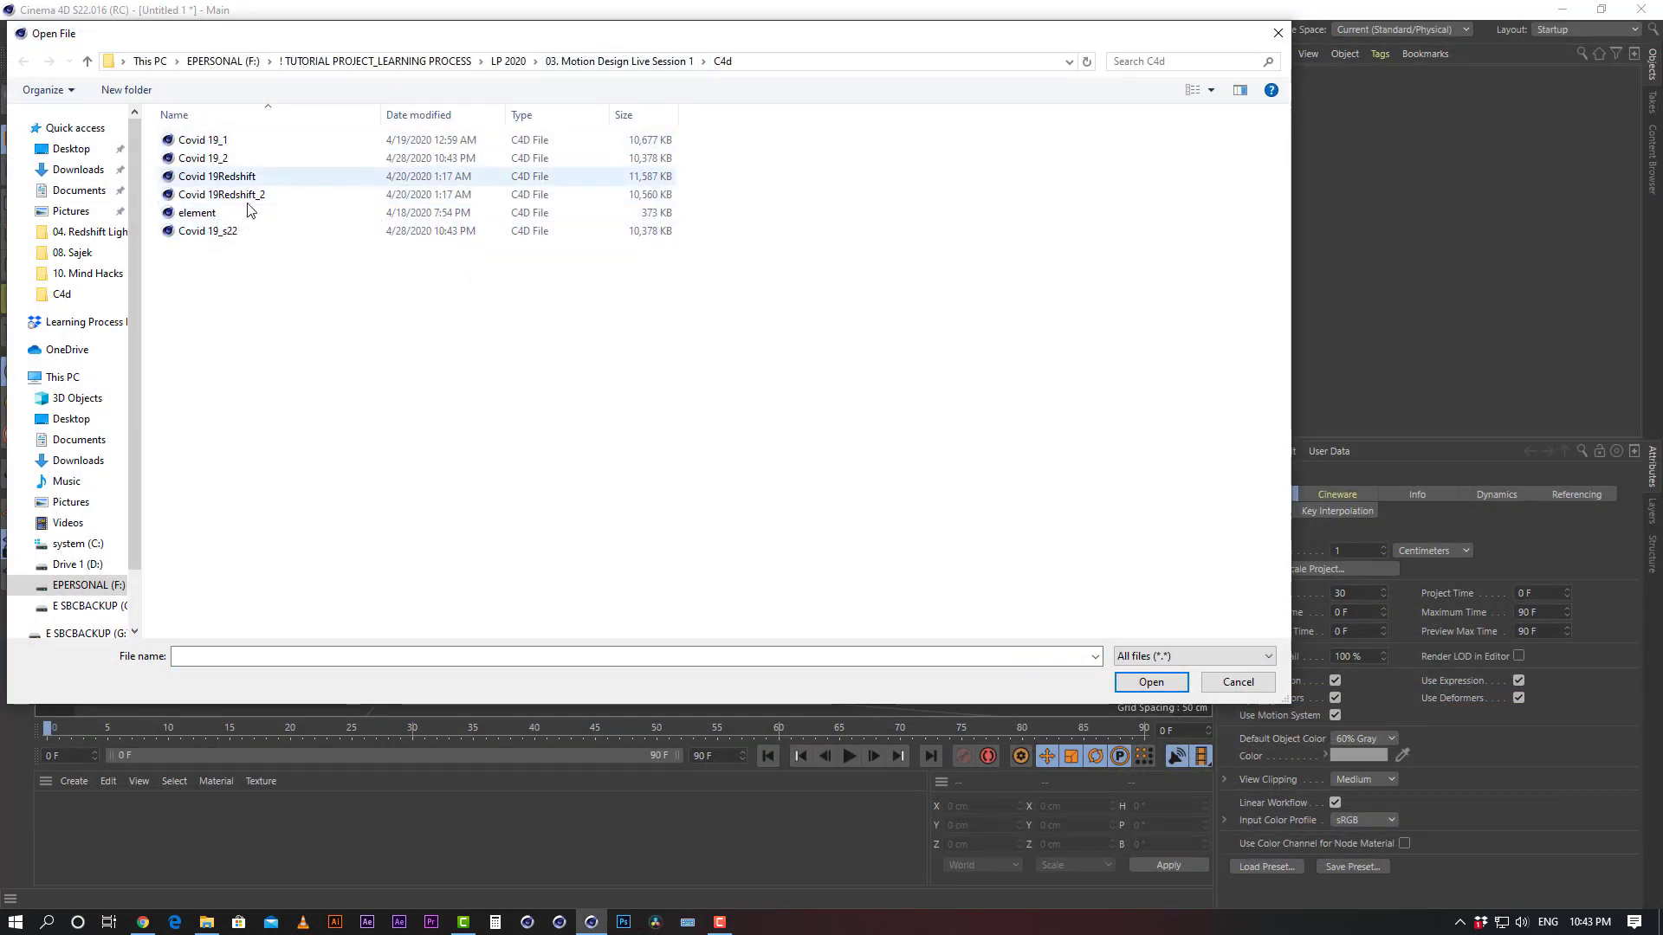
double_click(220, 230)
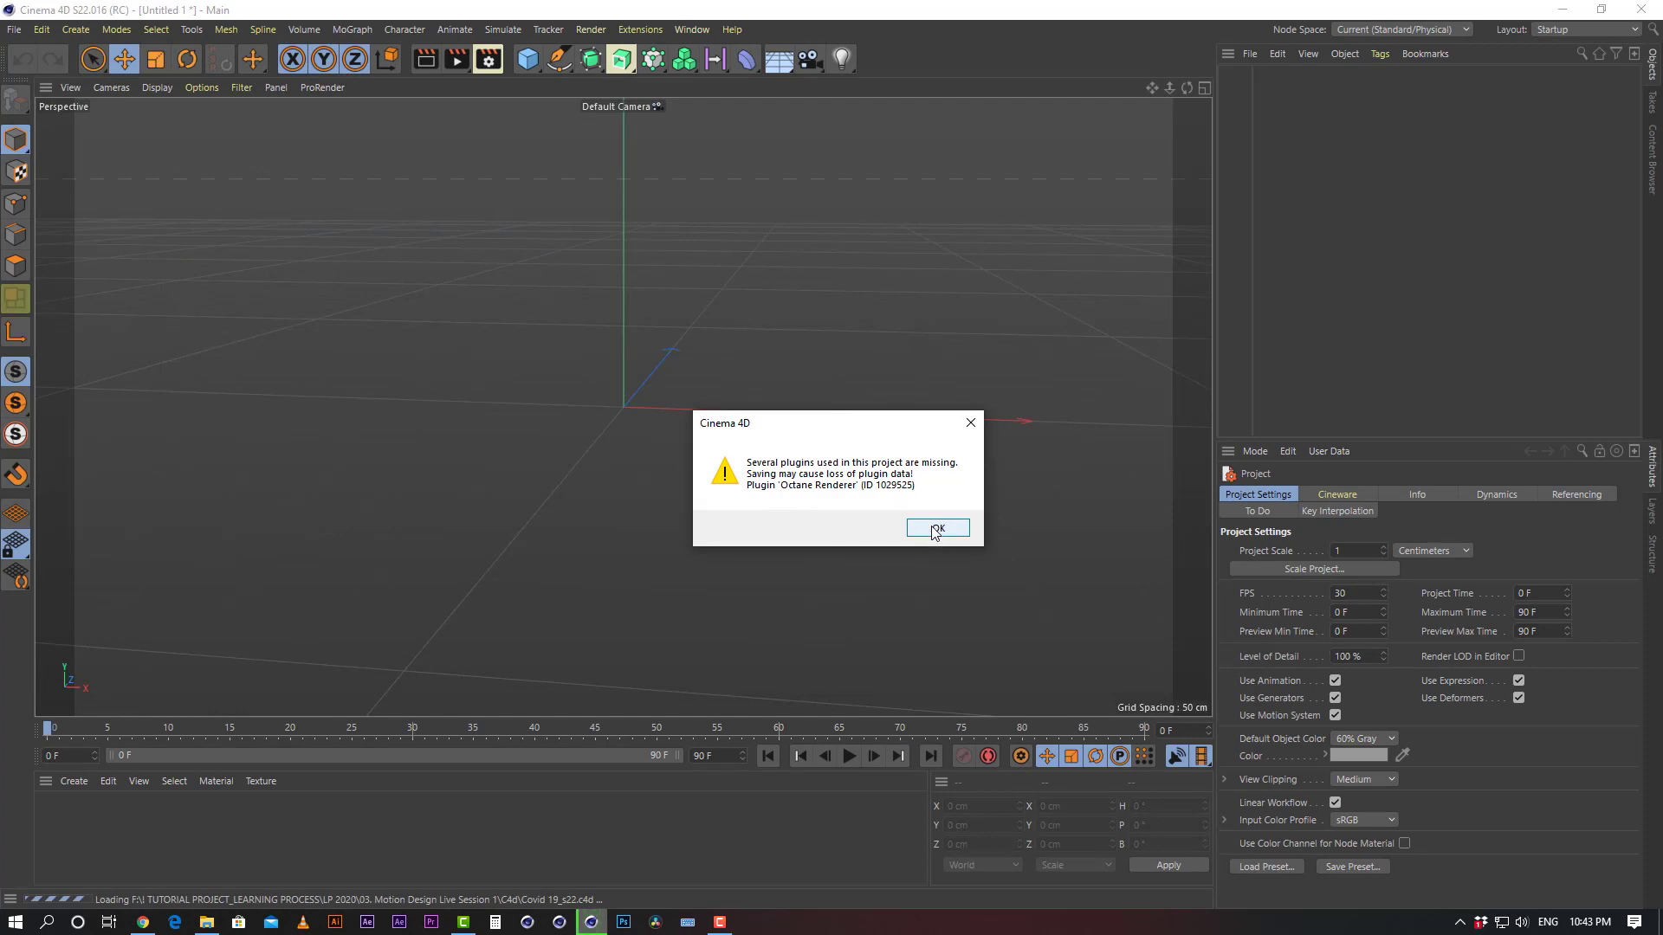
left_click(935, 529)
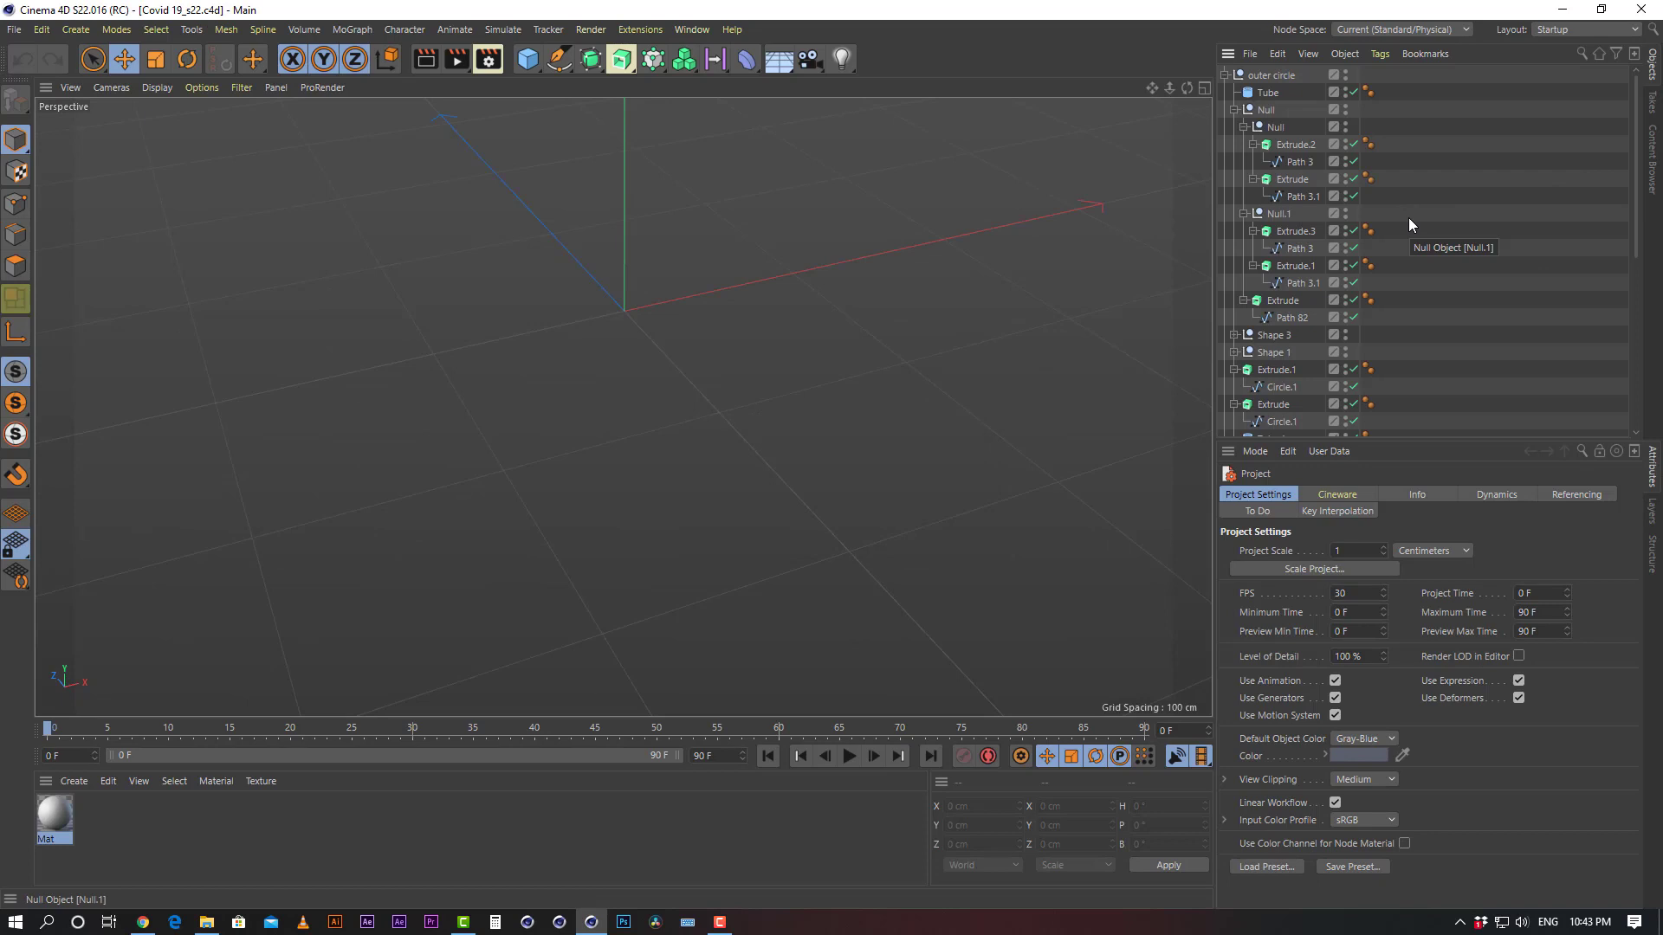
scroll(1432, 206, "down", 5)
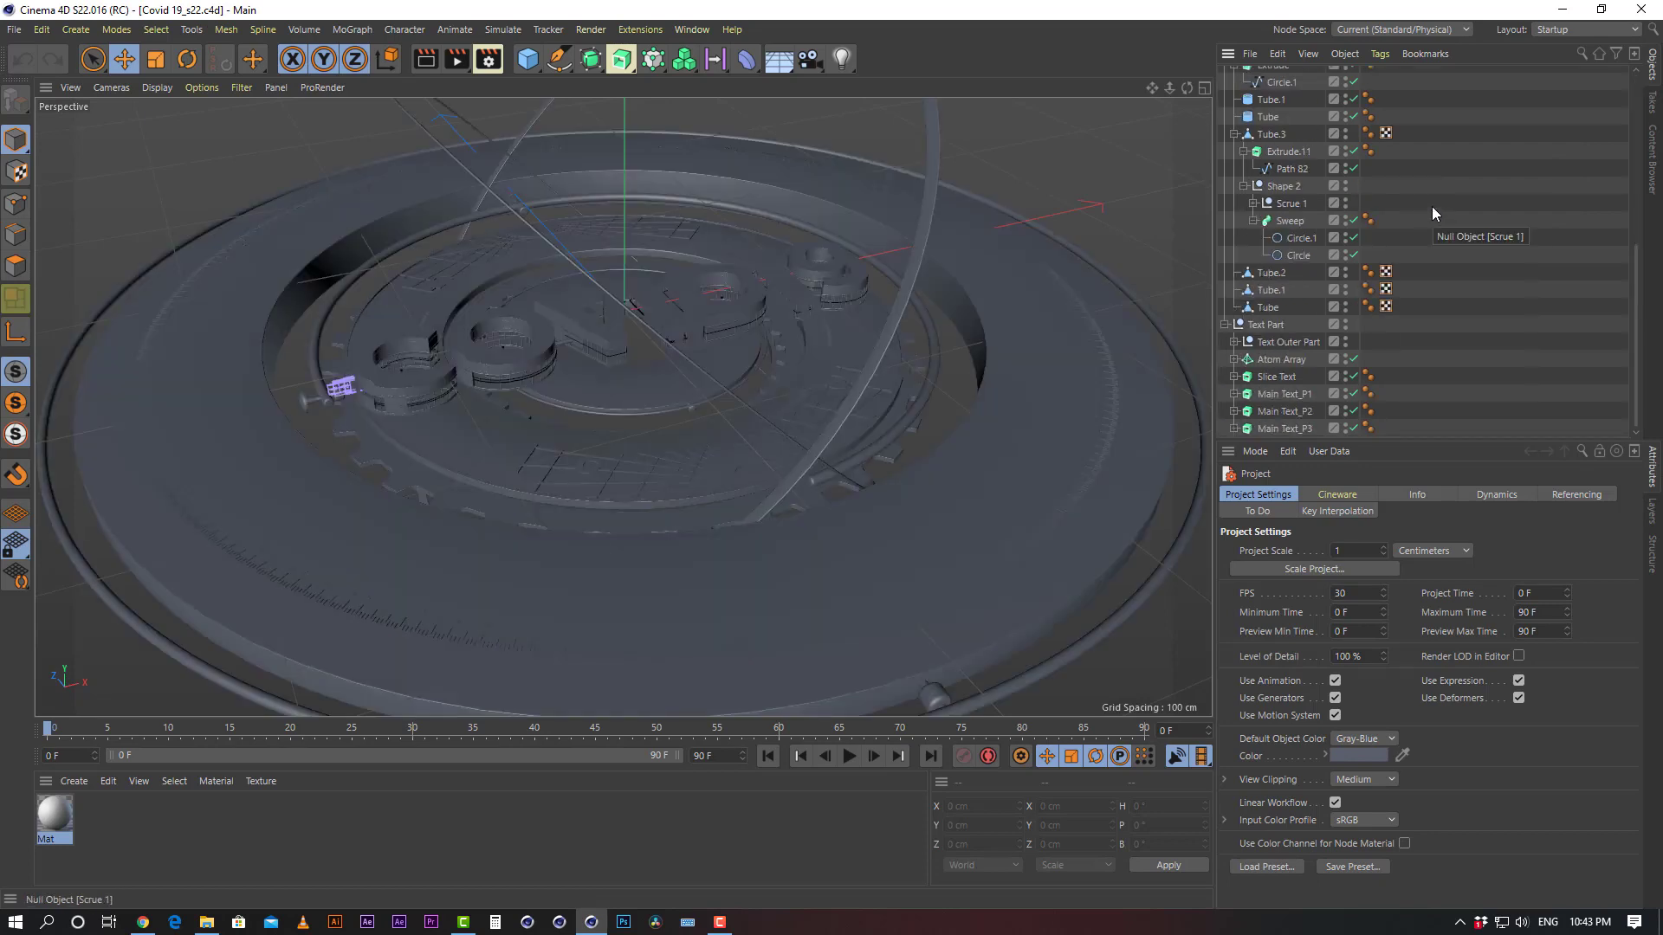
Collapse the Null, Null.1, Extrude.1, Extrude and Tube.3 hierarchies in the outer circle group to tidy the object list
scroll(1432, 206, "up", 5)
scroll(1432, 206, "down", 5)
left_click(1235, 359)
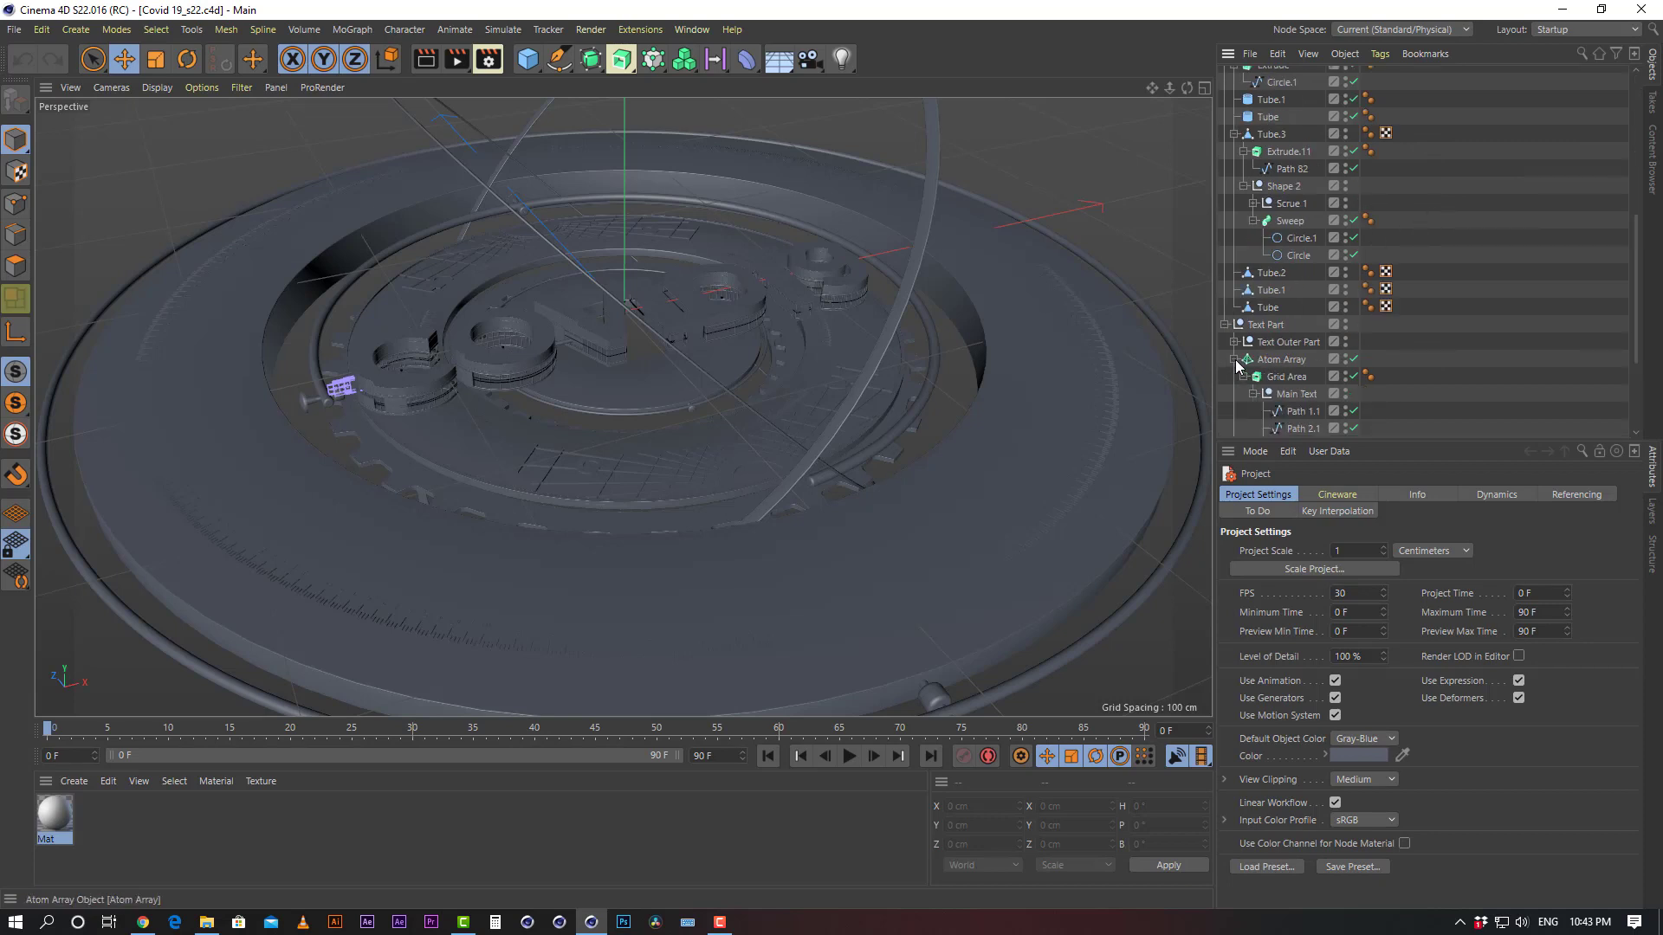
scroll(1479, 329, "up", 5)
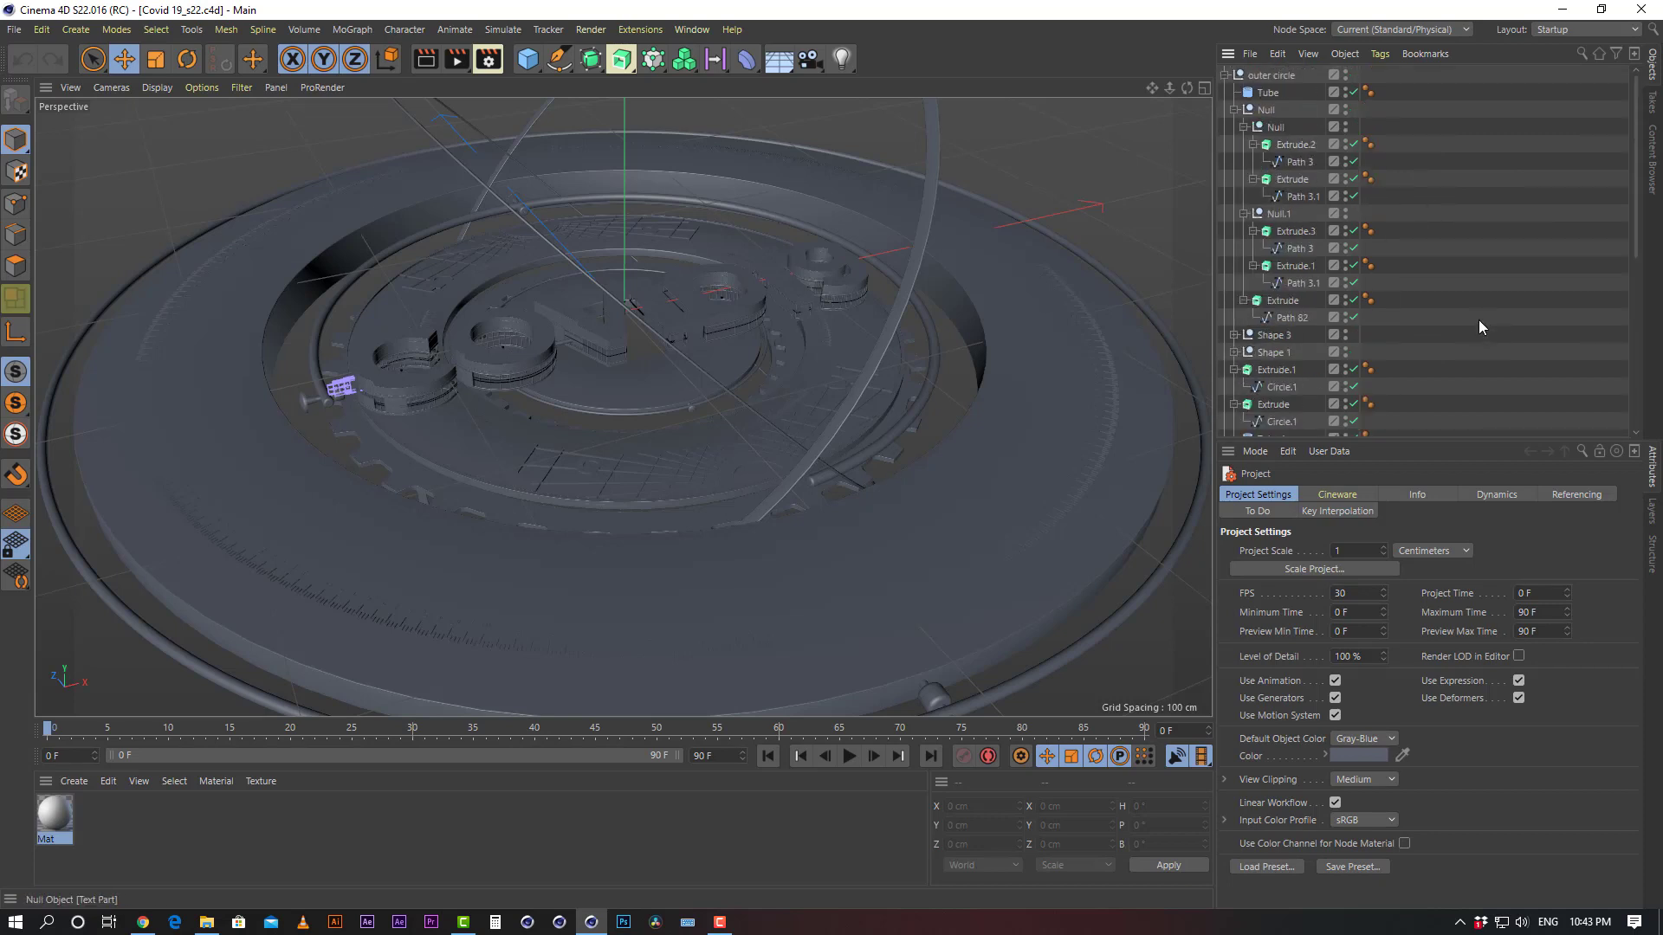
left_click(1245, 127)
left_click(1243, 145)
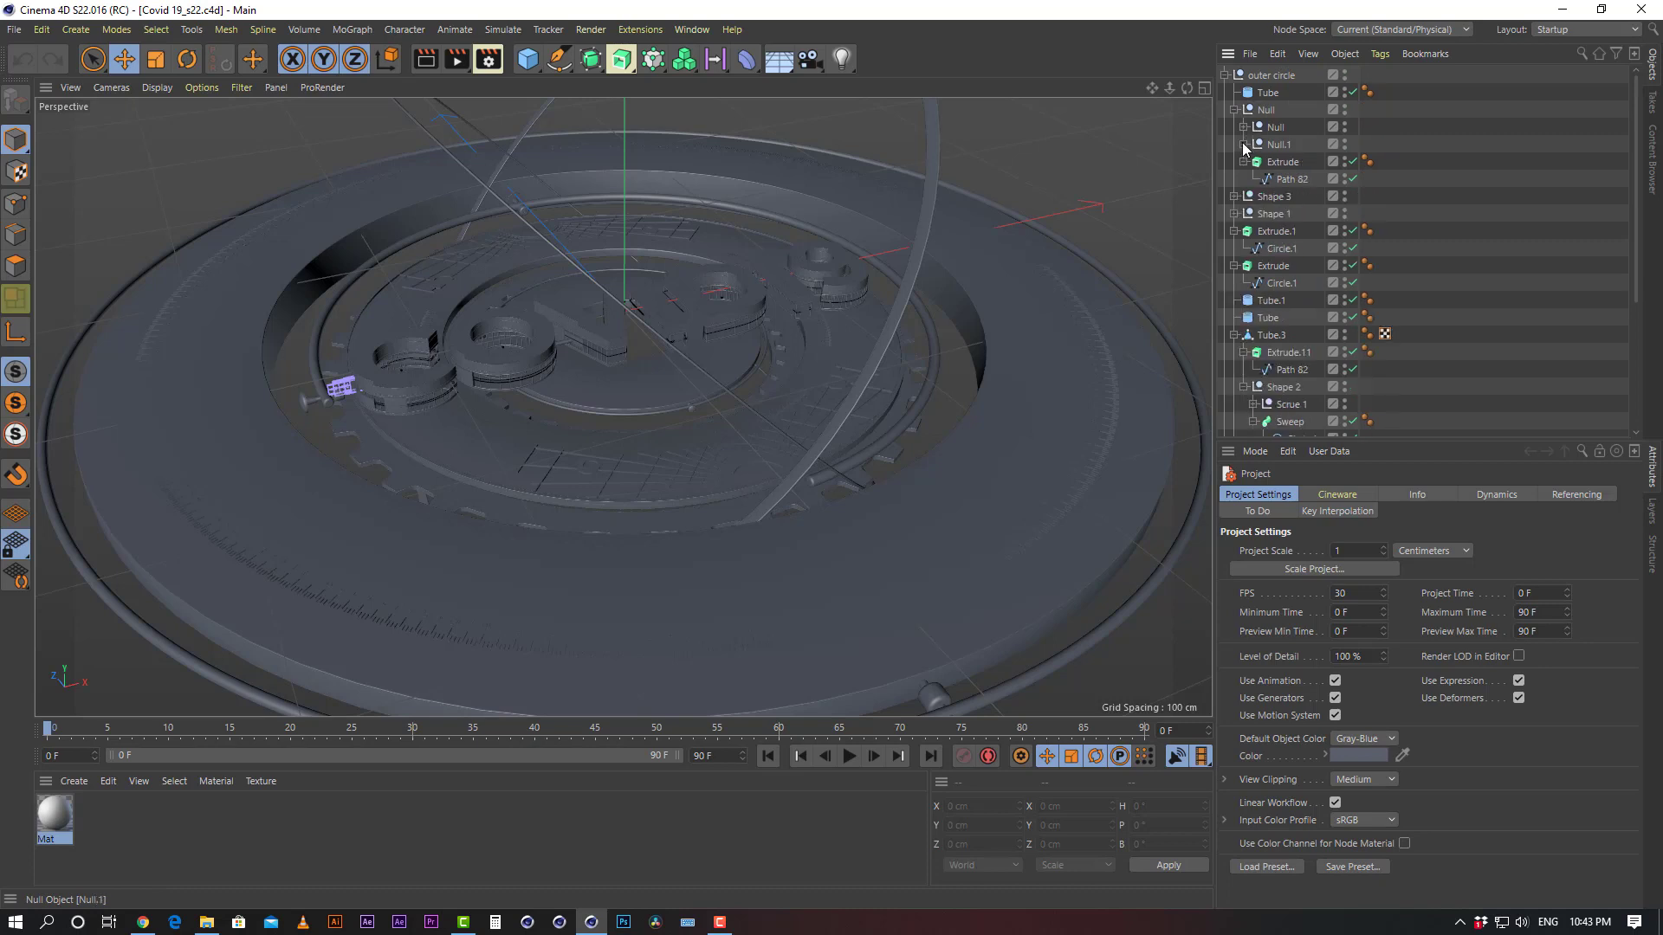
left_click(1234, 231)
left_click(1234, 248)
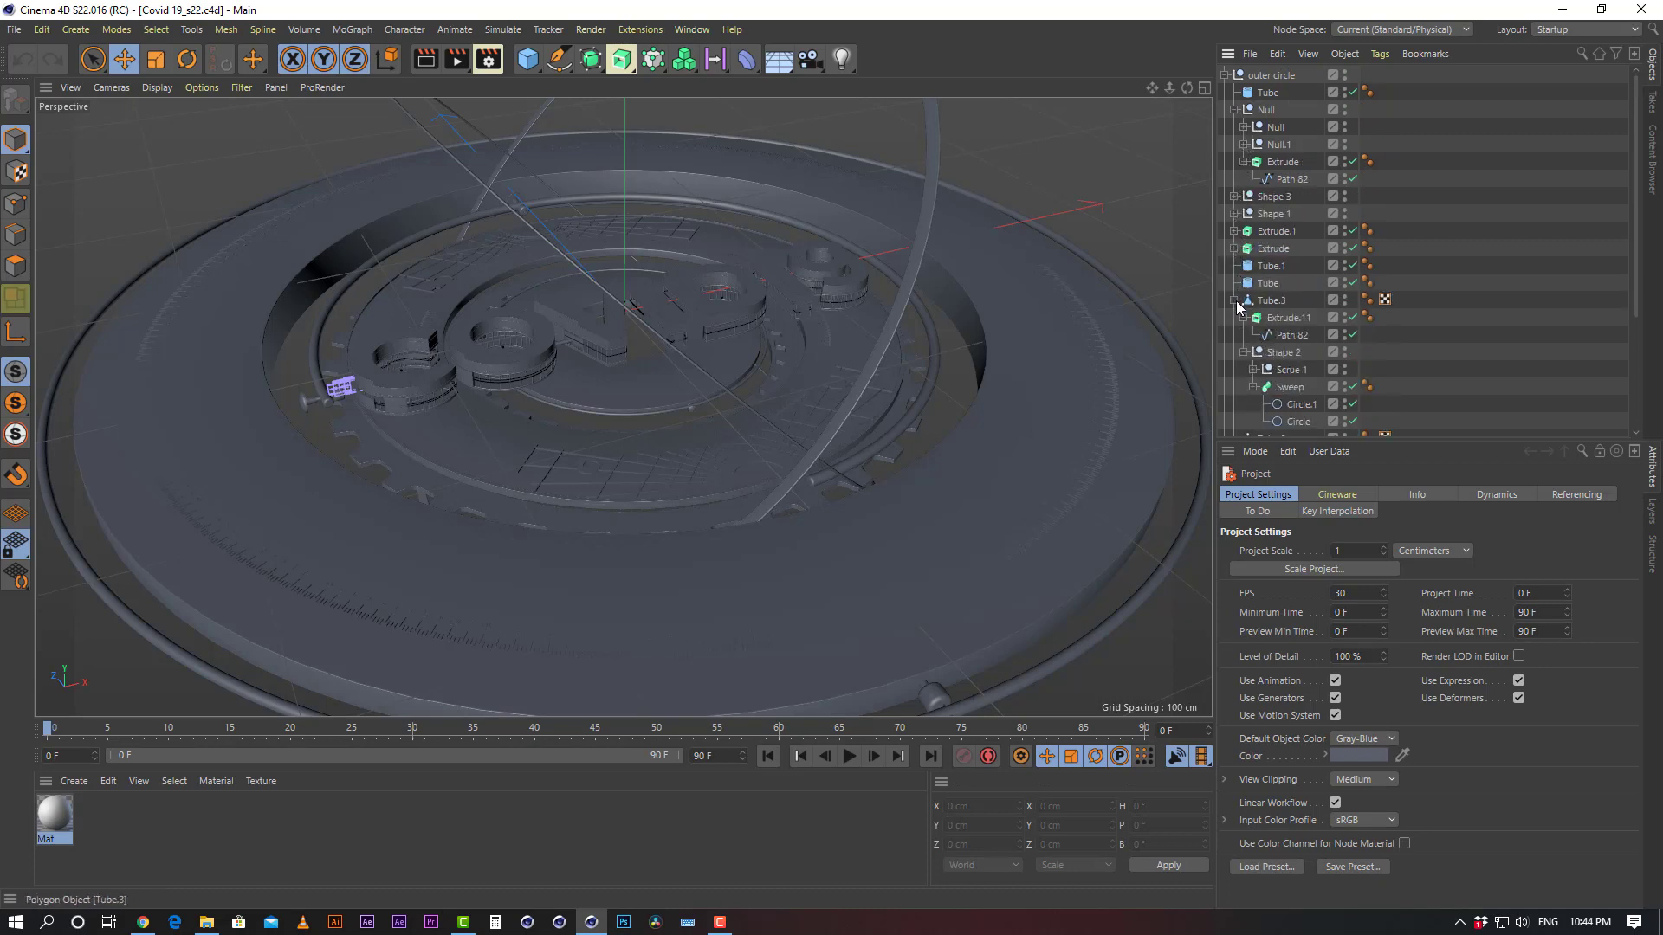
left_click(1237, 302)
scroll(1492, 321, "down", 2)
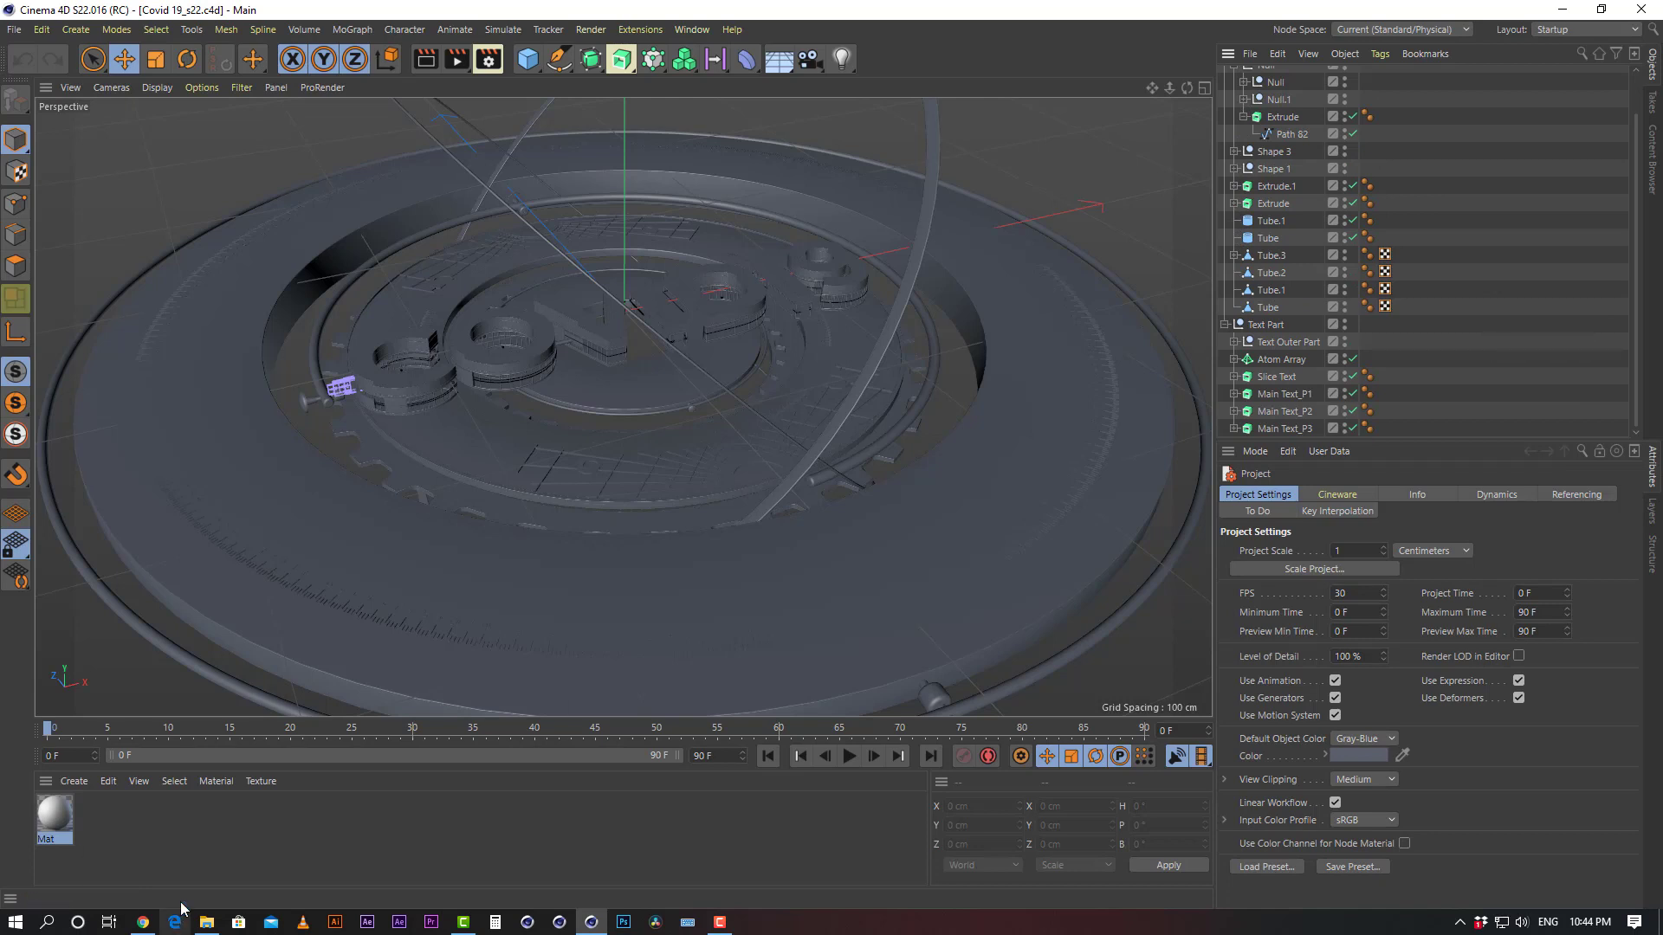
Delete the default Mat material and create a new node material in its place
left_click(54, 816)
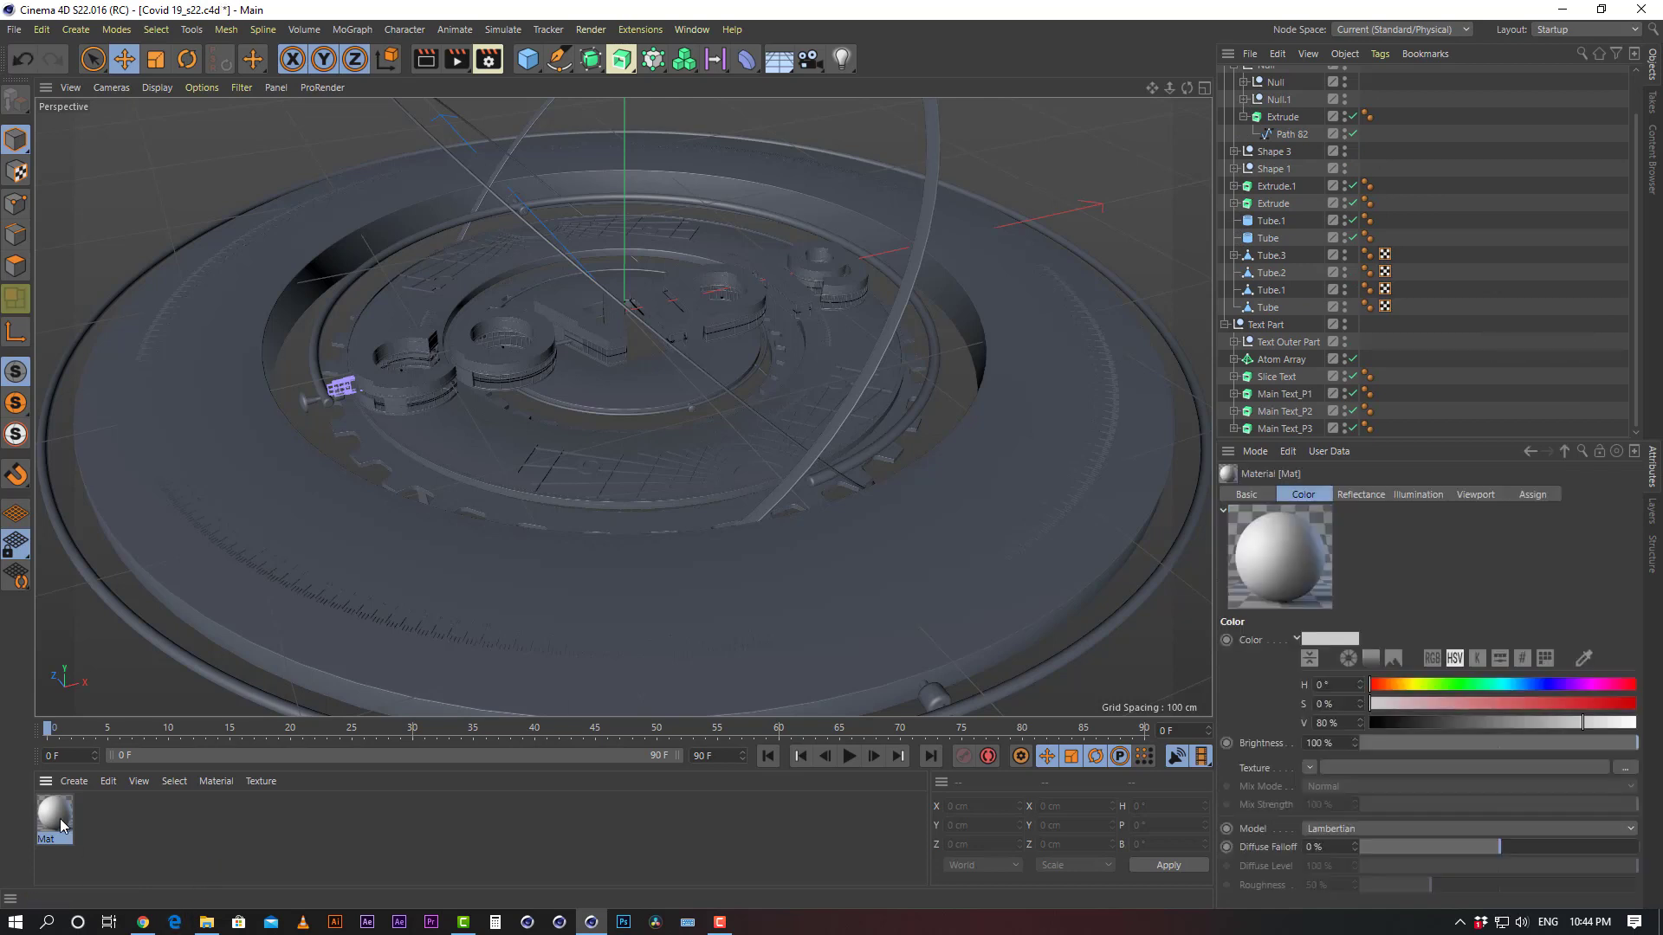
key("Delete")
left_click(74, 781)
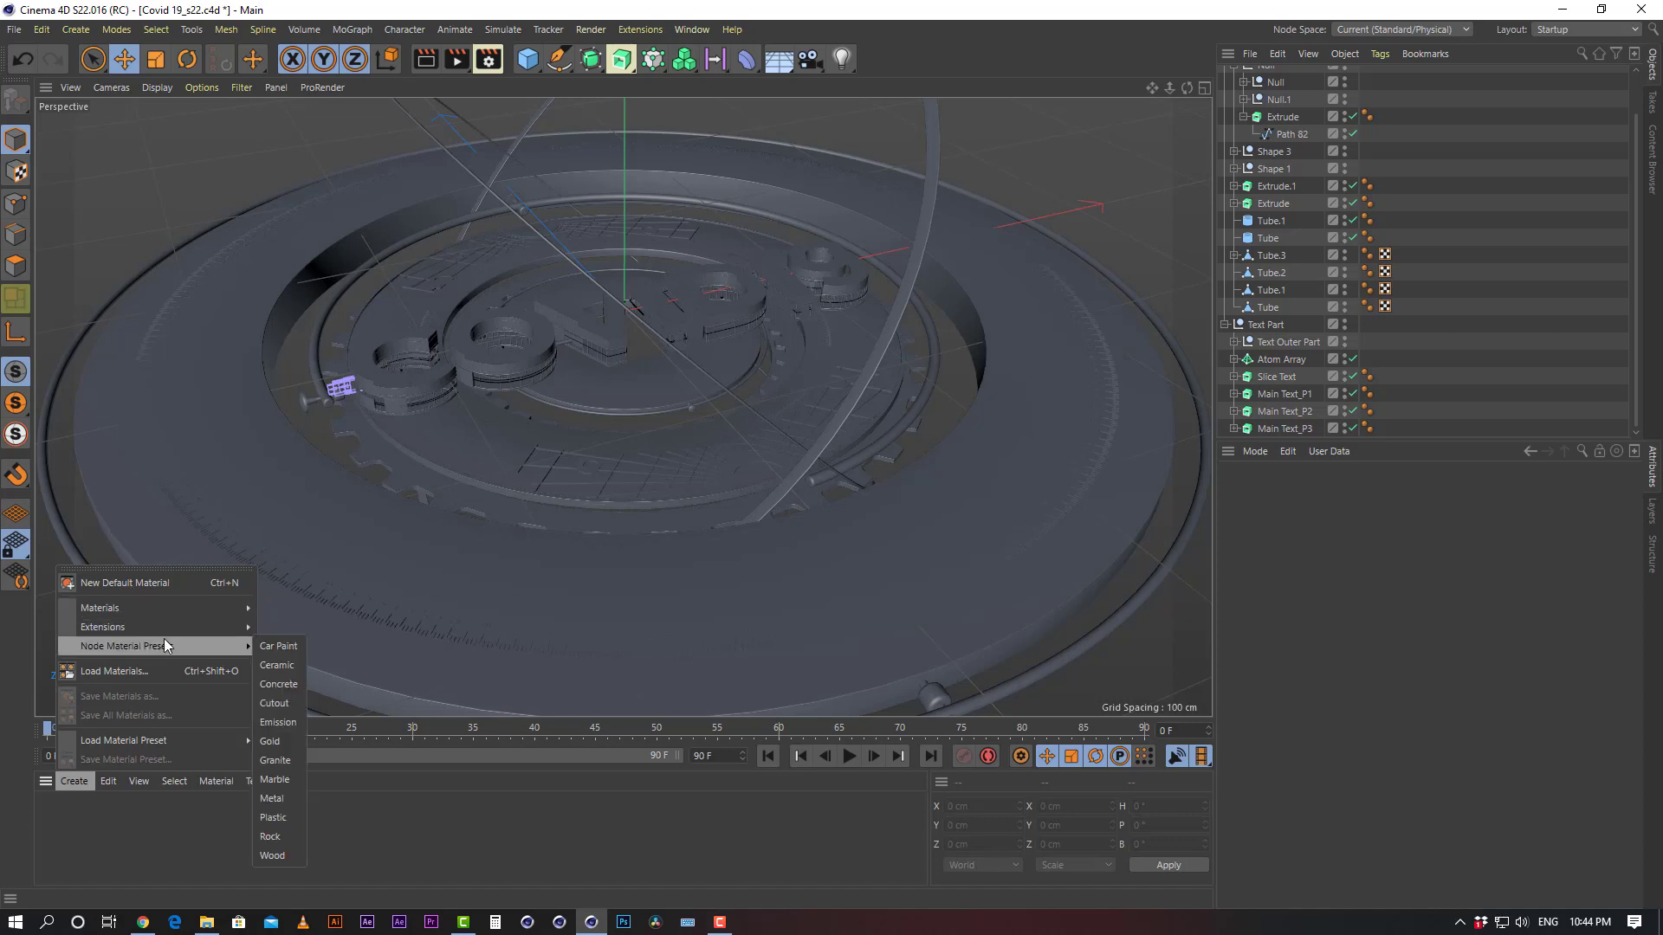
mouse_move(164, 627)
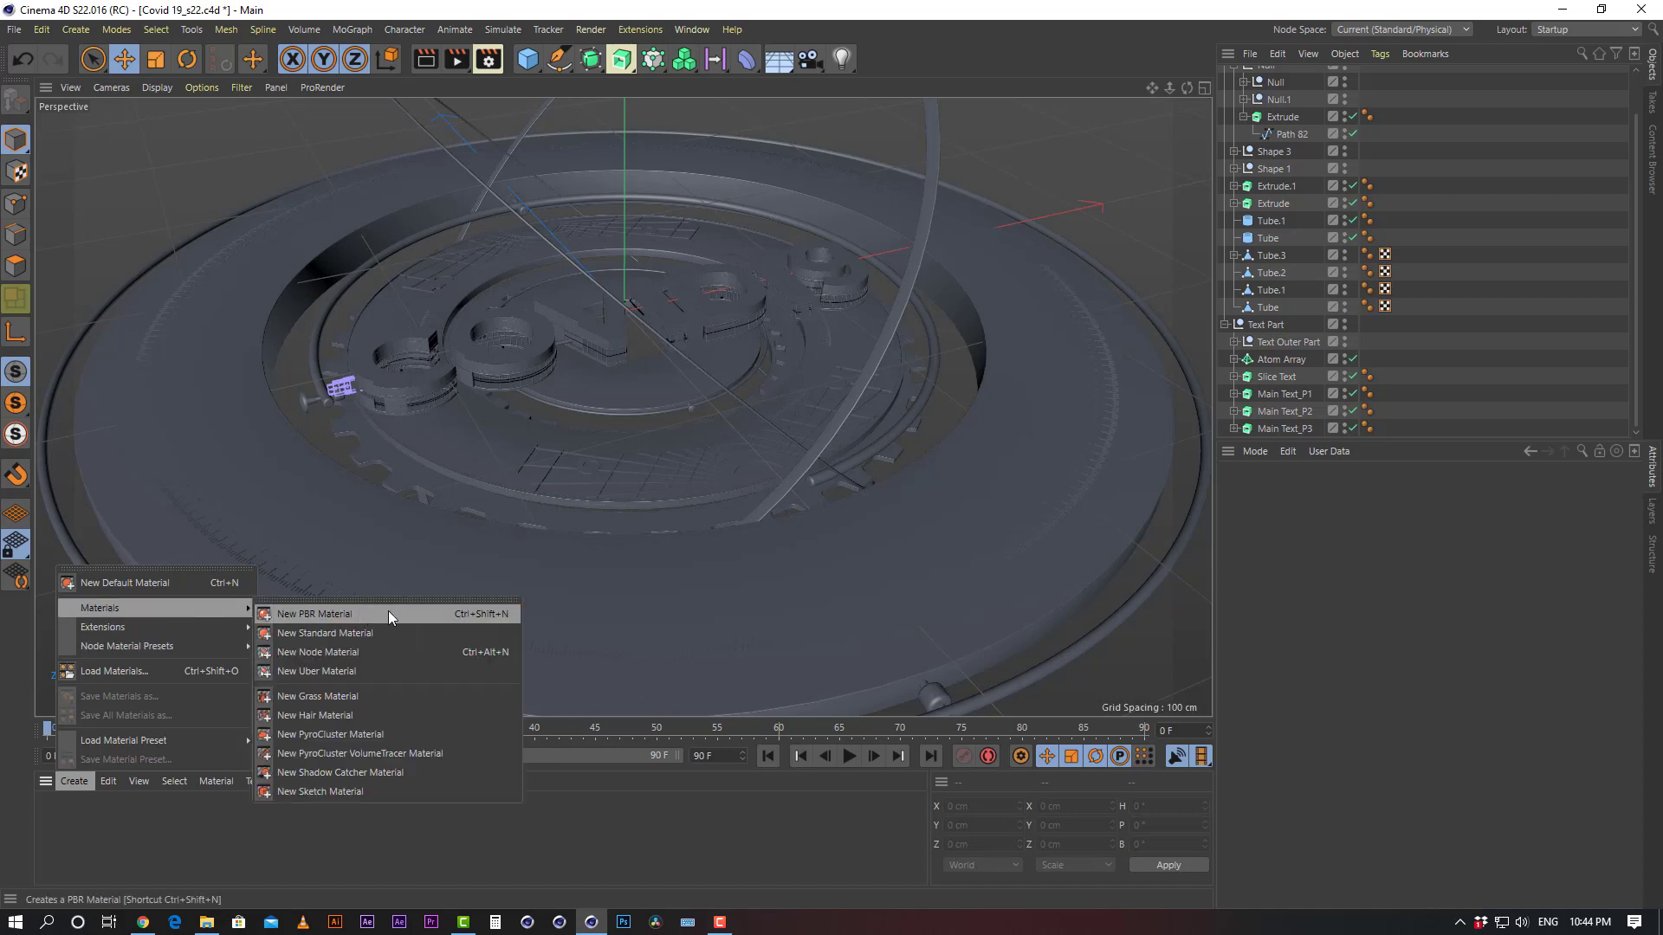
left_click(360, 652)
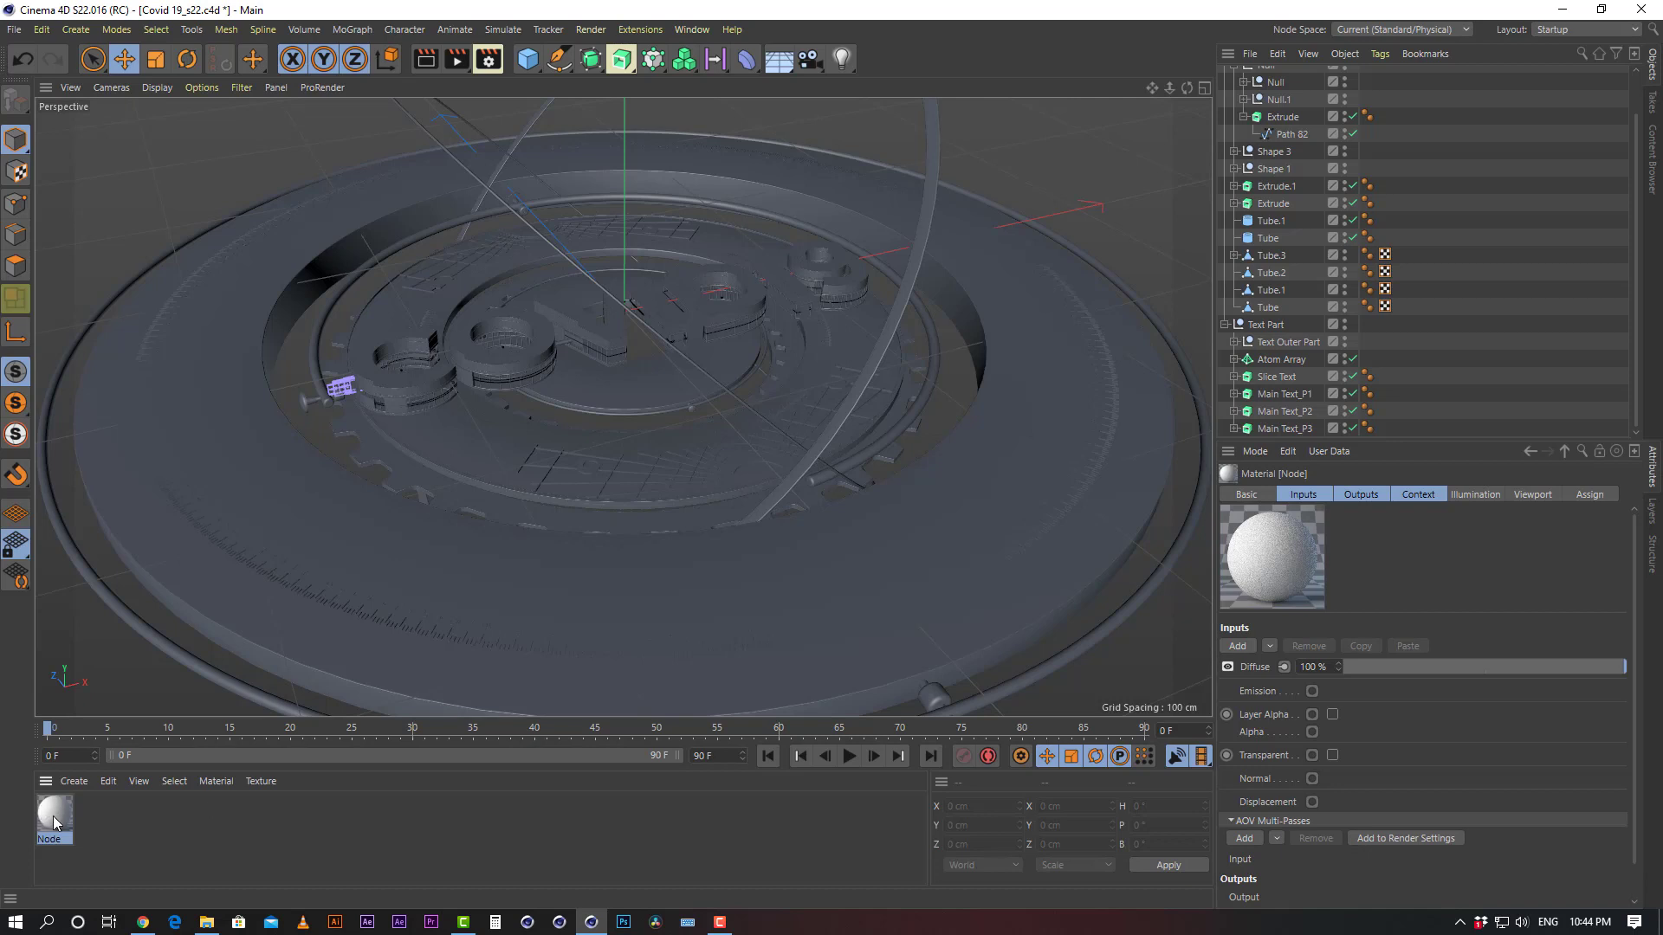
Select the Text Part group, expand its hierarchy, and rename the node material to text 1
left_click(1227, 330)
left_click(1225, 326)
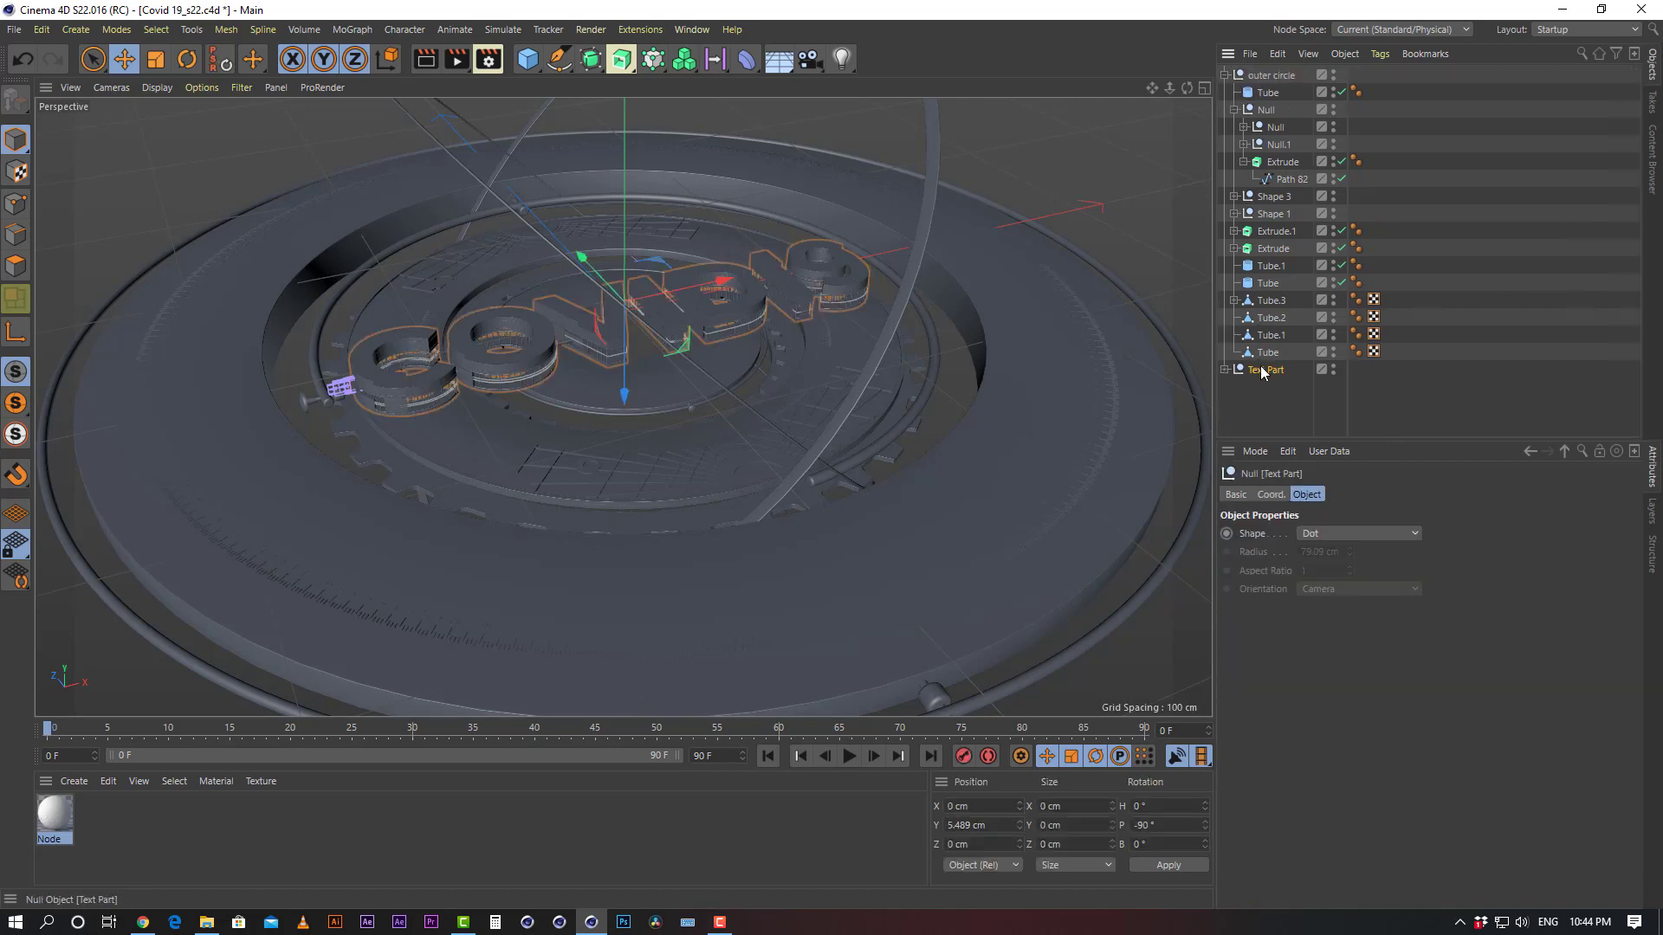
left_click(1225, 370)
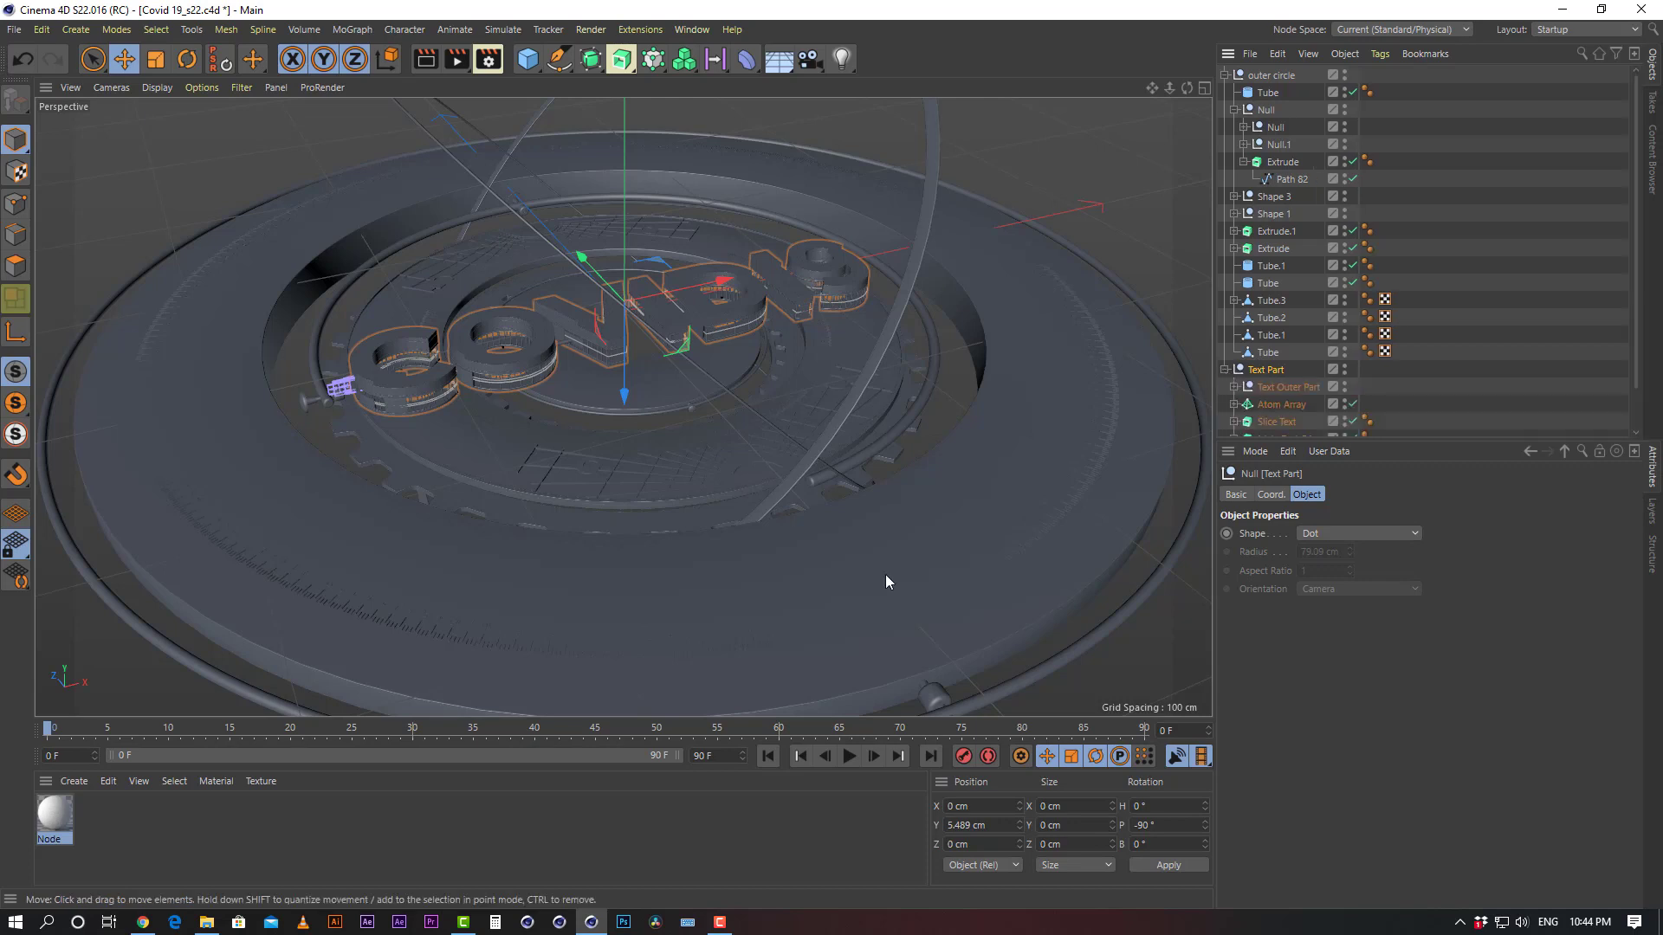
left_click(124, 843)
double_click(49, 840)
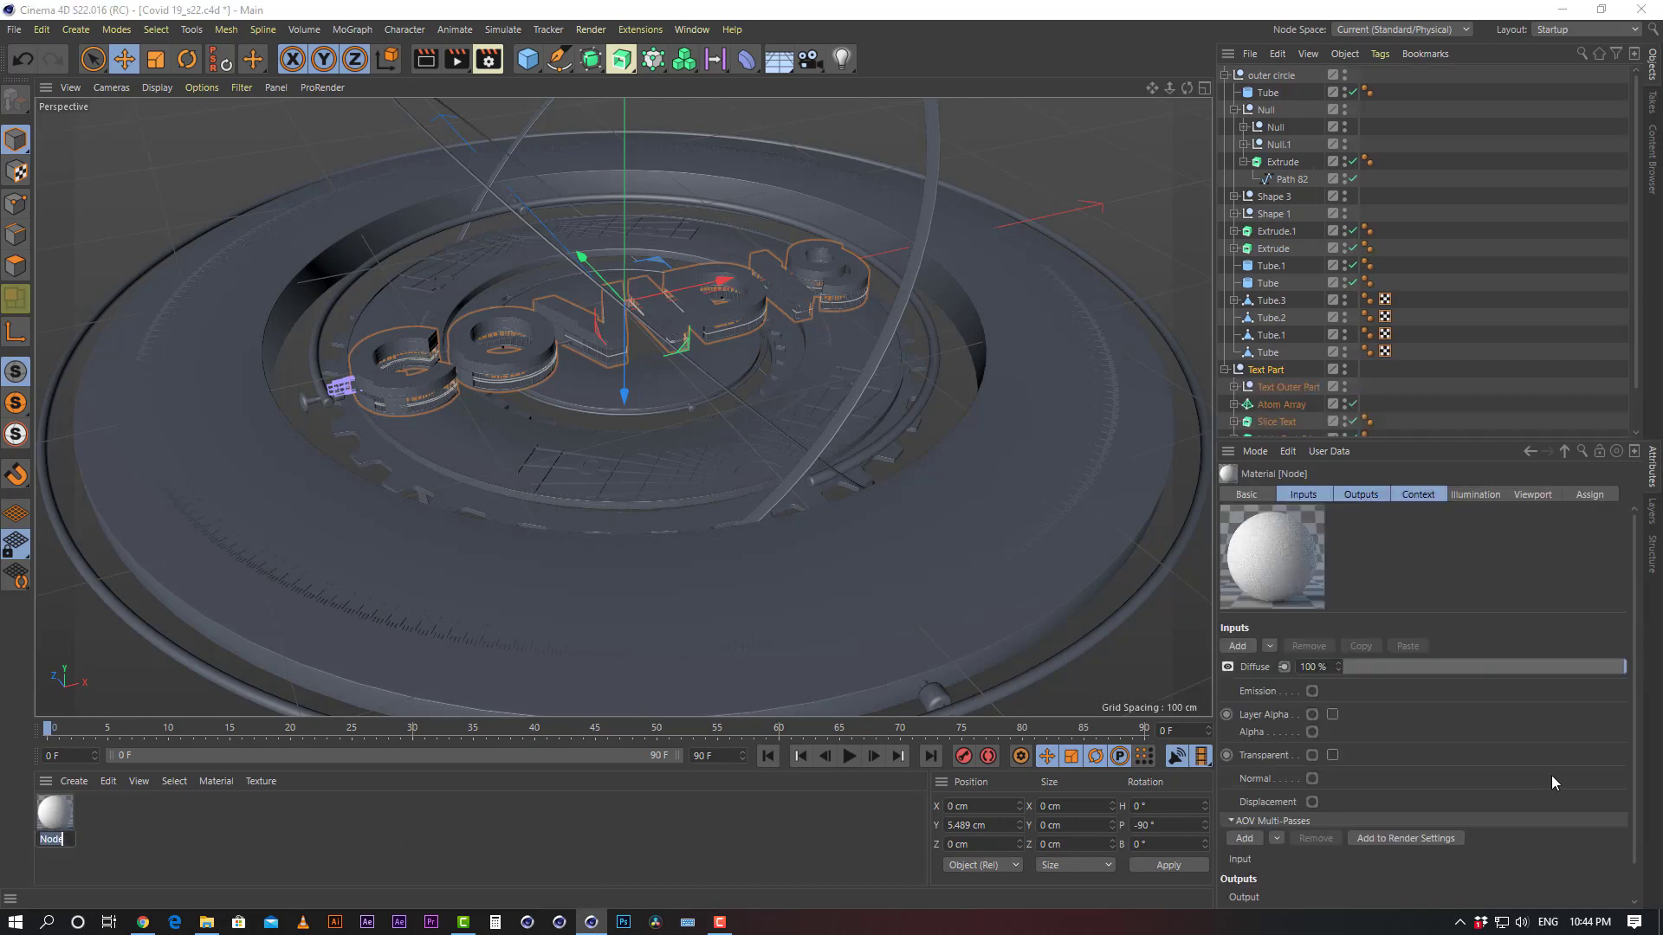
key("BackSpace")
type("text 1")
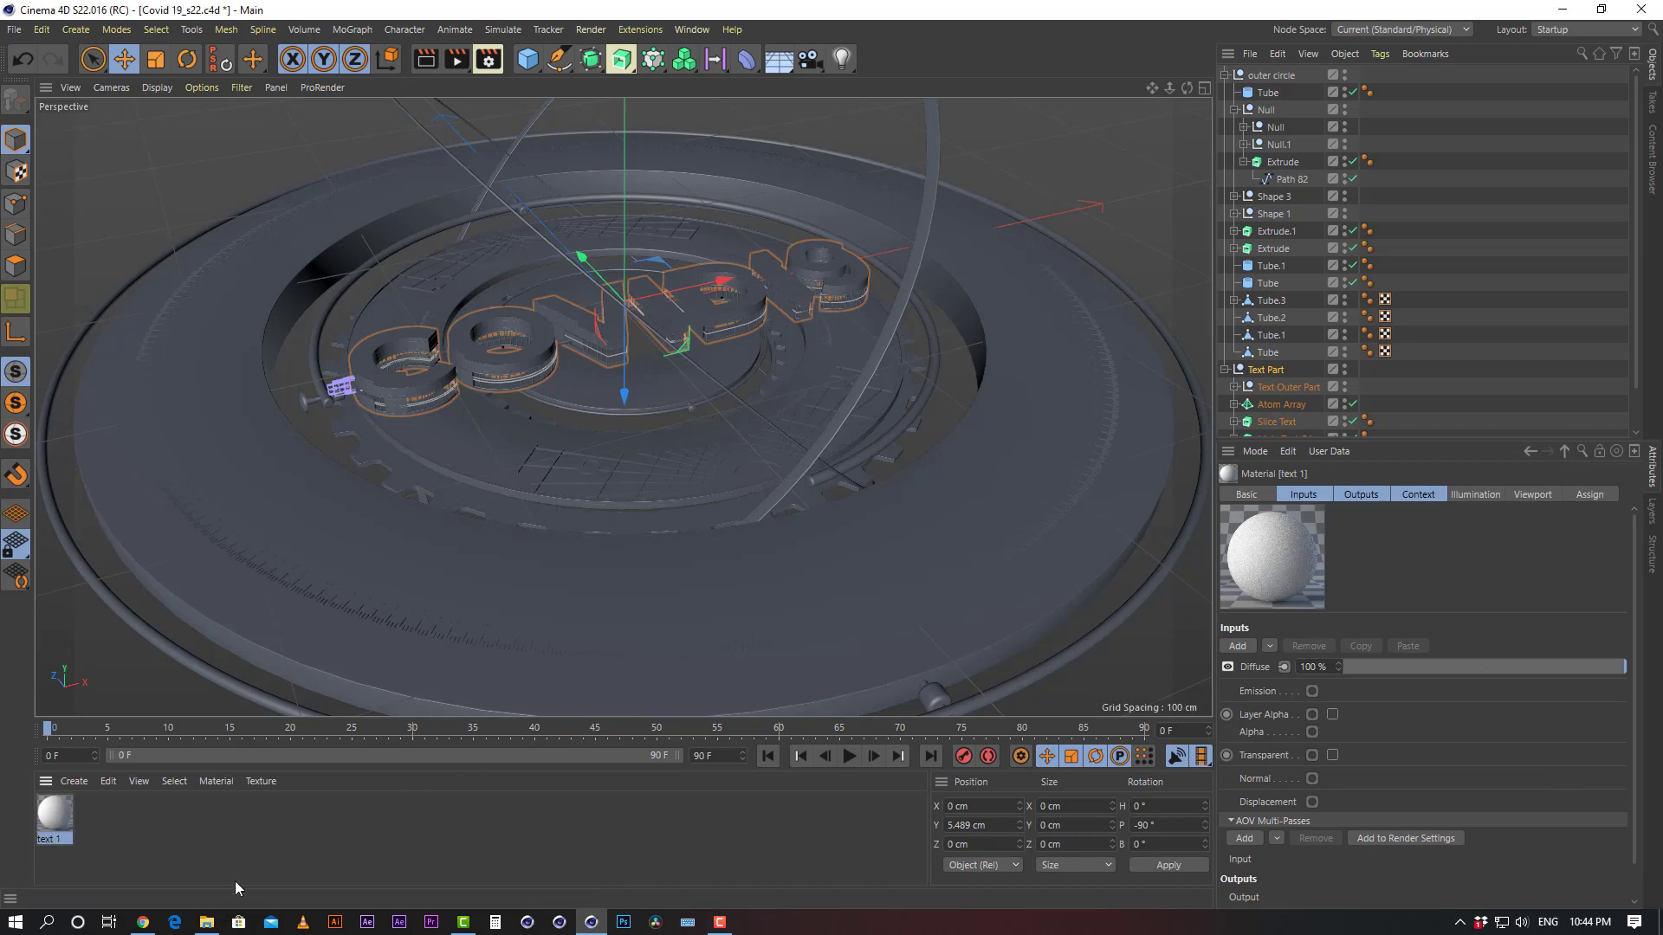
Duplicate the text 1 material and name the copy text 2
left_click(91, 830)
left_click(66, 822)
left_click_drag(59, 820, 97, 840, "ctrl")
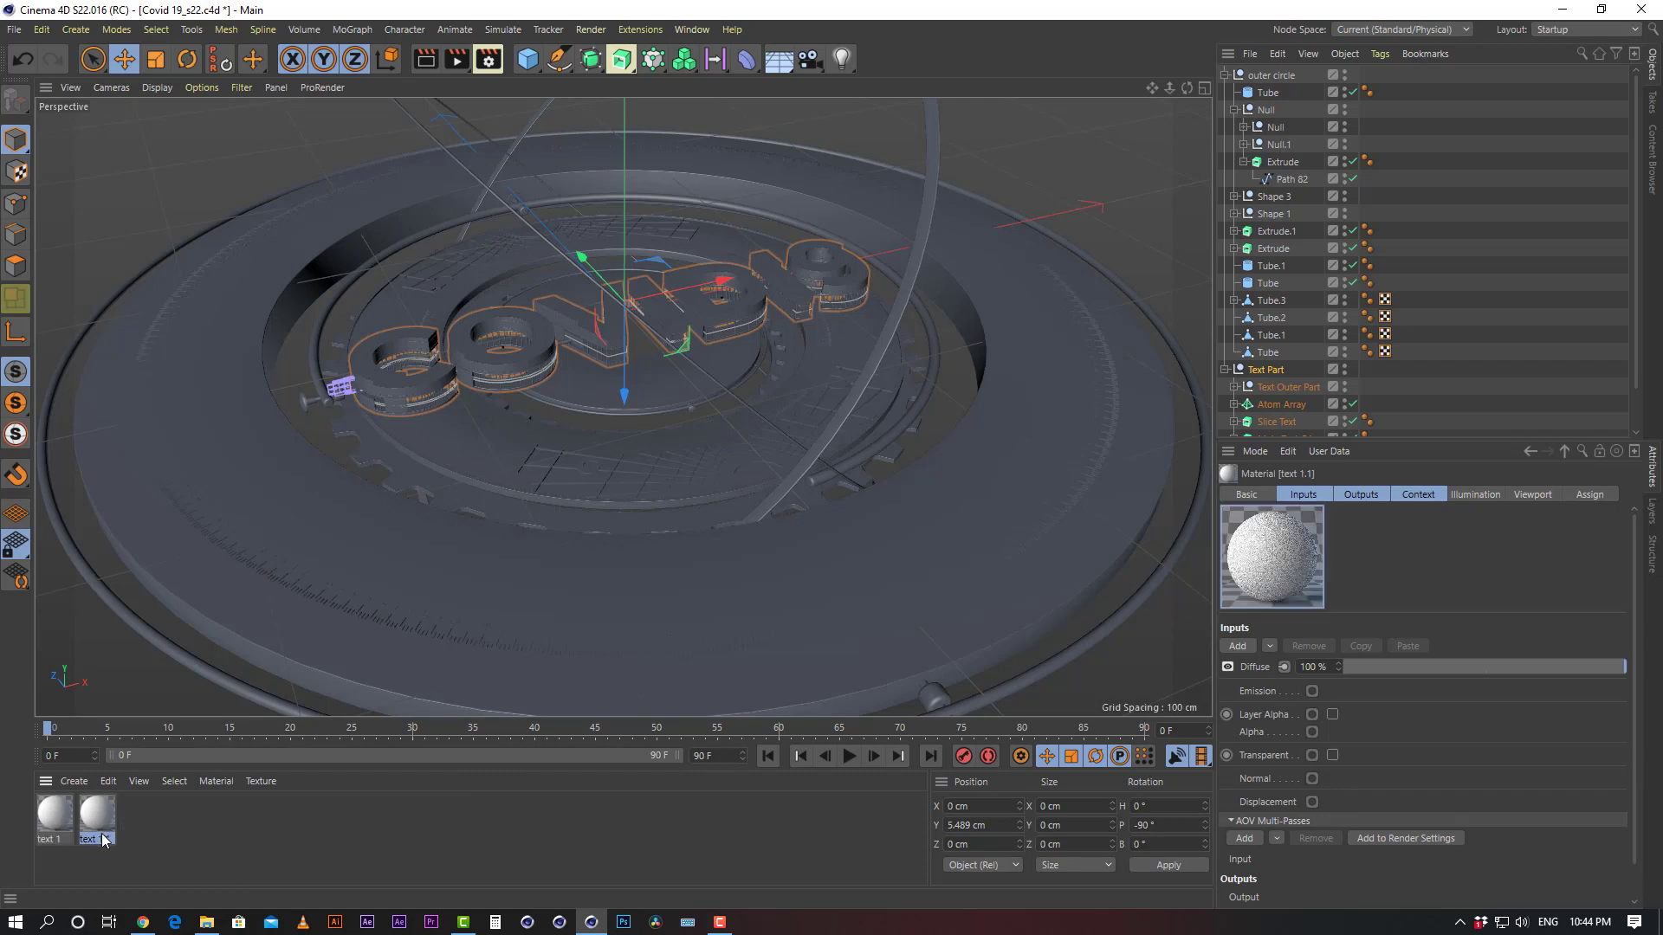
type("text")
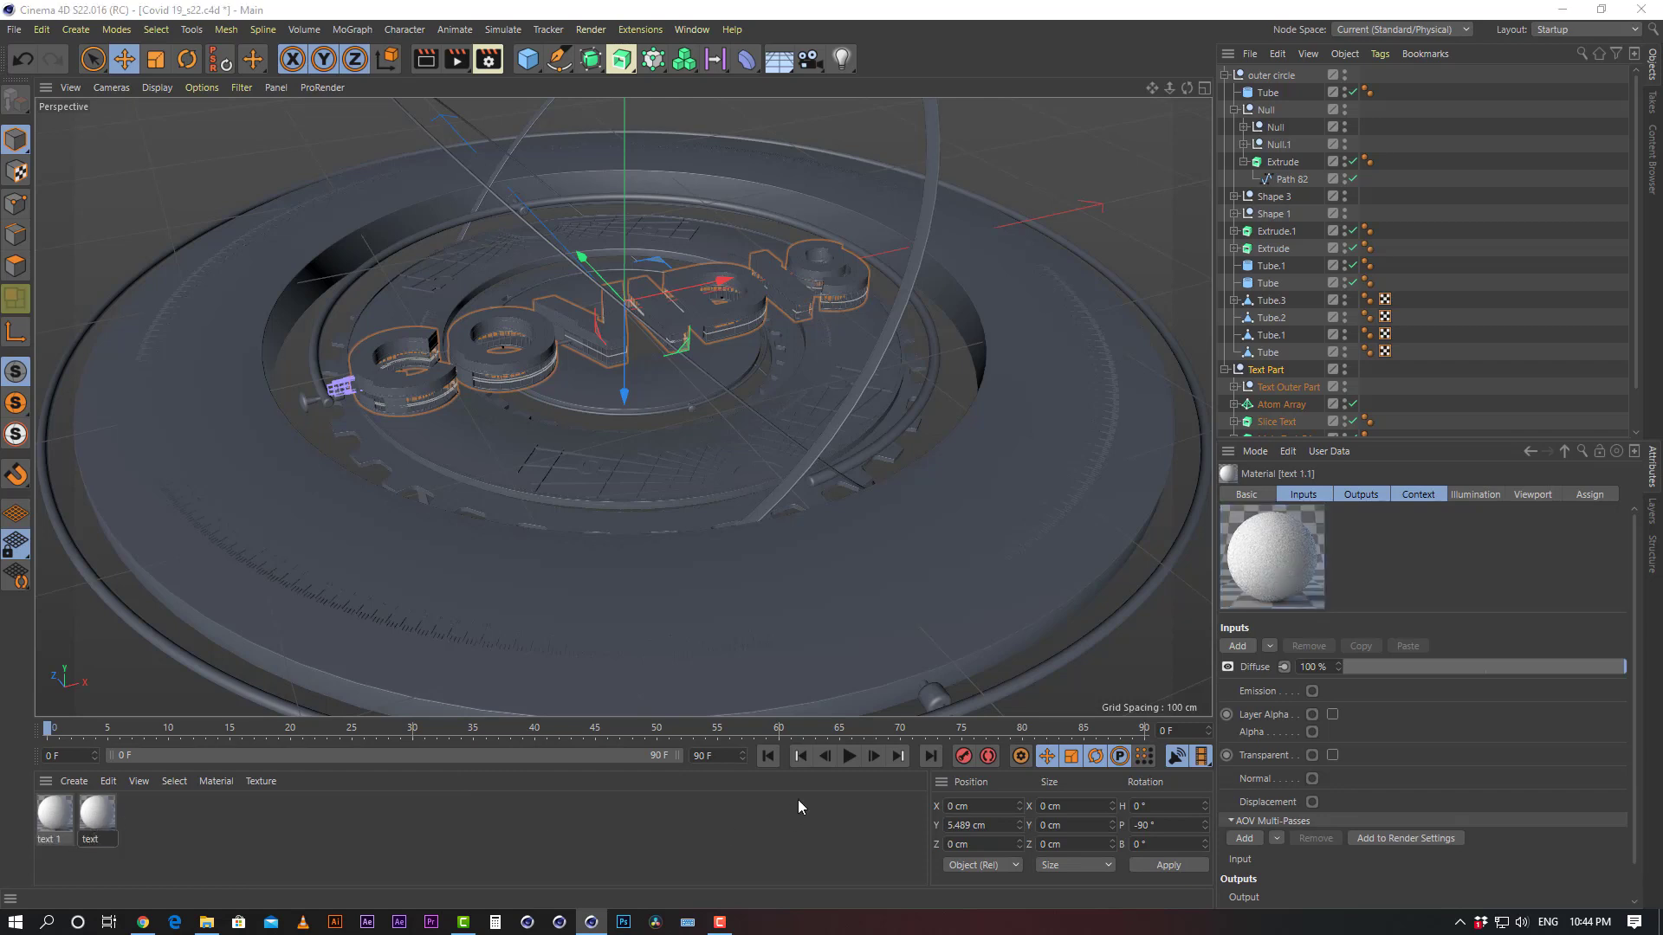
type(" 2")
key("Return")
left_click(258, 853)
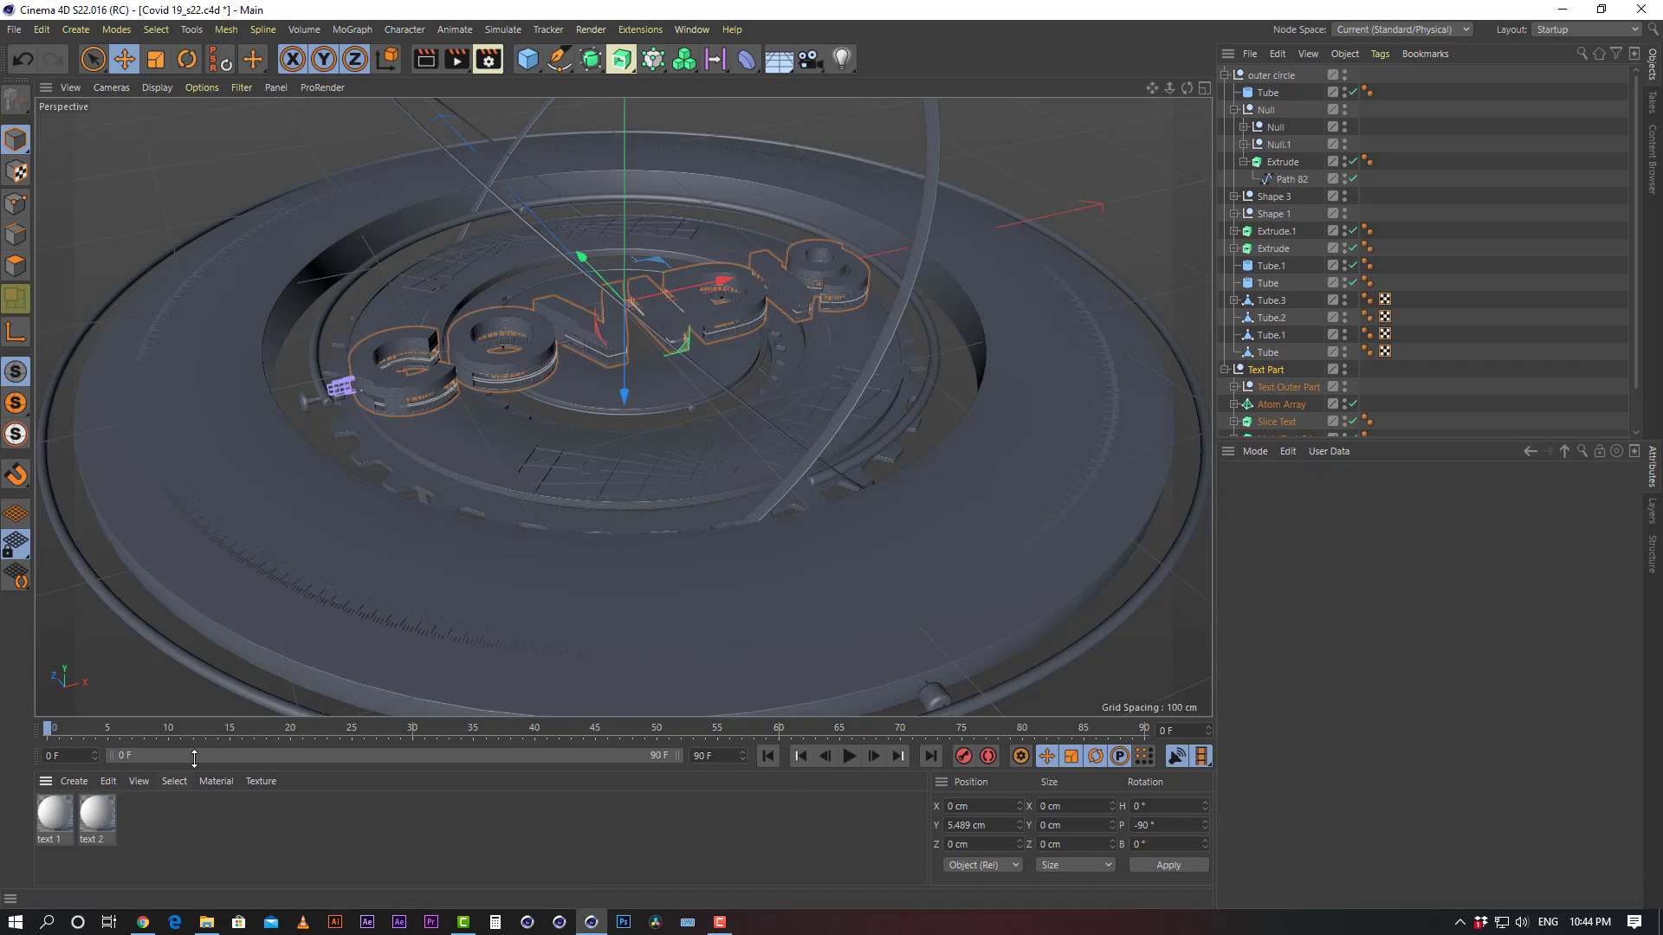
Clear the object selection and examine the COVID-19 lettering on the disc up close from several angles
left_click(1471, 275)
left_click_drag(740, 324, 589, 403, "alt")
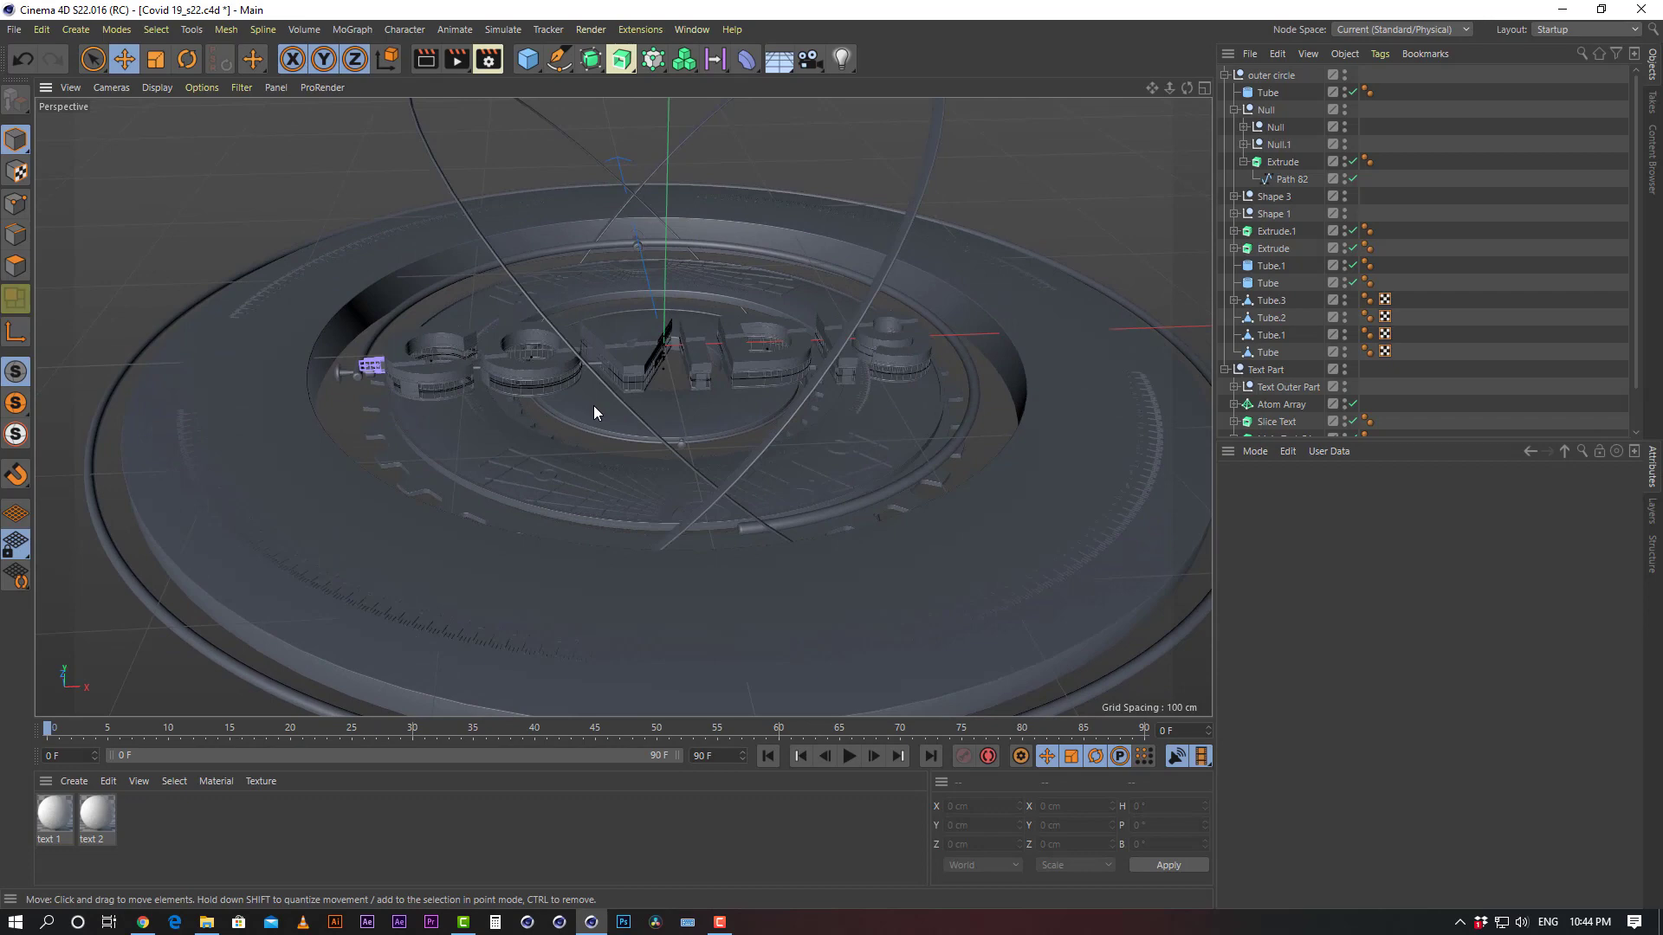
left_click_drag(594, 412, 589, 280, "alt")
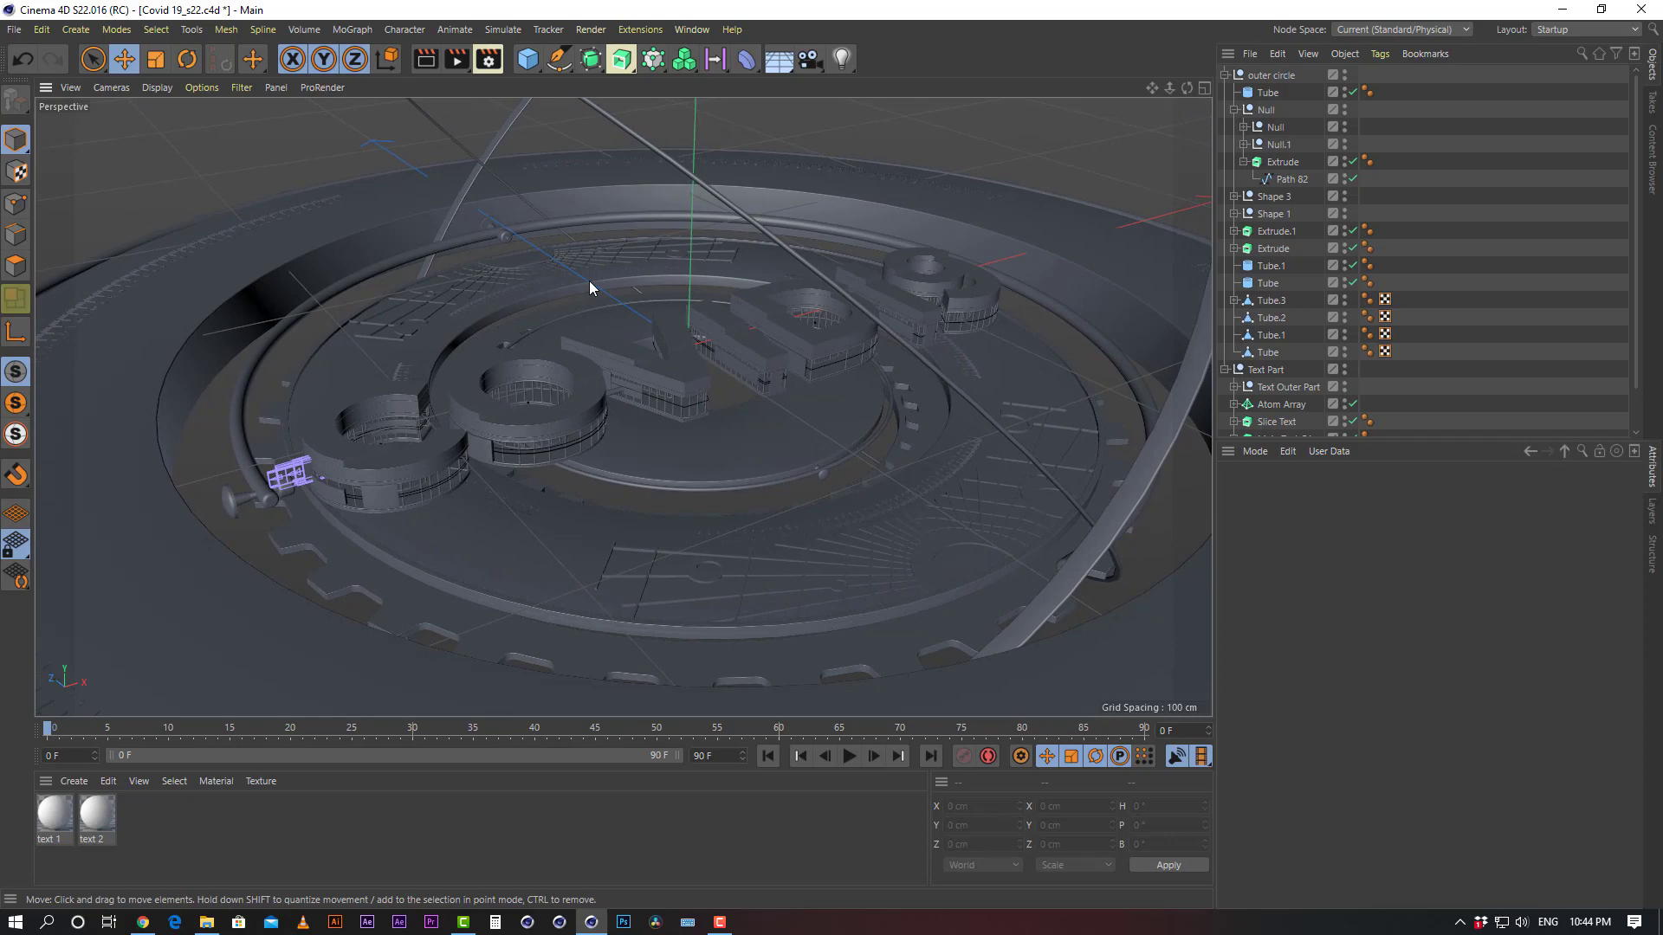
left_click_drag(691, 392, 703, 402, "alt")
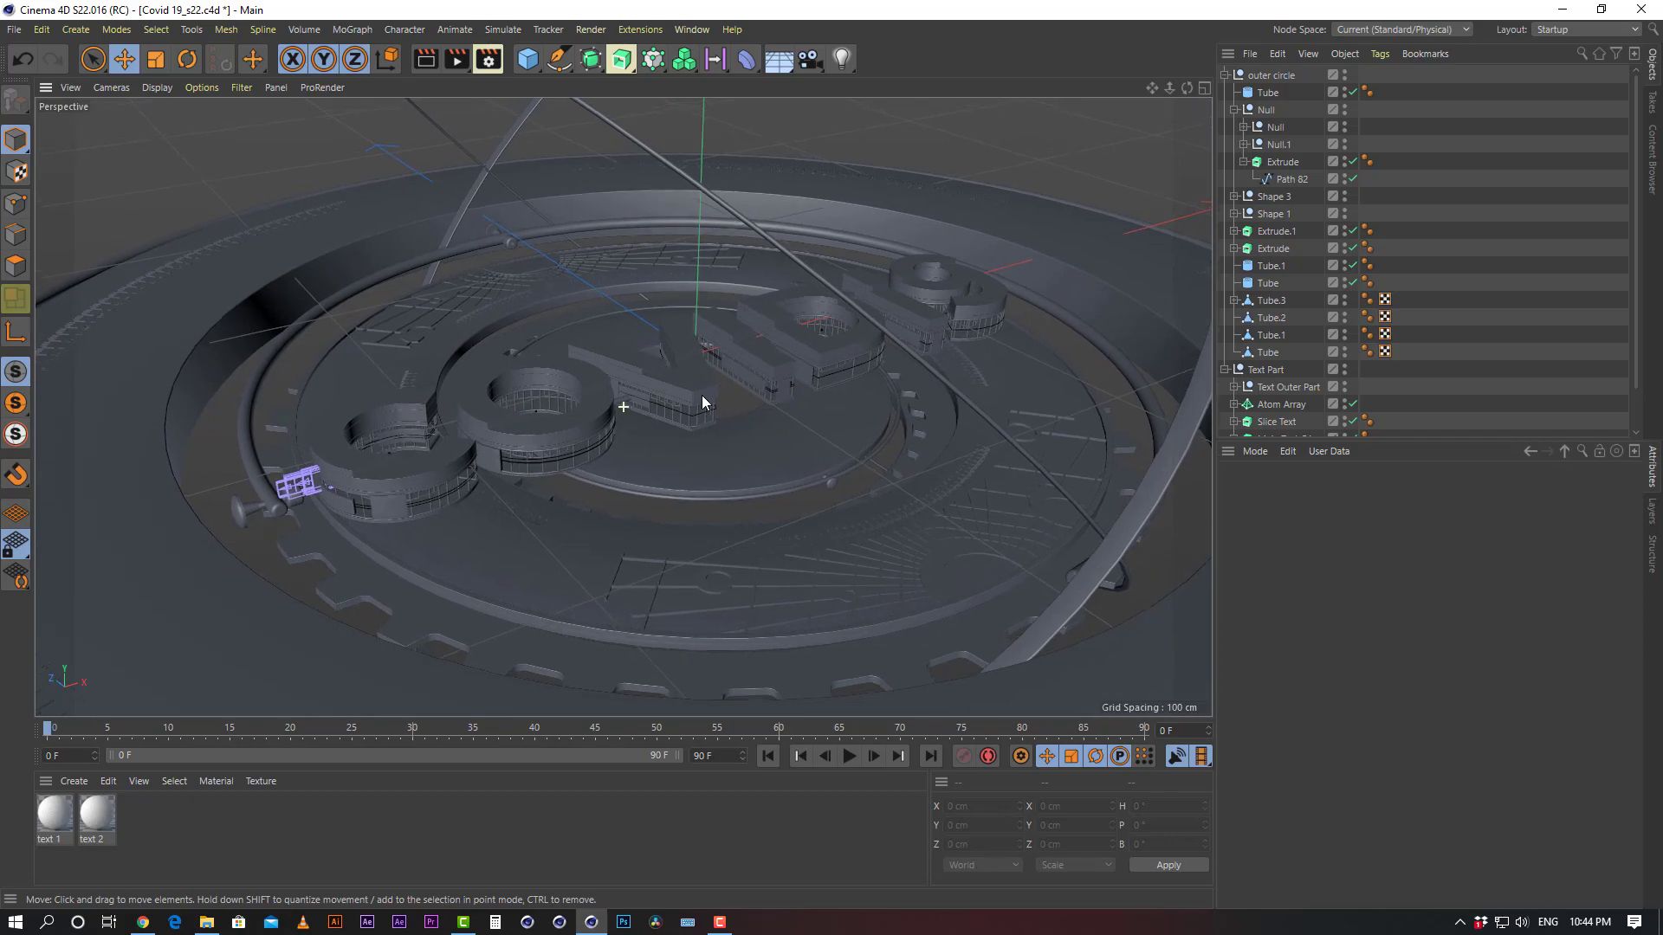
Switch to Chrome, go to the own Behance profile and open the Motion Design Tutorial project
left_click(143, 922)
left_click(344, 4)
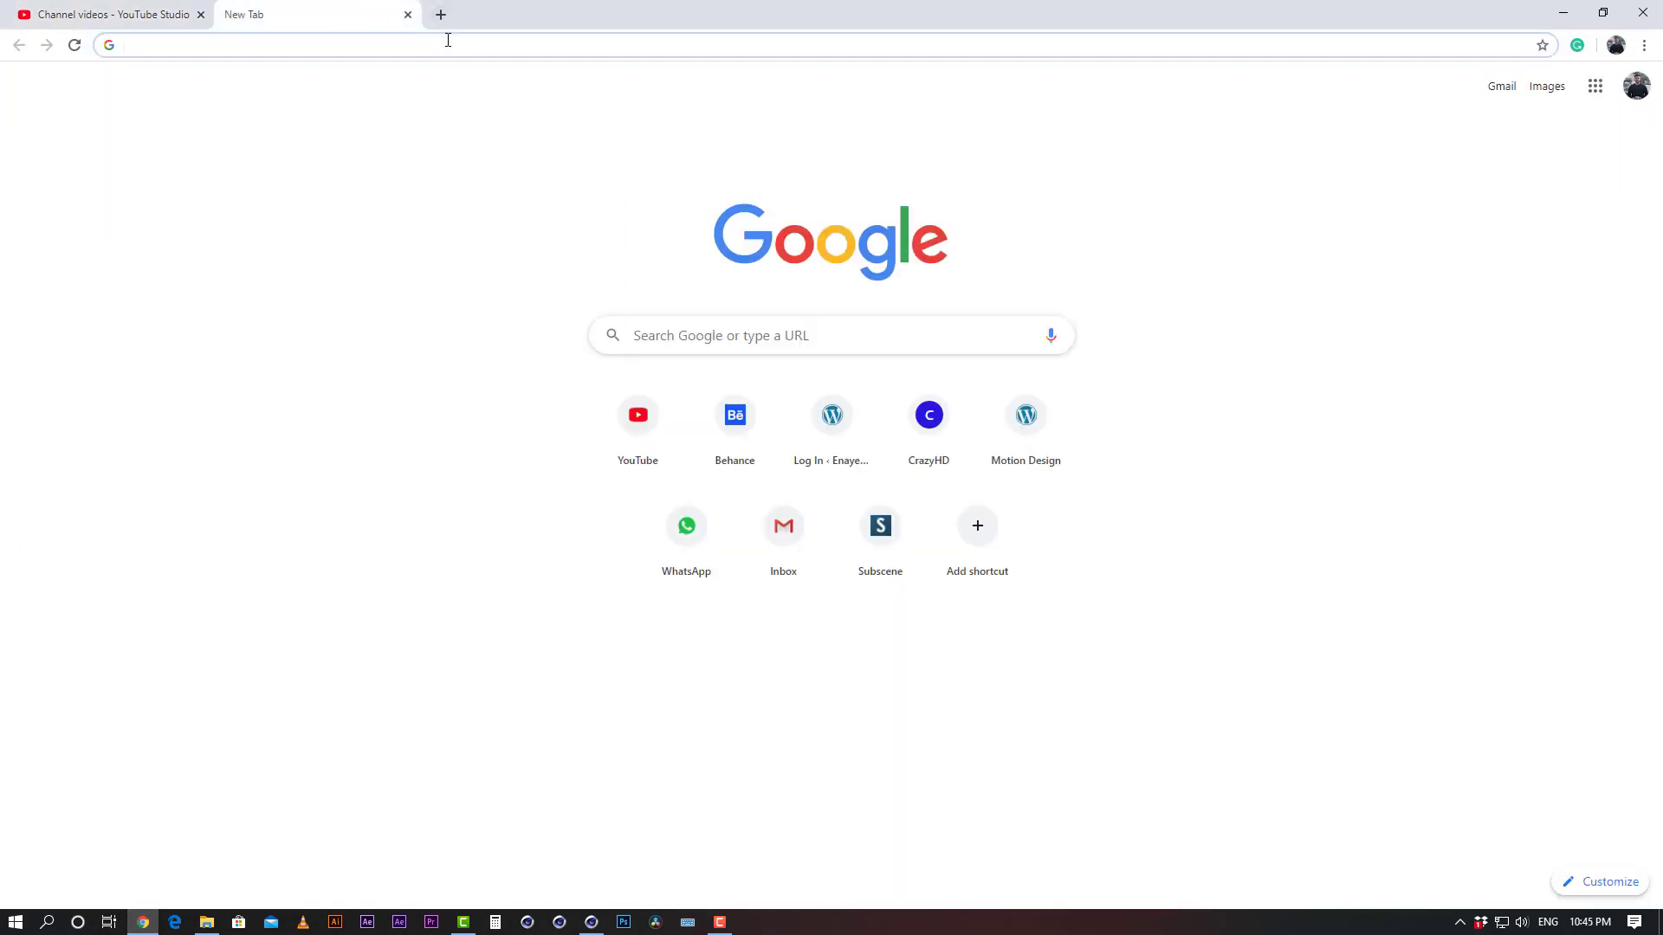
left_click(752, 426)
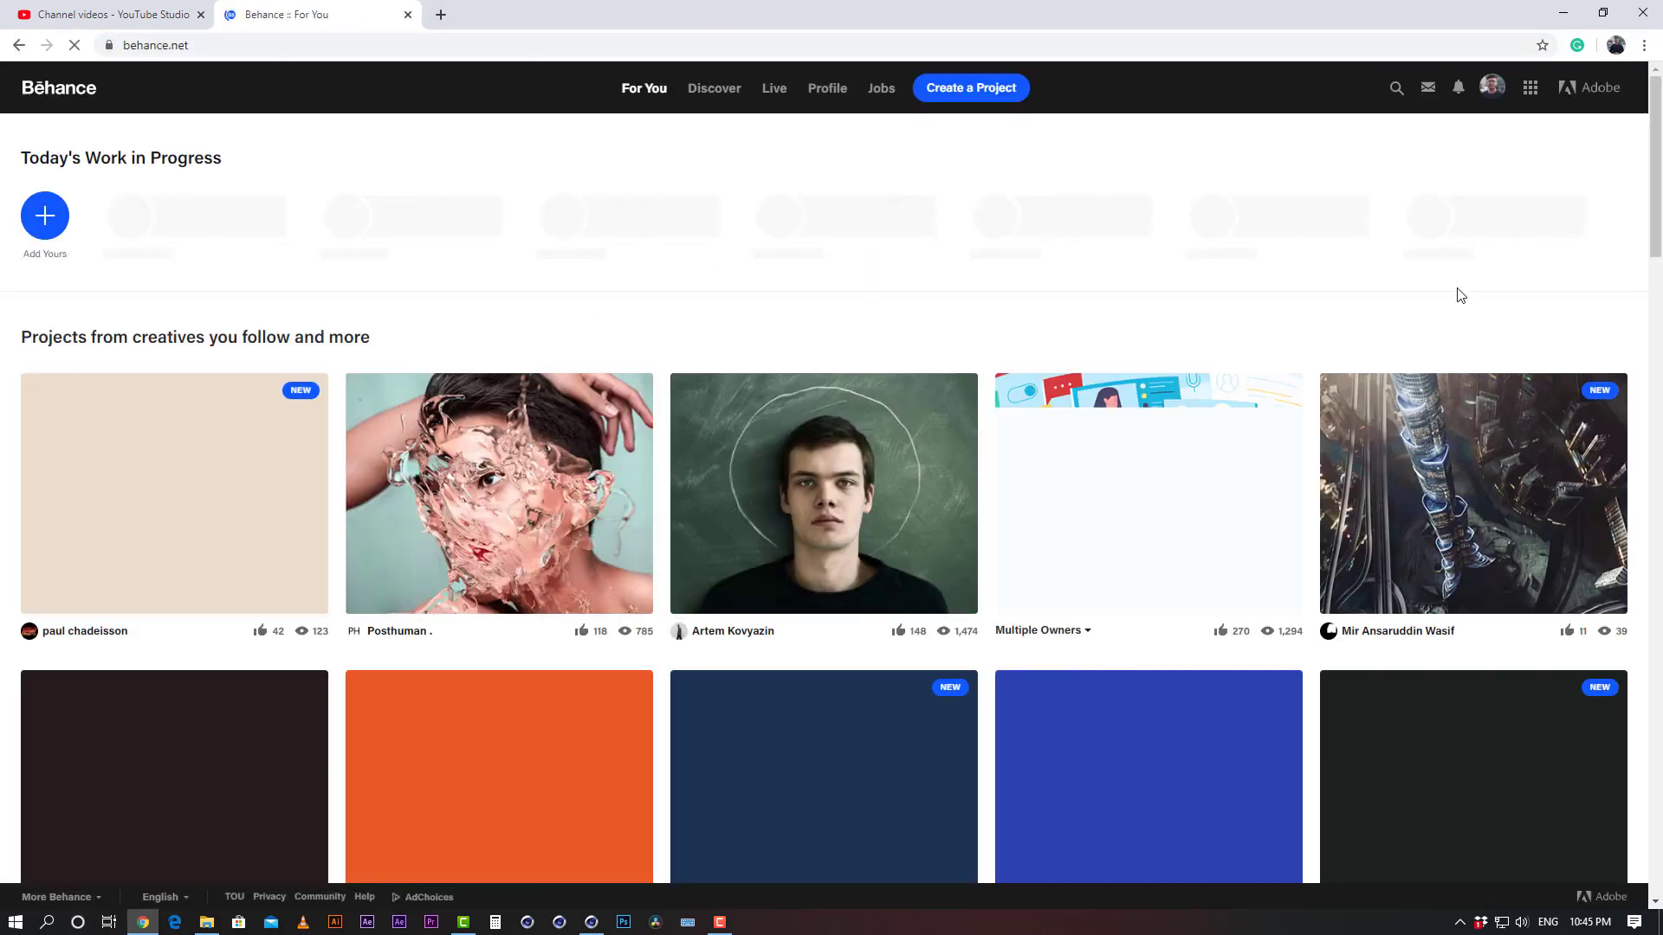
left_click(828, 92)
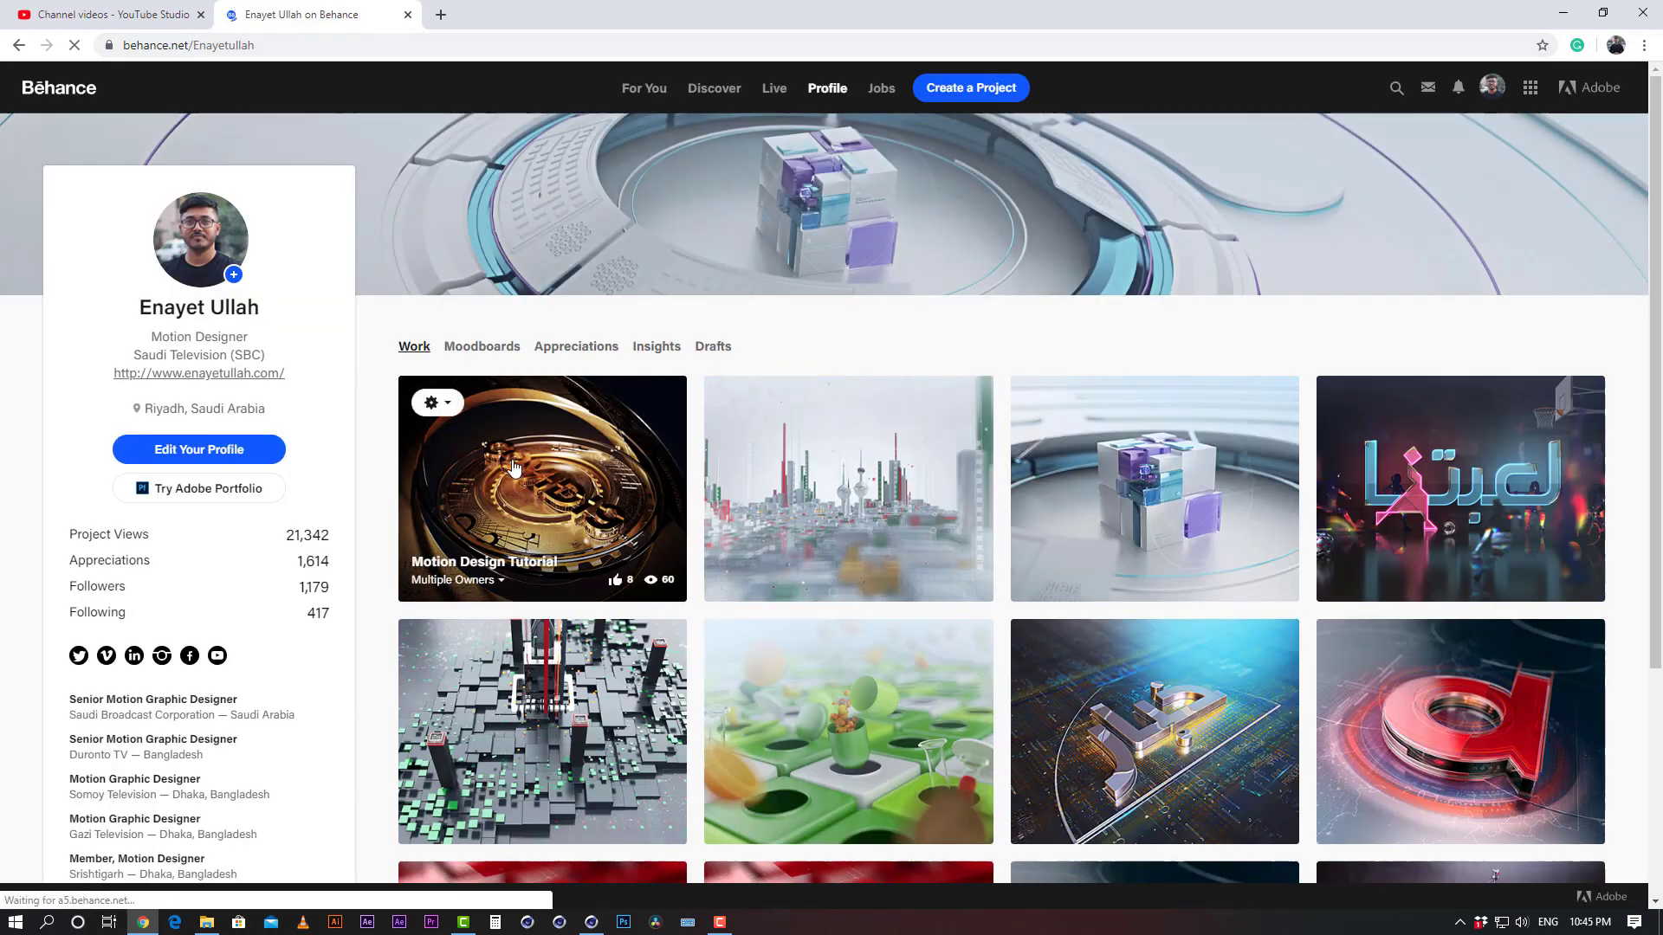
left_click(506, 485)
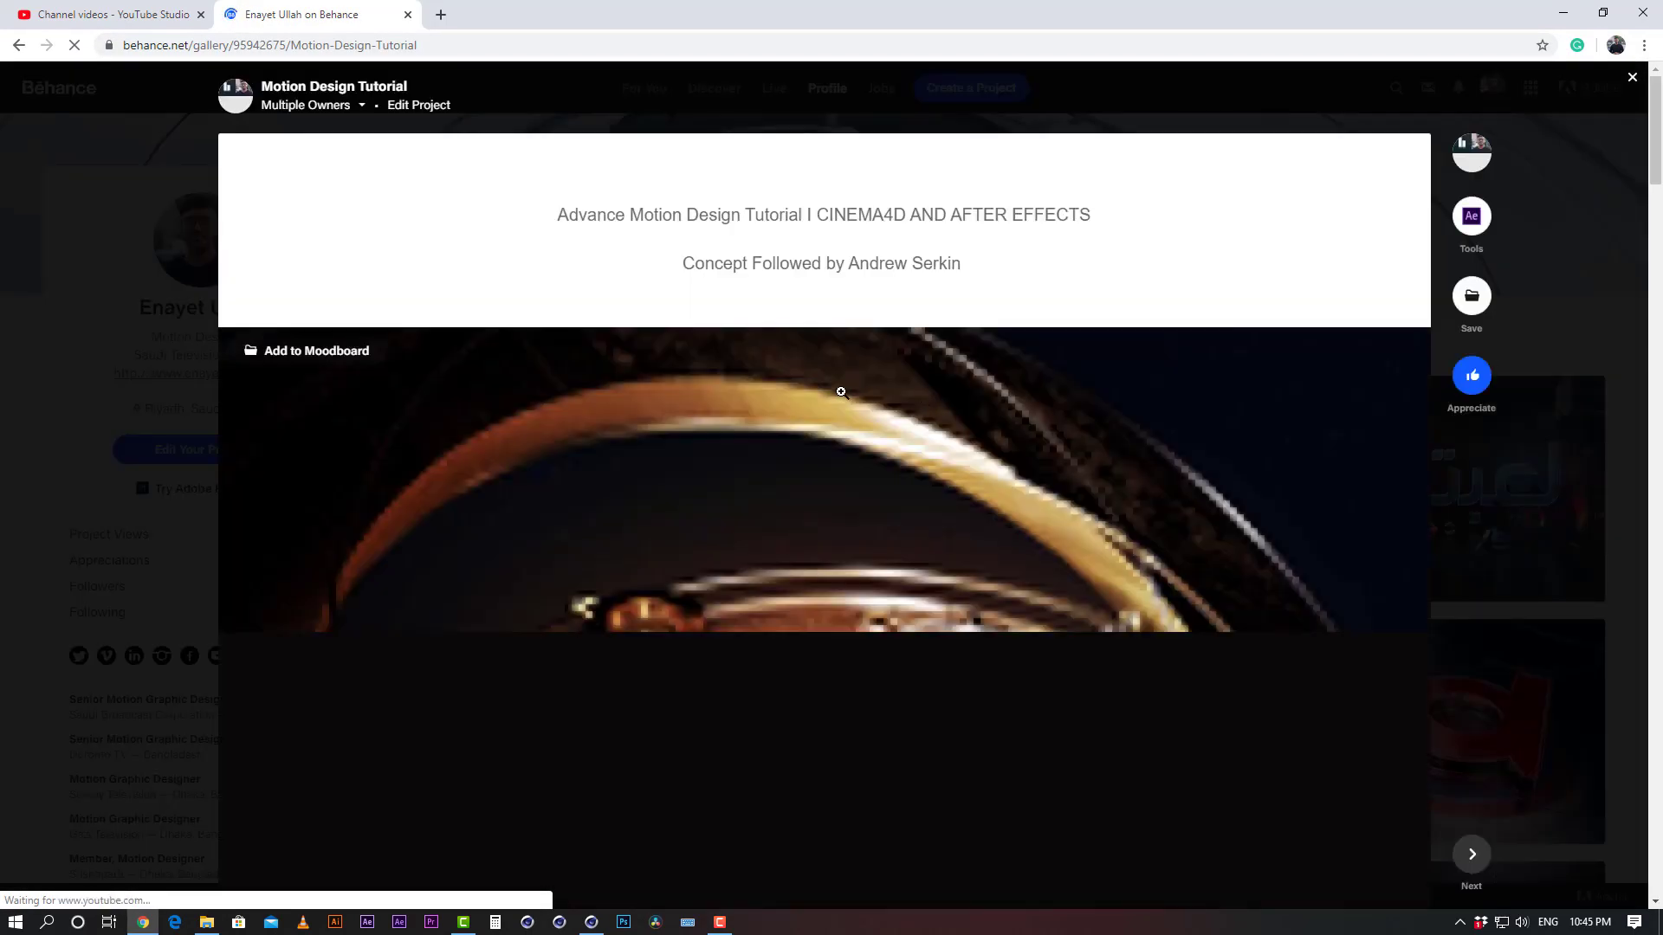
Examine the materials and lighting in the gold COVID-19 disc renders, and return to the profile page
scroll(839, 391, "down", 3)
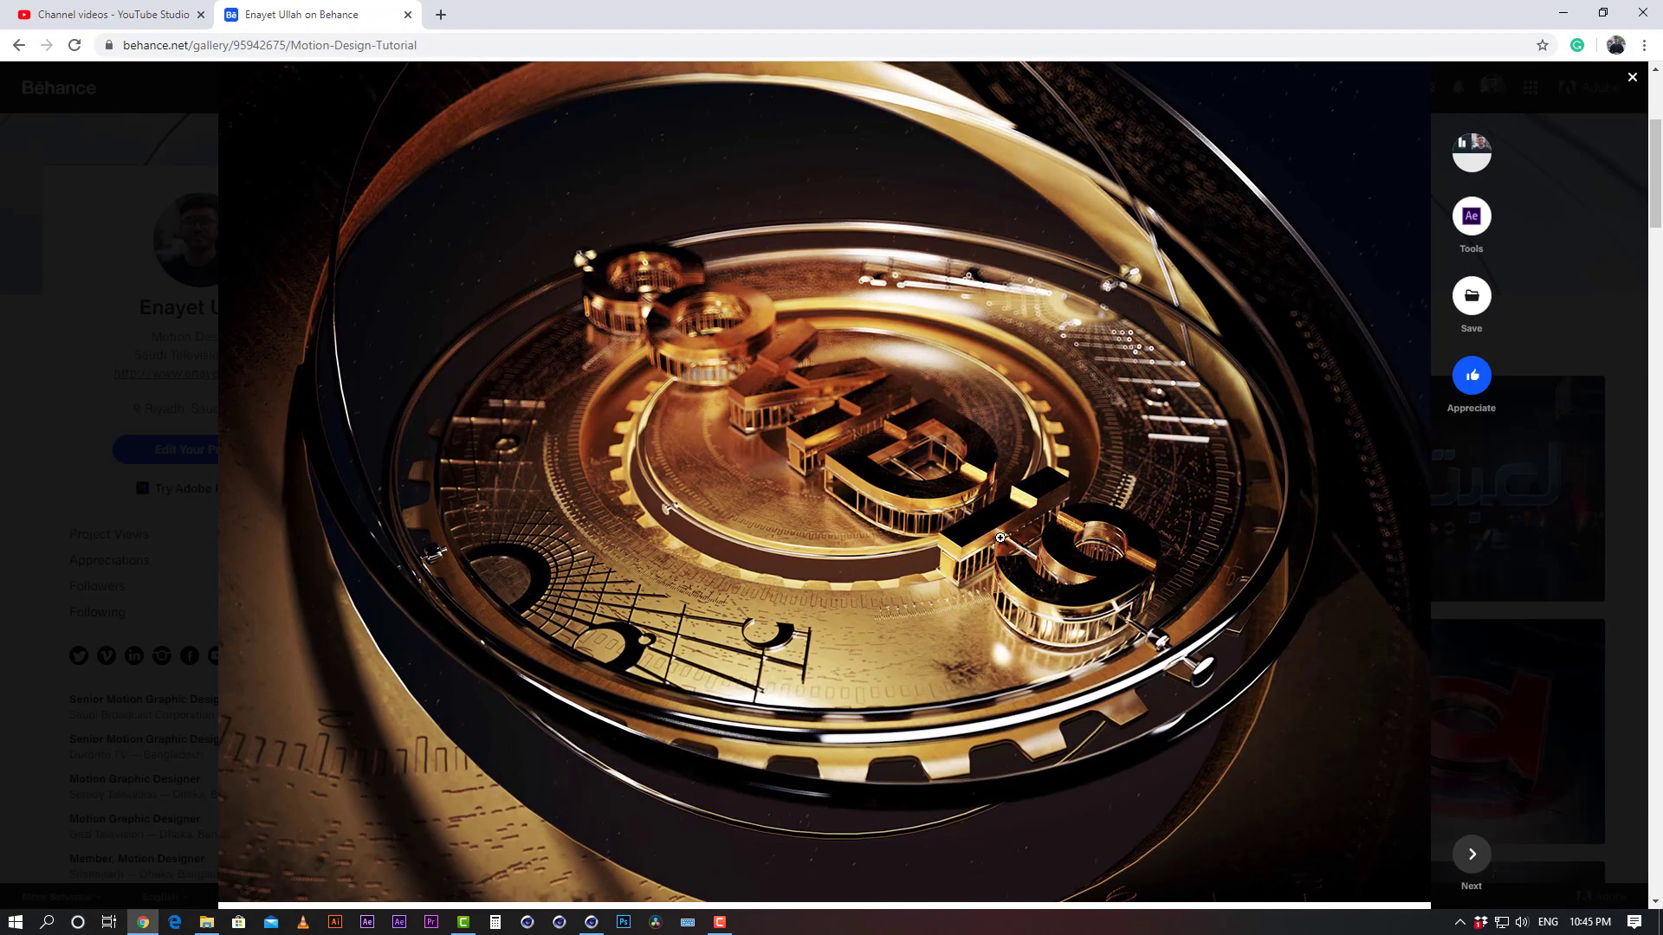
scroll(882, 403, "up", 1)
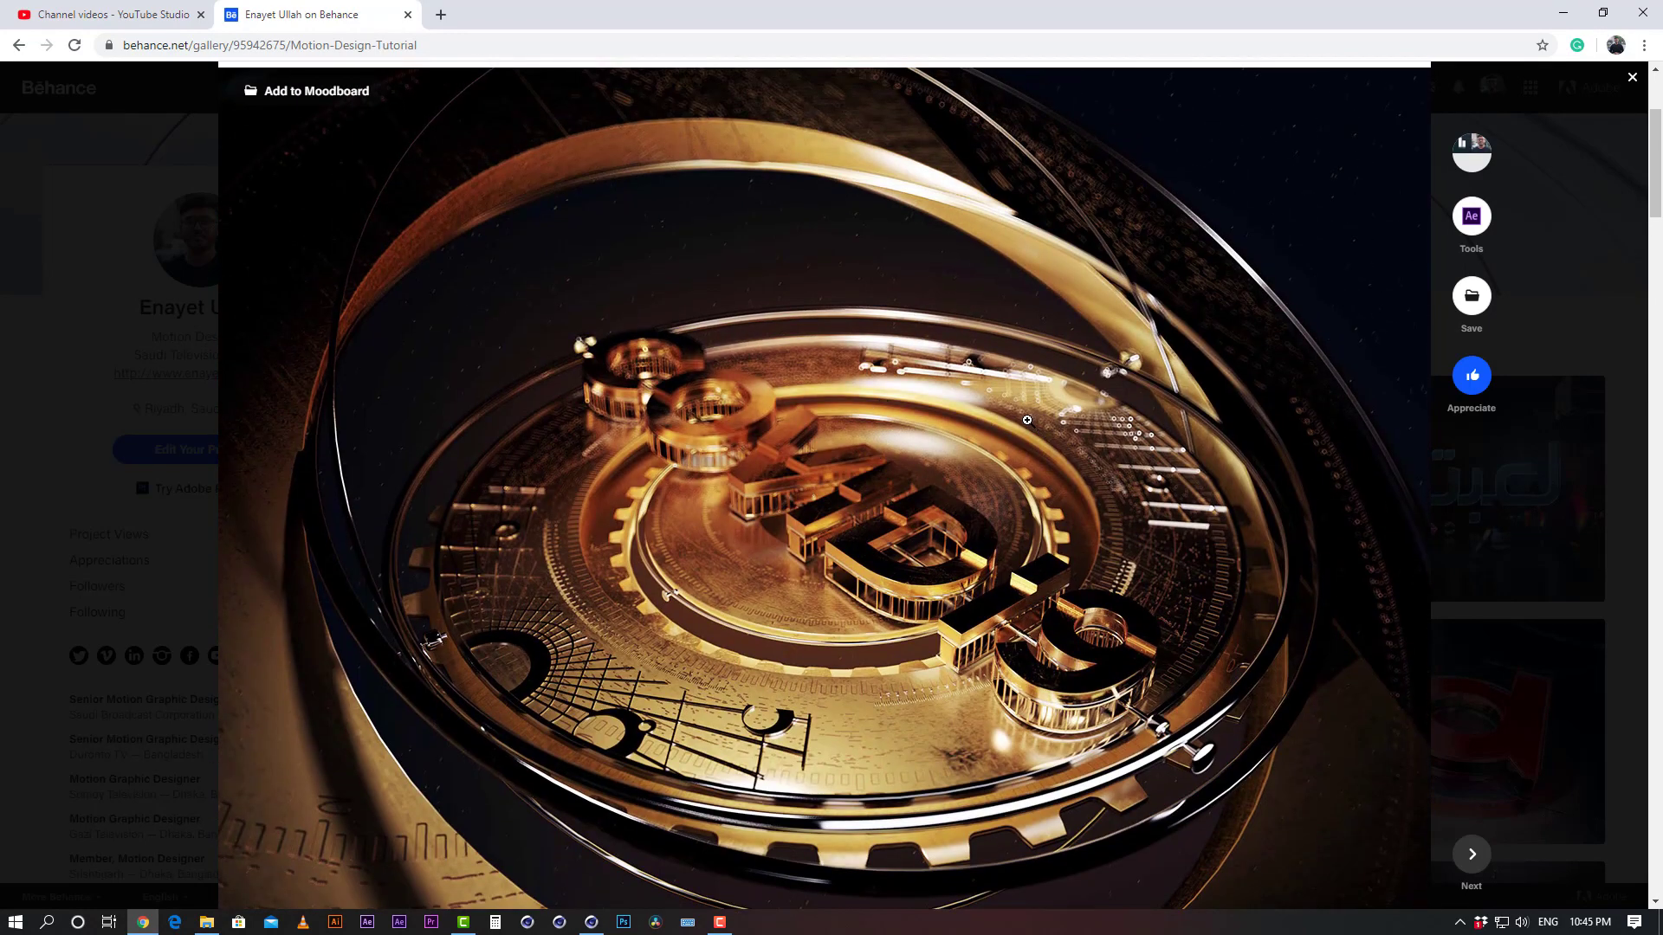
scroll(935, 416, "down", 8)
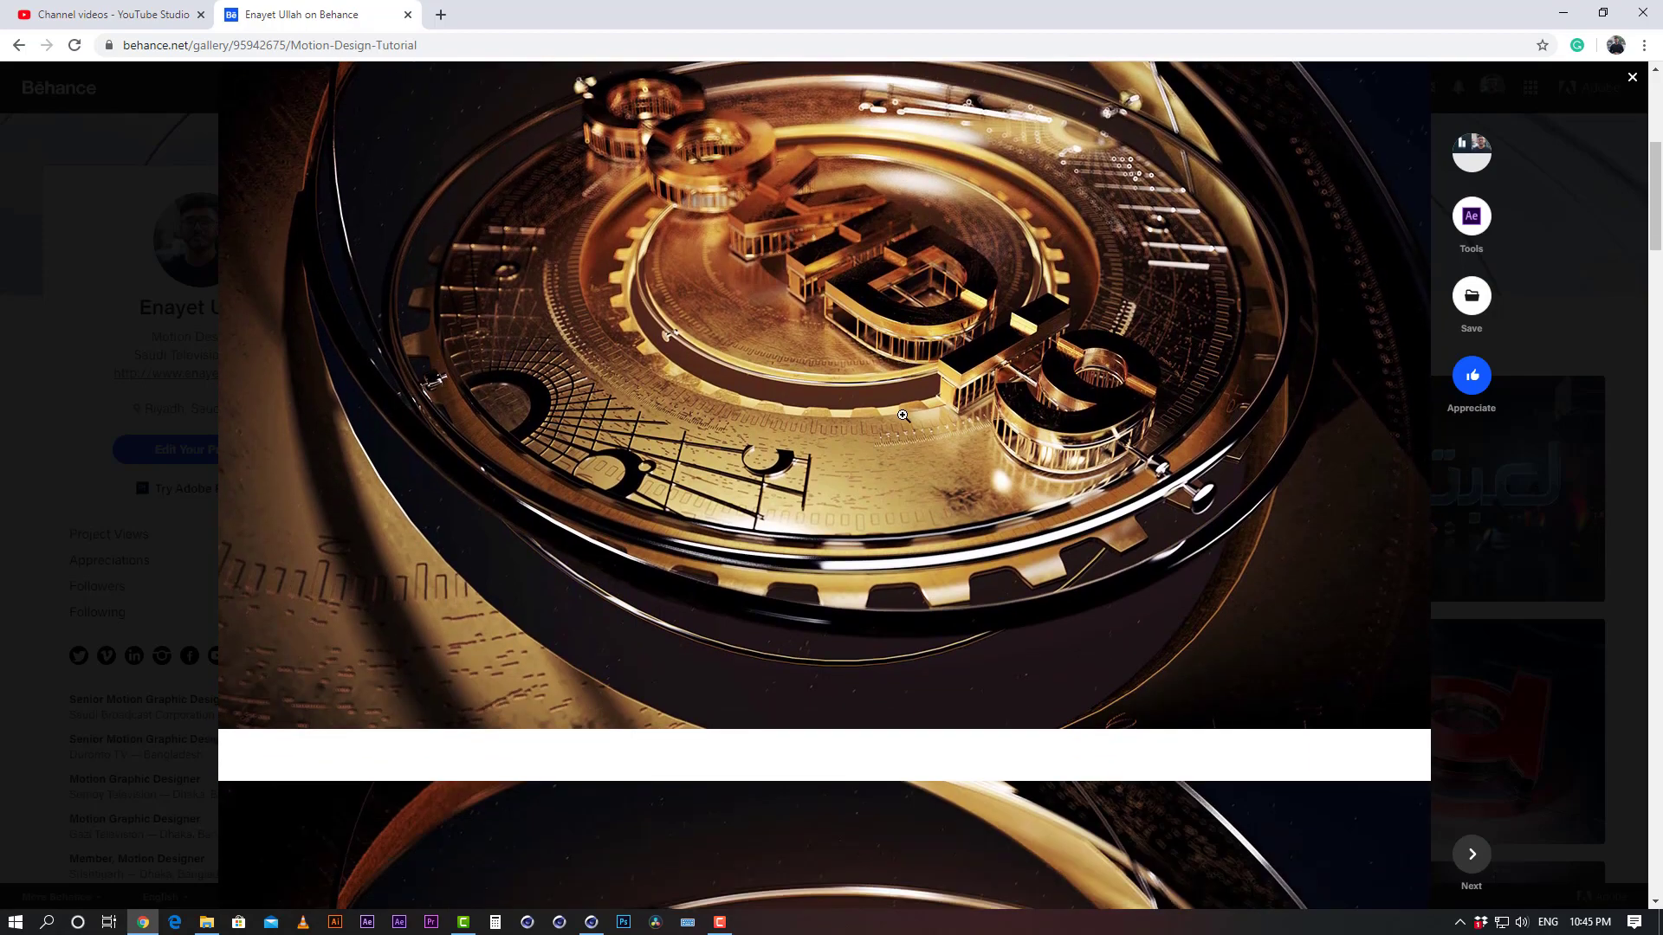
scroll(902, 407, "down", 20)
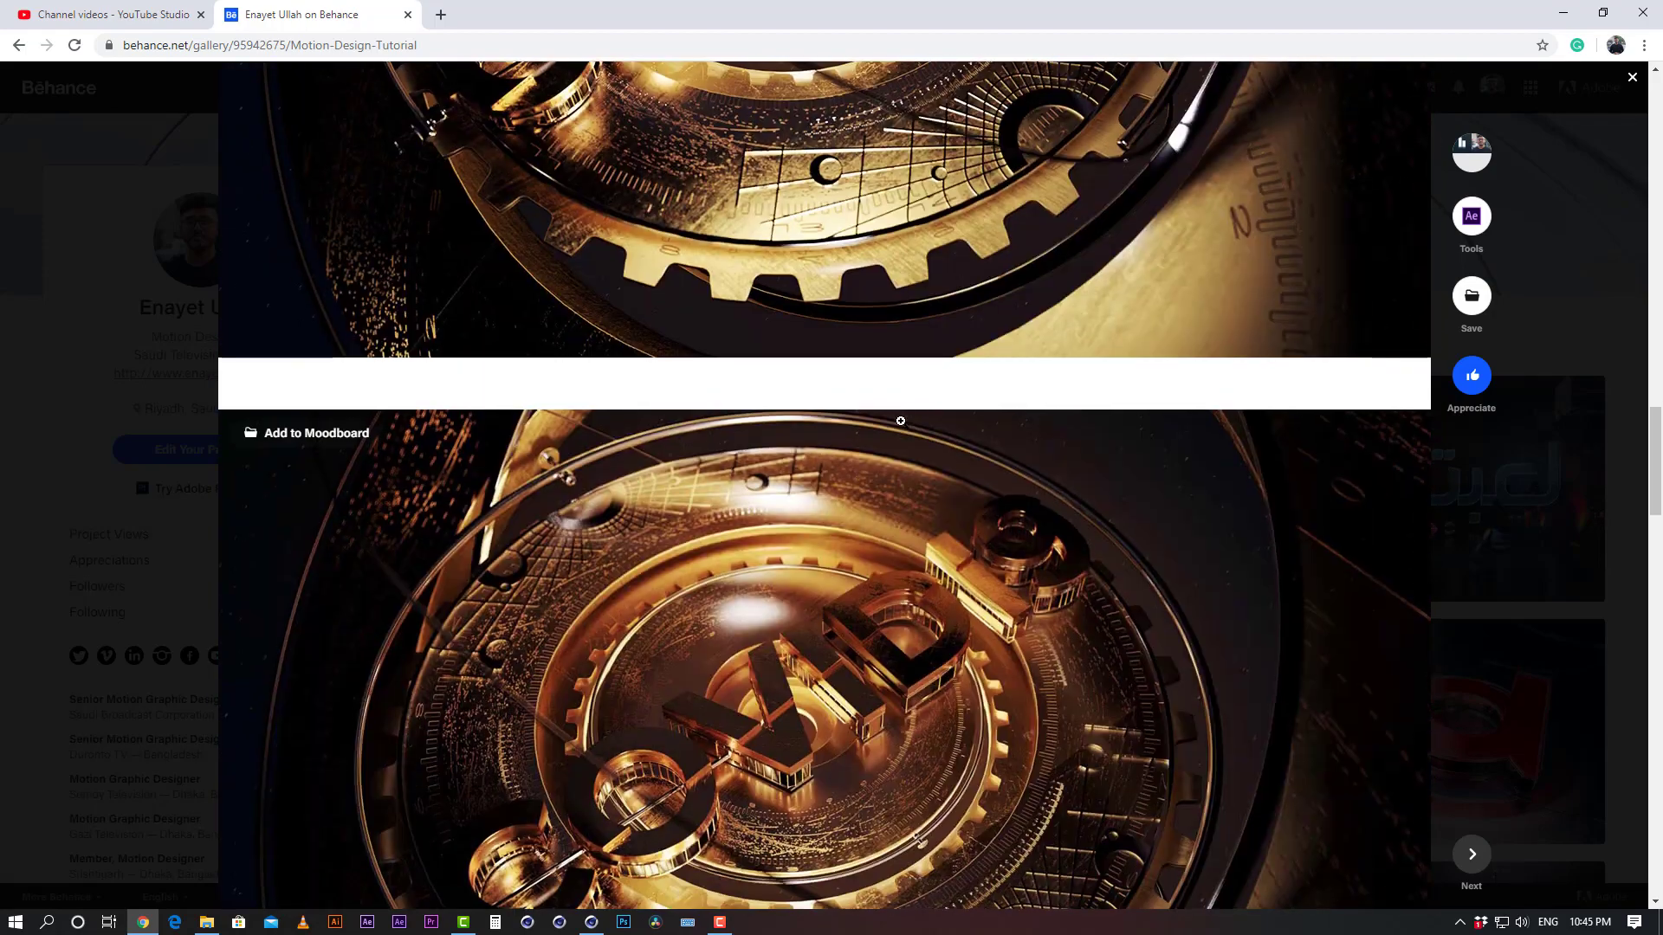
scroll(901, 424, "down", 9)
scroll(900, 425, "up", 11)
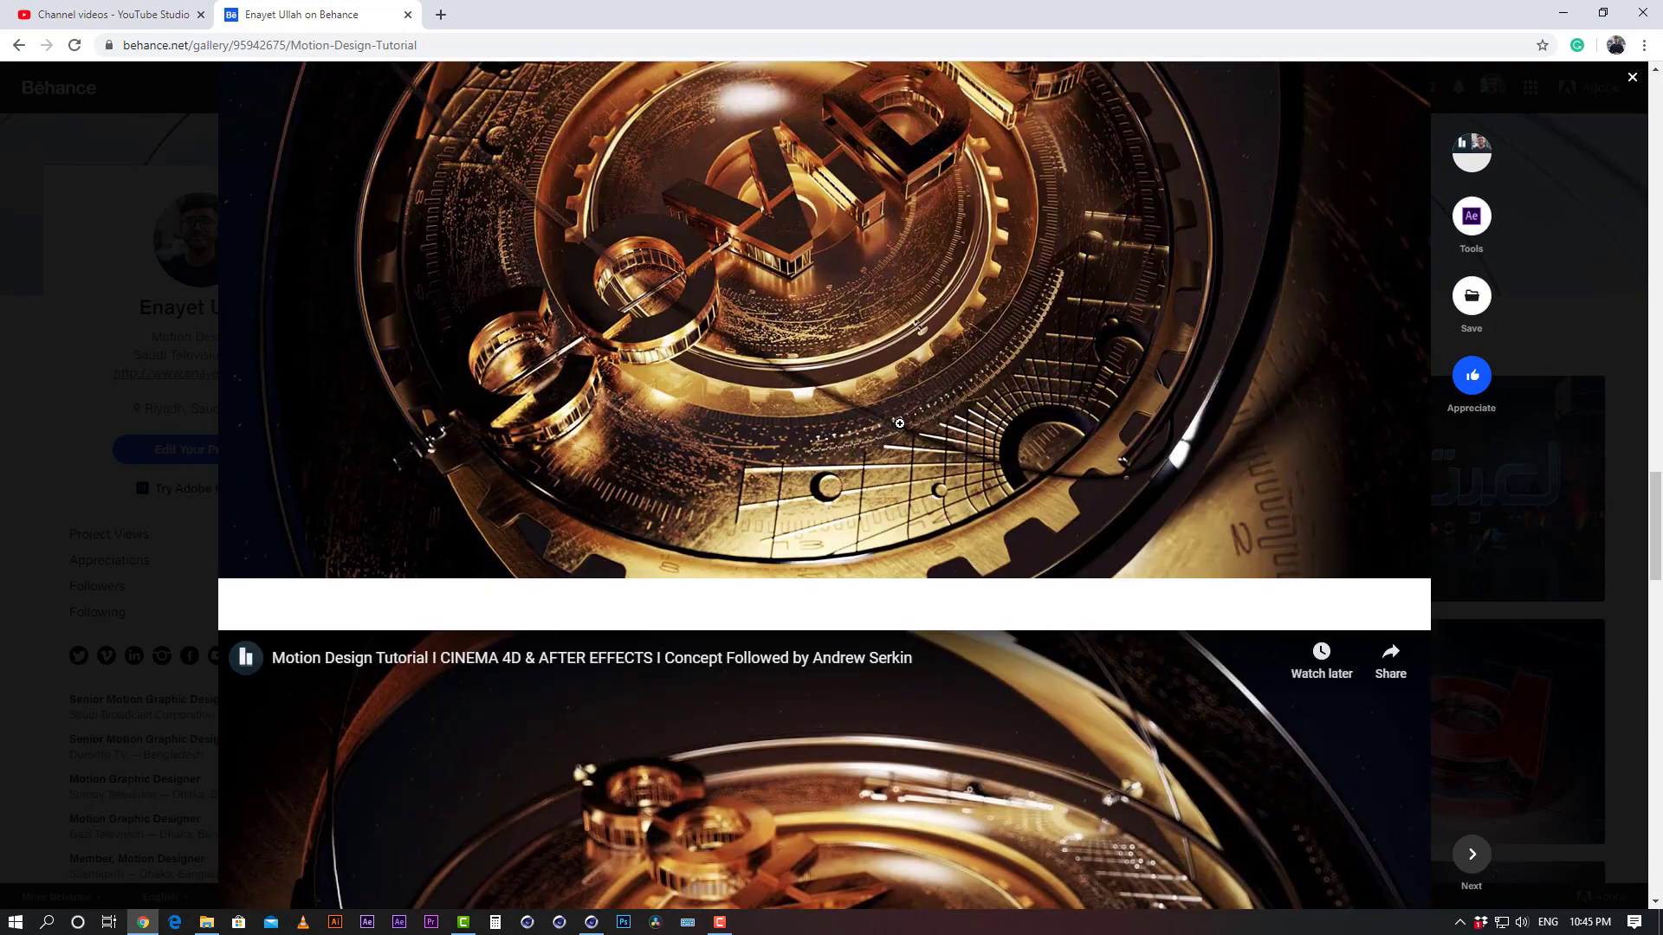
left_click(106, 236)
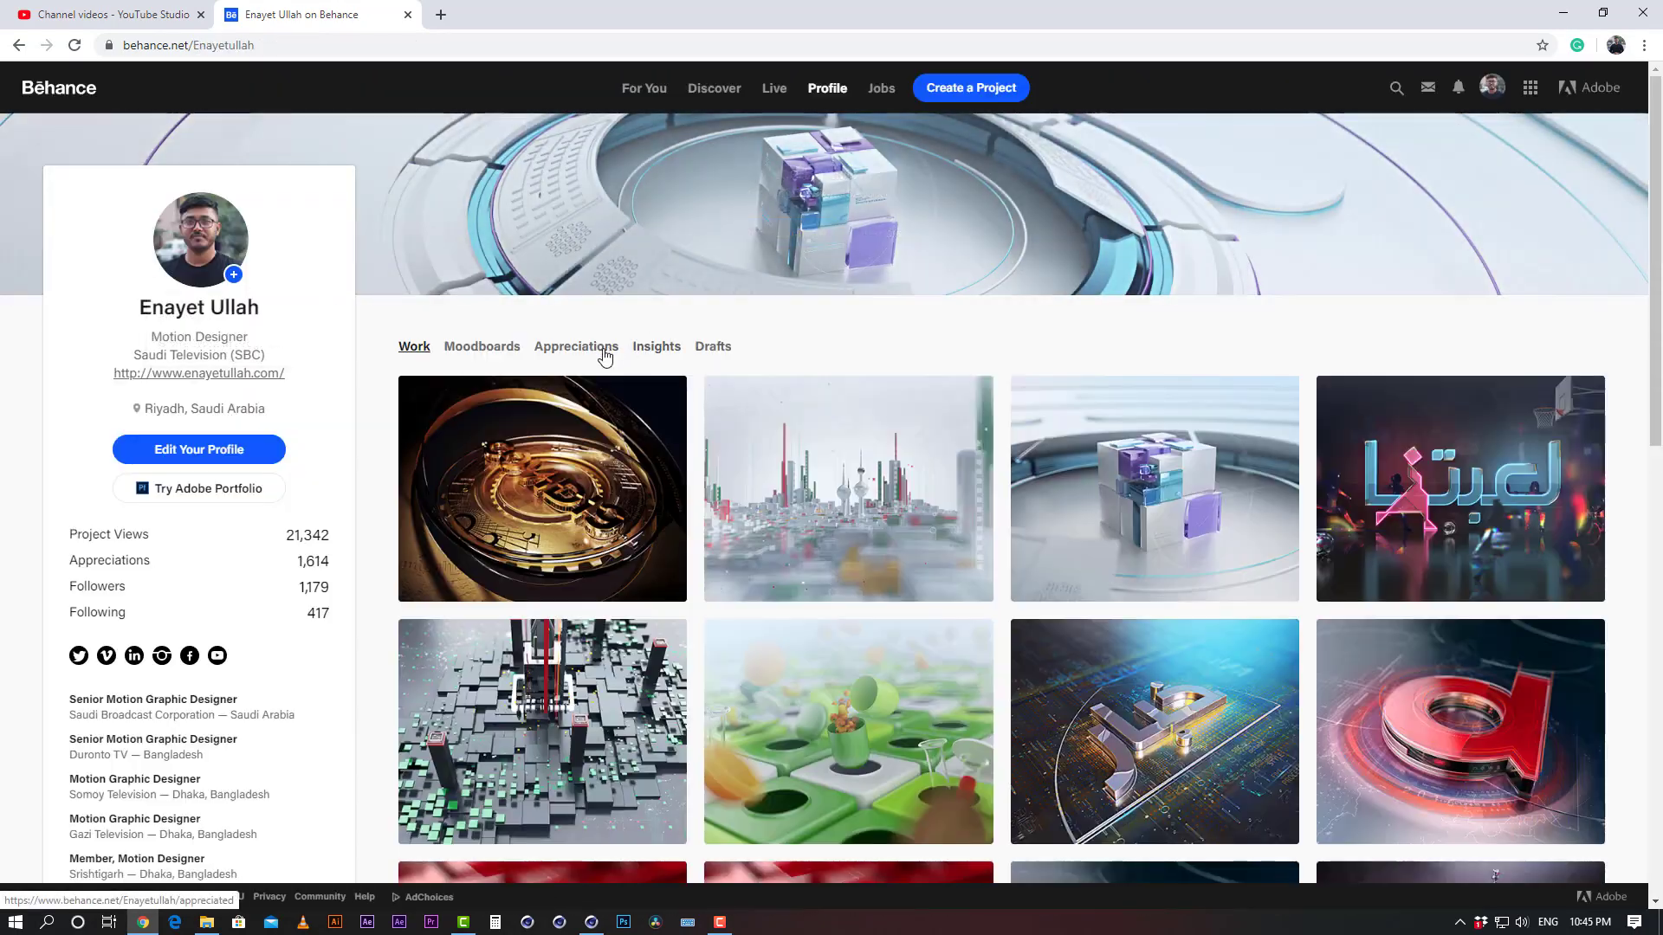
Check the profile's appreciated projects, return to its own work and open Global CyberSecurity Forum Title Opener in a new tab
left_click(582, 348)
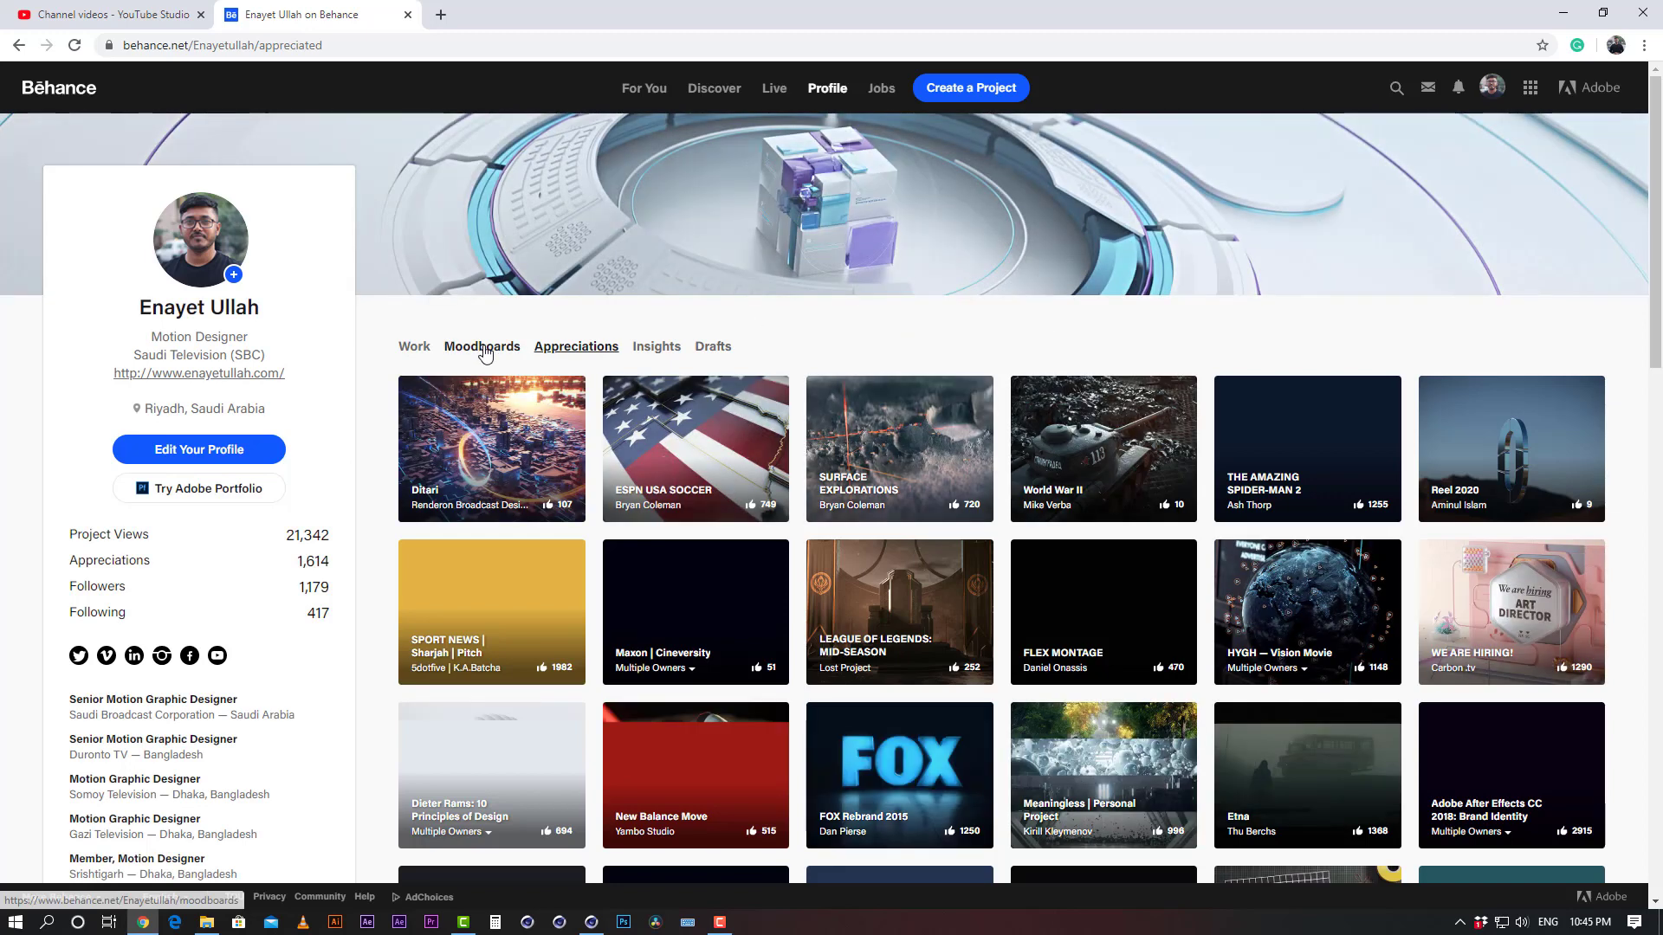
left_click(428, 346)
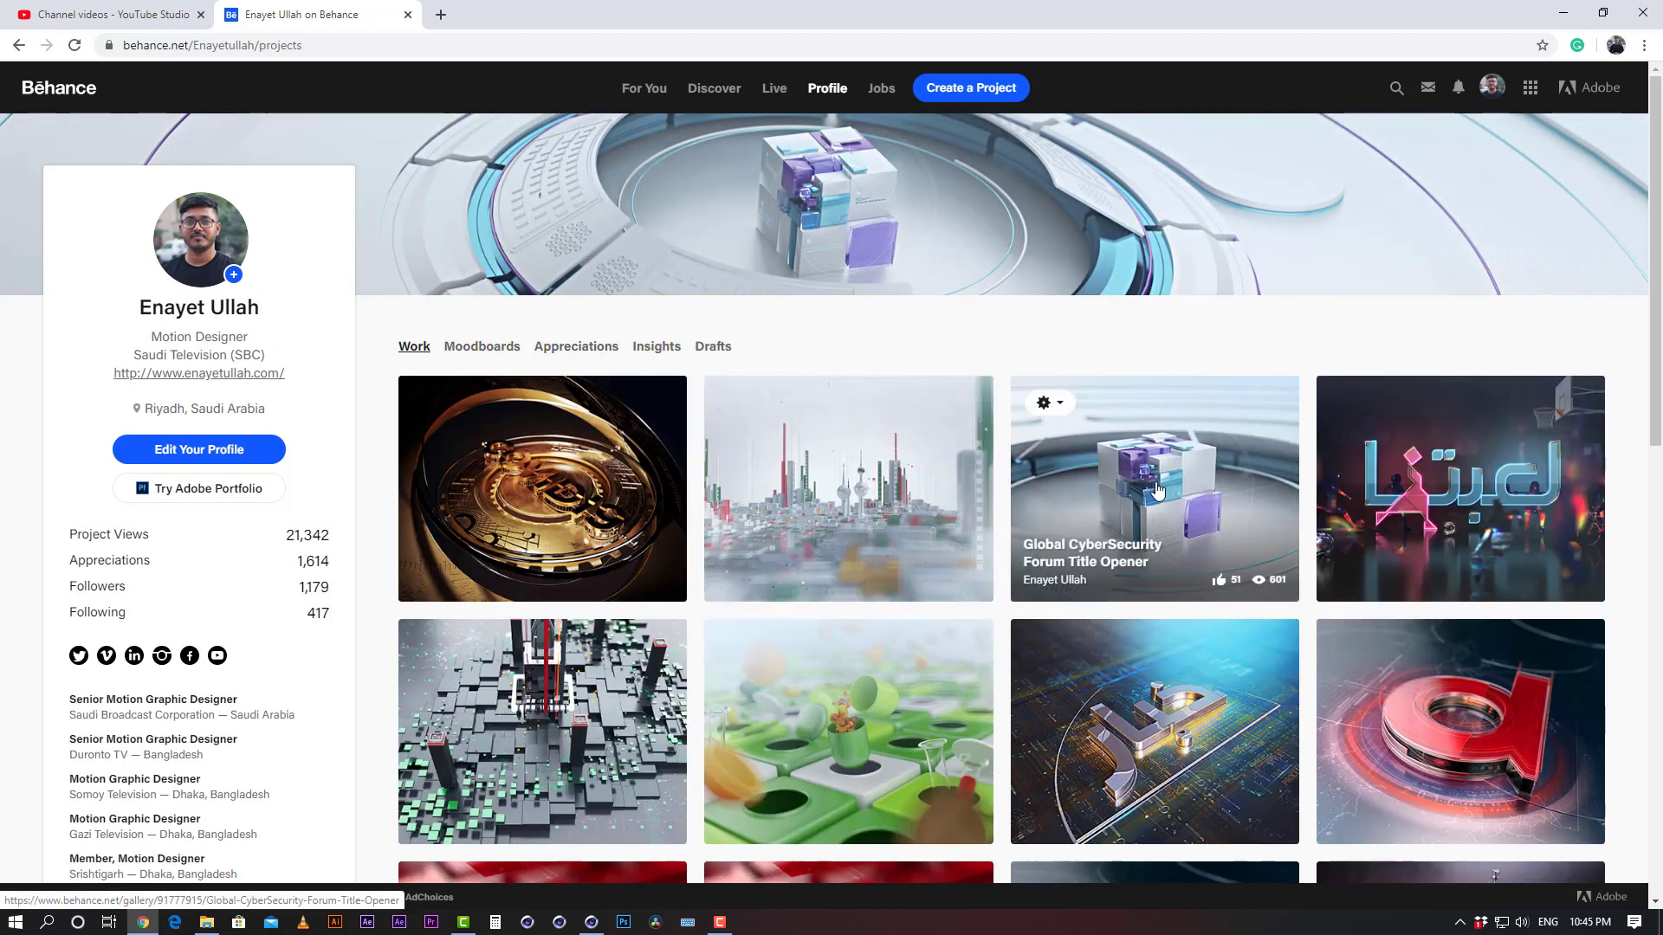
middle_click(1164, 470)
left_click(541, 14)
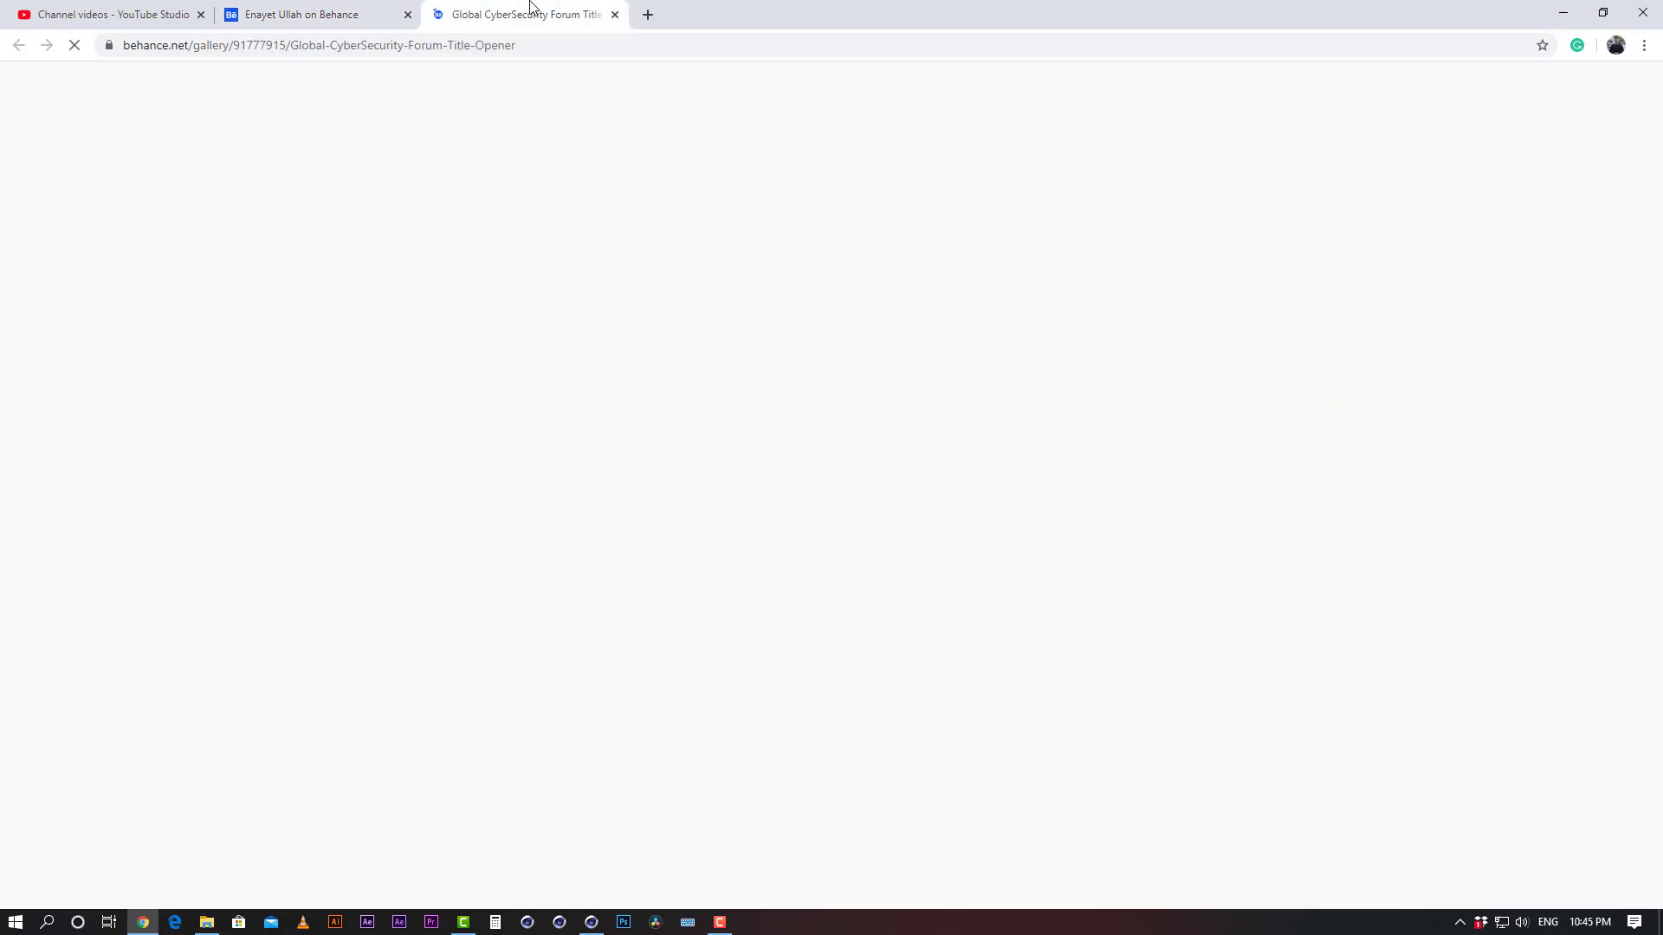
Examine the glass and metal materials in the Global CyberSecurity Forum Title Opener renders
scroll(859, 376, "down", 4)
scroll(817, 445, "up", 1)
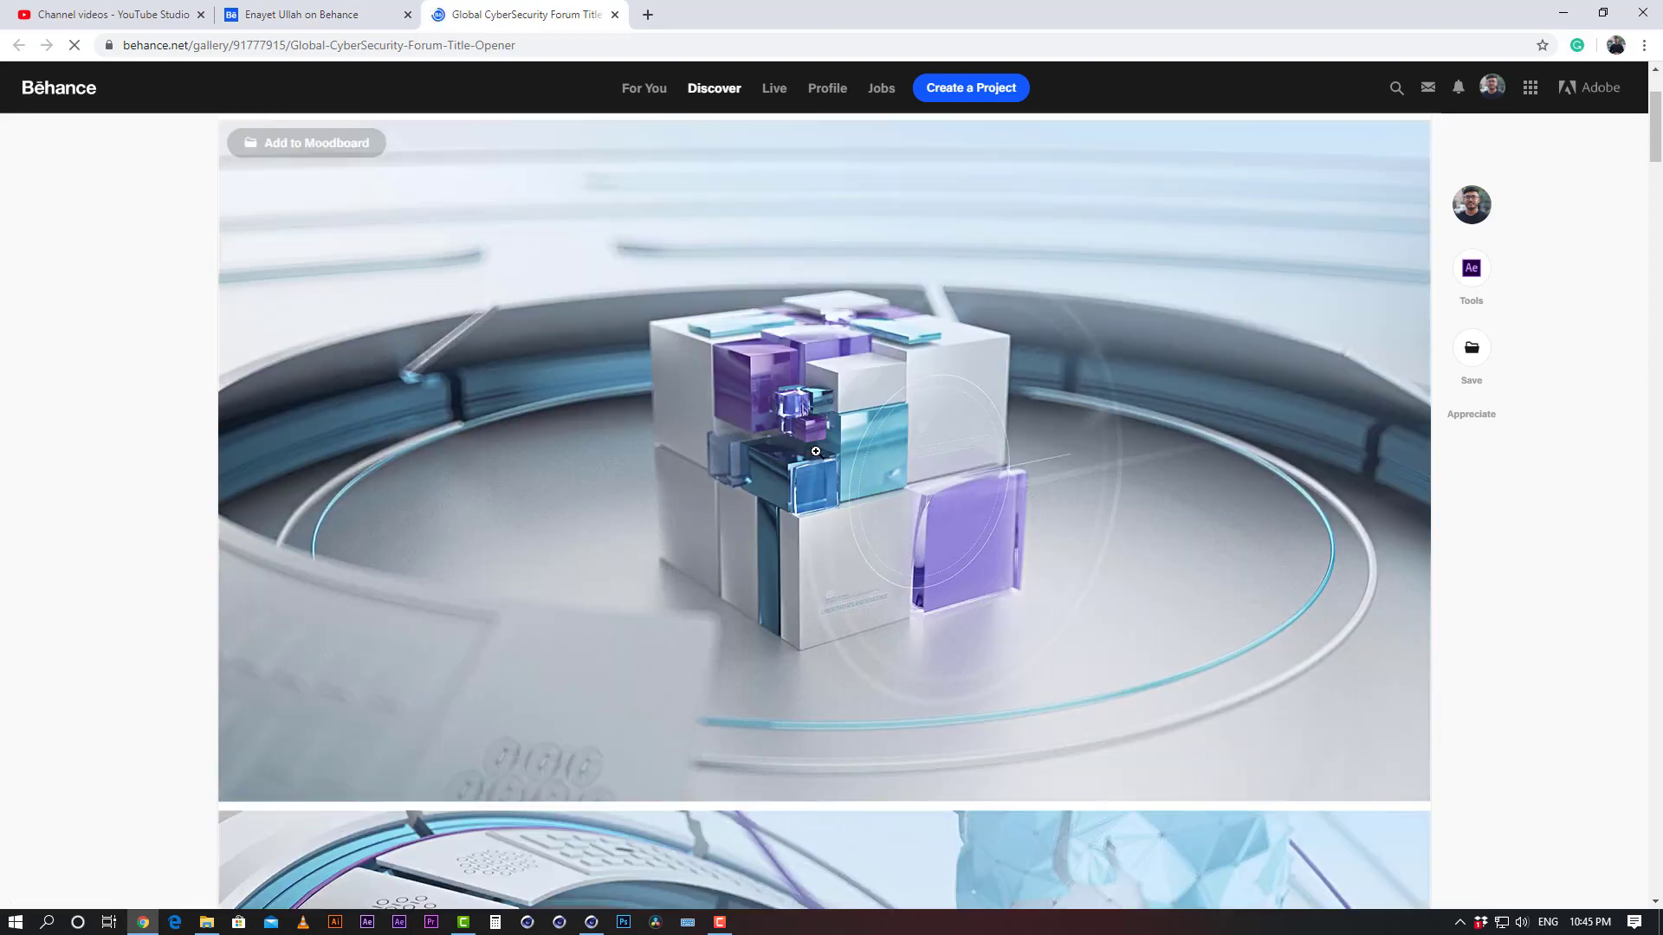
scroll(818, 445, "up", 2)
scroll(866, 477, "down", 3)
scroll(1072, 548, "up", 2)
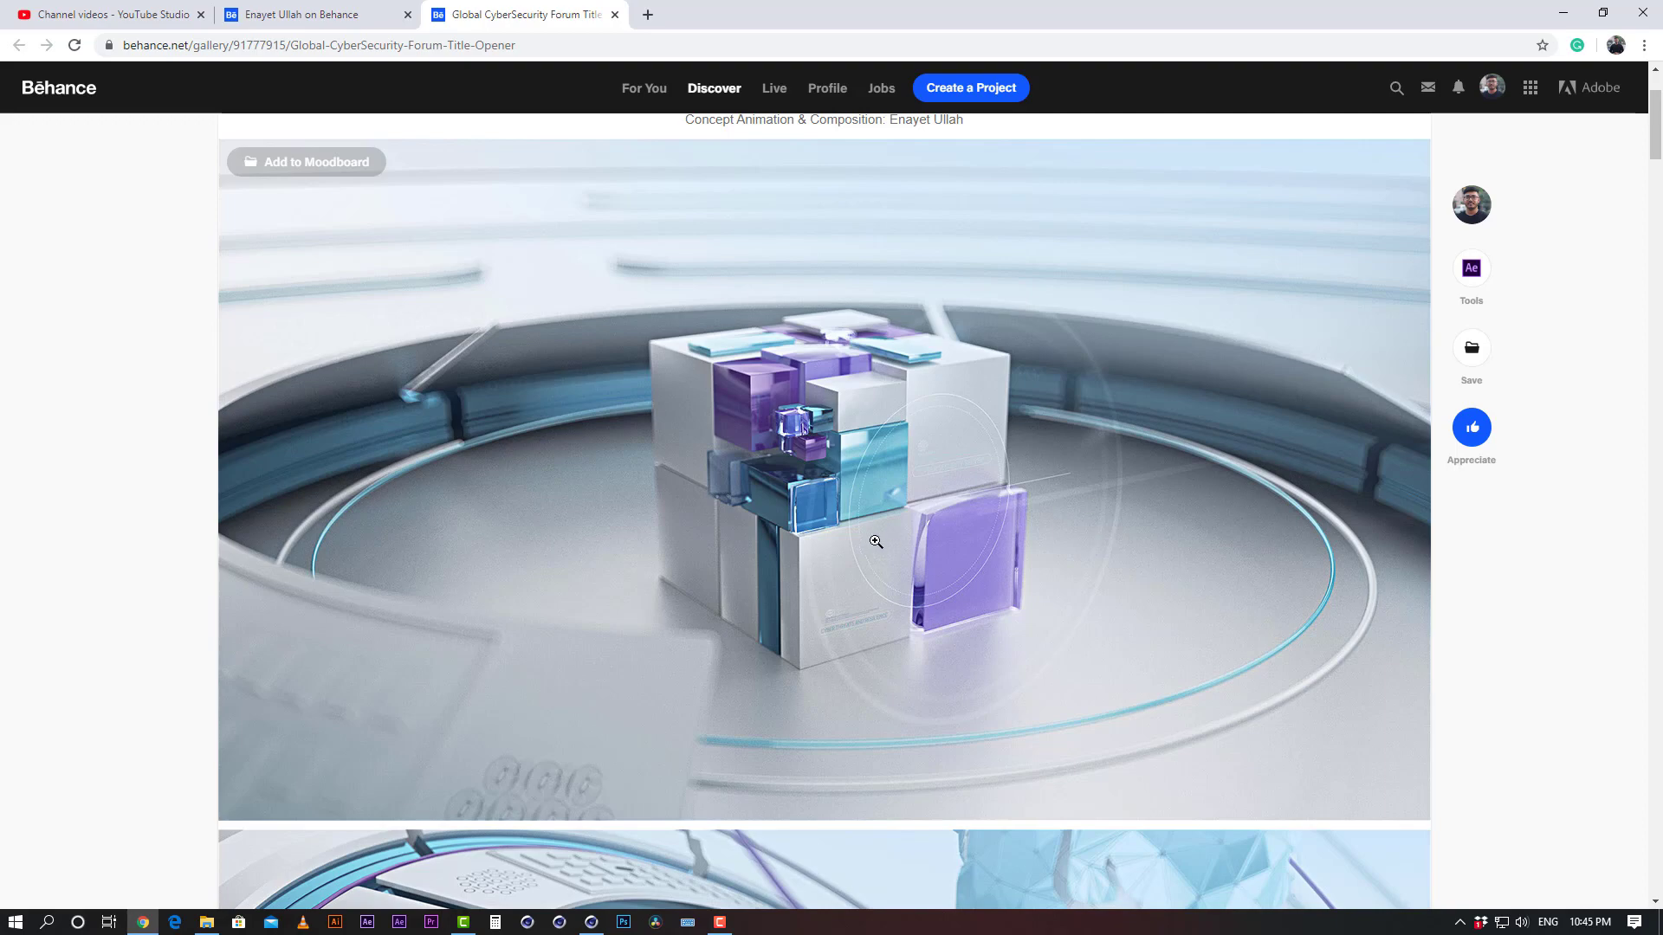
scroll(840, 446, "down", 13)
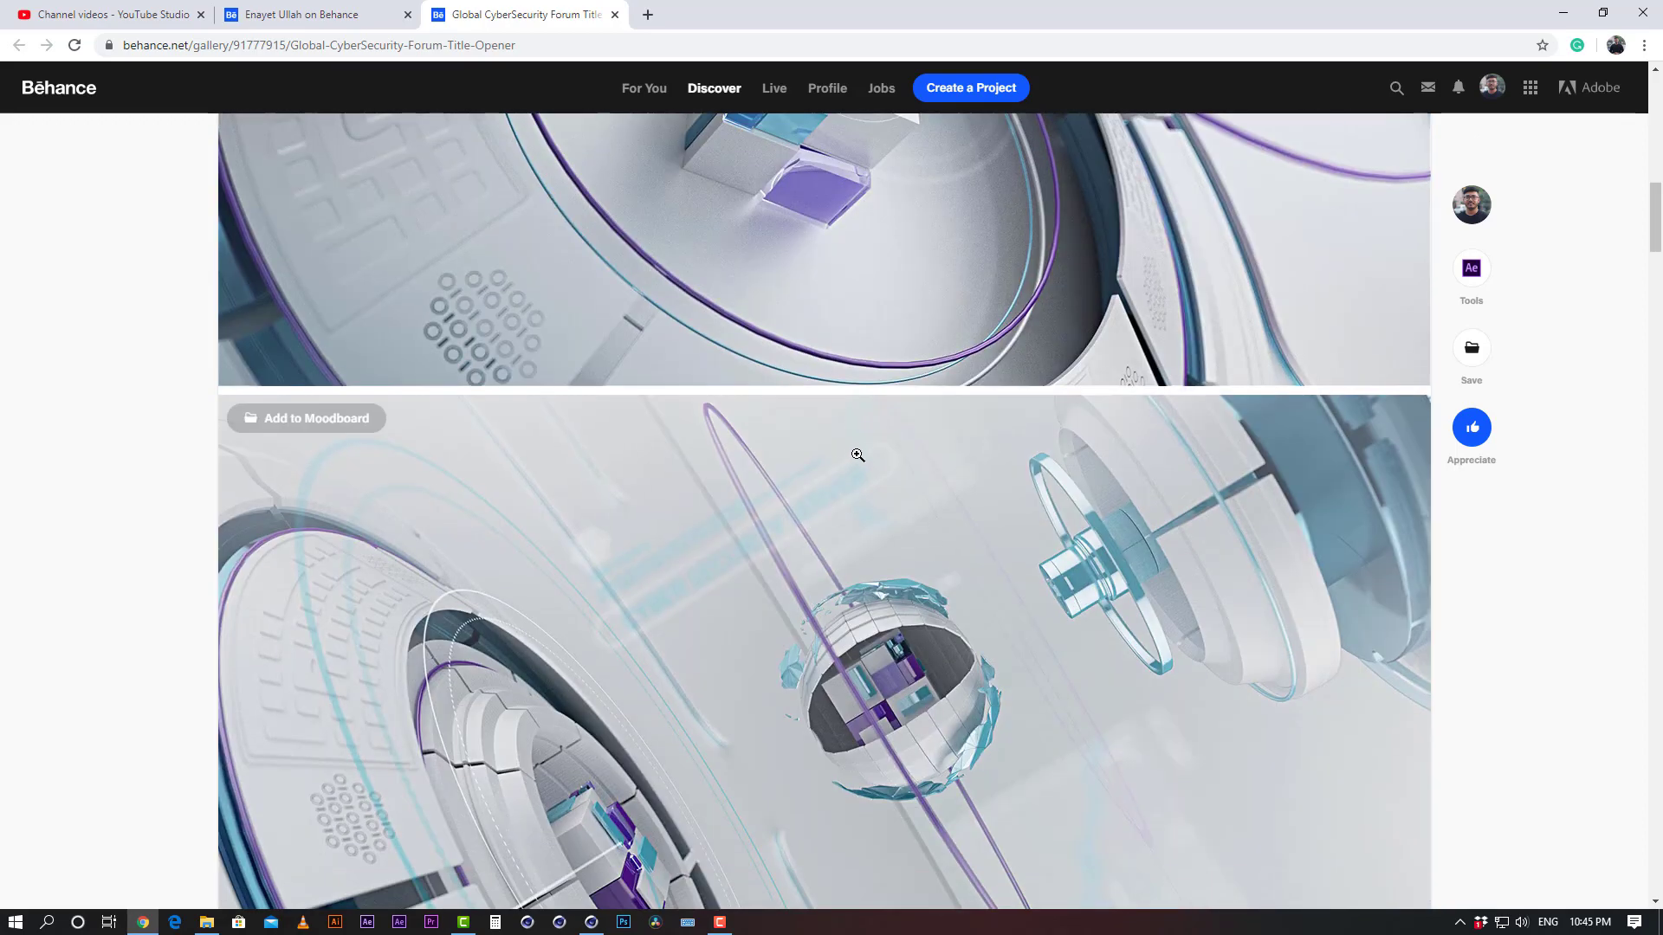
Return to the cube render on the Behance page and place the Cinema 4D and Chrome windows side by side
scroll(853, 433, "up", 7)
scroll(862, 418, "up", 5)
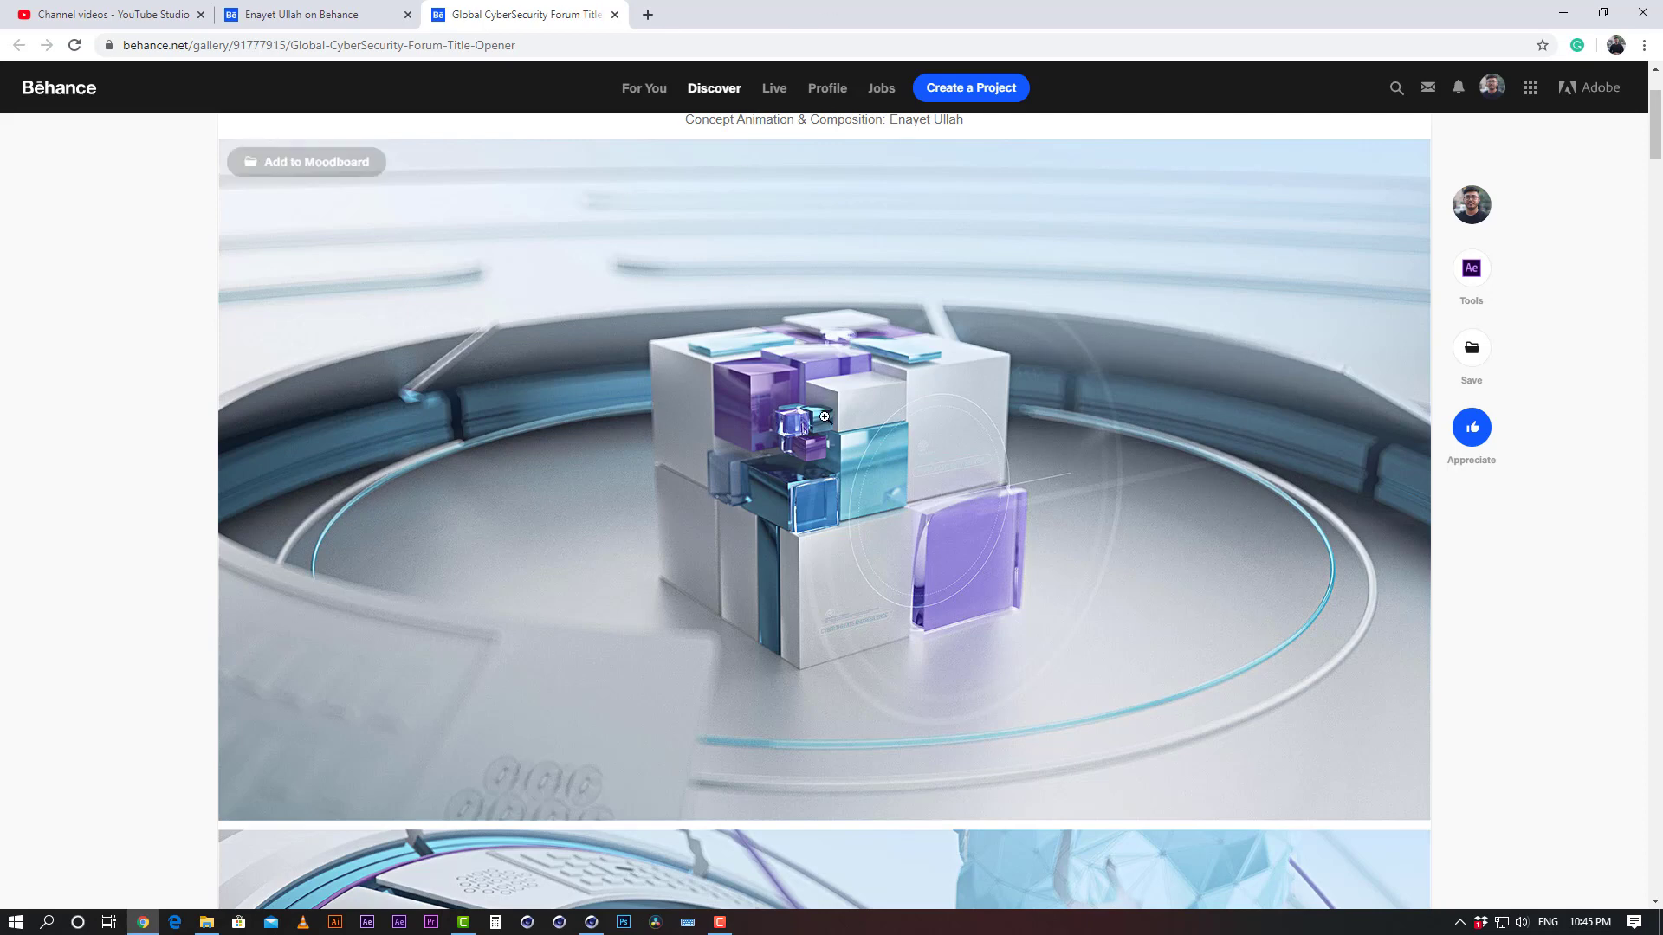
left_click_drag(917, 7, 859, 96)
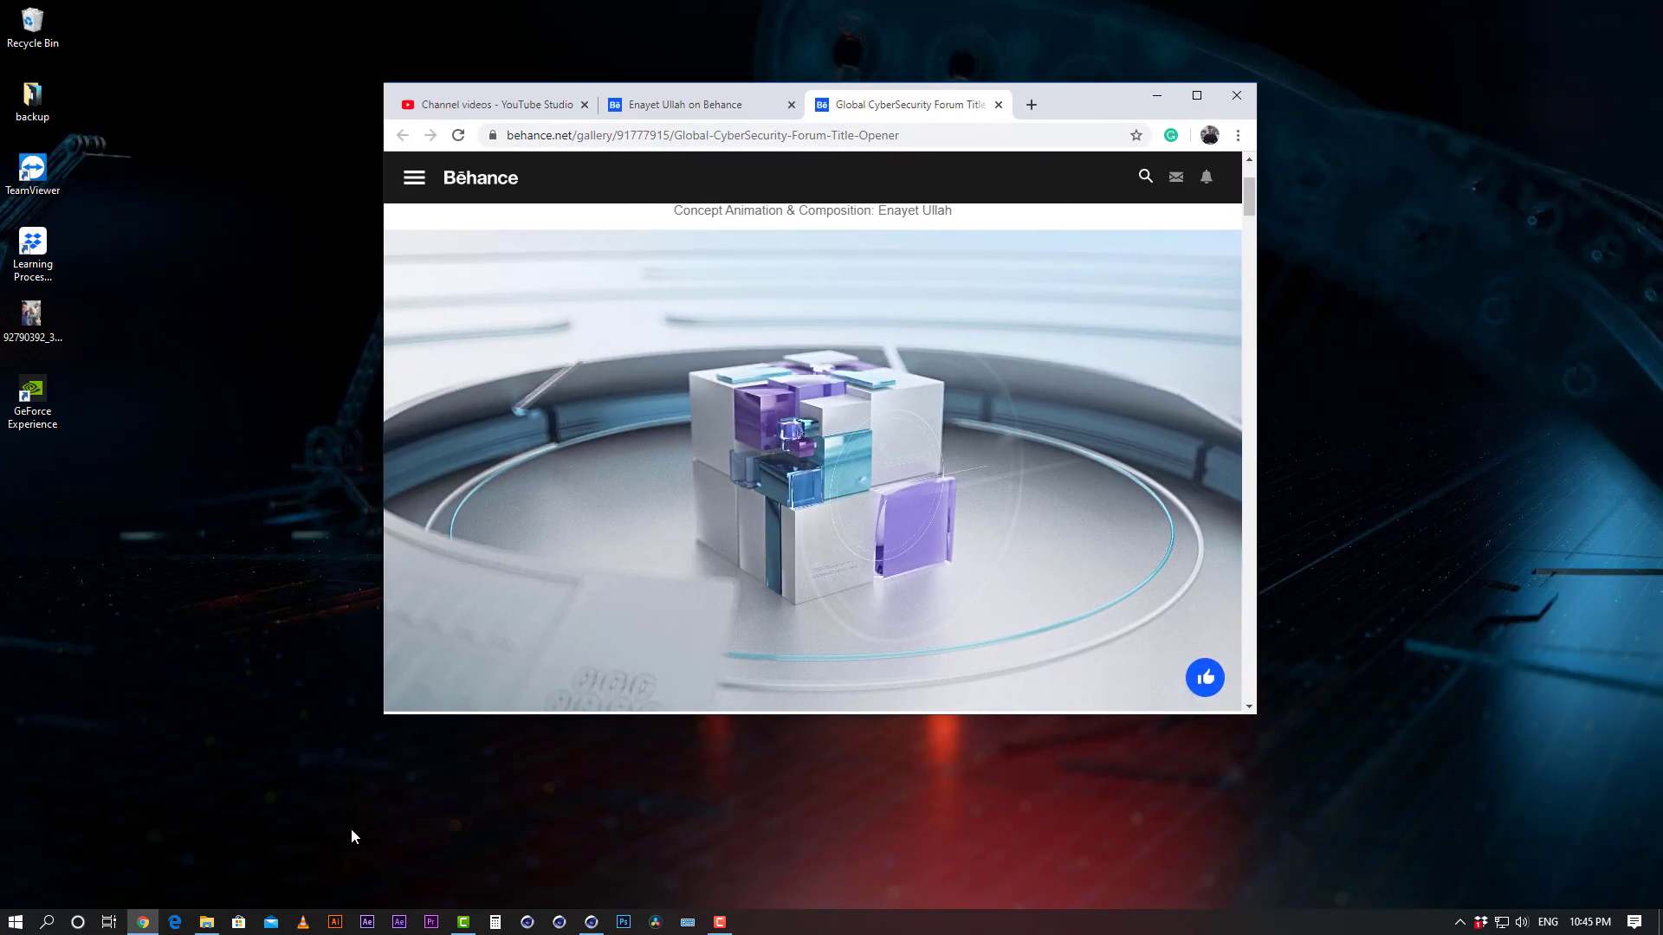
left_click(591, 922)
left_click_drag(912, 17, 2, 152)
left_click(1072, 266)
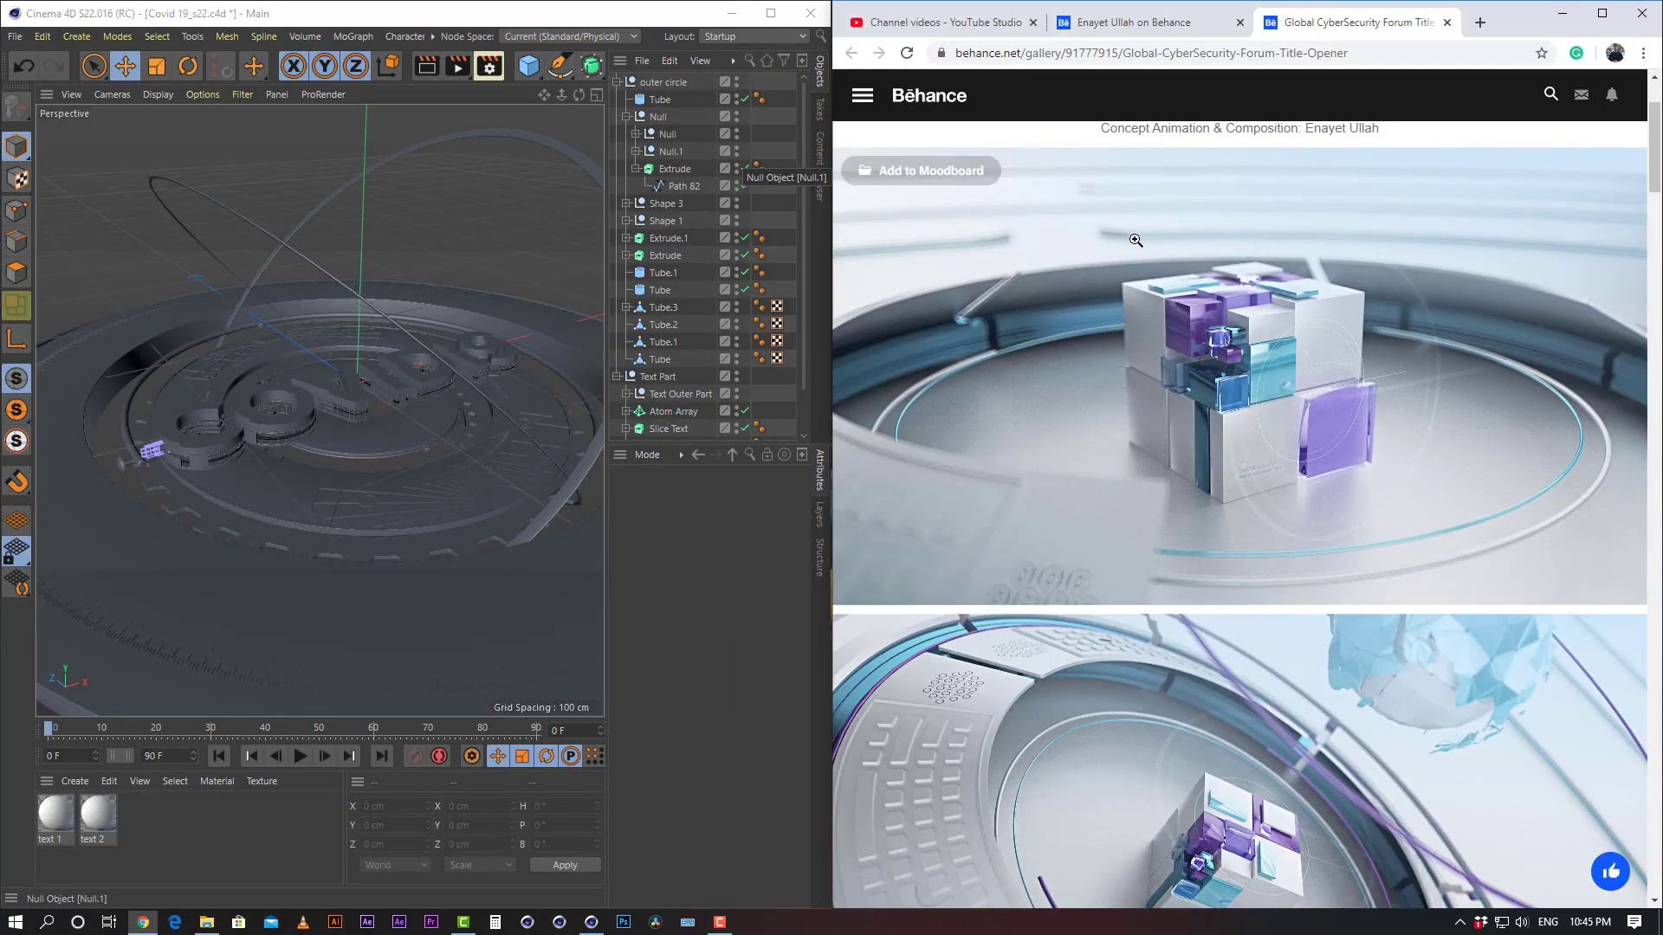
Save the enlarged cube render as 21 in the REF folder of 03. Motion Design Live Session 1
left_click(1257, 358)
right_click(1259, 351)
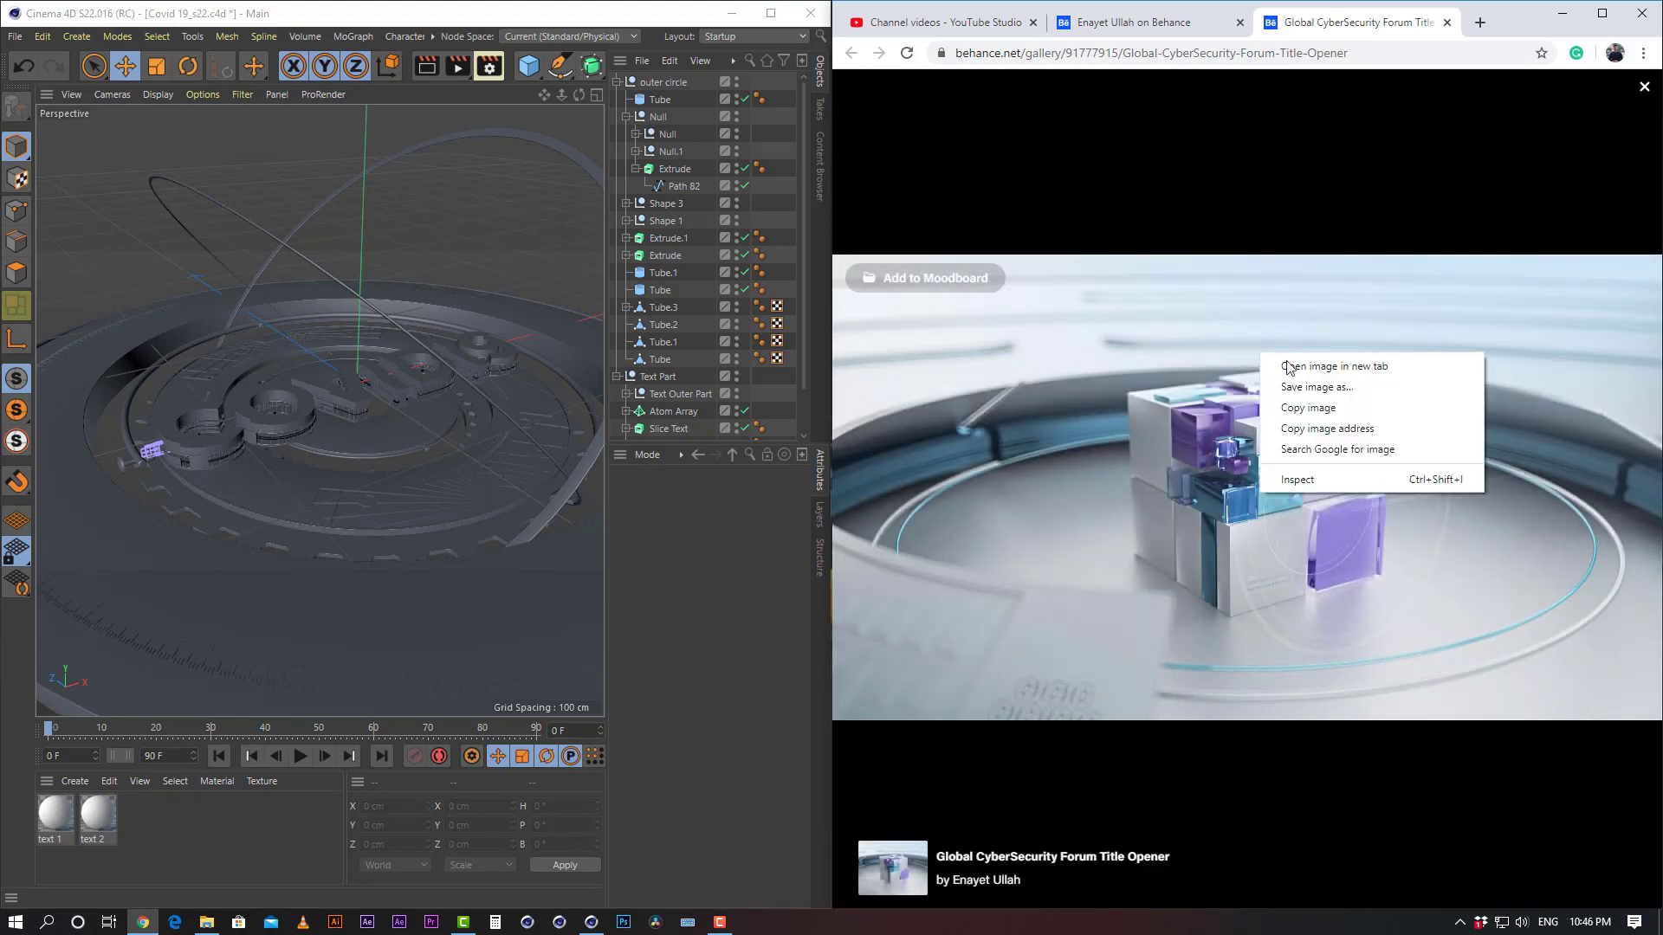
left_click(1286, 391)
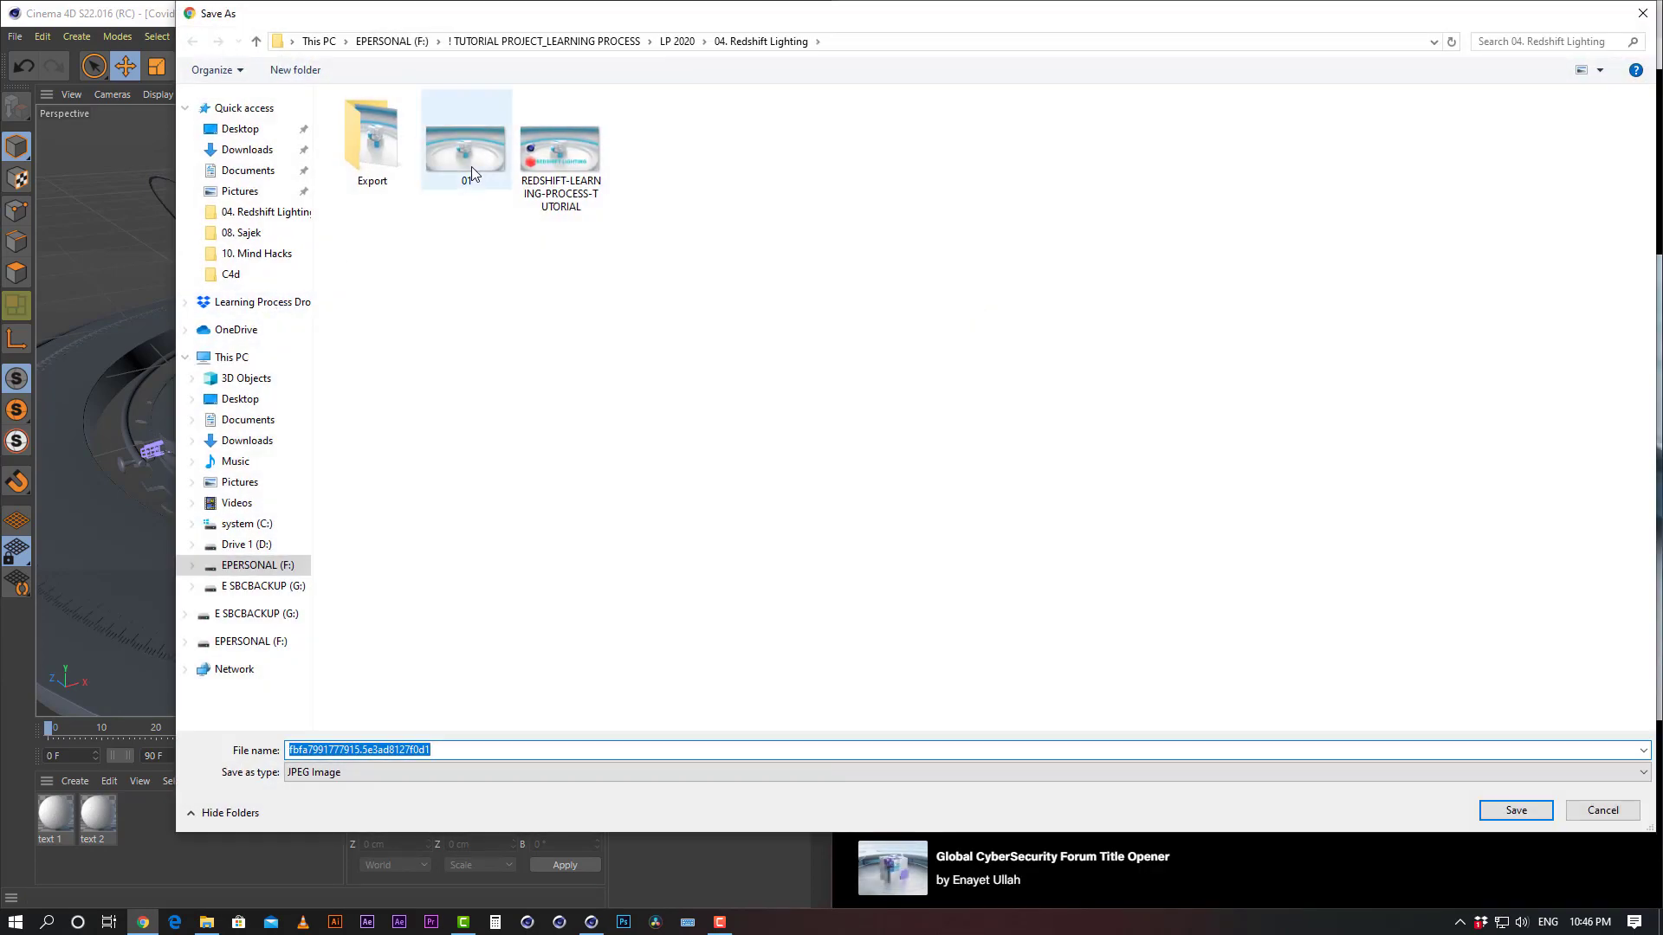
left_click(680, 42)
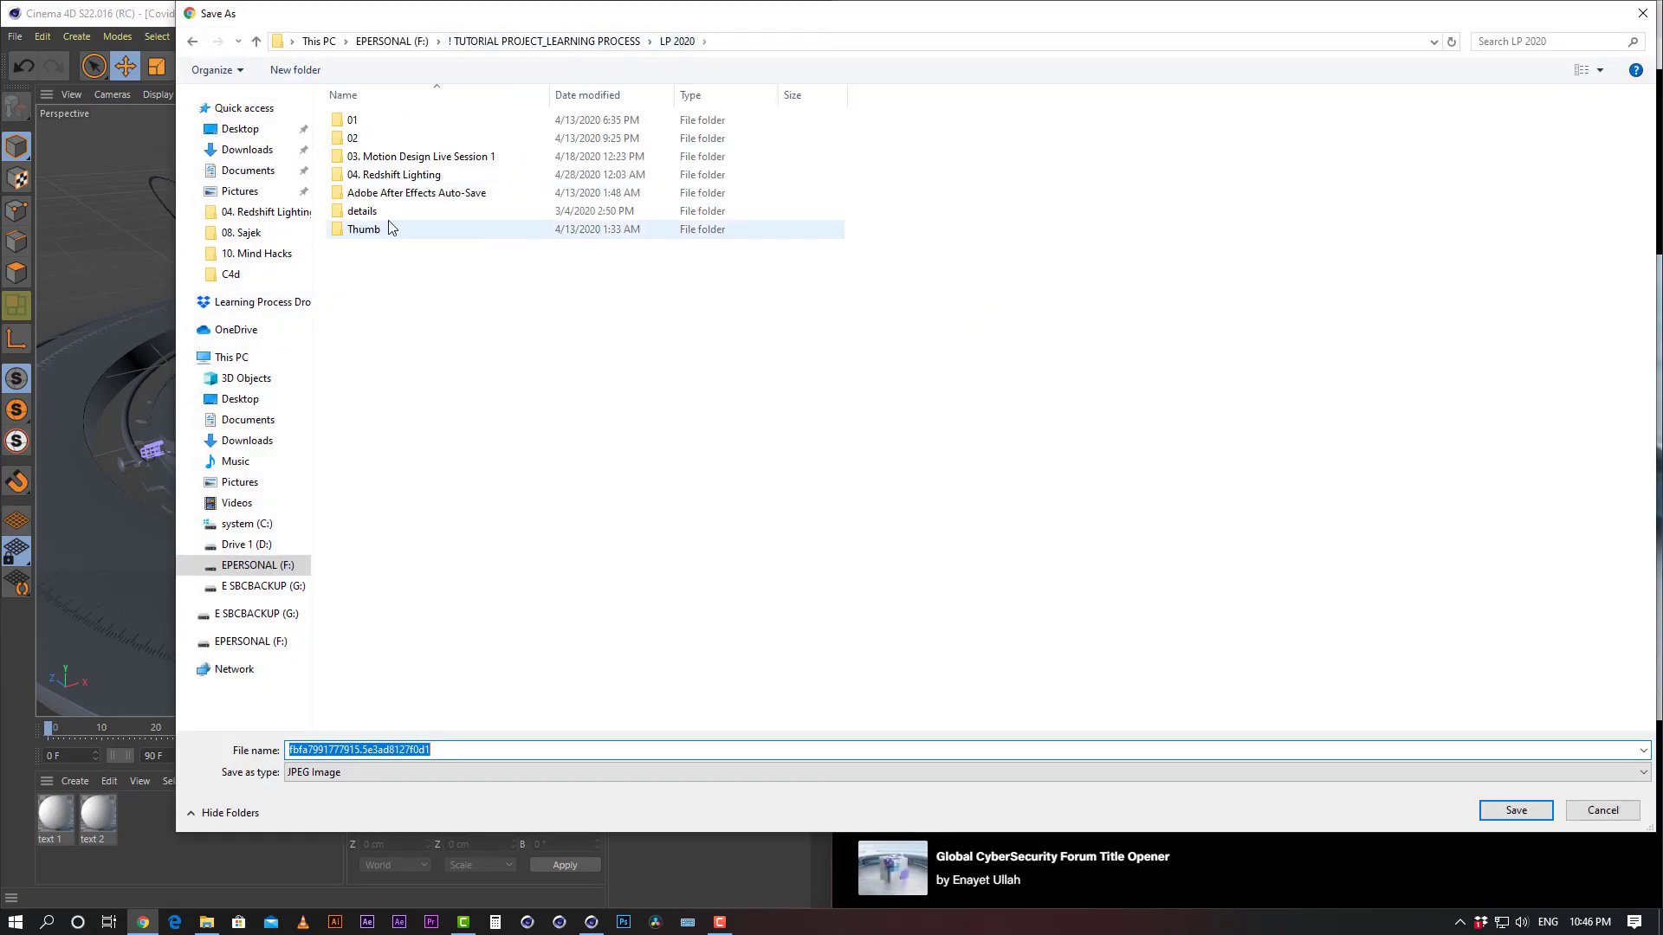
double_click(427, 161)
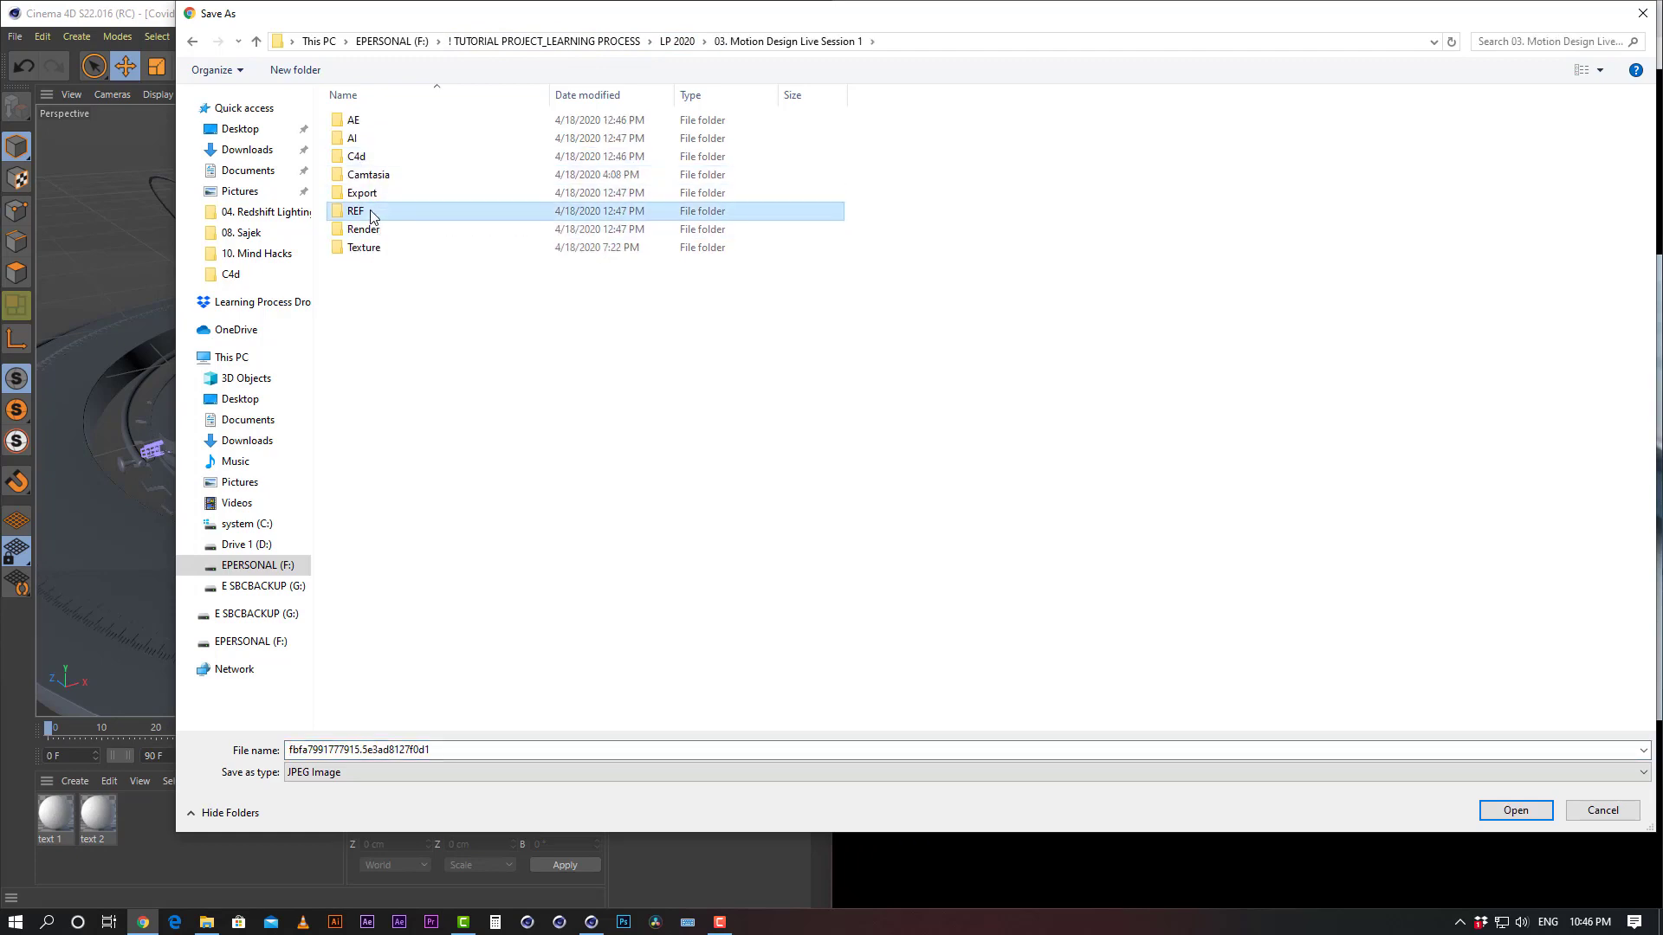
double_click(409, 212)
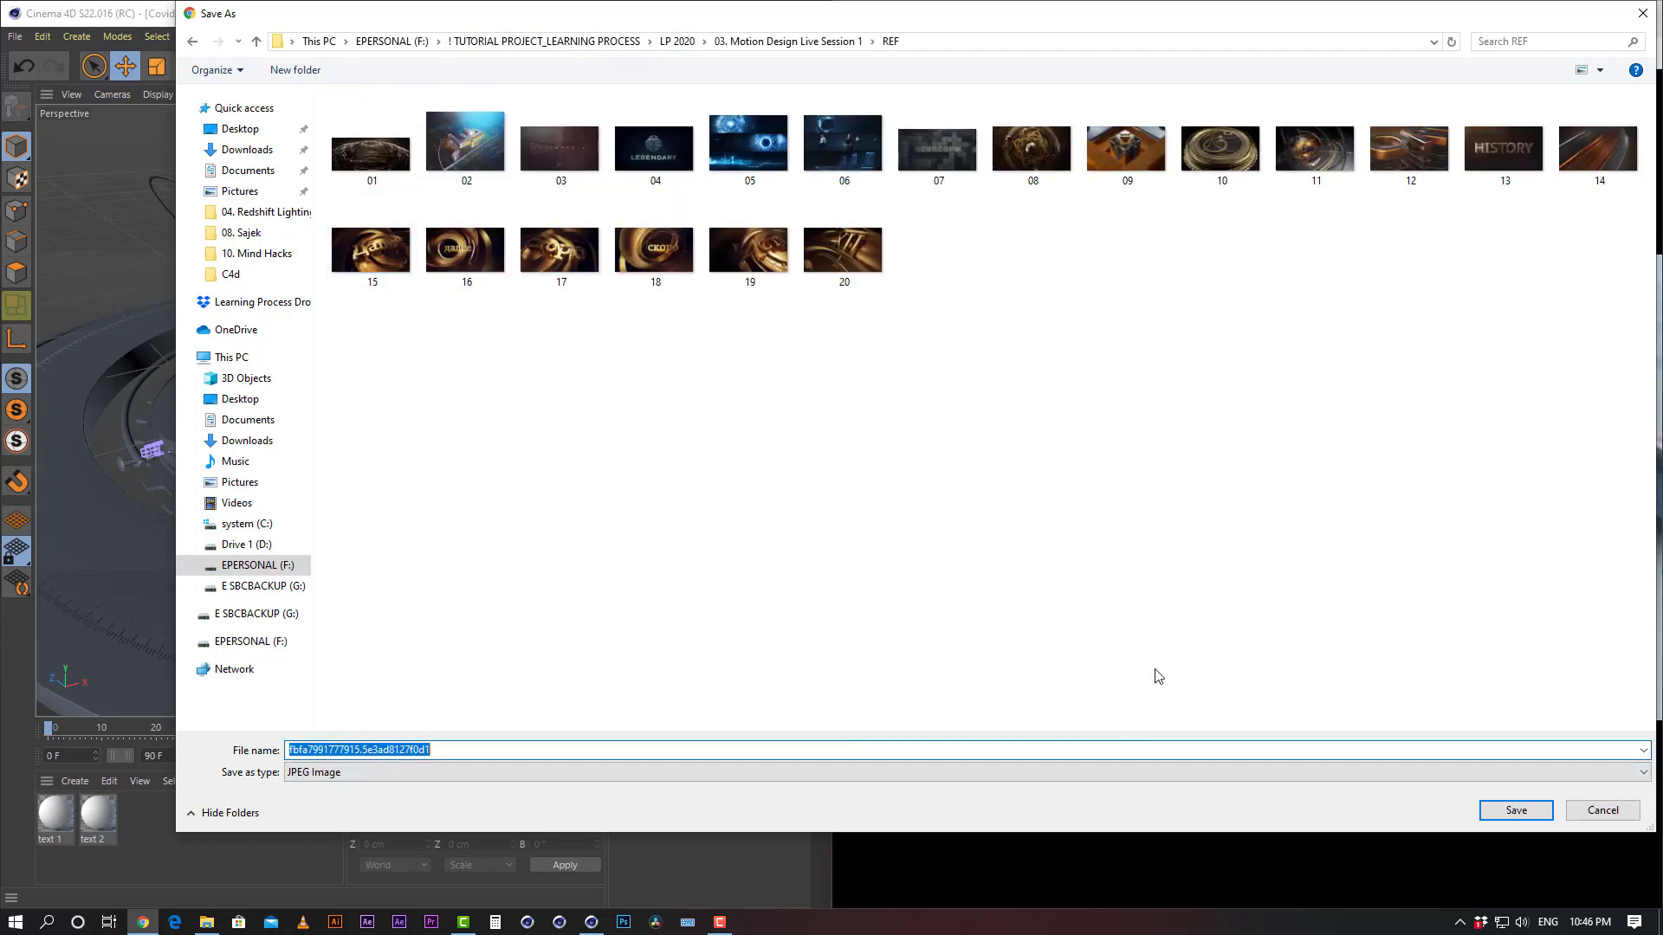
type("21")
key("Return")
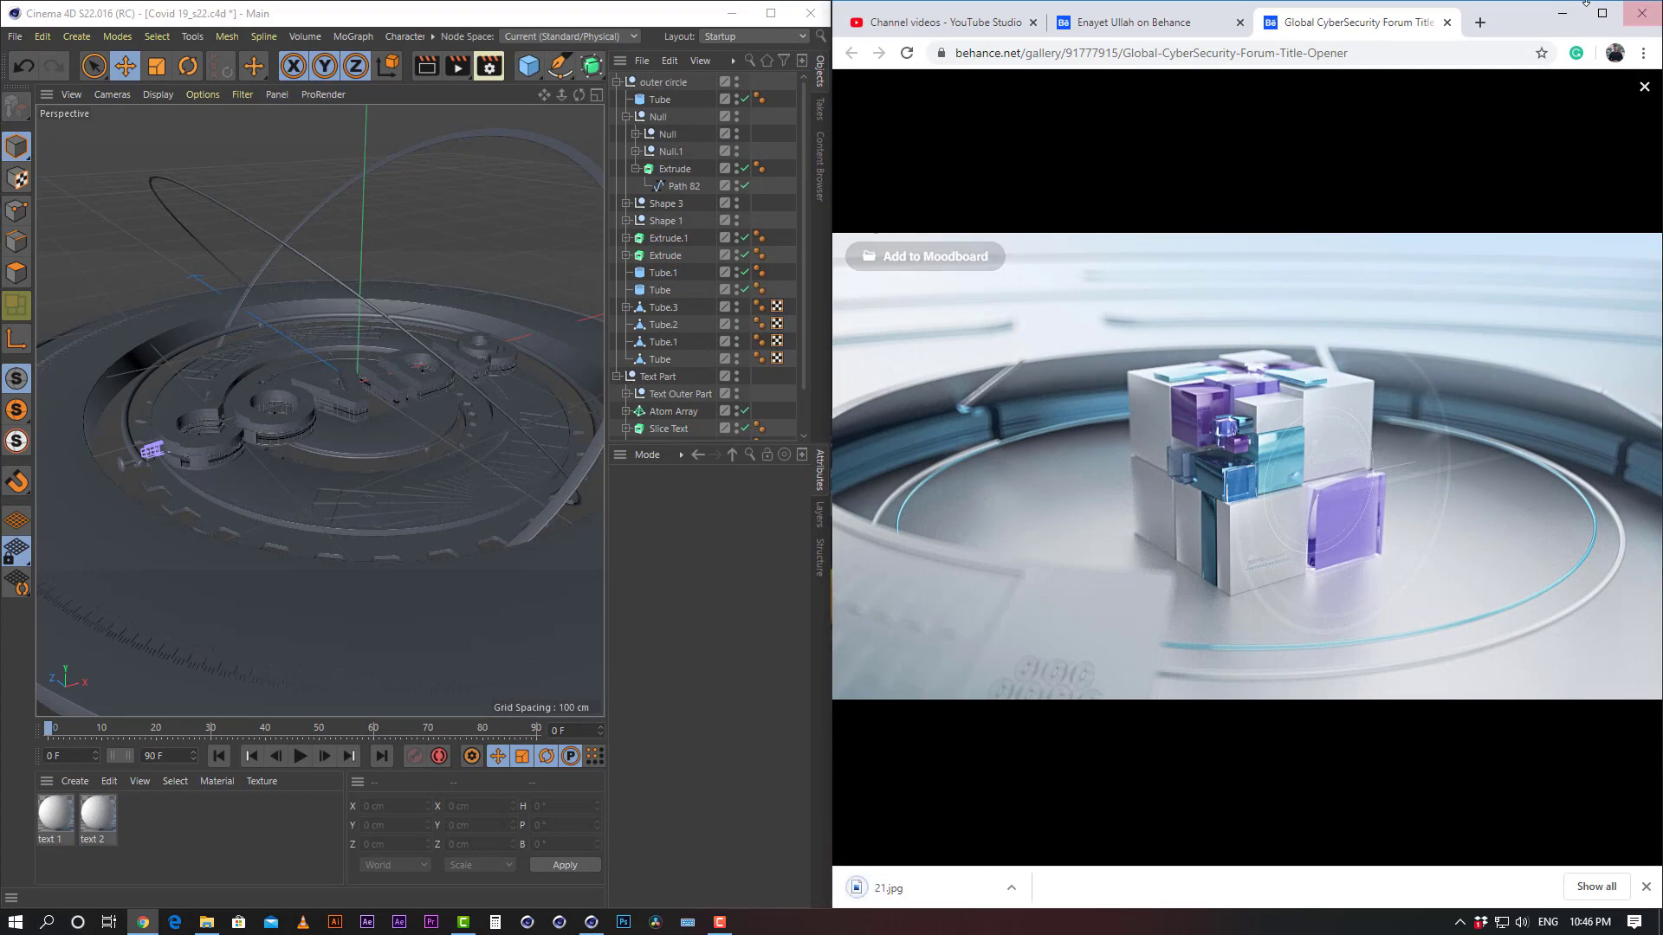
Minimize Chrome, switch to File Explorer and open image 21 from the 03. Motion Design Live Session 1 REF folder
left_click(1569, 19)
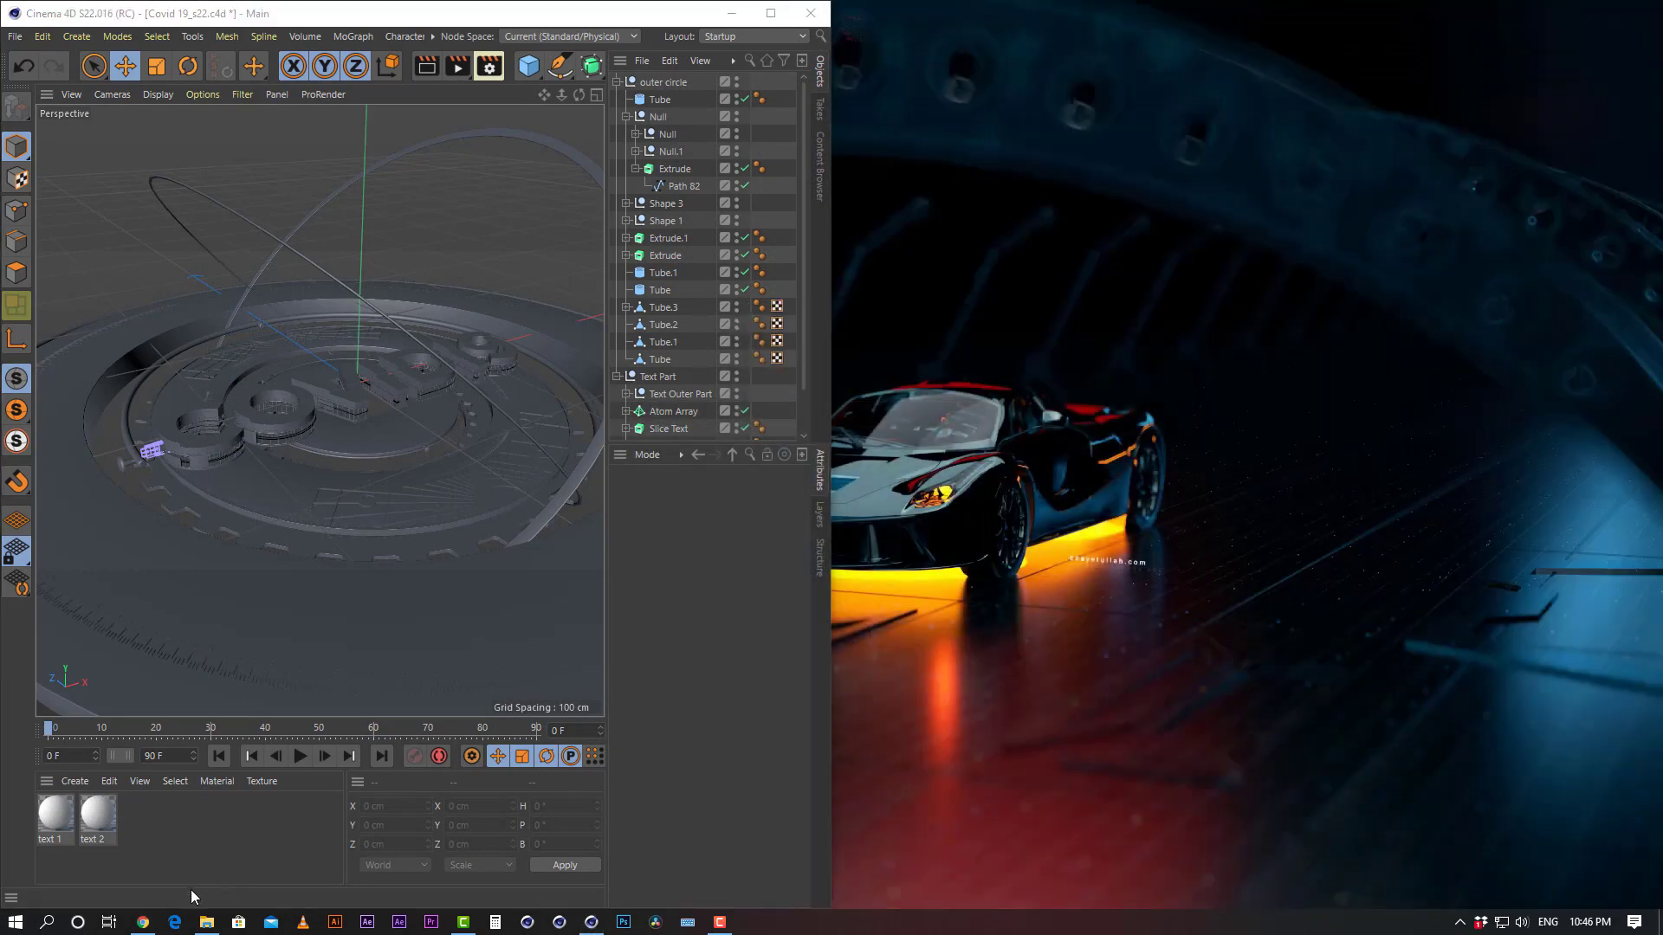
left_click(206, 922)
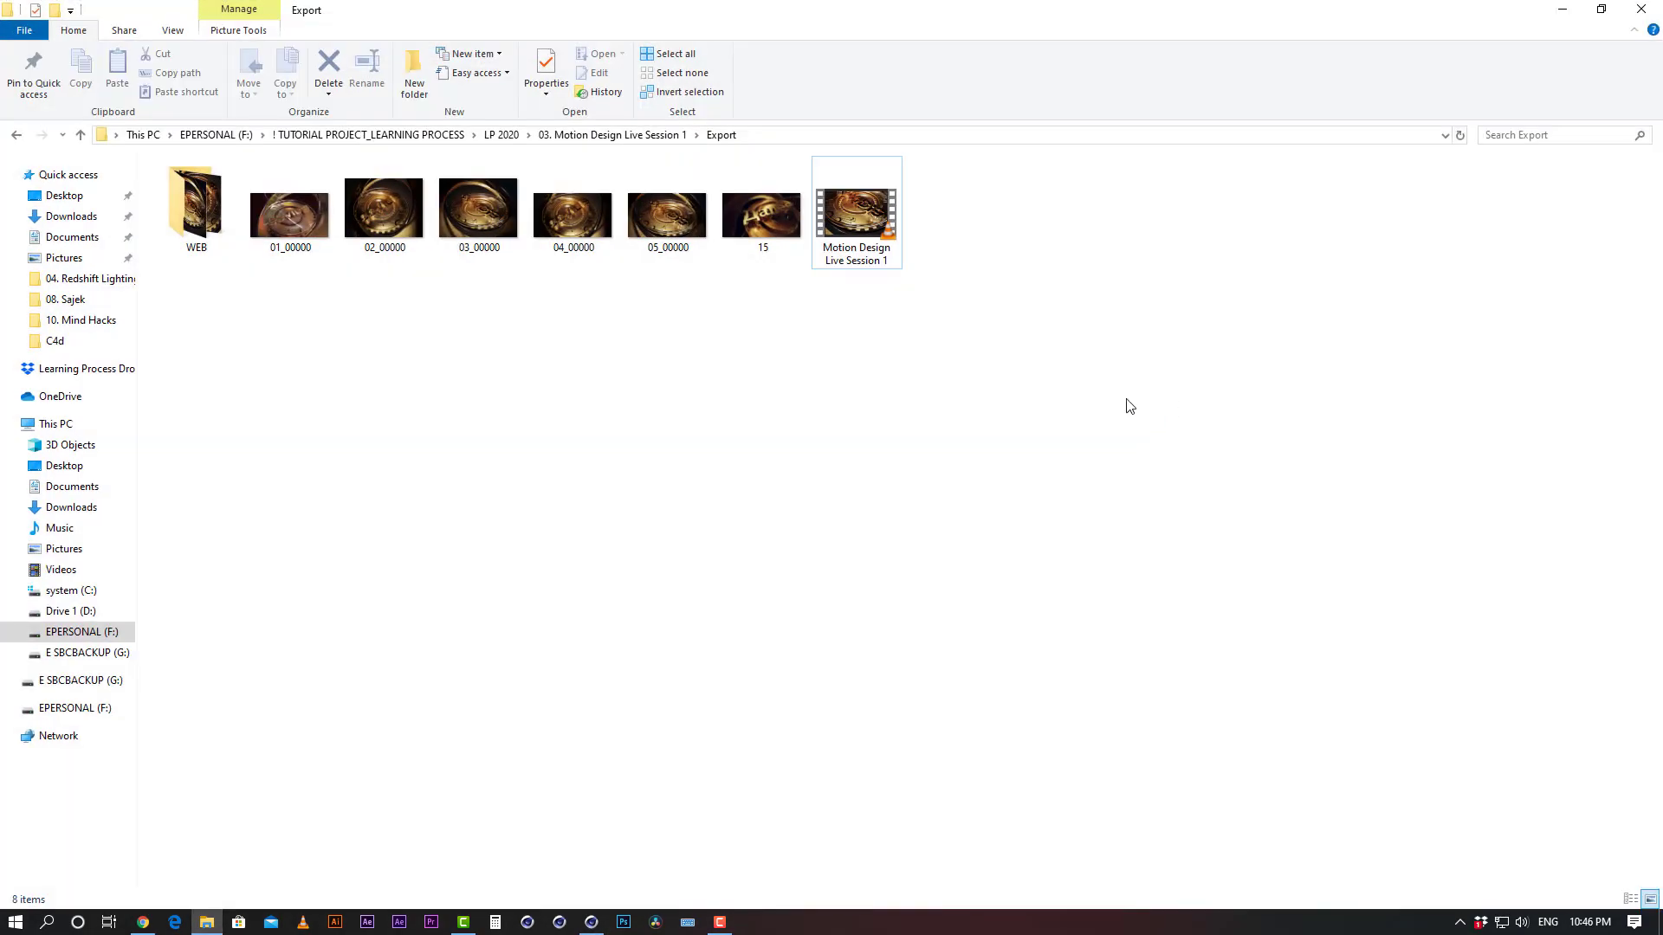
left_click(606, 136)
double_click(195, 279)
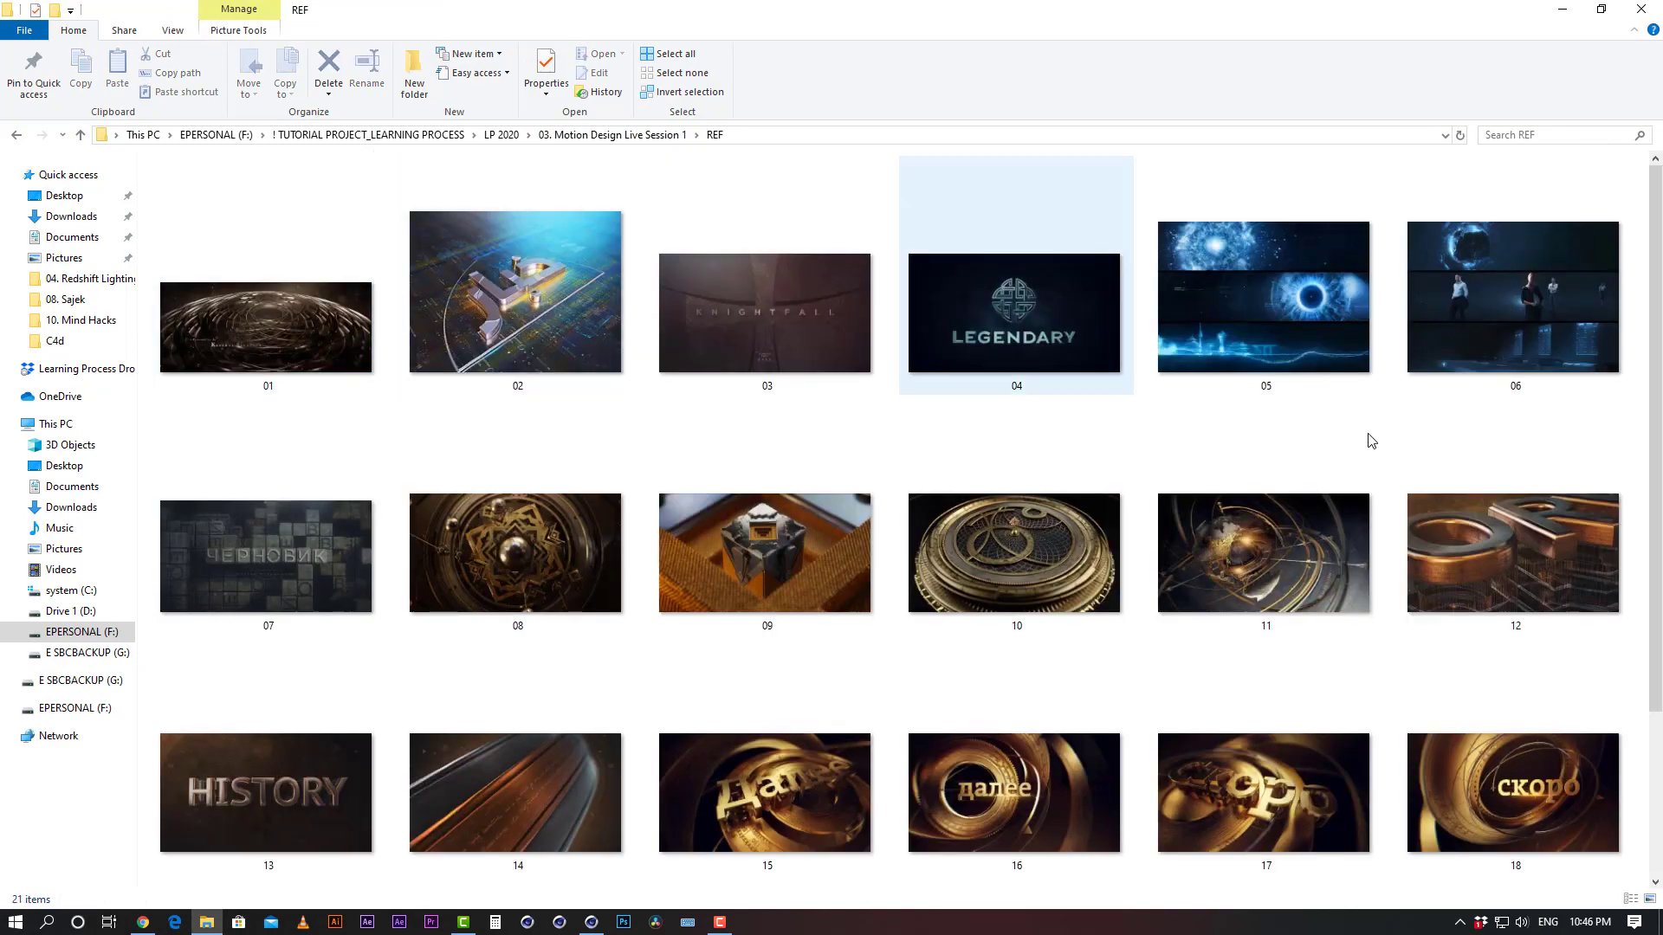
scroll(1371, 441, "down", 3)
double_click(766, 802)
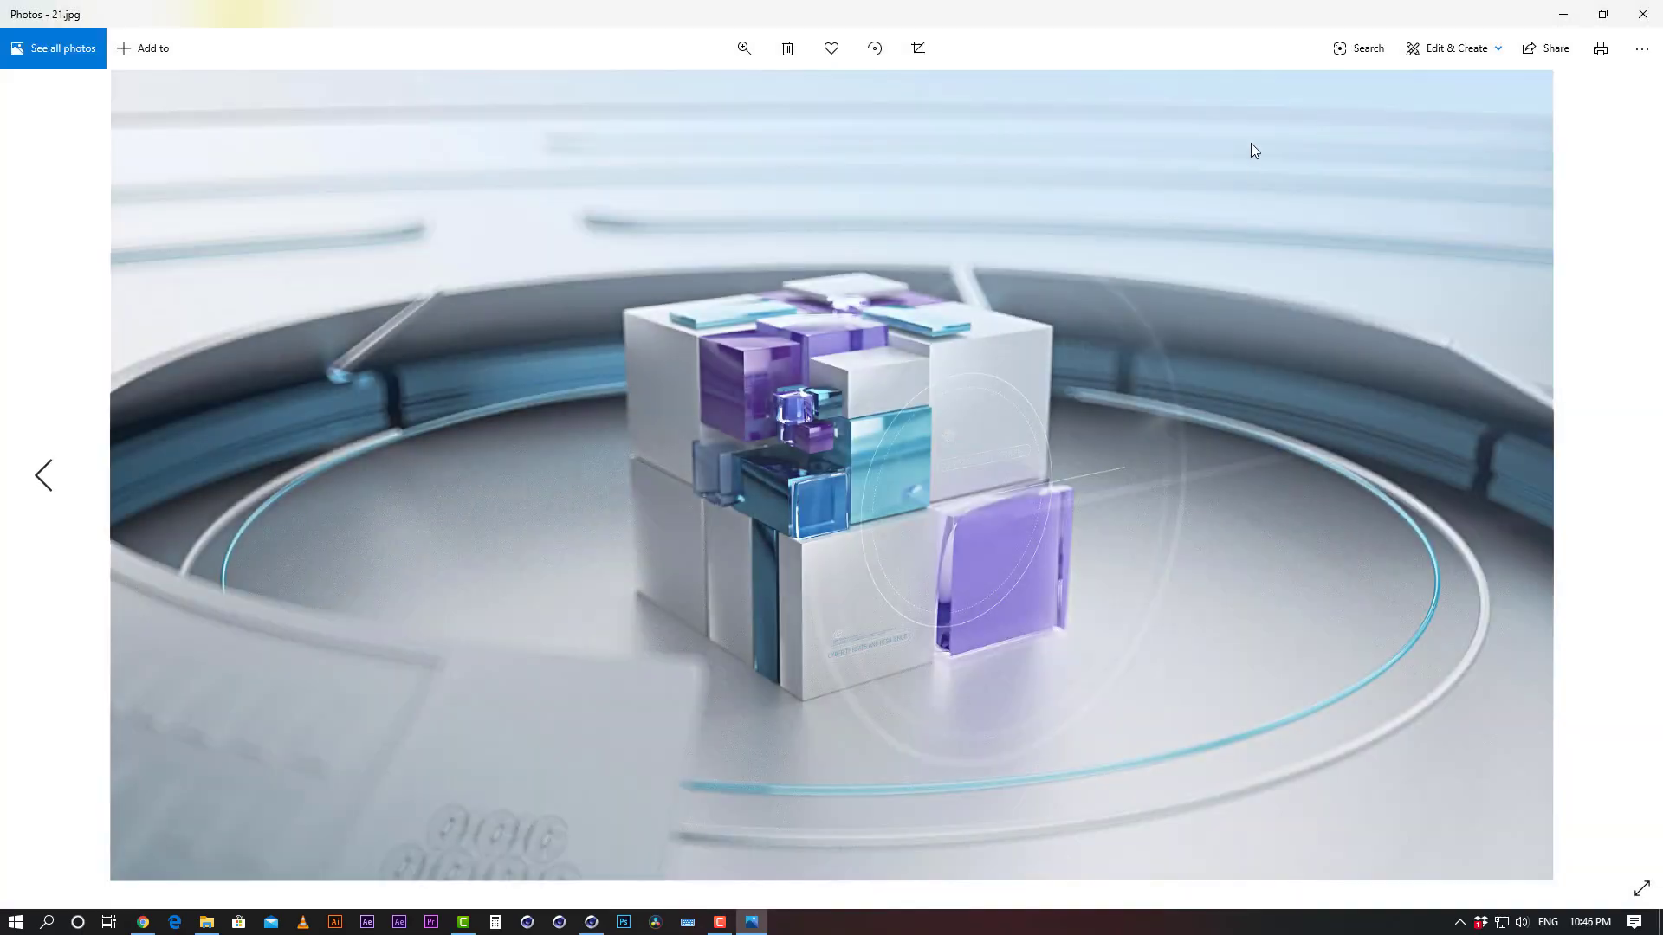
Place the 21.jpg photo viewer side by side with the Cinema 4D window as a reference
left_click_drag(1030, 9, 1659, 173)
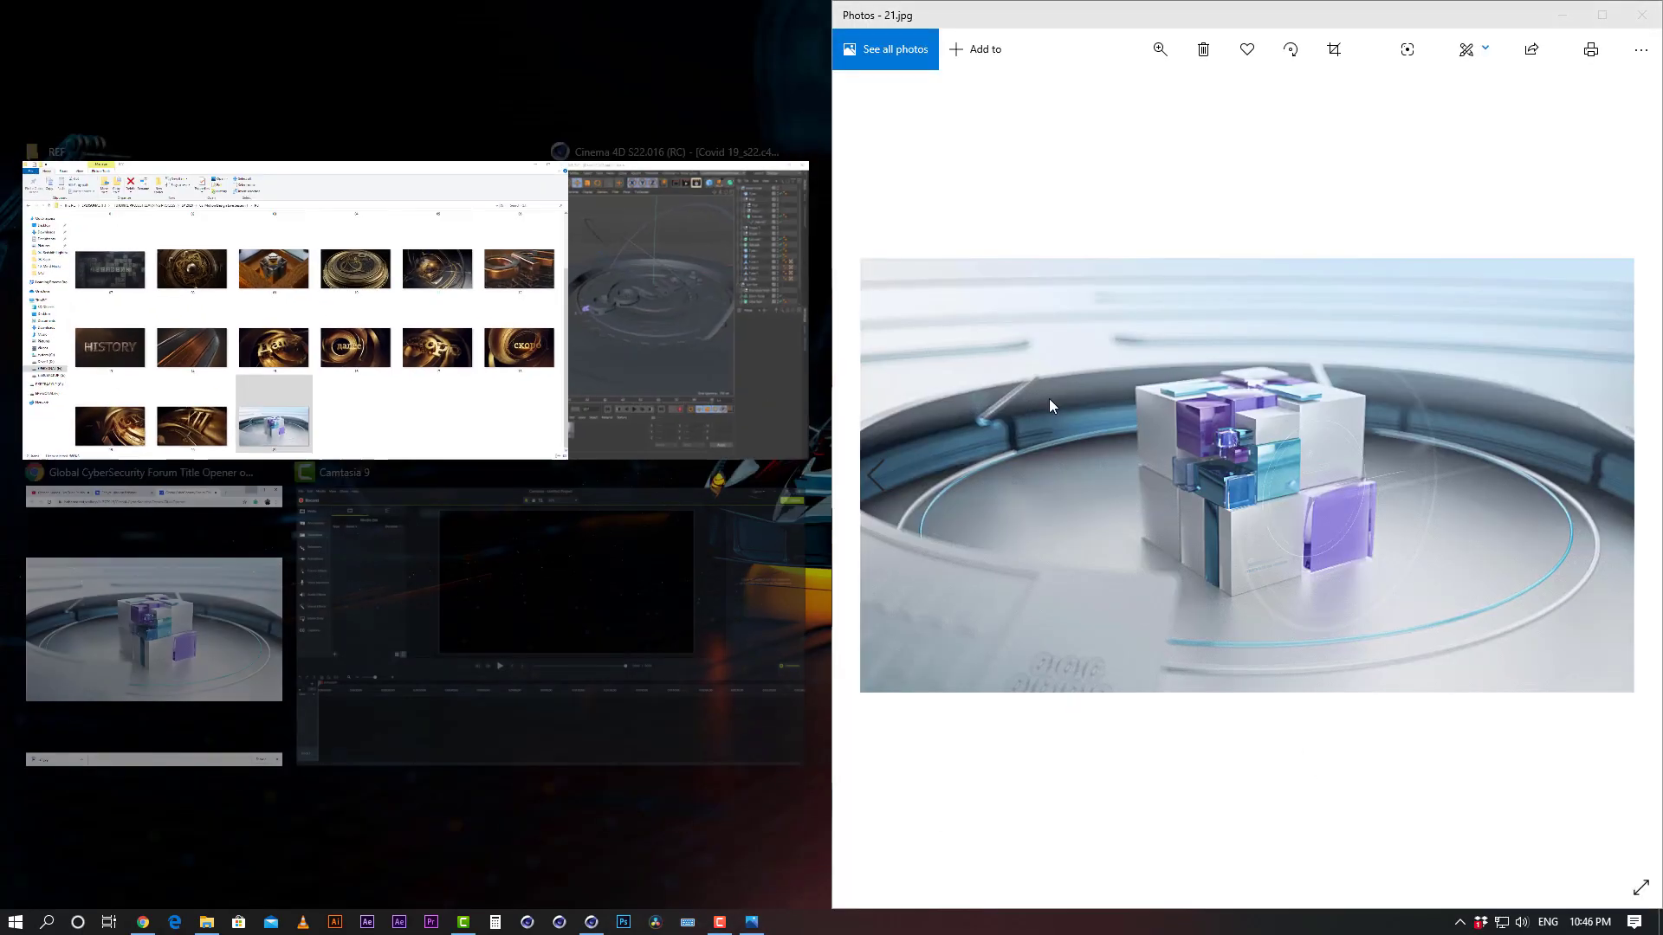
left_click(639, 312)
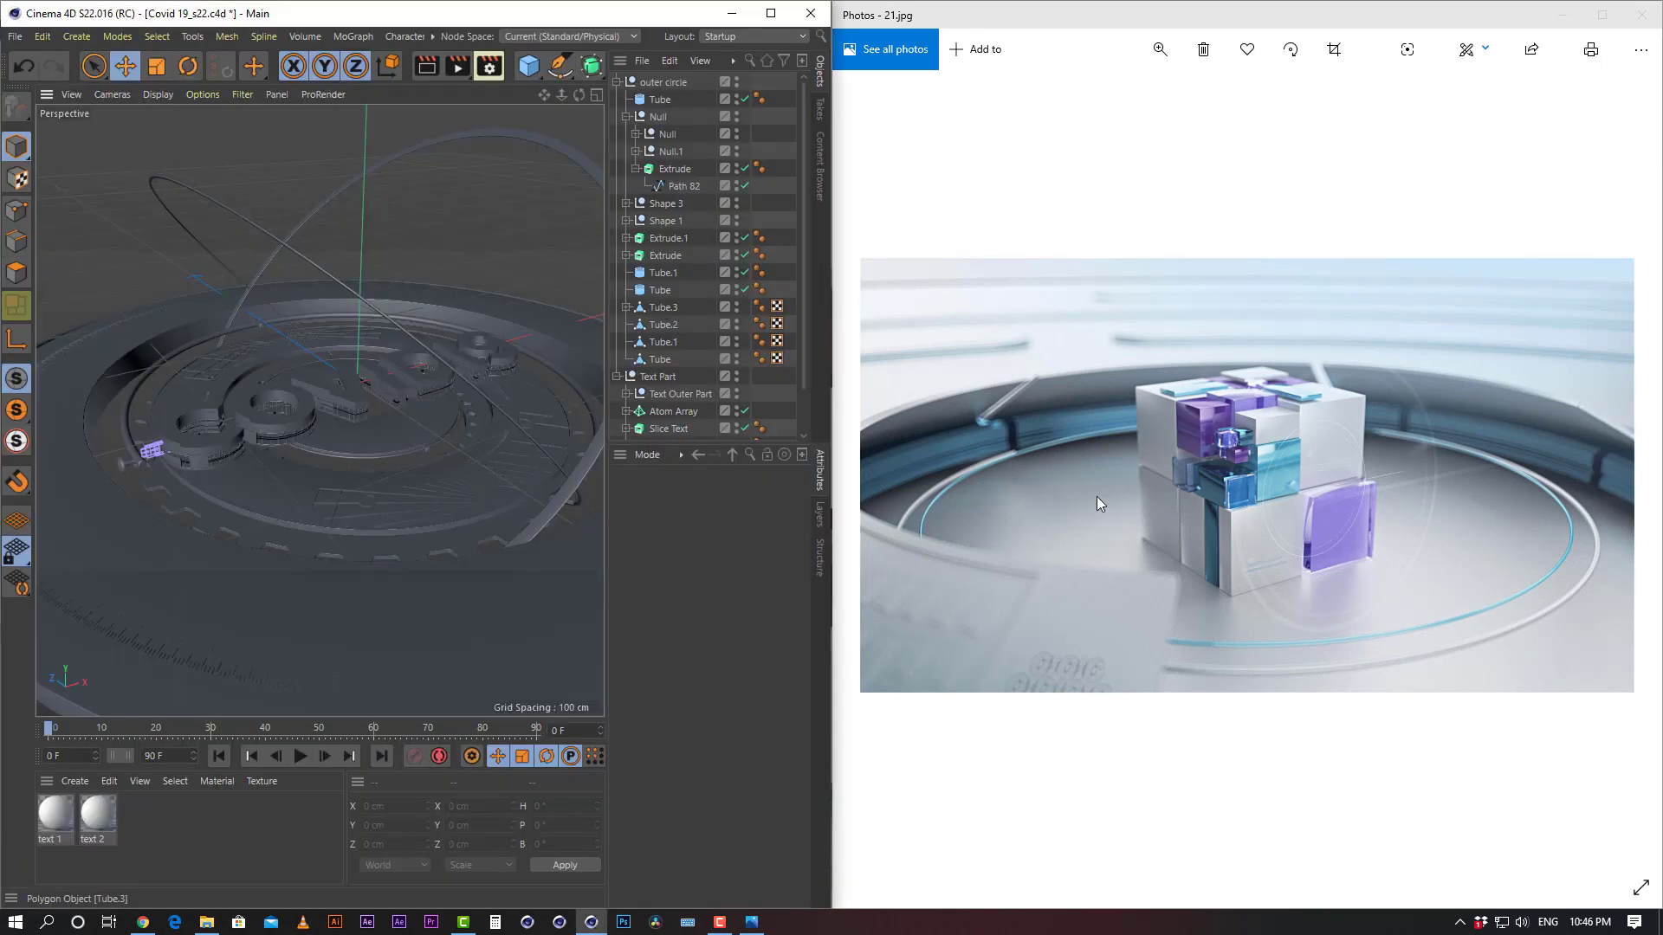
left_click(726, 925)
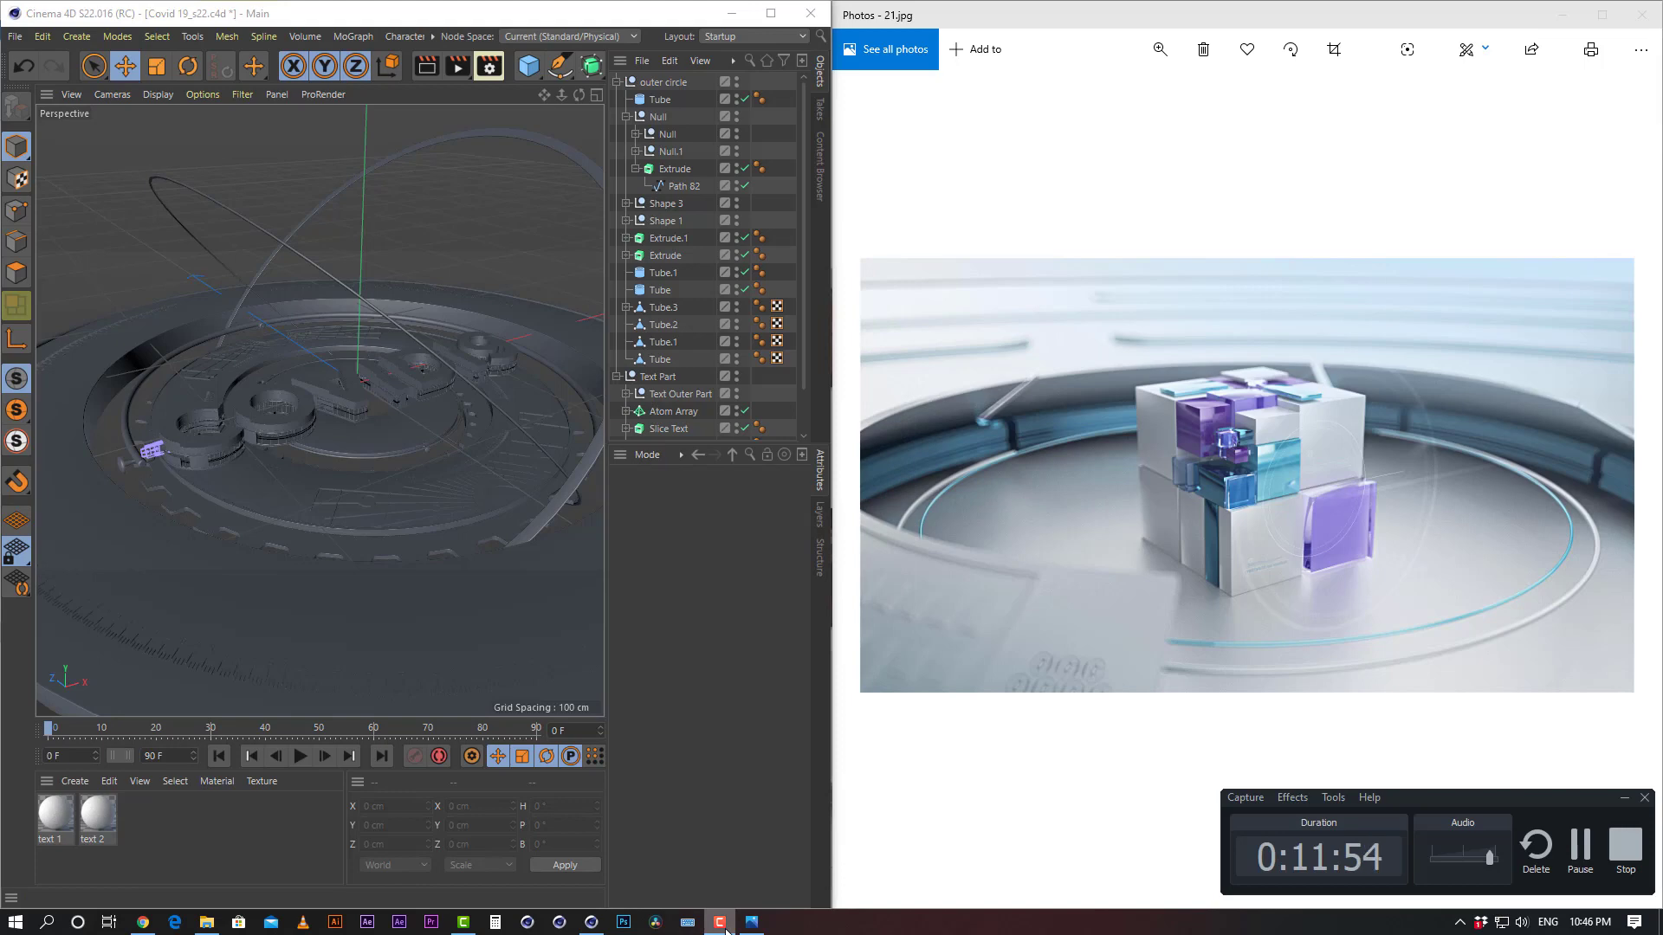
left_click(726, 925)
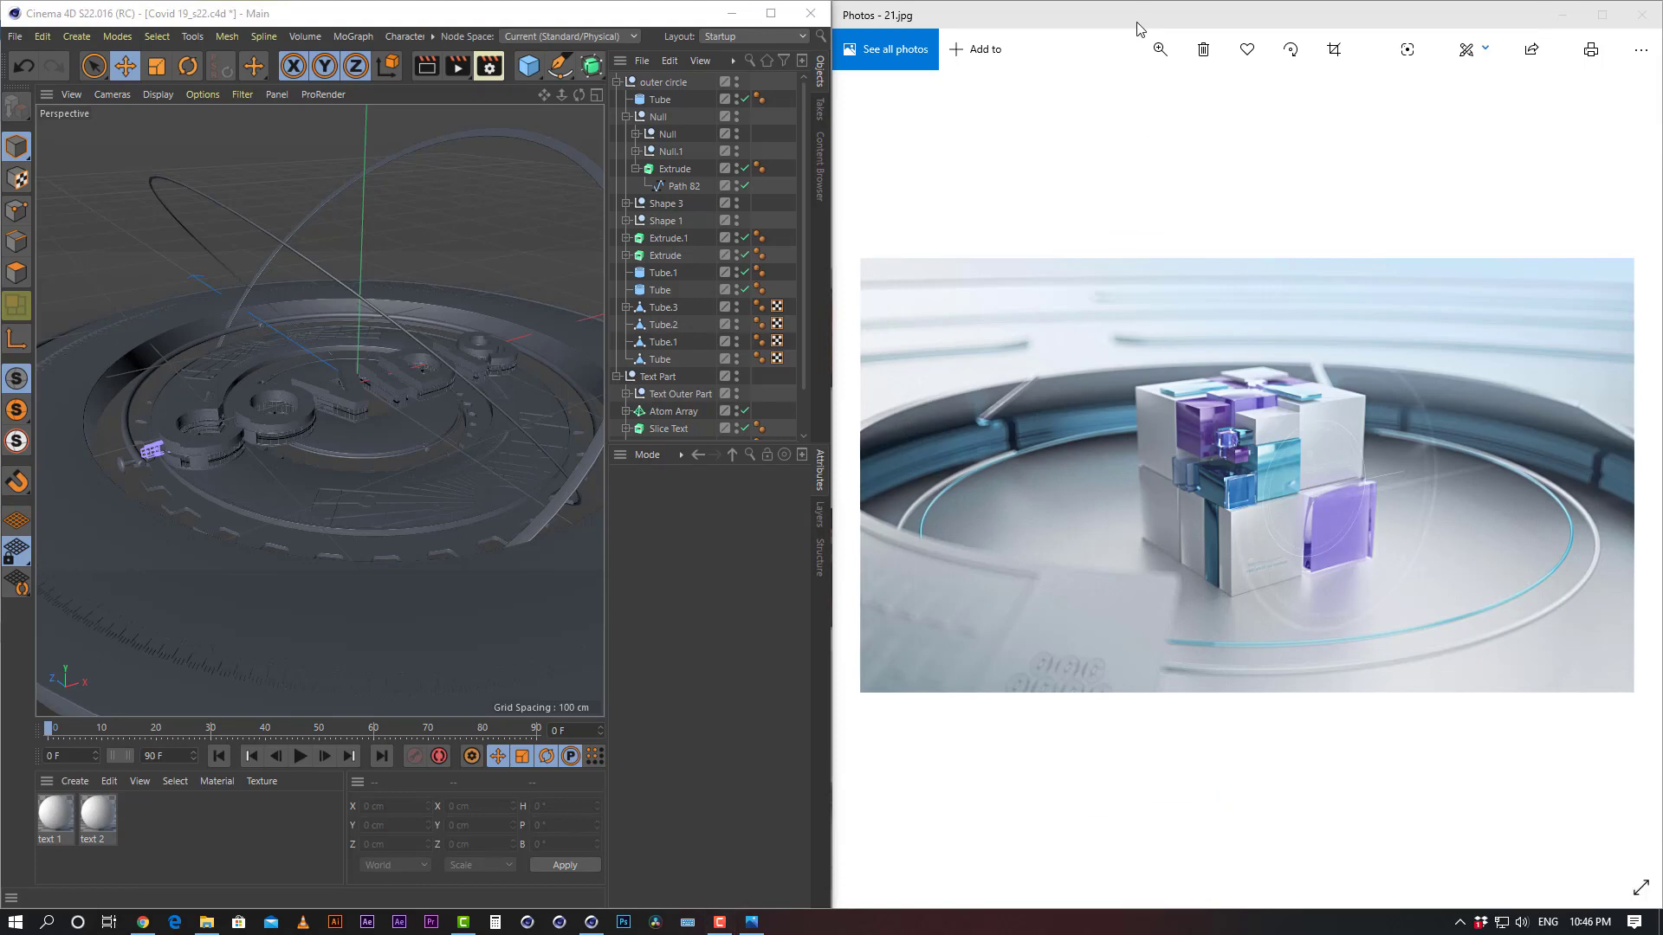
Duplicate the text 2 material and rename the copy base 1
left_click_drag(404, 402, 403, 393, "alt")
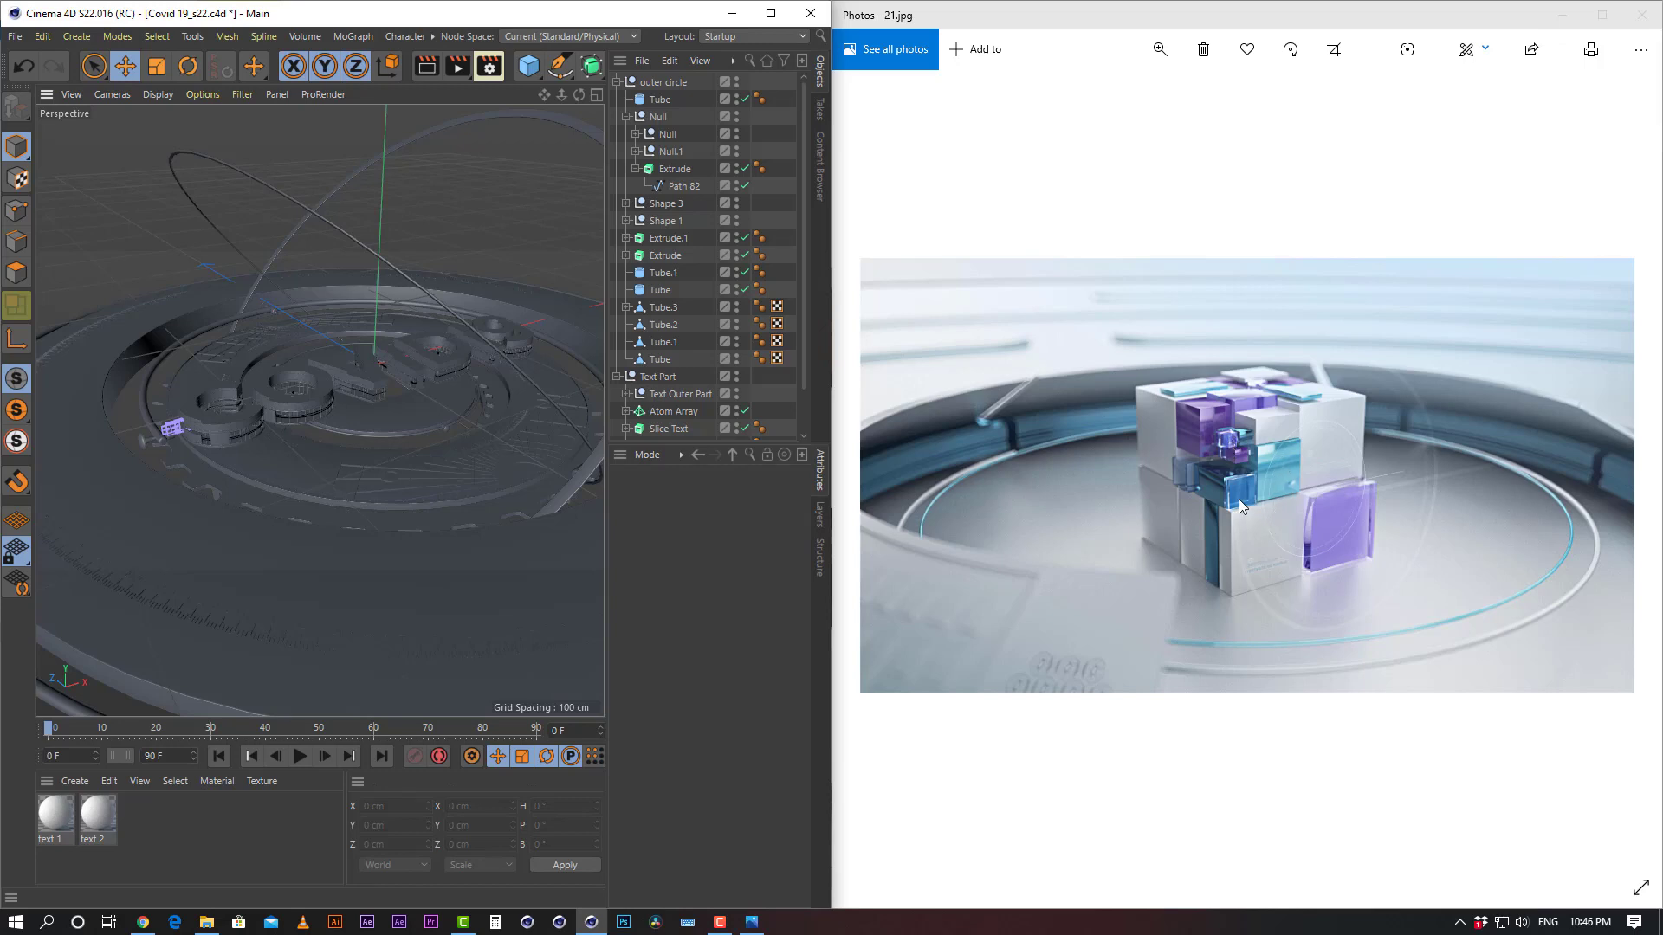
left_click(89, 836)
left_click(170, 831)
left_click(69, 824)
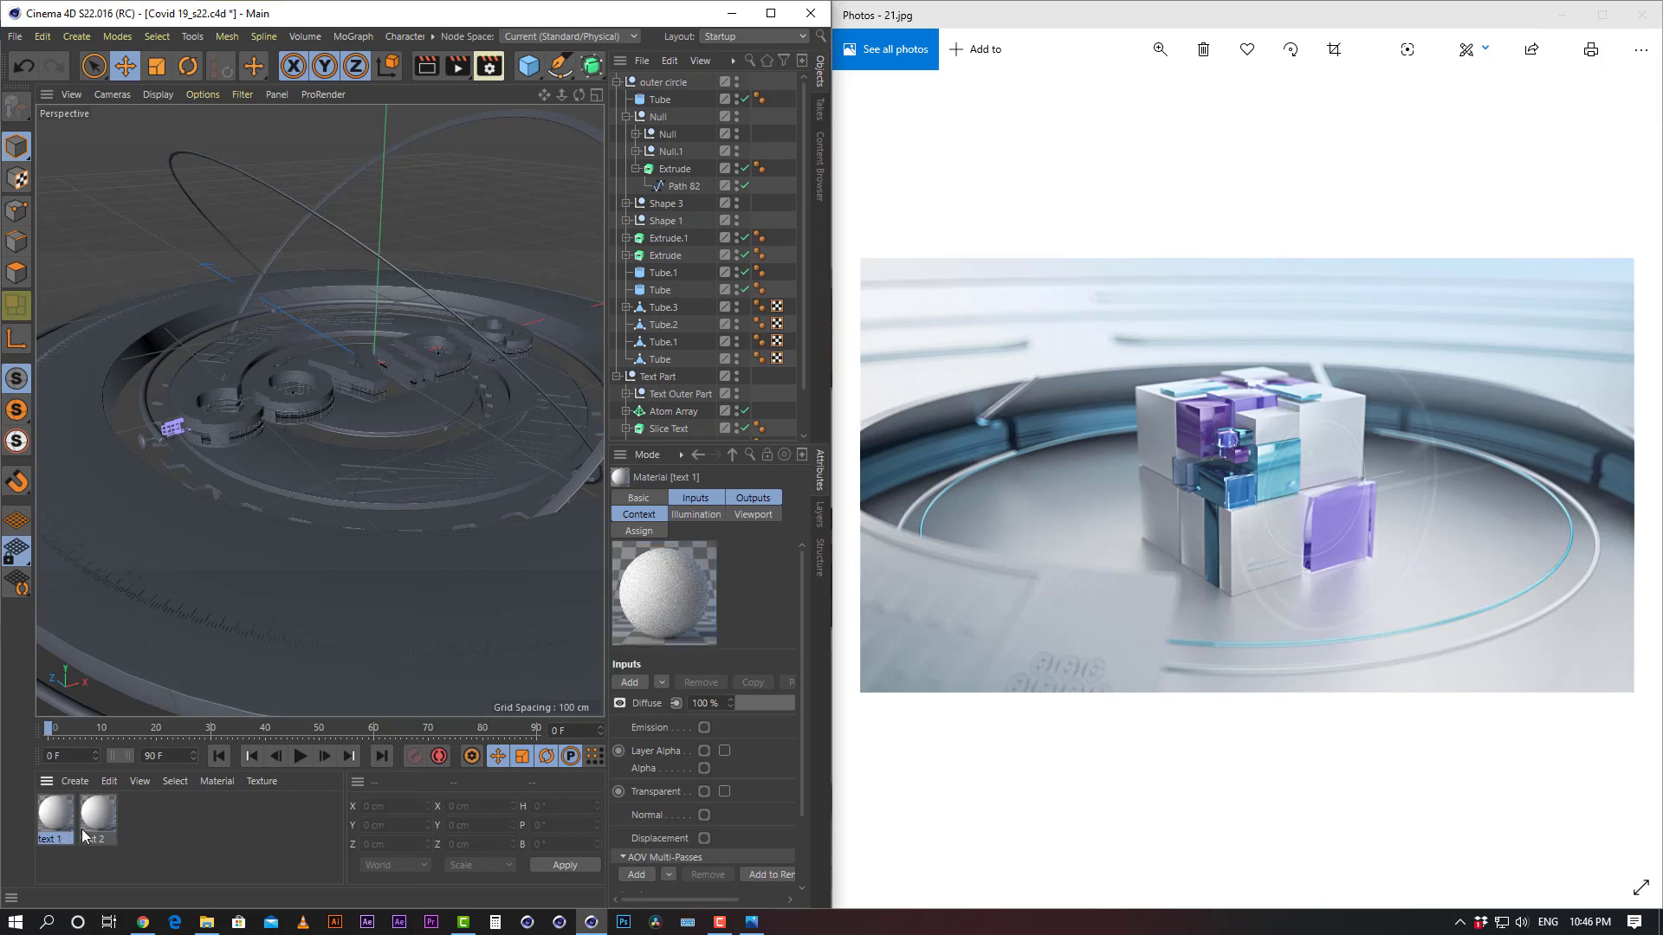
left_click(220, 838)
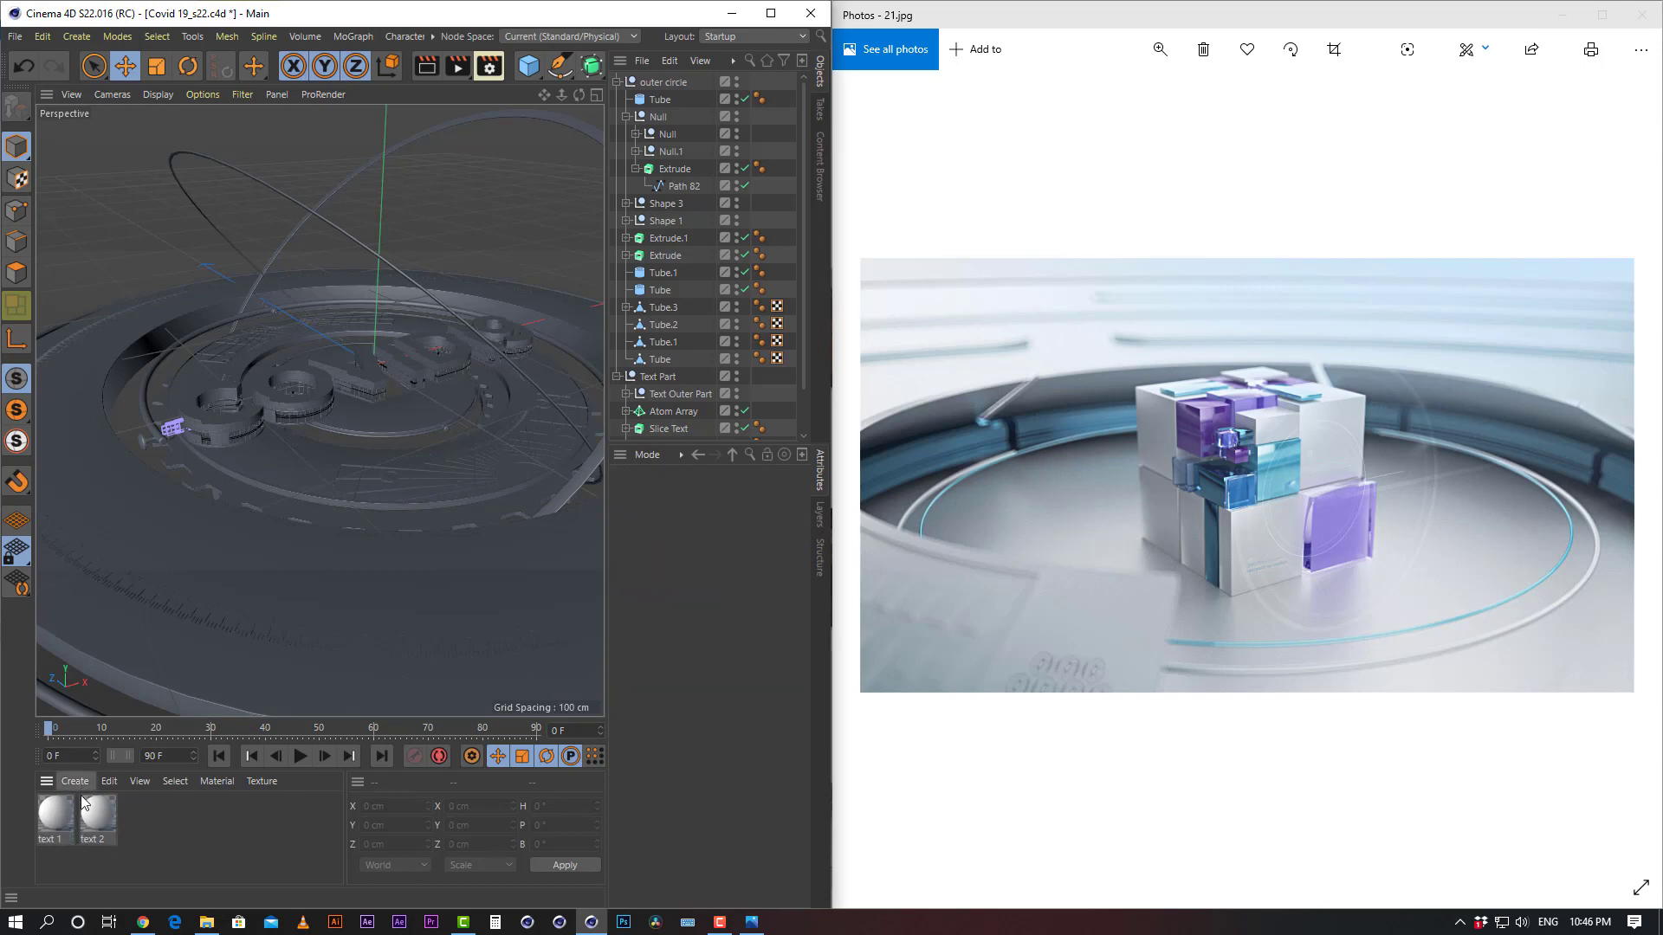
left_click(95, 819)
key("ctrl+v")
double_click(142, 840)
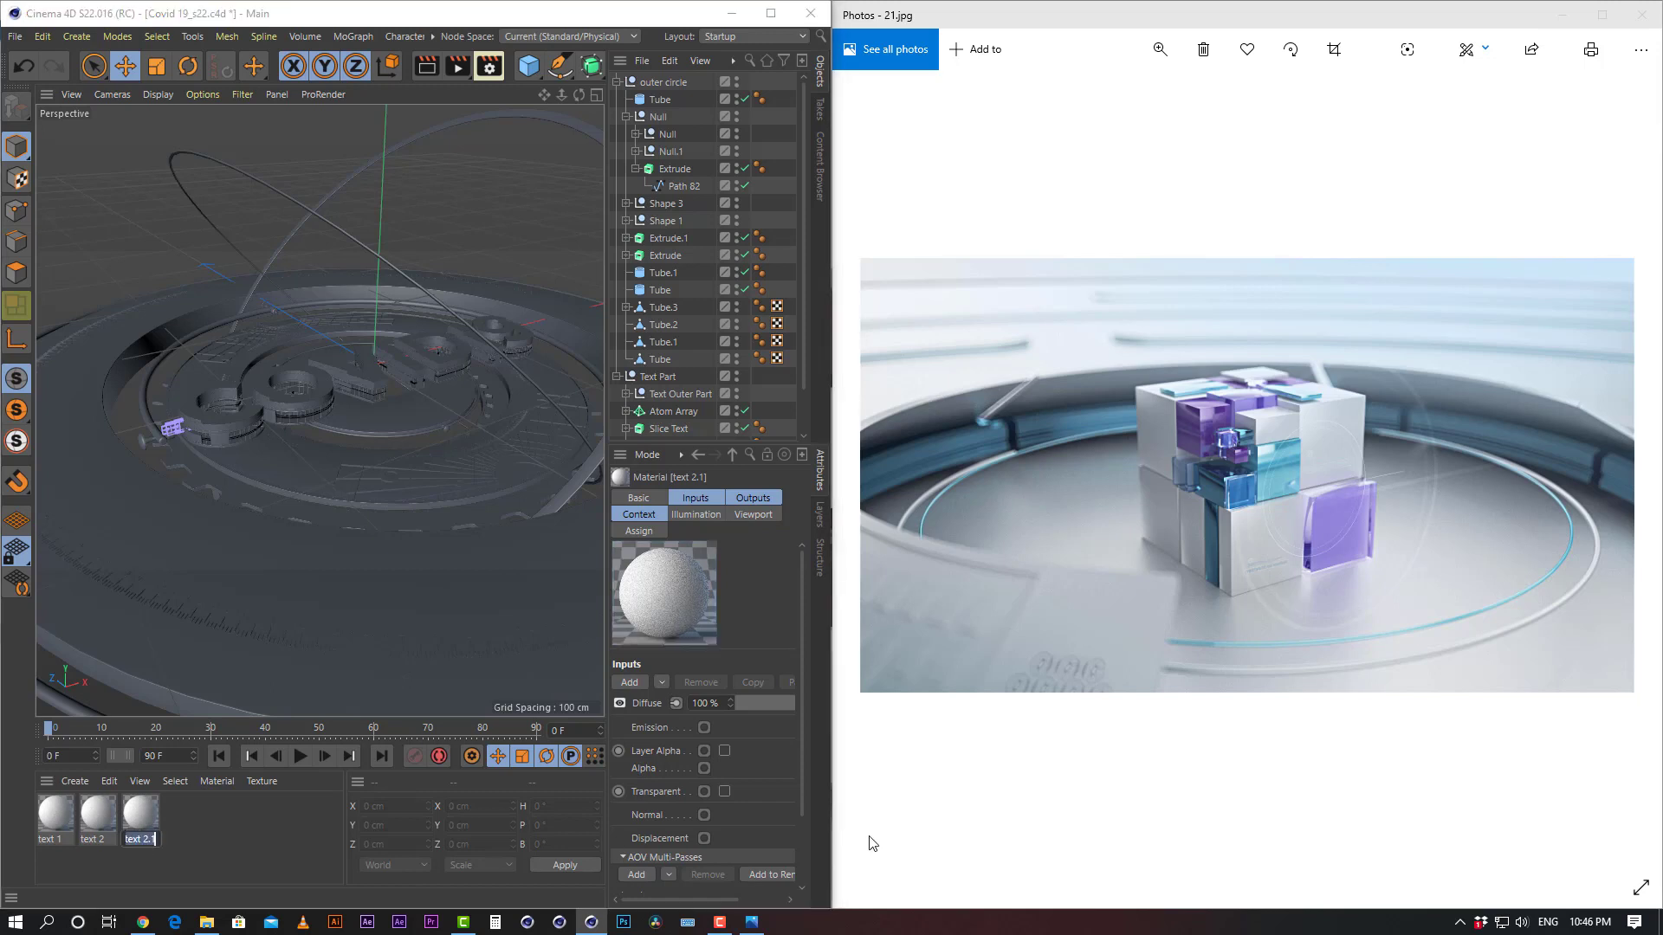
type("bas")
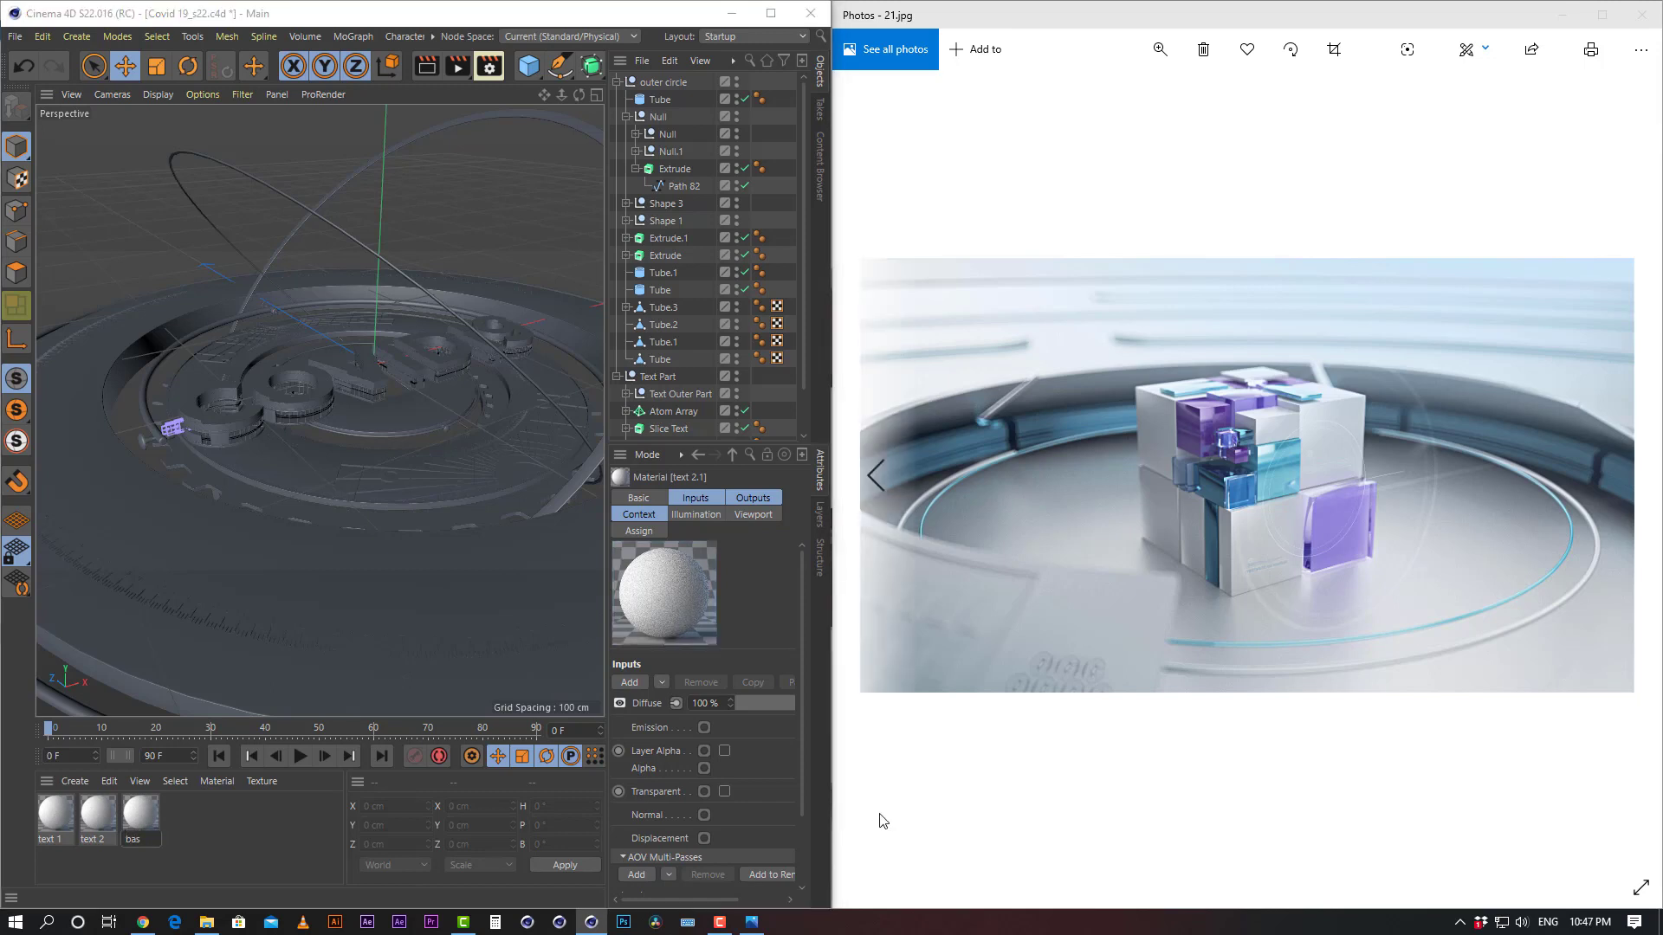
type("e 1")
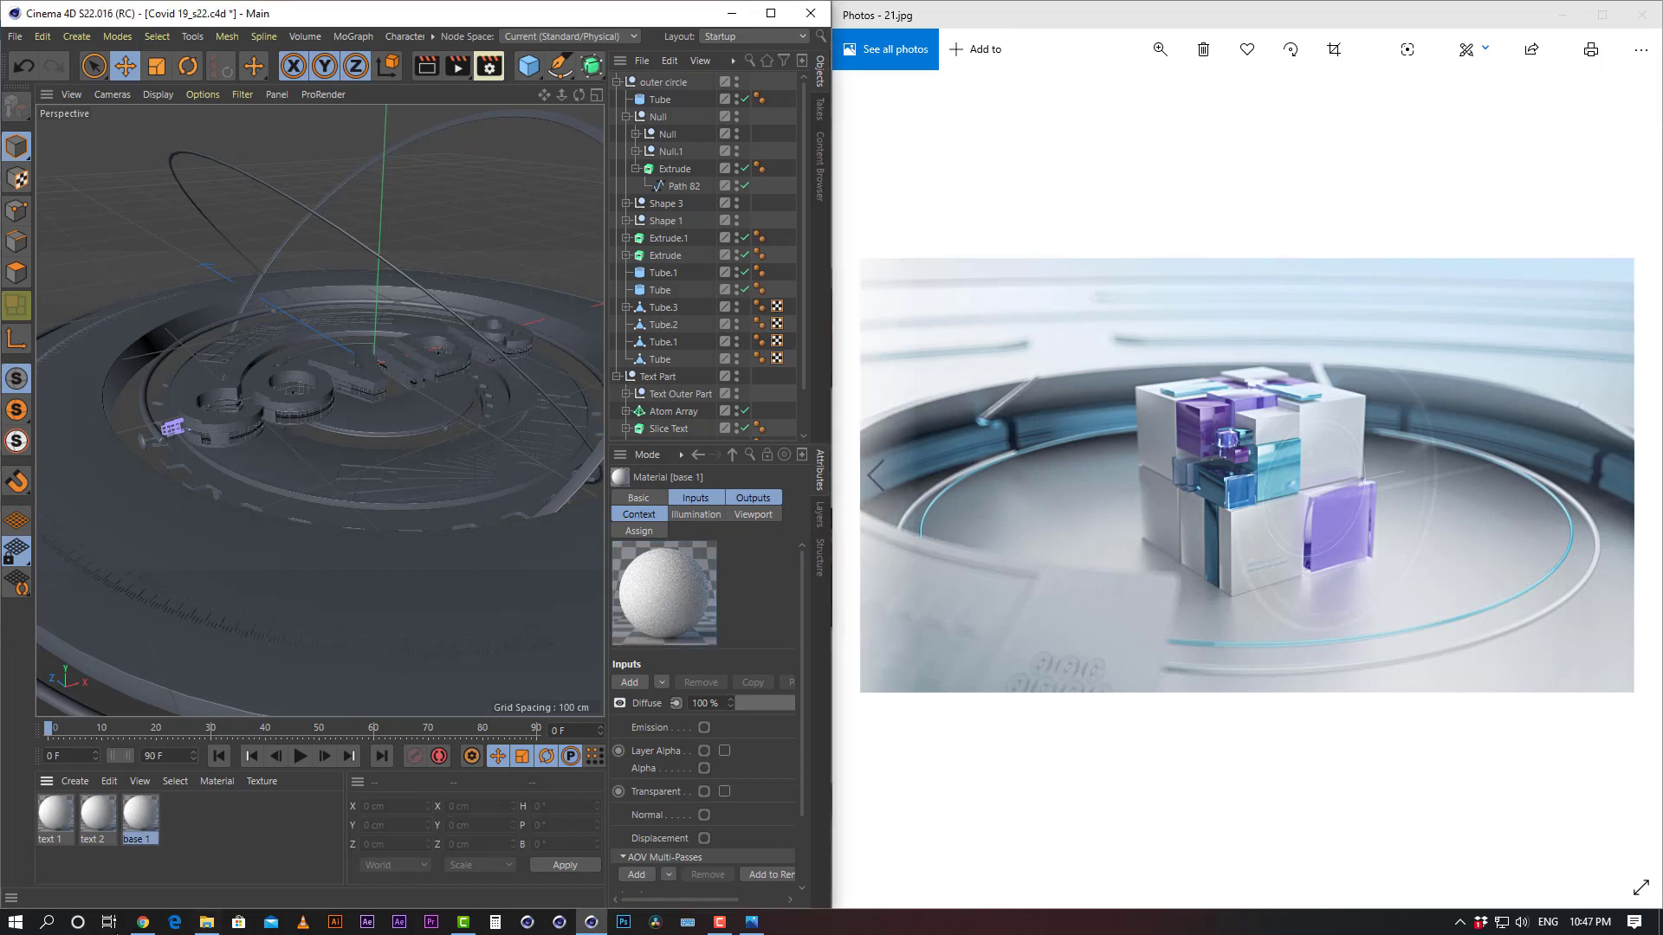
Duplicate the base 1 material and rename the copy base 2
left_click(184, 833)
left_click(149, 823)
key("ctrl+c")
key("ctrl+v")
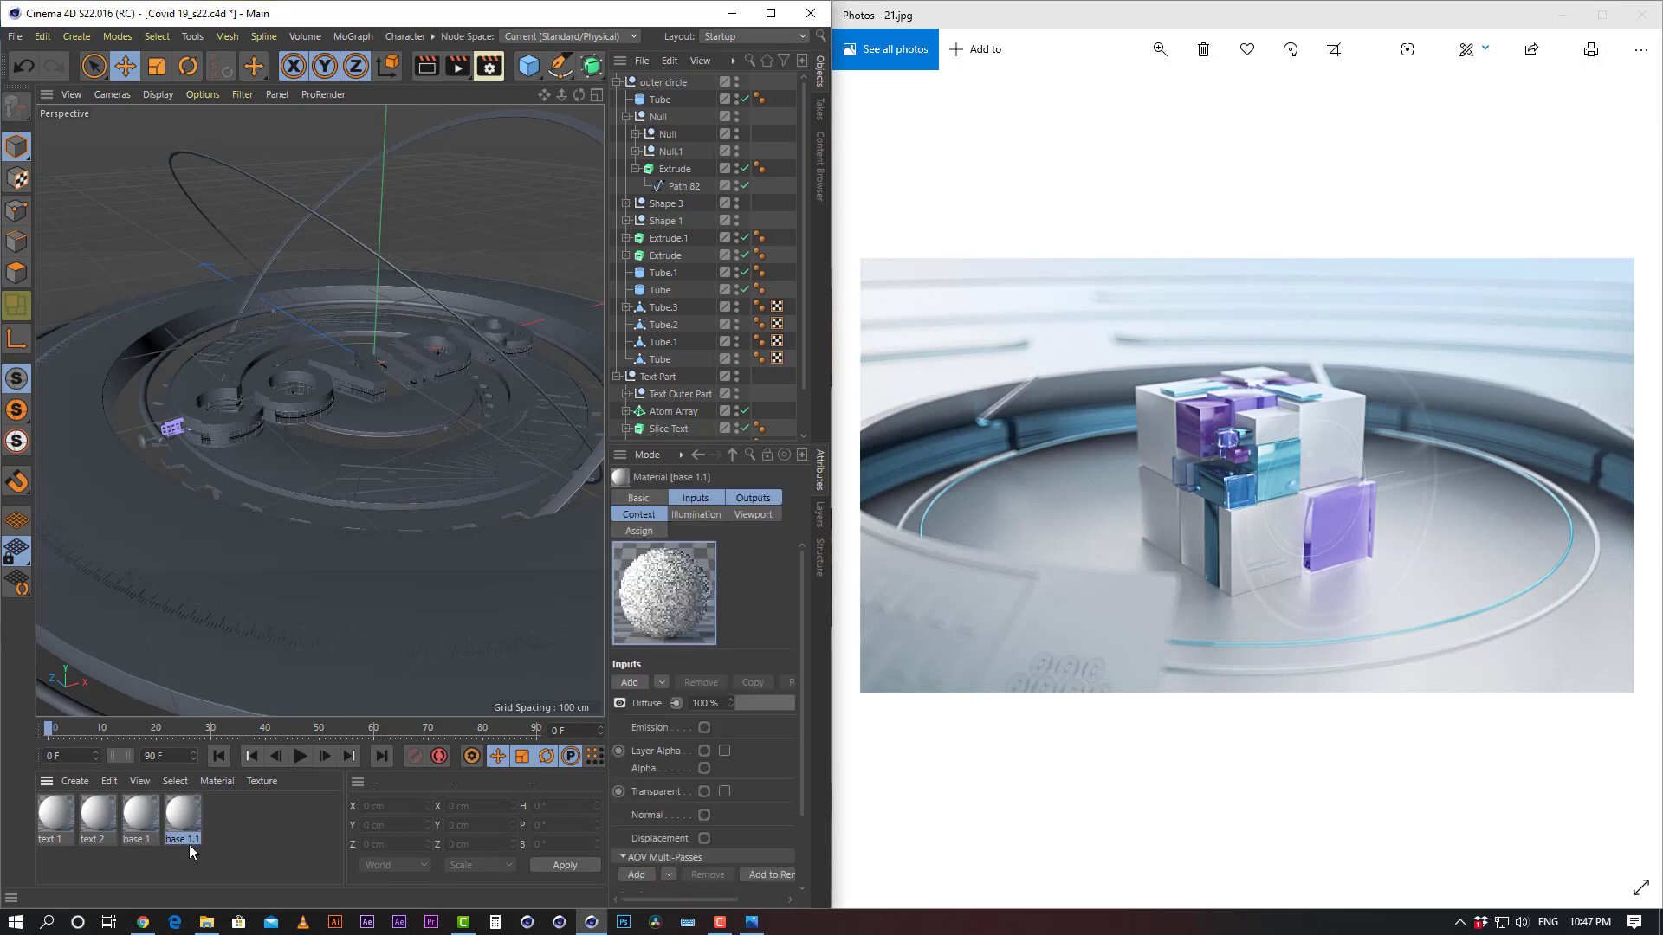
double_click(189, 840)
type("ba")
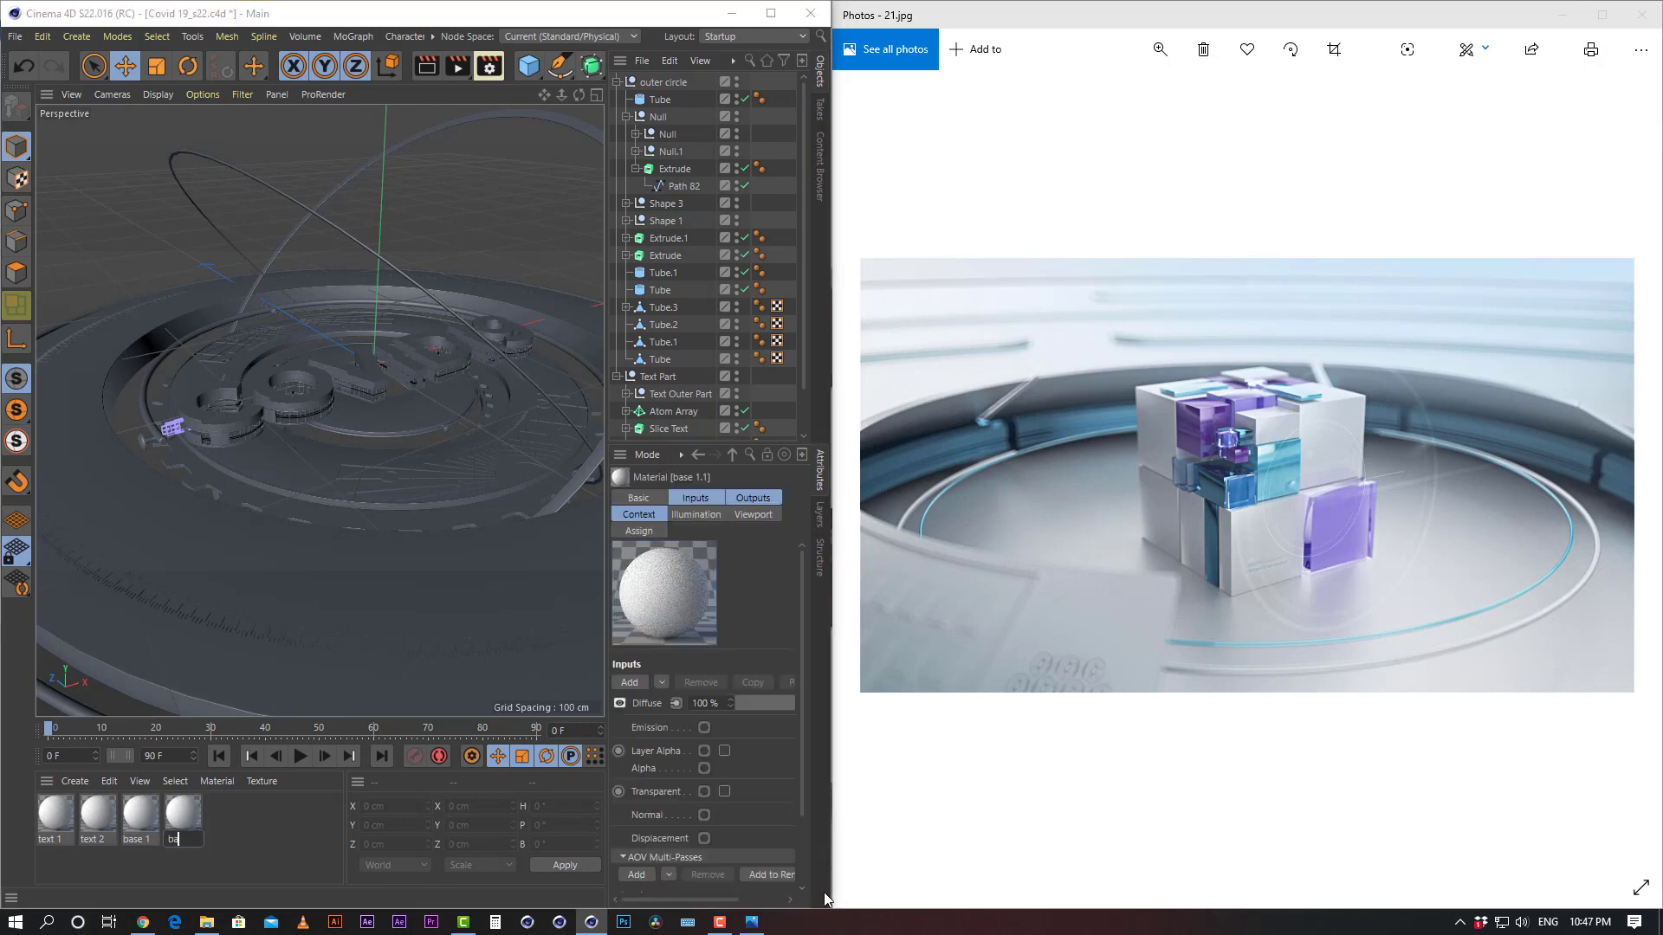
type("se 2")
key("Return")
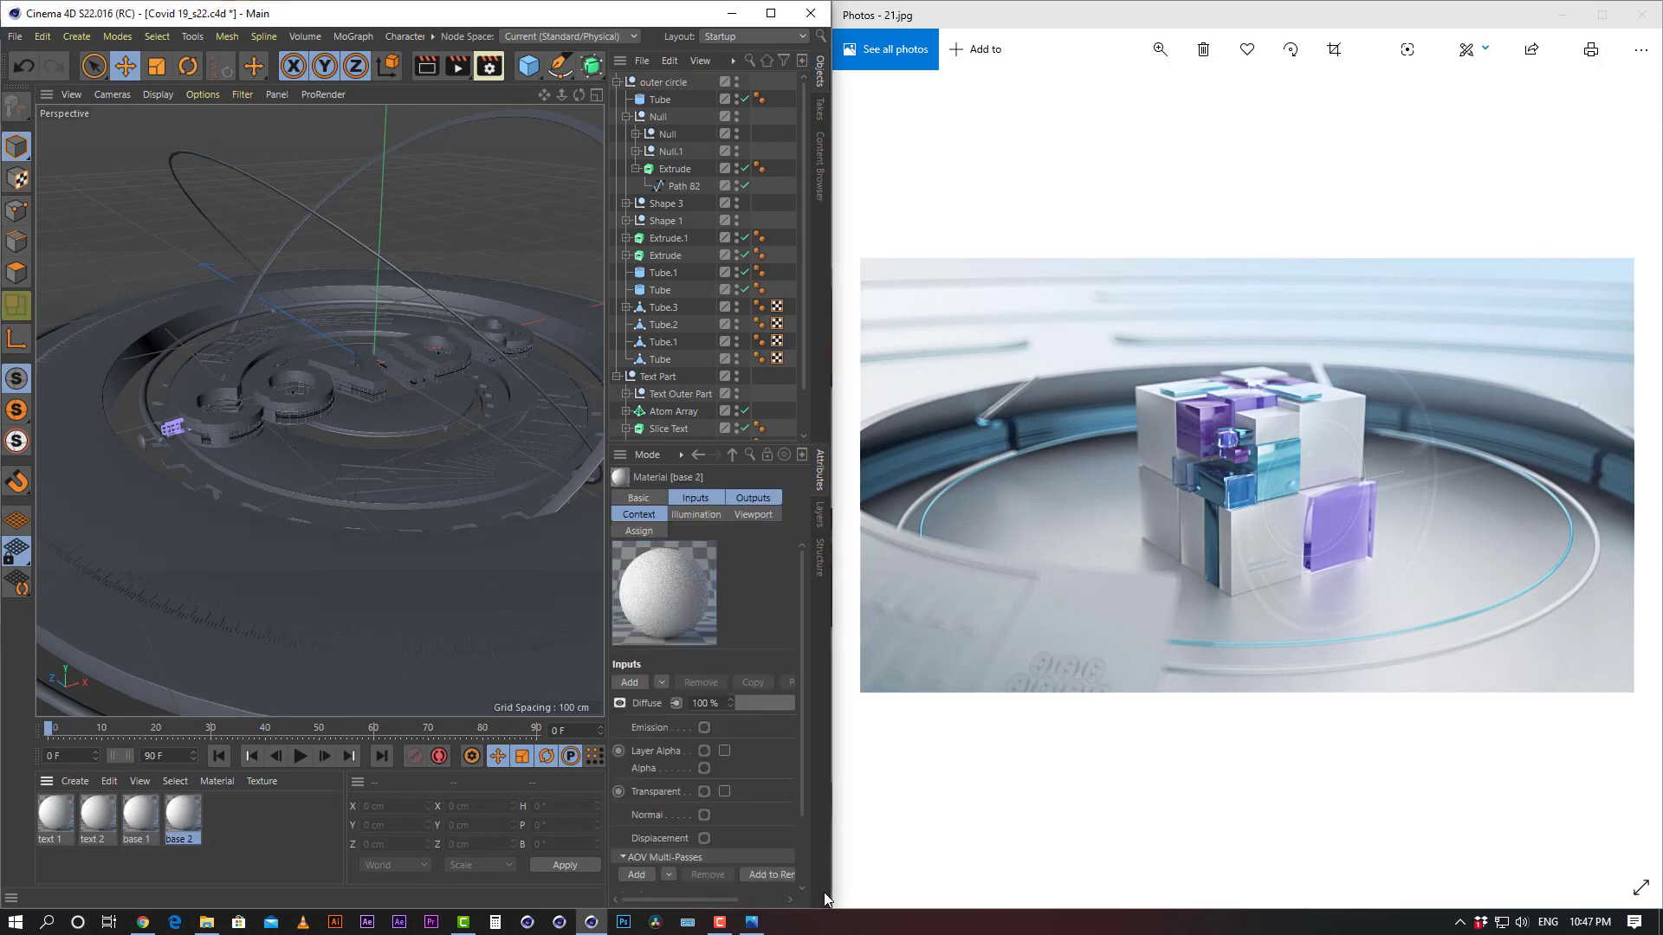
Delete the base 2 and text 2 materials, keeping text 1 and base 1
left_click(230, 819)
left_click(136, 820)
left_click(184, 819)
key("Delete")
left_click(151, 820)
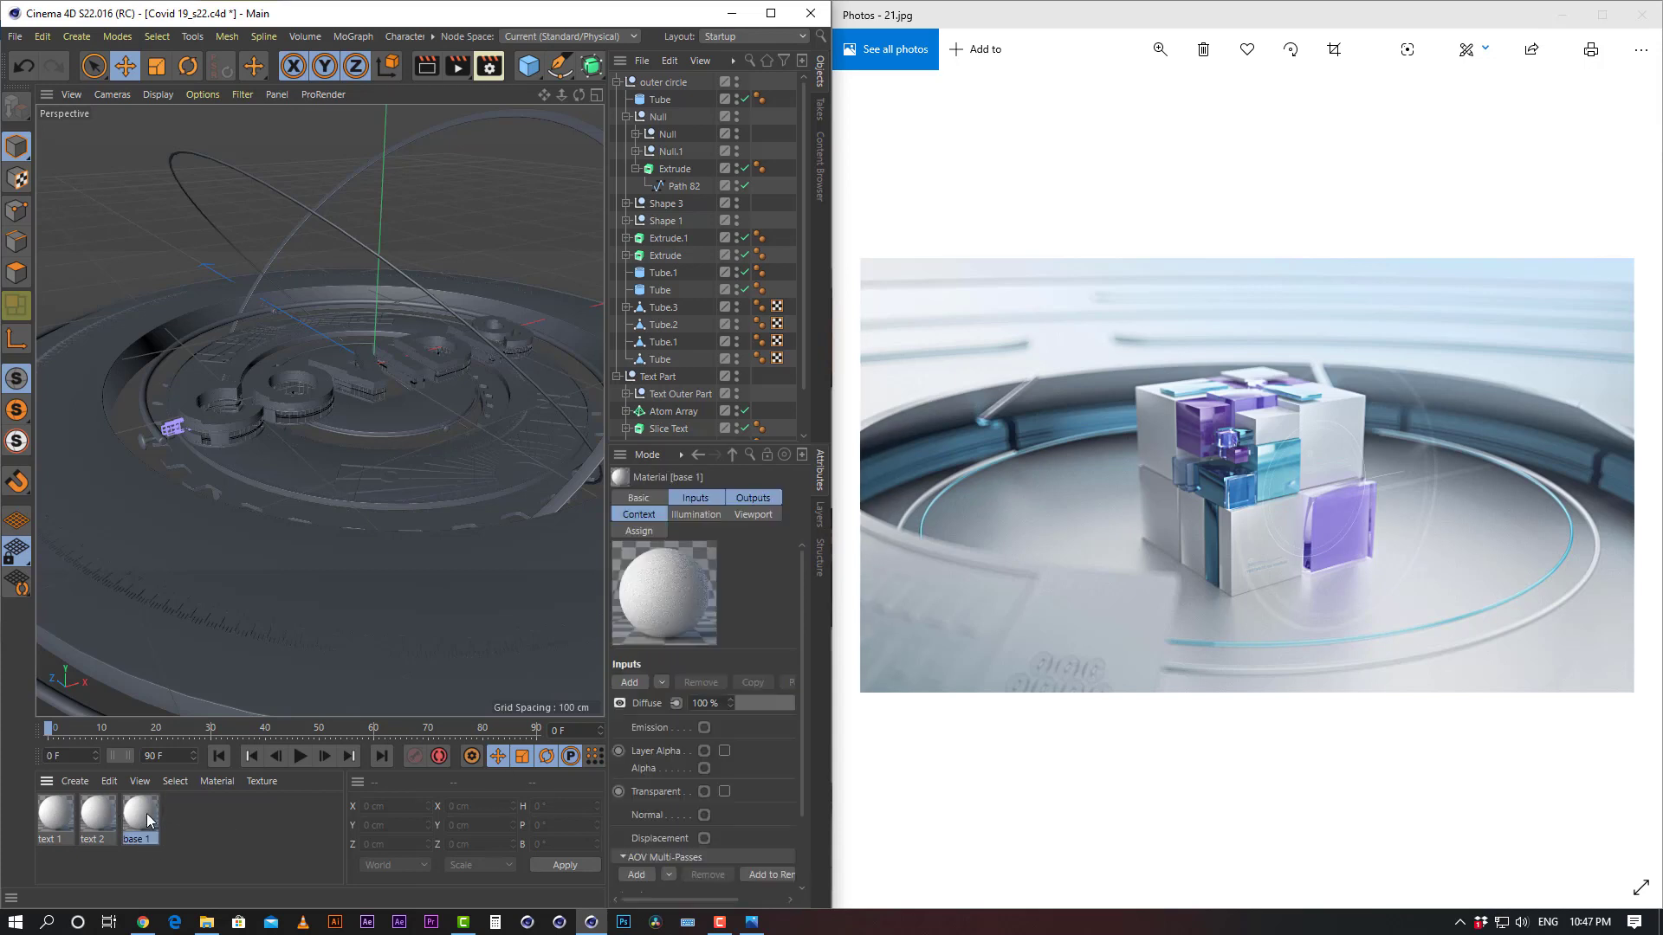
left_click(94, 816)
key("Delete")
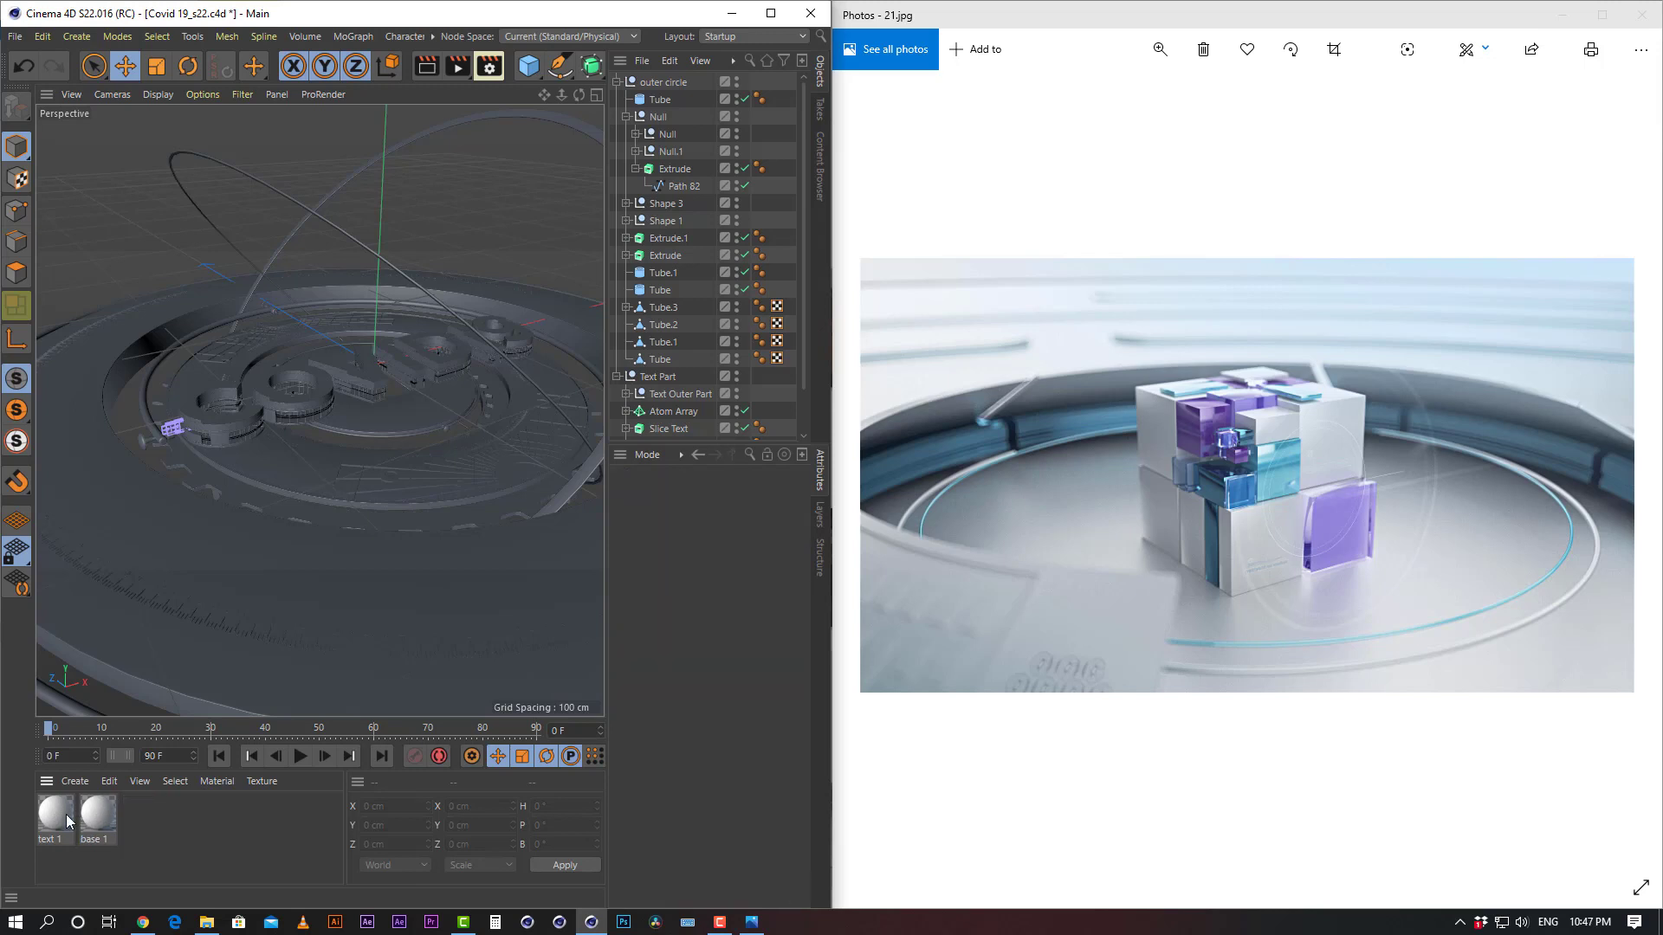
Open the text 1 material in the Node Editor, select its Diffuse node, and narrow and move the window off the reference cube
left_click(54, 816)
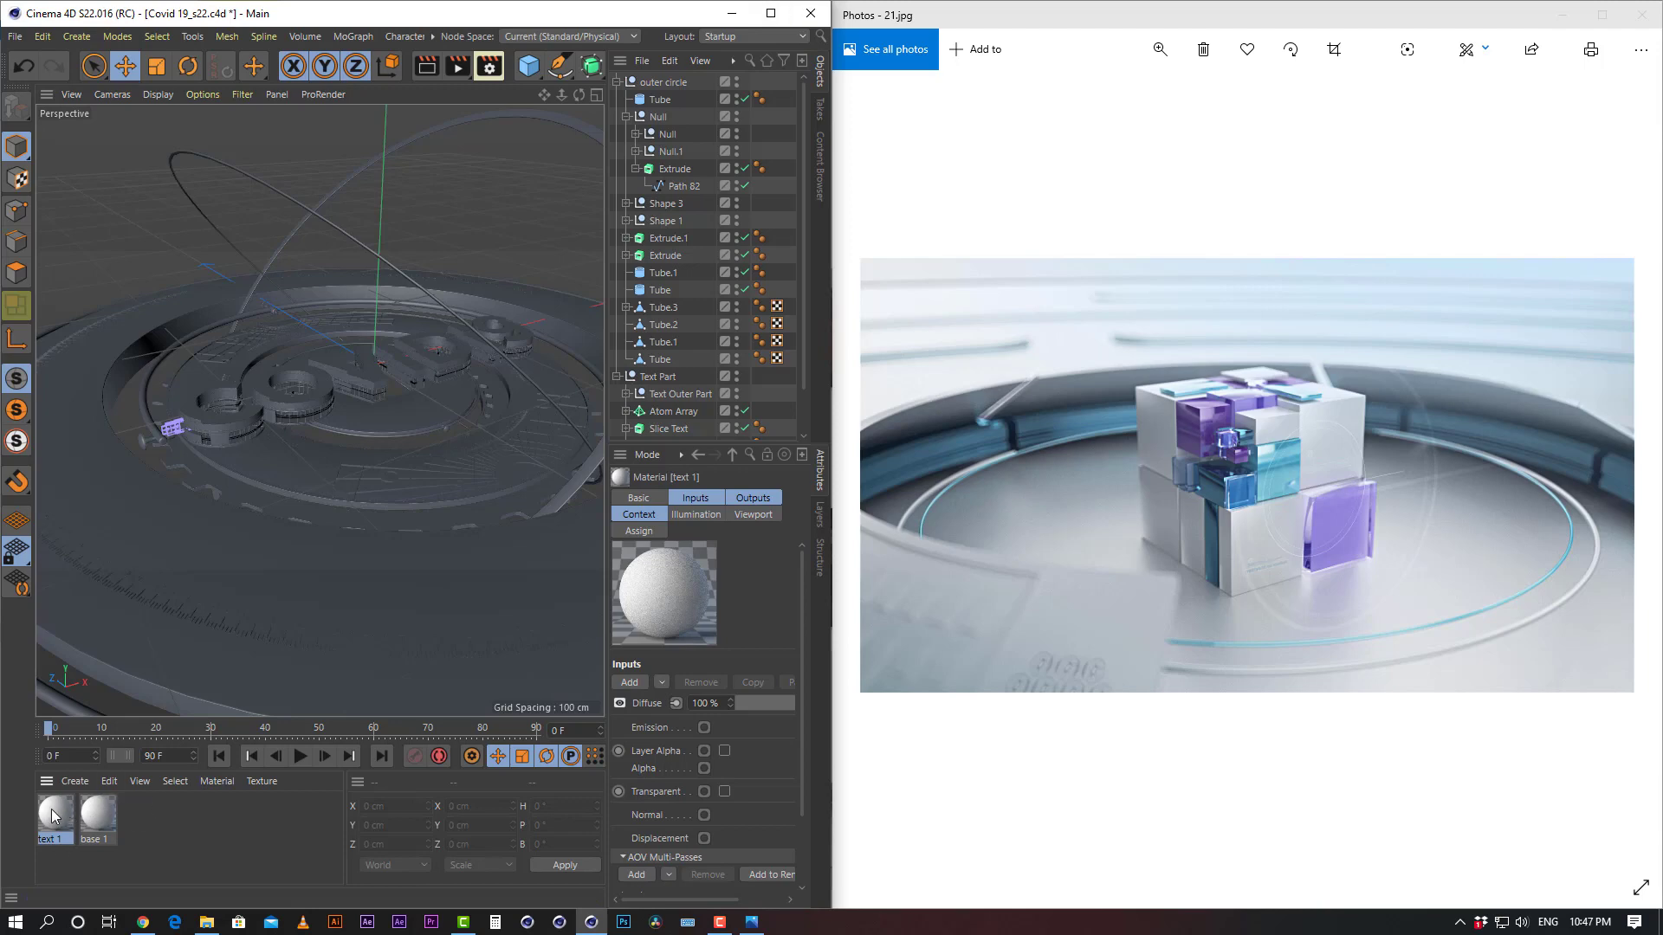
double_click(632, 604)
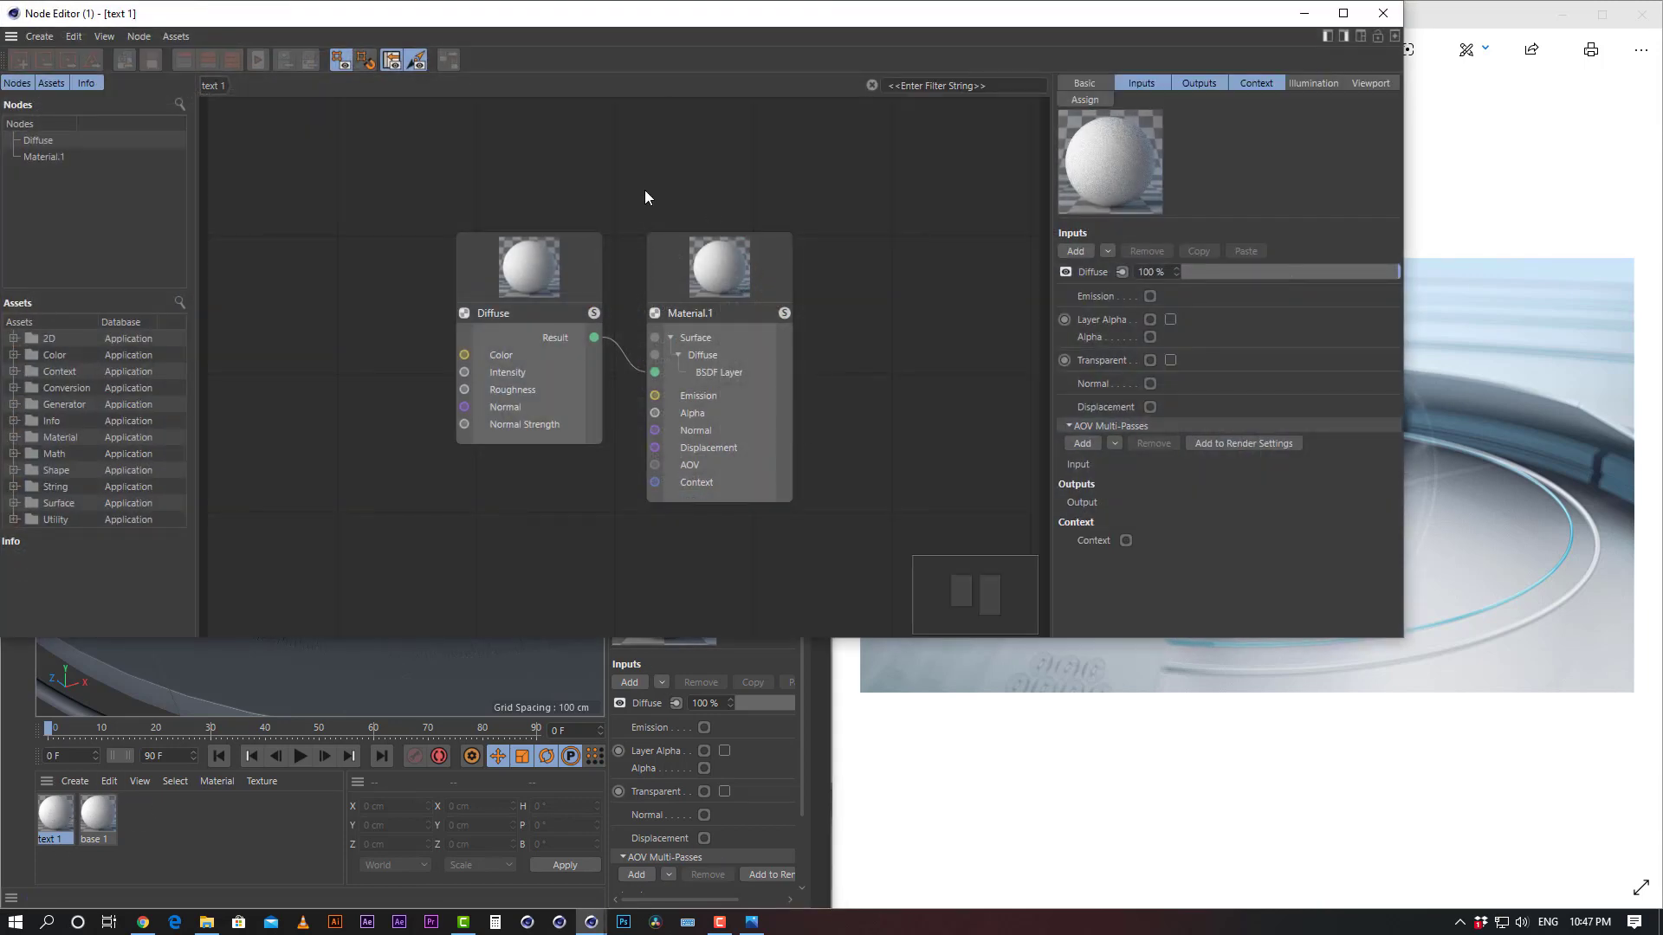
left_click(492, 257)
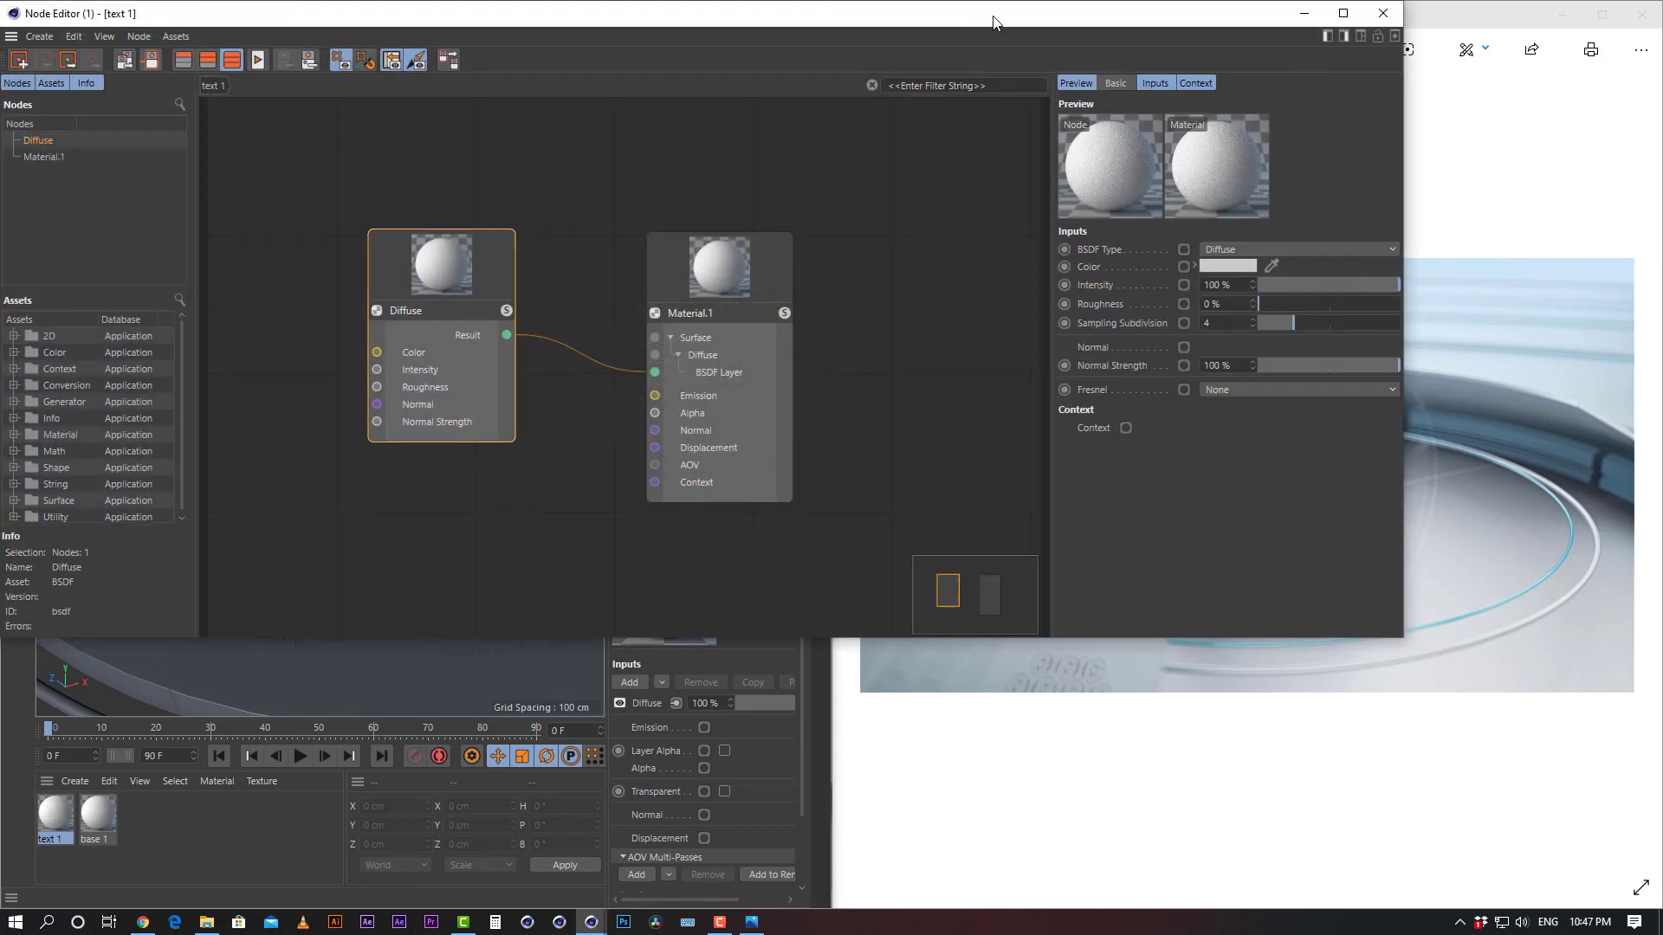
left_click_drag(997, 19, 1098, 137)
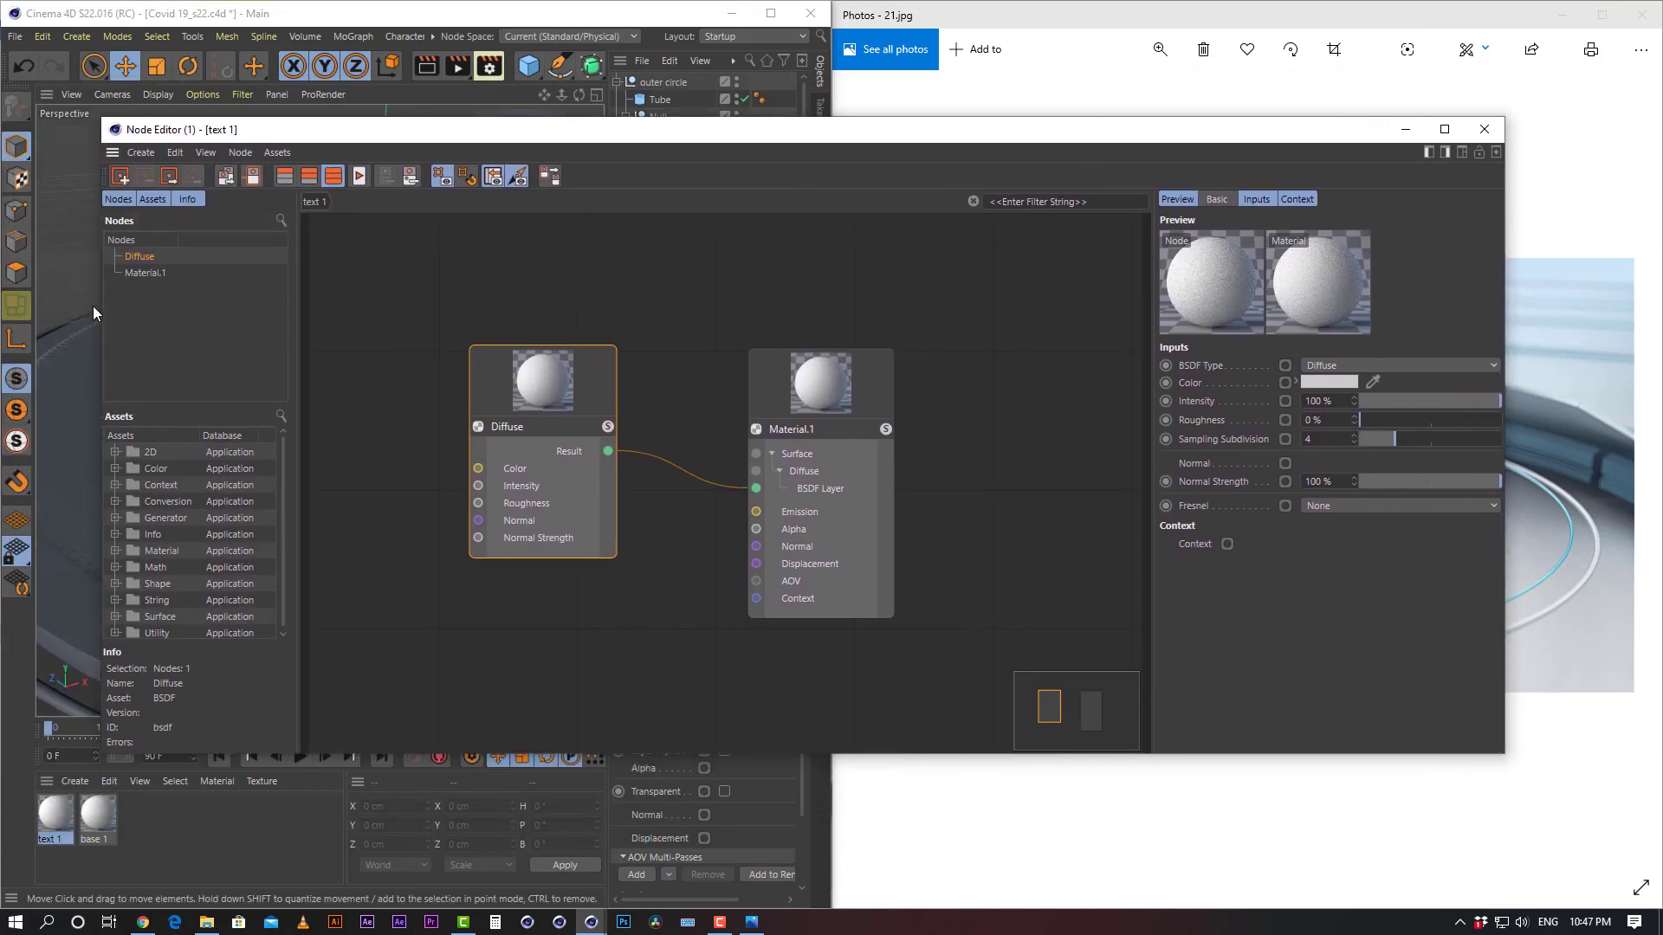
left_click_drag(104, 306, 390, 306)
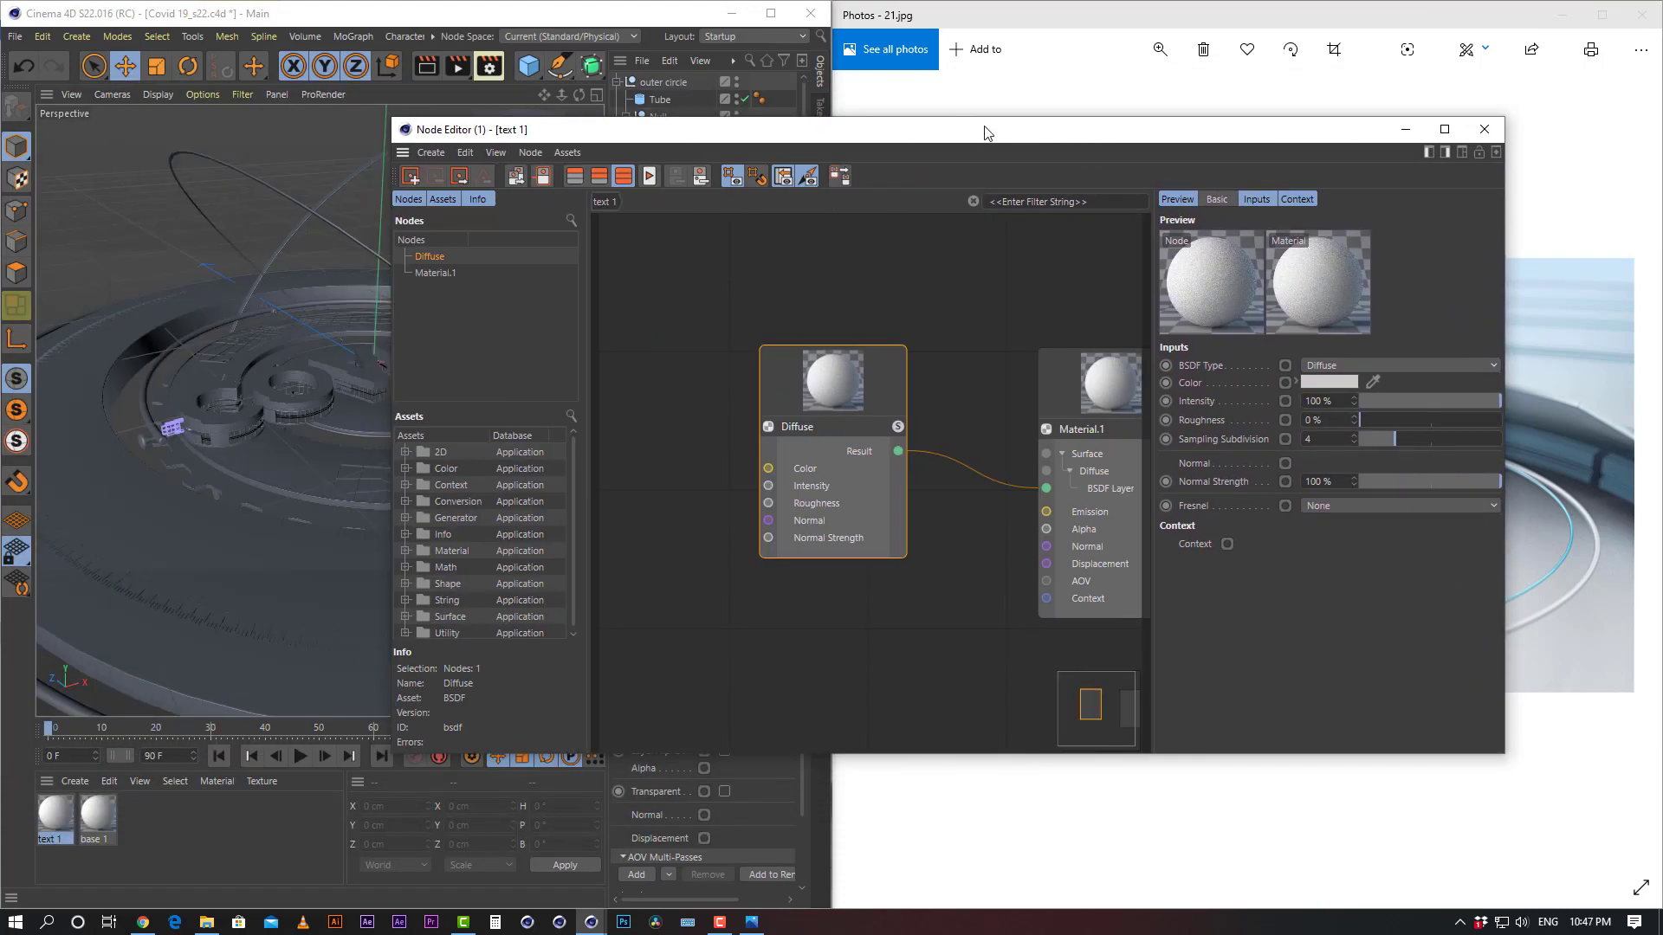
left_click_drag(985, 128, 625, 132)
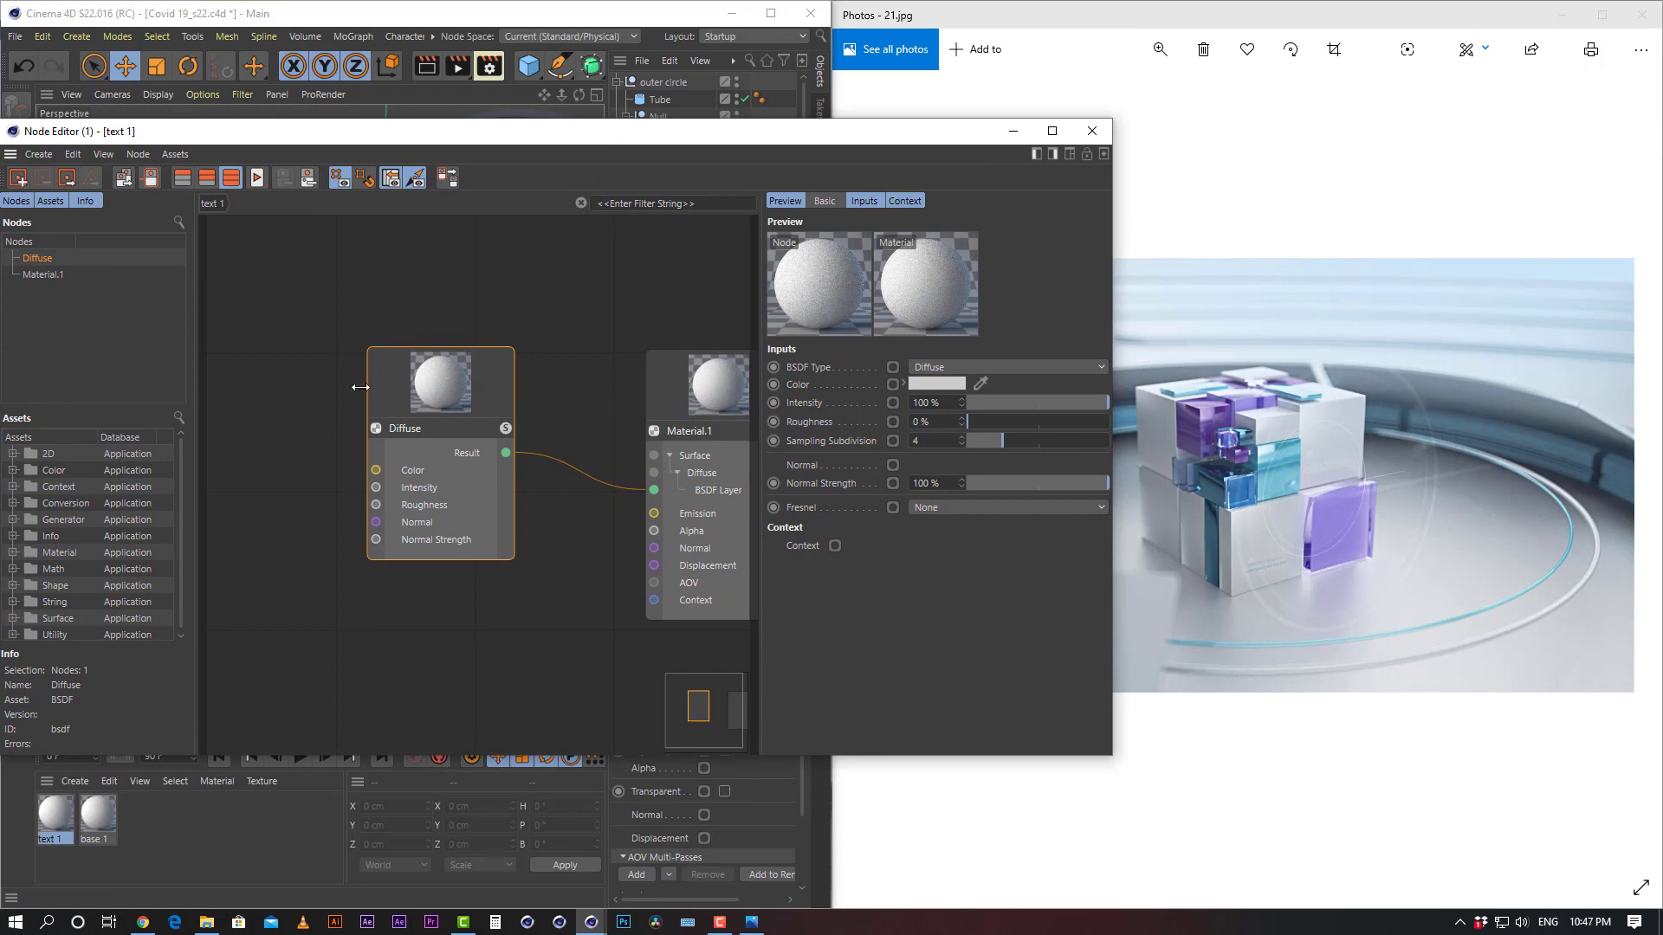
Set the Diffuse node's color to the light blue sampled from the glass block in the reference cube image
left_click(930, 384)
left_click(1091, 341)
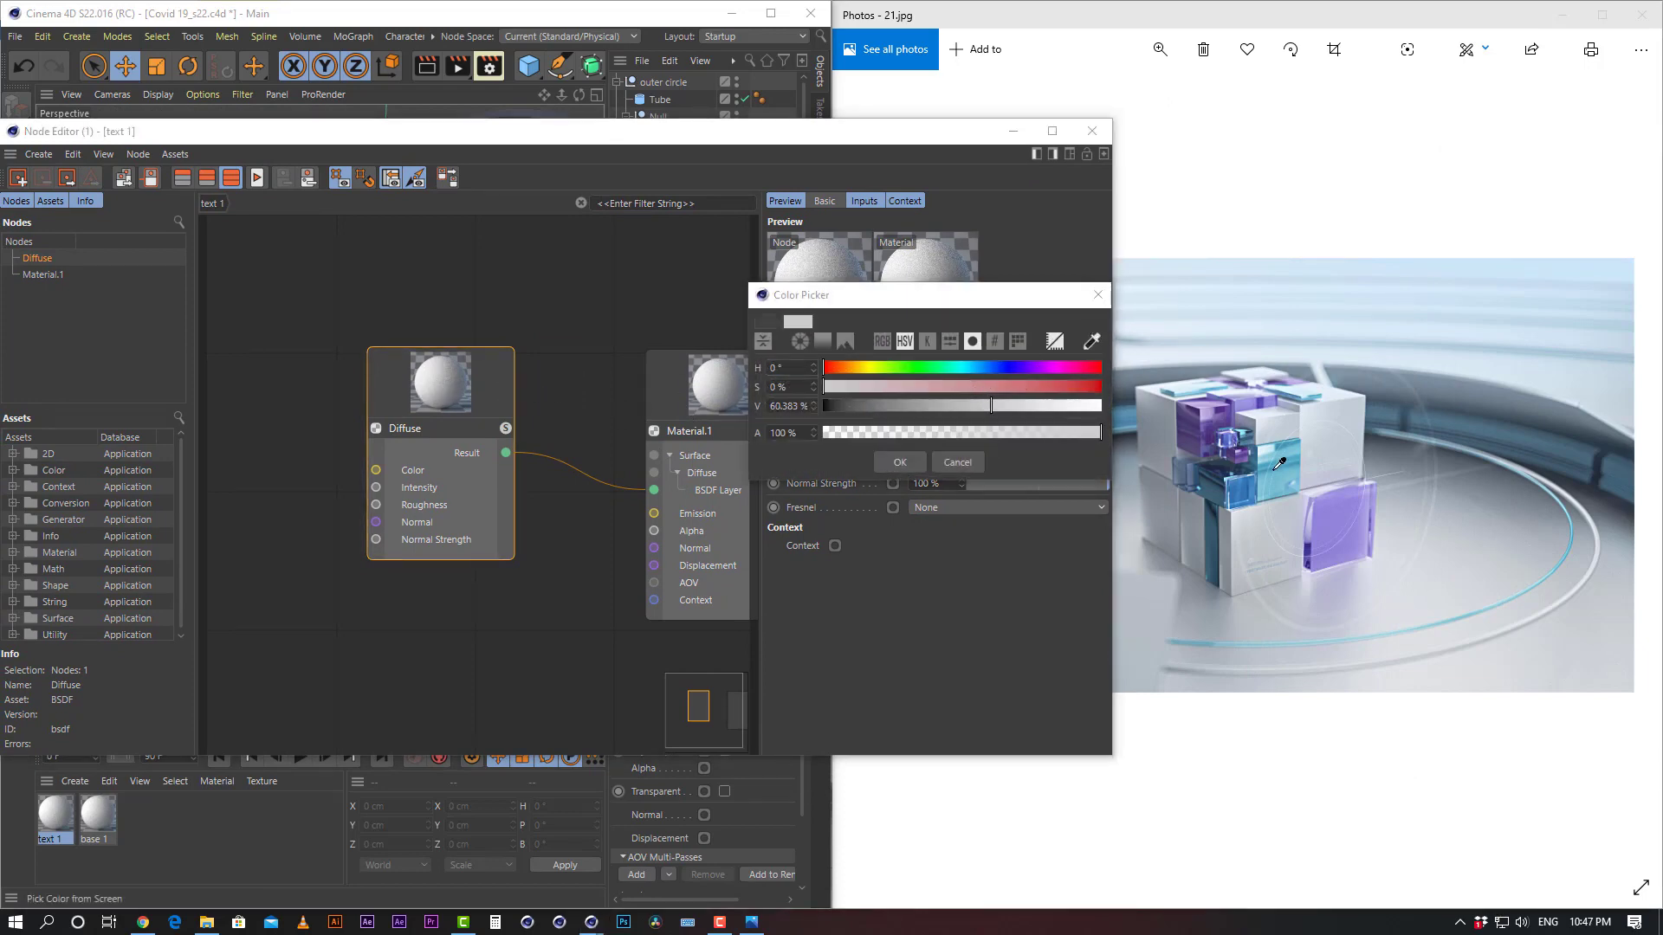
left_click(1293, 471)
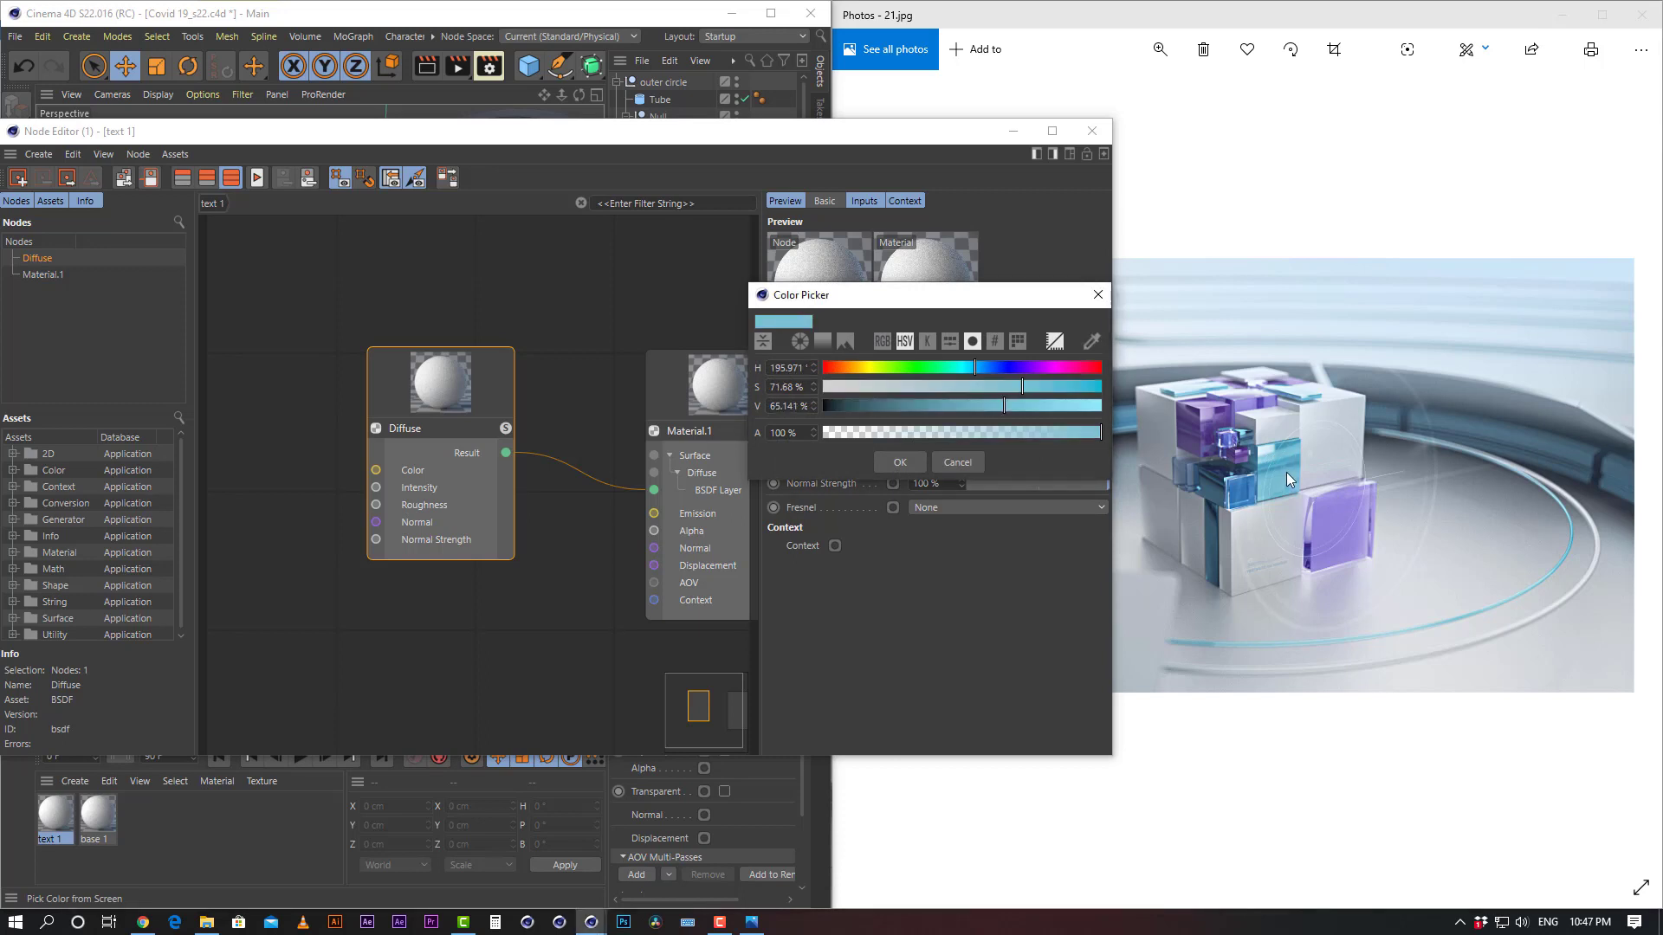
left_click(899, 468)
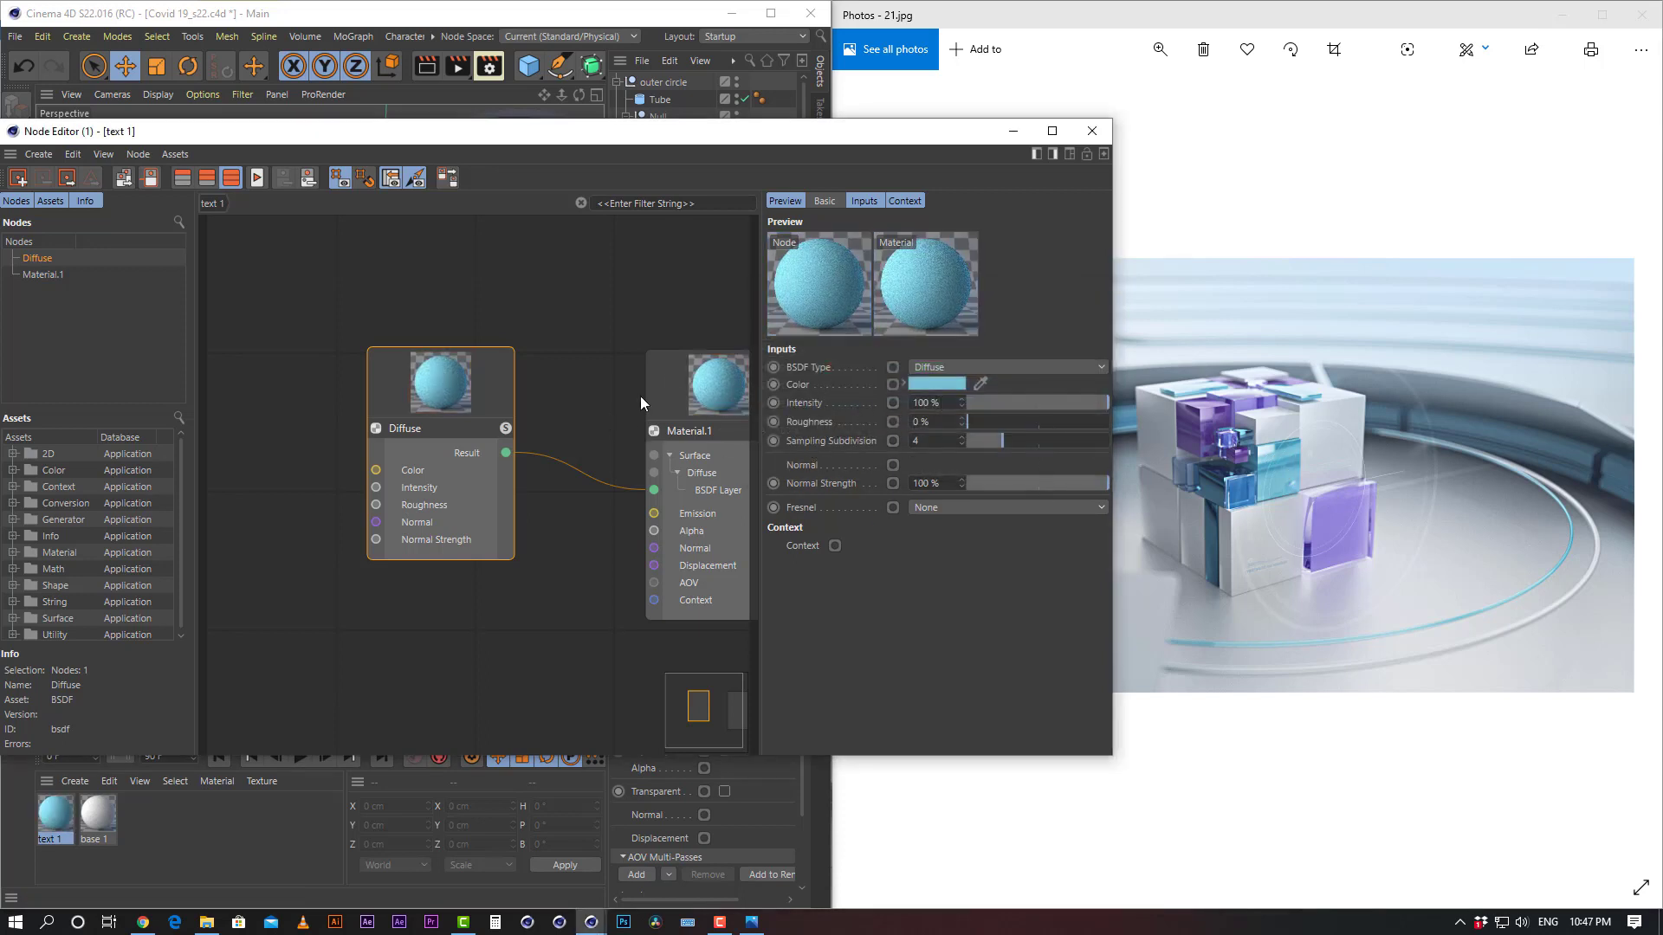
Select the Material.1 node, expand its Diffuse layer, and change the layer's BSDF type to GGX
left_click(687, 371)
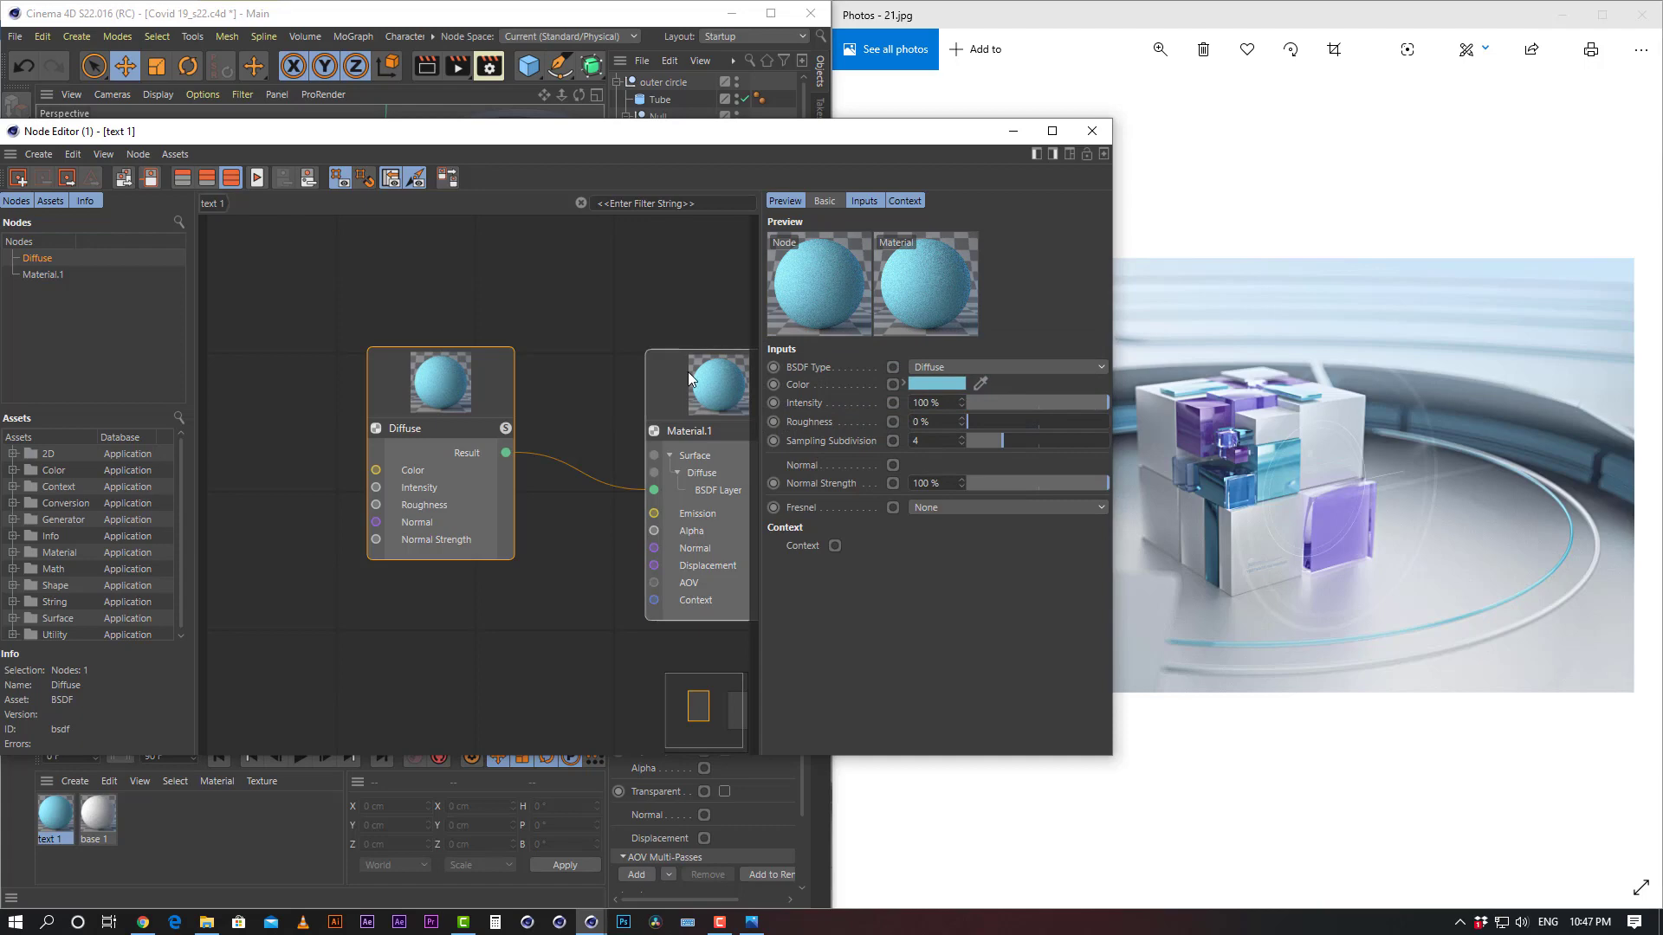
left_click(881, 201)
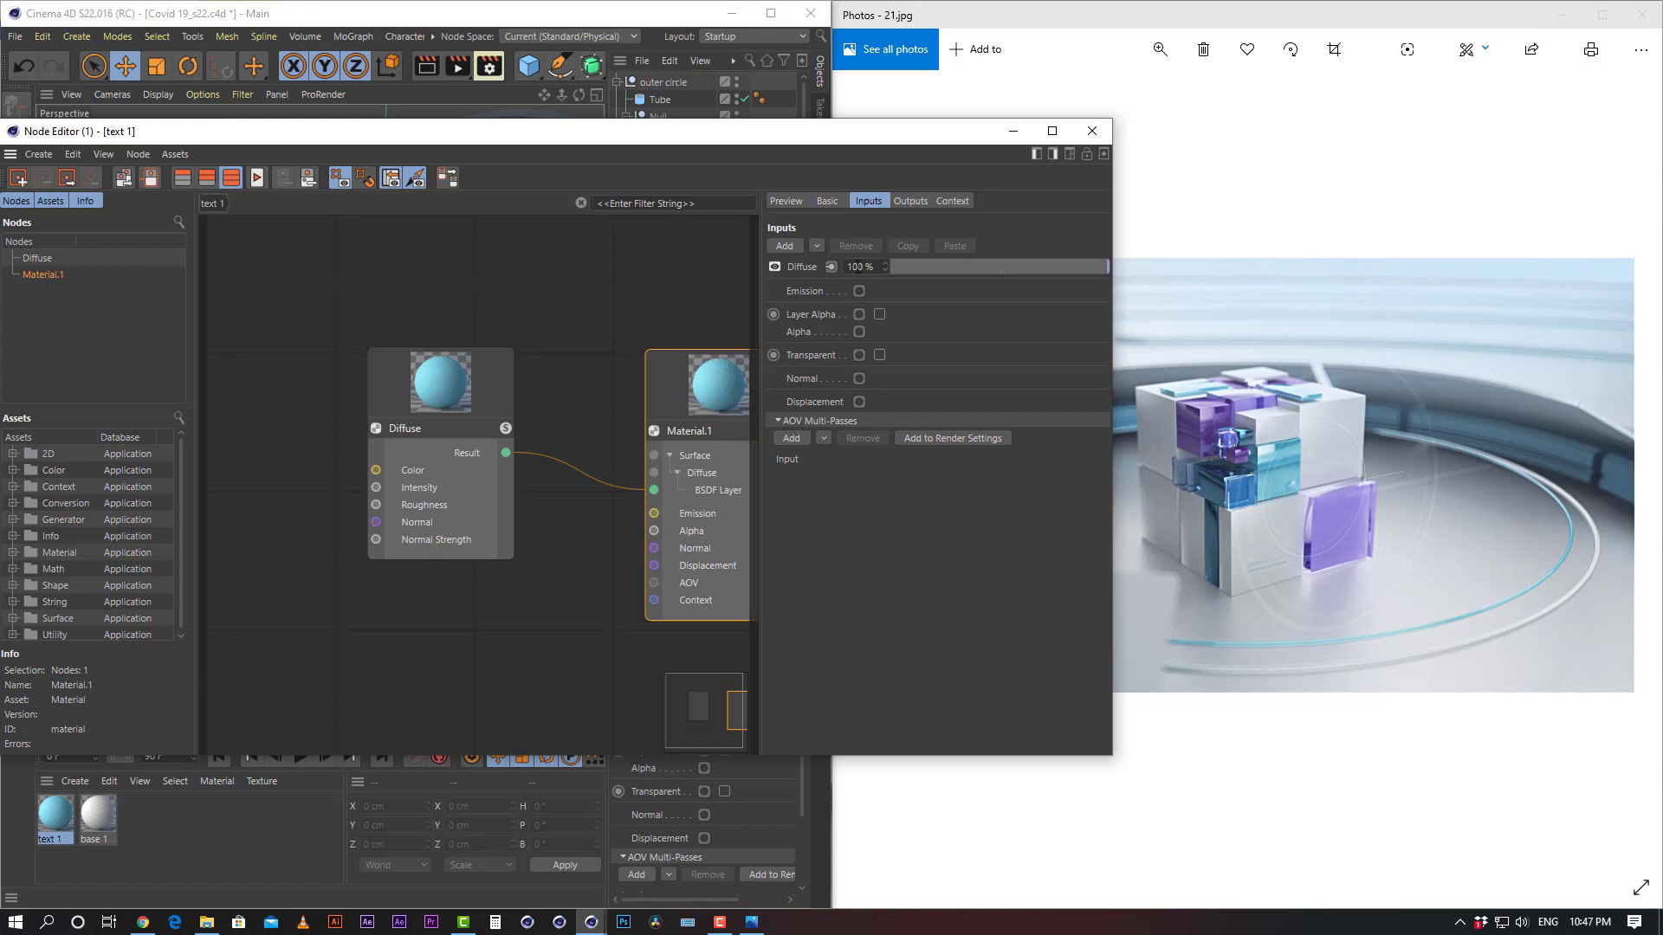
left_click(799, 267)
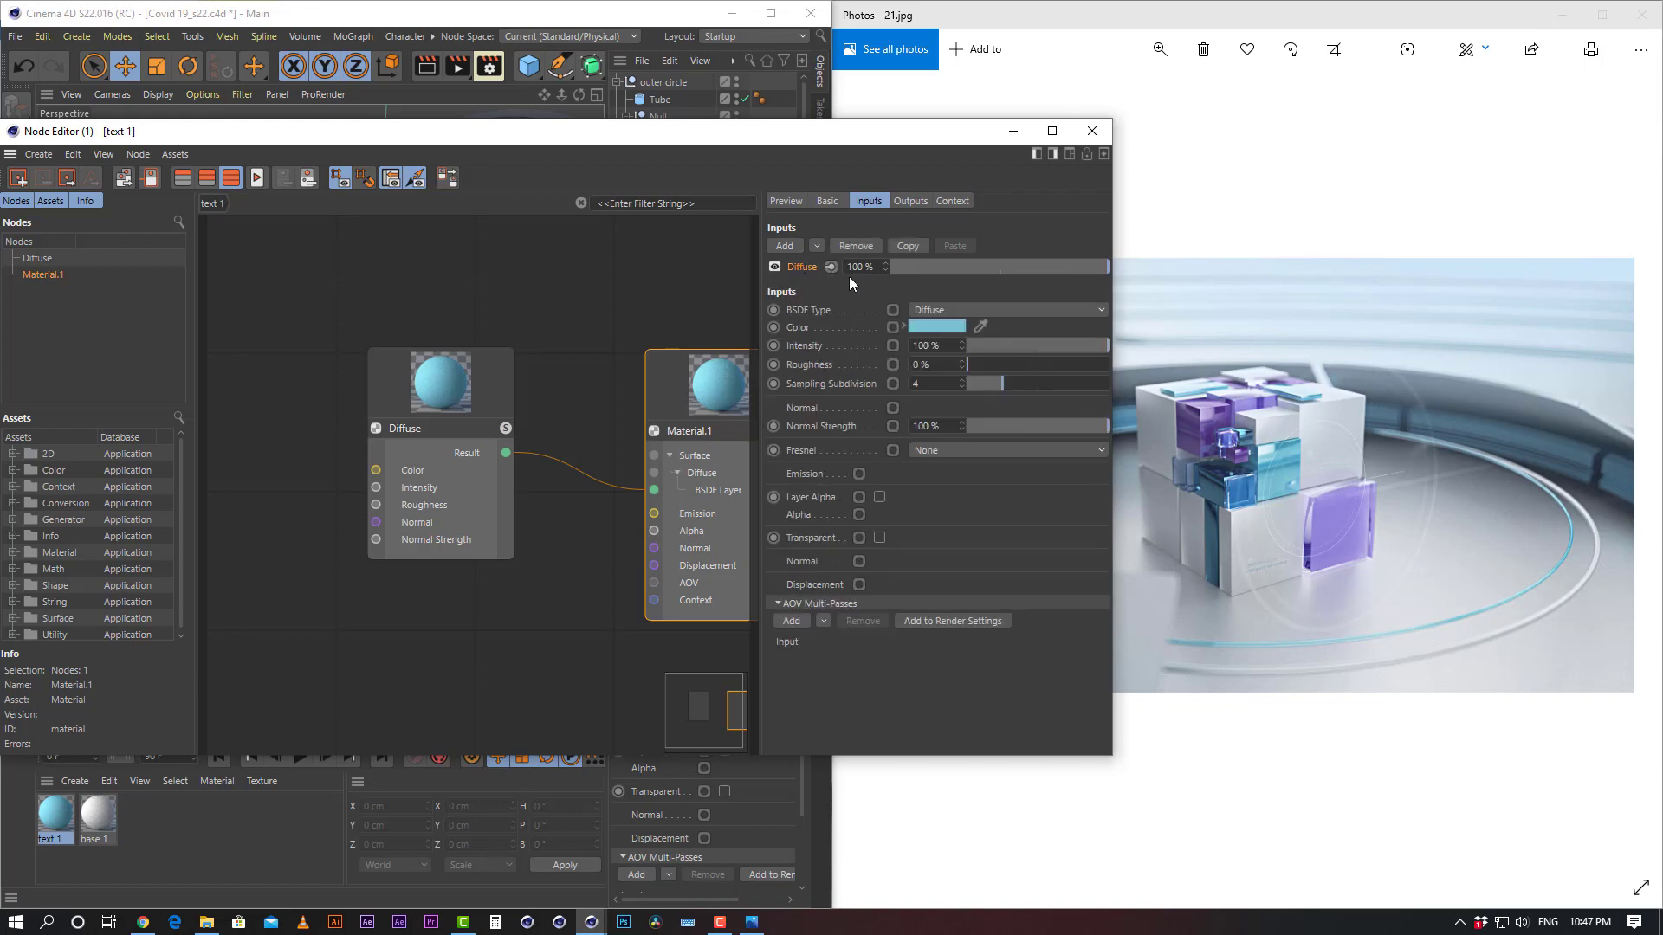
left_click(992, 311)
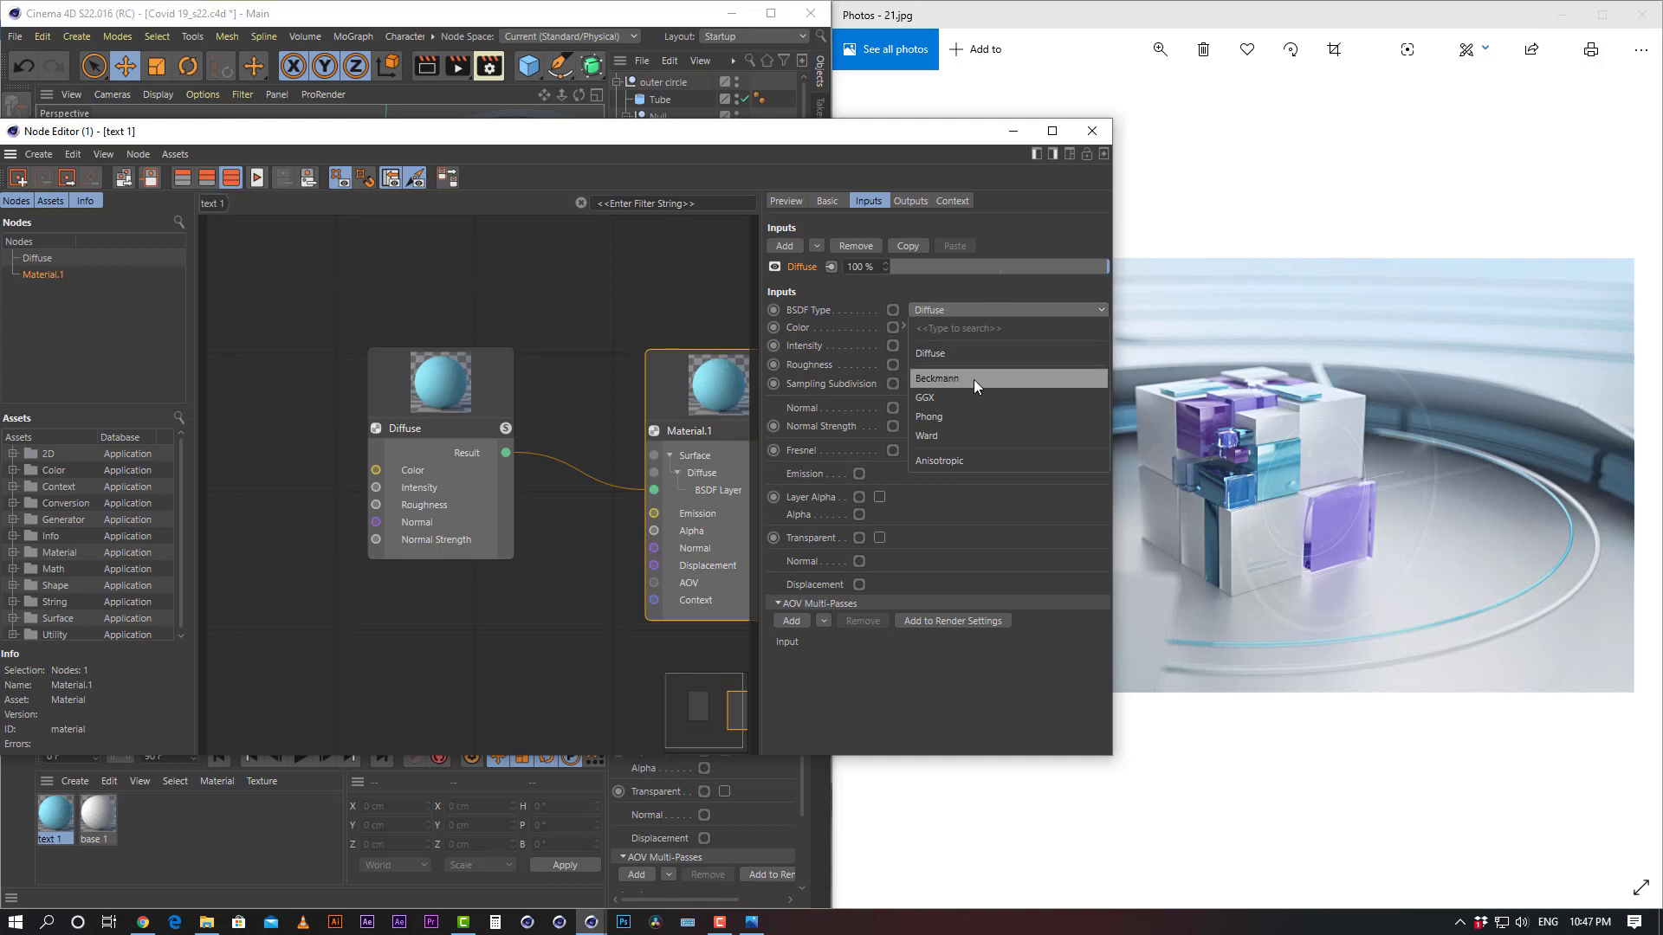
left_click(944, 401)
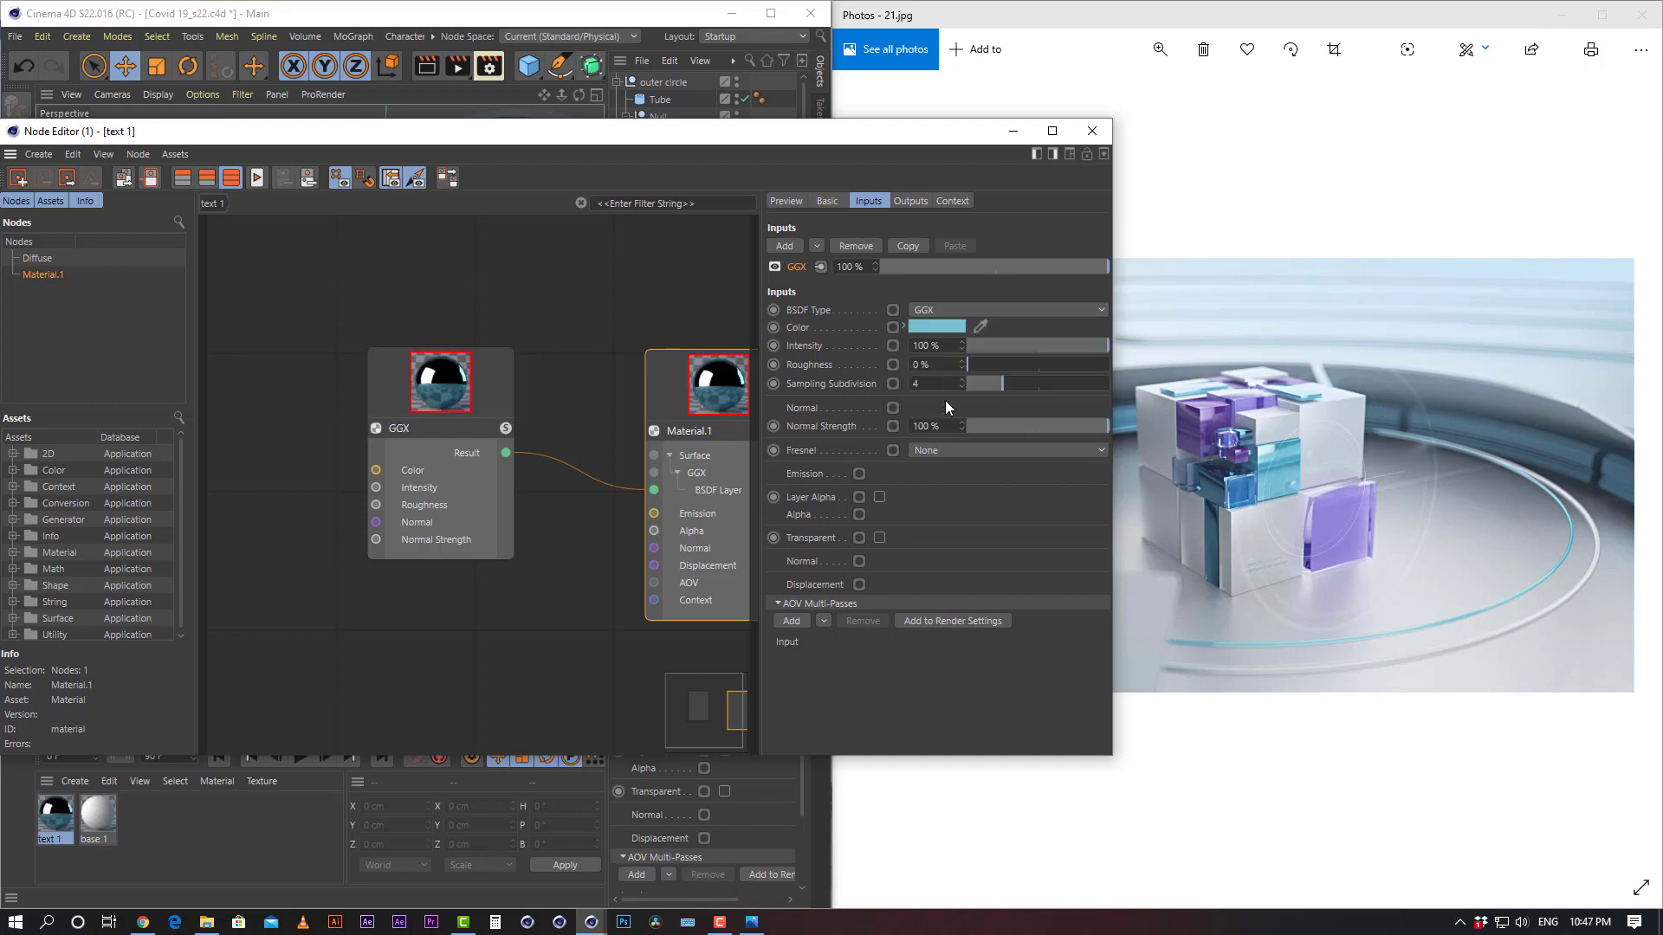
Arrange the GGX and Material.1 nodes so both are fully visible in the graph, and shift the Node Editor window
left_click_drag(496, 386, 425, 358)
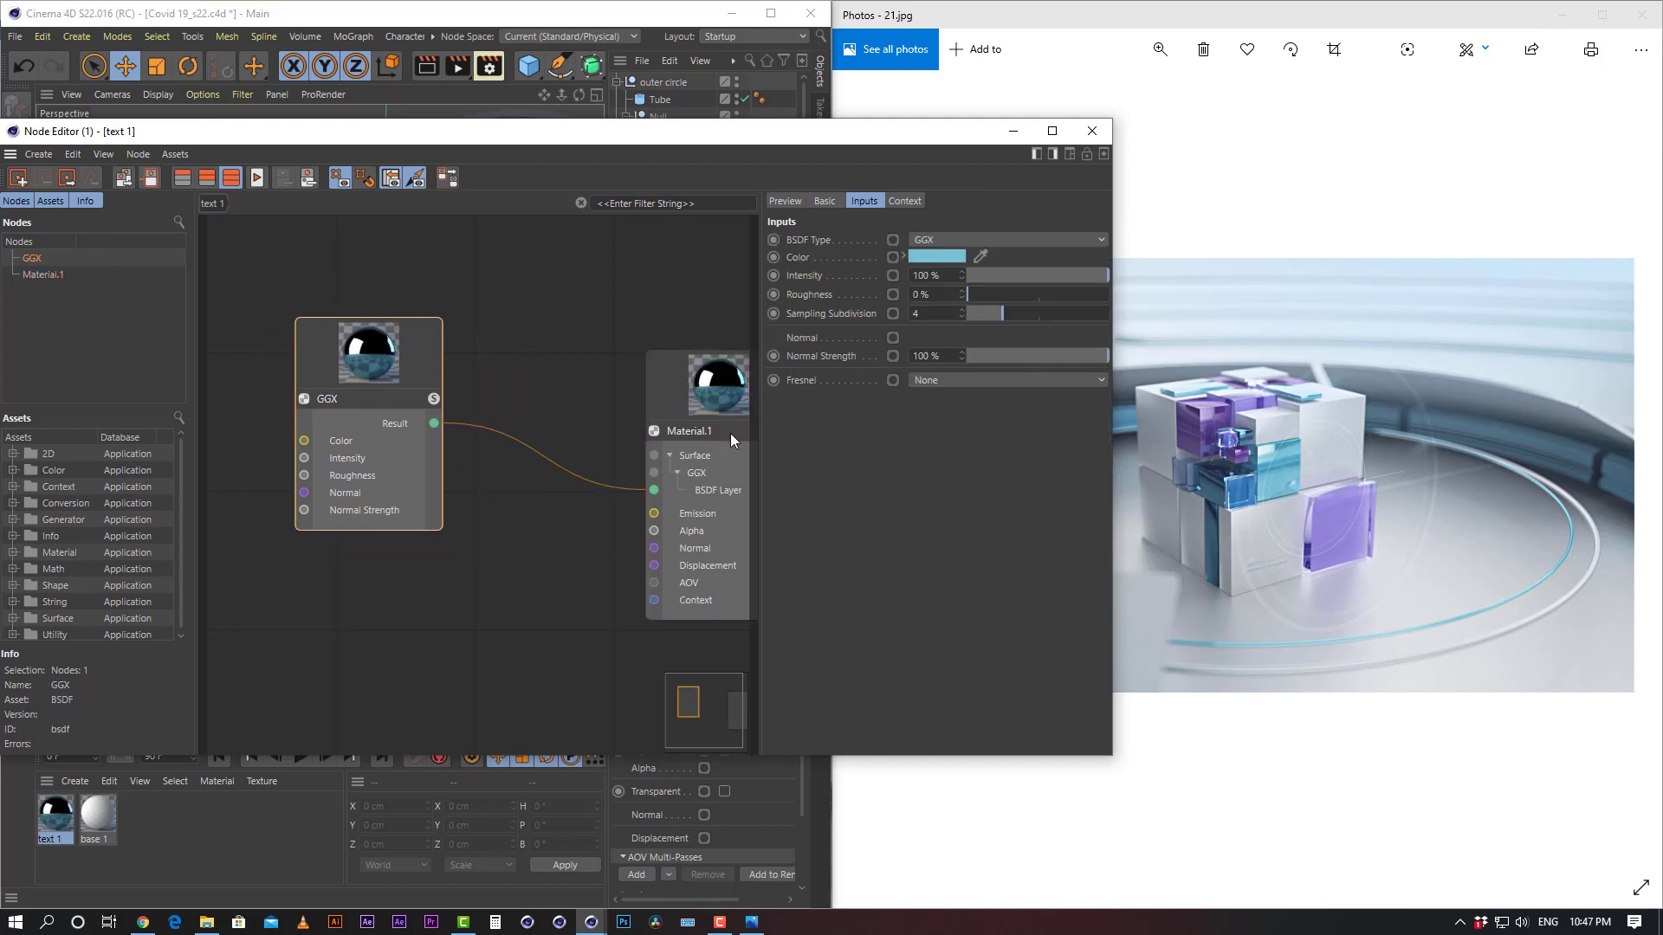
left_click_drag(675, 397, 538, 383)
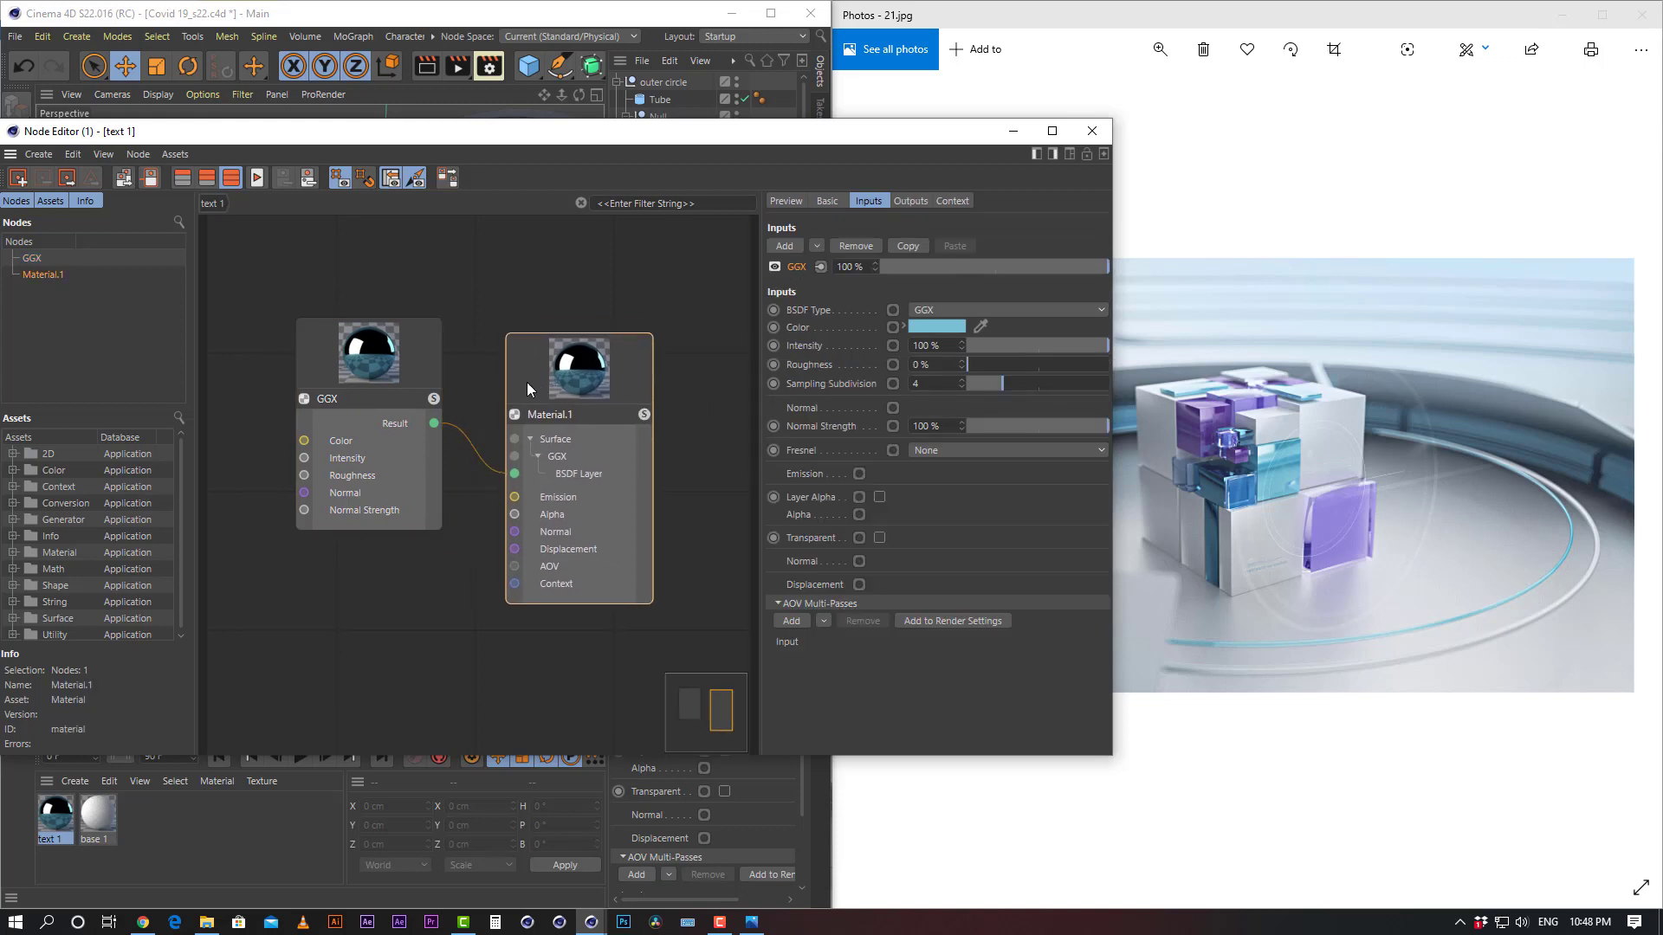
left_click_drag(453, 143, 551, 127)
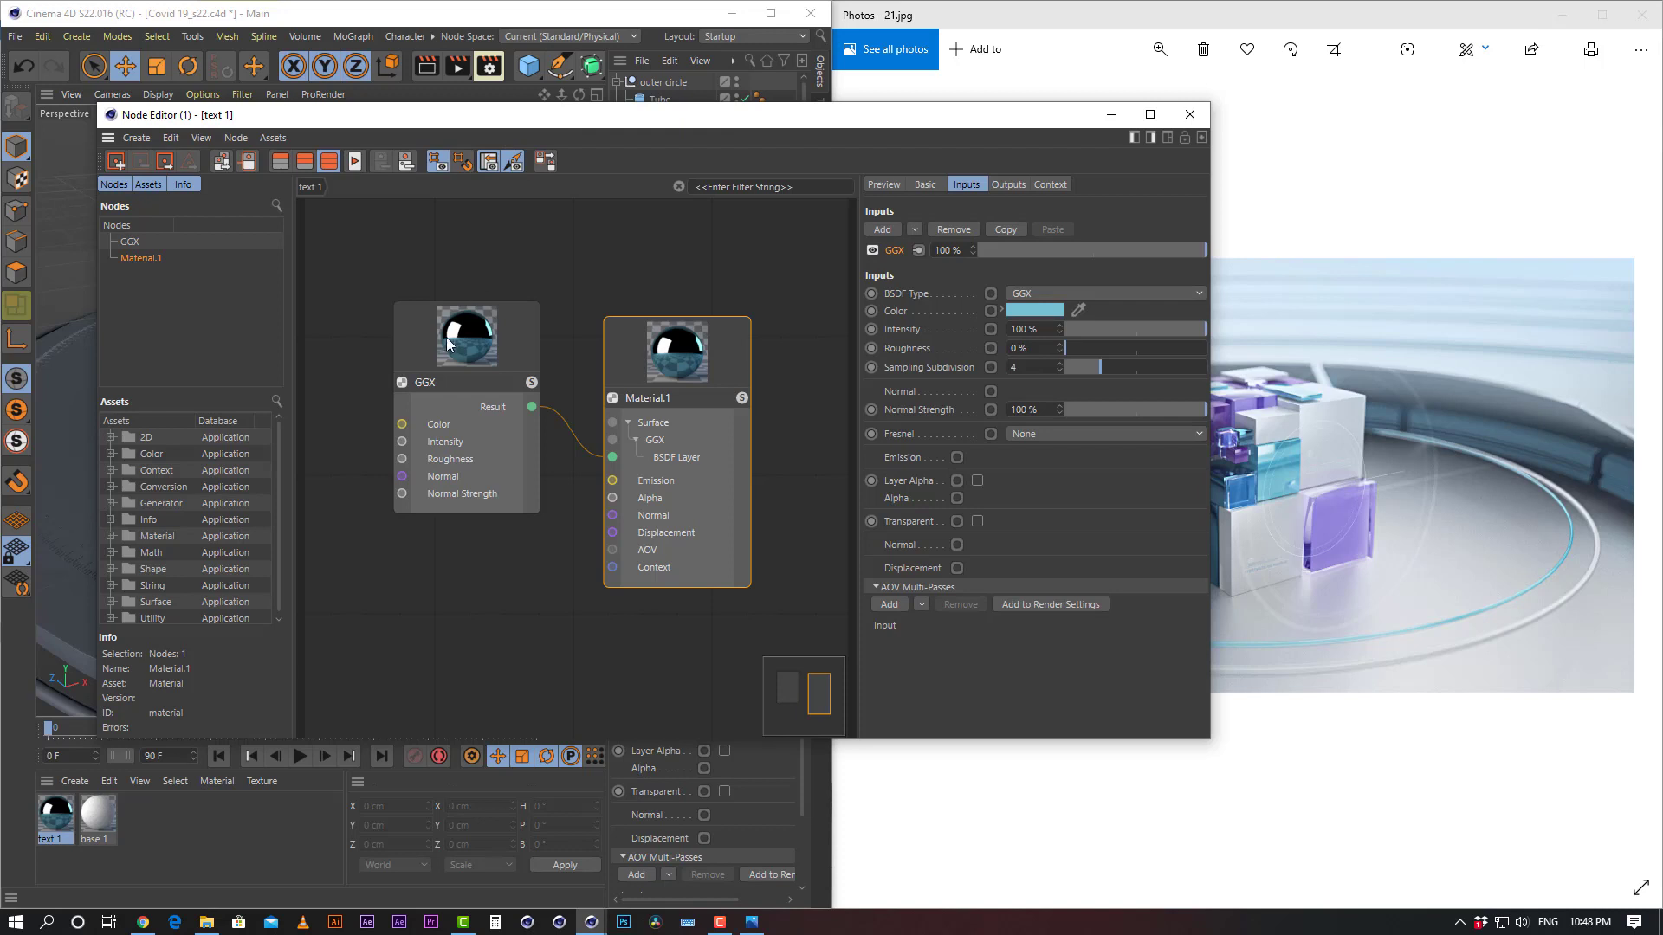
left_click_drag(495, 346, 478, 332)
left_click_drag(735, 355, 733, 394)
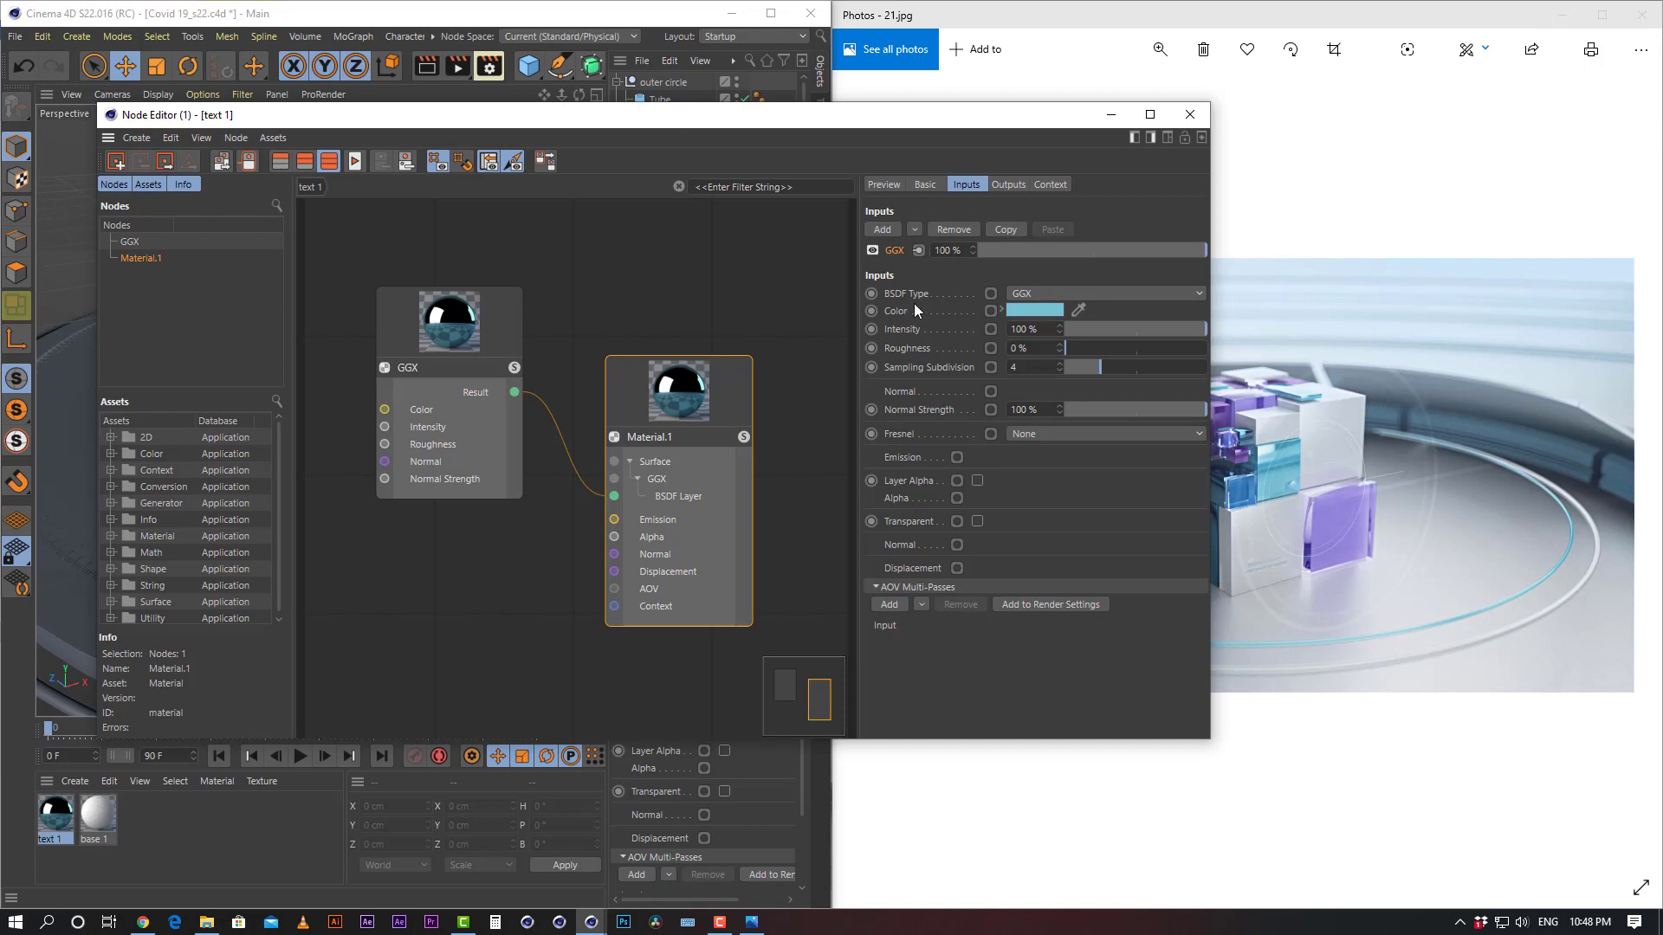
Try low roughness values on the GGX layer, 0.3% and 0.5%, keeping the GGX BSDF type
left_click(1048, 293)
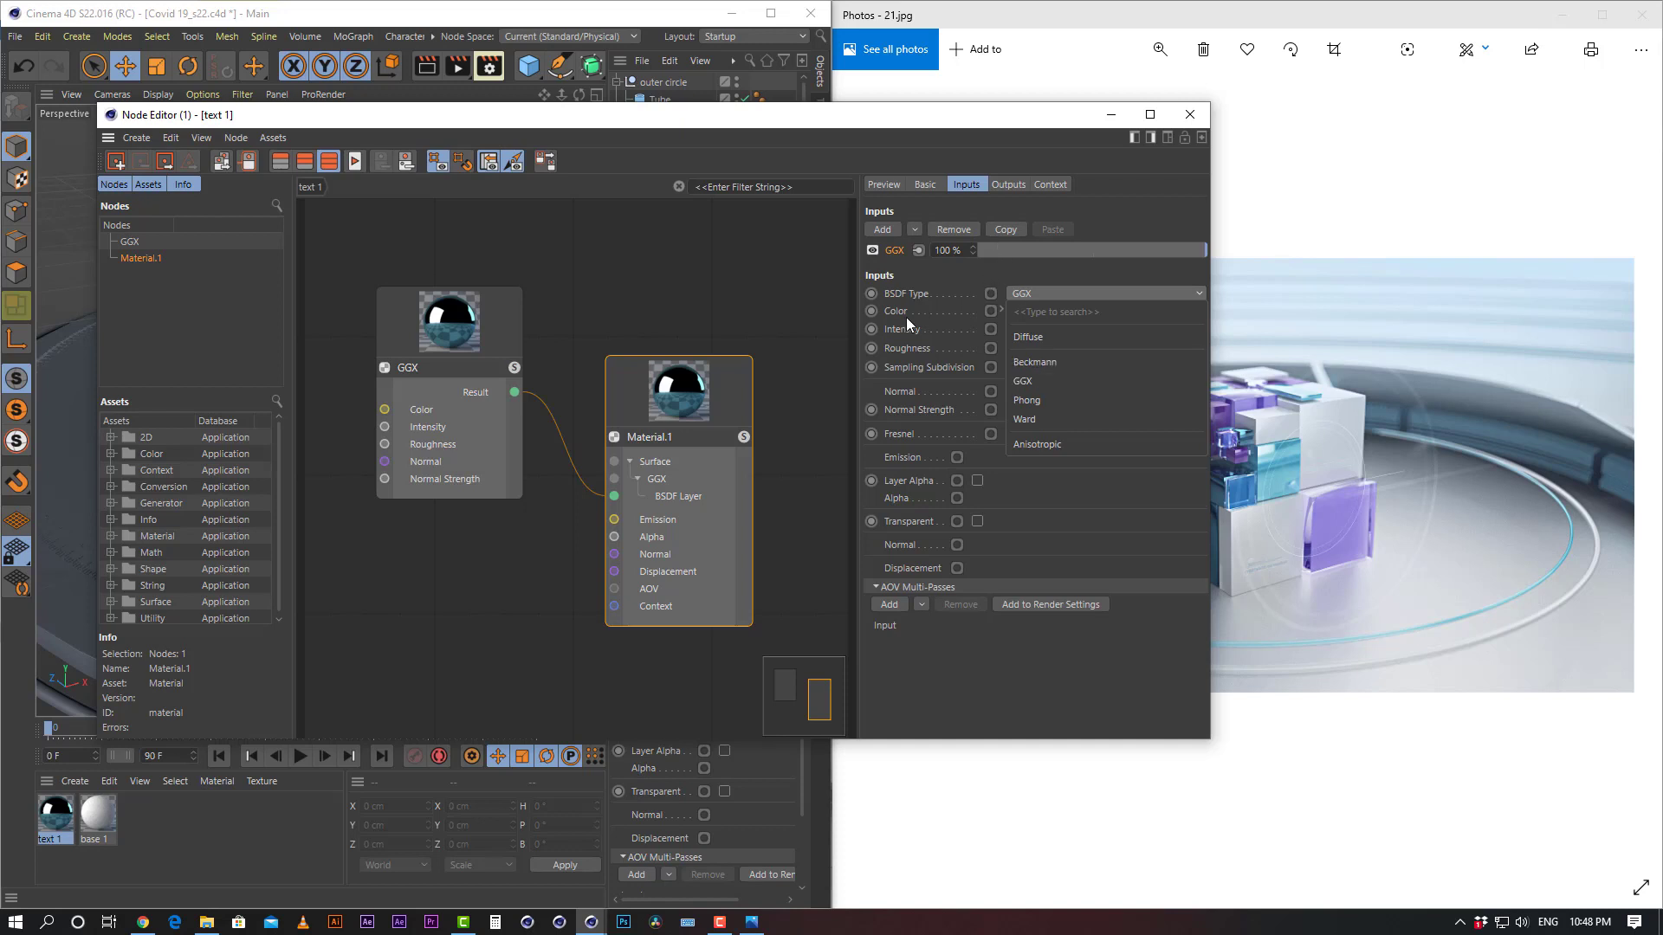
left_click(922, 356)
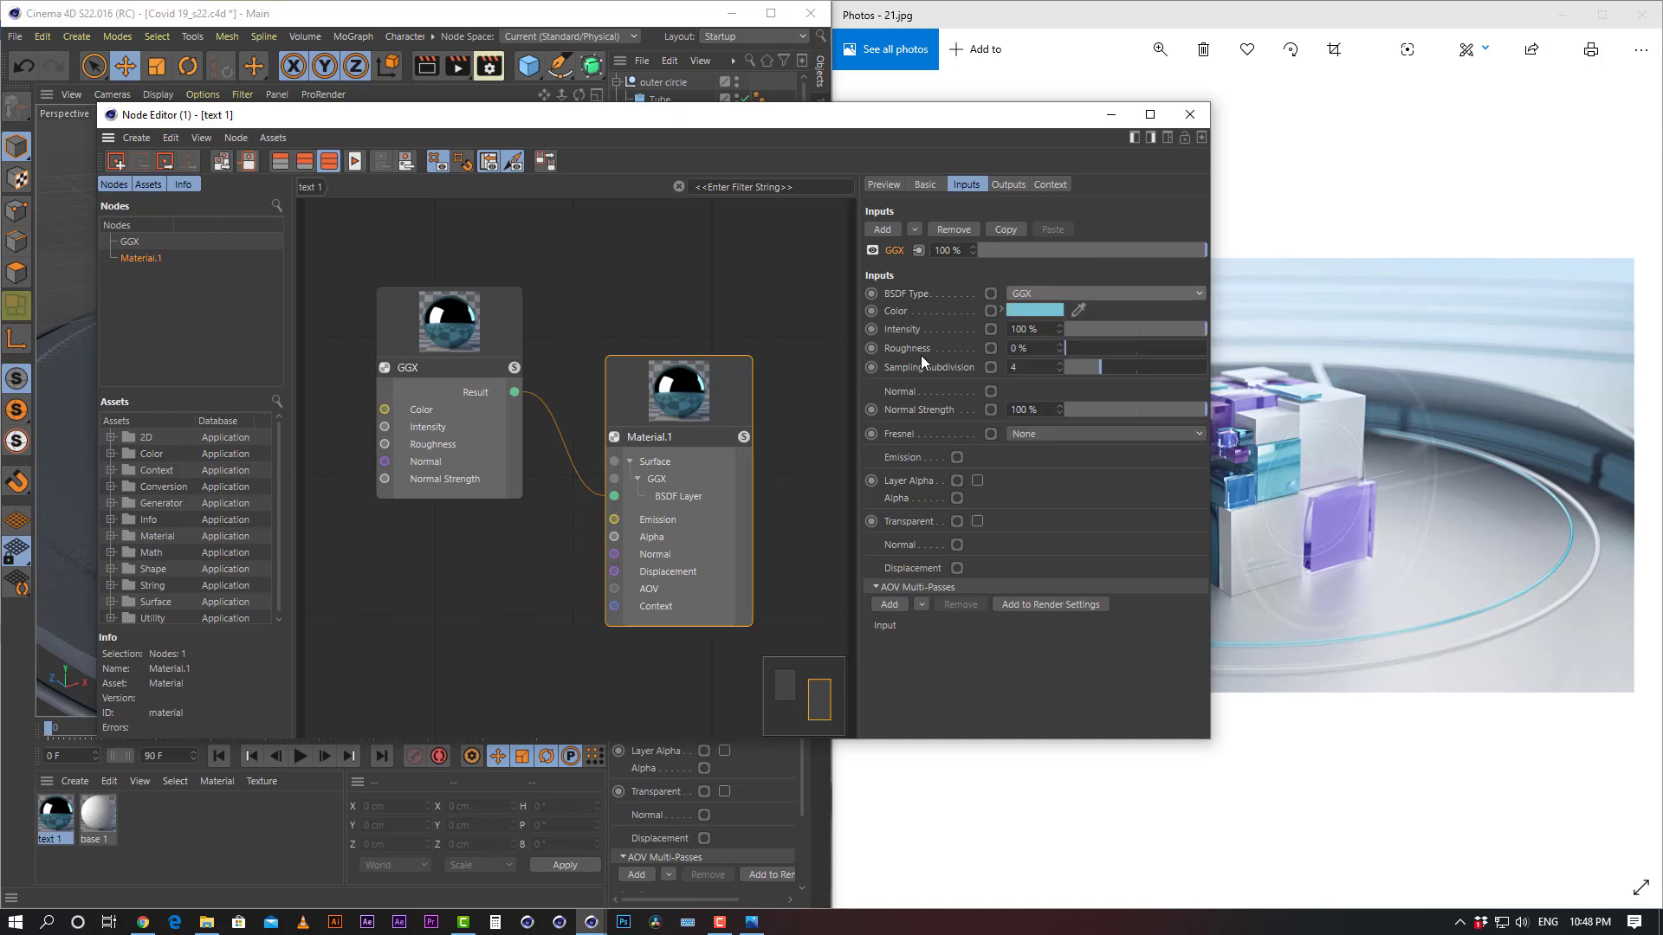
left_click(1045, 350)
type(".")
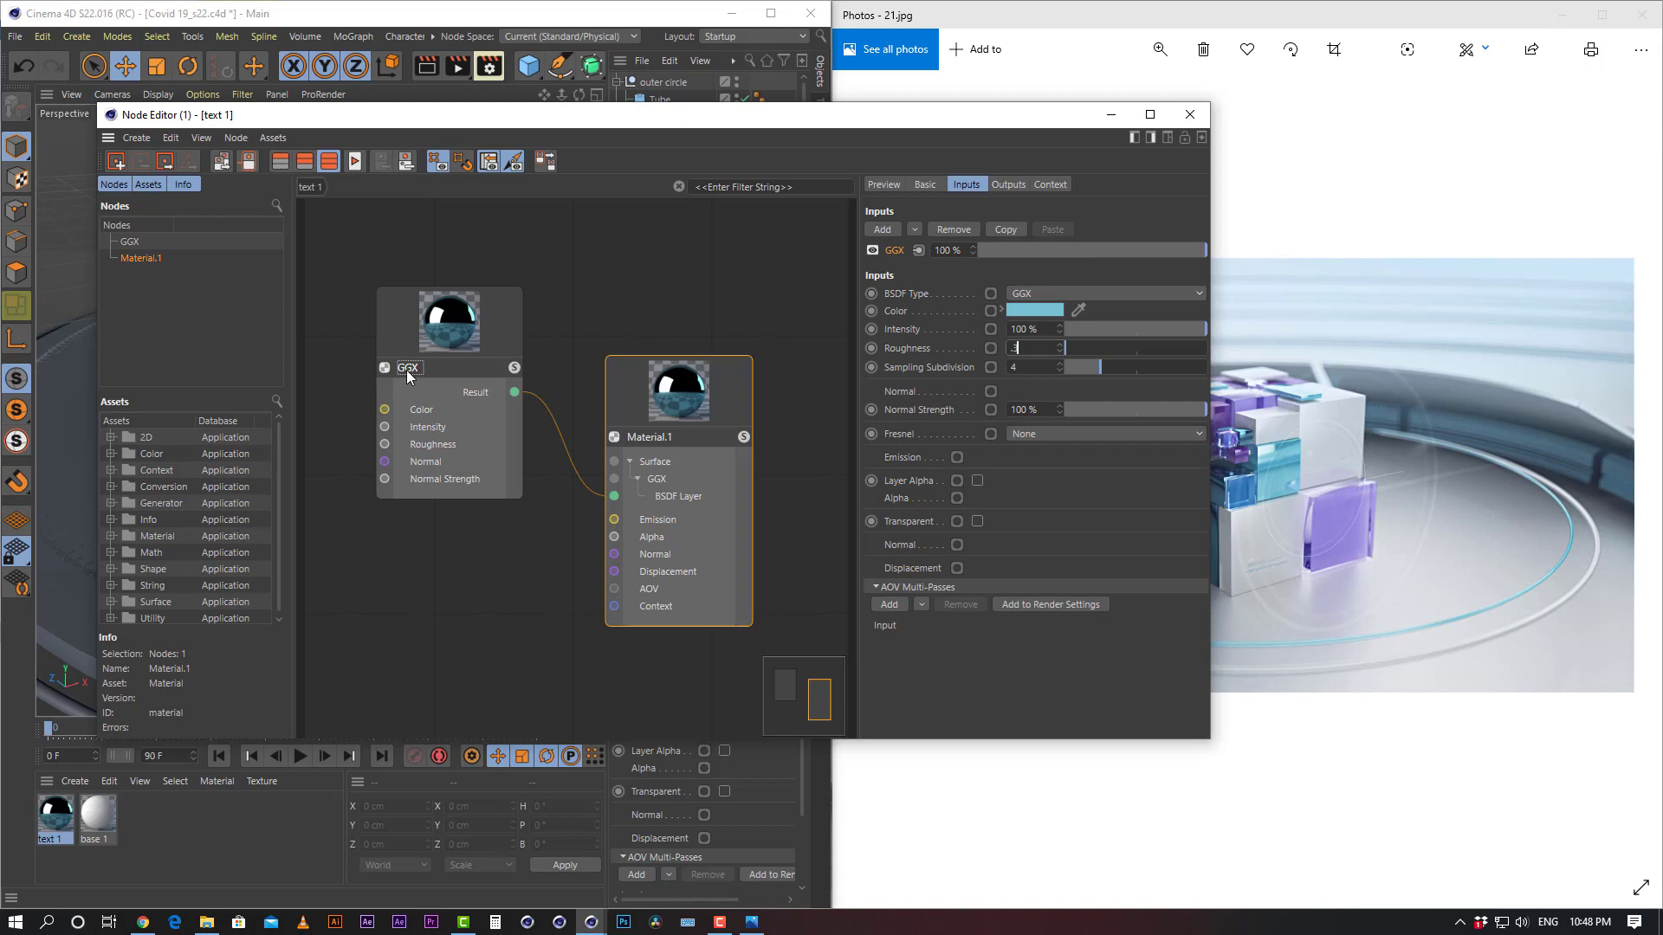
type("3")
key("Return")
left_click(1045, 350)
type(".5")
key("Return")
Try a 50% intensity on the GGX layer, and return it to 100%
left_click(1054, 333)
type("50")
key("Return")
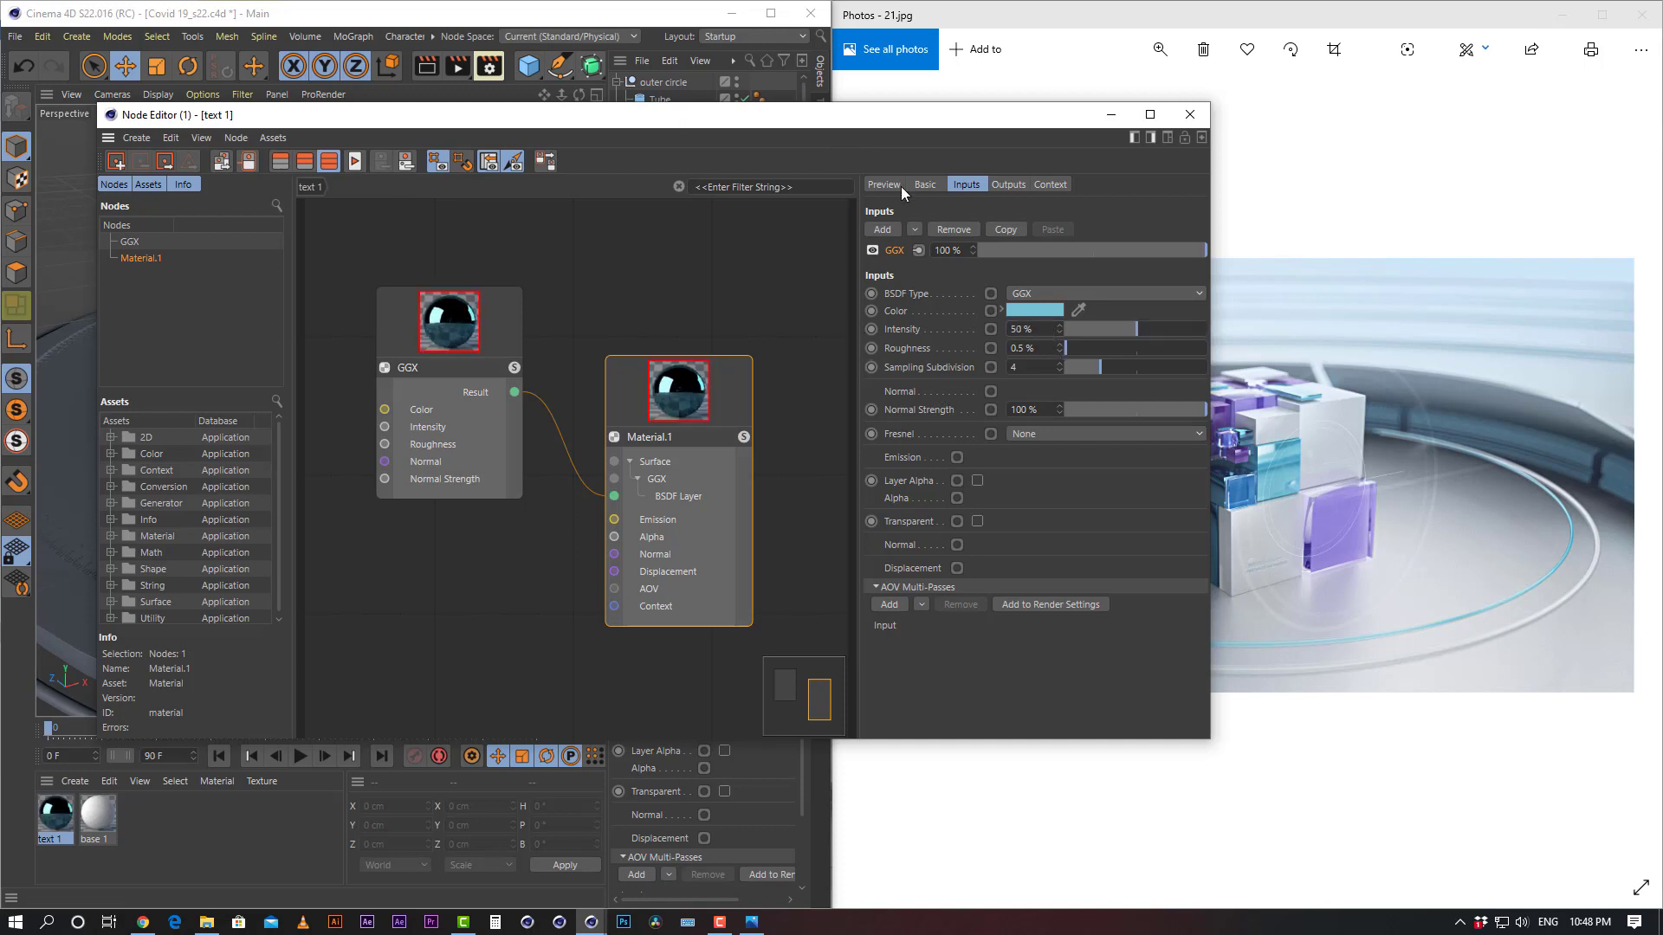
left_click_drag(1126, 329, 1417, 331)
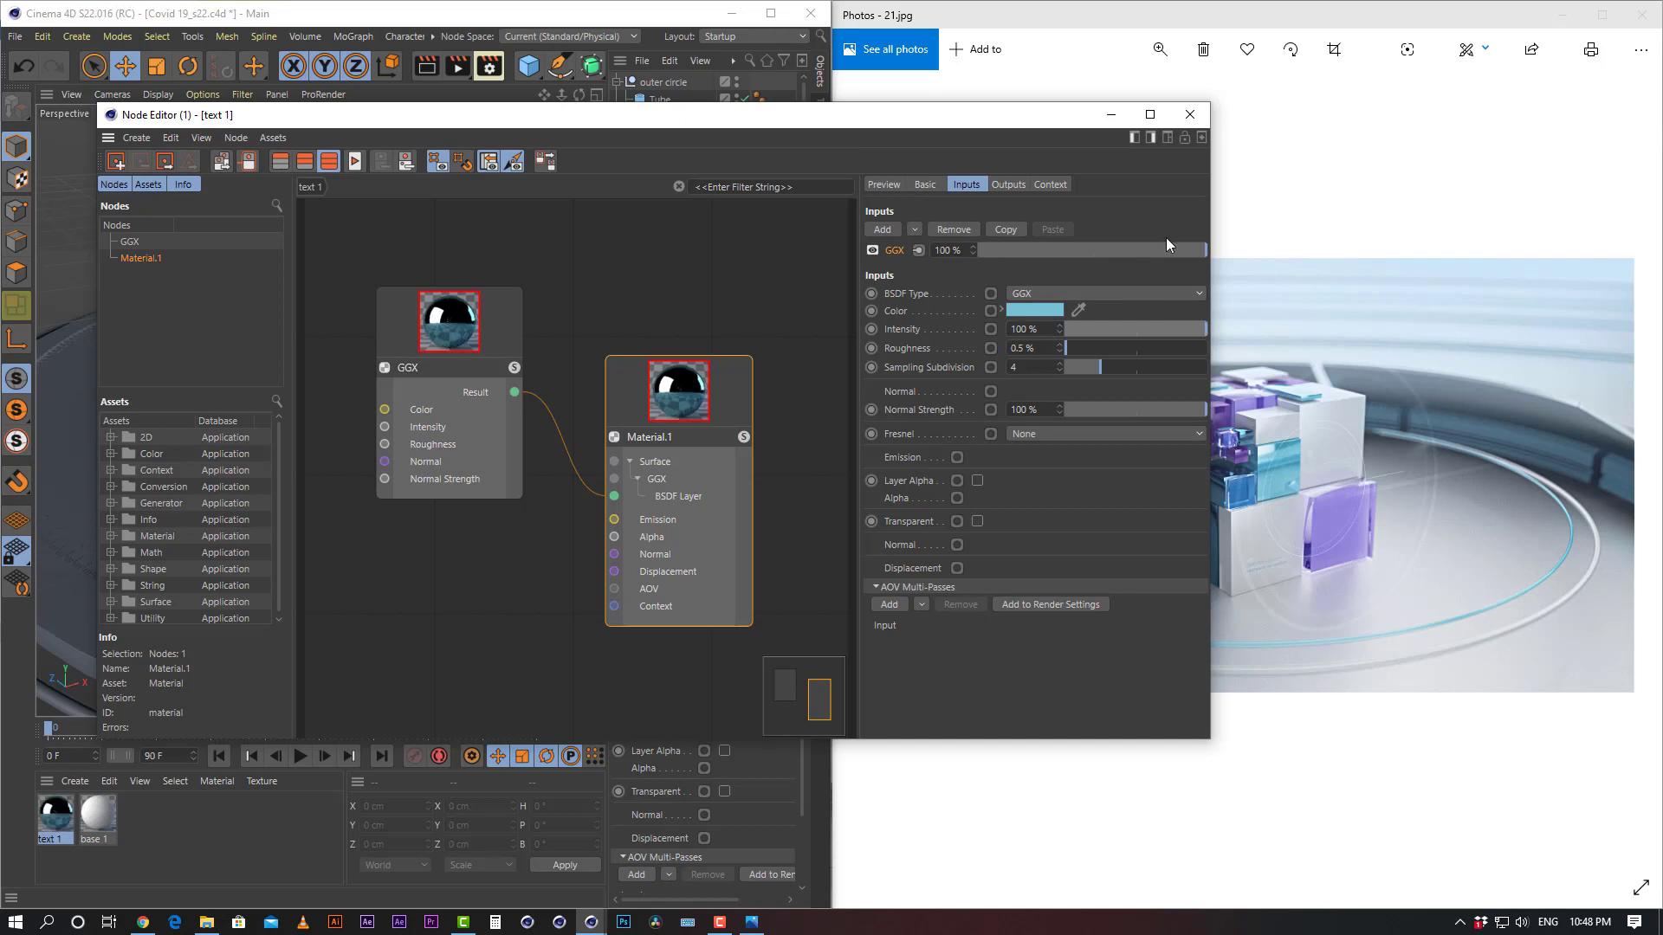
Lower the GGX layer's Sampling Subdivision to 3.9 and look through the parameter's animation and node connection options
left_click(1100, 371)
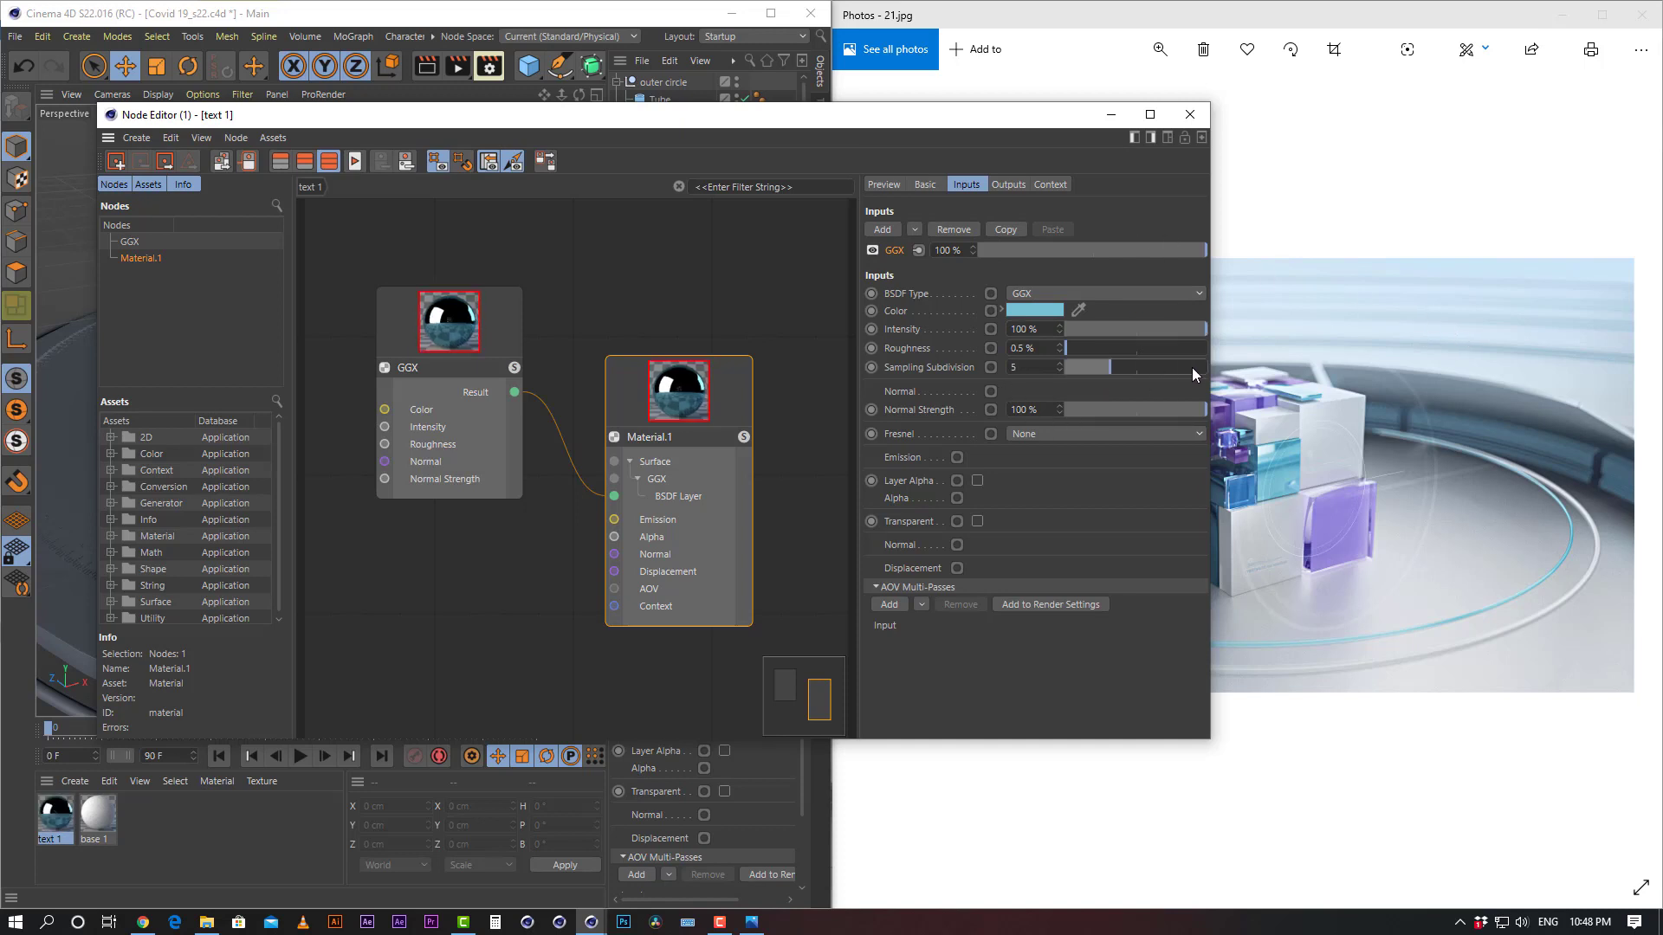
left_click(1037, 367)
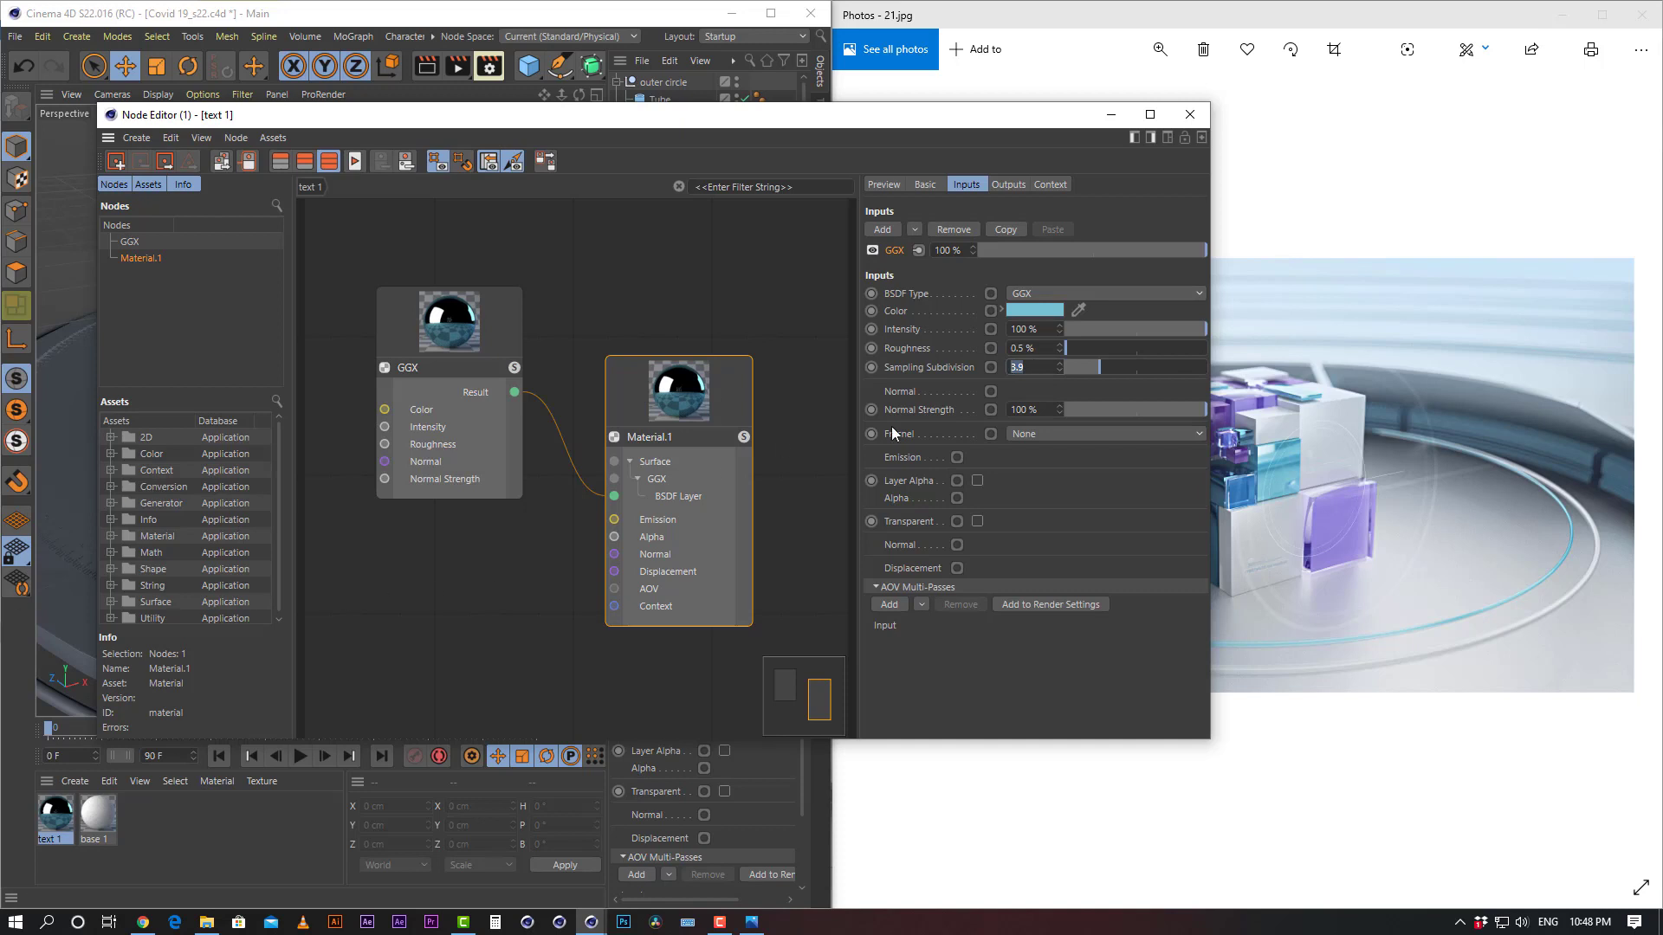
left_click(906, 367)
right_click(906, 367)
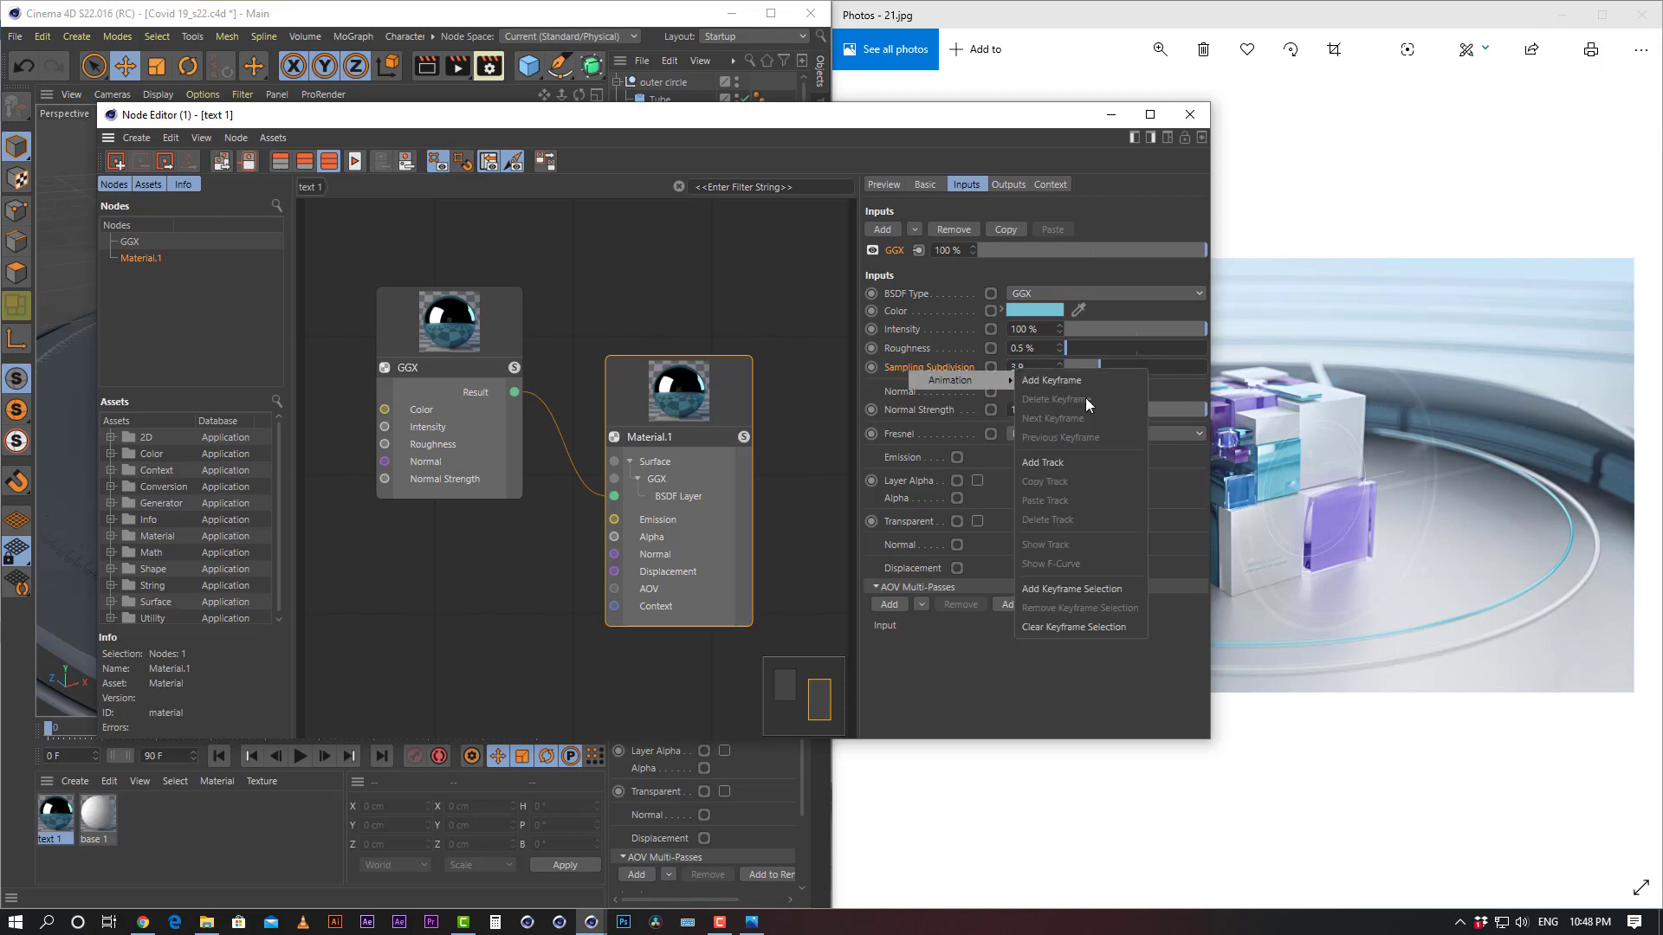
left_click(1070, 591)
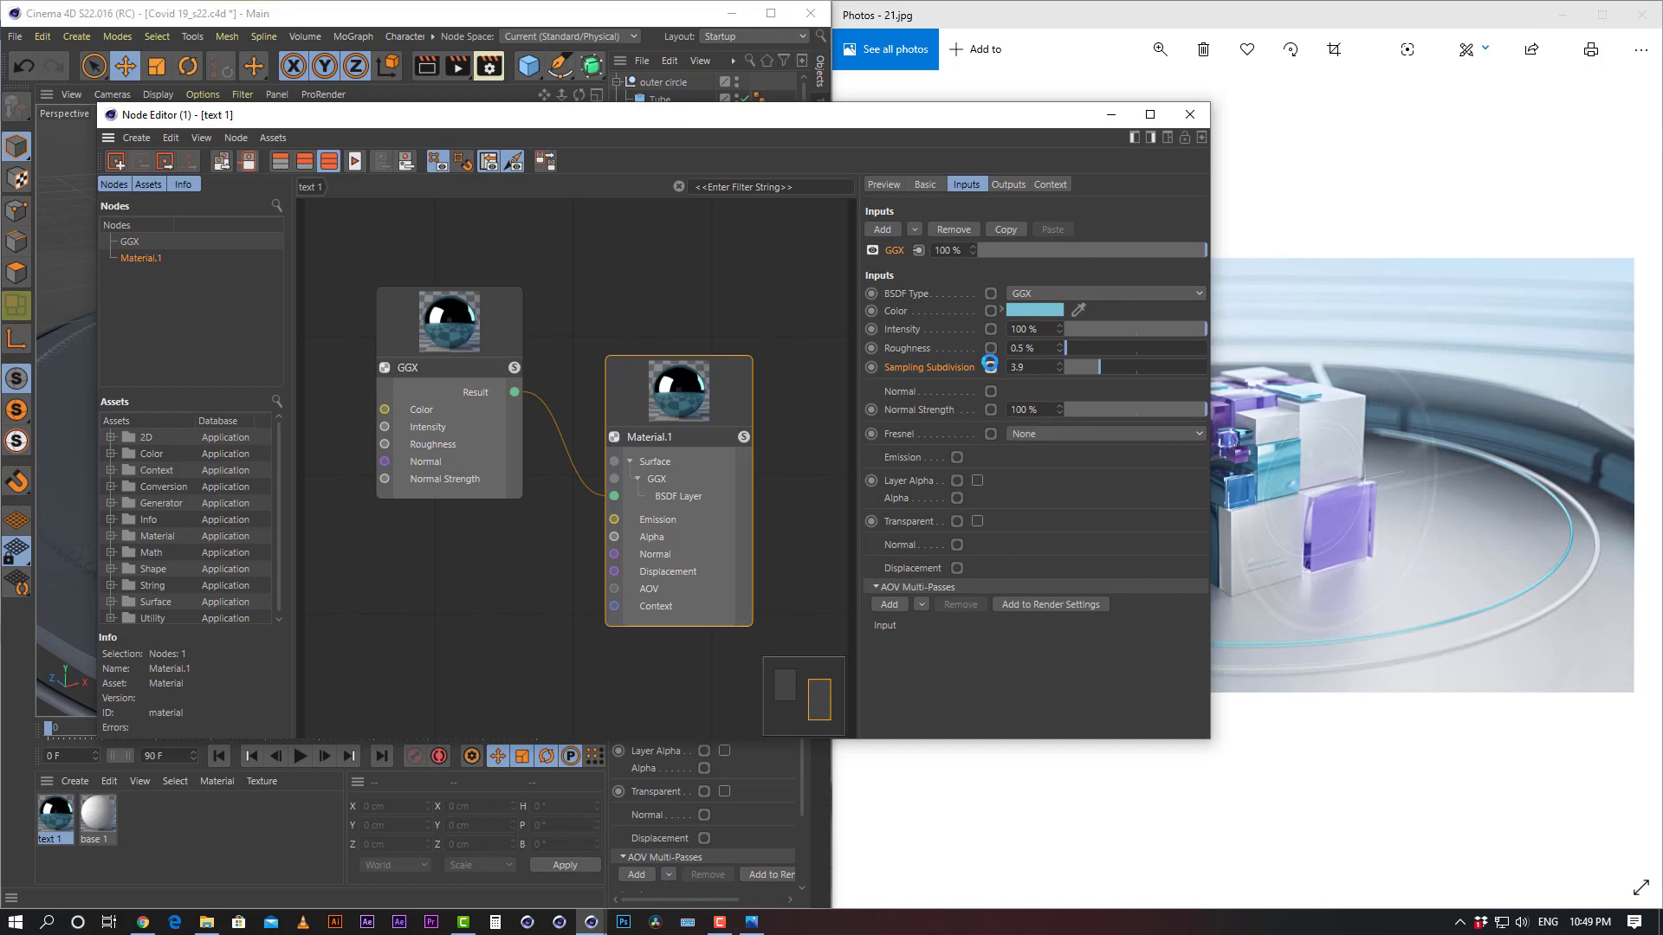
left_click(991, 364)
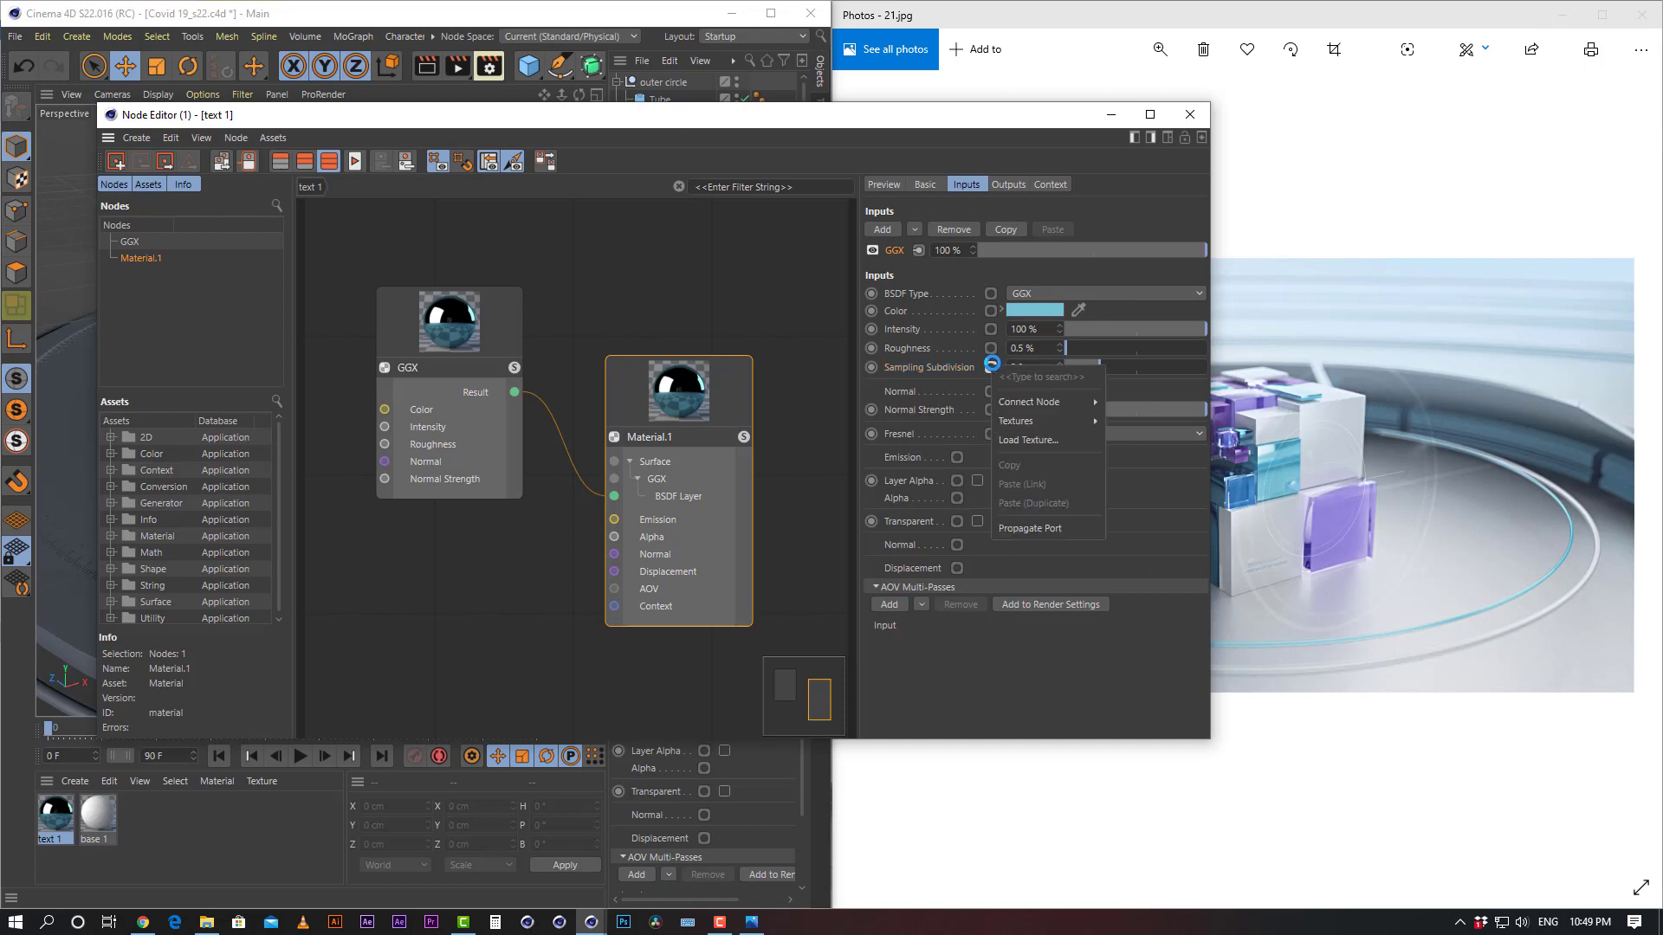
left_click(965, 369)
Try to reset the GGX layer's Sampling Subdivision, and raise it to 5
double_click(1043, 367)
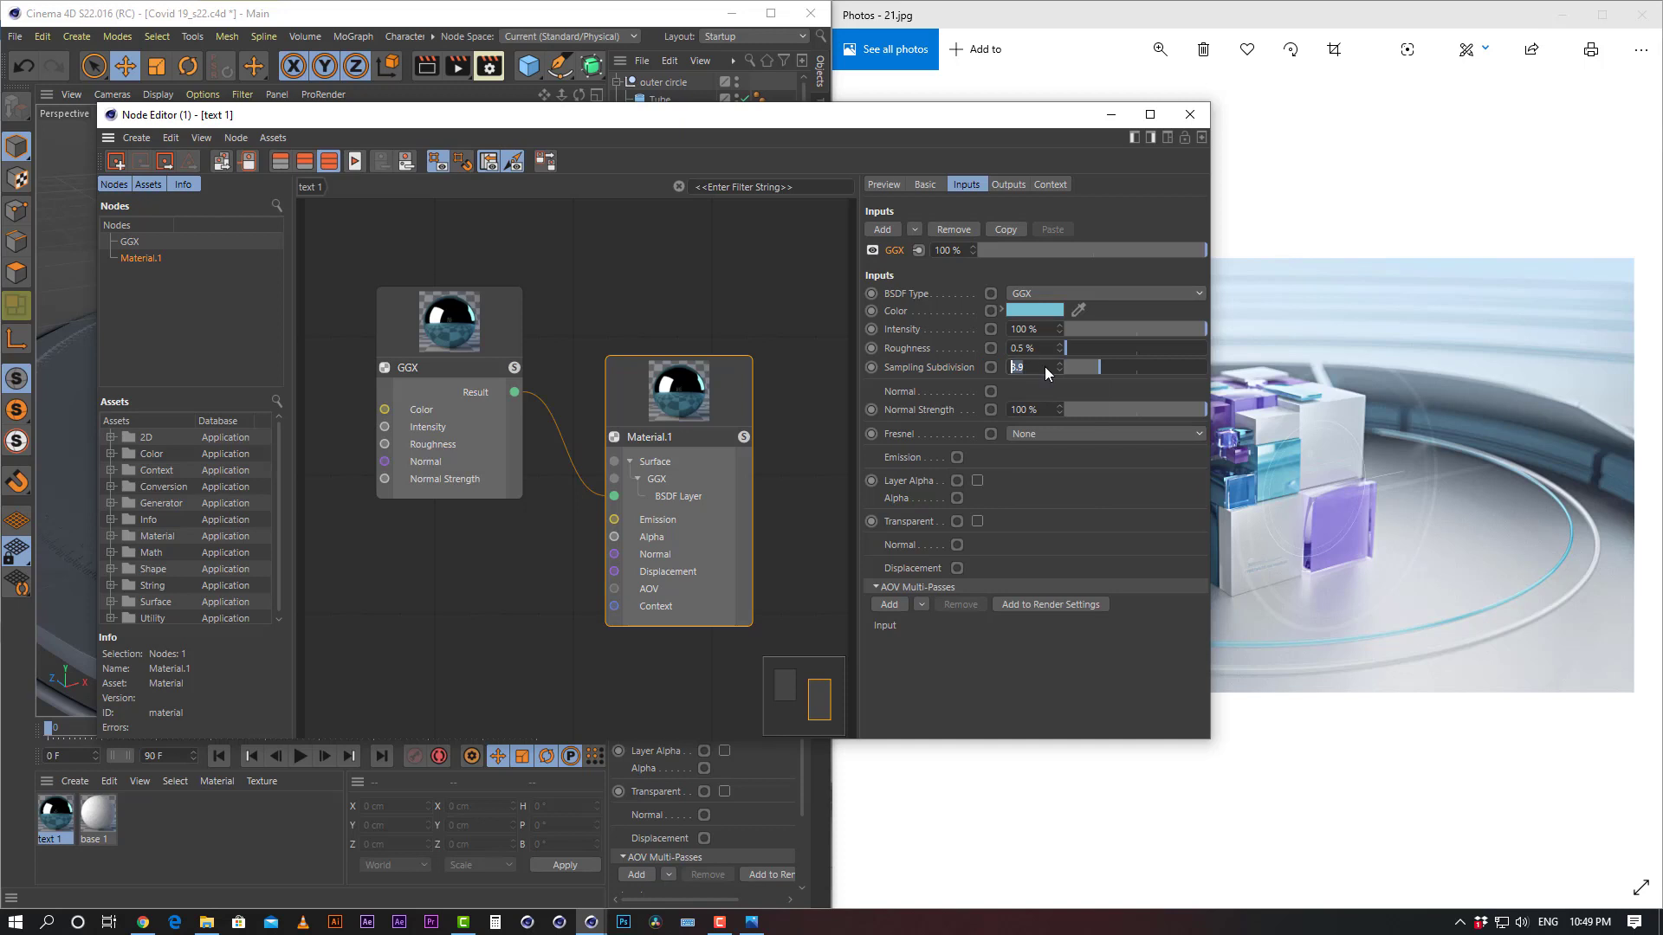
right_click(1094, 367)
left_click(1090, 363)
right_click(1161, 360)
left_click(1125, 370)
left_click(1058, 366)
left_click(1060, 362)
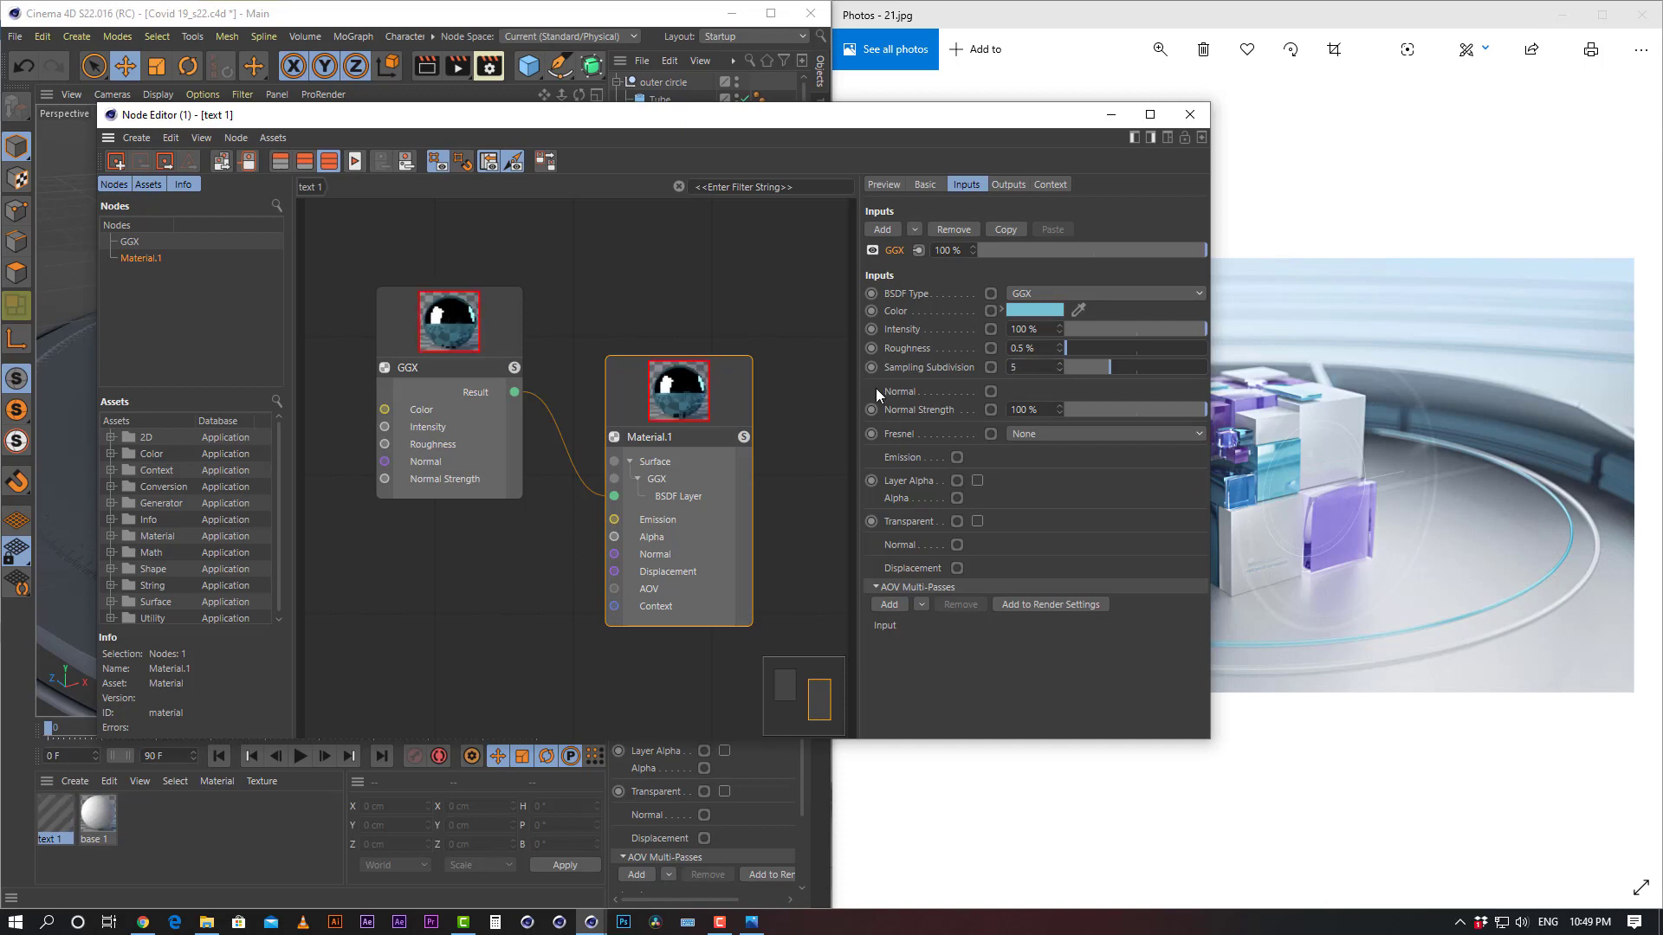
Raise the GGX layer's Sampling Subdivision to 10
left_click(1118, 366)
left_click(1148, 369)
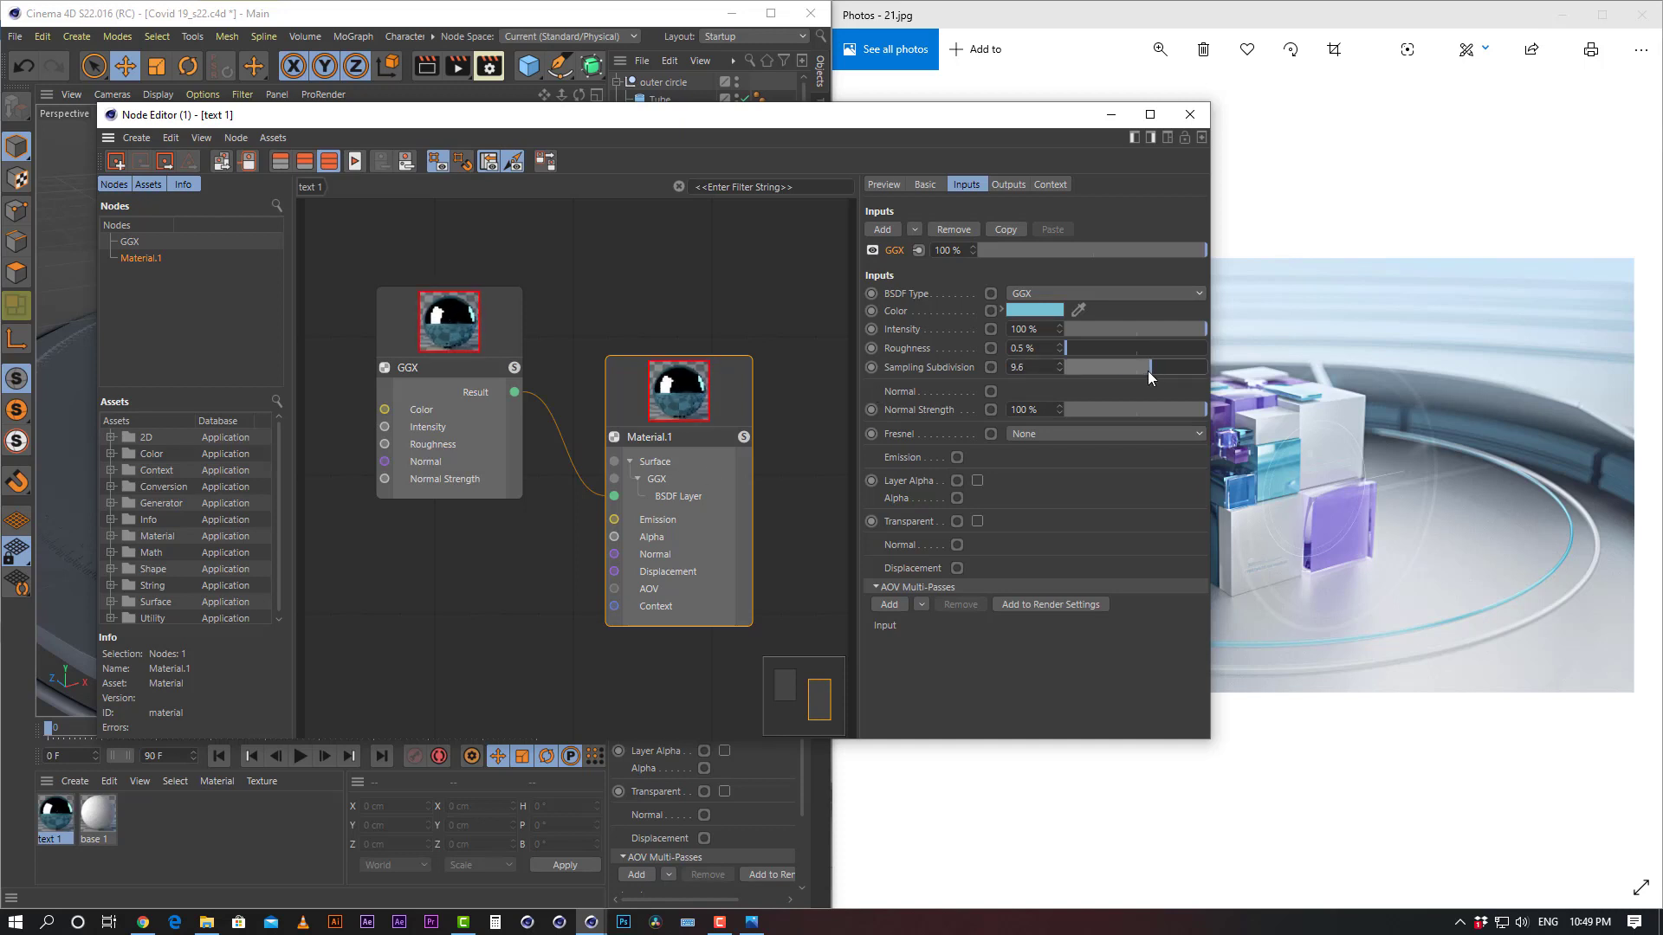
left_click_drag(1030, 369, 480, 371)
type("10")
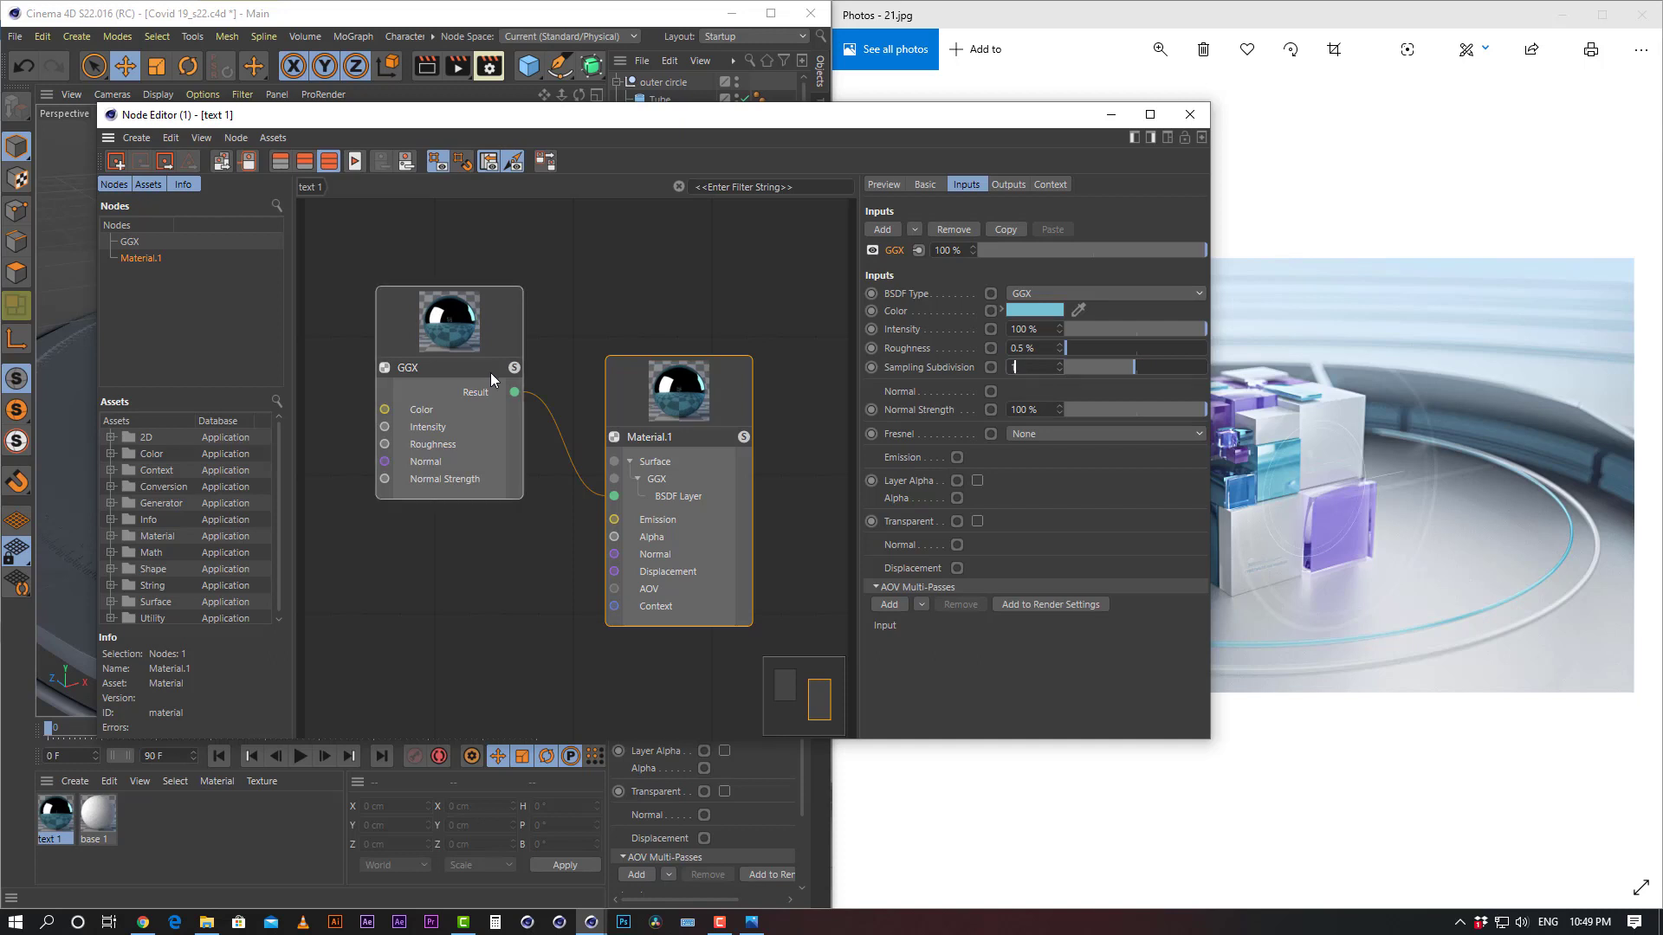
key("Return")
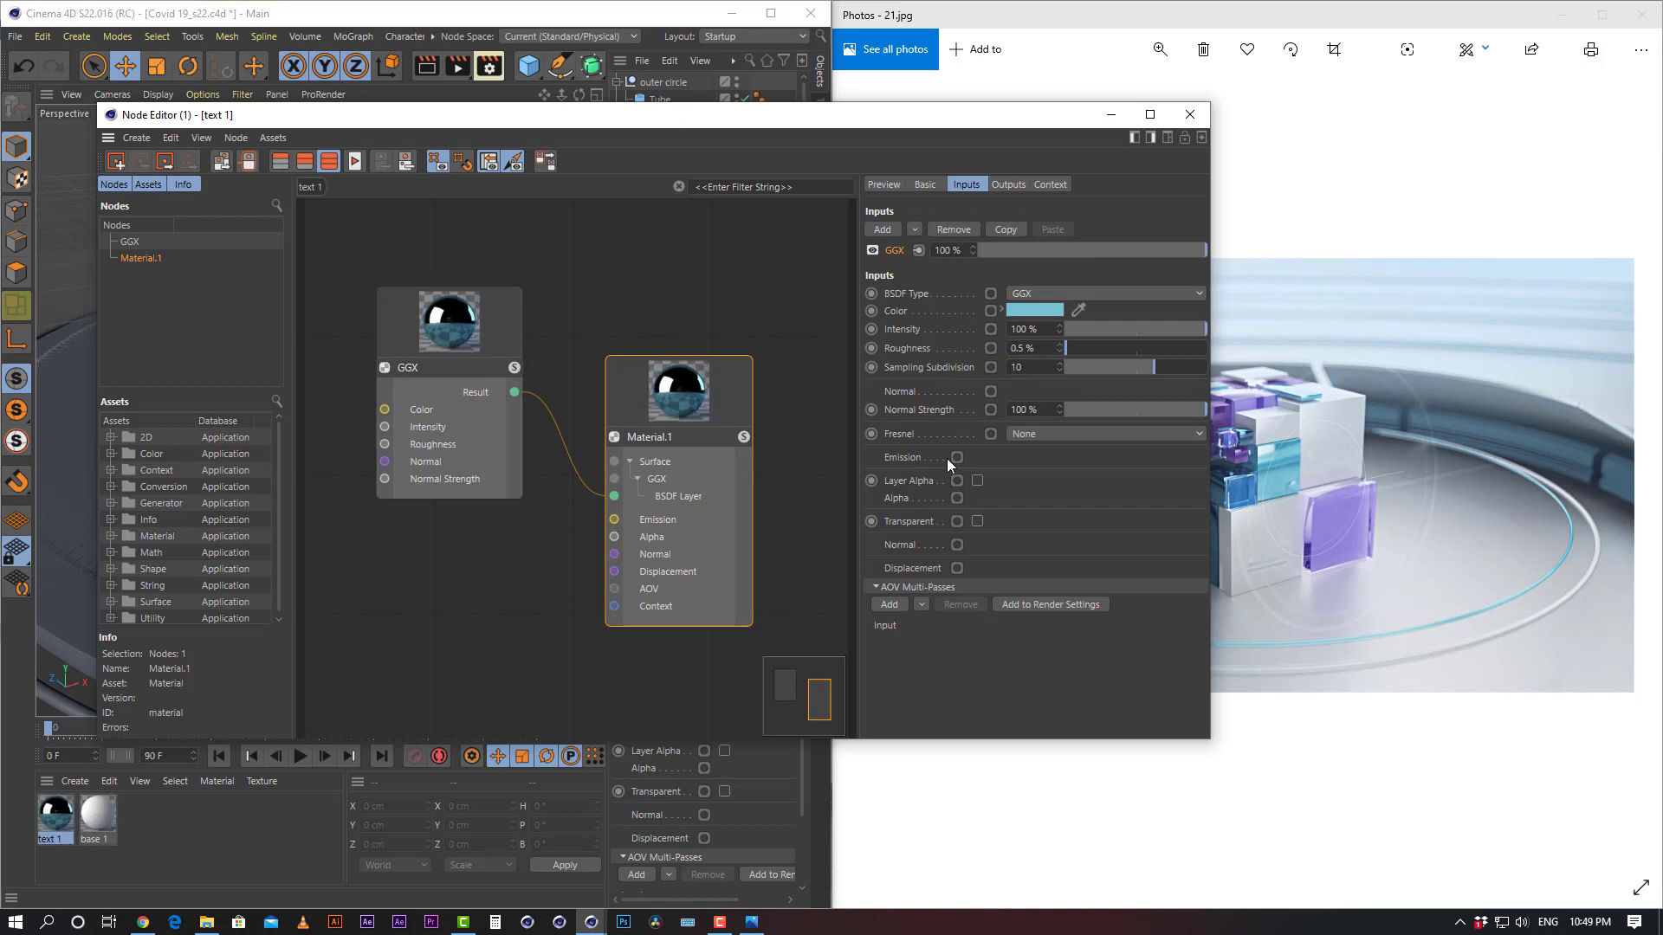
Set the GGX layer's Sampling Subdivision to 5
double_click(1033, 370)
type("5")
key("Return")
Try GGX roughness values of 1% and 5%, with the intensity kept at 100%
left_click_drag(1049, 348, 425, 354)
type("1")
key("Return")
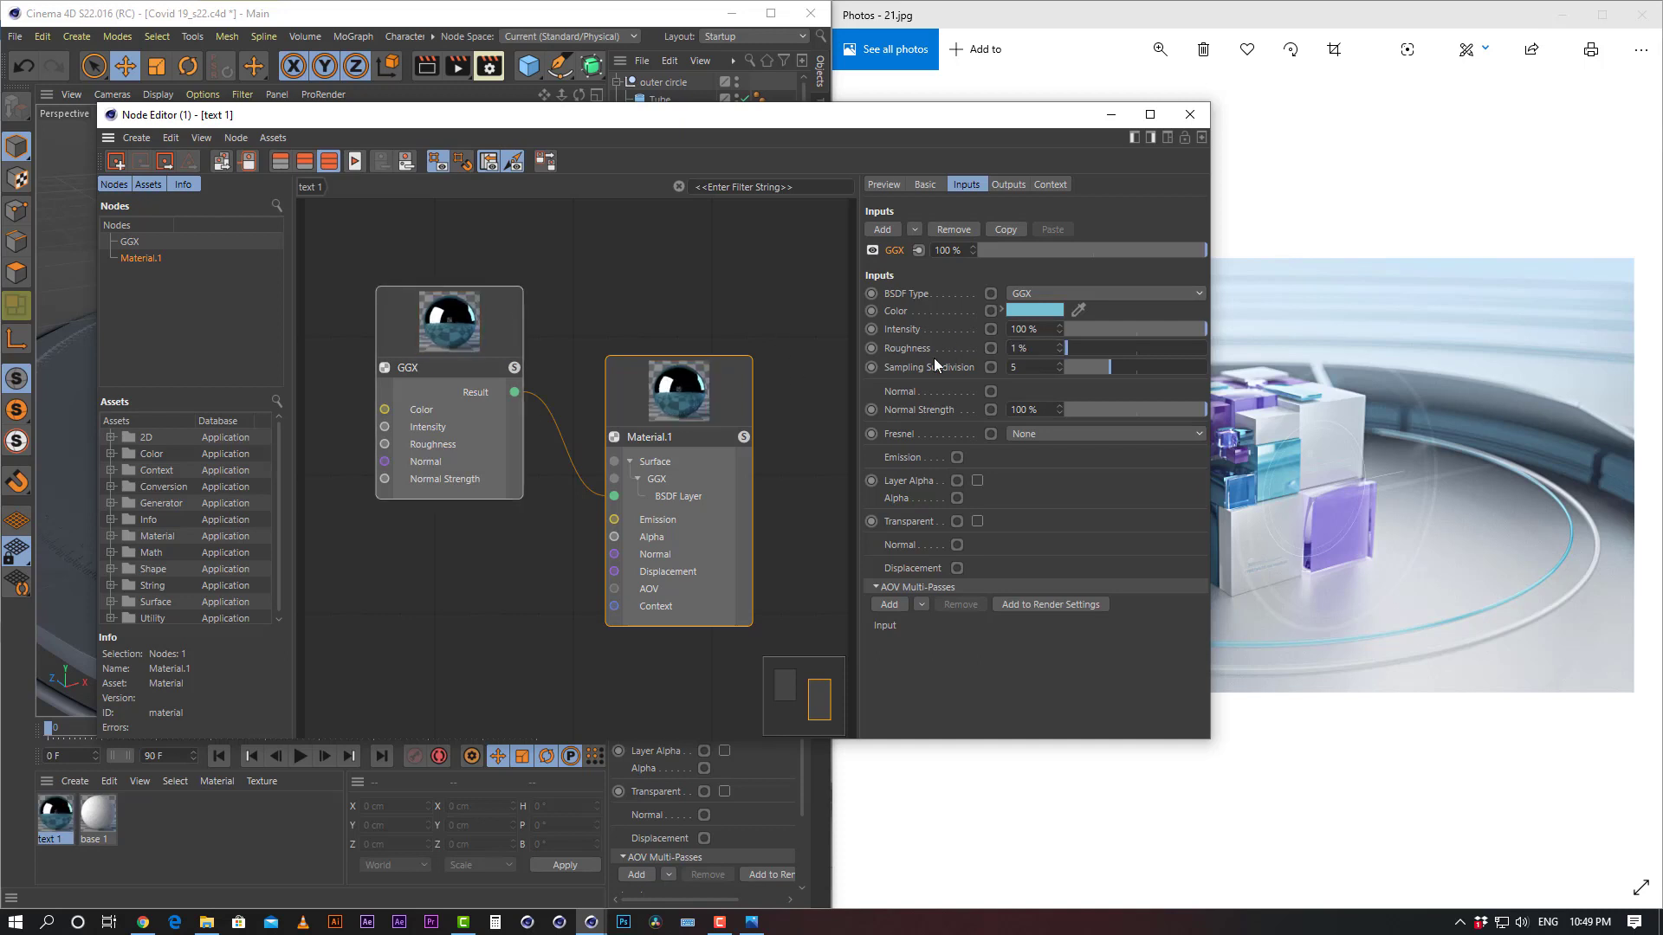
left_click_drag(1049, 348, 687, 402)
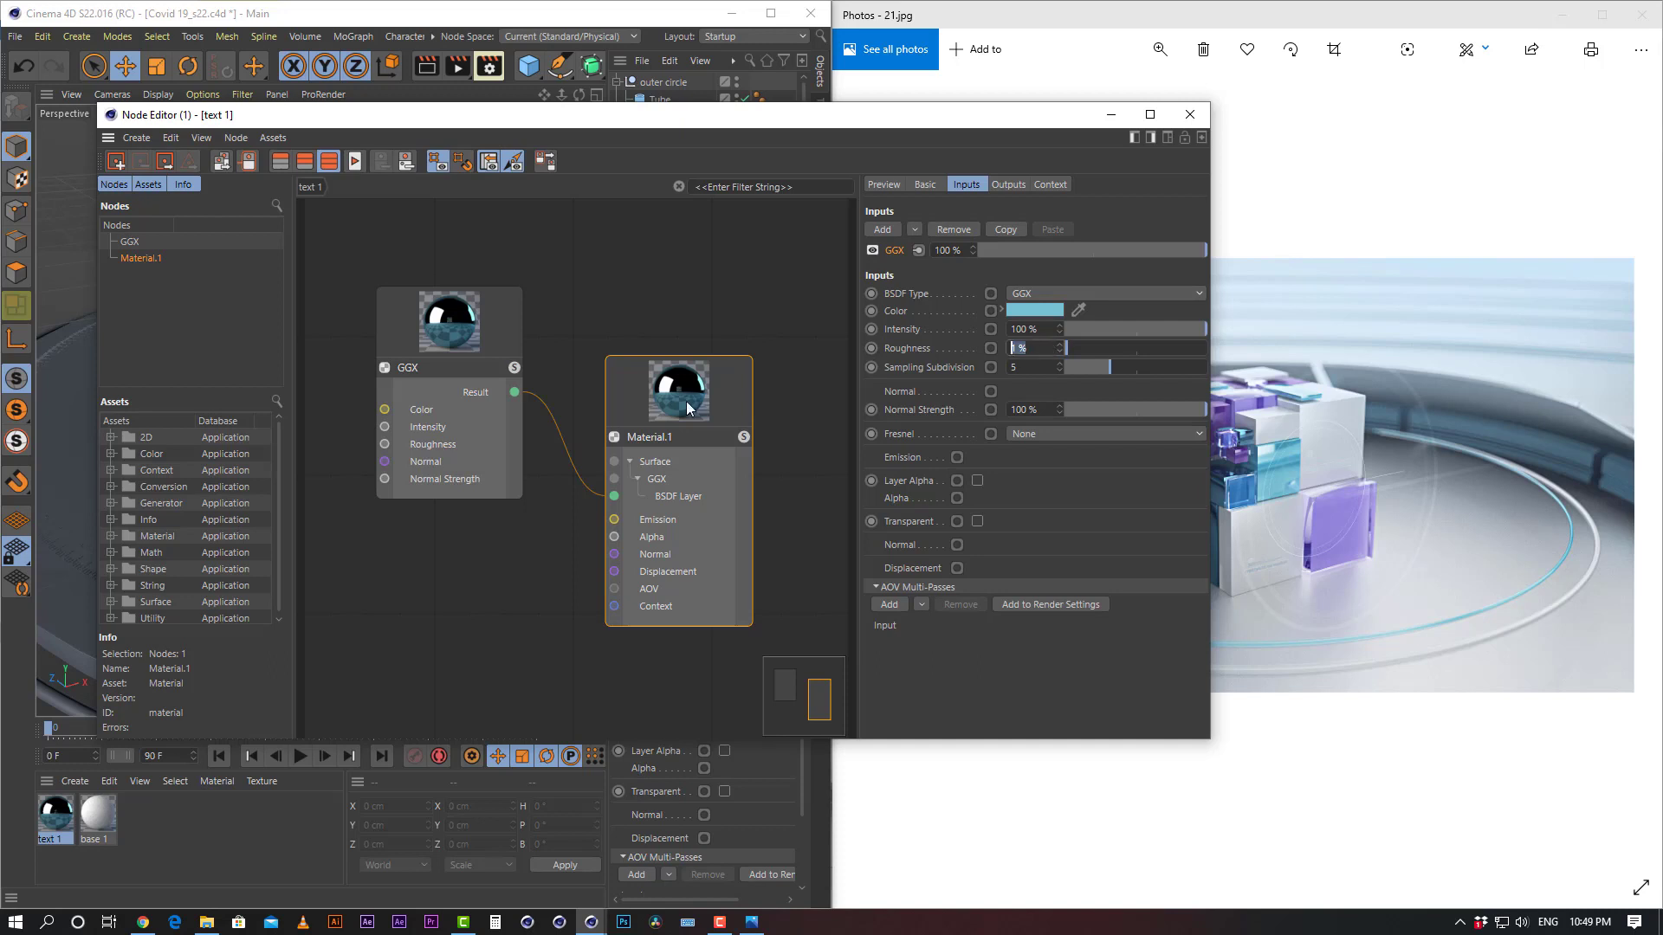
type("5")
key("Return")
left_click_drag(1166, 328, 1287, 329)
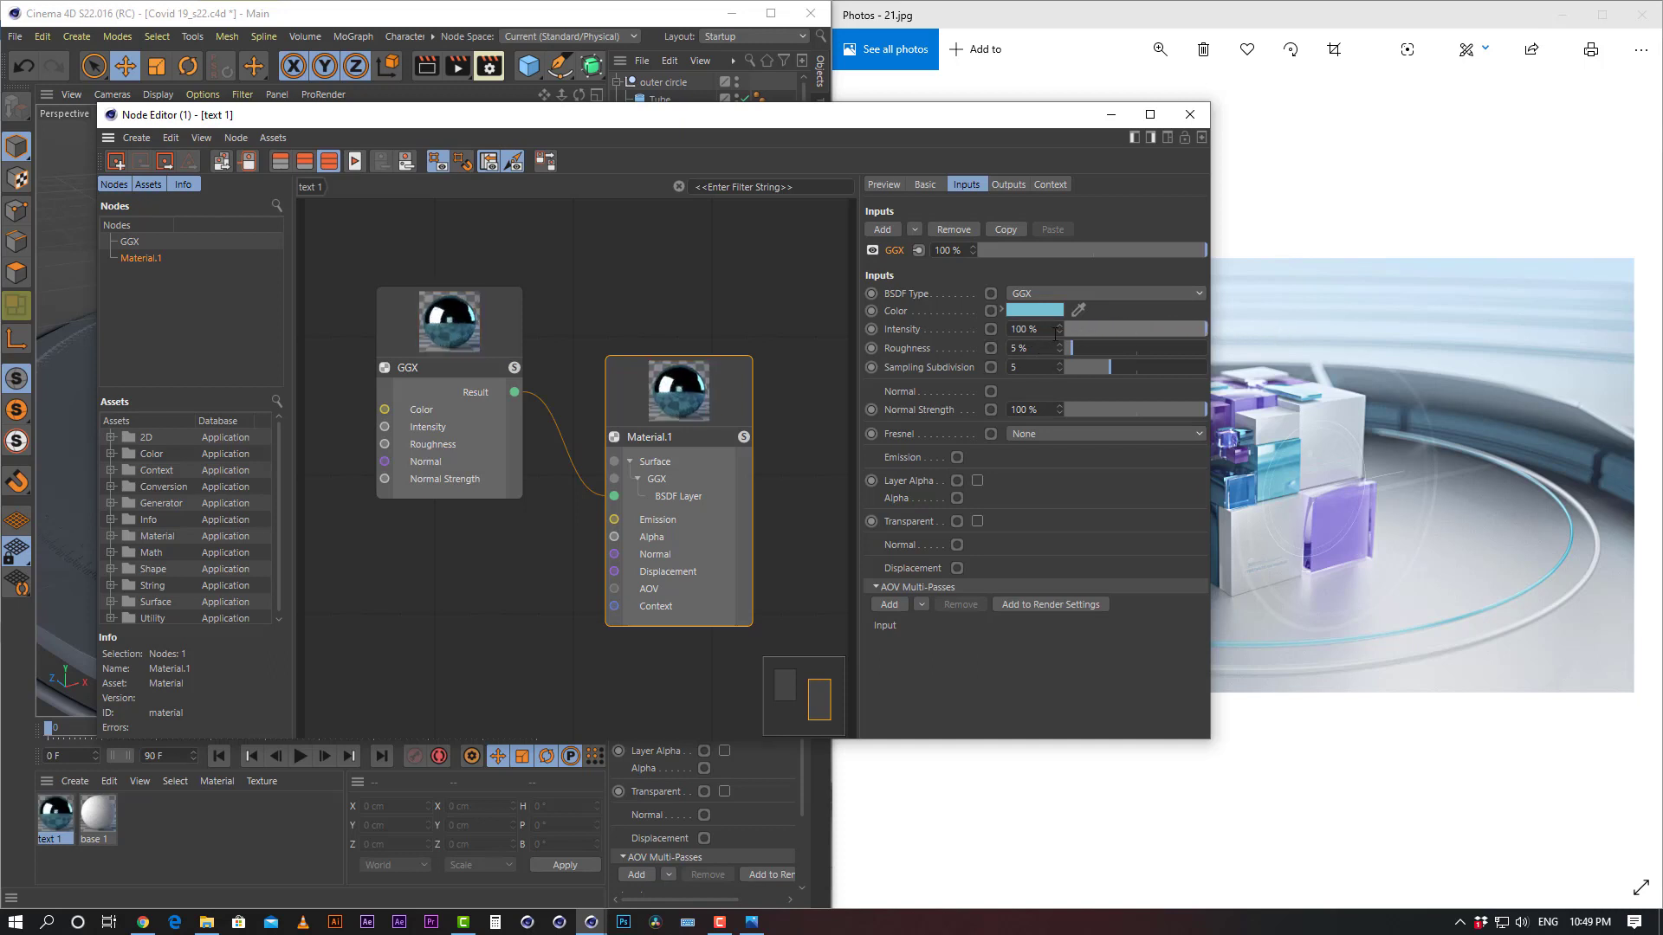
Set the GGX layer's roughness to 20% after trying 59% and 10%, and move the Node Editor to uncover more of the reference cube
left_click_drag(1072, 348, 1150, 353)
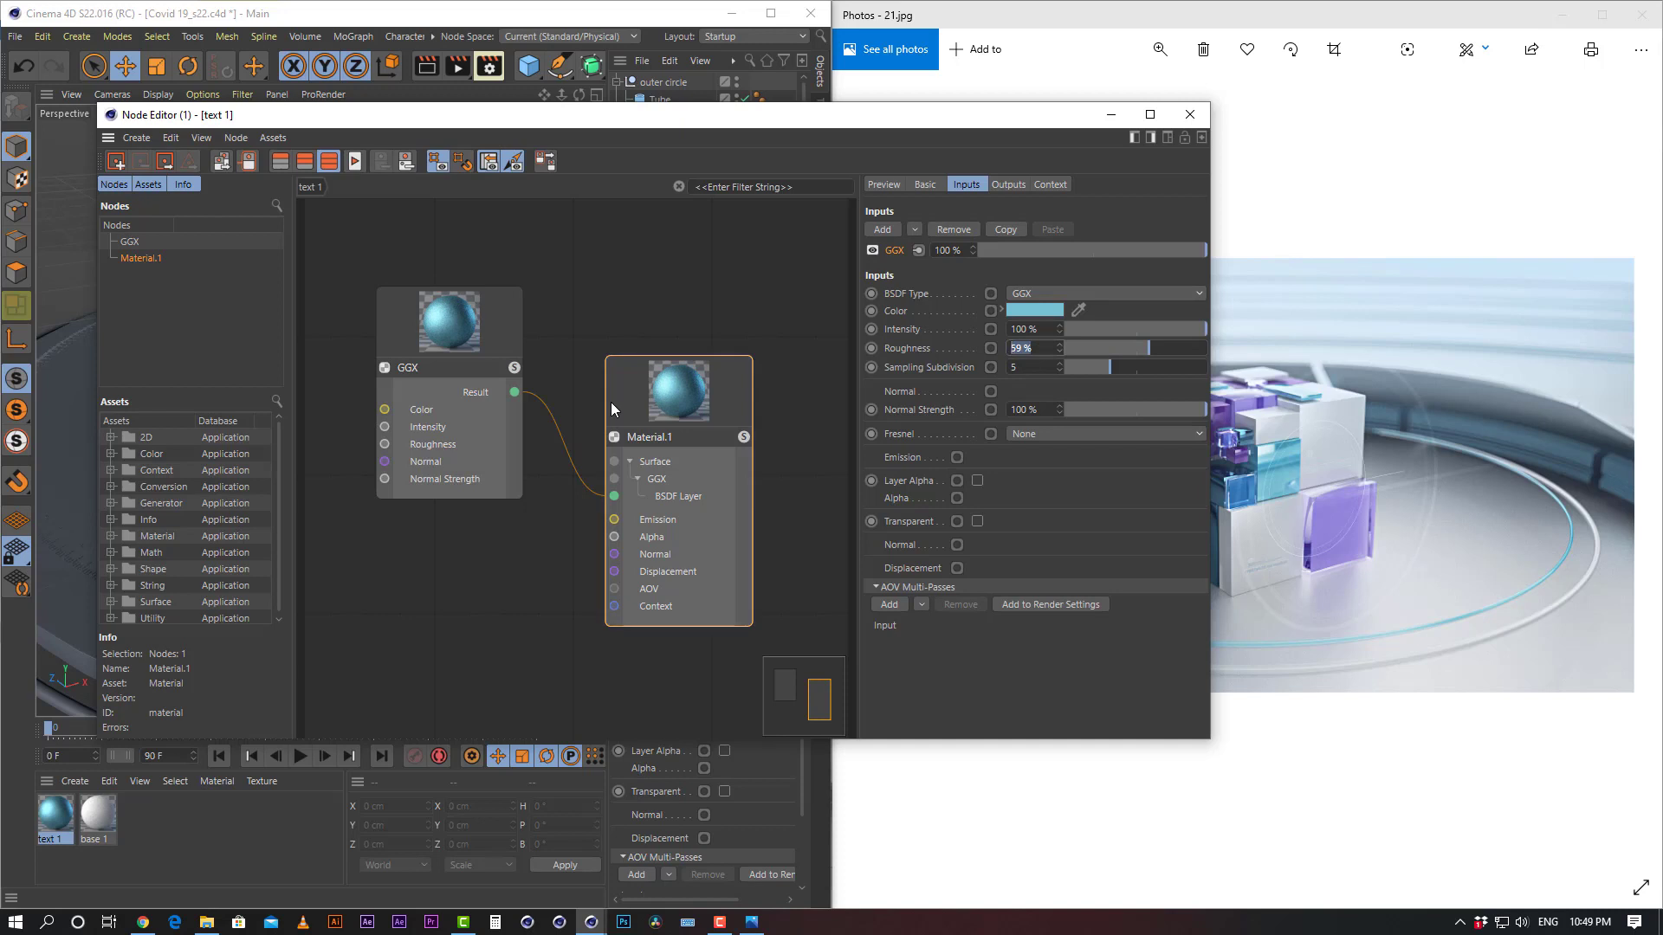
type("10")
key("Return")
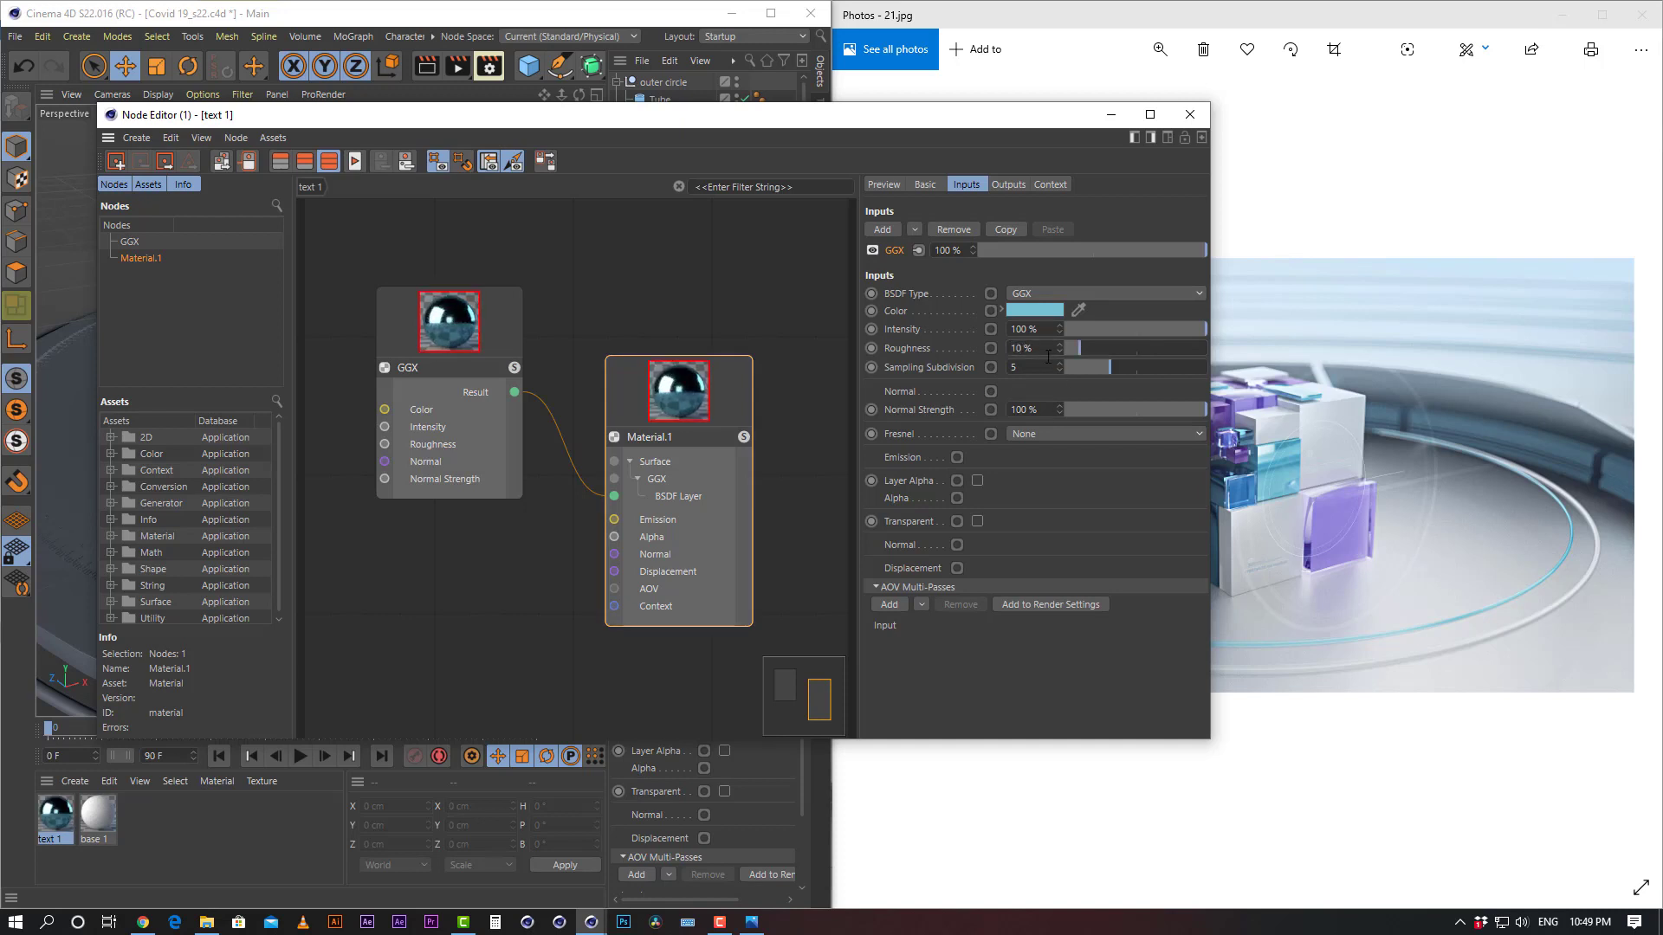
type("20")
key("Return")
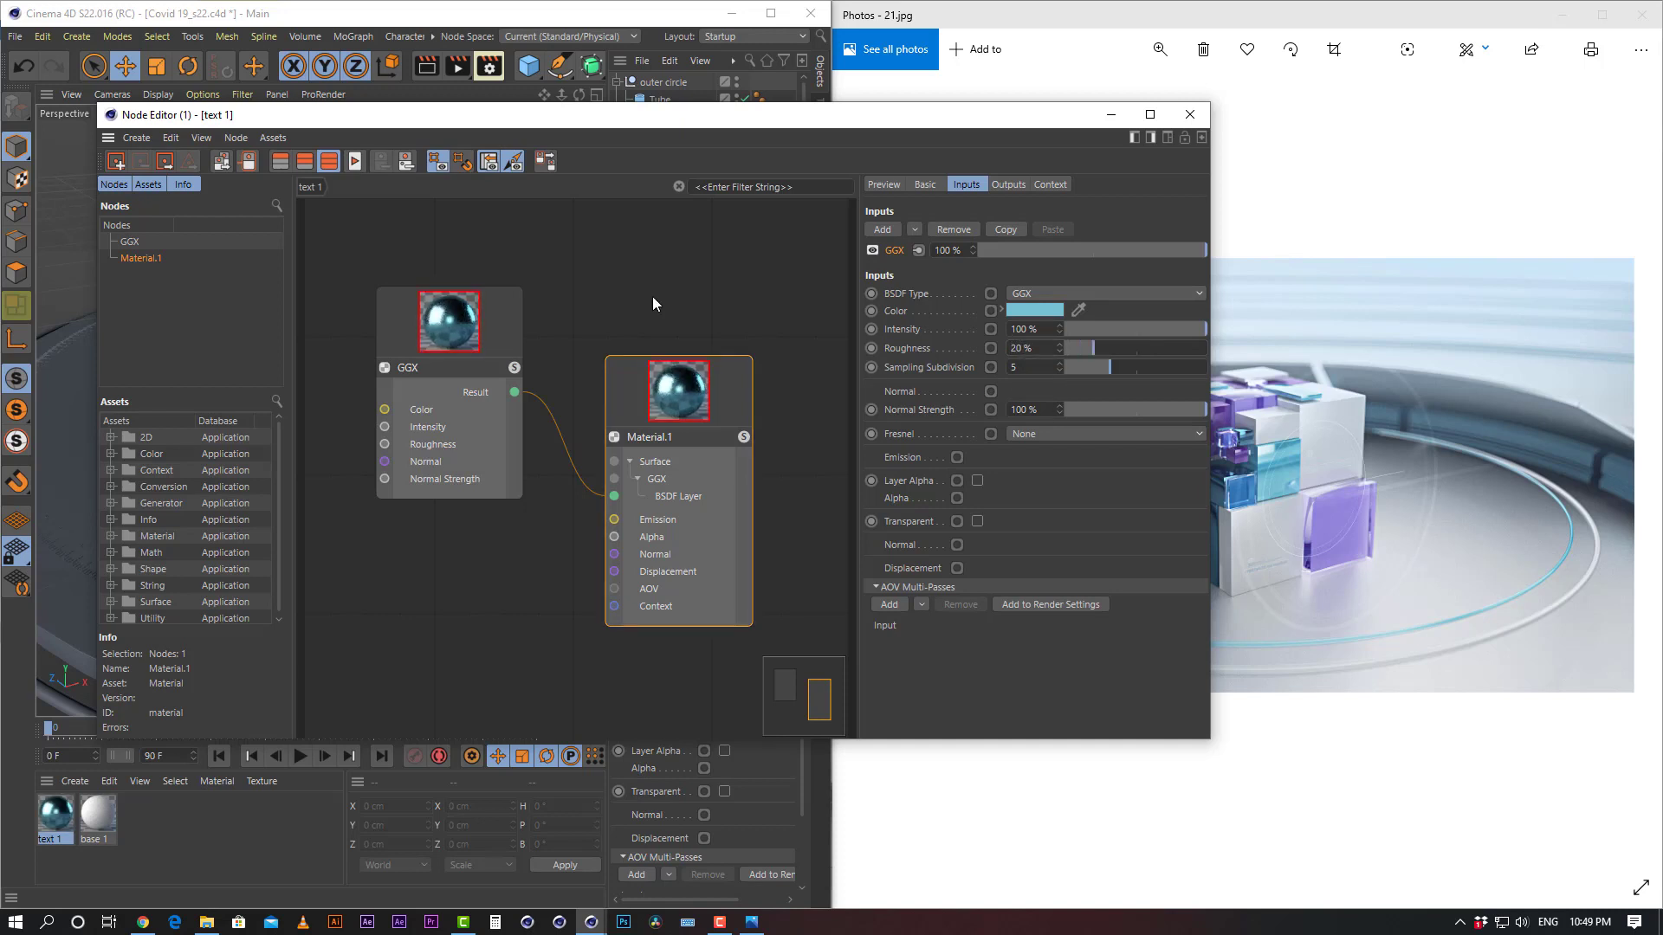
left_click_drag(932, 130, 939, 138)
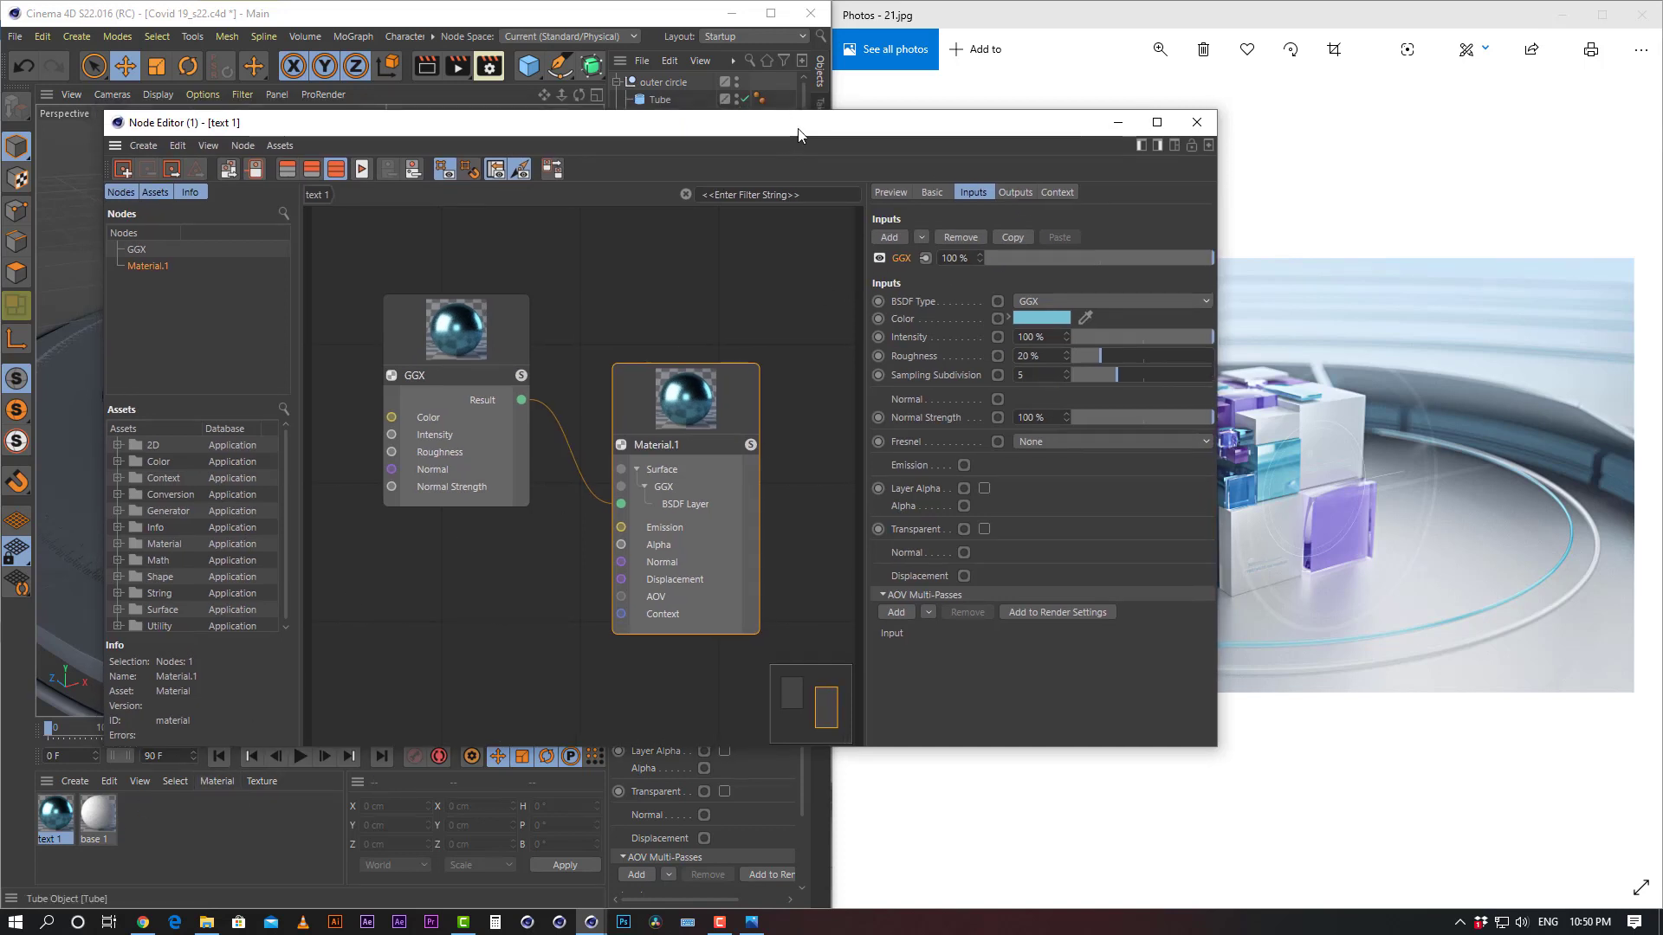
left_click_drag(797, 133, 752, 132)
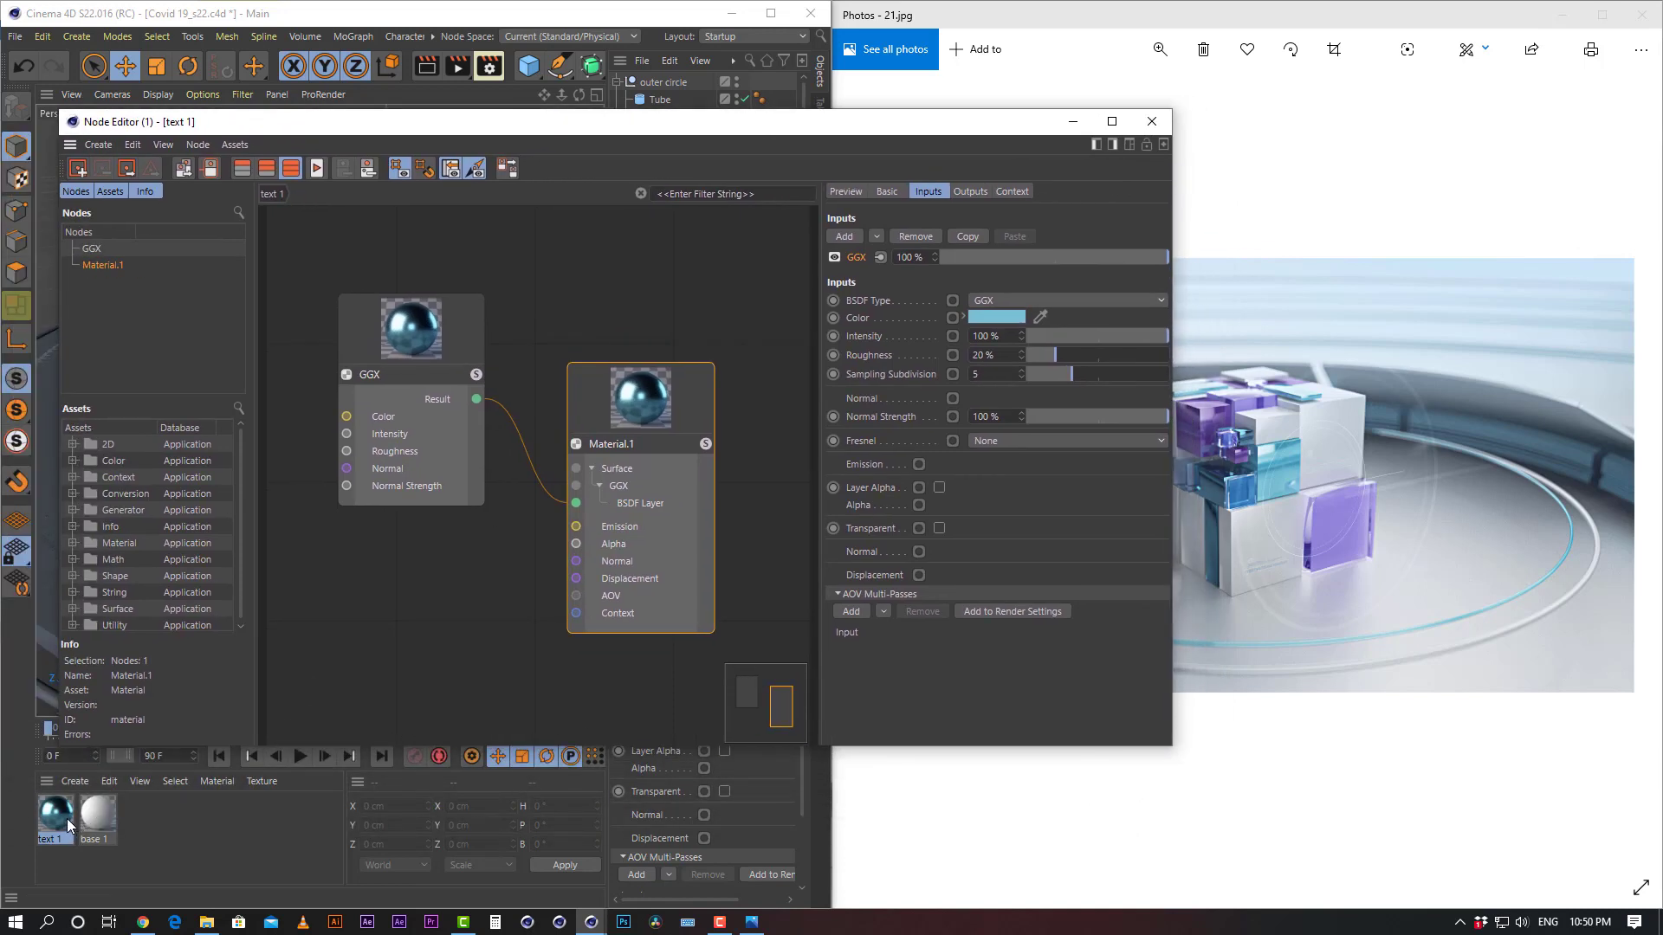
Duplicate the text 1 material as text 2 and sample its GGX color from the dark blue glass of the reference cube
left_click_drag(66, 818, 73, 839, "ctrl")
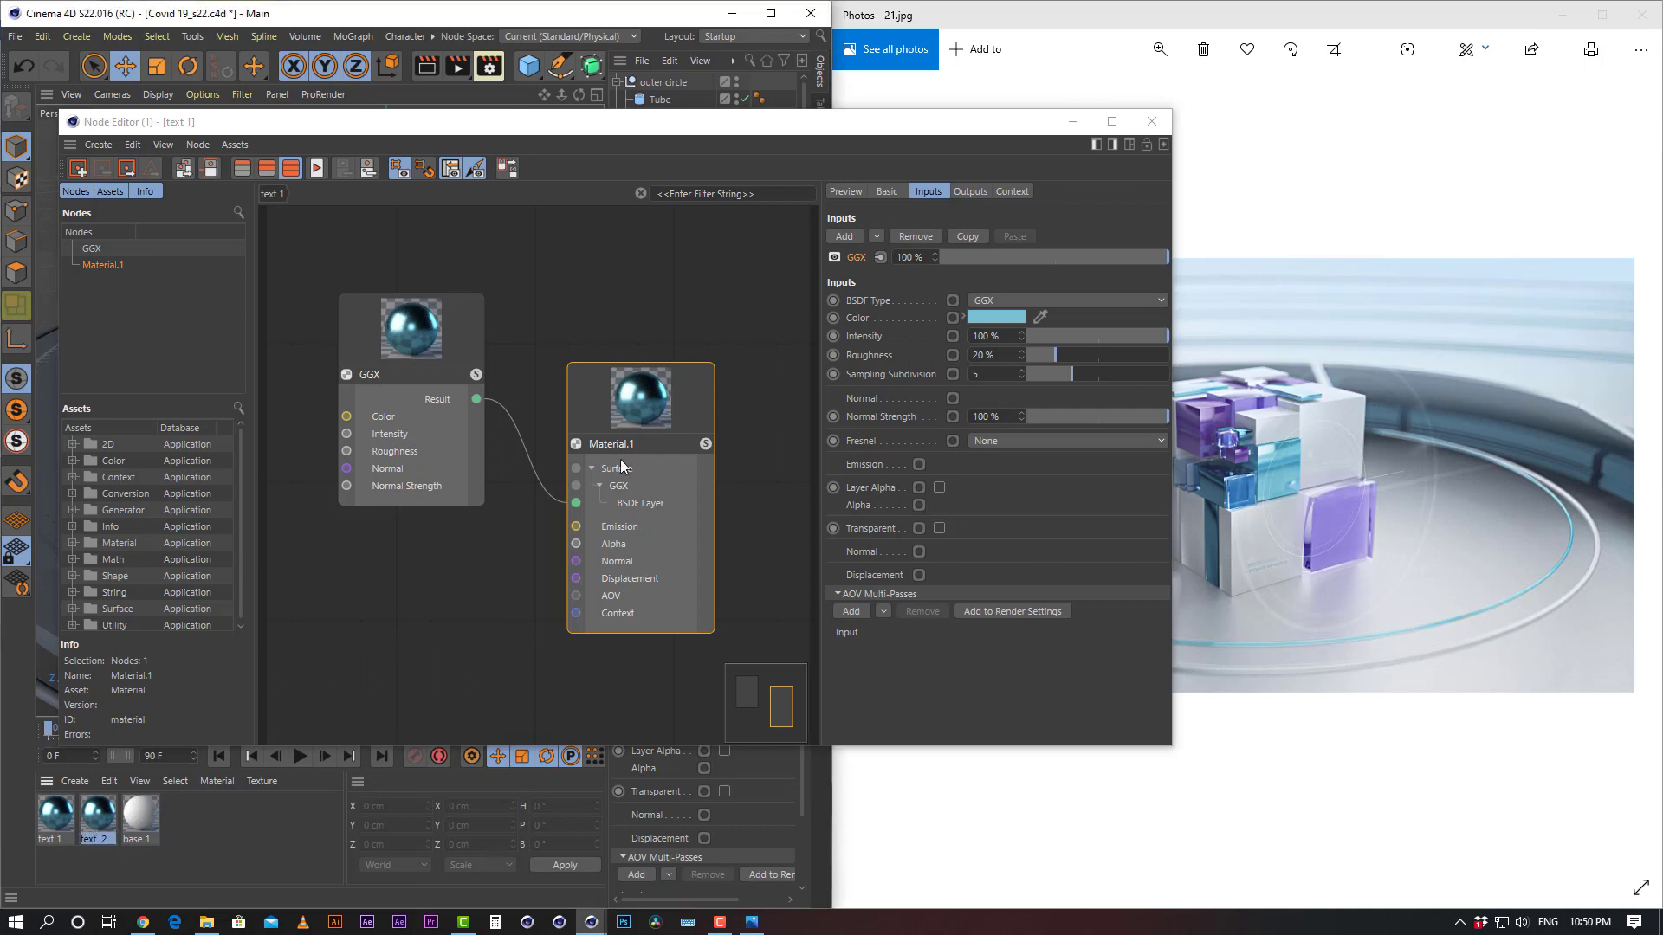
left_click(659, 397)
left_click(1040, 317)
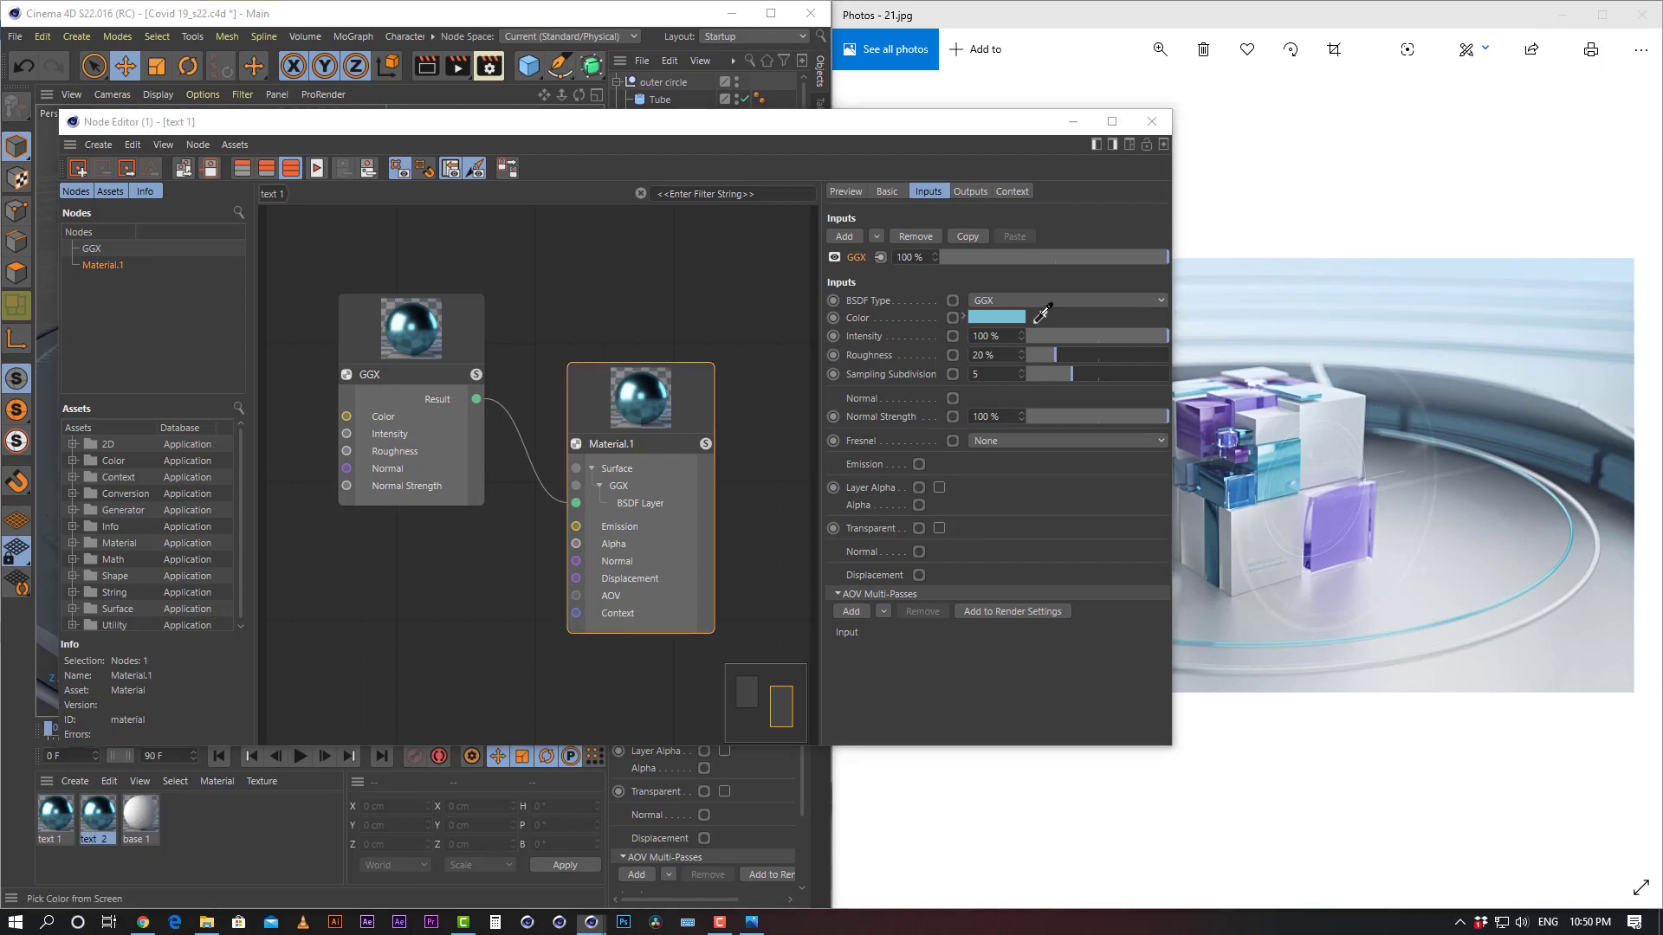
left_click(1216, 496)
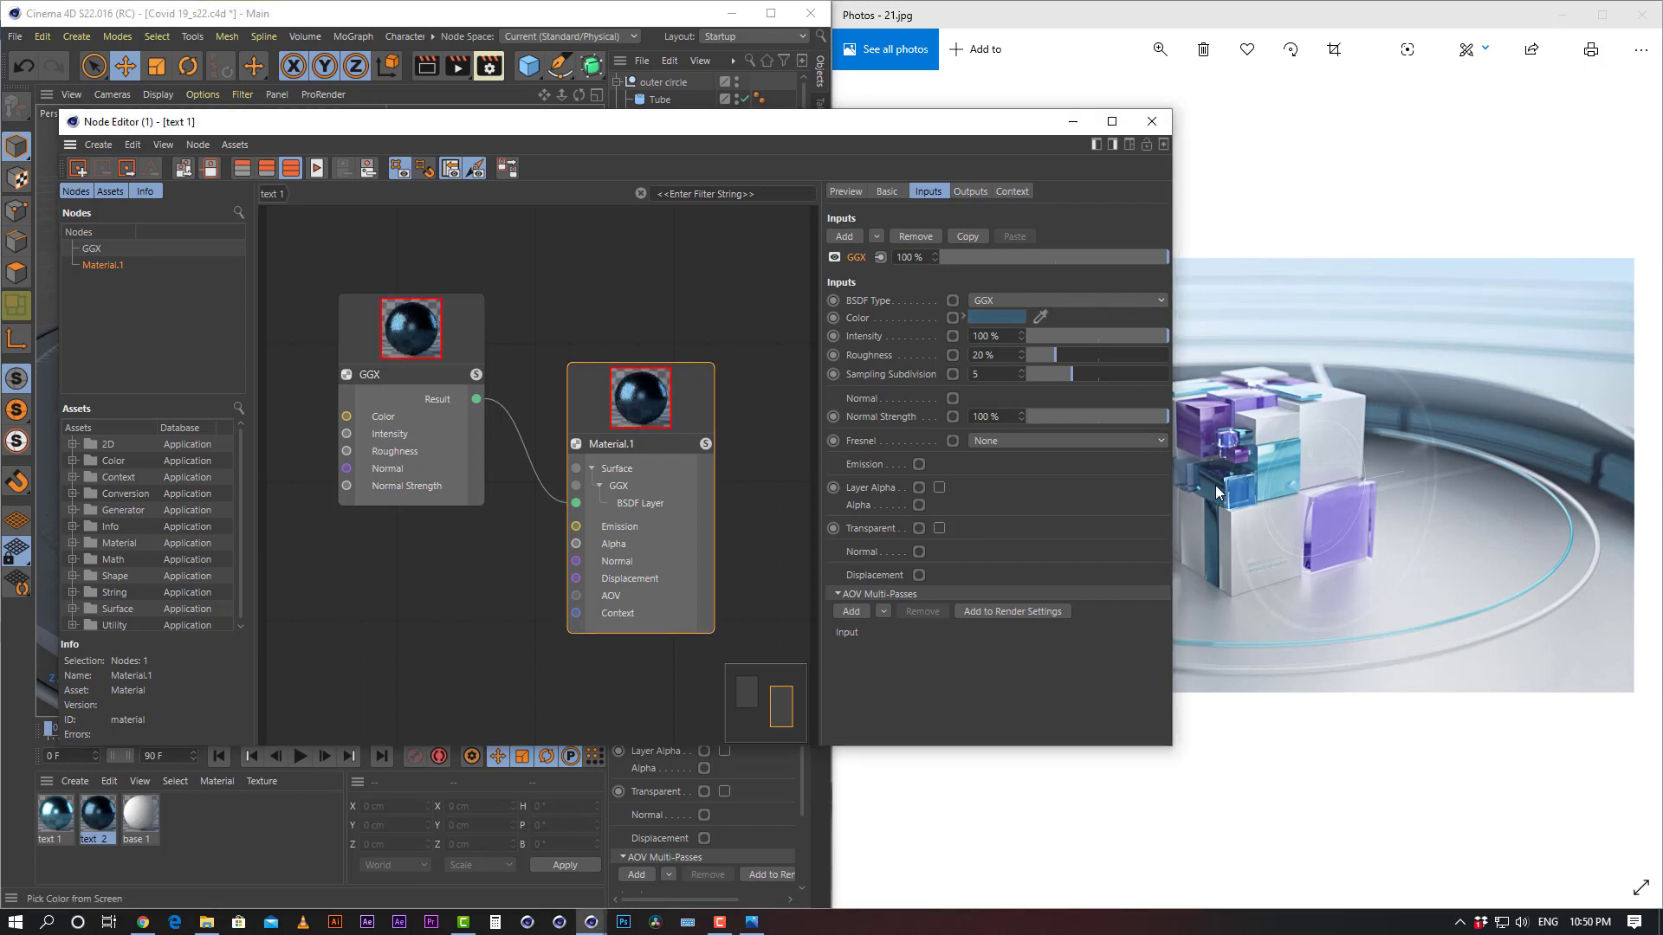
Adjust the hue of the text 2 material's GGX color to 203°
left_click(1010, 317)
type("211")
key("Return")
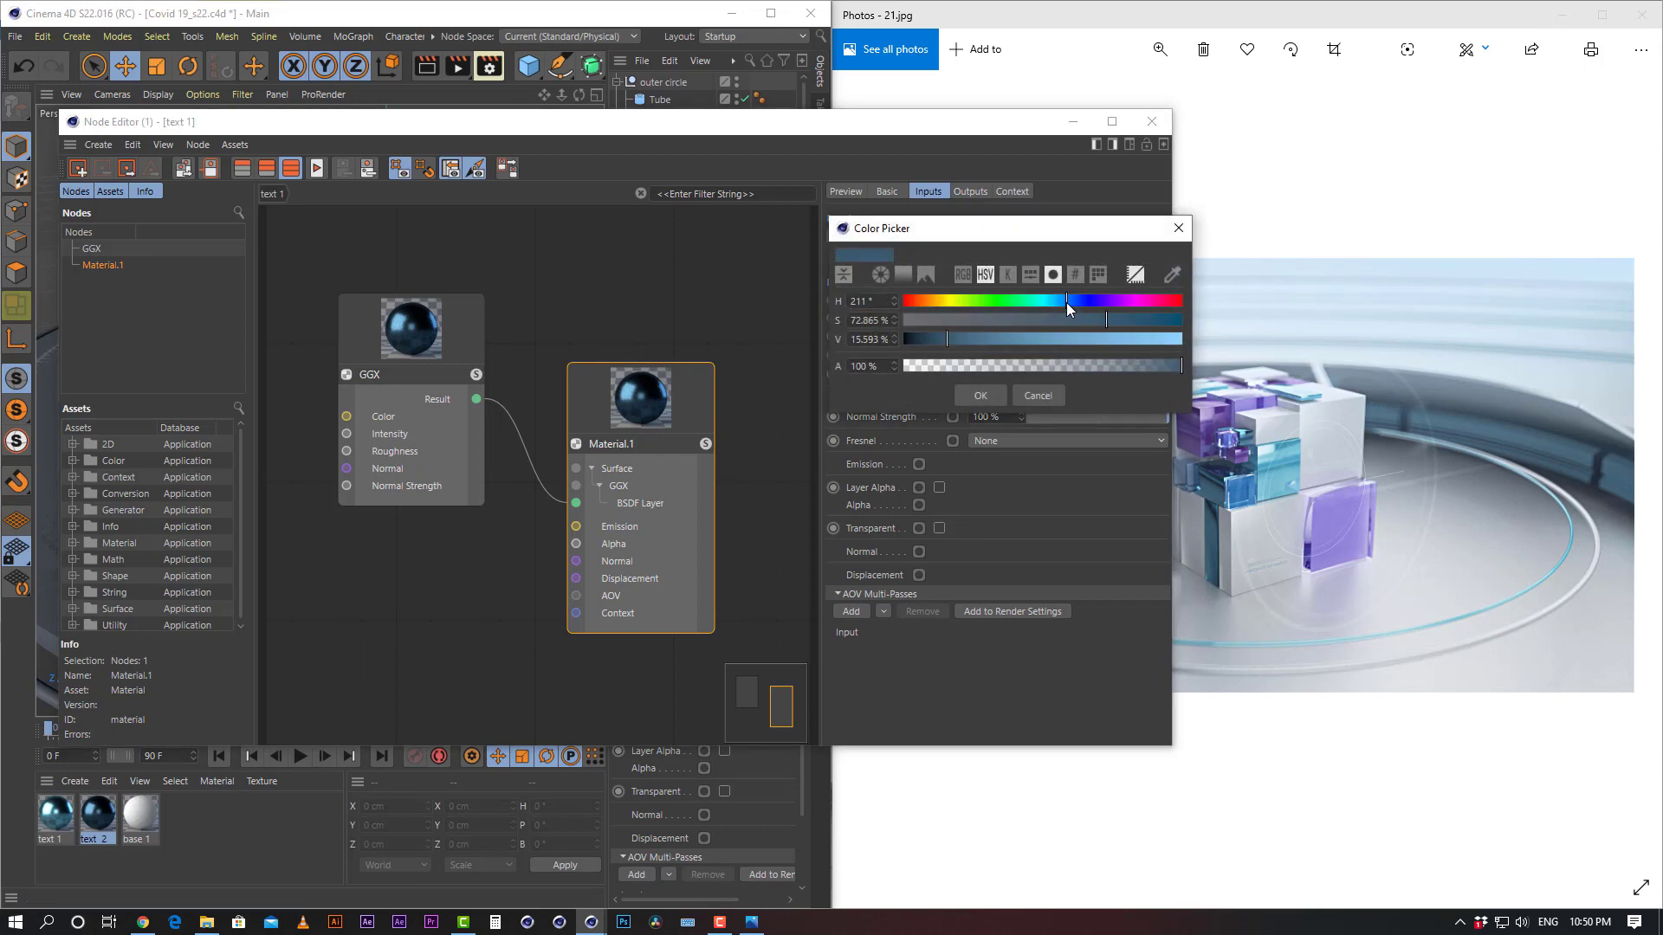
left_click(980, 396)
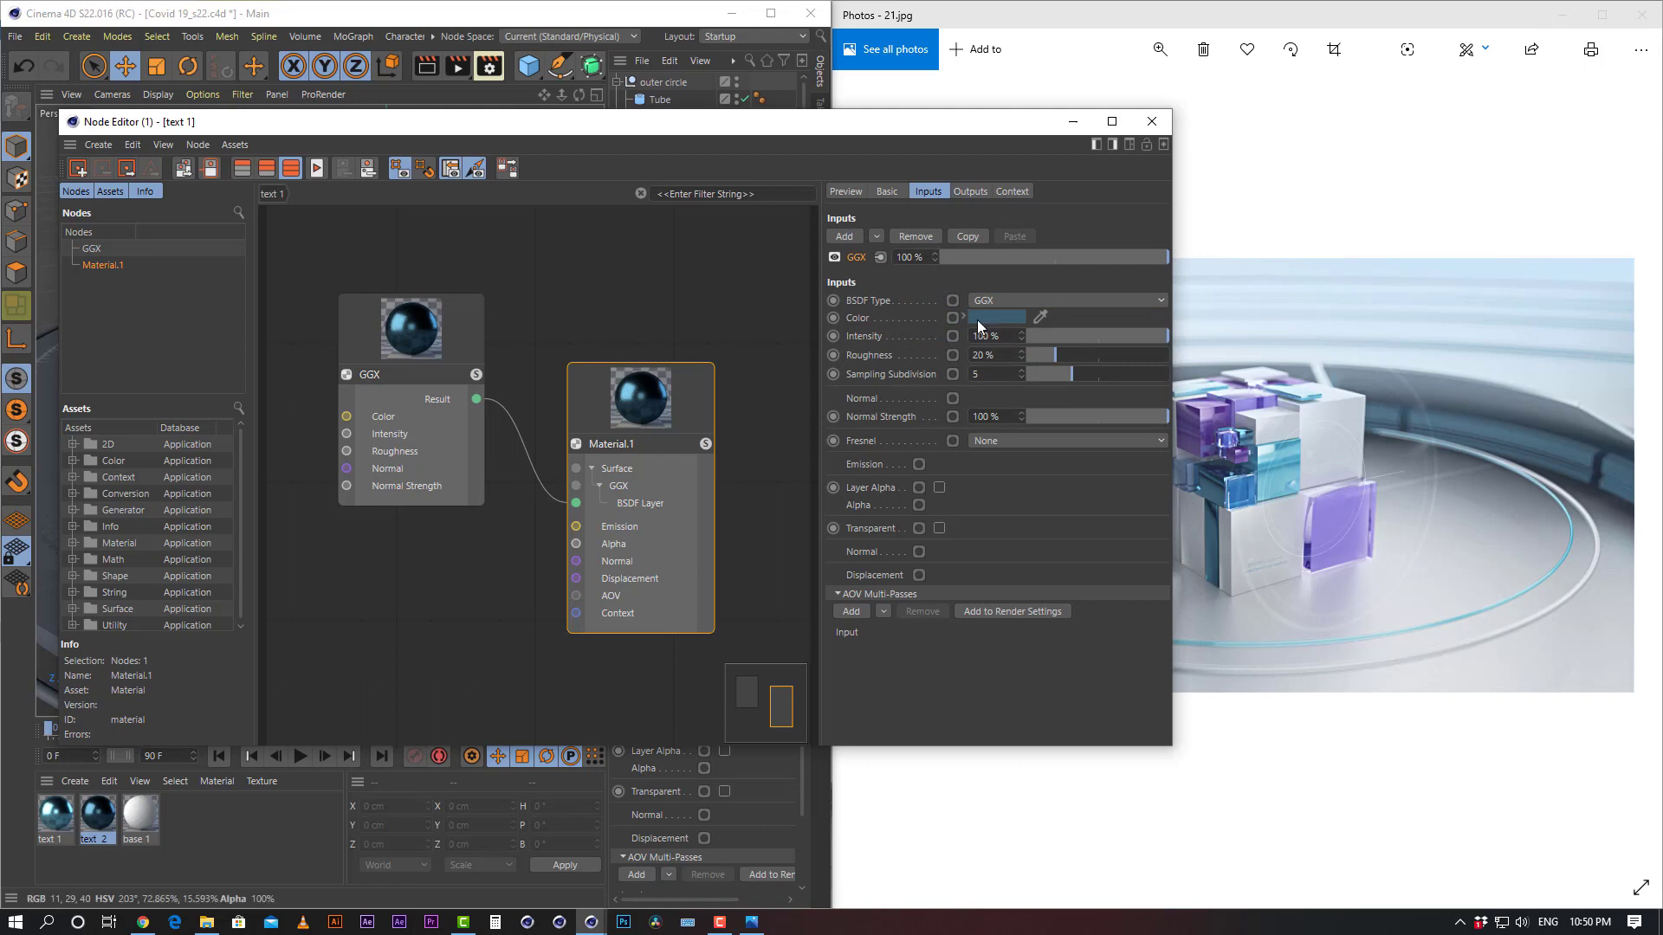
Set the text 2 material's GGX roughness to 30% after trying 50%
left_click_drag(1005, 356, 616, 315)
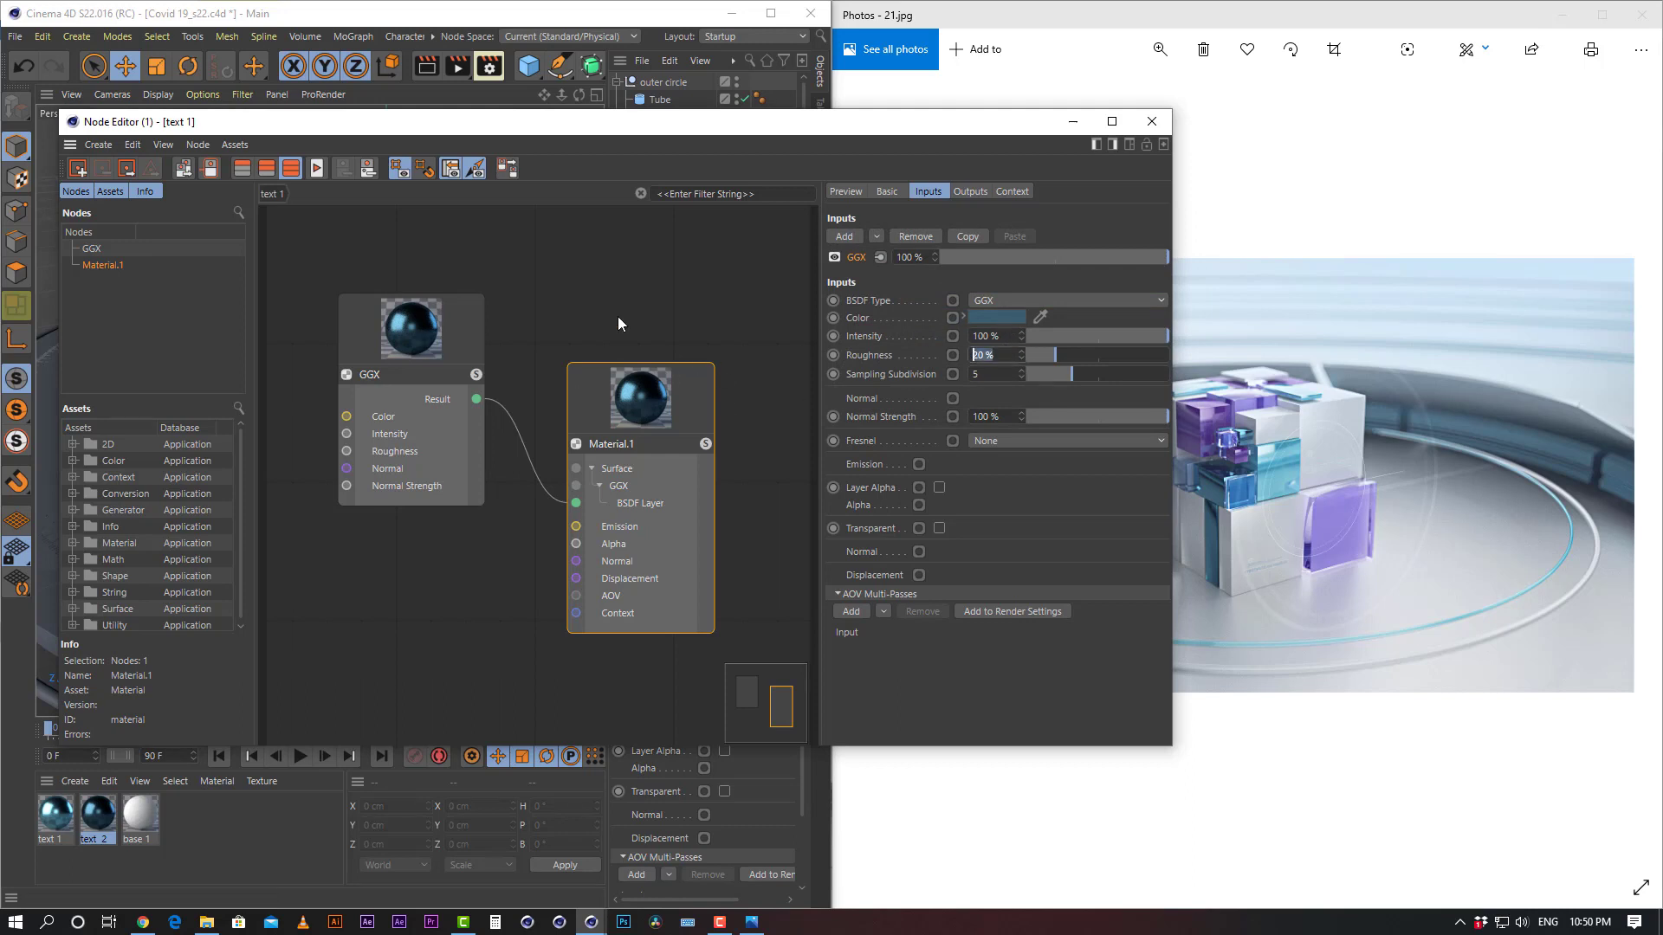
type("50")
key("Return")
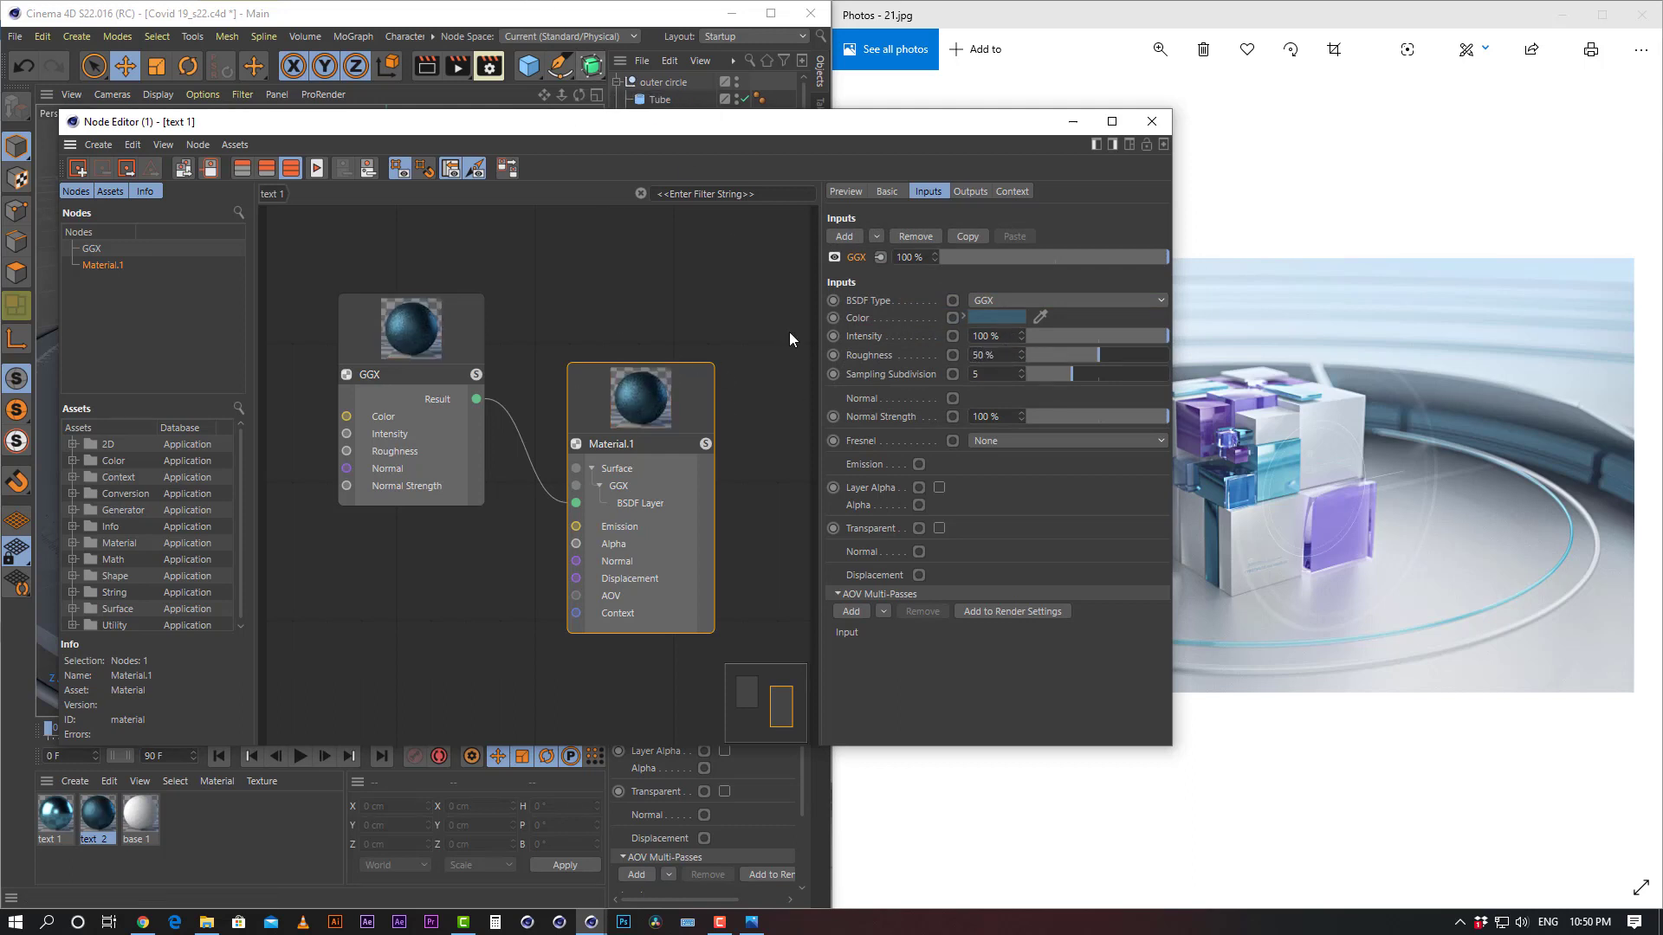
left_click_drag(988, 359, 741, 360)
type("30")
key("Return")
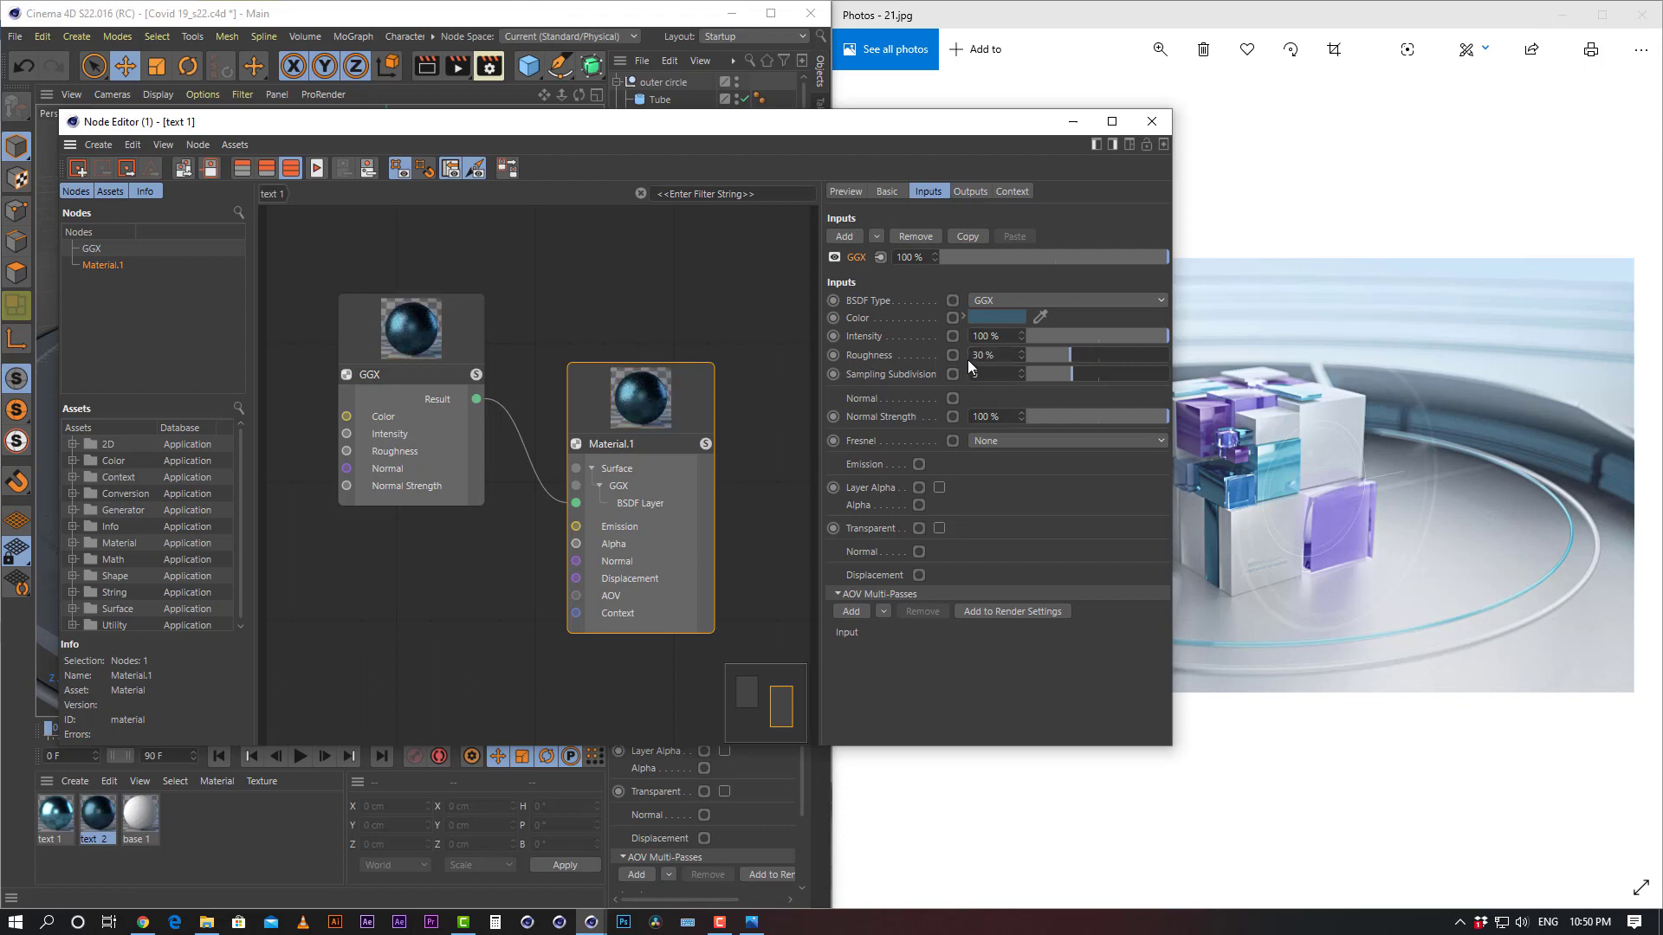
Try the Beckmann BSDF type on the text 2 material, and switch back to GGX
left_click(996, 295)
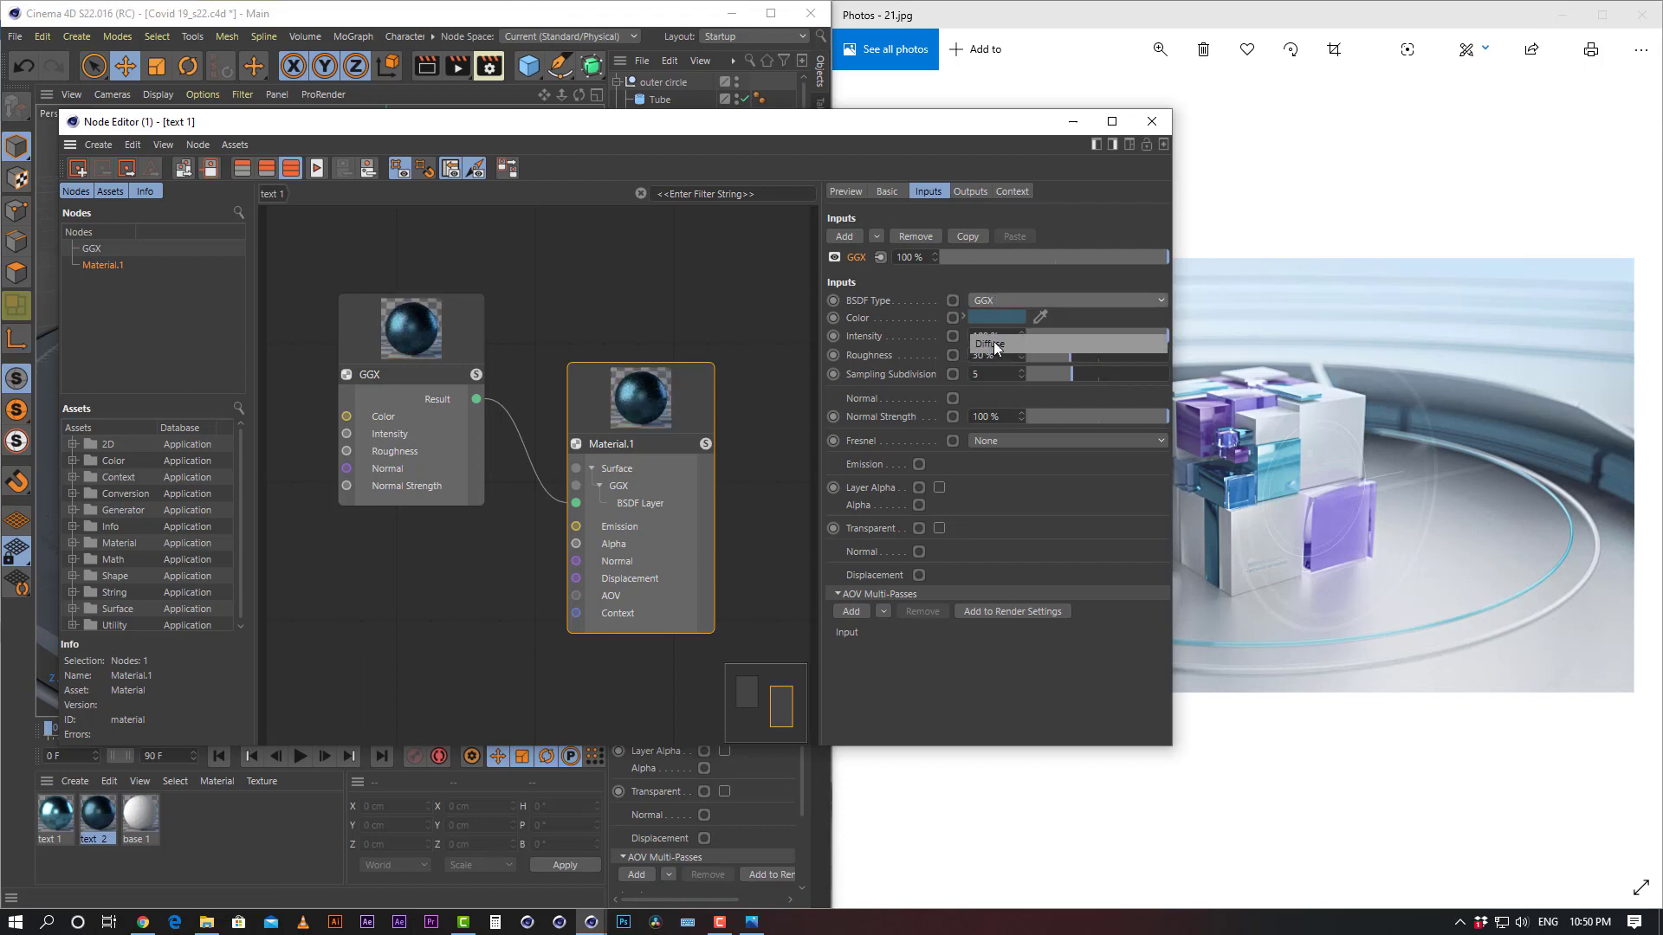
left_click(1061, 474)
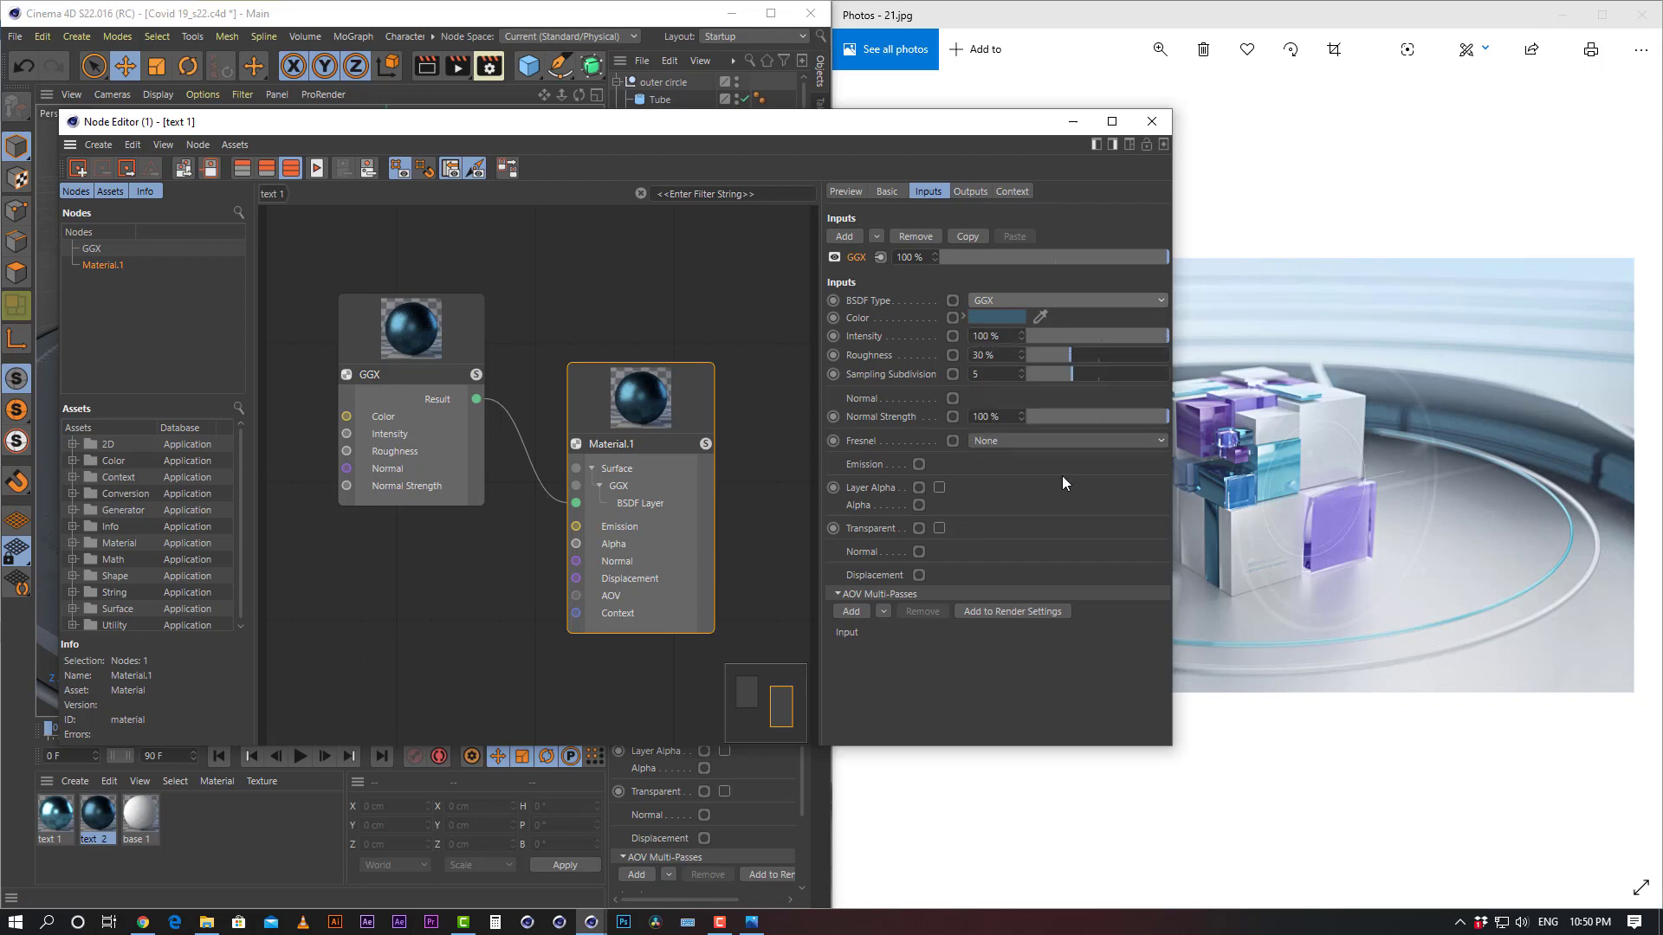
left_click(1032, 300)
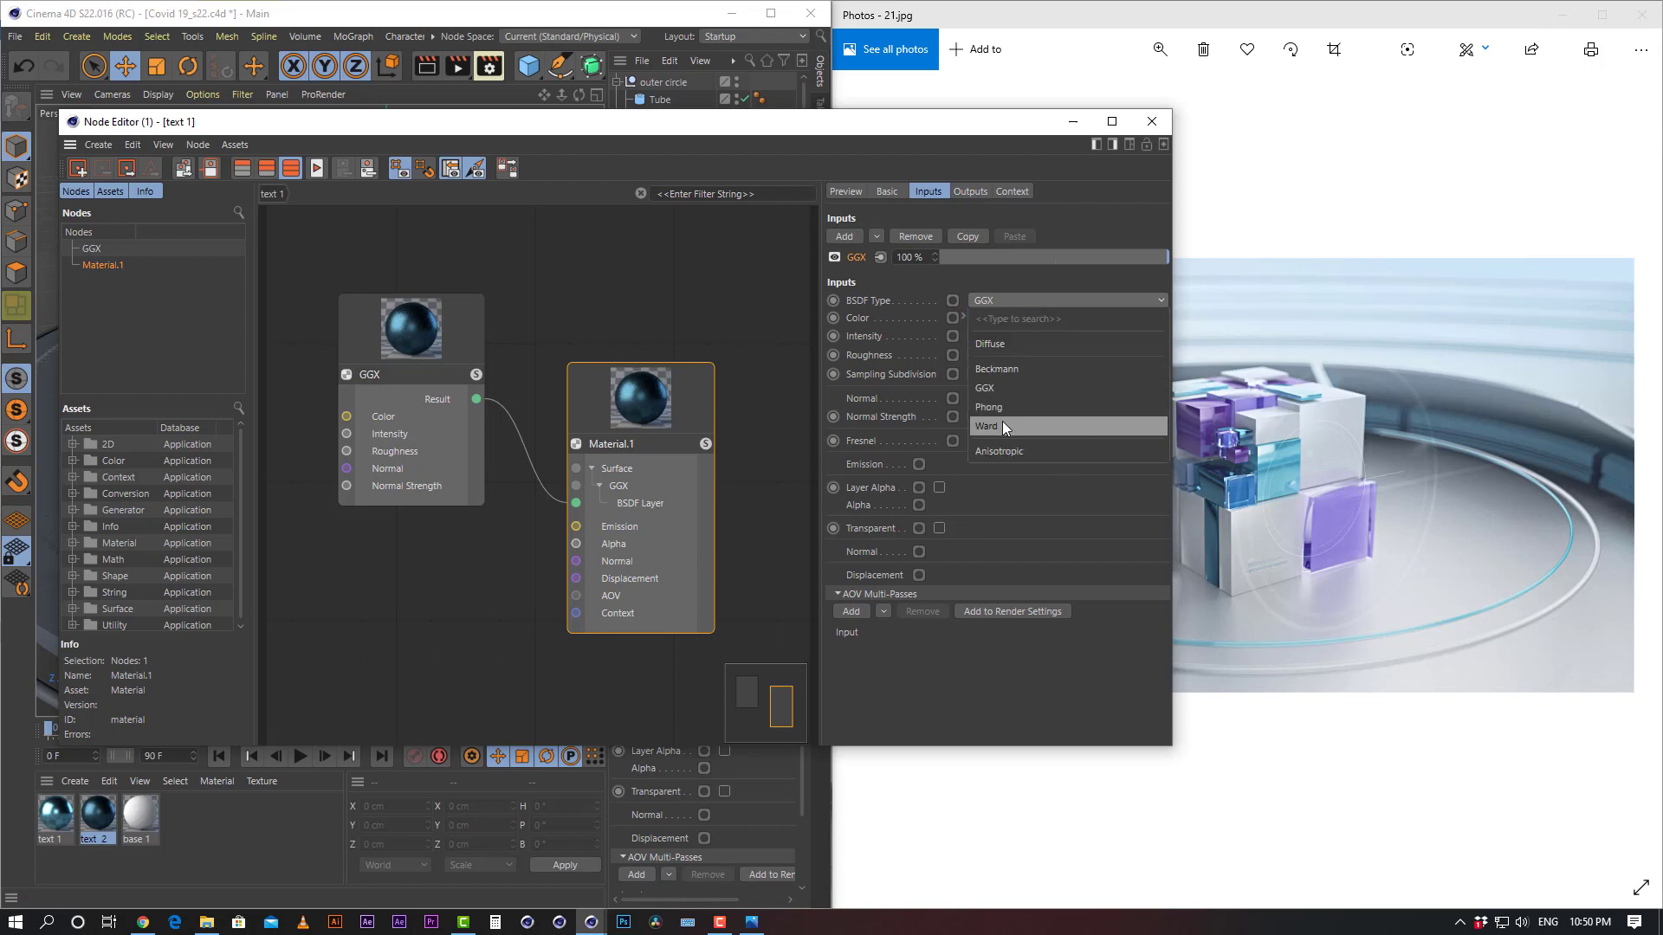
left_click(1005, 371)
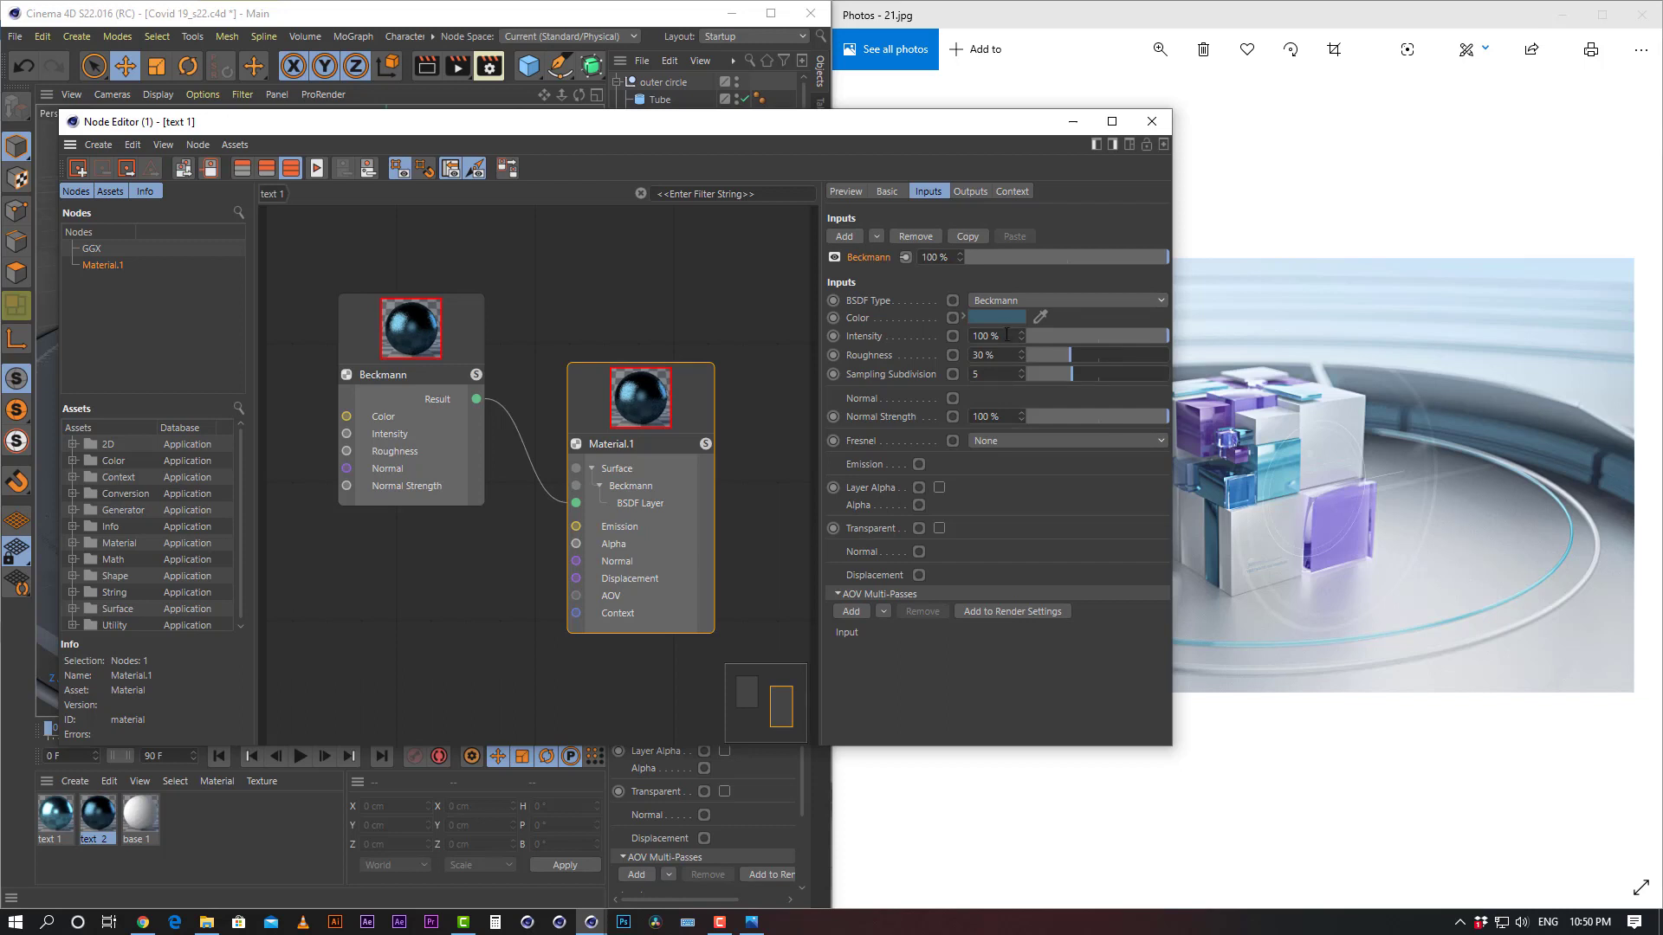
left_click(1015, 298)
left_click(1007, 389)
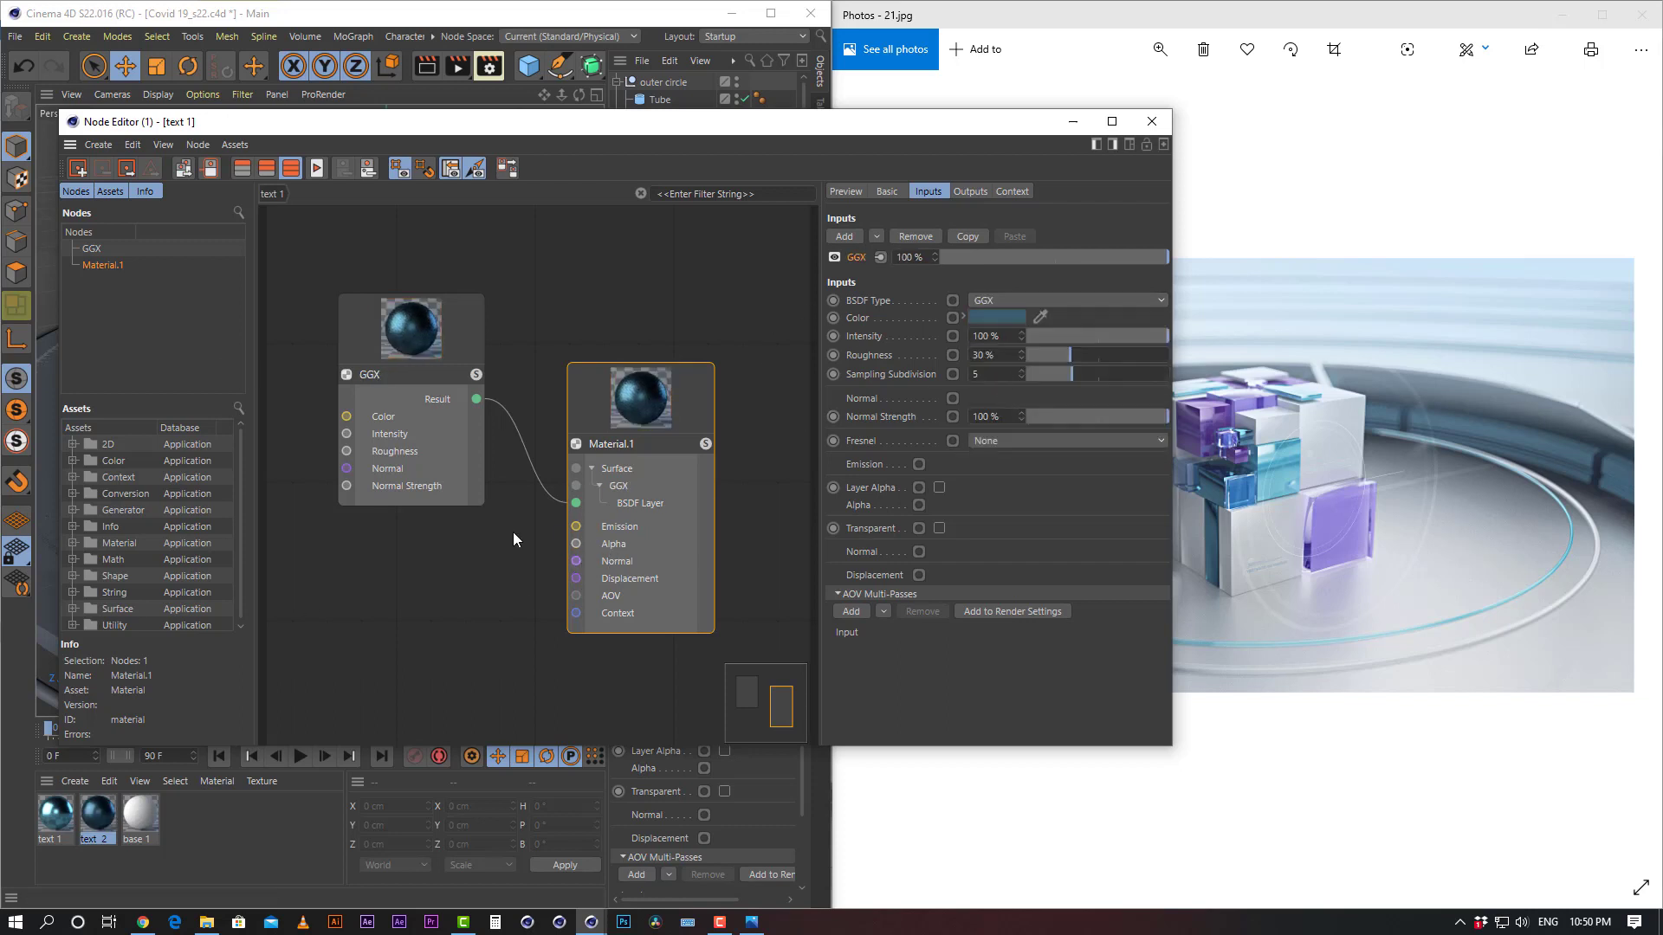
Reposition the GGX node lower in the text 2 graph, check its basic settings, and select the Material.1 node
left_click_drag(452, 340, 444, 338)
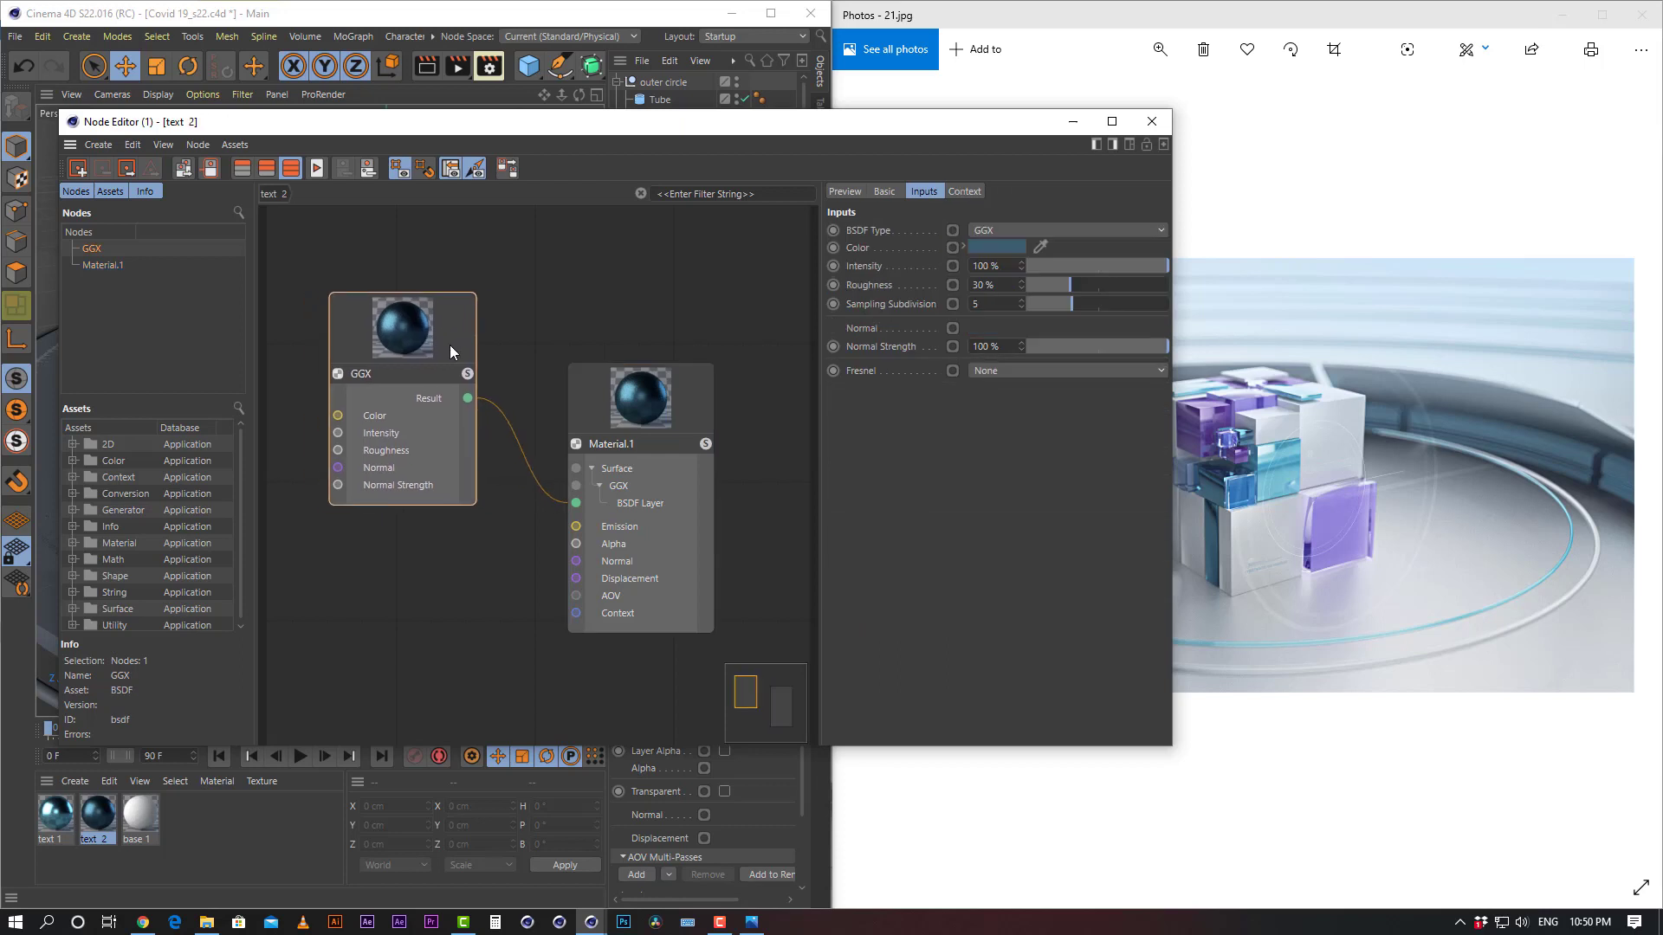
left_click(886, 191)
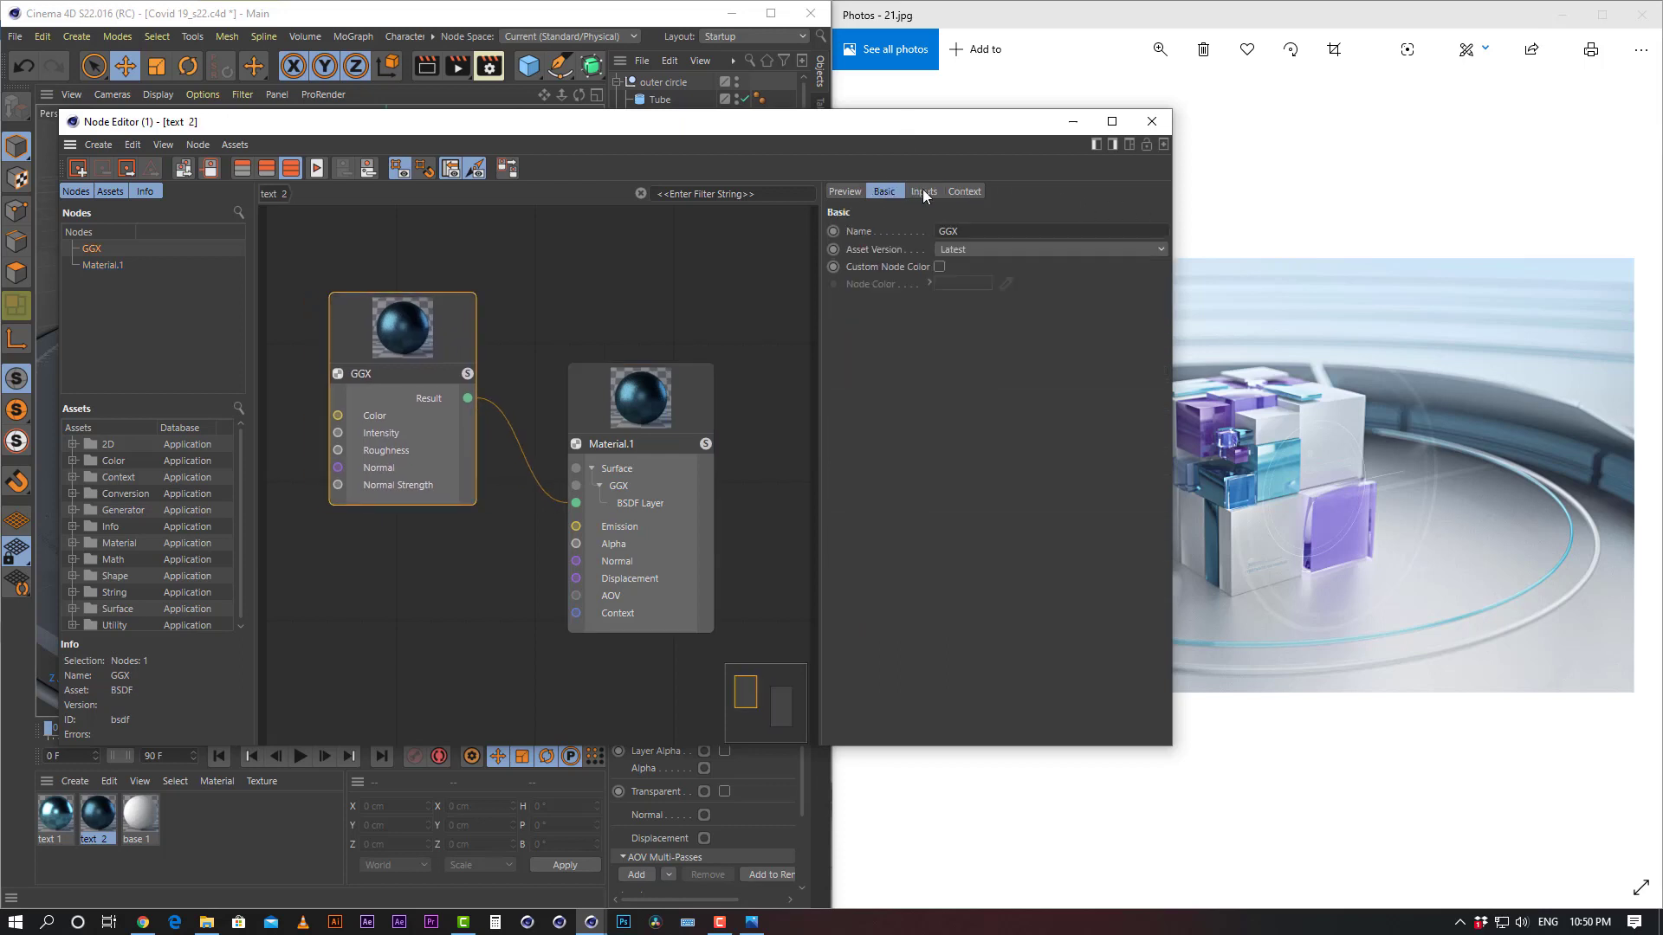
left_click(923, 192)
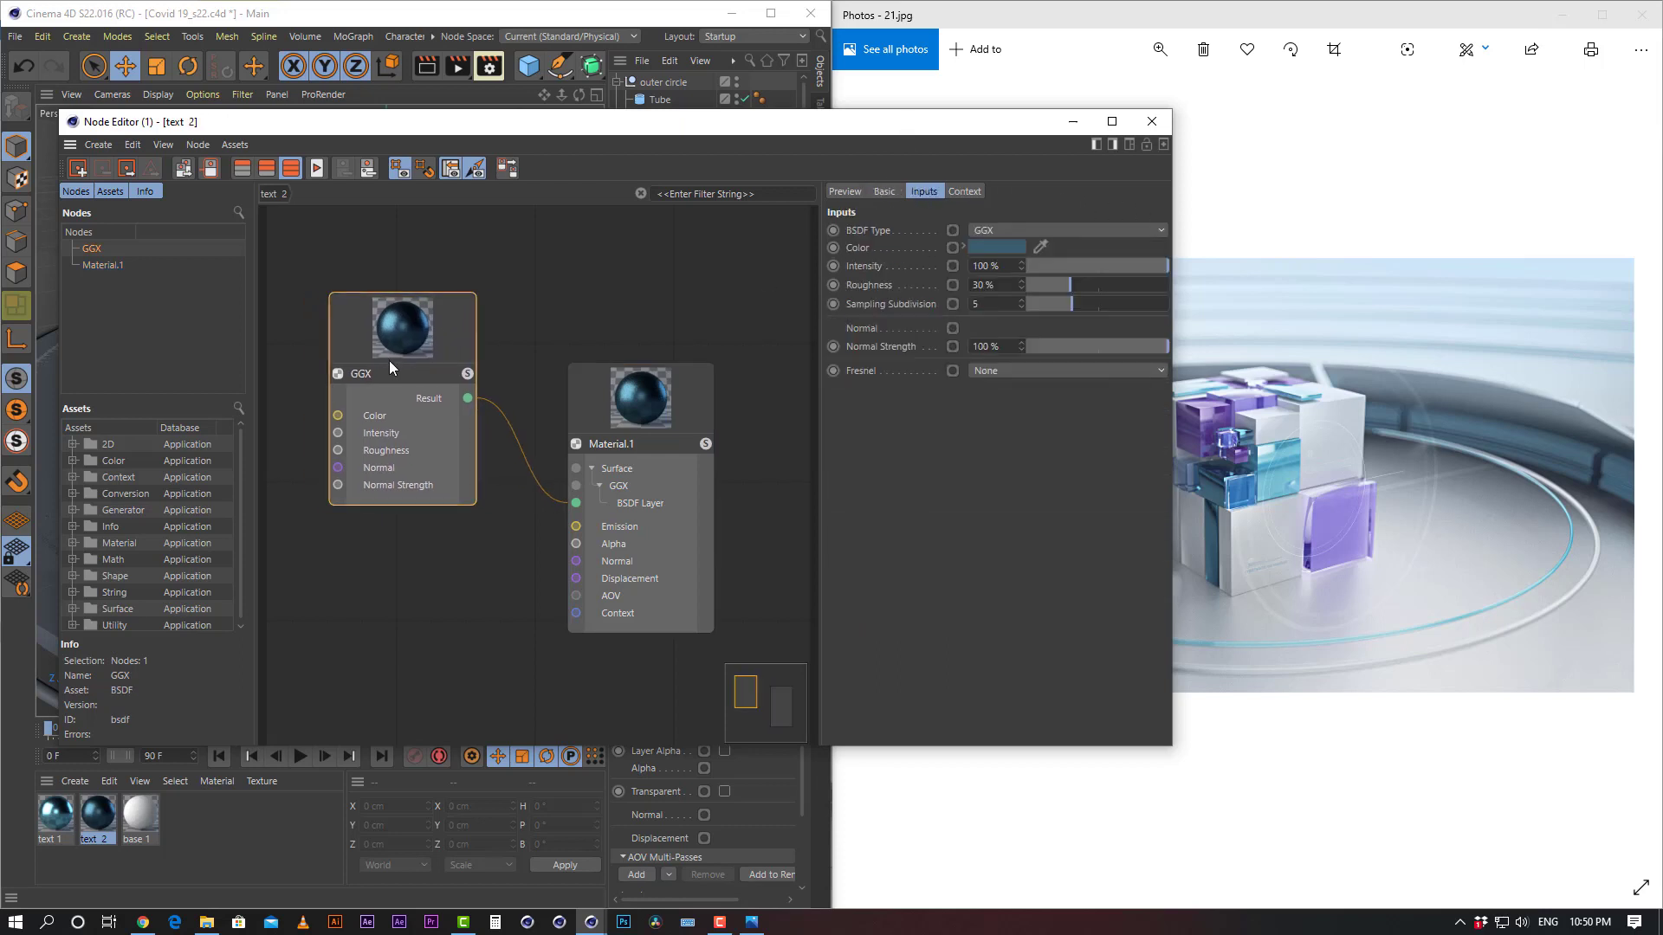
left_click_drag(450, 343, 451, 387)
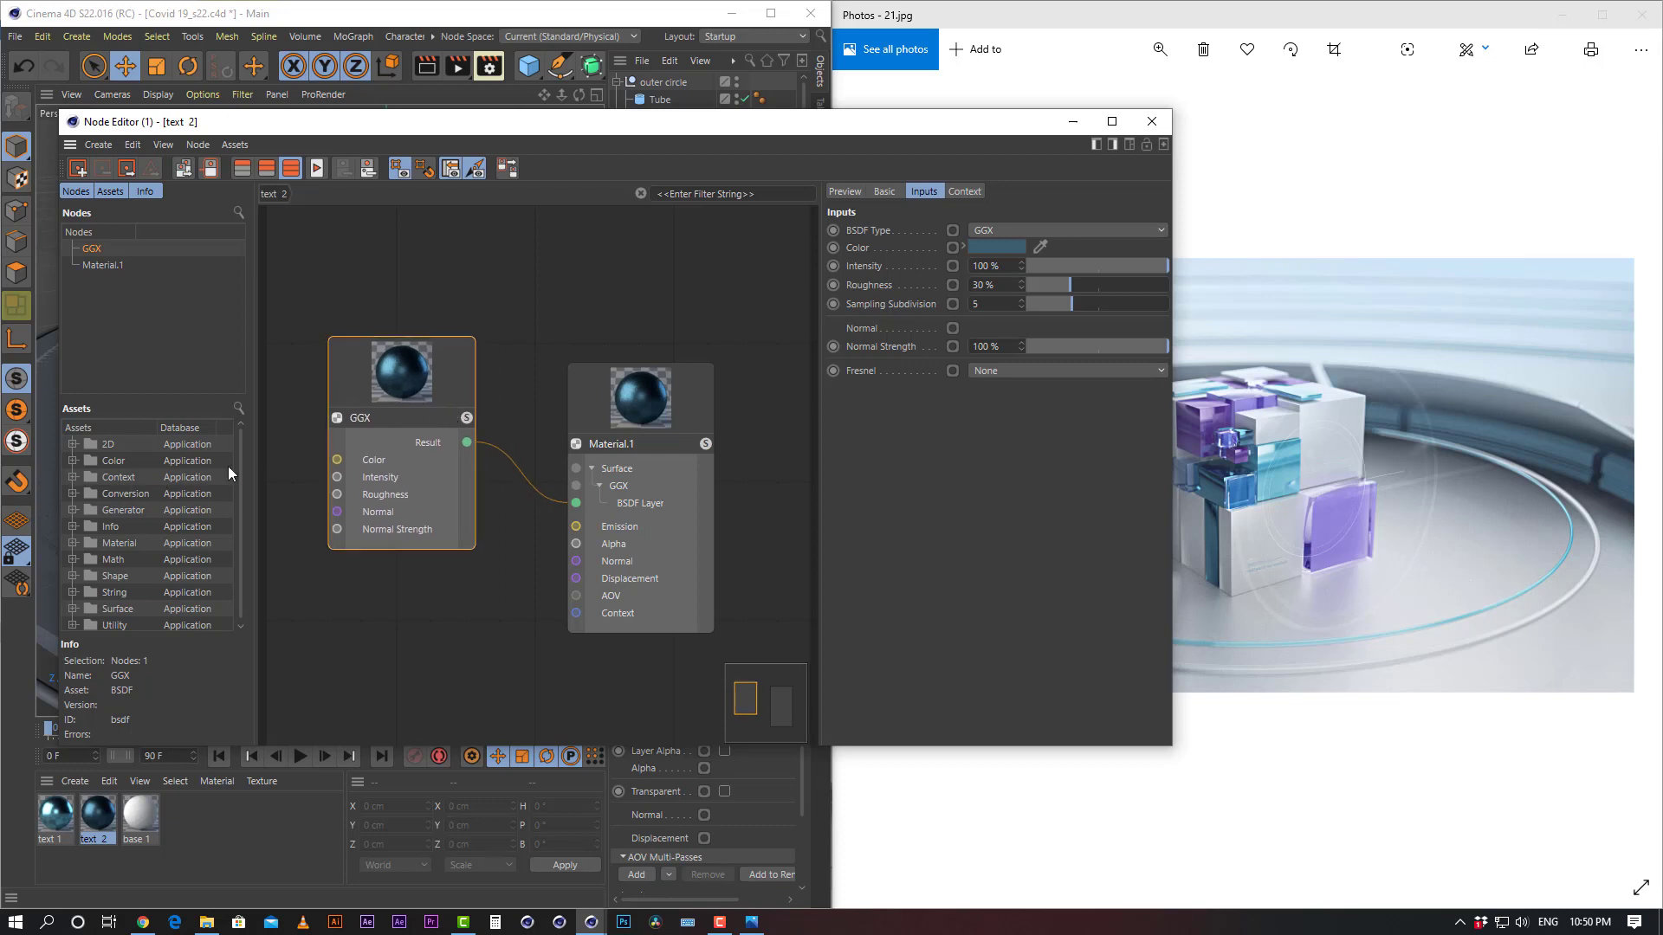
left_click(666, 502)
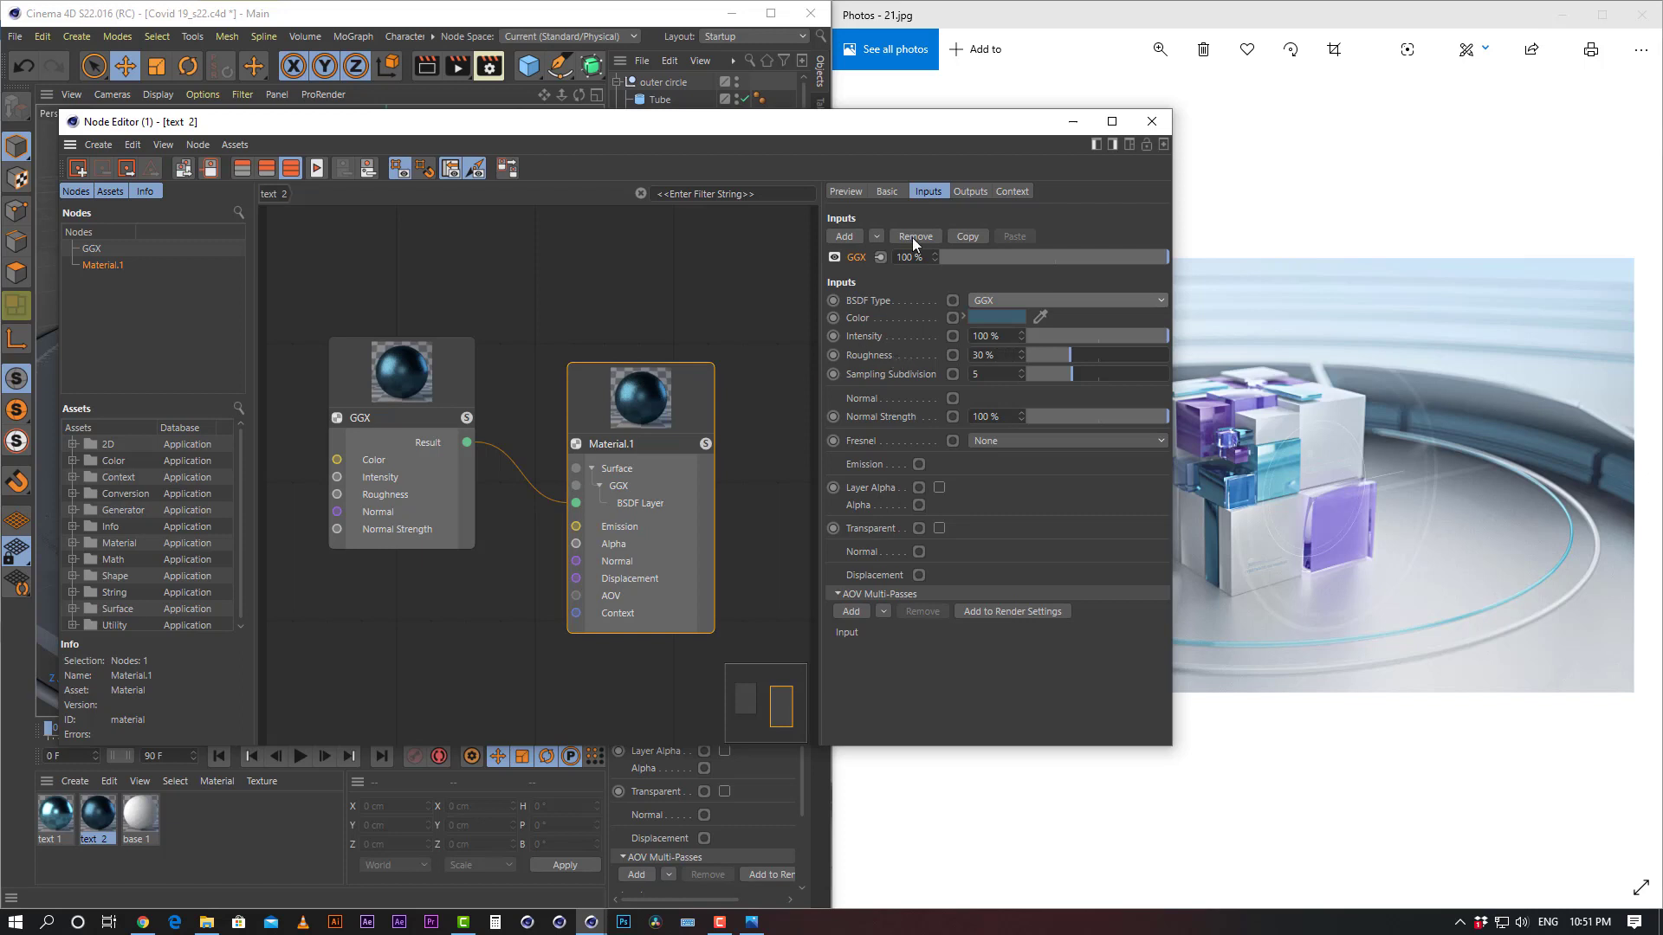
Raise the brightness value of the base 1 material's Diffuse color to 89% and shift the Diffuse node away from Material.1
left_click(146, 833)
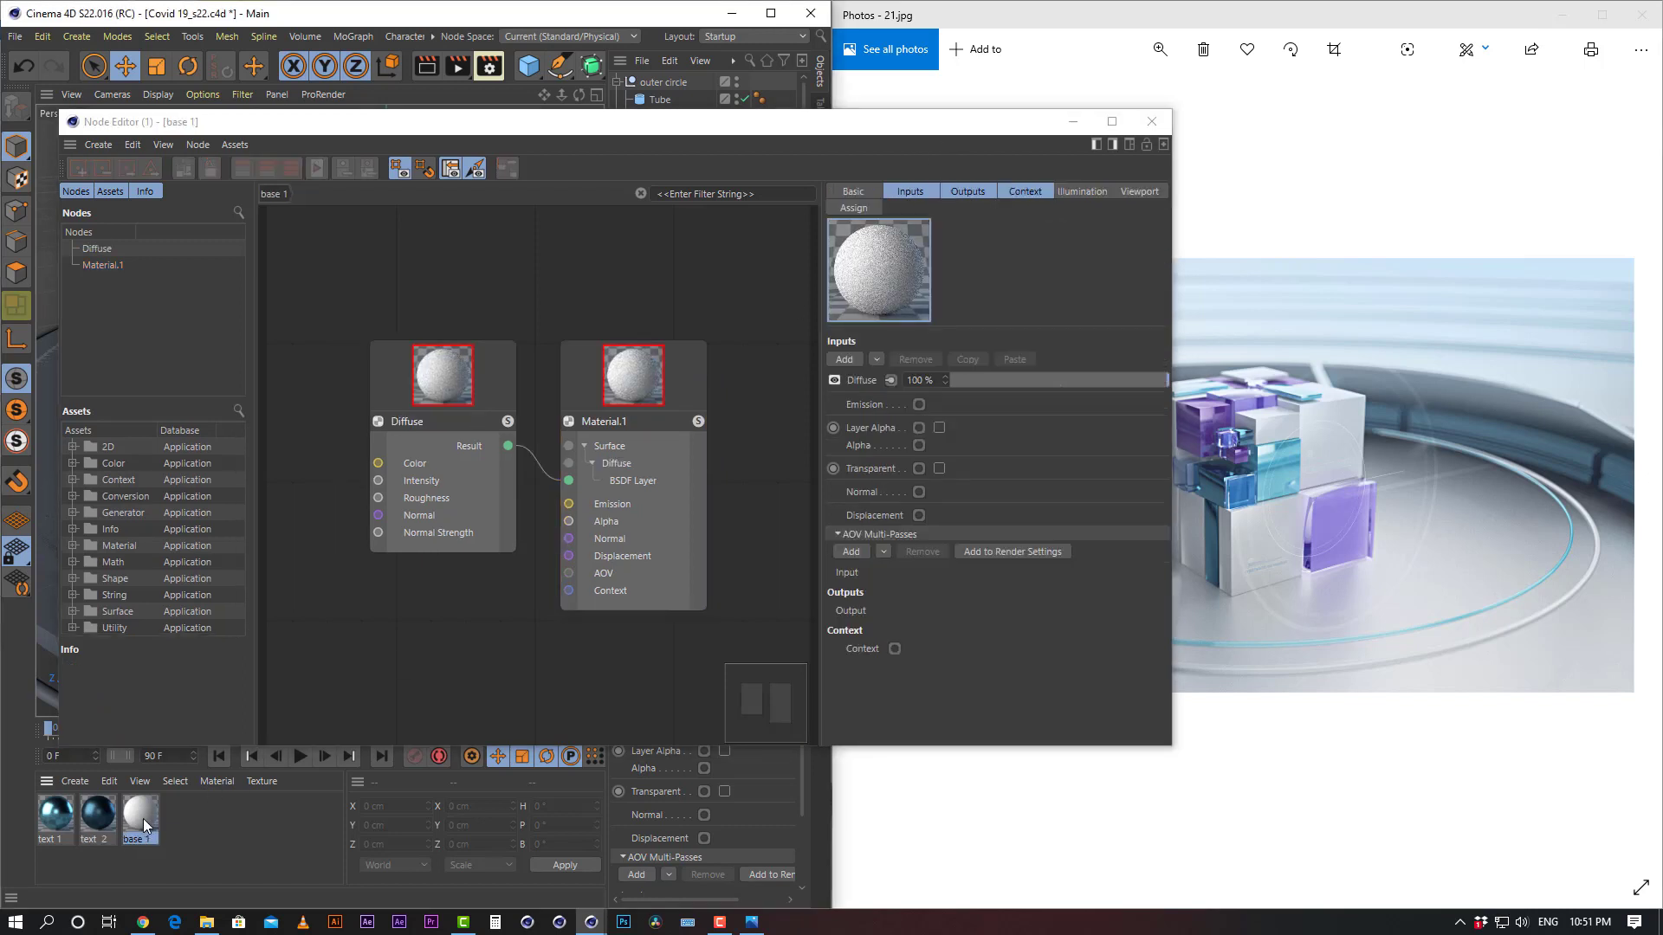
left_click(421, 404)
left_click_drag(450, 366, 424, 345)
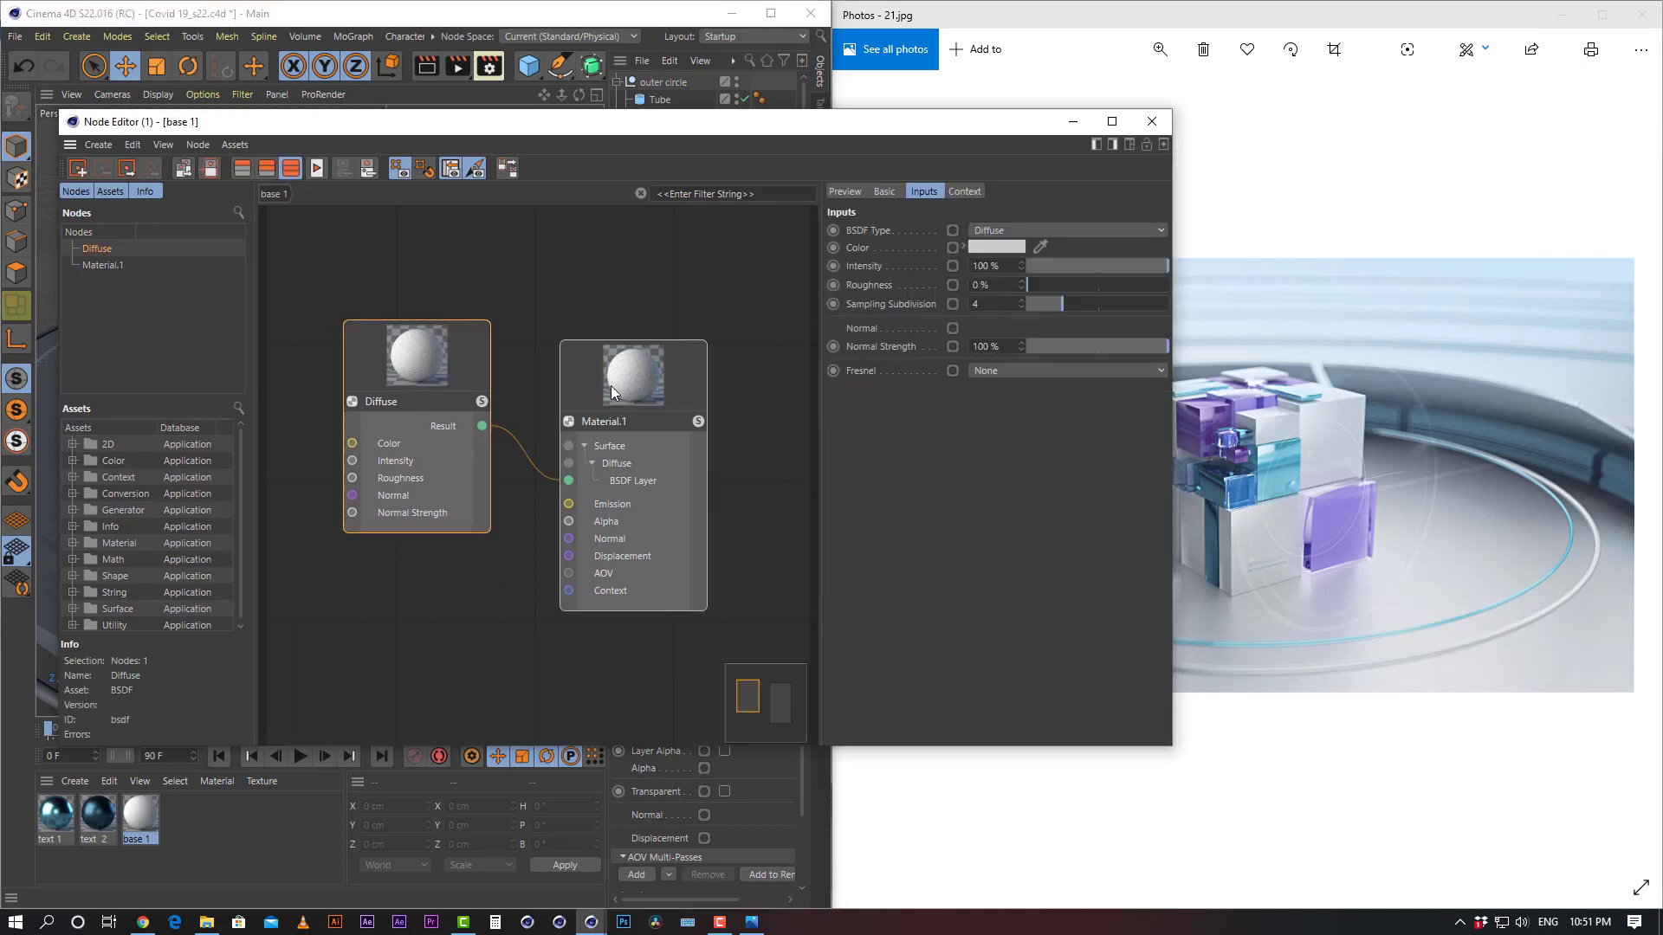
left_click(995, 245)
left_click(1129, 266)
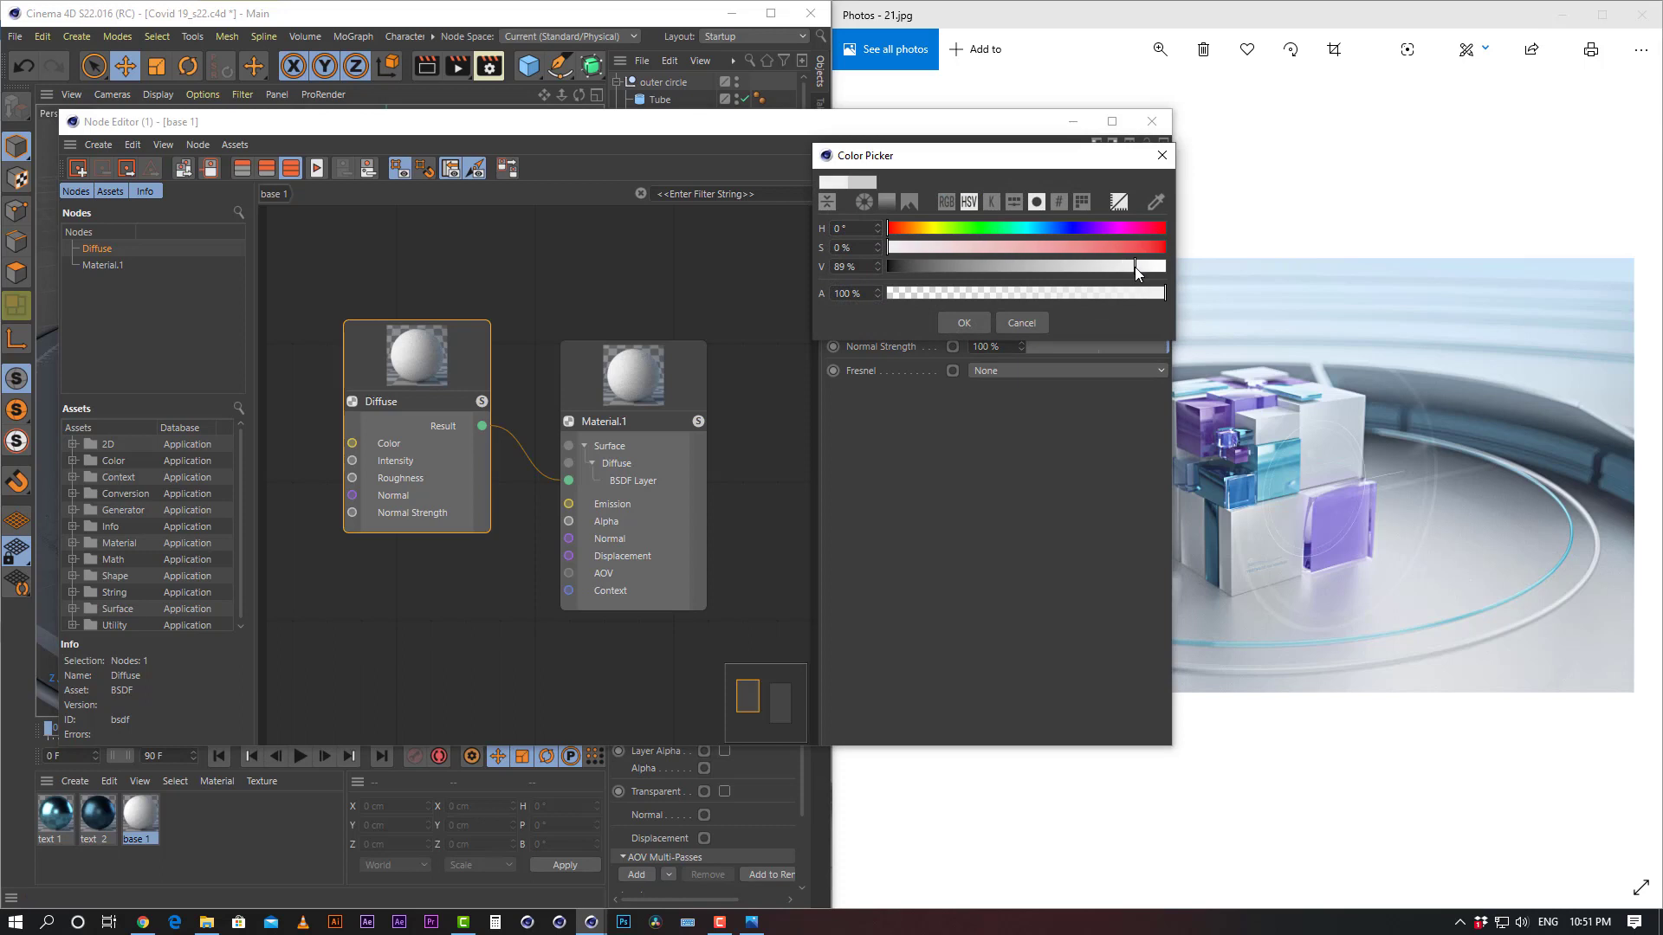
left_click(962, 325)
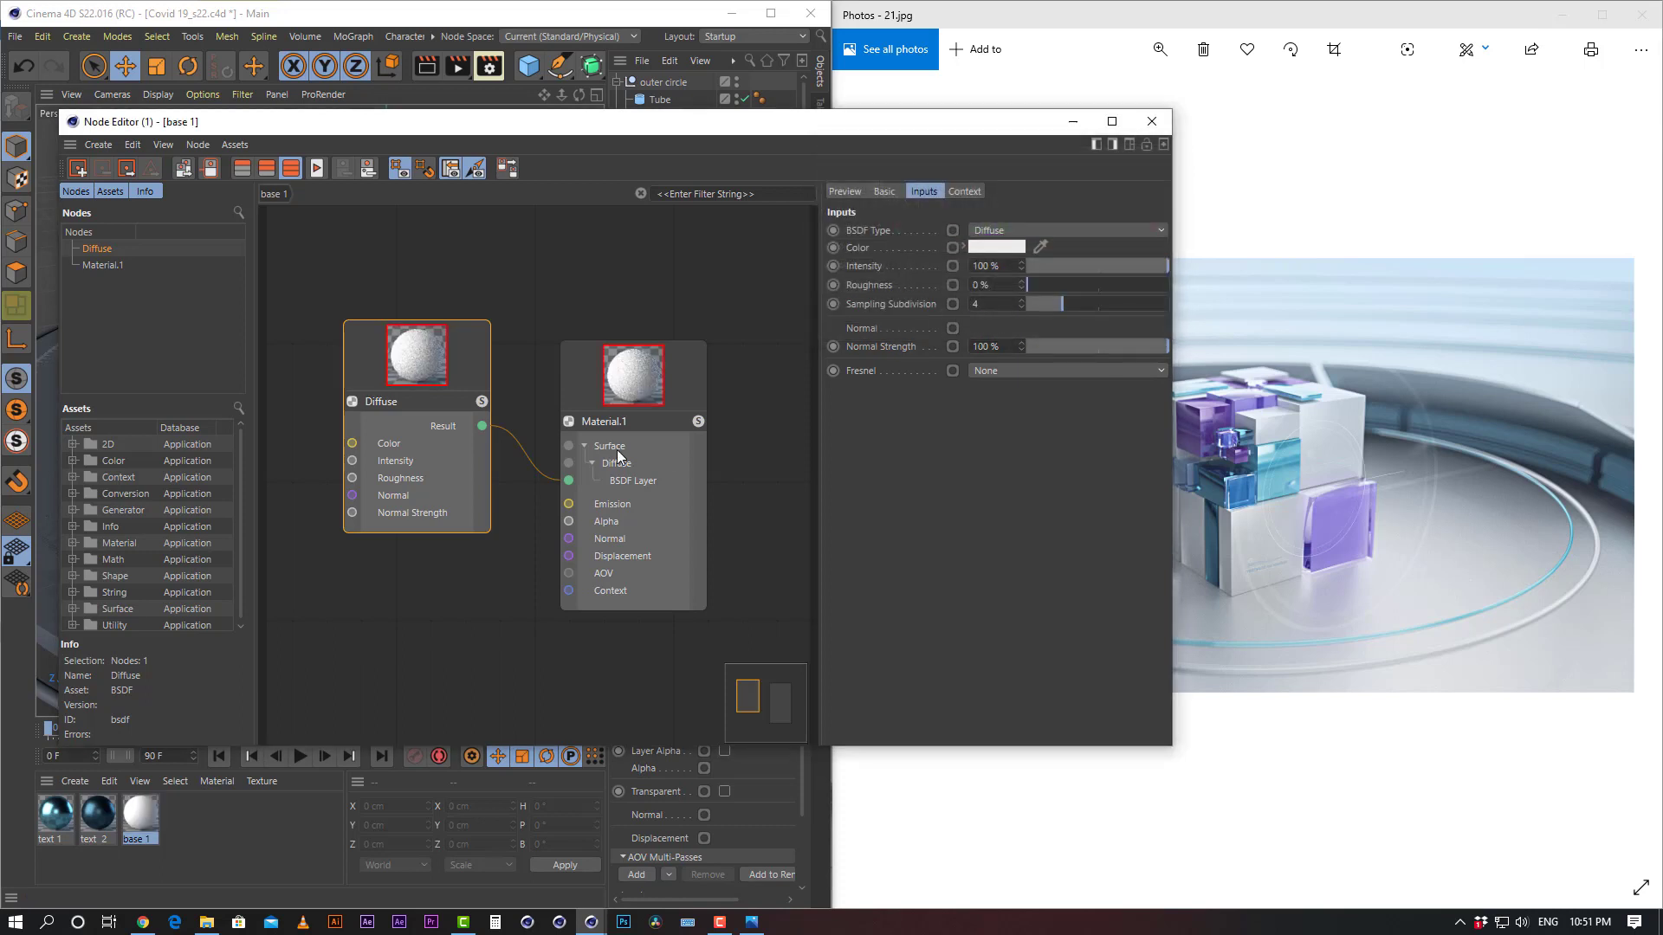
Change the base 1 material's BSDF type to GGX and set its roughness to 50%
left_click(634, 465)
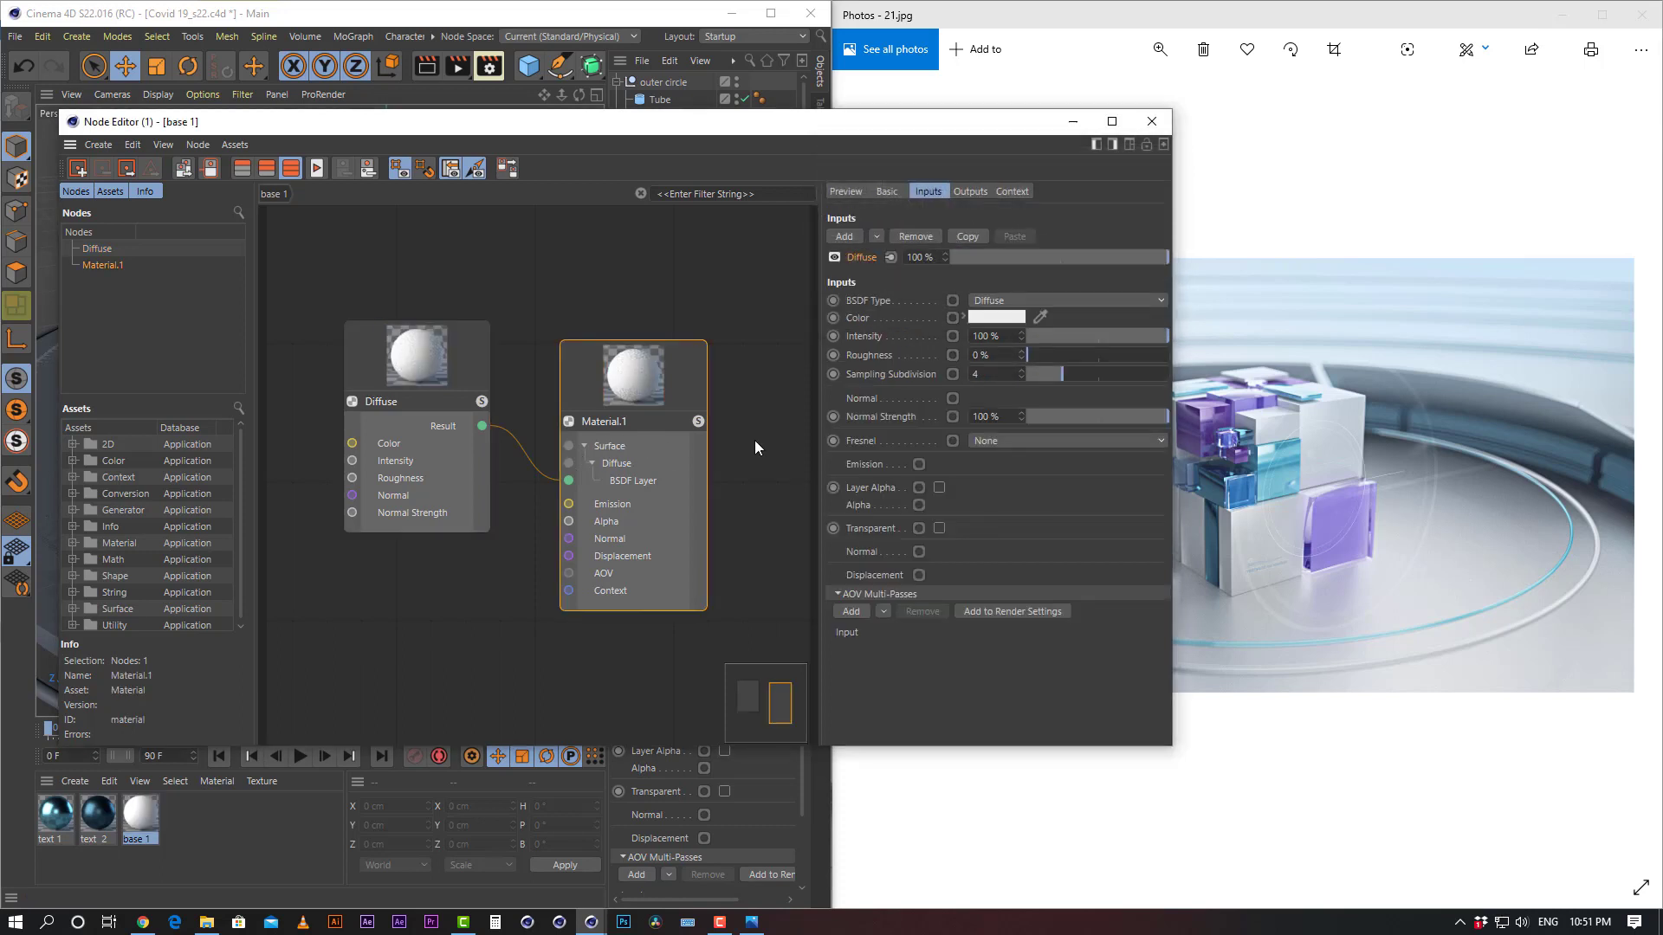
left_click(1007, 300)
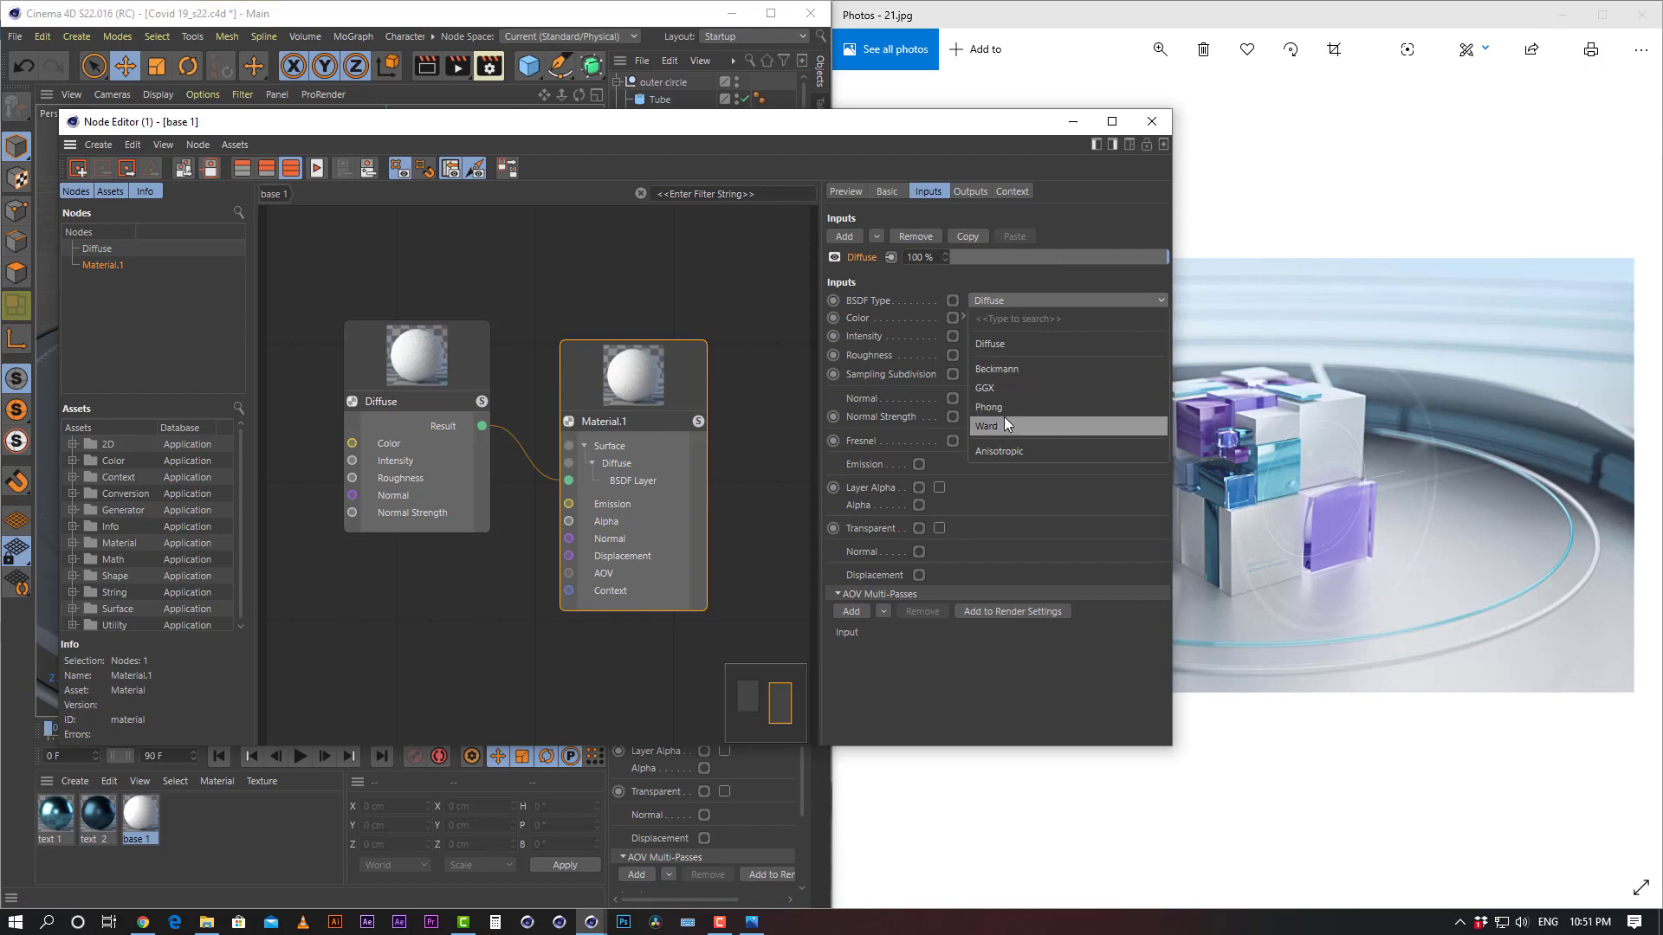
left_click(995, 388)
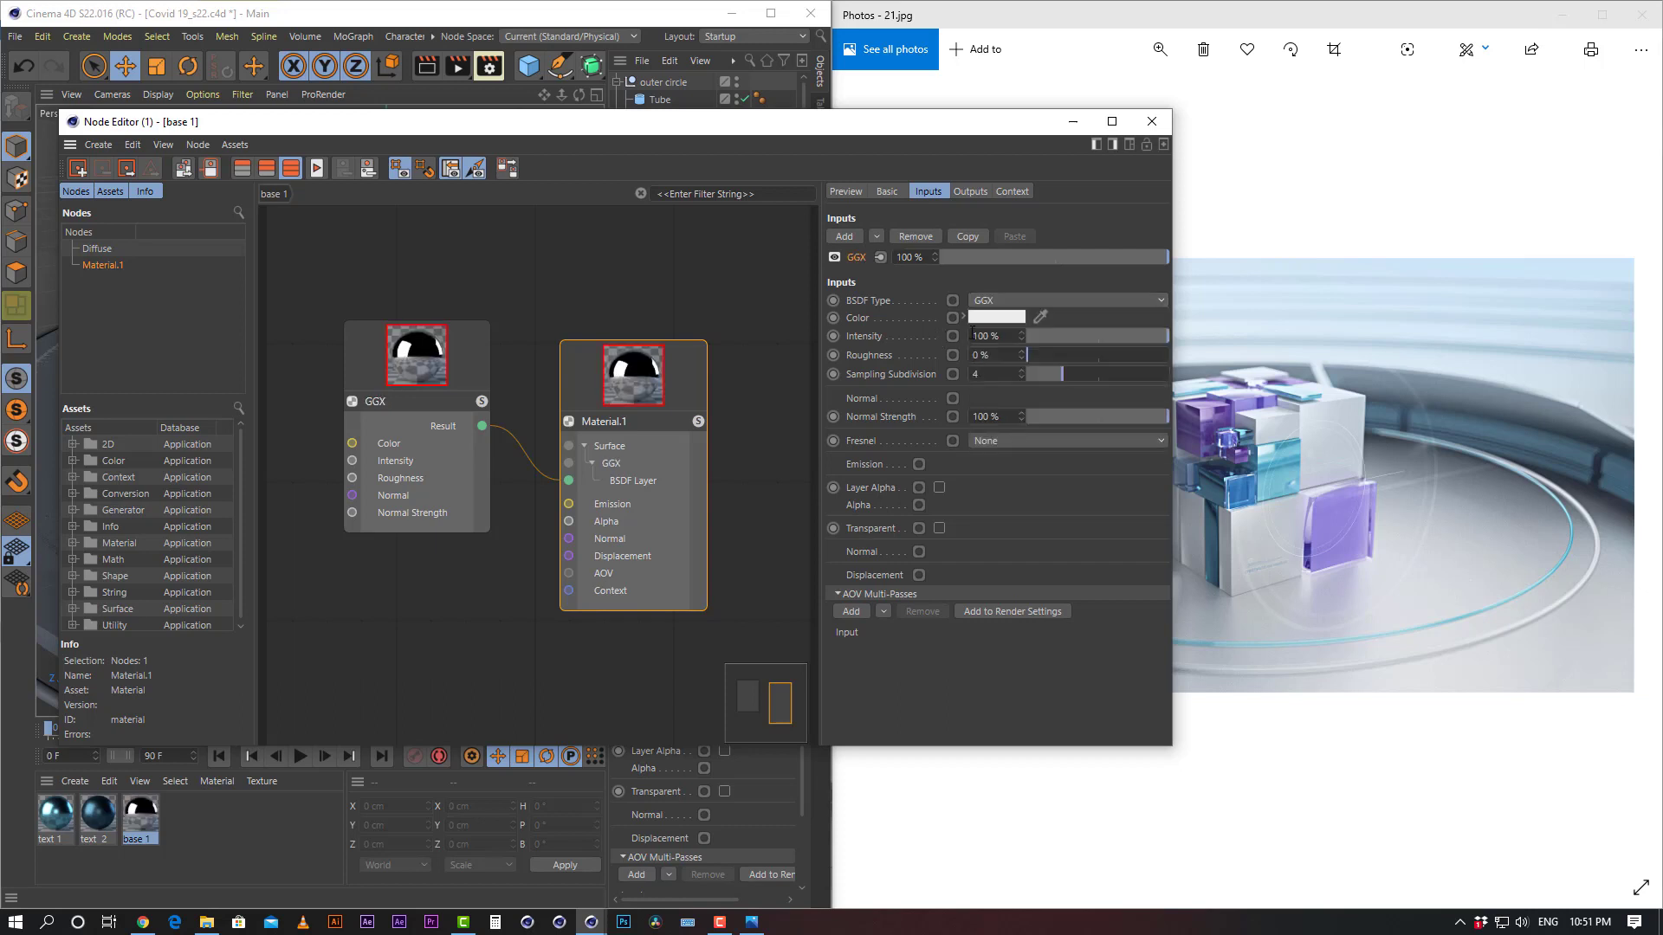
left_click_drag(1004, 356, 771, 376)
type("50")
key("Return")
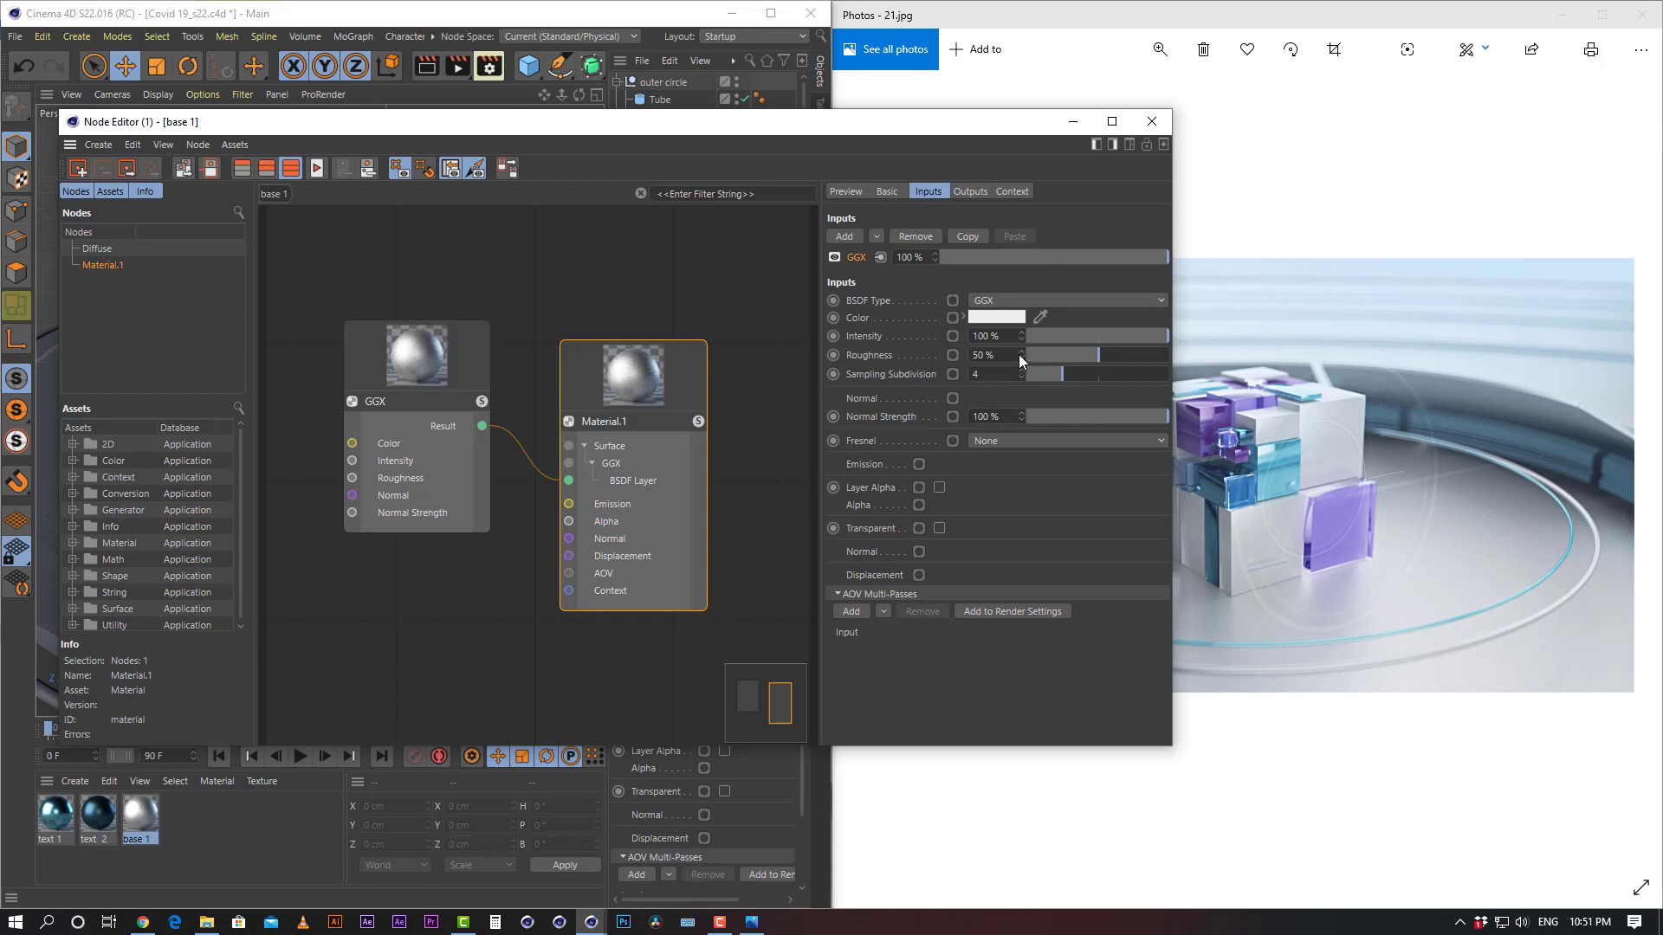
Set the base 1 material's GGX intensity to 50% and its Fresnel to Conductor, keeping Normal Strength at 100%
left_click_drag(1013, 336, 543, 345)
type("50")
key("Return")
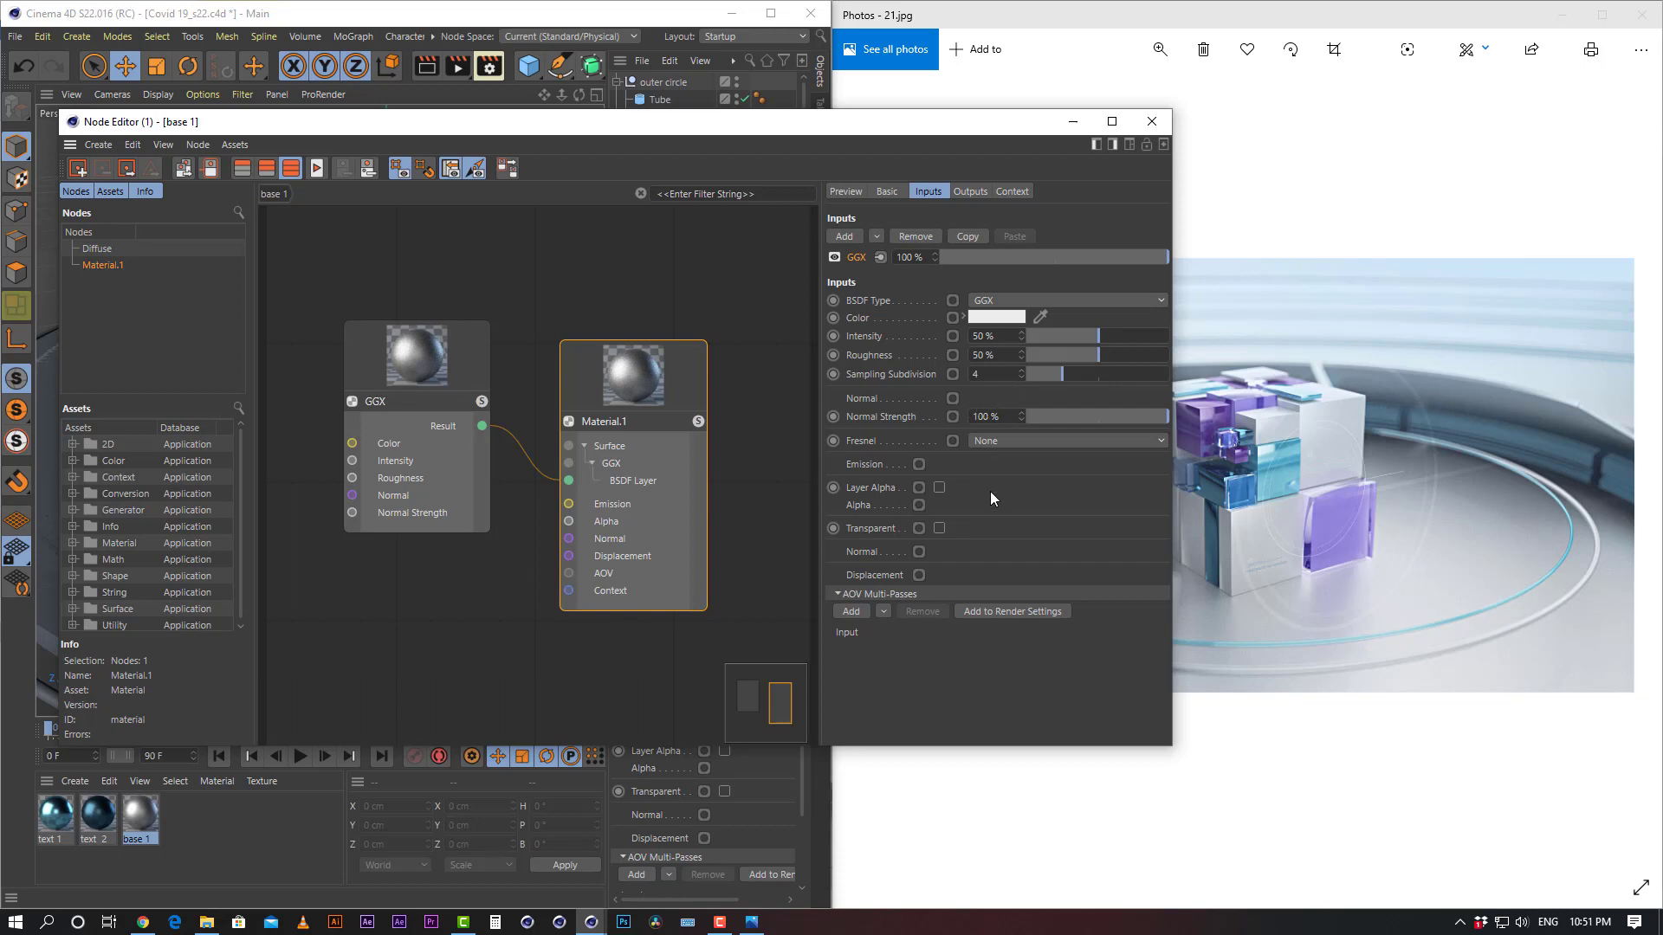
left_click_drag(1104, 417, 1277, 419)
left_click(1032, 443)
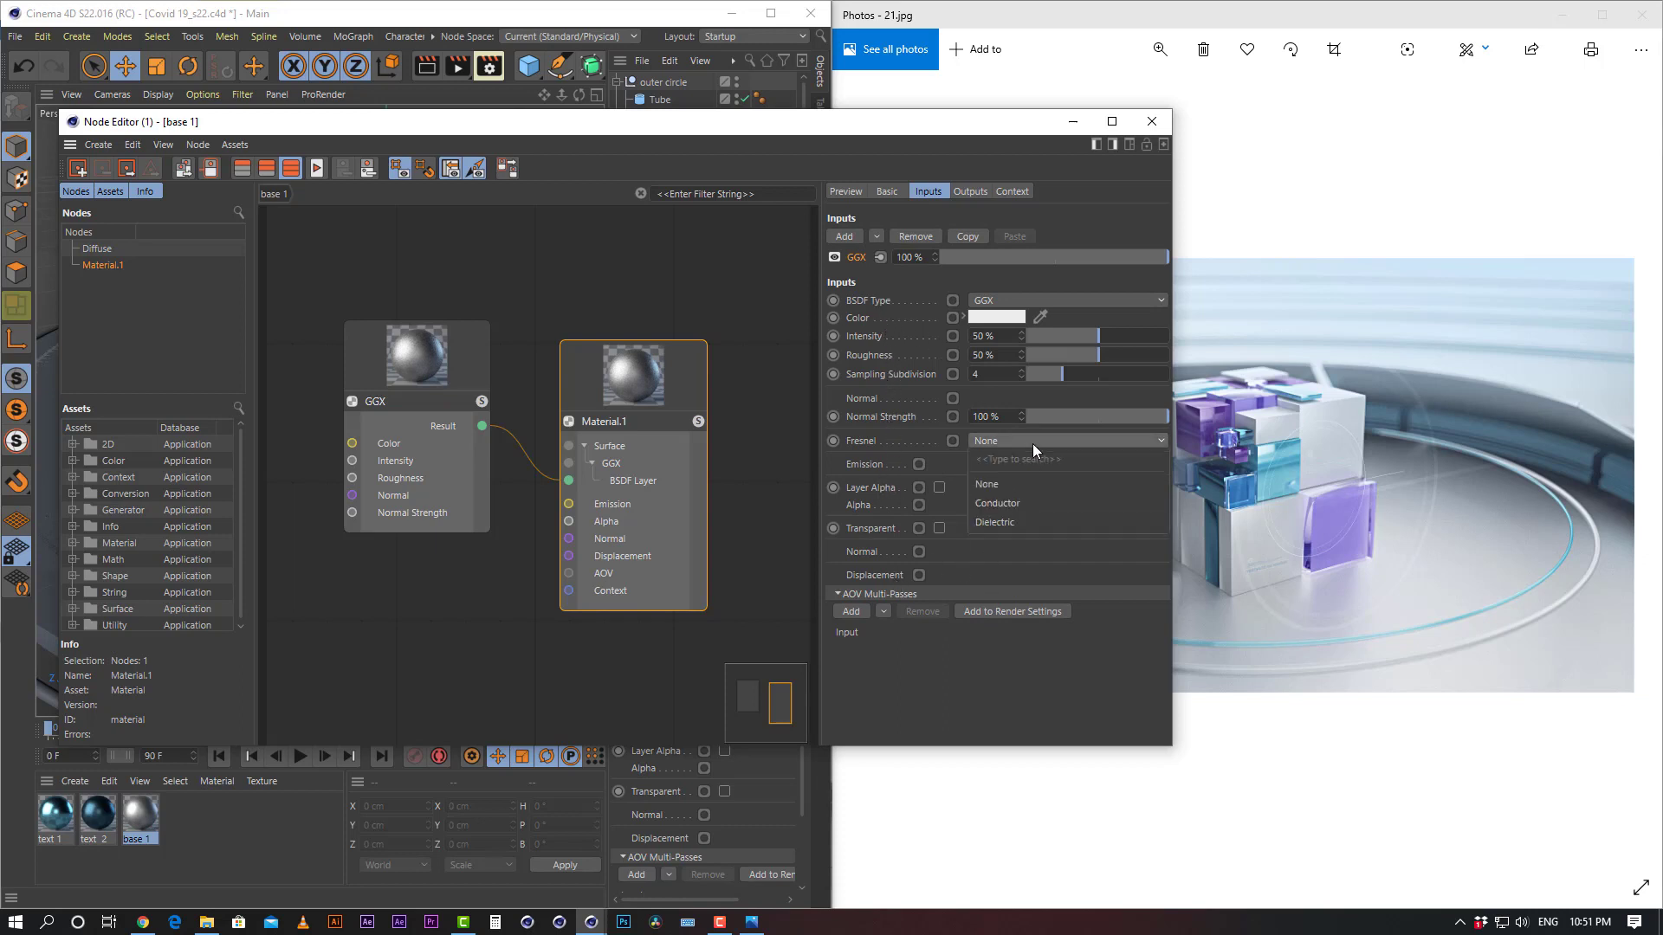
left_click(1028, 502)
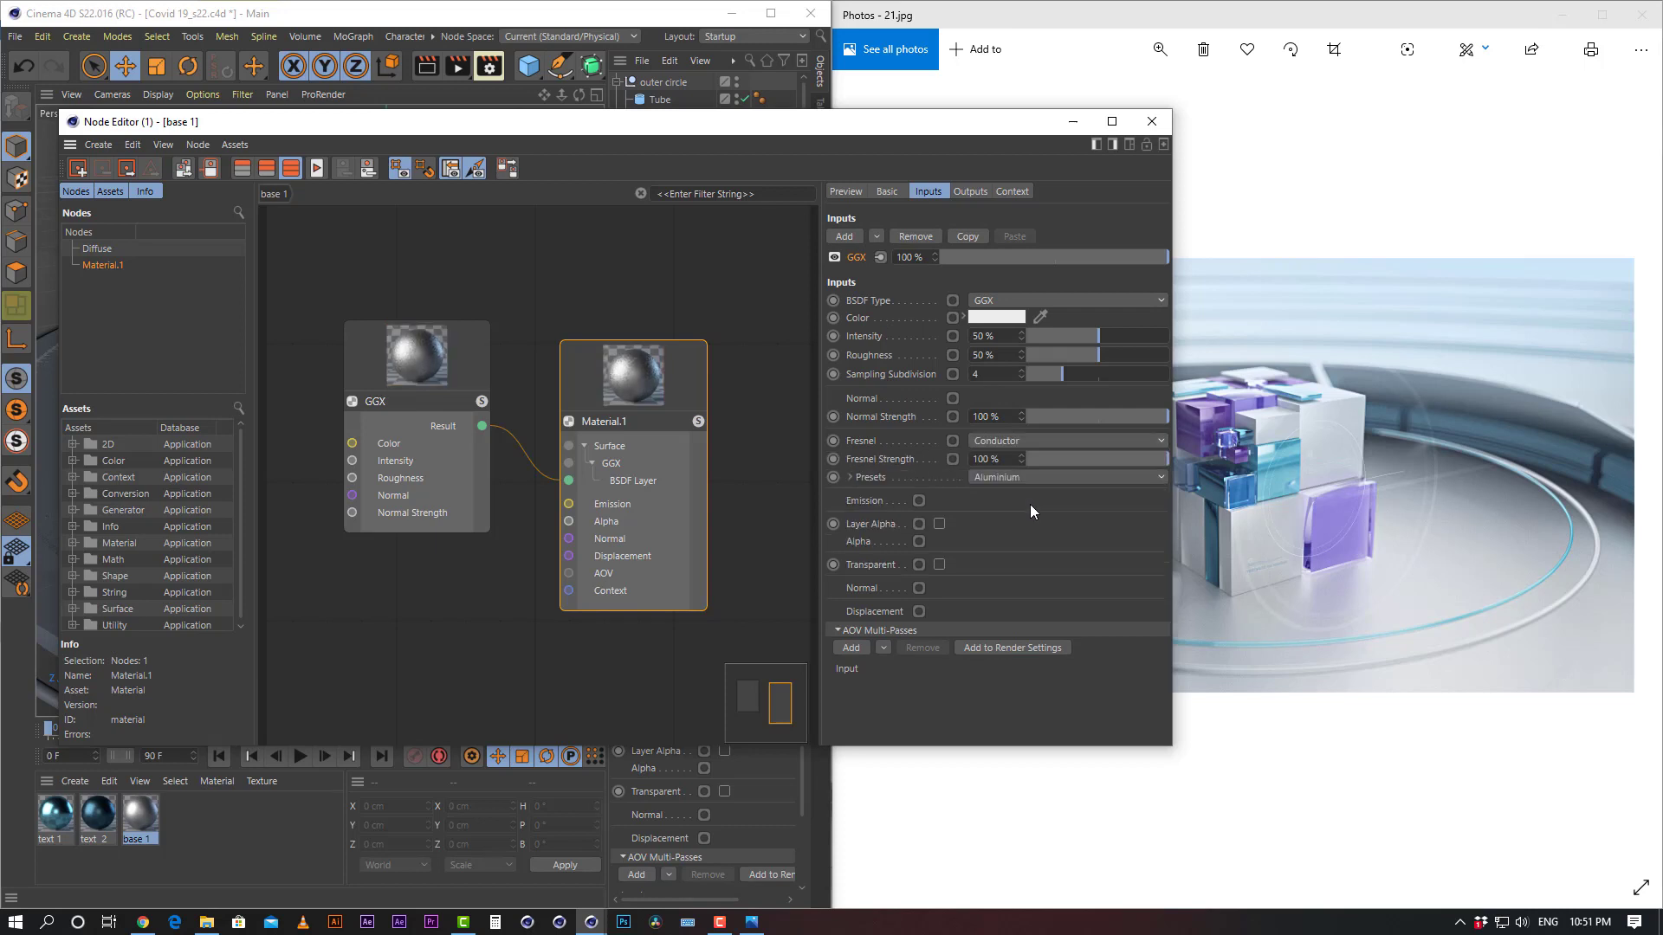
Set the Fresnel of the text 1 material's GGX layer to Conductor
left_click(100, 820)
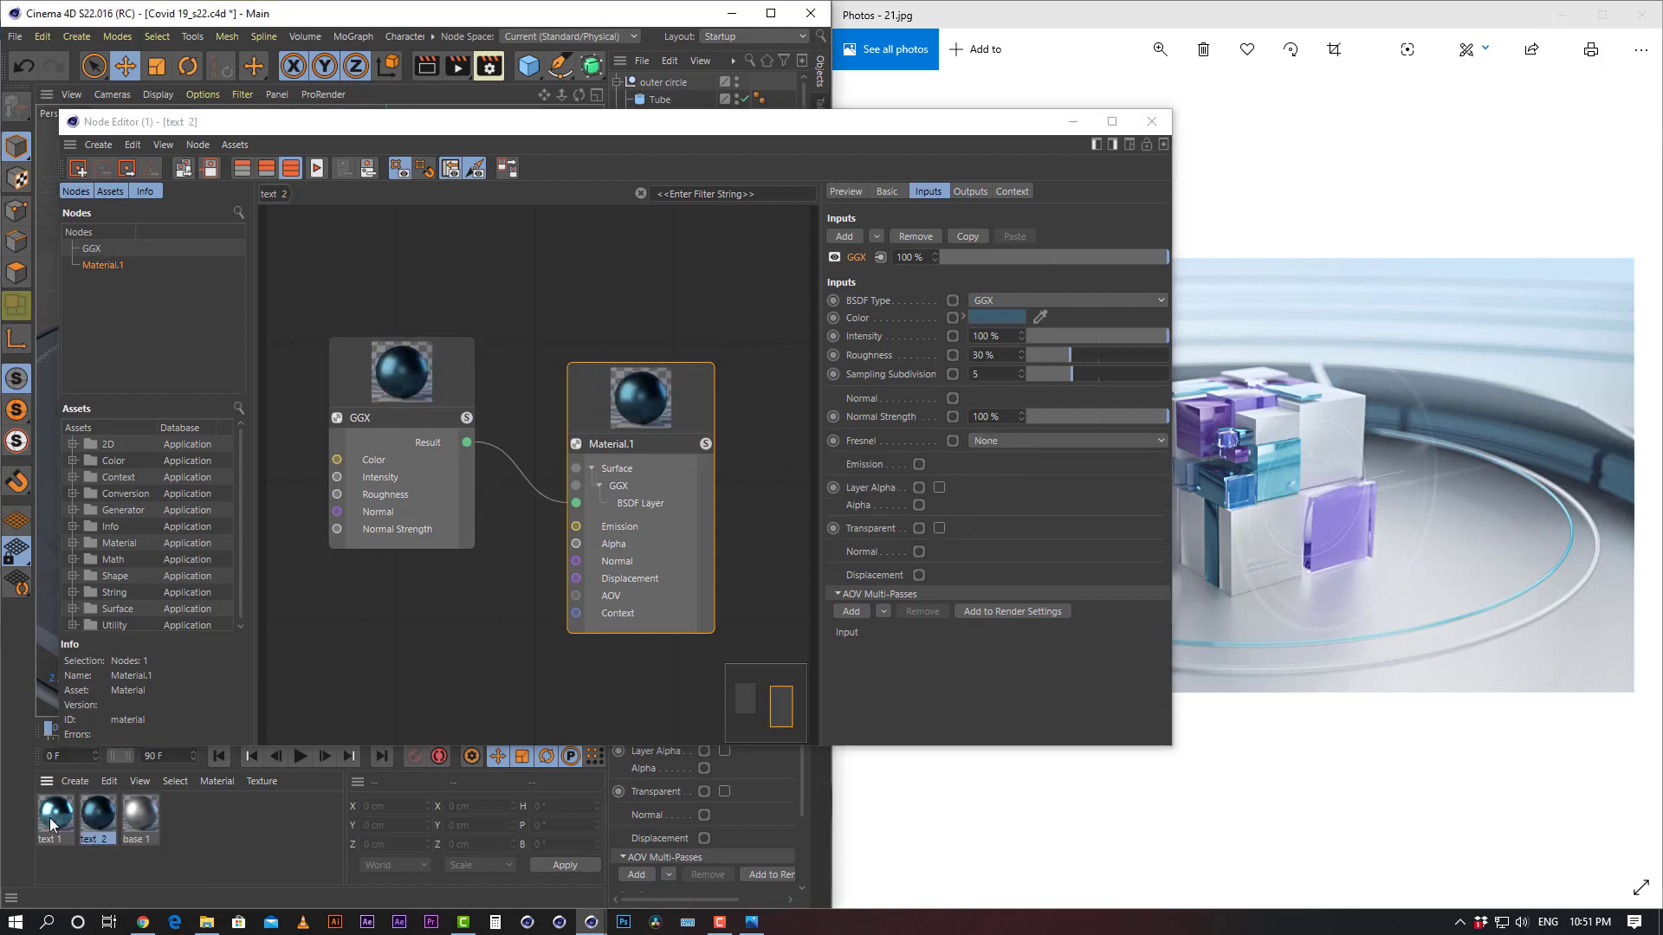
left_click(50, 821)
left_click(1041, 443)
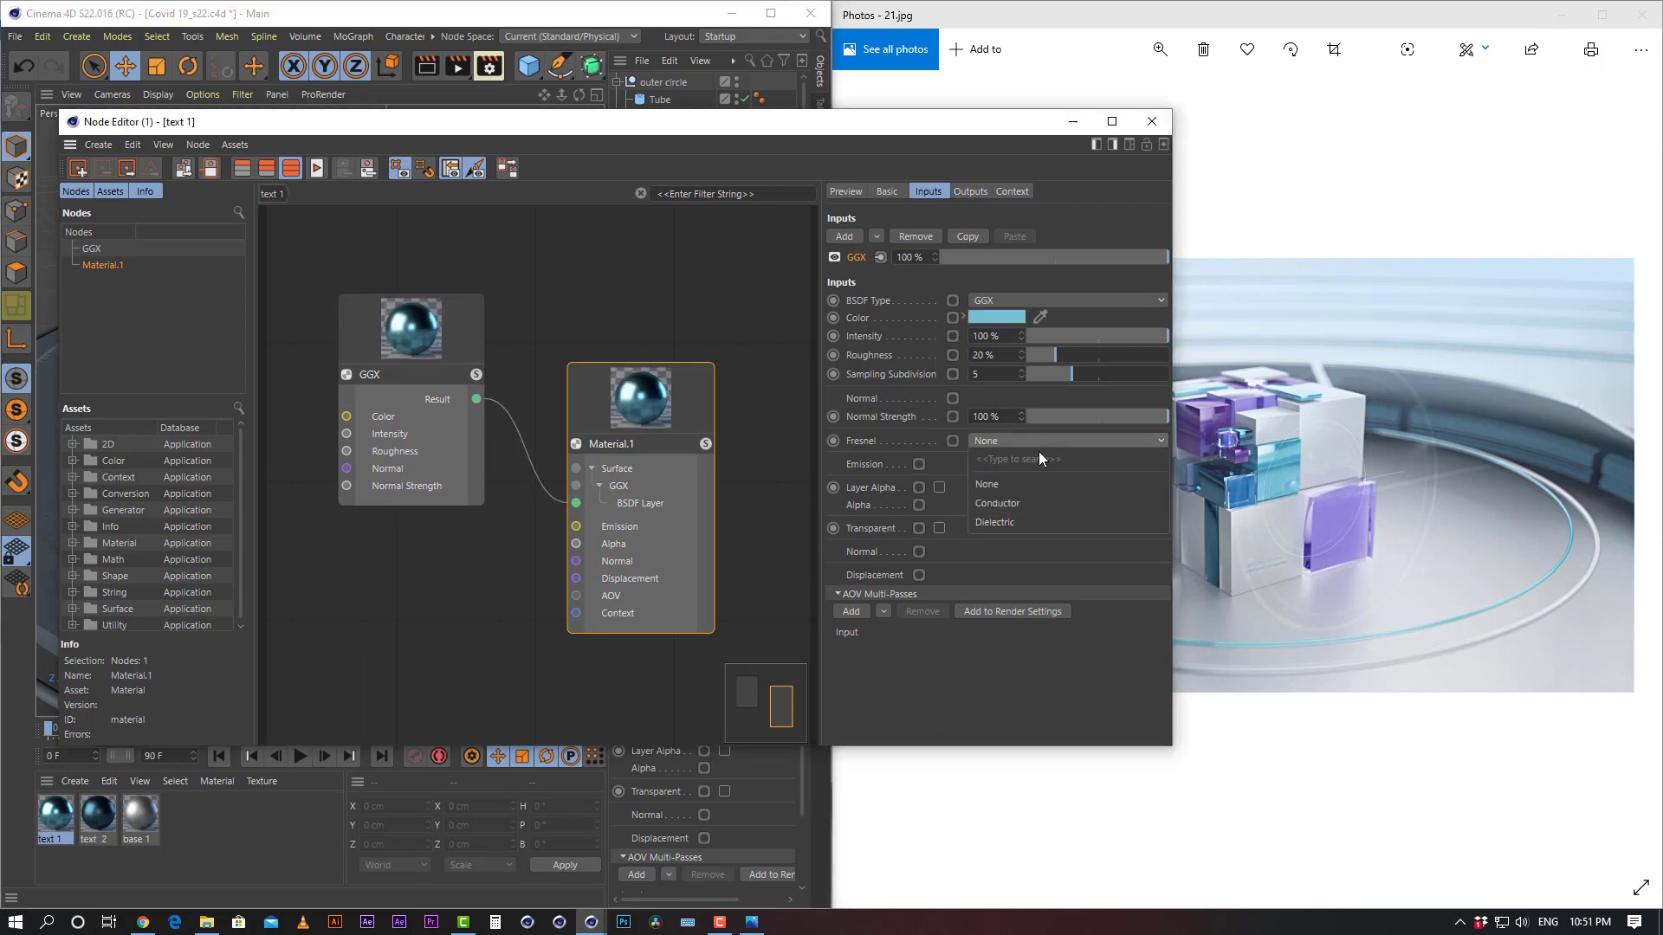
left_click(1022, 507)
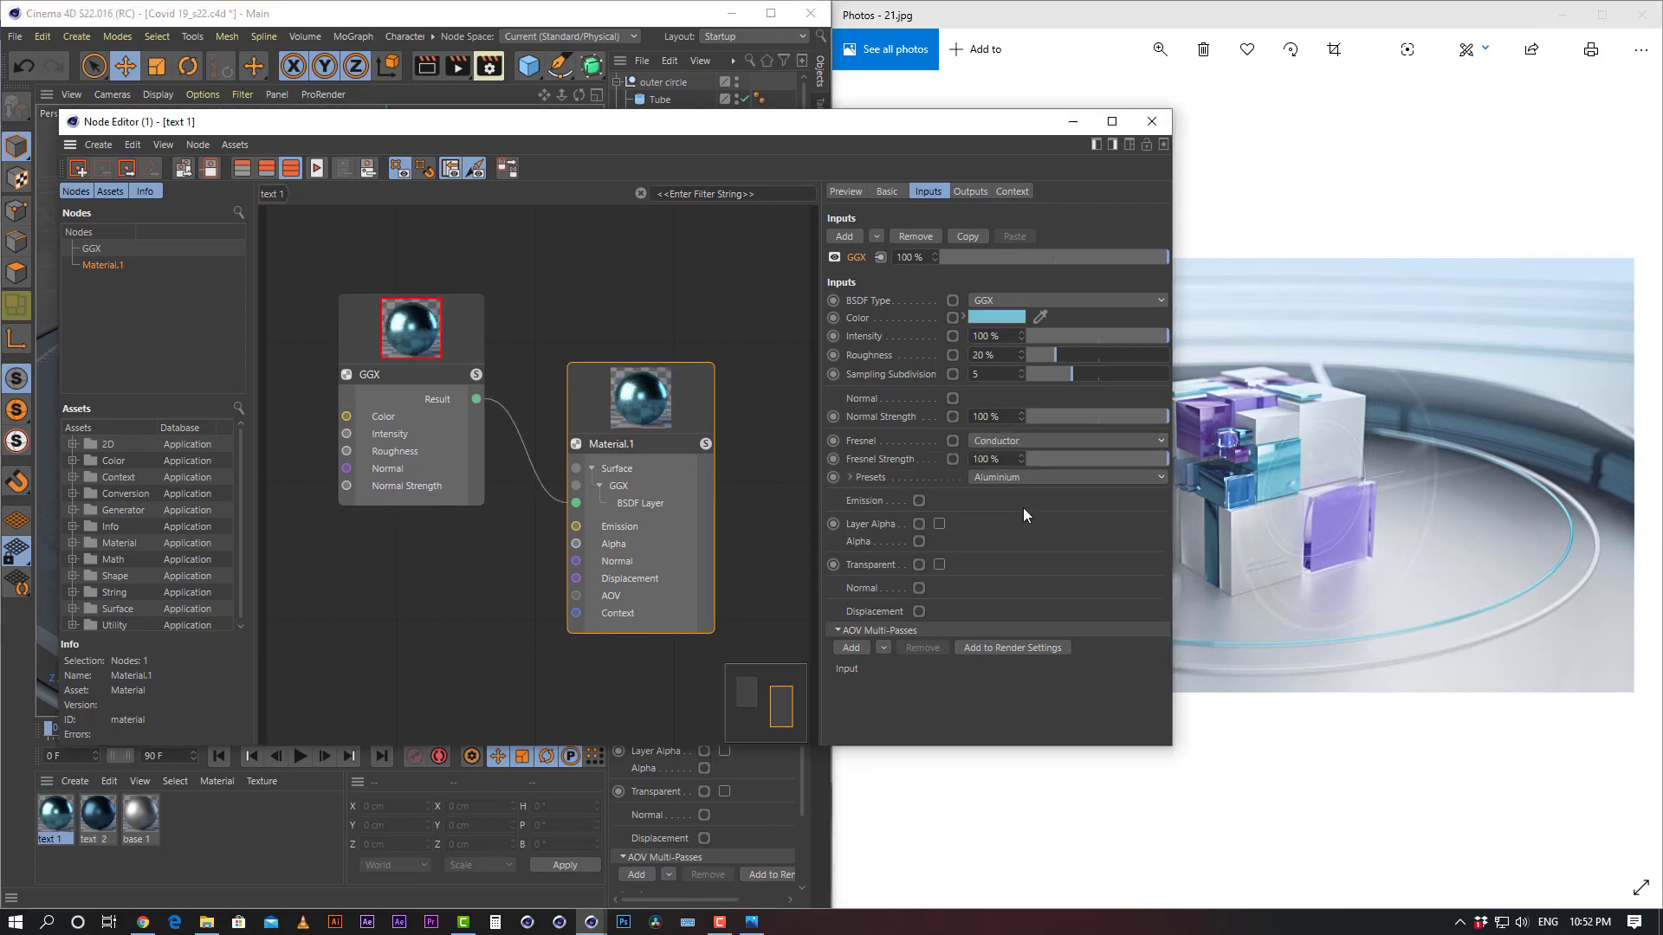
Set the Fresnel of the text 2 material's GGX layer to Conductor with the Aluminium preset
left_click(98, 820)
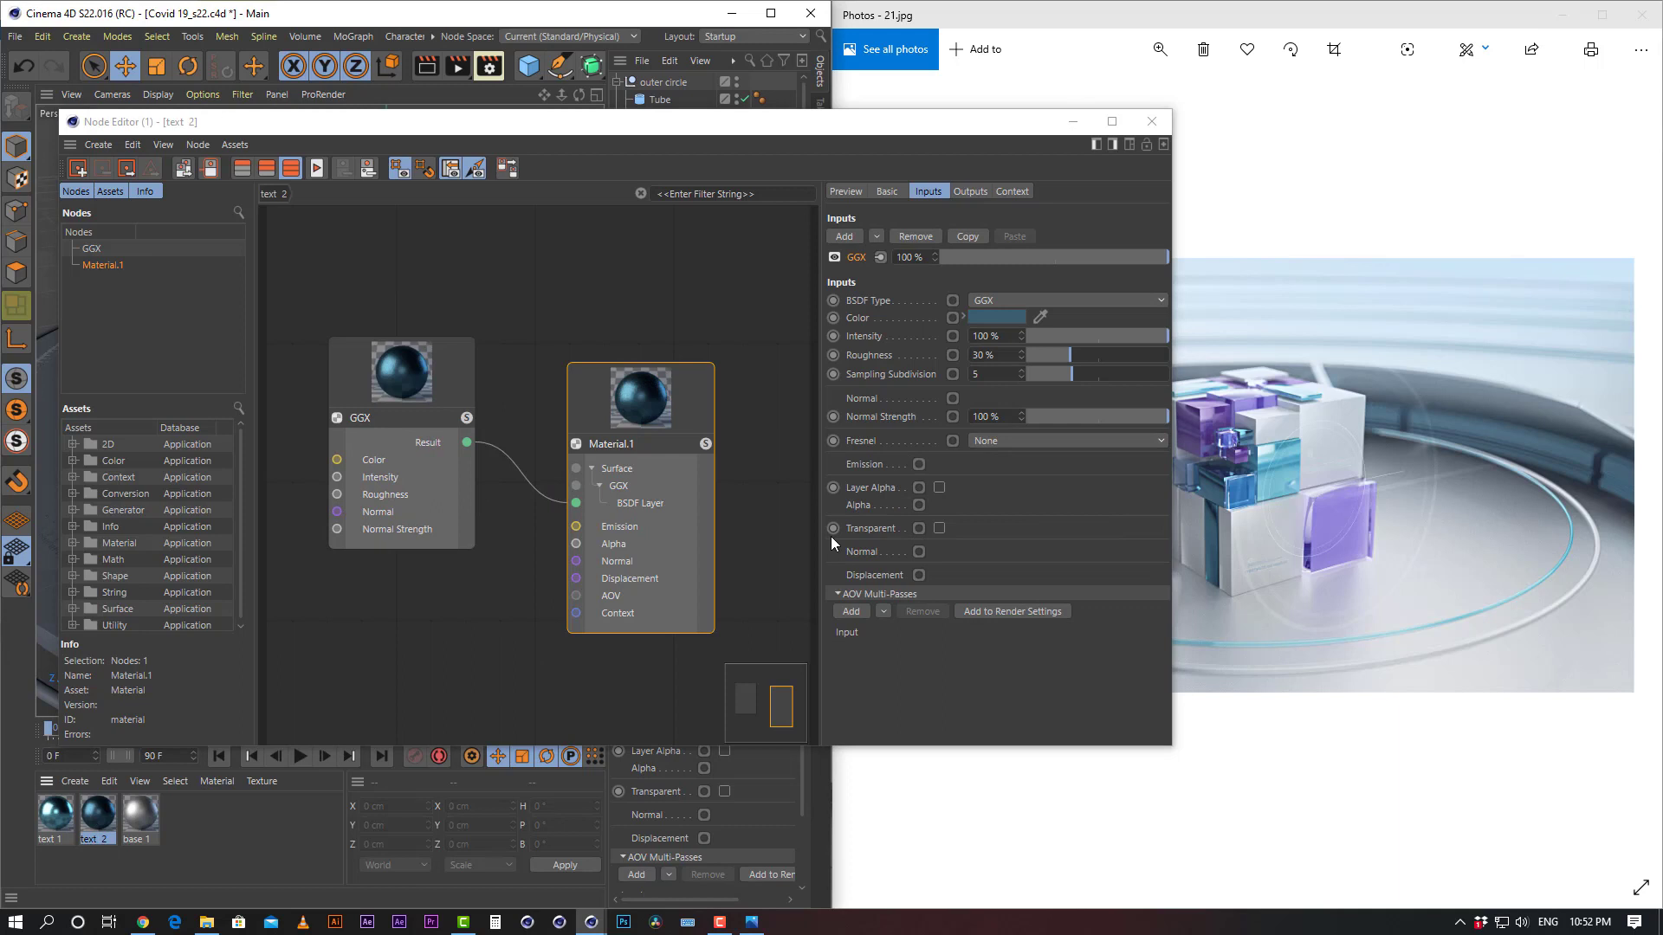
left_click(1047, 441)
left_click(1012, 505)
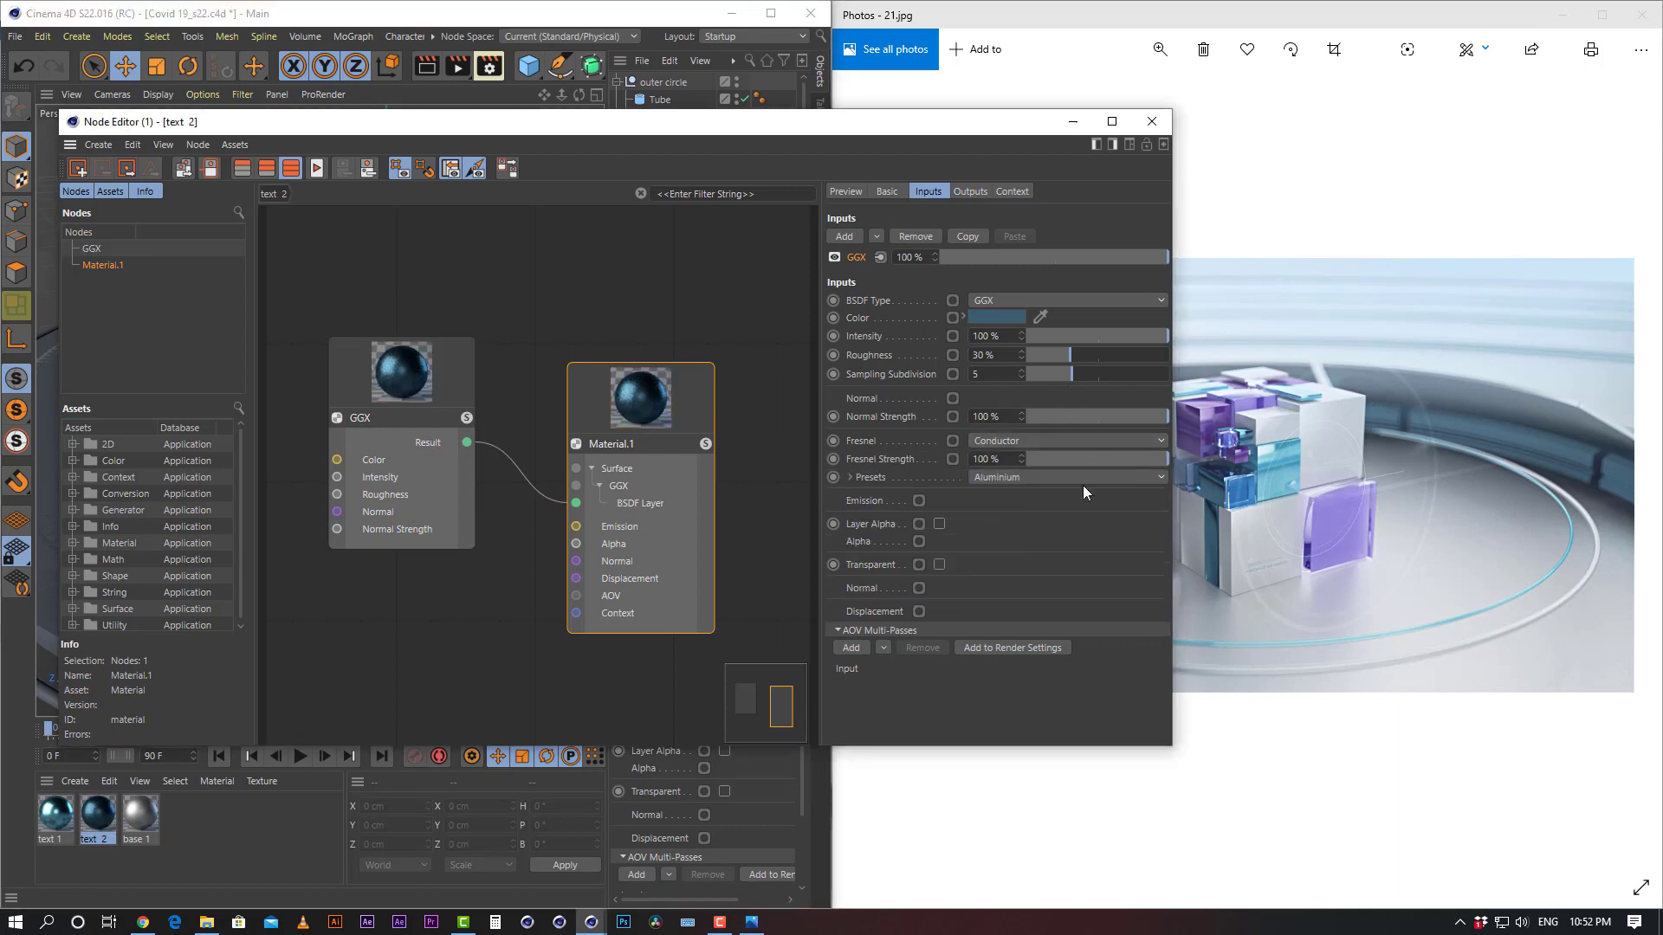
left_click(1030, 478)
left_click(937, 485)
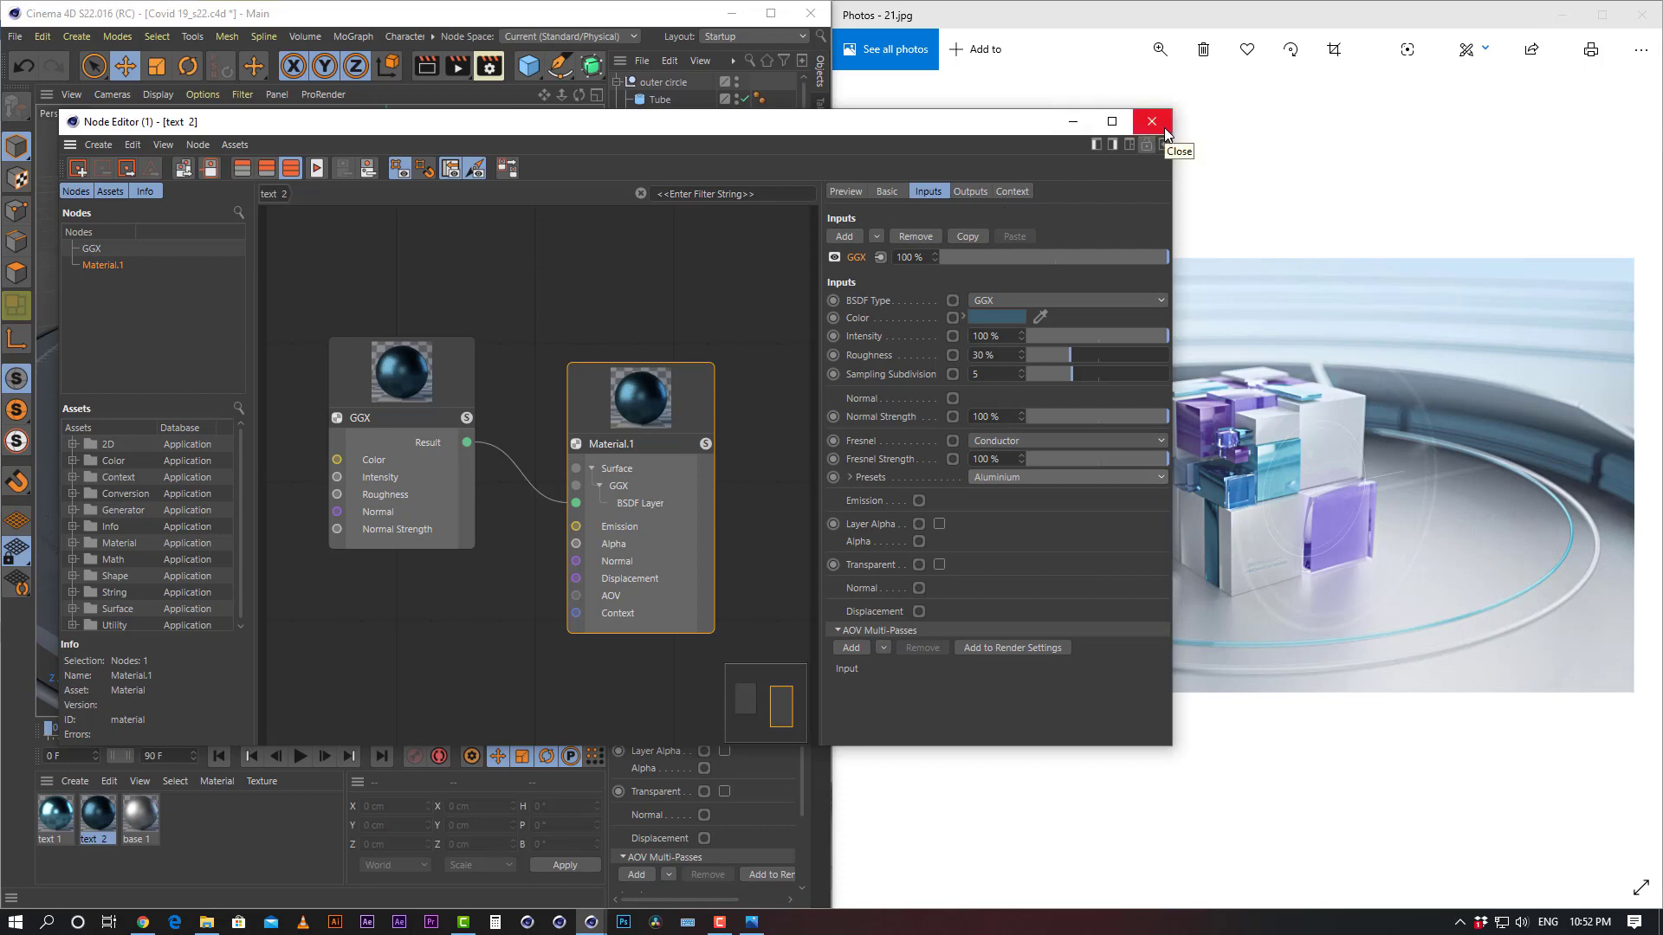
Duplicate the base 1 material and rename the copy base 2
left_click(142, 818)
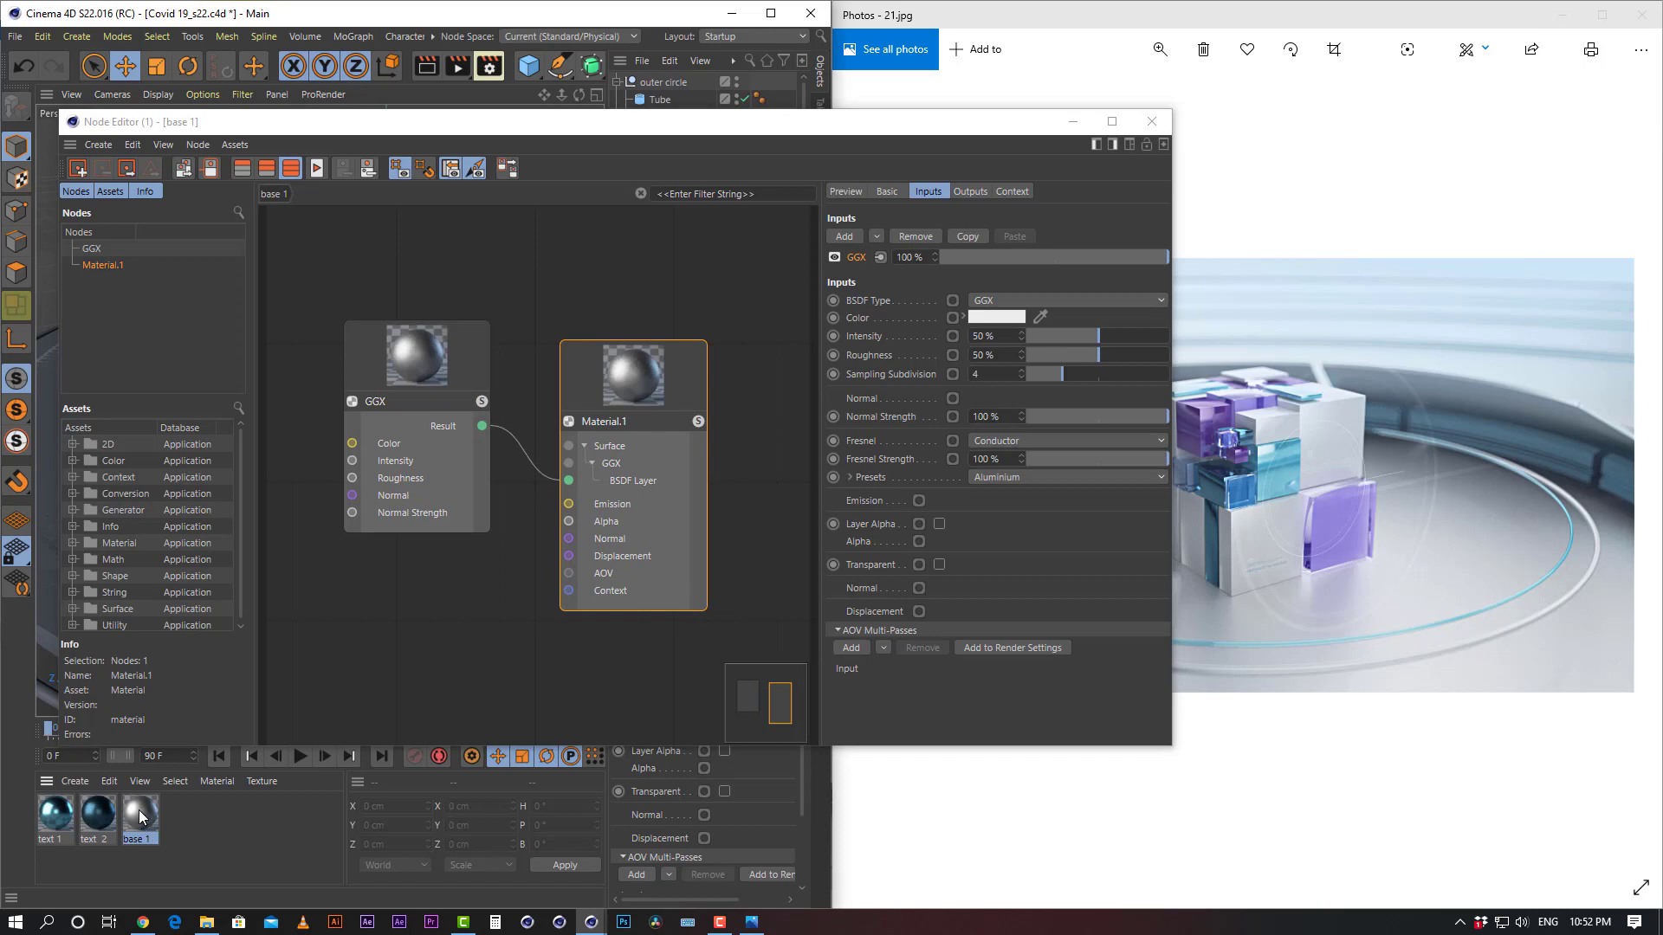
left_click_drag(644, 128, 767, 113)
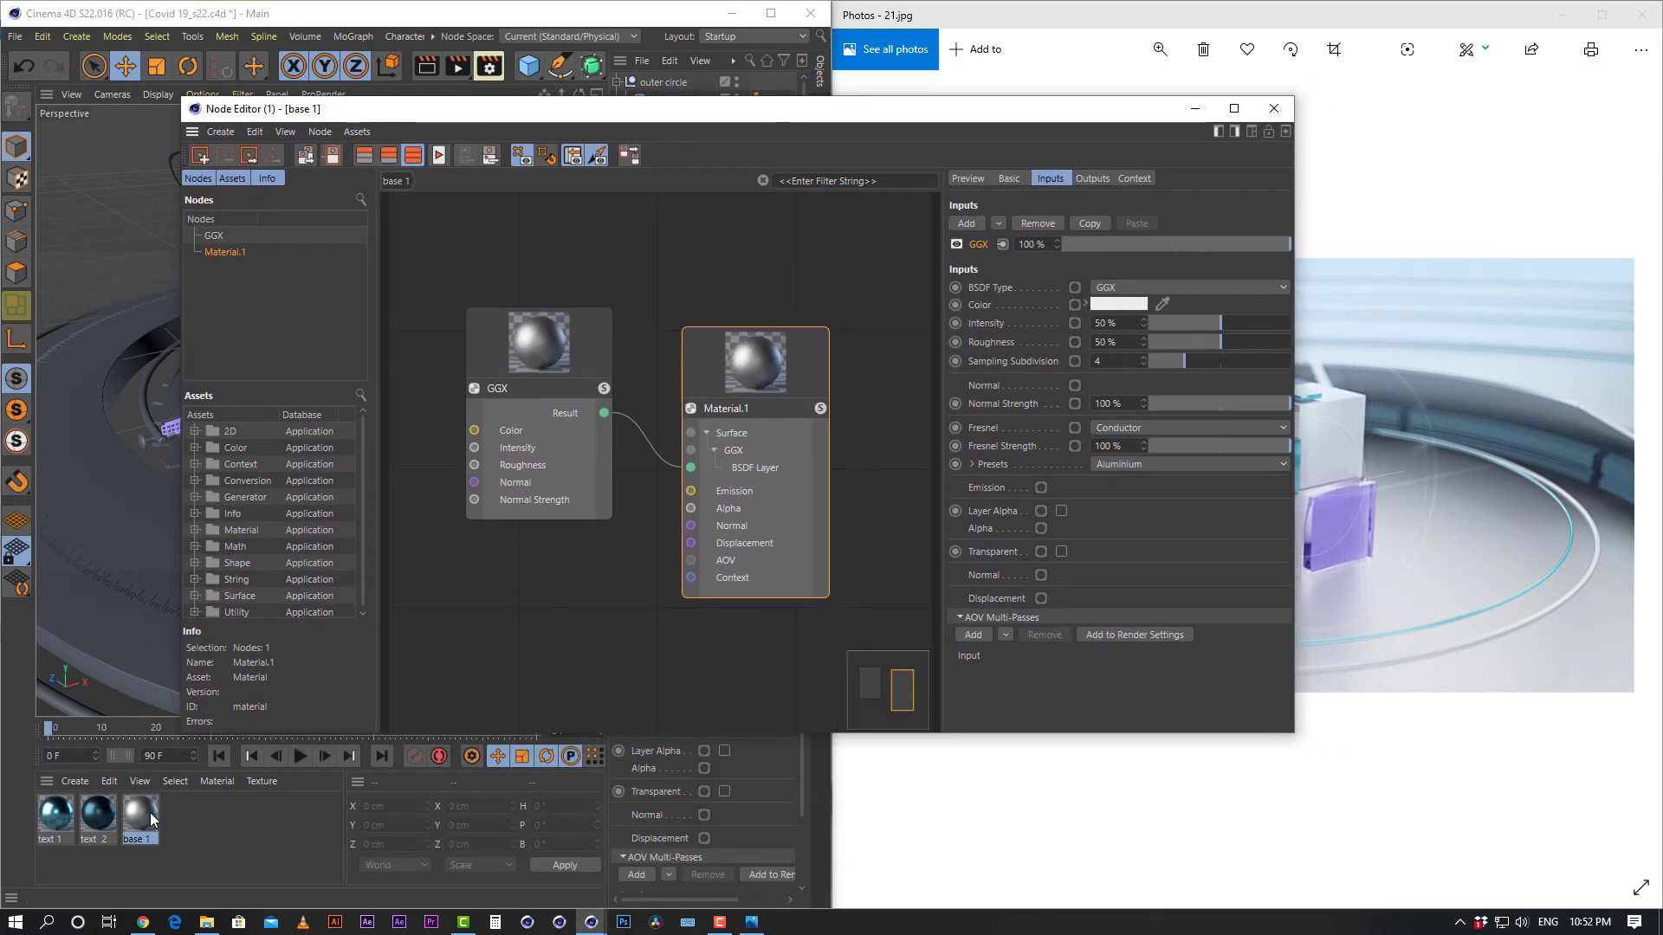
left_click_drag(151, 819, 194, 840, "ctrl")
double_click(190, 842)
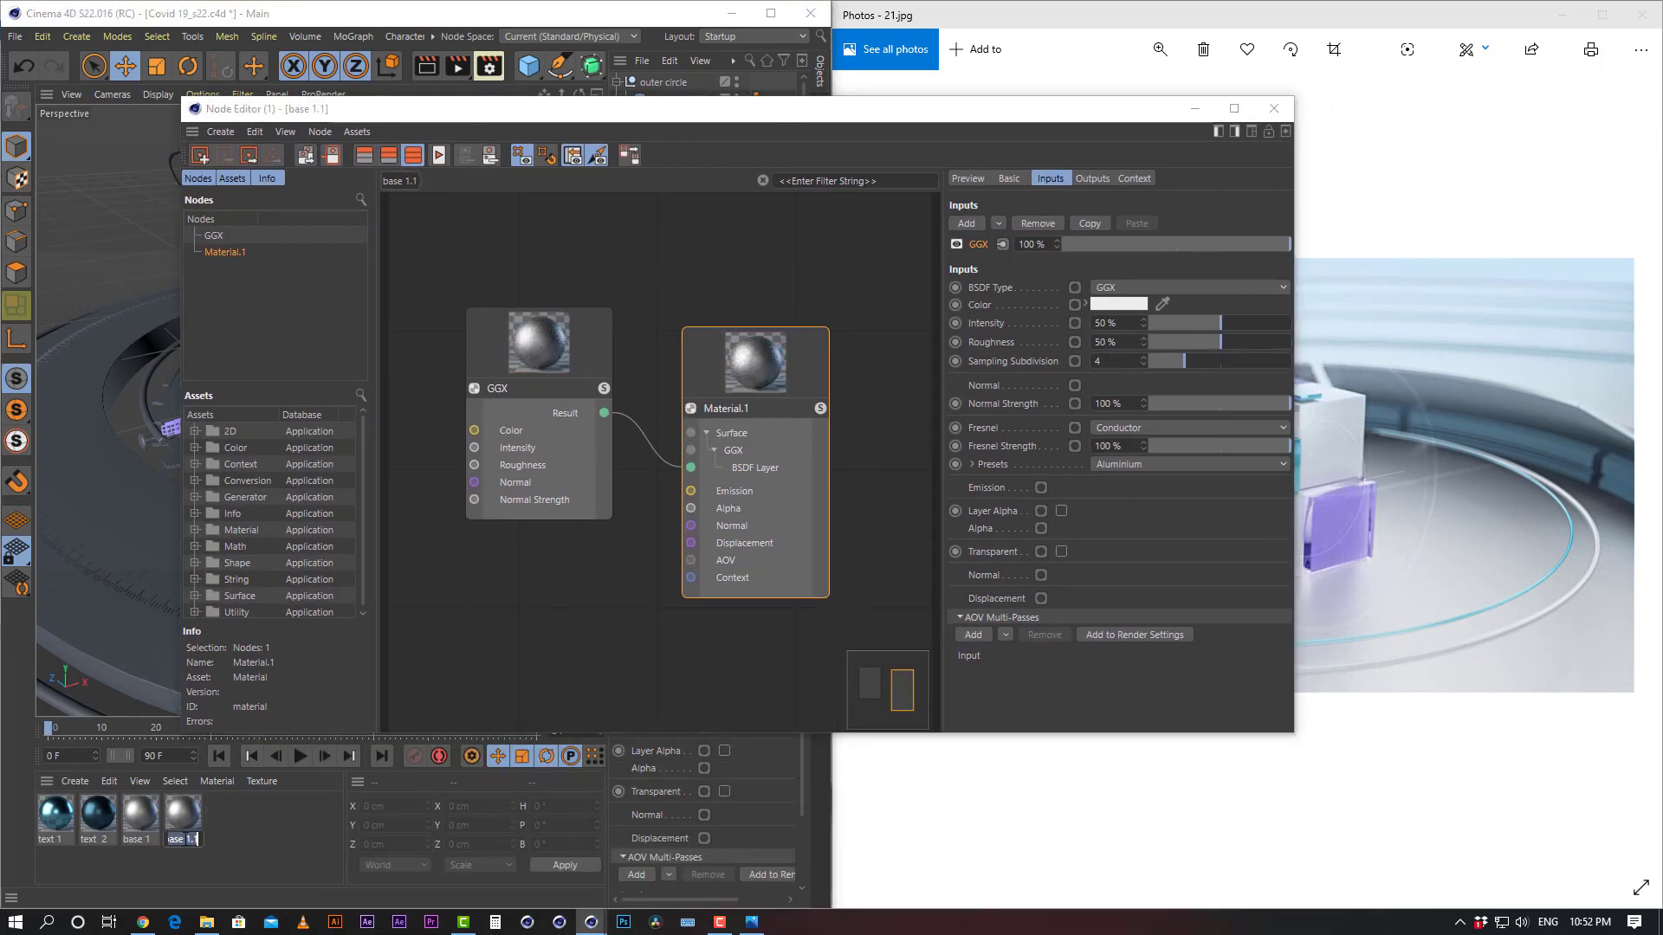
type("base 2")
key("Return")
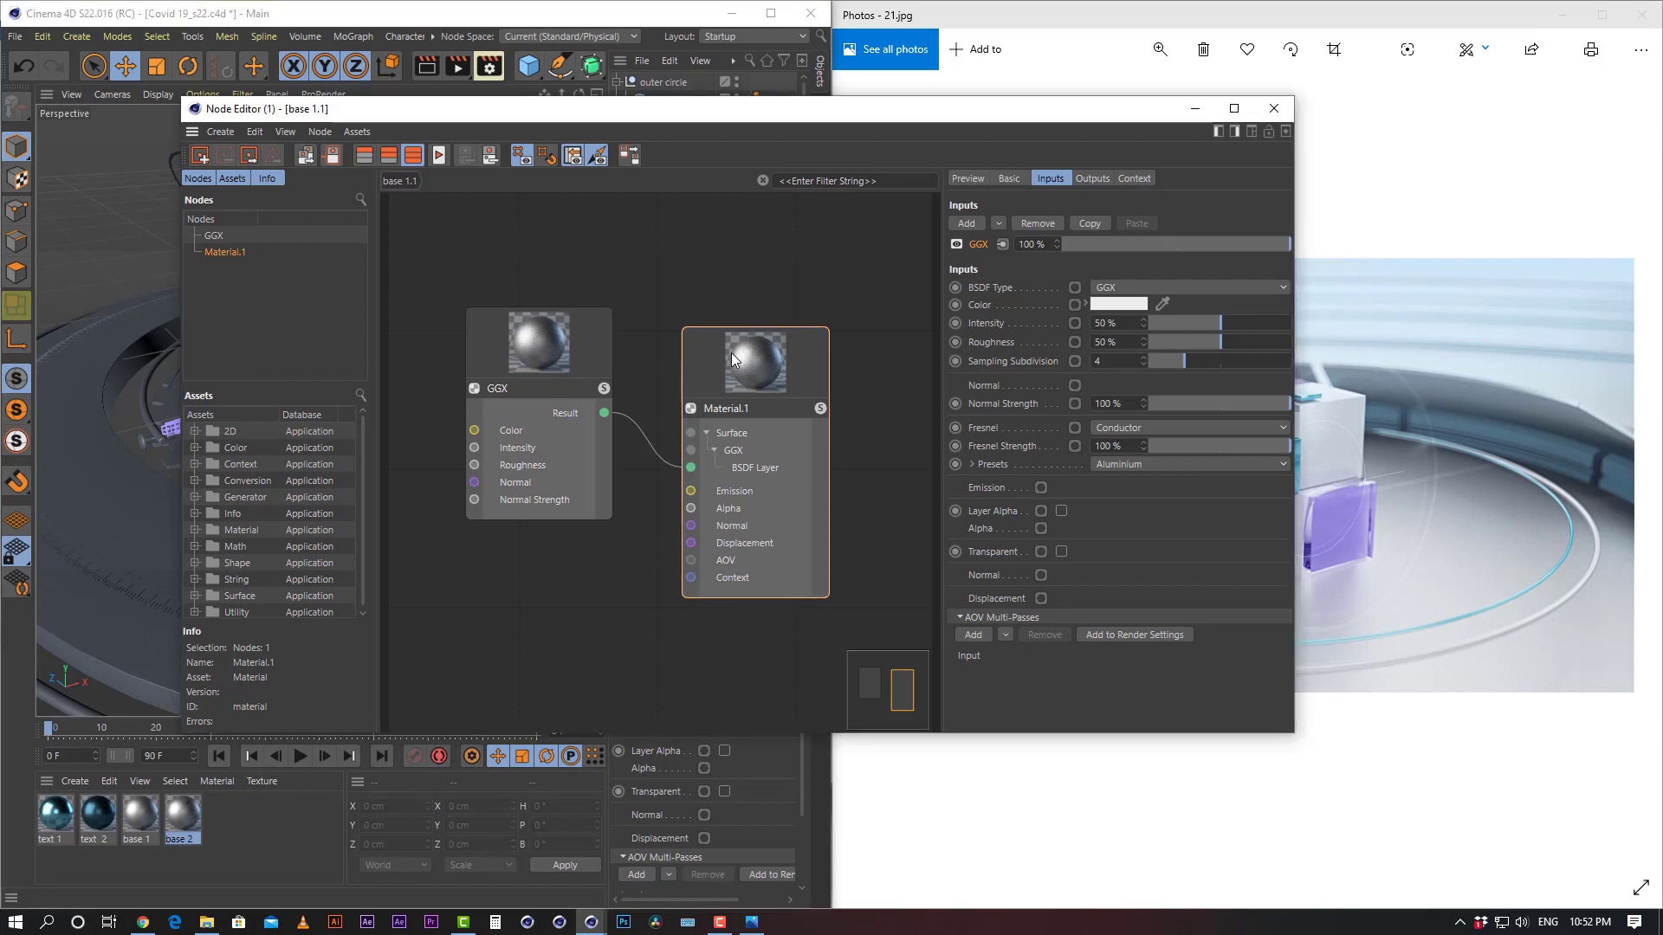
Darken the base 2 material's GGX color to a medium gray, then close the Node Editor and maximize the main window
left_click(1141, 304)
left_click_drag(1219, 338, 1125, 325)
left_click(1095, 382)
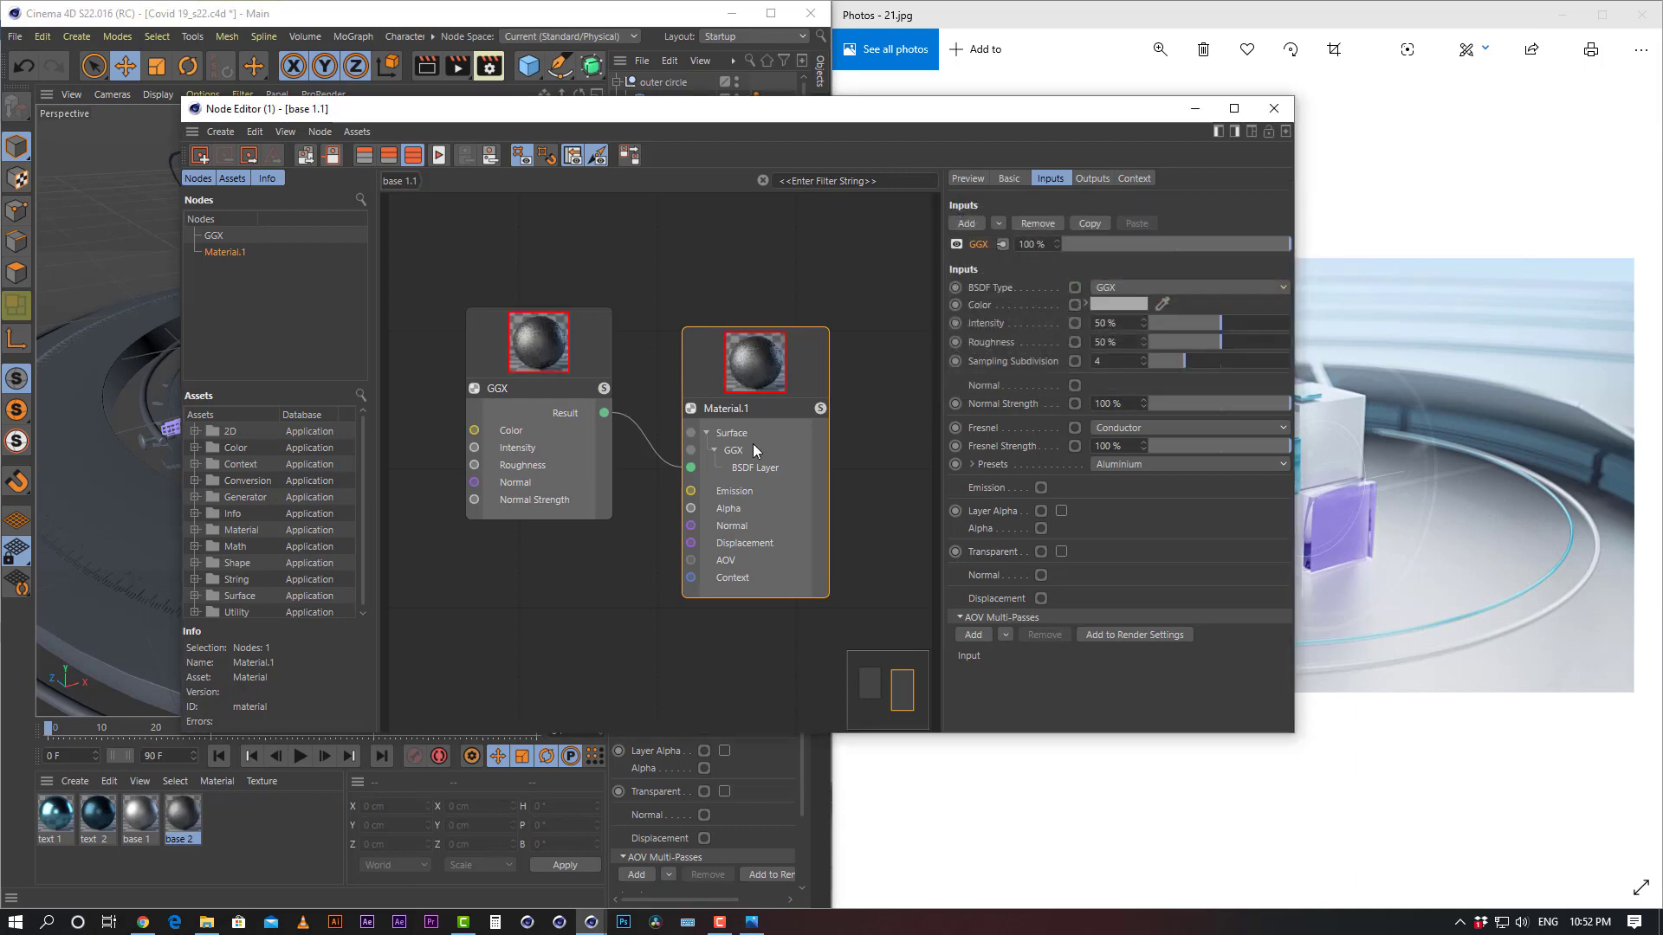
left_click(1274, 109)
double_click(625, 16)
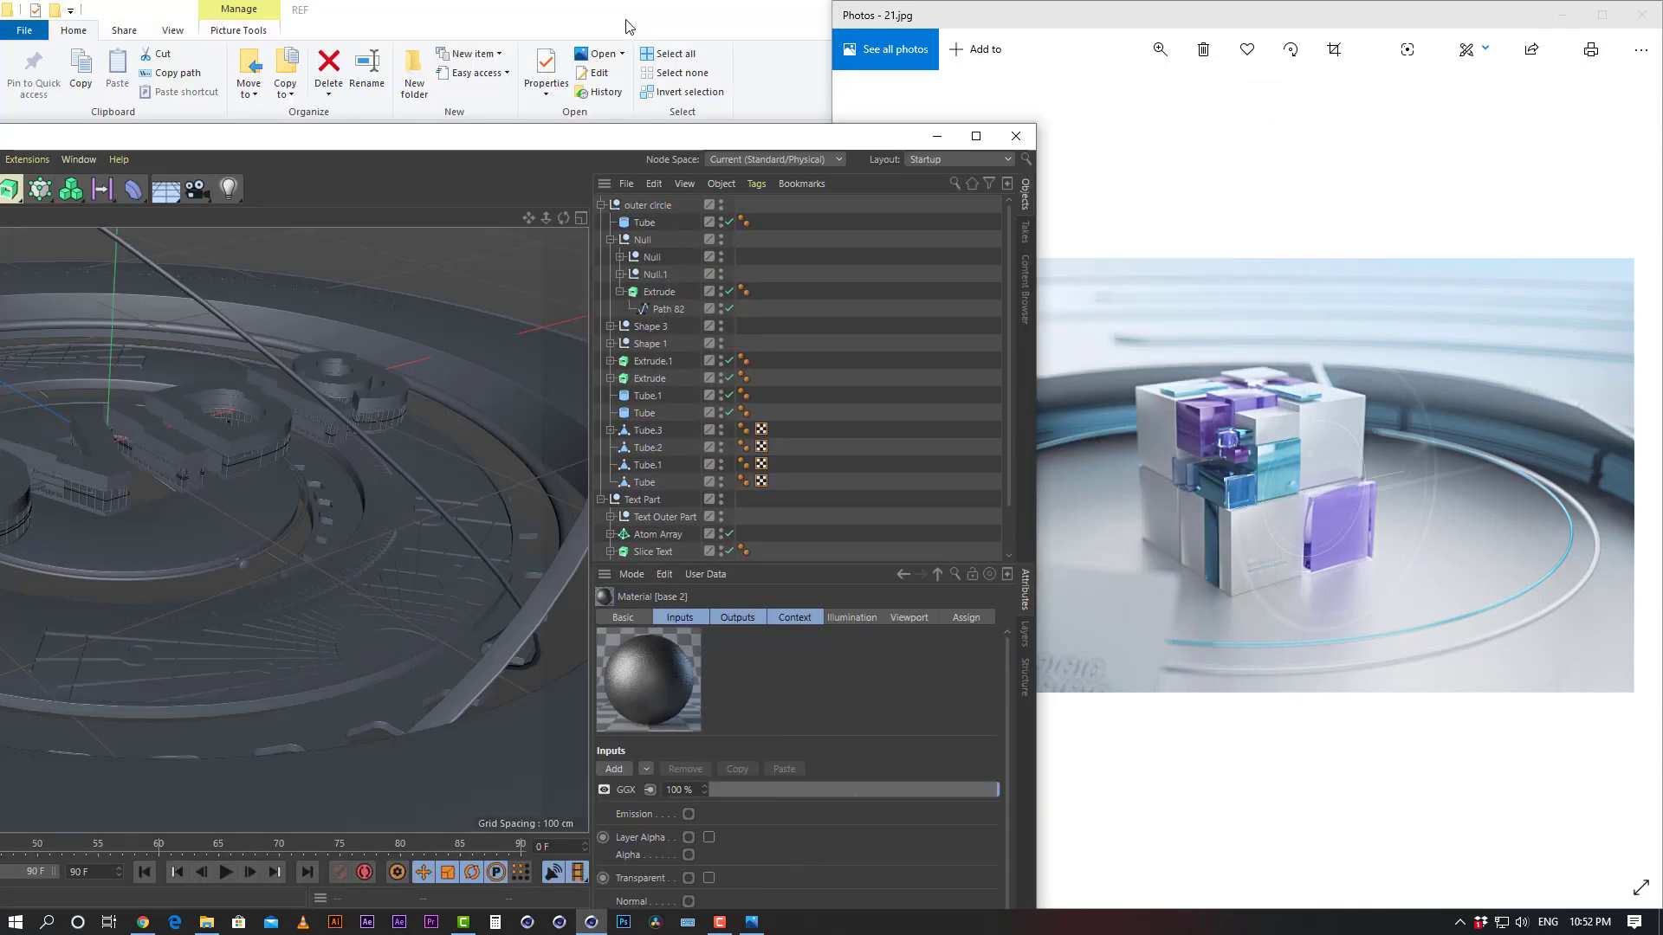
left_click(982, 133)
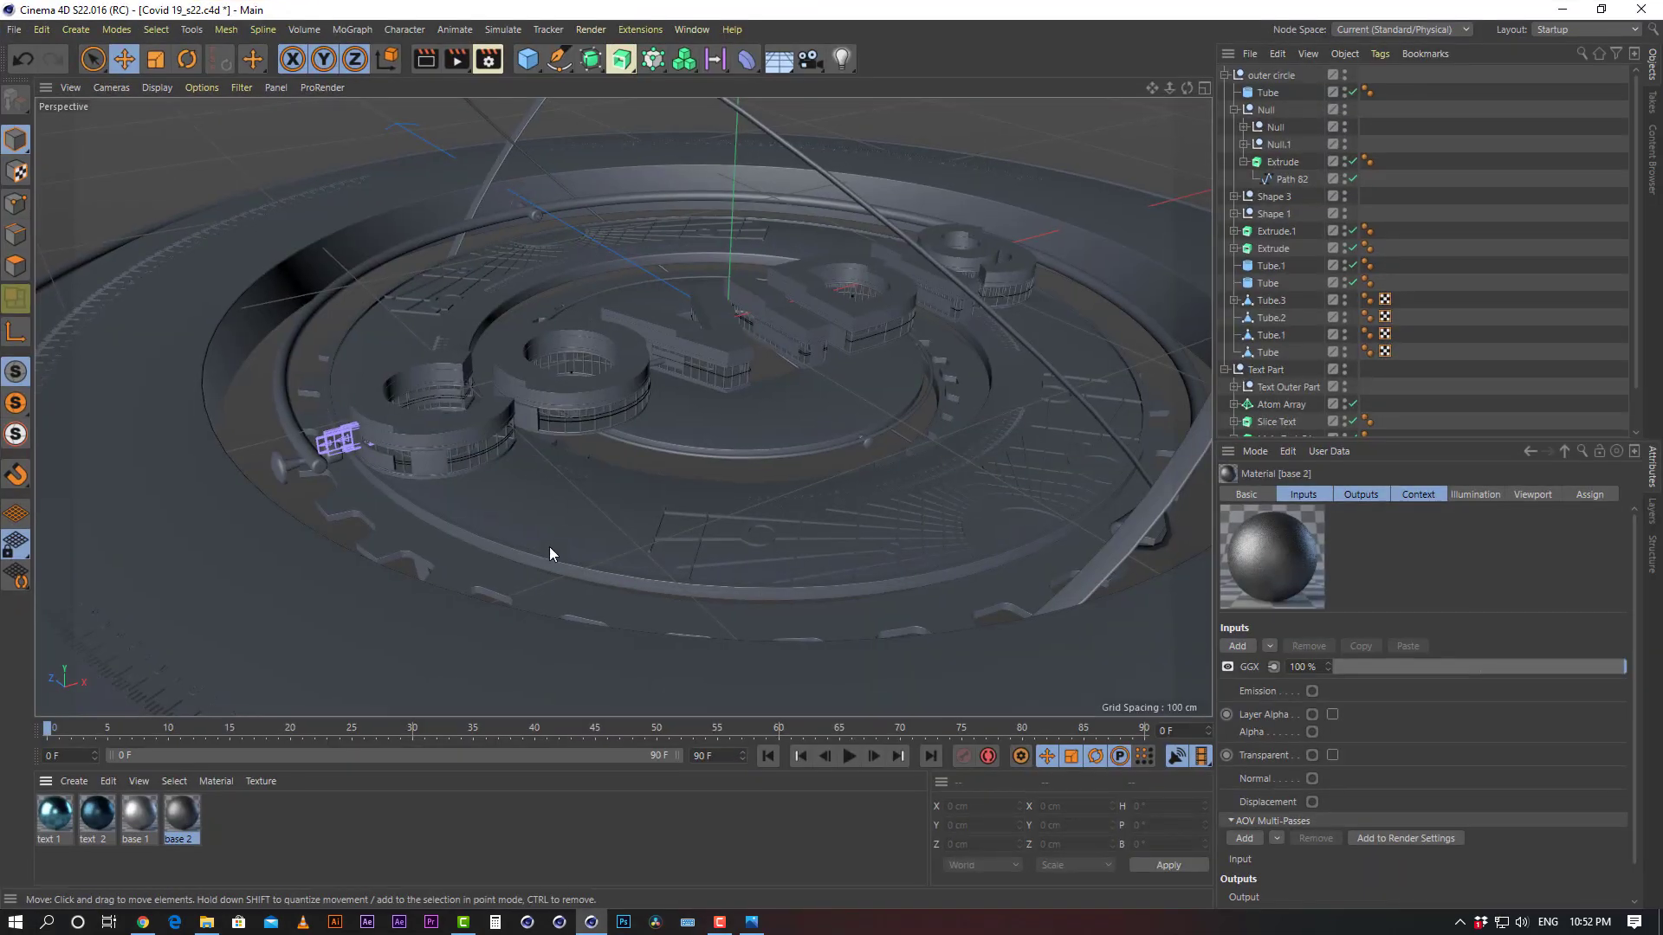
Apply the base 2 material to Tube.3, the wide outer ring of the disc
left_click_drag(549, 547, 719, 413, "alt")
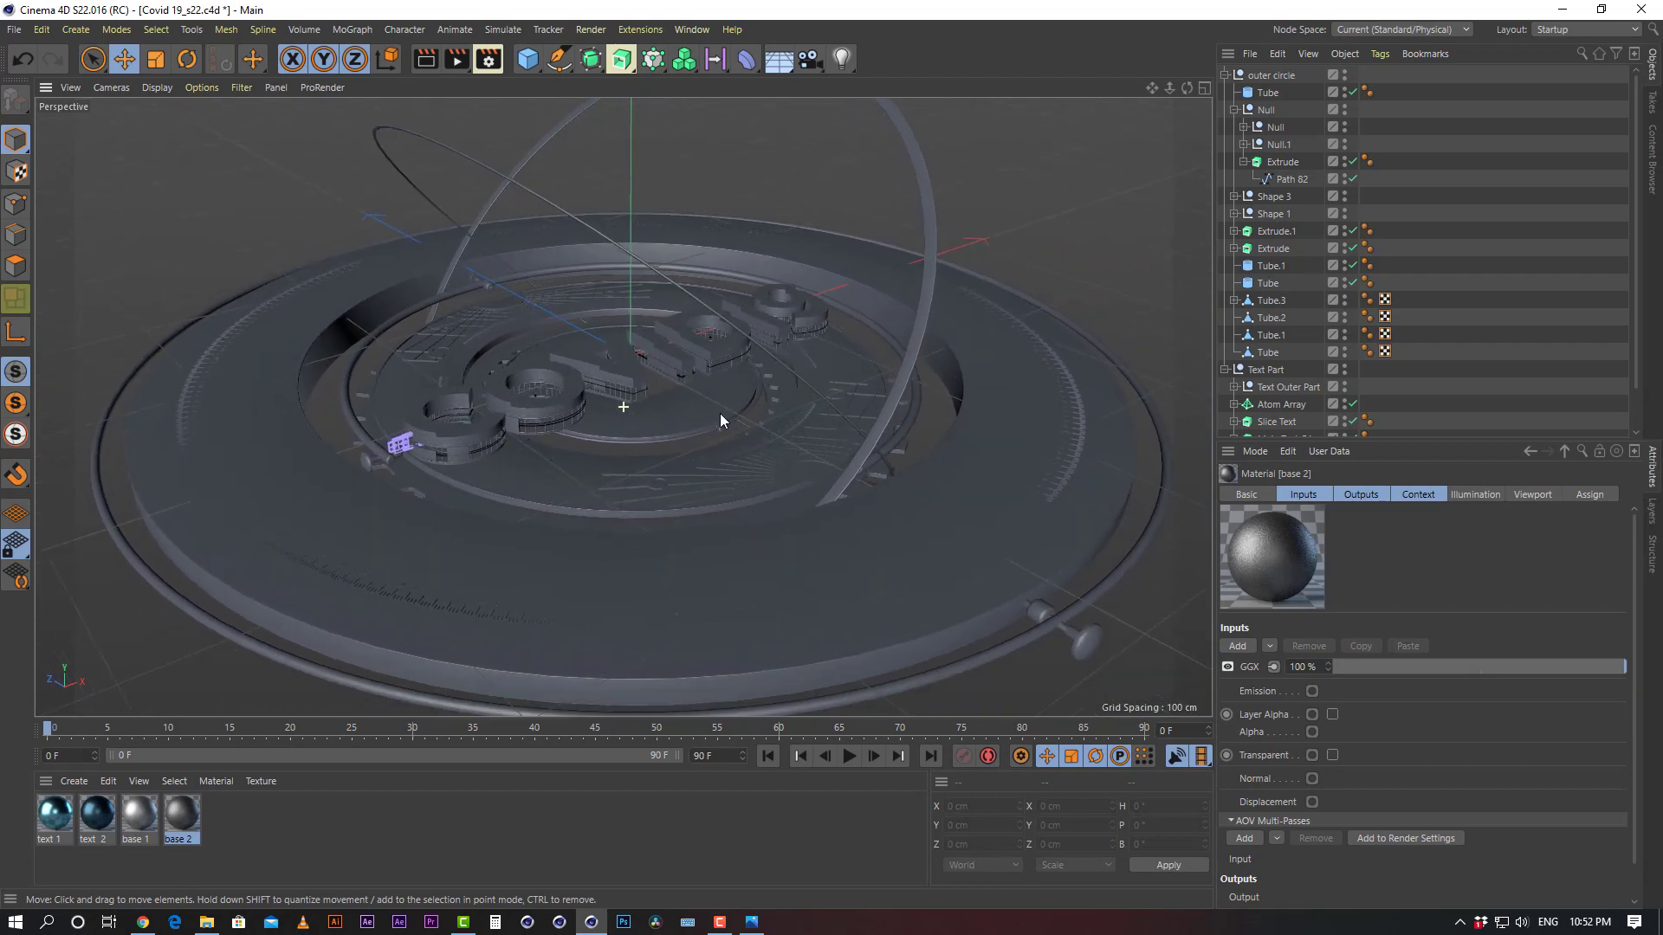
left_click(250, 474)
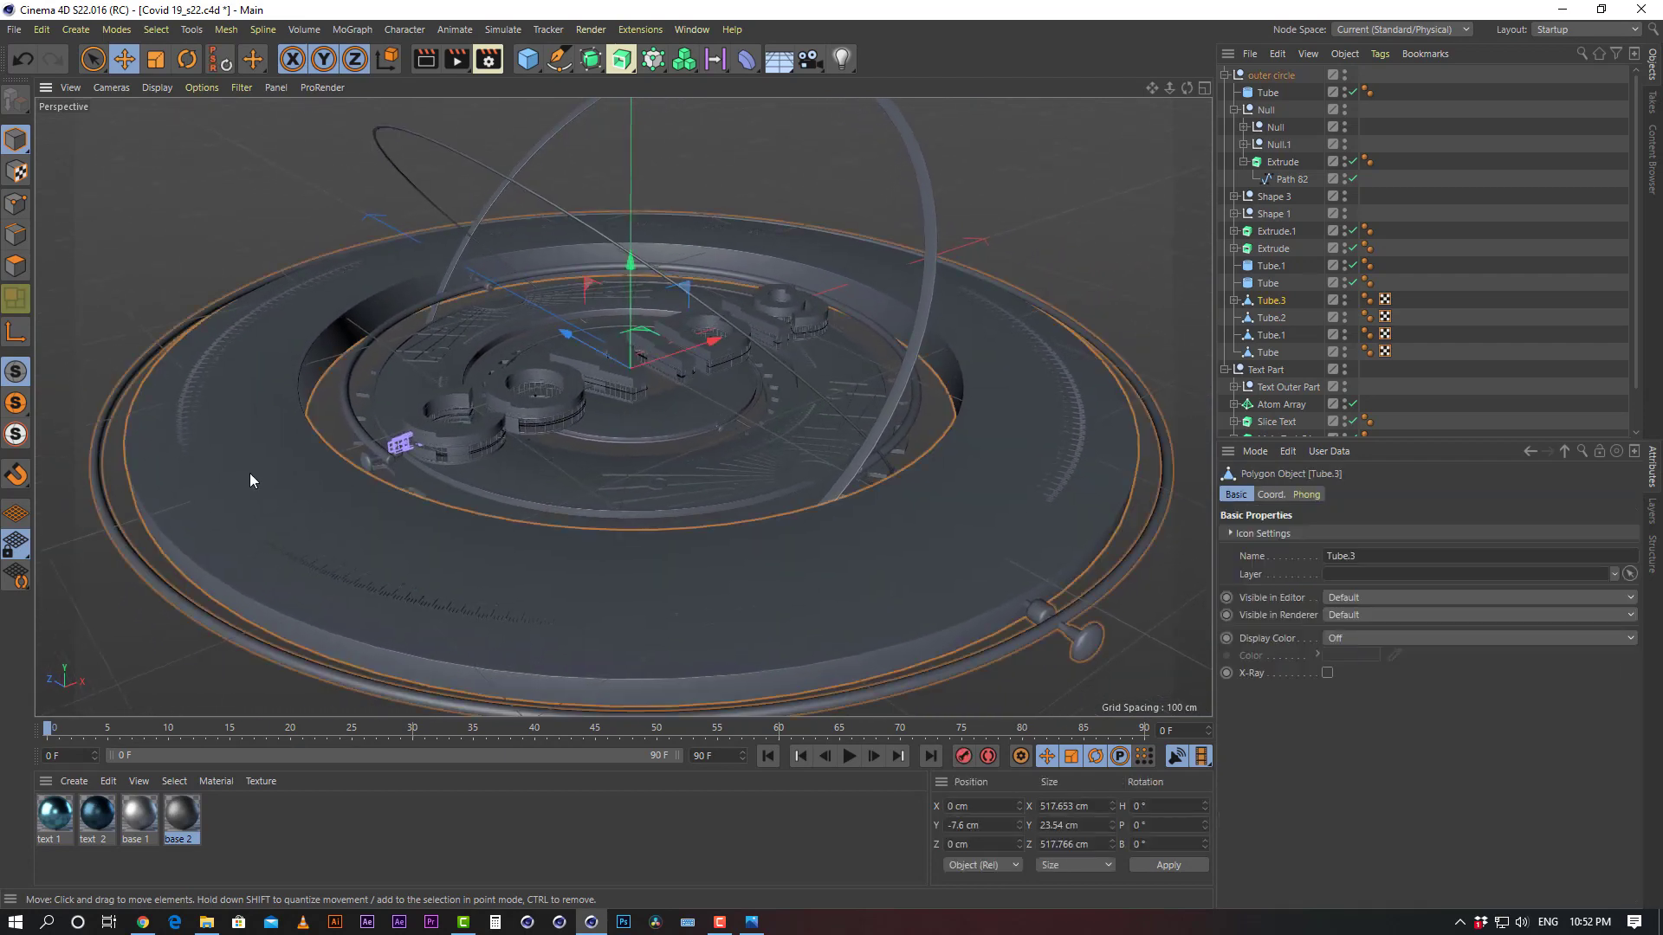
left_click(1233, 300)
left_click(1234, 300)
left_click(187, 829)
left_click_drag(183, 816, 1271, 303)
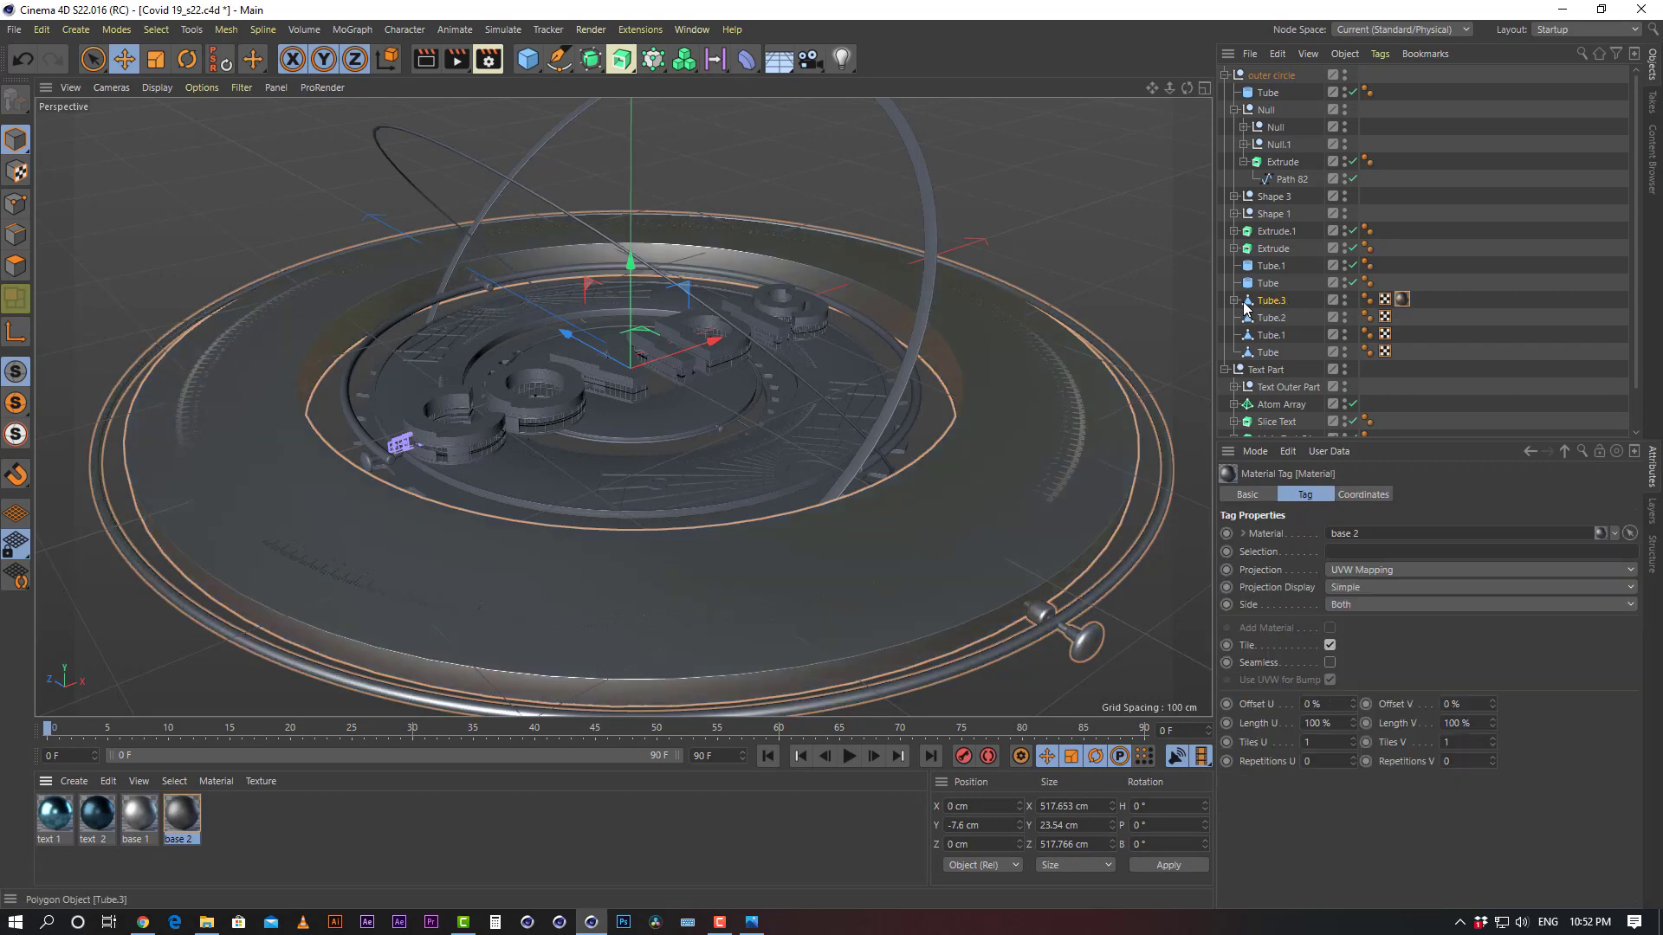
Apply the base 1 material to the Shape 2 null inside Tube.3
left_click(1233, 300)
left_click(1516, 330)
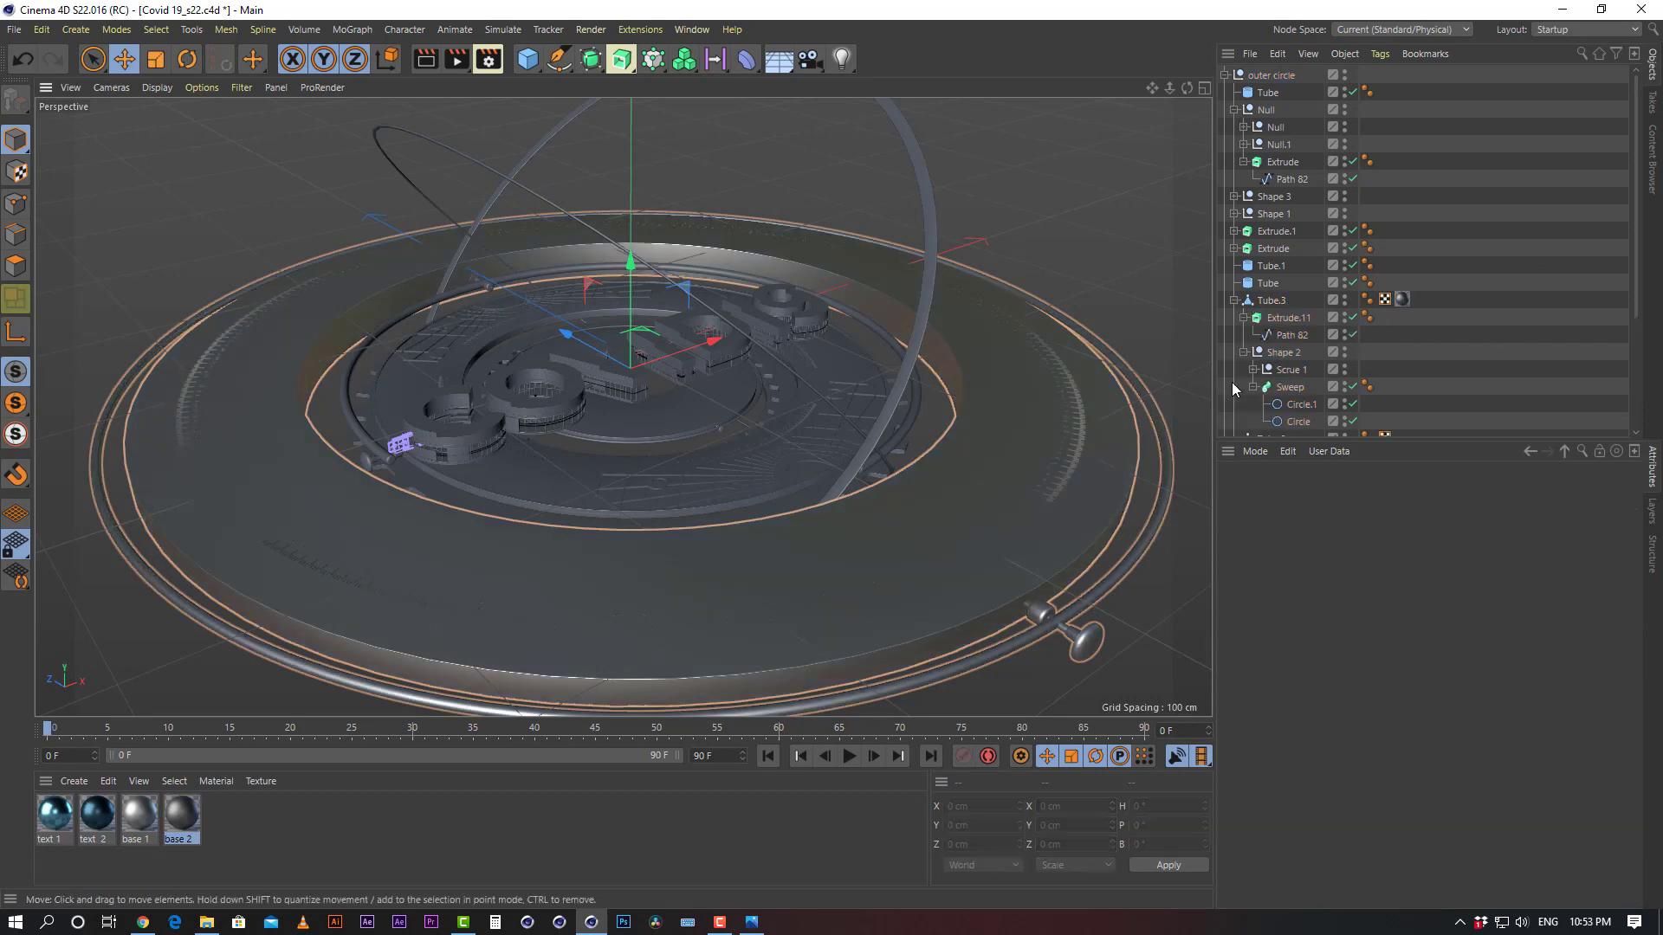
left_click(1288, 388)
left_click(1283, 354)
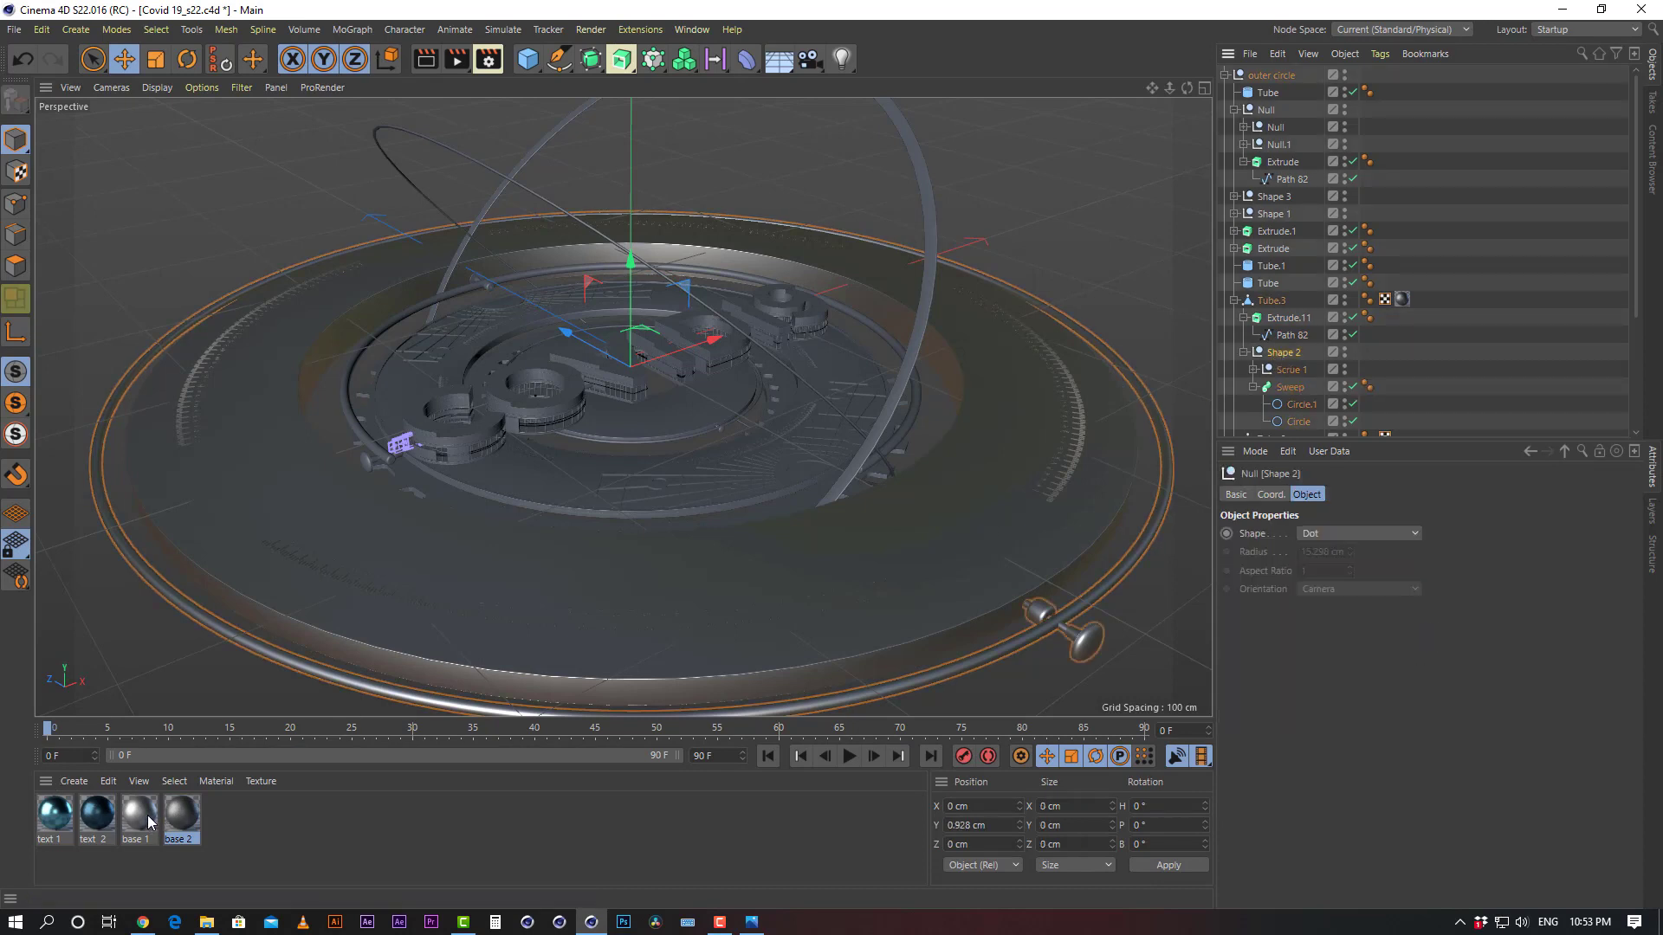
left_click_drag(143, 818, 1279, 350)
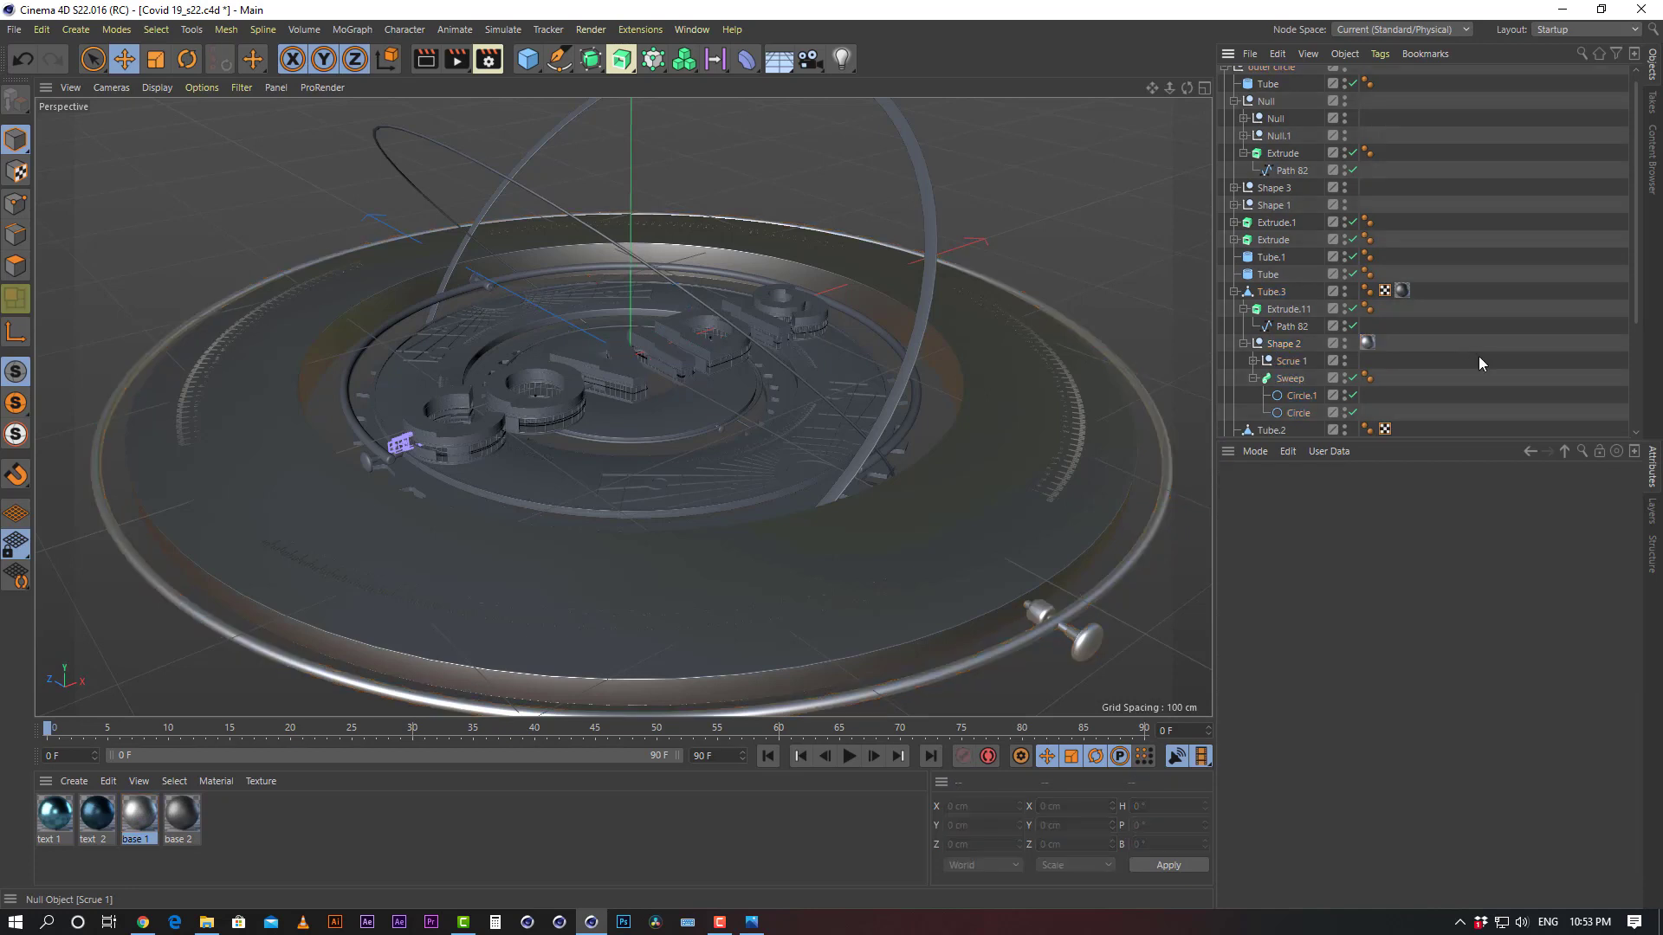
left_click(143, 825)
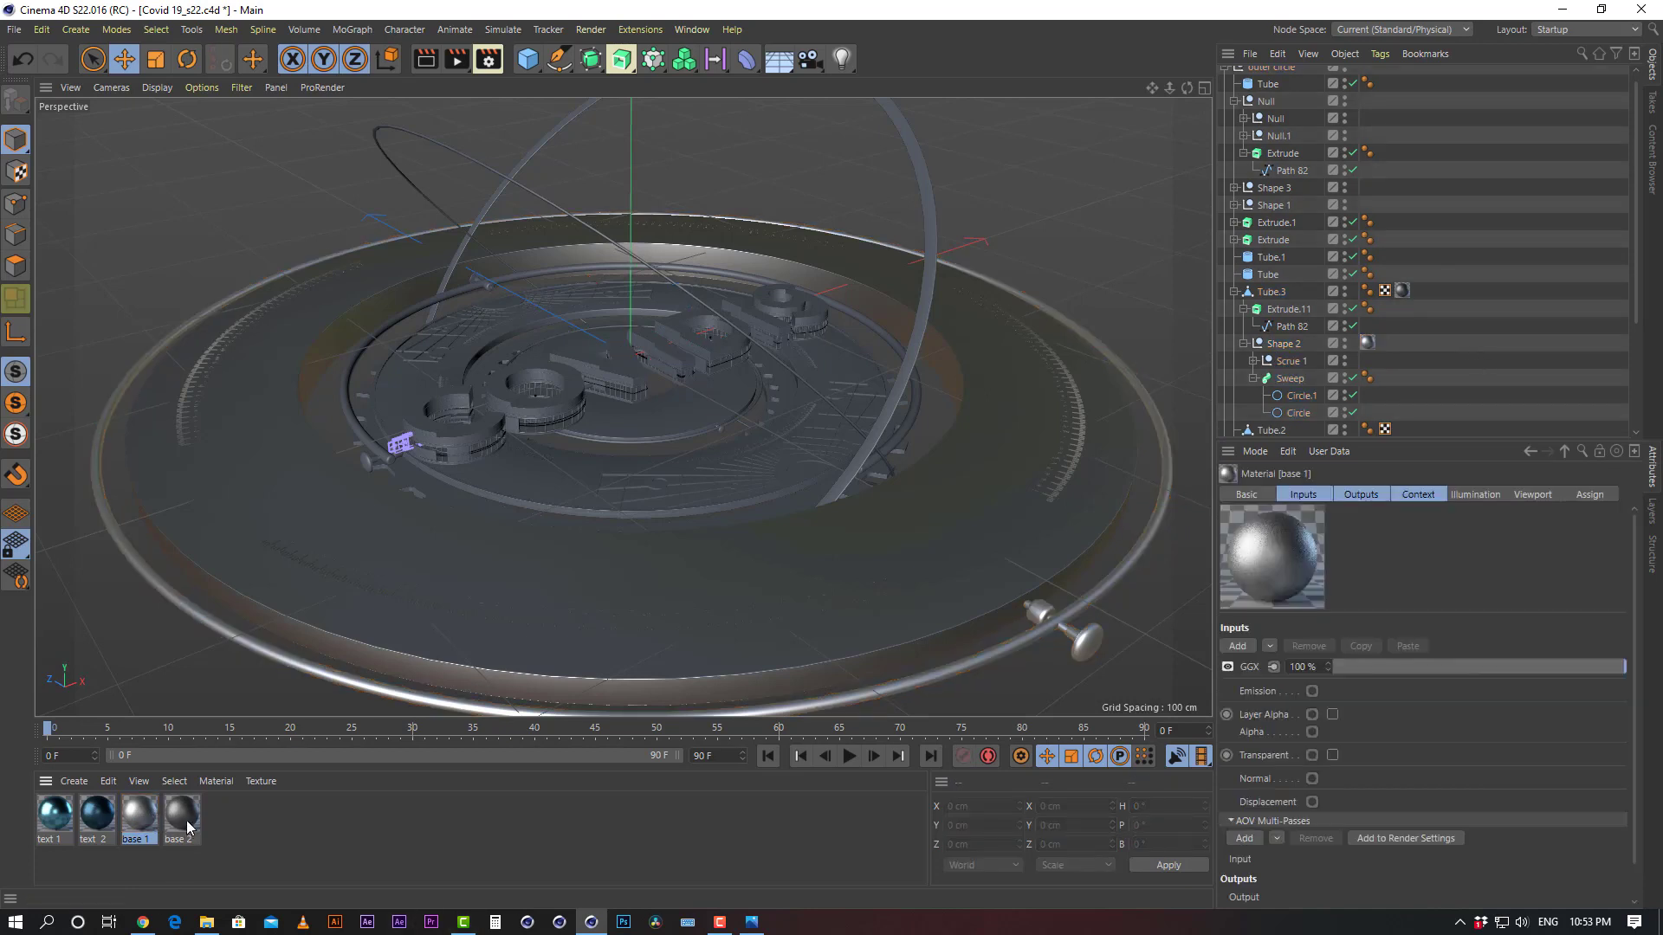
left_click(186, 825, "shift")
left_click_drag(176, 827, 317, 839, "ctrl")
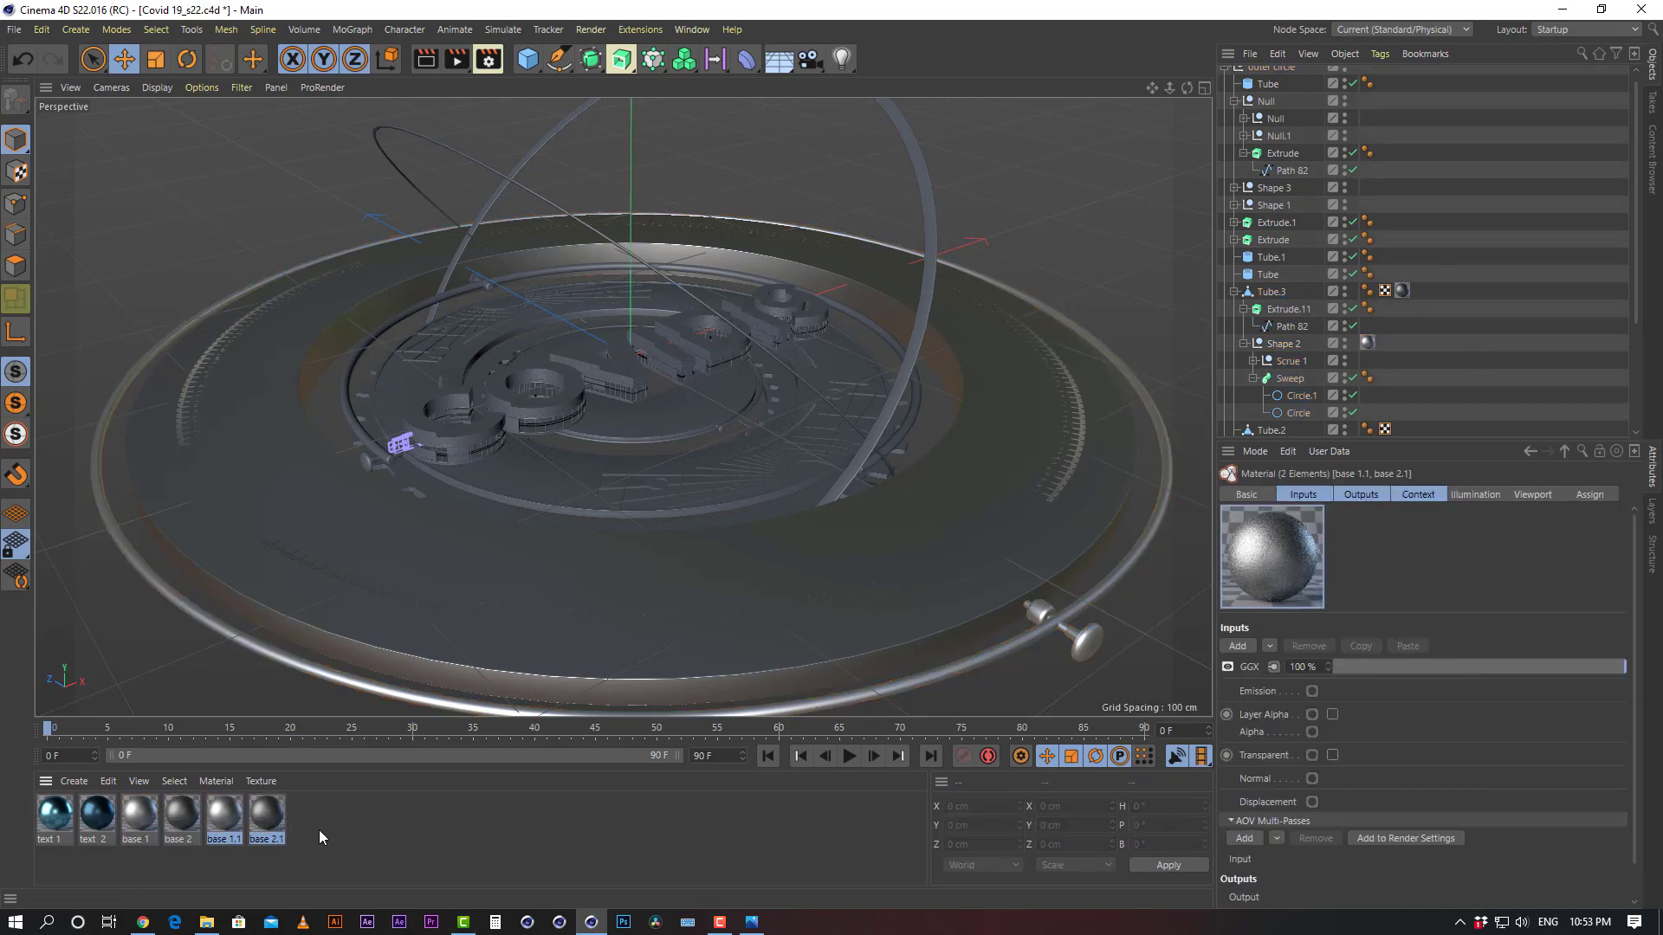
key("Delete")
Duplicate the base 2 material and rename the copy aluminum
left_click(185, 824)
left_click_drag(186, 830, 265, 846, "ctrl")
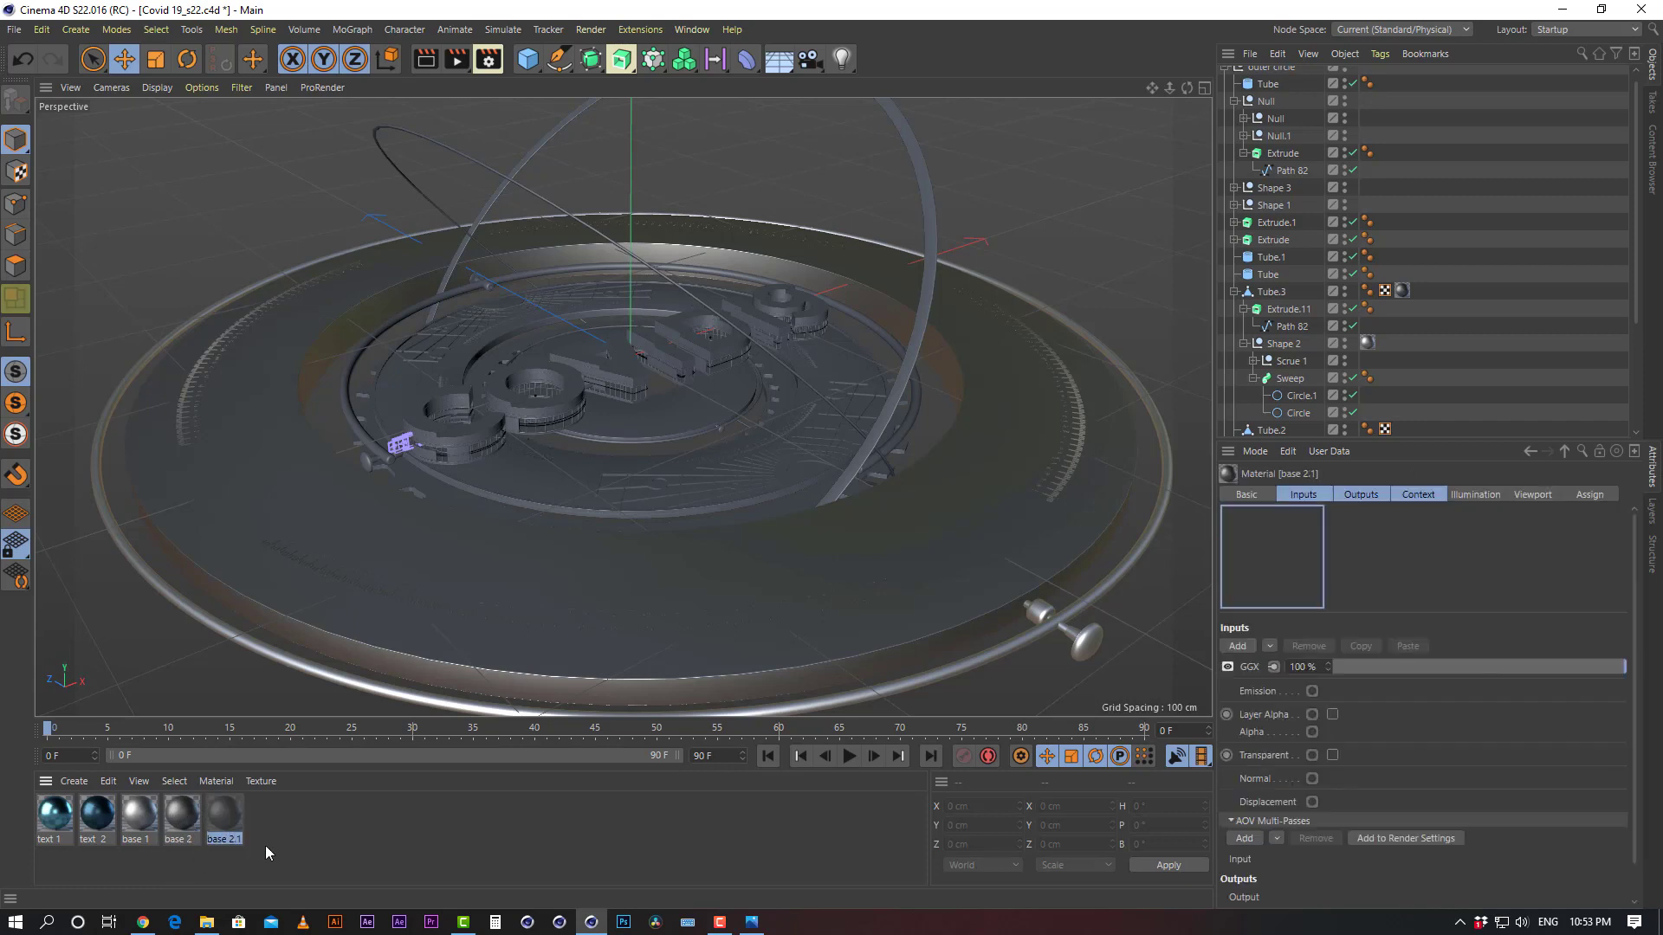
double_click(222, 841)
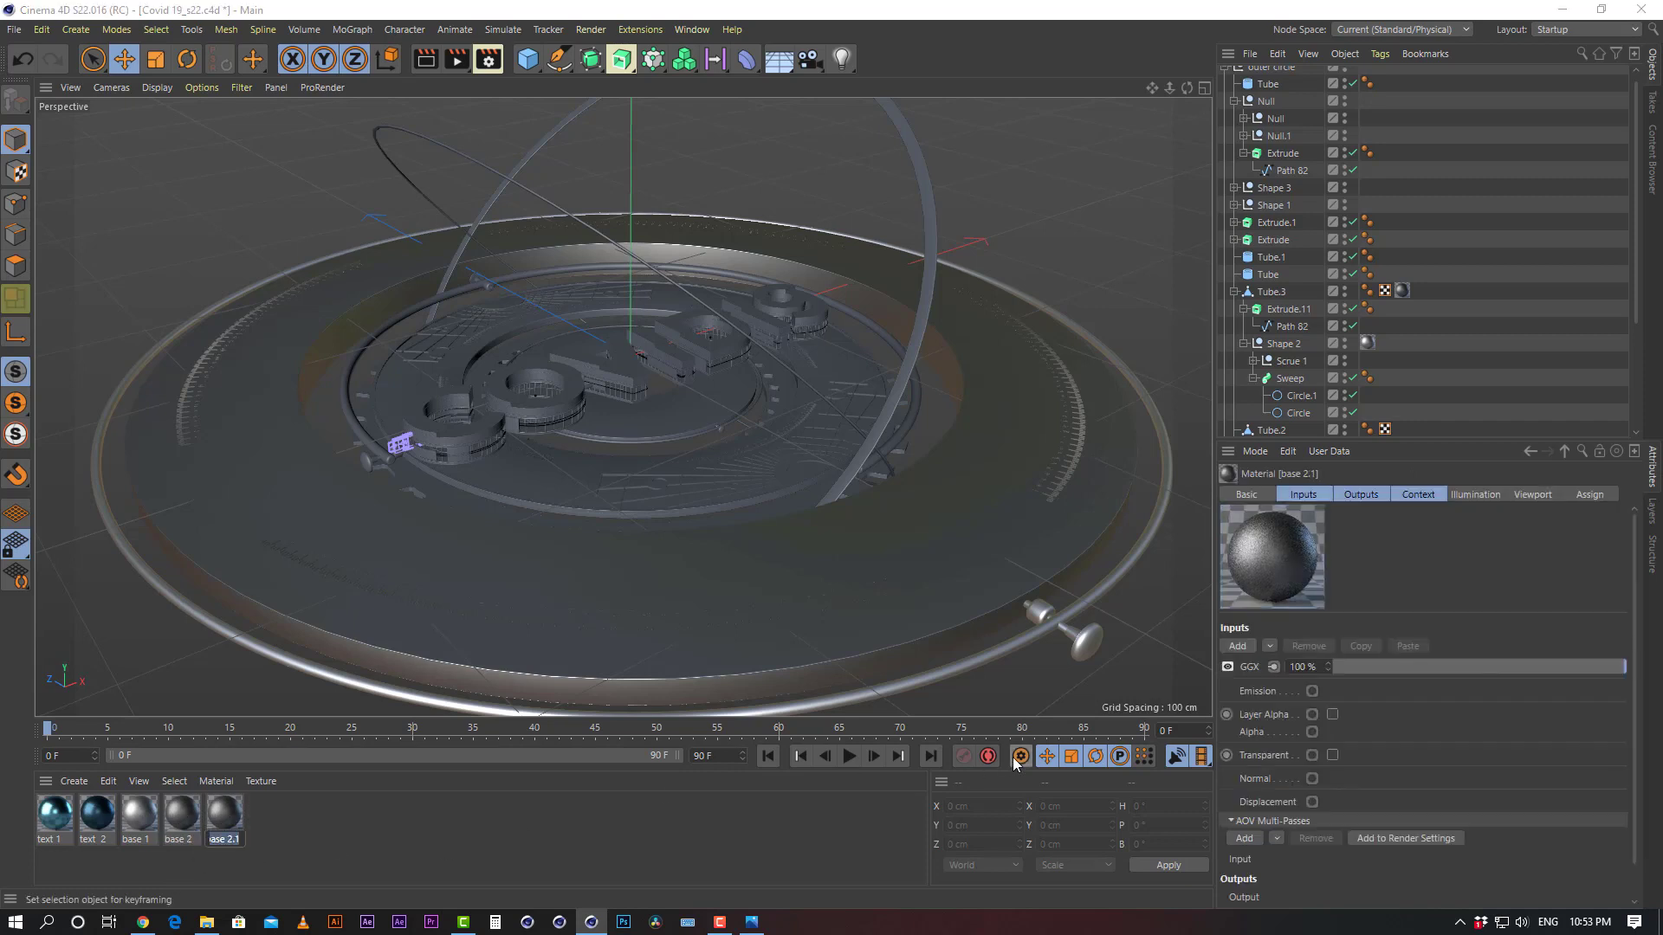
type("a")
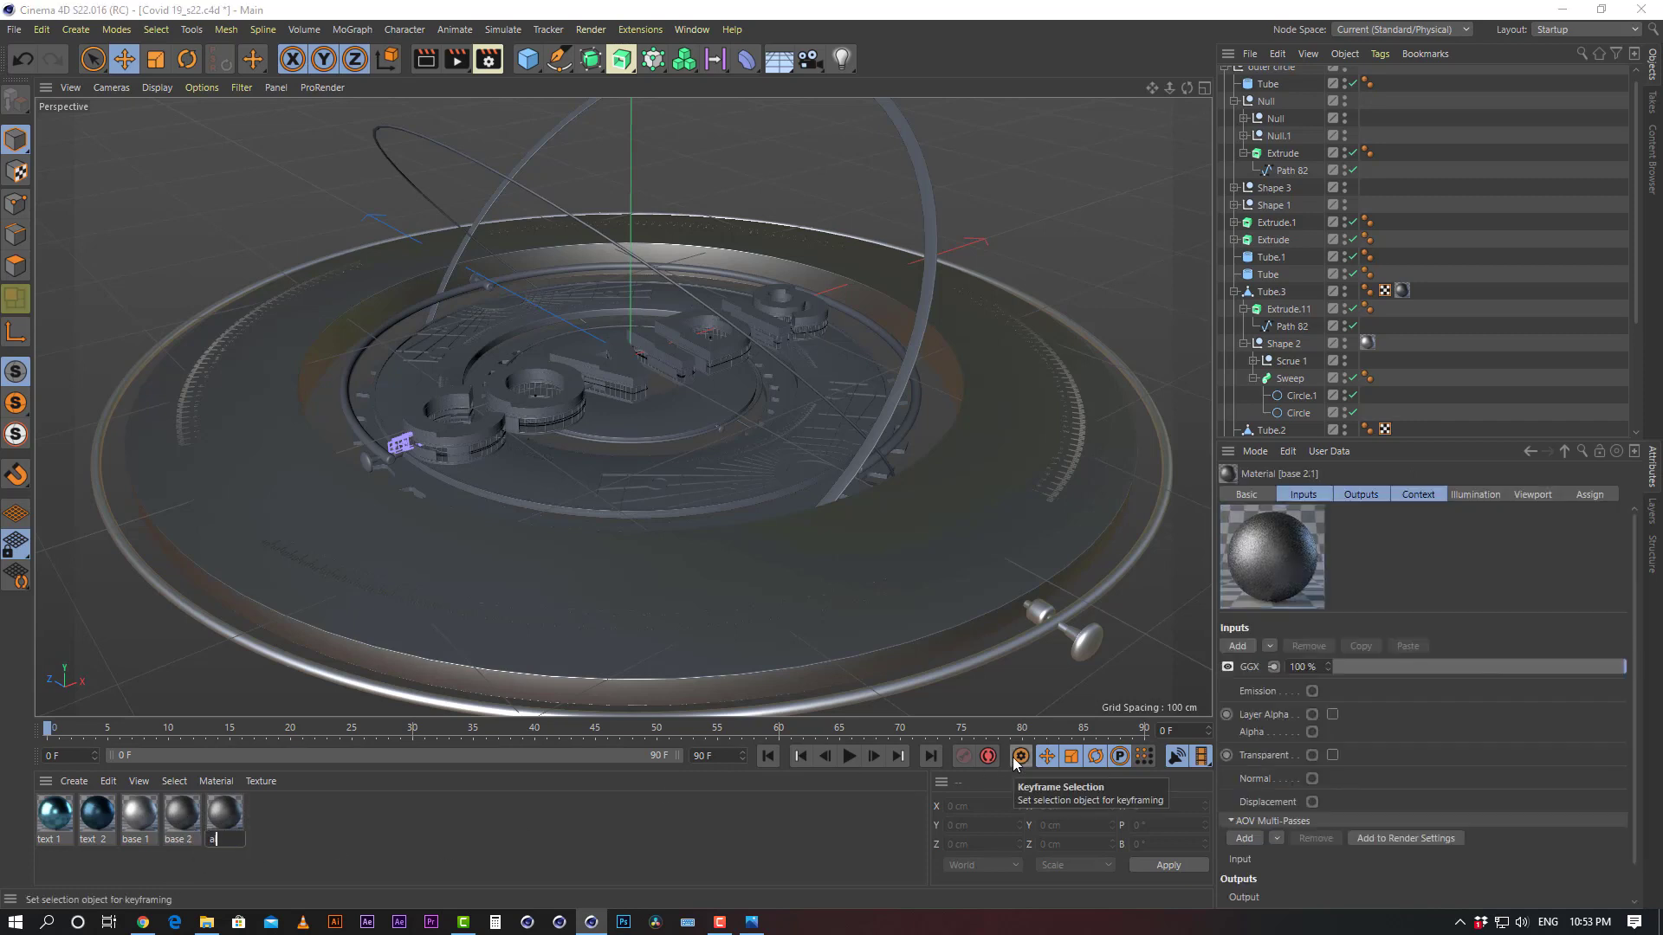
type("luminum")
key("Return")
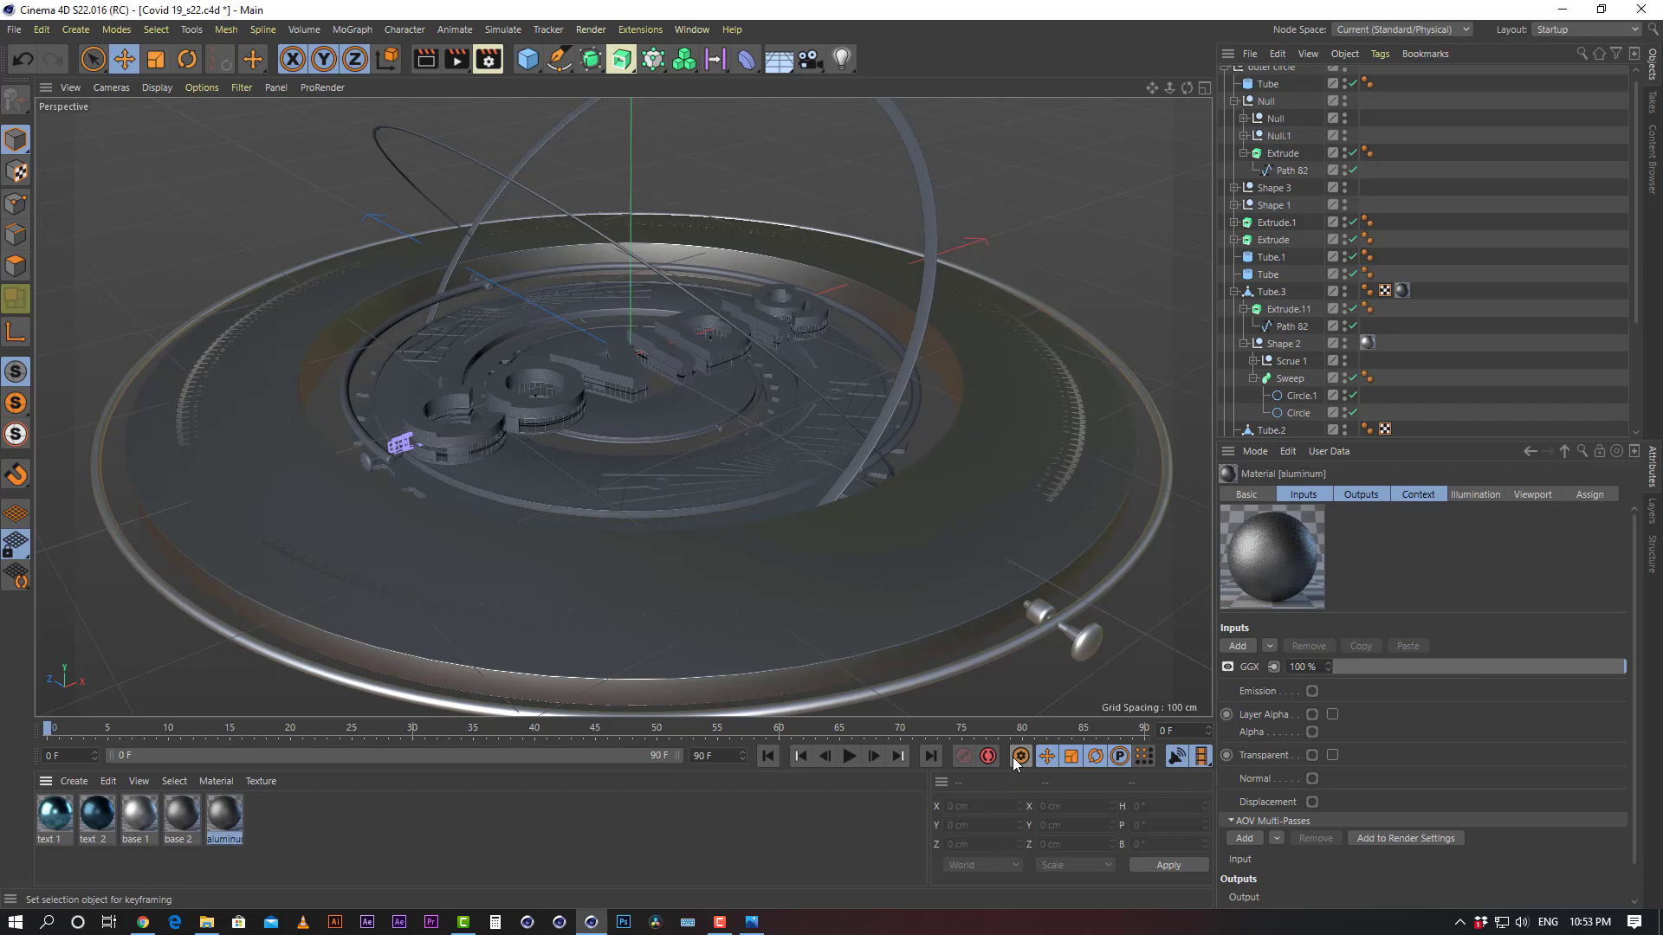
Inspect the node settings of the aluminum copy and delete that material
double_click(220, 814)
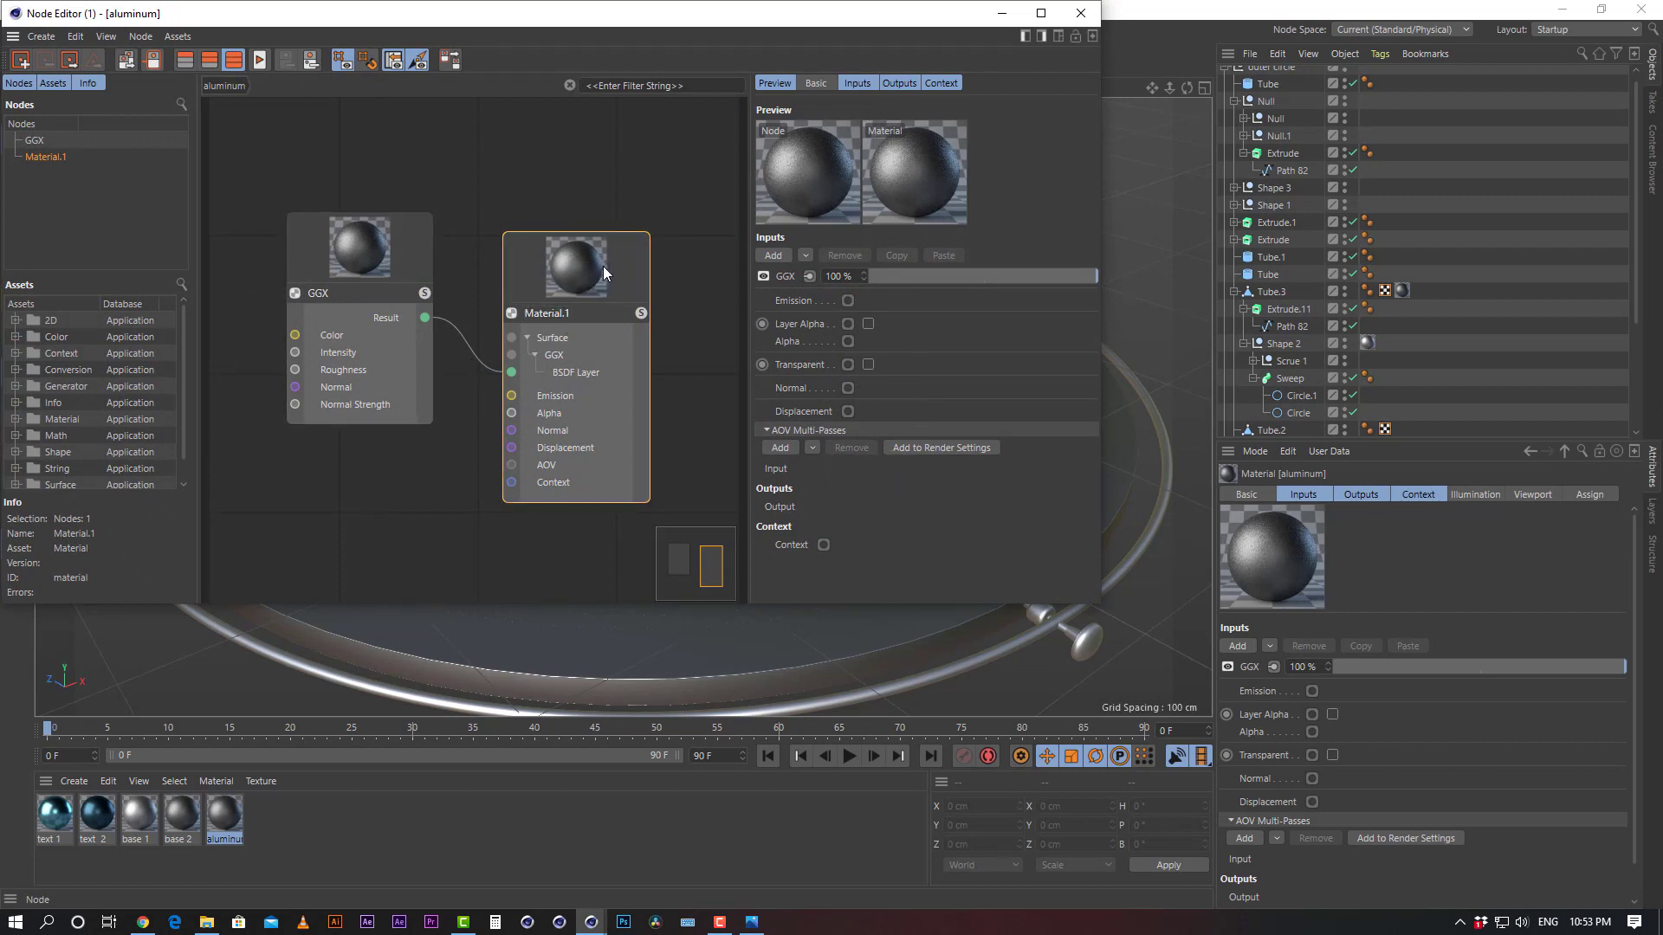
left_click(857, 84)
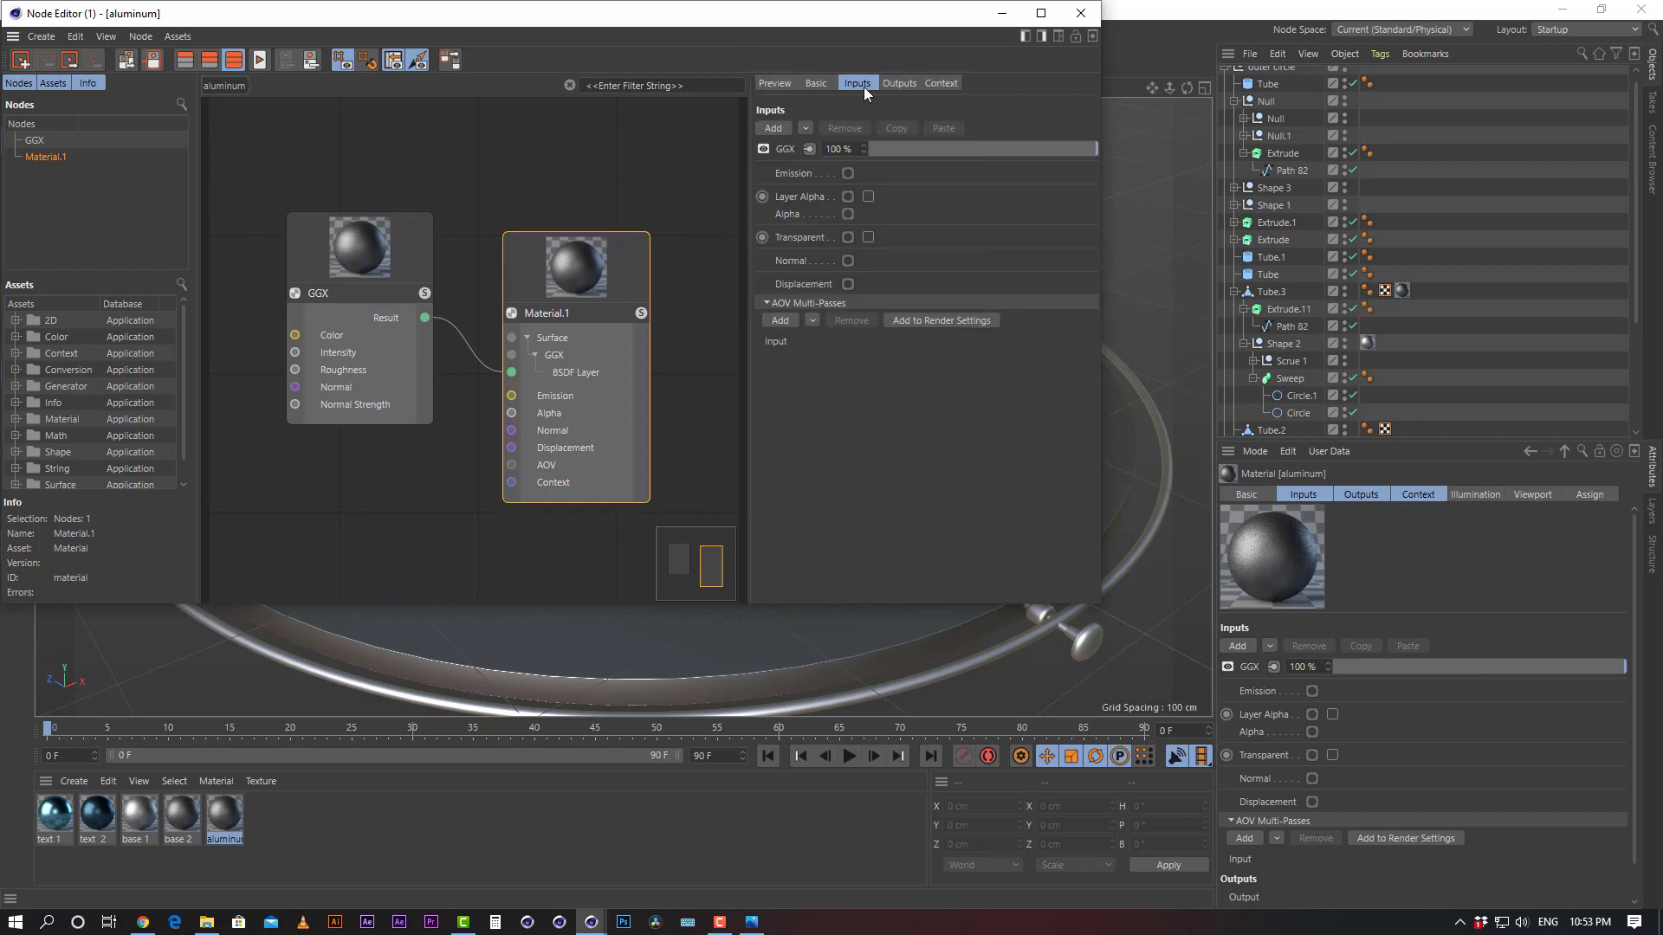
left_click(775, 83)
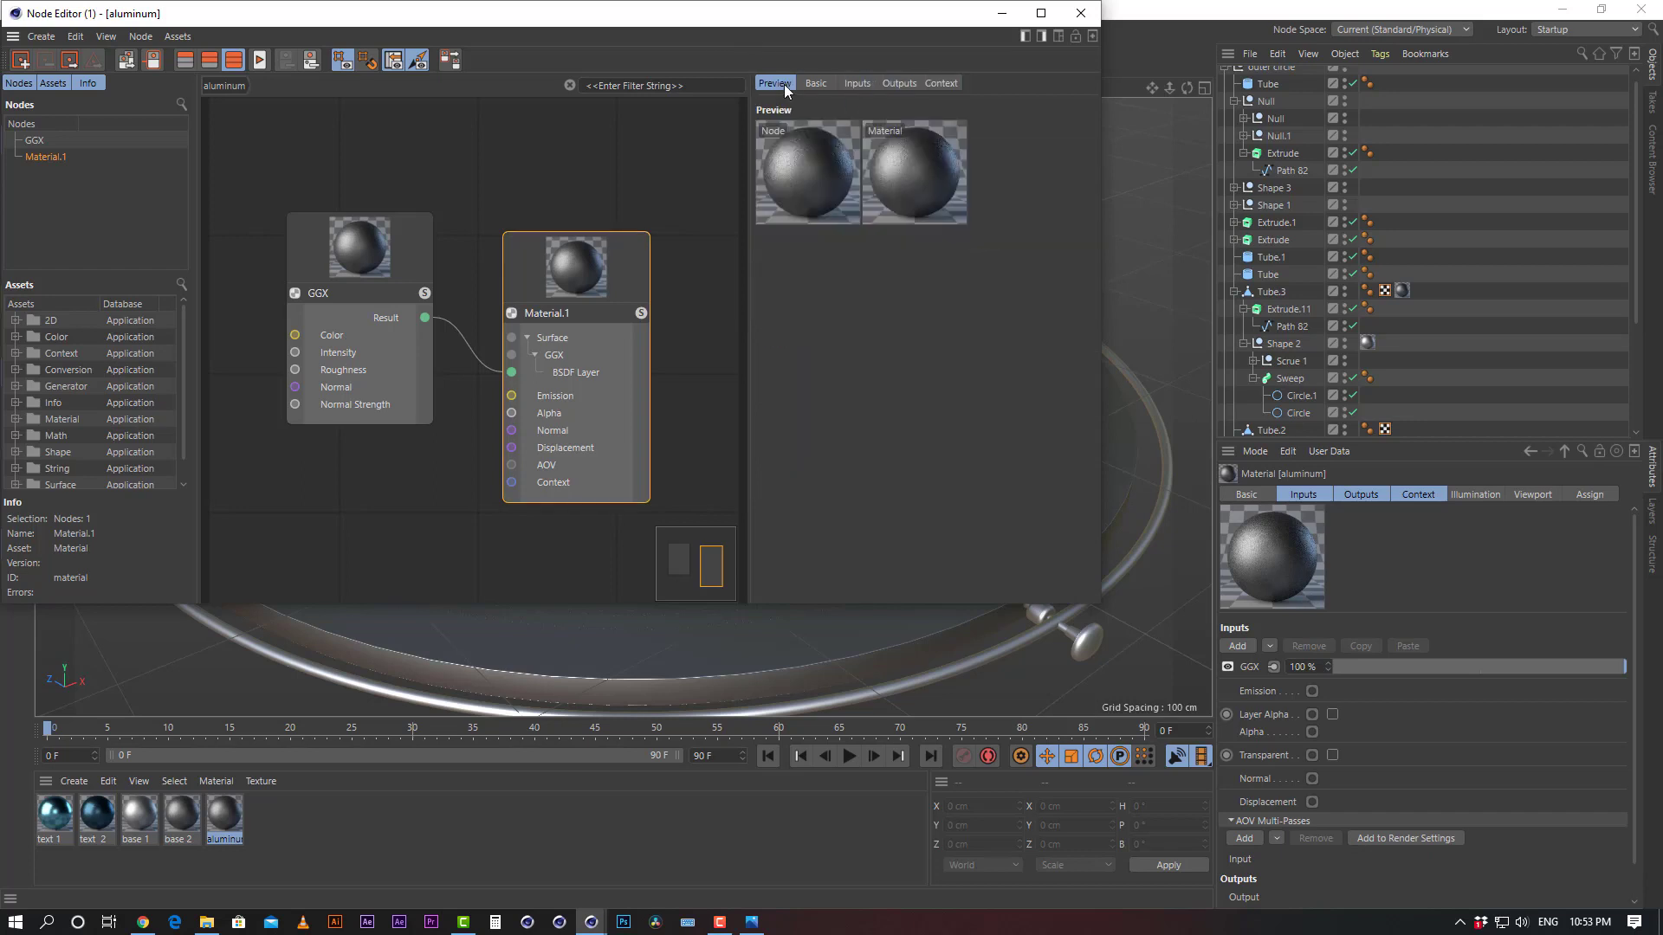
left_click(246, 825)
left_click(243, 819)
key("Delete")
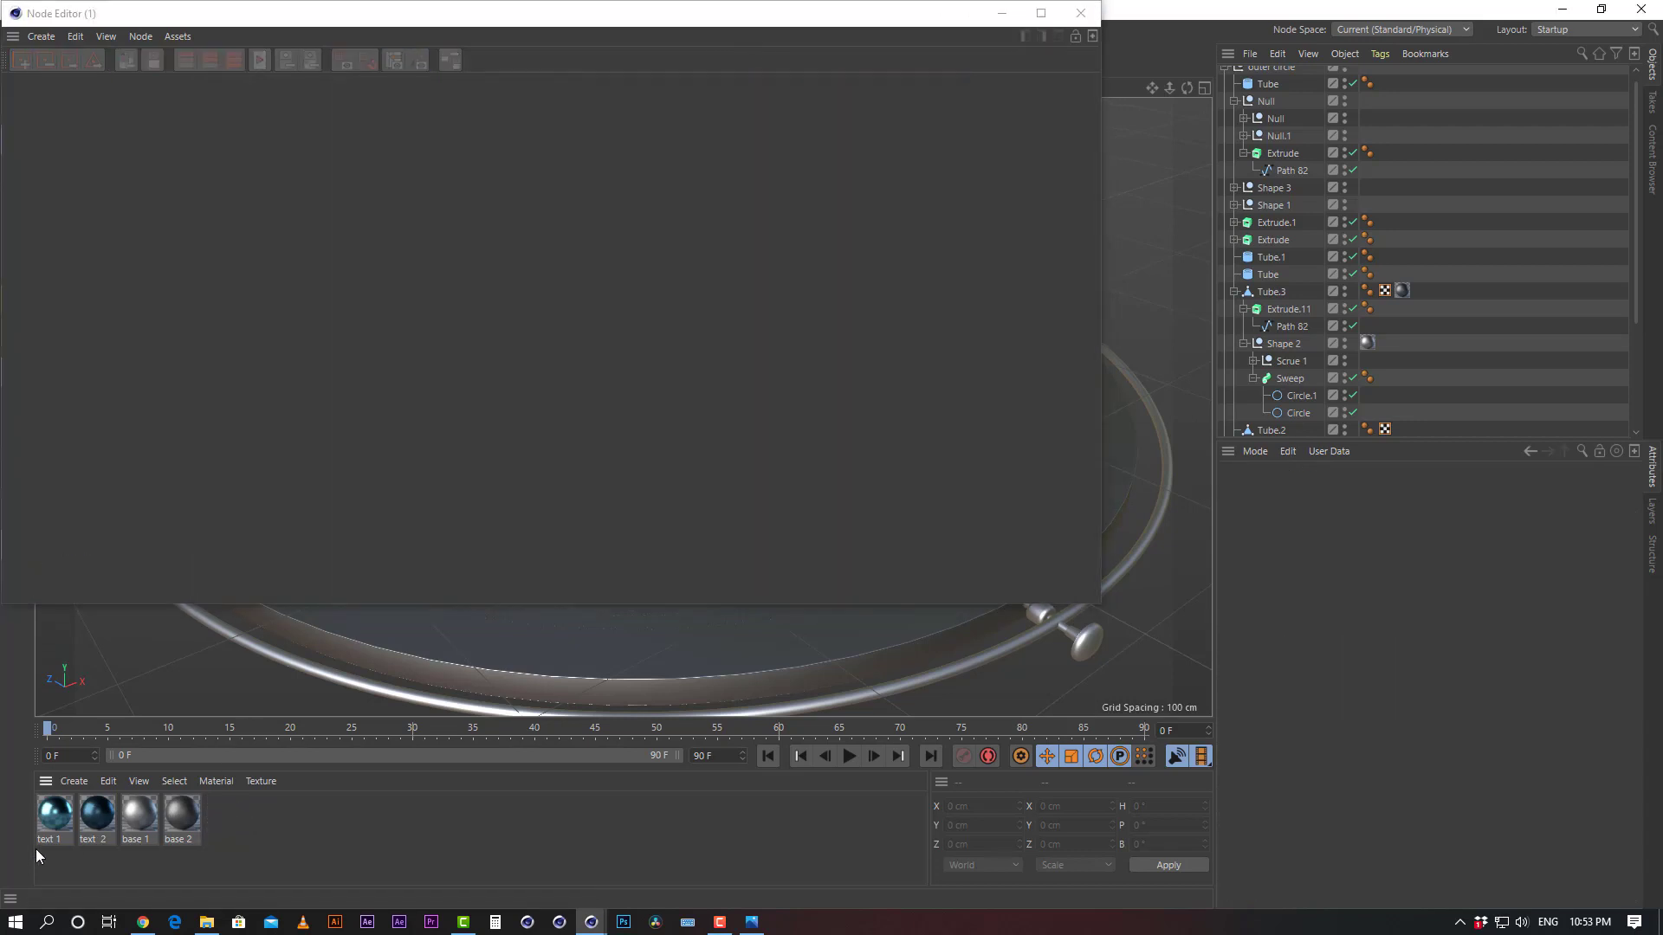
Create a new node material and name it aluminum
left_click(75, 782)
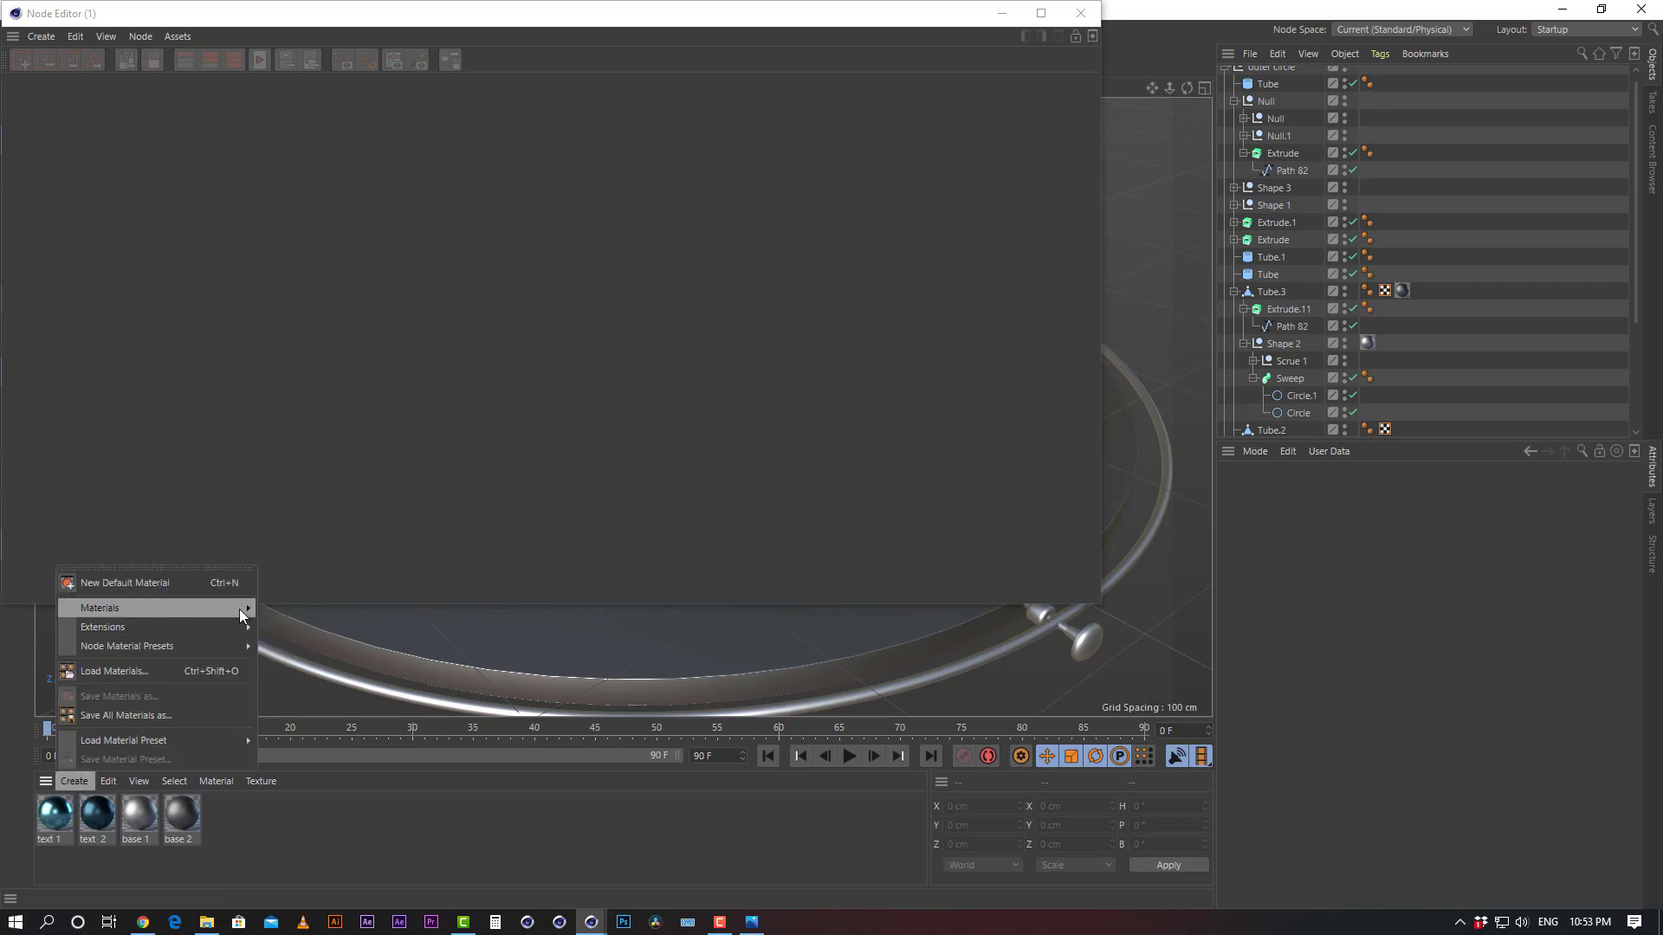
mouse_move(220, 611)
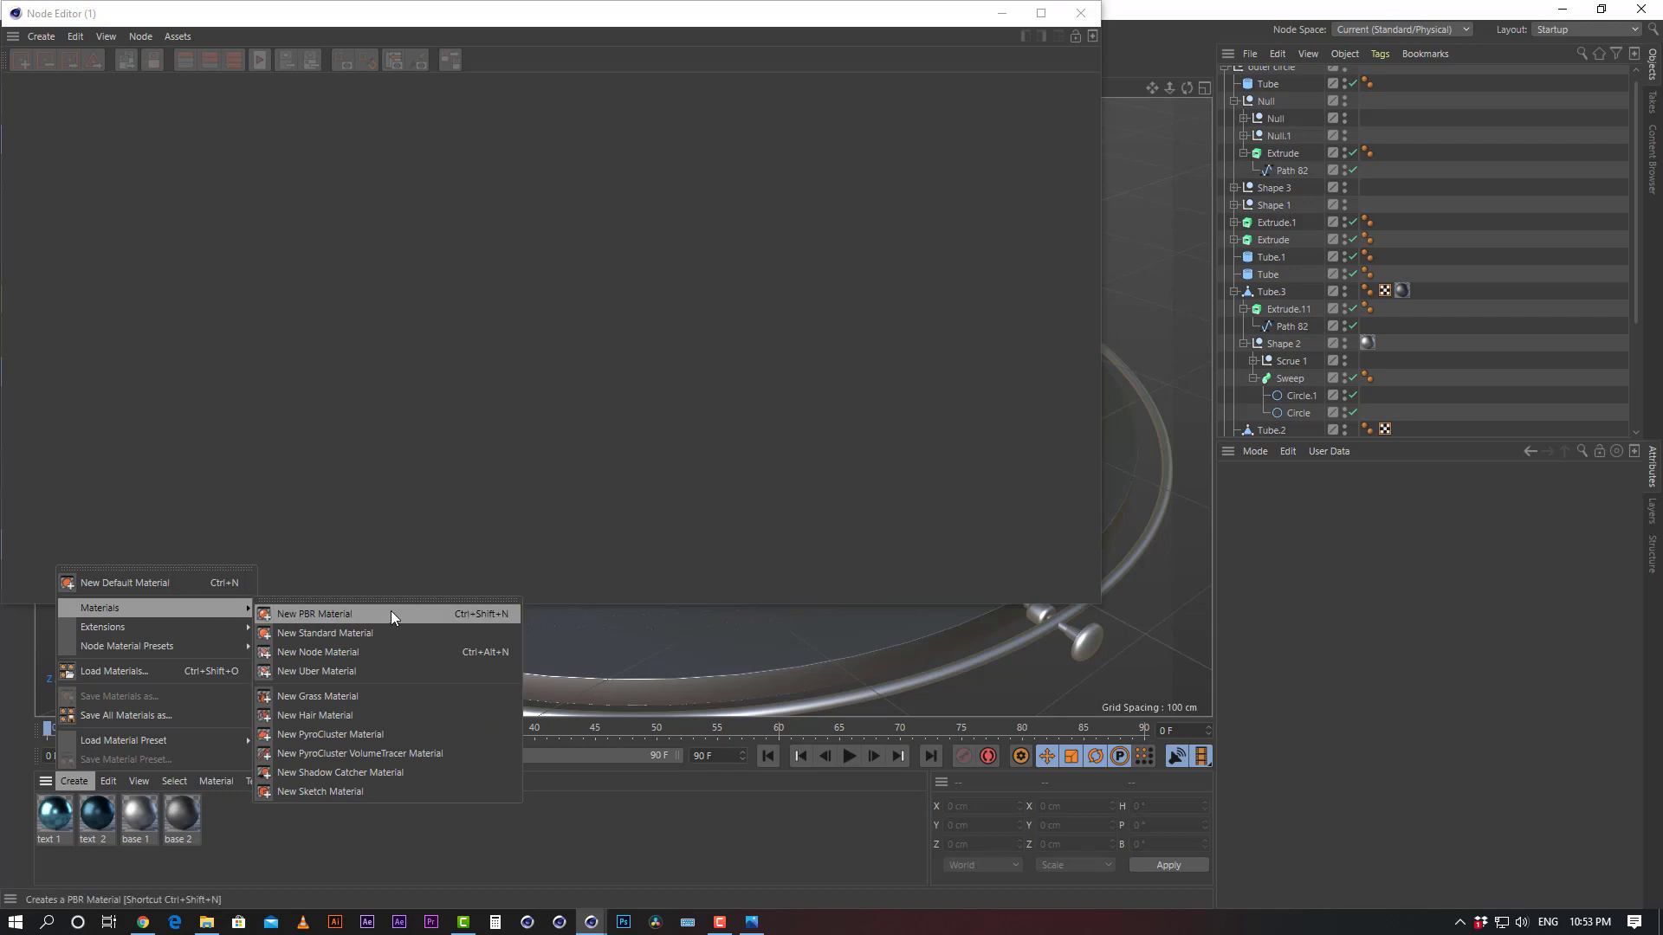
left_click(357, 652)
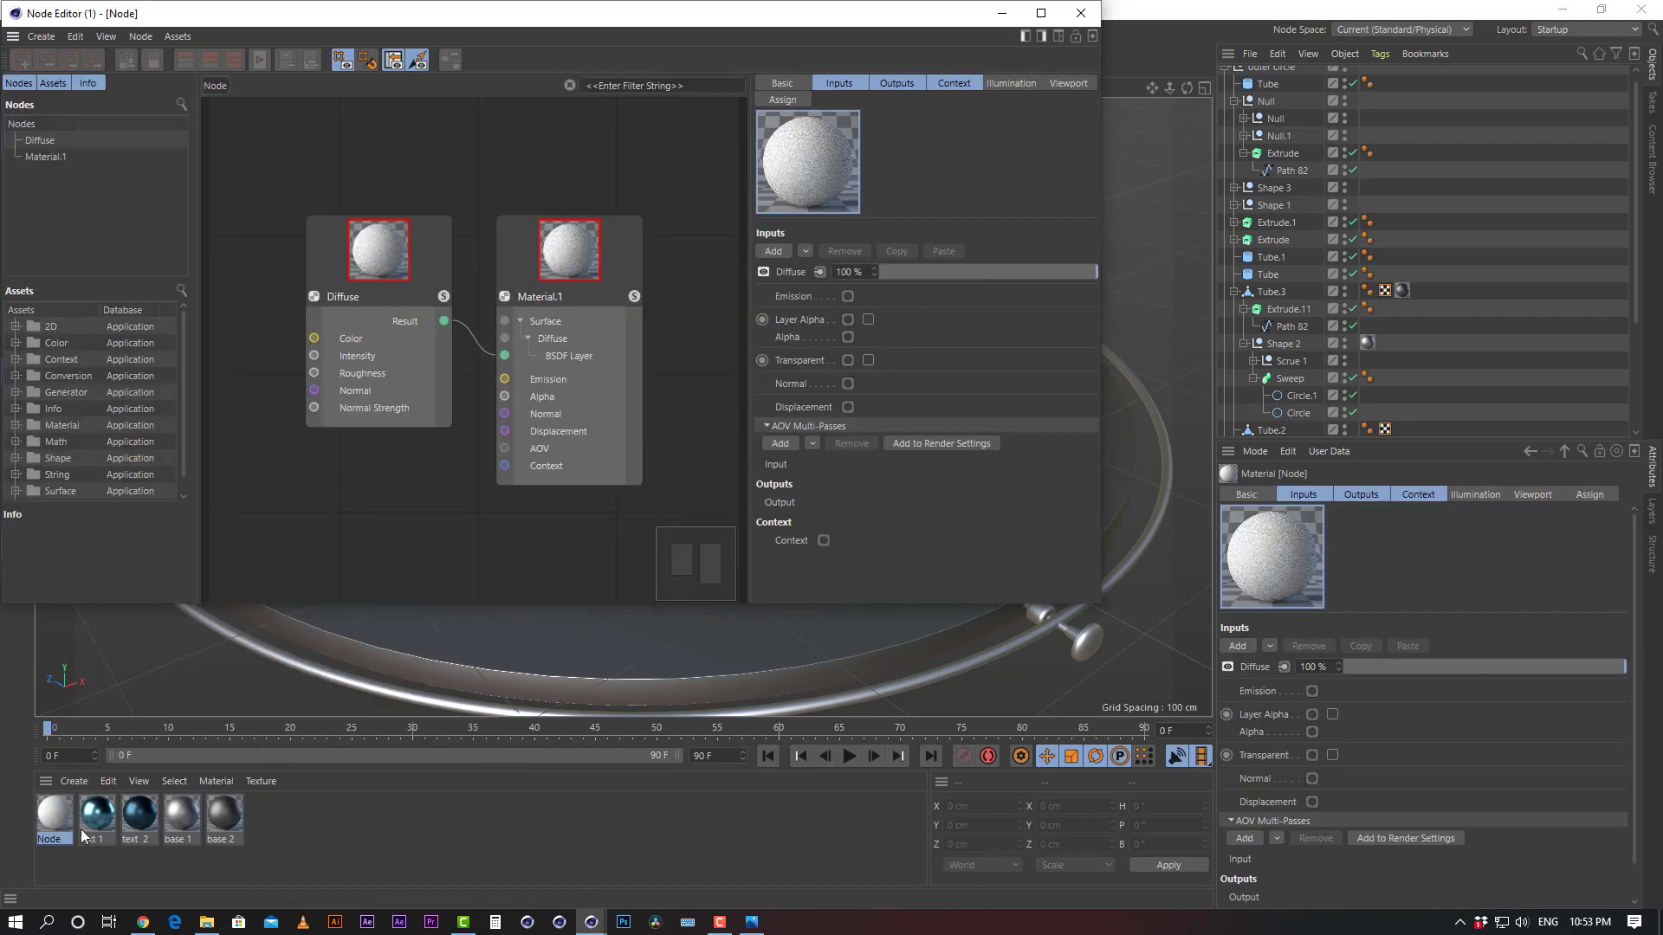
double_click(52, 838)
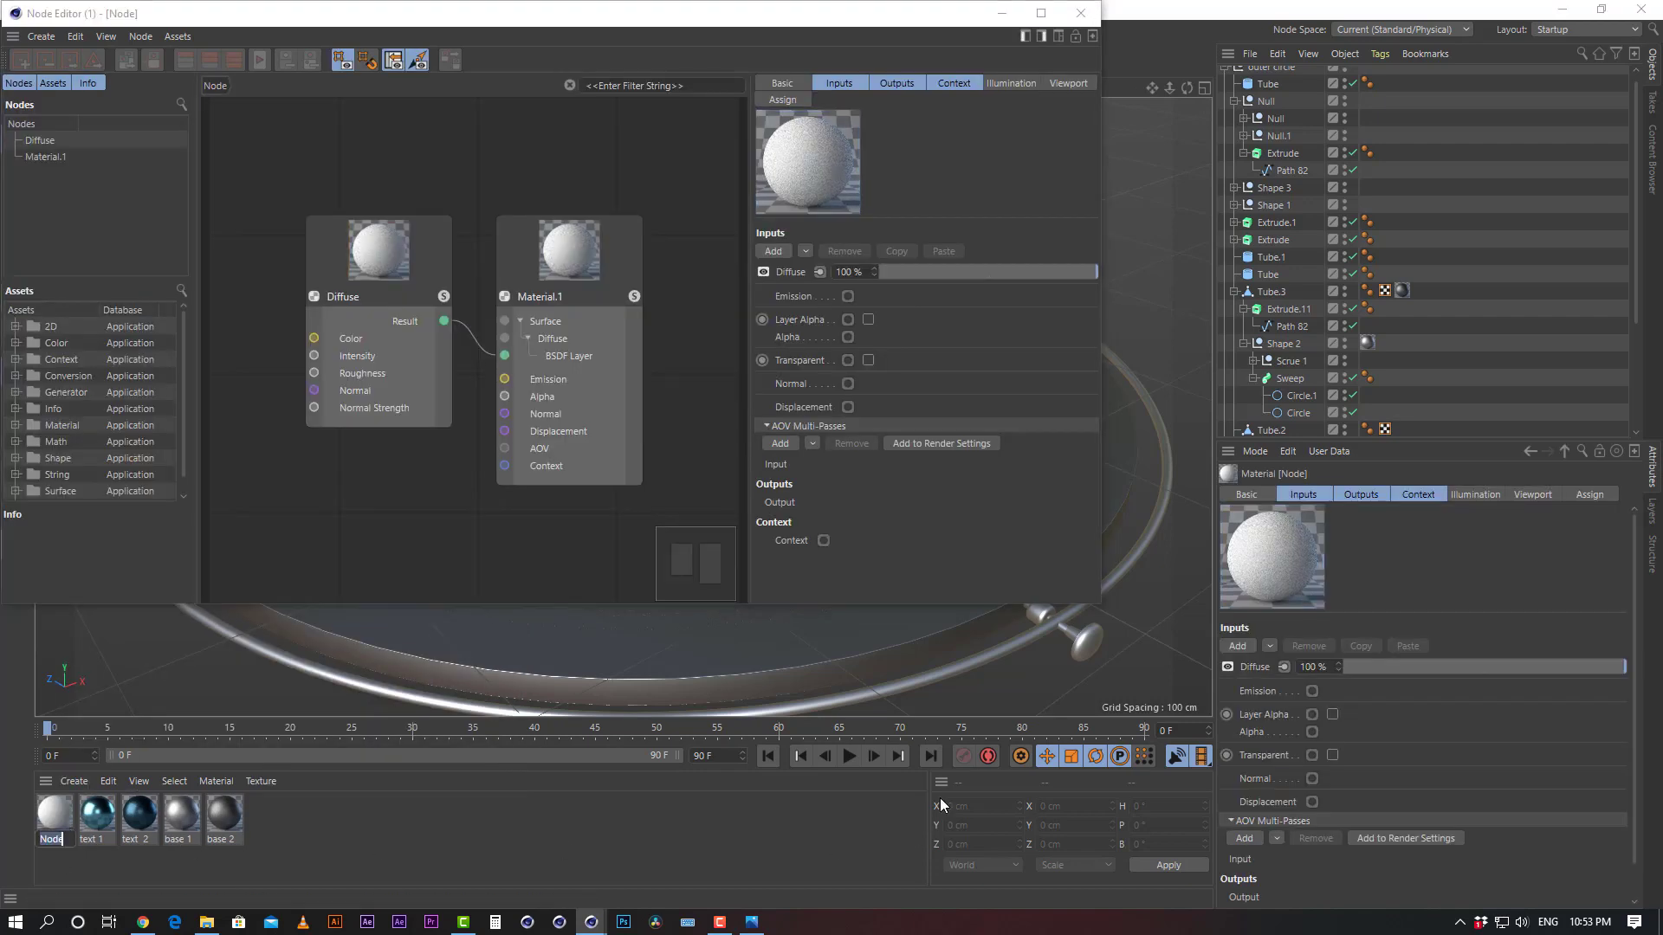
type("alu")
type("minum")
key("Return")
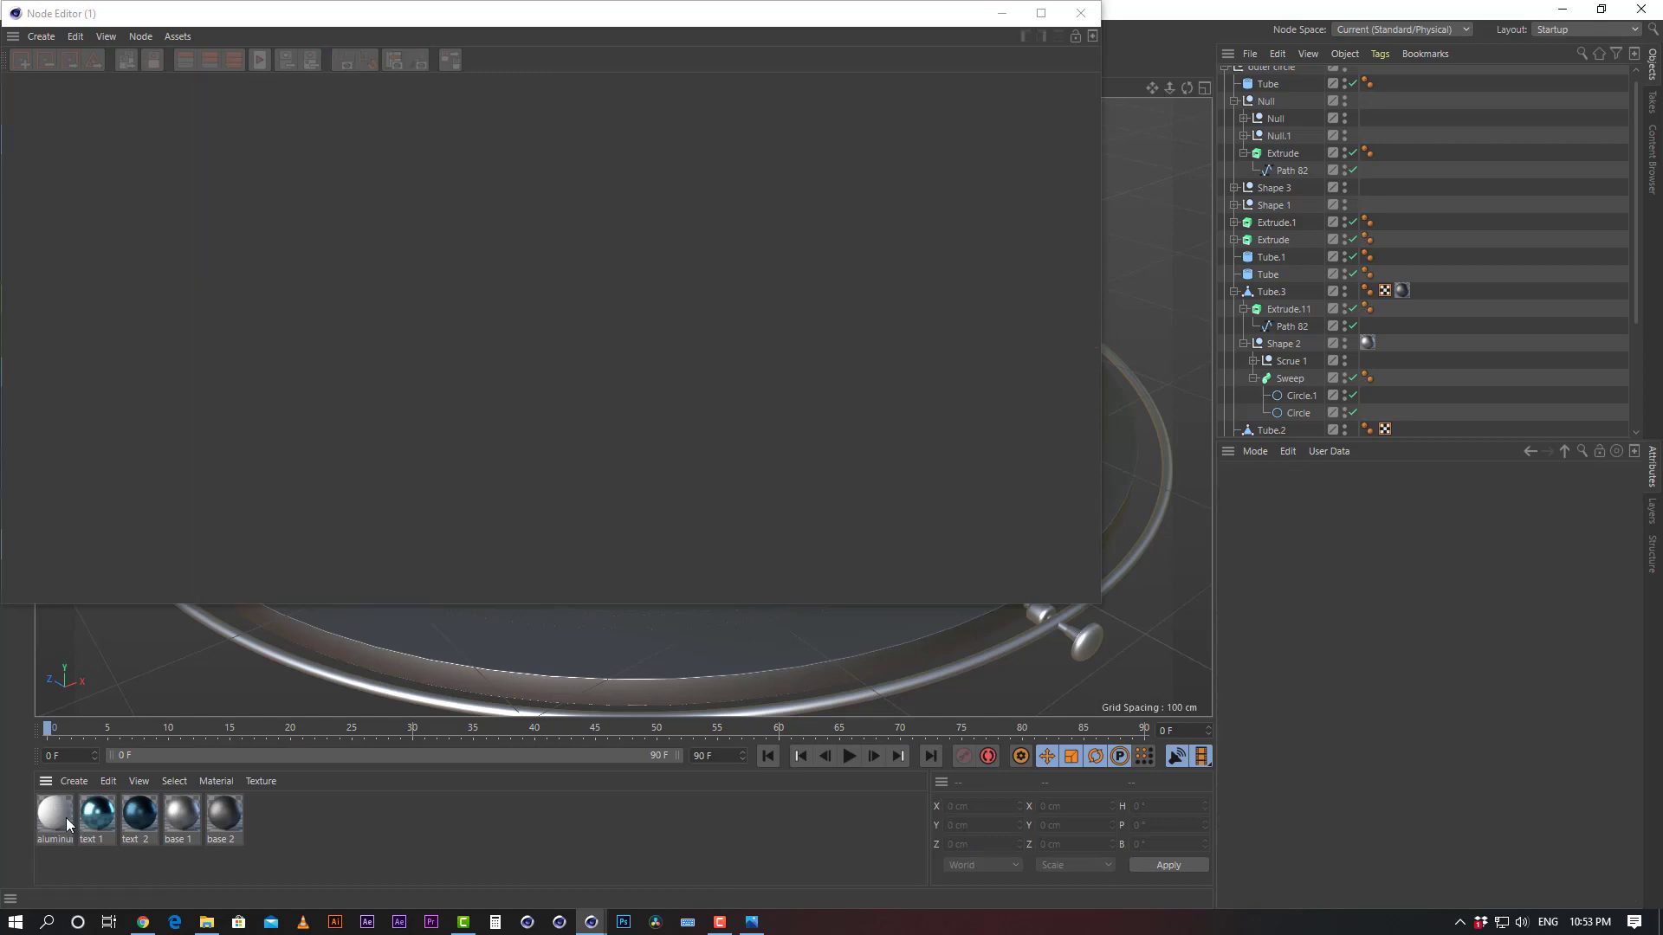
Try the aluminum material's Diffuse layer at 0% and restore it to 100%
left_click(507, 243)
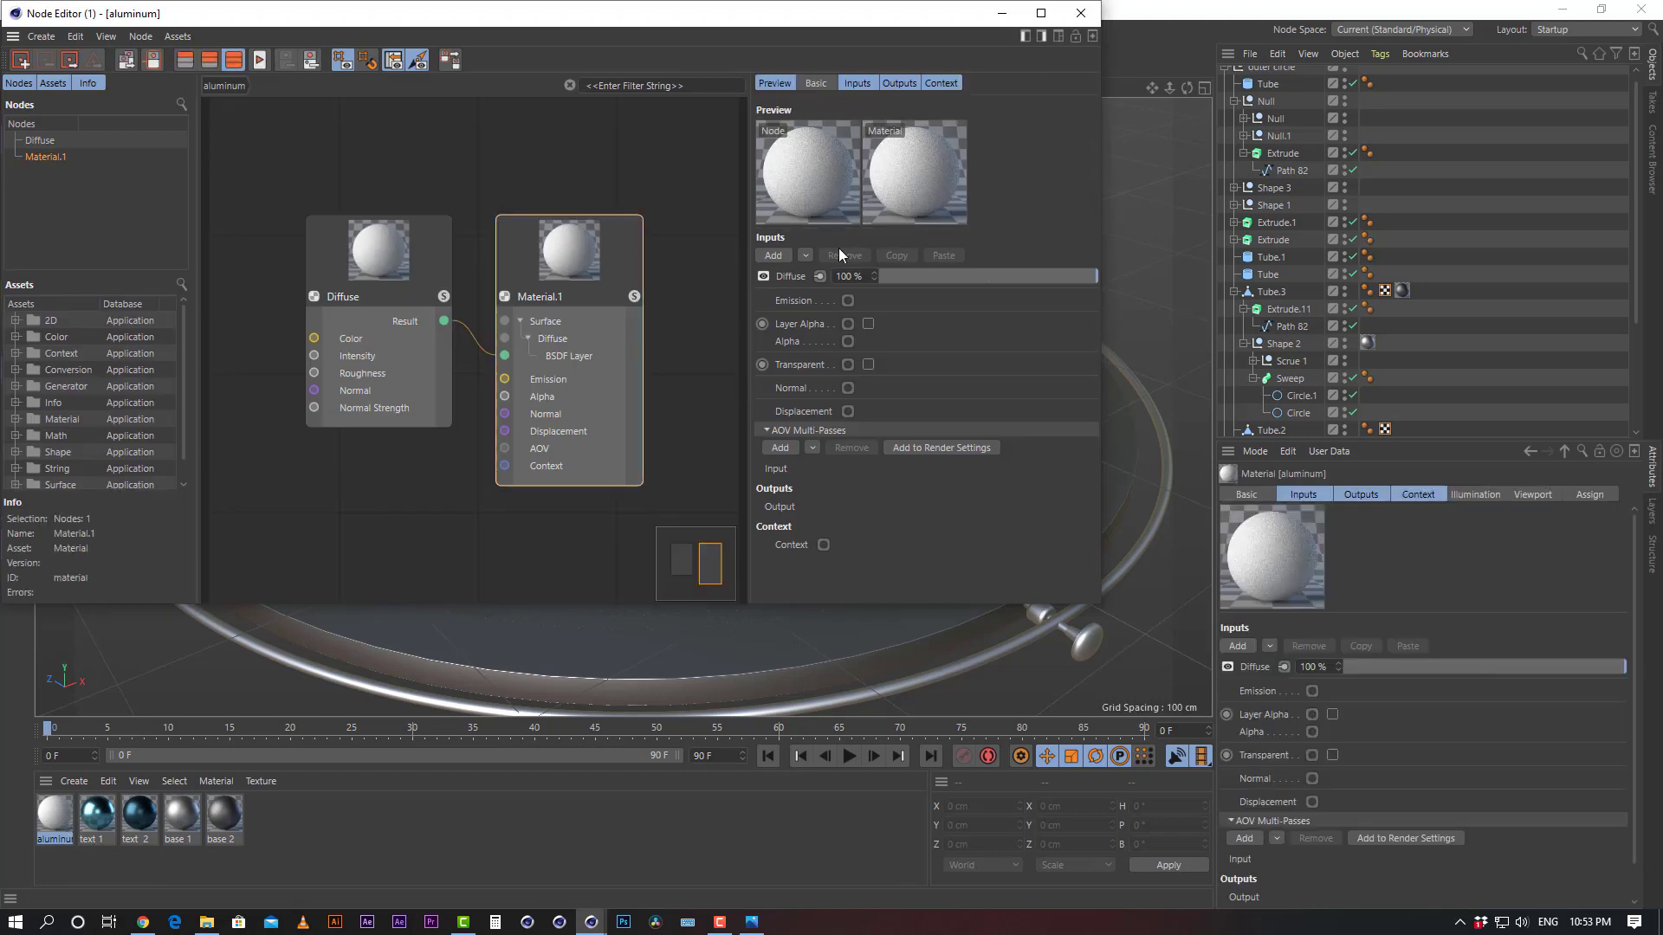
left_click_drag(1022, 272, 669, 278)
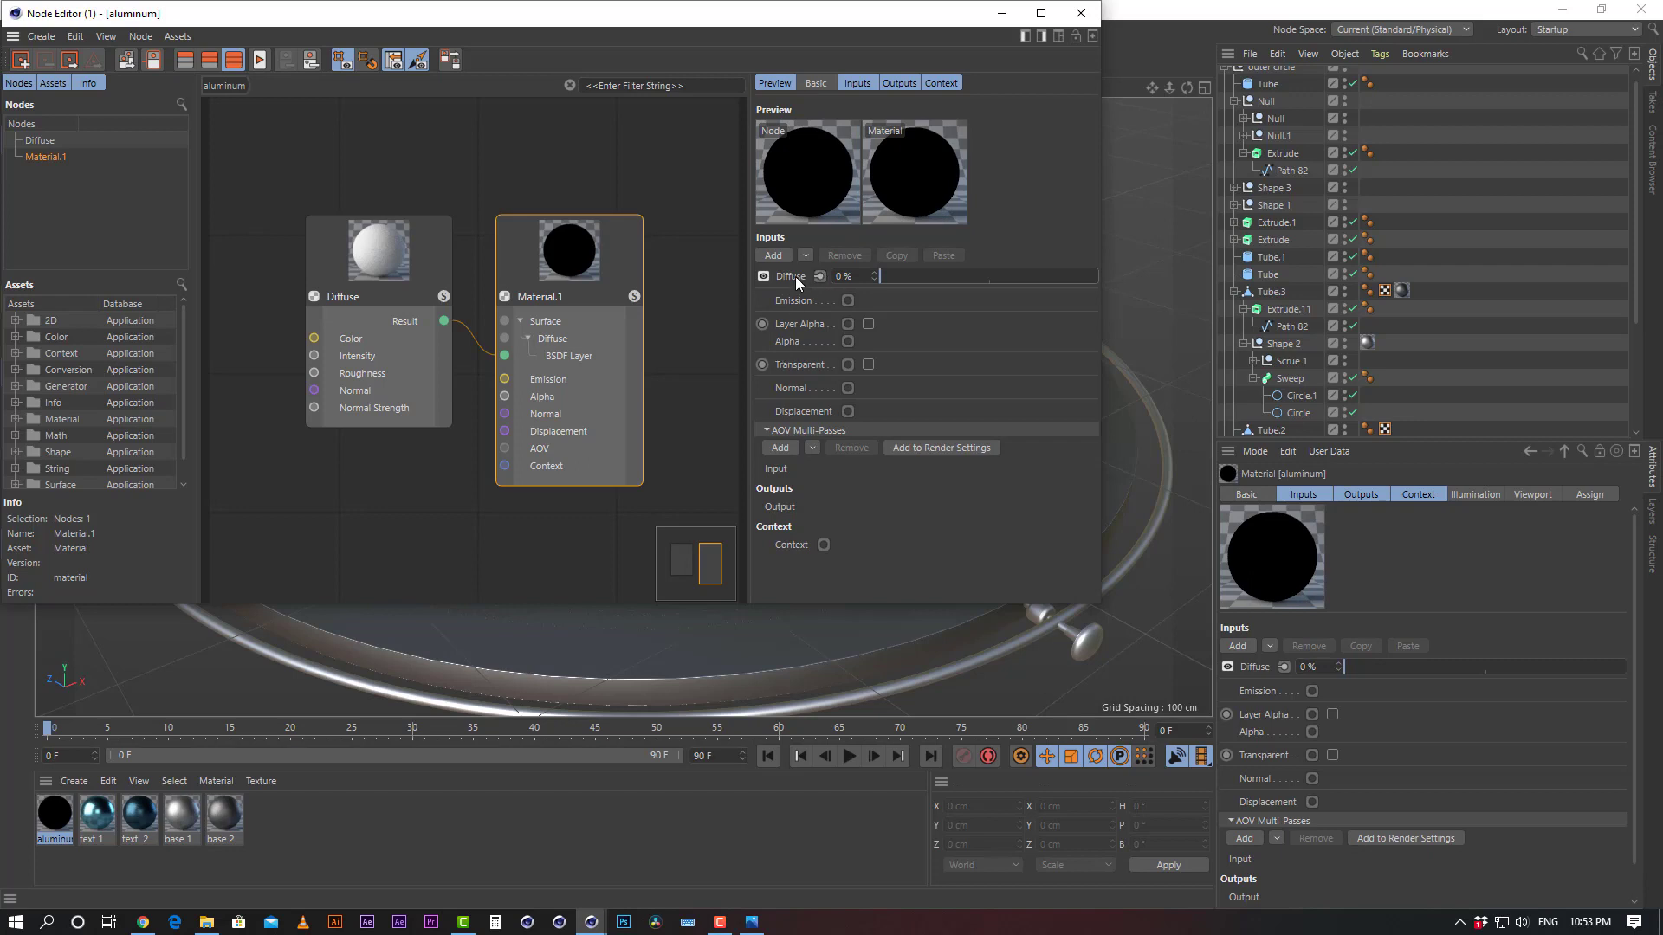
left_click(871, 84)
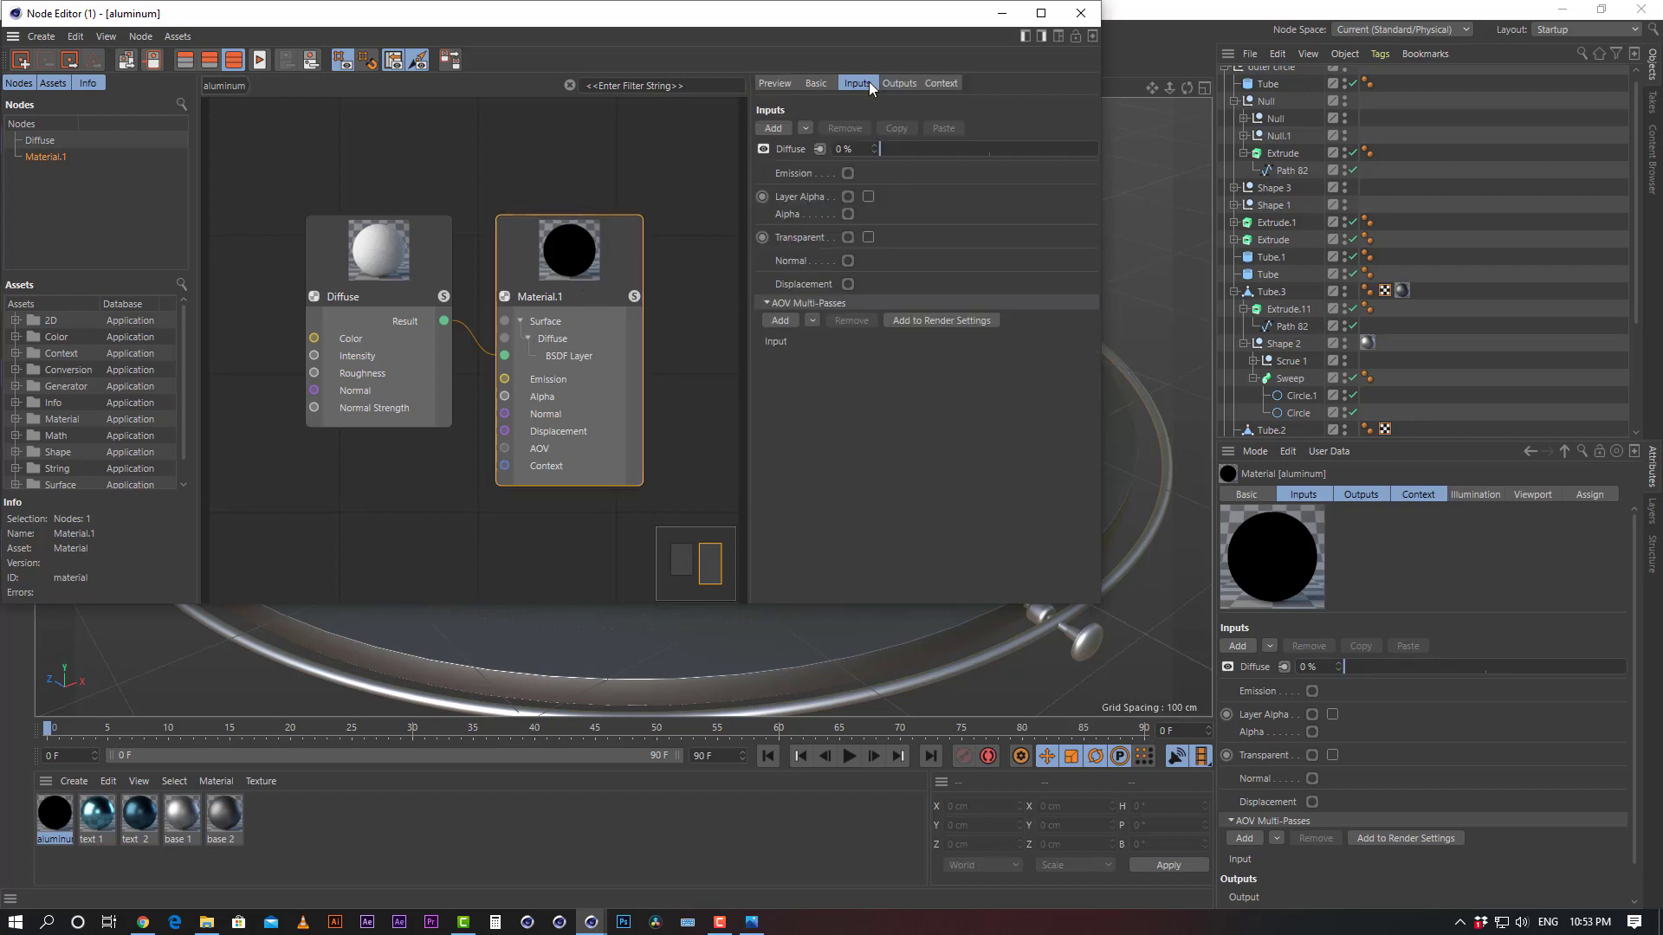
left_click(901, 83)
left_click(855, 84)
left_click_drag(922, 149, 1093, 149)
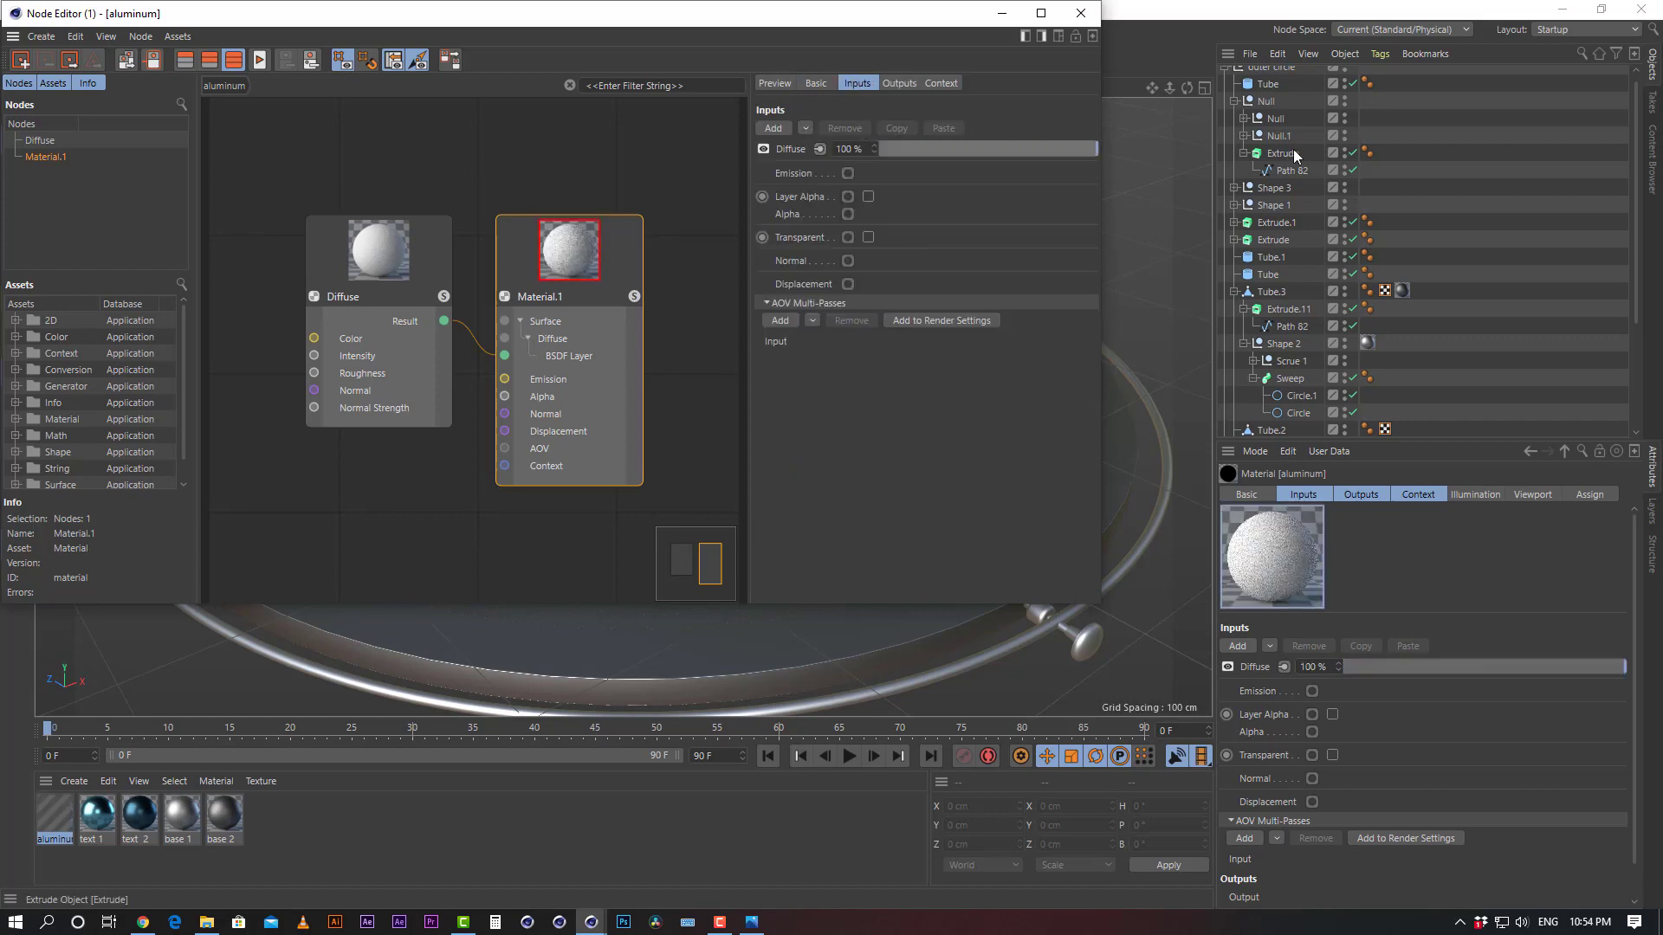
Change the BSDF type of the aluminum material's Diffuse node to GGX
left_click(817, 84)
left_click(856, 84)
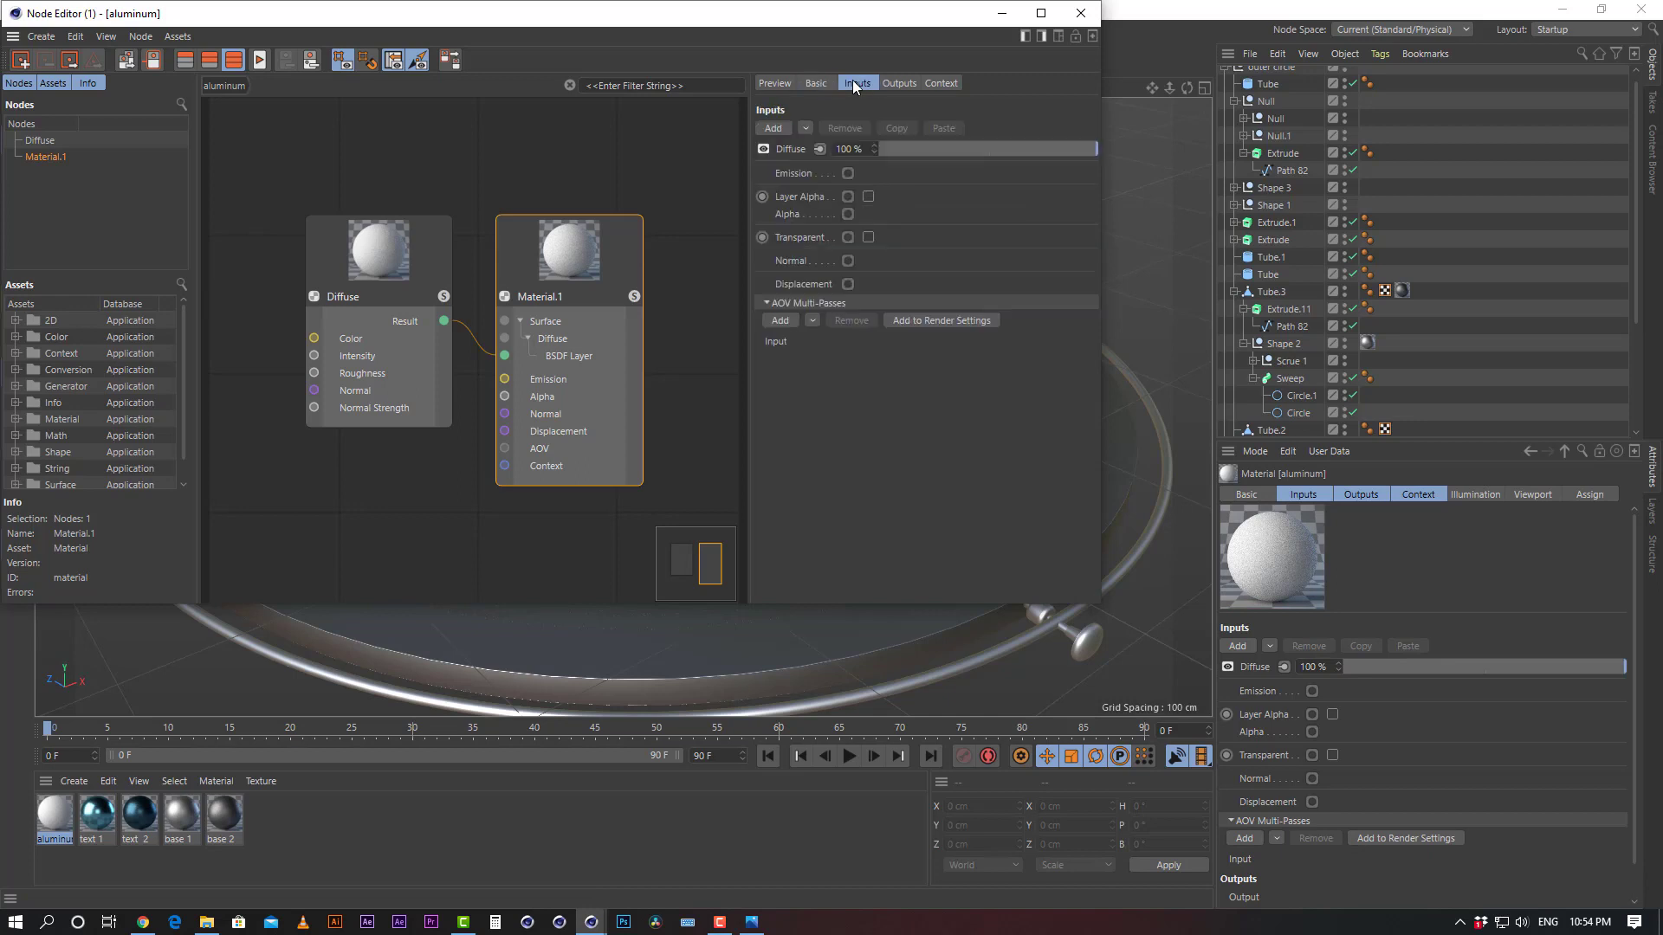
left_click(901, 84)
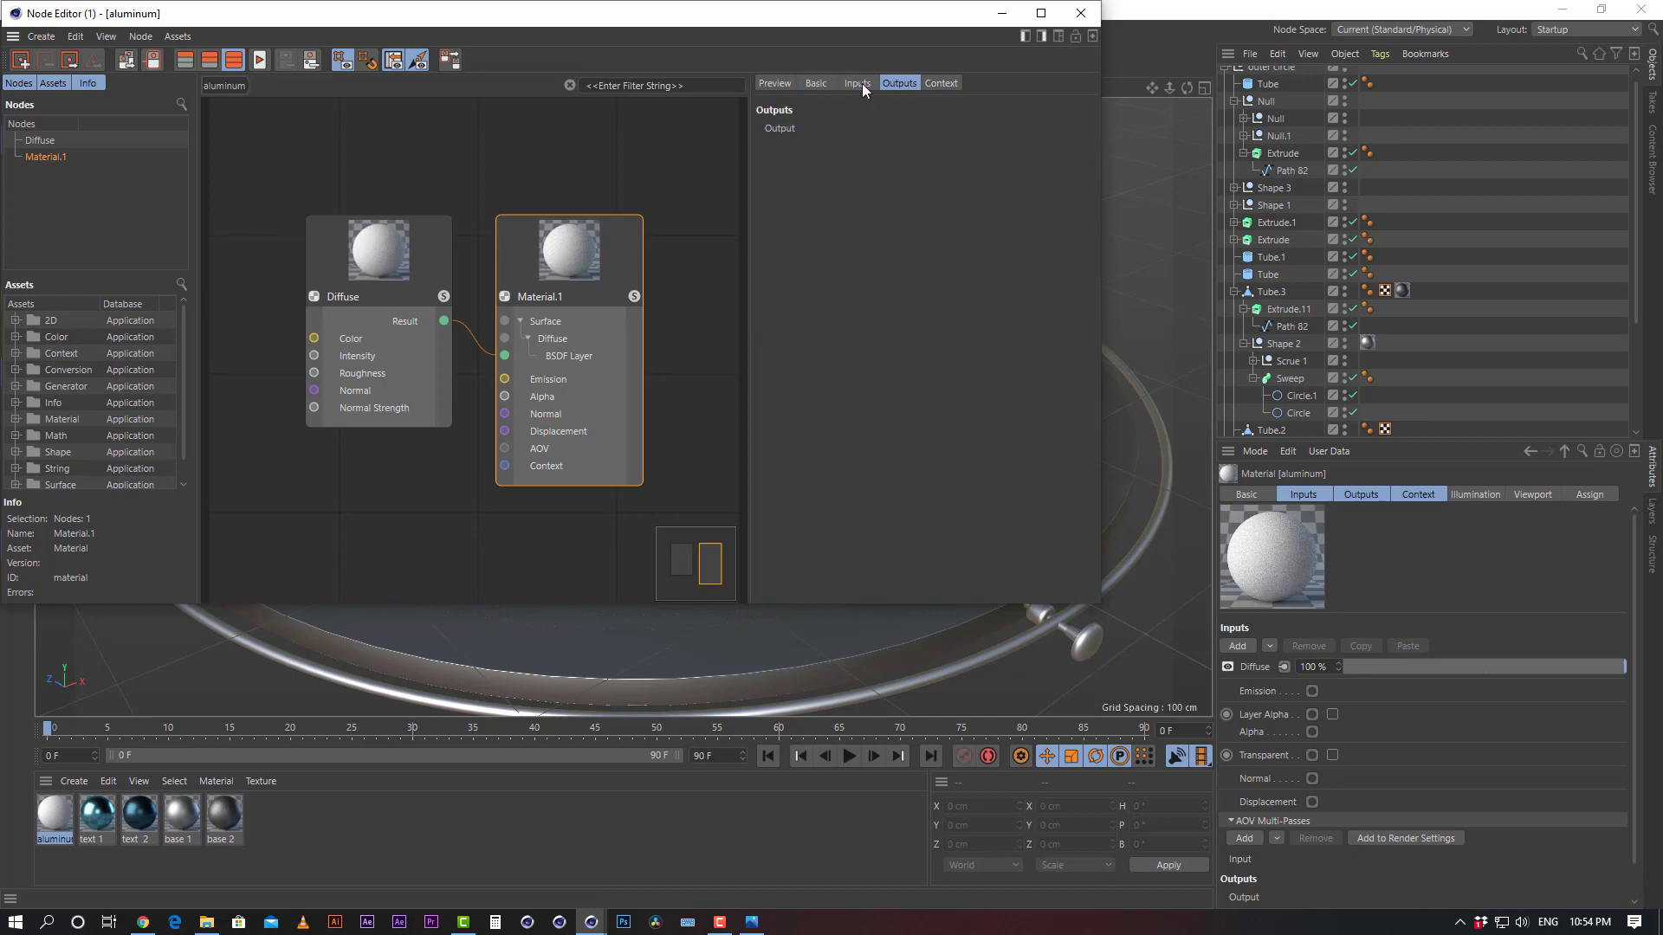
left_click(860, 84)
left_click(368, 272)
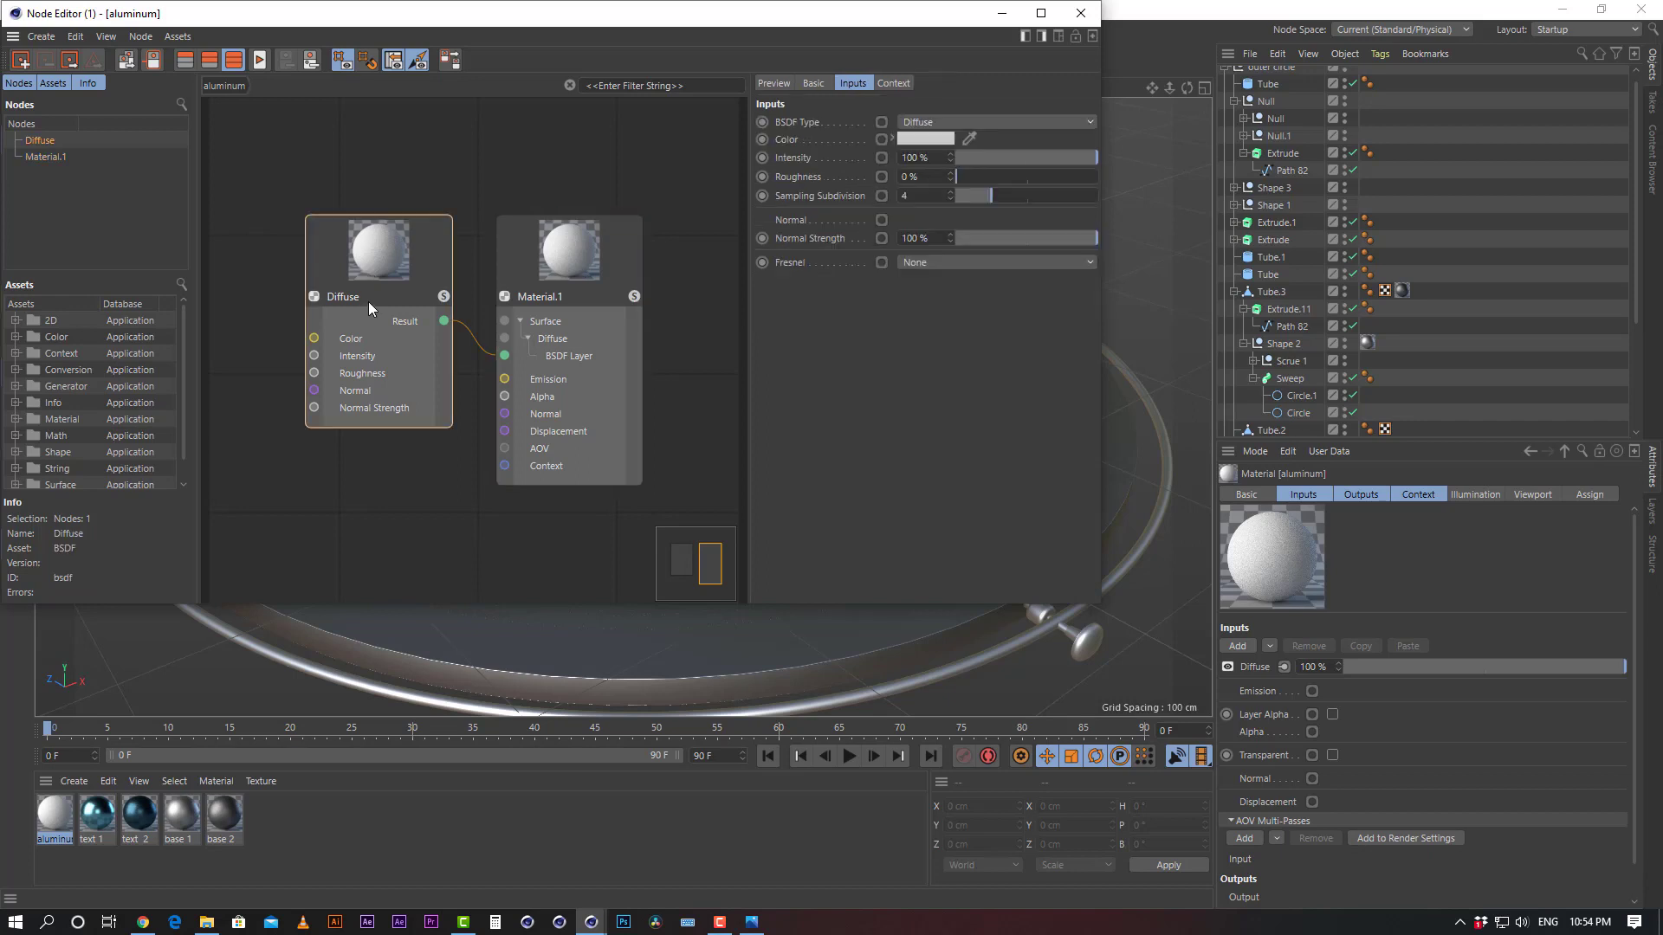
left_click(812, 85)
left_click(854, 85)
left_click(937, 124)
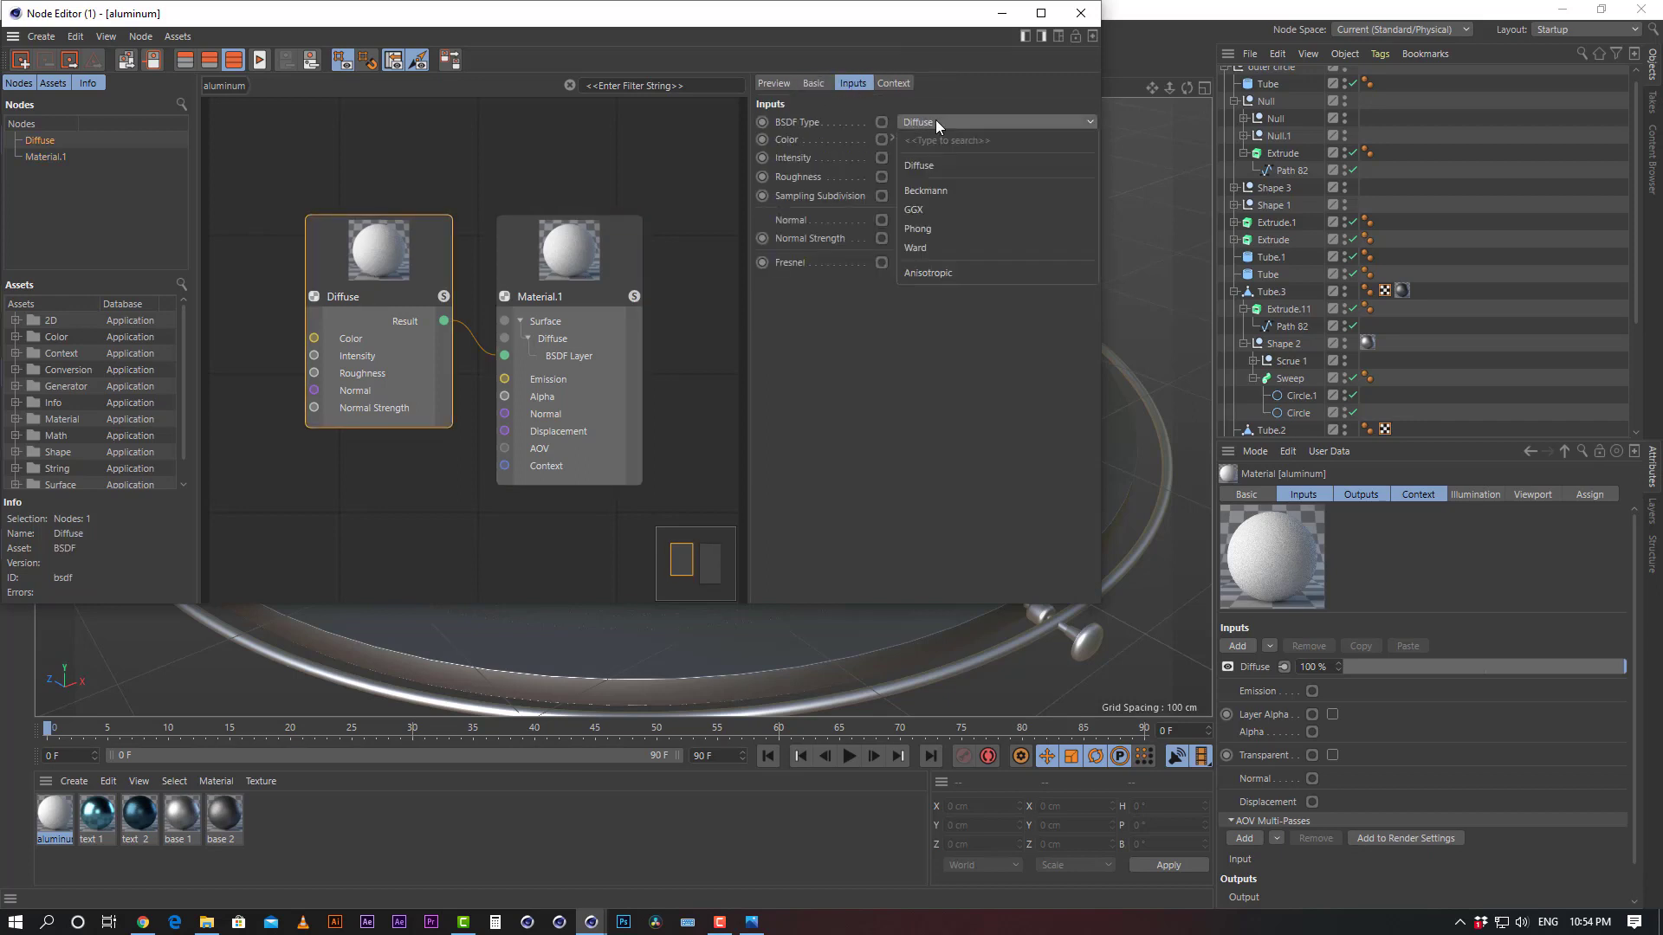
left_click(939, 211)
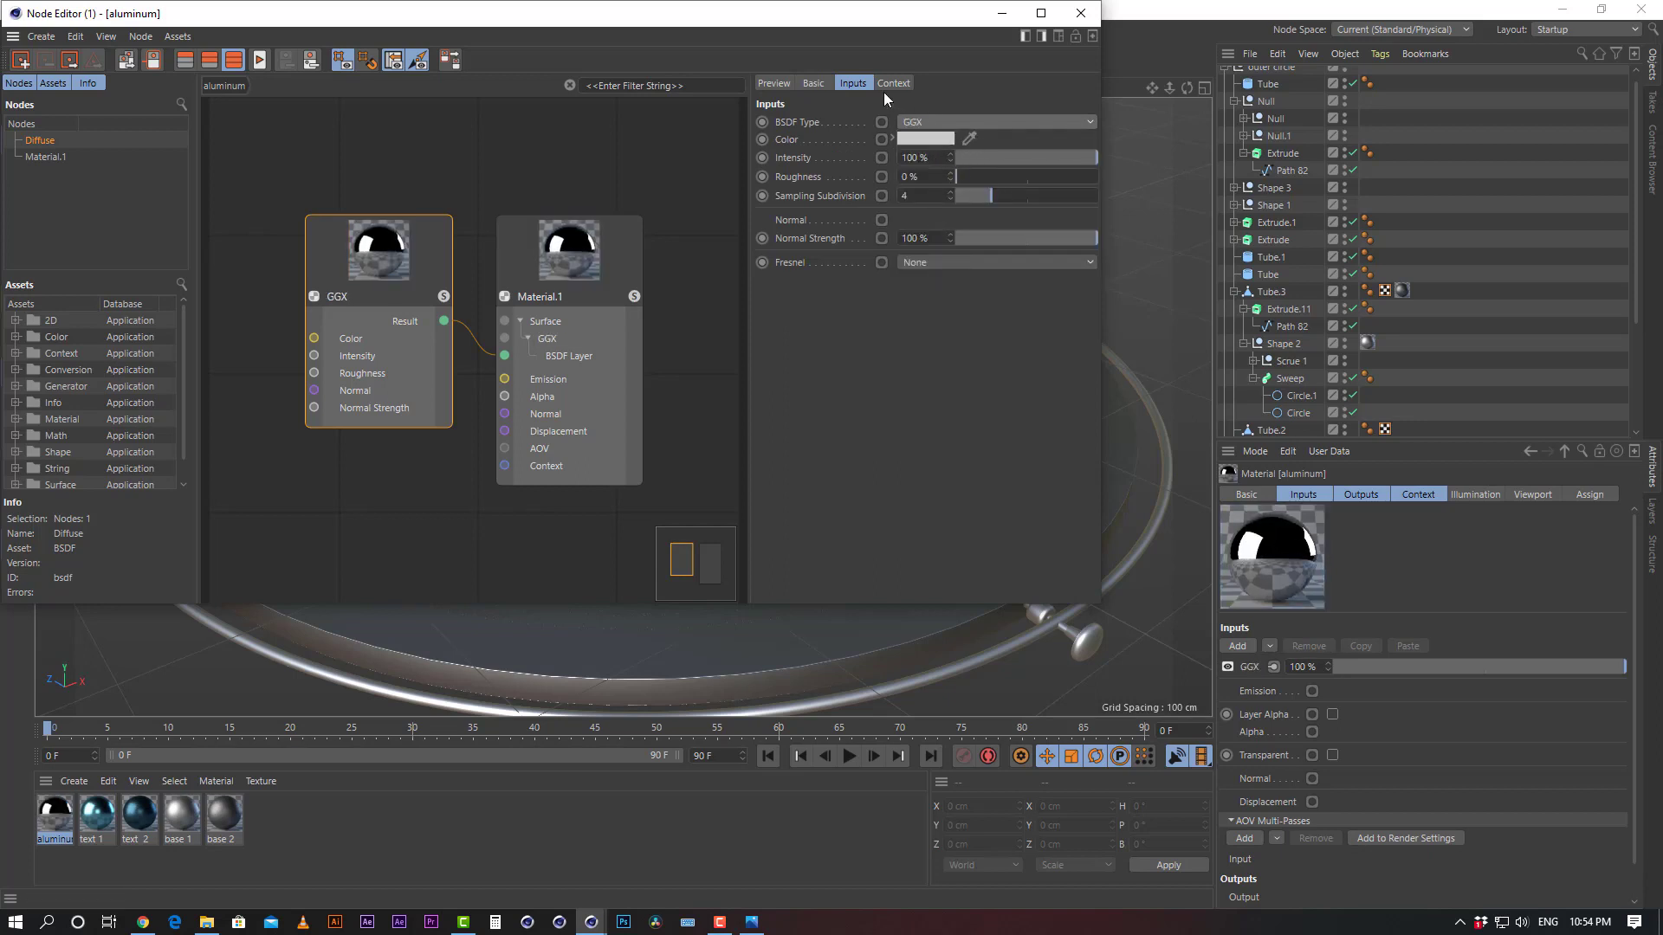
Try the GGX layer of the Material.1 node at 0% and restore it to 100%
left_click(813, 83)
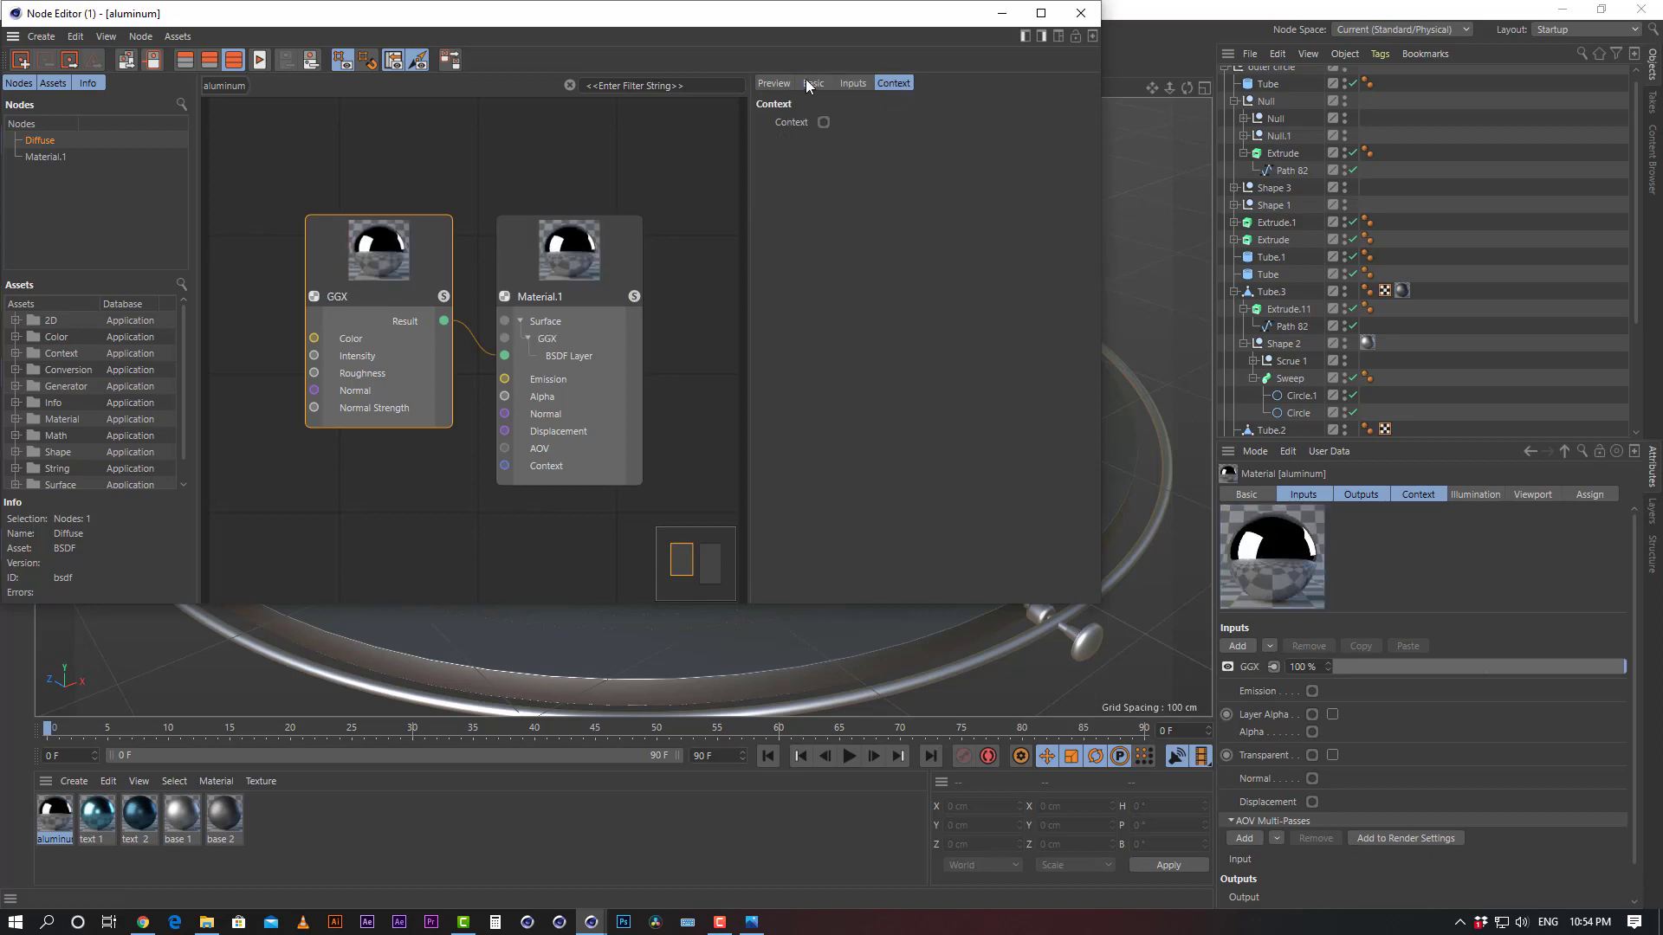
left_click(632, 271)
left_click(424, 264)
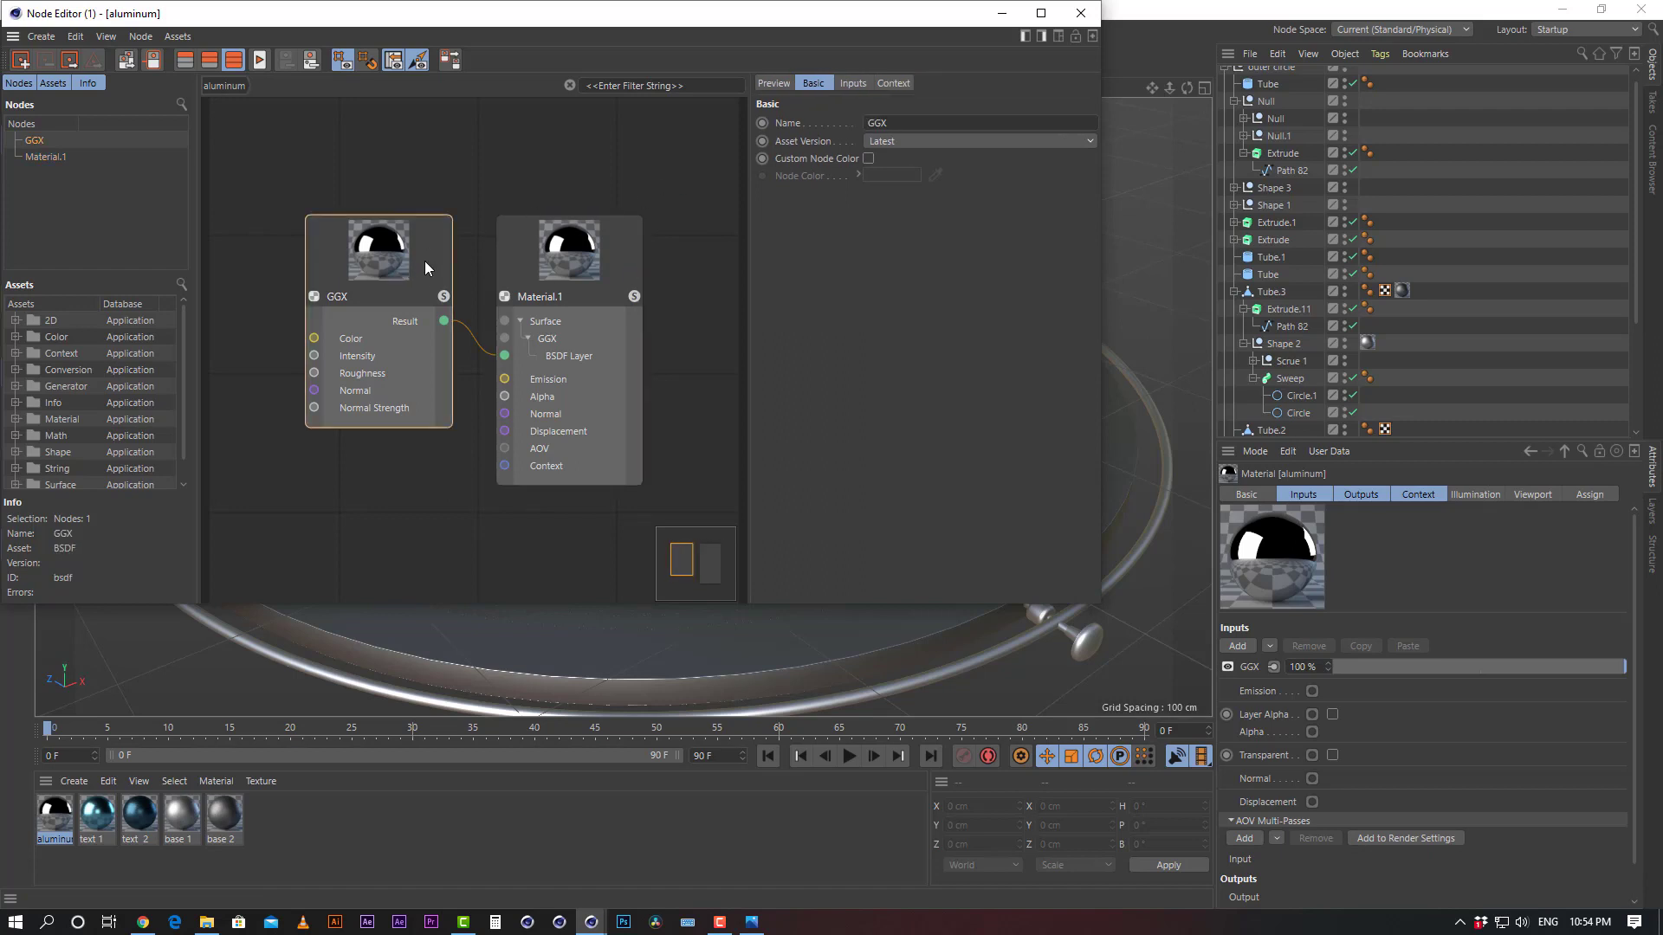
left_click(640, 259)
left_click(856, 84)
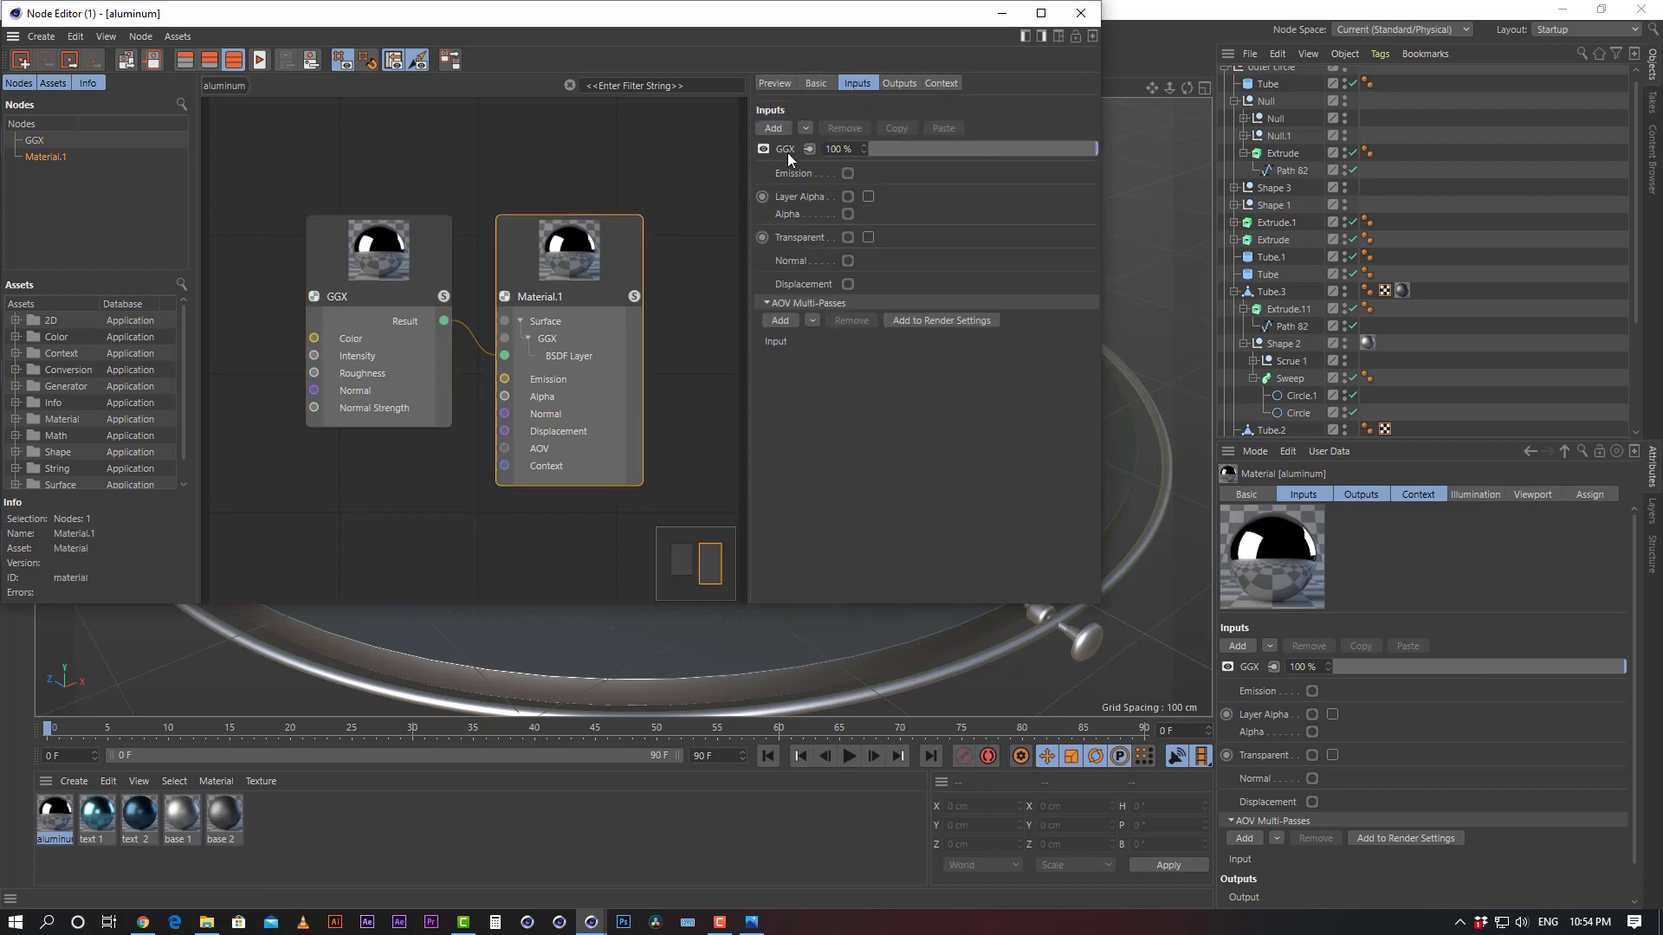
left_click_drag(1004, 156, 768, 153)
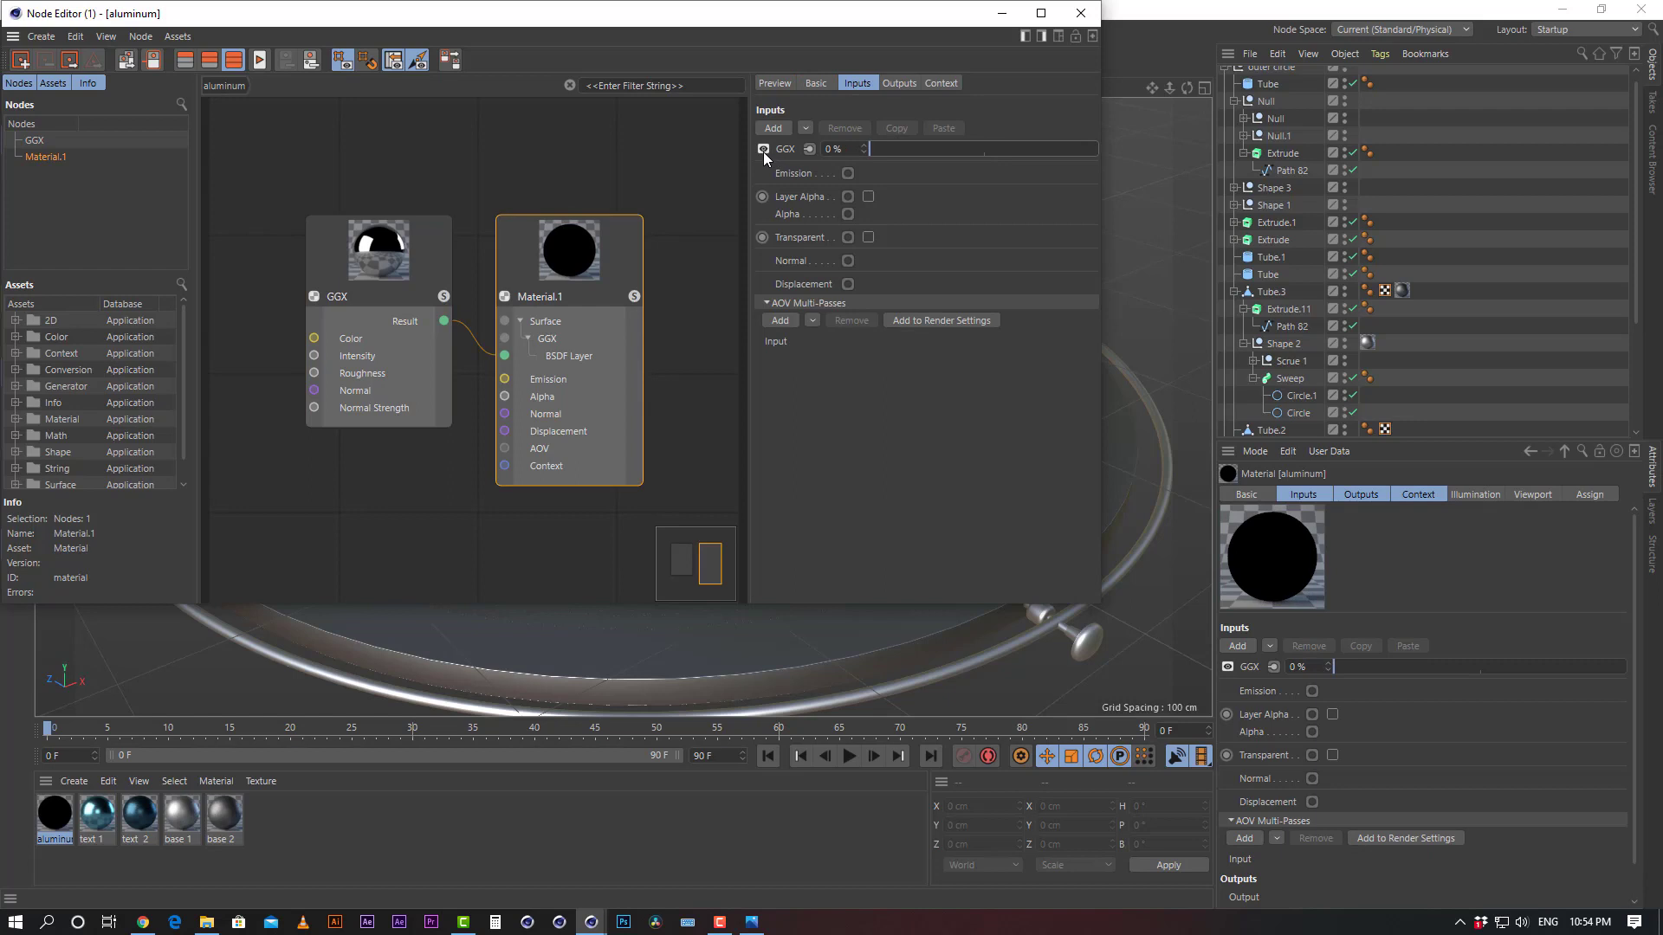
left_click(819, 89)
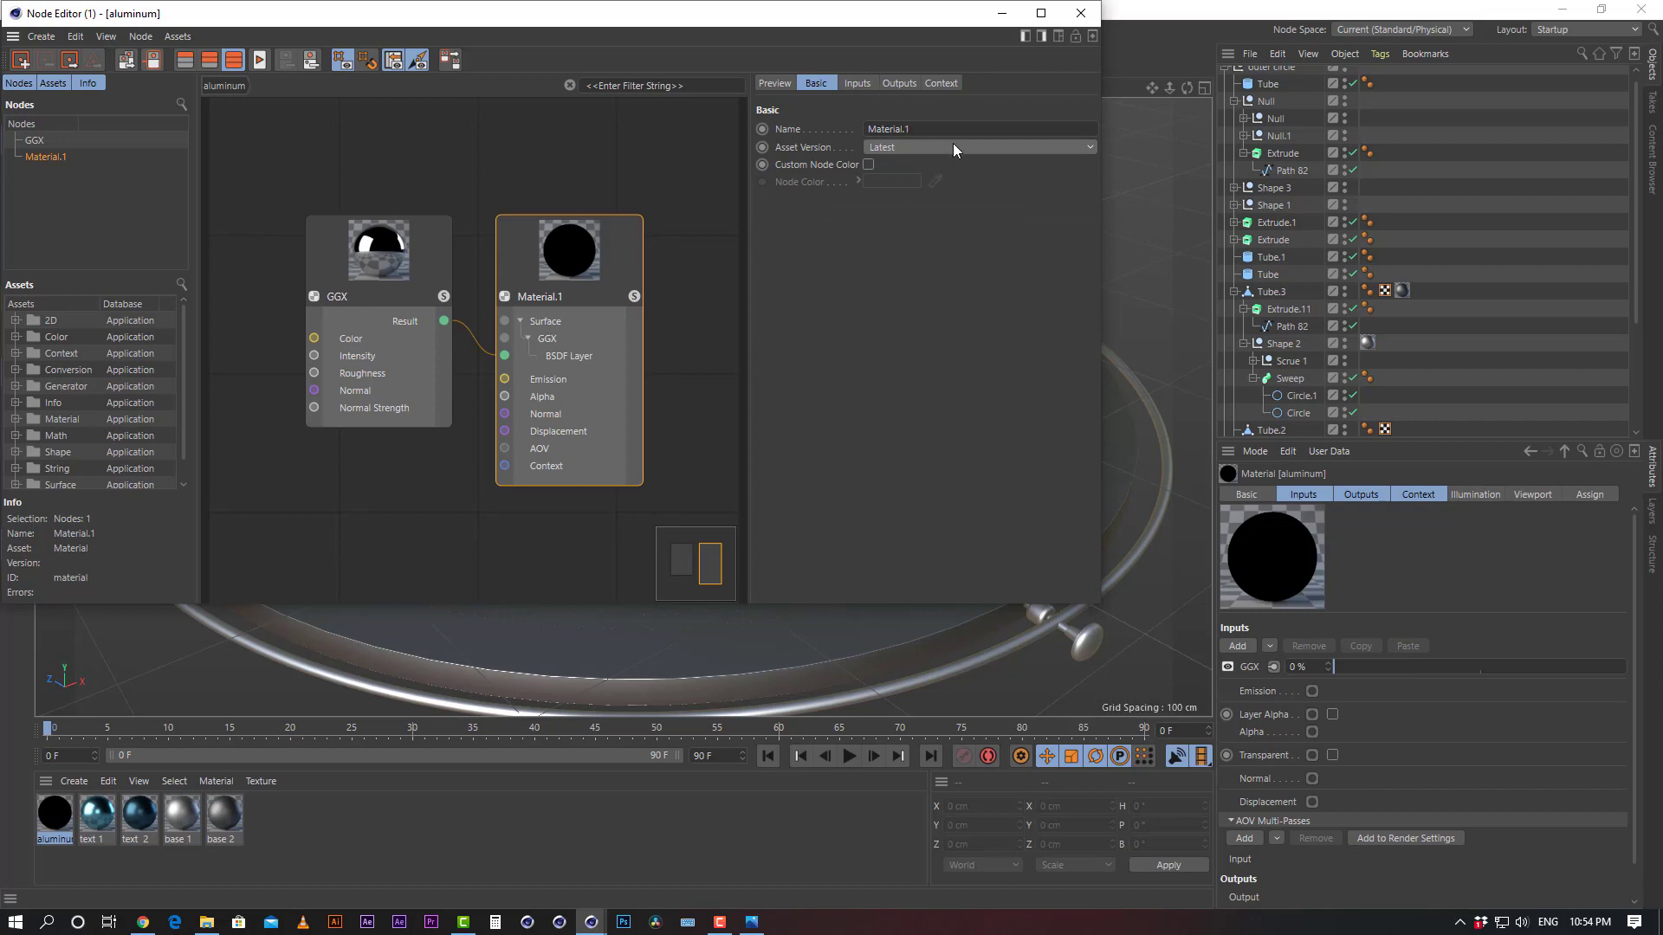
left_click(857, 87)
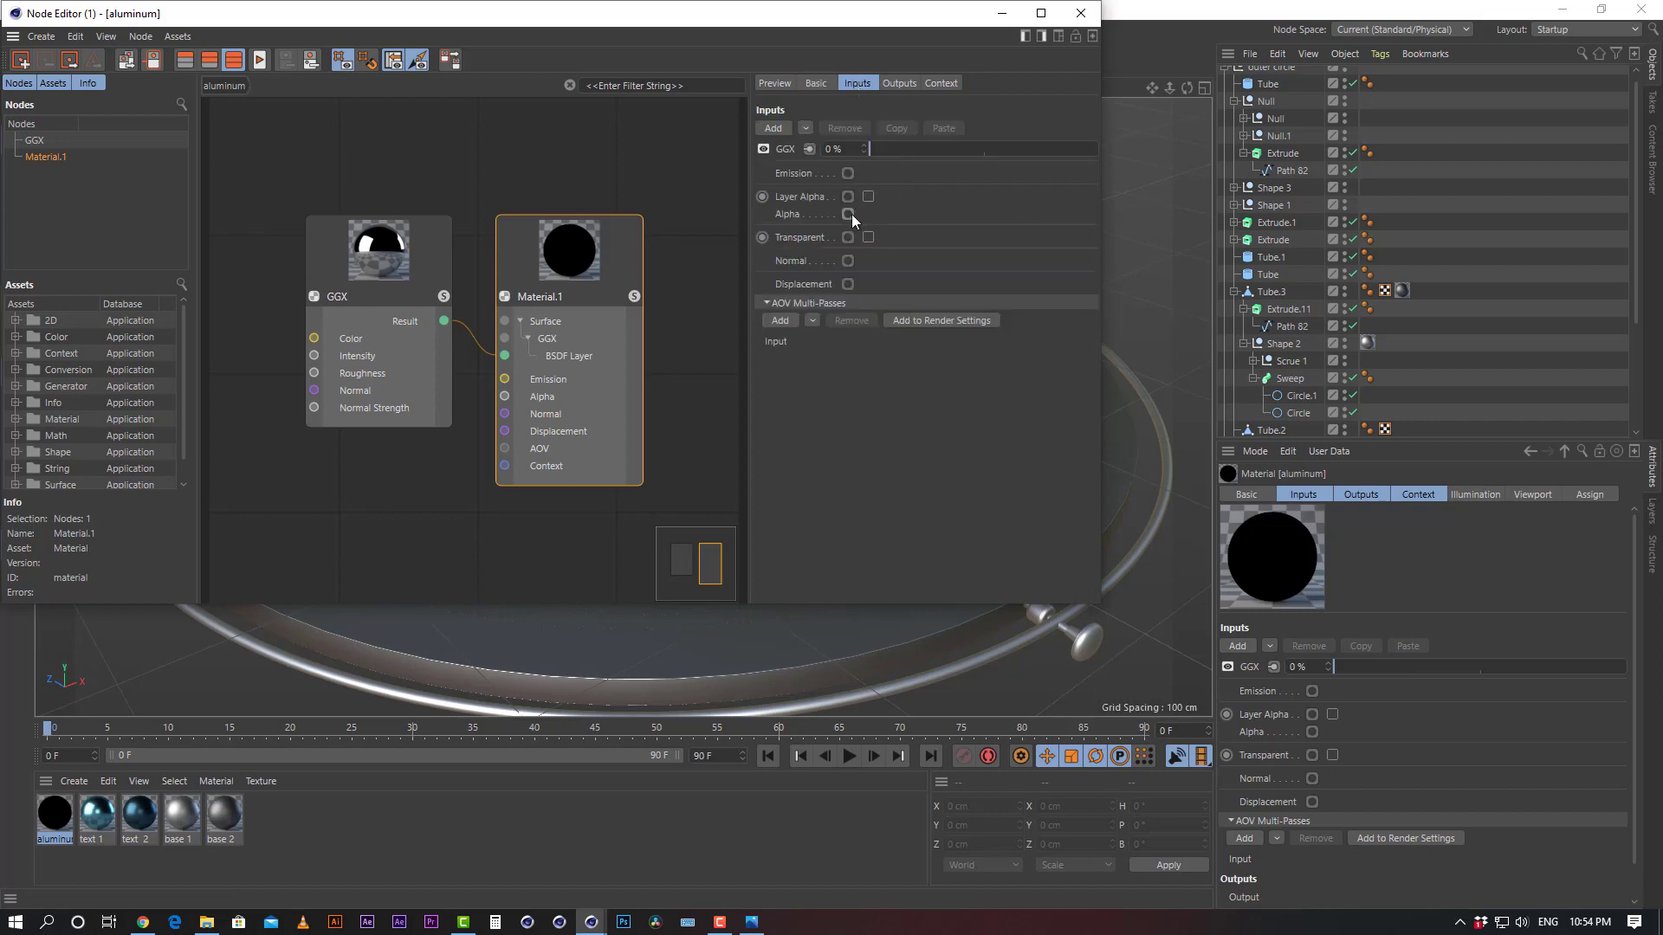
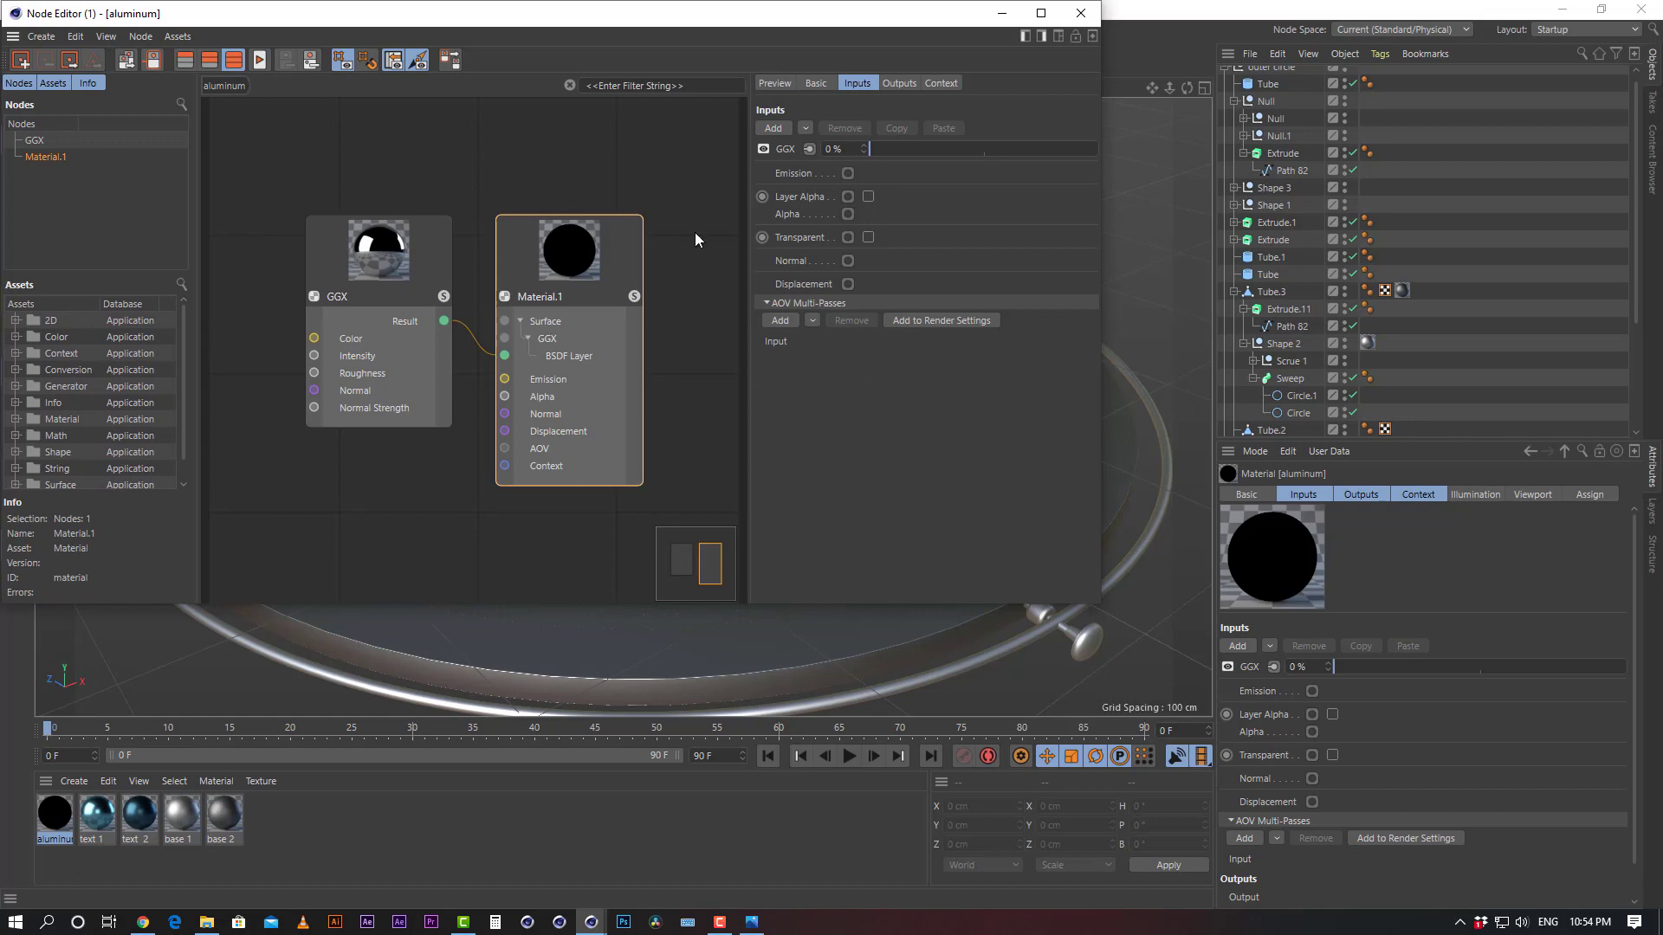
left_click_drag(874, 149, 1096, 148)
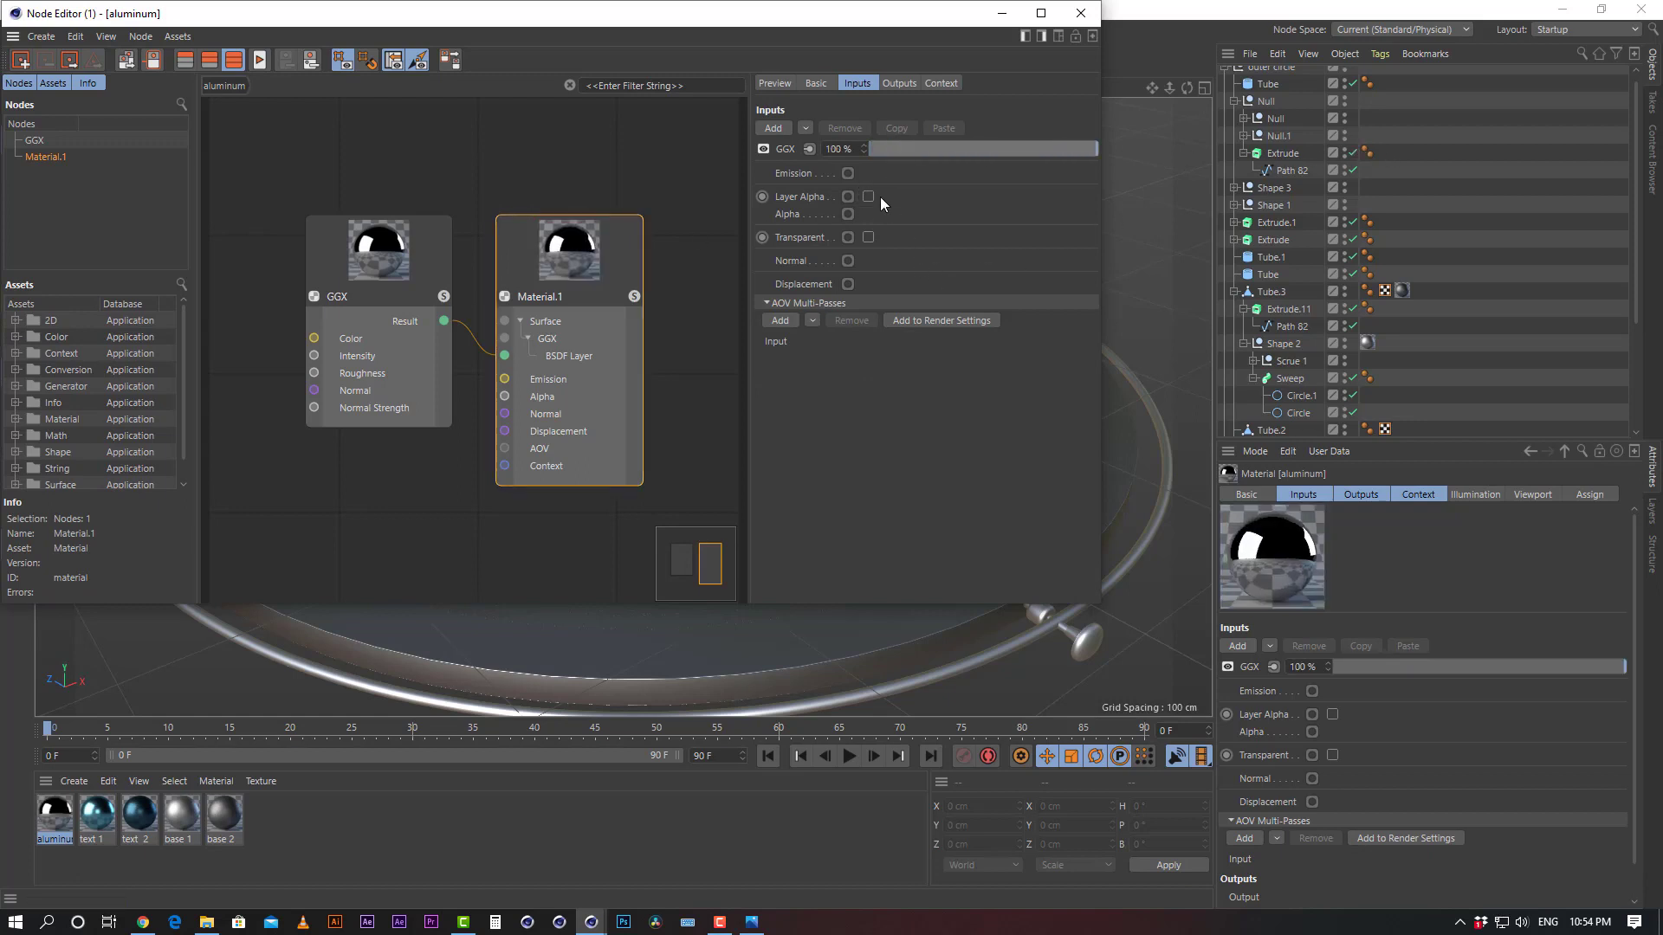
left_click(817, 84)
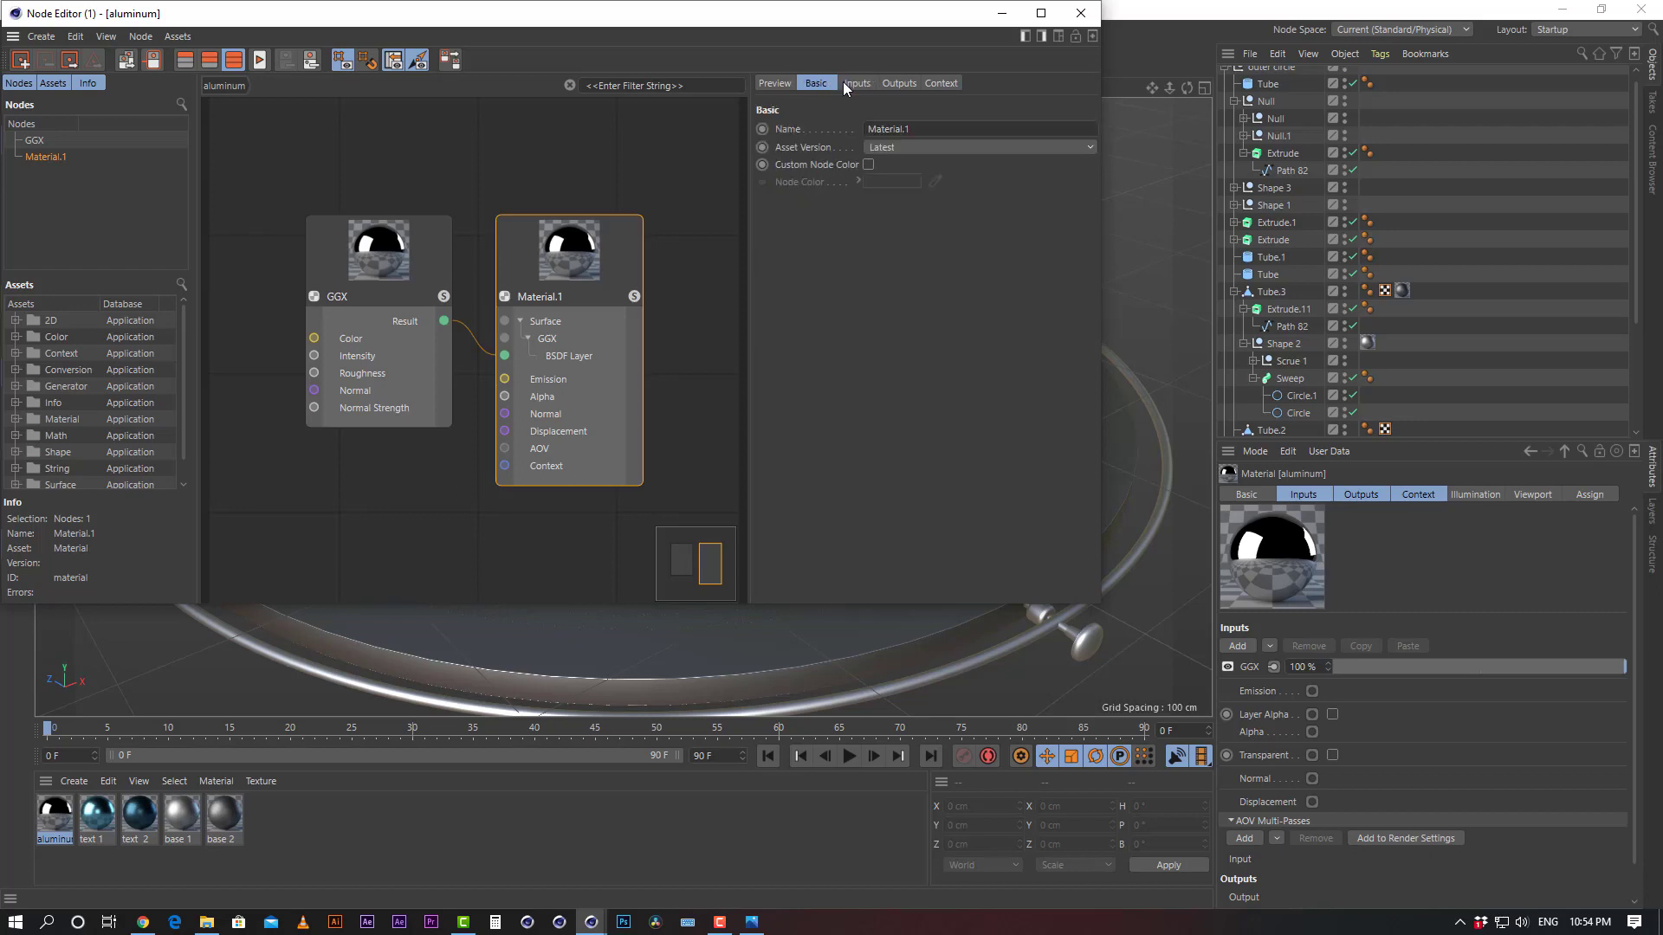
left_click(856, 84)
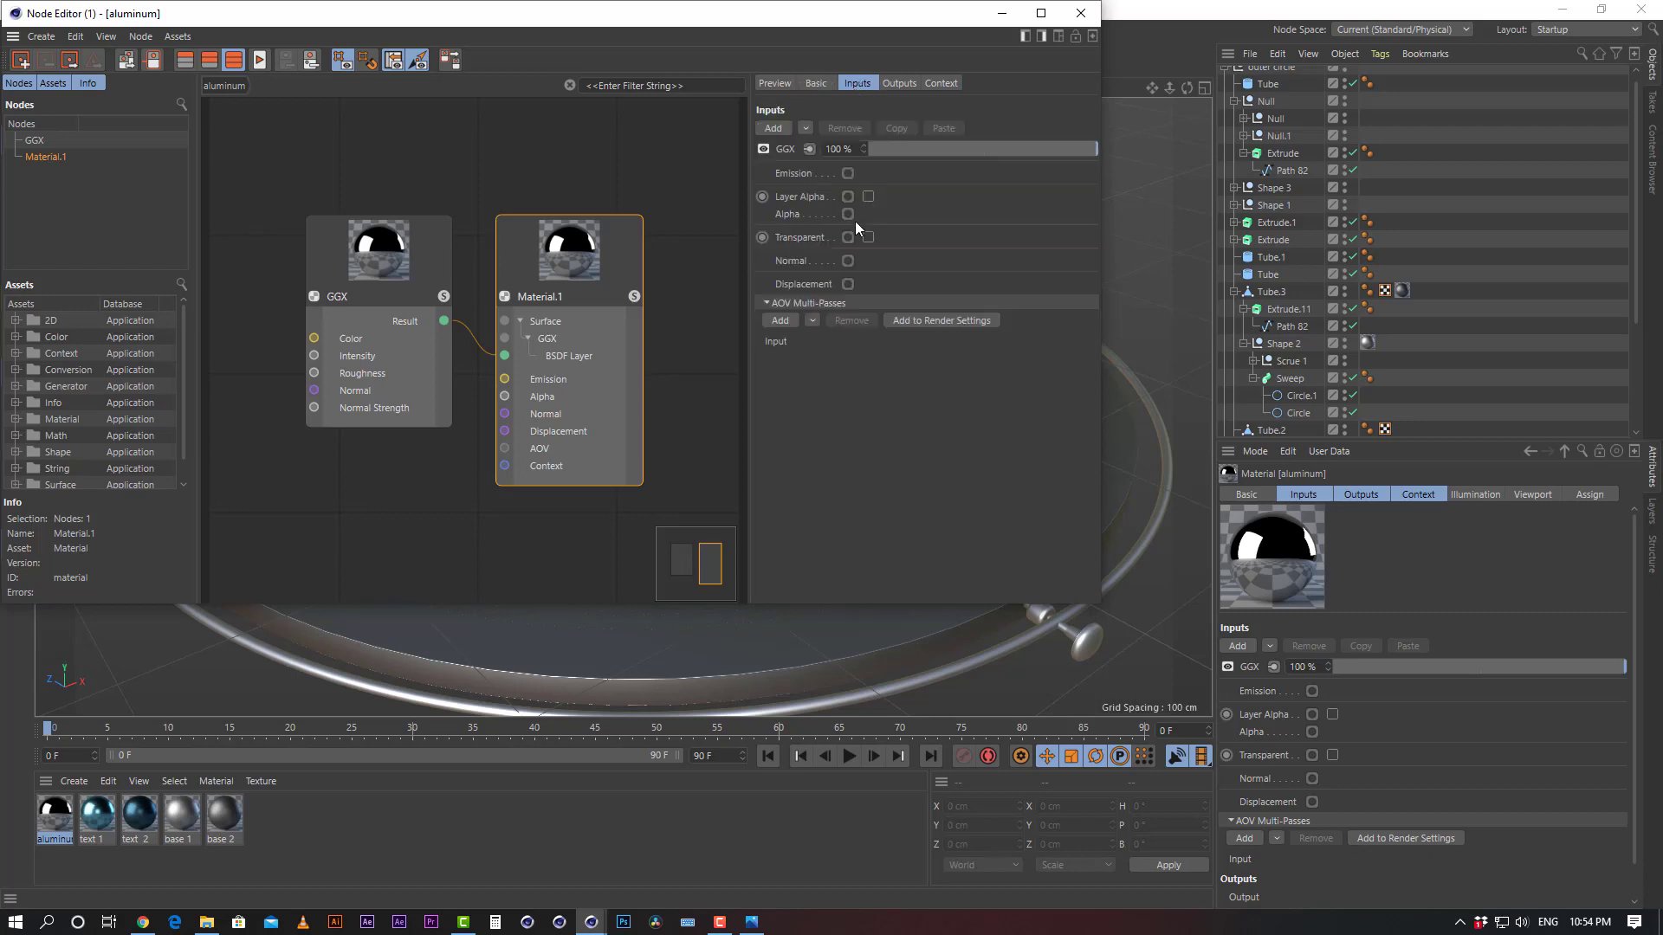
Try a lower intensity on the GGX node and restore it to 100%
left_click(356, 270)
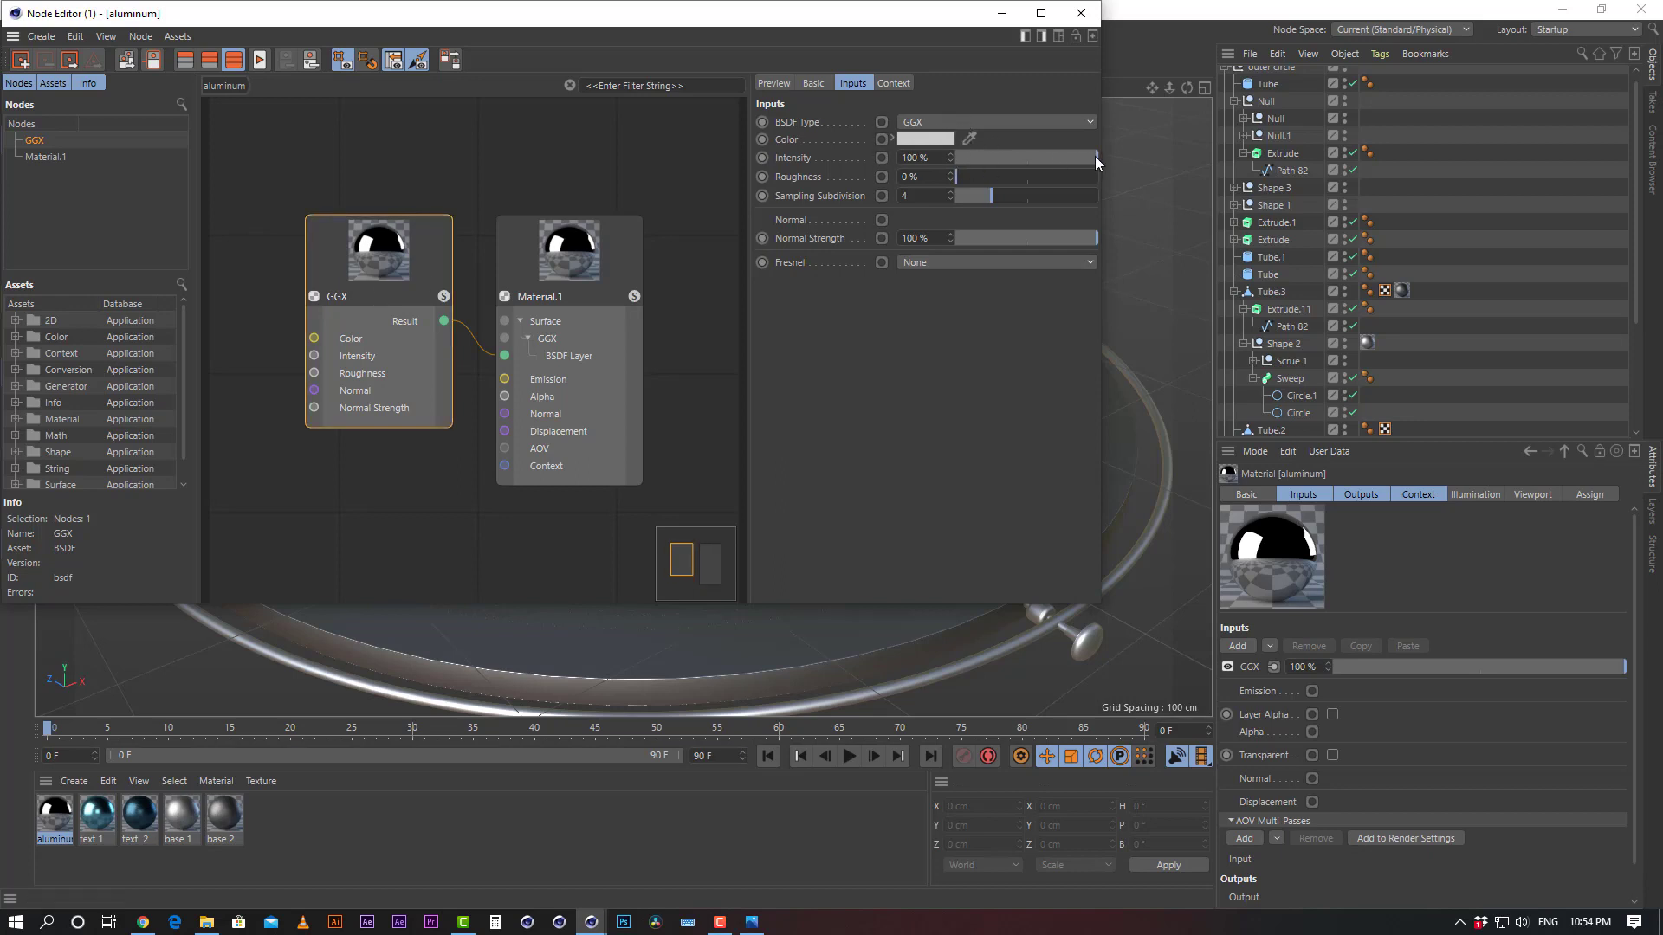
left_click_drag(1085, 161, 890, 163)
left_click_drag(977, 158, 1122, 161)
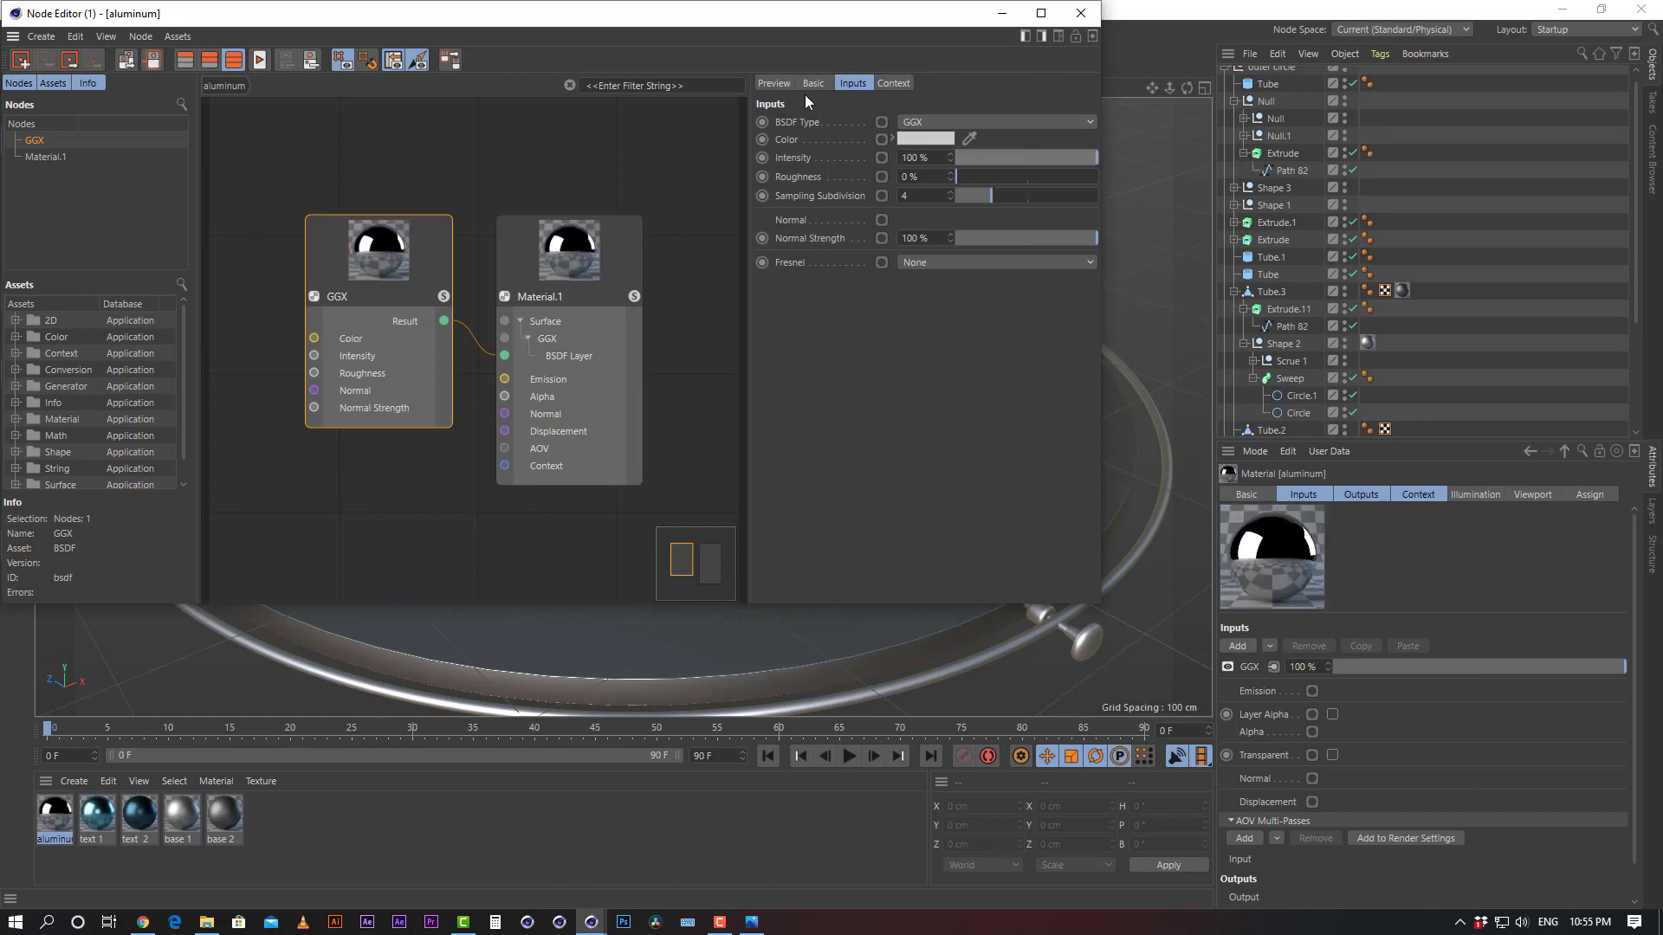
Set the GGX node's Fresnel to Conductor, keeping the Aluminium preset and 100% Fresnel strength
left_click(925, 262)
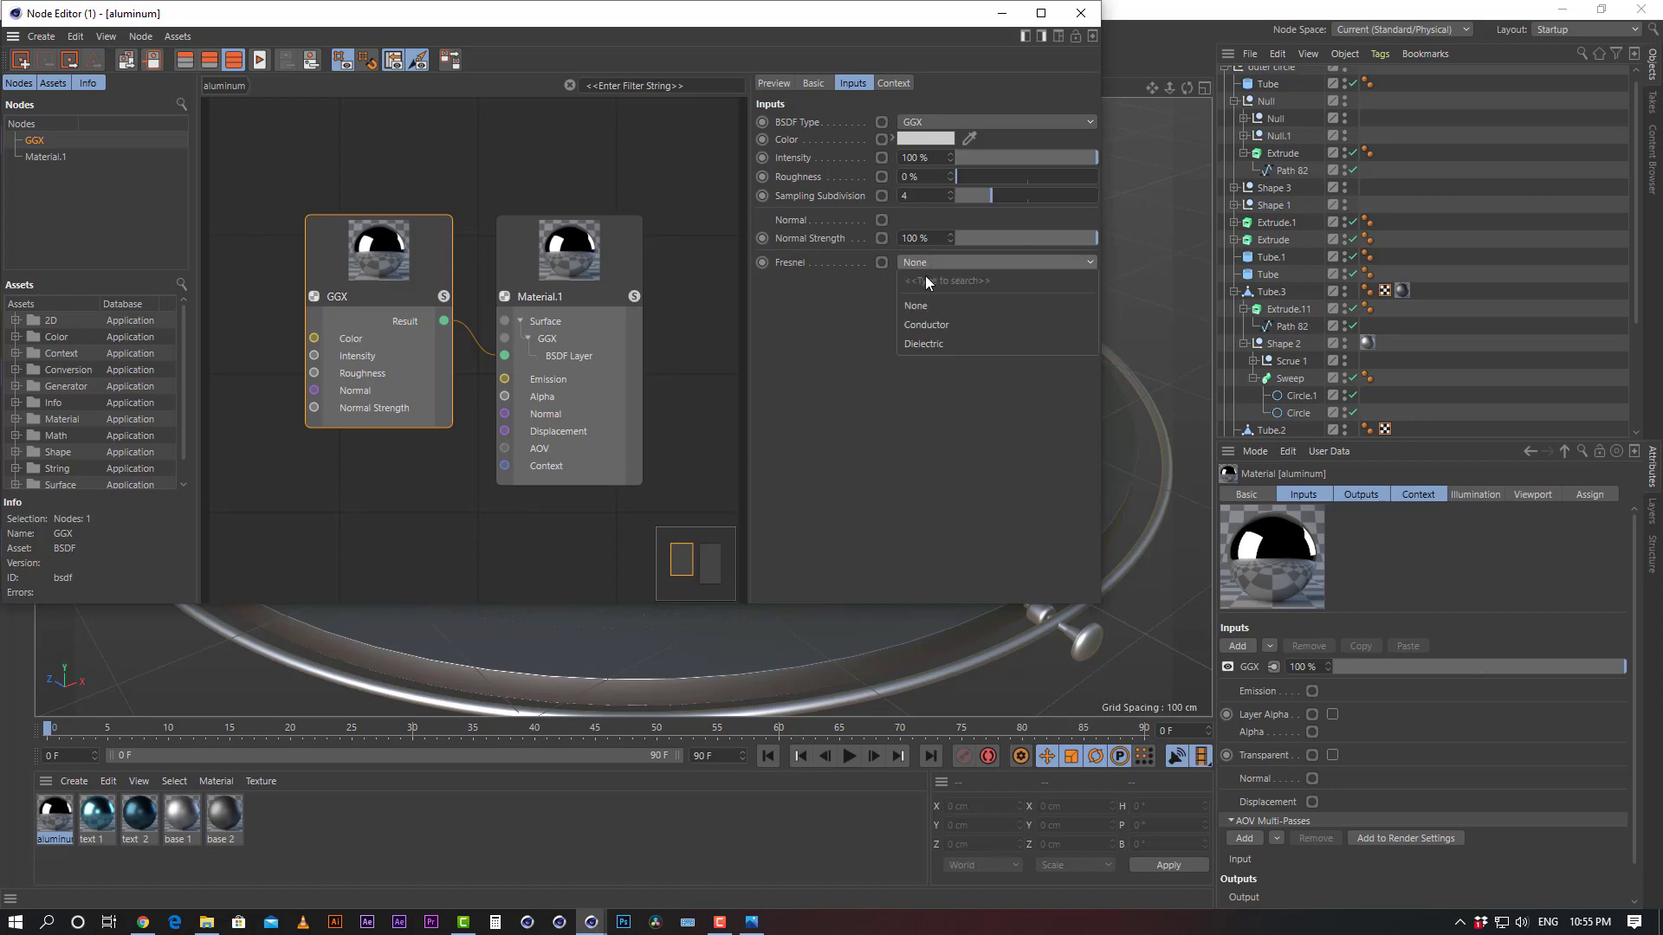
left_click(925, 322)
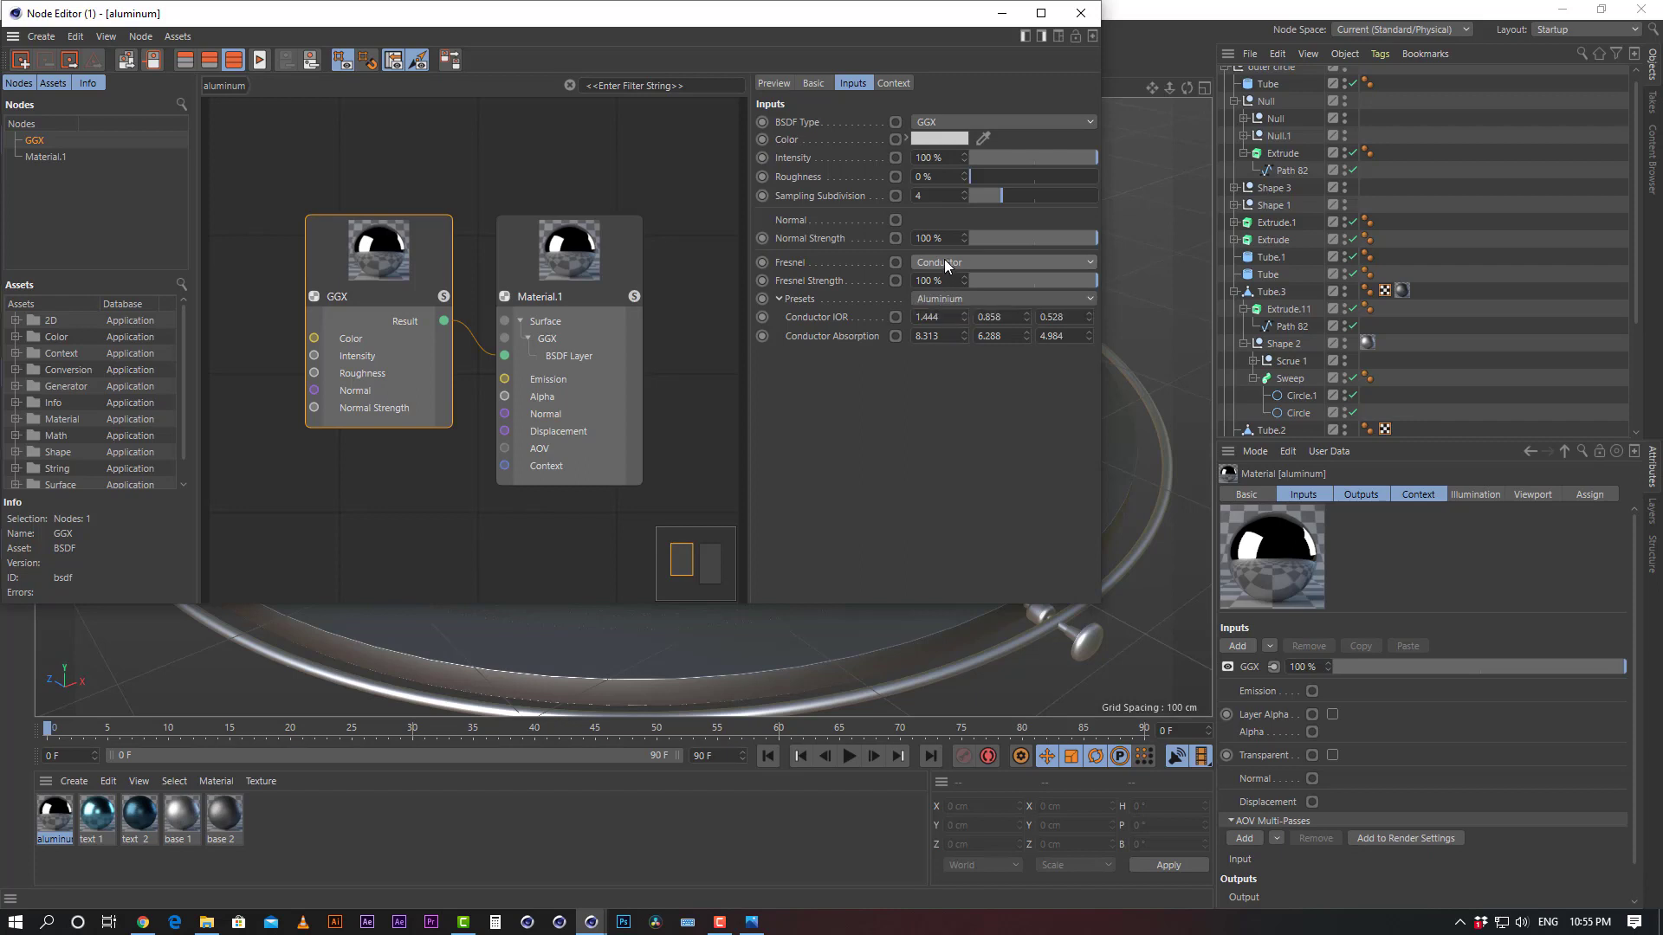
left_click(1089, 262)
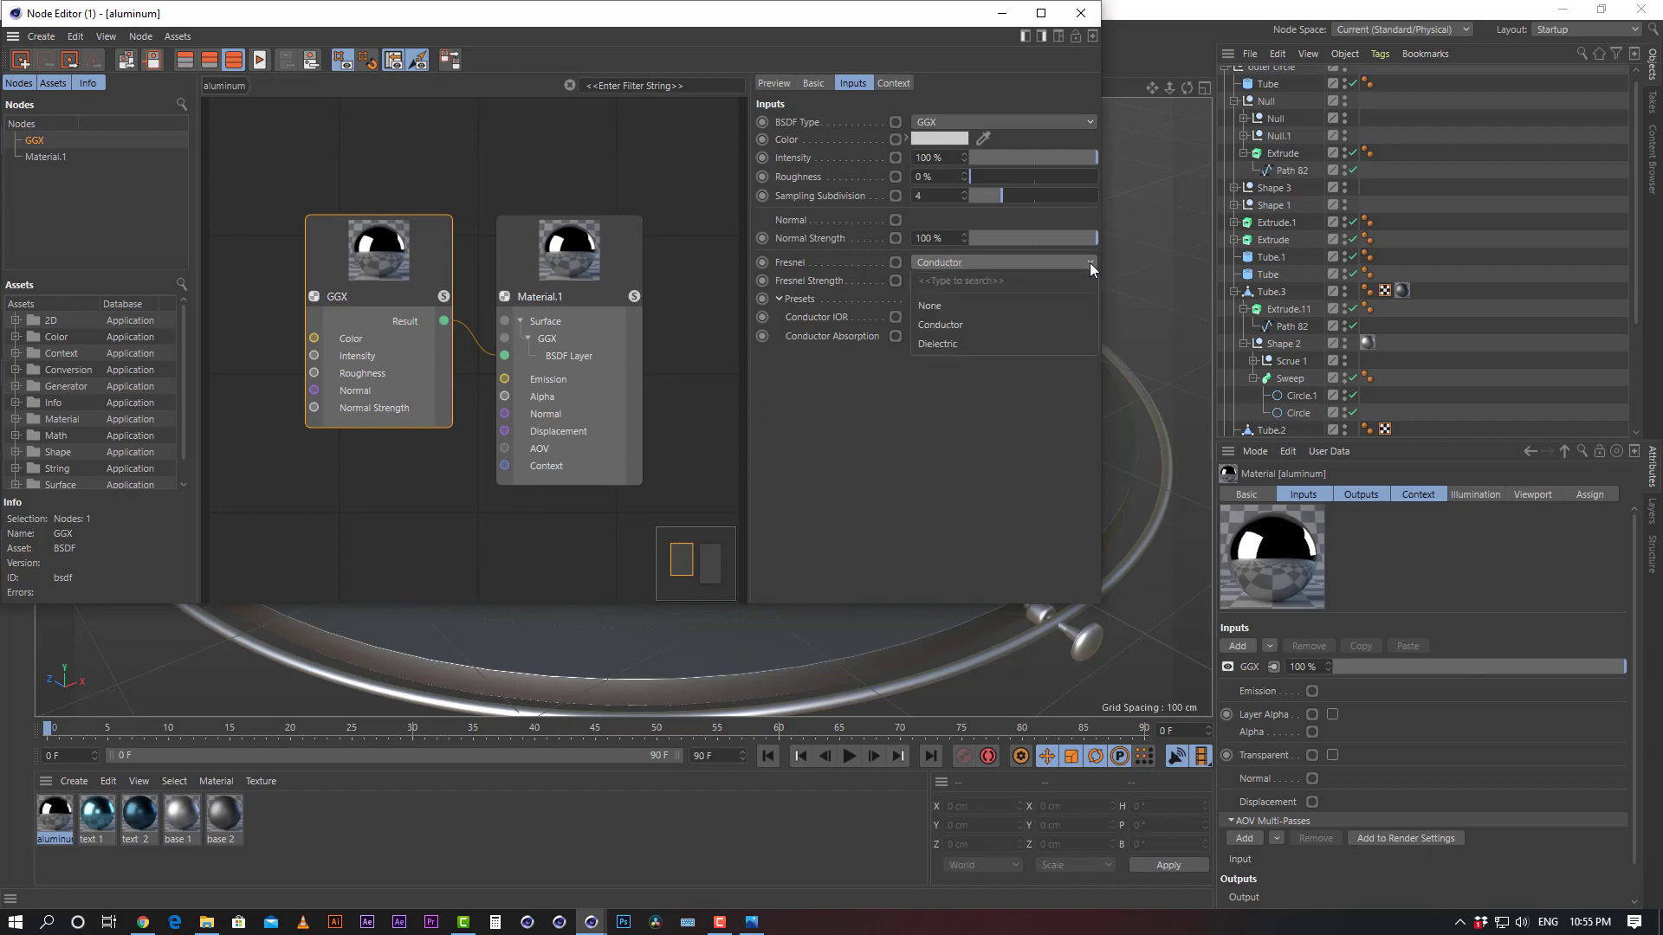
left_click(974, 326)
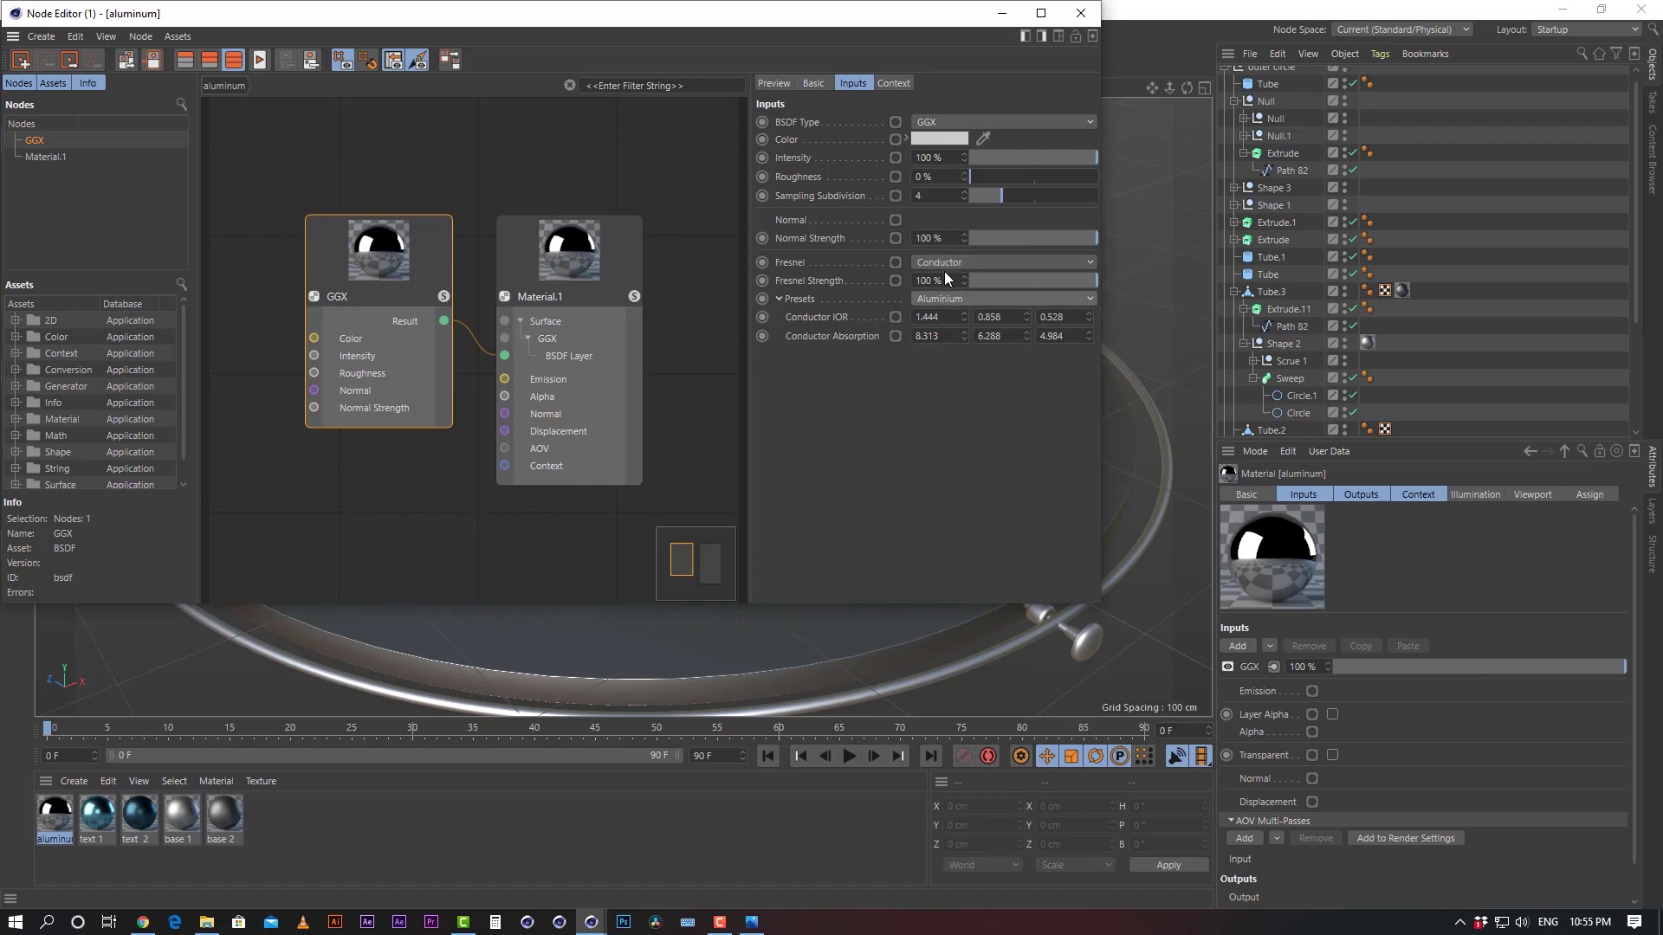
left_click(1090, 299)
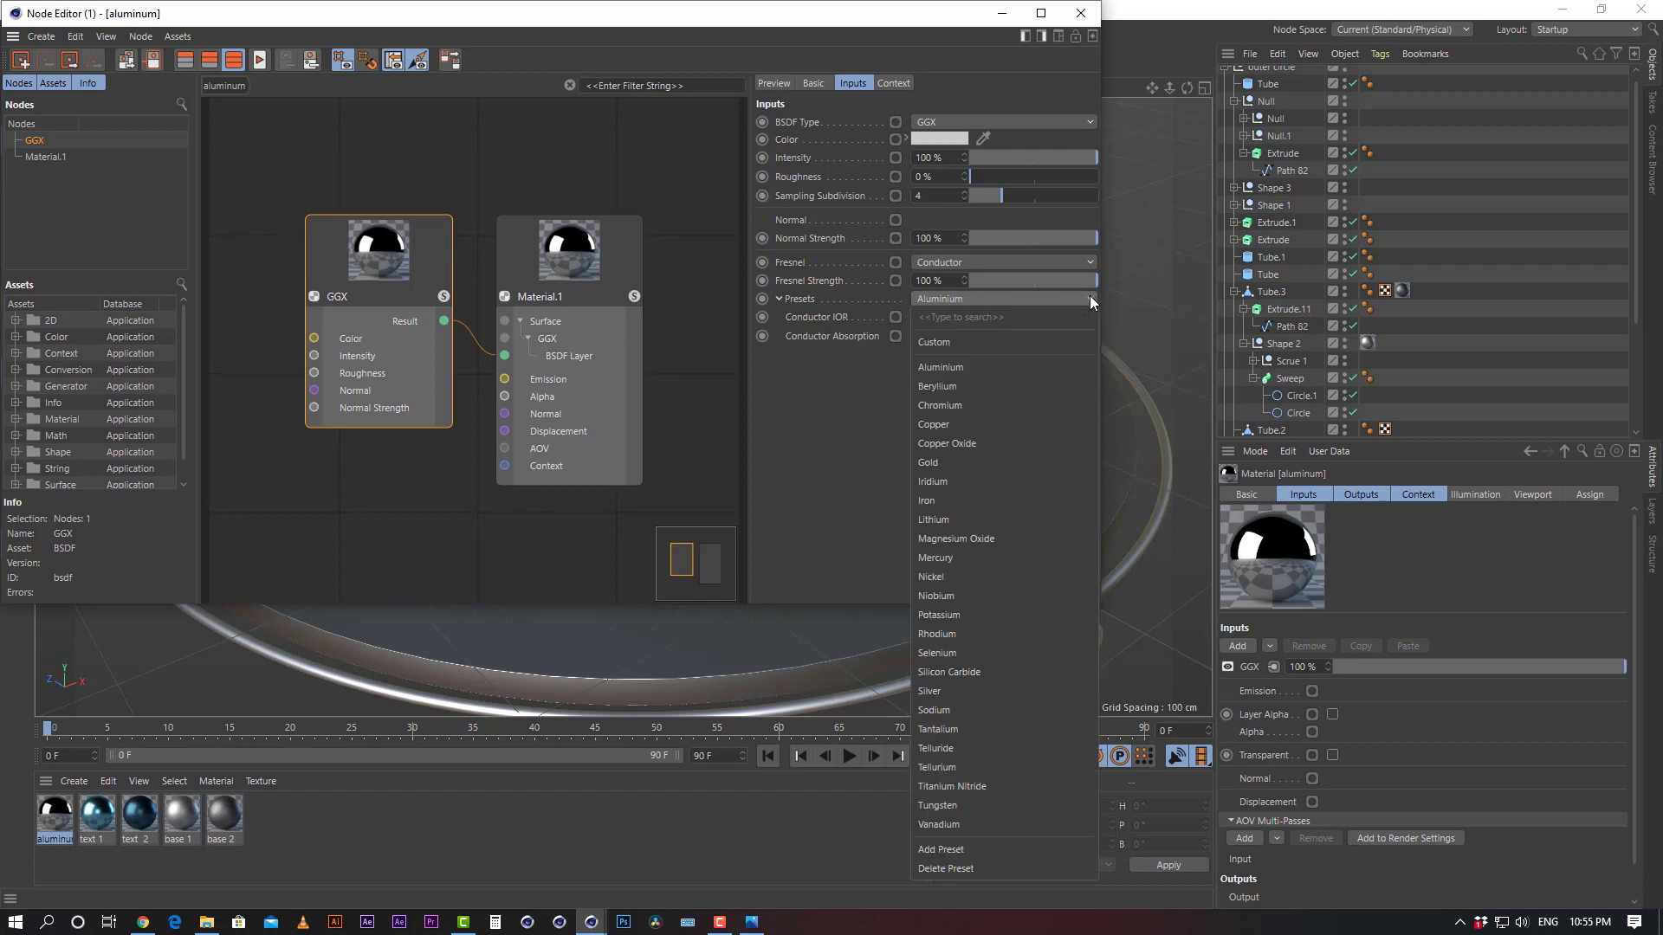
left_click(1089, 299)
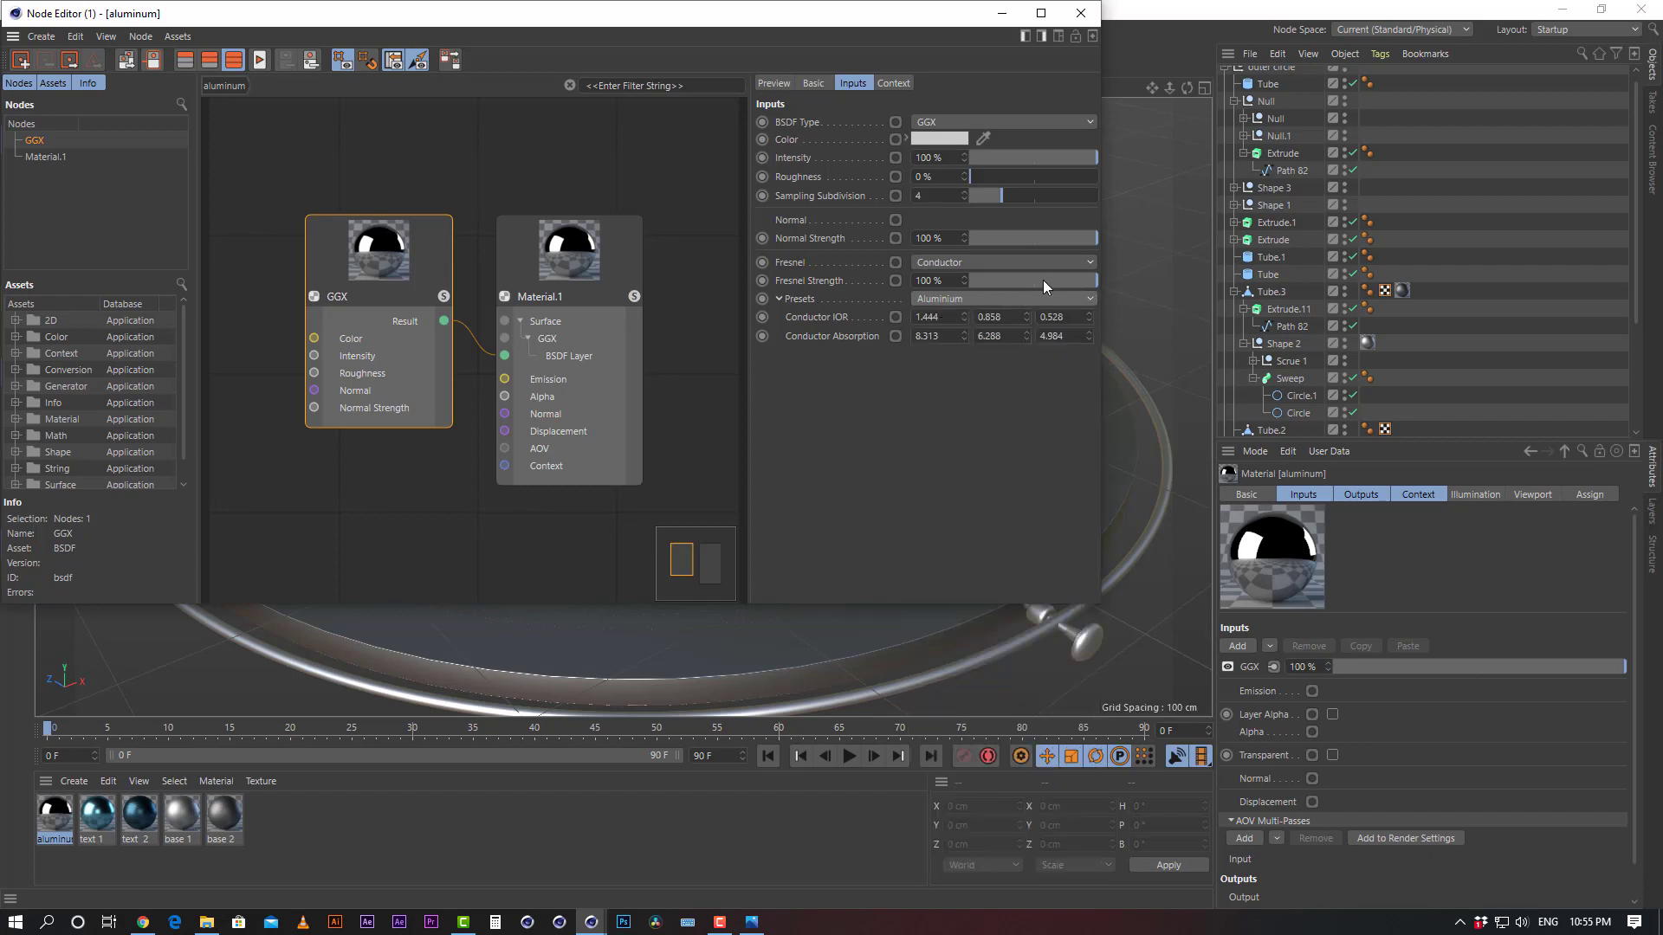
left_click_drag(1053, 279, 1166, 277)
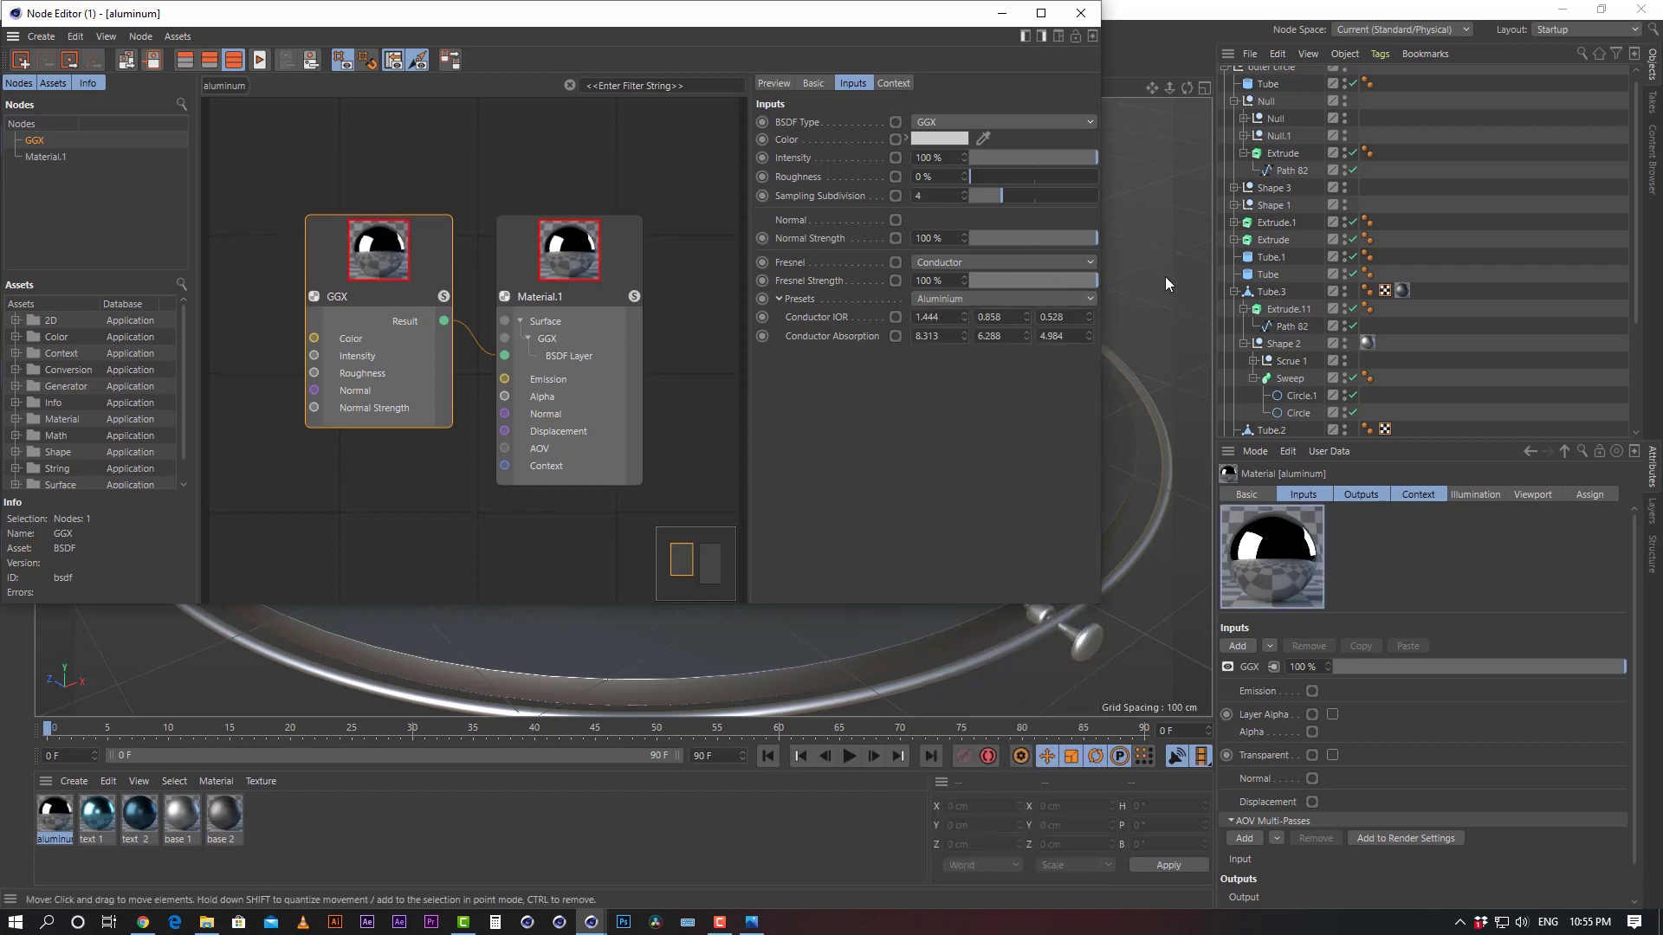
Set the GGX node's roughness to 10% and close the Node Editor
left_click(920, 177)
type("0.3")
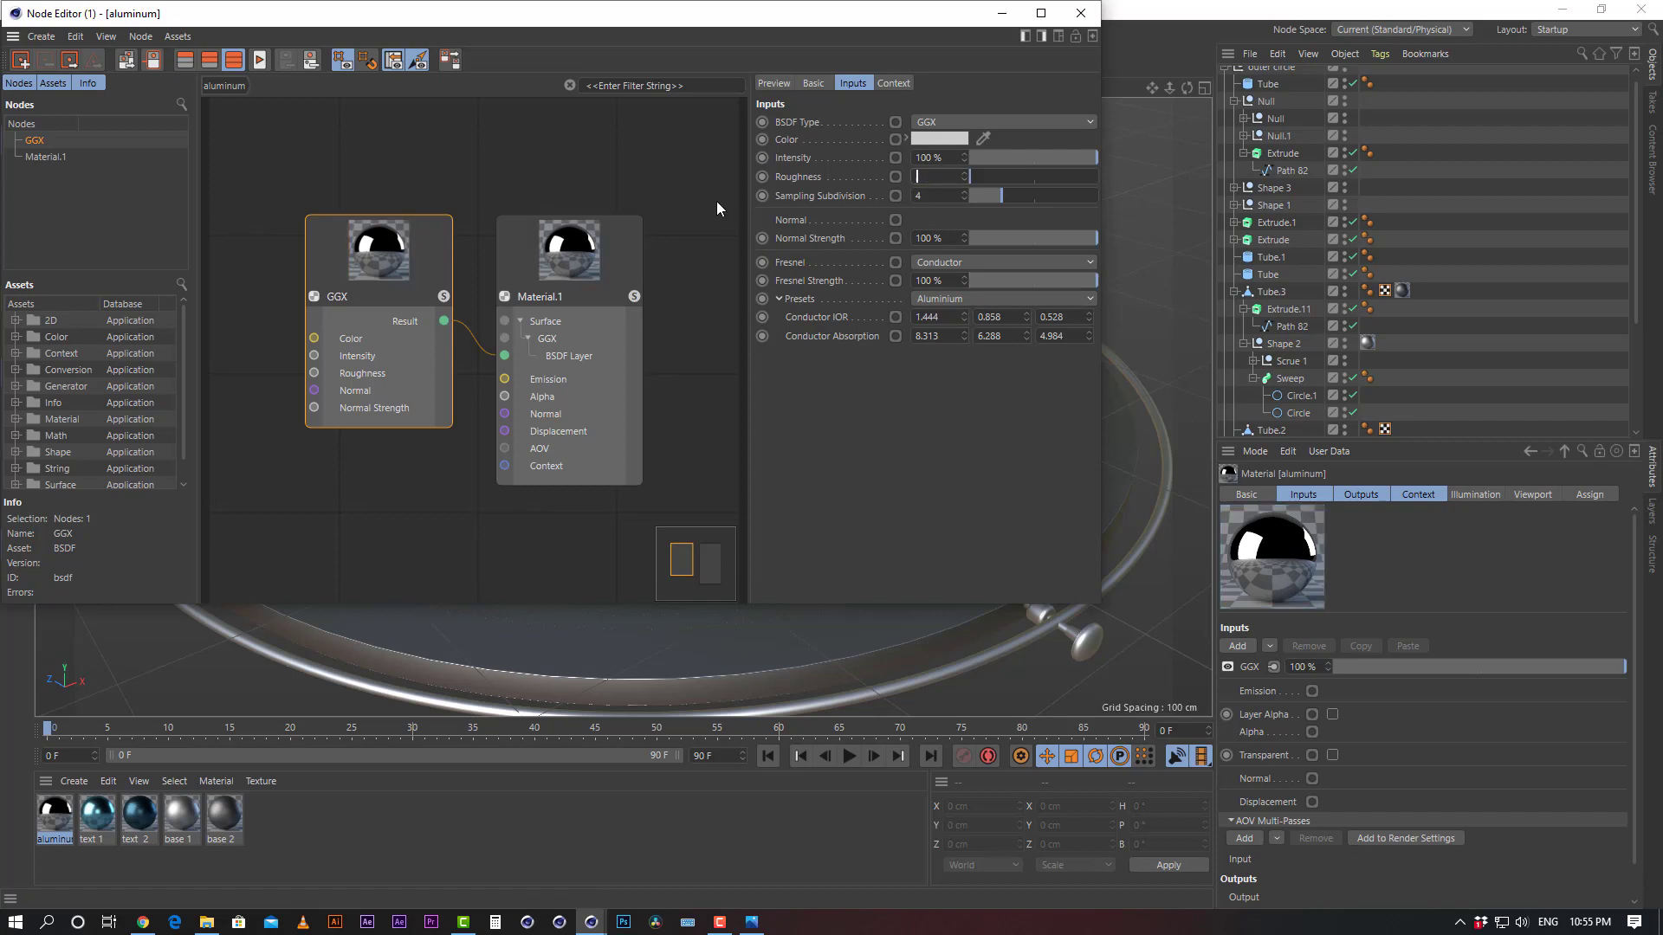
key("Return")
left_click_drag(943, 176, 705, 115)
type("10")
key("Return")
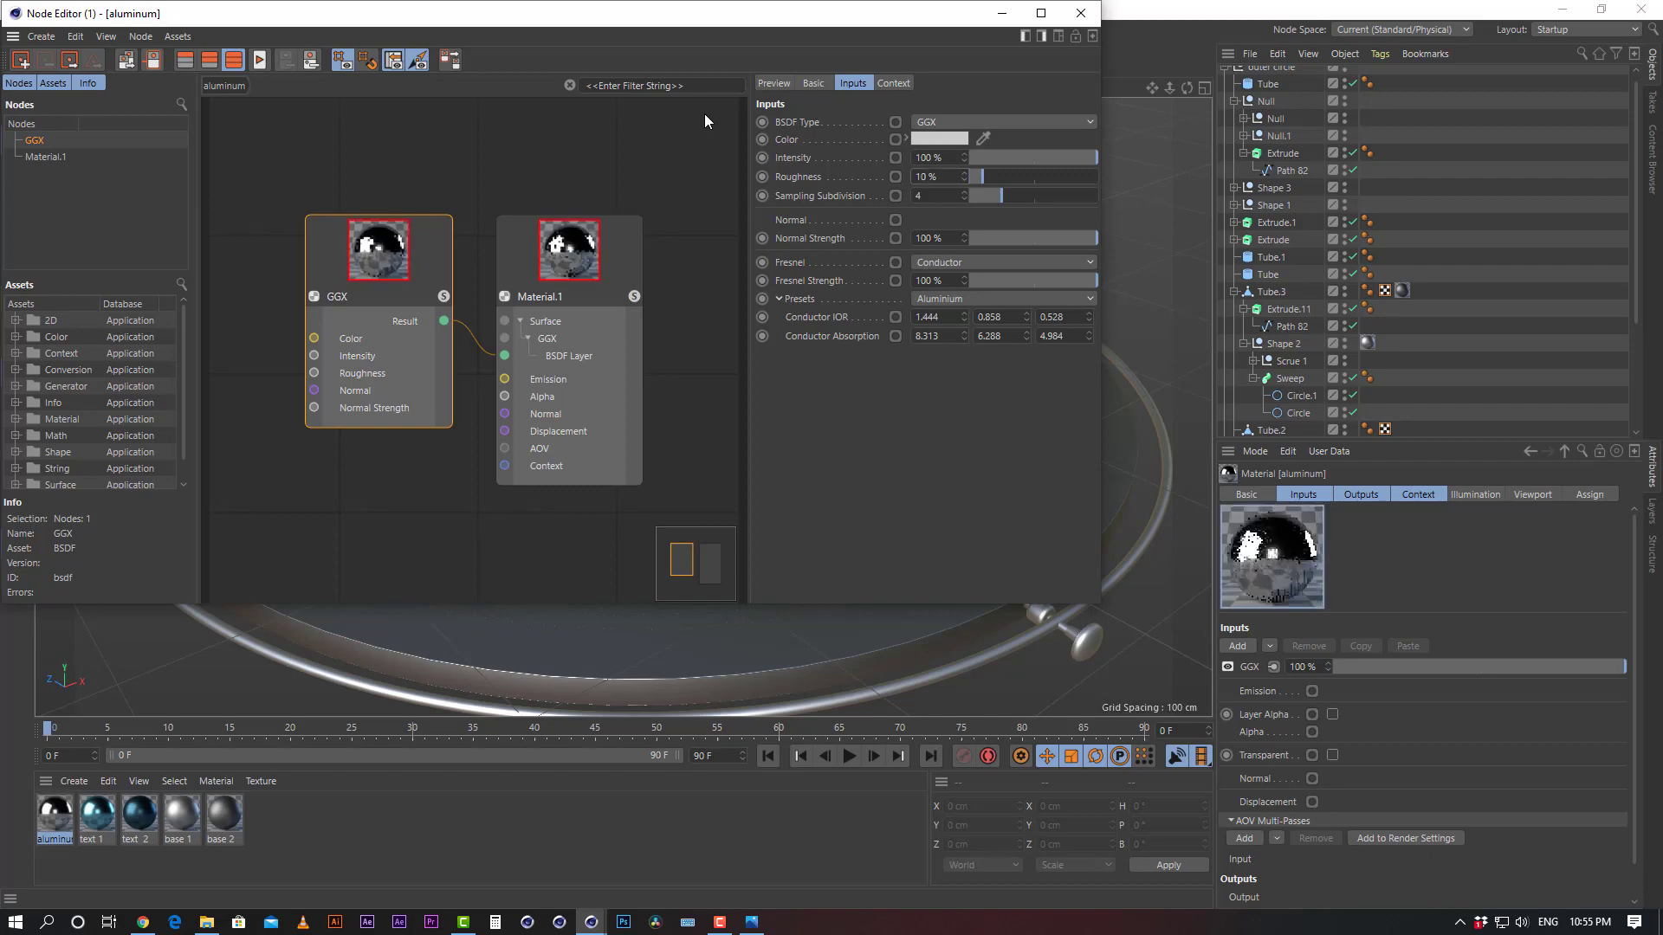
left_click(1080, 13)
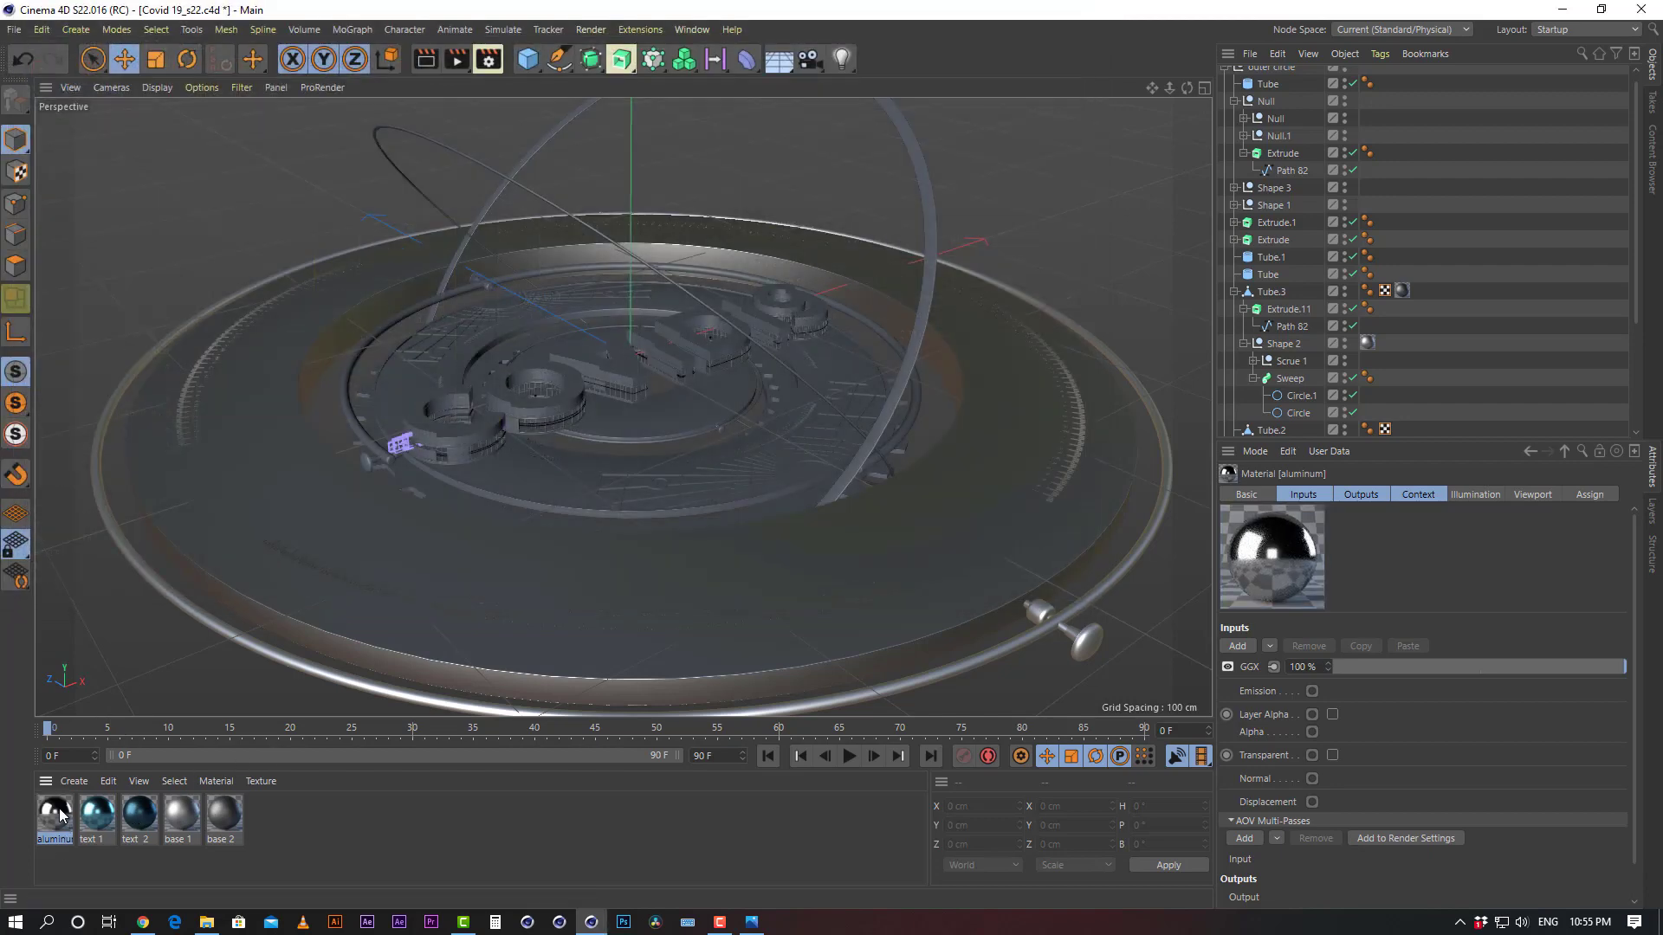
Apply the aluminum material to the Shape 2, Shape 1 and Shape 3 groups
mouse_move(61, 814)
left_mouse_down()
mouse_move(1376, 300)
mouse_move(1344, 369)
mouse_move(1367, 345)
left_mouse_up()
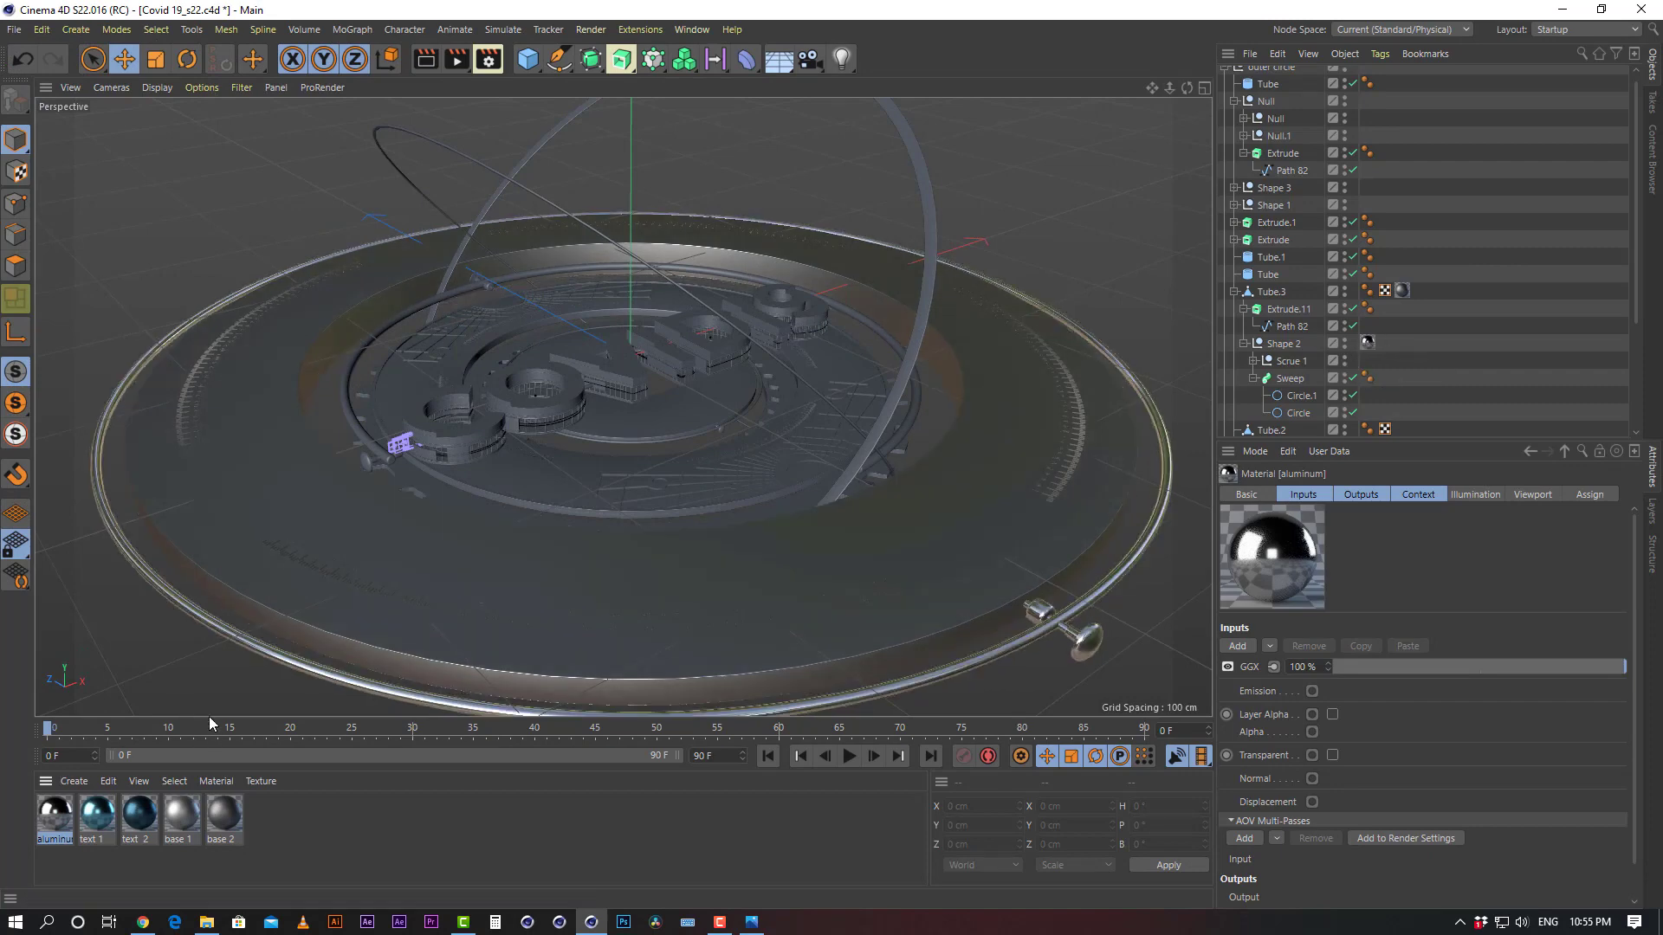
left_click_drag(57, 825, 1367, 204)
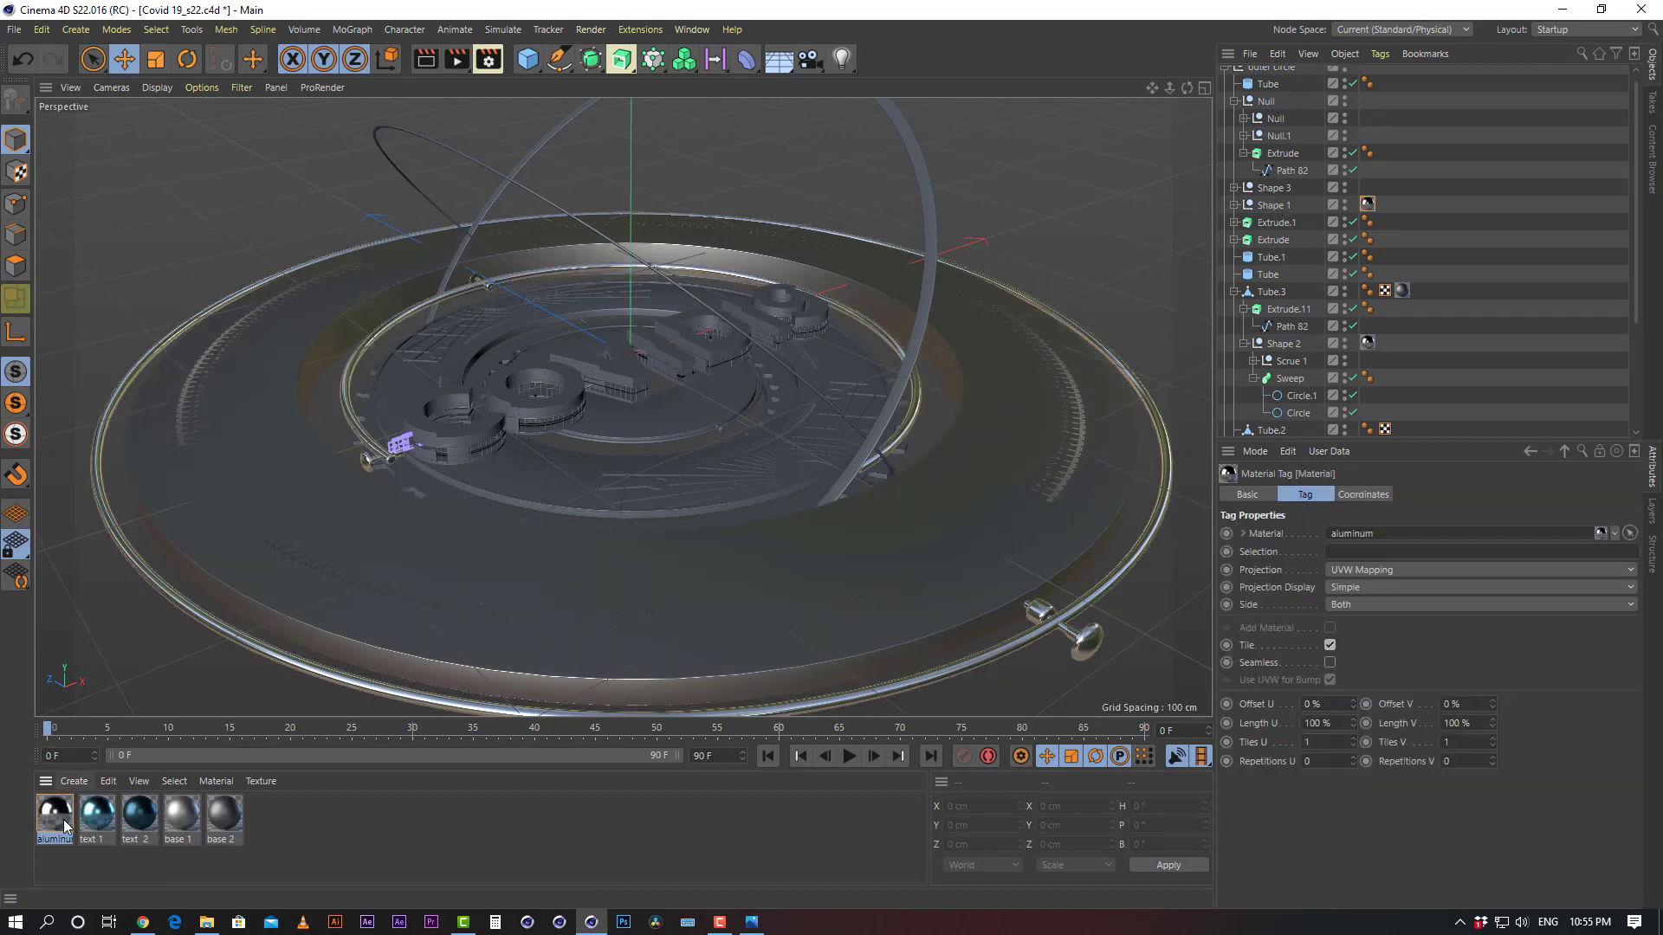
left_click_drag(68, 825, 1272, 191)
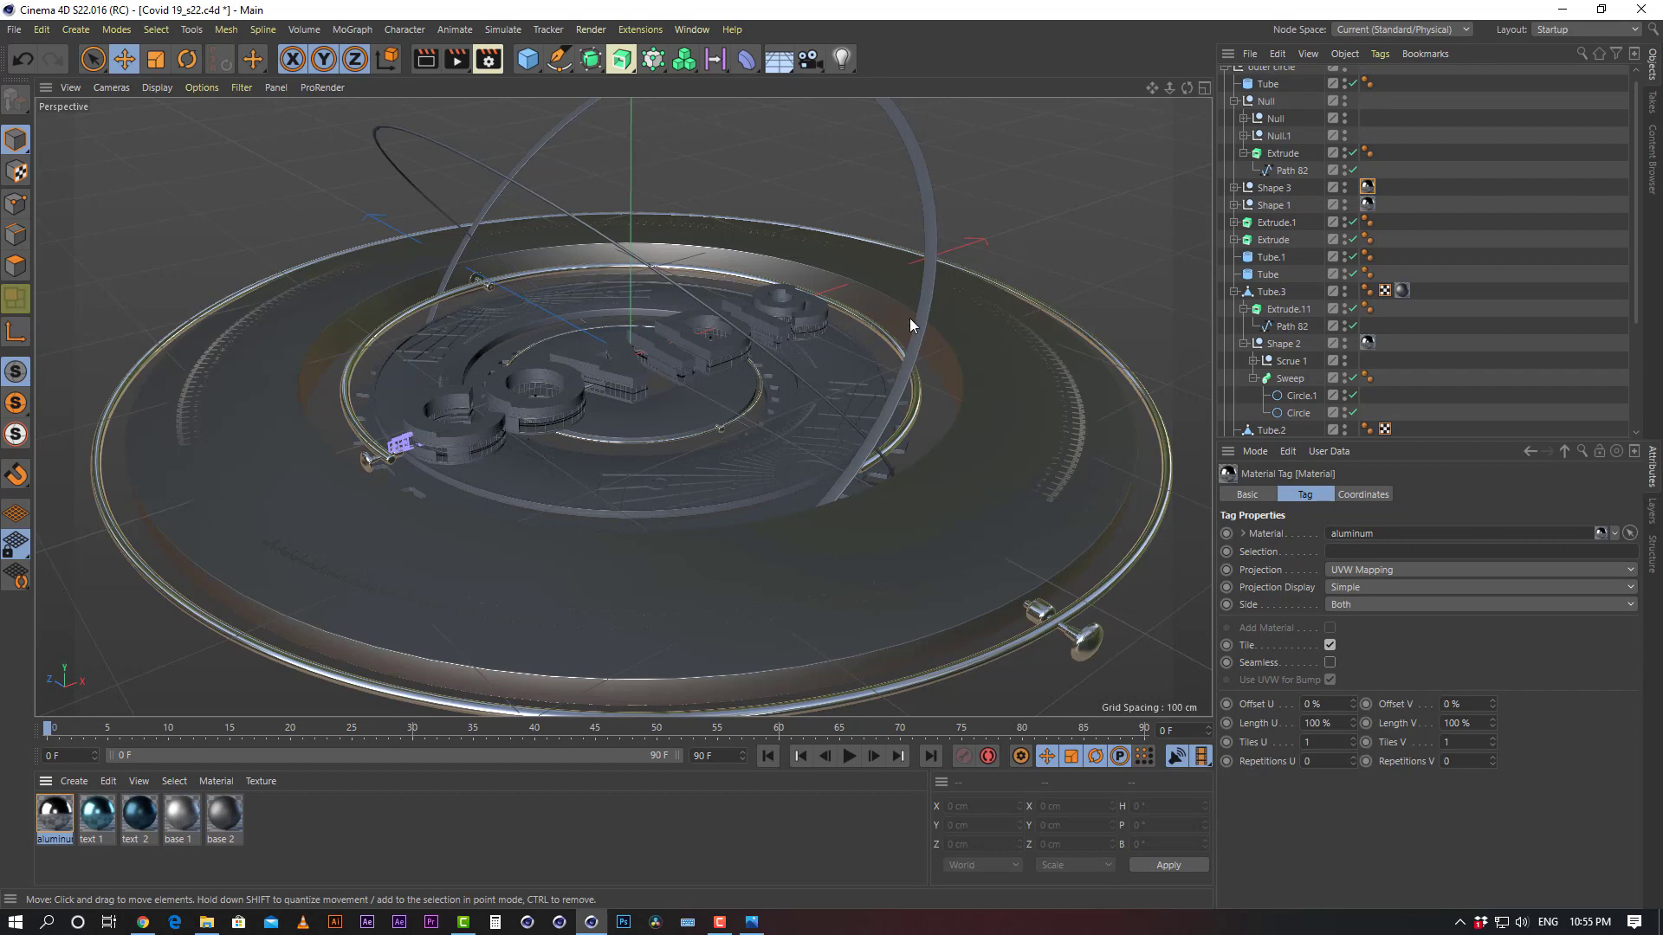
Apply the aluminum material to the first Tube under outer circle, then to Tube.1 and the Tube below it
scroll(1273, 130, "up", 1)
left_click(1267, 93)
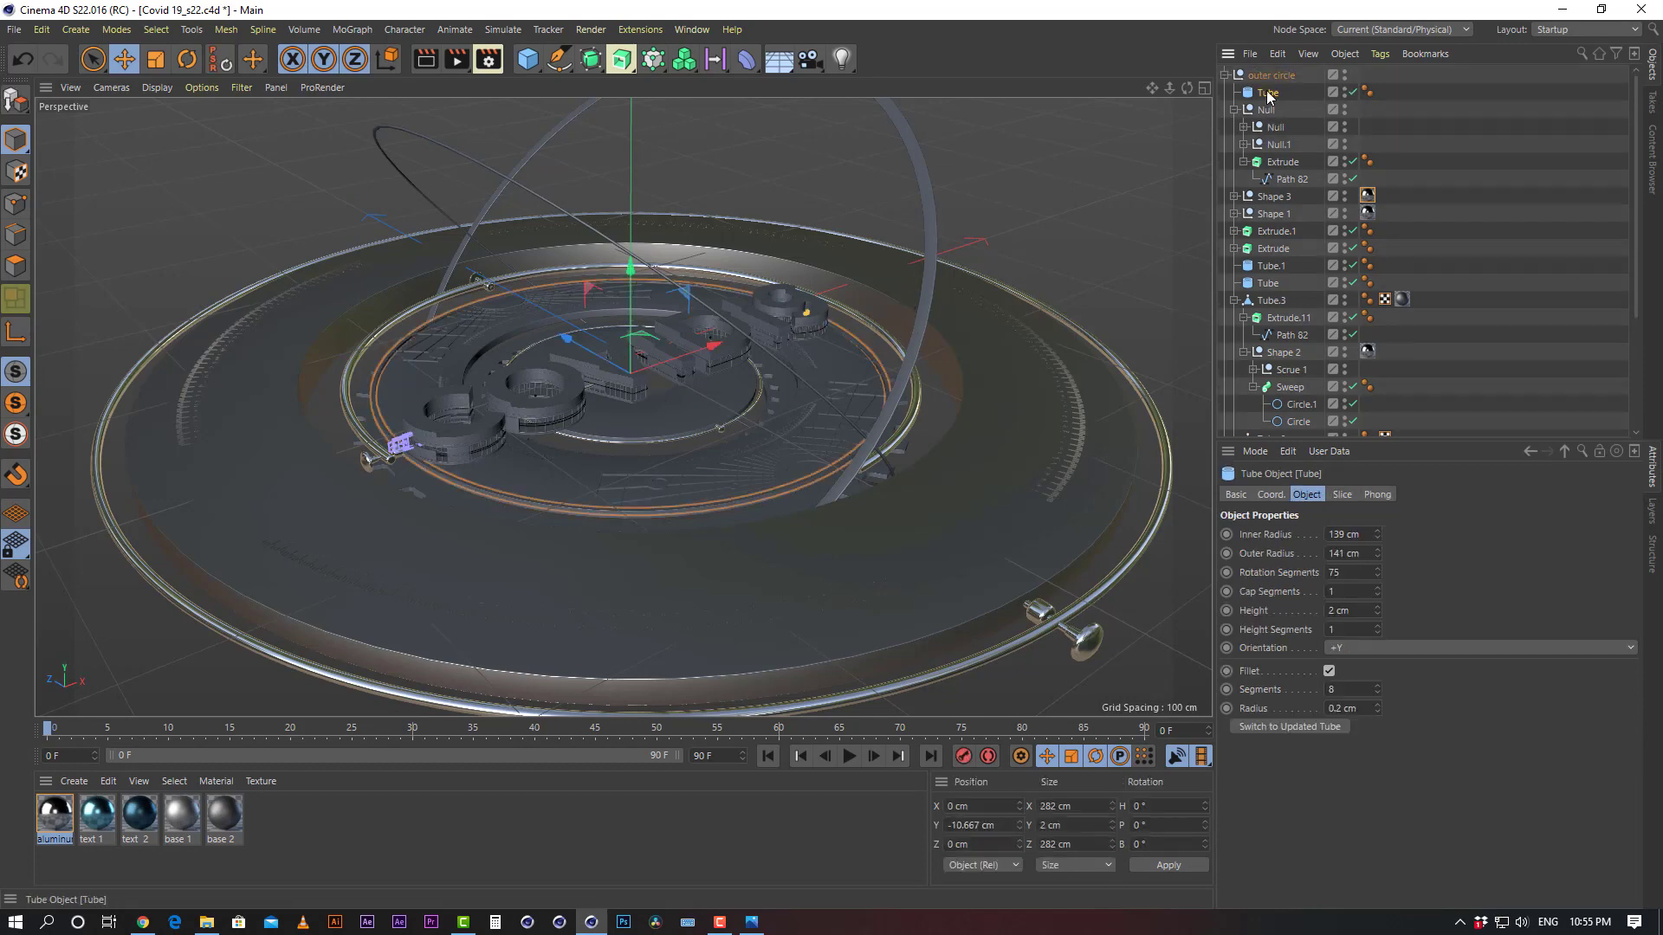
left_click_drag(63, 825, 1265, 96)
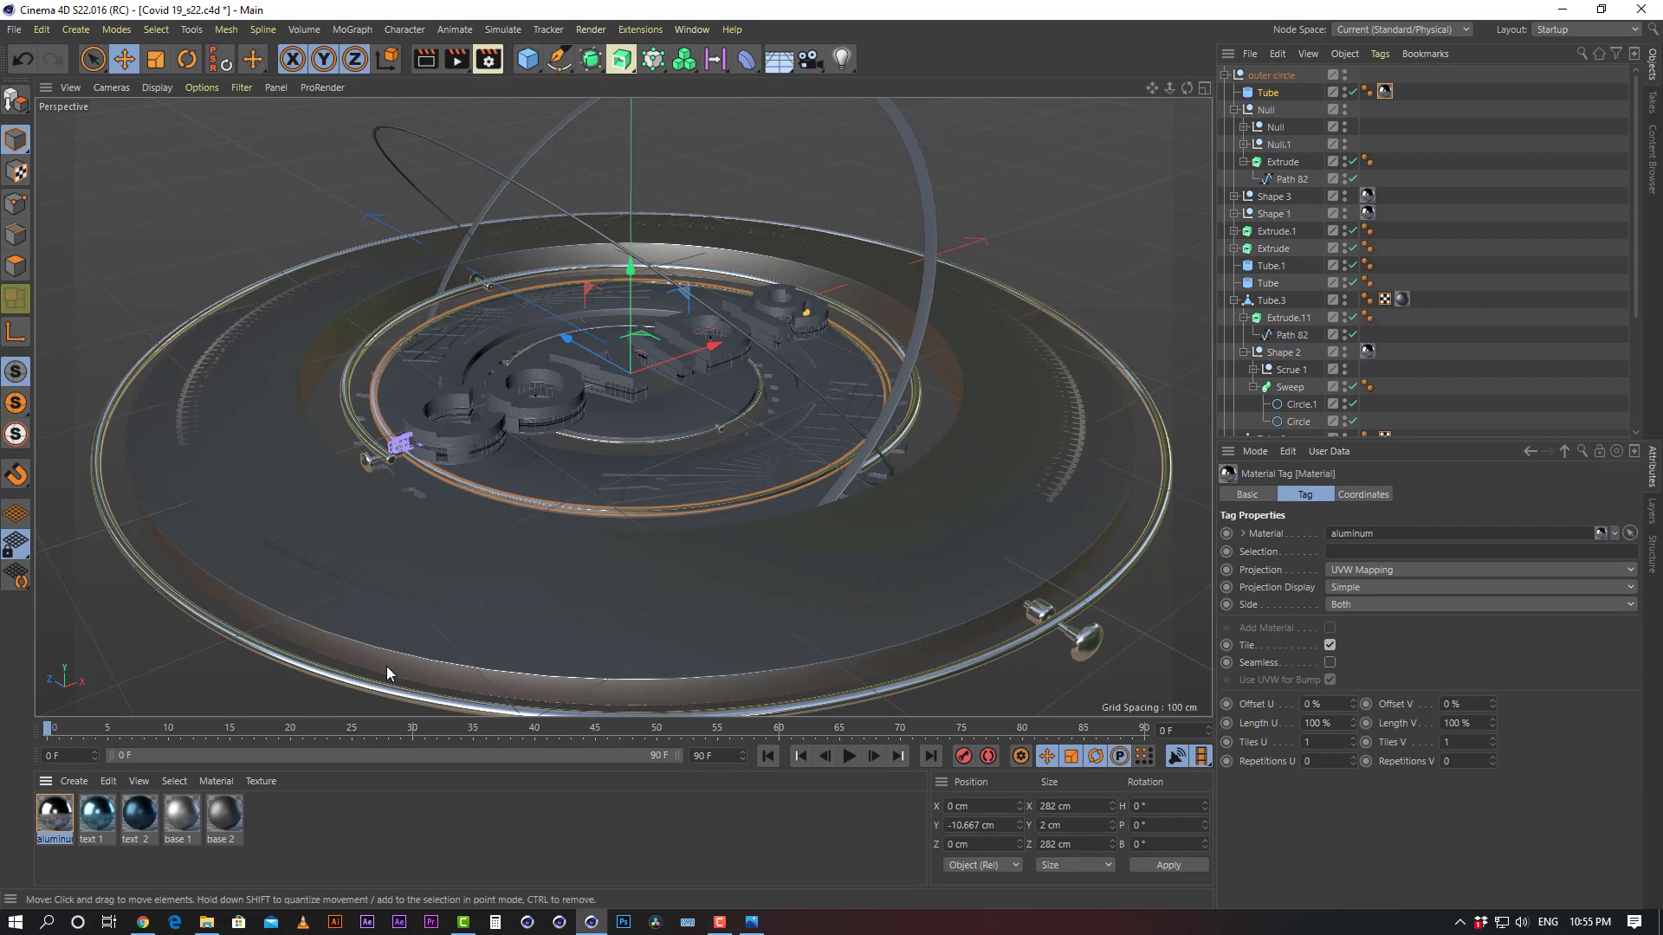
left_click(923, 179)
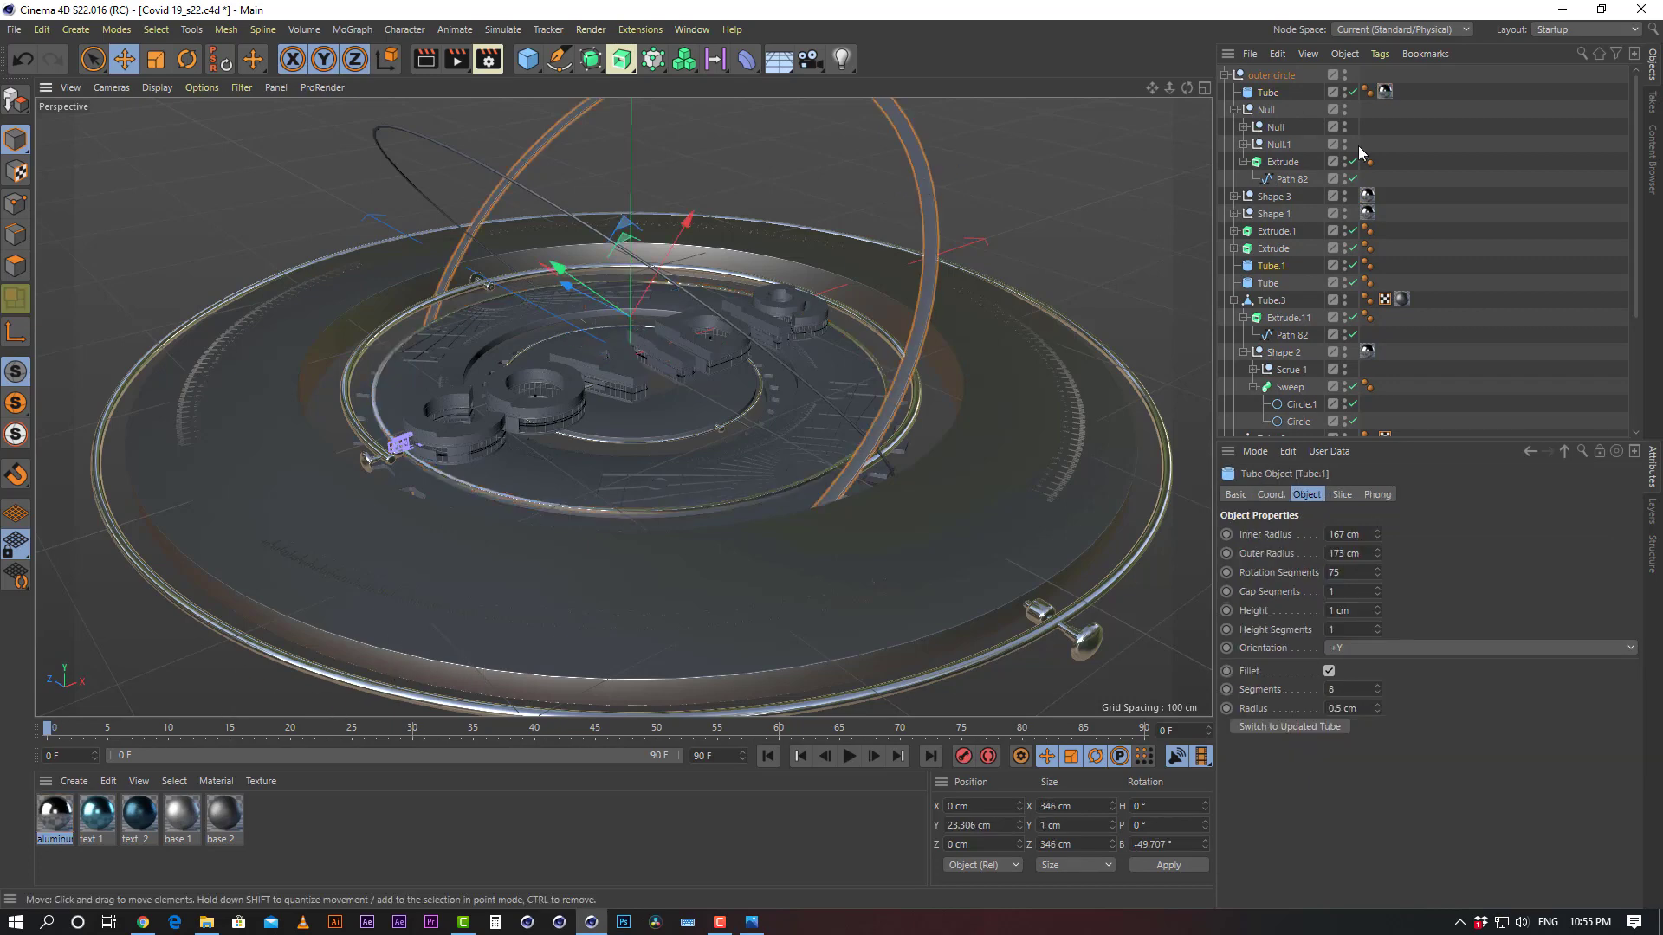
left_click_drag(52, 814, 1271, 267)
left_click_drag(48, 831, 1269, 283)
left_click(1552, 247)
Examine the raised COVID-19 text and the inner rings of the disc up close
mouse_move(664, 404)
right_mouse_down("alt")
mouse_move(739, 362)
mouse_move(672, 397)
right_mouse_up("alt")
middle_click_drag(691, 387, 783, 400, "alt")
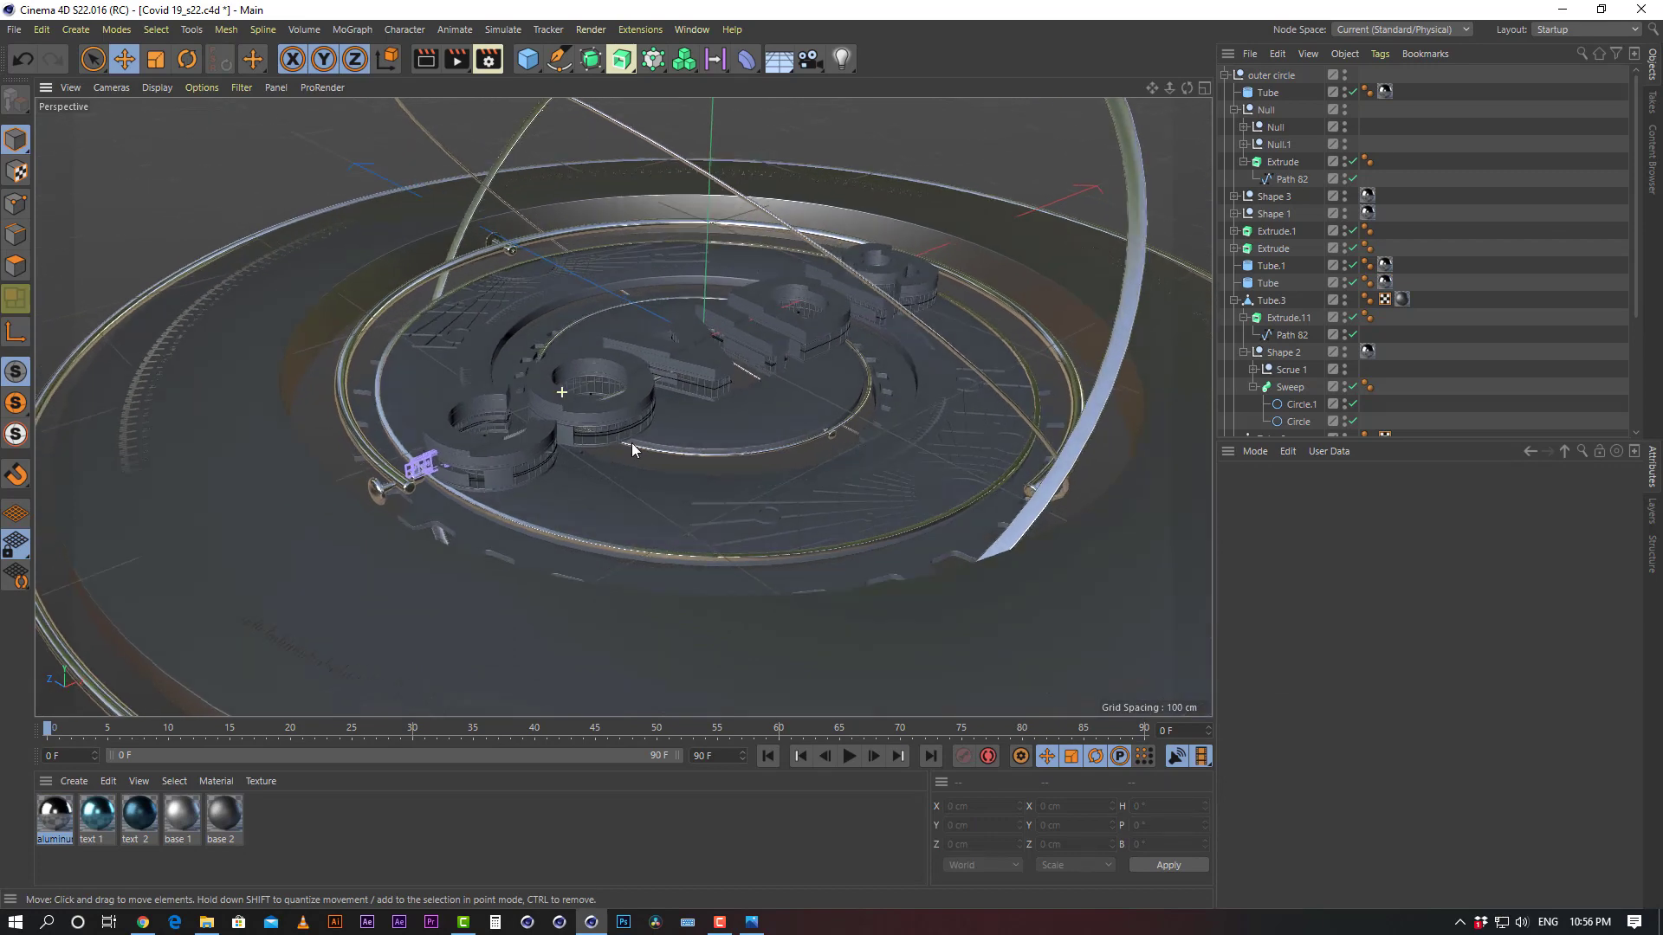
left_click_drag(631, 443, 575, 403, "alt")
right_click_drag(574, 402, 544, 381, "alt")
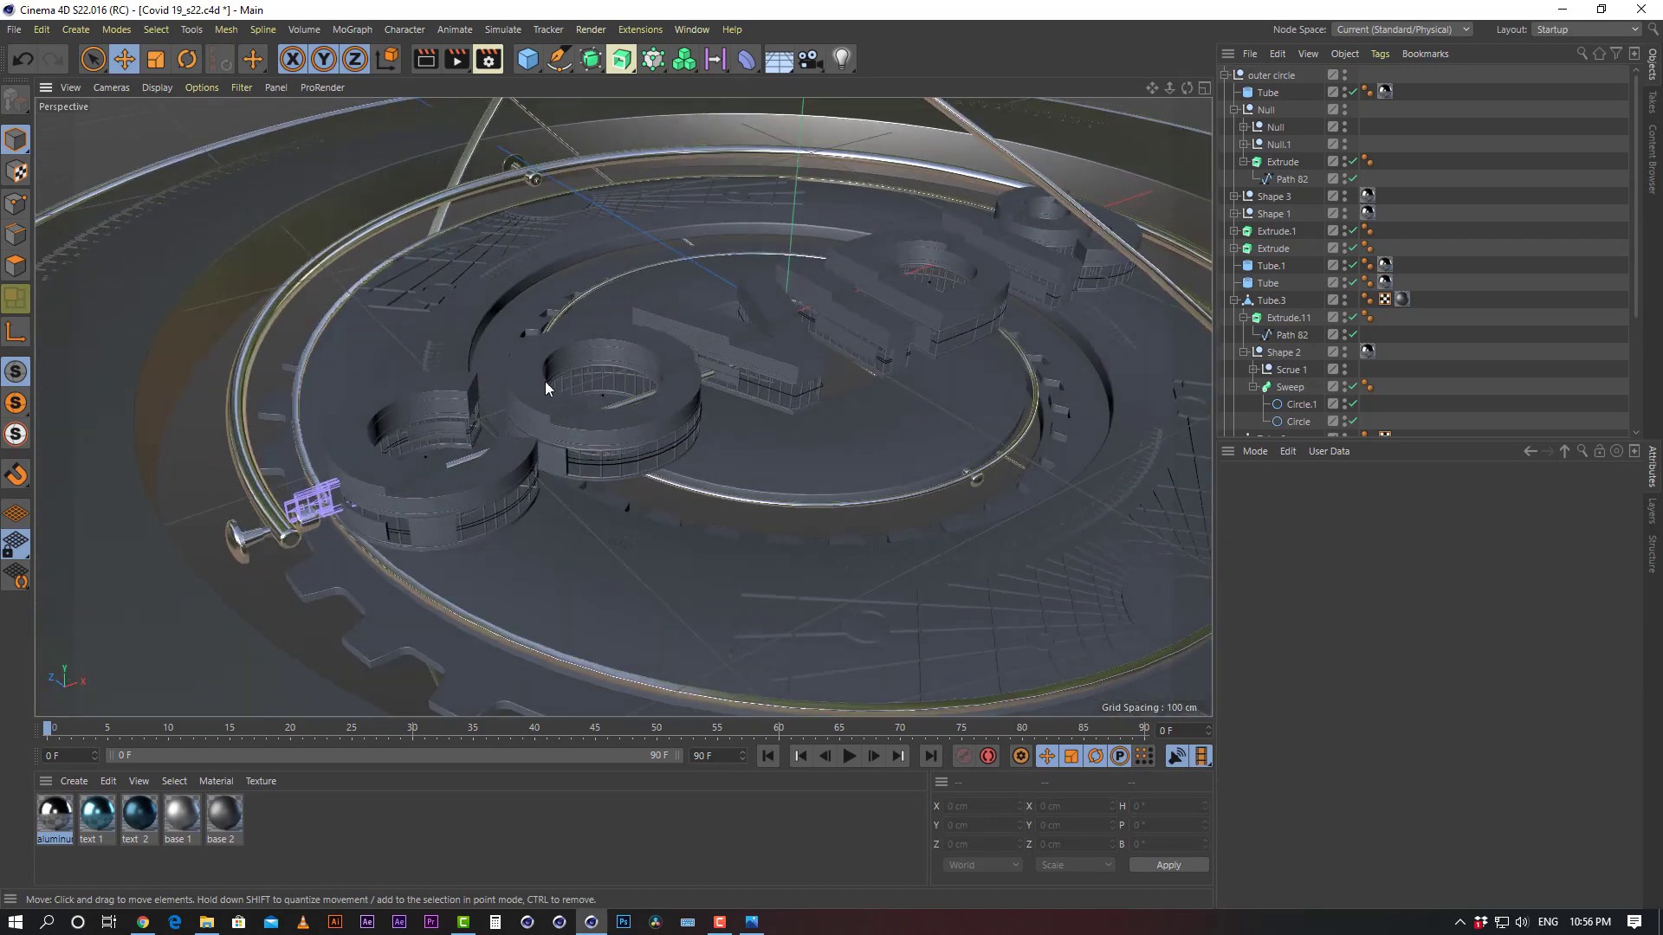
Apply the text 1 material to Slice Text and the text 2 material to Main Text_P1
left_click(669, 383)
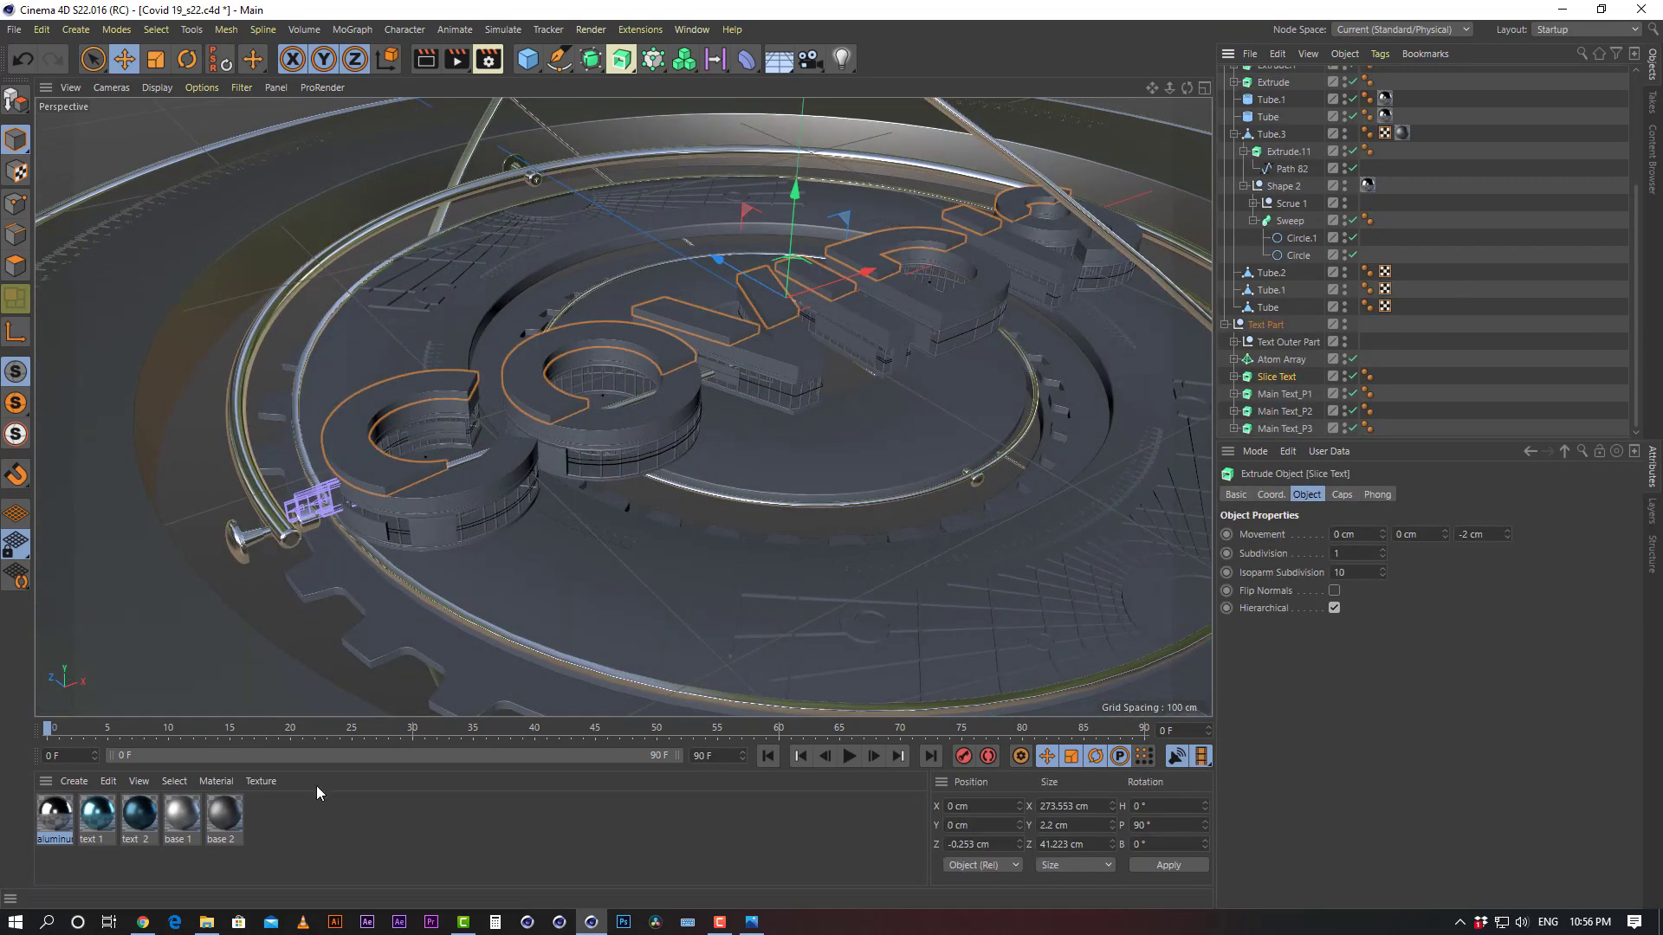
left_click(98, 820)
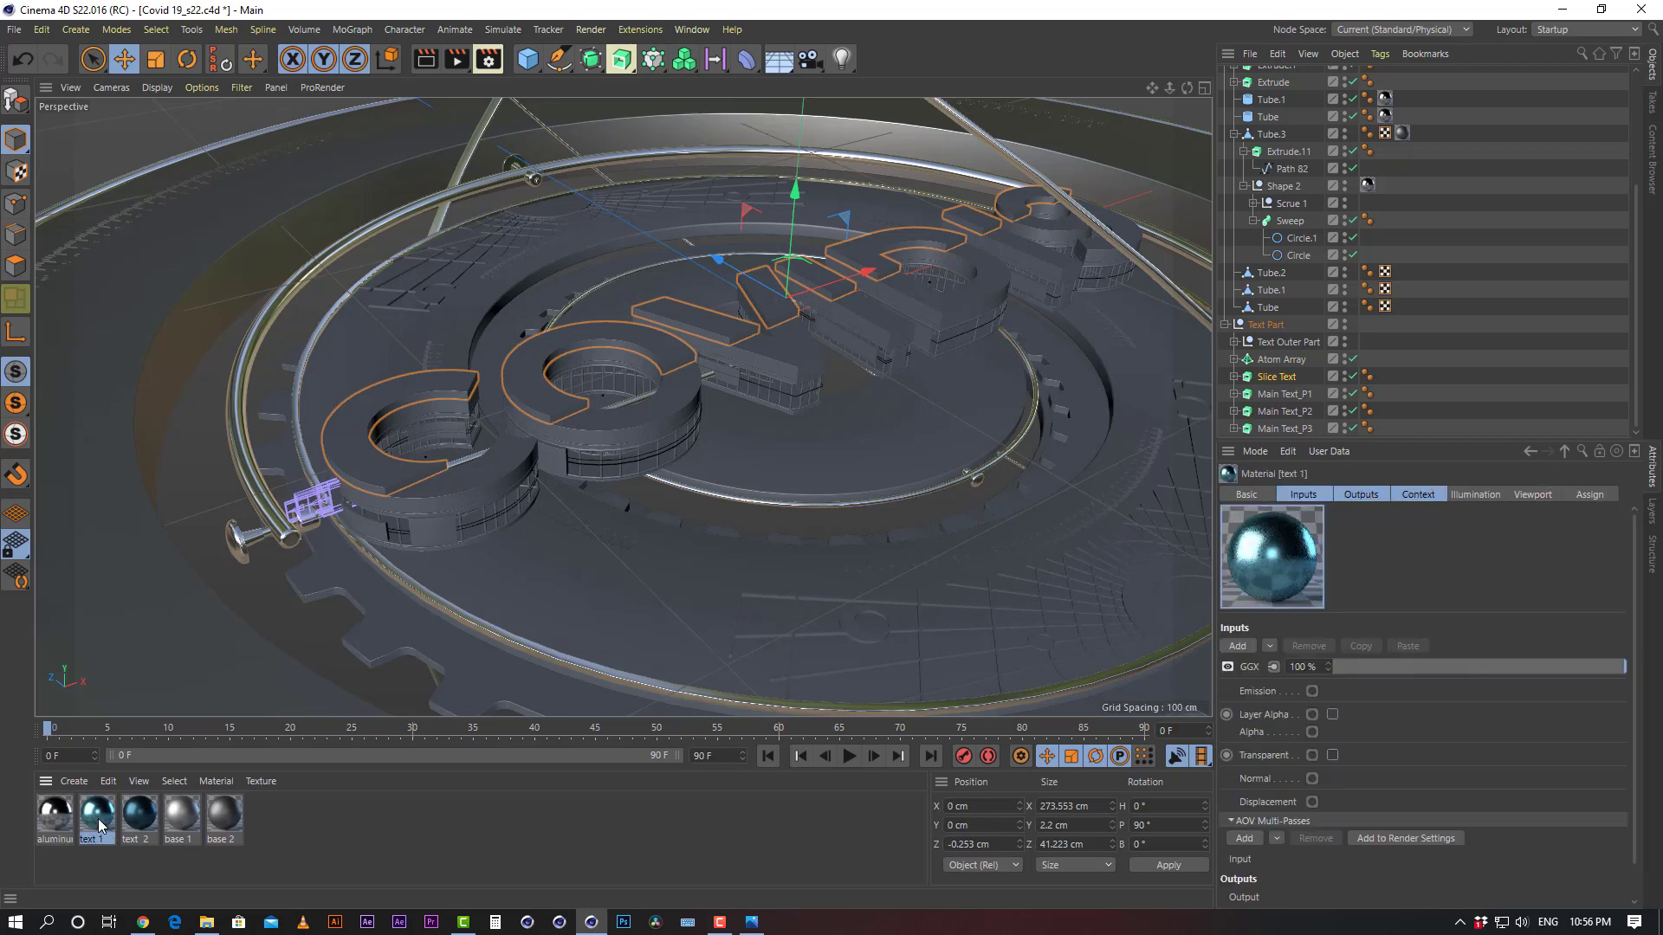
left_click_drag(98, 820, 1282, 383)
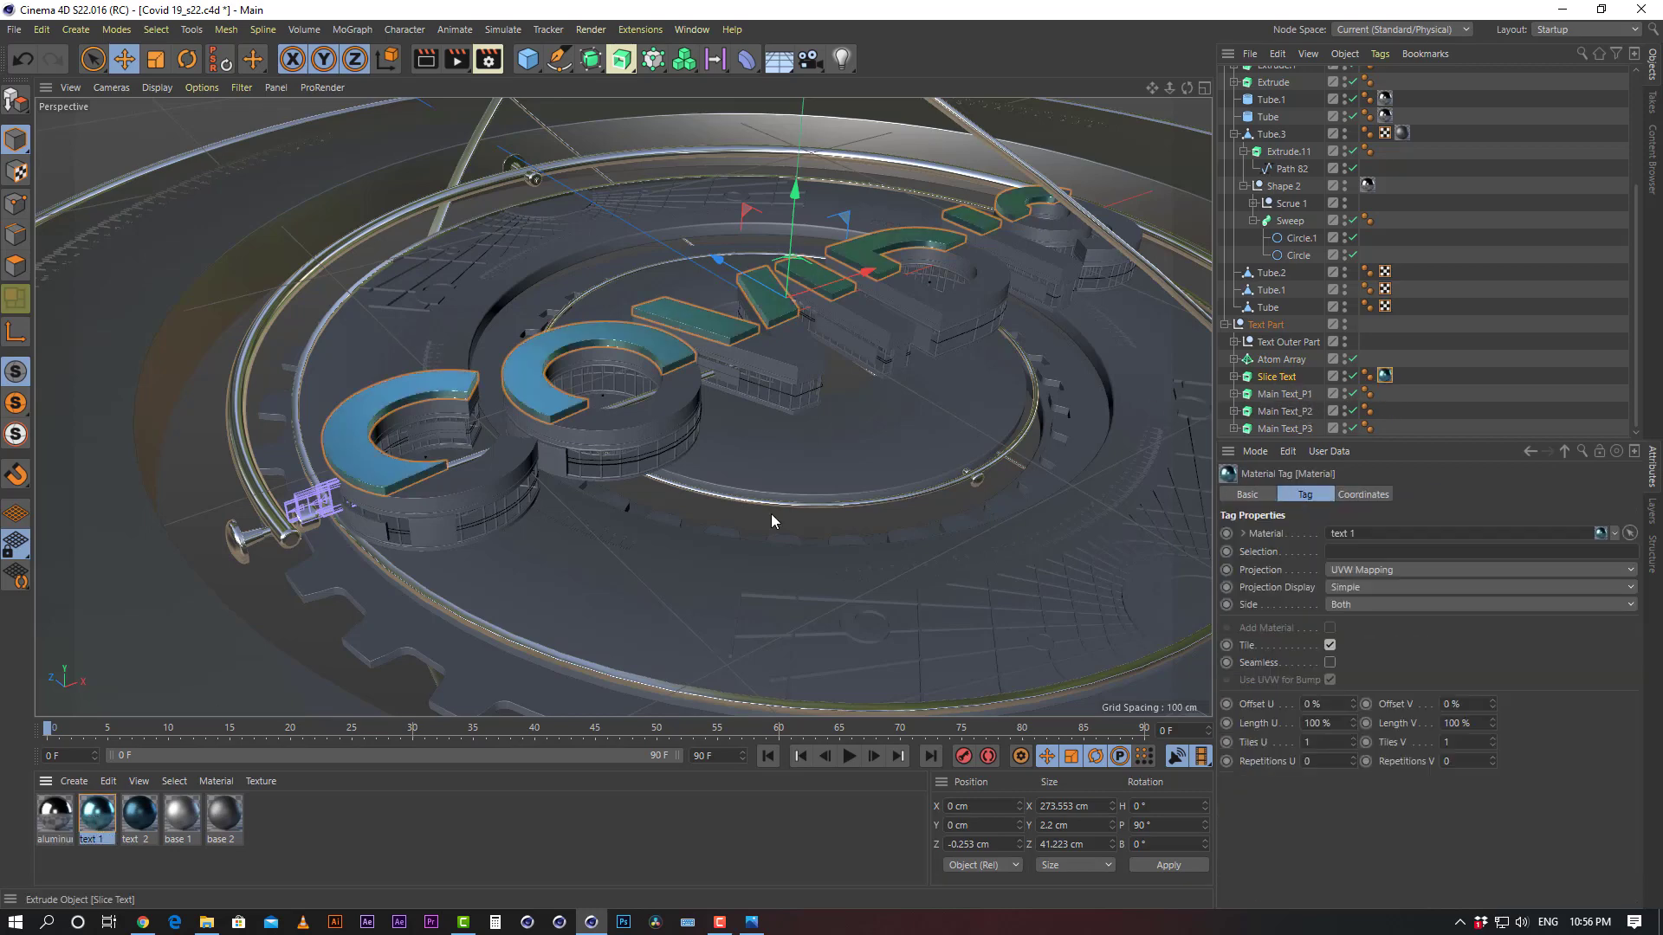
left_click(661, 402)
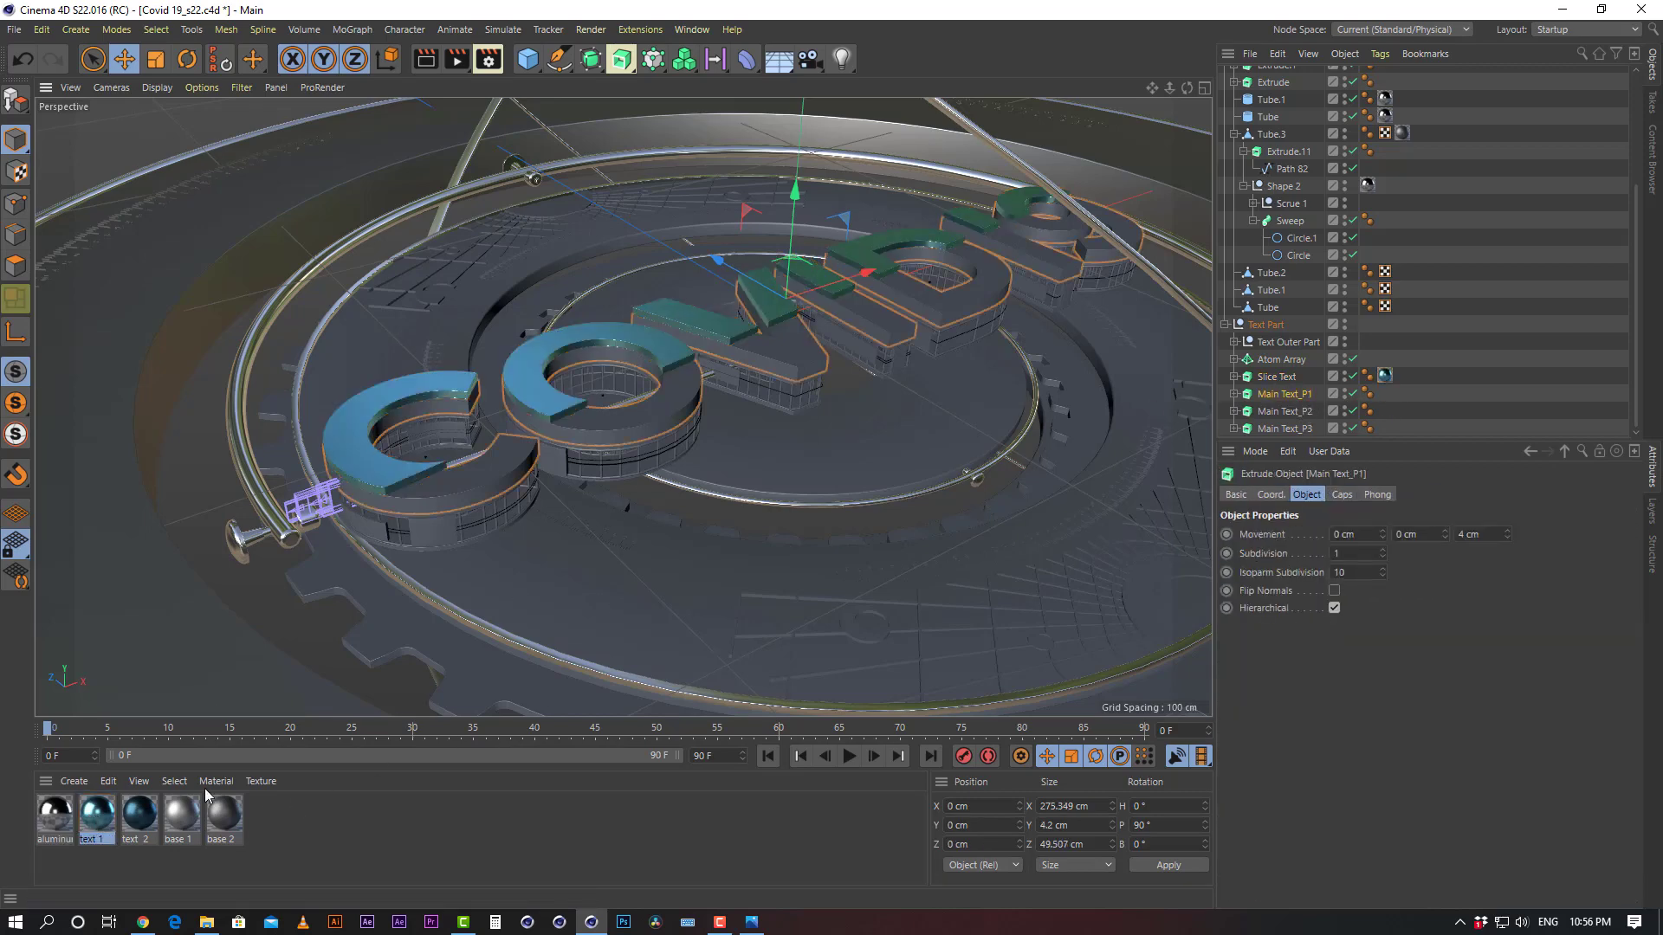
left_click_drag(138, 819, 1291, 396)
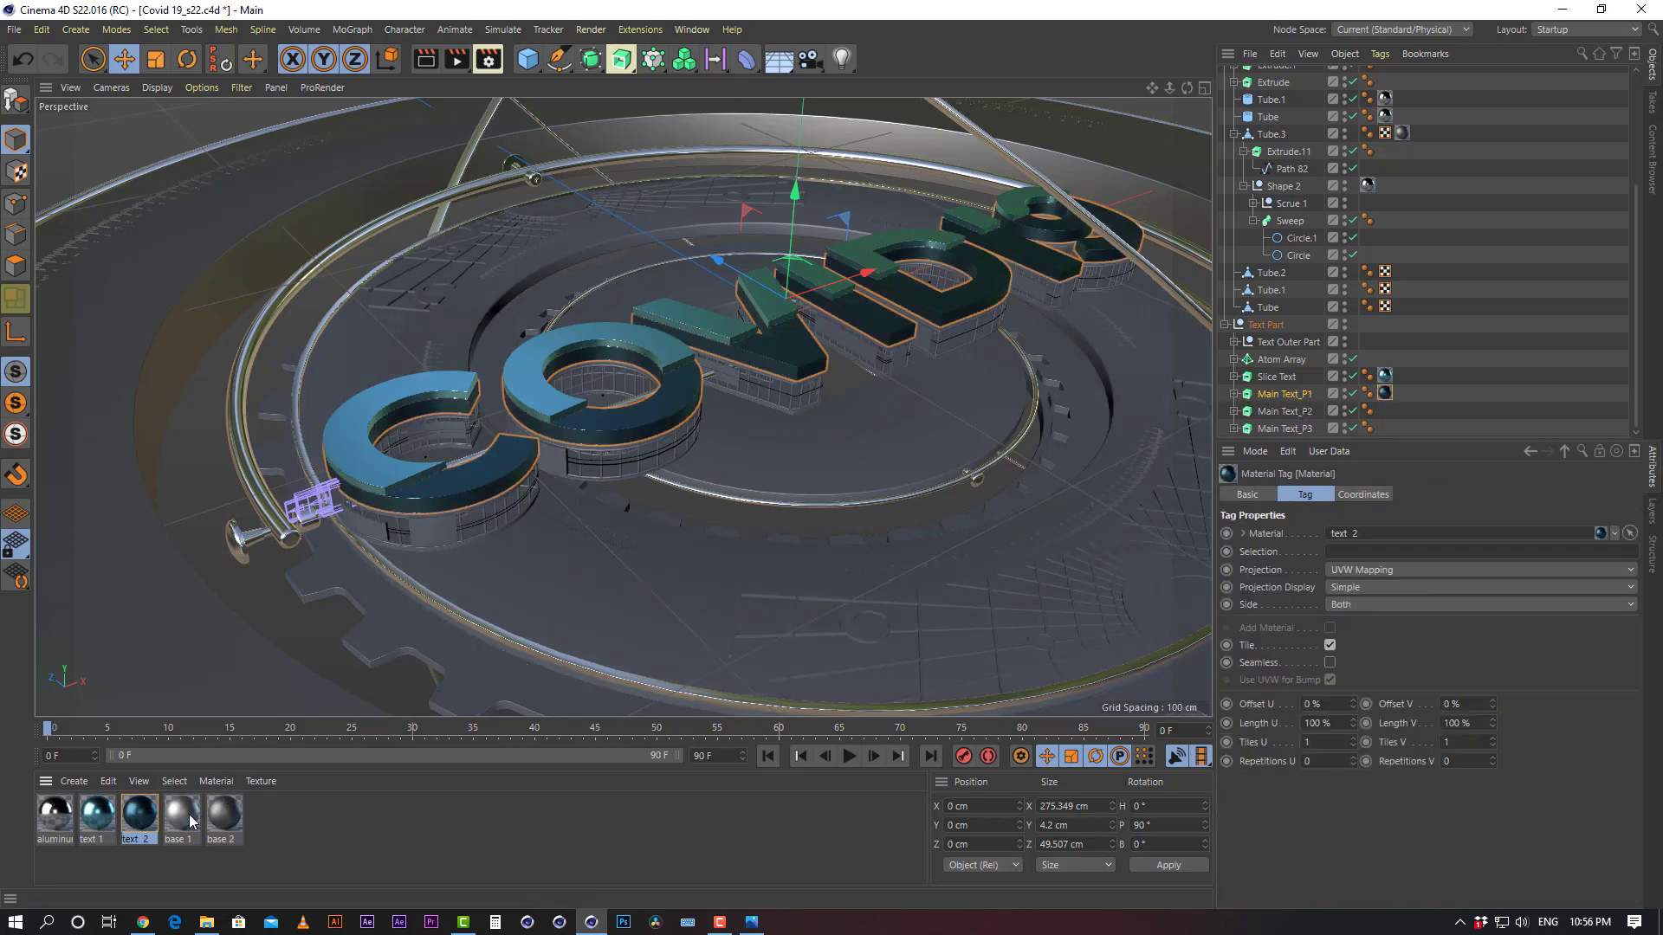
Apply the aluminum material to Main Text_P2 and the text 2 material to Main Text_P3
left_click(182, 815)
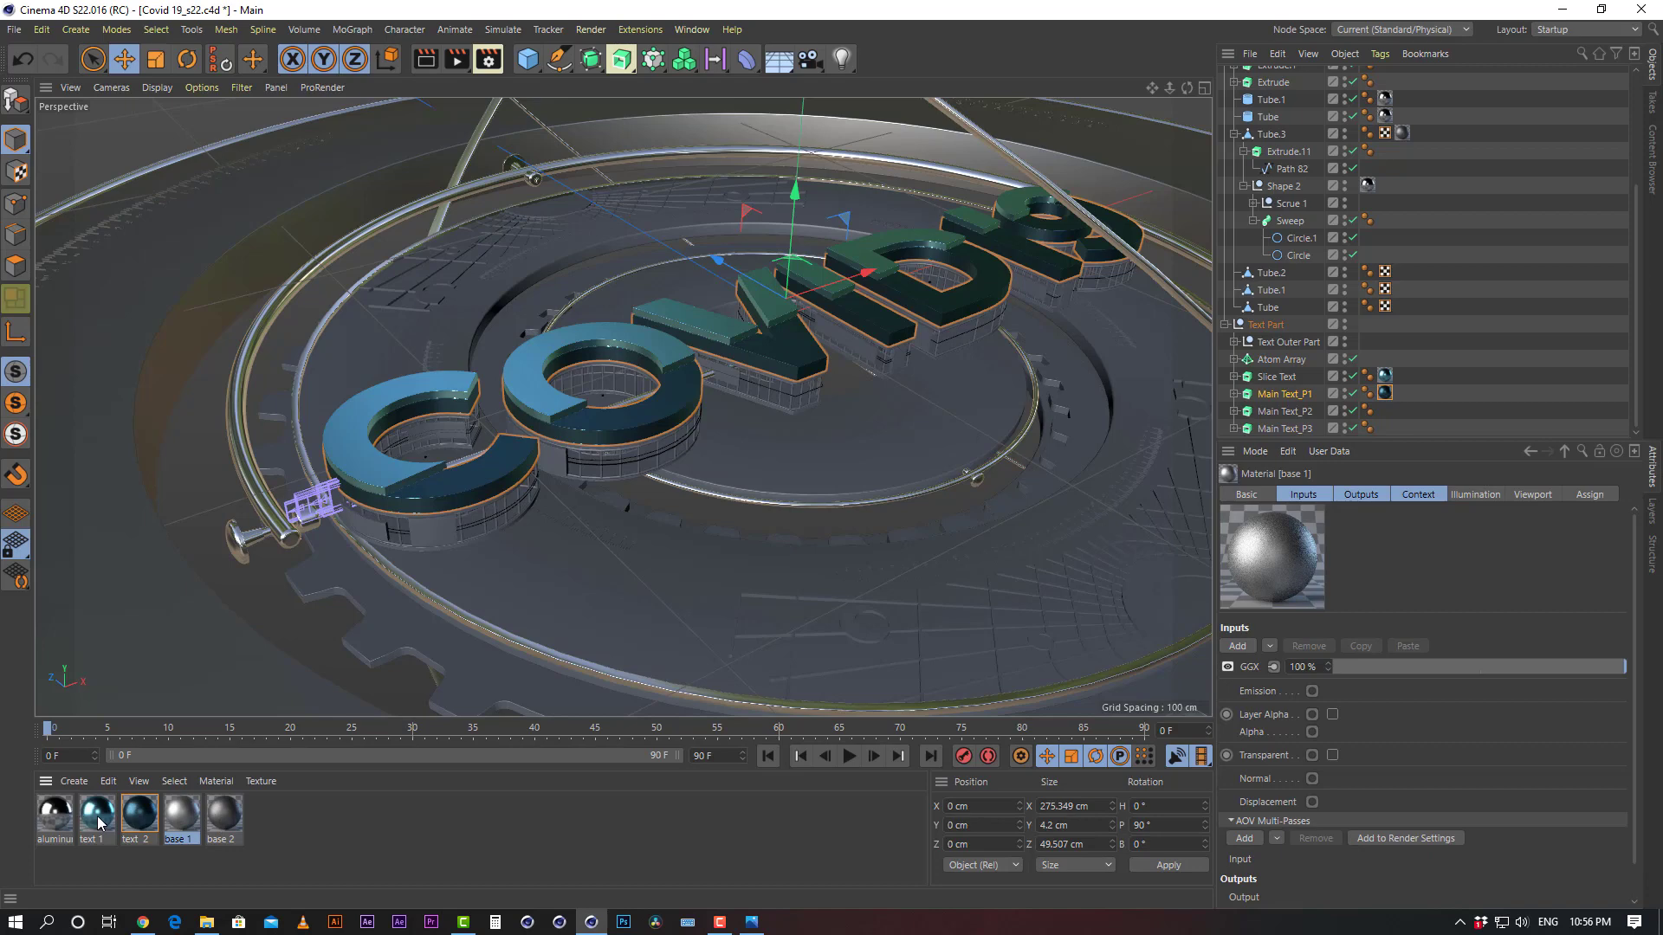
left_click(1282, 412)
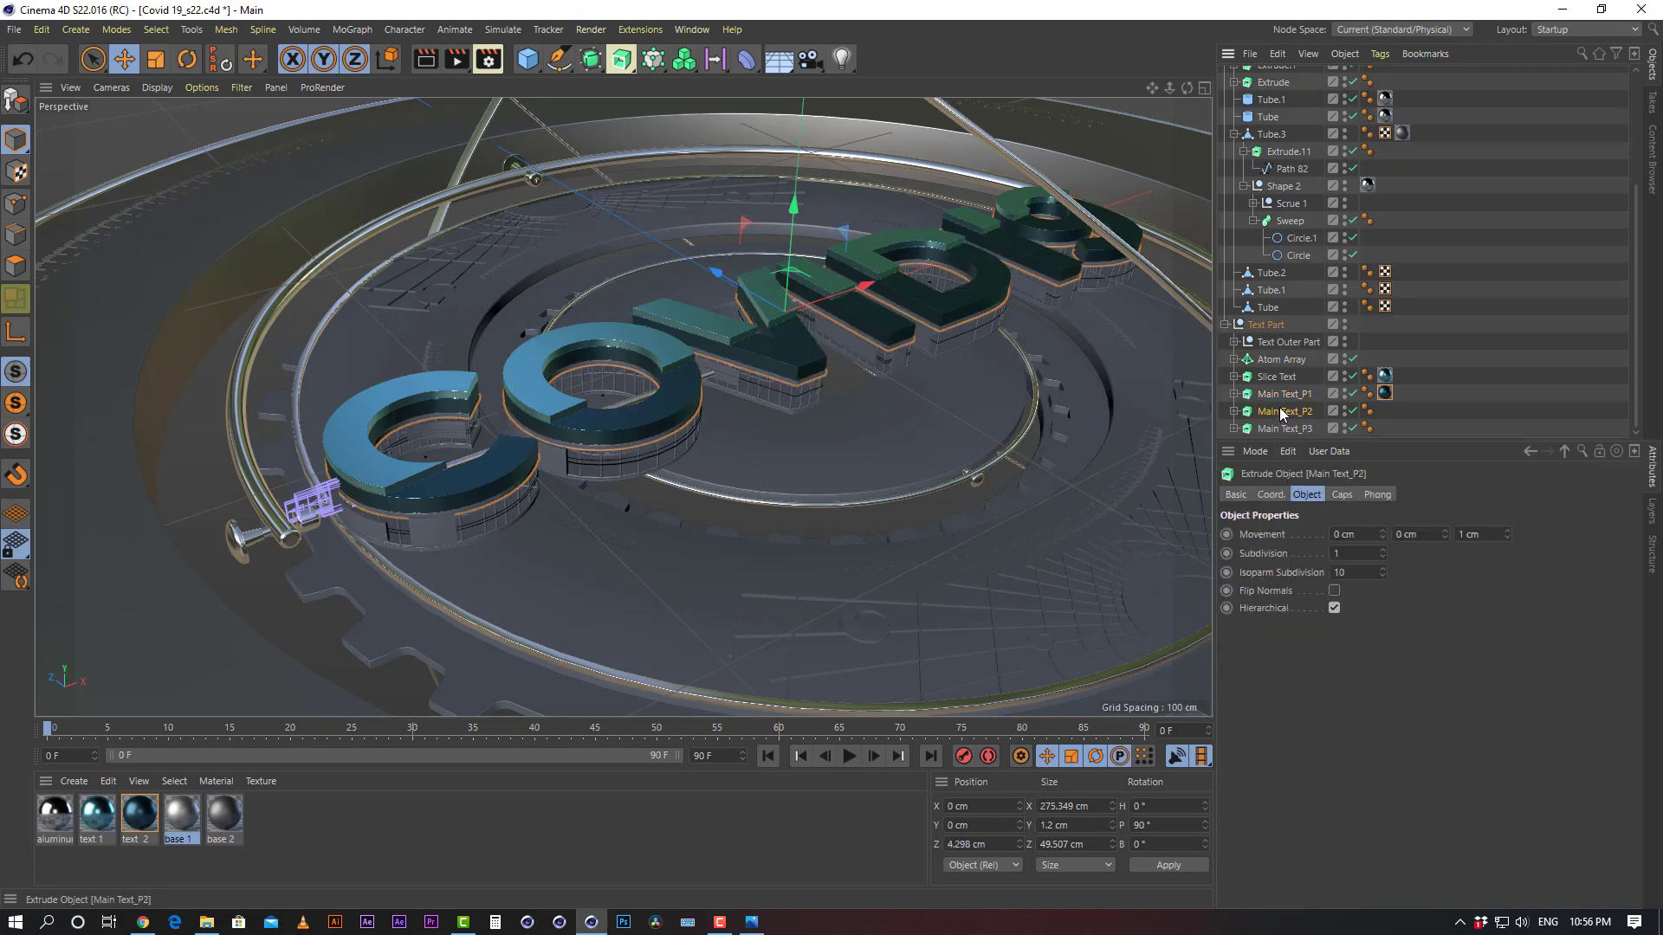
left_click_drag(65, 812, 1280, 416)
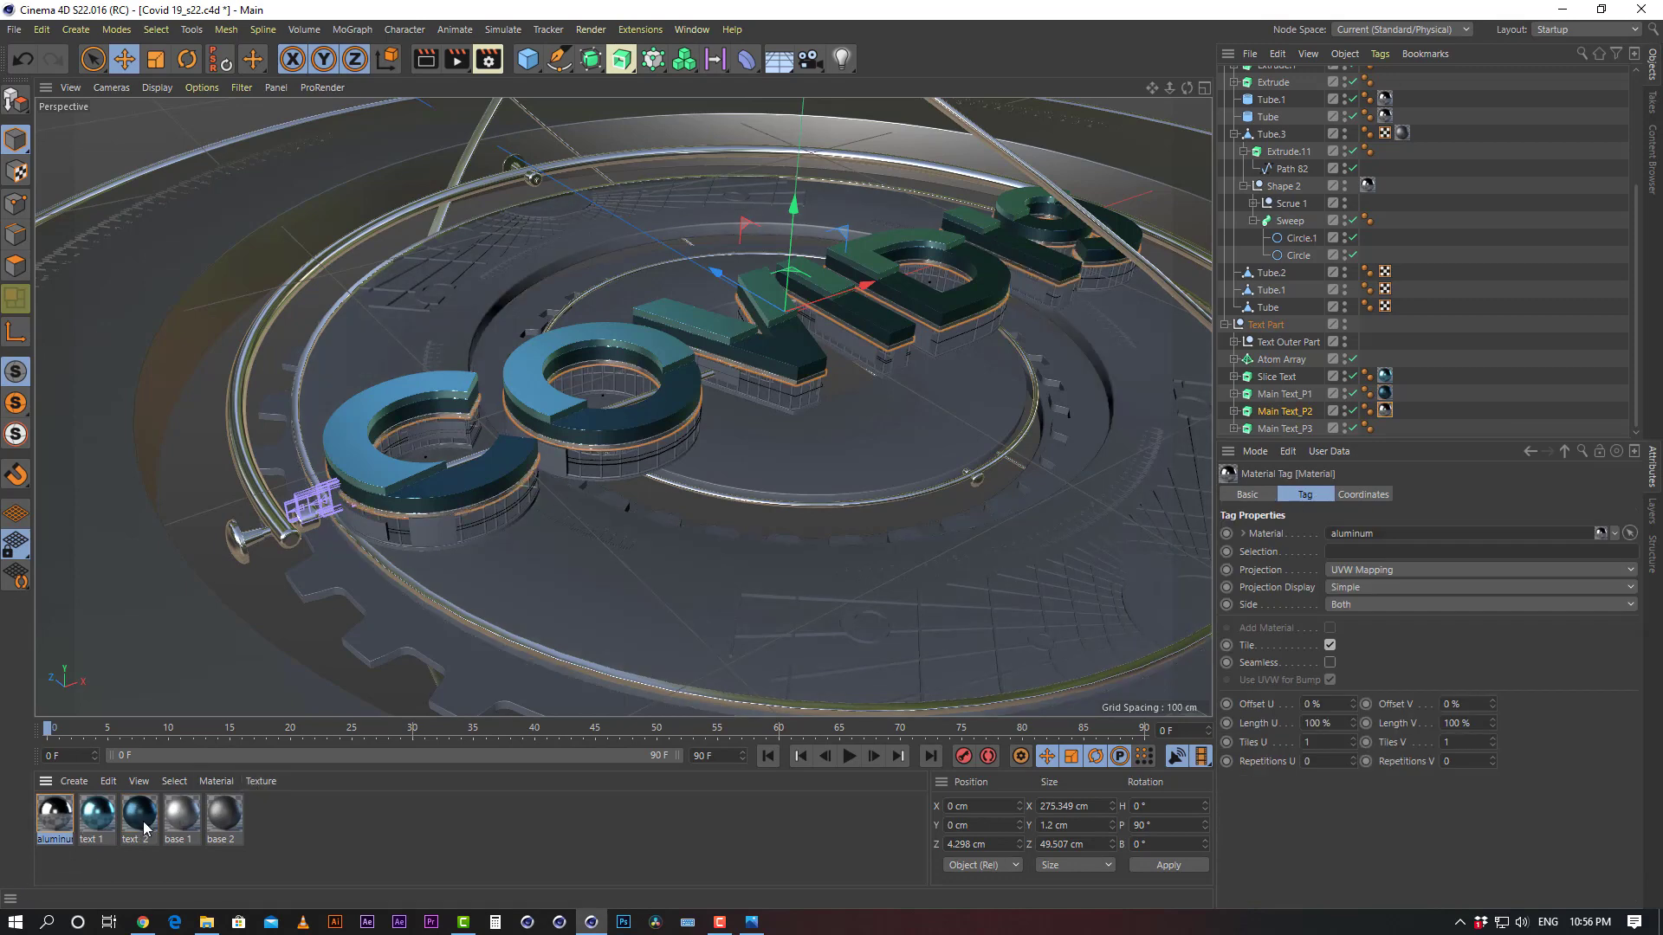
left_click(1284, 428)
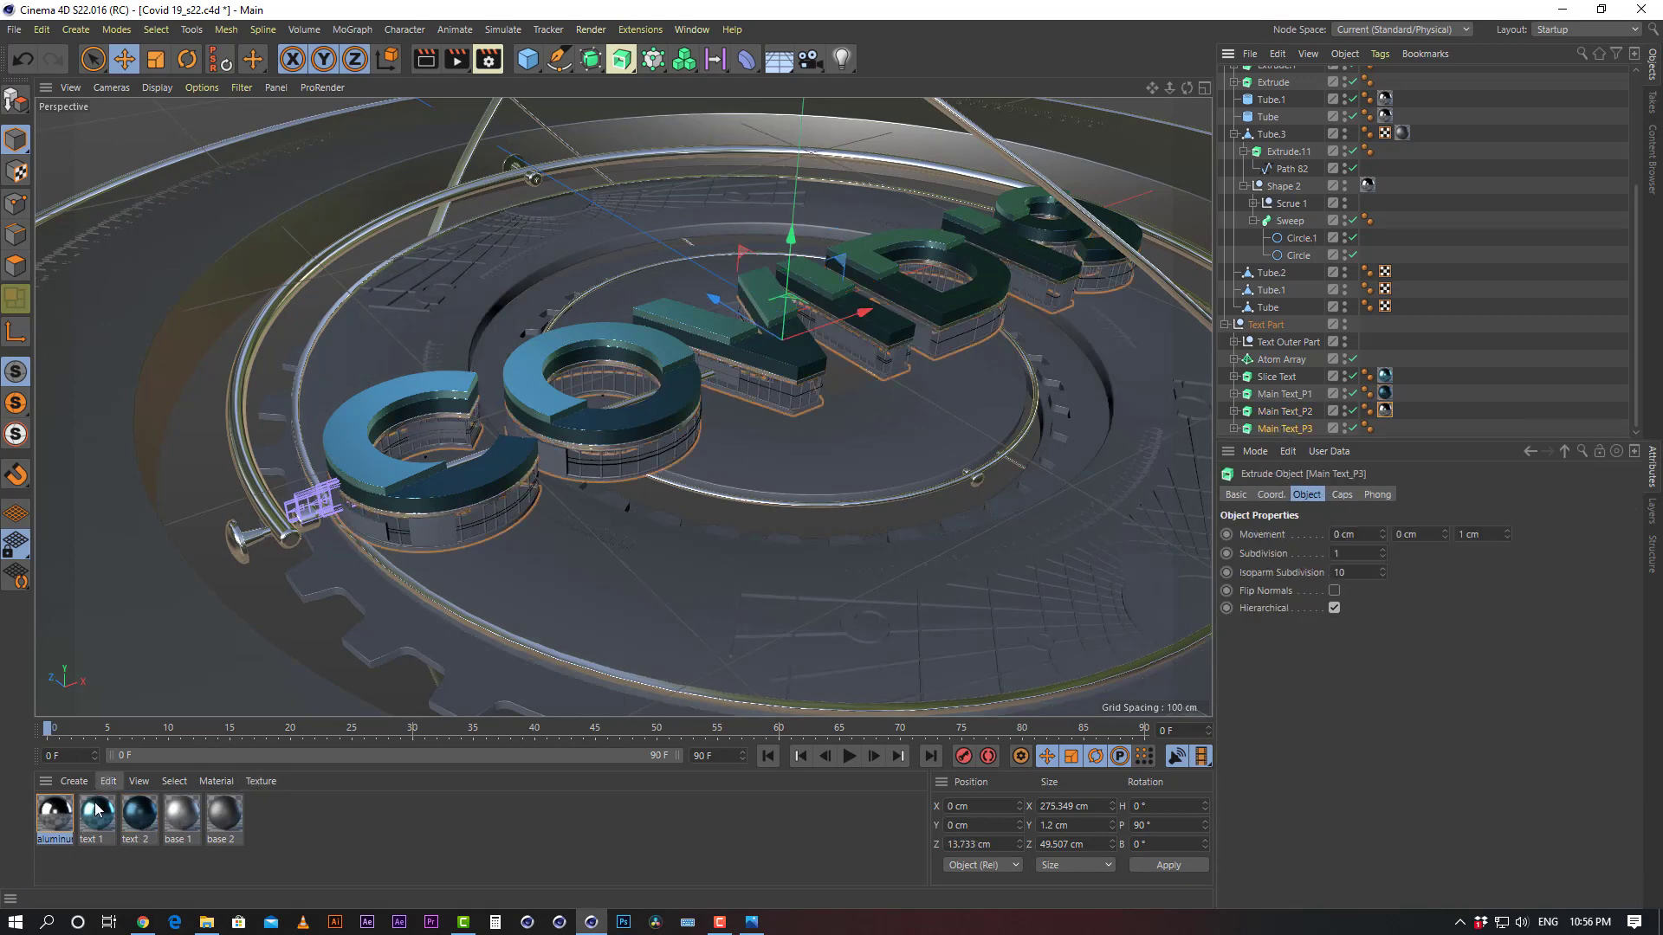
left_click_drag(139, 814, 1291, 430)
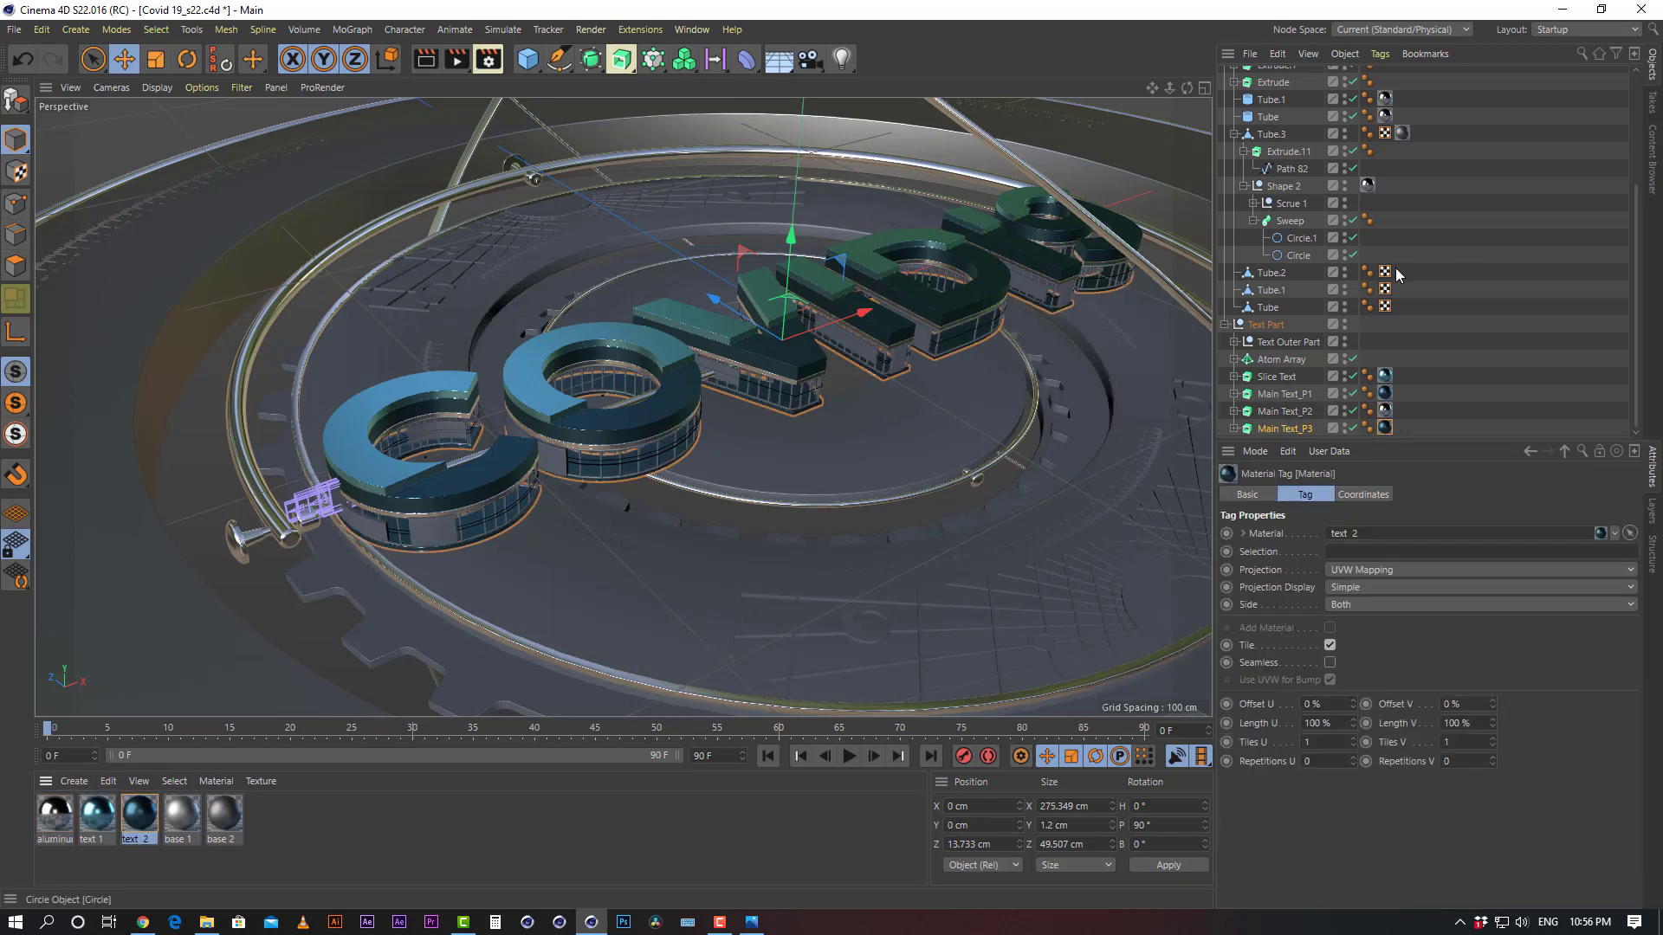
Apply the aluminum material to the Atom Array and the text 1 material to the Text Outer Part group
left_click(105, 834)
left_click_drag(60, 824, 1156, 395)
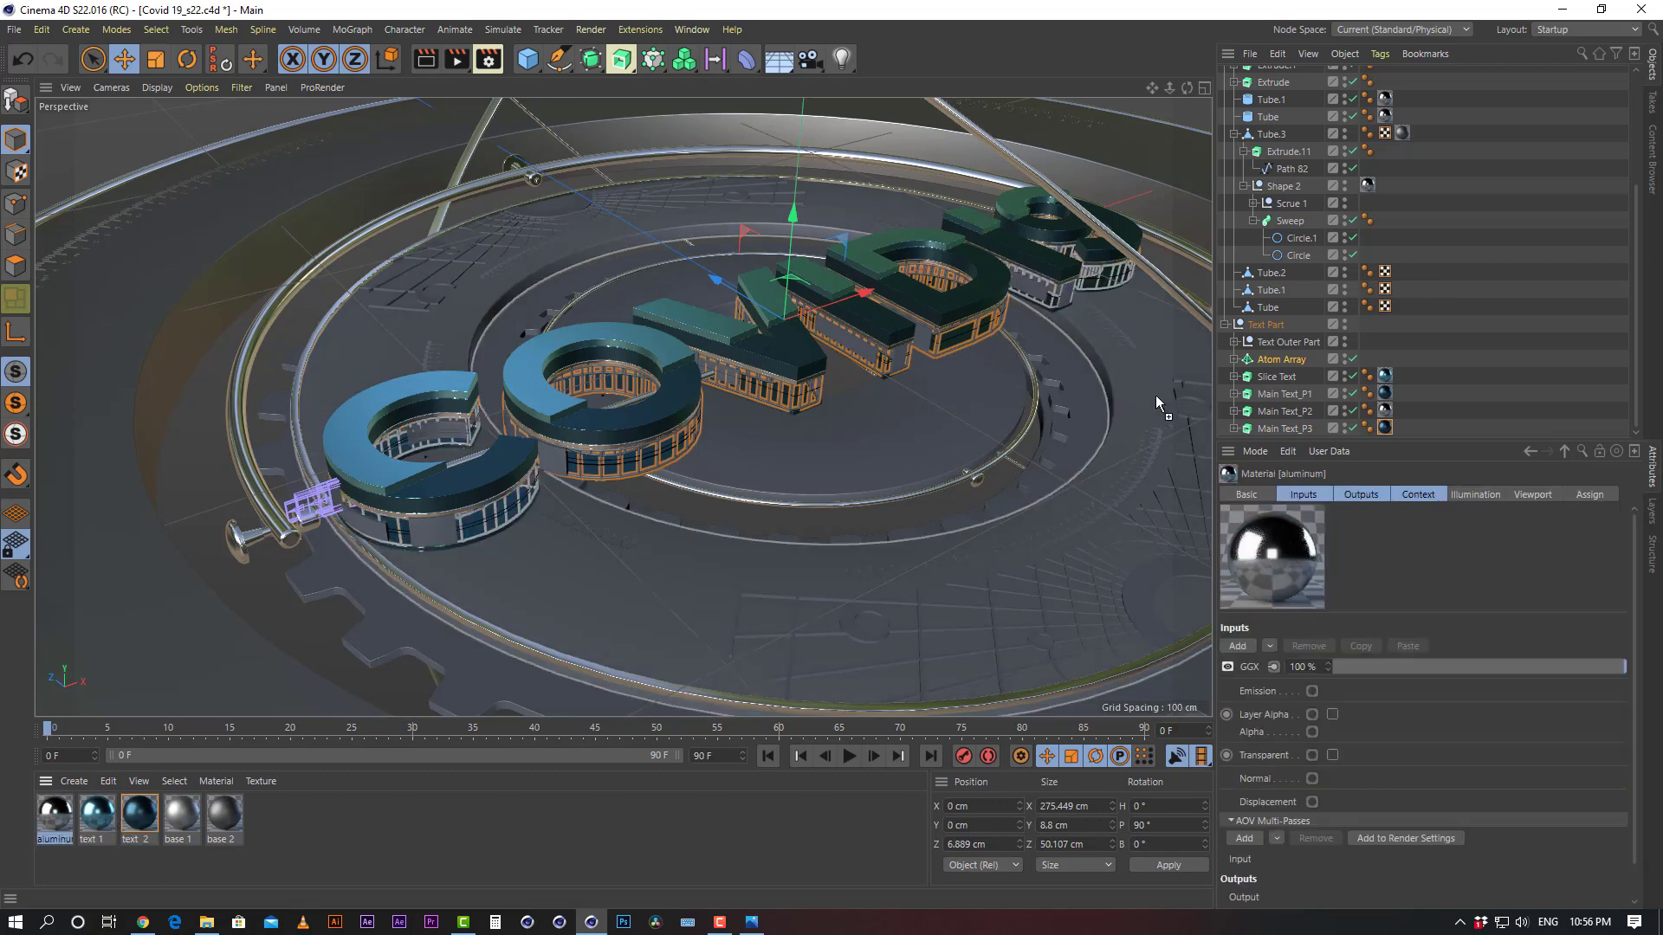
left_click_drag(1270, 362, 1271, 363)
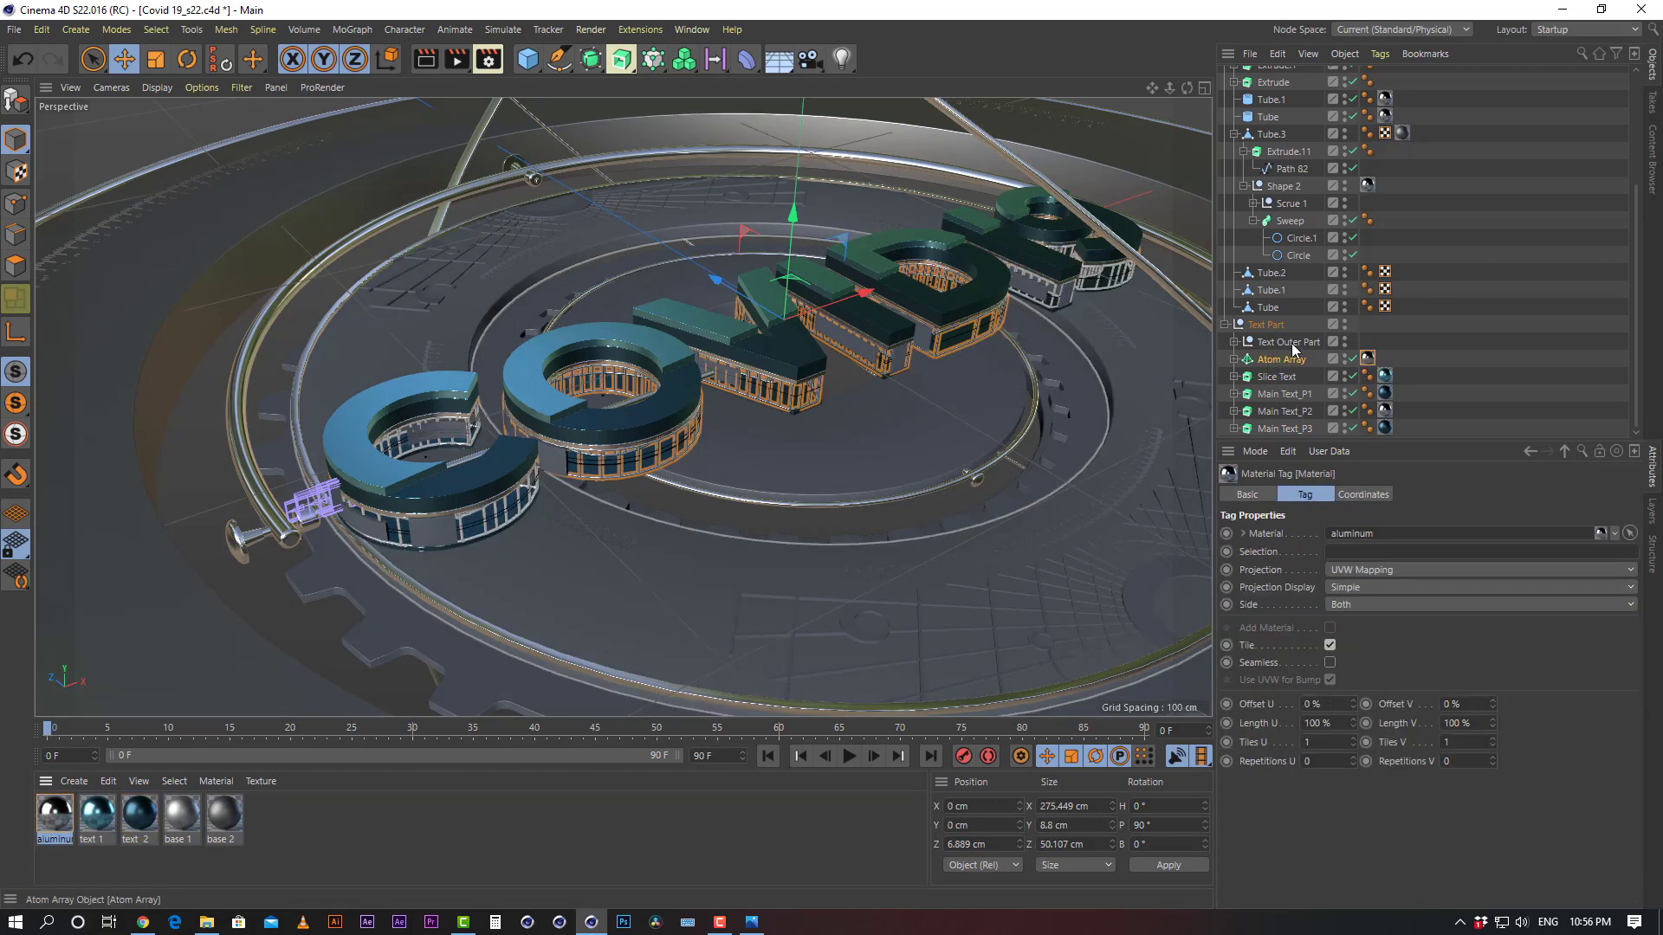
left_click(1489, 330)
left_click(437, 544)
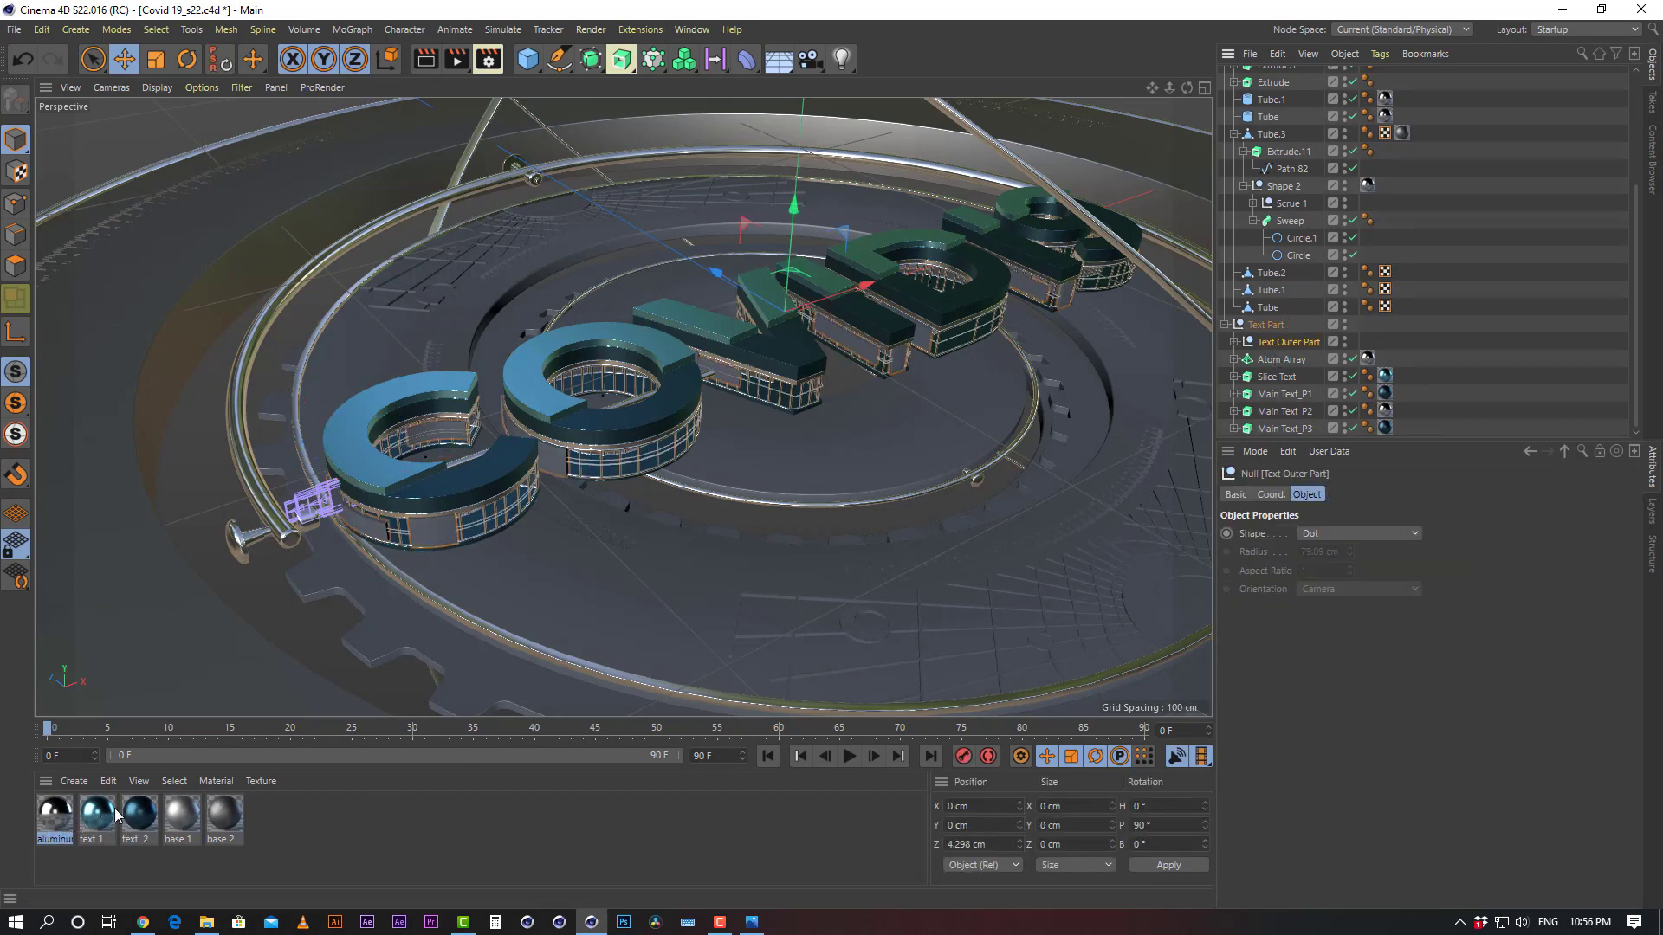
left_click_drag(97, 815, 1299, 346)
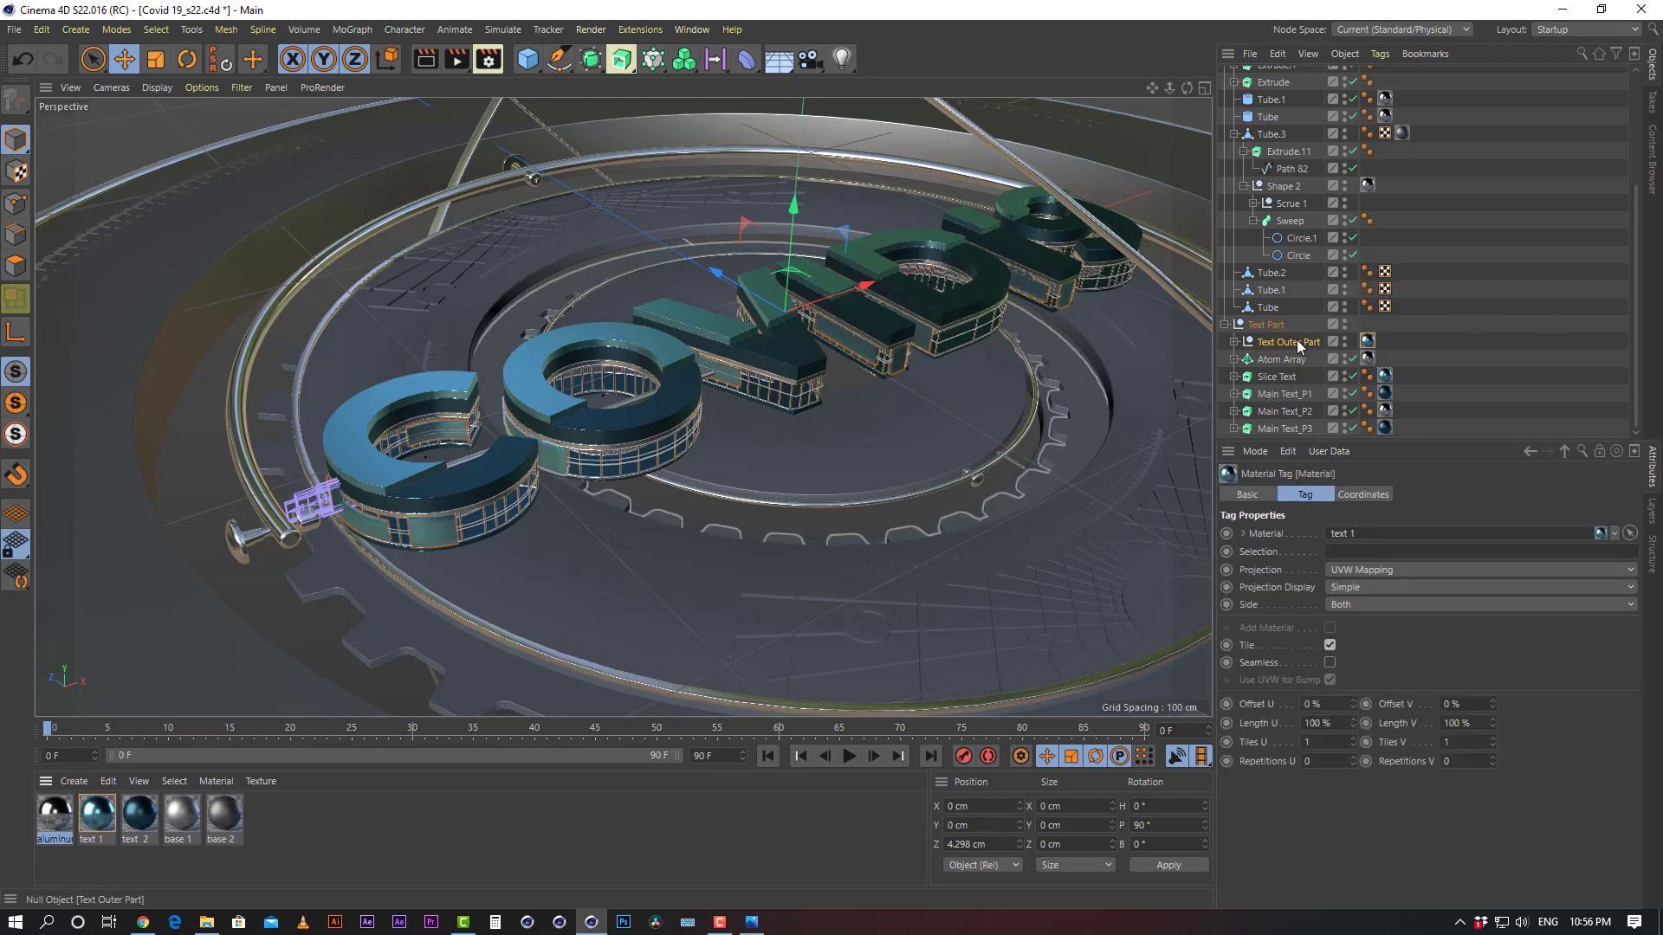
left_click(1529, 320)
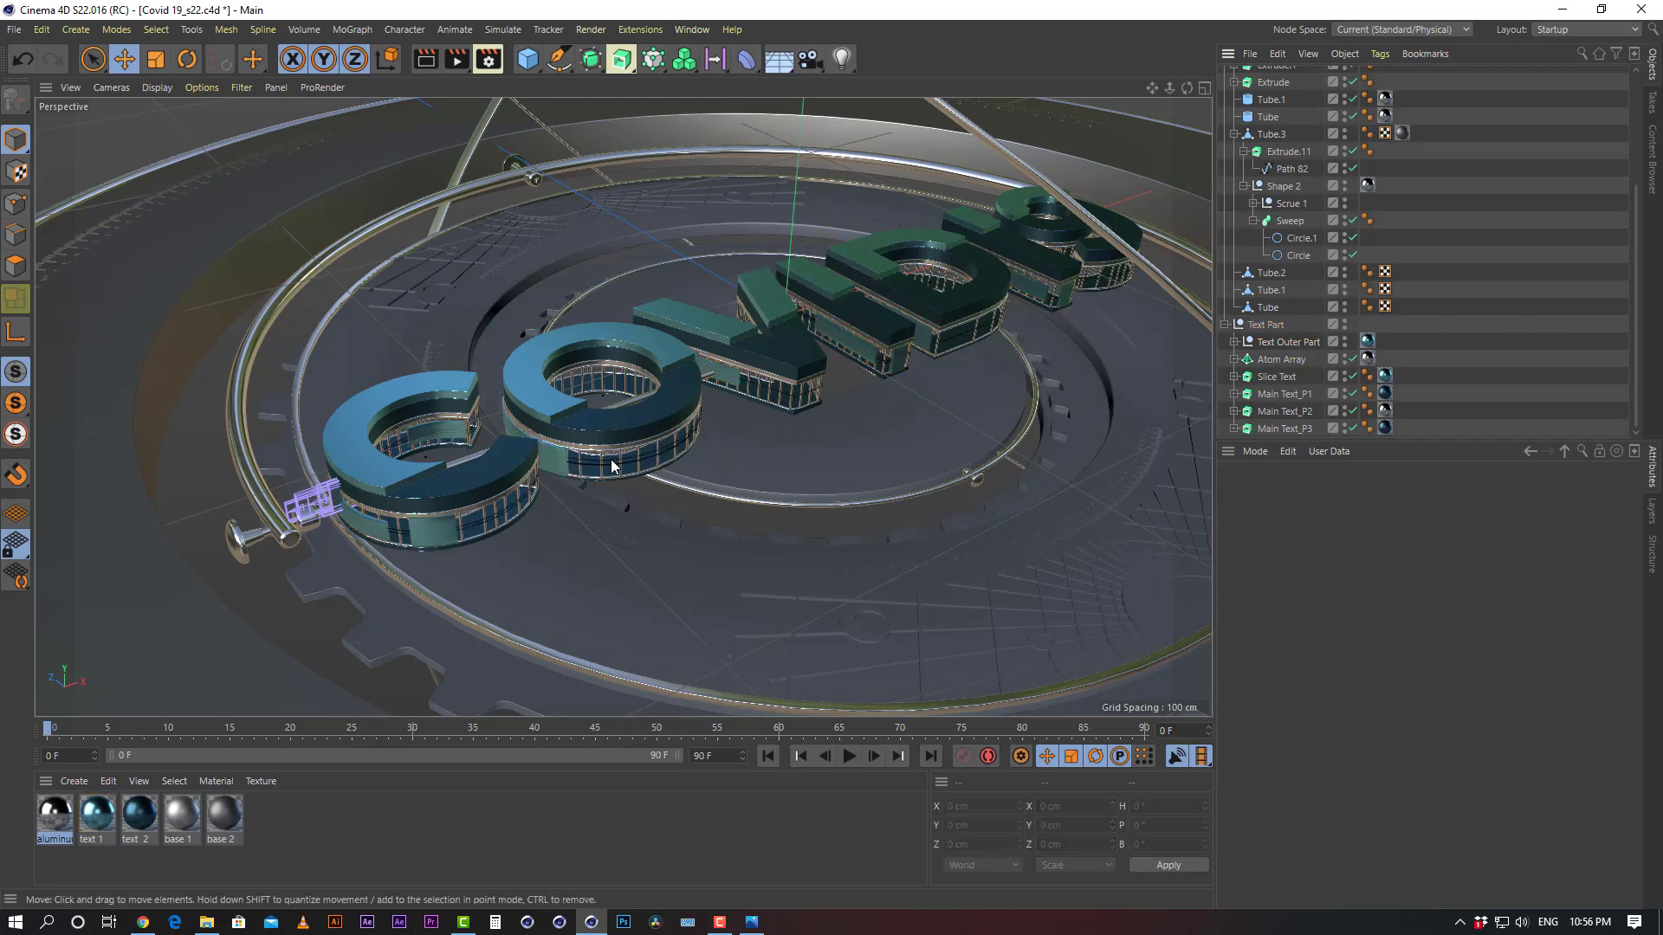
Apply the text 1 material to the central polygon Tube beneath the lettering and to the inner gear Extrude around it
middle_click_drag(492, 469, 564, 454, "alt")
right_click_drag(564, 454, 694, 380, "alt")
right_click_drag(851, 371, 771, 398, "alt")
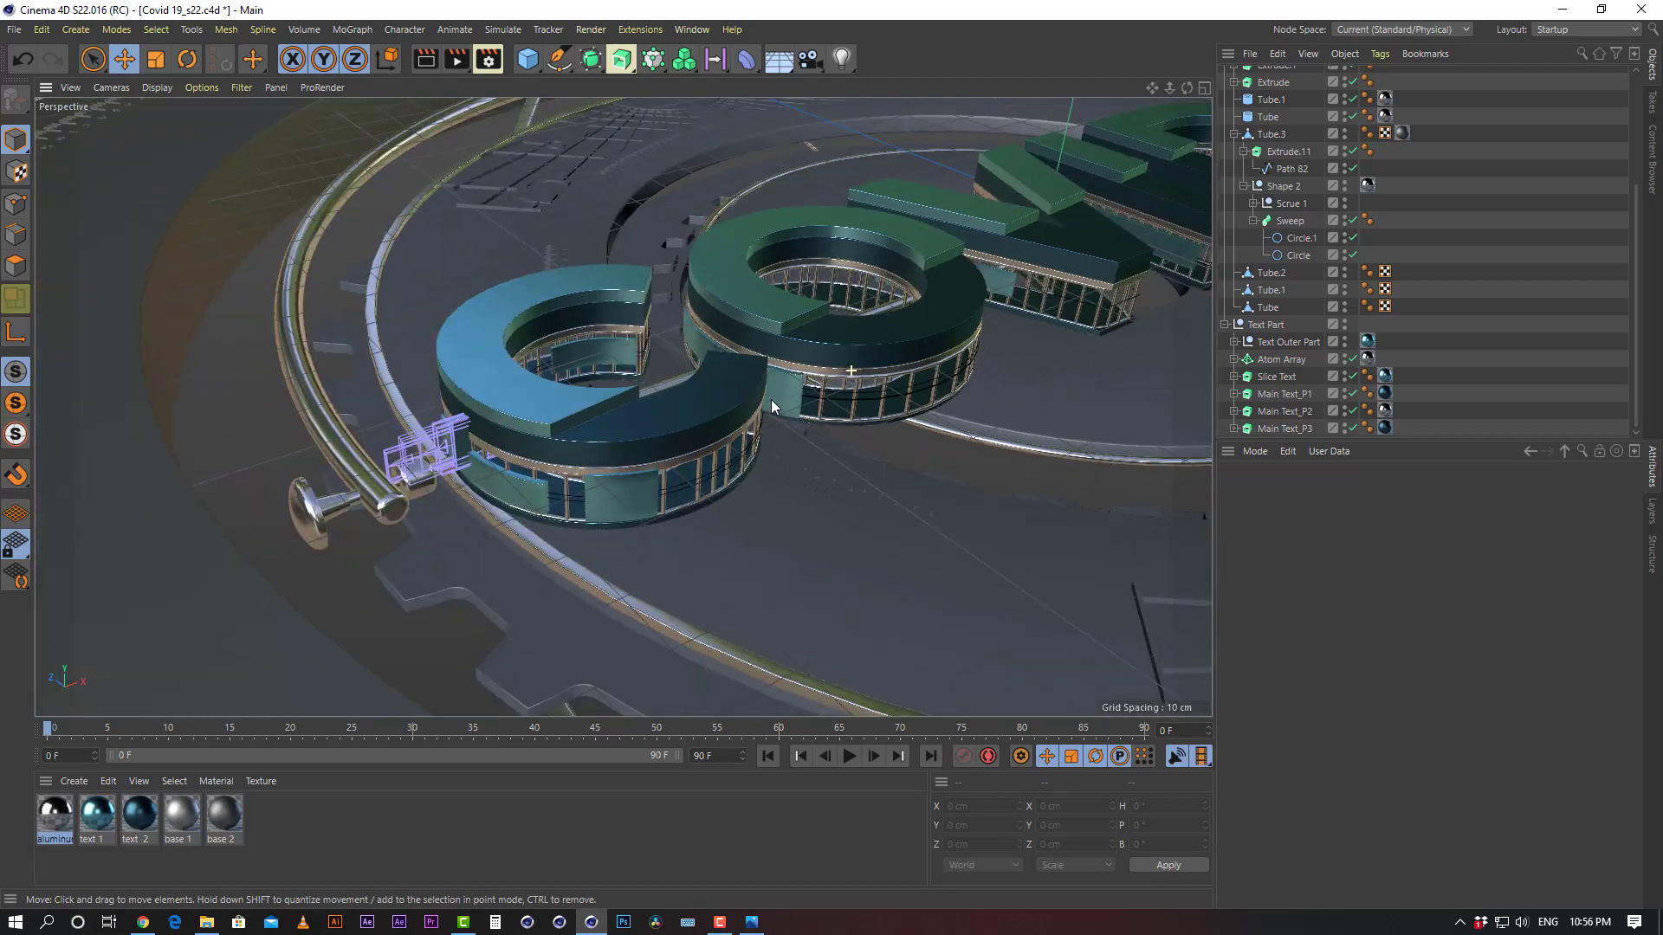
middle_click_drag(848, 407, 511, 497, "alt")
left_click_drag(722, 364, 781, 356, "alt")
right_click_drag(781, 356, 758, 378, "alt")
mouse_move(759, 377)
left_mouse_down("alt")
mouse_move(699, 354)
mouse_move(734, 355)
left_mouse_up("alt")
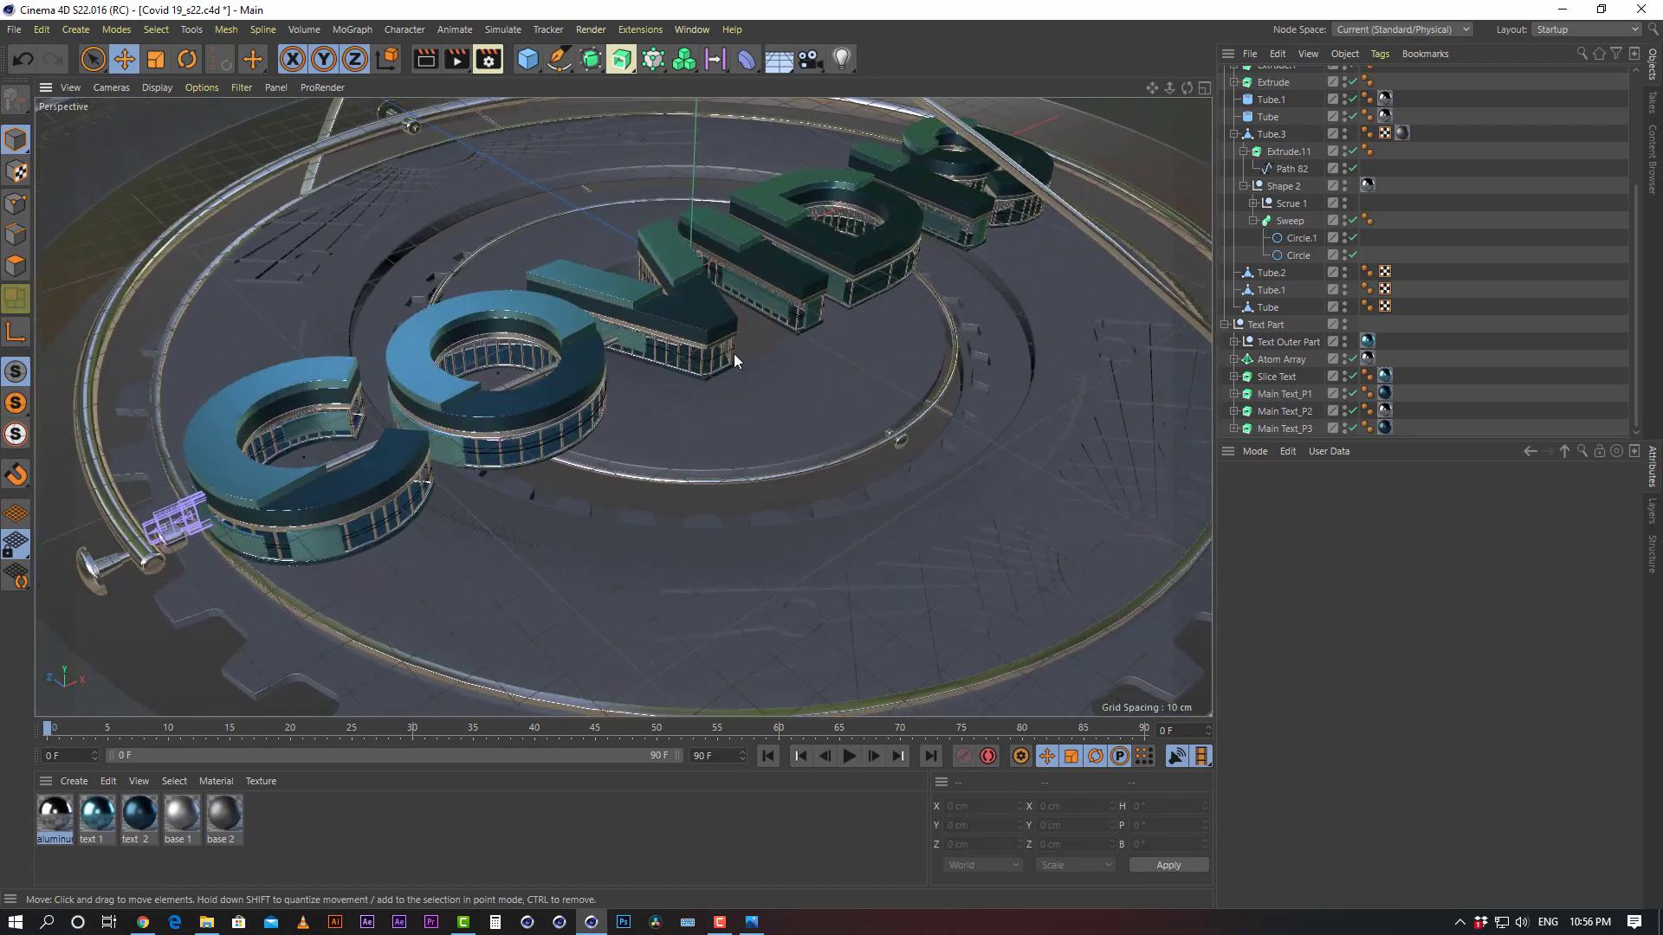
left_click(783, 386)
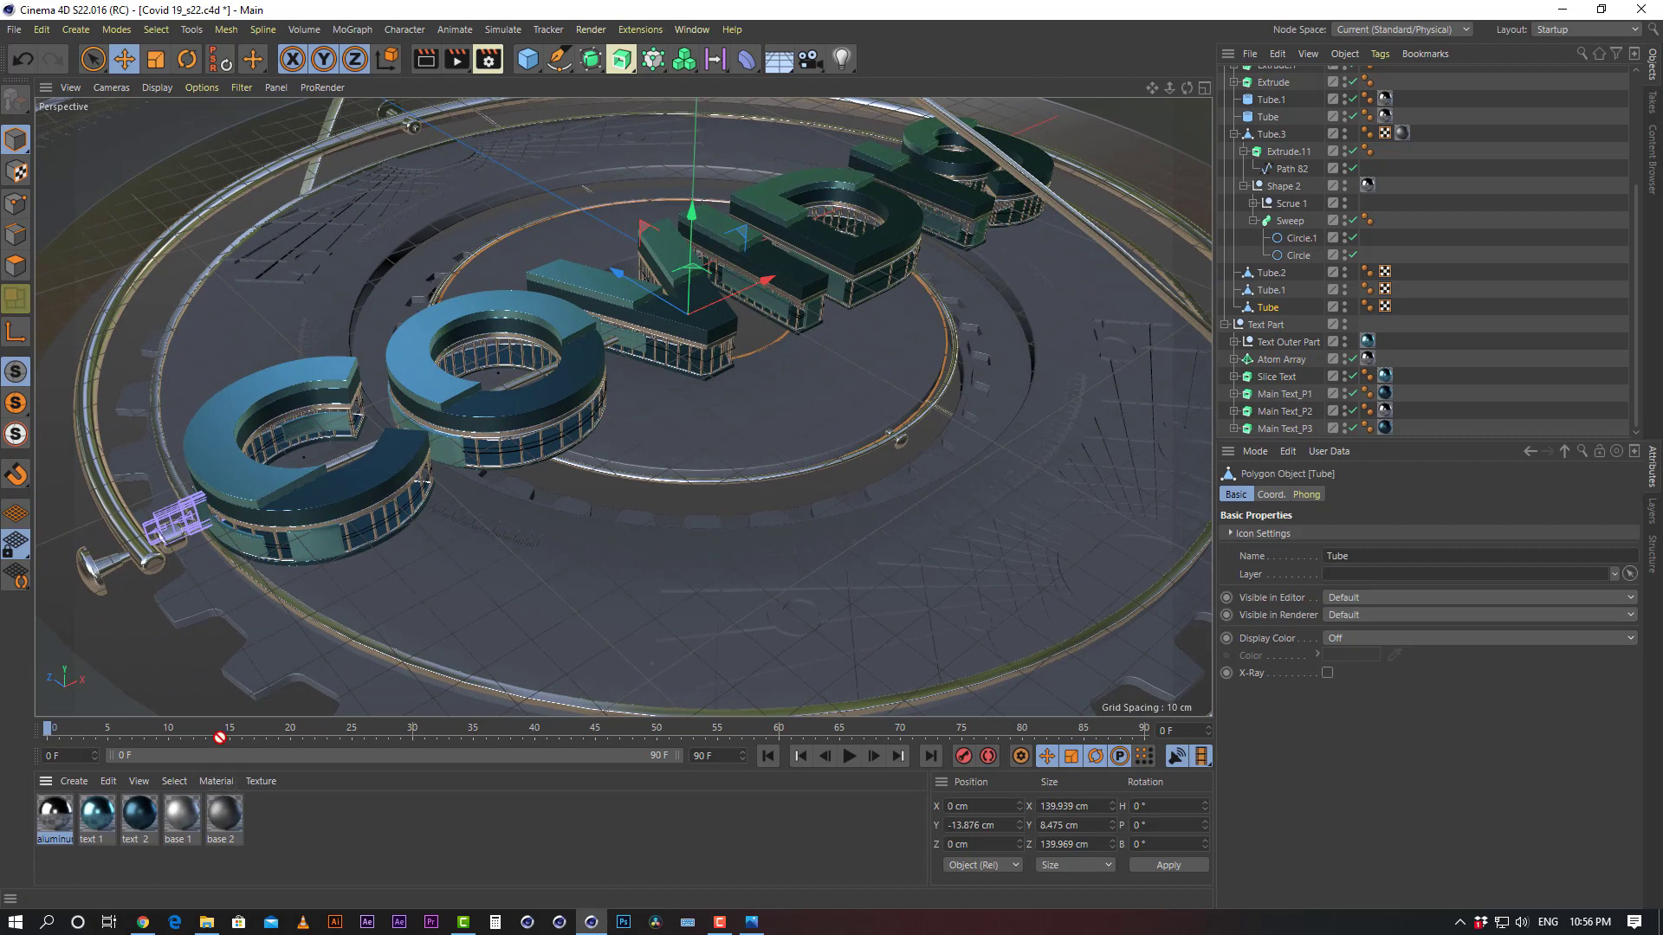
left_click_drag(780, 416, 779, 416)
left_click(997, 378)
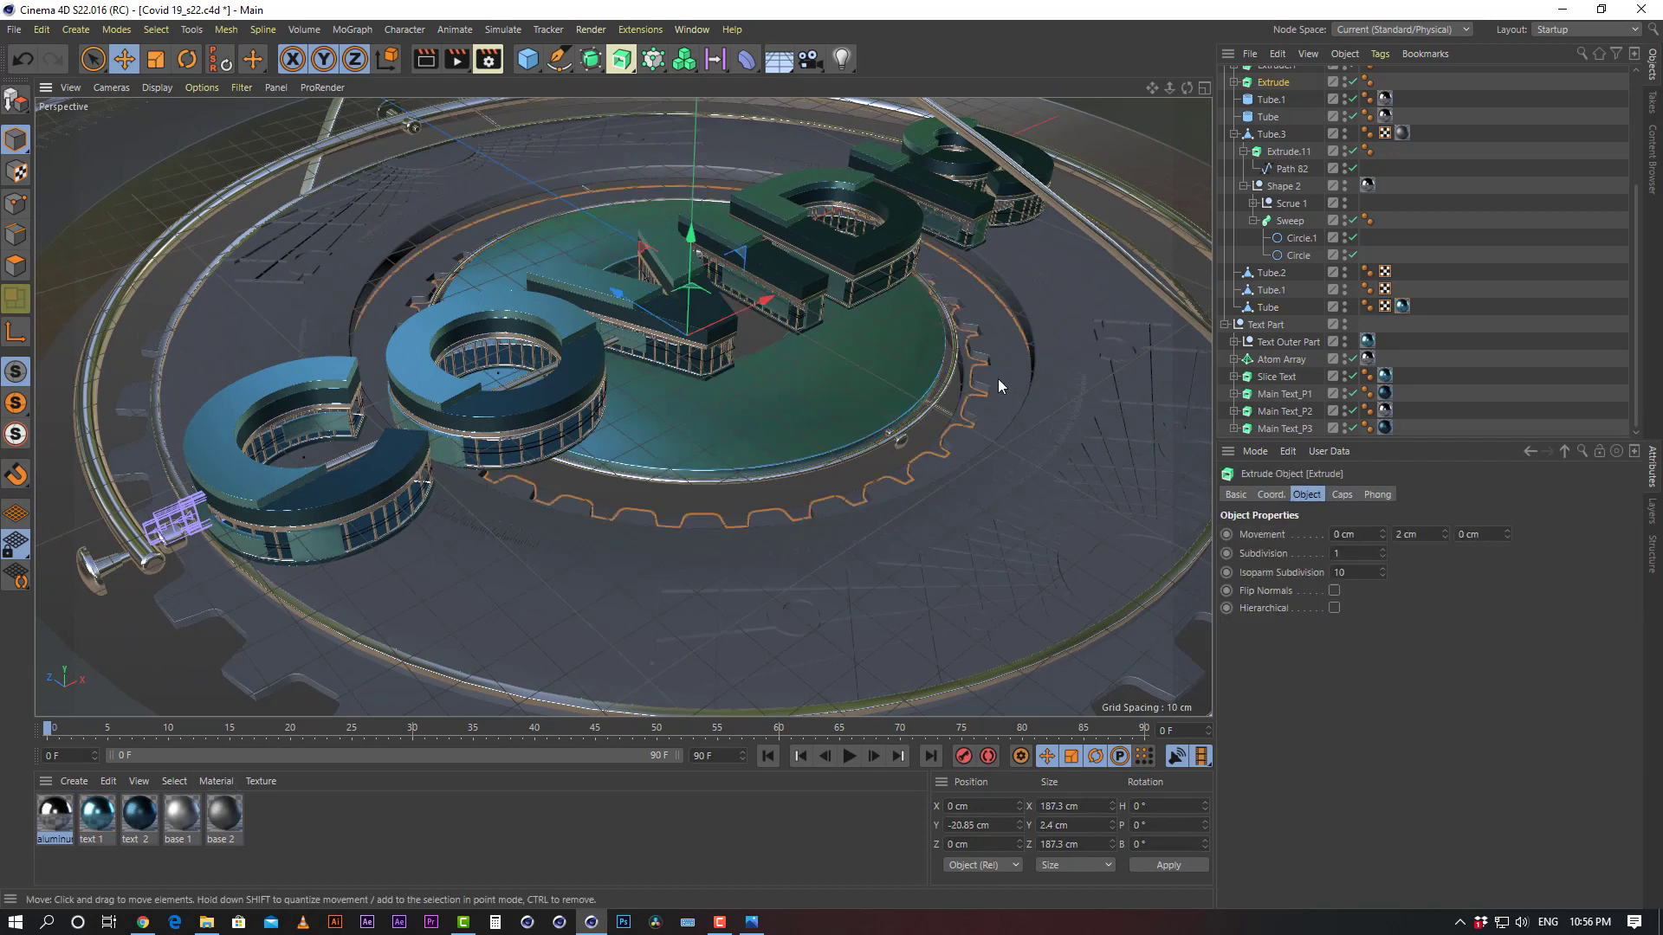
scroll(1429, 206, "up", 3)
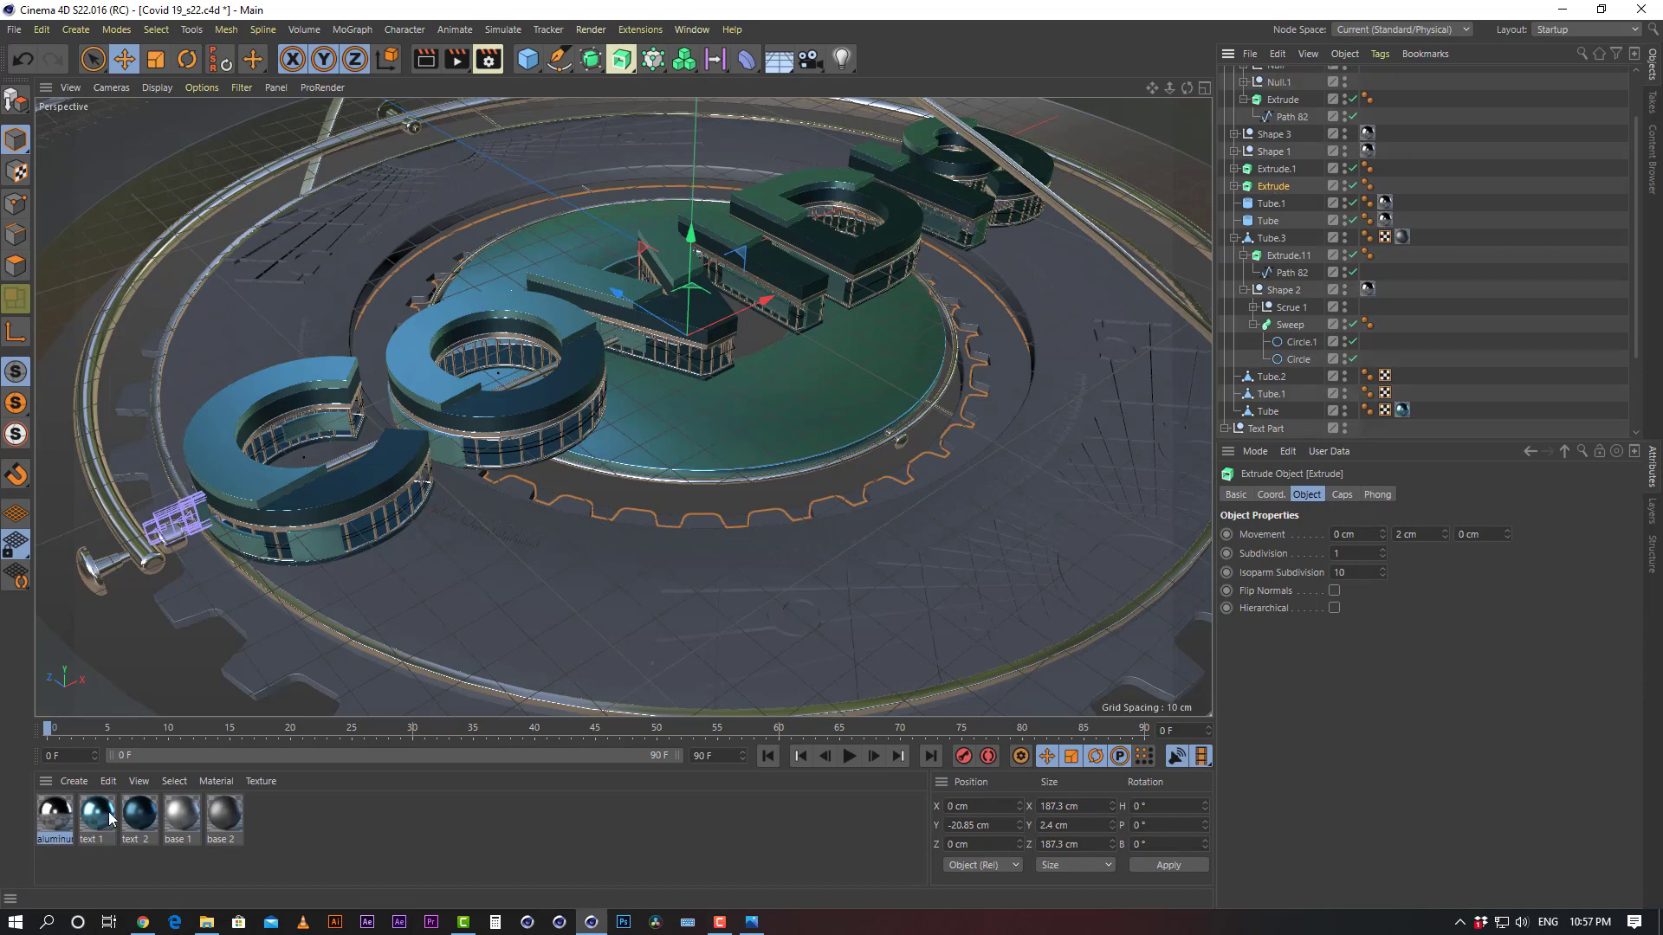
left_click_drag(110, 819, 1273, 185)
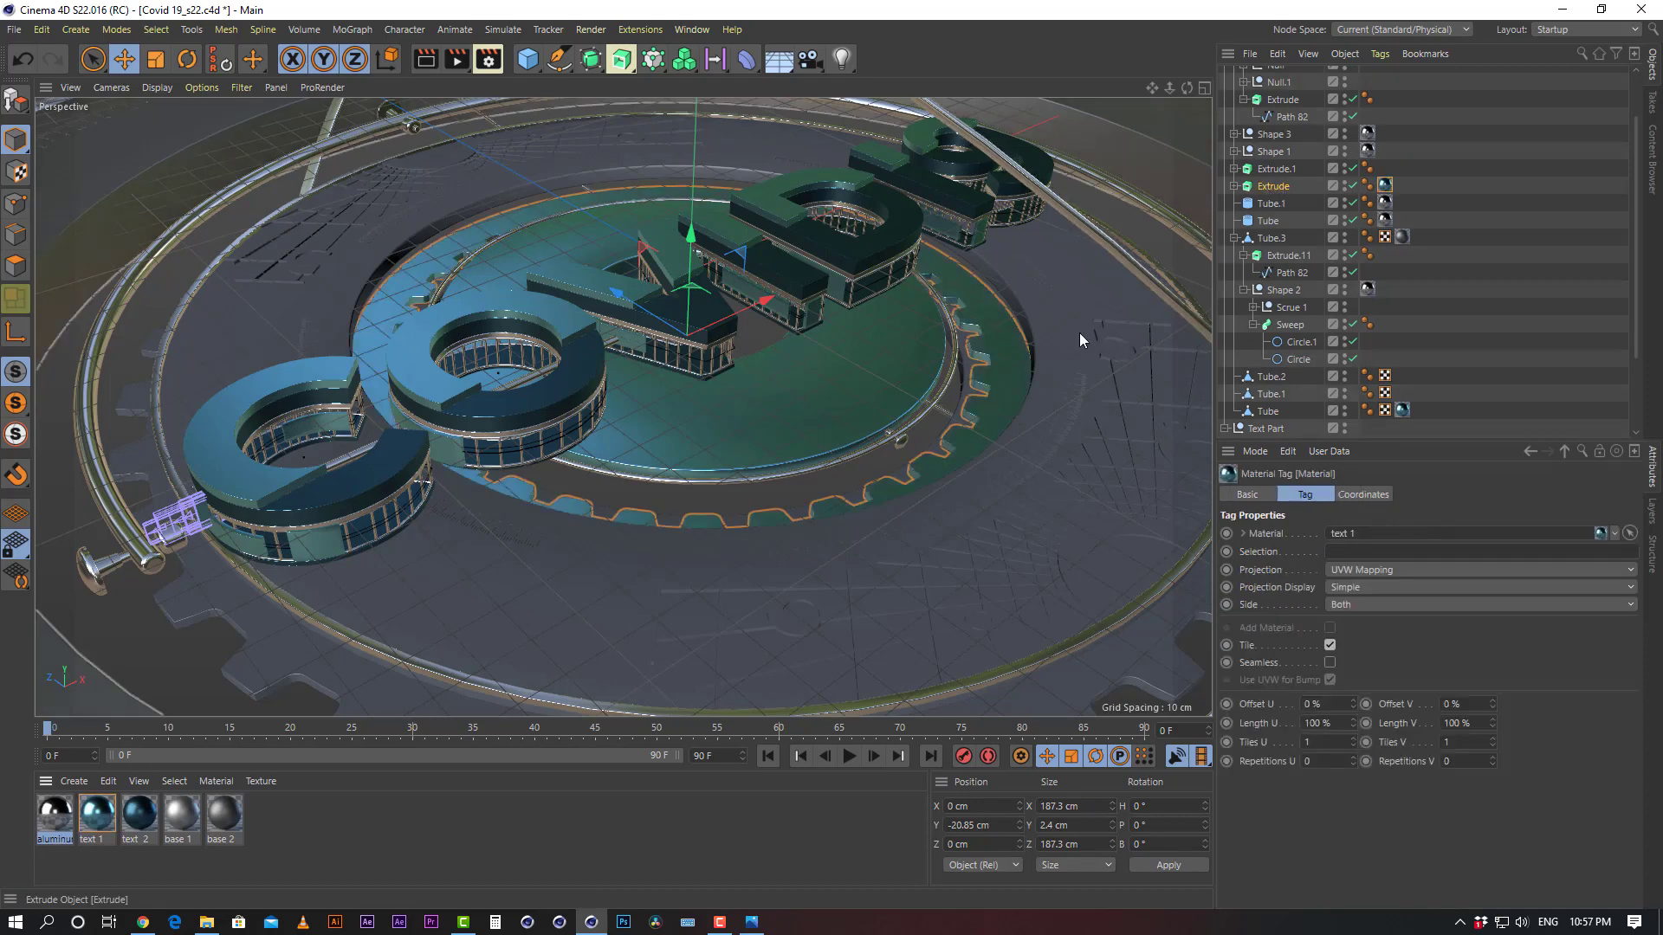
Apply the text 2 material to the polygon rings Tube.1 and Tube.2 around the disc's centre
left_click(969, 362)
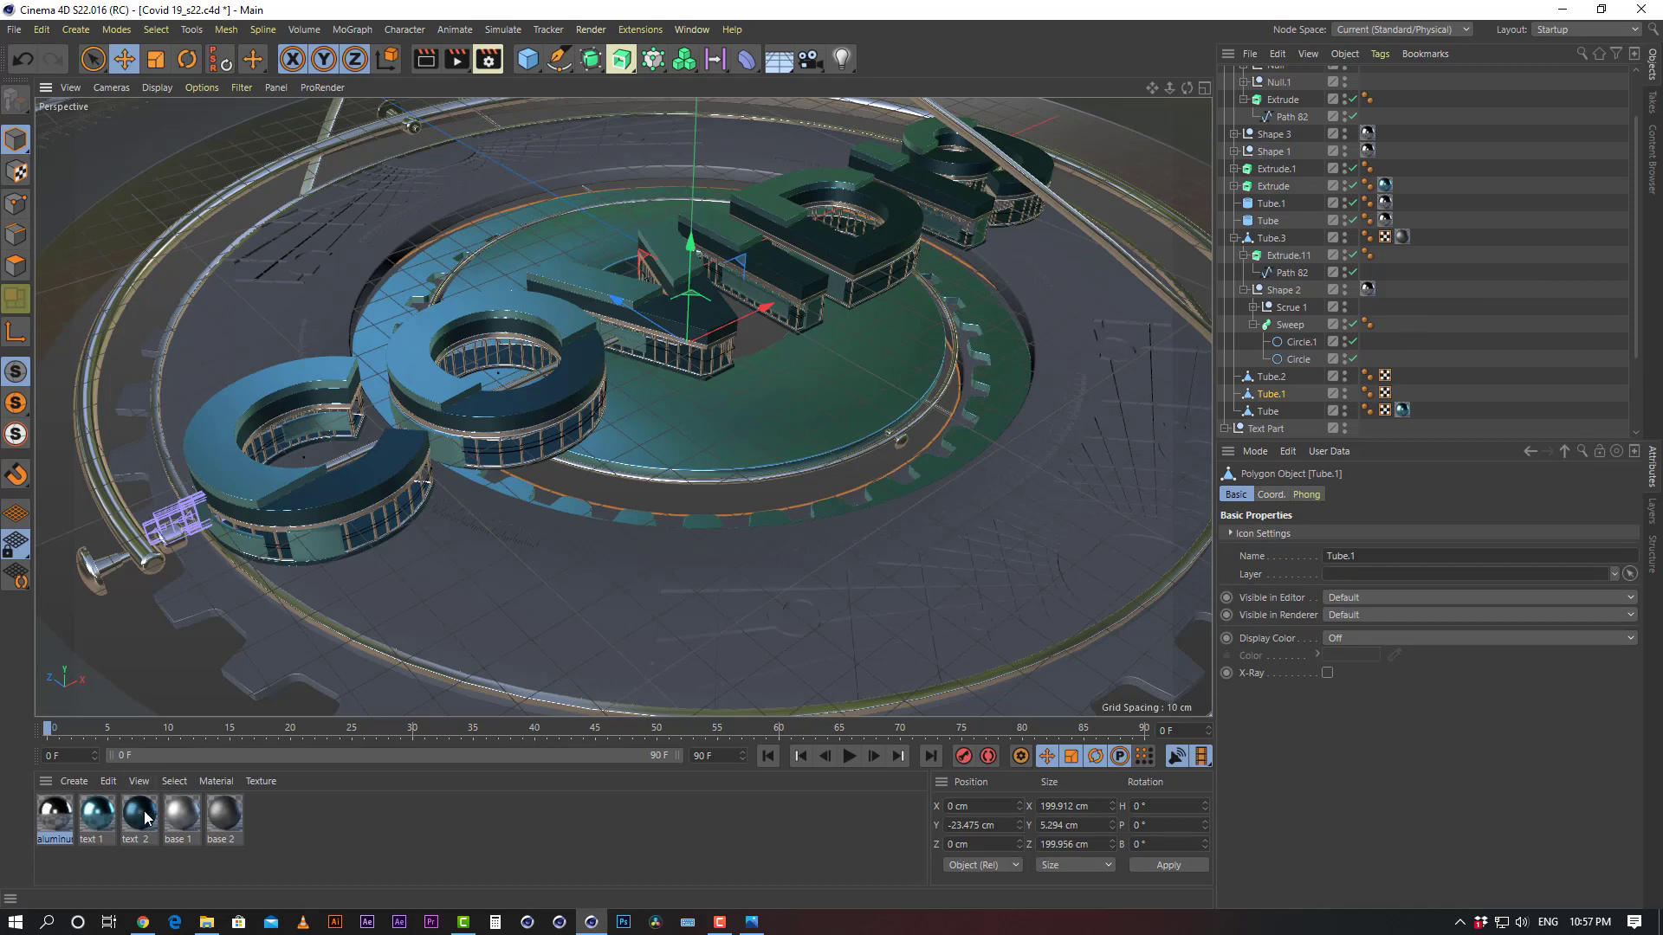
left_click_drag(145, 818, 1044, 396)
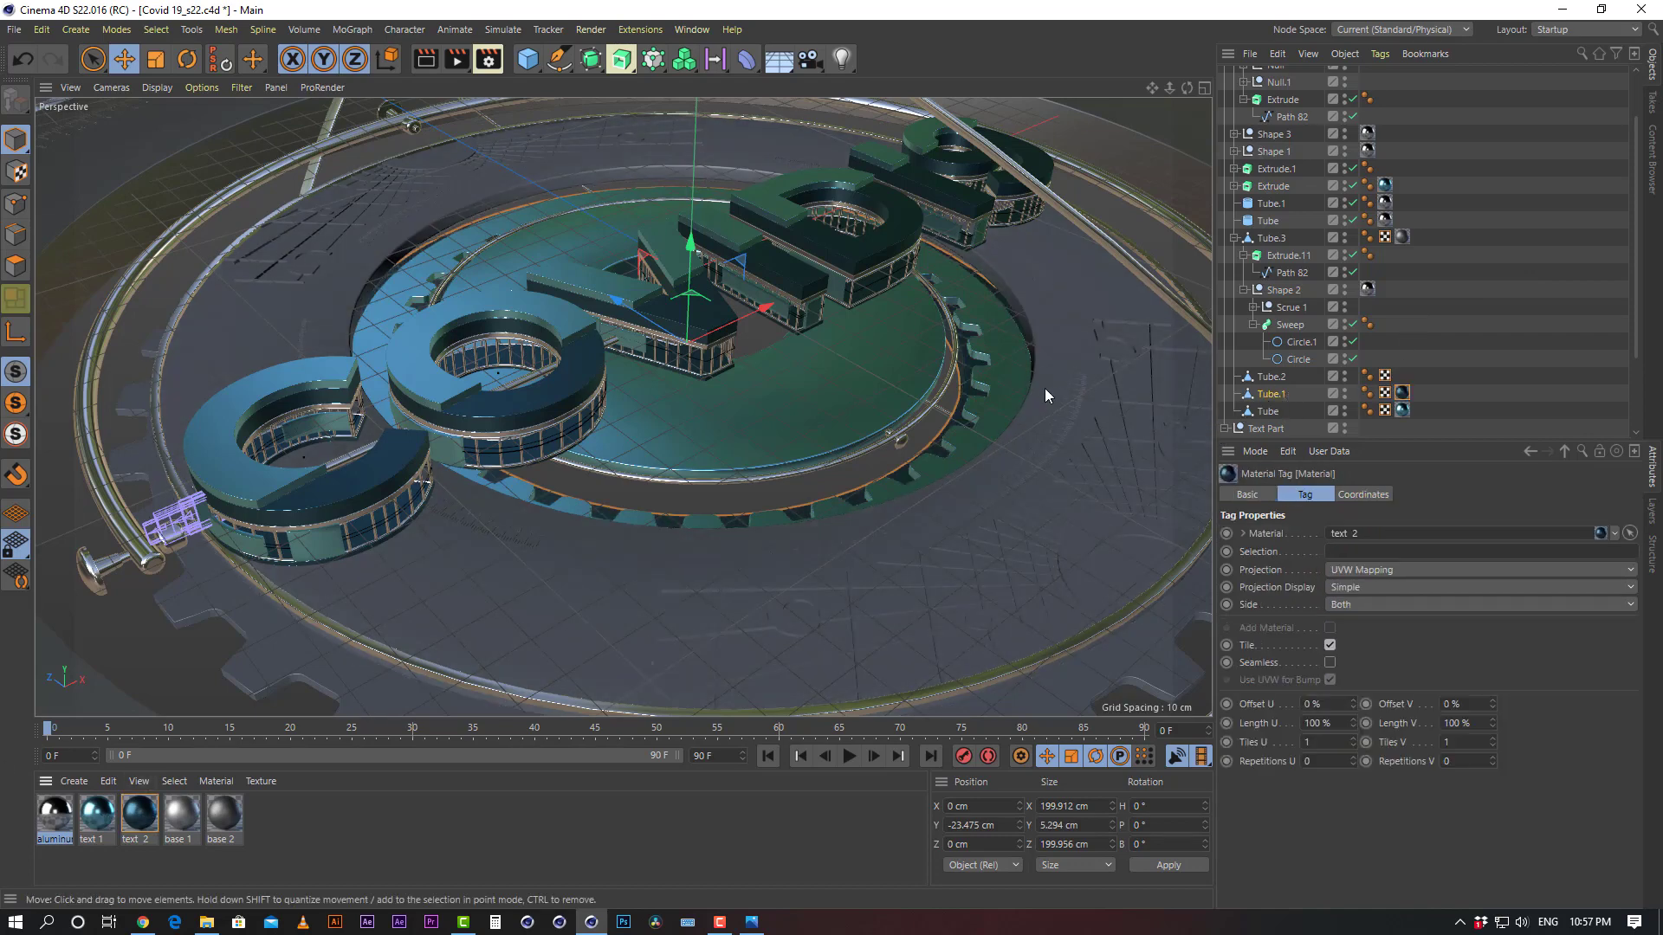
left_click(1060, 363)
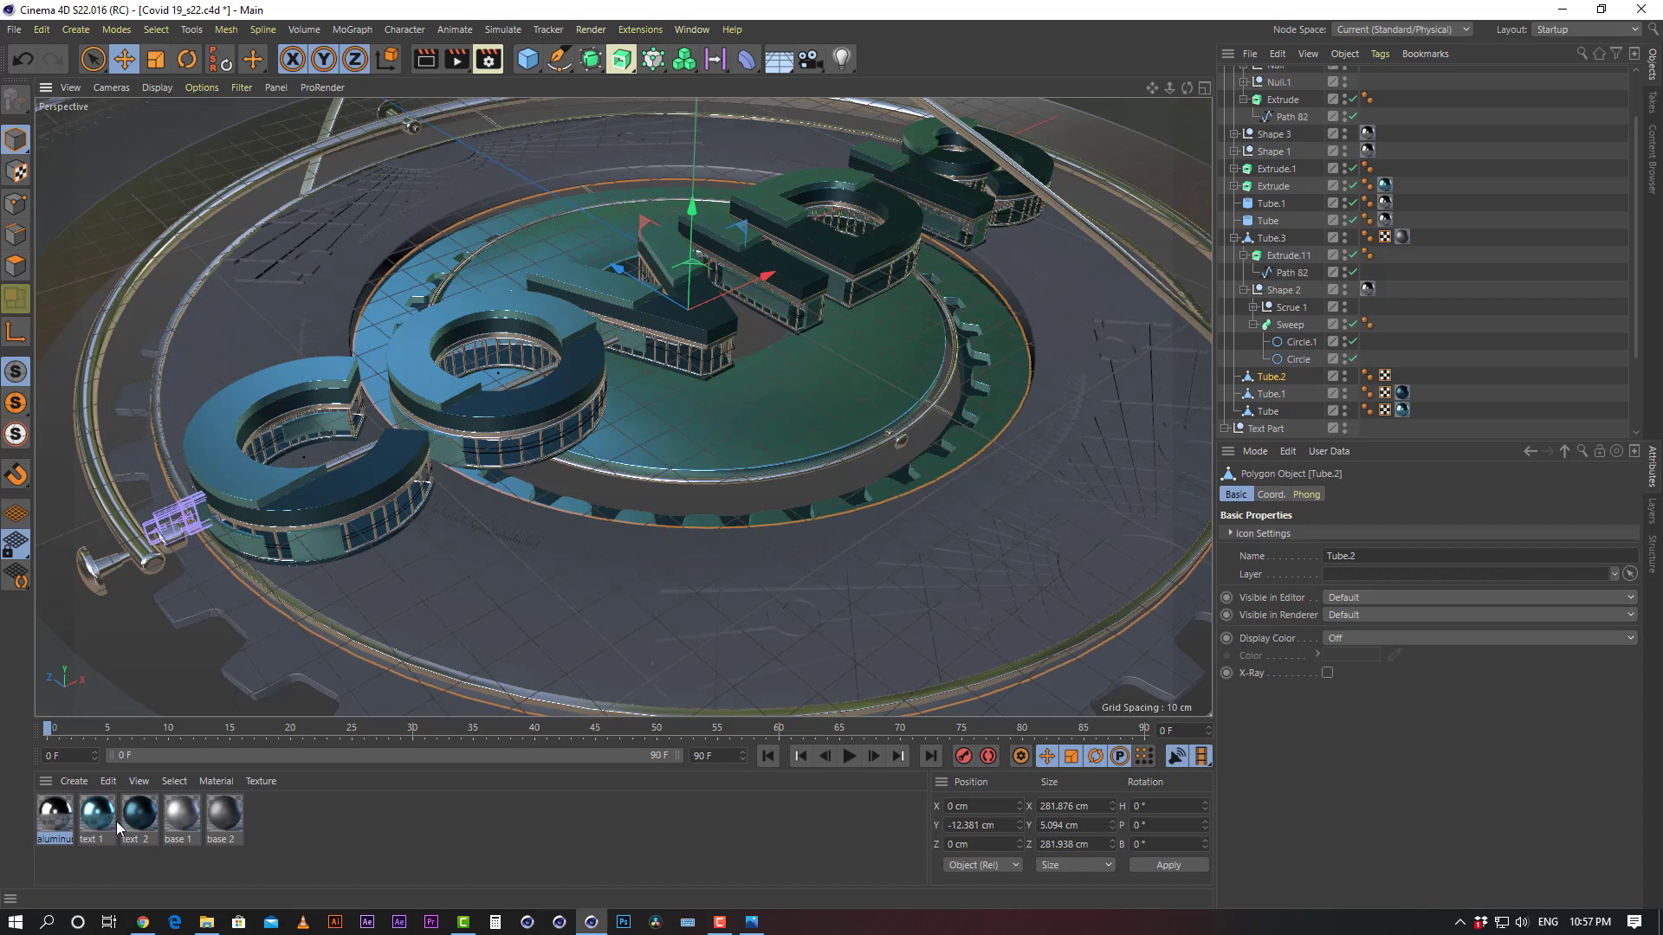
left_click_drag(138, 819, 987, 376)
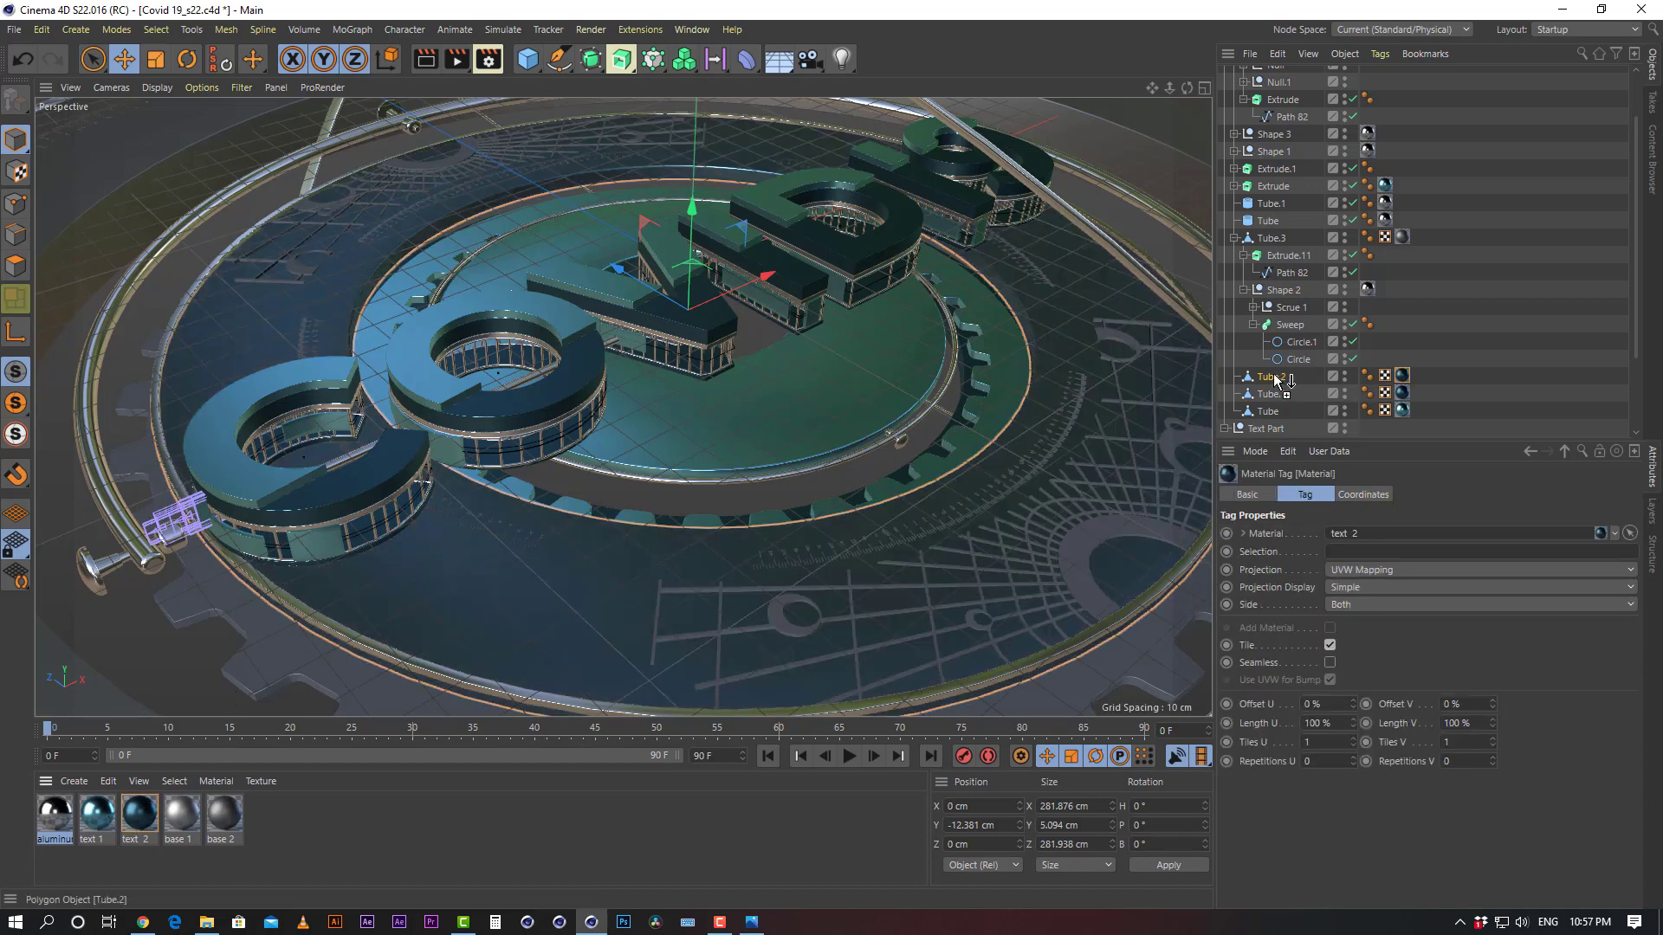
Apply the text 1 material to Extrude.1, the large toothed gear at the disc's outer edge
scroll(990, 381, "down", 3)
middle_click_drag(969, 390, 953, 302, "alt")
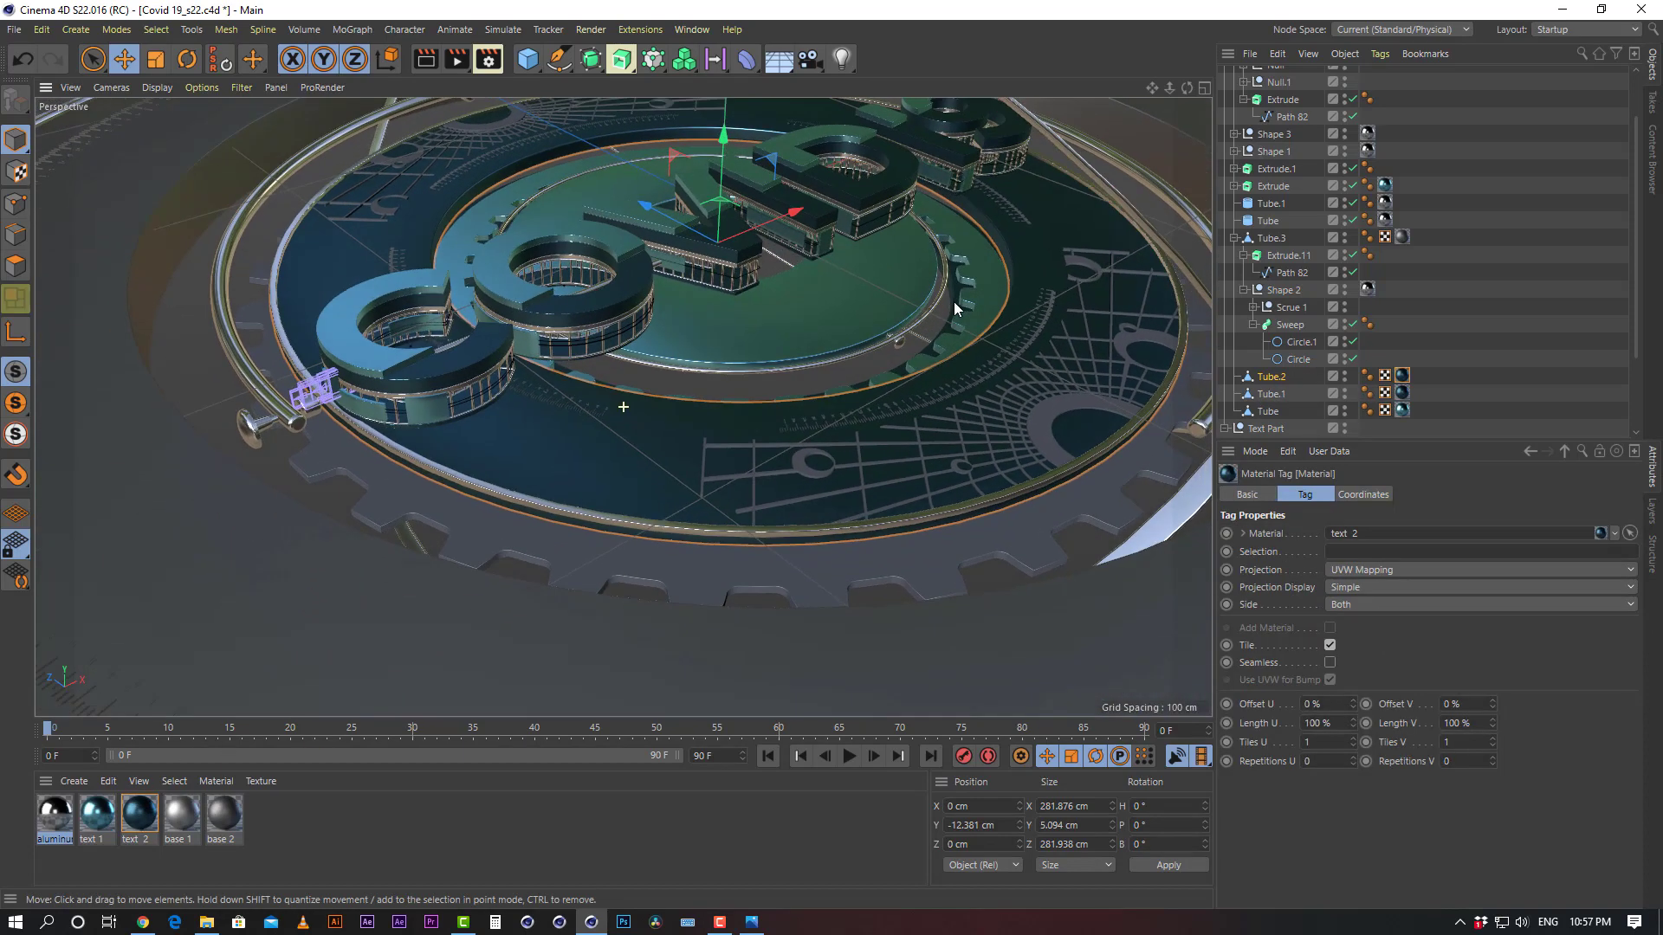
scroll(639, 575, "up", 1)
left_click(657, 554)
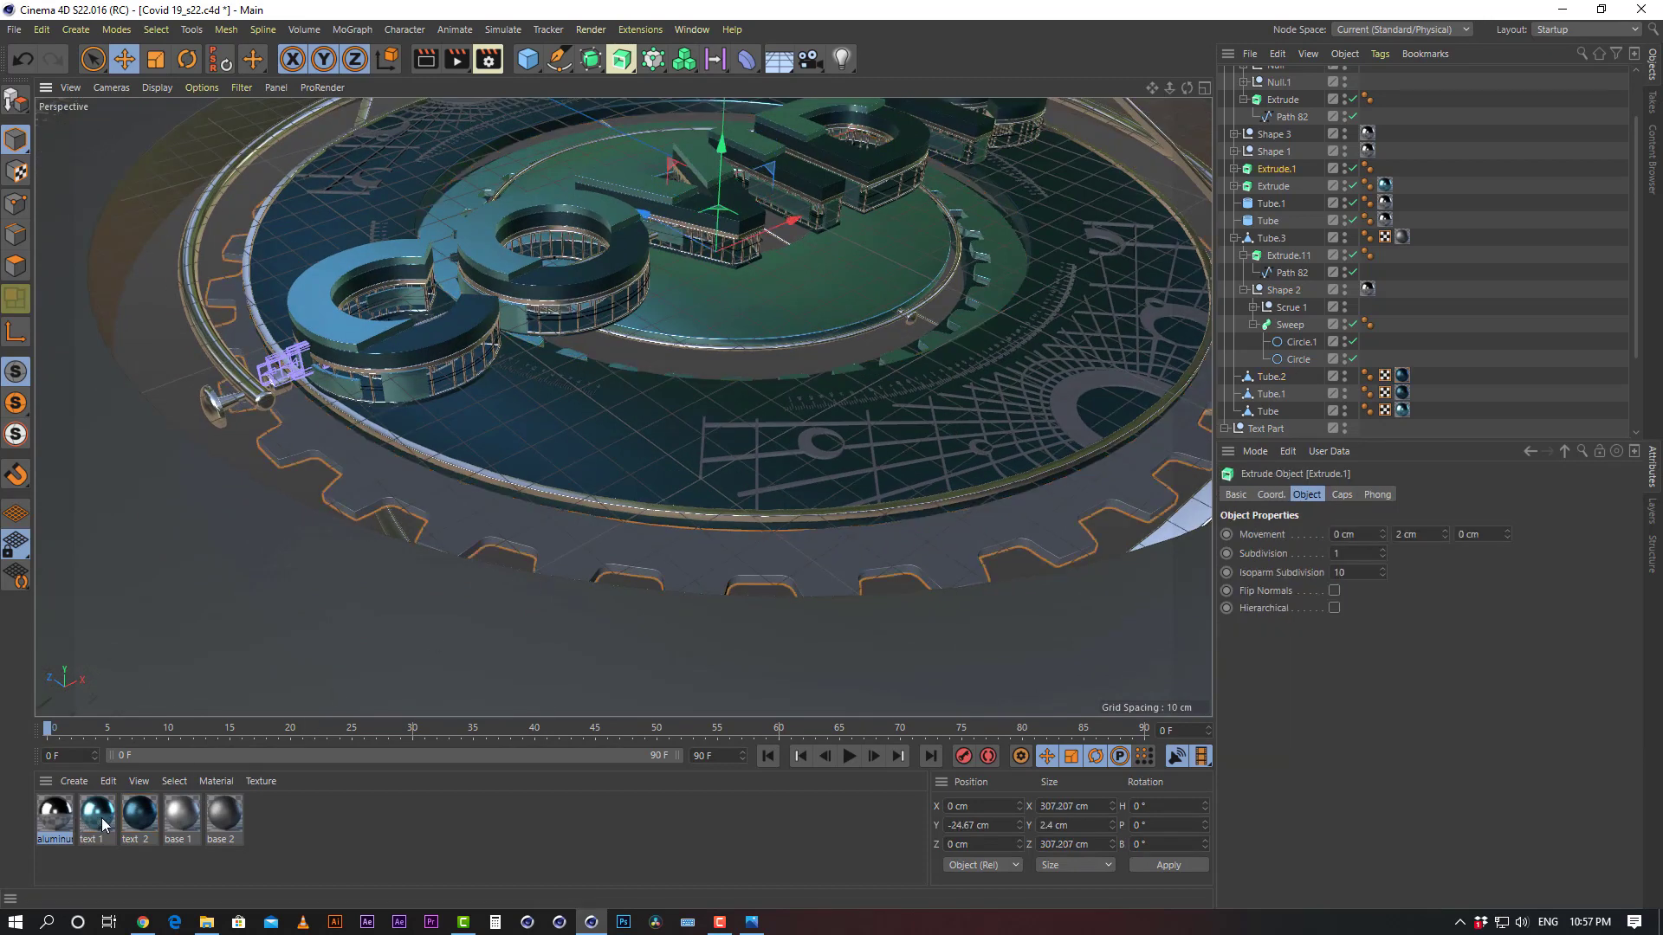
left_click_drag(102, 823, 1286, 172)
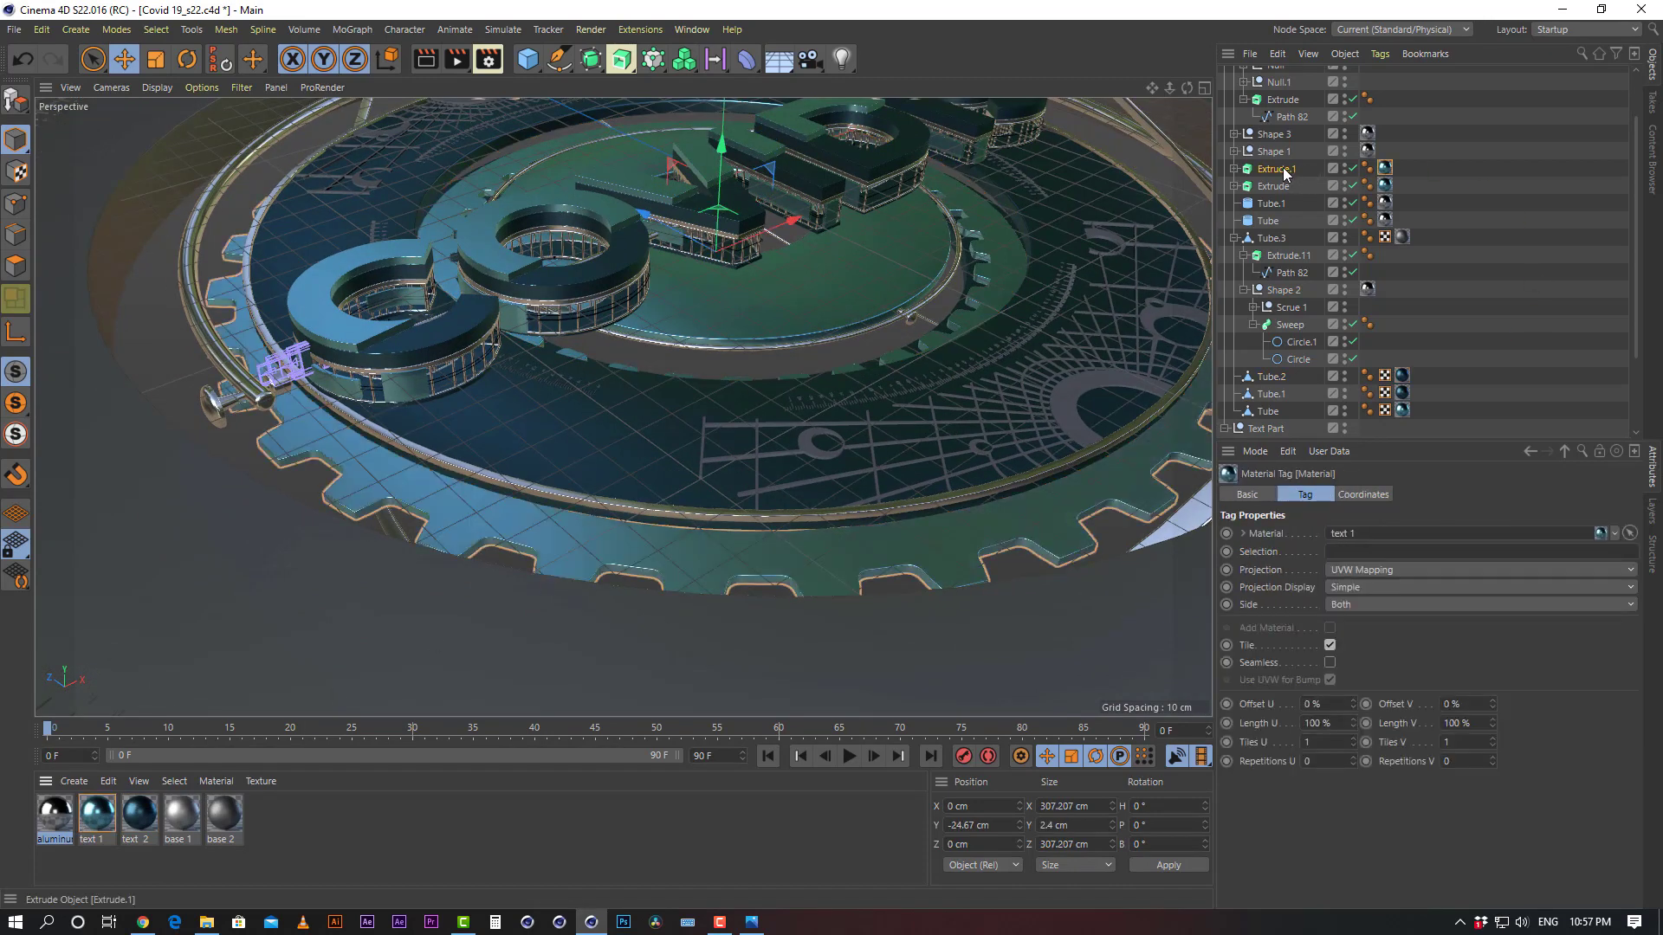
Apply the aluminum material to the parent Null group holding the line patterns and tick marks on the dark ring
scroll(892, 351, "down", 2)
left_click_drag(892, 351, 1084, 400, "alt")
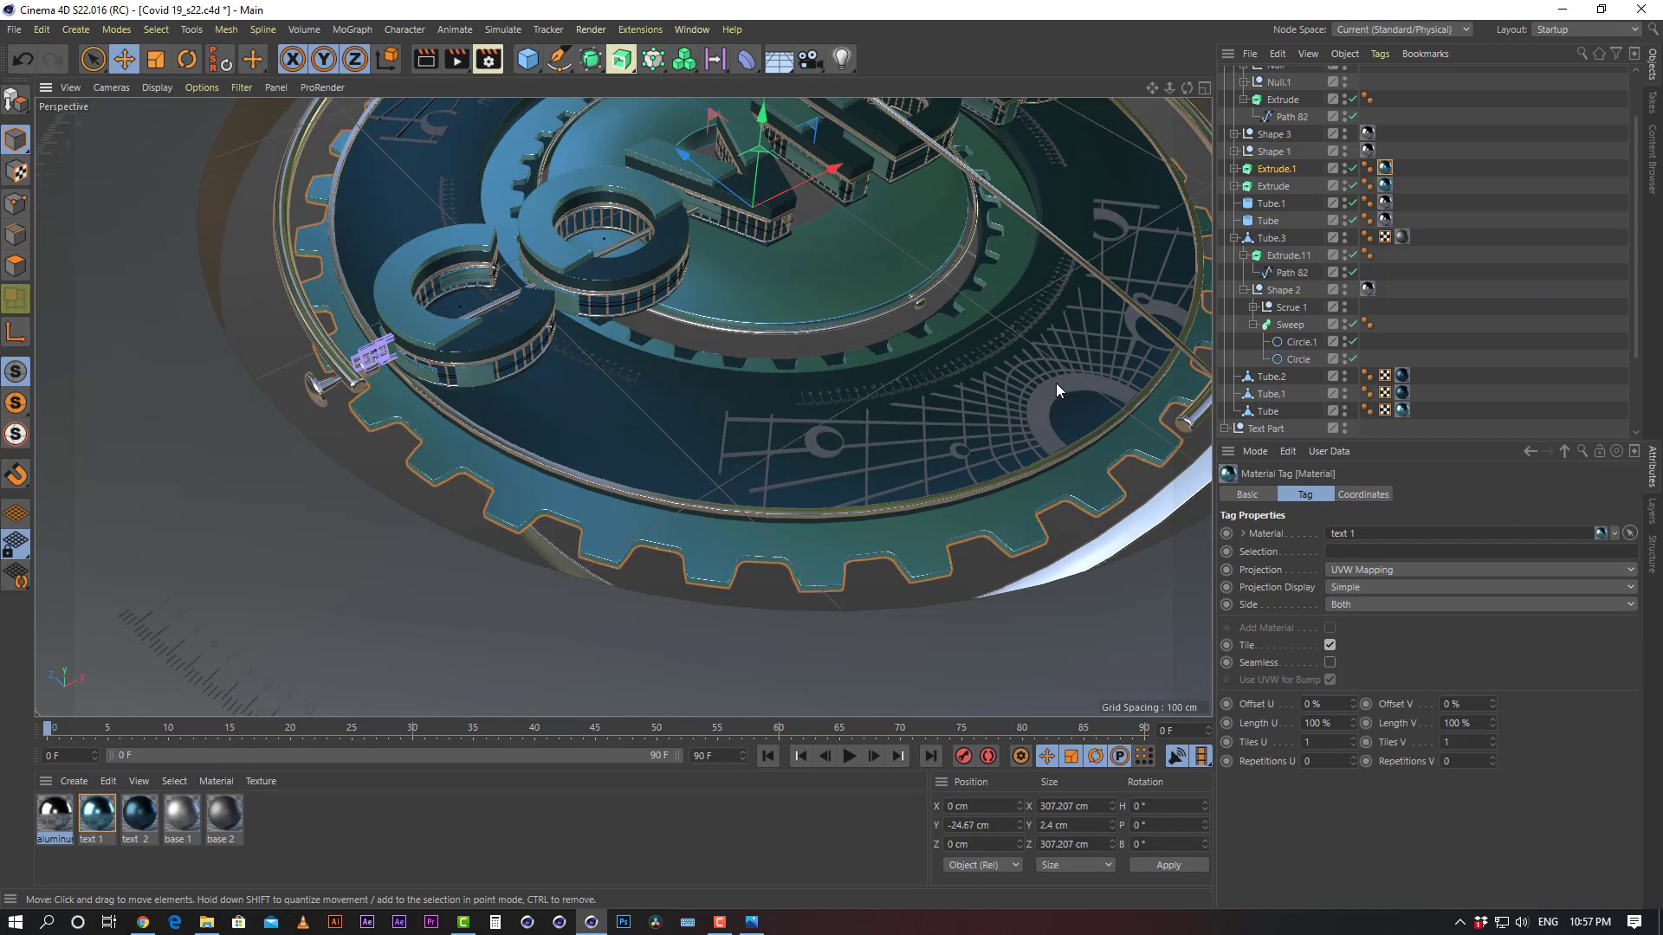
left_click(1056, 383)
scroll(1495, 293, "up", 3)
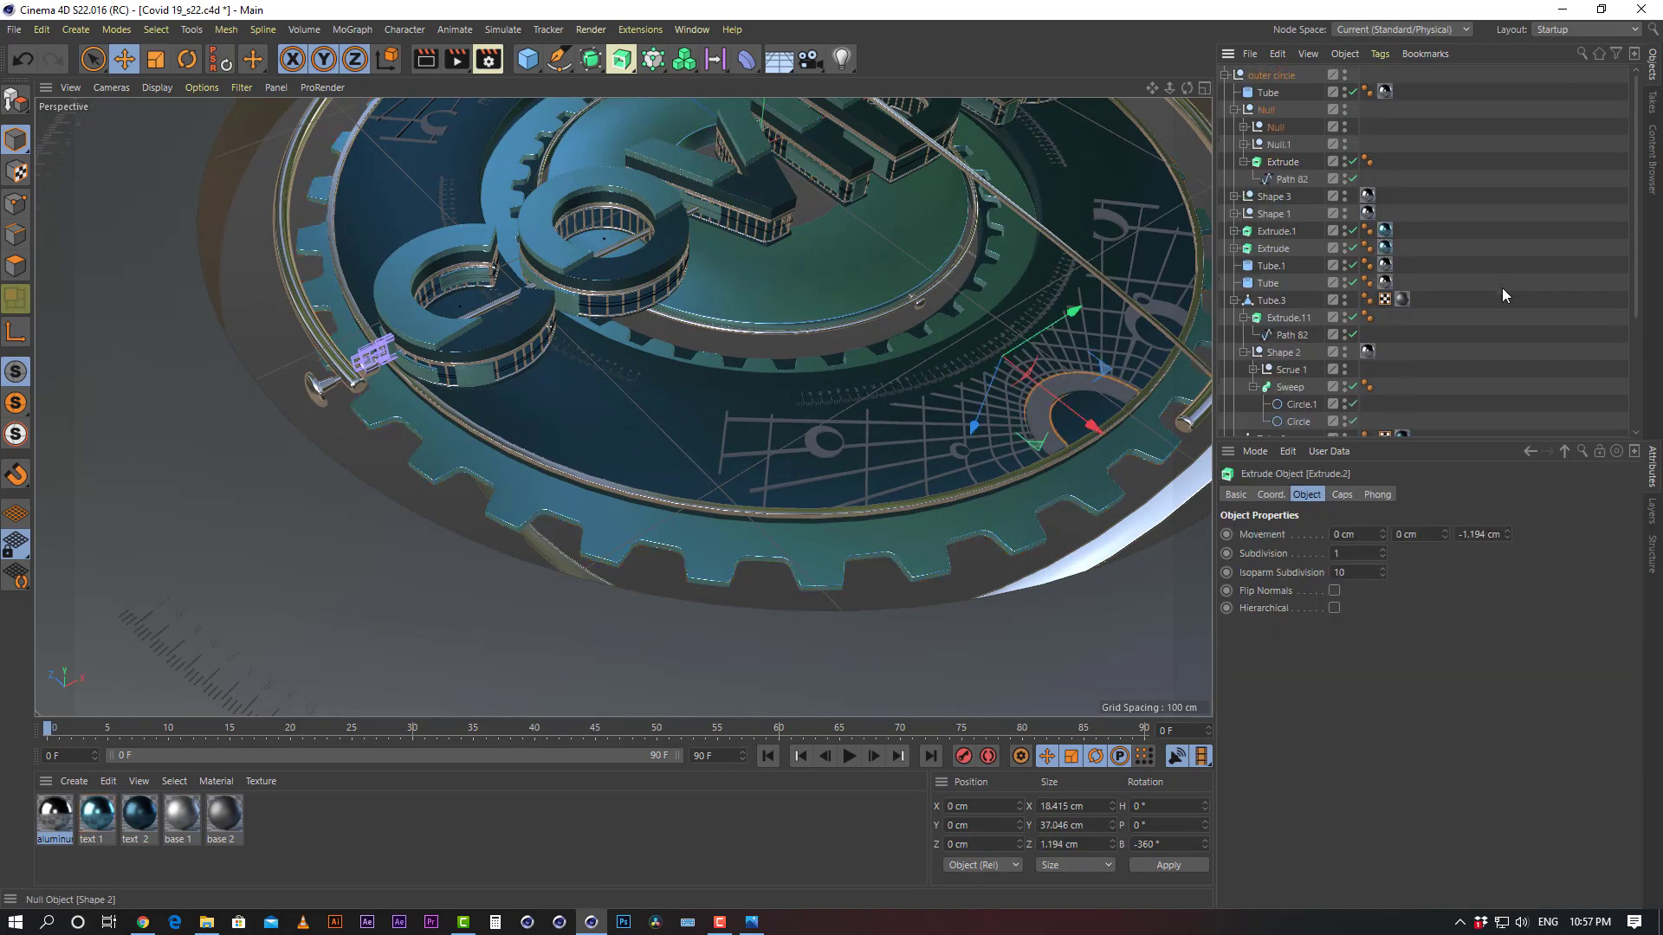
left_click(1270, 110)
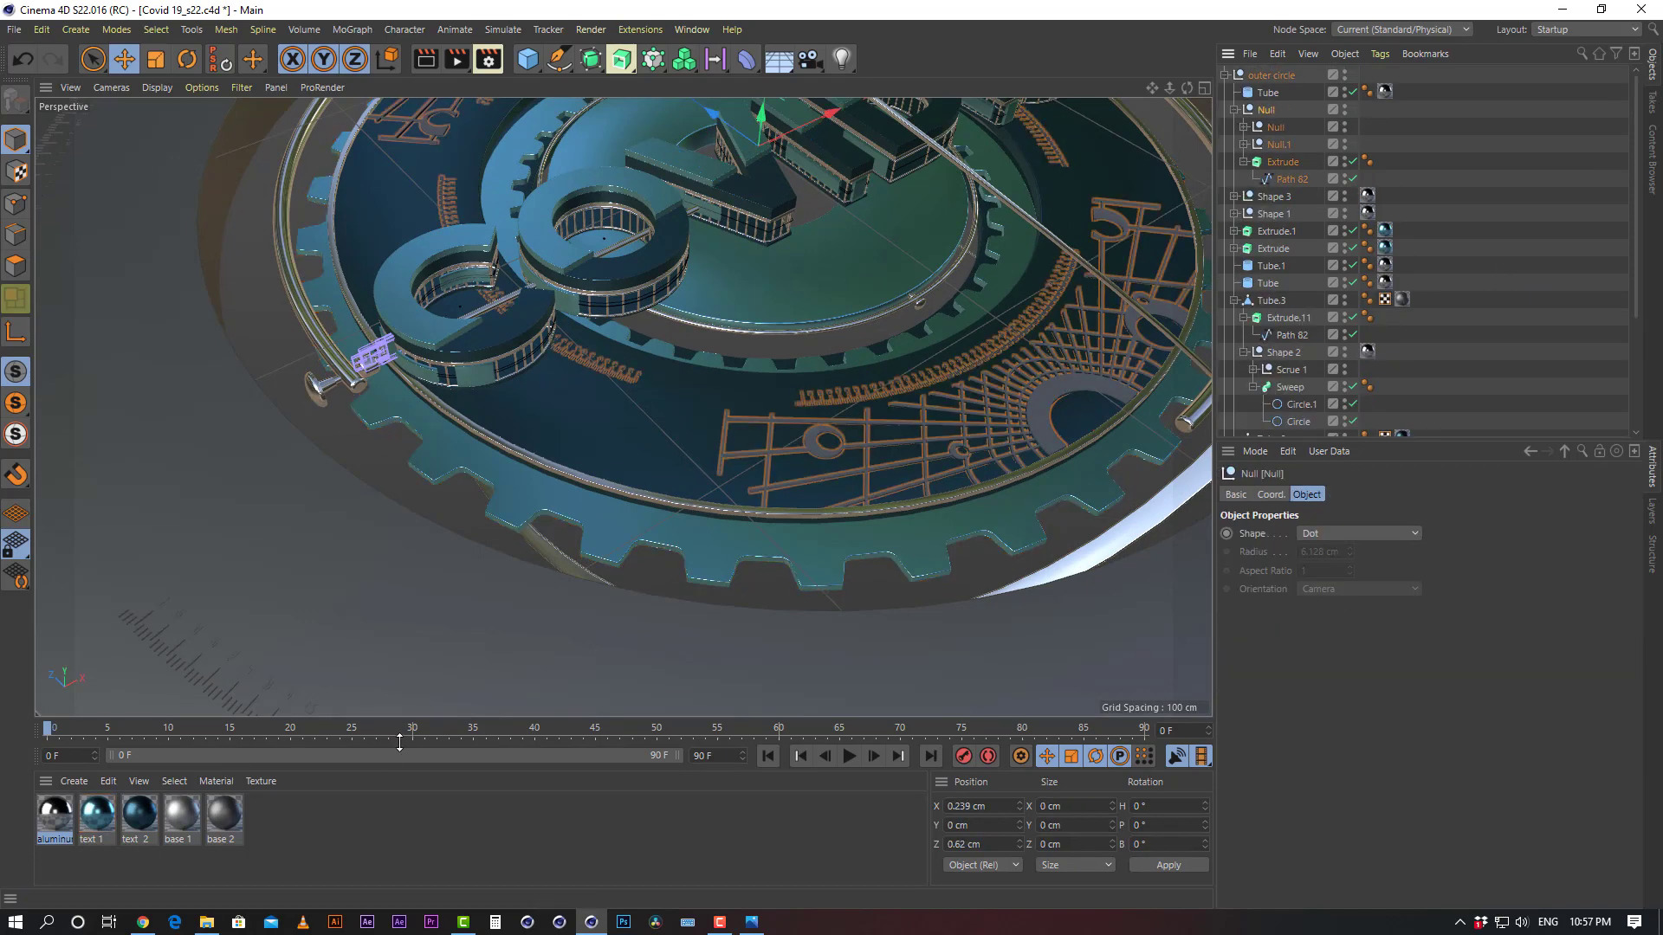
left_click_drag(47, 814, 1267, 111)
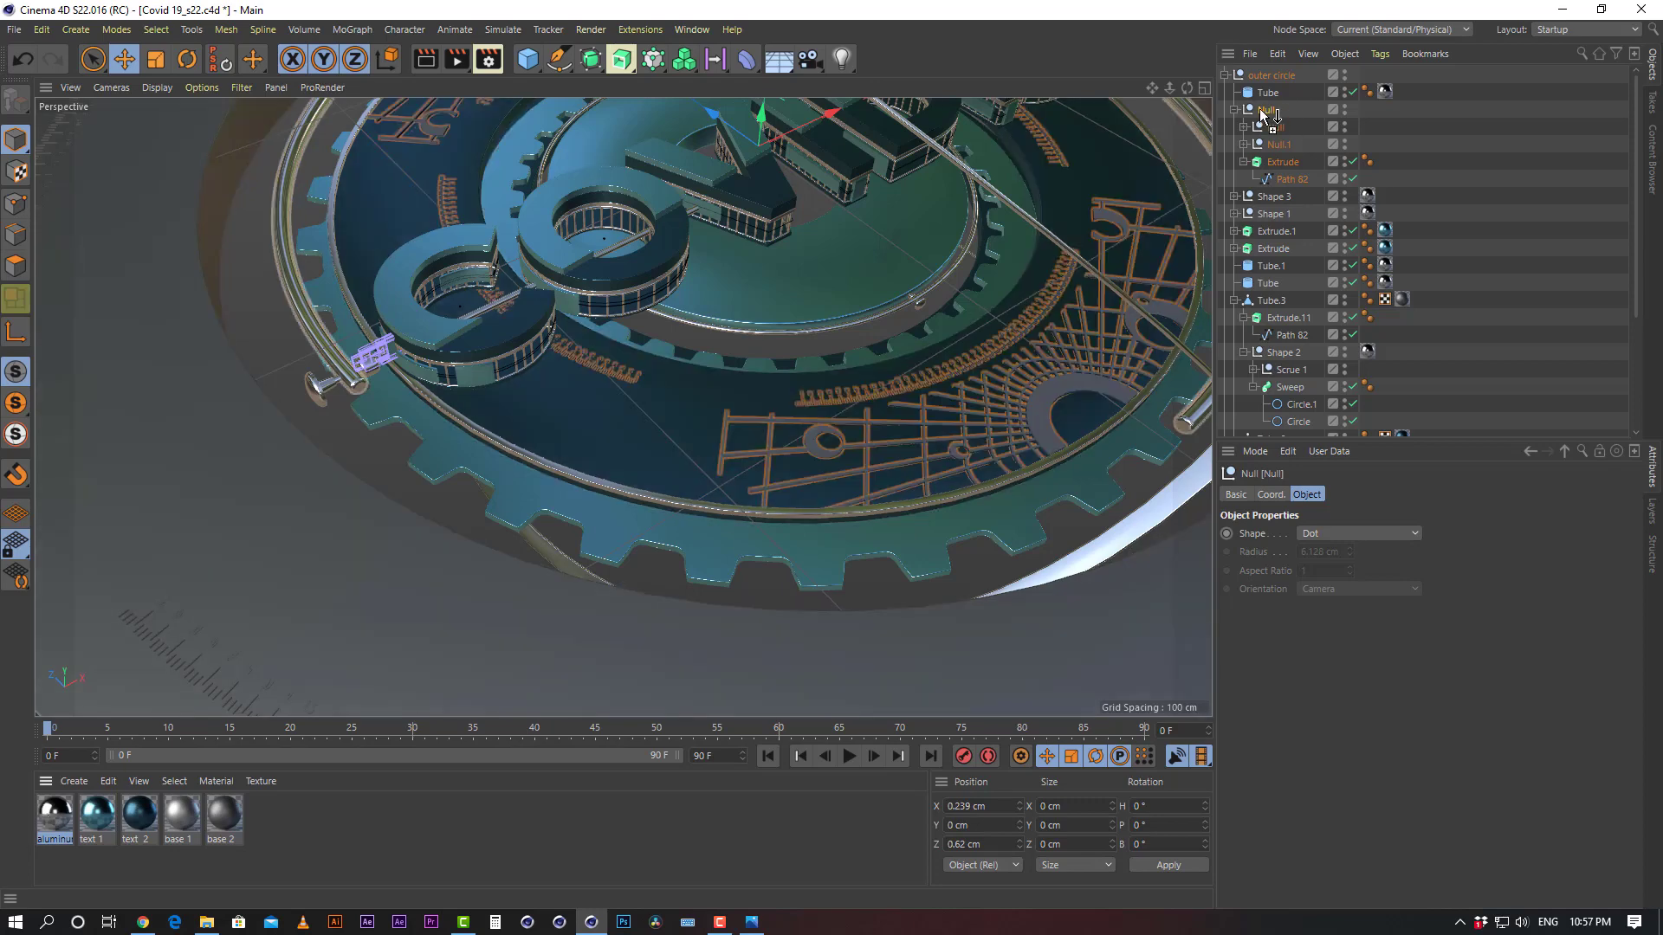
left_click(1485, 178)
Examine the materials on the dark ring's line patterns, tick marks and lettering from several angles, checking each child of the Null group
middle_click_drag(949, 276, 861, 419, "alt")
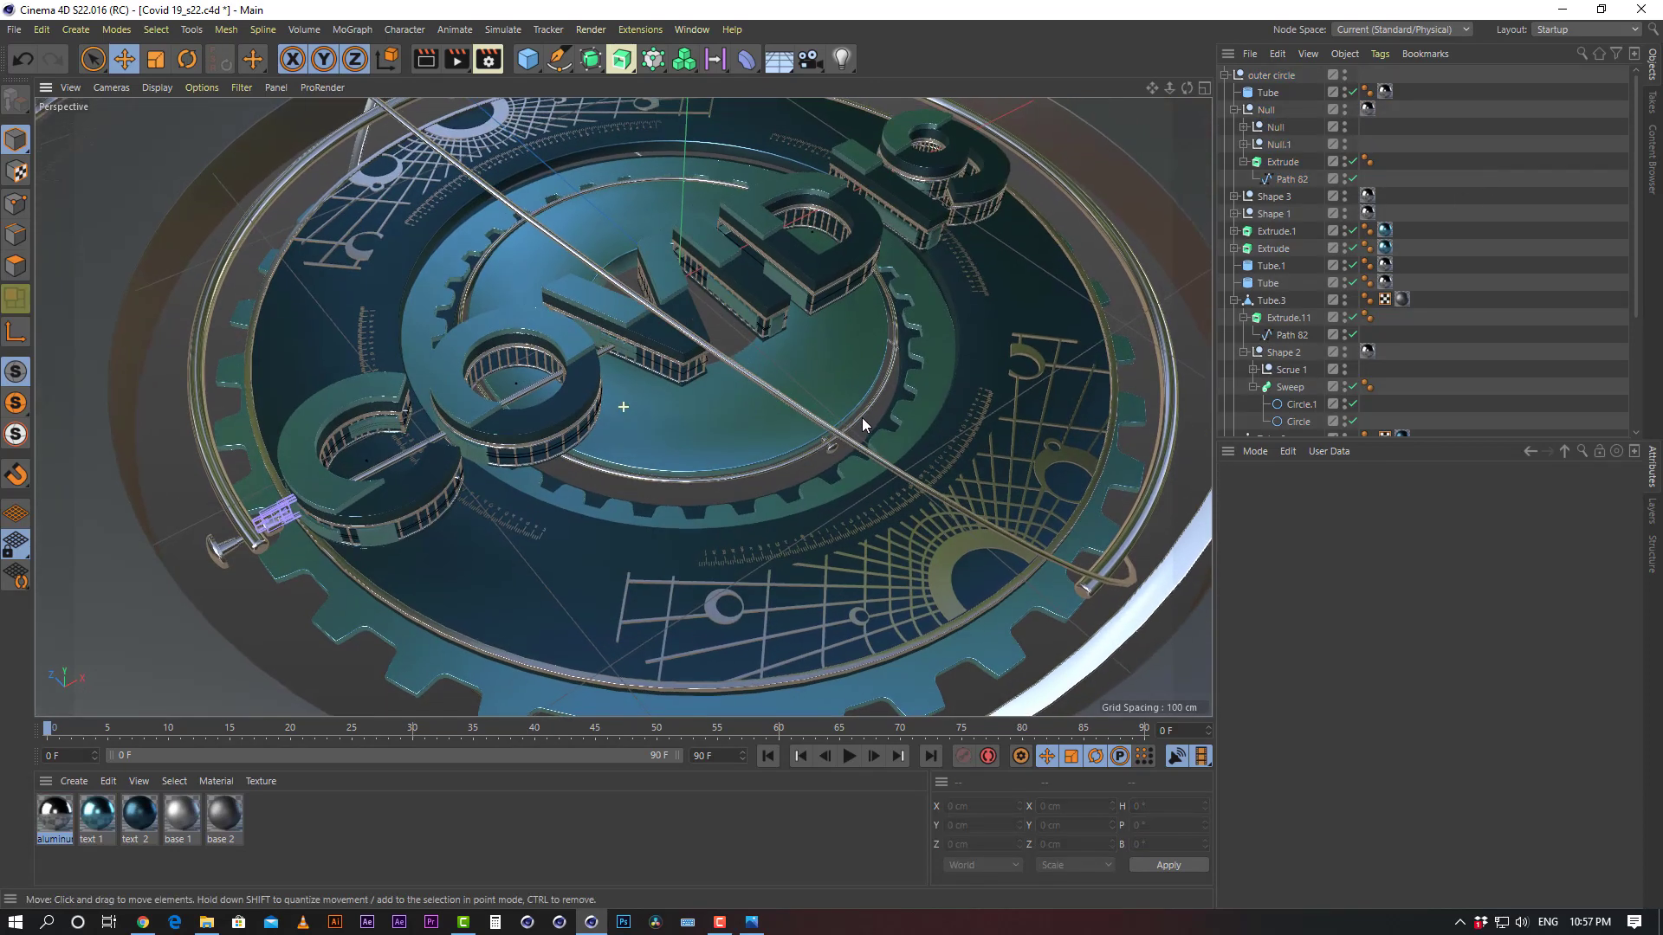
scroll(851, 423, "up", 1)
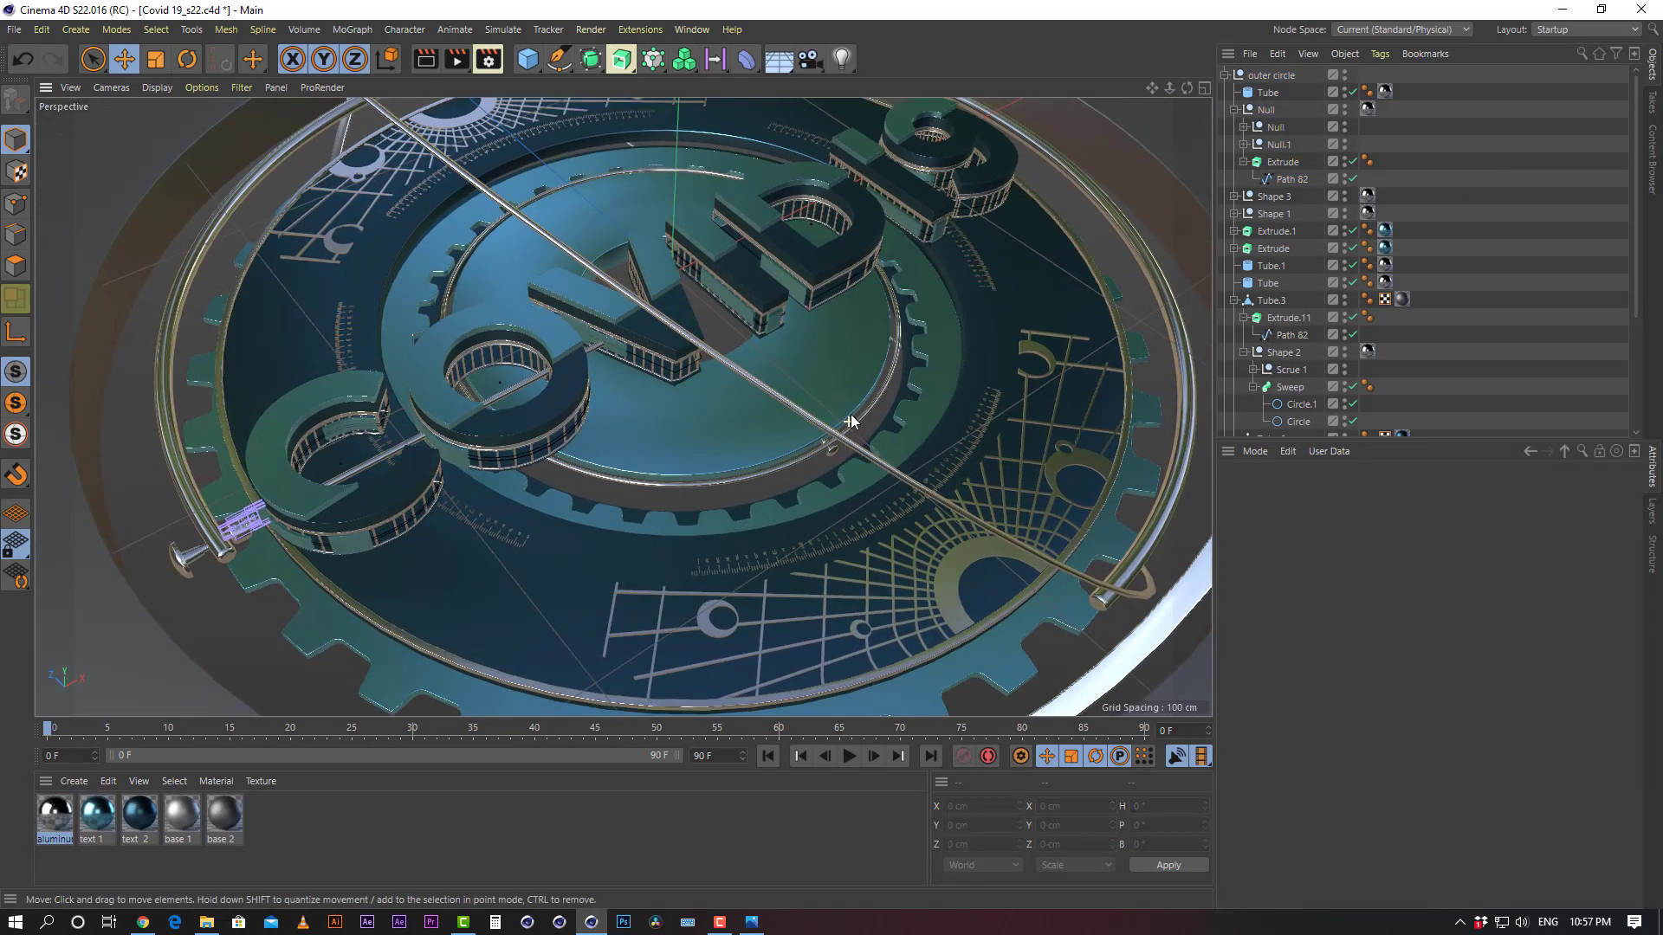
left_click(1285, 128)
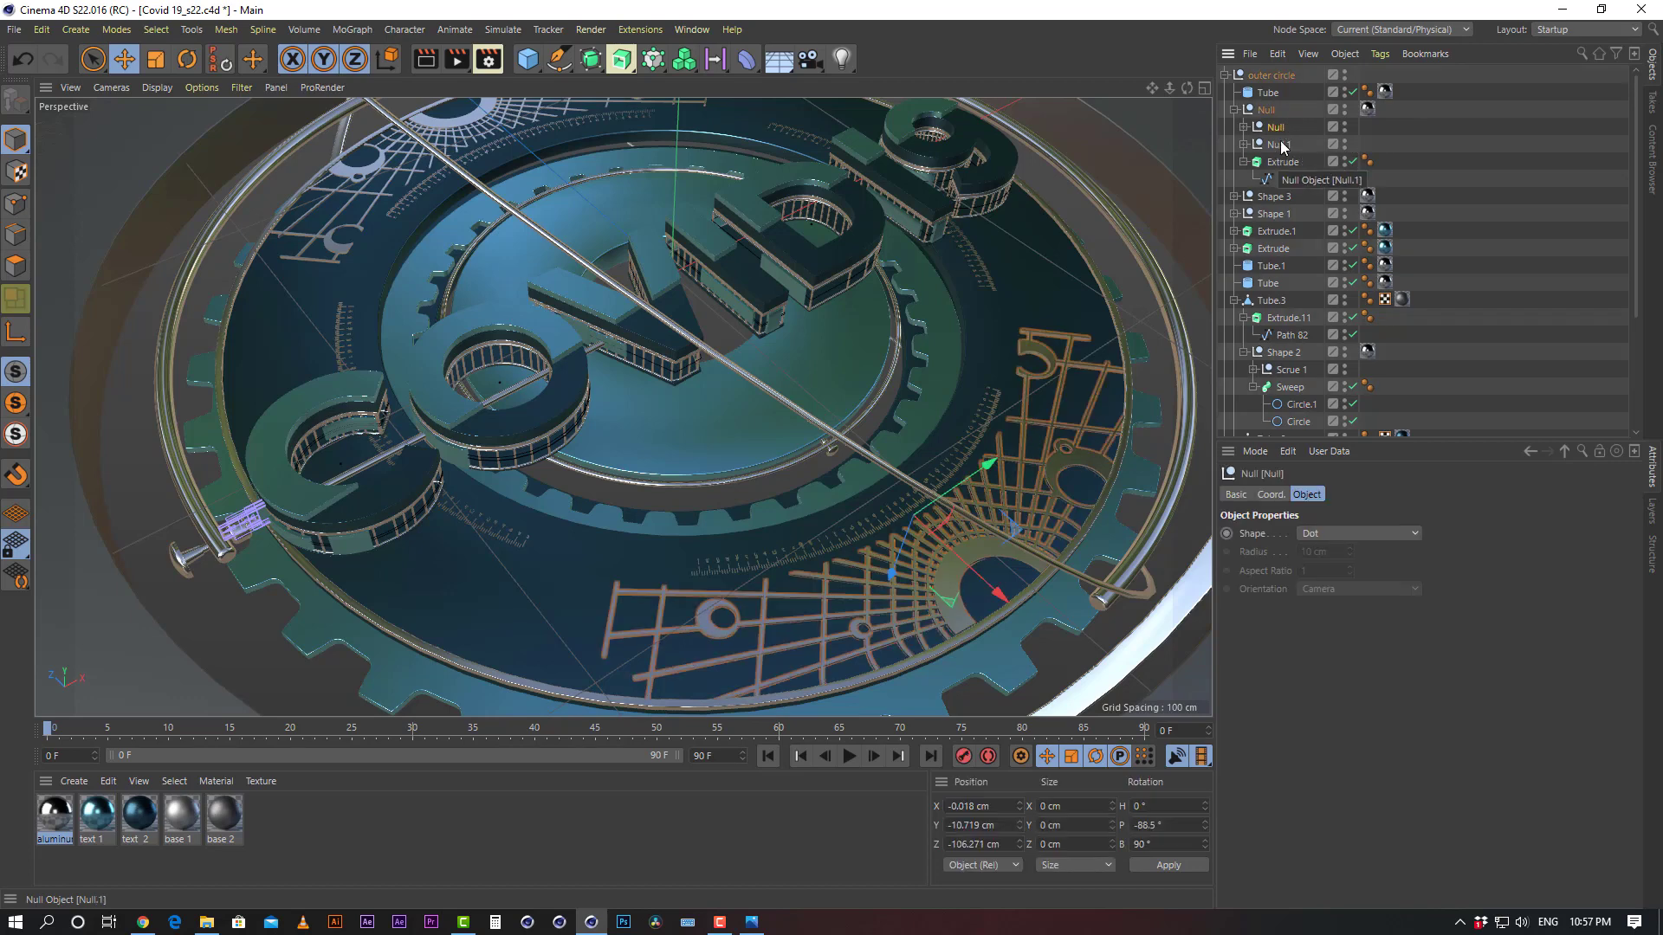
left_click(1279, 145)
left_click(1283, 162)
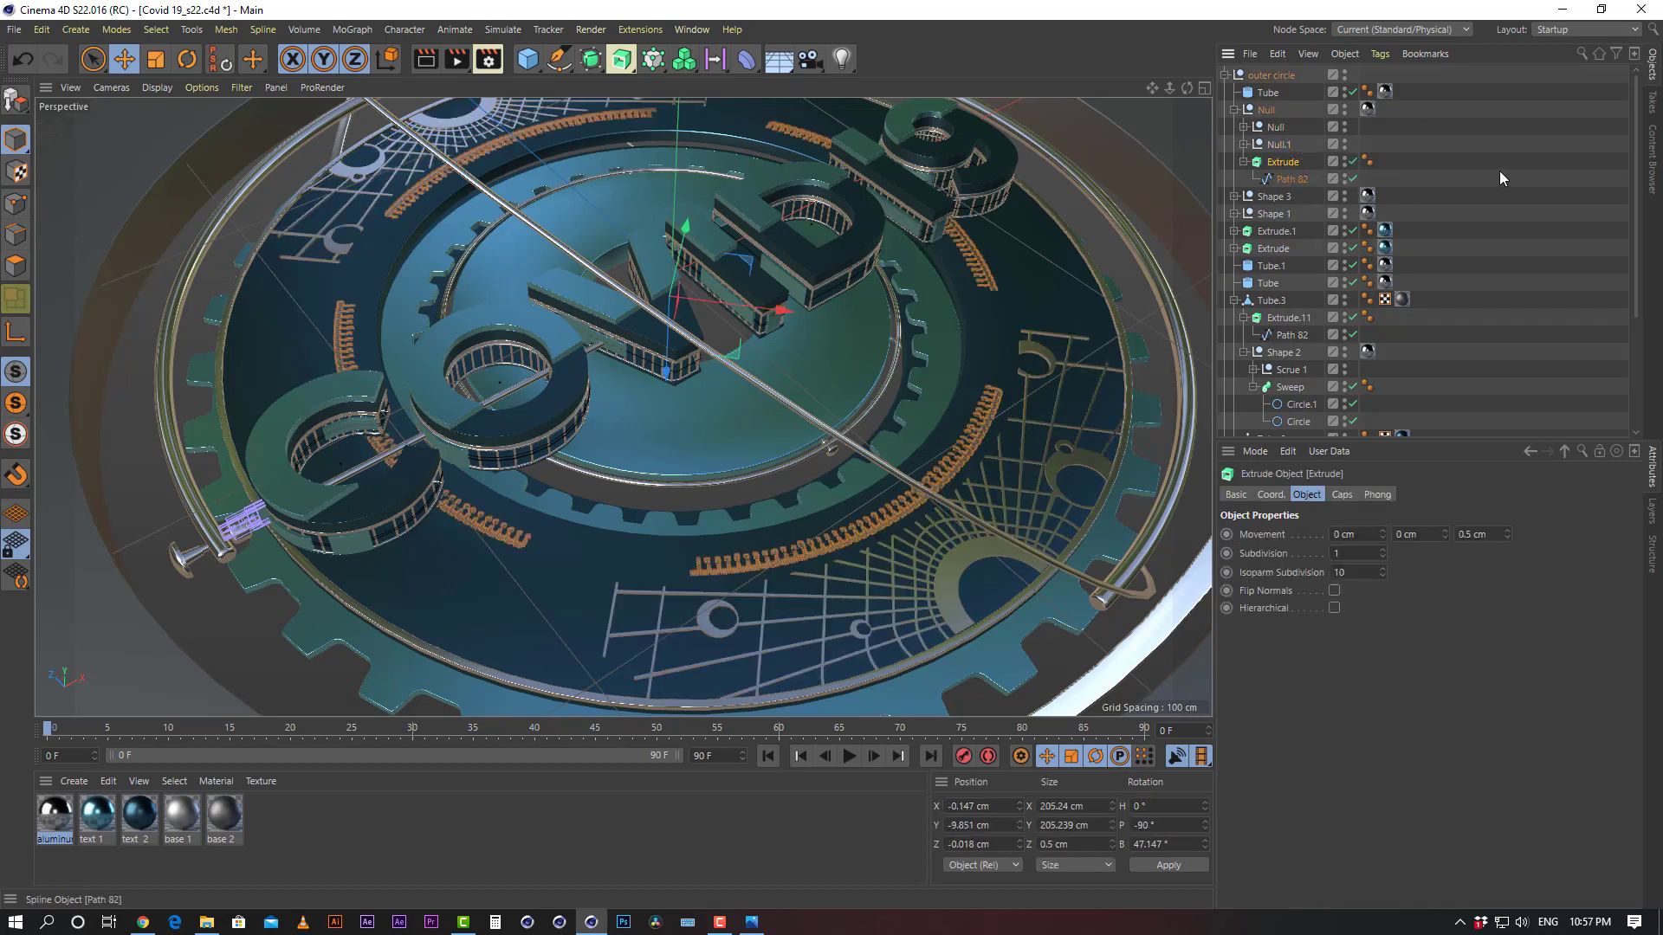
left_click(1472, 154)
scroll(783, 307, "down", 4)
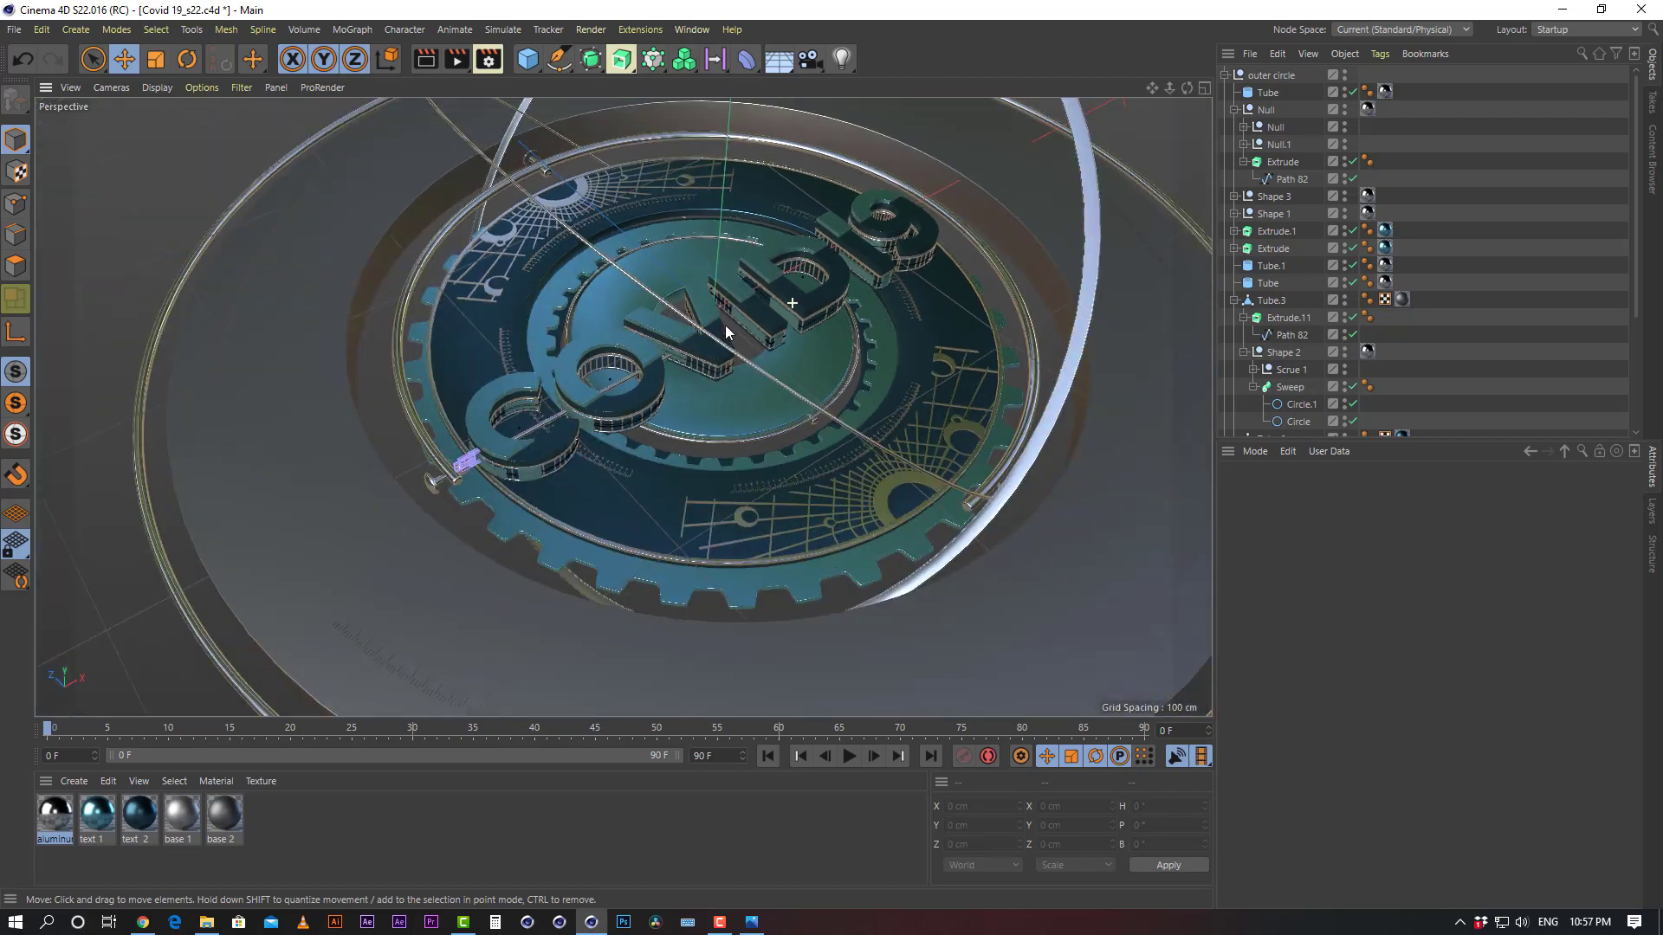
left_click_drag(725, 325, 669, 326, "alt")
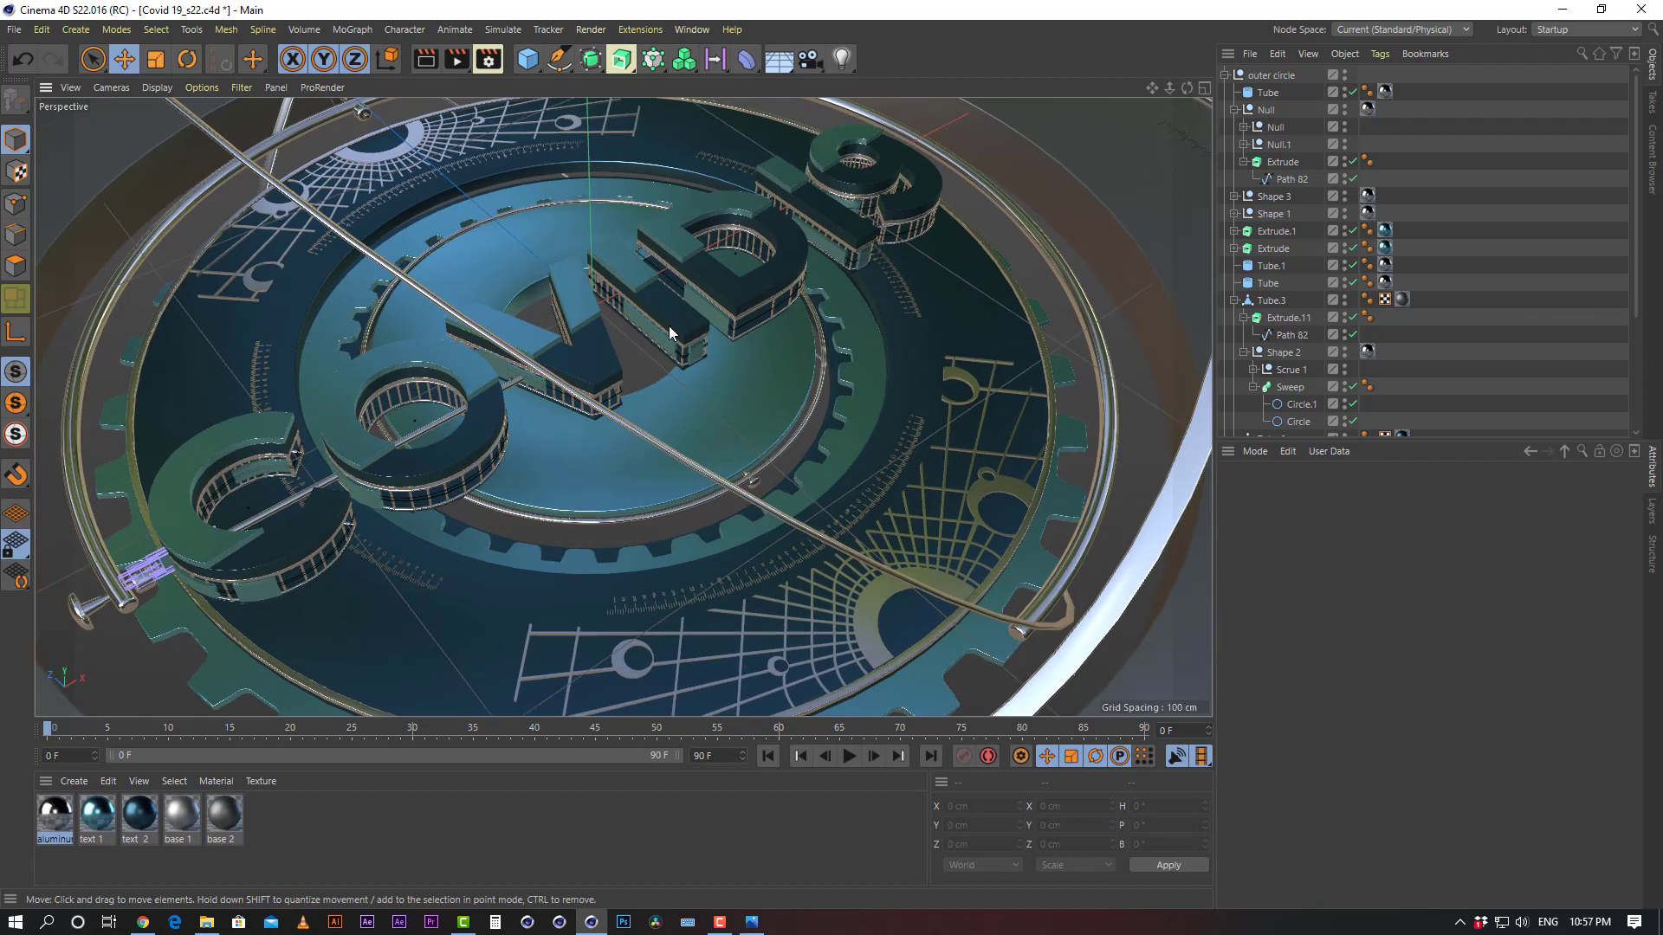
left_click_drag(683, 341, 767, 386, "alt")
middle_click_drag(767, 382, 678, 409, "alt")
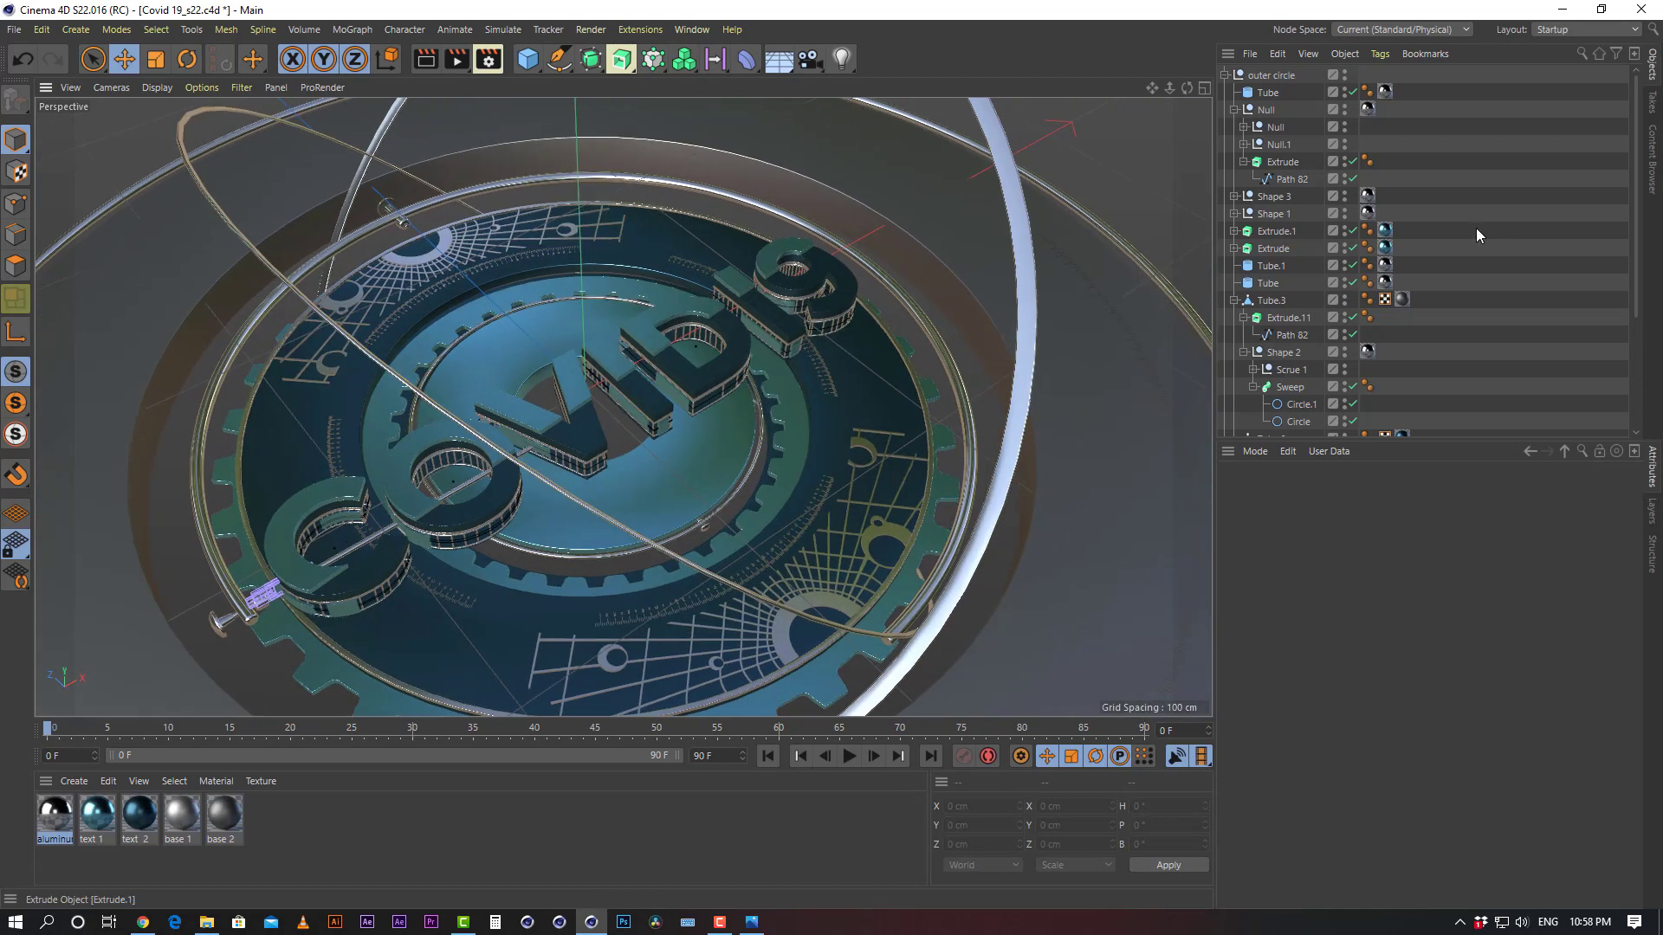
Collapse the outer circle hierarchy and add an Area Light at the centre of the disc
left_click(1225, 75)
left_click(1225, 92)
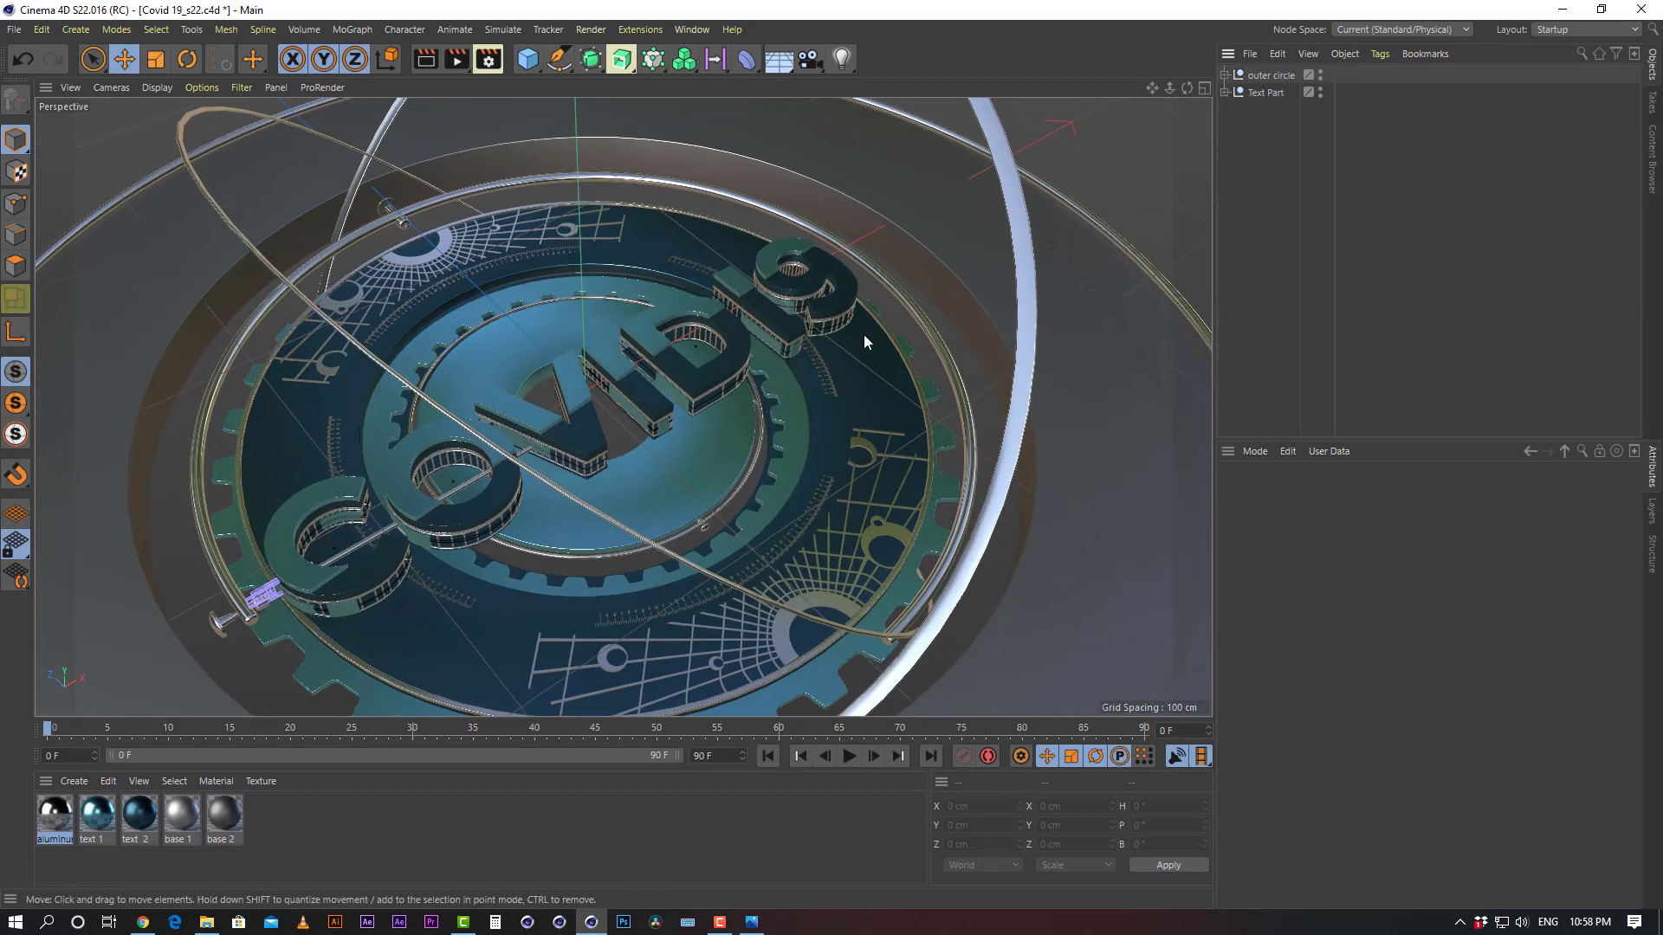
left_click_drag(865, 335, 806, 382, "alt")
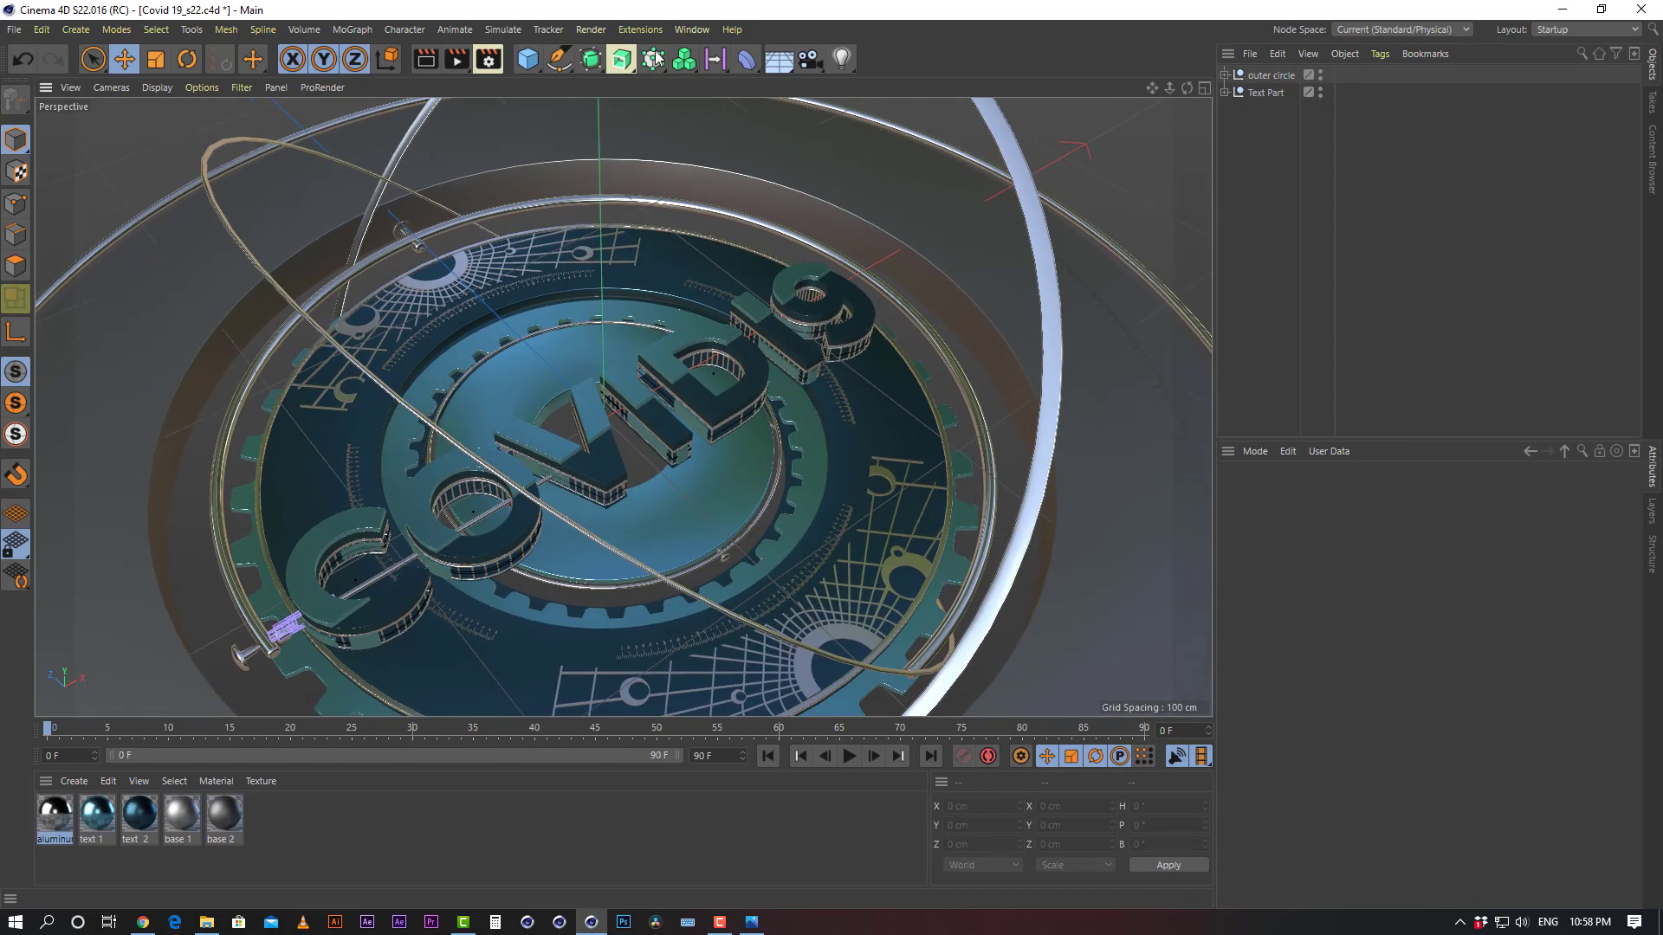
left_click(852, 63)
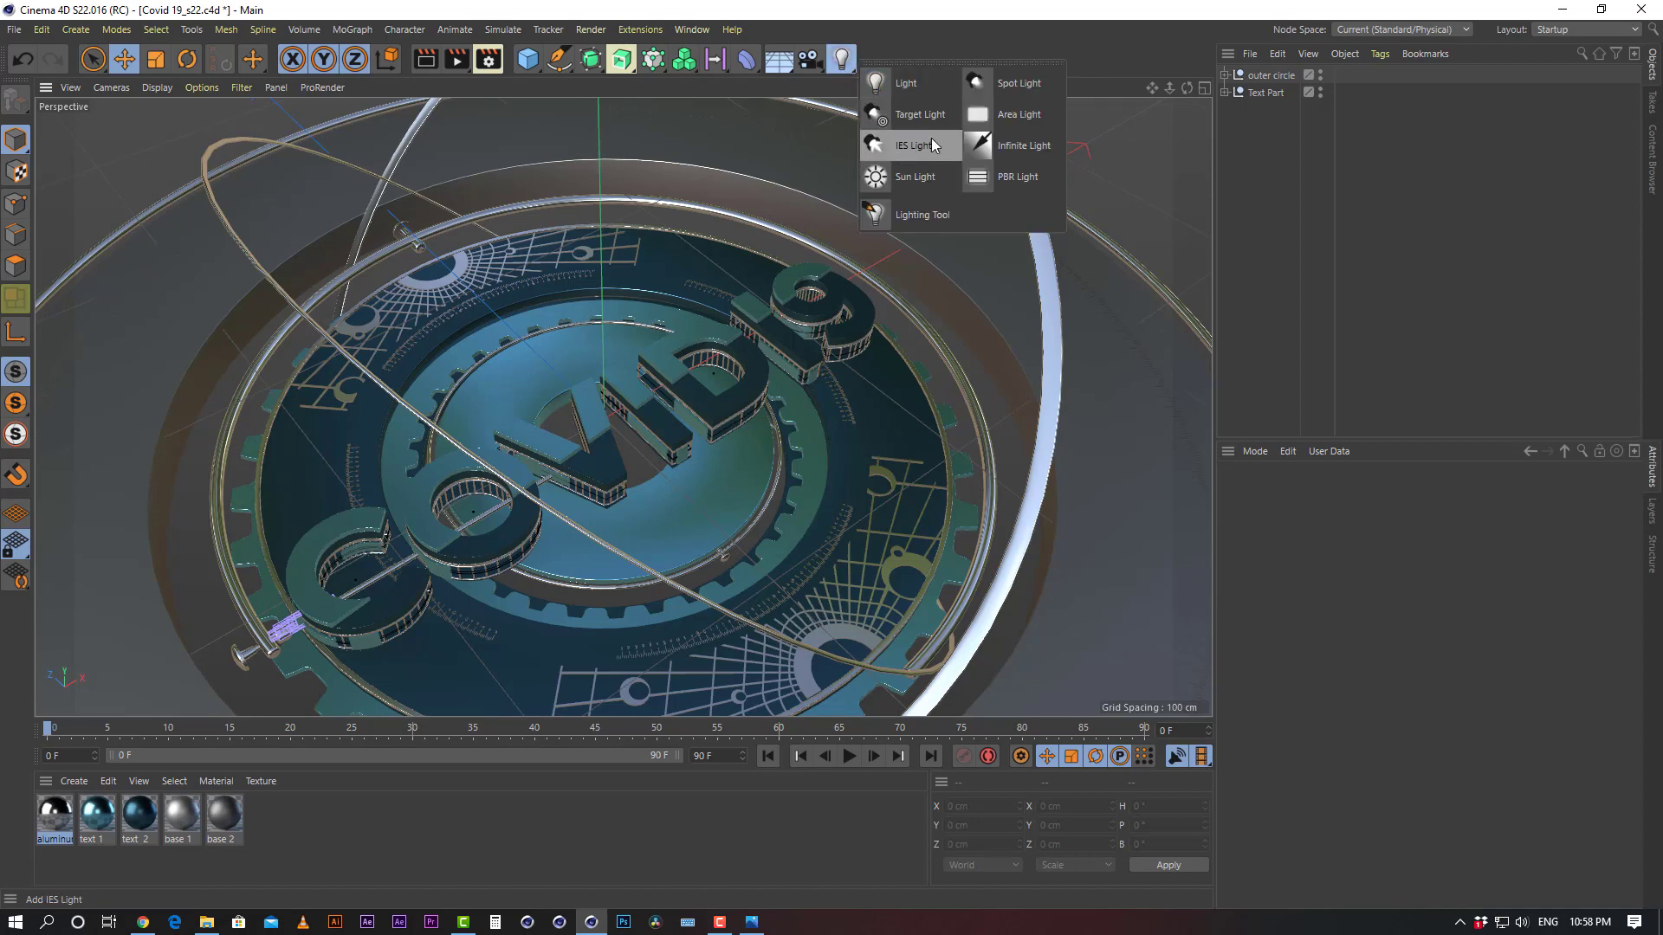
left_click(1038, 112)
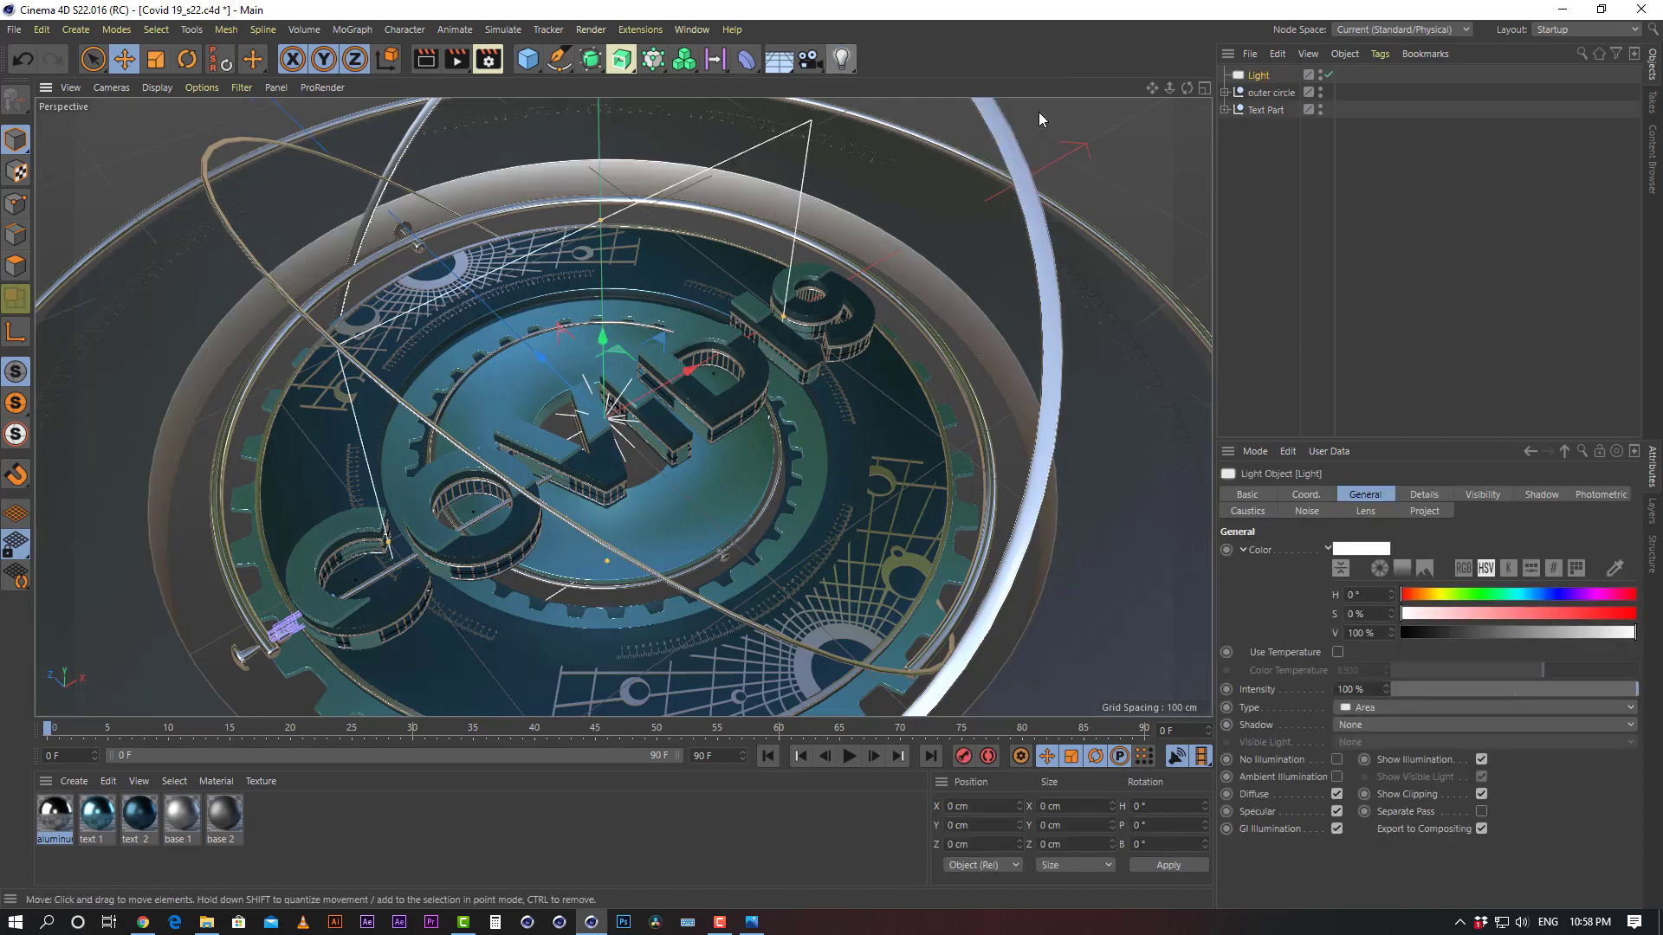
scroll(757, 286, "down", 5)
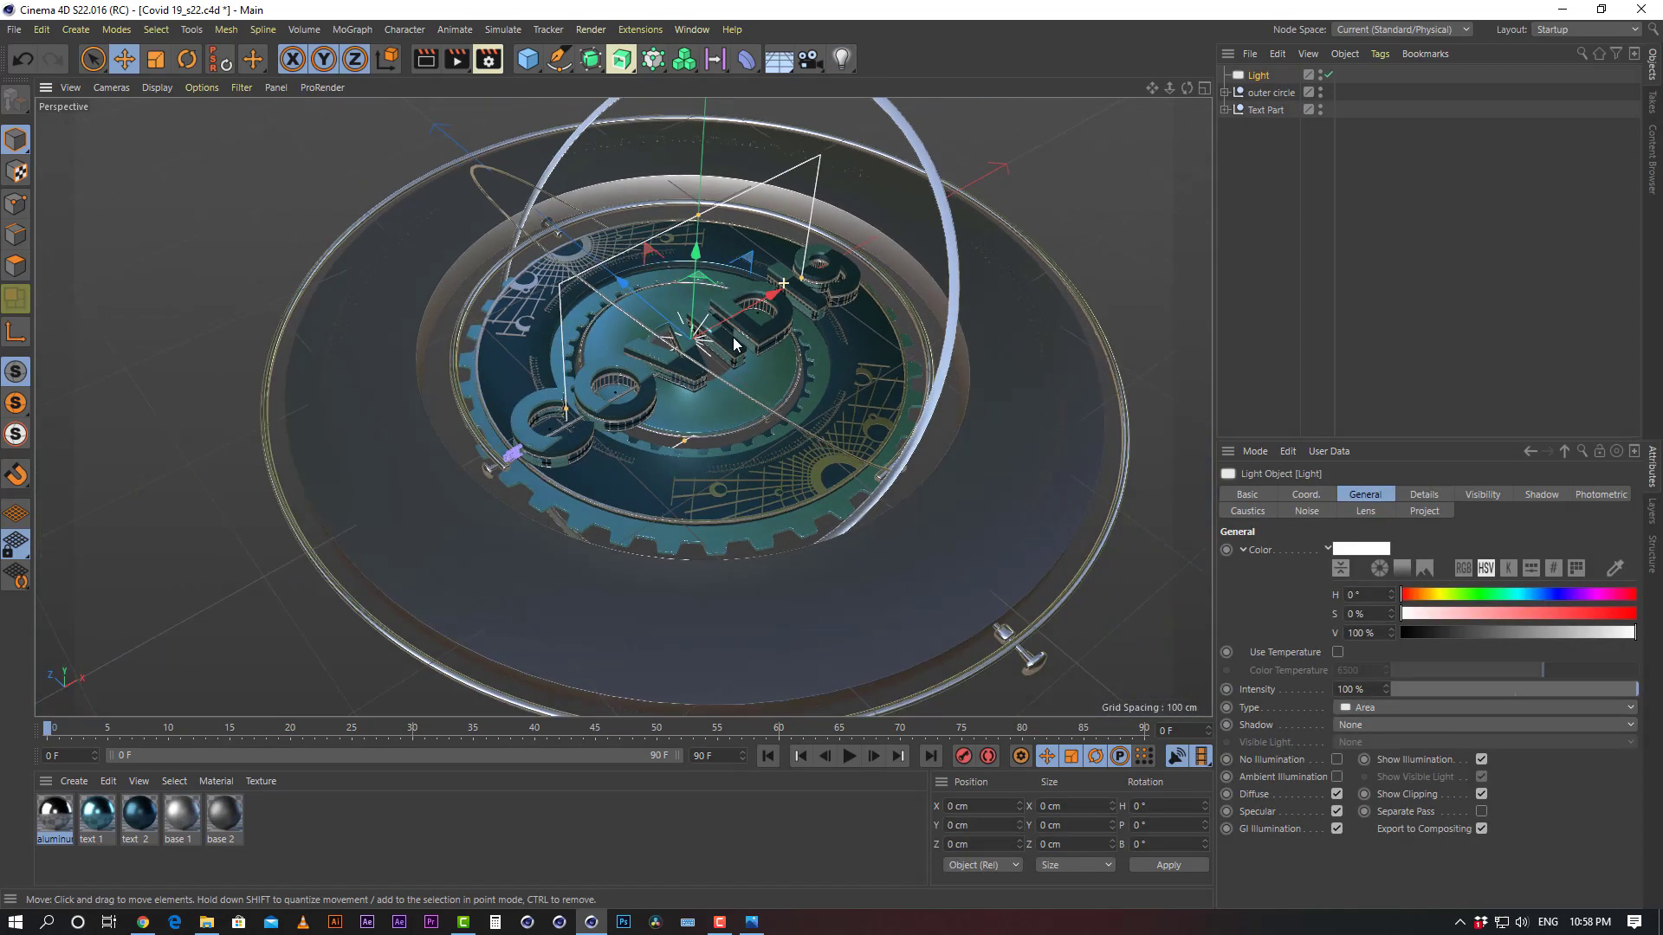
left_click_drag(756, 311, 642, 335, "alt")
scroll(643, 341, "up", 2)
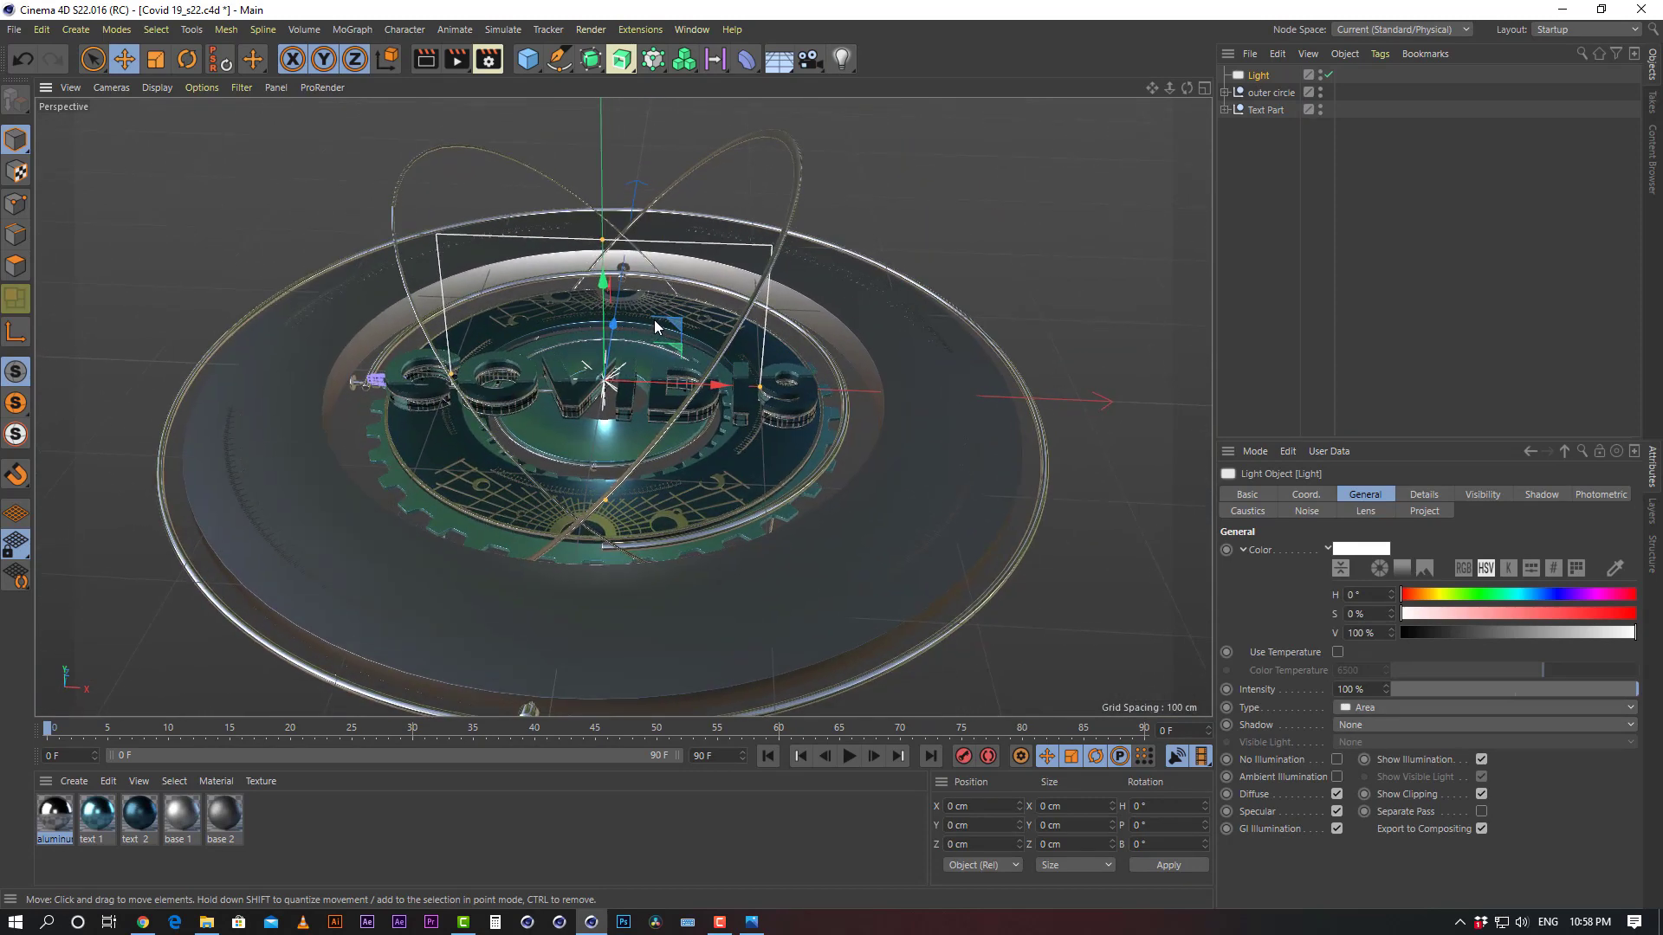
Rotate the large outer ring Tube.3 with its children so it stands tilted around the central disc
left_click(946, 399)
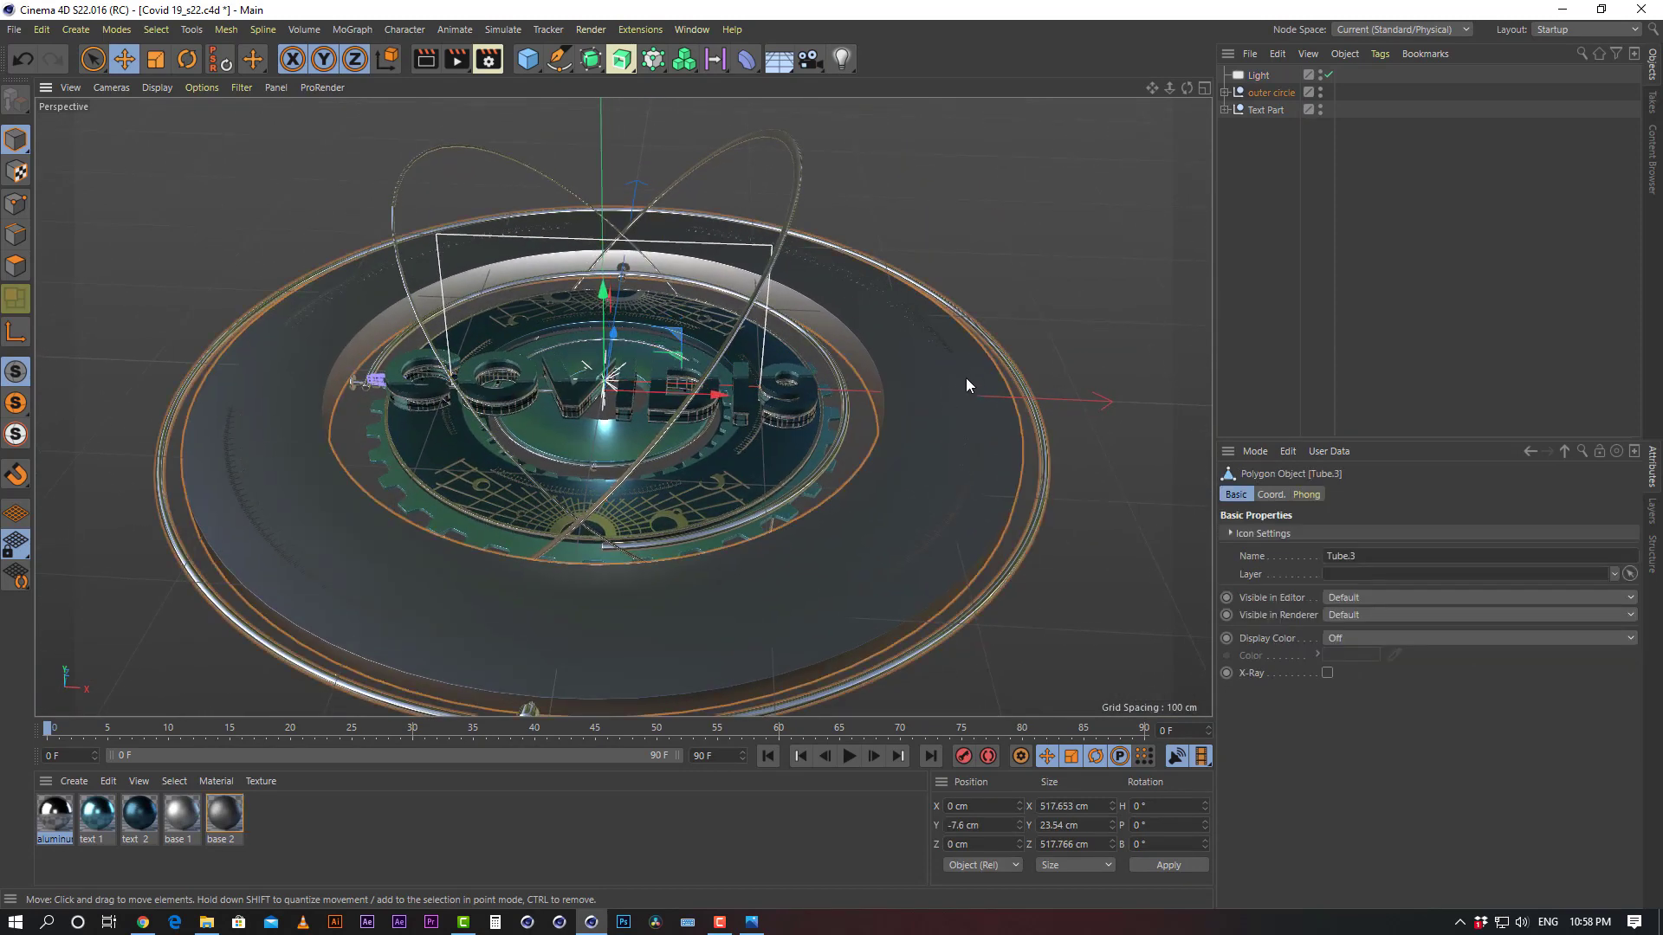
left_click(1224, 93)
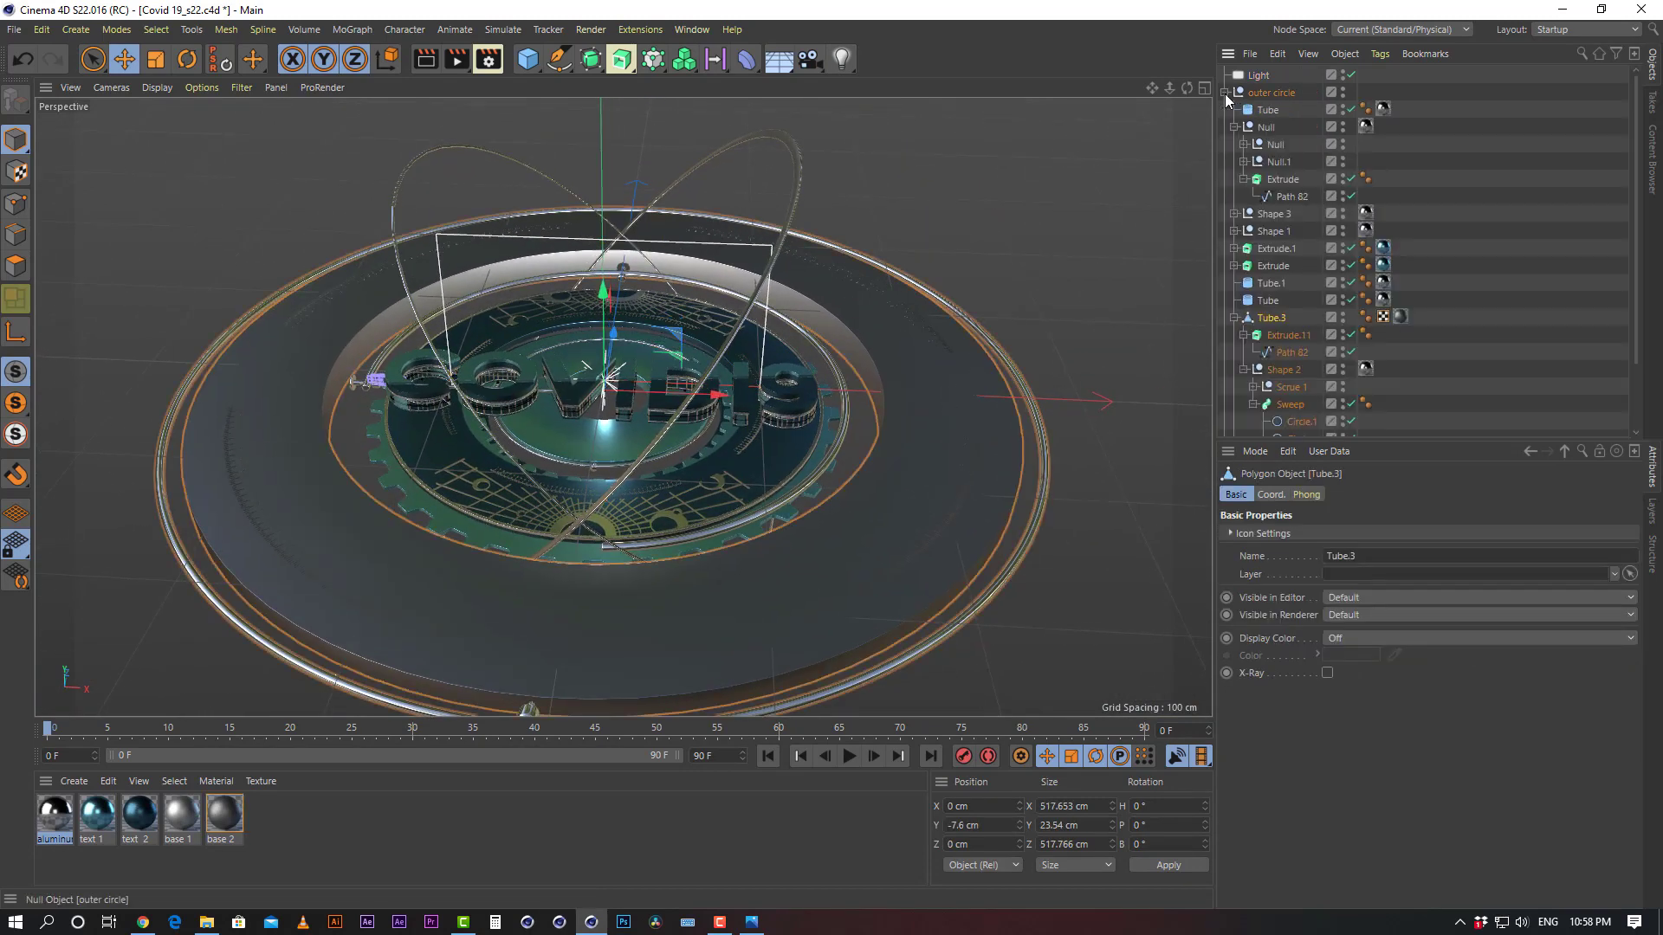
left_click(1234, 318)
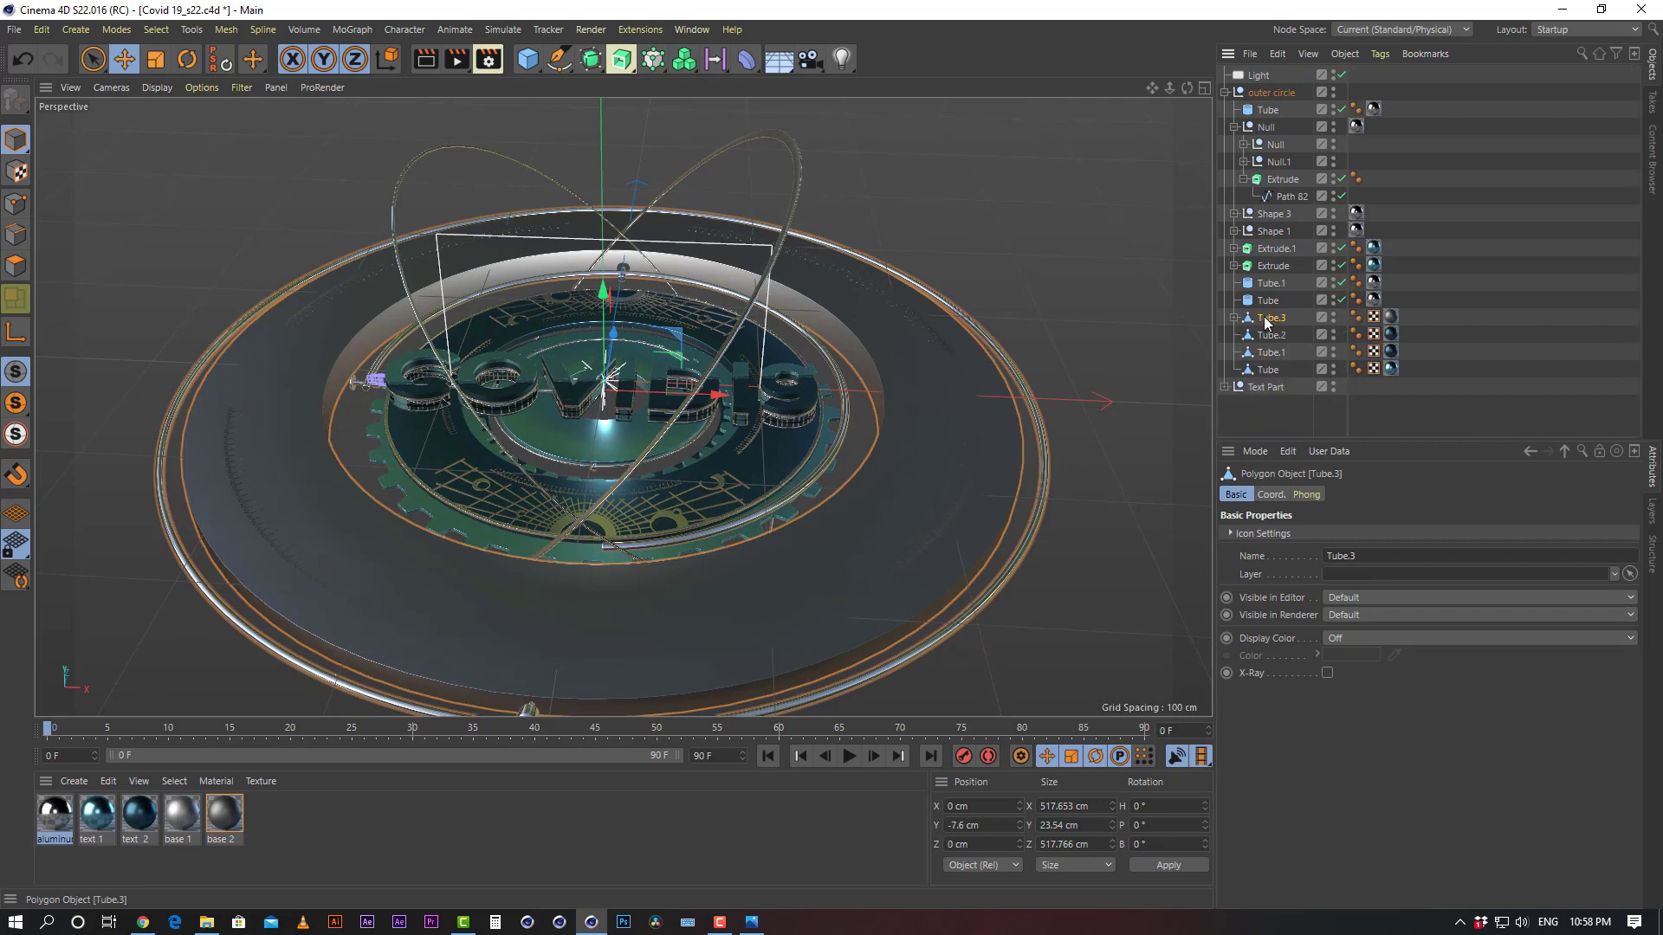
left_click(186, 59)
left_click_drag(655, 333, 502, 417)
Add a camera from a low three-quarter view of the lettering, look through it and frame the toothed disc
scroll(714, 336, "up", 4)
left_click_drag(715, 336, 884, 301, "alt")
middle_click_drag(883, 301, 756, 382, "alt")
scroll(758, 378, "up", 3)
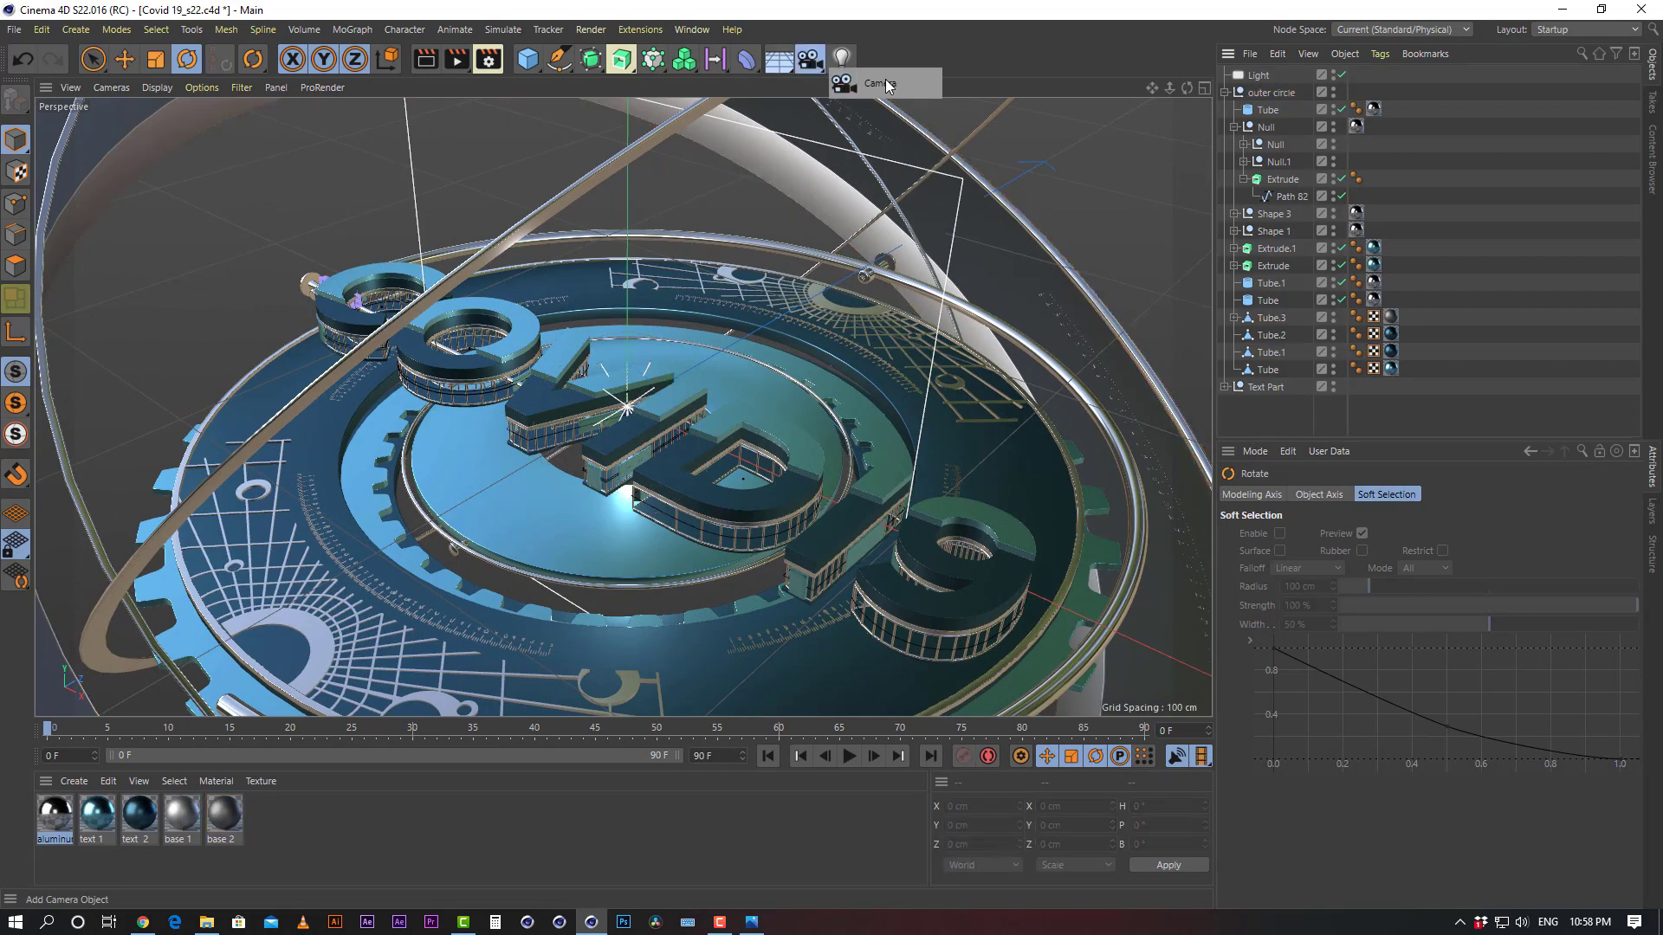
left_click(812, 59)
left_click(1342, 77)
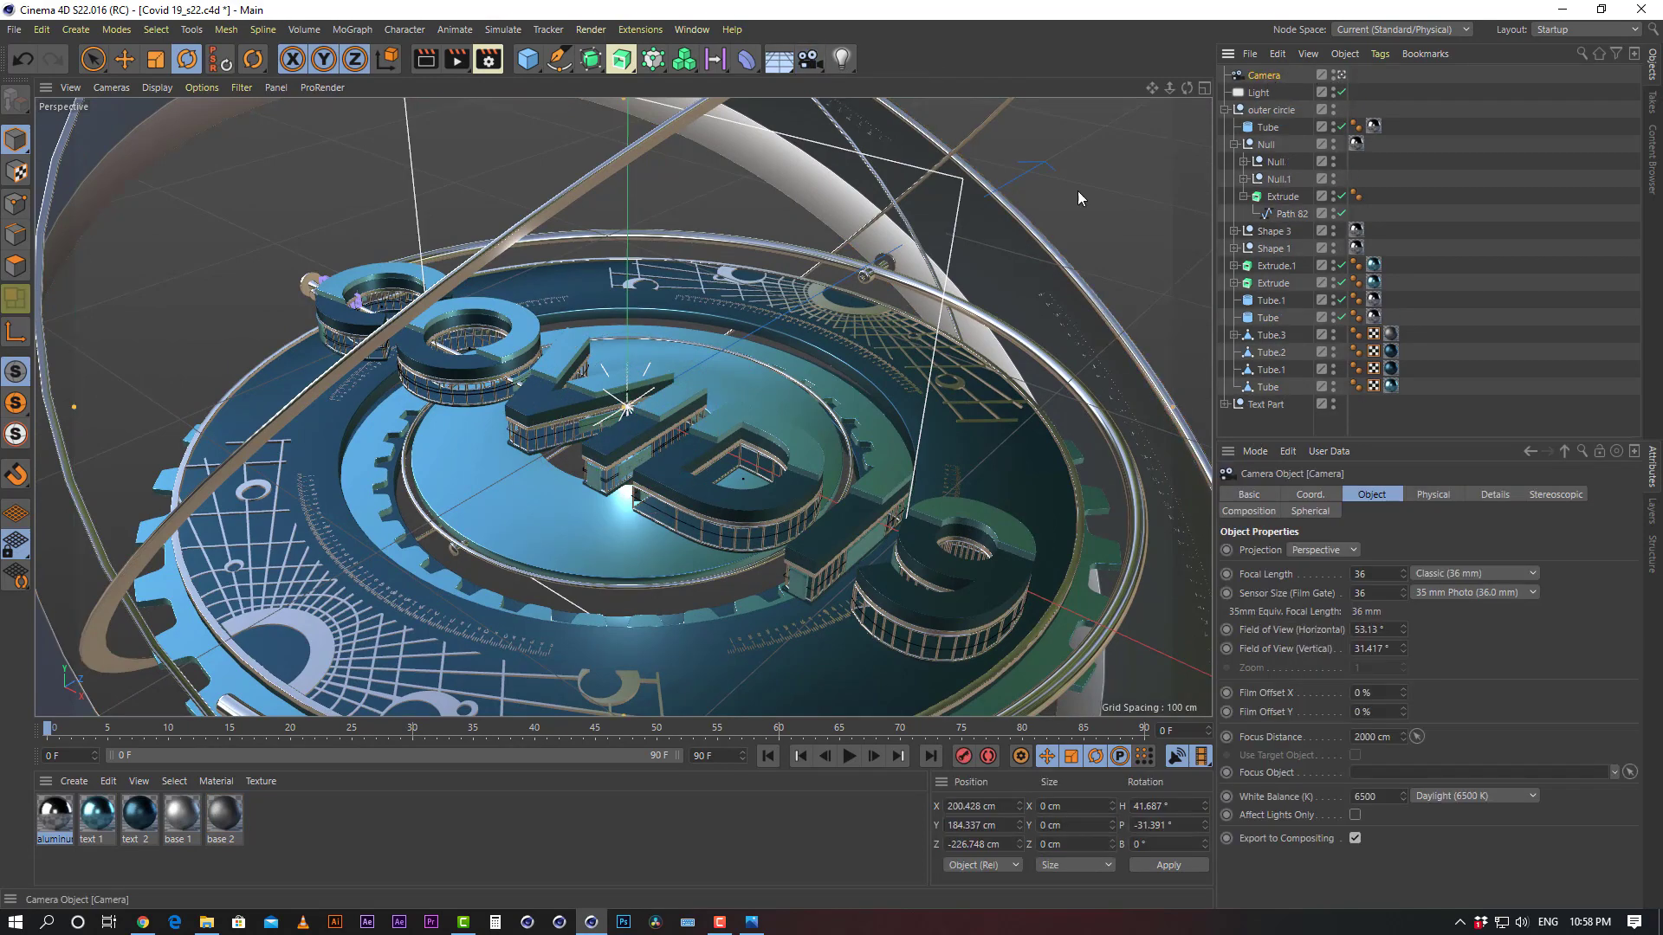
middle_click_drag(694, 397, 656, 338, "alt")
scroll(660, 372, "down", 4)
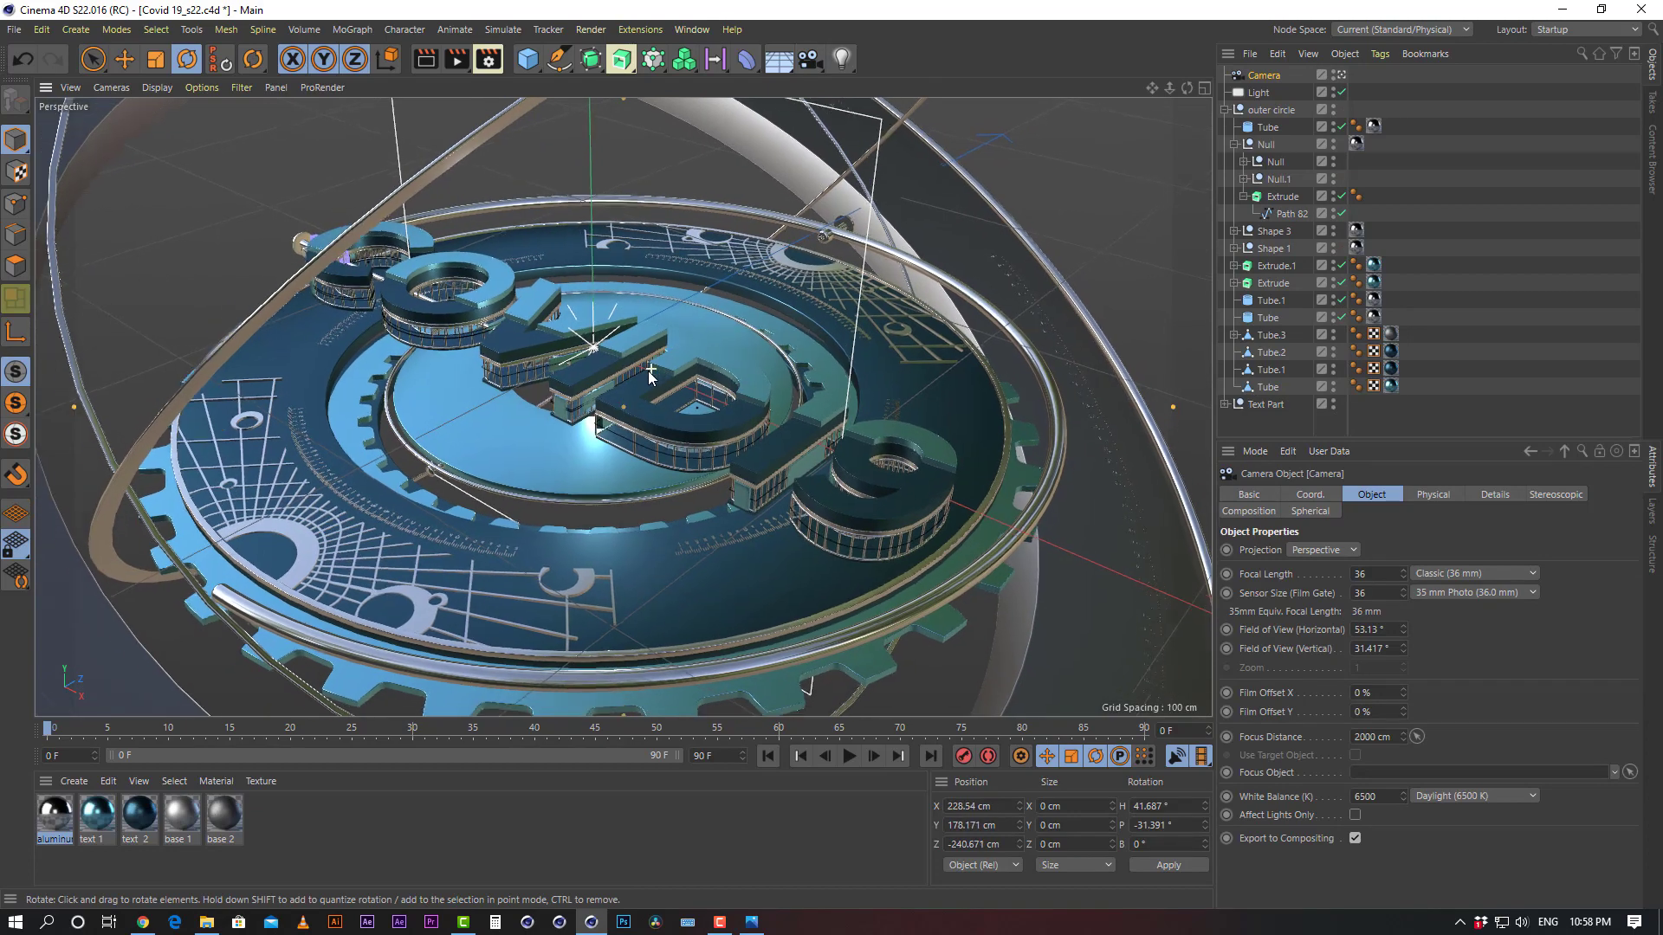
mouse_move(650, 376)
left_mouse_down("alt")
mouse_move(639, 357)
mouse_move(653, 363)
left_mouse_up("alt")
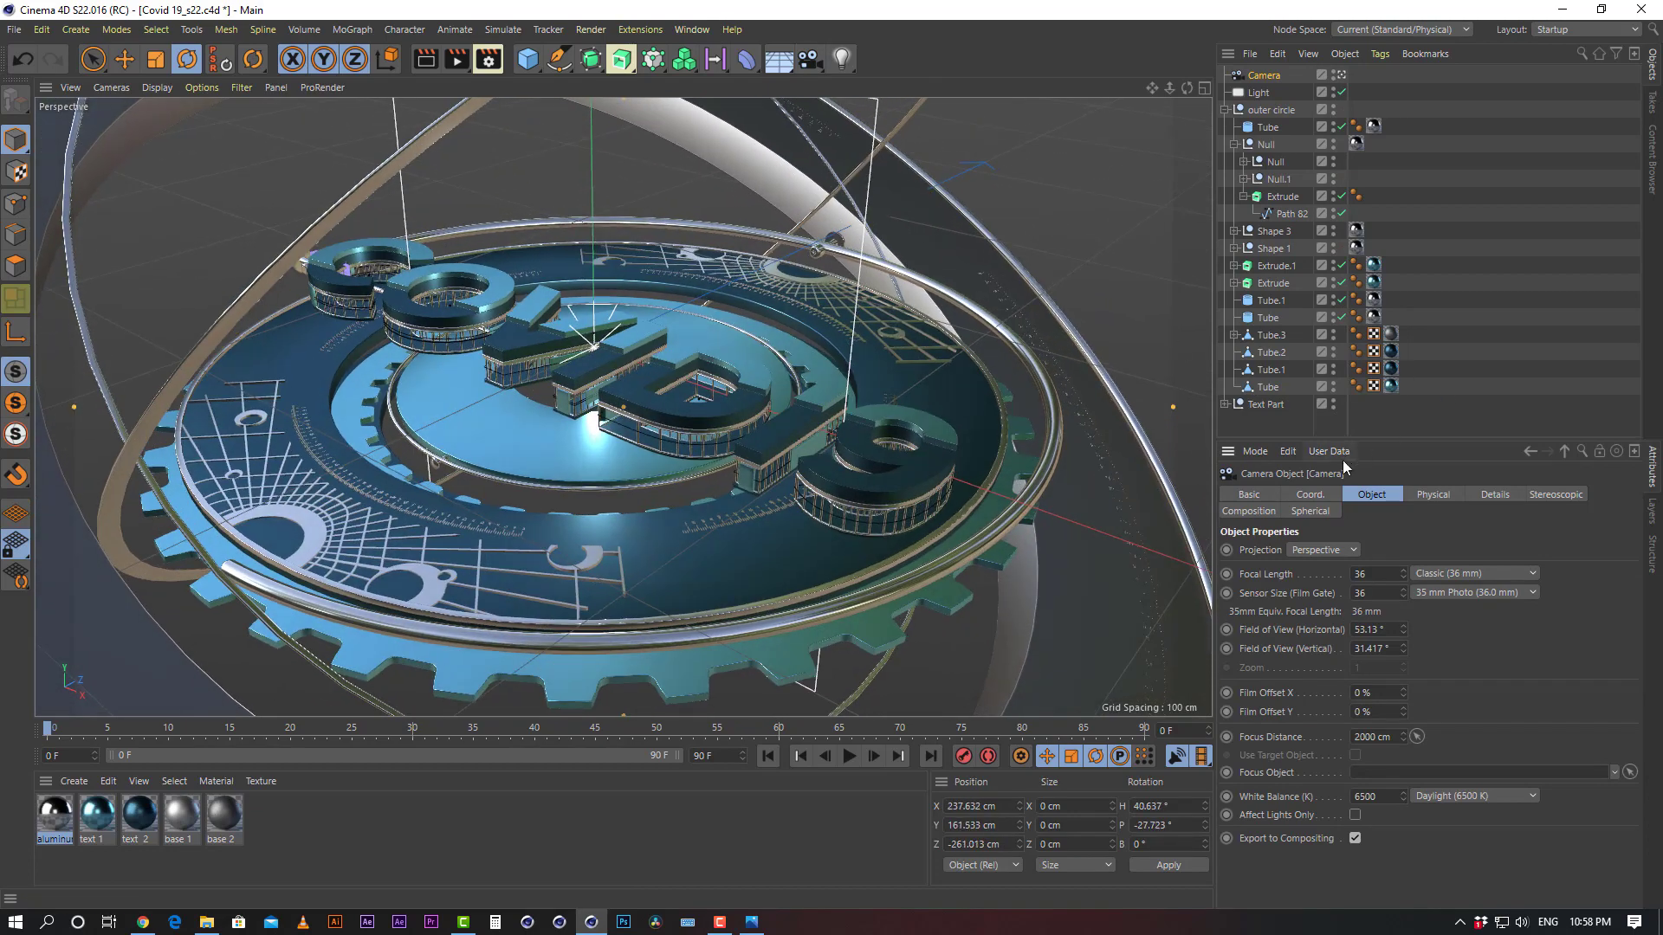
Enable the camera's Grid and Triangles composition helpers and orbit to a higher angle on the disc
left_click(1254, 512)
left_click(1305, 574)
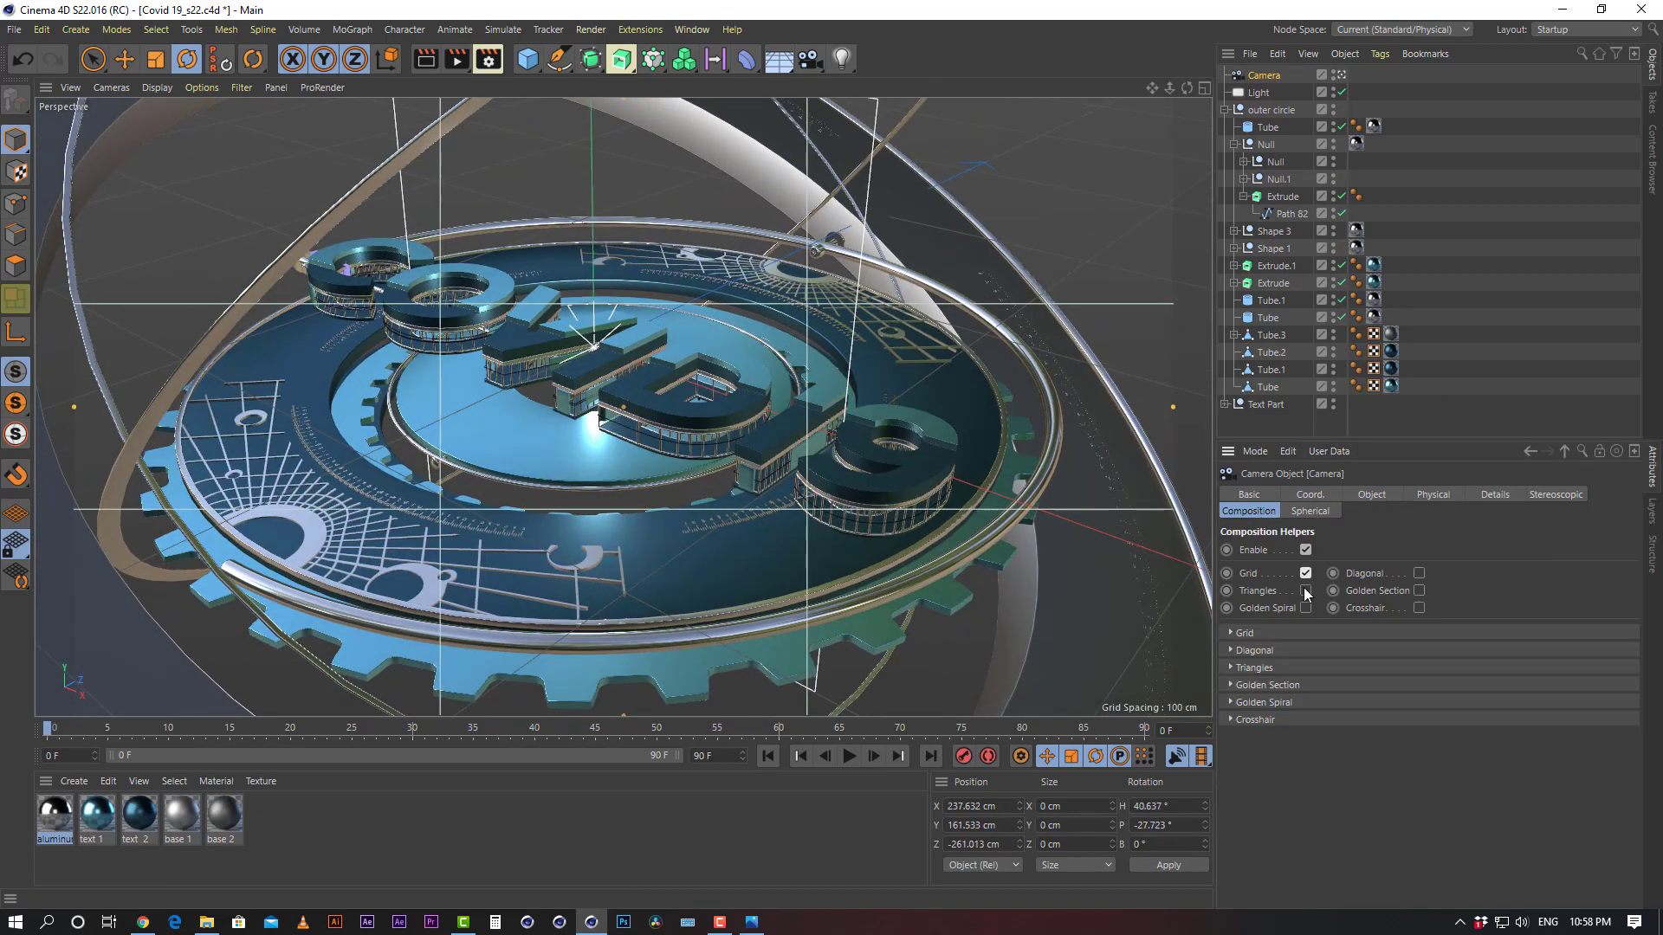
left_click(1305, 590)
left_click_drag(791, 511, 704, 452, "alt")
Review the render output settings, including the Film/Video presets, resolution and frame rate, leaving them as they are
left_click(483, 58)
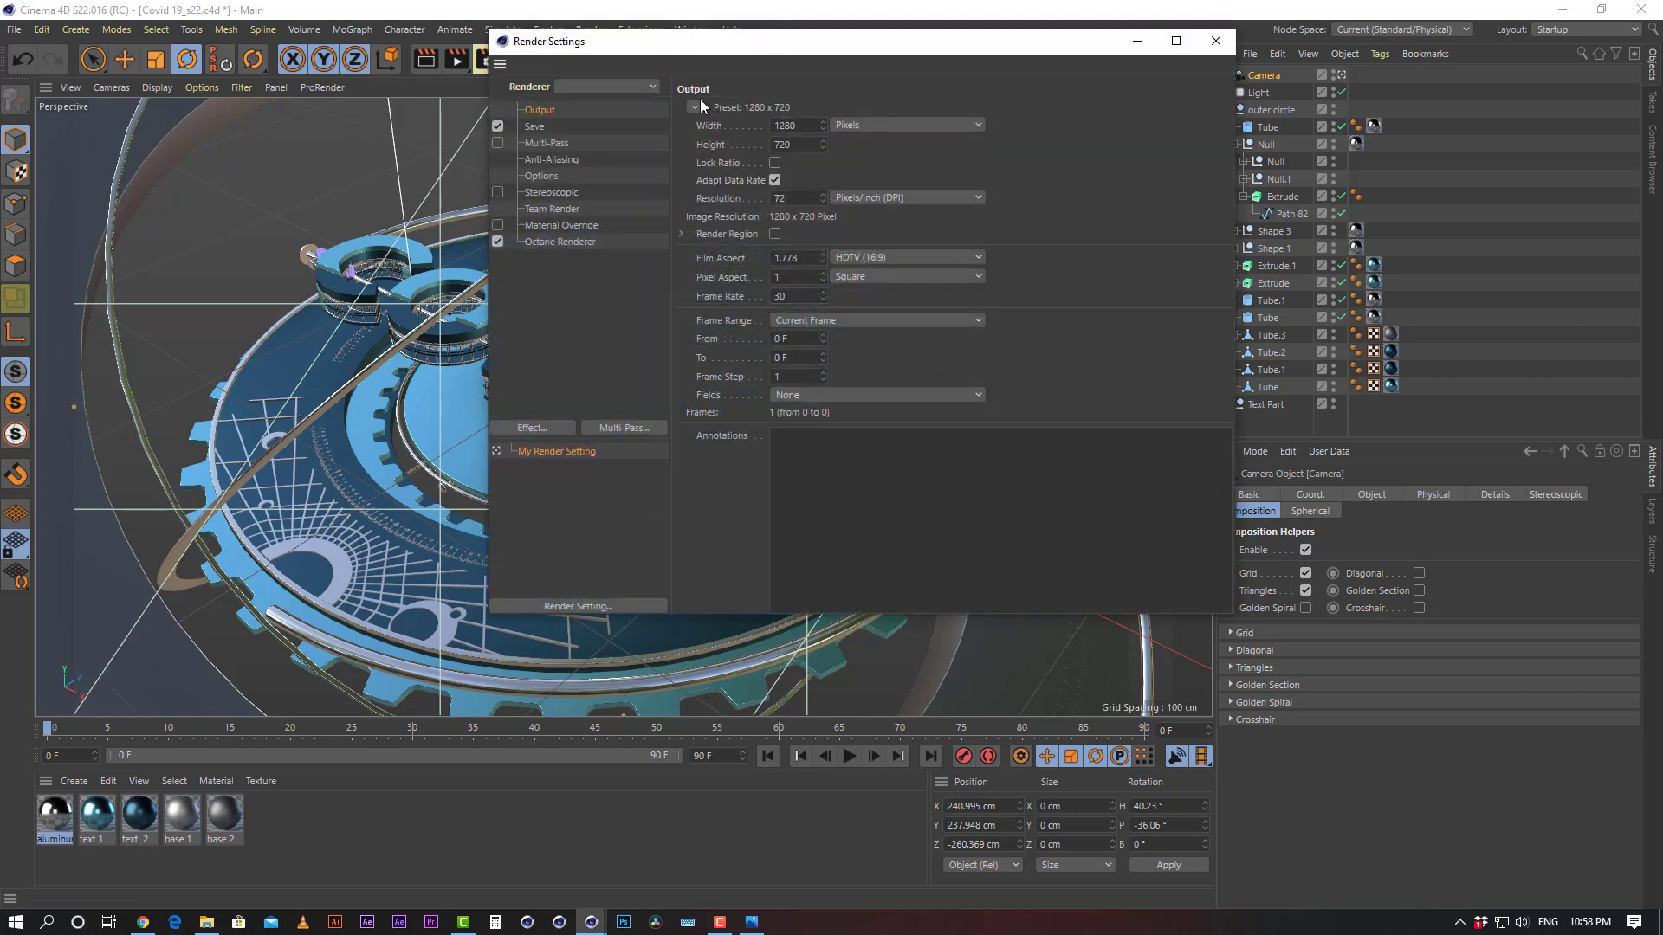
left_click(698, 106)
mouse_move(736, 144)
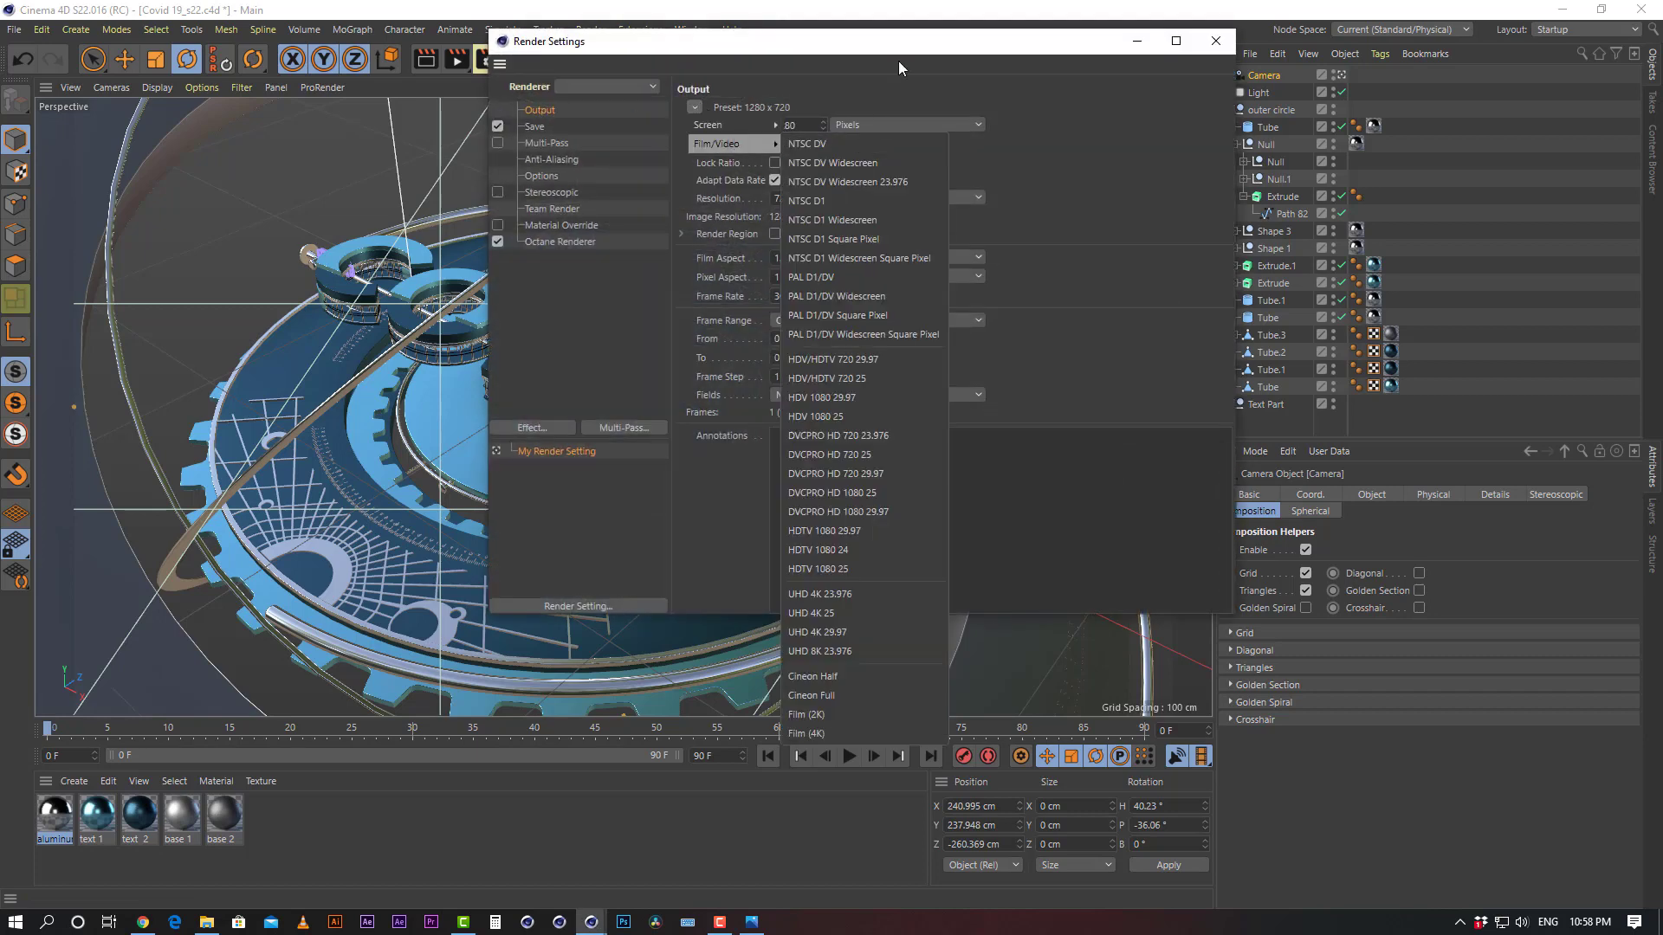
left_click(1086, 133)
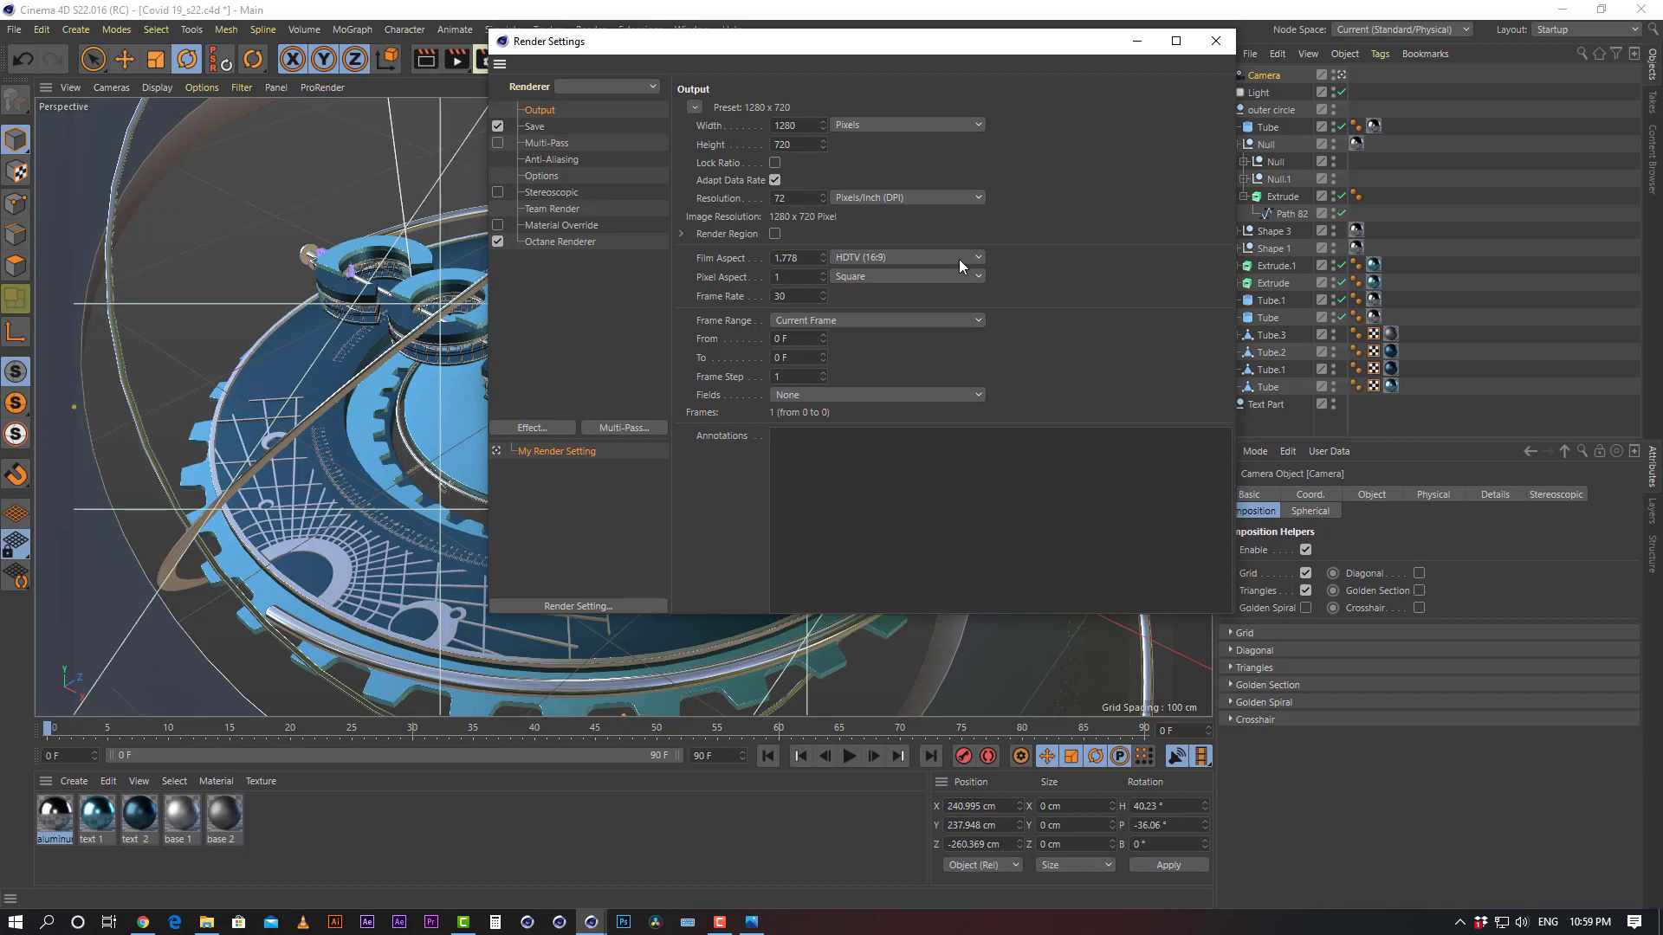
double_click(786, 292)
left_click(1216, 41)
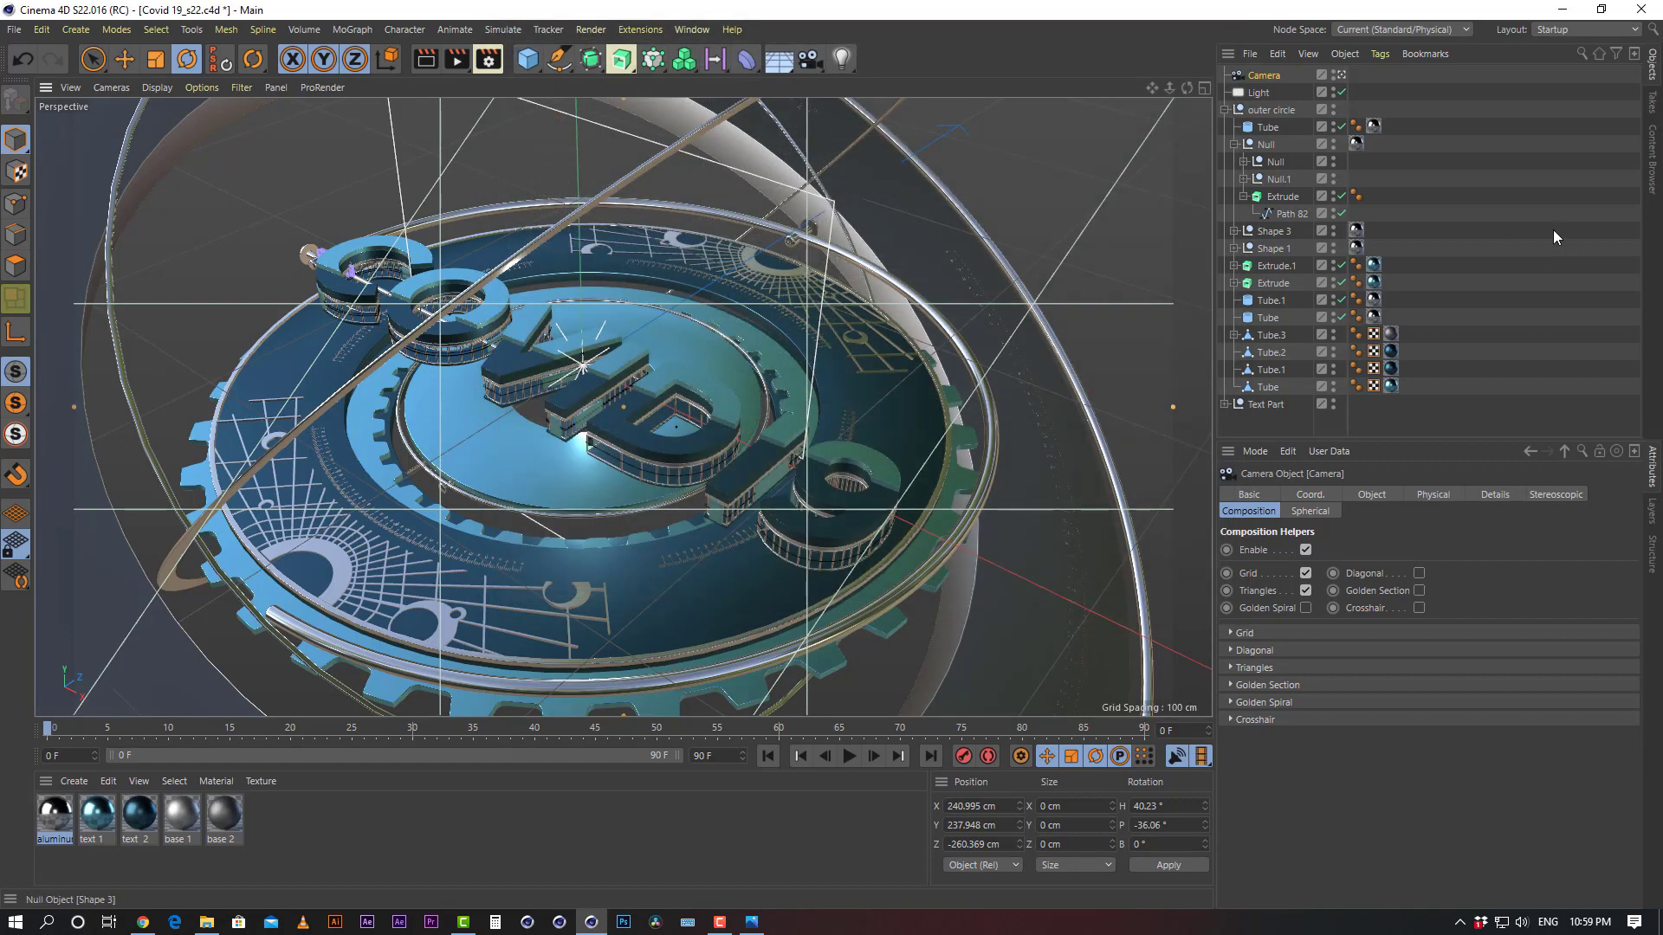
Reframe the camera slightly higher and farther back to fit the whole toothed disc within the composition guides
left_click(715, 424)
mouse_move(708, 429)
left_mouse_down("alt")
mouse_move(688, 459)
mouse_move(684, 416)
left_mouse_up("alt")
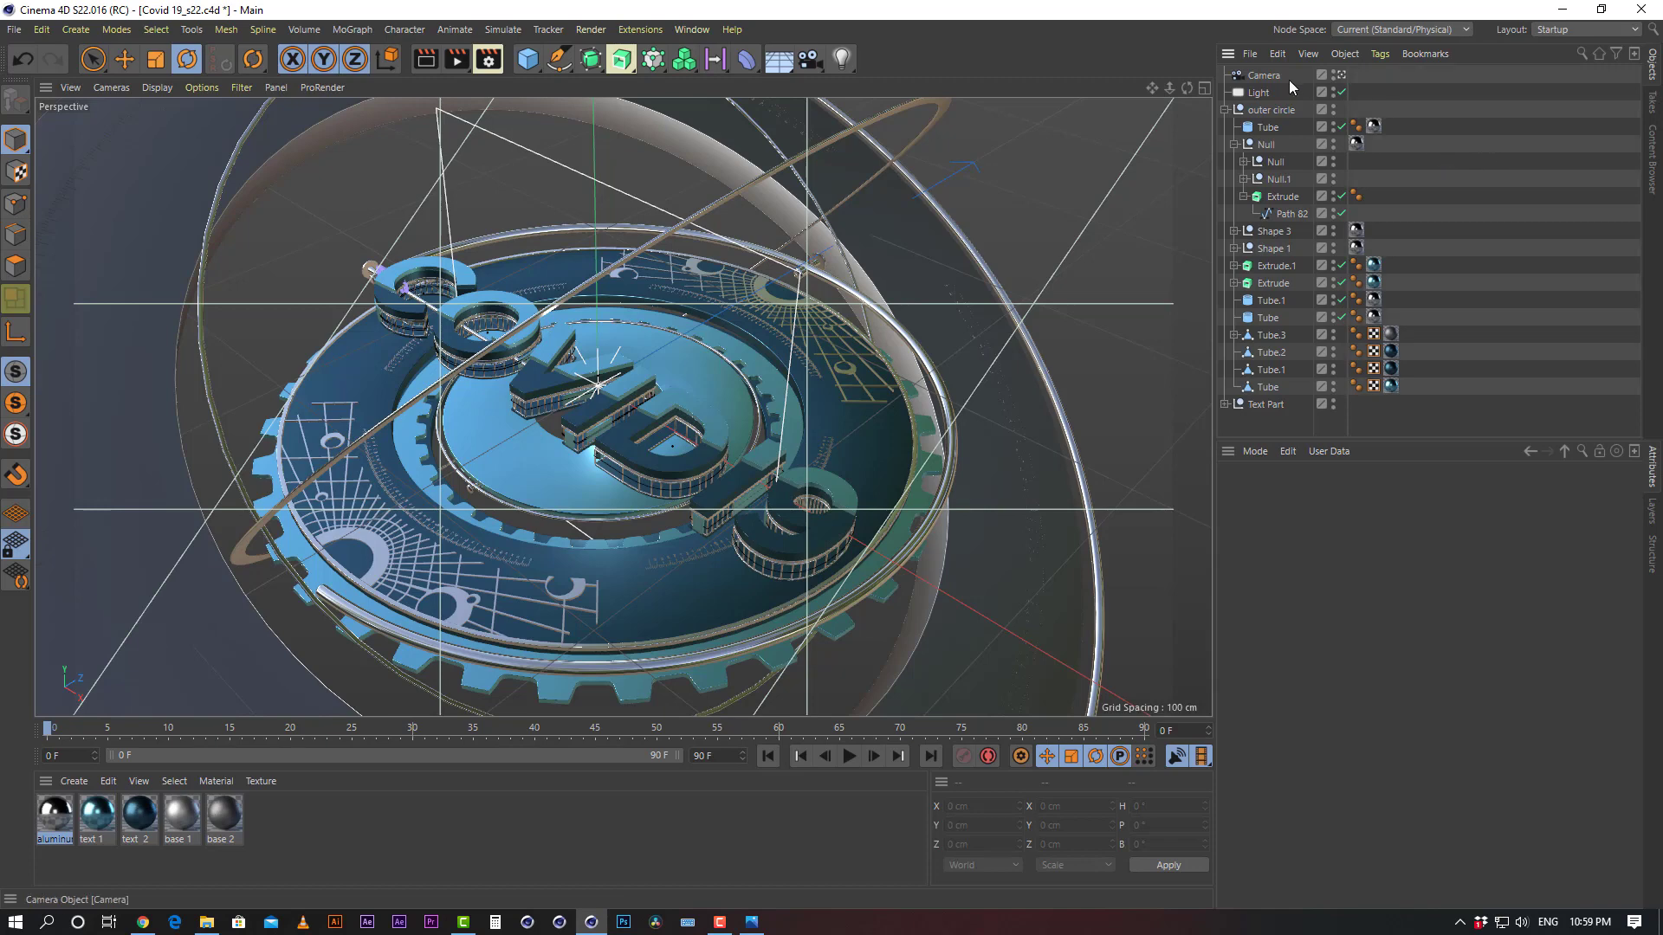
left_click(1265, 78)
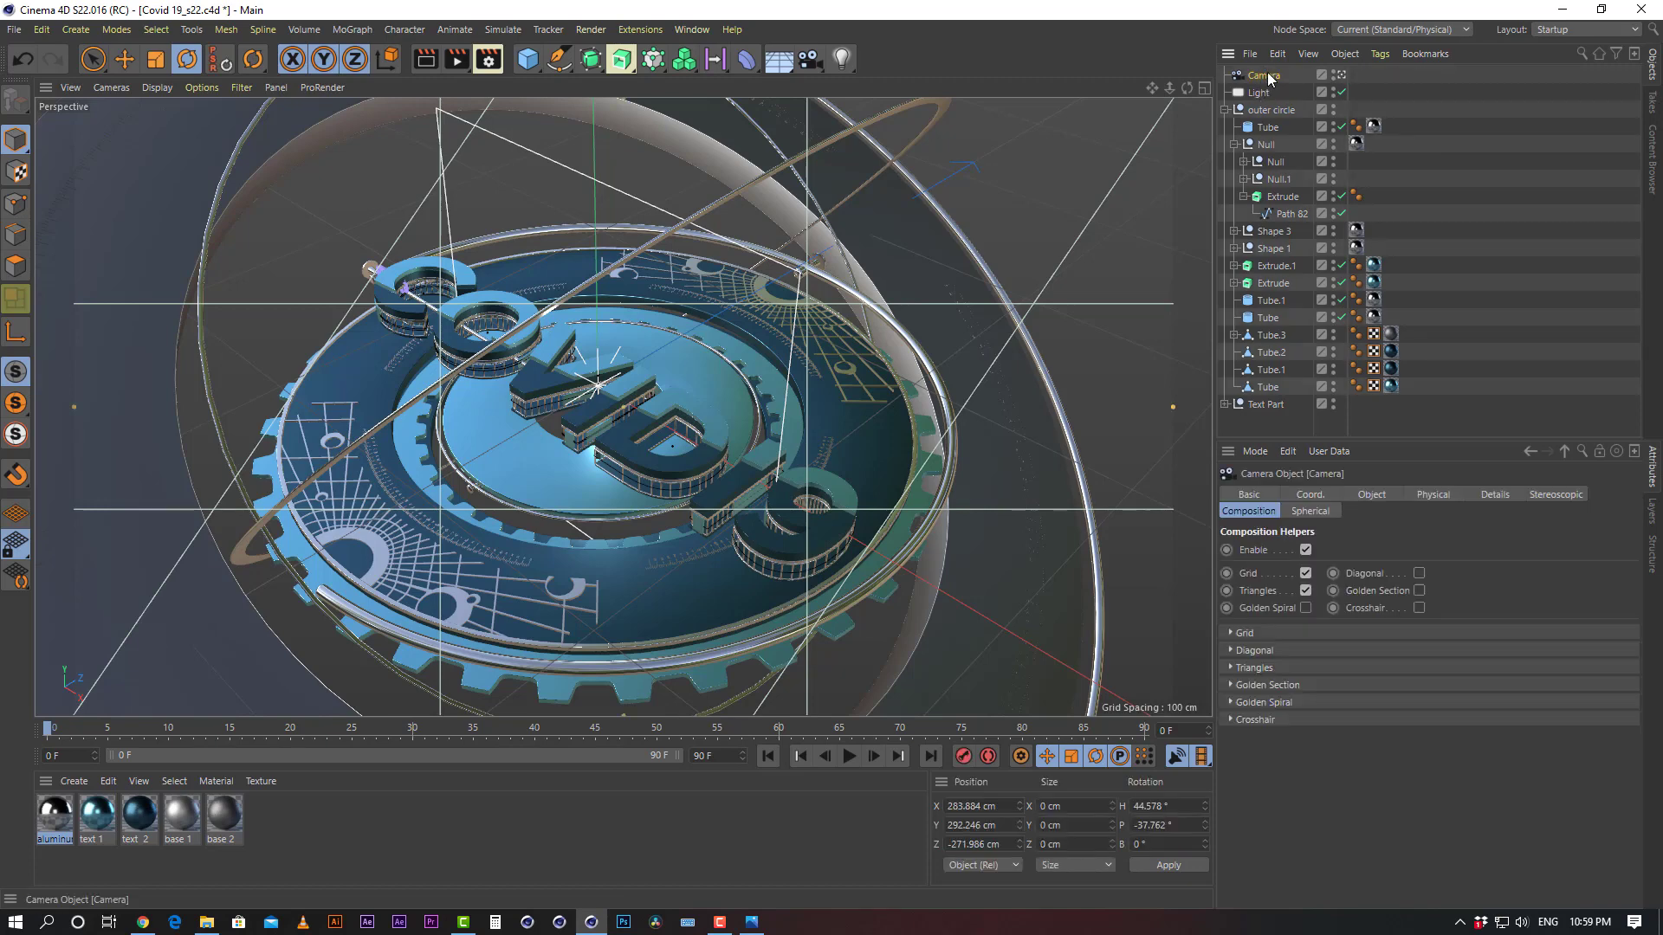
right_click(1268, 74)
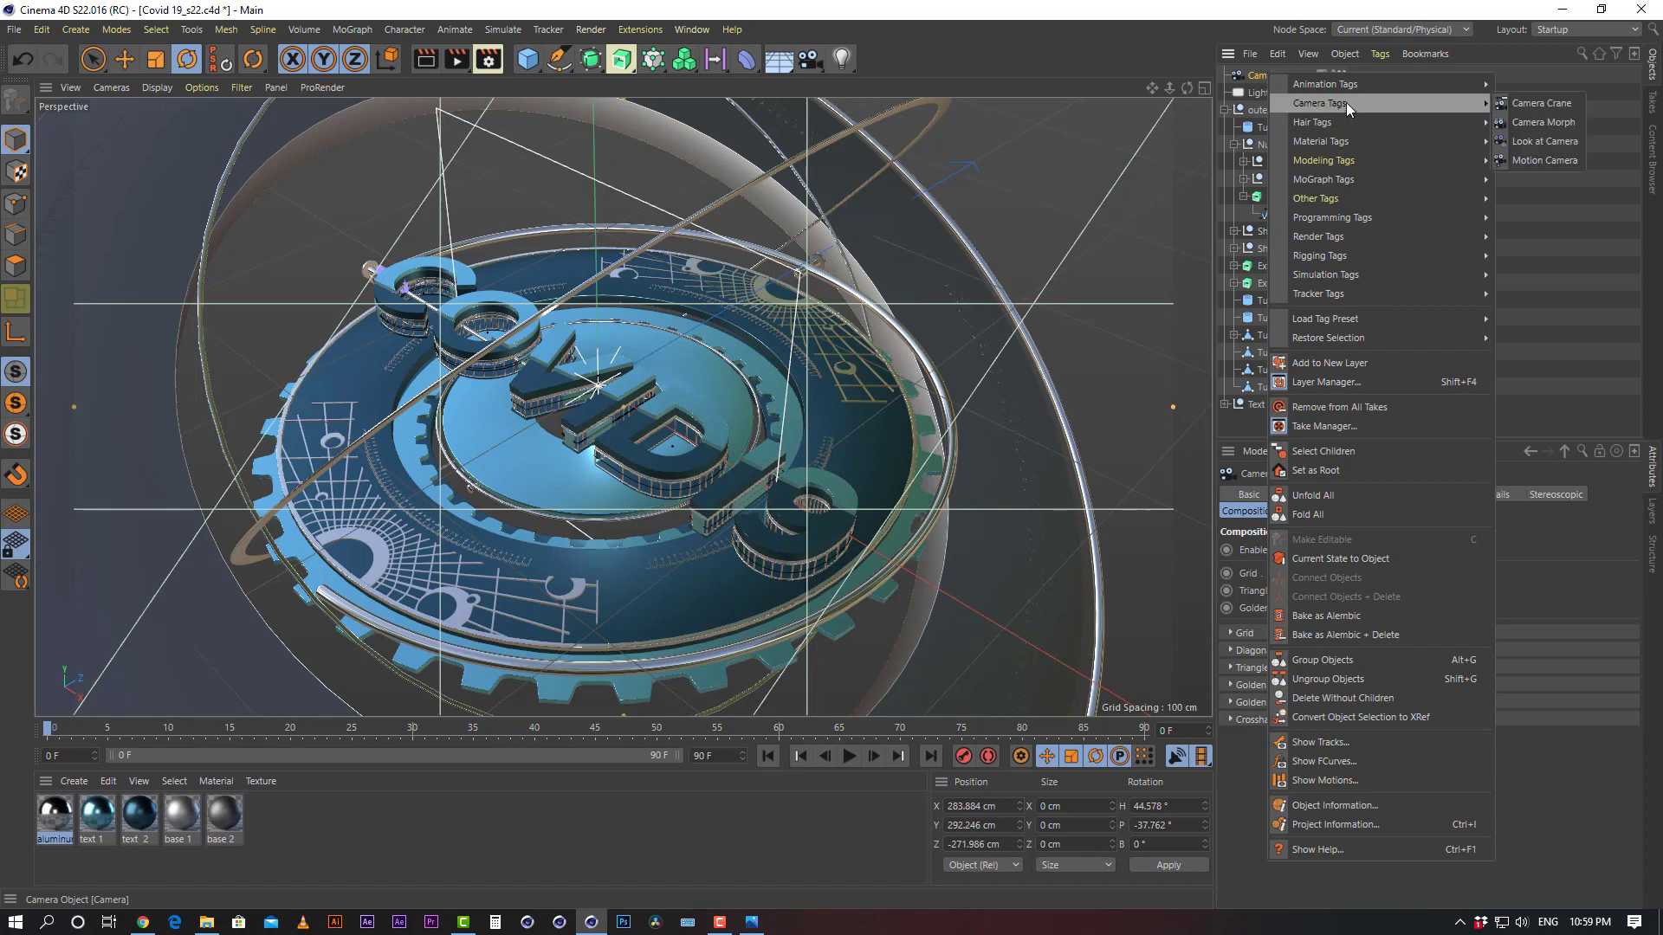
mouse_move(1356, 86)
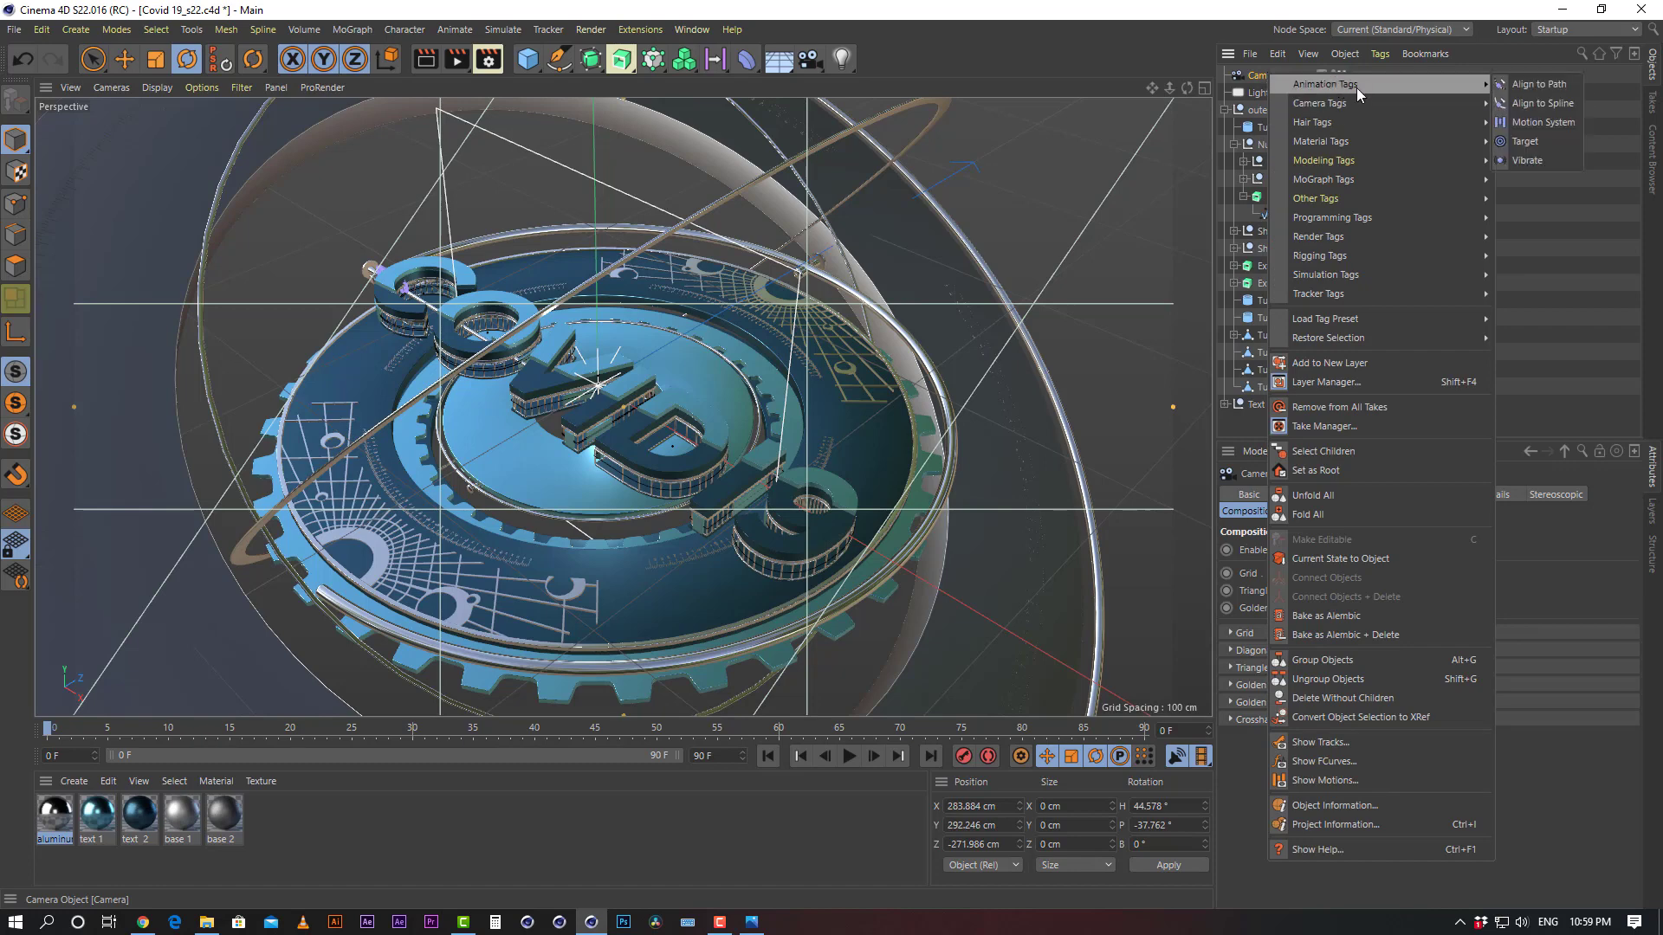
left_click(1254, 74)
right_click(1271, 75)
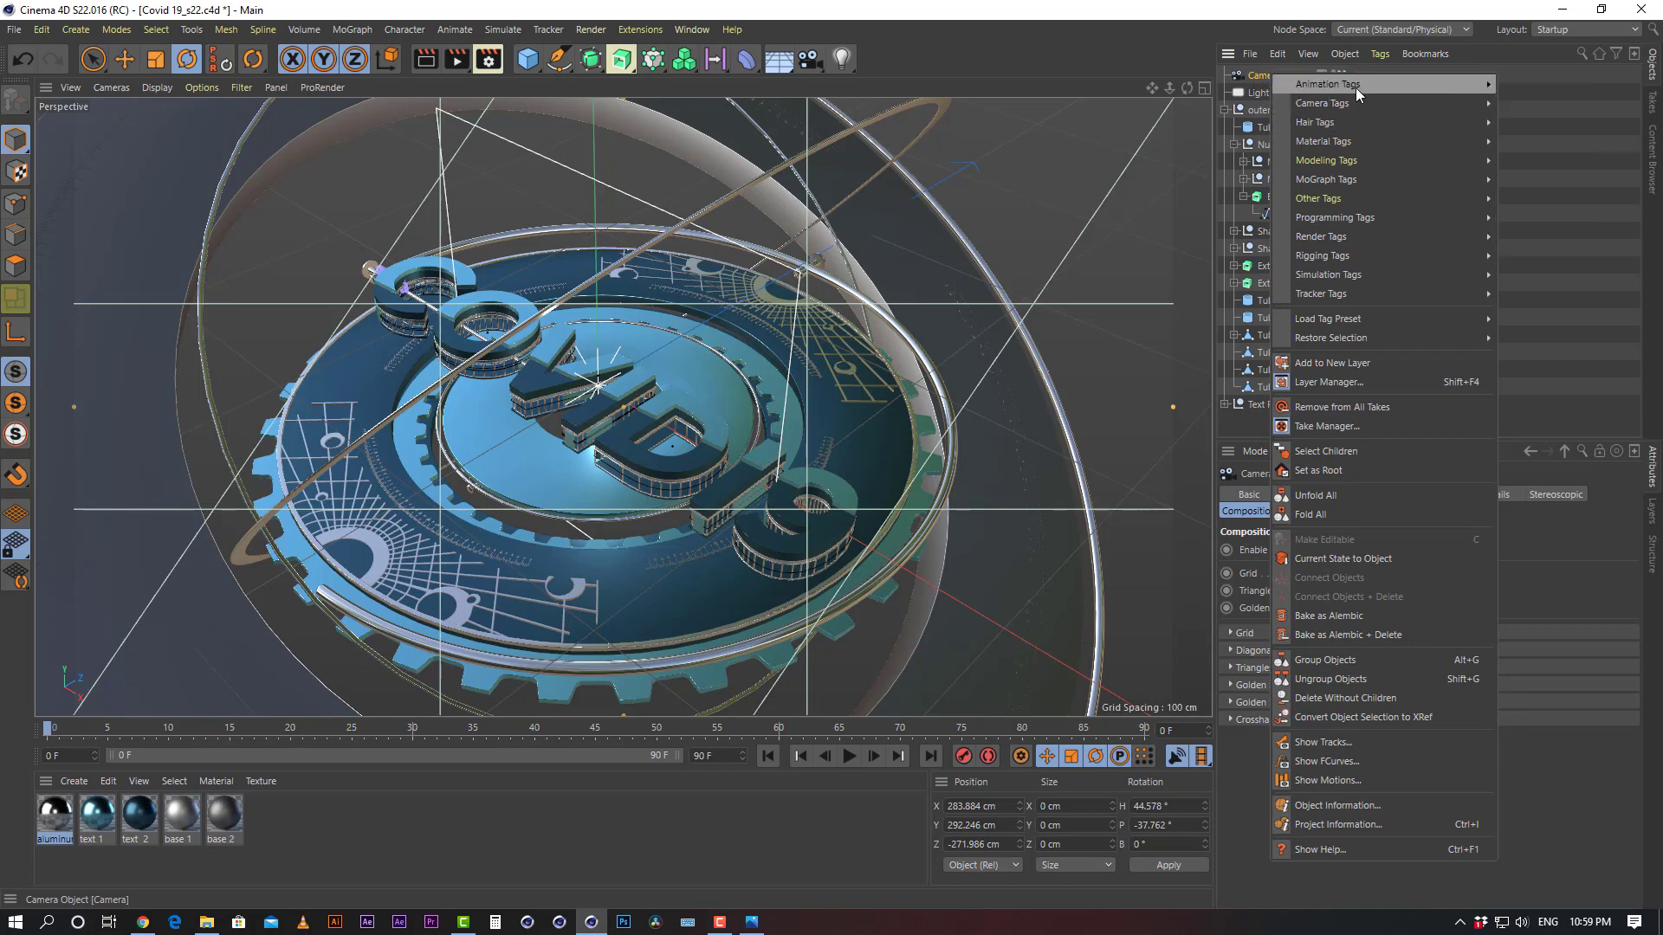
mouse_move(1365, 101)
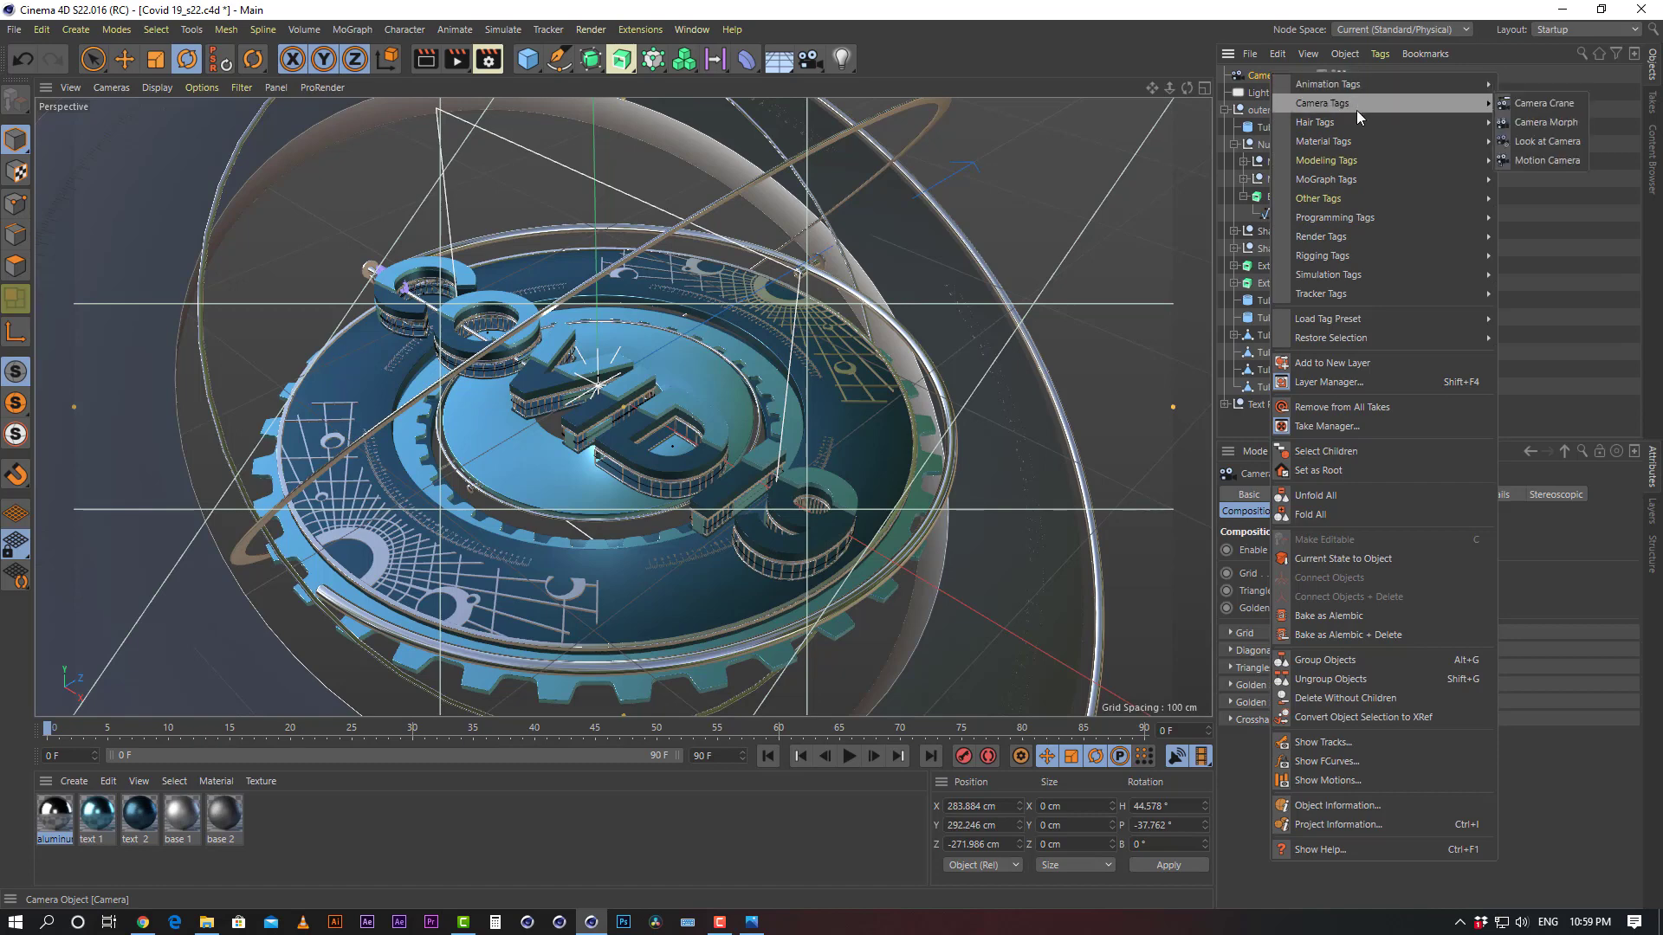
mouse_move(1354, 137)
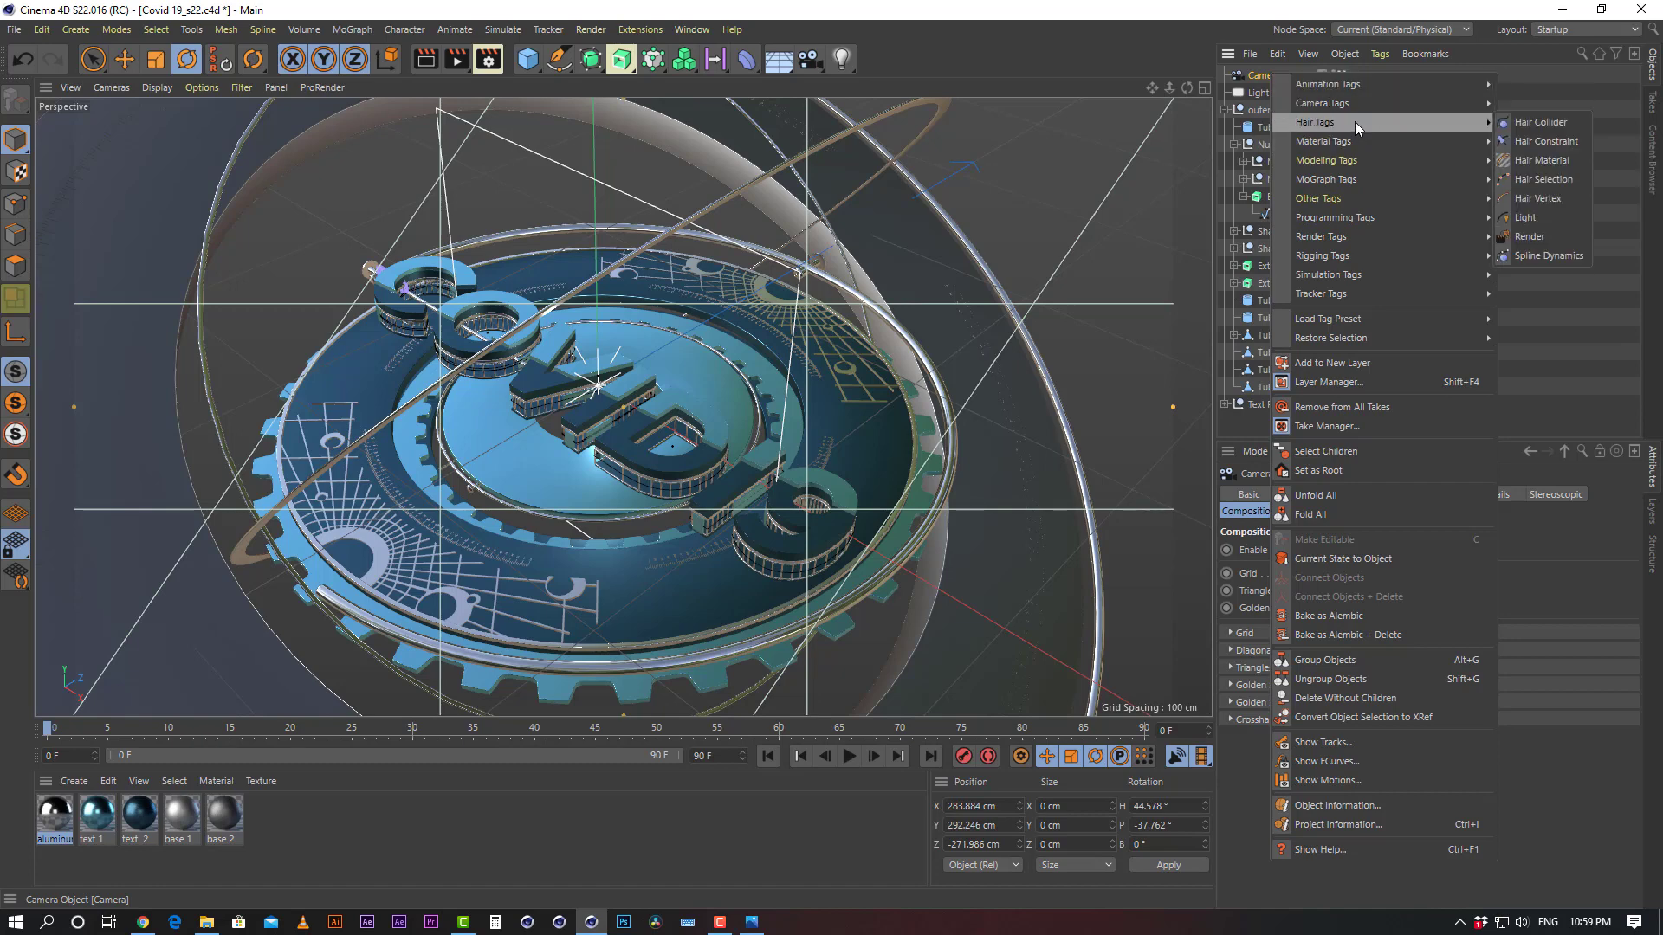
mouse_move(1360, 175)
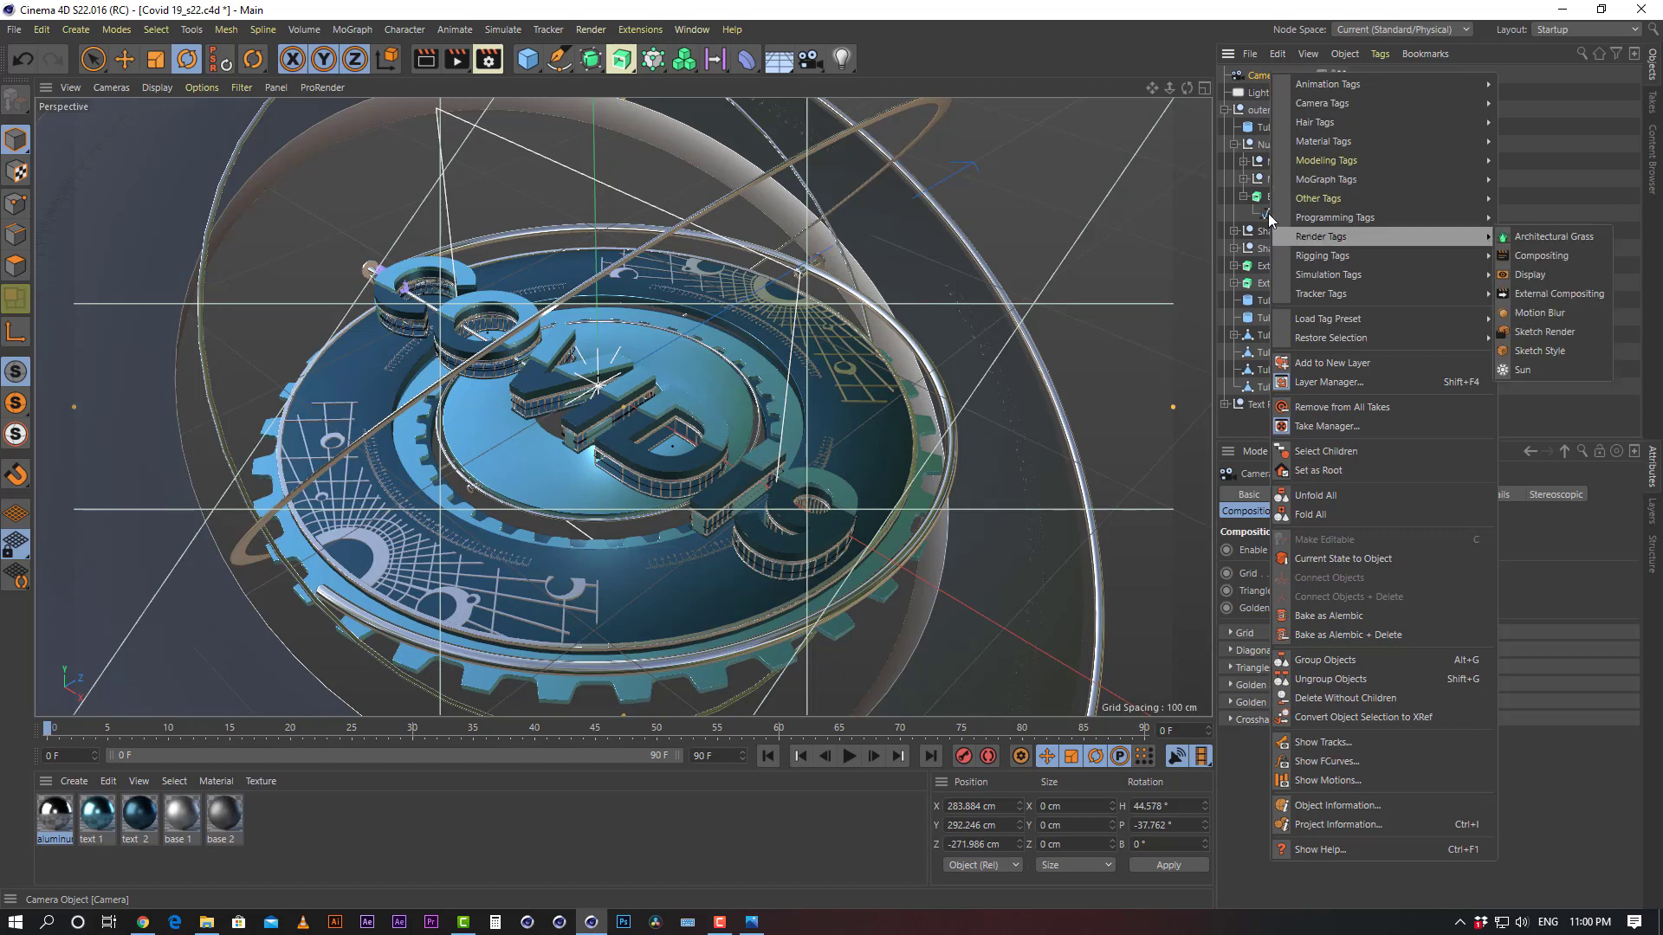
mouse_move(1320, 200)
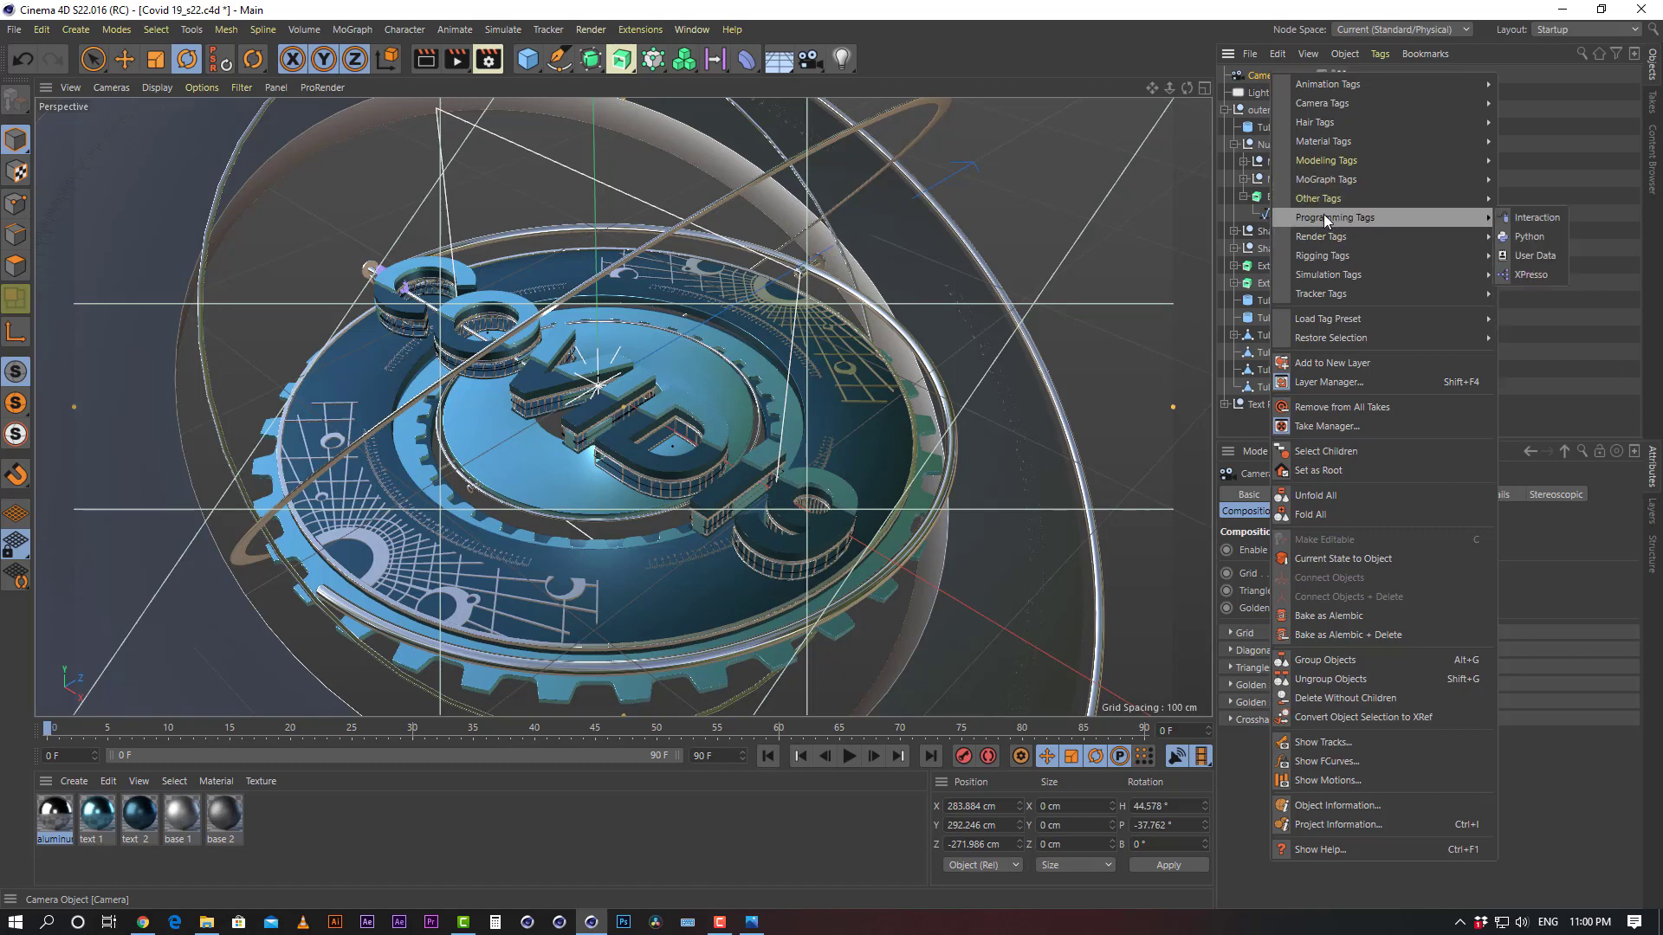
mouse_move(1332, 234)
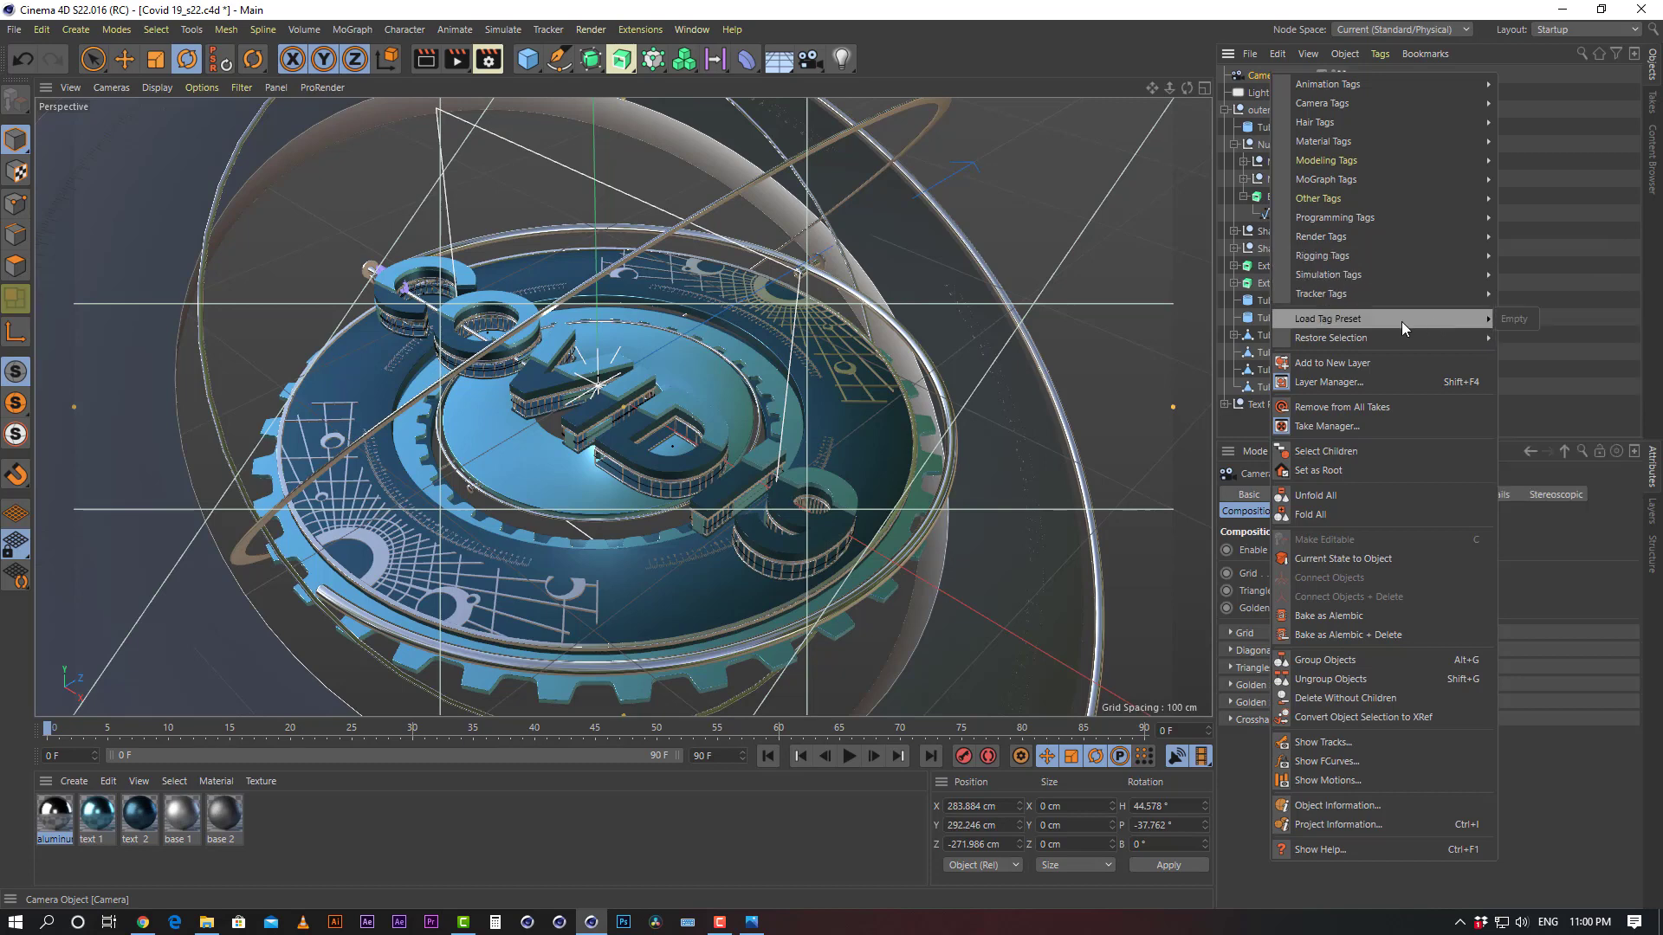
mouse_move(1380, 343)
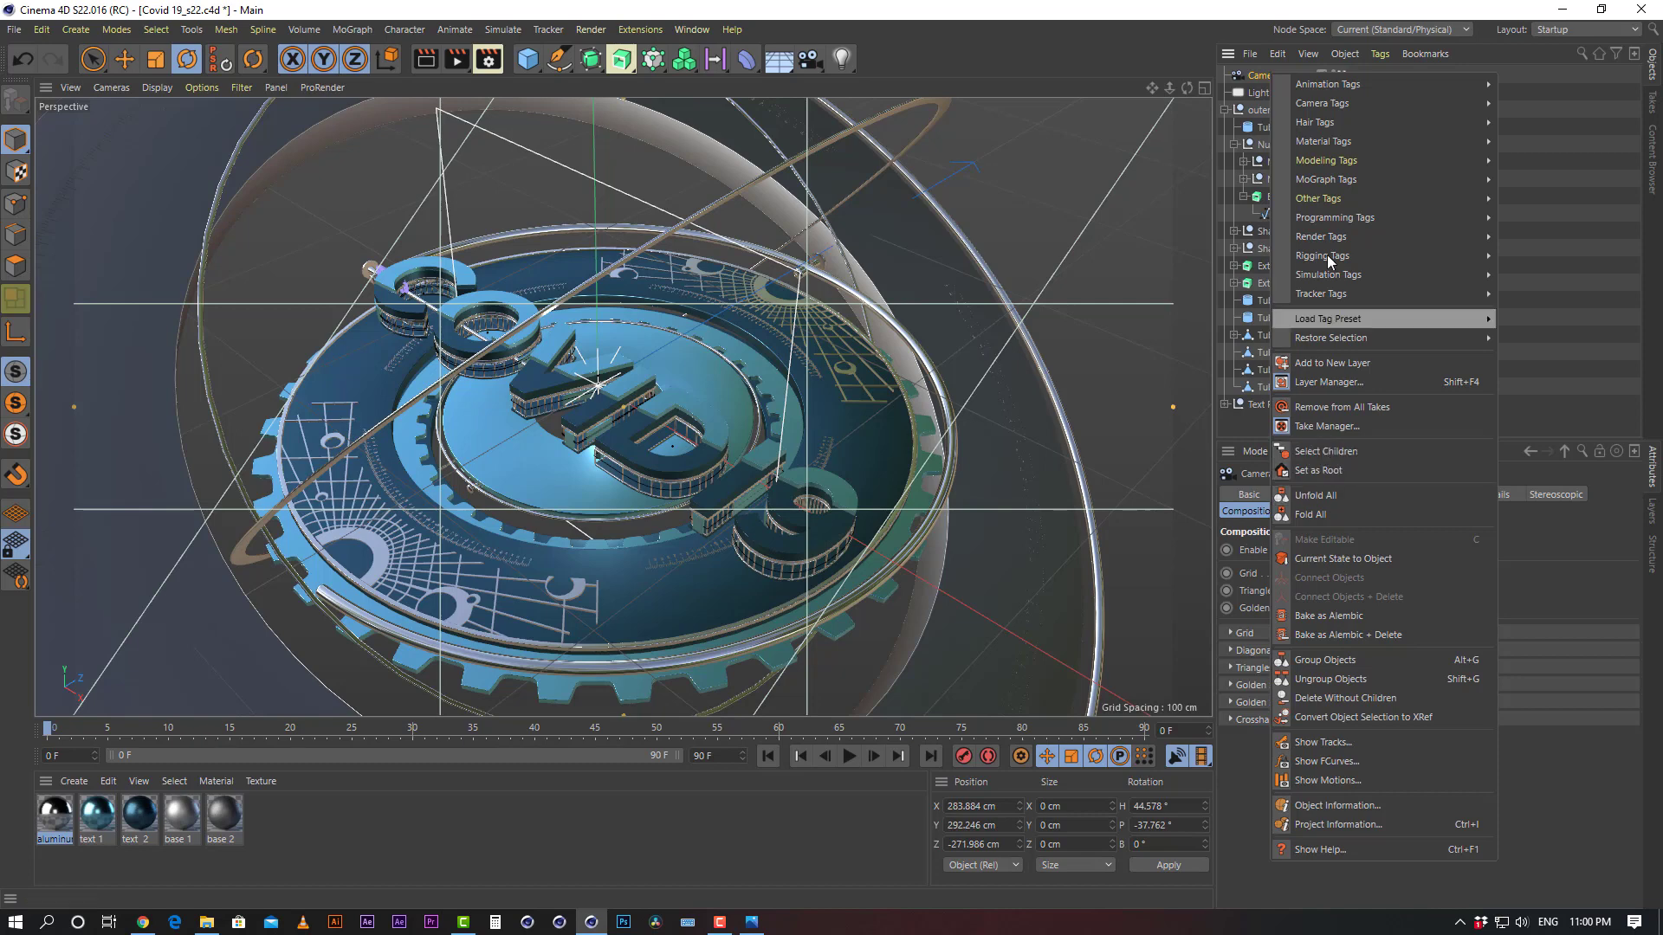
left_click(1385, 54)
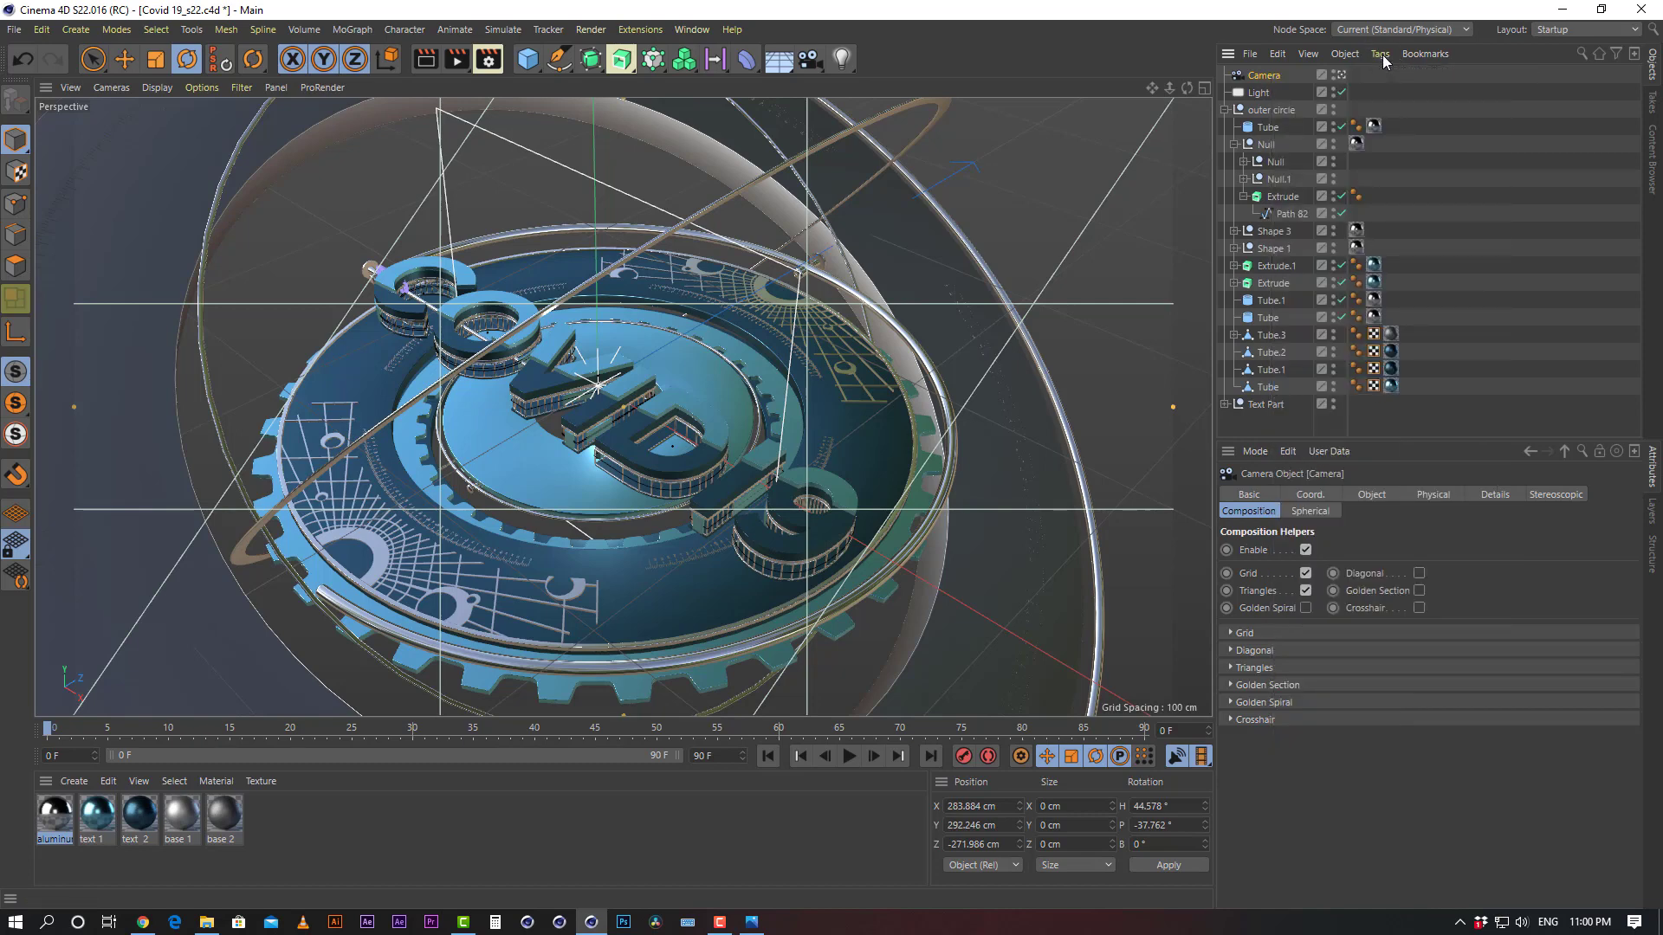
Add a Protection rigging tag to the camera to lock its position, scale and rotation
left_click(1381, 54)
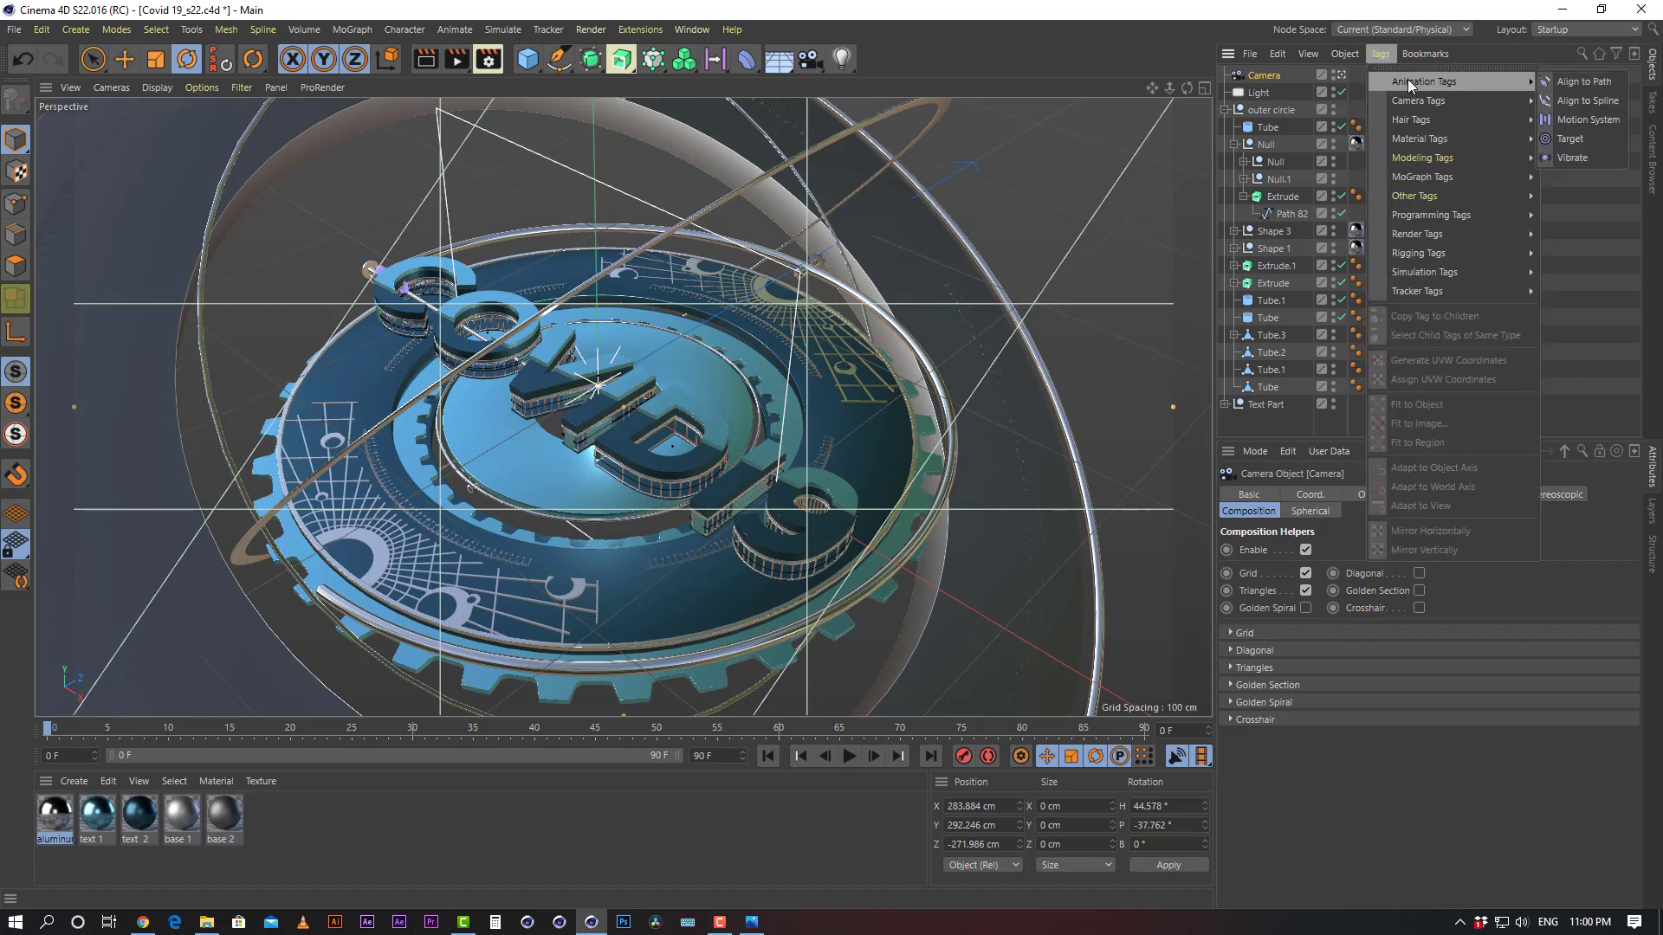
mouse_move(1412, 118)
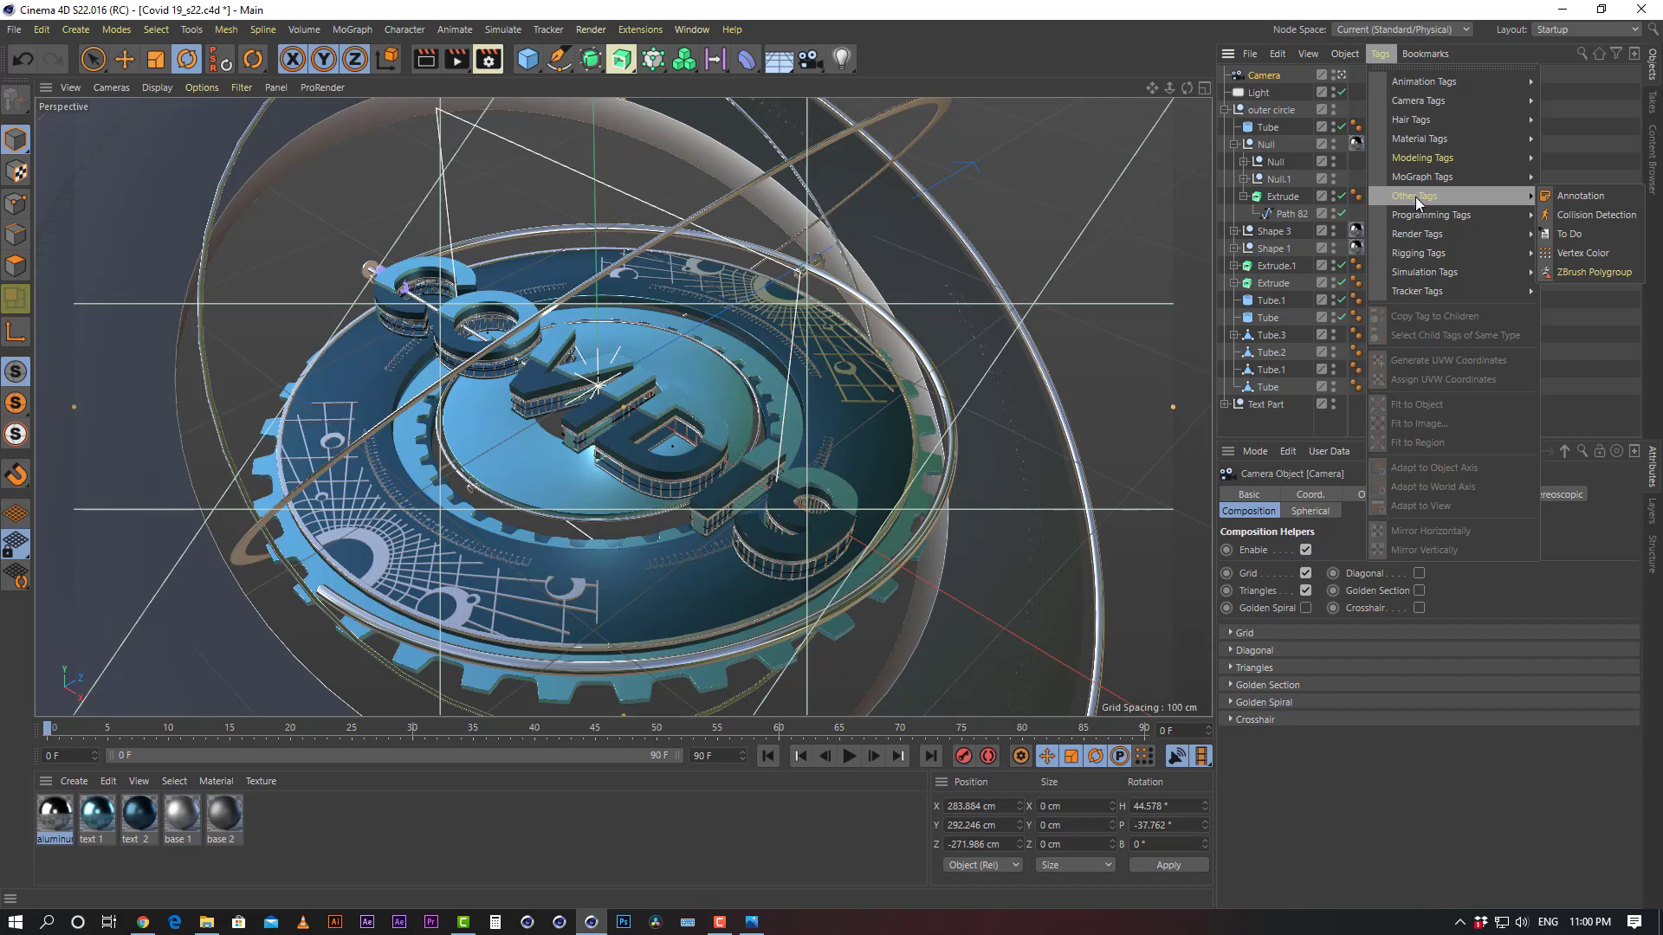
mouse_move(1416, 243)
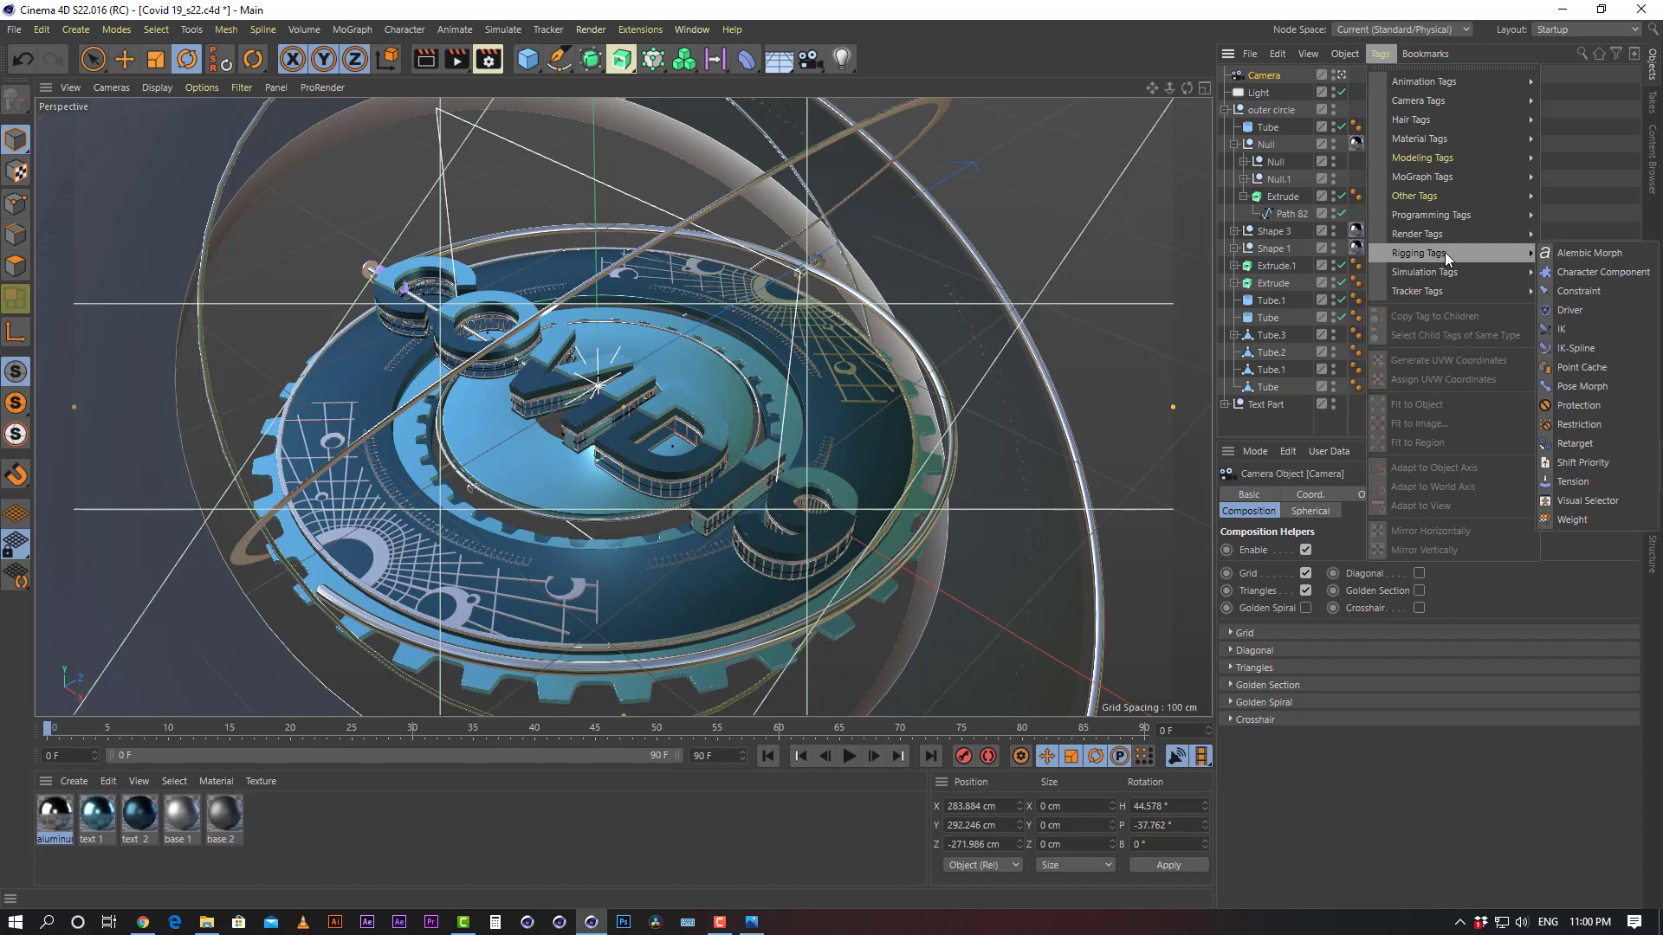
left_click(1587, 407)
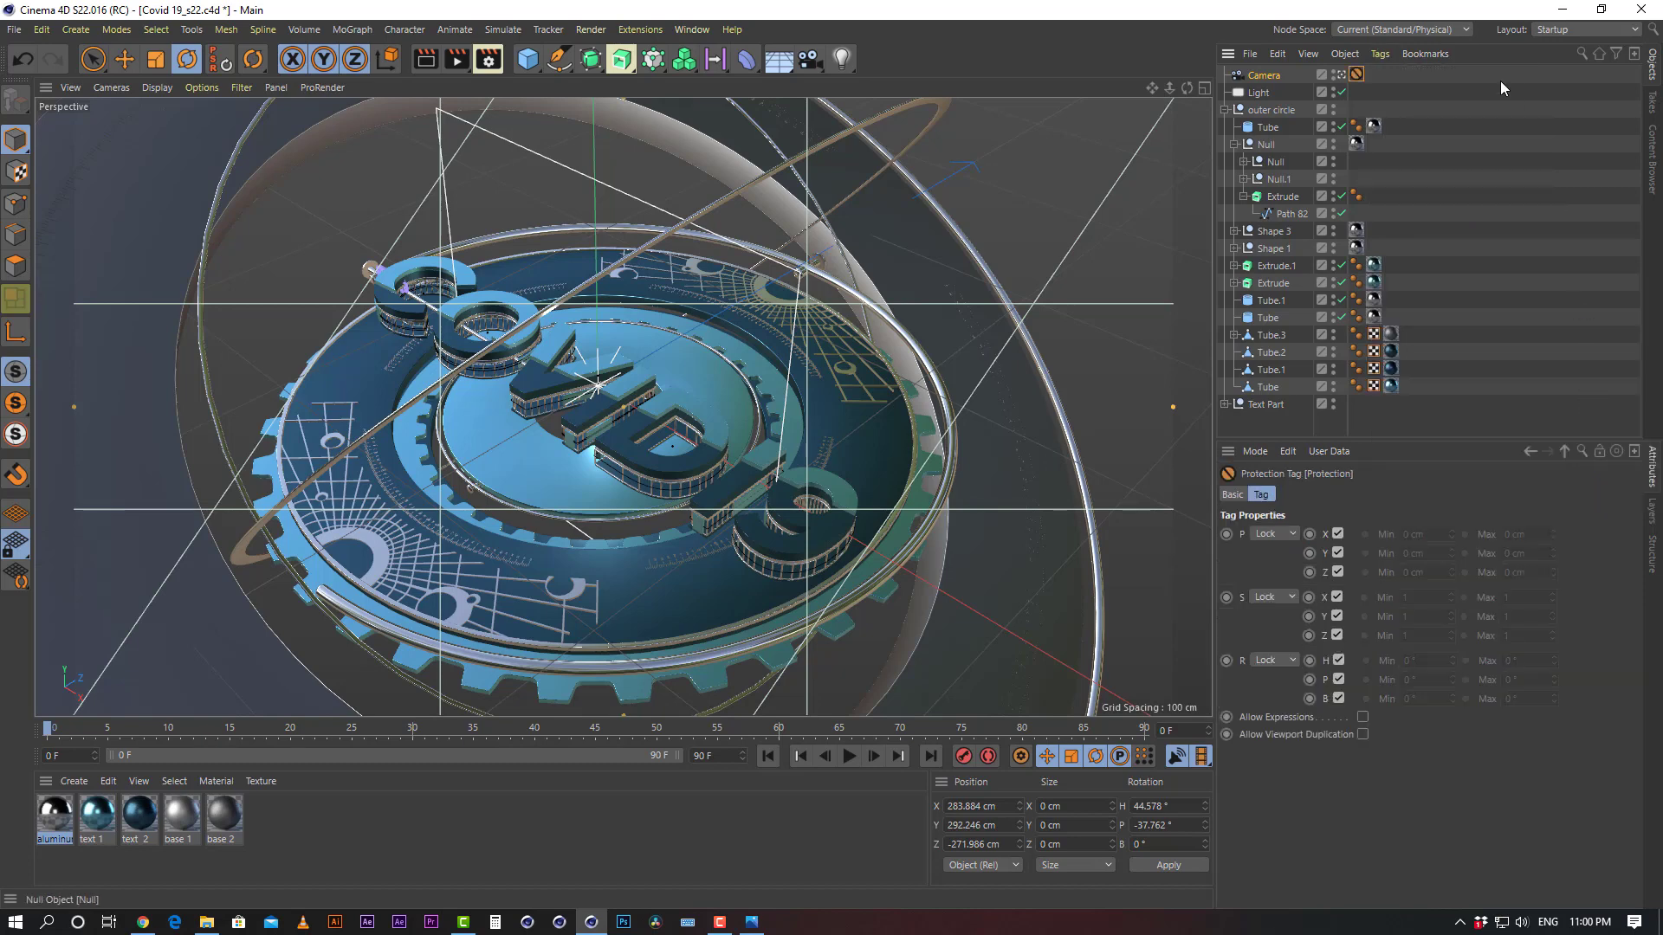
left_click(1386, 55)
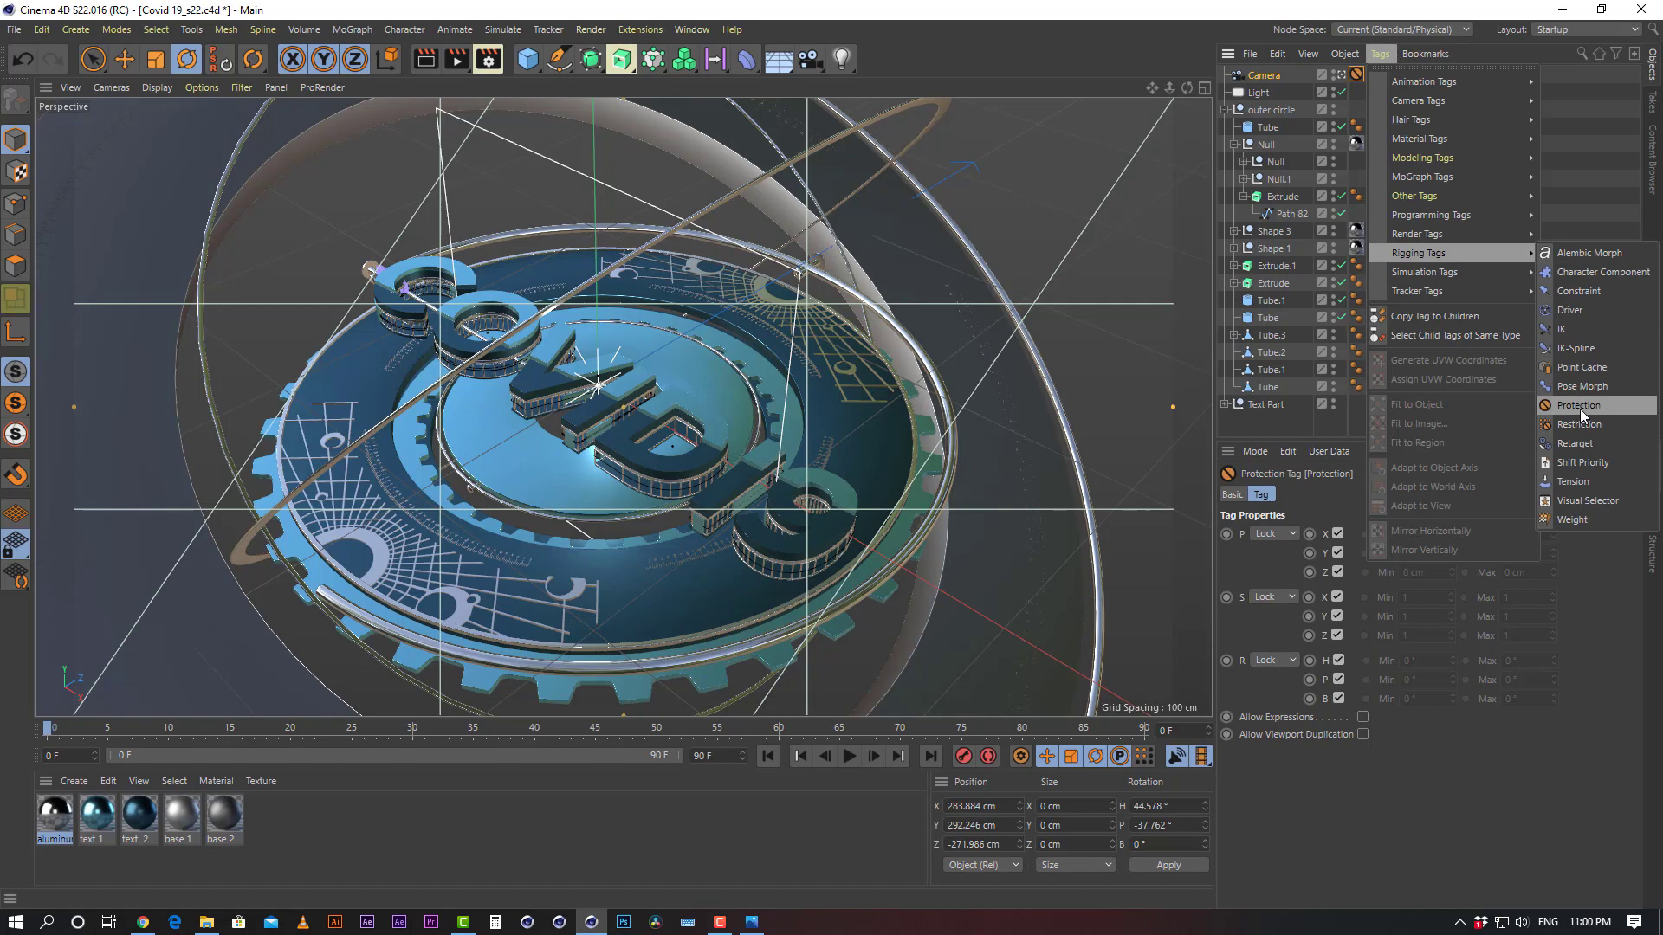
left_click(1625, 150)
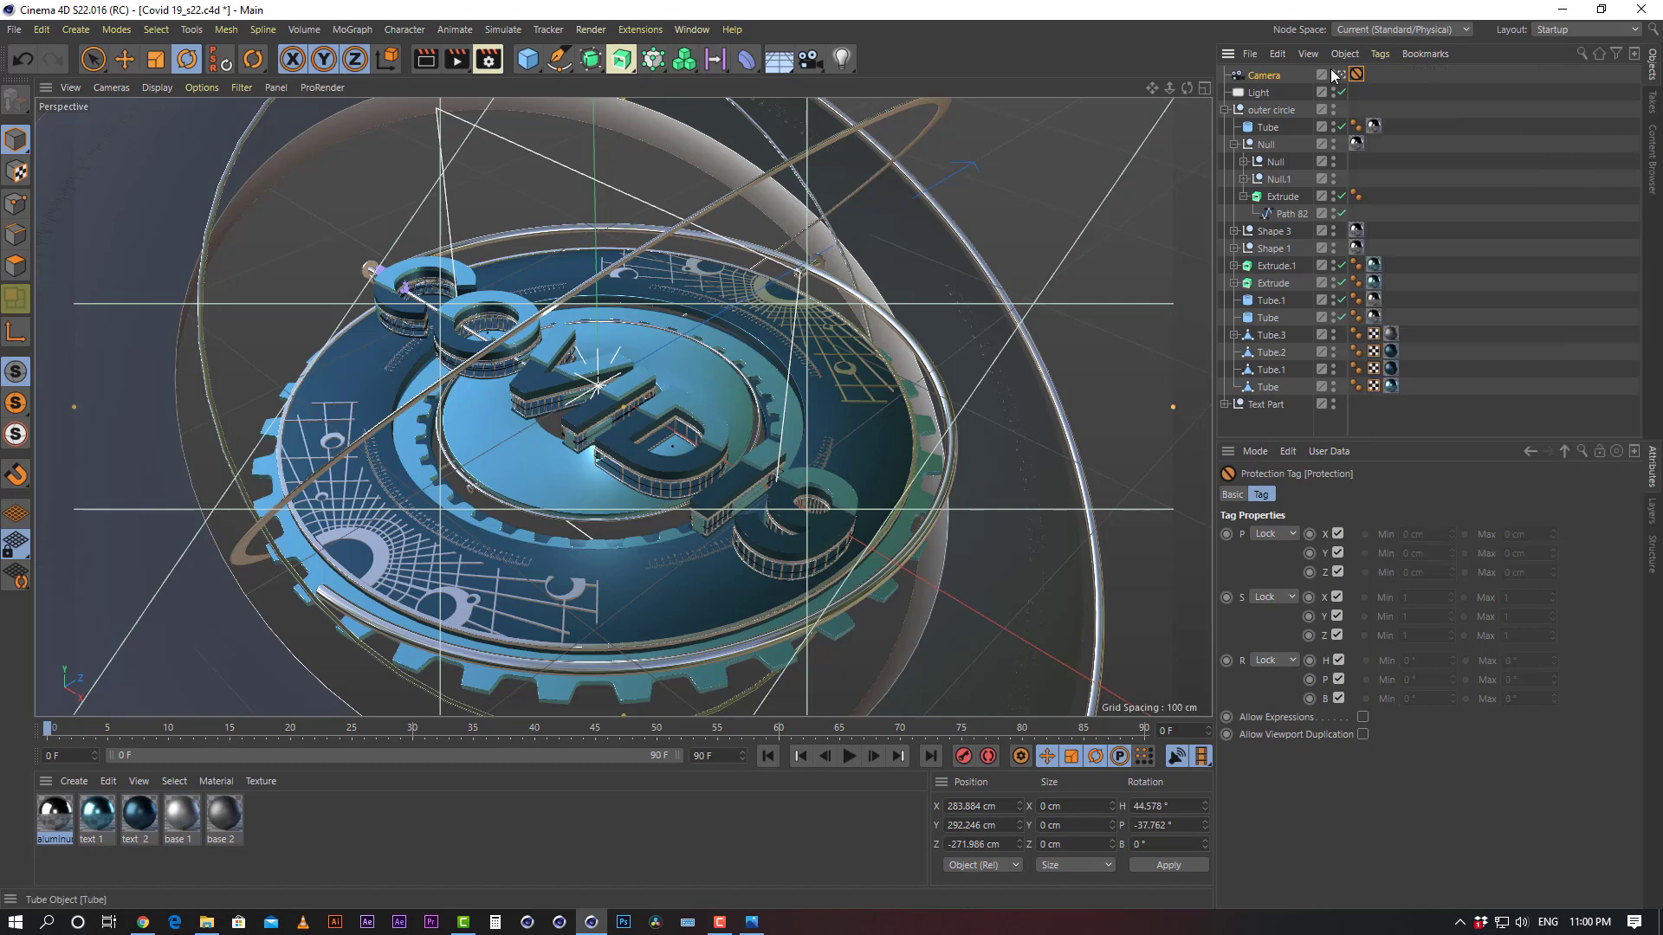
left_click(1275, 93)
left_click(1265, 75)
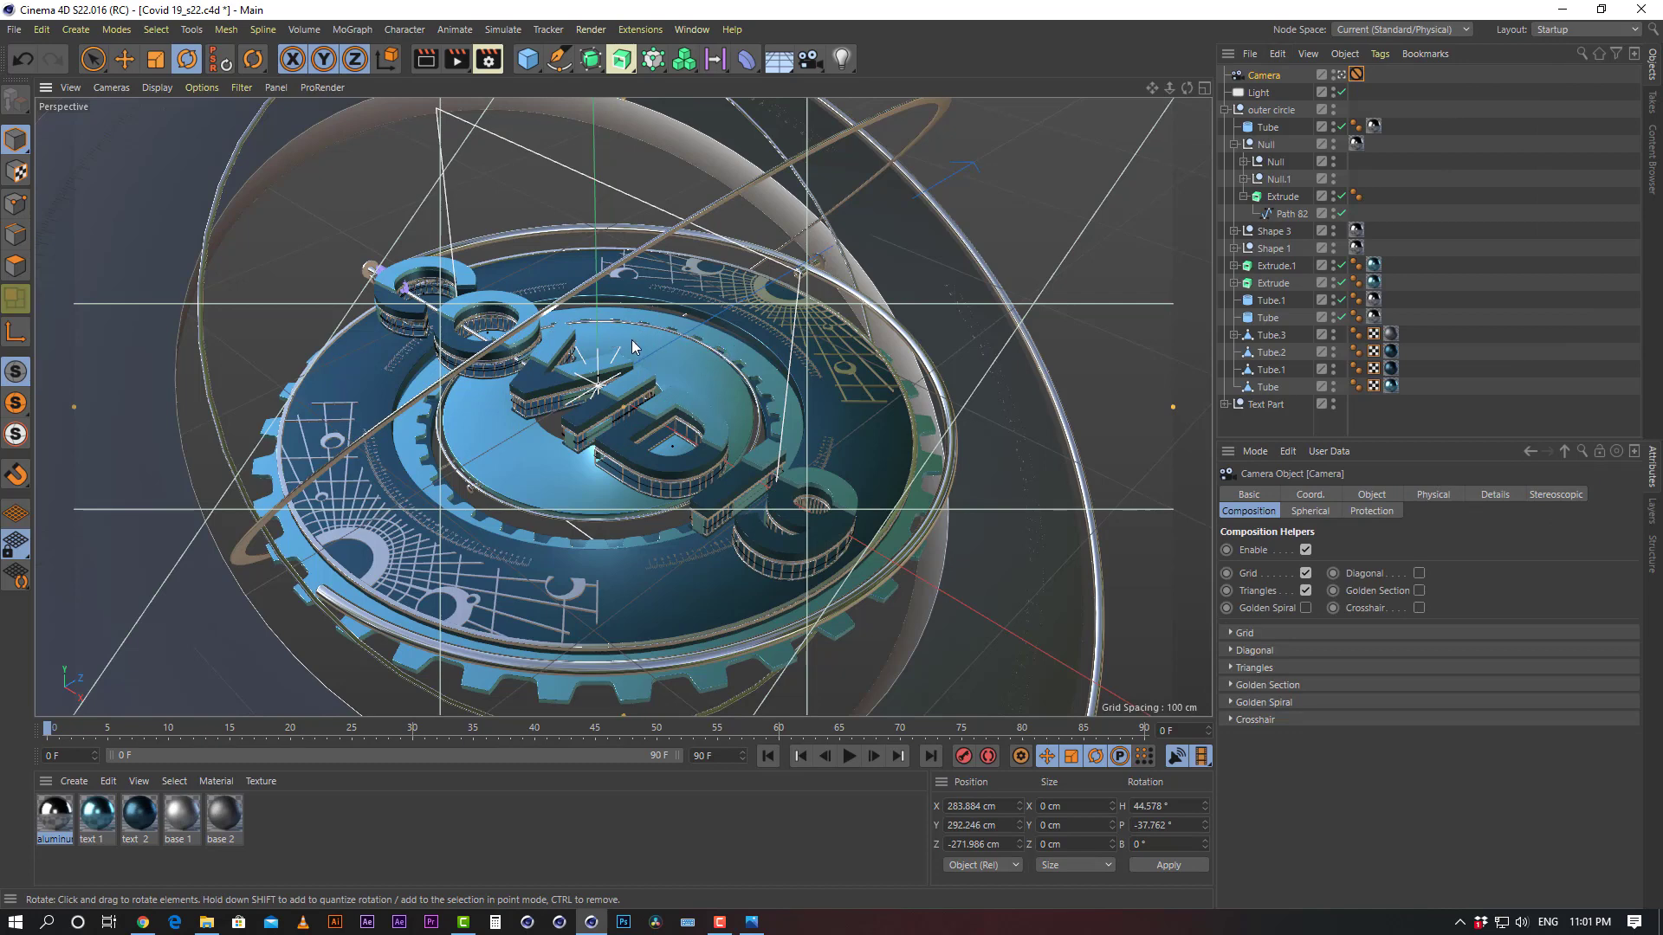
left_click(1555, 154)
left_click(1272, 78)
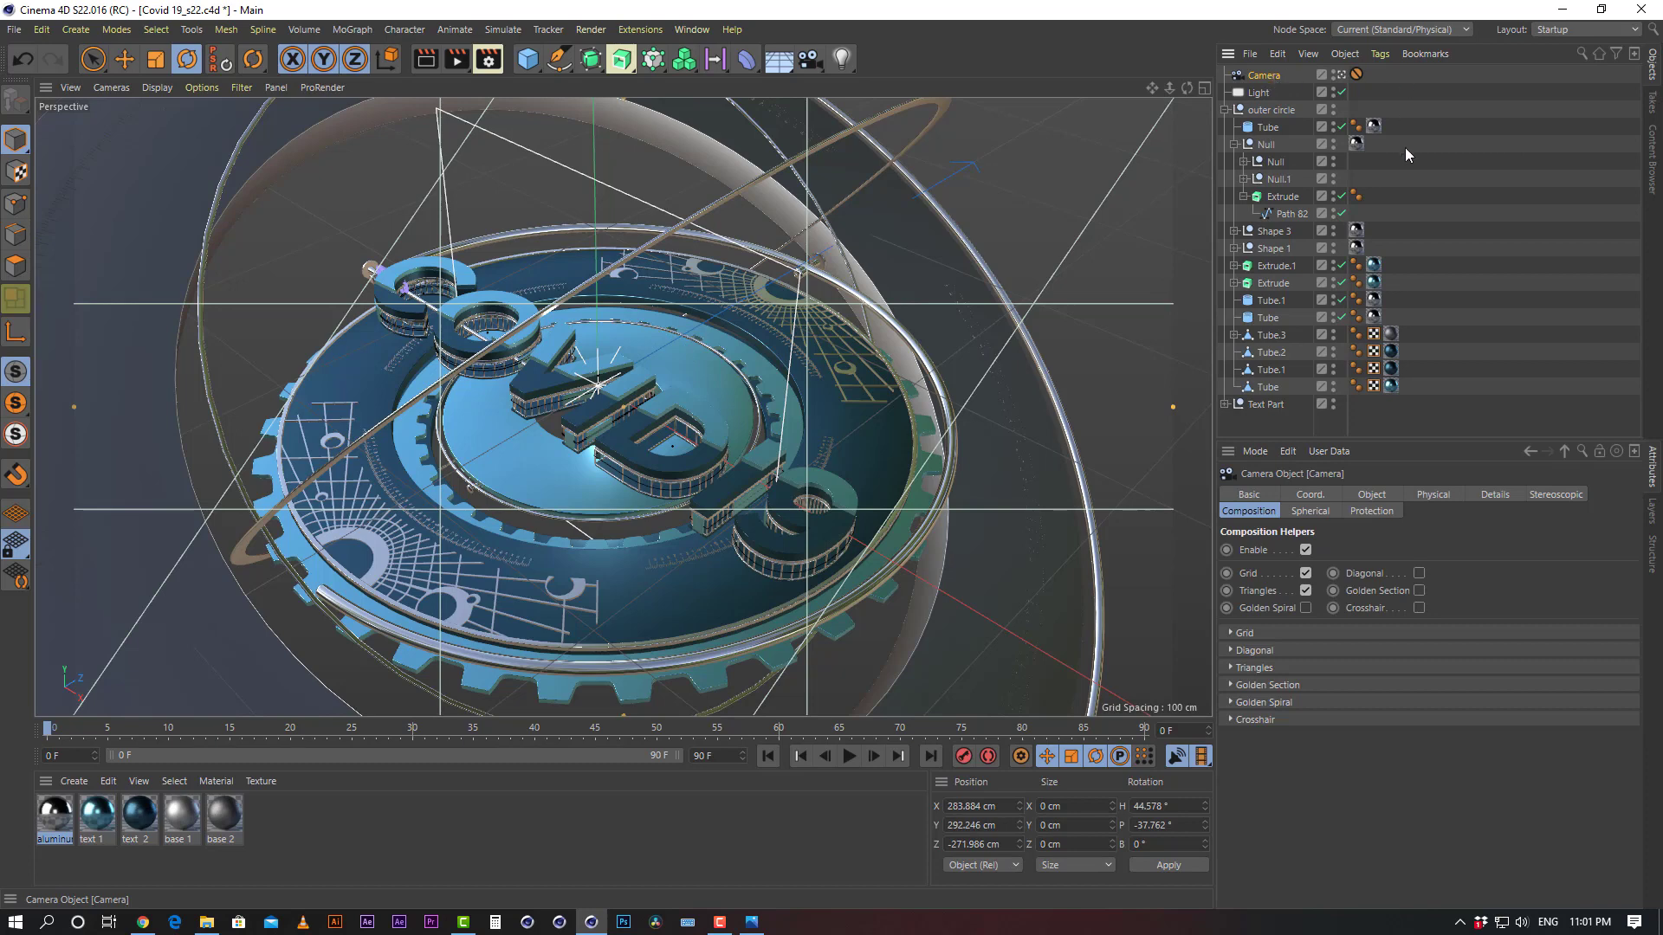
left_click(1479, 172)
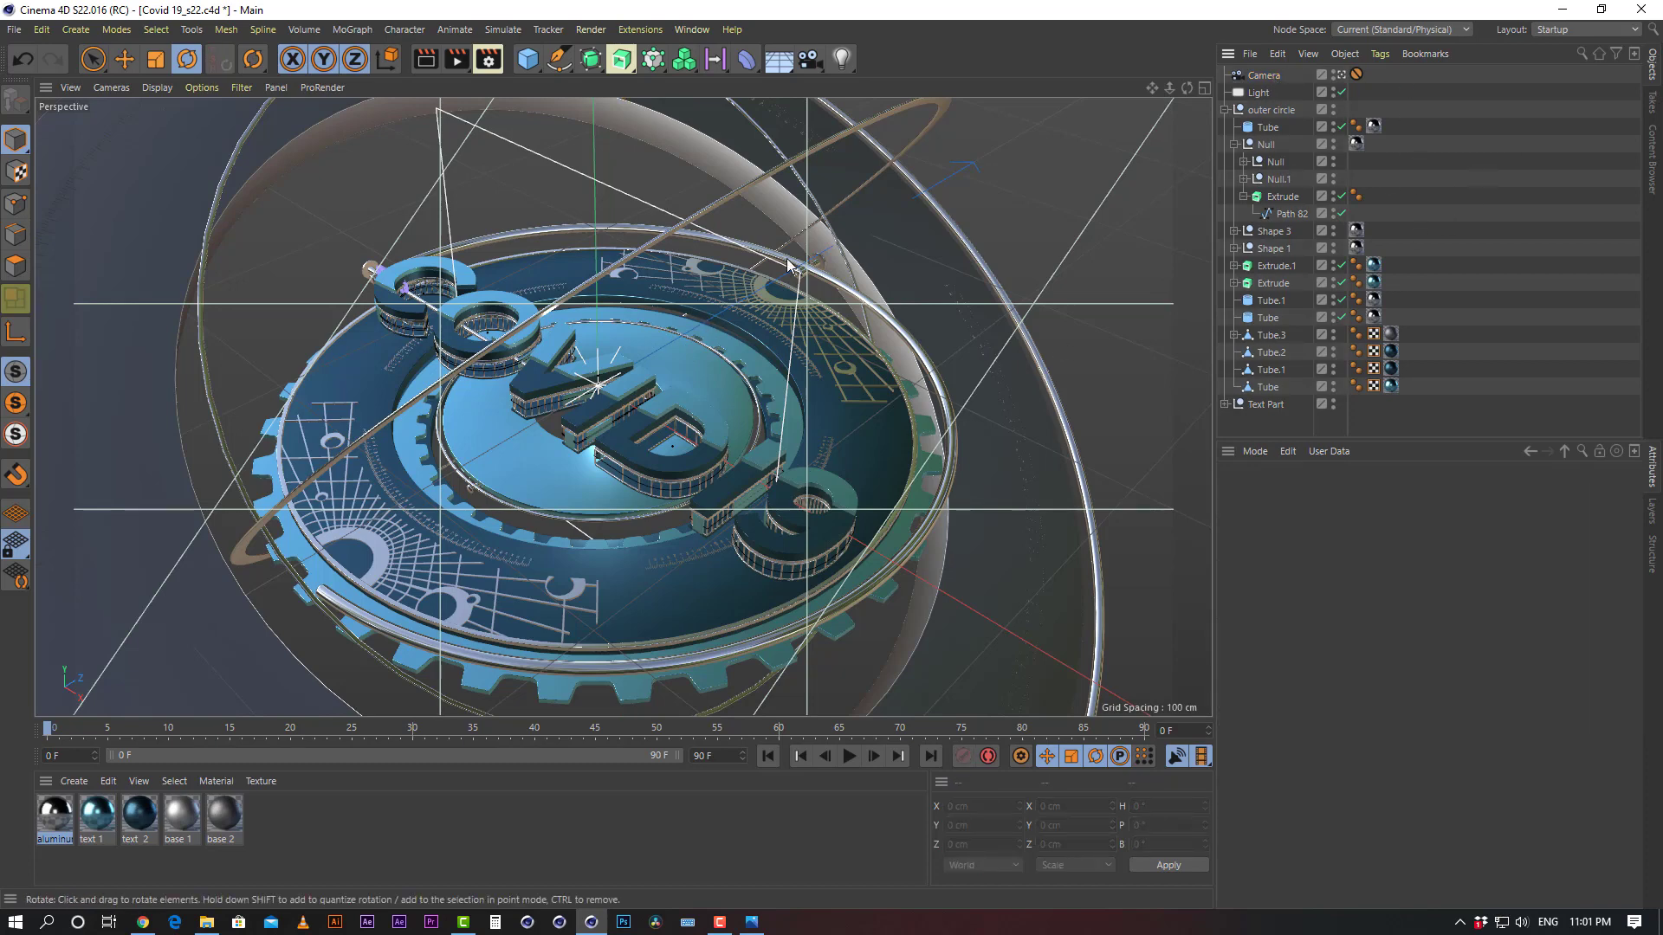
Switch to the four-view layout and move the area light along Z to about -182 cm, toward the front of the disc
left_click(1259, 93)
middle_click(561, 394)
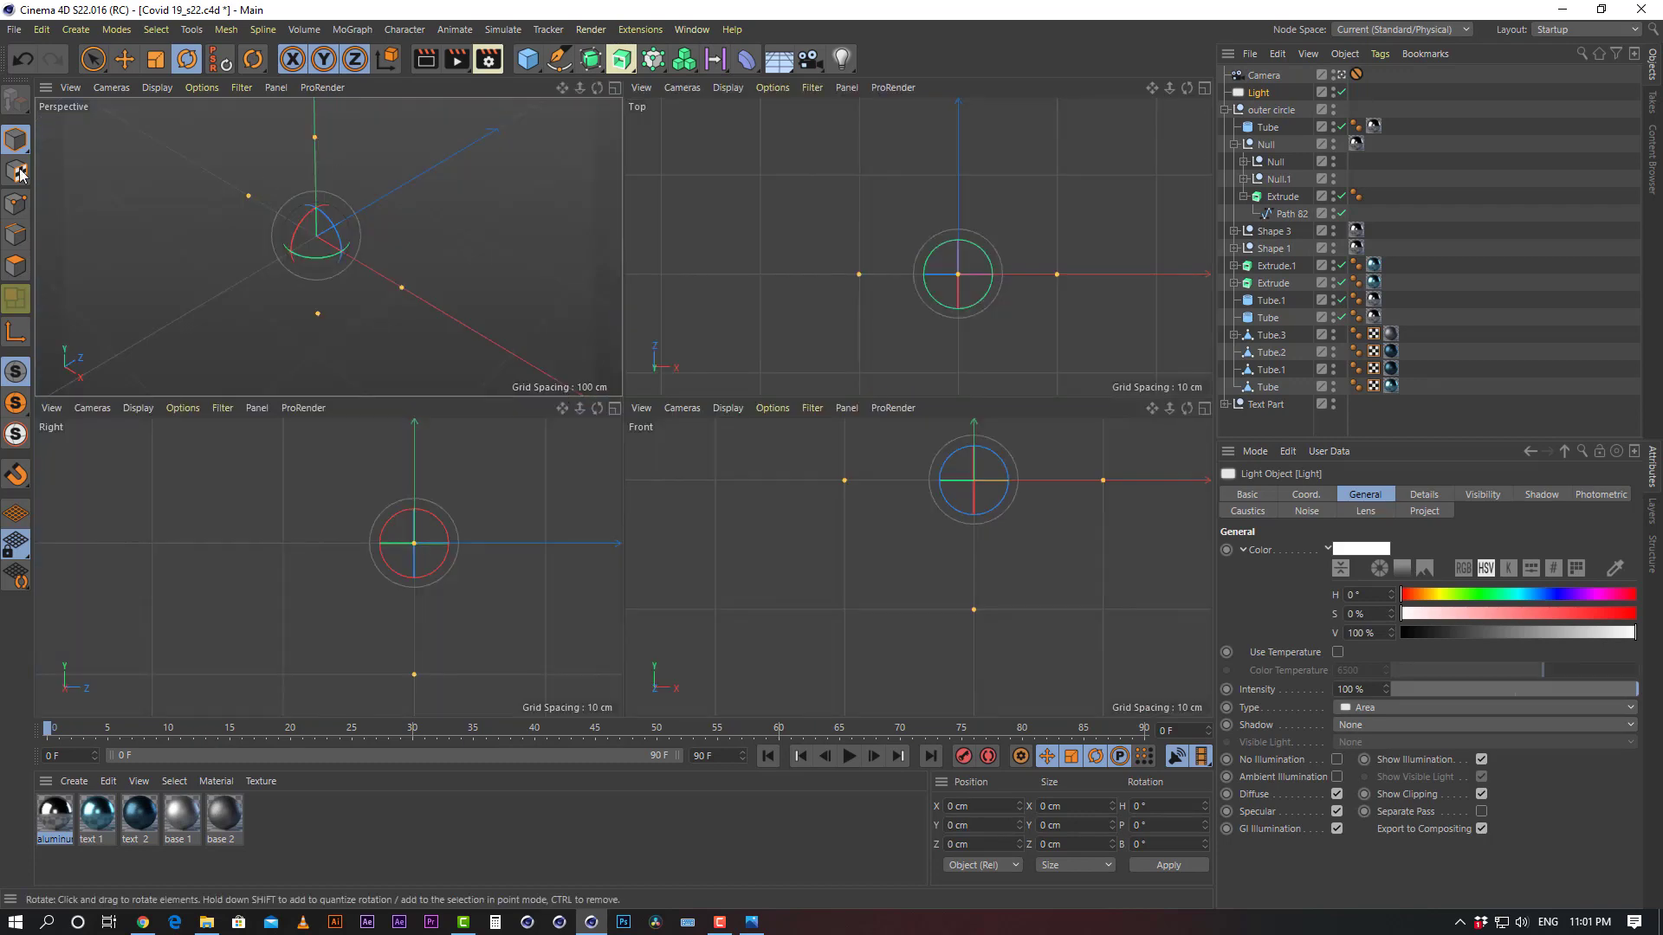
left_click(123, 60)
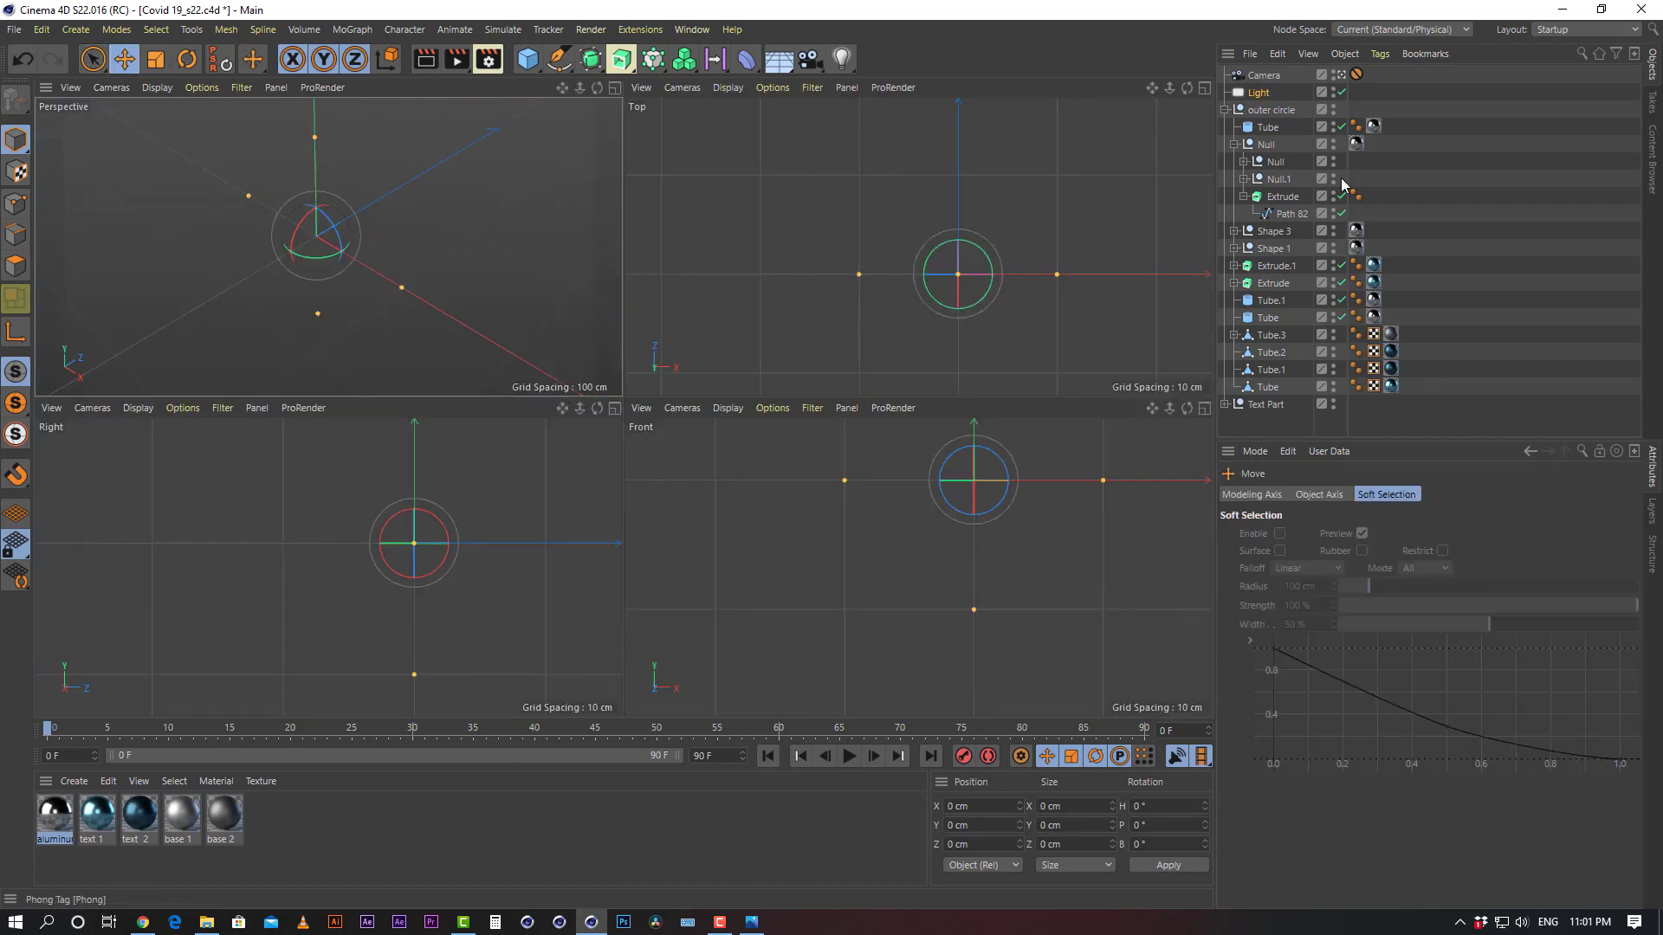
left_click(1263, 94)
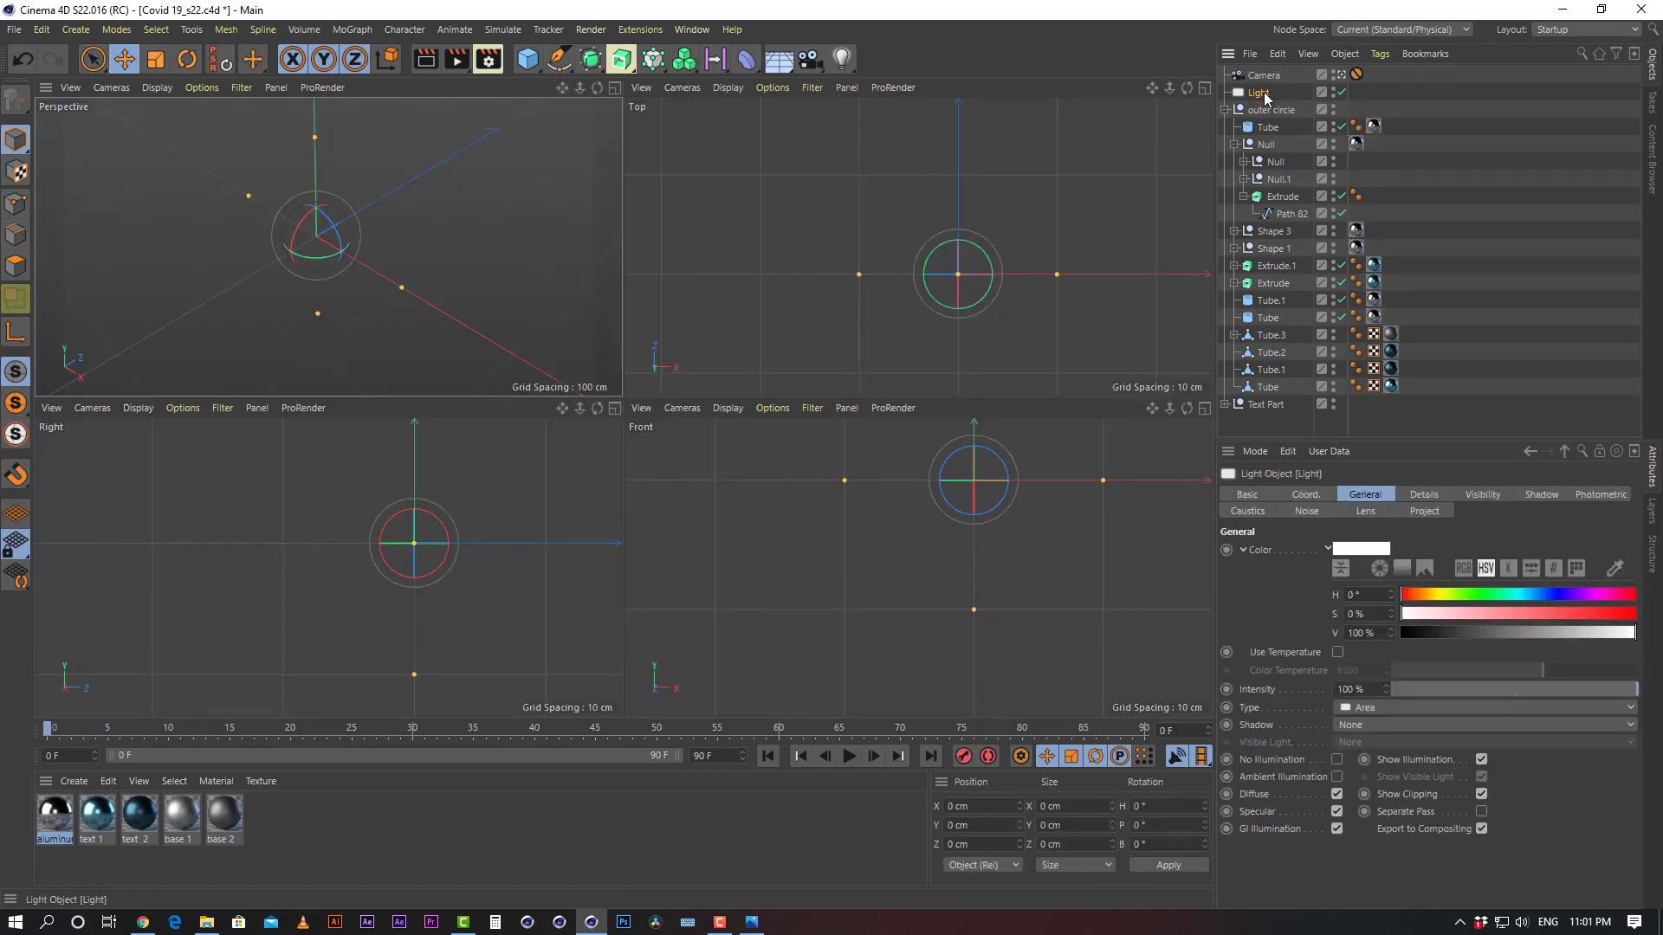
left_click(1366, 496)
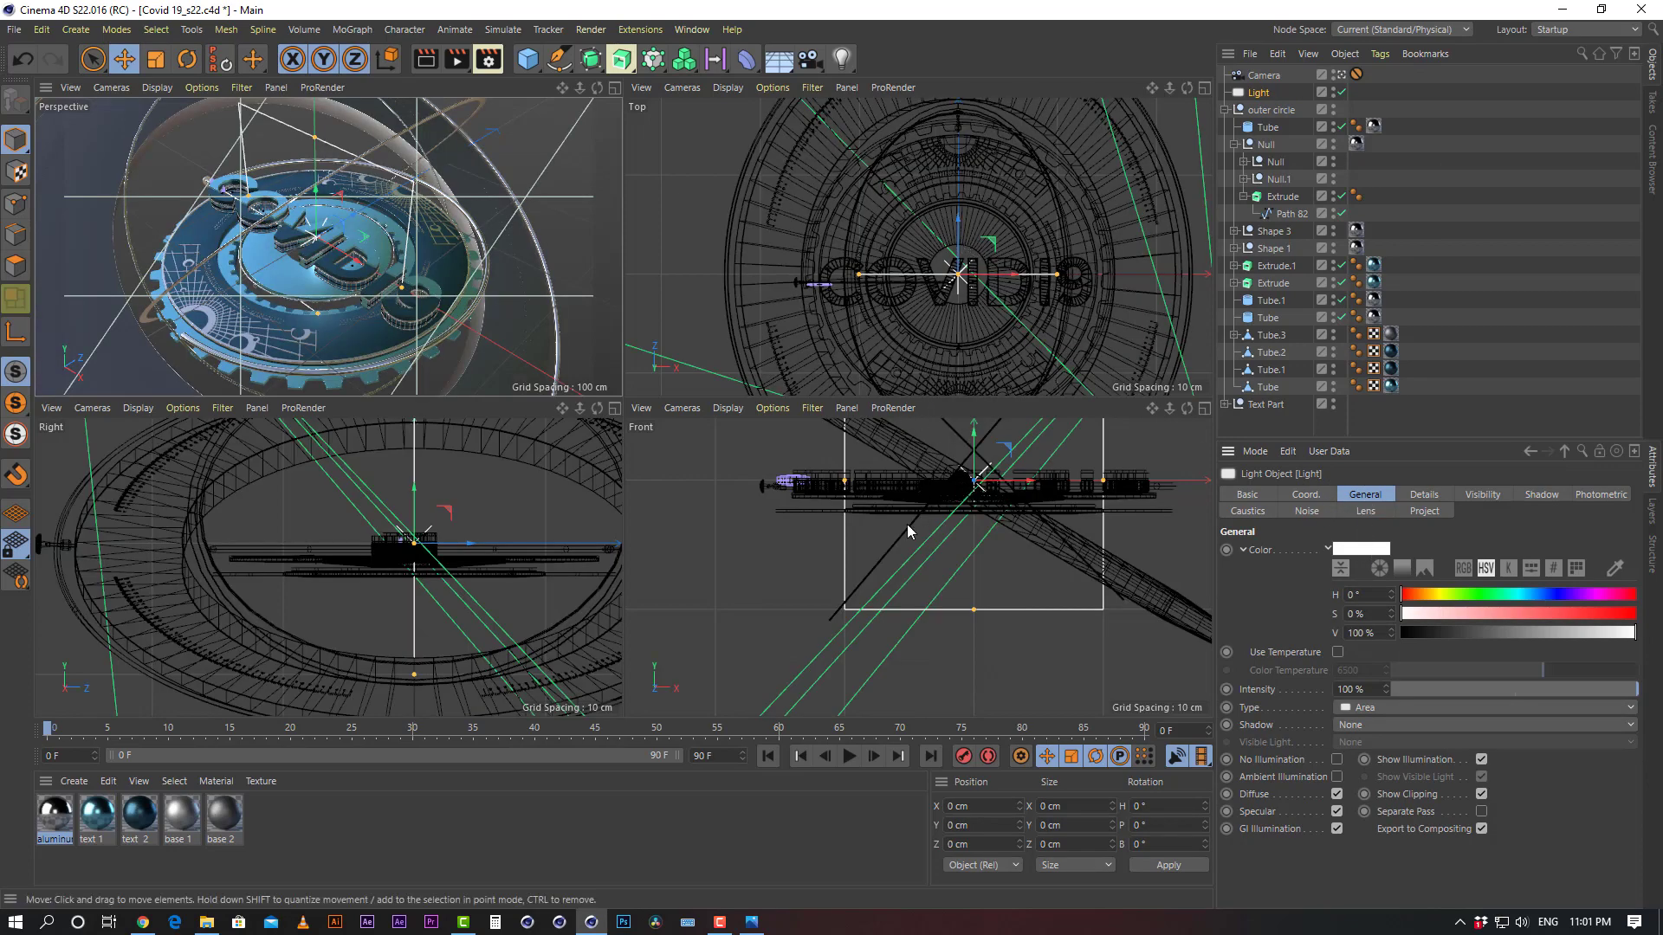
scroll(436, 552, "down", 3)
scroll(449, 547, "down", 3)
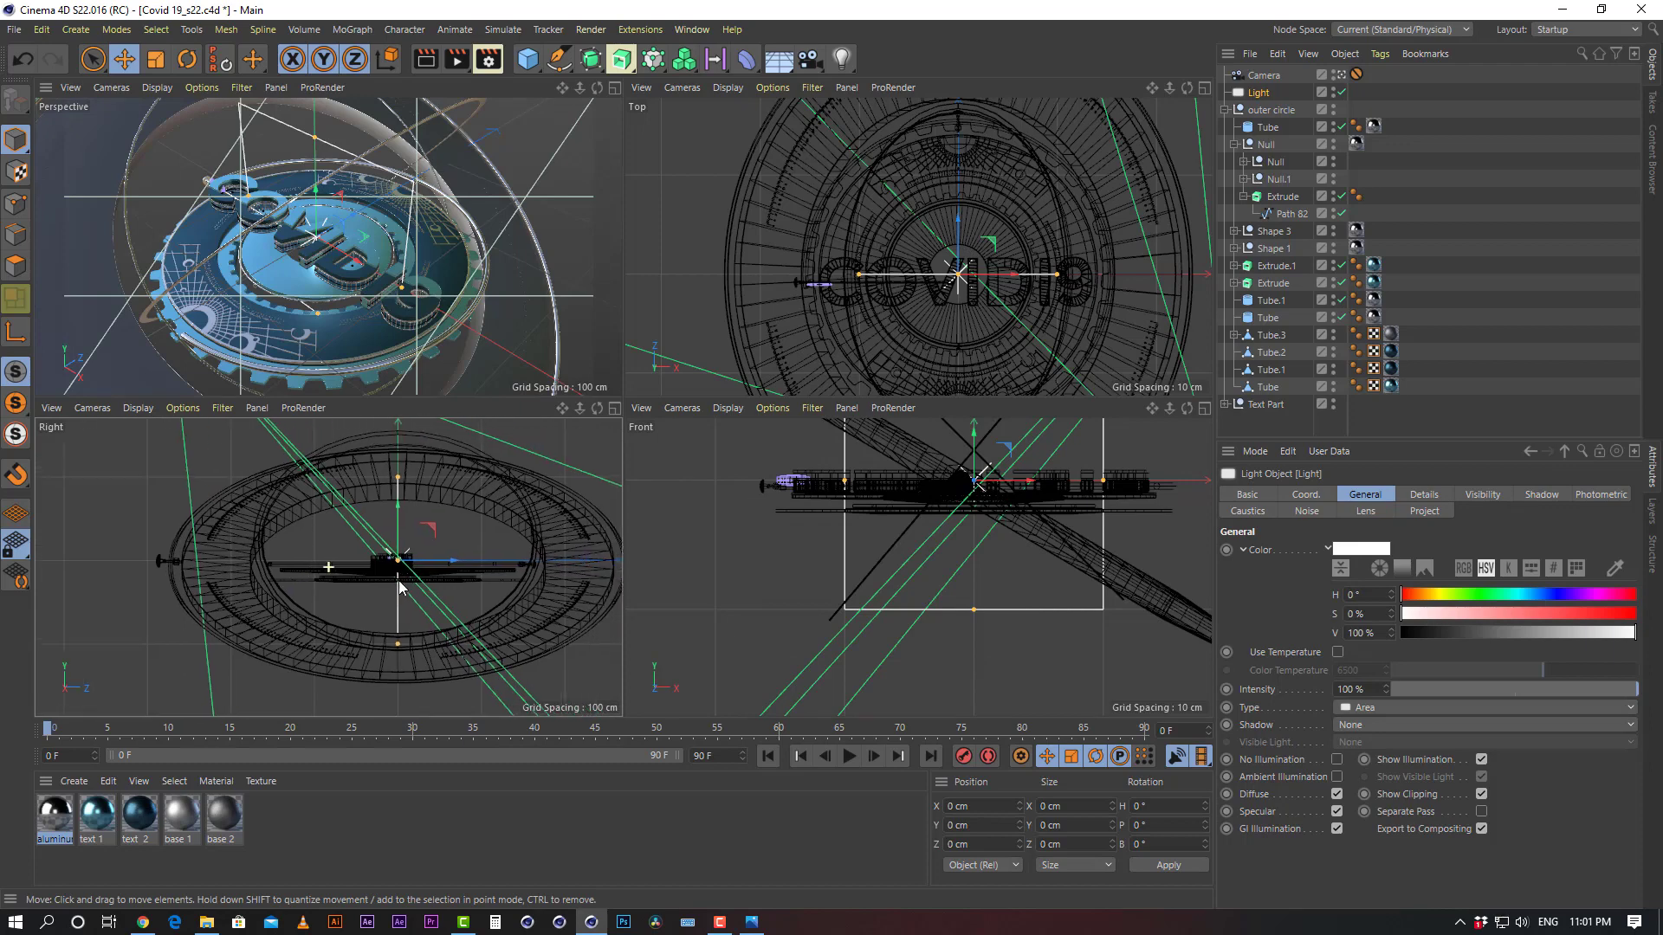
scroll(1045, 238, "down", 4)
middle_click_drag(1037, 272, 885, 225, "alt")
scroll(955, 249, "down", 2)
scroll(963, 242, "up", 3)
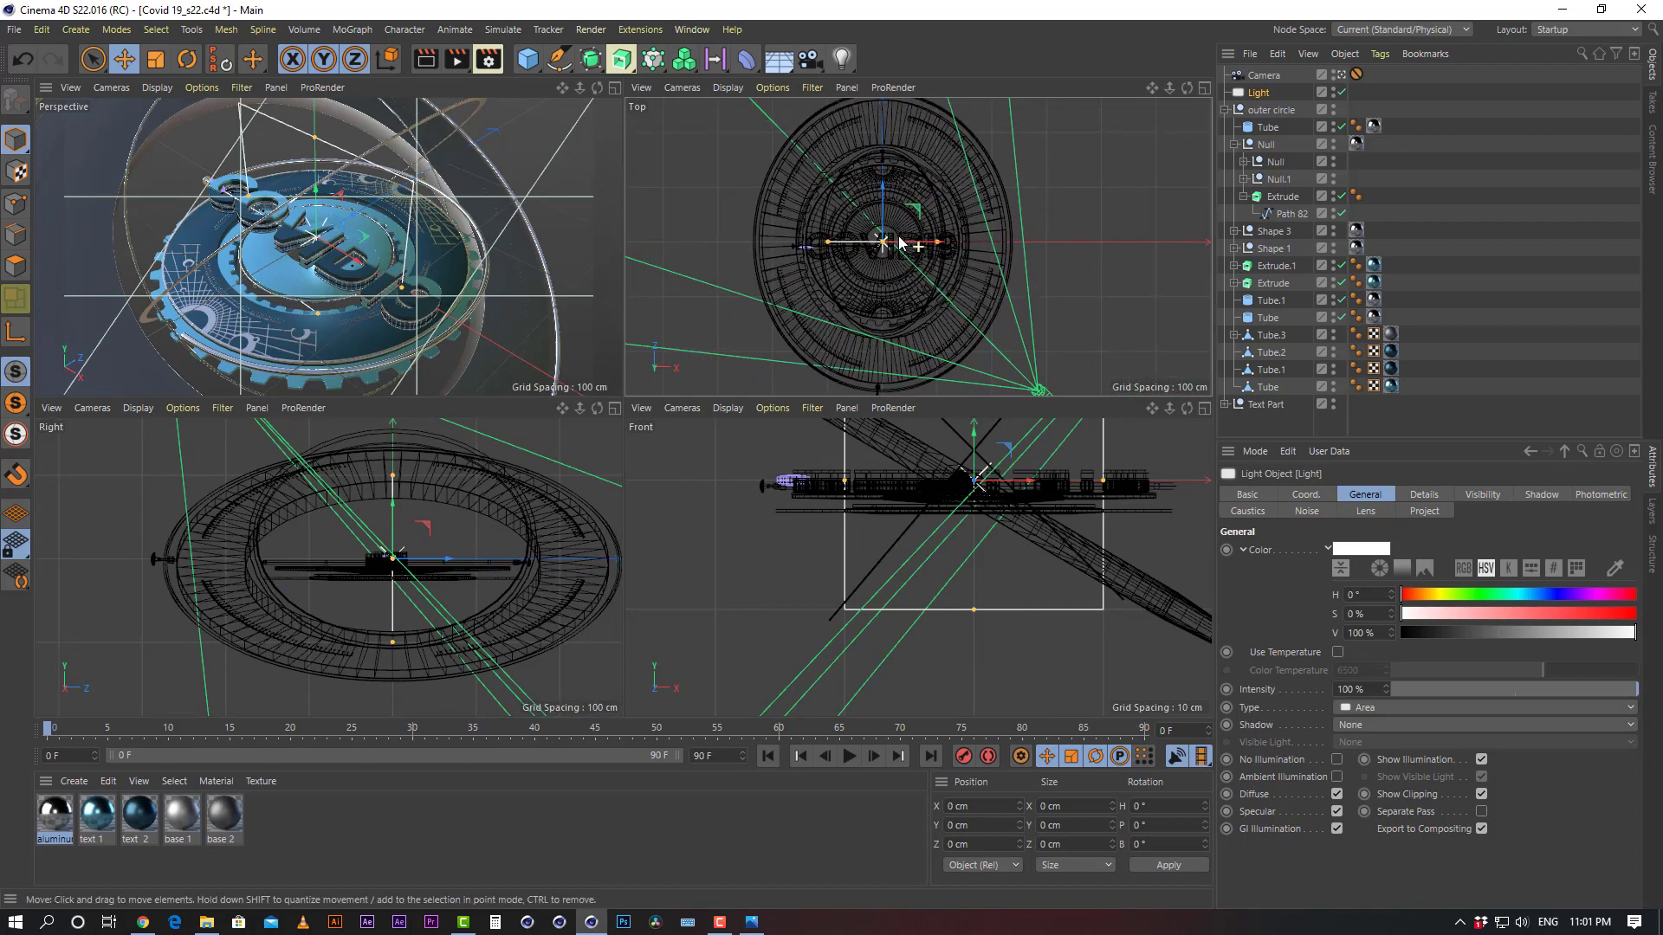
left_click_drag(884, 205, 889, 301)
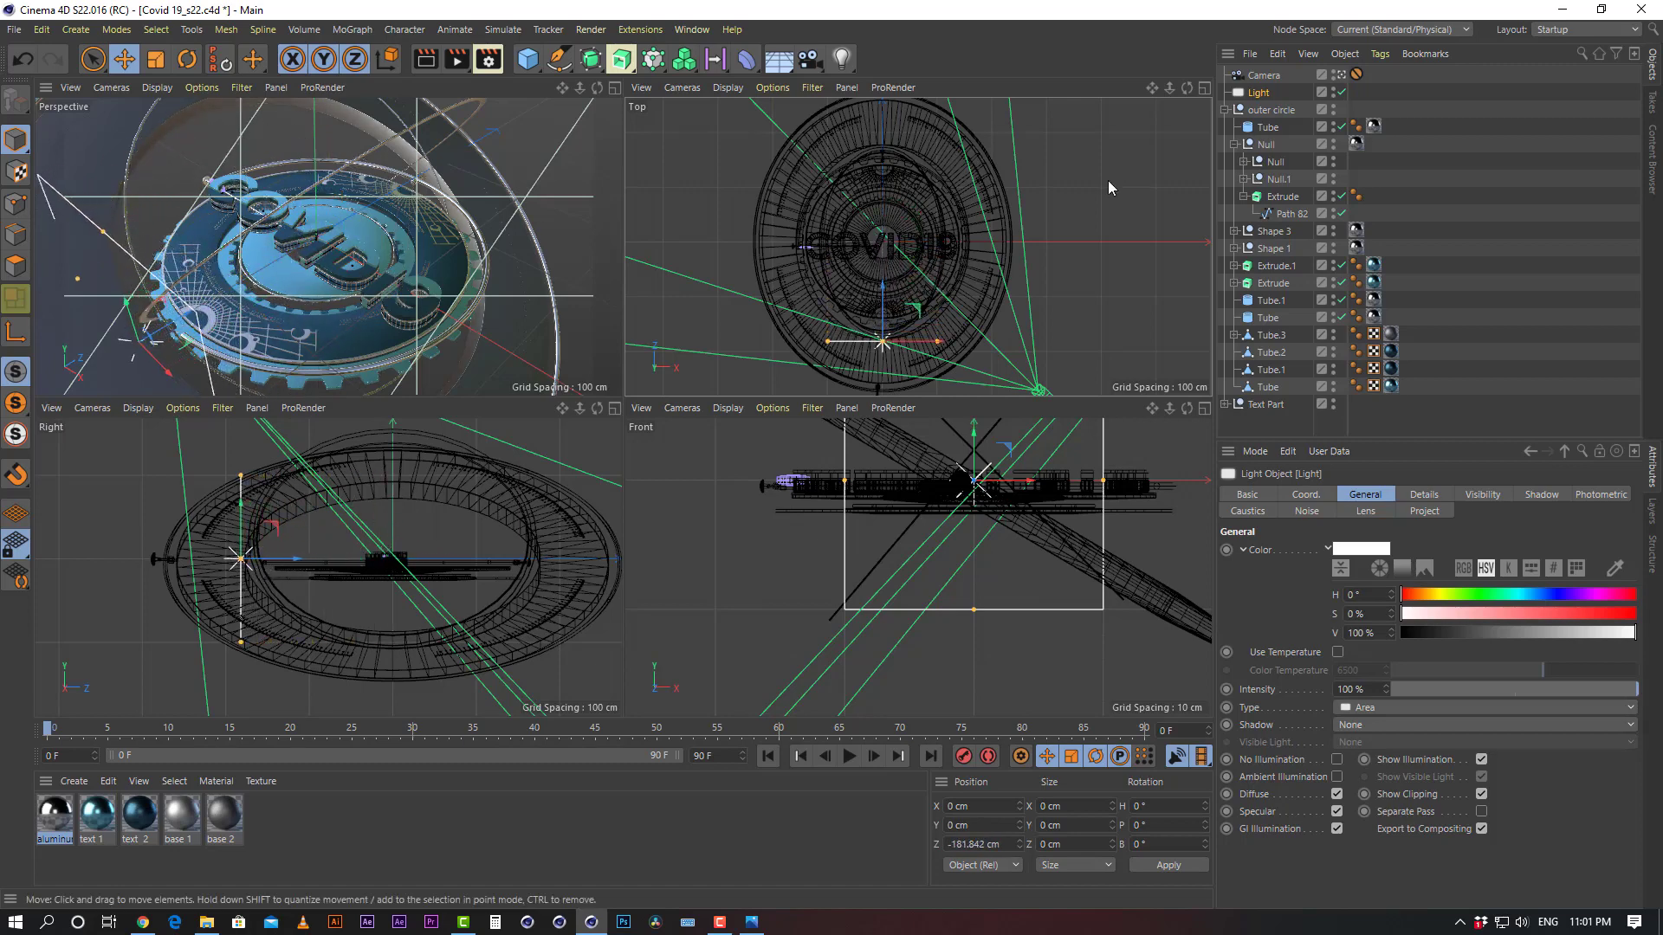
Rename the area light as "keay light"
double_click(1263, 94)
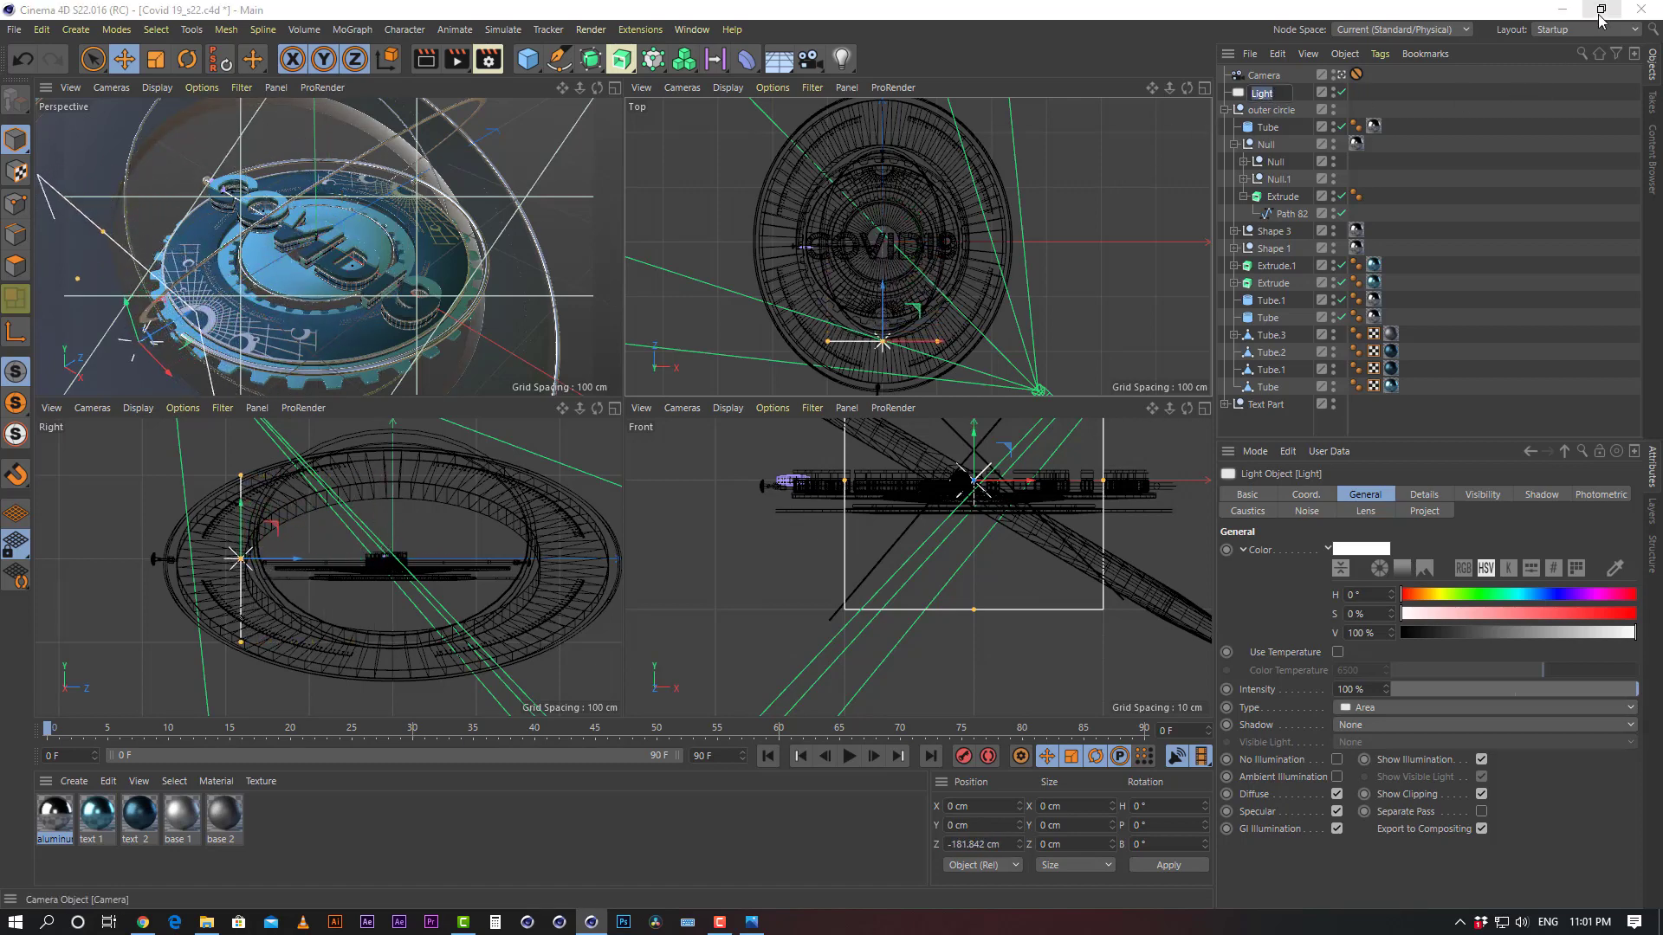
type("keay")
type(" light")
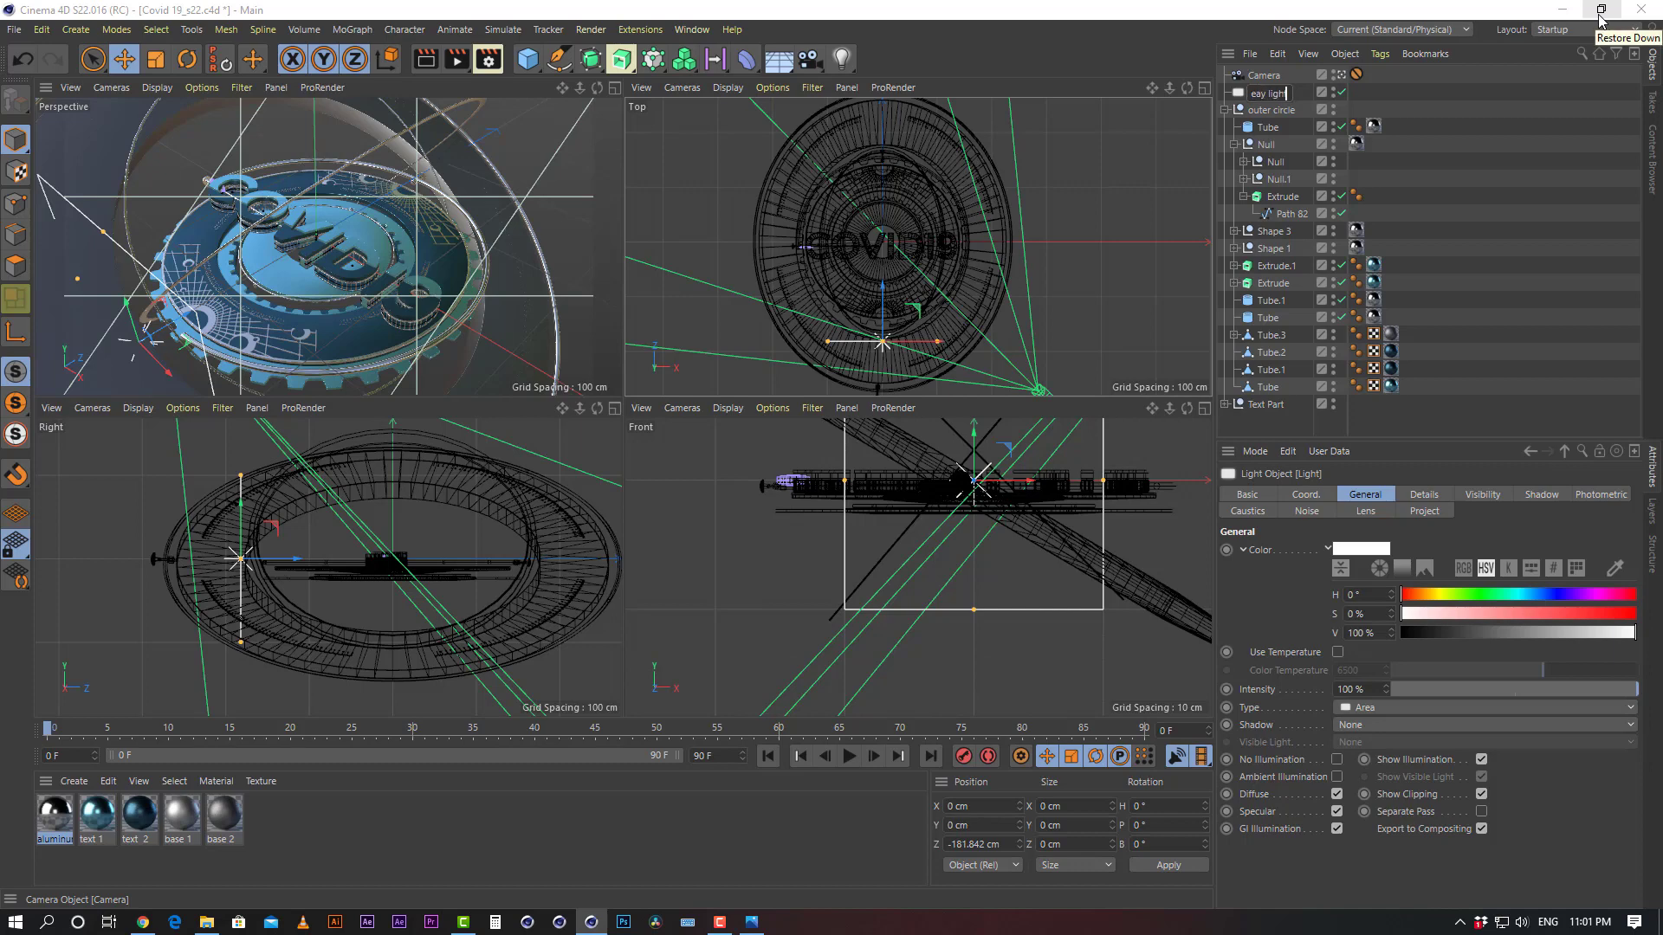
key("Return")
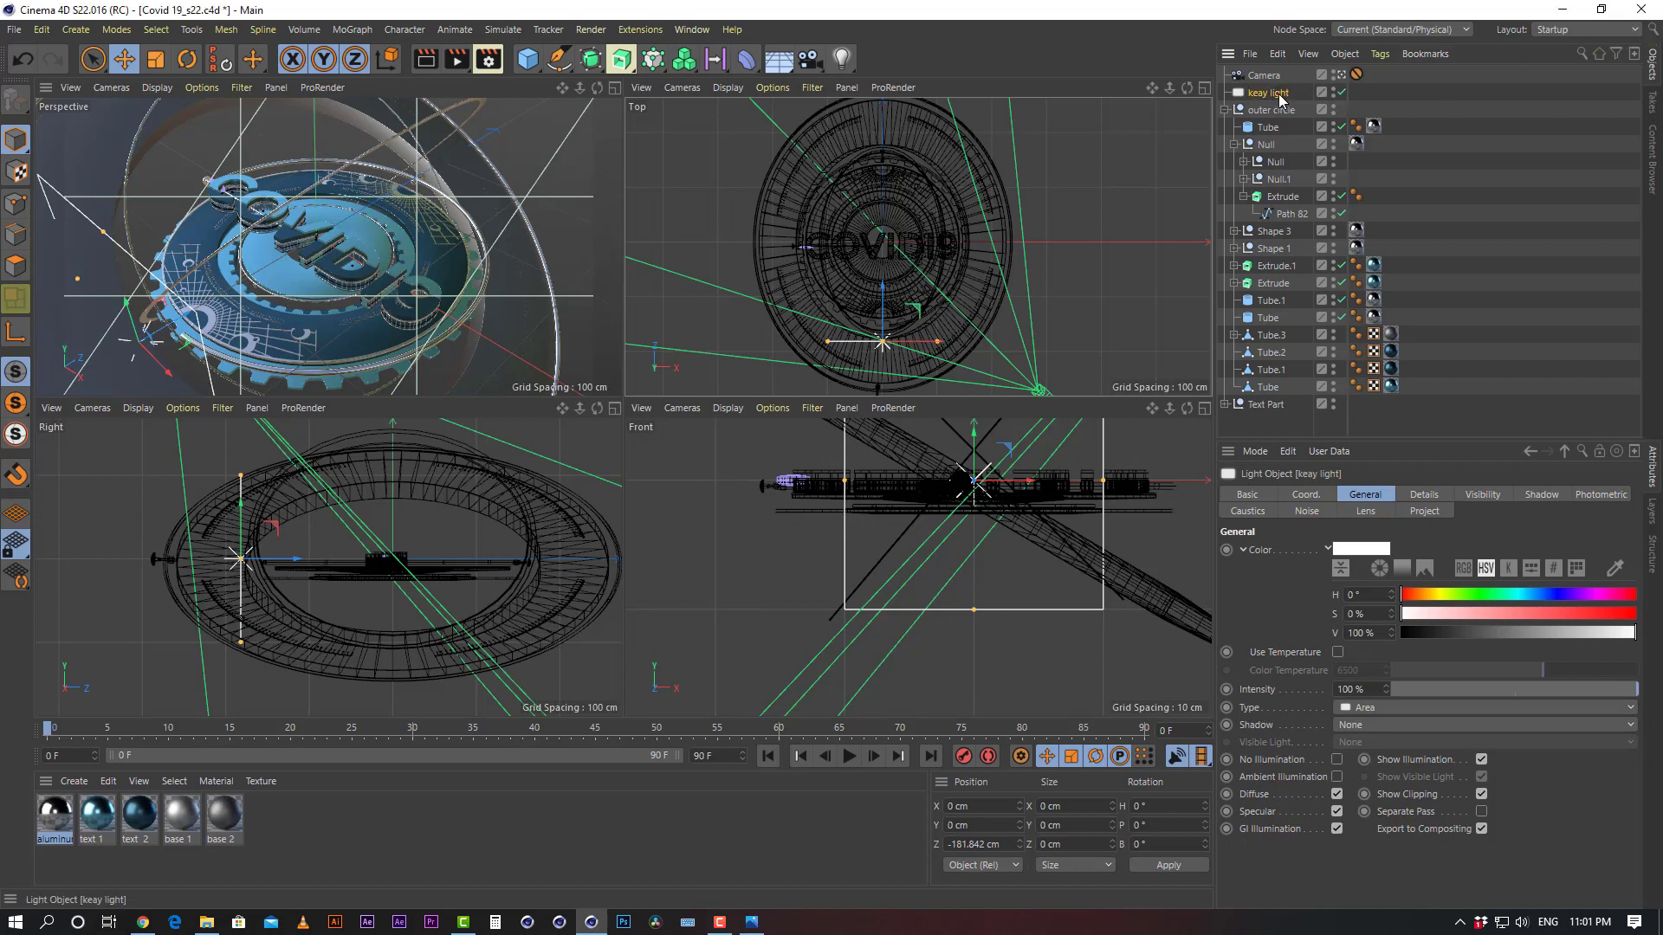
Move the area light to about X 201 cm, Z -236 cm and rotate its heading to about 47° so it faces the lettering
mouse_move(1015, 340)
left_mouse_down()
mouse_move(1036, 328)
mouse_move(996, 349)
left_mouse_up()
key("r")
key("ctrl+z")
scroll(1044, 518, "down", 5)
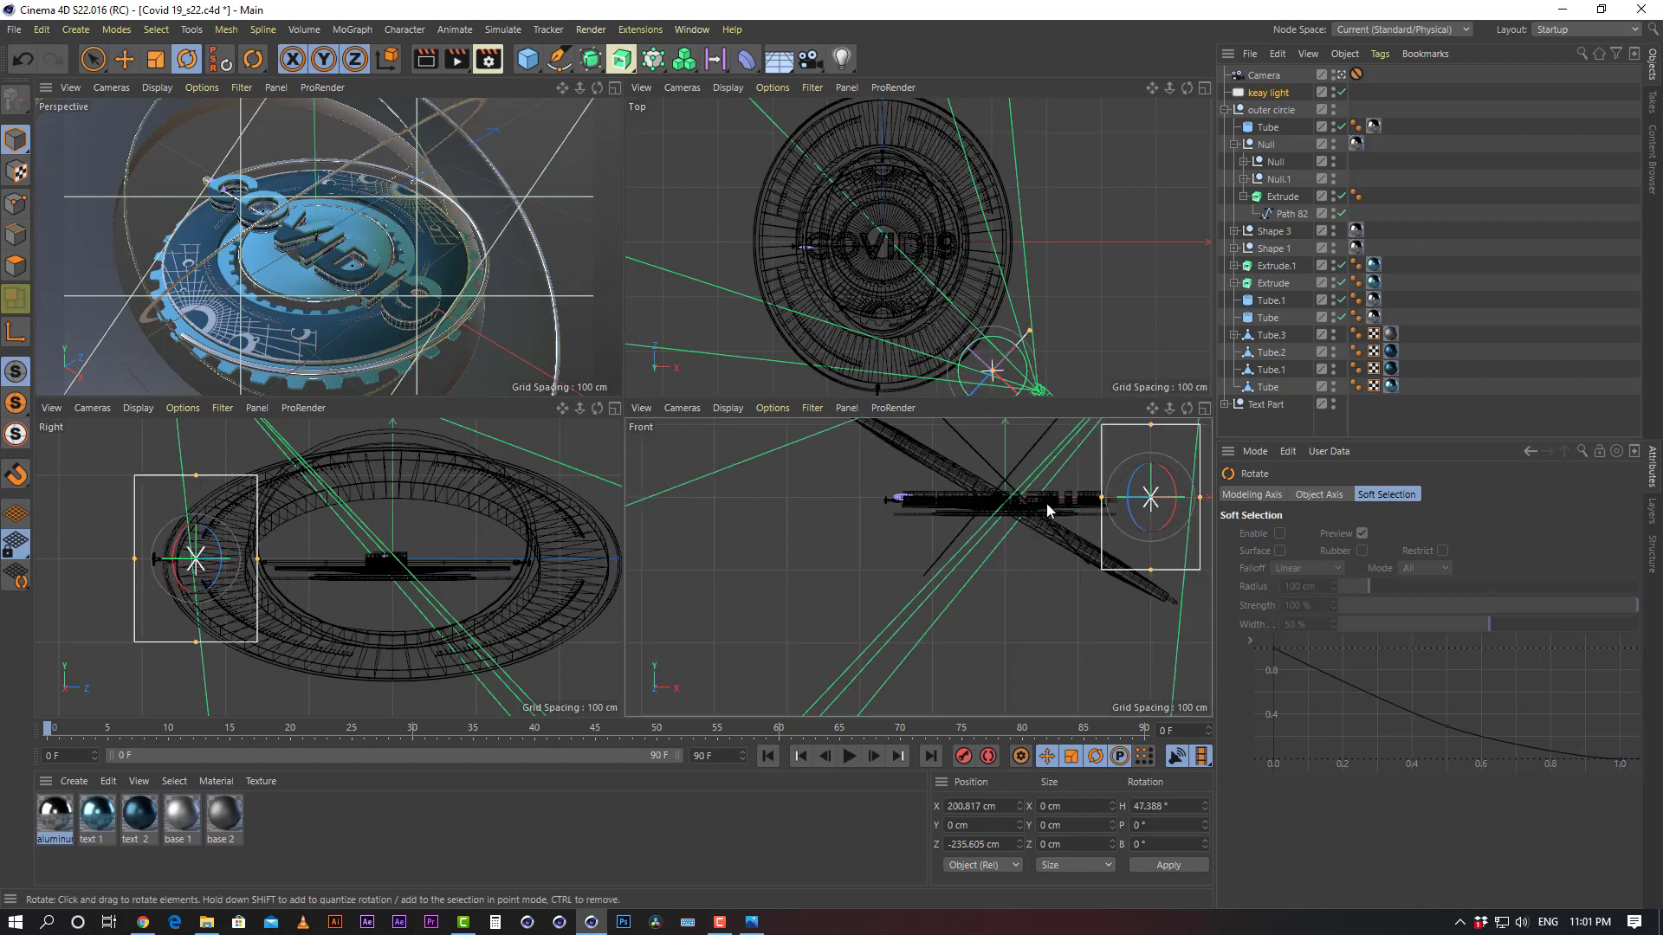
Widen the area light to over twice its width and move it beside the disc at about X 320 cm, Y 20 cm, Z -91 cm
left_click_drag(999, 554, 928, 554)
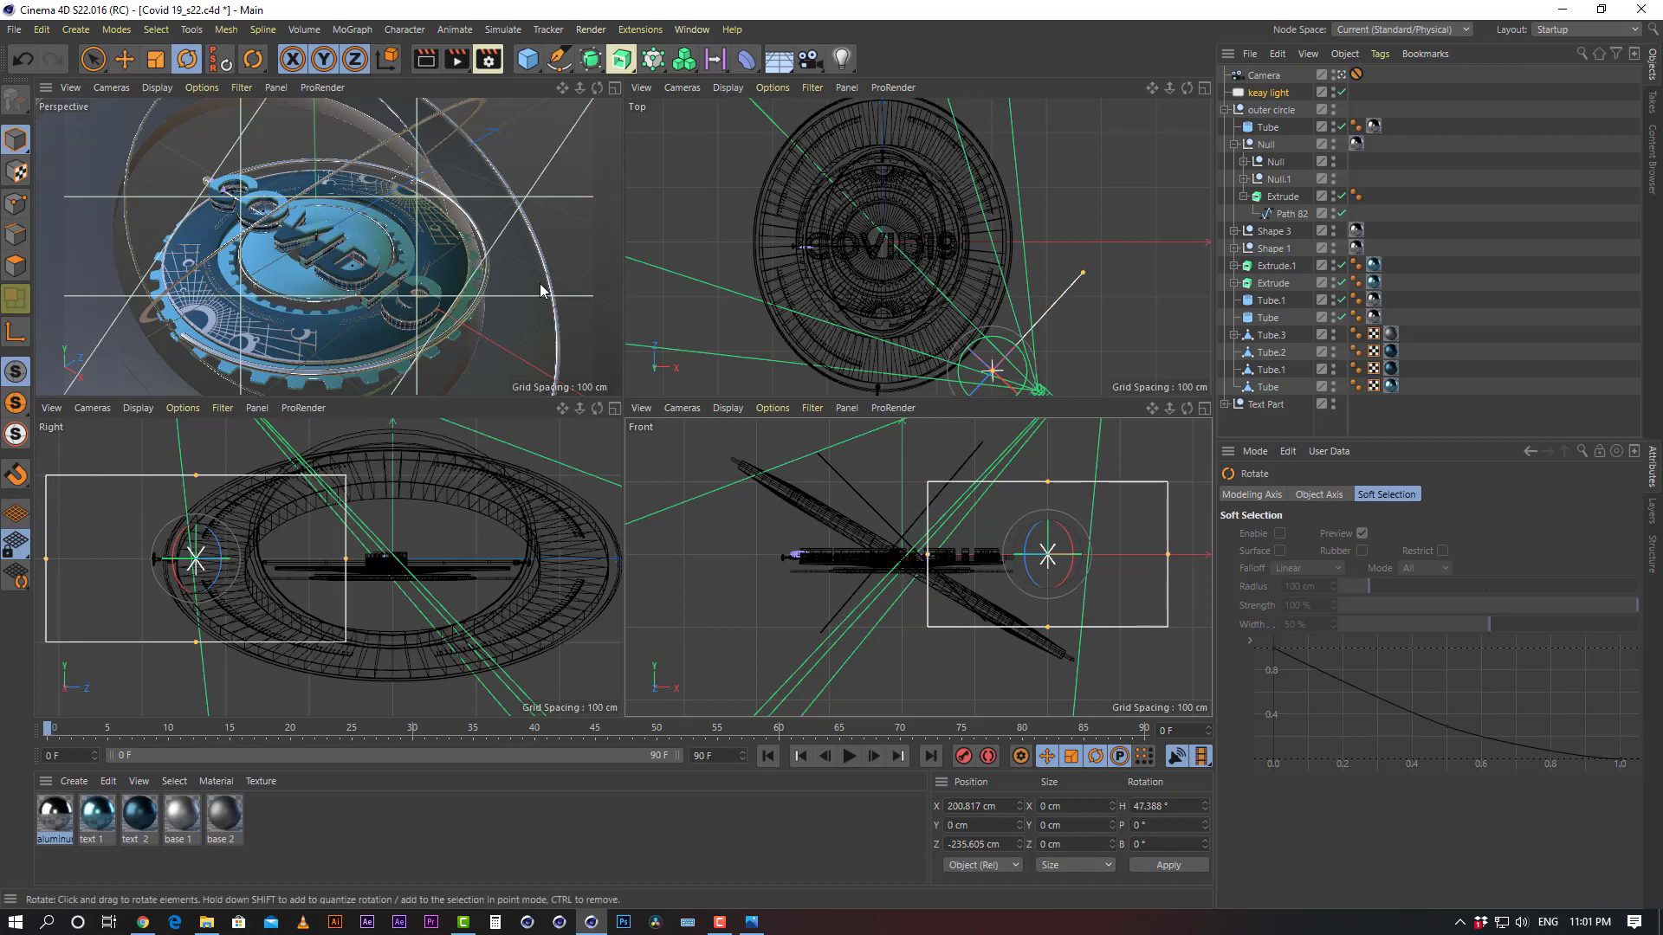
left_click(124, 59)
mouse_move(966, 346)
left_mouse_down()
mouse_move(892, 290)
mouse_move(956, 338)
mouse_move(979, 321)
left_mouse_up()
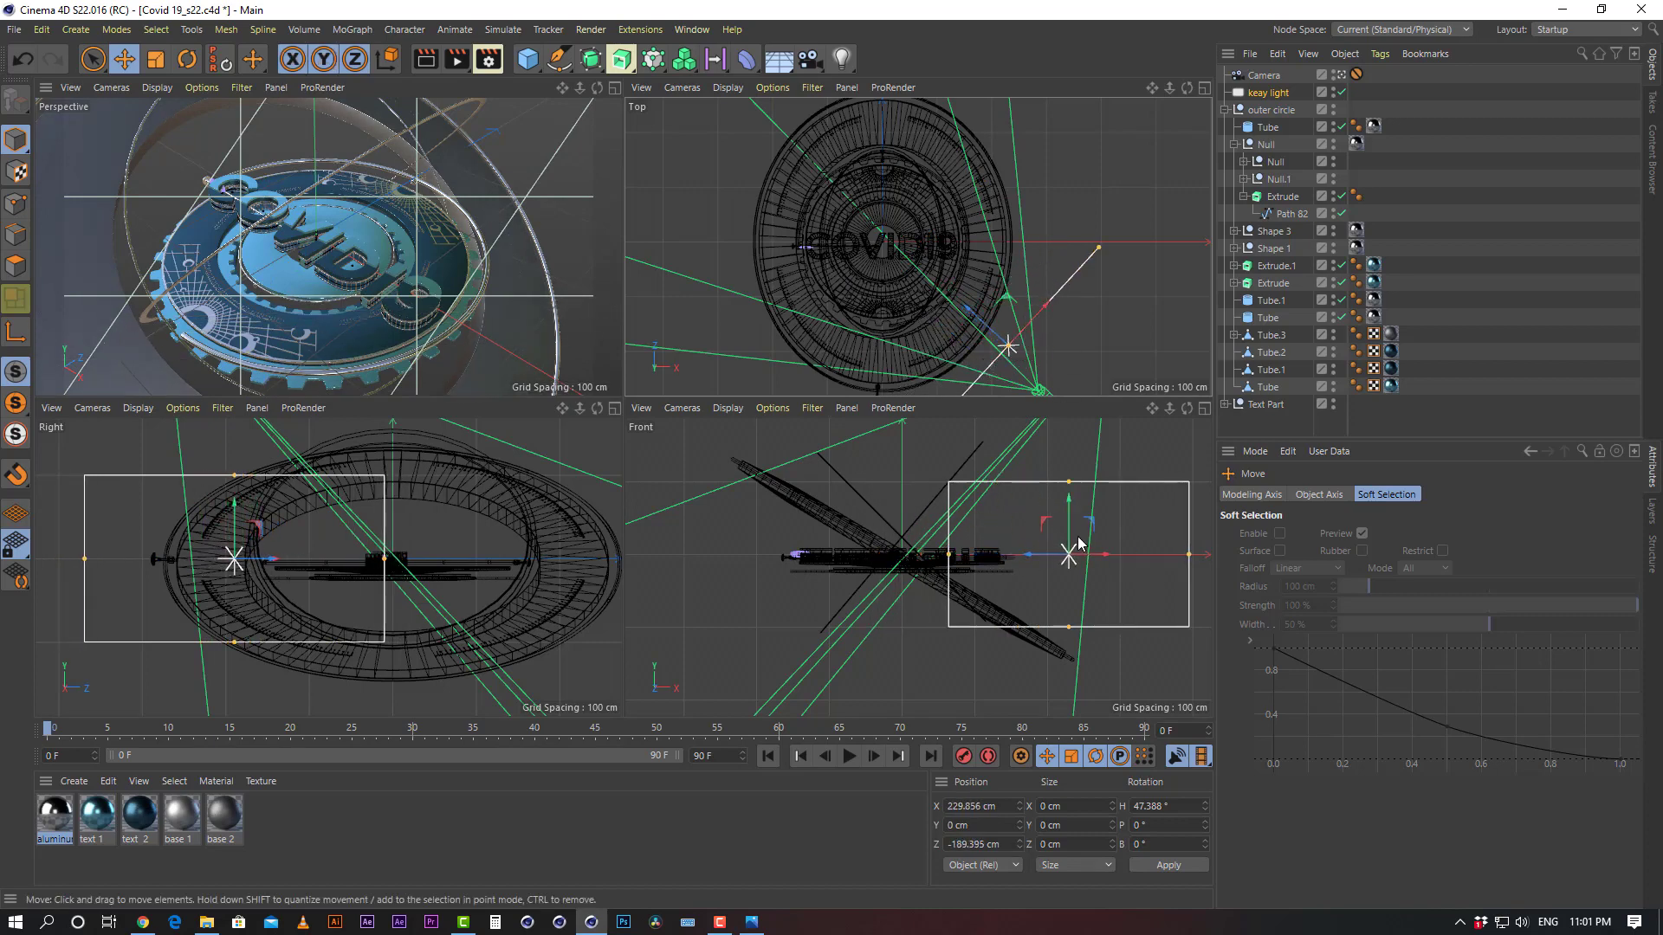
left_click_drag(1071, 544, 1079, 526)
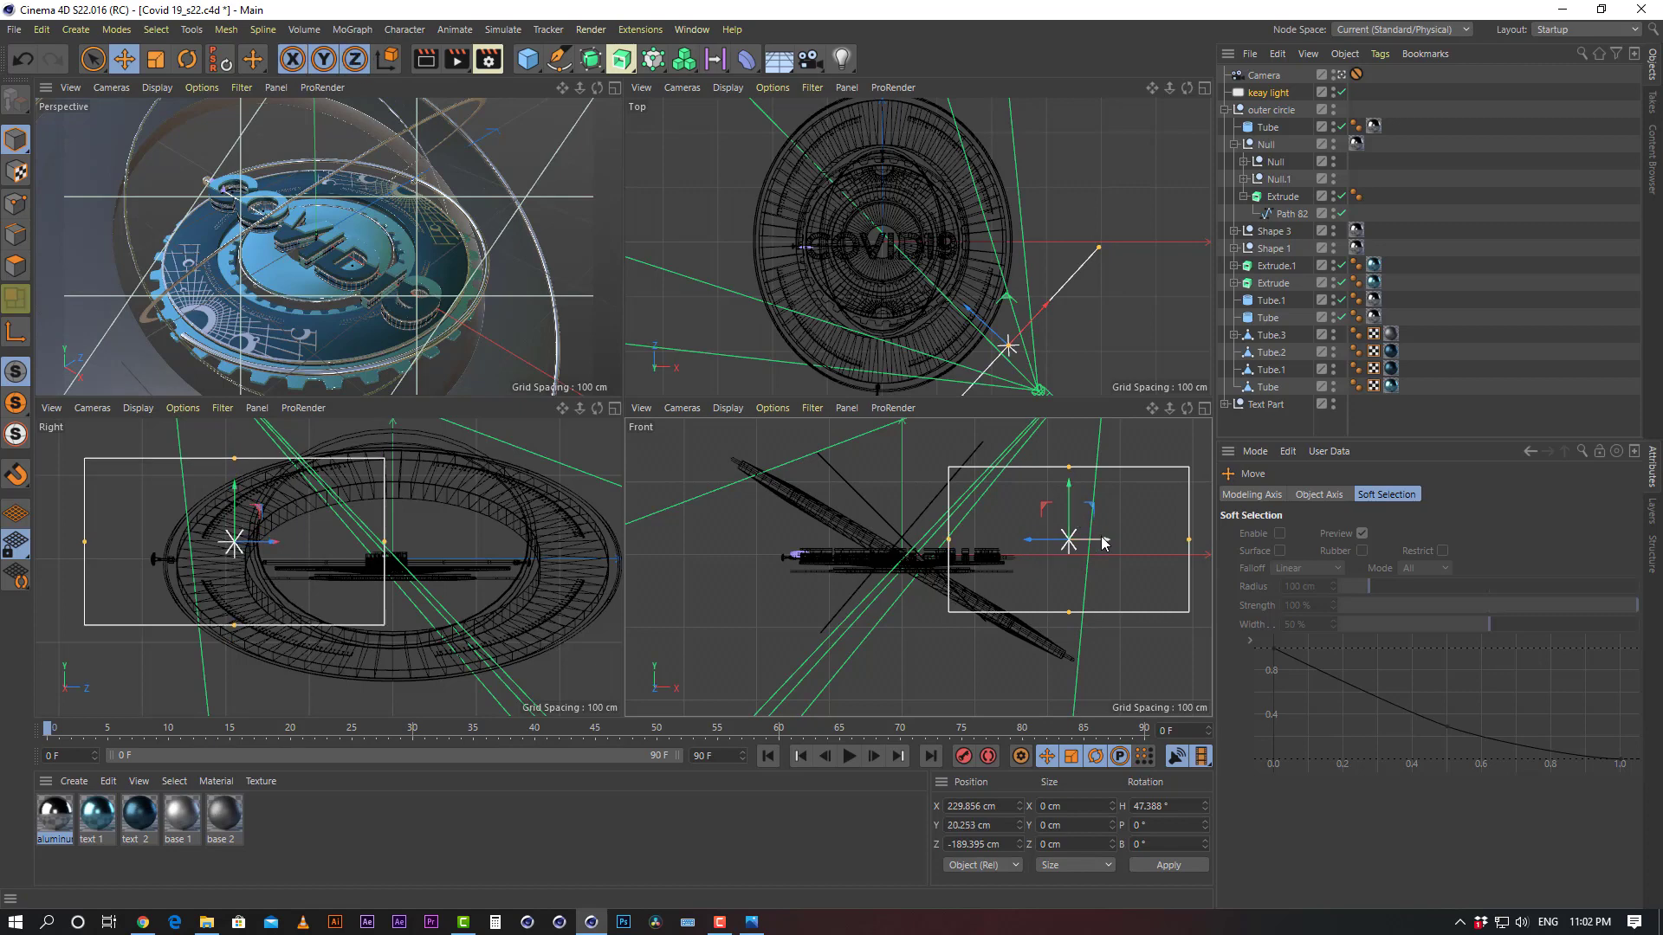
left_click_drag(1053, 316, 1094, 254)
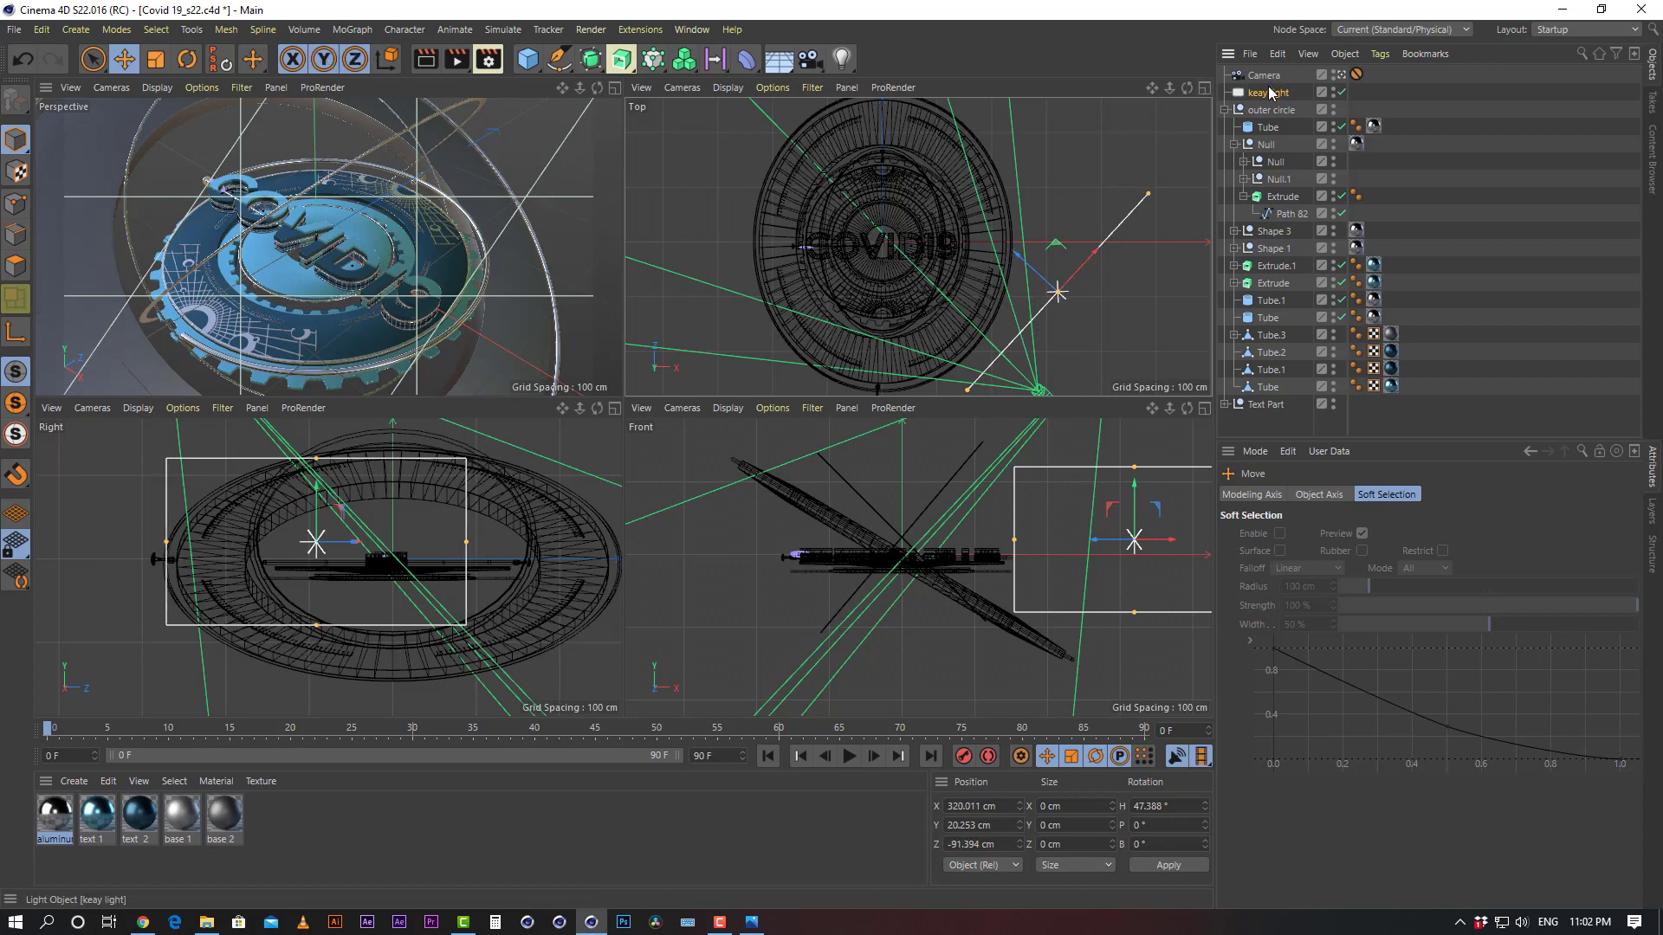
Duplicate the keay light, place the copy at about X -144 cm, Z -263 cm, and rotate its heading to about -17°
left_click_drag(1270, 92, 1268, 85, "ctrl")
left_click_drag(1057, 252, 817, 357)
key("r")
key("e")
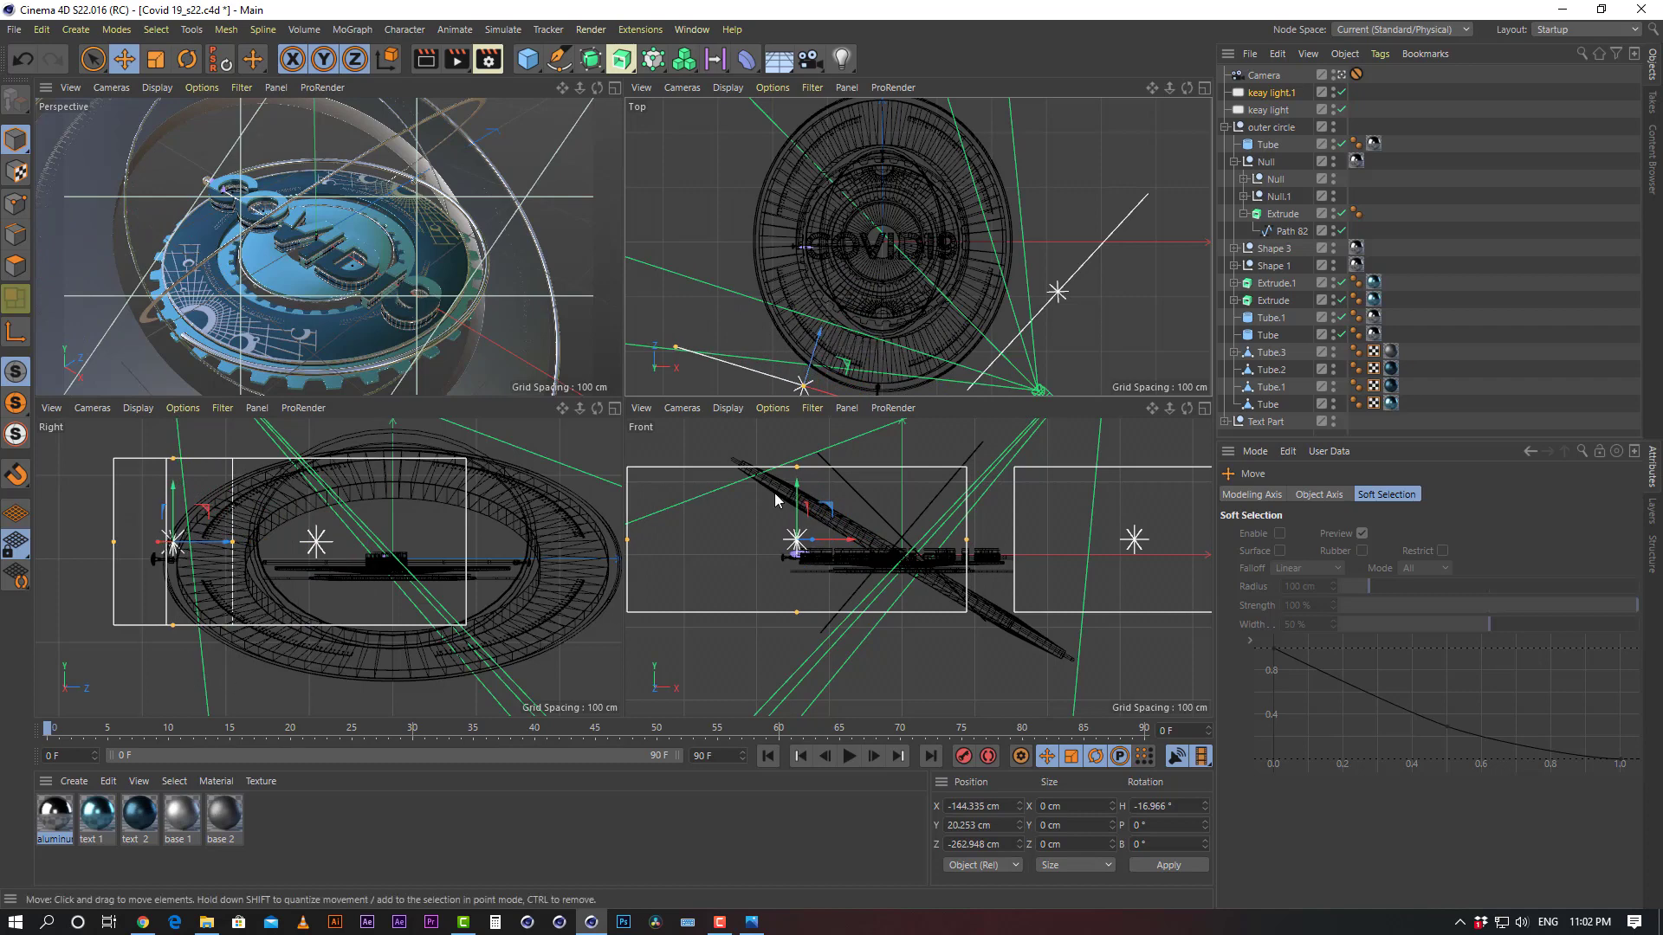
Raise the duplicated keay light to about Y 114 cm and tilt its pitch to about -22° toward the disc
left_click_drag(795, 518, 819, 446)
key("r")
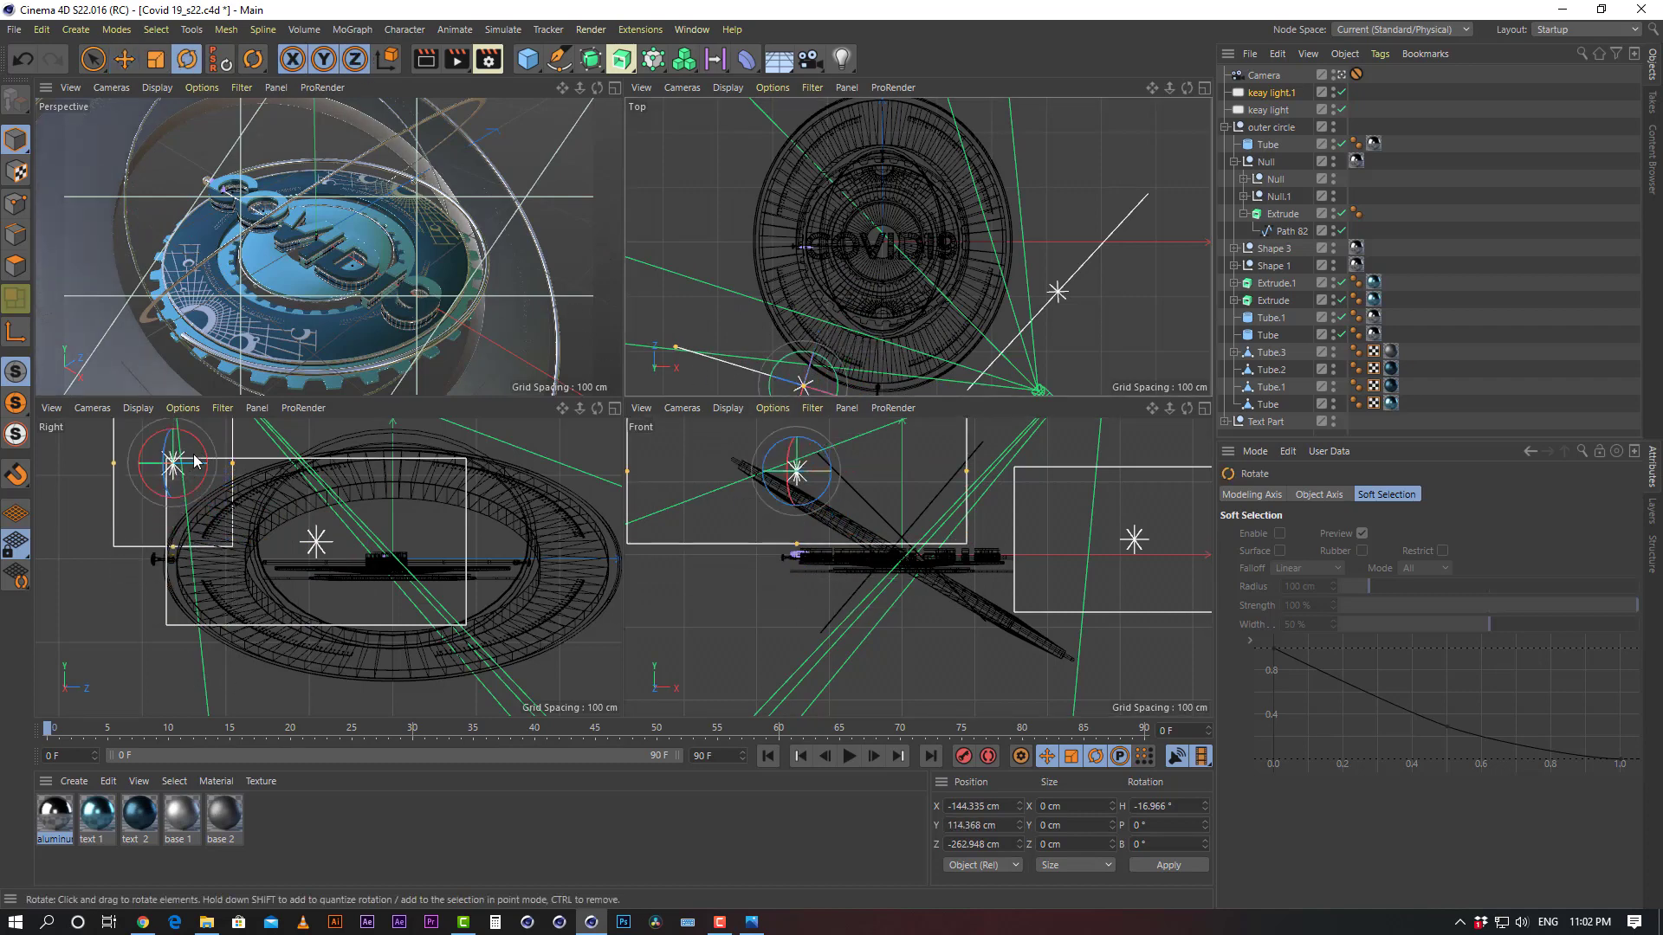
middle_click_drag(828, 263, 881, 181, "alt")
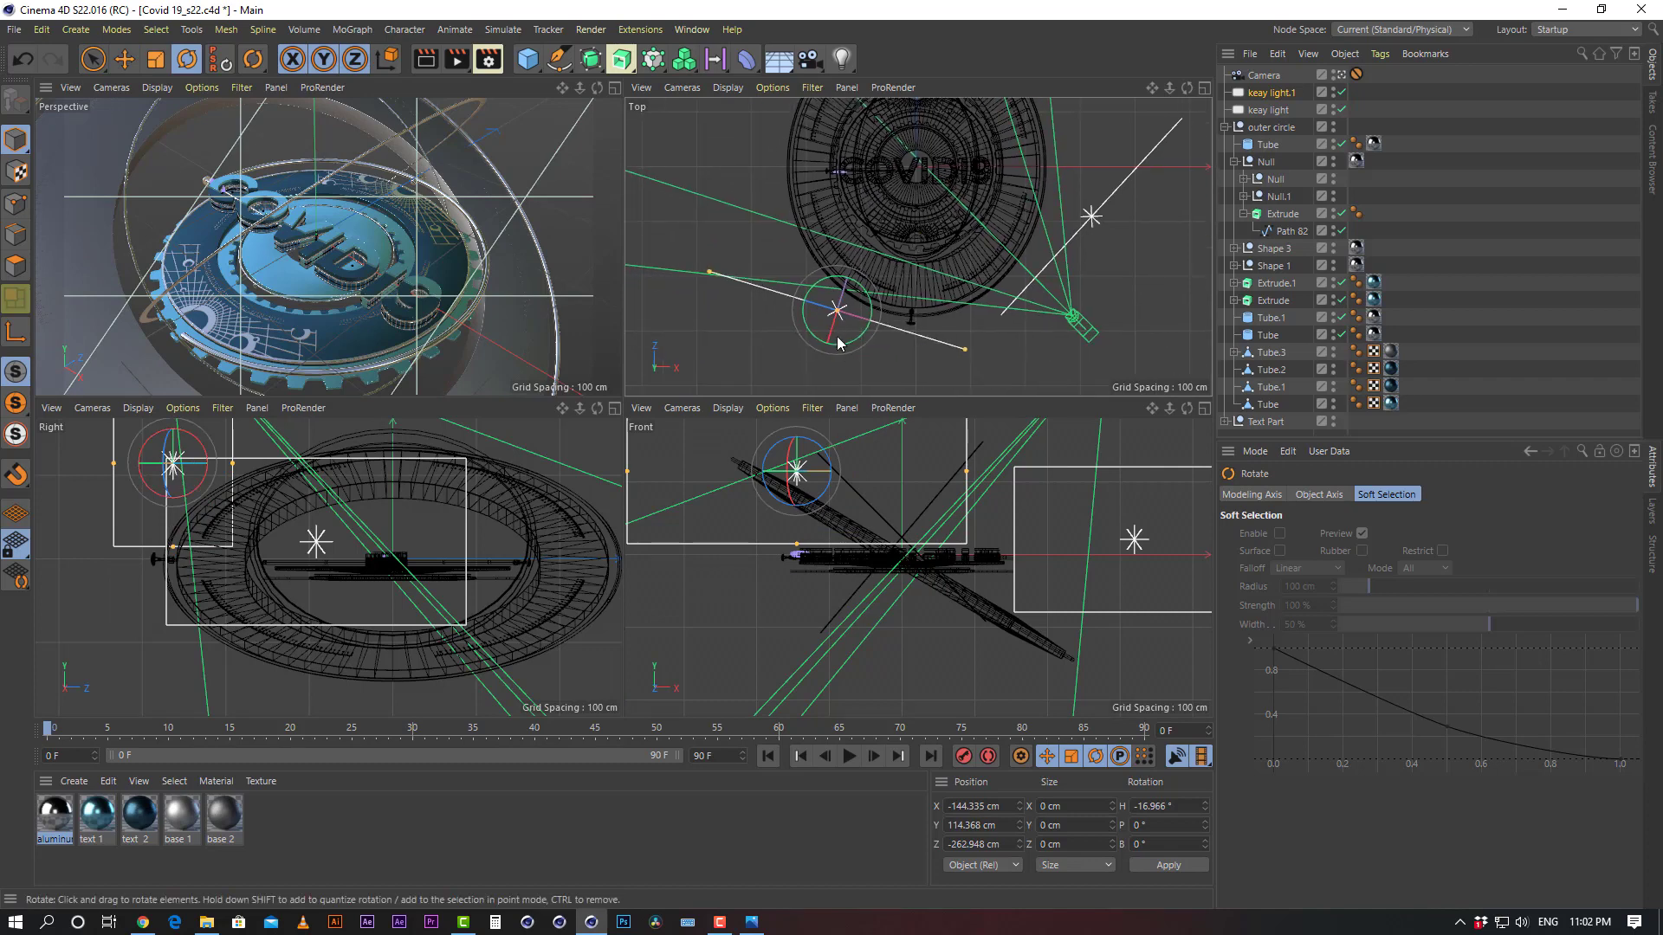
left_click_drag(838, 342, 710, 224)
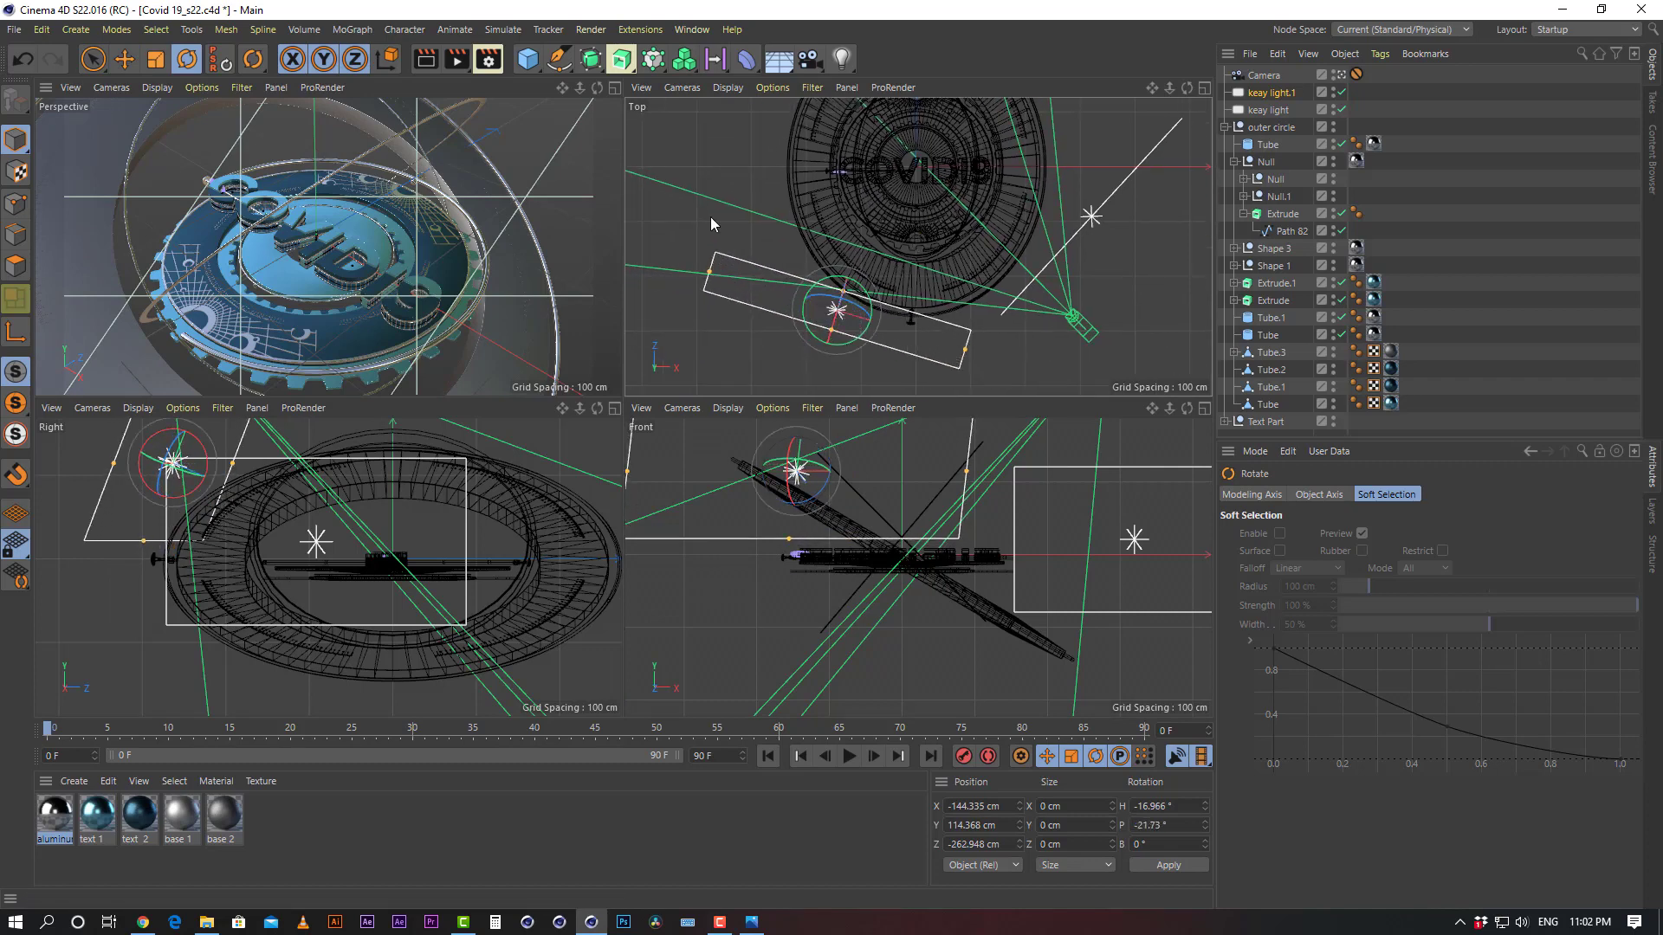
left_click(125, 59)
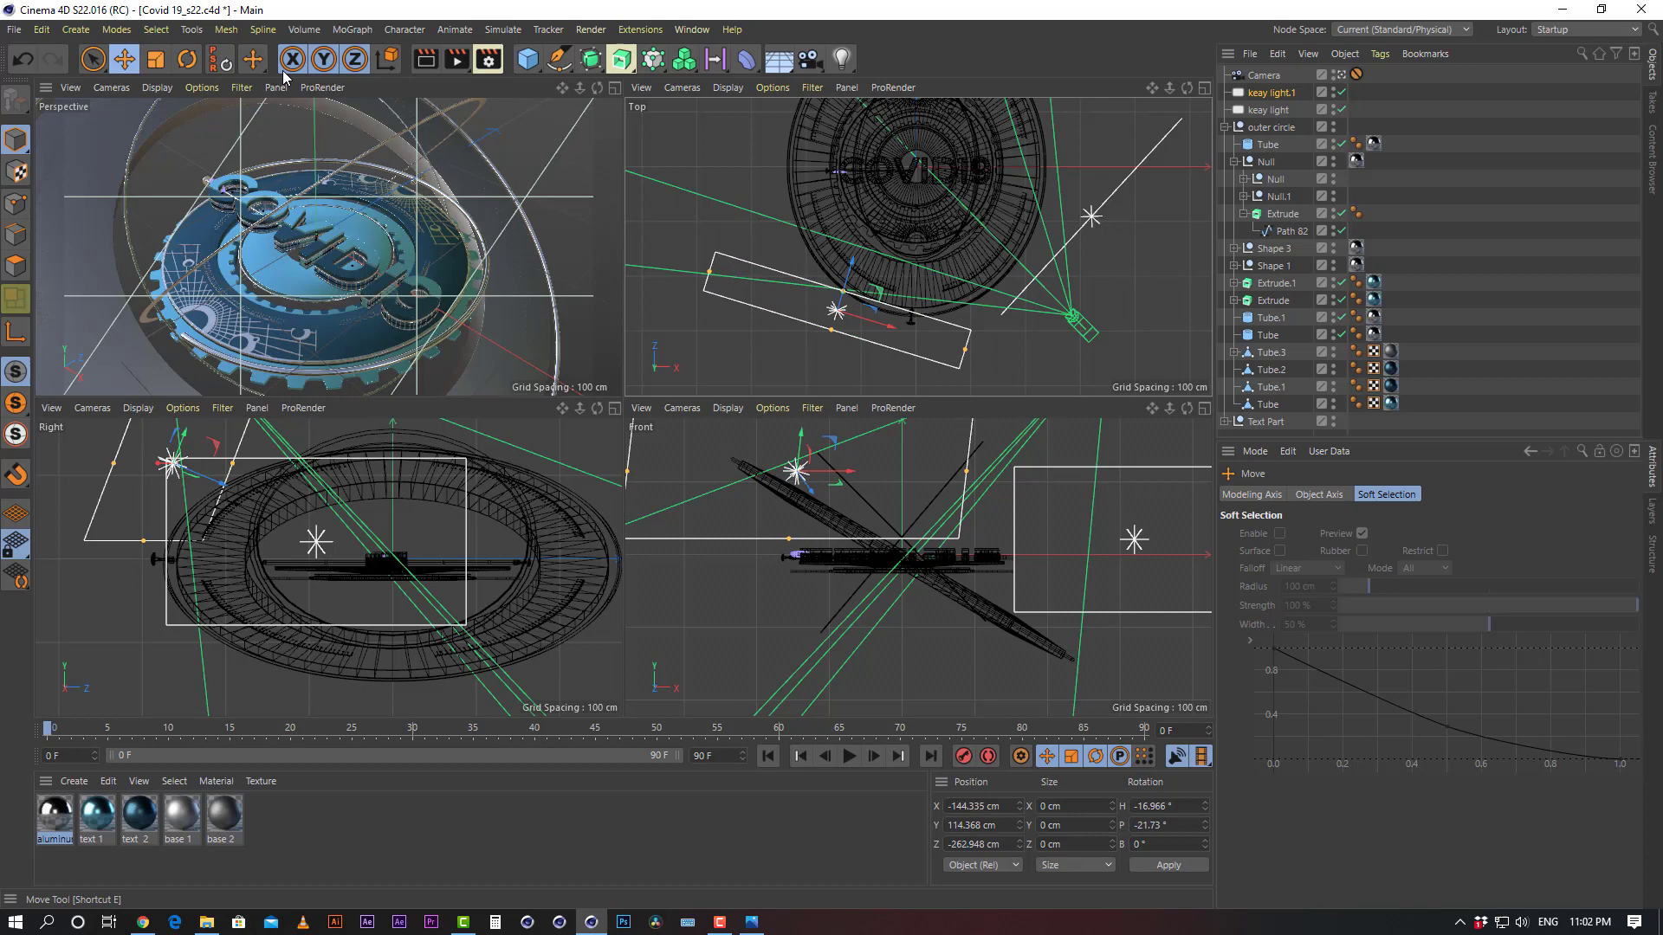
left_click(1533, 178)
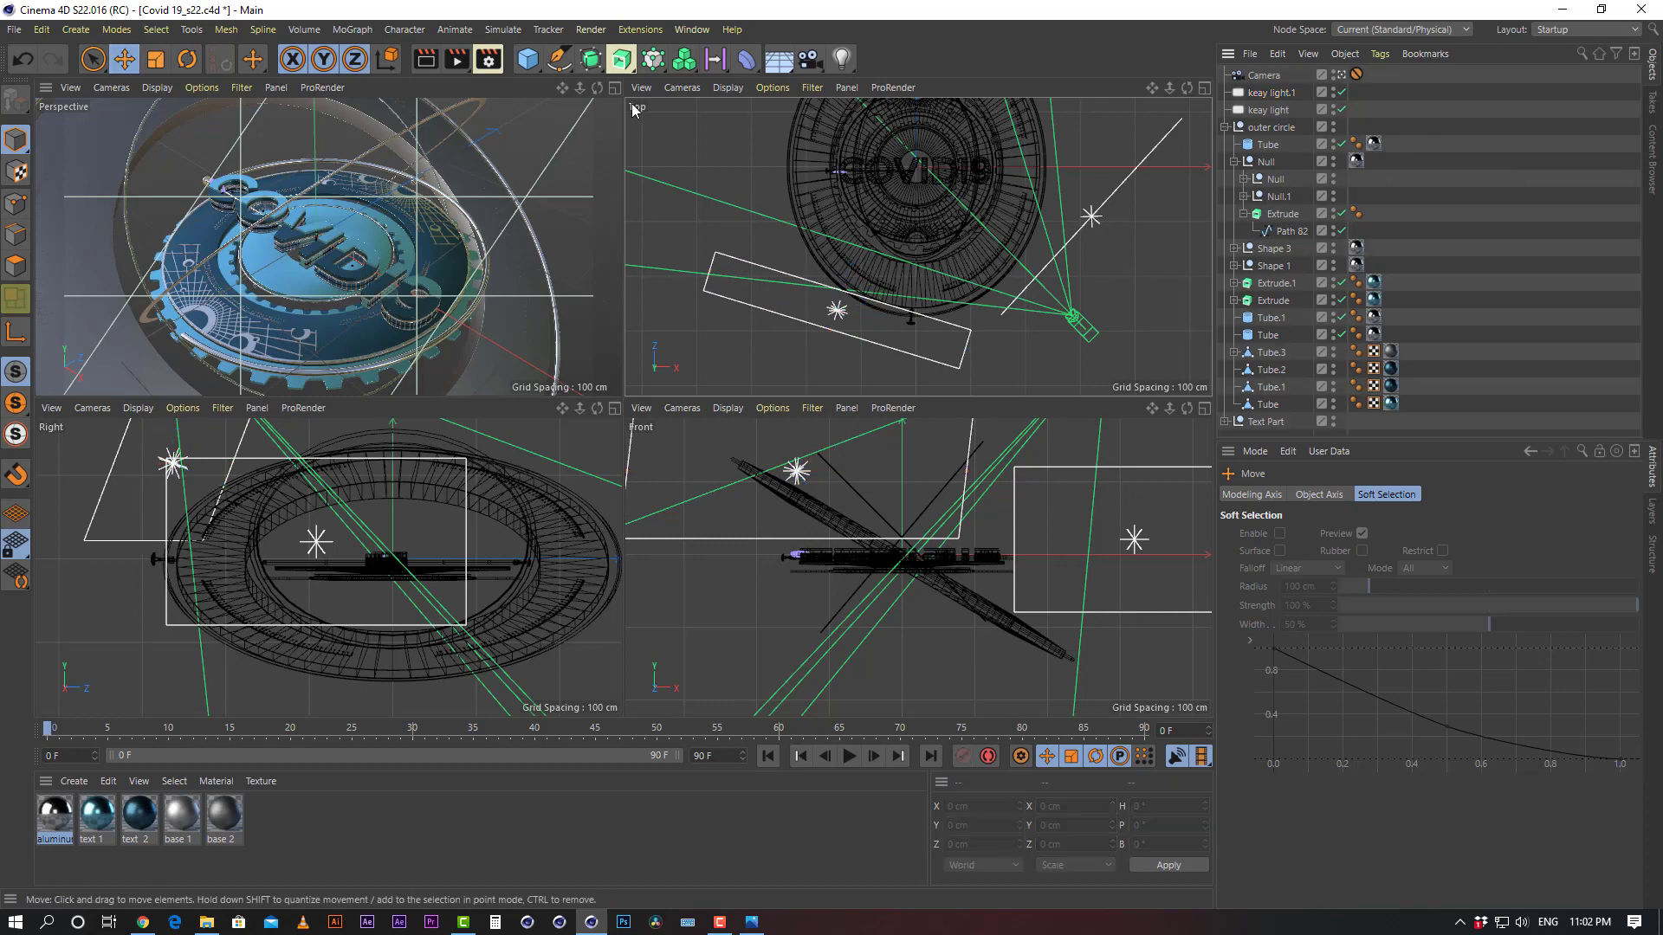
Add an omni light and place it above and behind the disc at about X -319 cm, Y 279 cm, Z 289 cm
left_click(839, 61)
left_click(901, 74)
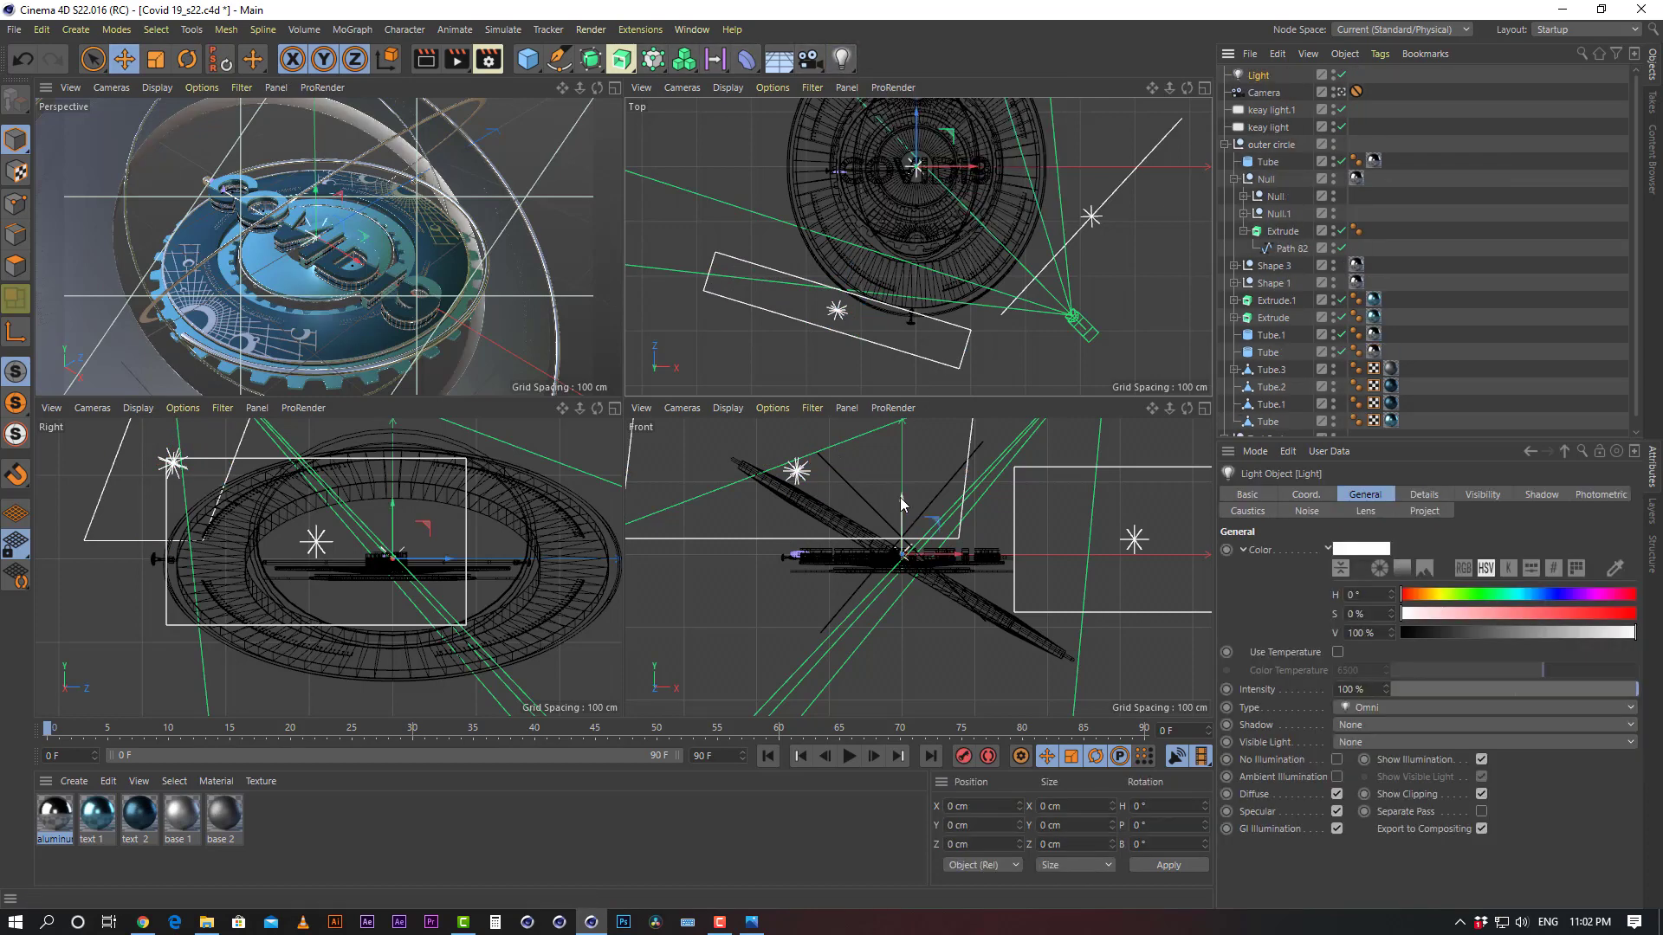
mouse_move(901, 497)
left_mouse_down()
mouse_move(902, 424)
mouse_move(901, 438)
left_mouse_up()
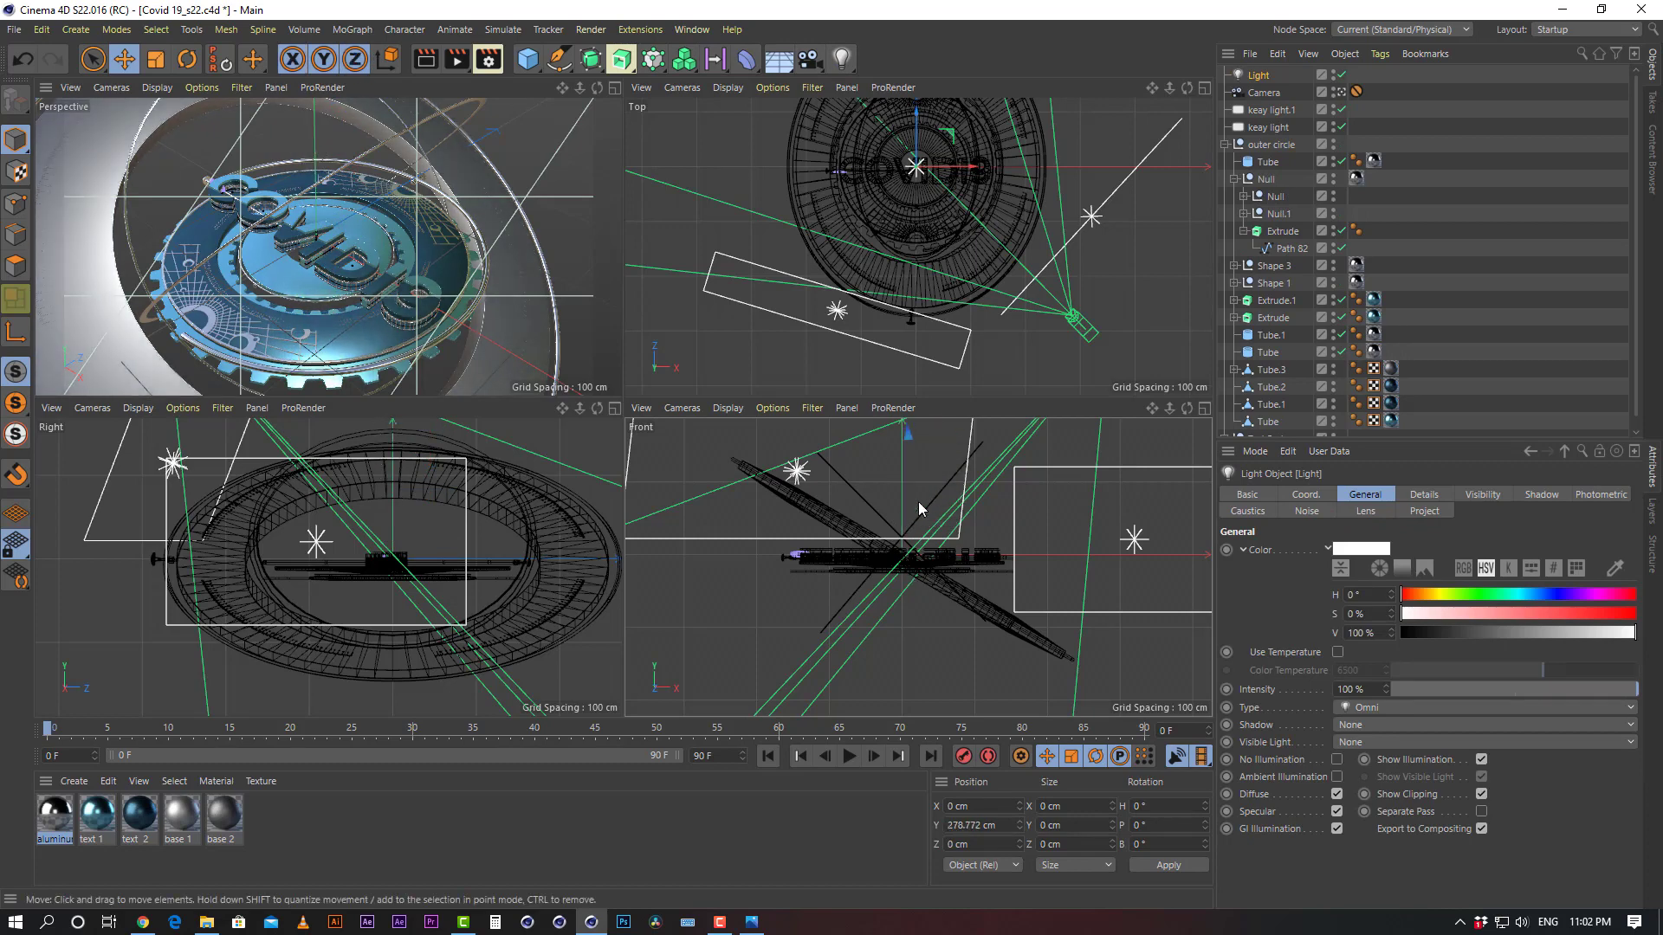
middle_click_drag(920, 503, 893, 652, "alt")
scroll(901, 239, "down", 3)
middle_click_drag(909, 231, 905, 347, "alt")
left_click_drag(910, 257, 790, 194)
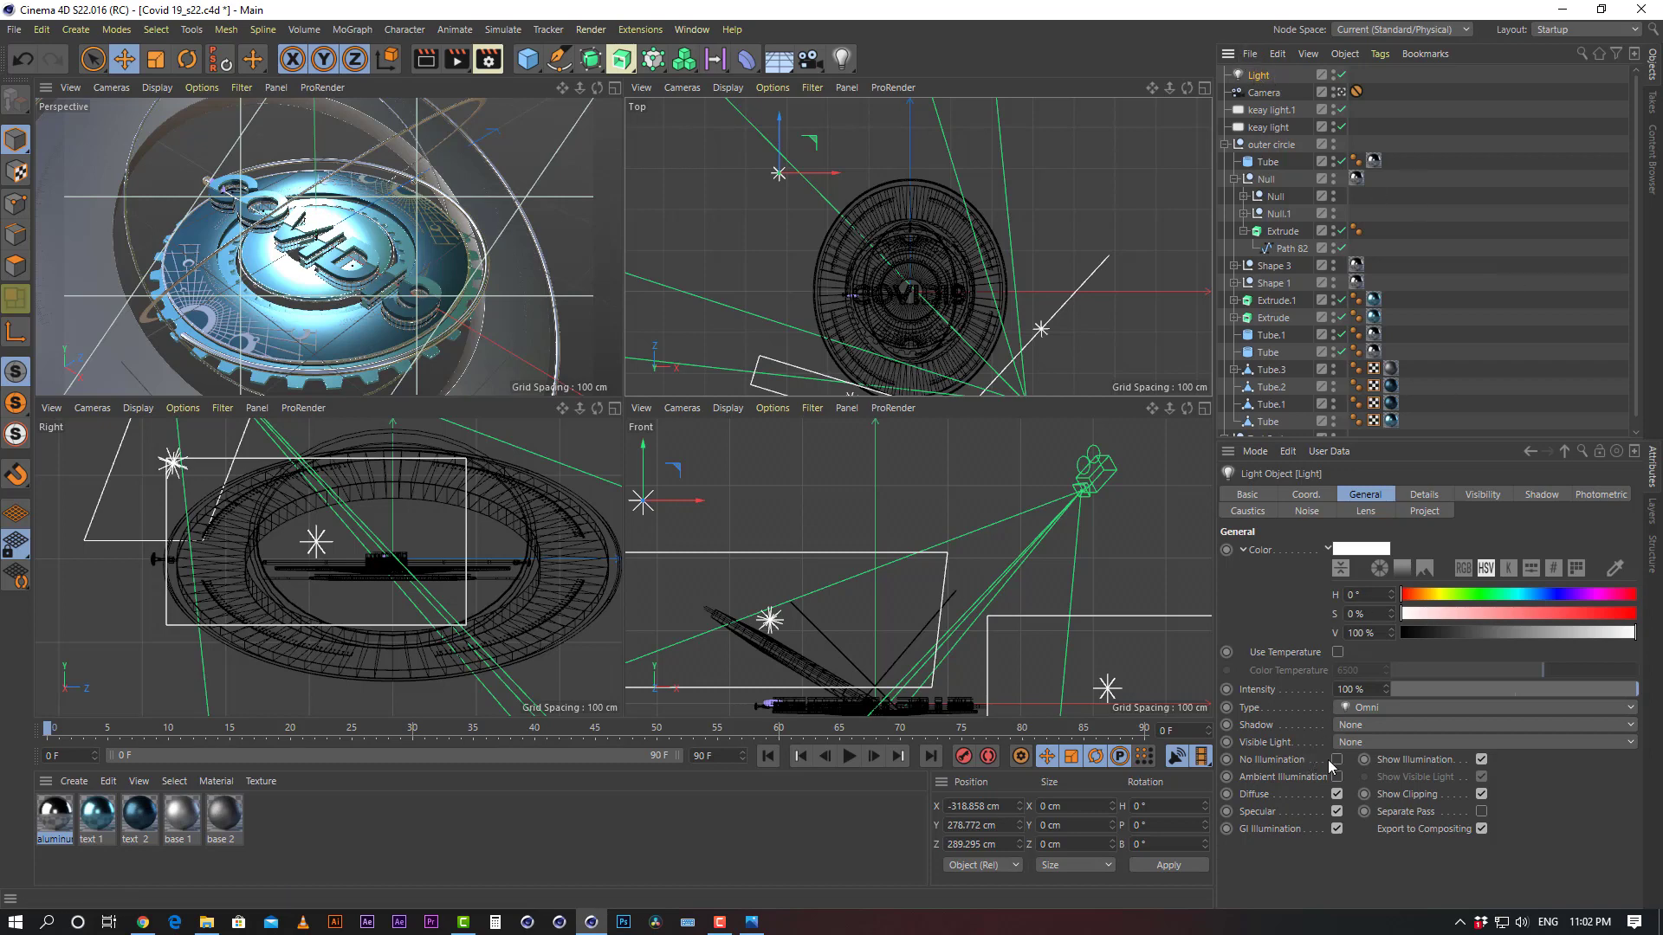
Turn off specular and GI illumination for the omni light and turn on its ambient illumination
left_click(1337, 812)
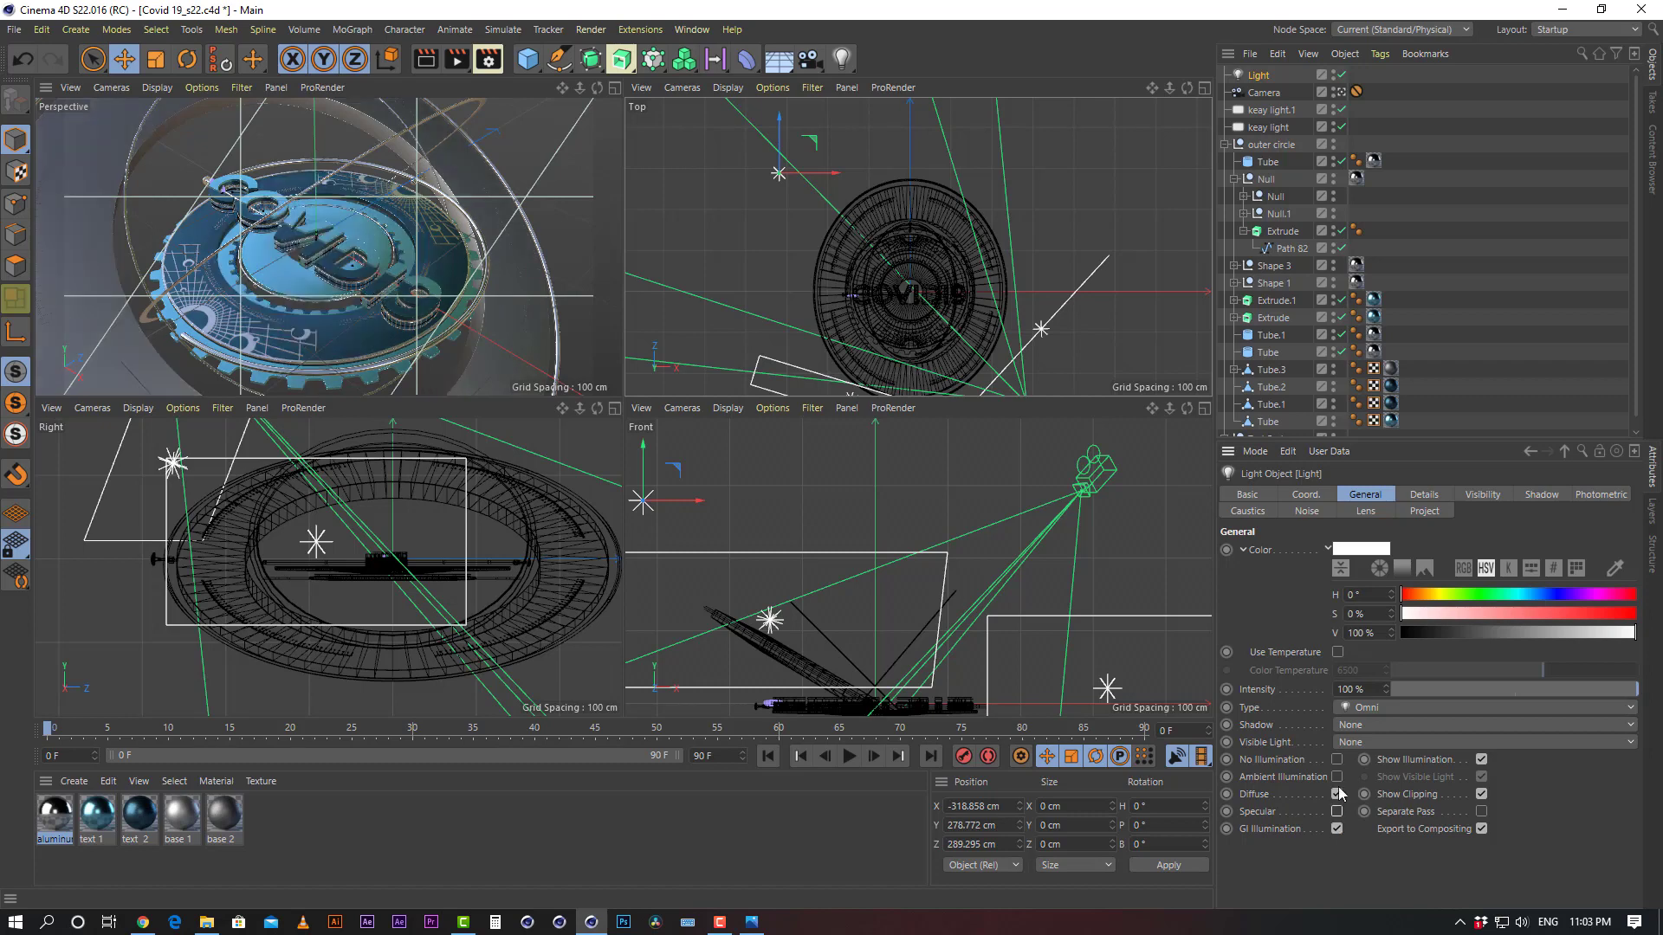
left_click(1337, 777)
left_click(1336, 777)
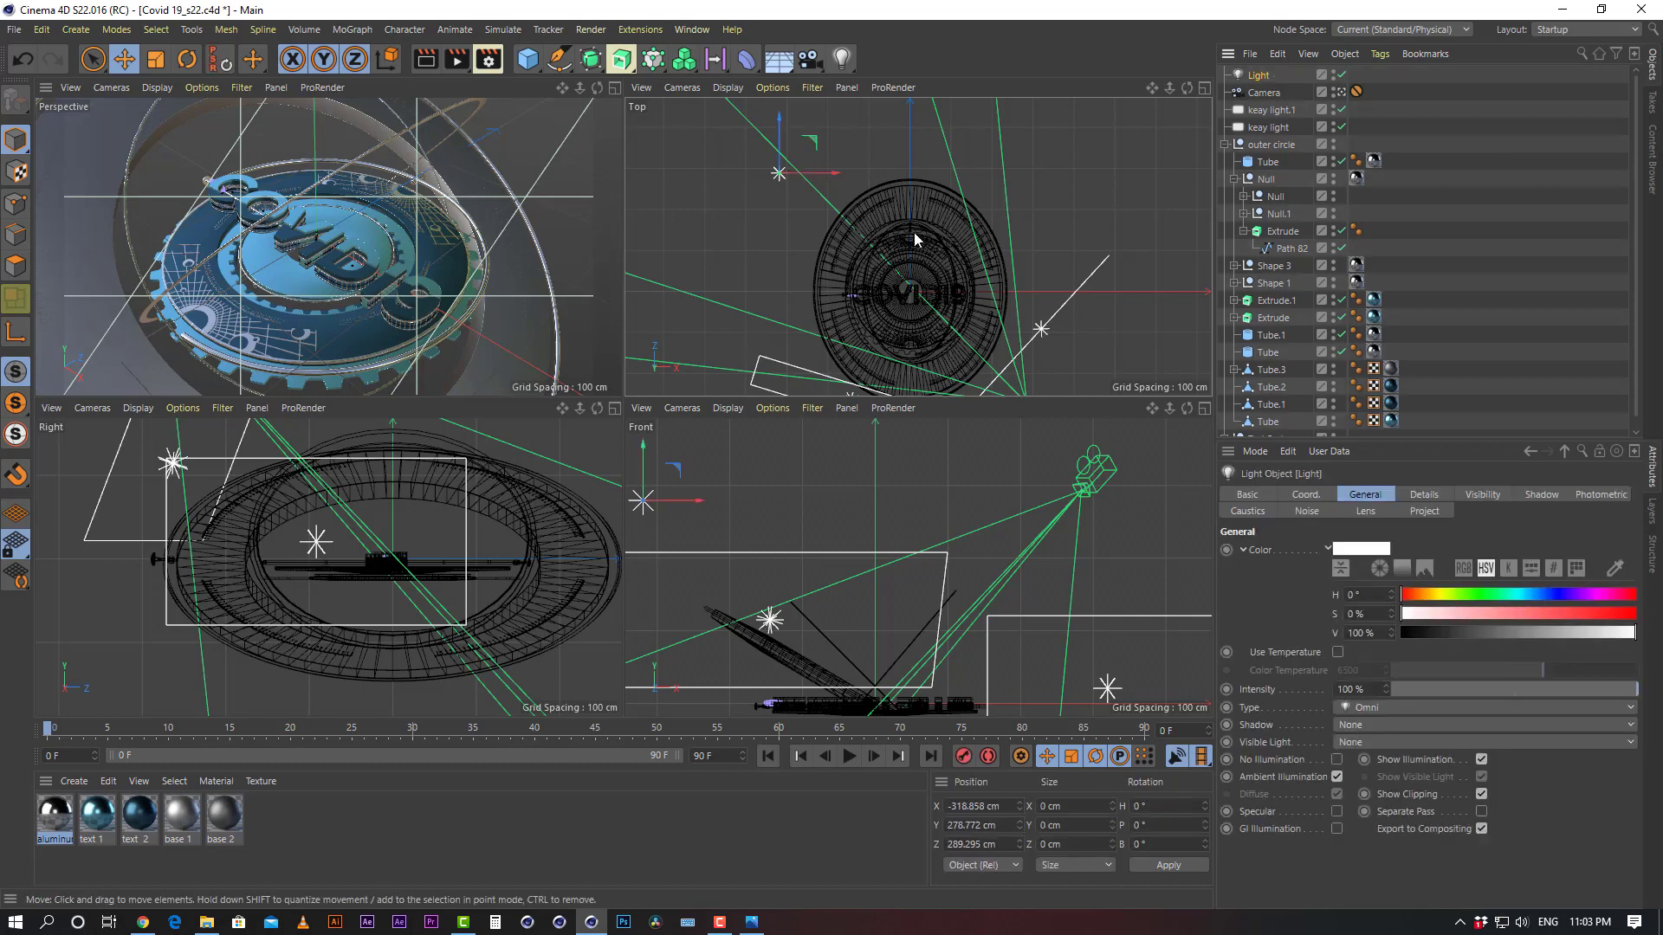
Enlarge the perspective view and render it to check the lighting on the disc and lettering
middle_click(475, 286)
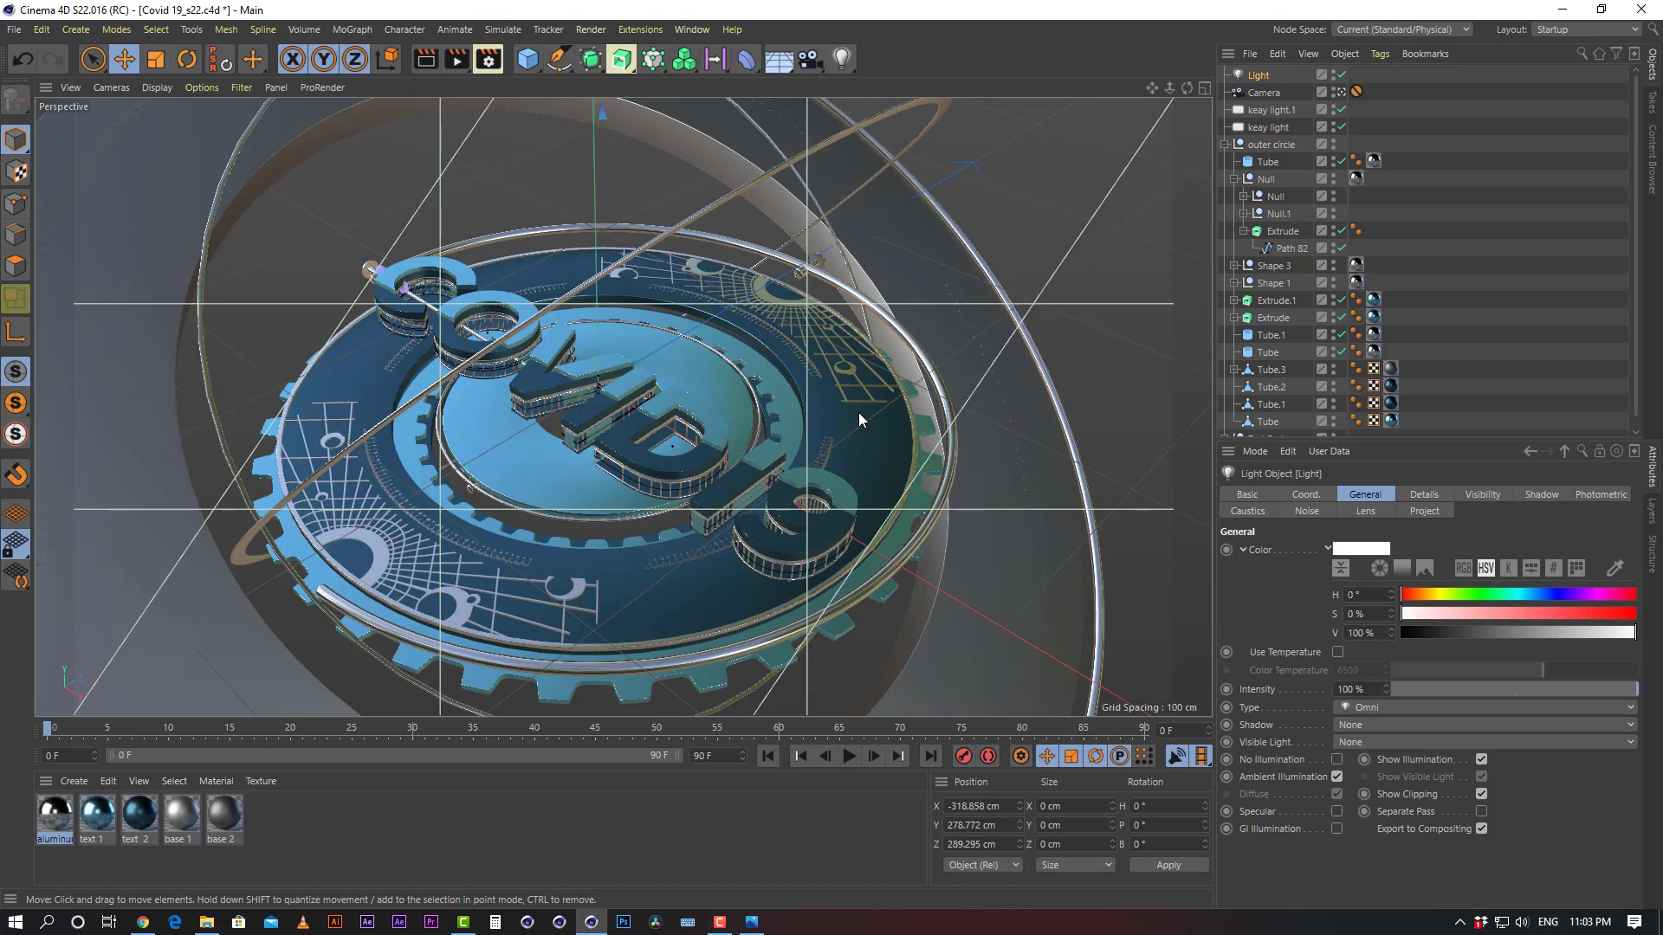
left_click(425, 59)
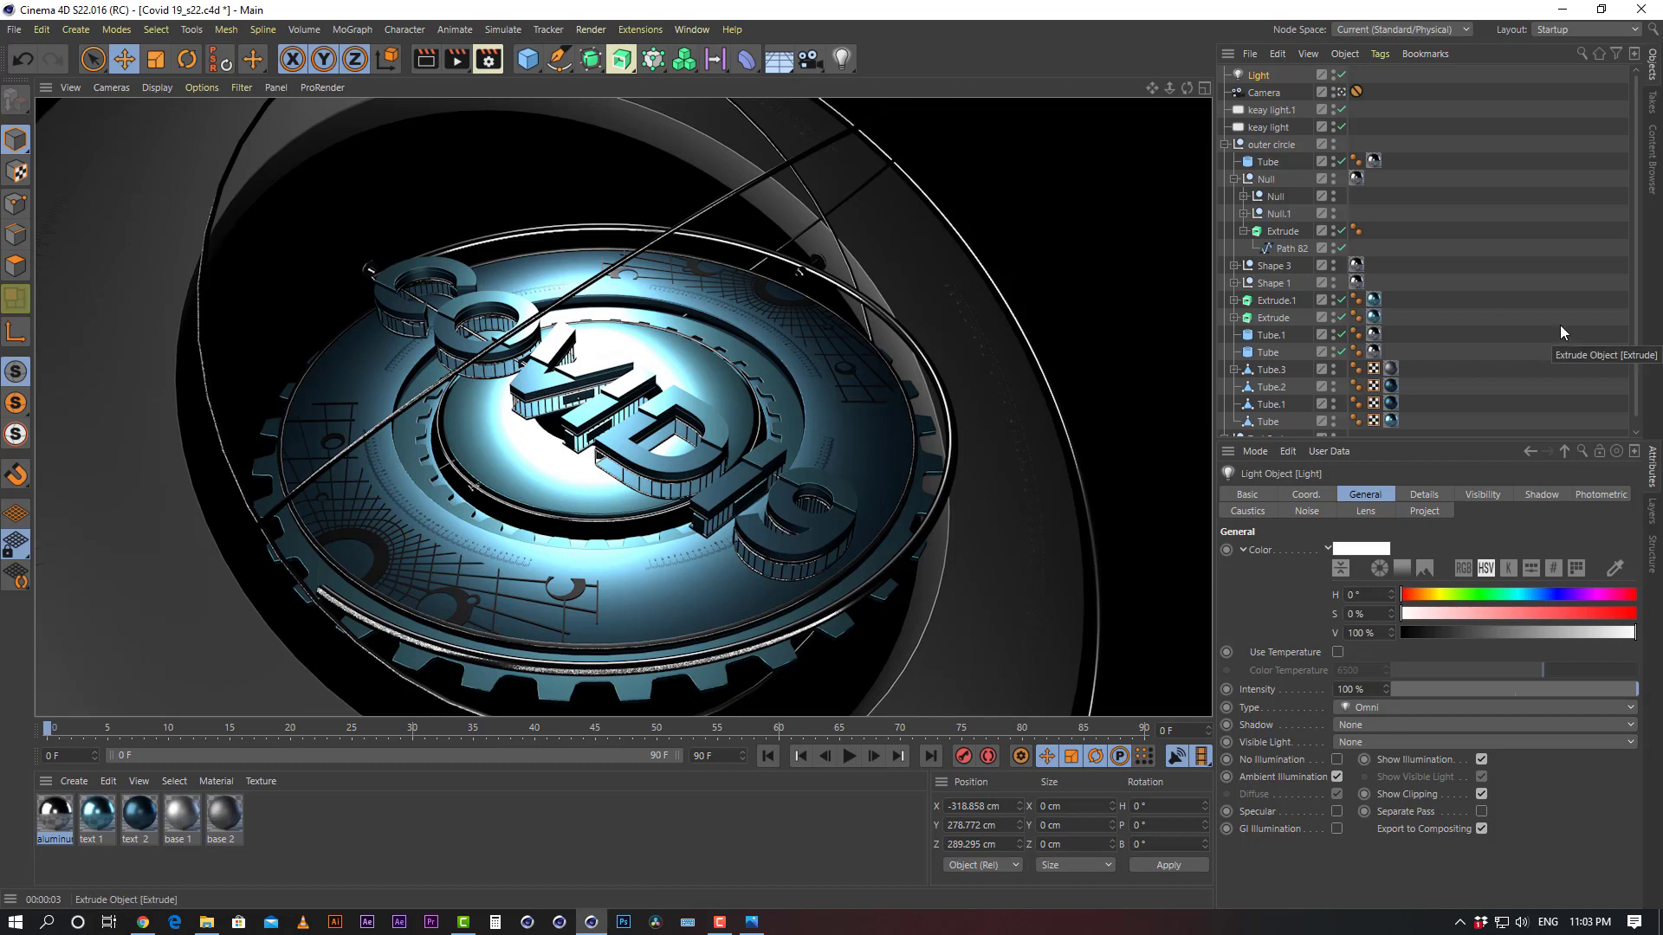
left_click(1474, 208)
left_click(882, 262)
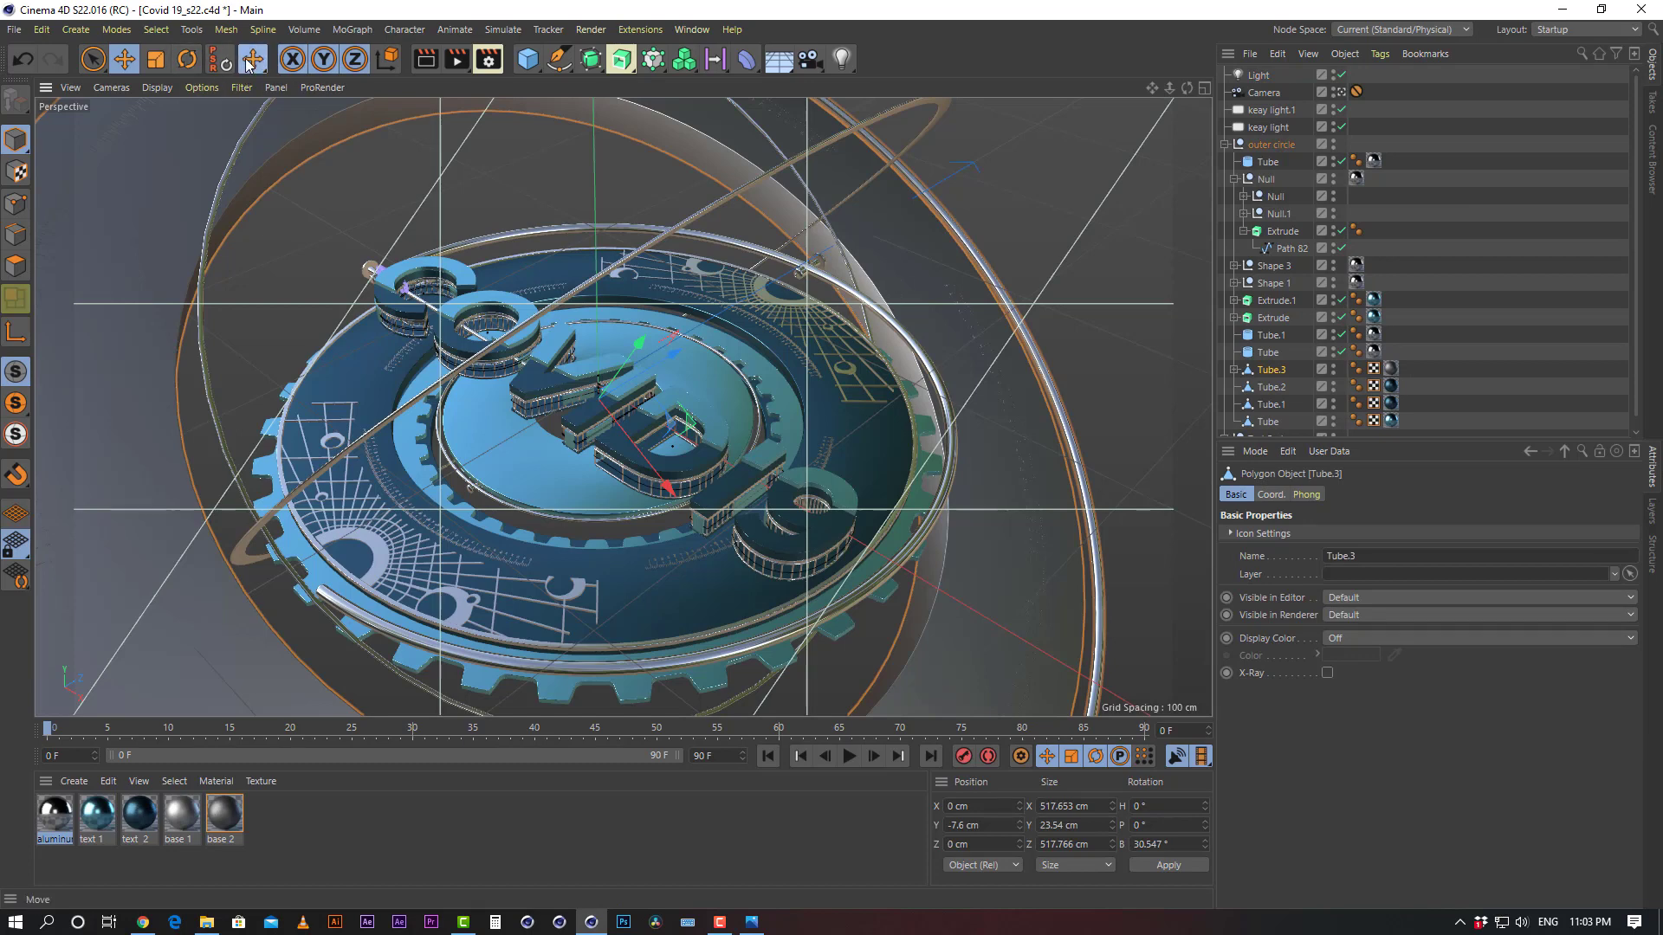
left_click(1526, 190)
left_click(1258, 76)
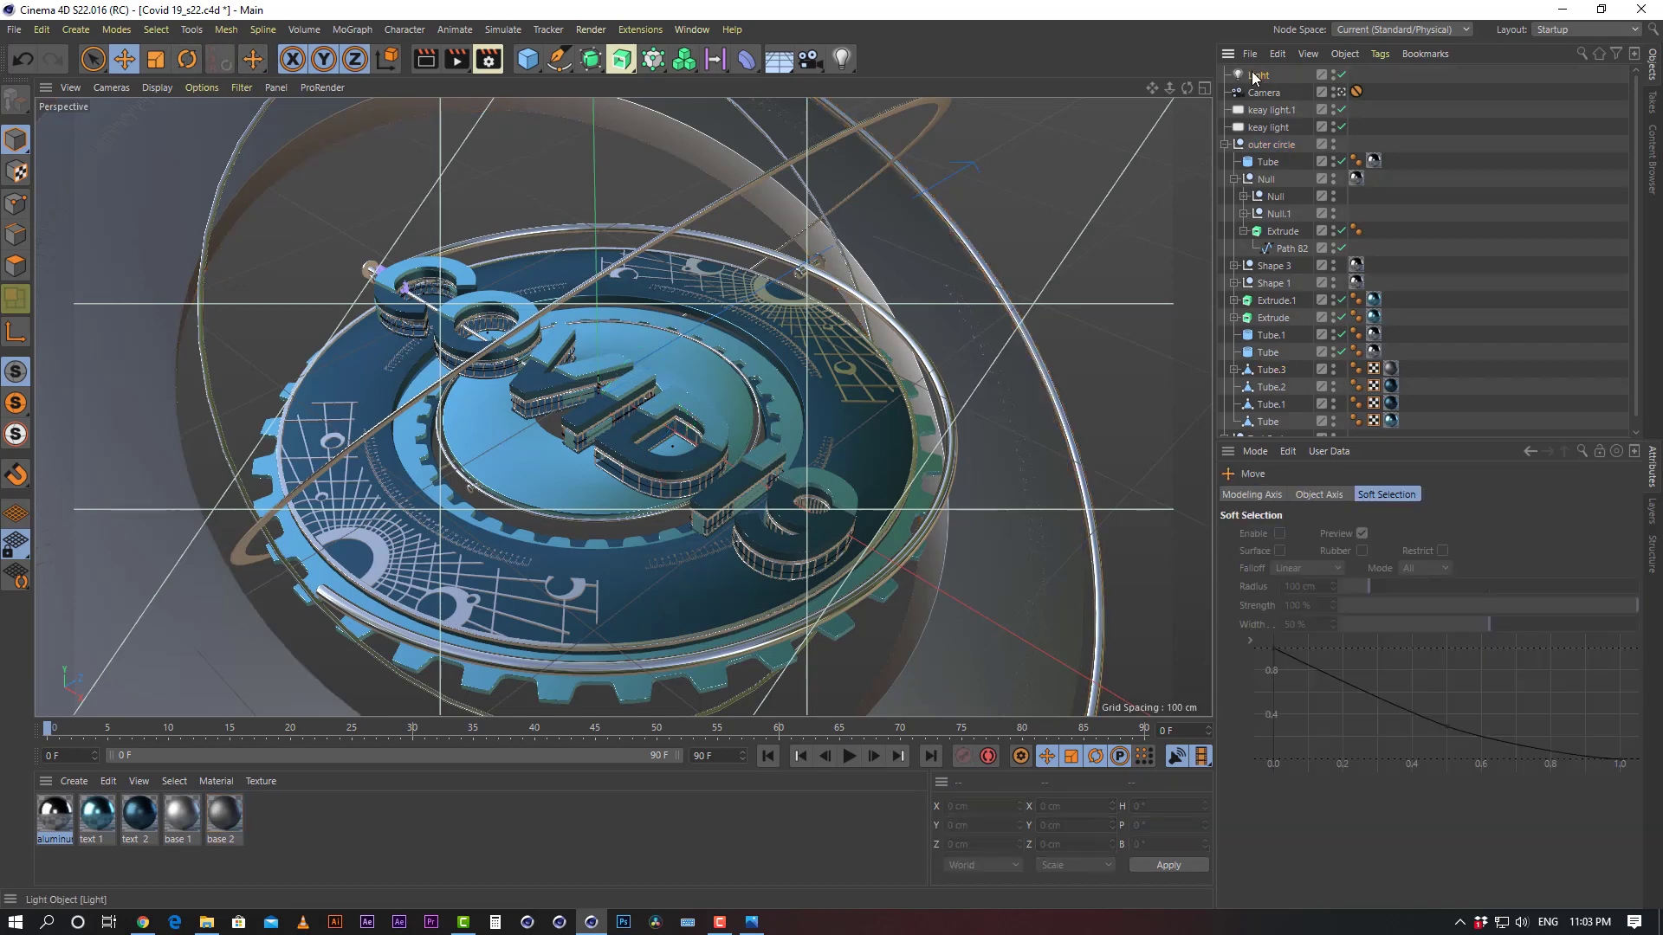
middle_click(579, 314)
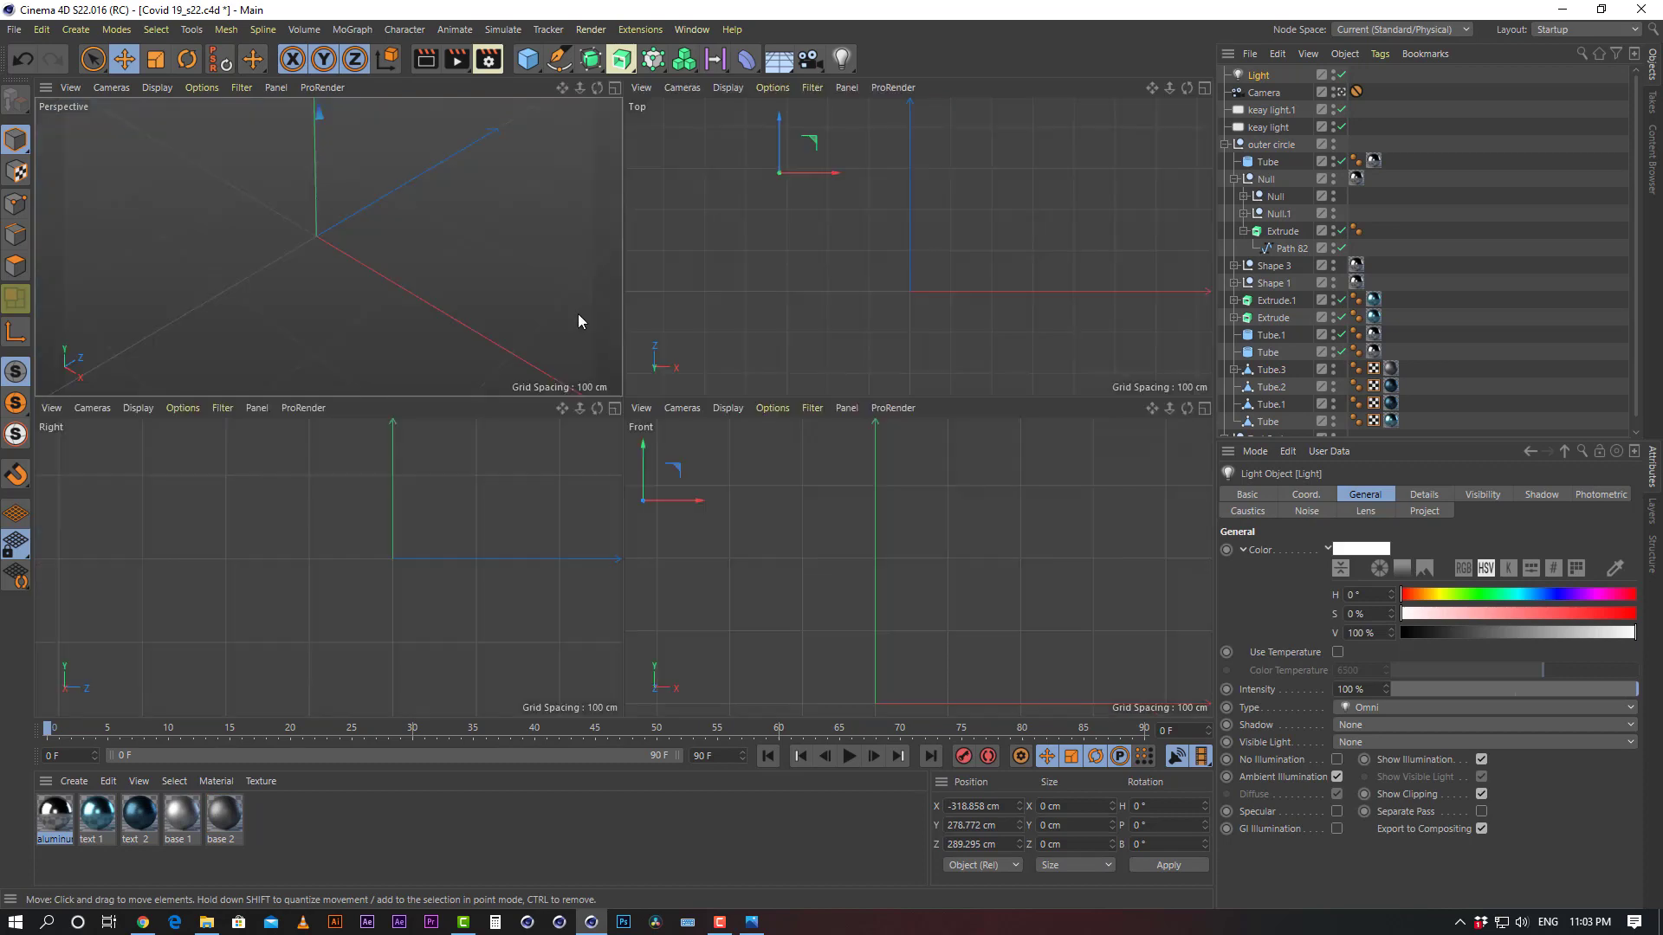
middle_click(442, 249)
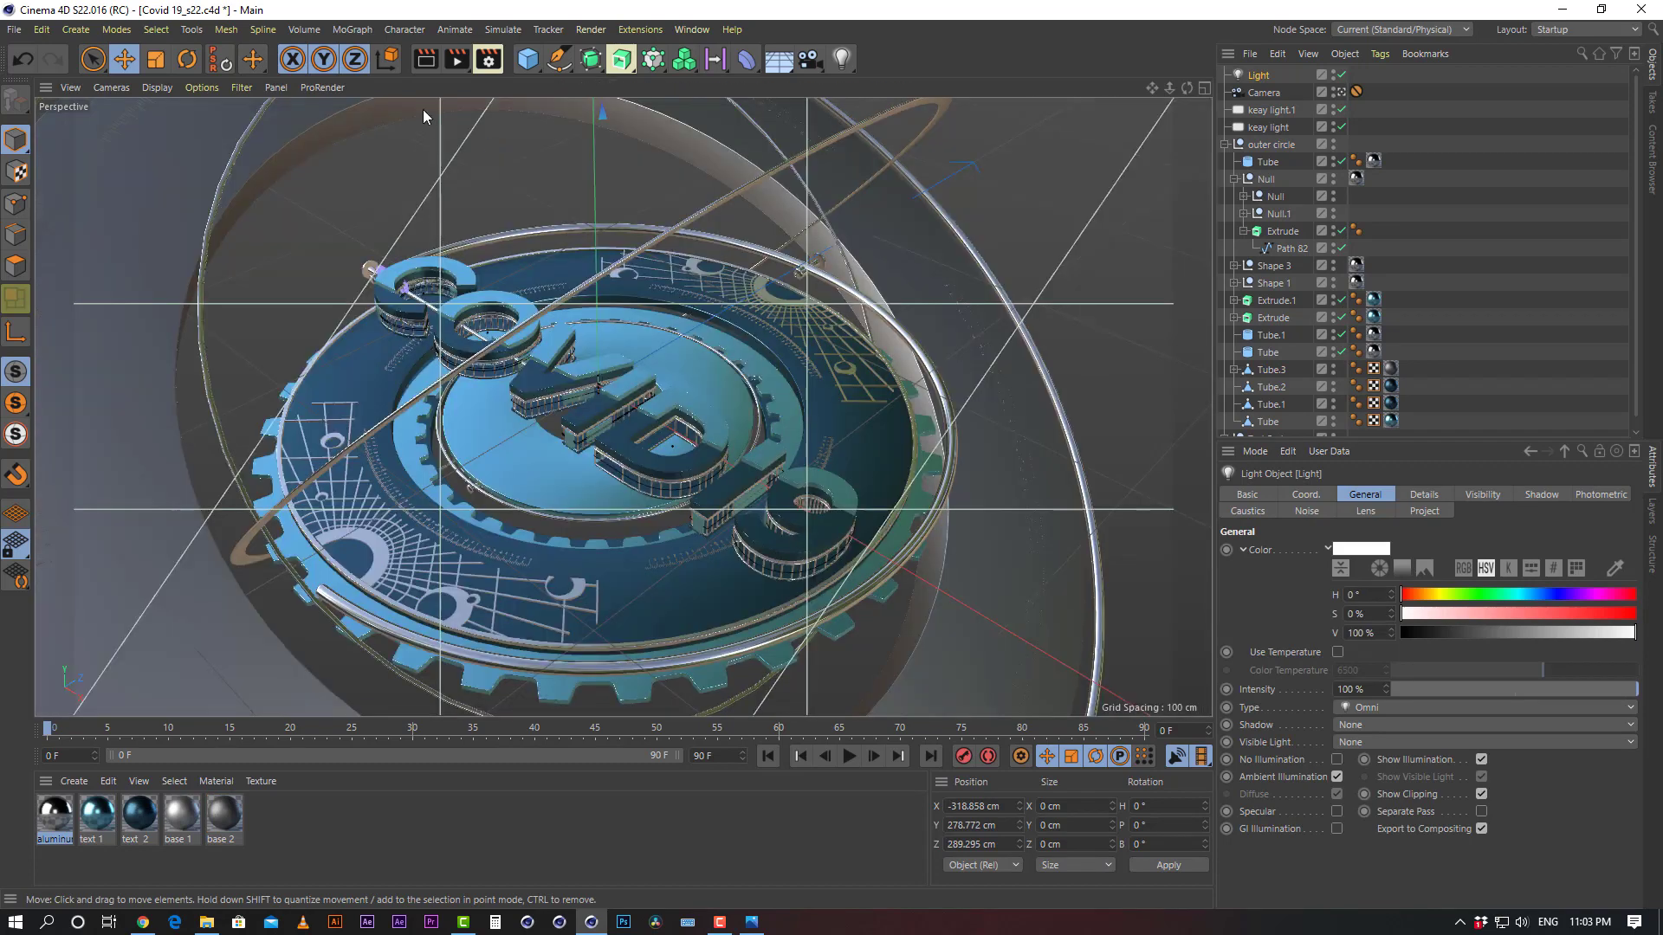
left_click(423, 59)
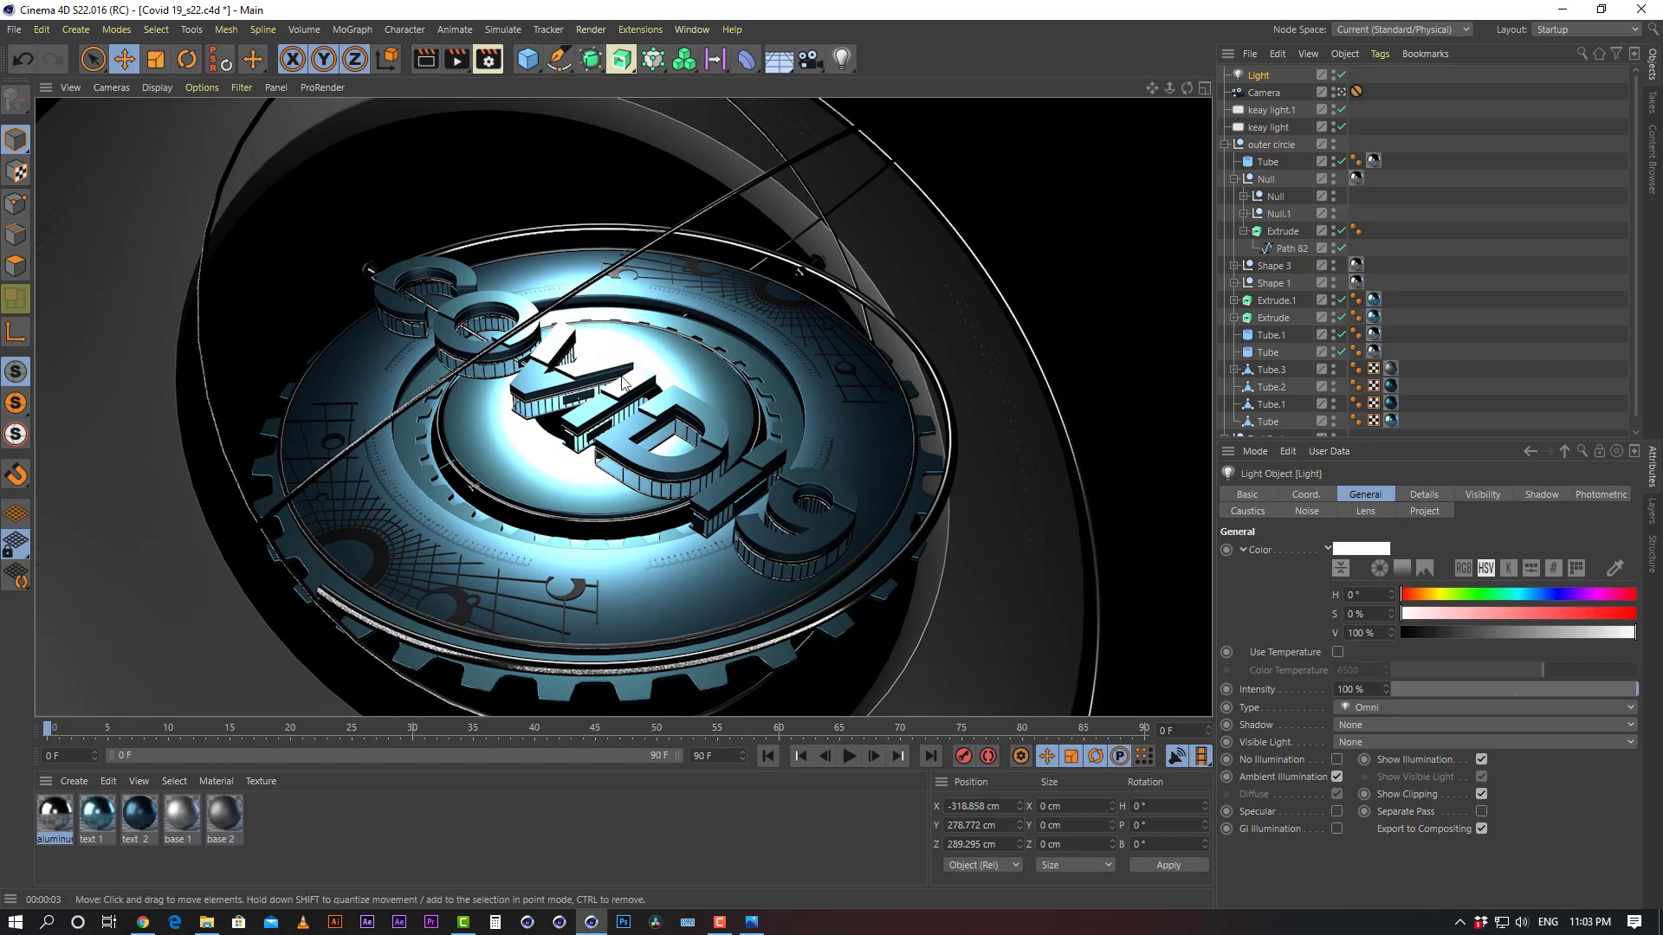
left_click(1478, 195)
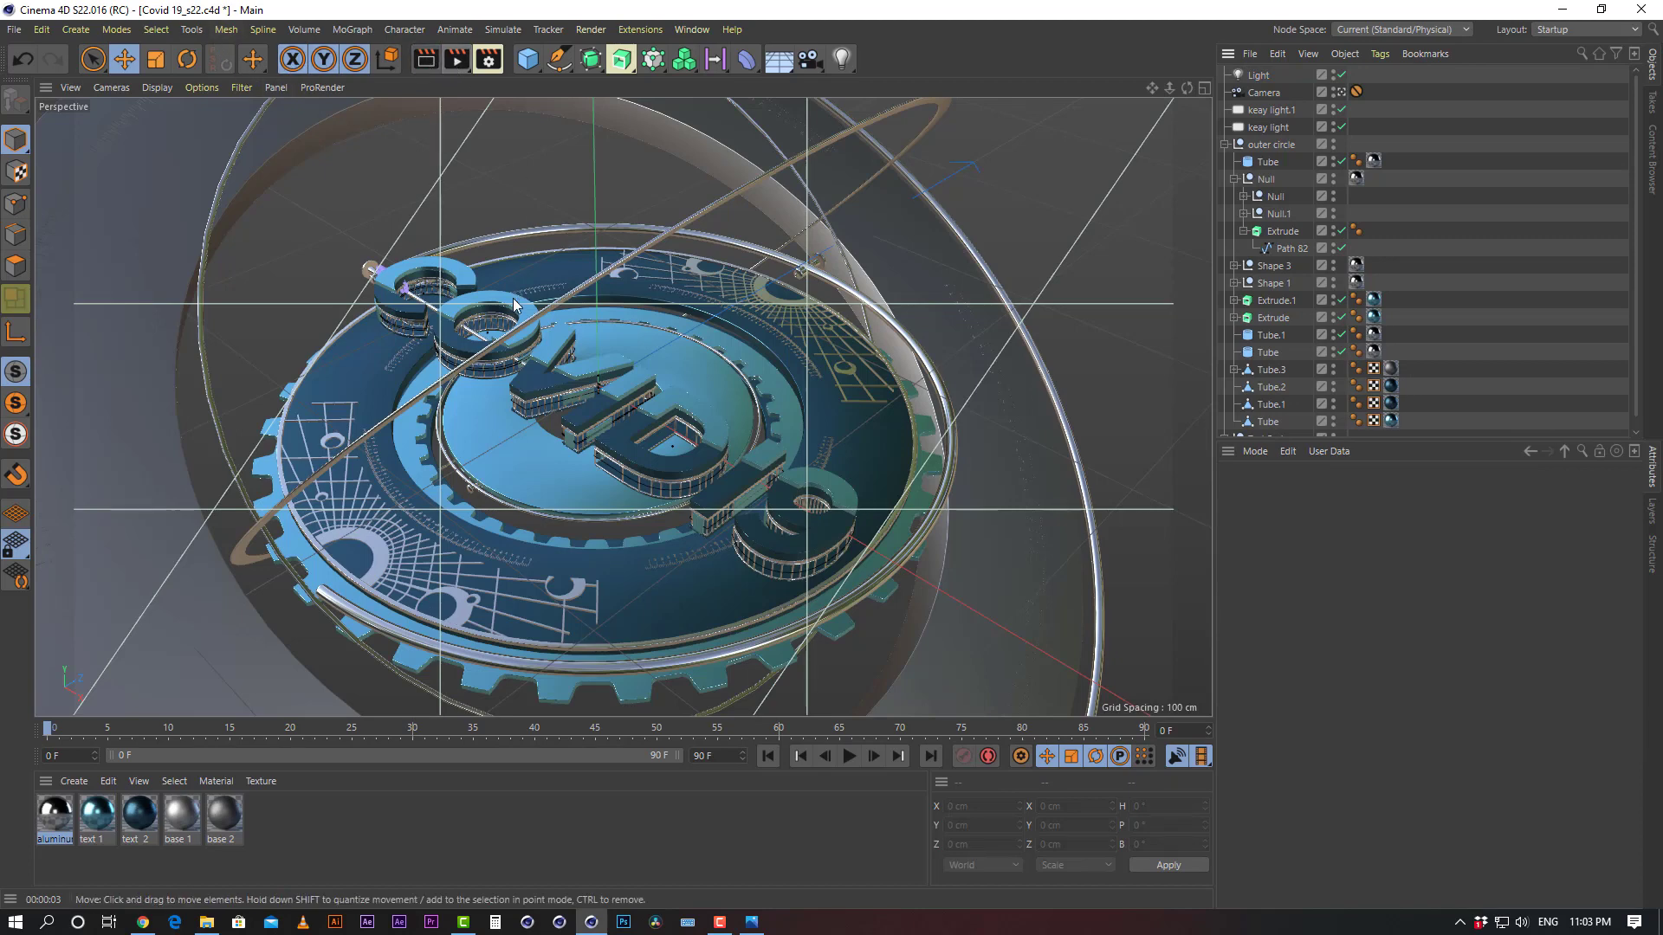
left_click_drag(501, 314, 517, 360)
key("ctrl+z")
key("ctrl+z")
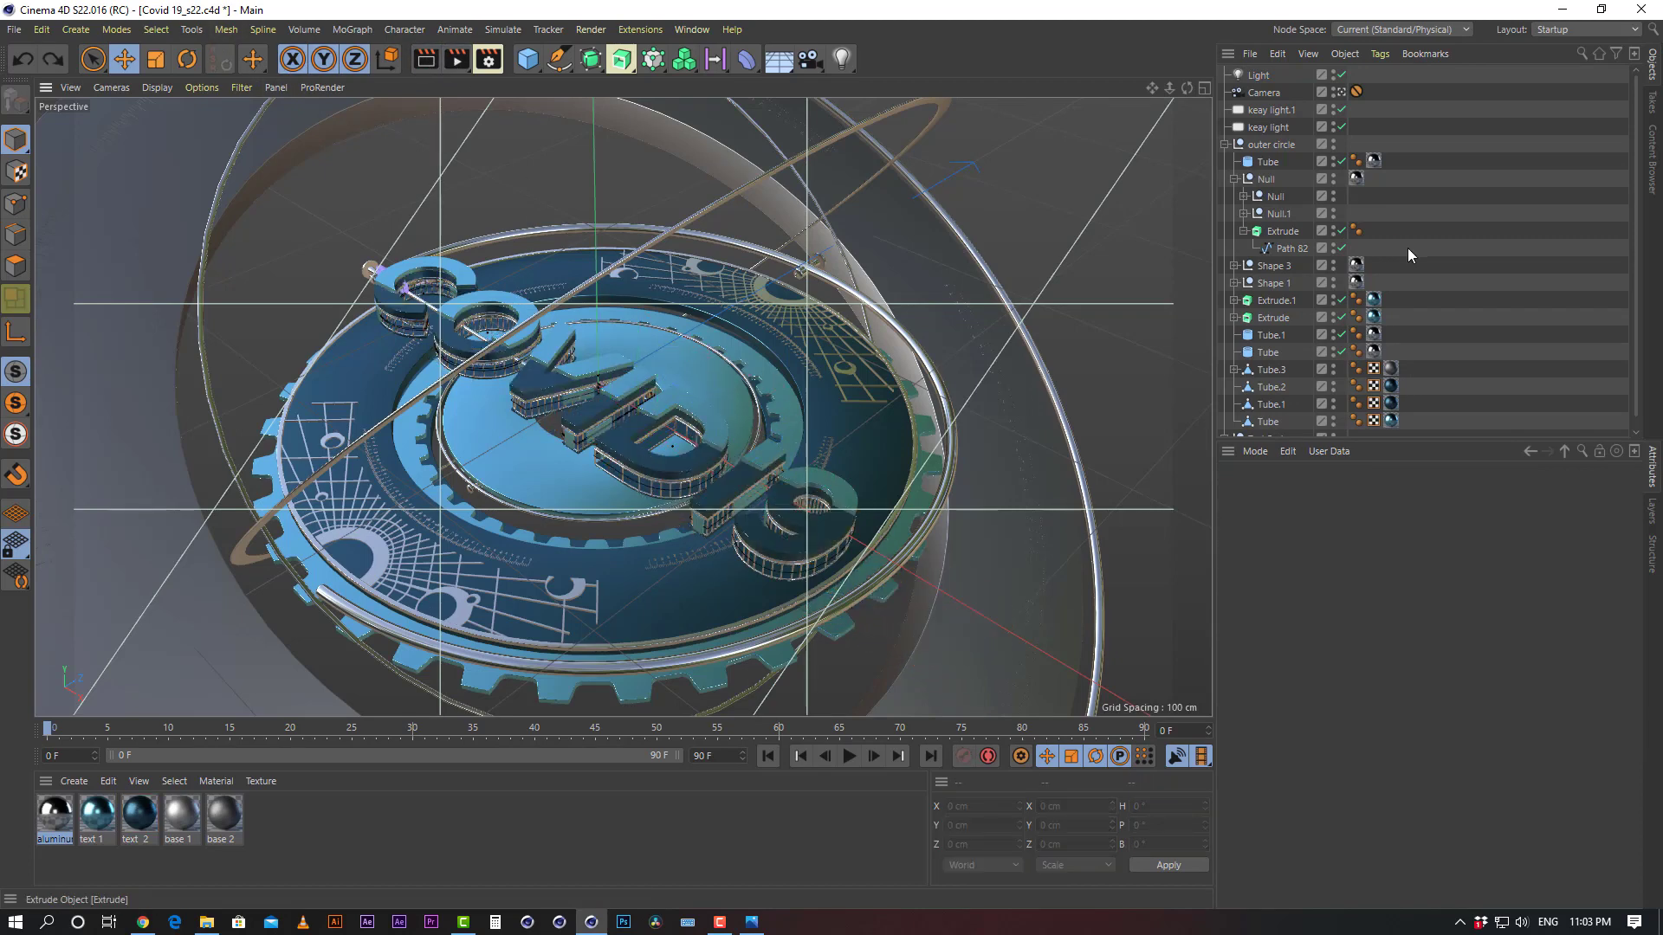
Start an interactive render region in the perspective view, shrink it and place it over the lettering
left_click(1252, 76)
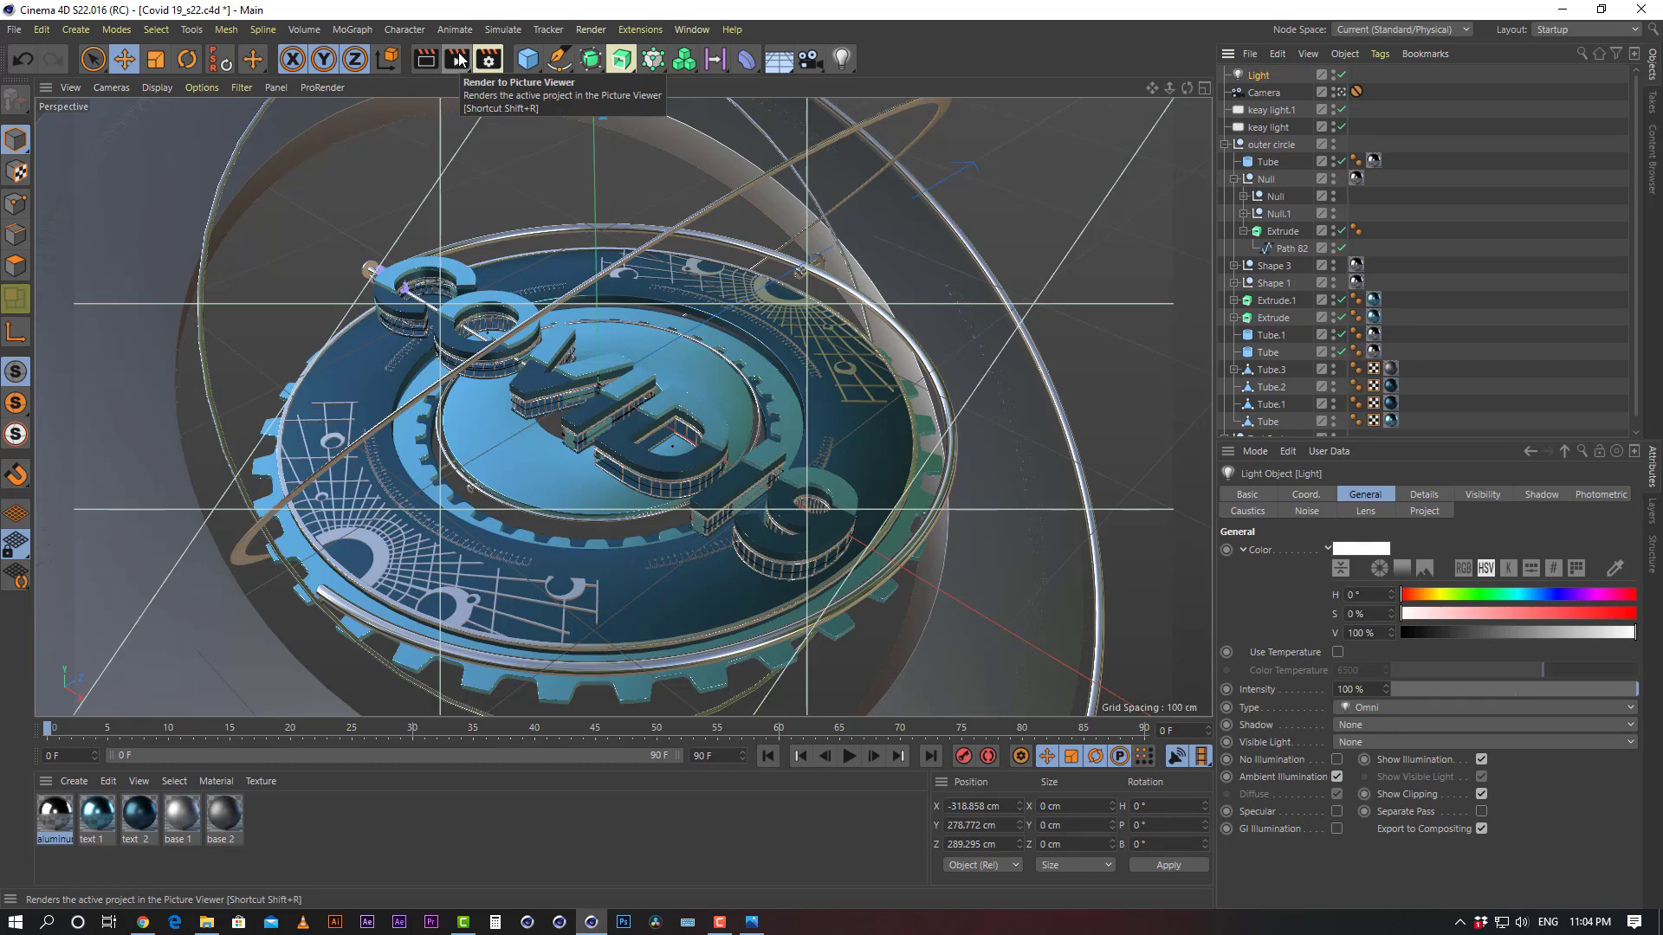
key("alt+r")
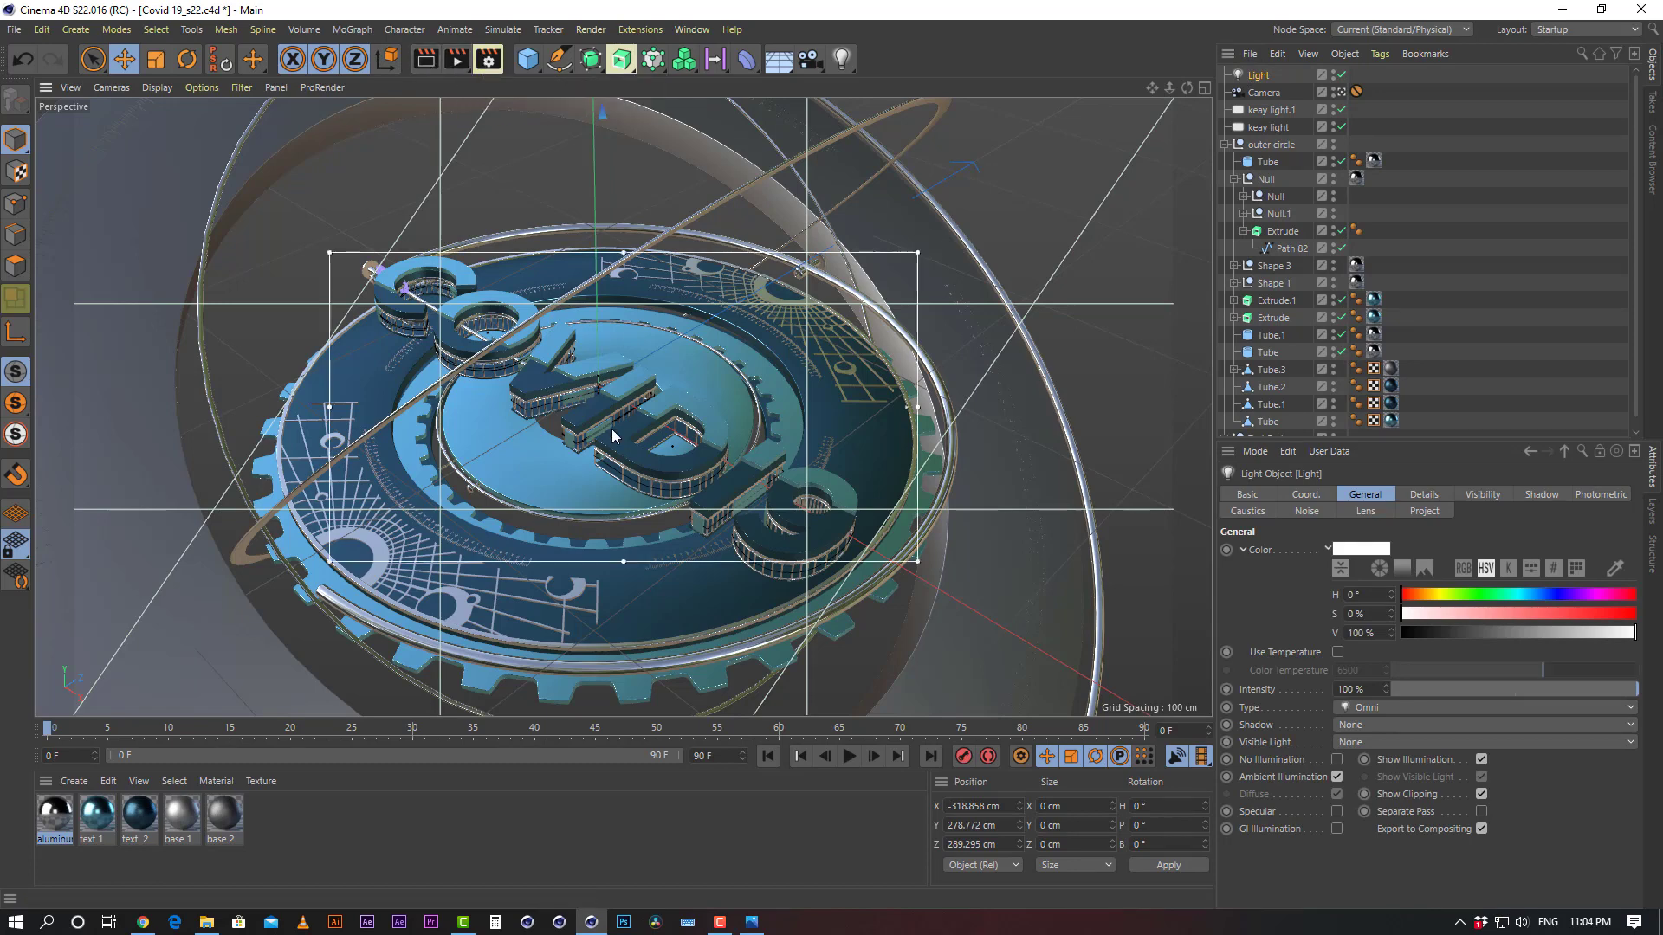
left_click_drag(918, 252, 752, 327)
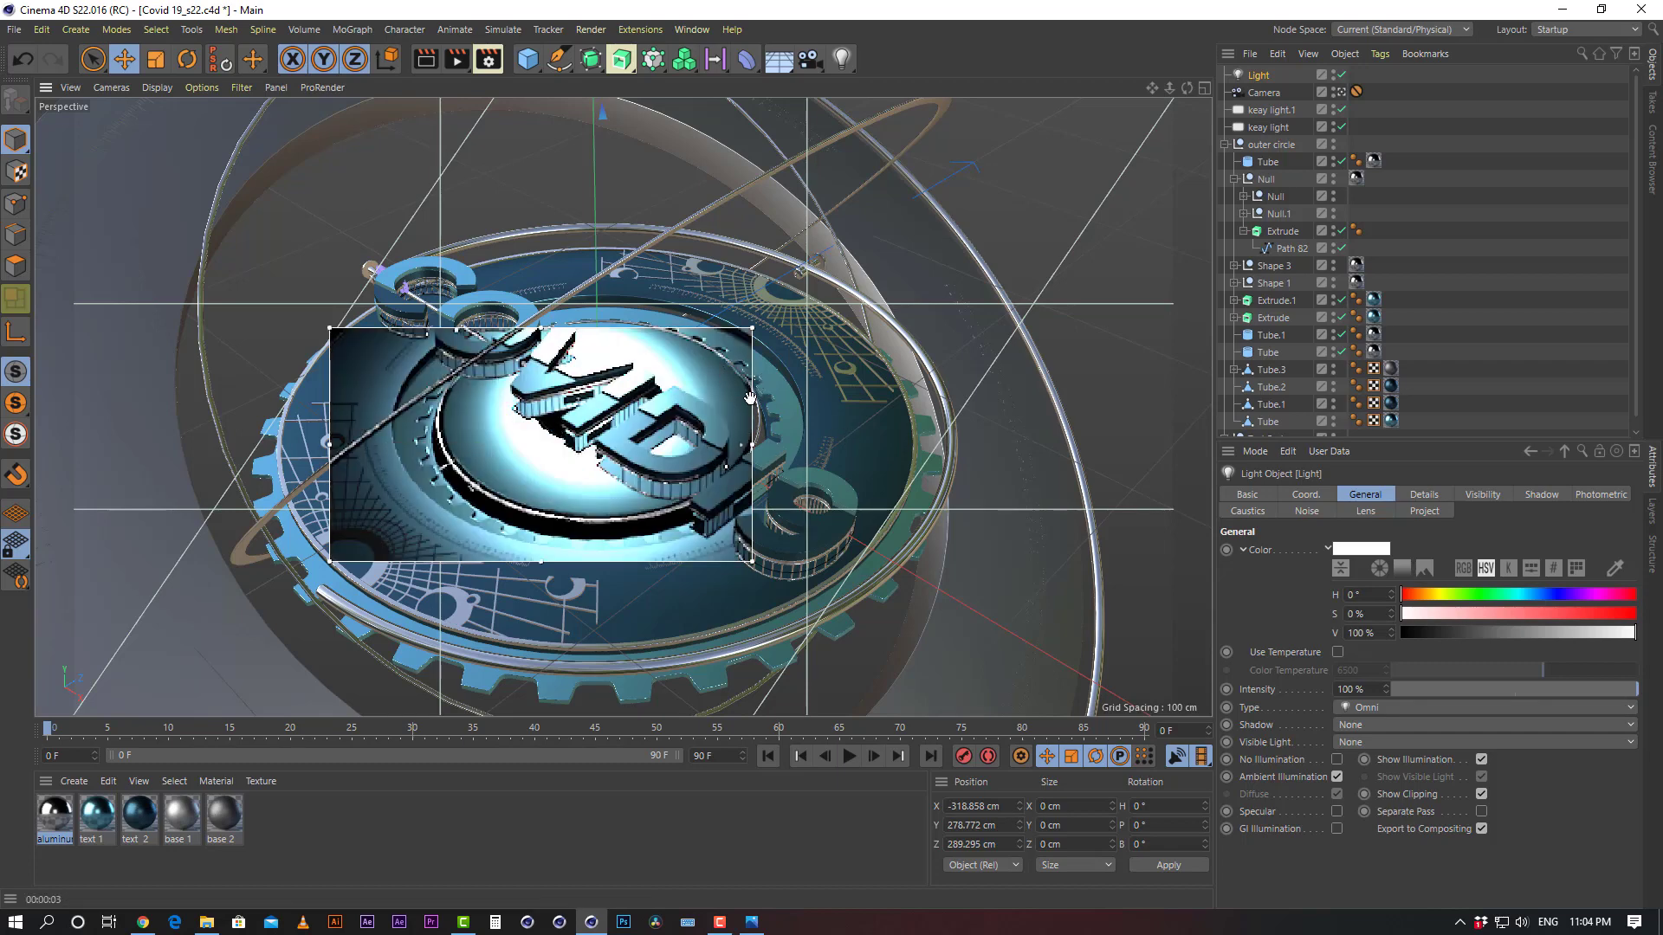
left_click_drag(755, 374, 846, 355)
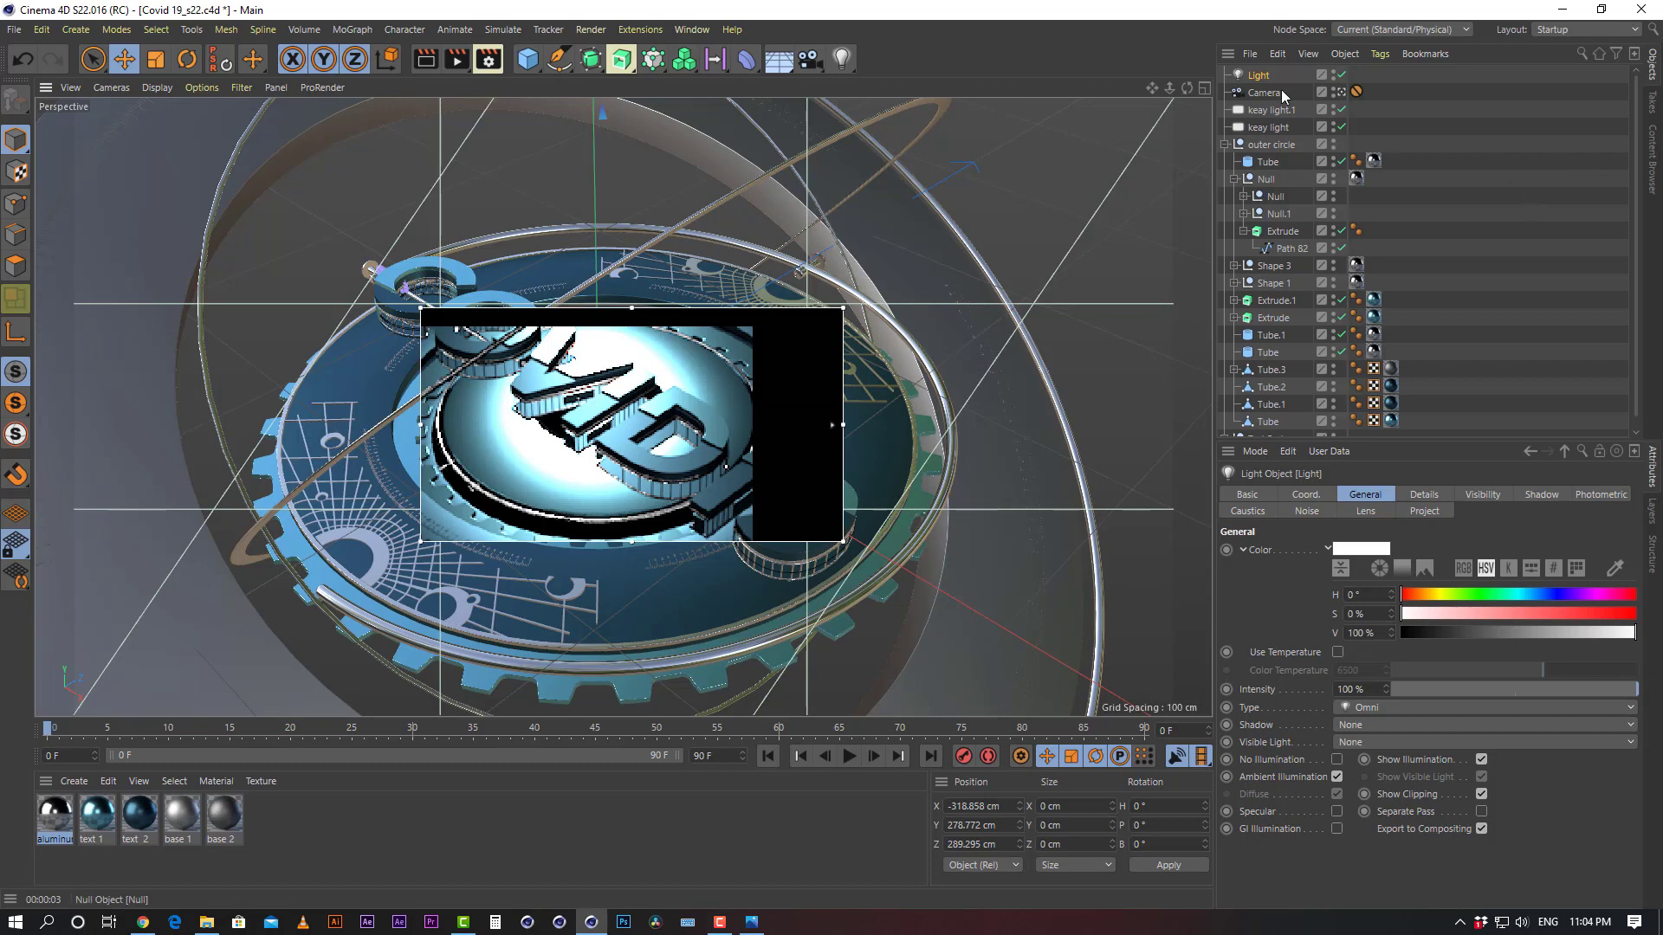
Return to the four-view layout and move the omni light back along Z to about 317 cm
middle_click(466, 345)
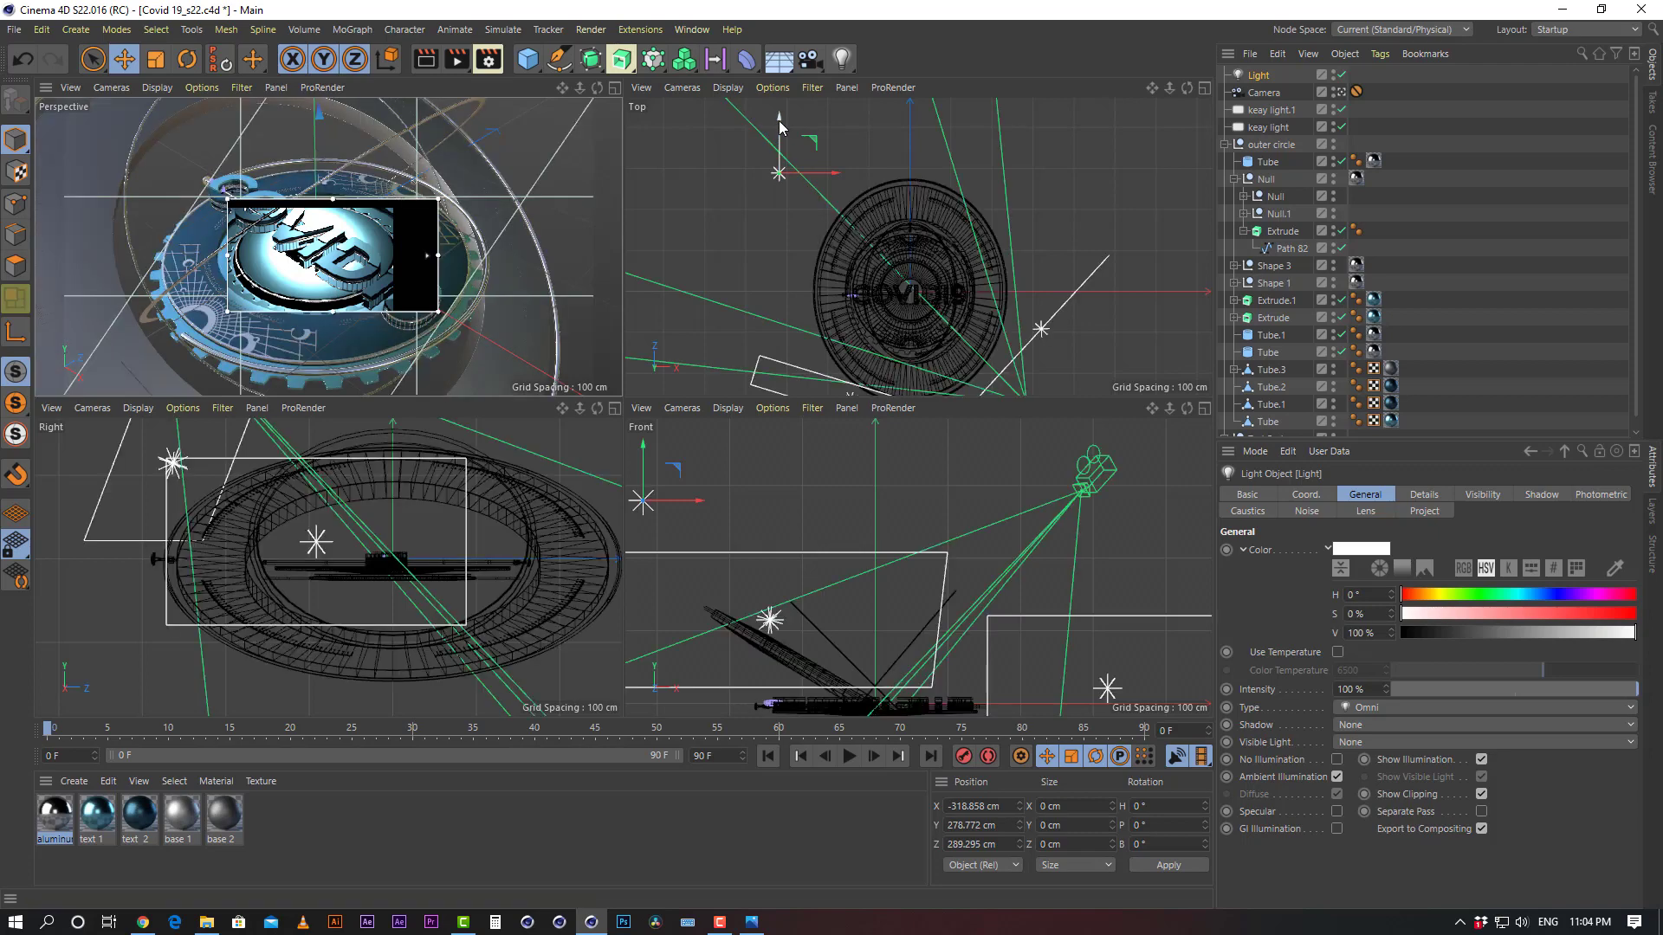
mouse_move(777, 121)
left_mouse_down()
mouse_move(782, 160)
mouse_move(787, 110)
left_mouse_up()
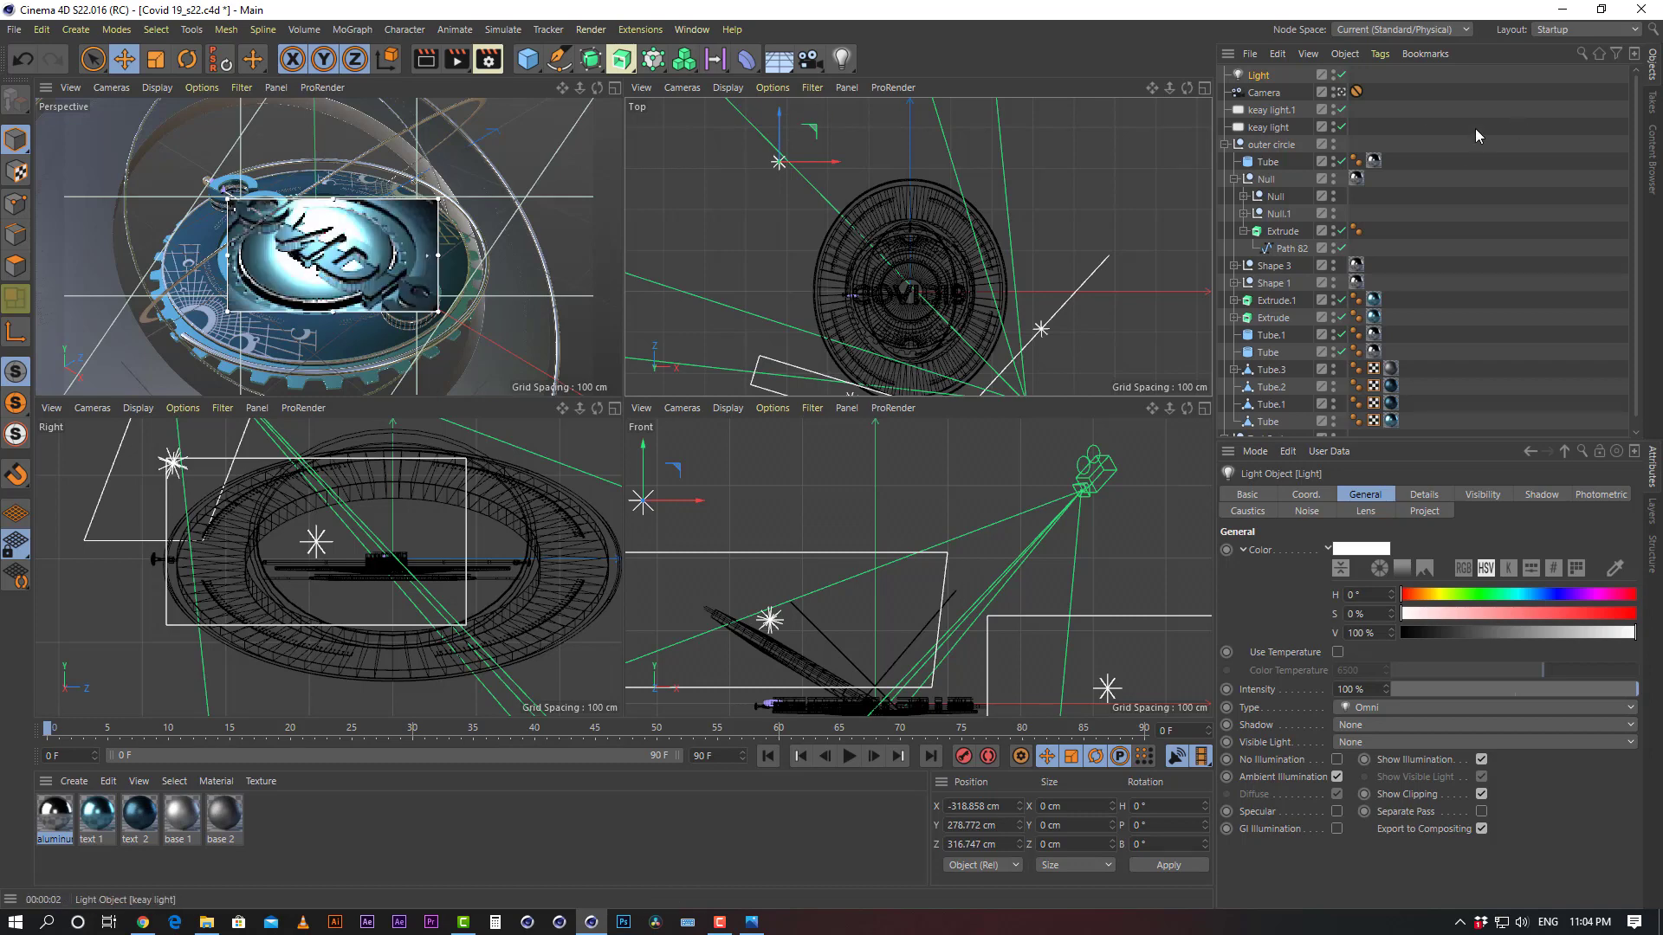
Turn off specular for both keay light.1 and keay light
left_click(1273, 112)
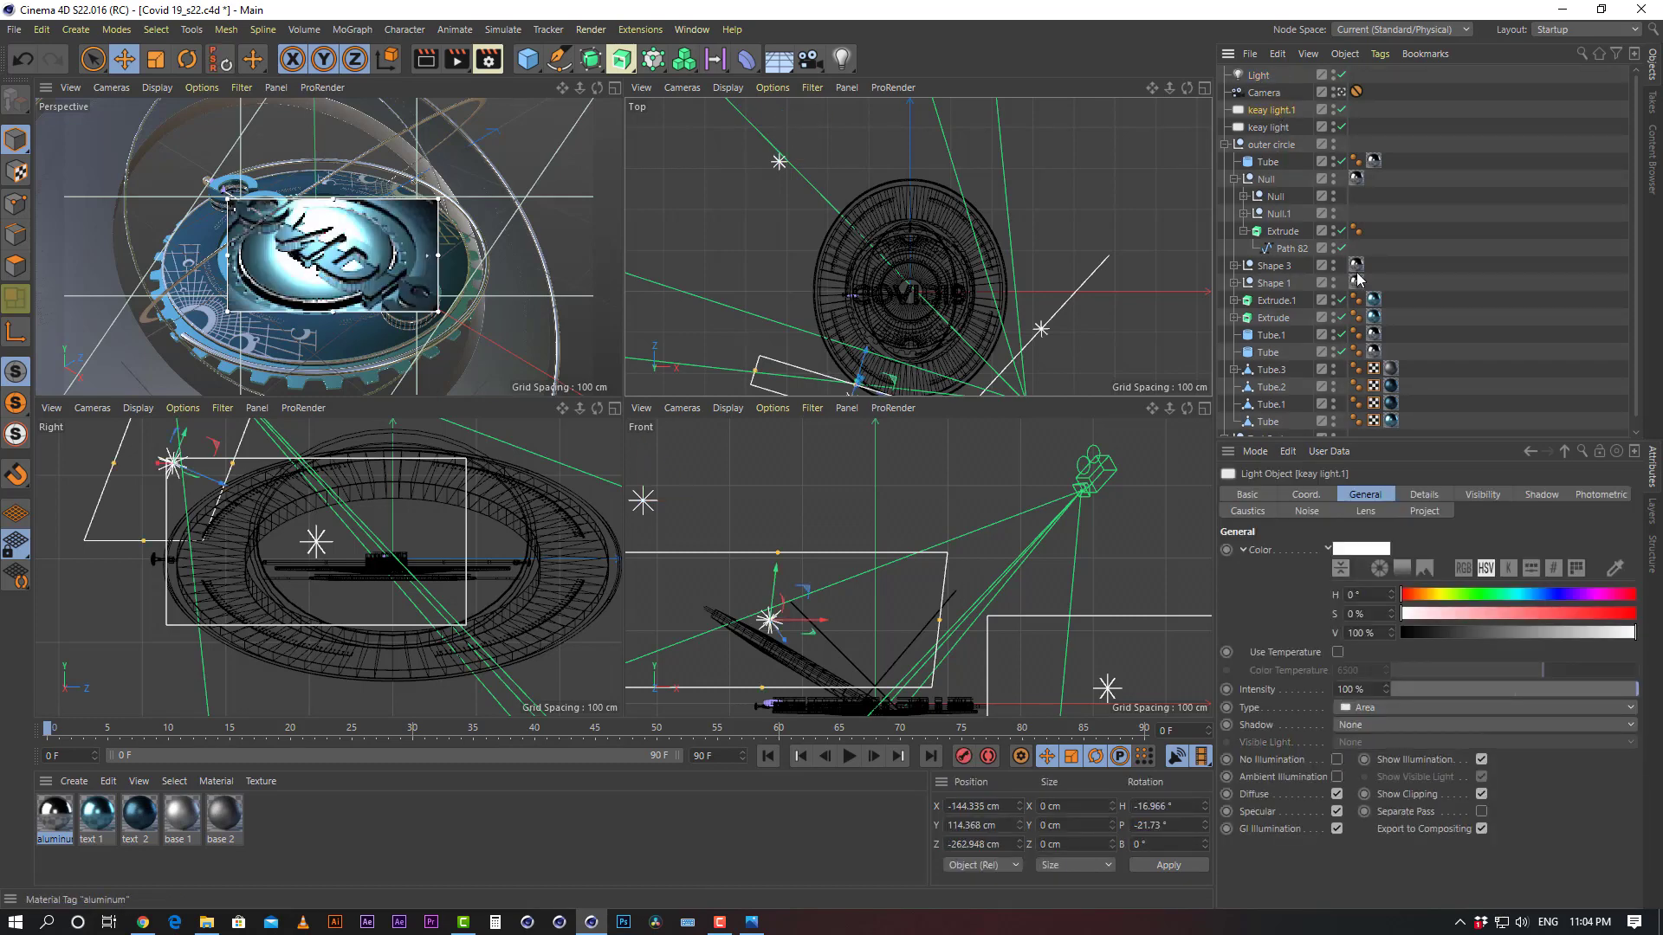
left_click(1337, 811)
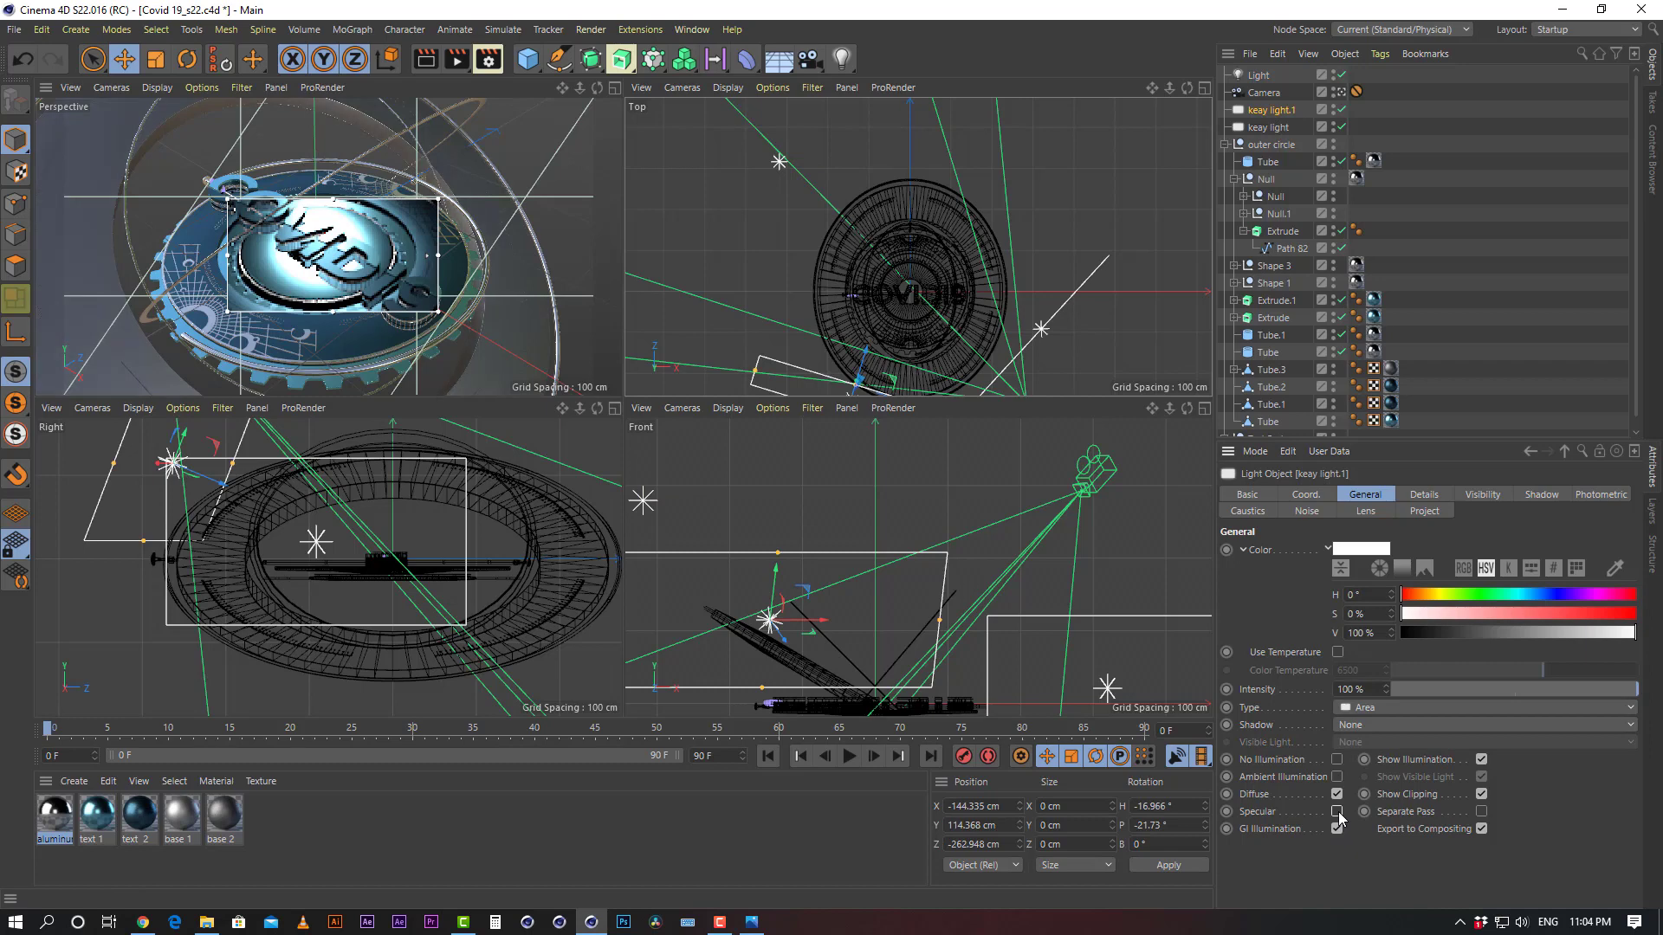
left_click(1268, 128)
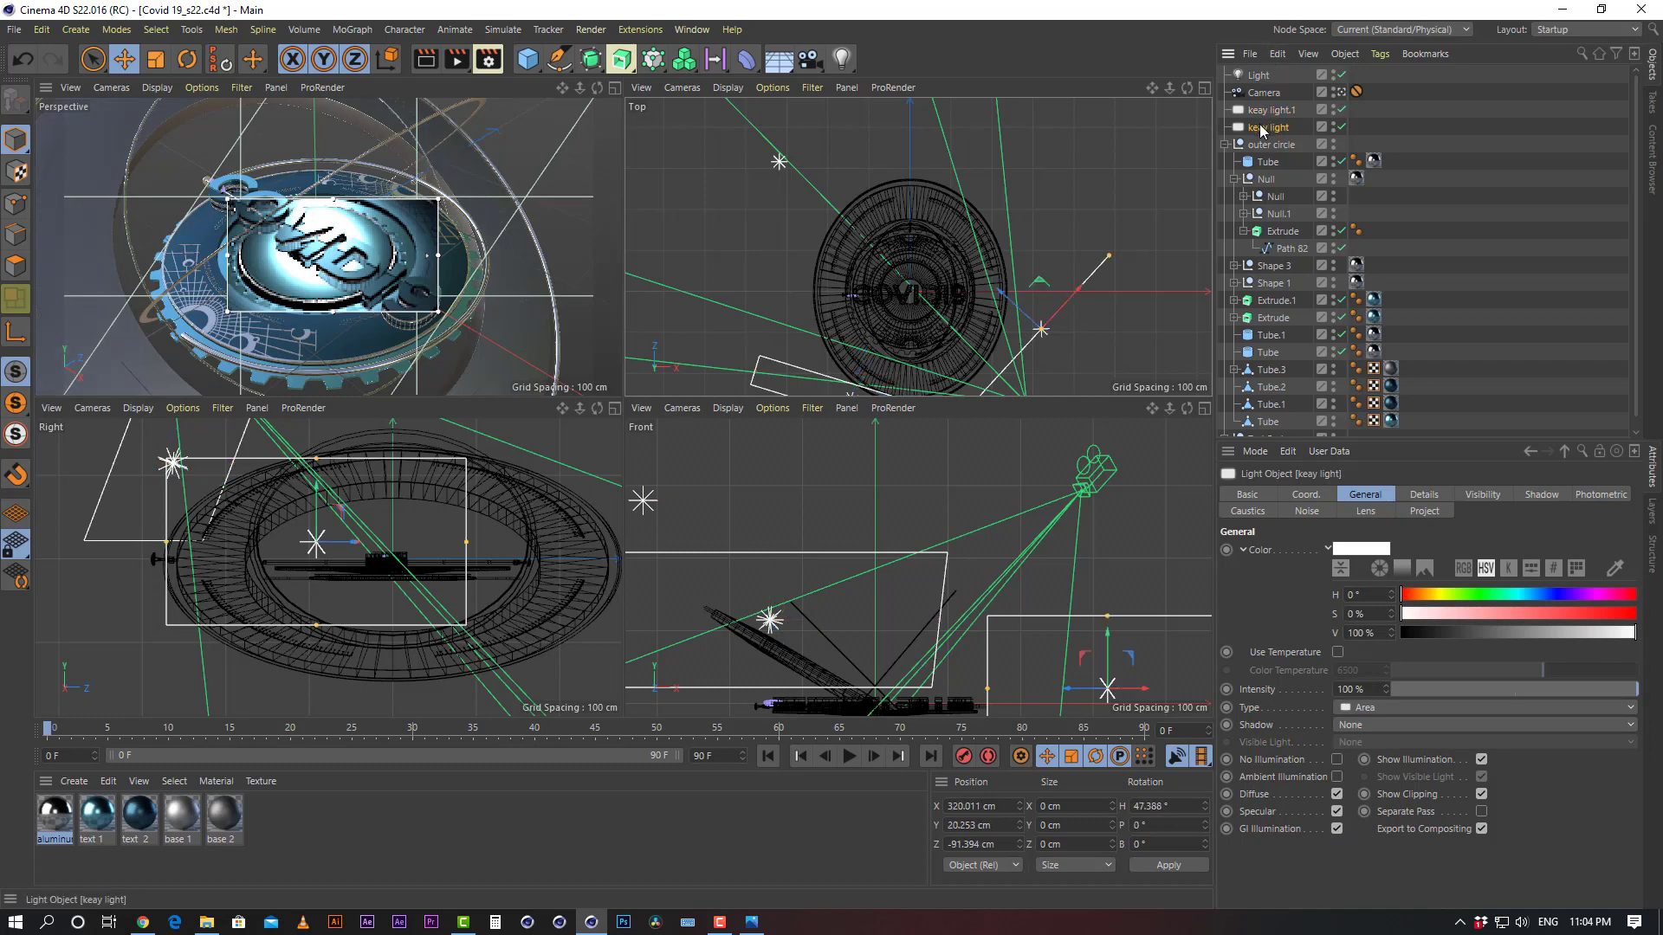
left_click(1336, 812)
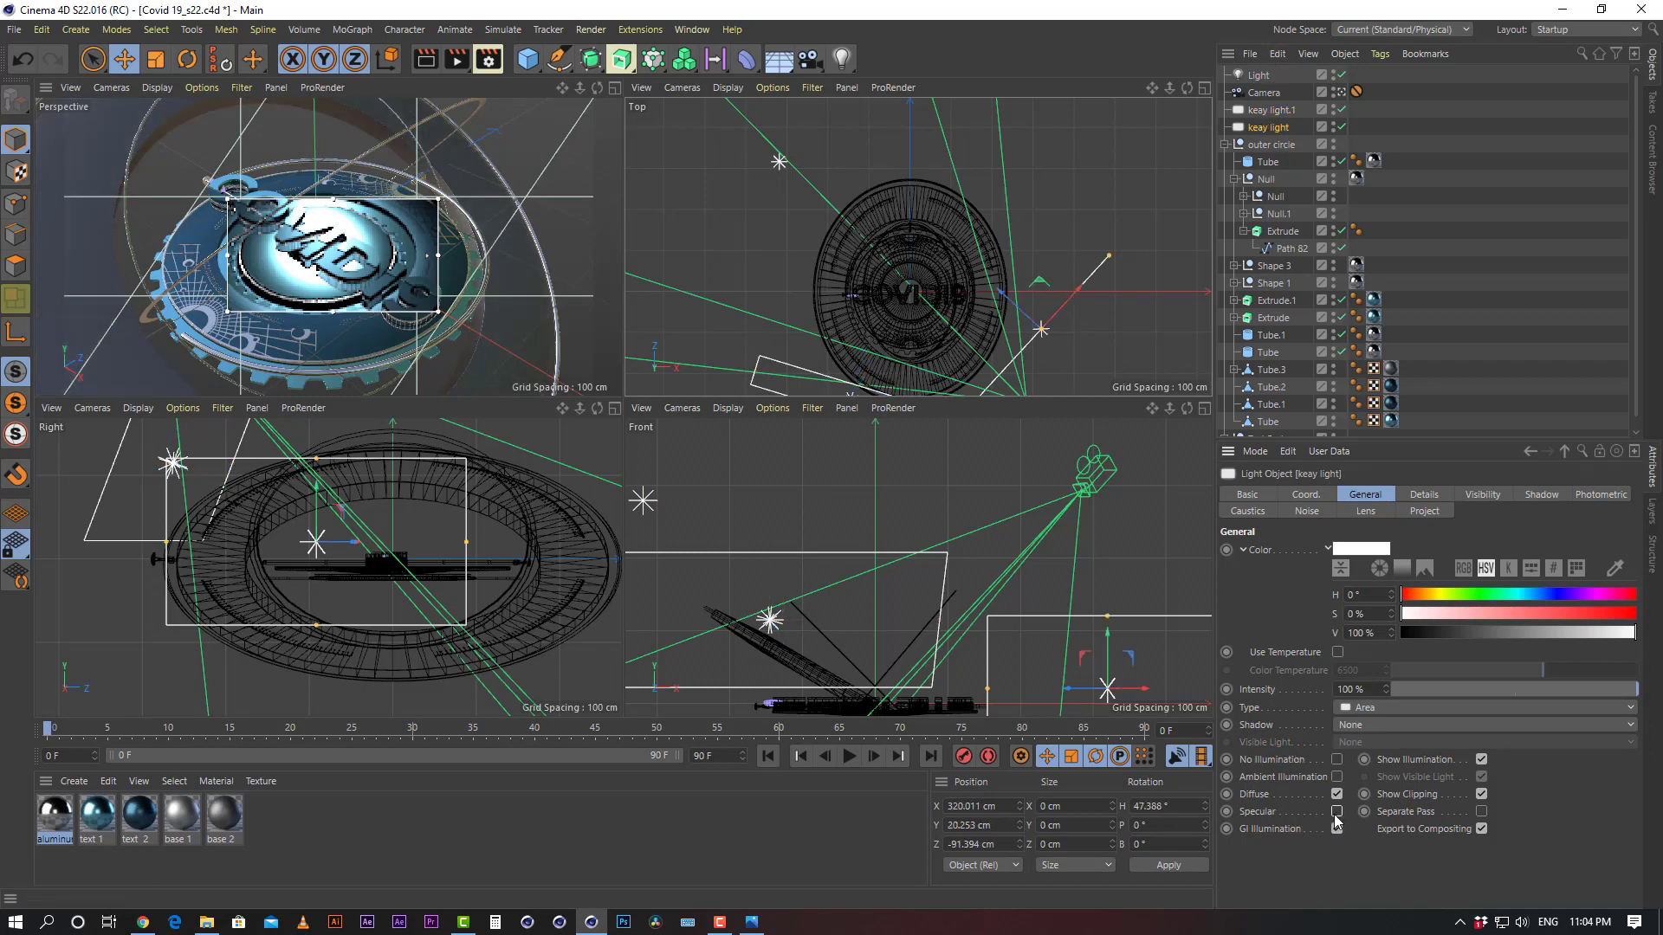
left_click(1271, 113)
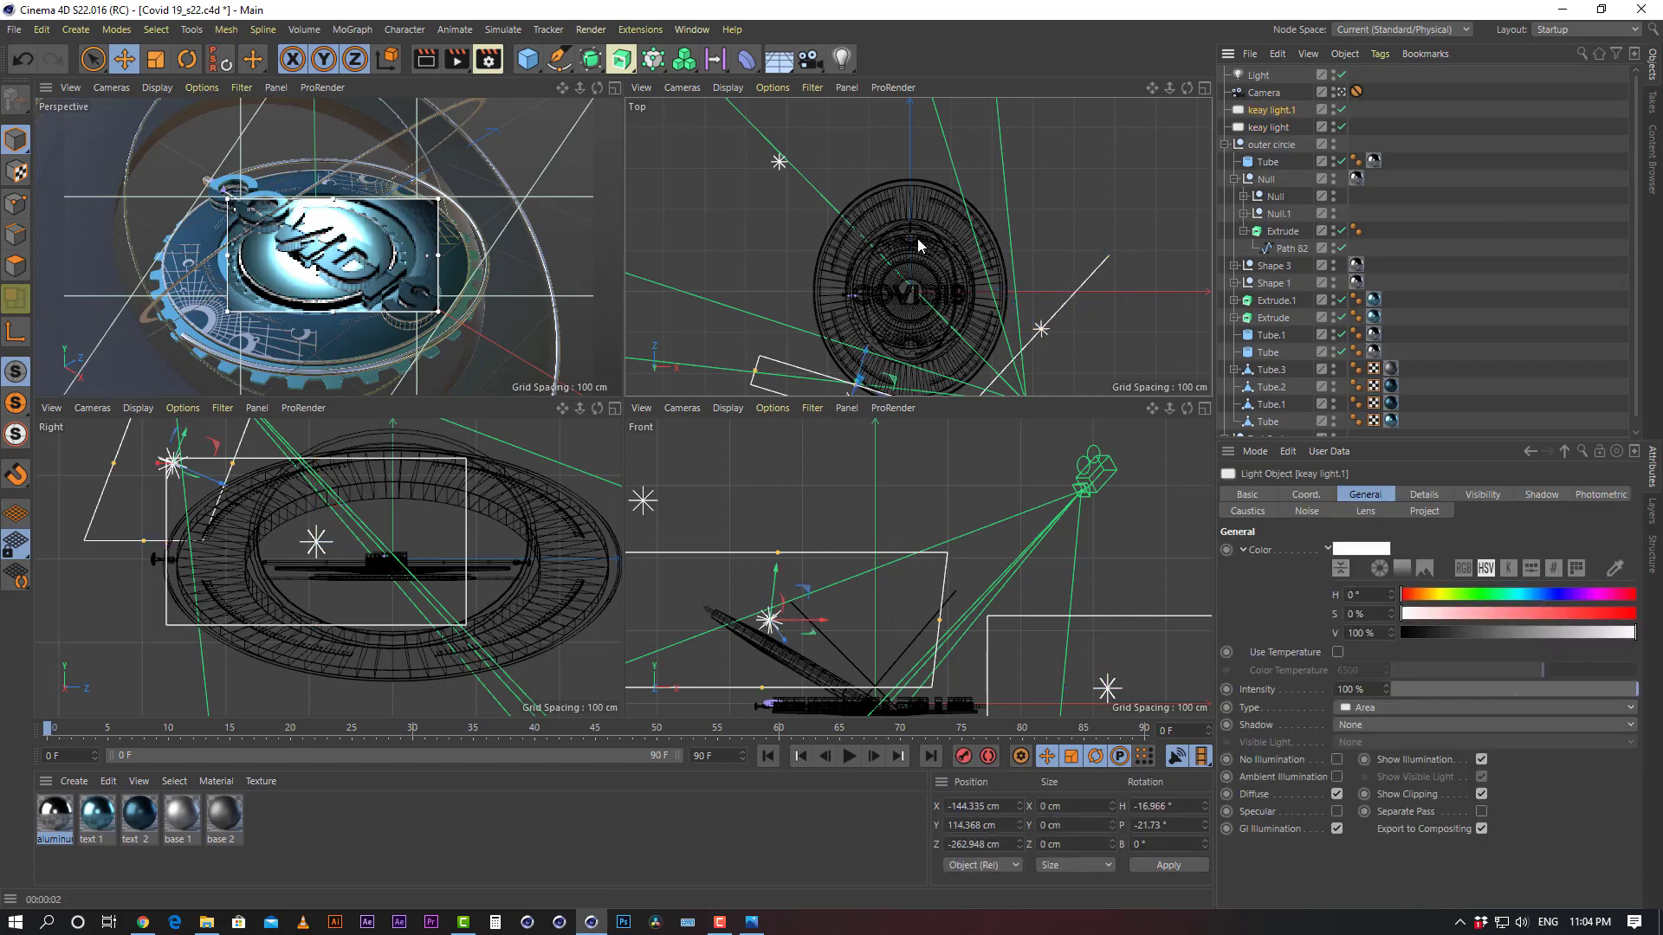
left_click(1510, 200)
left_click(1265, 112)
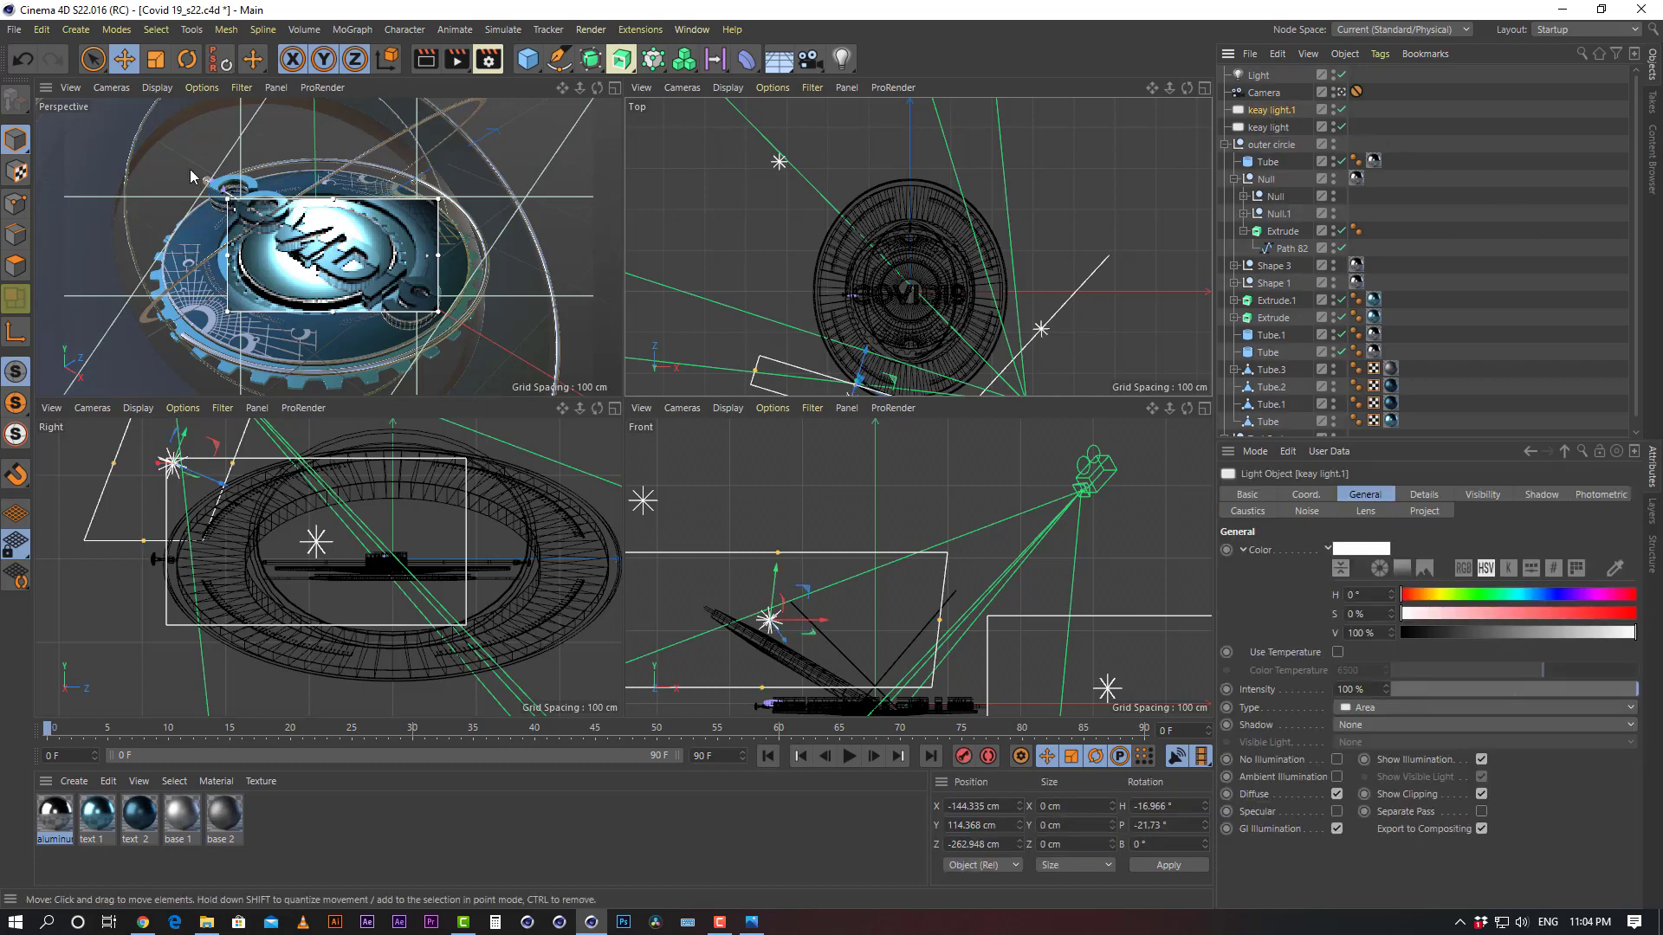
Enlarge the perspective view and turn off the visibility of keay light.1, keay light and the omni light
middle_click(372, 261)
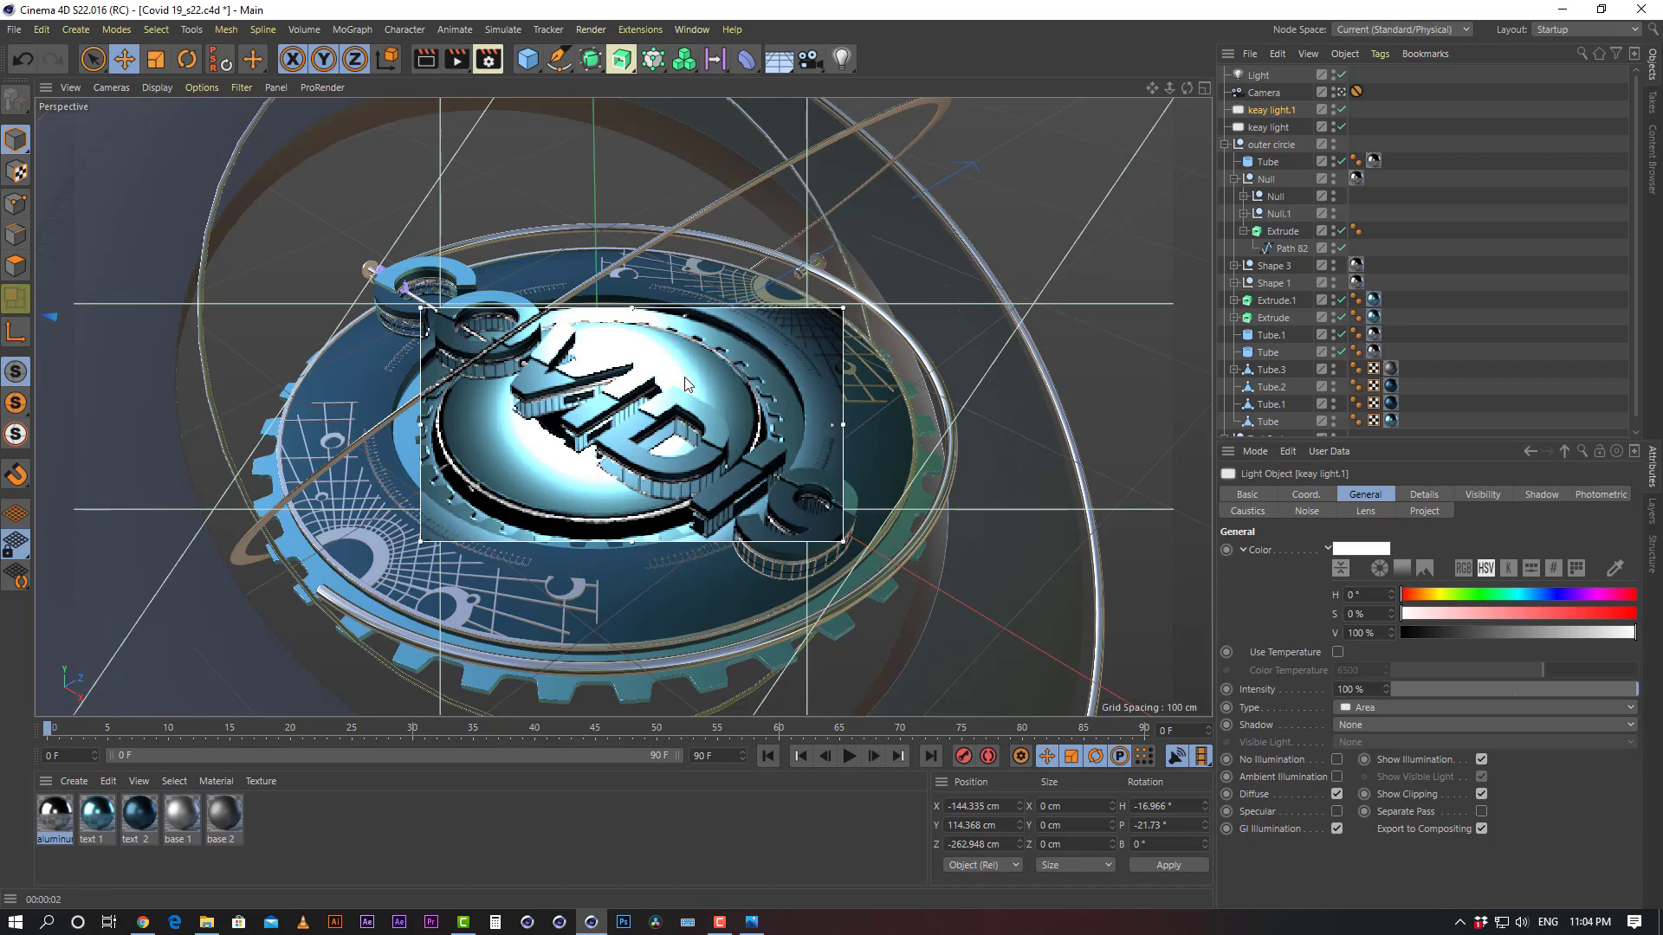
left_click(1405, 165)
left_click(1334, 110)
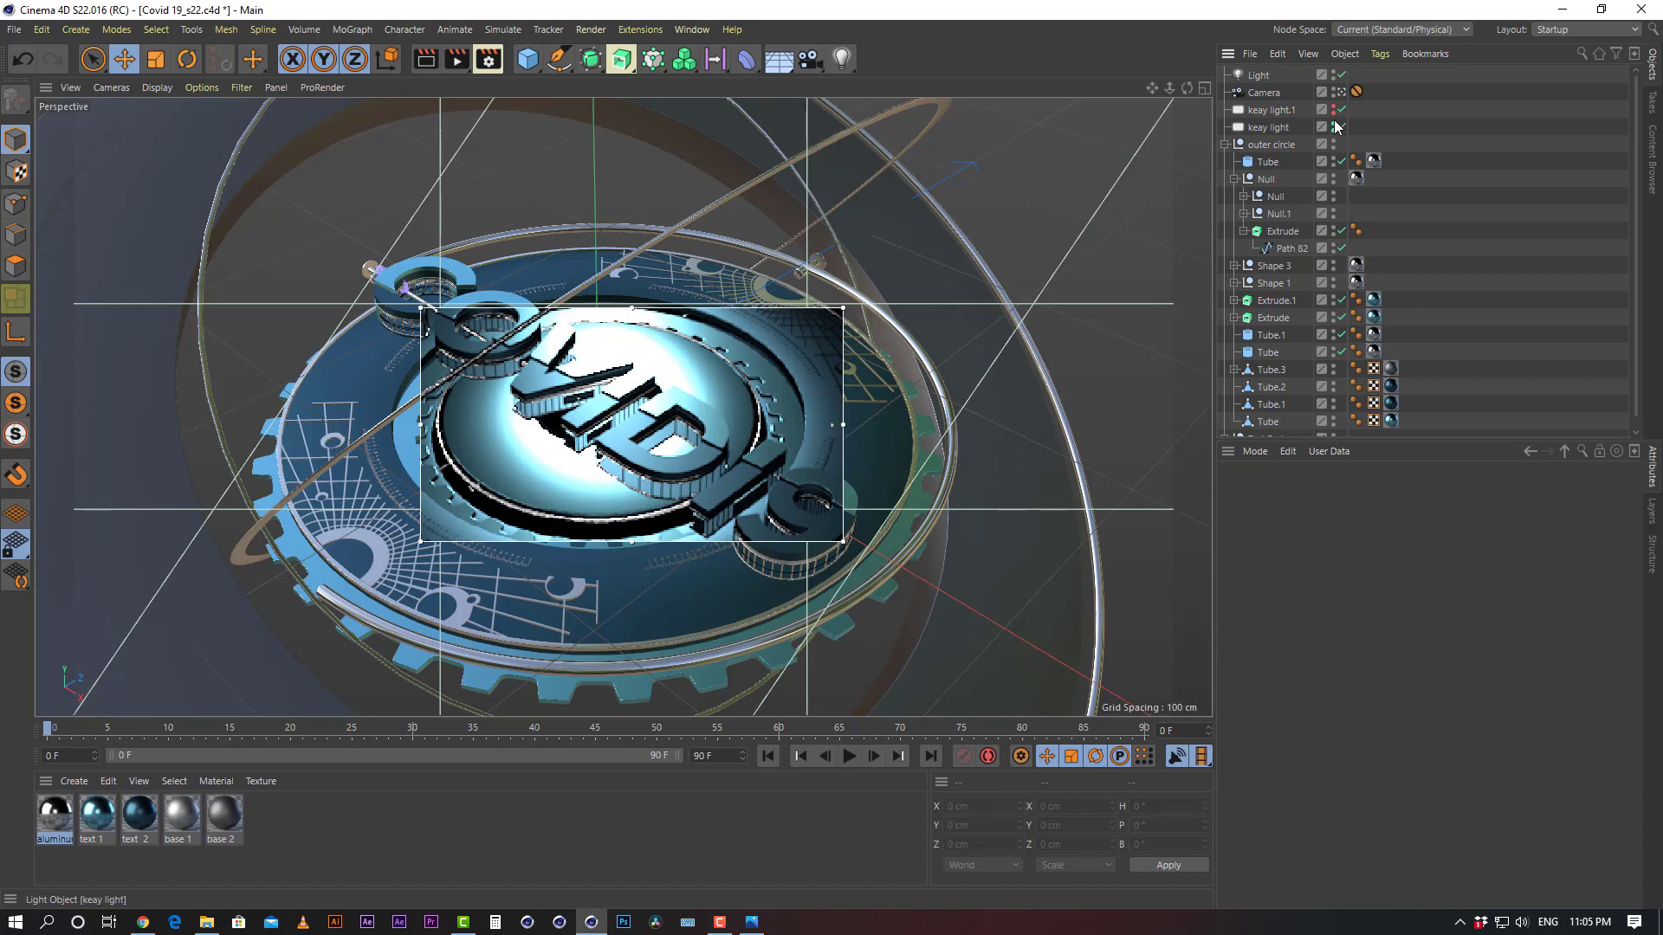
left_click(1334, 126)
left_click(1334, 76)
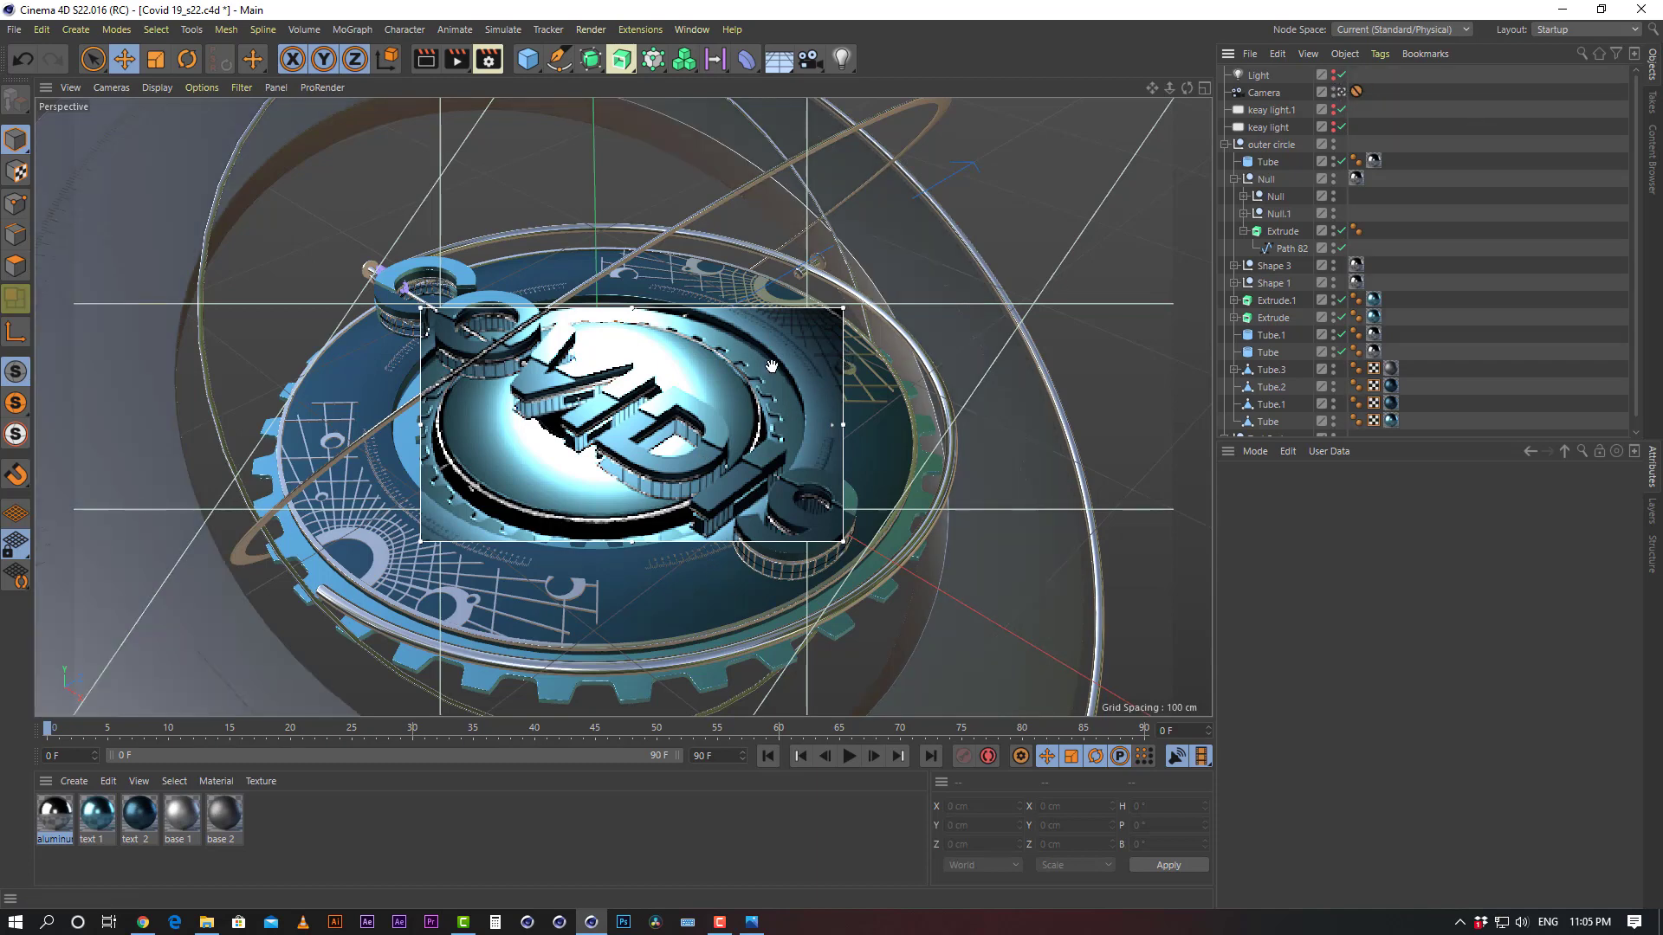
Shift the interactive render region over the disc's lettering and widen it to cover more of the COVID text
left_click(748, 383)
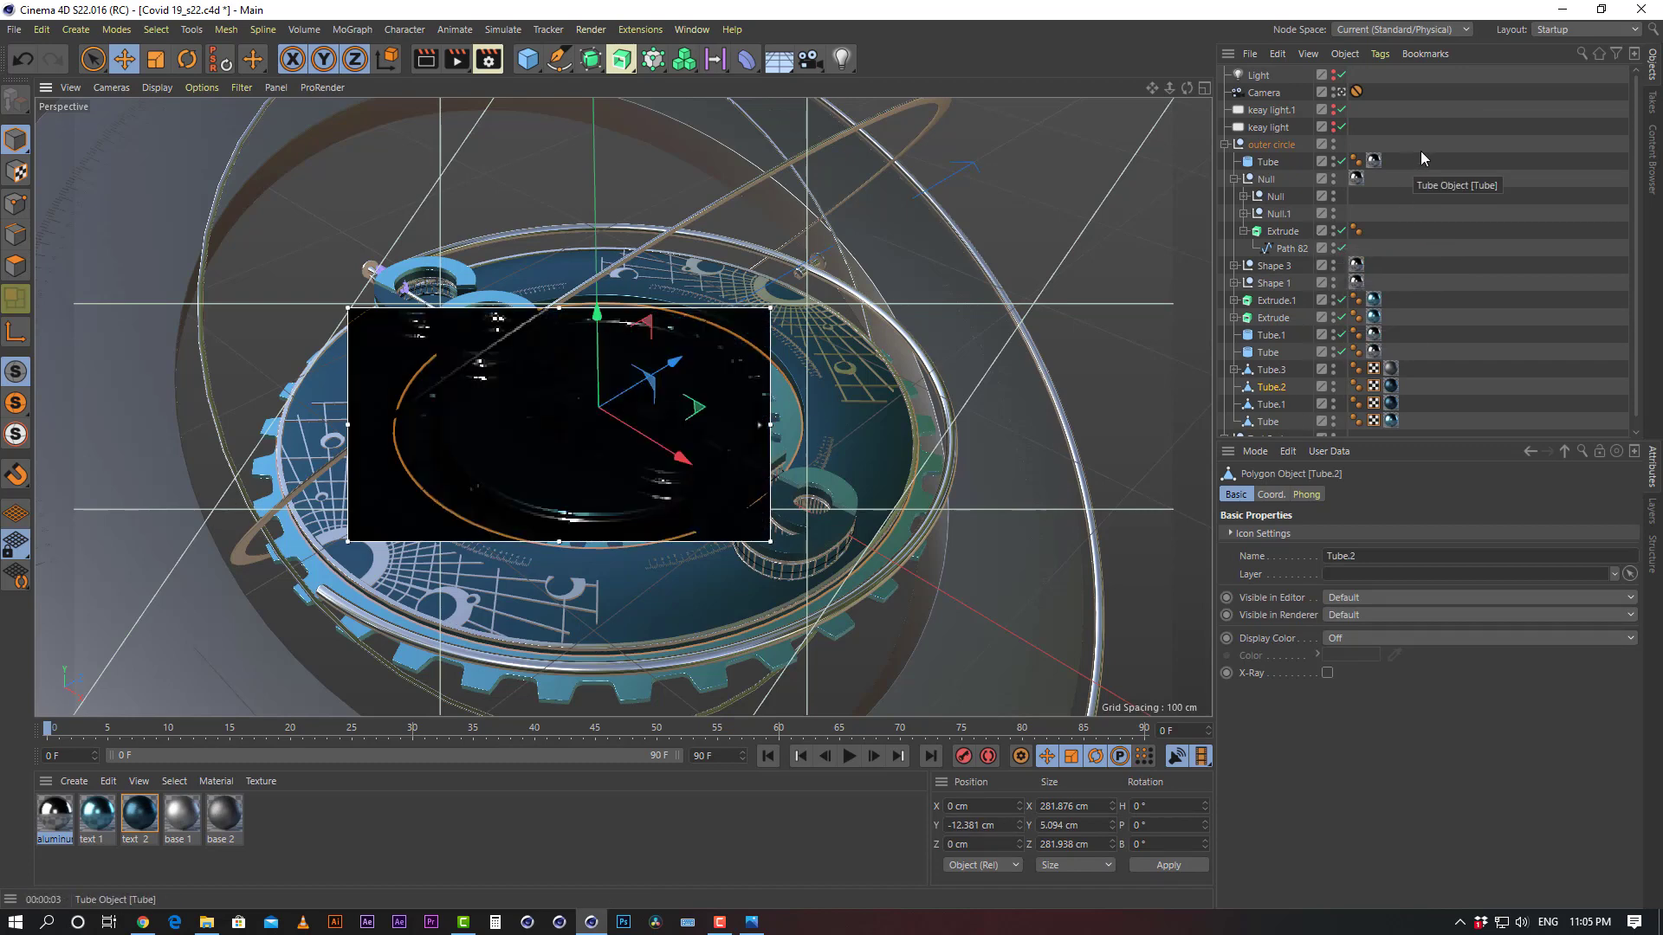
left_click(1400, 135)
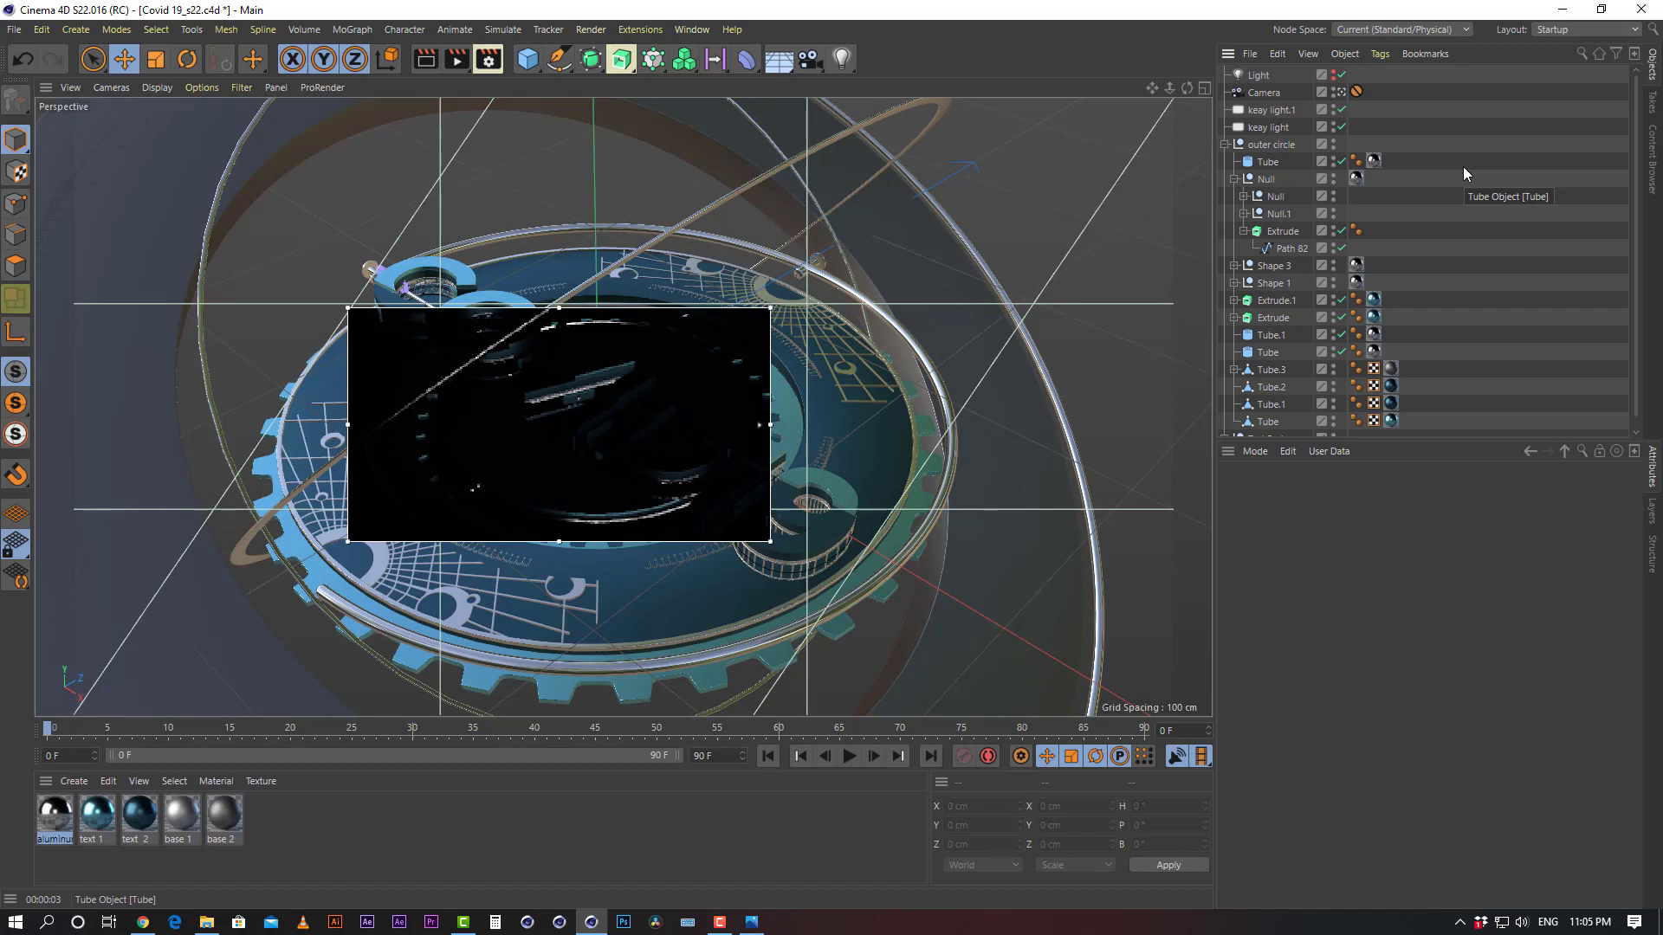
left_click(770, 308)
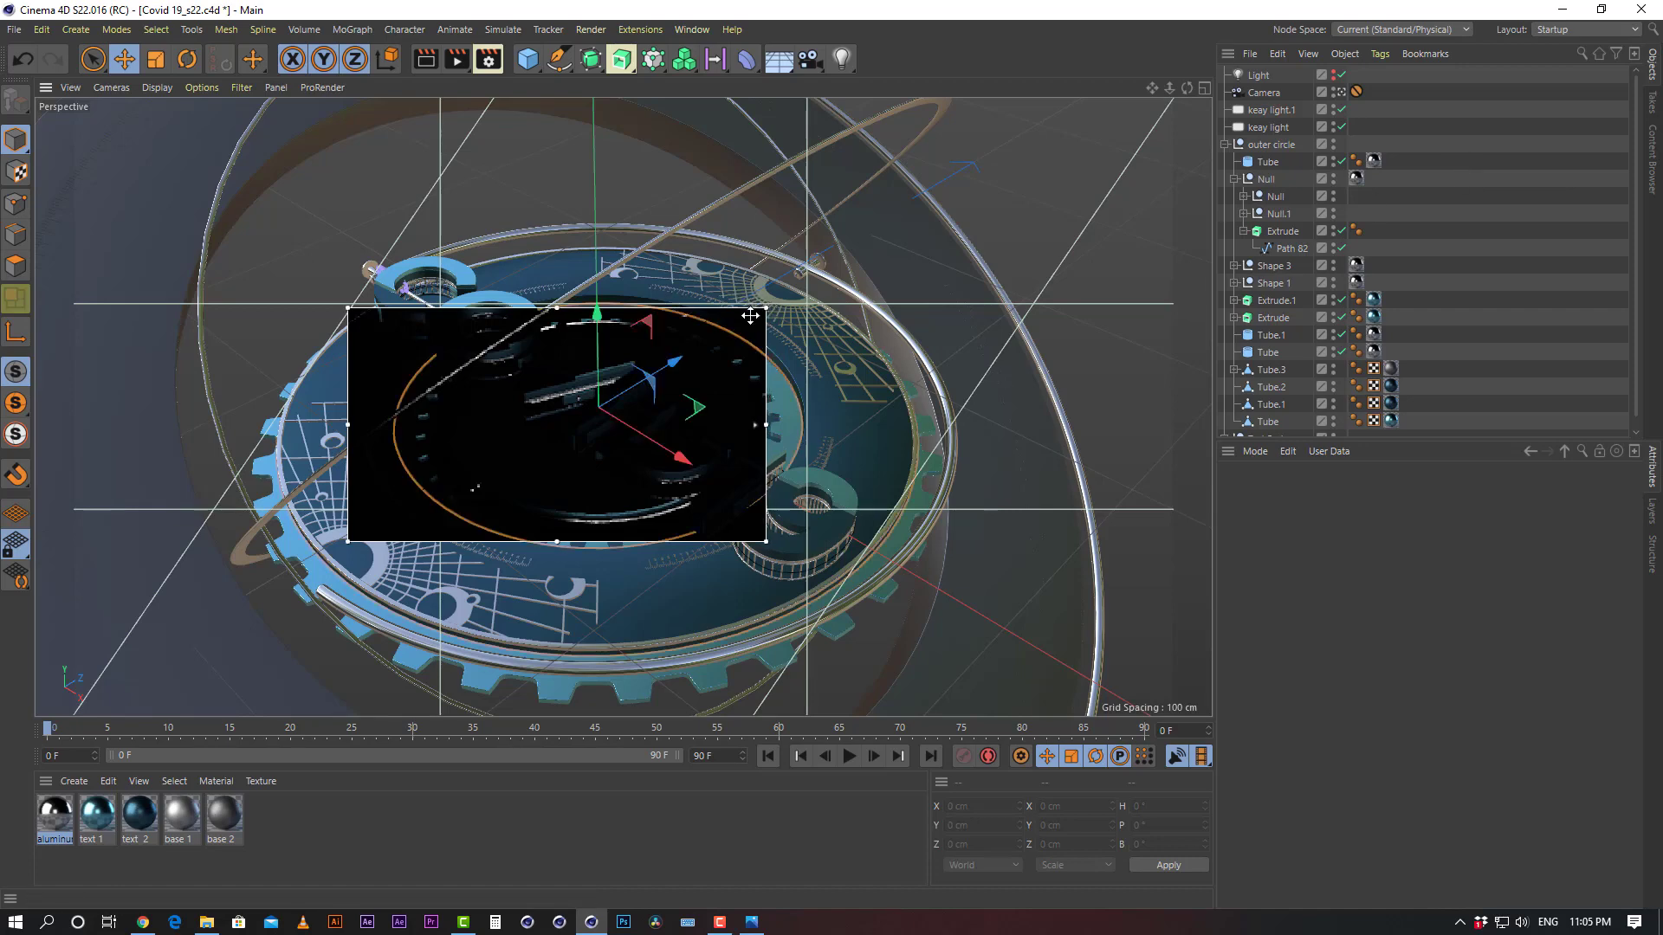
left_click_drag(770, 308, 807, 310)
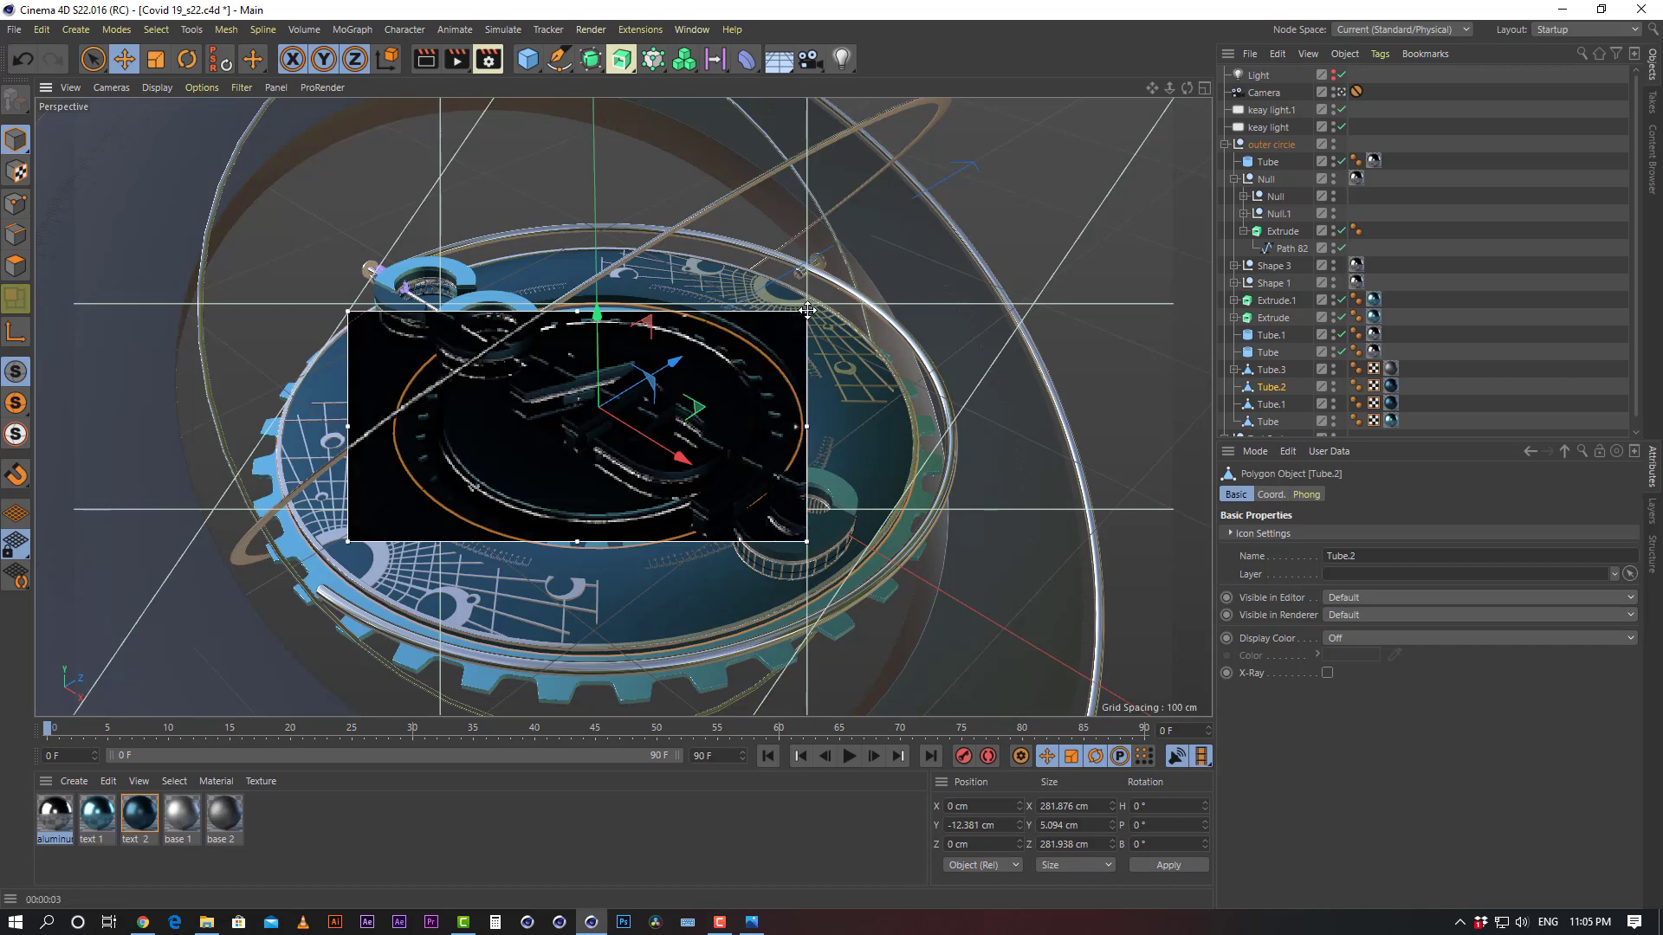
Restore the visibility of keay light.1, keay light and the omni light, and adjust the render region's corner slightly
left_click(1459, 112)
left_click(1269, 129)
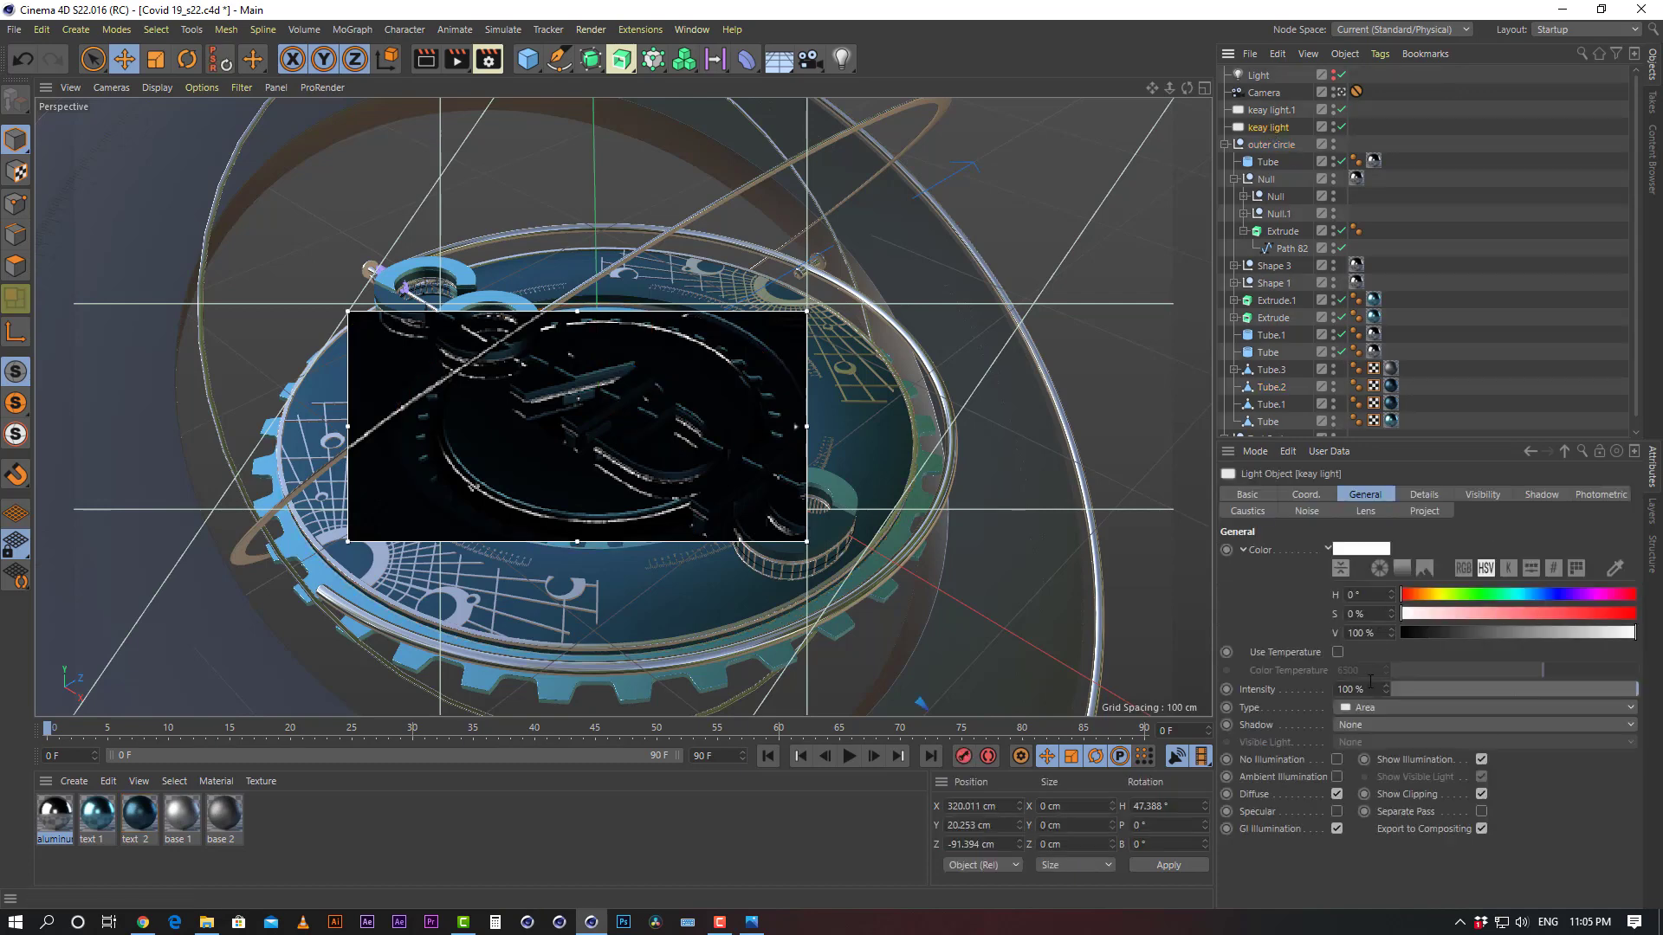
left_click(1383, 549)
left_click(1337, 614)
left_click(1445, 244)
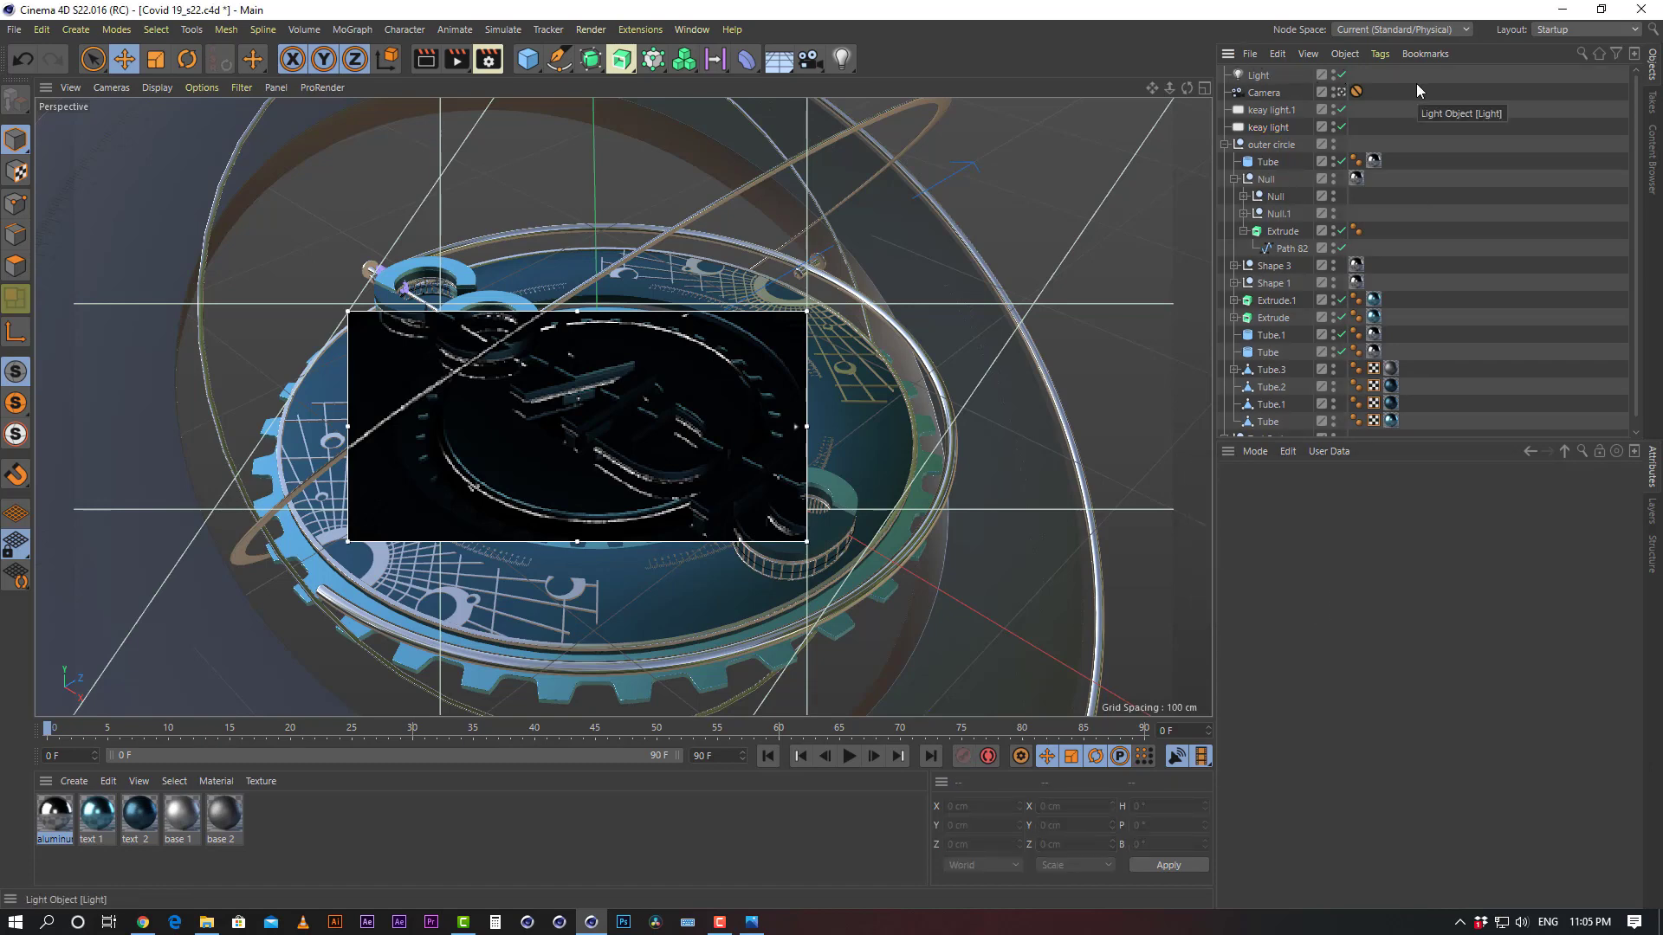
left_click(1270, 75)
mouse_move(784, 323)
left_mouse_down()
mouse_move(743, 338)
mouse_move(810, 314)
left_mouse_up()
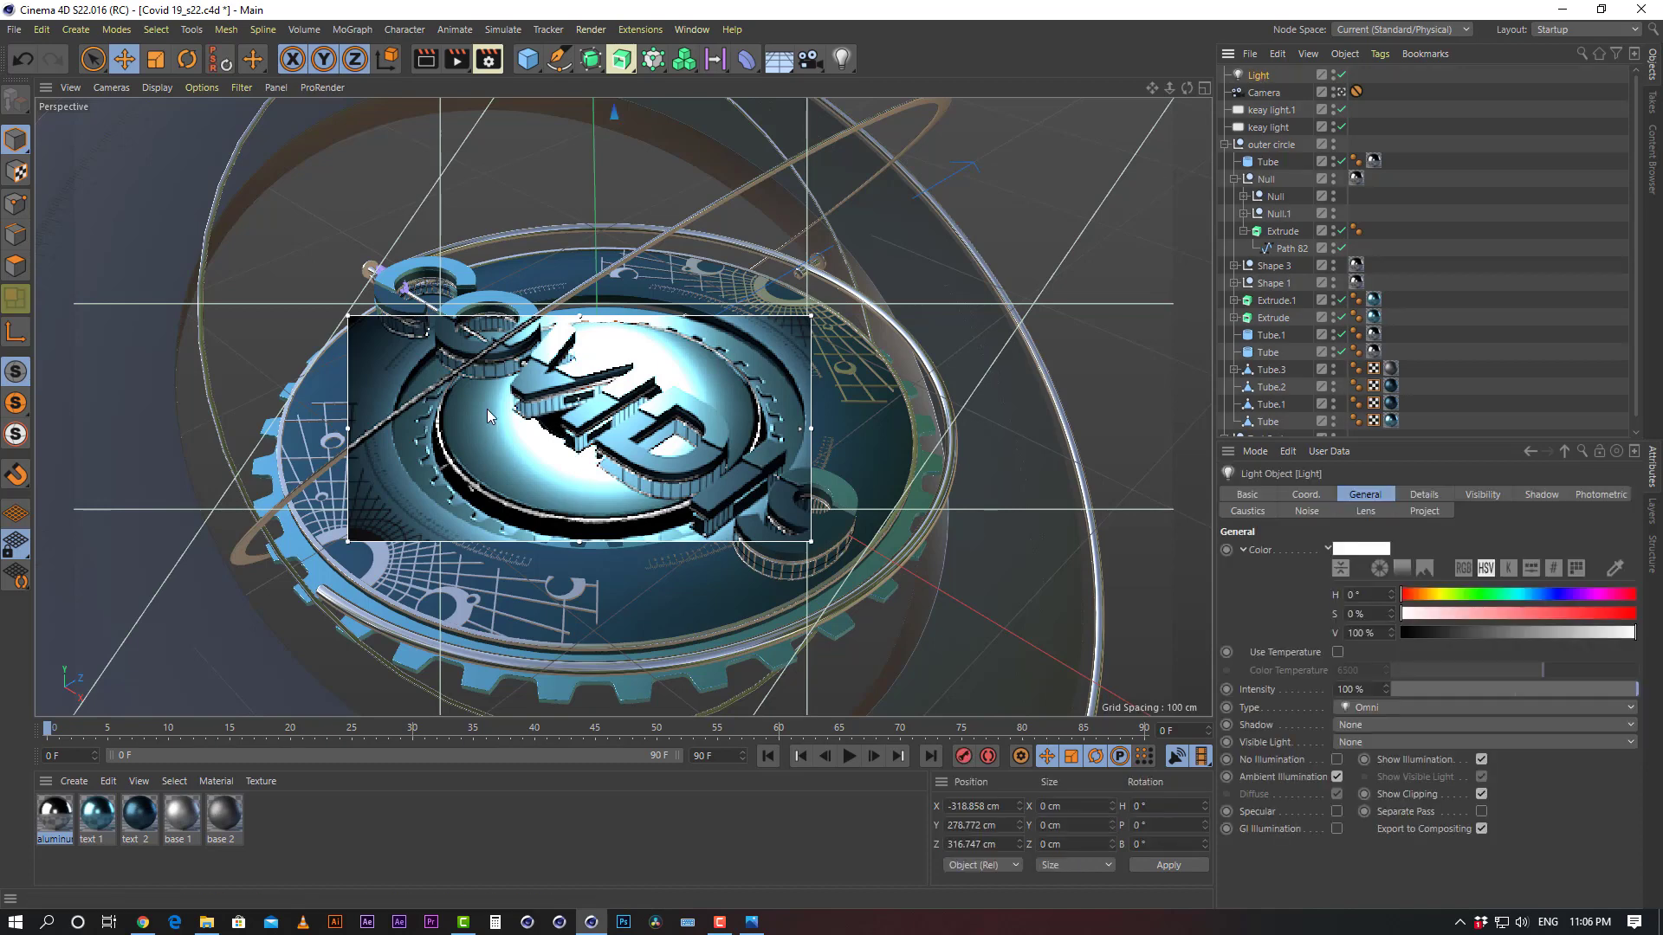
Return to the four-view layout and move the omni light in the top view to about X 270 cm, Z 131 cm
middle_click(619, 377)
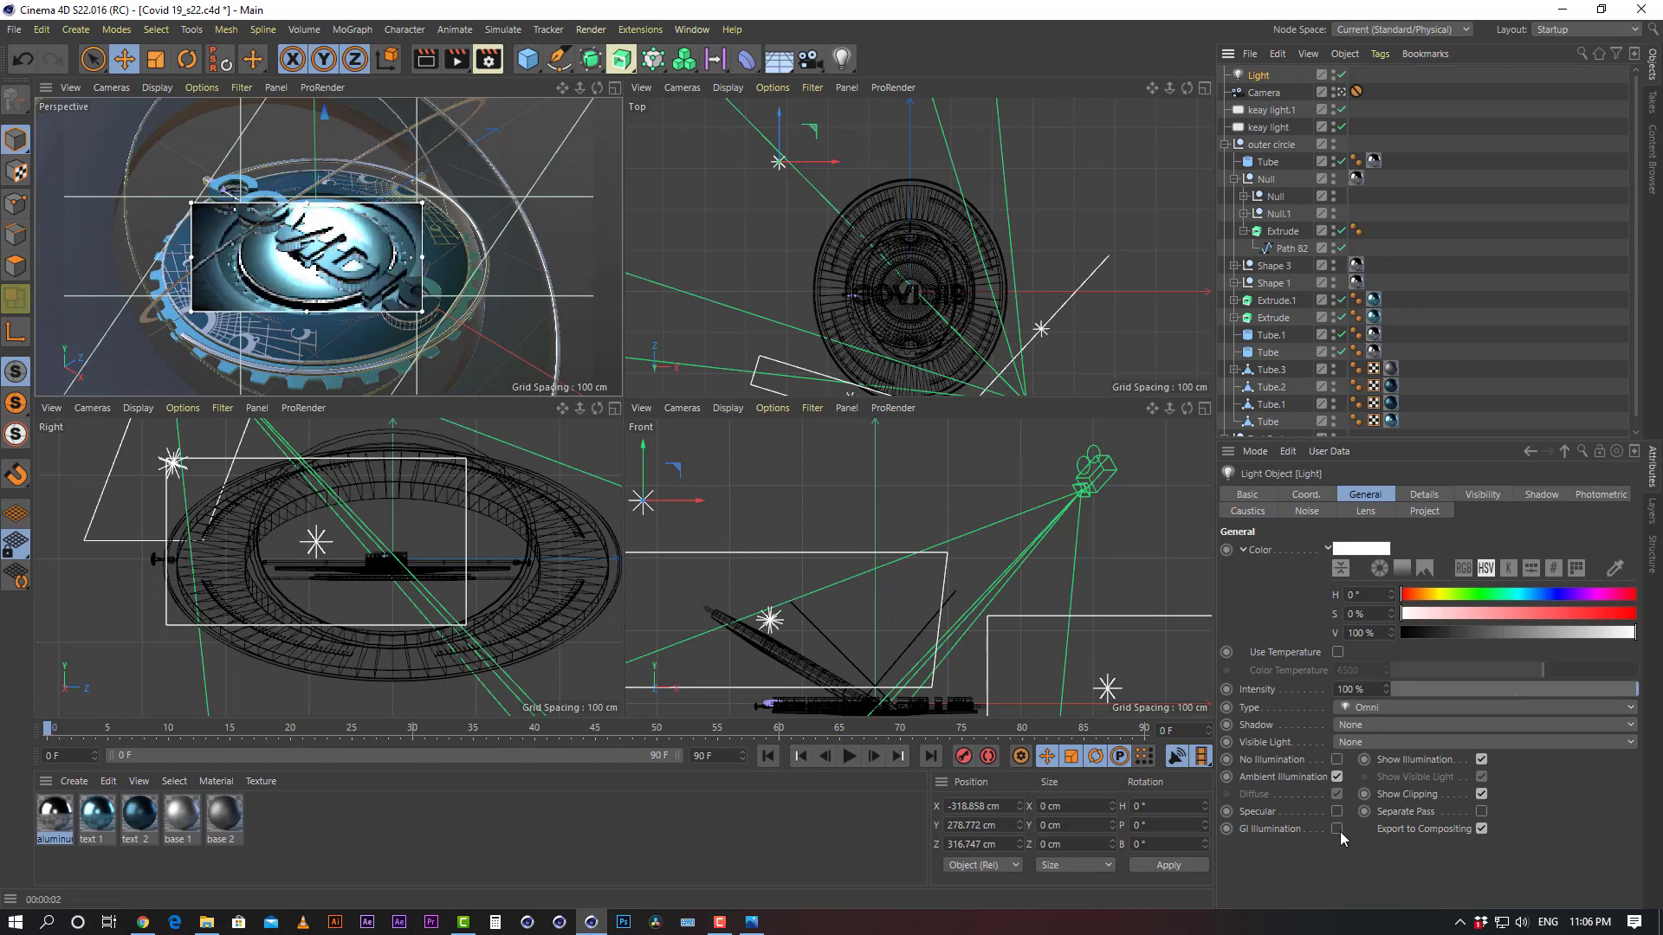
left_click(1473, 210)
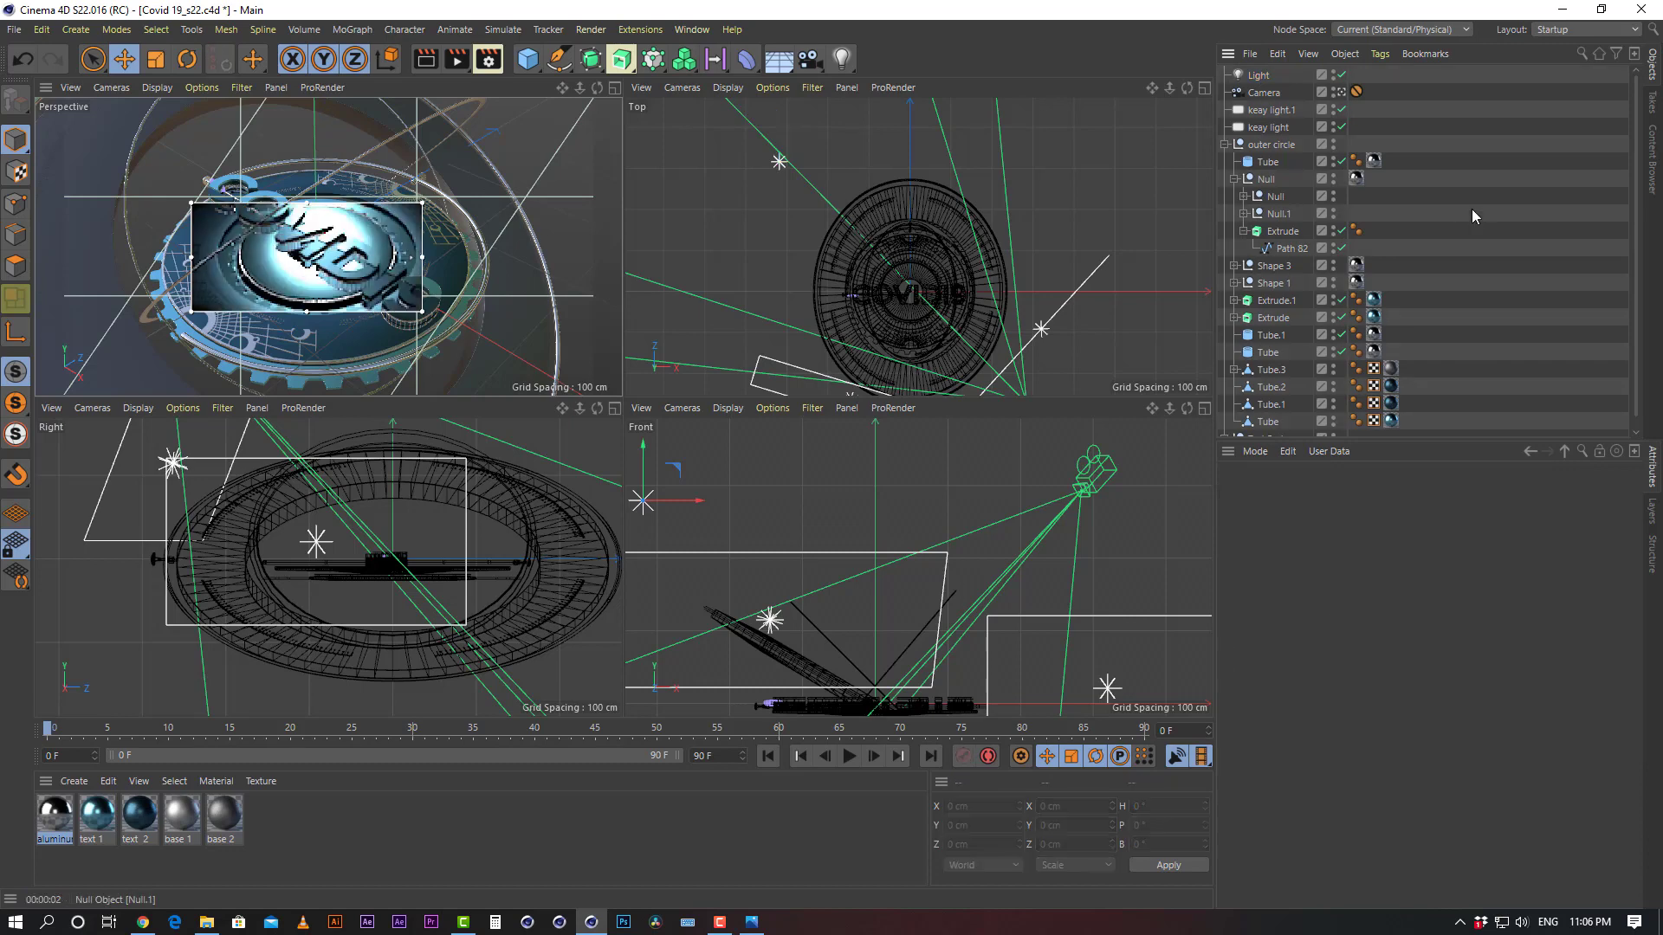
left_click(1256, 76)
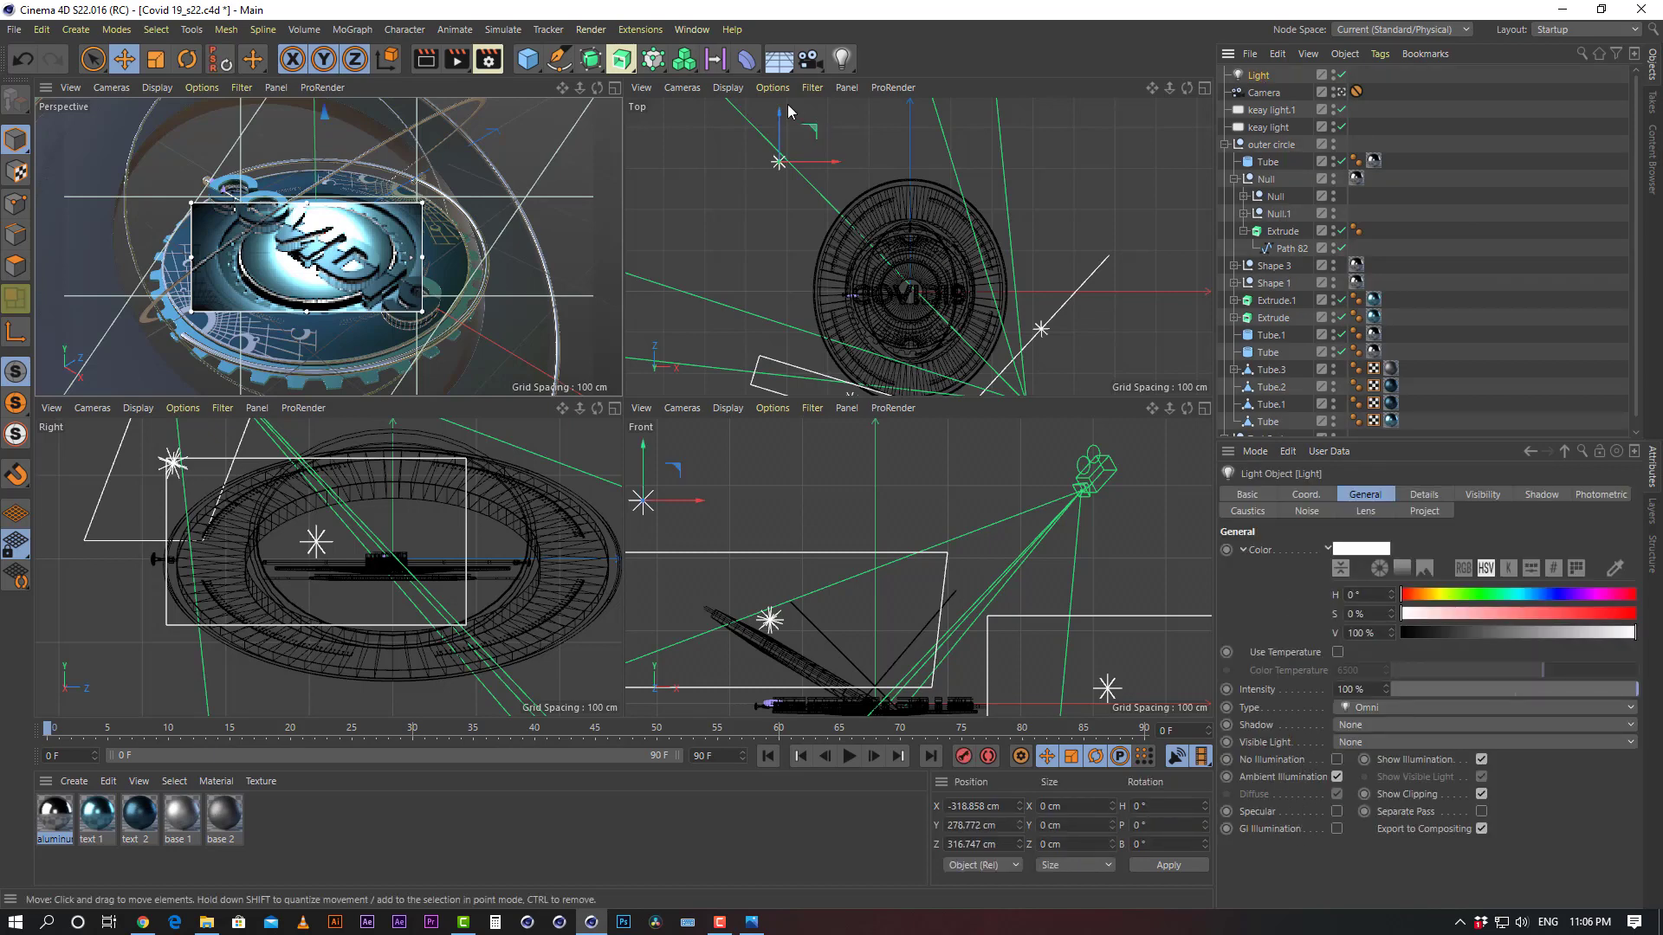
left_click_drag(812, 132, 1125, 226)
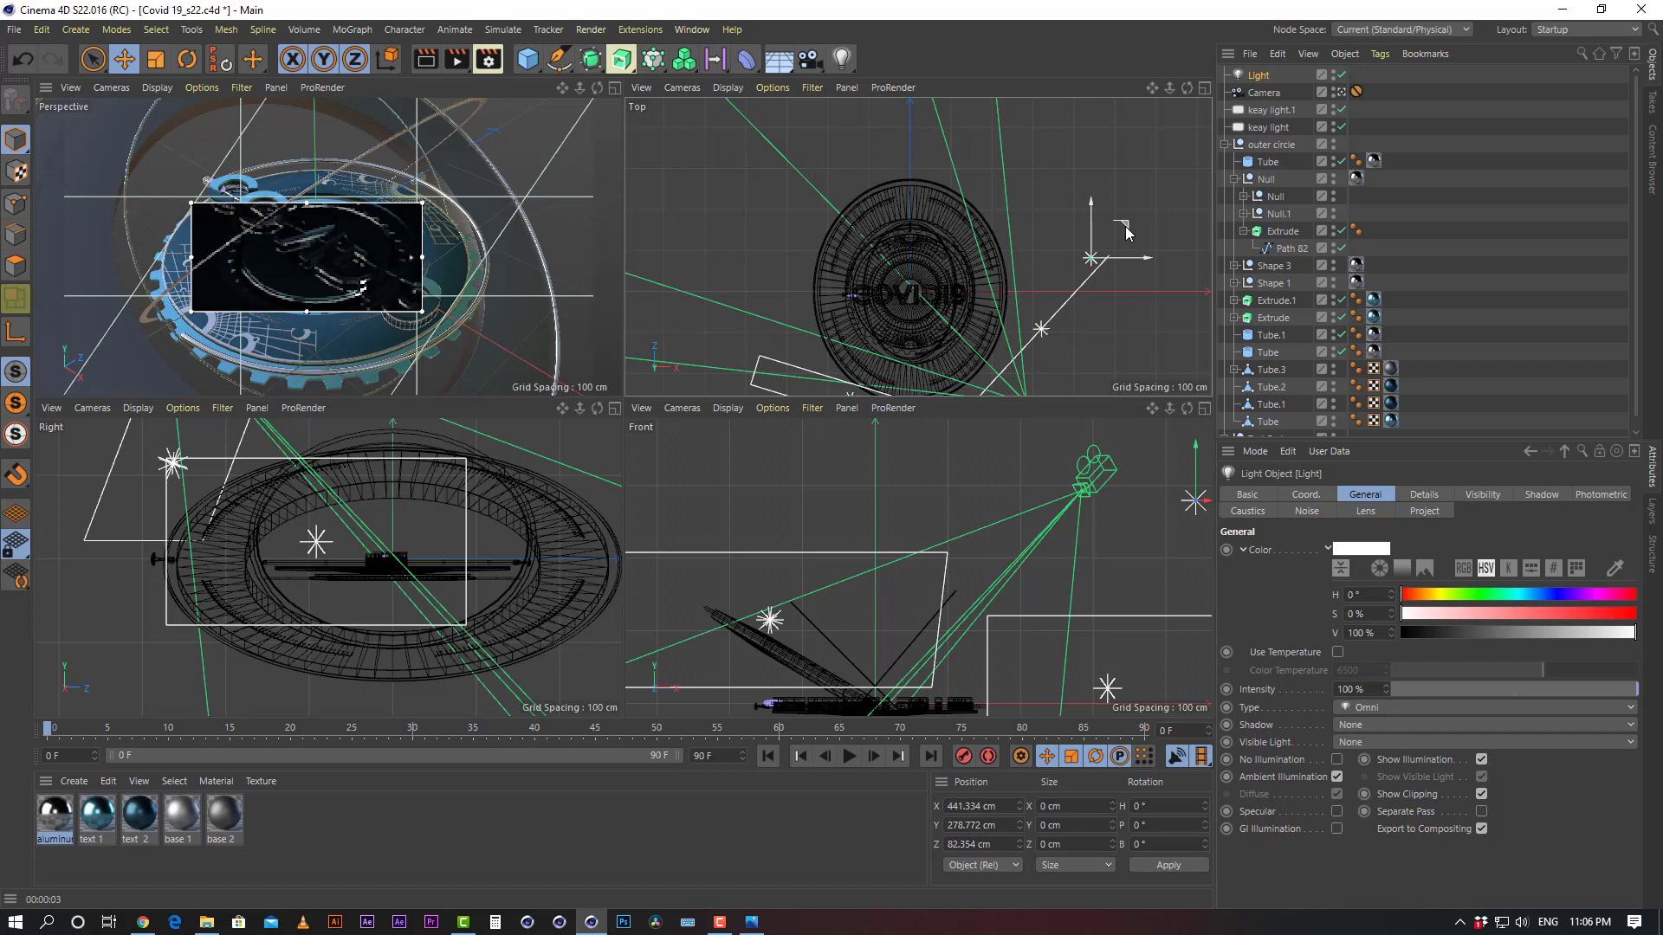
left_click_drag(1125, 226, 1055, 208)
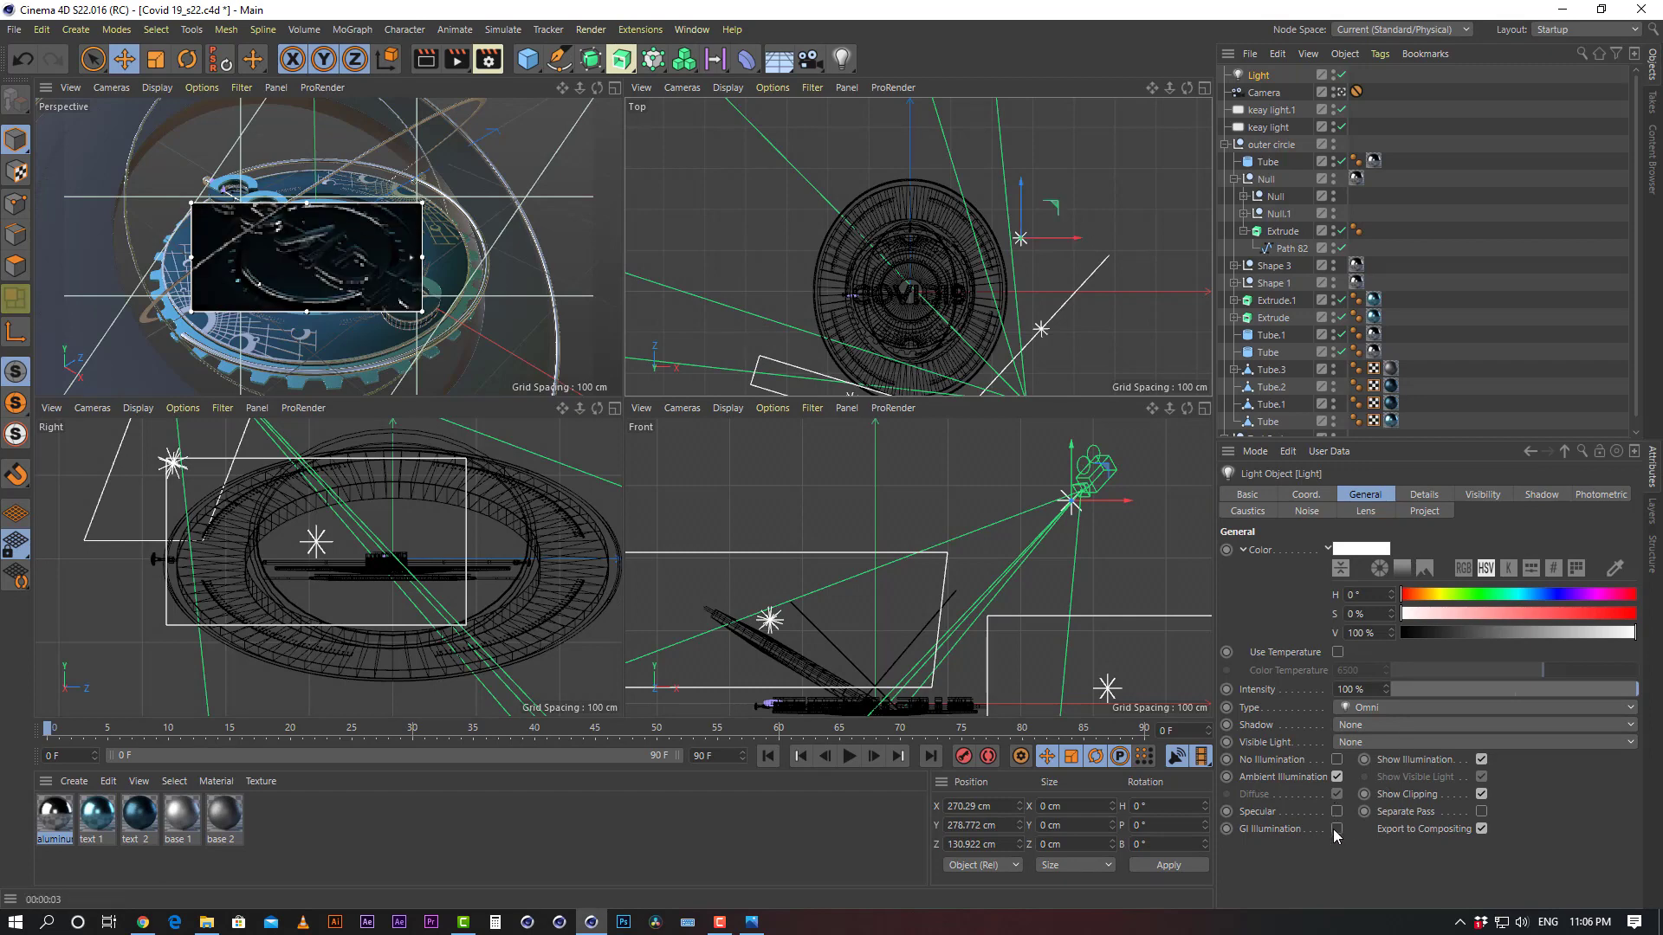
Toggle the omni light's ambient illumination off and on again, and check the available light types, keeping Omni
left_click(1338, 777)
left_click(1337, 777)
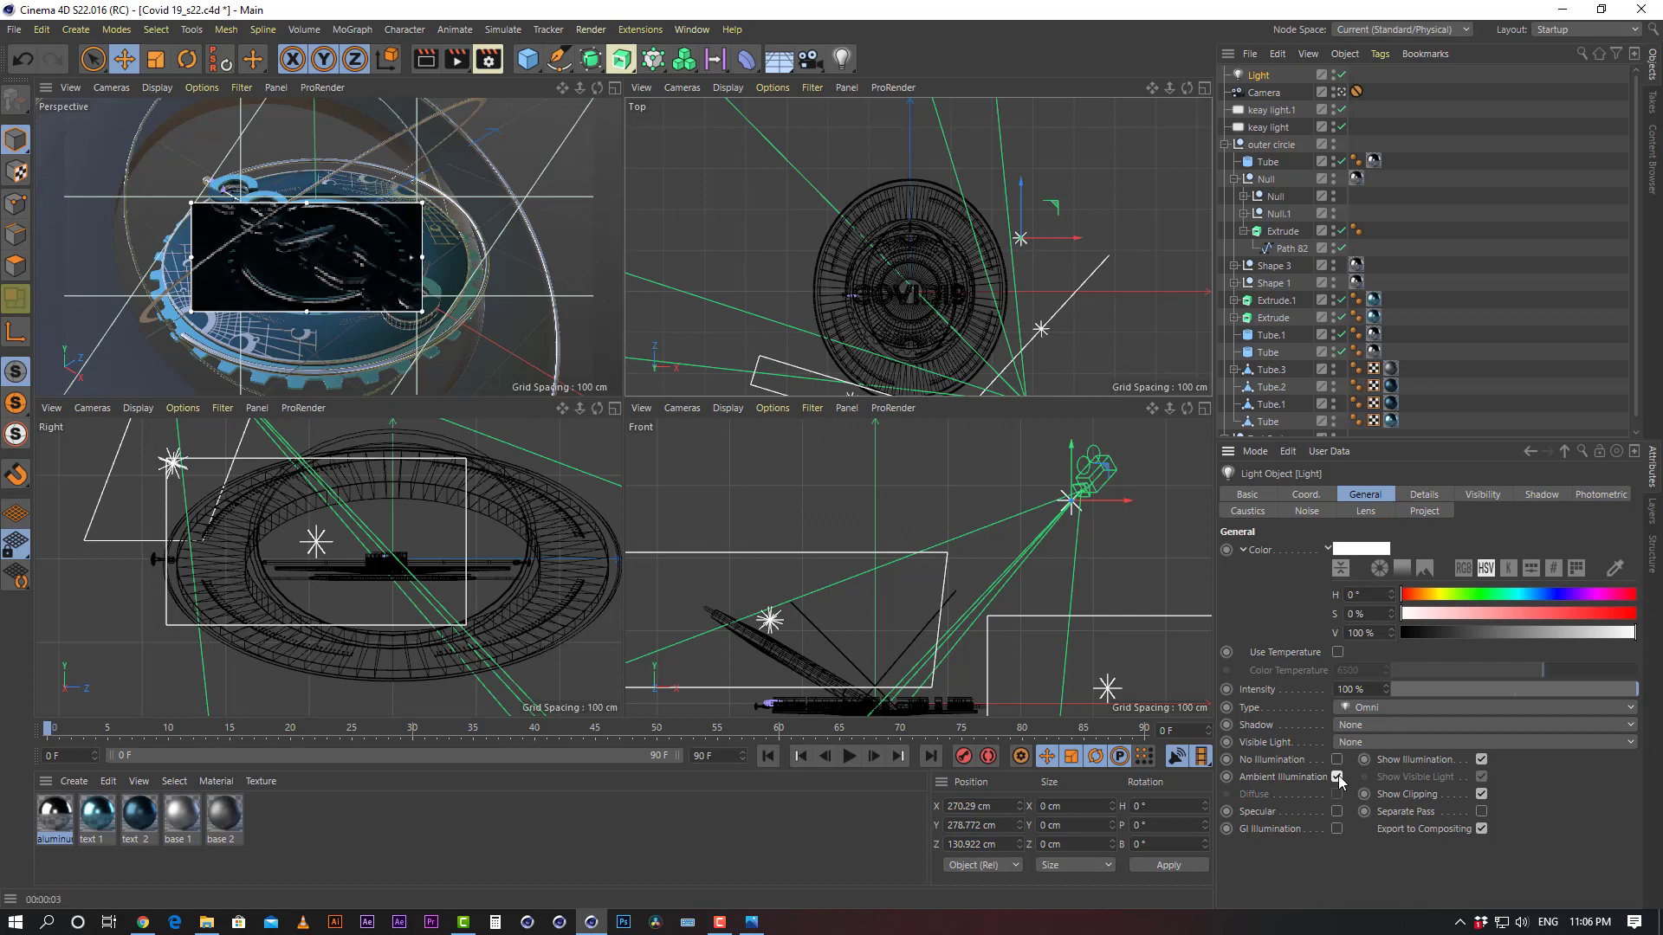
left_click(1355, 710)
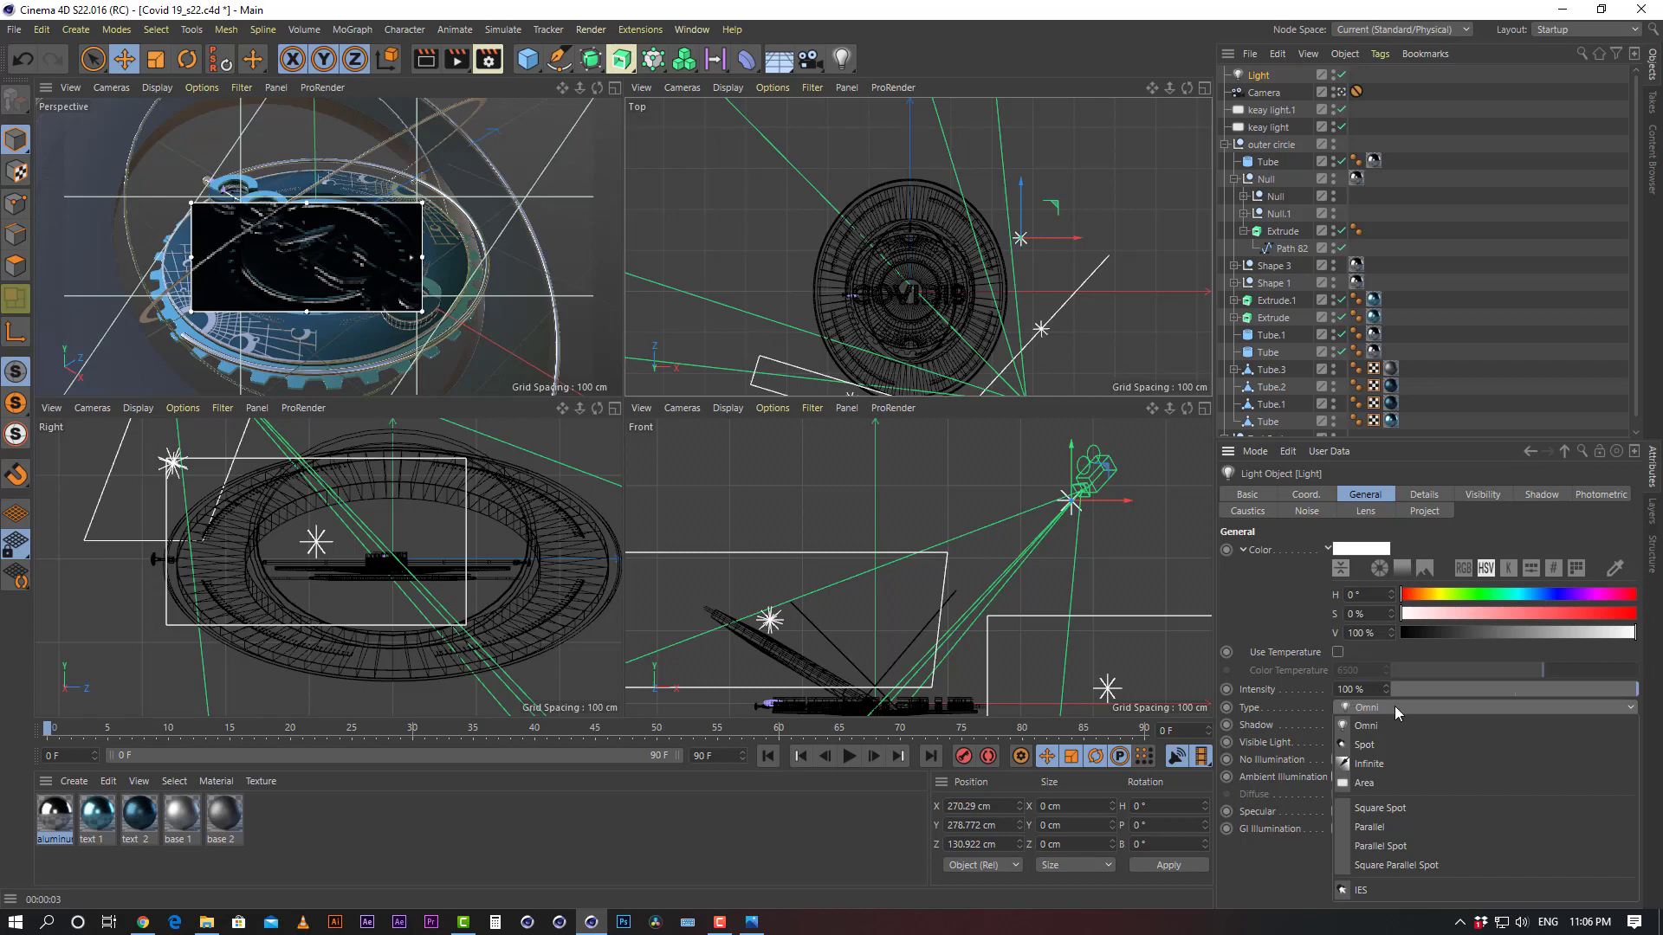
left_click(1395, 707)
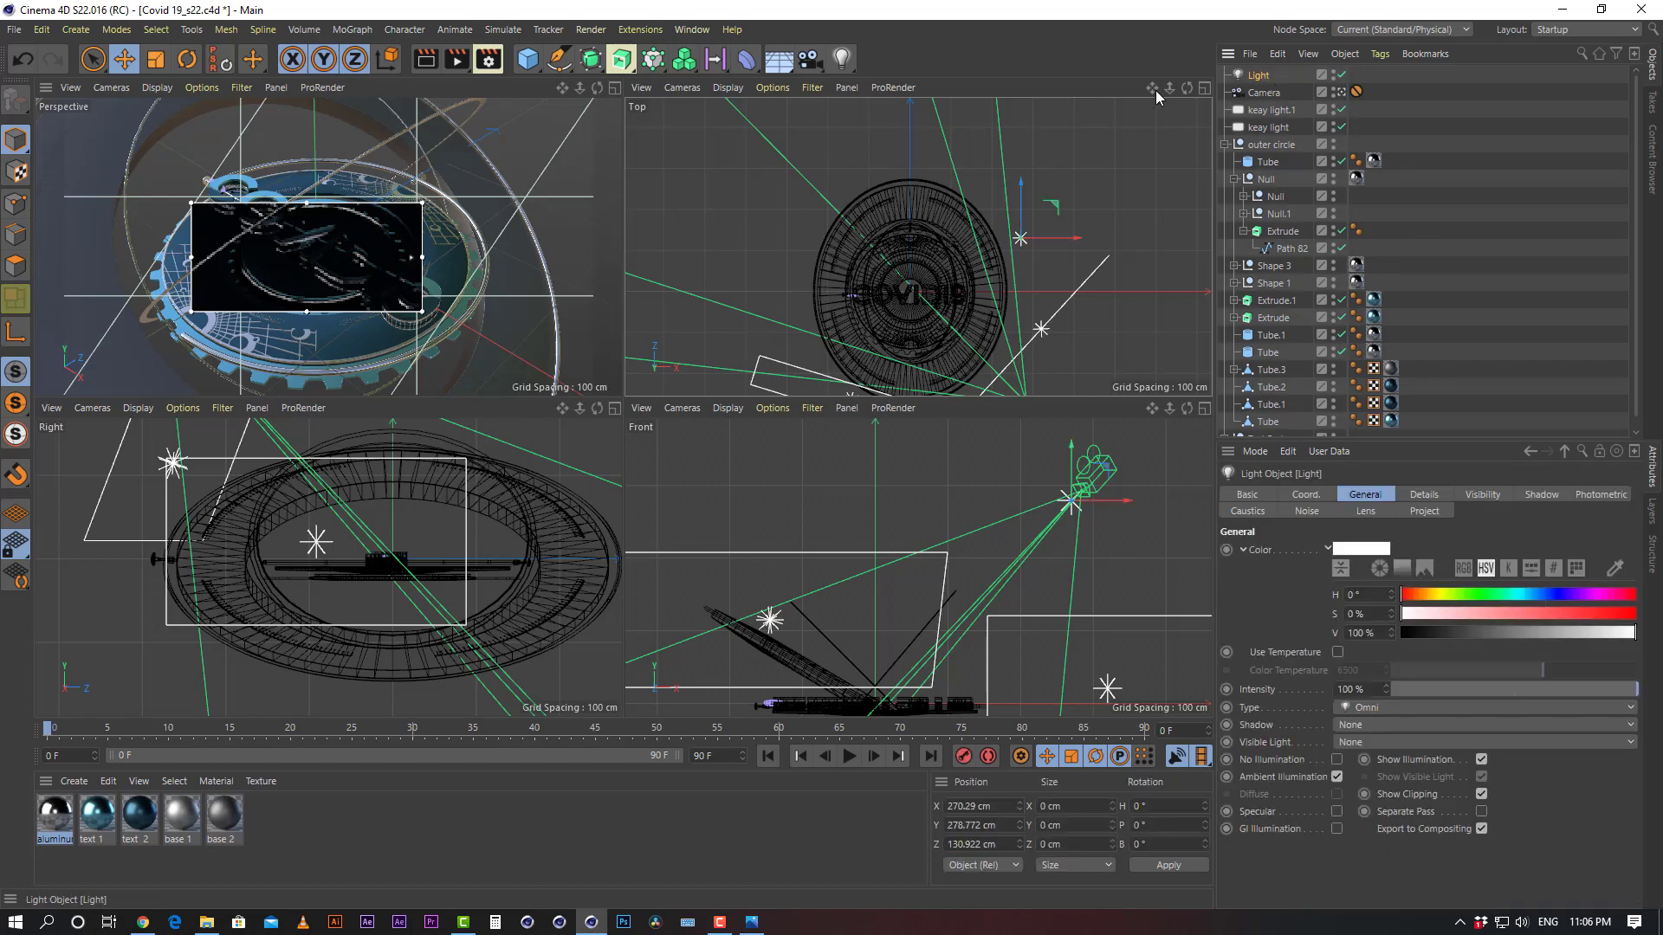
Enlarge the perspective view, close the interactive render region and render the whole view to check the omni light
middle_click(378, 267)
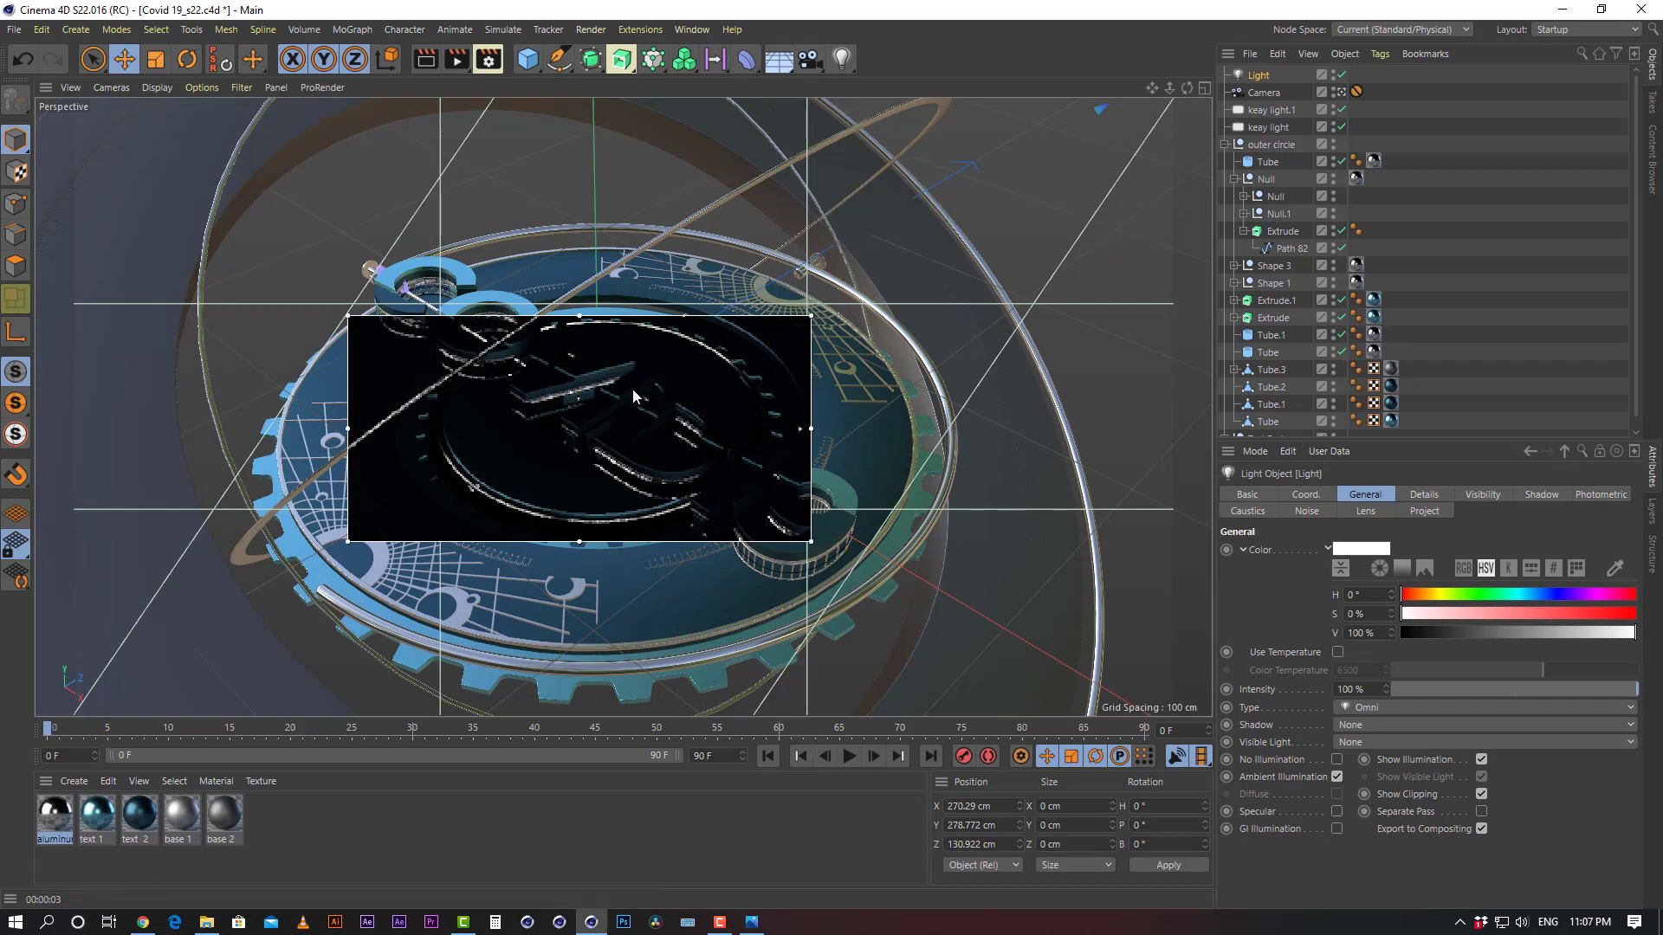
key("alt+r")
left_click(427, 58)
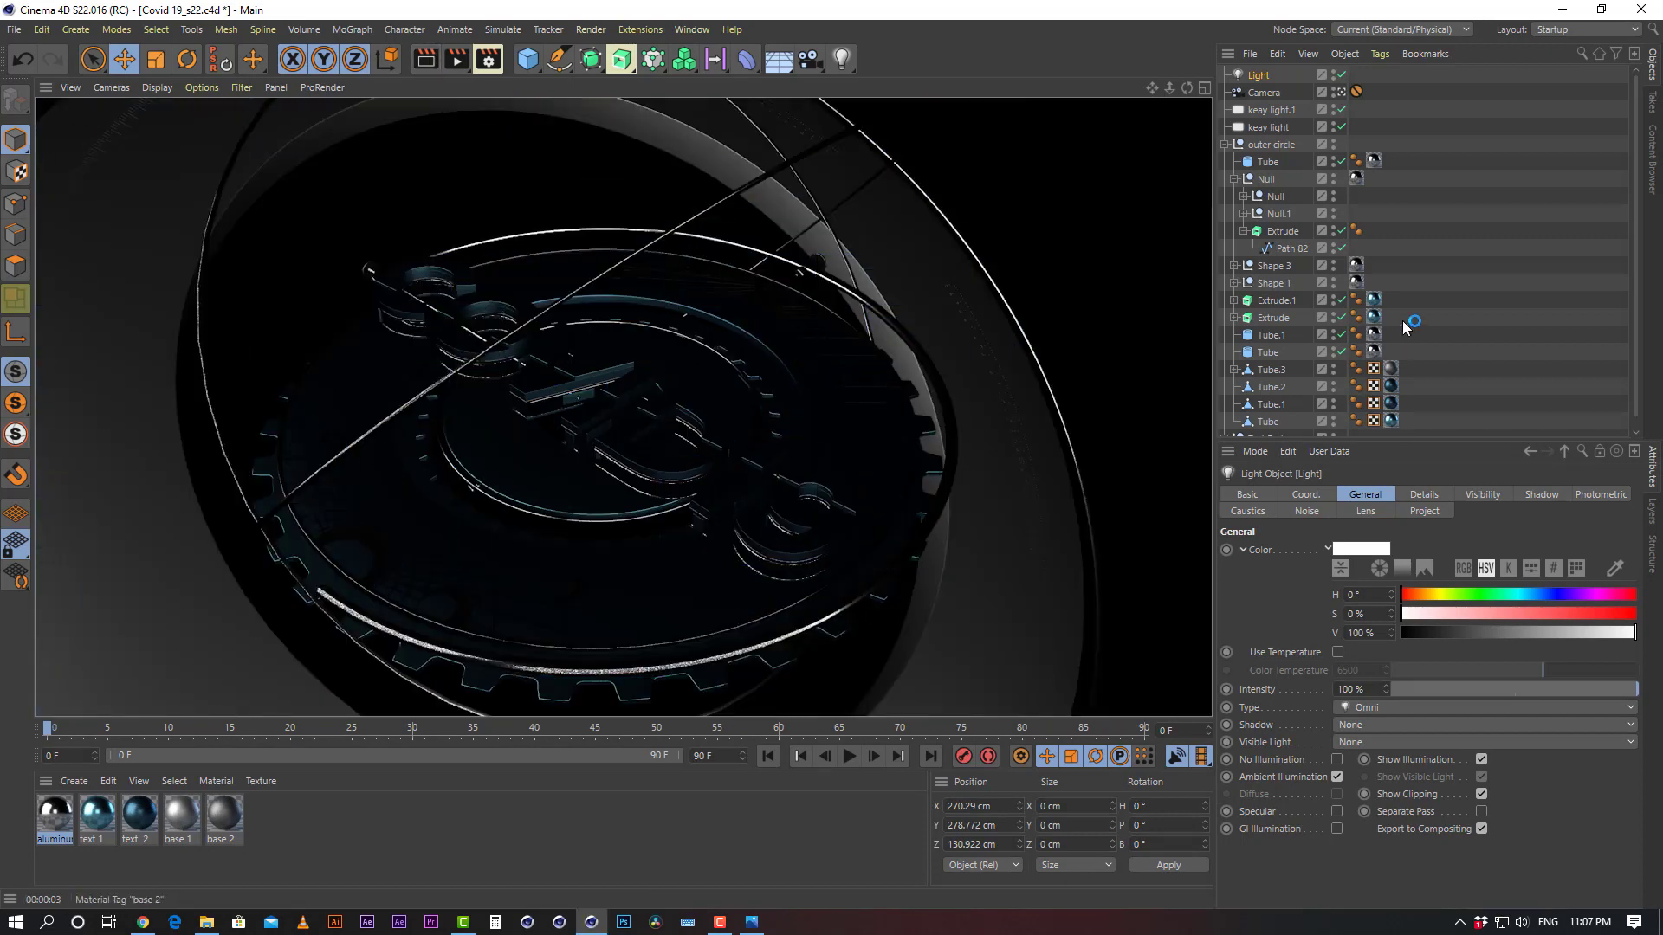
left_click(1494, 185)
left_click(1261, 75)
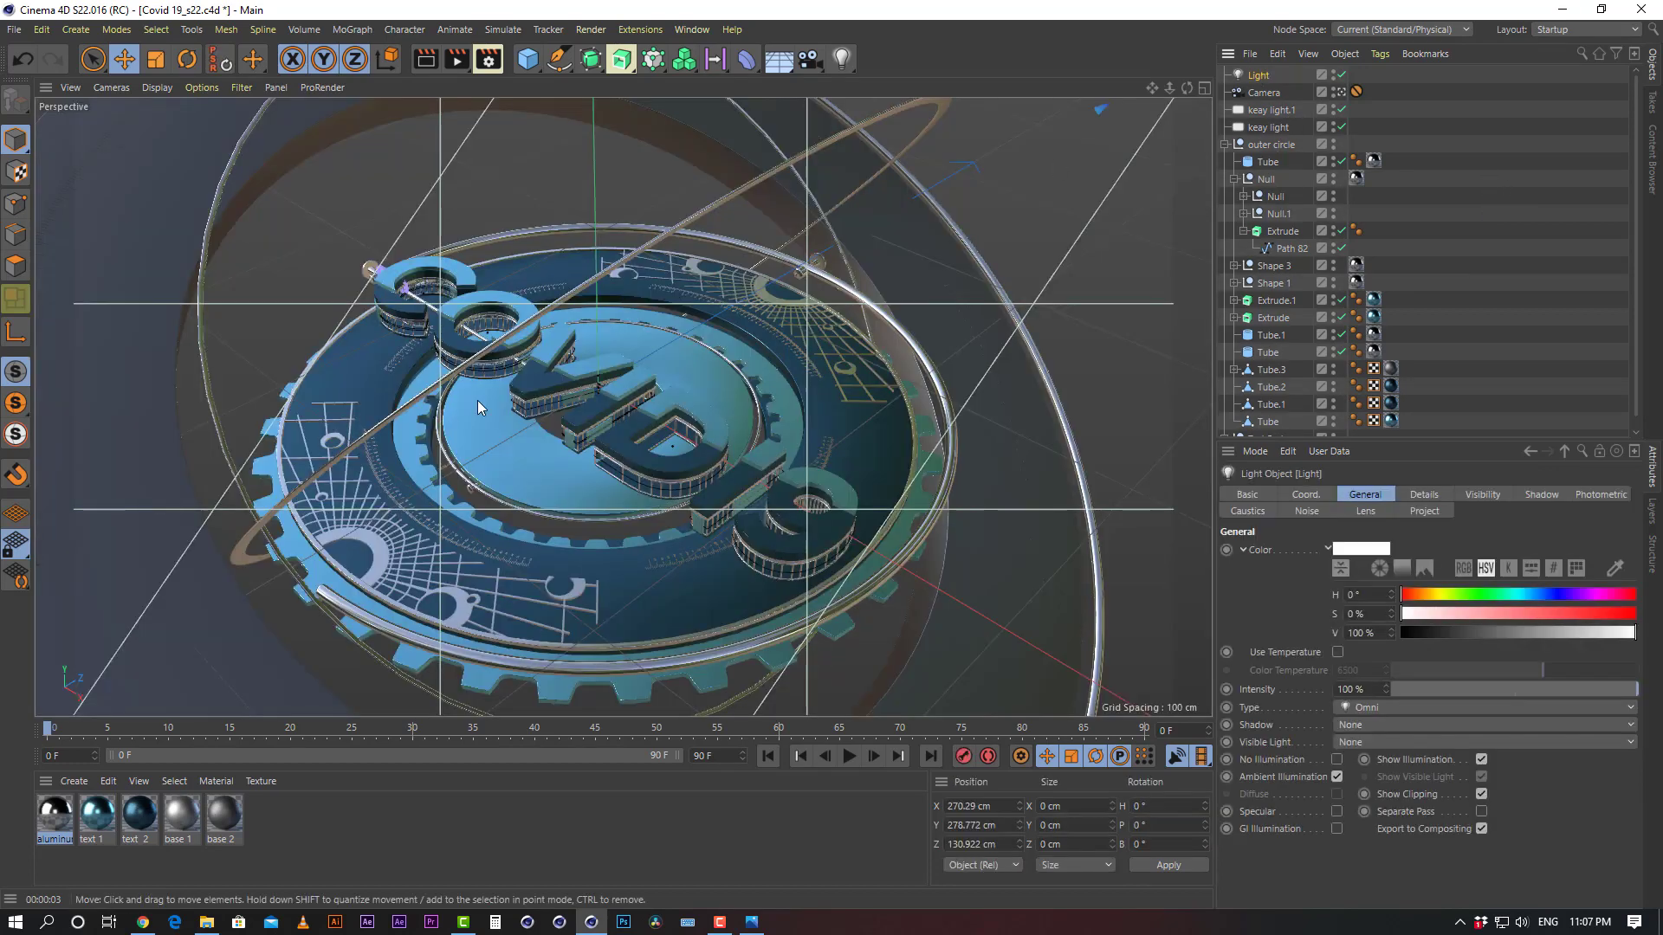
Return to the four-view layout, reposition the omni light closer to the disc in the top view and delete it
left_click_drag(476, 400, 546, 397, "alt")
middle_click(545, 397)
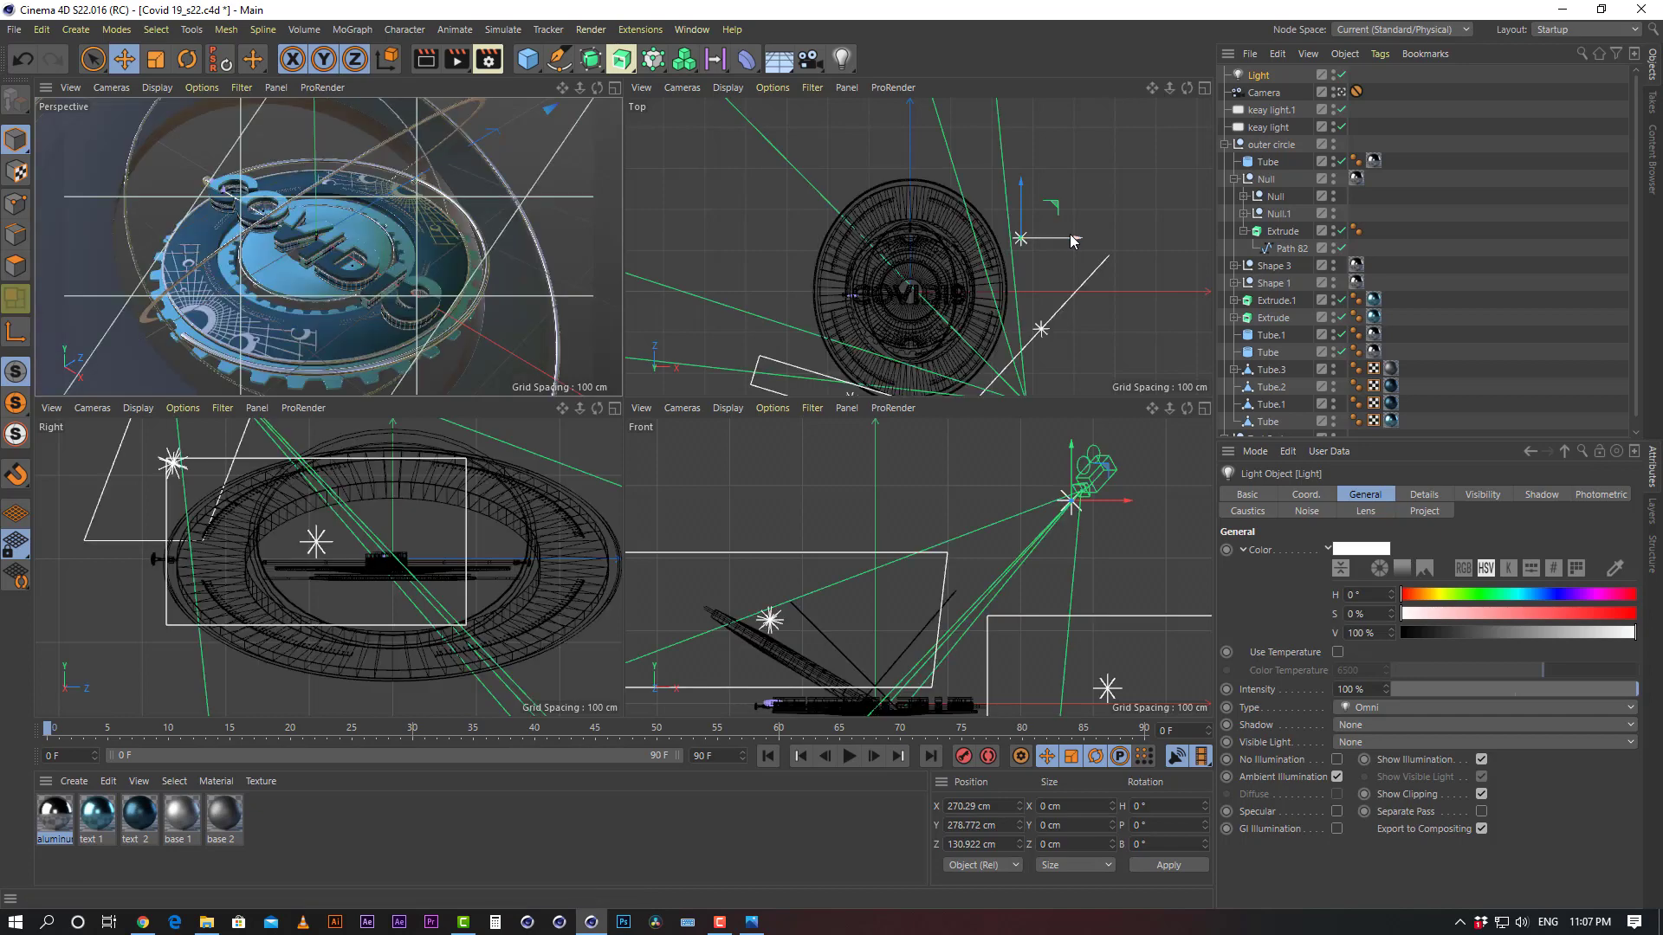
left_click_drag(1057, 208, 982, 282)
key("Delete")
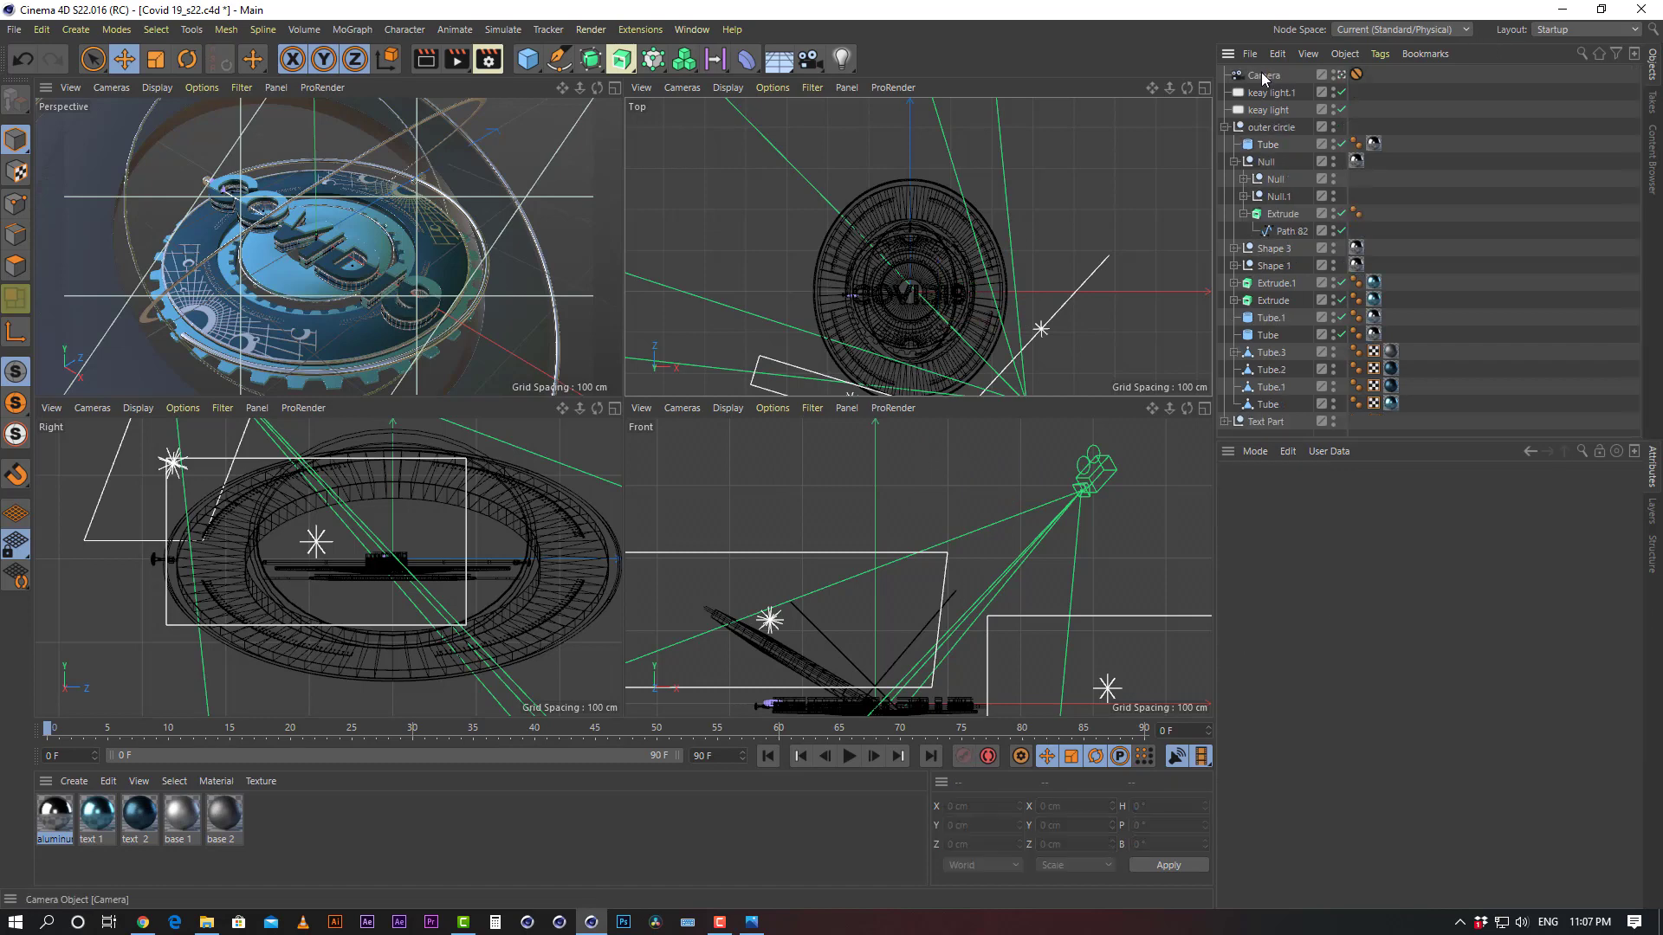
Open the choice of light objects for adding a light to the scene
left_click(841, 58)
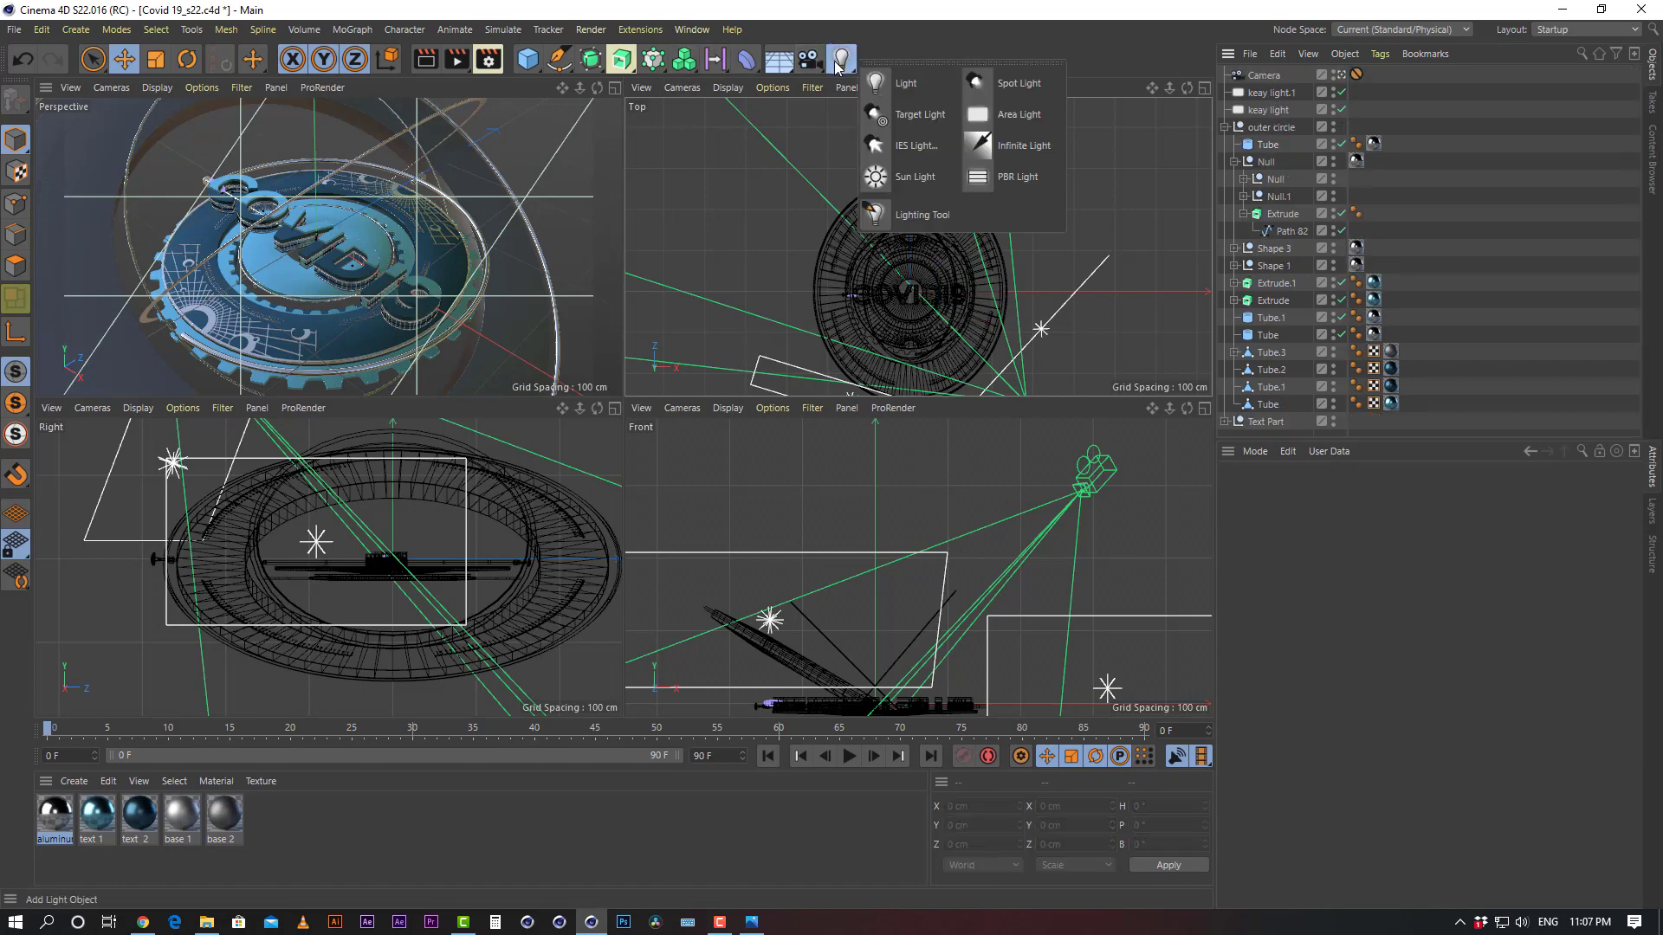
Add an area light, pitch it -90° to lie flat over the disc, and raise it to Y about 222 cm
left_click(1018, 115)
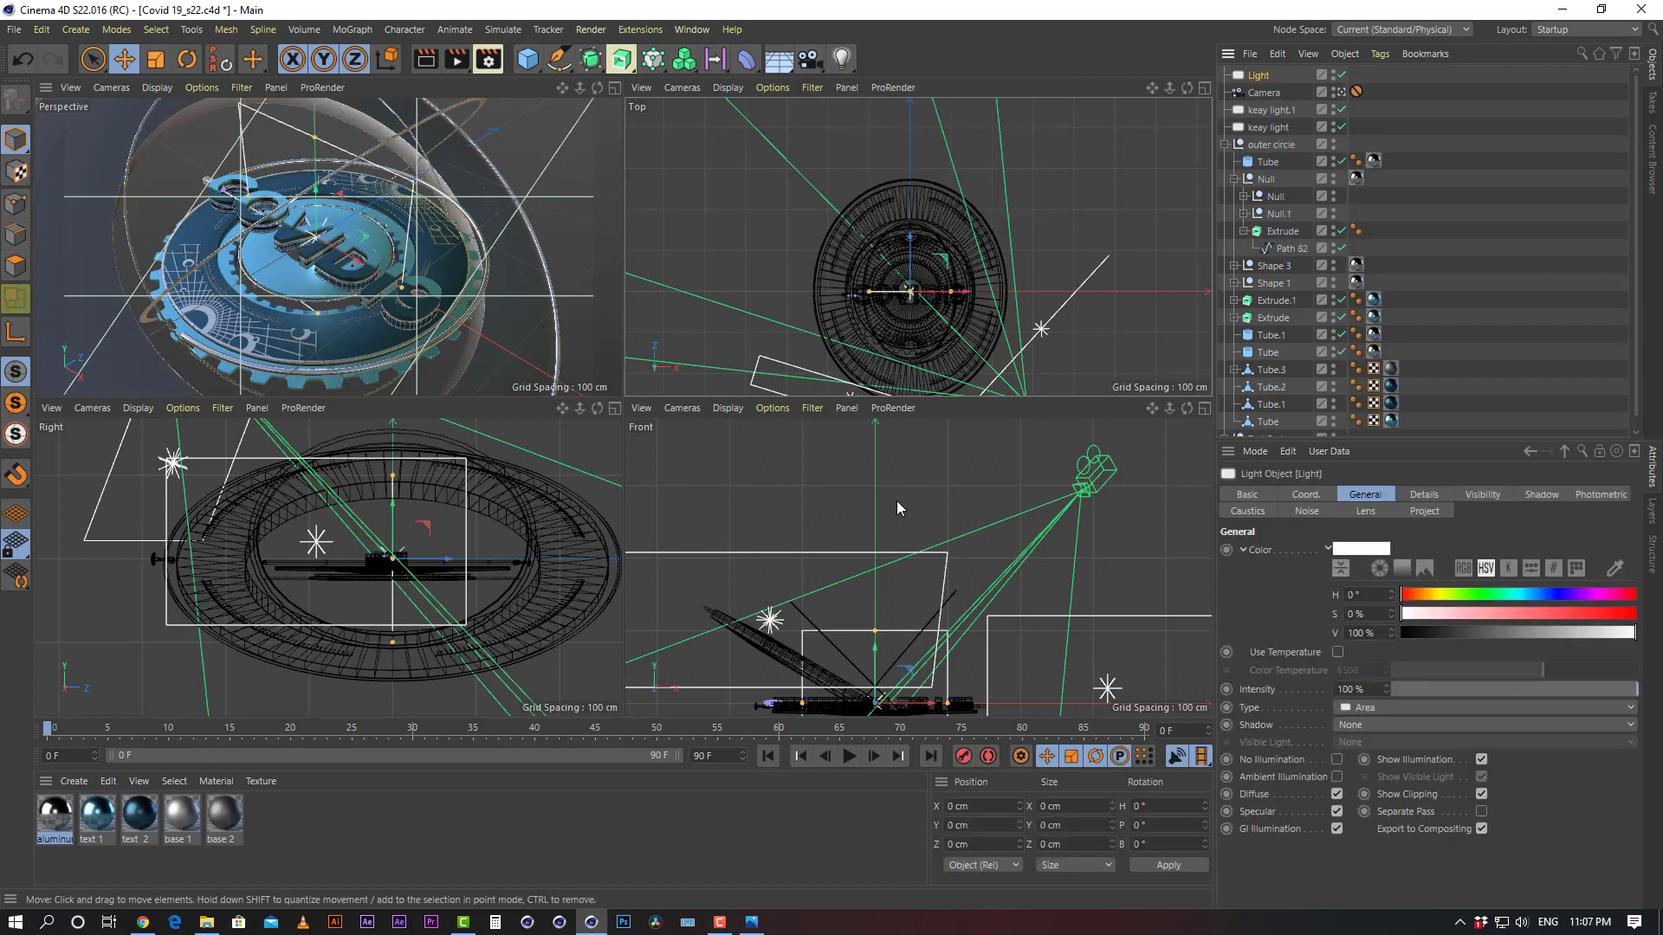
key("r")
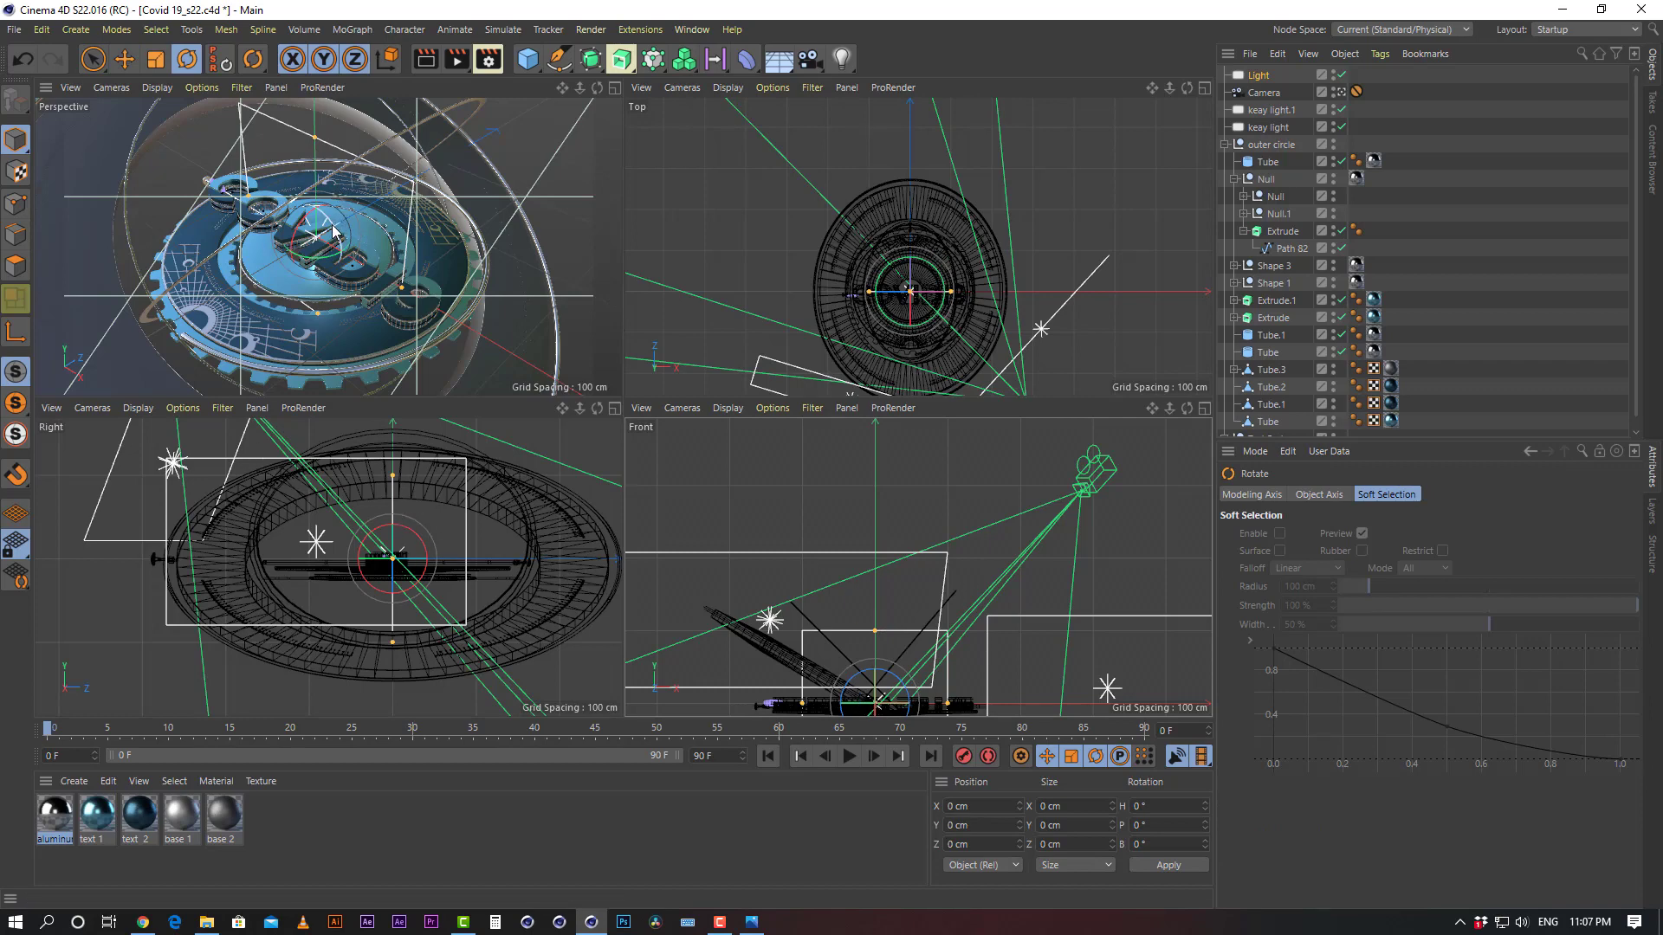
mouse_move(333, 223)
left_mouse_down()
mouse_move(339, 249)
mouse_move(331, 210)
mouse_move(351, 206)
left_mouse_up()
key("e")
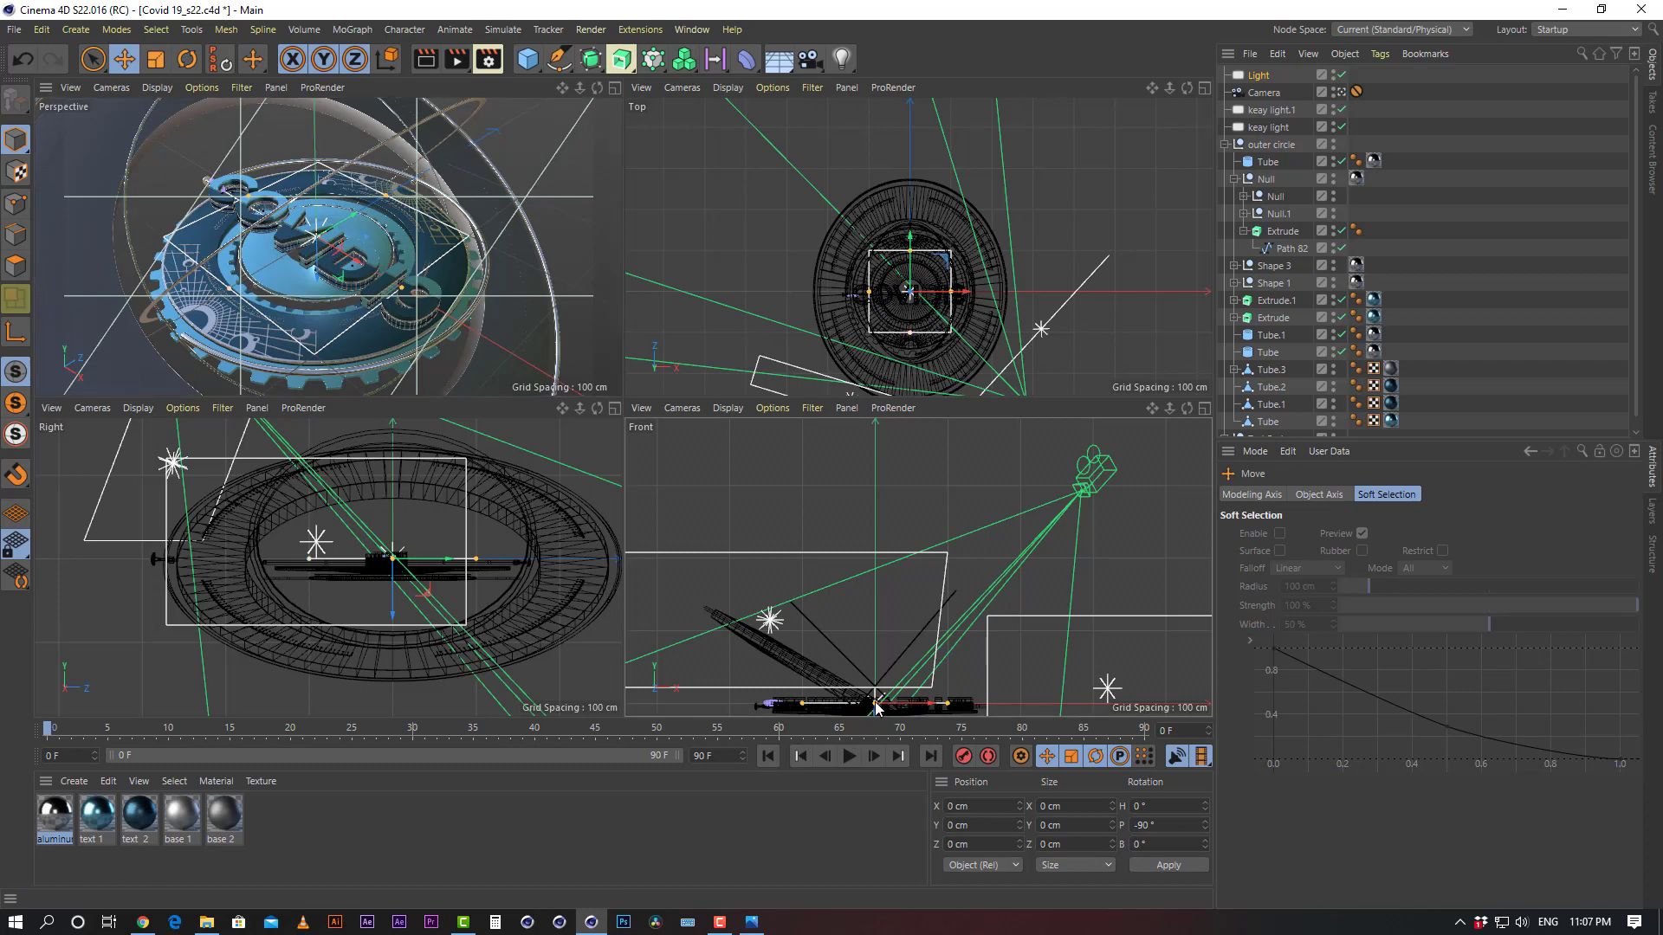
middle_click_drag(896, 641, 925, 542, "alt")
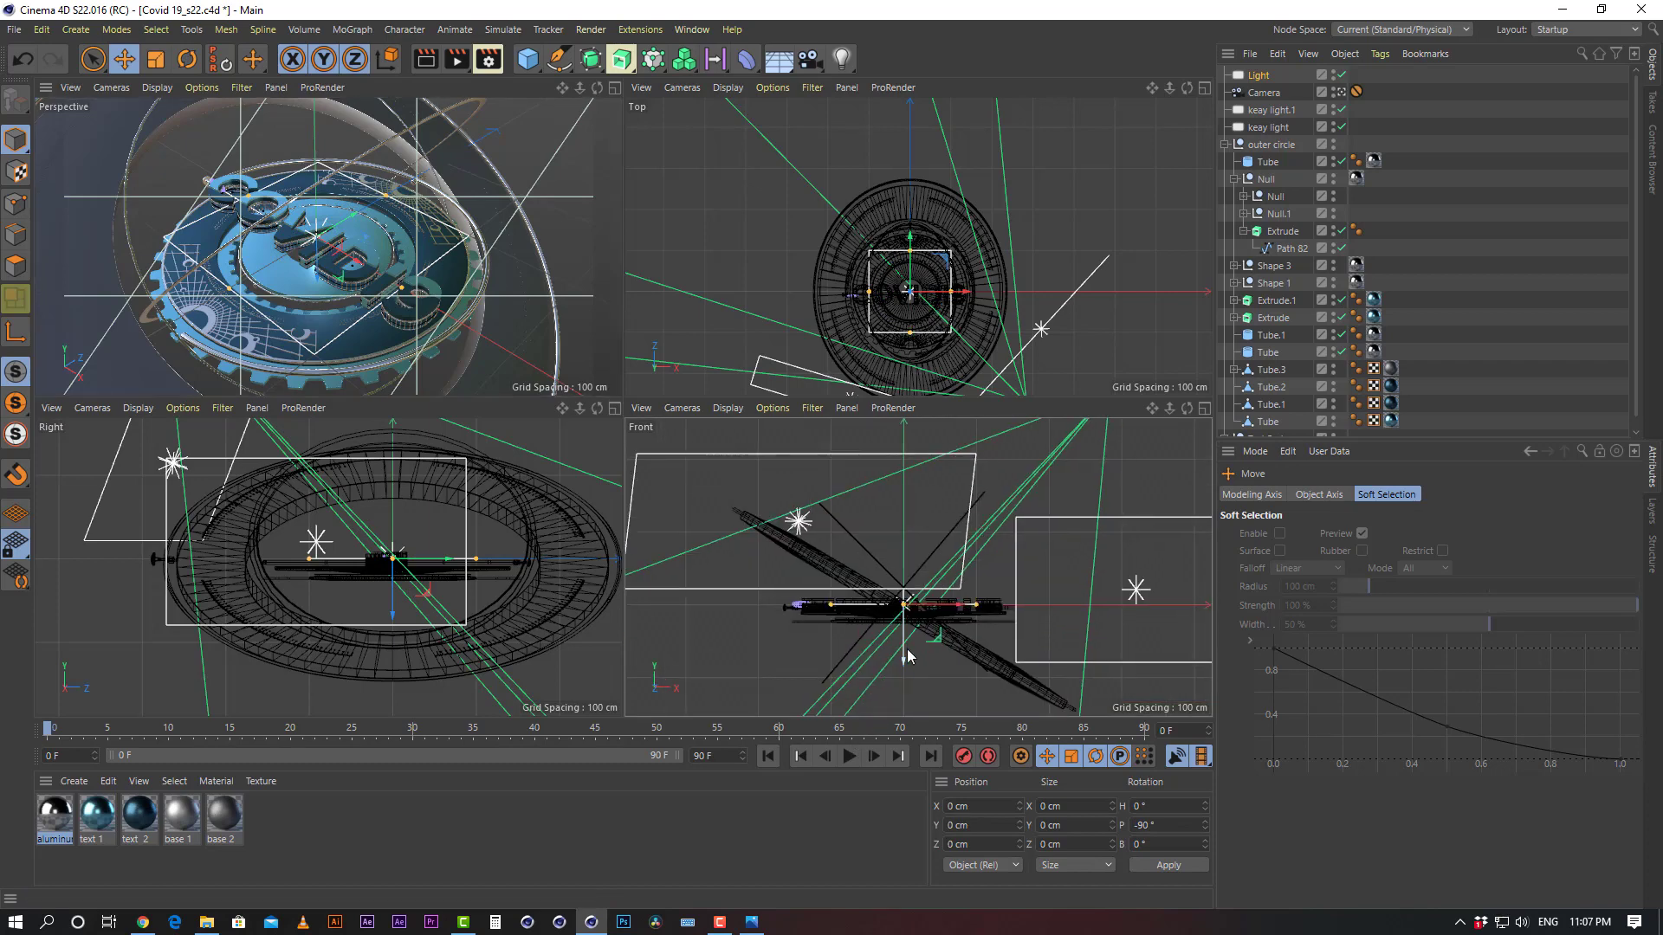
left_click_drag(908, 654, 932, 490)
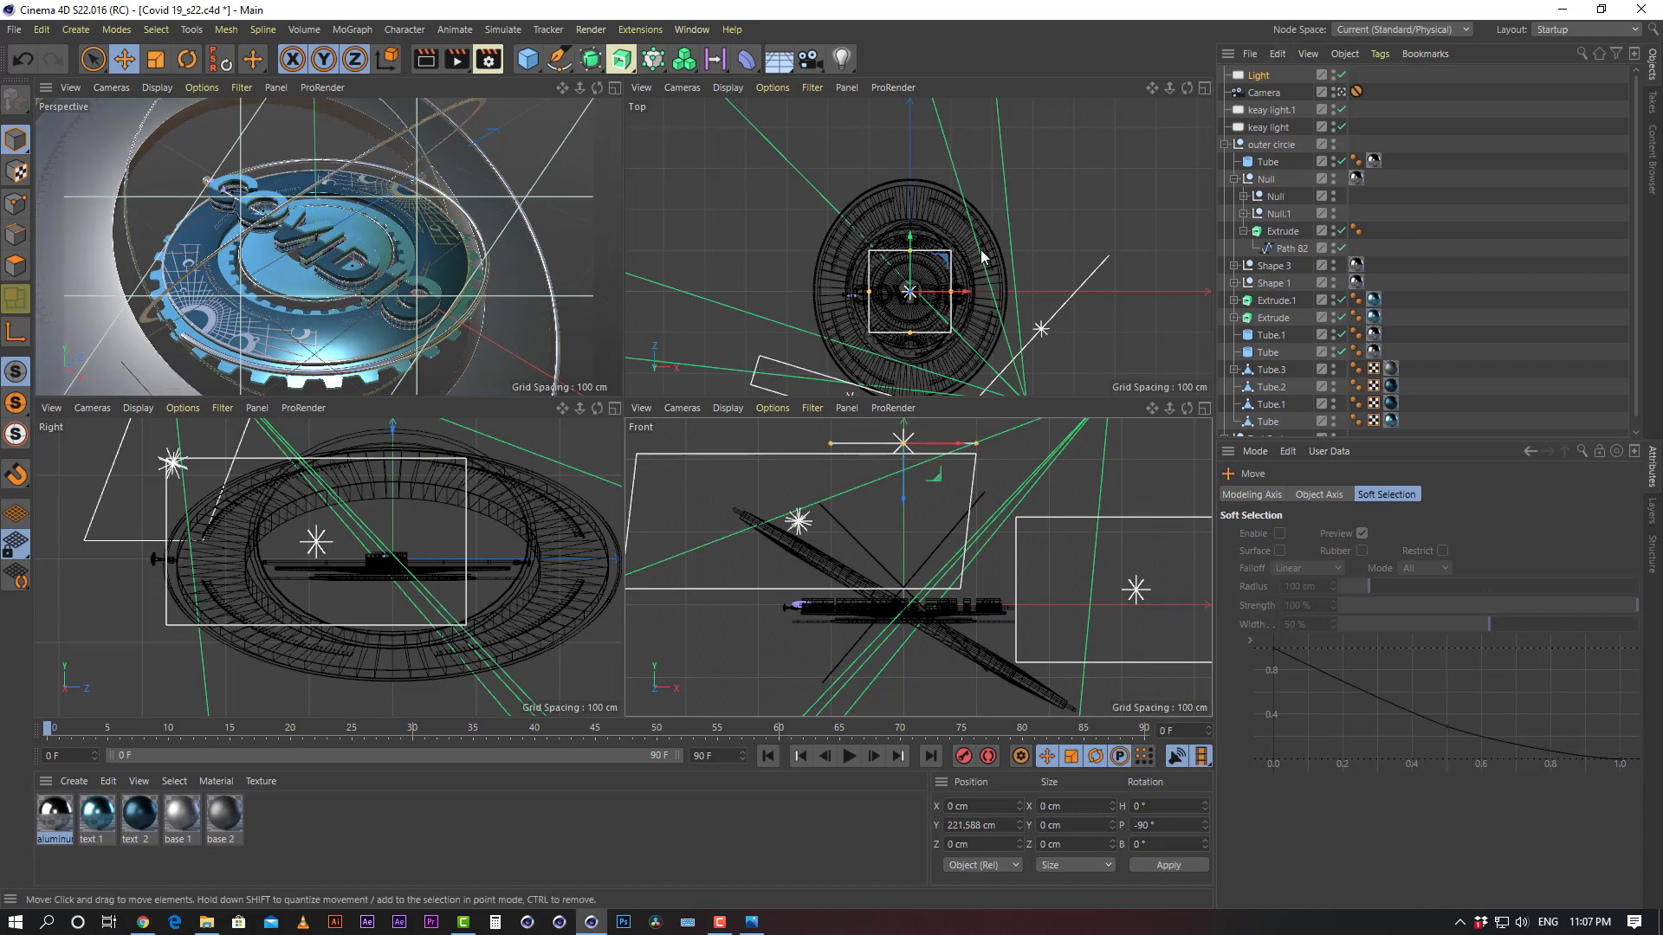
Enlarge the new area light in both directions over the disc and turn off its specular contribution
left_click_drag(953, 296, 1015, 295)
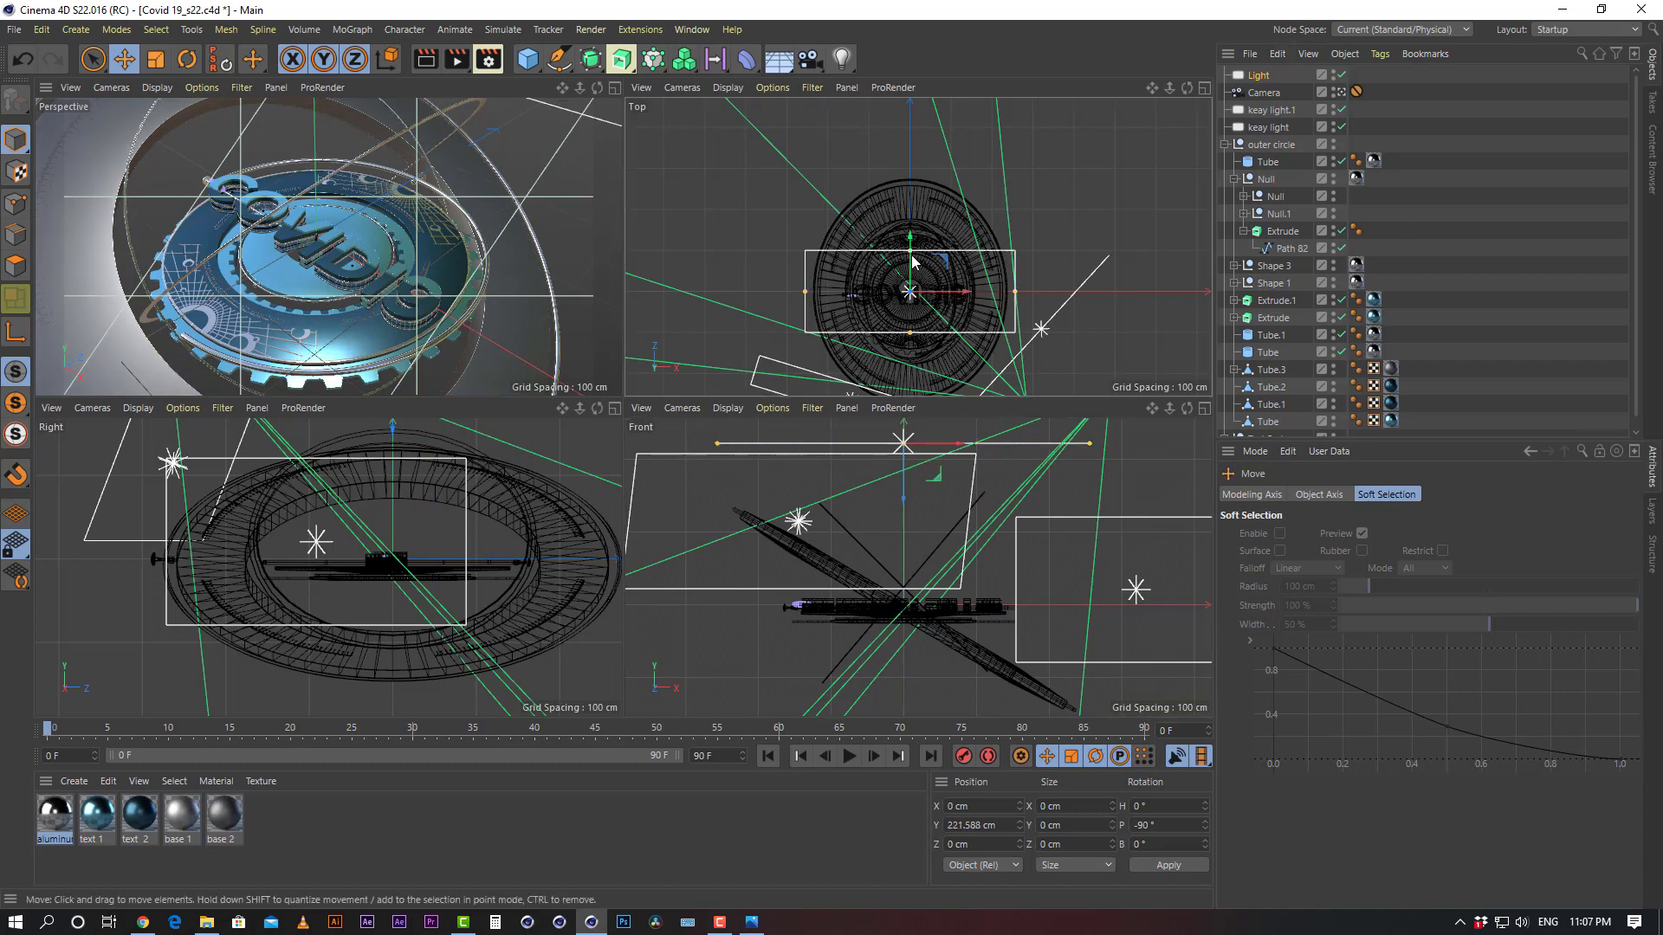
left_click_drag(912, 252, 922, 219)
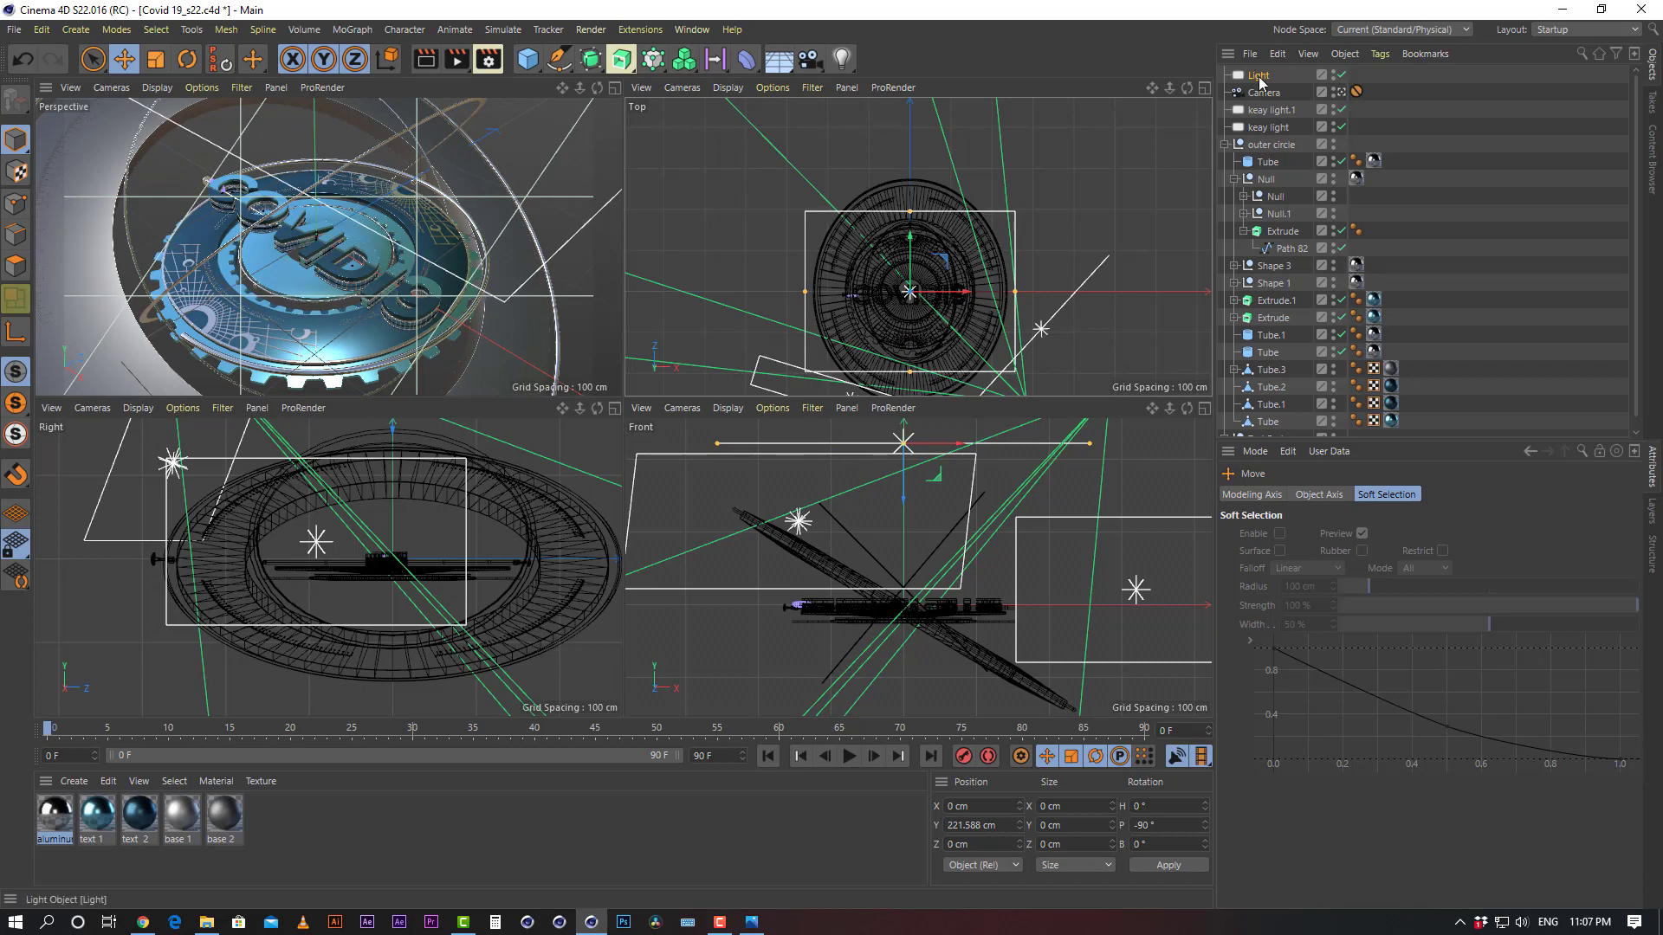
left_click(1260, 76)
left_click(1337, 812)
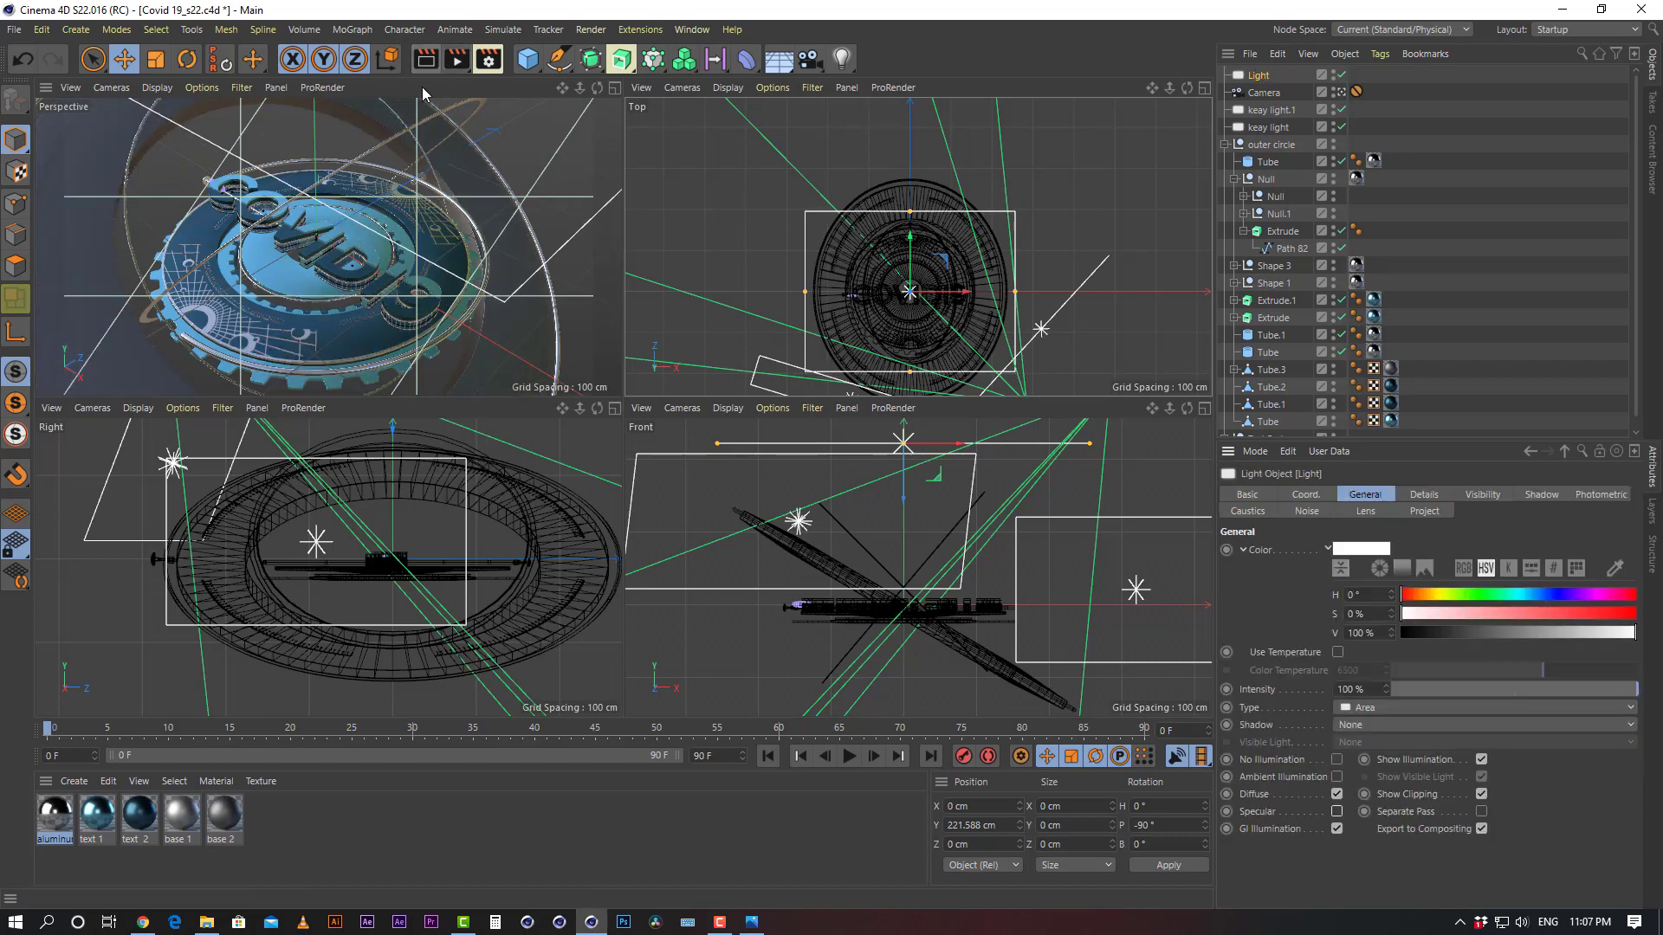
Render the perspective view in the small and the maximized viewport to check the new light, keeping that light selected
left_click(425, 62)
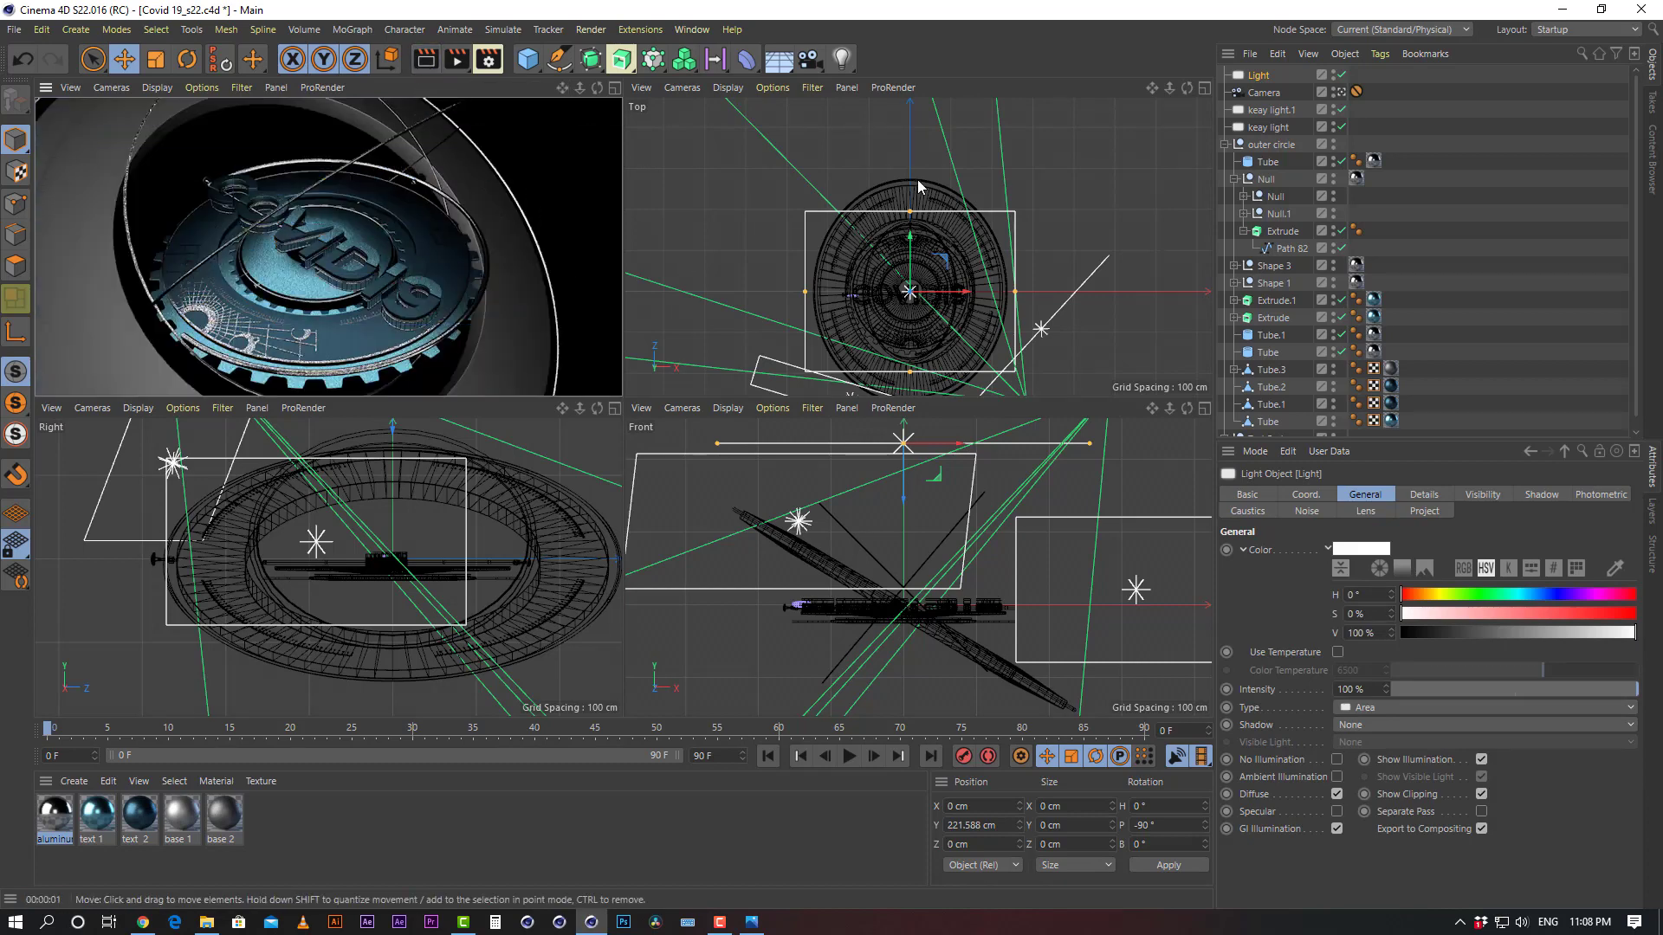
middle_click(303, 260)
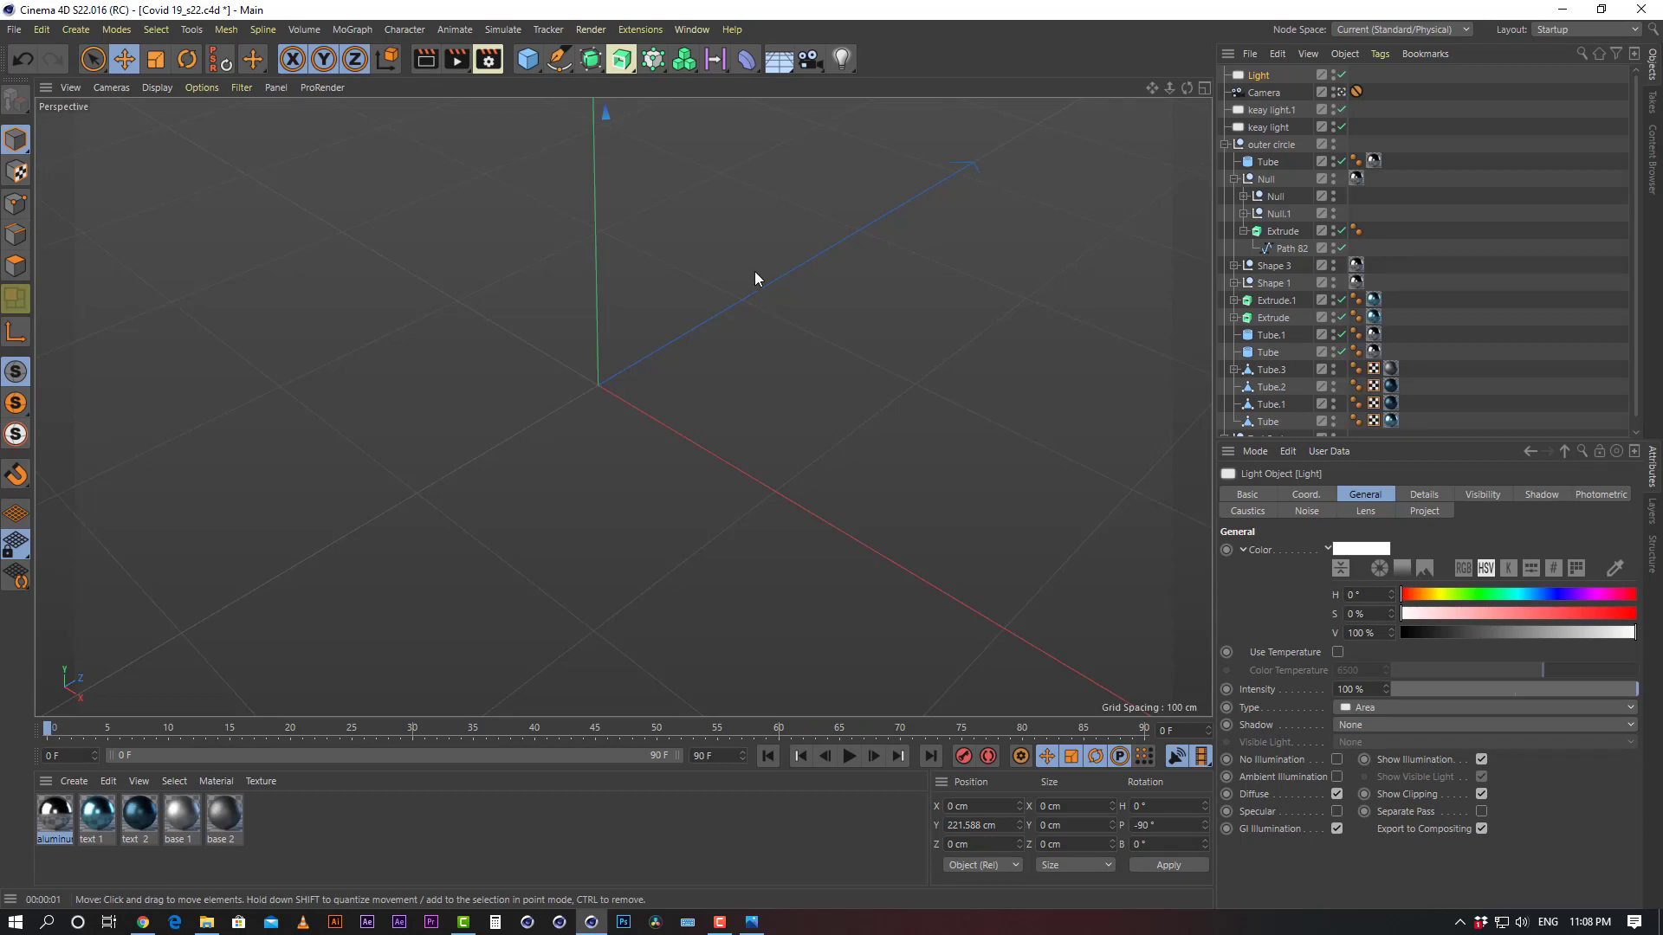
left_click(425, 59)
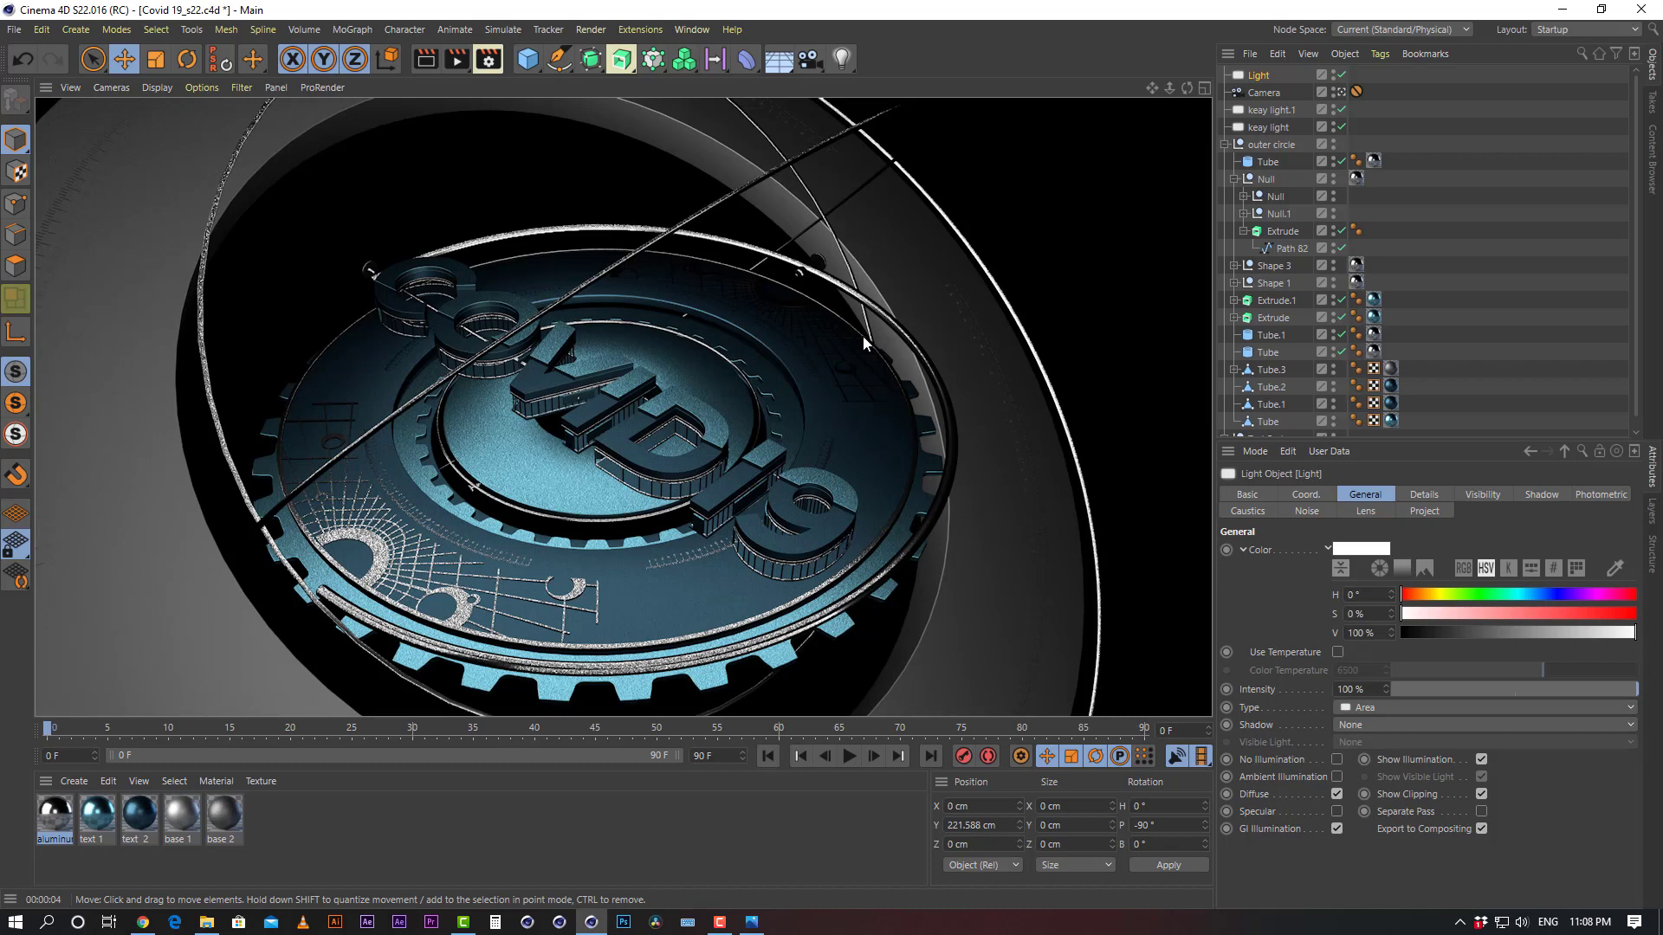
left_click(1269, 75)
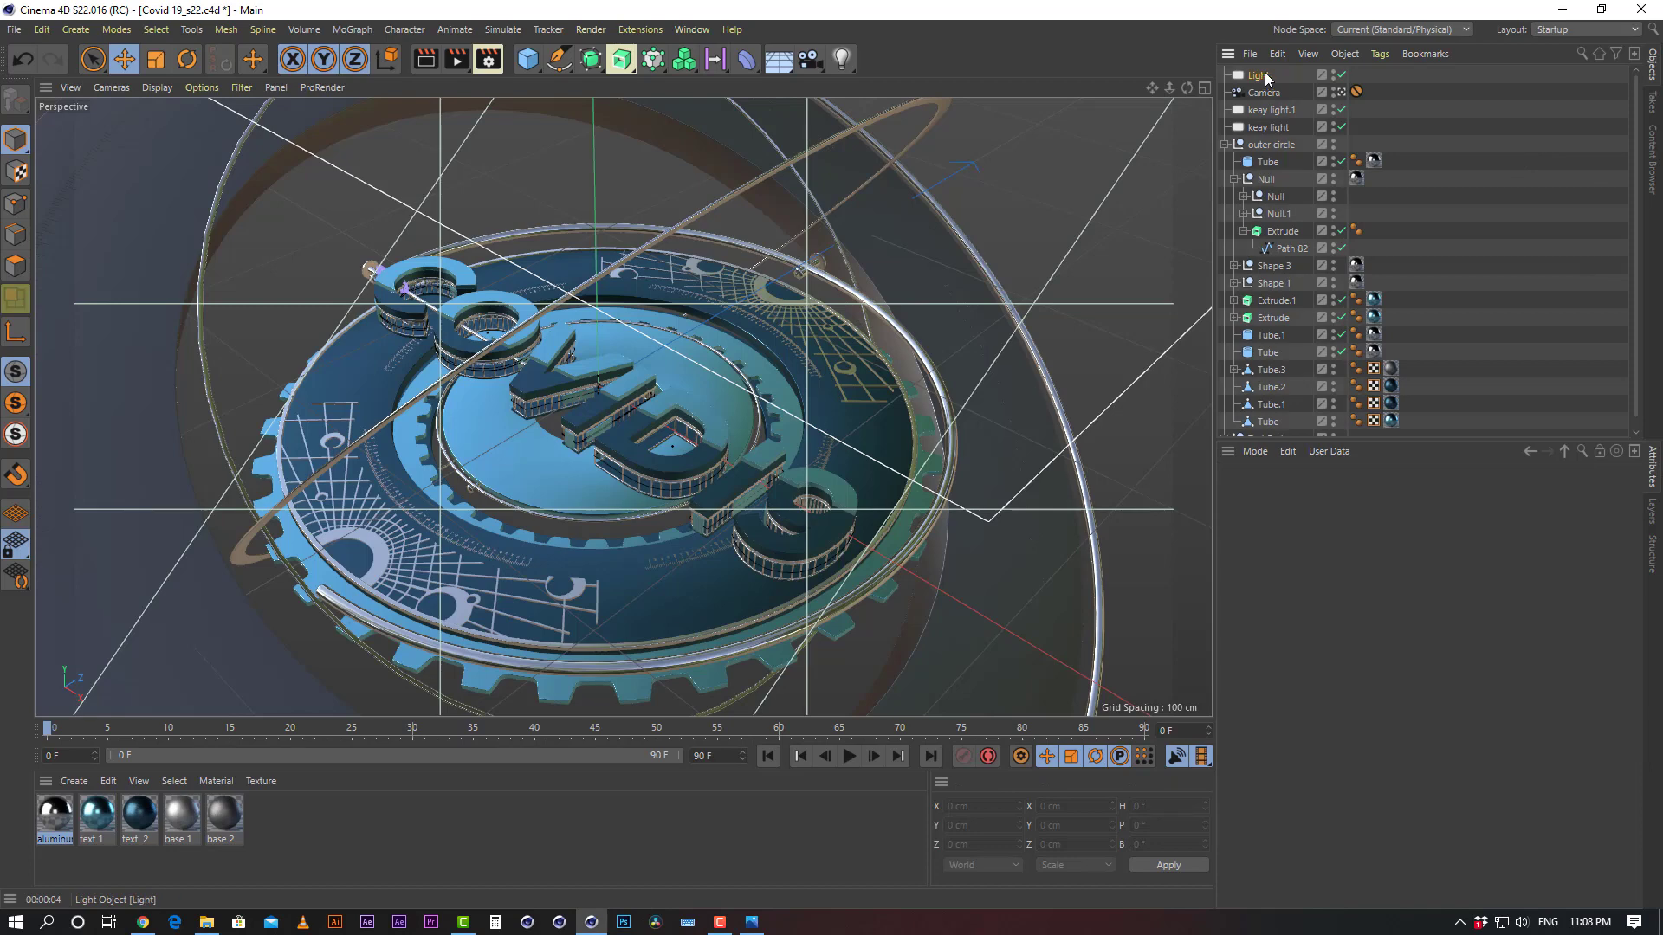
middle_click(533, 402)
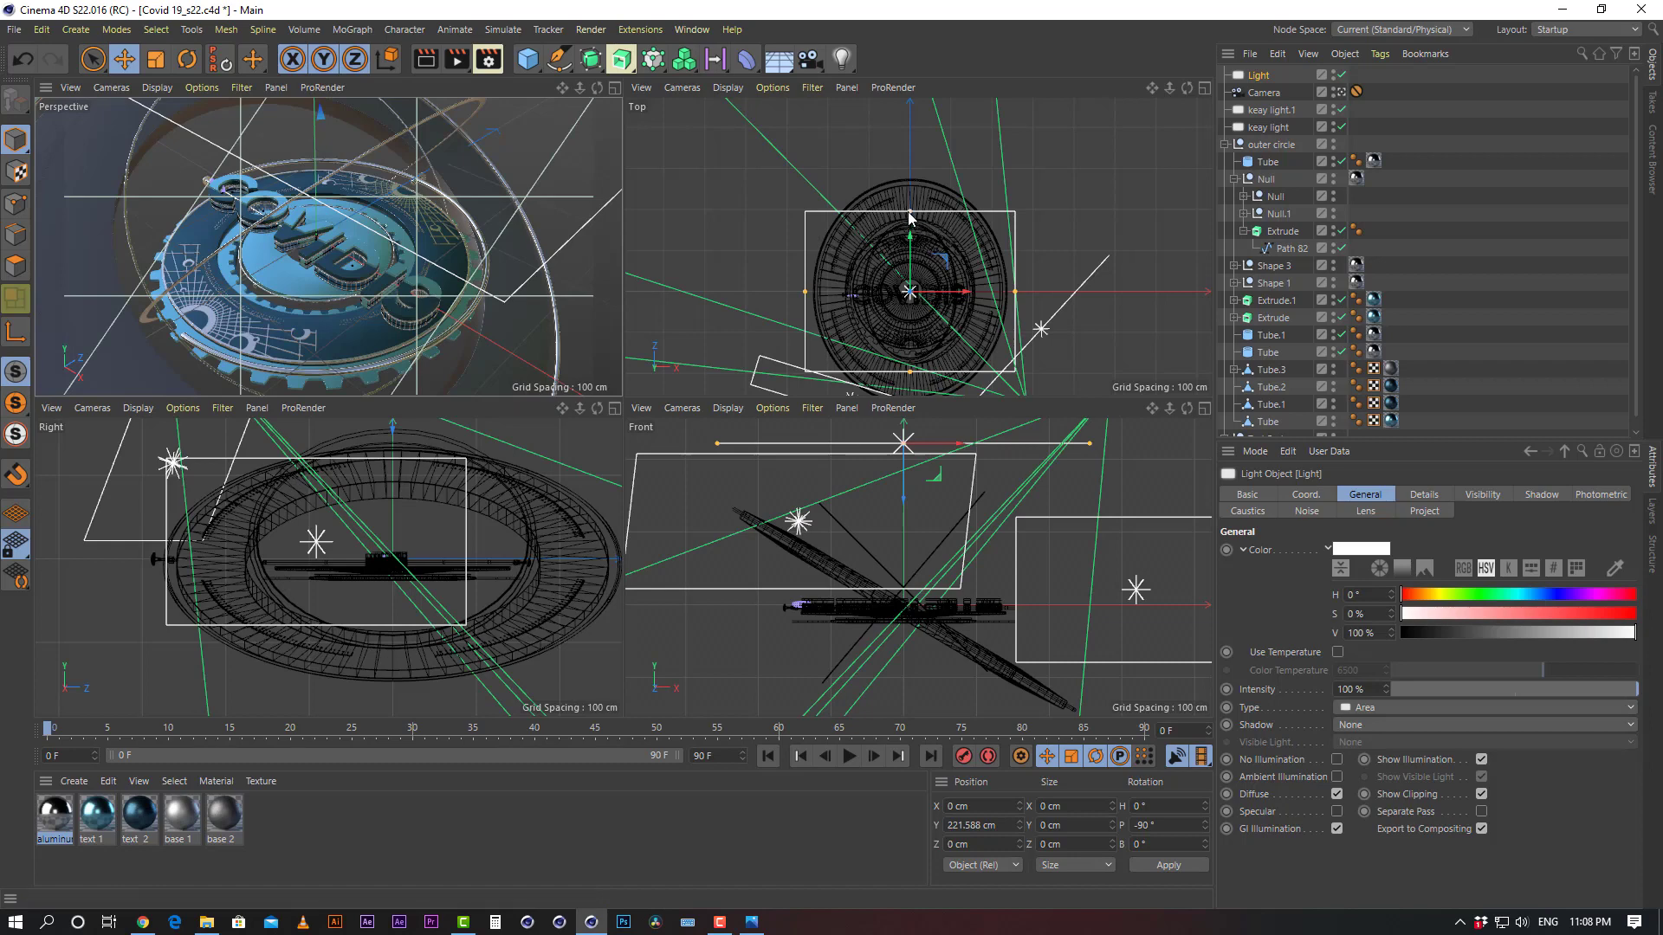
Narrow the area light into a strip and reposition it at Y about 162 cm with a bank of about -32°
left_click_drag(910, 212, 916, 277)
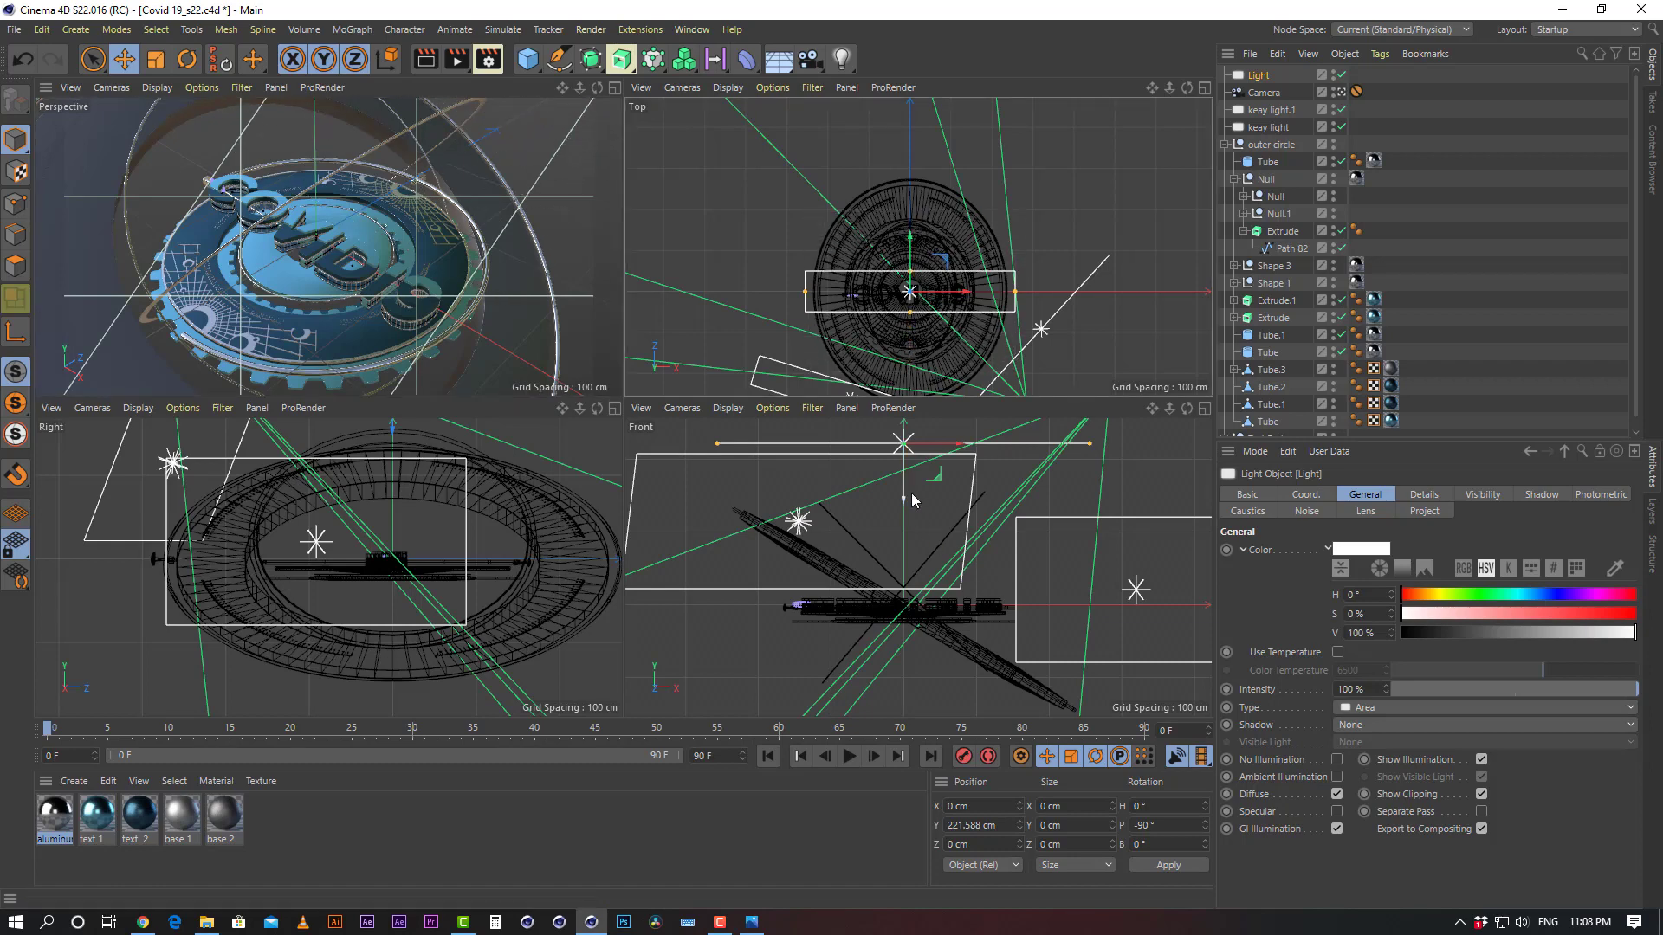
left_click_drag(906, 494, 908, 538)
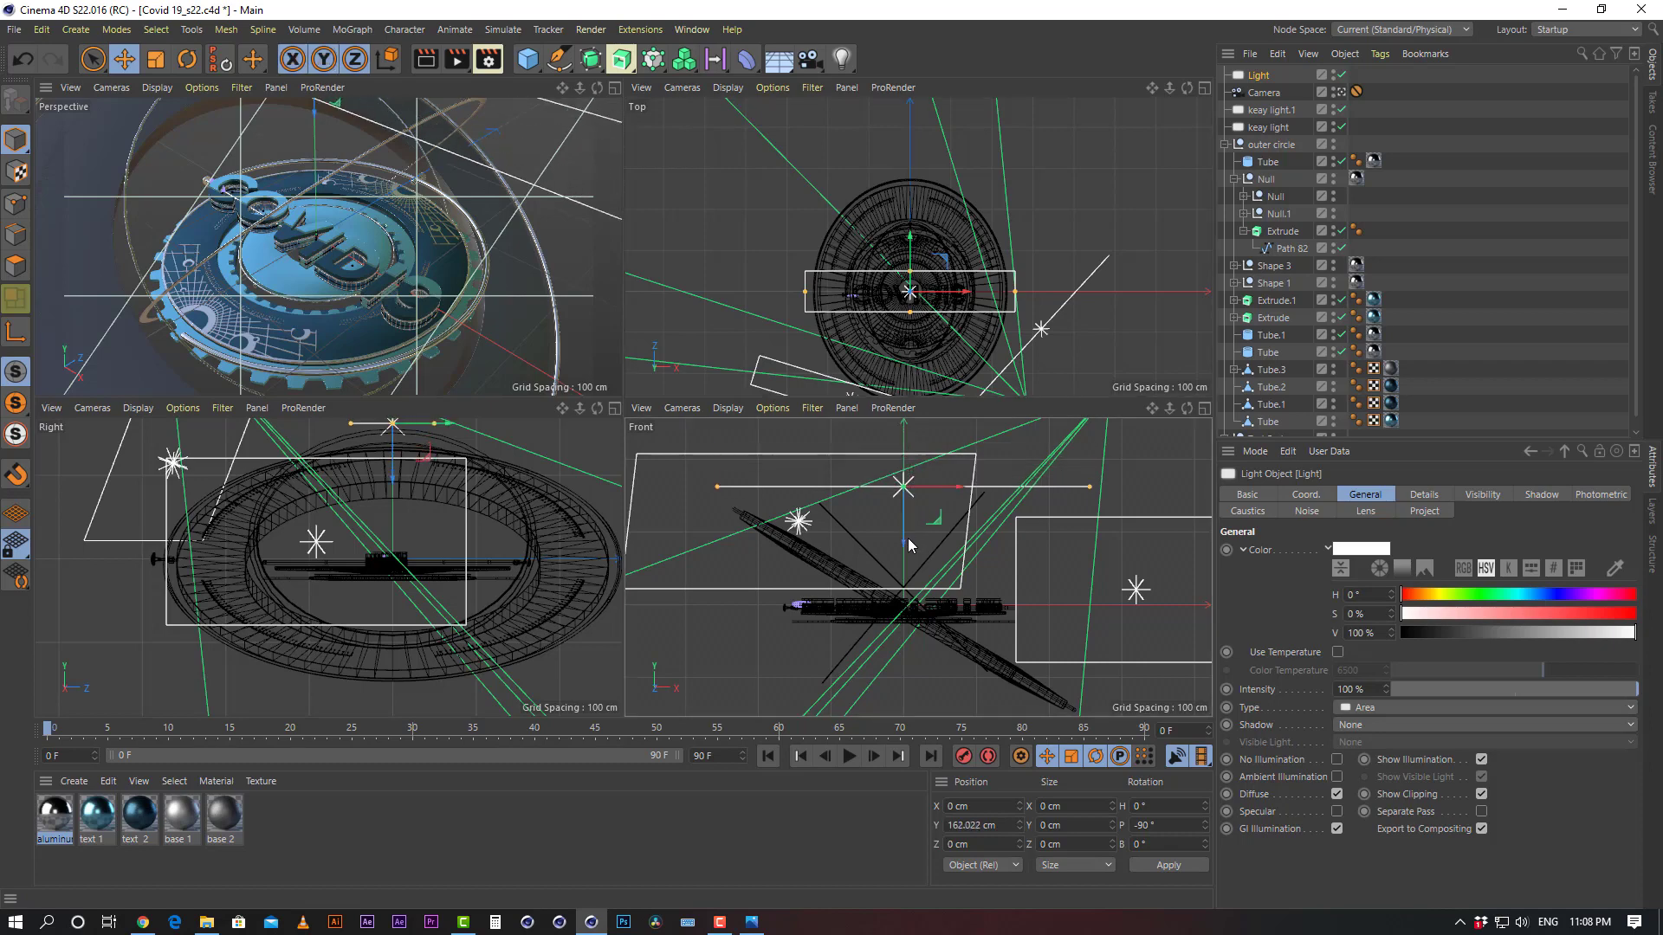
key("r")
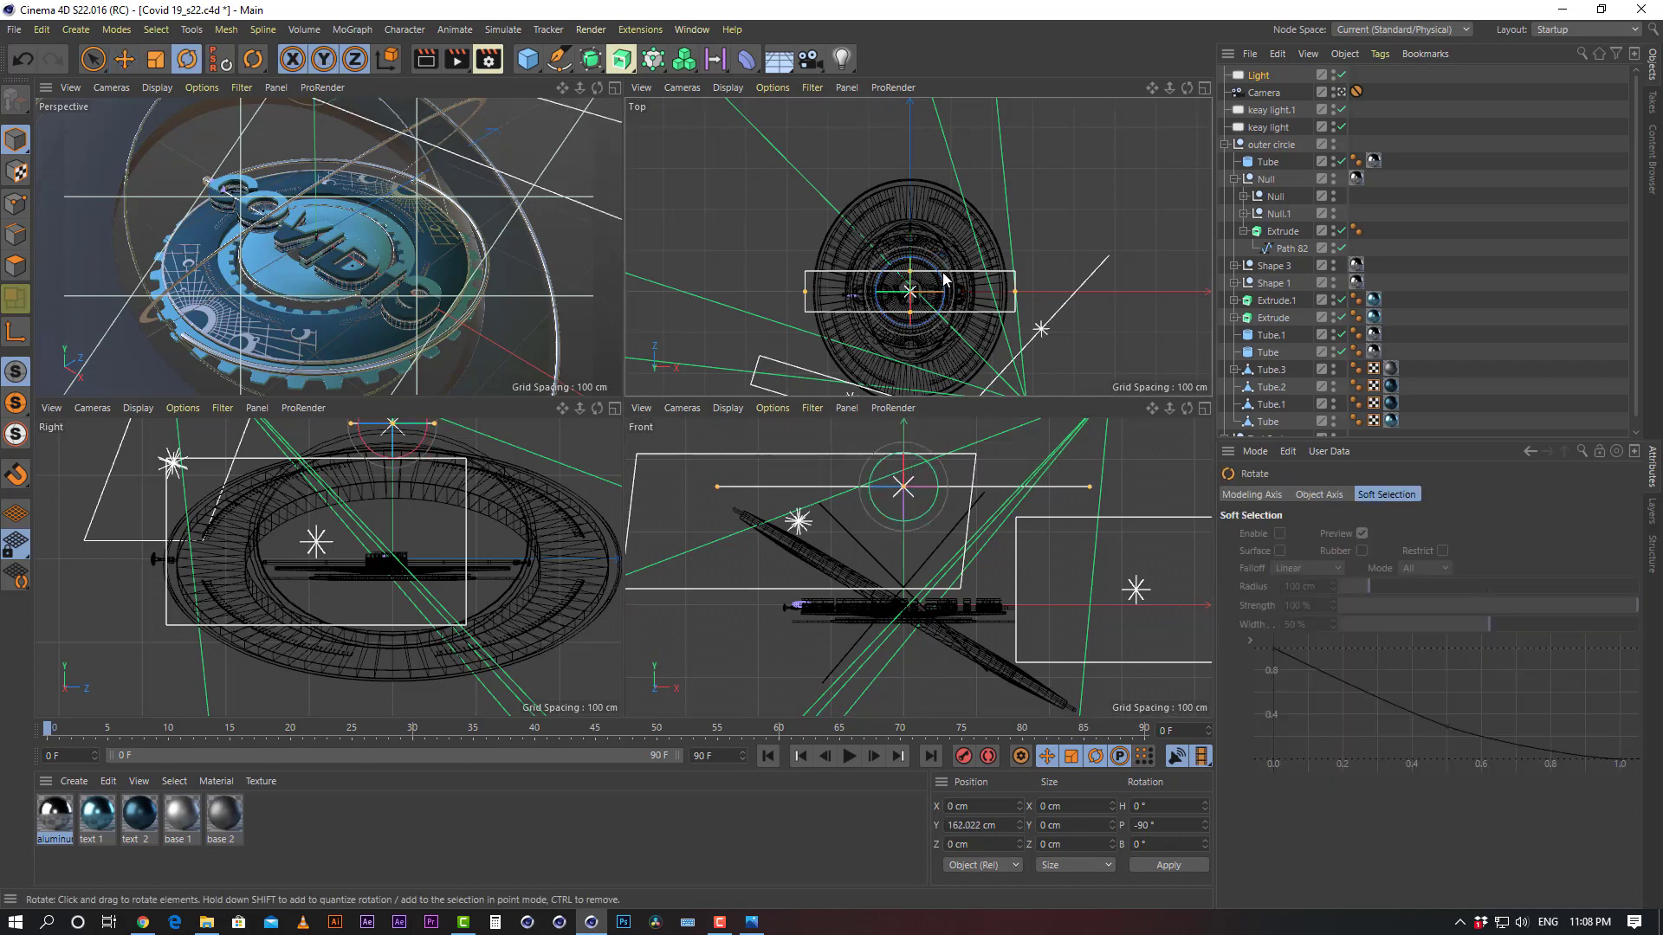
mouse_move(944, 286)
left_mouse_down()
mouse_move(933, 257)
mouse_move(943, 276)
left_mouse_up()
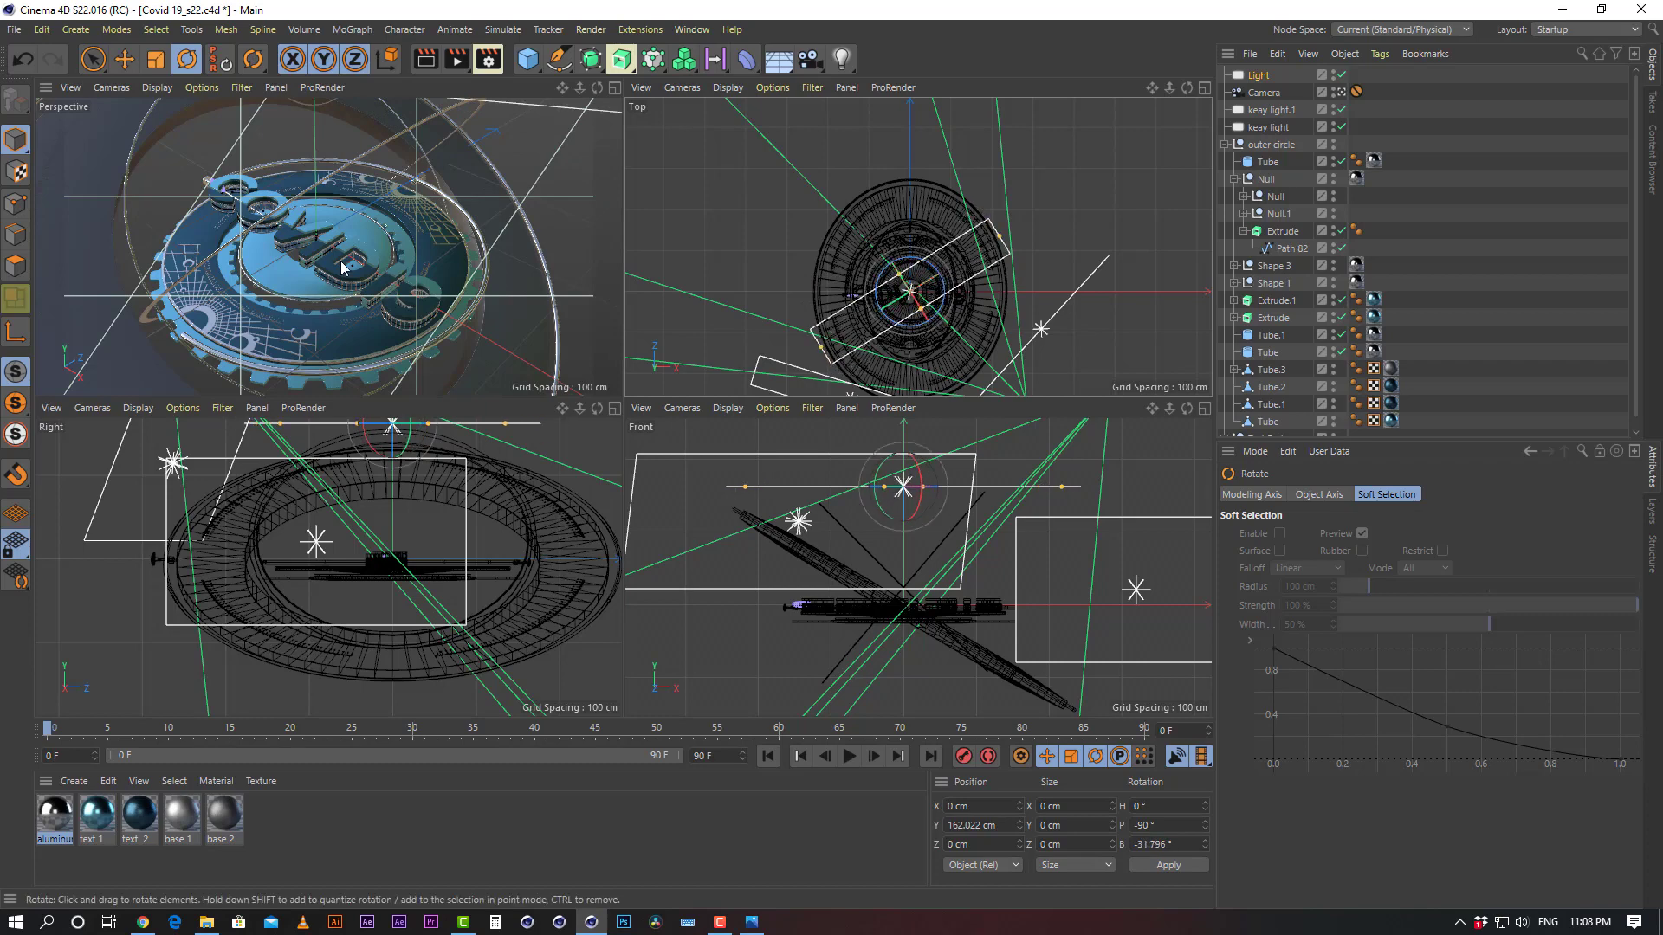
Render the maximized perspective view and turn on an interactive render region over the middle of the COVID disc
middle_click(346, 269)
left_click(427, 61)
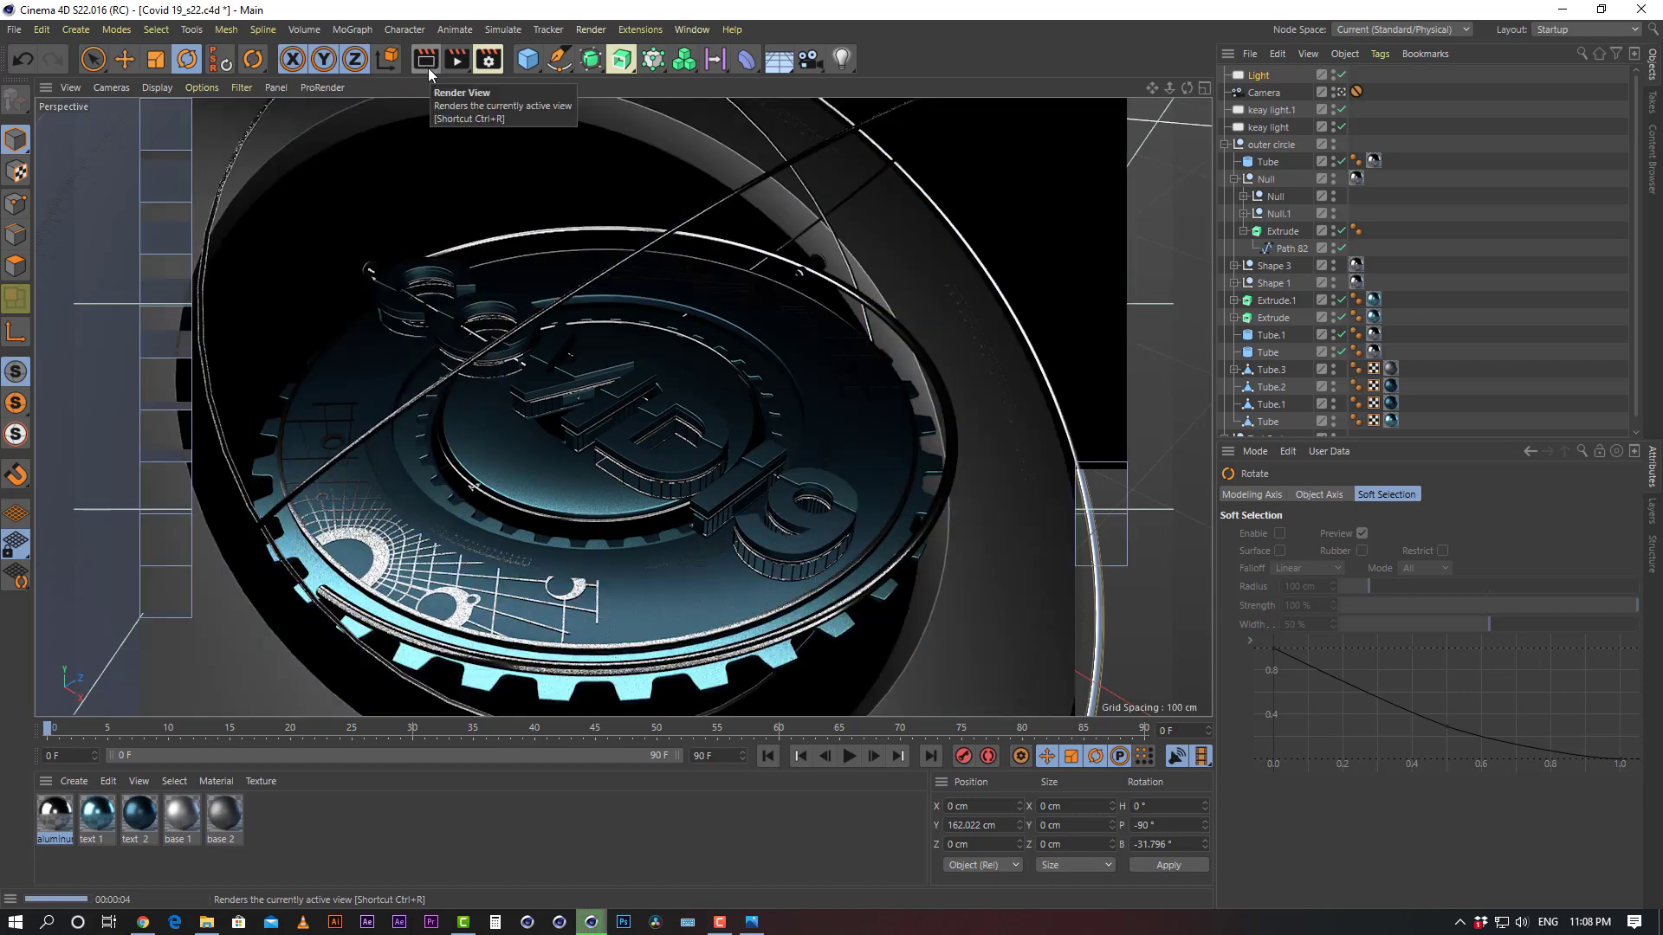
left_click(1495, 231)
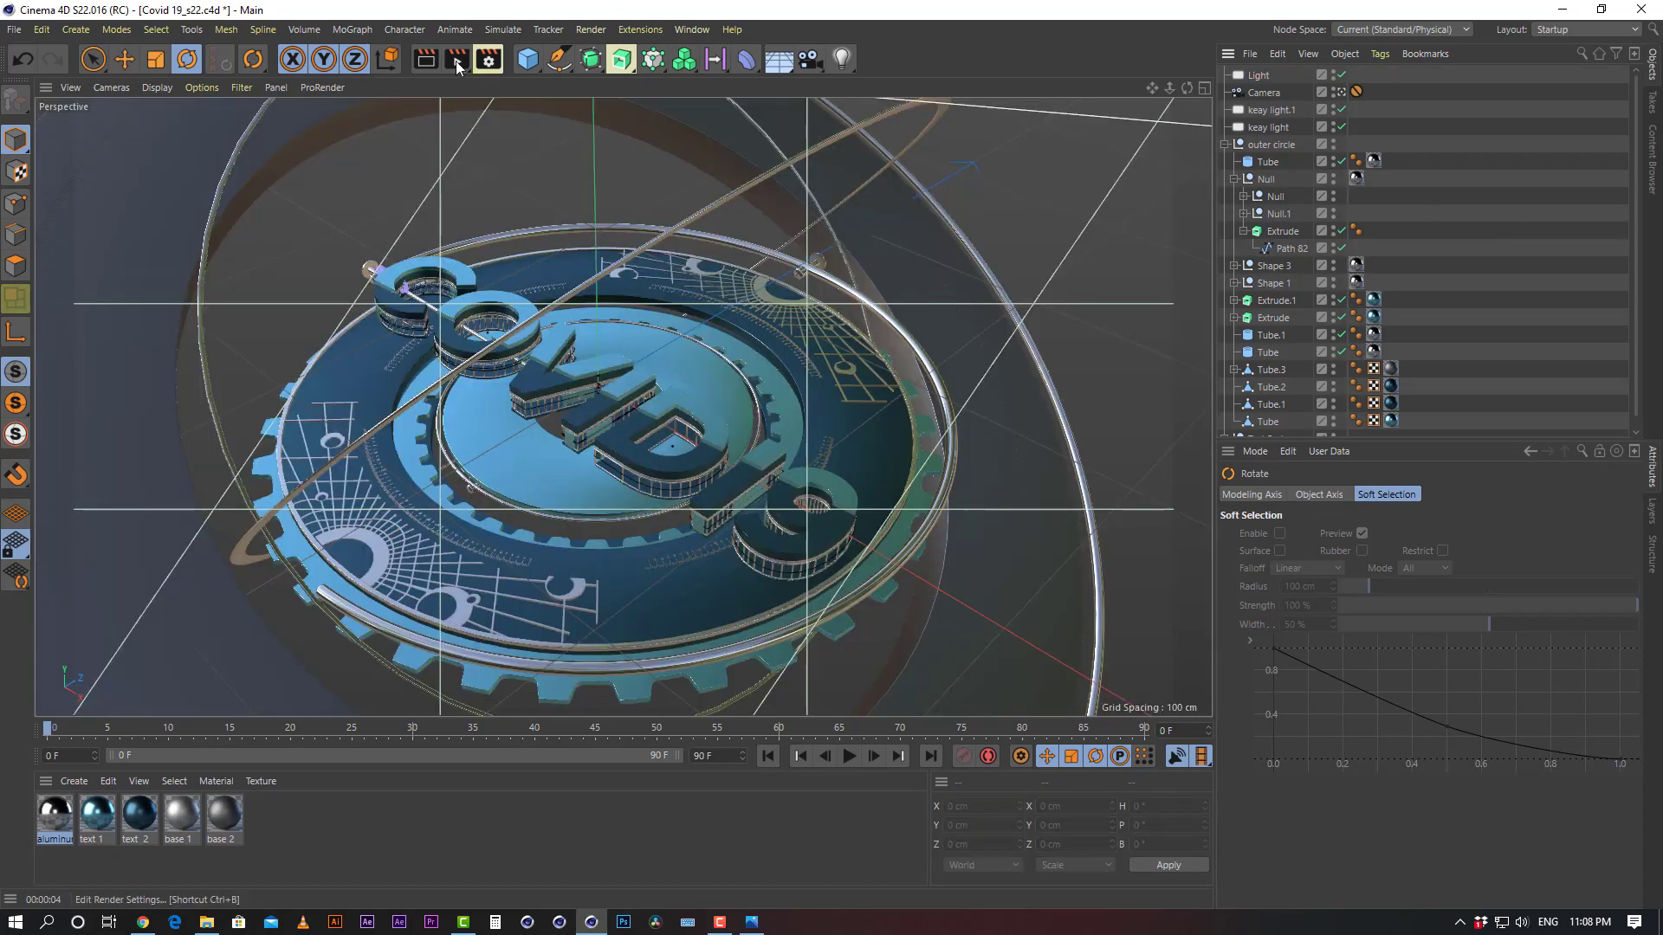
key("alt+r")
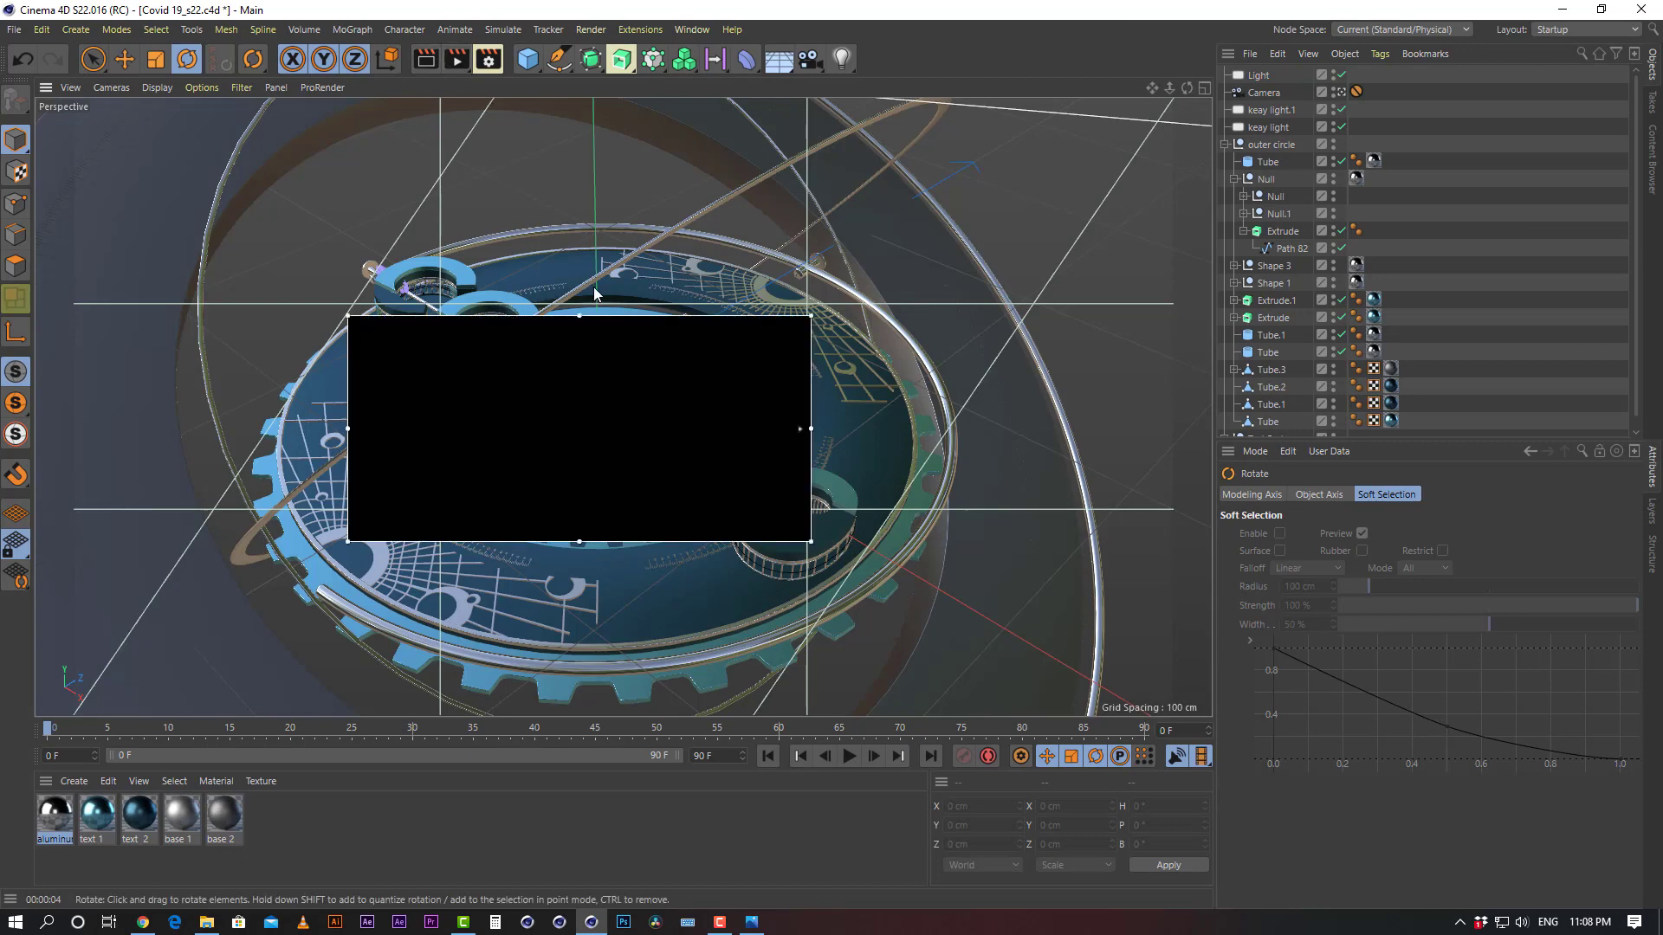
middle_click(589, 323)
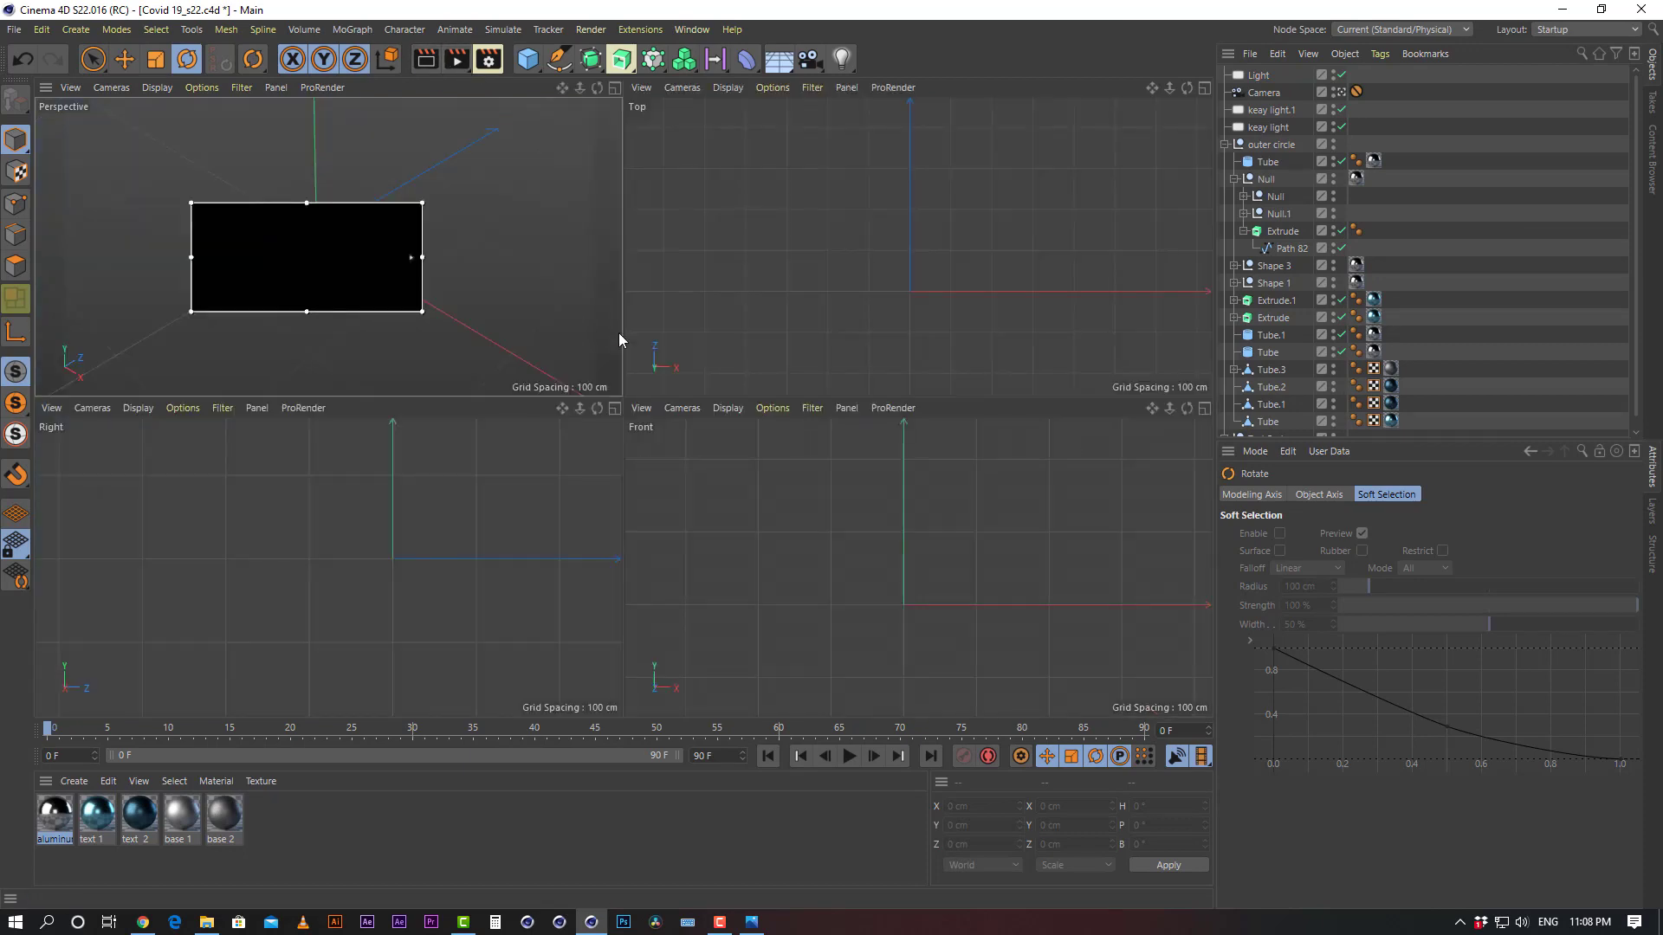
Raise the area light to Y about 191 cm and center it over the disc at X about 0.7 cm, Z about -1.1 cm
left_click(1261, 76)
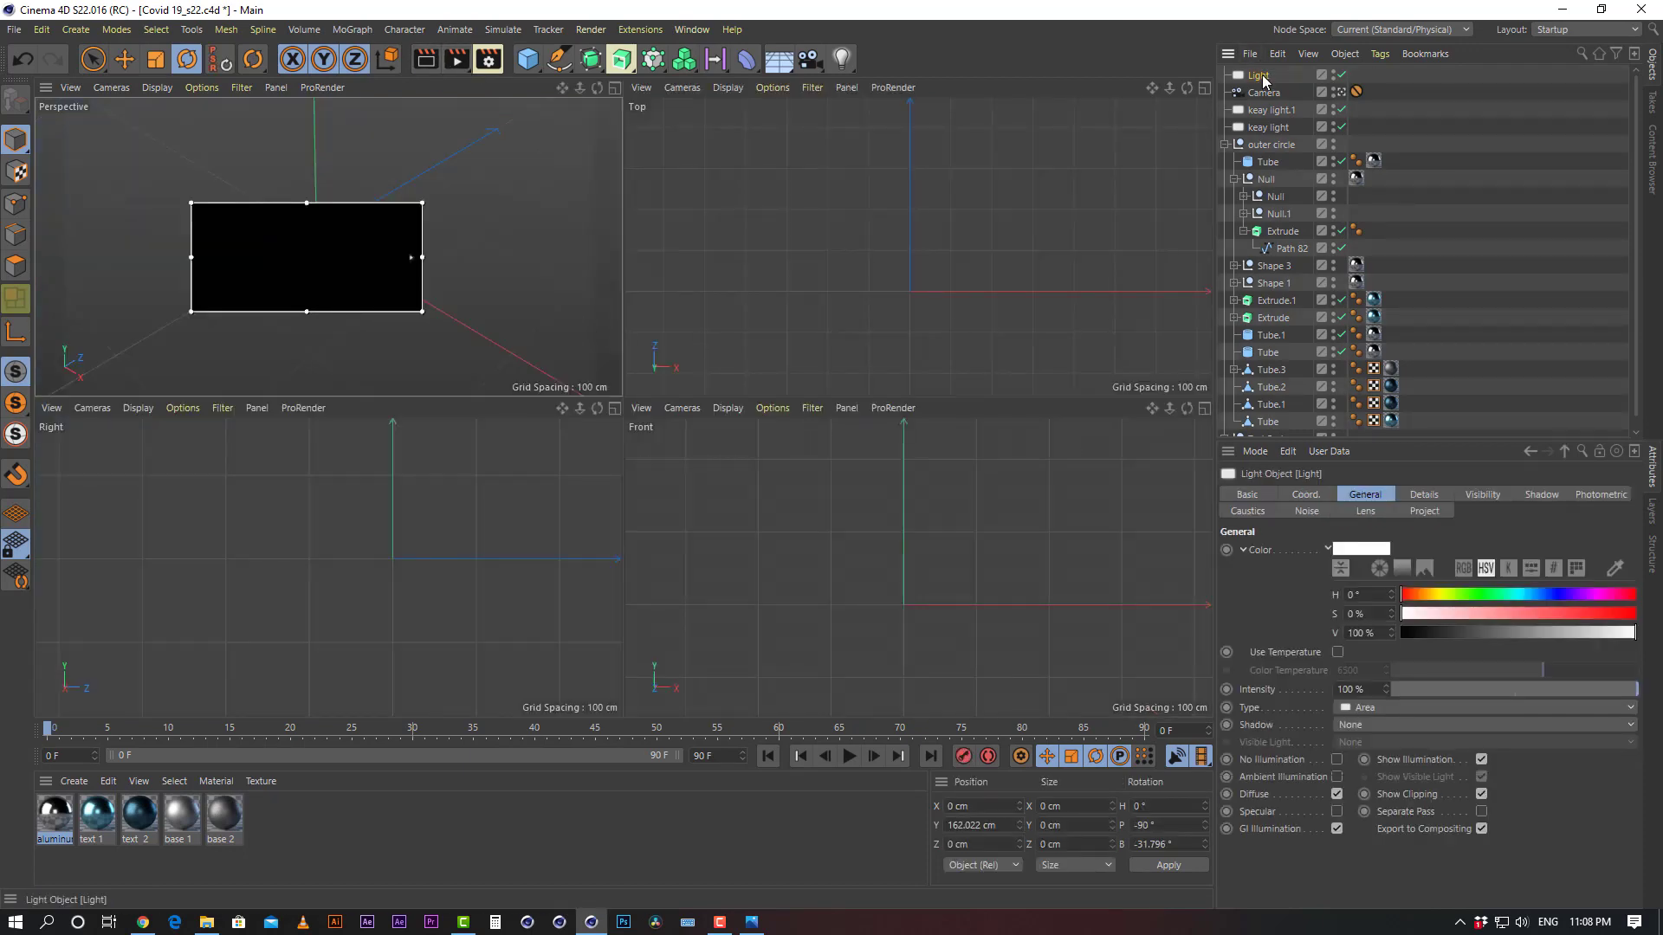
left_click(124, 59)
key("r")
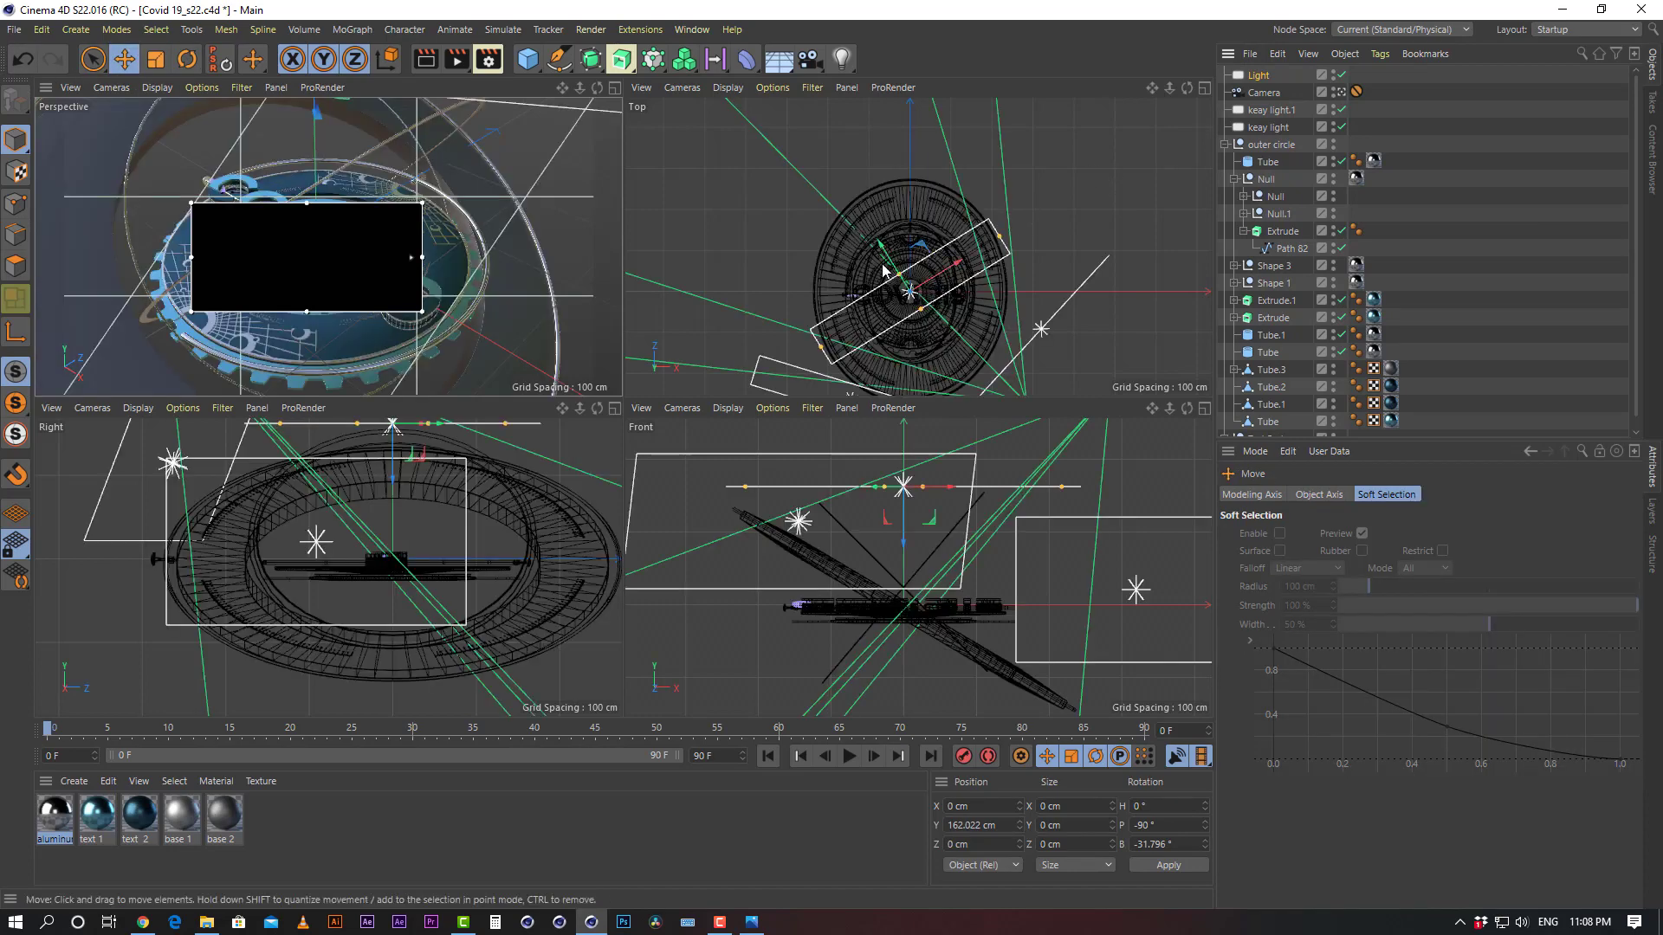
left_click_drag(883, 271, 914, 299)
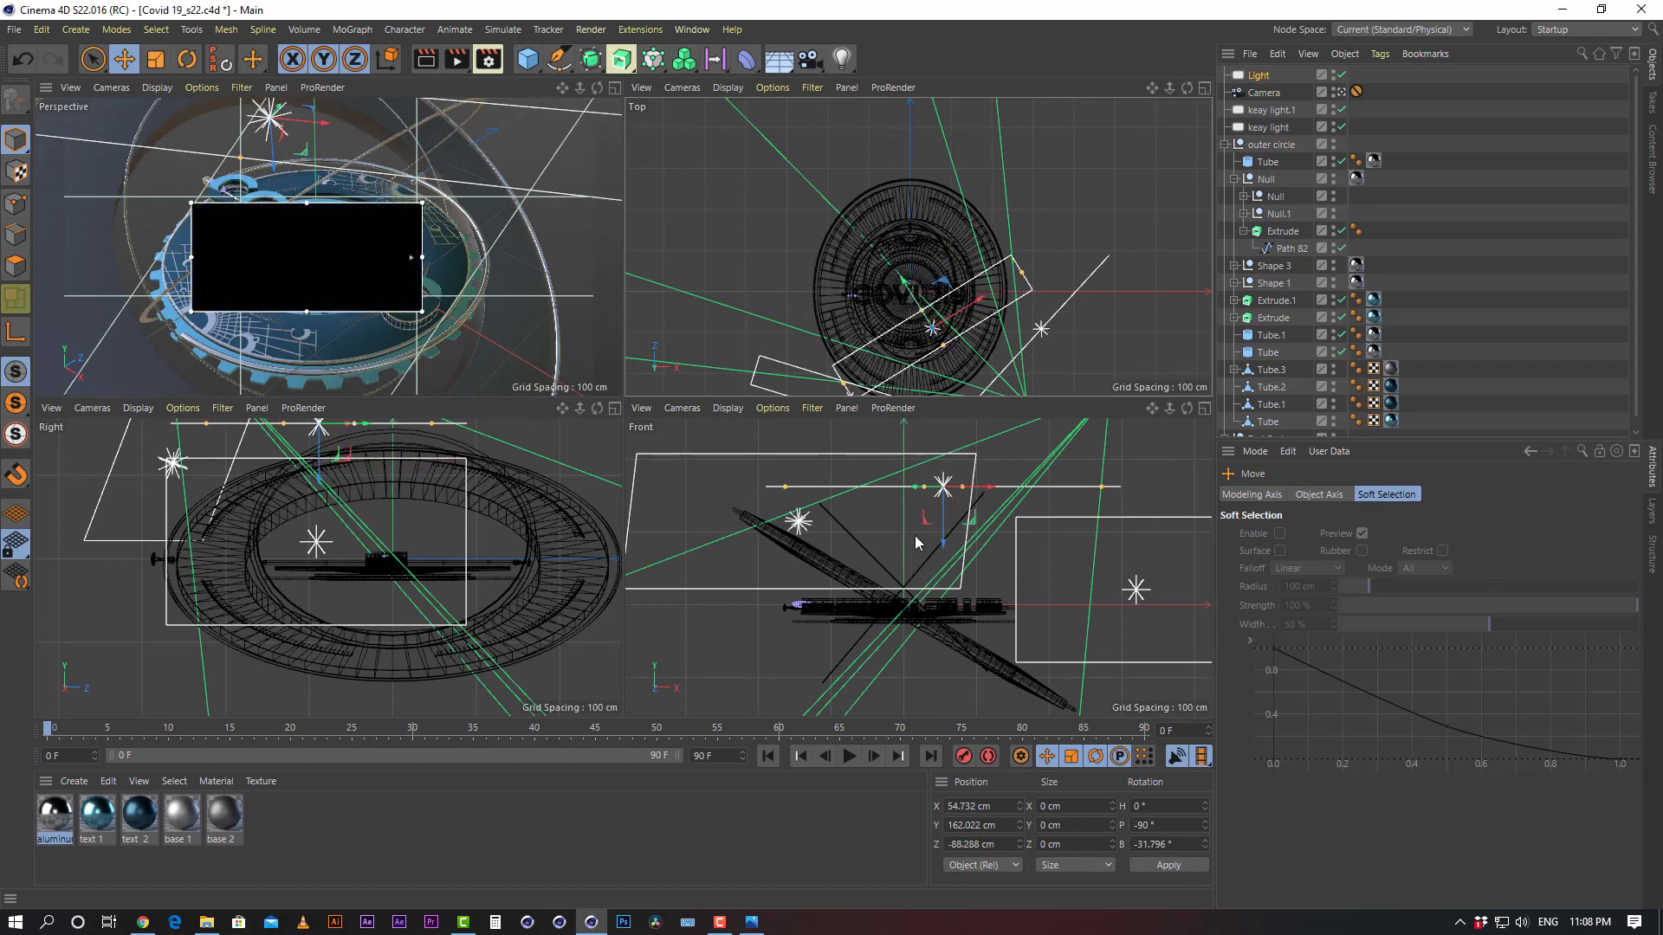
left_click_drag(939, 523, 939, 502)
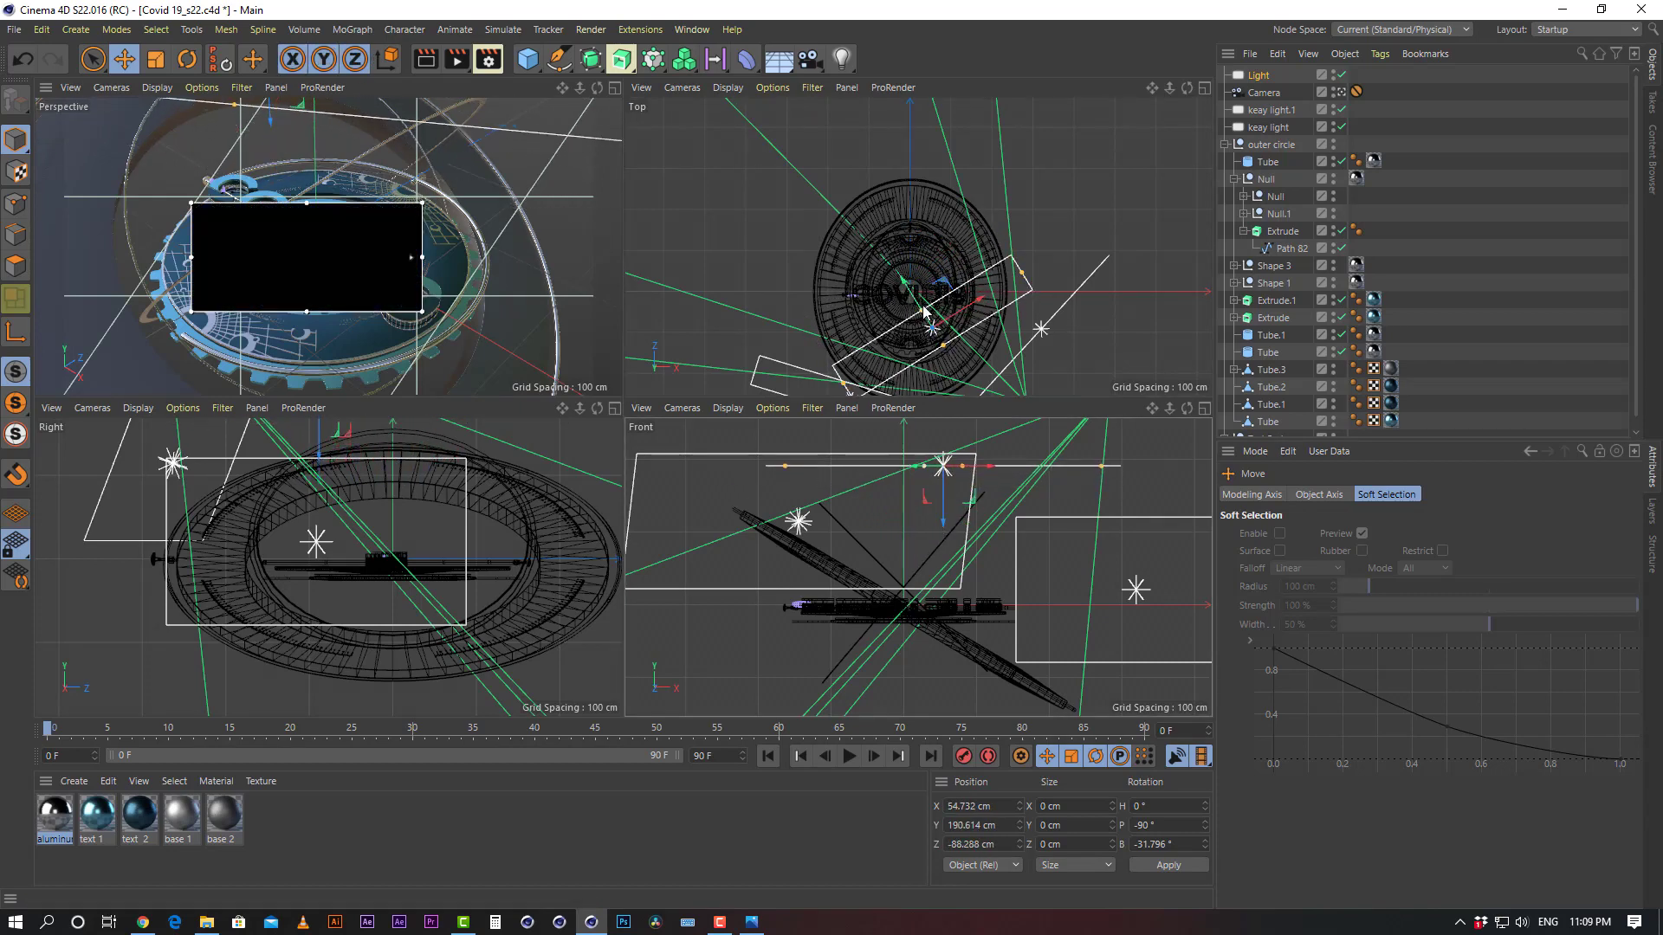
left_click_drag(918, 306, 901, 266)
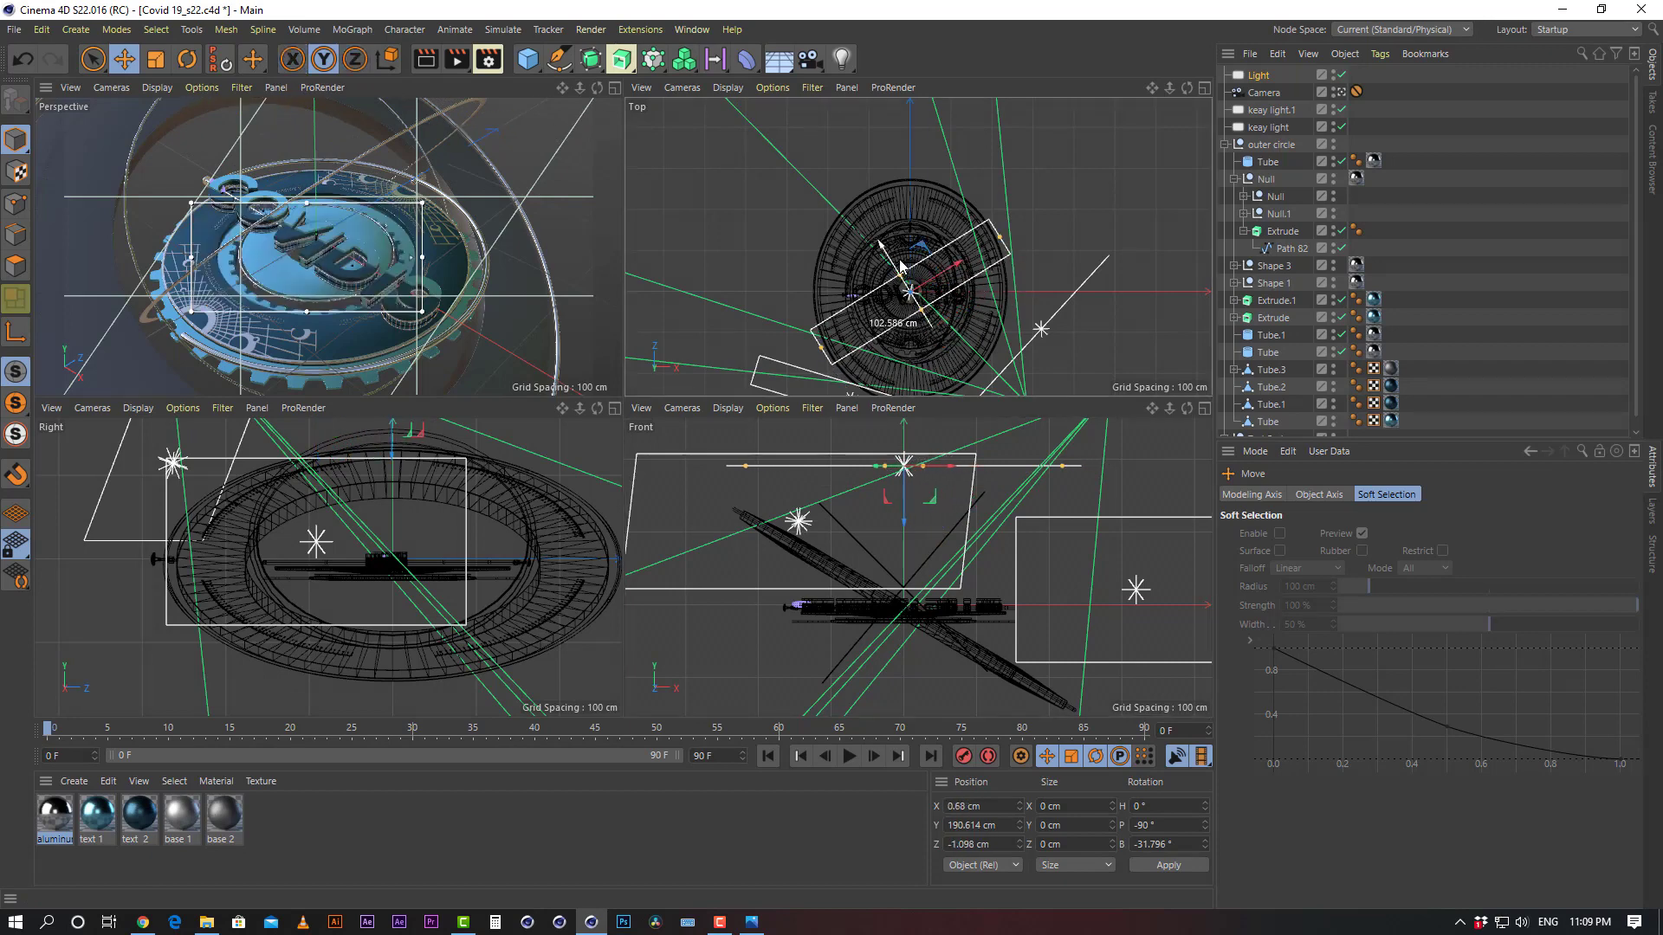
Bank the area light to about 19° and shift it to X about 19 cm, Z about 52 cm
key("r")
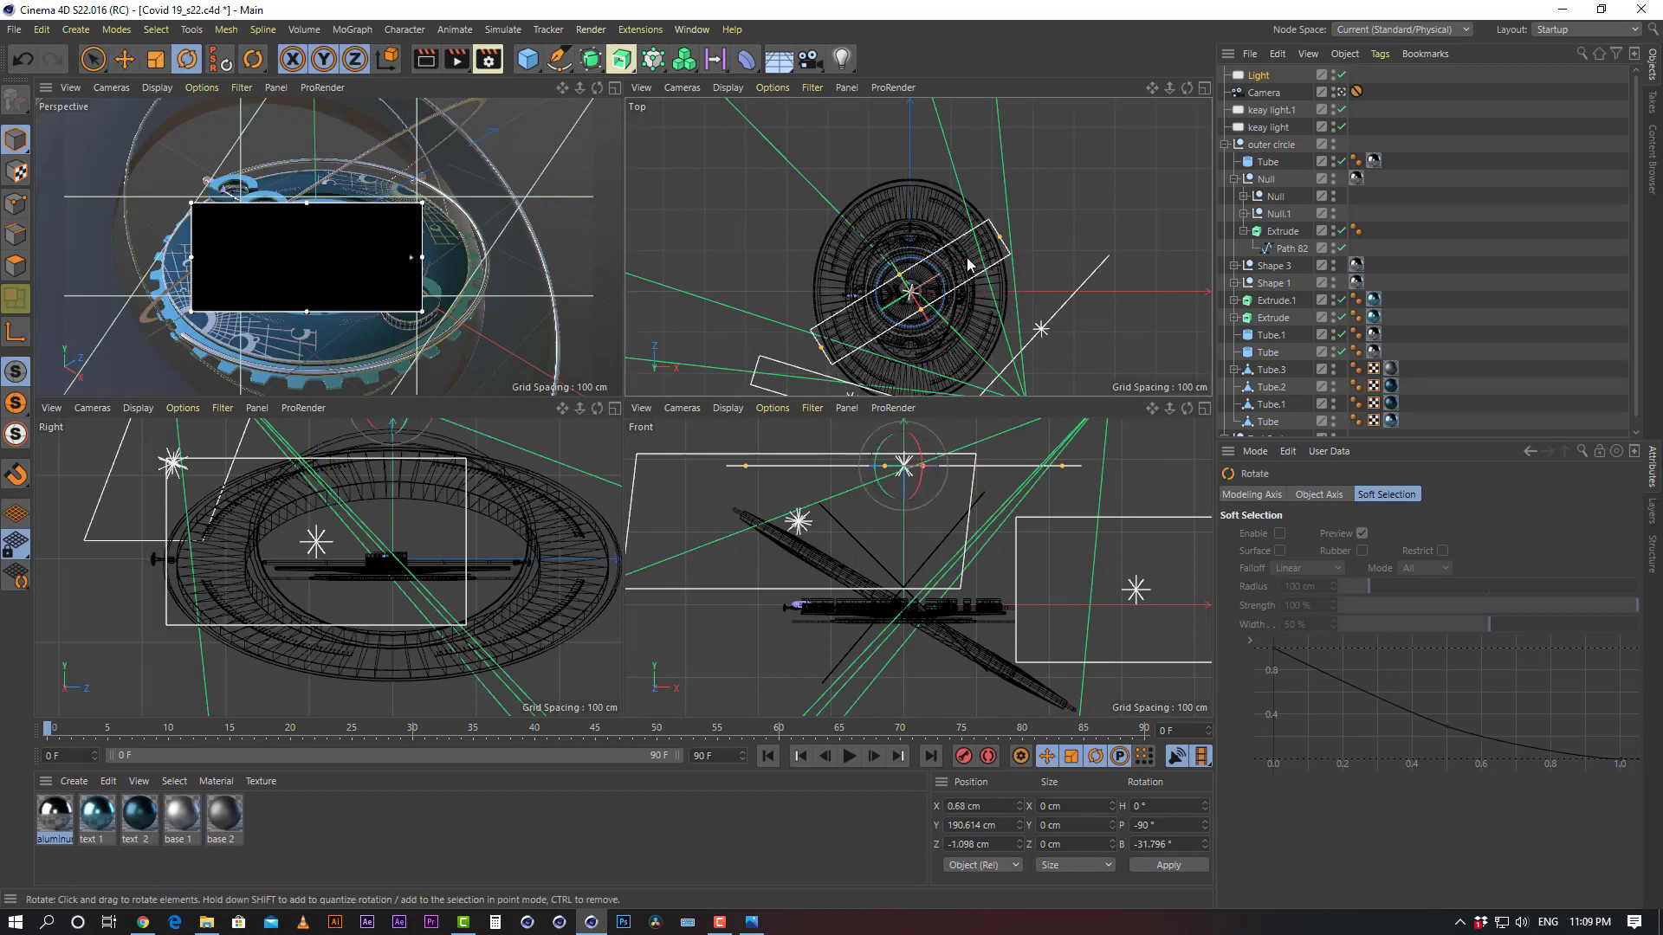
left_click_drag(942, 275, 933, 336)
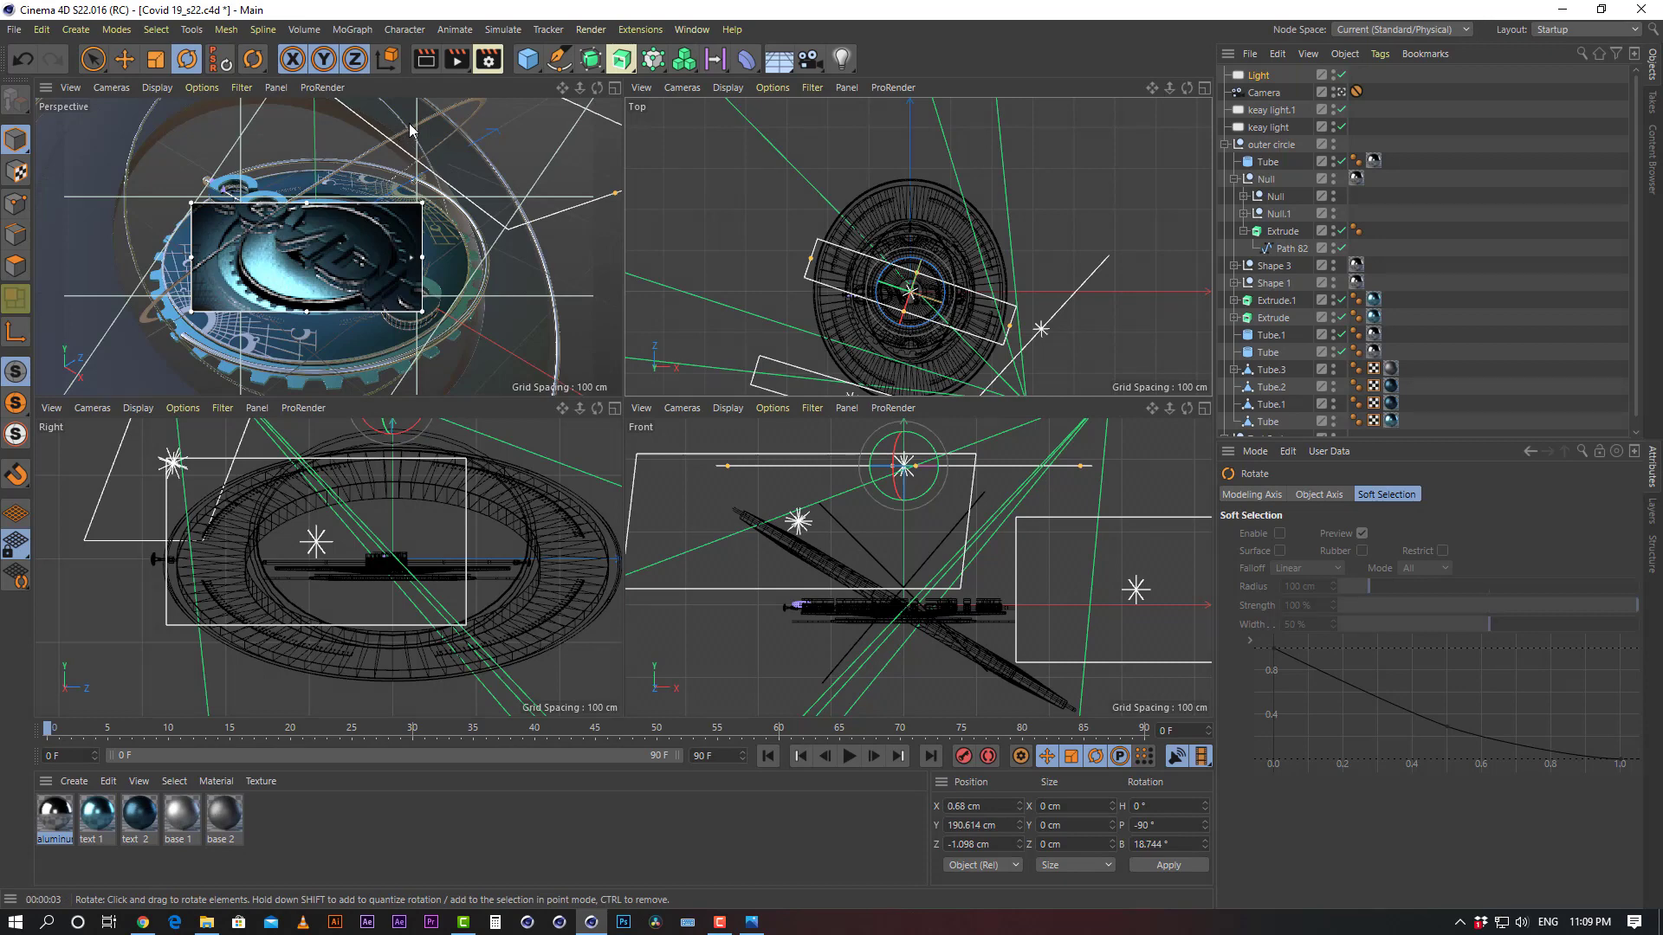
left_click(124, 58)
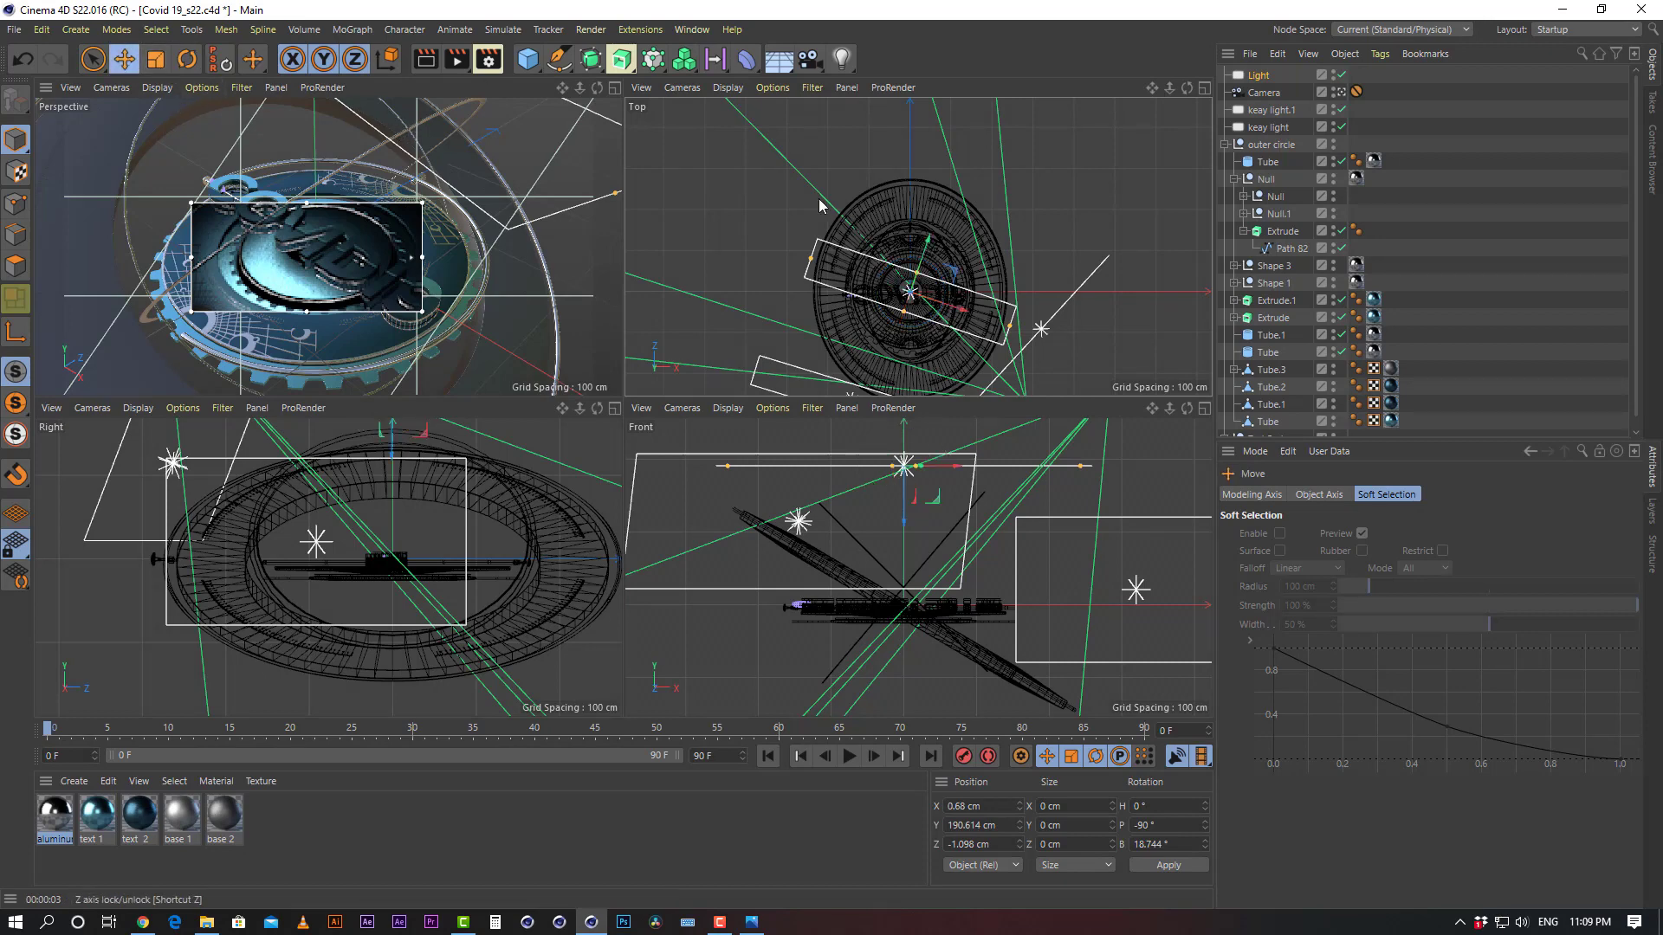
left_click_drag(933, 253, 936, 236)
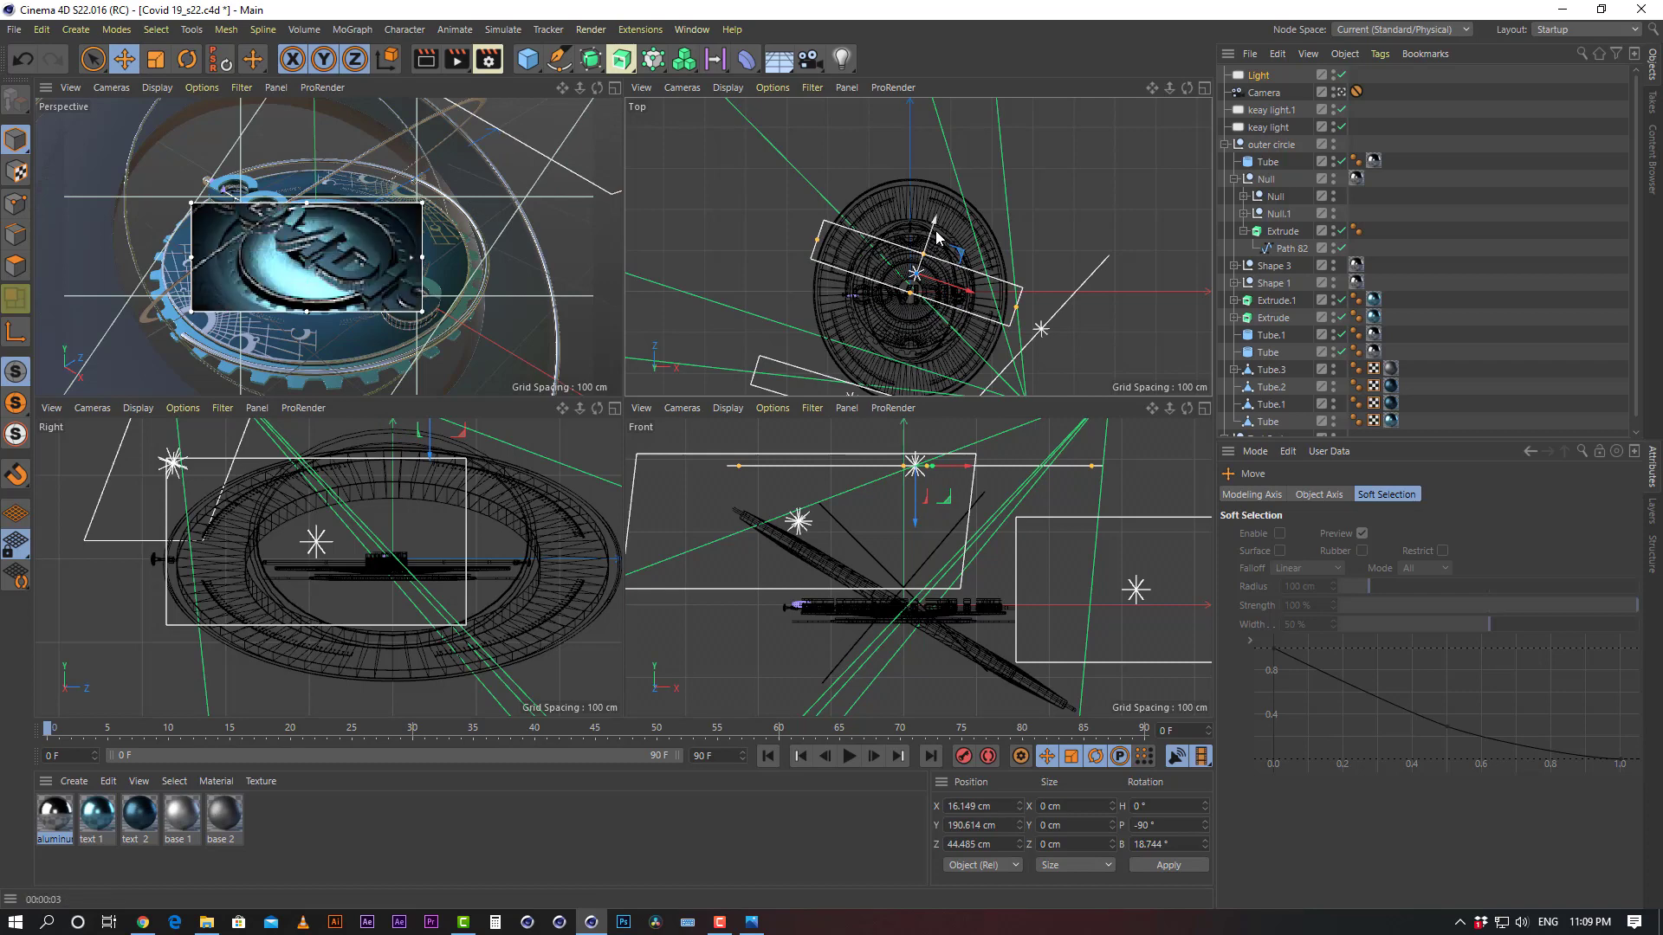
left_click_drag(932, 230, 933, 226)
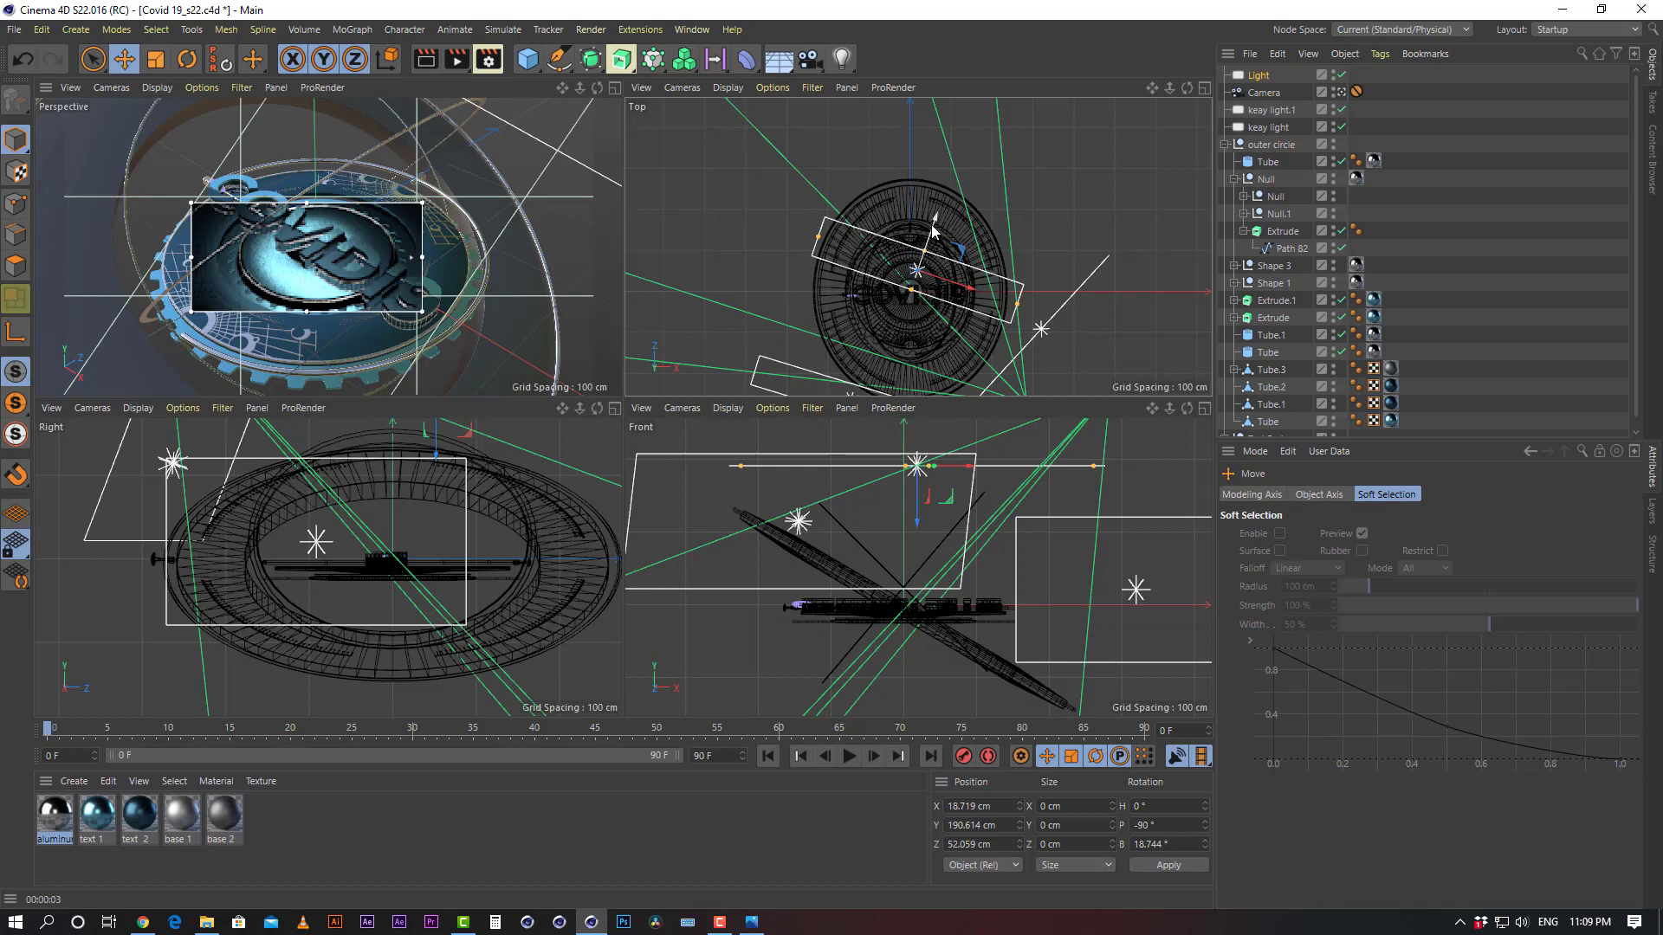
Examine the lighting on the text in the render region at enlarged and four-view size, with the area light selected
middle_click(346, 299)
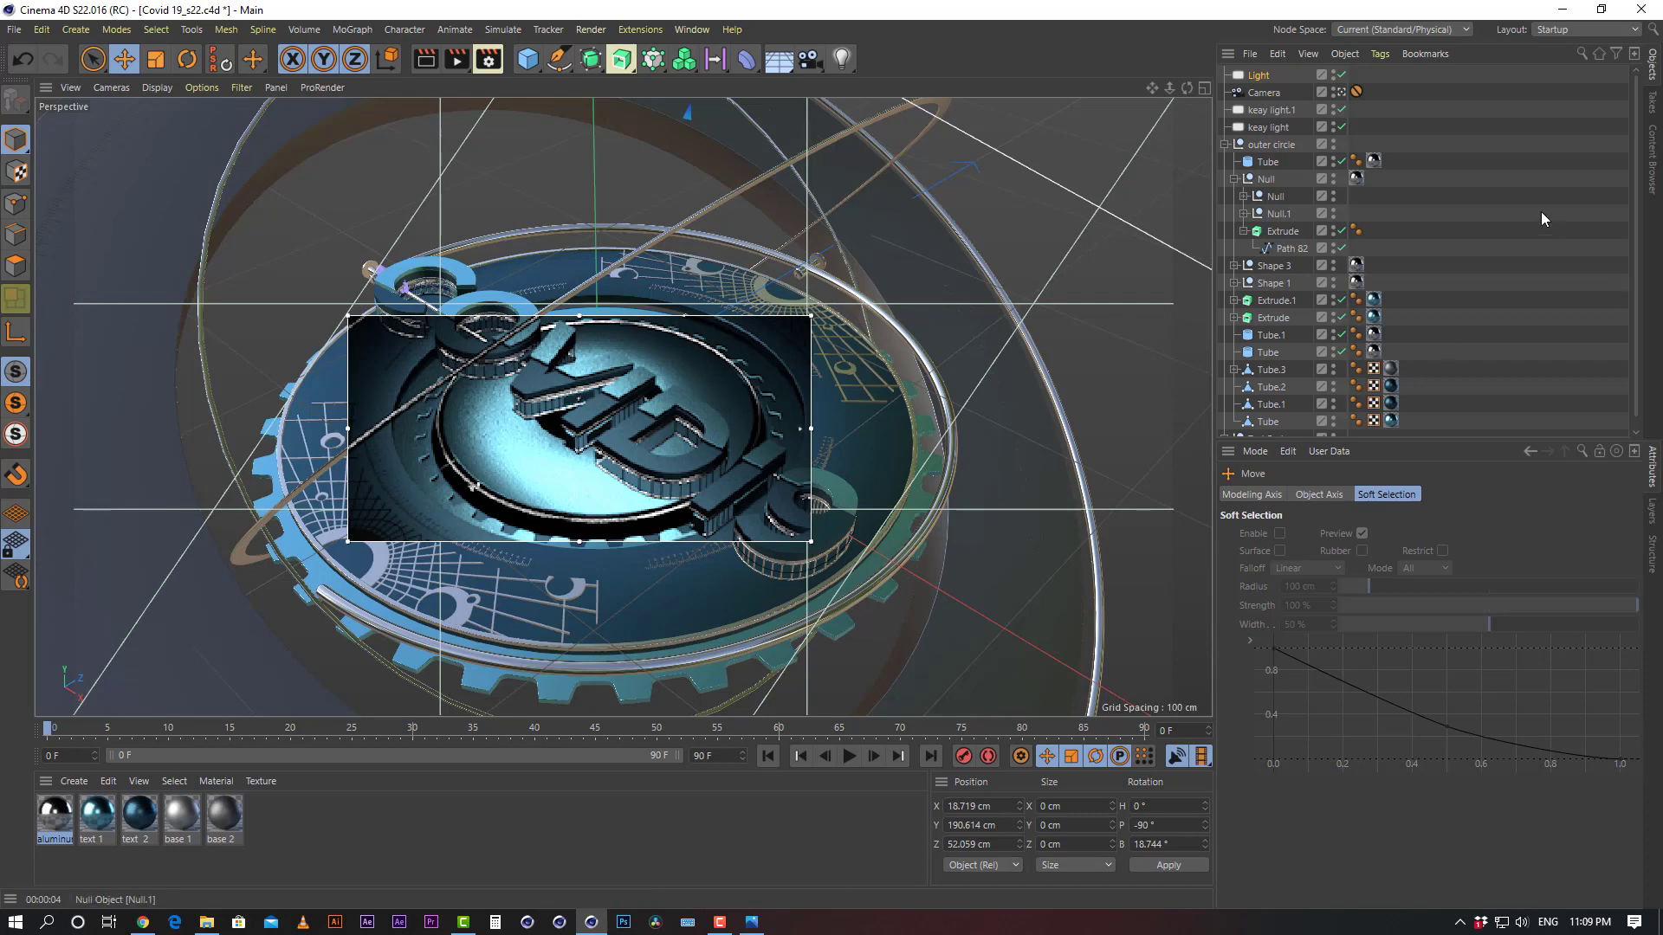
left_click(1254, 76)
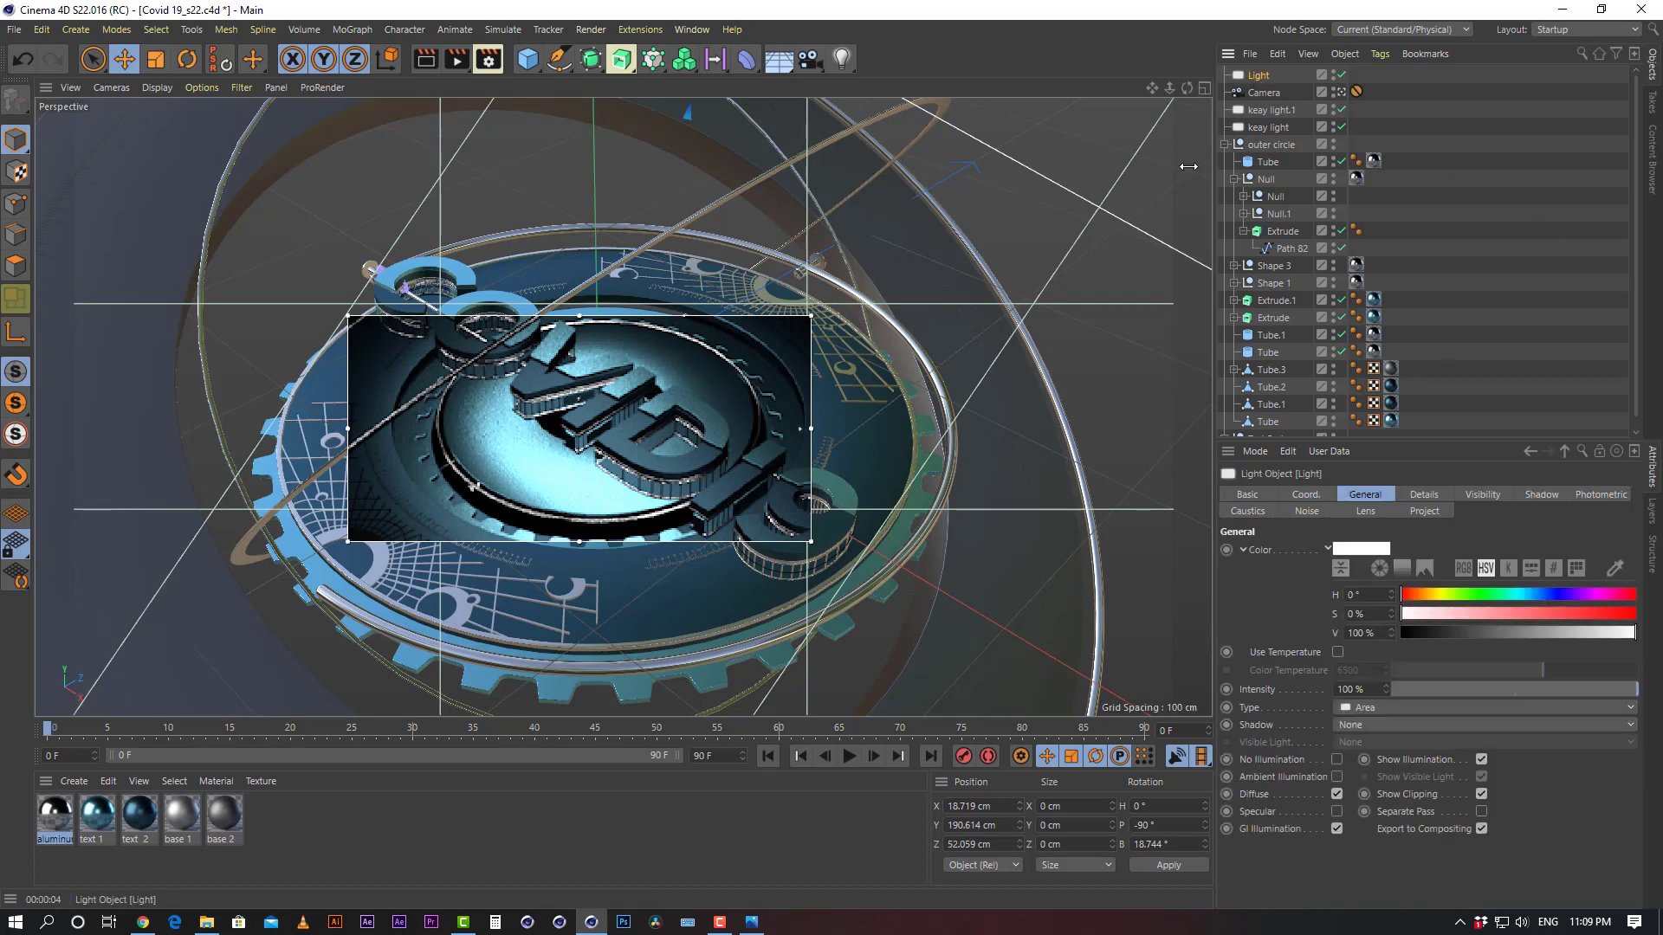
middle_click(566, 417)
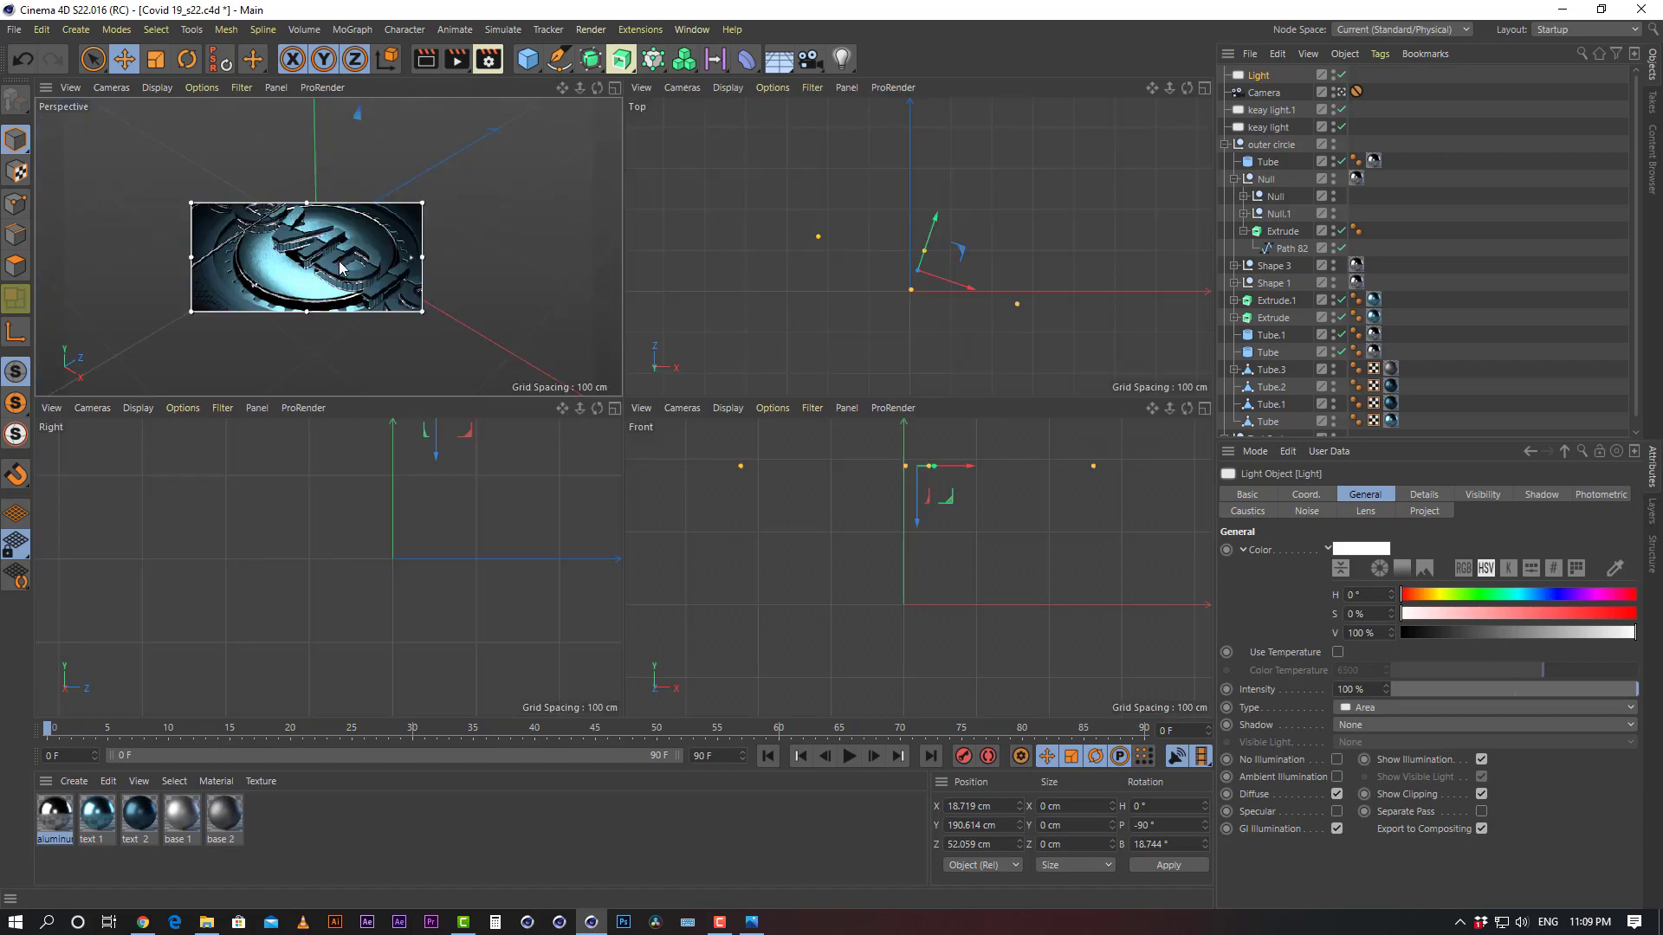
left_click(1418, 241)
left_click(1259, 79)
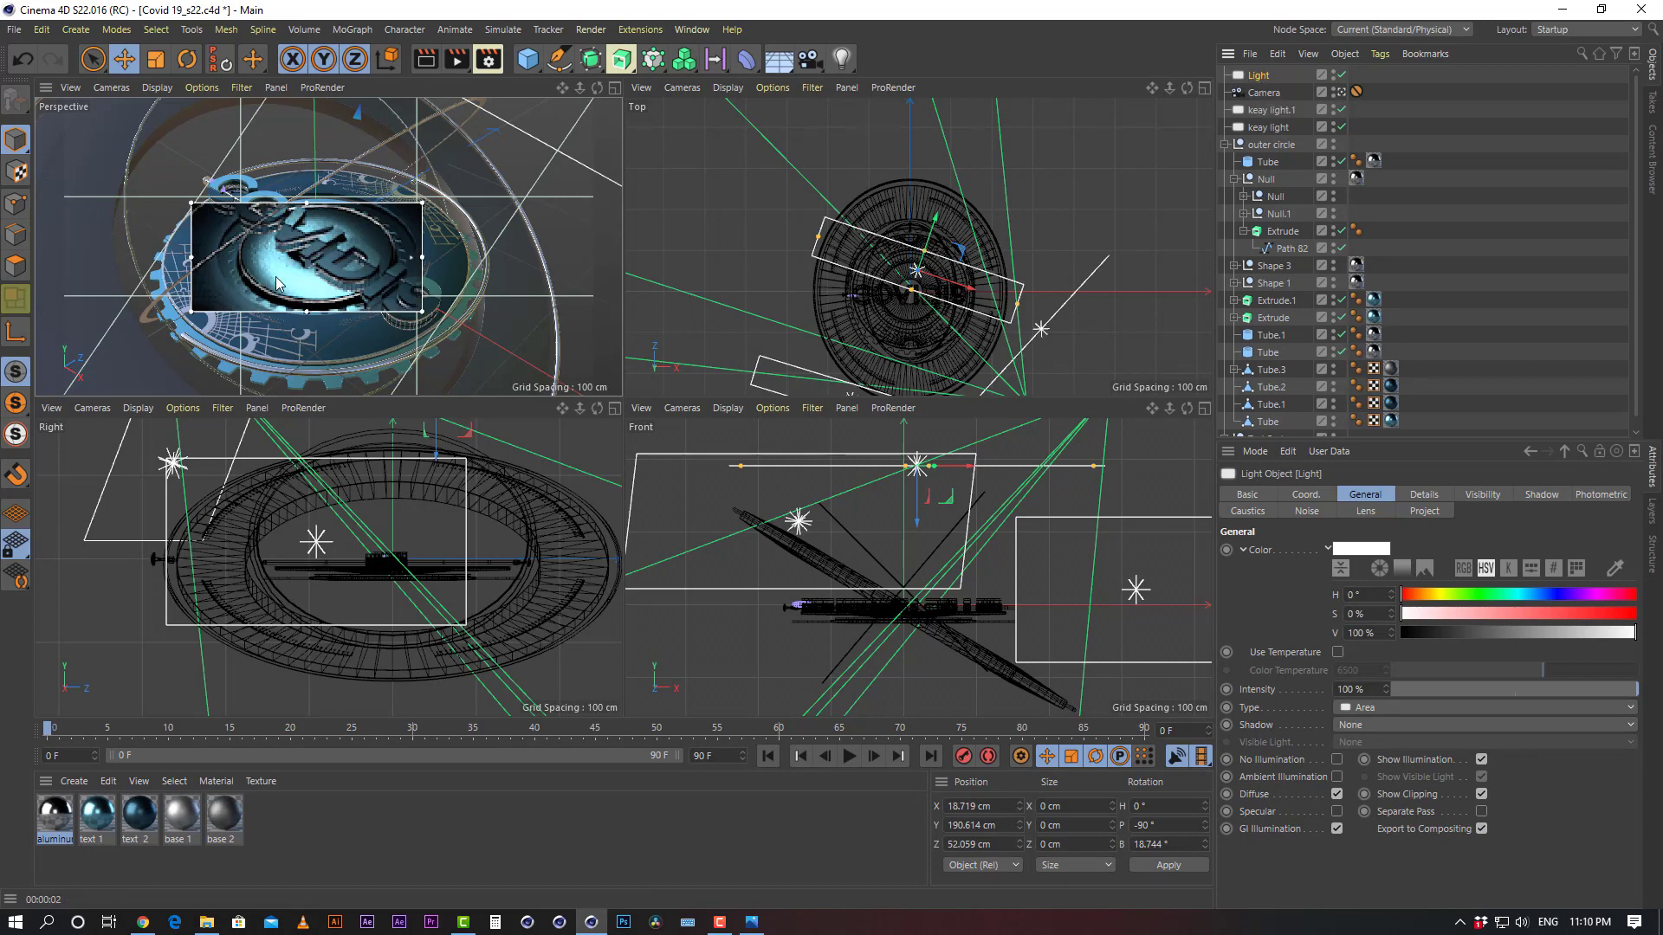
left_click(1451, 231)
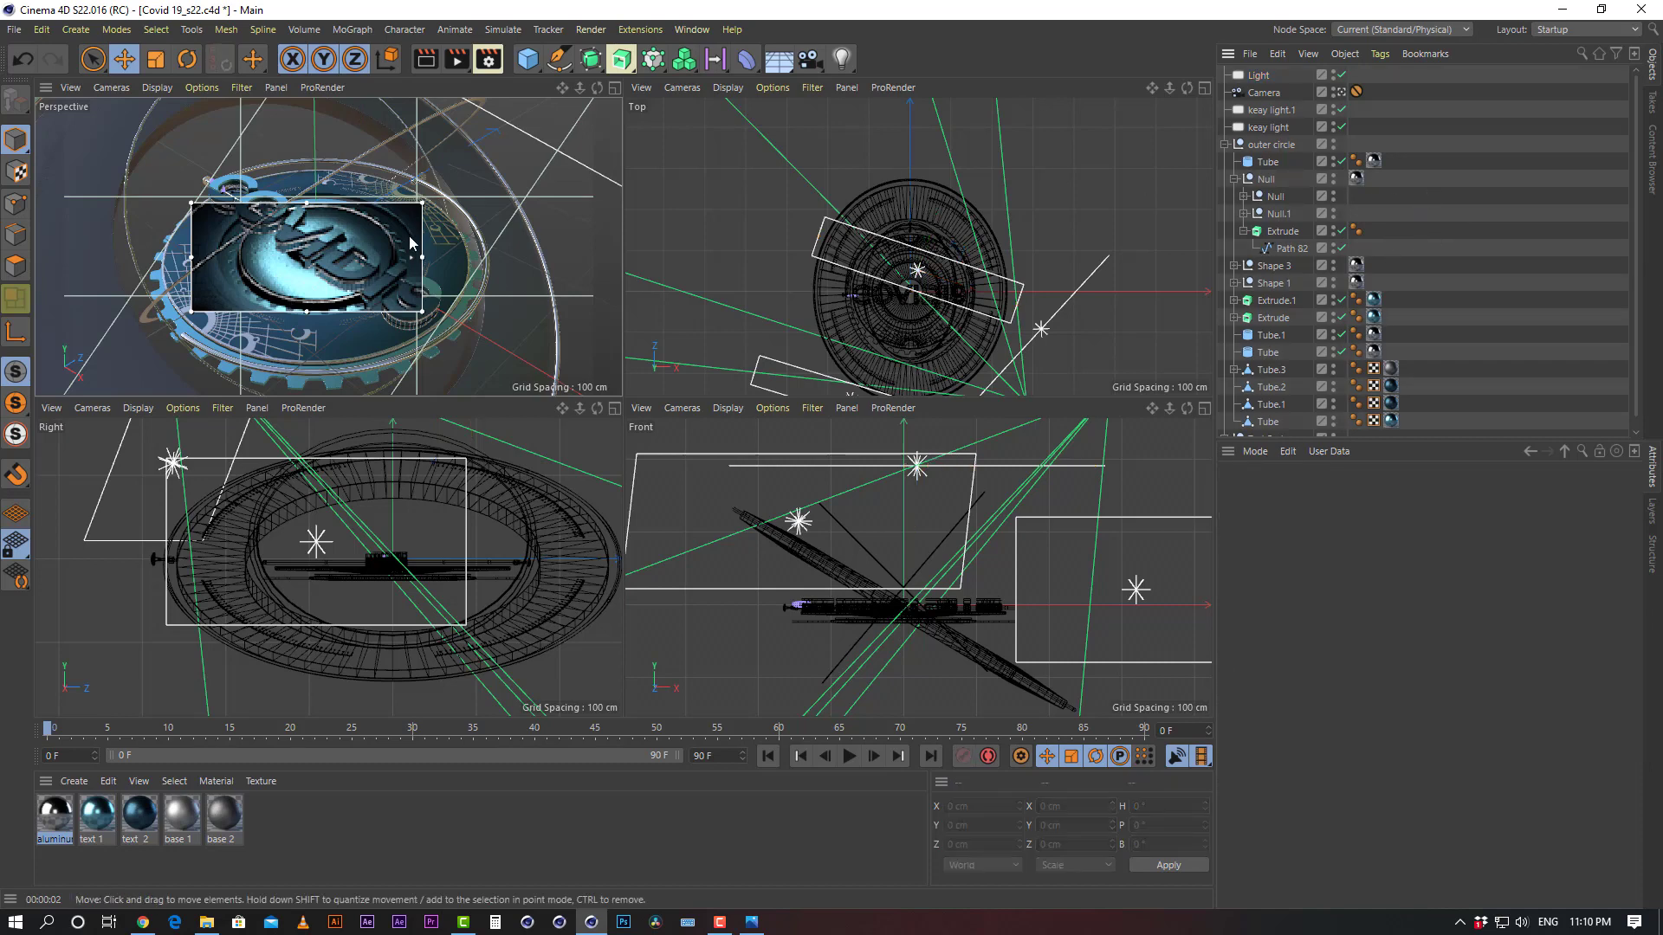
left_click(782, 62)
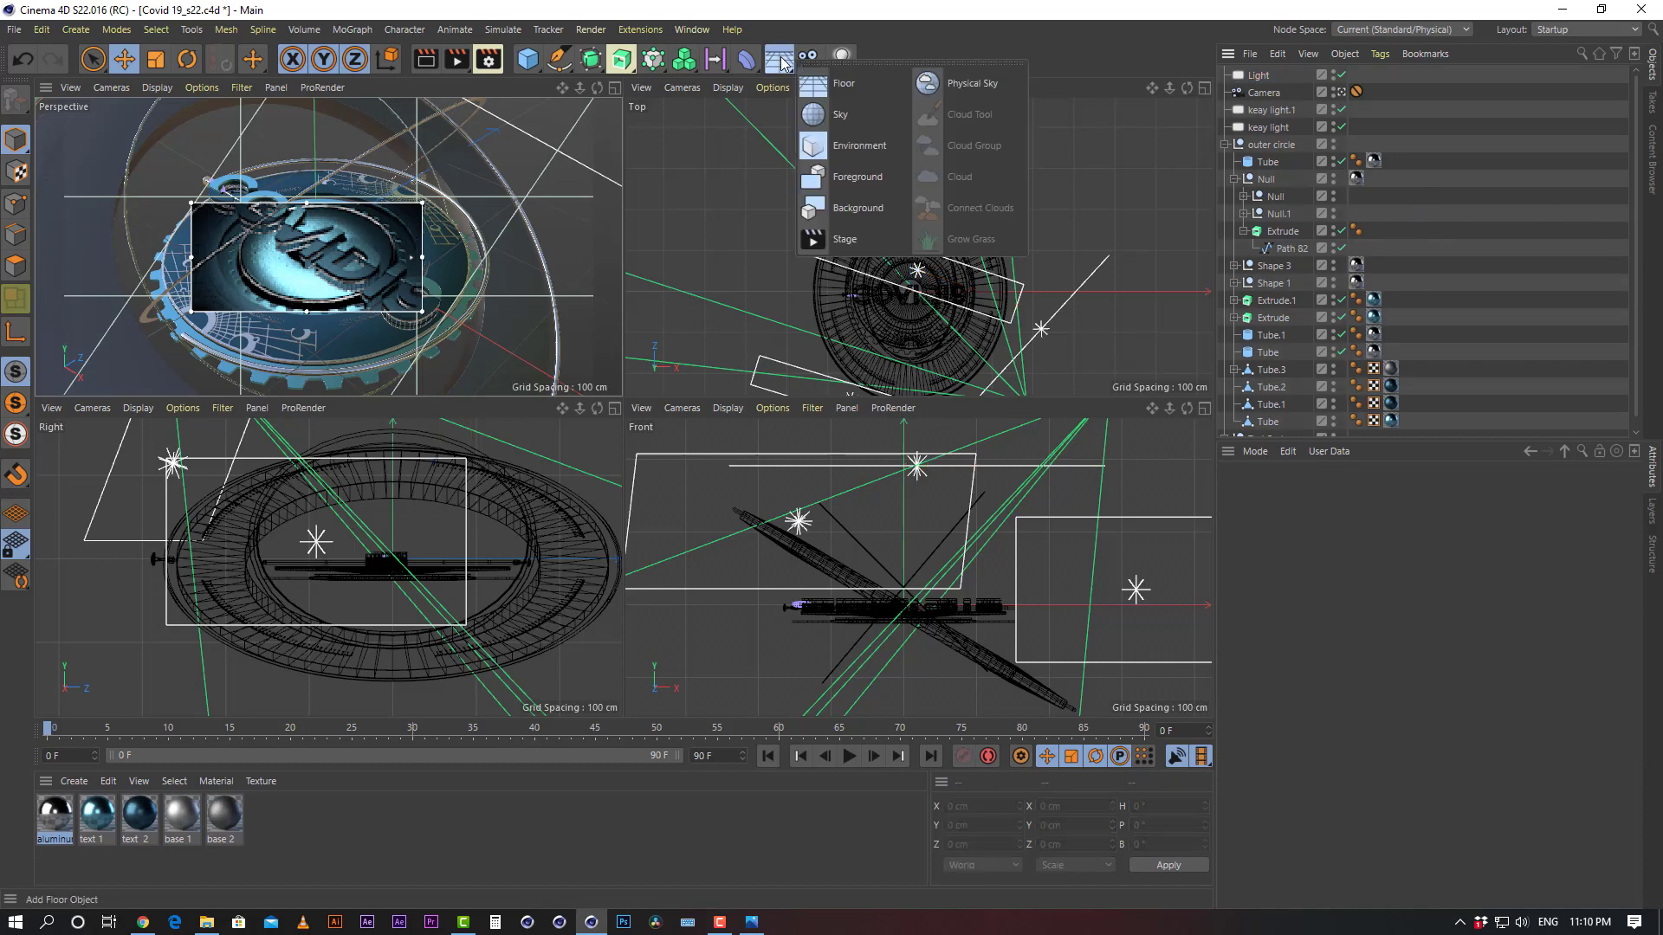
left_click(873, 109)
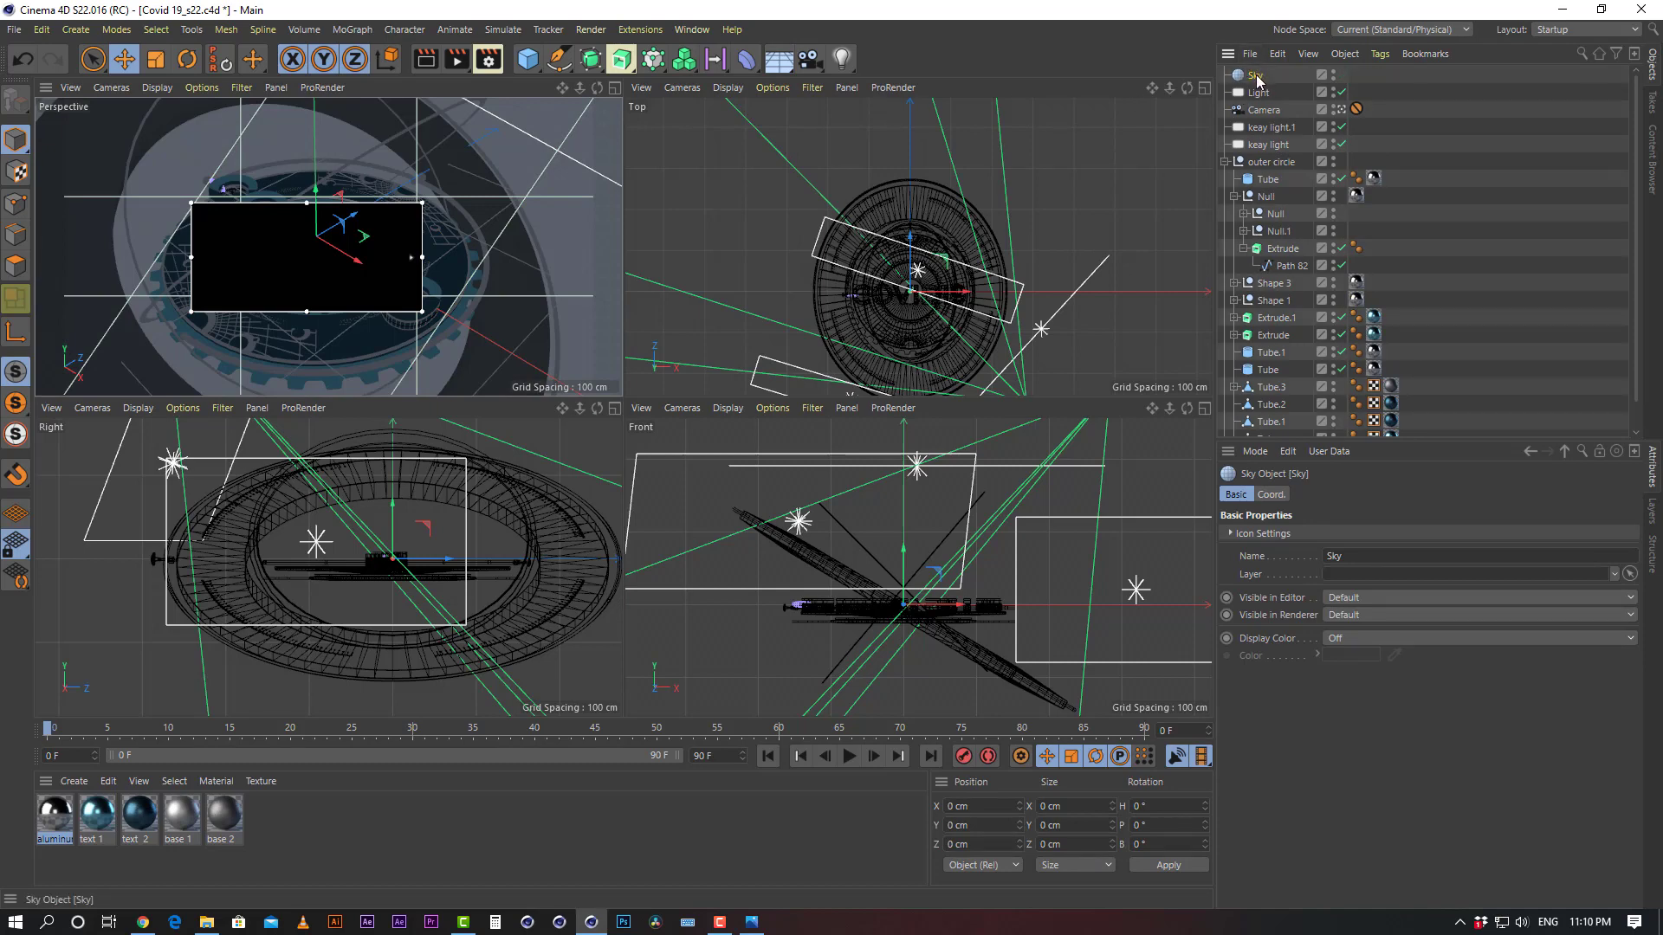
key("Delete")
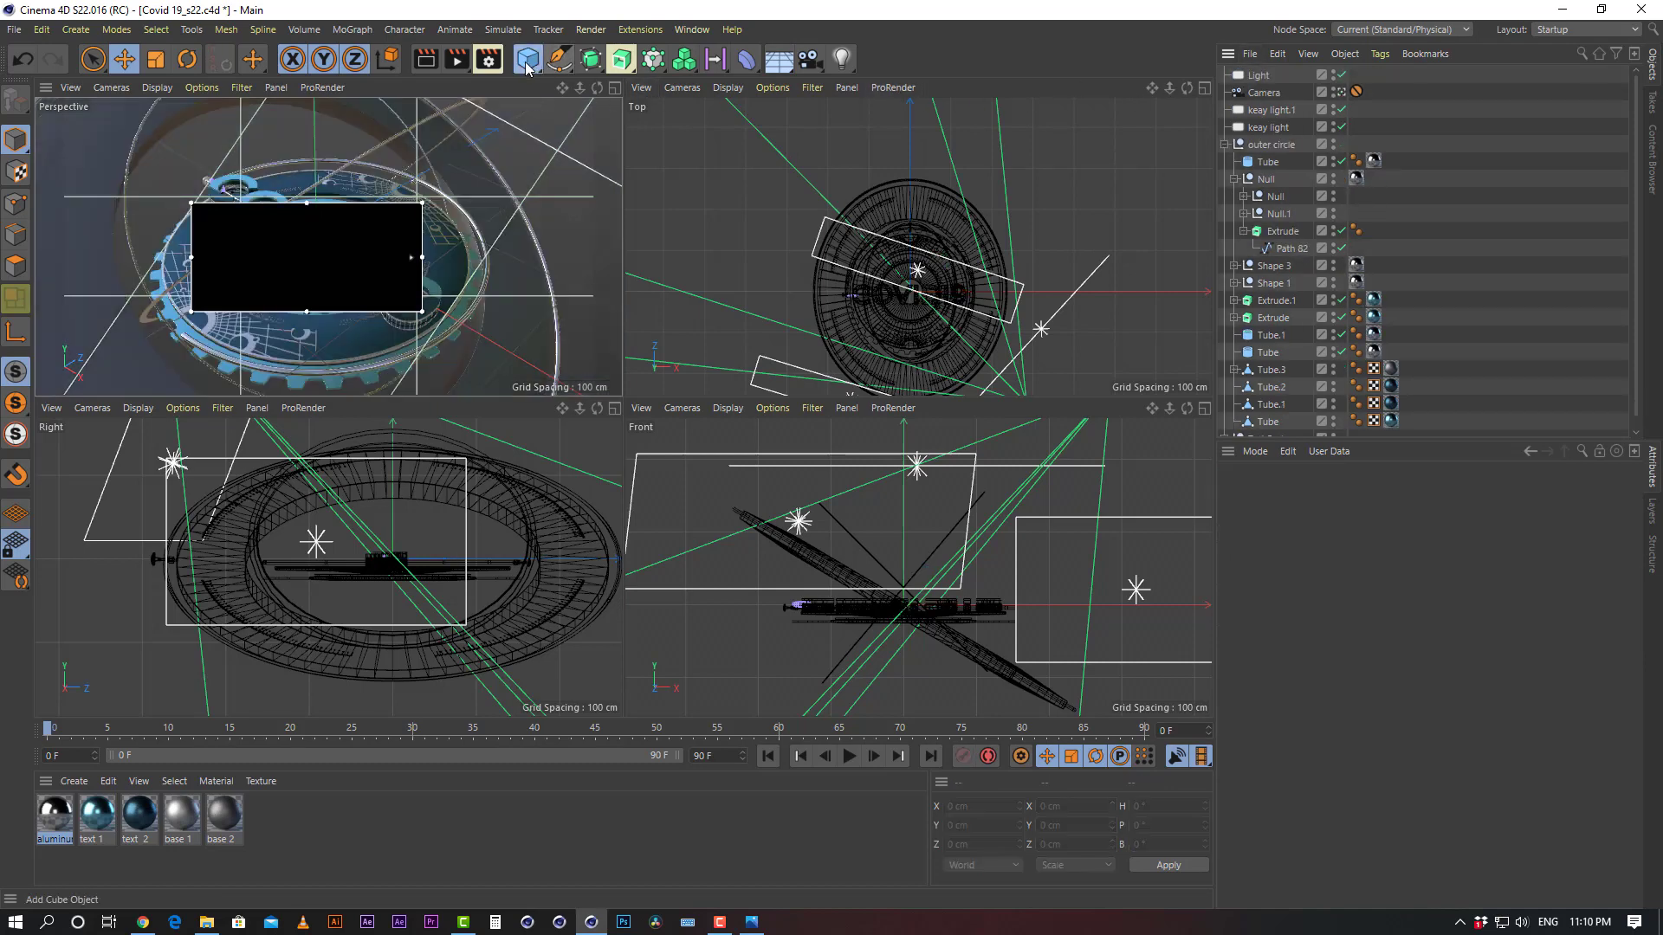
Add a sphere centered on the disc and scale it up uniformly to a radius of about 978 cm, keeping it selected
left_click(527, 69)
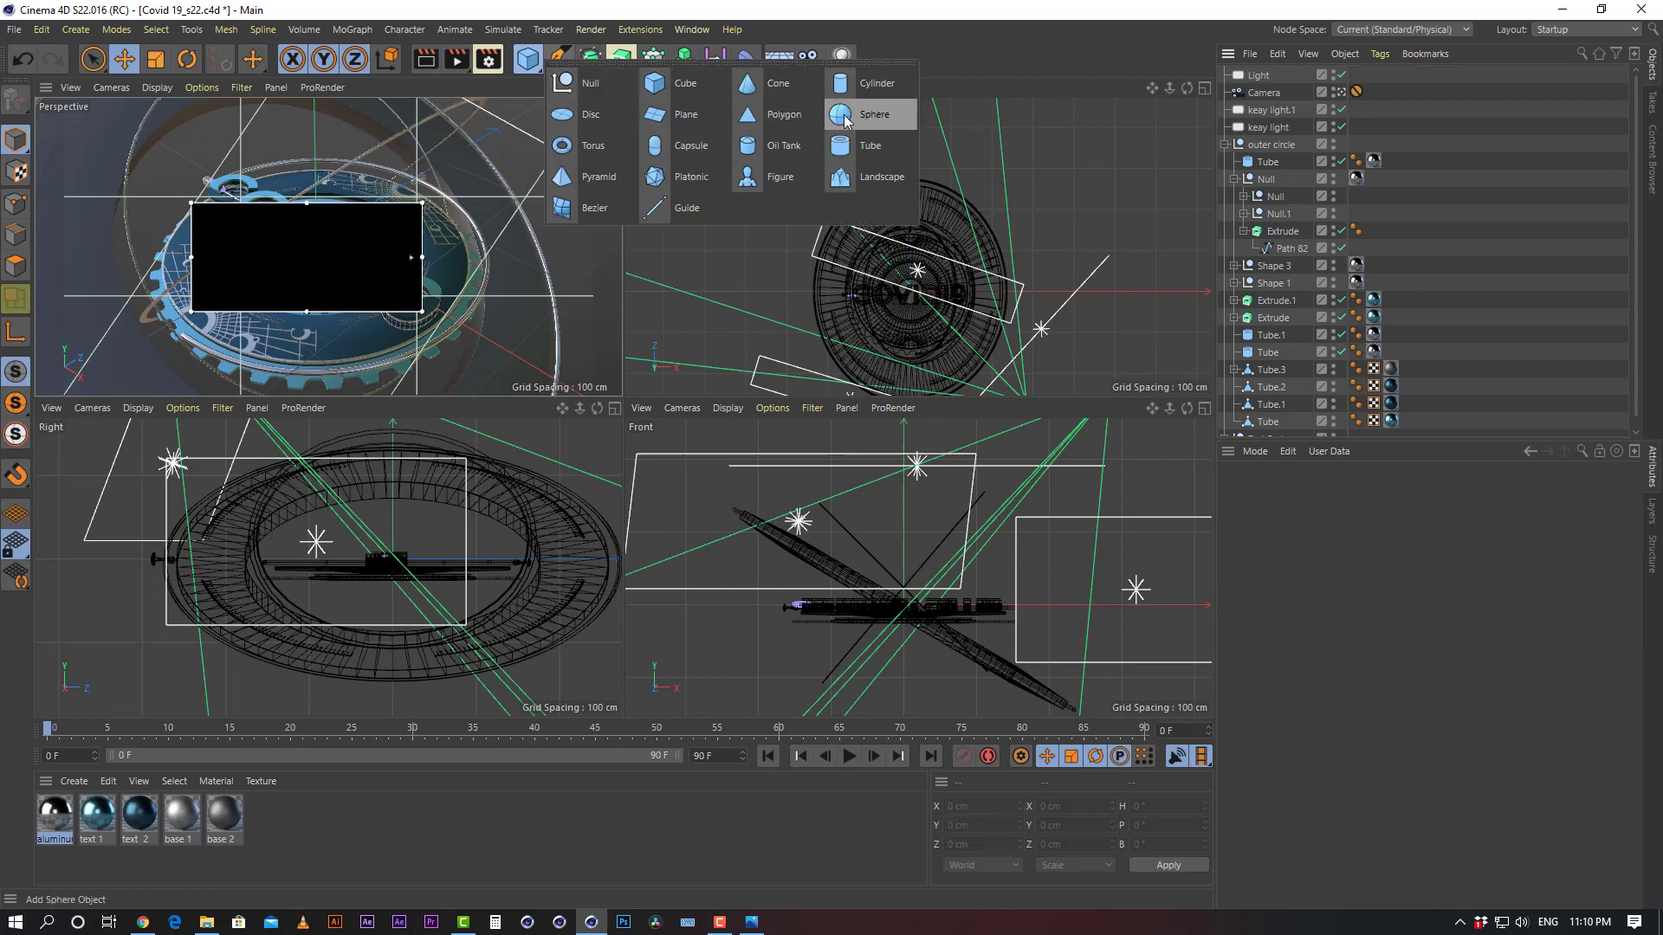
left_click(844, 120)
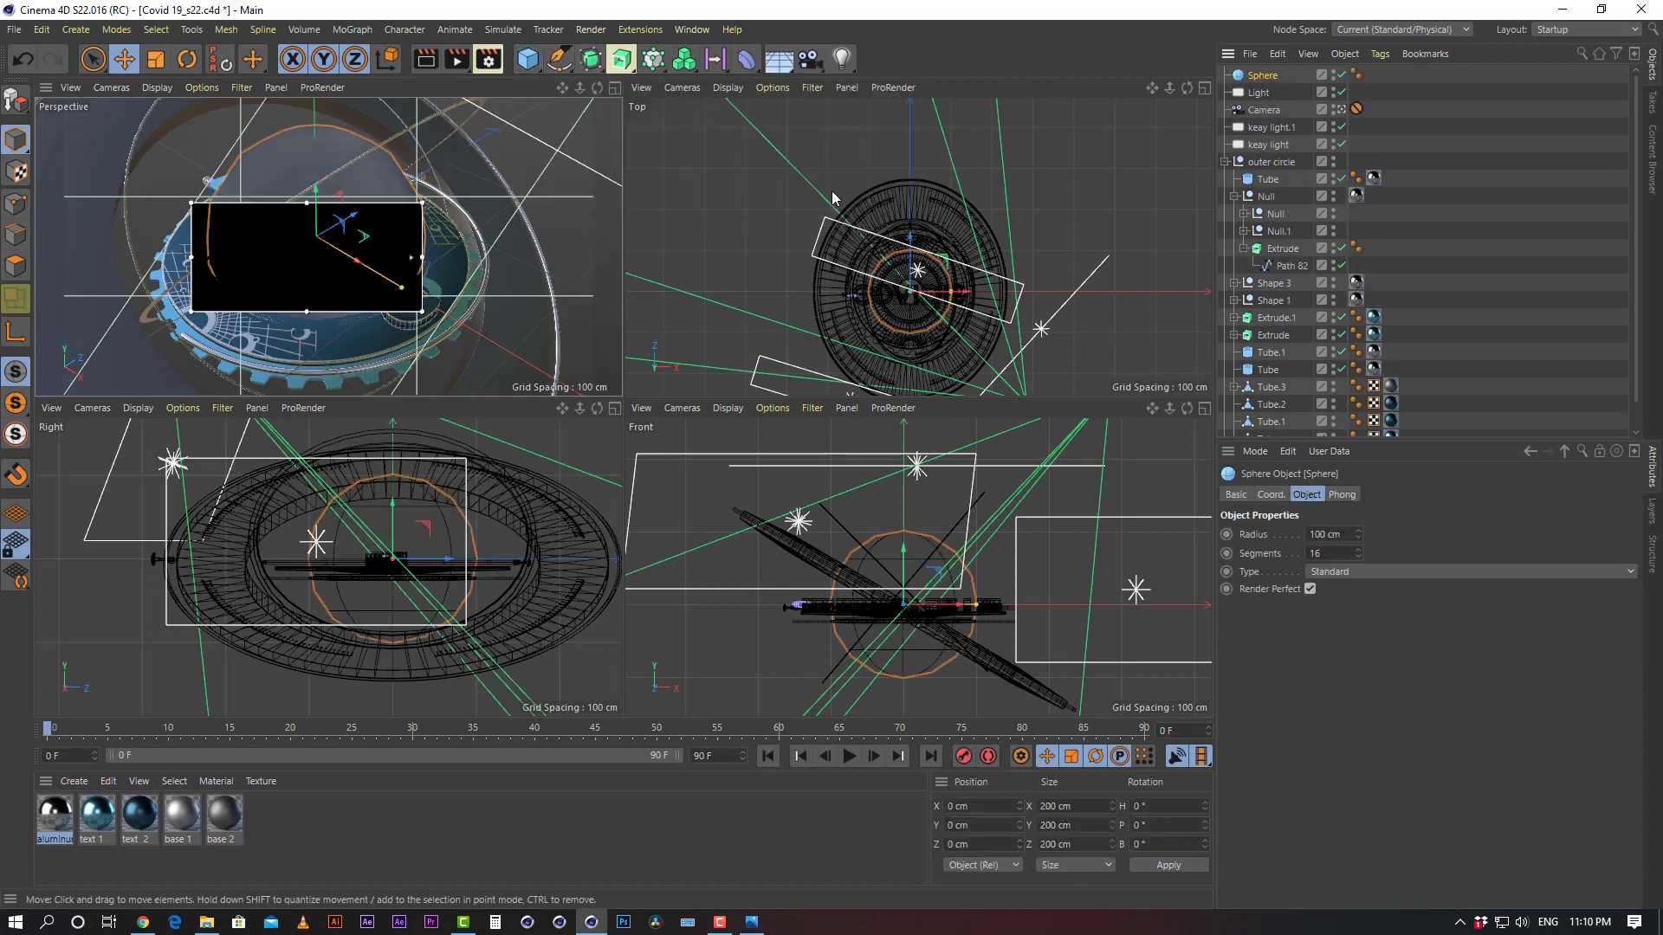
key("t")
left_click_drag(927, 351, 1182, 292)
left_click(137, 59)
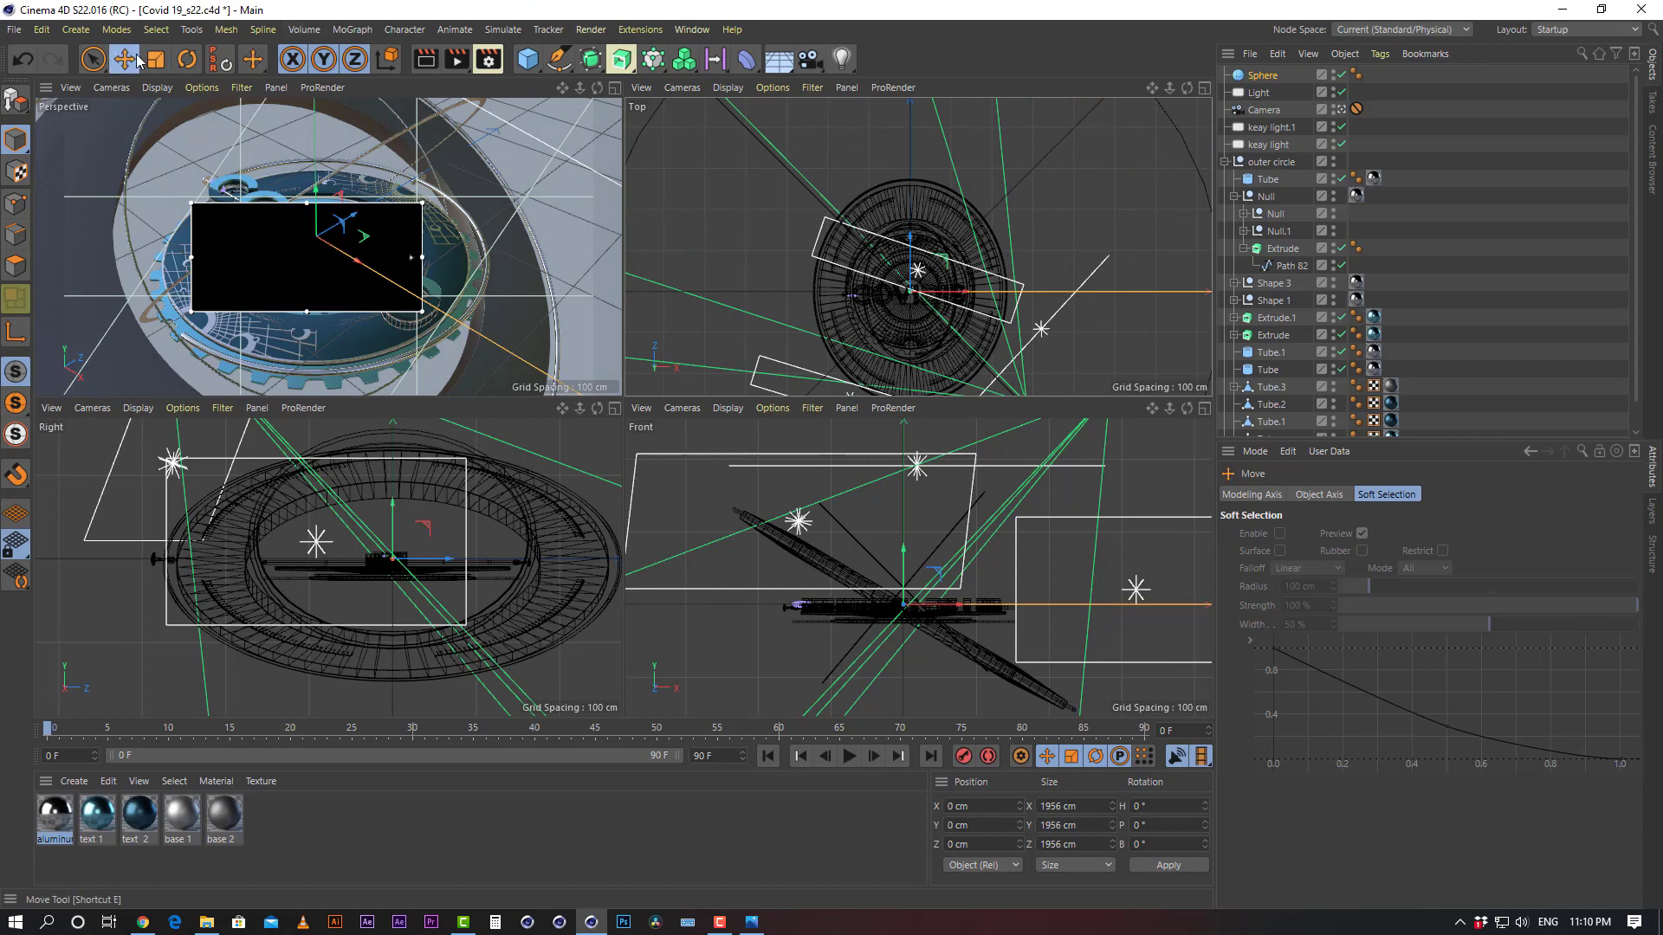
left_click(1401, 169)
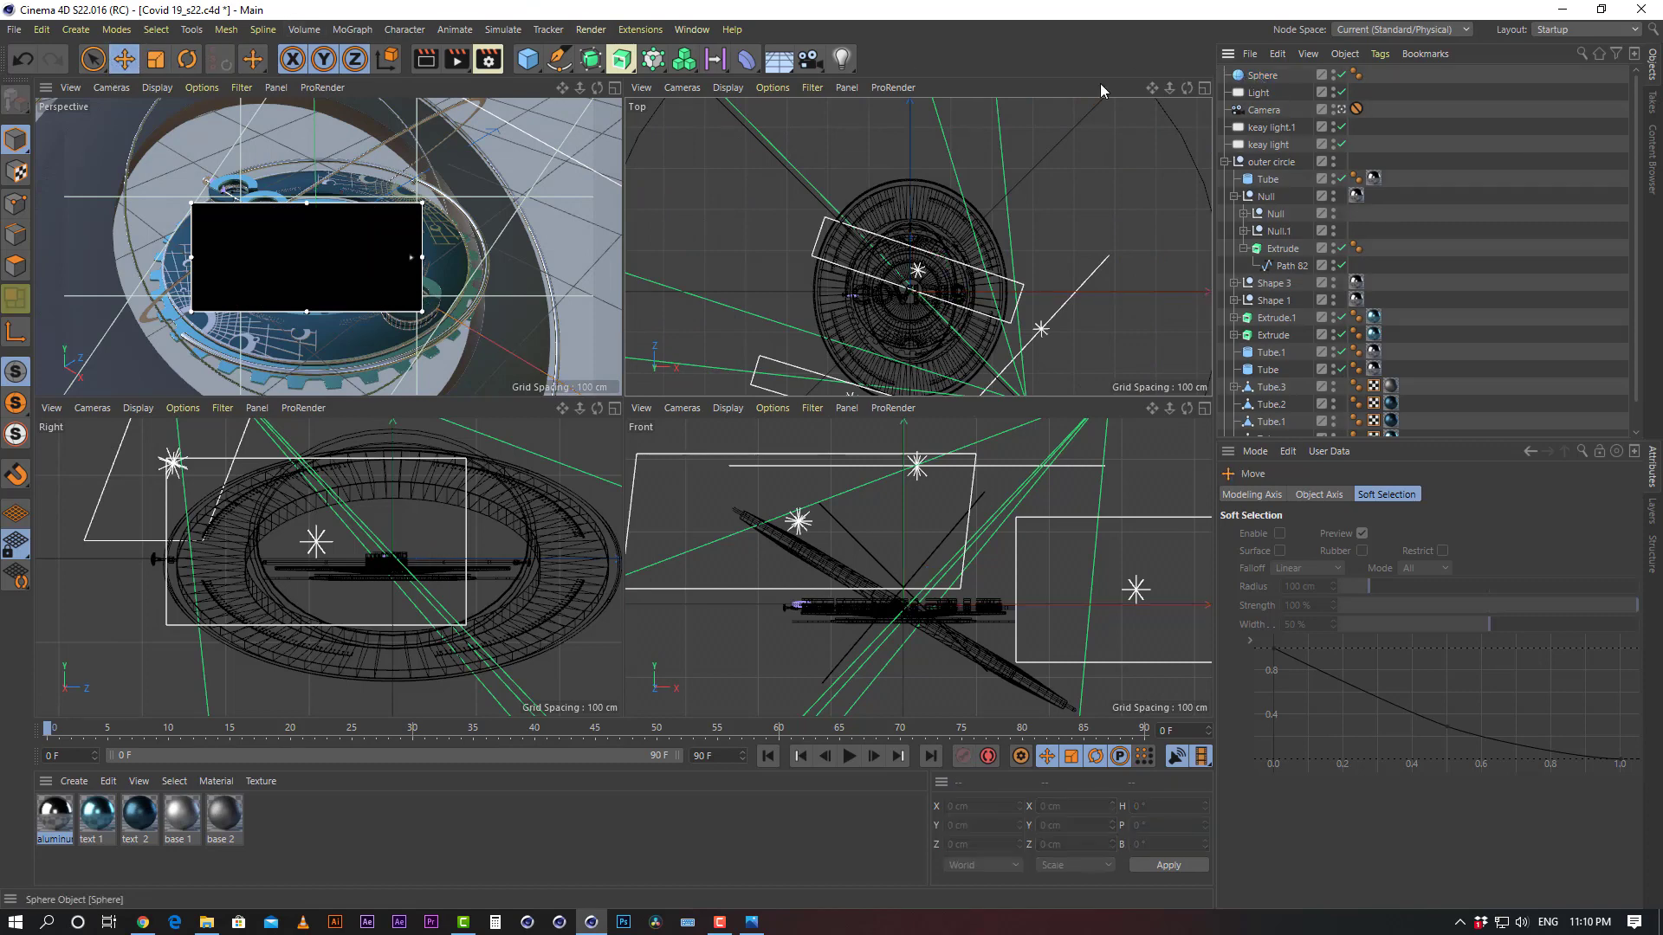
key("ctrl+z")
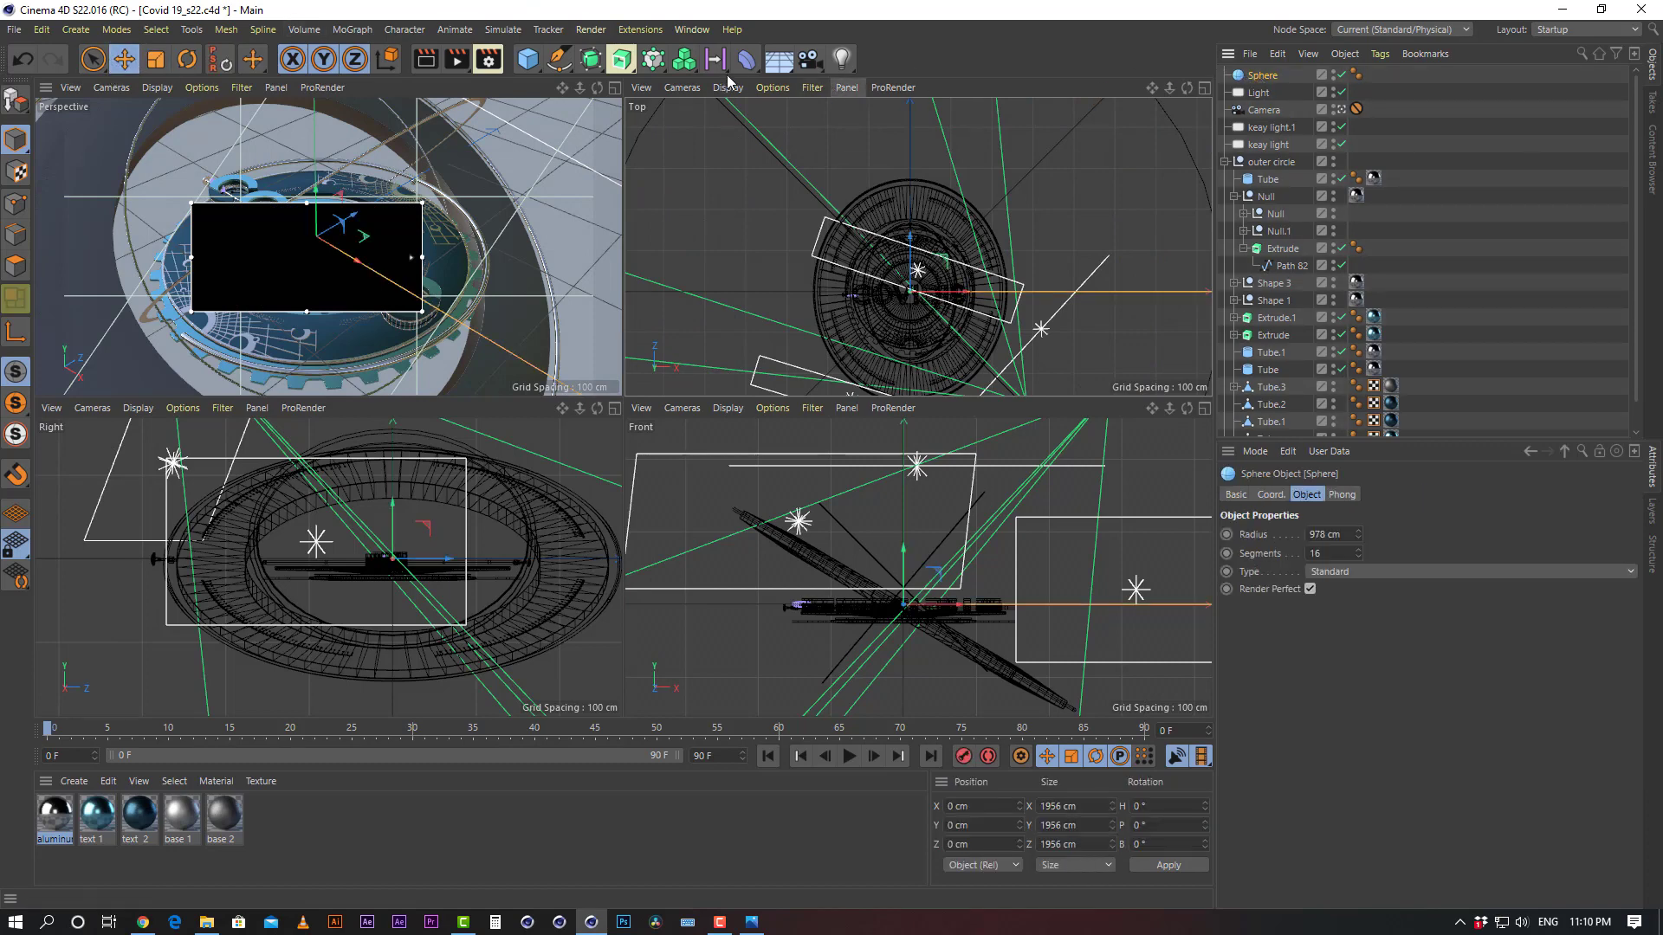
Turn off the interactive render region in the perspective view and clear the object selection
left_click(784, 62)
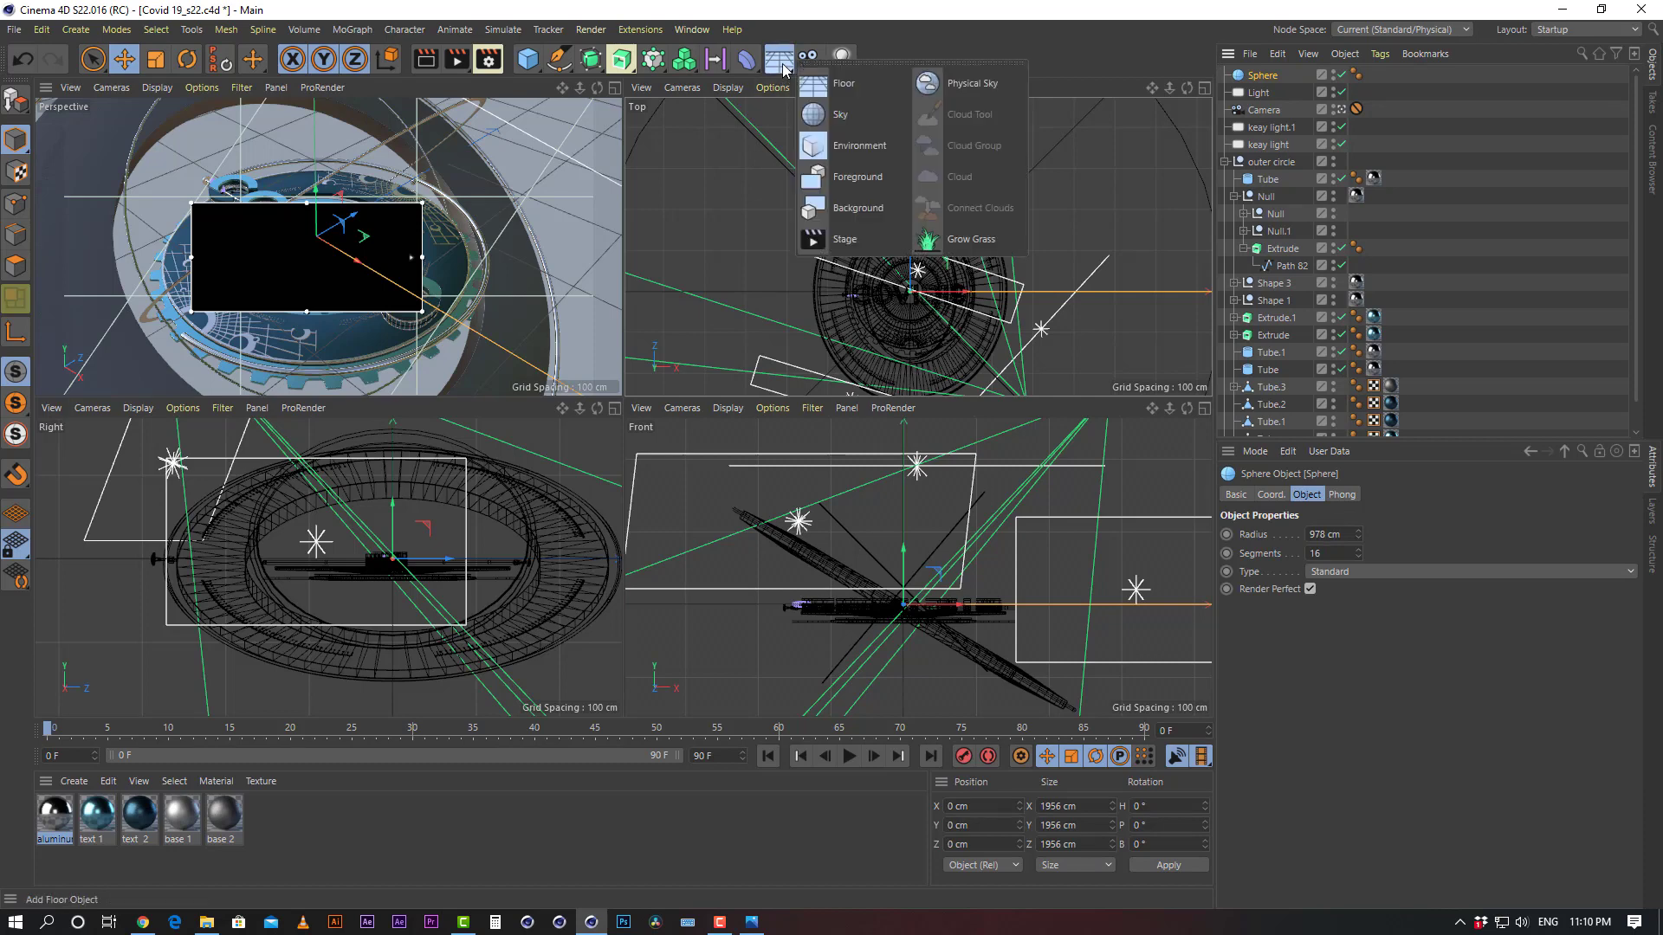
left_click(1573, 151)
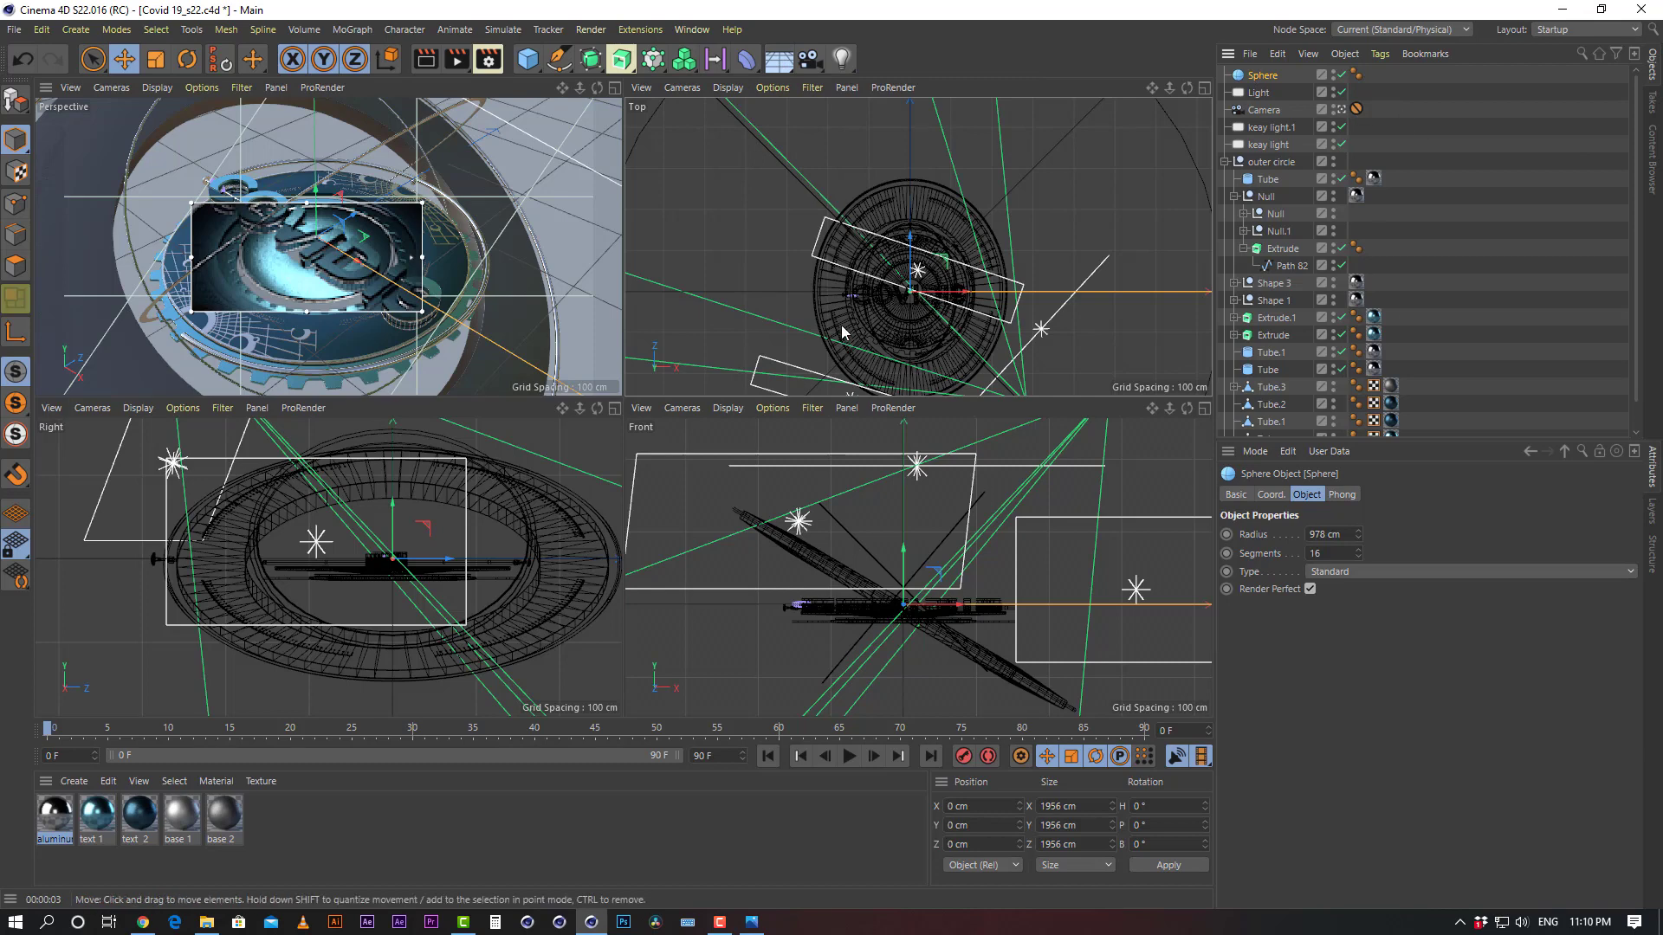
key("alt+r")
left_click(1492, 164)
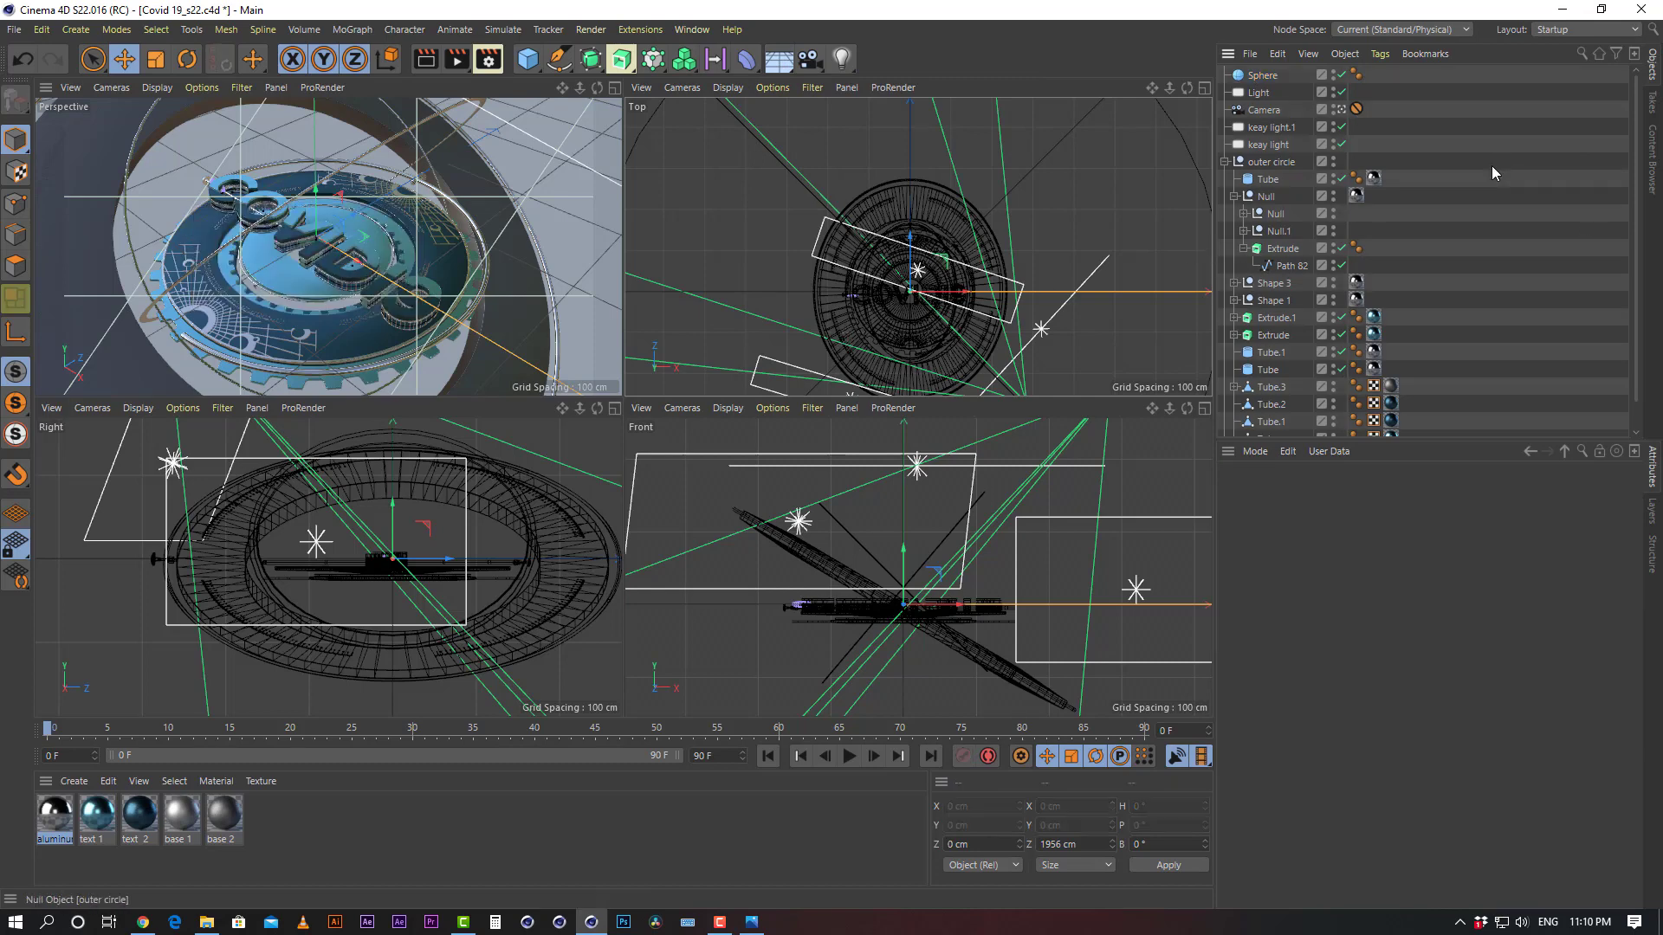
Give the large sphere a Compositing tag and disable Seen by Camera on it
left_click(1269, 76)
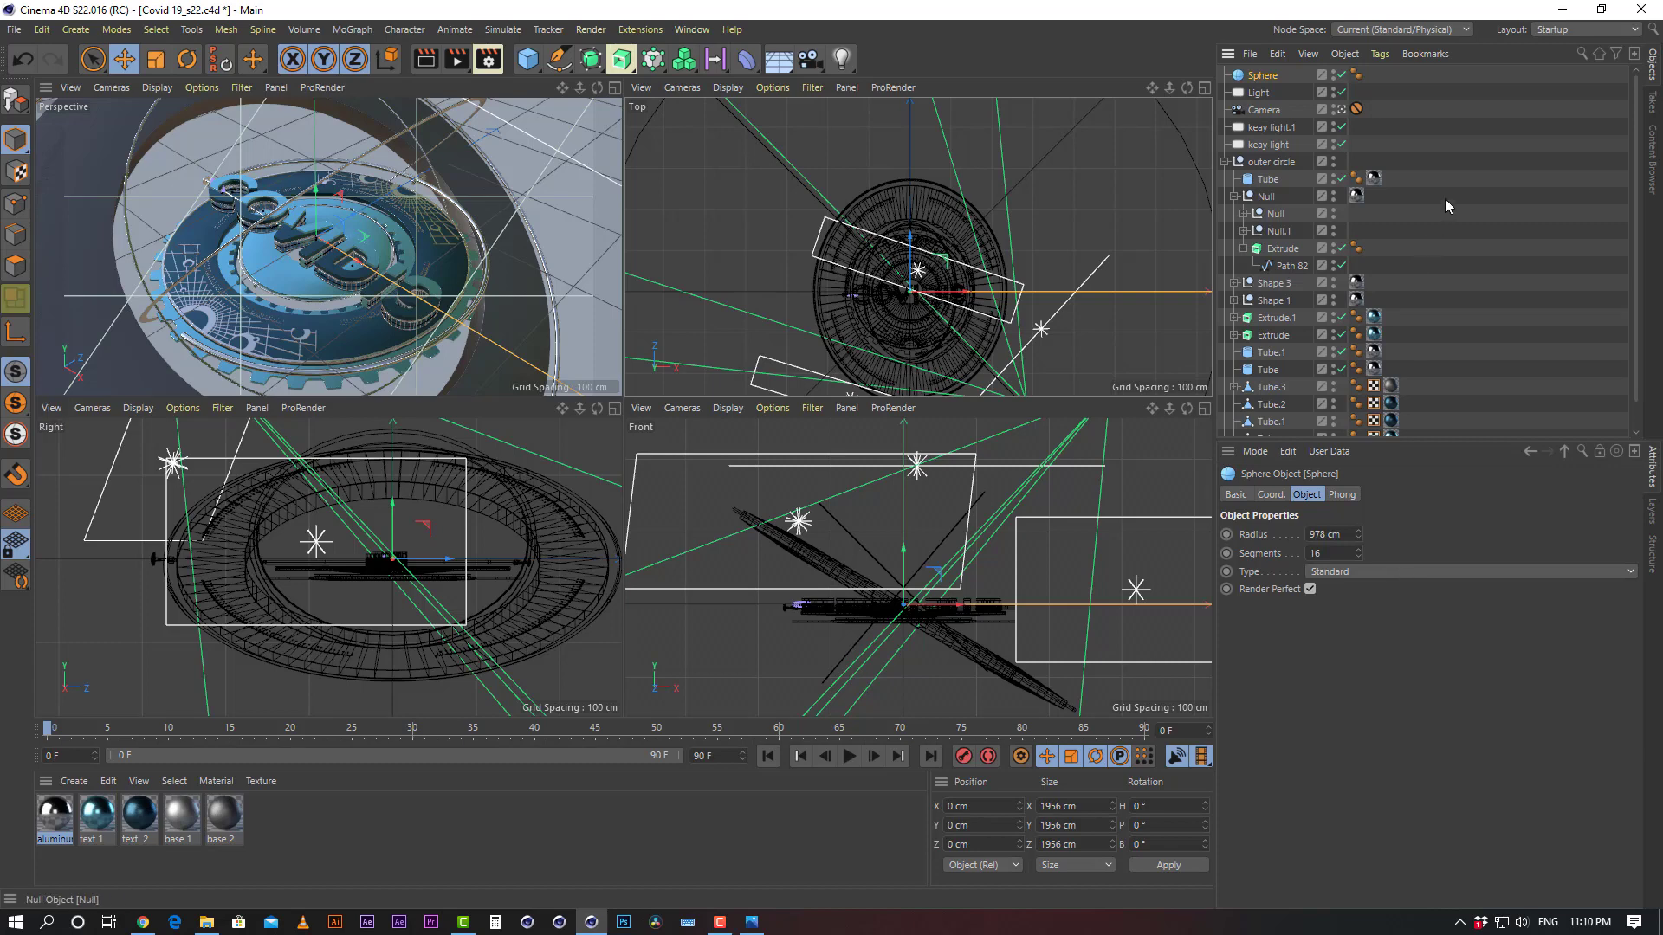
right_click(1265, 77)
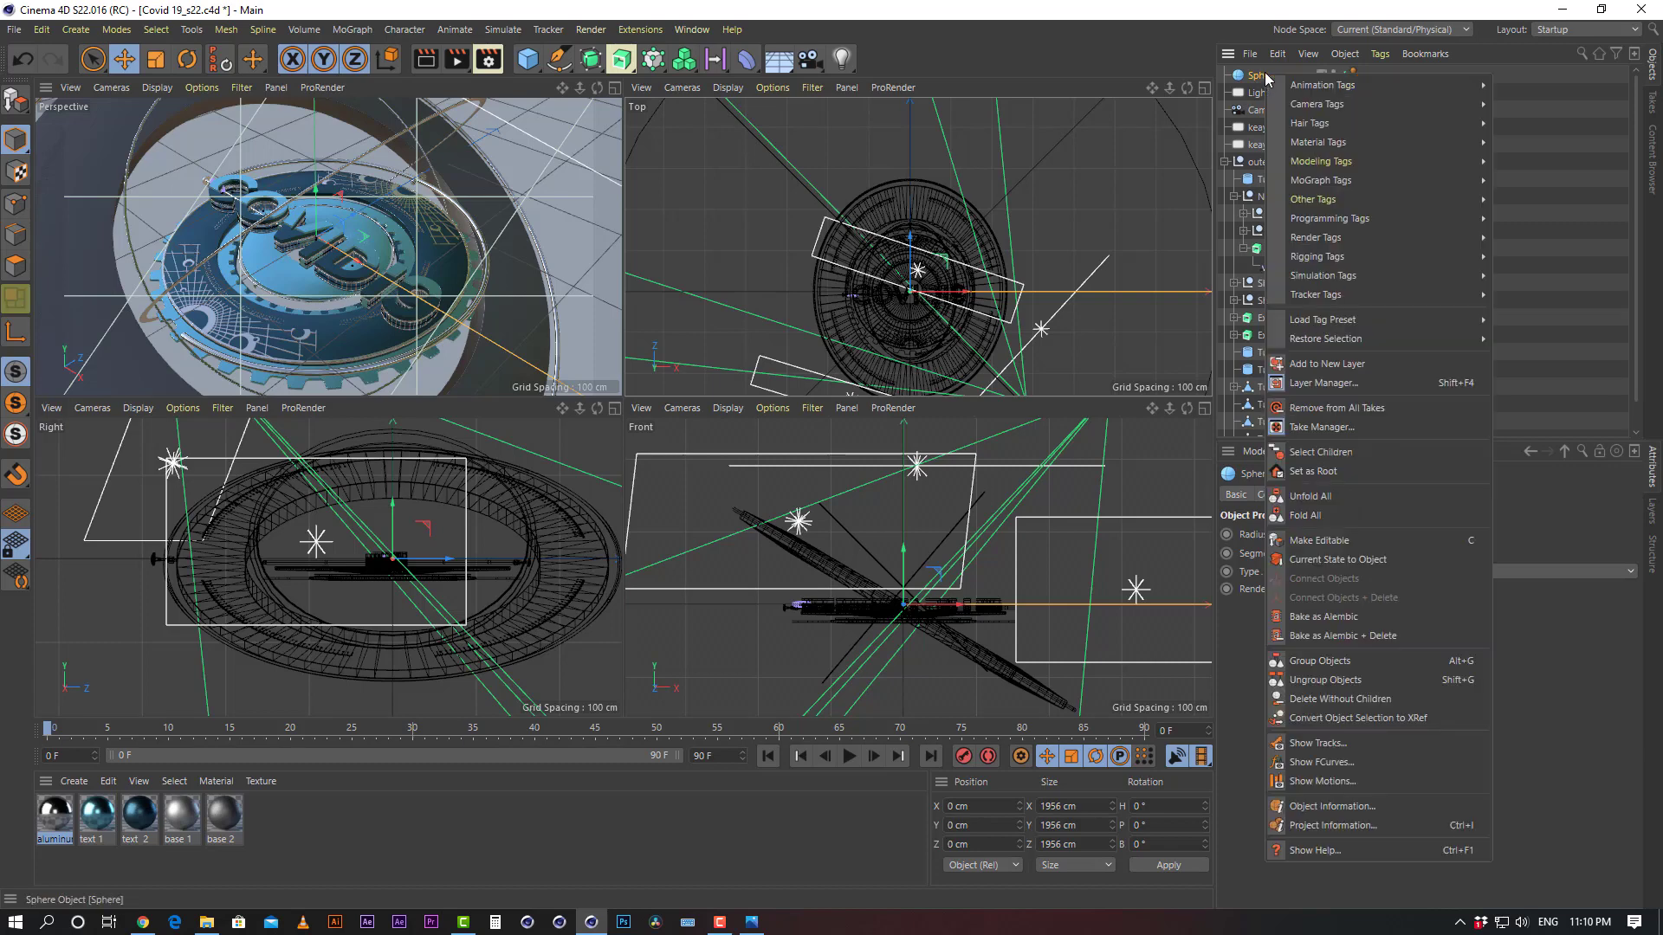
left_click(1263, 78)
right_click(1262, 78)
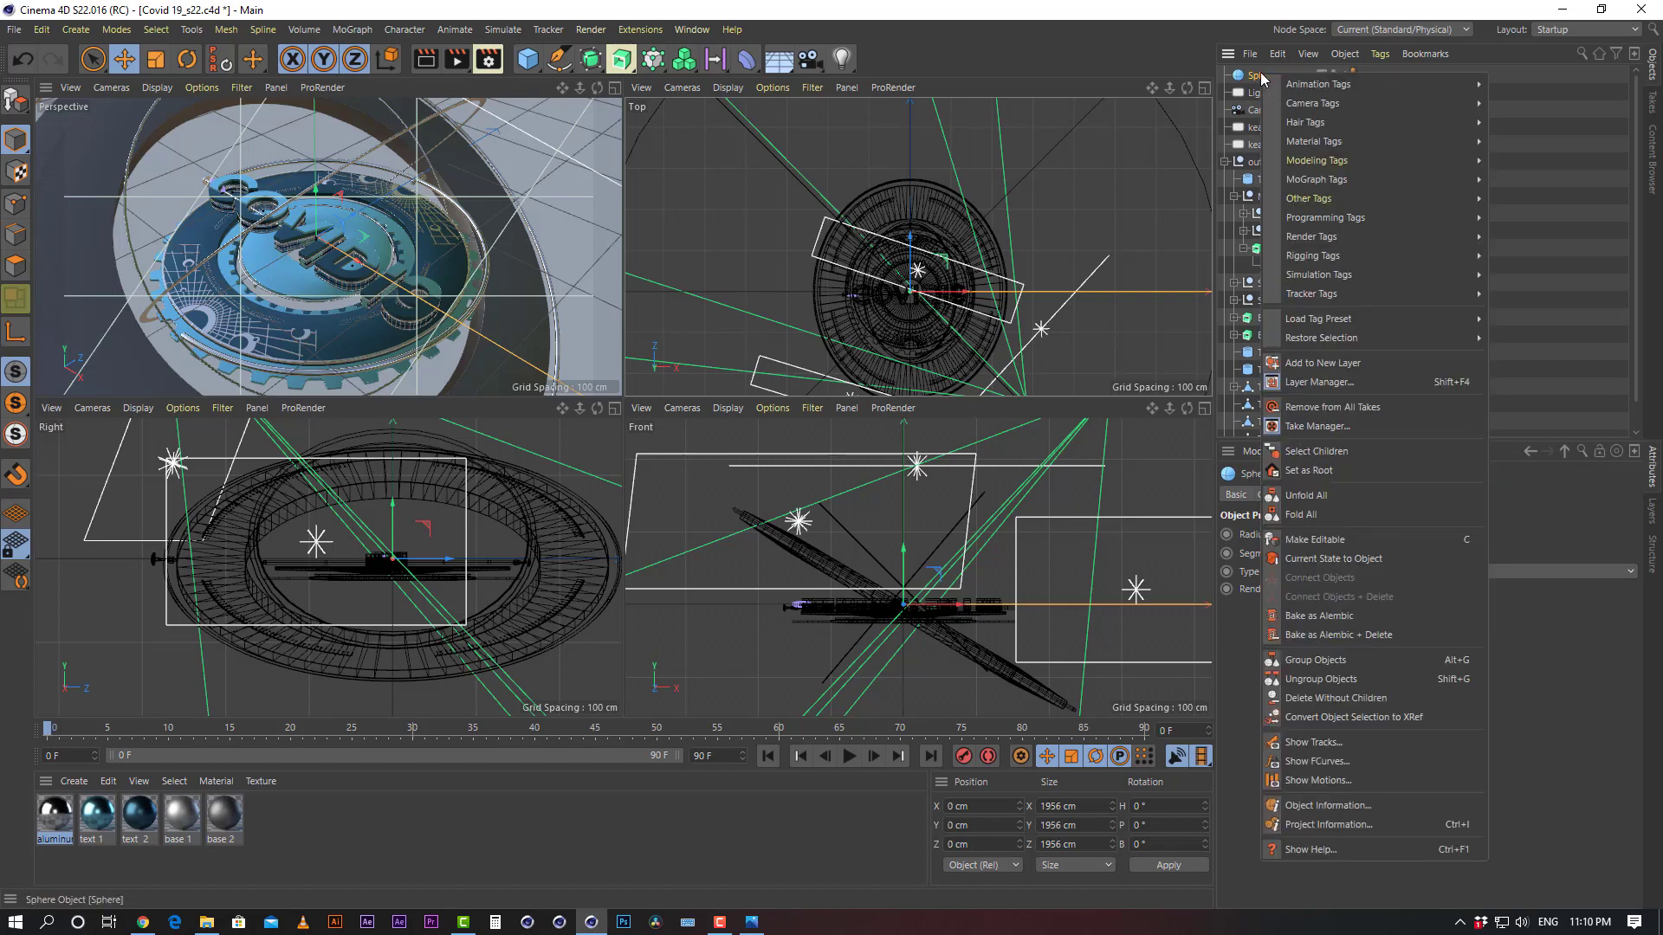
mouse_move(1375, 140)
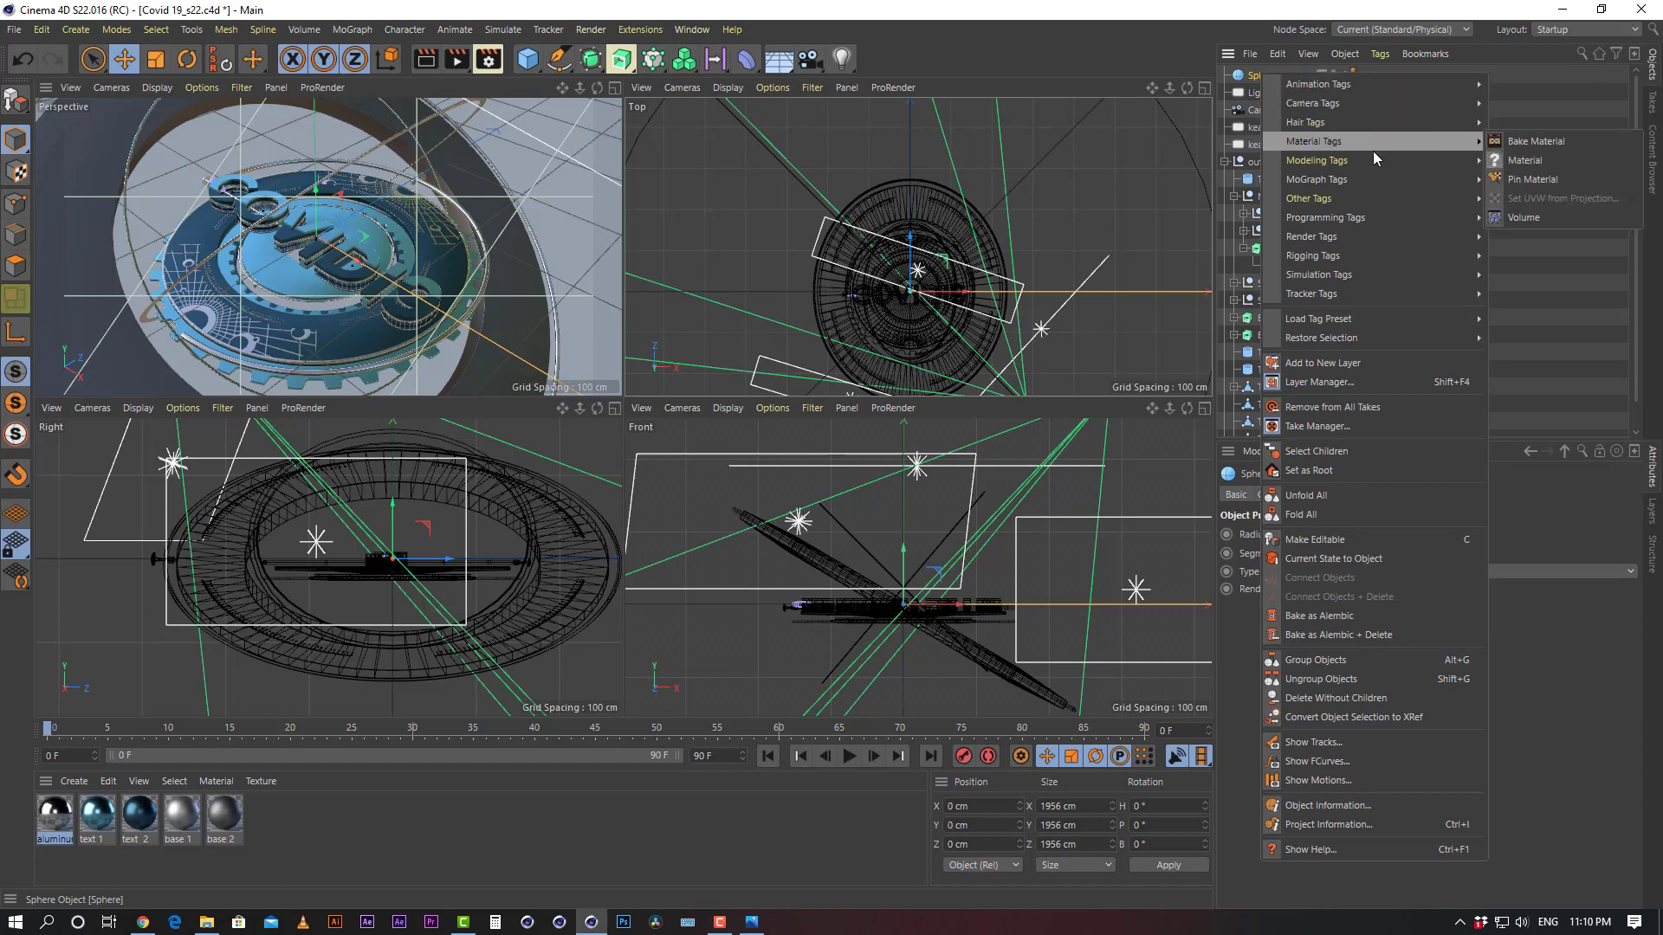
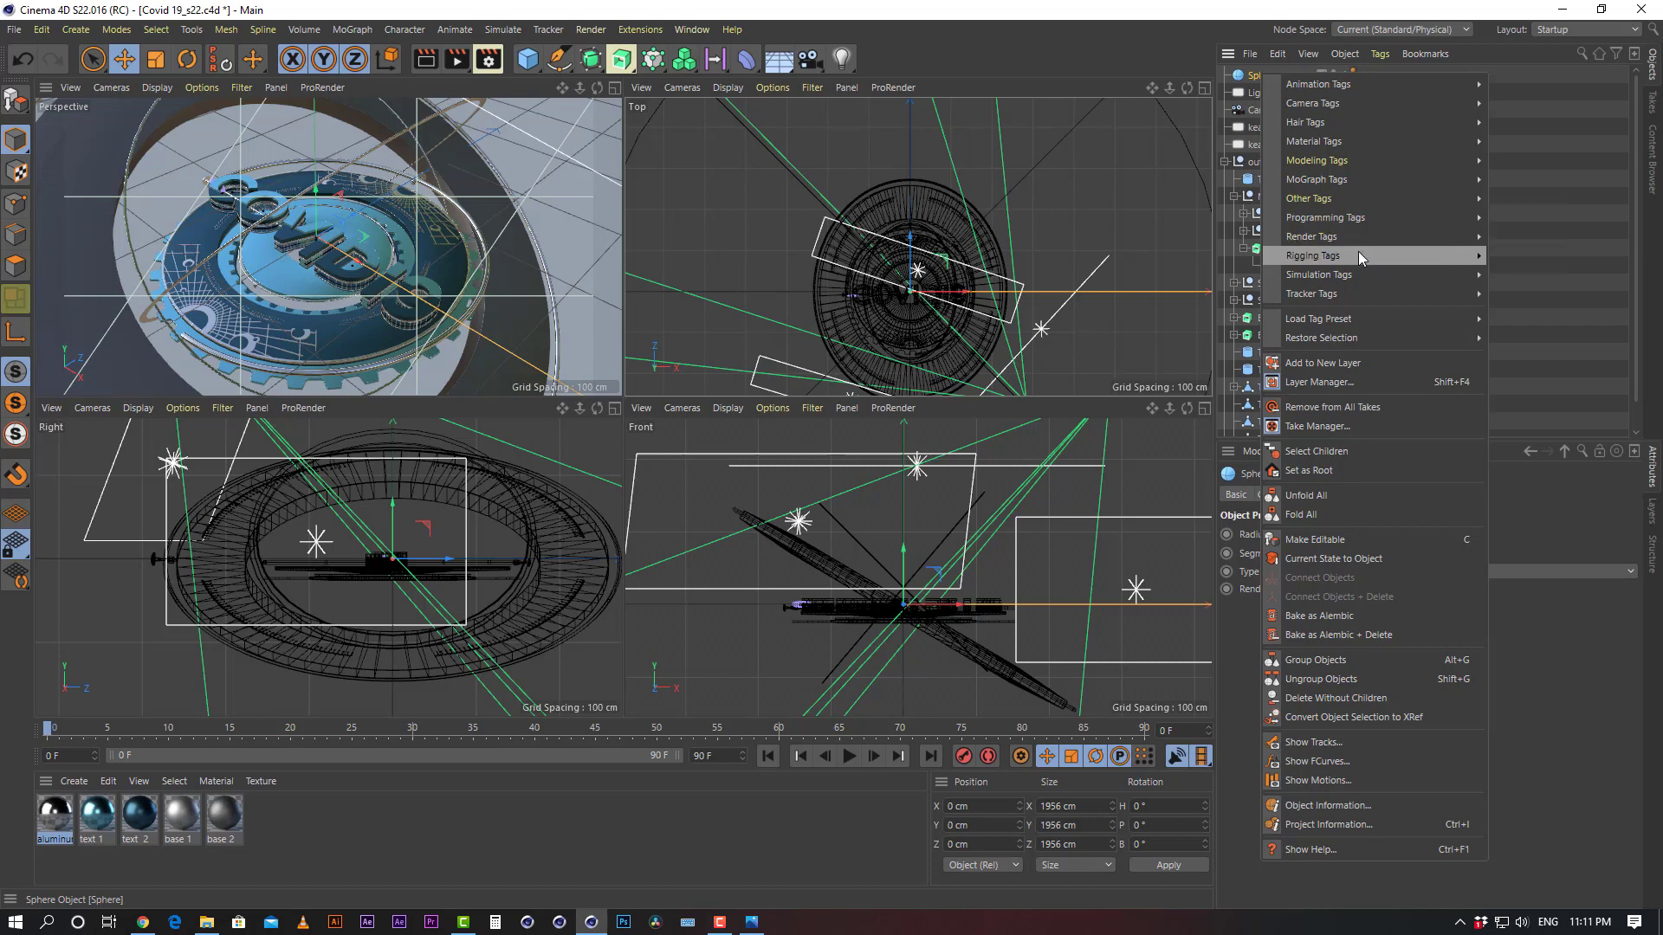
mouse_move(1358, 255)
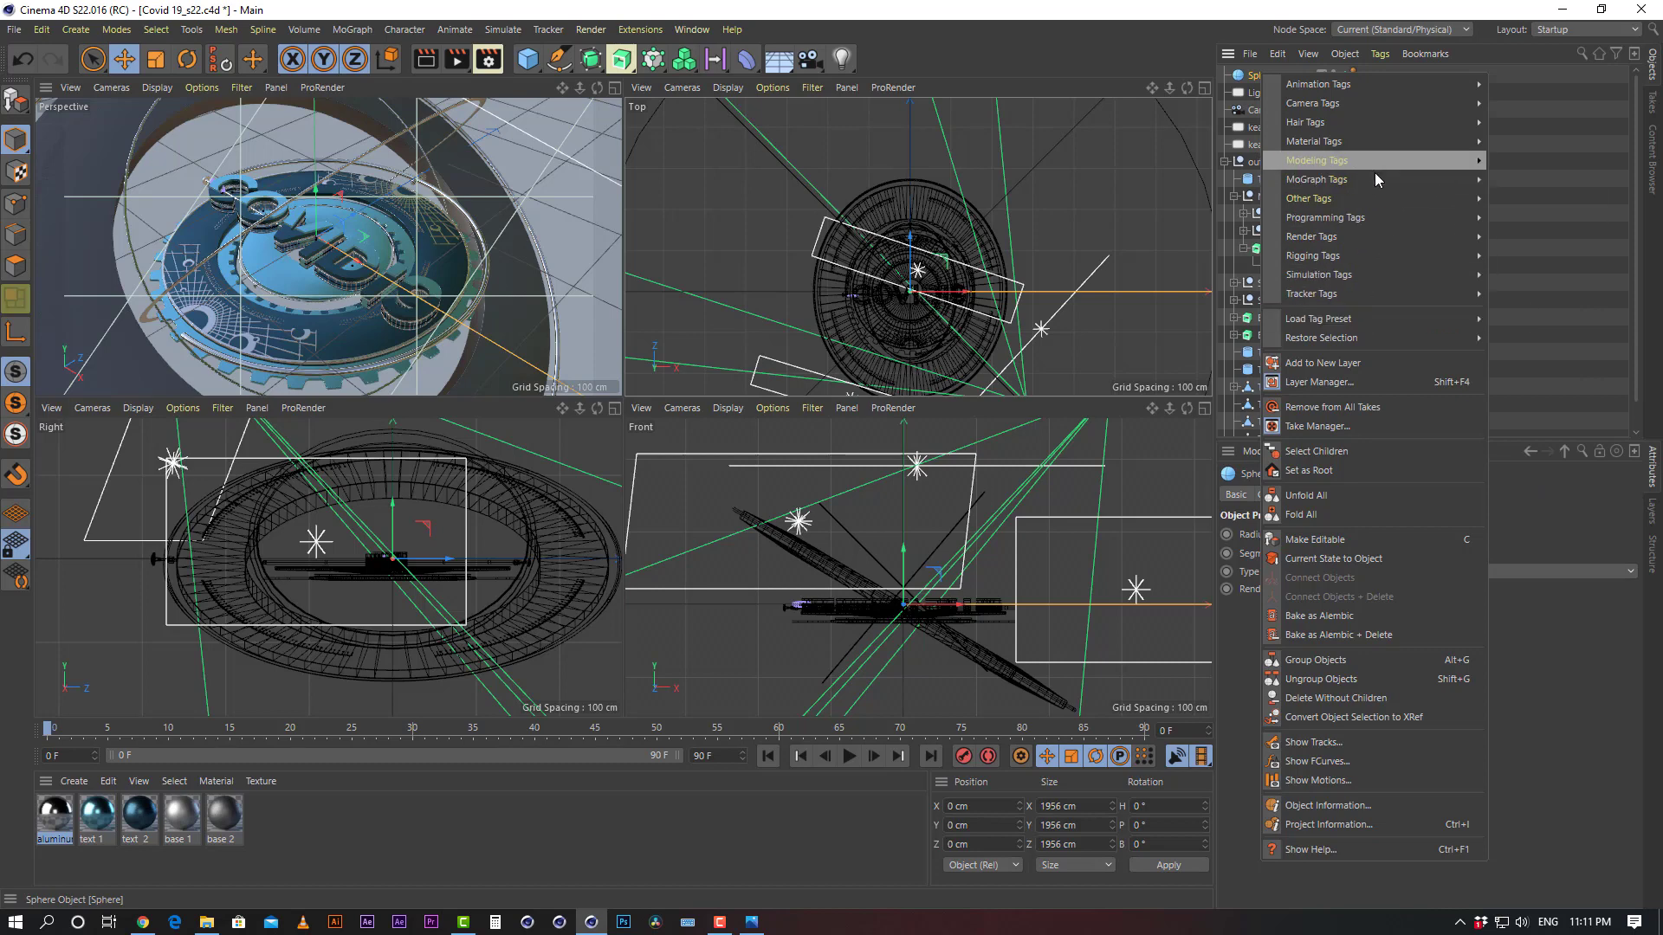
mouse_move(1375, 179)
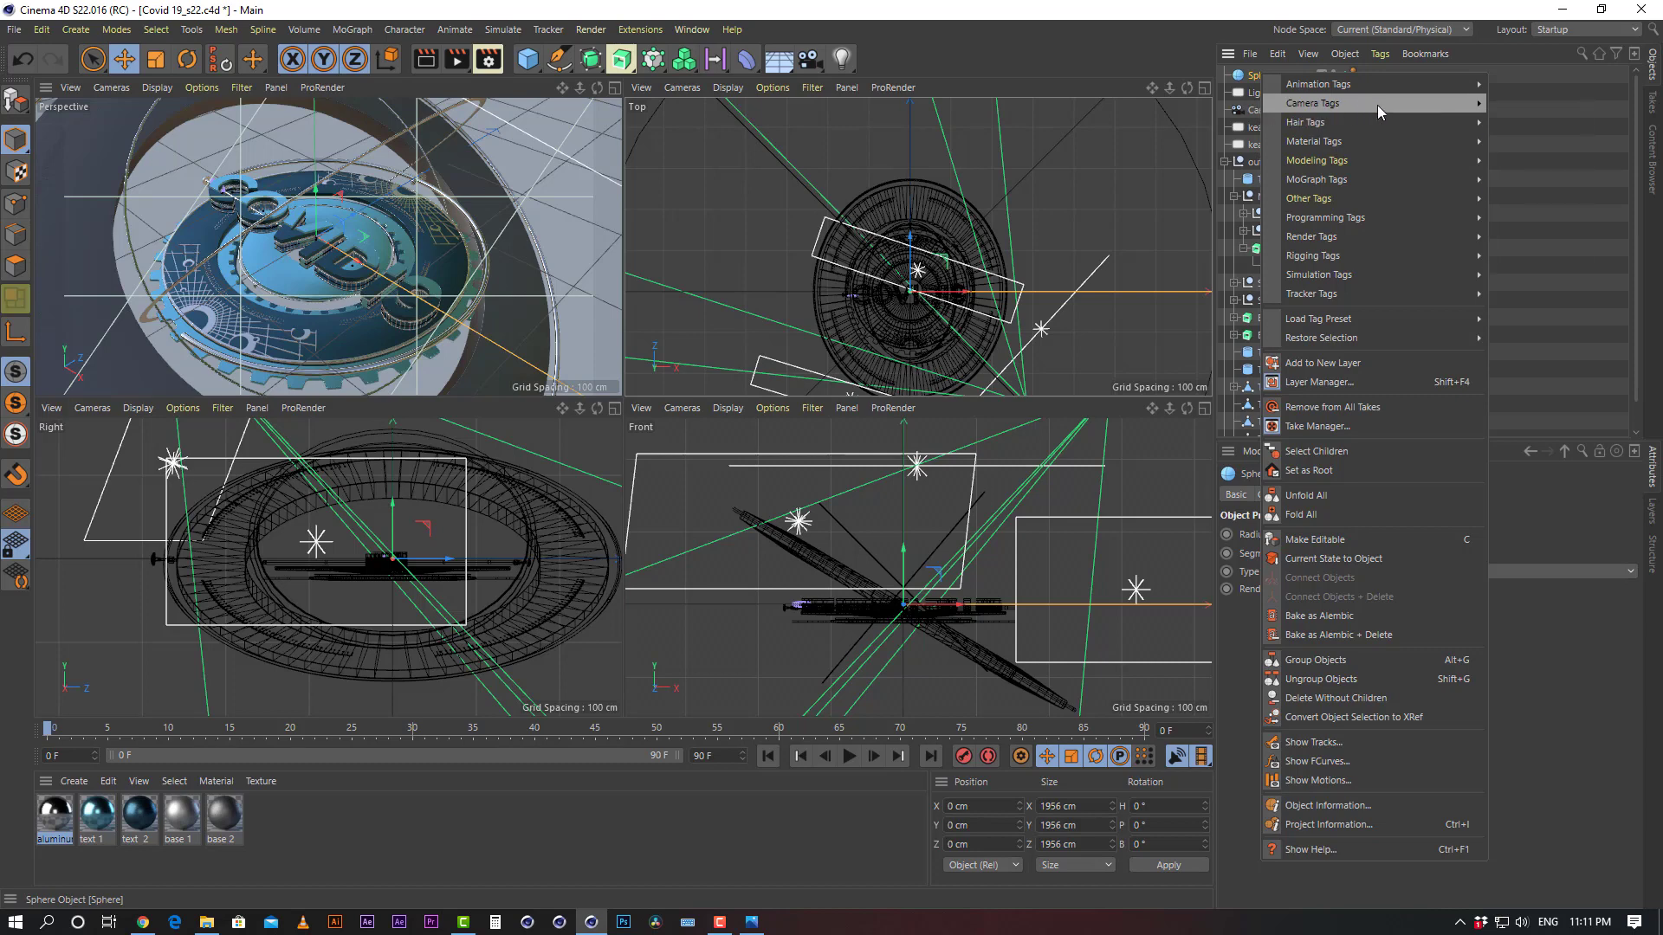
mouse_move(1379, 85)
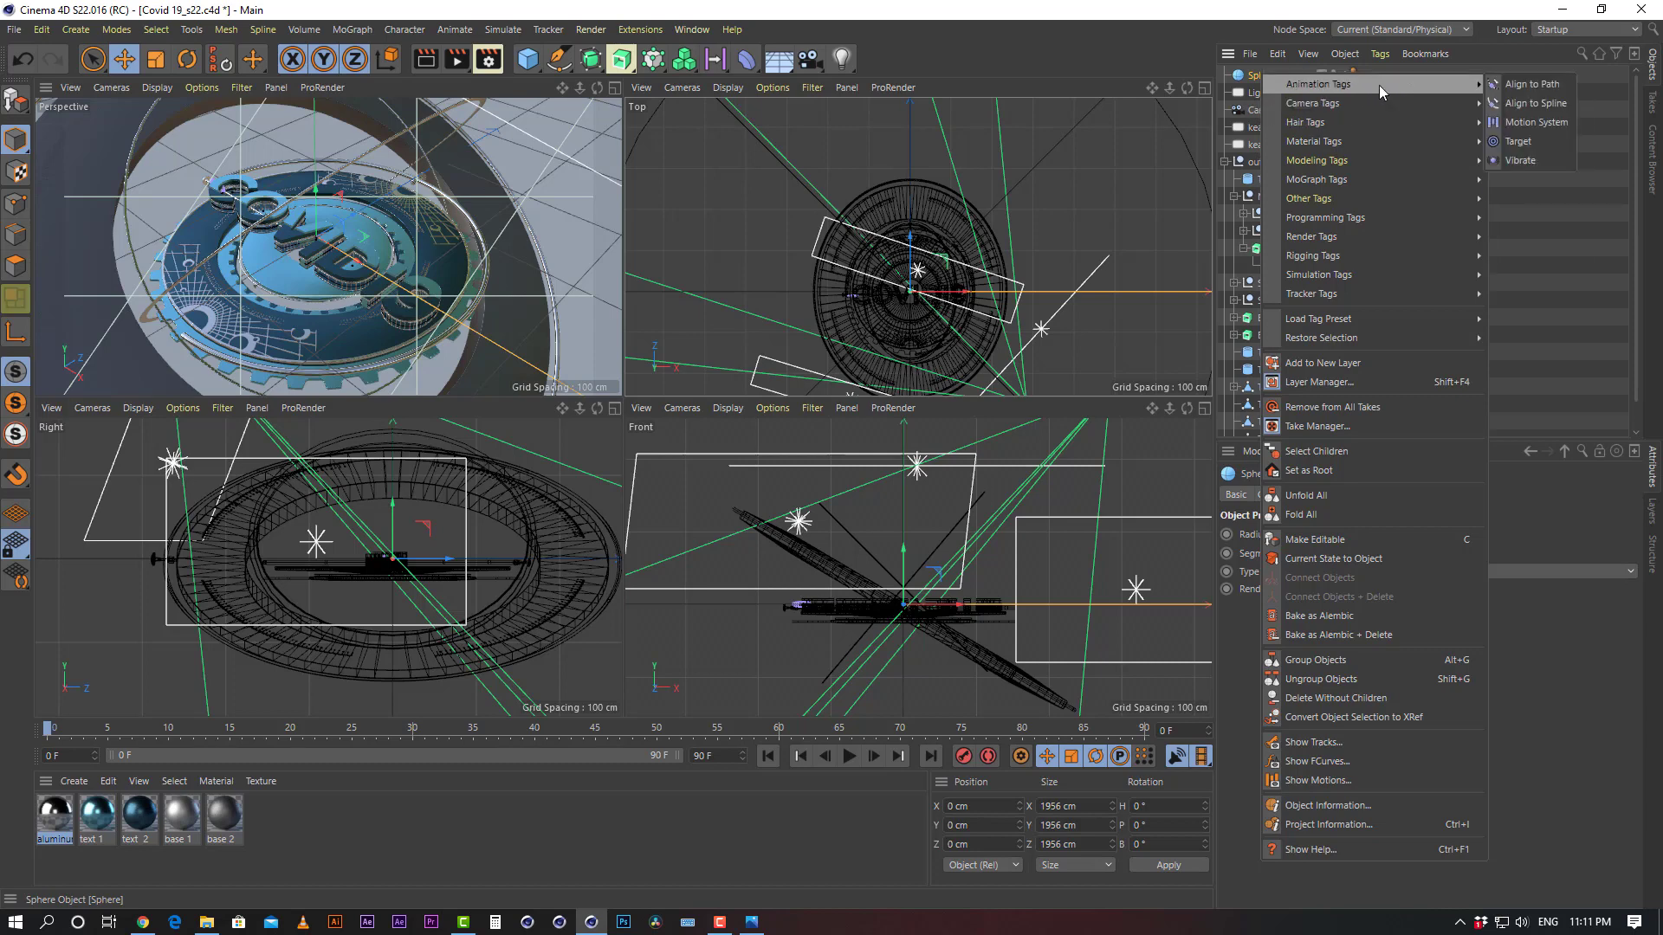
mouse_move(1358, 217)
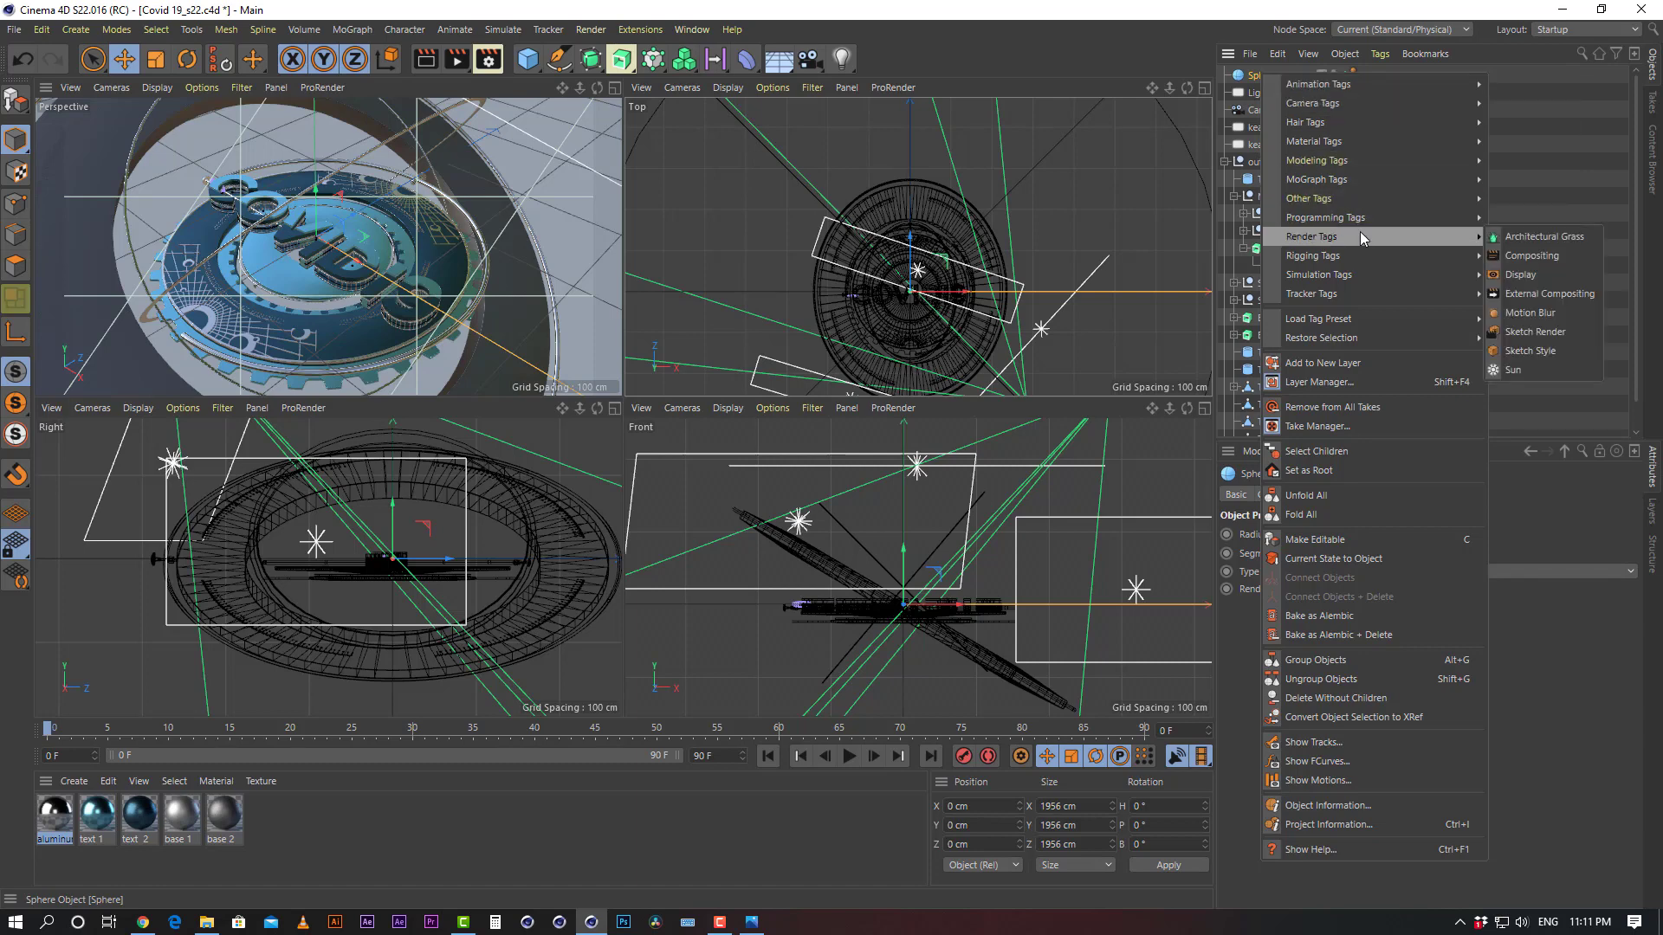
left_click(1555, 258)
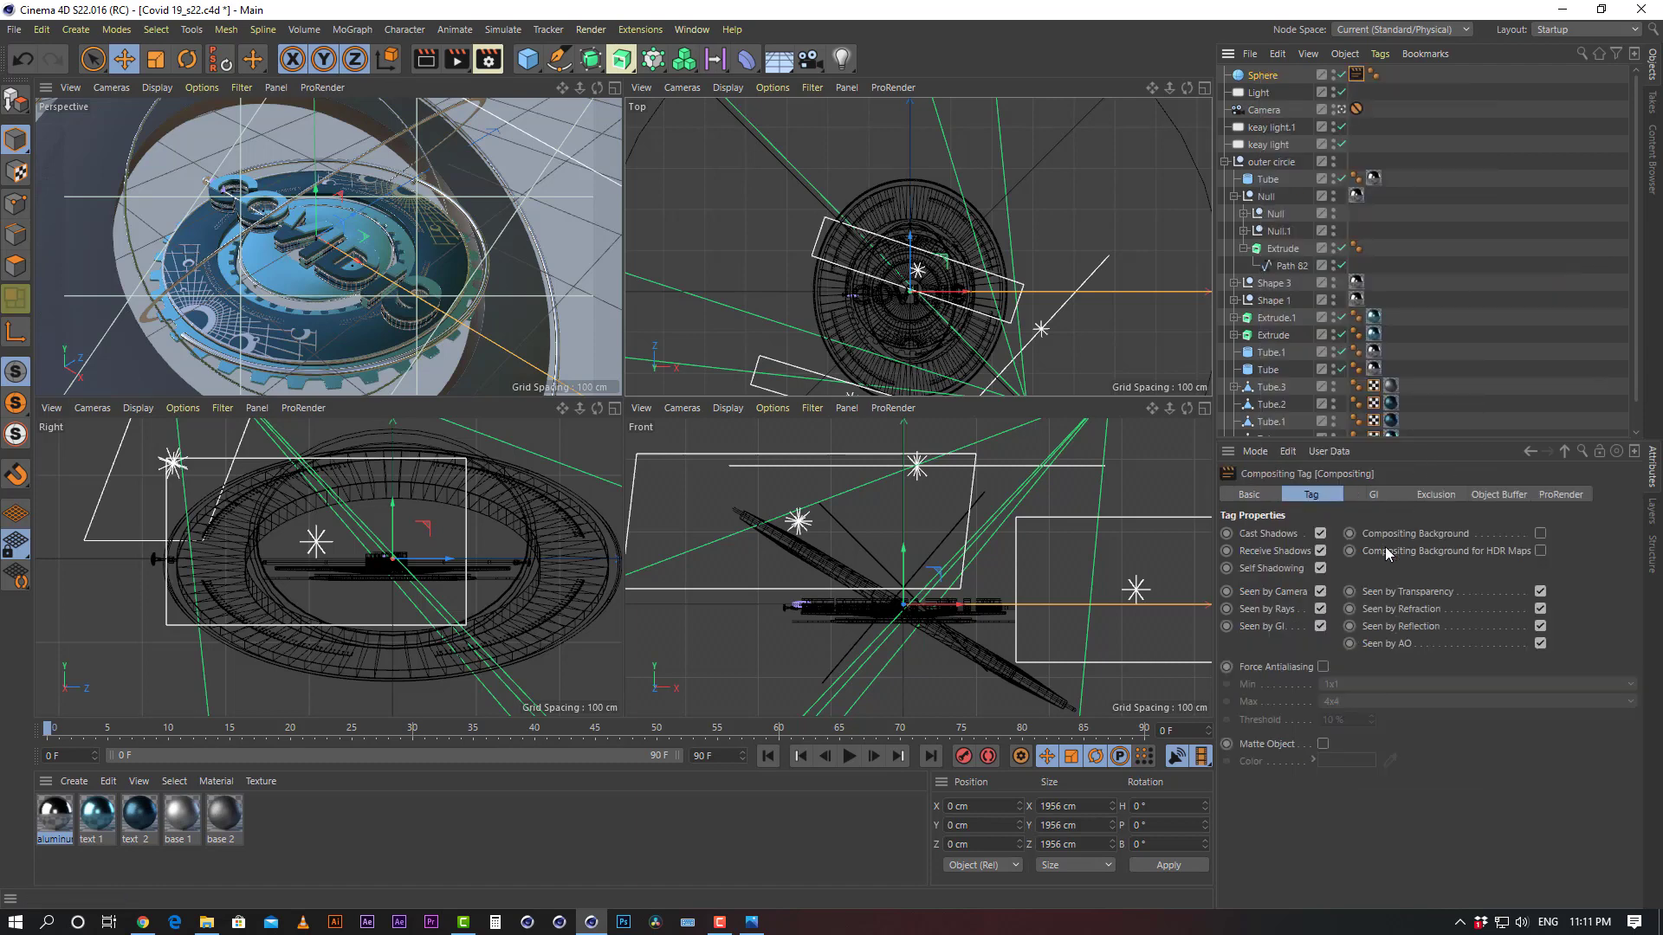
left_click(1320, 592)
left_click(1499, 194)
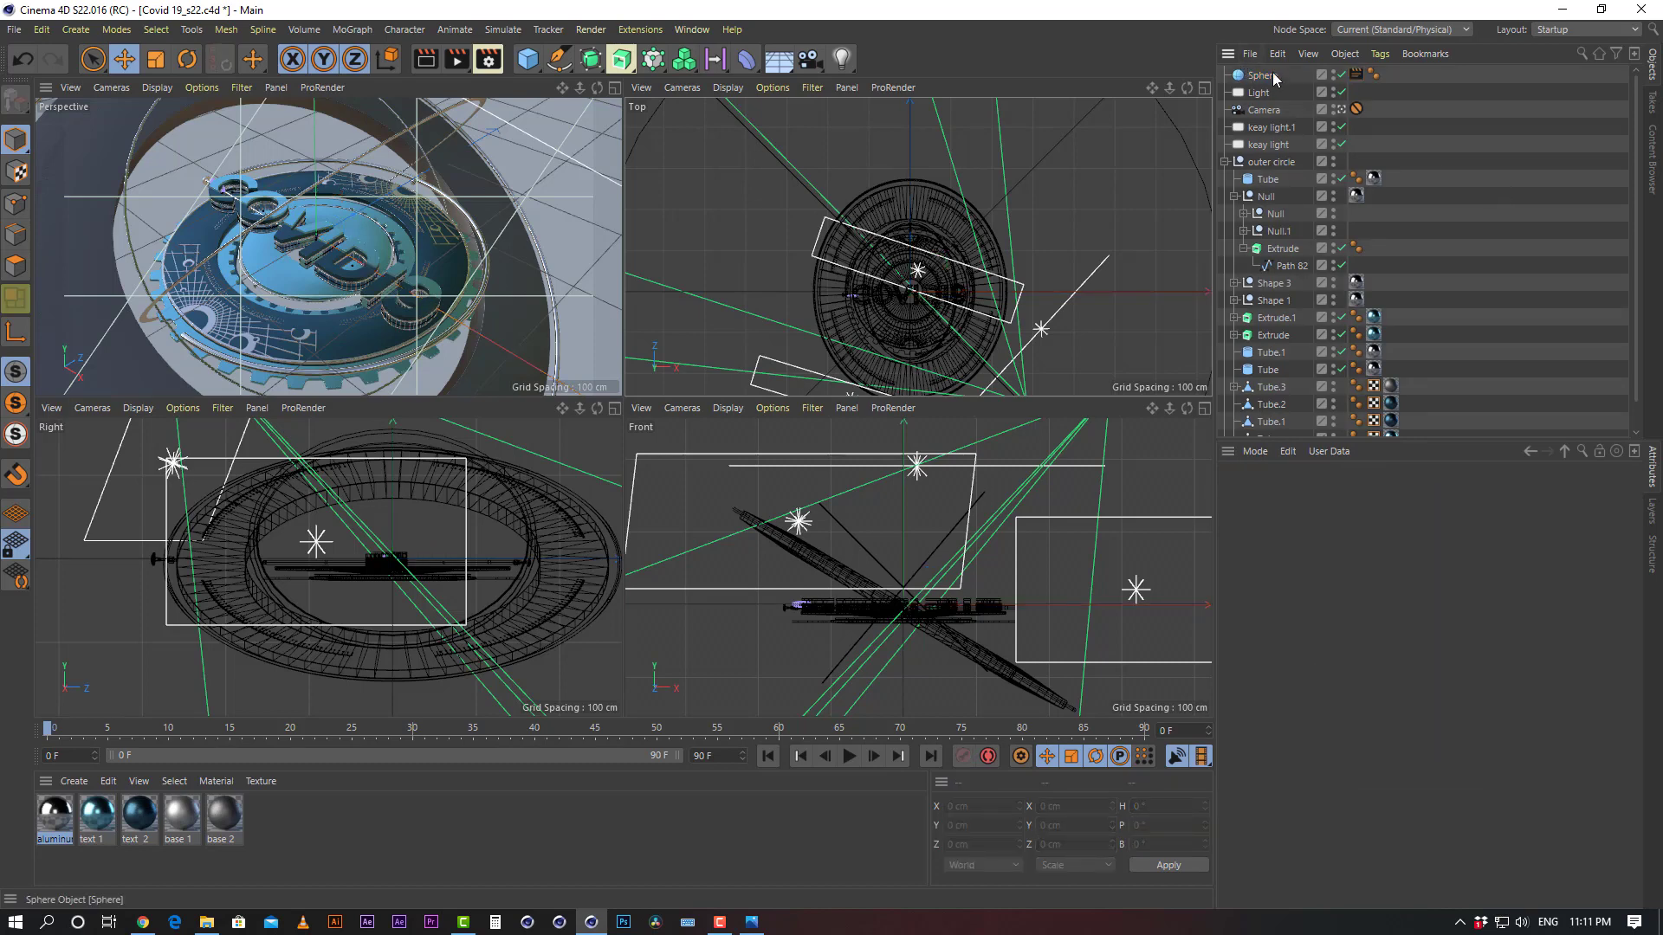
Select the sphere, check the HDRI folder on Drive 1 (D:) in File Explorer for HDR images, and return to Cinema 4D
left_click(1274, 78)
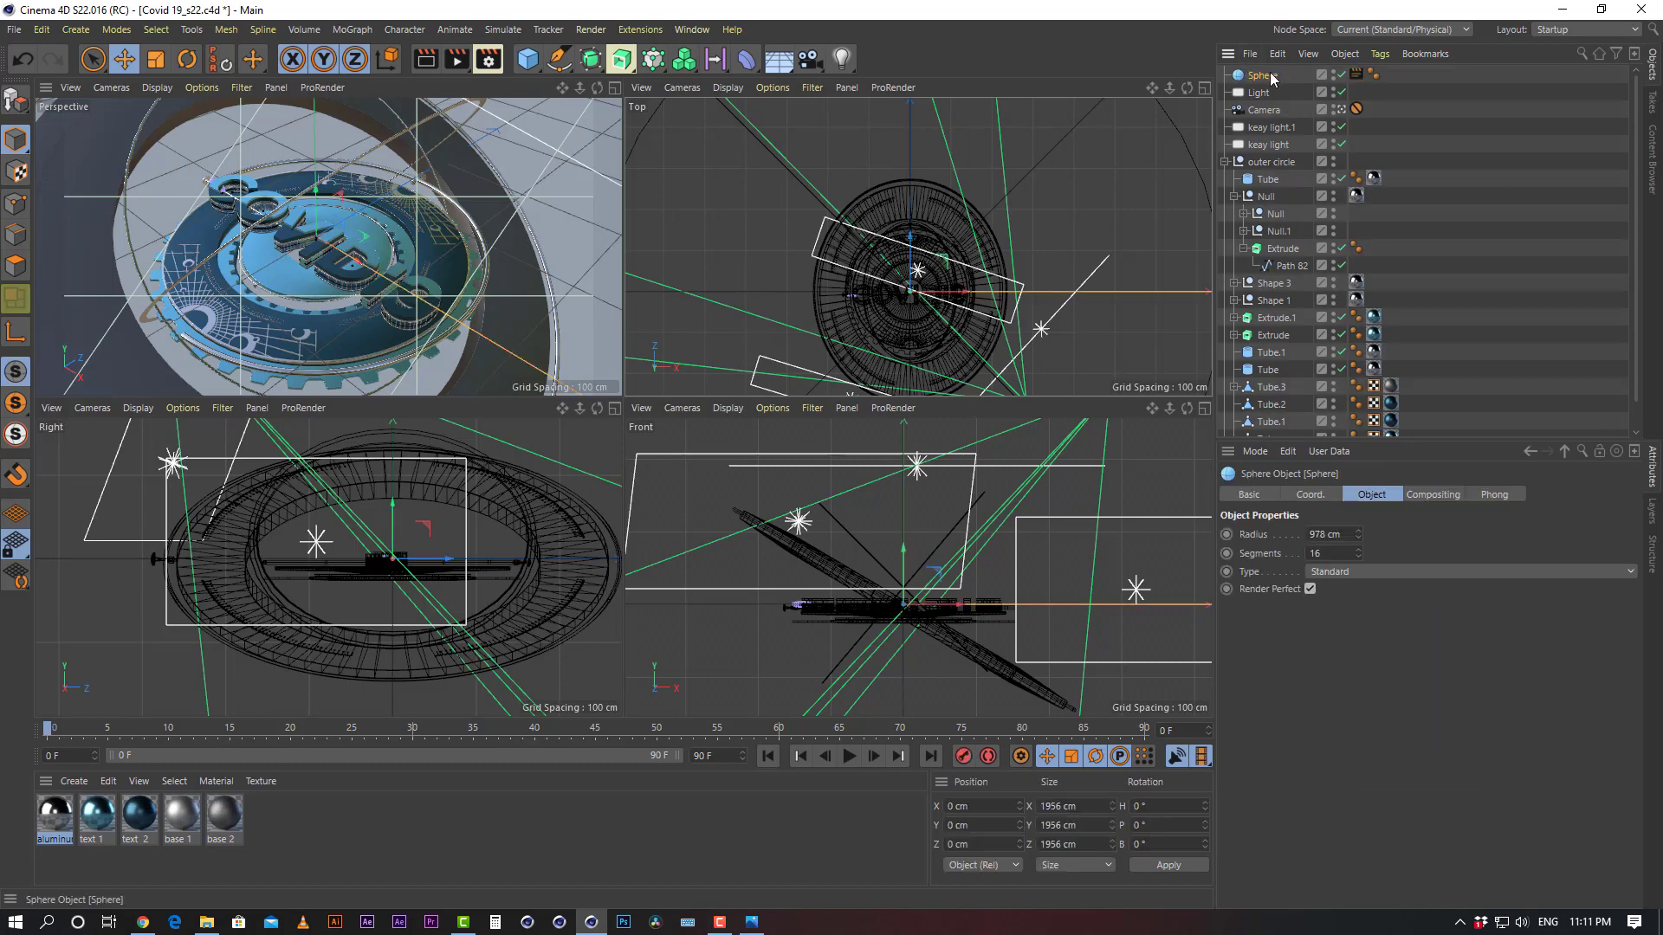
left_click(206, 923)
left_click(69, 633)
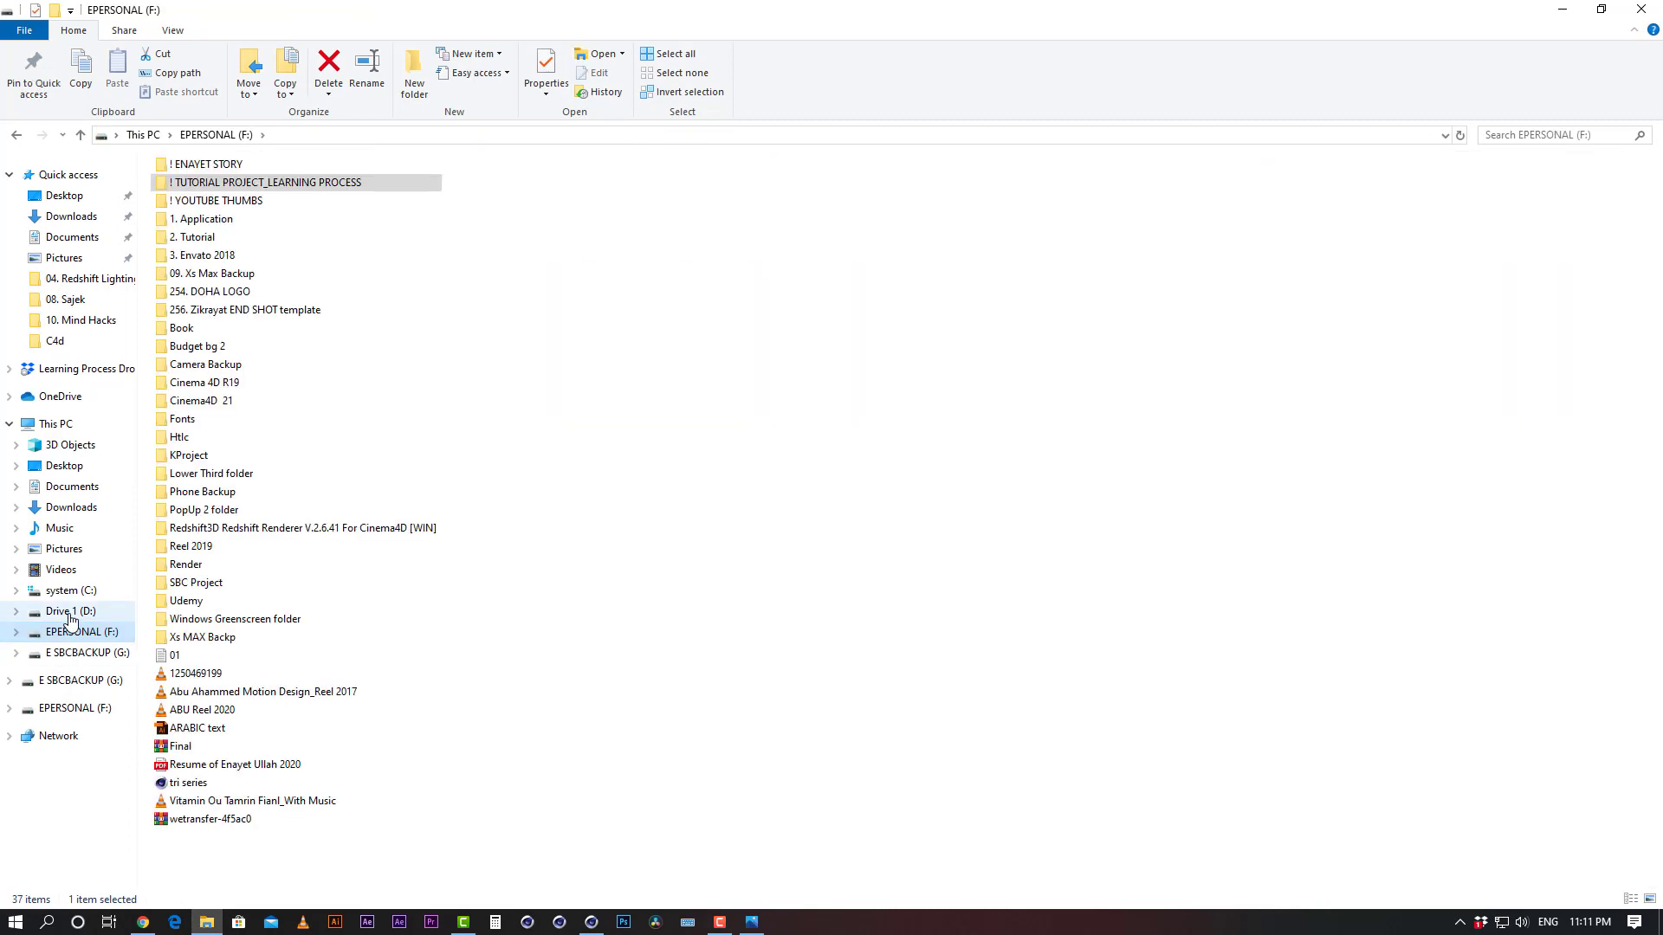
left_click(71, 613)
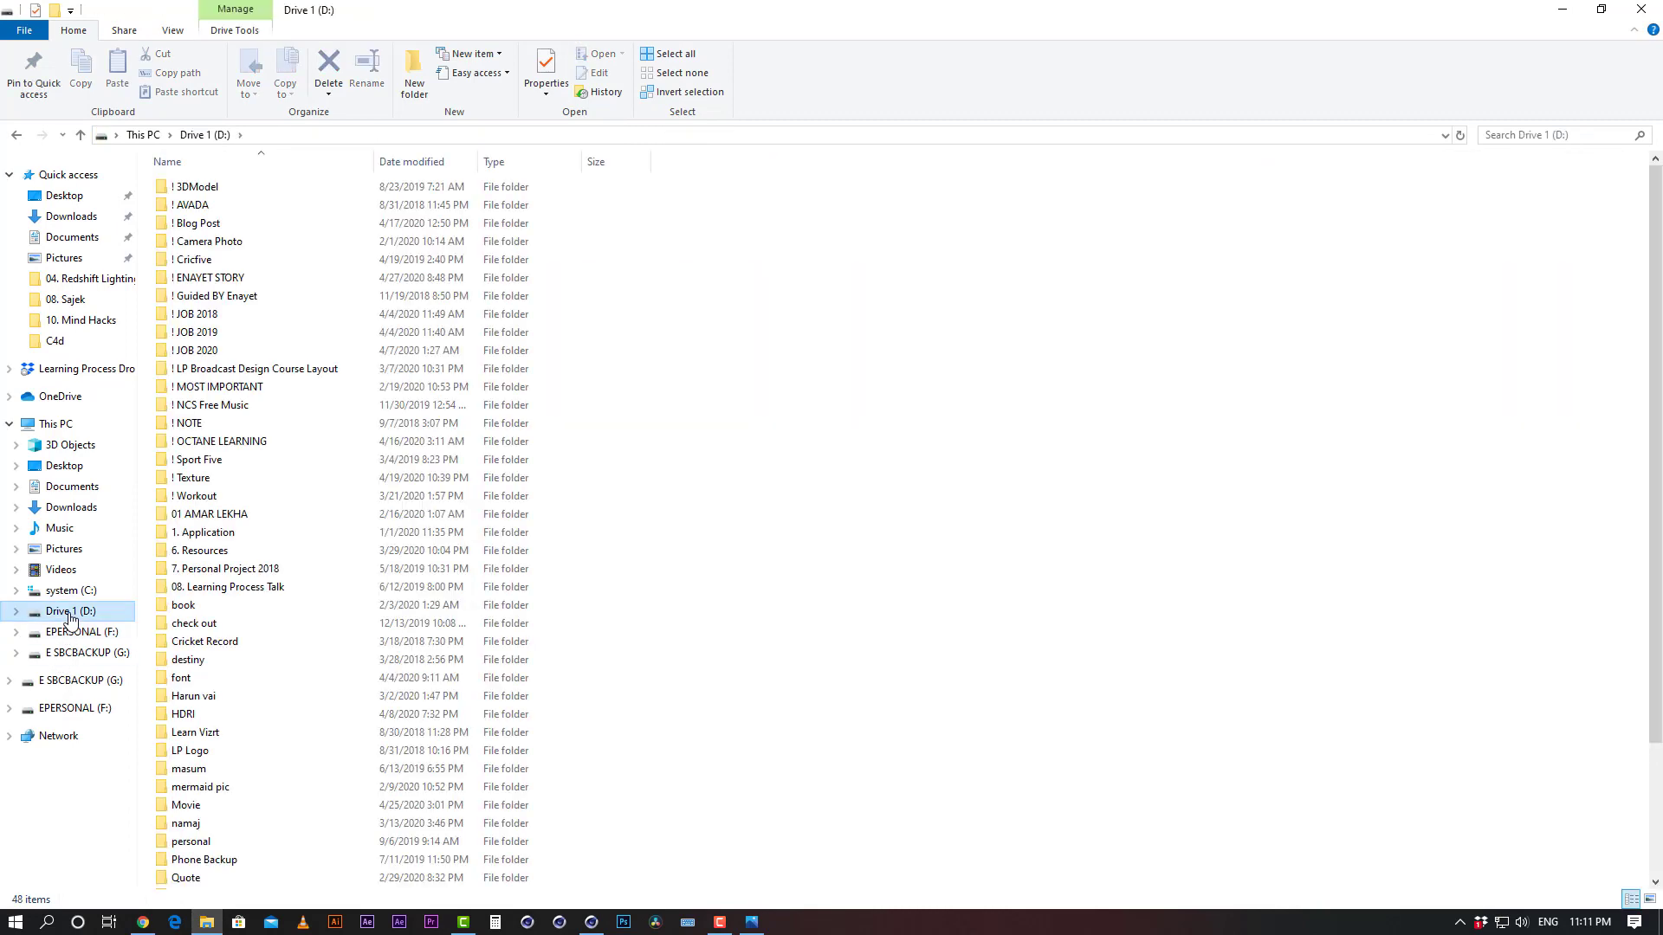
double_click(197, 716)
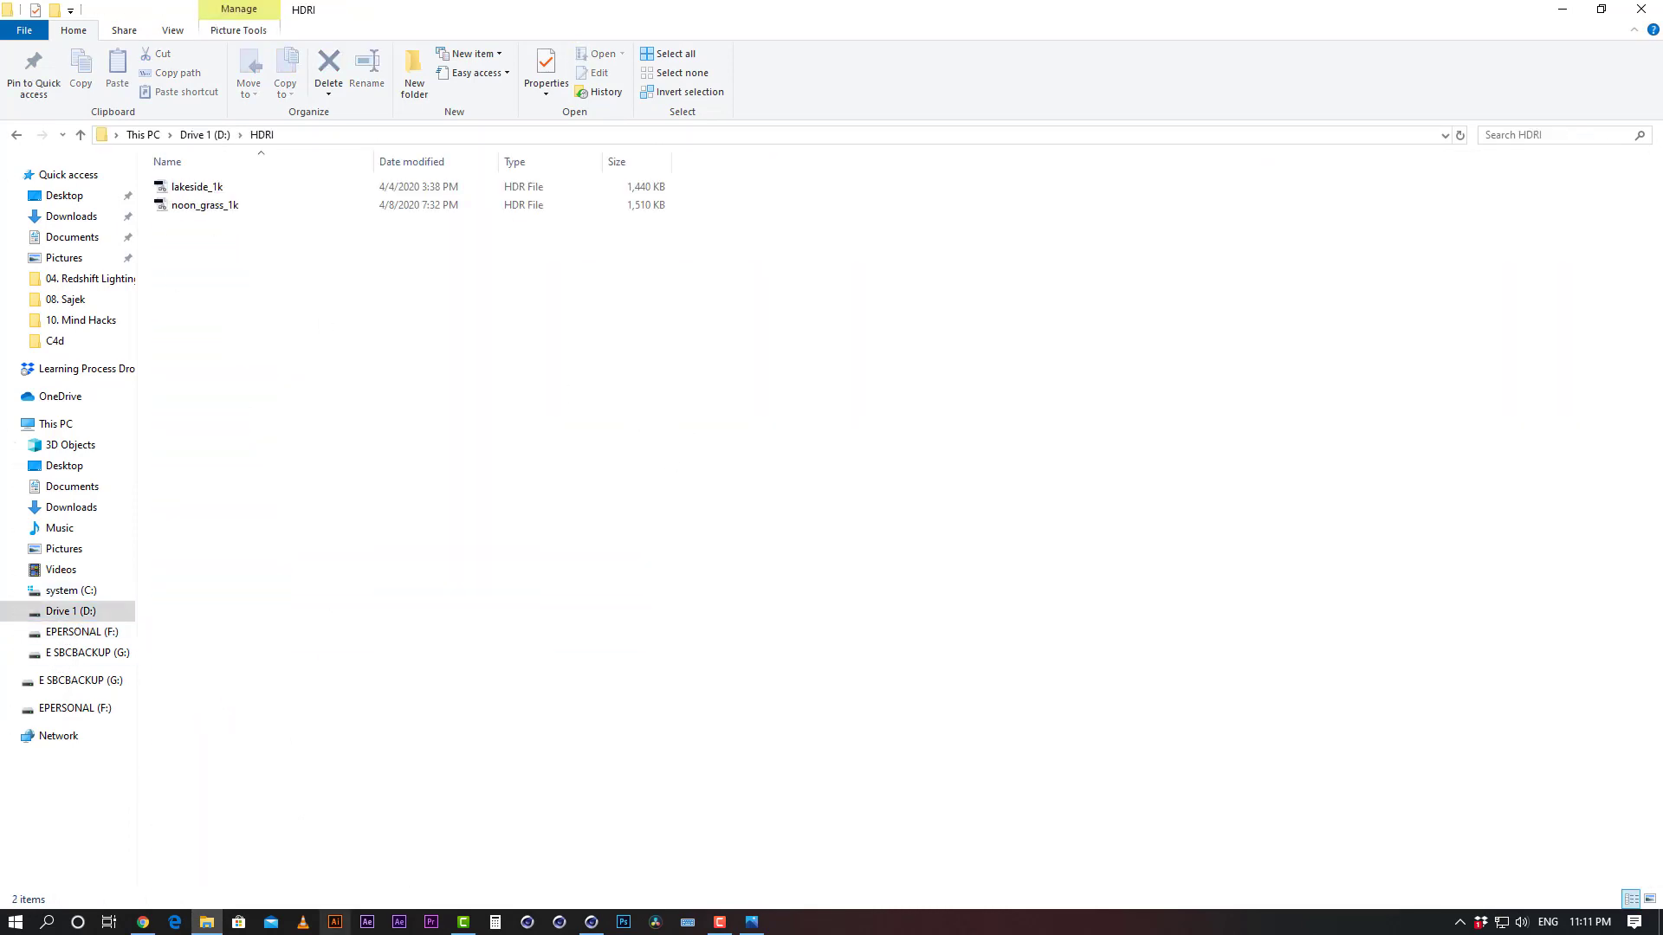
left_click(596, 923)
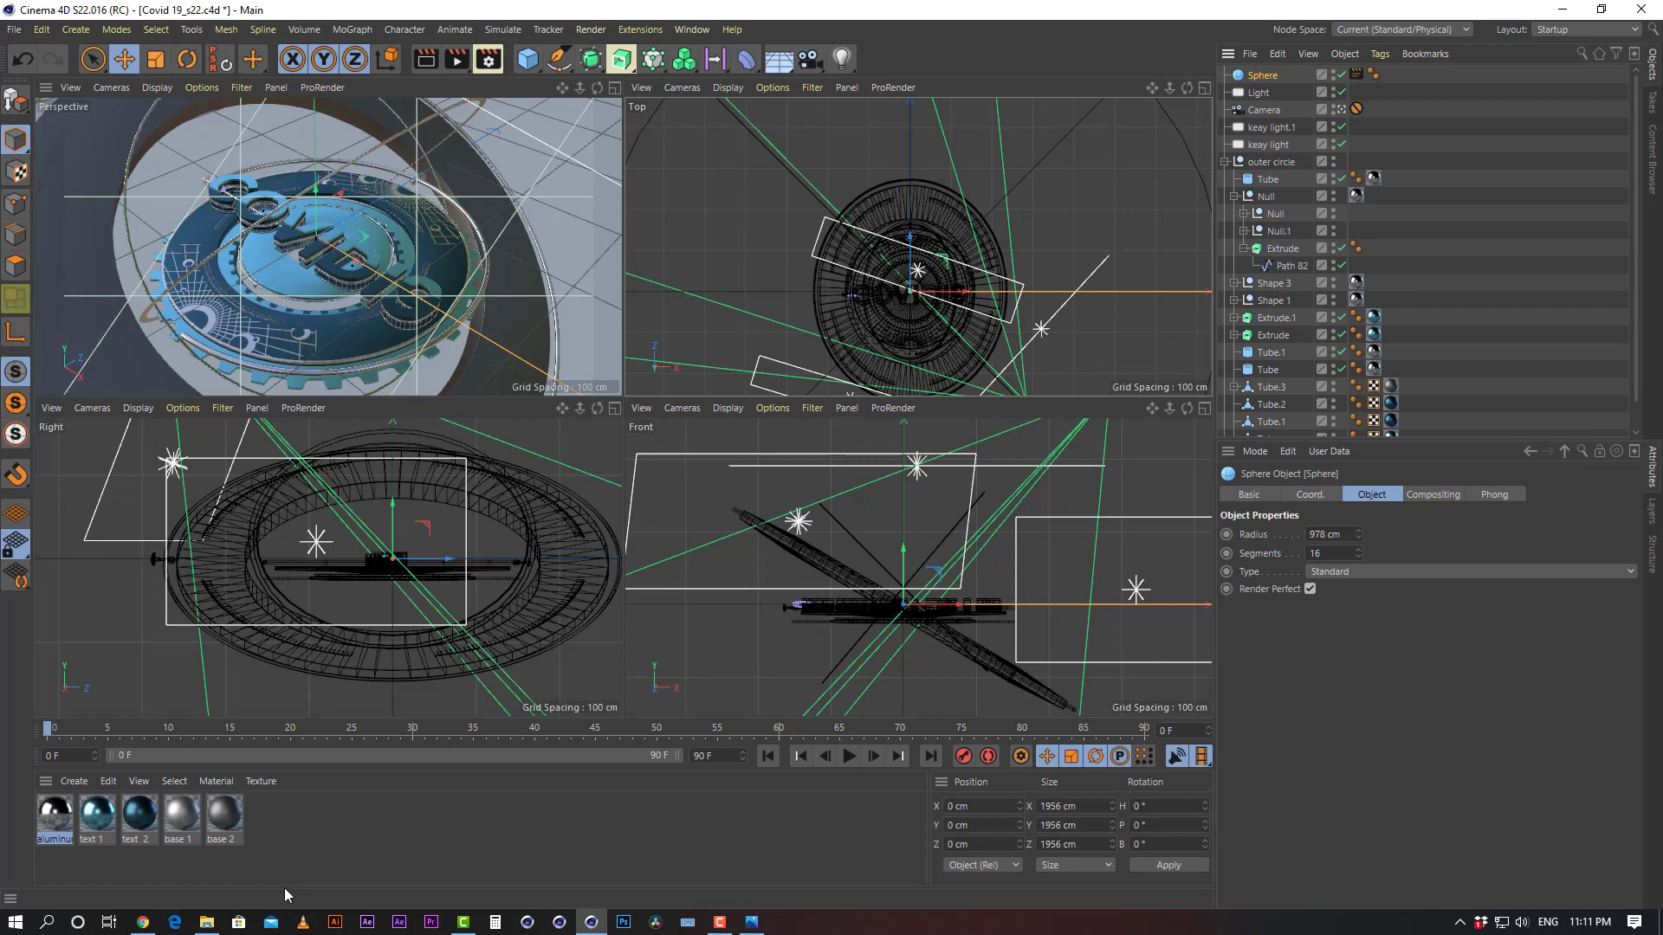
Discard a newly made default material and create a new Node material instead
double_click(348, 828)
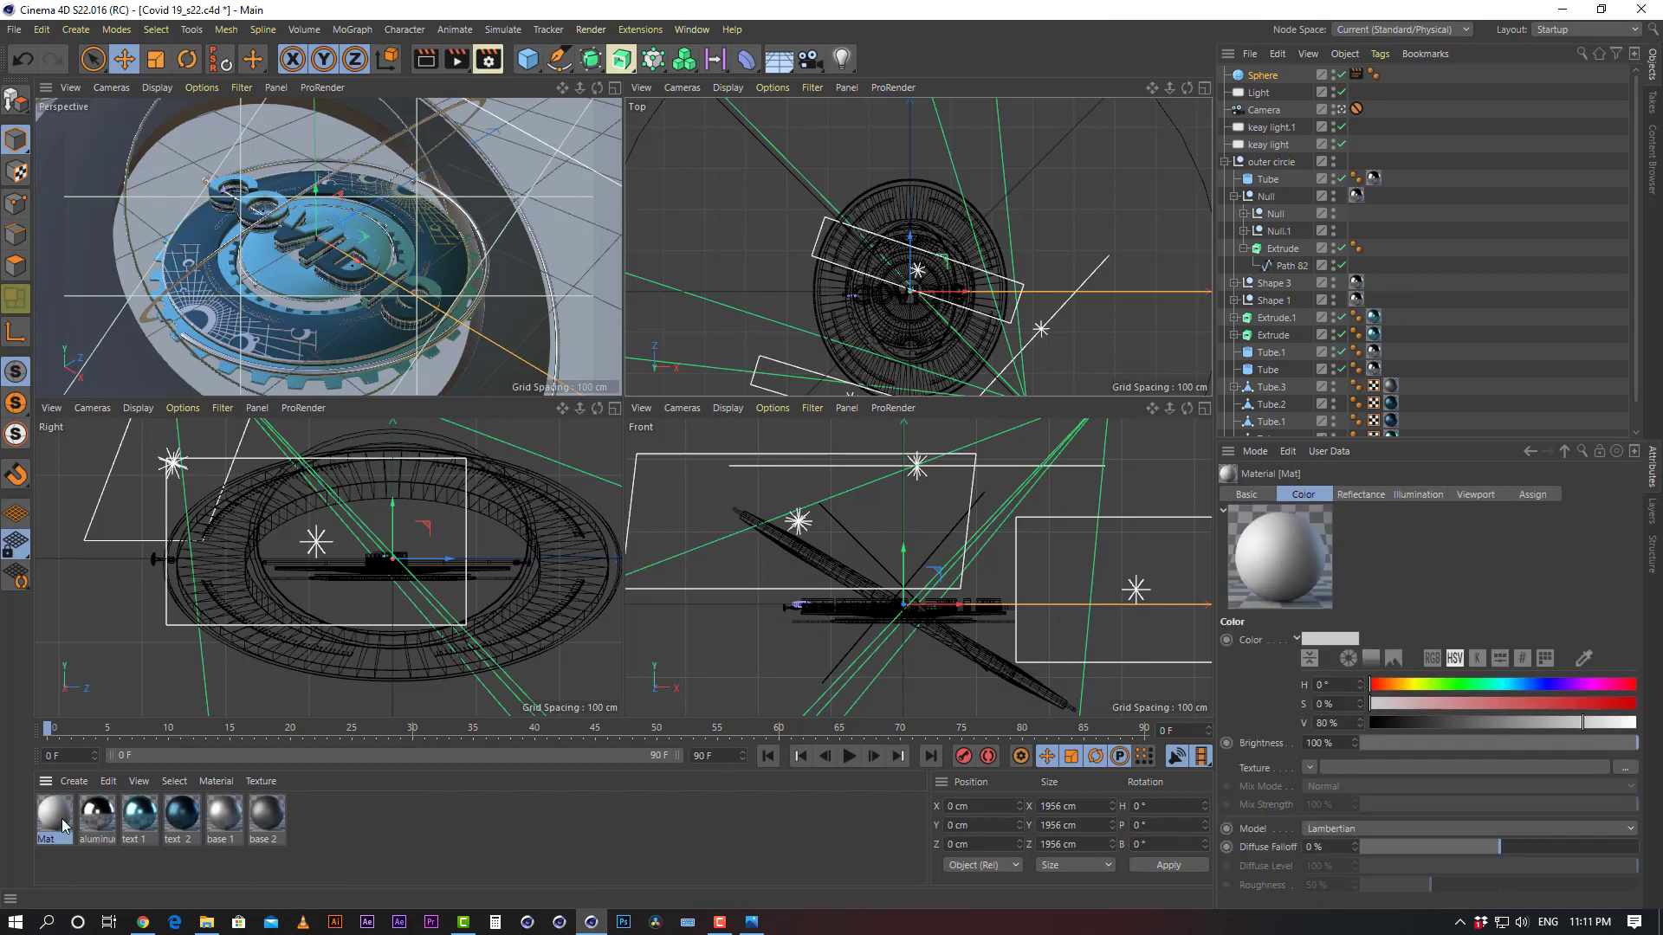
key("Delete")
left_click(72, 782)
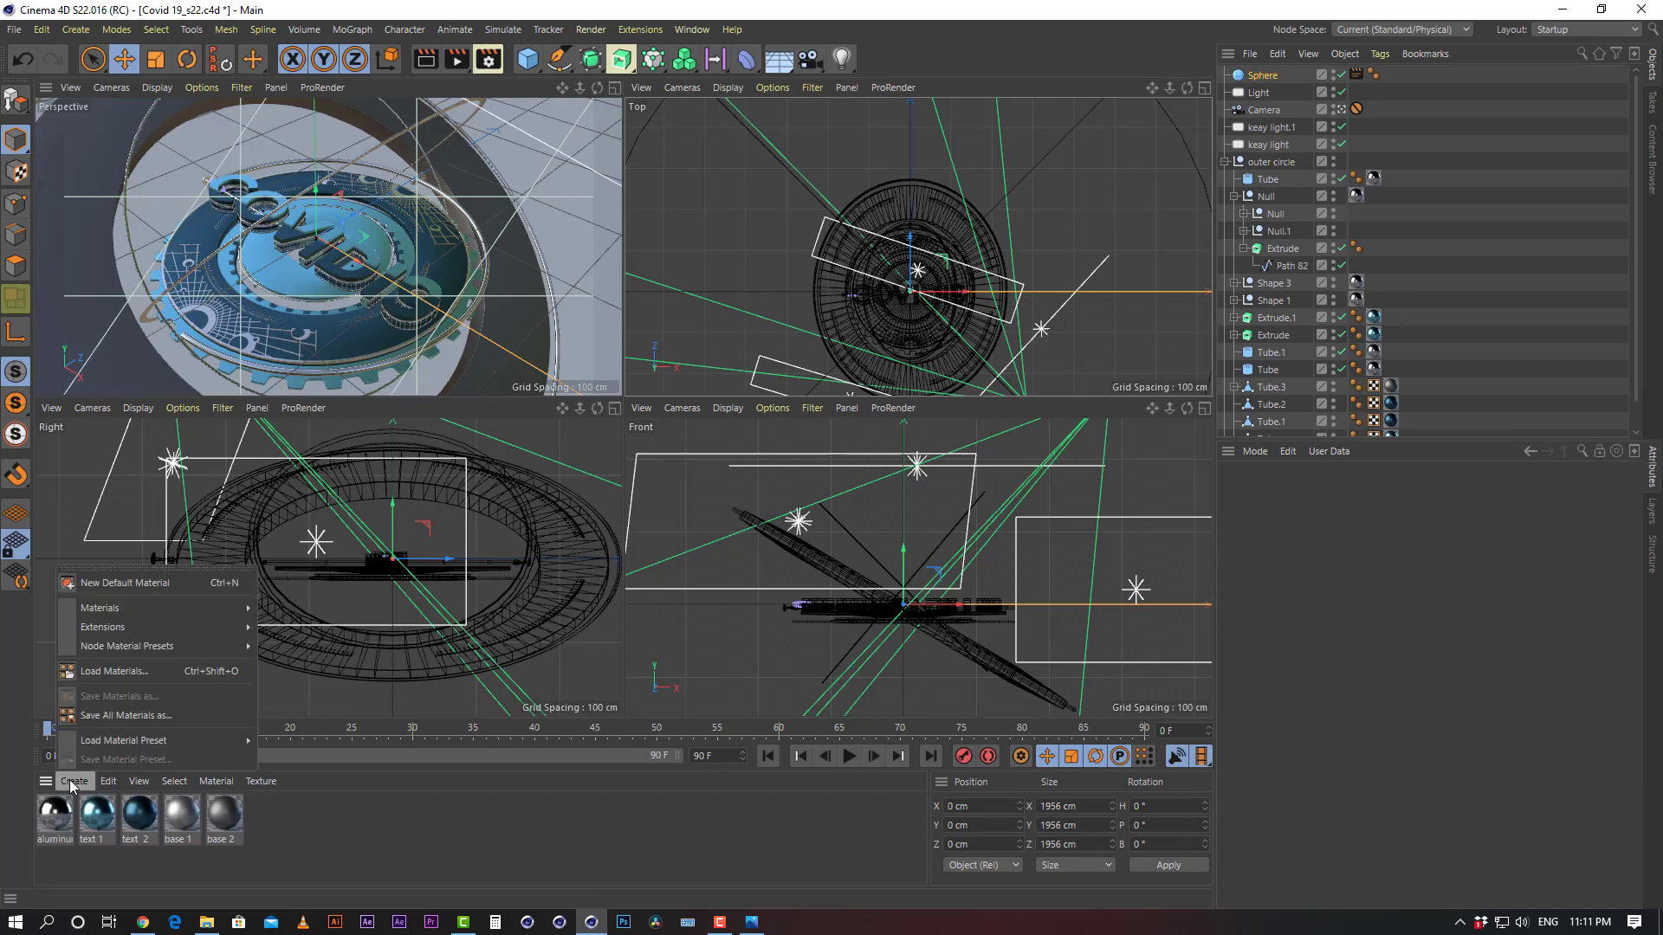
mouse_move(123, 609)
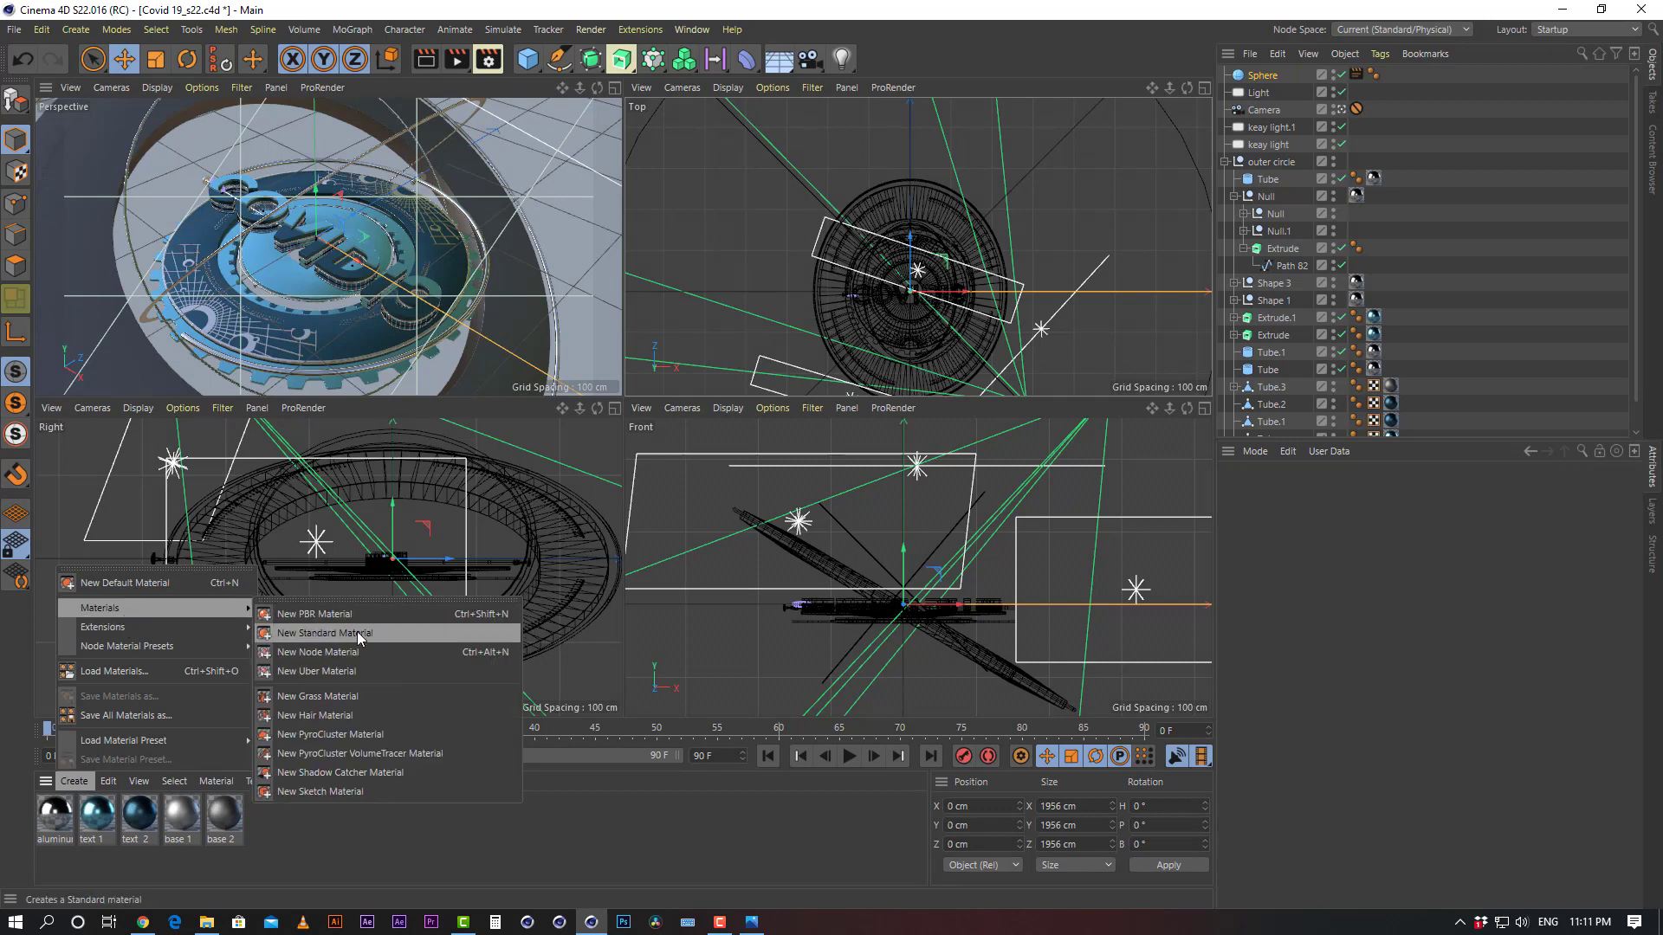
left_click(352, 654)
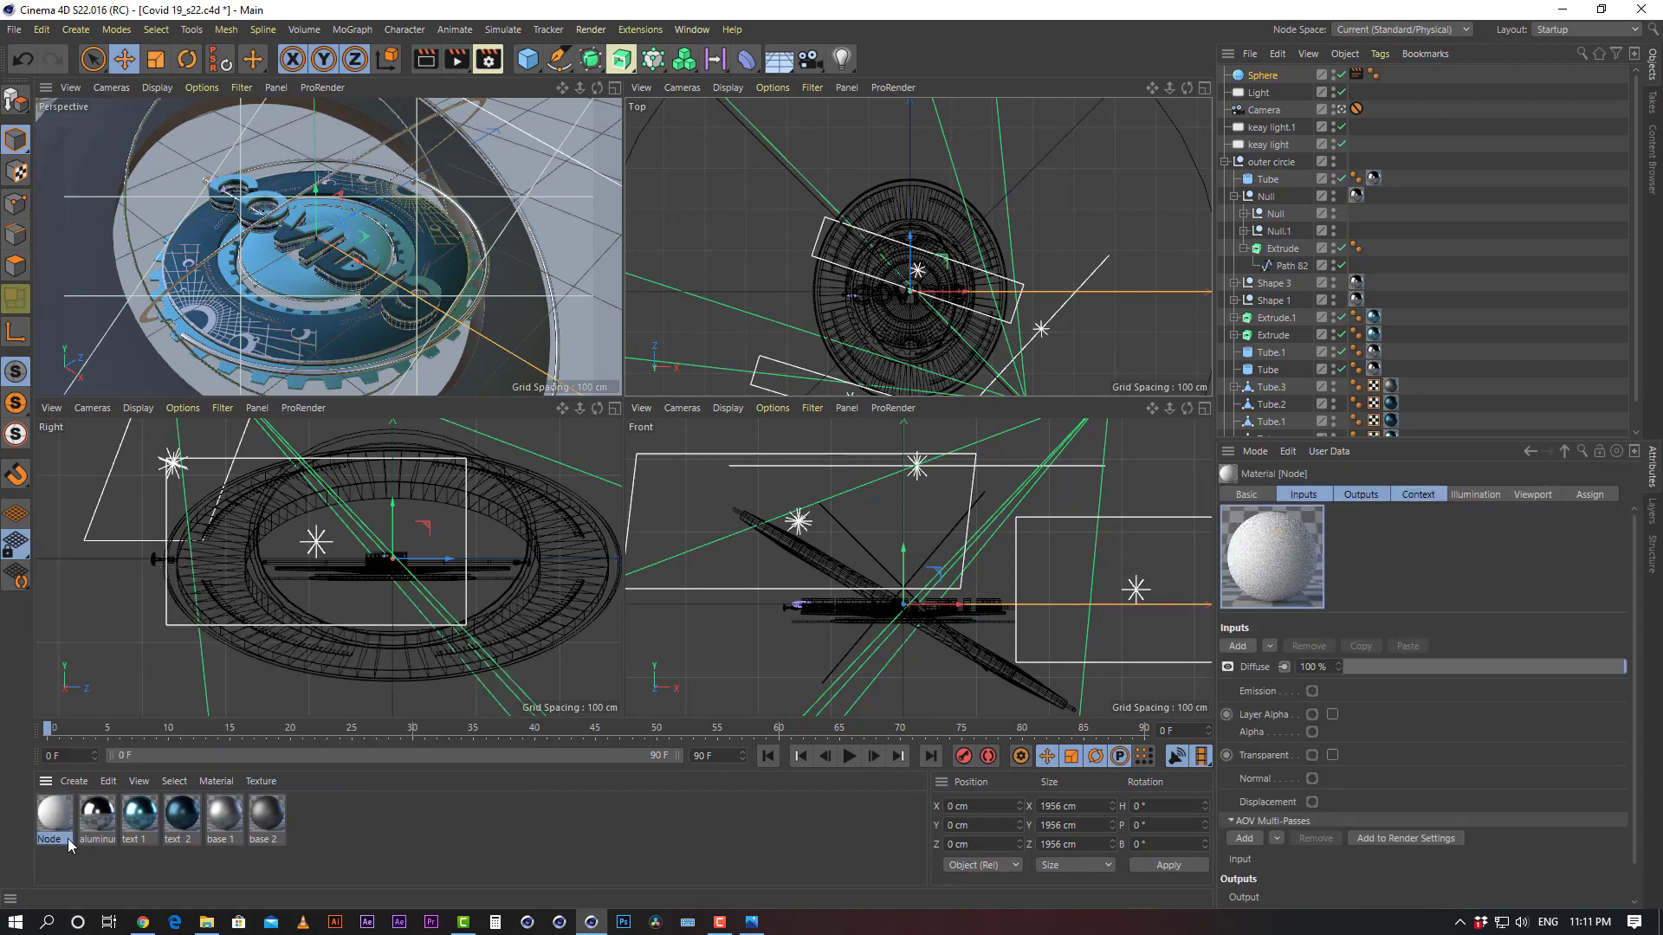
Open the new Node material in the Node Editor and add the Gold Material asset to its graph
double_click(59, 818)
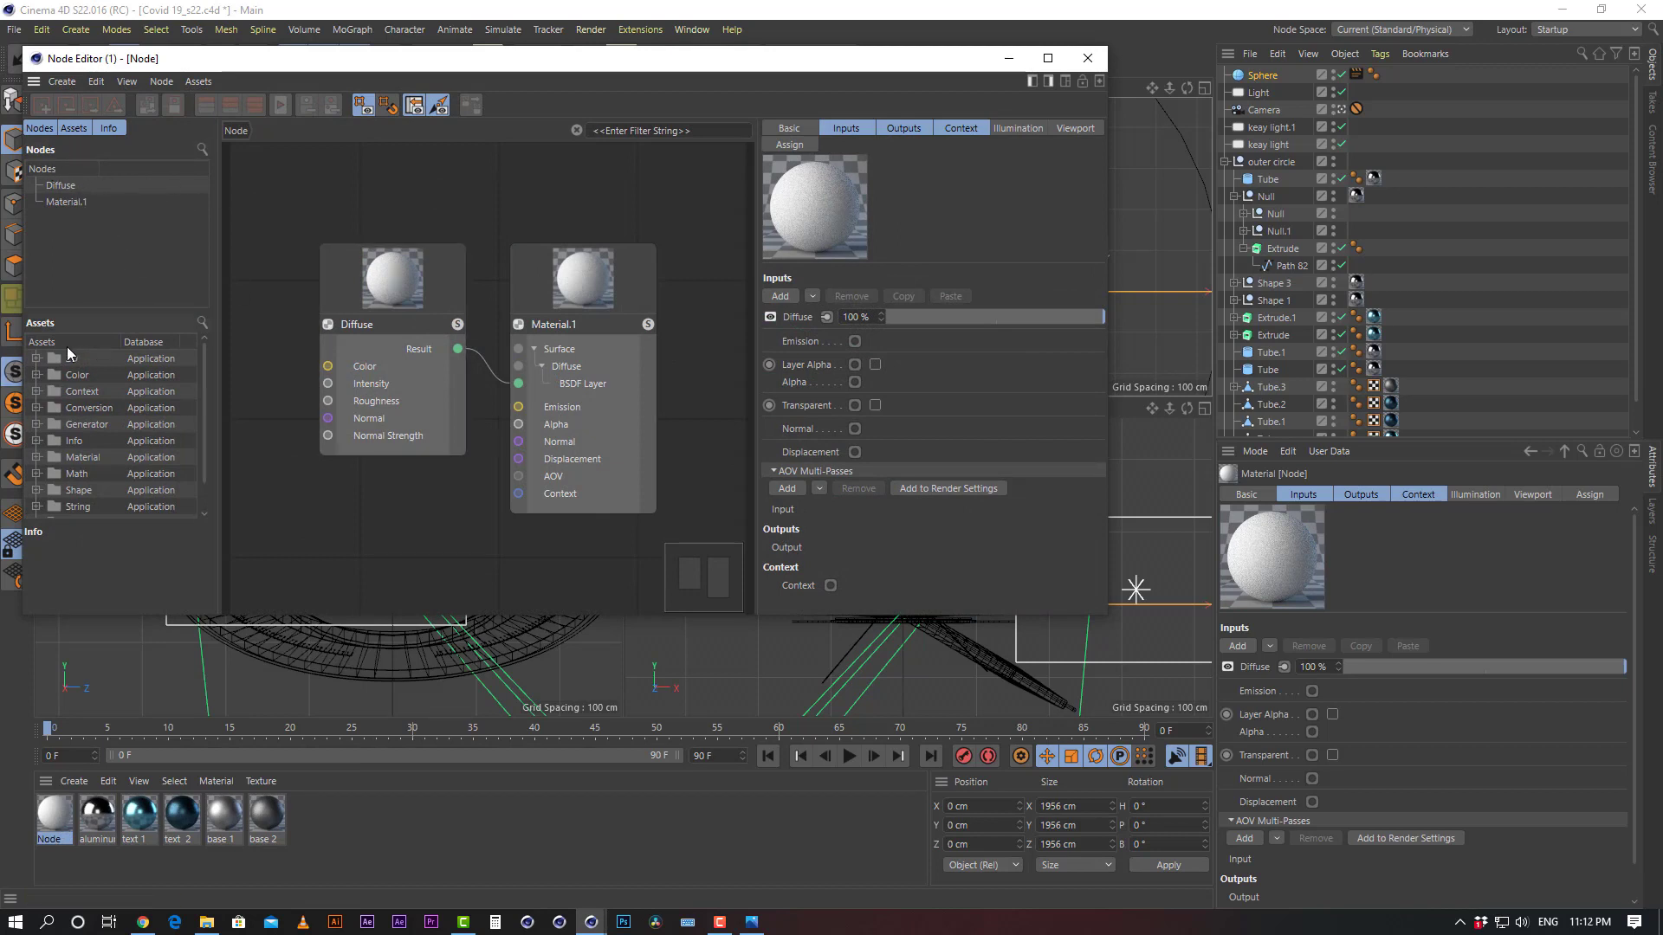
left_click(37, 457)
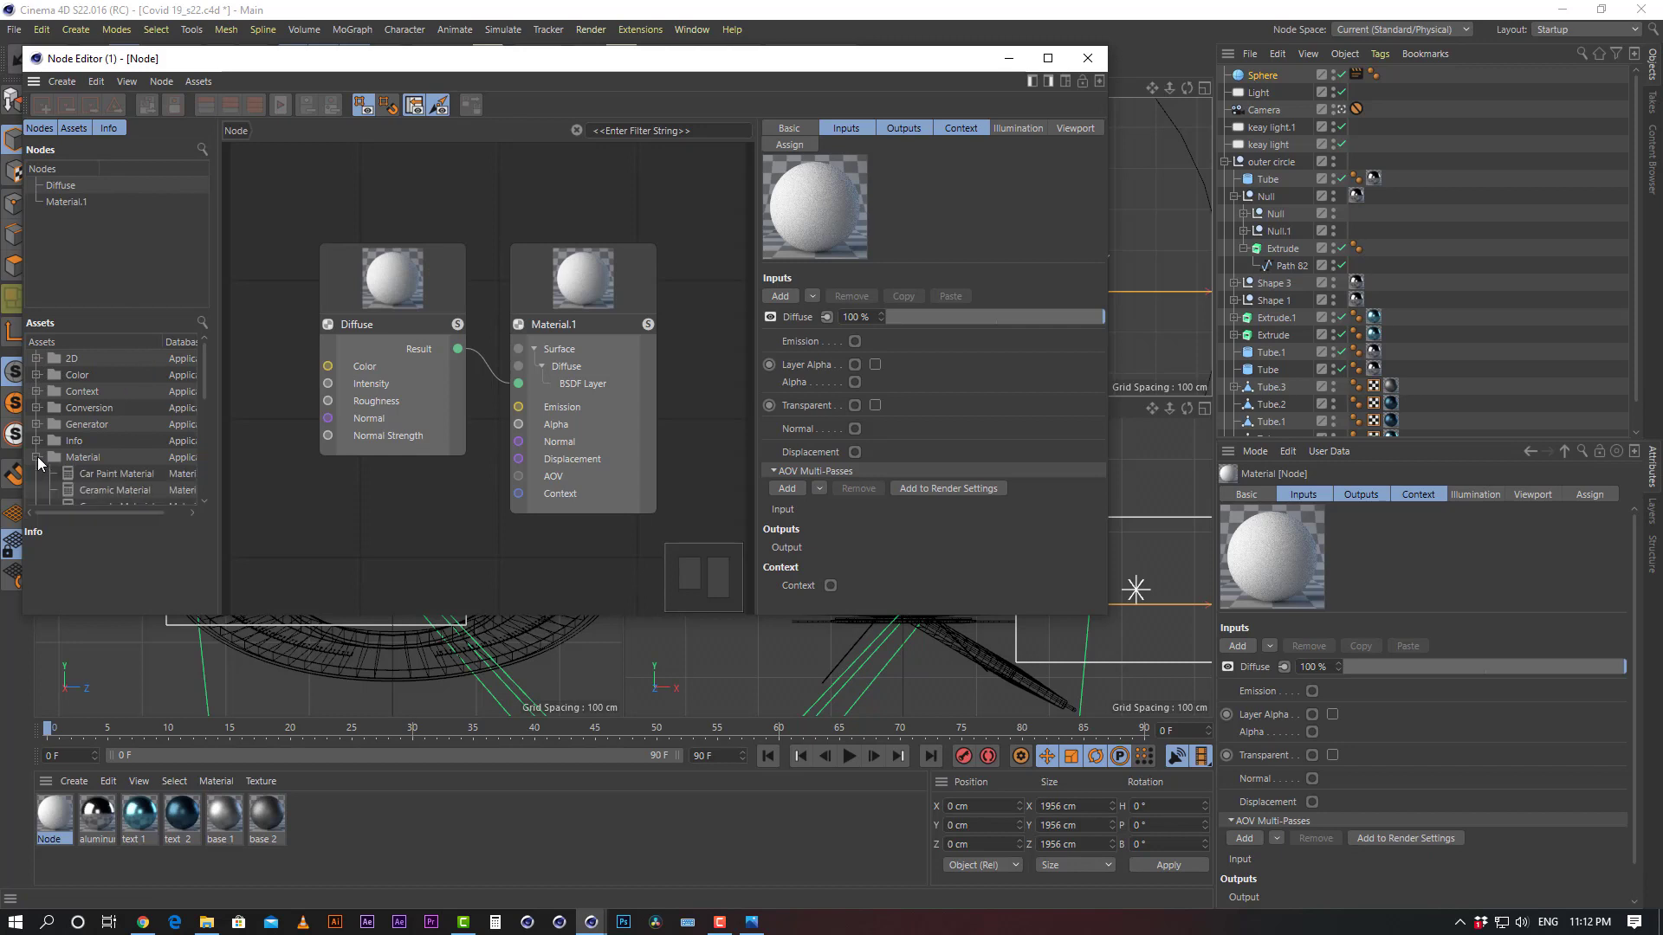
scroll(138, 443, "down", 2)
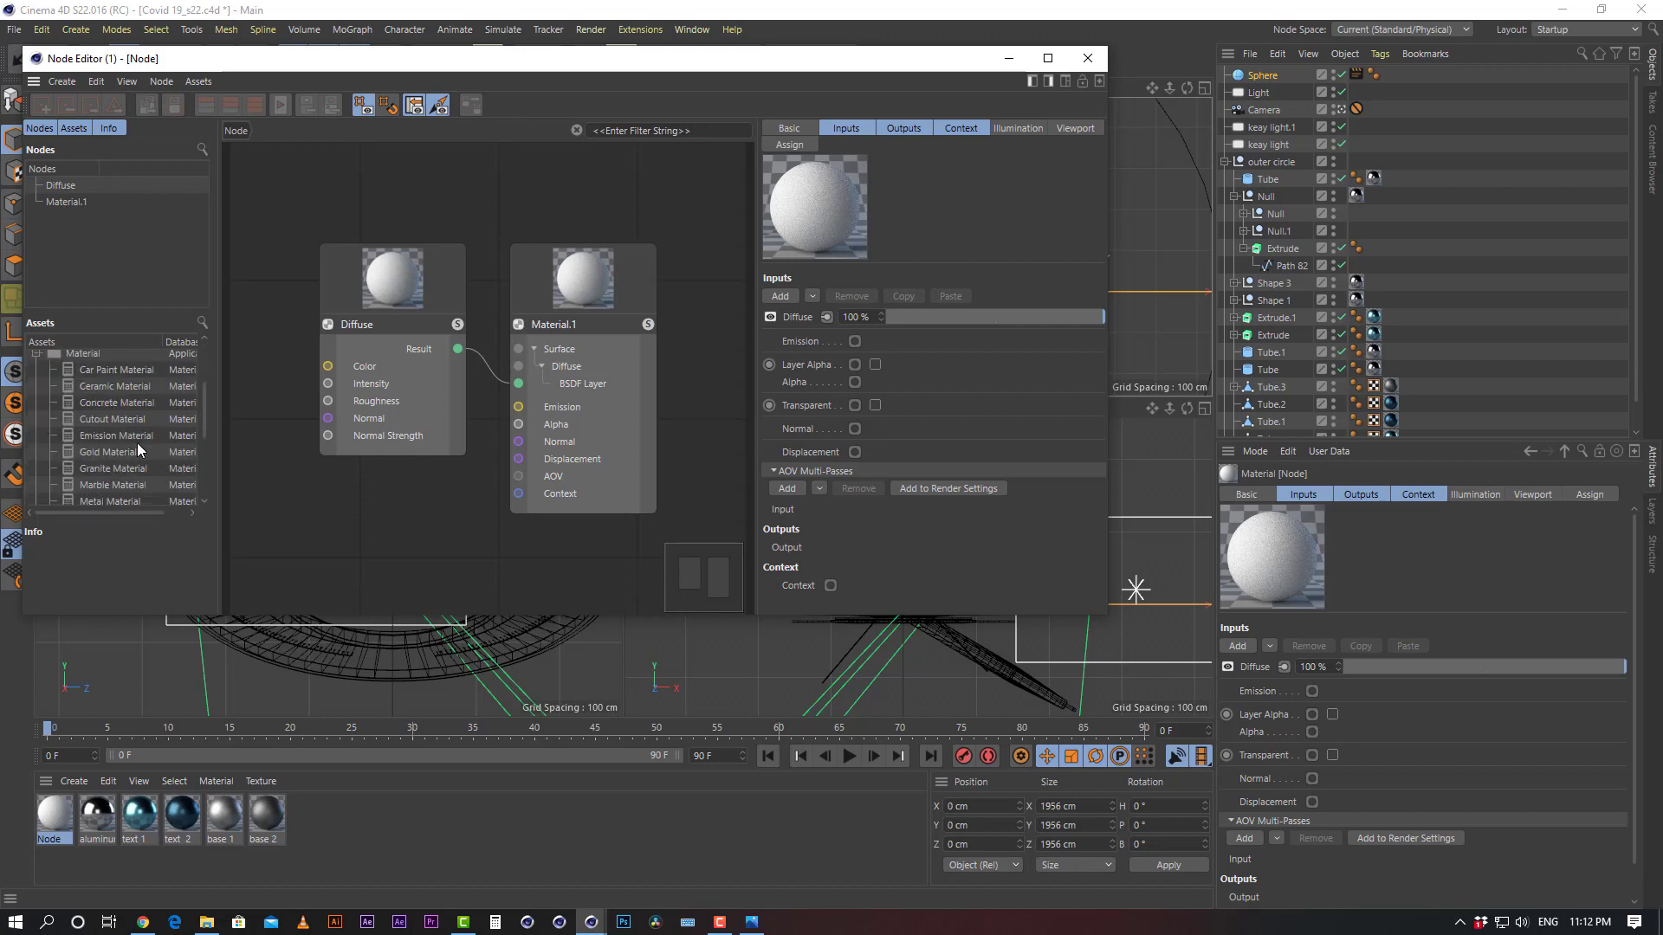
scroll(137, 443, "down", 3)
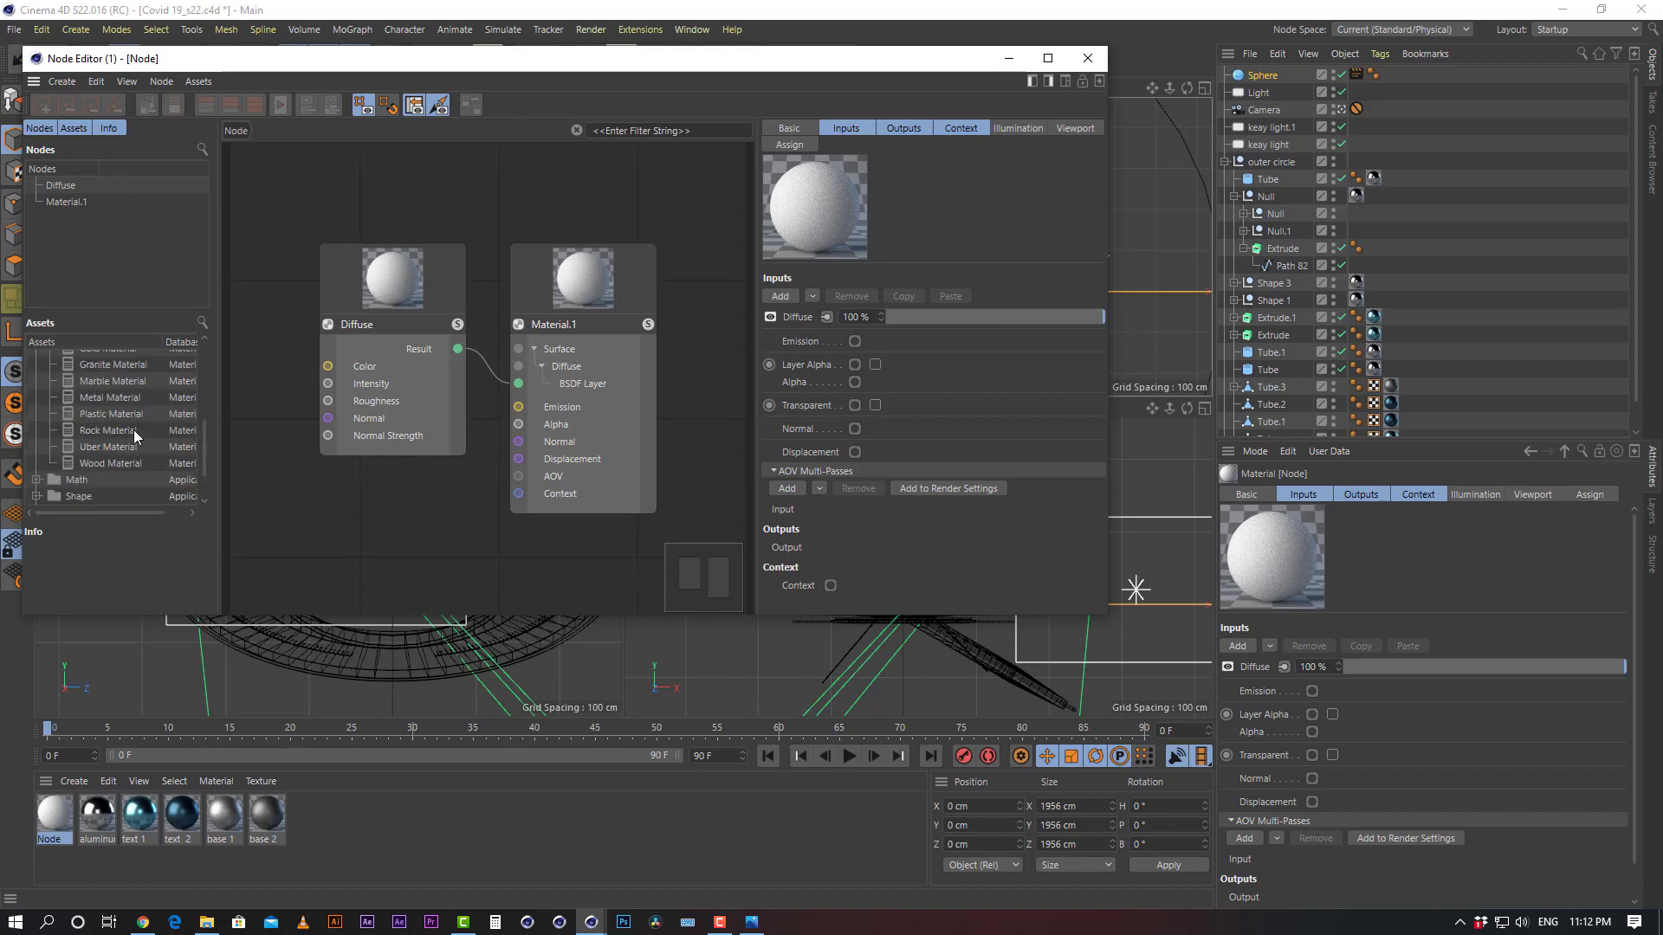
scroll(133, 429, "up", 3)
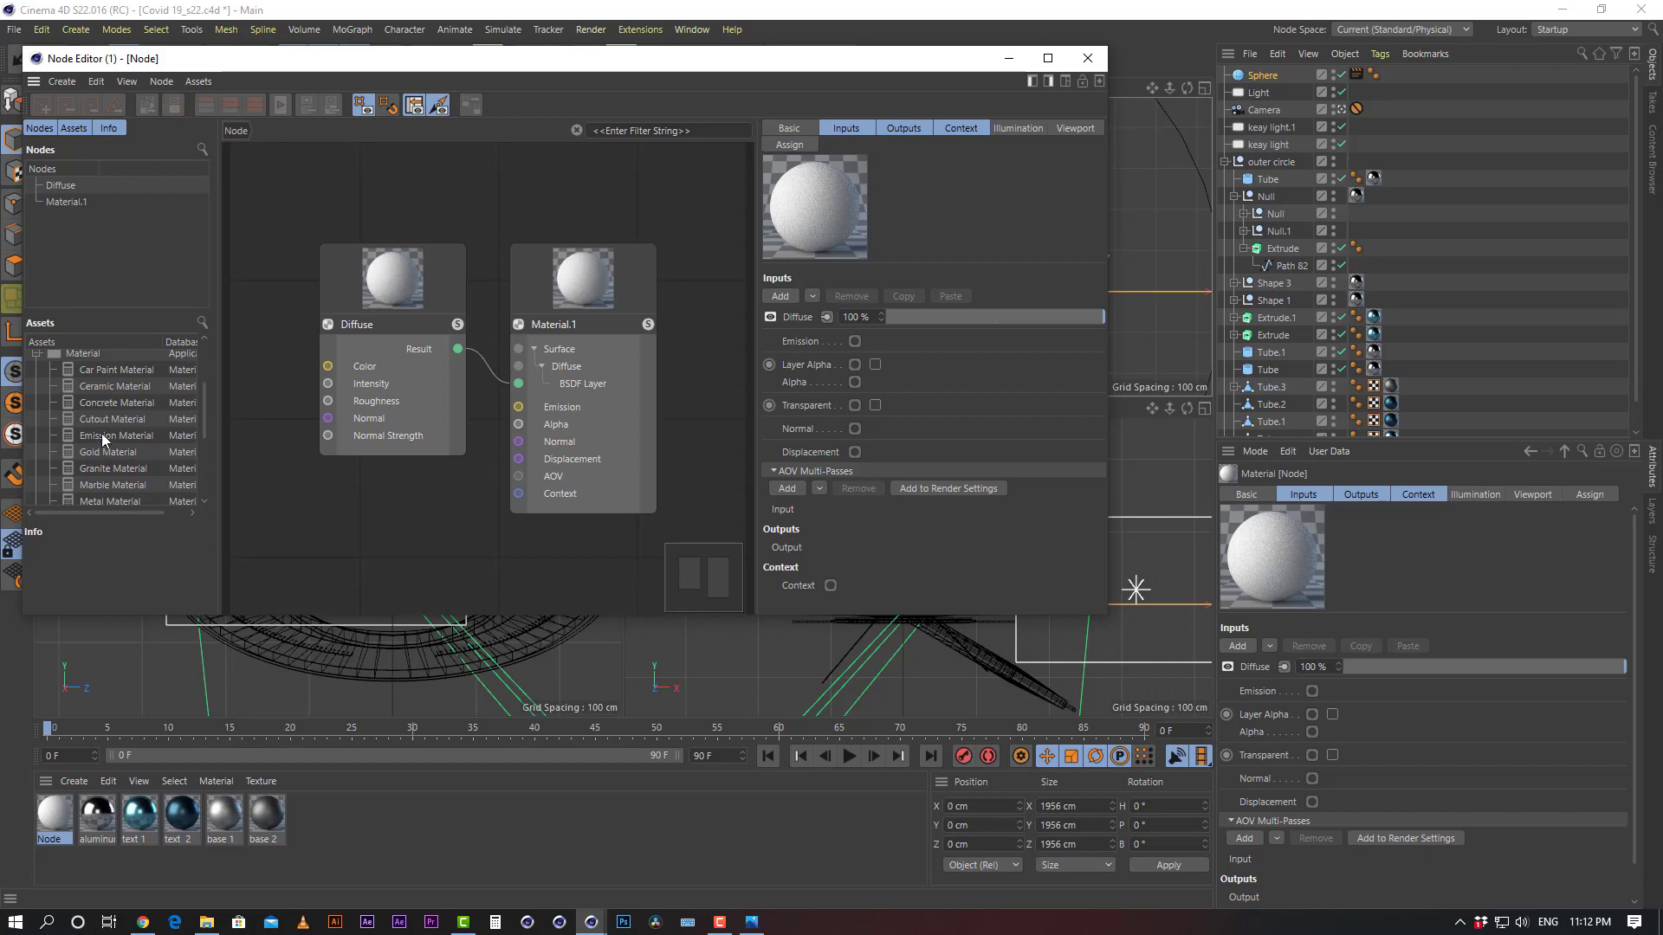
scroll(101, 433, "up", 2)
scroll(106, 439, "down", 2)
left_click_drag(308, 487, 308, 487)
left_click_drag(407, 546, 392, 310)
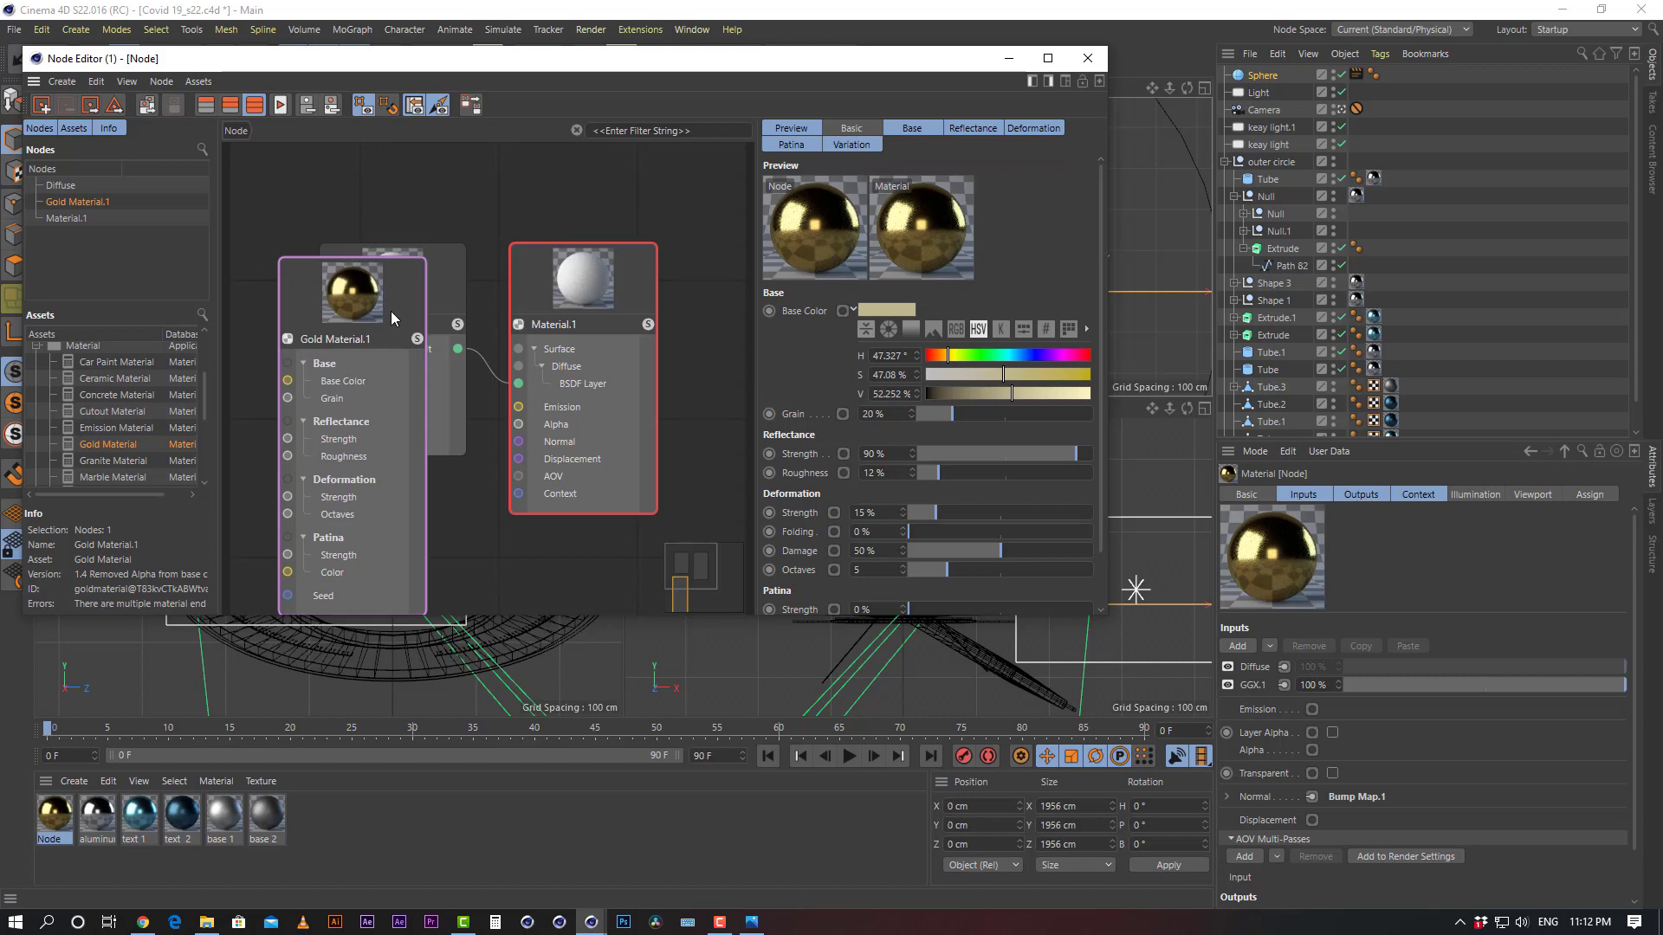
Delete the Material.1 and Diffuse nodes and reposition the Gold Material node as the graph's only node
left_click(618, 298)
key("Delete")
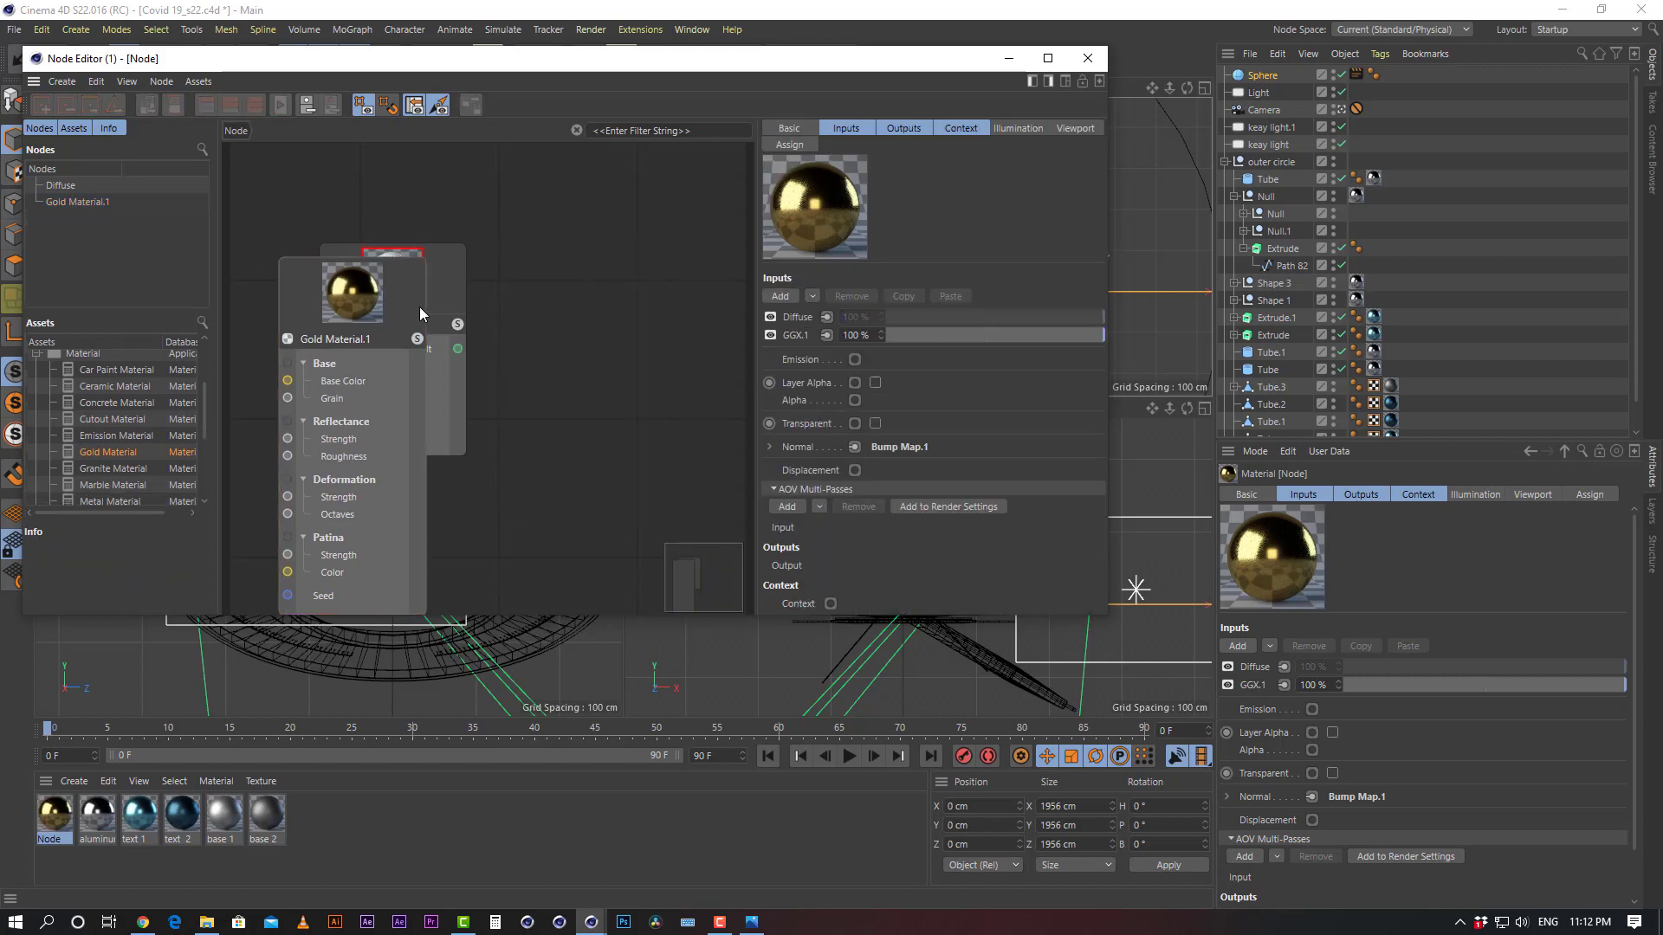
left_click(454, 284)
key("Delete")
left_click_drag(381, 301, 516, 263)
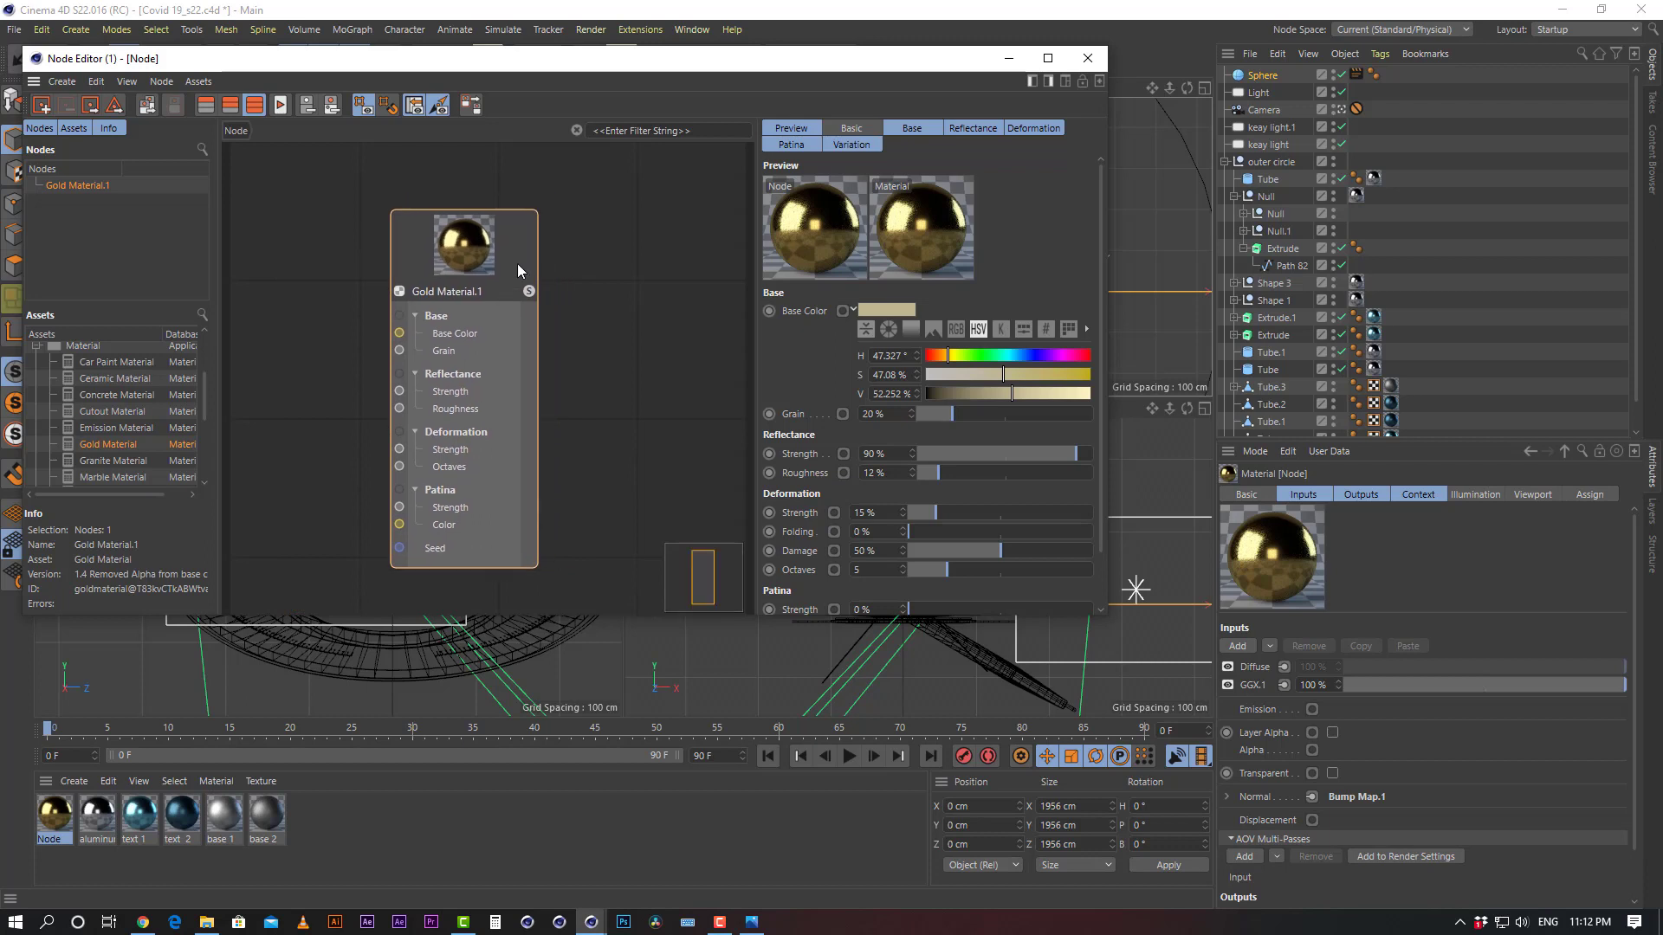
scroll(118, 445, "up", 2)
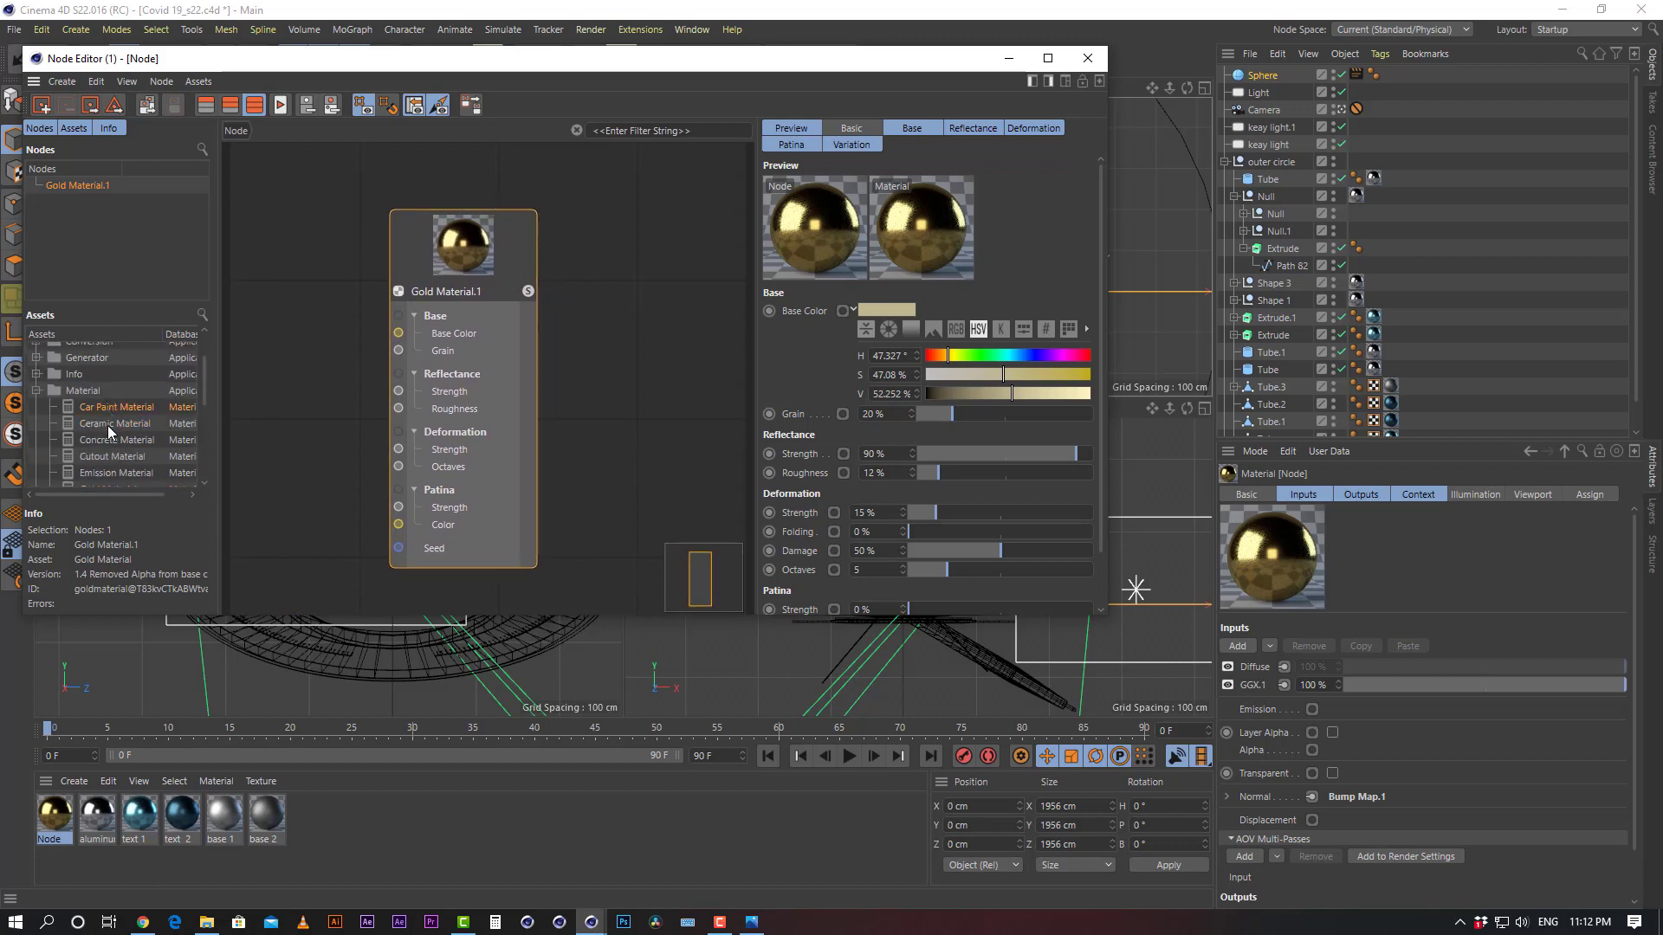
scroll(112, 434, "down", 2)
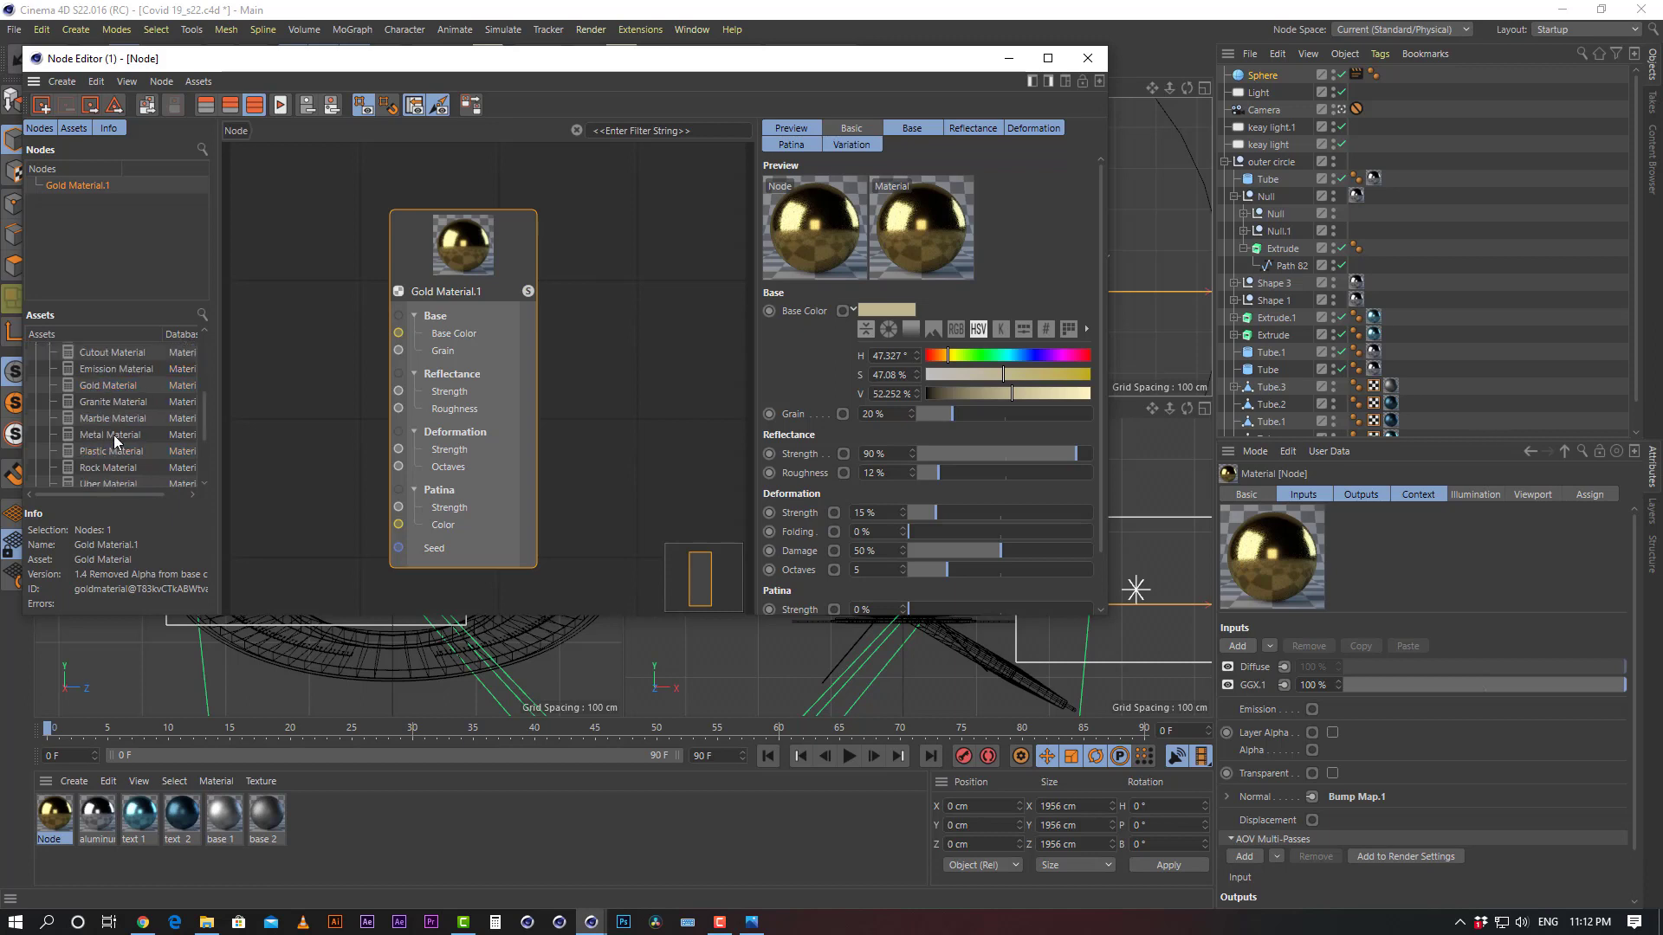
scroll(120, 438, "down", 2)
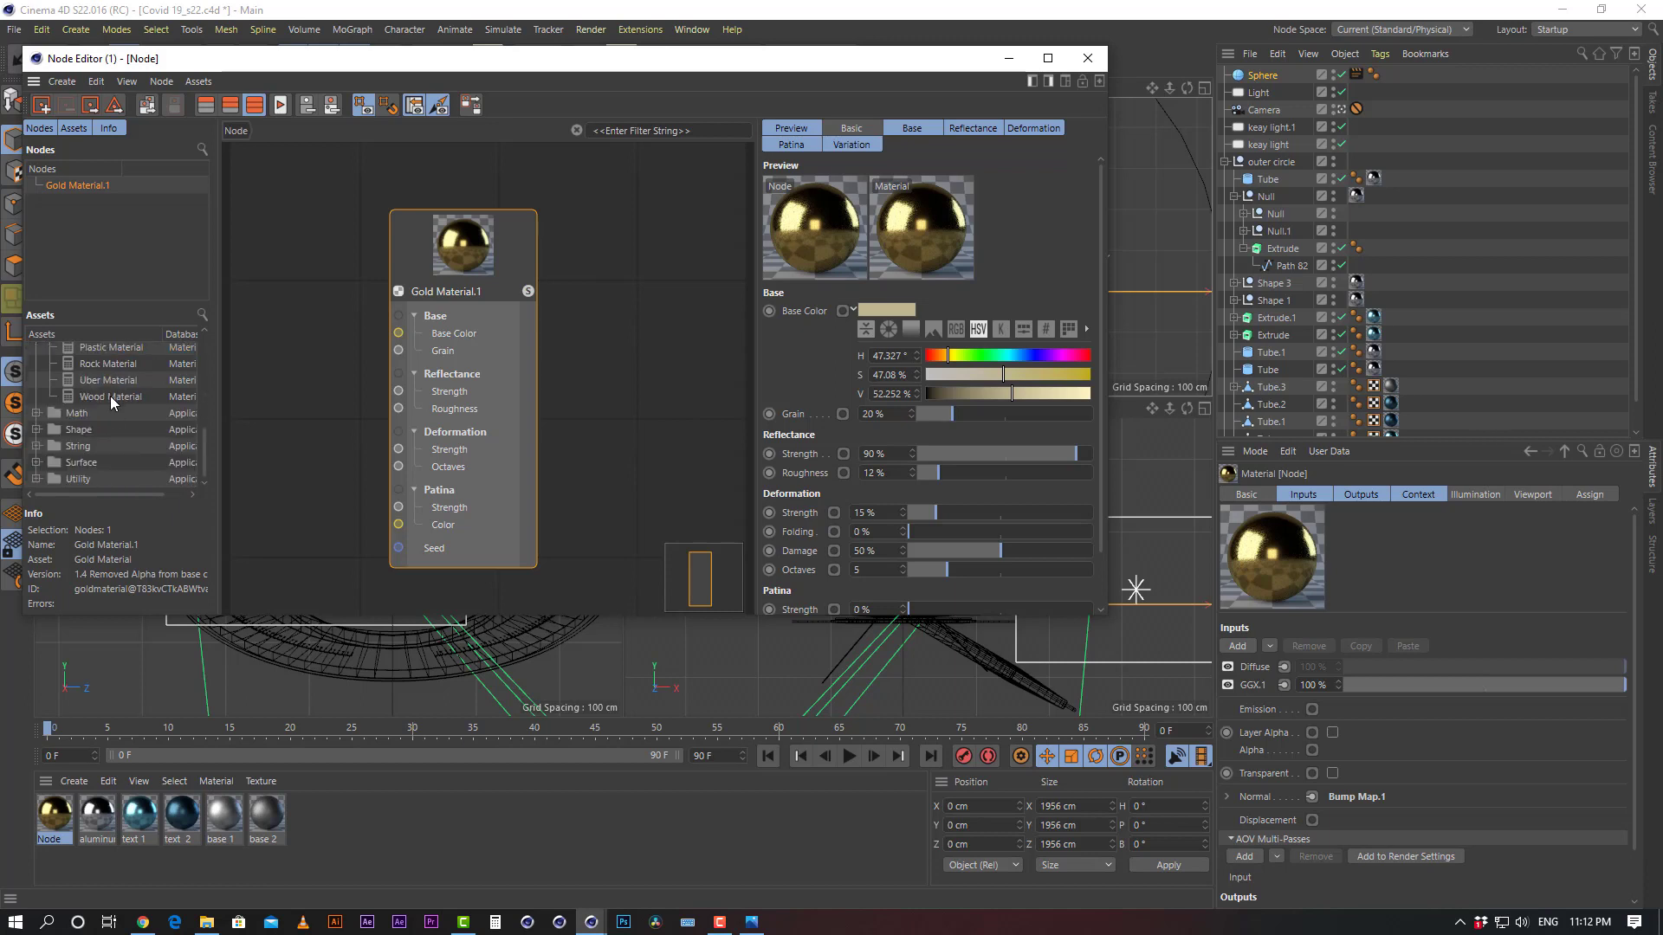
scroll(113, 390, "up", 2)
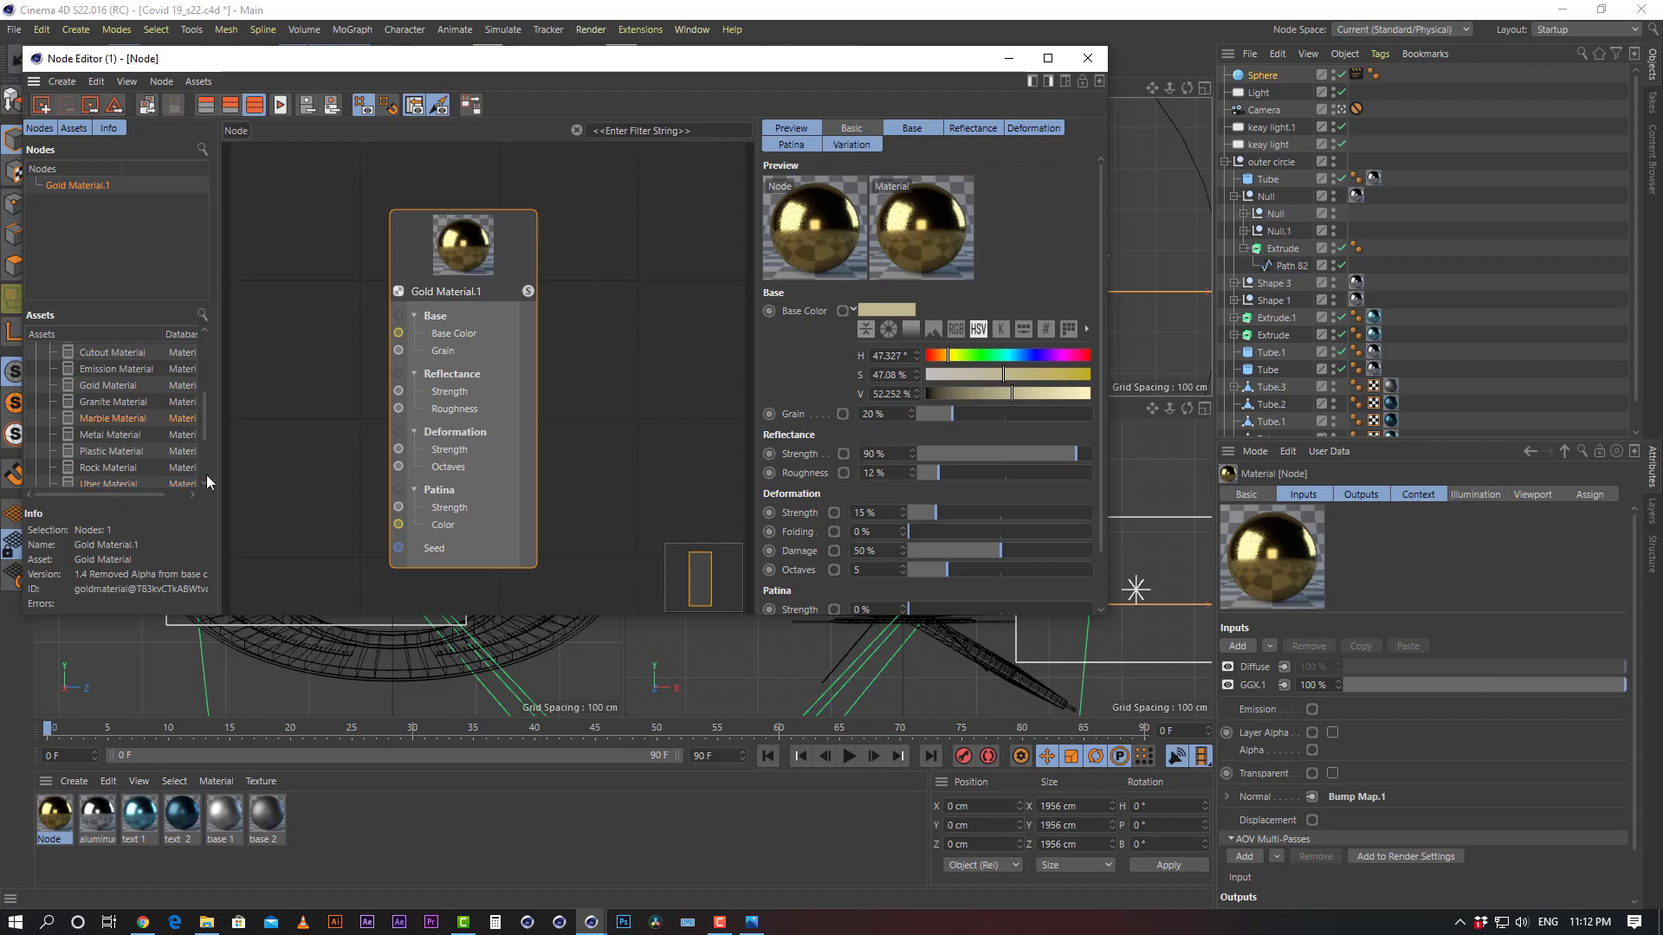
Replace the text 1 material throughout the scene with the gold Node material
left_click(345, 815)
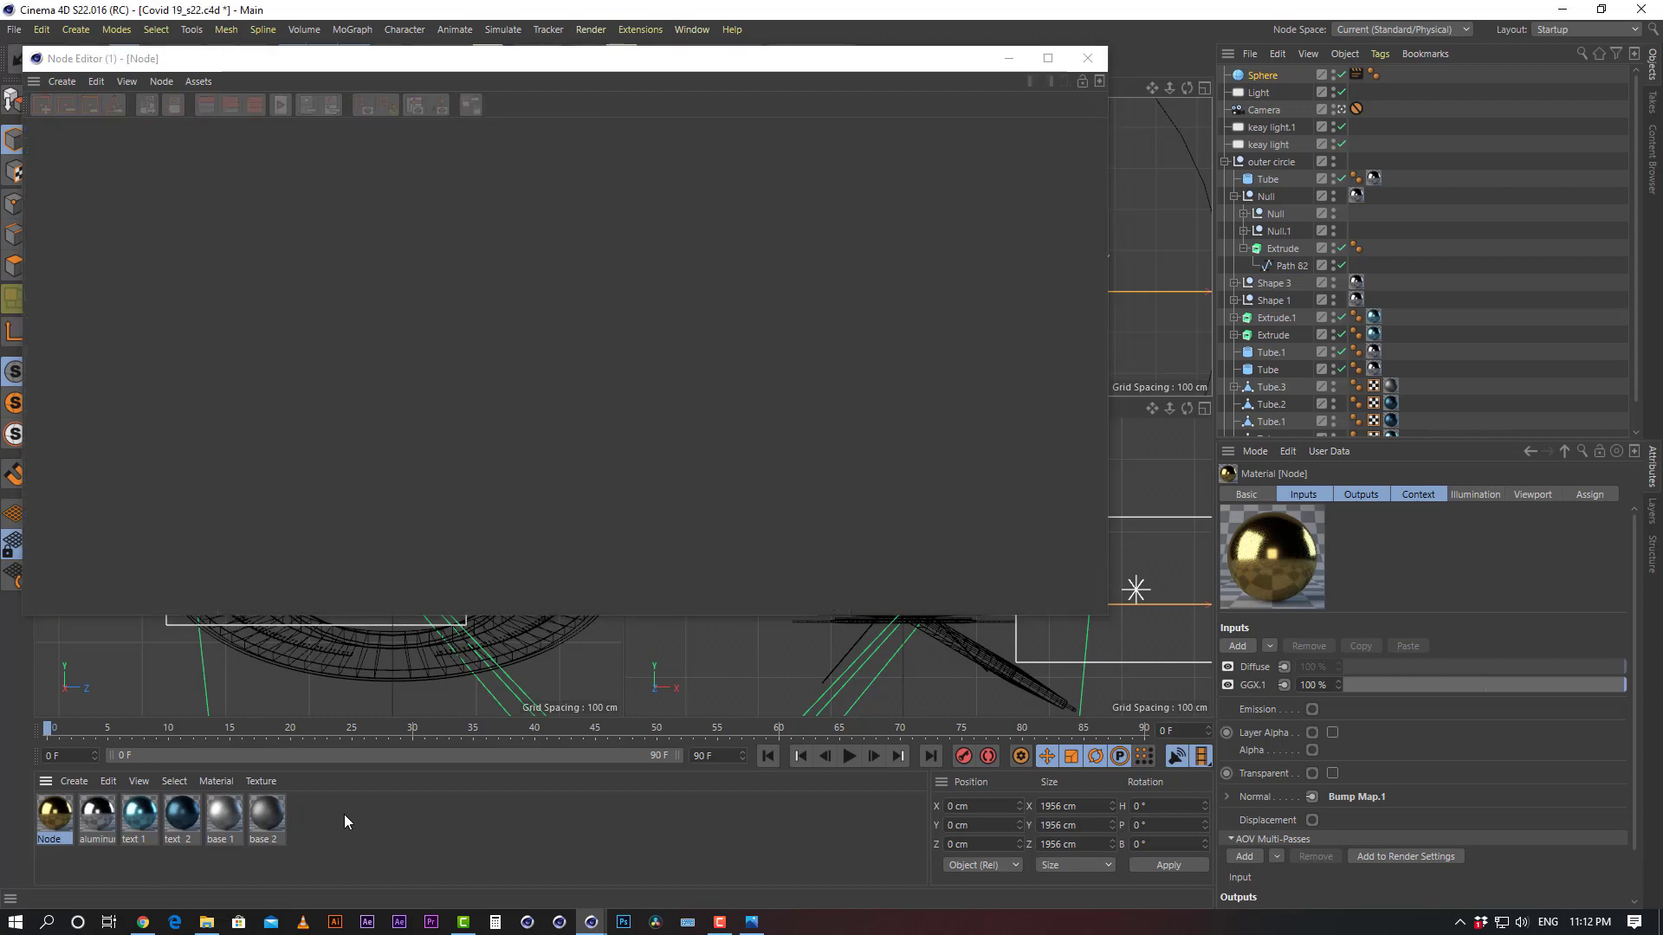
left_click(60, 821)
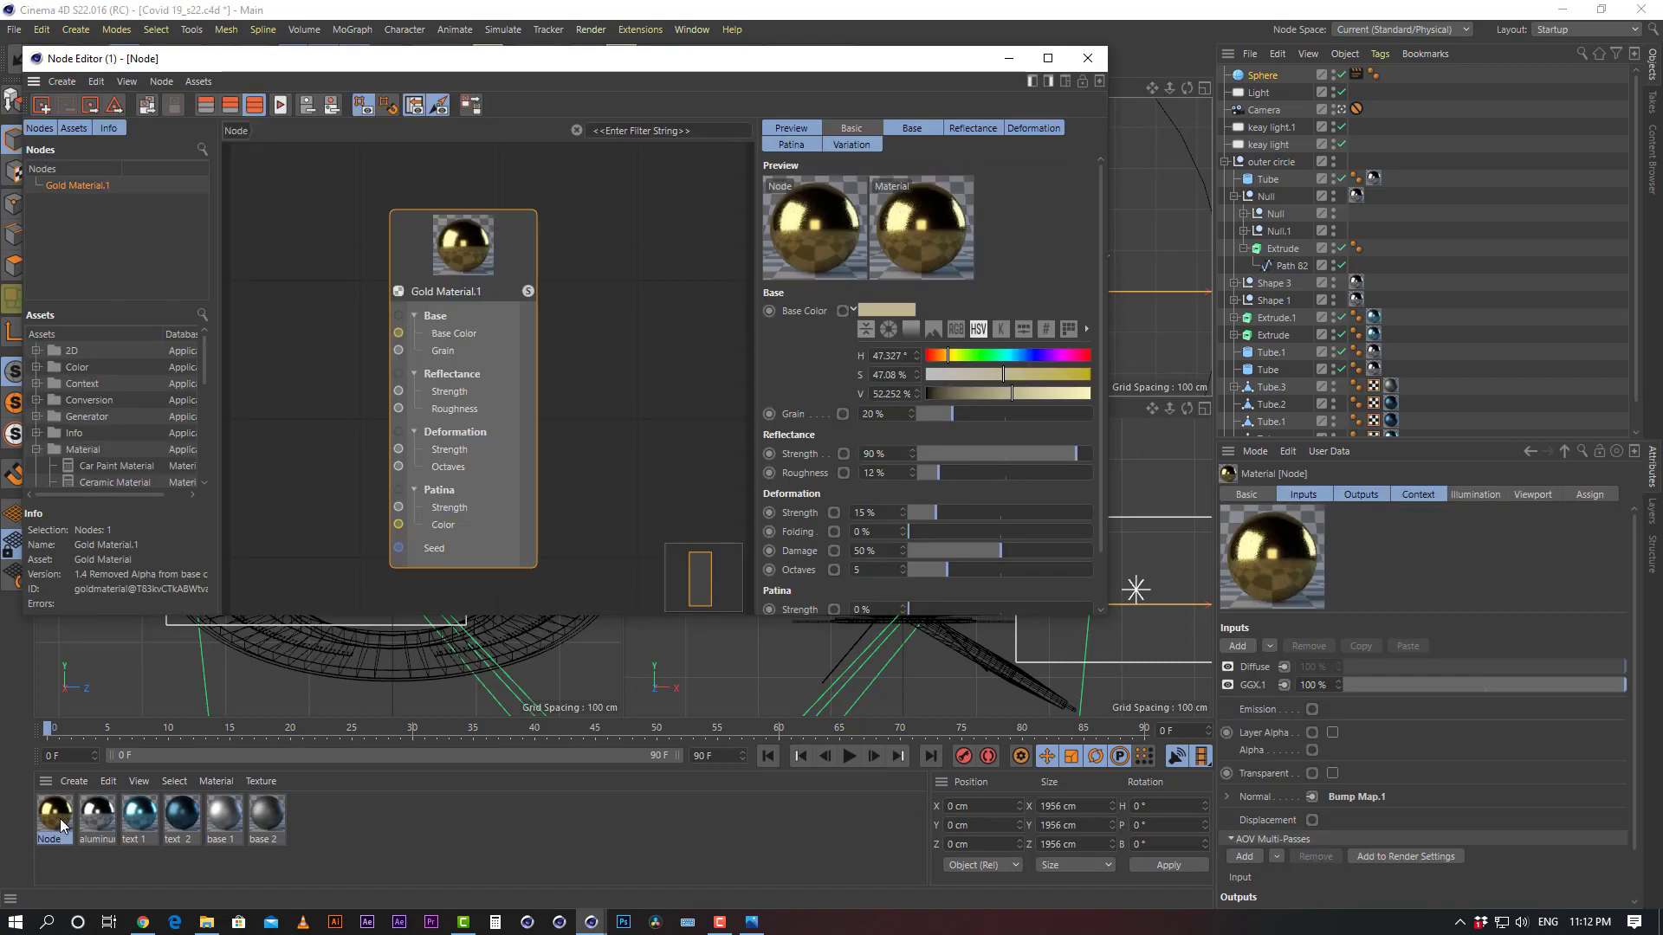
mouse_move(61, 822)
left_mouse_down()
mouse_move(189, 822)
mouse_move(138, 827)
left_mouse_up()
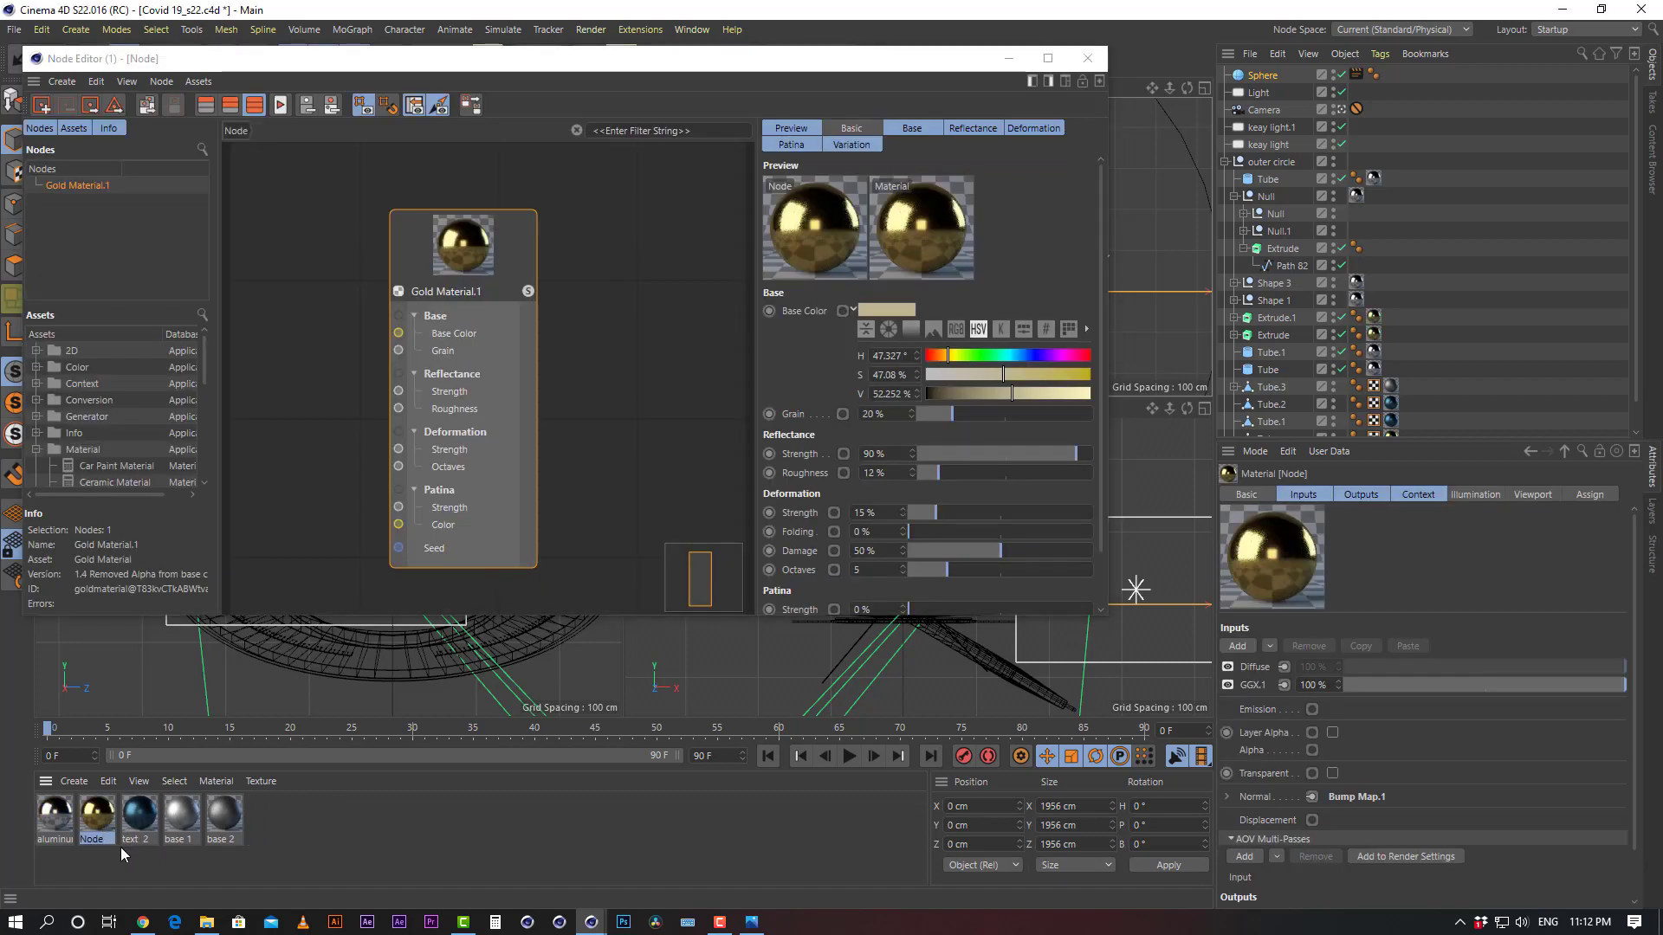
Move the Node Editor clear of the perspective view and replace the text 2 material throughout the scene with base 1
left_click_drag(454, 75, 716, 136)
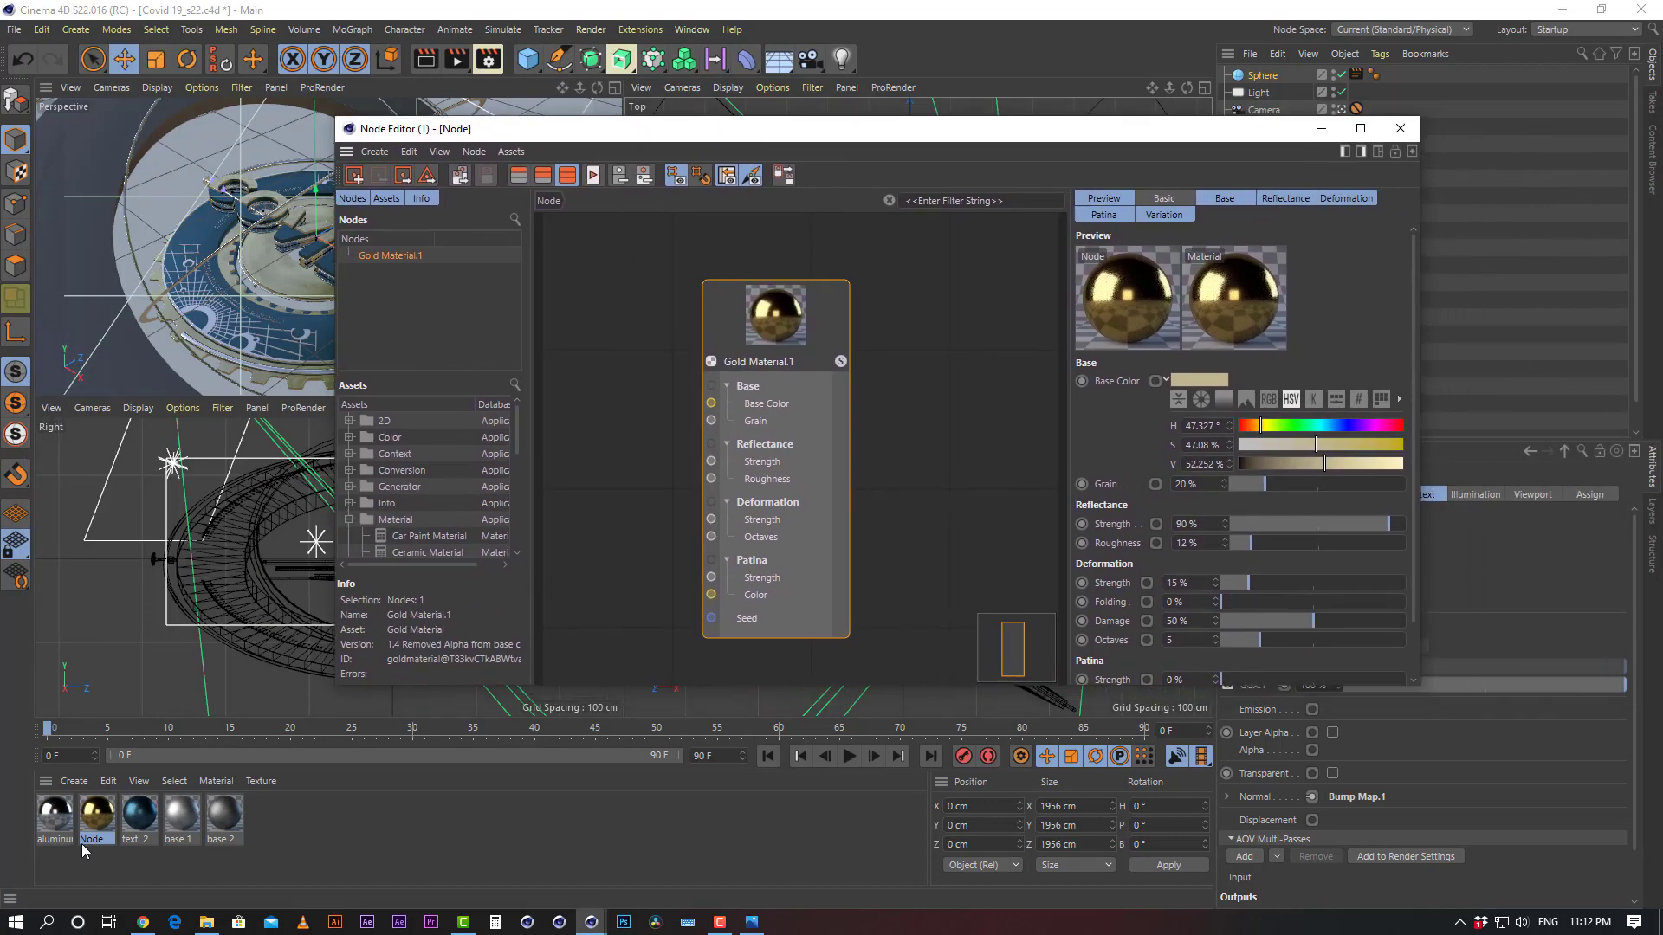
left_click(138, 818)
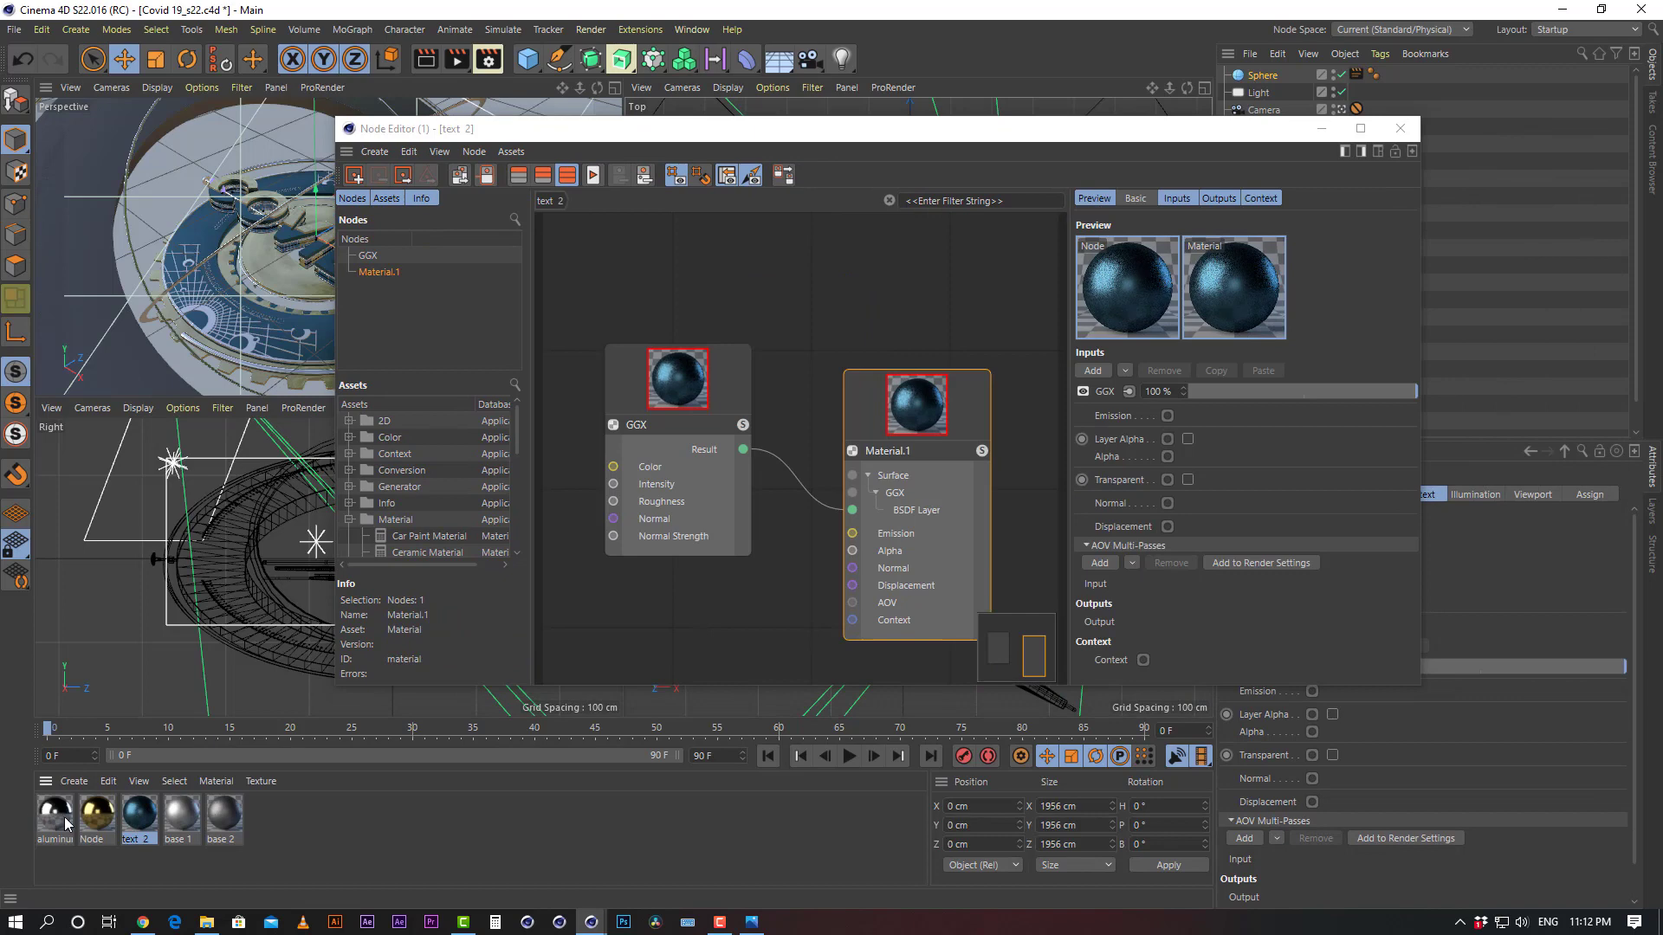
left_click(56, 818)
left_click(184, 820)
left_click_drag(182, 822, 143, 821, "alt")
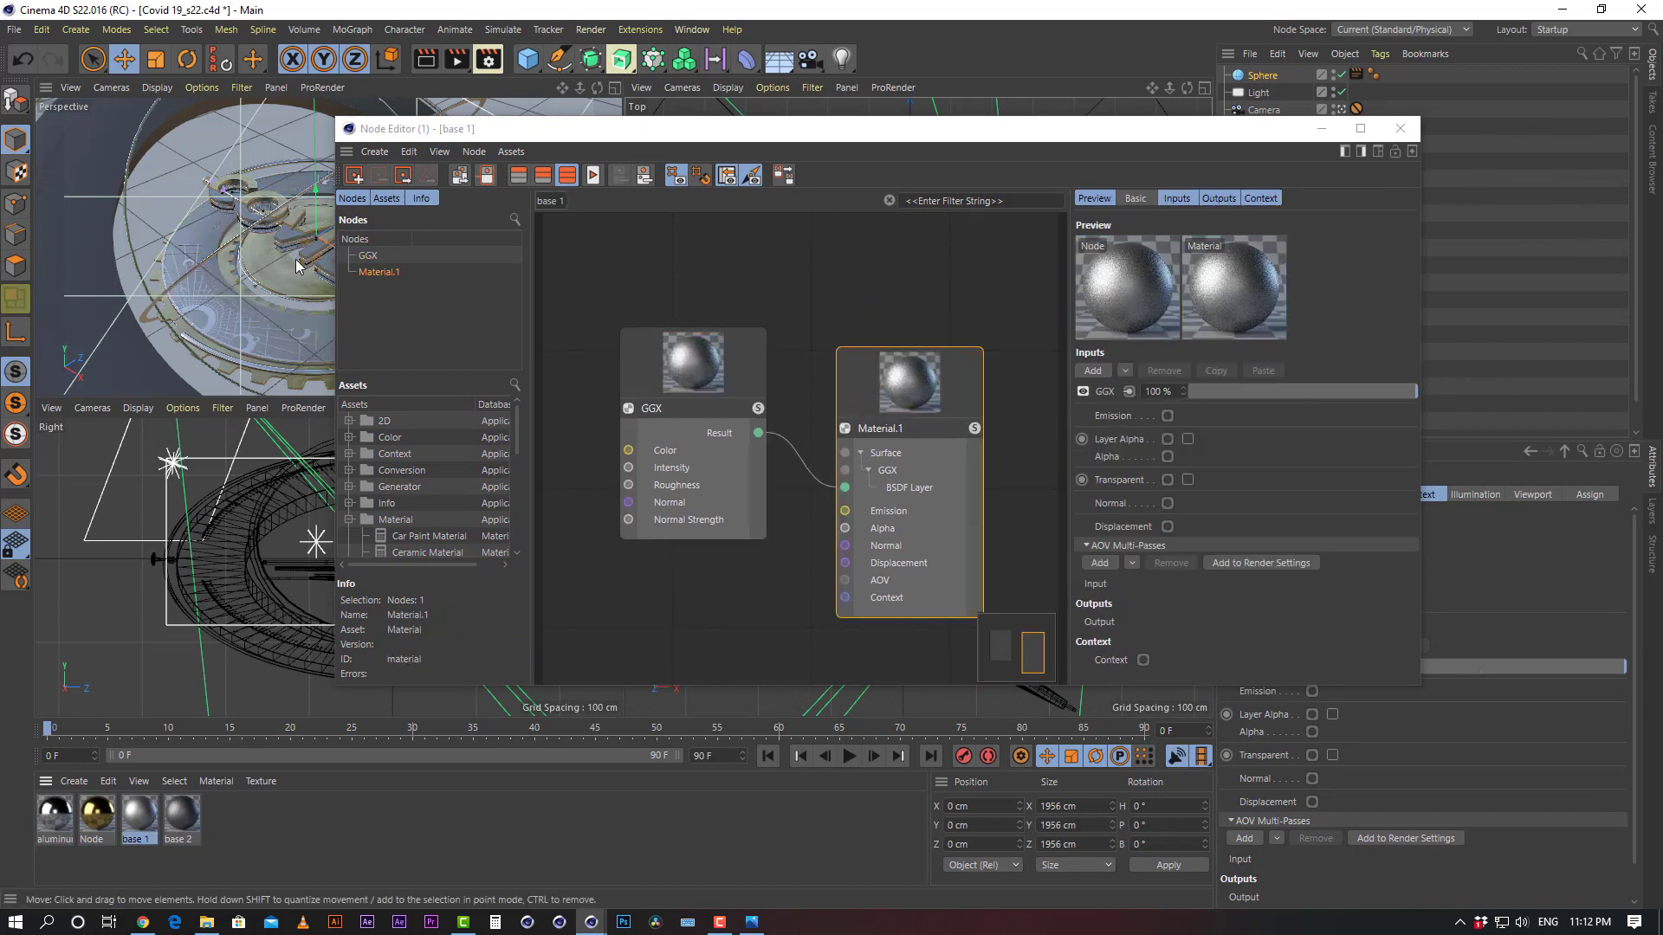
Reposition the Node Editor, clear the material selection and create another new Node material
left_click_drag(810, 128, 575, 215)
left_click(315, 826)
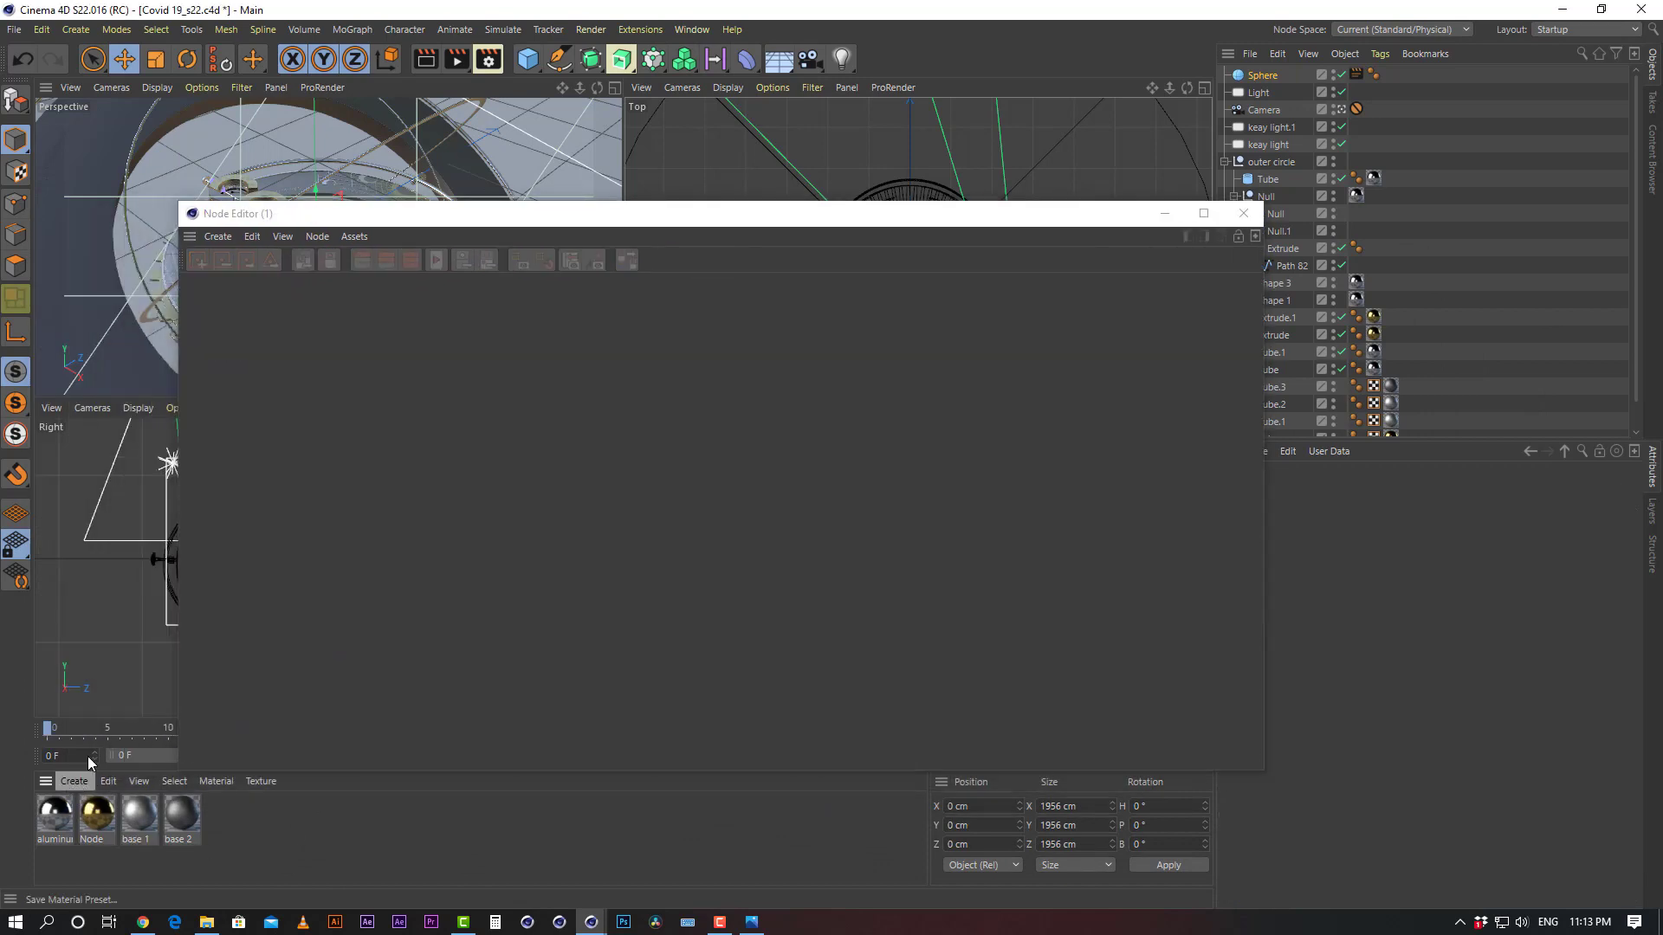
left_click(75, 781)
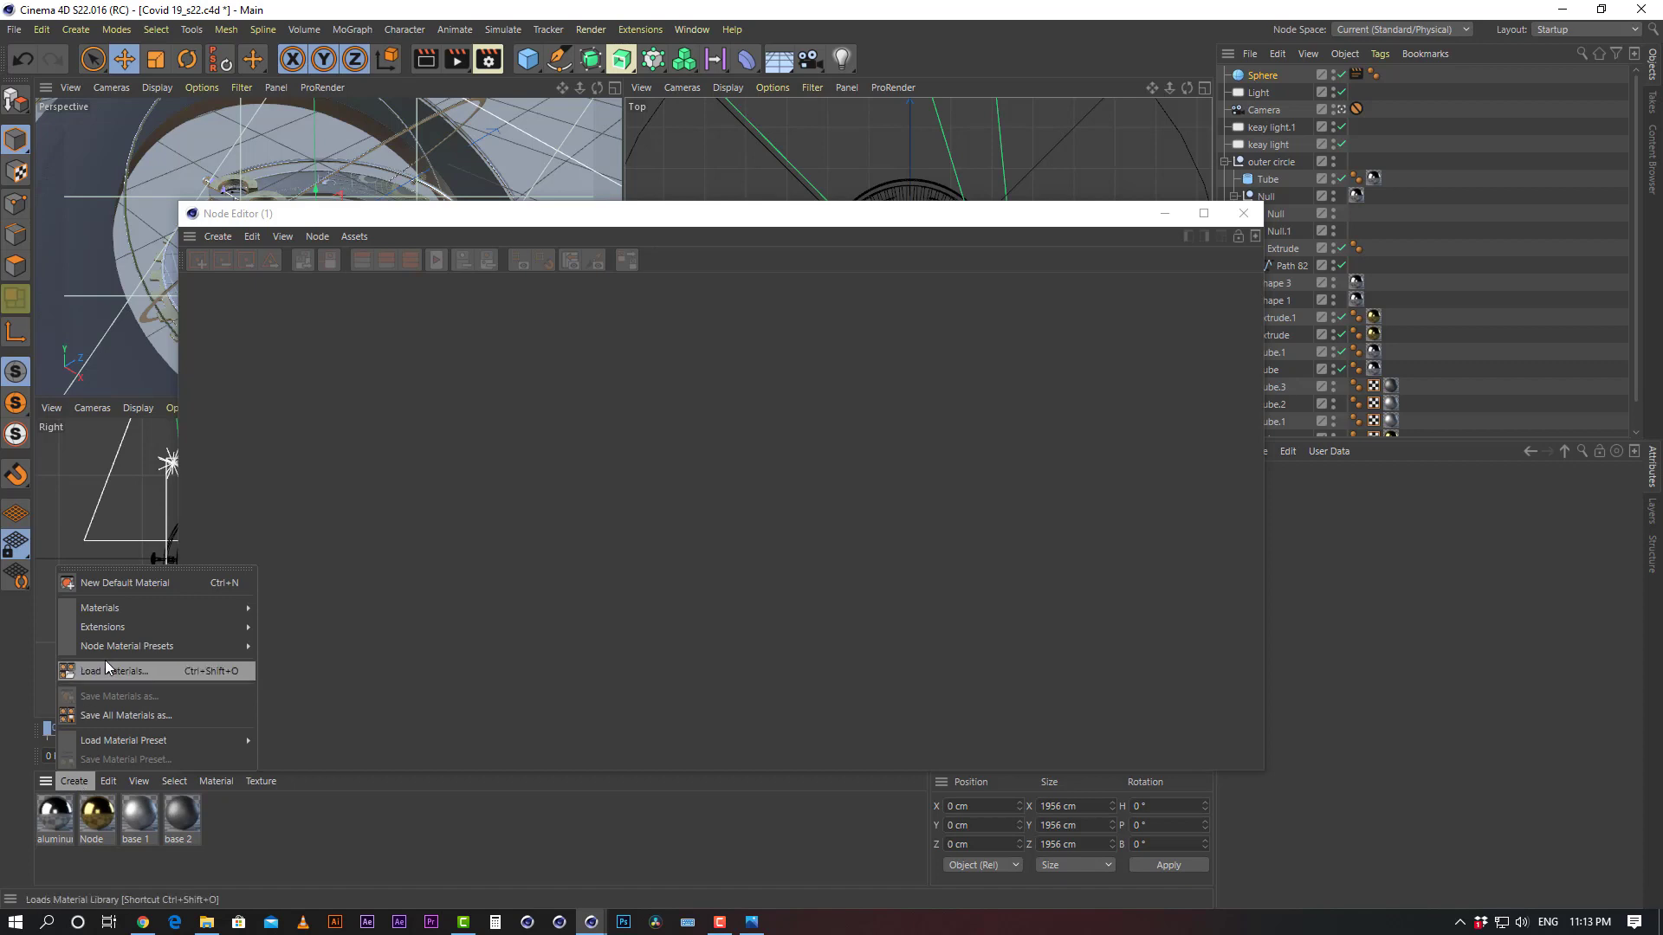
mouse_move(142, 607)
left_click(345, 653)
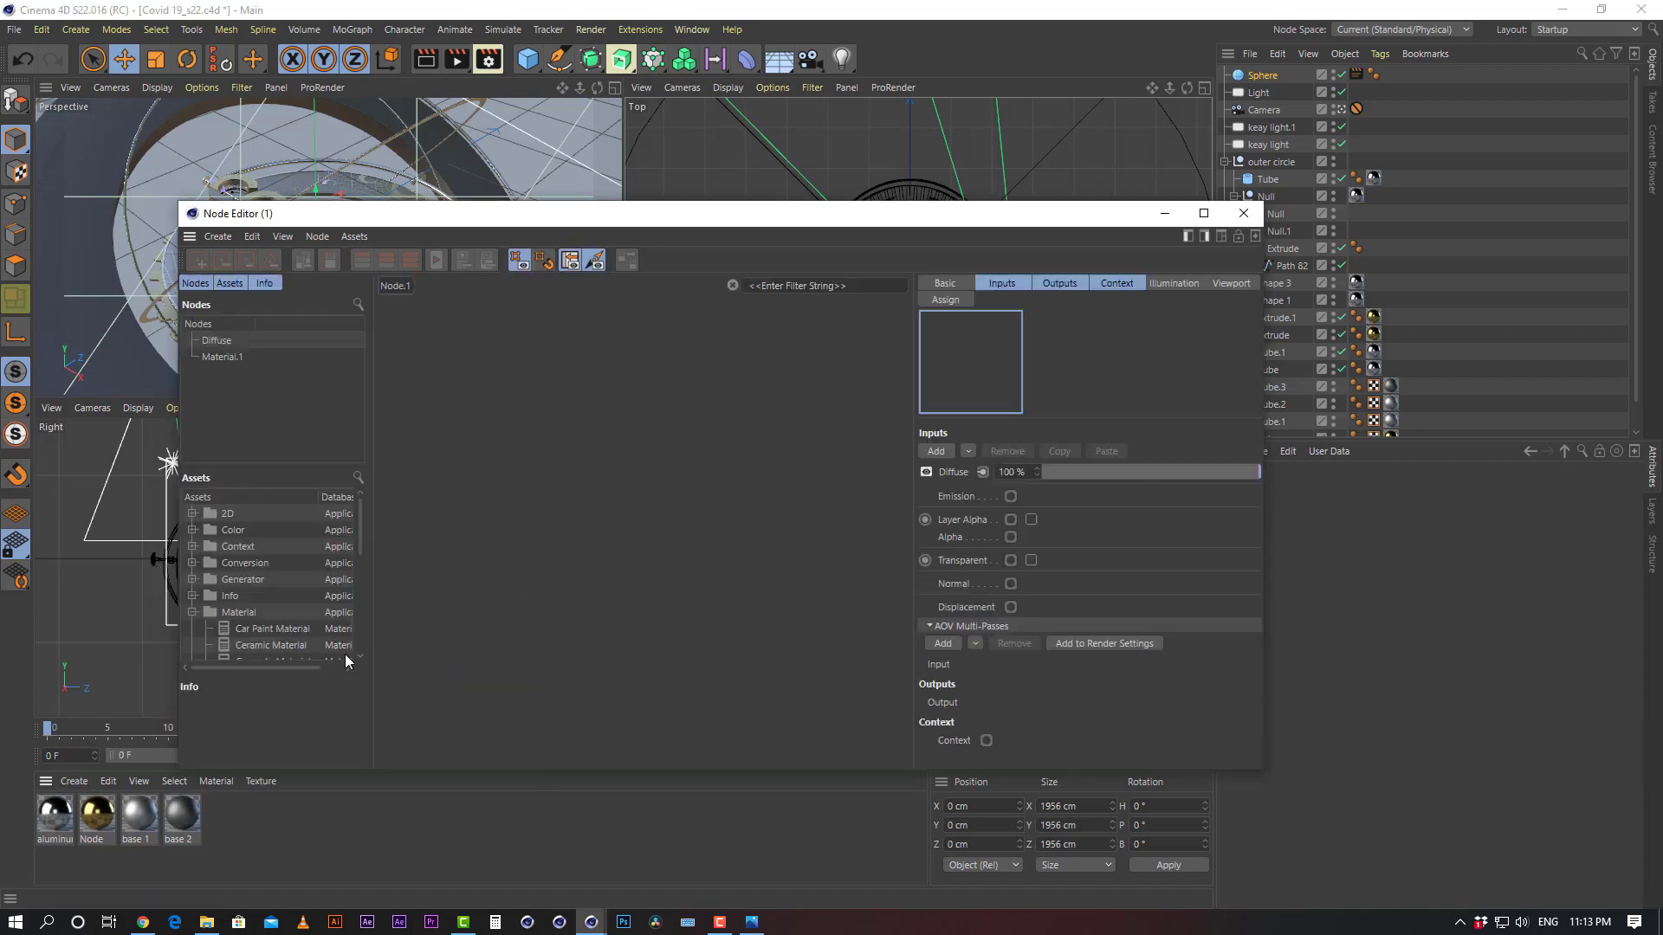
Make the Node Editor taller and look through the Generator node assets for the sphere's HDRI material
left_click(192, 613)
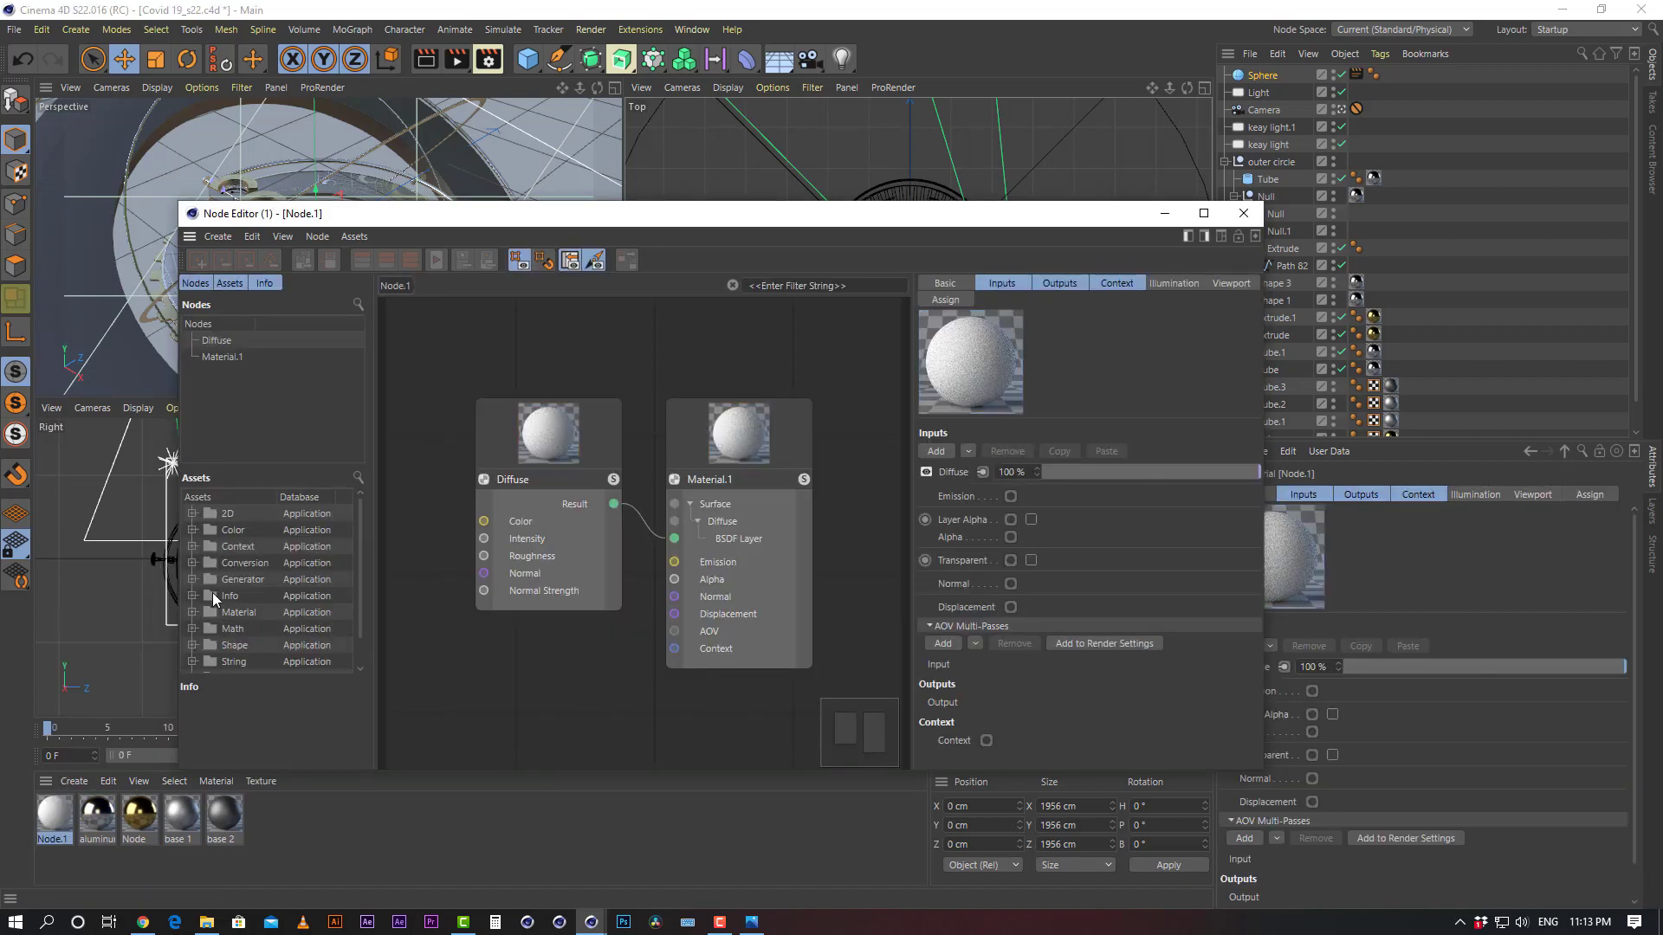
scroll(241, 580, "down", 1)
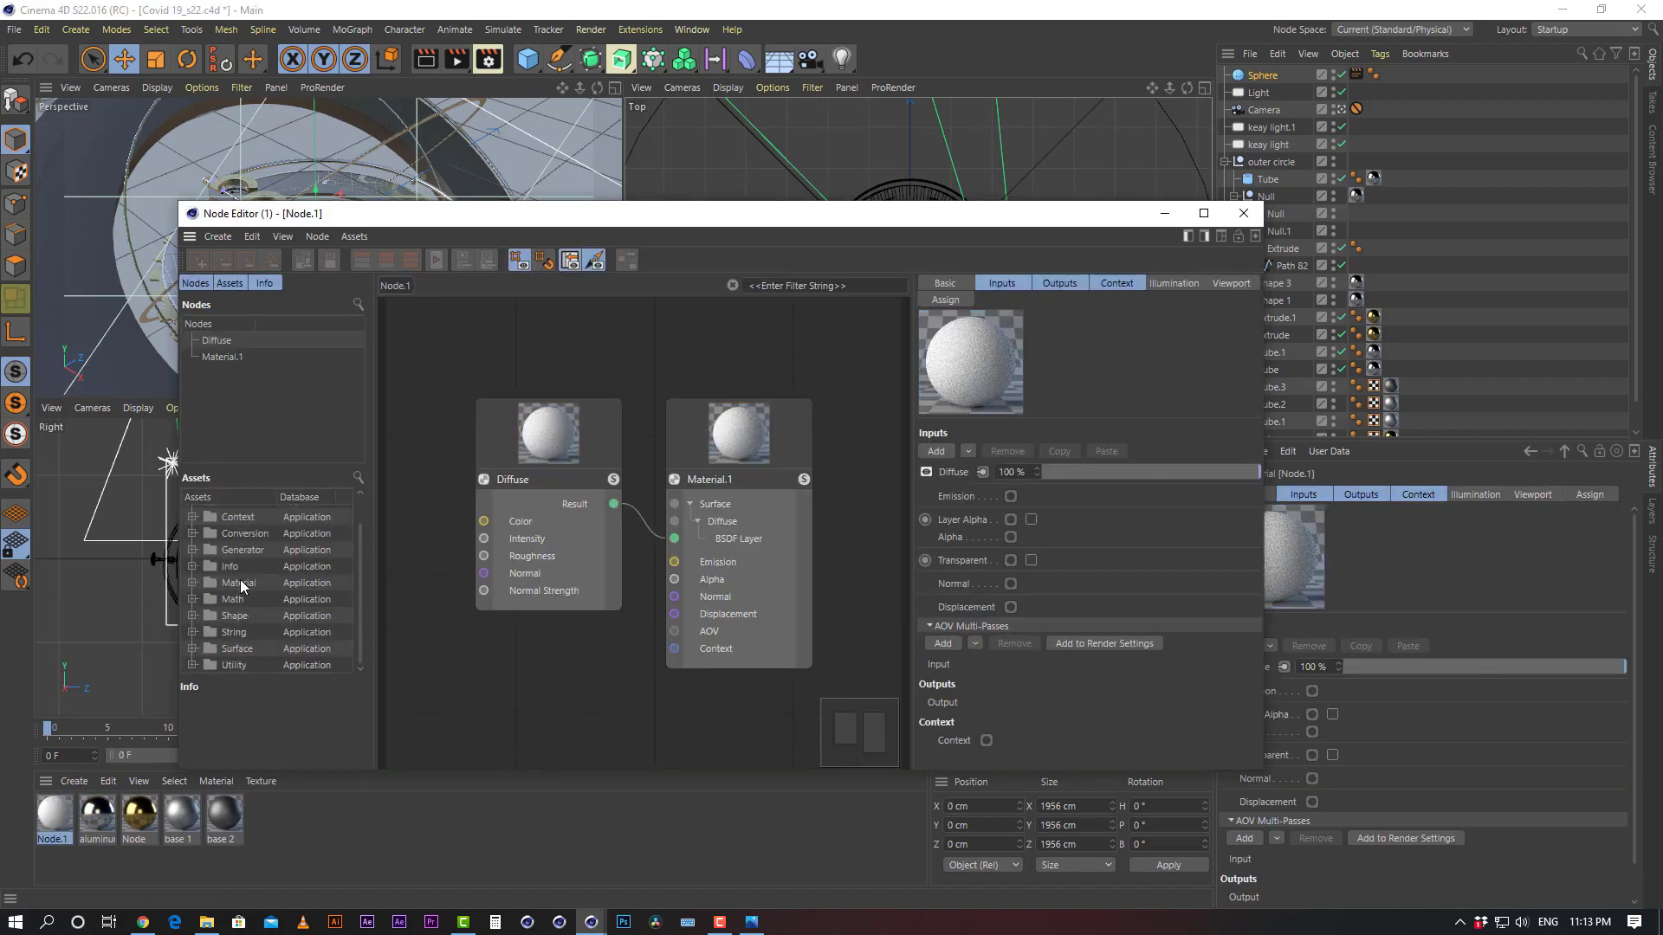
left_click(193, 550)
scroll(258, 583, "down", 3)
scroll(258, 586, "down", 3)
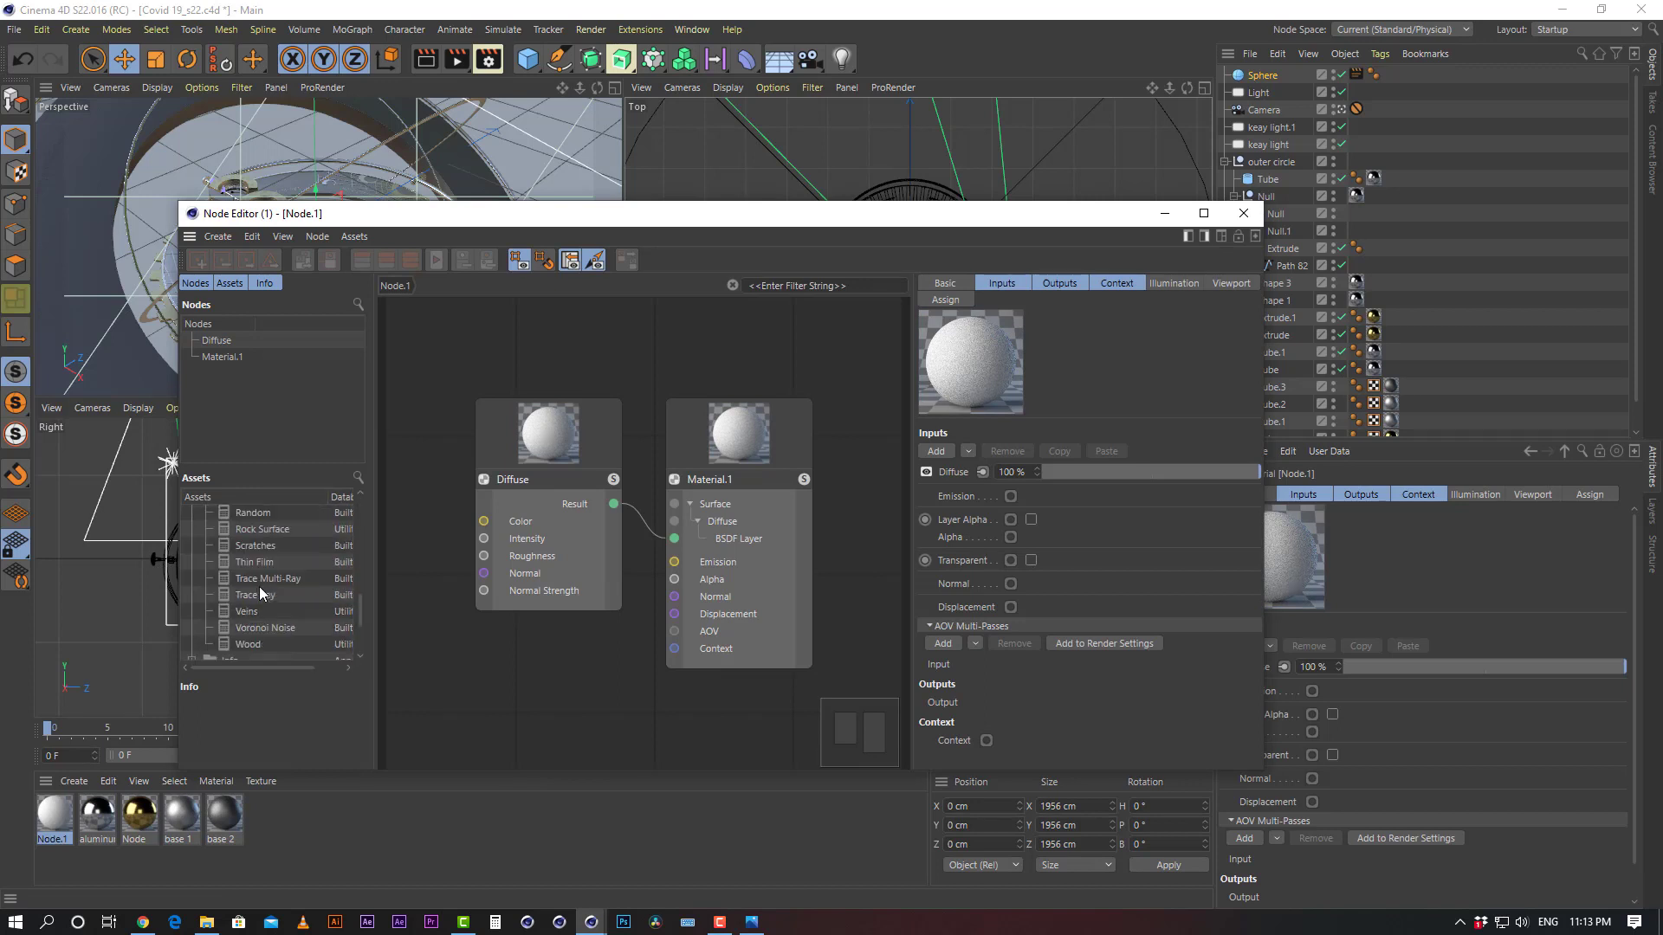
scroll(277, 593, "down", 3)
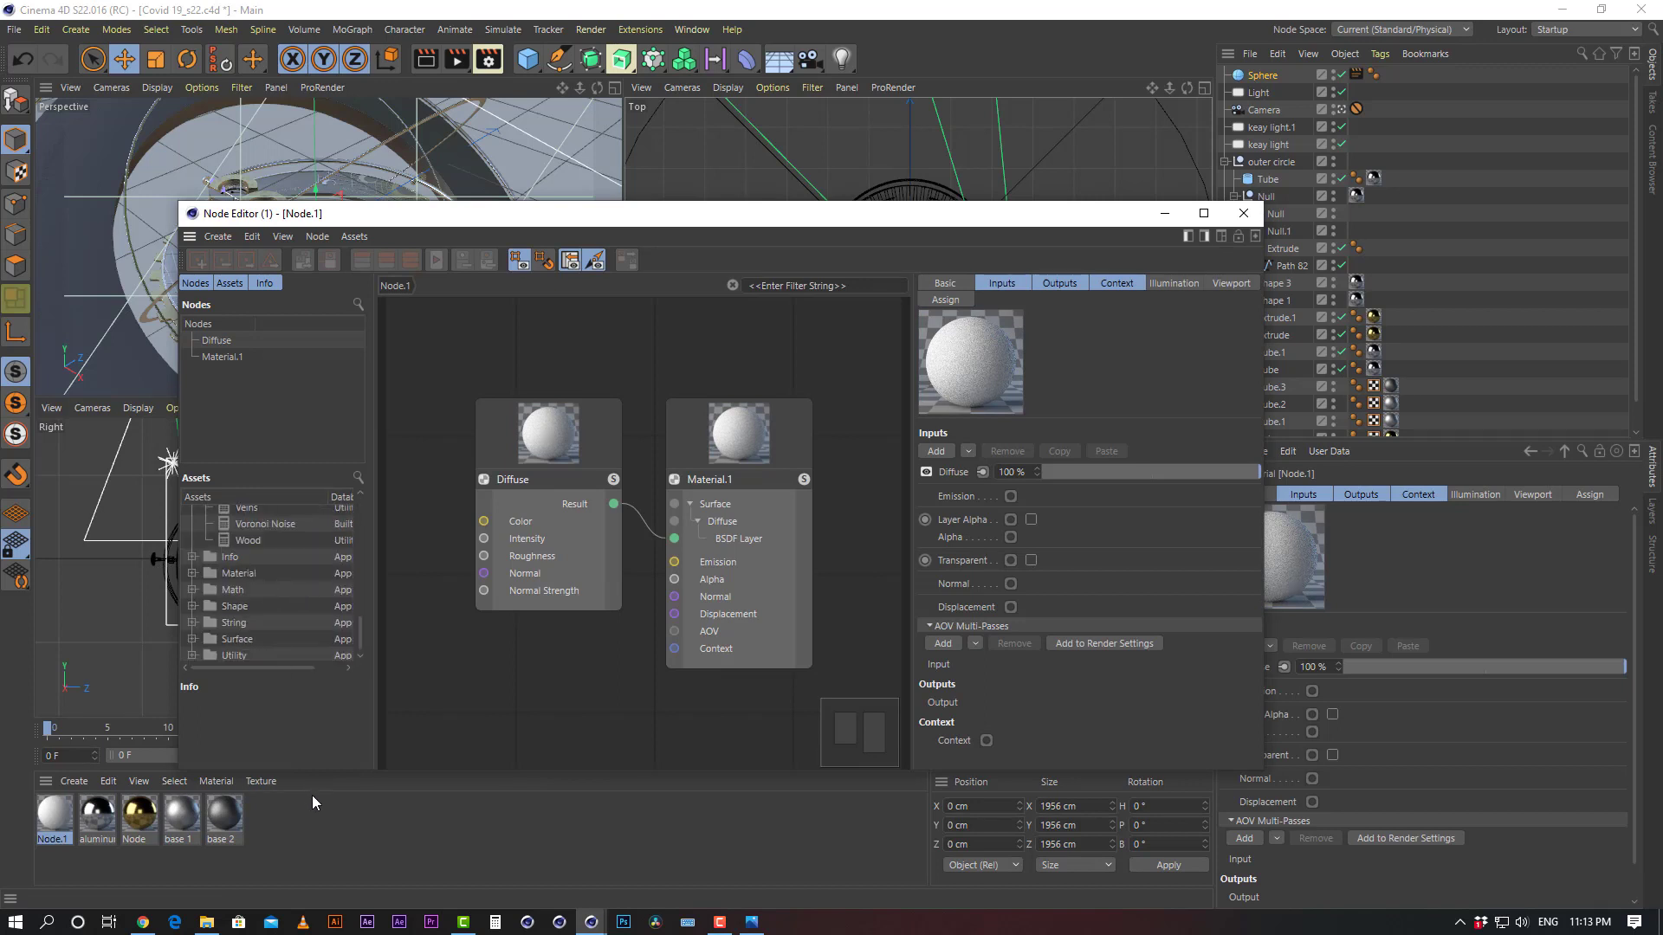
left_click_drag(316, 774, 313, 901)
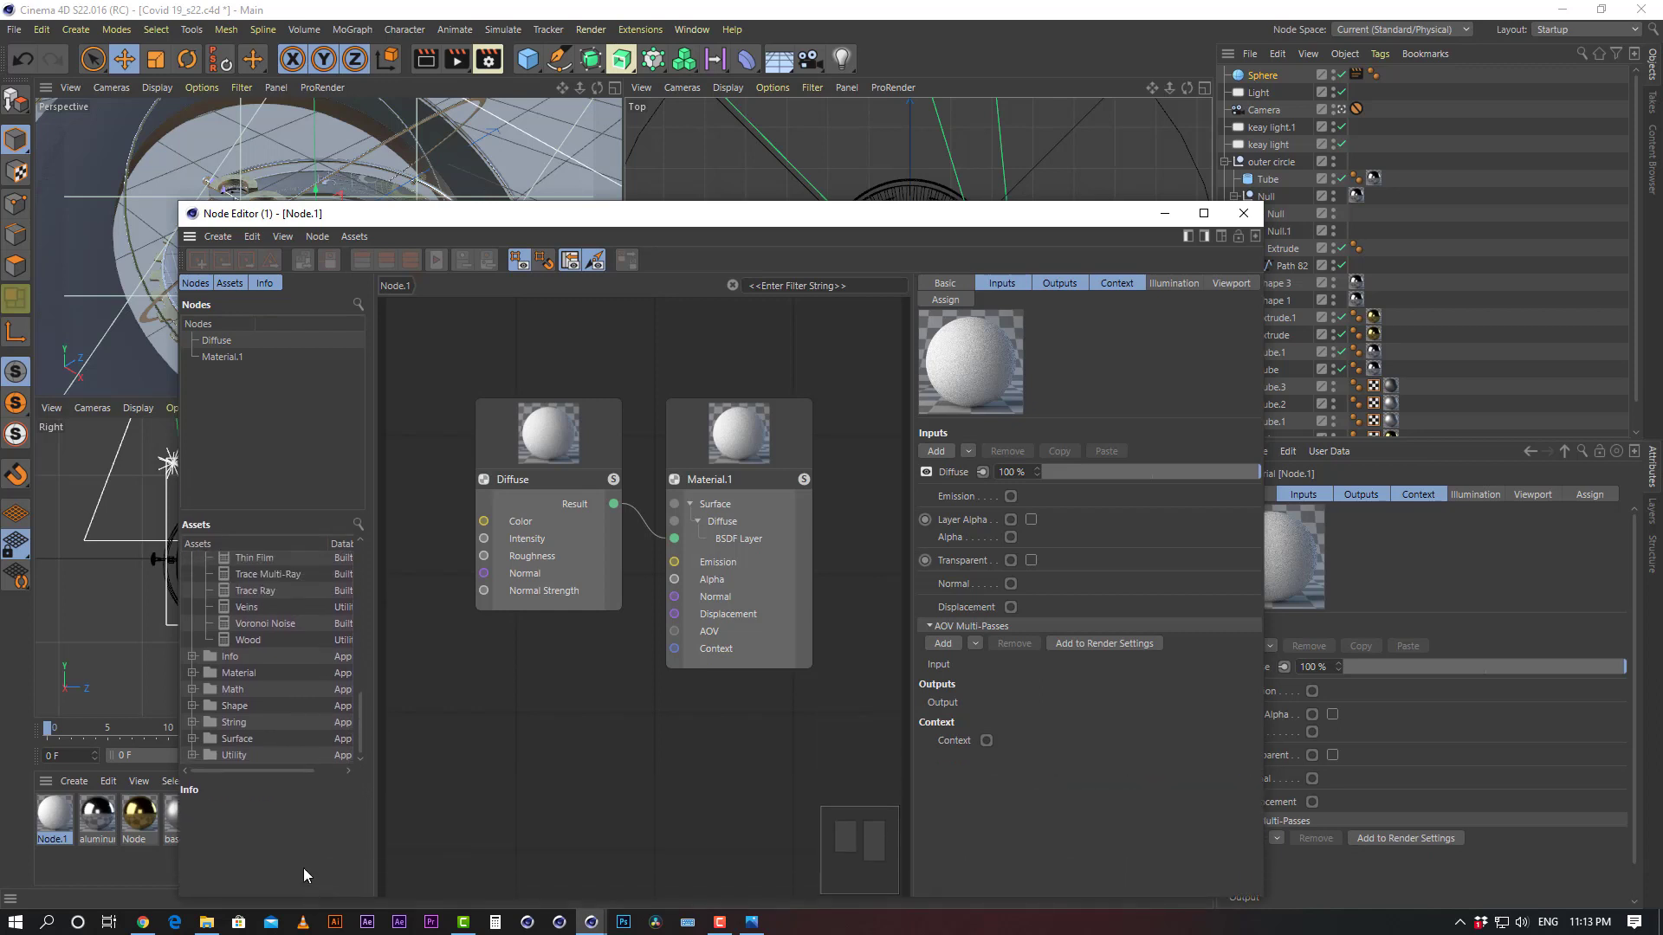
scroll(248, 706, "up", 10)
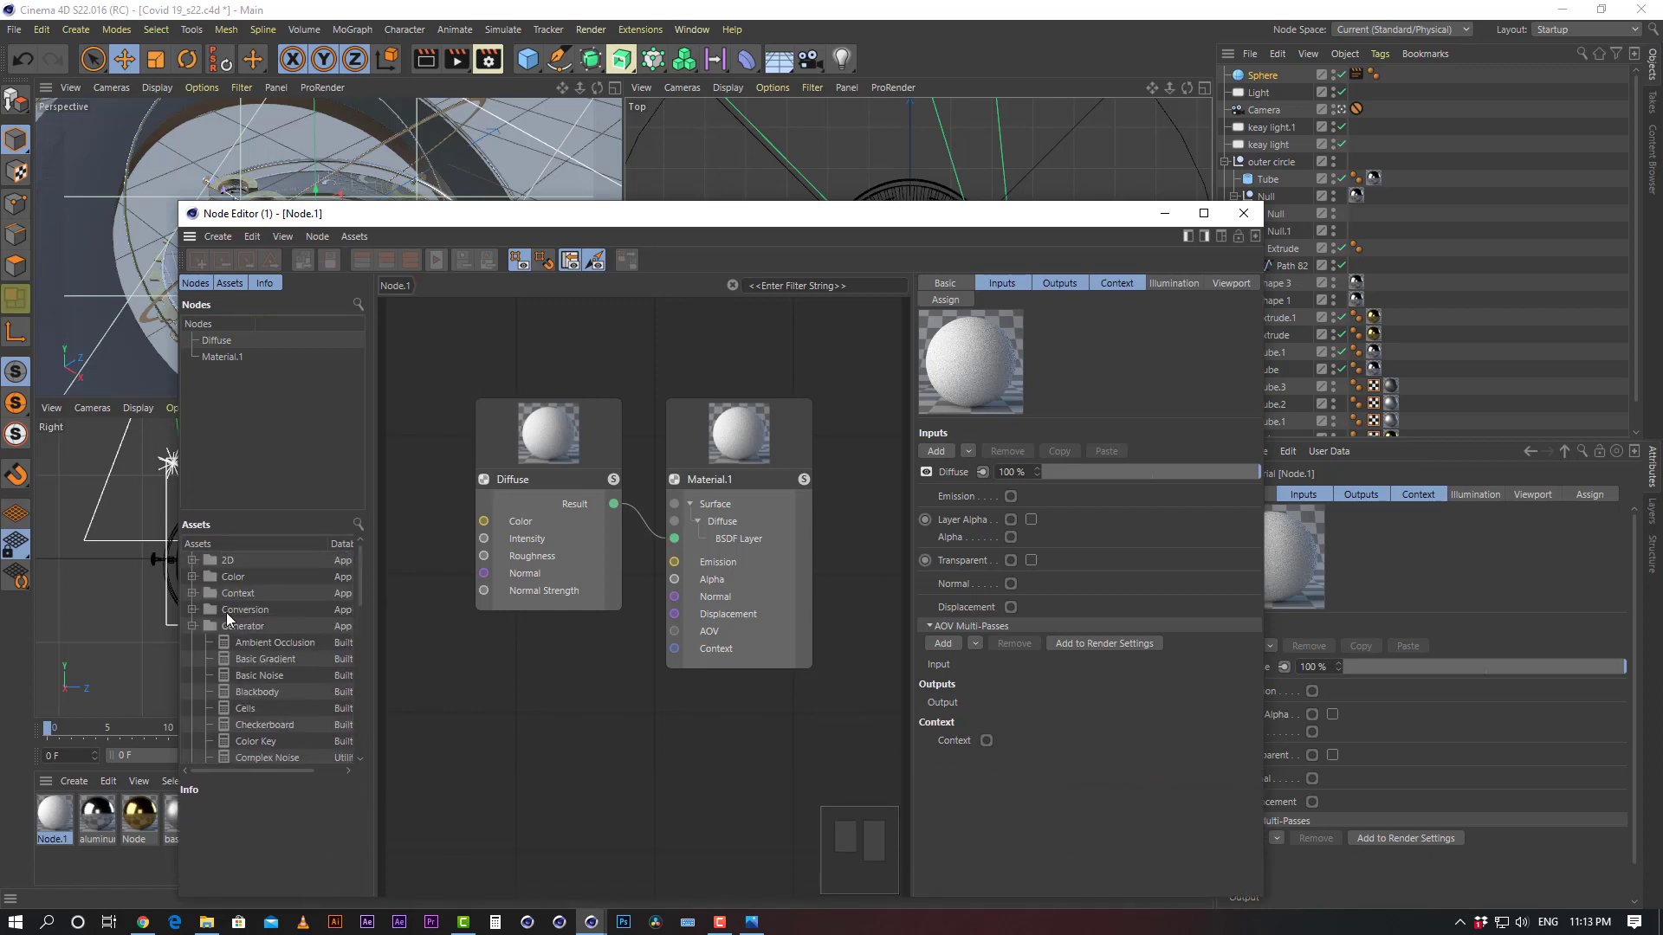
left_click(191, 626)
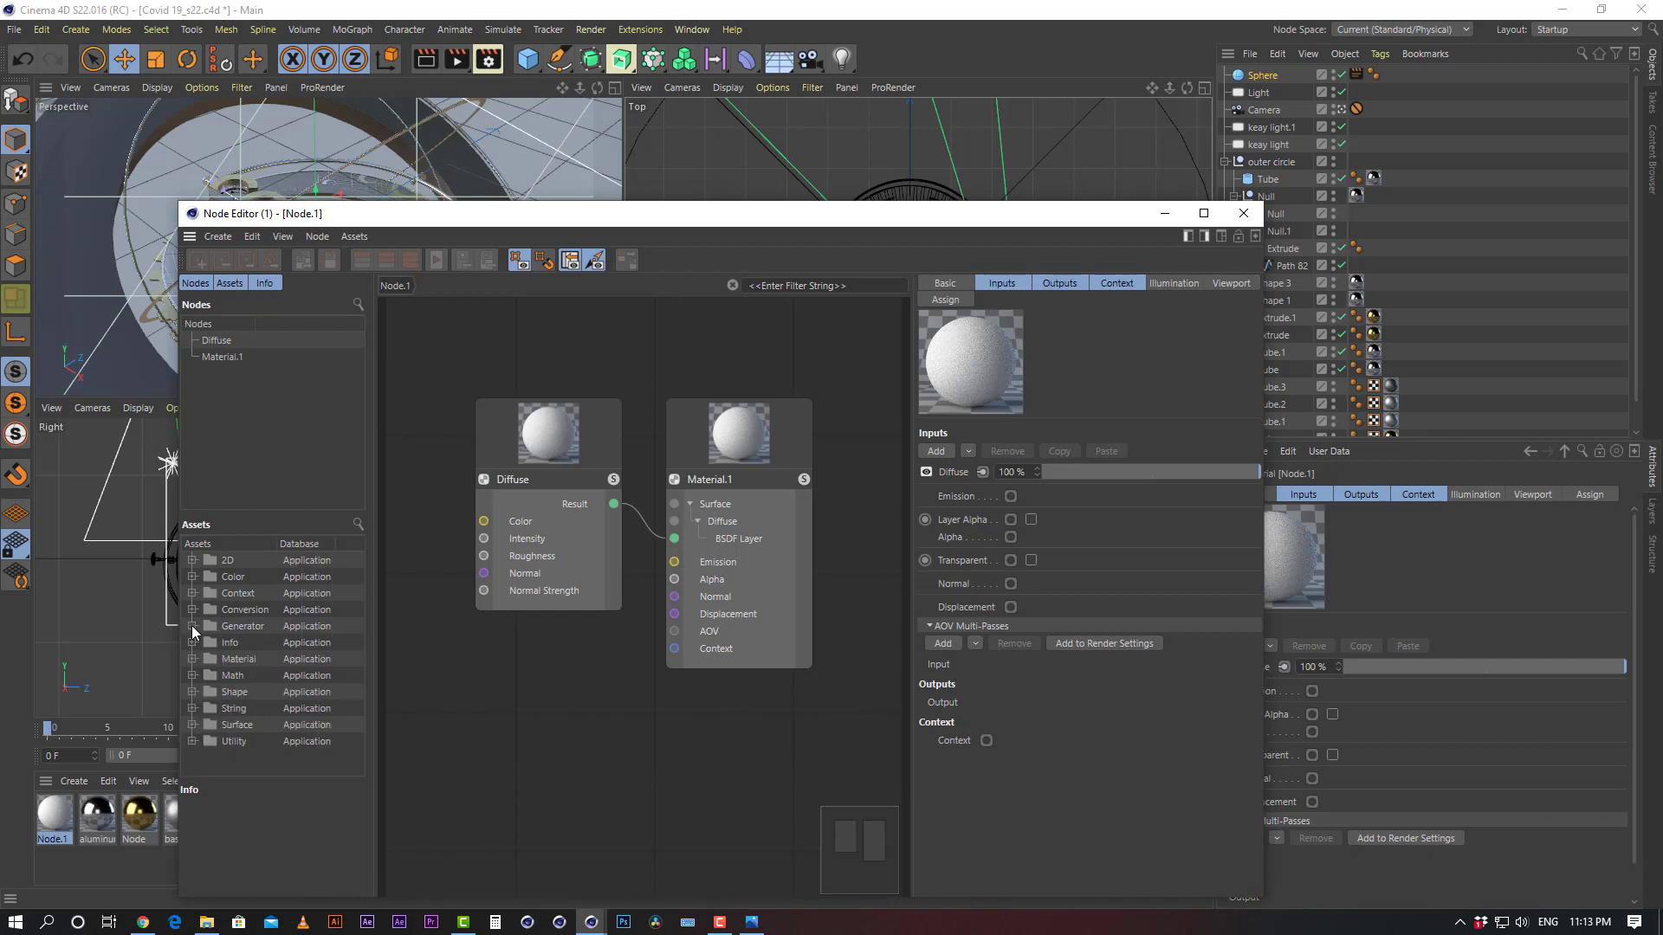
Look through the Context, Generator and Info node assets for an image texture node
left_click(192, 593)
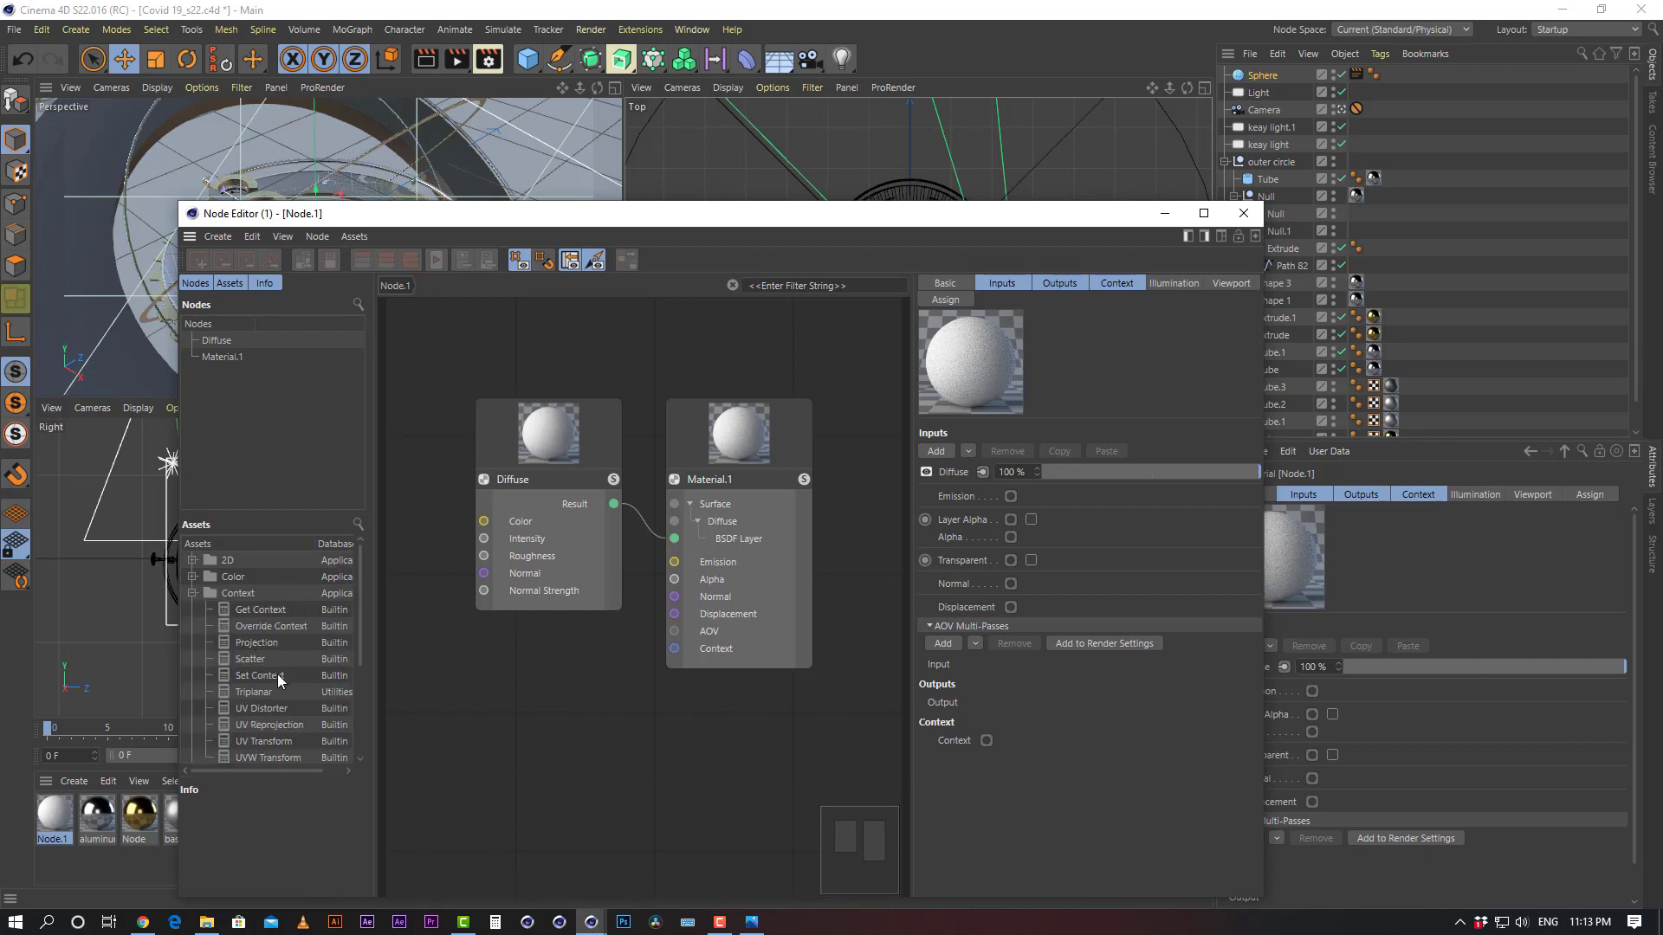
scroll(266, 669, "down", 3)
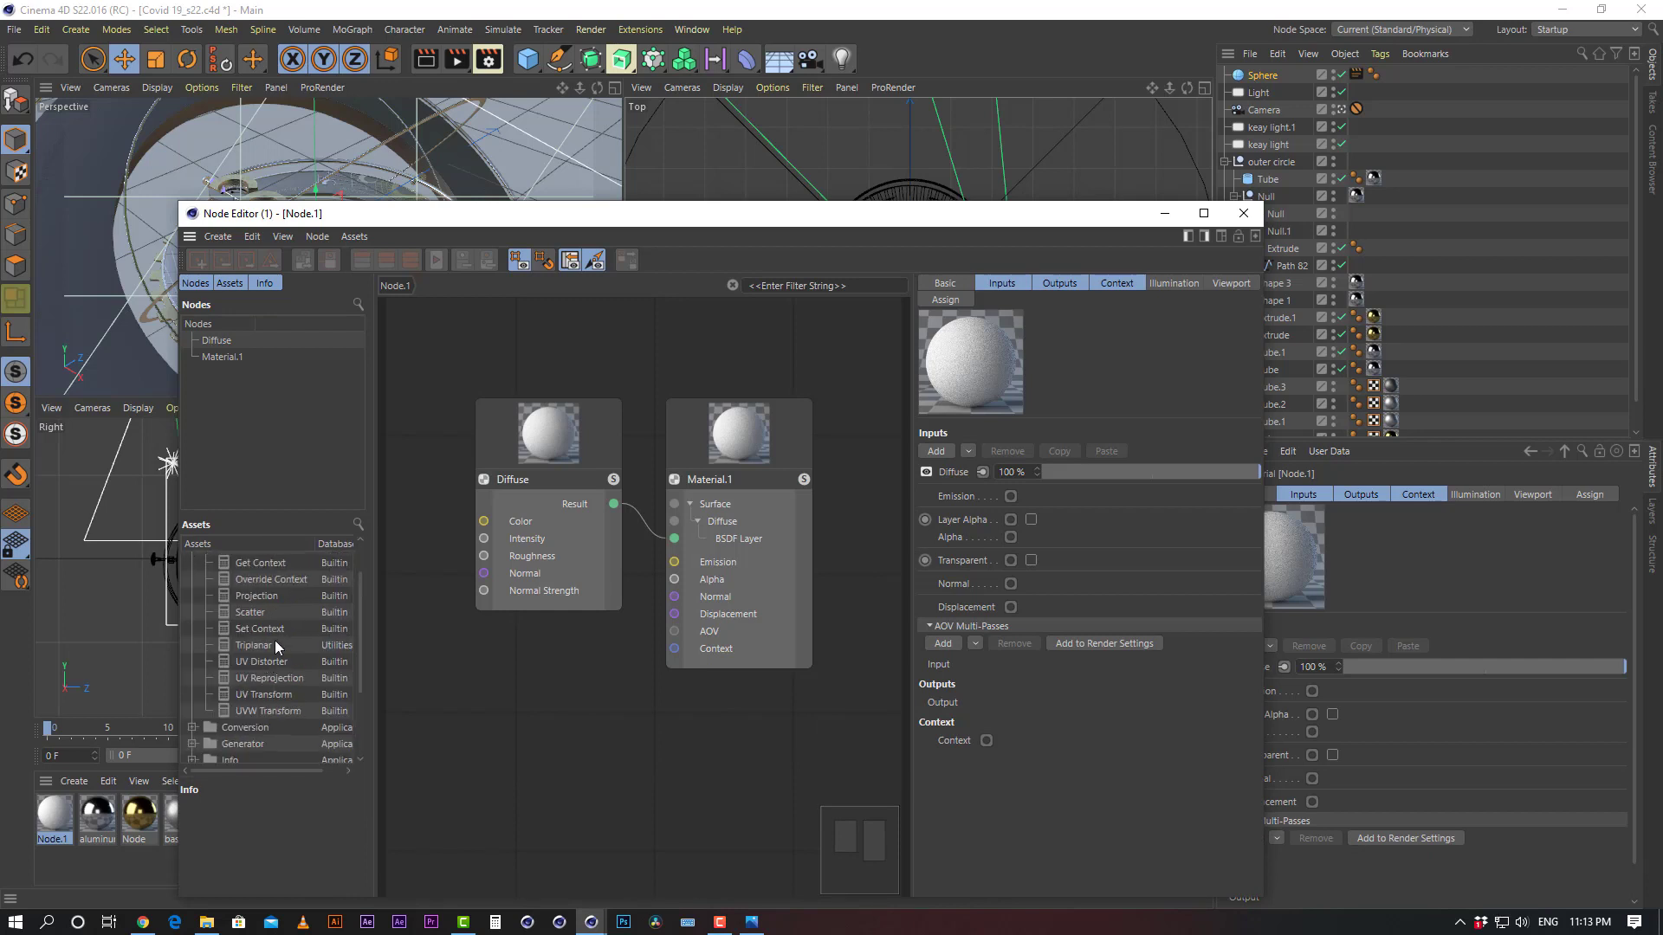
scroll(278, 636, "down", 5)
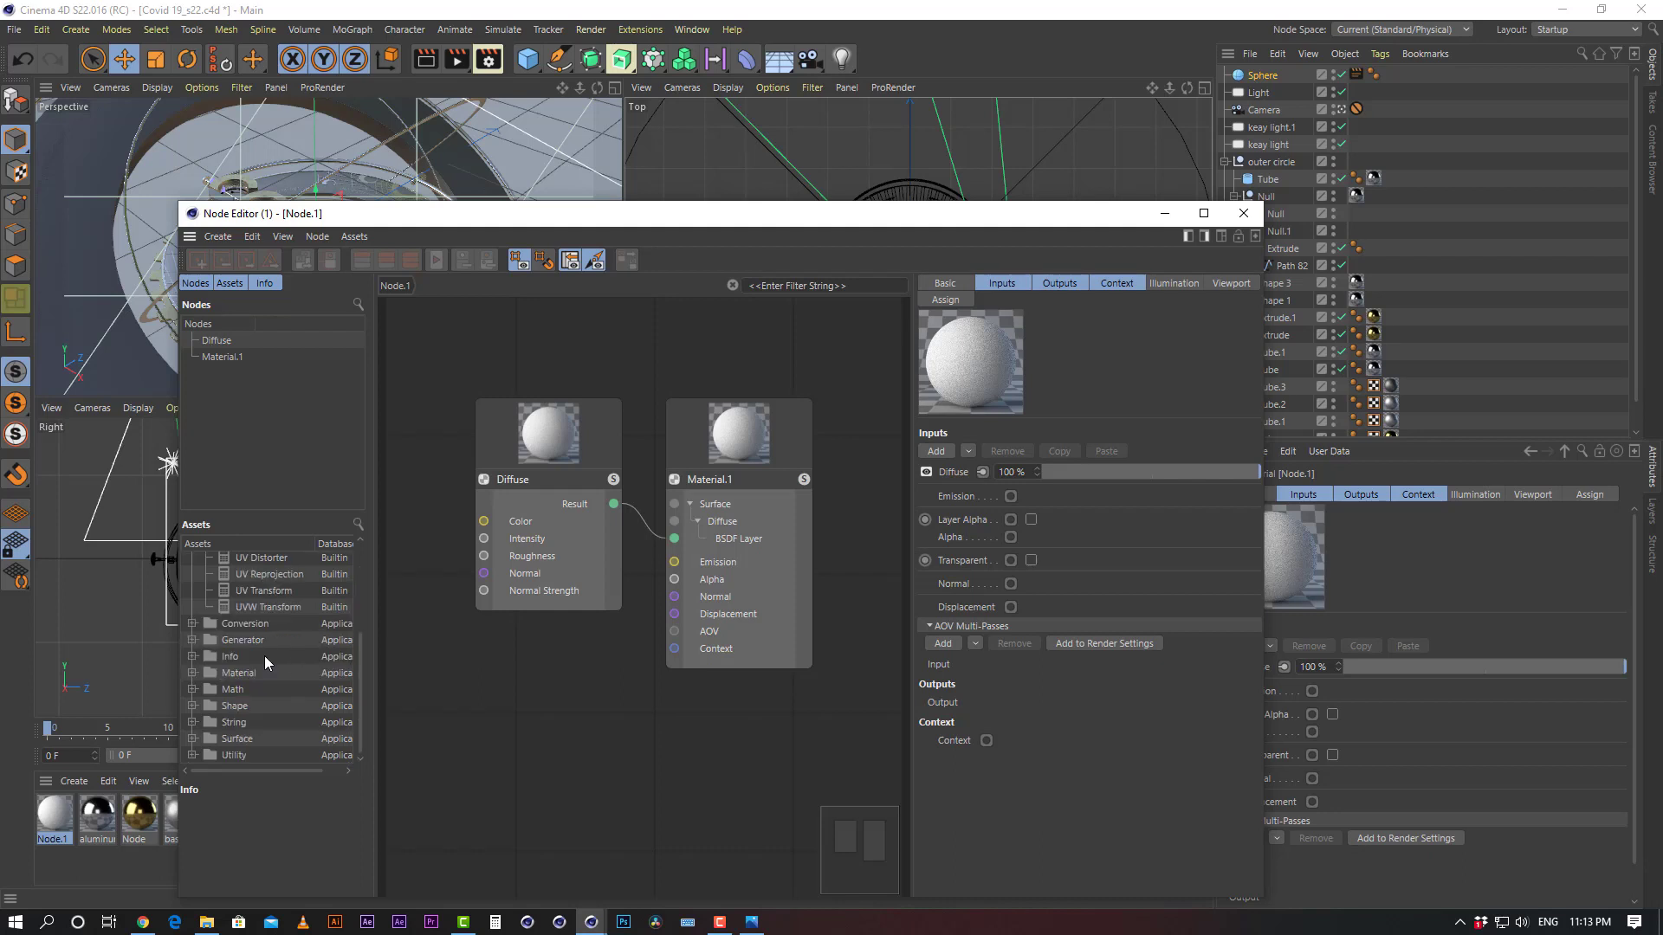
left_click(192, 640)
scroll(258, 646, "down", 5)
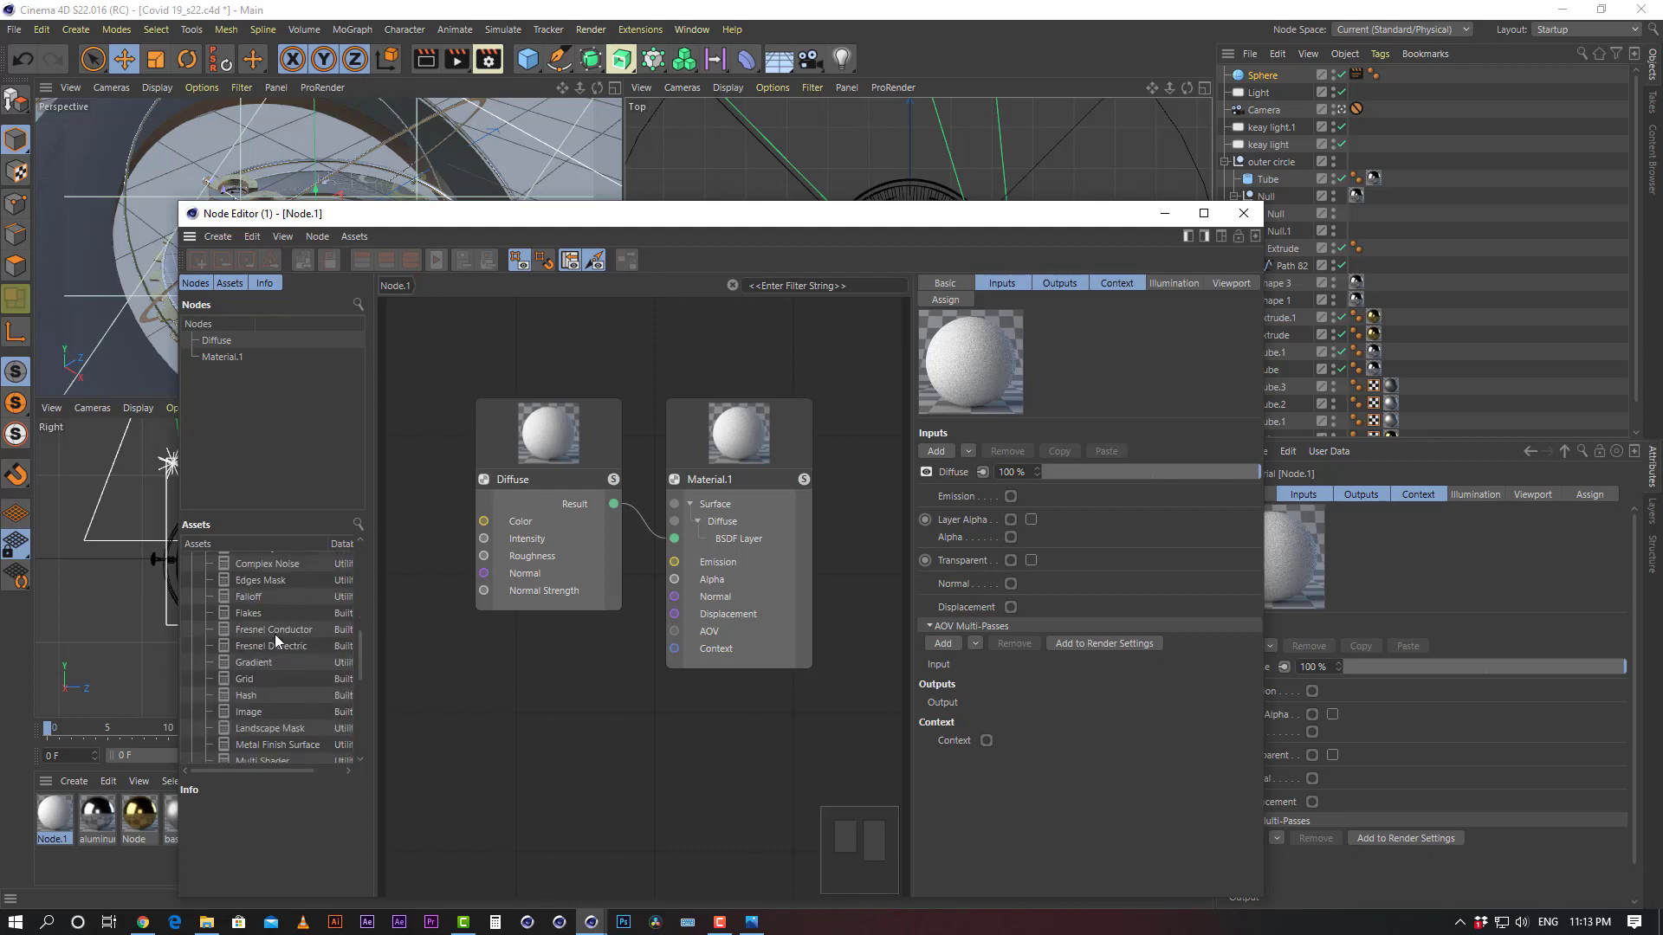
scroll(275, 640, "down", 4)
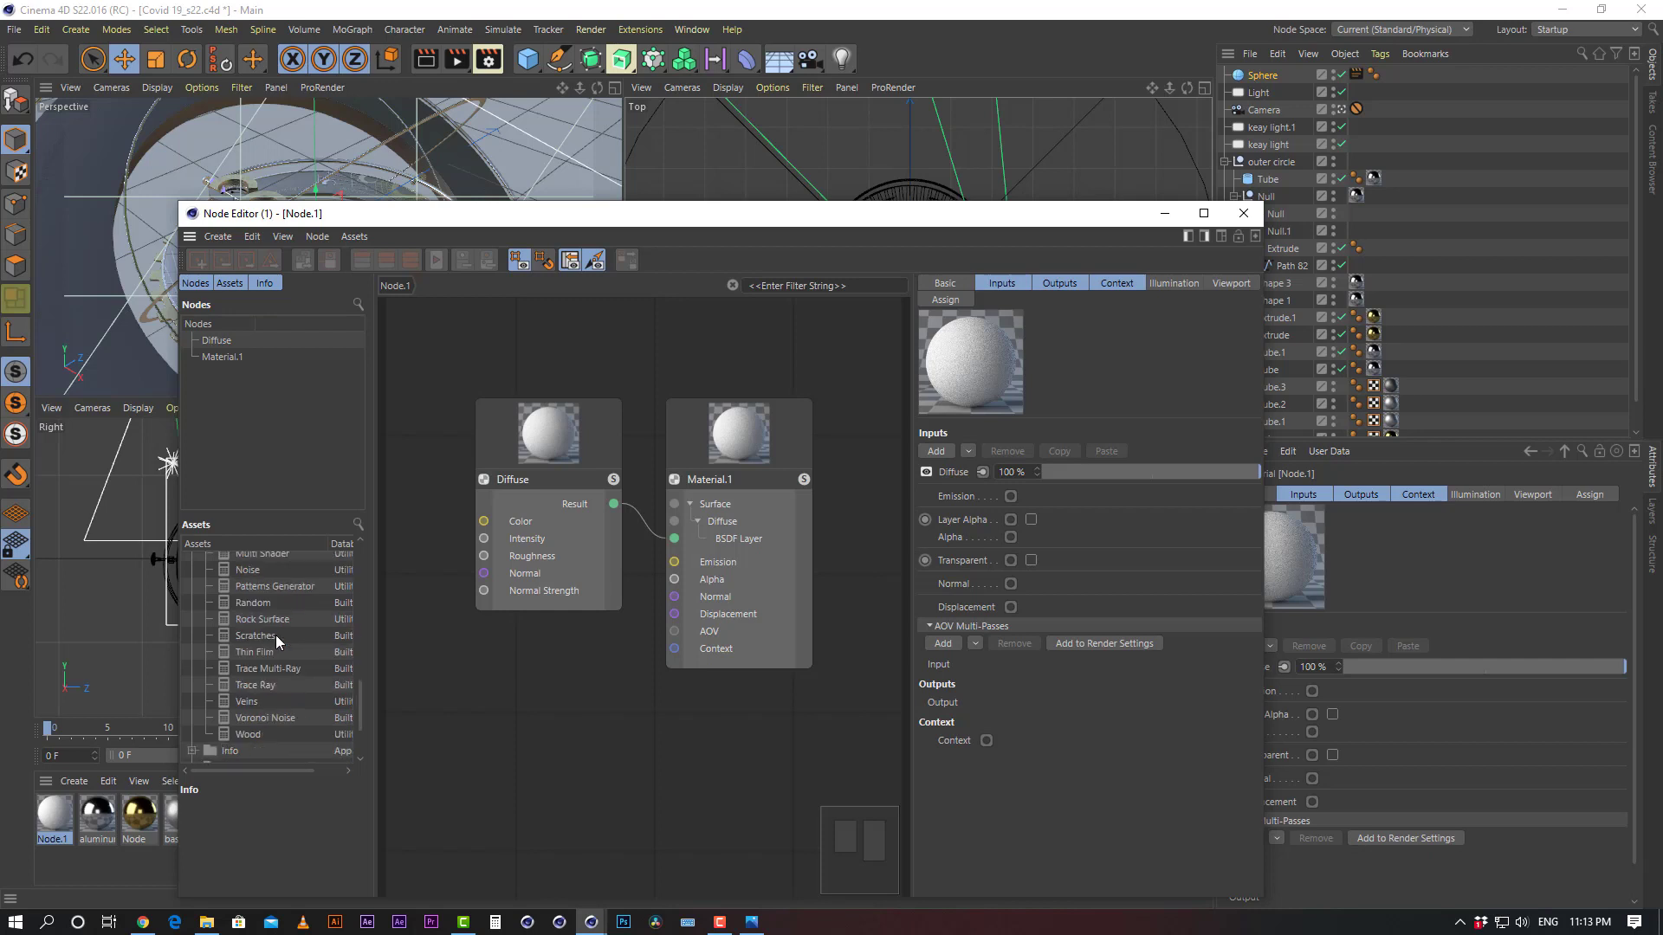
scroll(275, 636, "down", 2)
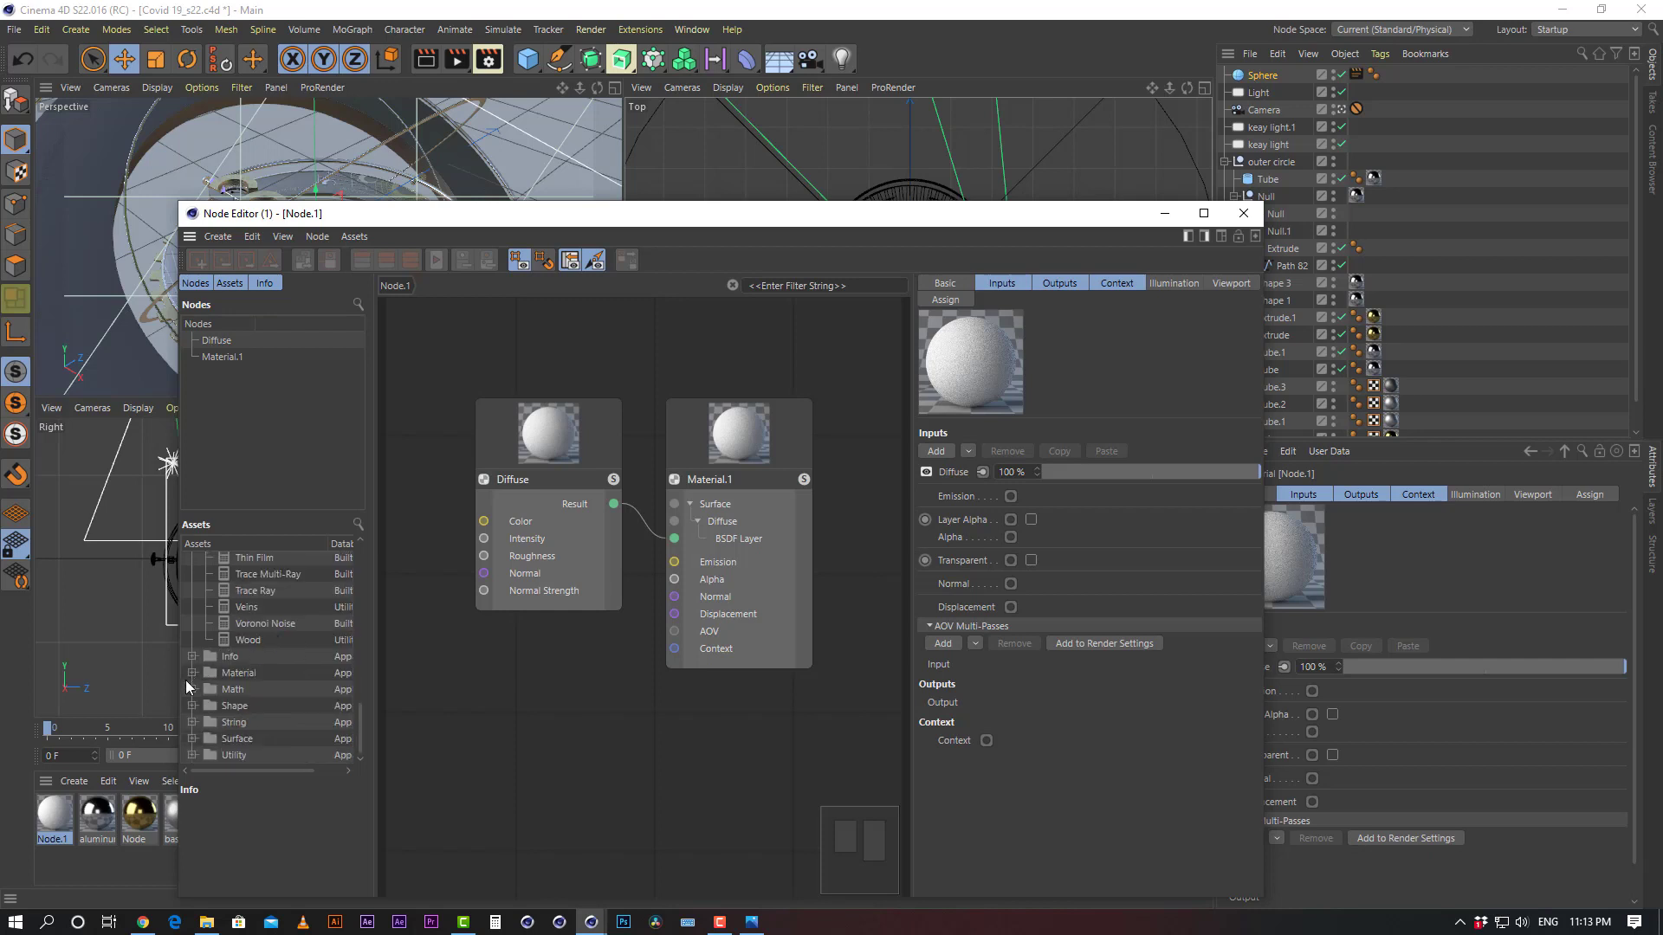
left_click(191, 657)
scroll(257, 648, "down", 3)
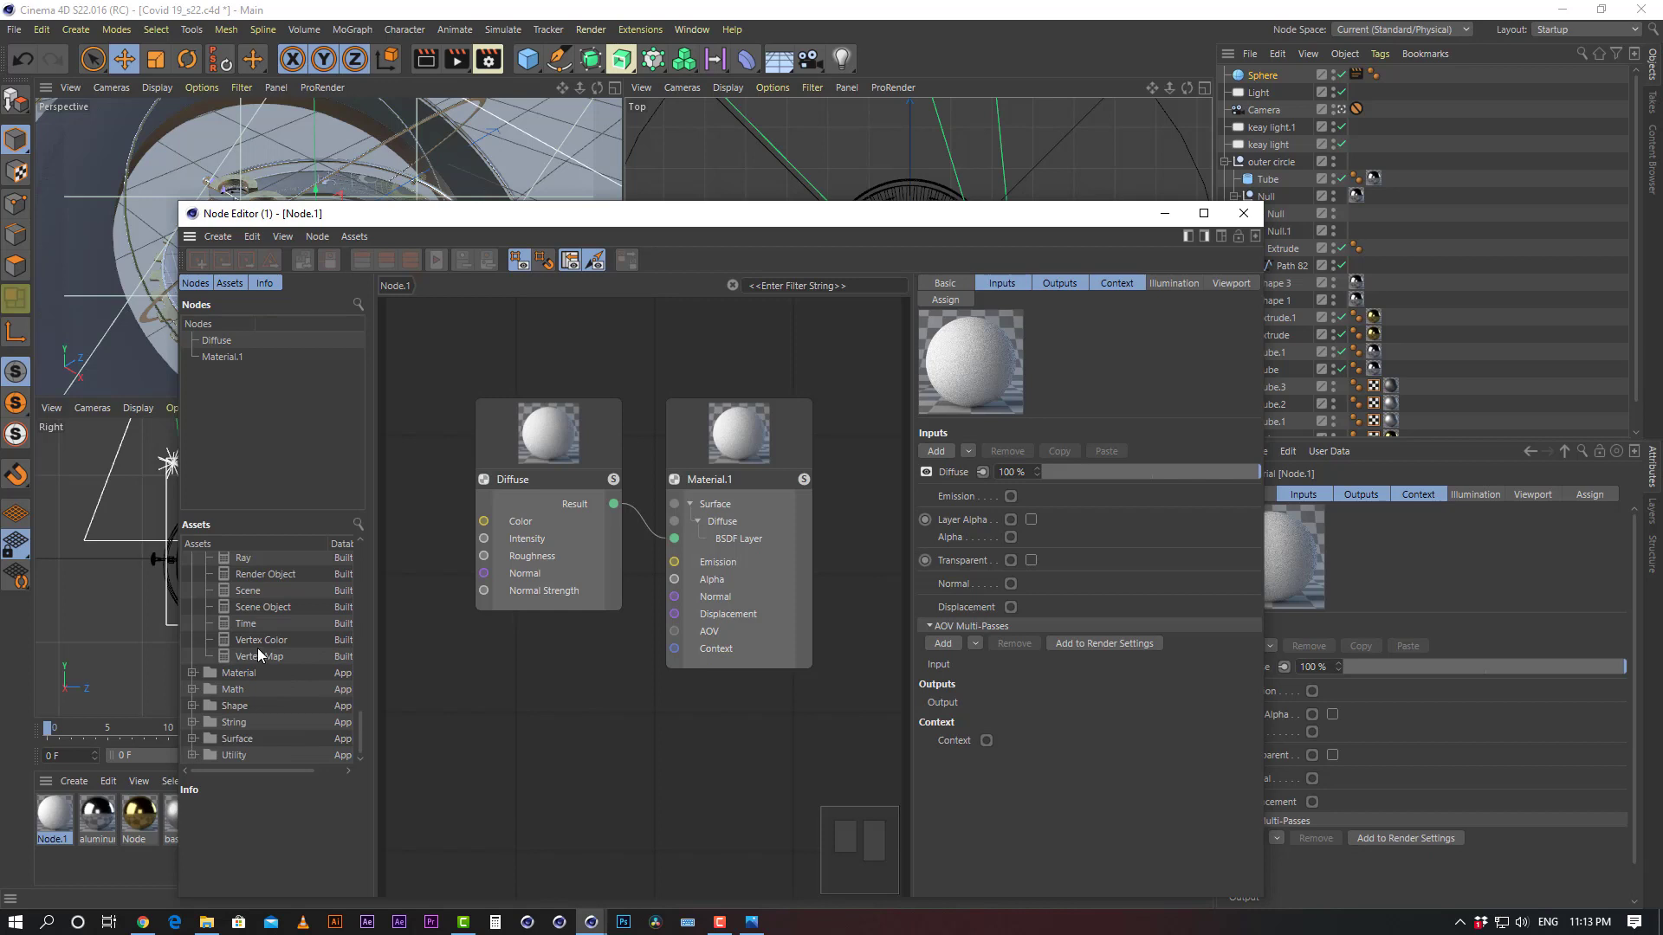
scroll(259, 645, "up", 5)
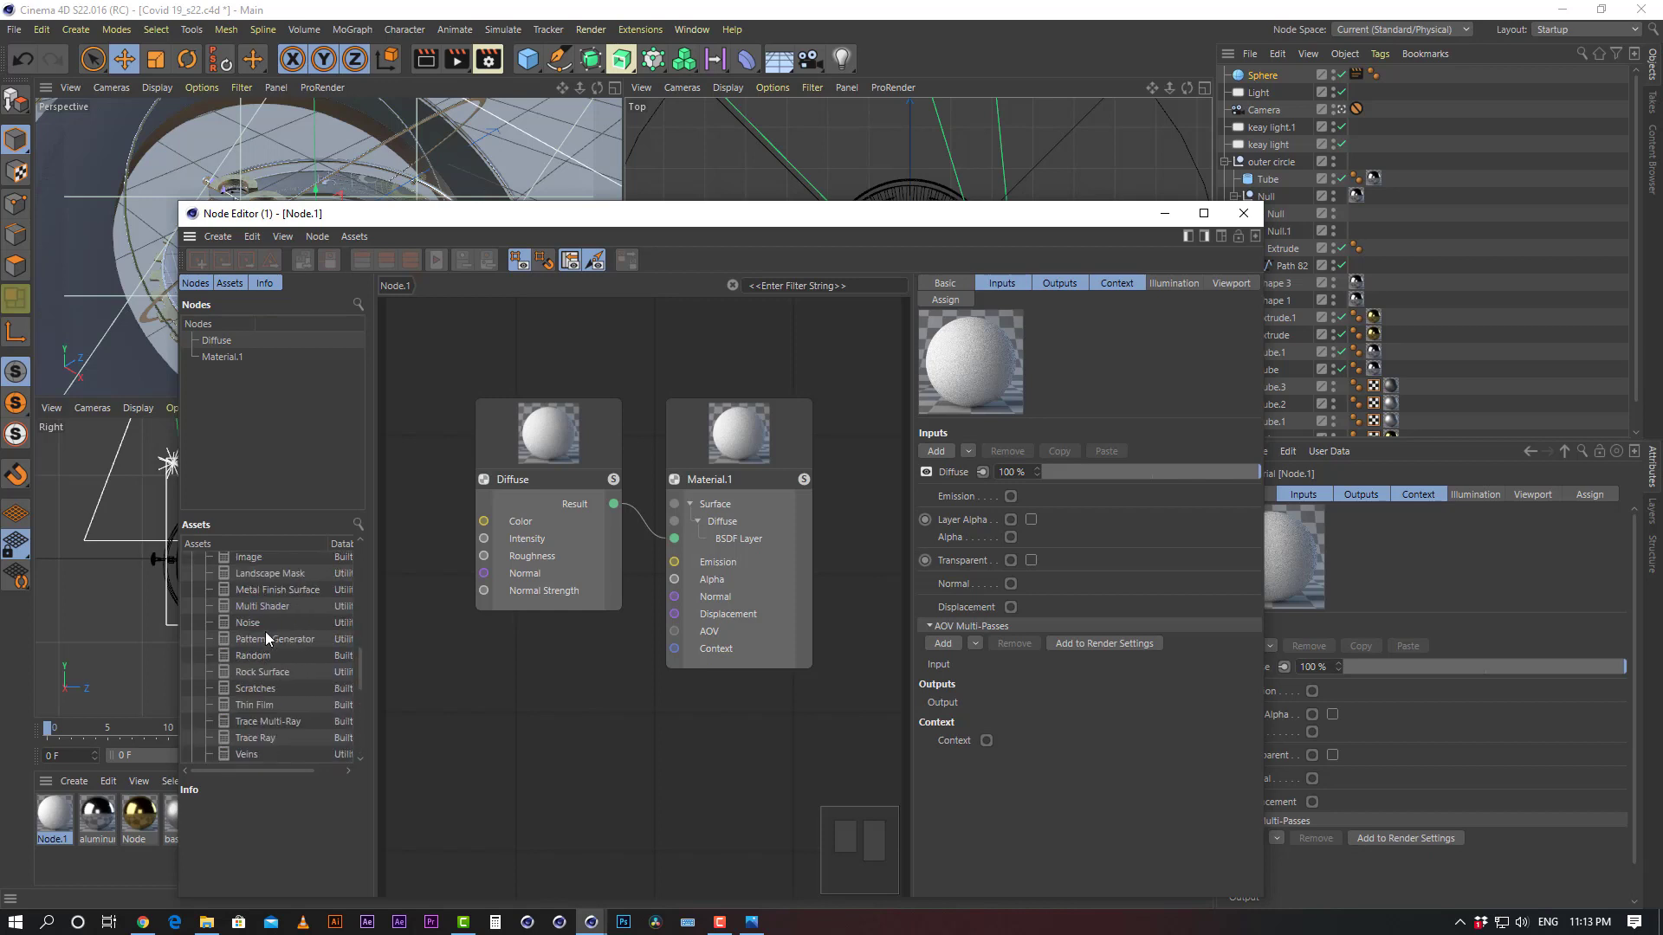
left_click(259, 305)
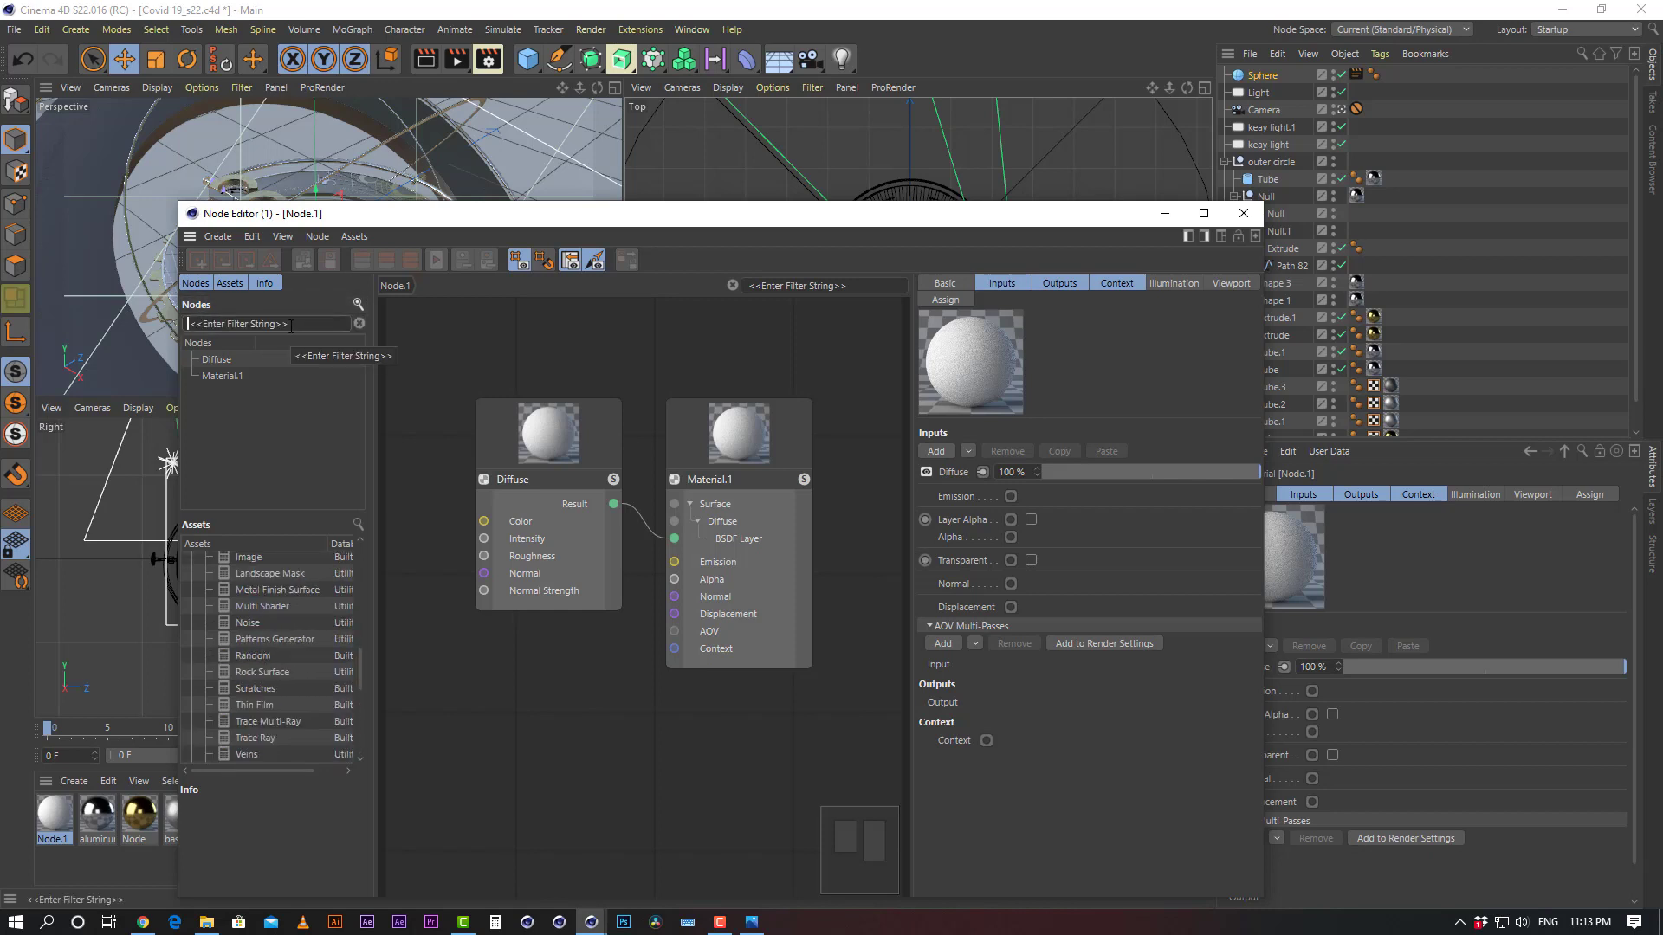
type("te")
key("BackSpace")
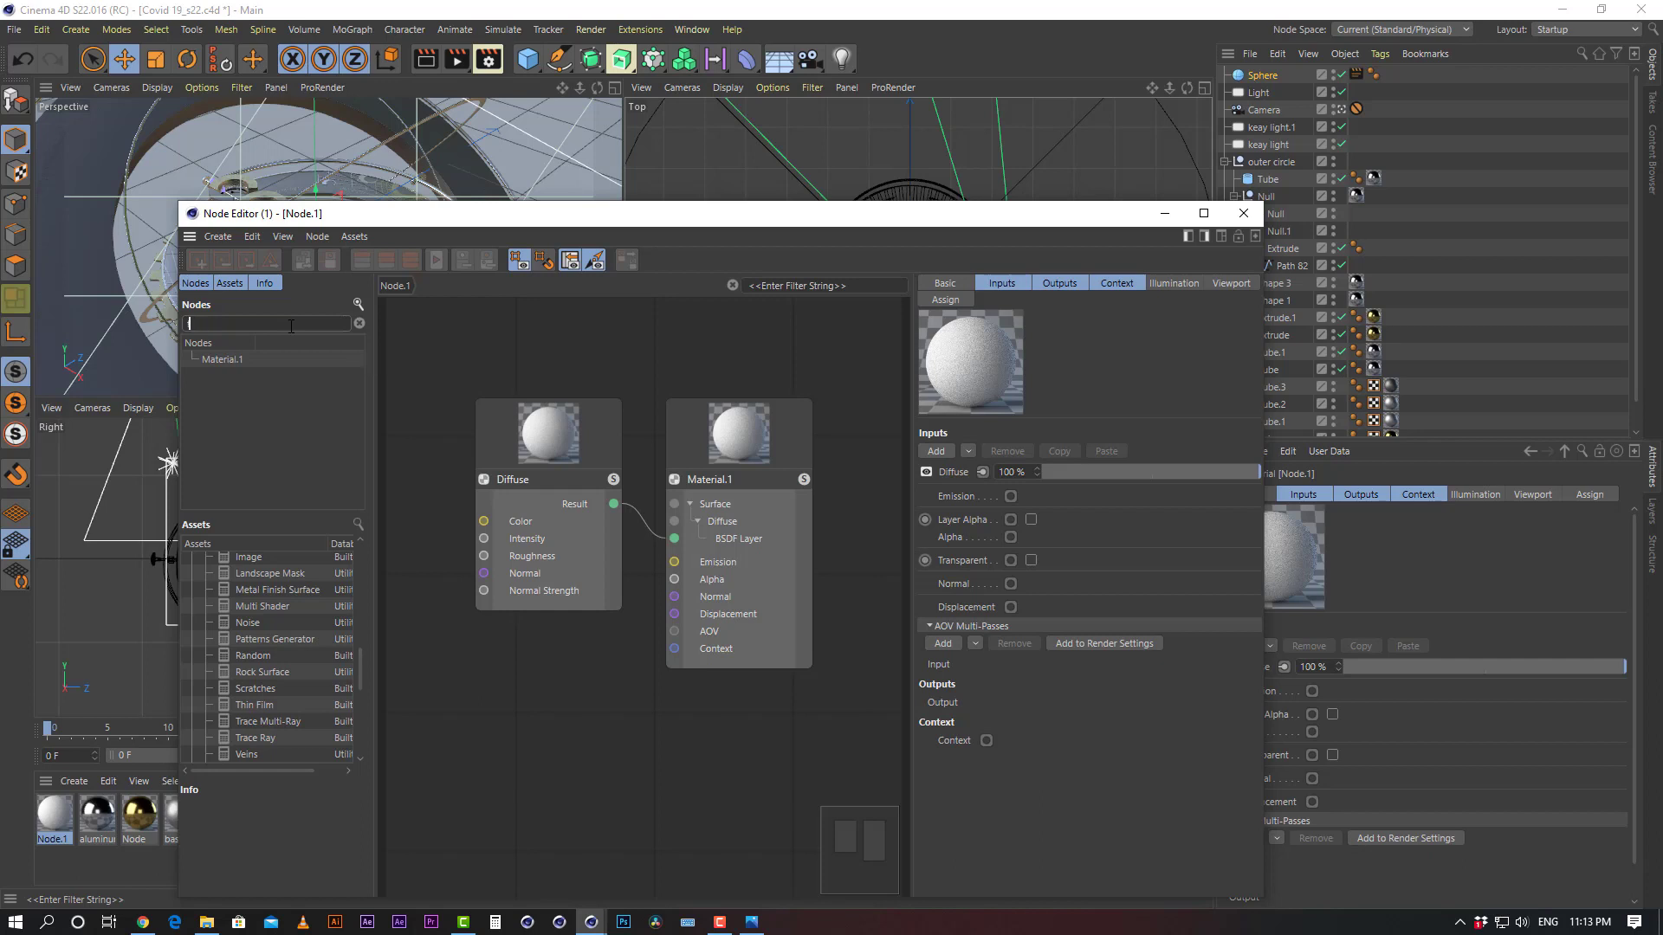
key("BackSpace")
type("tex")
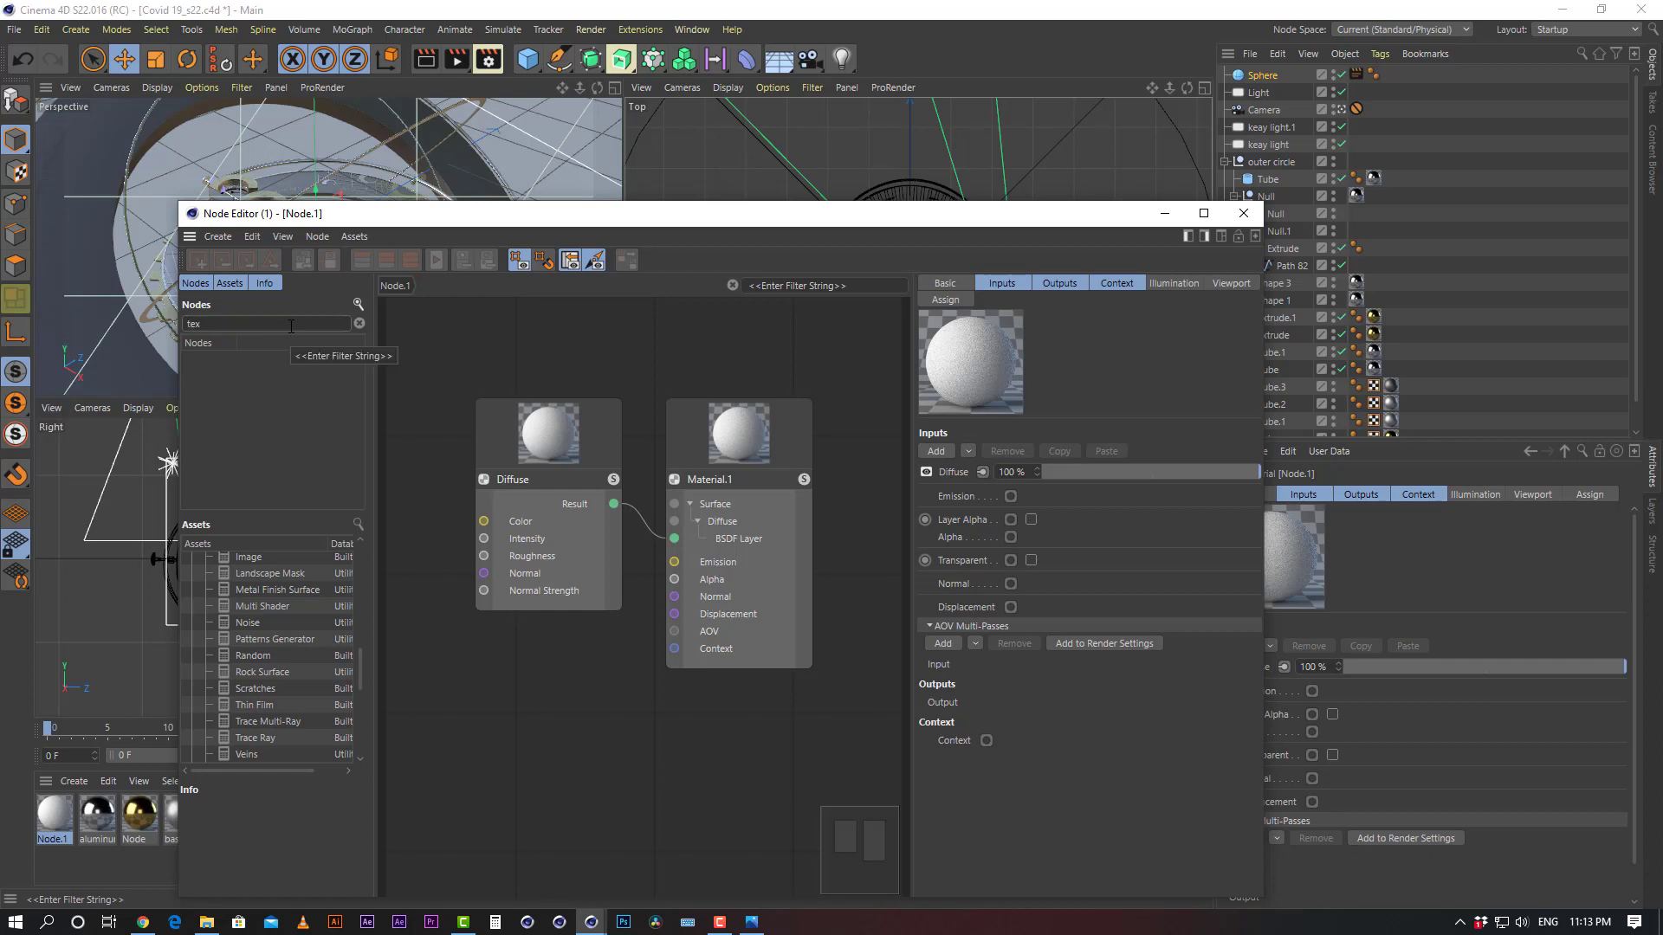
key("BackSpace")
key("BackSpace")
type("ima")
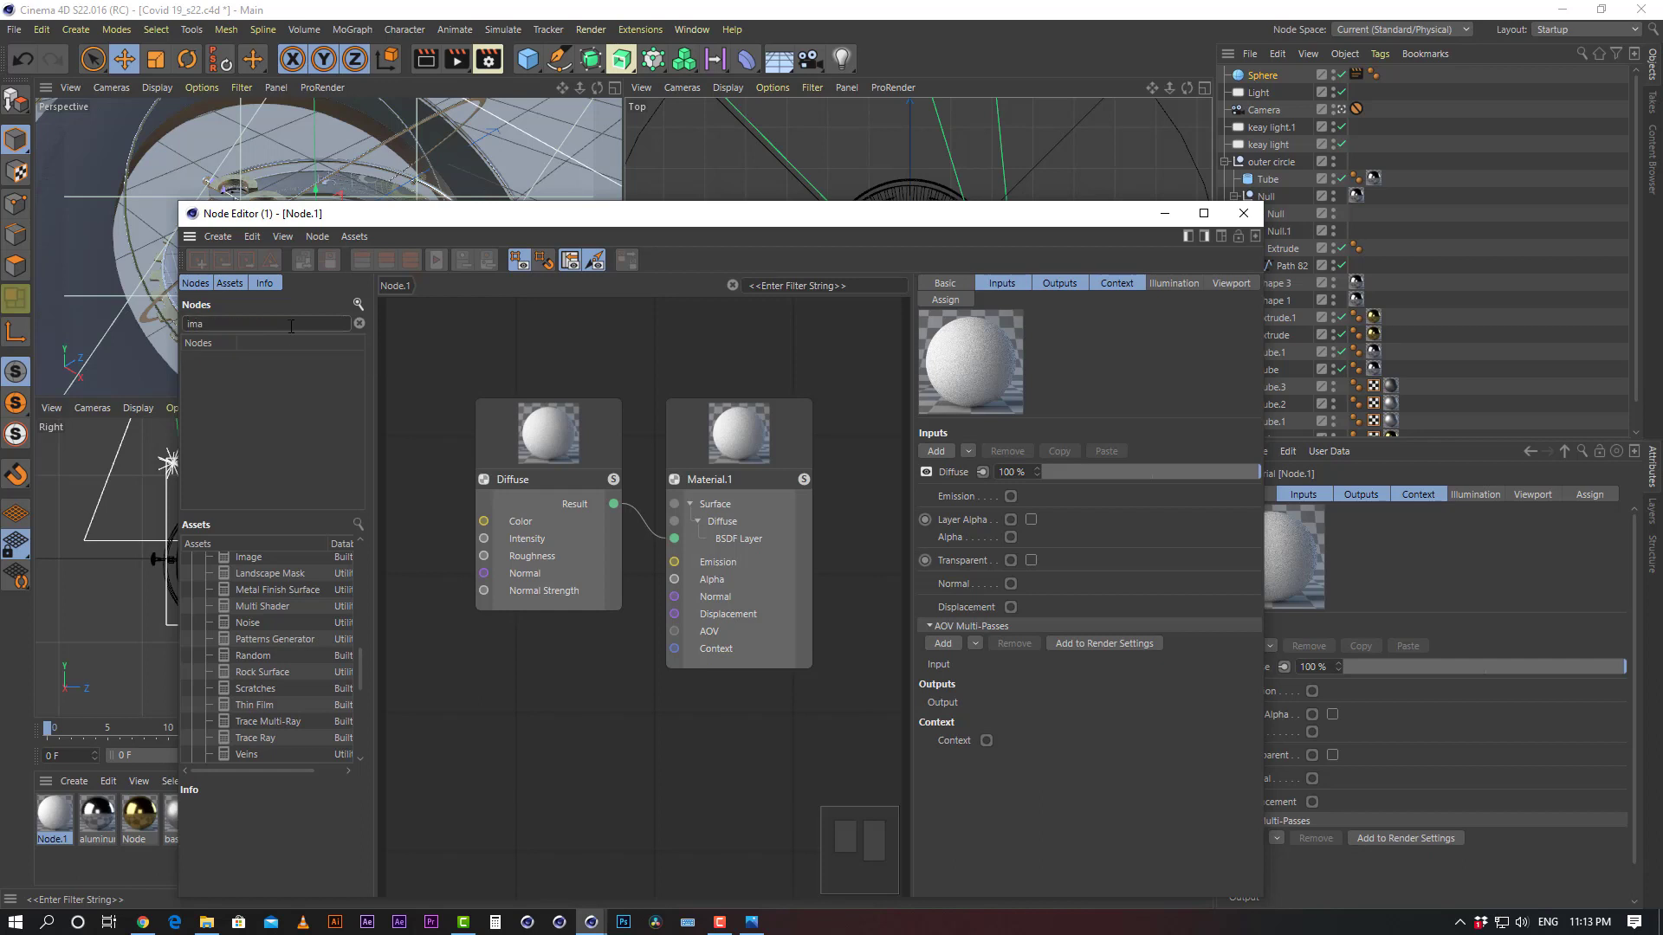
key("BackSpace")
key("BackSpace")
key("BackSpace")
key("BackSpace")
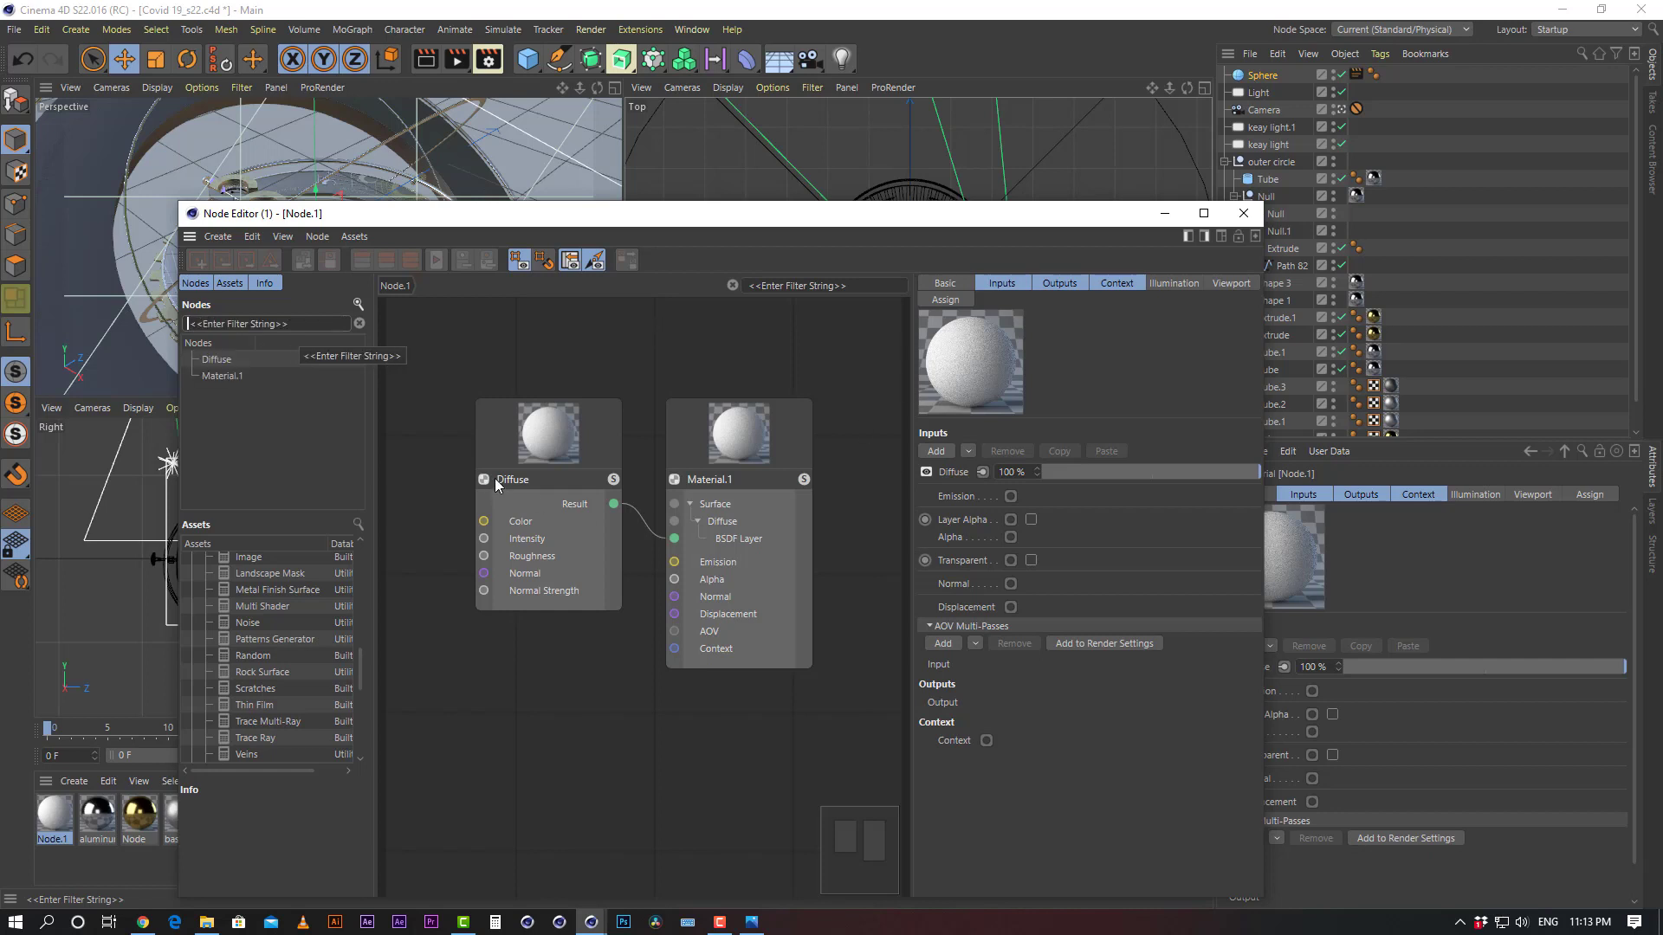
Examine the Diffuse node's input, basic and preview properties, and shift the node slightly down in the graph
left_click(569, 502)
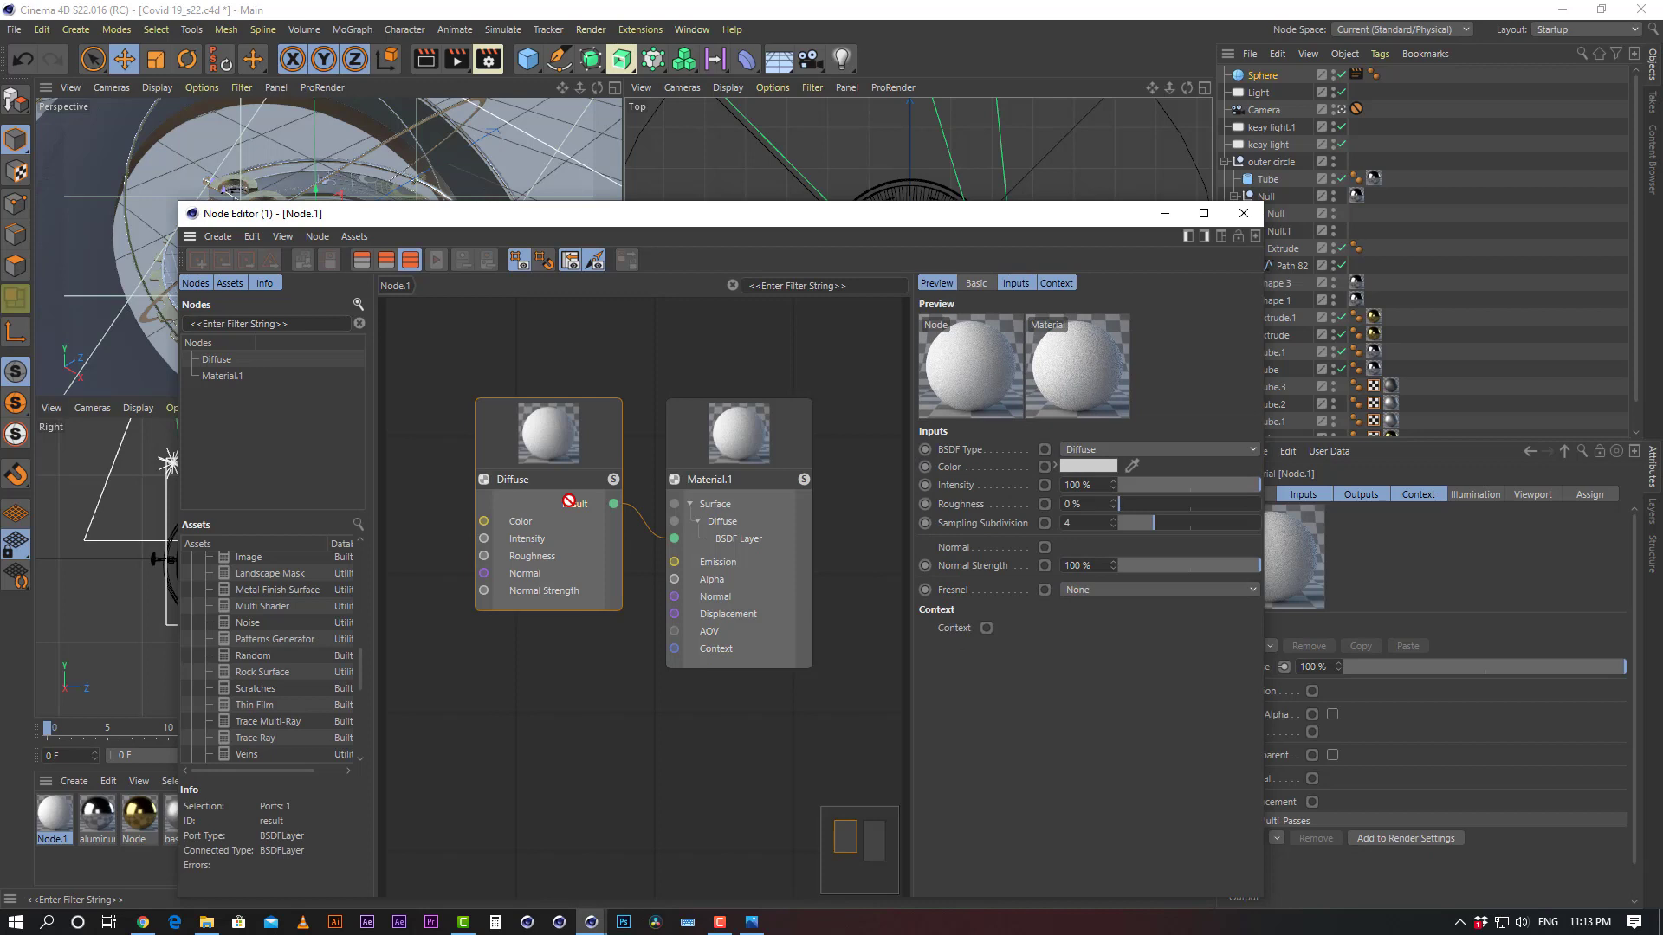
left_click(1018, 284)
left_click(976, 285)
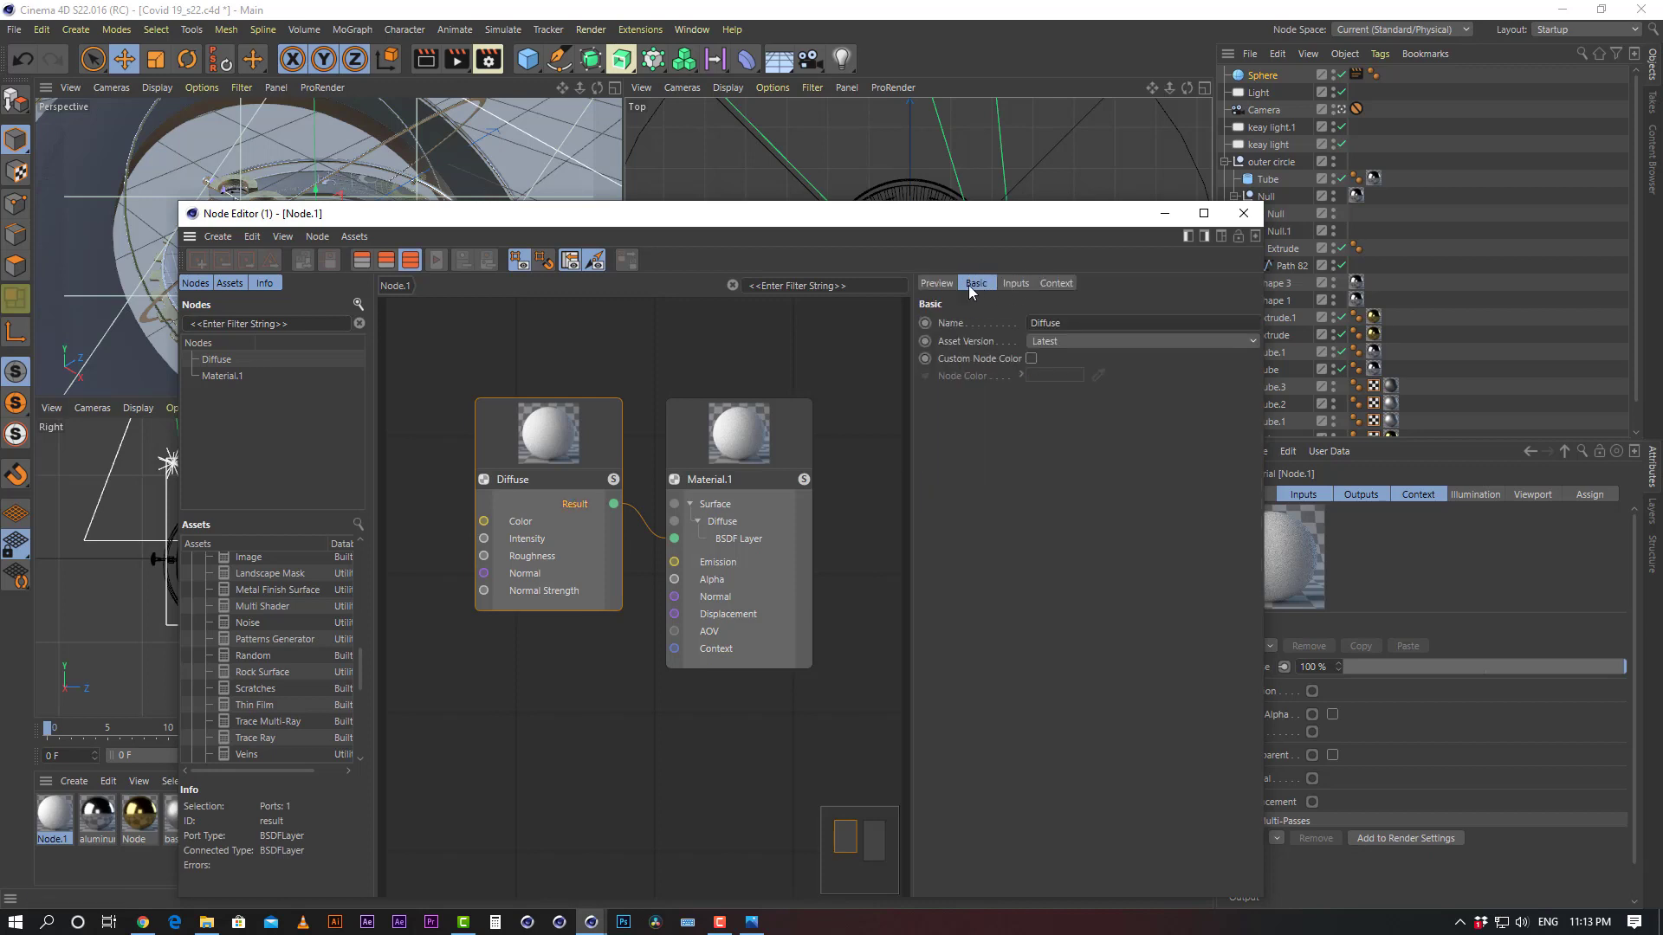
left_click(937, 283)
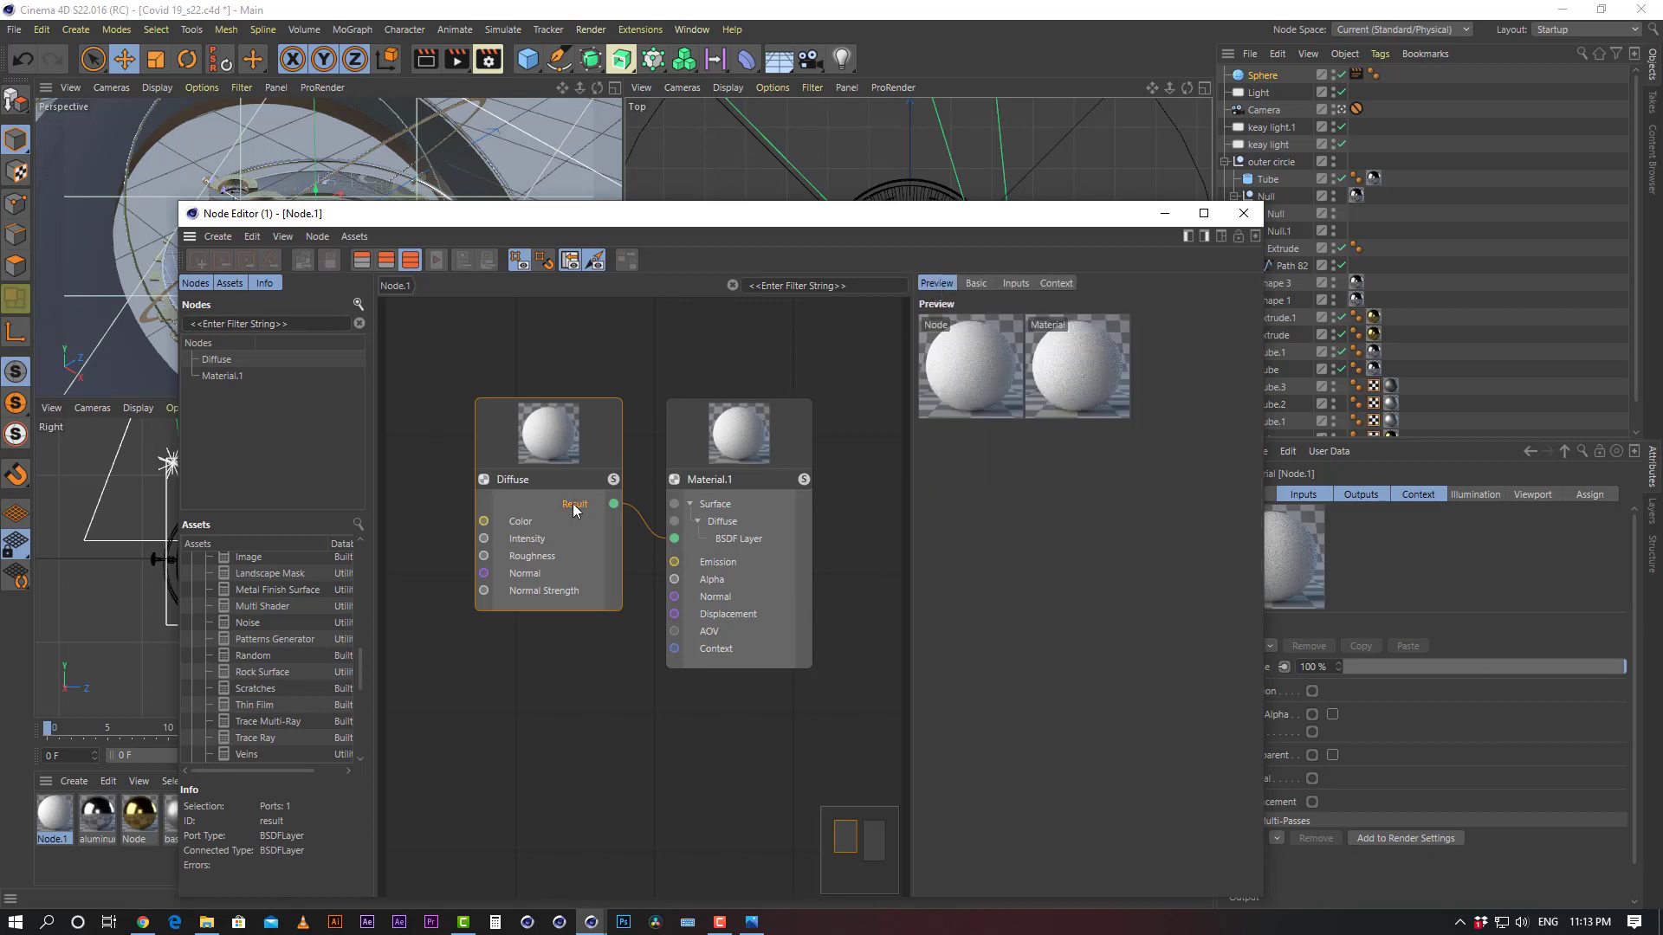
left_click_drag(552, 536, 544, 563)
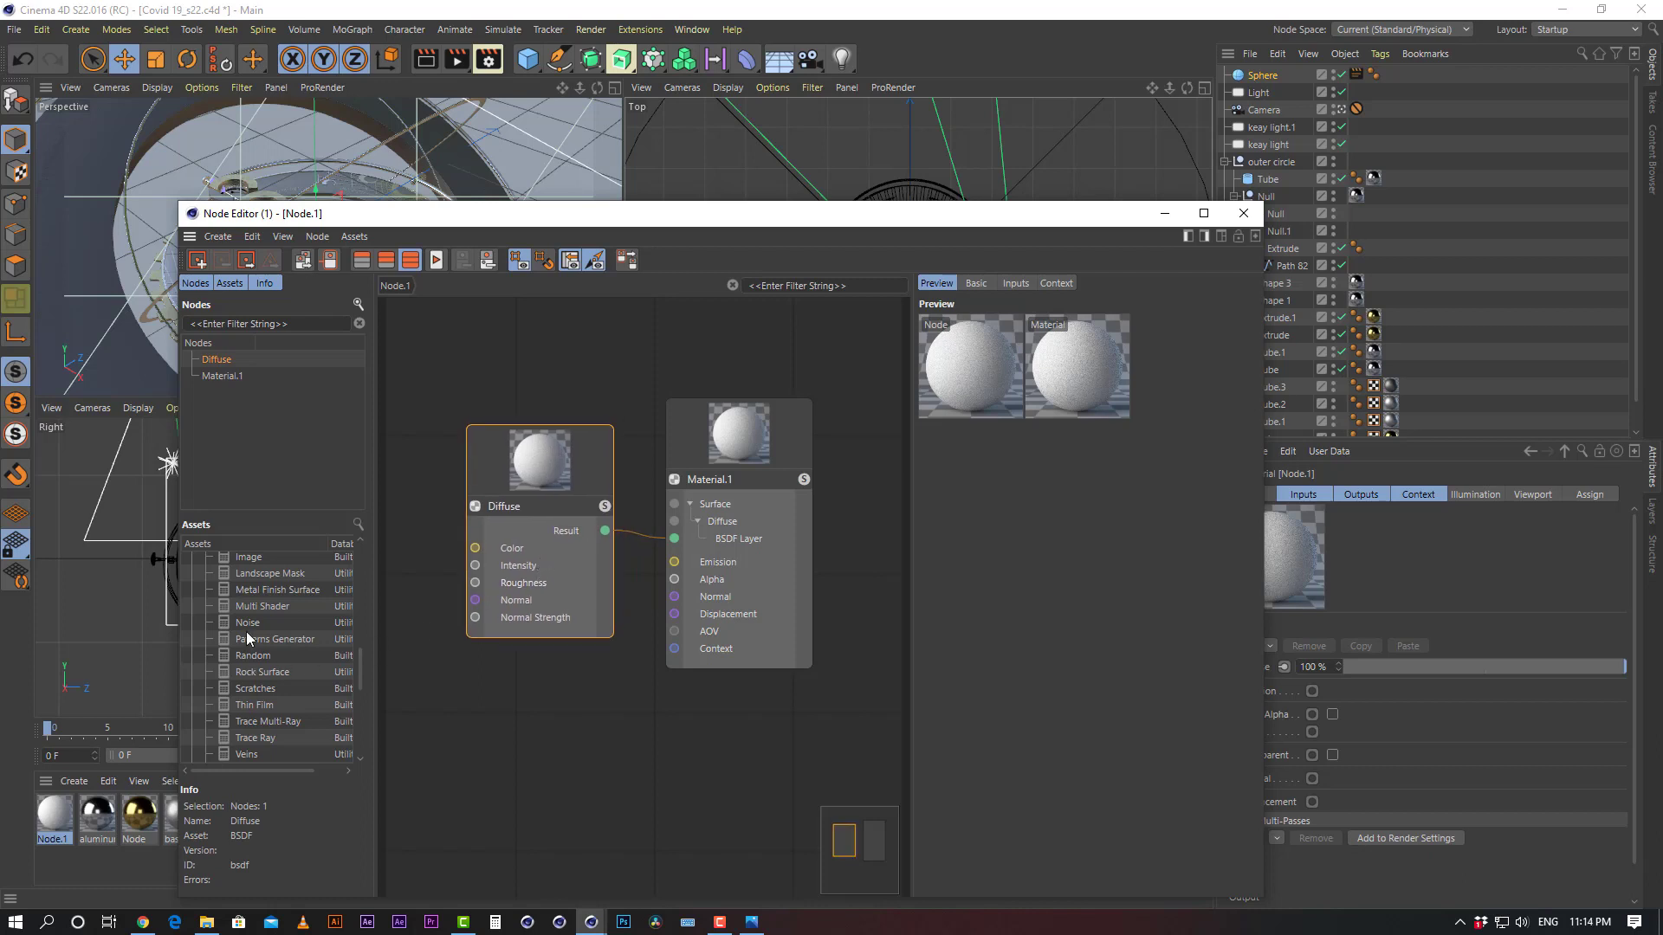
Show only the Assets list beside the node graph and filter it for "im"
scroll(256, 627, "up", 3)
left_click(288, 324)
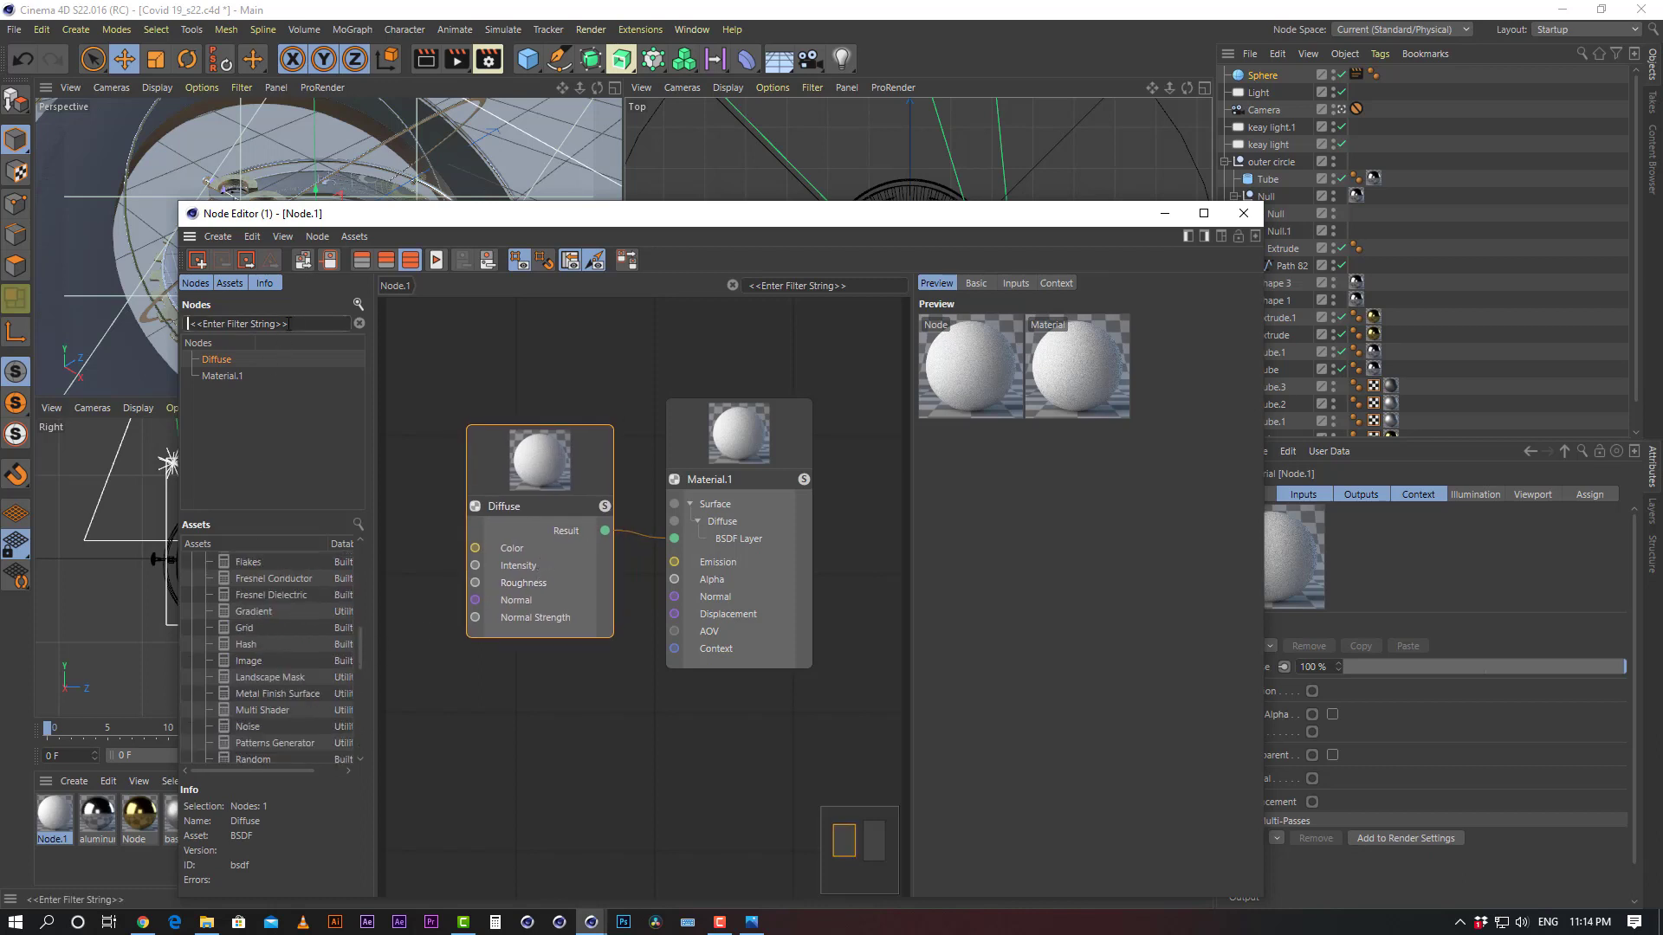
left_click(239, 283)
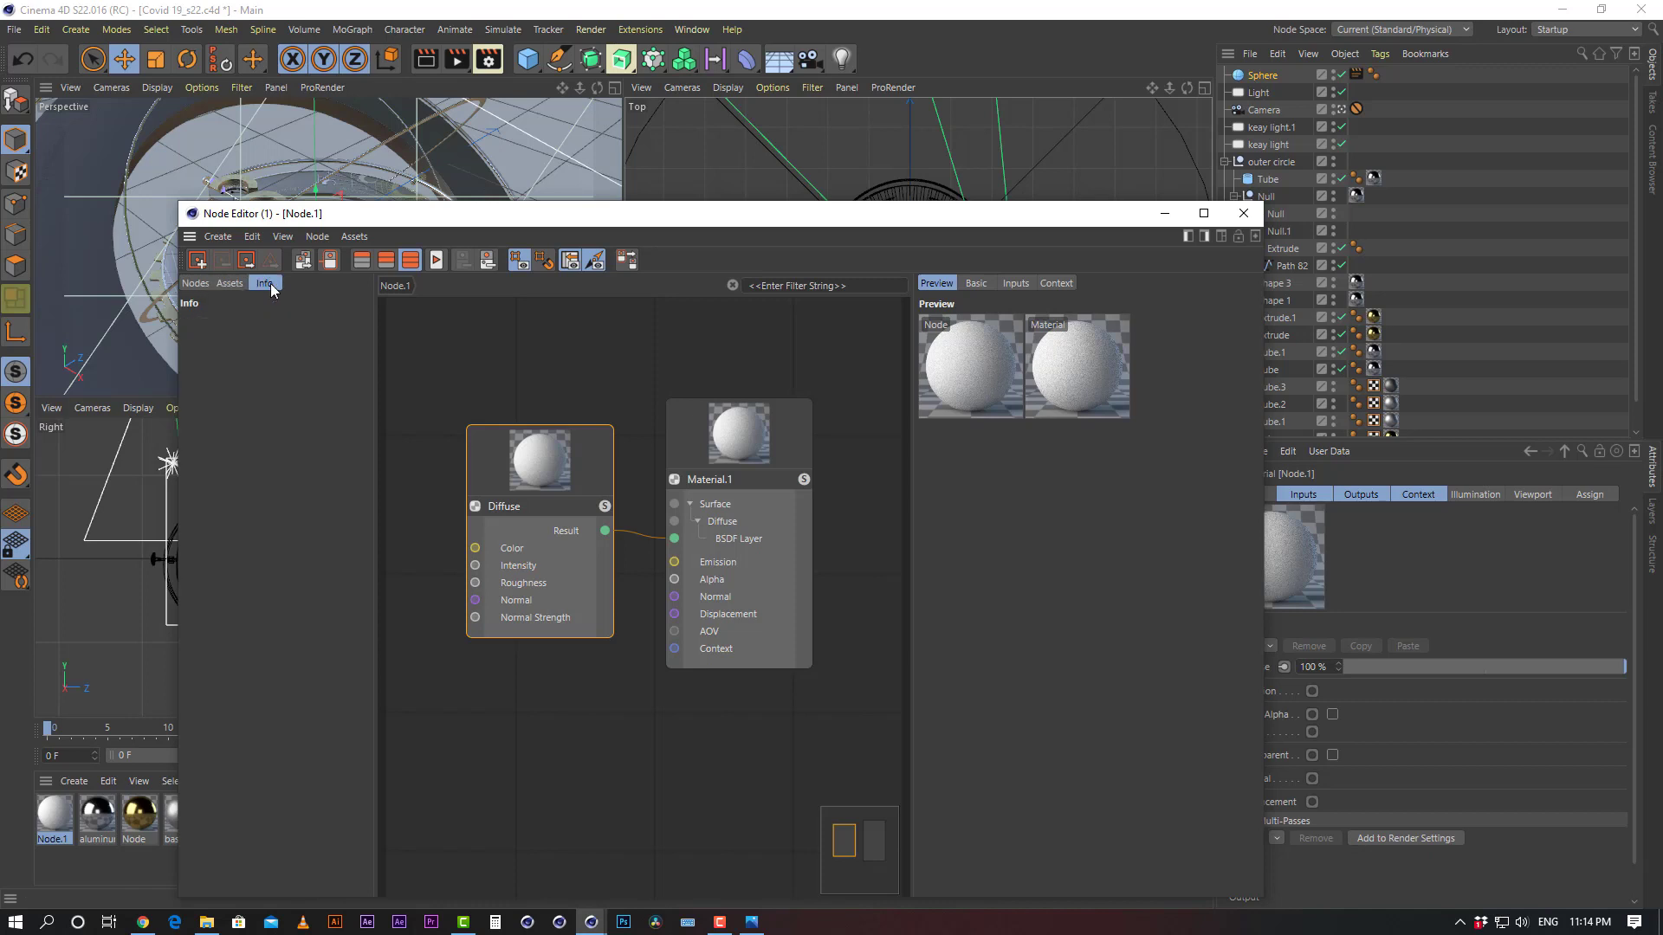
left_click(277, 325)
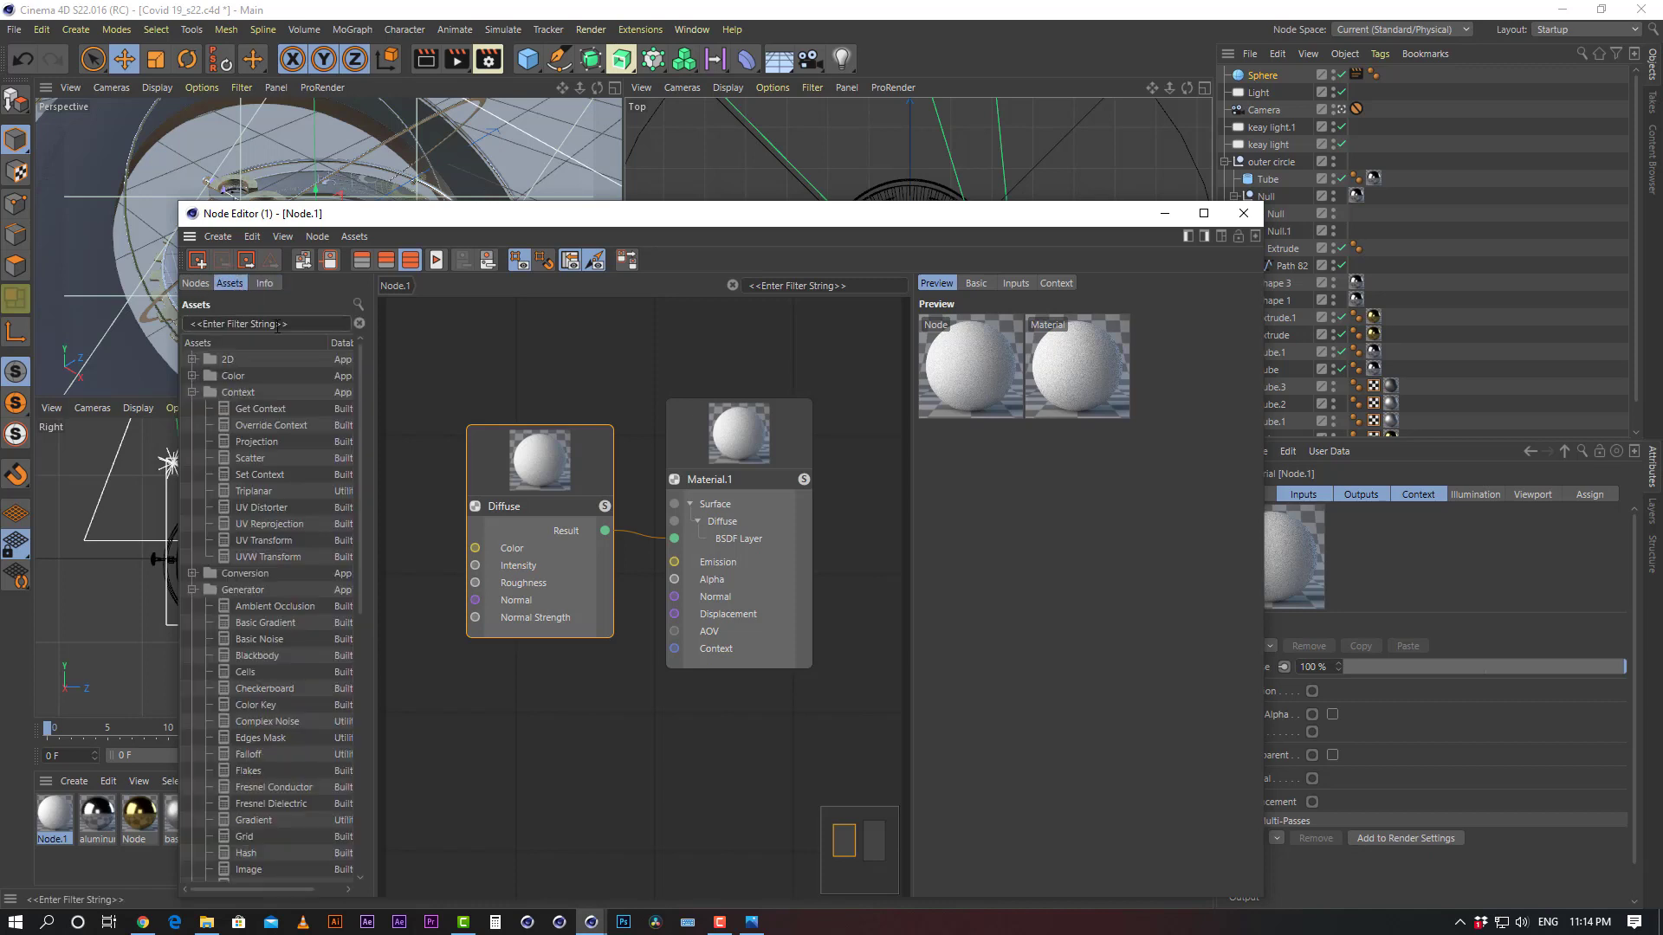
key("m")
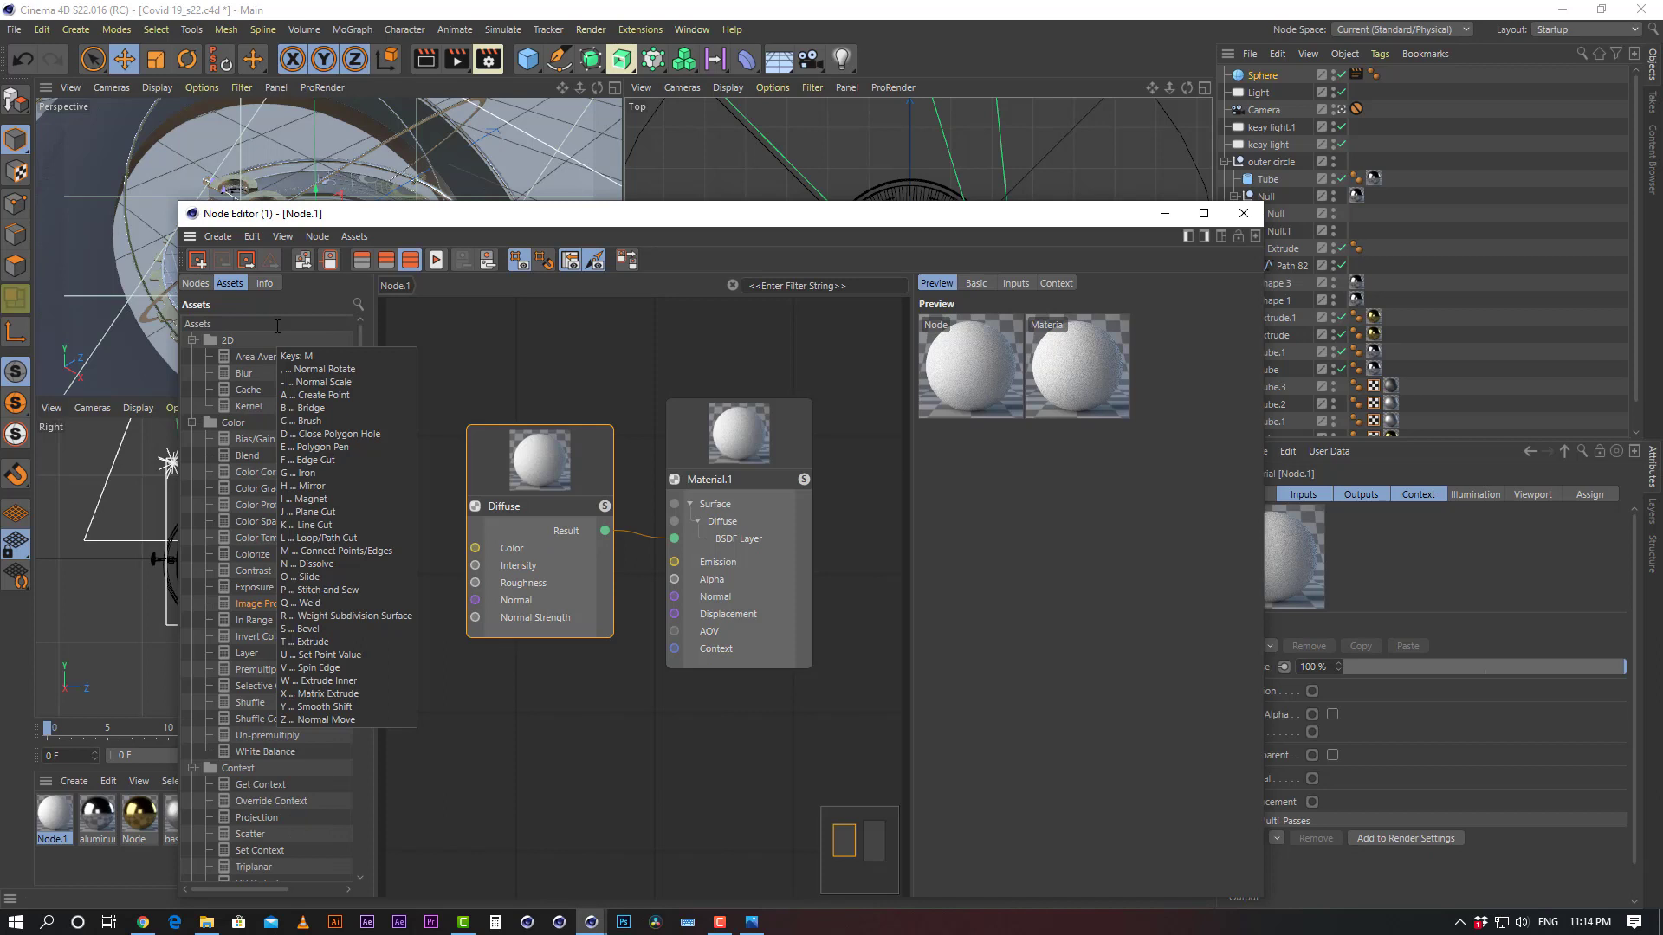
key("a")
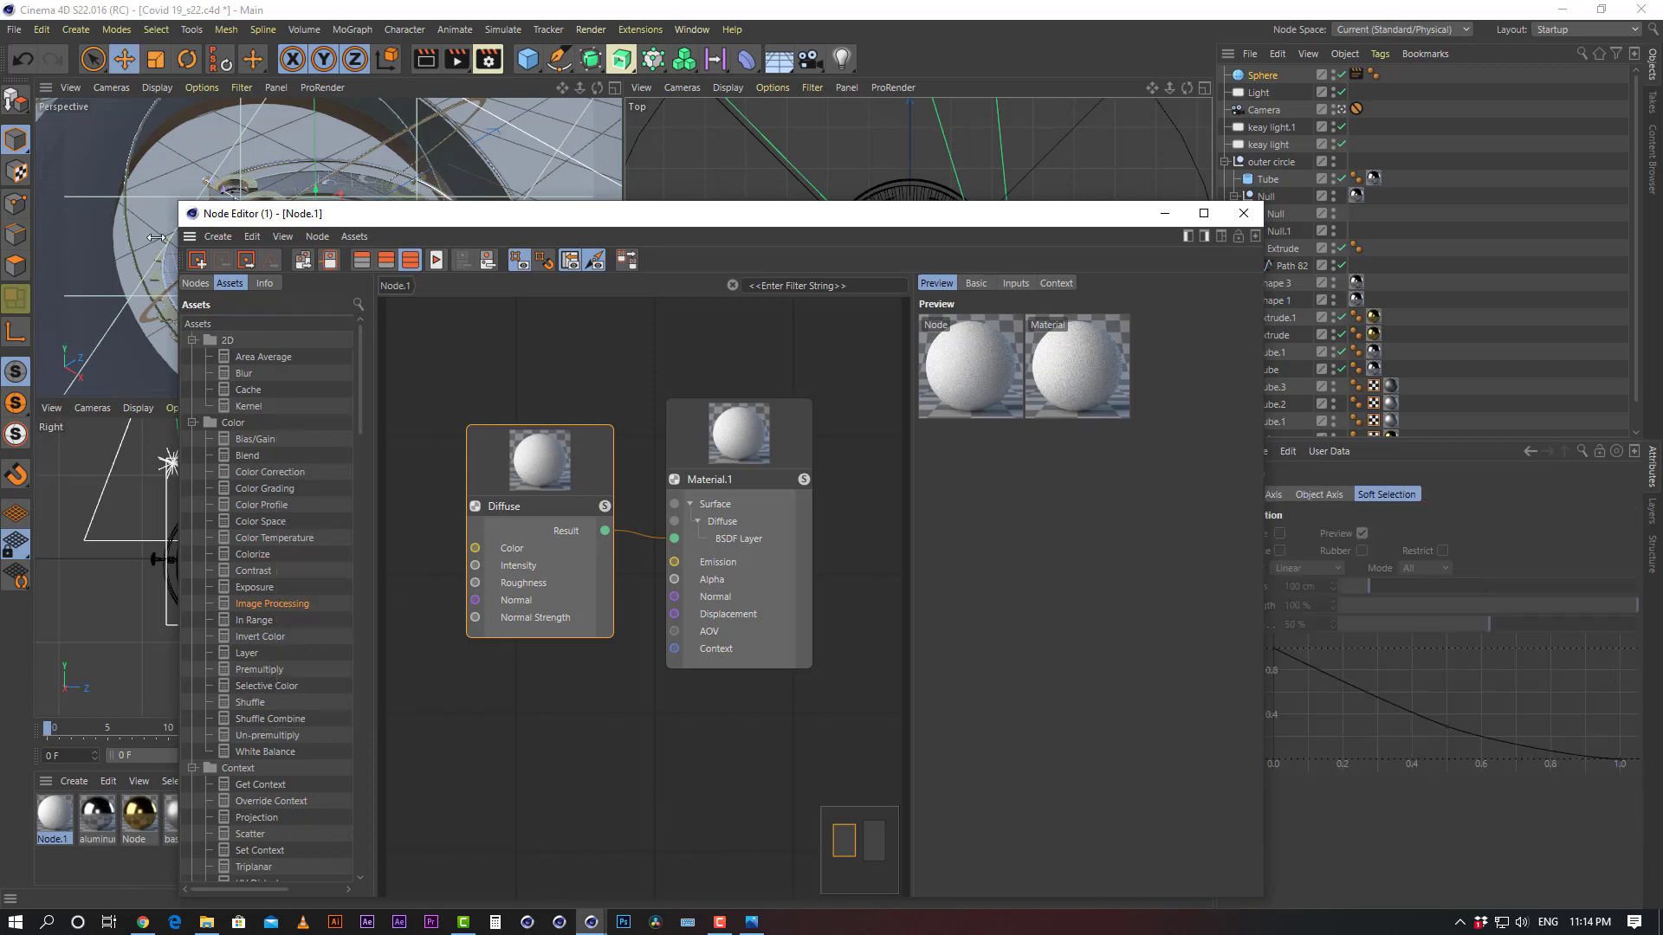
left_click(357, 305)
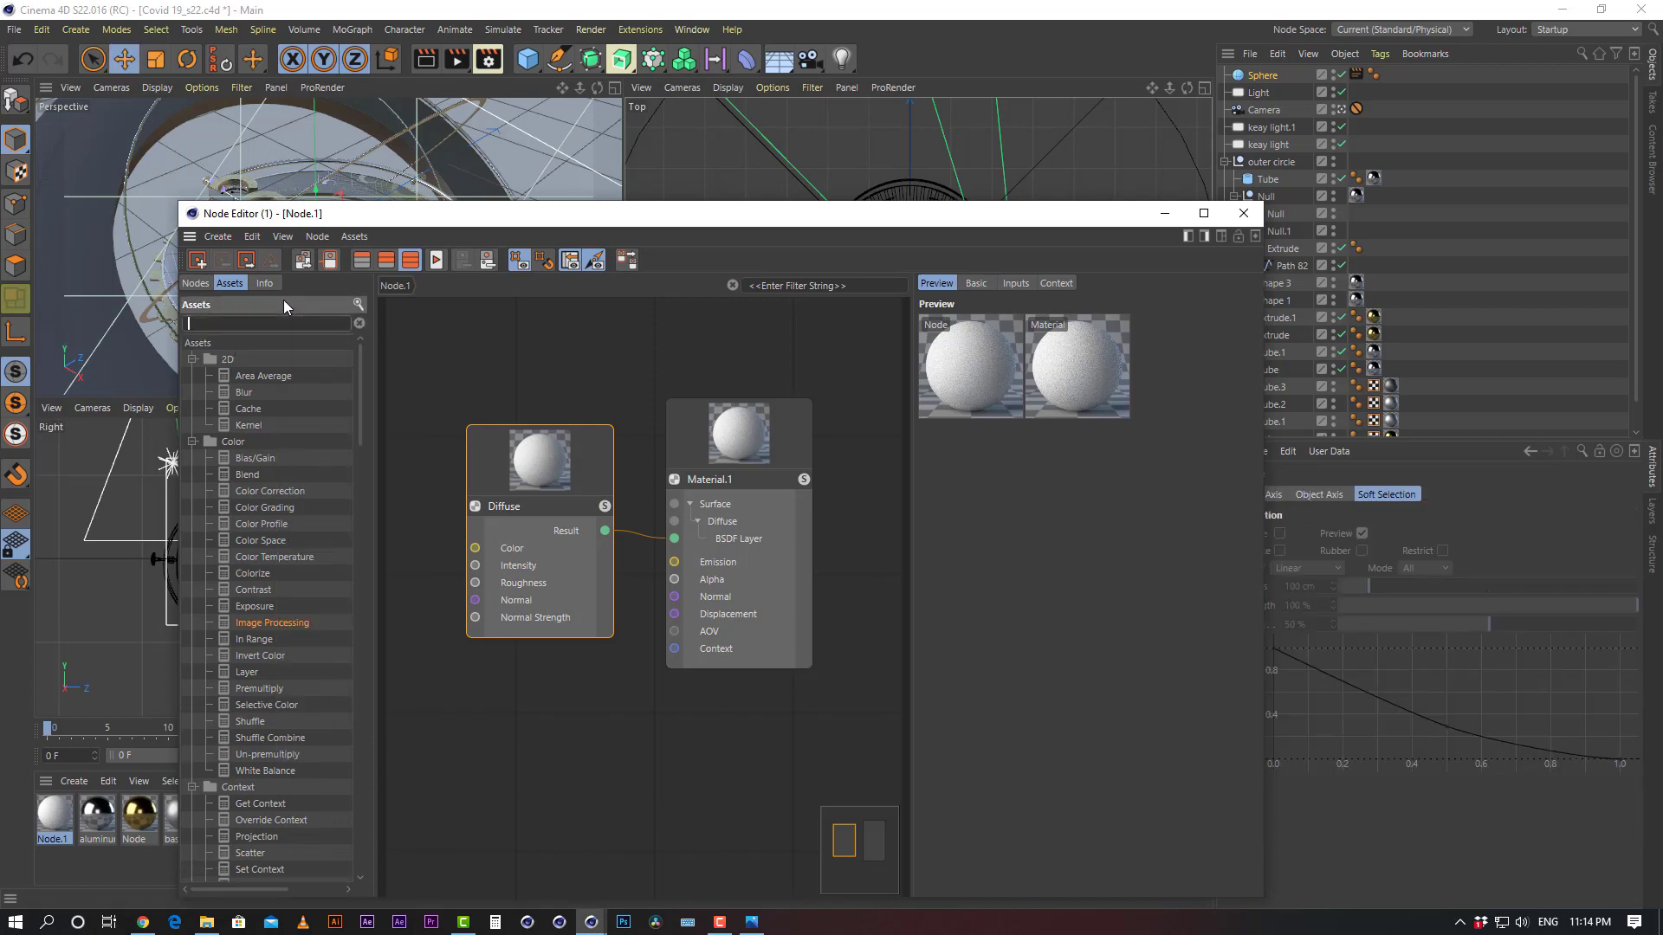
left_click(261, 321)
type("iin")
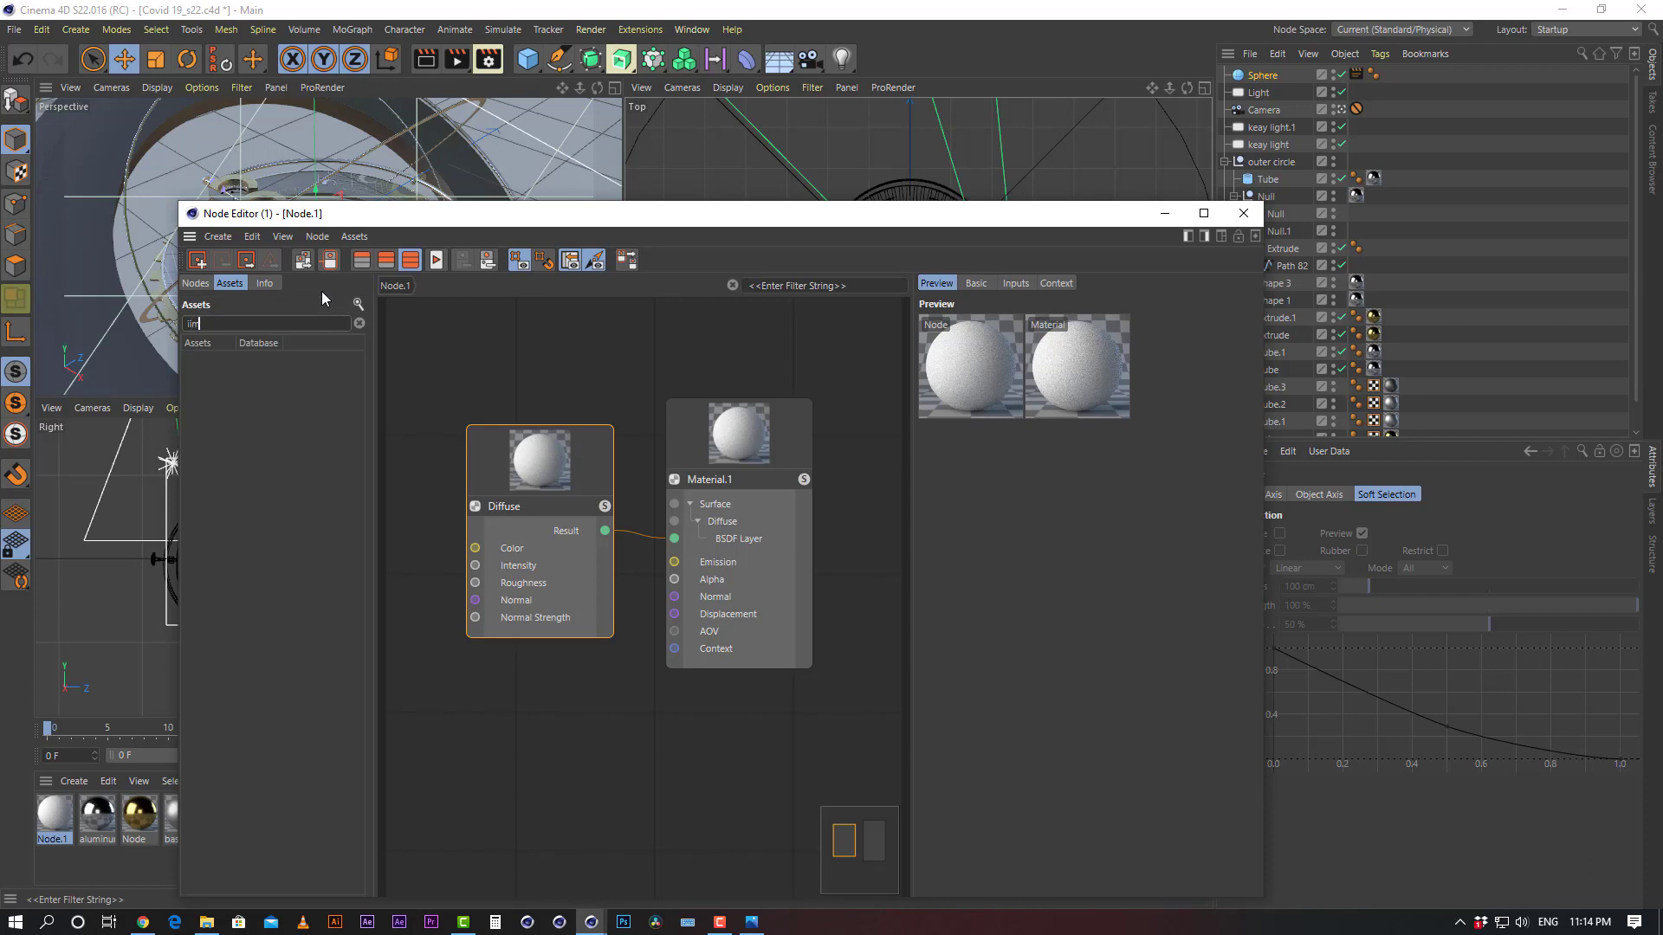
key("BackSpace")
key("BackSpace")
key("BackSpace")
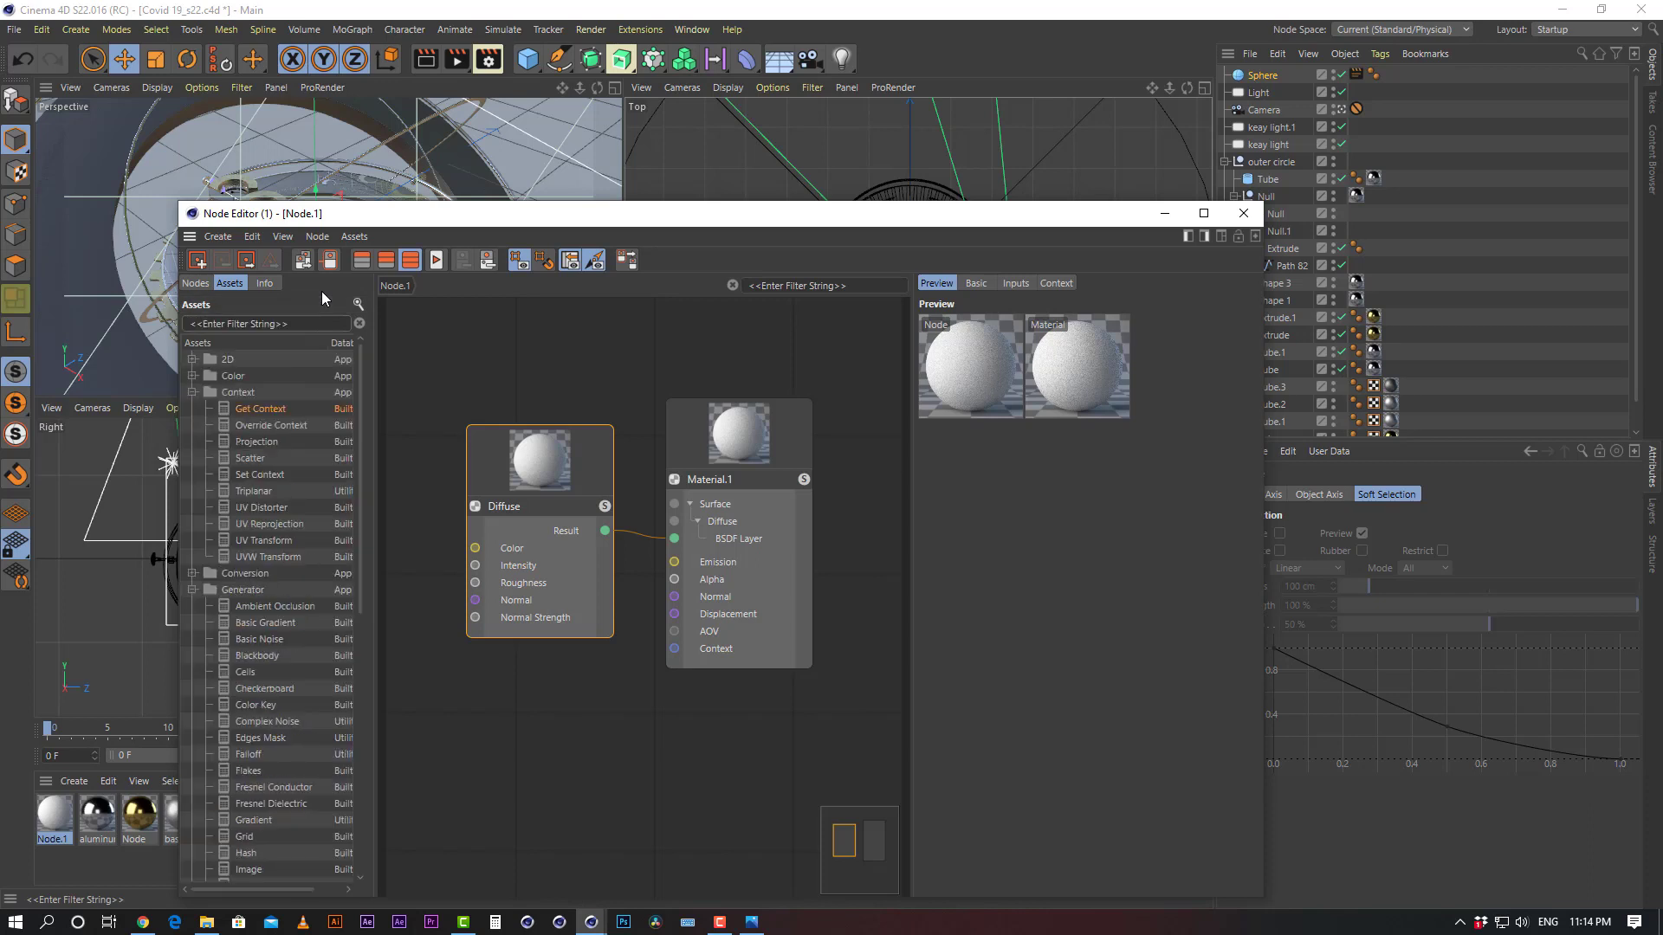
type("m")
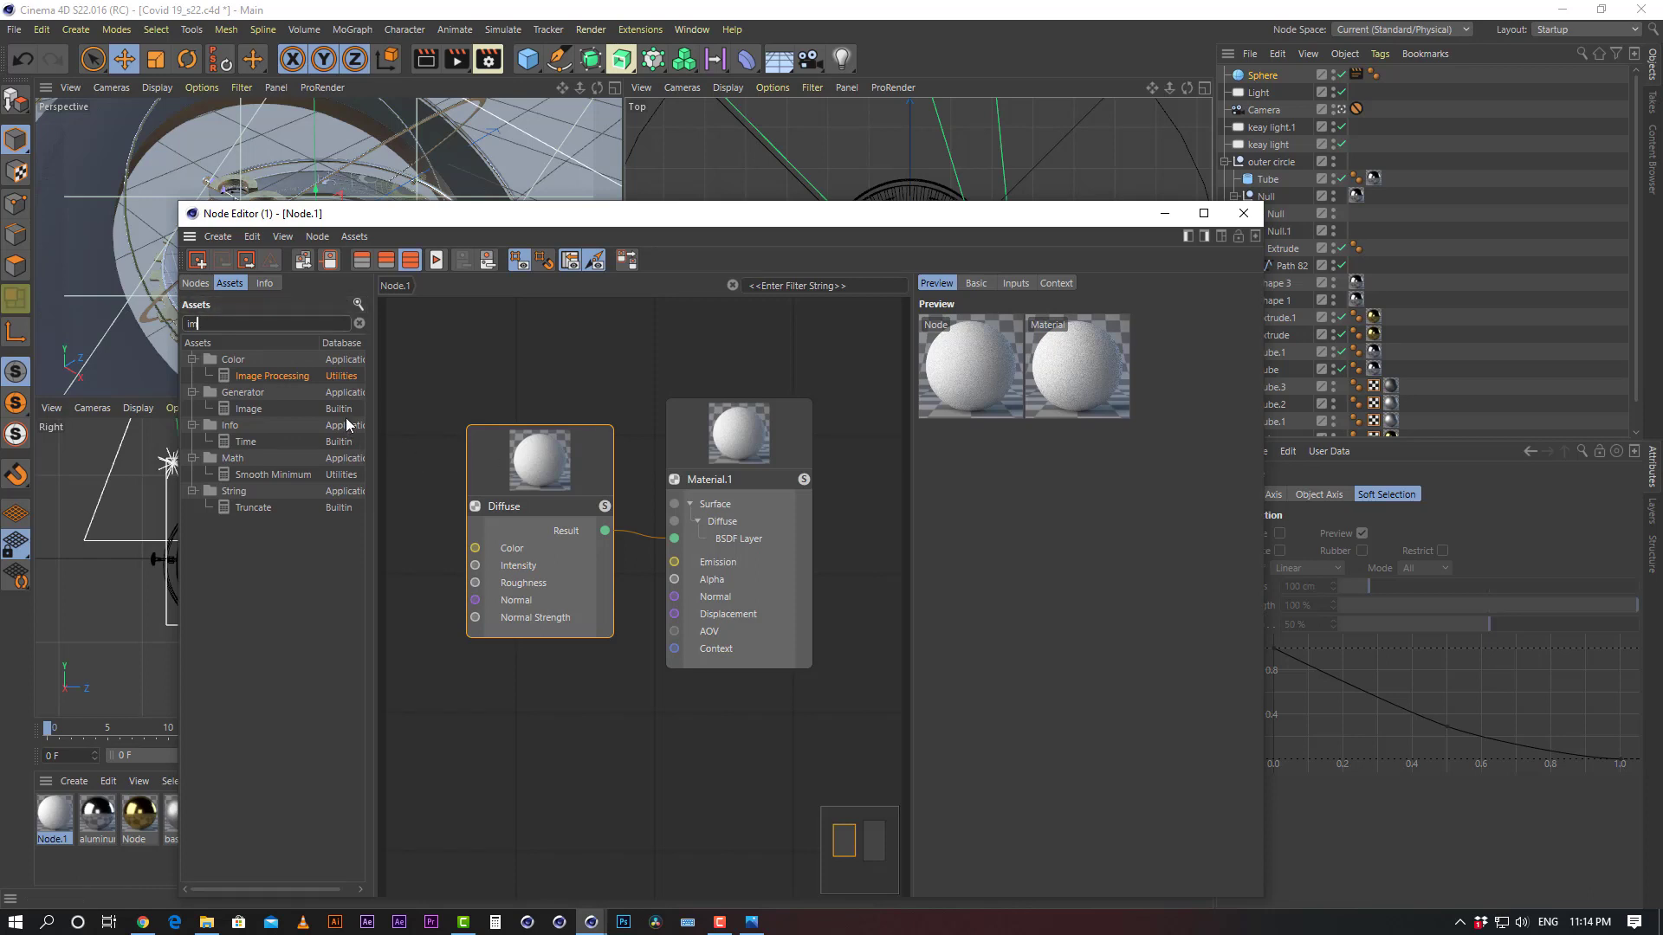
Add an Image asset node to the graph and place it below the Diffuse node
left_click(253, 416)
left_click_drag(538, 376, 538, 375)
left_click_drag(621, 408, 548, 716)
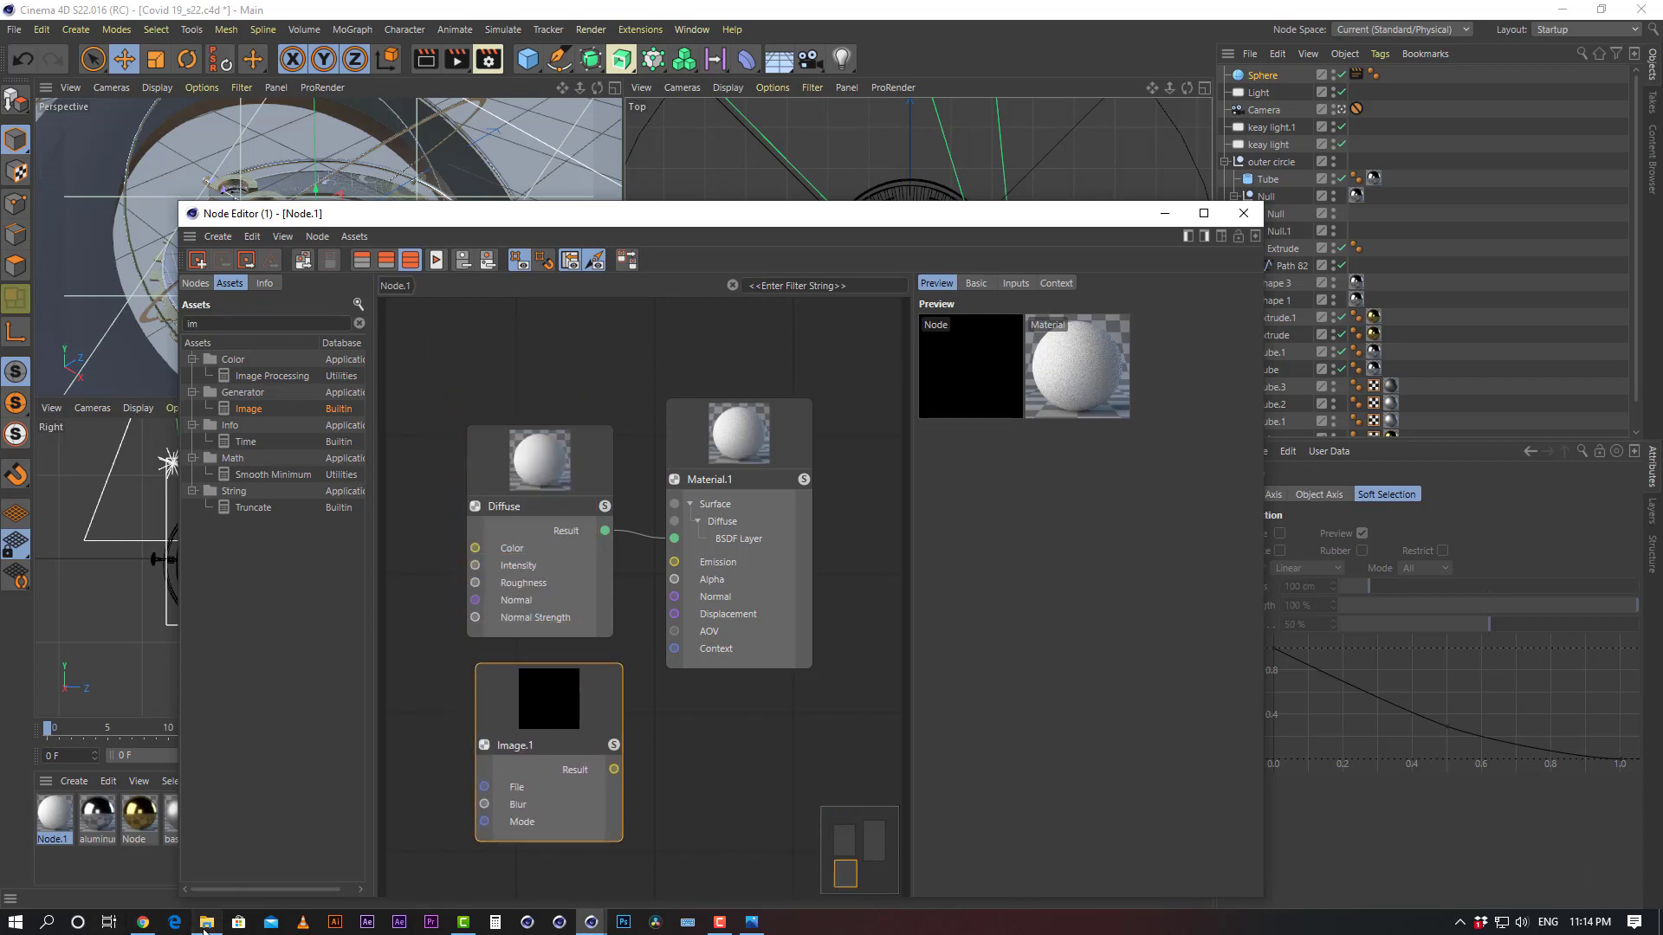
Bring lakeside_1k.hdr from File Explorer into the node graph and connect its Result to the Diffuse node's Color
left_click(207, 921)
left_click_drag(192, 188, 434, 669)
left_click_drag(537, 718, 489, 642)
left_click_drag(598, 708, 673, 717)
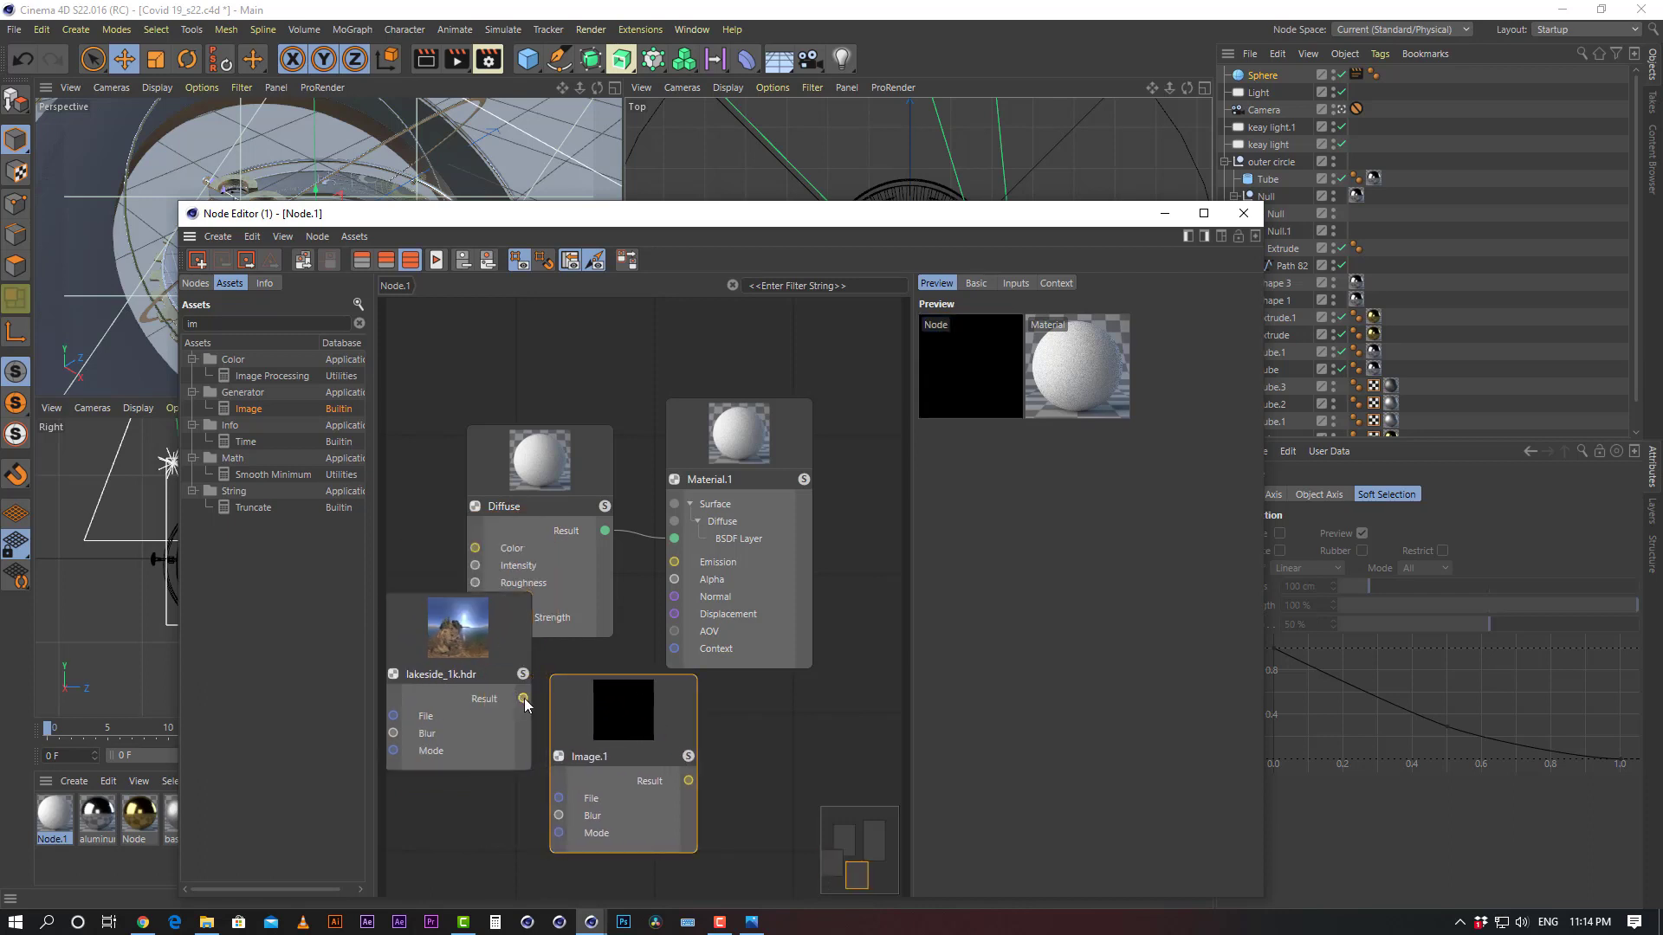
left_click_drag(523, 698, 475, 548)
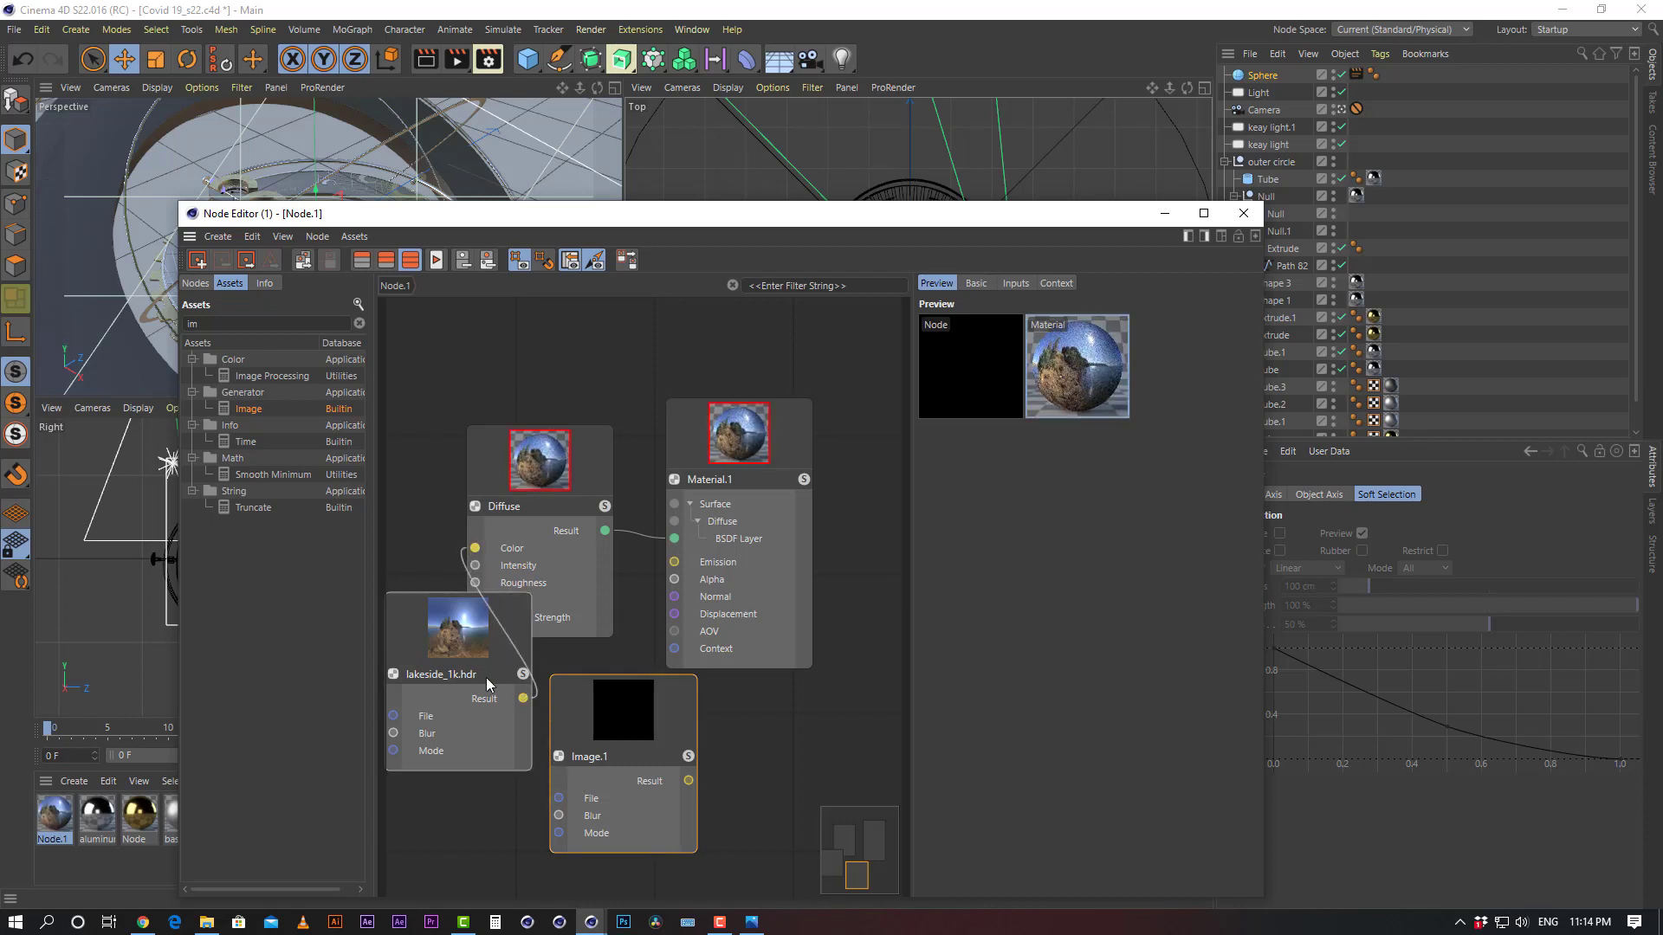
Spread out the lakeside_1k.hdr, Diffuse and Material.1 nodes so that they follow one another without overlapping
left_click_drag(486, 677, 479, 721)
left_click(811, 507)
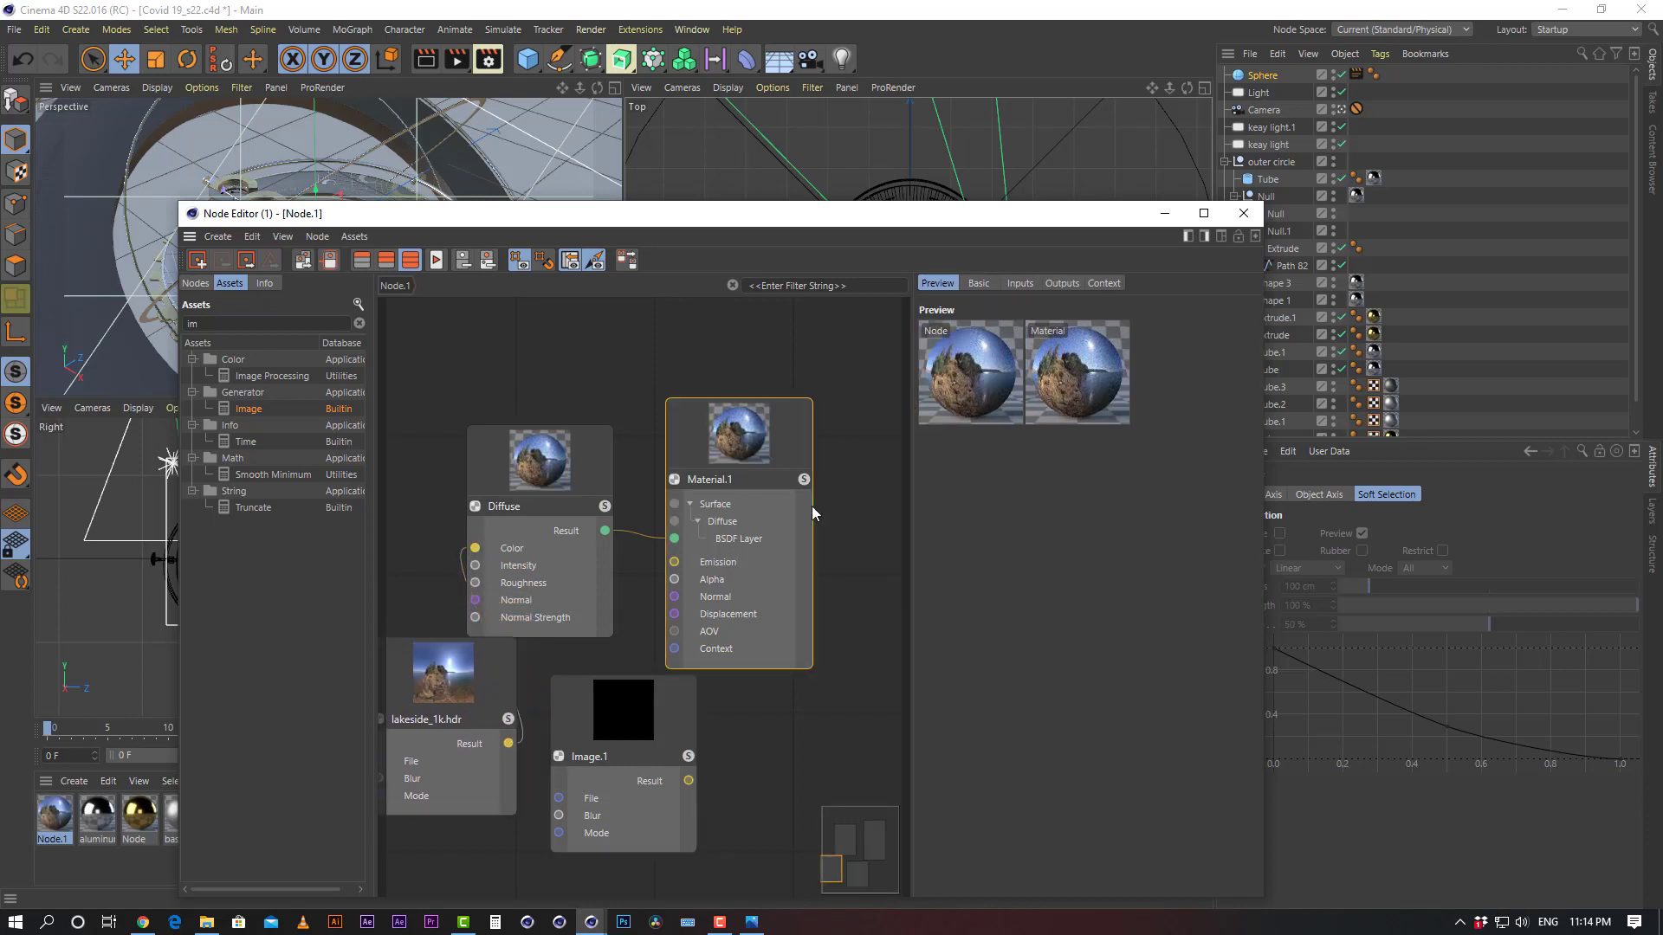
left_click_drag(813, 512, 901, 508)
left_click_drag(611, 556, 719, 511)
left_click_drag(507, 679, 538, 559)
Compare the inputs of the empty Image.1 node and the lakeside_1k.hdr node, and delete the empty one
left_click(646, 712)
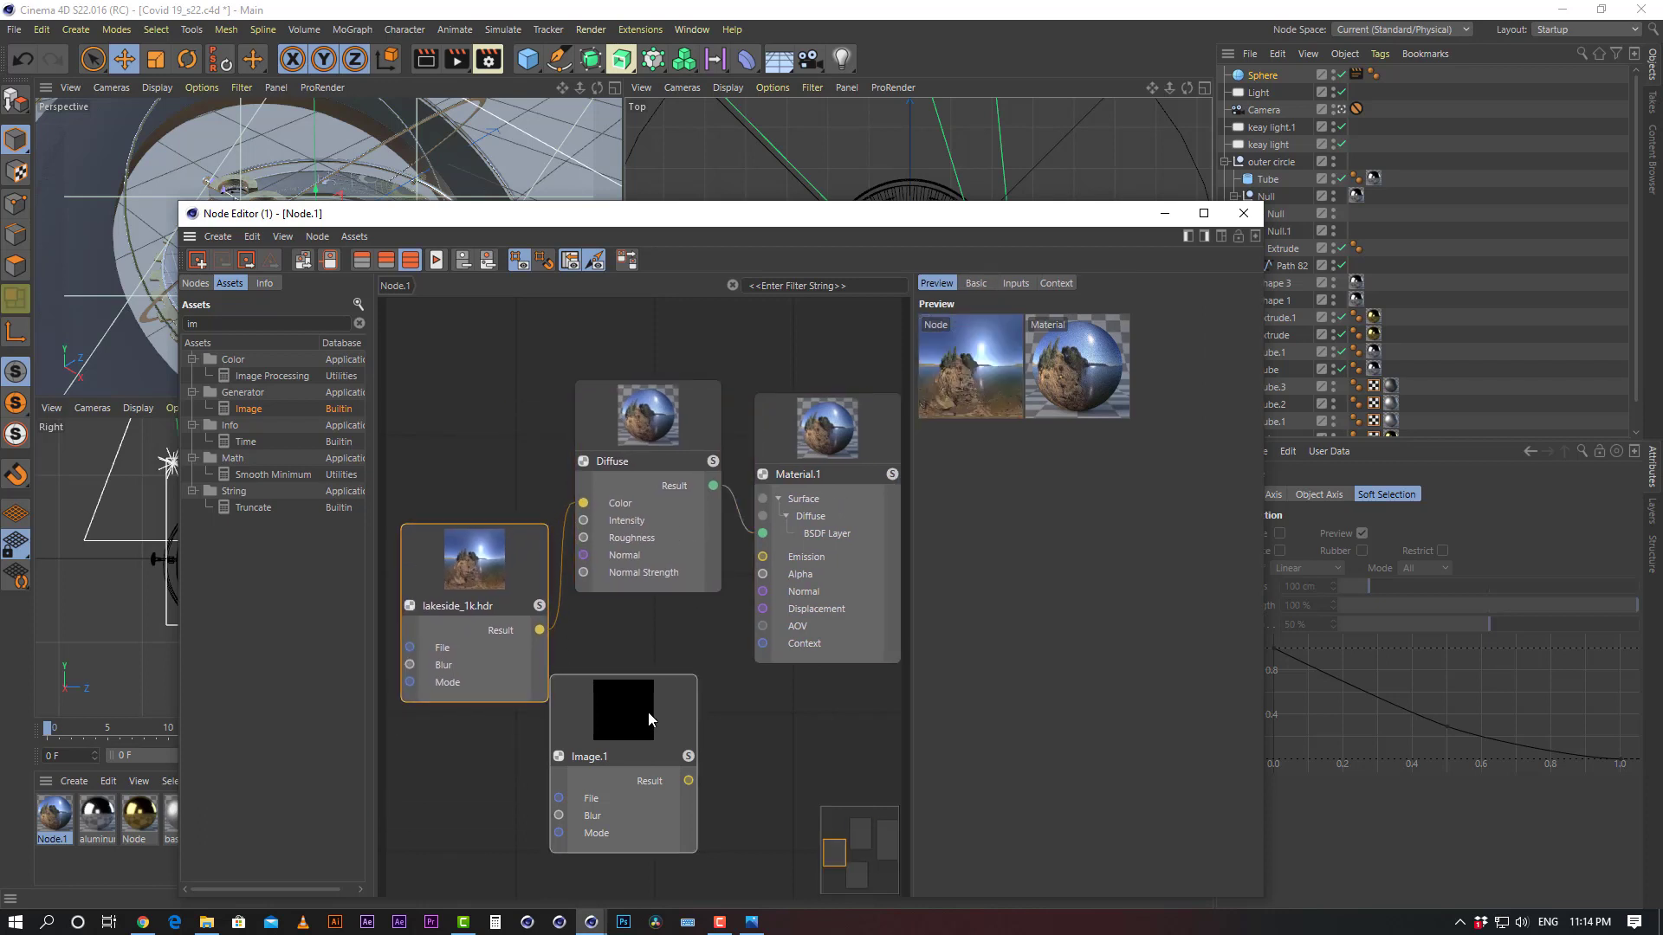
left_click(975, 284)
left_click(1018, 285)
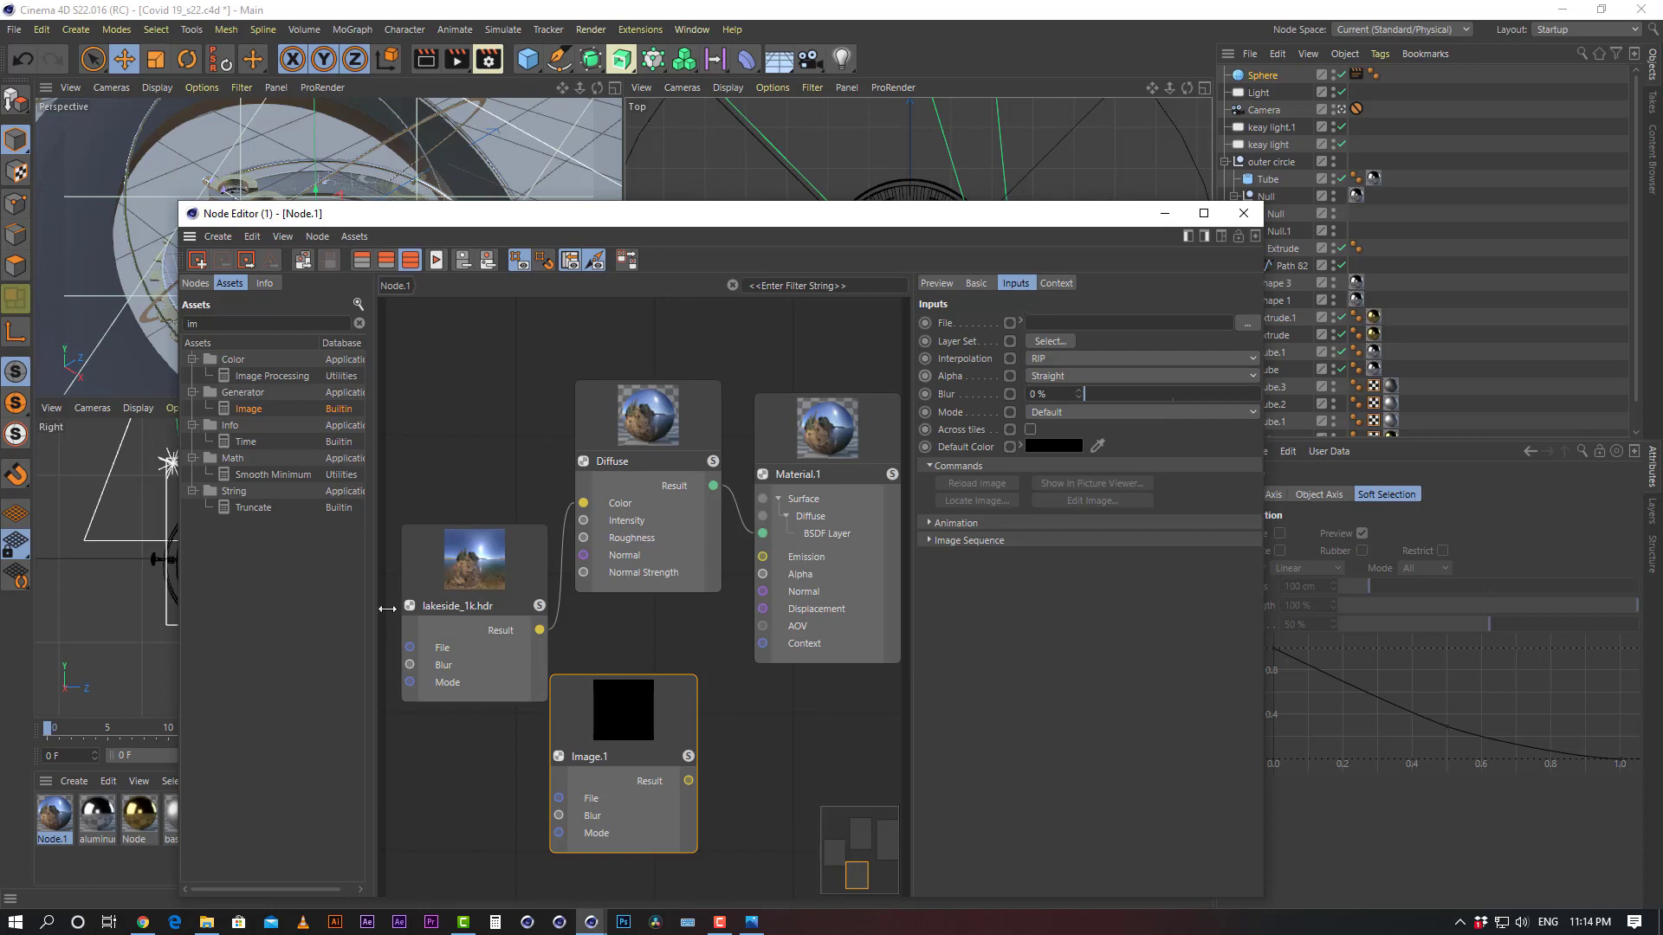
left_click(499, 635)
left_click(679, 721)
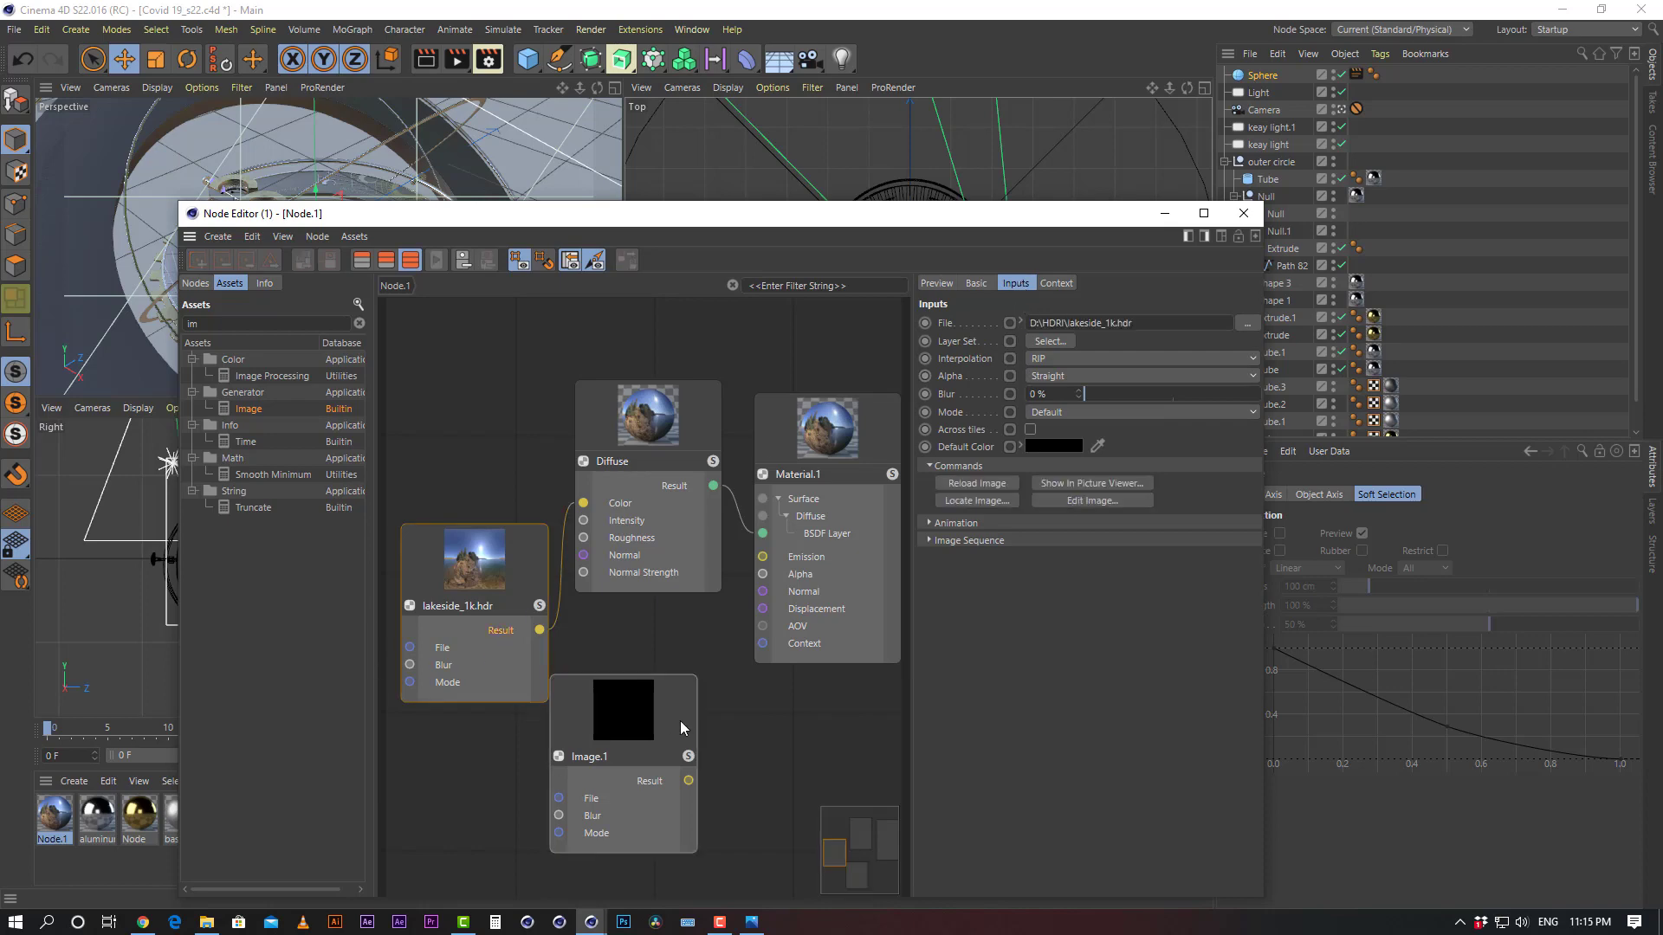
key("Delete")
Close the Node Editor and apply the Node.1 HDRI material to the Sphere
left_click(1244, 213)
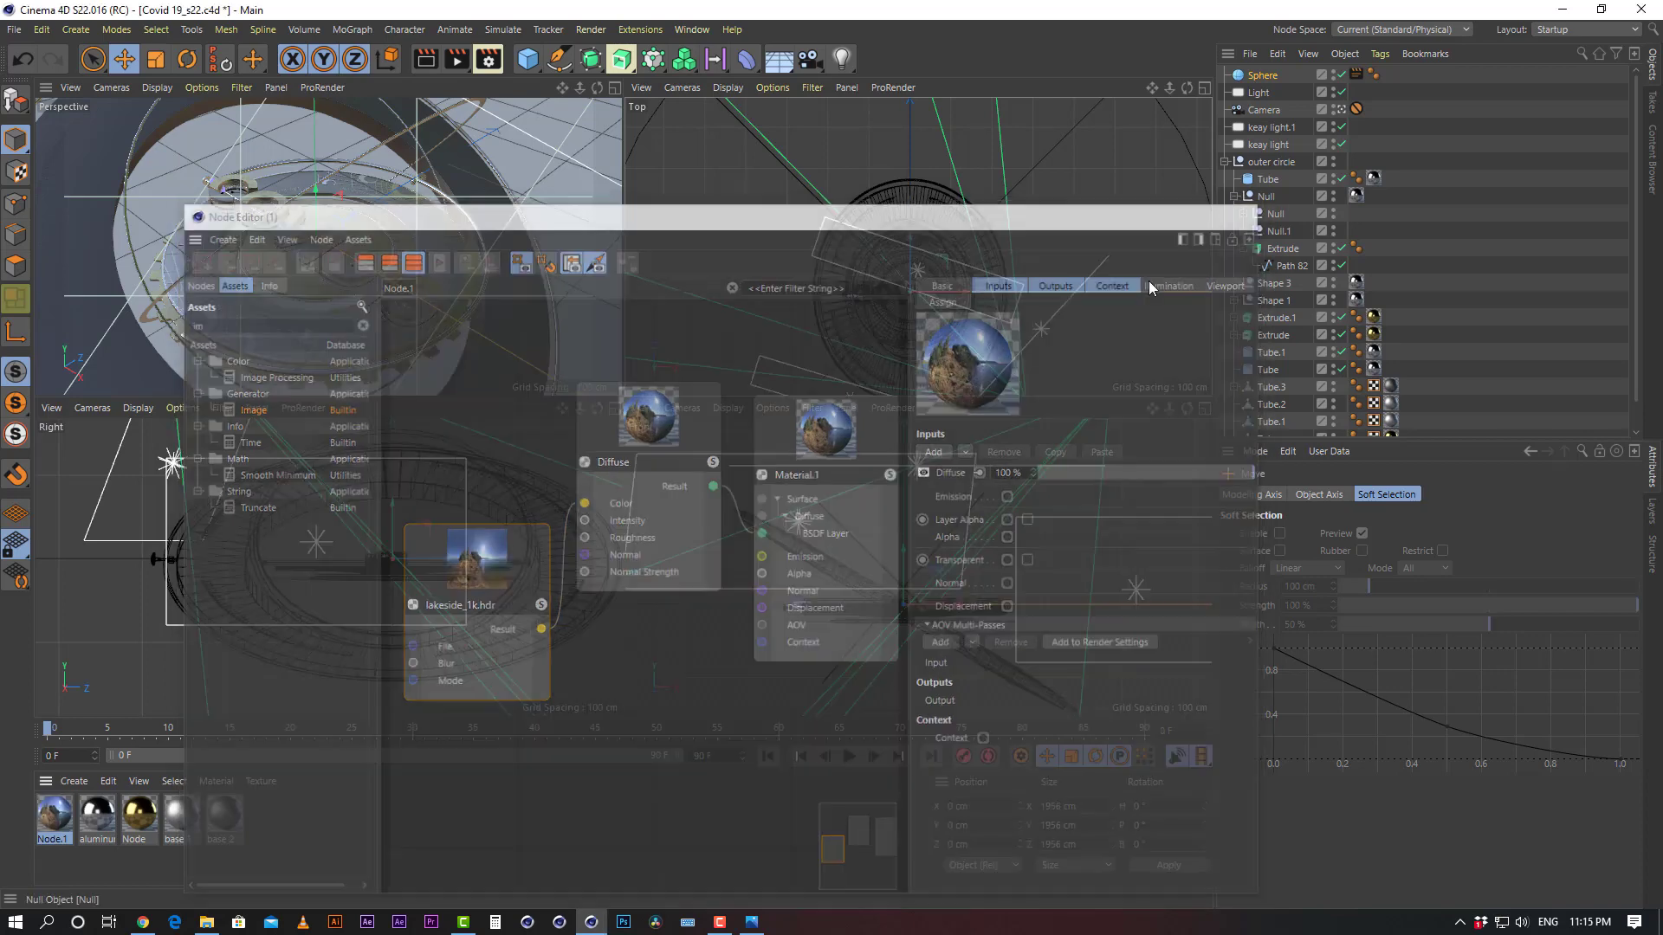
left_click_drag(1438, 103, 1265, 83)
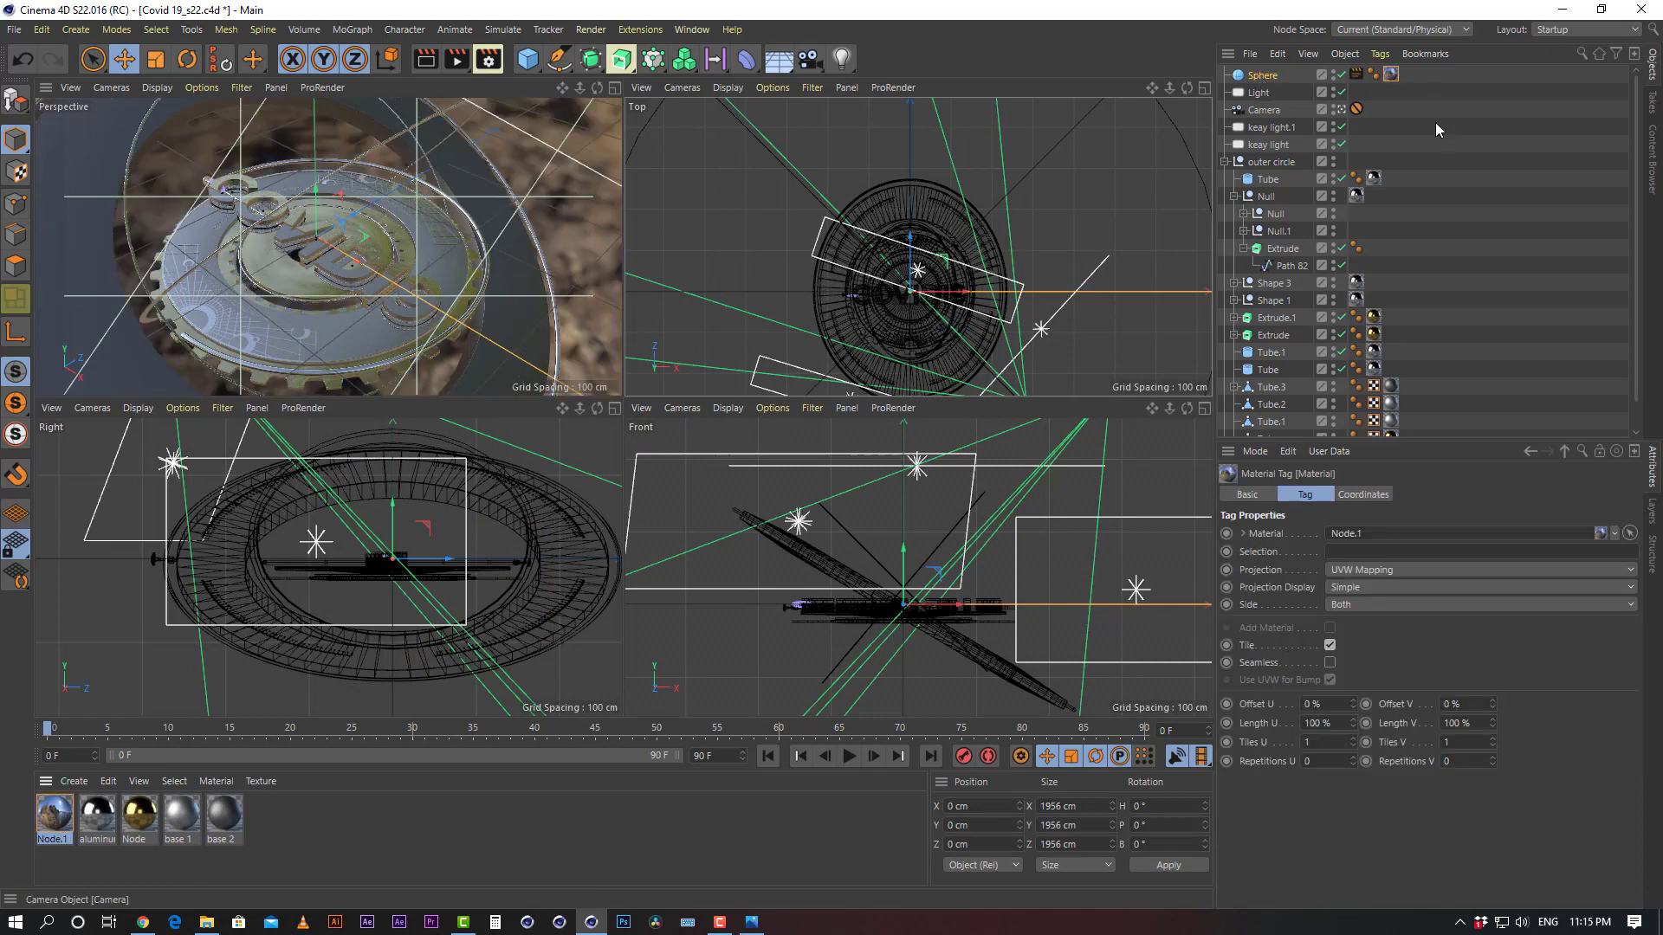
Maximize the Perspective view and render it to check the HDRI-lit disc
middle_click(315, 272)
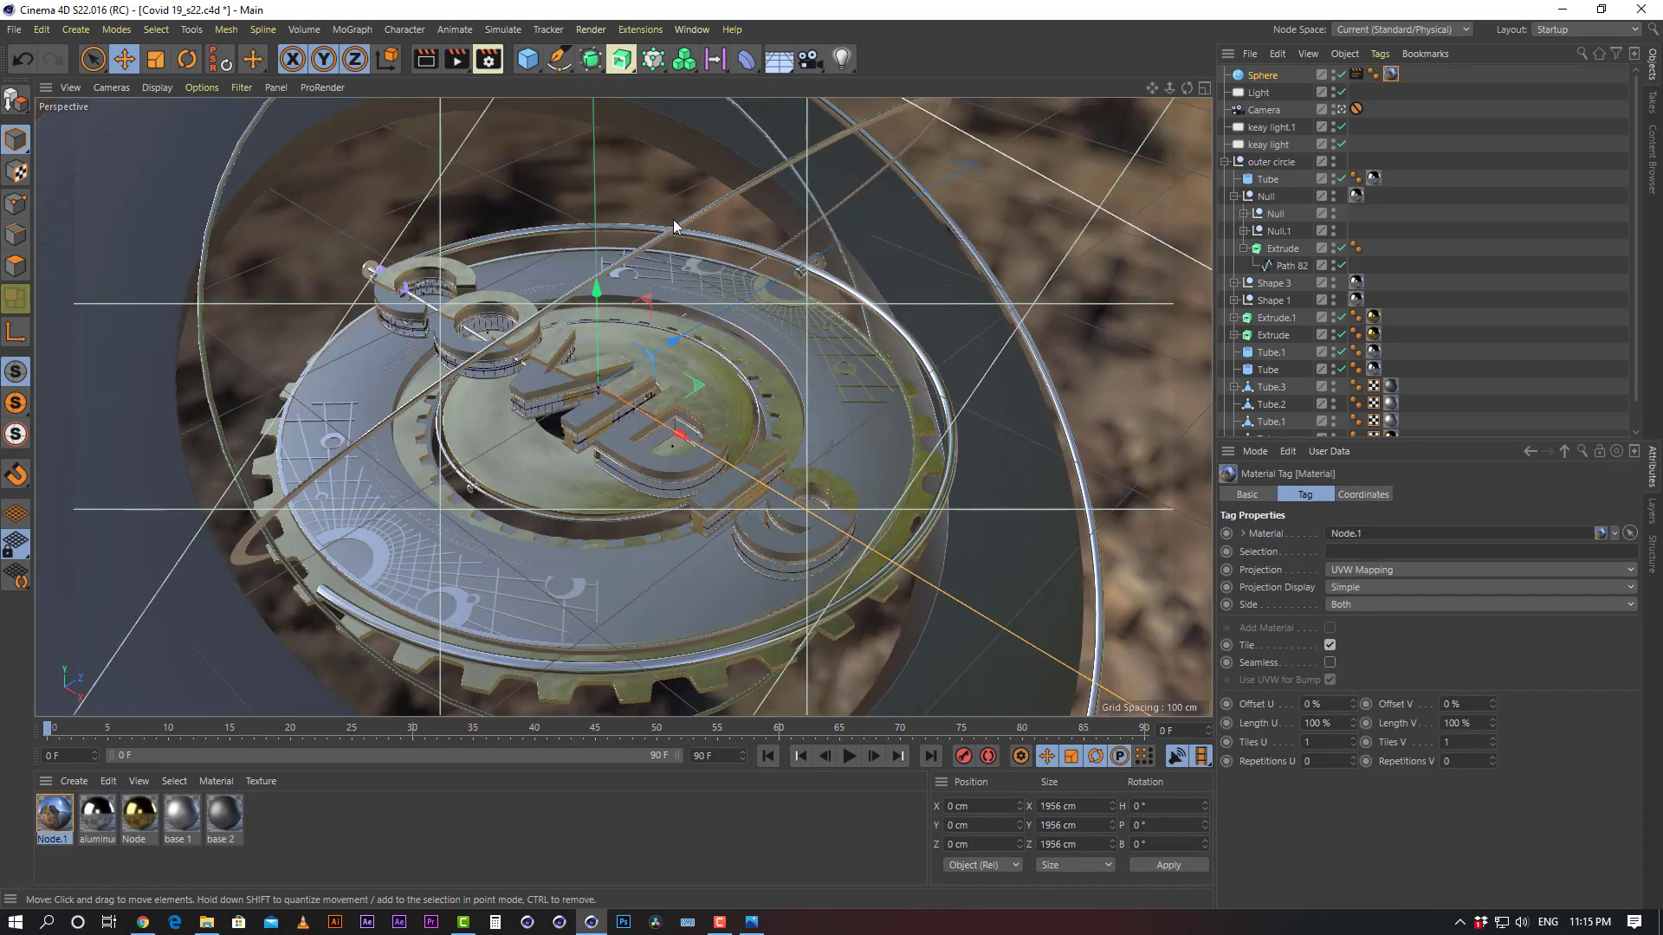
left_click(427, 62)
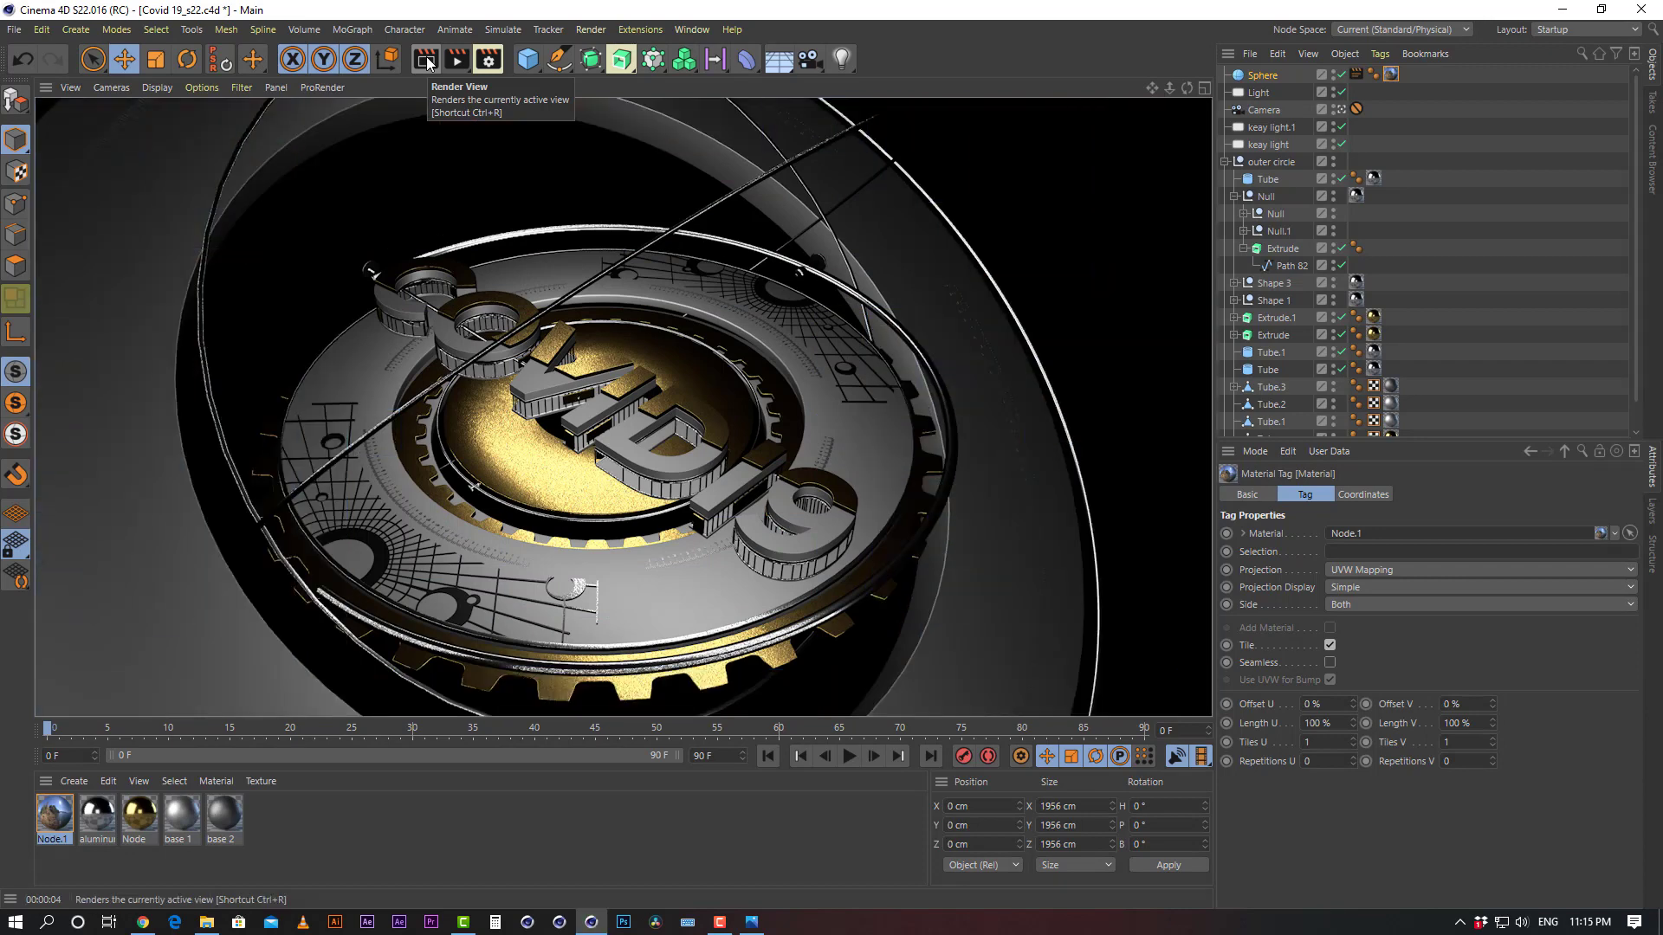
left_click(340, 833)
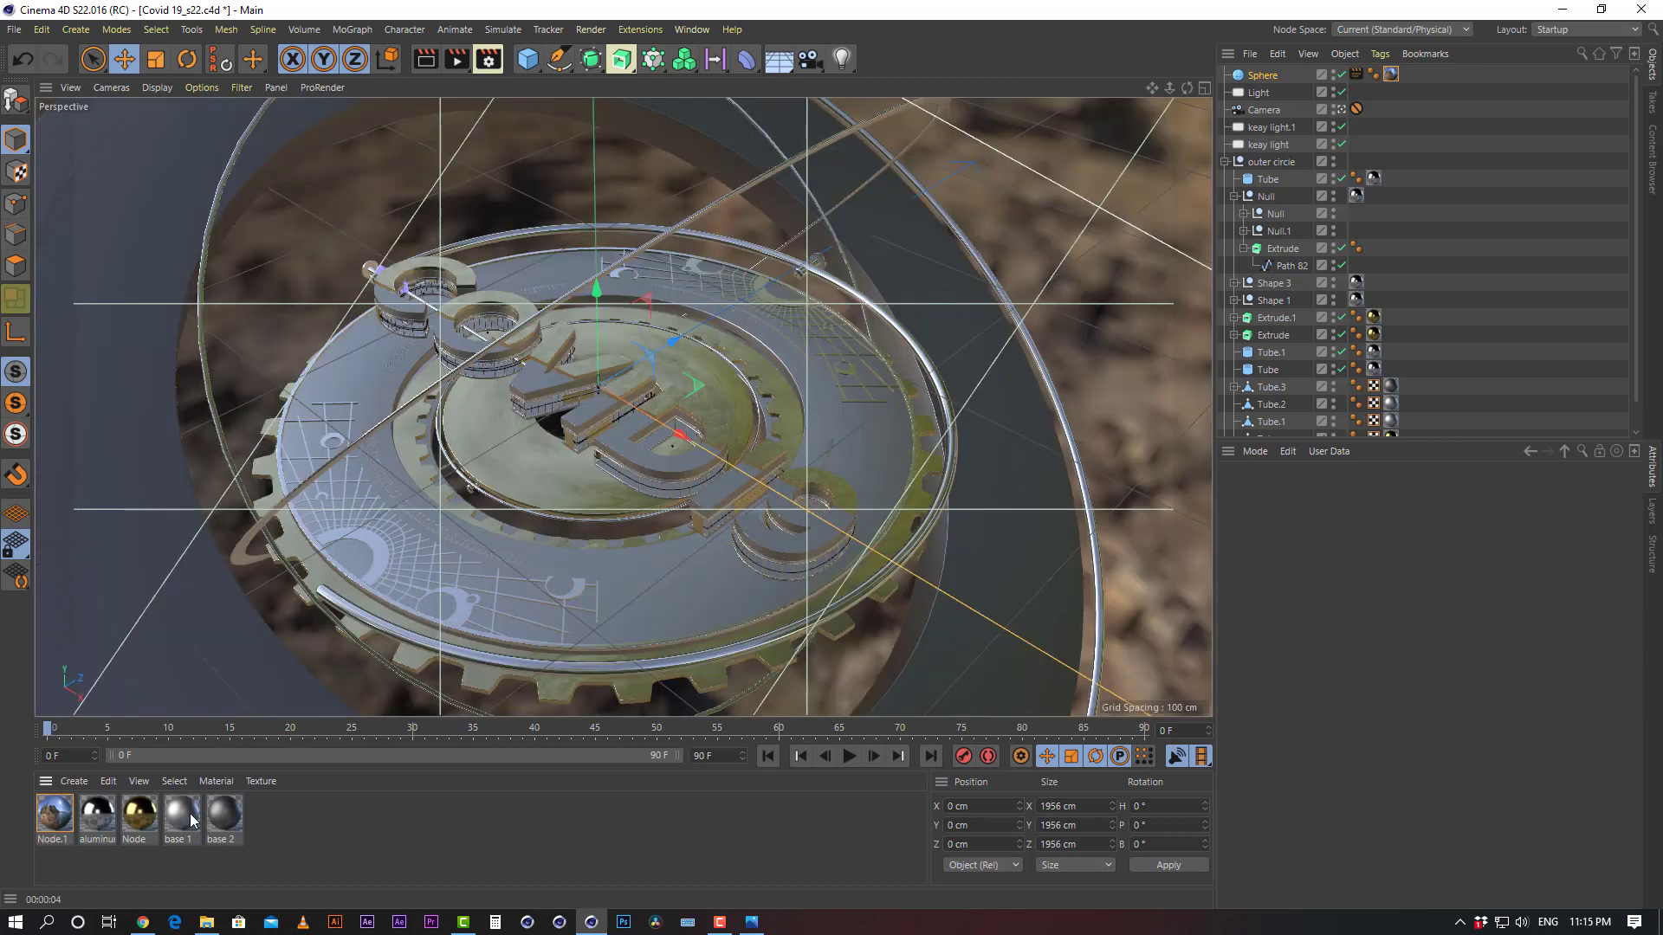
Set the GGX roughness of the base 1 material to 10% and render the view
left_click(191, 821)
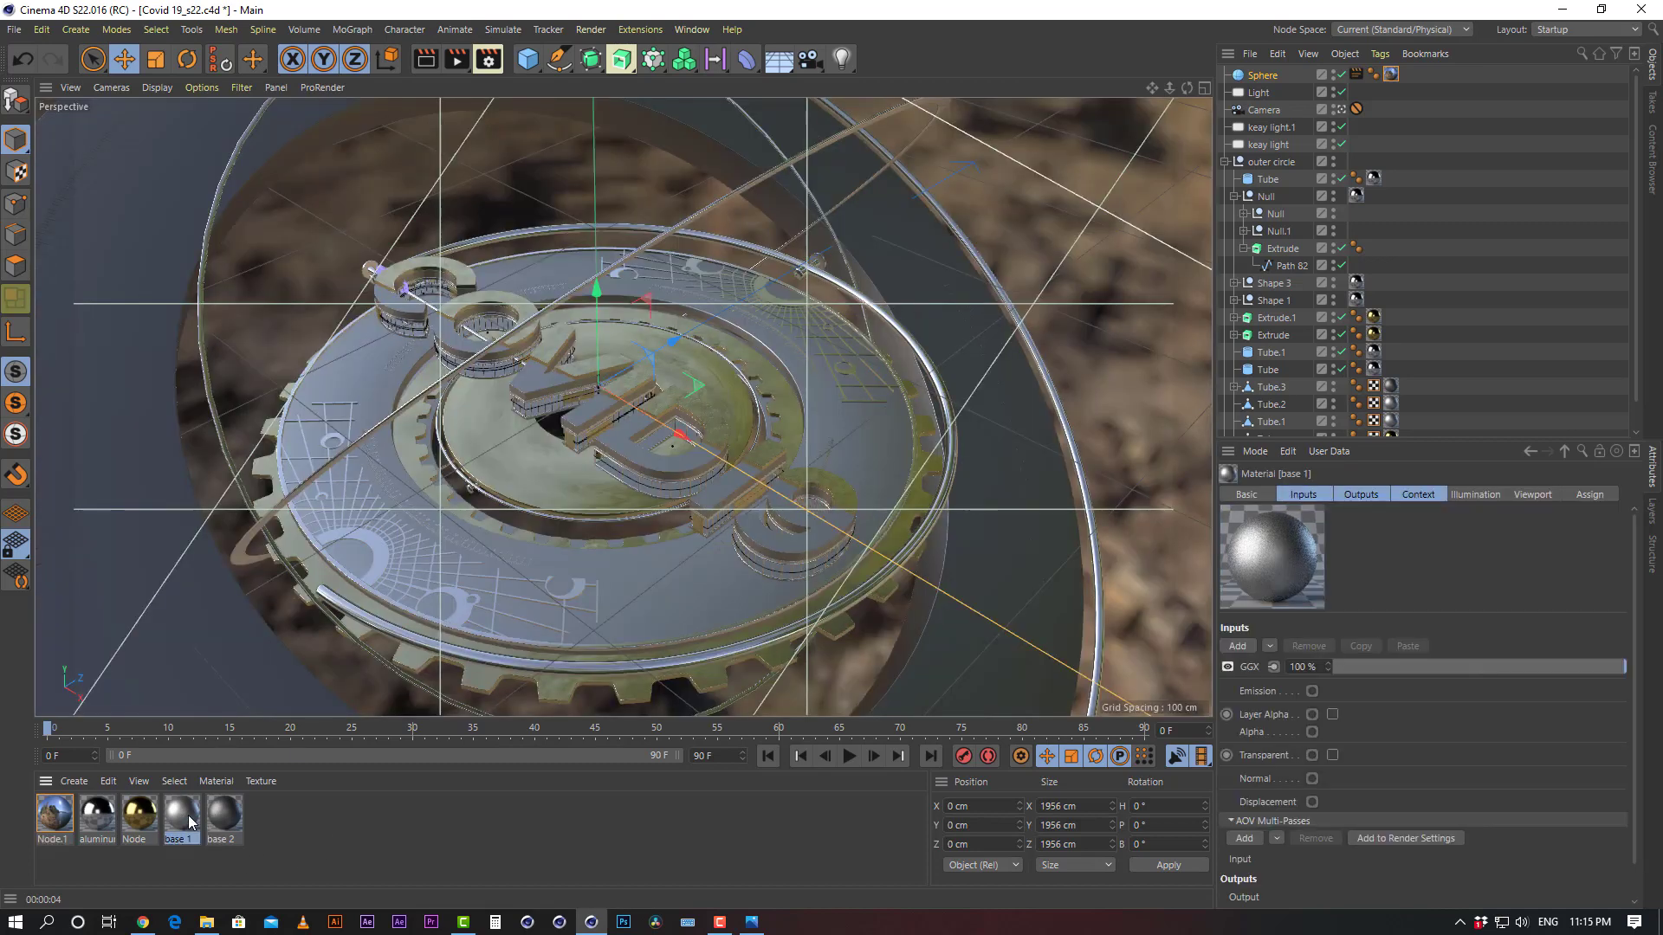
double_click(191, 821)
left_click(440, 268)
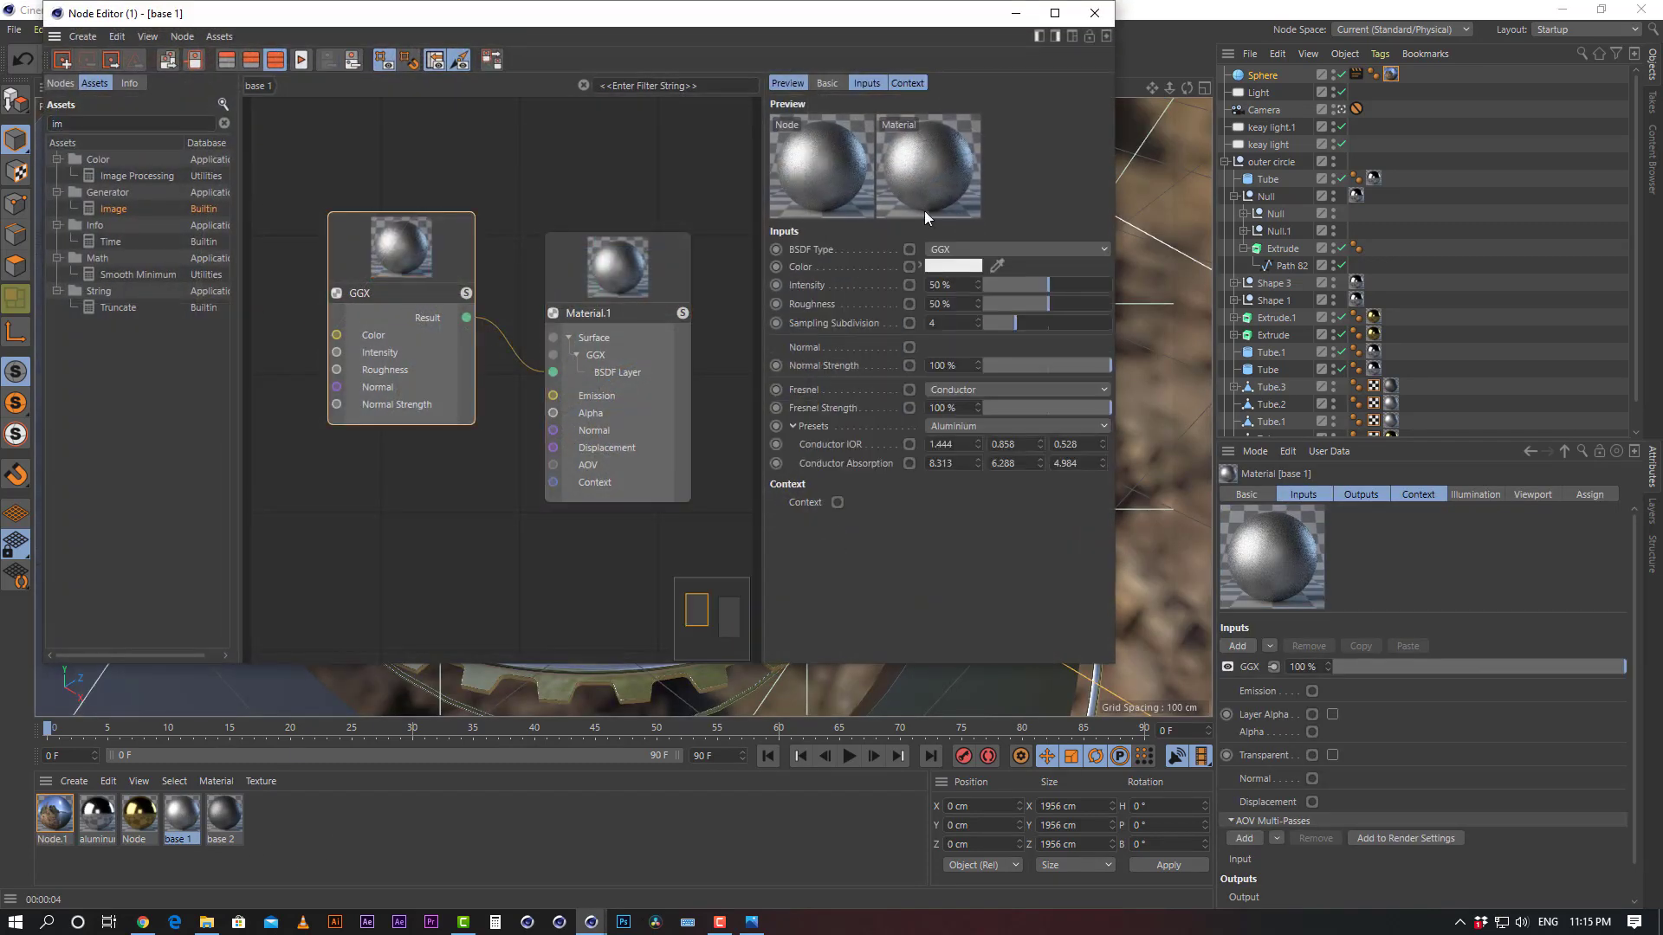
left_click(961, 304)
type("1")
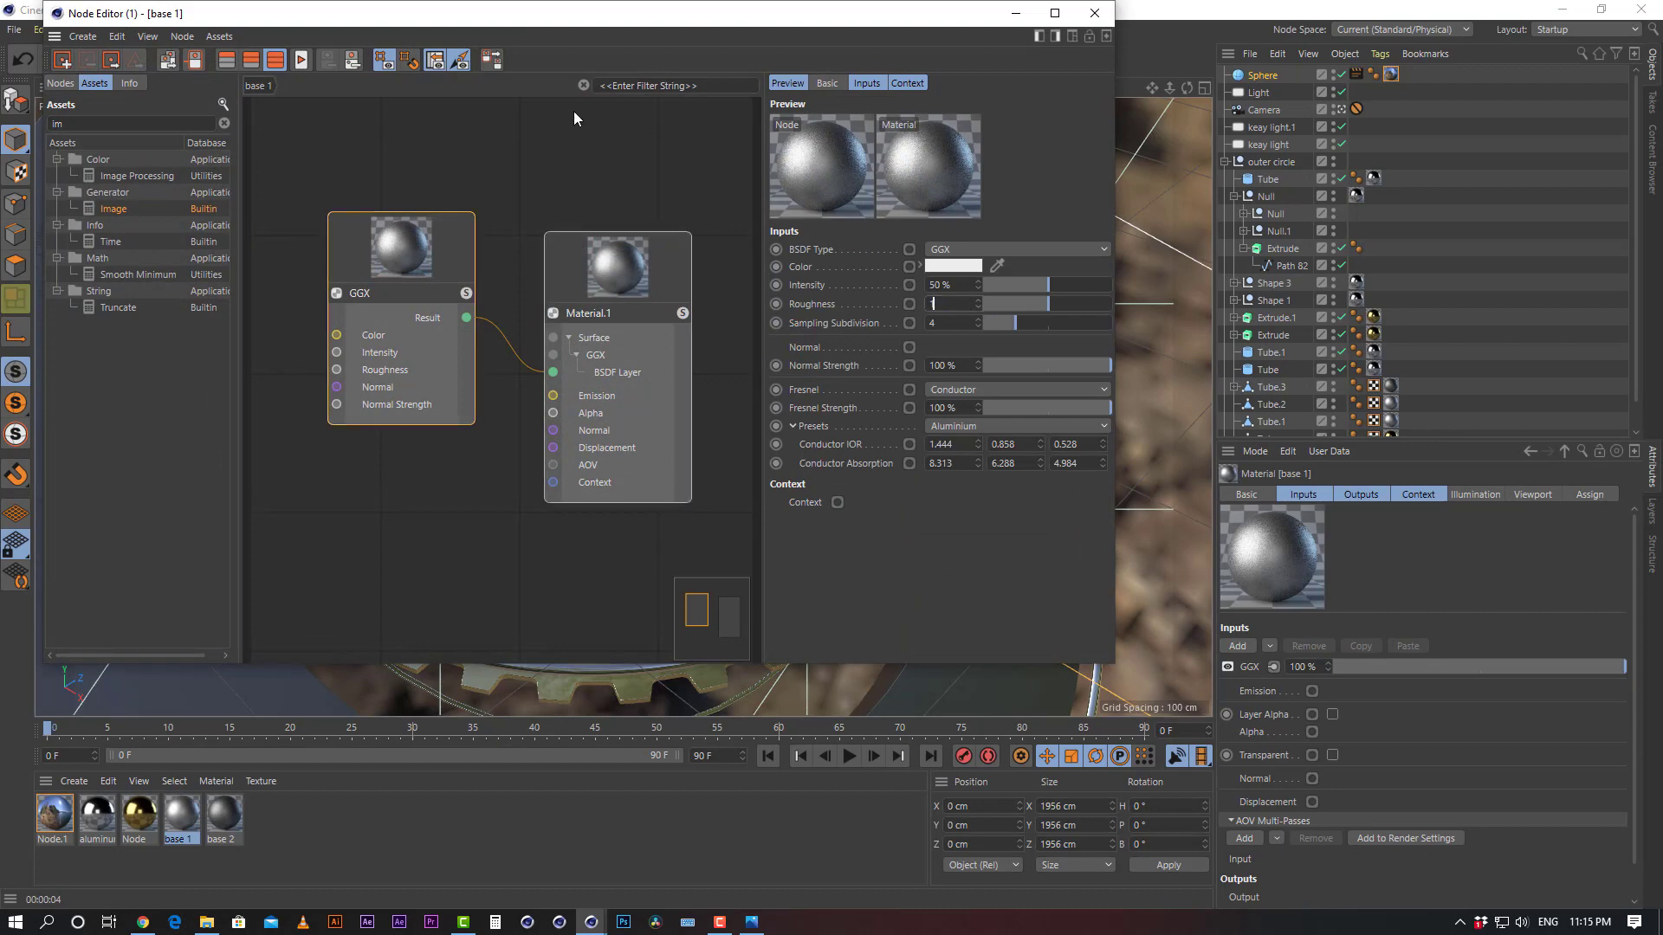
type("0")
key("Return")
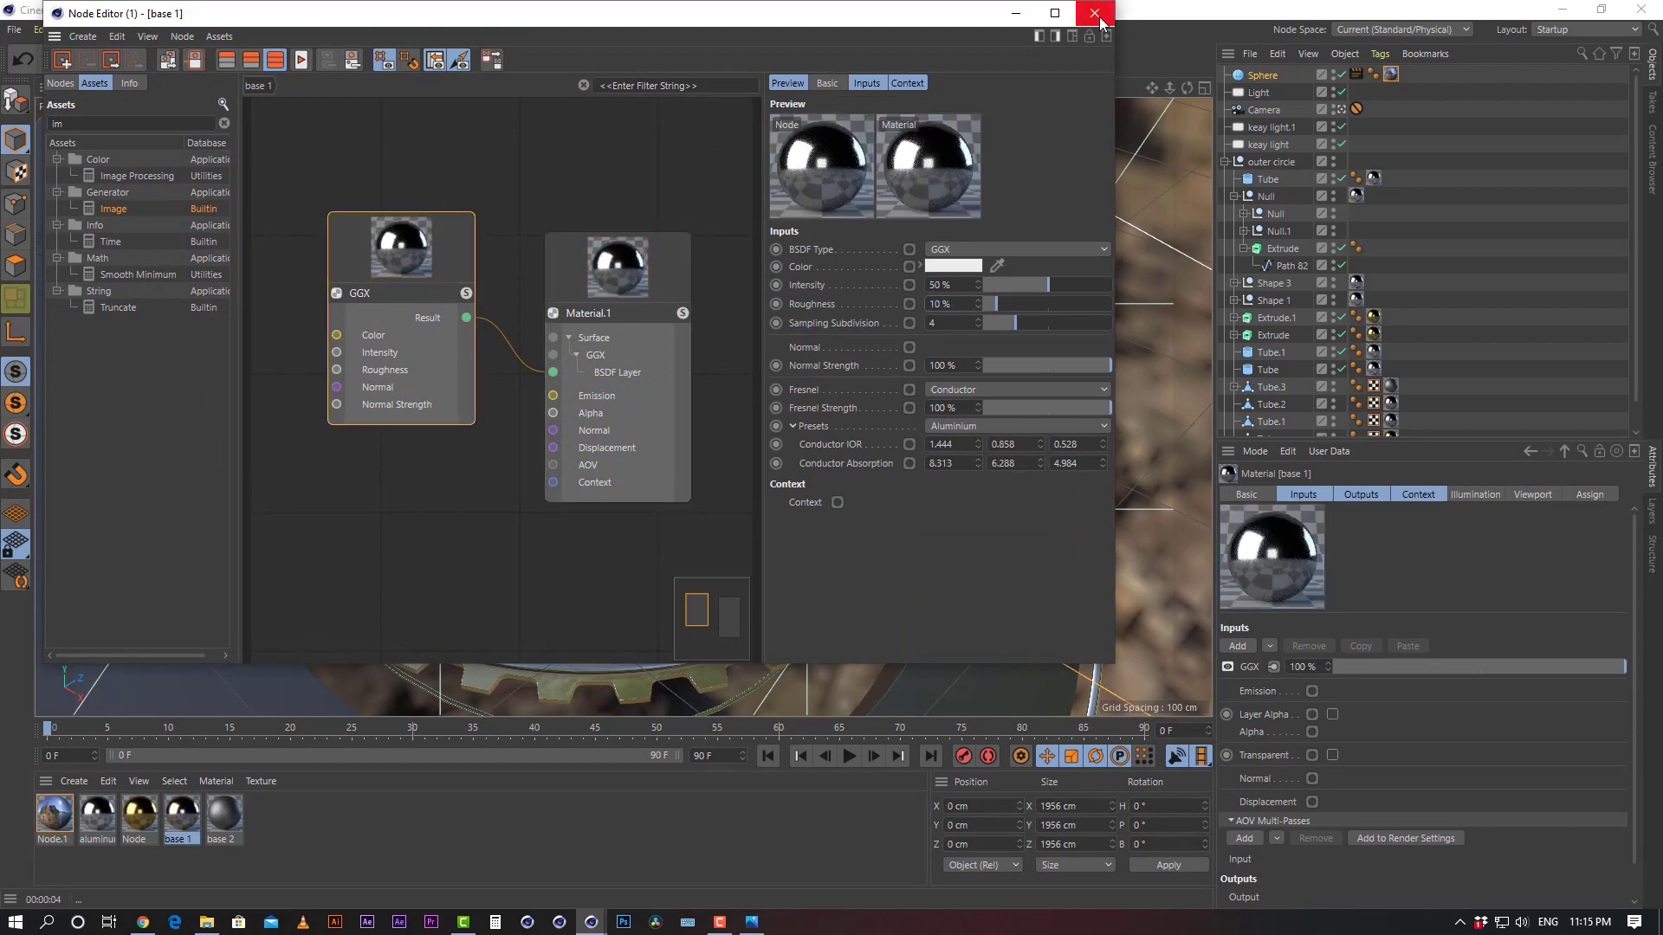
left_click(1096, 14)
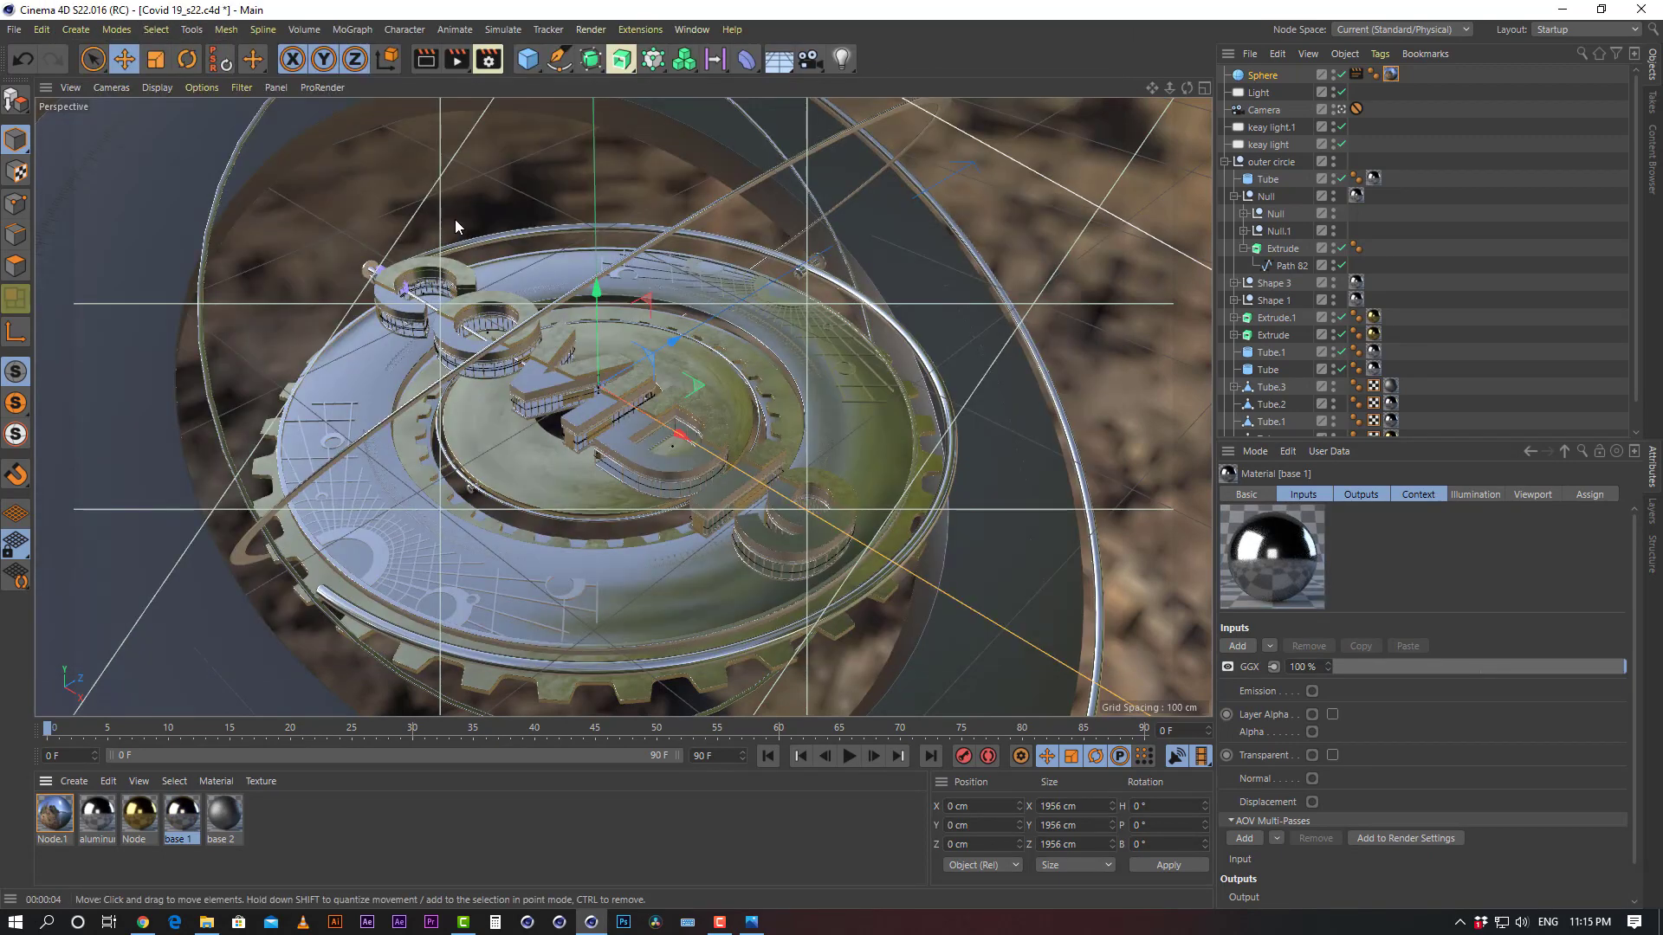
left_click(426, 62)
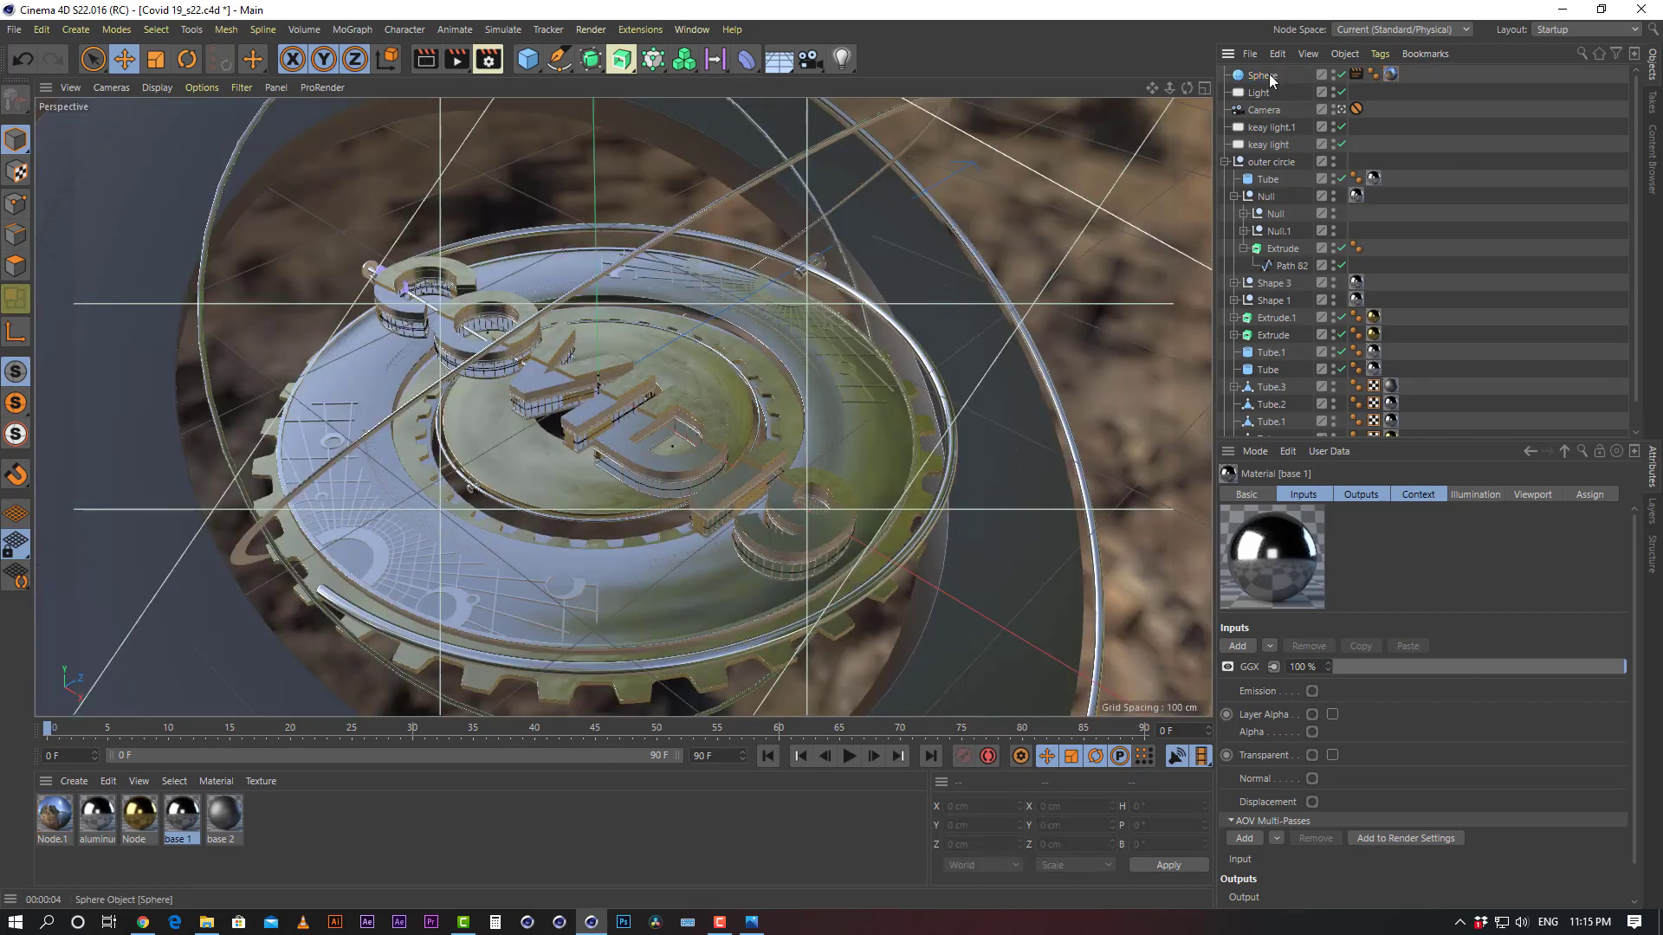
Add a Physical Sky and move the Node.1 HDRI material tag onto it from the Sphere
left_click(1270, 76)
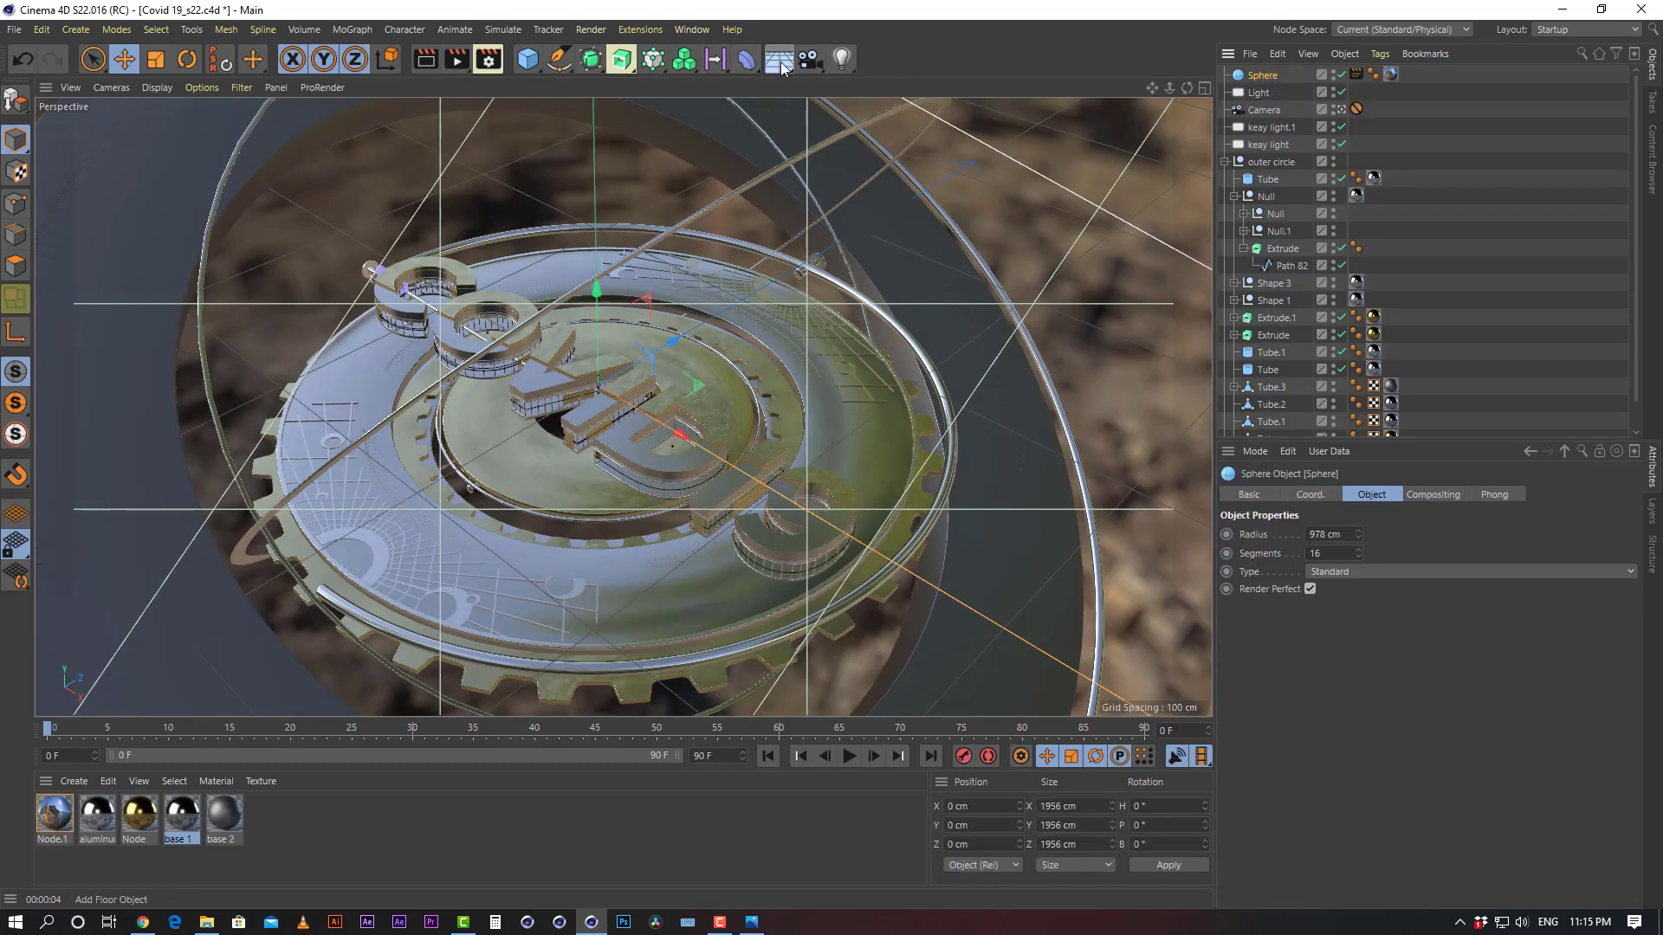
left_click(781, 69)
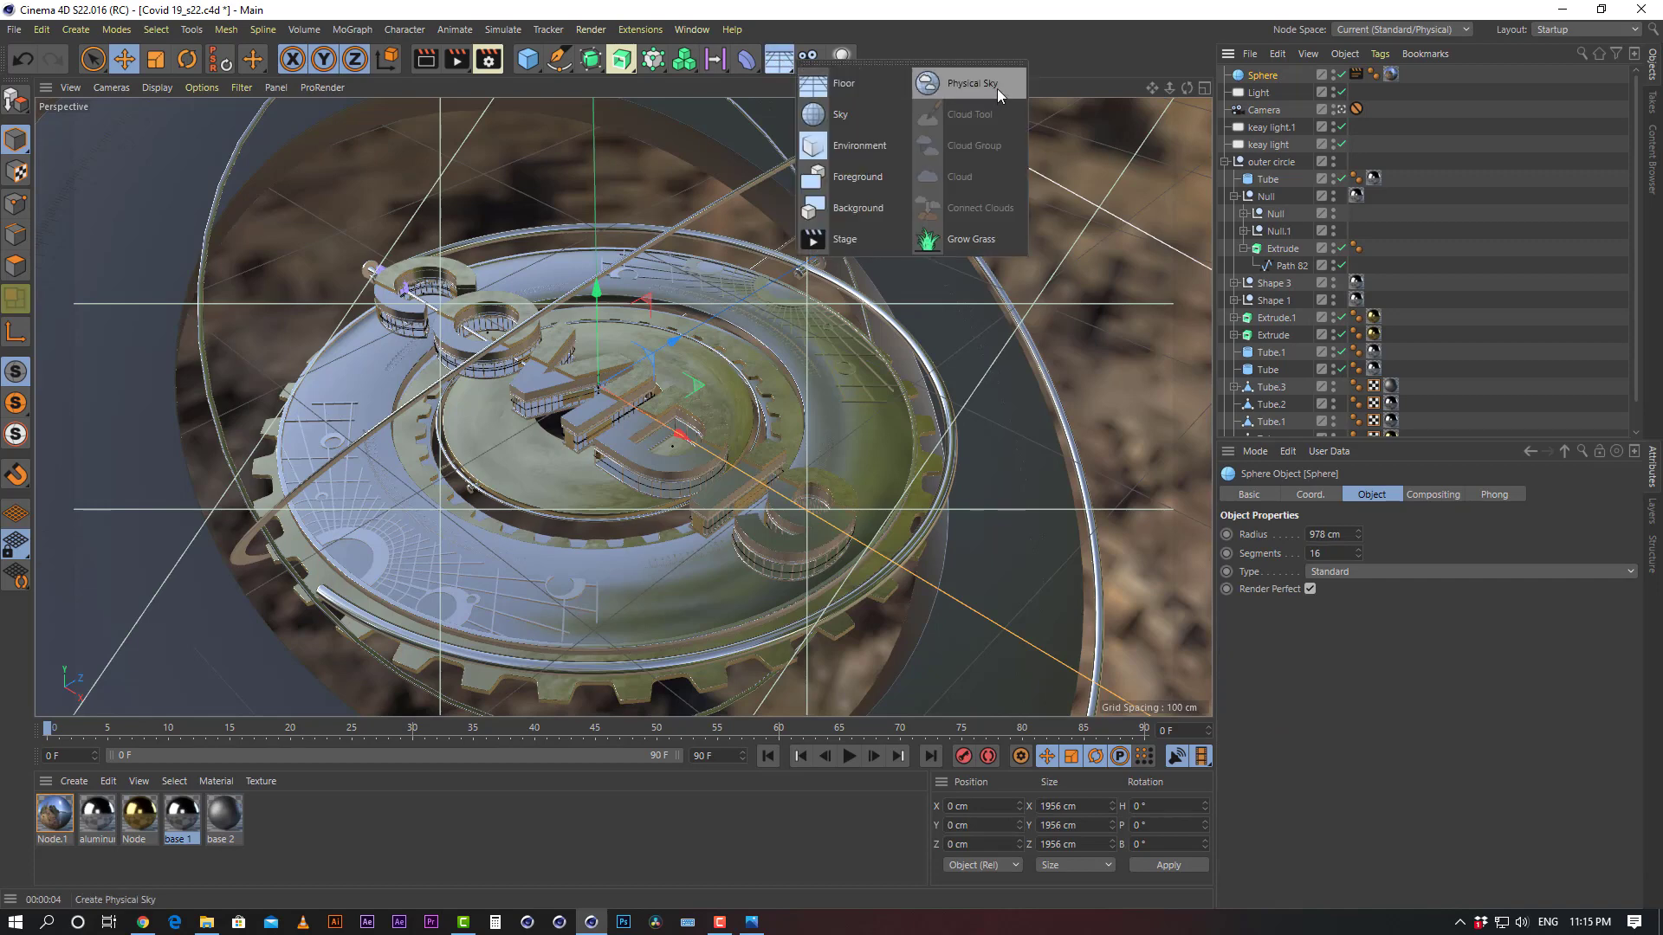
left_click(996, 86)
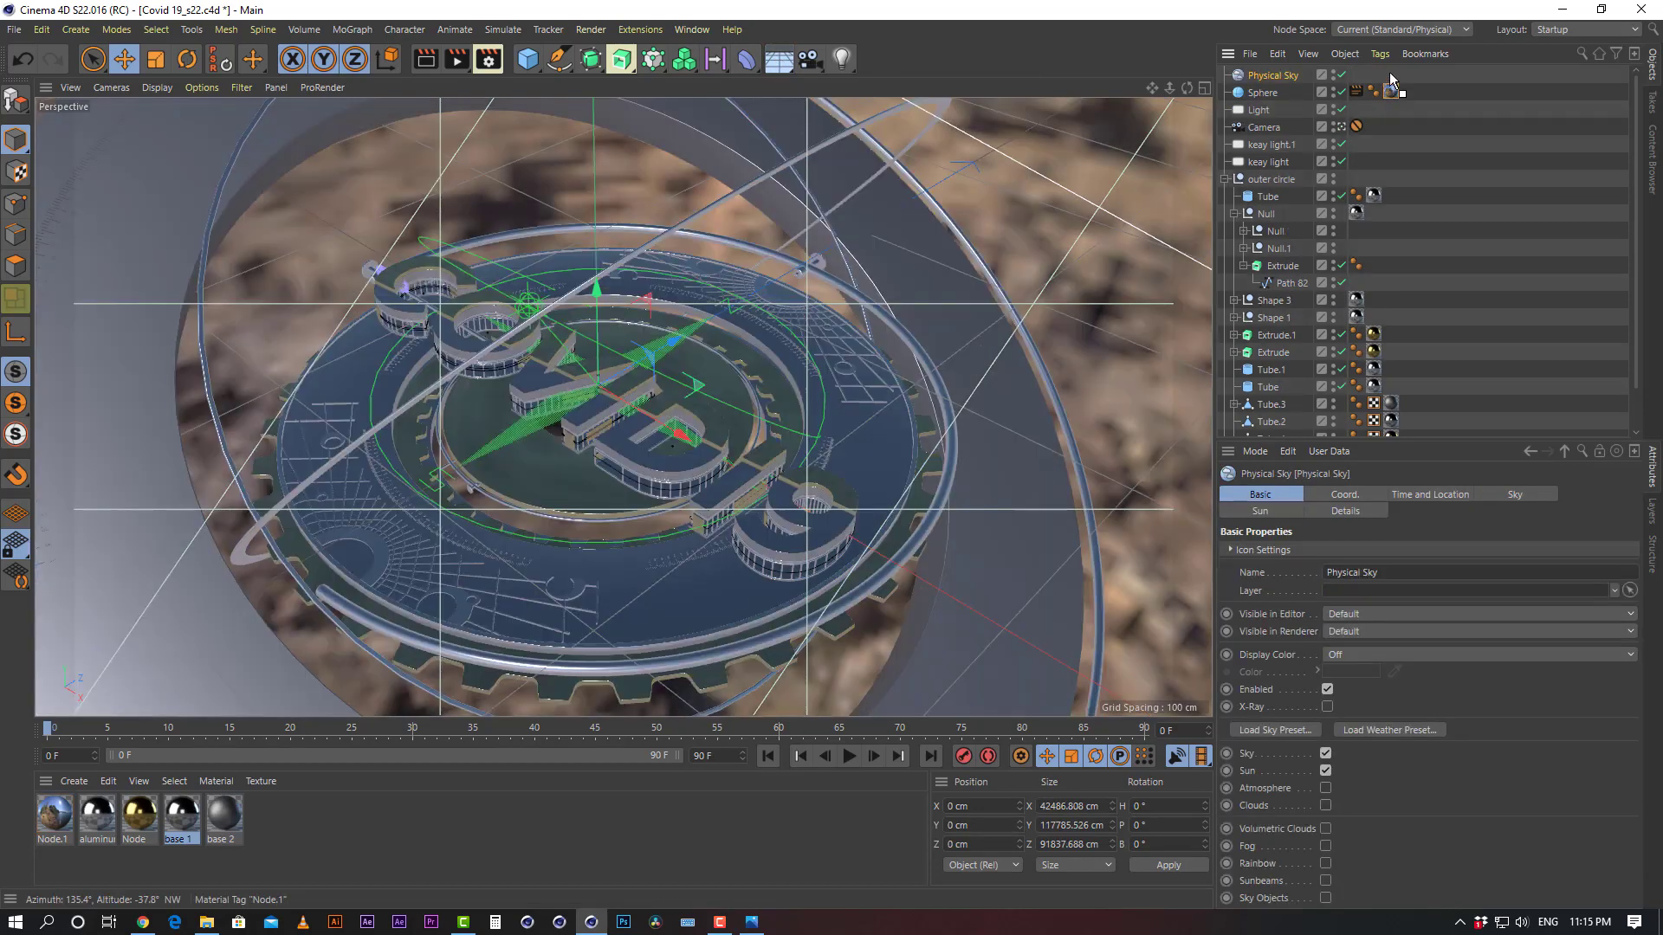
left_click_drag(1390, 74, 1378, 76)
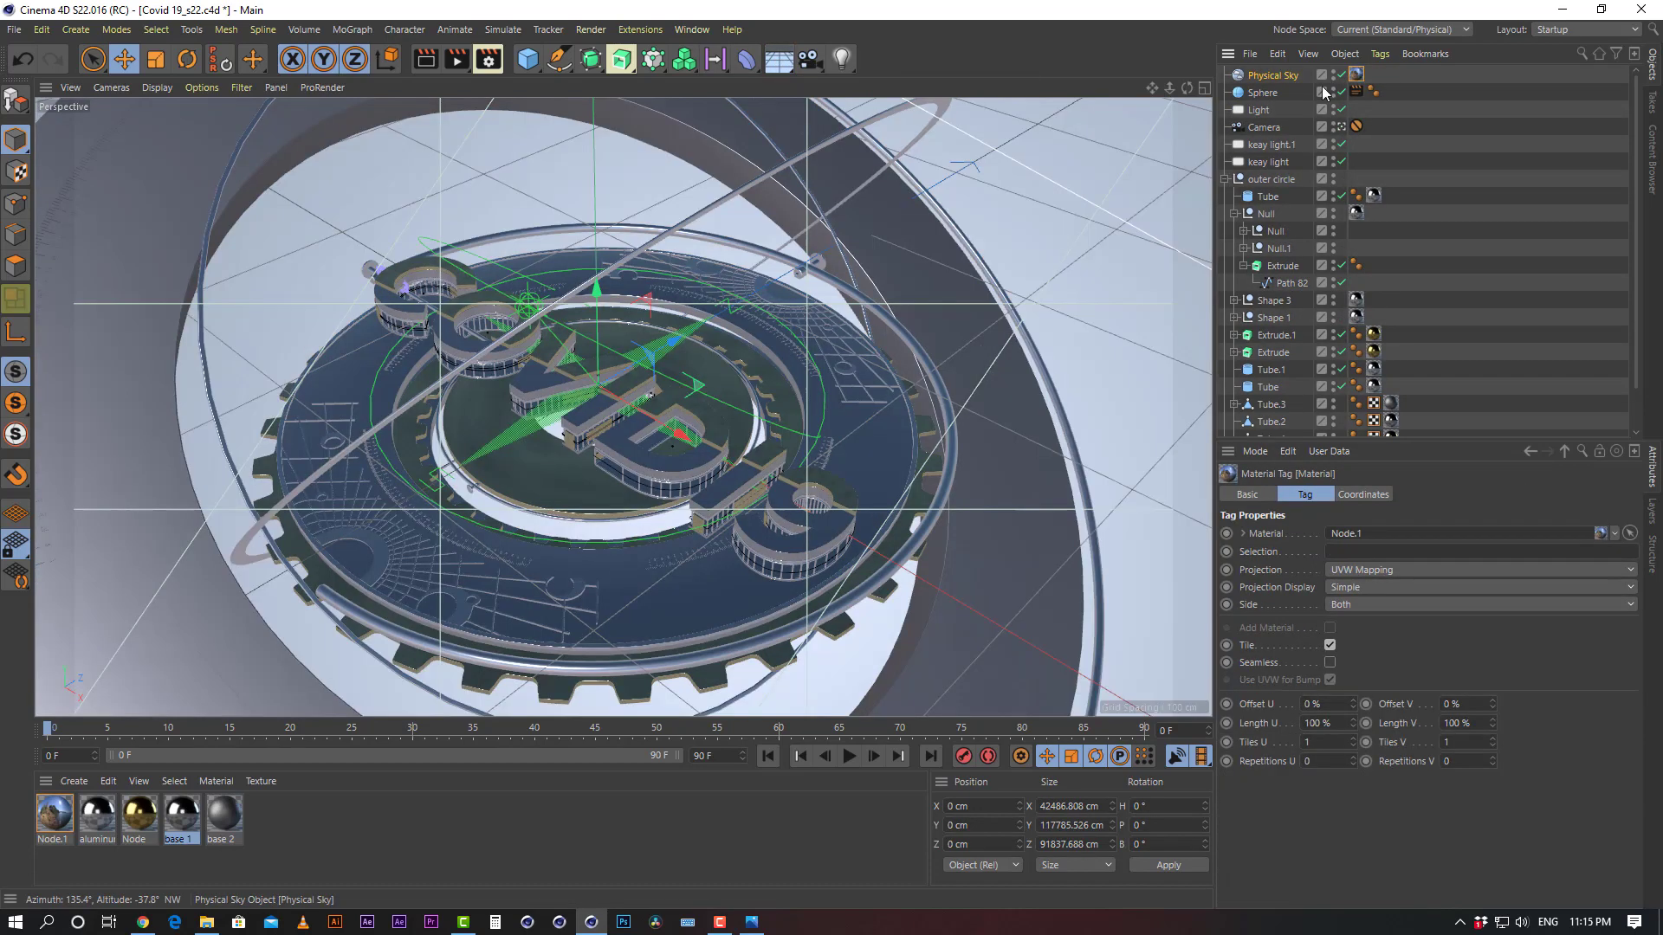
left_click(1270, 92)
key("Delete")
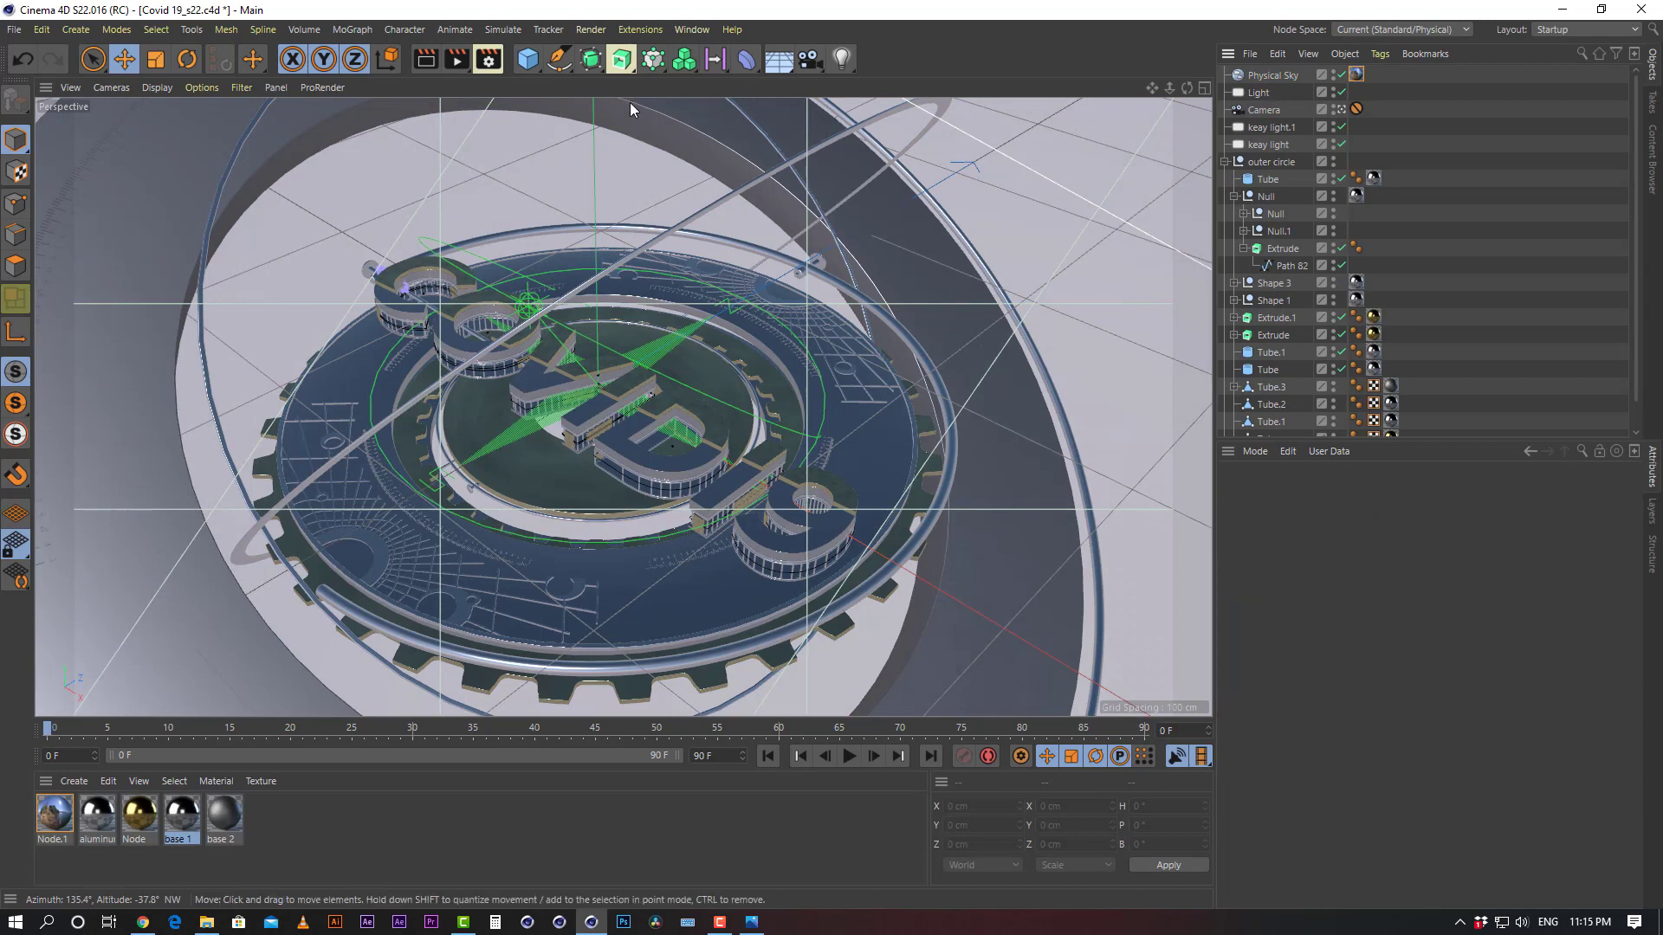
key("ctrl+z")
Move the Sphere's Compositing tag to the Physical Sky, then delete the Sphere and test-render the view
left_click_drag(1358, 92, 1379, 75)
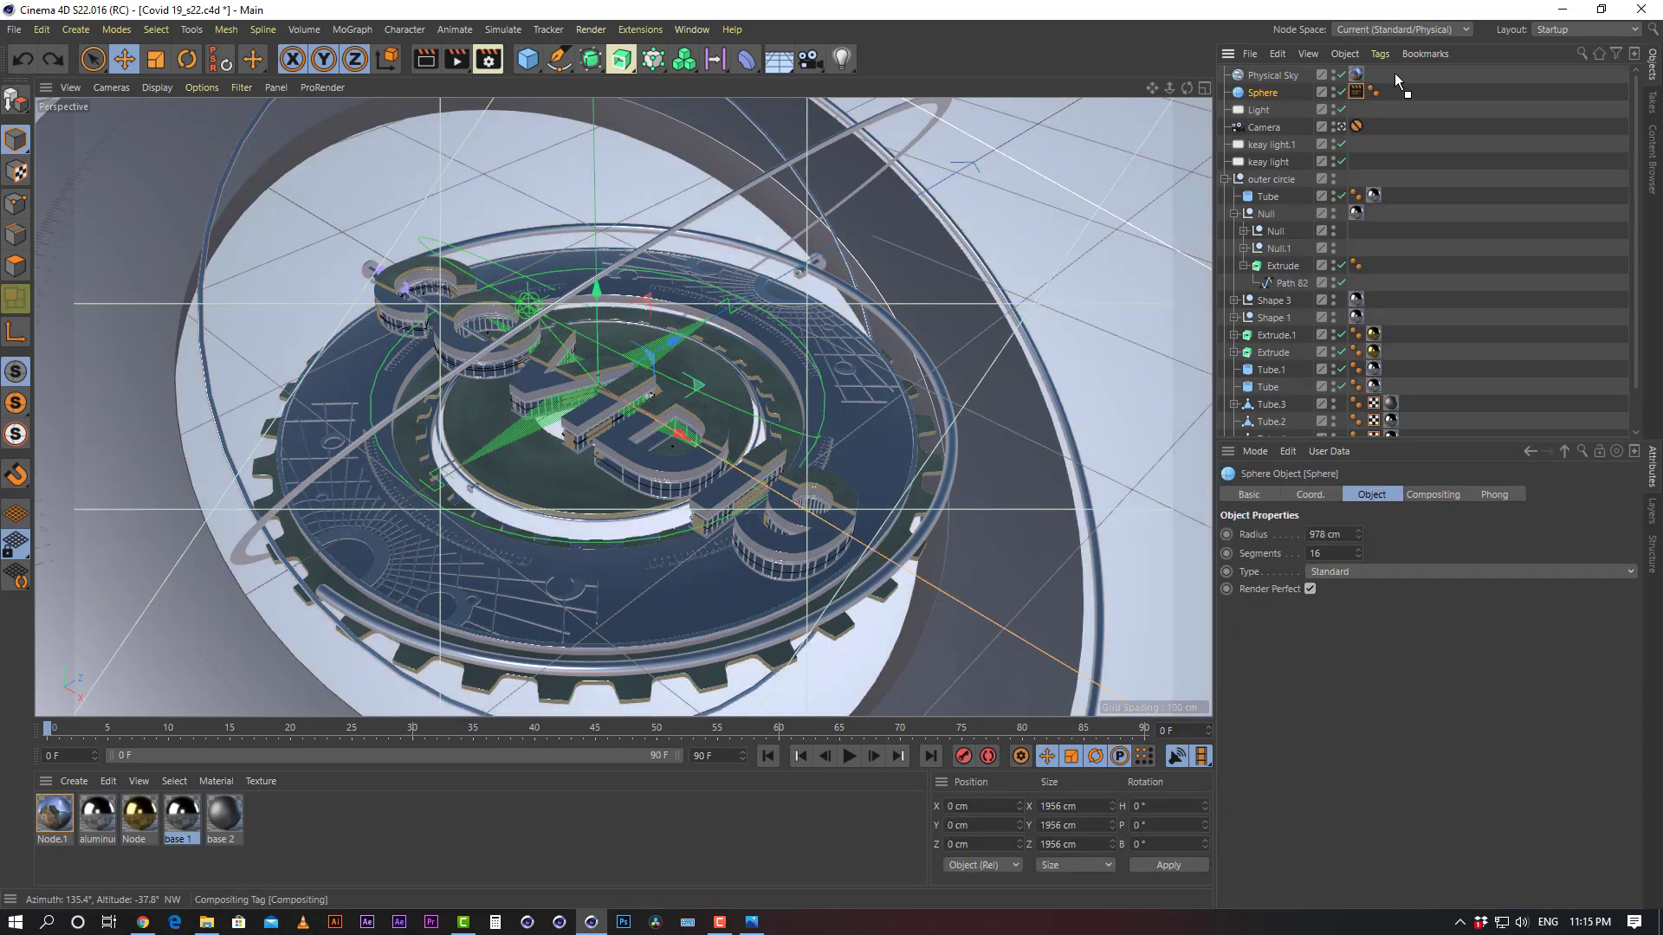
left_click(1269, 92)
key("Delete")
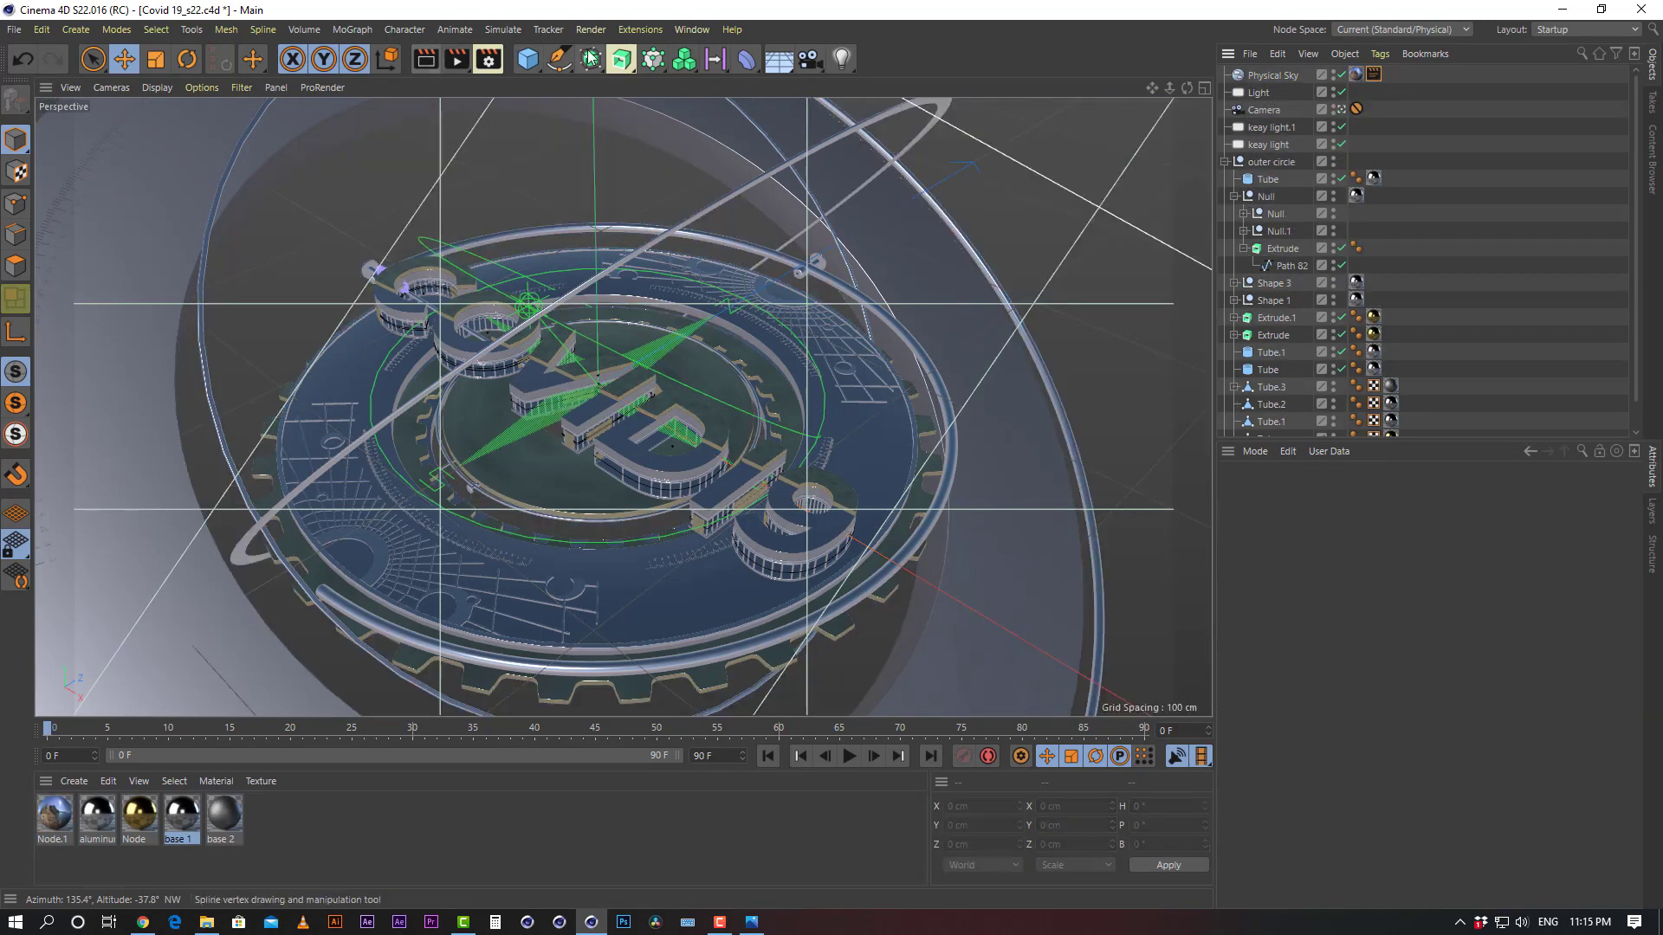
left_click(425, 59)
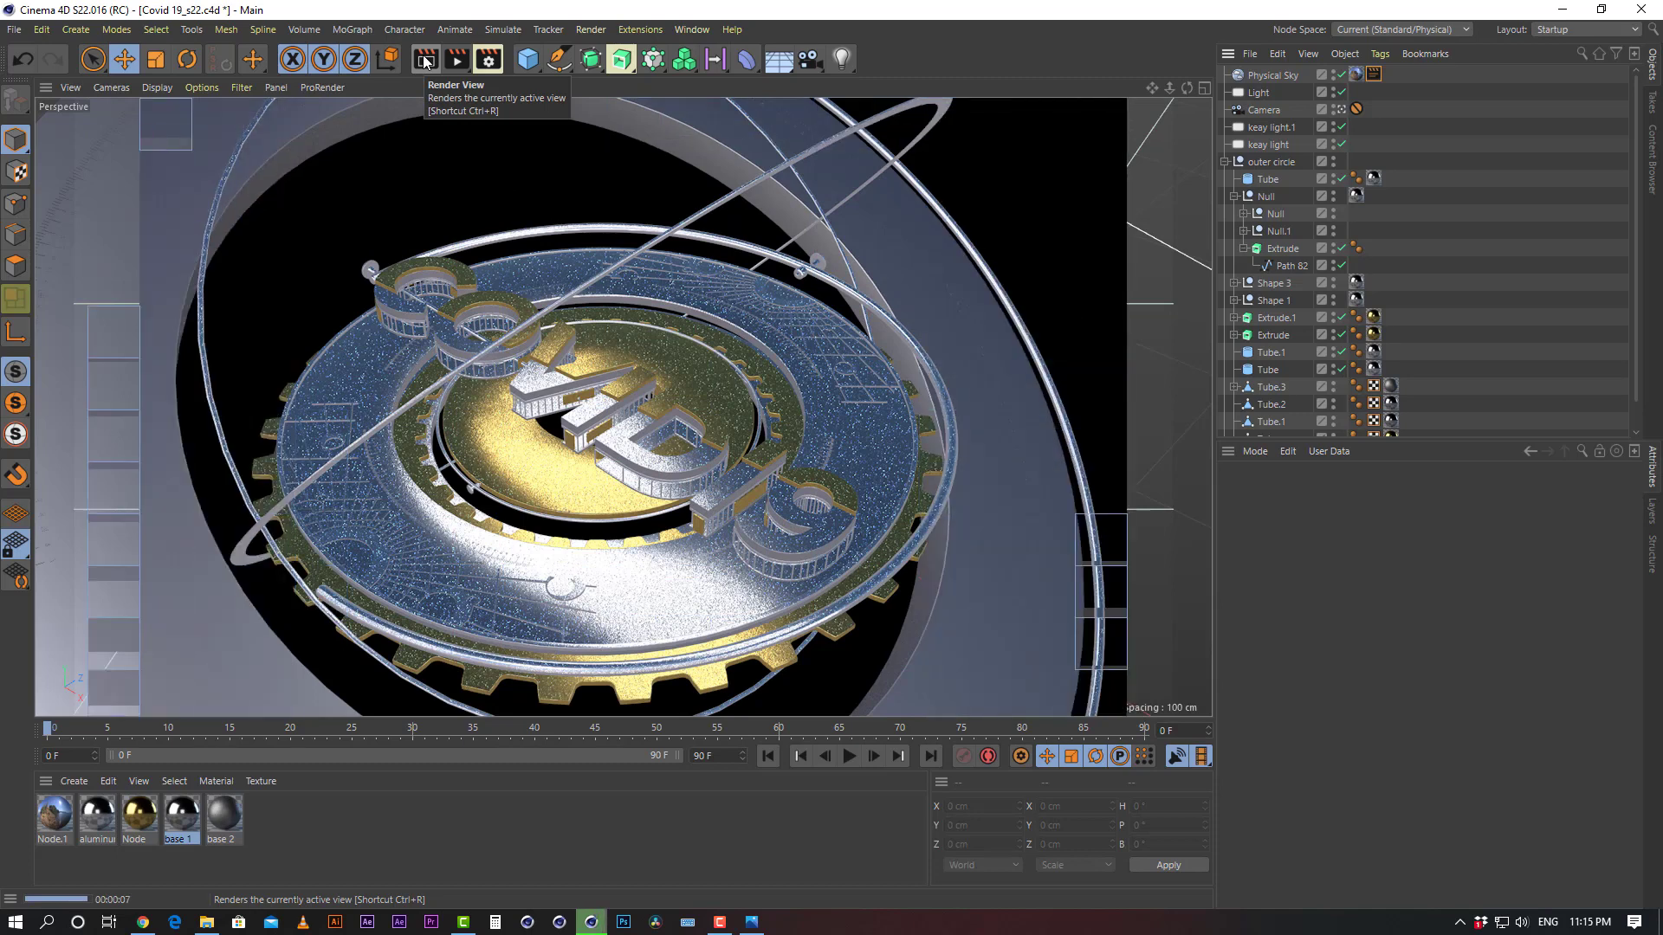
Set the GGX roughness of the base 2 material to 10% and its intensity to 100%
left_click(223, 823)
double_click(224, 822)
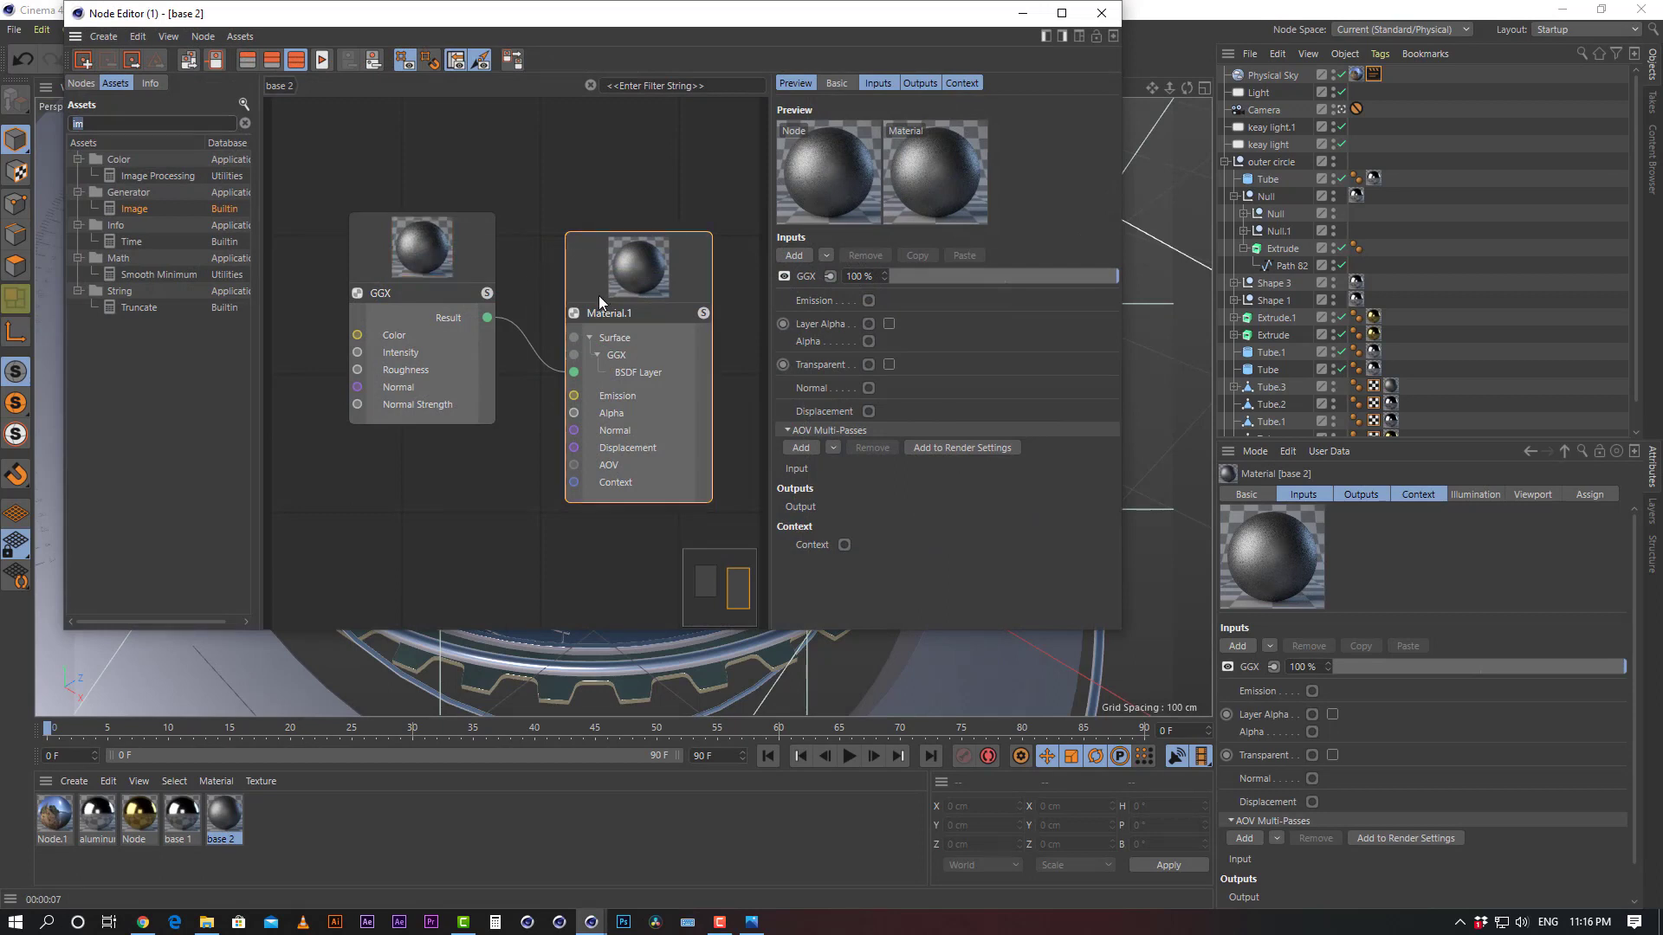
left_click(460, 281)
left_click_drag(963, 304, 457, 265)
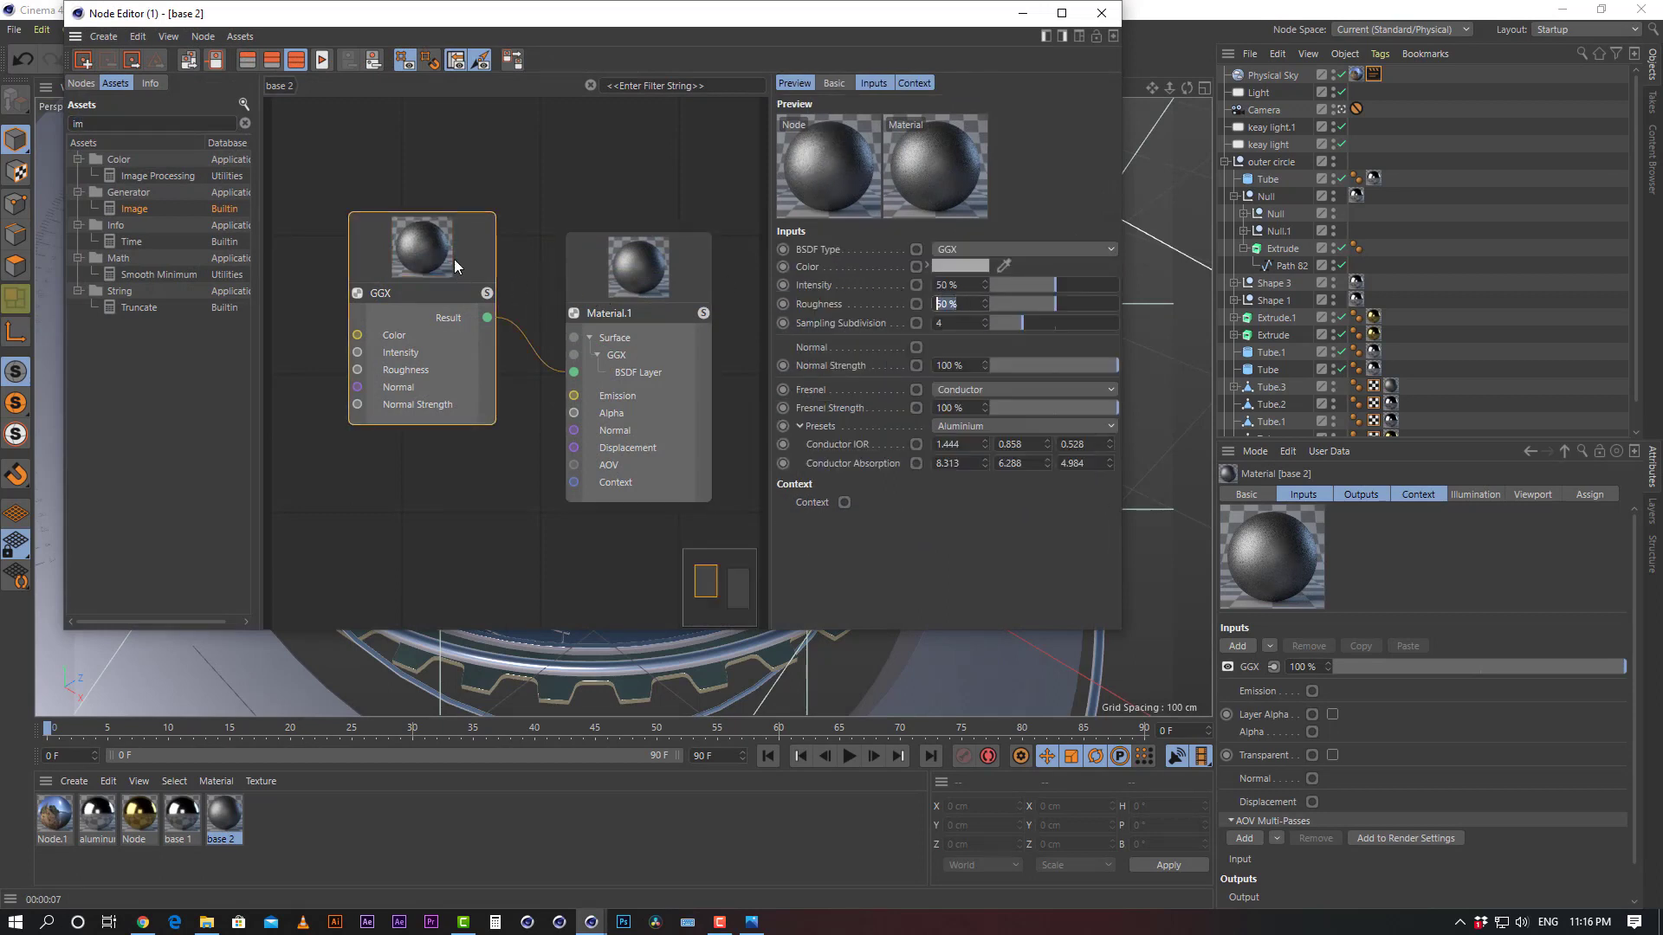
type("10")
key("Return")
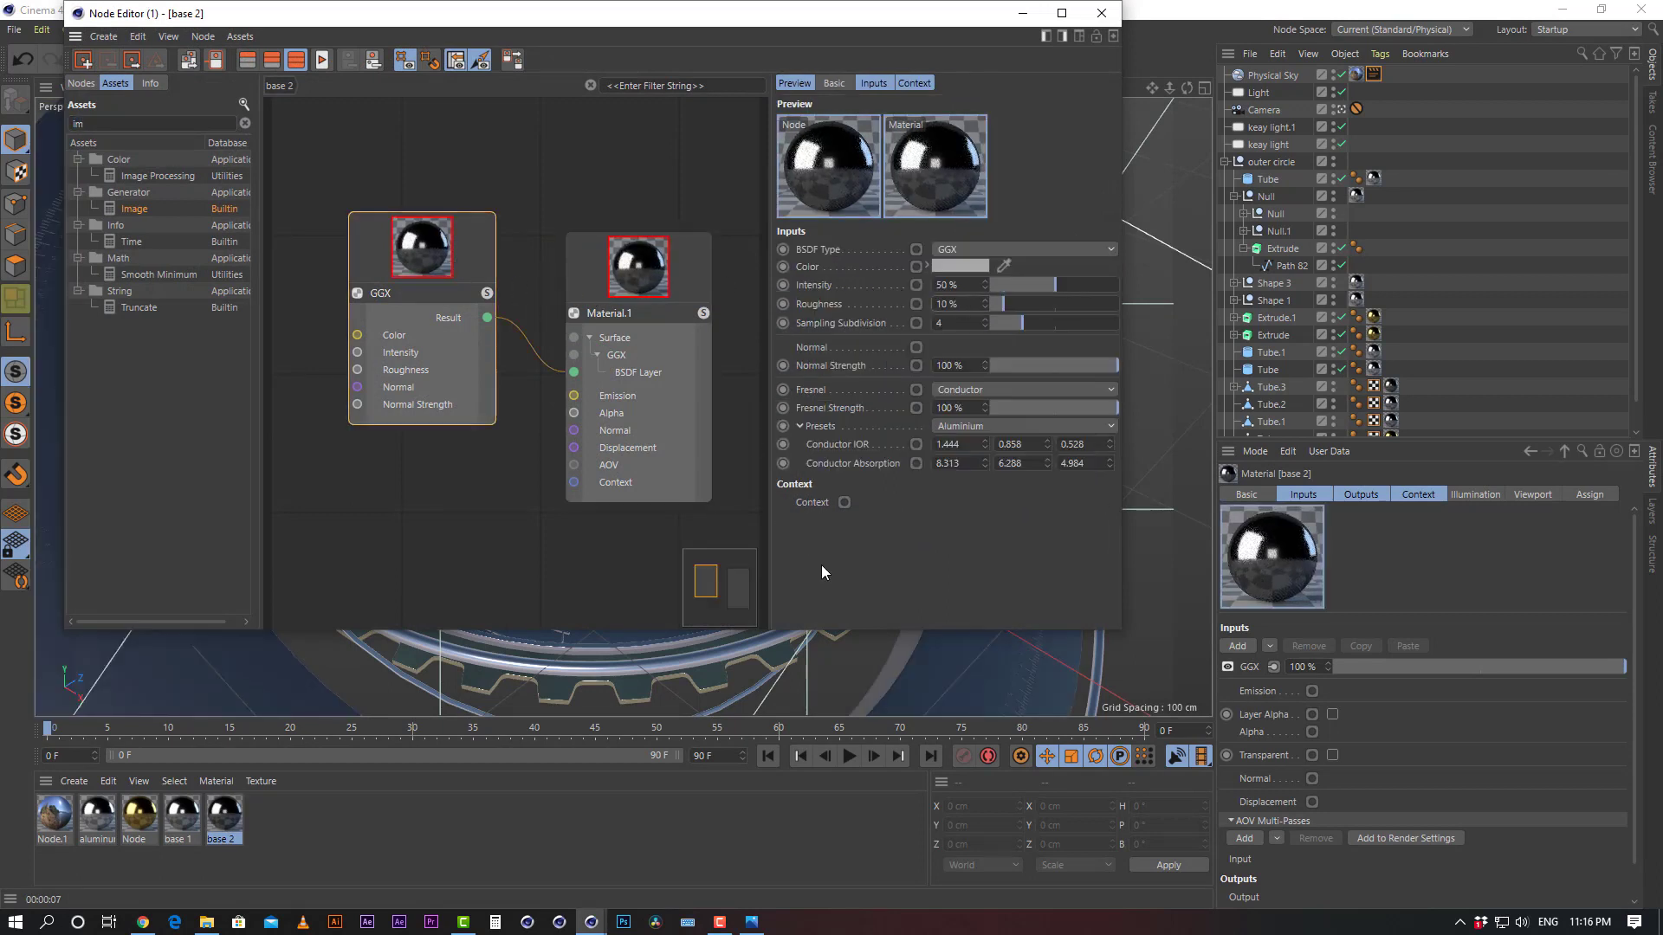
left_click_drag(985, 288, 1031, 259)
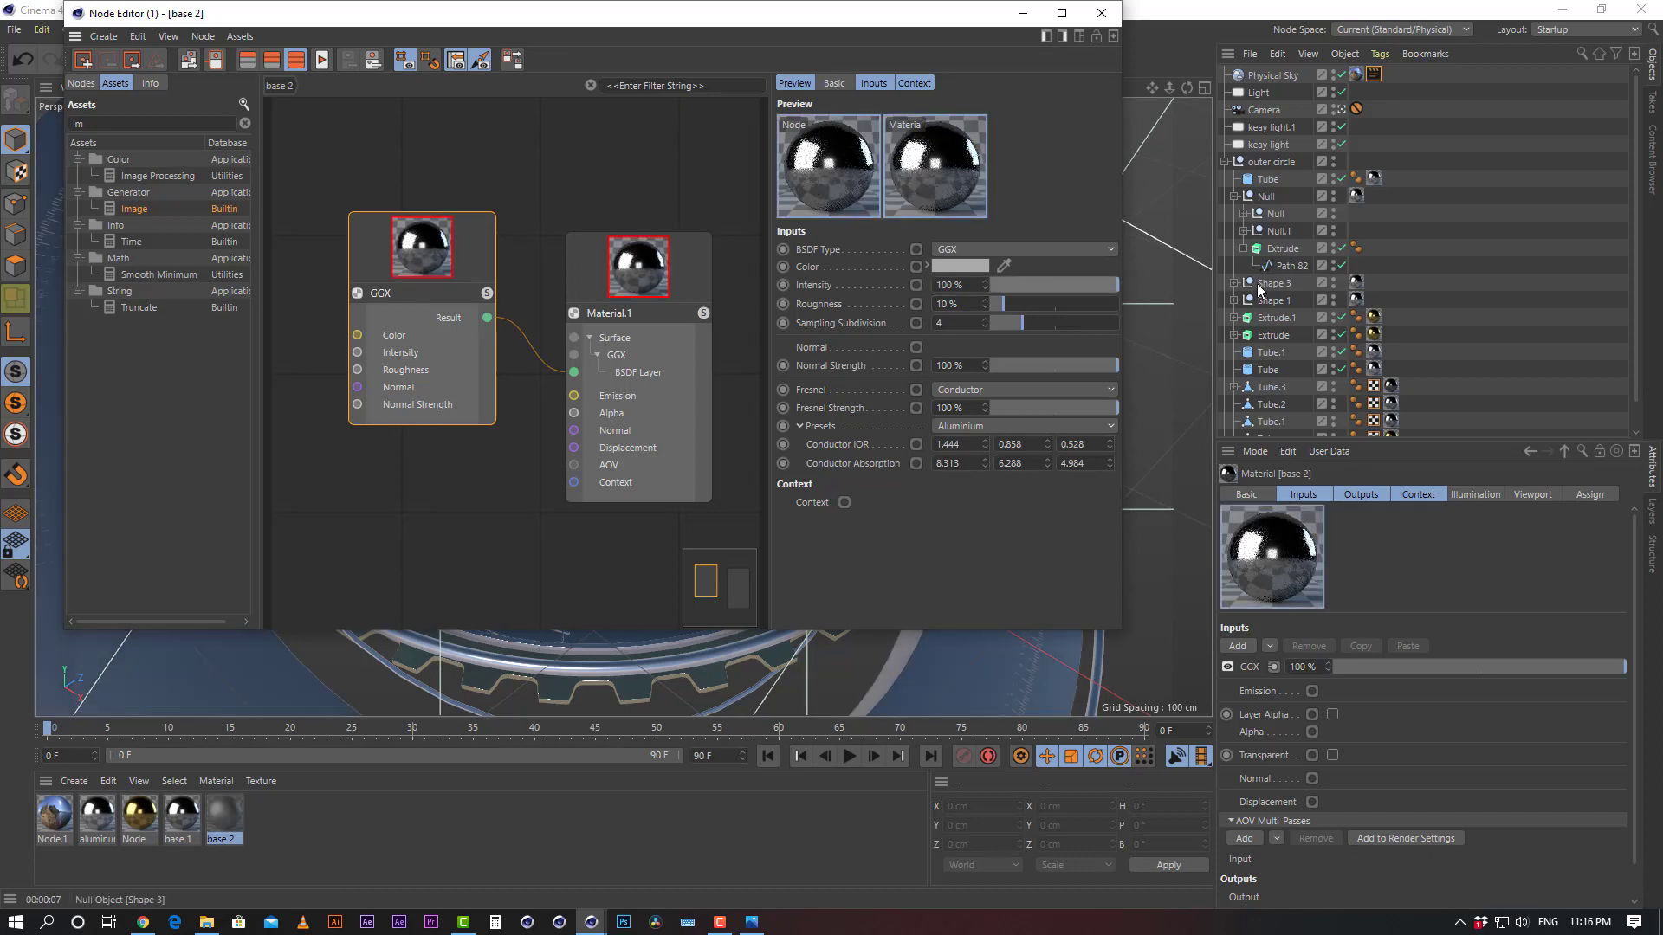
Lighten the base 2 material's GGX color to a neutral grey with a 61% value and render the view
left_click(962, 272)
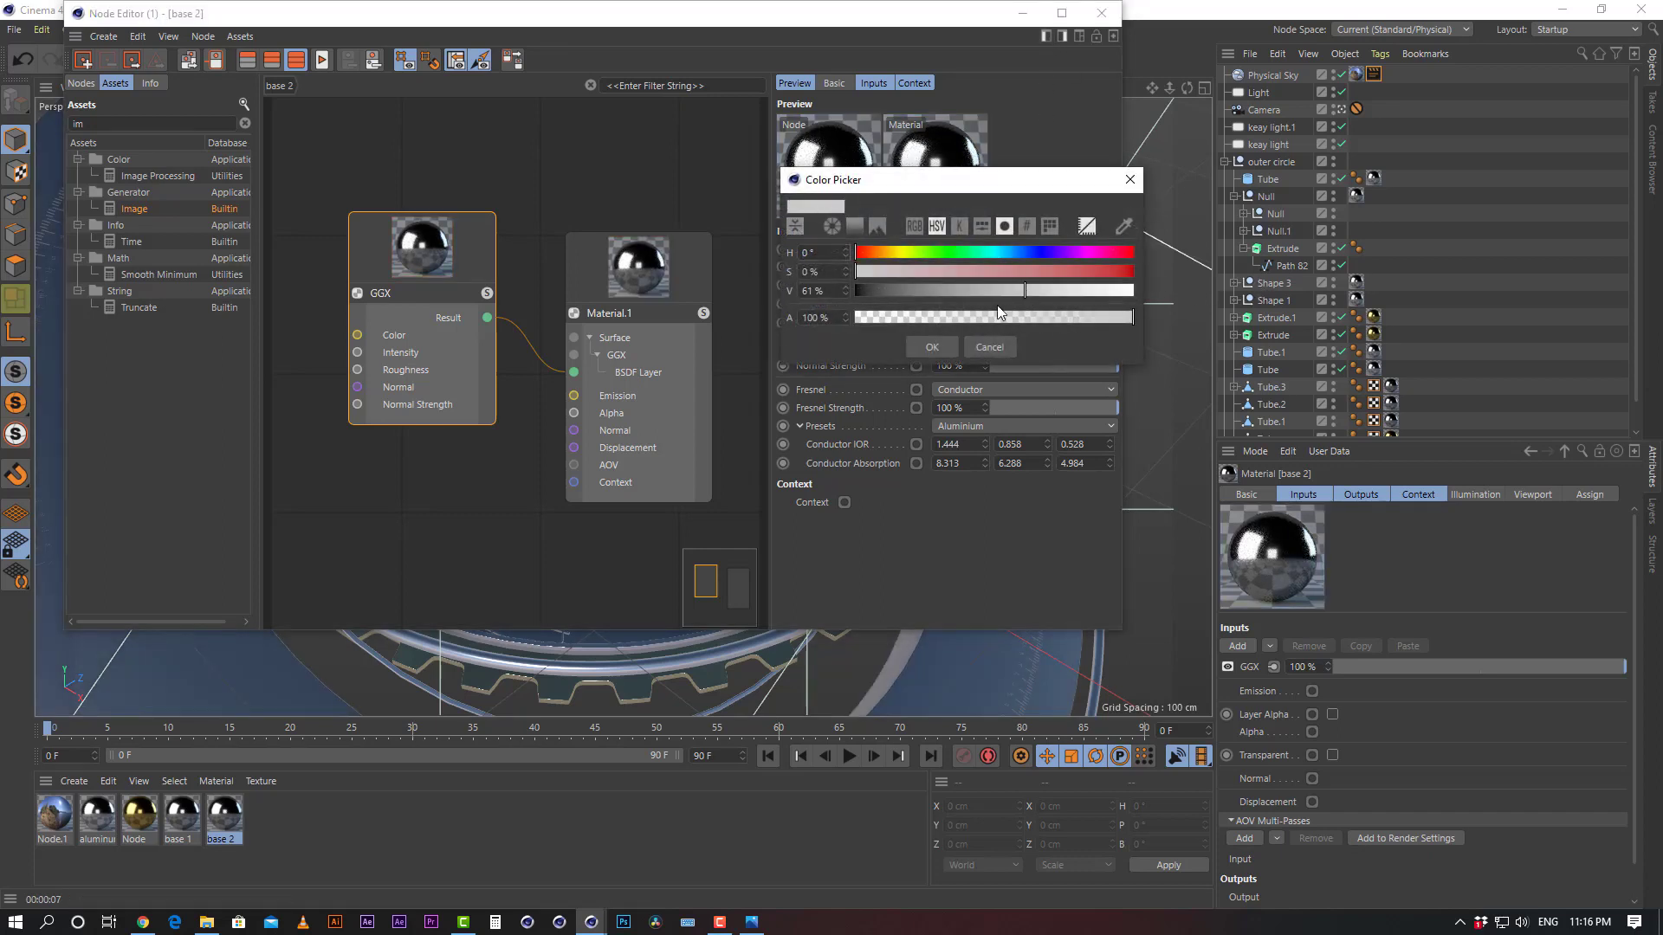
left_click(928, 348)
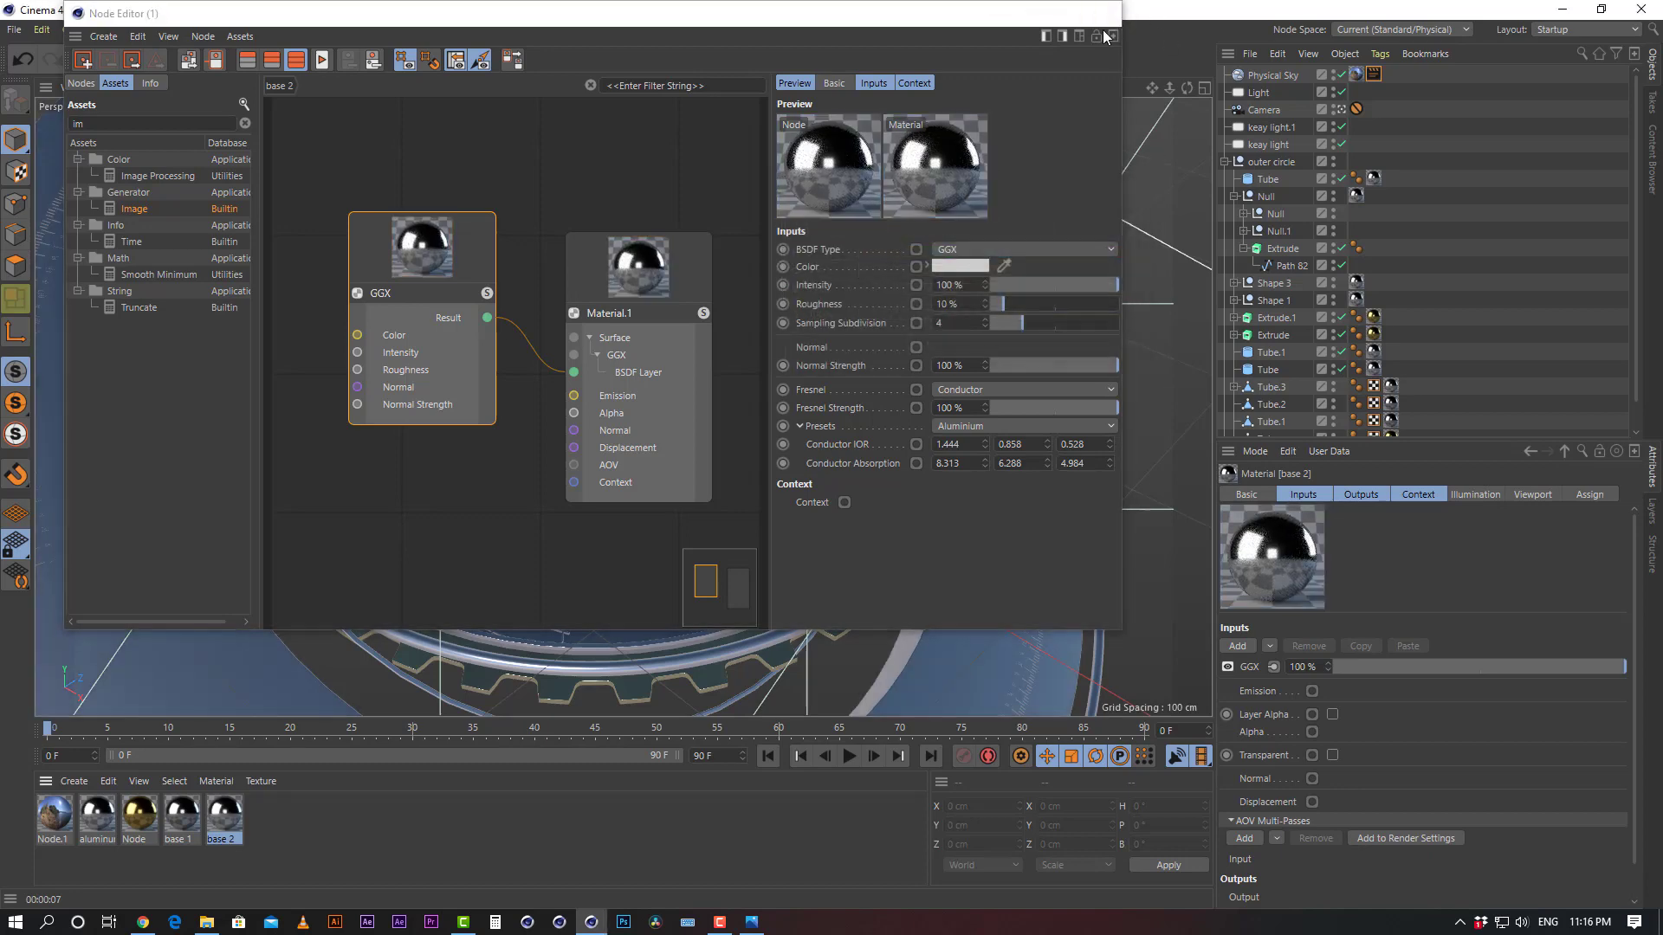
left_click(1101, 13)
left_click(425, 59)
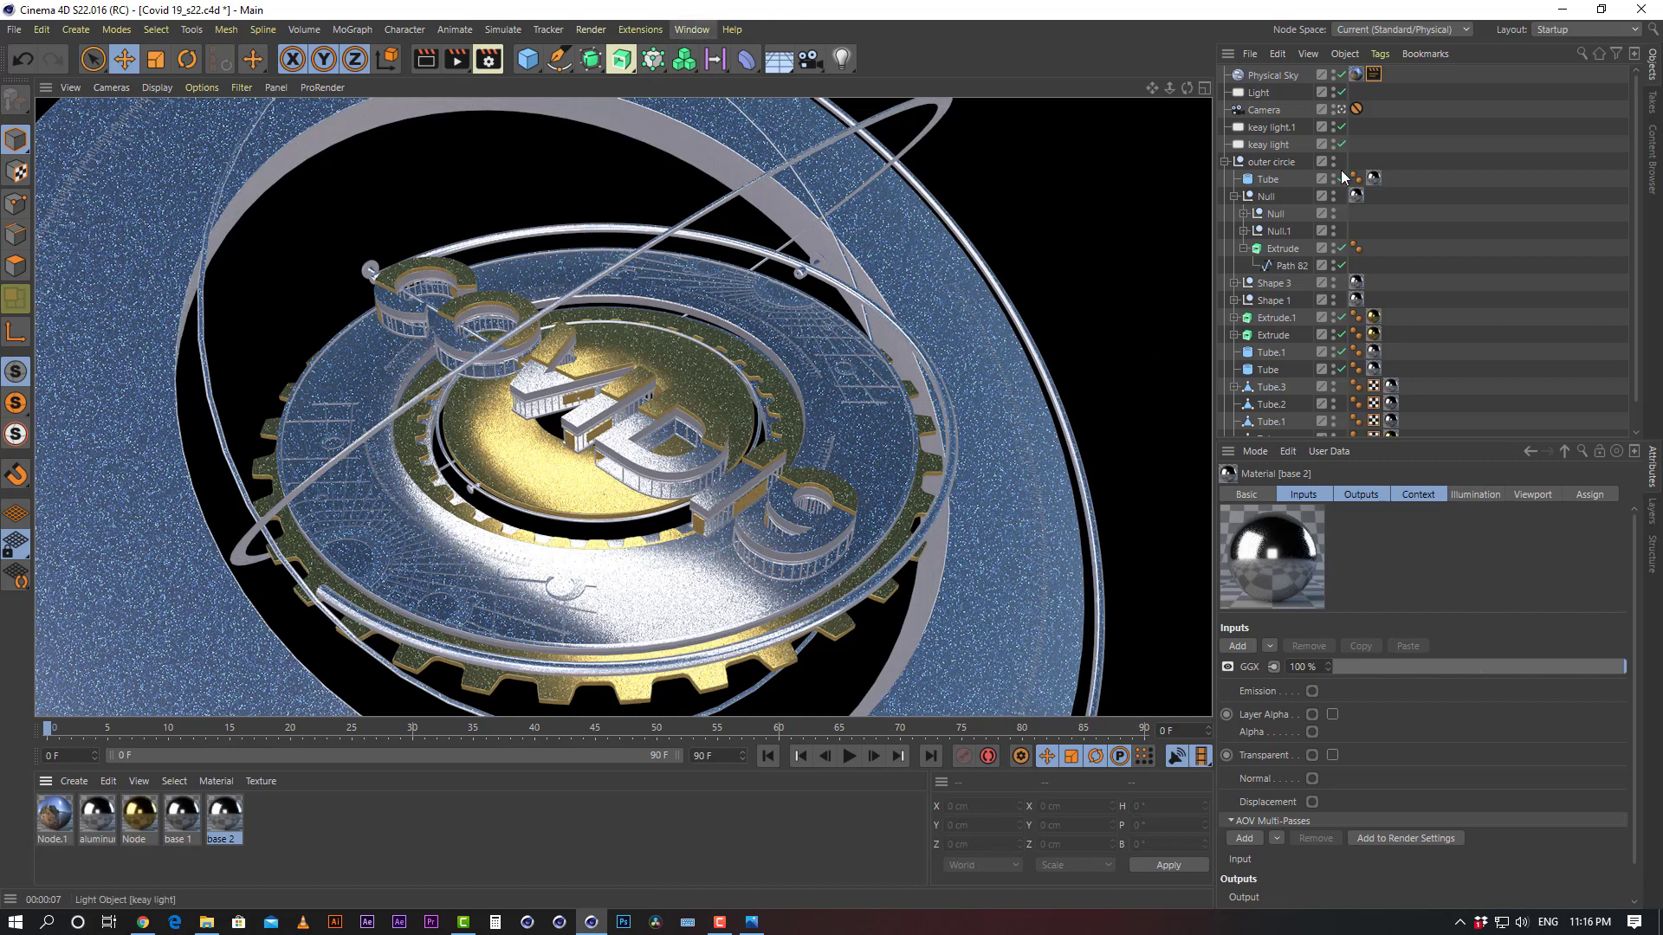
left_click(1439, 149)
left_click(1262, 93)
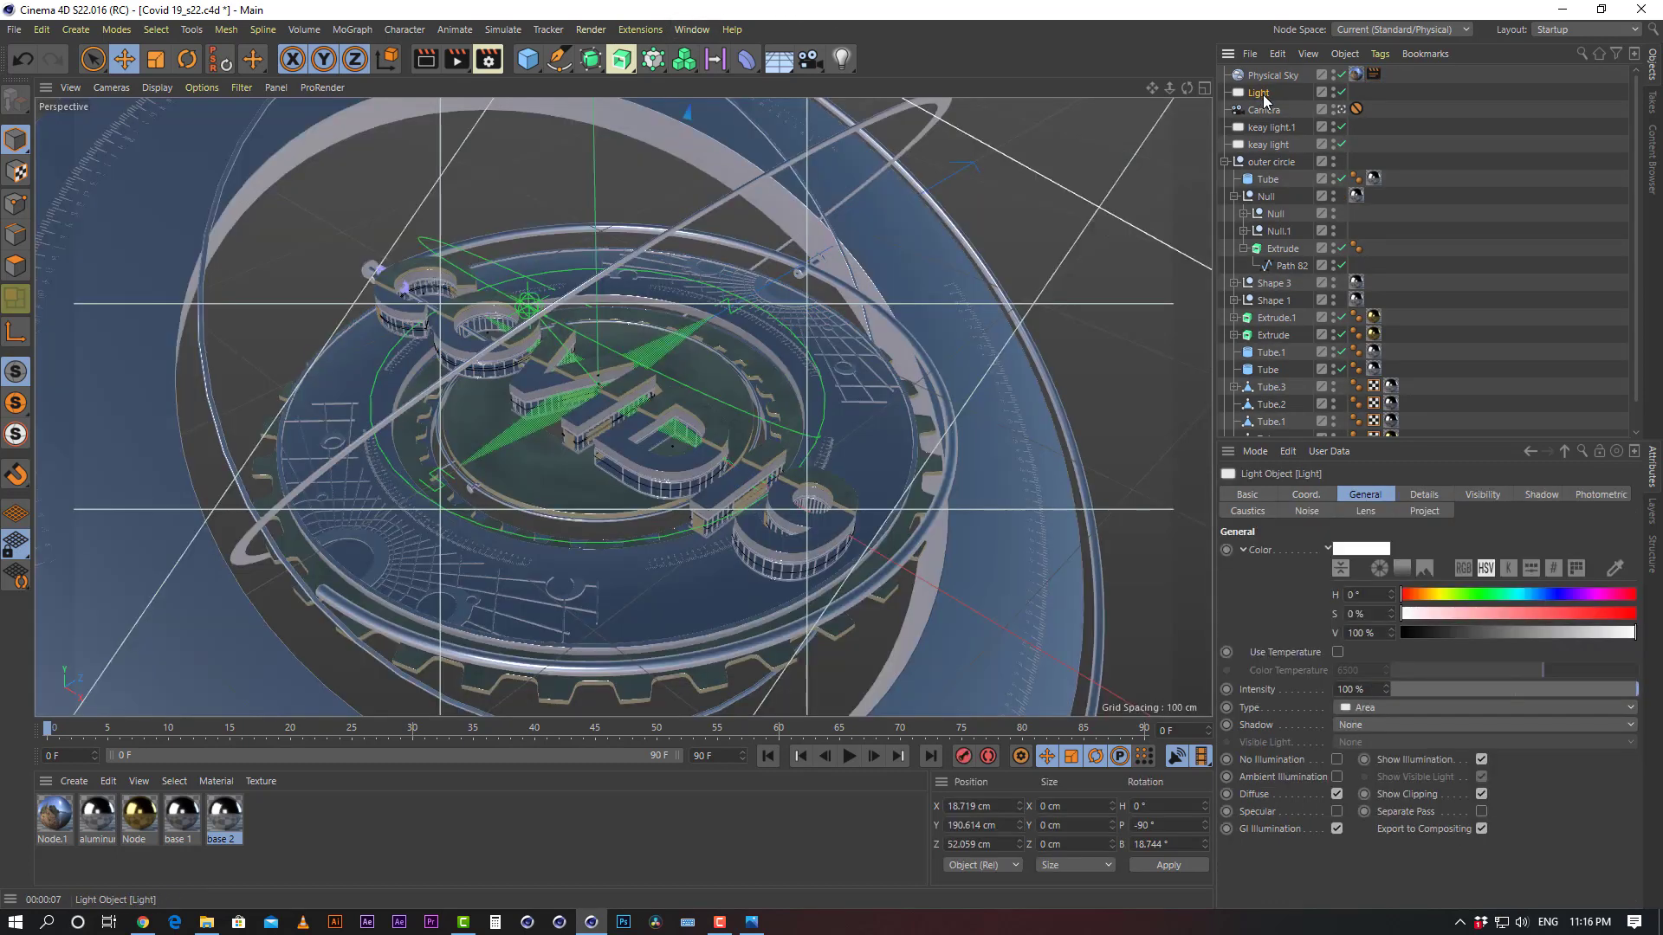
key("Delete")
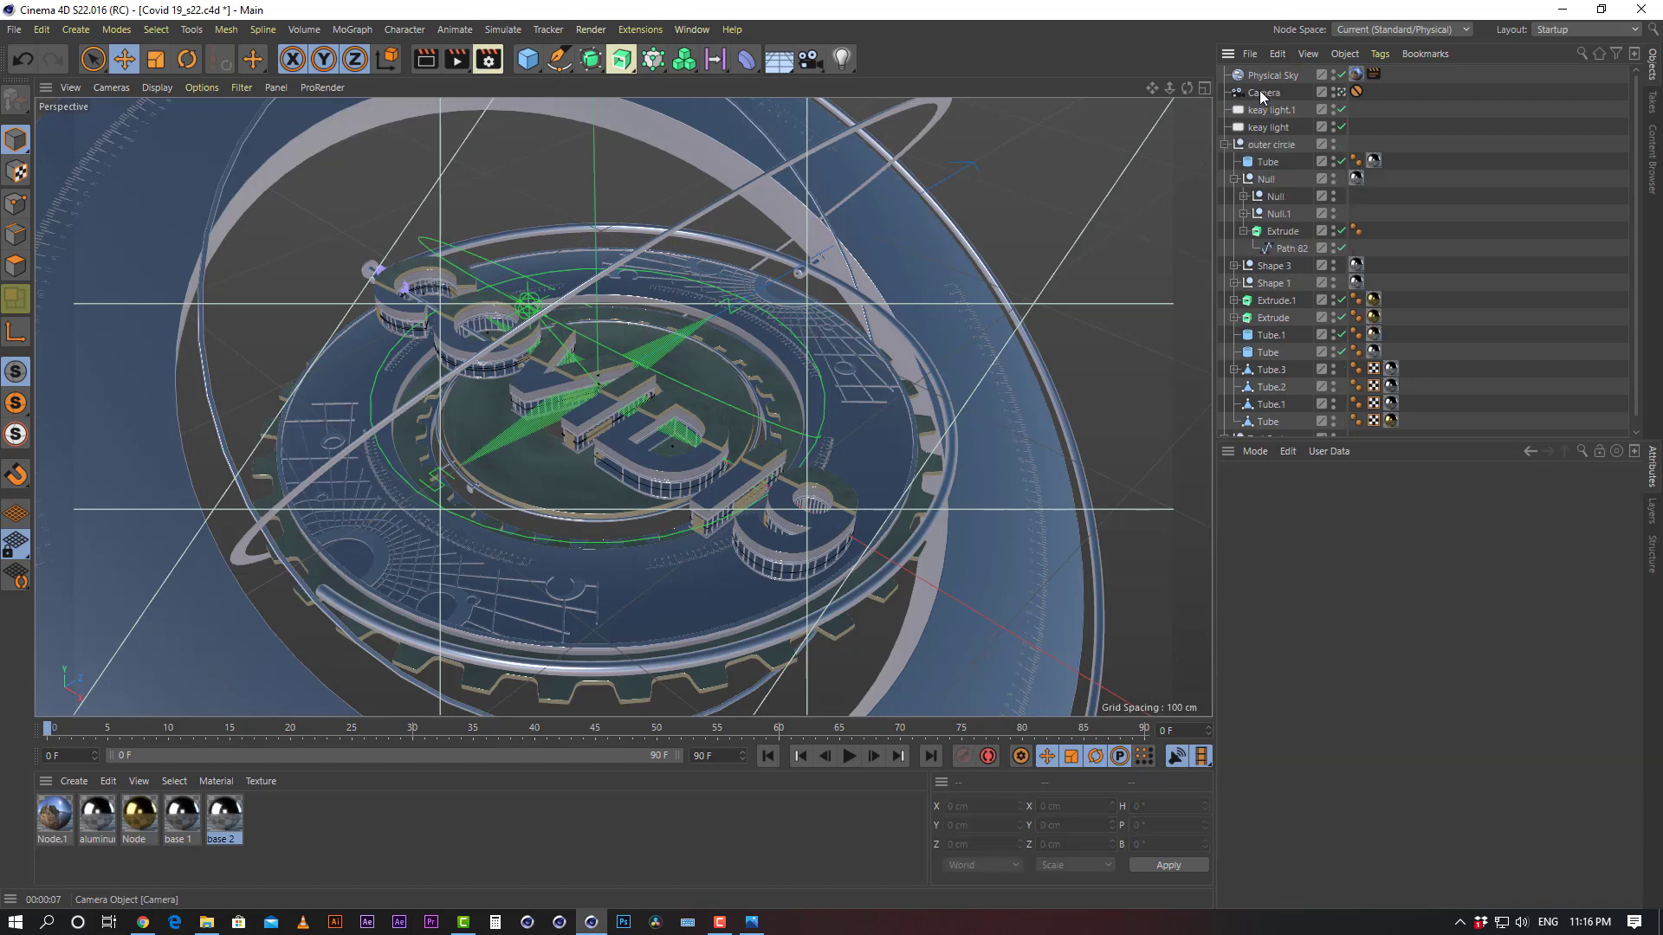
left_click(426, 60)
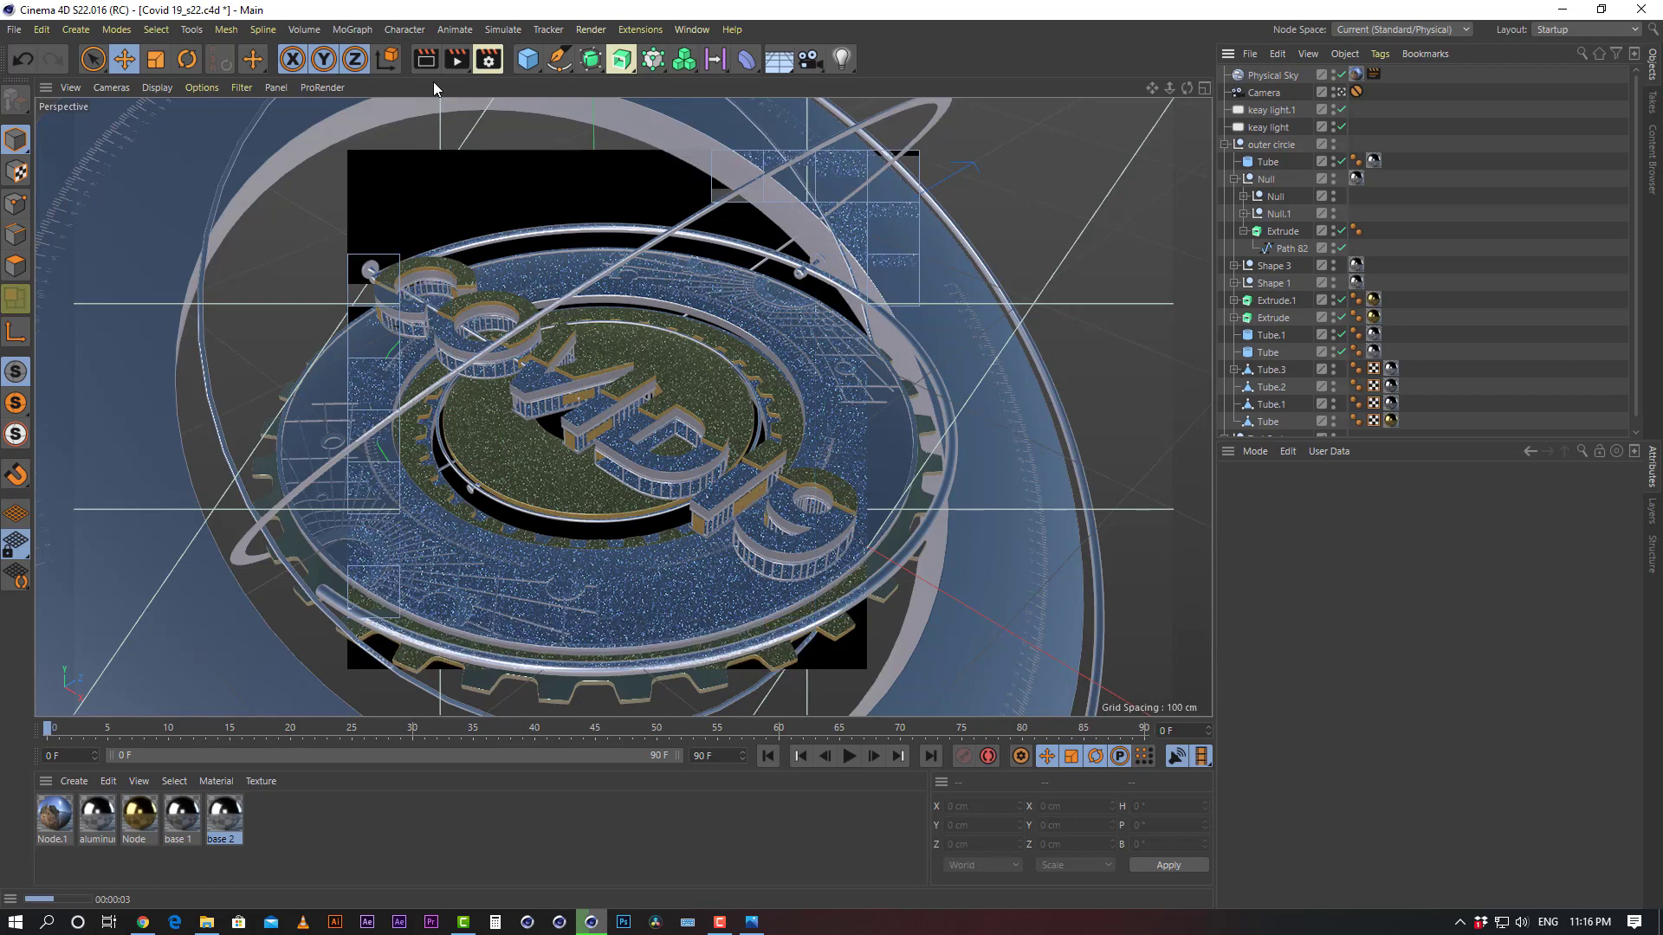
key("ctrl+z")
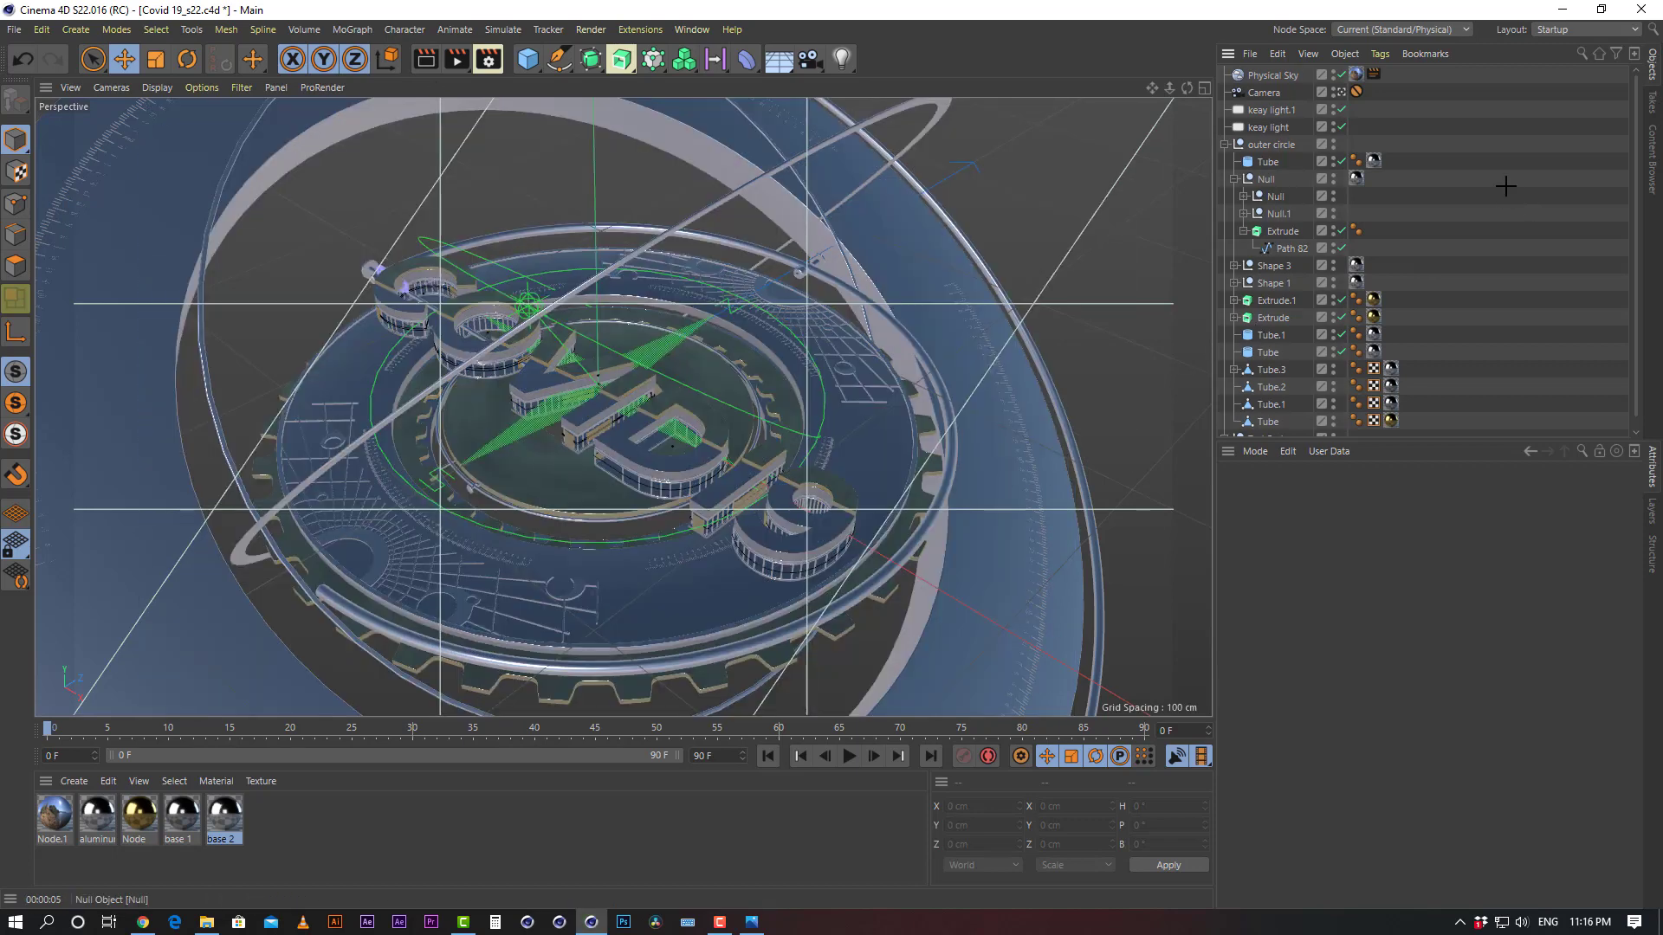
Dim the Light object to a 78% grey color and 70% intensity, and render the view
left_click(1264, 93)
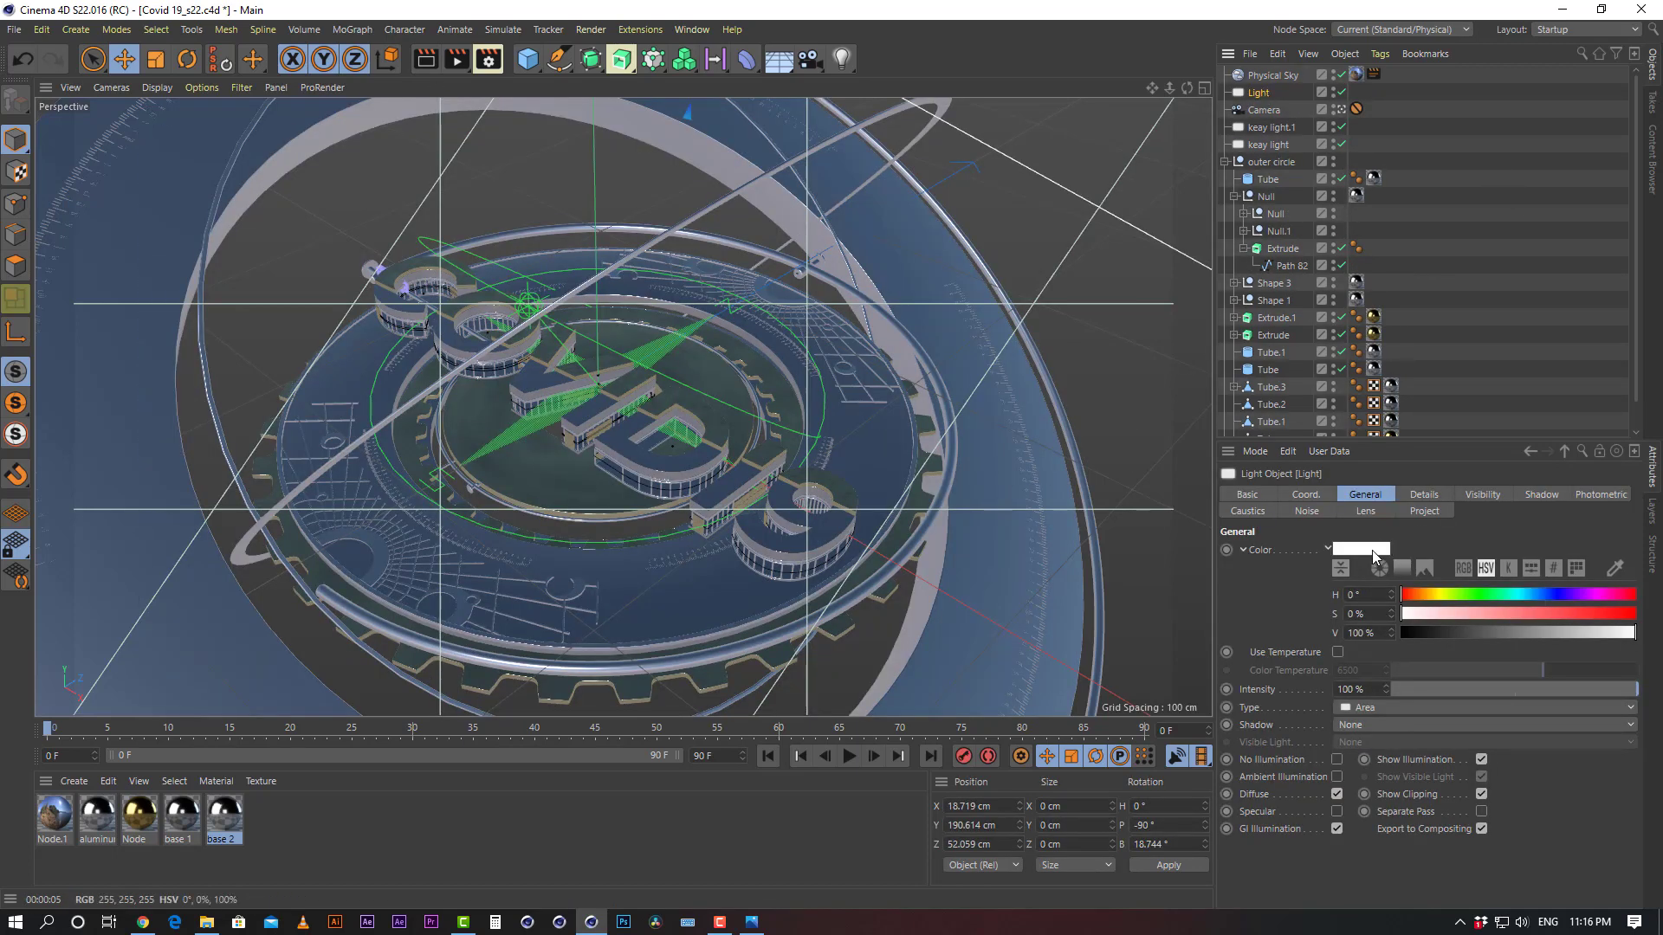
left_click(1376, 549)
left_click(1472, 585)
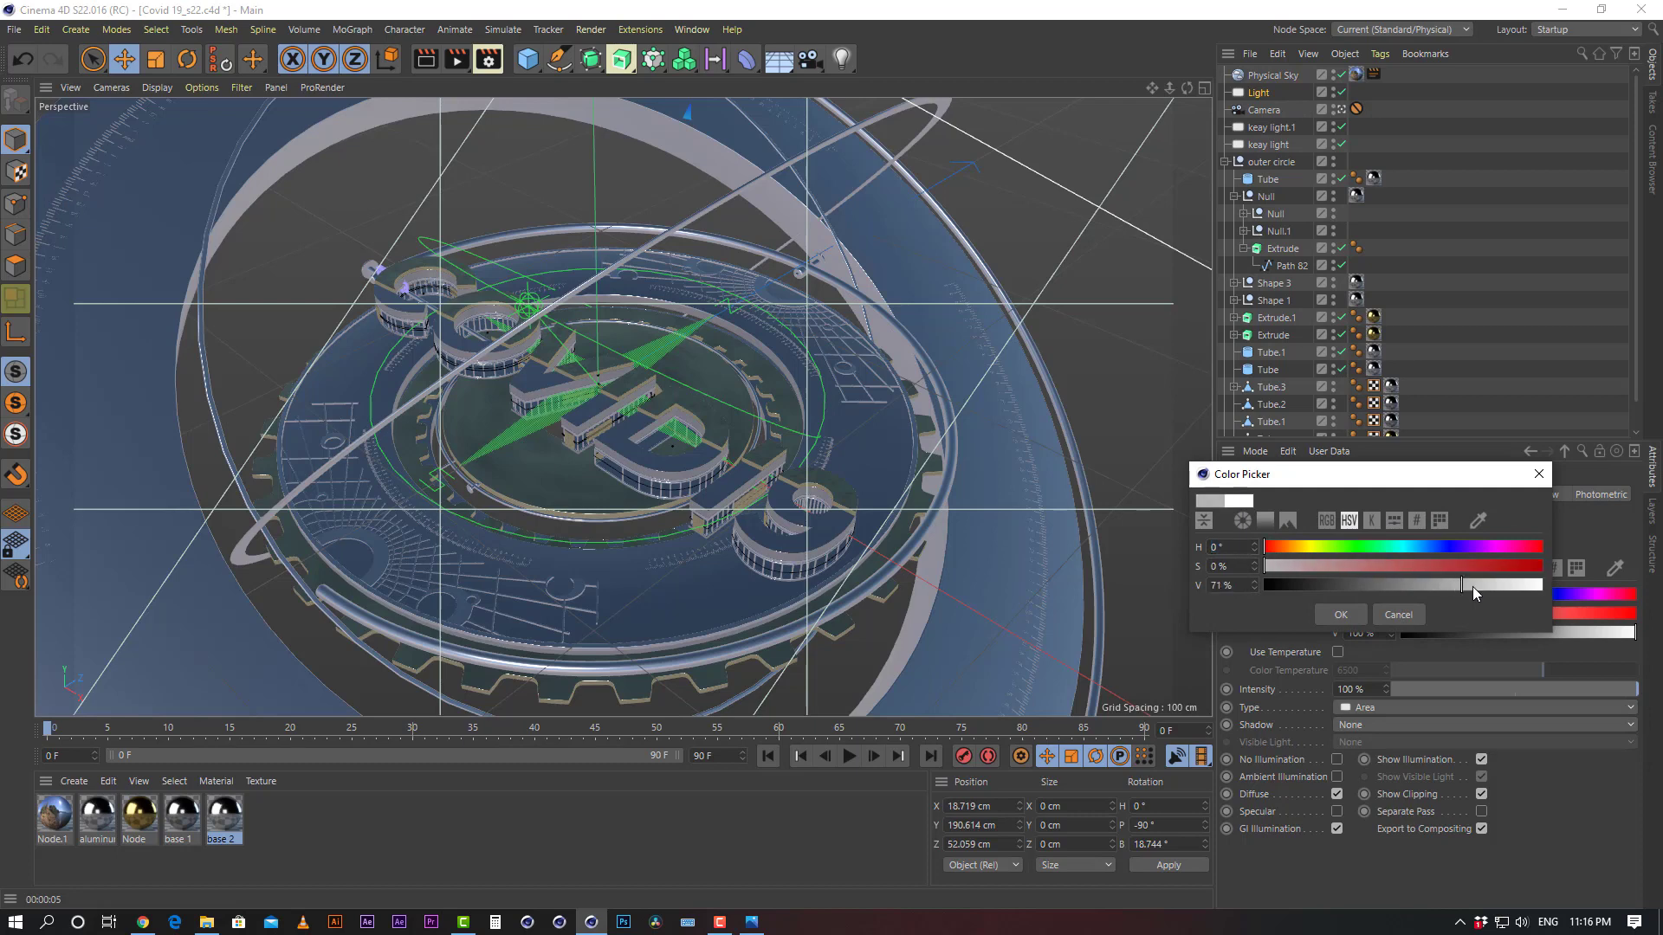
left_click(1360, 614)
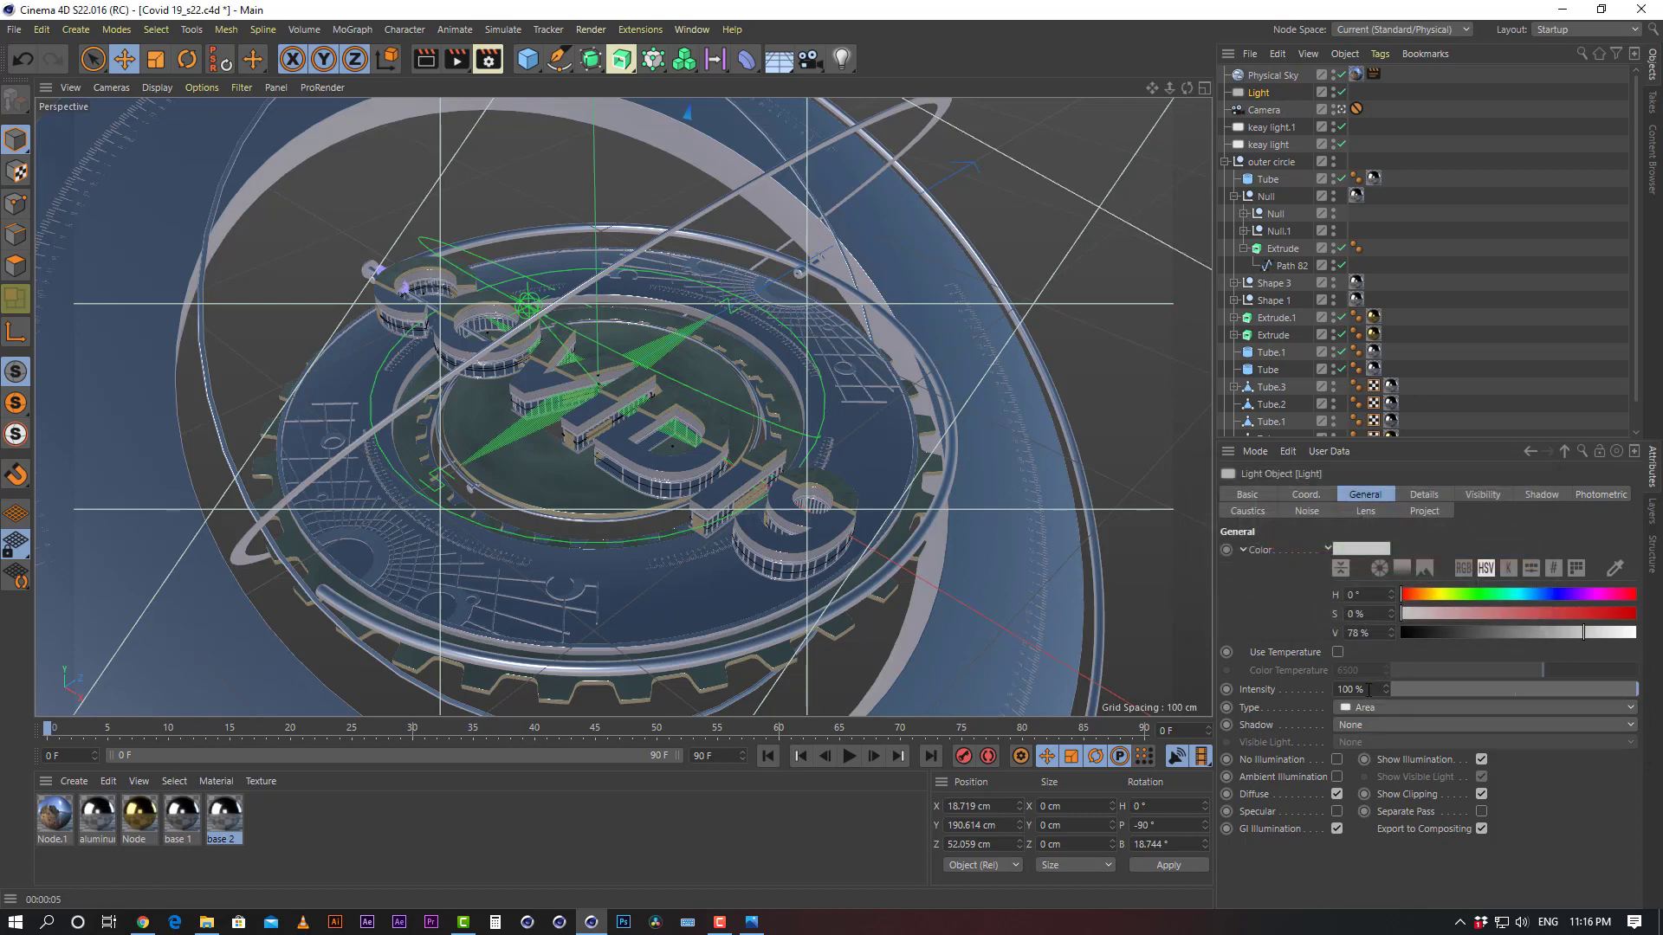
double_click(1368, 690)
type("70")
key("Return")
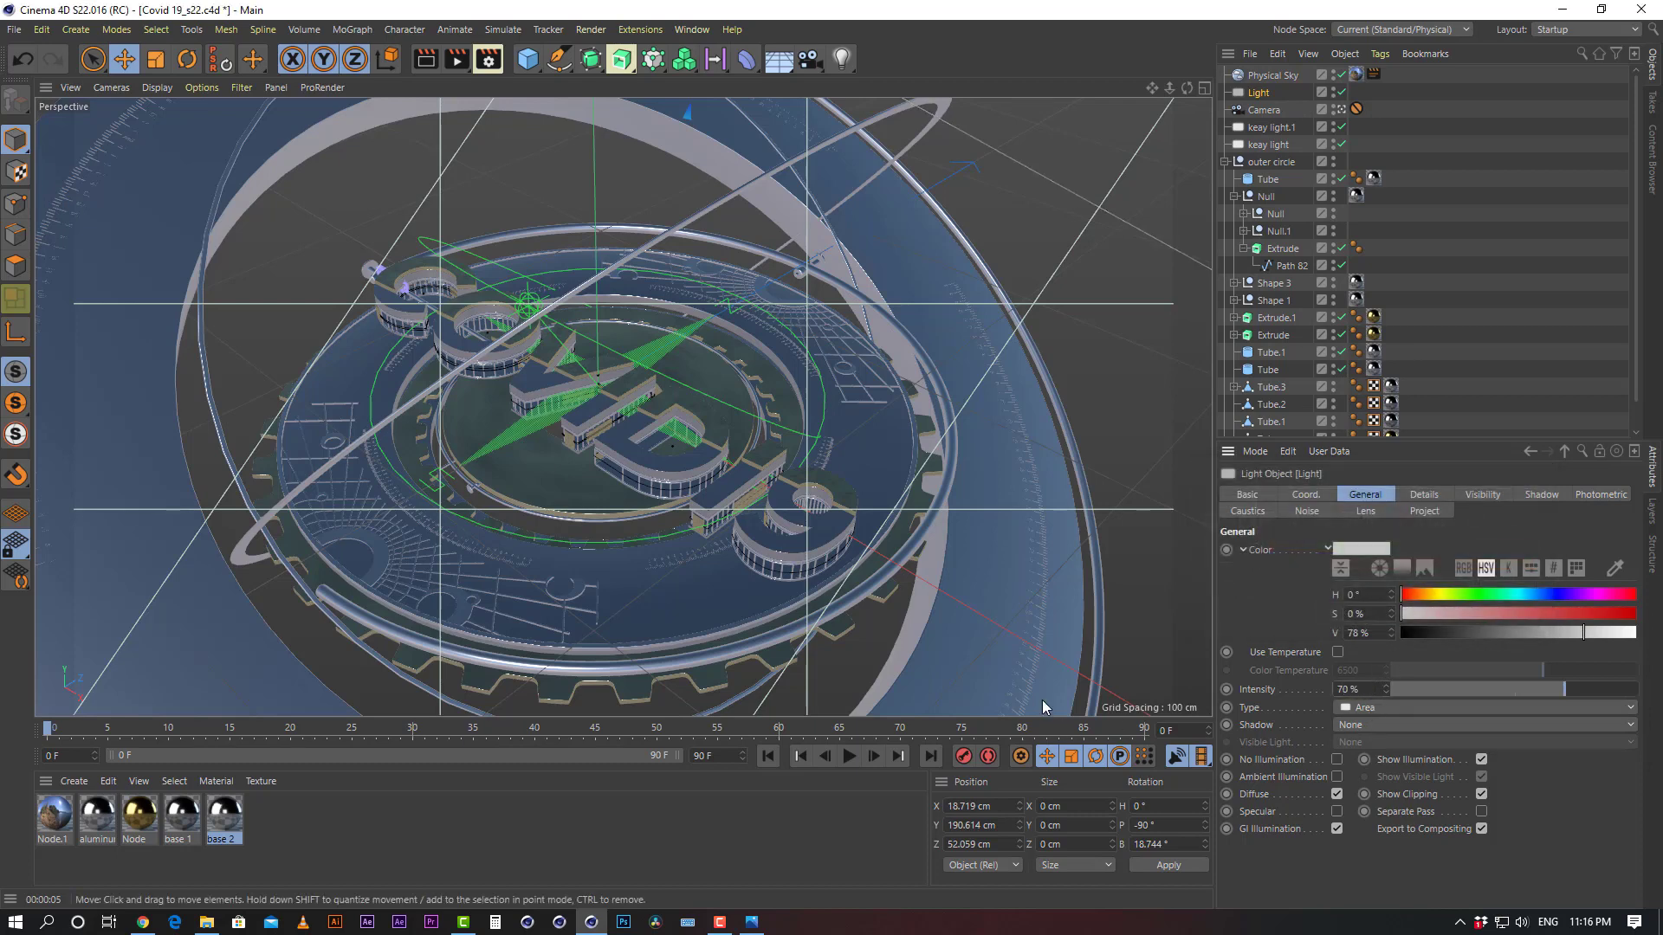
left_click(425, 60)
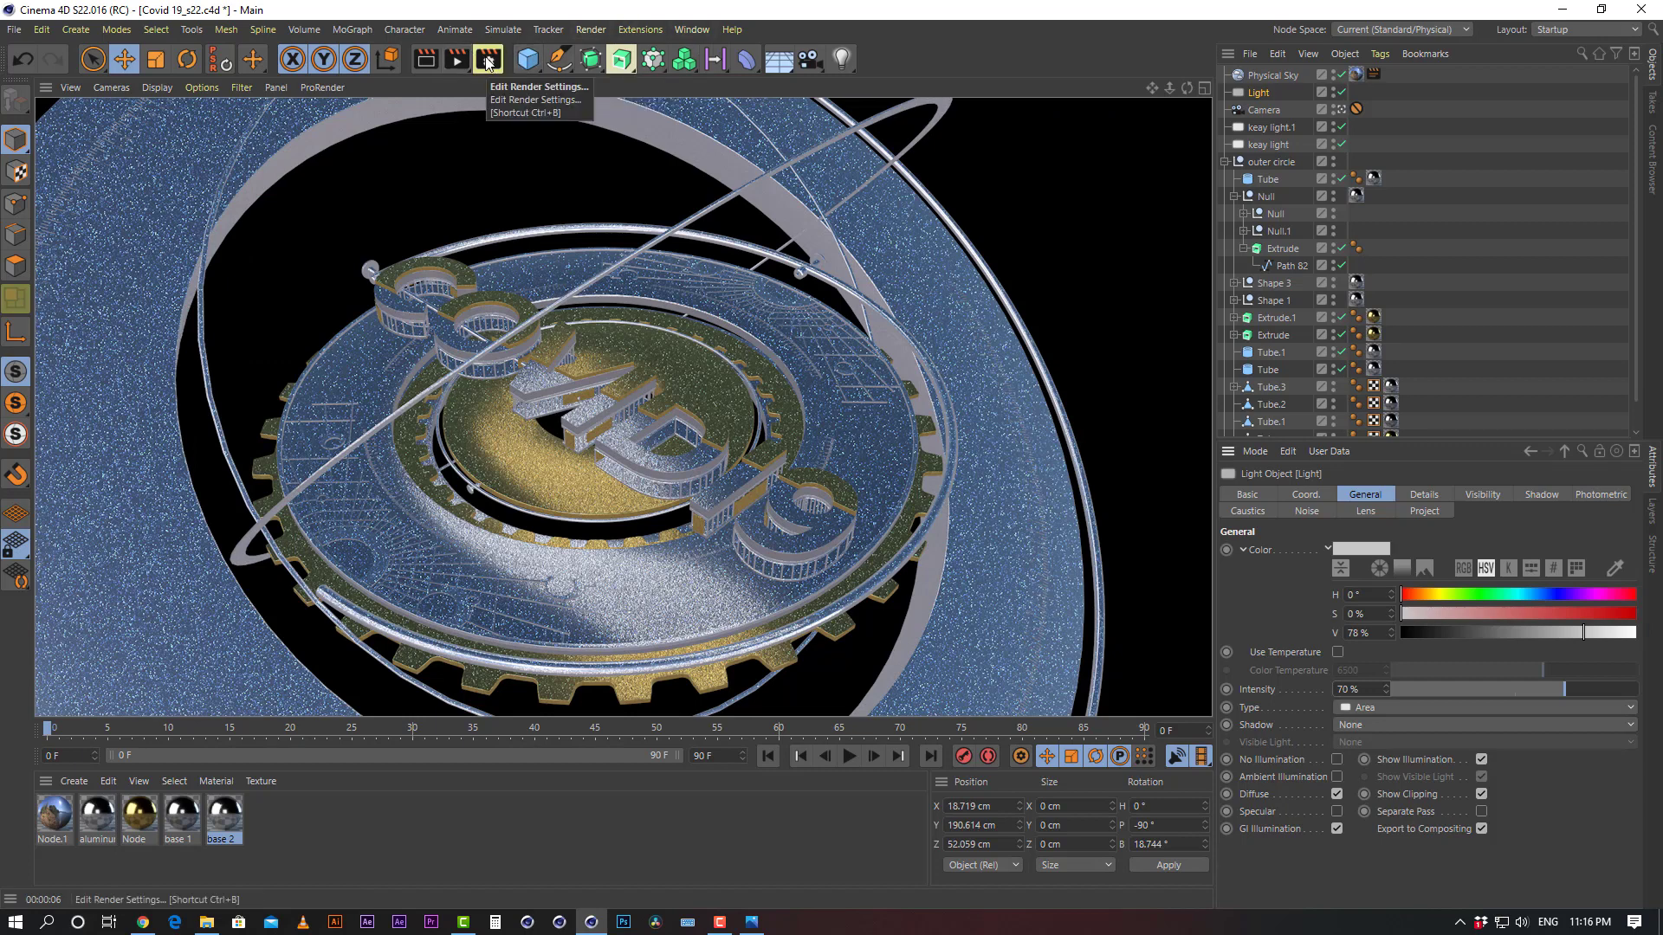
Switch the renderer to Physical and set its sampler to Fixed with 5 sampling subdivisions
left_click(488, 61)
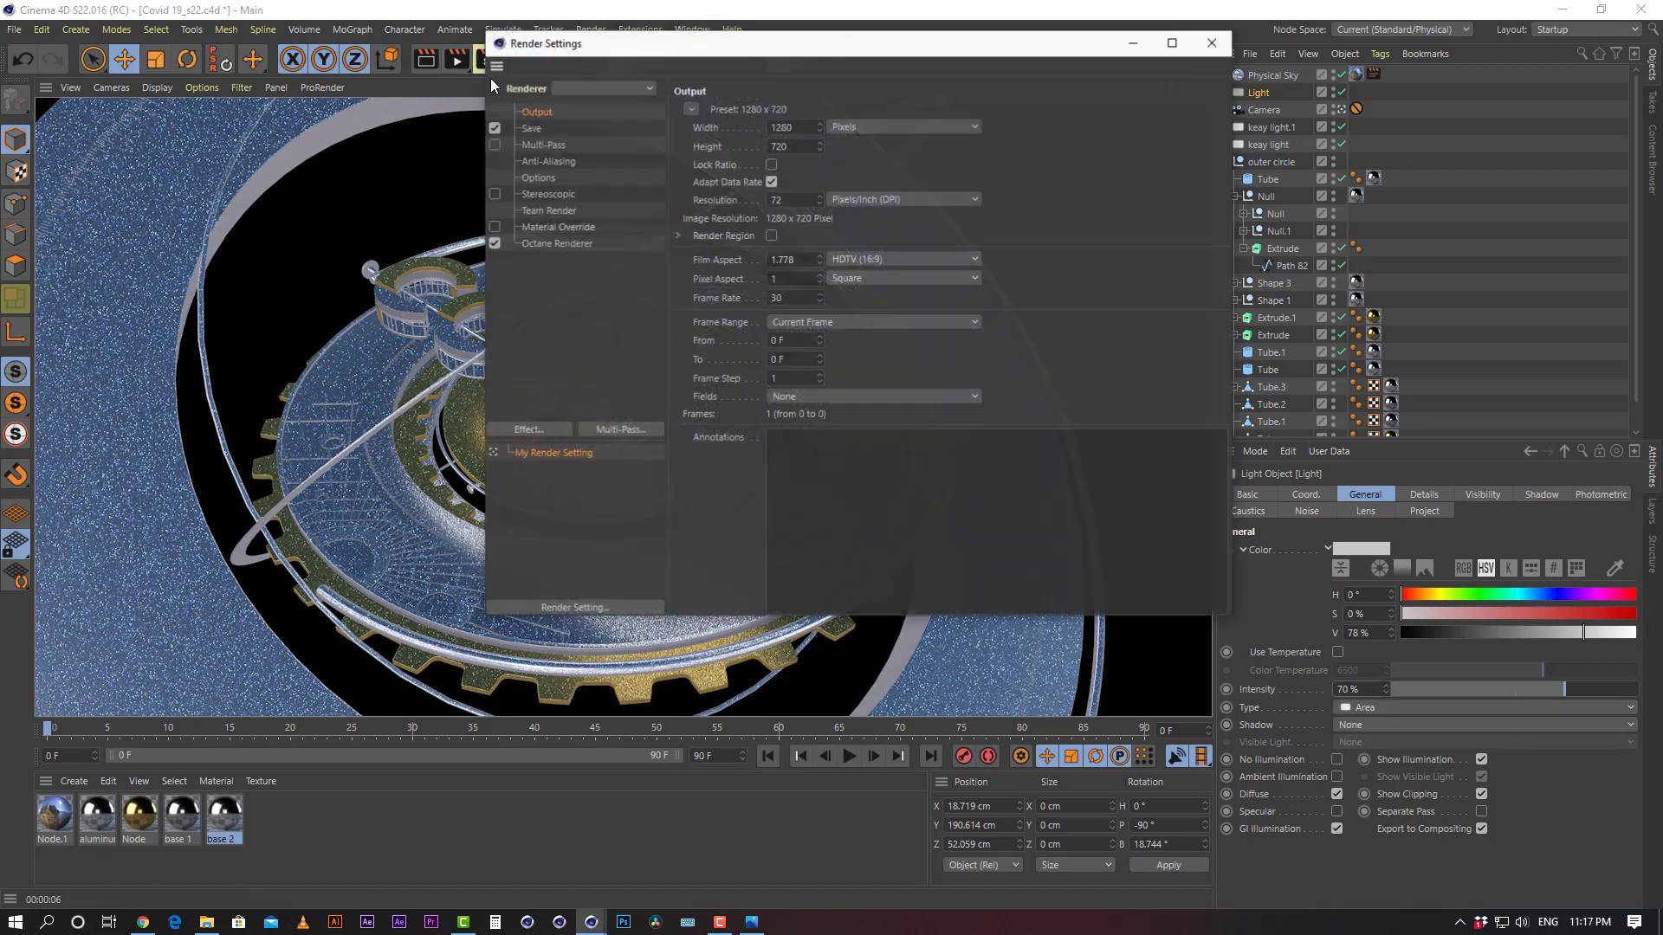
left_click(589, 90)
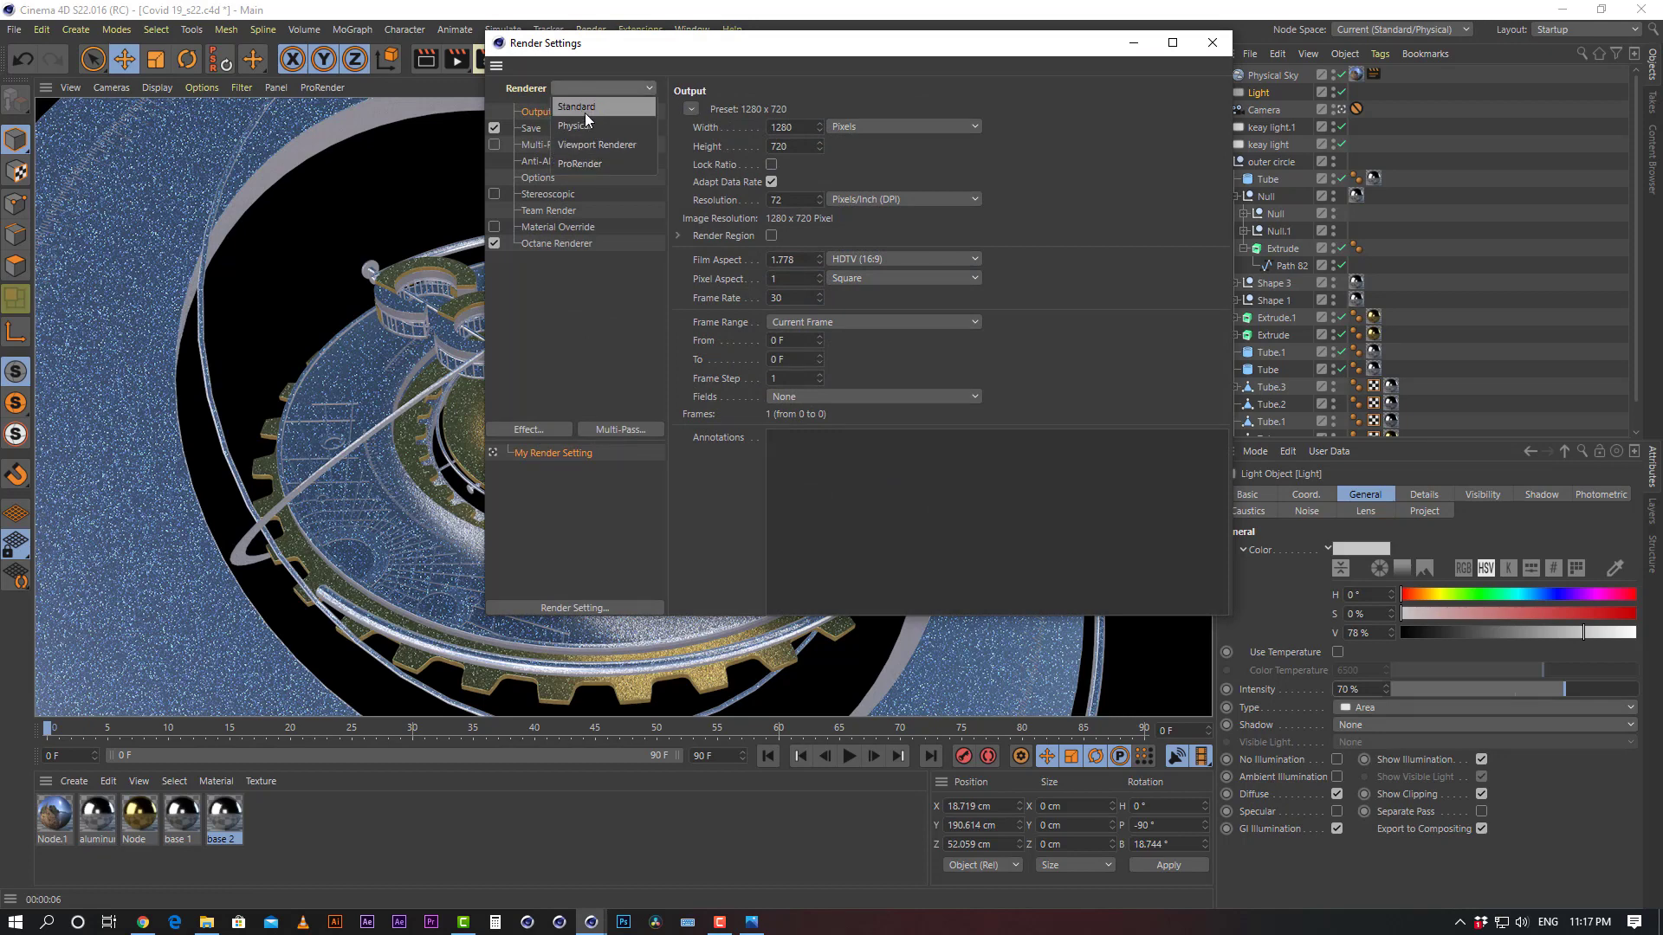
left_click(585, 127)
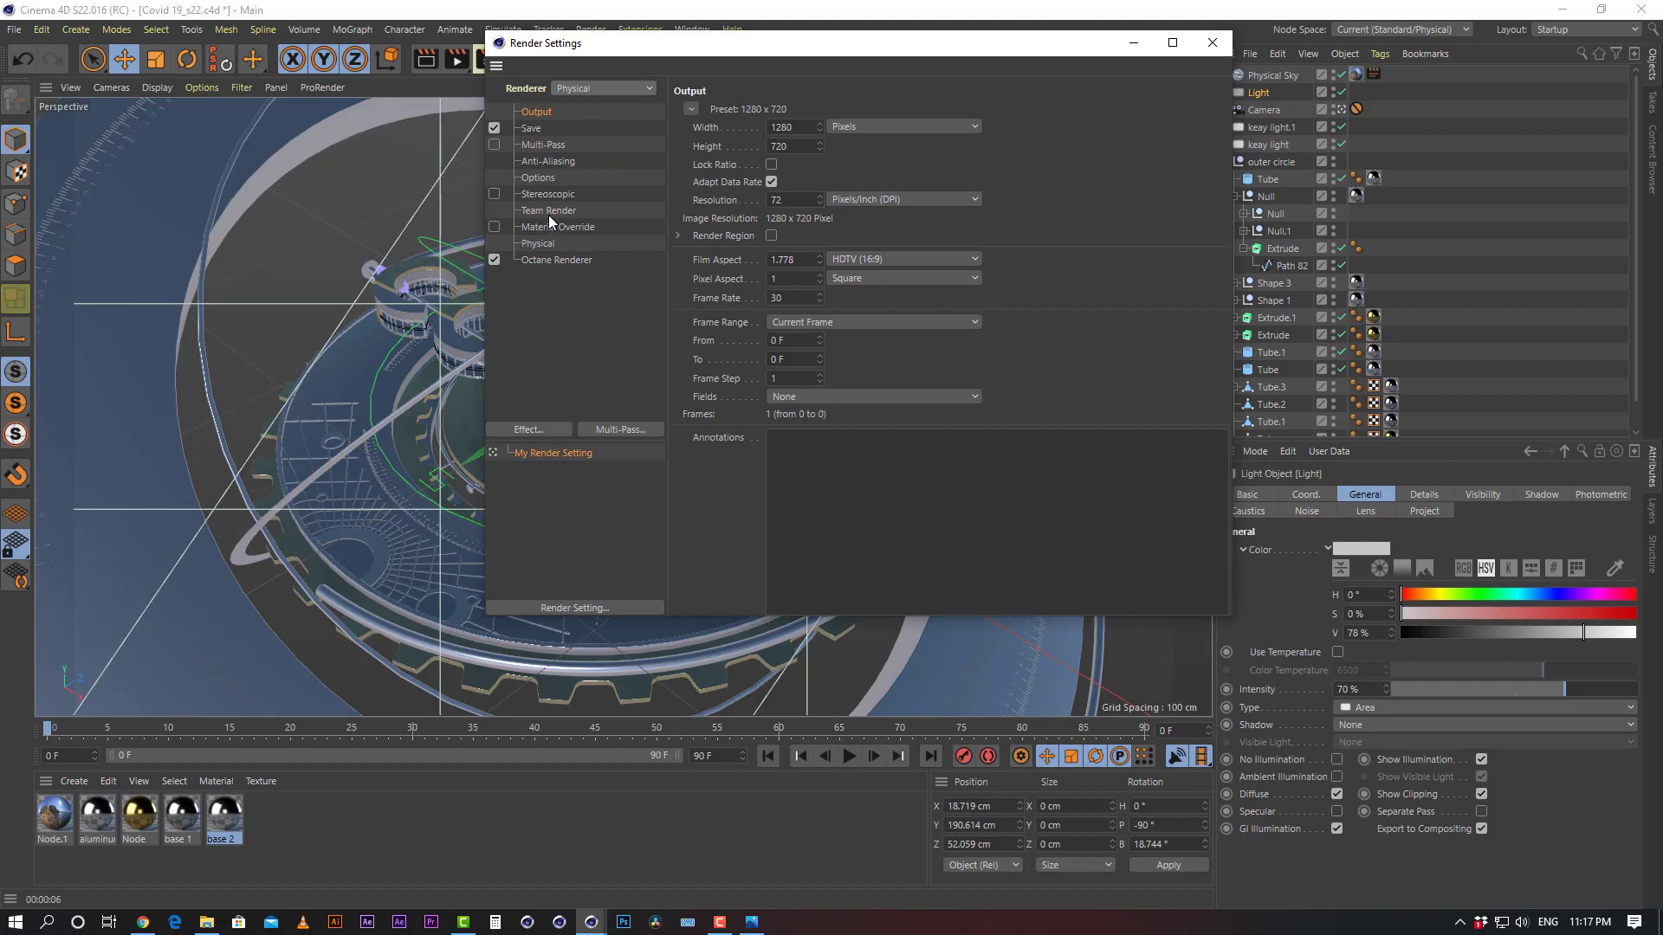
left_click(538, 244)
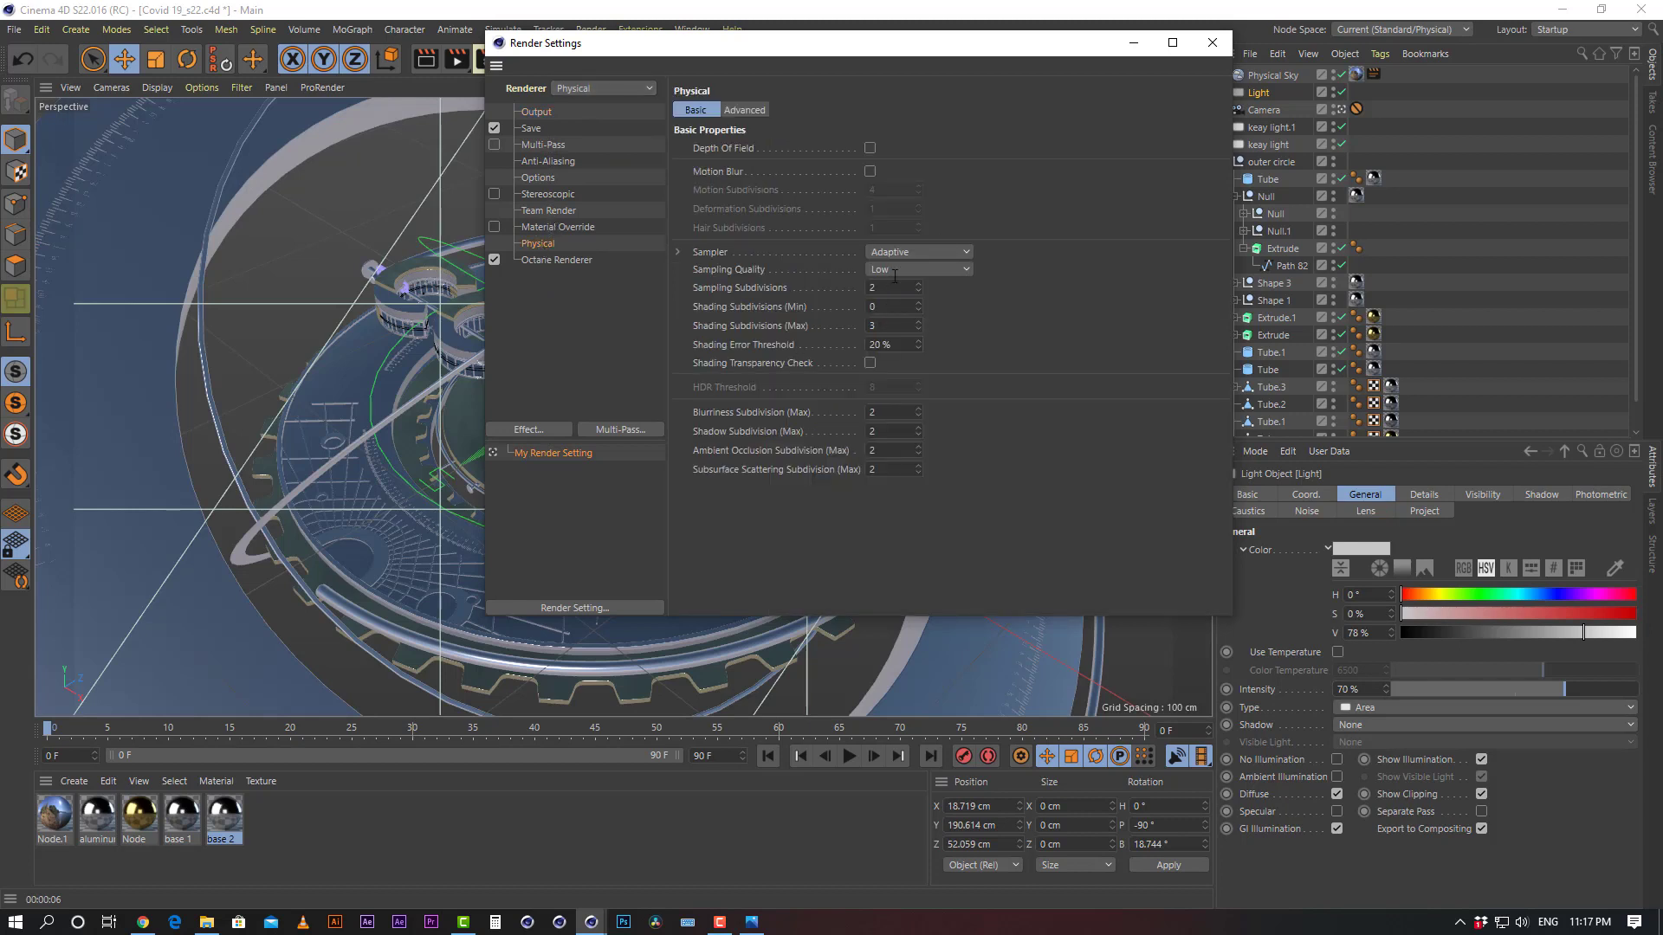
left_click(907, 251)
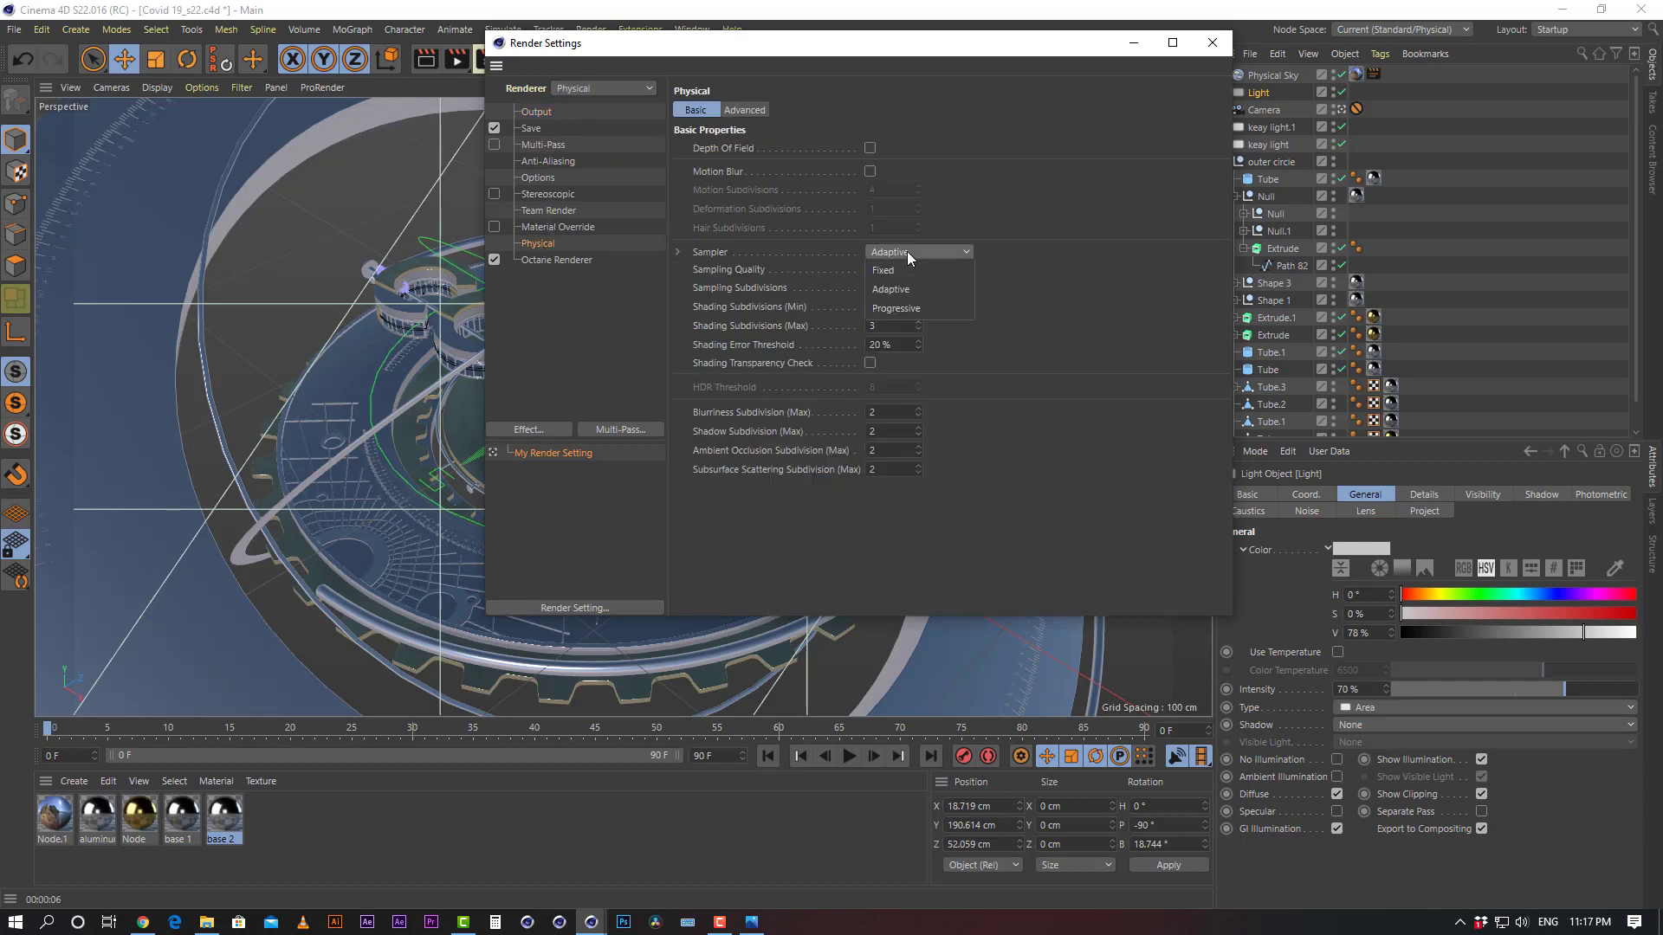
left_click(907, 272)
double_click(893, 288)
type("5")
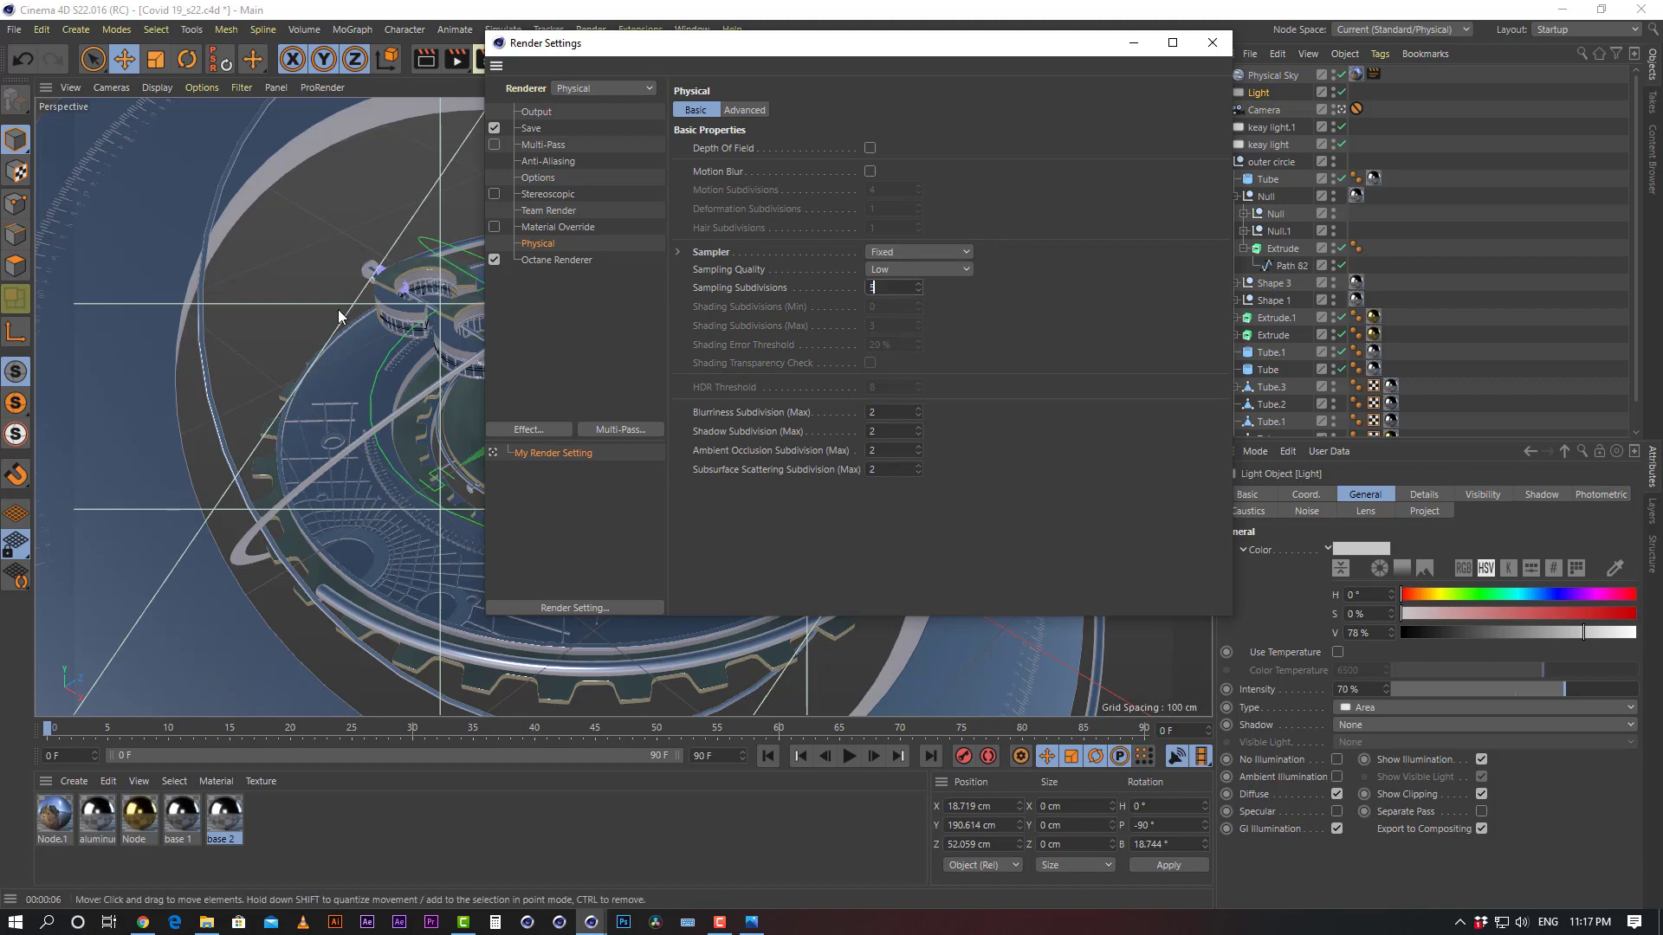
key("Return")
left_click_drag(854, 52, 1050, 77)
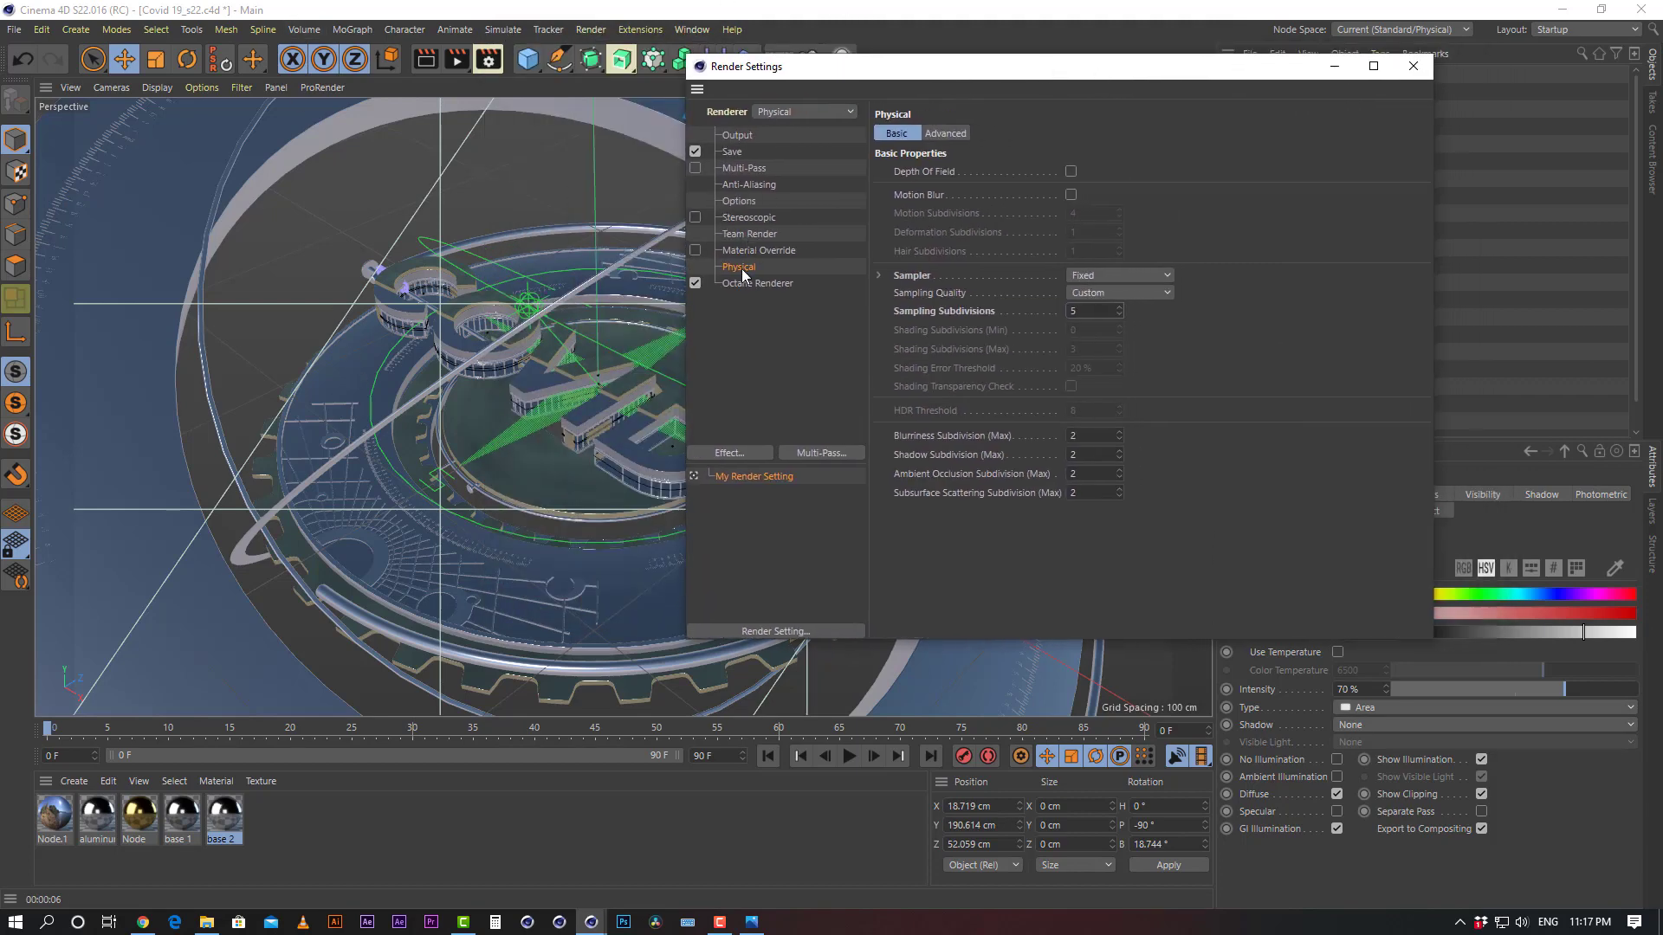
Render the view with the render settings out of the way, then review the Physical renderer's sampling subdivisions
left_click(428, 61)
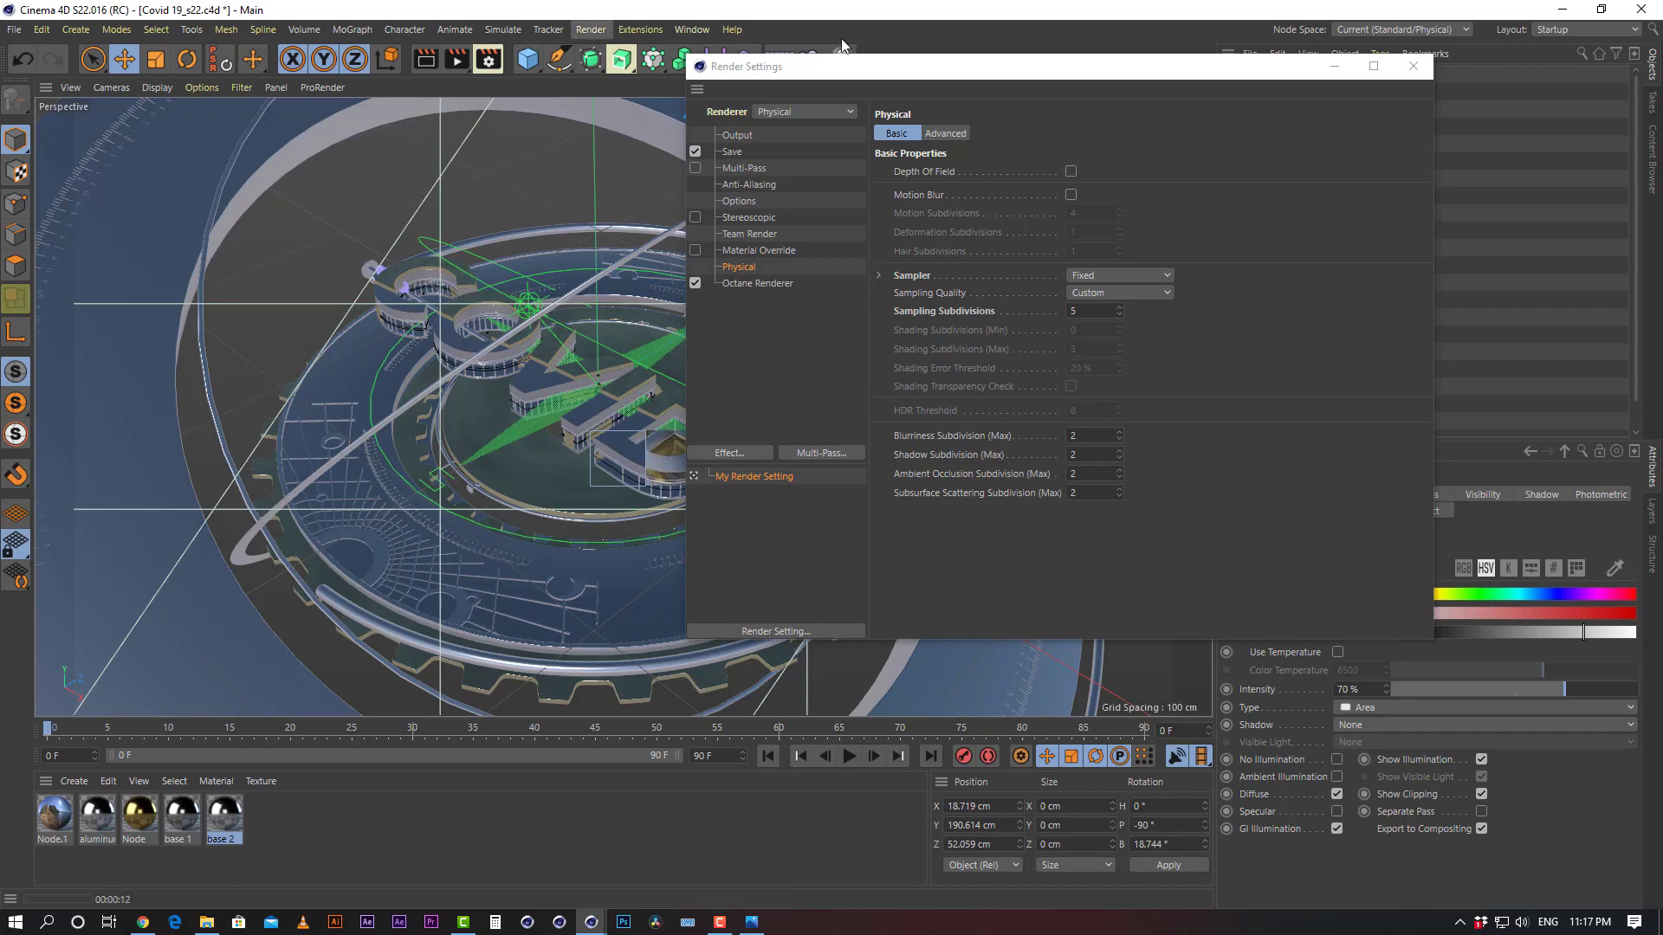
left_click(1334, 65)
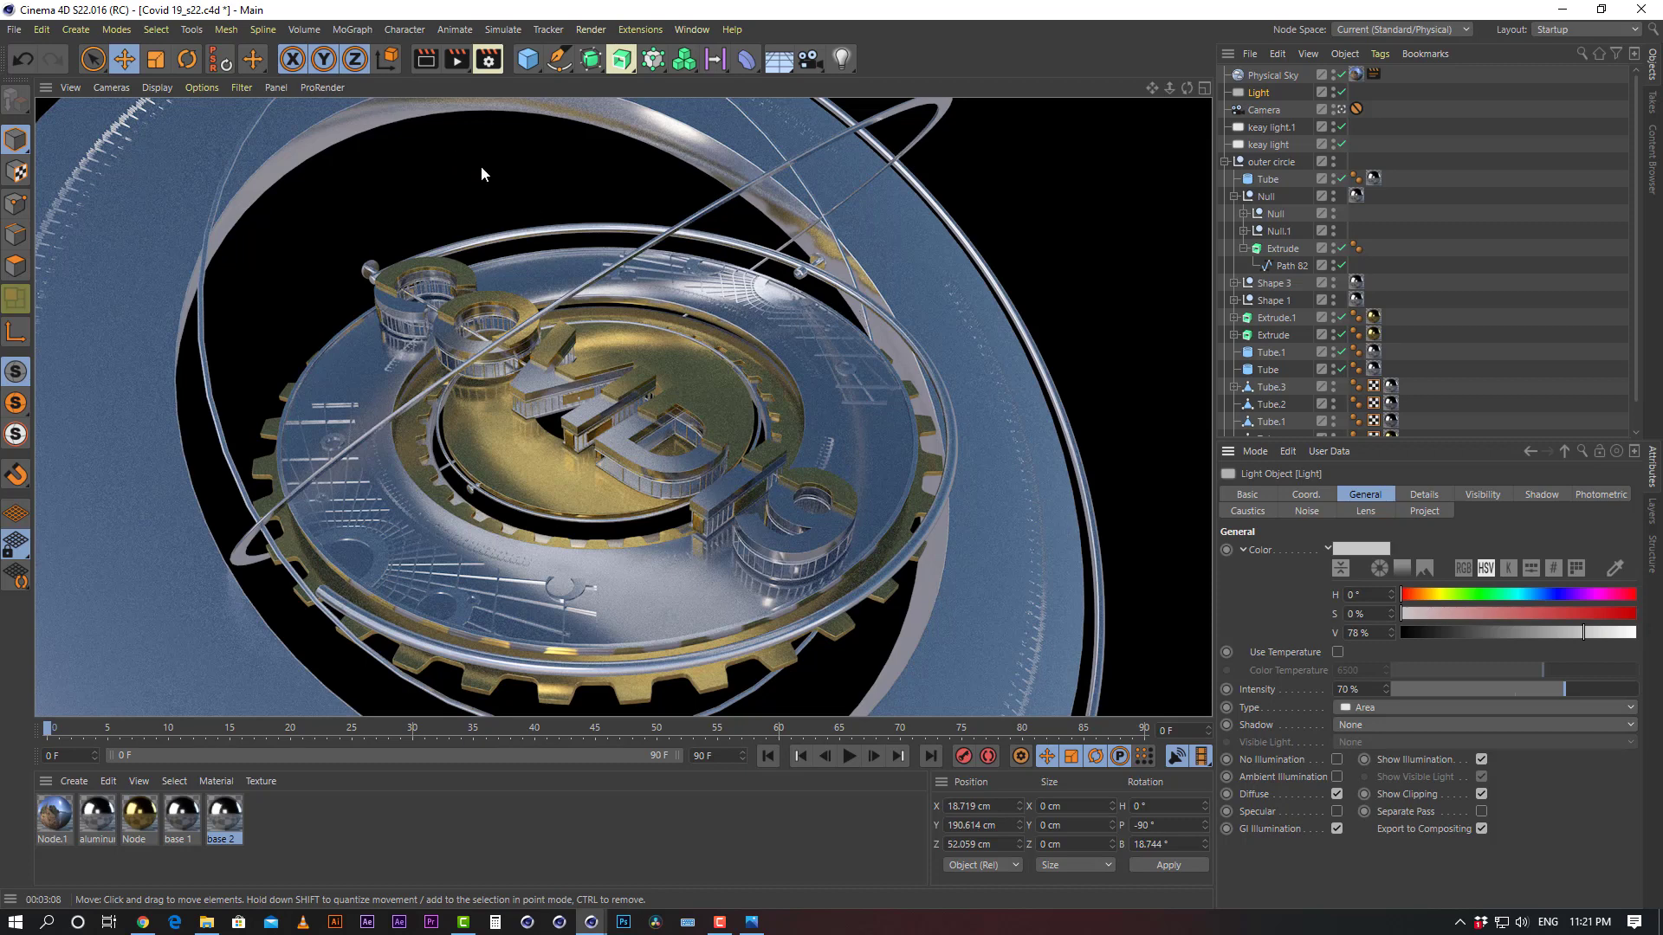
left_click(494, 64)
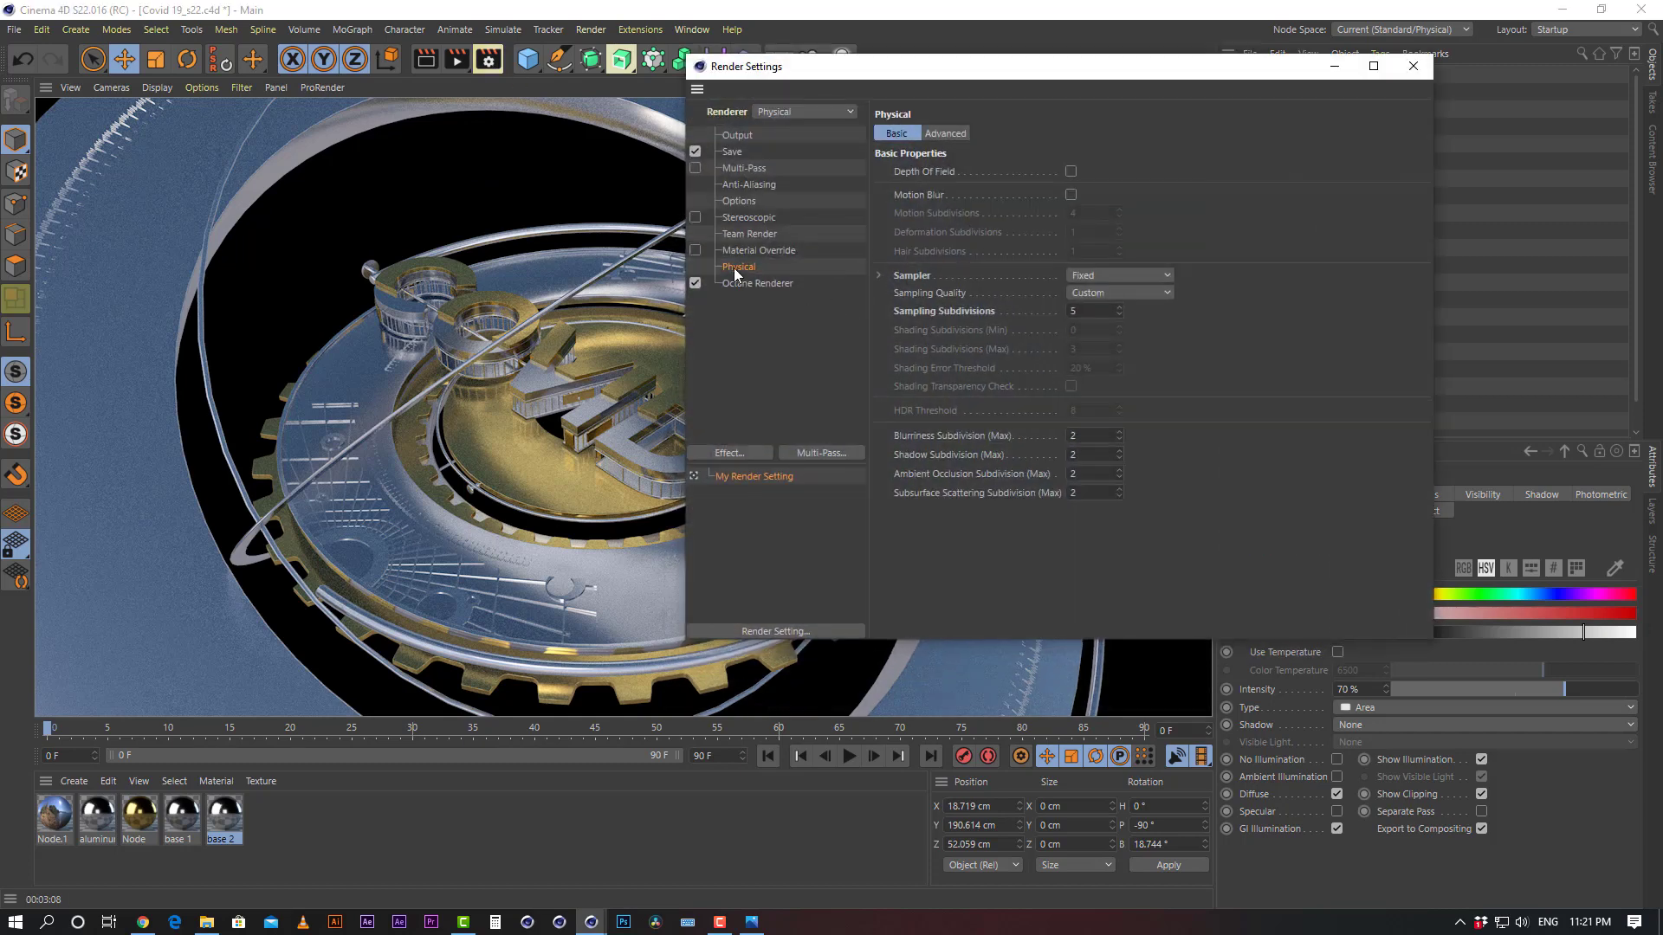
left_click(1090, 312)
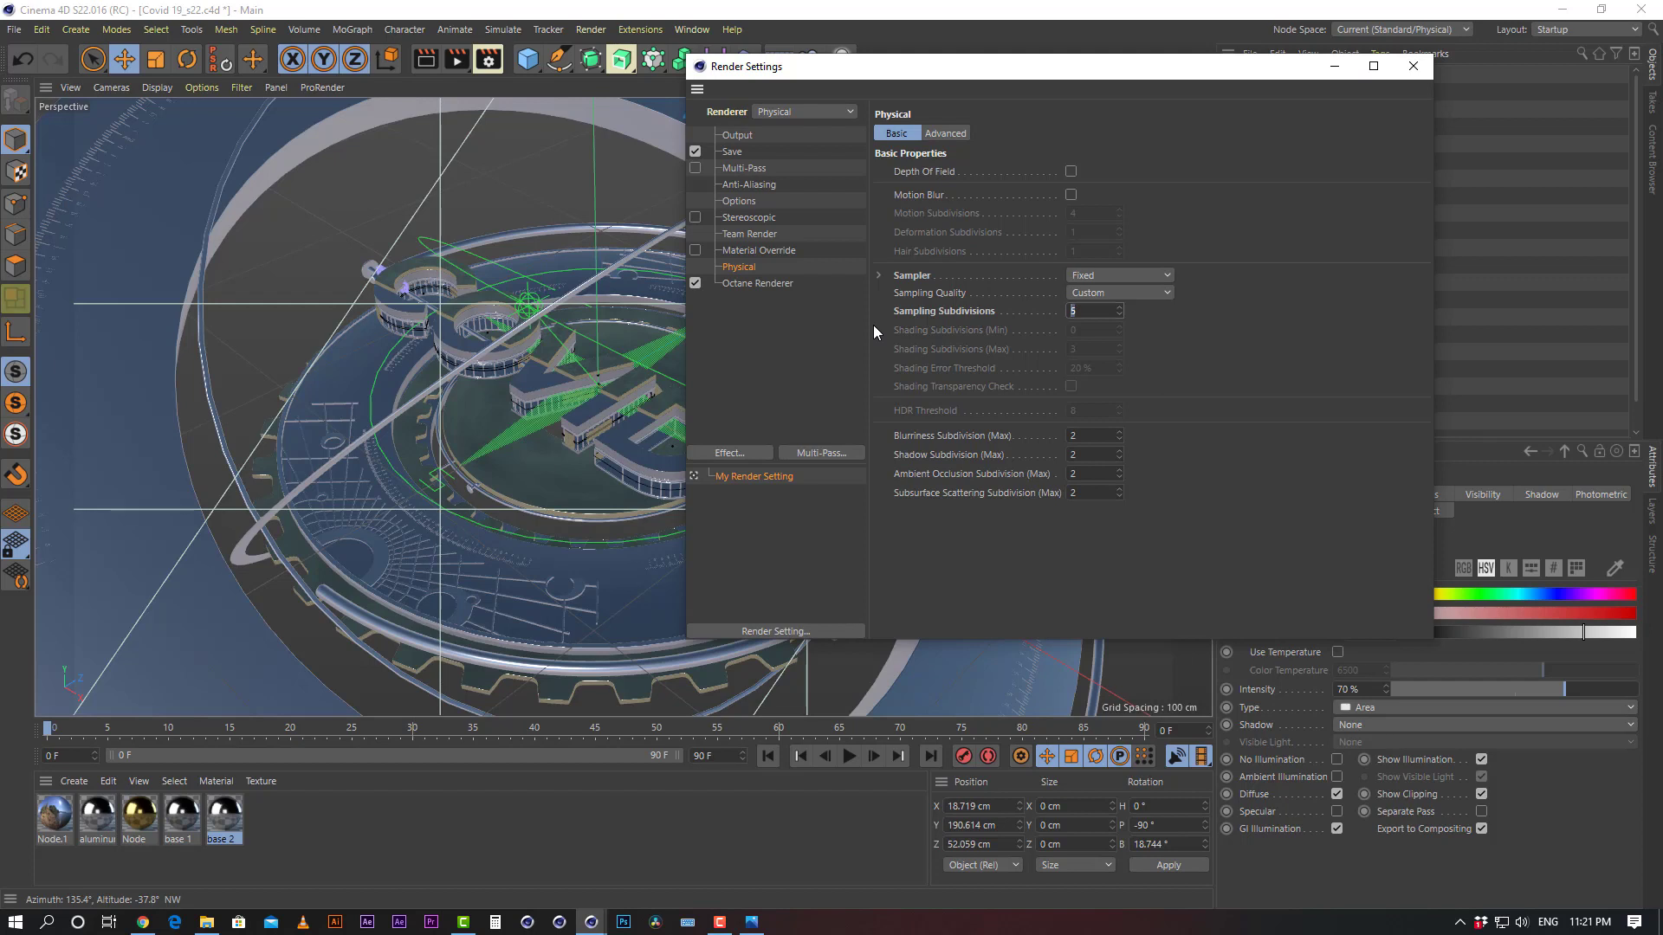
left_click(1429, 67)
Collapse the outer circle group in the object hierarchy, then close the scene
left_click(1519, 176)
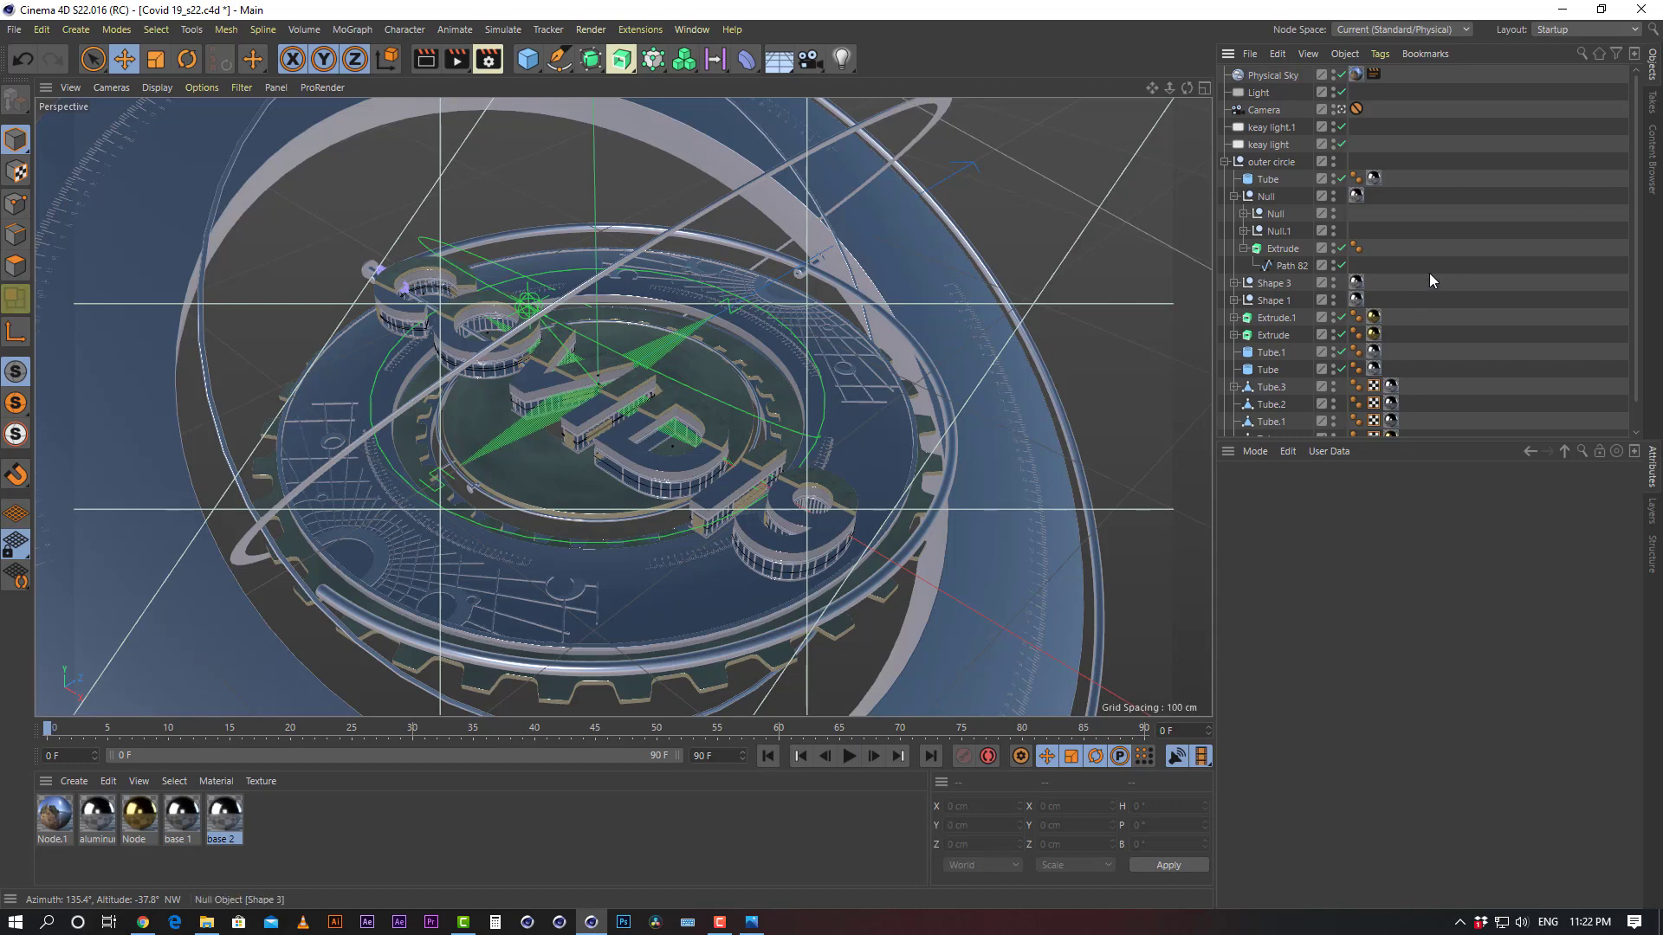
left_click(1225, 162)
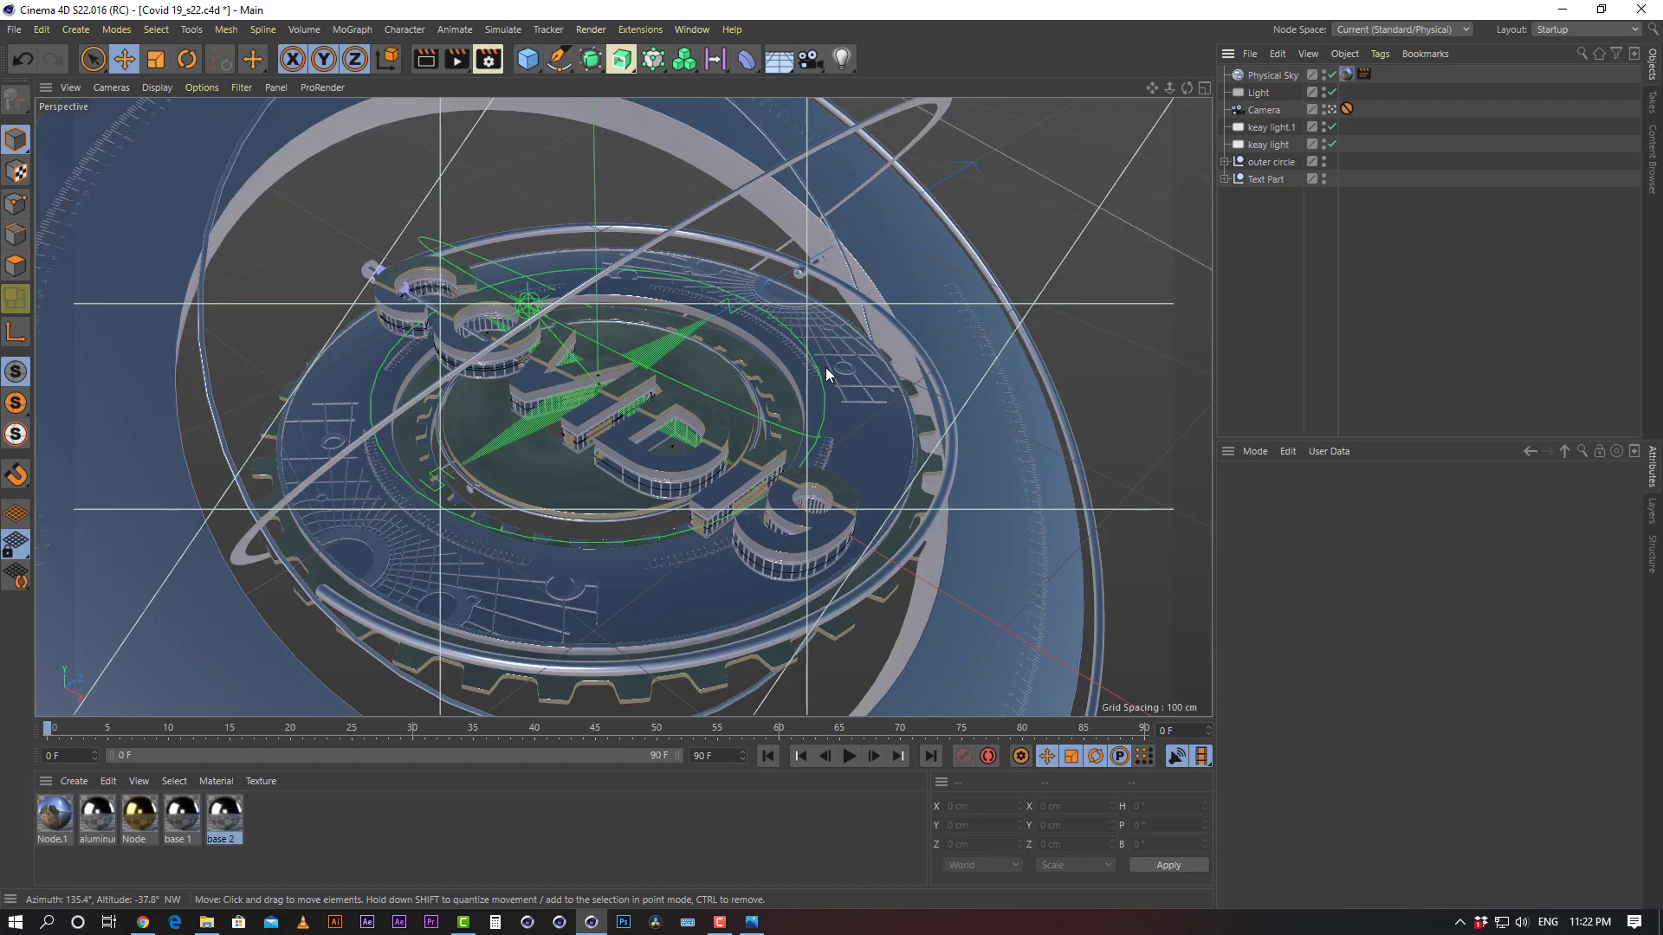
left_click(324, 850)
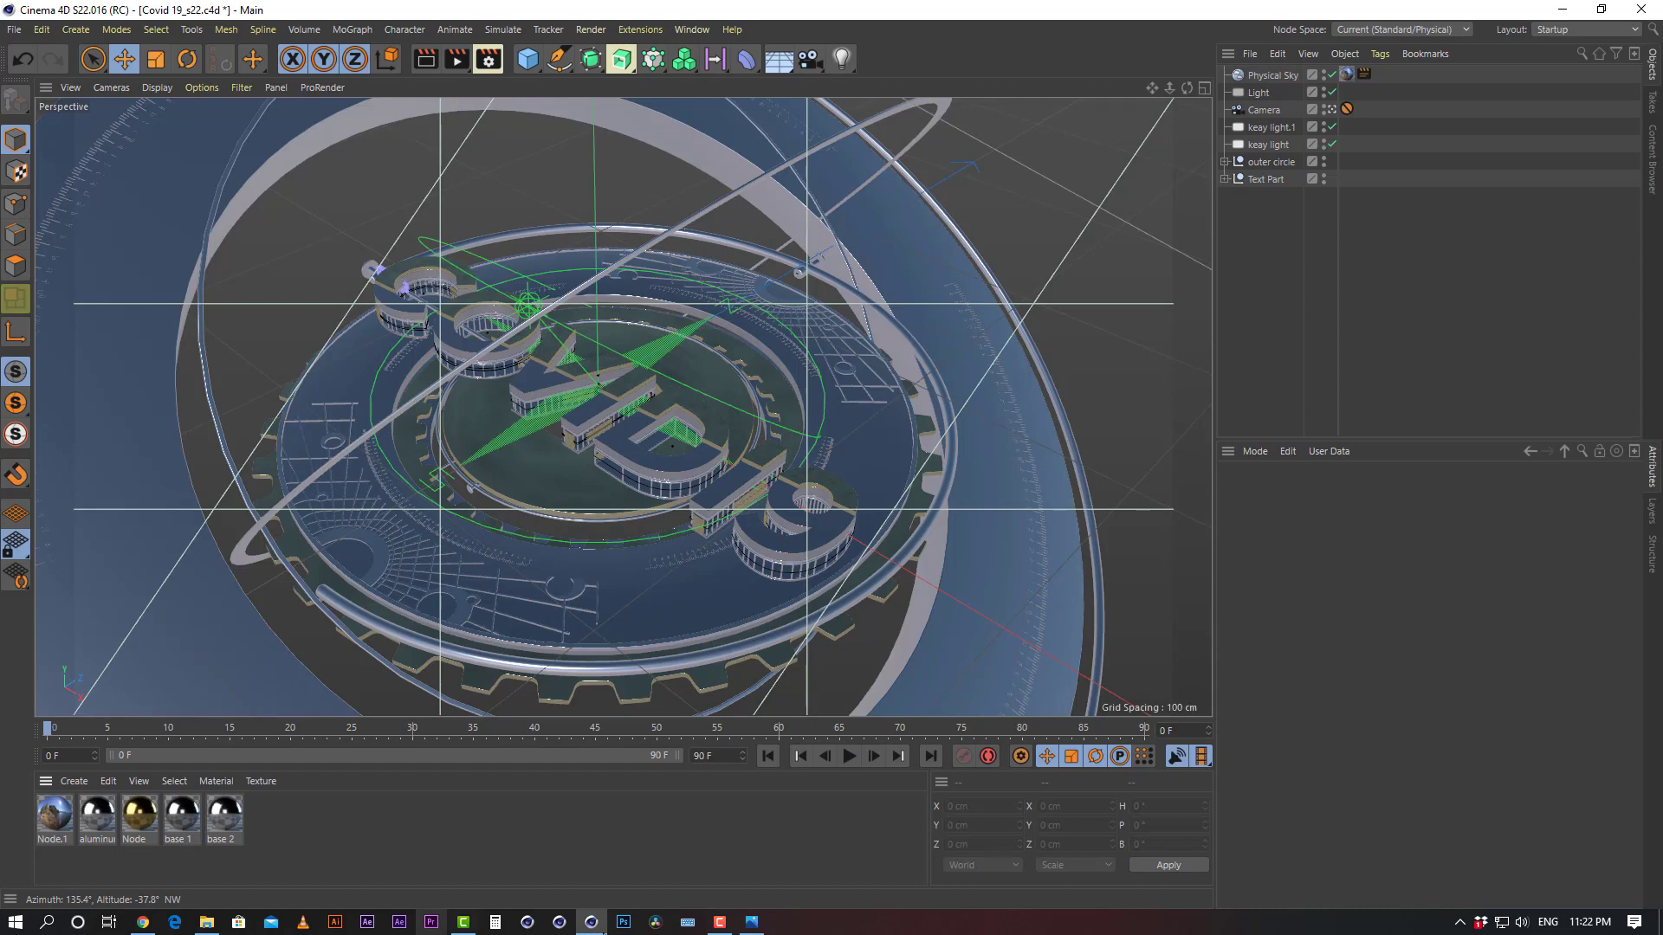
left_click(1643, 9)
left_click(778, 527)
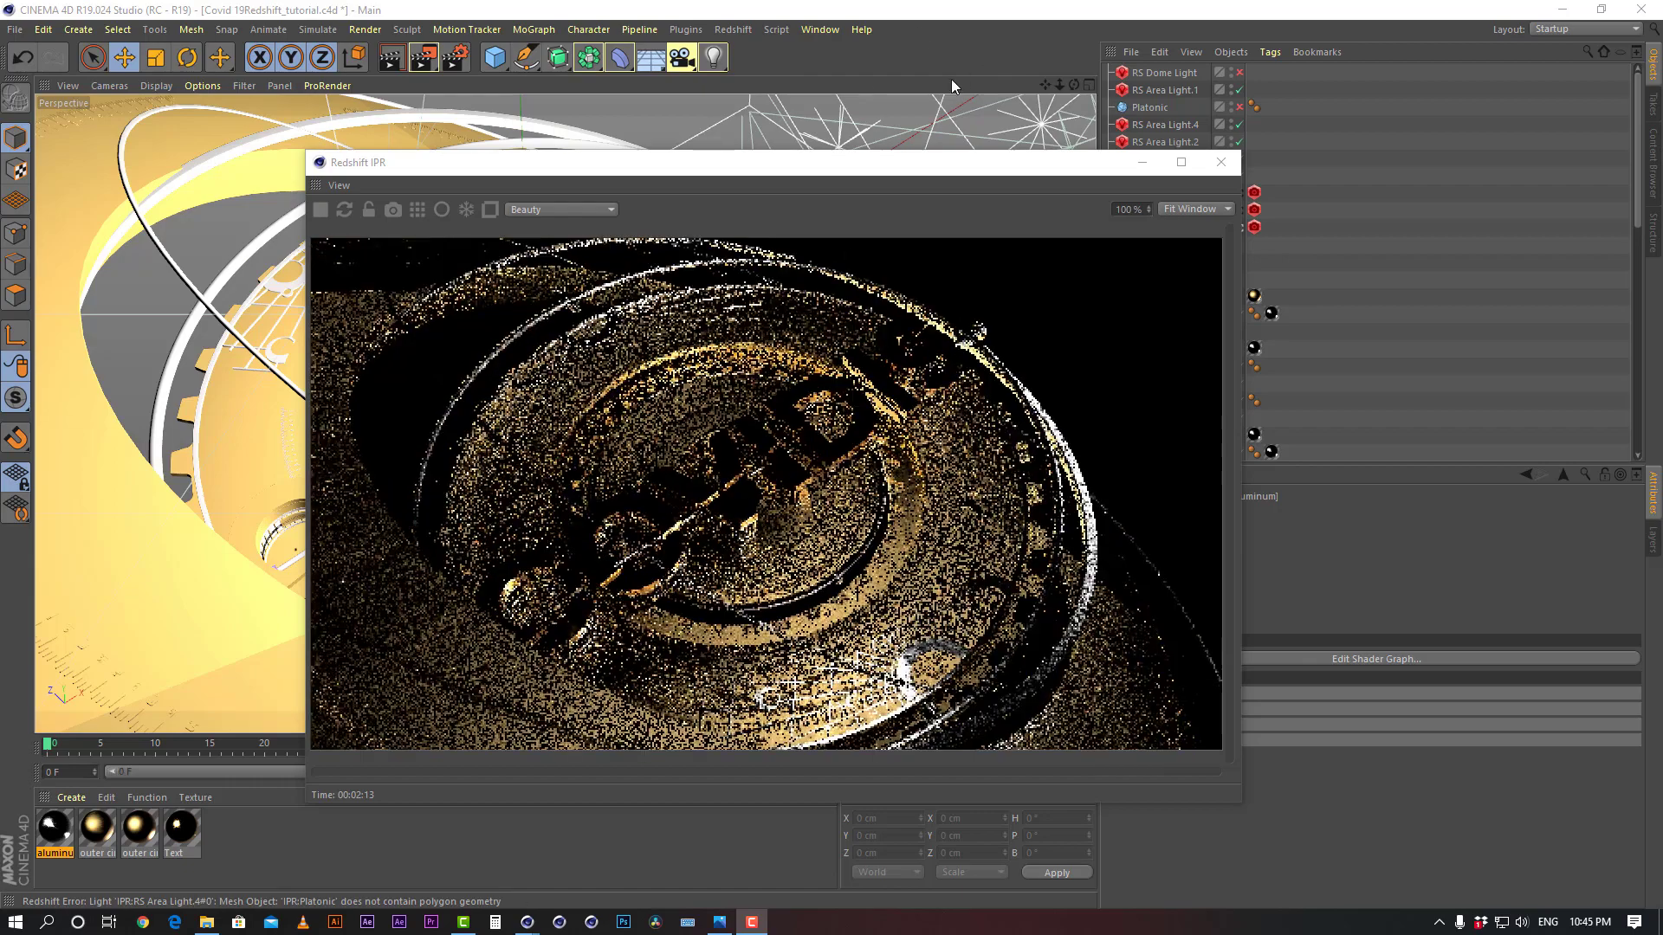
Move the Redshift IPR preview clear of the viewport and look through the aluminum, outer circle and Text materials
left_click_drag(939, 164, 1126, 148)
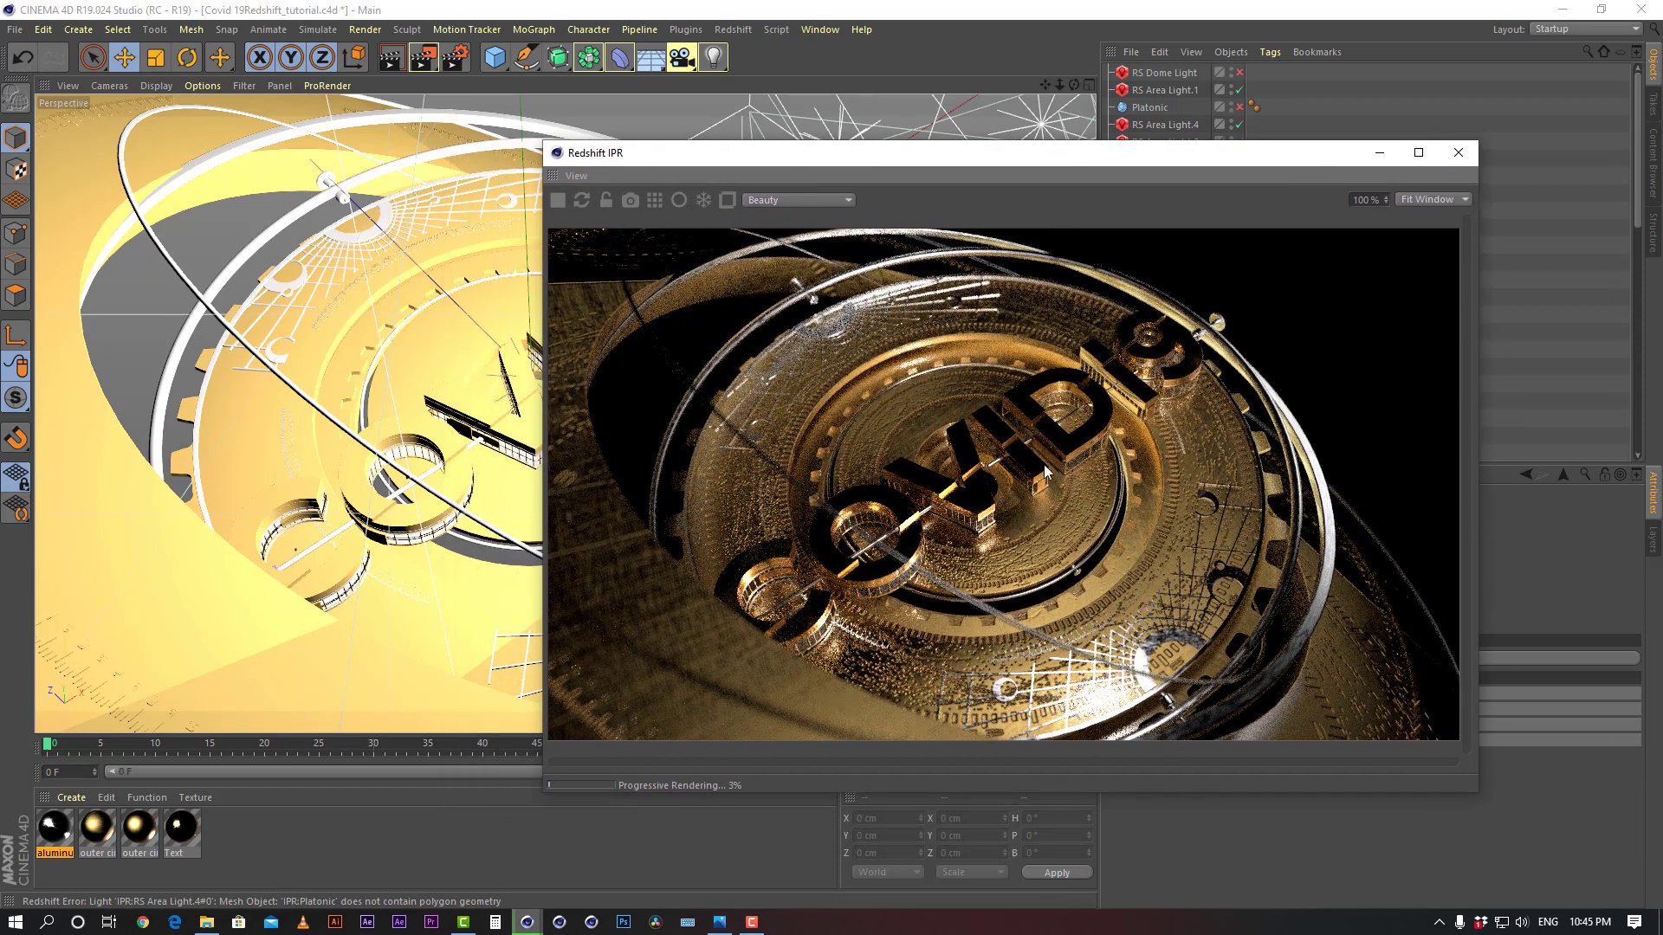
left_click_drag(854, 153, 1019, 139)
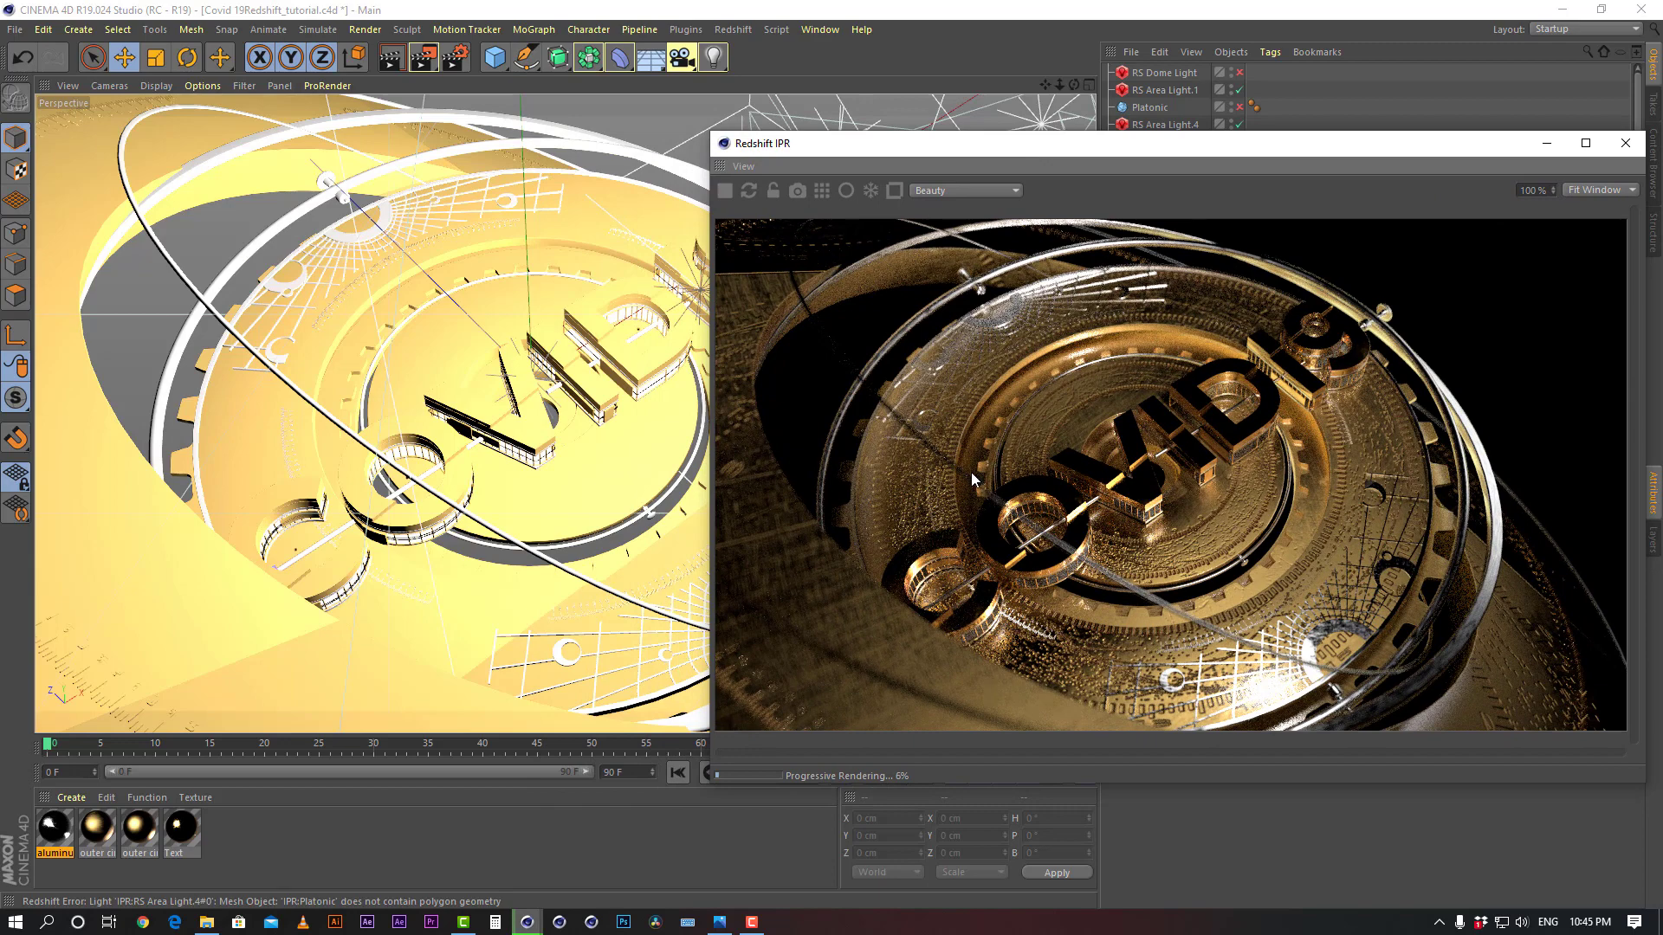
left_click(110, 835)
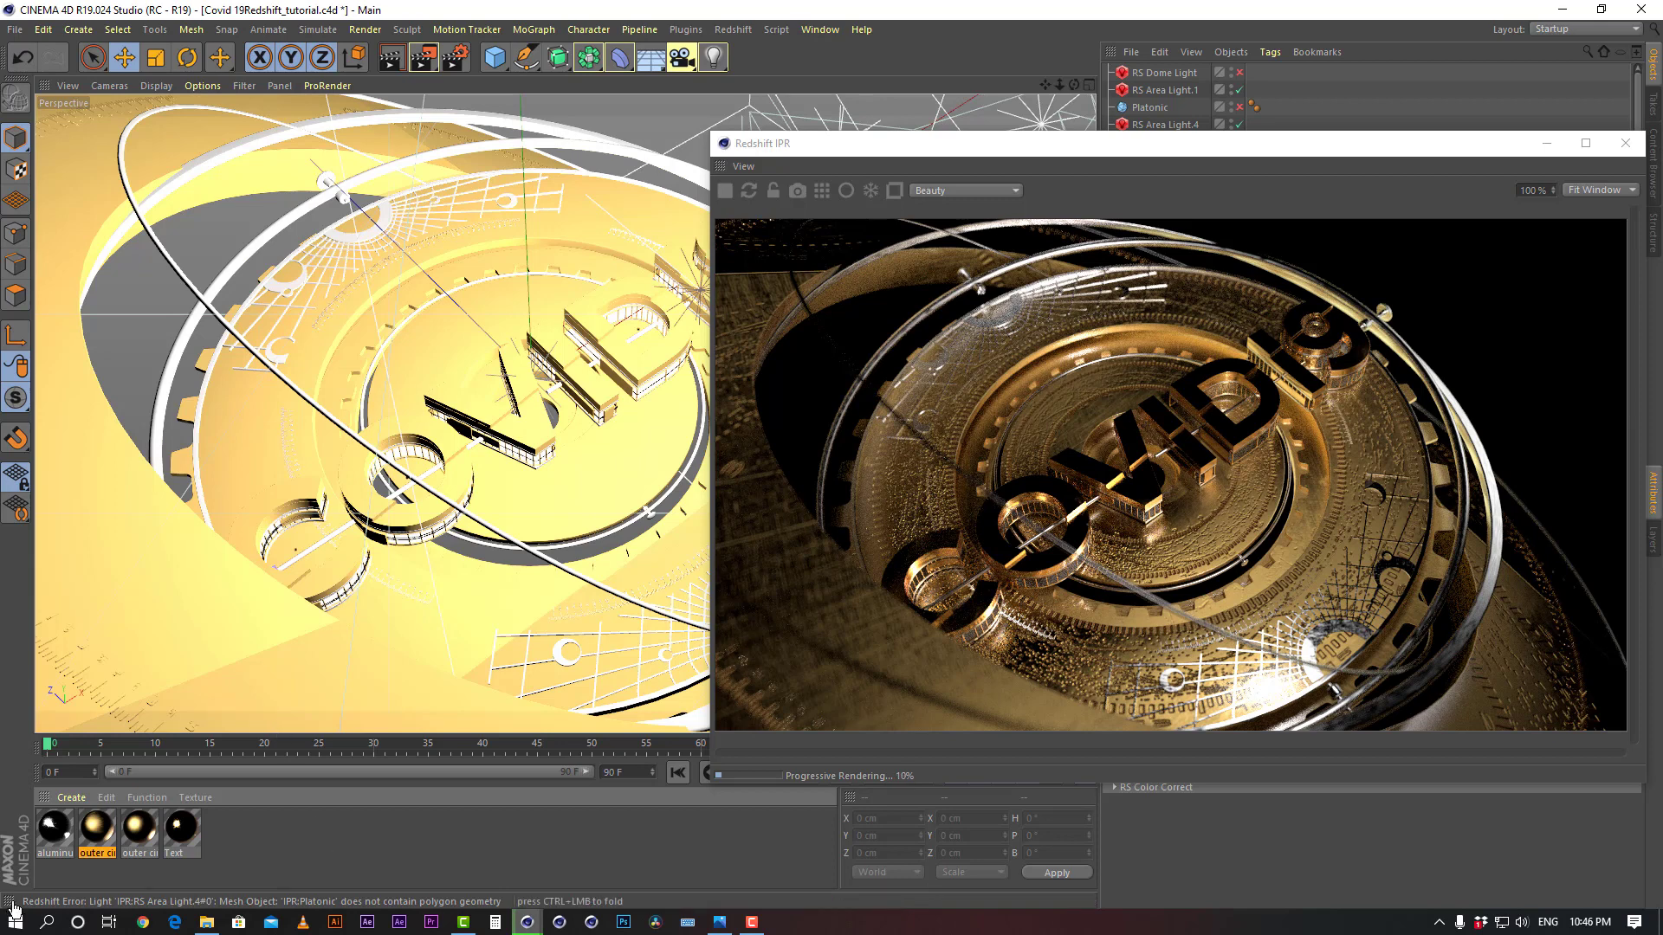
left_click(176, 828)
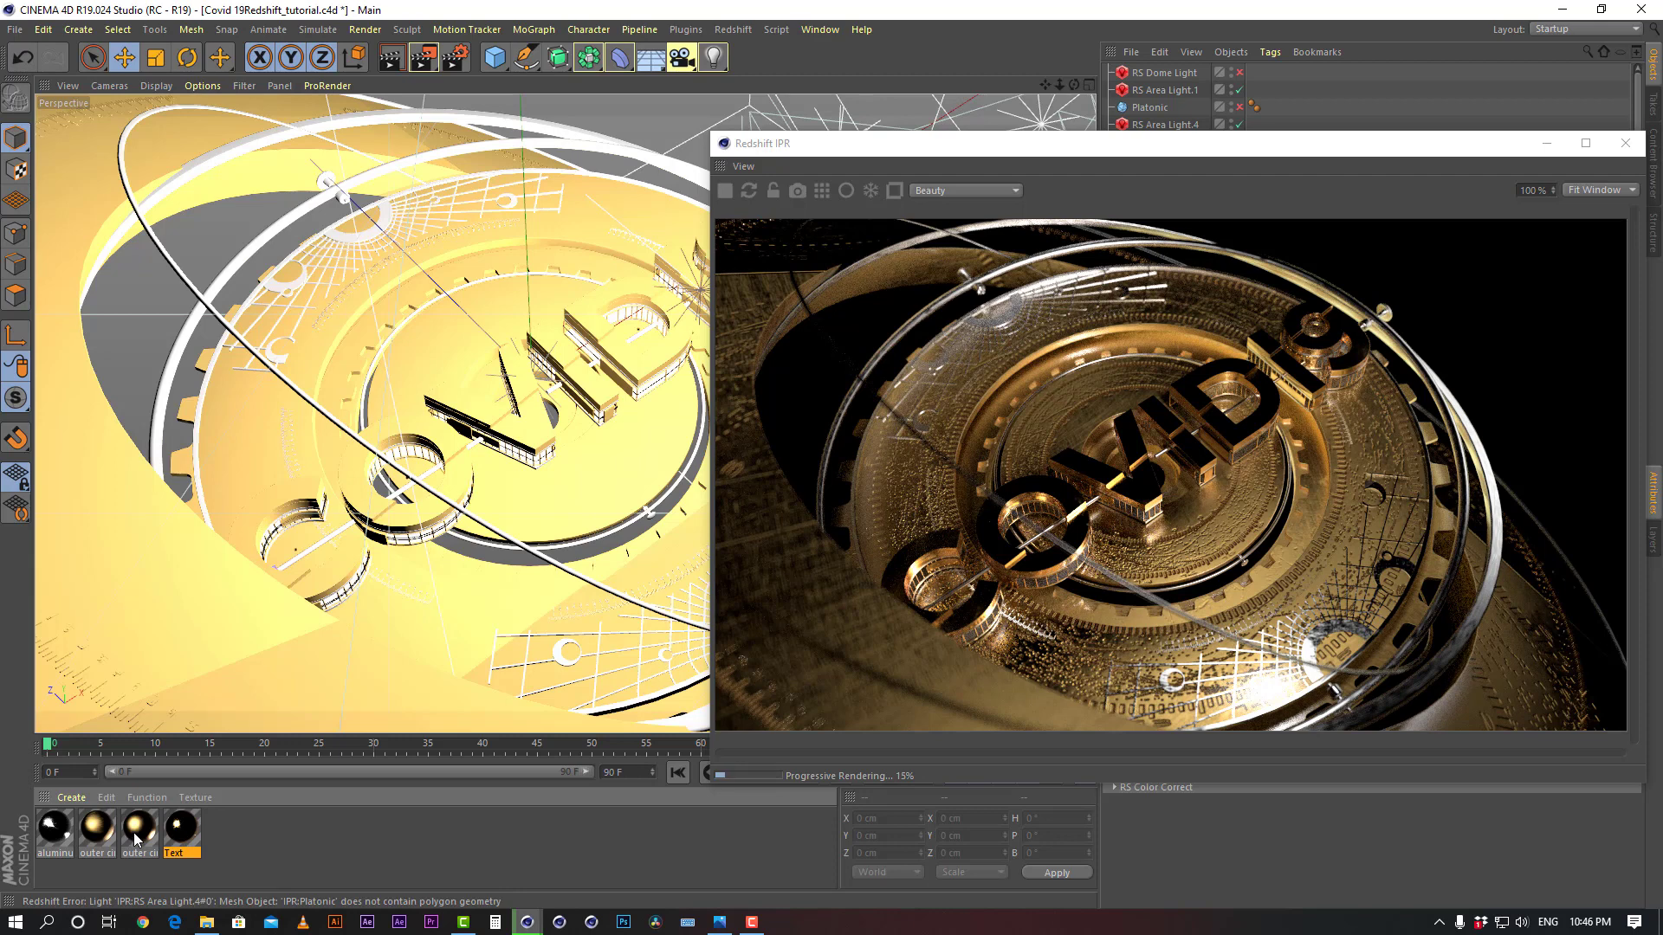
left_click(57, 834)
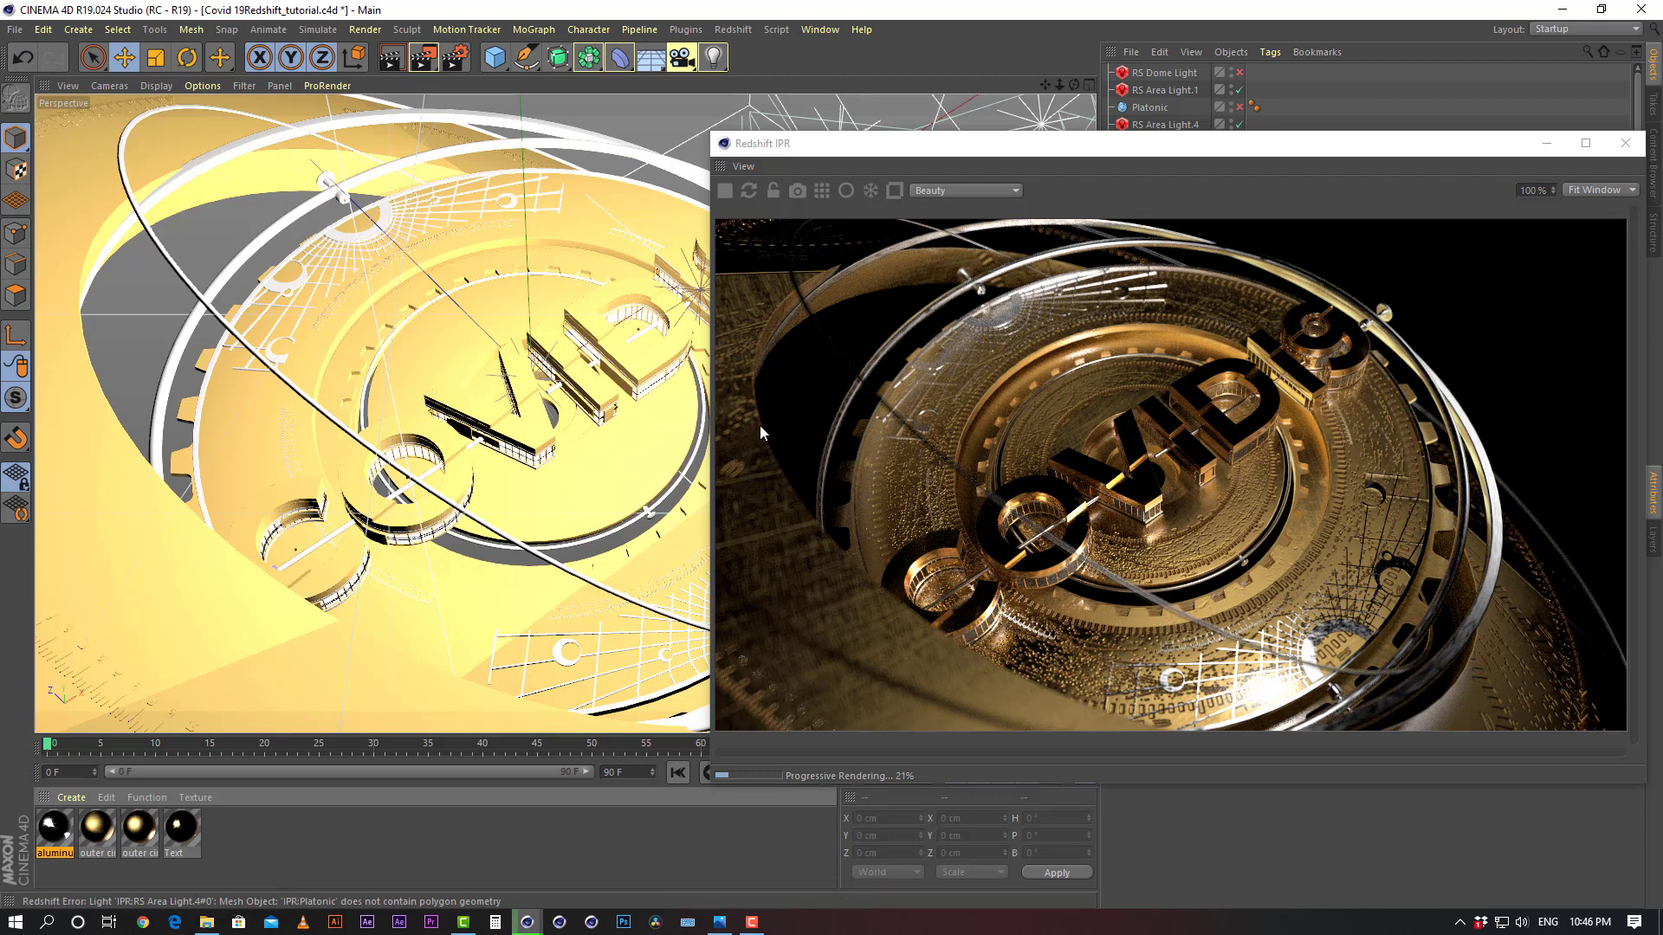
left_click(100, 830)
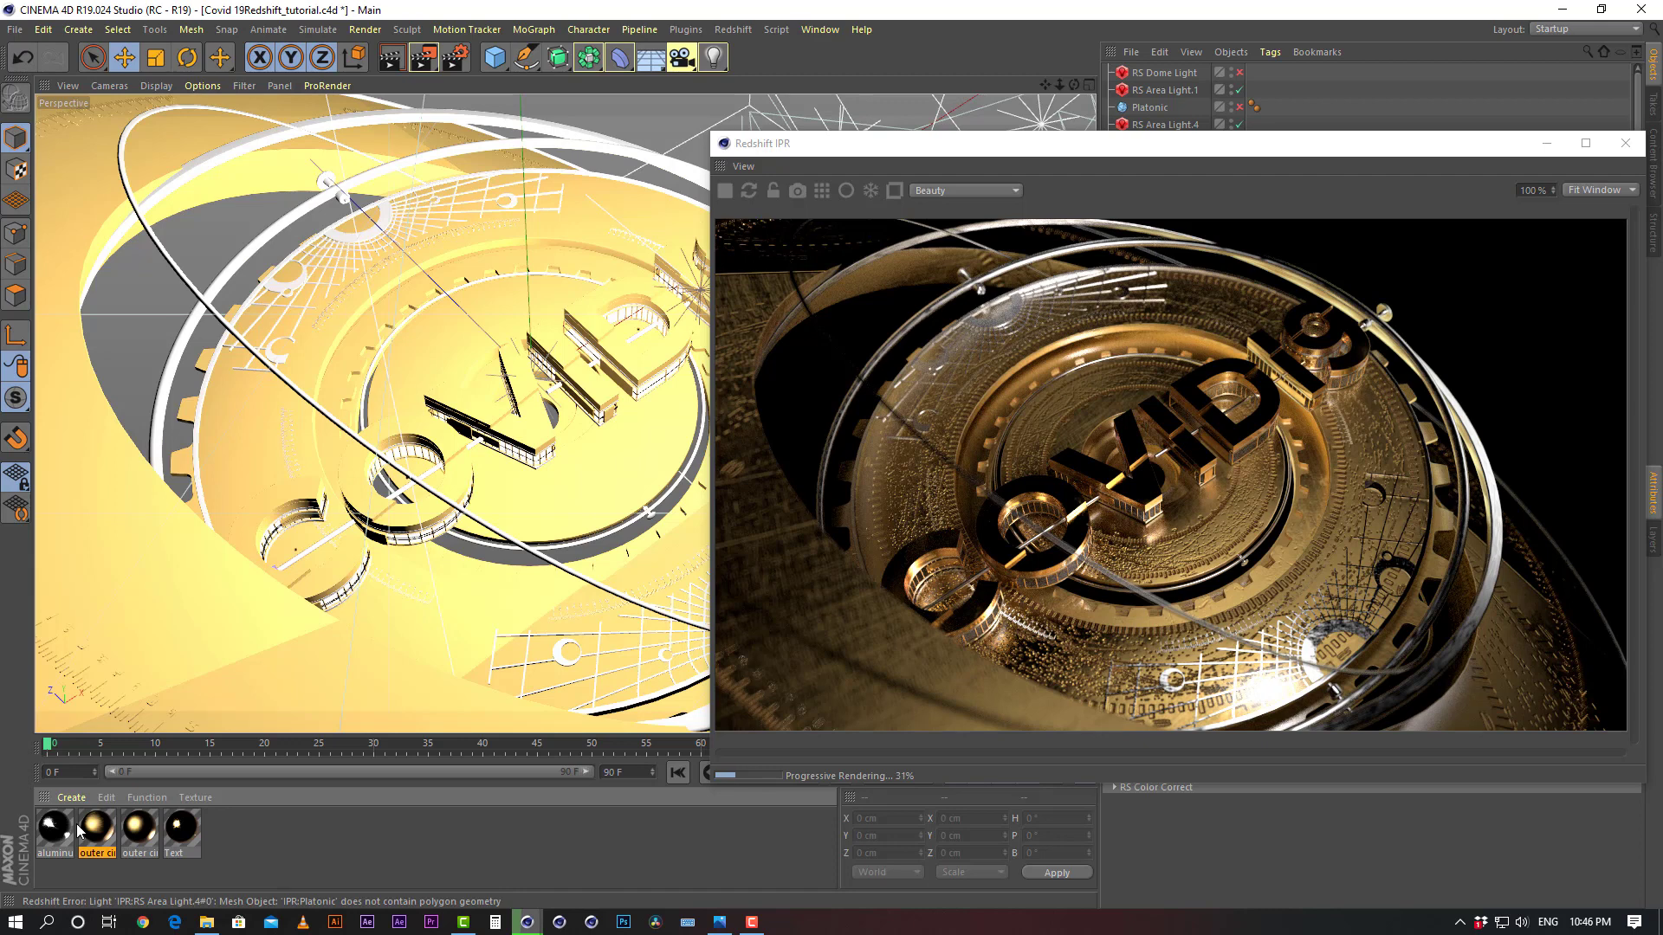
left_click(142, 845)
left_click(98, 836)
Inspect the outer circlee 1 and outer circlee 2 materials in the Material Editor, then close it
double_click(97, 826)
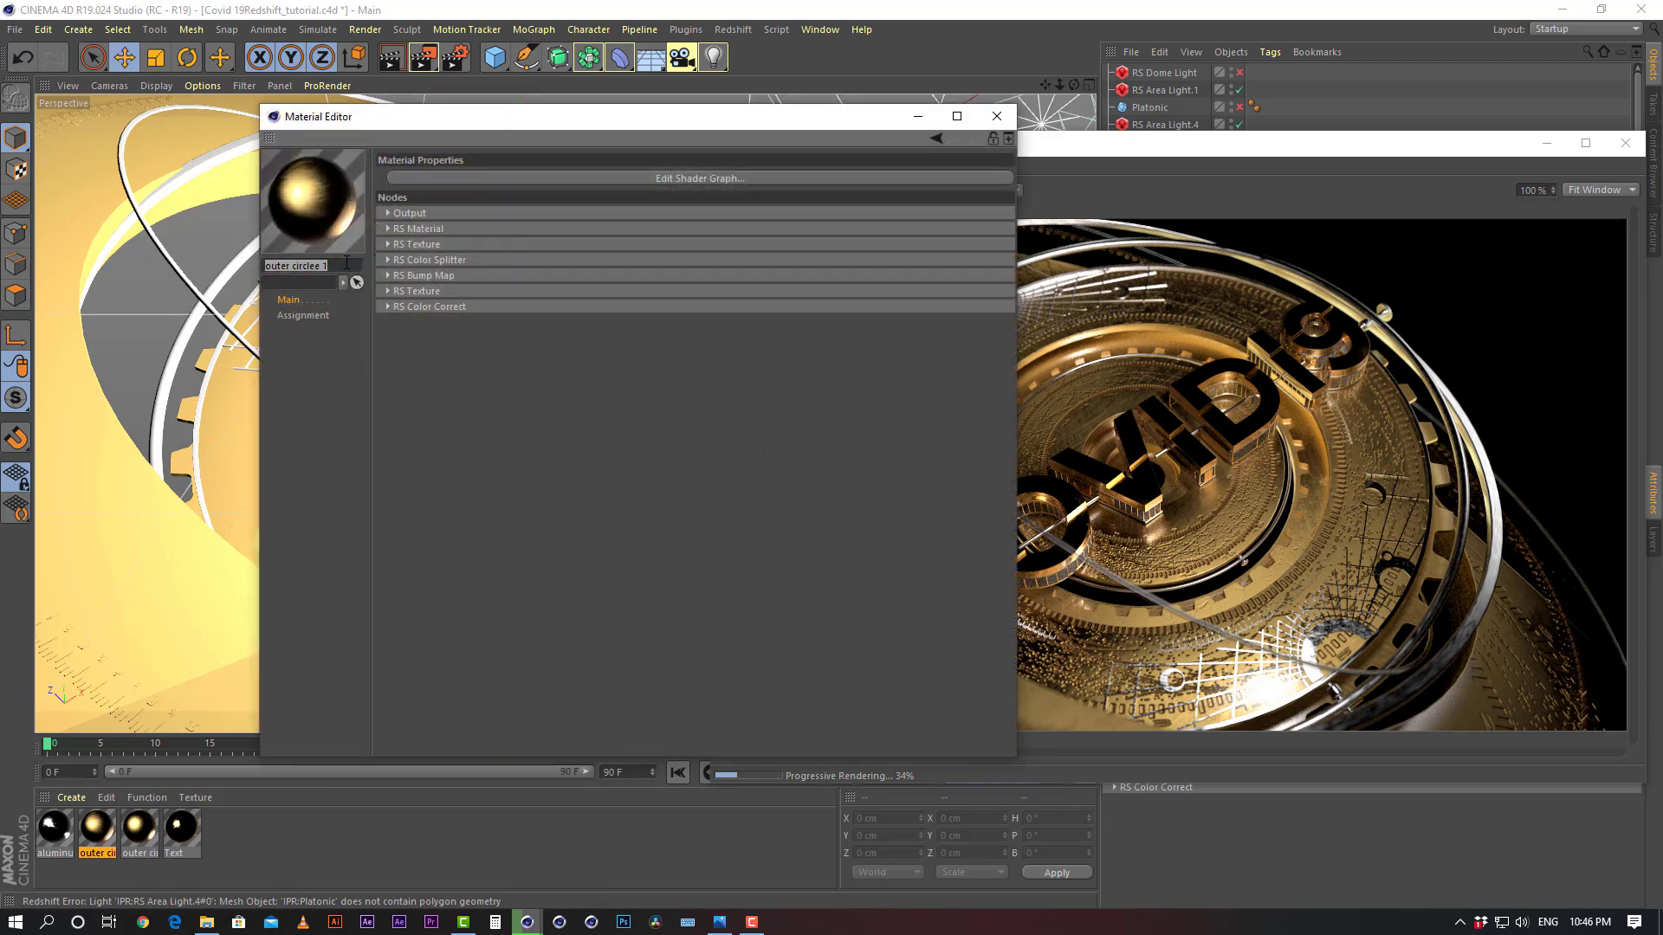
left_click(139, 827)
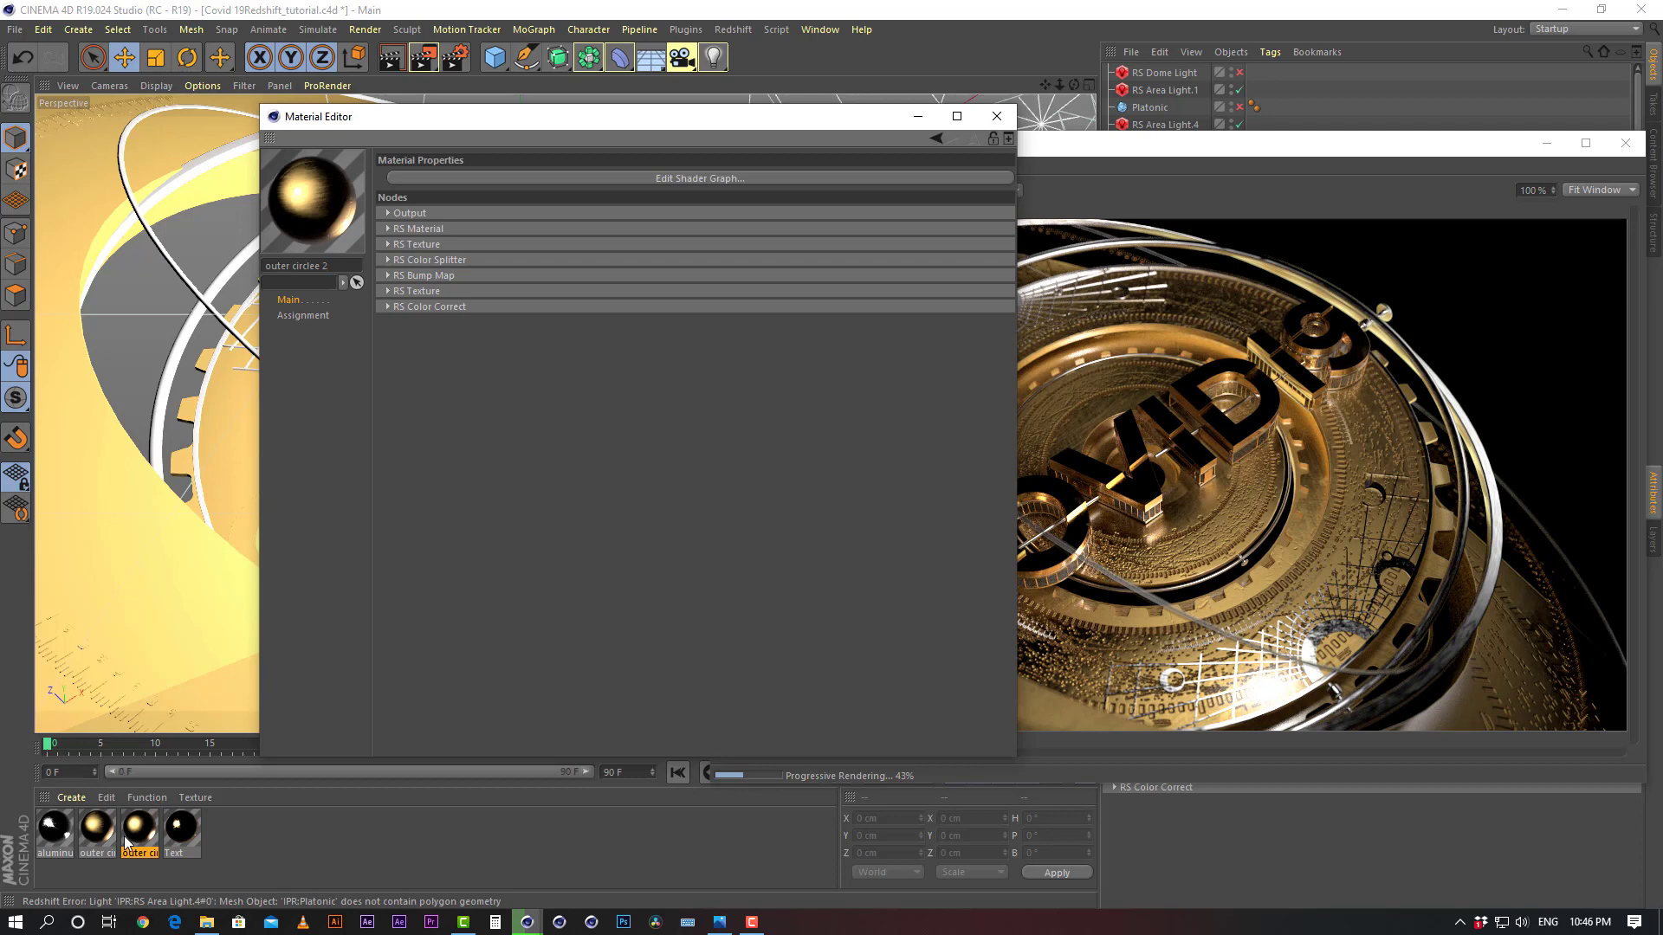
left_click_drag(688, 109, 662, 201)
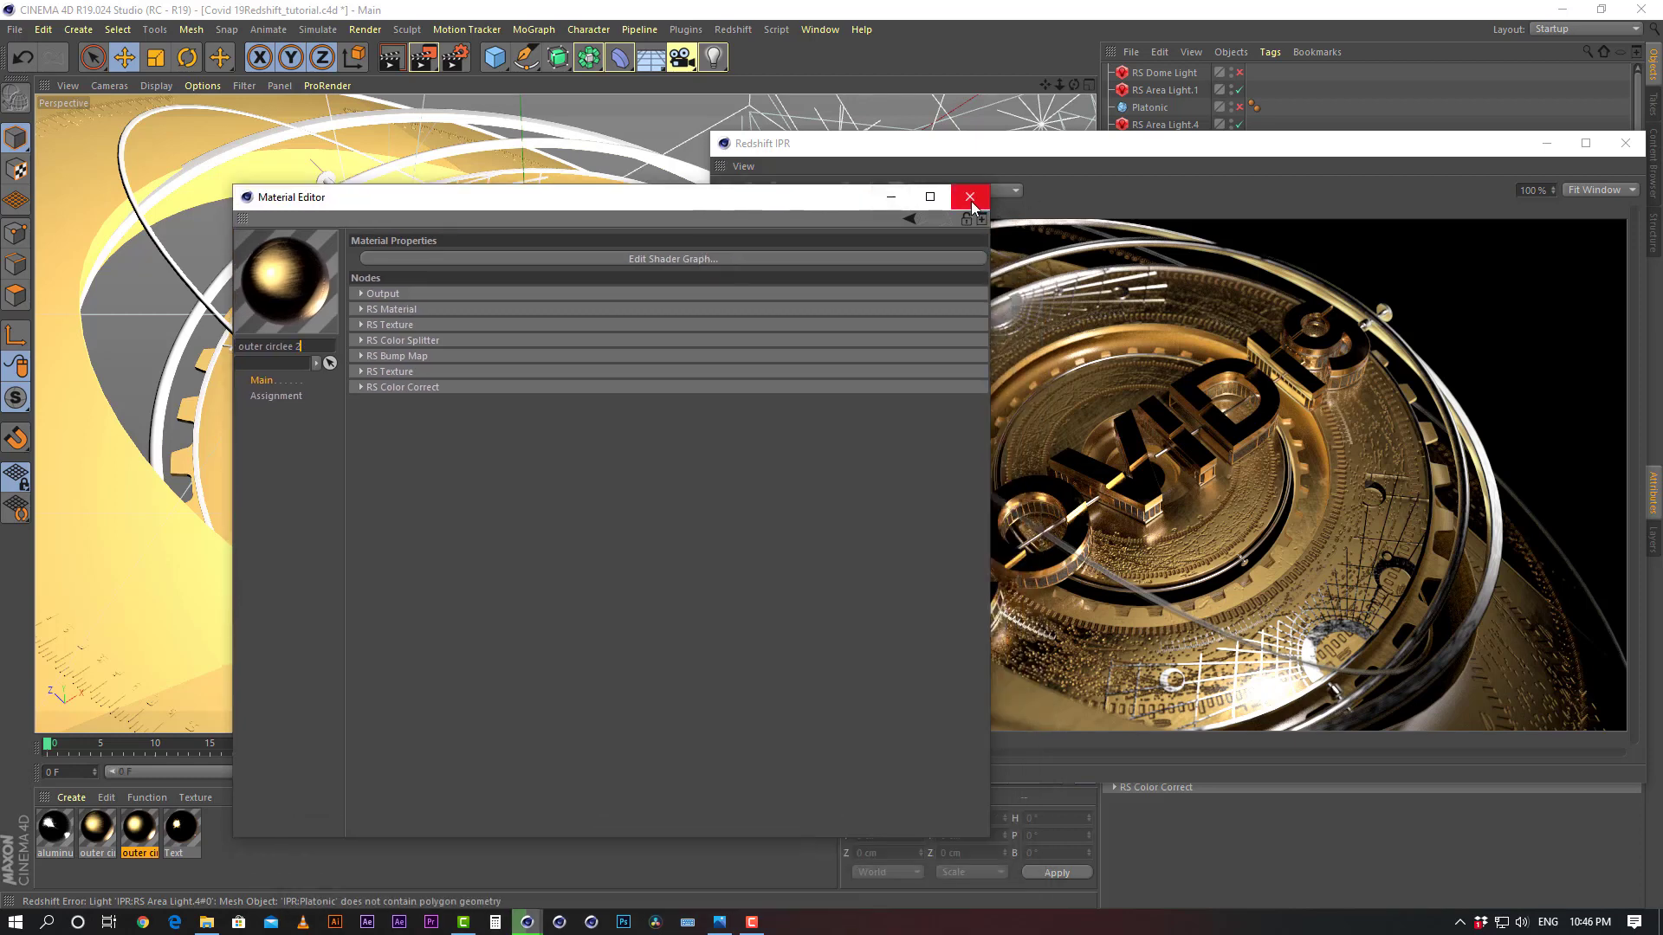
left_click(971, 199)
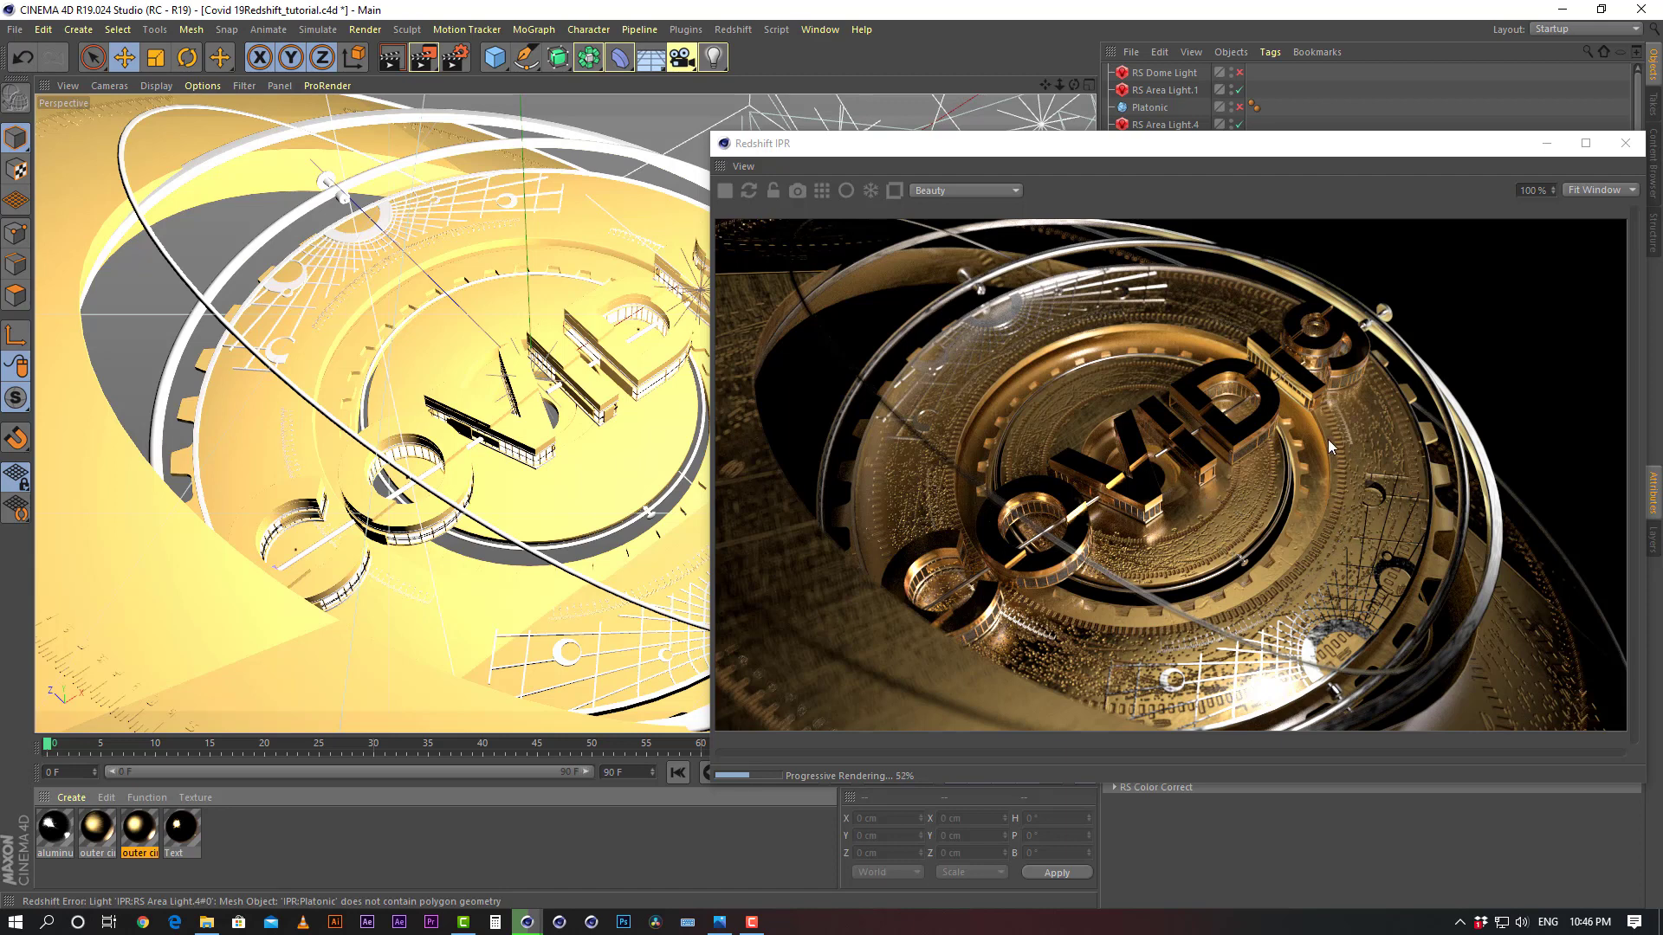
Open the shader graph of the outer circlee 1 material and space out the RS Color Splitter and its RS Texture node
left_click(94, 827)
double_click(95, 829)
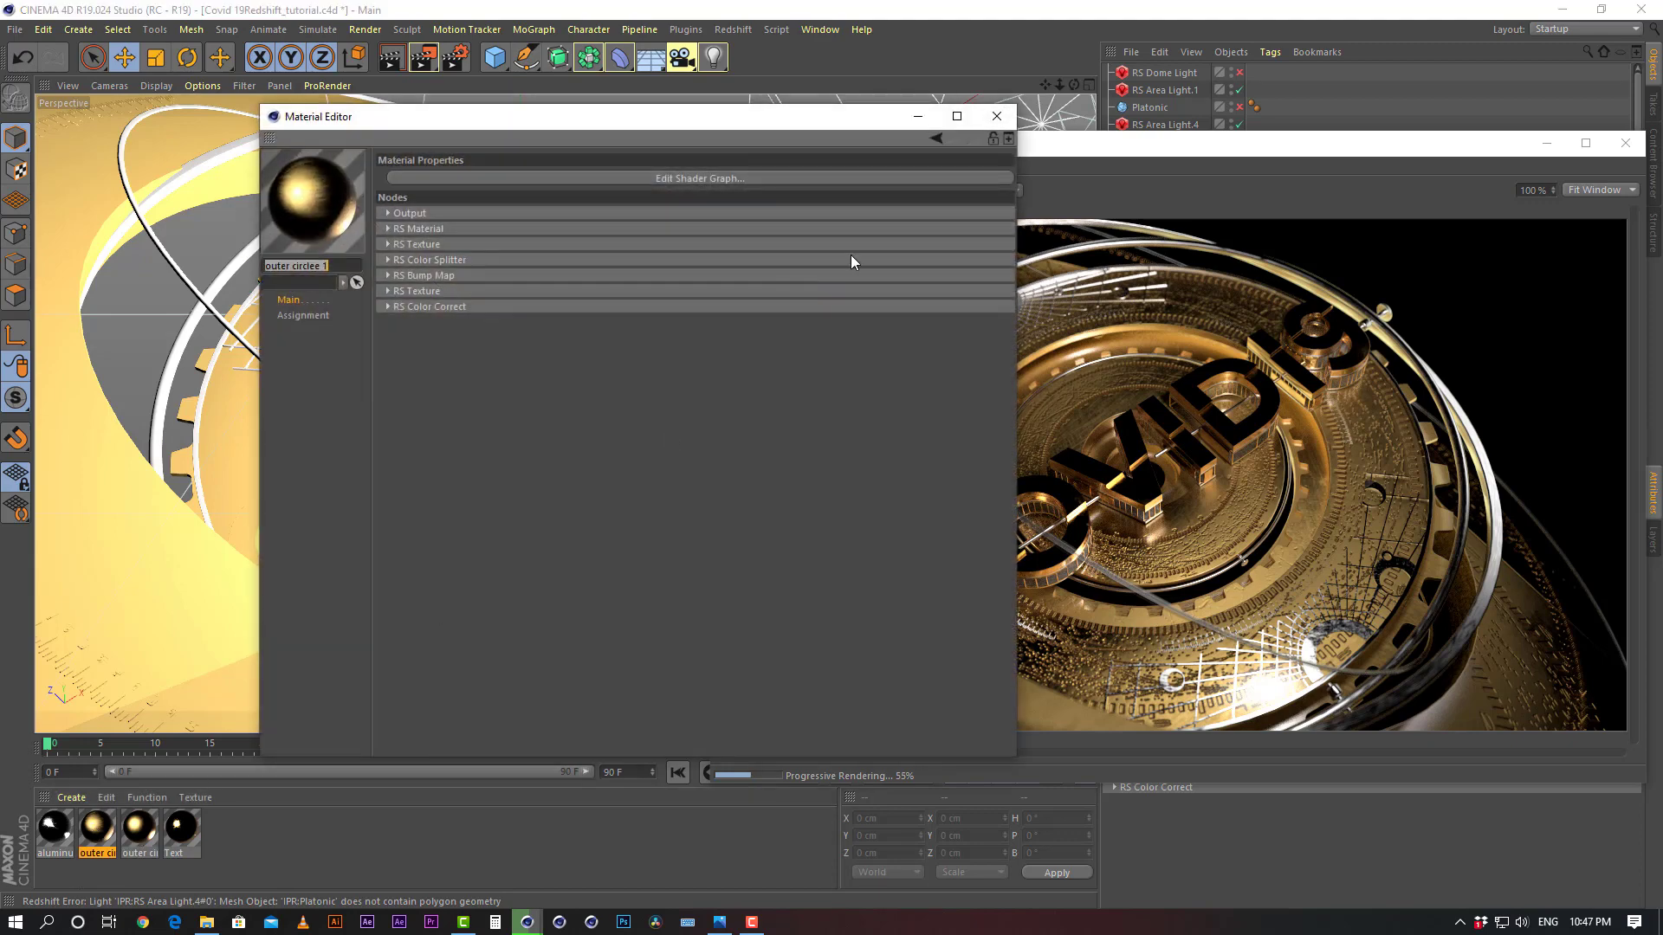
left_click(677, 177)
left_click_drag(828, 64, 1204, 192)
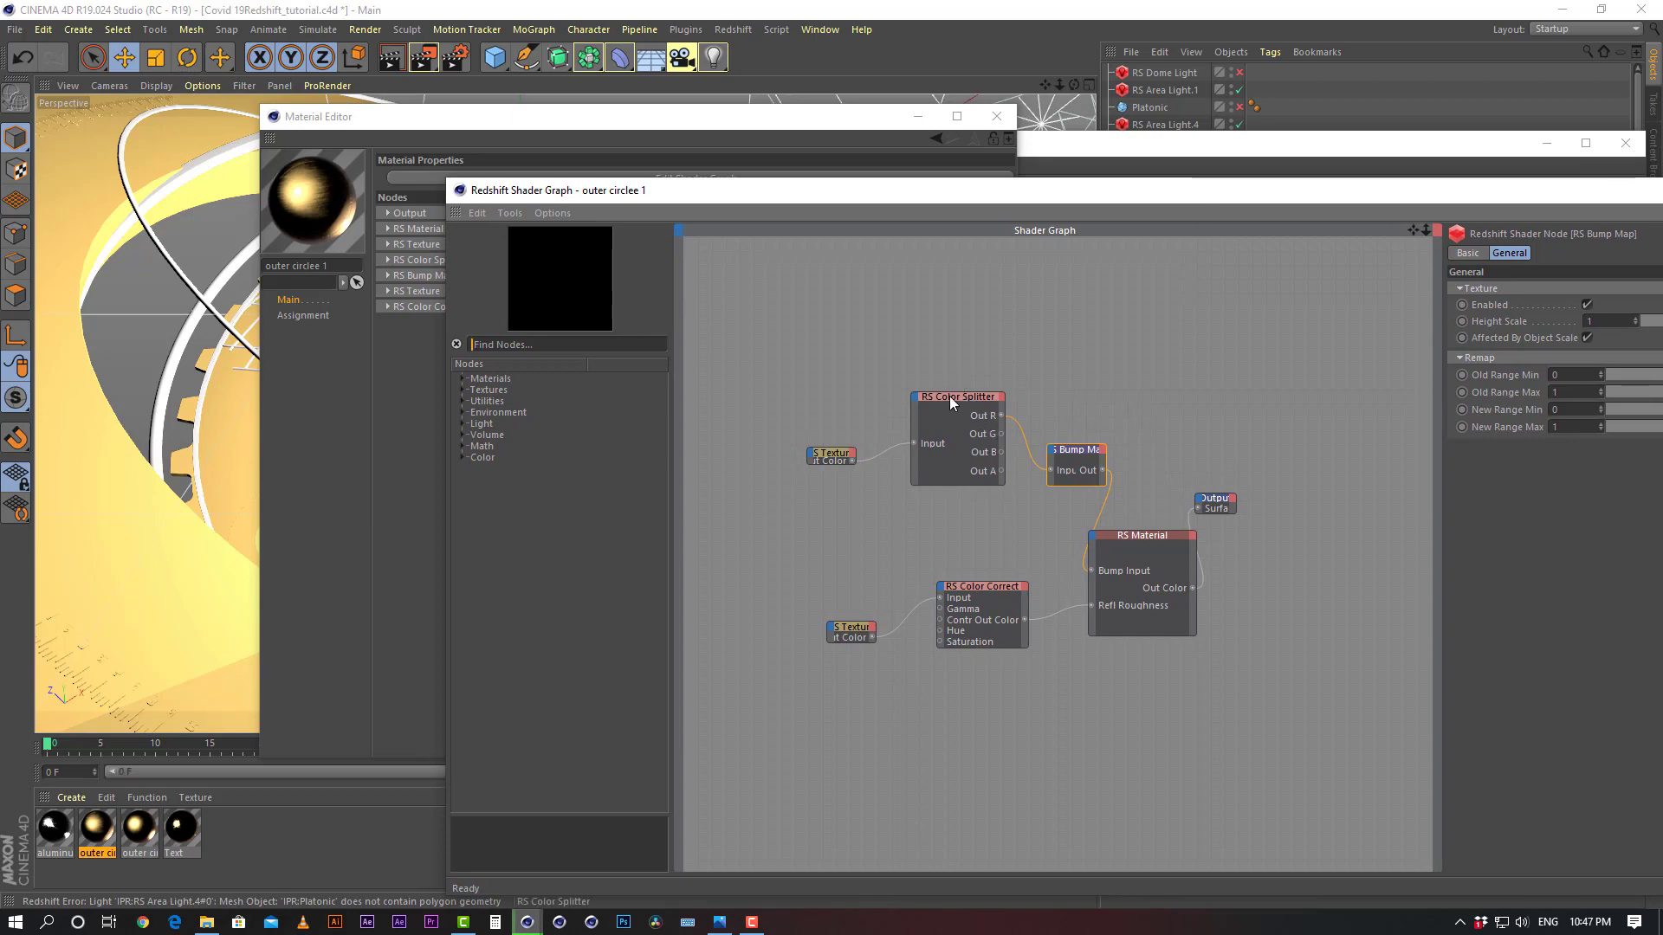
left_click_drag(949, 397, 906, 395)
left_click_drag(831, 454, 739, 404)
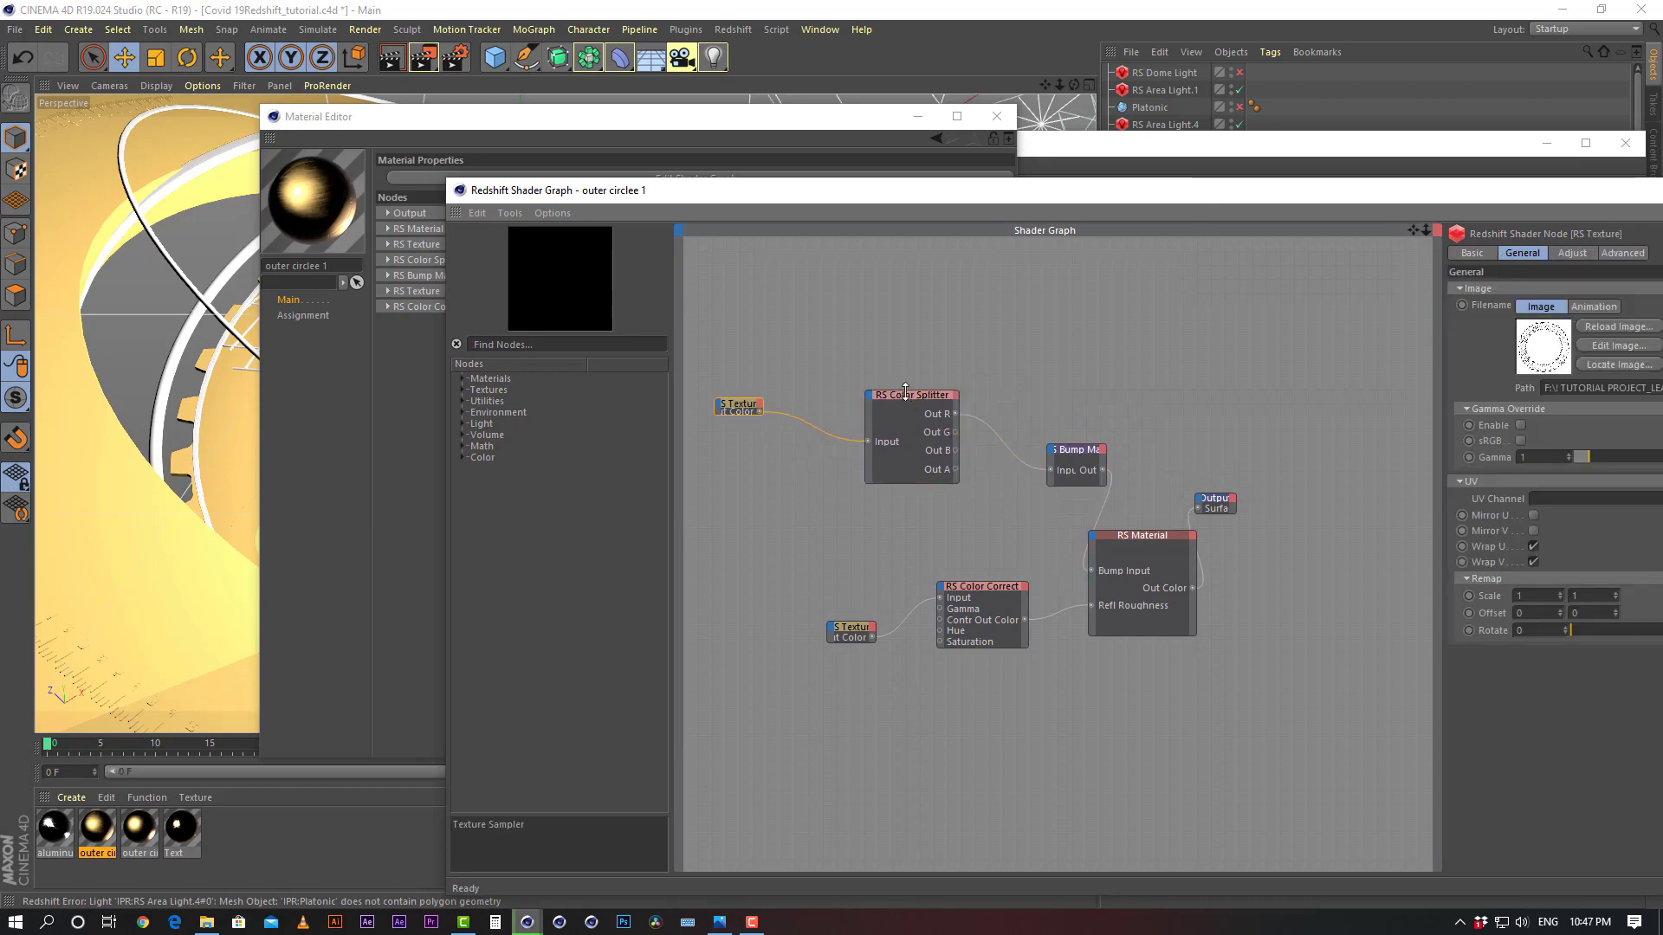
Close the Redshift IPR preview and move the shader graph window higher on the screen
left_click(1316, 147)
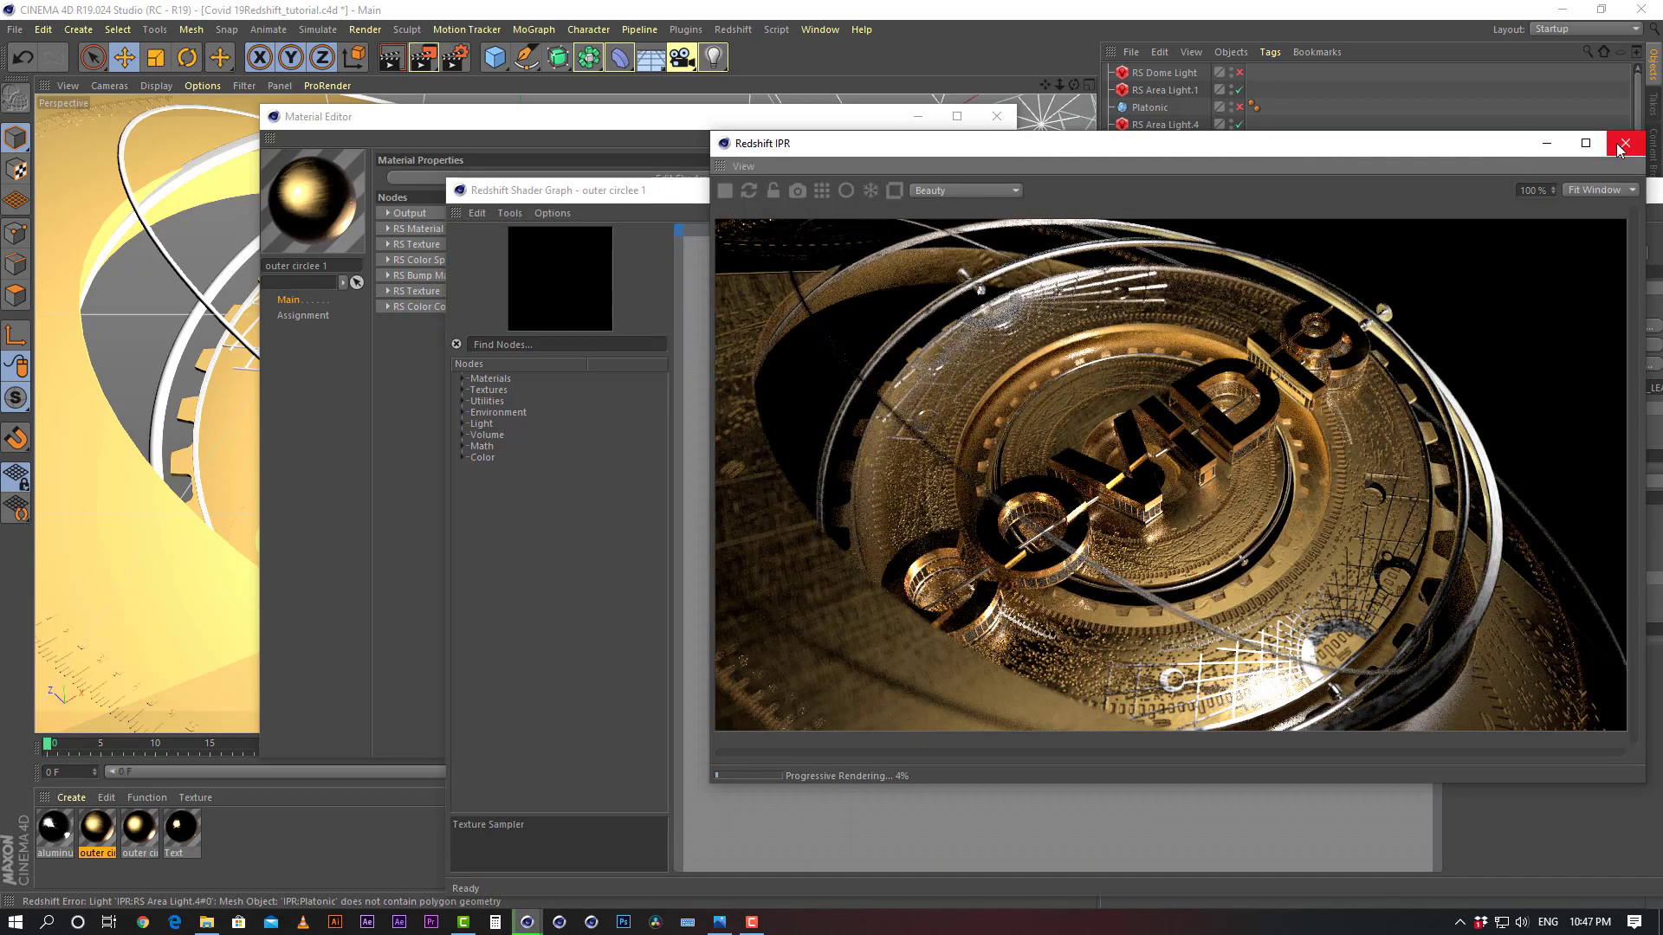
left_click(1623, 145)
left_click_drag(1022, 190, 1003, 130)
Spread out the Output, RS Material and RS Bump Map nodes, then show the settings of the RS Texture node feeding the Color Splitter
left_click(918, 346)
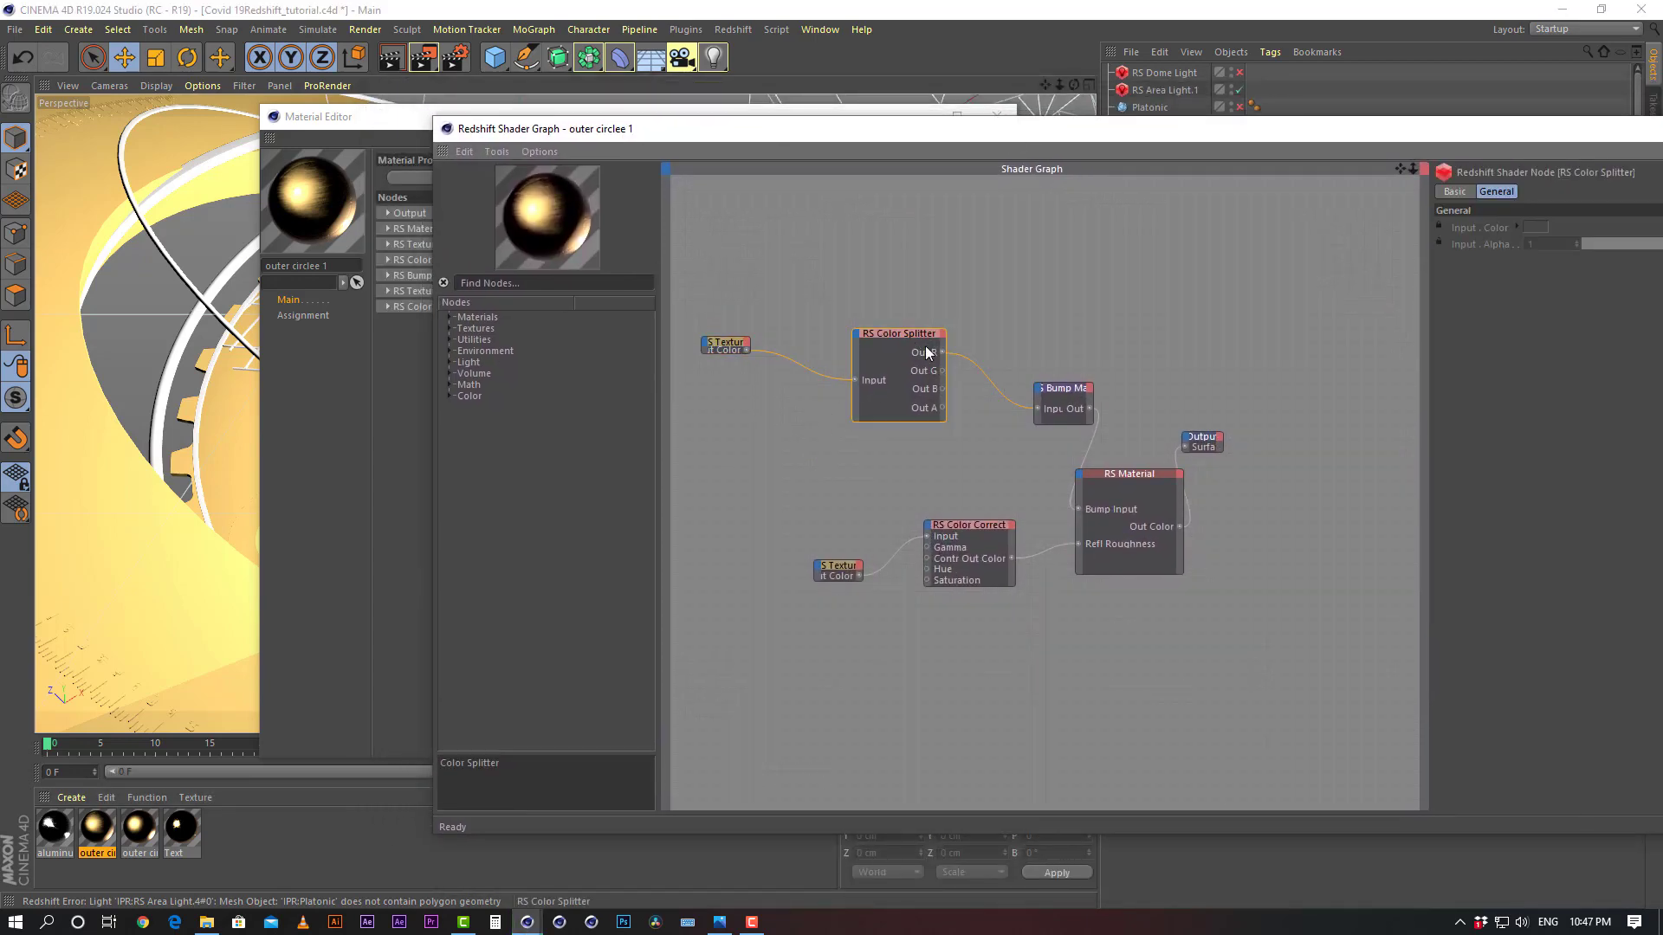
left_click_drag(1202, 437, 1295, 464)
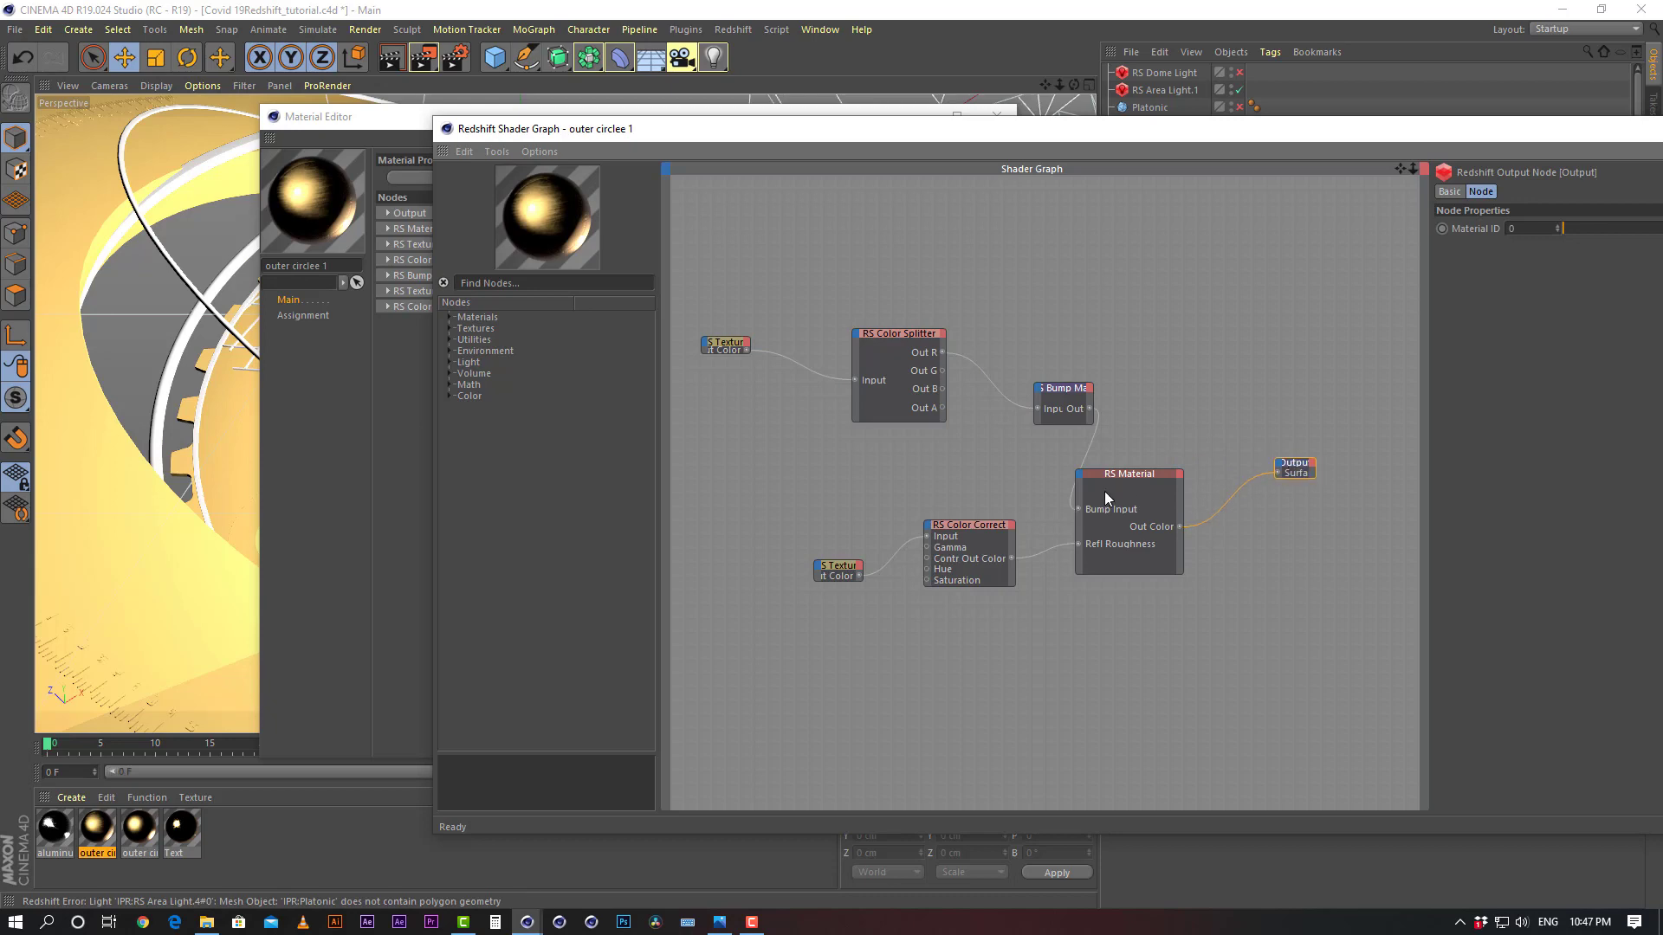
left_click_drag(1131, 475, 1180, 421)
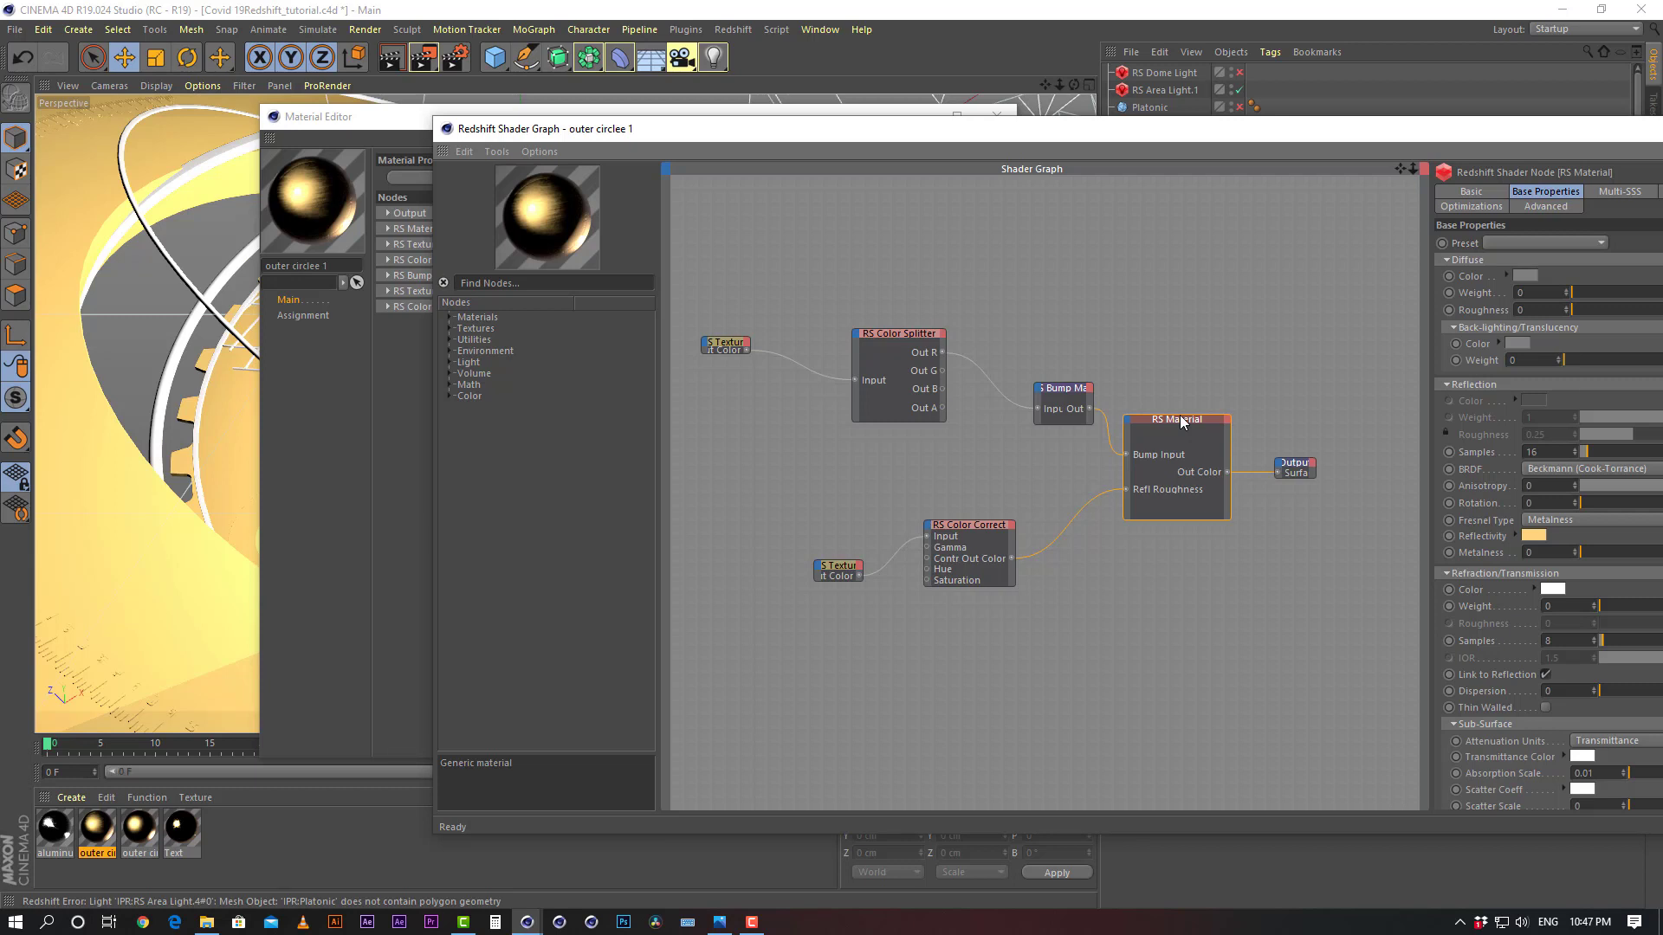
mouse_move(1173, 421)
left_mouse_down()
mouse_move(1202, 425)
mouse_move(1178, 409)
left_mouse_up()
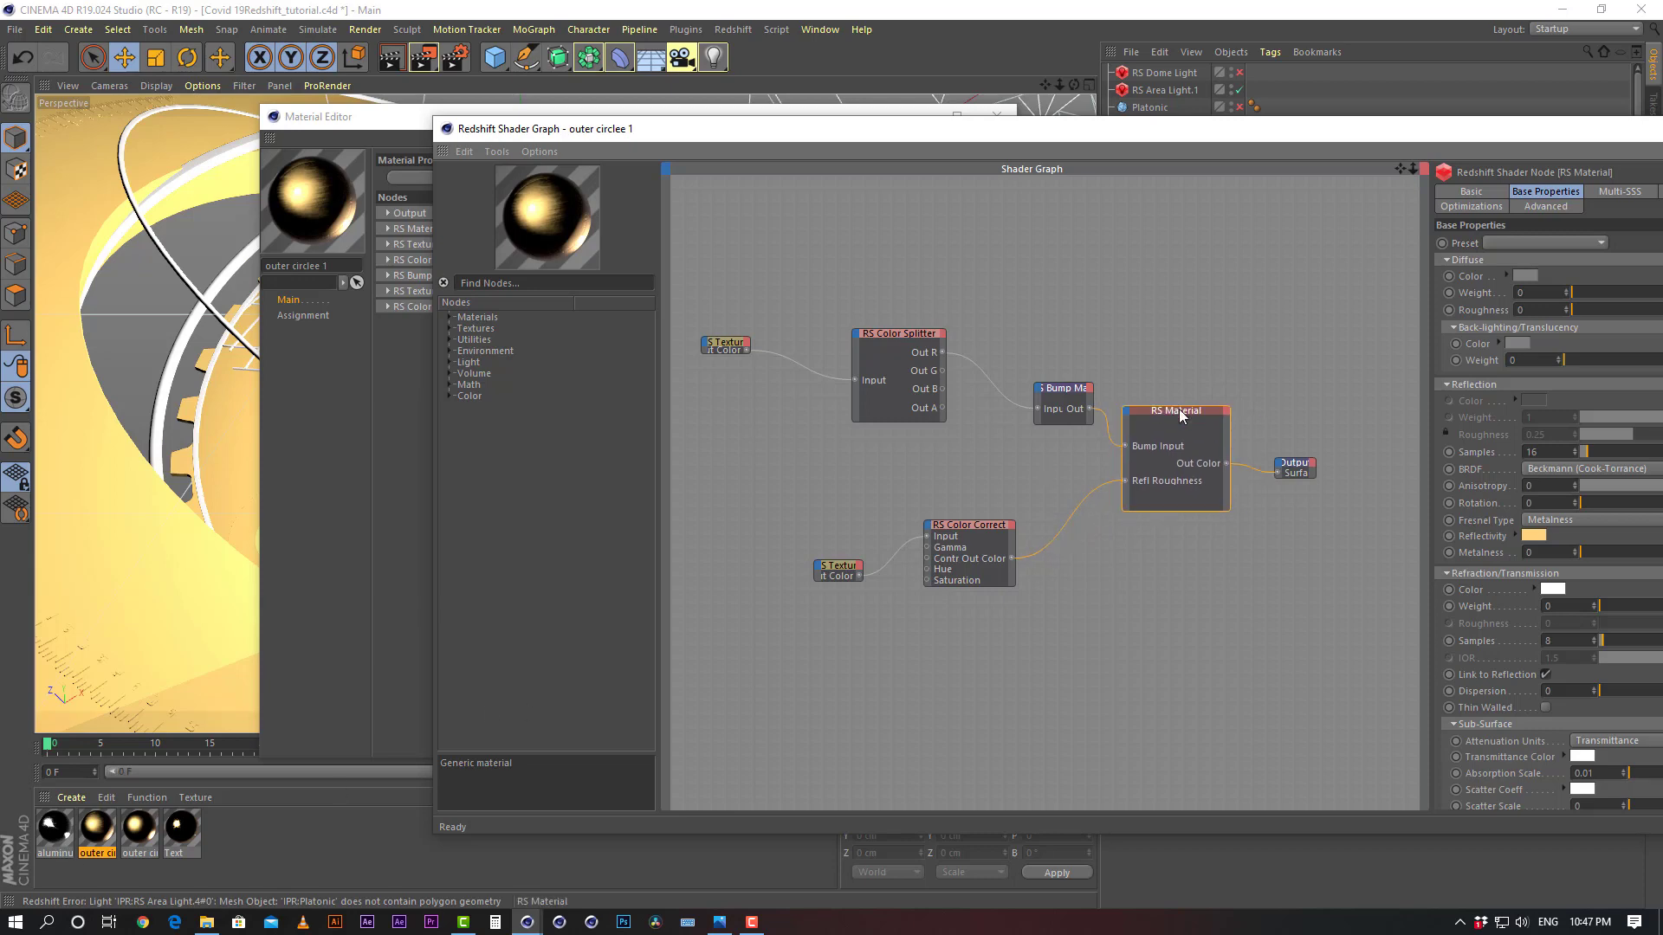
left_click_drag(1052, 381, 1005, 367)
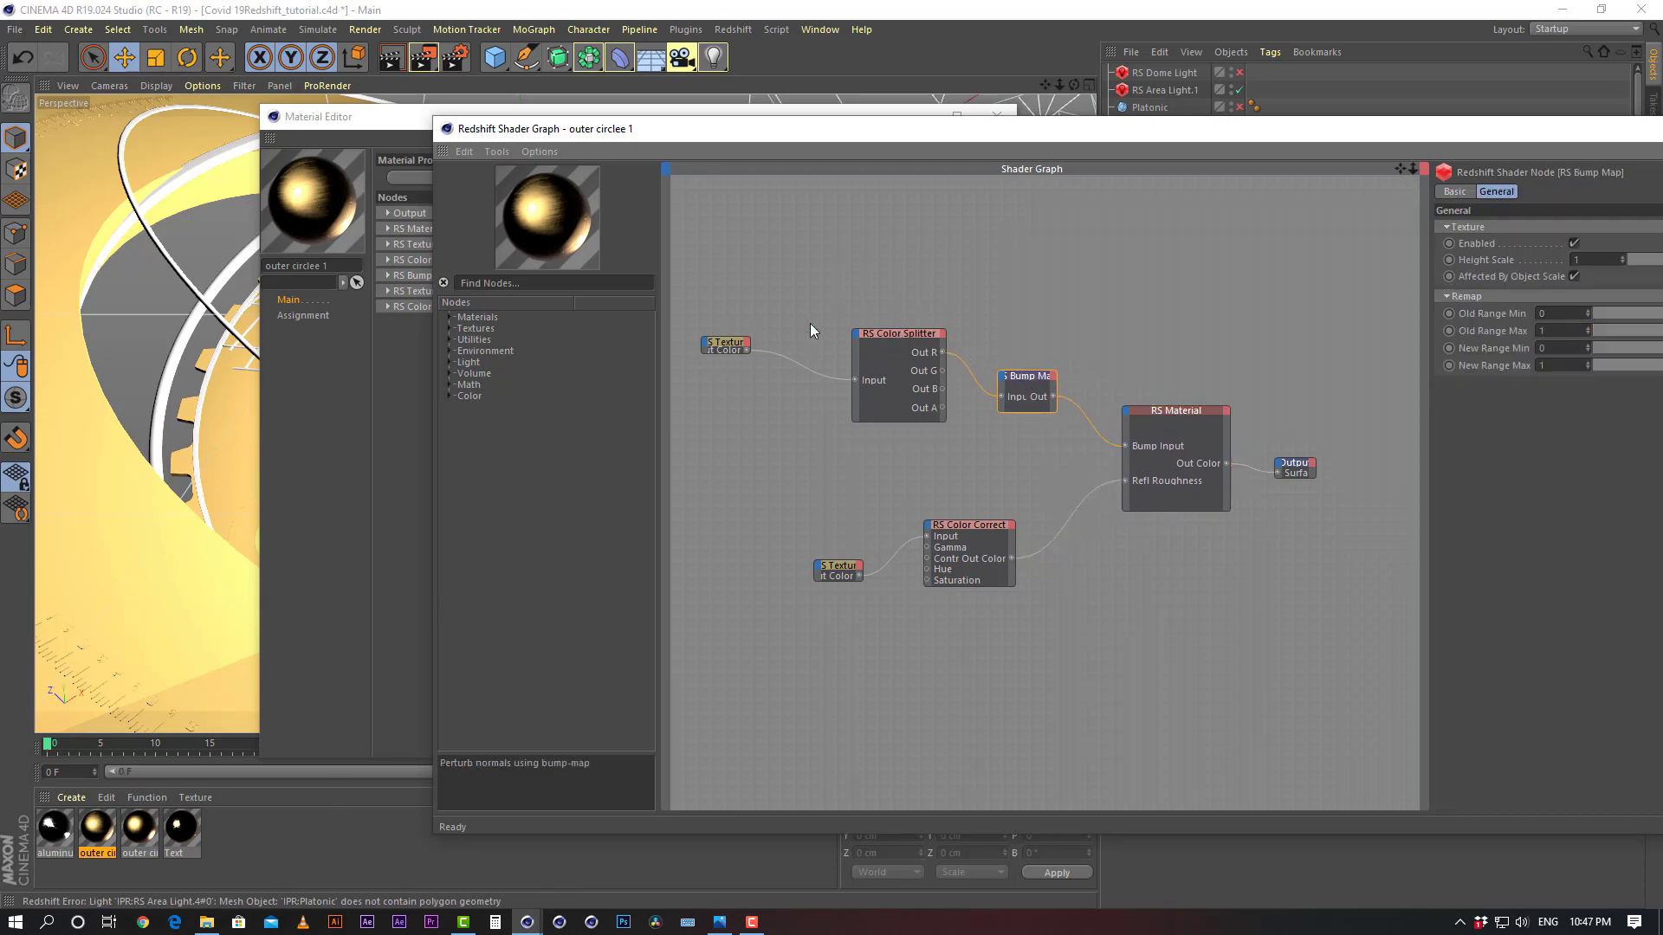
left_click(734, 343)
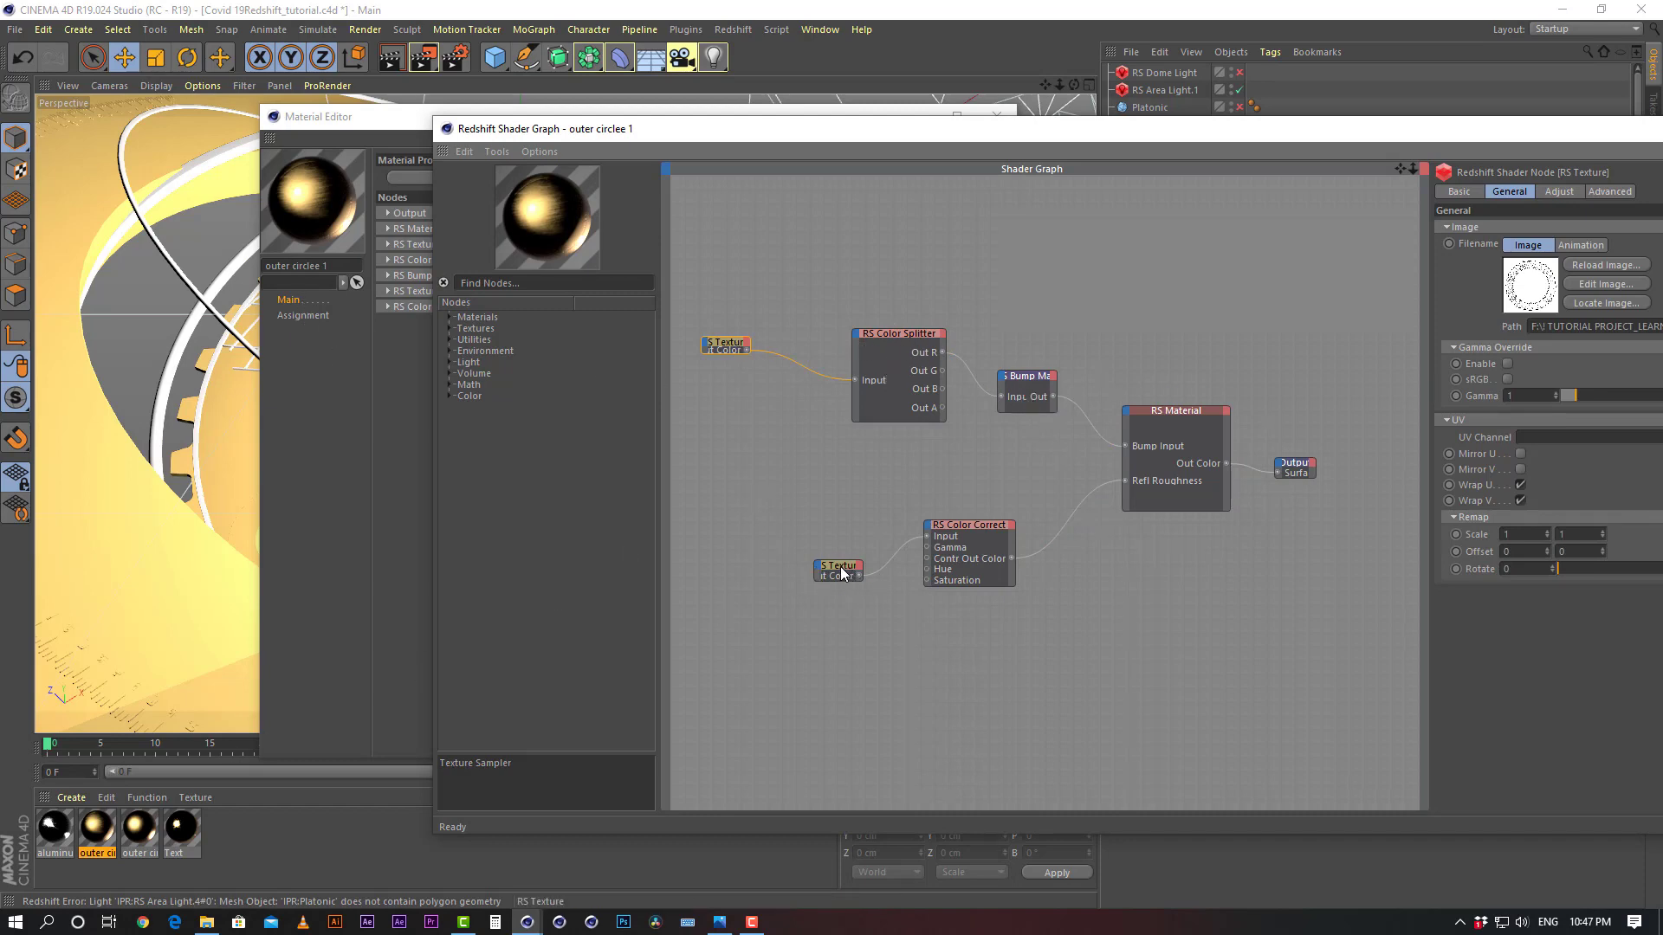
Move the RS Texture node feeding RS Color Correct farther away from it and lower the shader graph window
left_click_drag(838, 572, 780, 573)
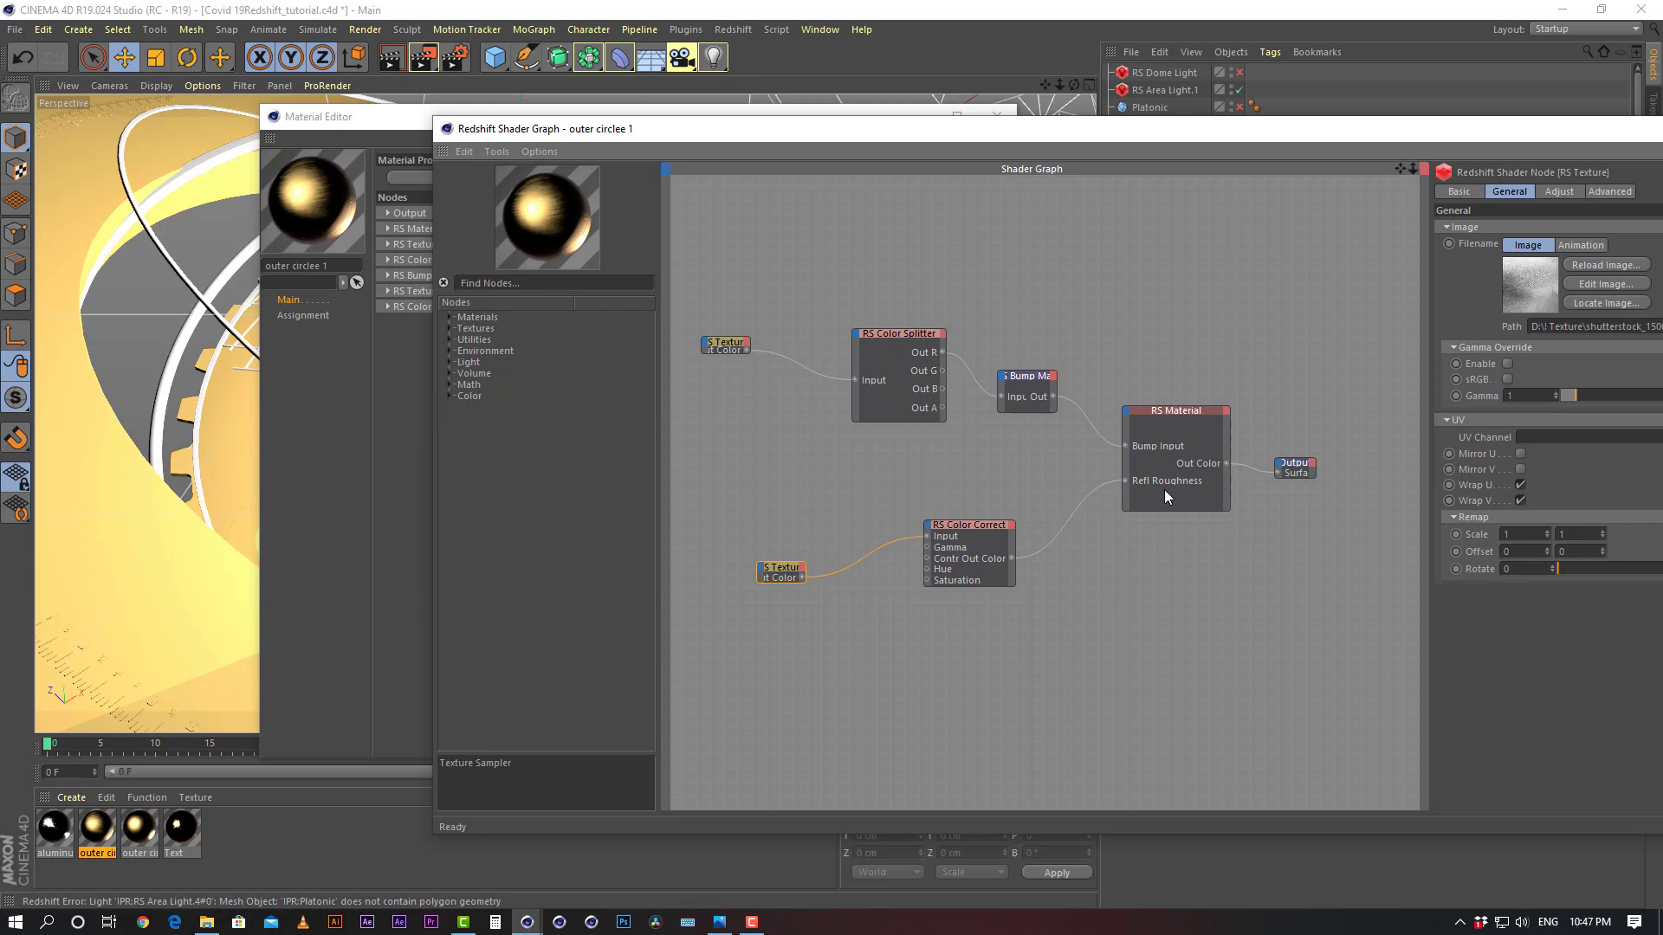
left_click_drag(983, 138, 977, 187)
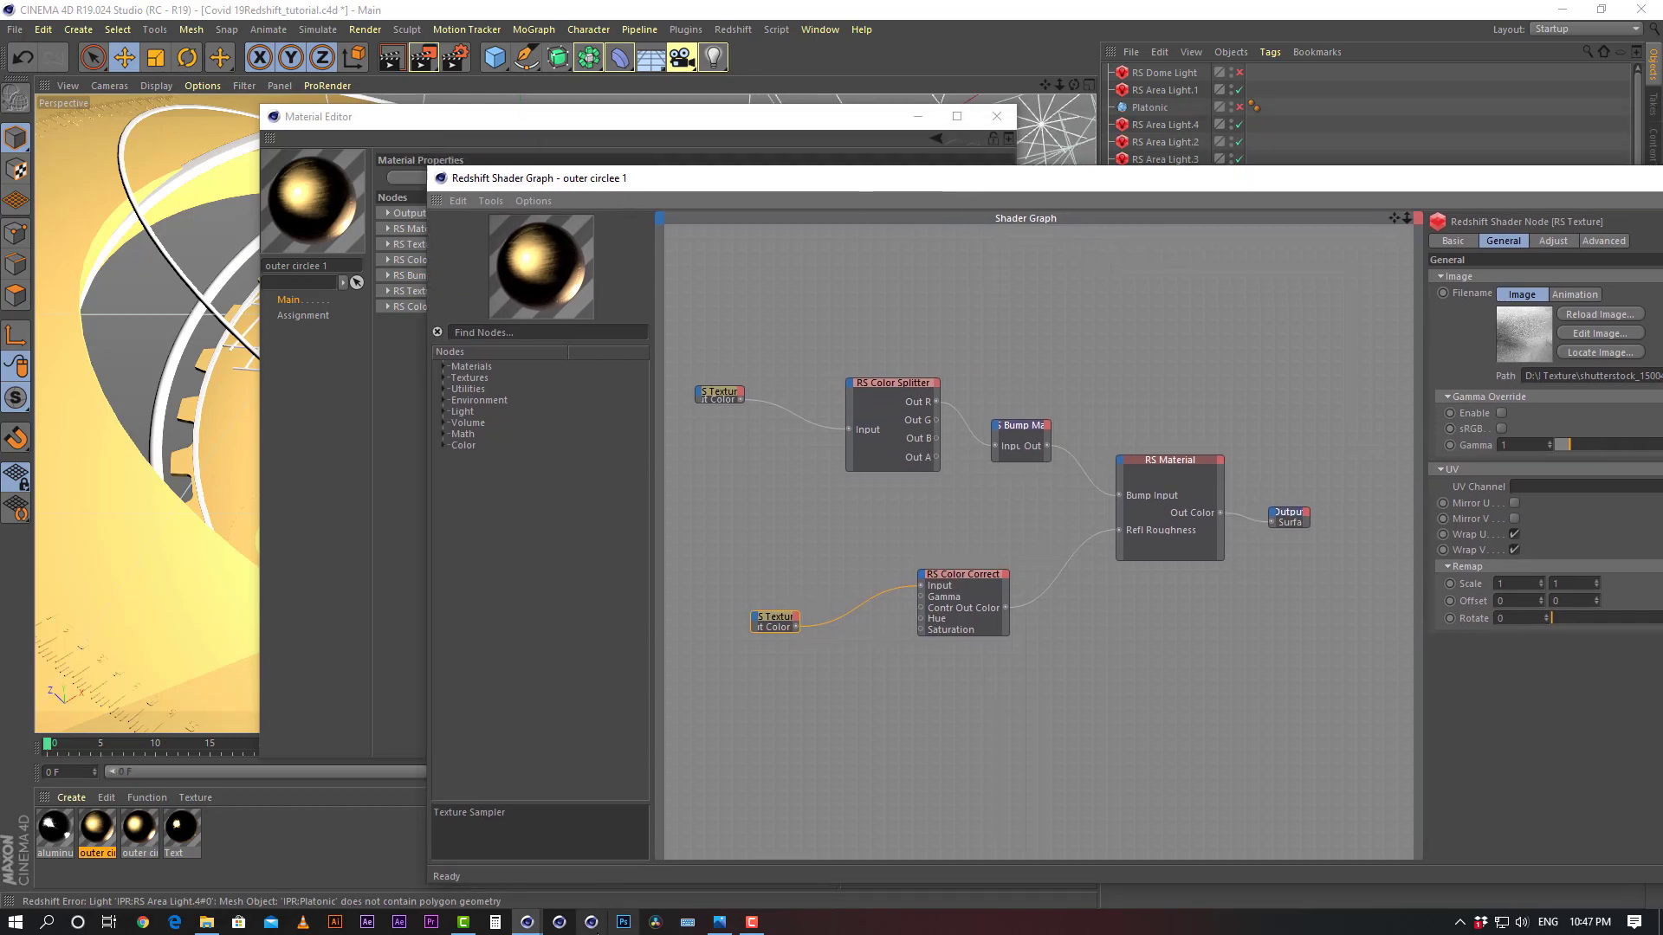
Switch to Photos, examine the disc detail in the reference render 04_00000.jpg and move its window clear of the shader graph
left_click(718, 924)
scroll(803, 457, "up", 2)
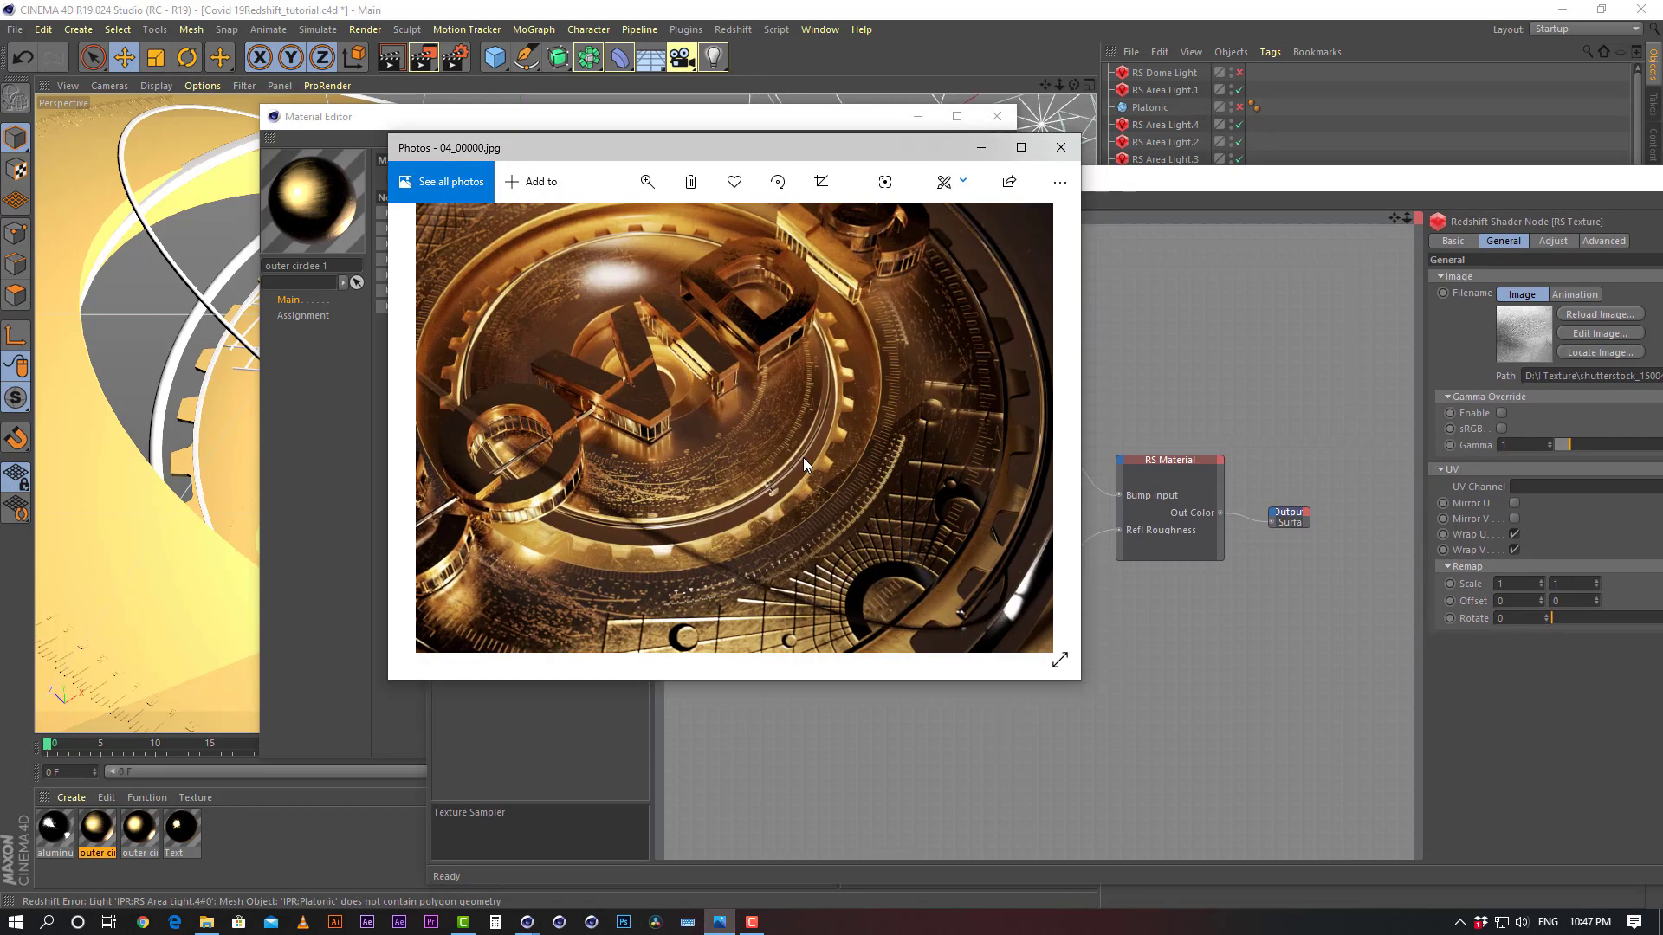
scroll(676, 447, "up", 1)
left_click_drag(676, 441, 759, 440)
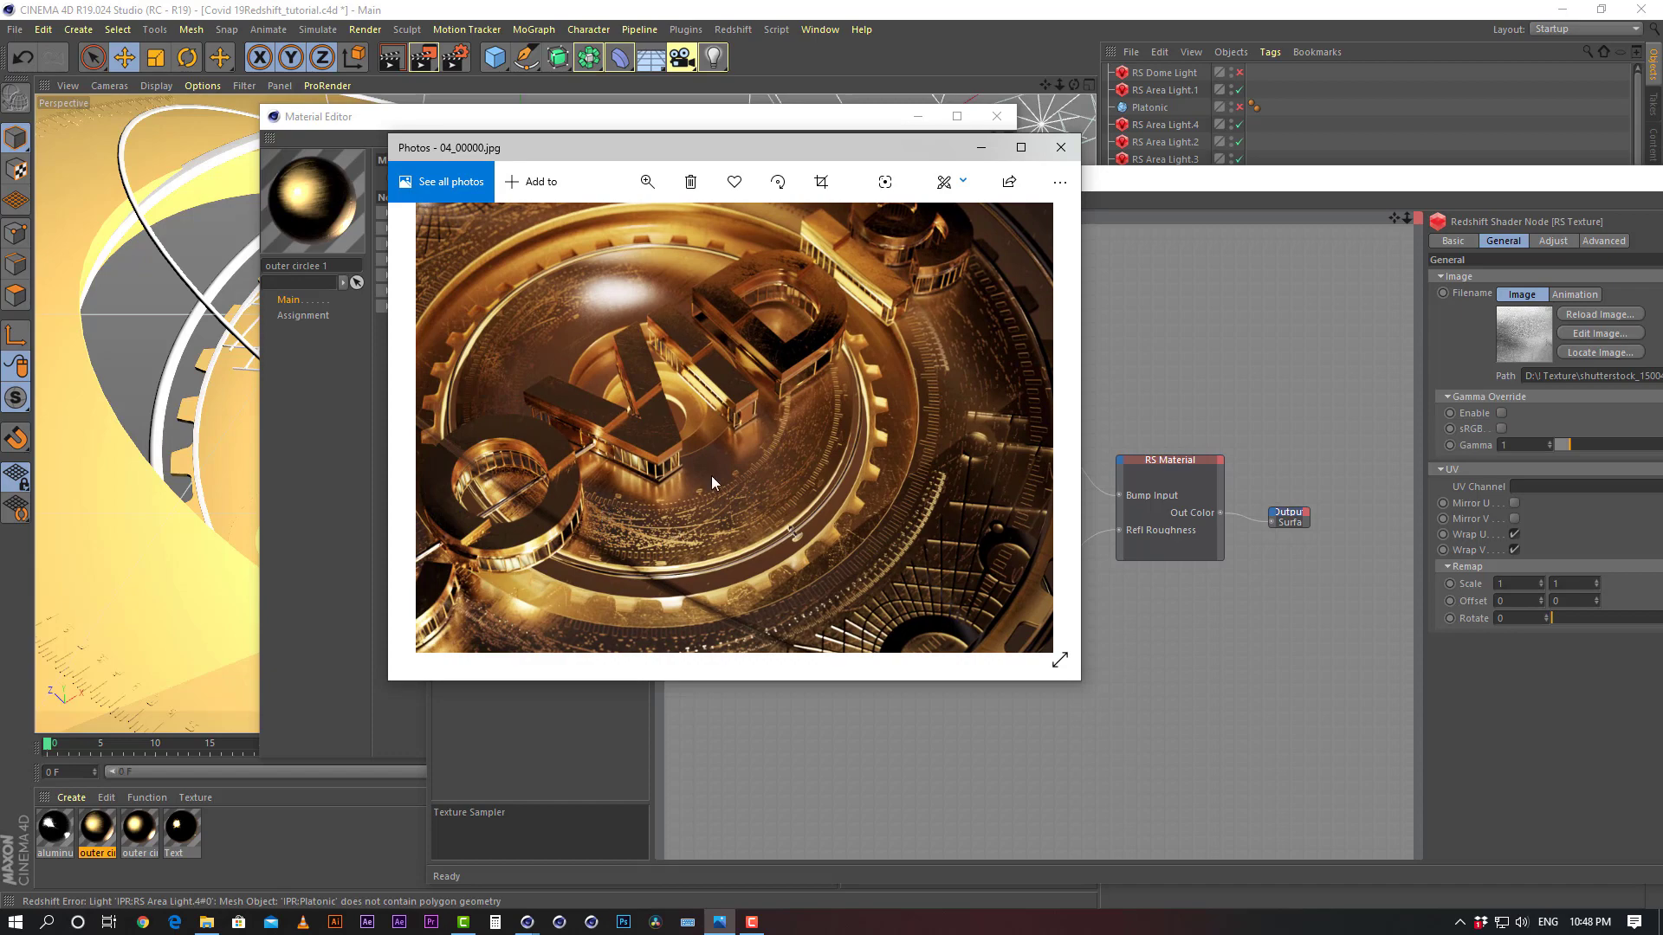
left_click_drag(854, 142, 579, 353)
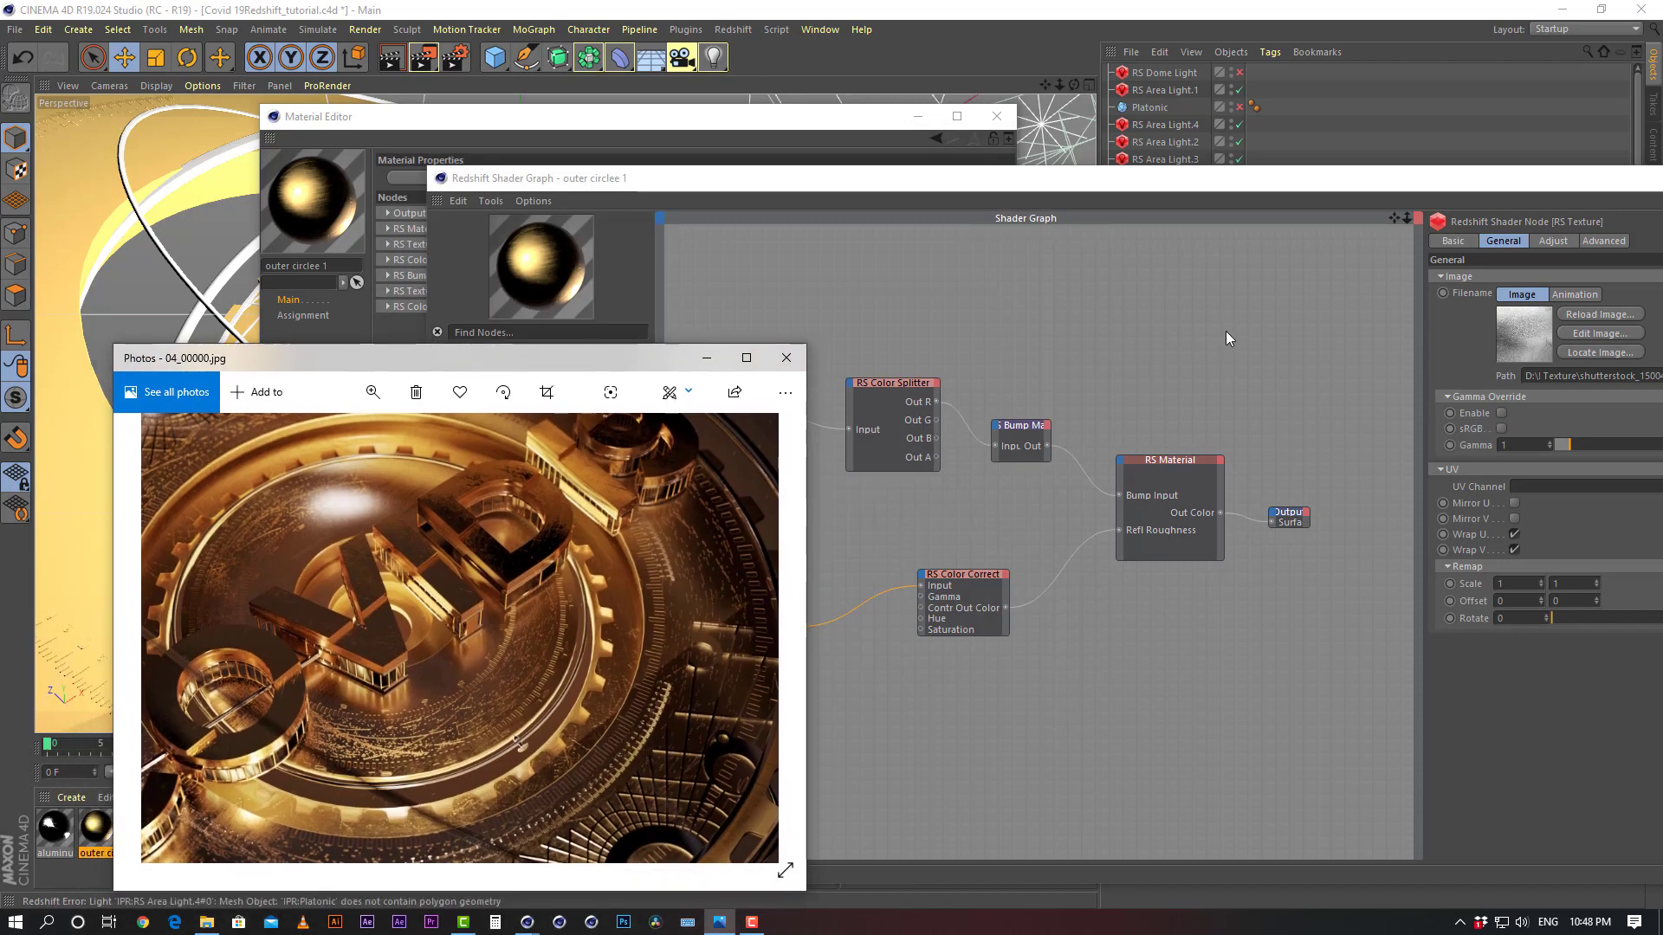
Return to the outer circlee 1 shader graph and inspect the image files of the RS Texture nodes feeding RS Color Splitter and RS Color Correct
left_click(1065, 372)
left_click(739, 396)
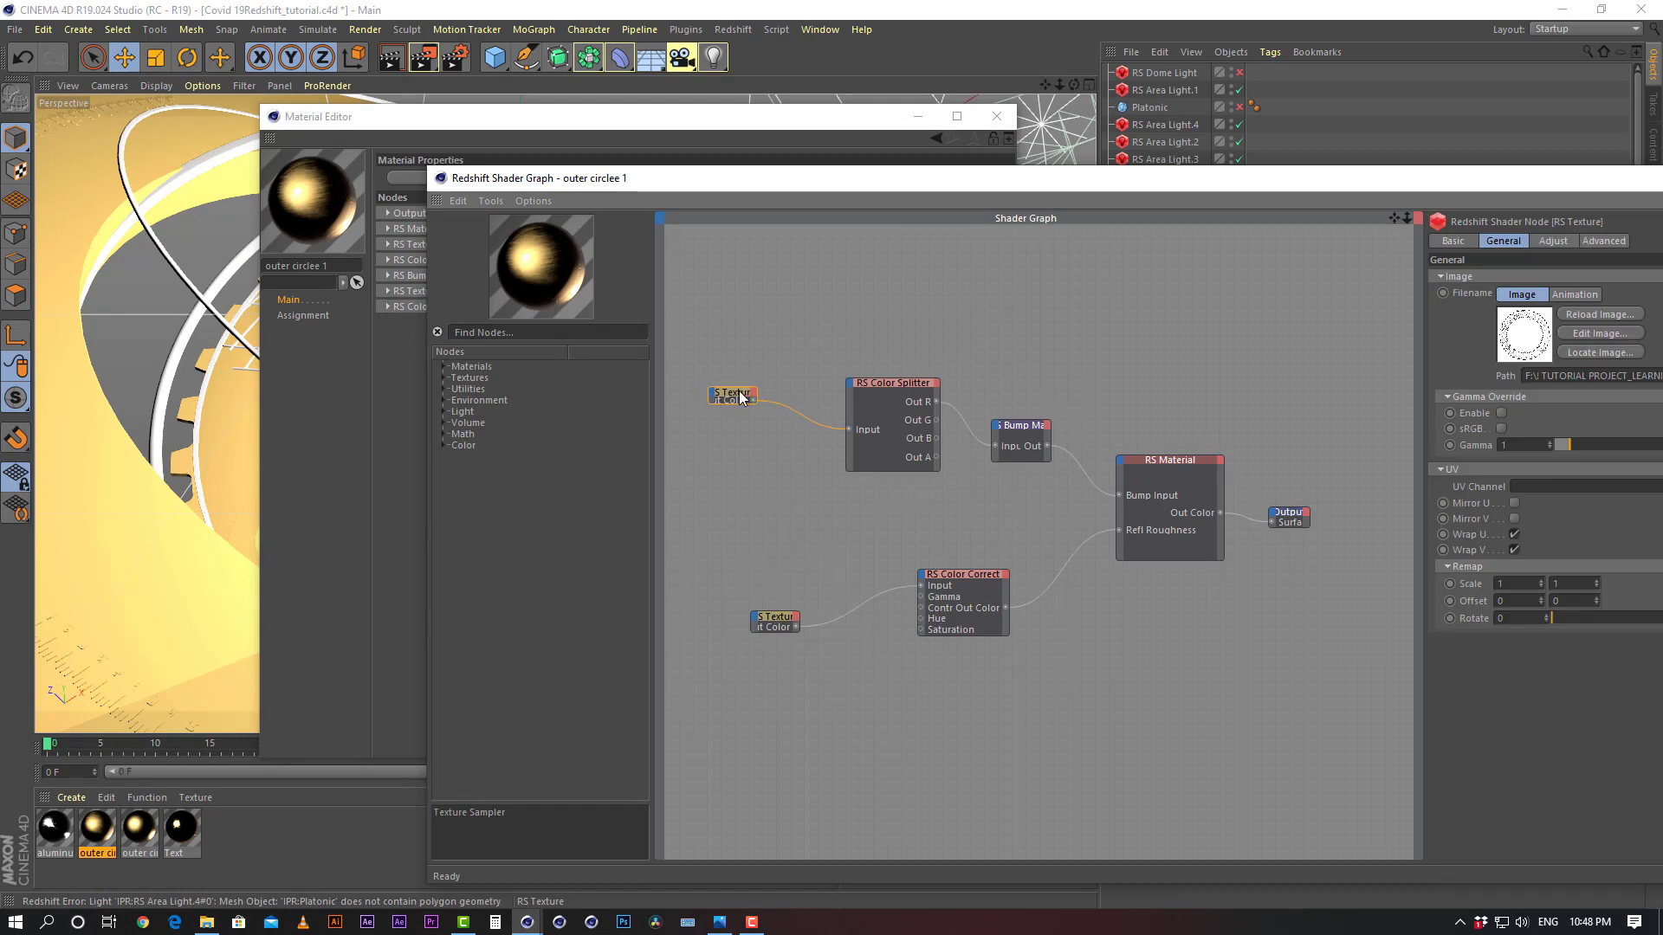
left_click_drag(739, 396, 748, 365)
left_click(779, 620)
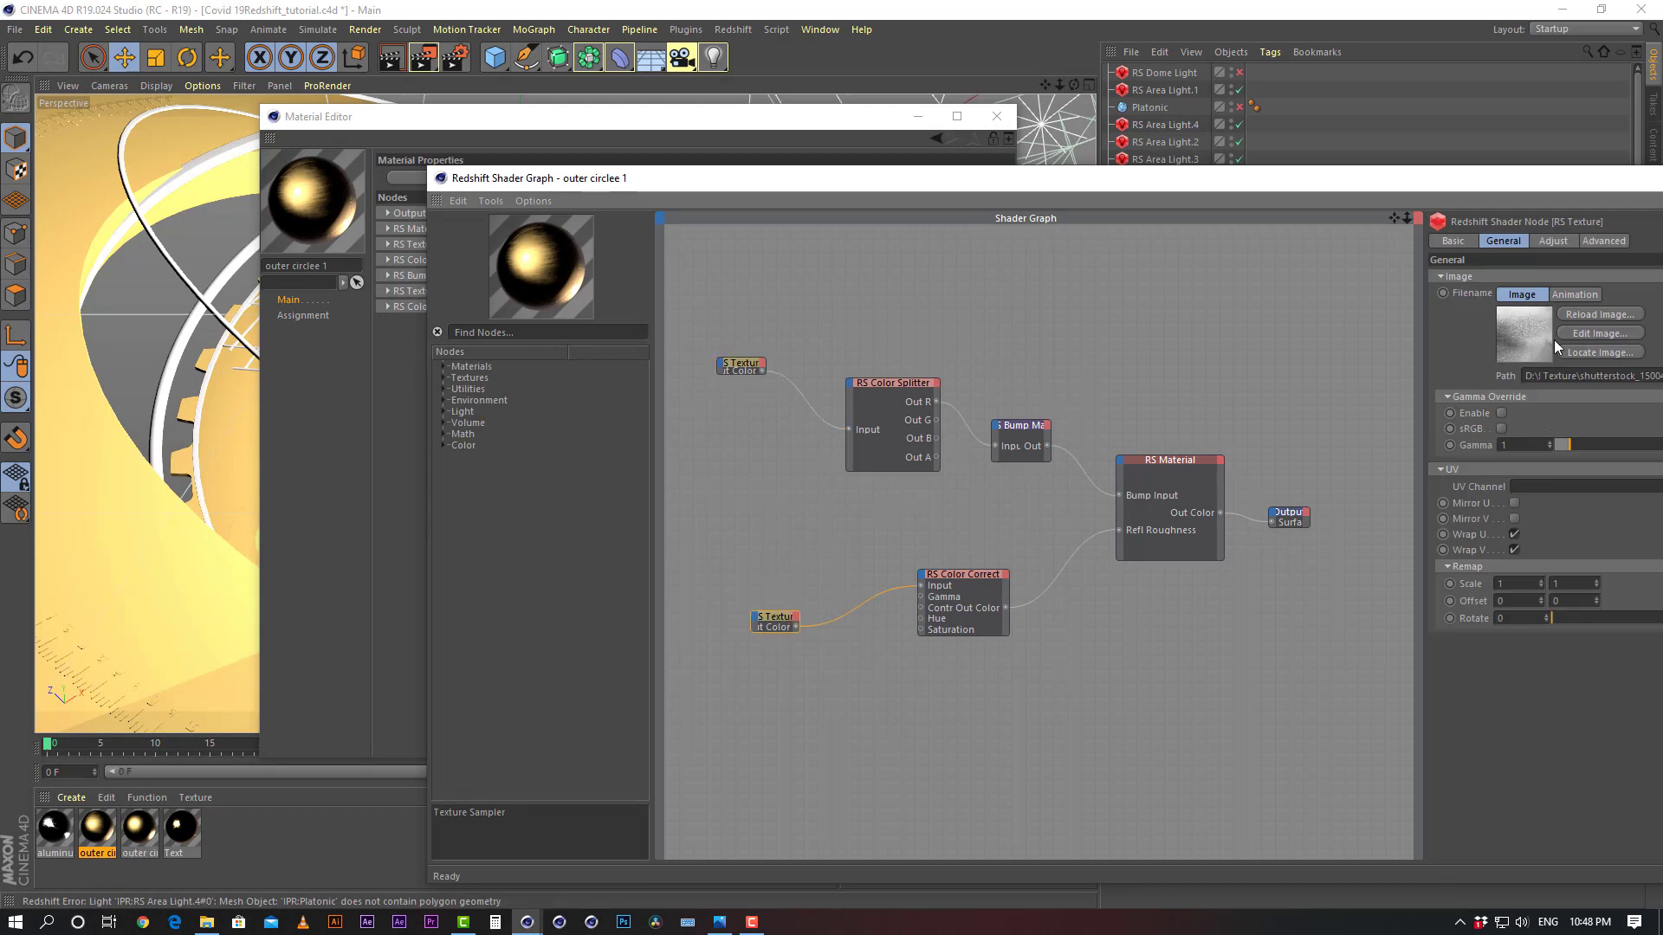
left_click_drag(1575, 375, 1640, 375)
left_click(960, 632)
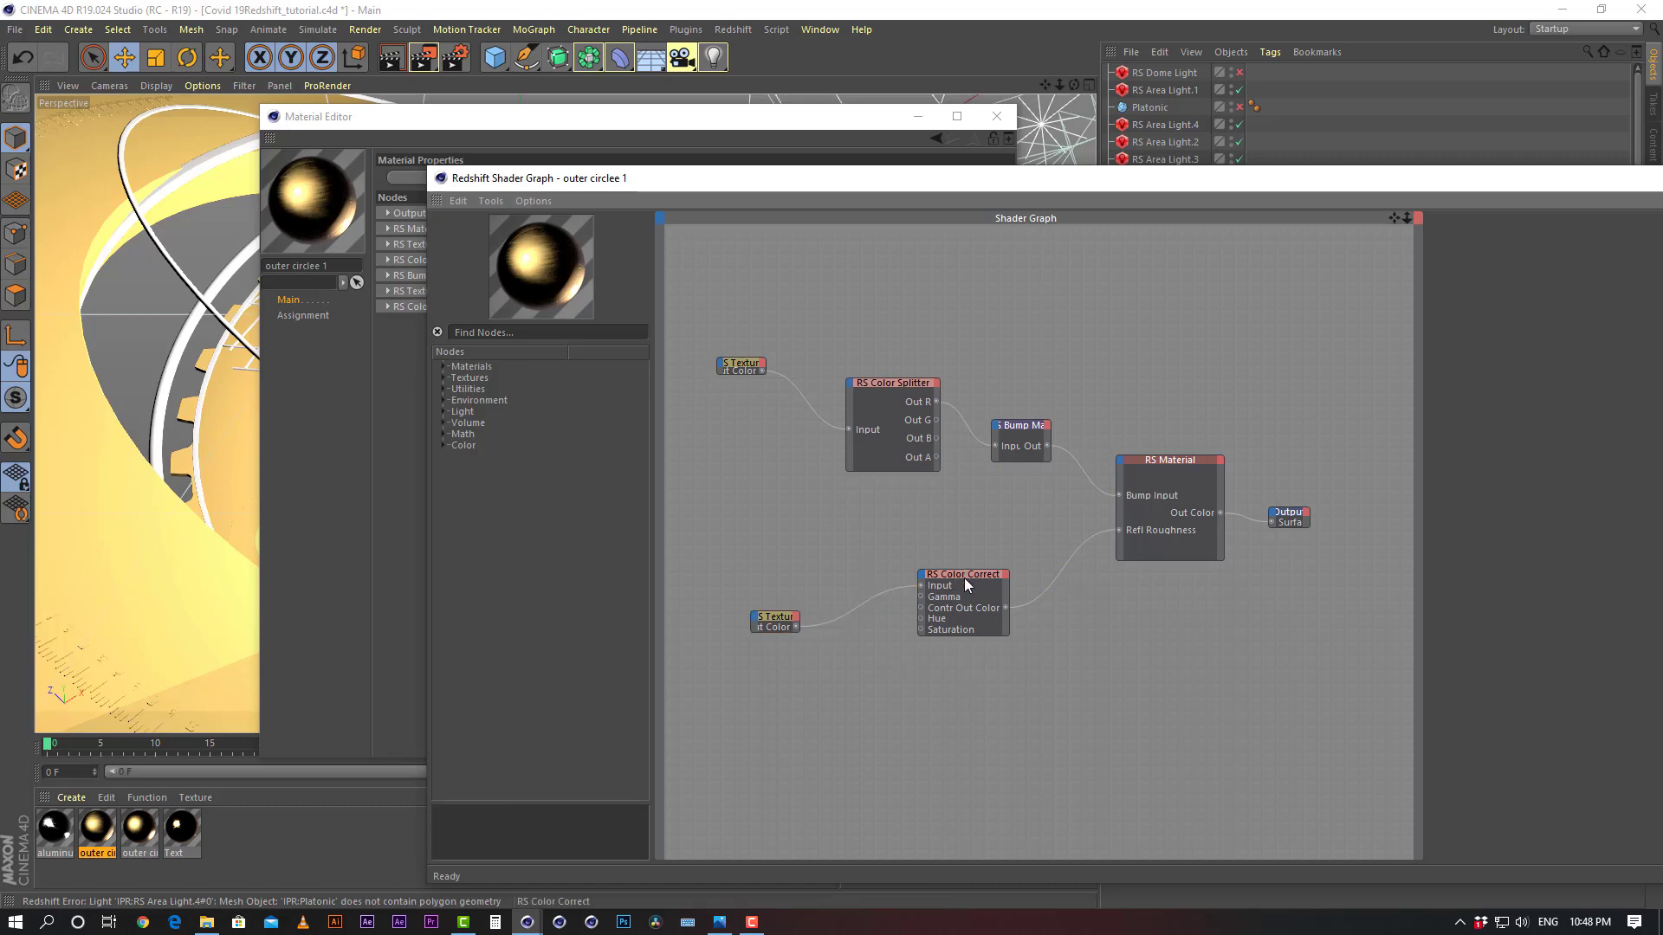
left_click(776, 620)
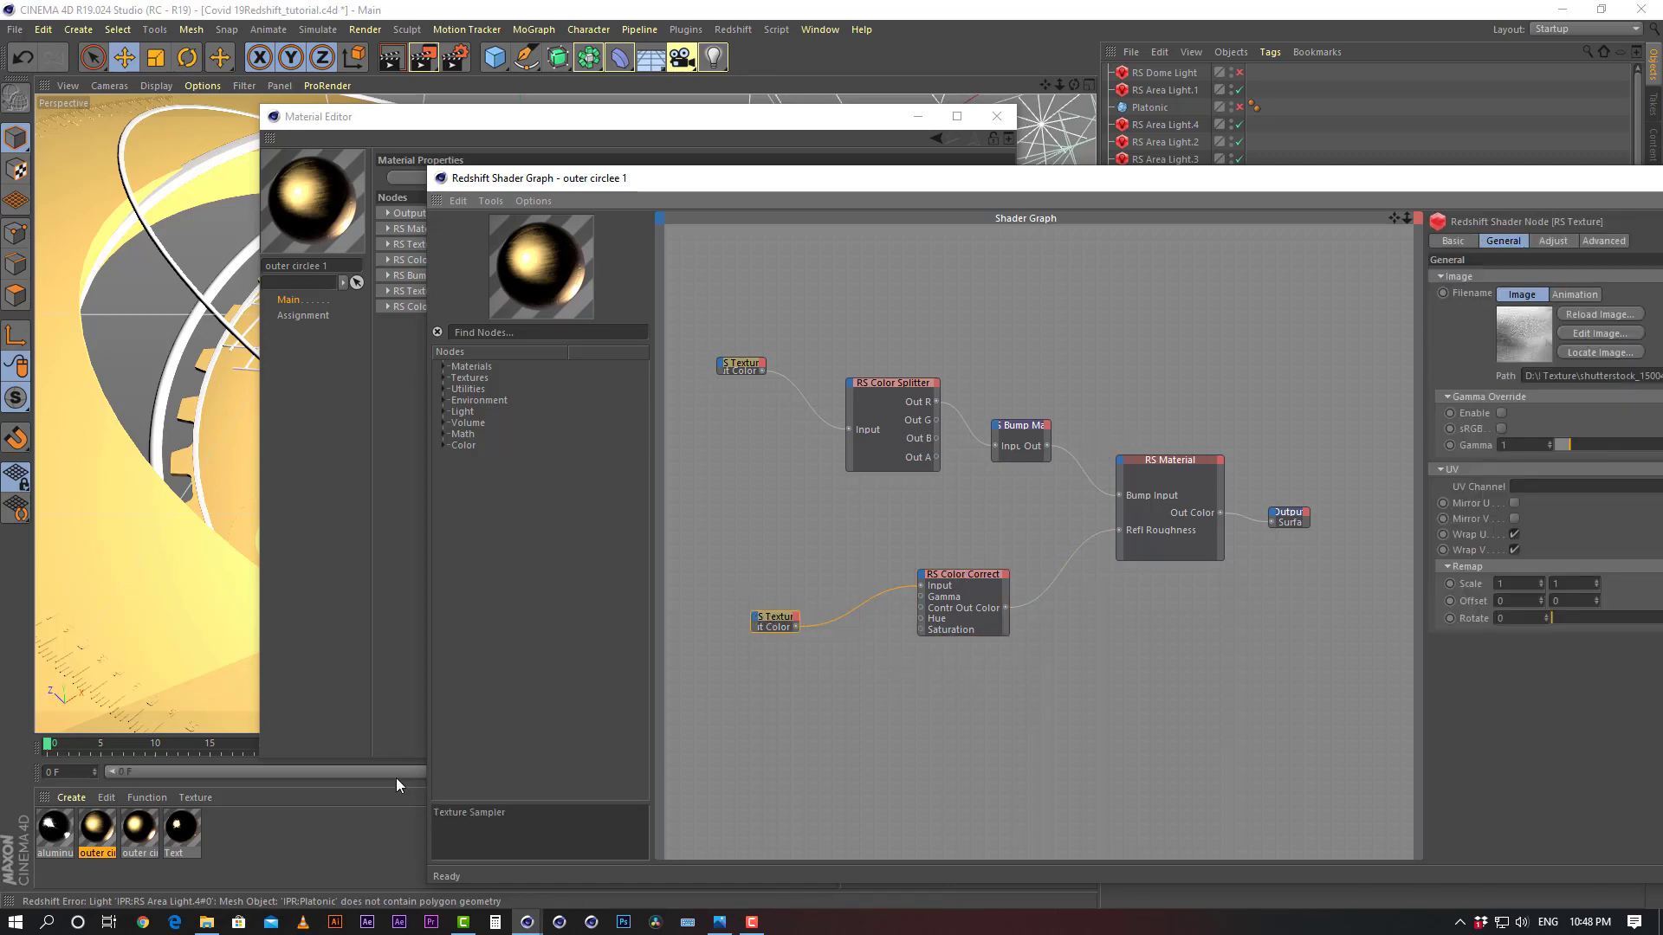
Show the outer circlee 2 shader graph and the settings of the RS Texture node used for its bump
left_click(149, 830)
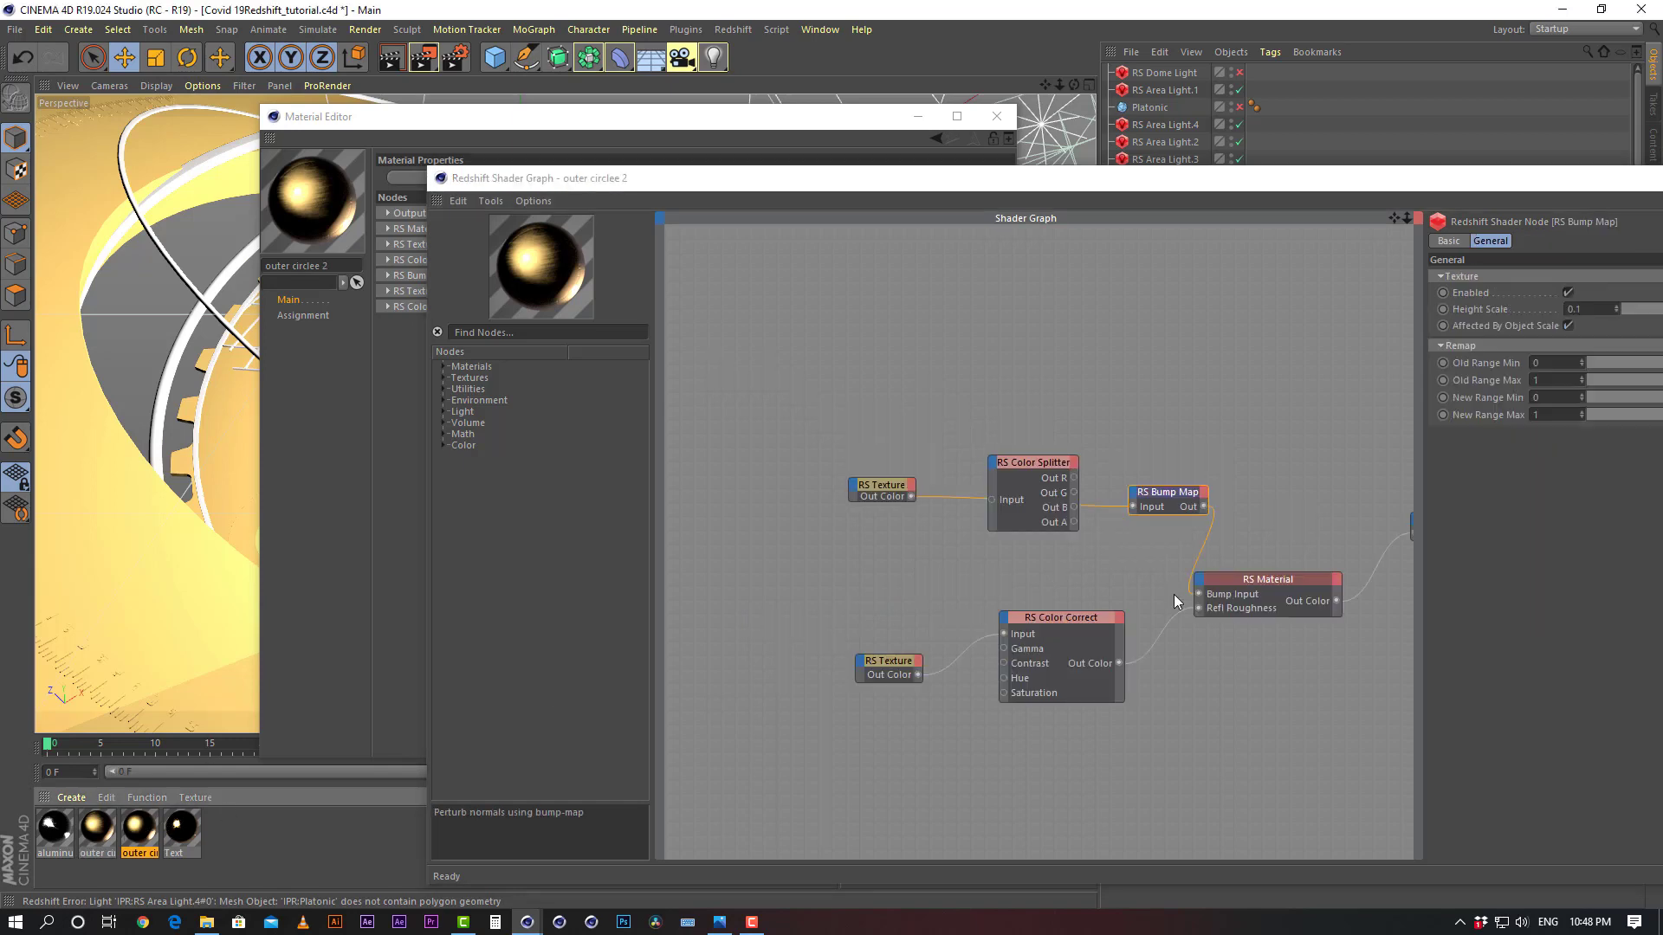
left_click(894, 490)
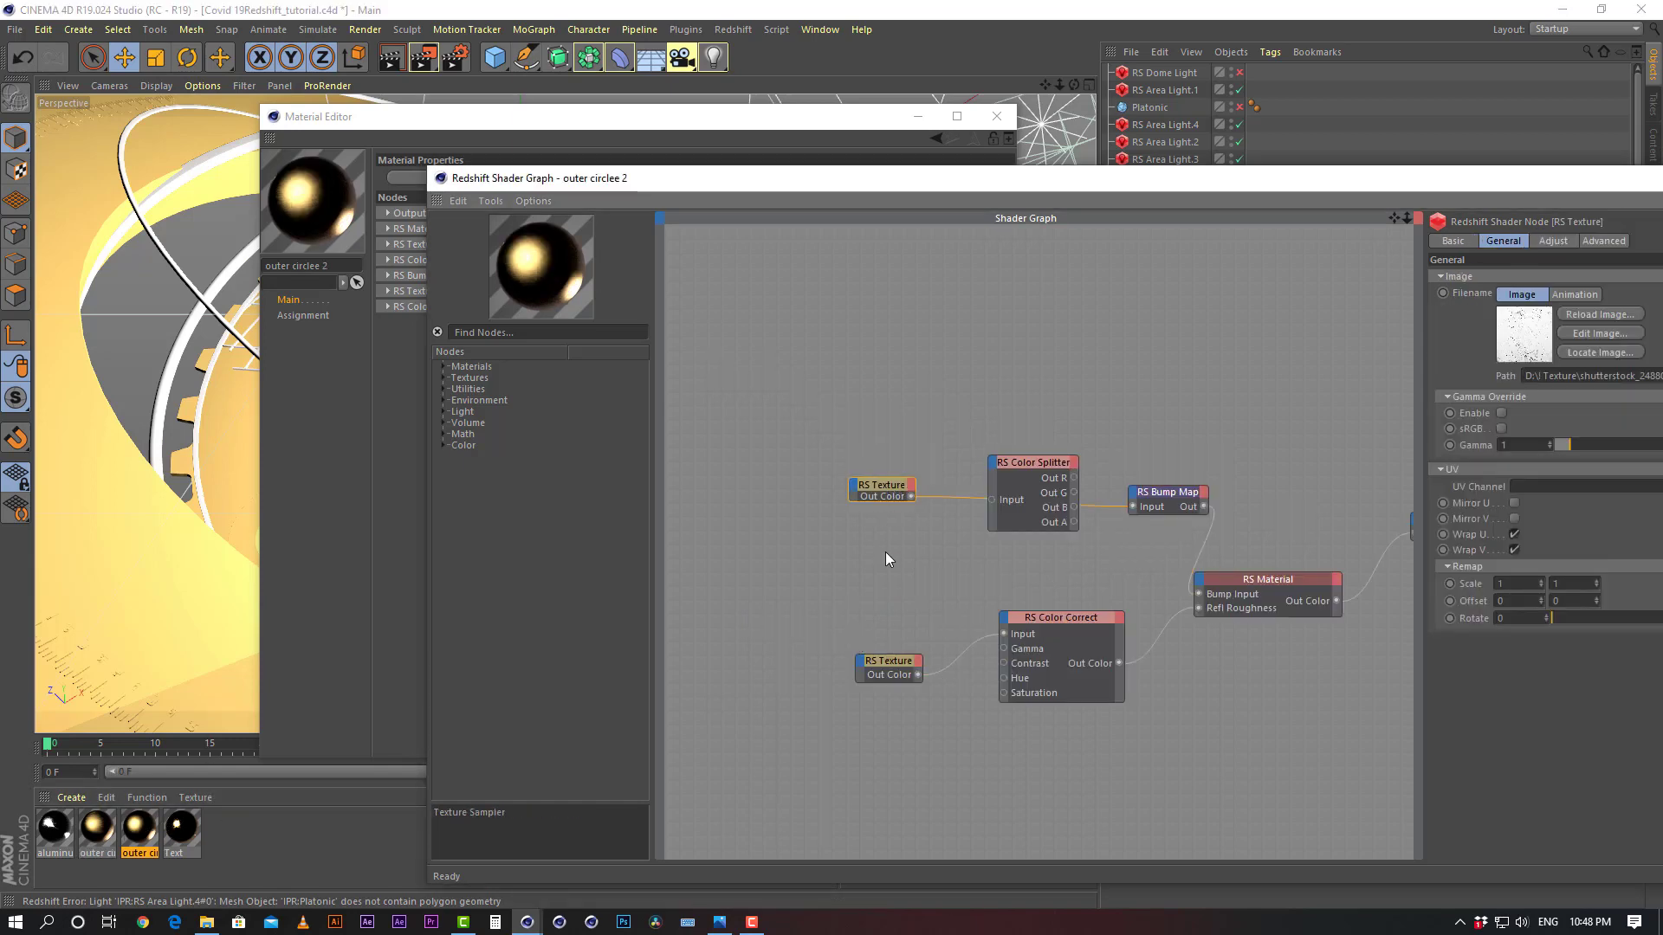
left_click(97, 831)
left_click(141, 833)
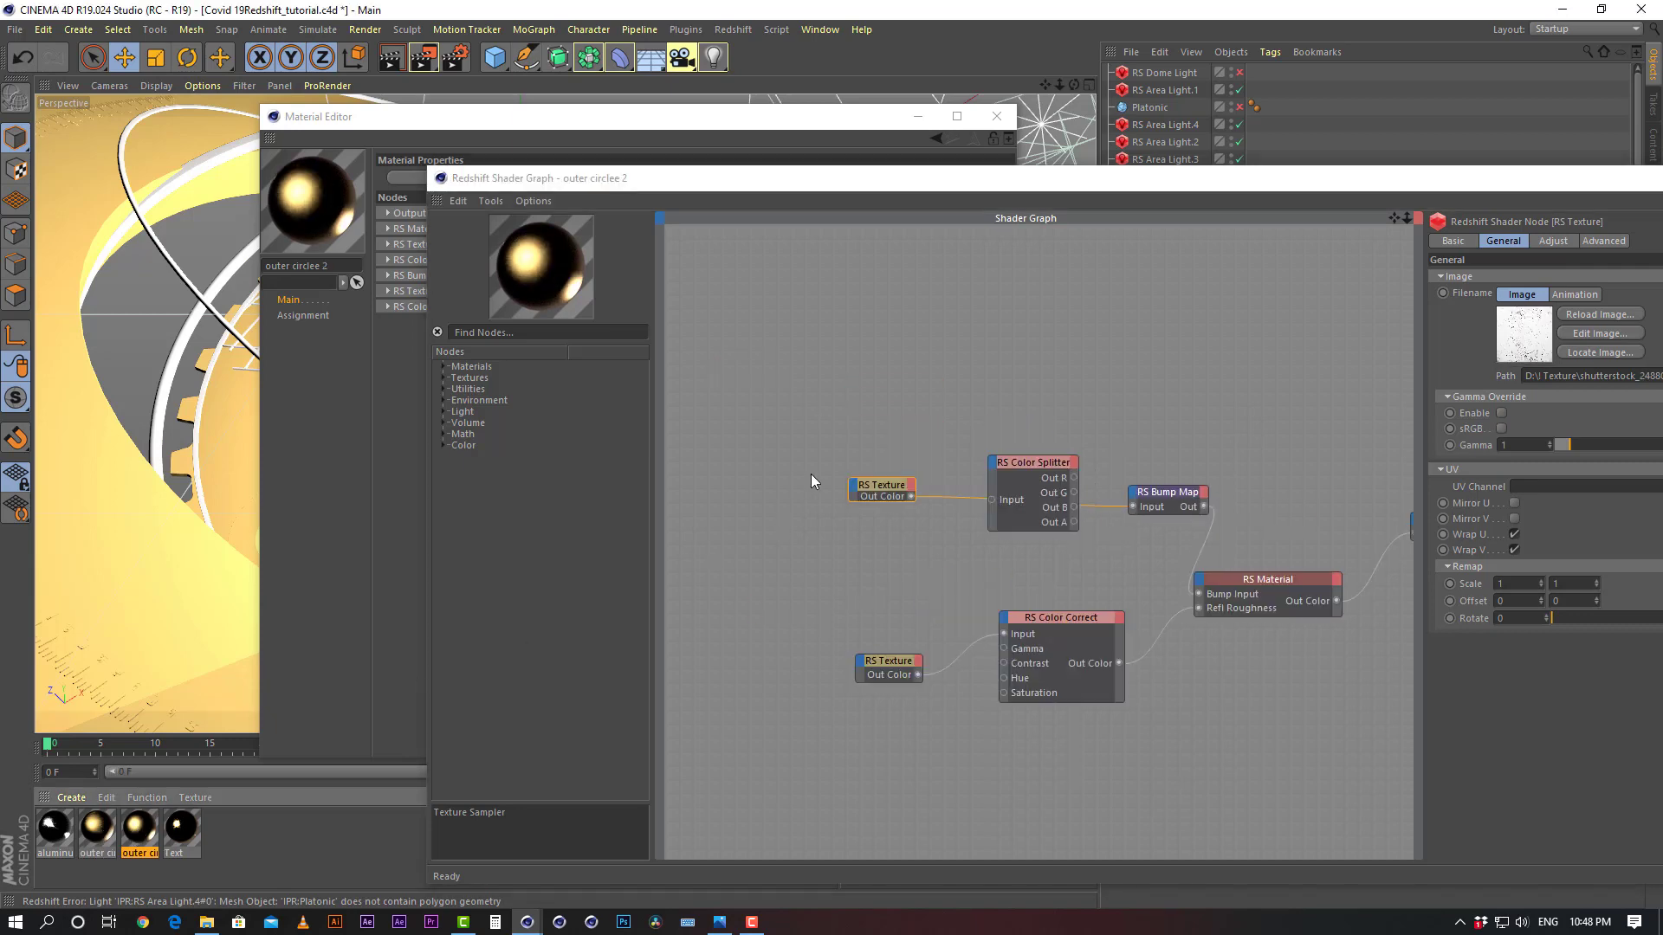
Move the bump's RS Texture node away from RS Color Splitter and view its image shutterstock_248800543.jpg full size, closing the viewer when done
left_click_drag(890, 489, 834, 384)
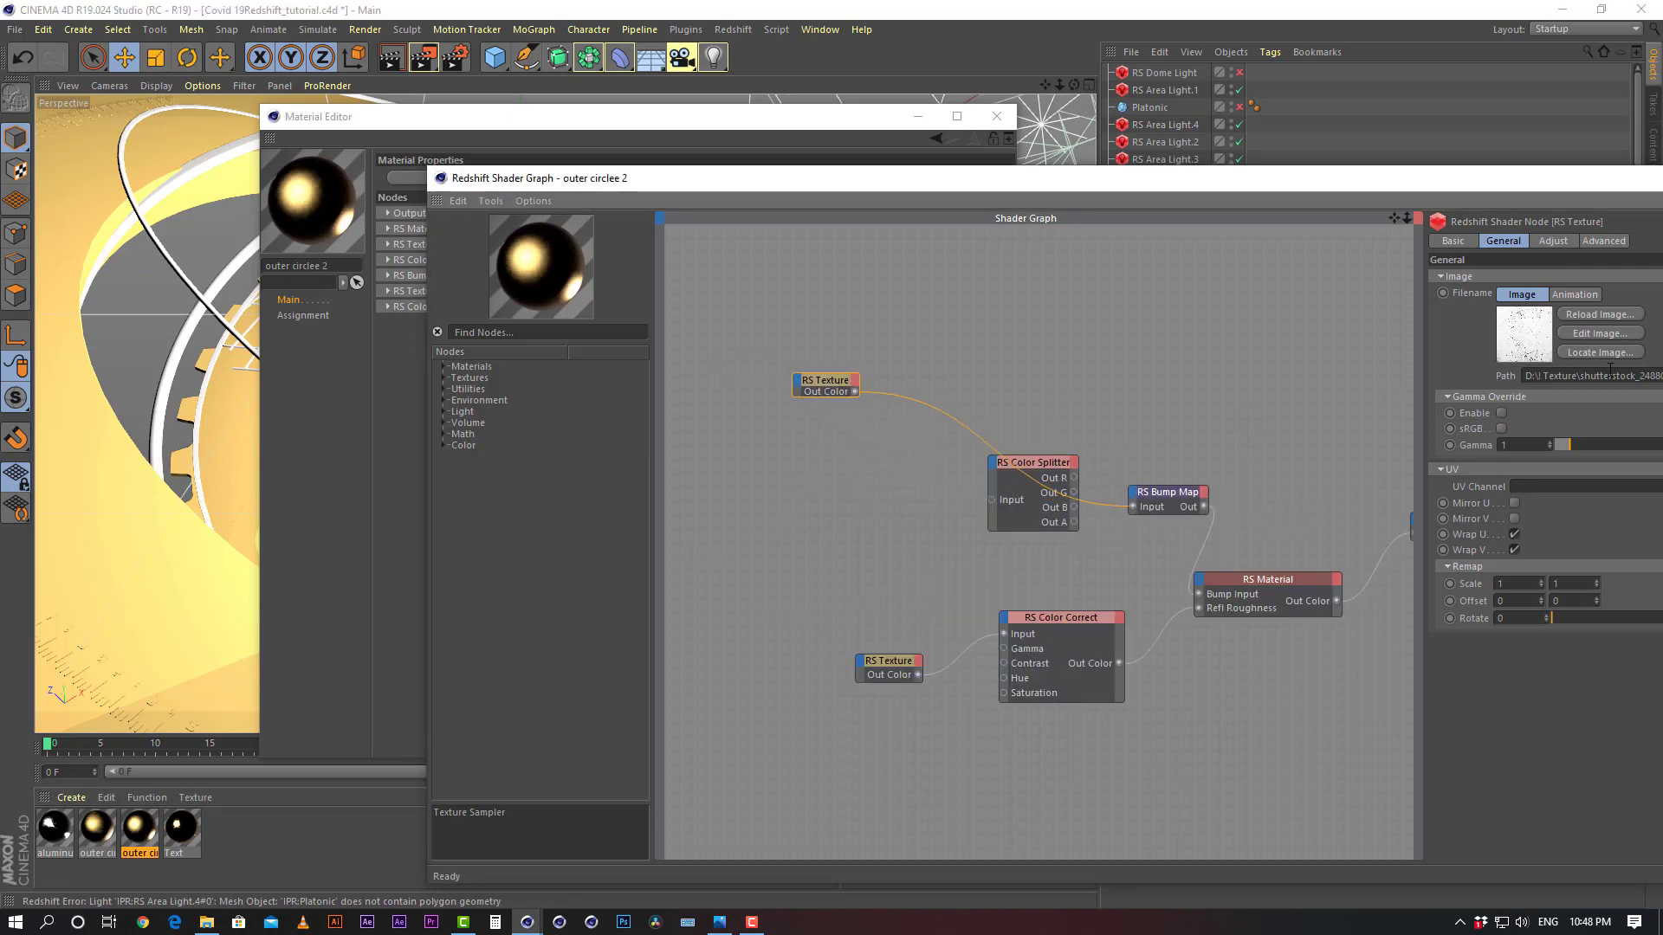
double_click(1583, 376)
left_click(1595, 338)
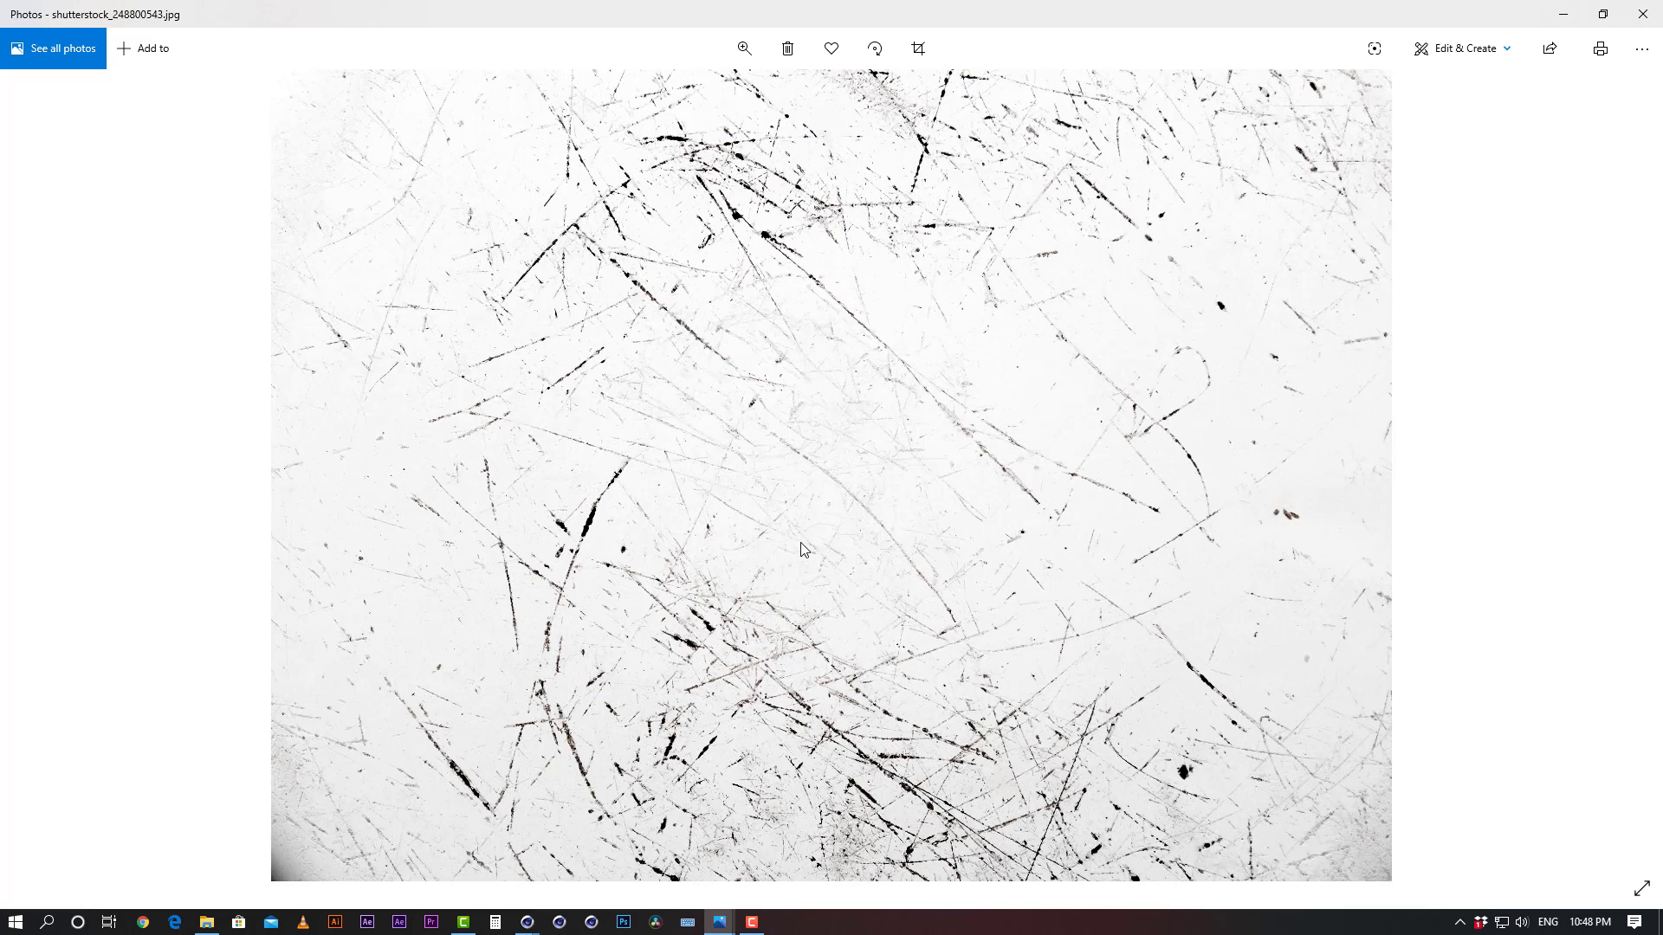
left_click(1643, 14)
left_click_drag(686, 181, 663, 196)
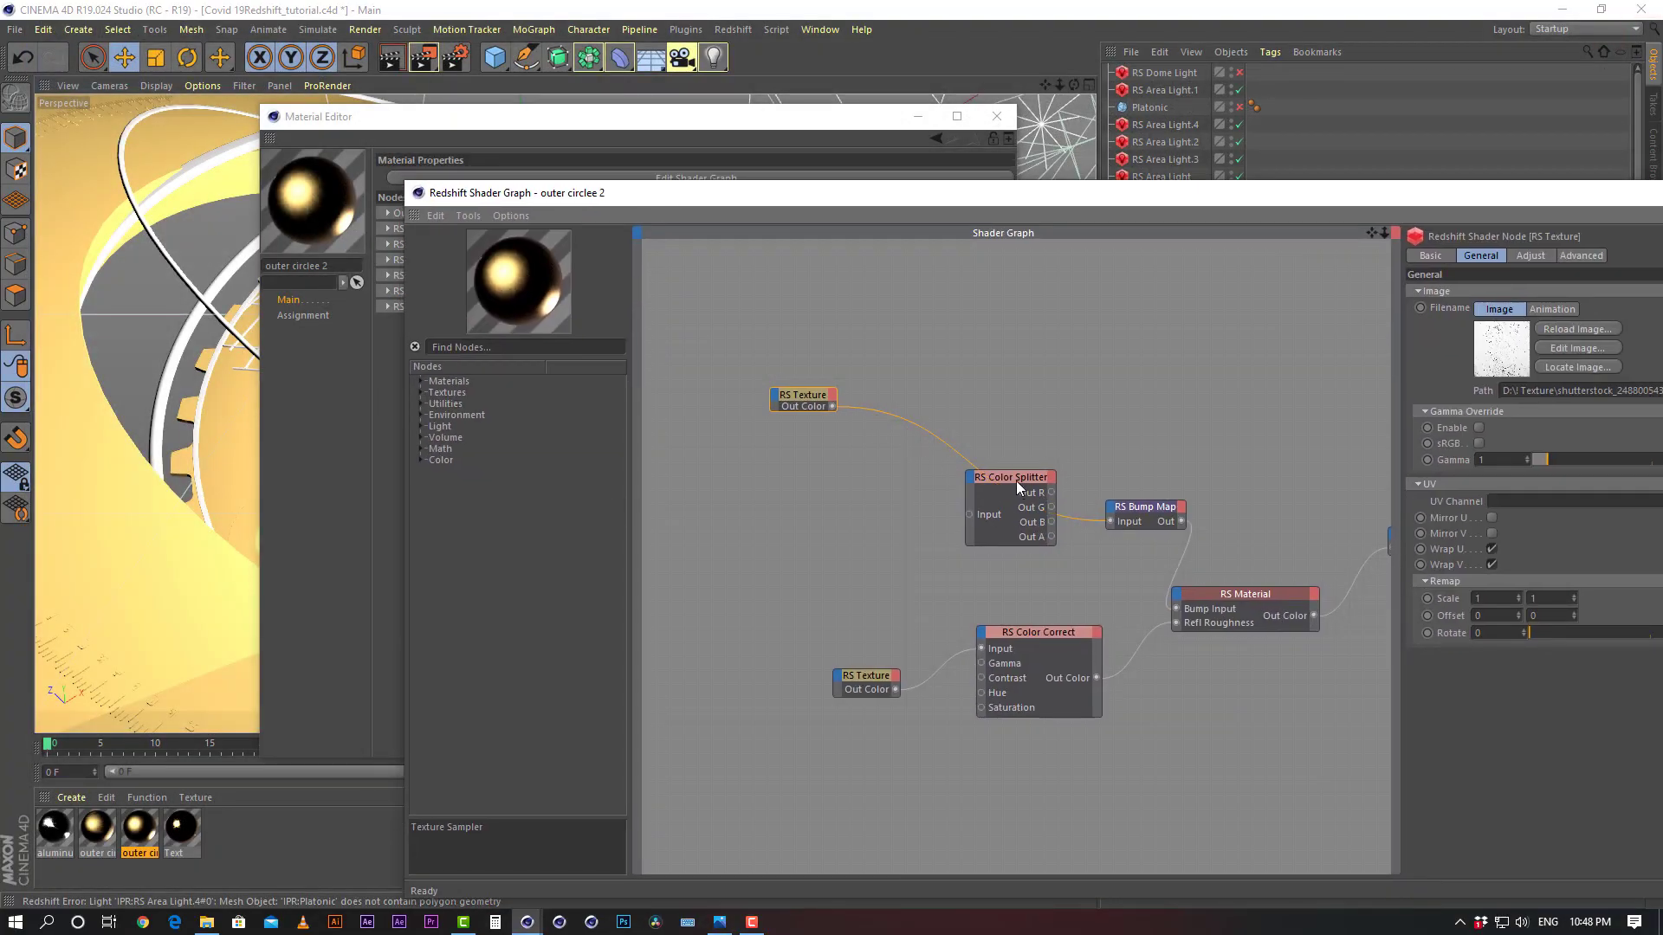
left_click_drag(1016, 481, 968, 490)
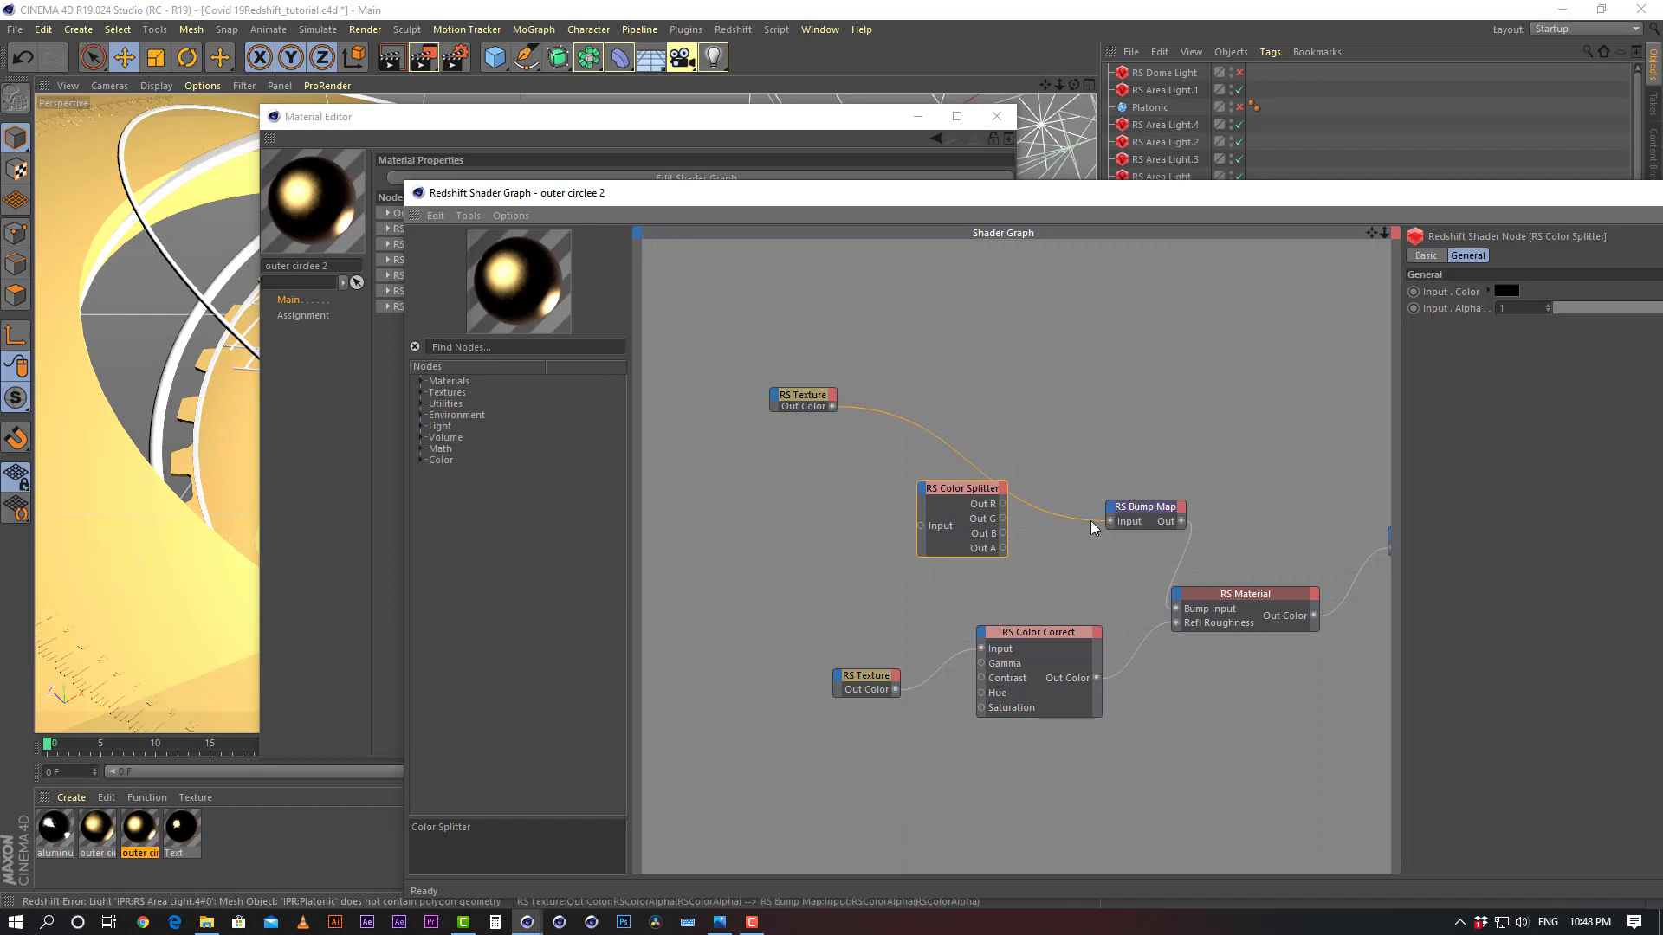
left_click_drag(1091, 519, 921, 528)
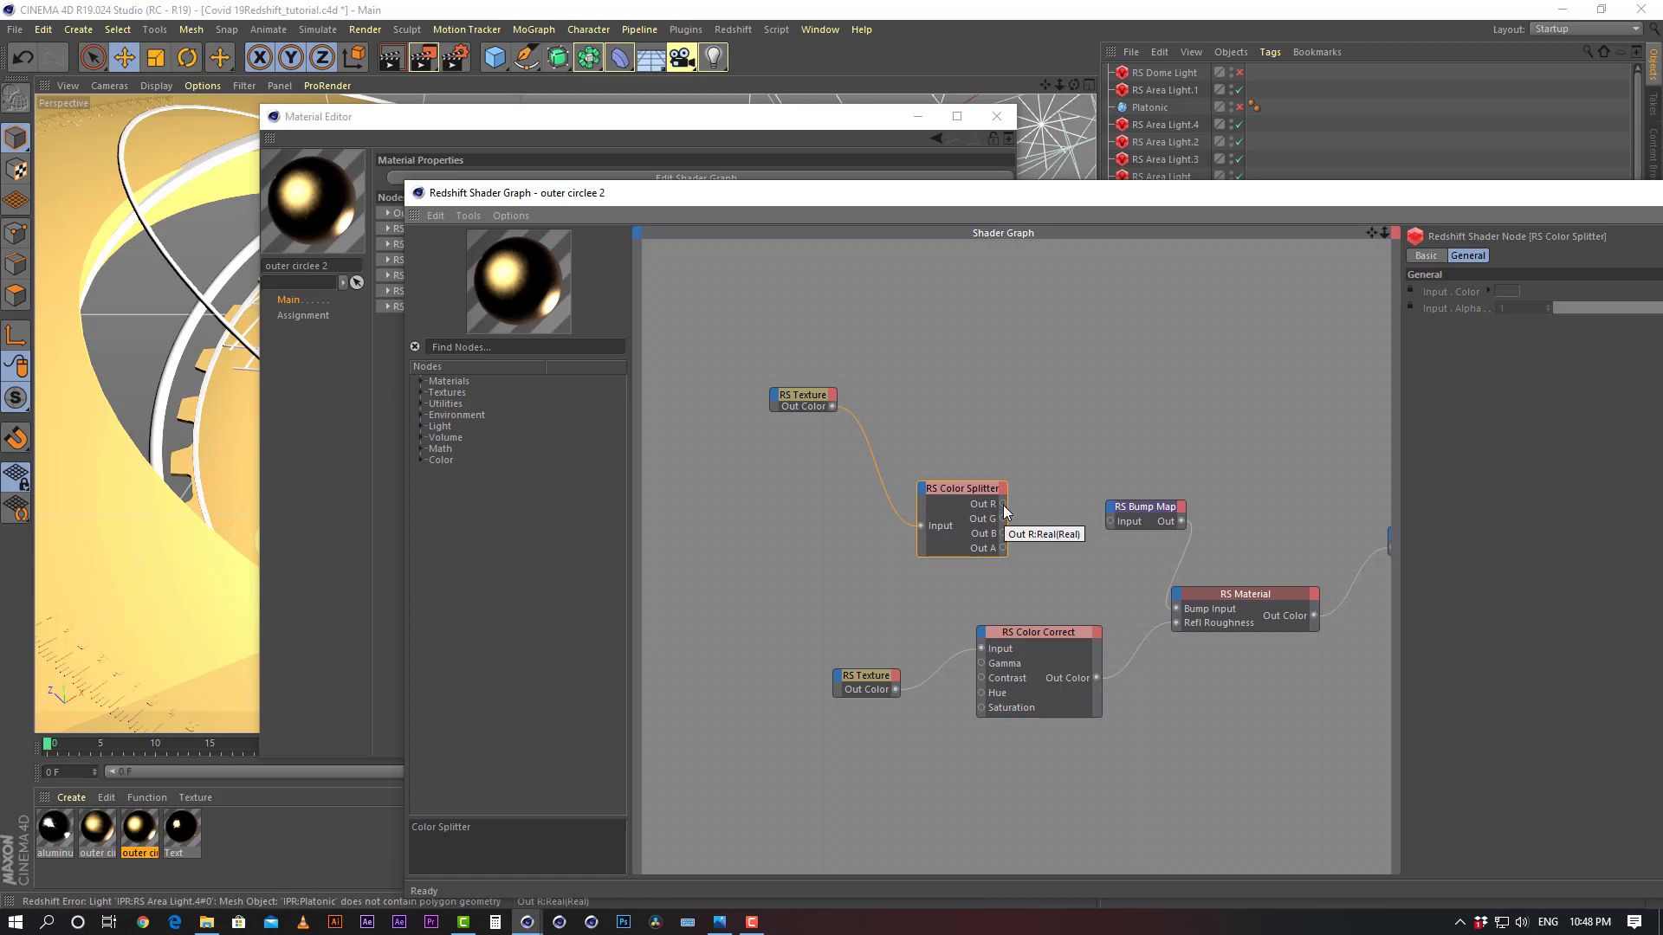
key("ctrl+z")
key("ctrl+z")
key("ctrl+z")
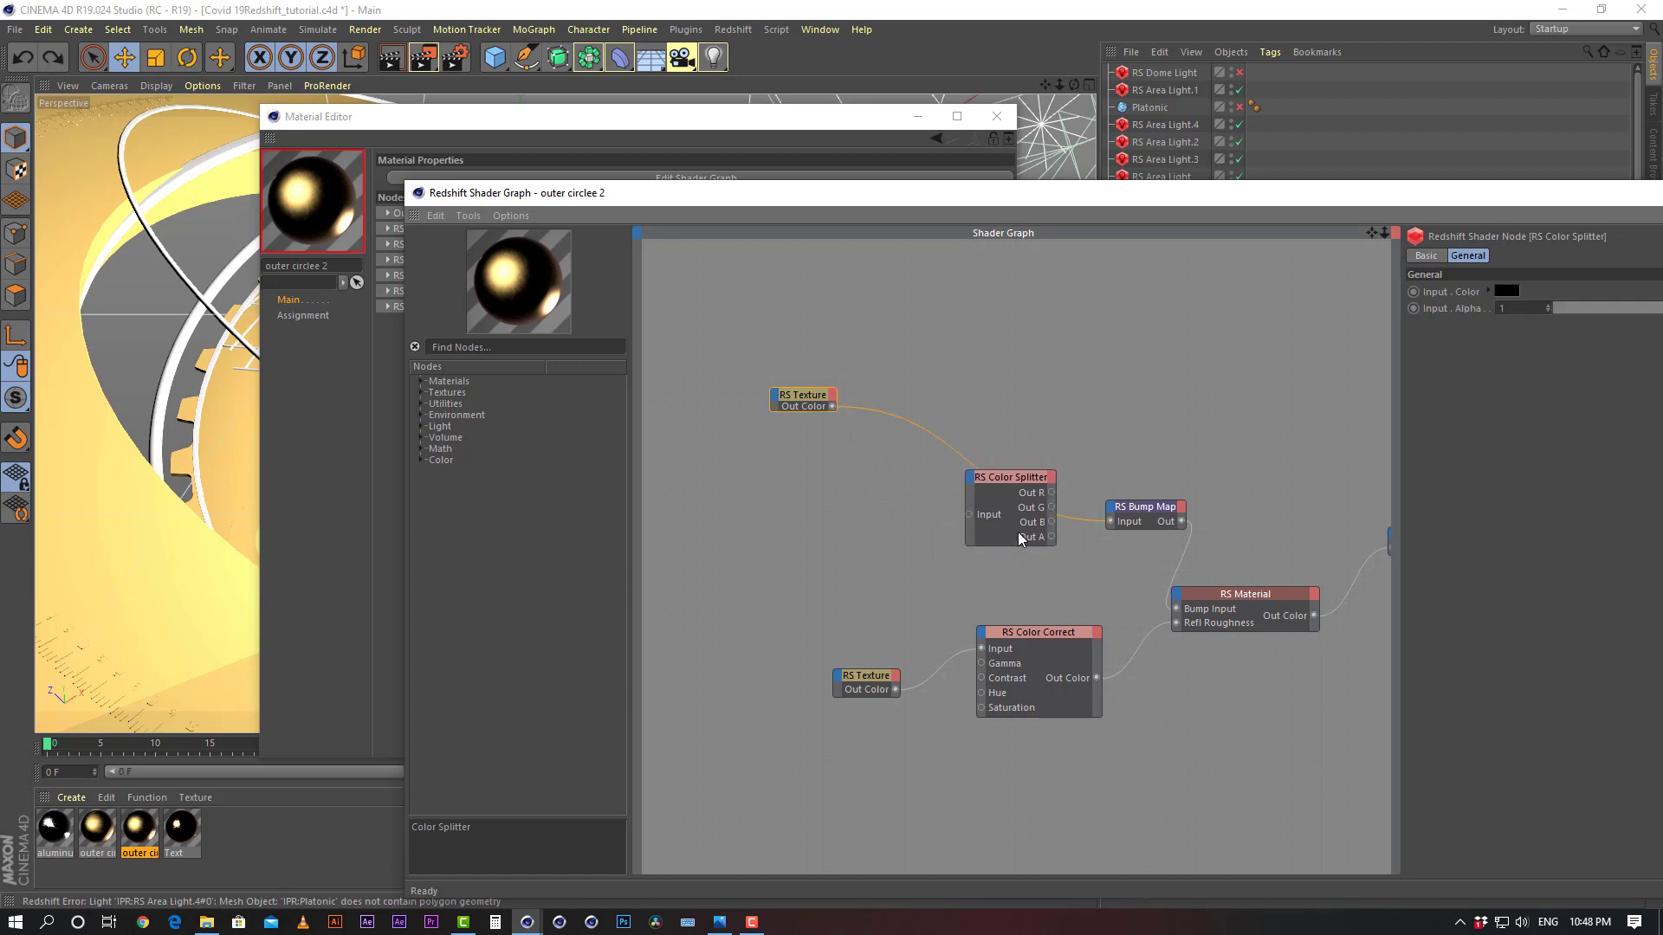
Space out the RS Texture and RS Color Splitter nodes, and route the texture through the splitter's Out A into RS Bump Map
left_click_drag(806, 400, 847, 409)
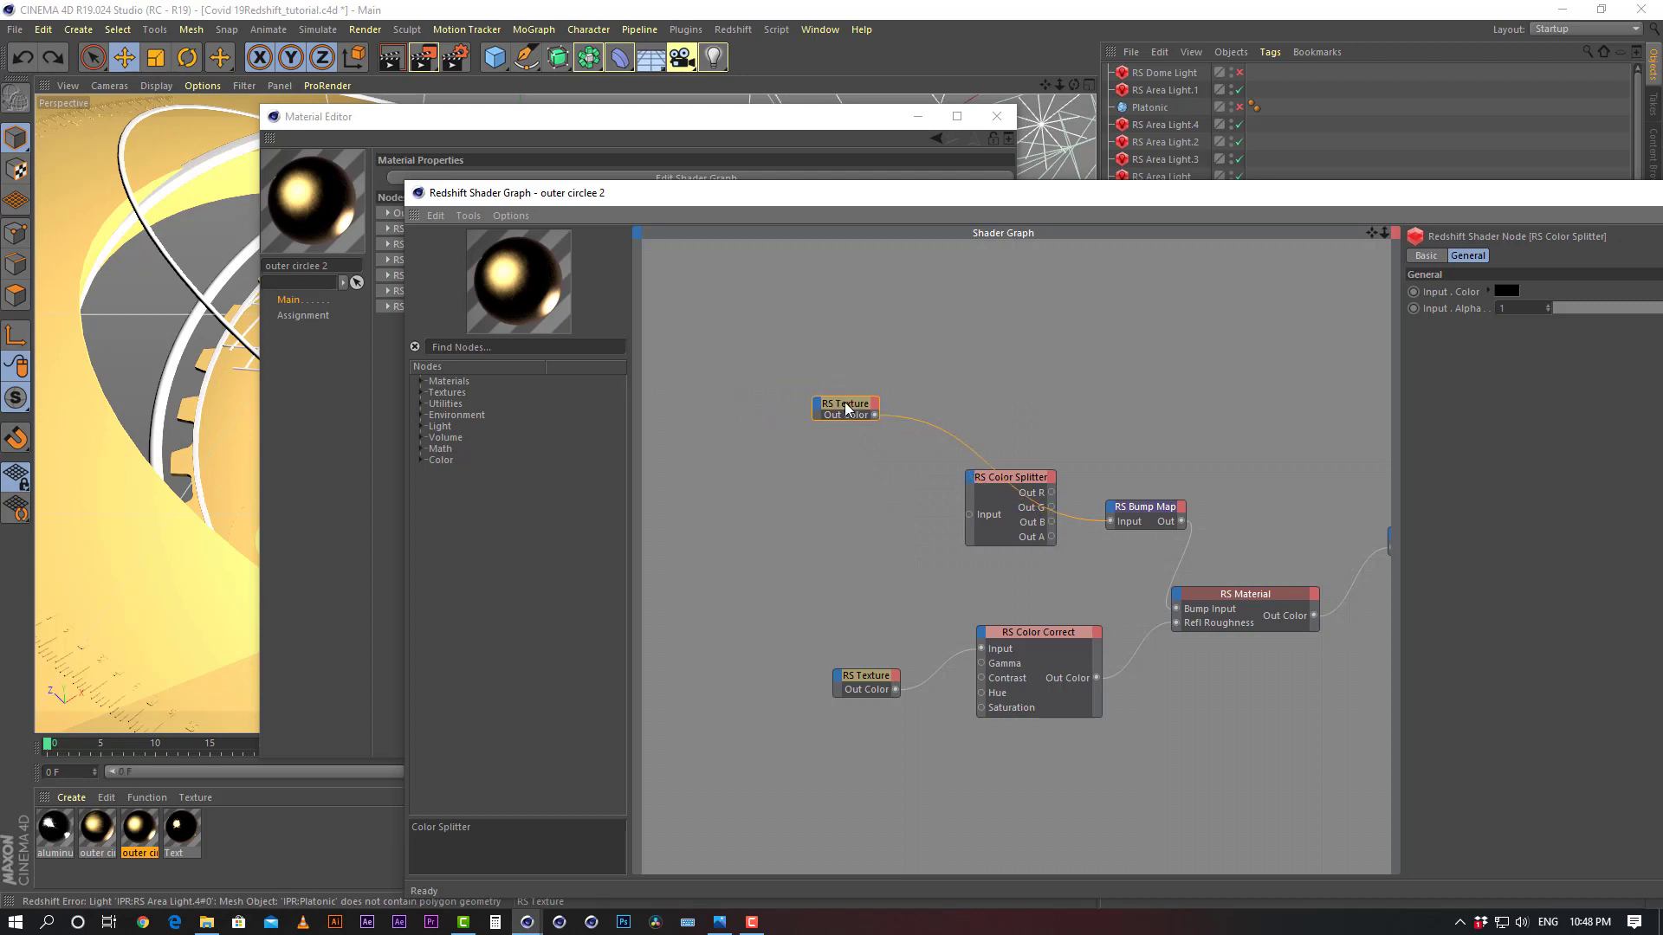
mouse_move(980, 478)
left_mouse_down()
mouse_move(849, 507)
mouse_move(853, 519)
mouse_move(973, 476)
mouse_move(963, 486)
mouse_move(981, 490)
mouse_move(981, 449)
mouse_move(969, 475)
left_mouse_up()
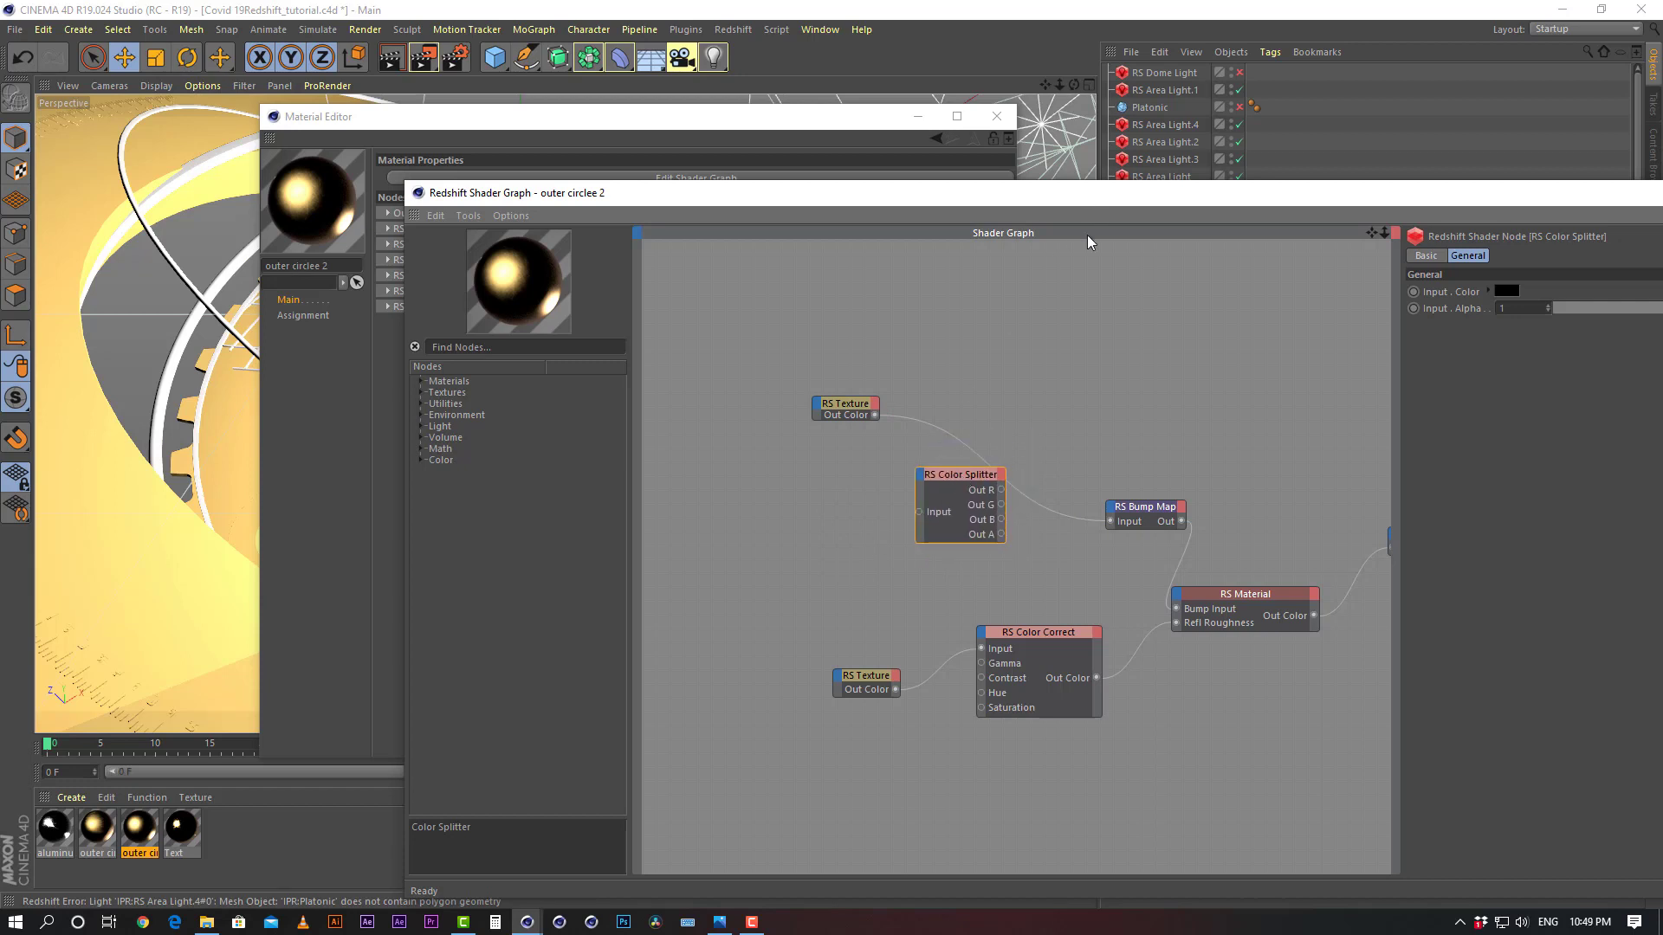
left_click_drag(1091, 198, 1062, 175)
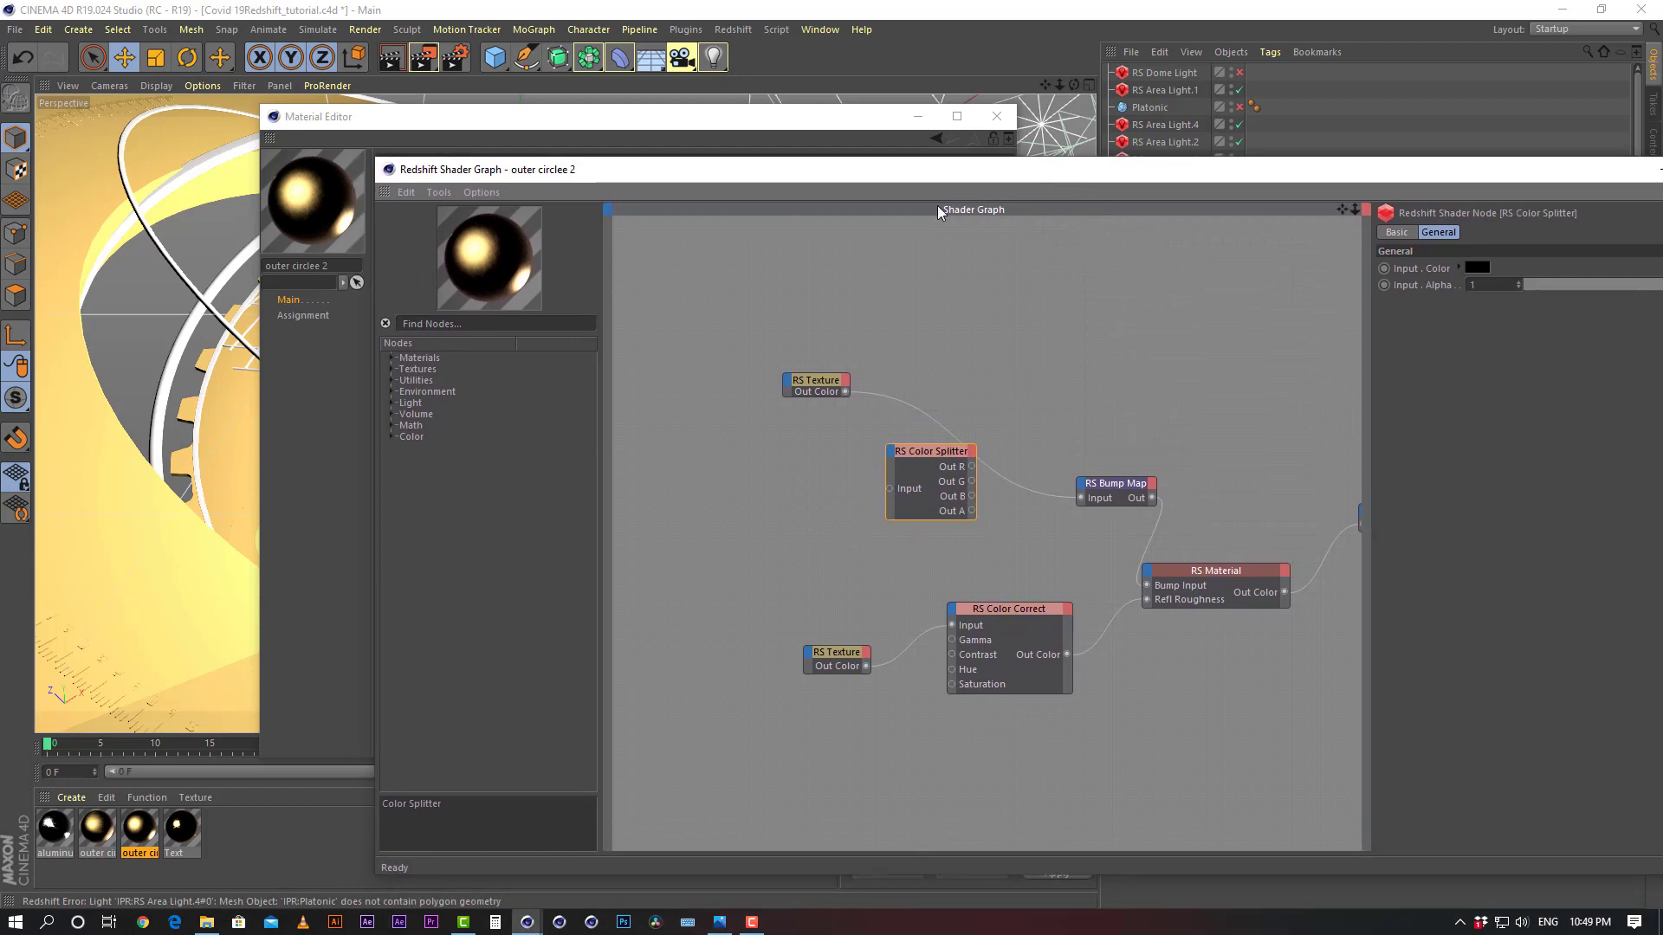
left_click_drag(820, 387, 760, 361)
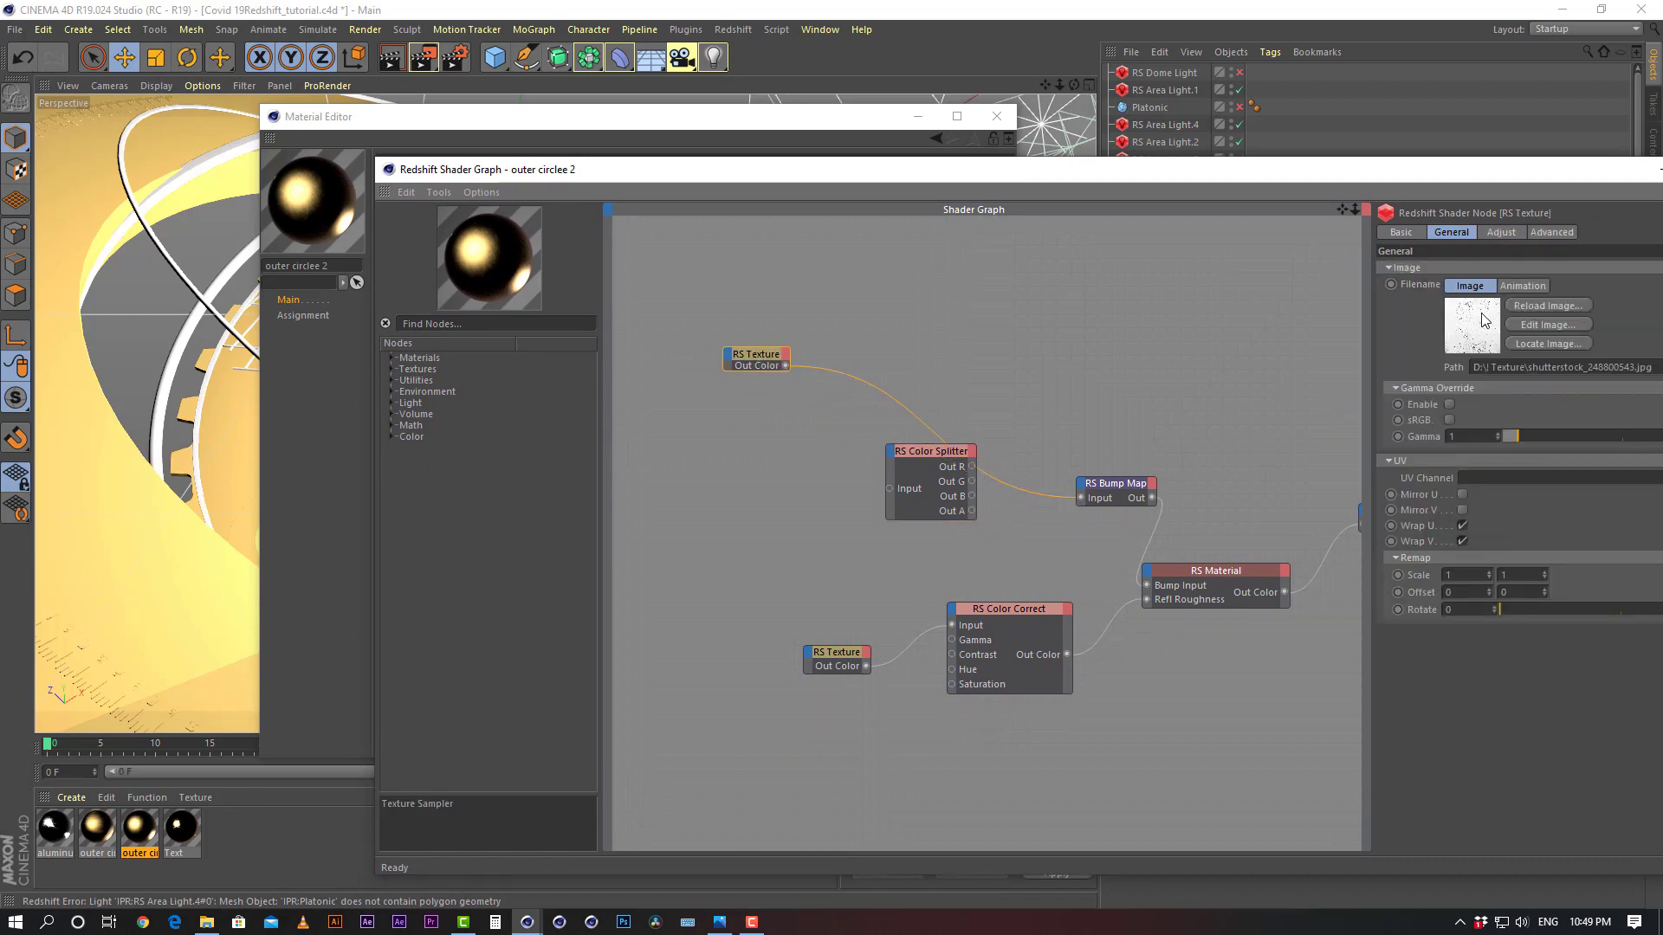
mouse_move(1081, 498)
left_mouse_down()
mouse_move(1053, 501)
mouse_move(999, 462)
mouse_move(892, 490)
mouse_move(1099, 491)
left_mouse_up()
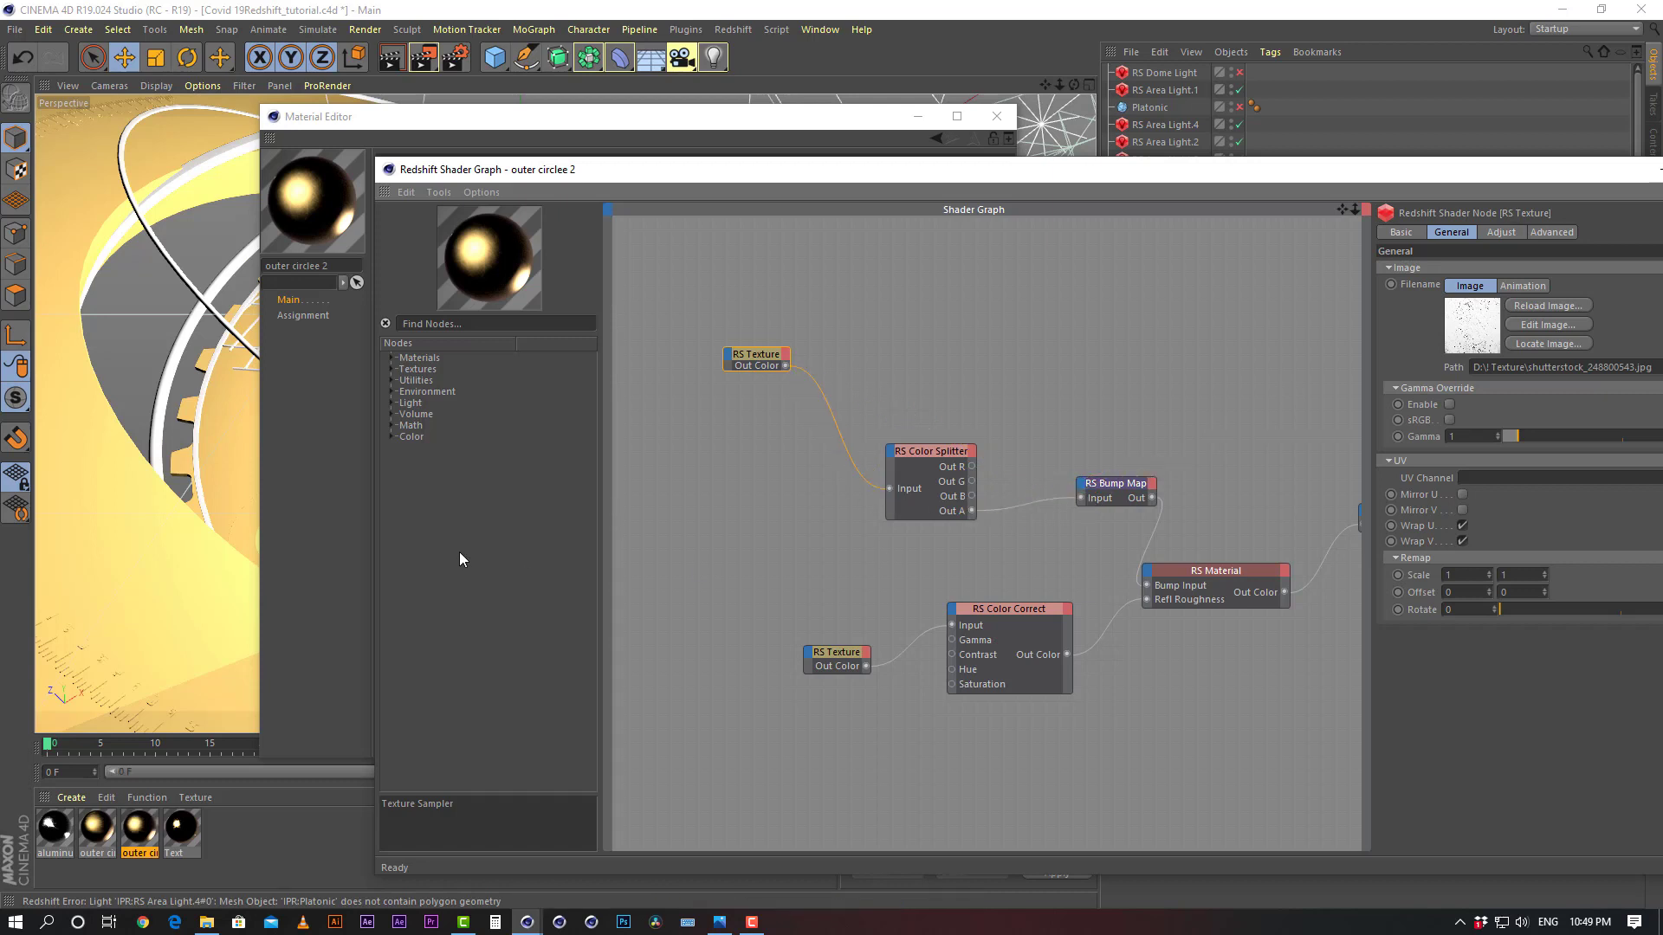
left_click_drag(753, 356, 744, 399)
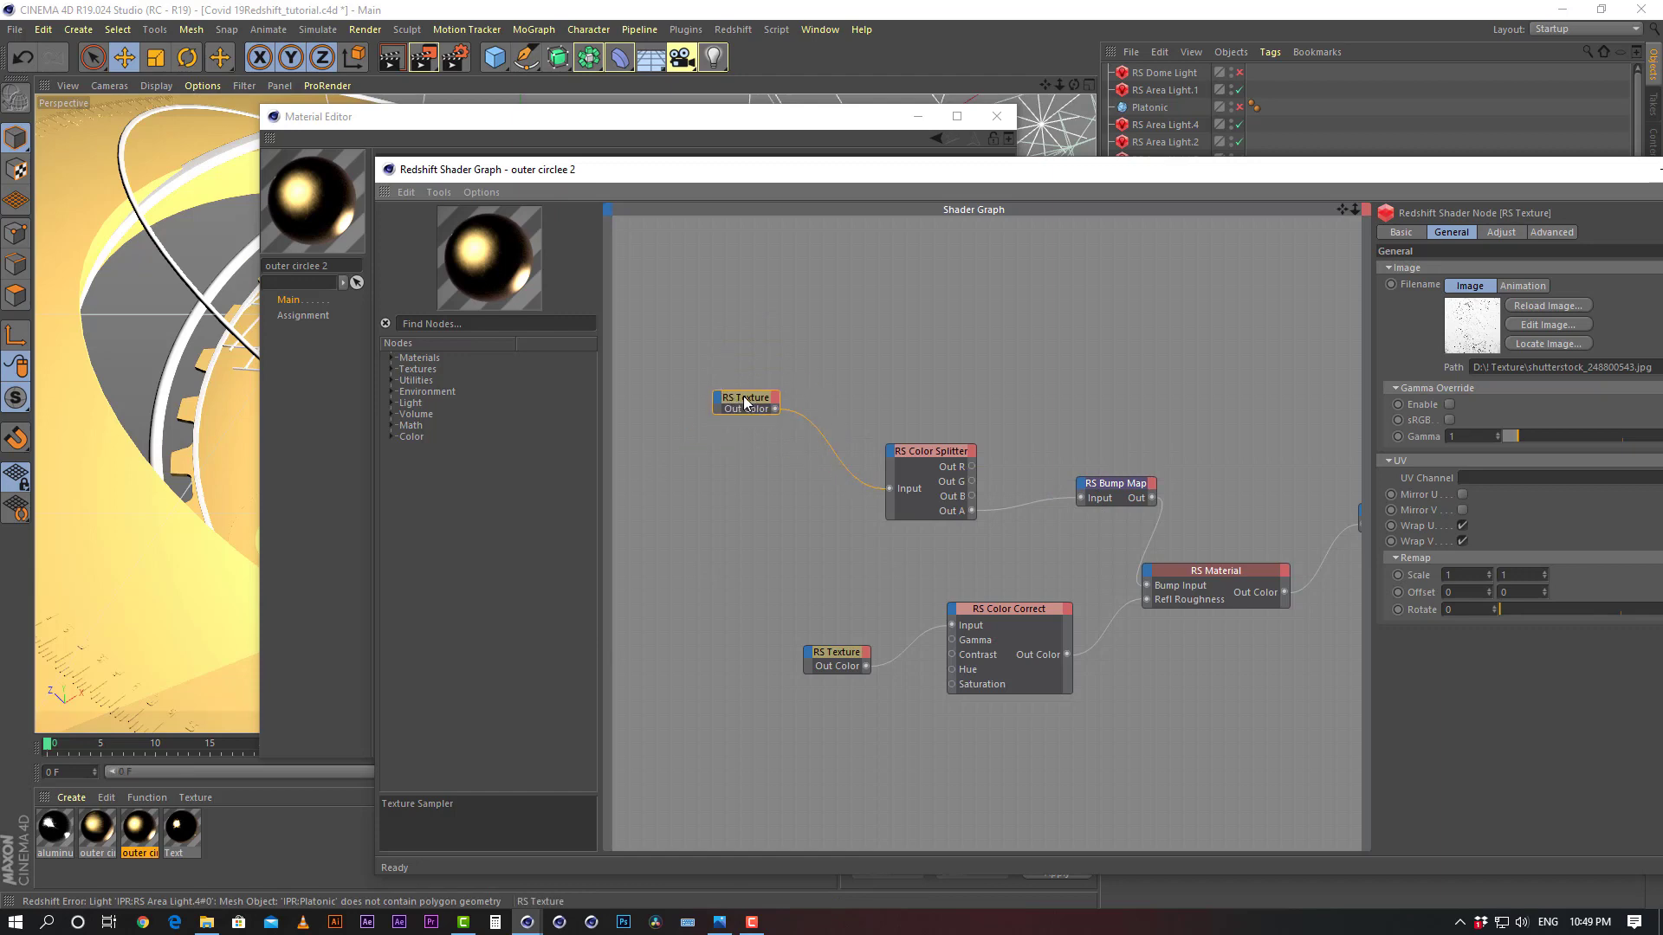
Compare the RS Color Splitter wiring in the Text and outer circlee 1 shader graphs, ending back on outer circlee 2
left_click(183, 830)
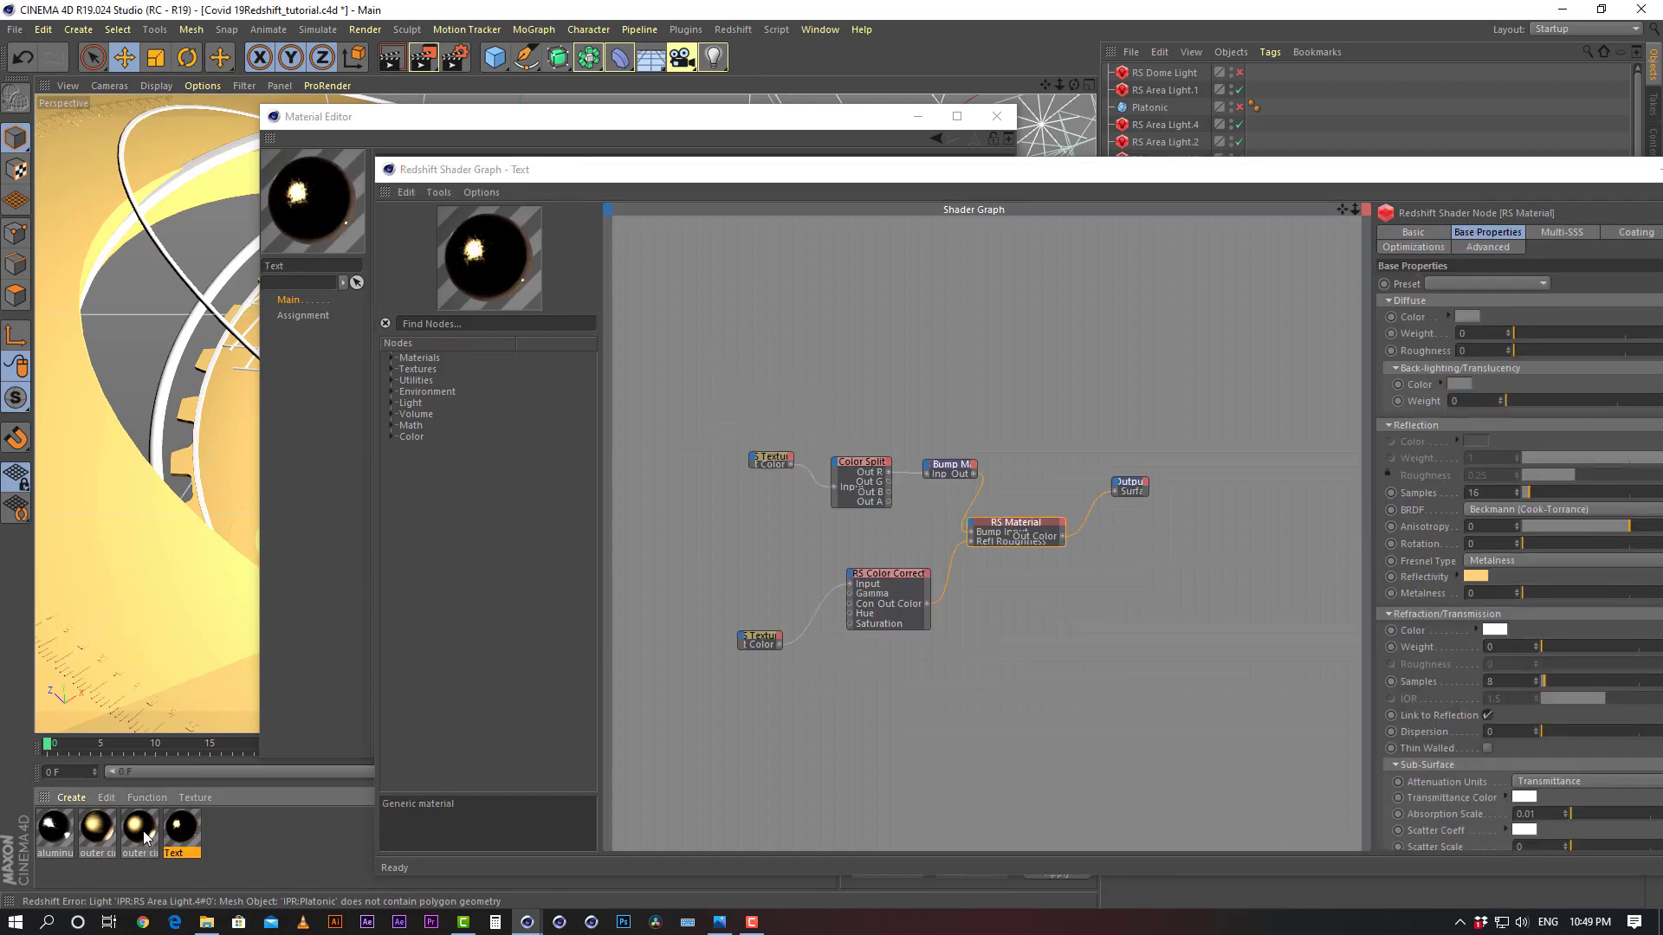
left_click(131, 832)
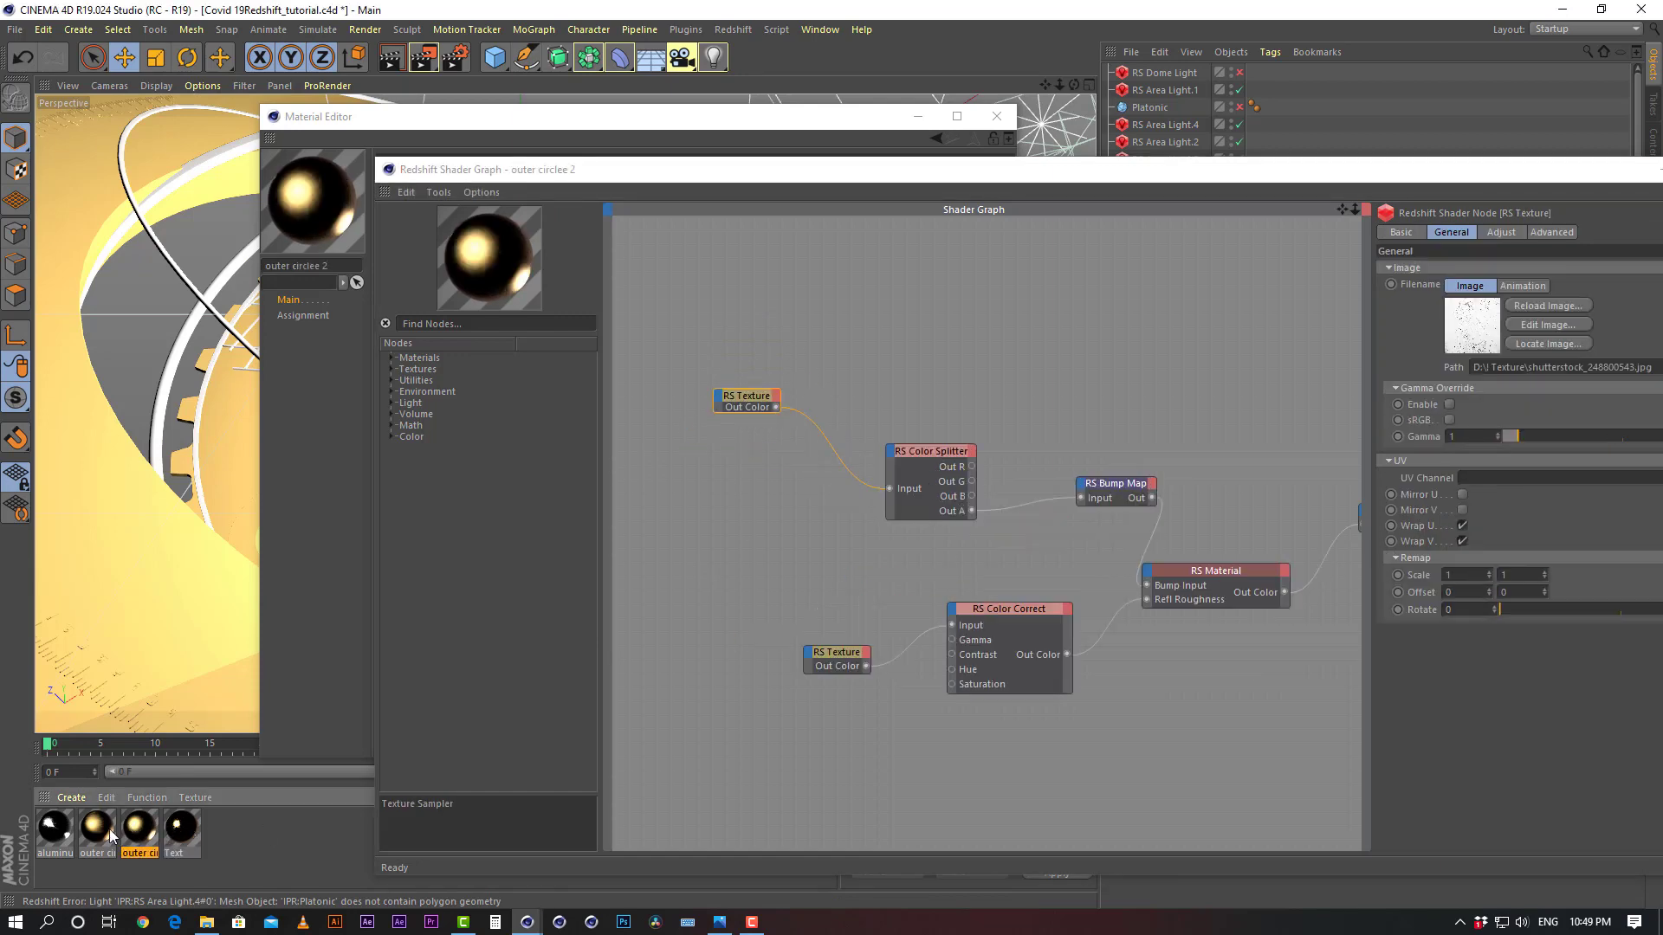
left_click(95, 832)
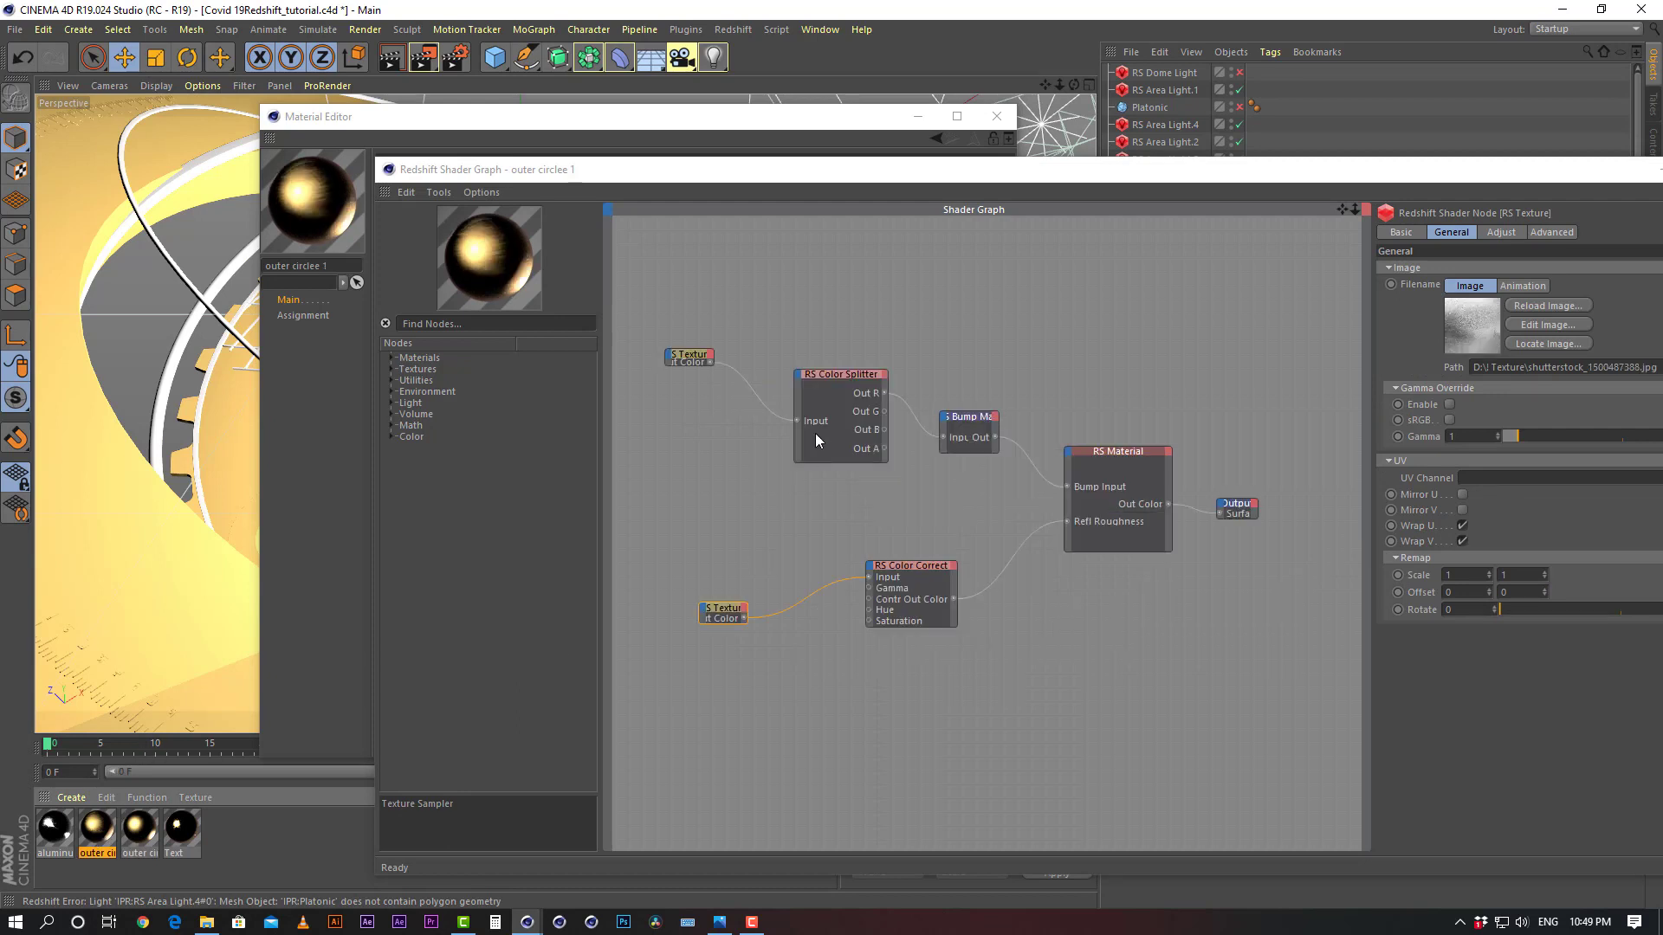
left_click_drag(849, 372, 843, 376)
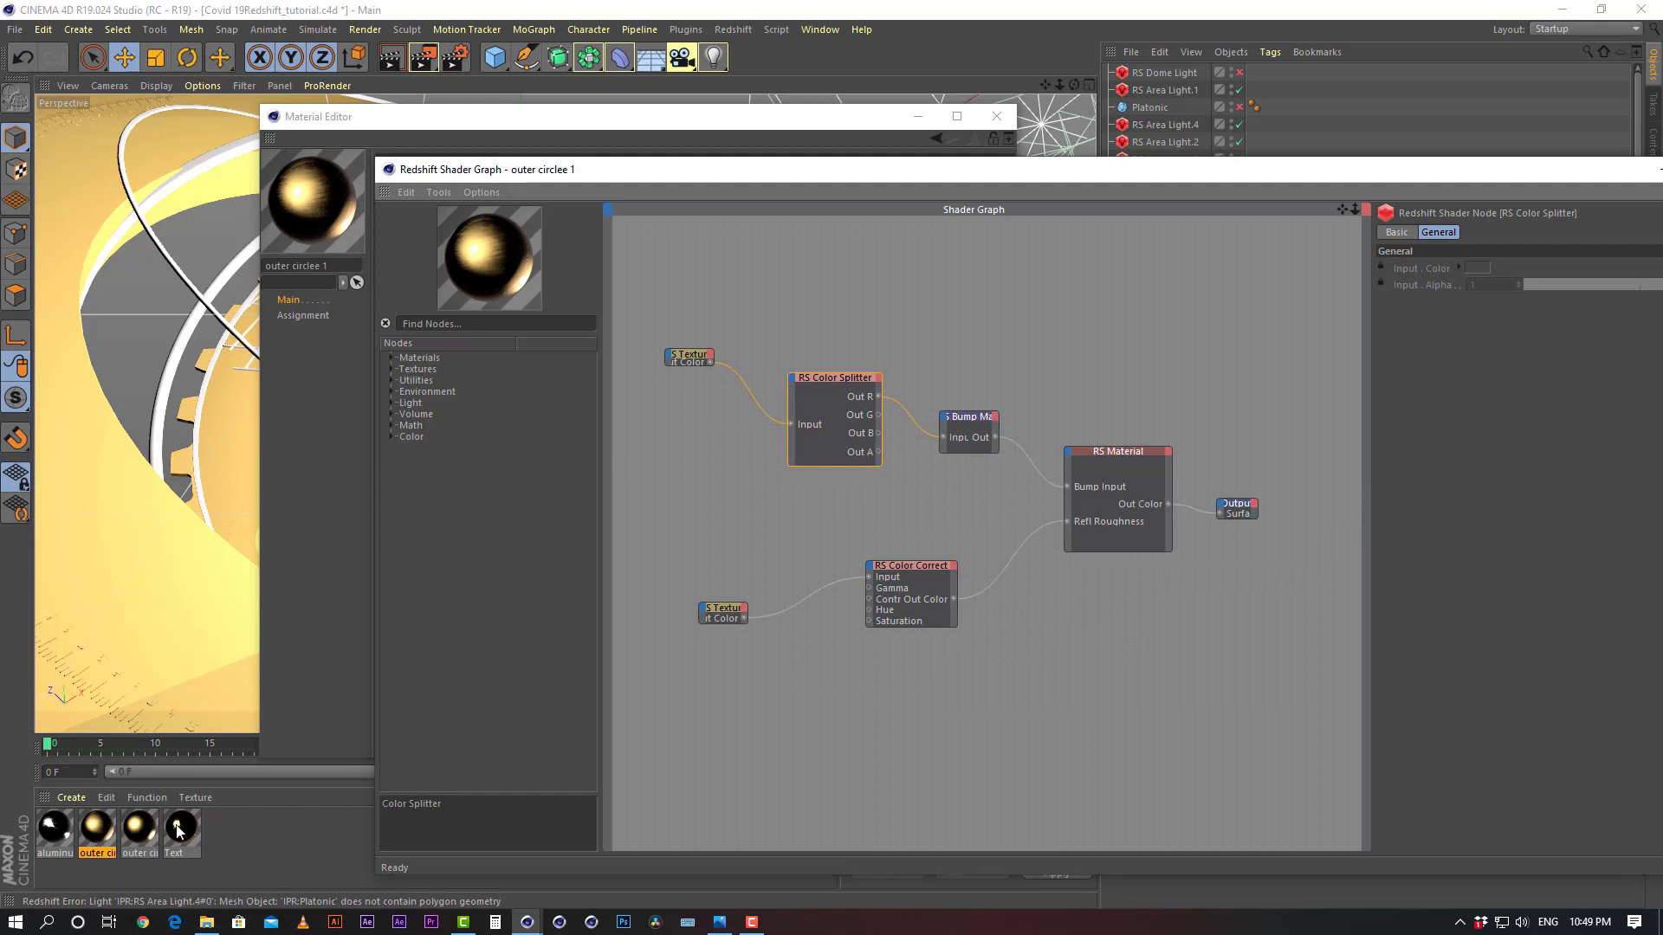
left_click(134, 834)
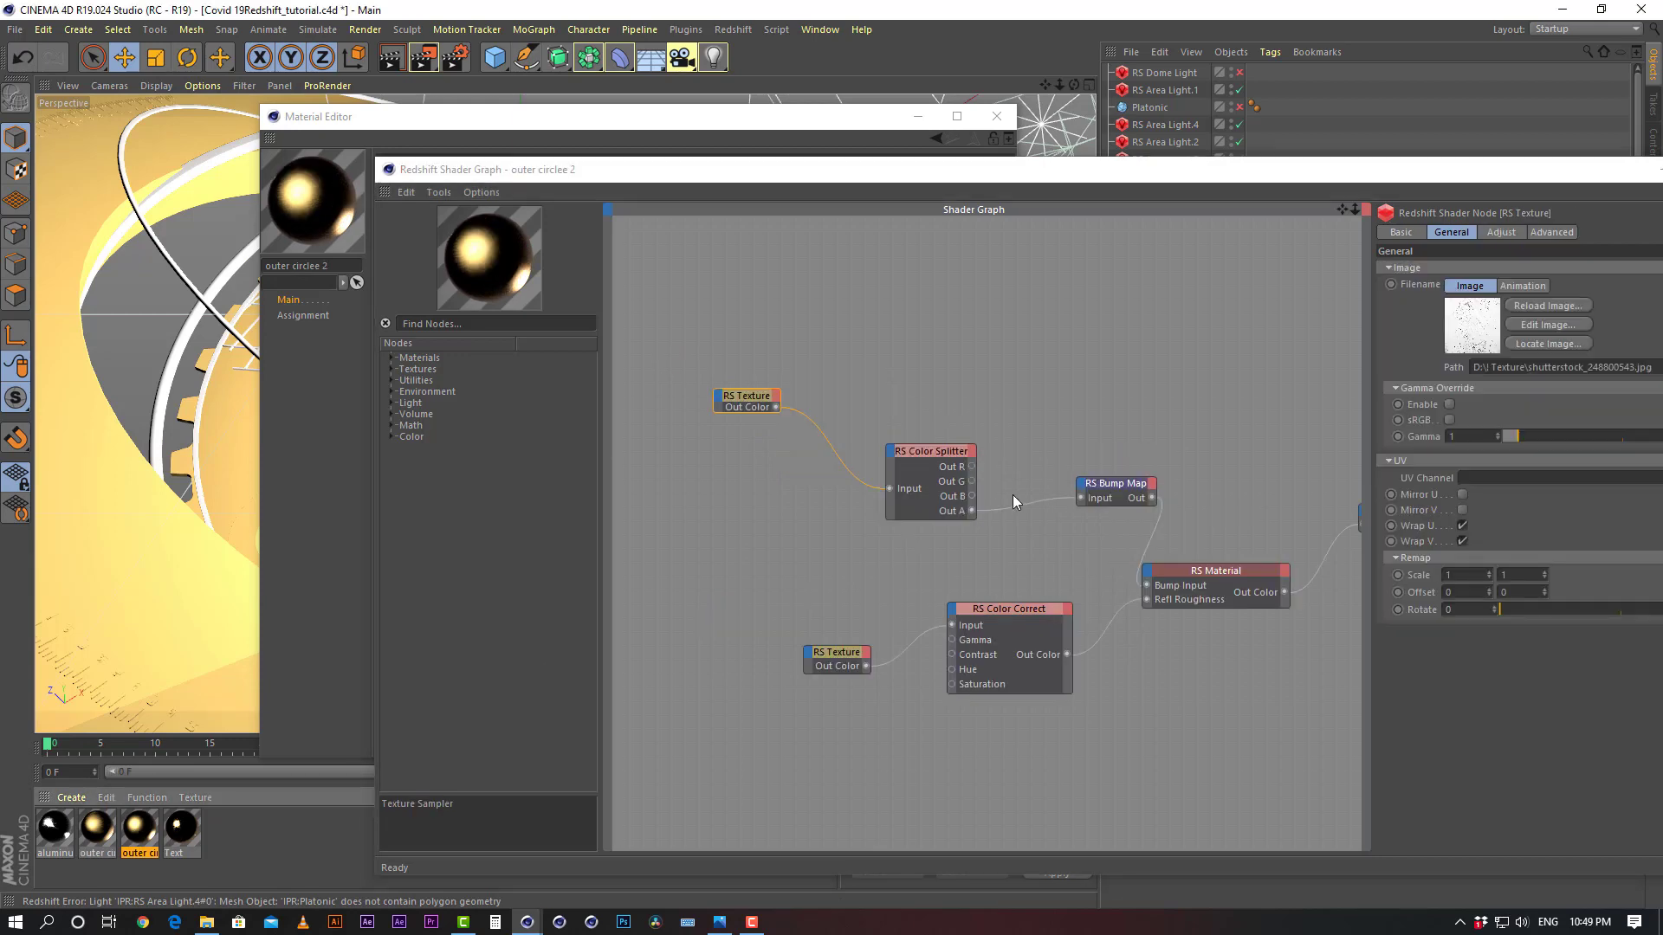
Feed RS Bump Map from the RS Color Splitter's Out R instead of Out A, and place the splitter level with its RS Texture node
left_click_drag(971, 511, 950, 383)
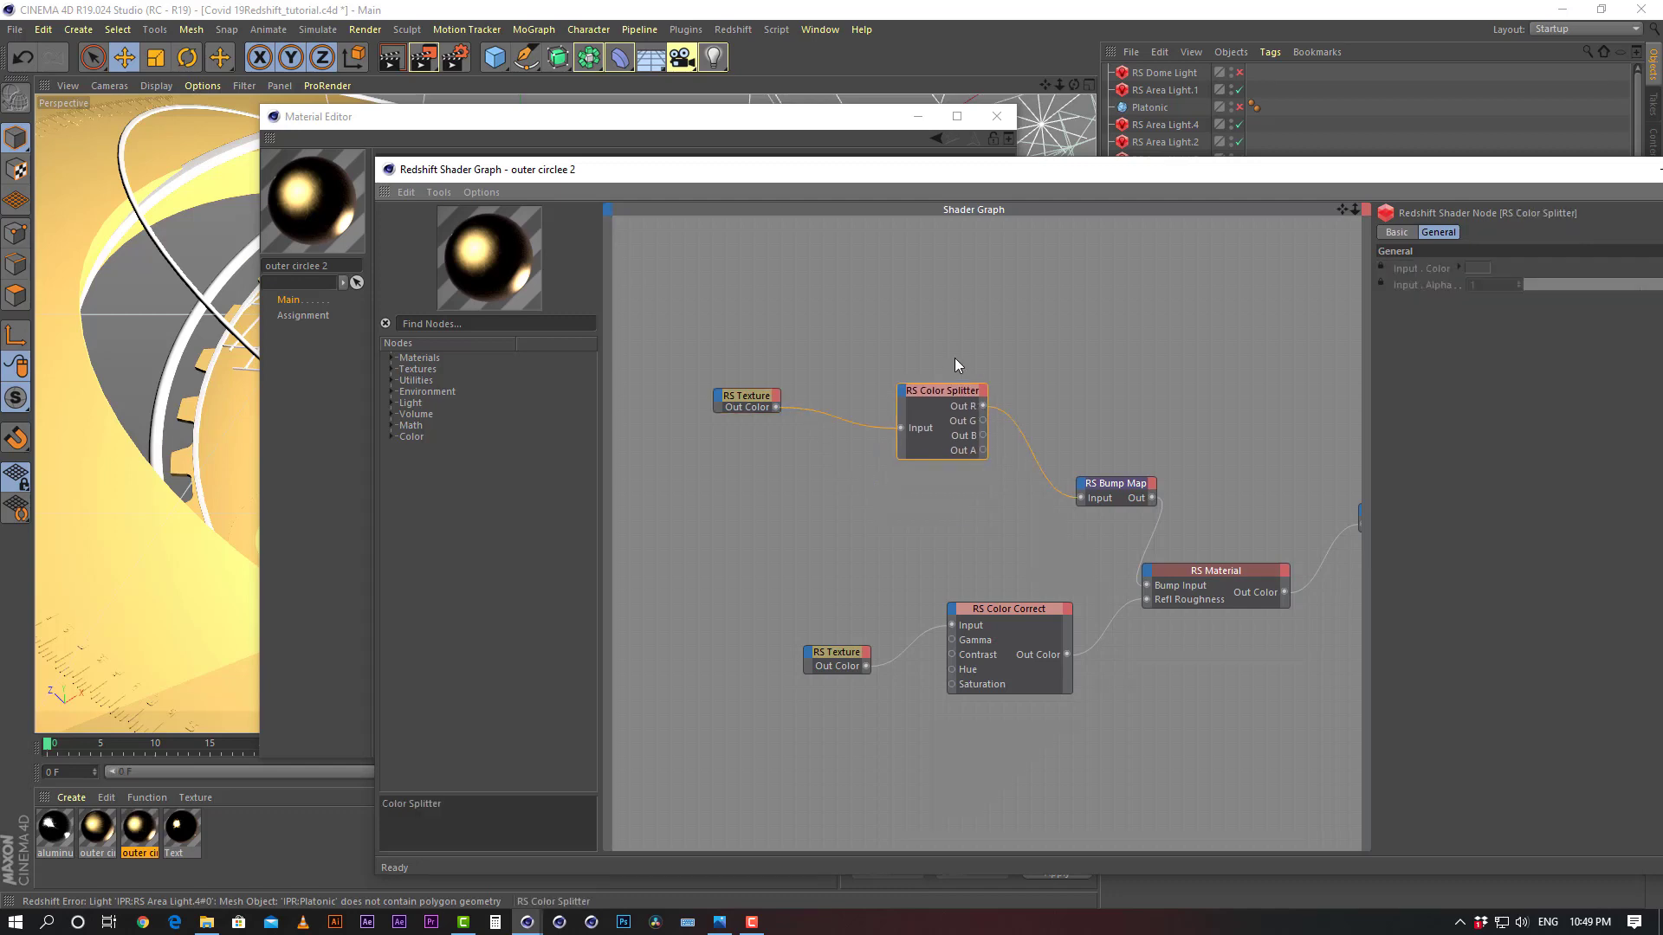
left_click(756, 399)
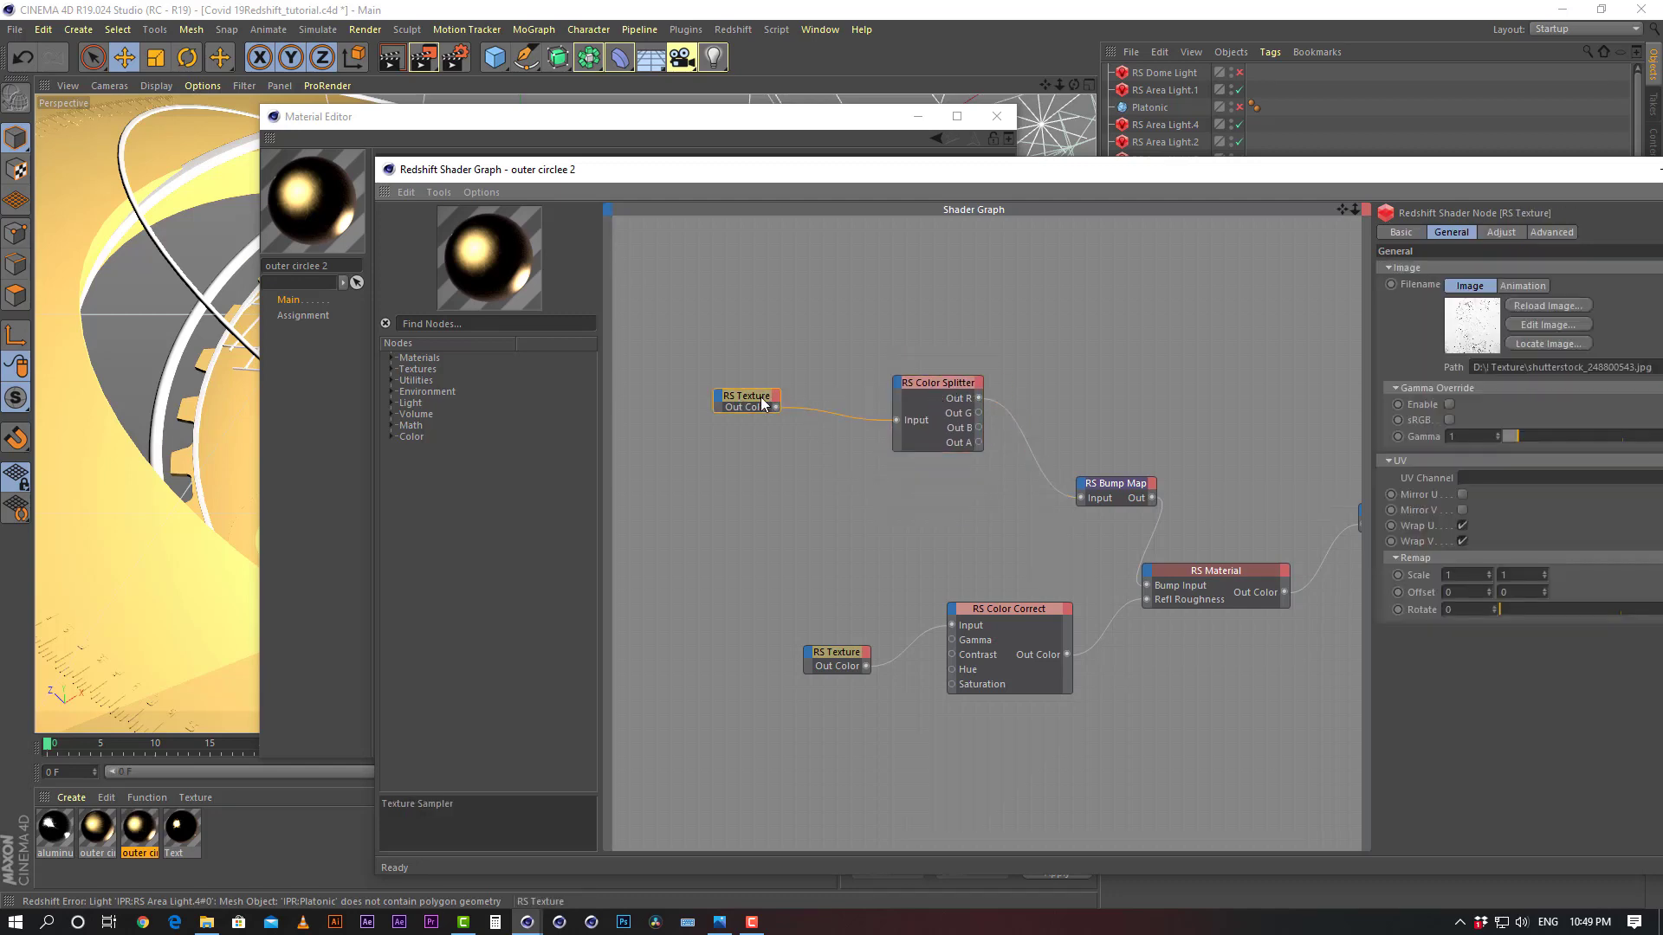
left_click(918, 384)
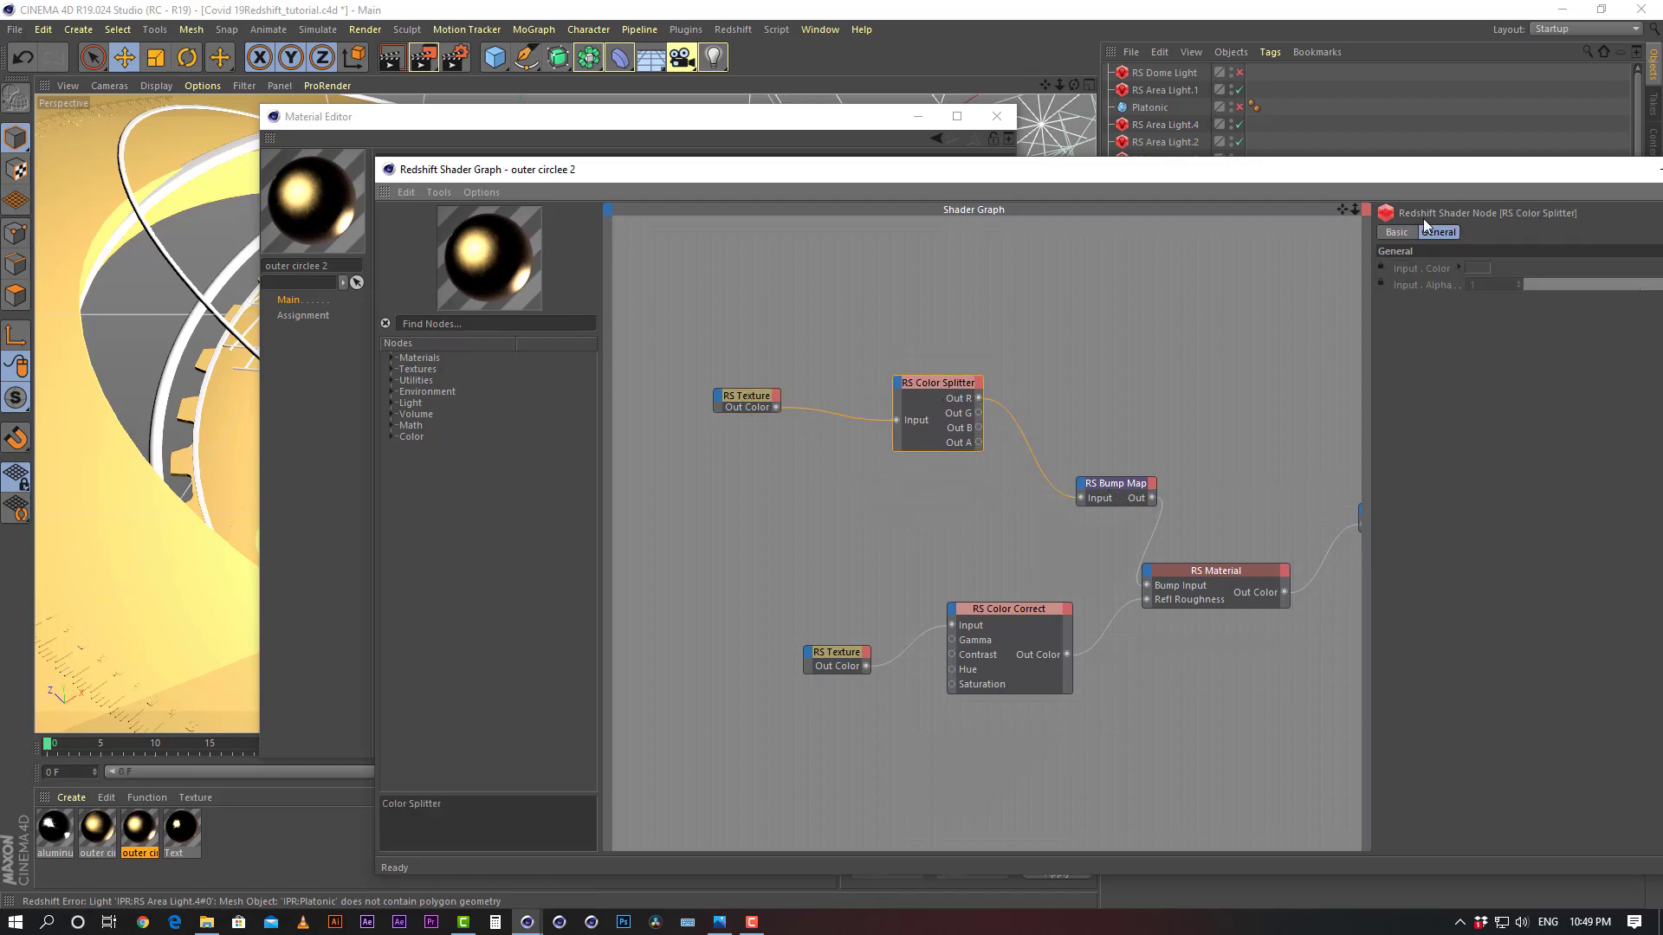
left_click(1107, 488)
left_click_drag(948, 381, 920, 385)
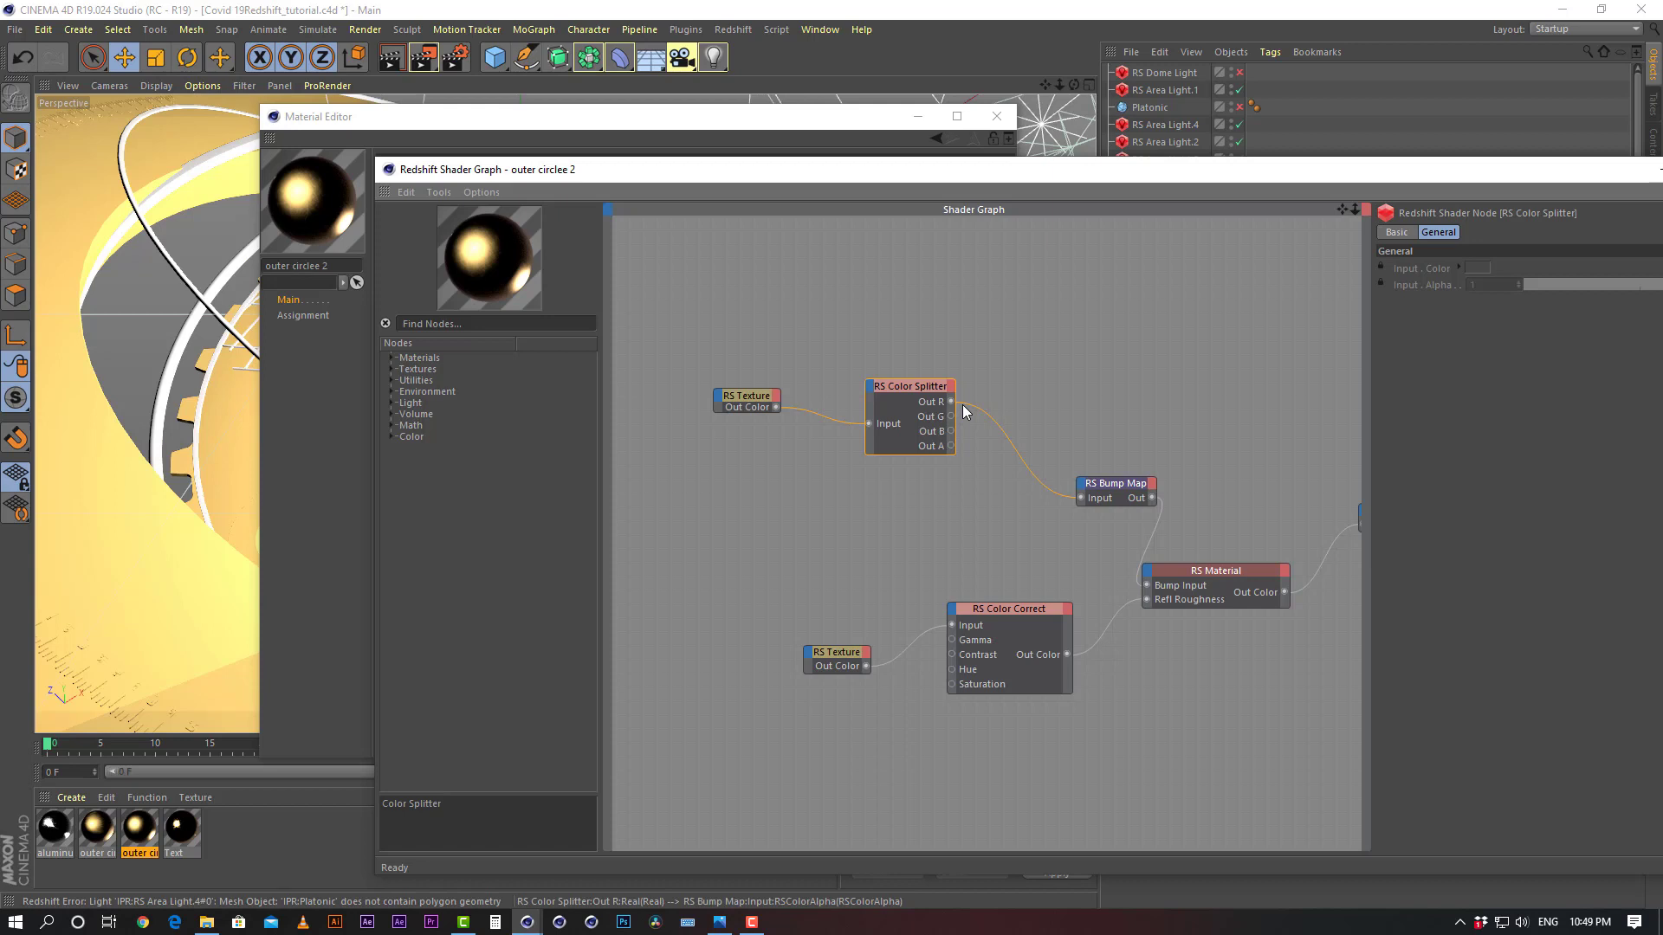
Reposition the outer circlee 2 shader graph window so its full width fits on the screen
left_click(216, 834)
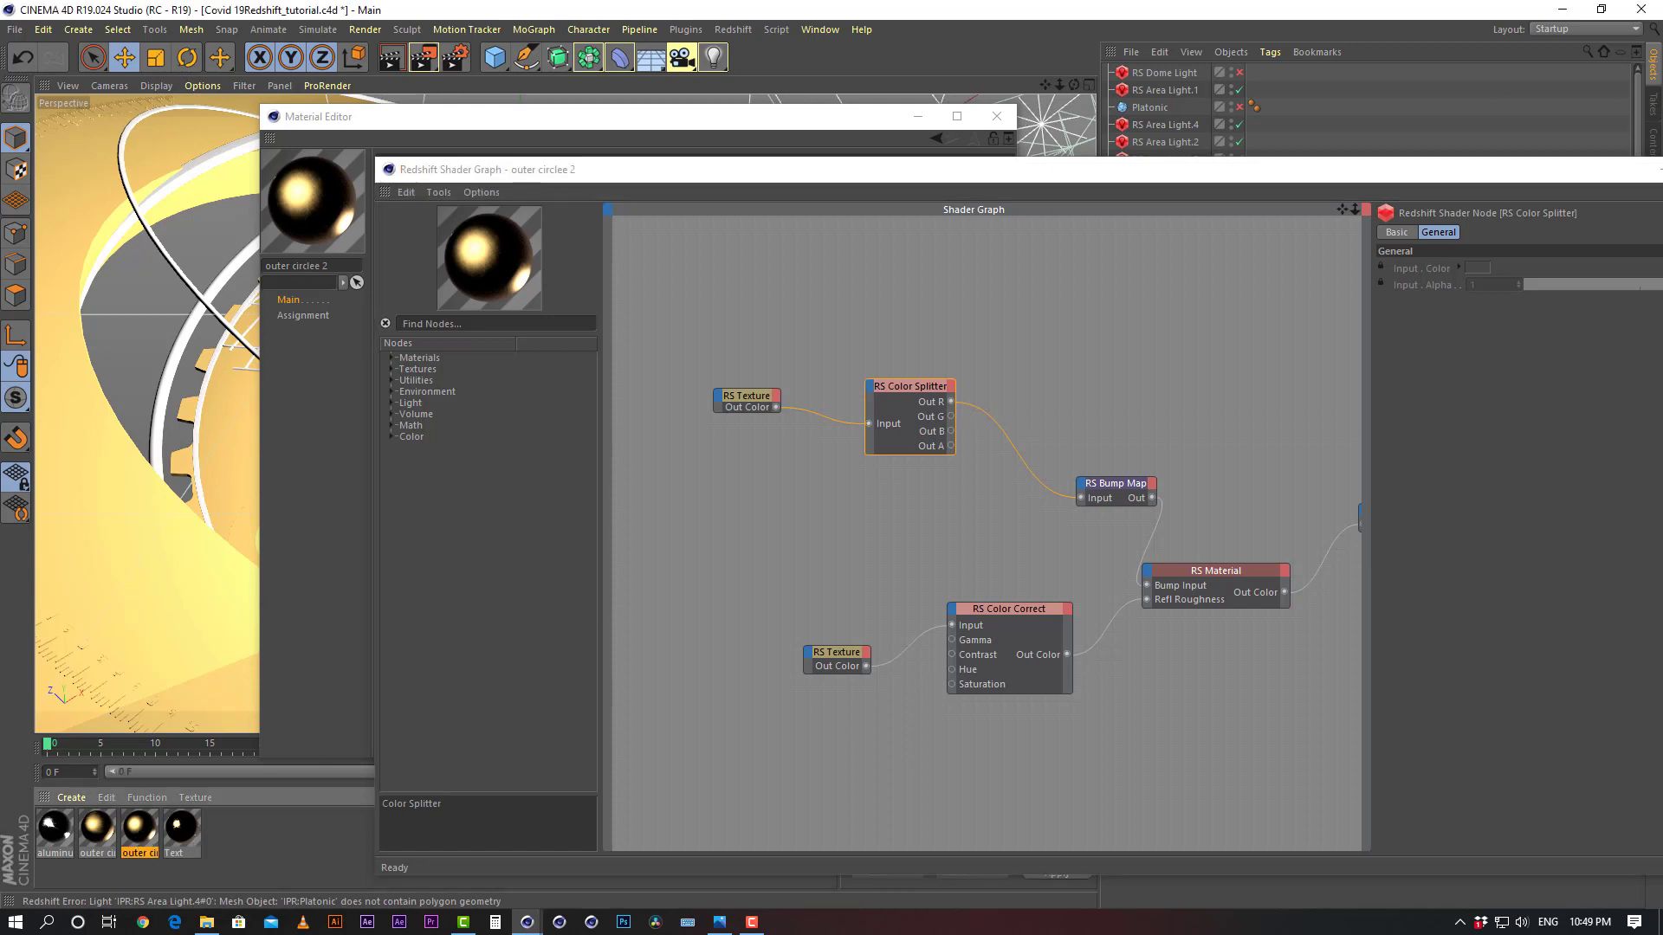
left_click_drag(1533, 176, 1334, 227)
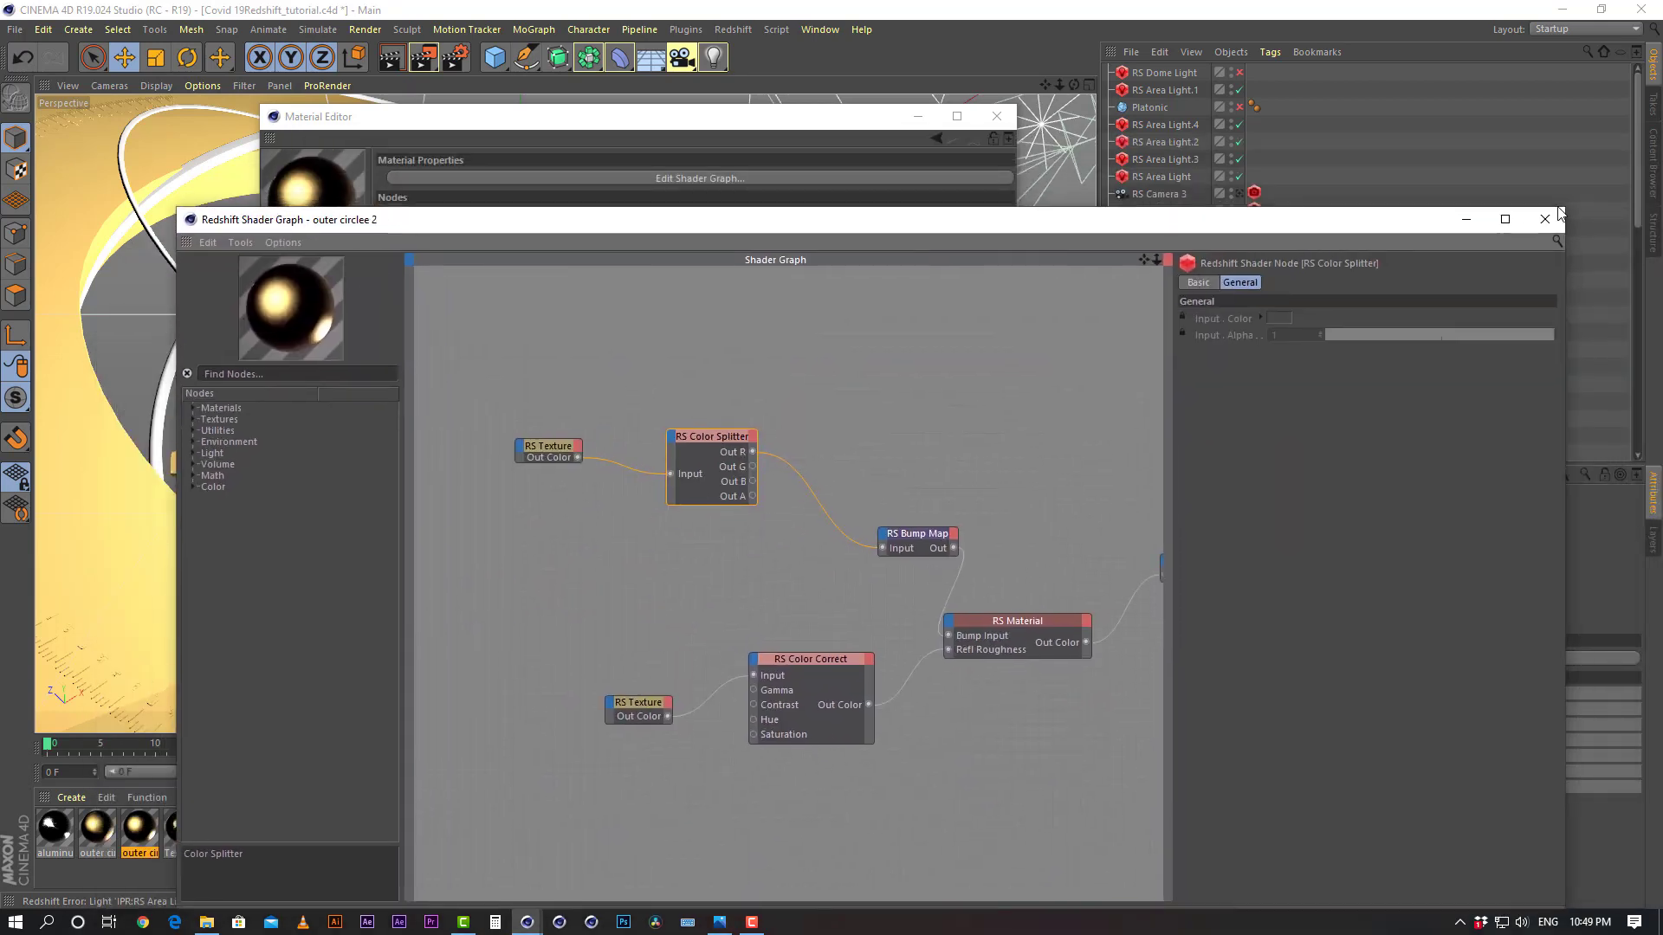
Close the outer circlee 2 shader graph and its material editor, then open the Covid 19_2 project, accepting the missing-plugin notice
left_click(1544, 218)
left_click(996, 116)
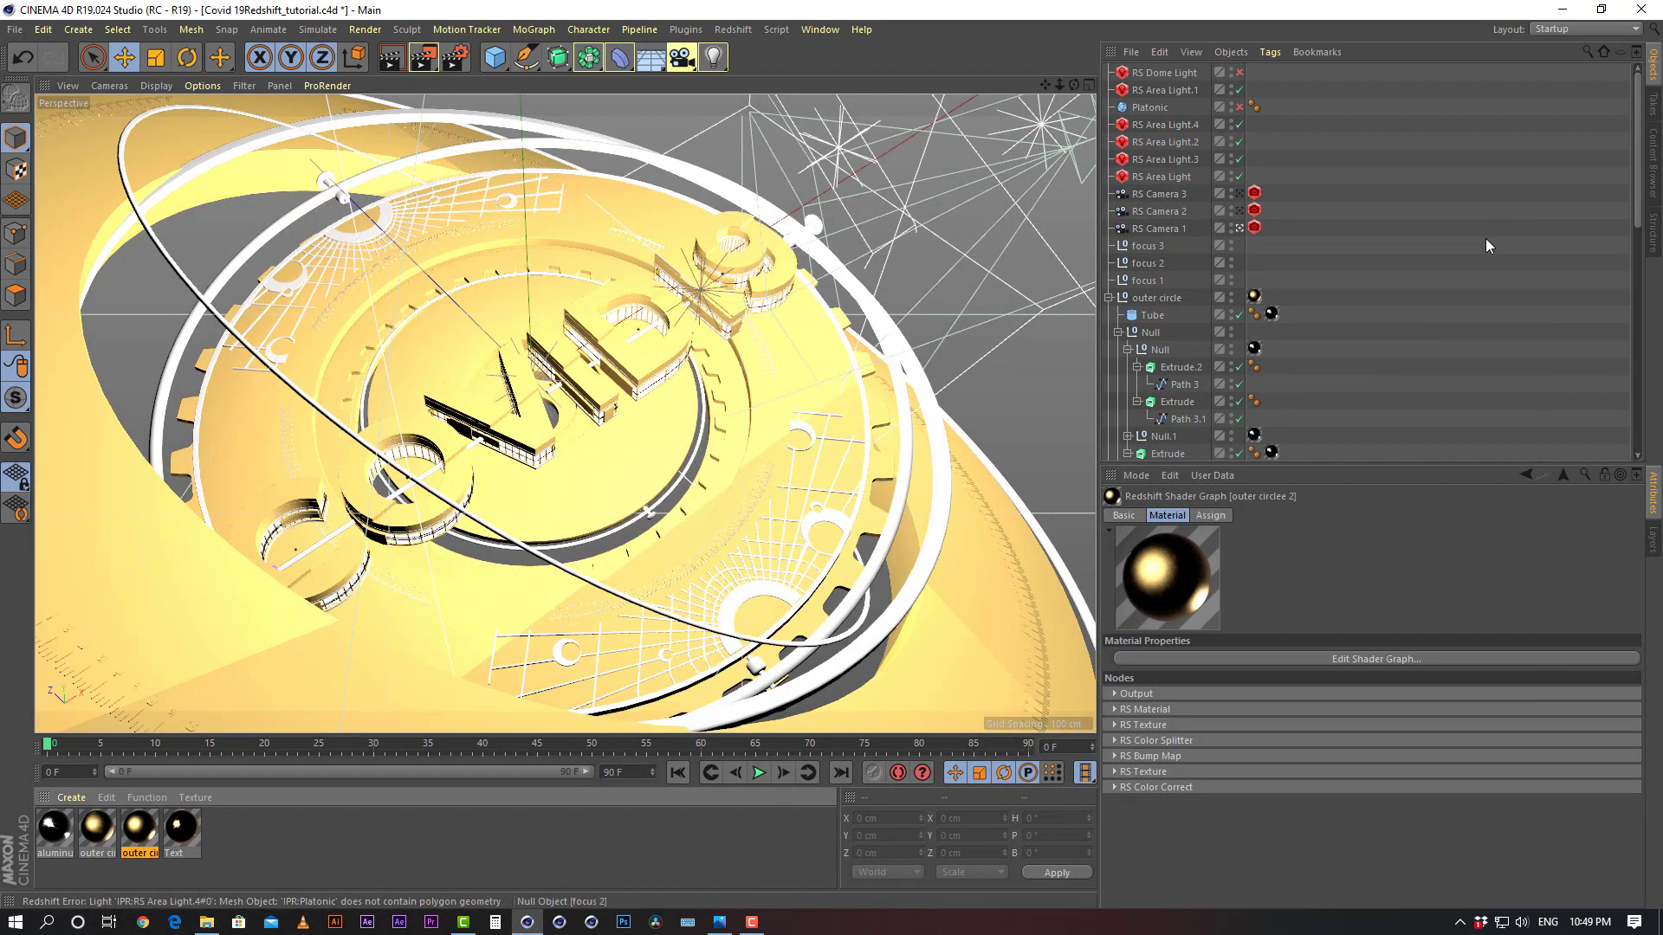
left_click(17, 31)
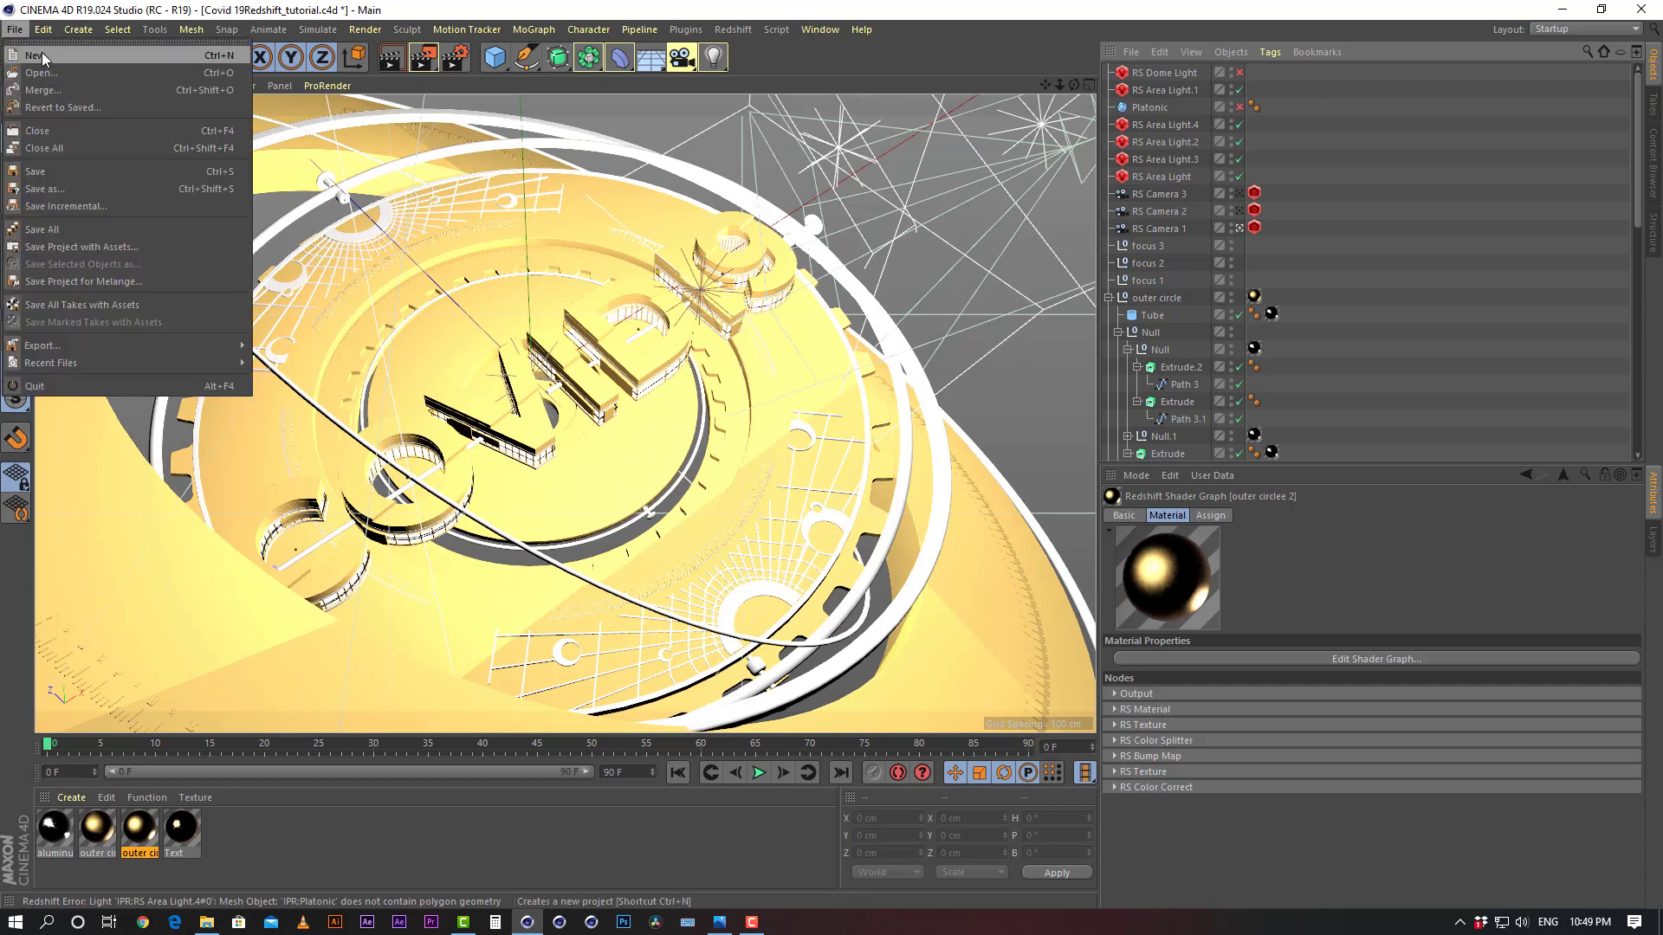
left_click(43, 74)
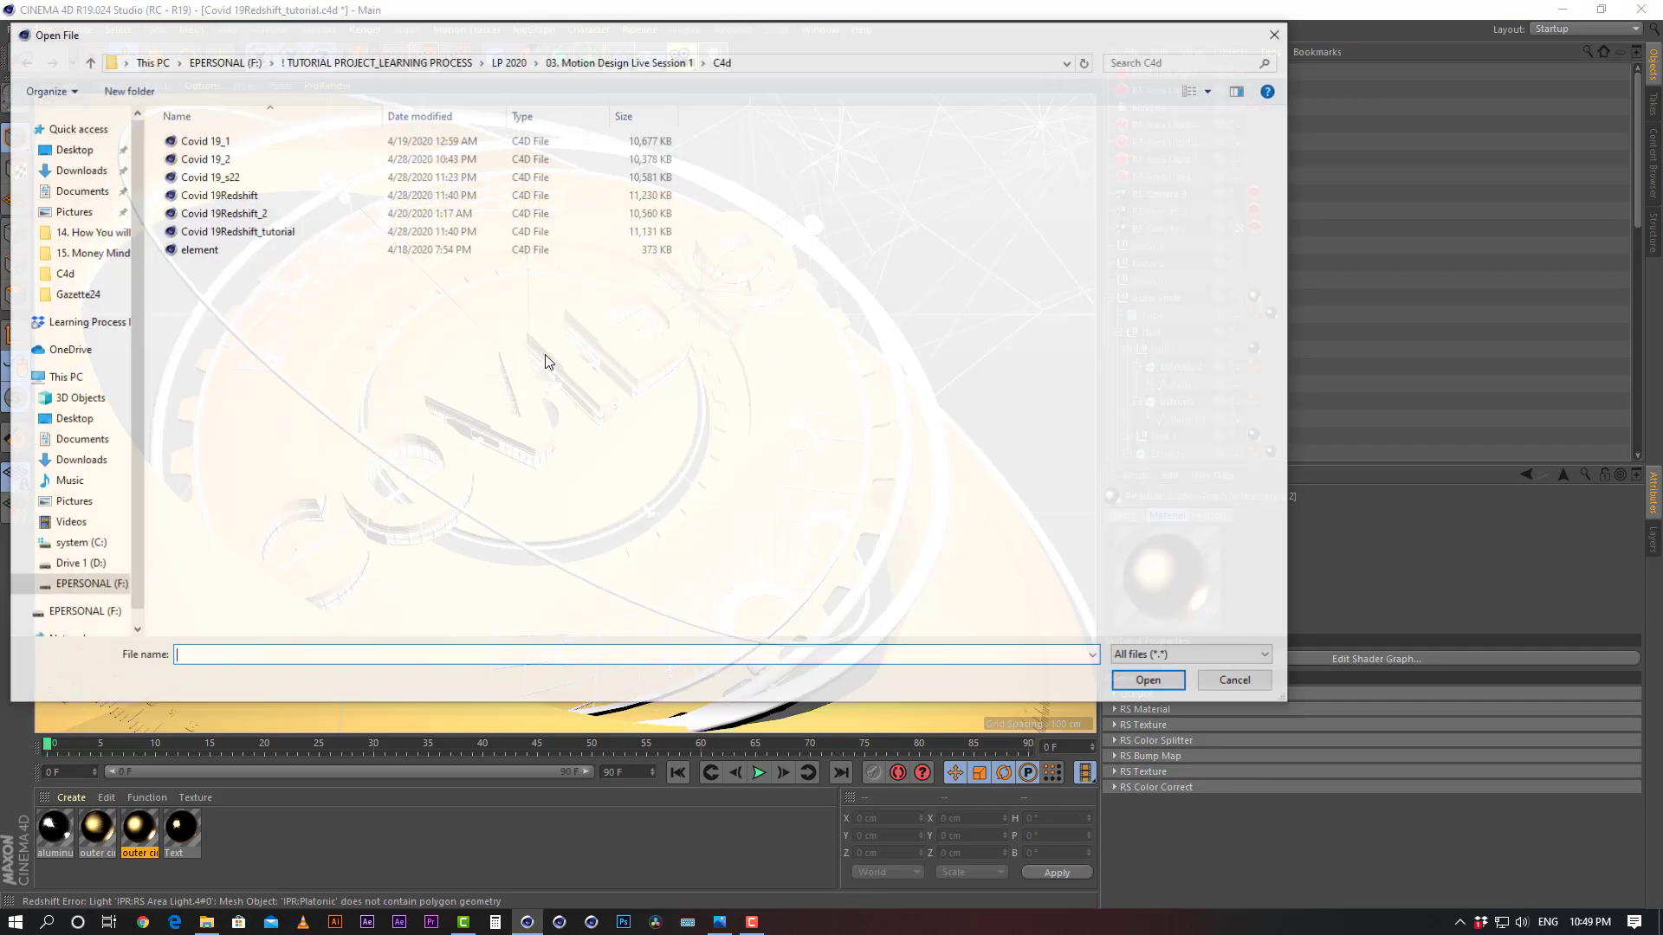
left_click(253, 160)
double_click(253, 159)
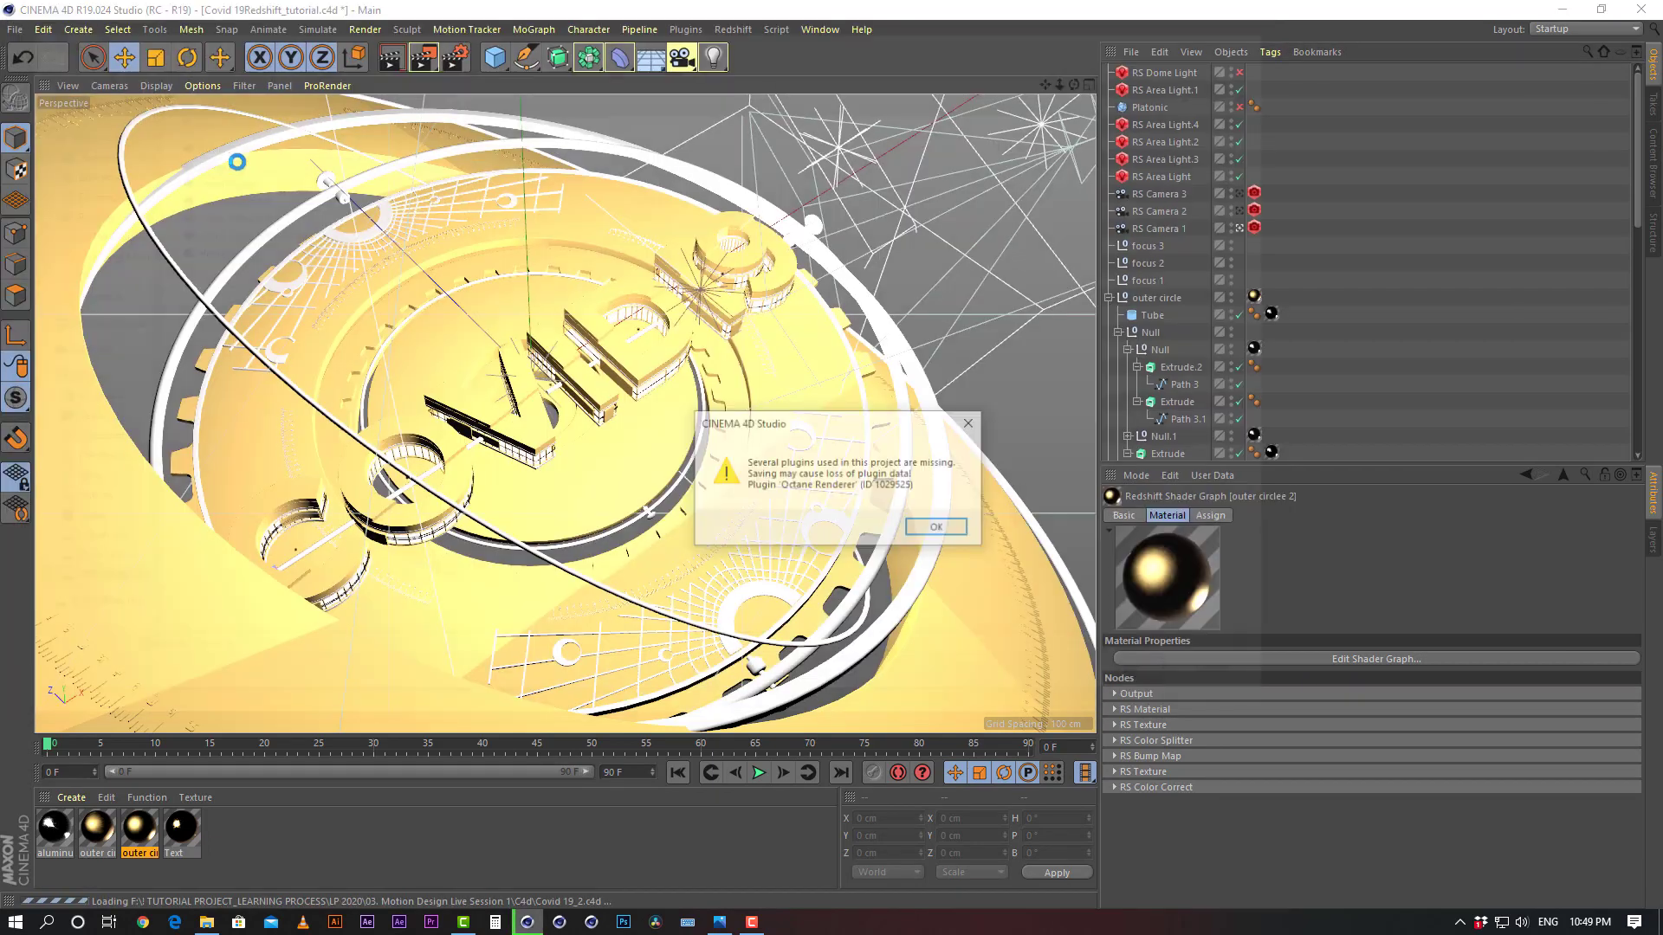
left_click(937, 525)
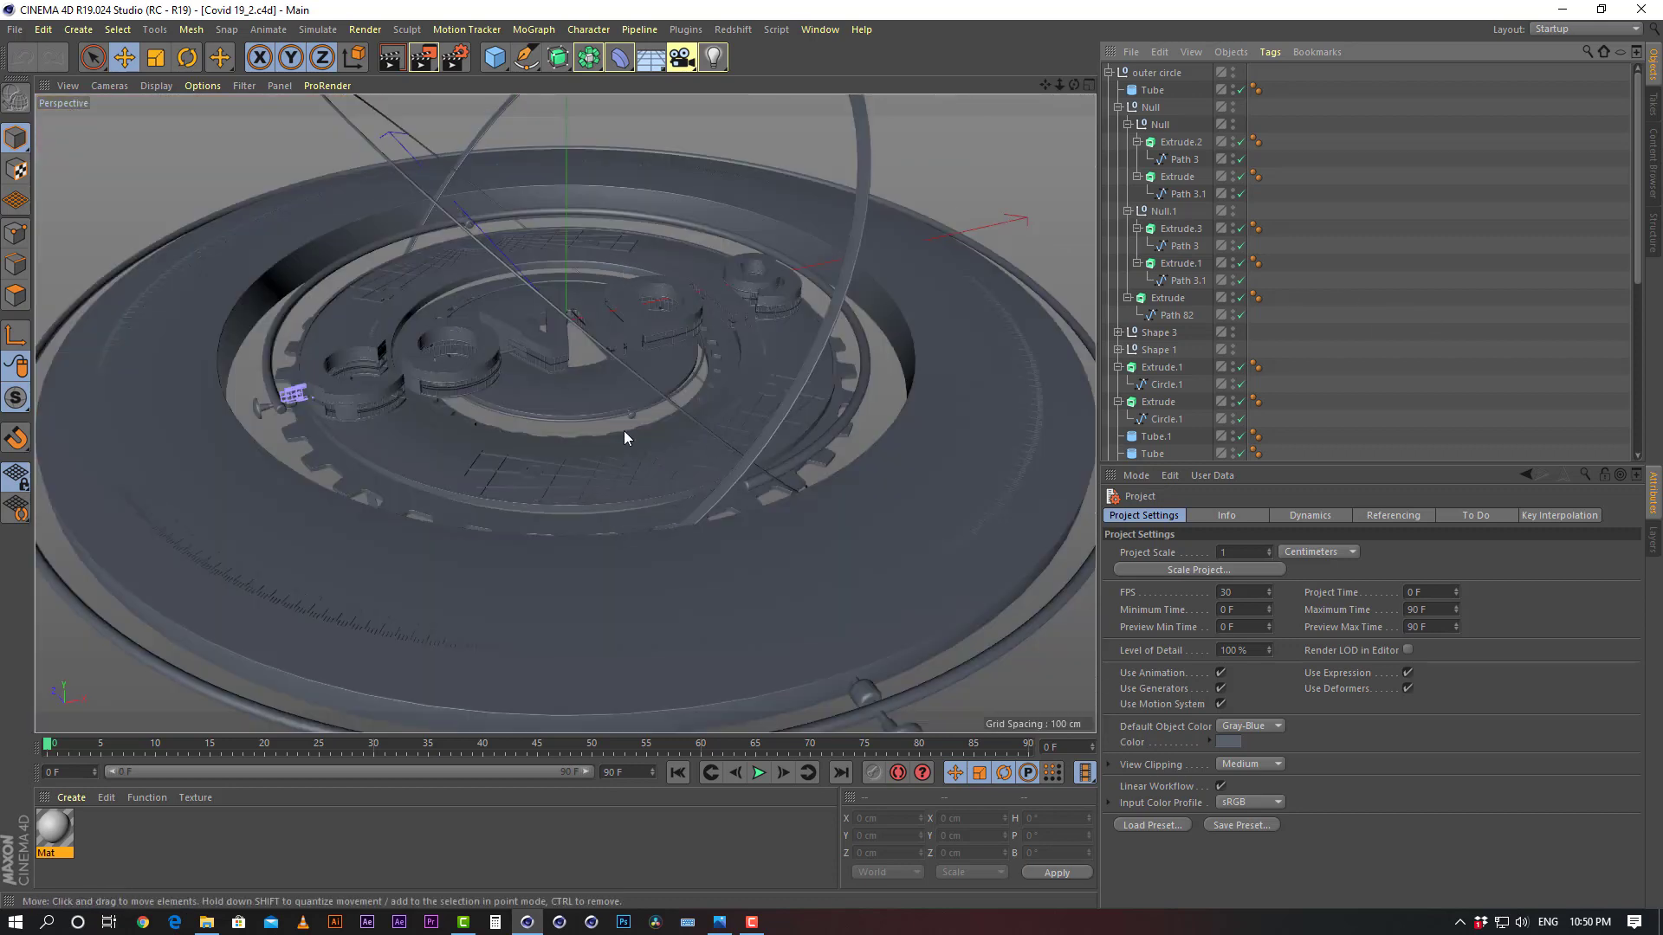
Look over the untextured gear model and delete the existing Mat material
scroll(710, 417, "down", 5)
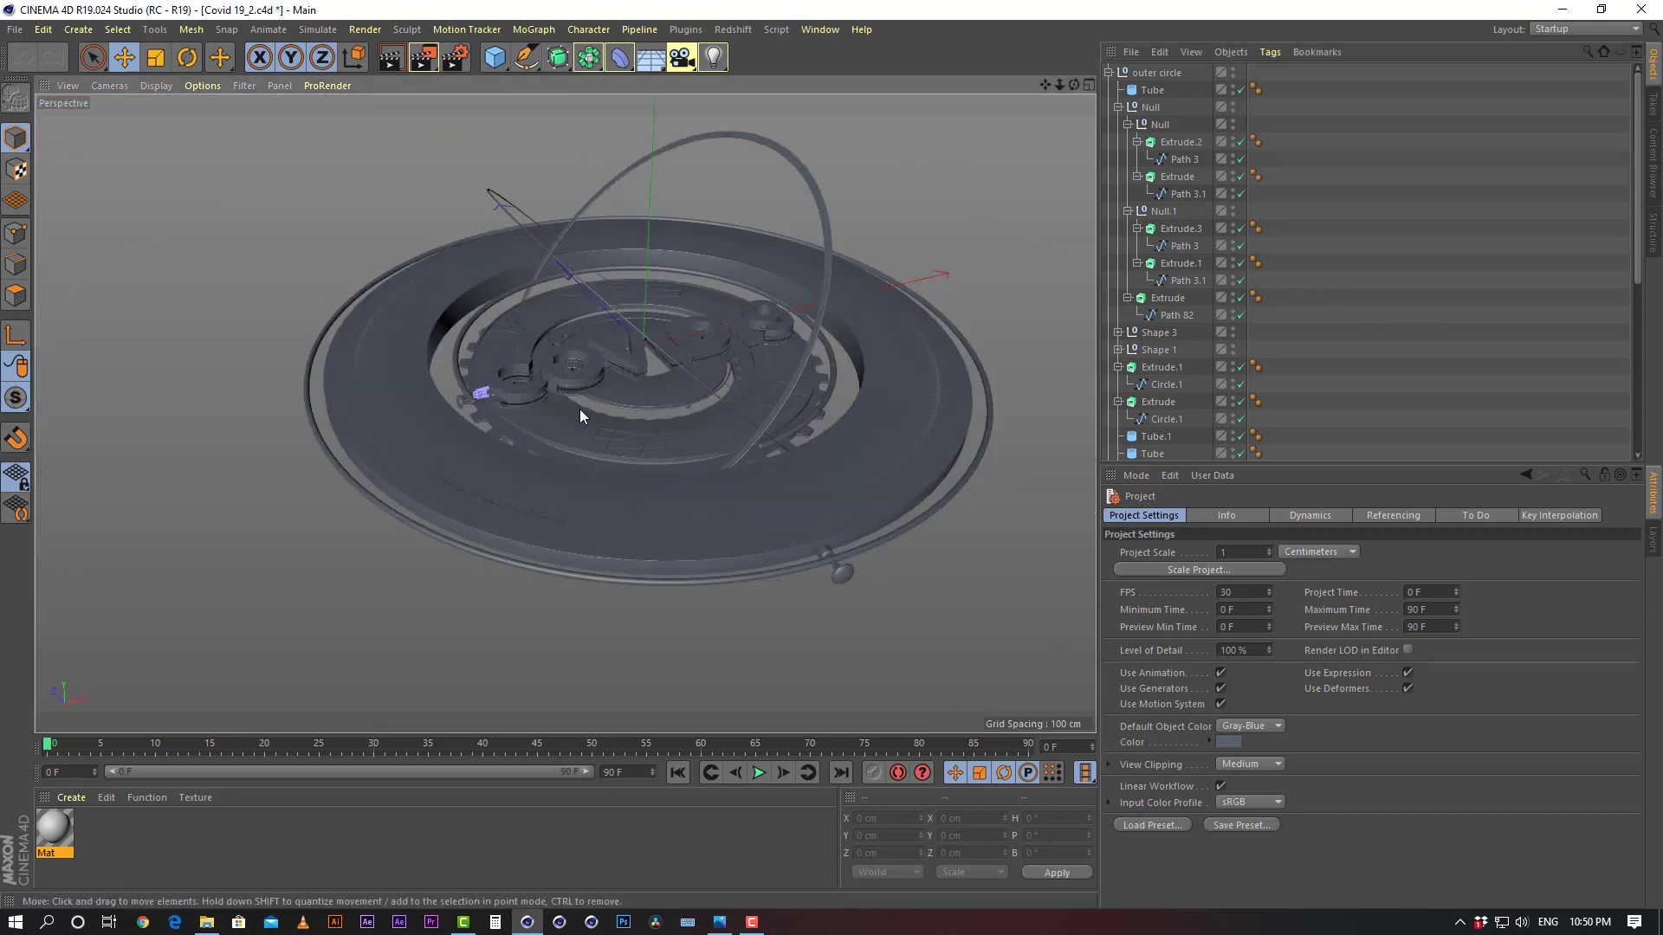
left_click_drag(578, 407, 617, 405, "alt")
scroll(656, 341, "up", 6)
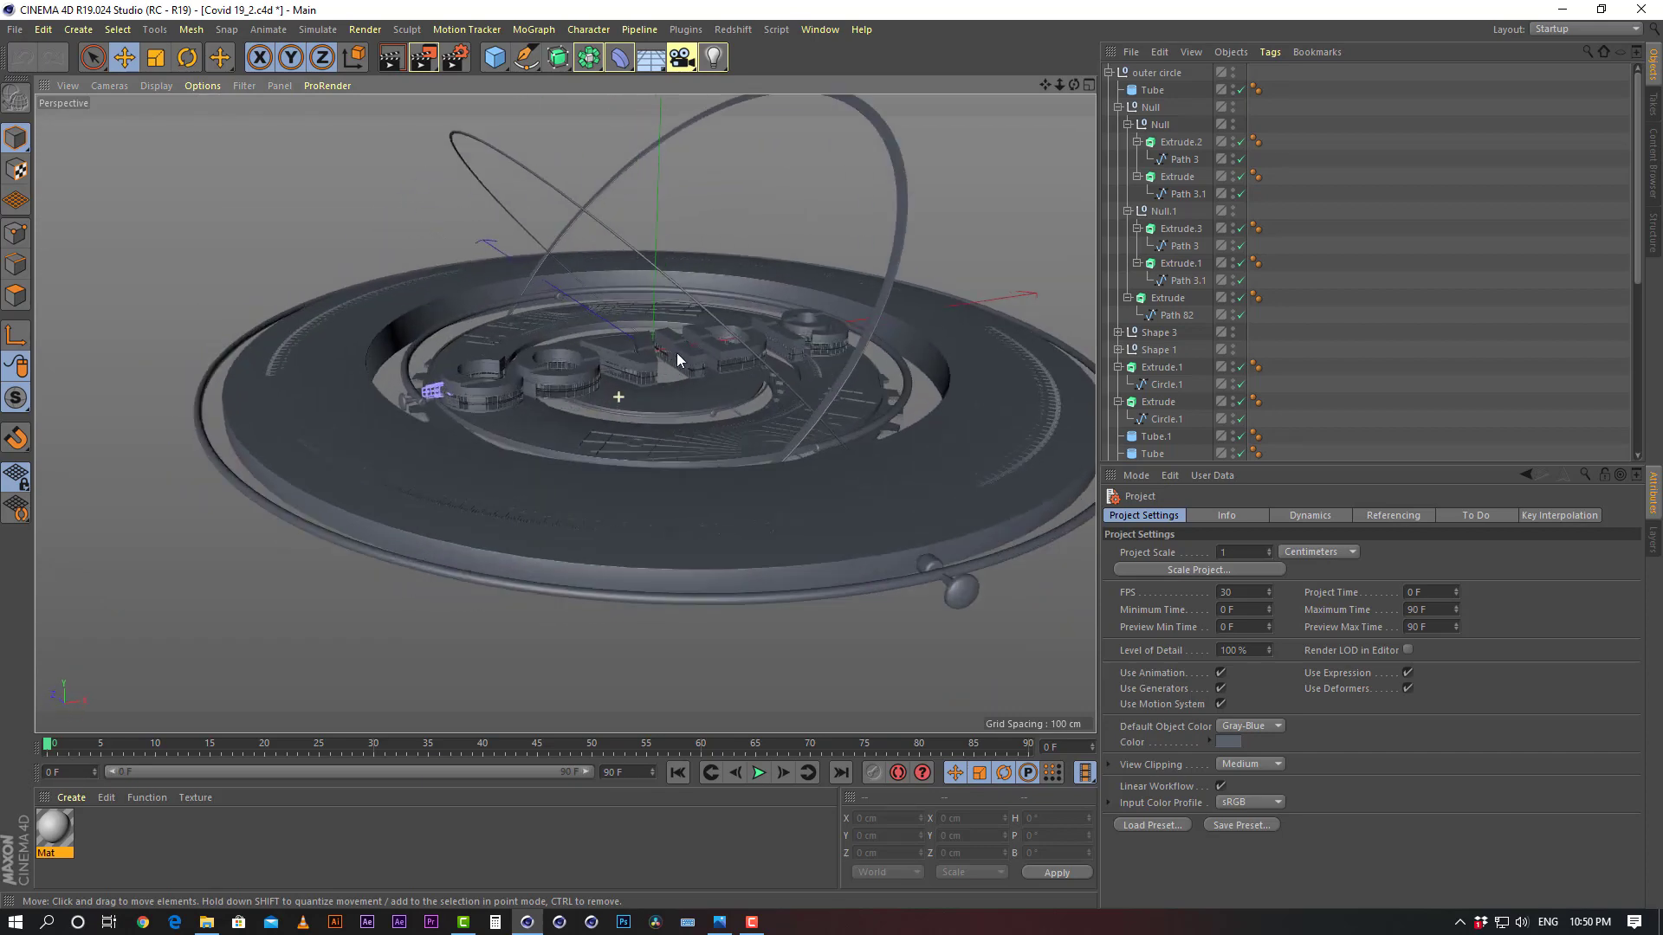
left_click_drag(657, 341, 697, 371, "alt")
left_click(68, 833)
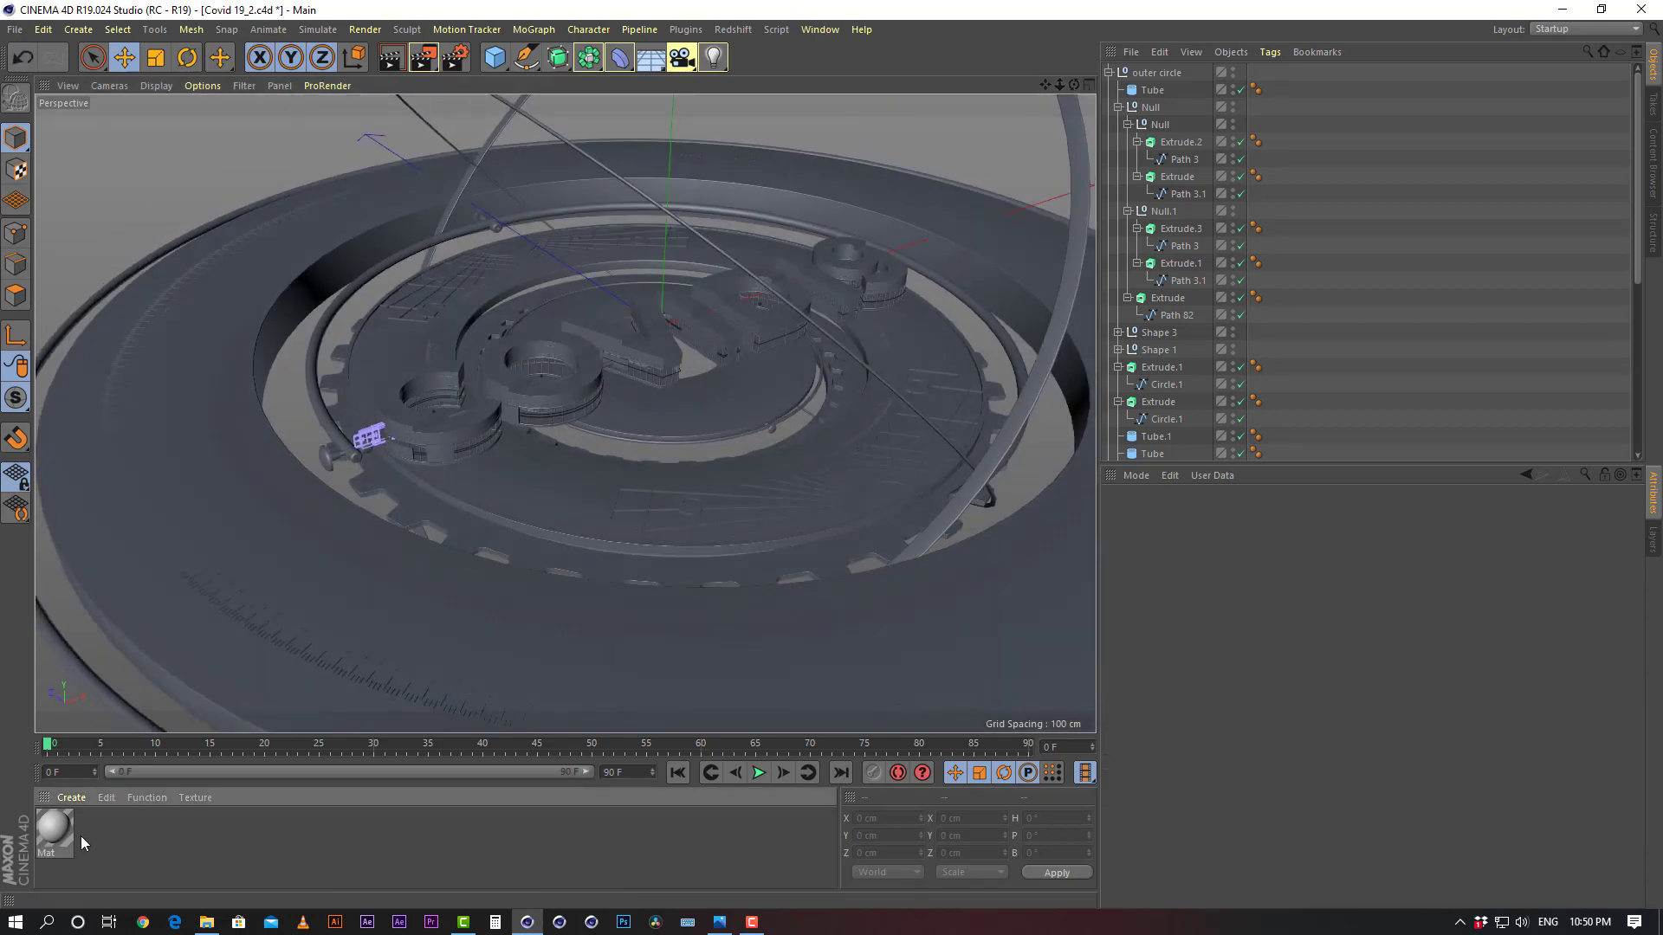
key("Delete")
Create a Redshift material of the basic Material type and open it in a repositioned Material Editor
left_click(73, 797)
left_click(152, 827)
left_click(68, 794)
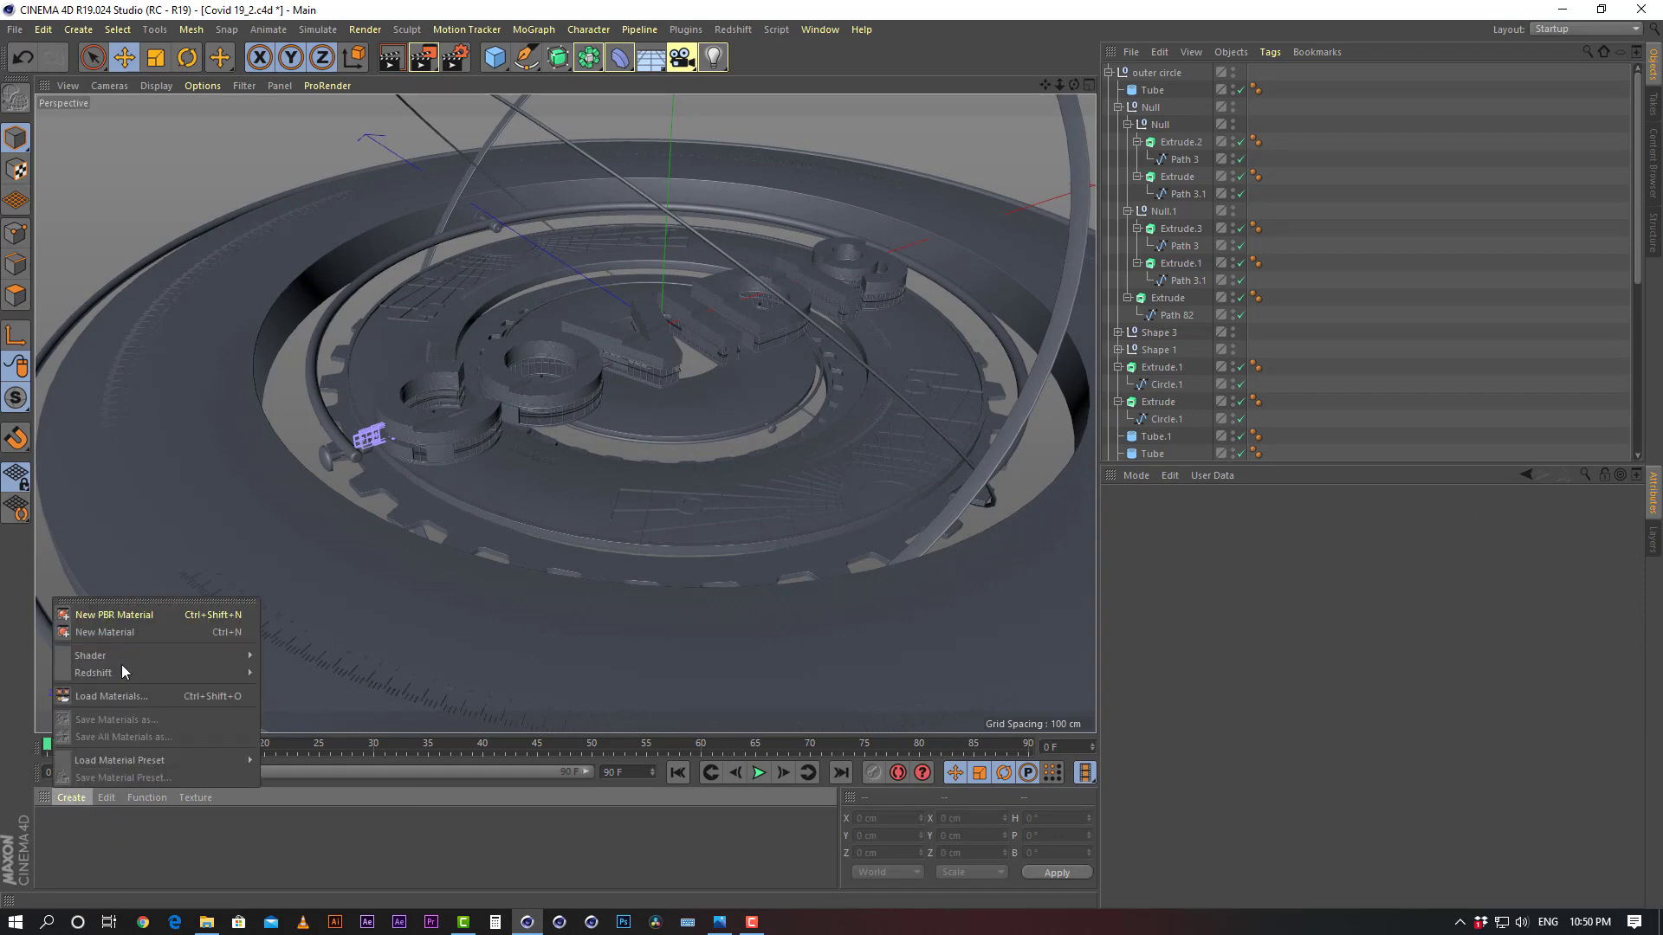
mouse_move(128, 674)
mouse_move(299, 677)
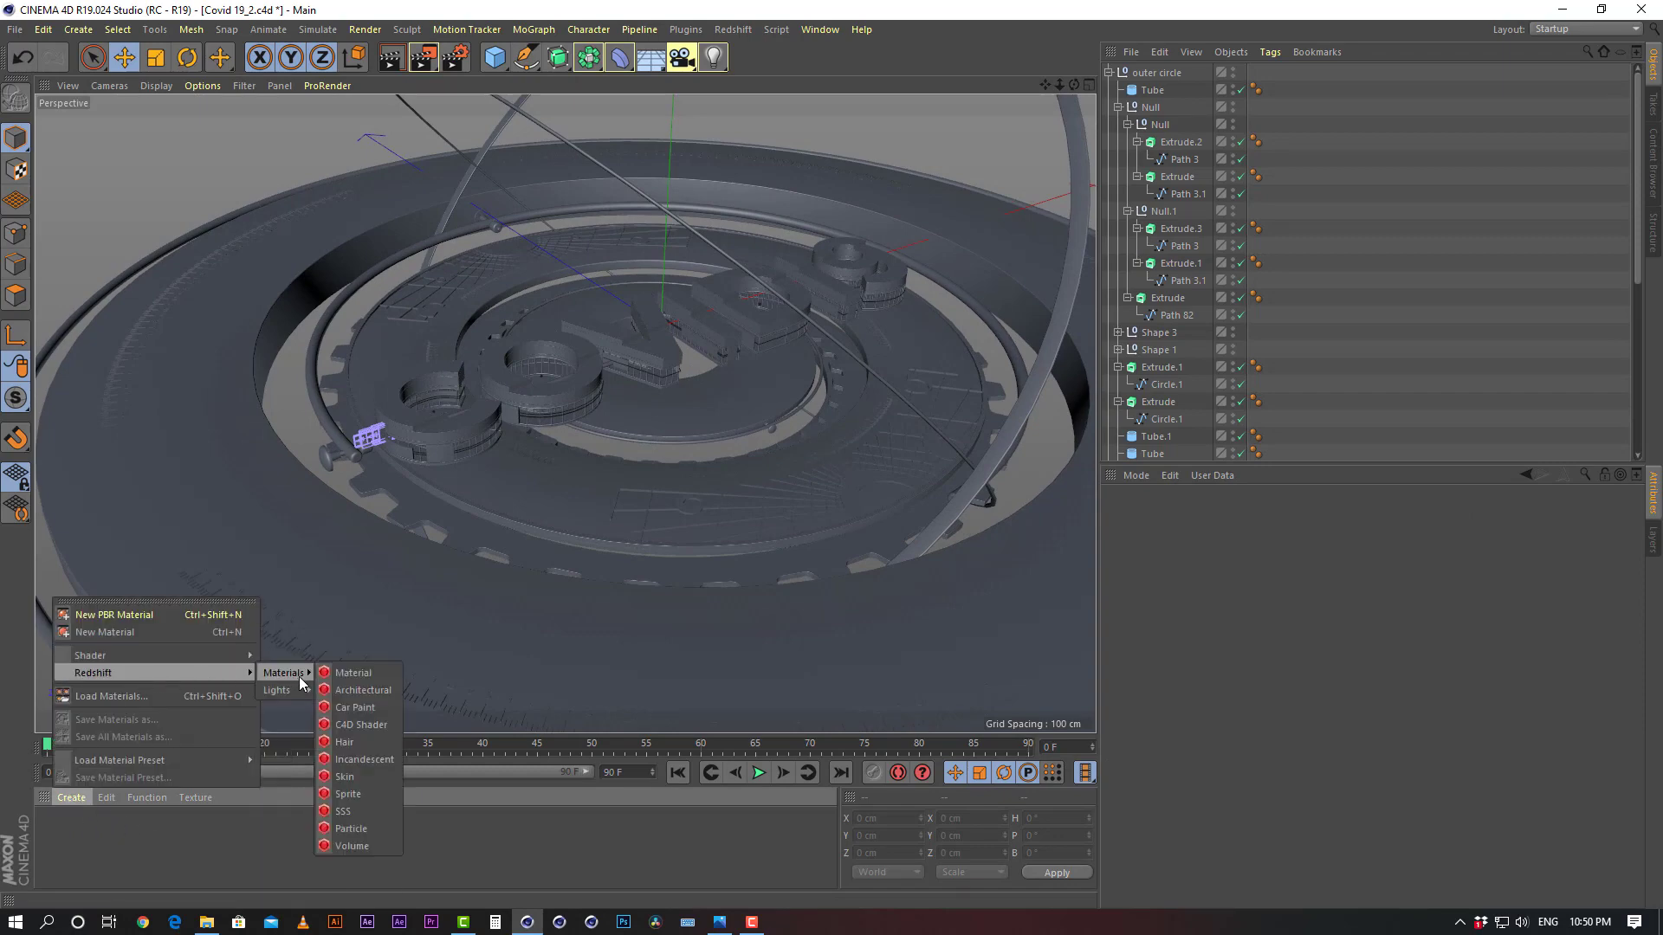
left_click(367, 674)
double_click(56, 829)
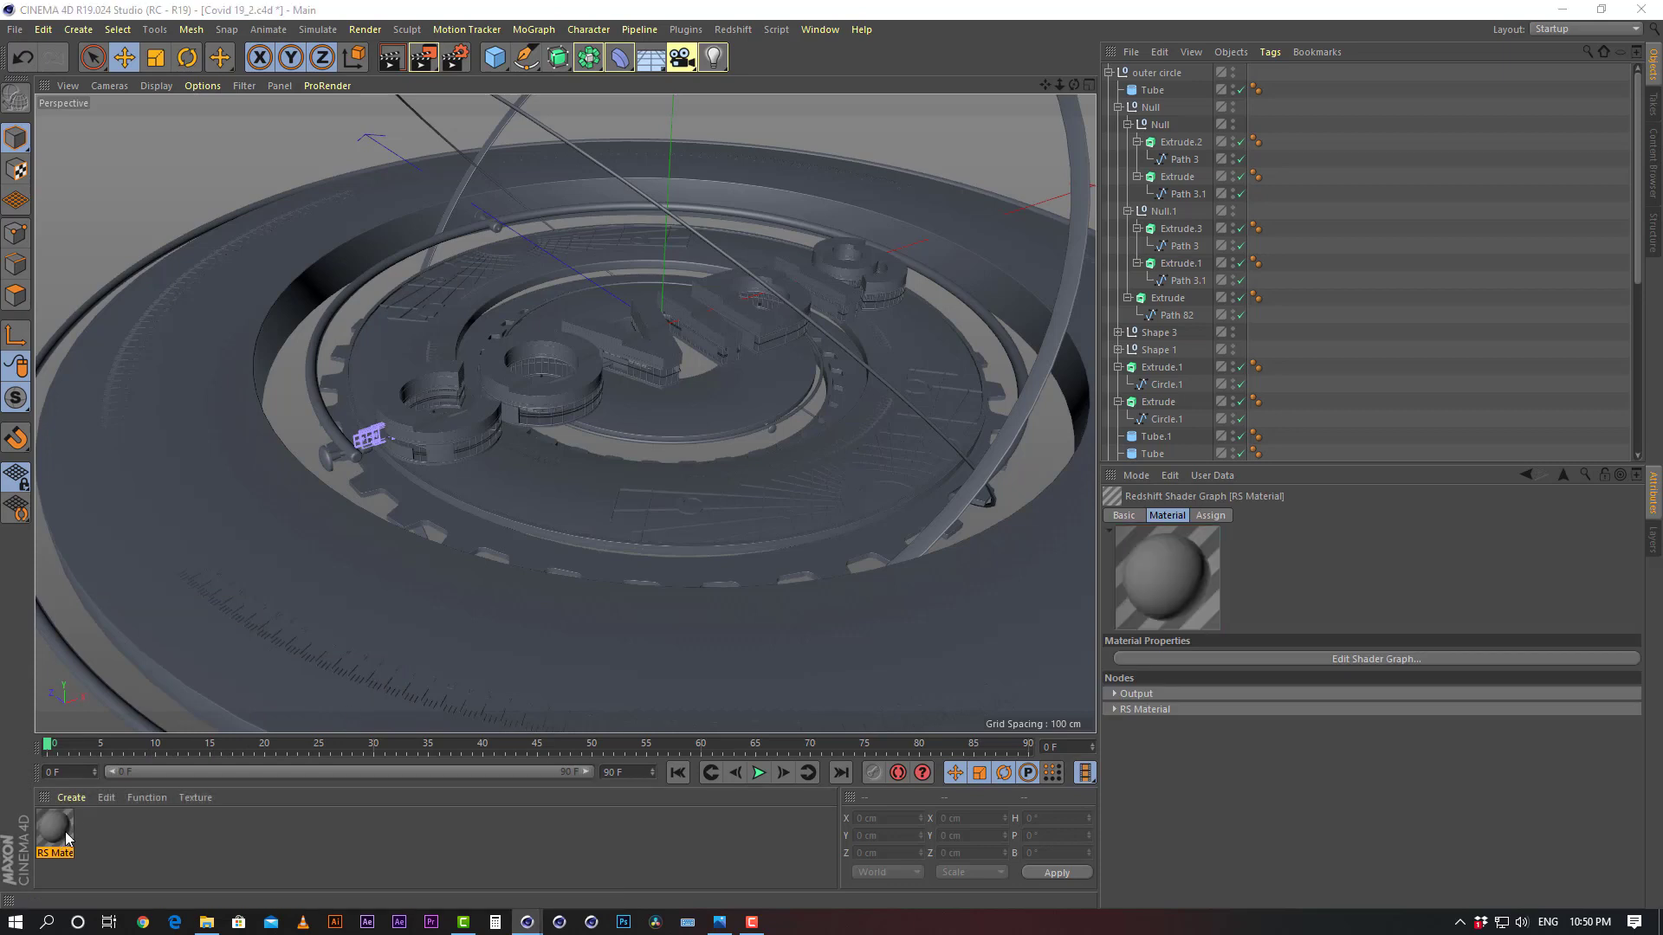
left_click_drag(678, 132, 1009, 275)
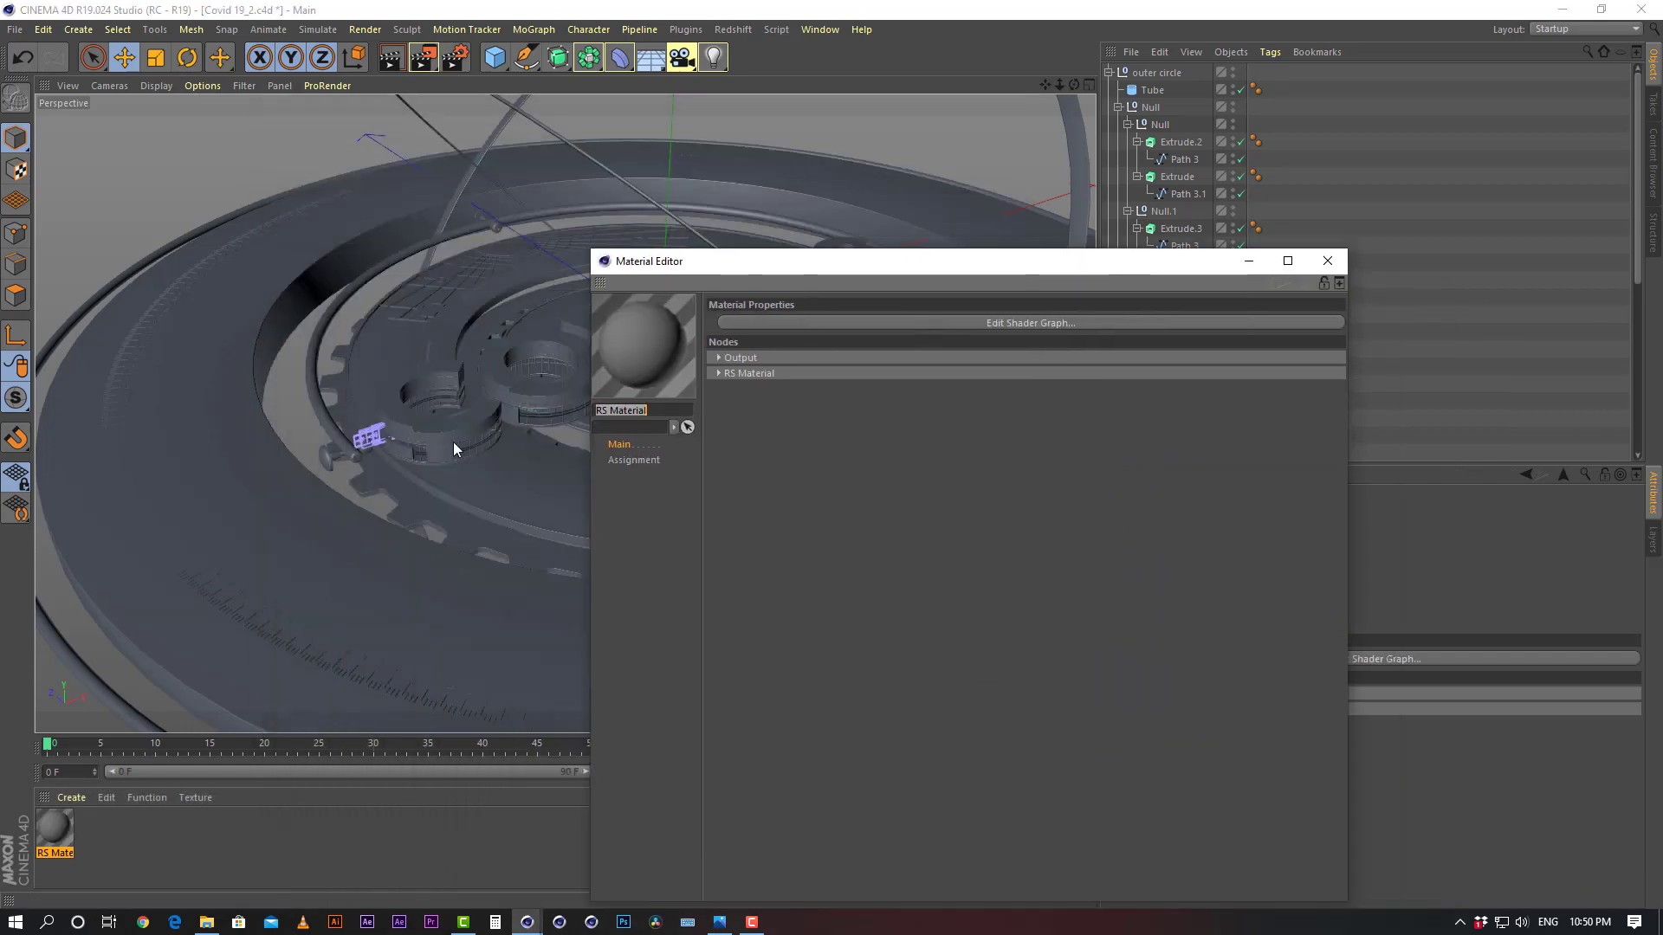
left_click(71, 797)
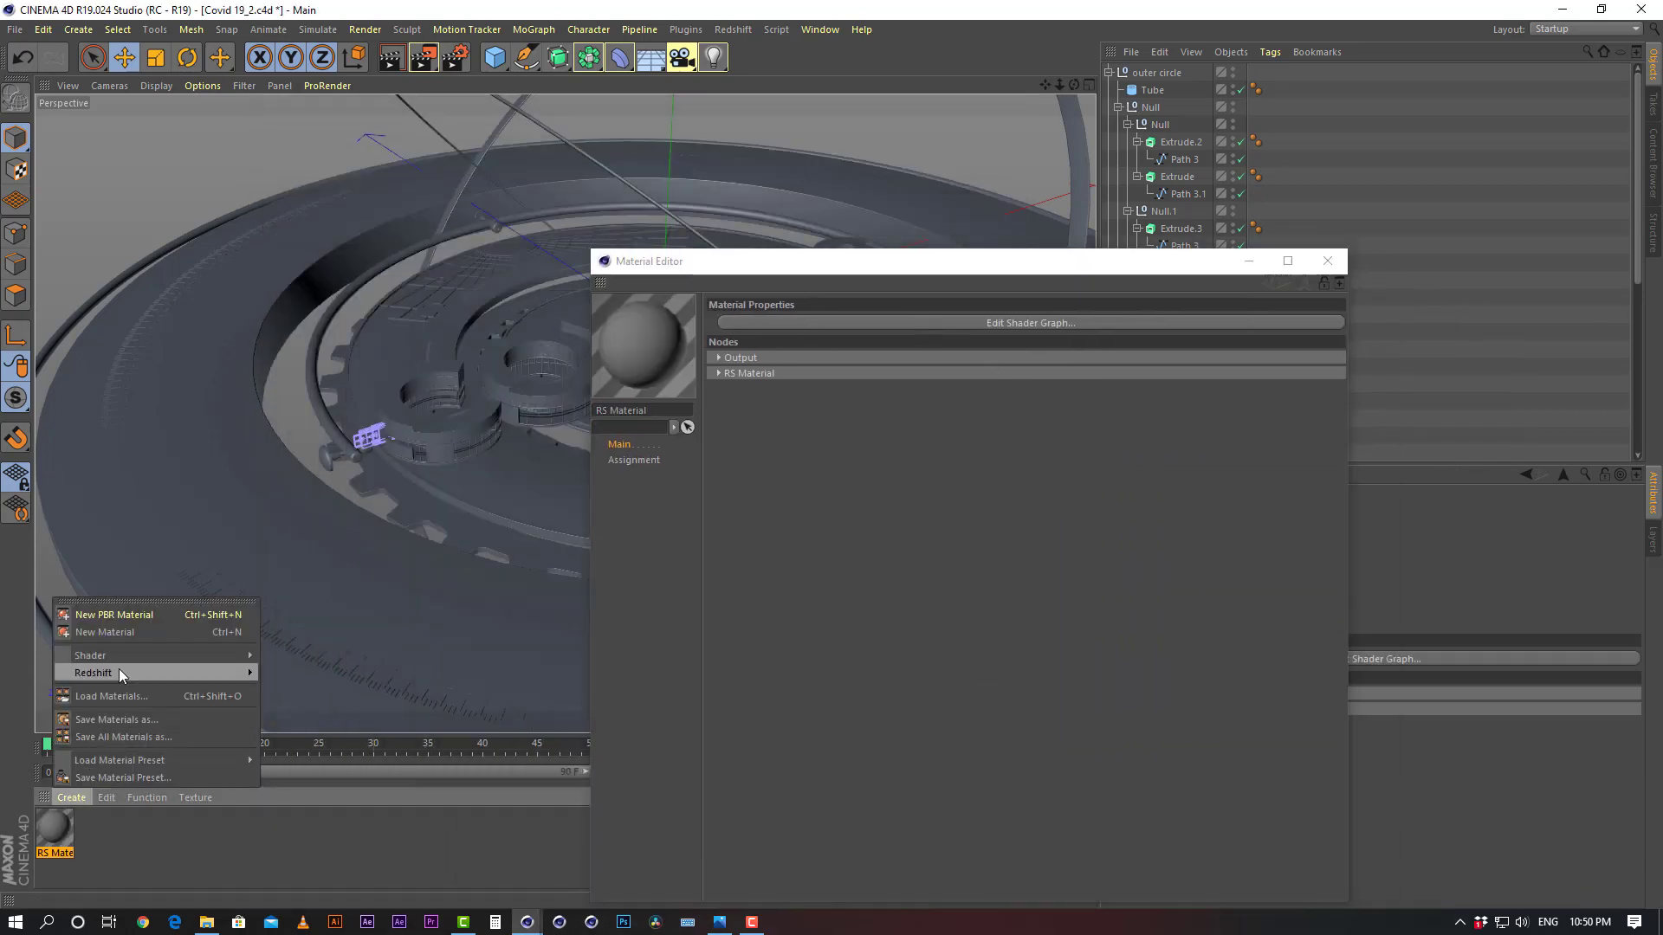
mouse_move(118, 668)
mouse_move(290, 673)
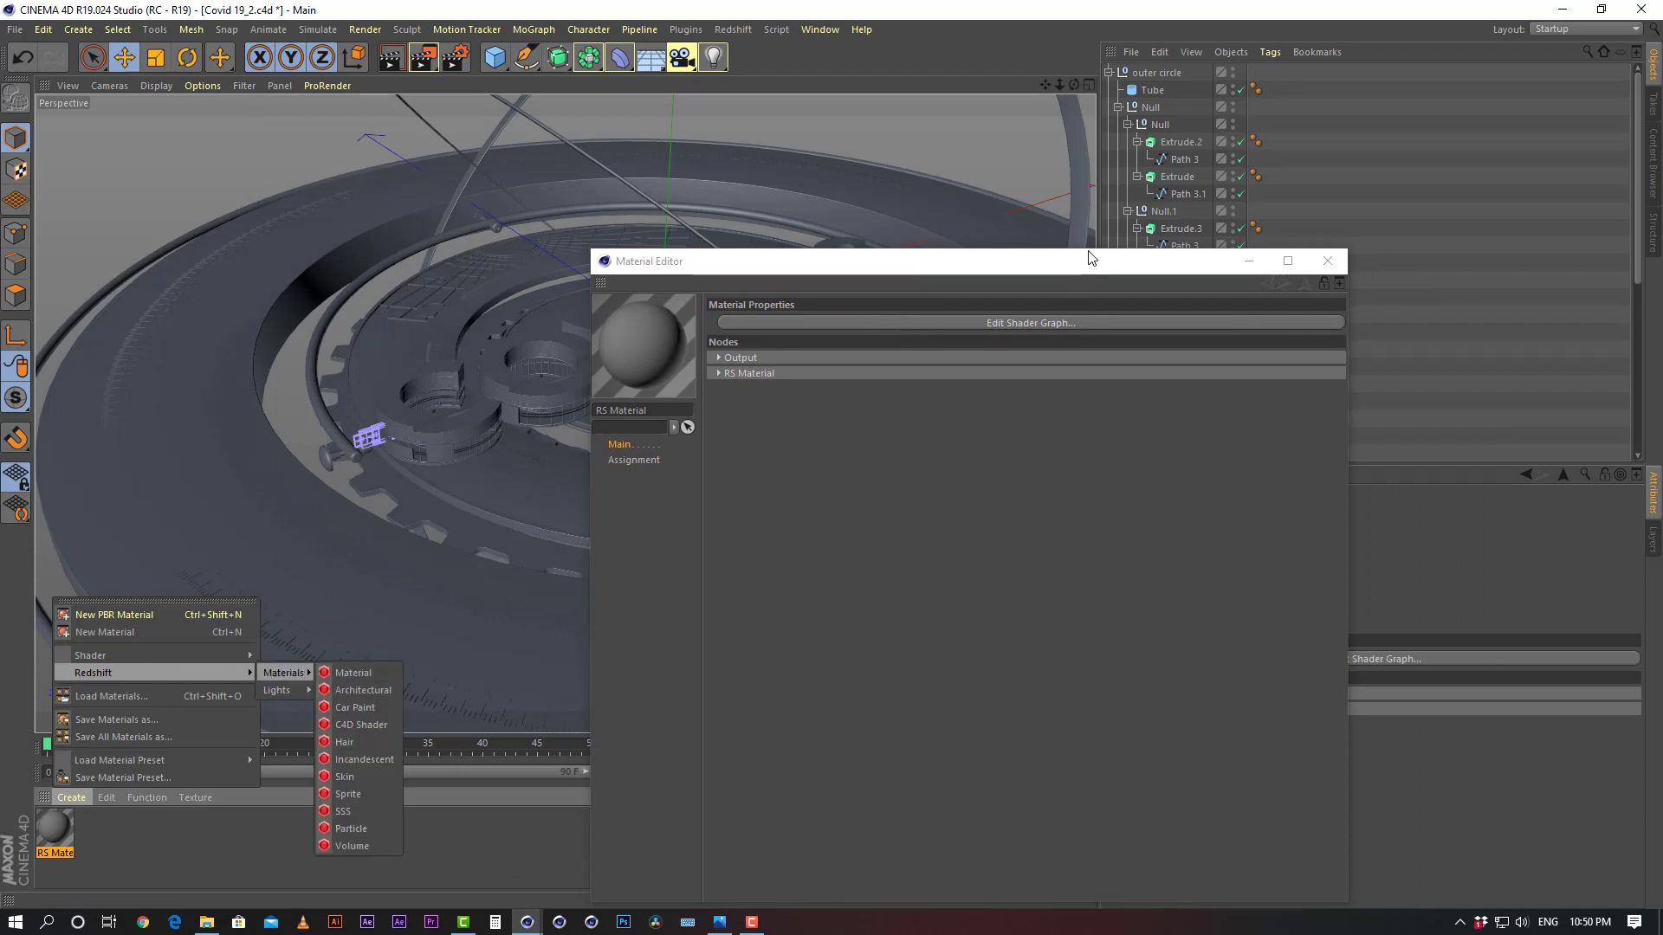
left_click(782, 405)
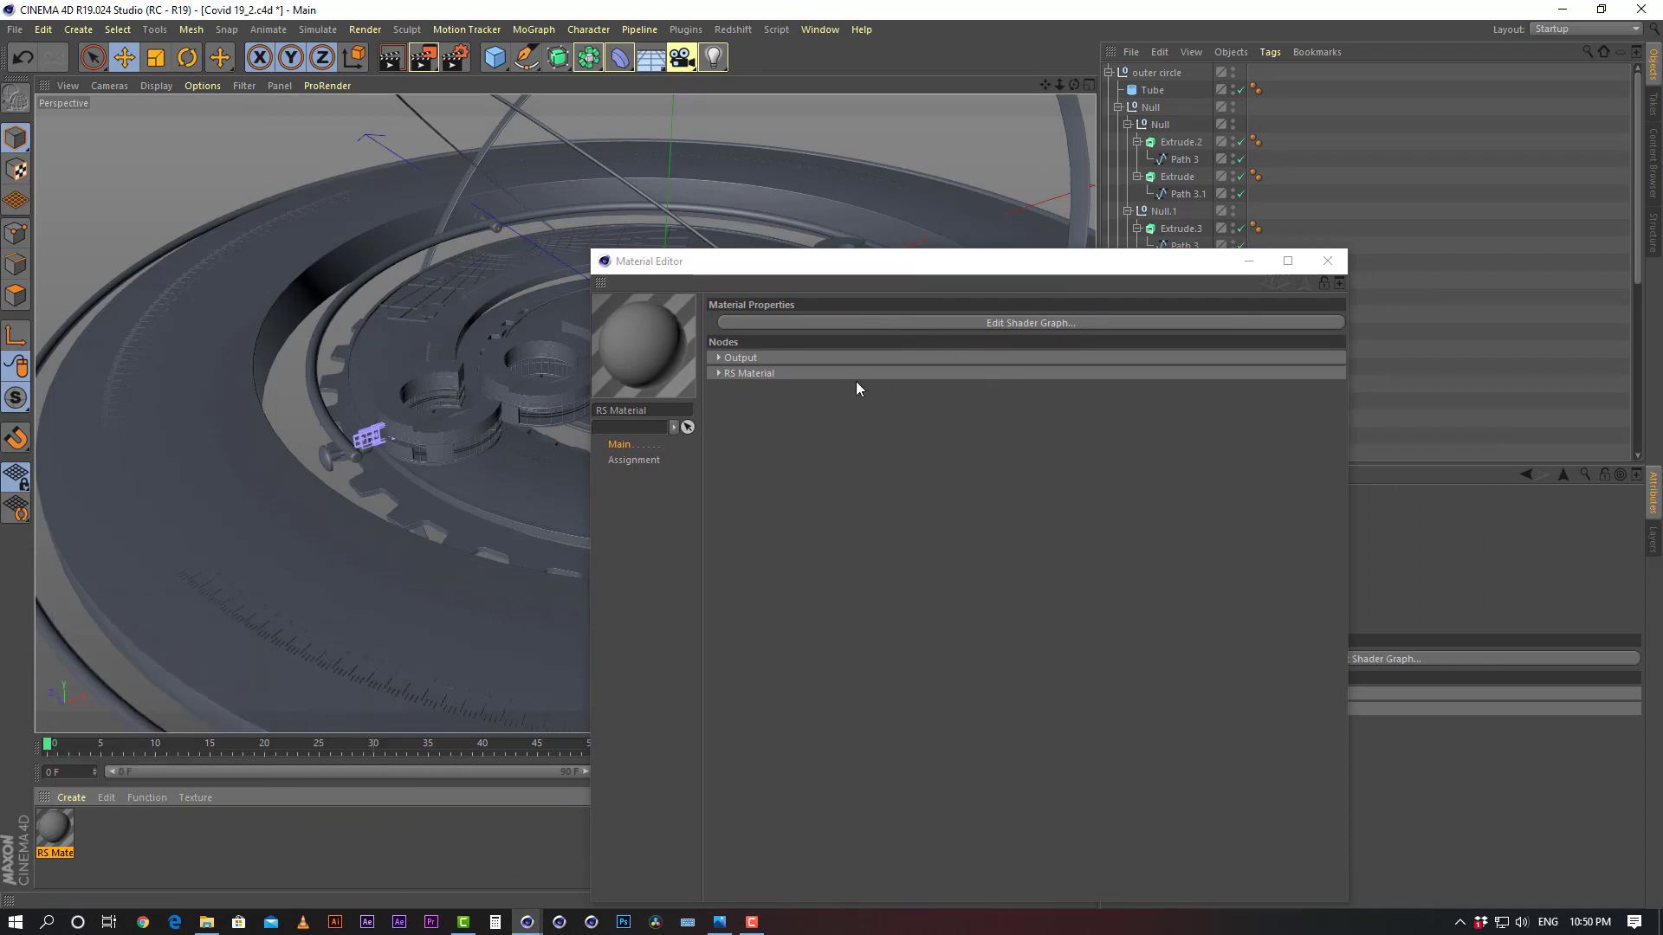
Open the new RS Material's shader graph, reposition its window, and rearrange the RS Material and Output nodes
left_click(1023, 323)
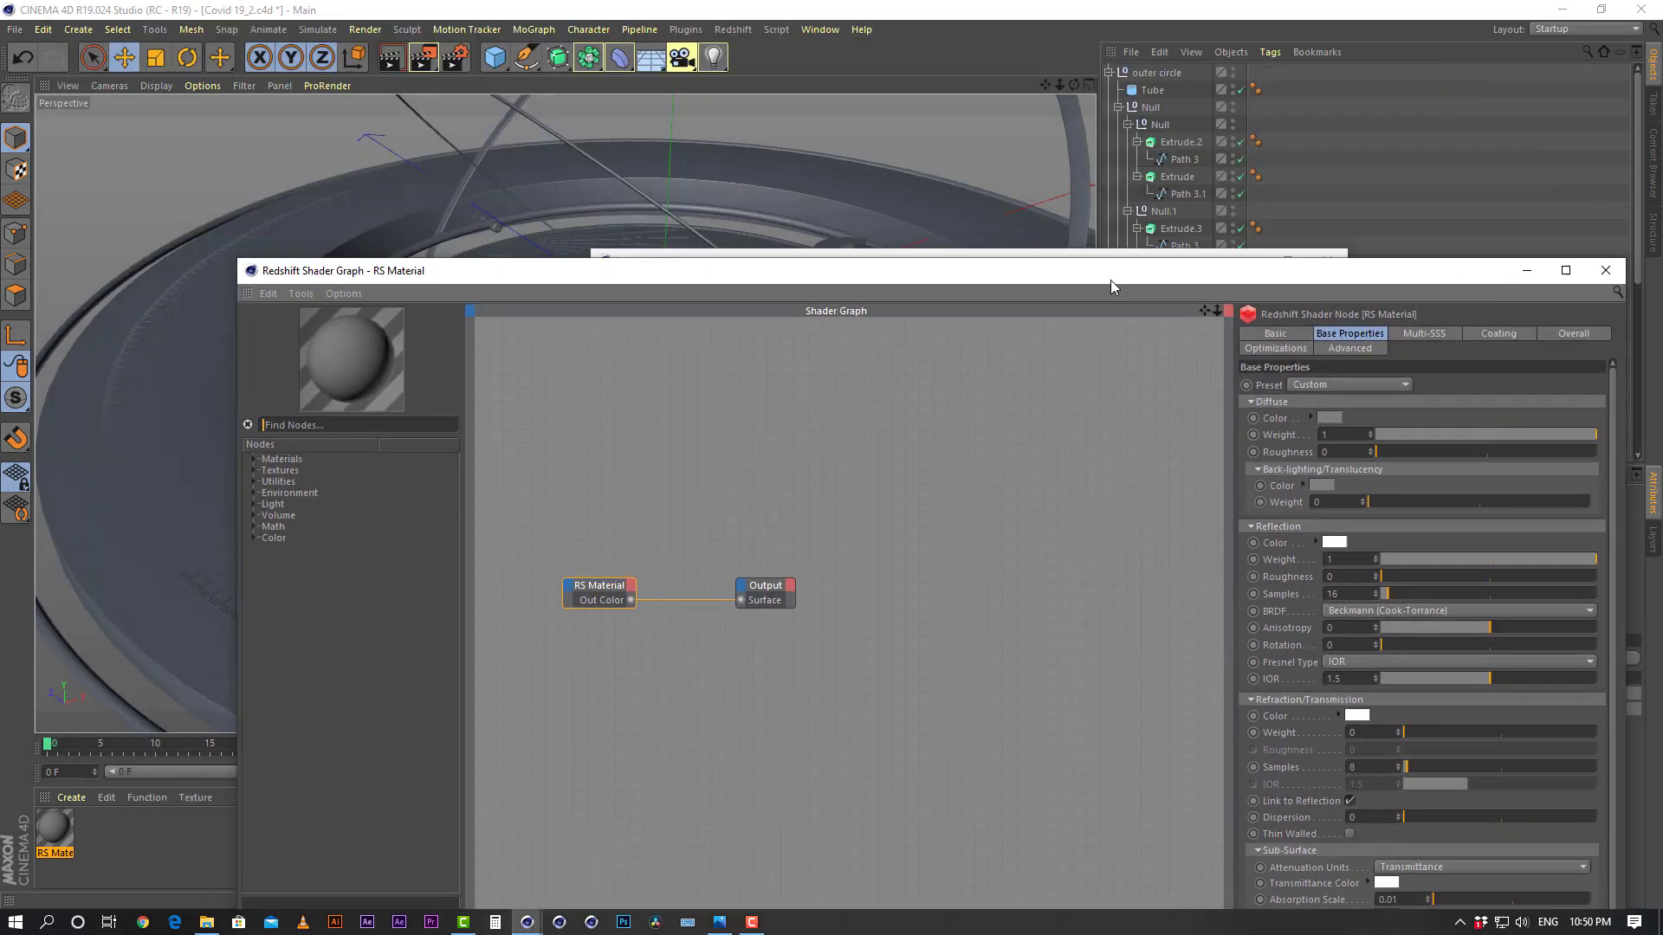
left_click_drag(1110, 279, 1175, 205)
left_click_drag(831, 519, 978, 647)
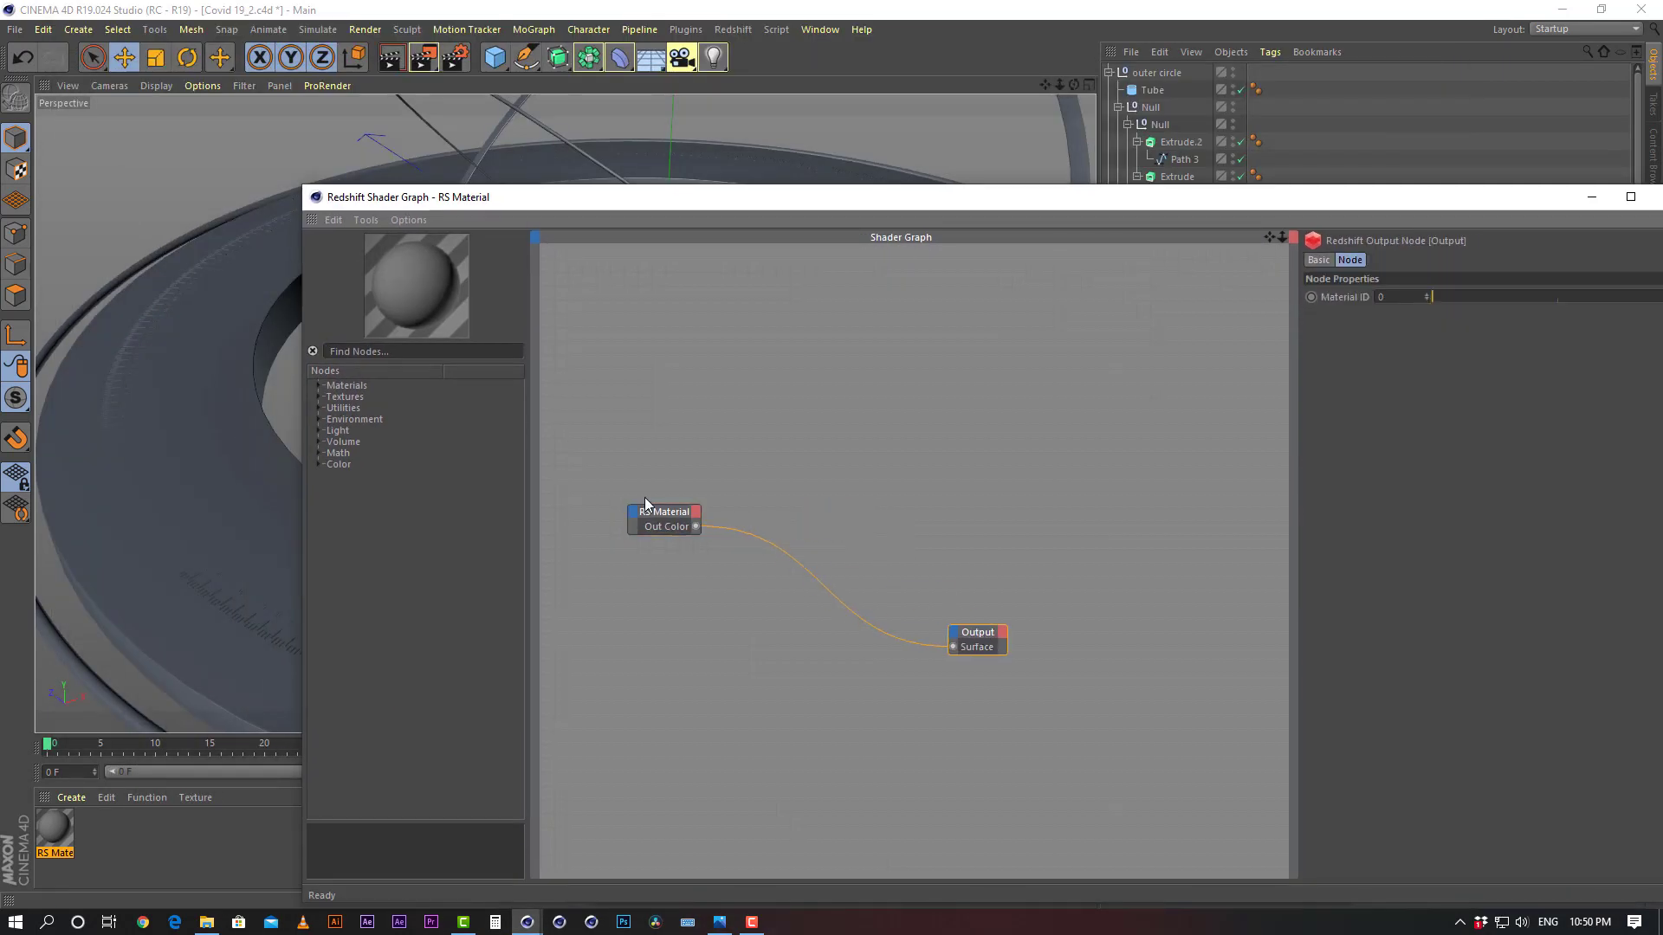
left_click_drag(663, 520, 862, 473)
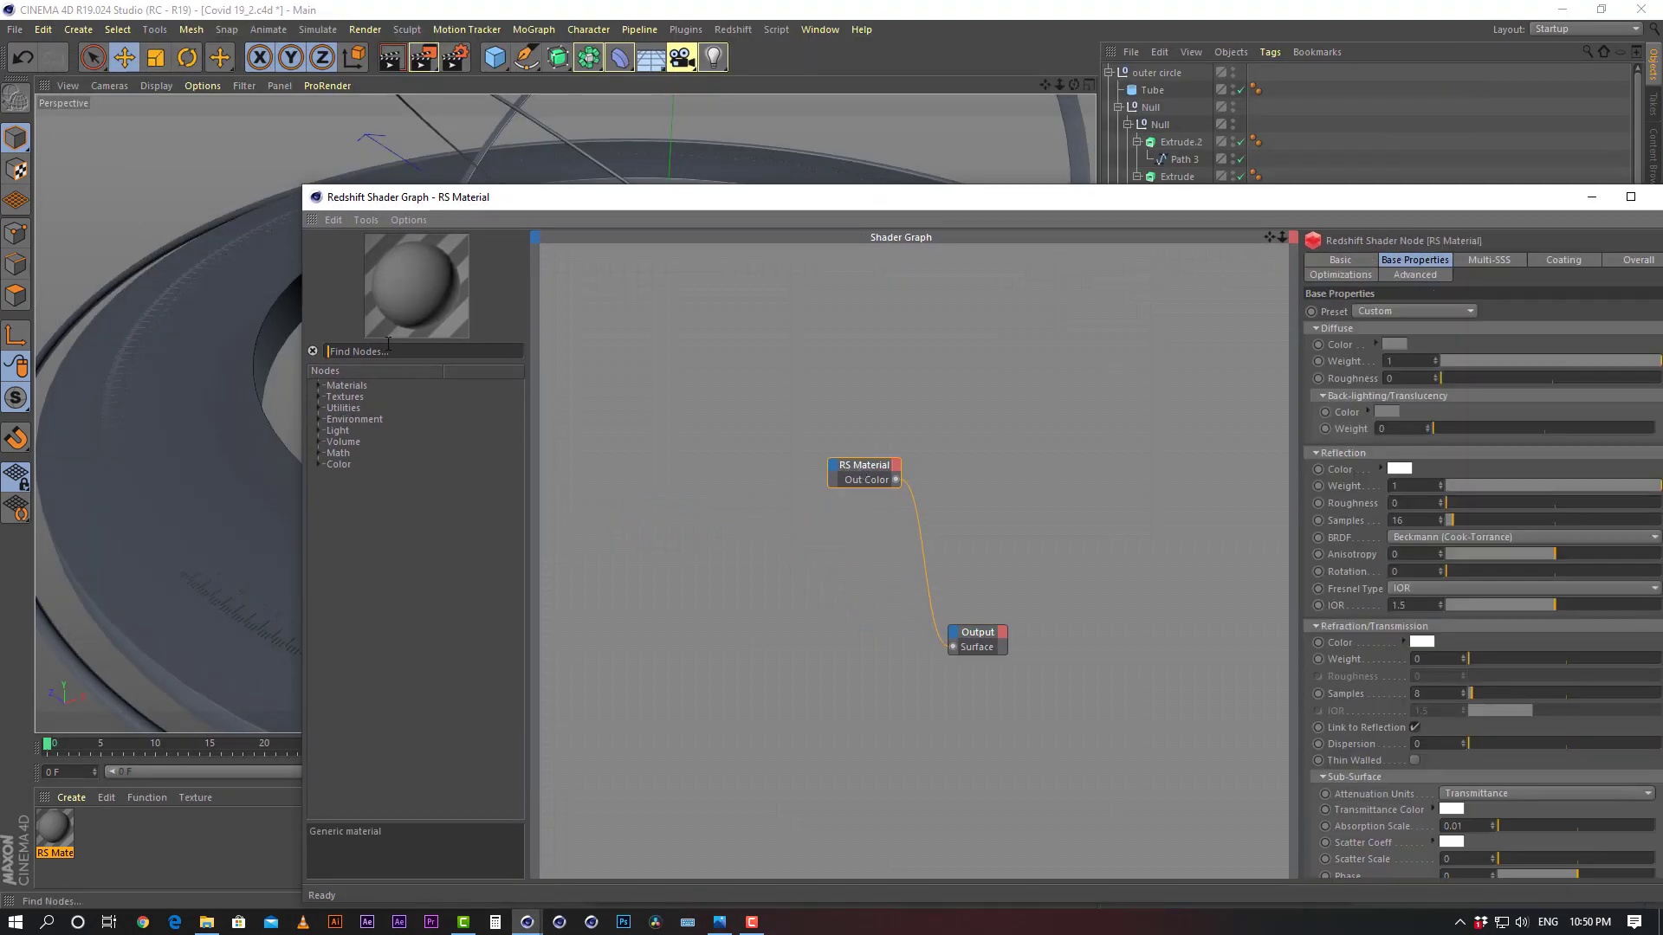
Add a Texture node to the RS Material shader graph and load the image named texture into it
type("tex")
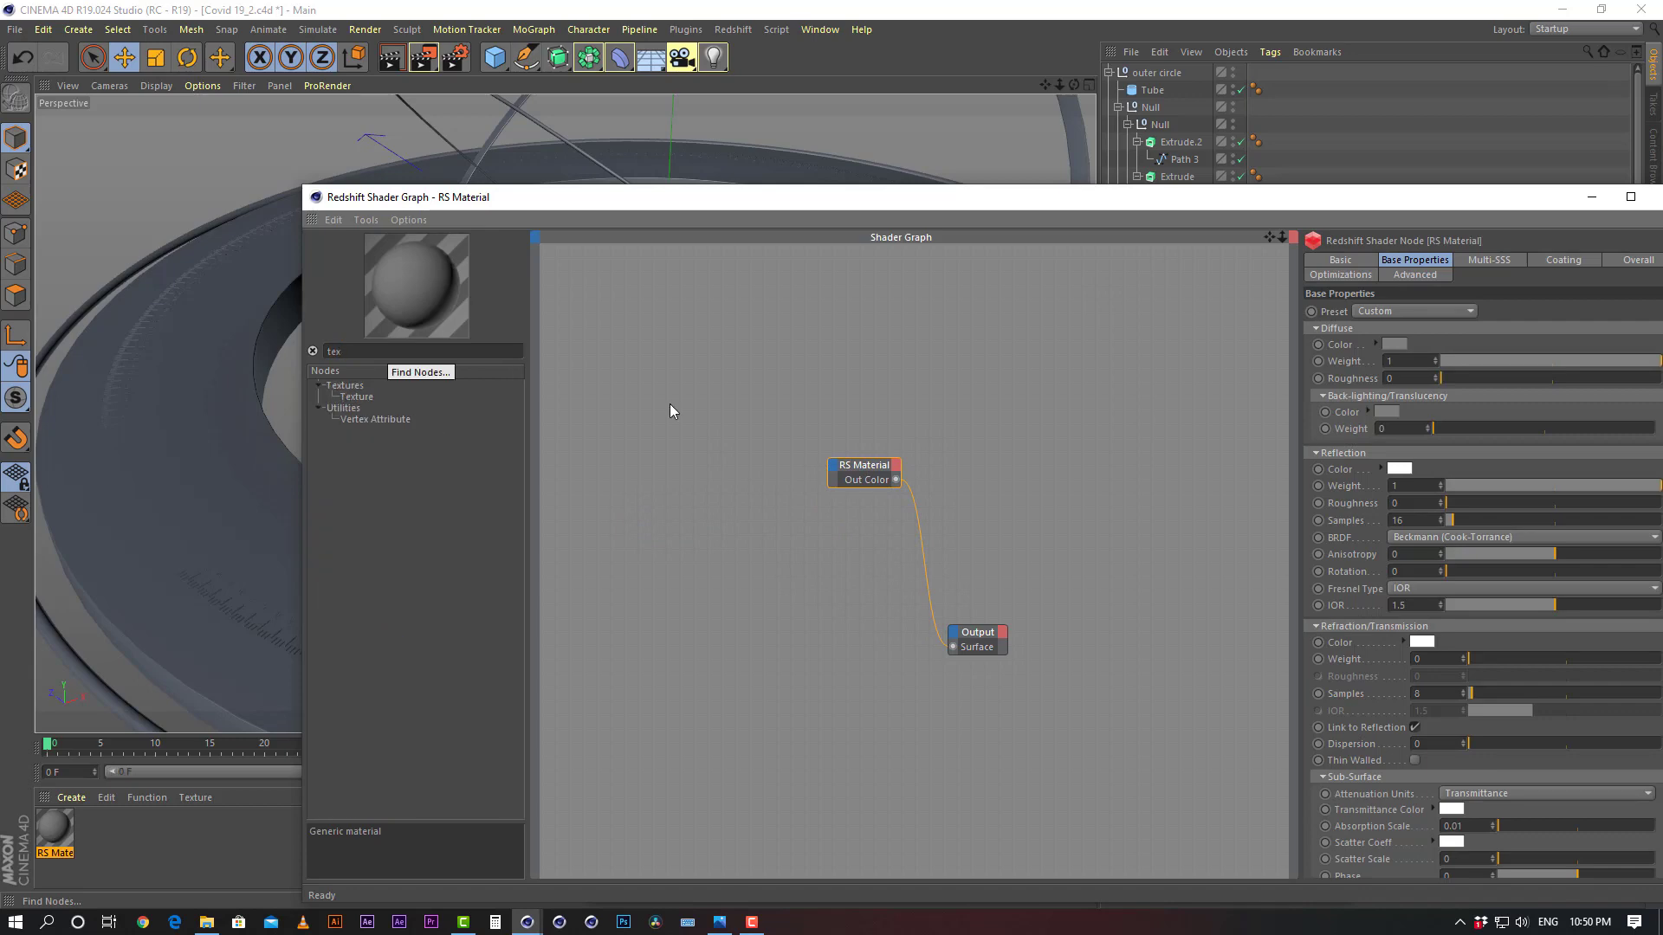
left_click_drag(372, 400, 673, 386)
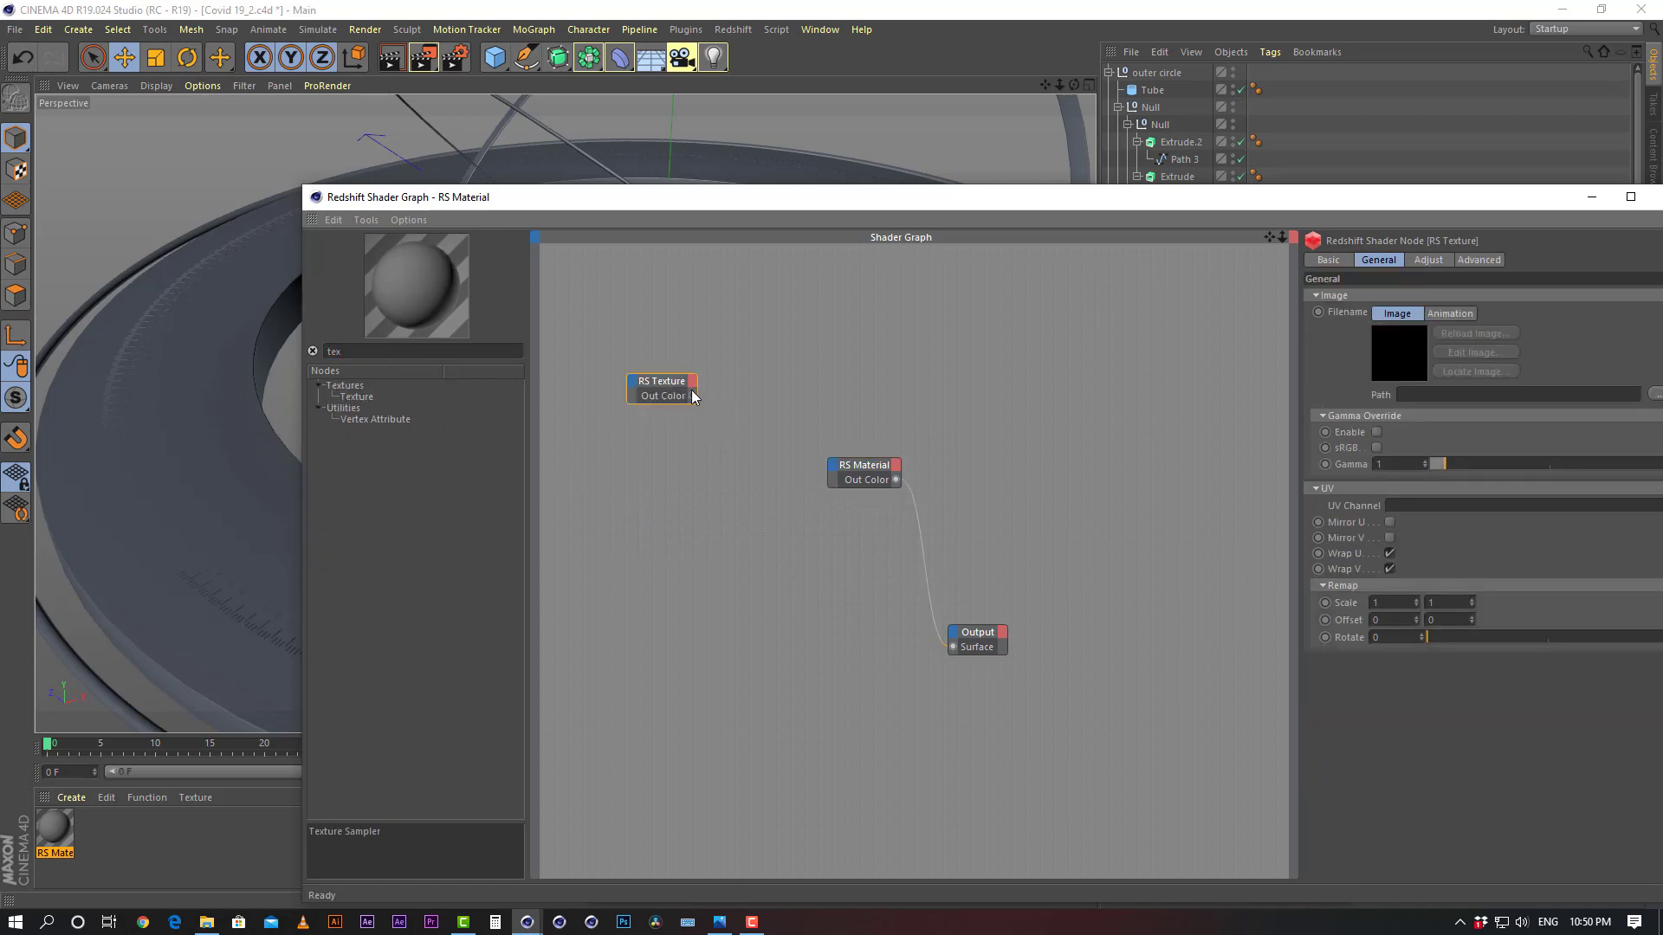
left_click(1655, 395)
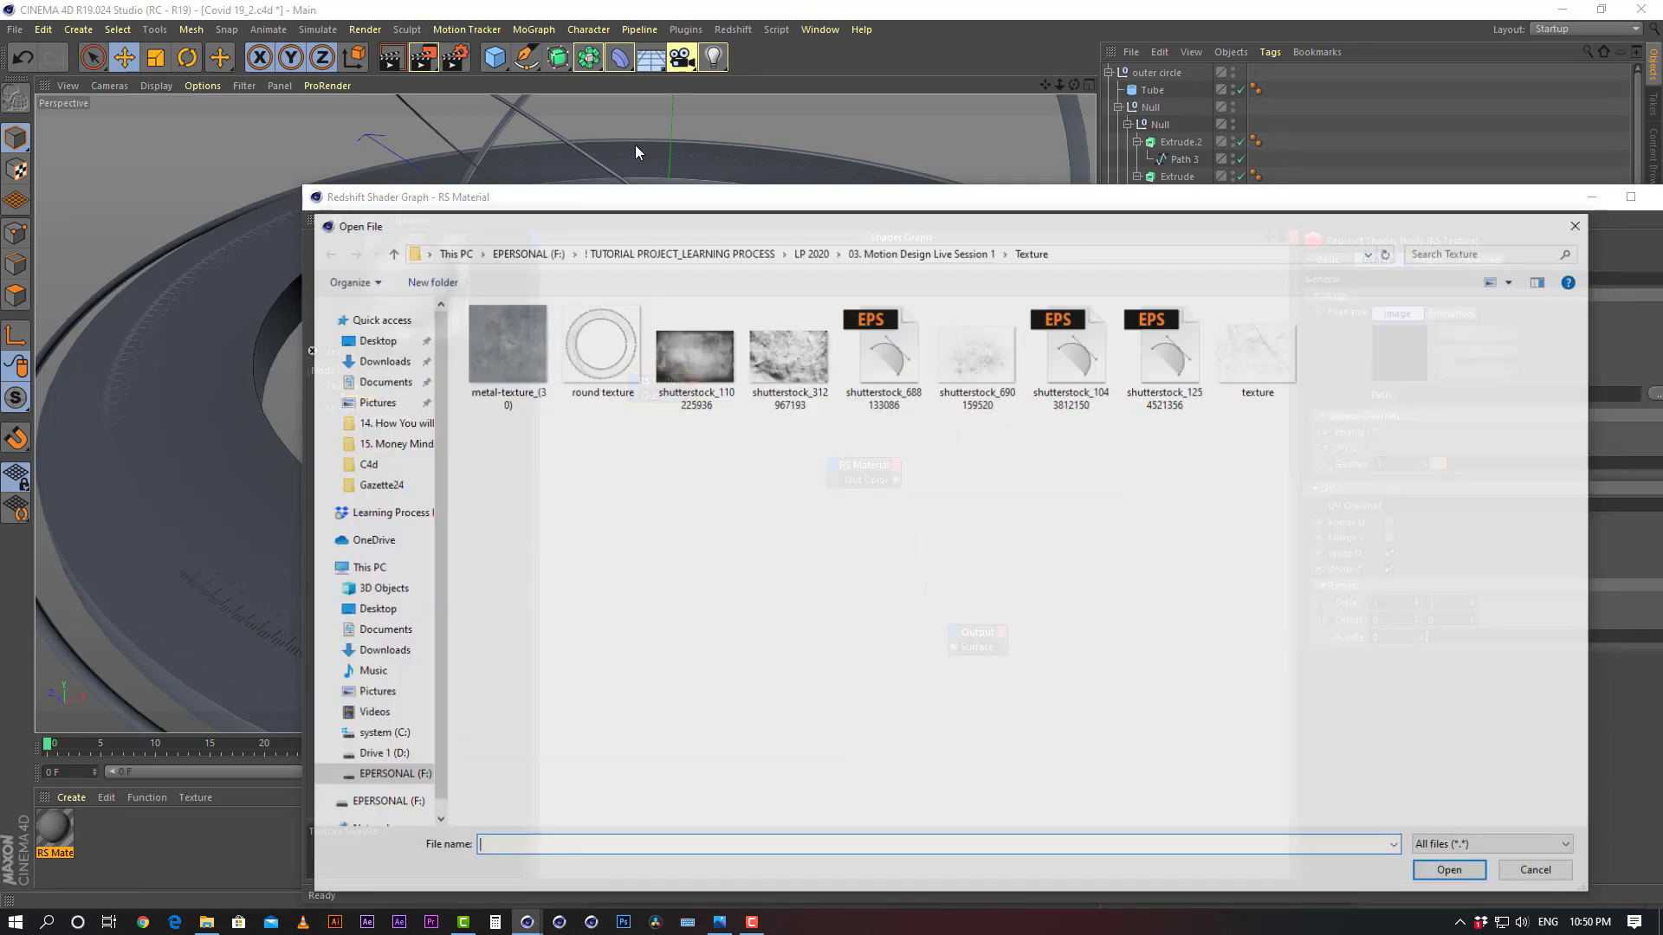
double_click(1255, 359)
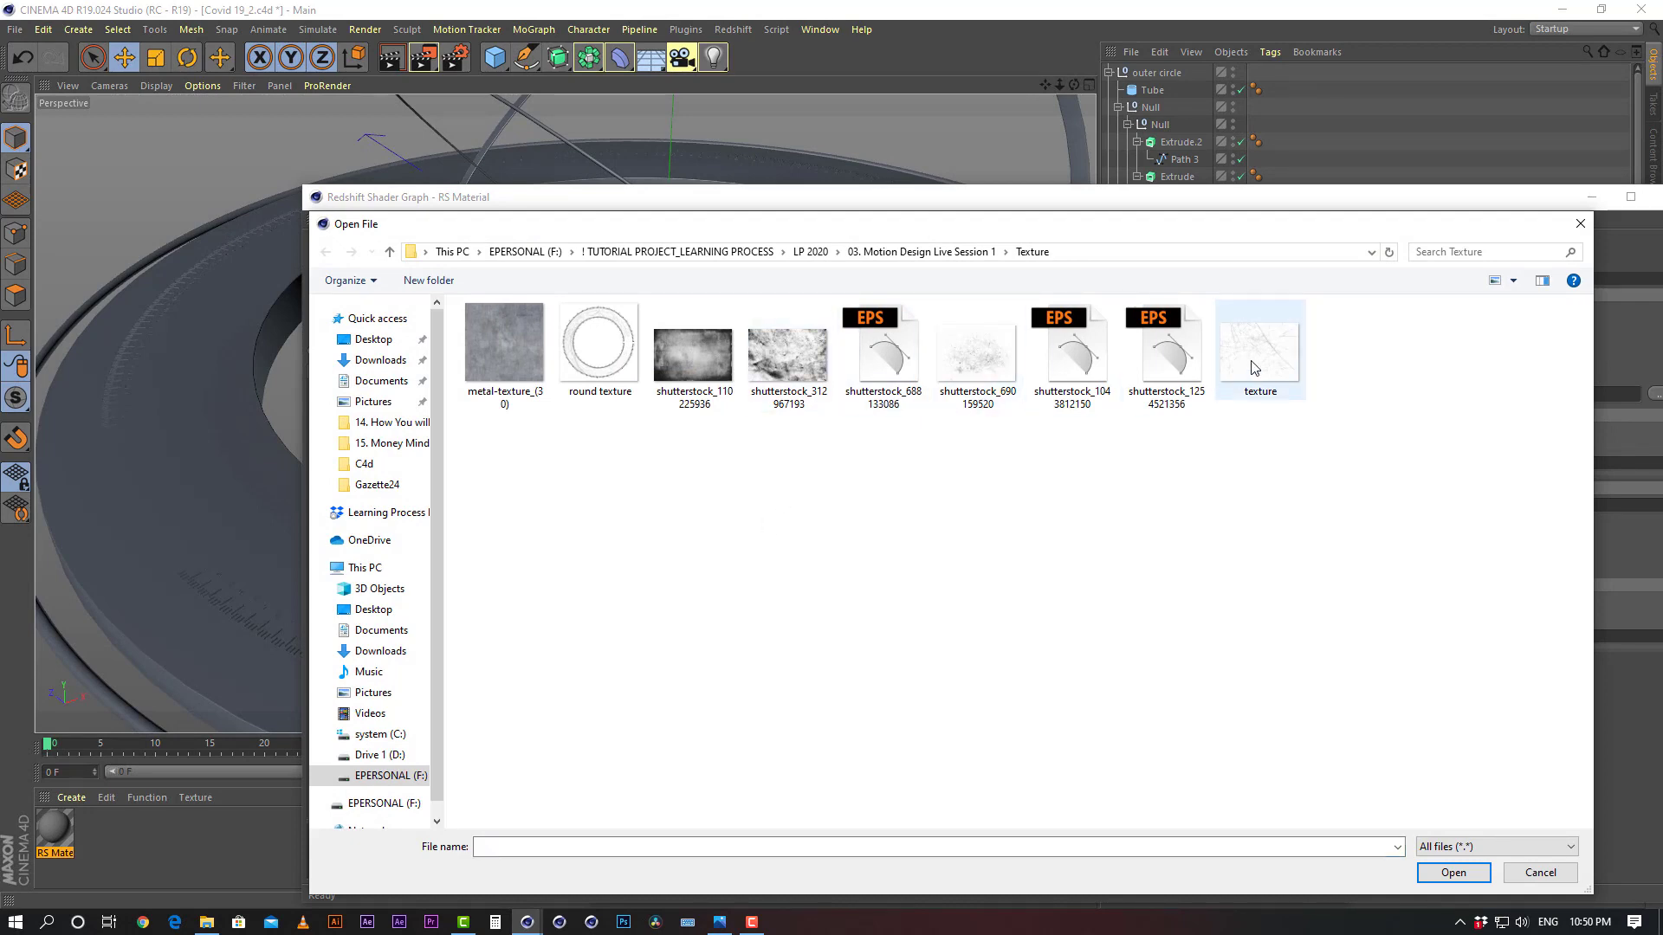
left_click(957, 526)
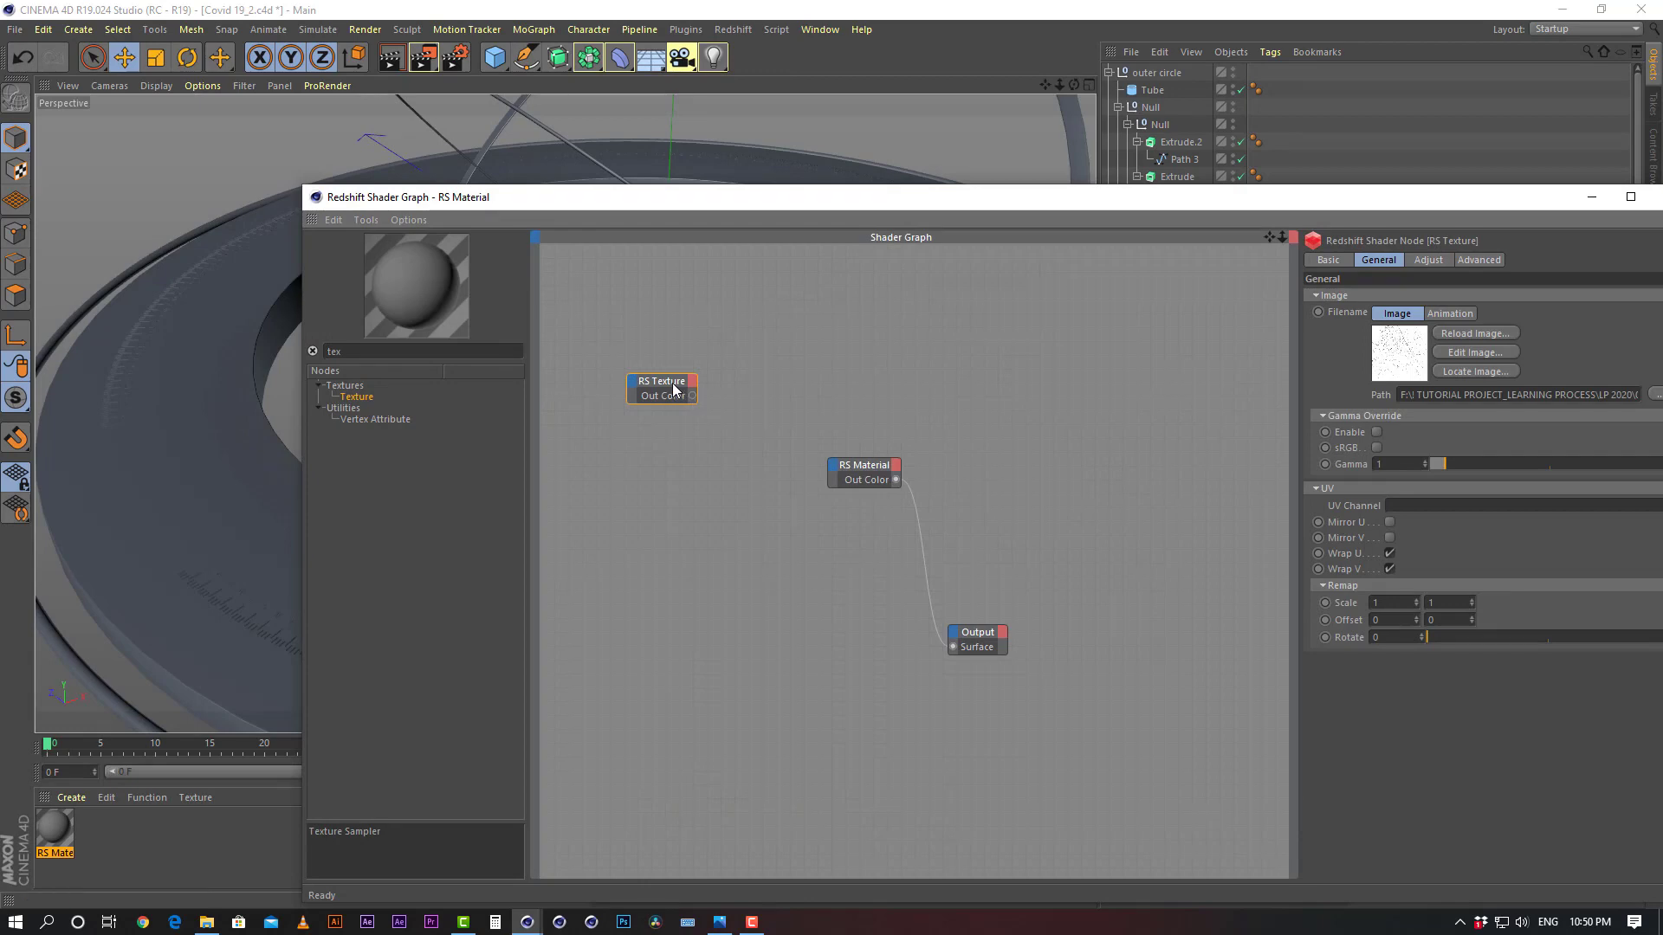
left_click_drag(663, 382, 634, 398)
Add a Color Splitter node and arrange it between the RS Texture and RS Material nodes
double_click(427, 352)
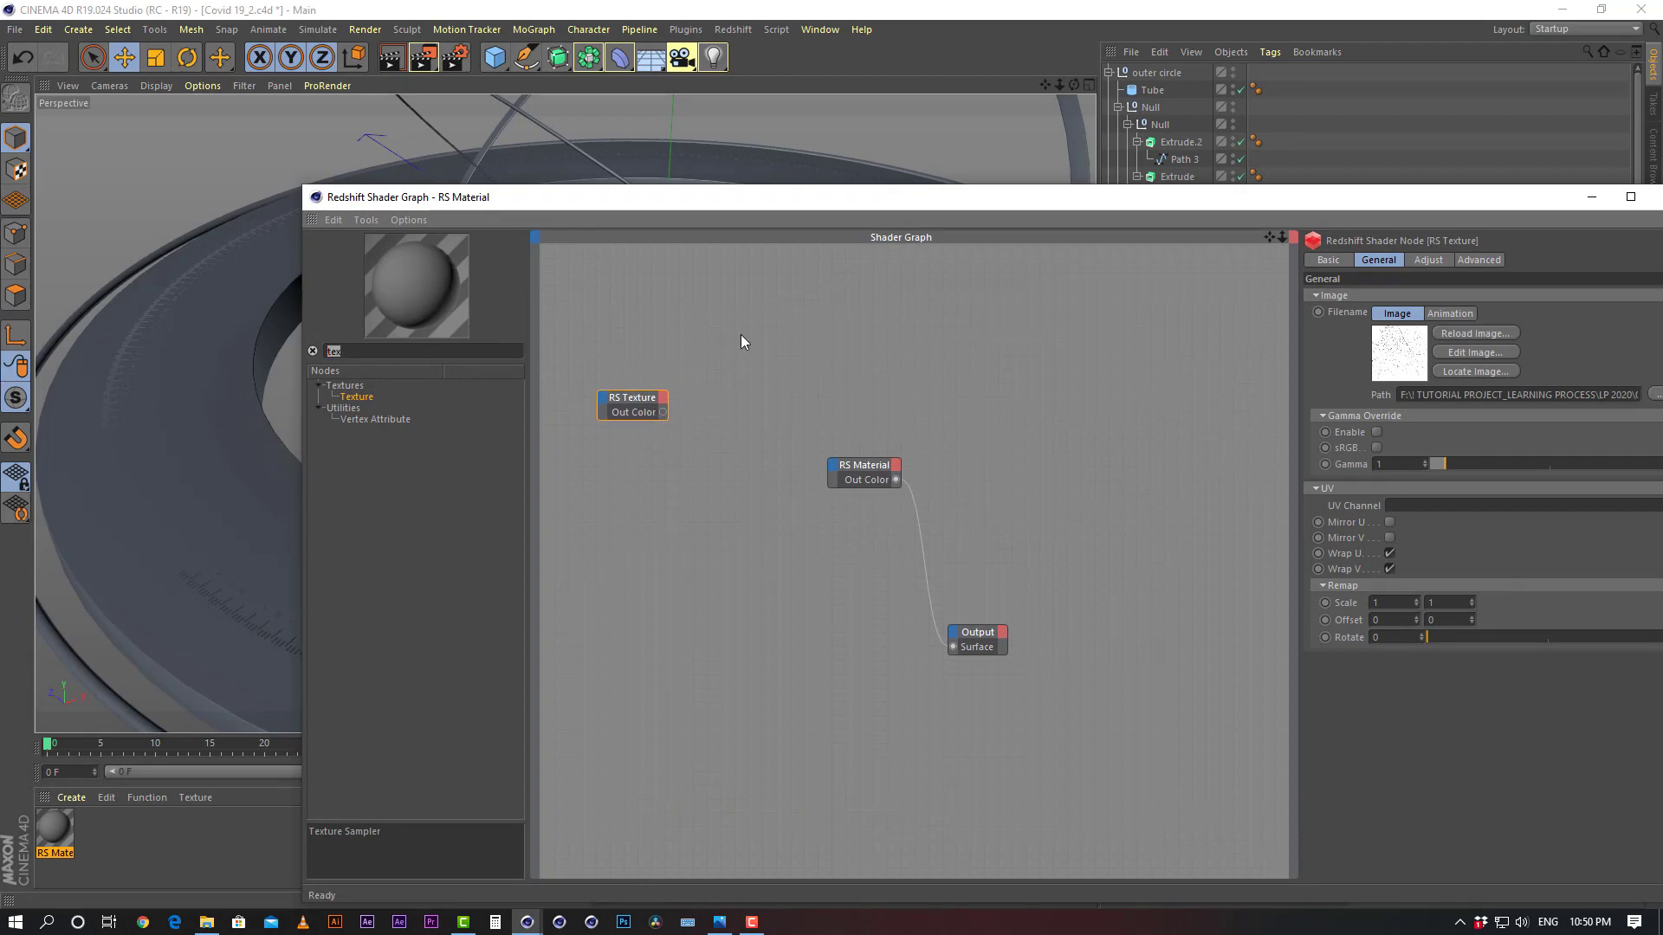
type("co")
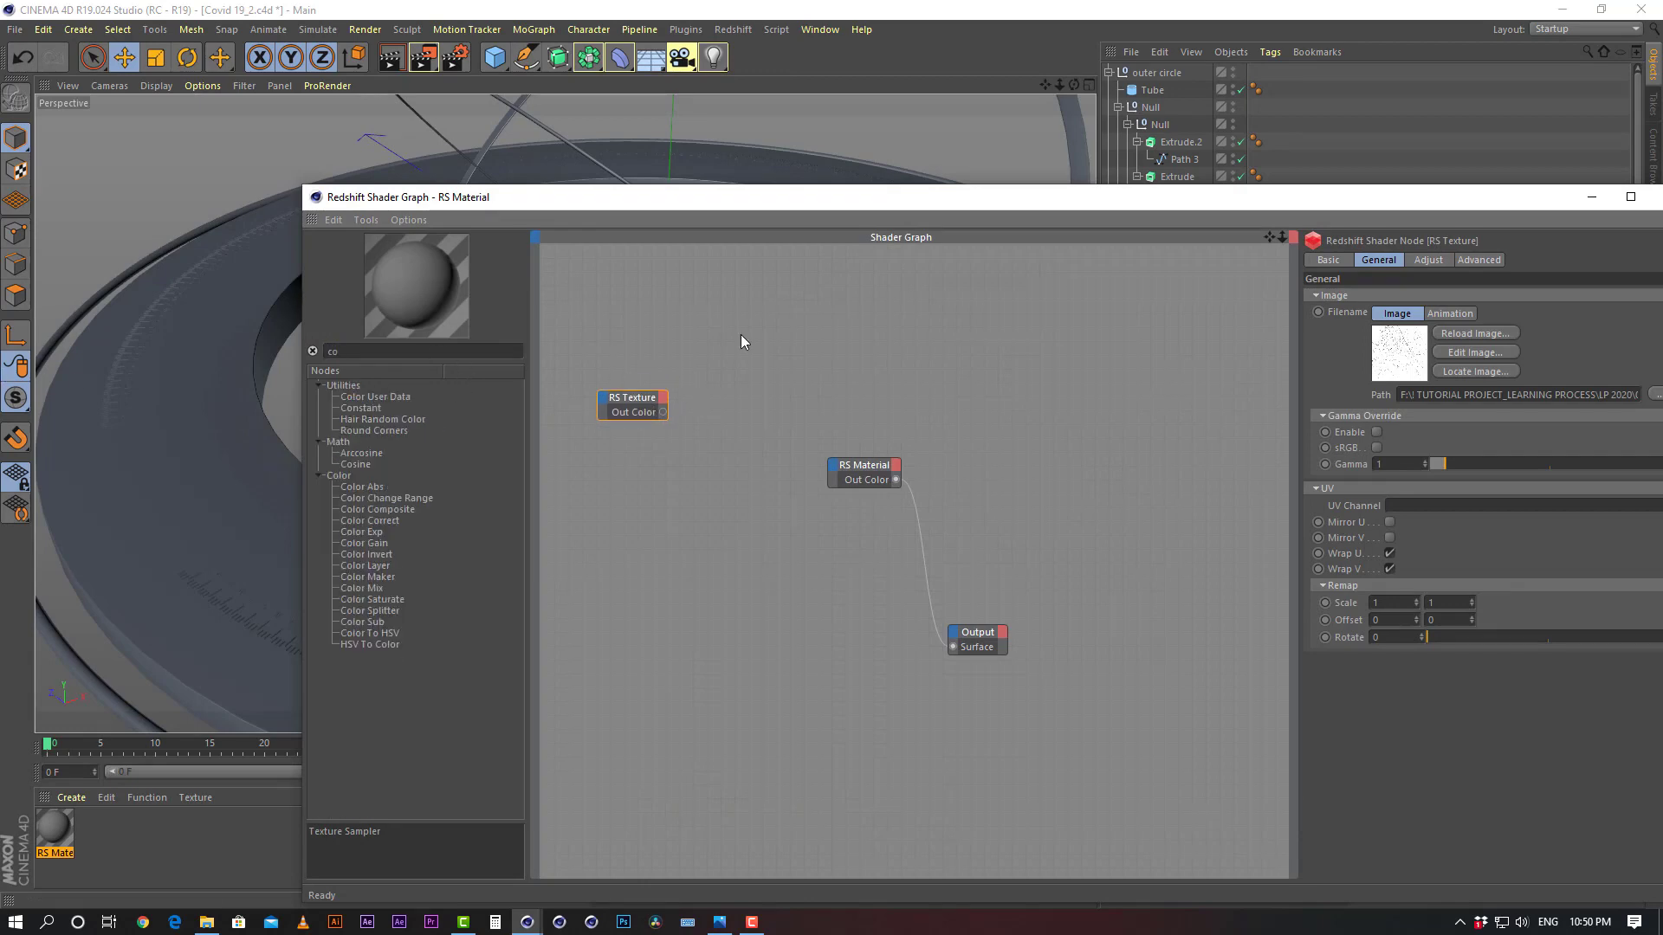
type("lo")
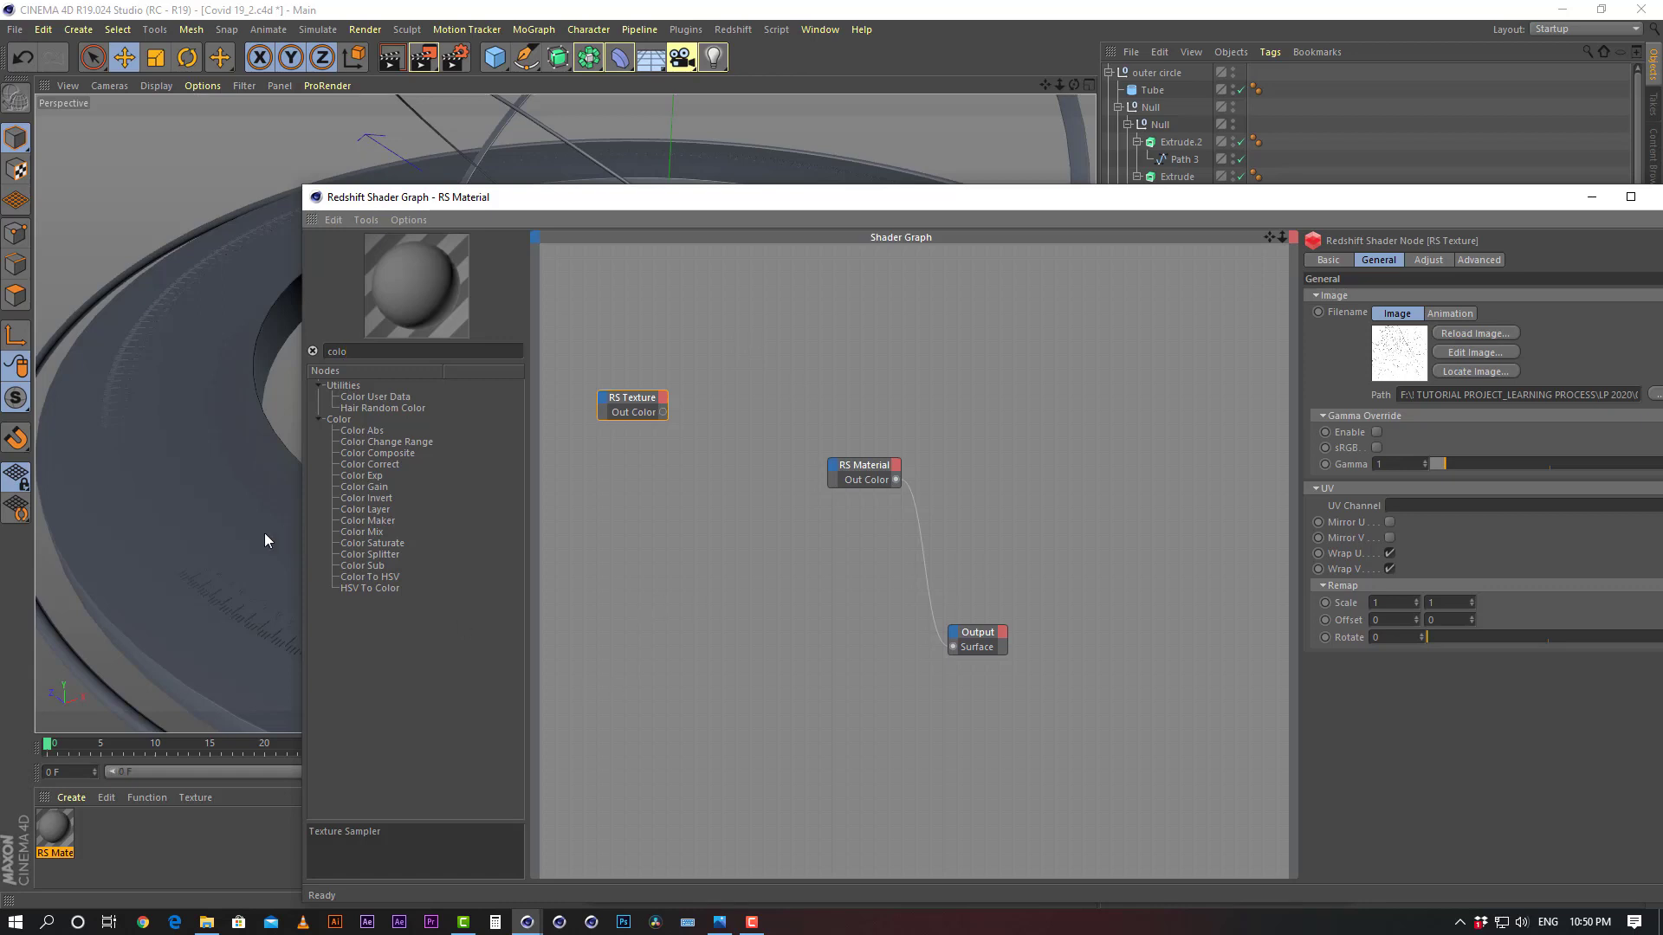
left_click_drag(377, 554, 708, 492)
left_click_drag(834, 464, 834, 468)
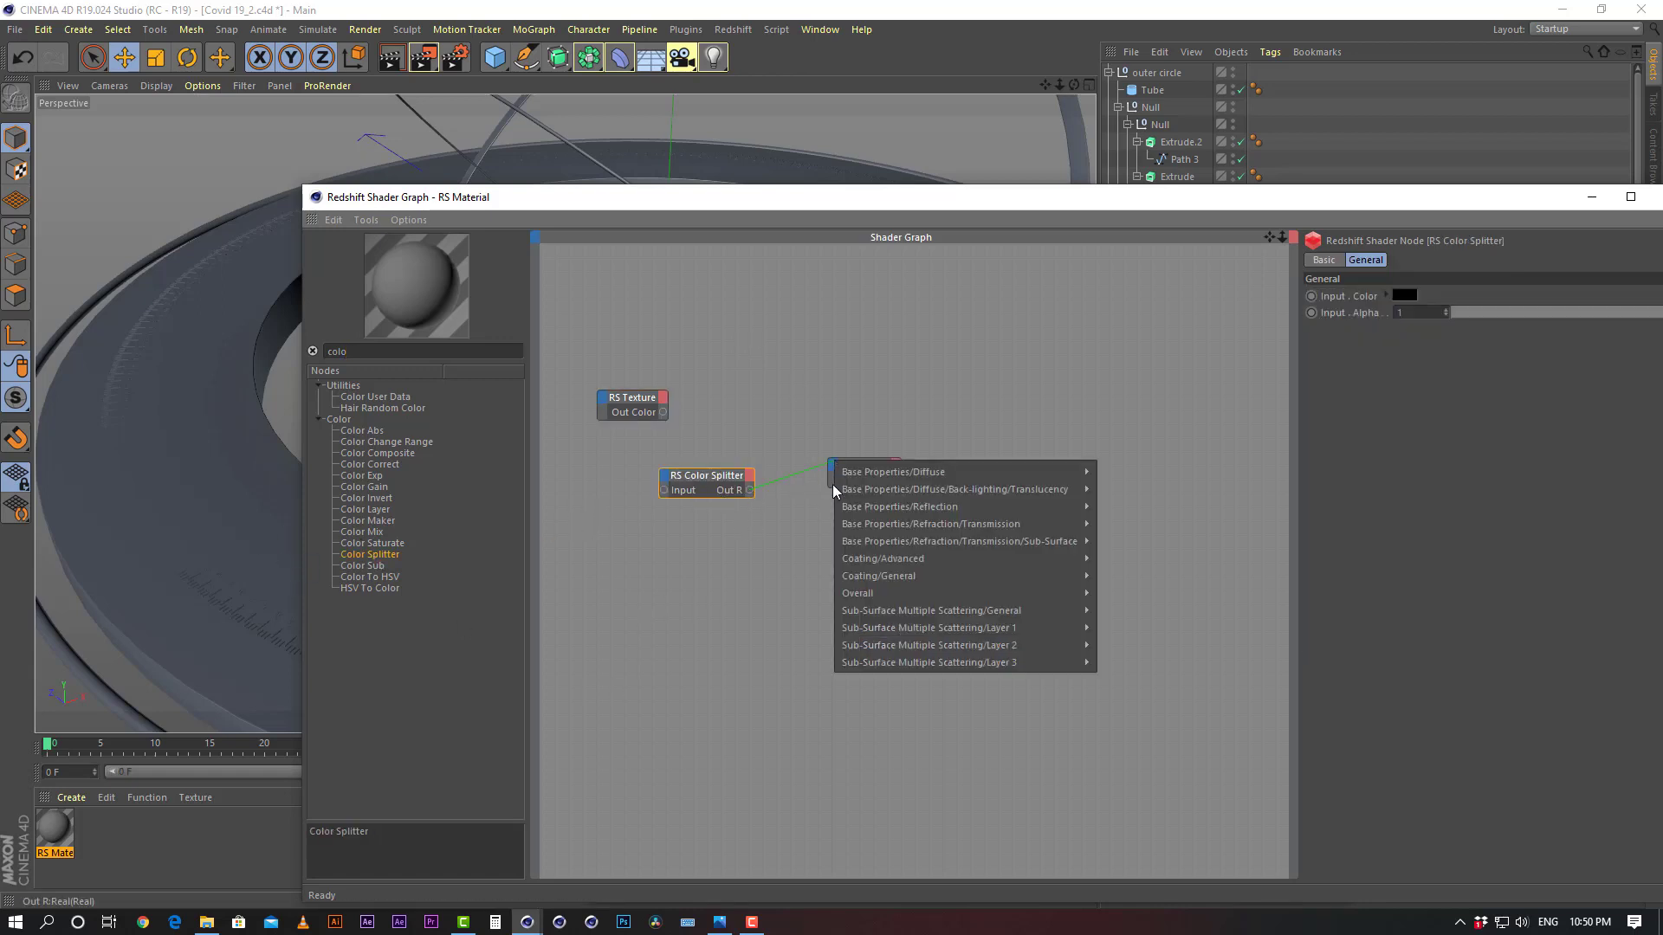
key("Escape")
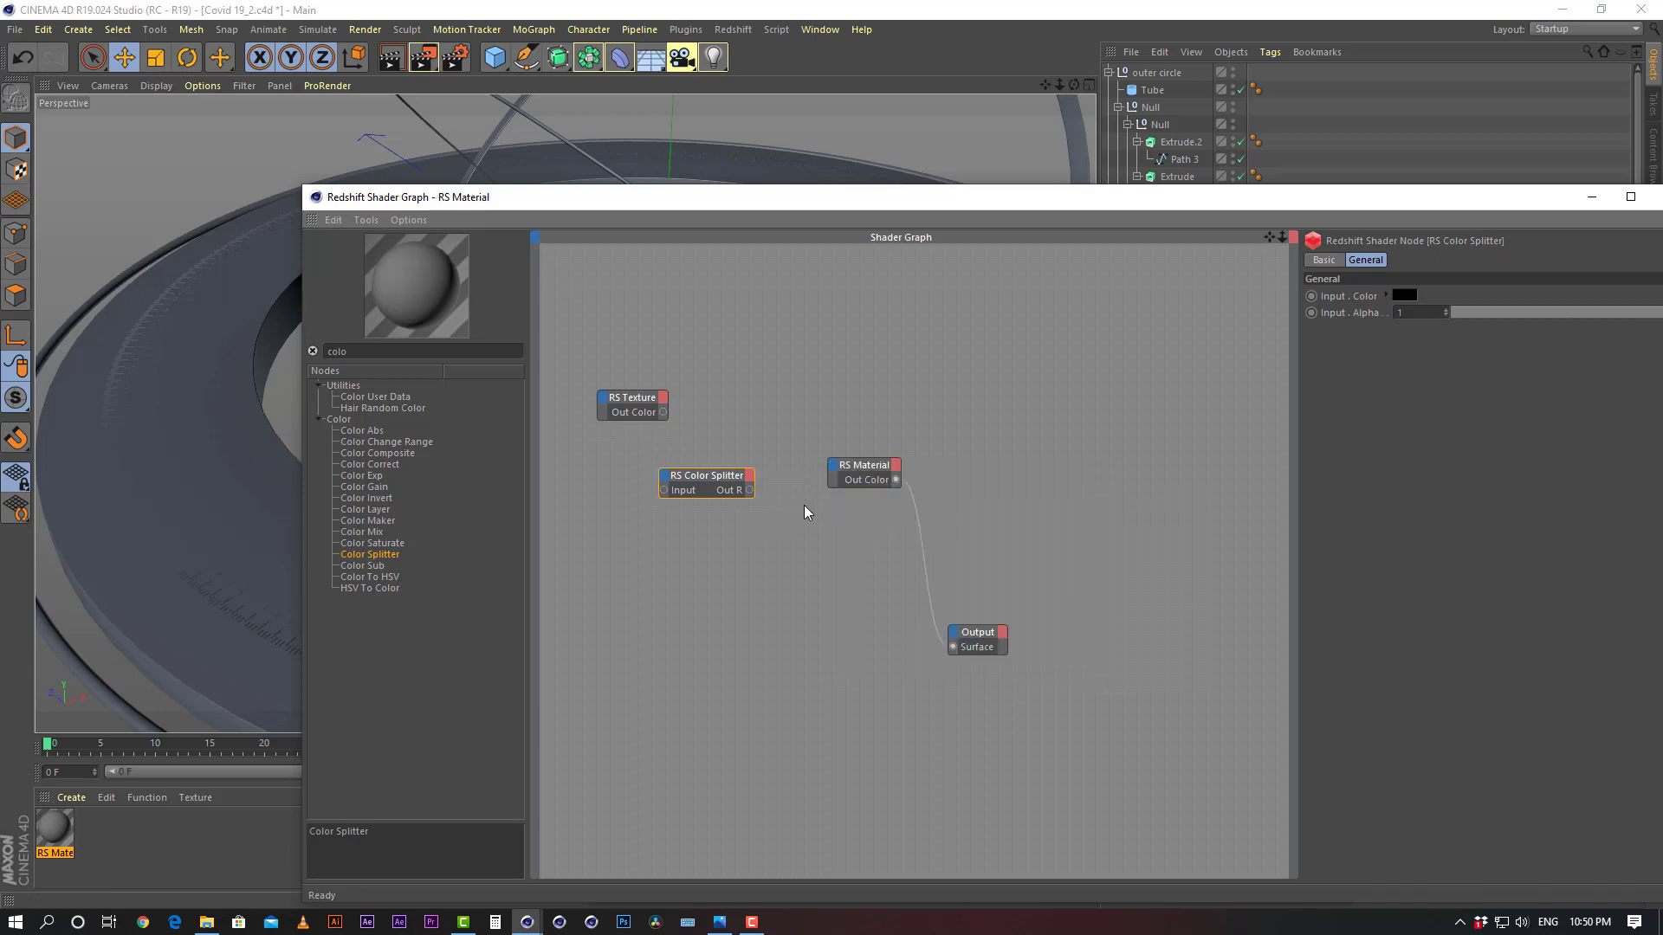
left_click_drag(865, 471, 953, 471)
left_click_drag(732, 479, 787, 435)
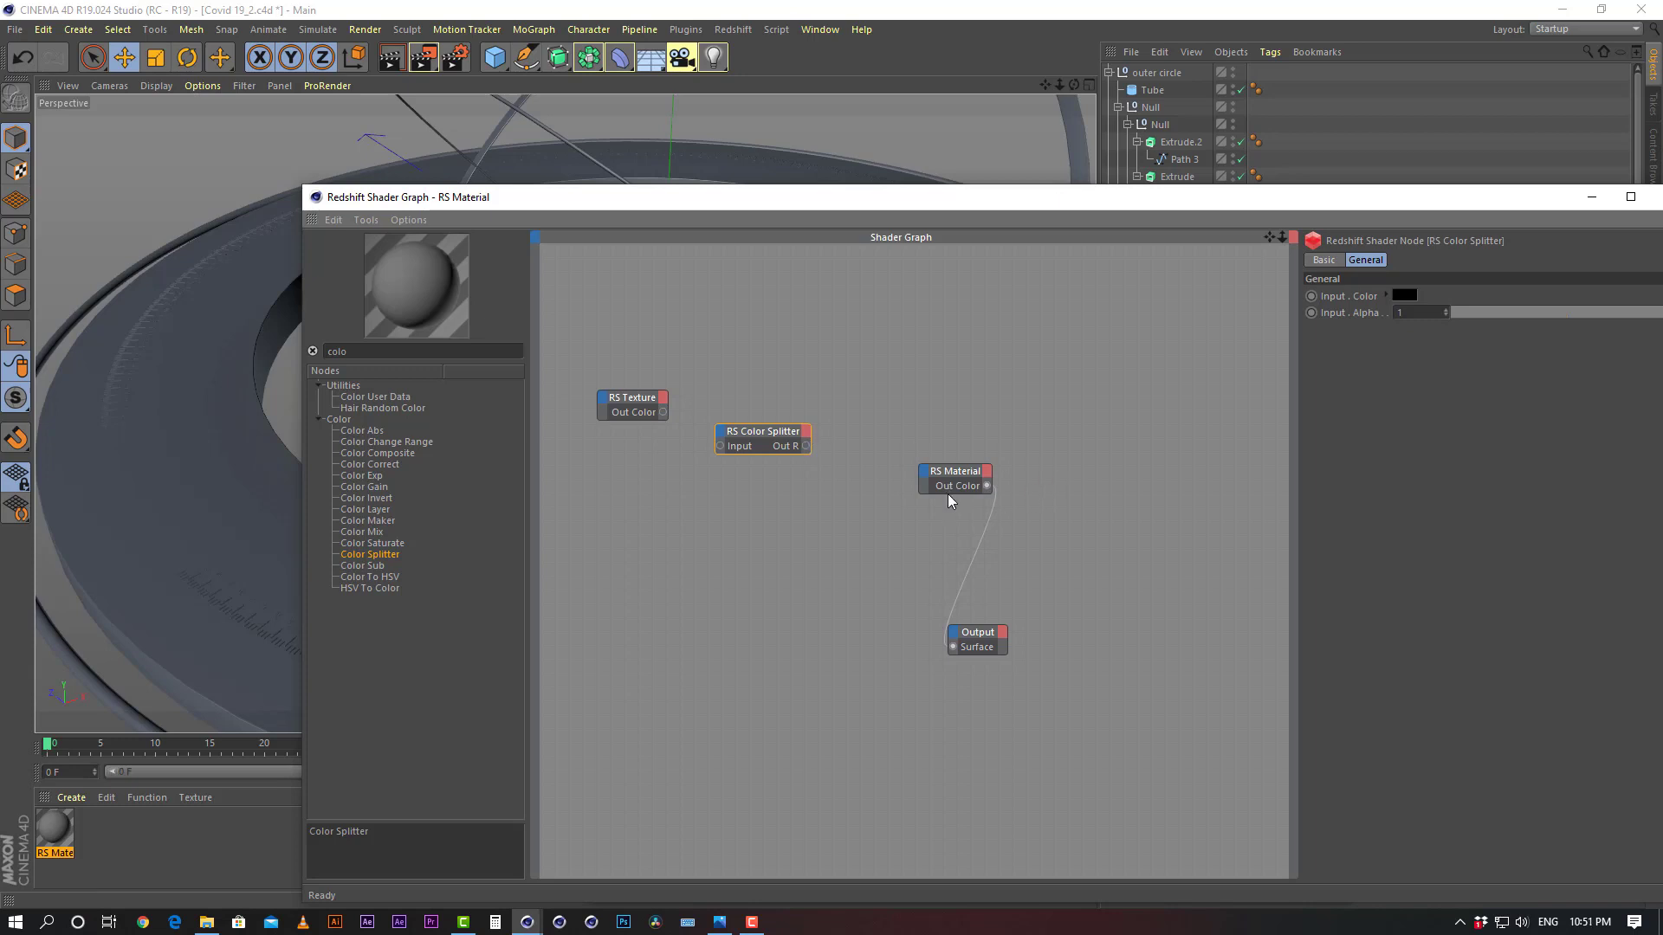
Connect the RS Color Splitter's Out R to RS Material's Coat Ior 3, and feed RS Texture's Out Color into the splitter's Input
left_click(943, 515)
left_click_drag(807, 446, 925, 472)
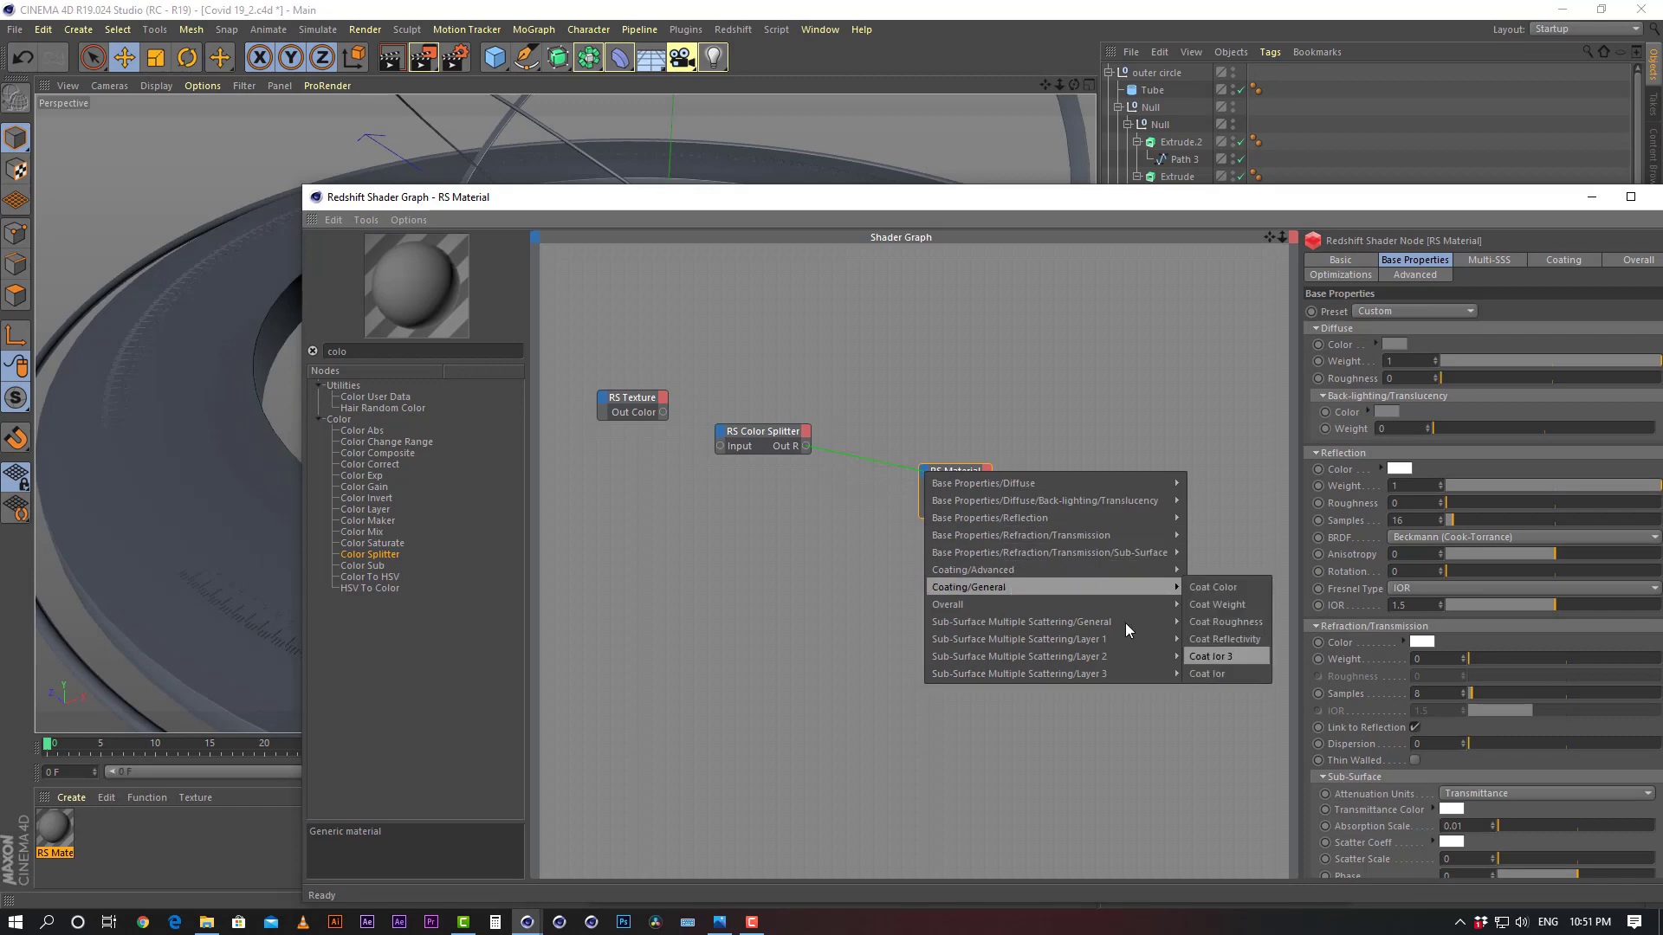
left_click(1221, 658)
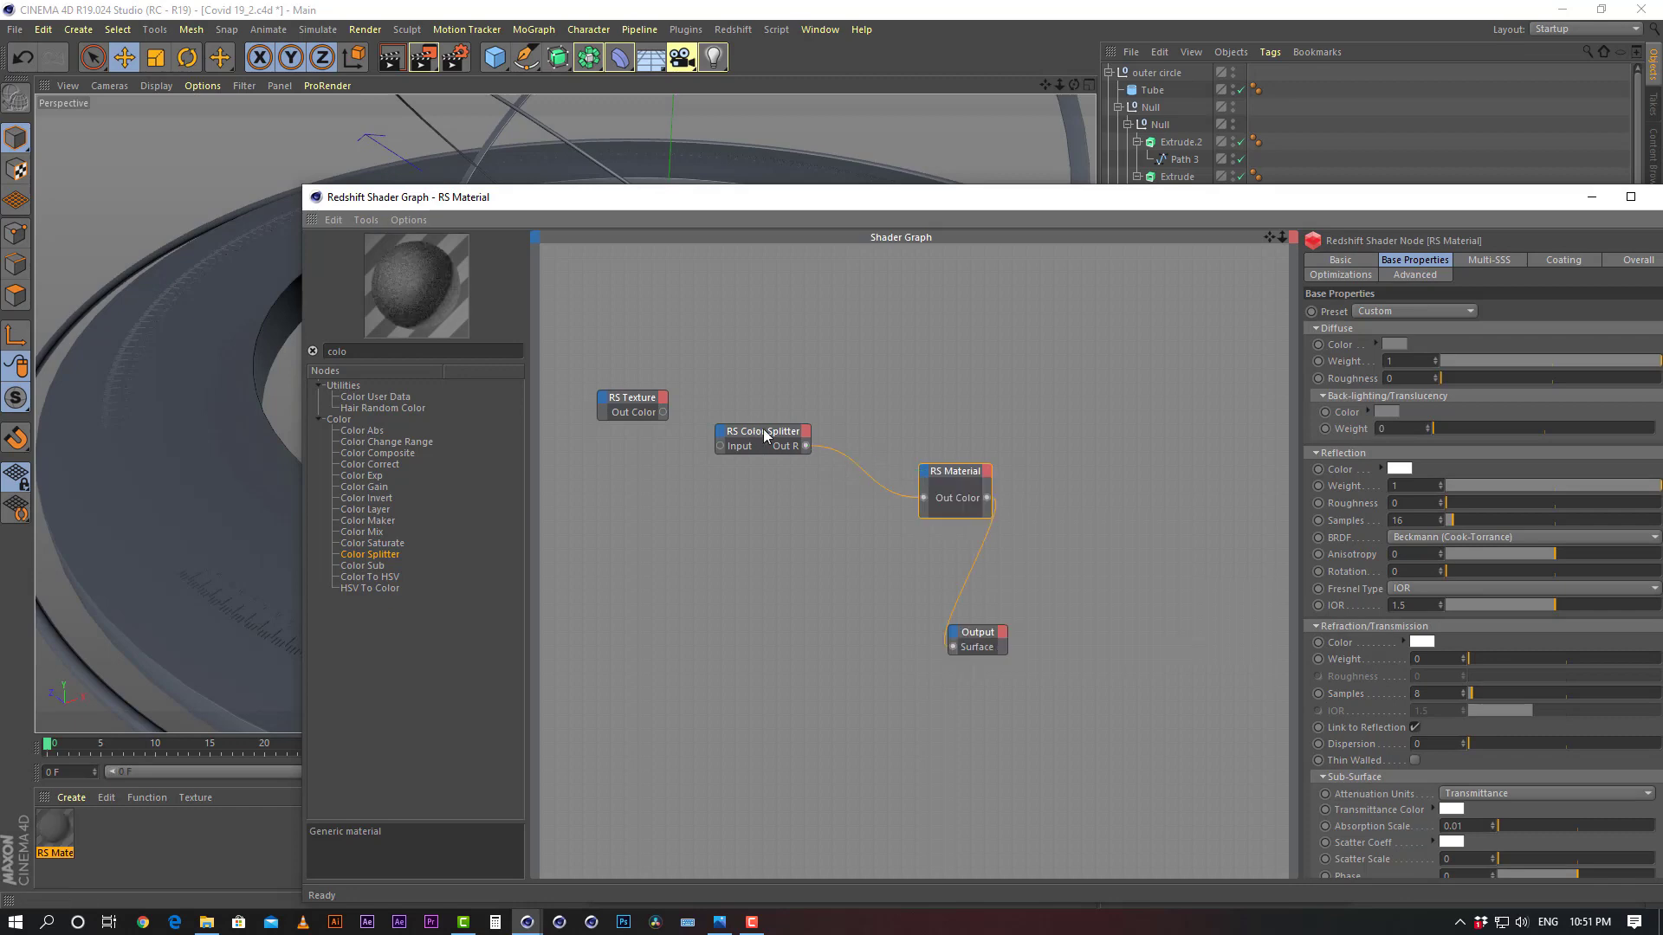
left_click_drag(765, 436, 616, 361)
left_click_drag(746, 371, 761, 477)
left_click_drag(798, 421, 830, 426)
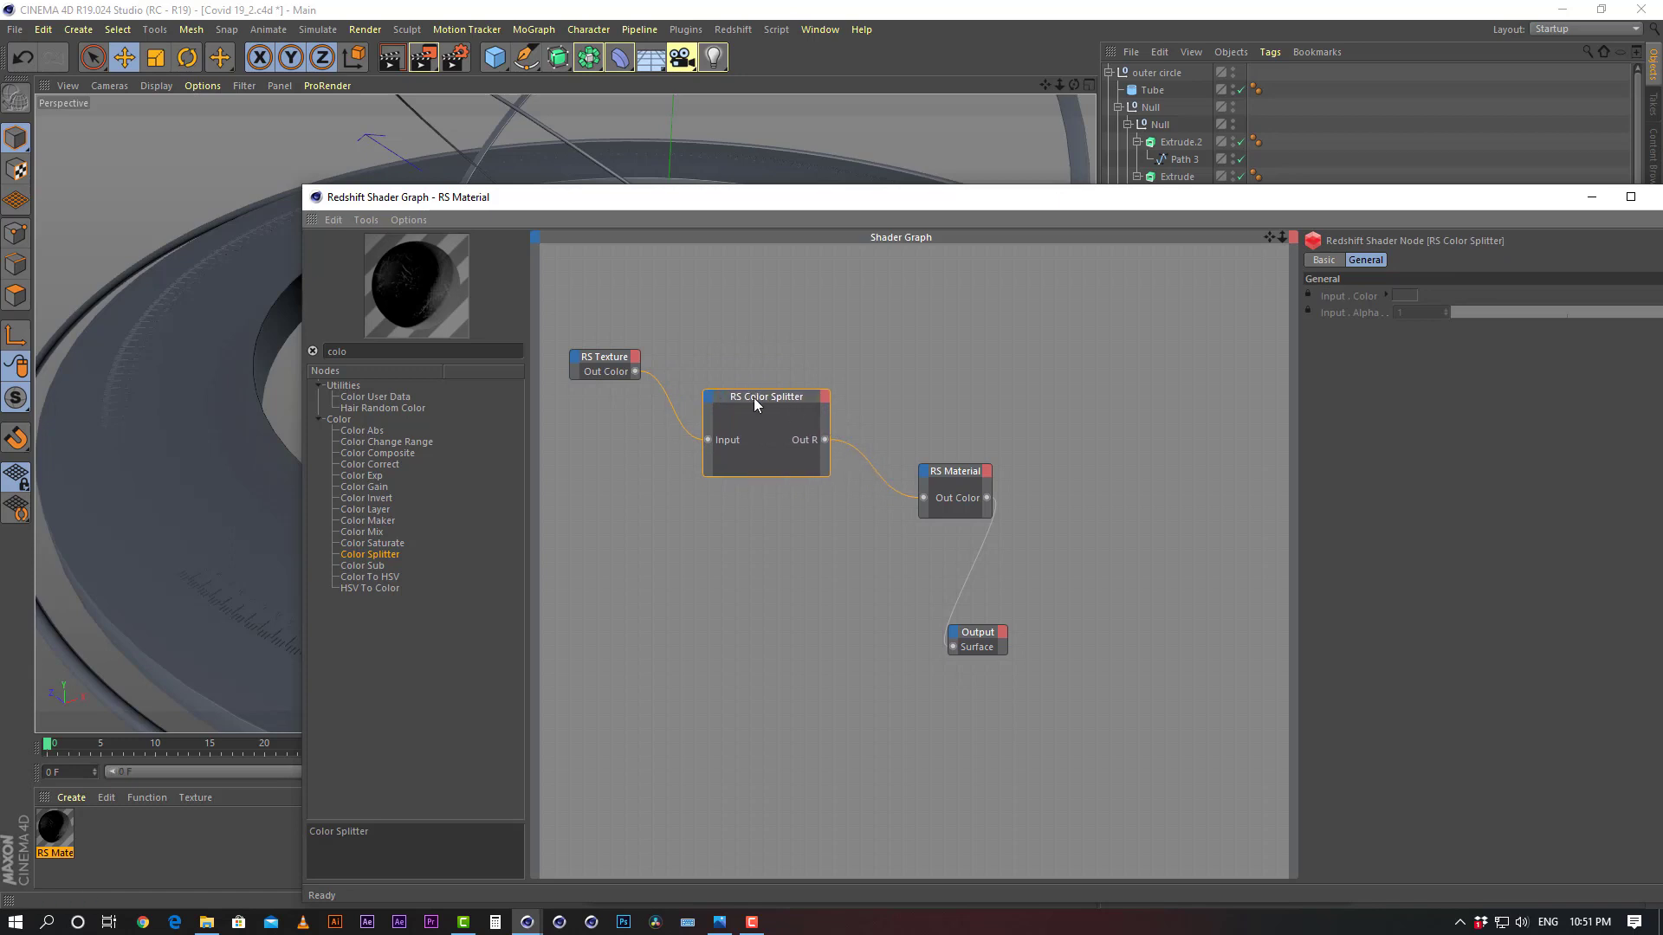
Raise the RS Texture node slightly and check the general settings of RS Texture and RS Color Splitter
left_click(605, 353)
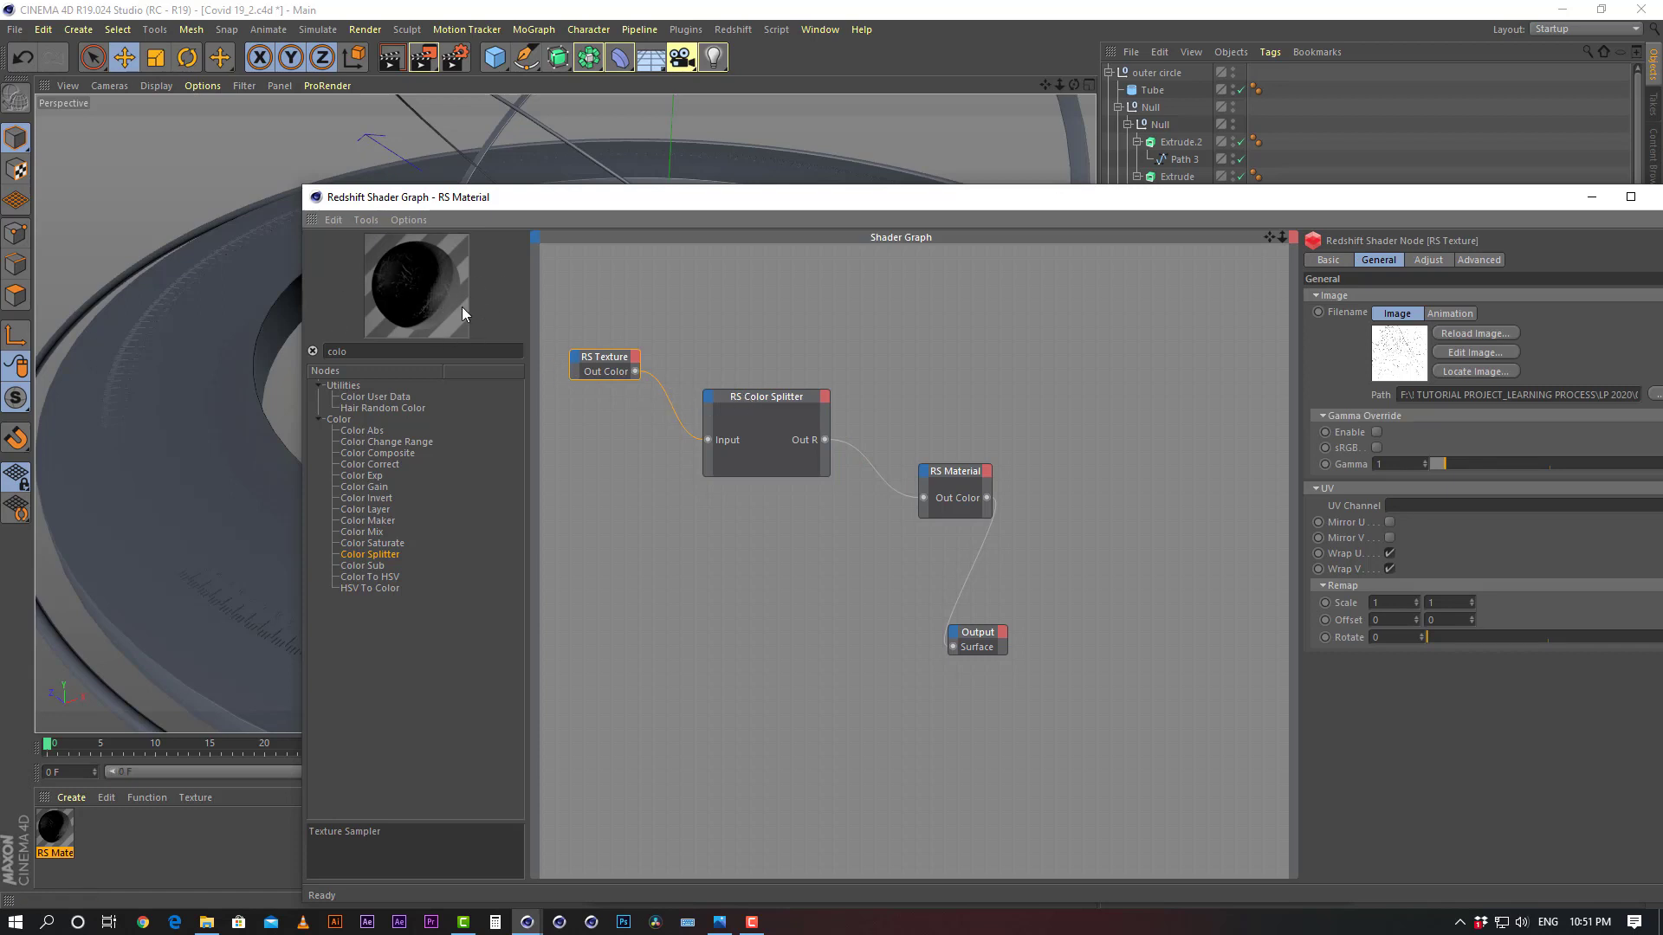
mouse_move(626, 368)
left_mouse_down()
mouse_move(594, 330)
mouse_move(630, 343)
left_mouse_up()
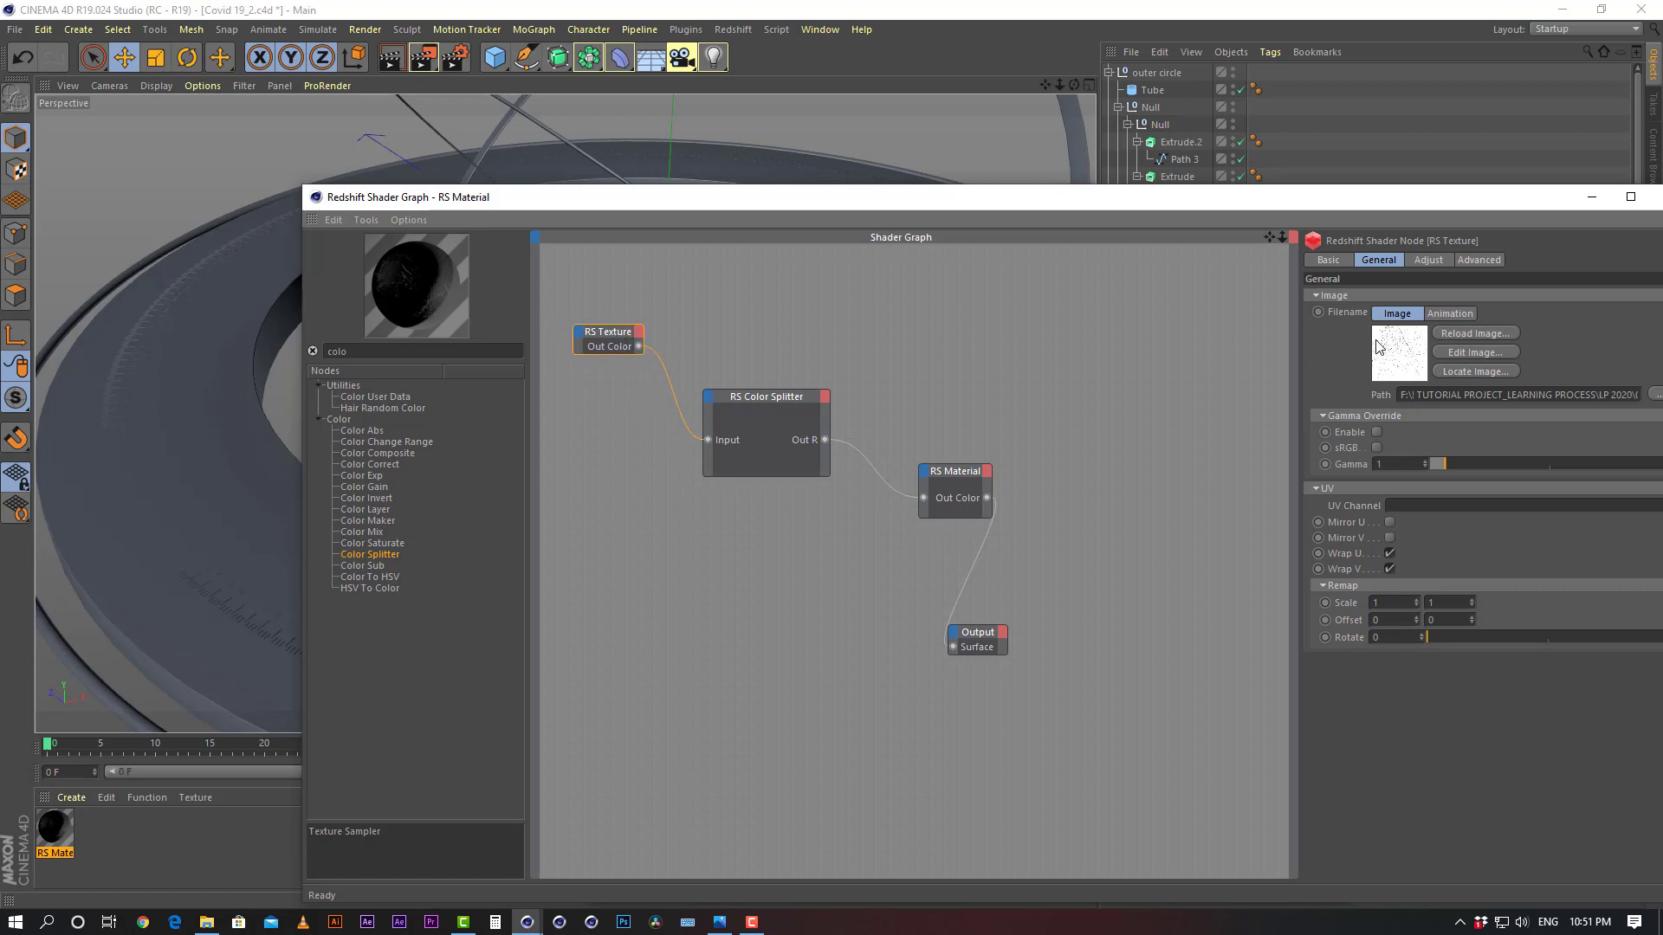
left_click(767, 398)
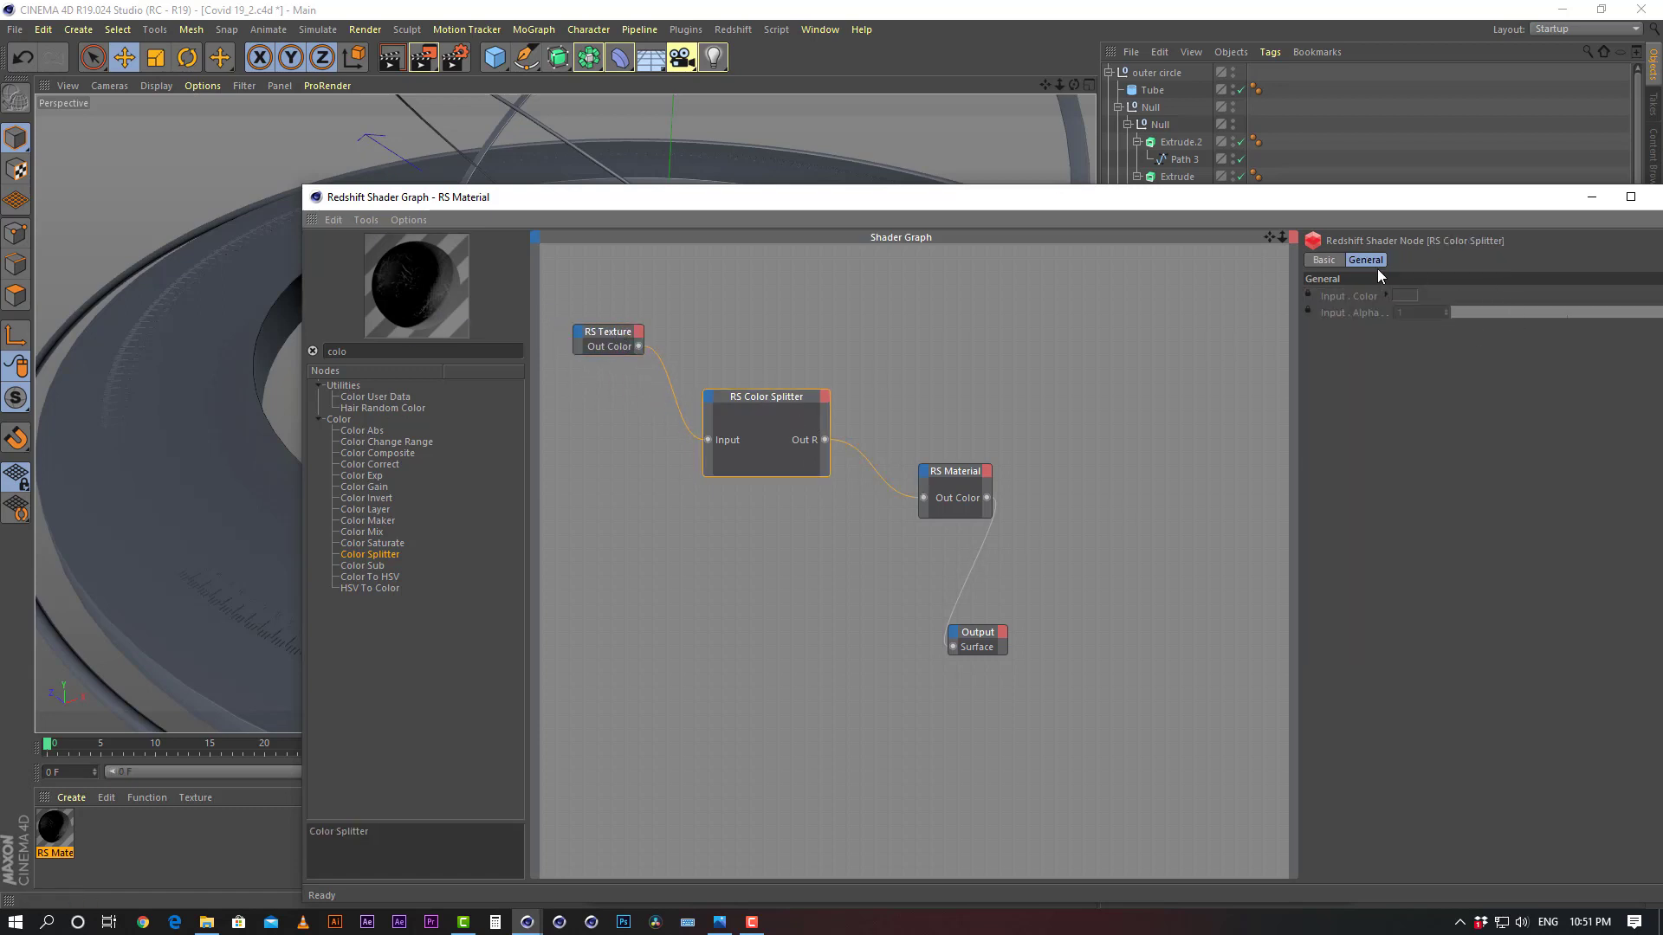
Move the shader graph window clear of the viewport and apply RS Material to the large outer ring
left_click(957, 482)
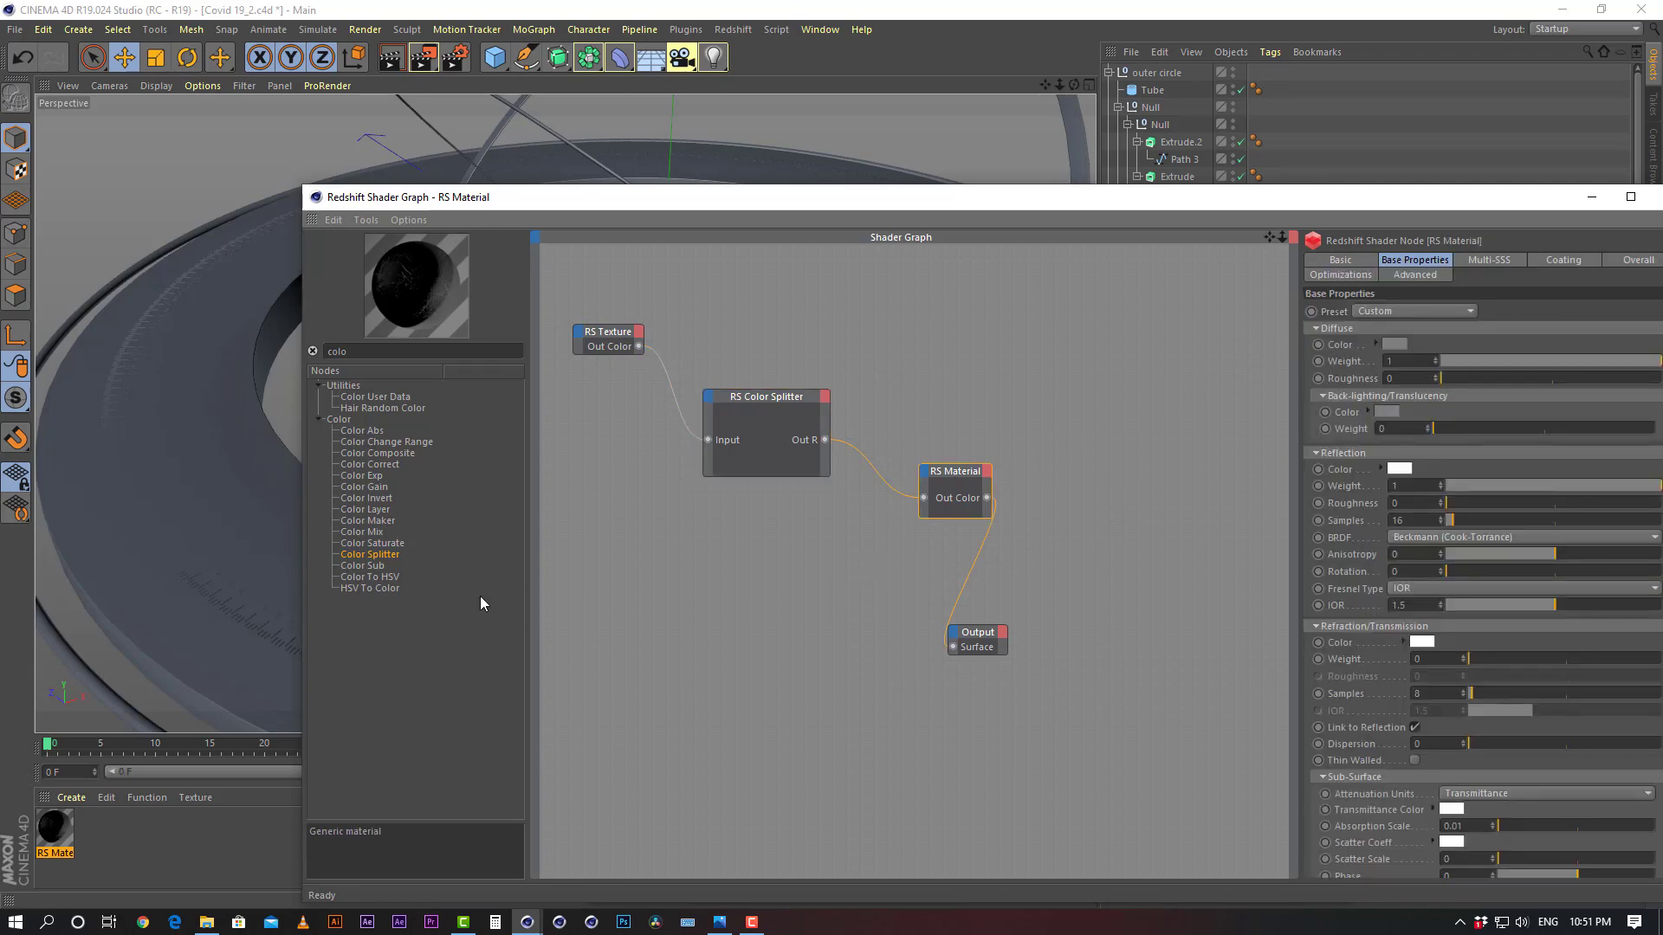
left_click_drag(869, 216, 898, 579)
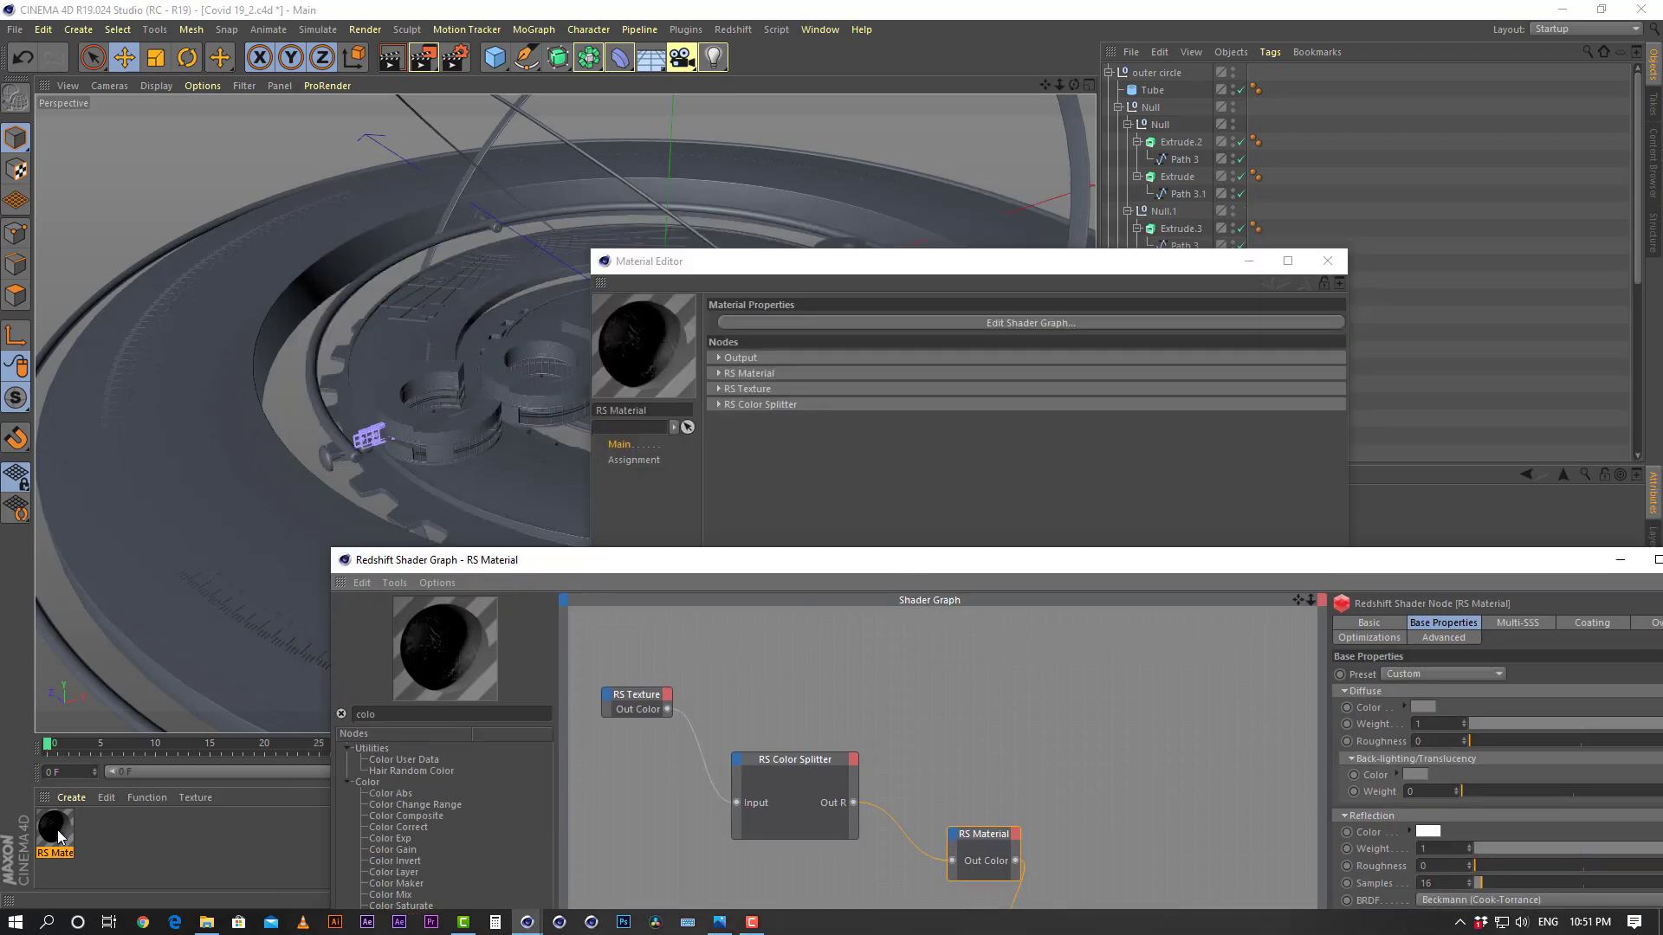
left_click_drag(57, 830, 215, 416)
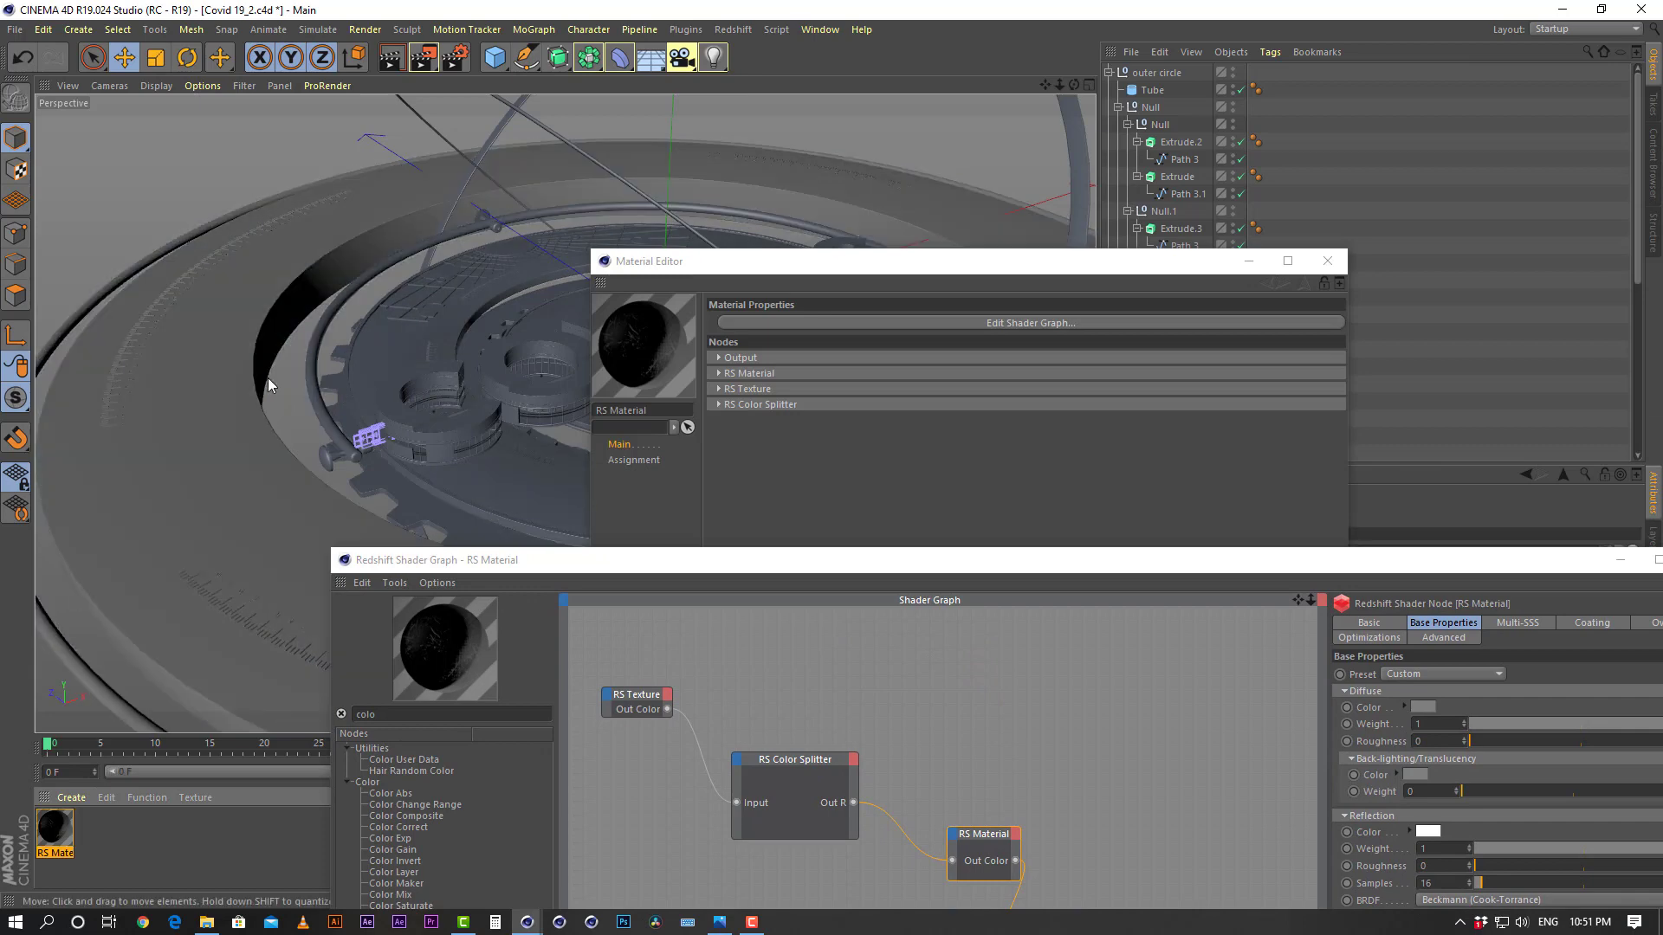
Open the Redshift IPR window and start the live preview render
left_click(734, 30)
left_click(765, 155)
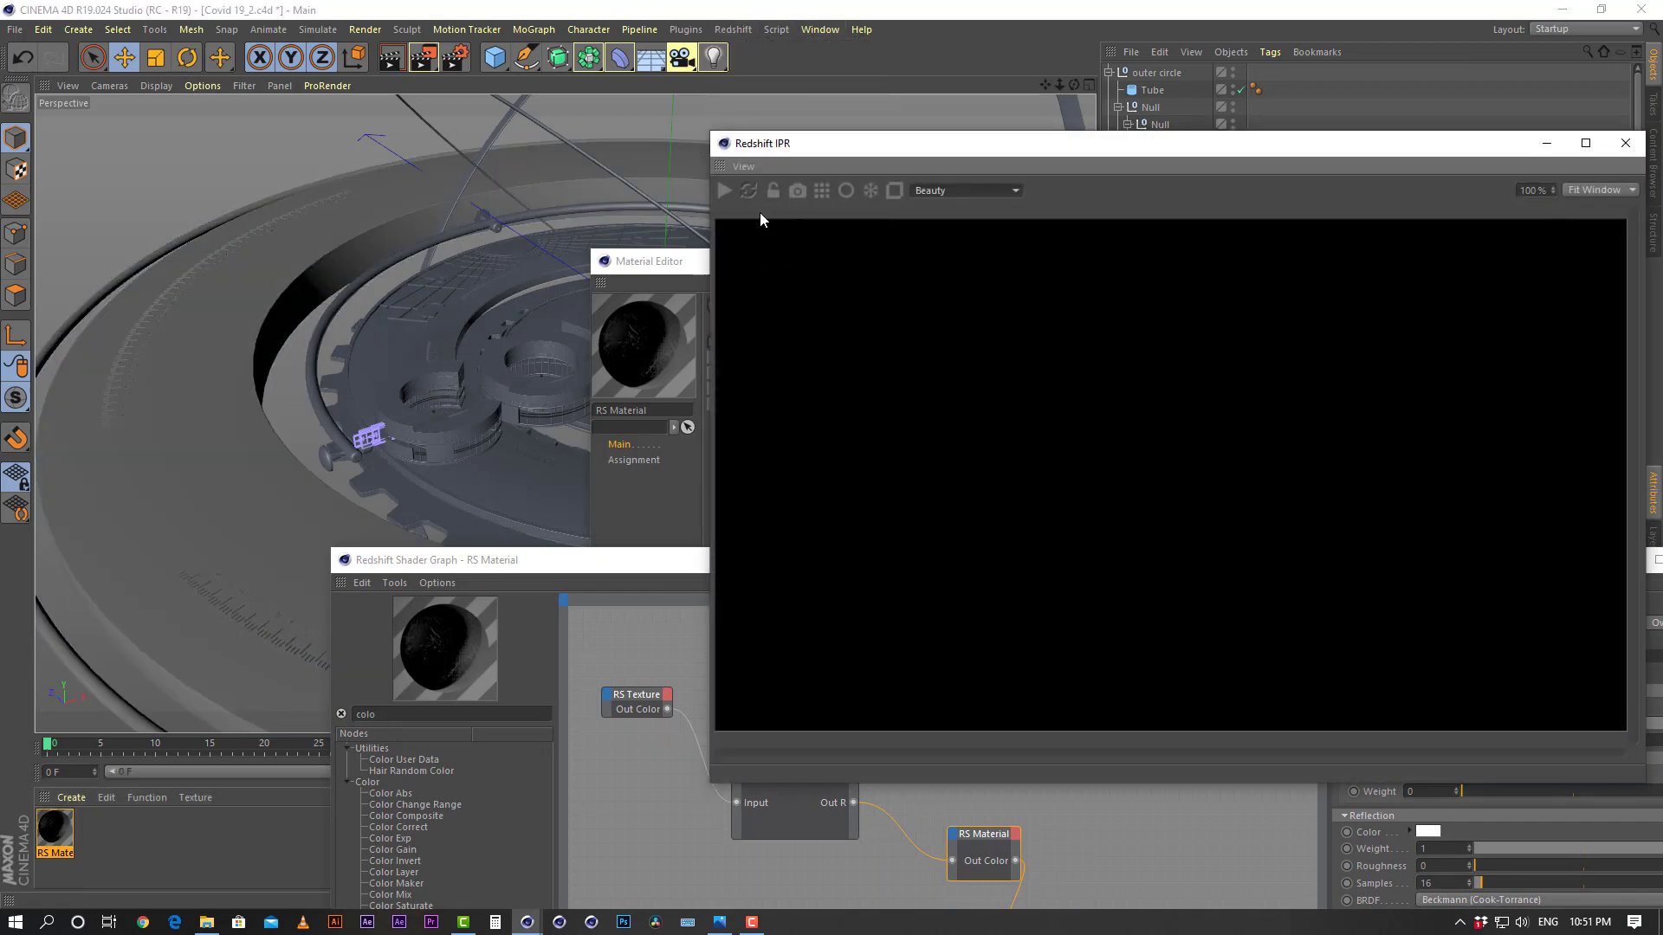
left_click(731, 194)
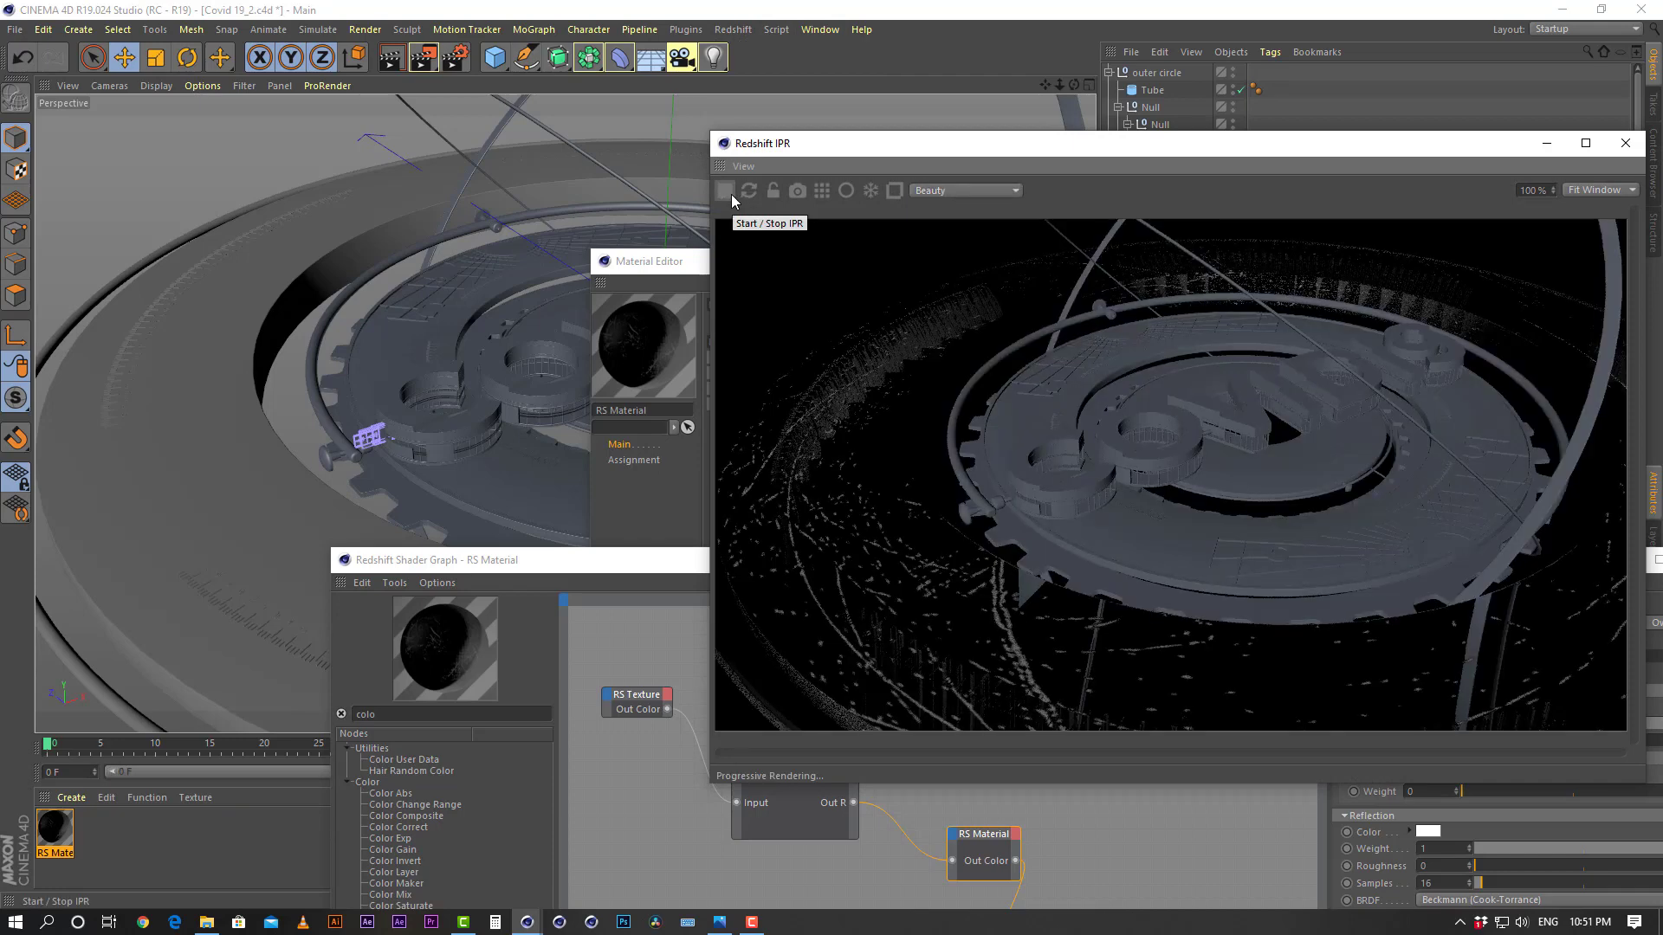
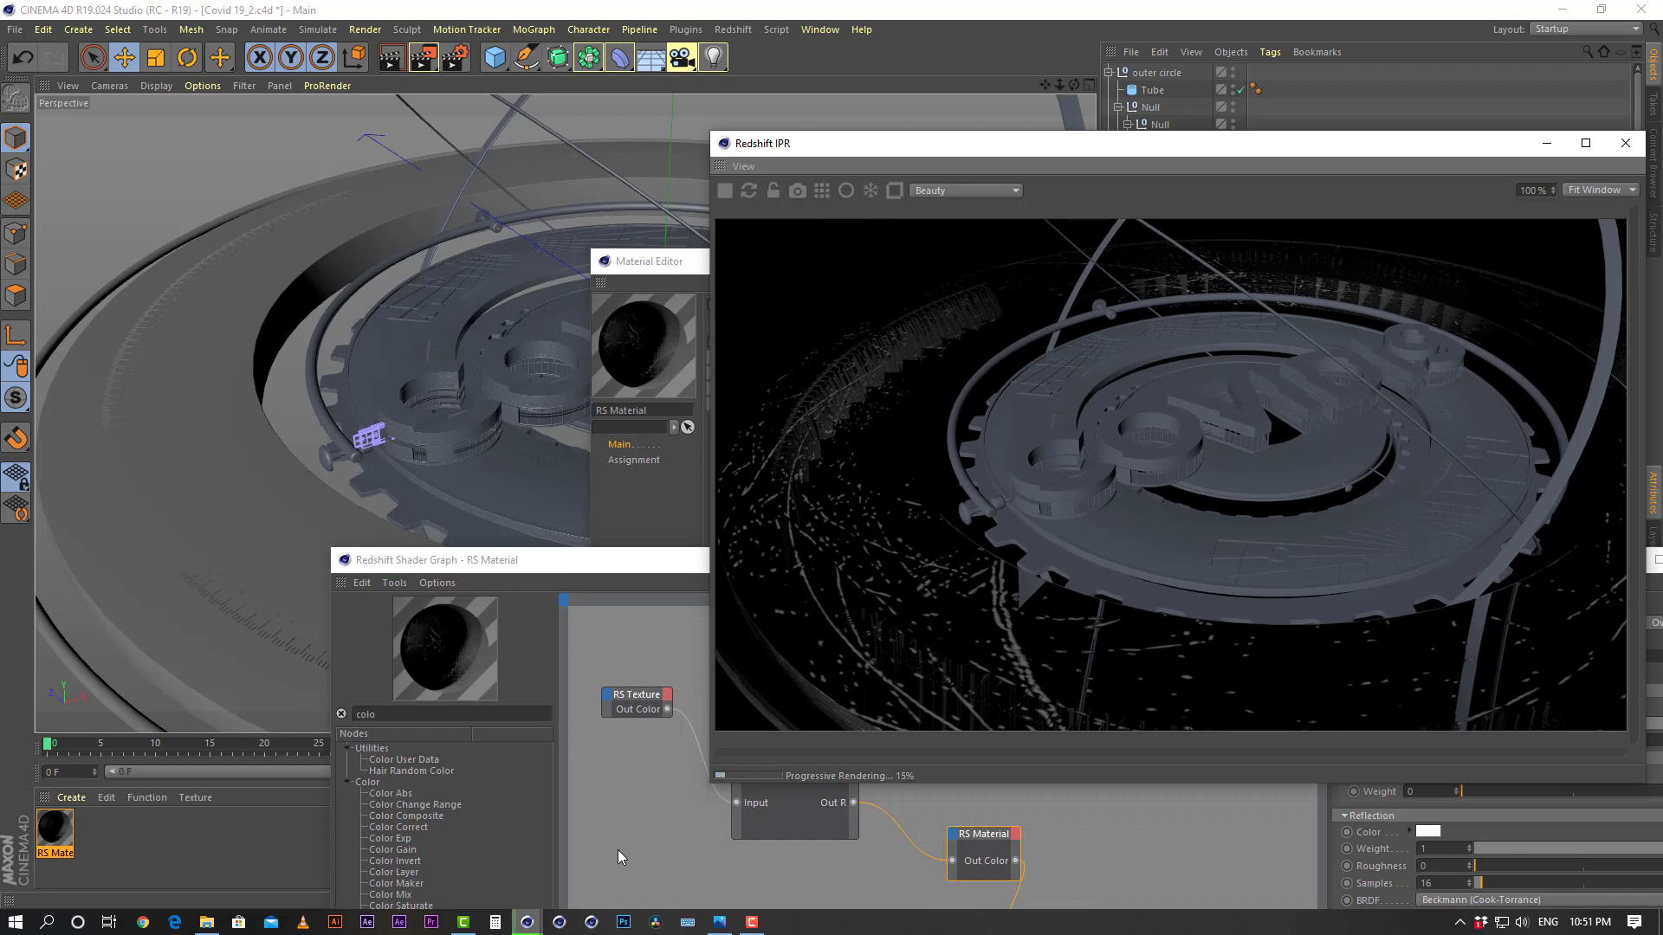
Rearrange the RS Color Splitter, RS Material and Output nodes to leave free space between the splitter and RS Material
left_click(975, 834)
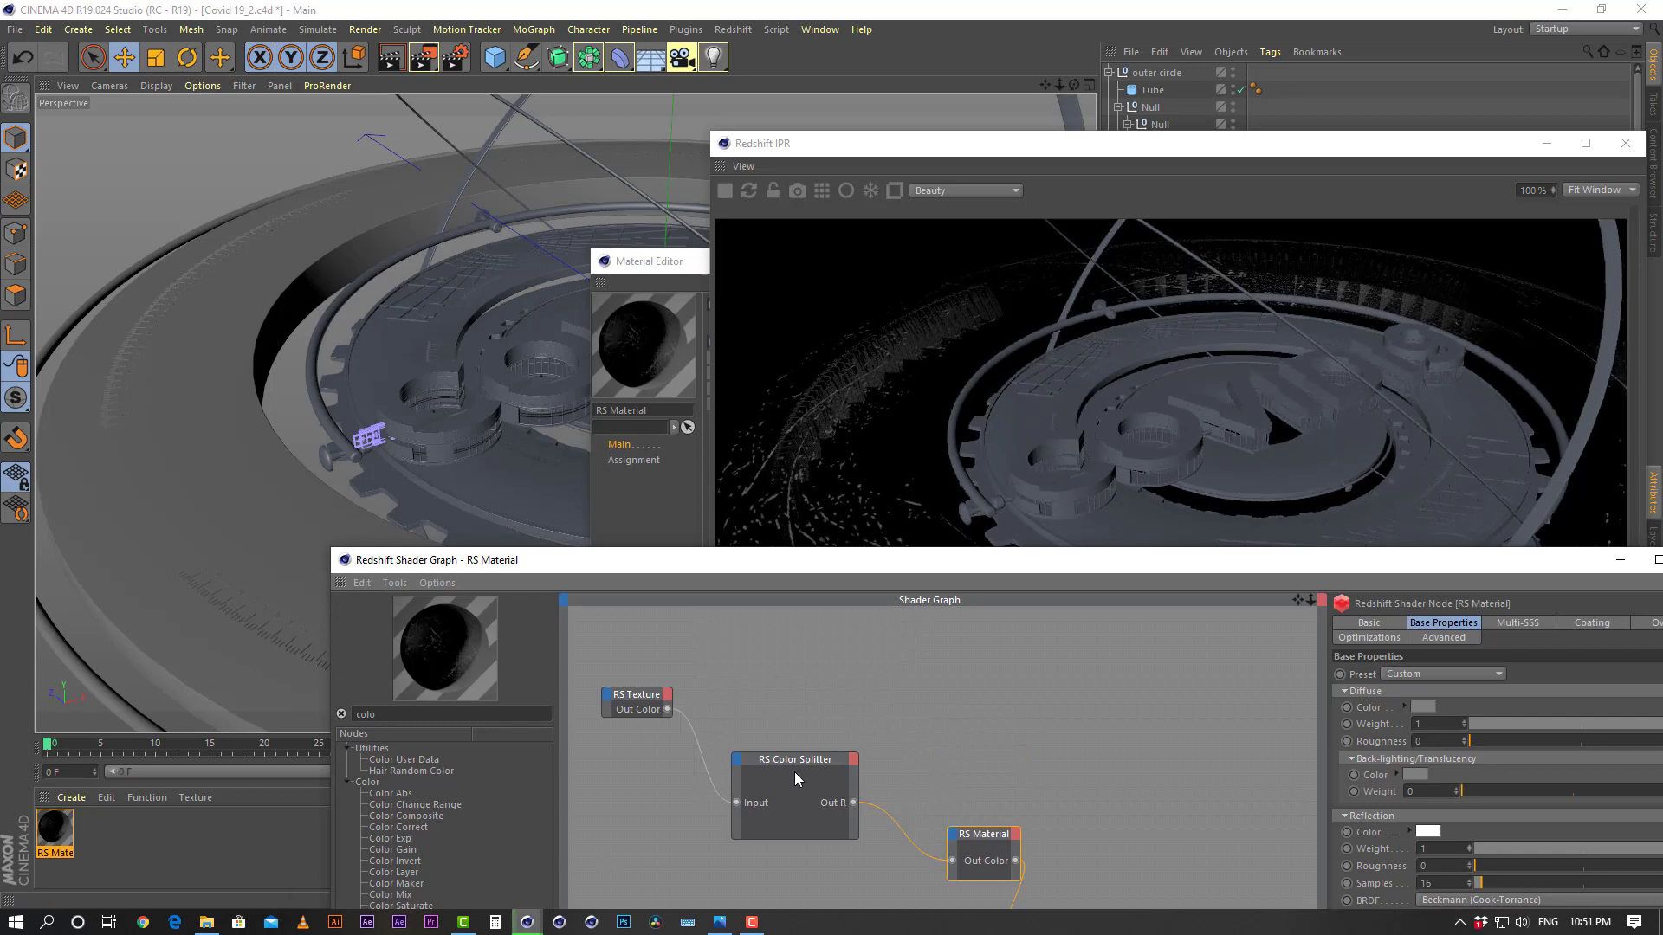
mouse_move(803, 760)
left_mouse_down()
mouse_move(741, 740)
mouse_move(789, 750)
left_mouse_up()
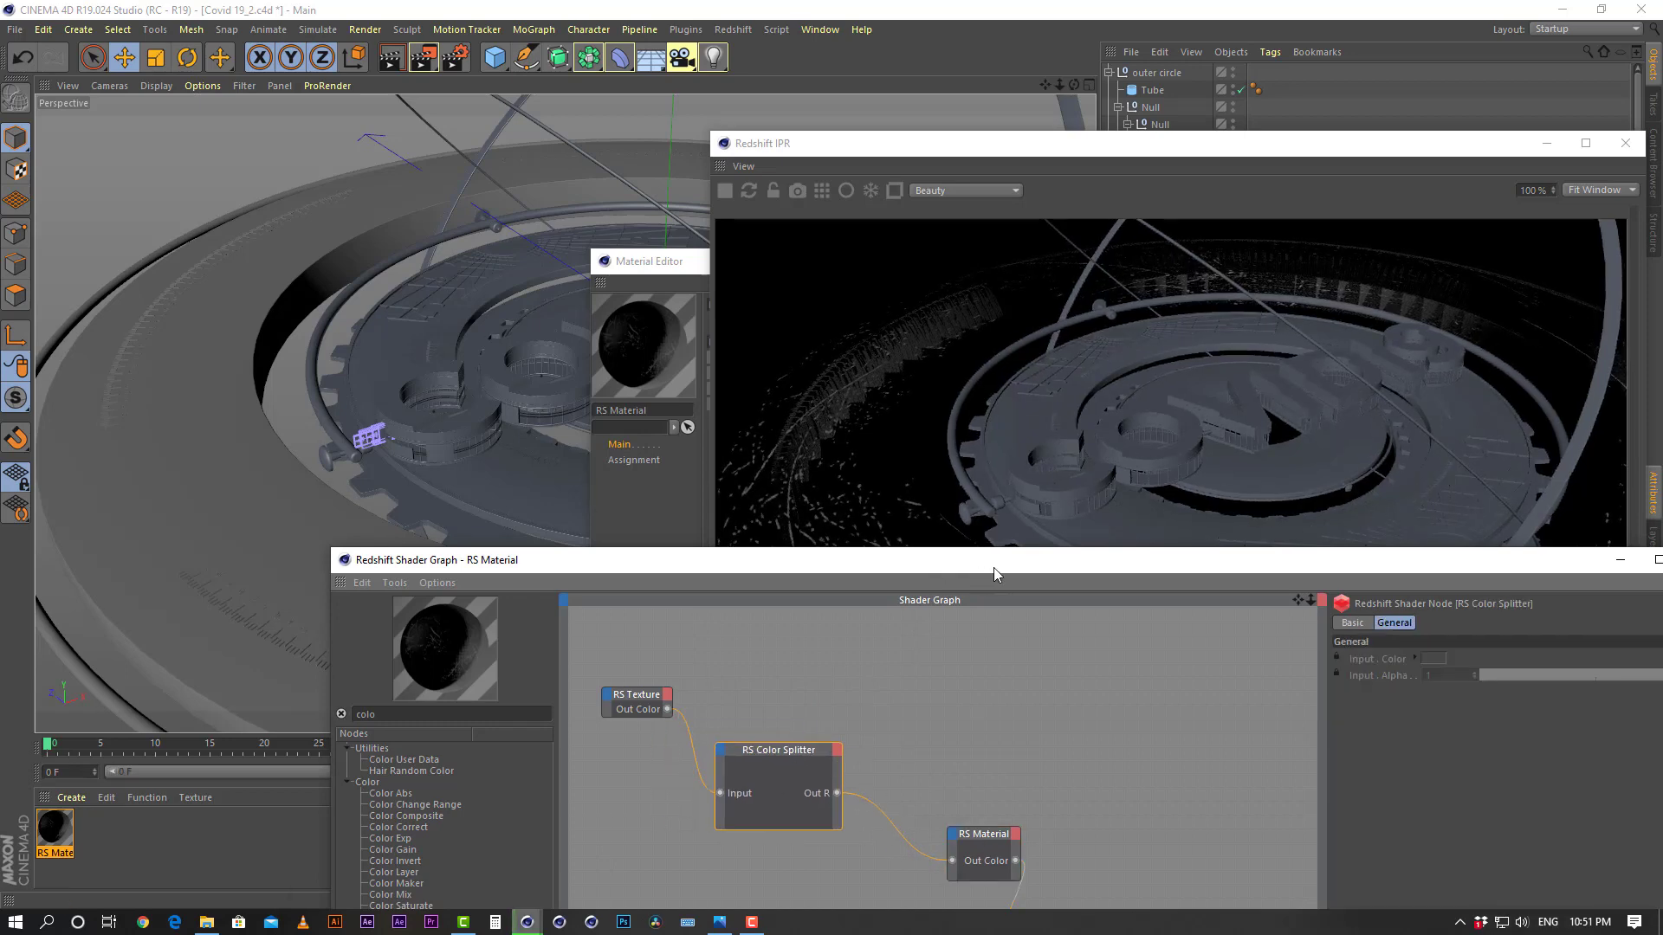
left_click_drag(994, 568, 988, 463)
left_click(1053, 853)
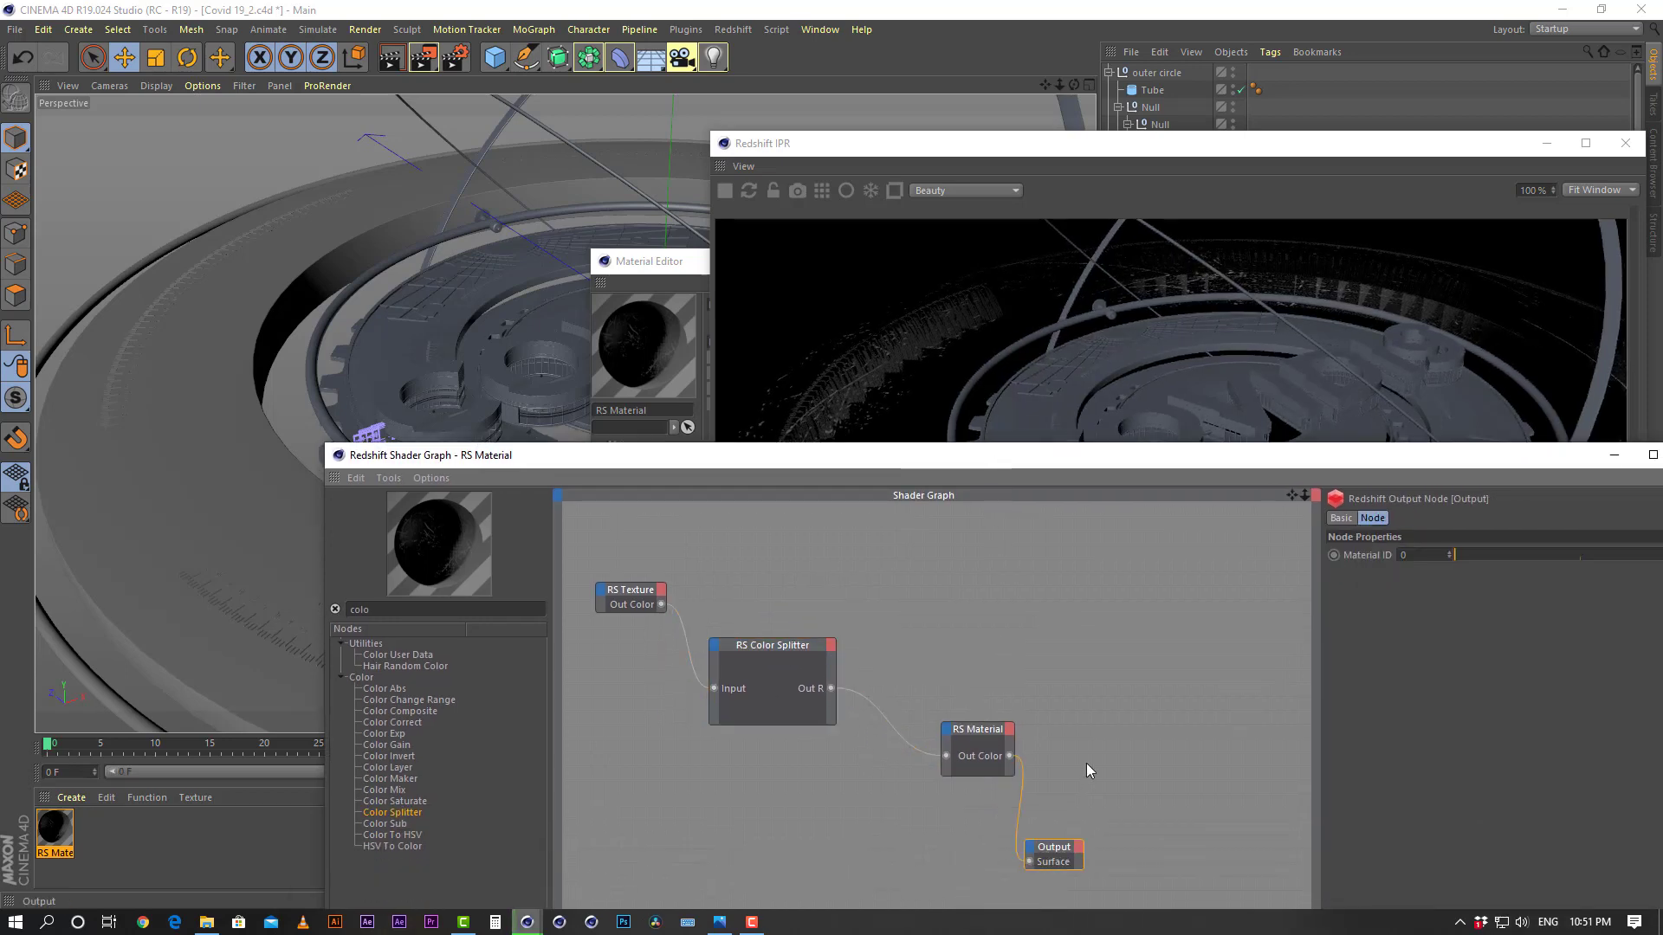
left_click_drag(1054, 849, 1106, 751)
left_click_drag(979, 732, 1010, 685)
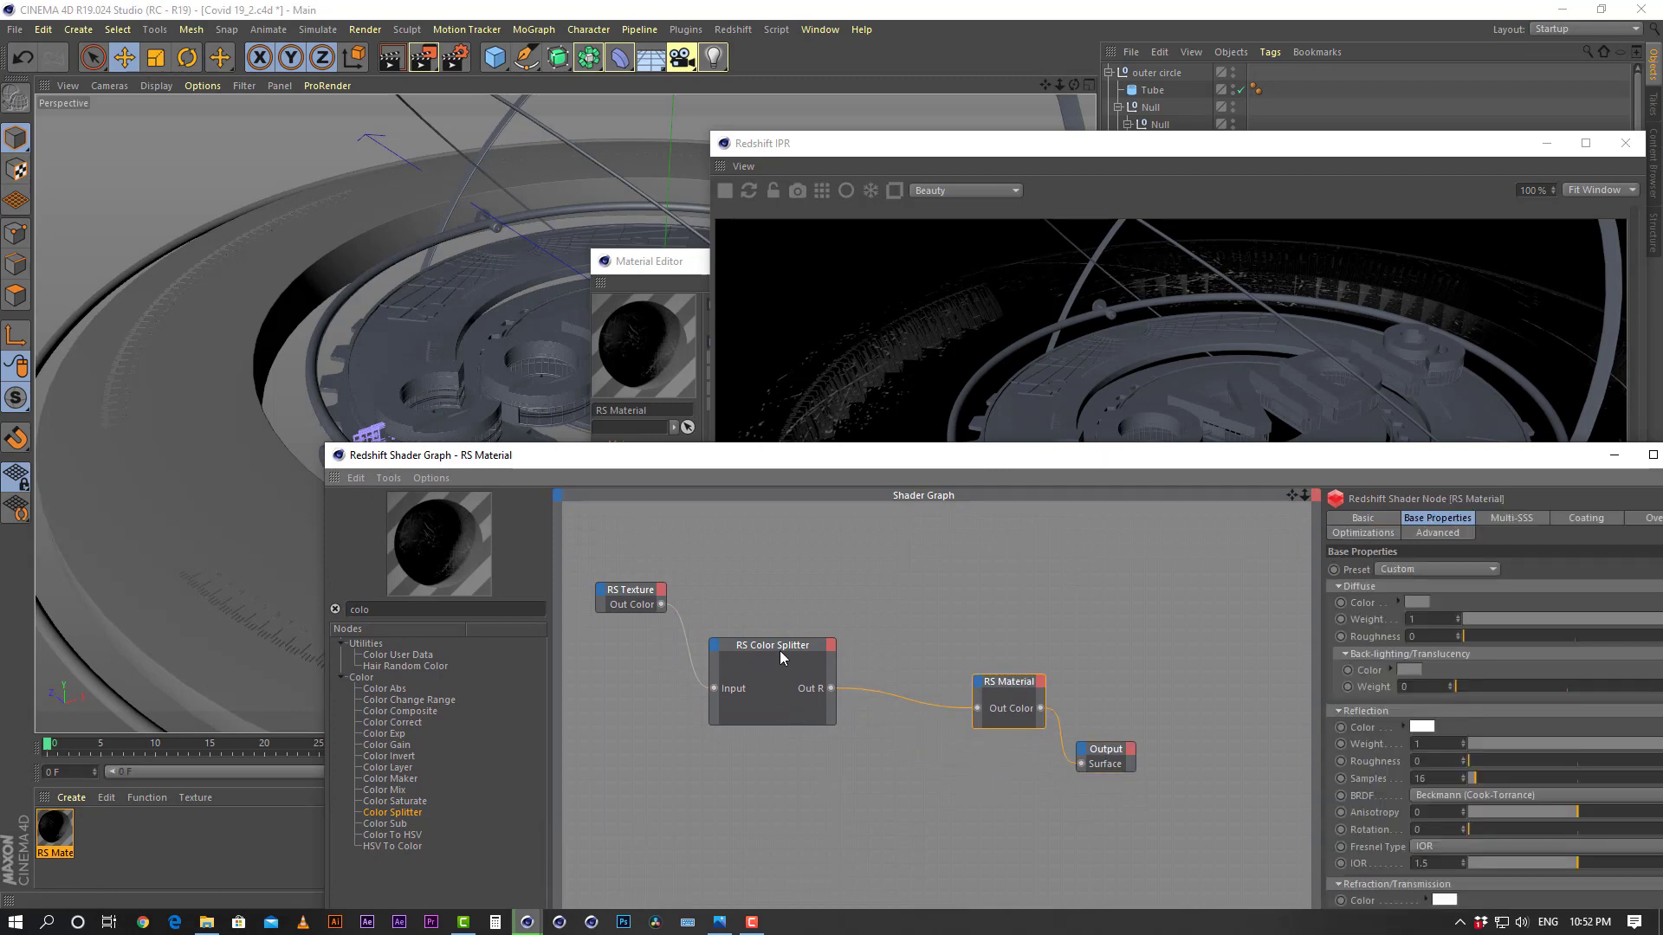
mouse_move(779, 651)
left_mouse_down()
mouse_move(747, 654)
mouse_move(760, 666)
left_mouse_up()
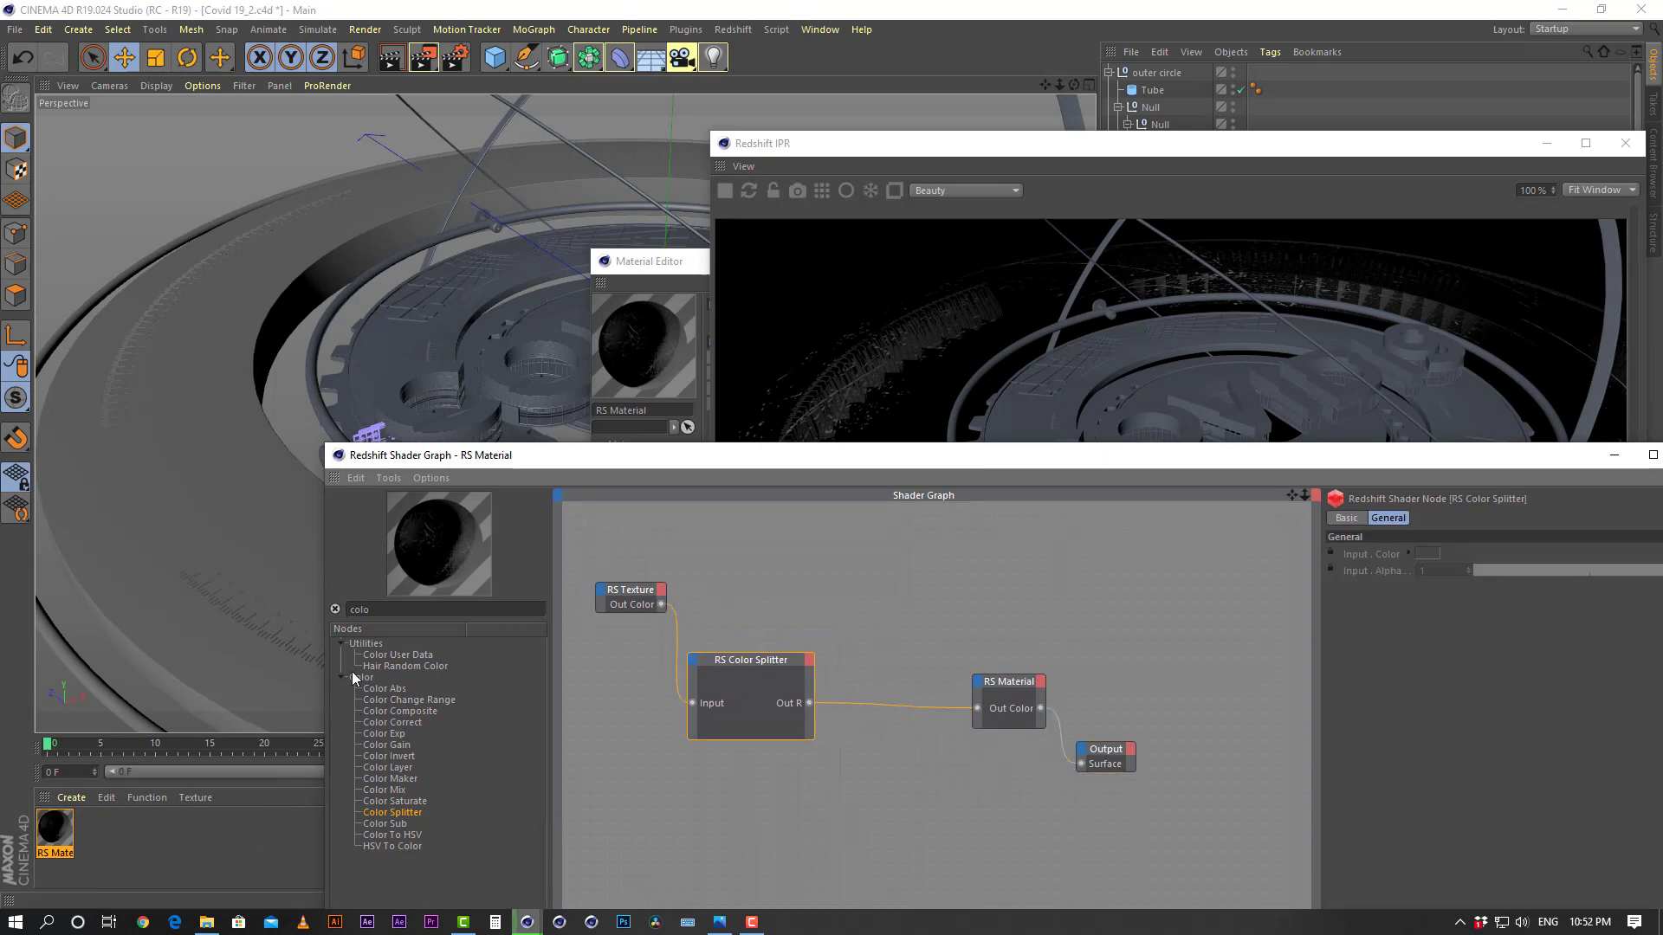
Add a Bump Map node, feed the RS Color Splitter's Out R into its Input, and connect its Out to RS Material's Bump Input
double_click(409, 615)
type("bu")
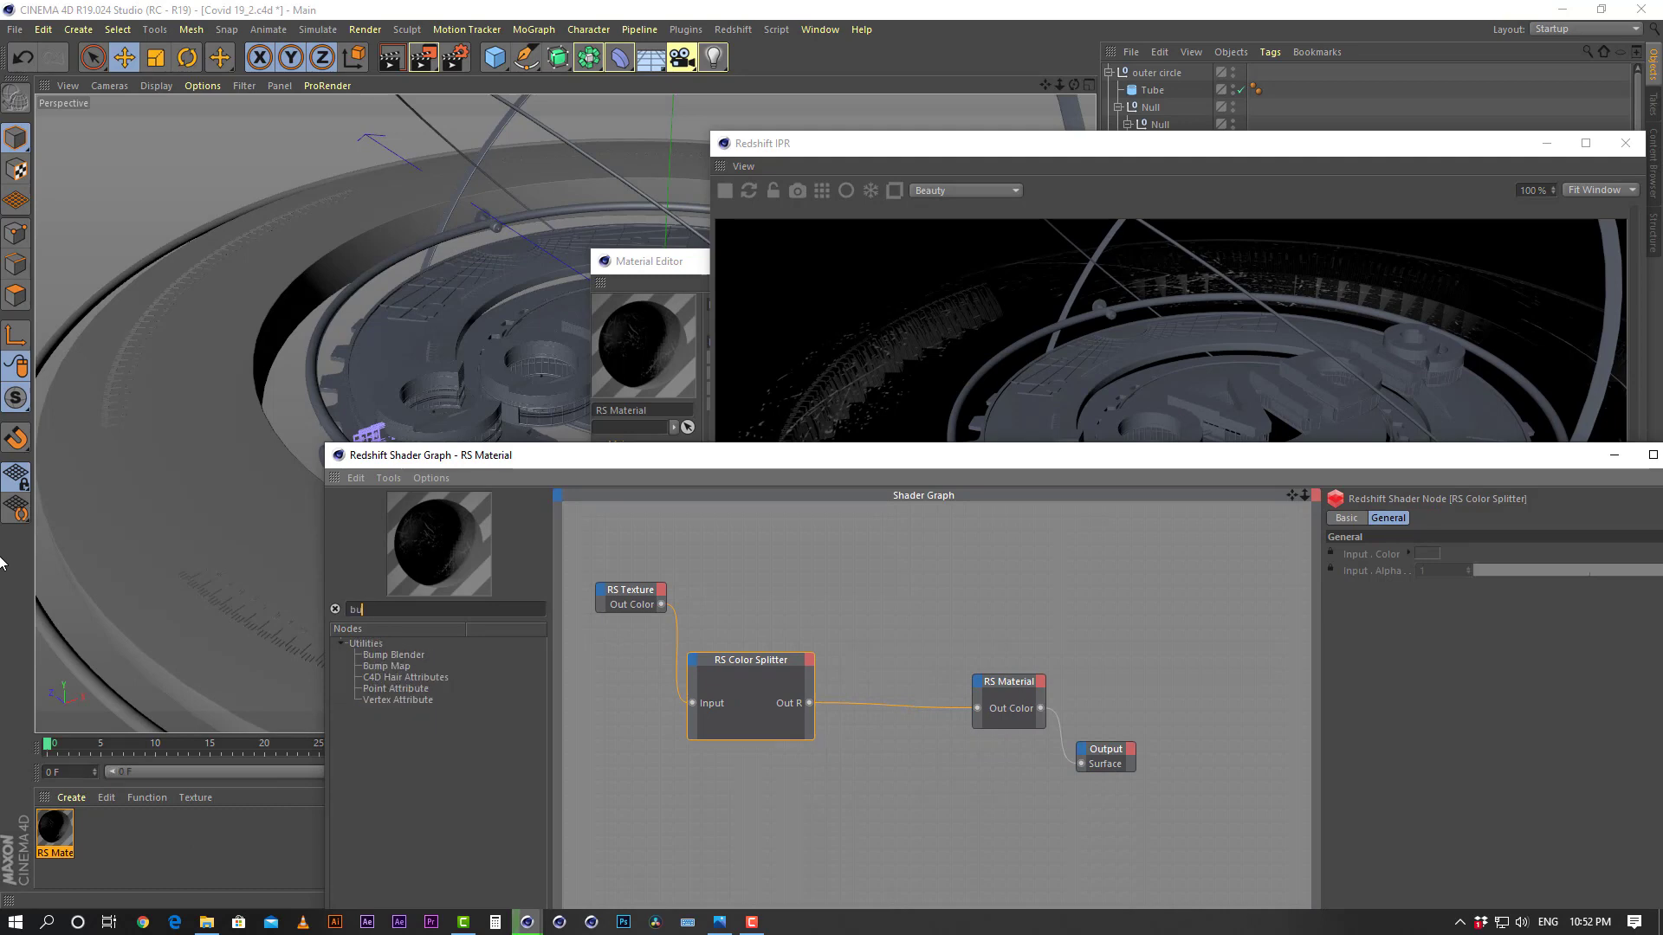
key("BackSpace")
key("BackSpace")
type("bum")
left_click_drag(392, 667, 939, 586)
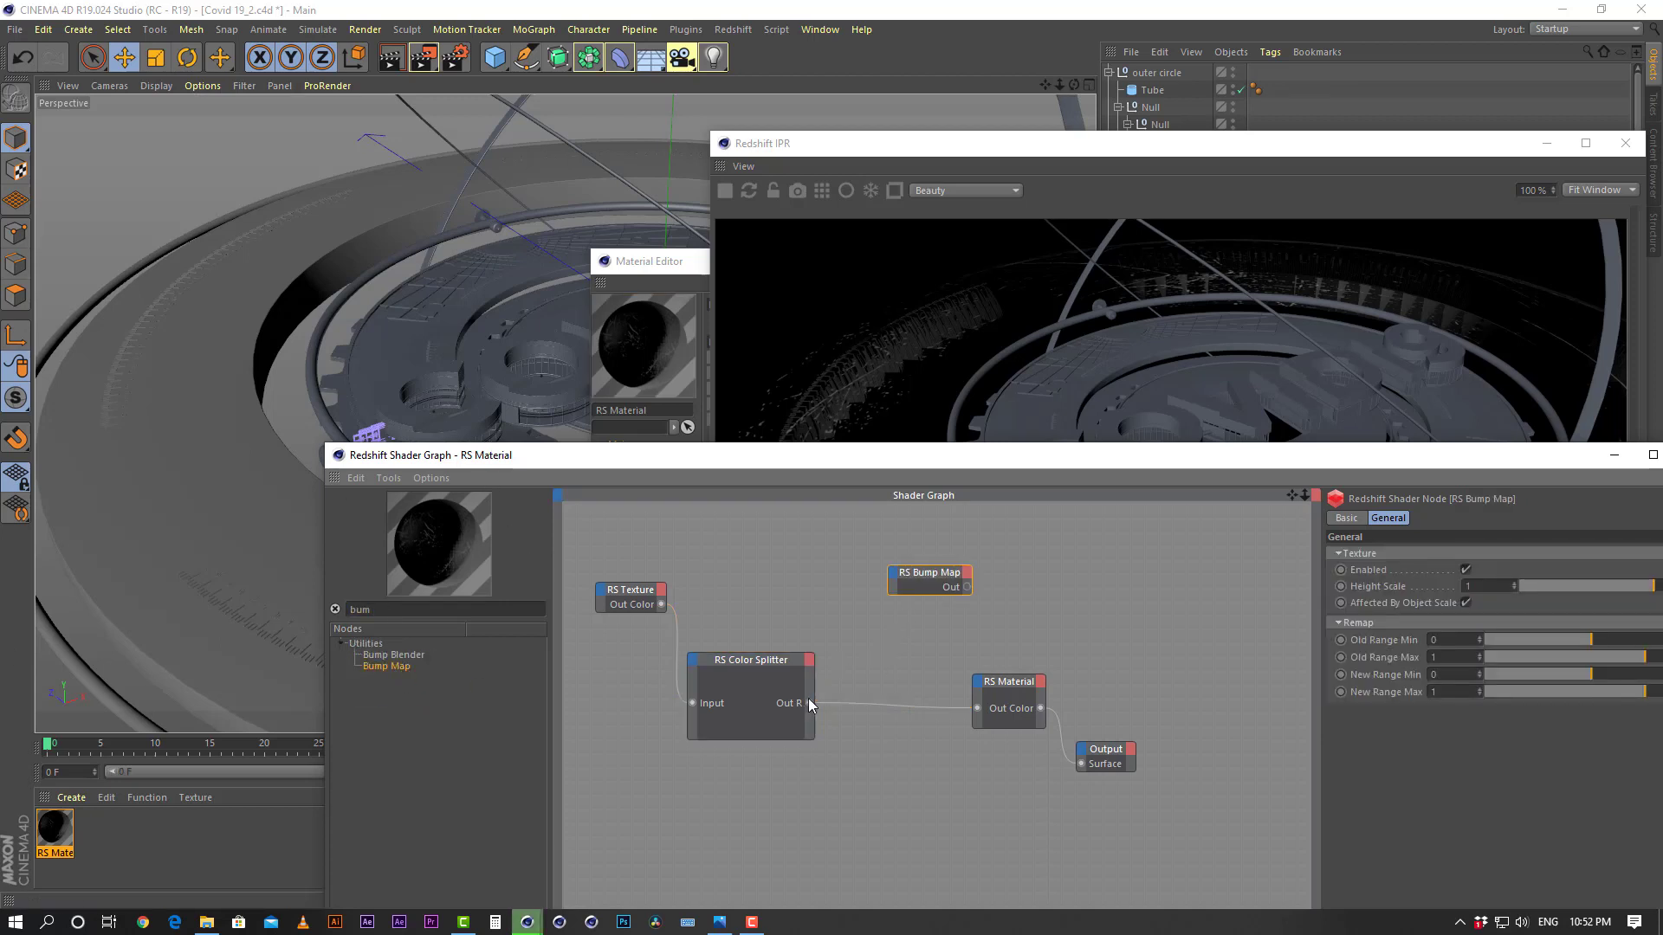
mouse_move(967, 706)
left_mouse_down()
mouse_move(880, 629)
mouse_move(901, 579)
mouse_move(979, 708)
left_mouse_up()
left_click(956, 597)
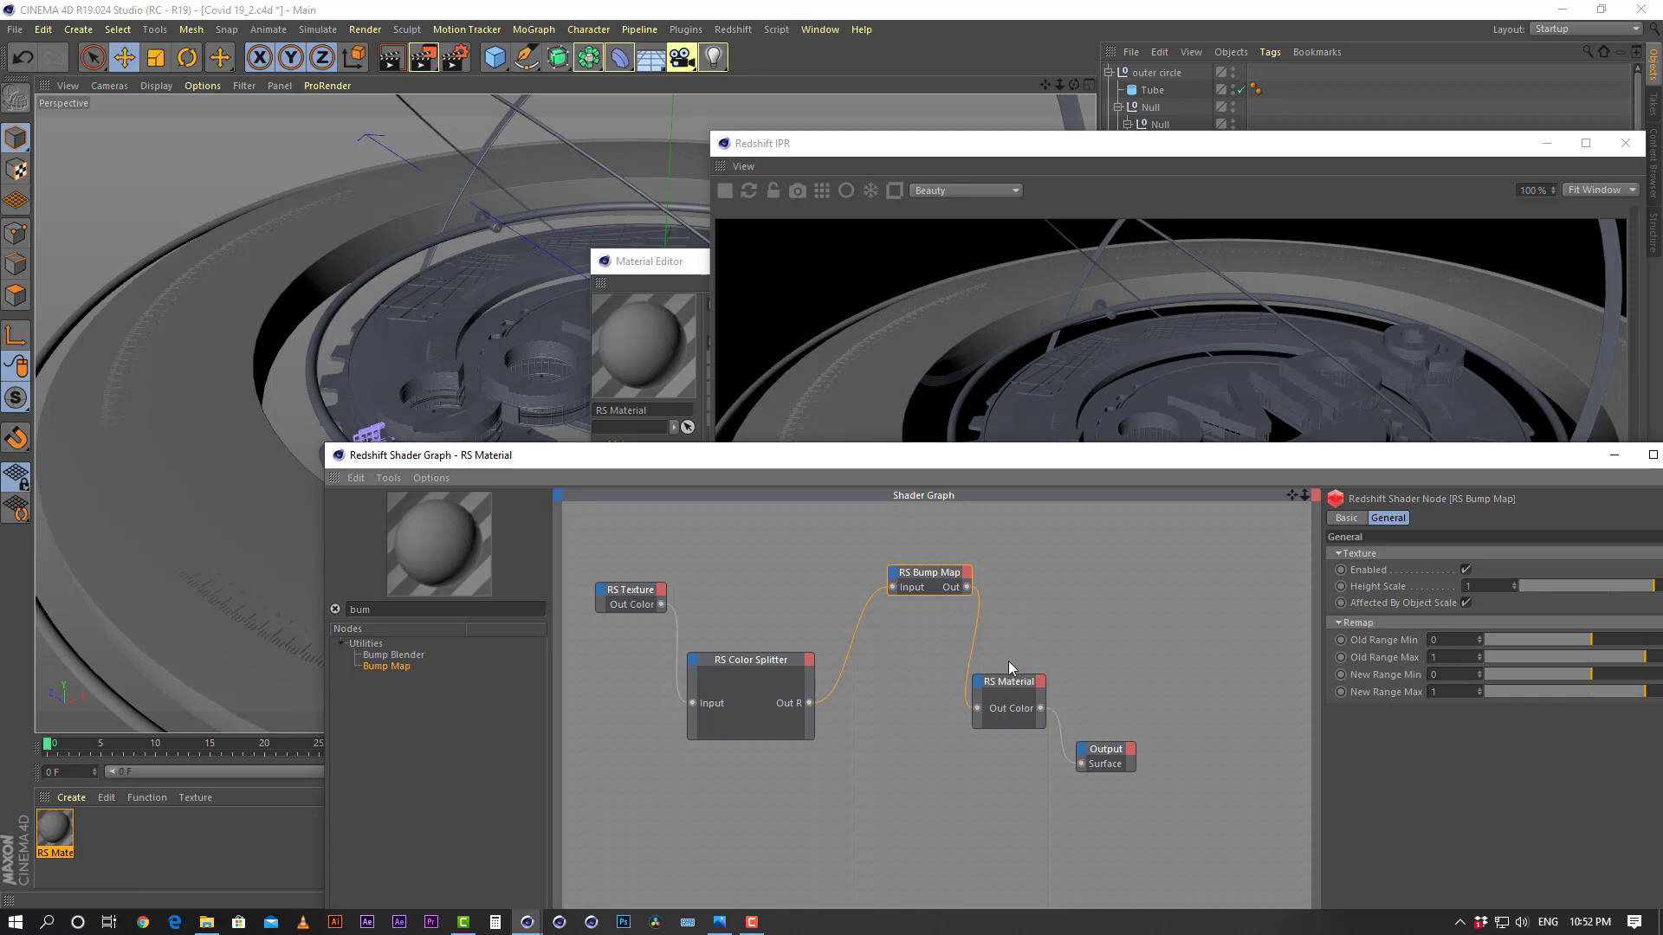
Arrange RS Bump Map between RS Color Splitter and RS Material, with RS Material slightly lower and Output beyond it
left_click_drag(1019, 687, 1064, 671)
left_click_drag(930, 573, 927, 666)
left_click_drag(1104, 470, 1102, 400)
left_click_drag(1074, 700, 1151, 674)
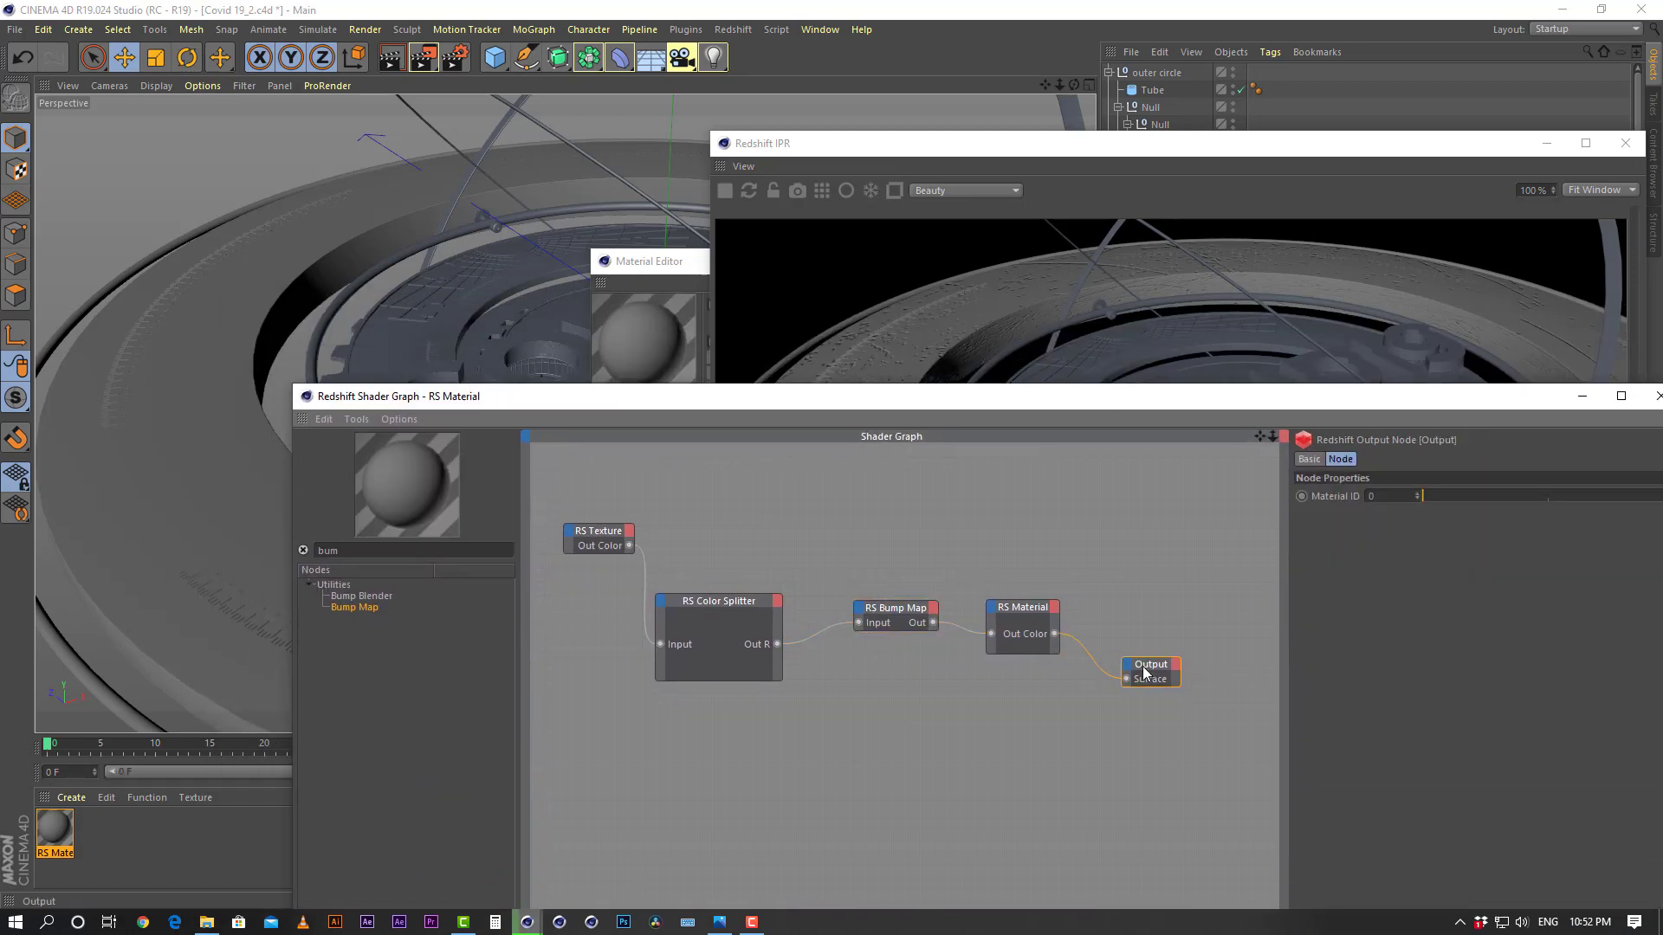
left_click_drag(1023, 605, 1023, 658)
left_click(708, 605)
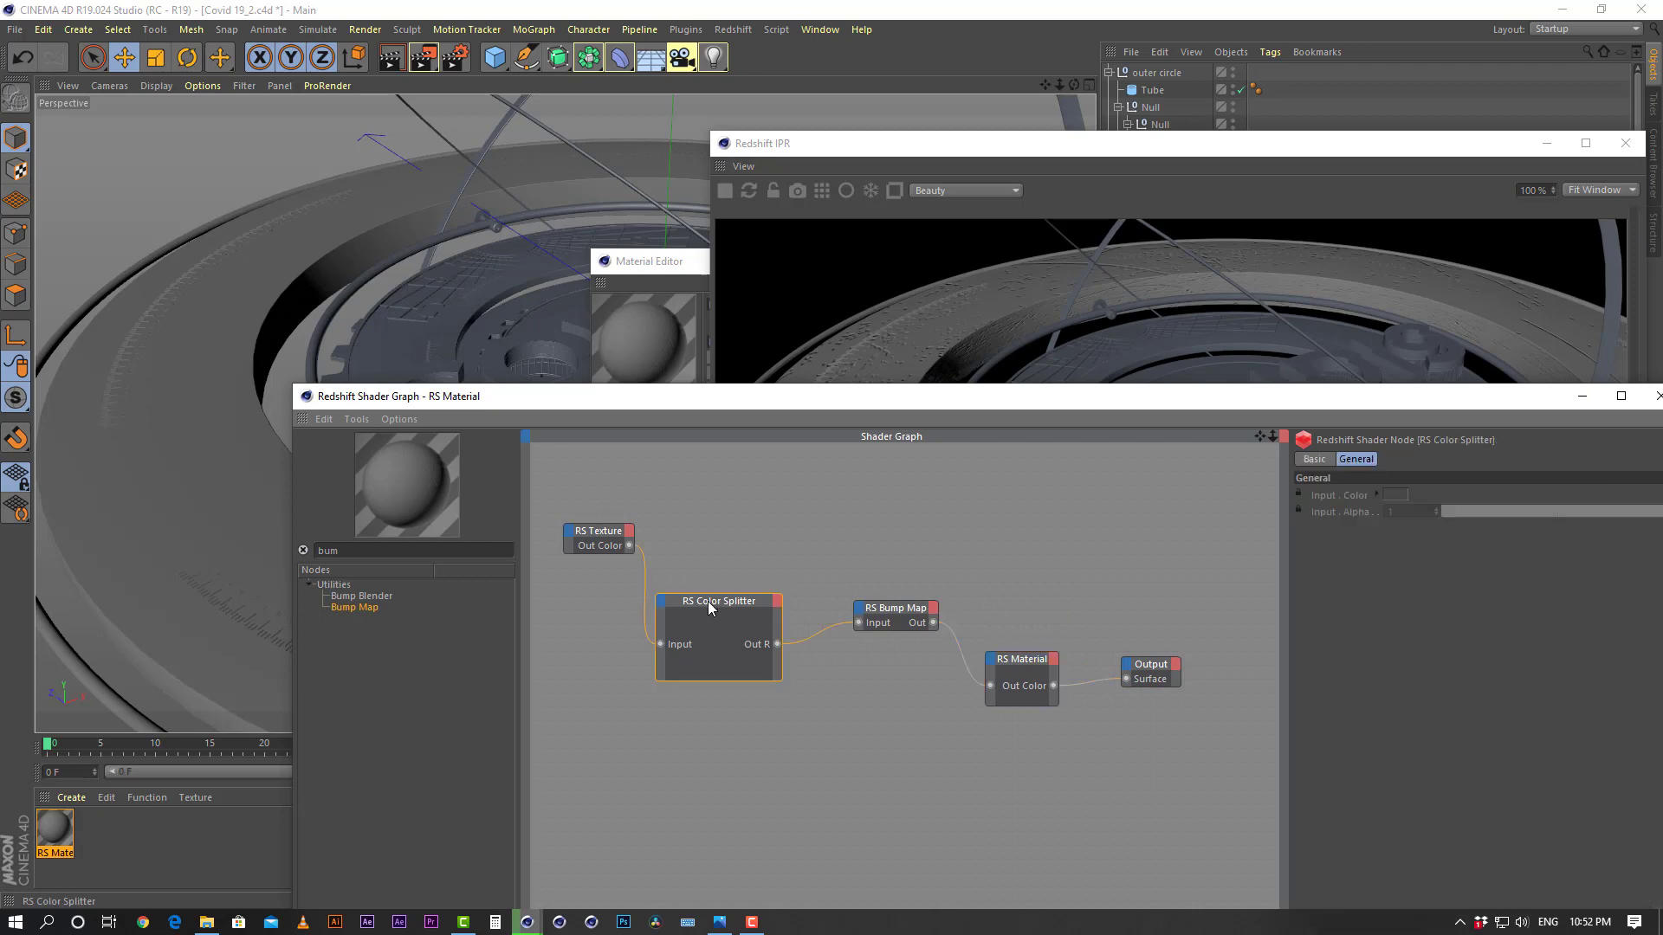
left_click_drag(959, 398, 968, 359)
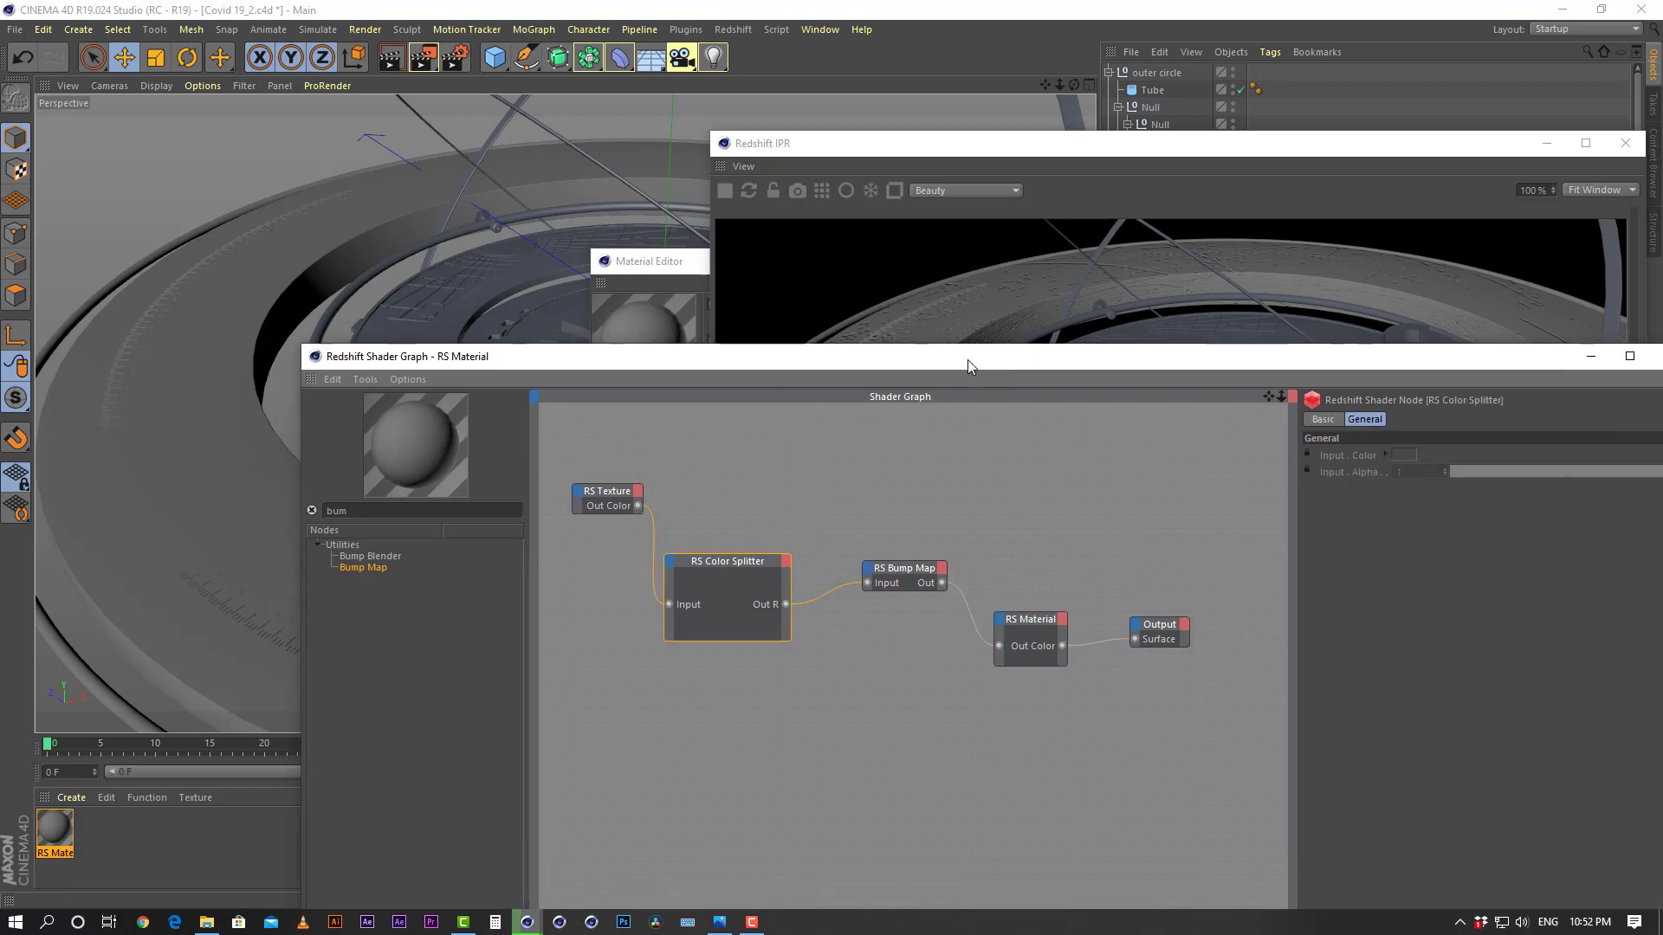
Duplicate the RS Texture node, place the copy below RS Color Splitter, and shift RS Material and Output upward
left_click(597, 493)
left_click_drag(614, 492, 728, 760, "ctrl")
left_click_drag(921, 371, 842, 376)
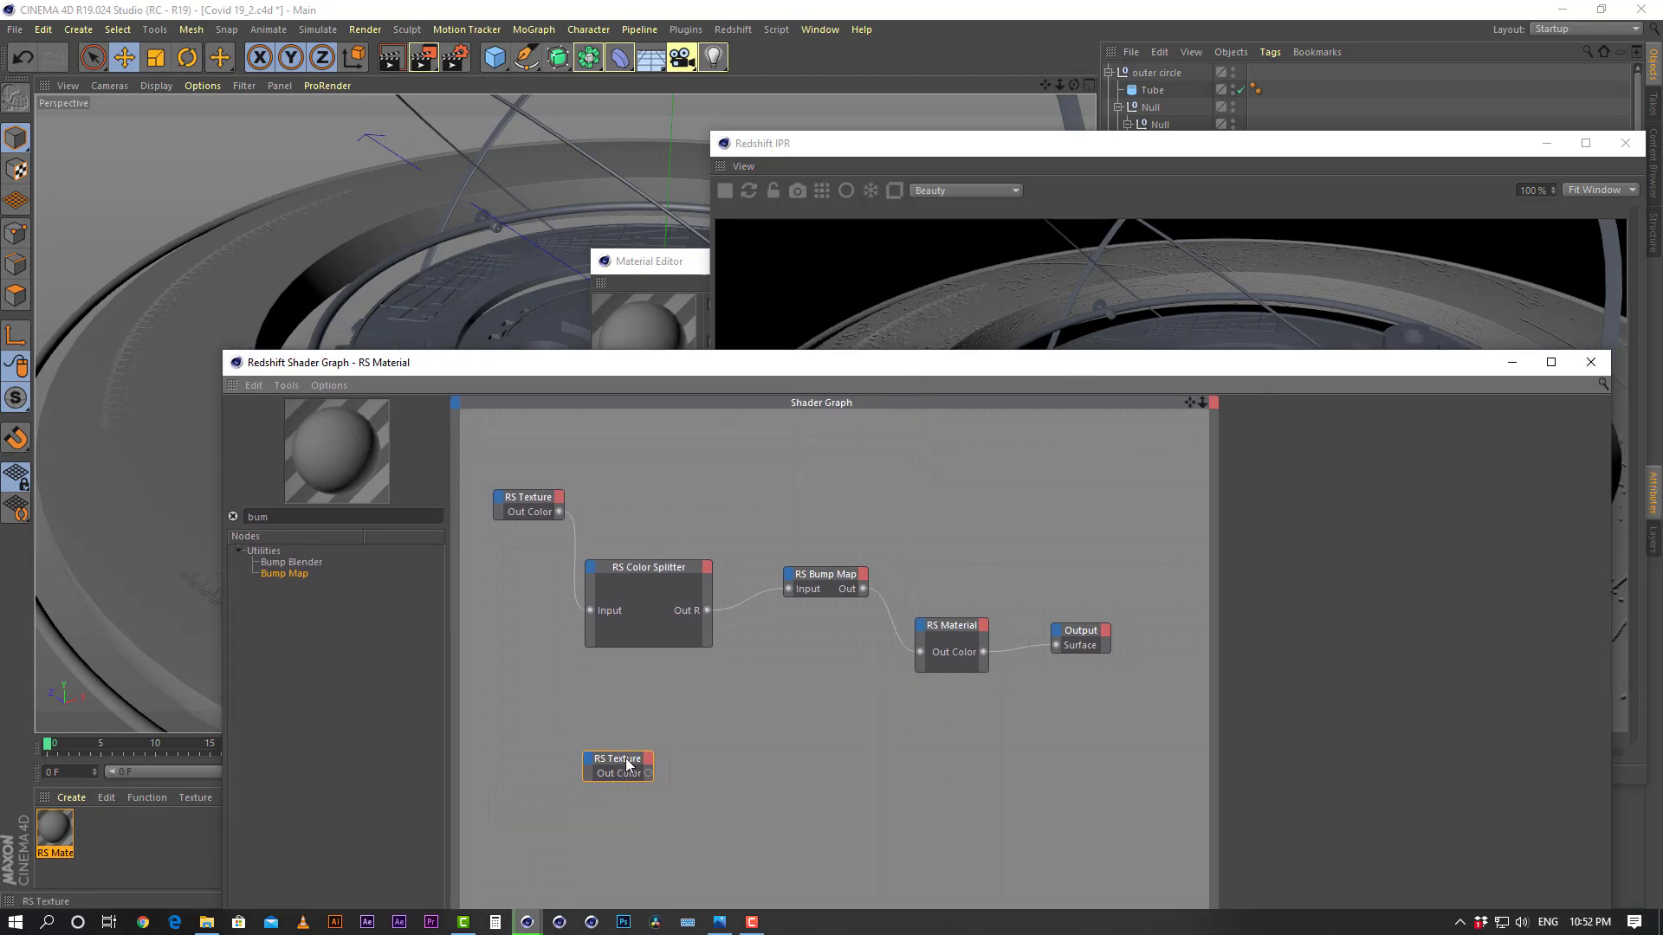
left_click_drag(631, 767, 575, 767)
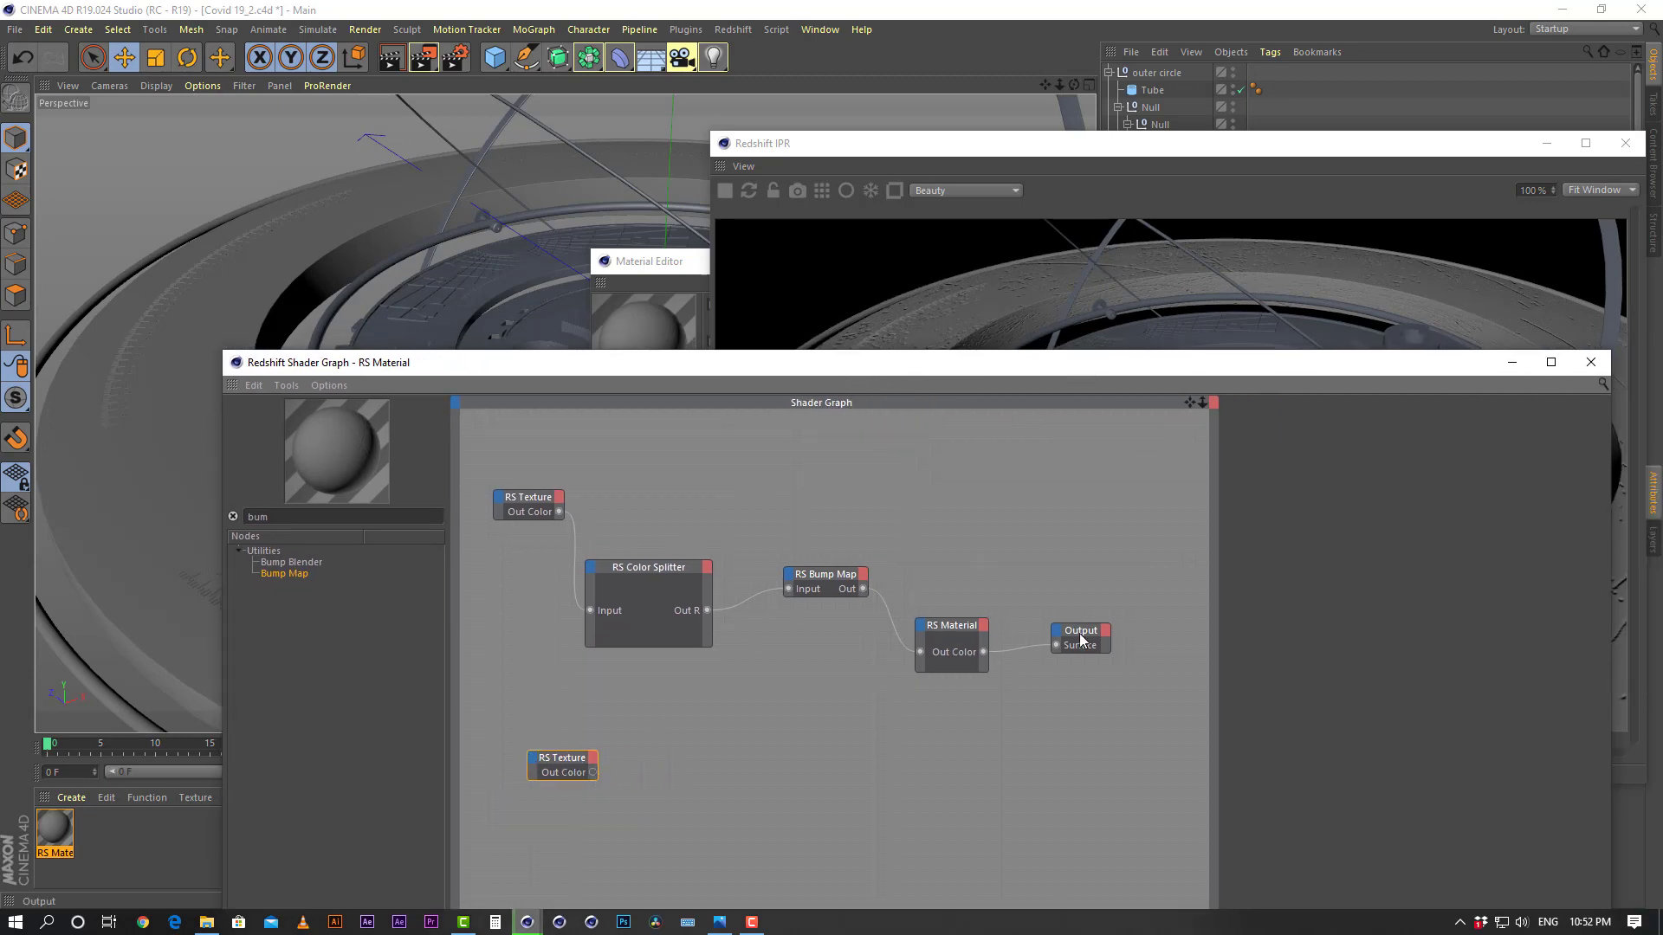
left_click_drag(1078, 637, 1083, 612)
left_click_drag(932, 635, 959, 559)
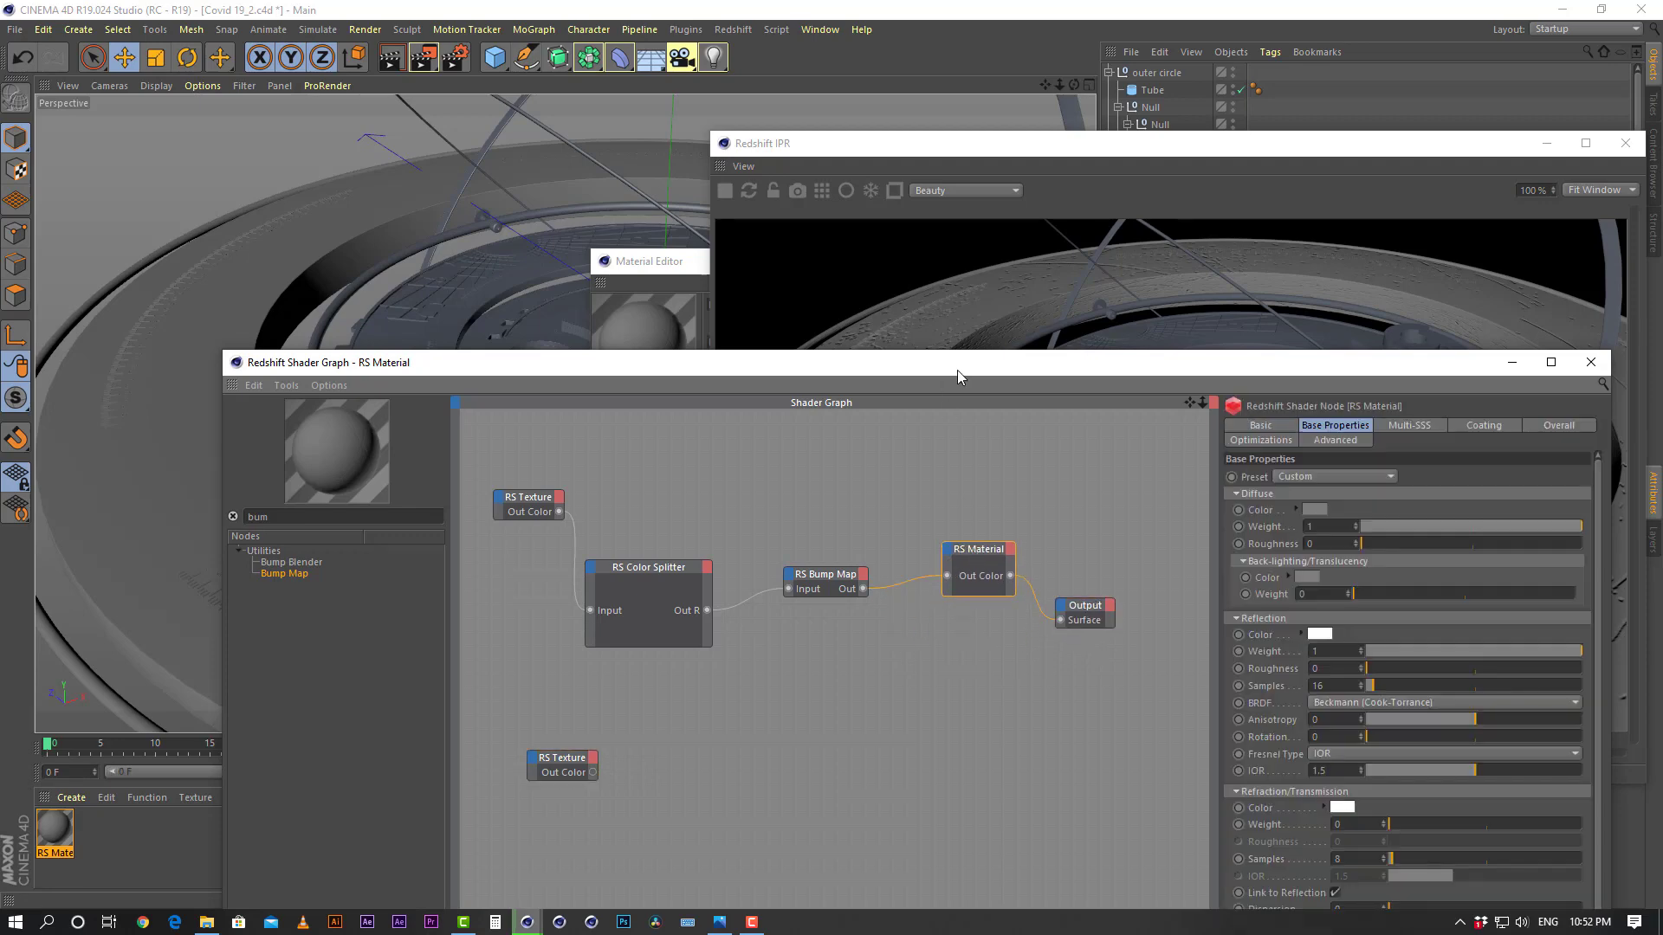
left_click_drag(1043, 368, 984, 365)
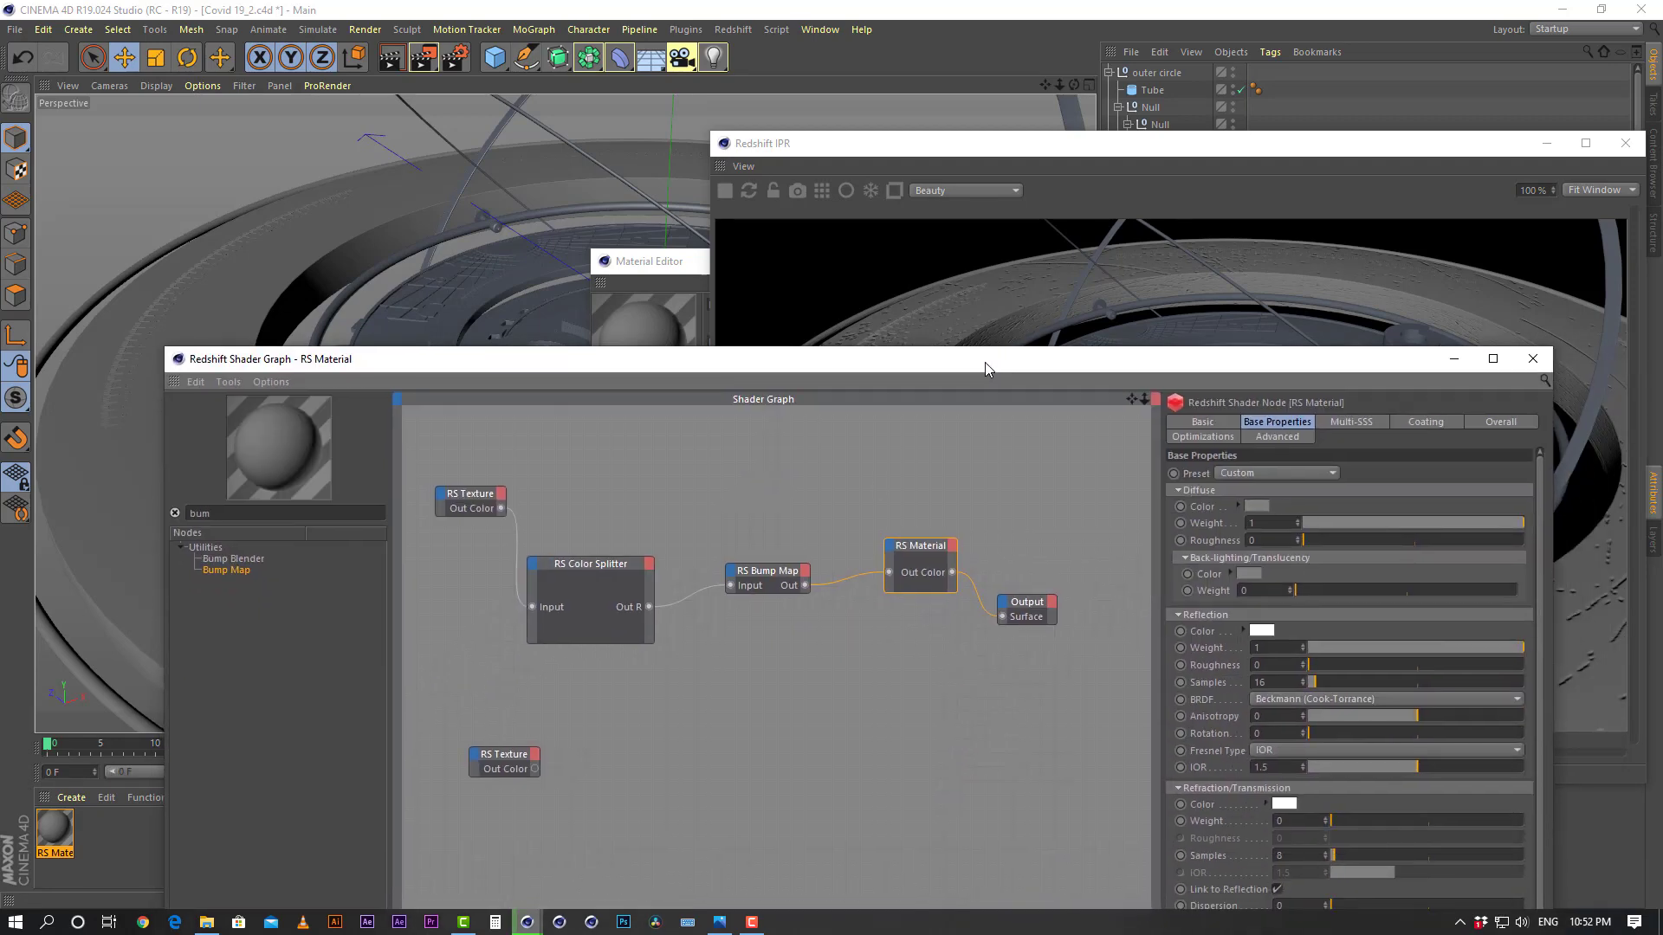
Load the image metal-texture_(30) into the duplicated RS Texture node without copying it to the project location
left_click(499, 763)
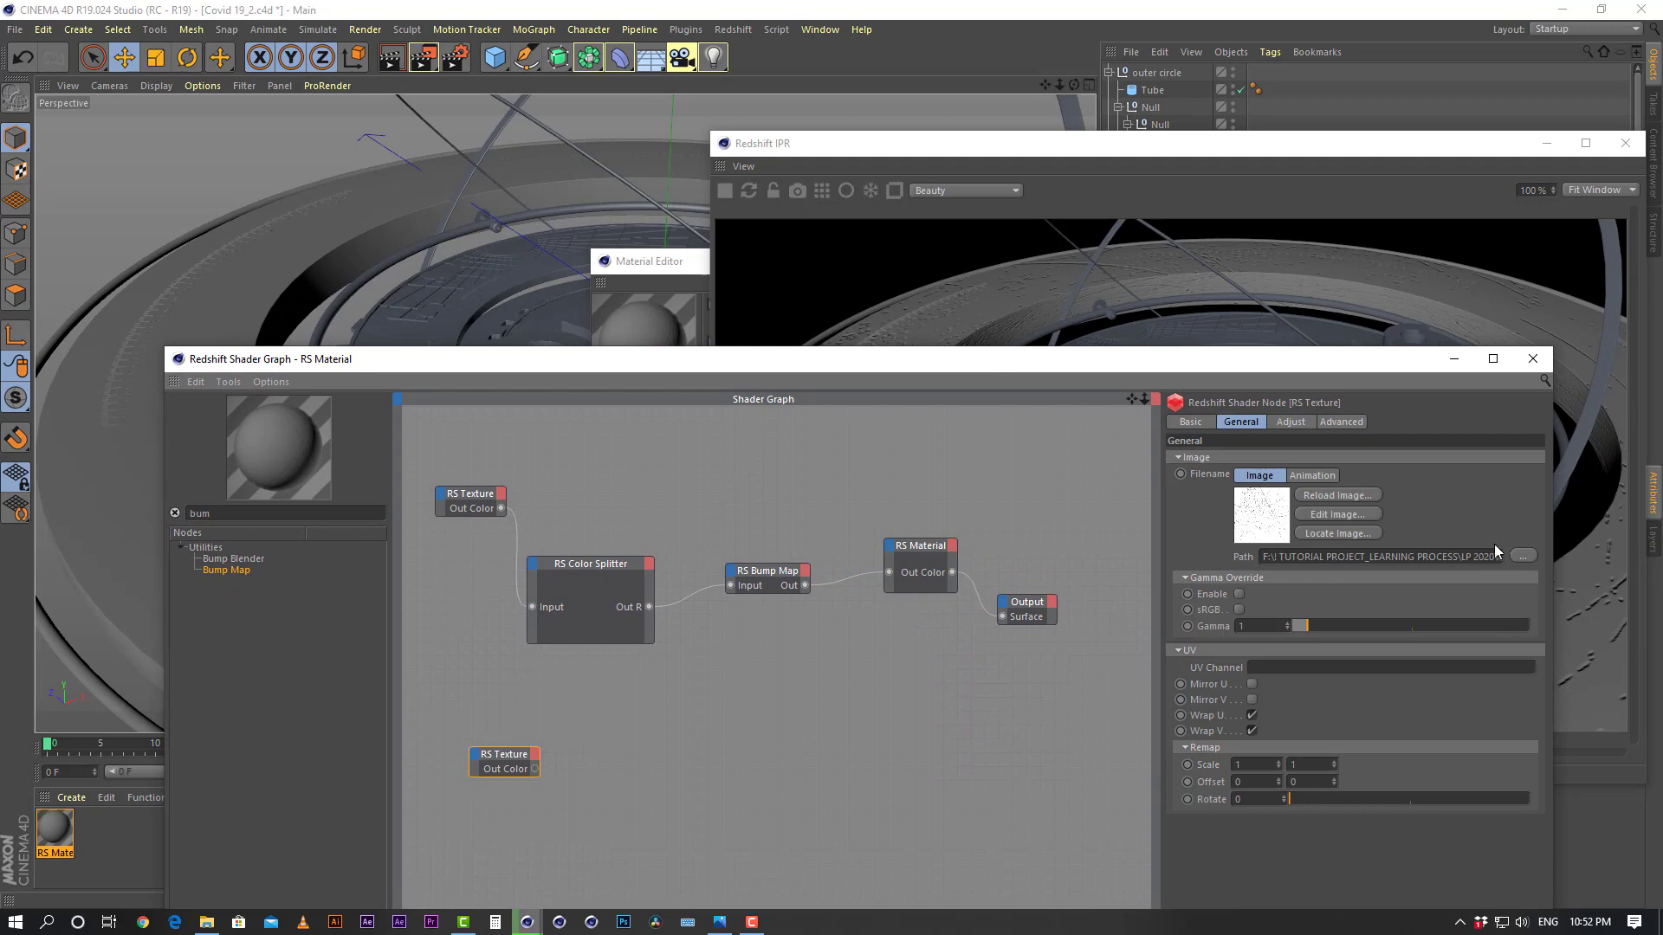
left_click(1523, 558)
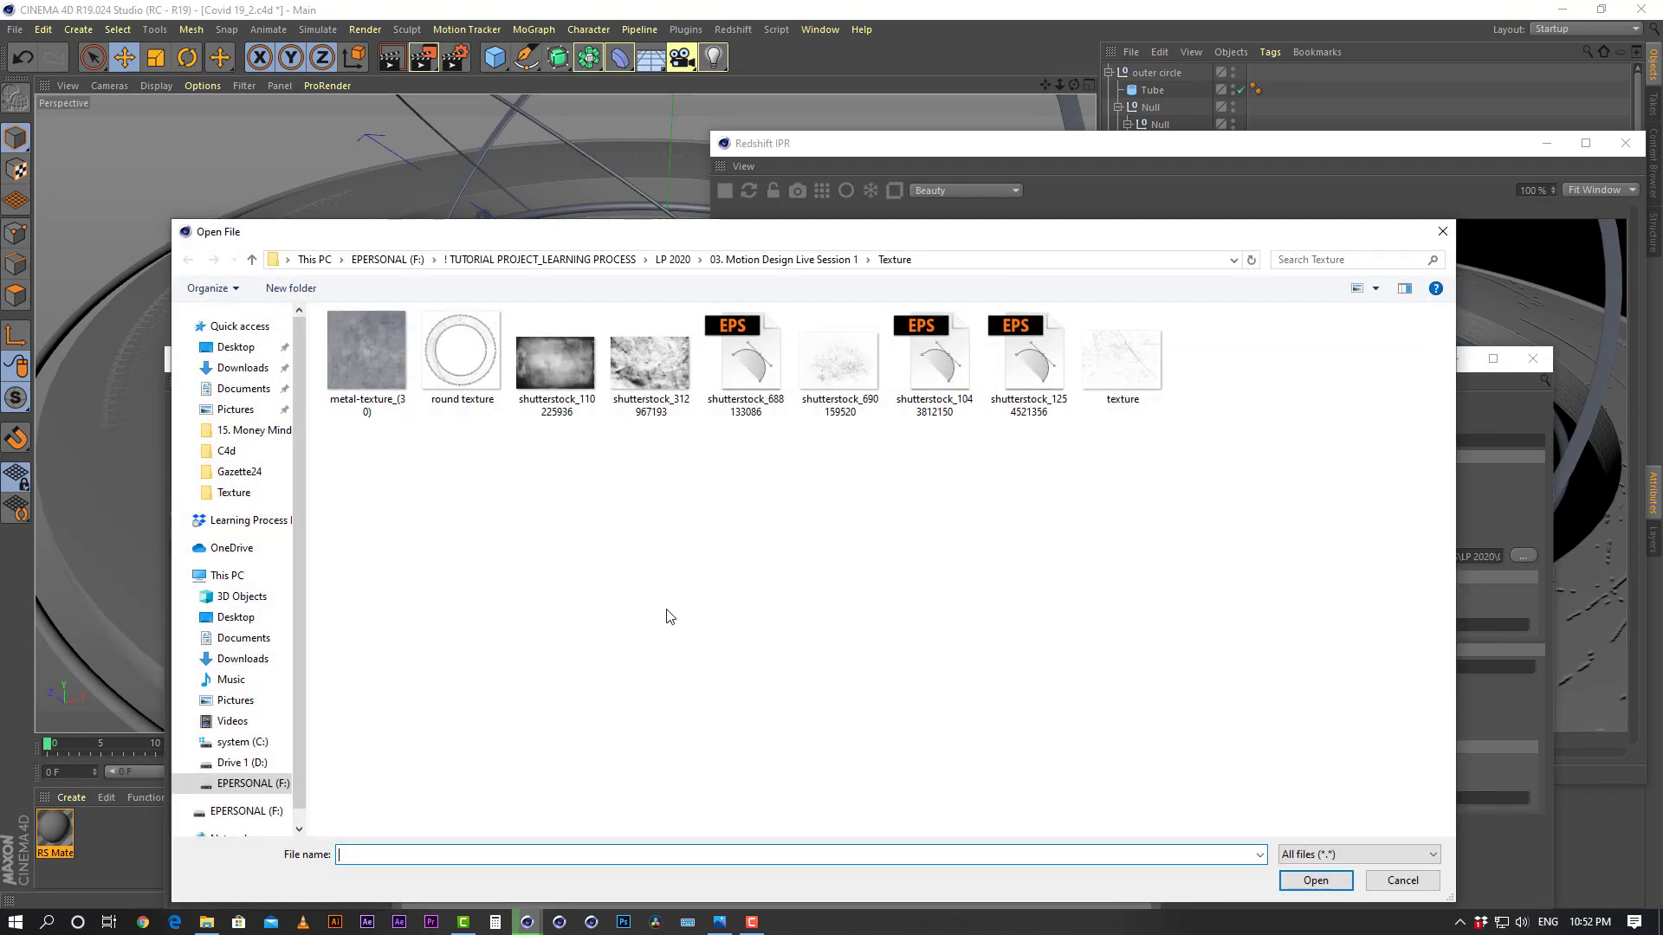
left_click(363, 369)
double_click(374, 358)
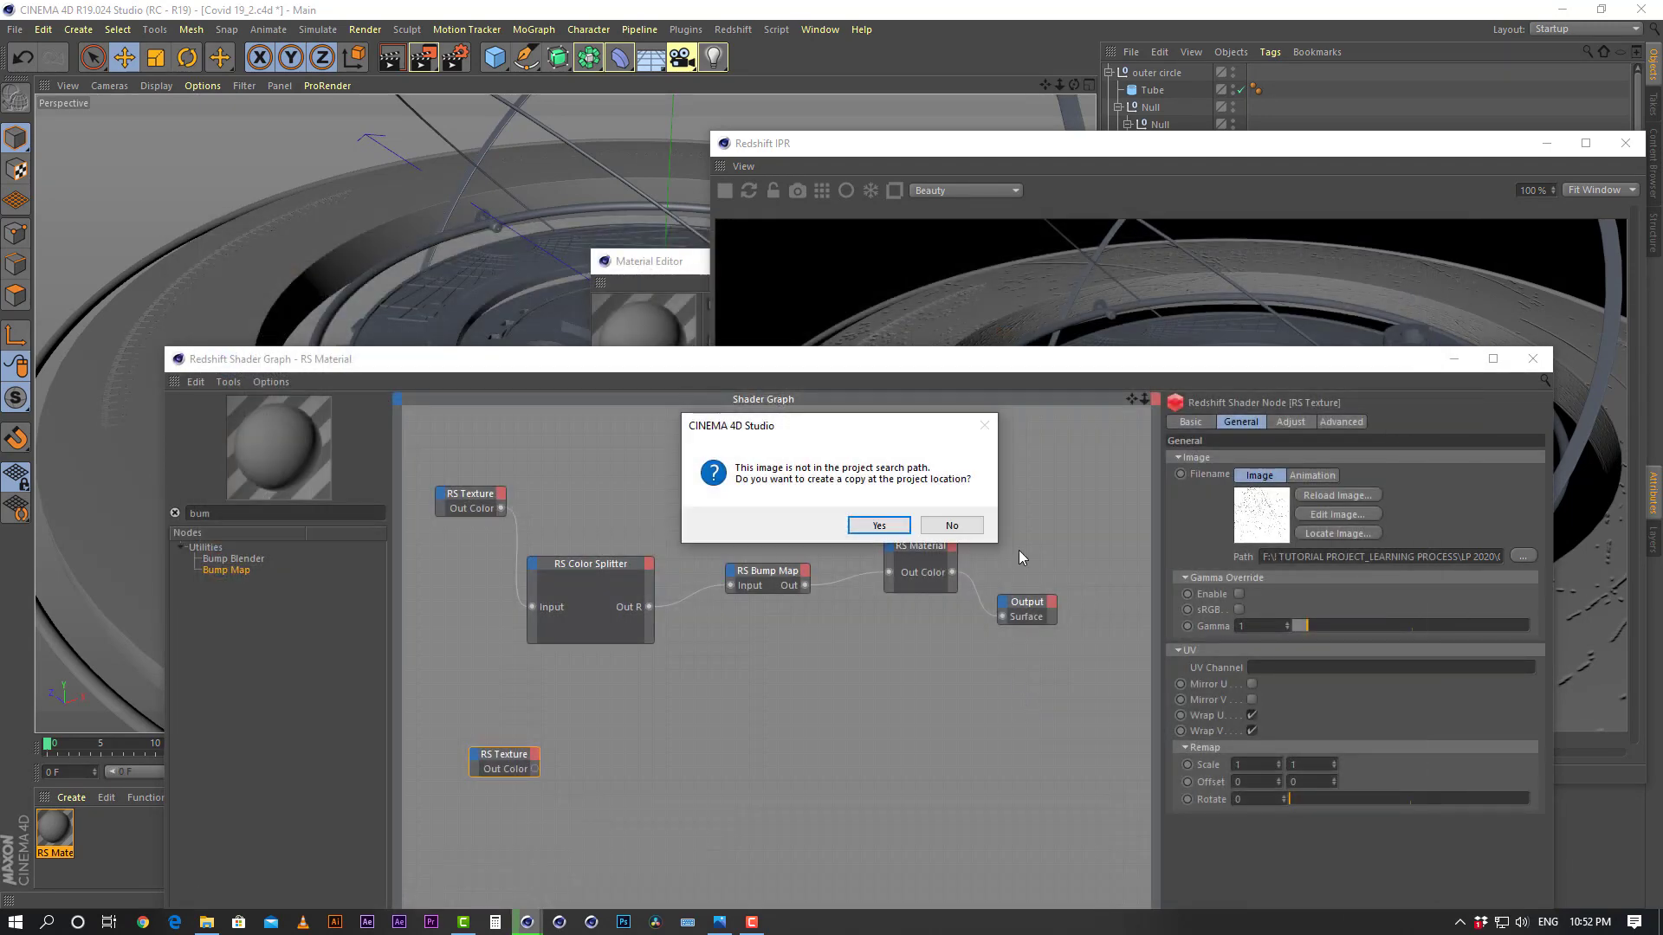
left_click(951, 525)
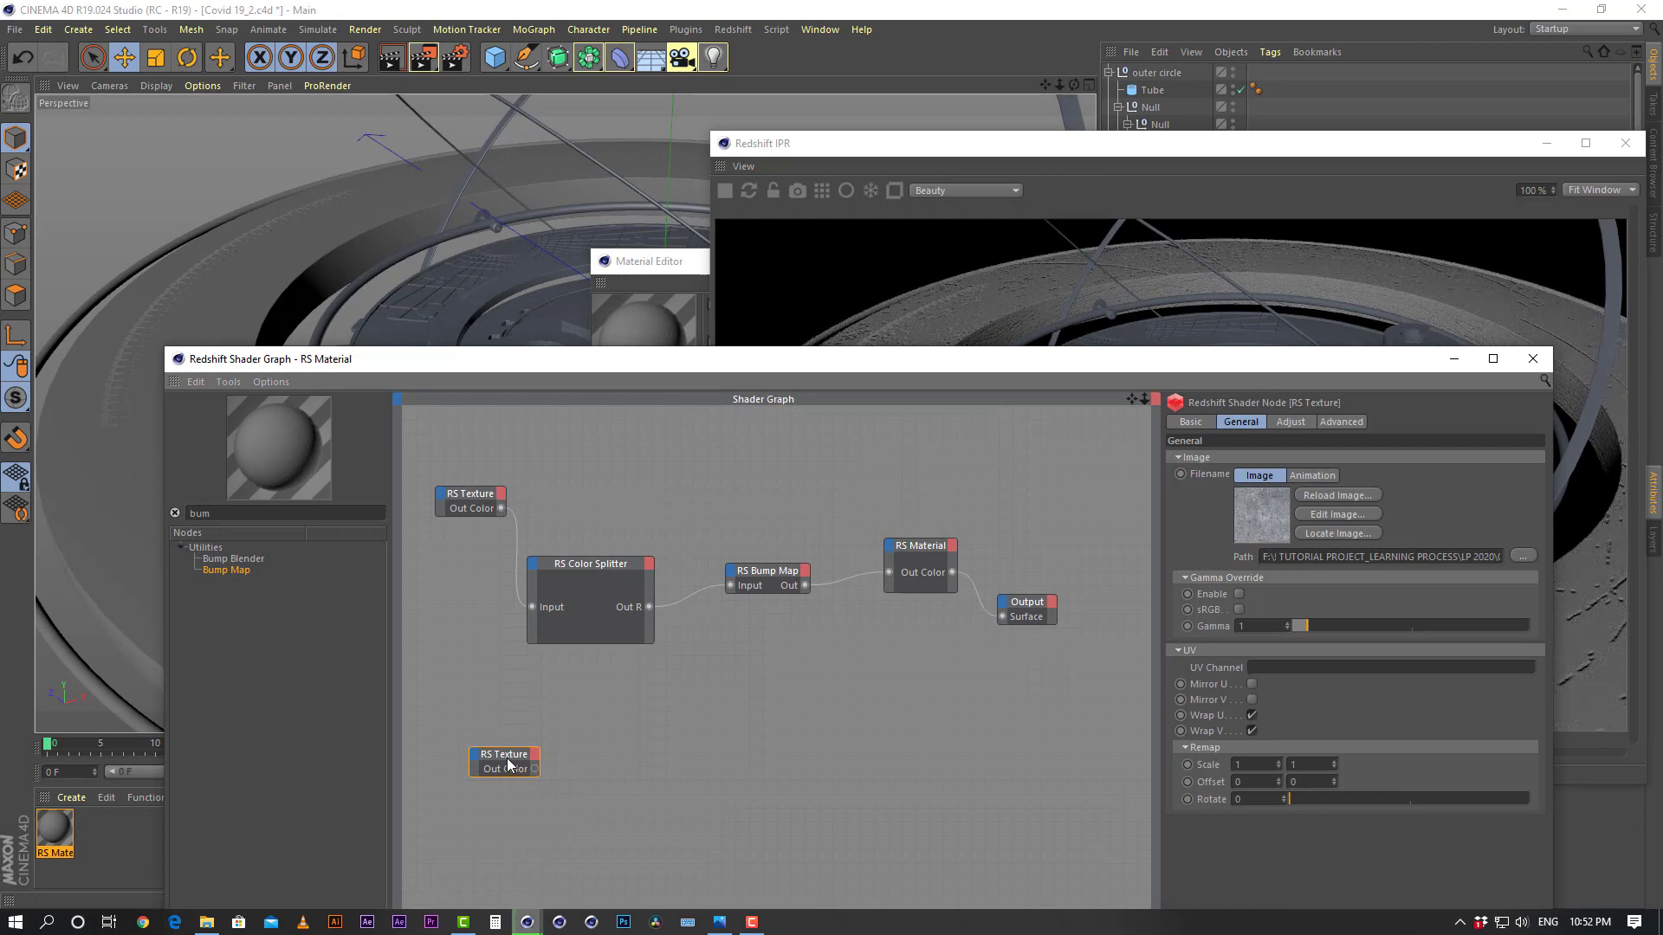
mouse_move(508, 763)
left_mouse_down()
mouse_move(458, 759)
mouse_move(493, 758)
left_mouse_up()
Add a Color Correct node beside the duplicated RS Texture and feed that texture's Out Color into its Input
double_click(201, 514)
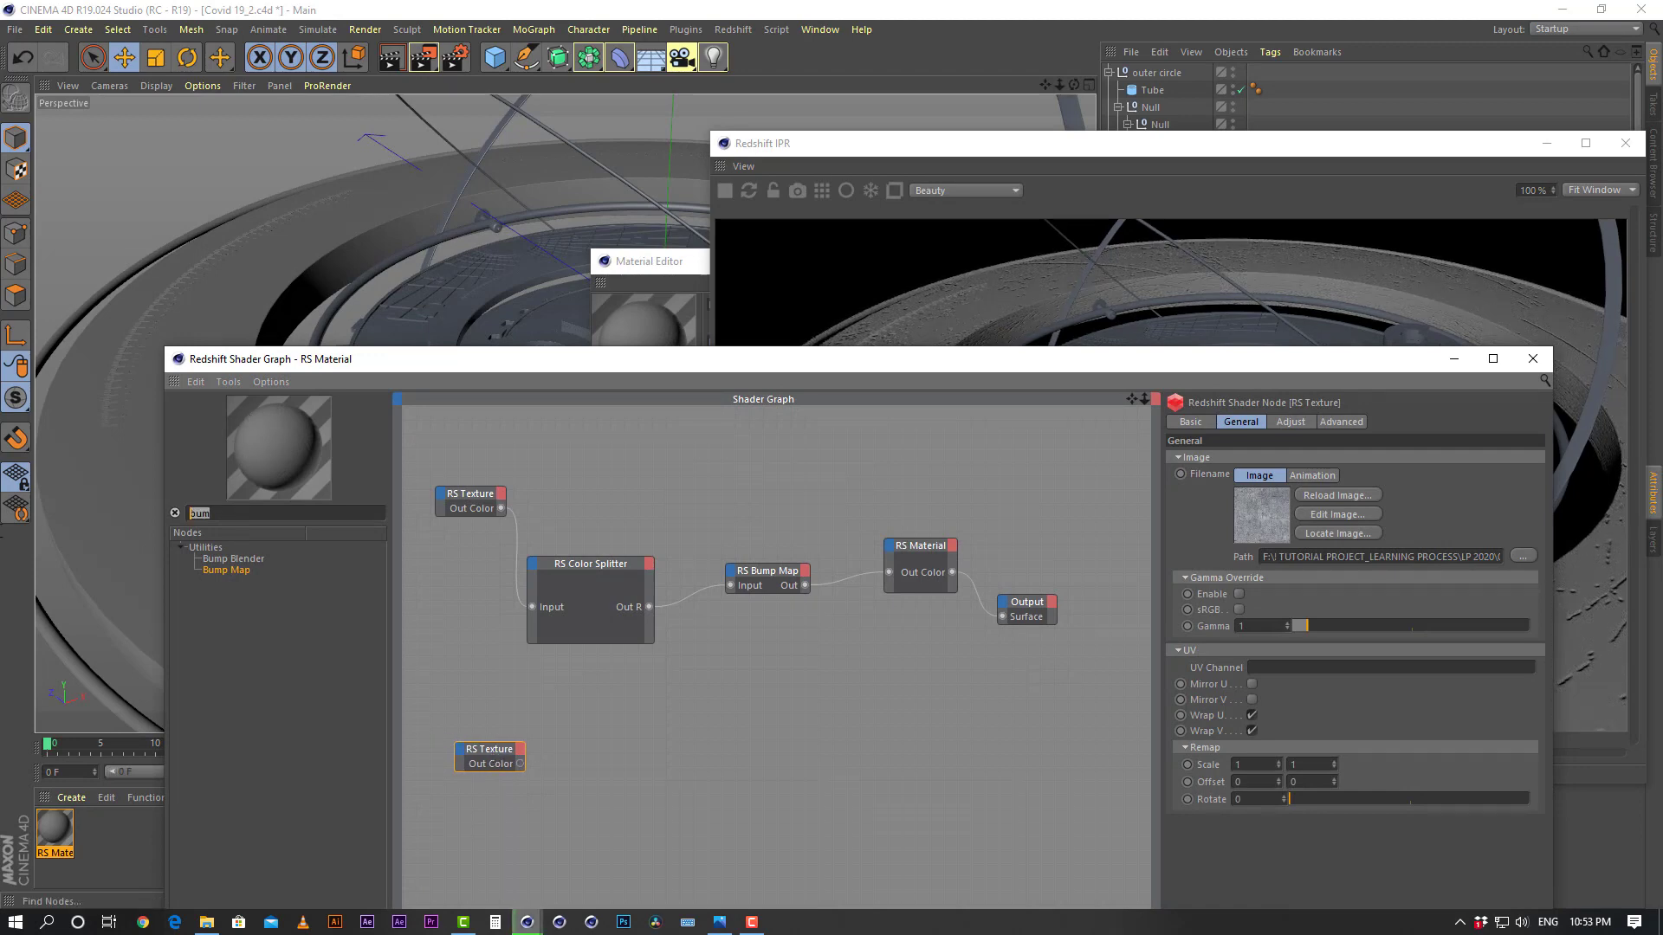
type("col")
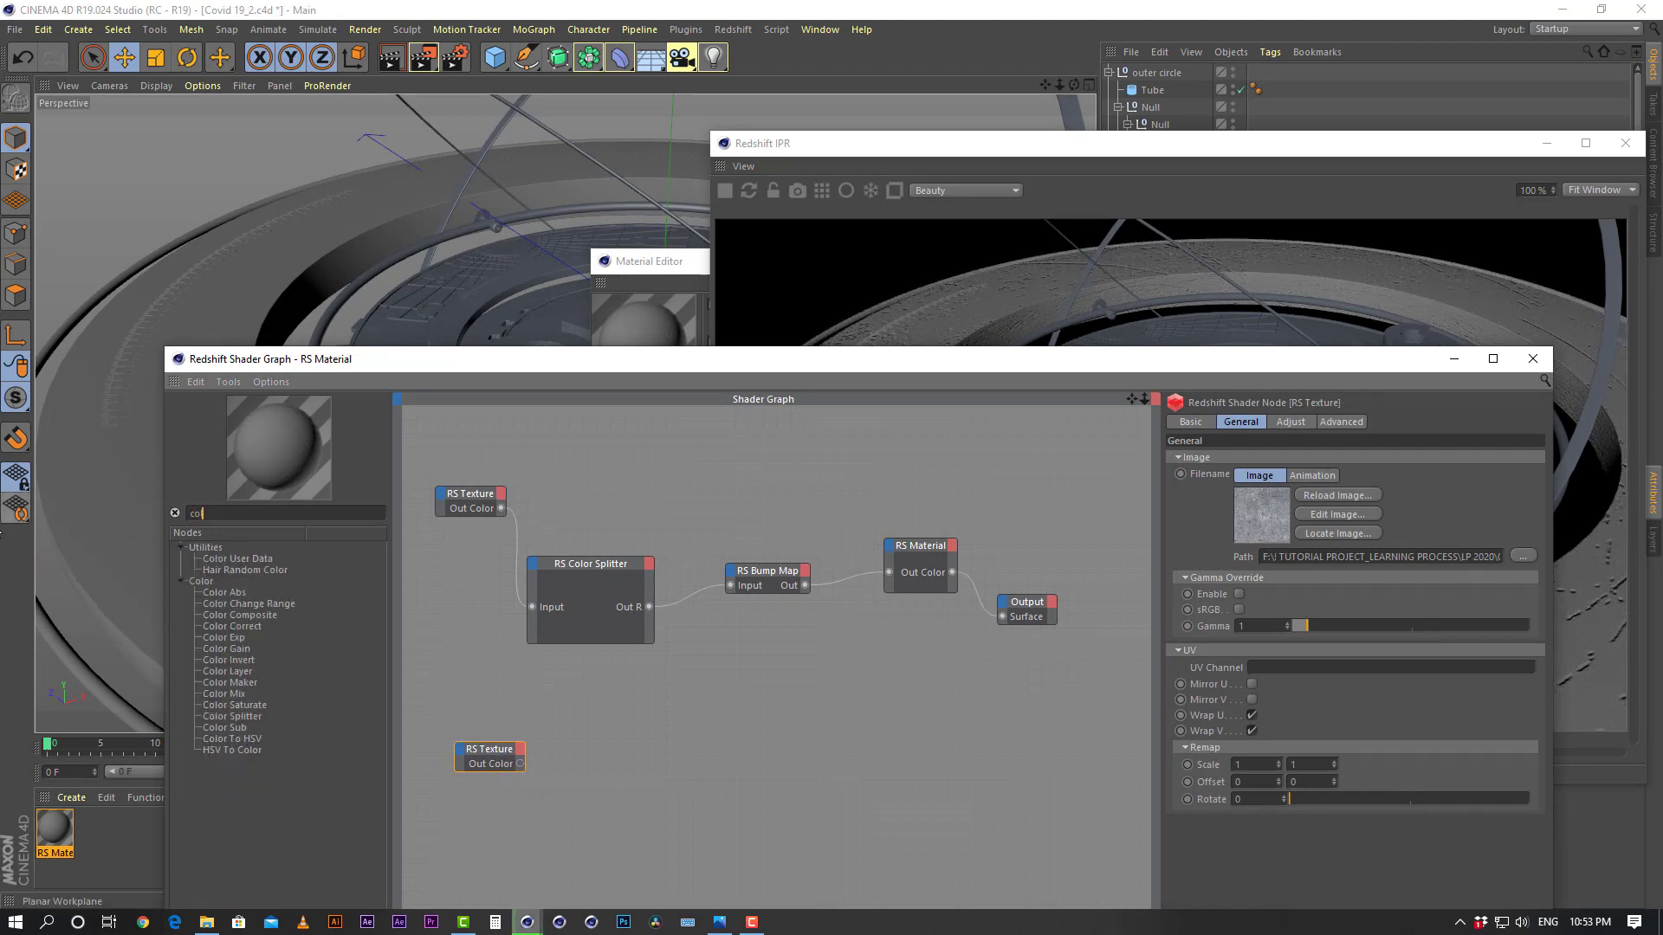
key("BackSpace")
type("l")
left_click_drag(245, 630, 688, 733)
left_click_drag(520, 764, 615, 708)
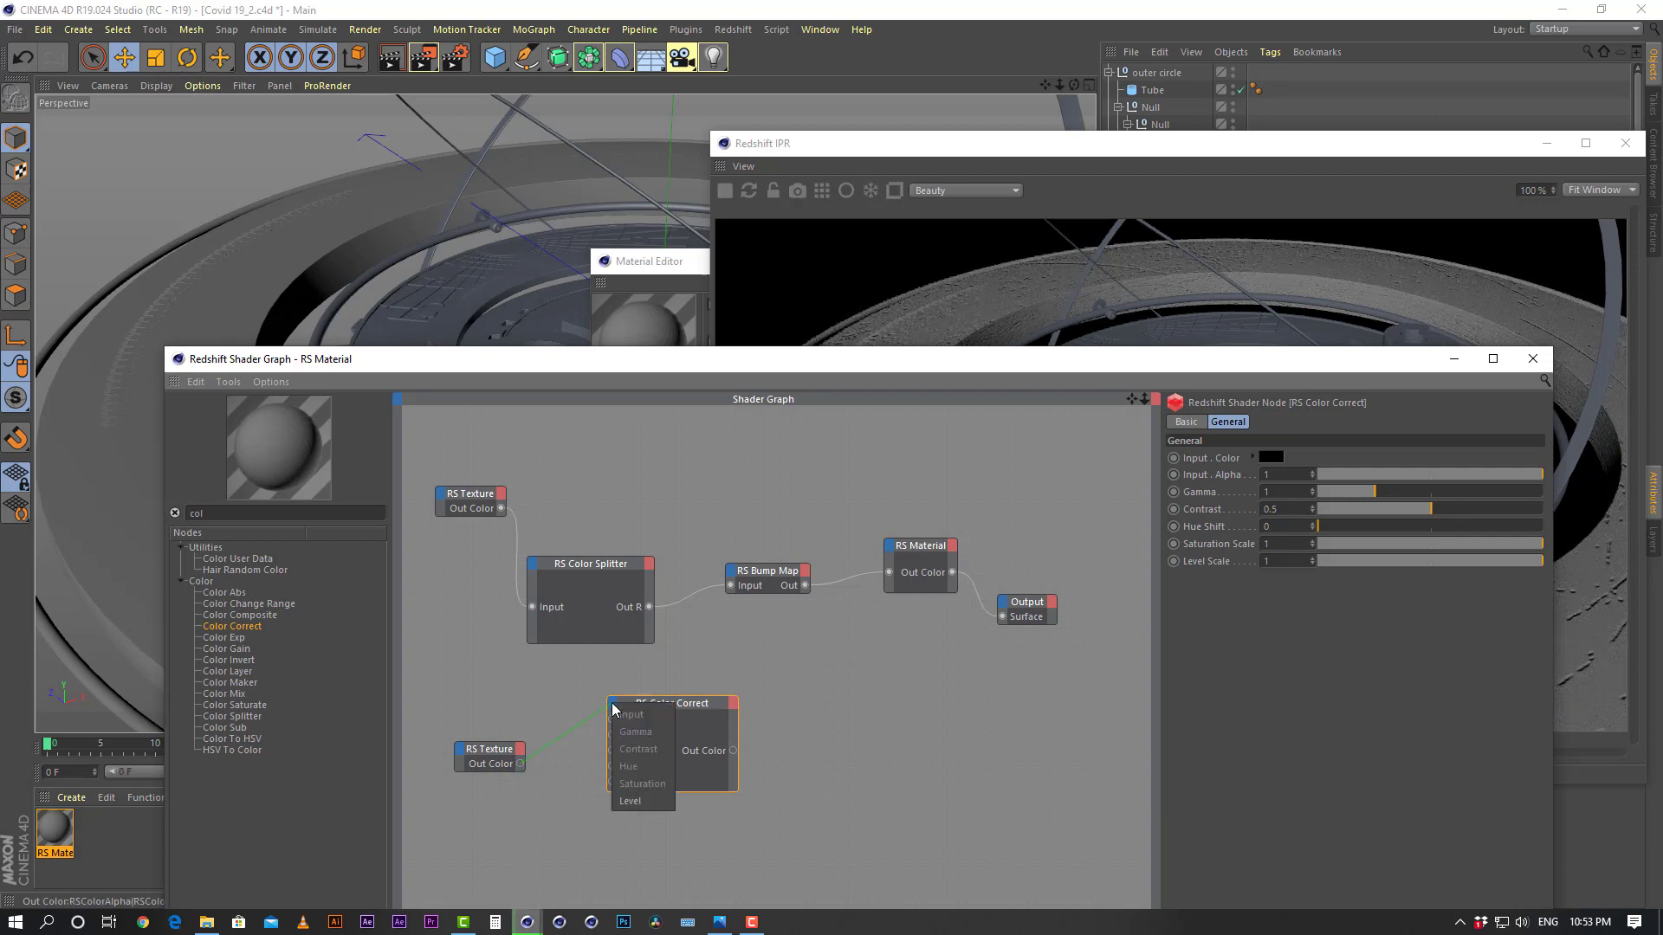
left_click(617, 714)
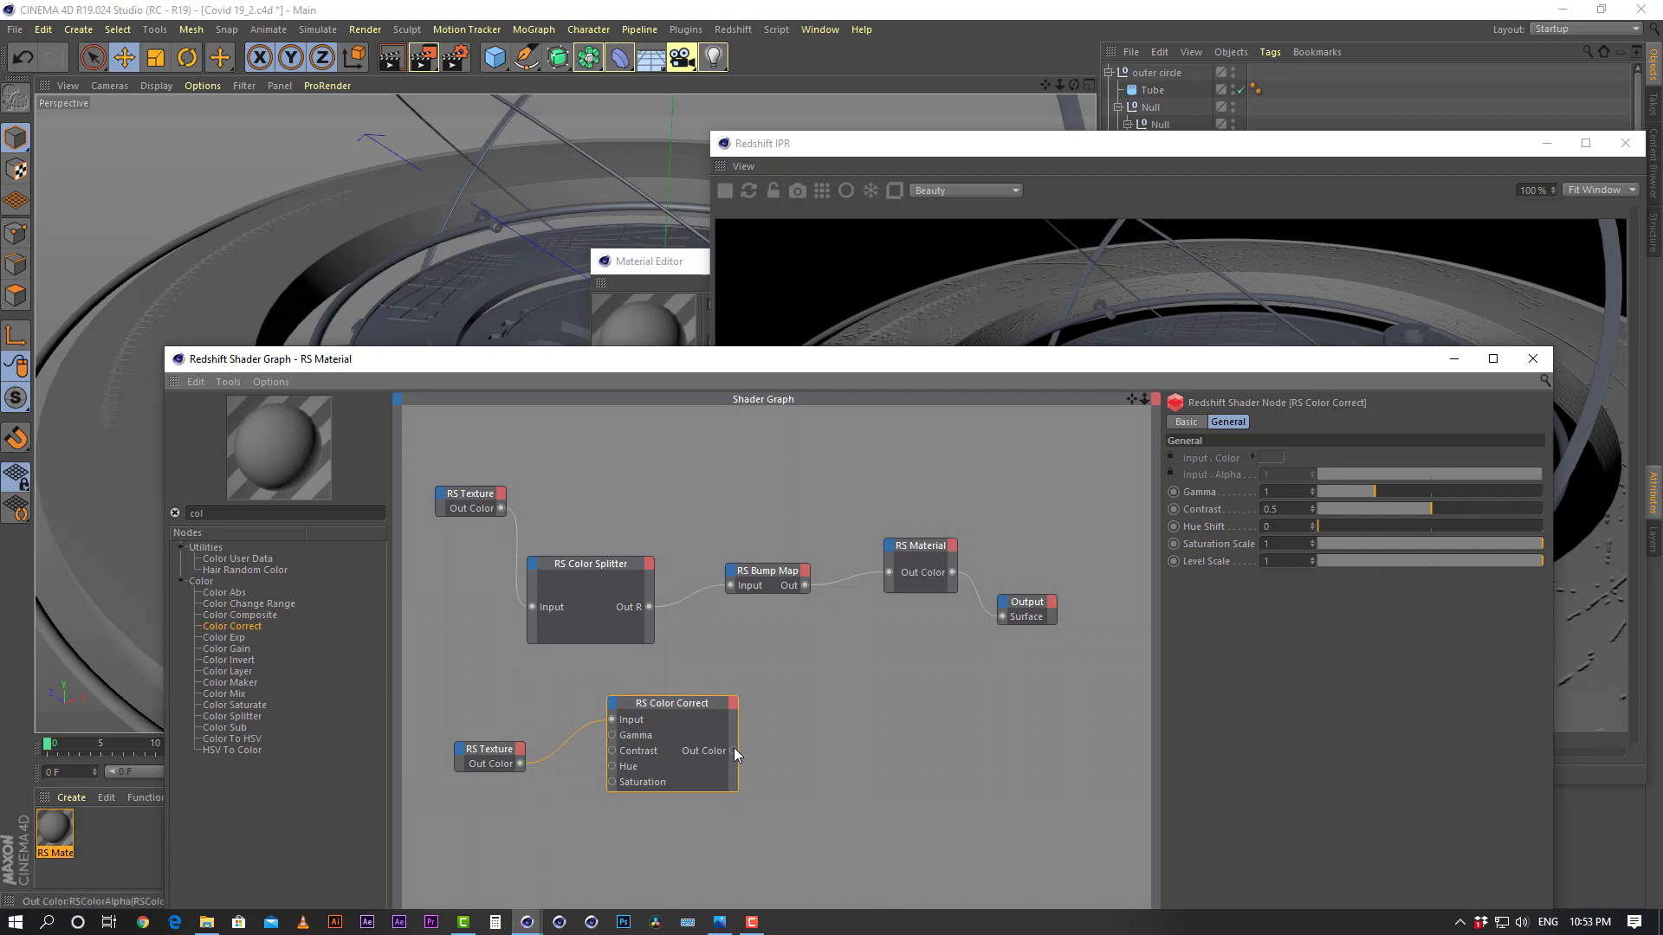
Connect RS Color Correct's Out Color to RS Material's Refl Roughness under the base reflection properties
left_click_drag(734, 748, 990, 636)
left_click_drag(773, 674, 889, 570)
mouse_move(953, 593)
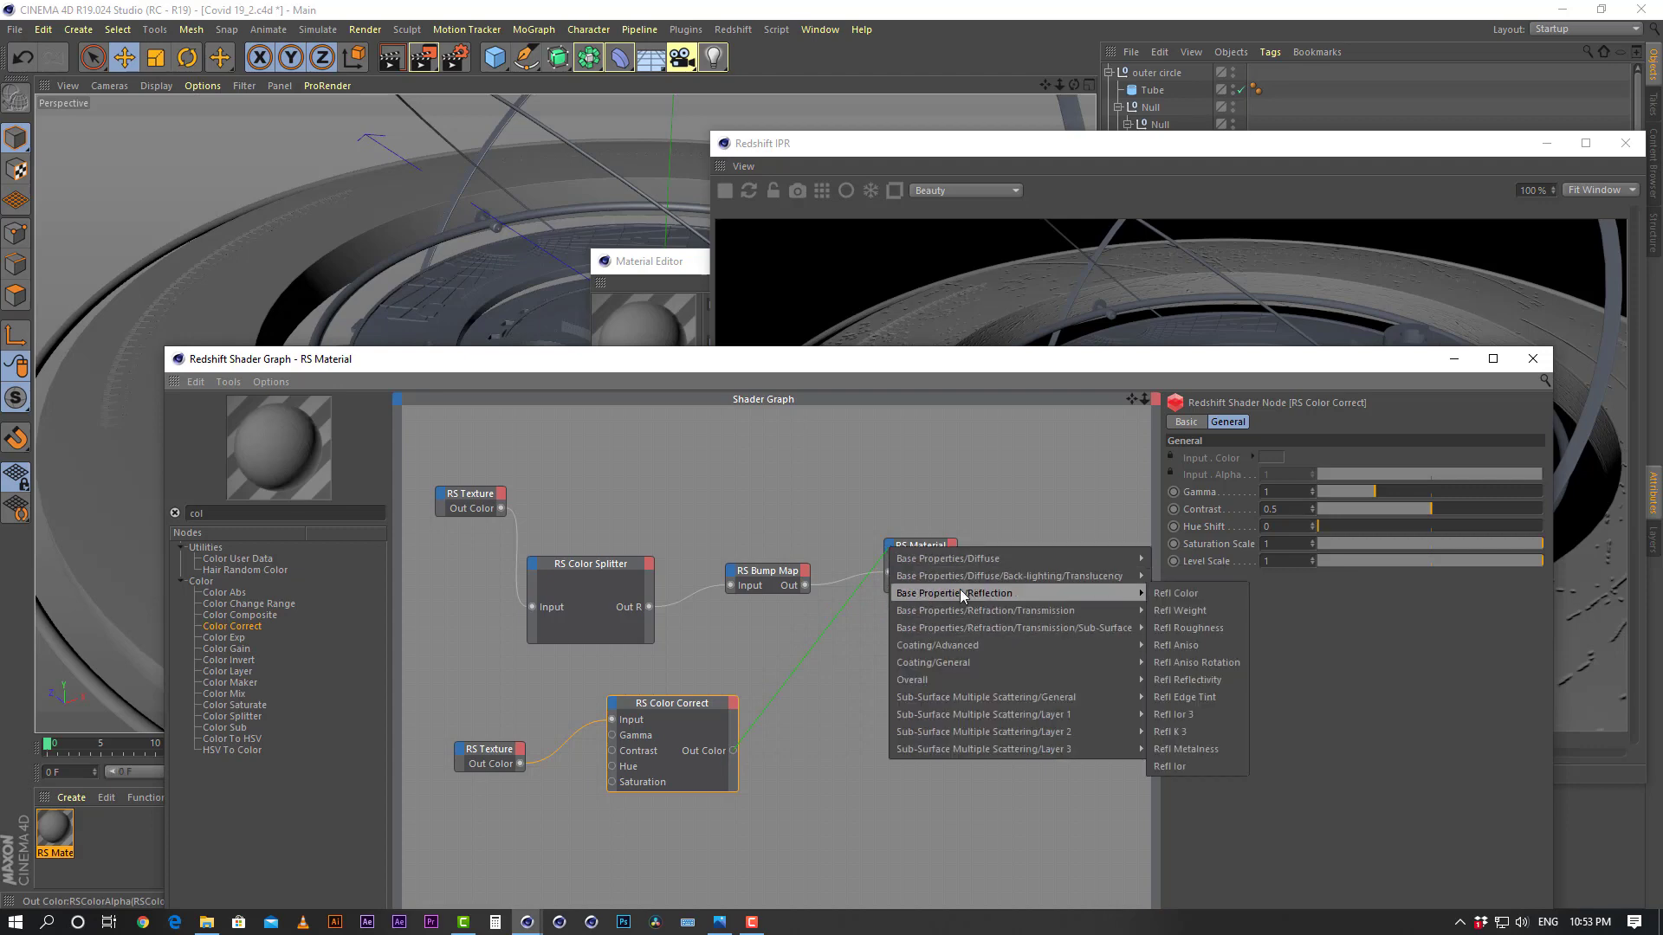
left_click(1208, 627)
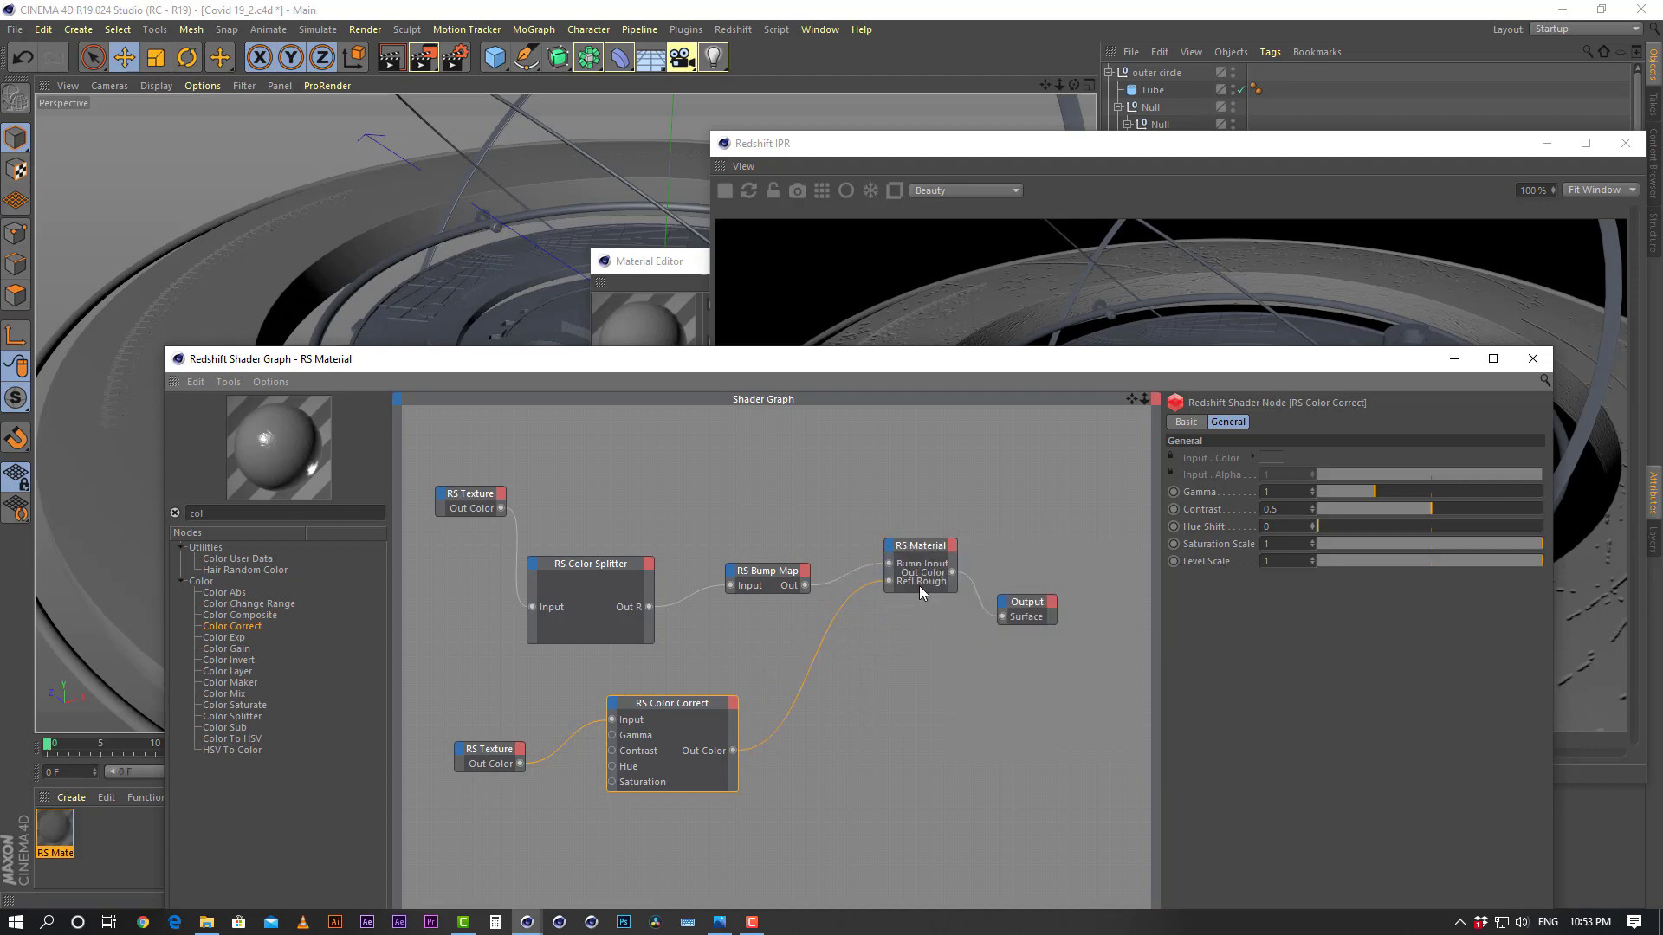
Enlarge the RS Material node so its full port names fit, and position it above the Output node
left_click(921, 620)
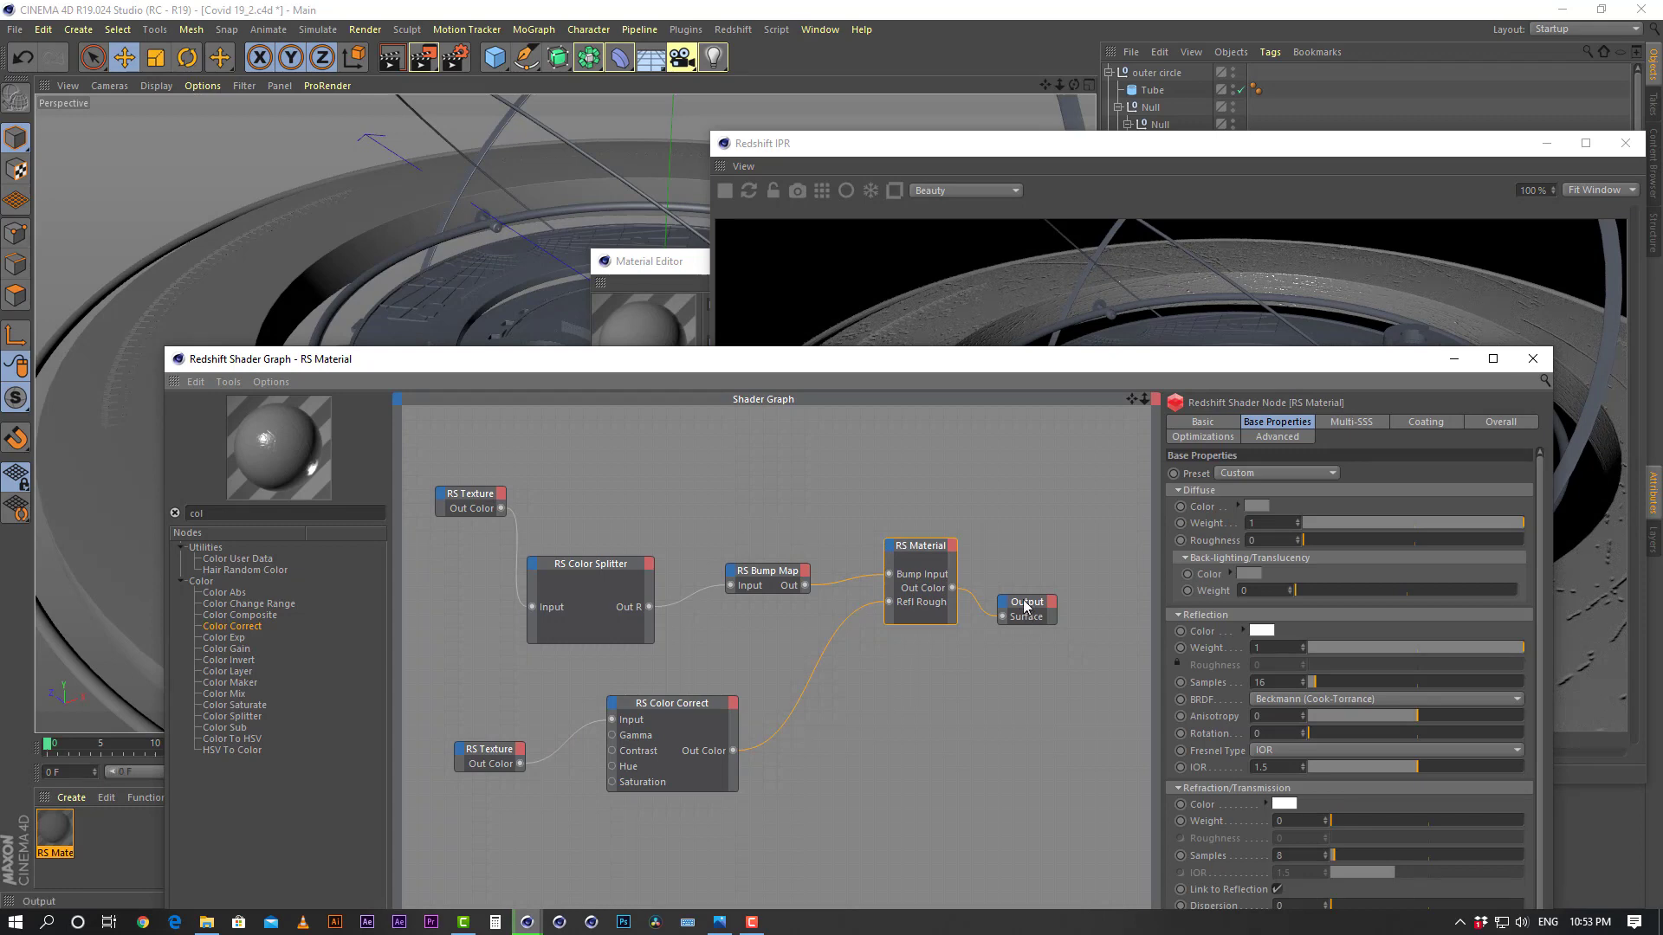
left_click_drag(1027, 602, 1089, 589)
left_click_drag(943, 555, 1090, 593)
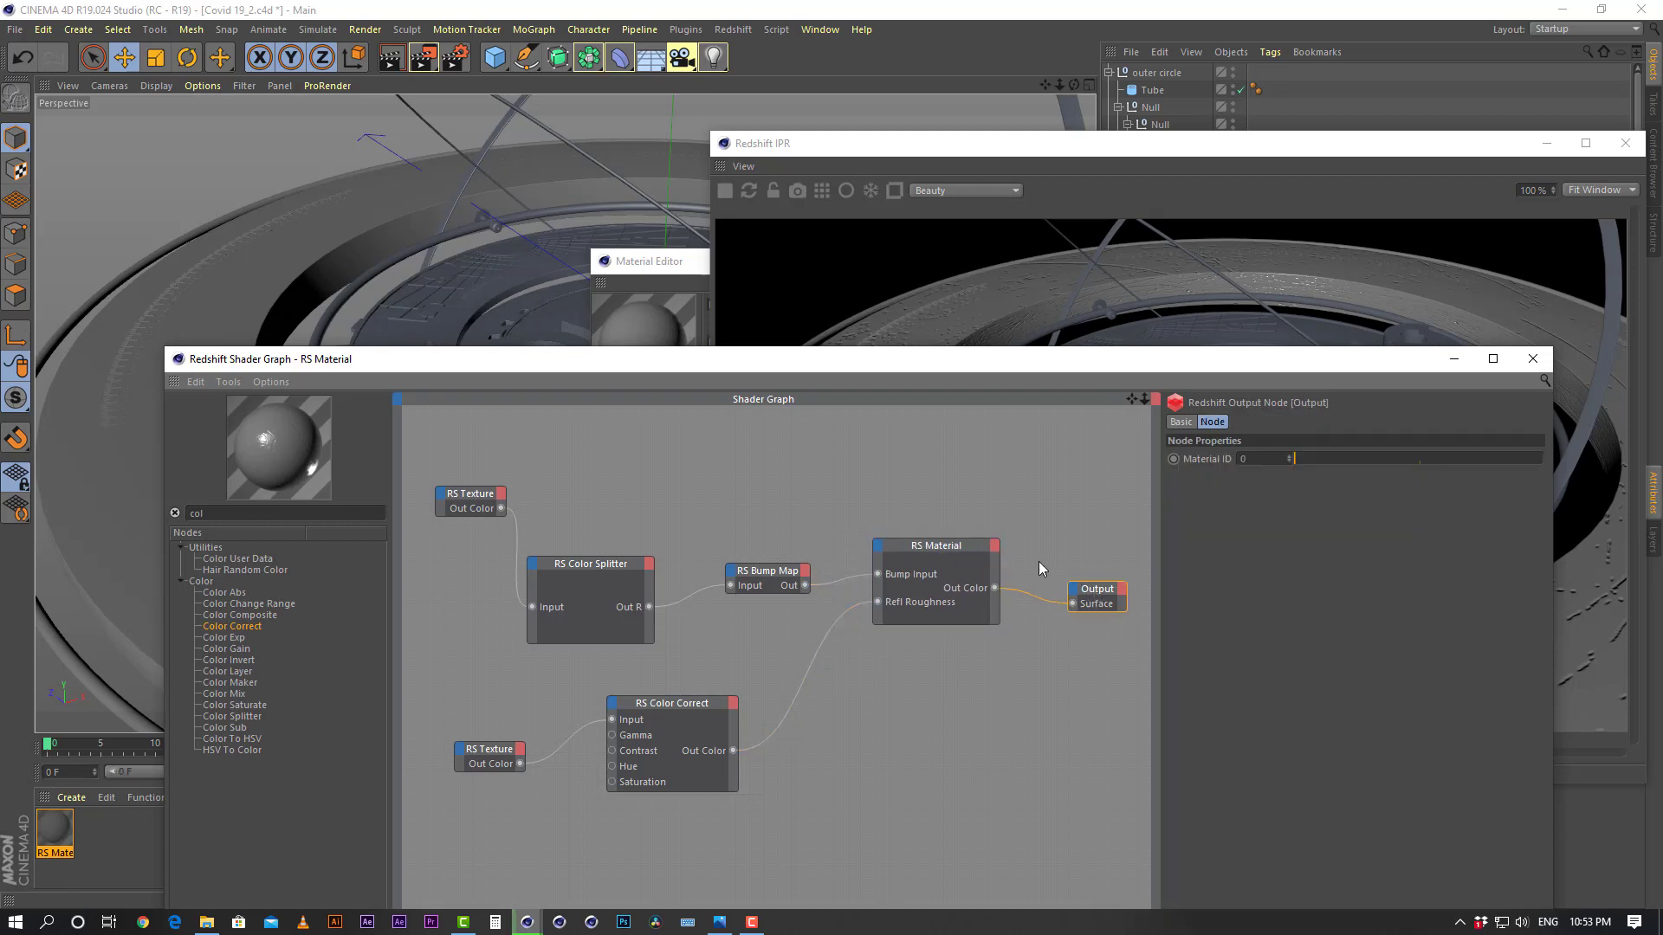
left_click_drag(947, 548, 922, 526)
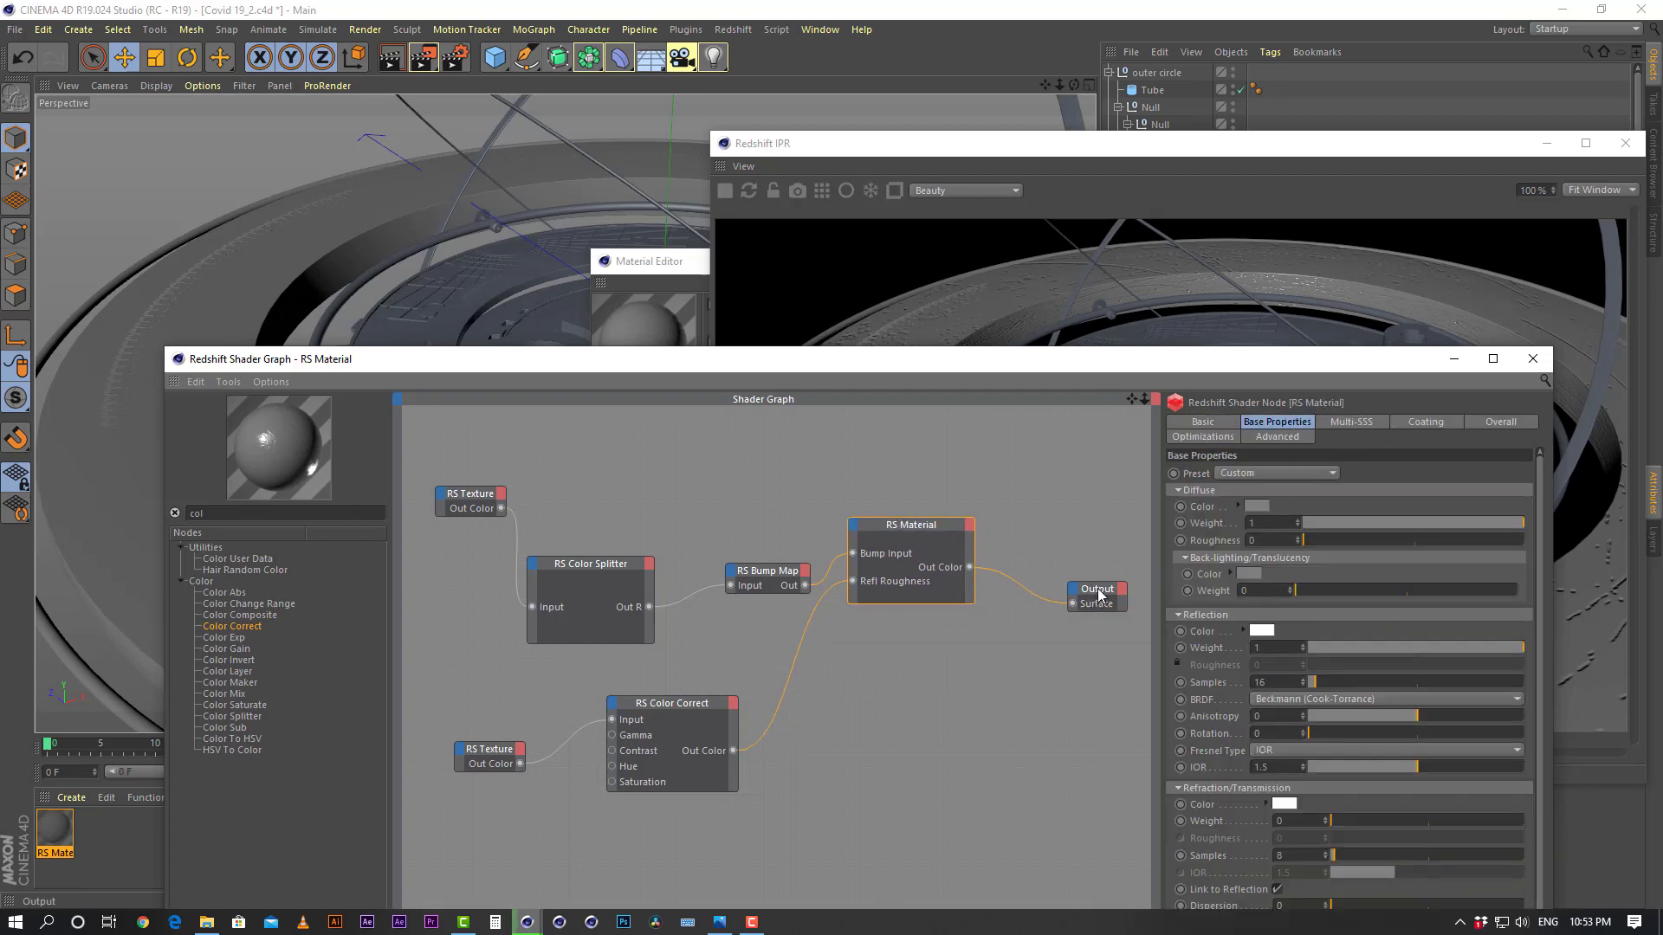
left_click_drag(1099, 594, 1037, 660)
left_click_drag(912, 523, 974, 538)
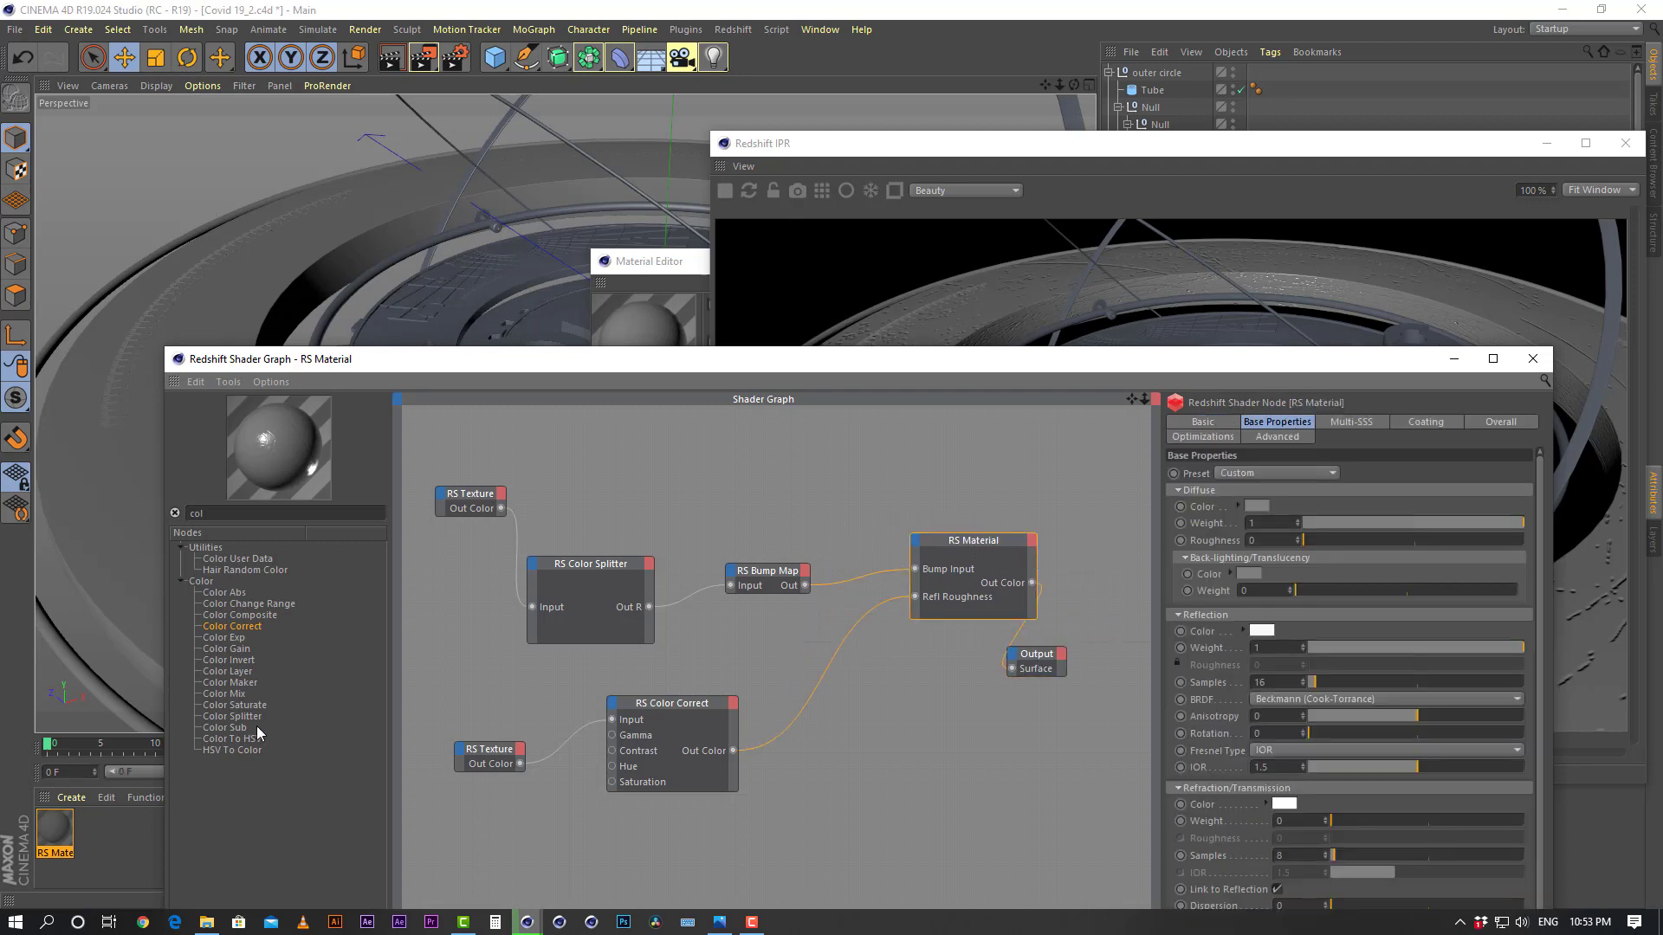
Rename the RS Material in the Material Manager as gold
left_click(96, 841)
double_click(55, 853)
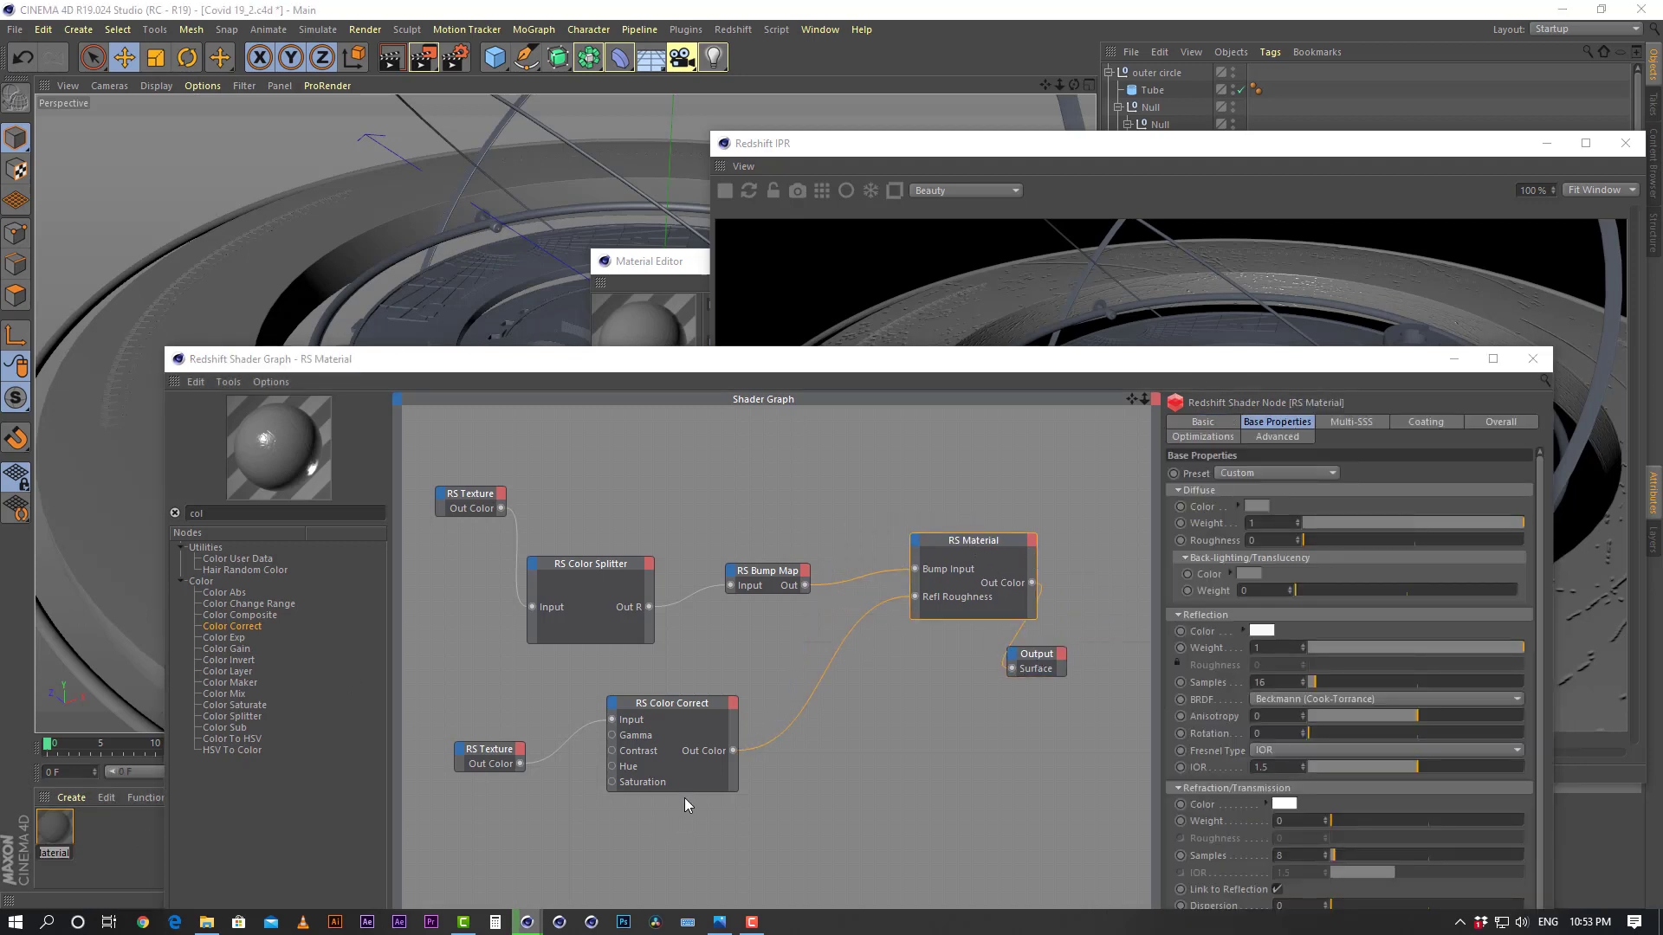
type("gold")
key("Return")
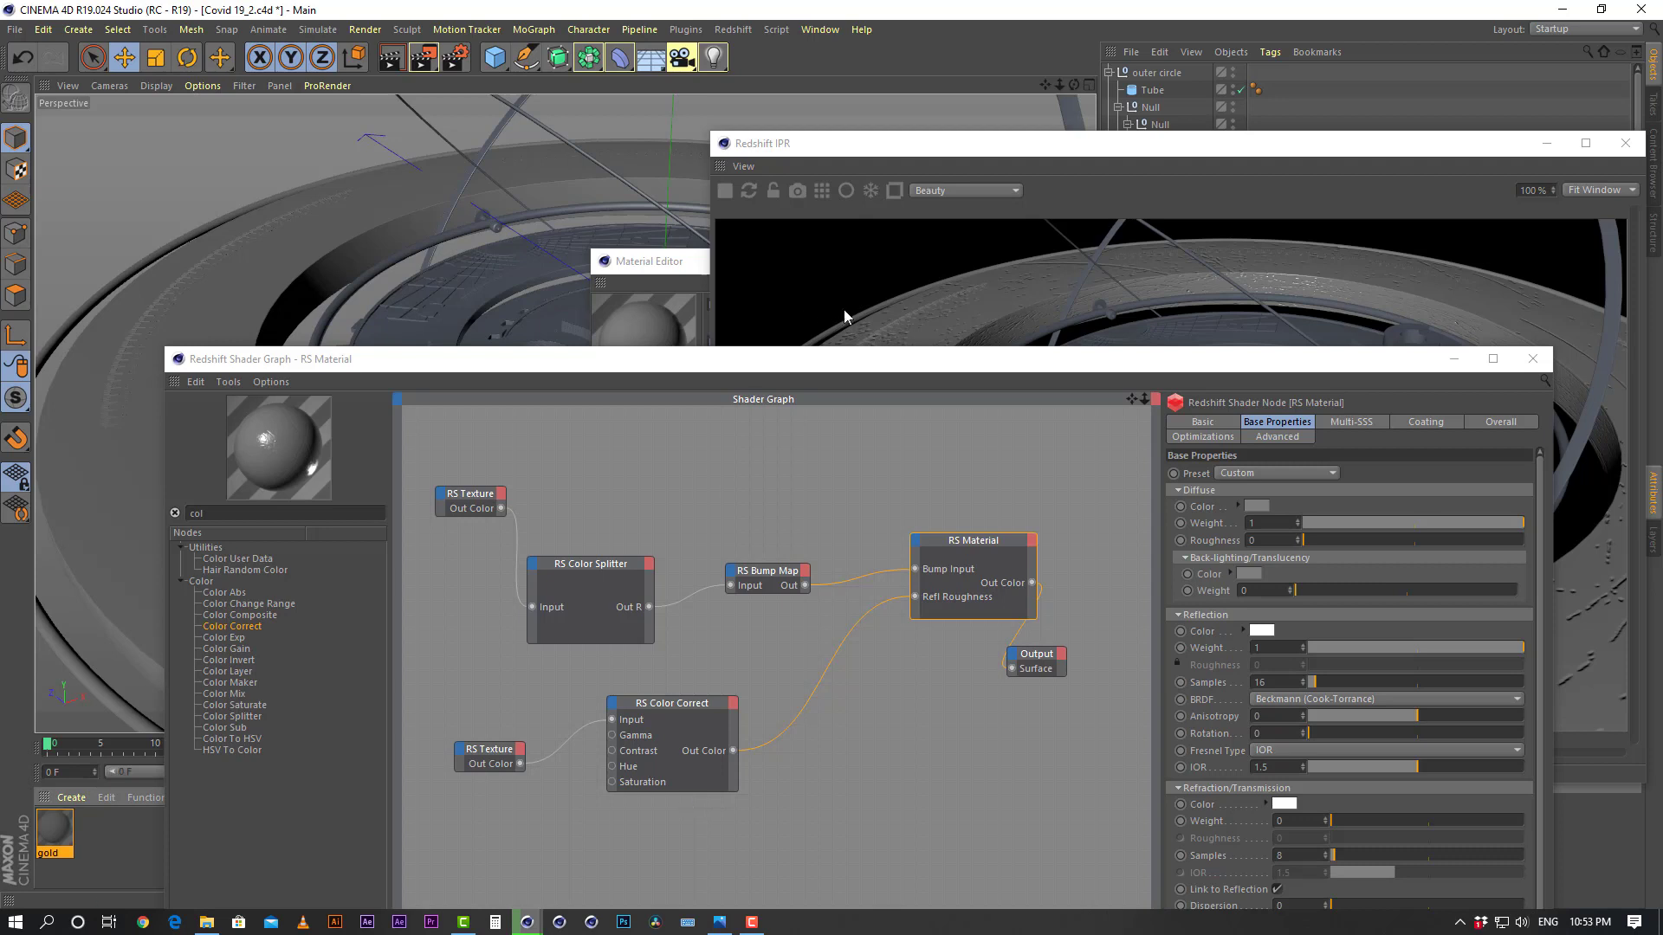
Set the RS Material node's diffuse weight to 0 and its reflection Fresnel Type to Metalness
left_click_drag(1090, 364, 913, 410)
left_click_drag(1339, 569, 901, 573)
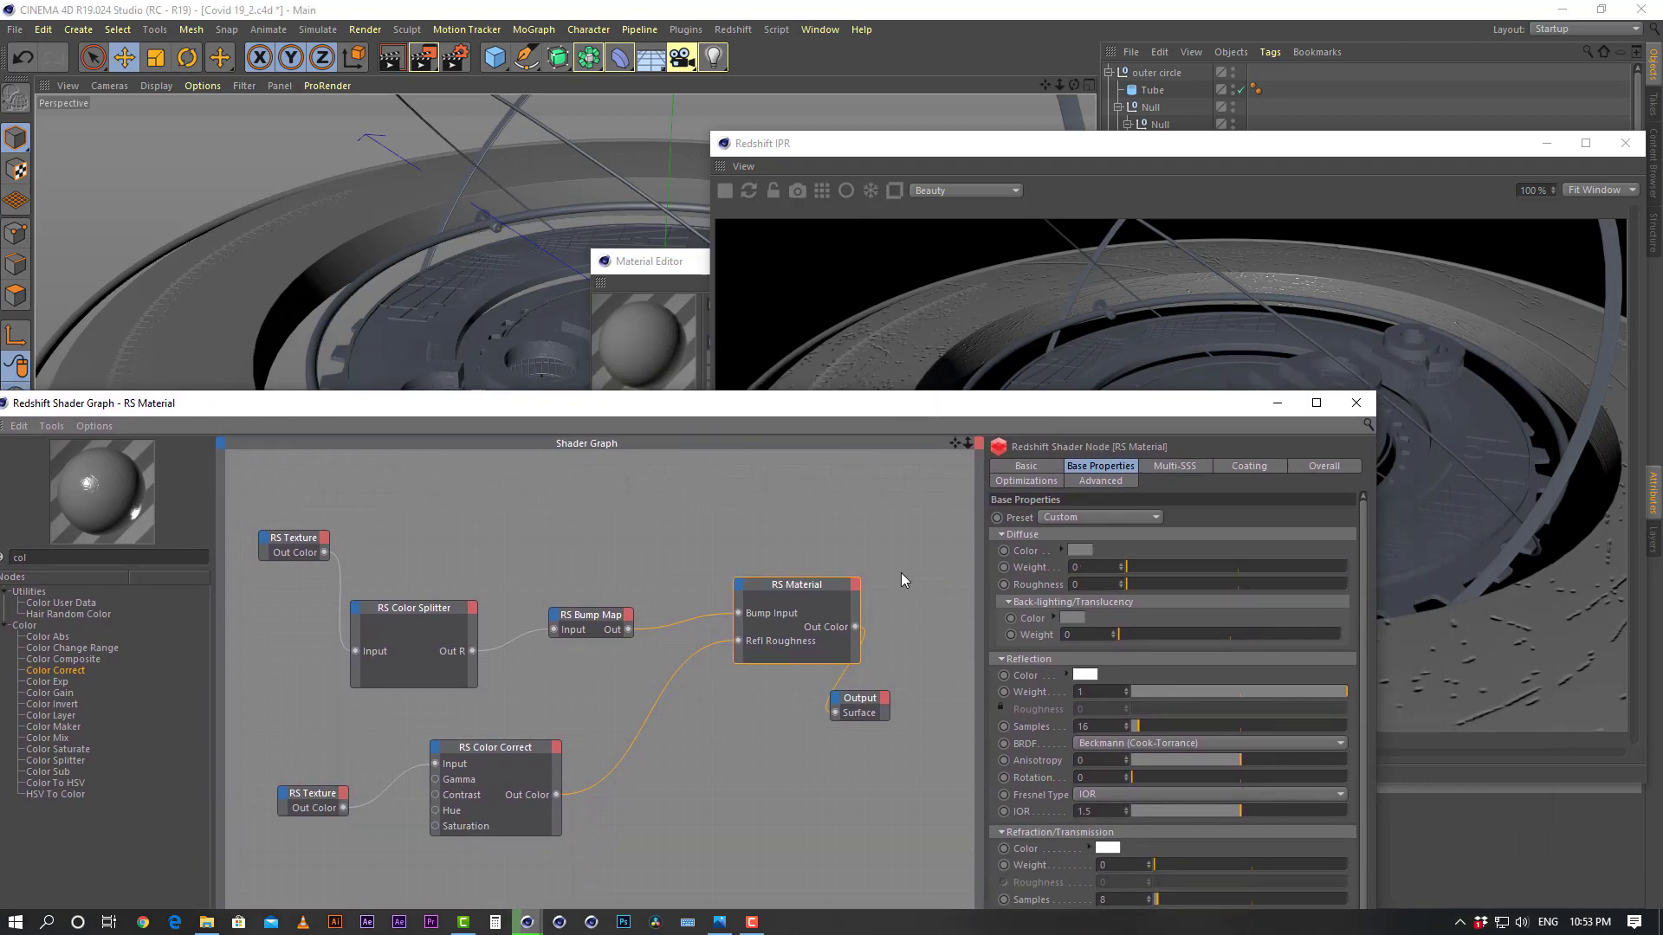
left_click_drag(1117, 407, 1082, 297)
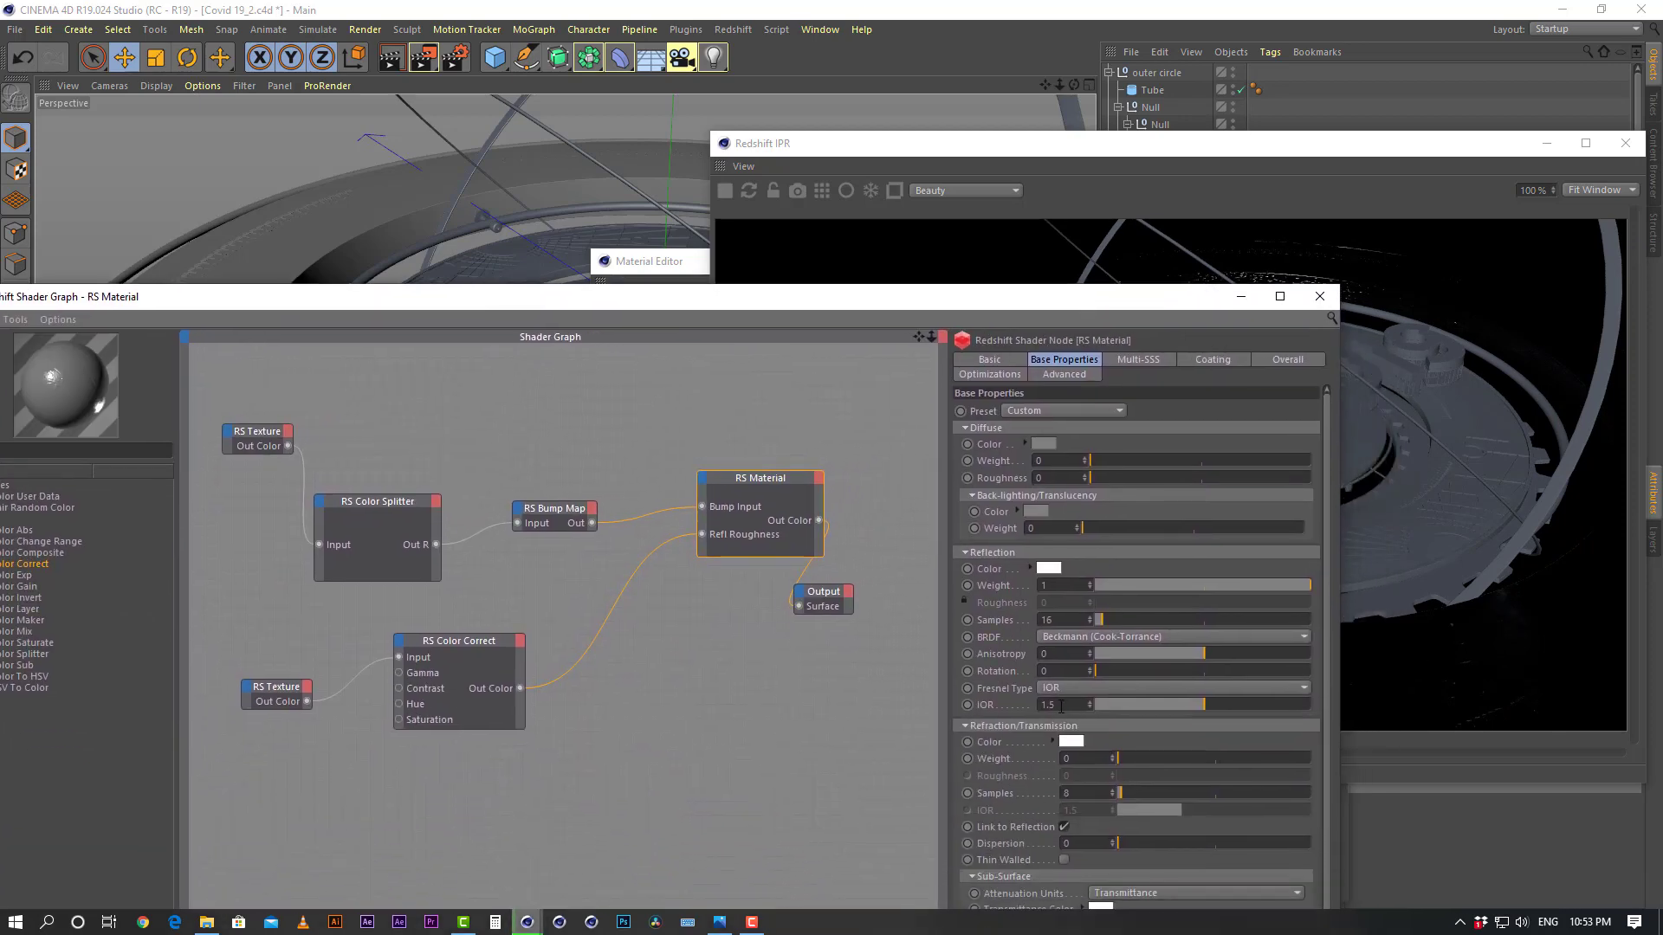
left_click(1067, 684)
left_click(1090, 741)
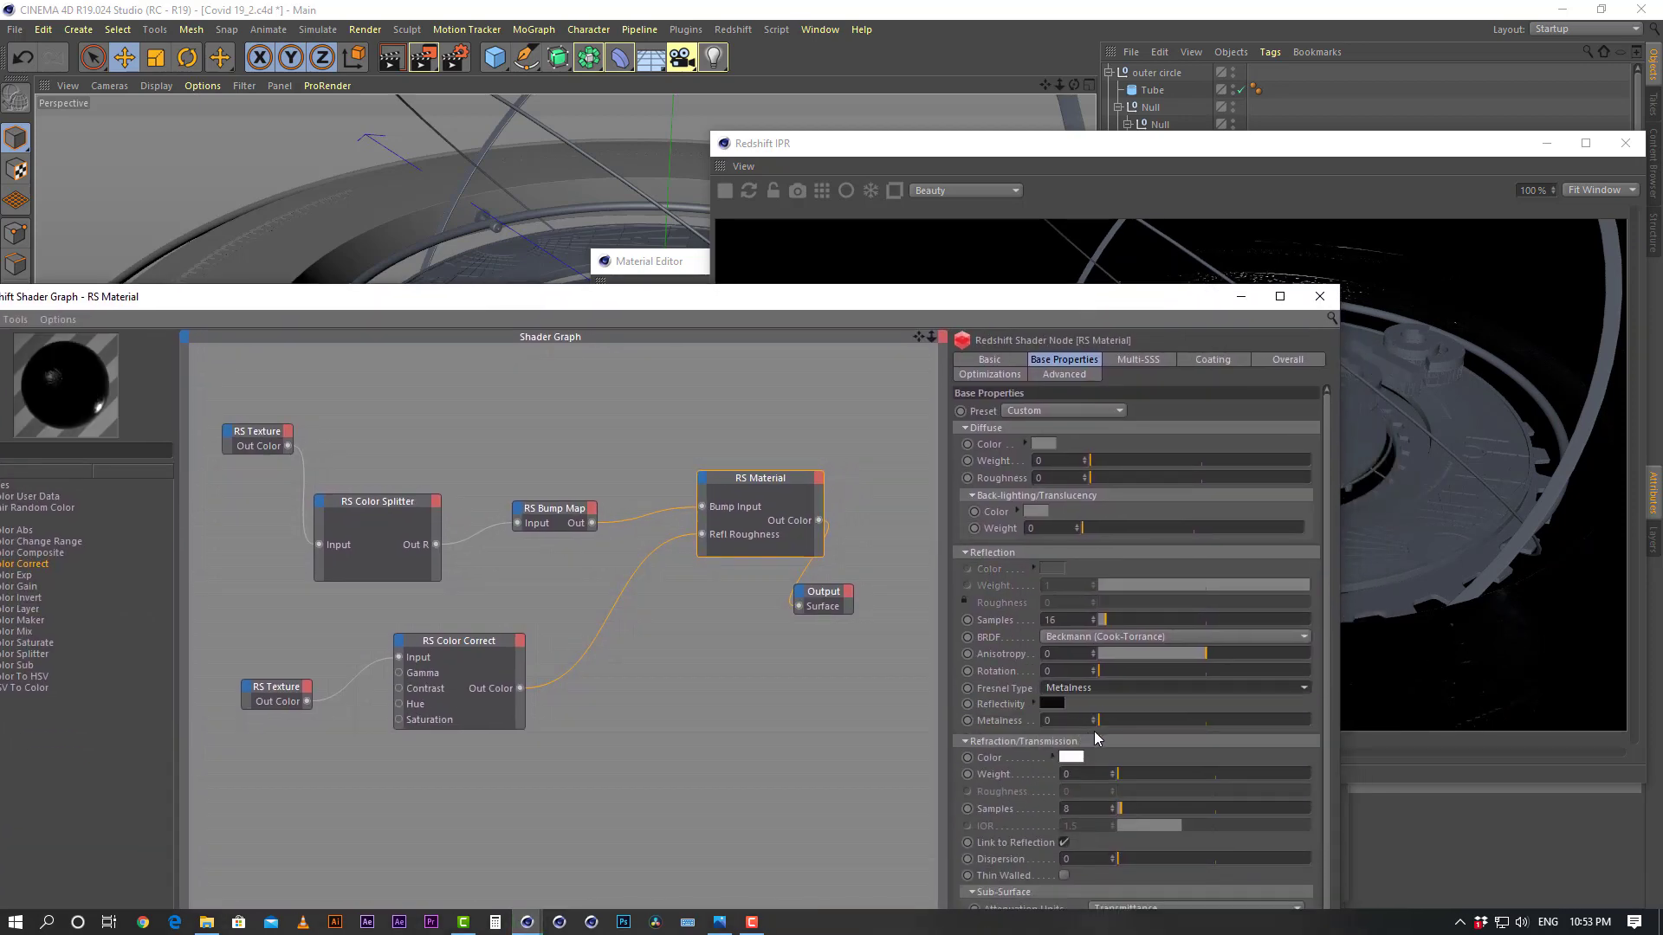
Set the gold material's Reflectivity color to hue 44°, saturation 89% and value 100%
left_click(1054, 707)
left_click_drag(1008, 706, 1299, 724)
left_click_drag(1022, 742, 1202, 752)
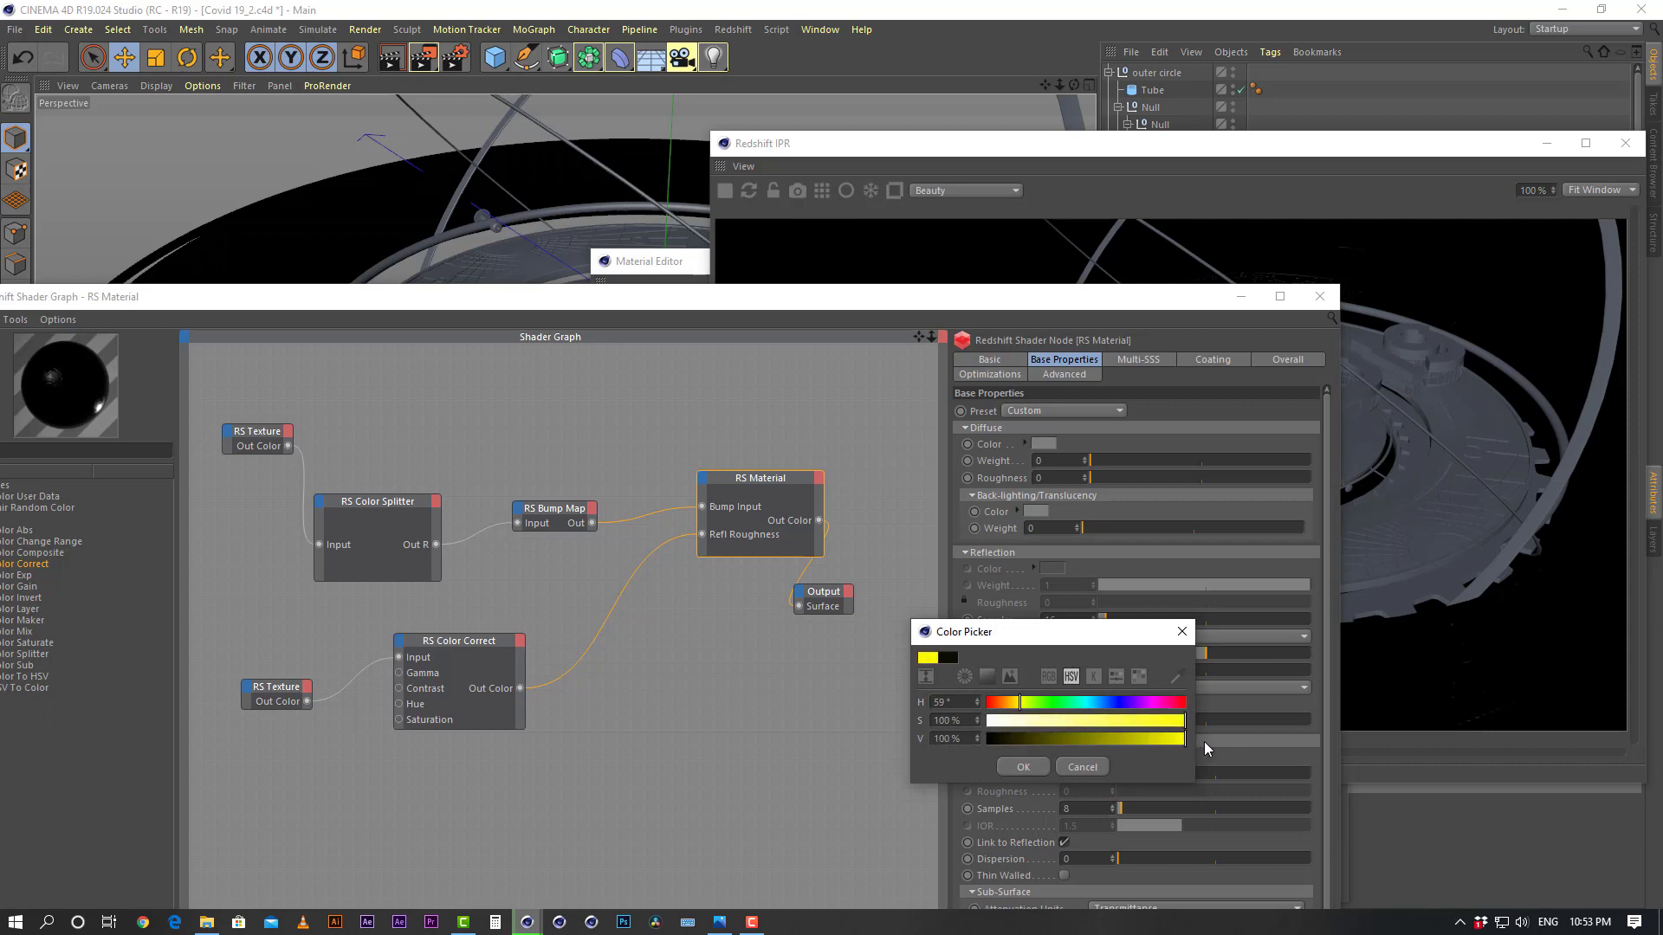
left_click(1164, 720)
left_click(1017, 707)
left_click_drag(1017, 706, 1011, 707)
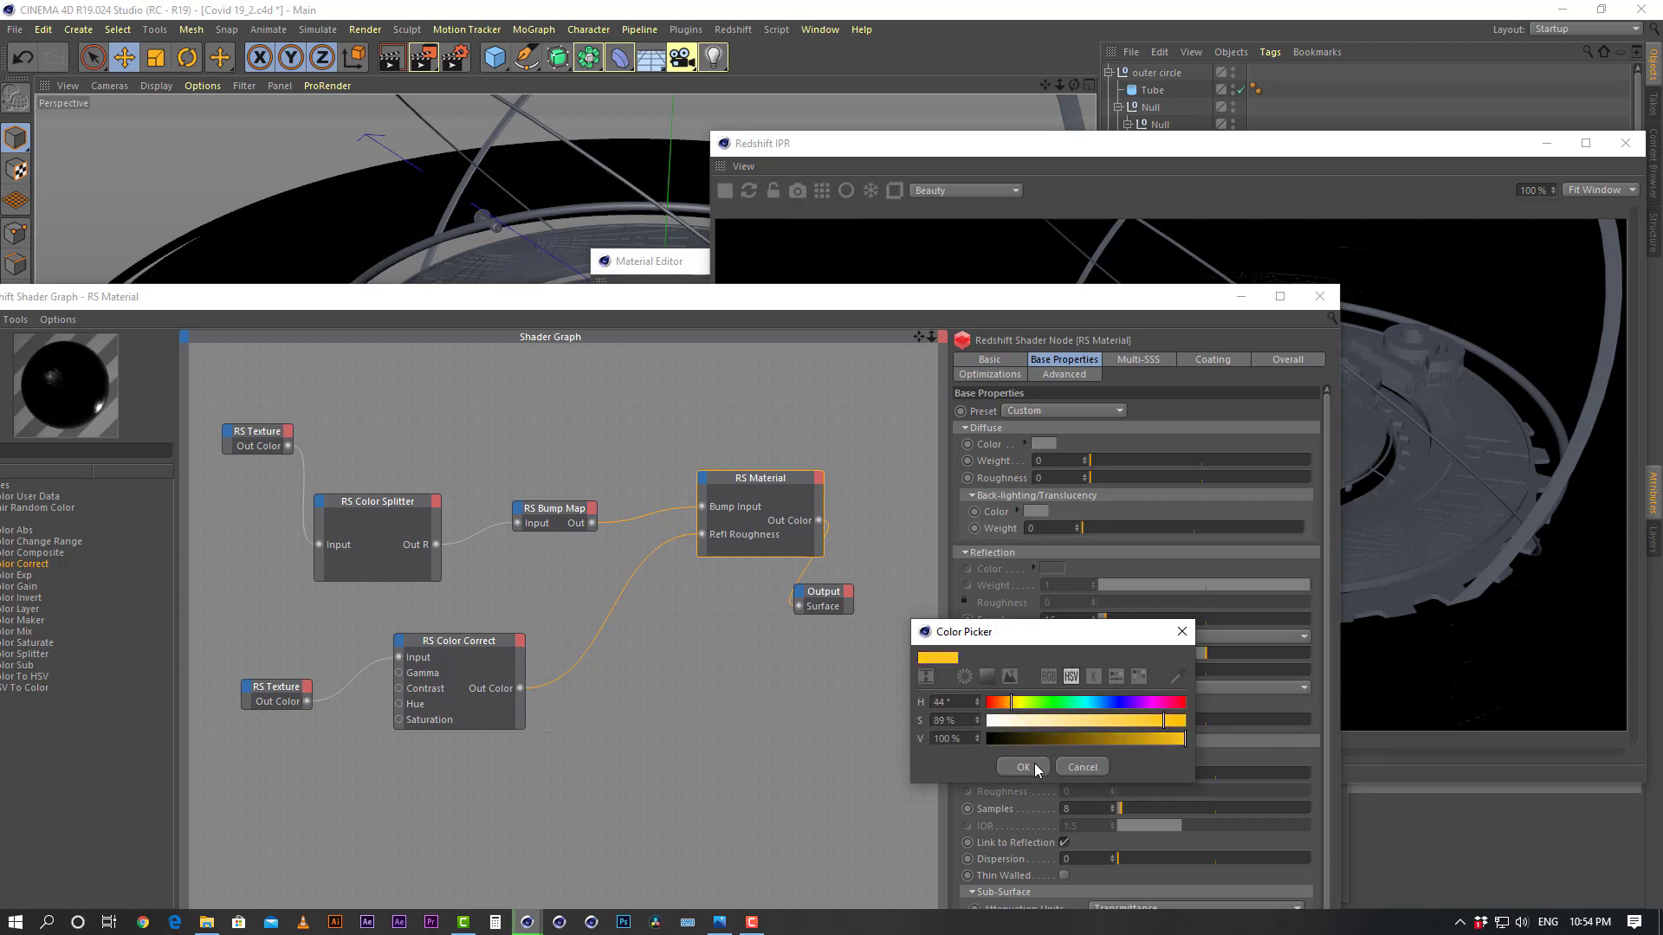
left_click(1020, 766)
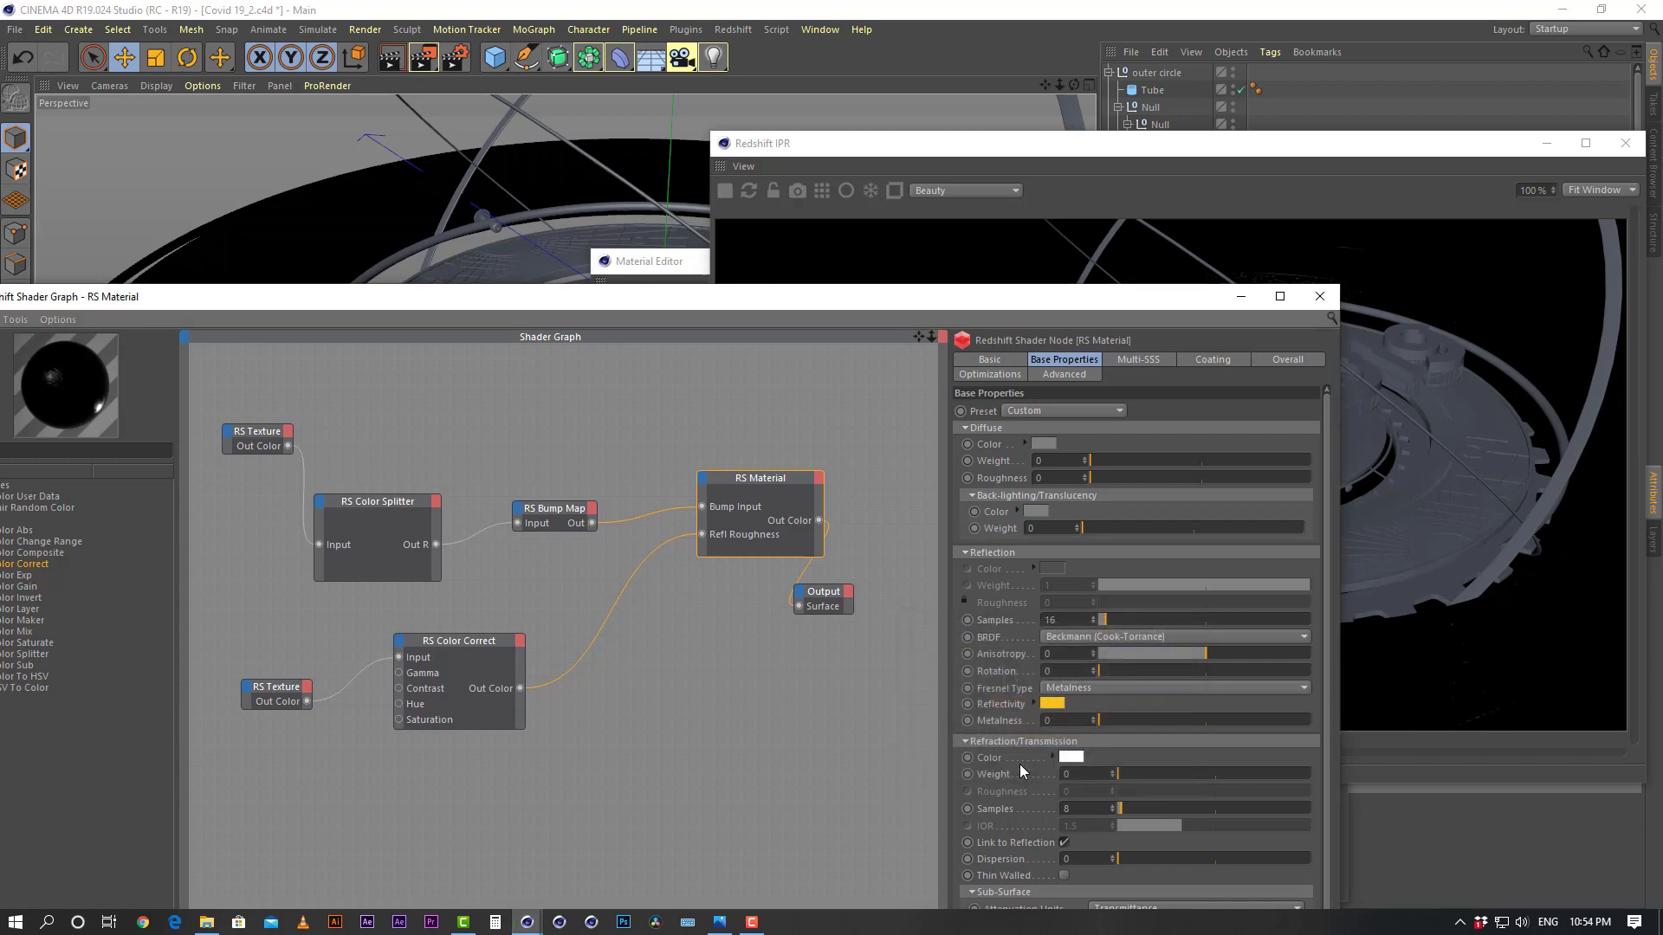
Save the Covid 19_2 project and switch to the already open Covid 19Redshift_tutorial.c4d project
left_click_drag(1121, 302, 1256, 190)
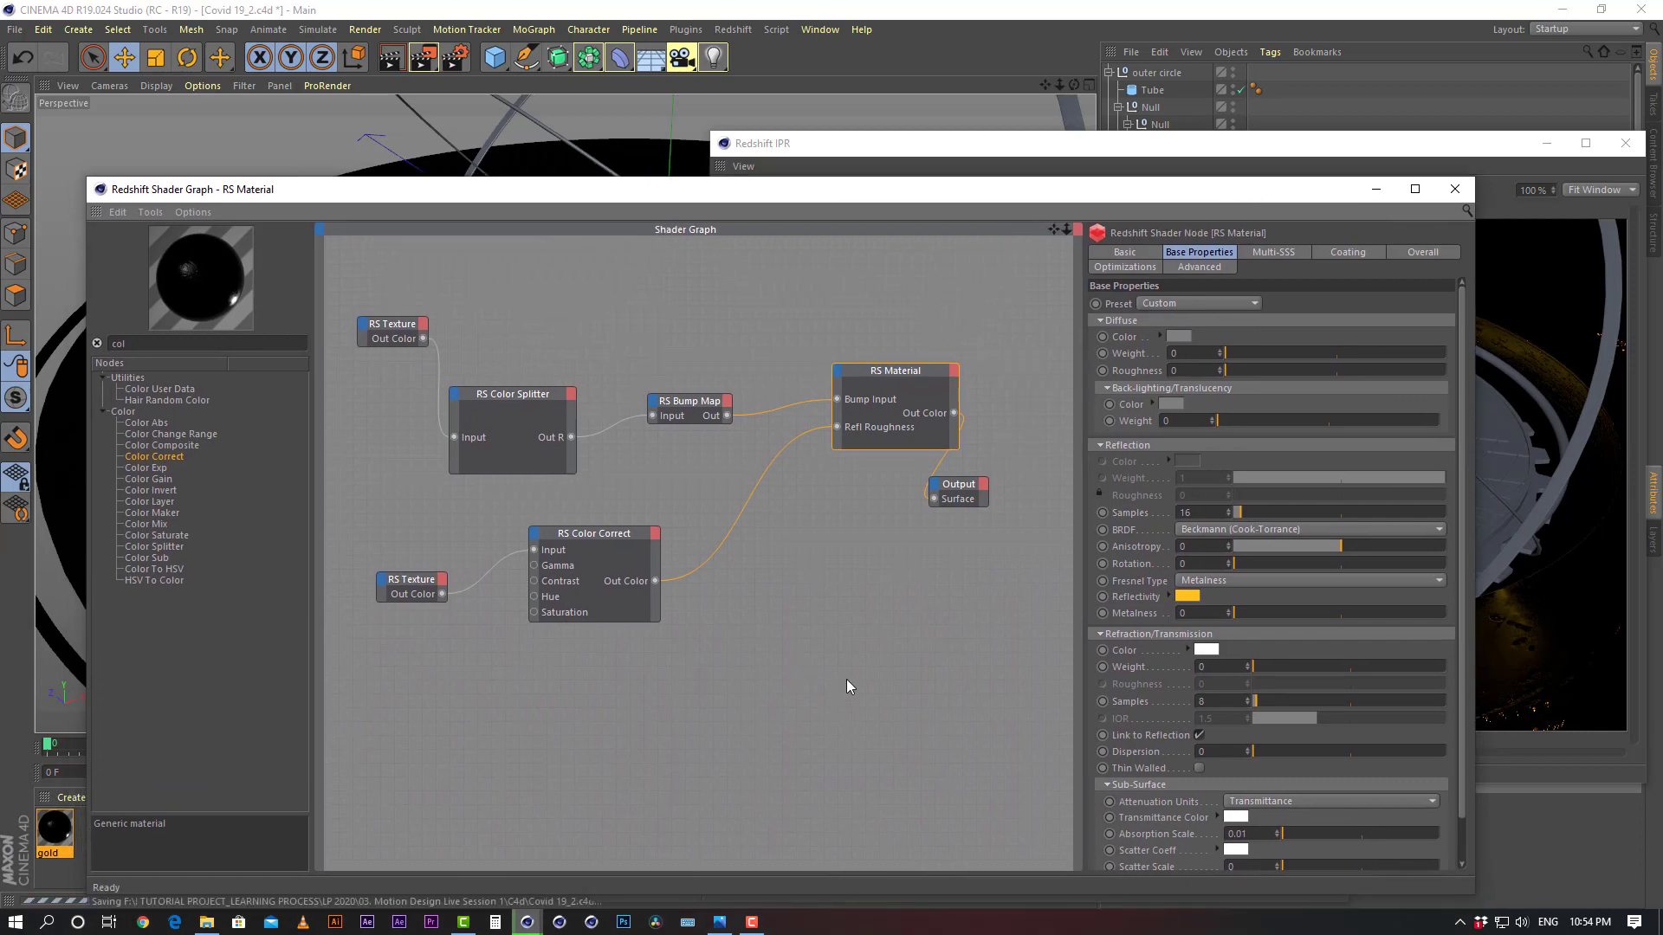
key("ctrl+s")
left_click(14, 29)
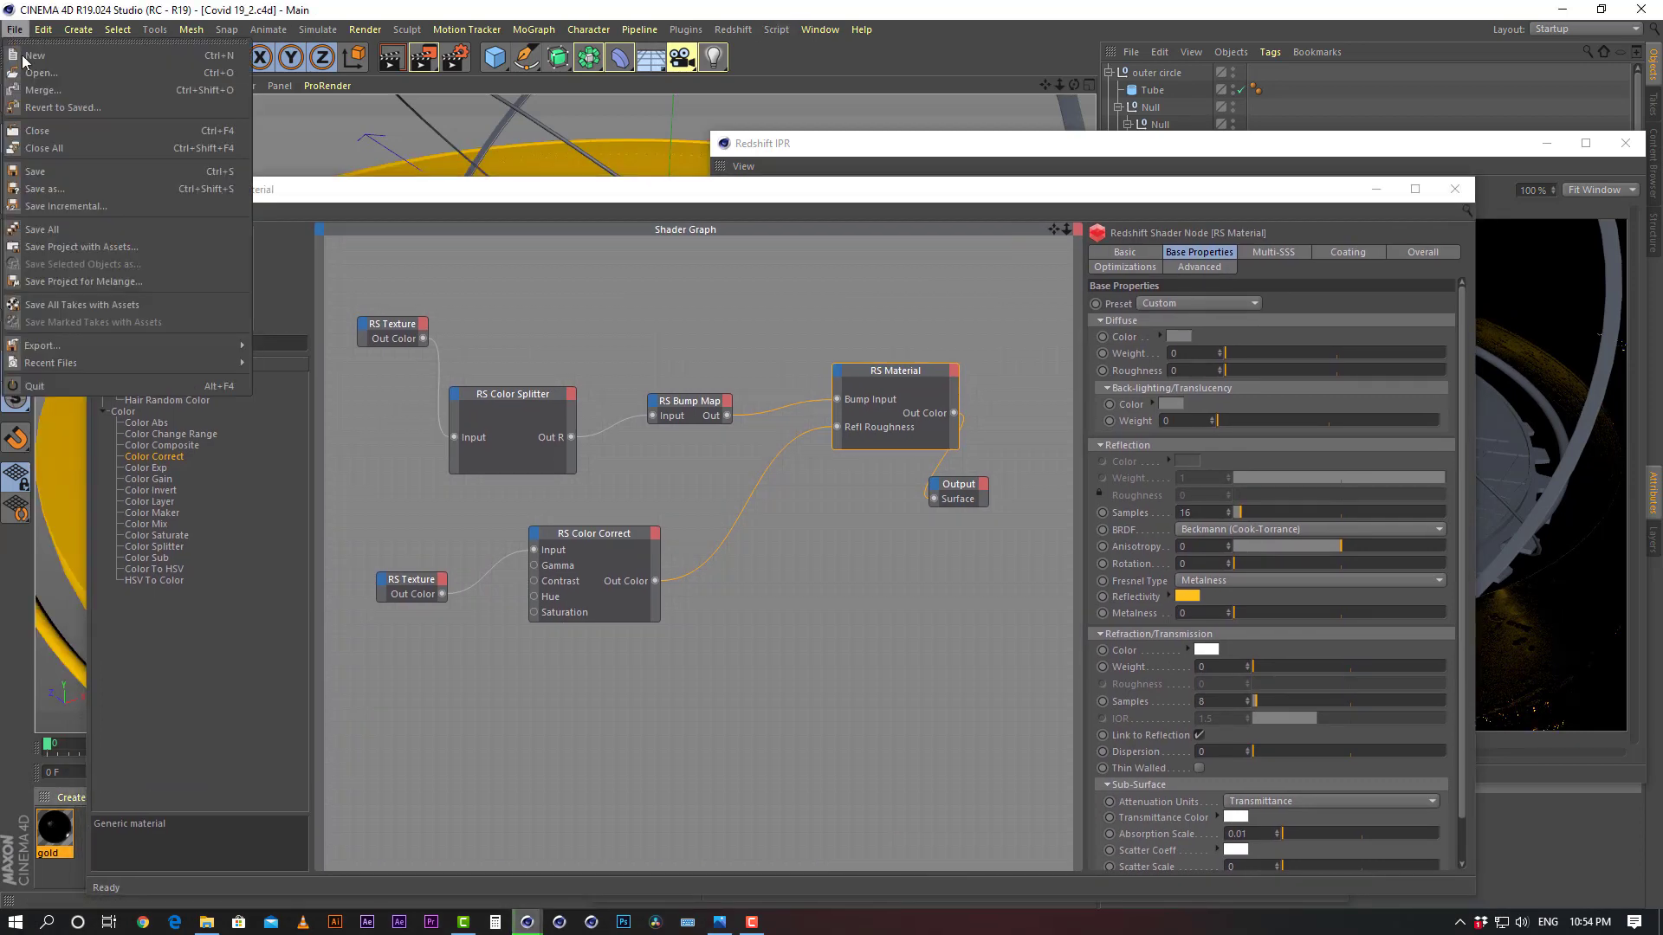
left_click(39, 64)
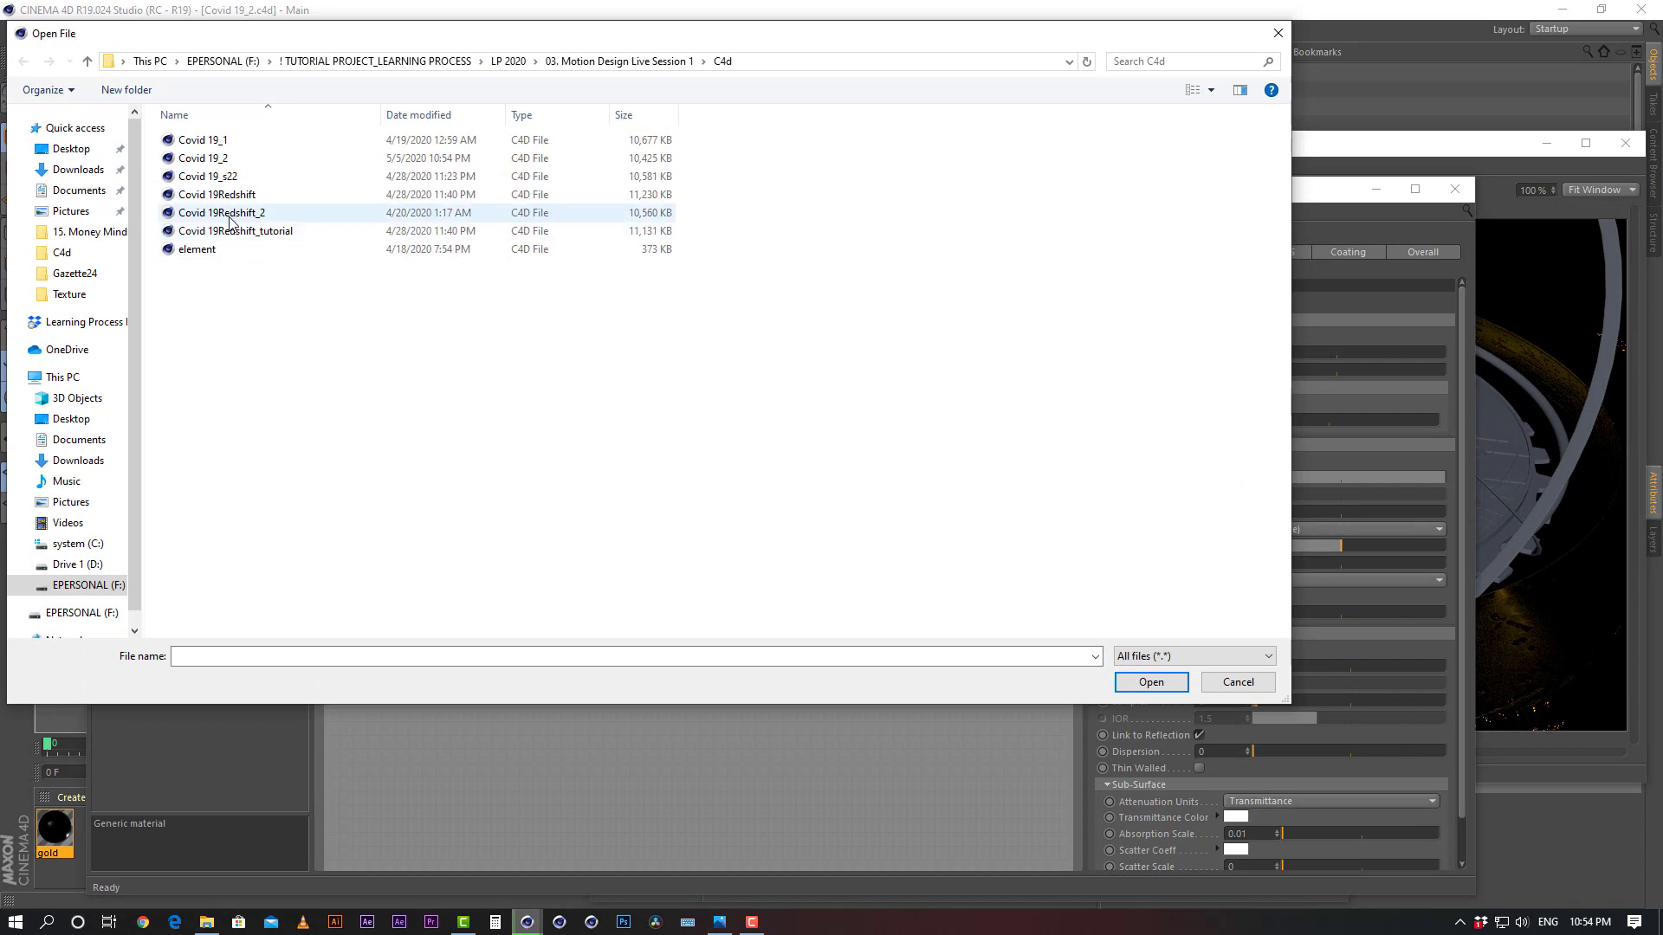
double_click(244, 230)
left_click(952, 525)
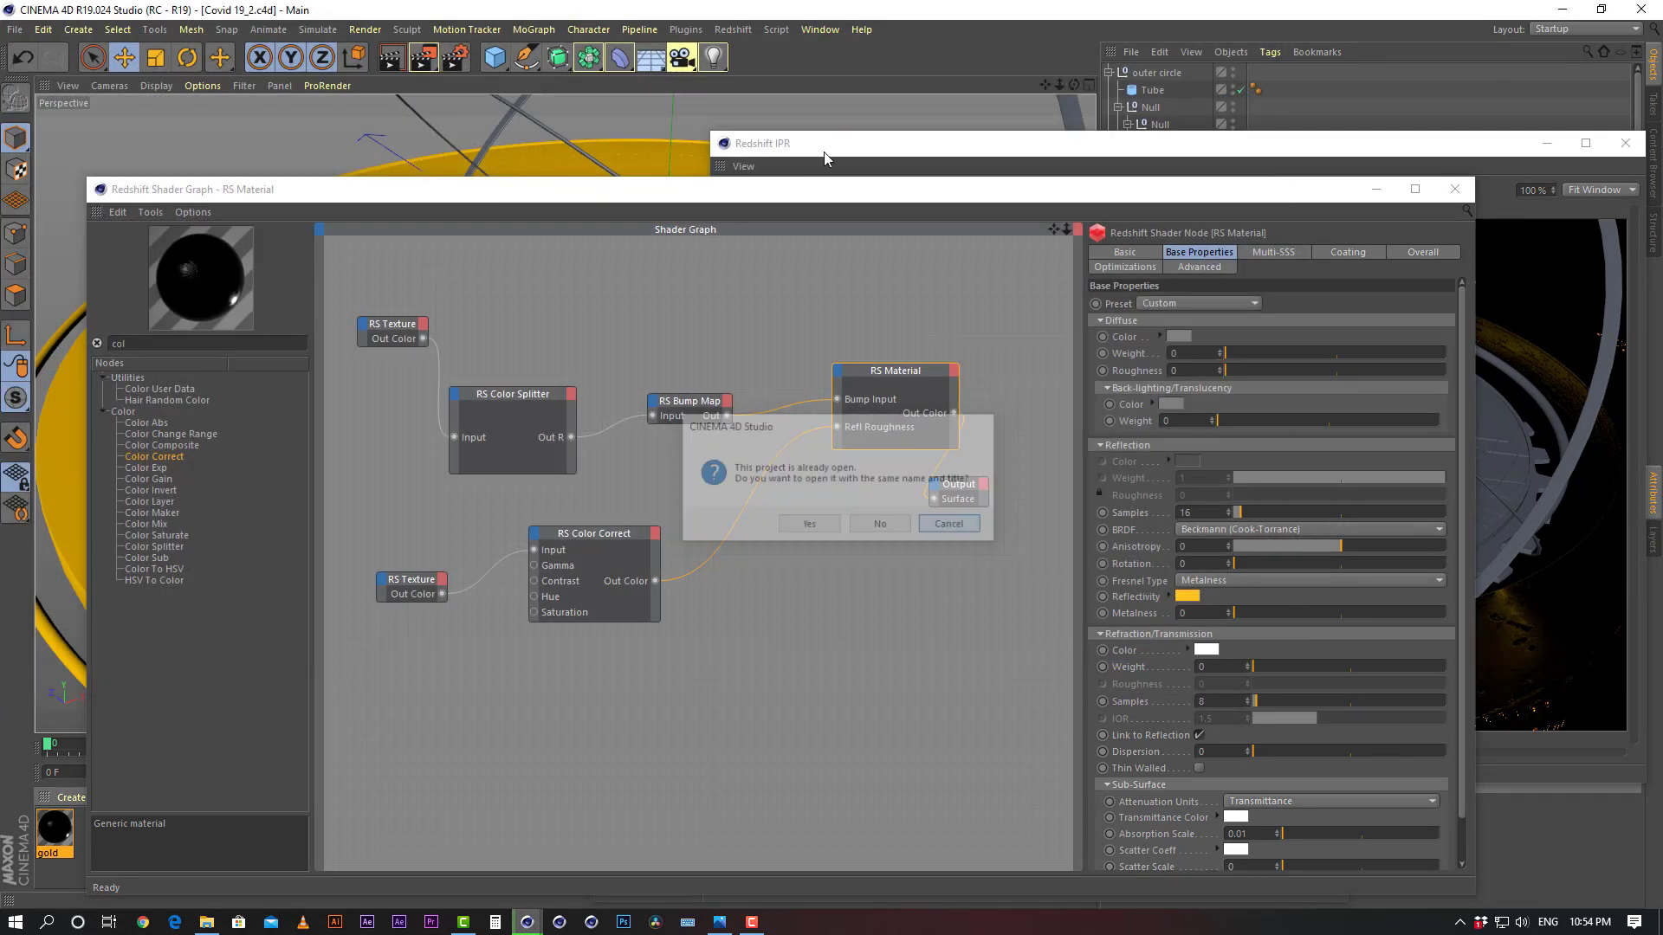
left_click(820, 29)
left_click(868, 455)
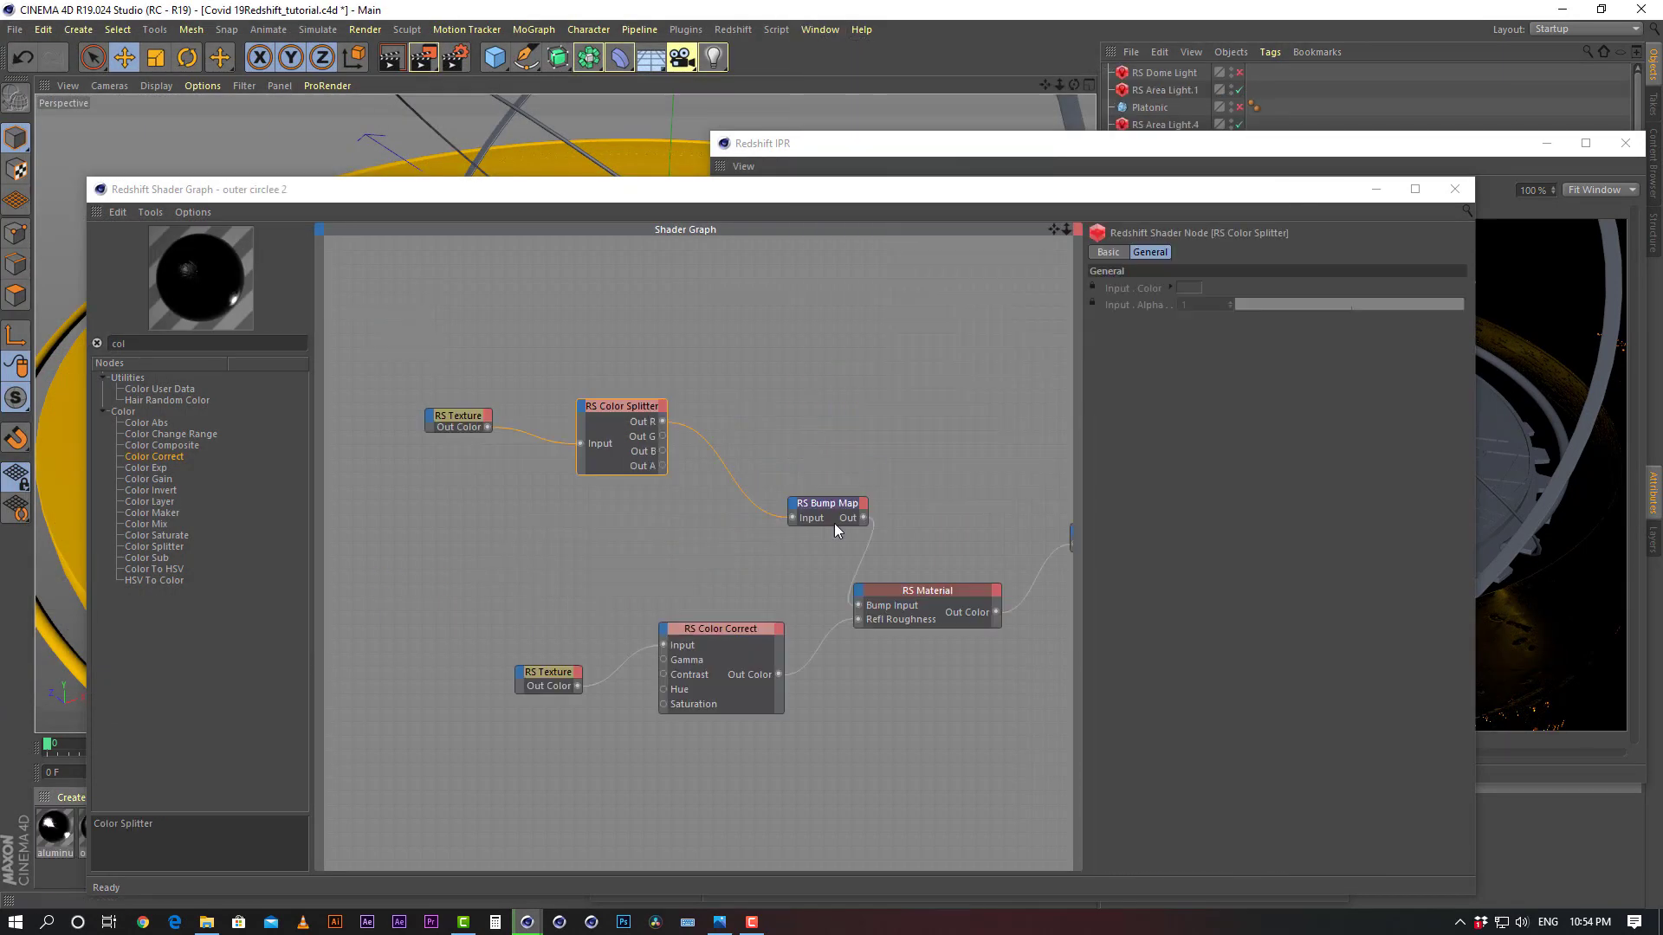
Examine the RS Color Correct settings and the RS Material's Reflectivity color in the reference material outer circlee 2
left_click_drag(426, 202, 580, 190)
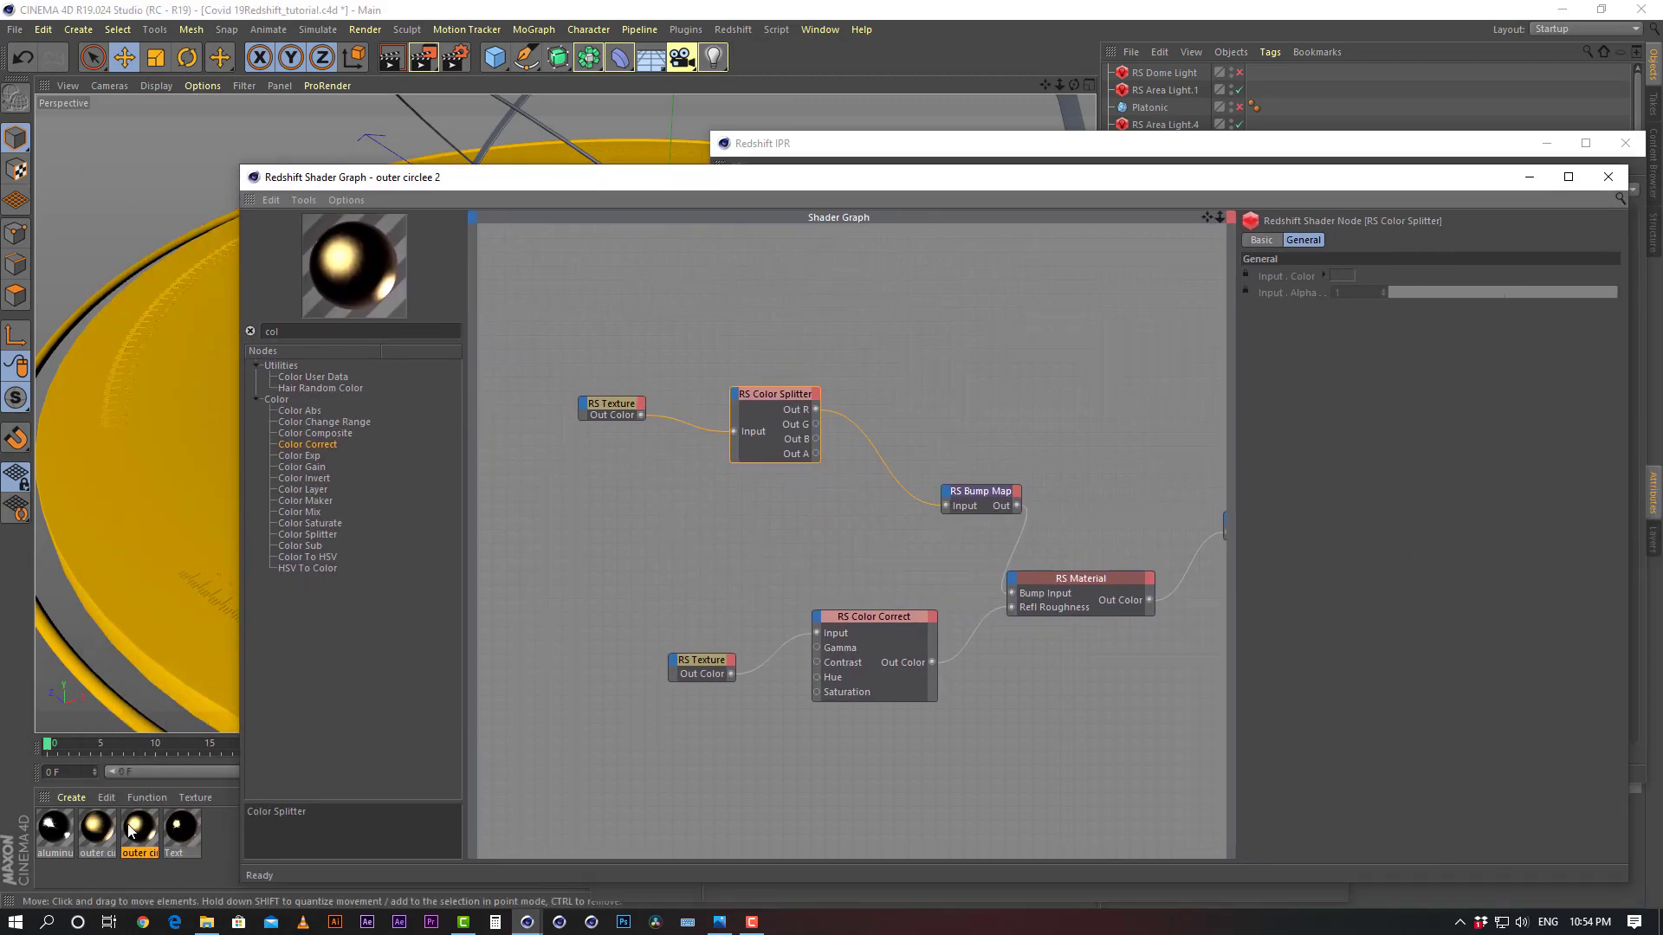
left_click(903, 617)
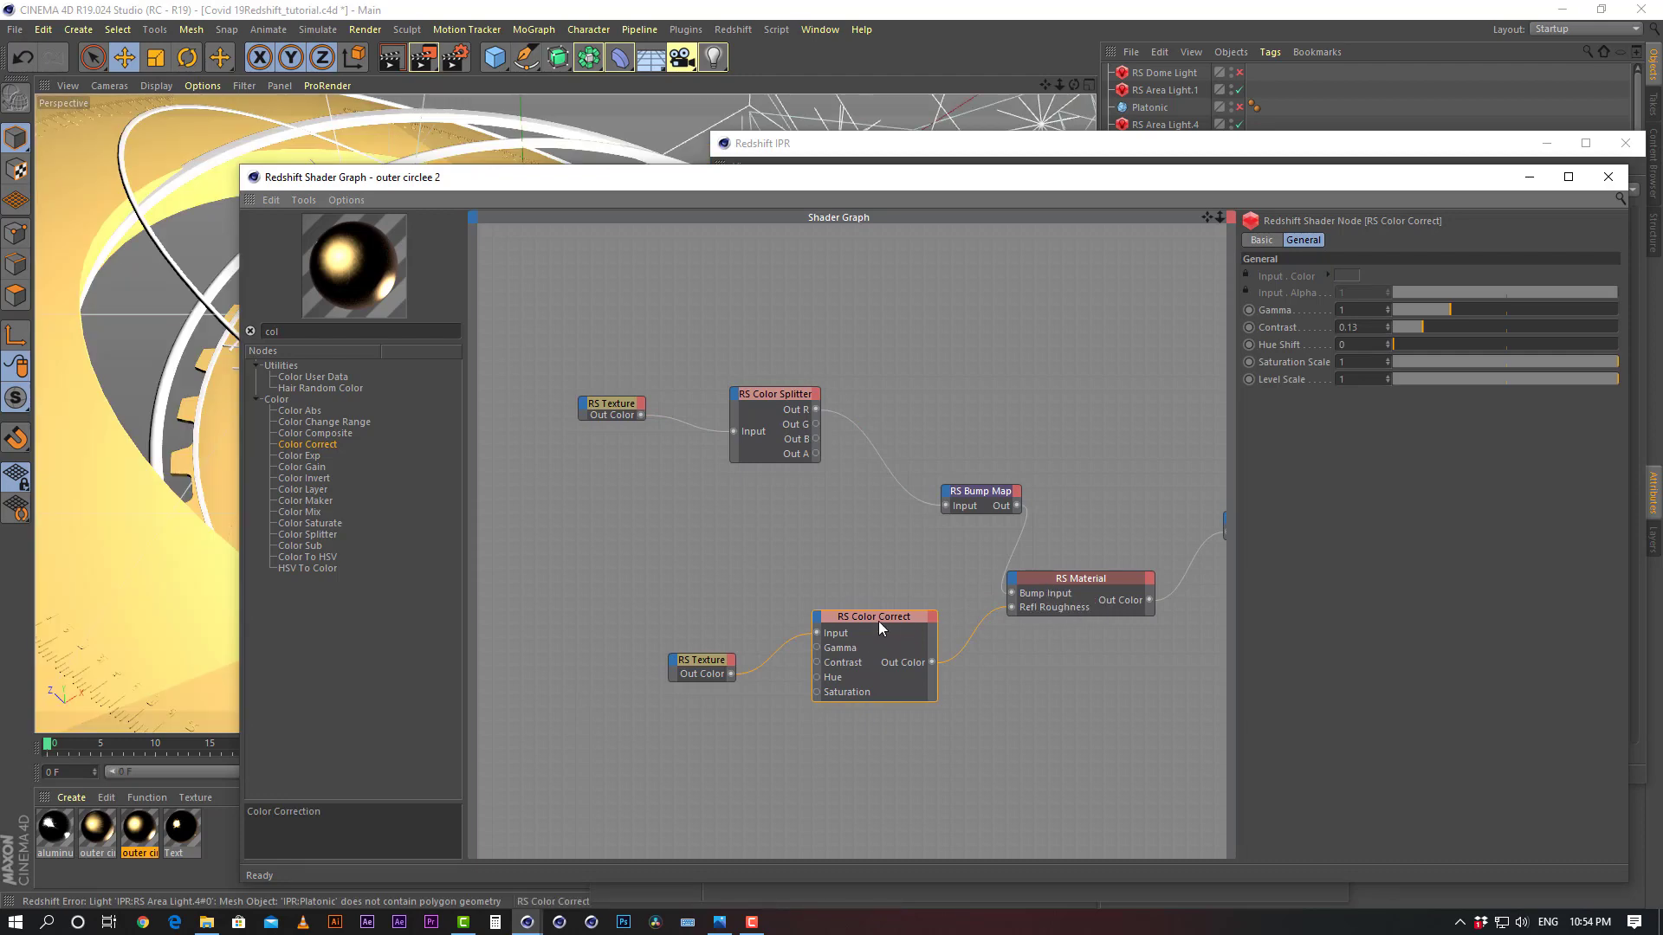
left_click(1072, 587)
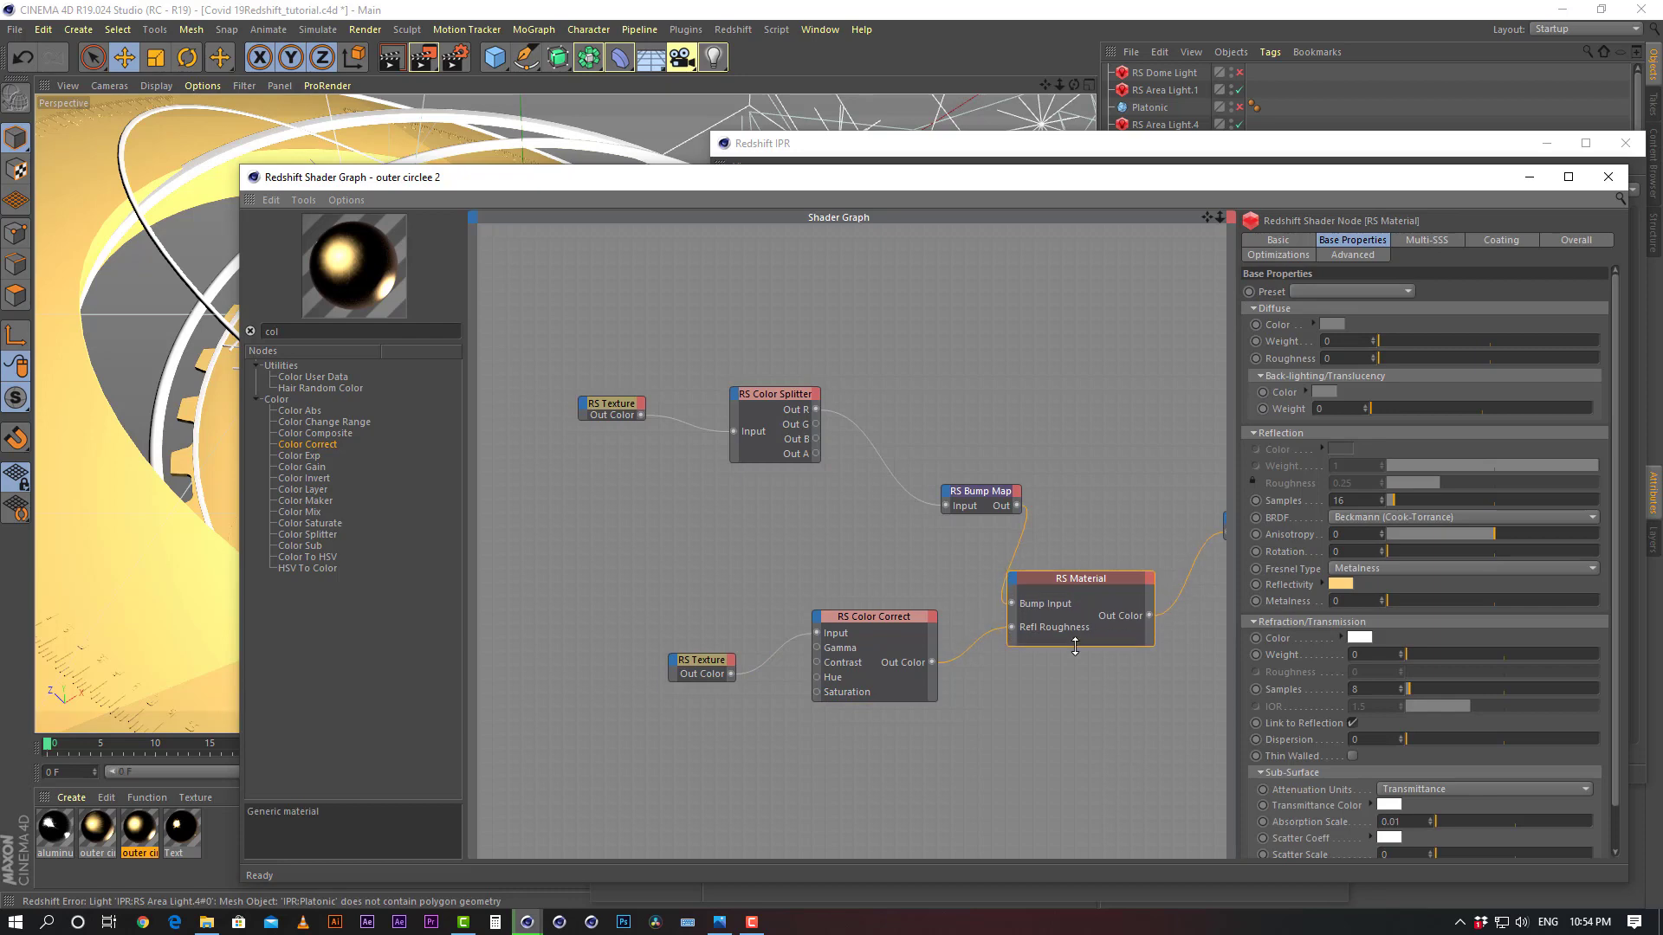
left_click(1341, 584)
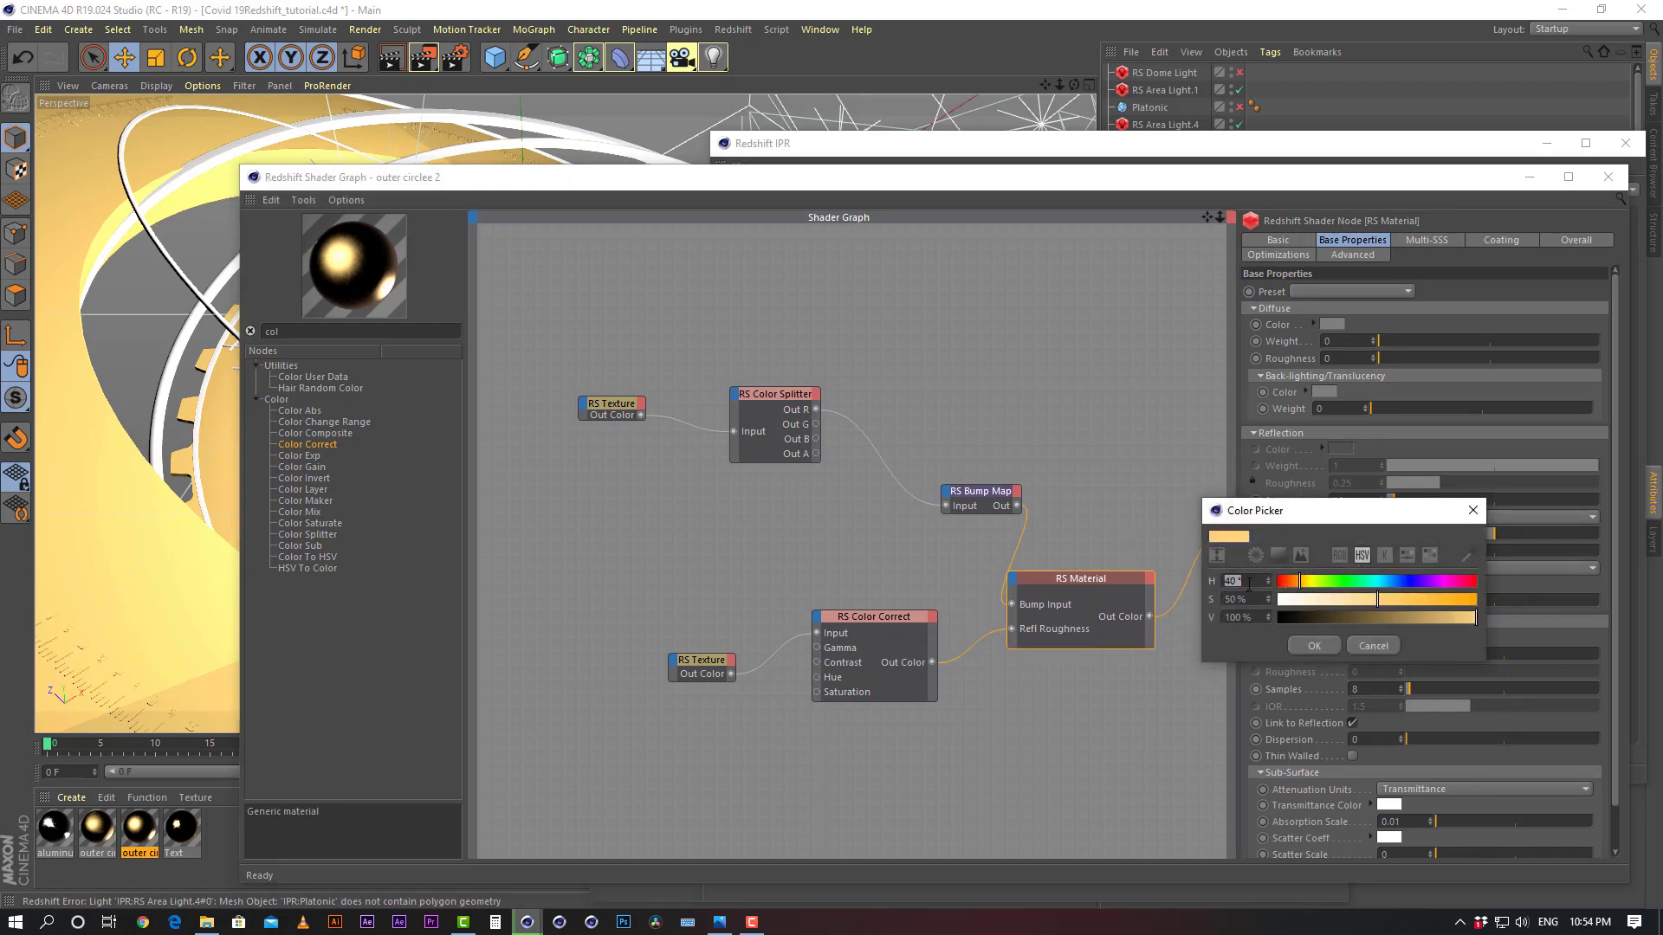
left_click_drag(1436, 517, 1116, 544)
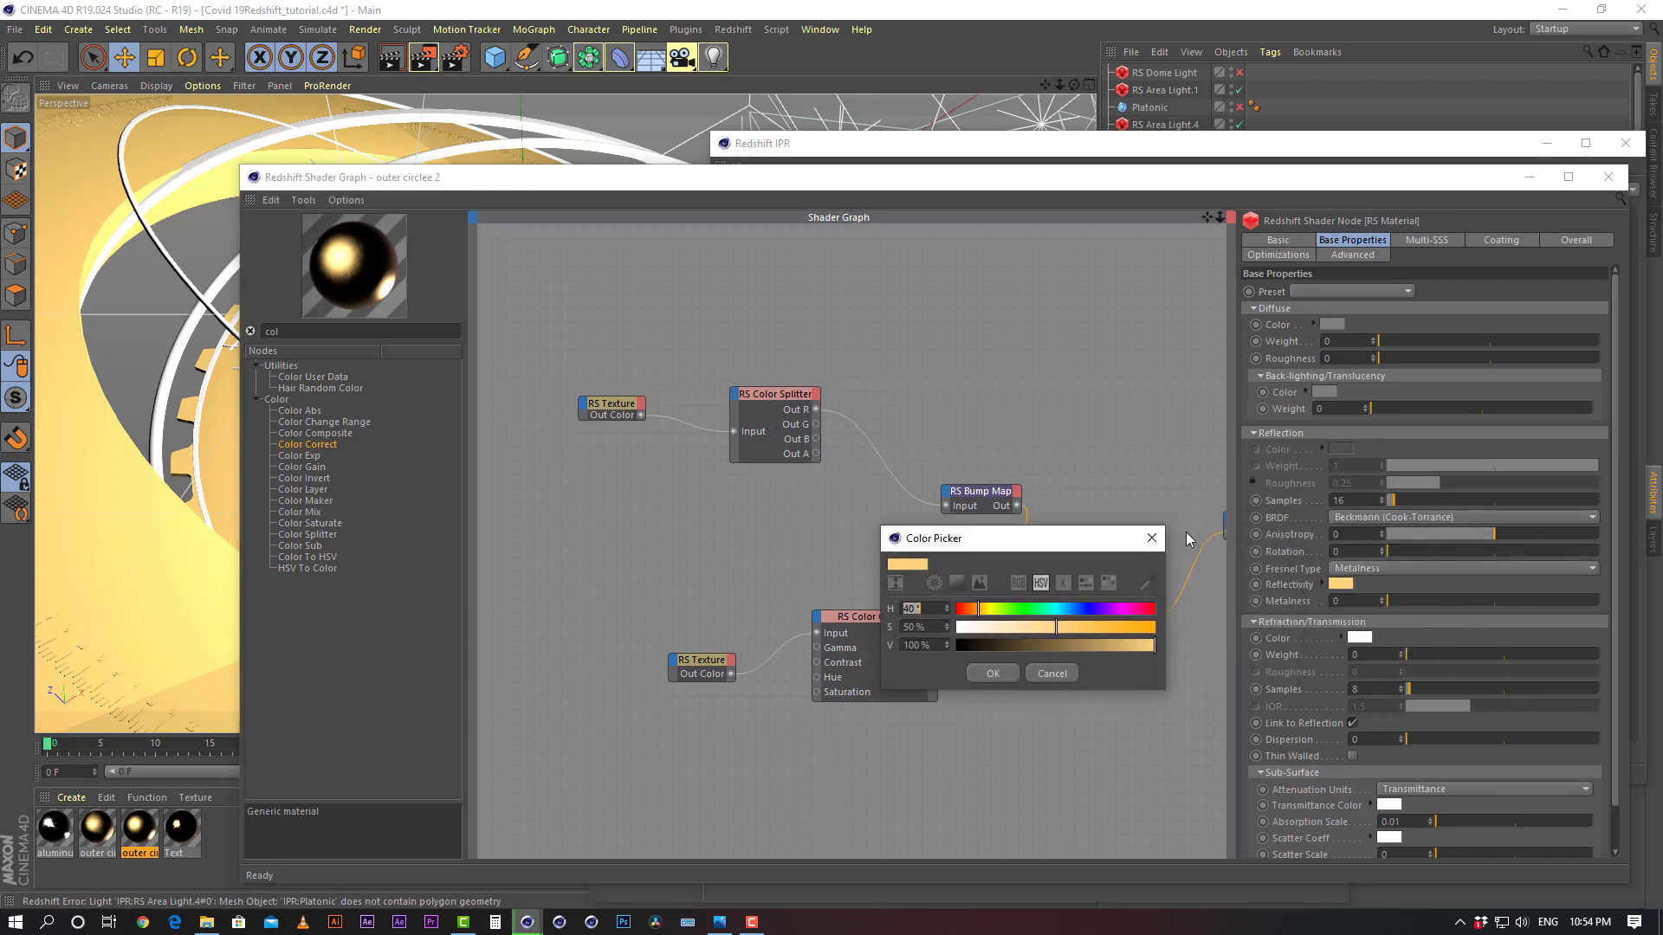
left_click(1151, 540)
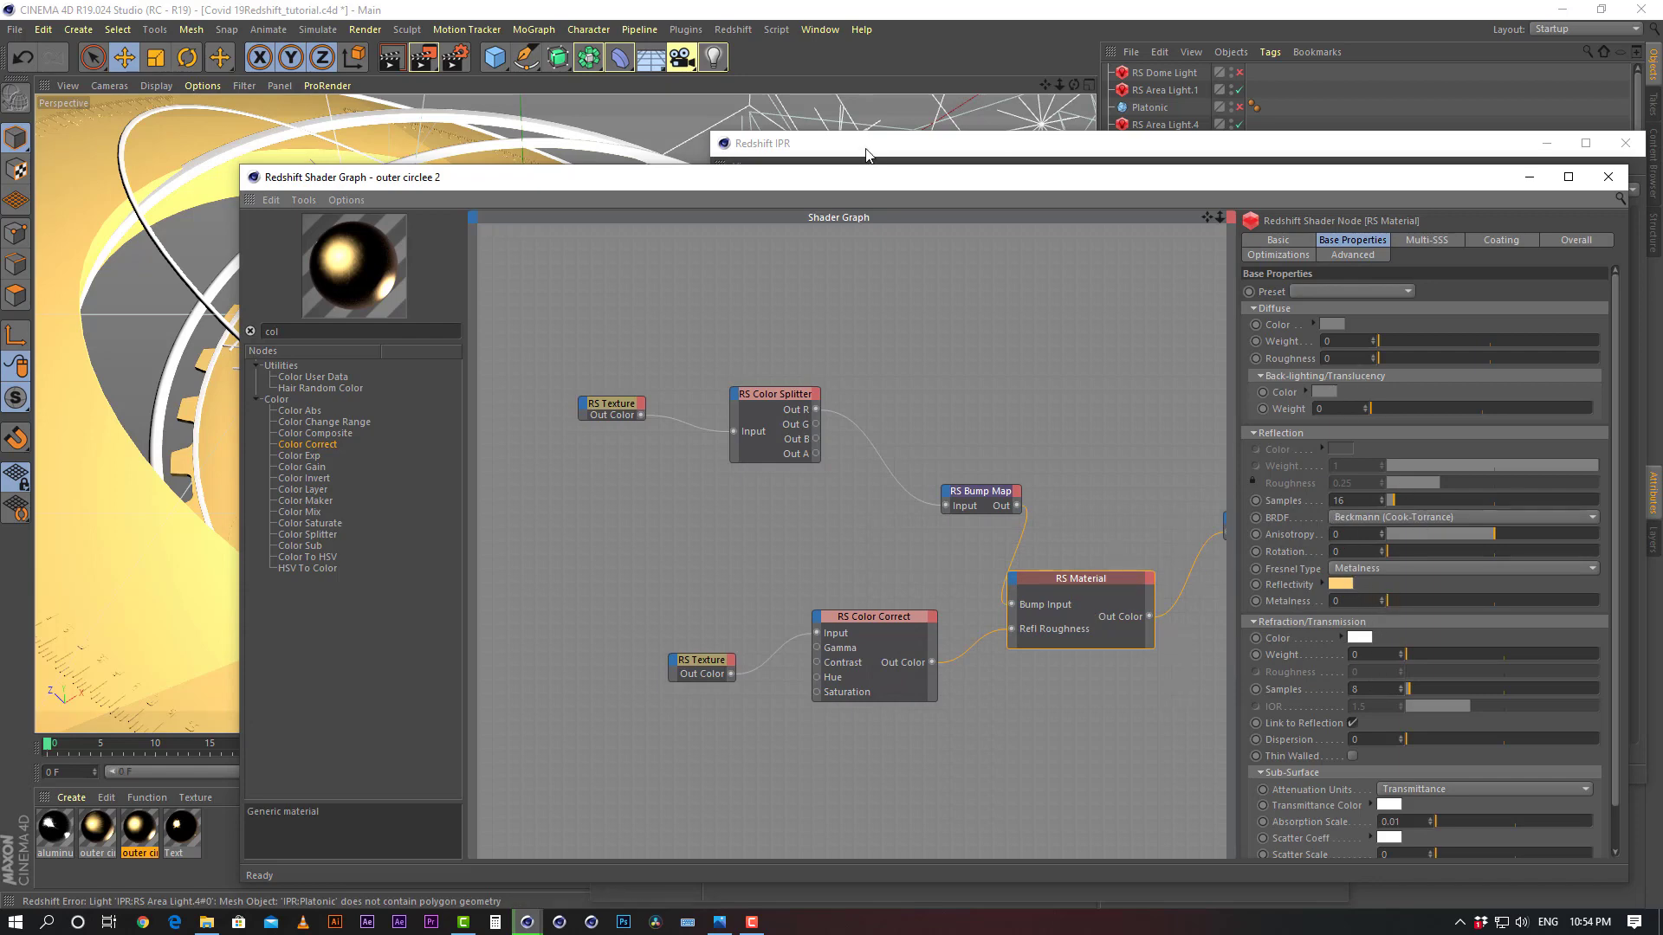
Switch back to the Covid 19_2.c4d project and move gold's RS Material node closer to the RS Bump Map node
left_click(823, 30)
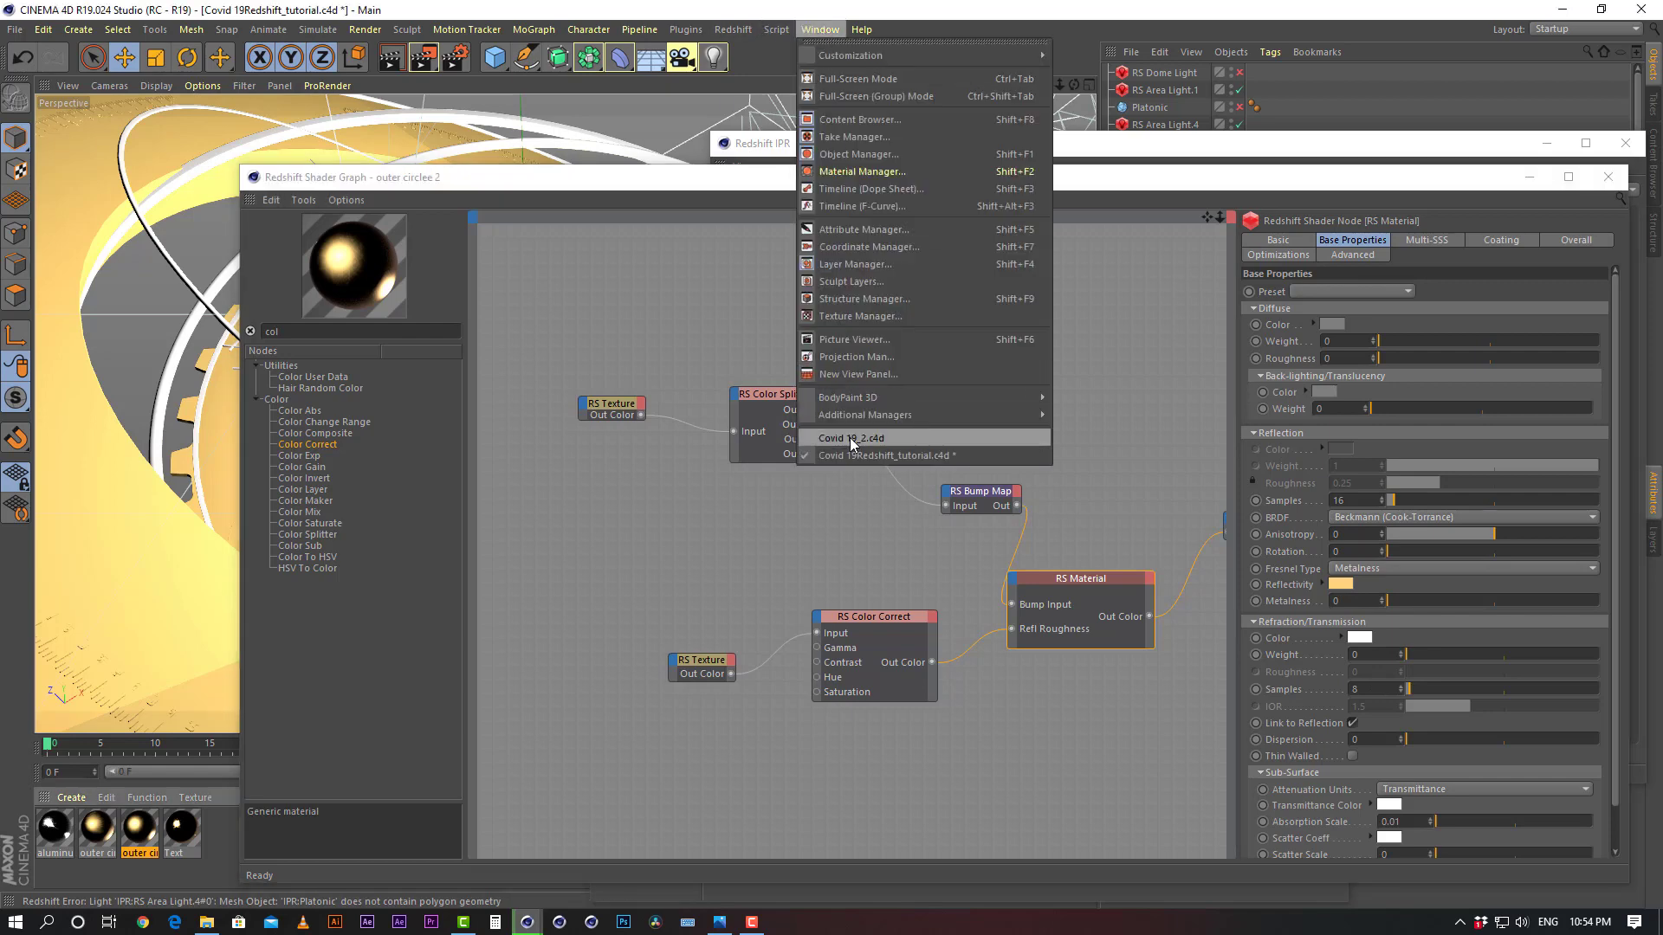
left_click(850, 438)
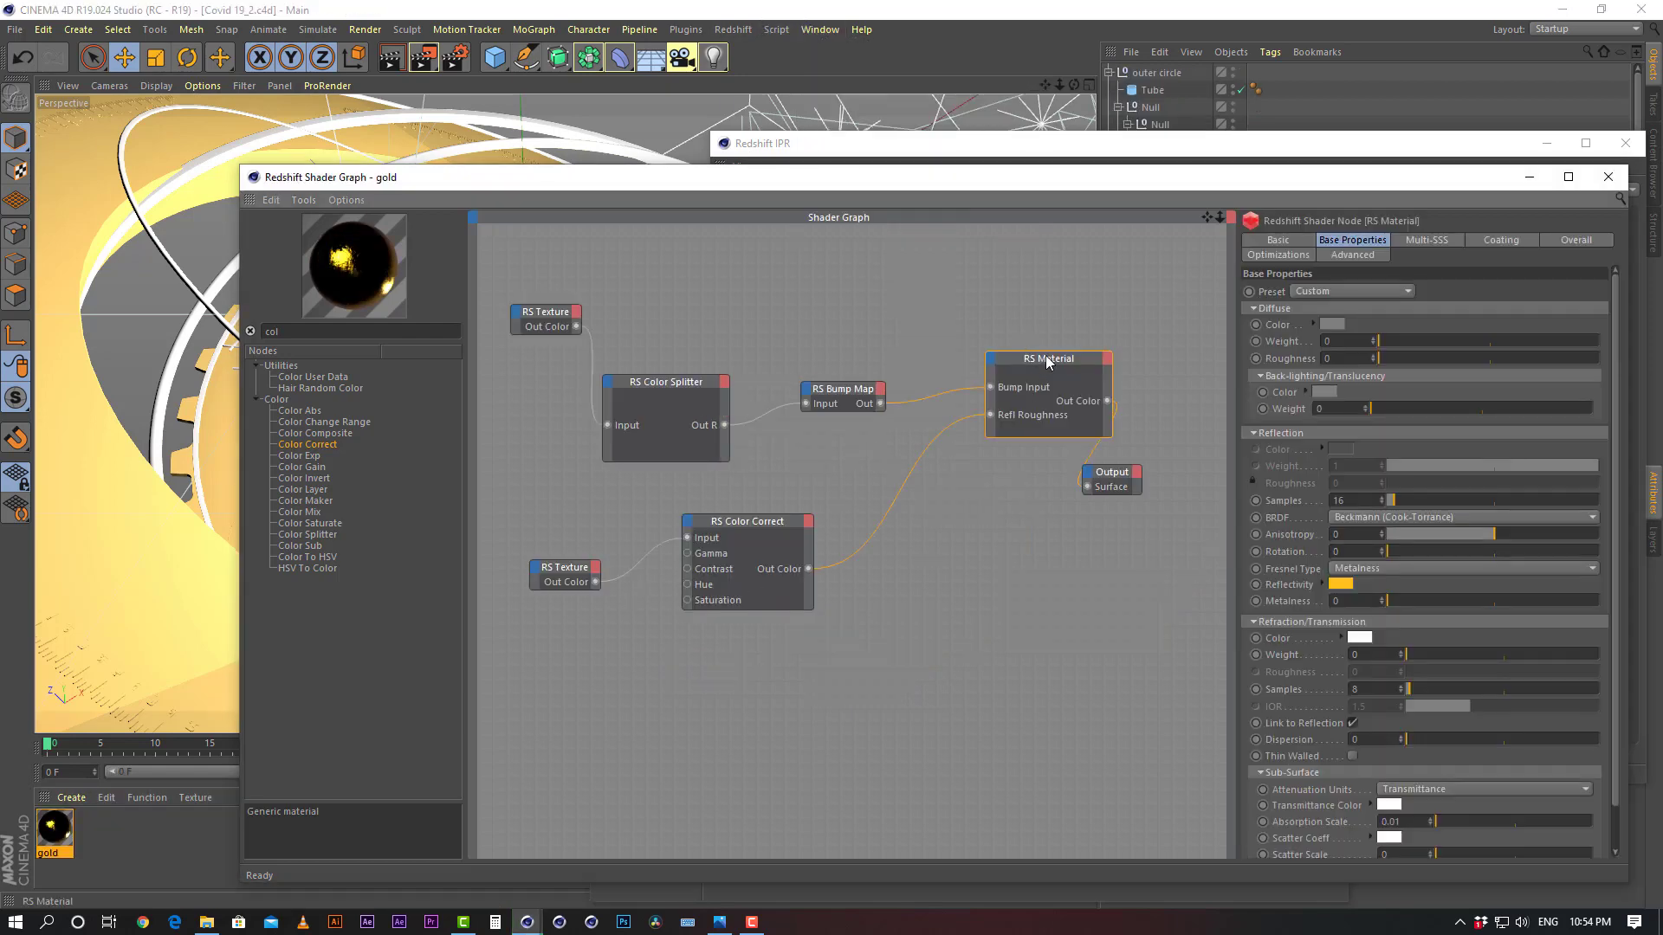
left_click_drag(1031, 359, 970, 394)
Set the gold material's Reflectivity color to hue 40° and saturation 50%
left_click(1341, 586)
left_click(1203, 577)
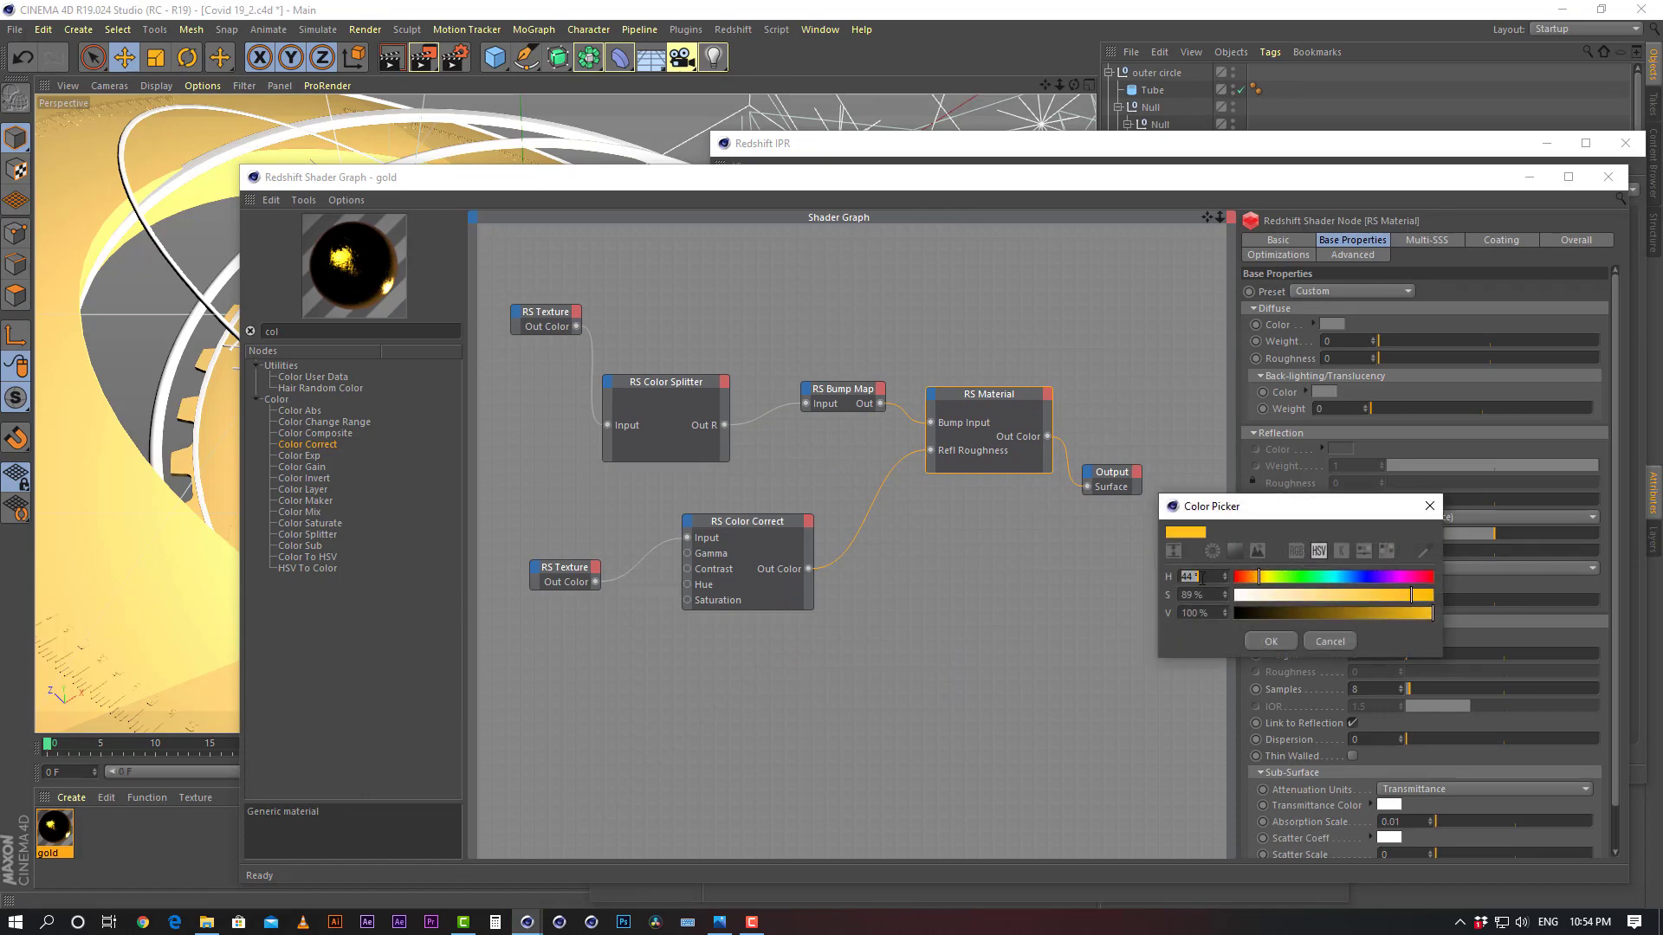
type("40")
key("Tab")
type("50")
left_click(1269, 641)
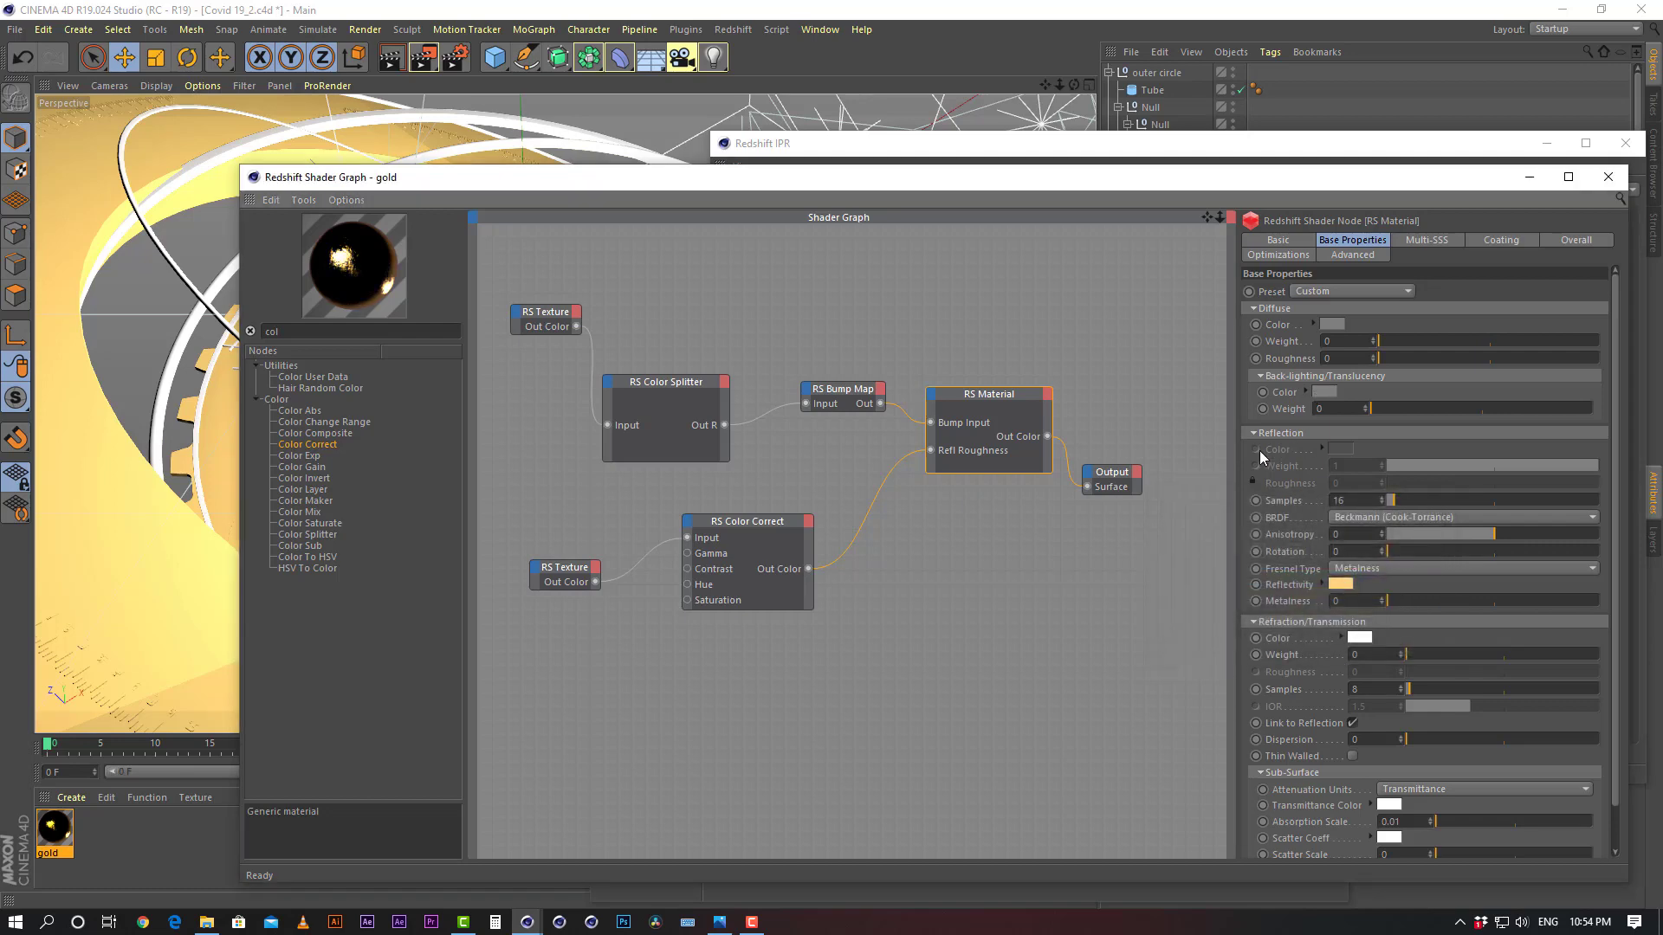
Rearrange the gold graph so RS Material sits between RS Bump Map and an Output node placed farther away
left_click_drag(1011, 396, 978, 440)
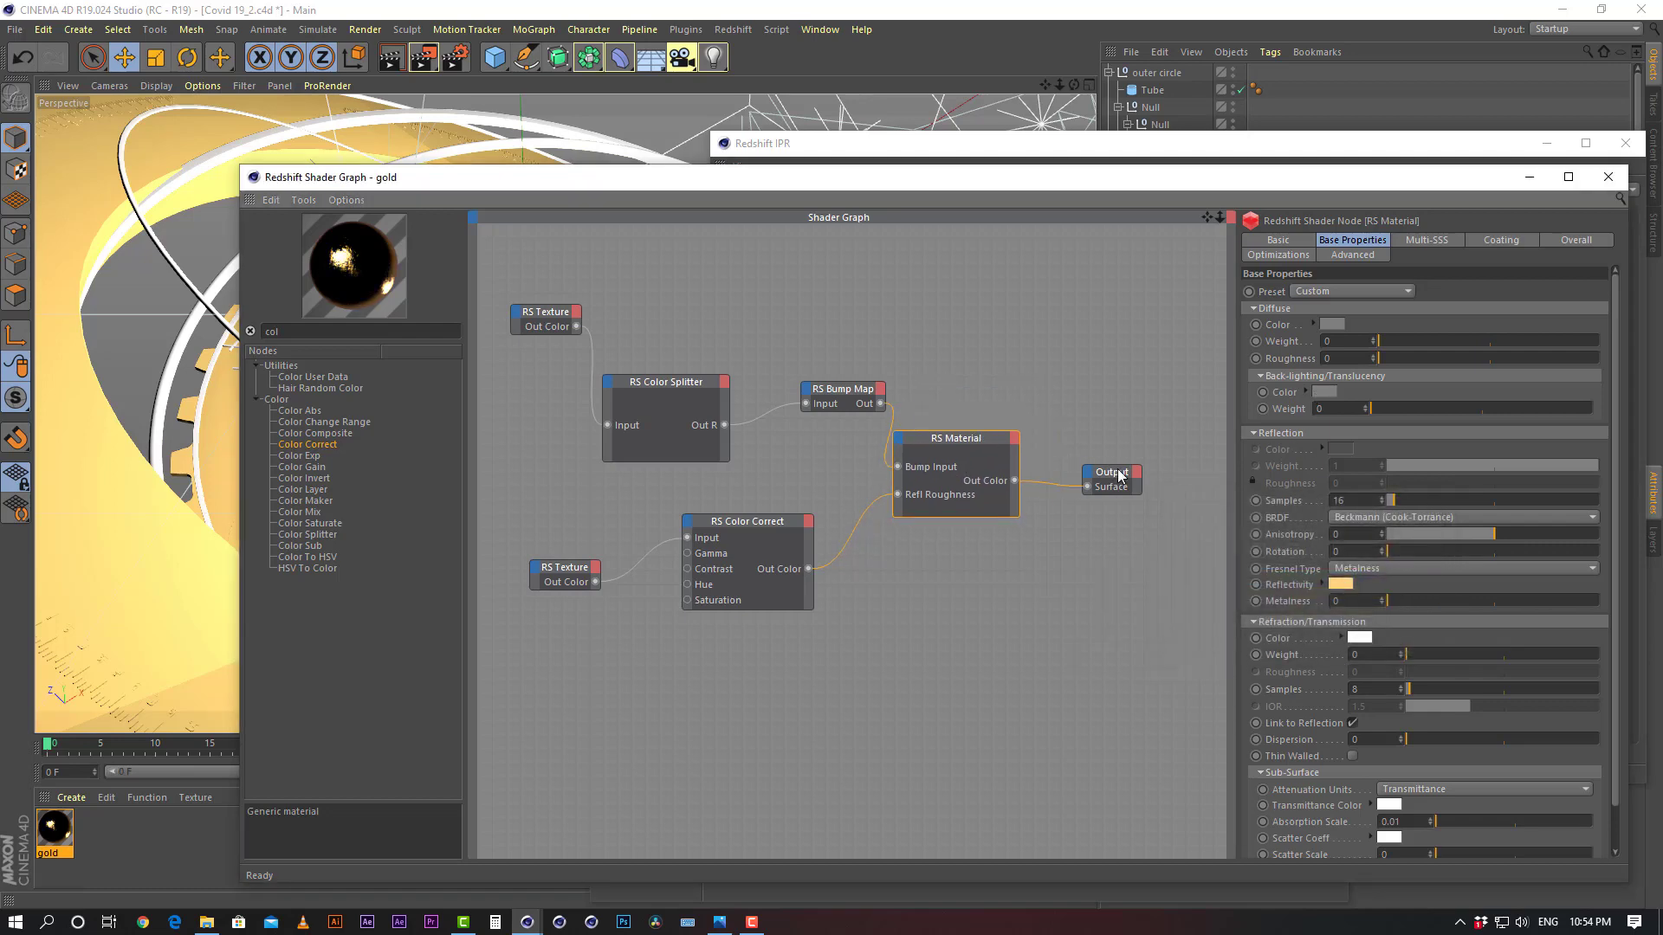
left_click_drag(1112, 472, 1164, 369)
left_click(966, 439)
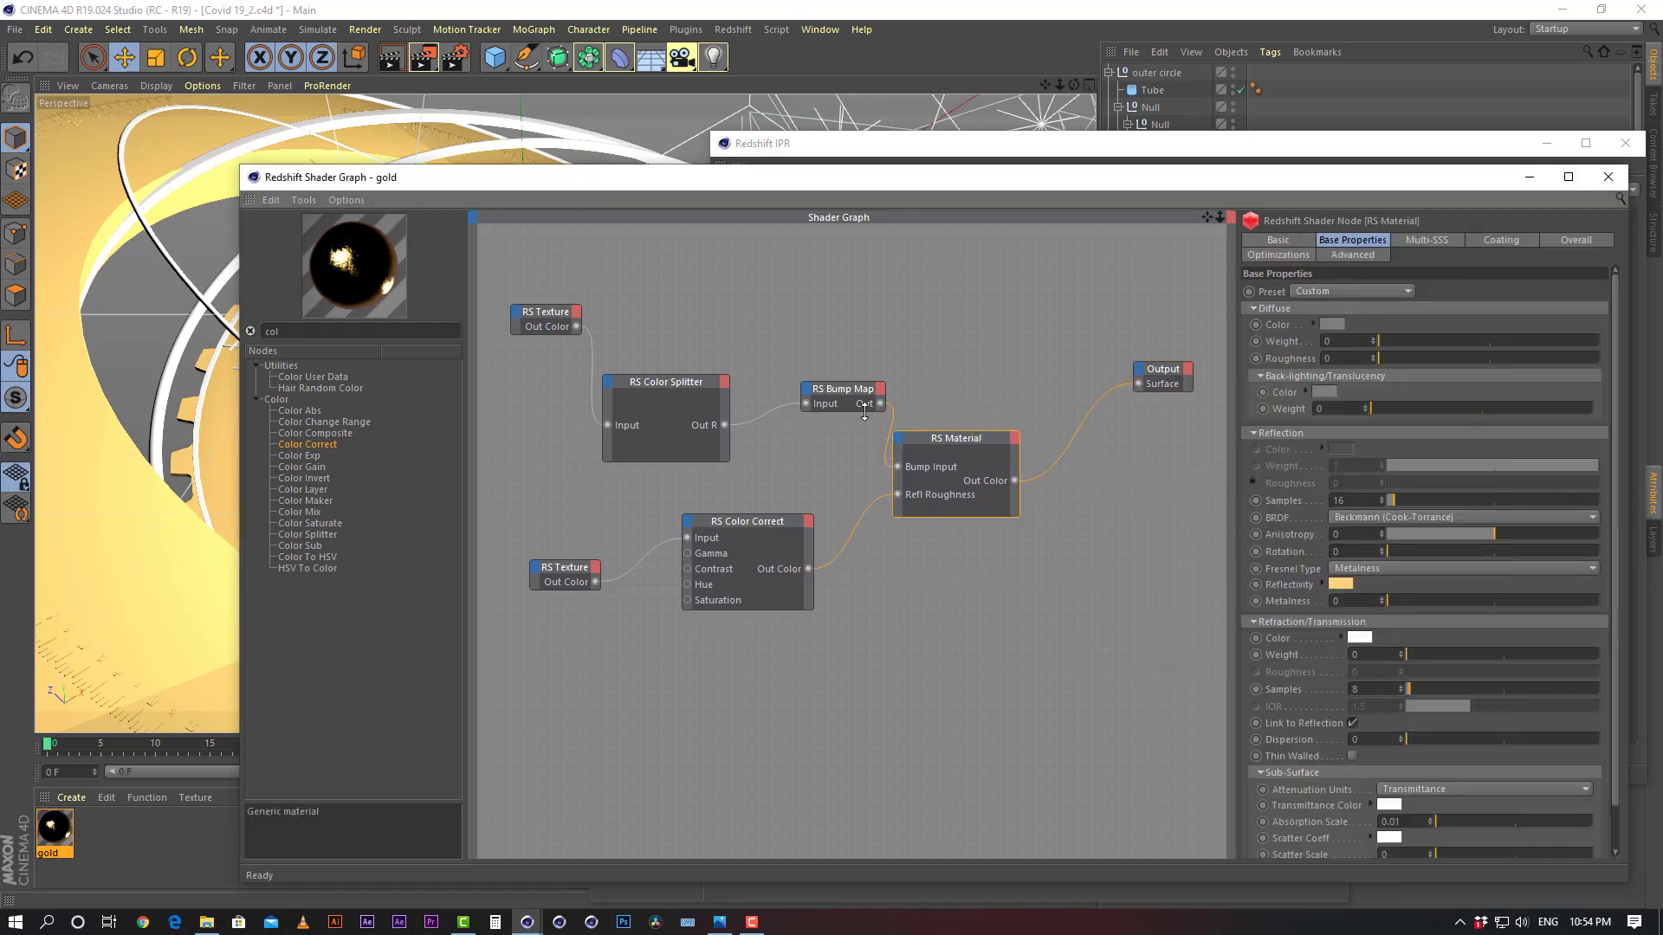
left_click_drag(958, 438, 1015, 415)
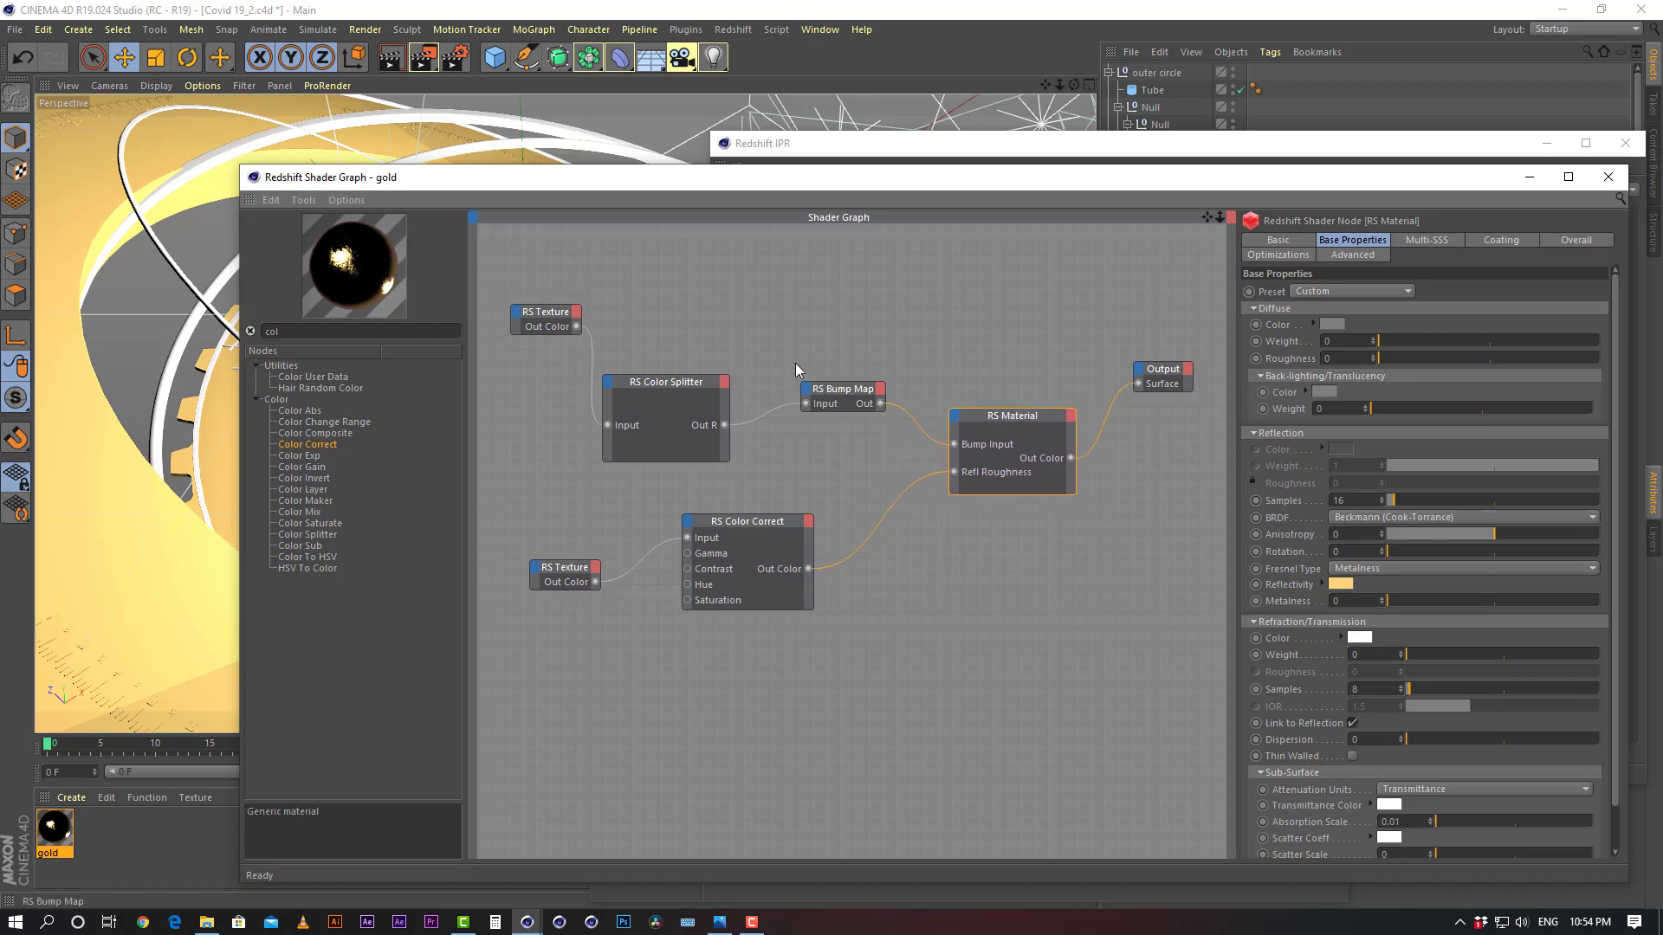
mouse_move(852, 394)
left_mouse_down()
mouse_move(804, 370)
mouse_move(875, 386)
left_mouse_up()
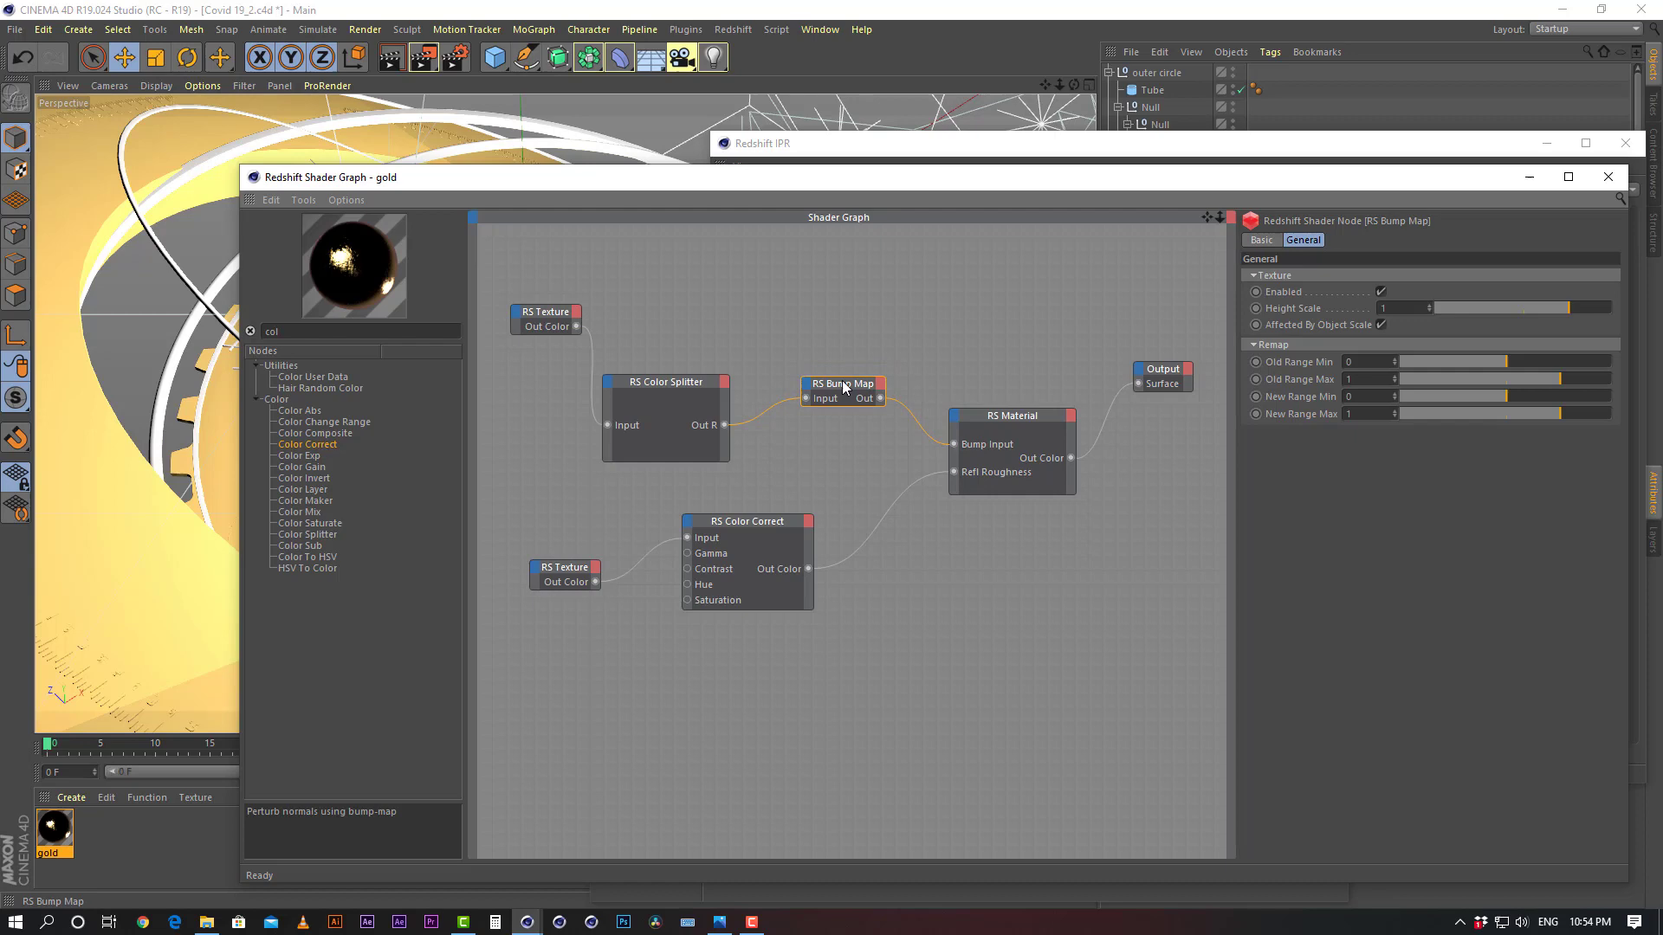
left_click(682, 381)
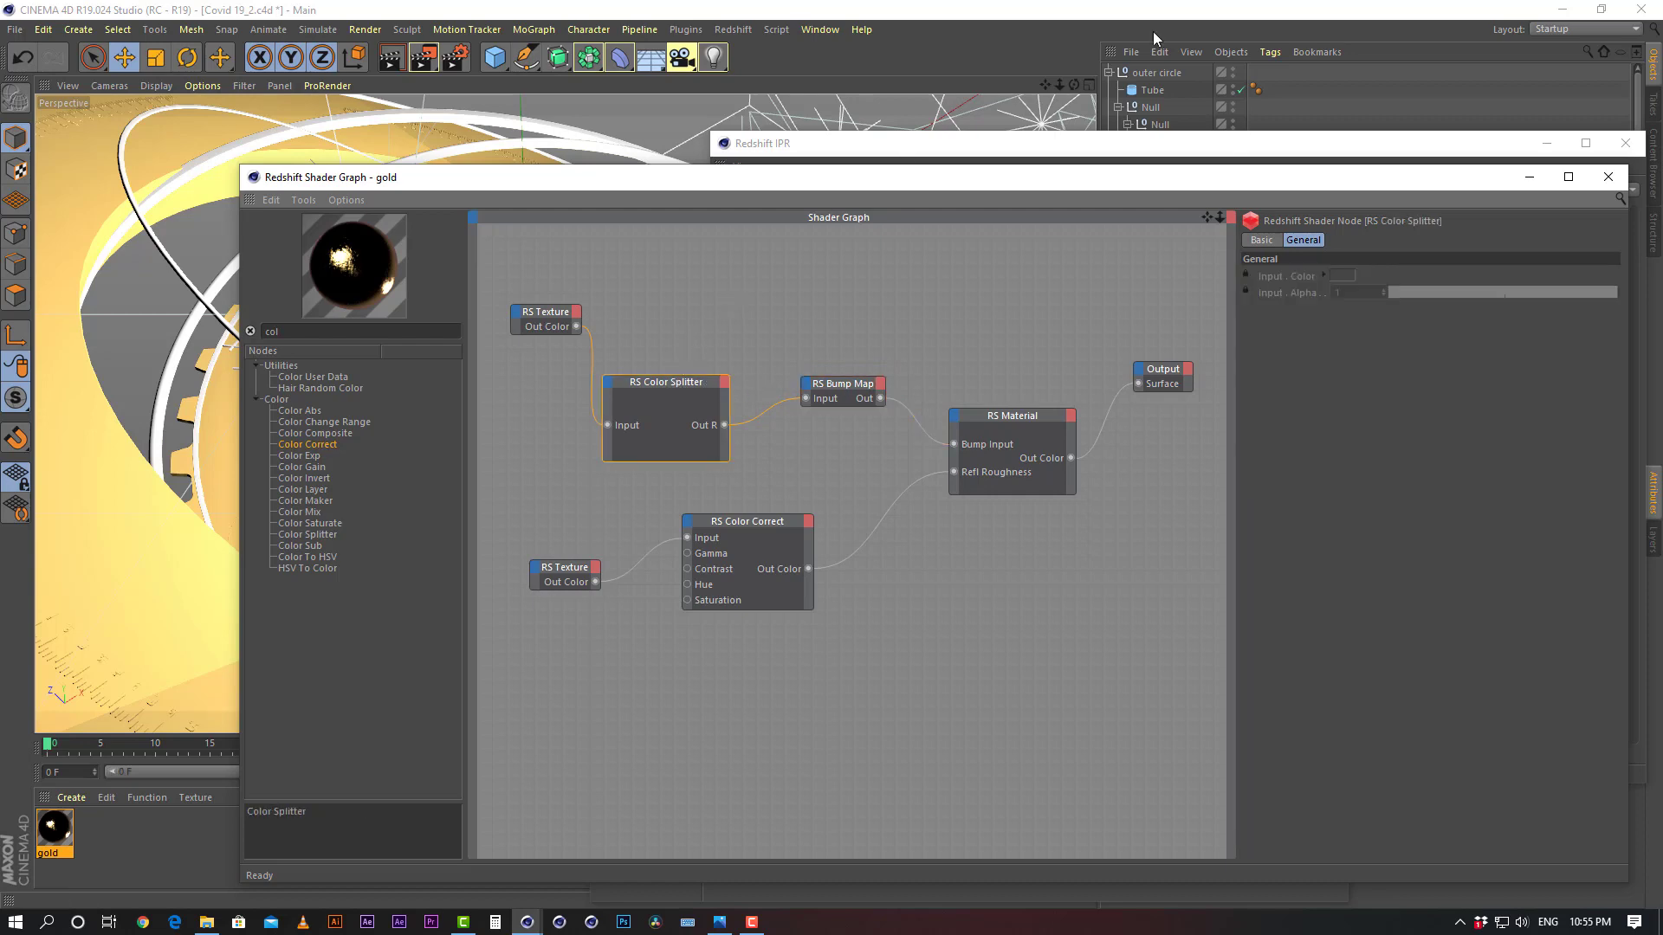
Close the gold material's shader graph and move the Redshift IPR window so the object list is uncovered
double_click(1405, 184)
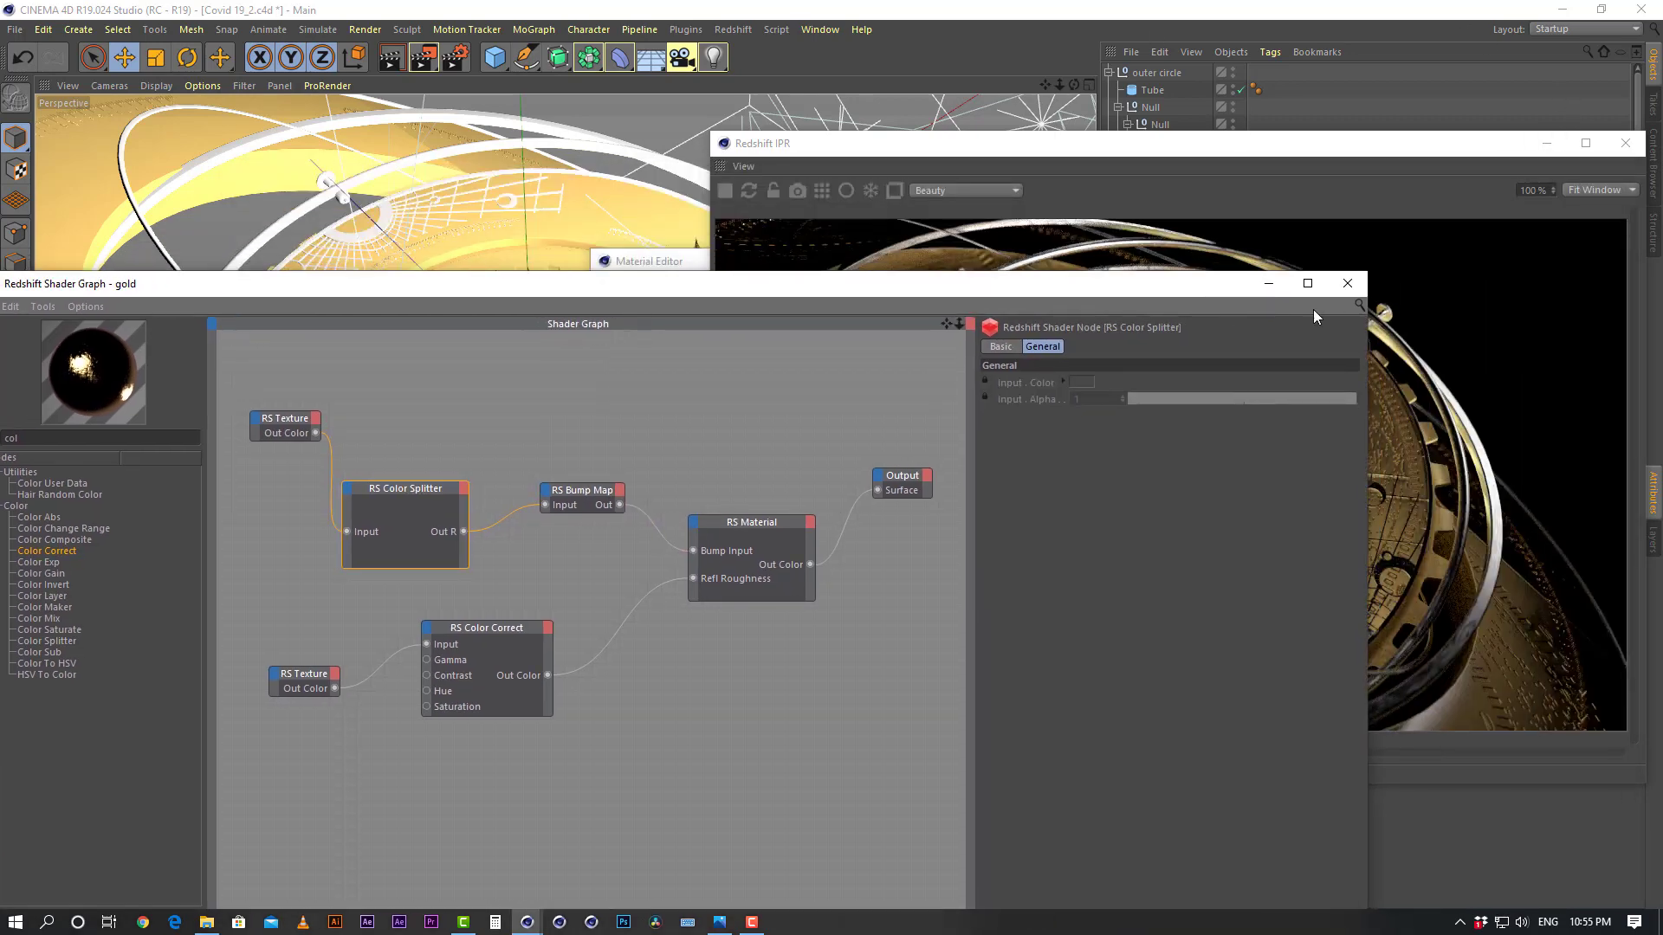
left_click(1348, 284)
left_click_drag(1350, 151, 1155, 203)
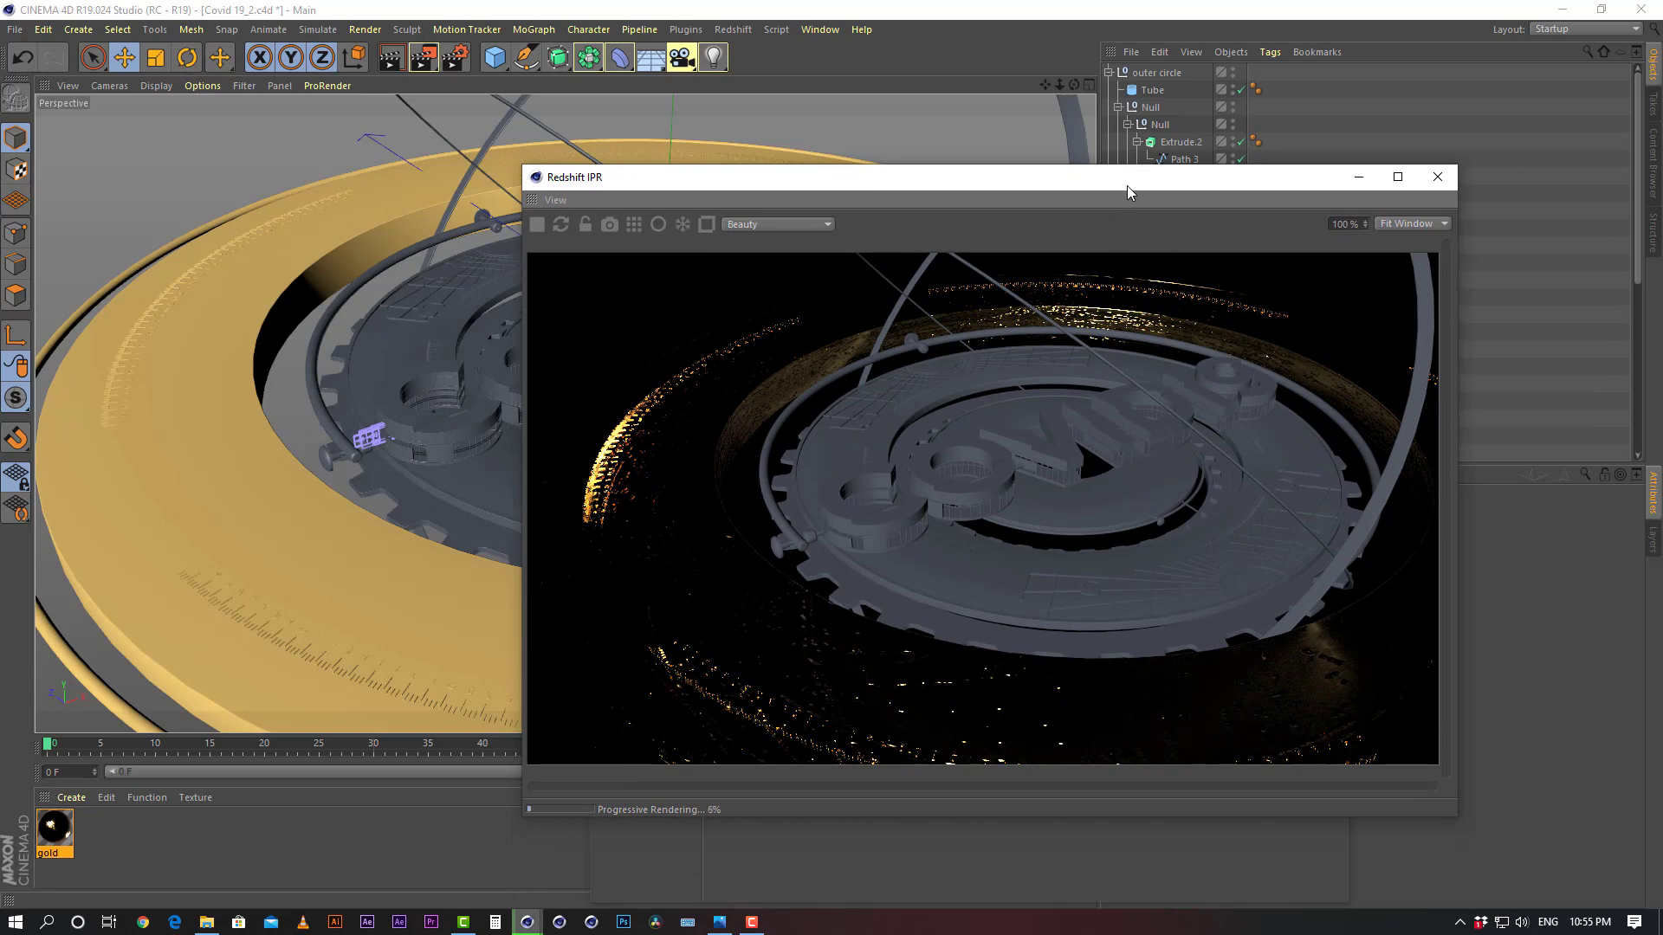
left_click_drag(1126, 186, 1042, 424)
Collapse the outer circle hierarchy in the object list and reposition the Redshift IPR window to show the whole render
left_click(1339, 260)
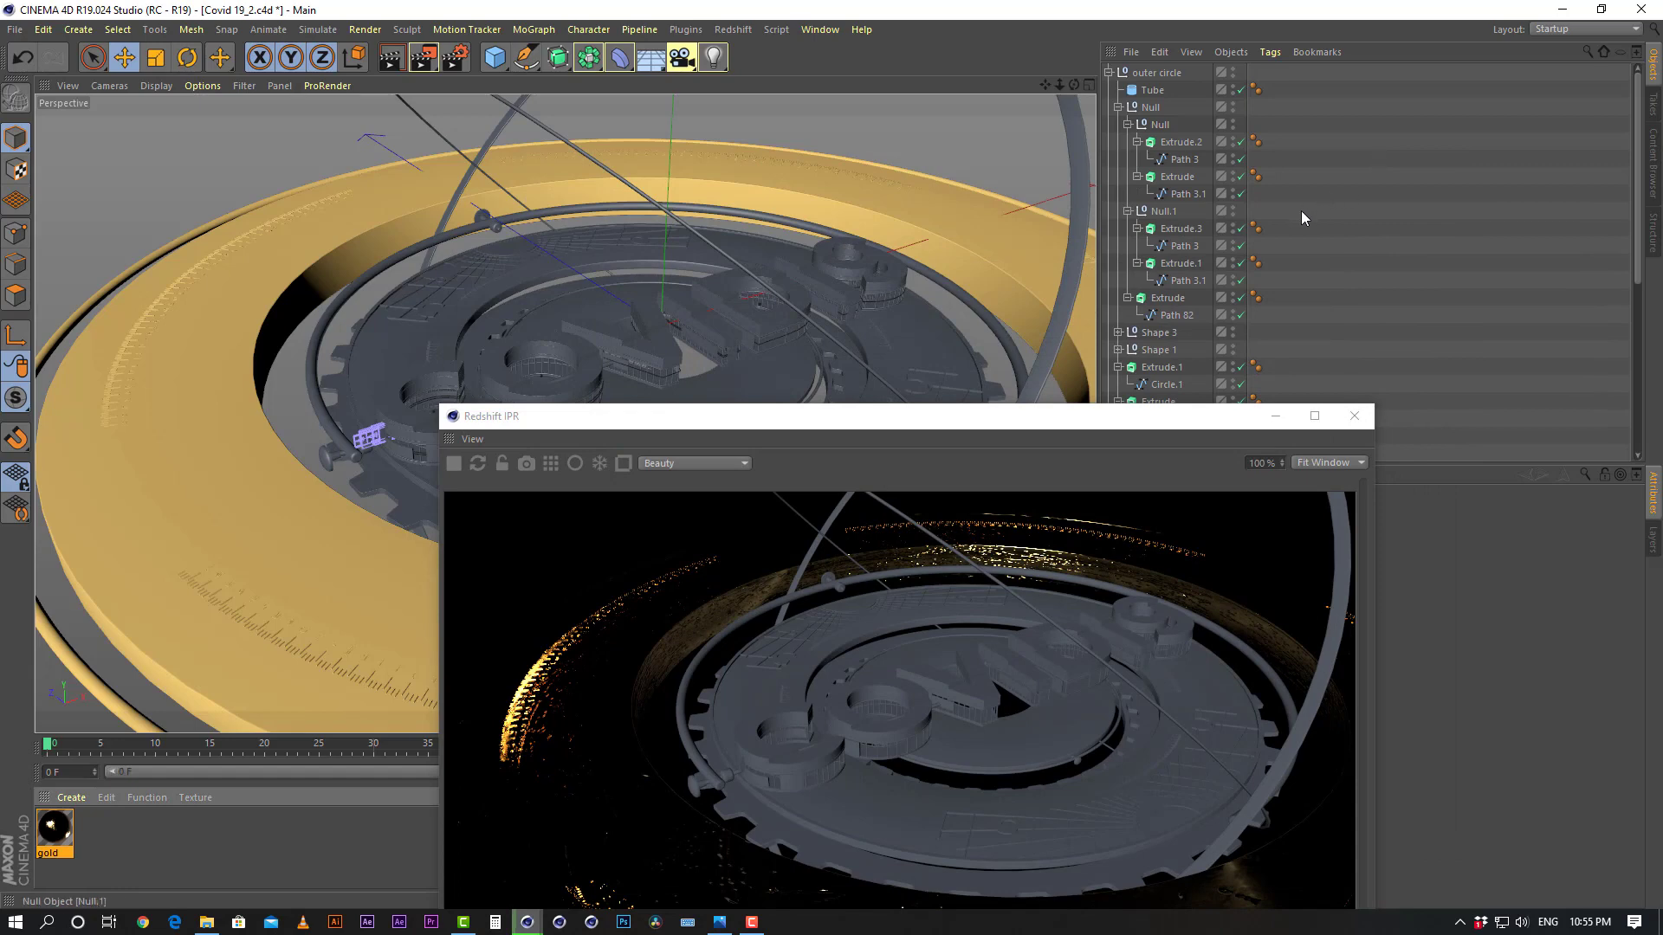
left_click(1108, 72)
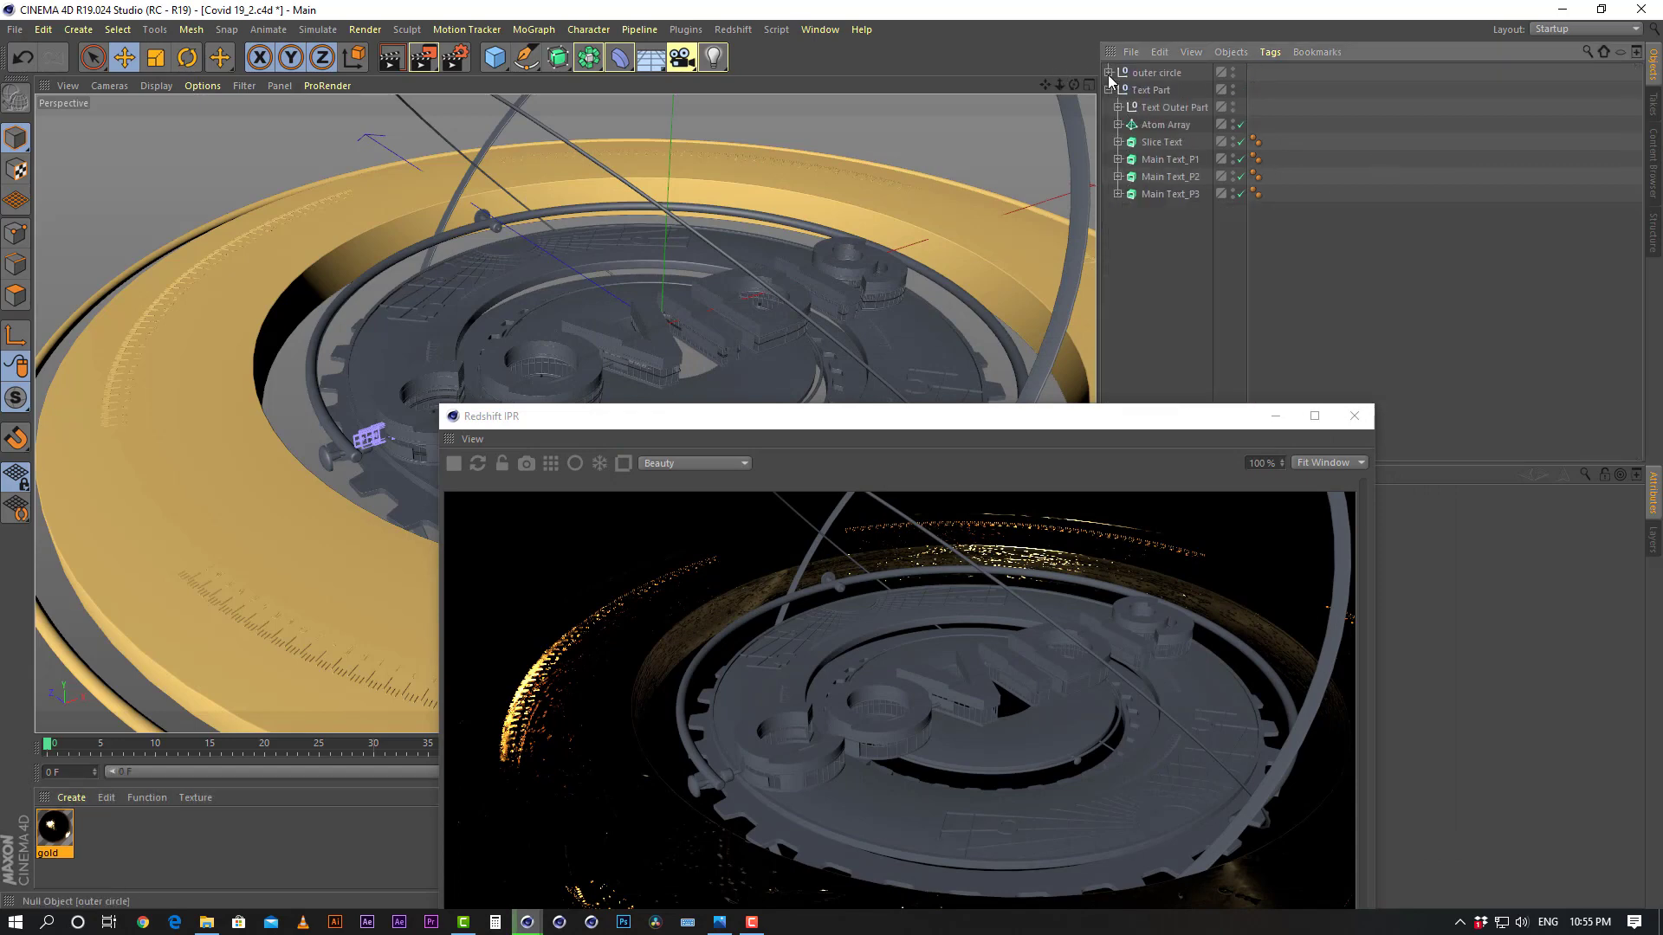
left_click_drag(1044, 420, 1150, 234)
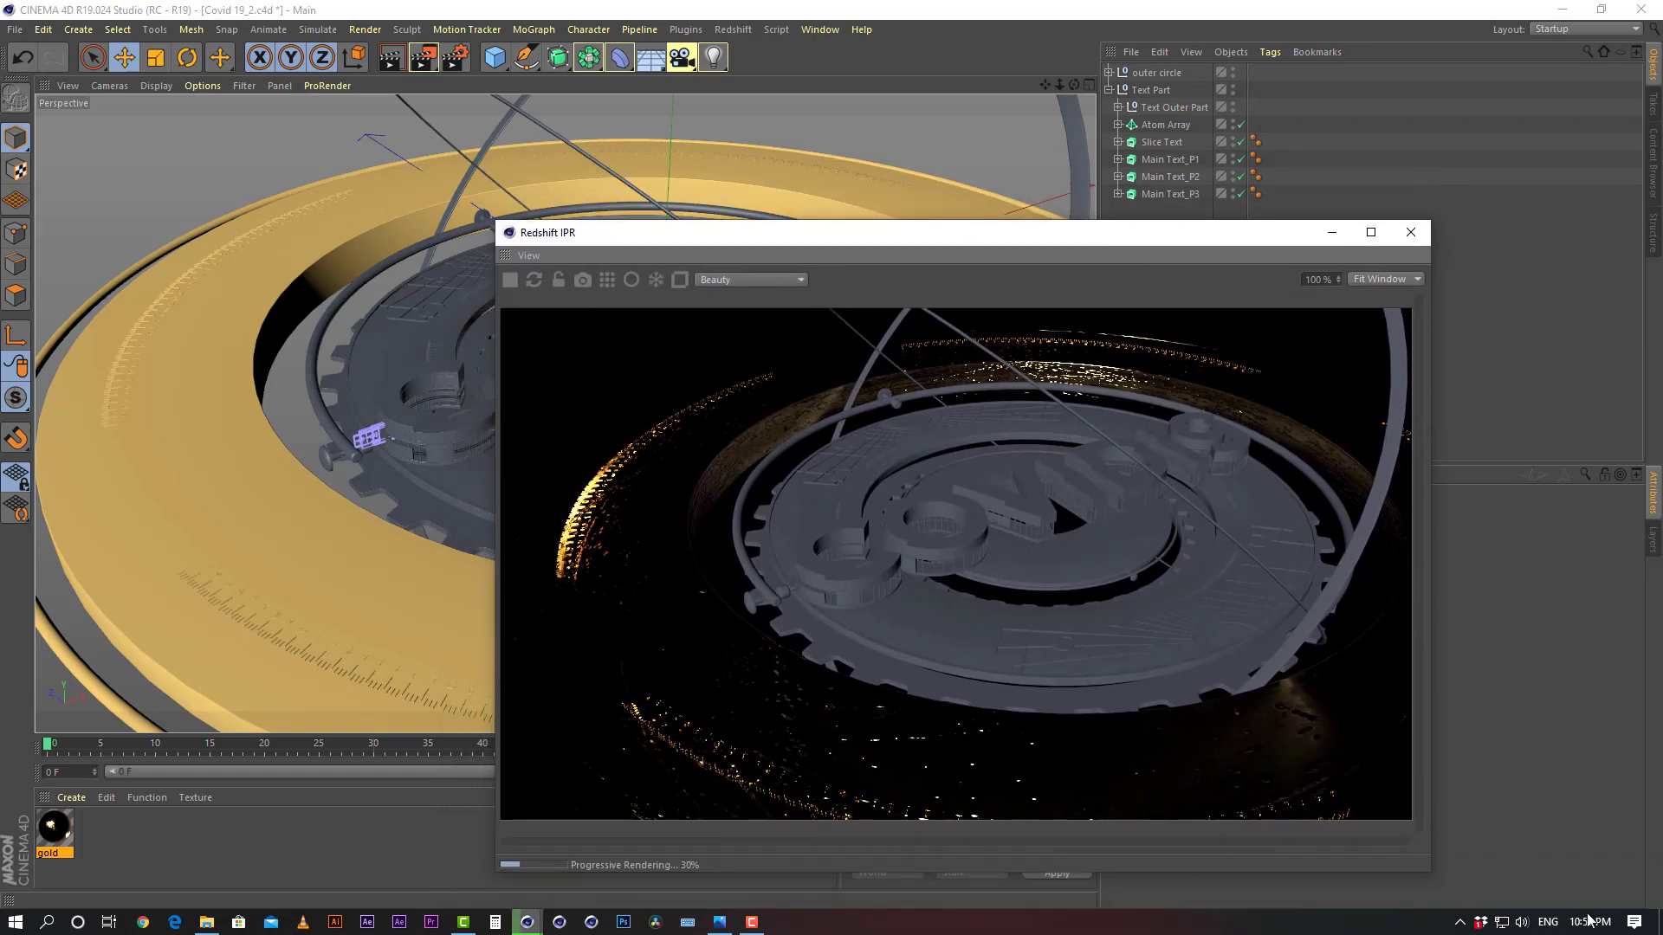
Switch to the Covid 19Redshift_tutorial.c4d project to check its materials, and return to Covid 19_2.c4d
left_click(108, 828)
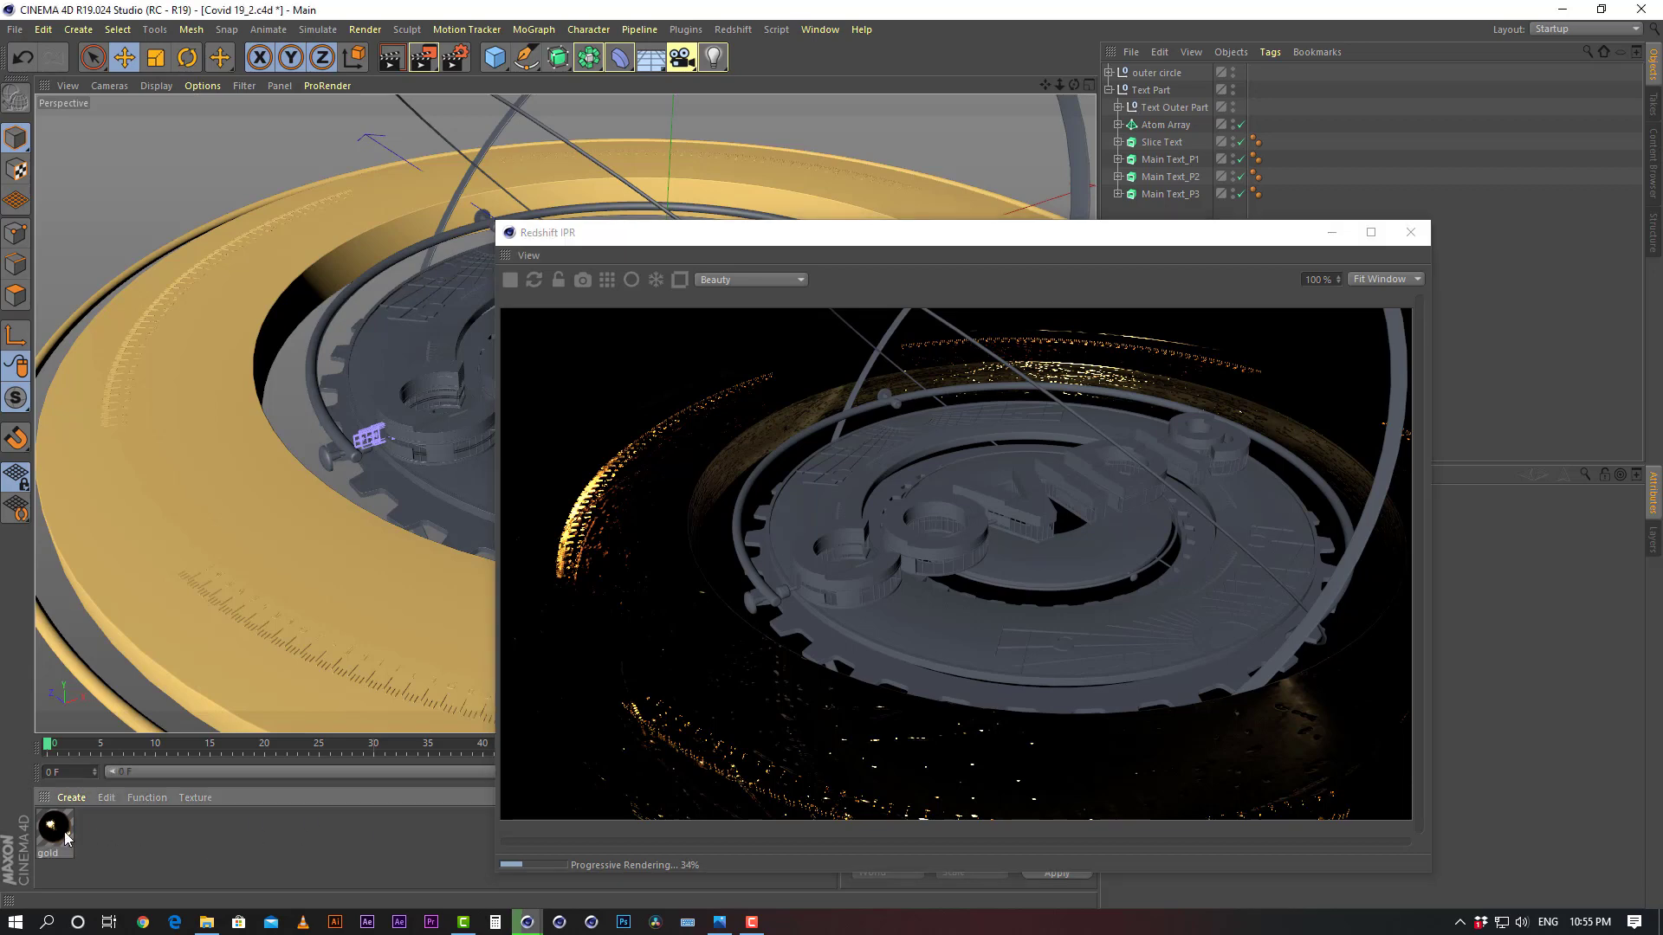
left_click(105, 798)
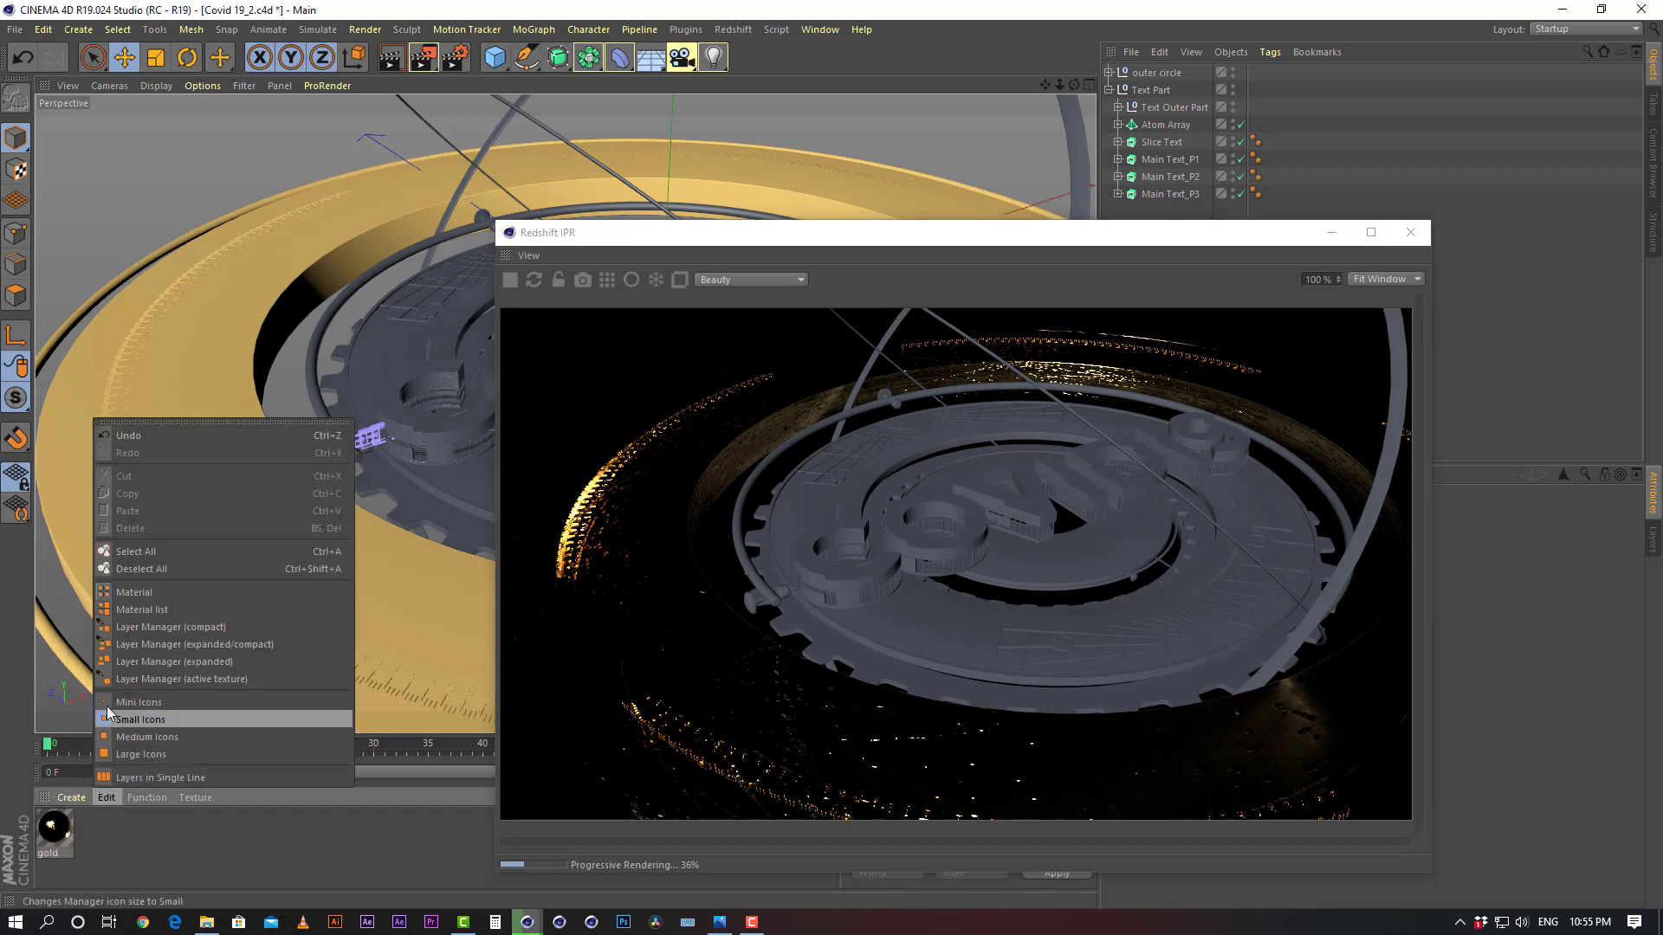
left_click(183, 851)
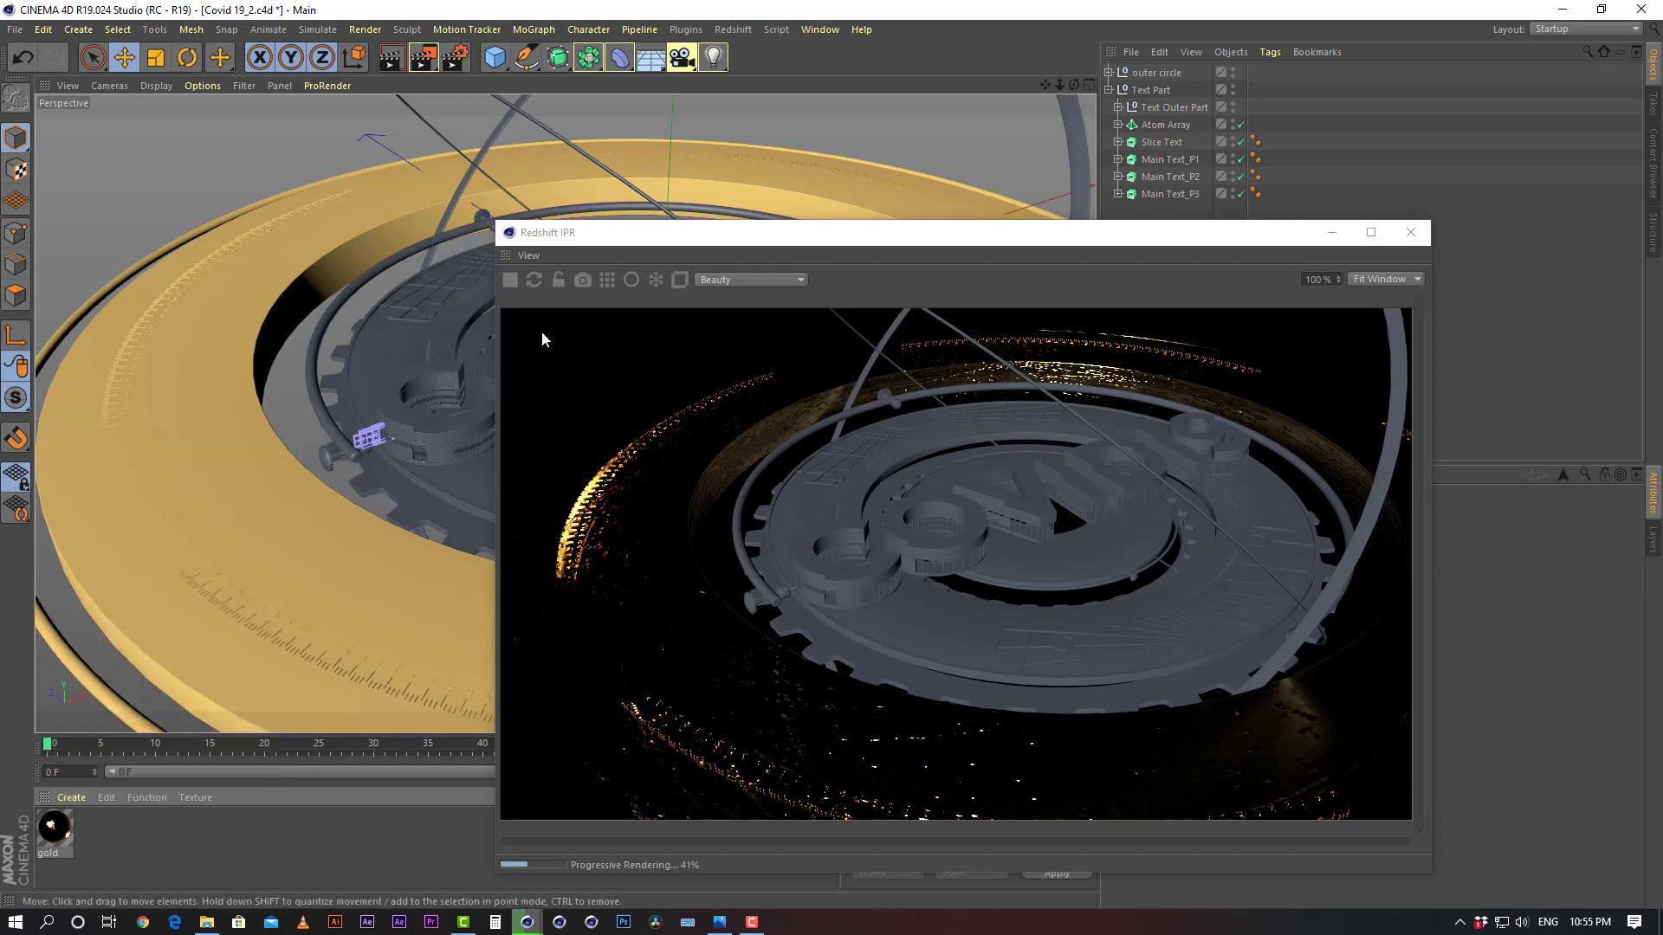
left_click(820, 37)
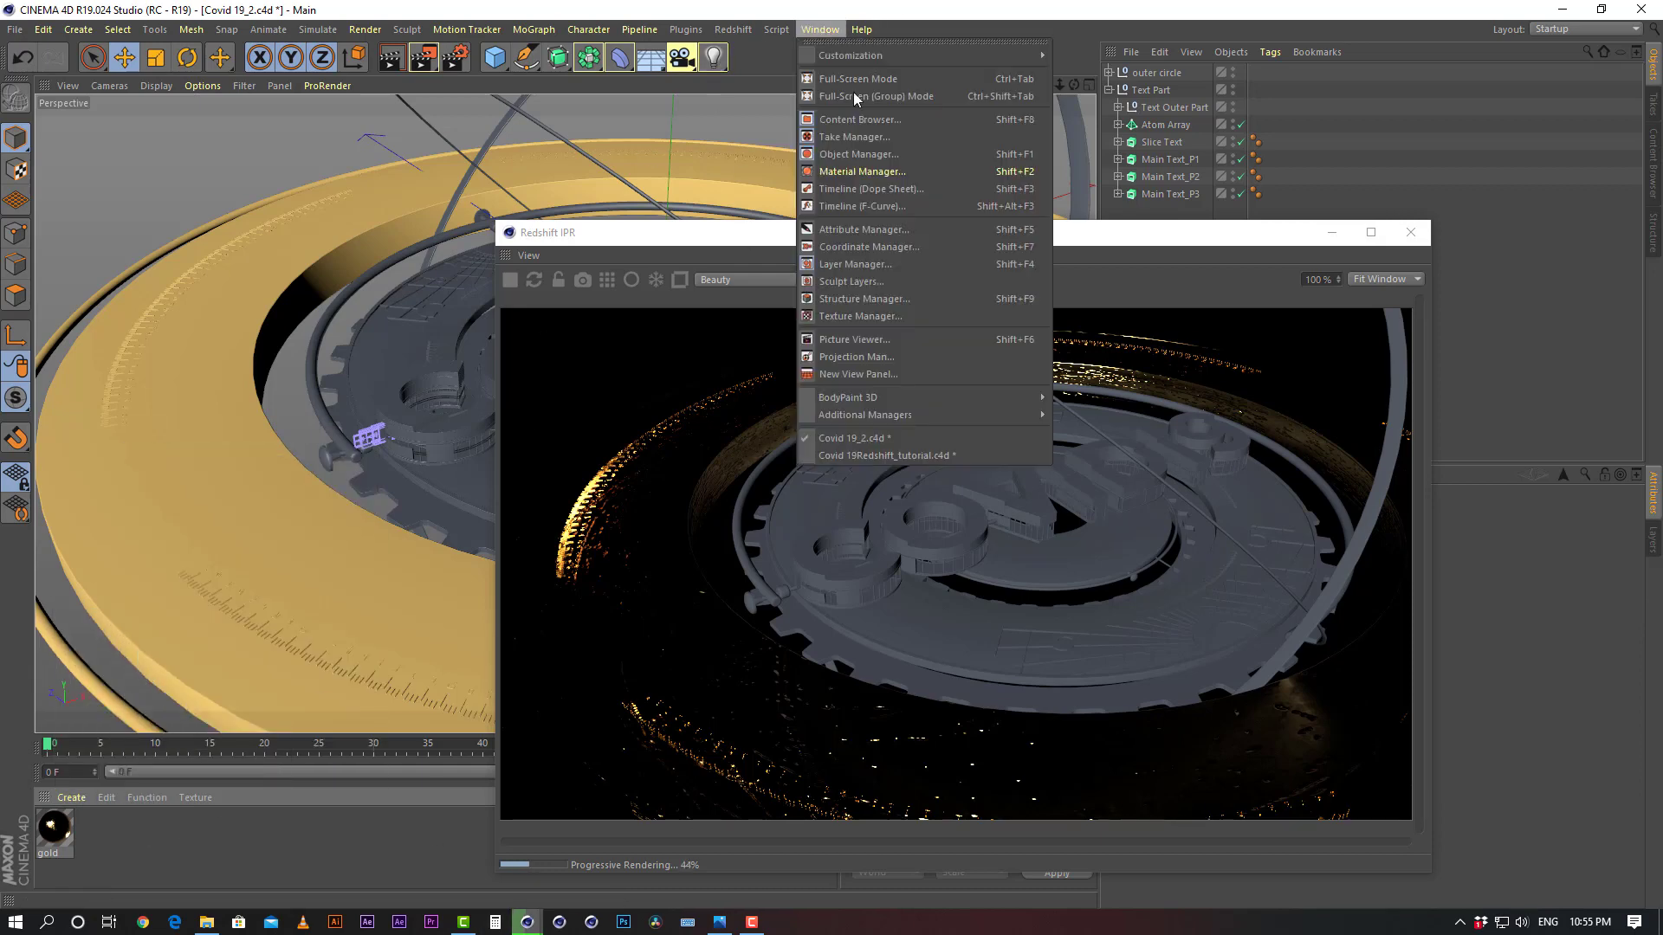
left_click(876, 454)
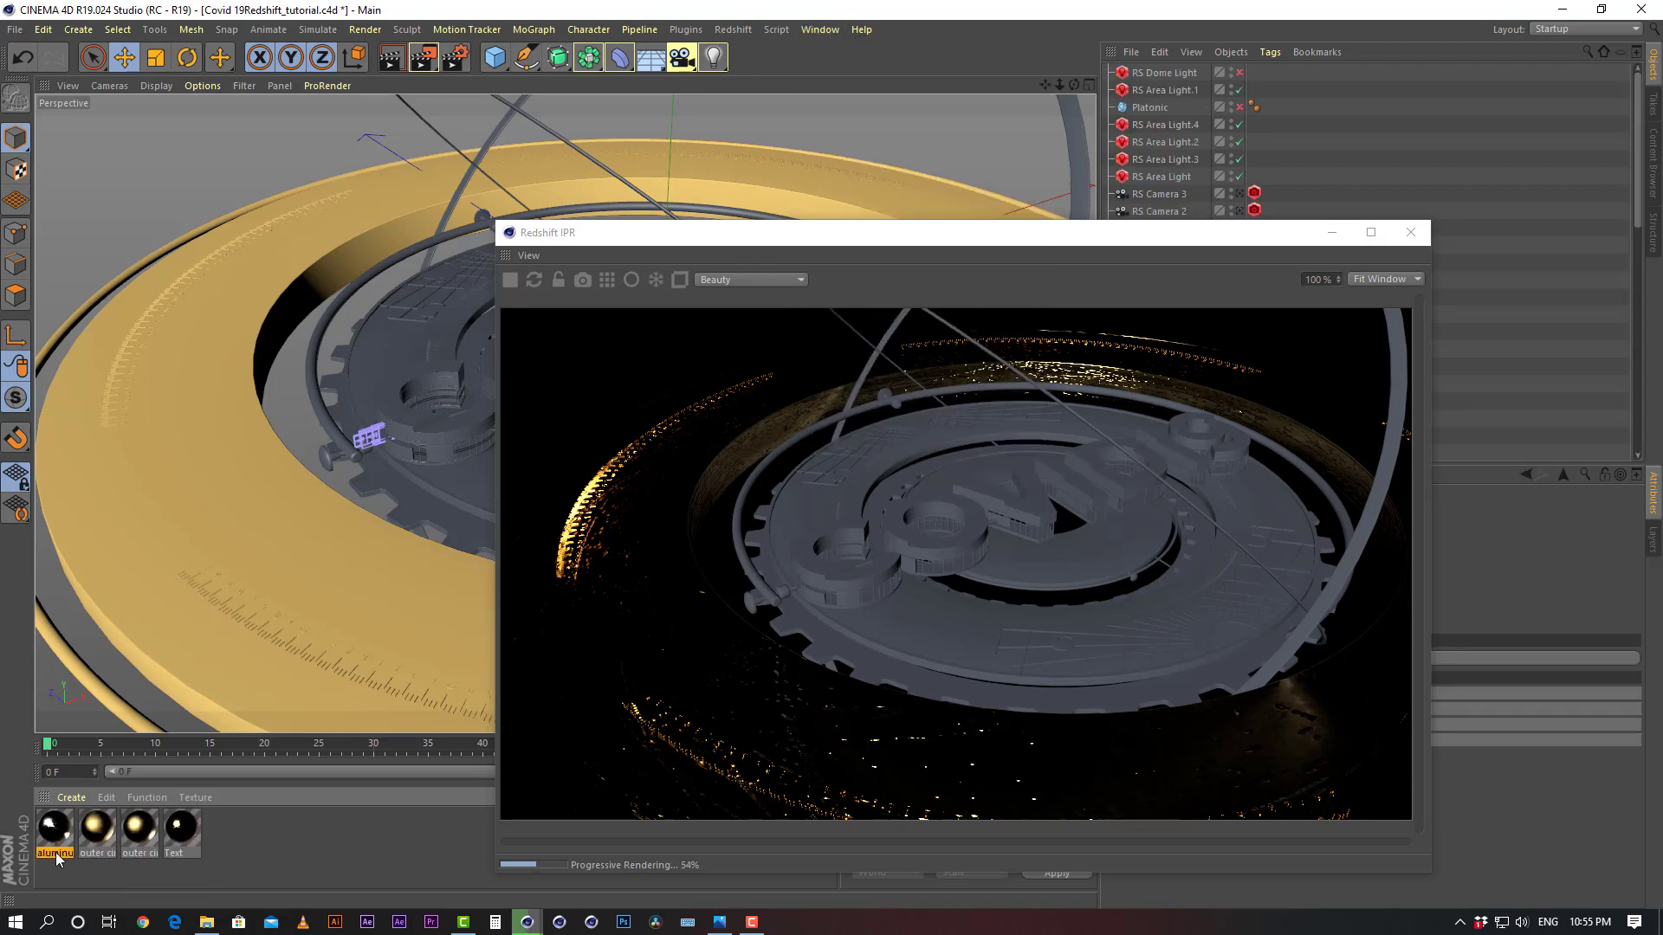
left_click(815, 33)
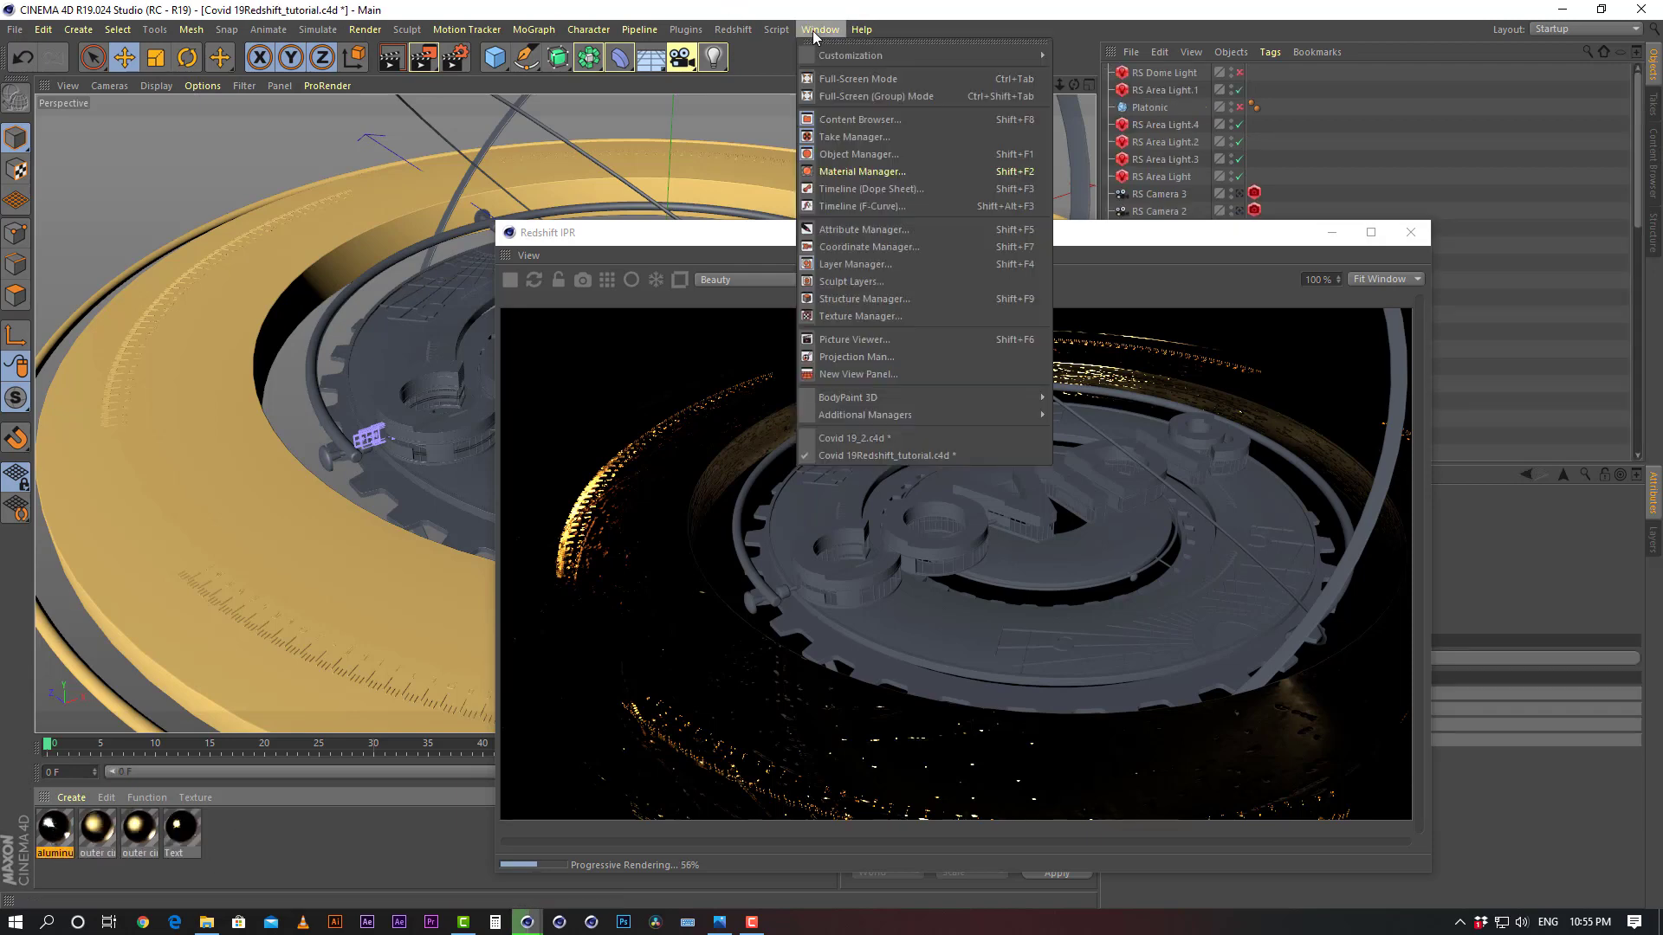
left_click(846, 439)
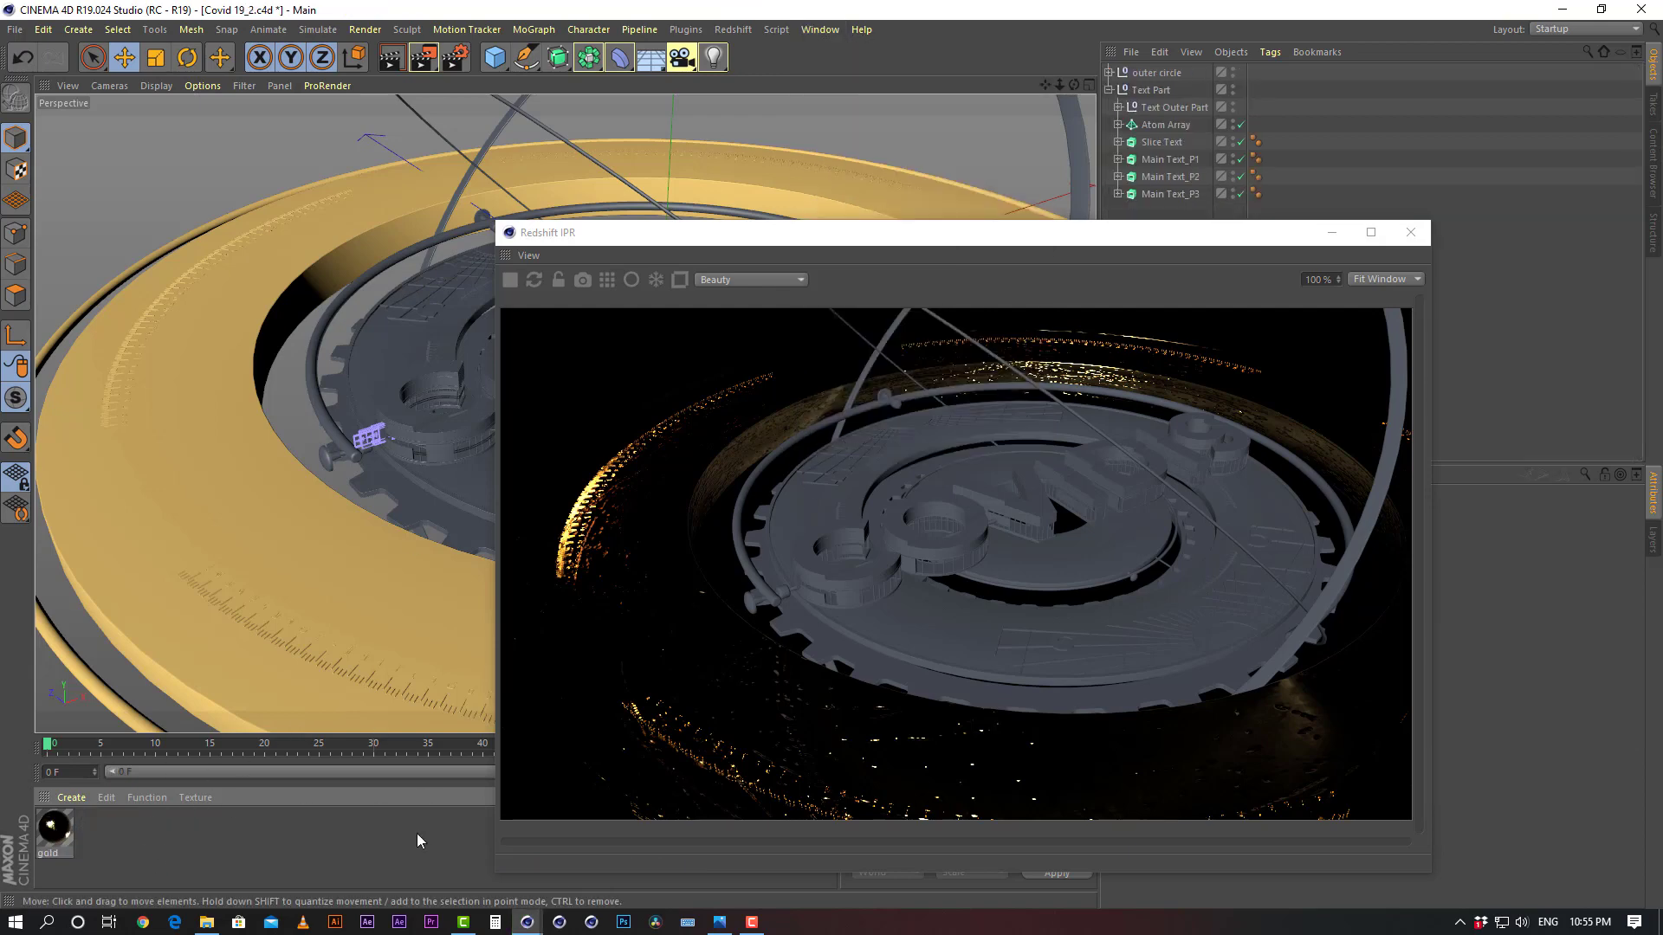
Switch to Photos to examine the metal surfaces in the reference renders 04_00000.jpg and 03_00000.jpg, and return to Cinema 4D
left_click(719, 921)
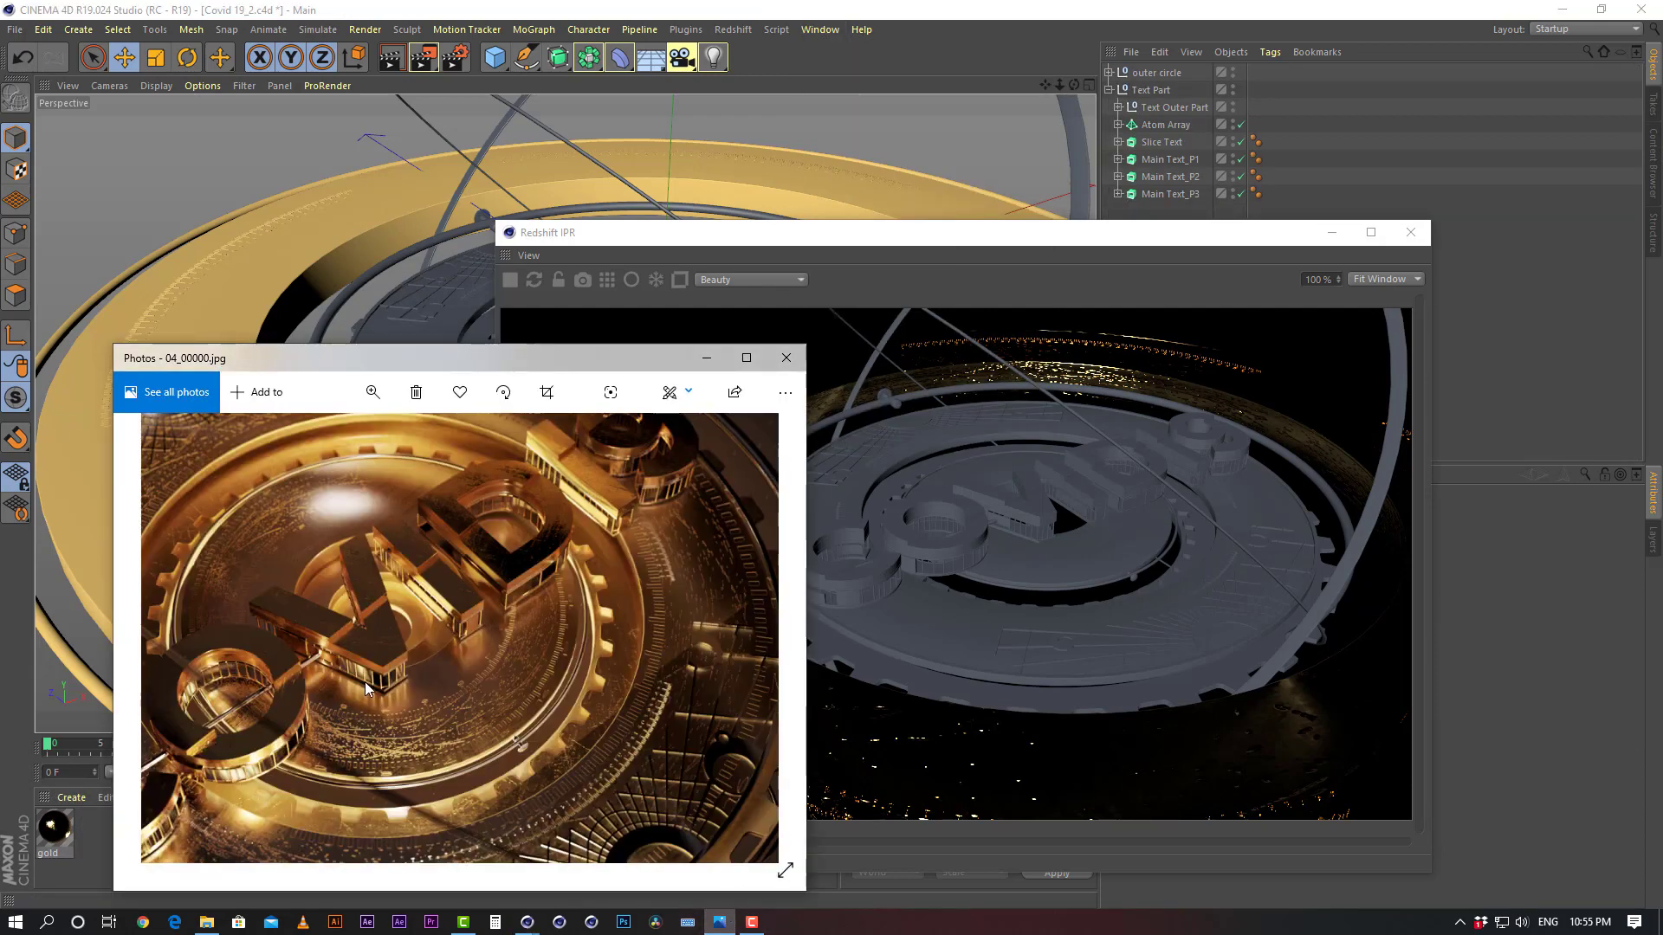
key("Right")
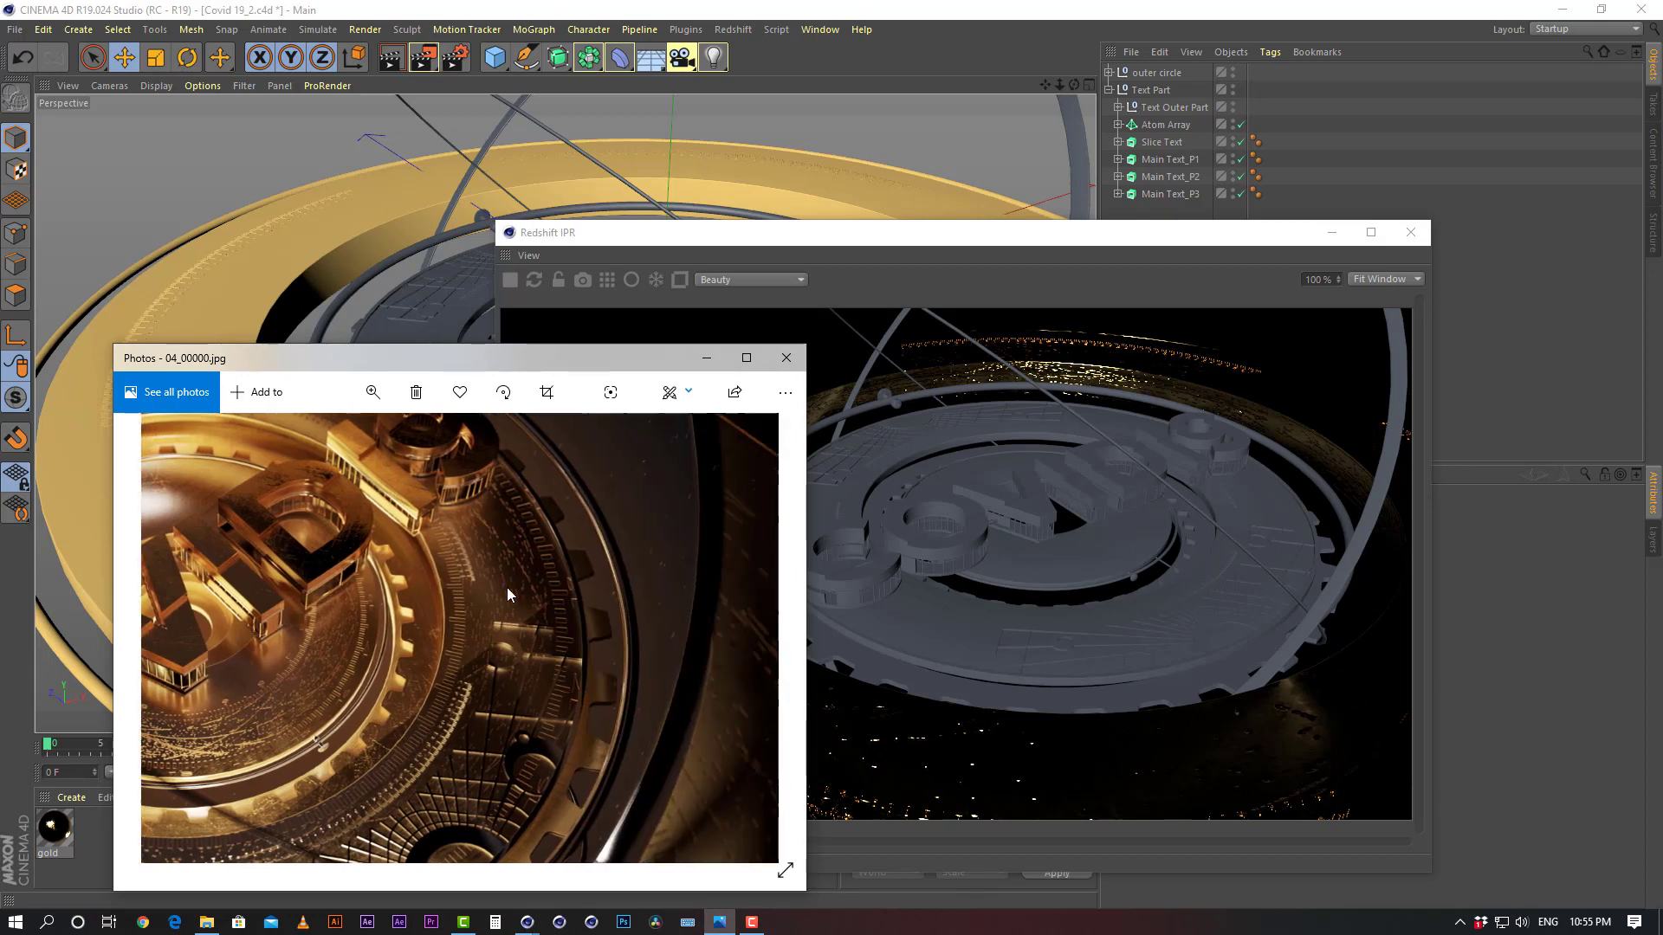
key("Left")
key("Left")
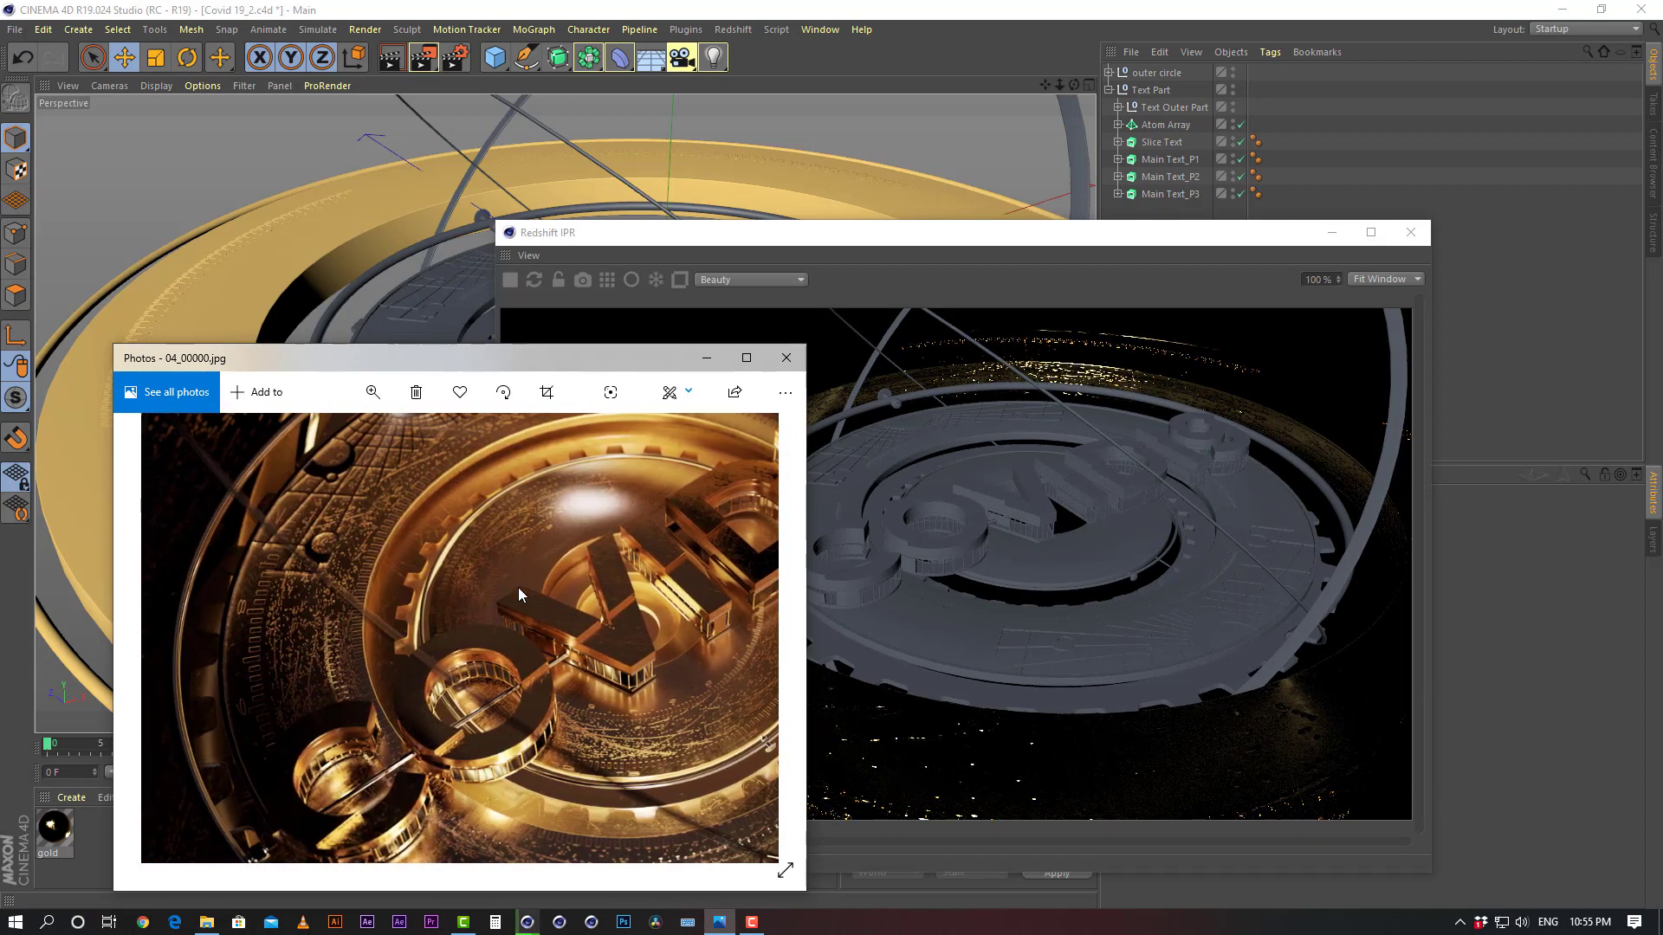
key("Left")
key("Left")
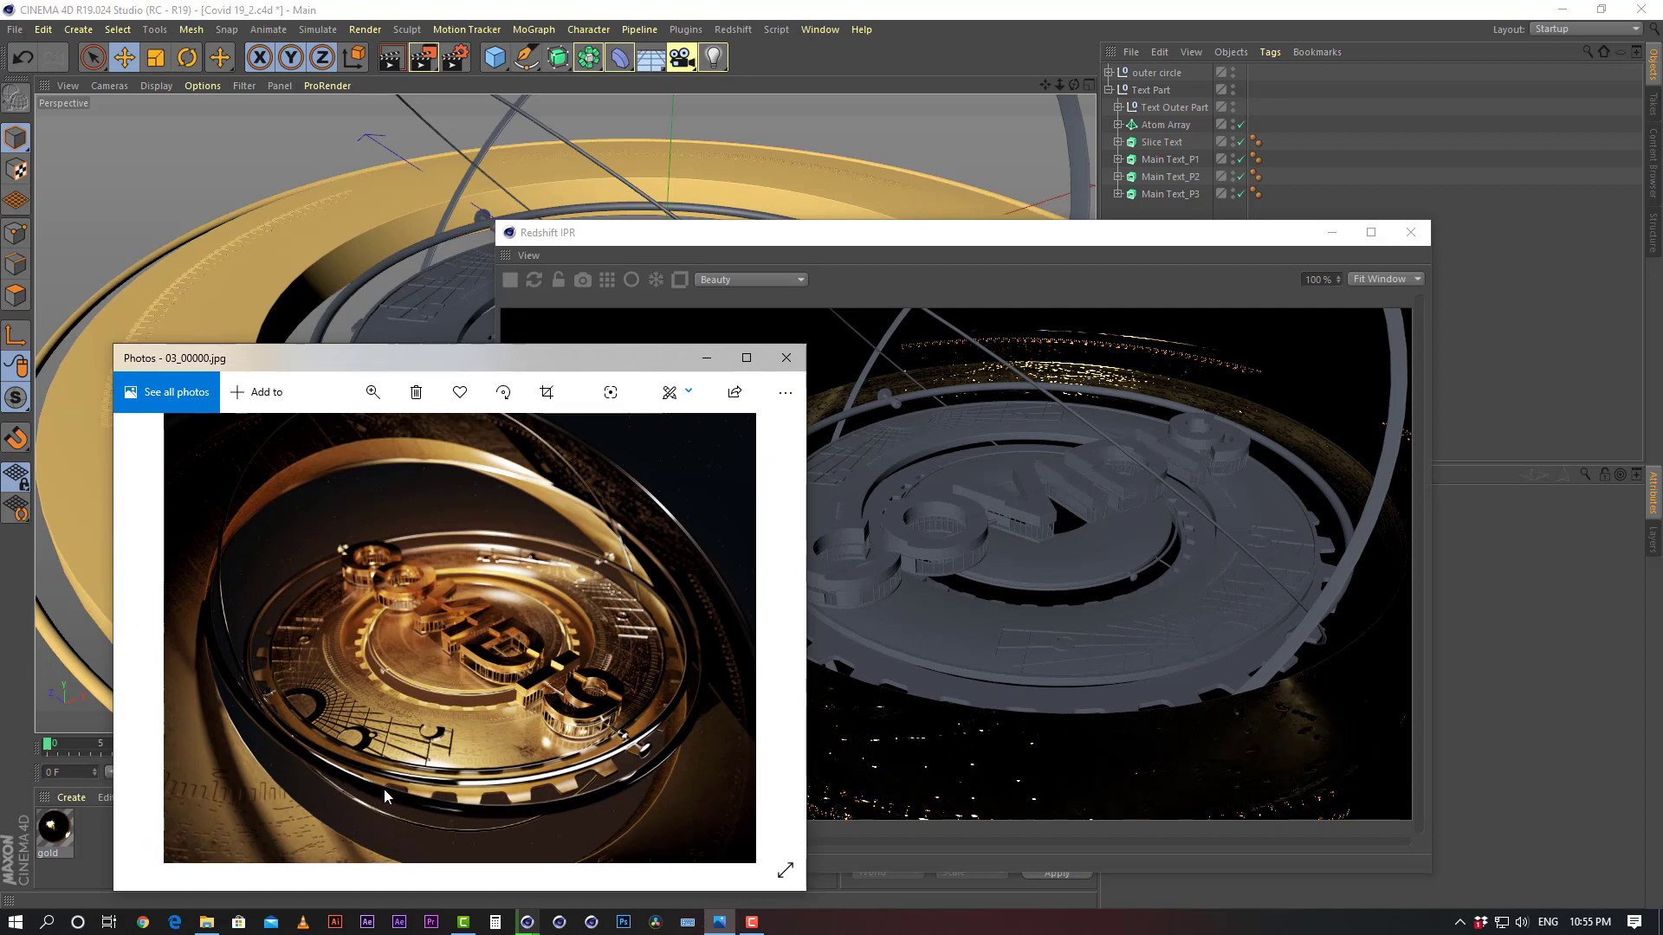
left_click(524, 31)
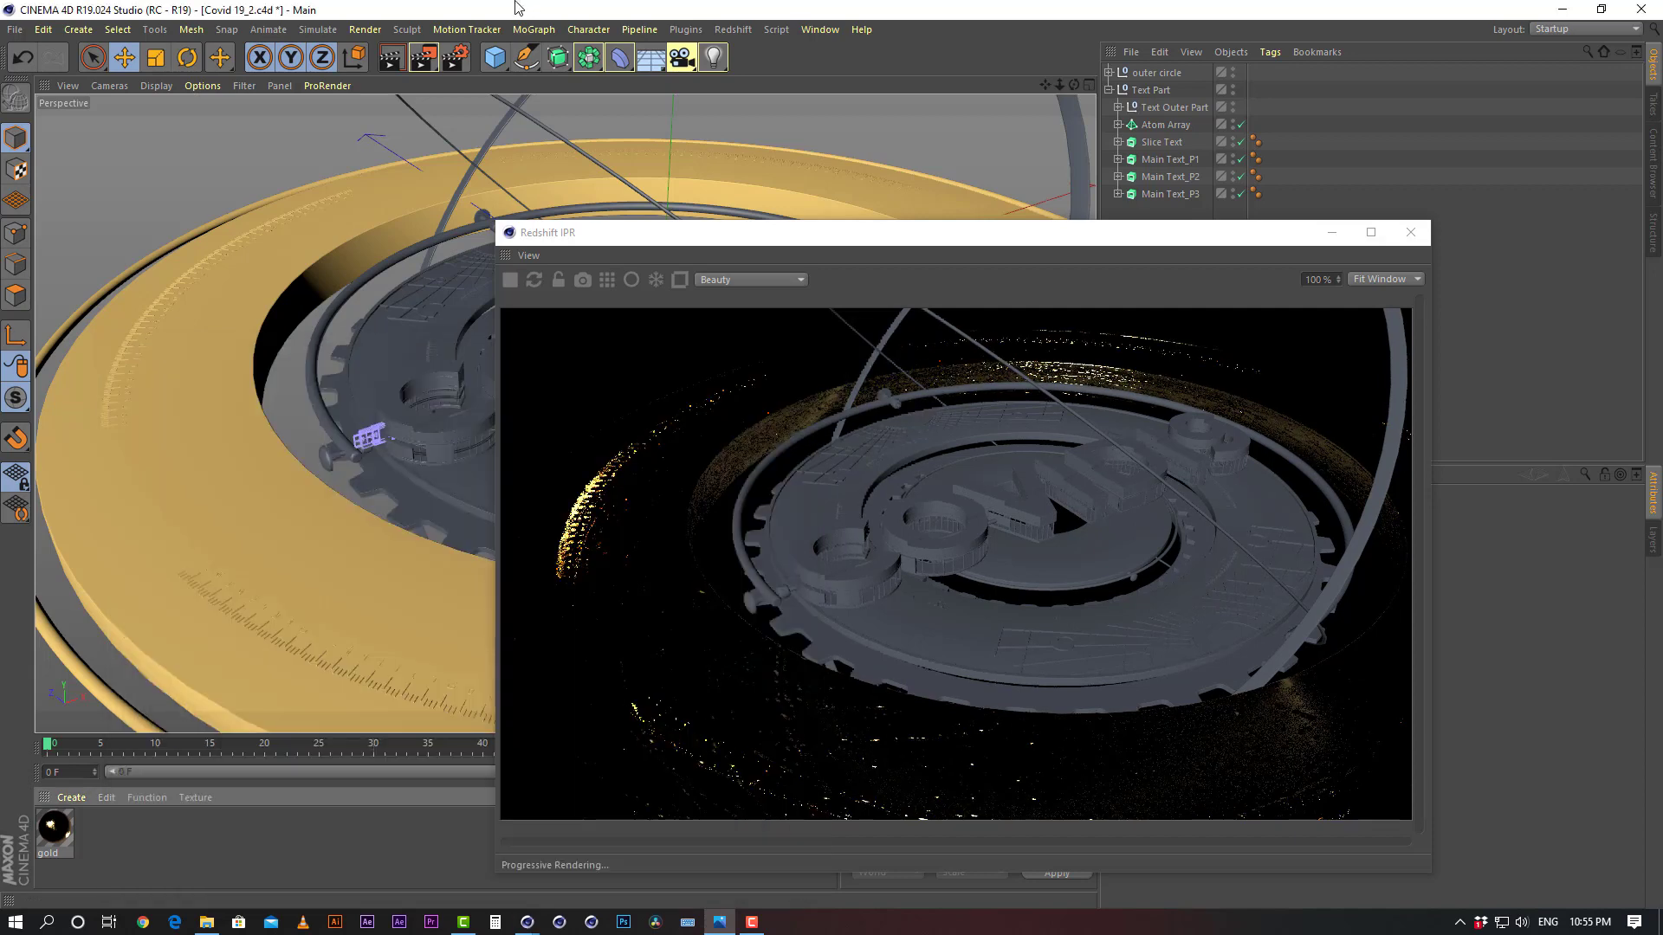
Create a new Redshift Material and name it aluminum
left_click(75, 796)
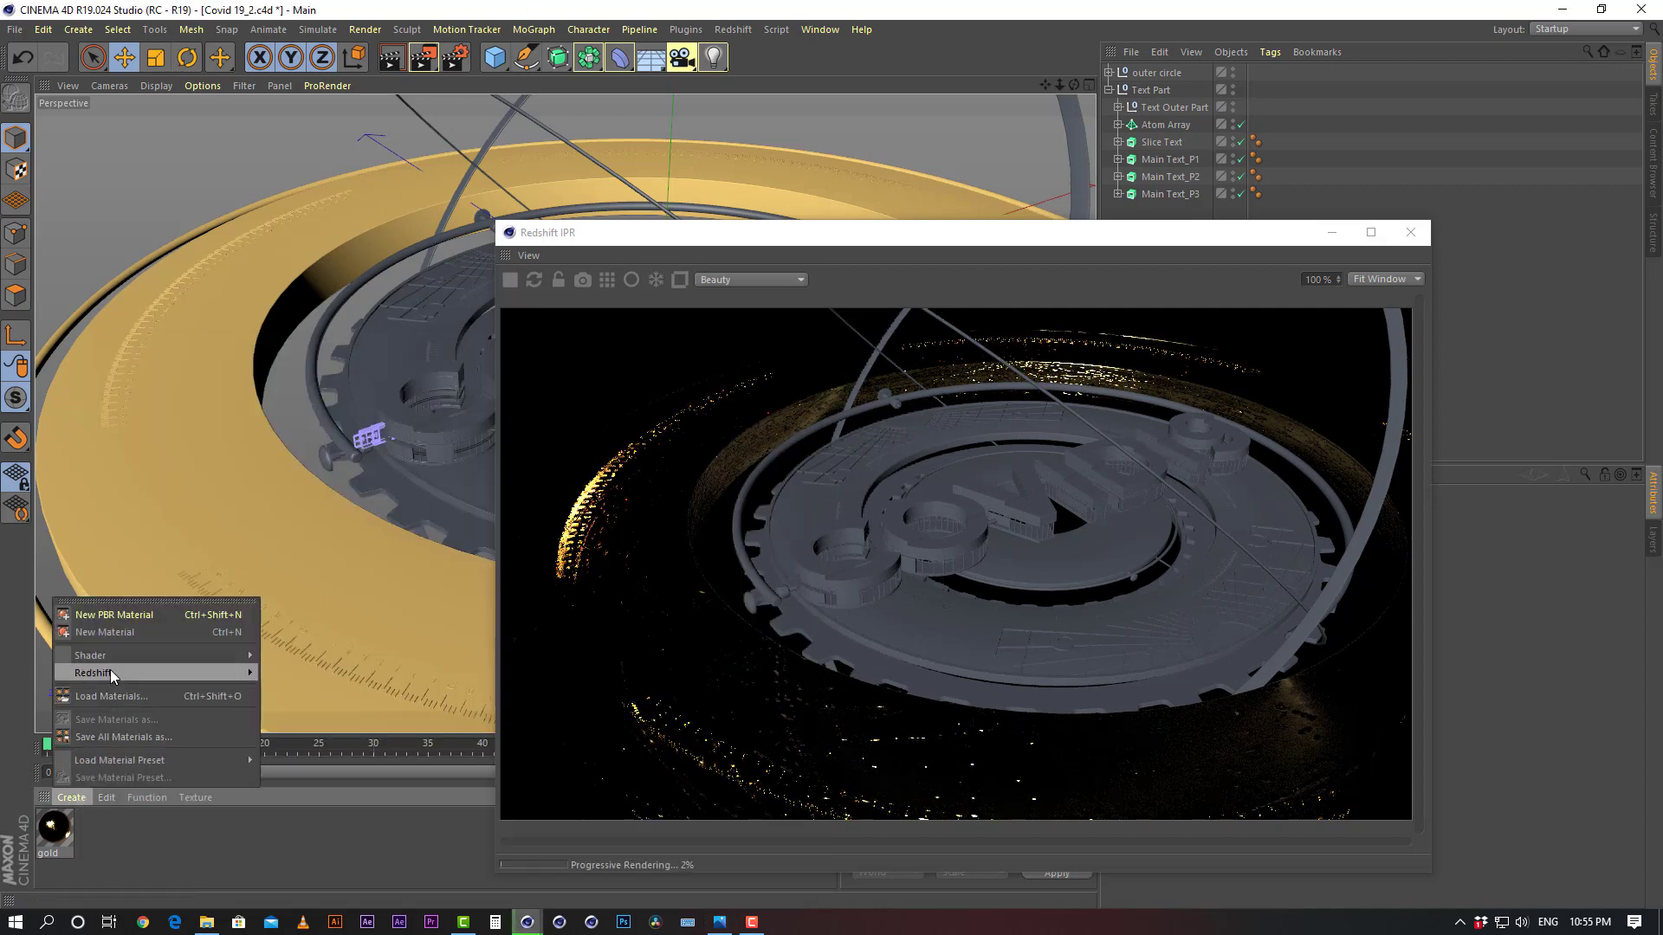
mouse_move(111, 669)
mouse_move(284, 673)
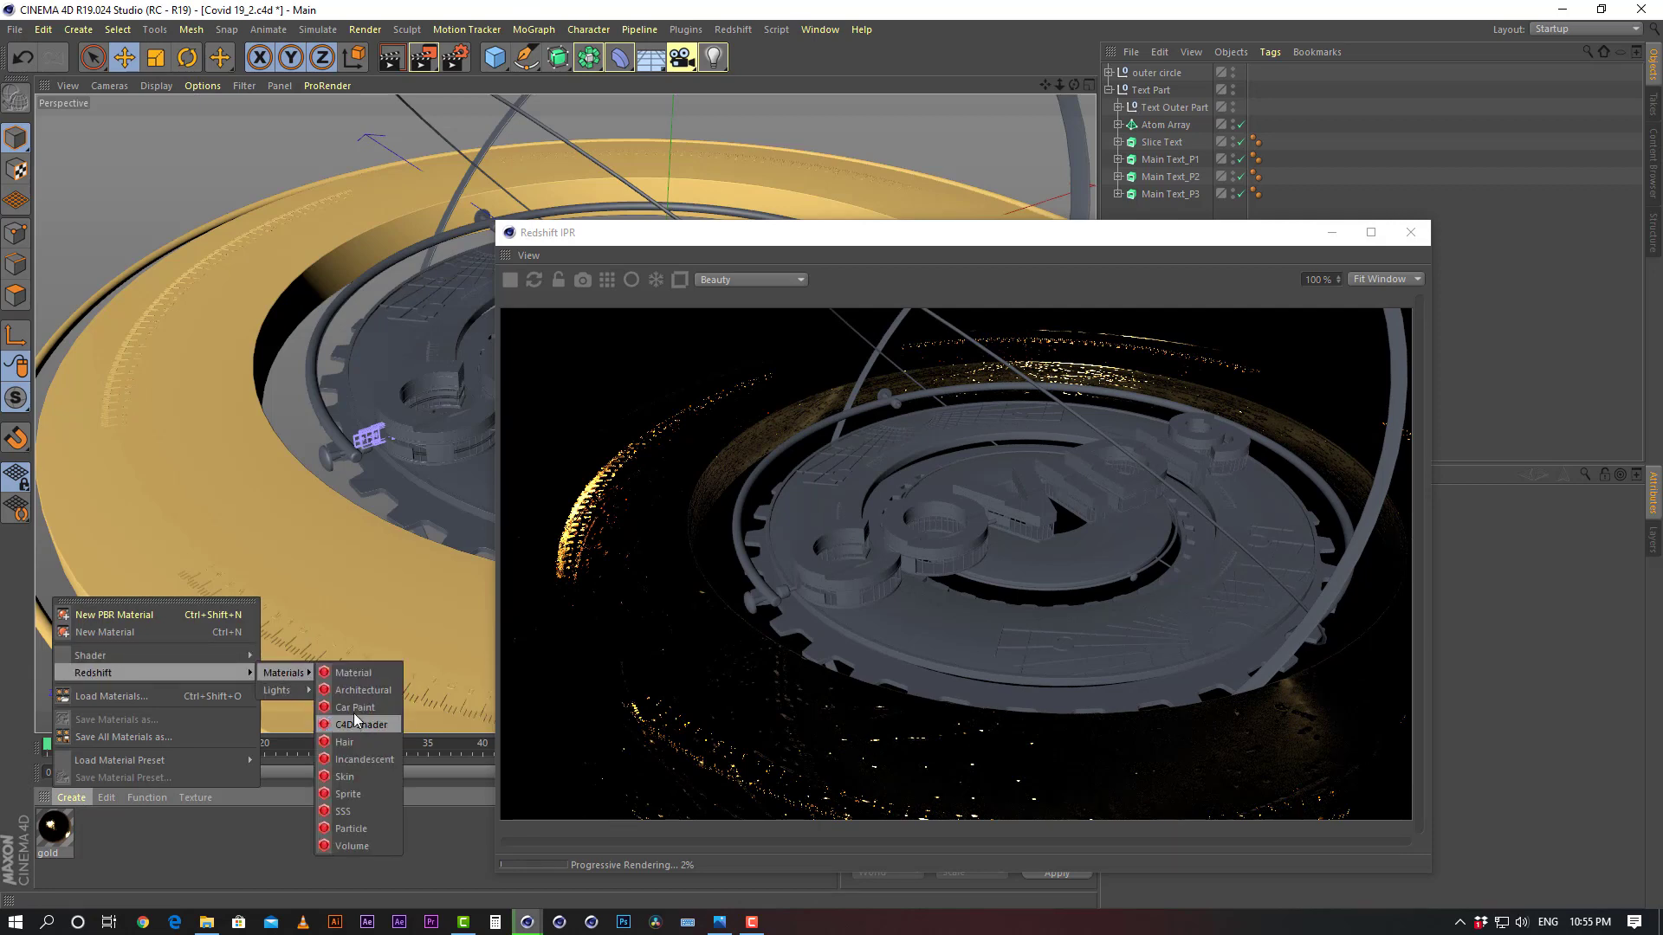
left_click(357, 674)
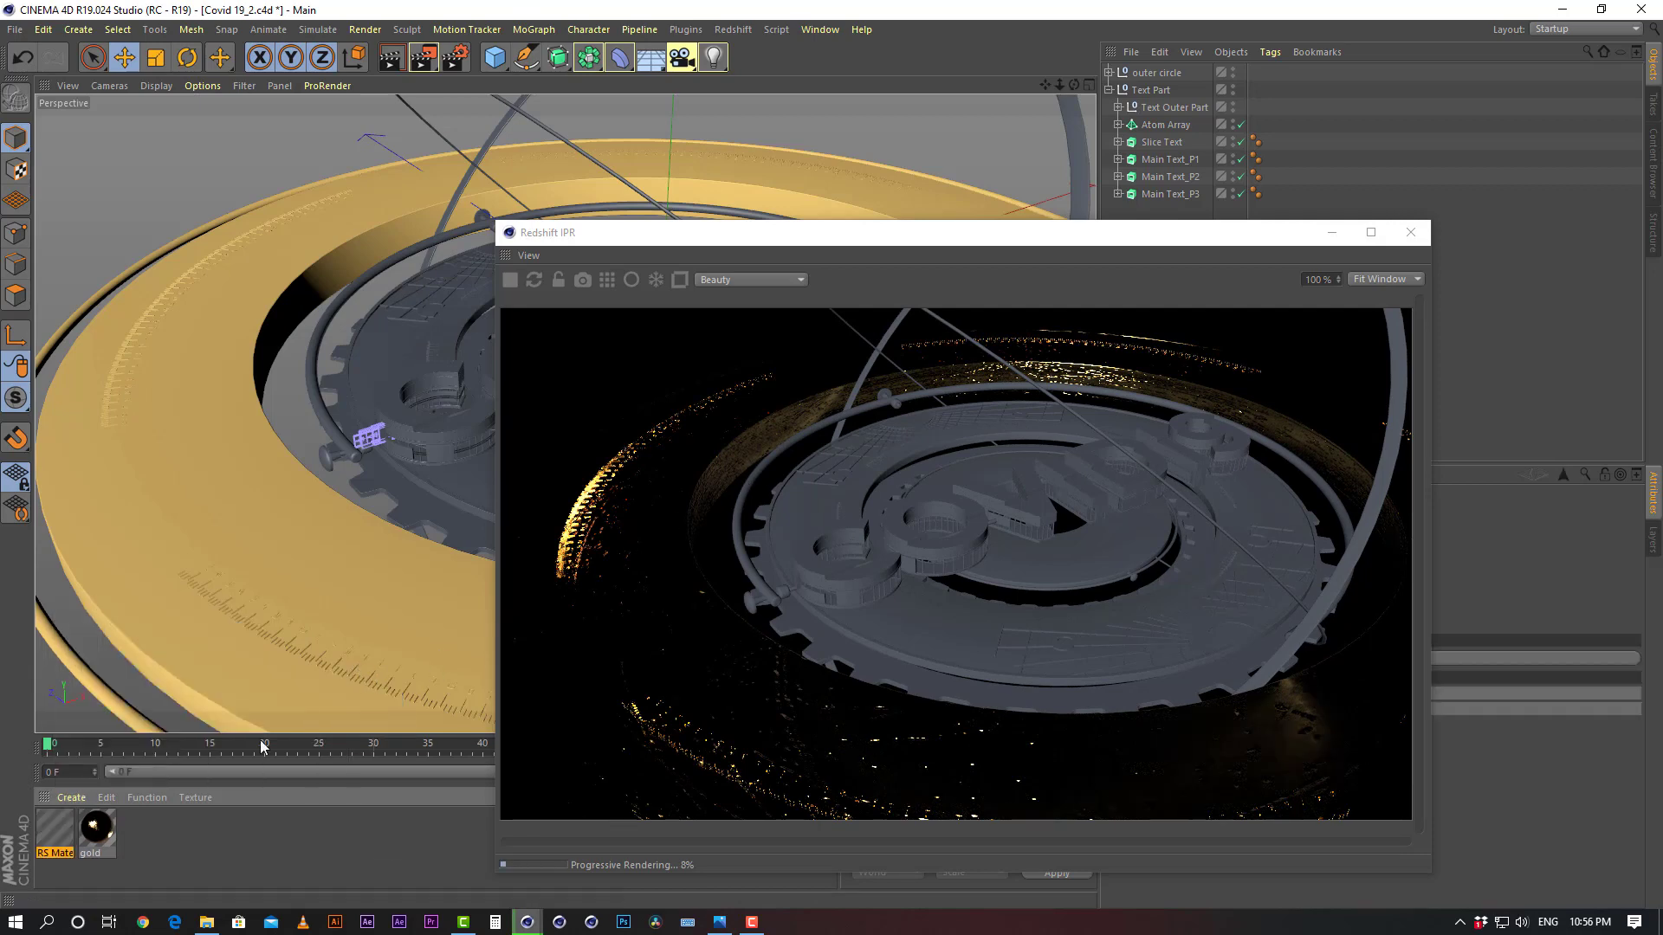
double_click(56, 852)
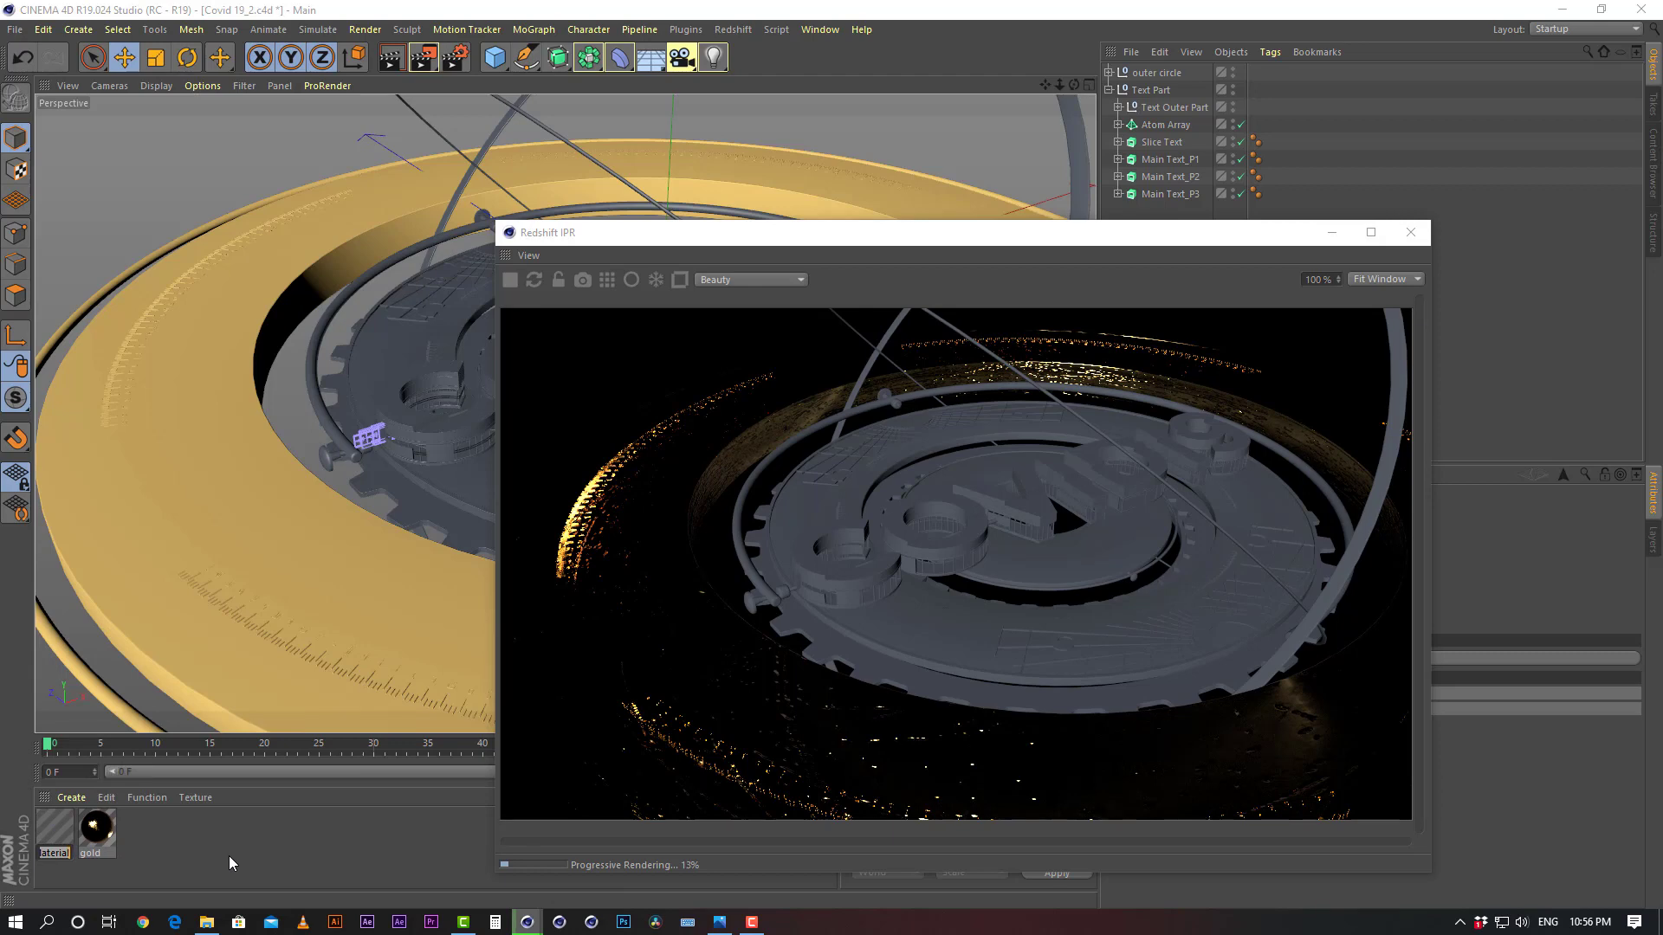
type("alu")
type("minum")
key("Return")
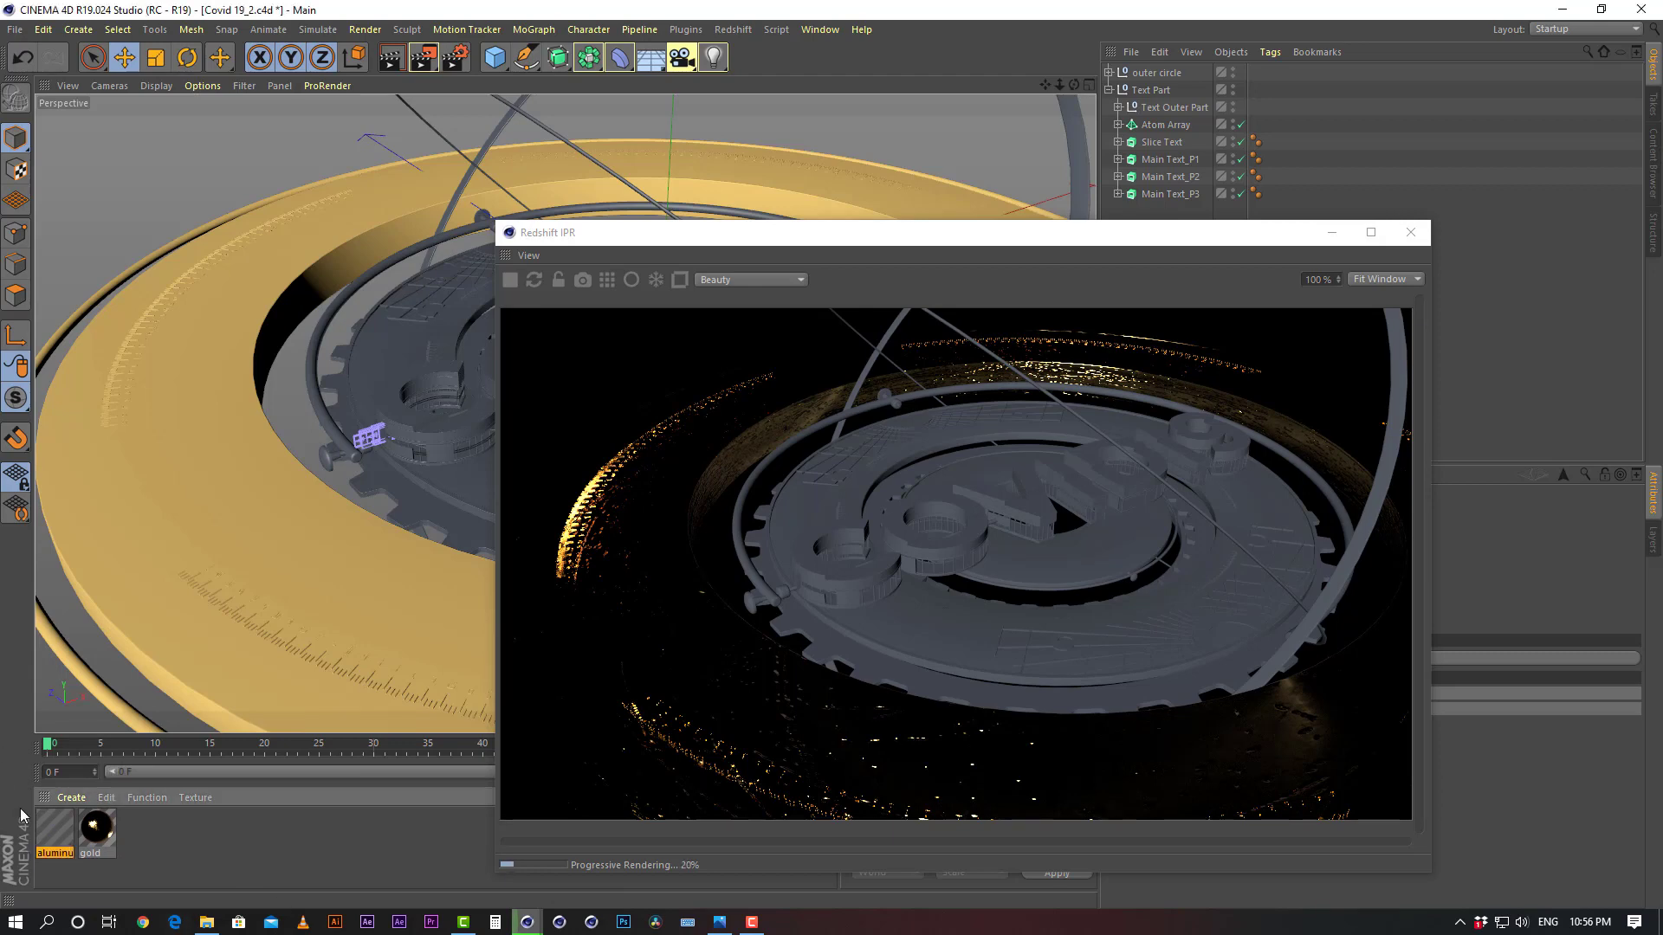
Close the Redshift IPR window and open the aluminum material's shader graph
left_click(1410, 232)
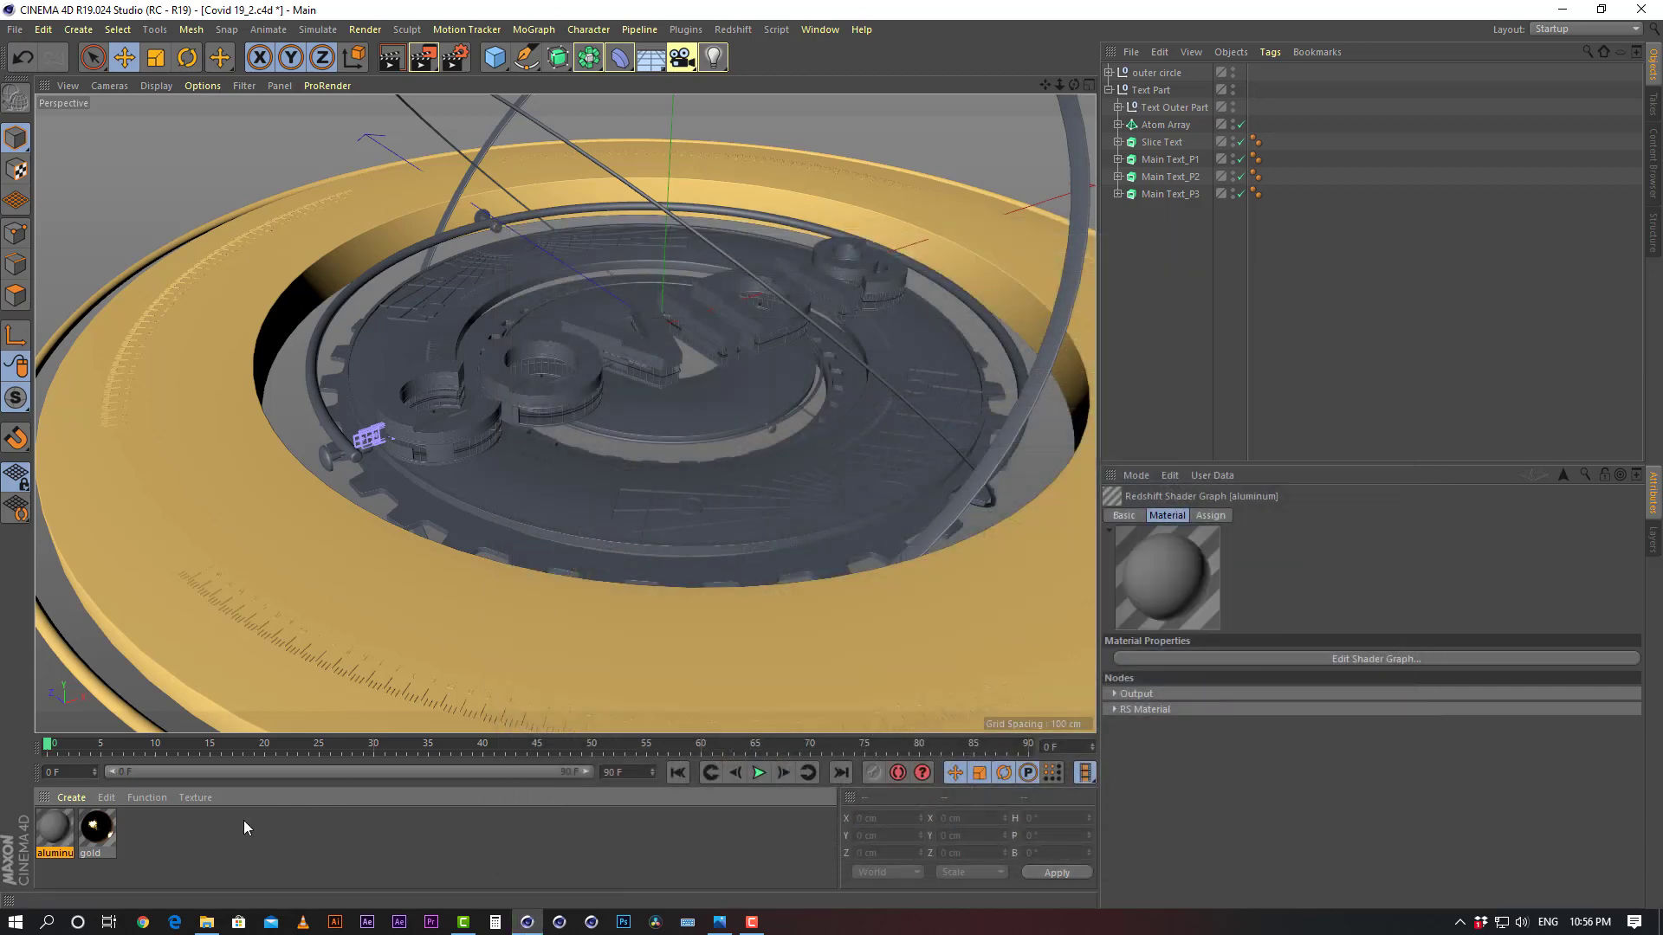
double_click(53, 826)
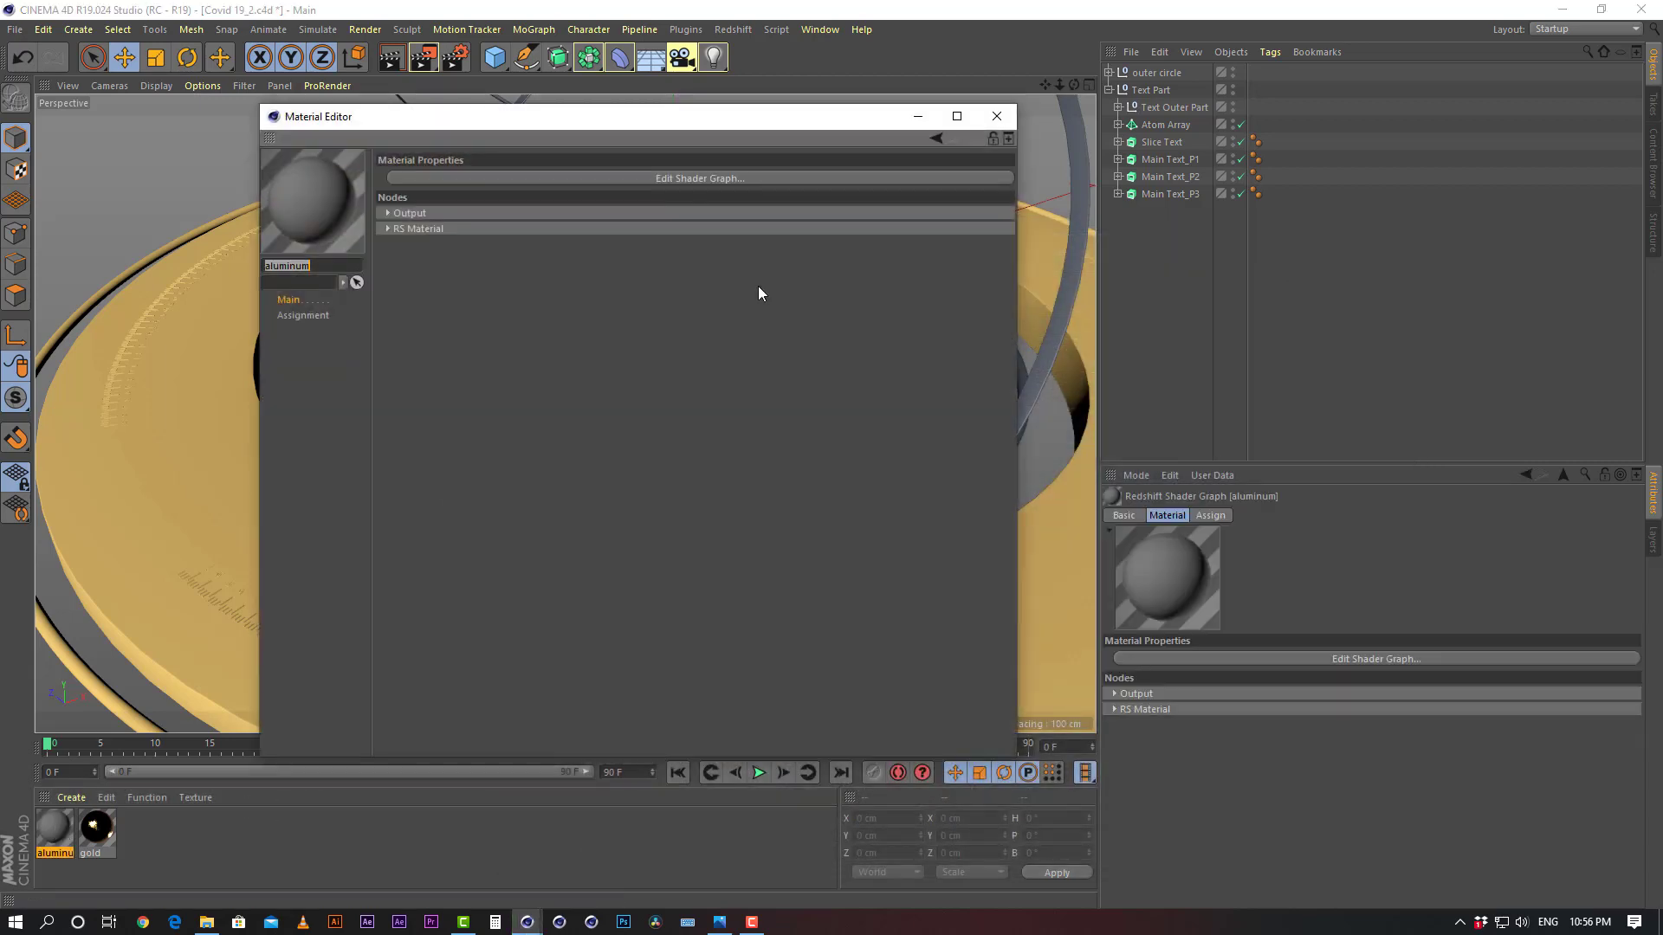
left_click(743, 179)
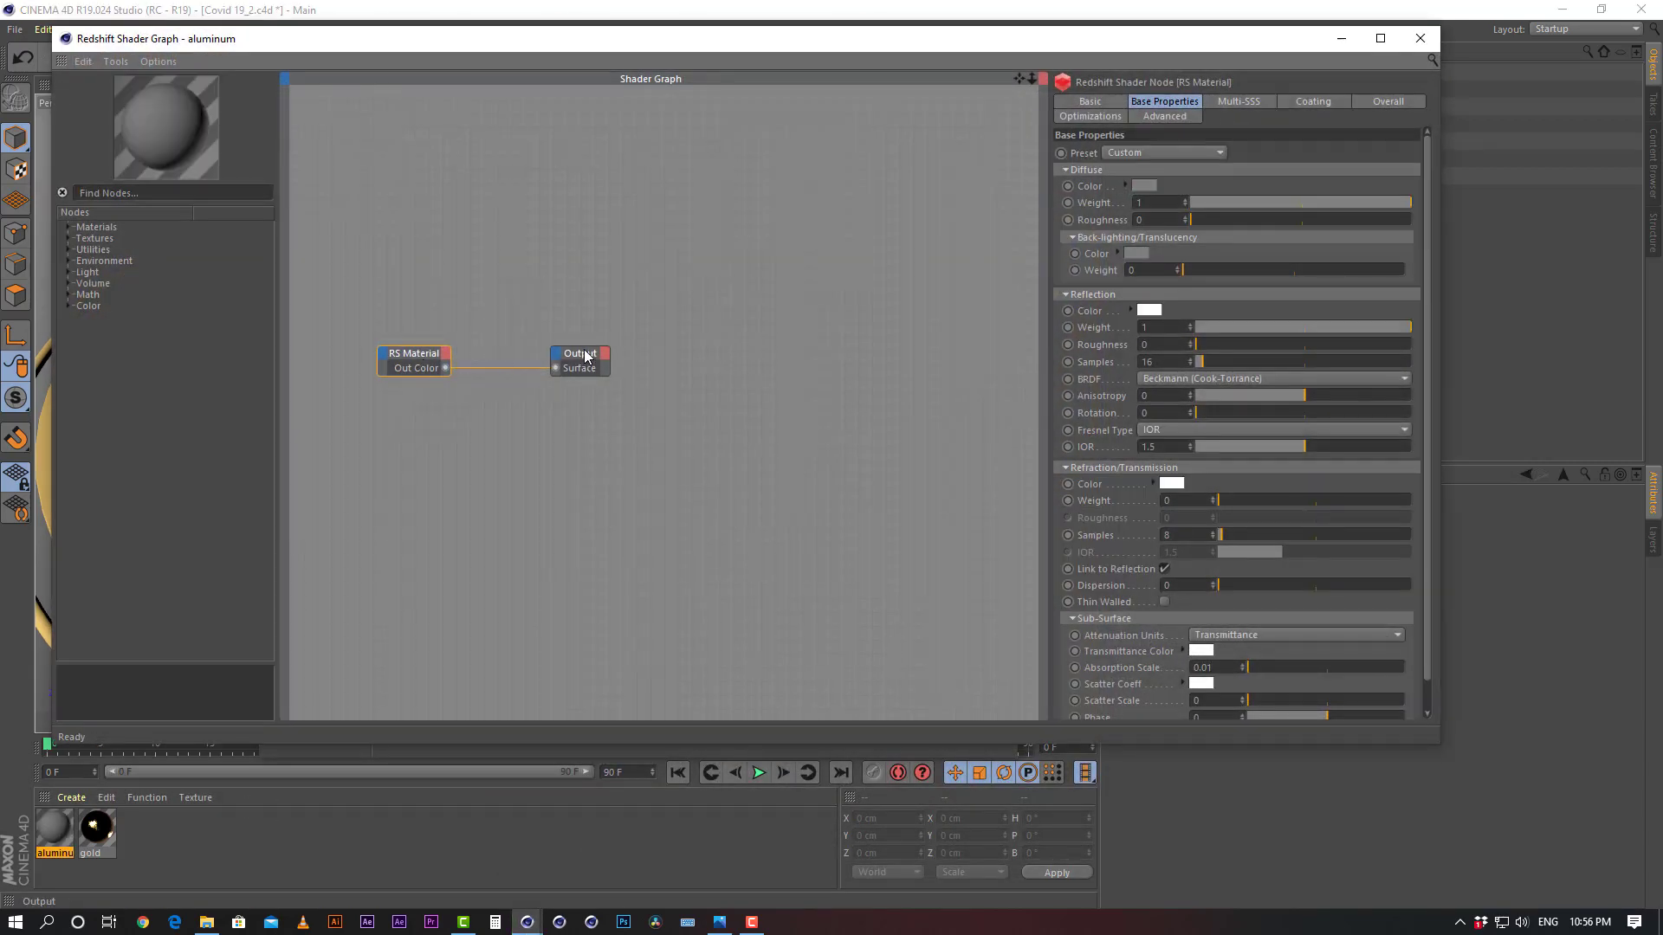
Set RS Material's diffuse Weight to 0 and rearrange the RS Material and Output nodes with room for more inputs
left_click_drag(584, 355, 819, 496)
left_click(413, 353)
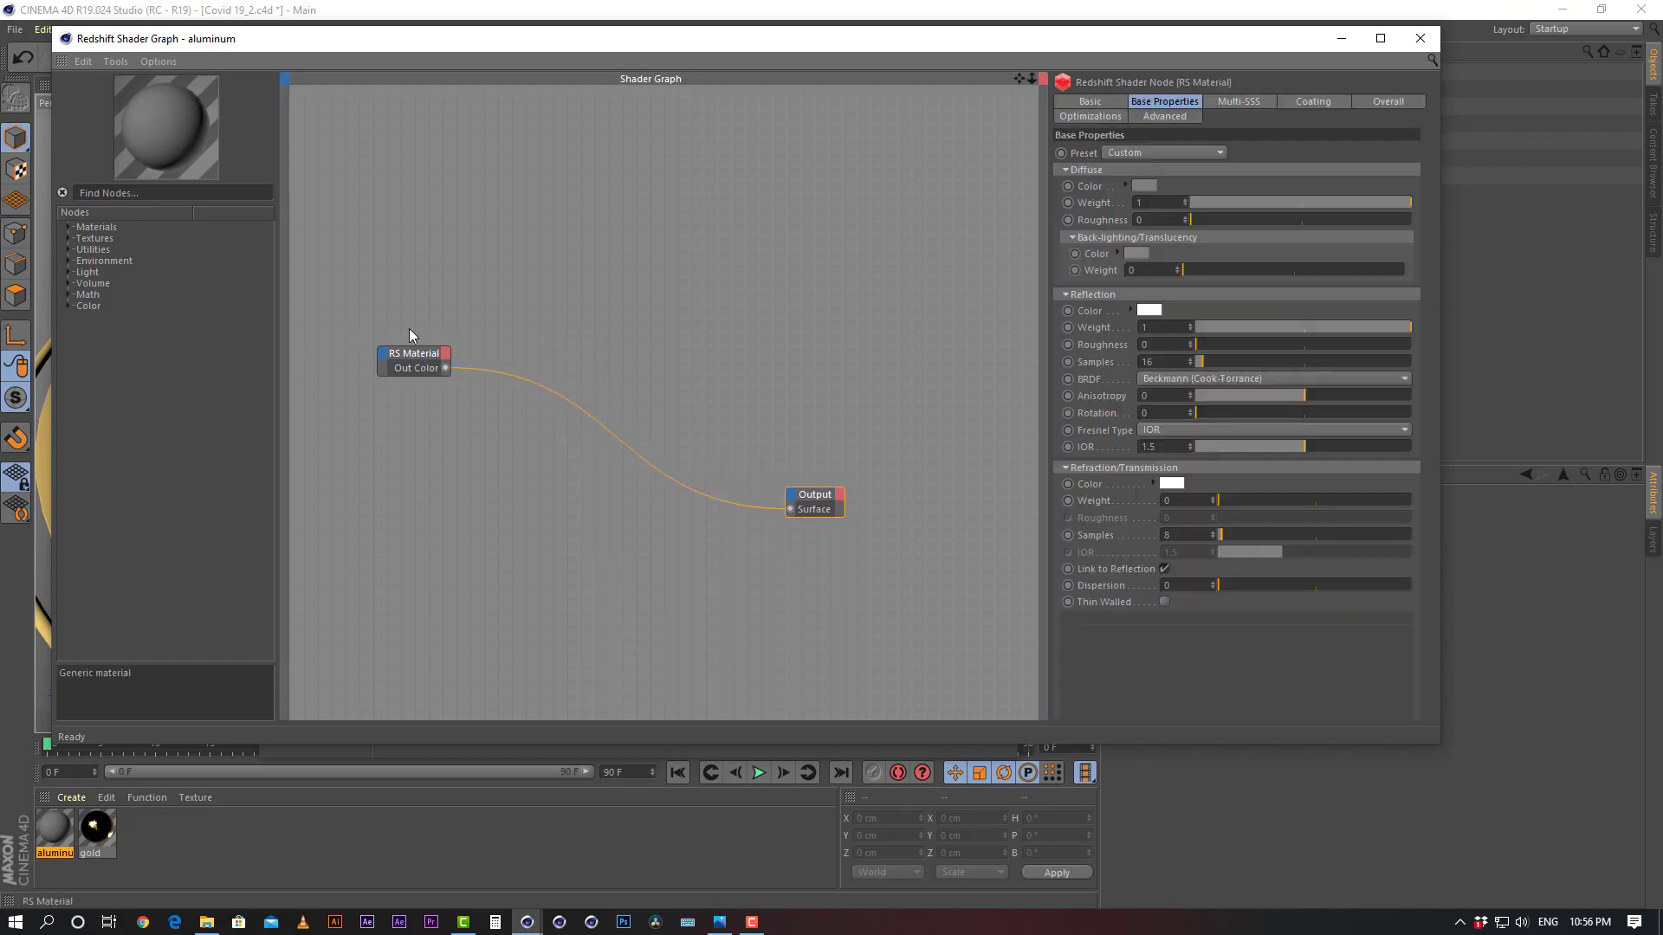
left_click_drag(412, 353, 401, 306)
left_click(813, 498)
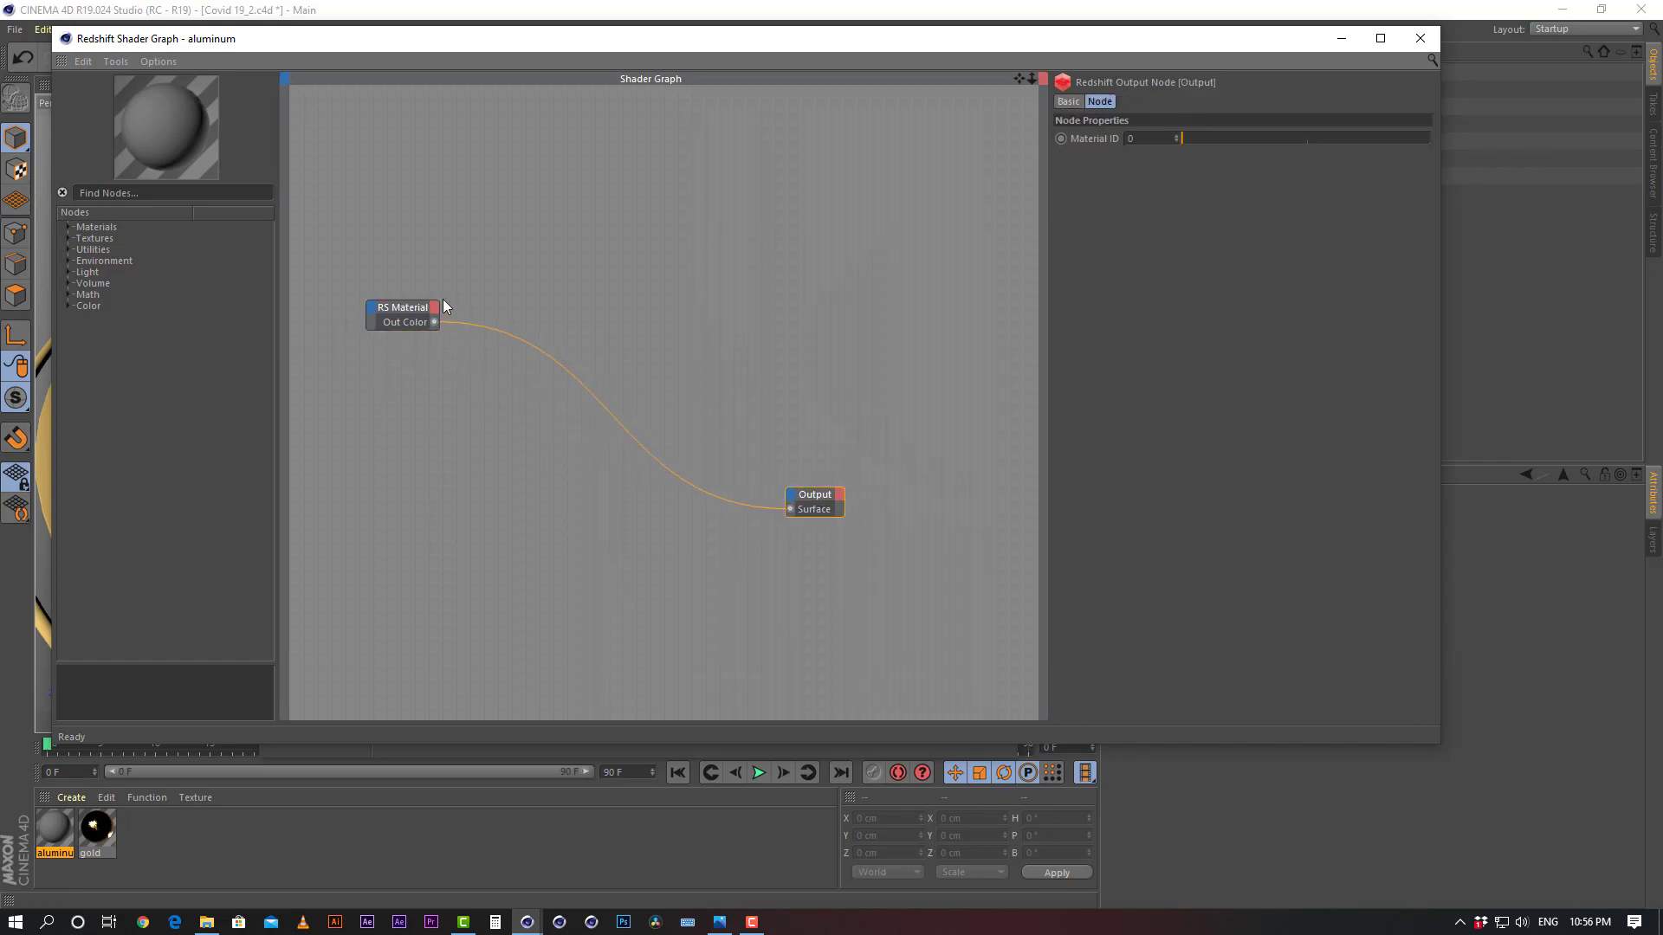
left_click(429, 308)
left_click_drag(429, 309, 736, 389)
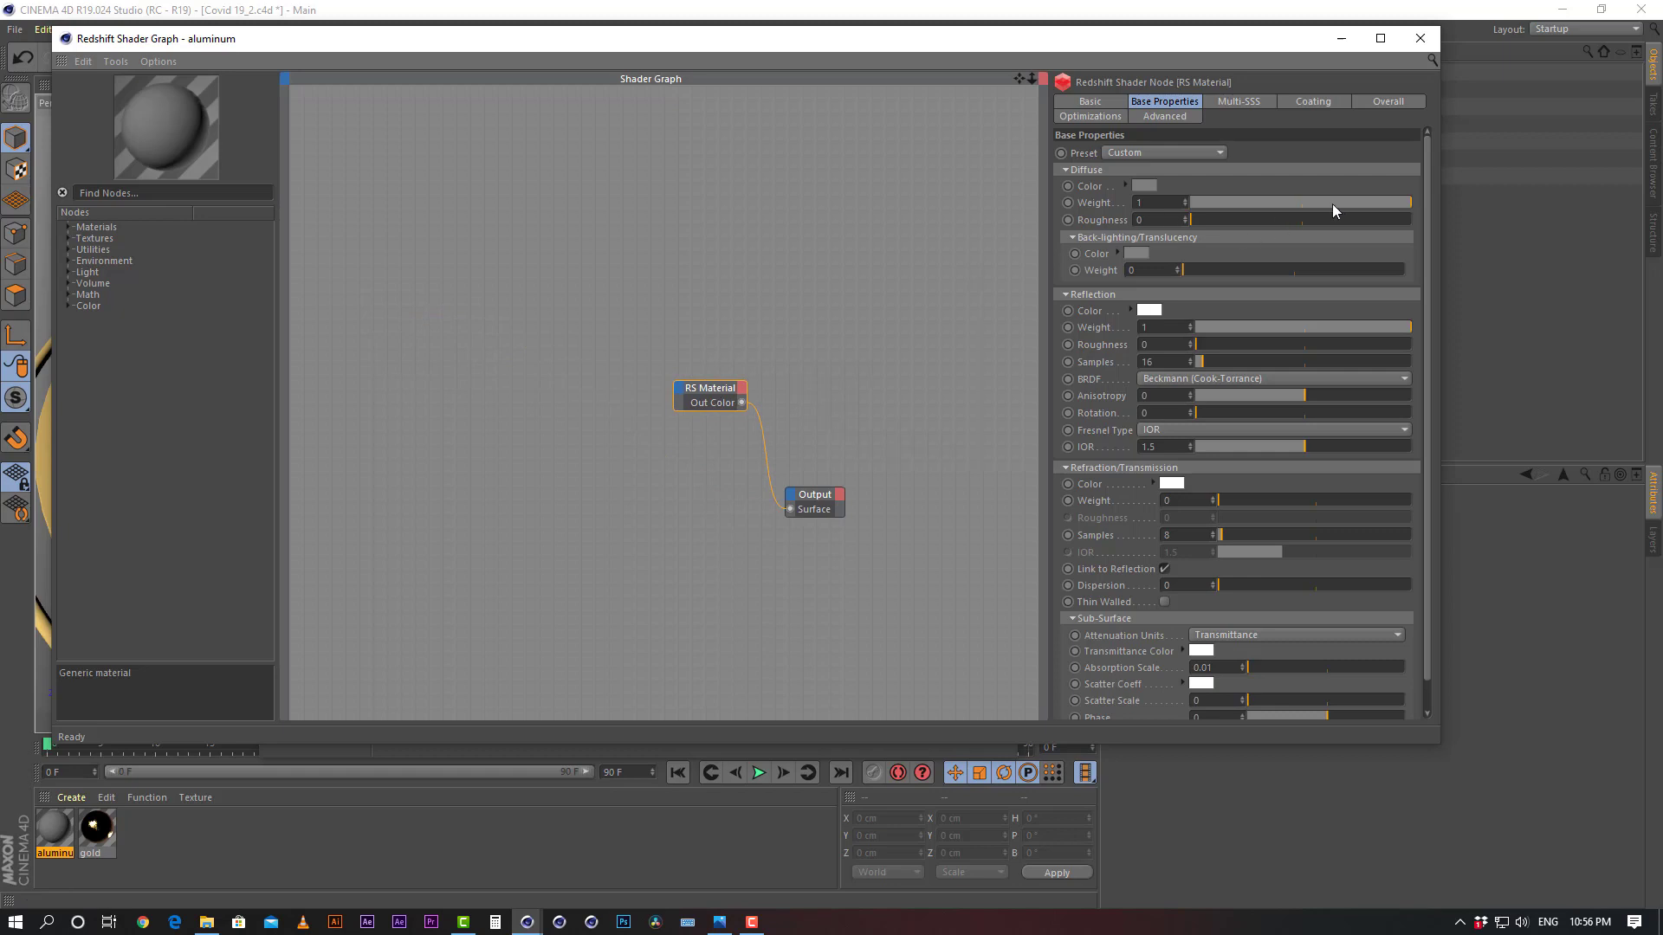
left_click_drag(1377, 210, 886, 201)
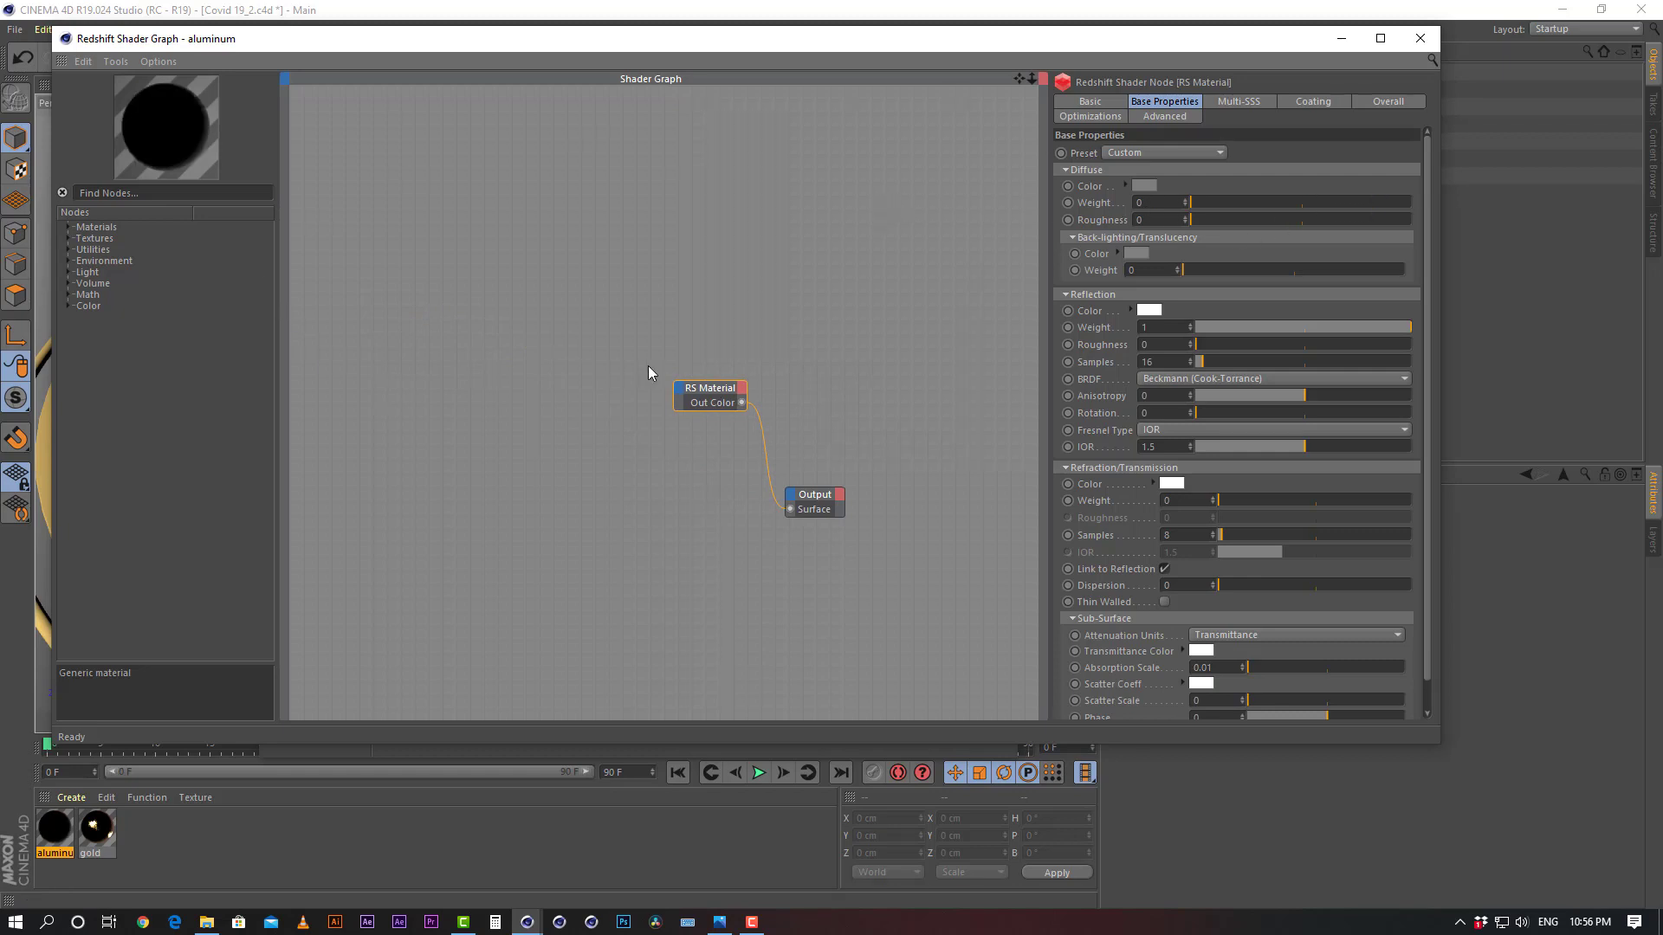
left_click_drag(710, 388, 654, 391)
left_click_drag(817, 513, 849, 481)
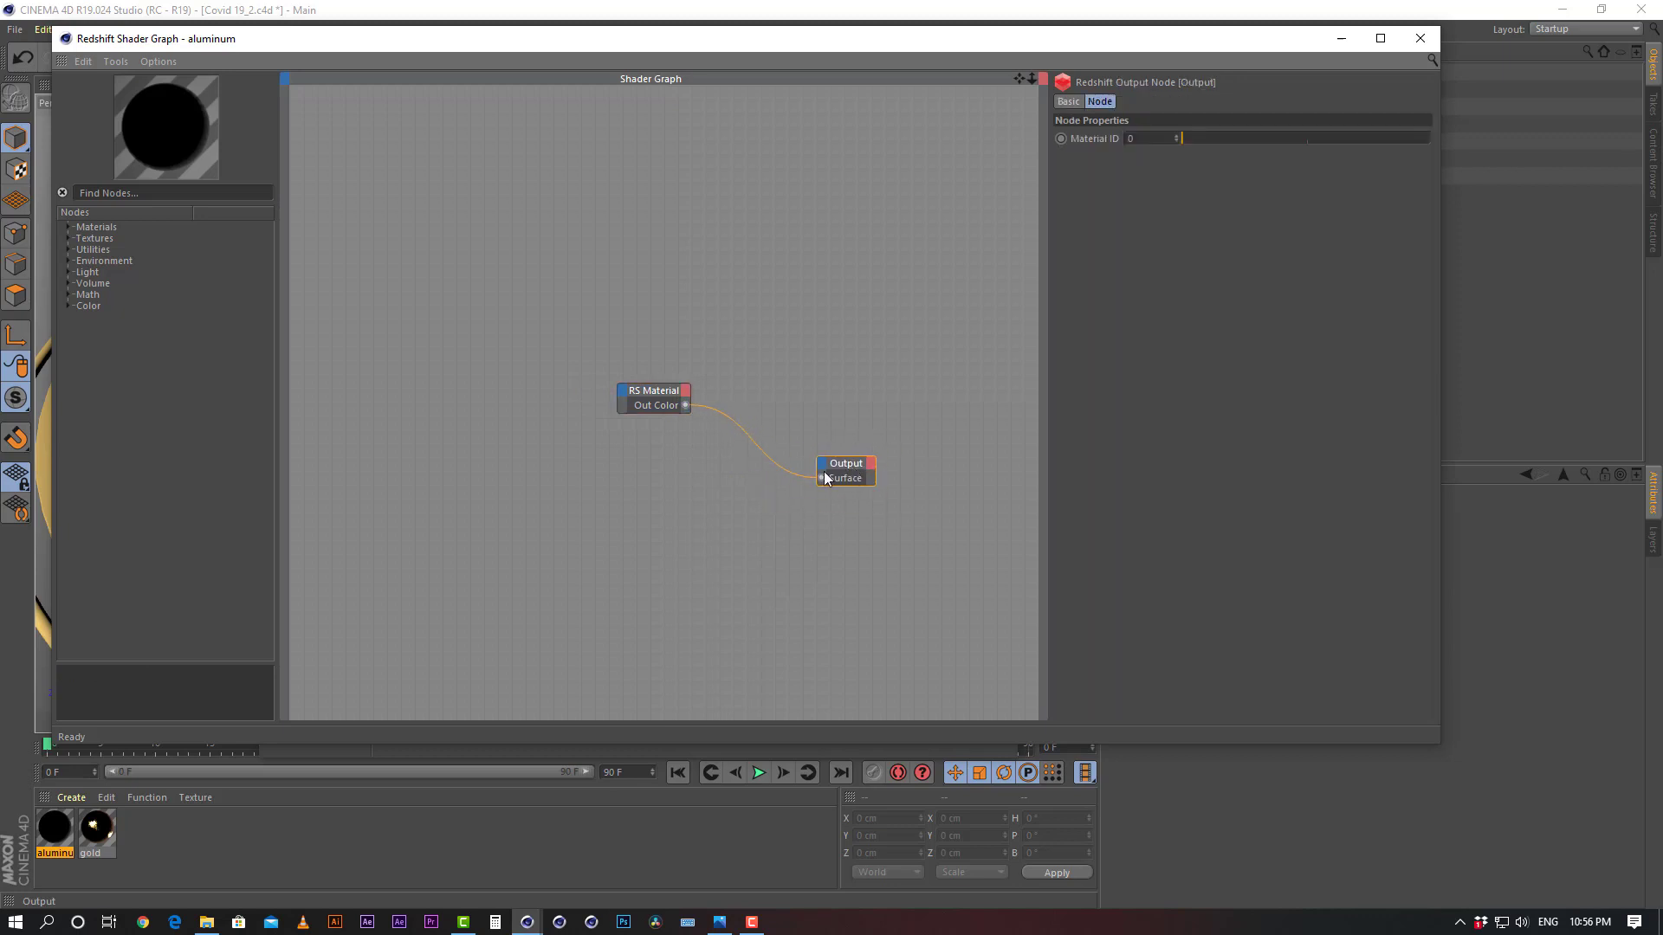
Add a Texture node to the aluminum graph, connect it to RS Material's Reflection Roughness, and place it beside RS Material
left_click(658, 395)
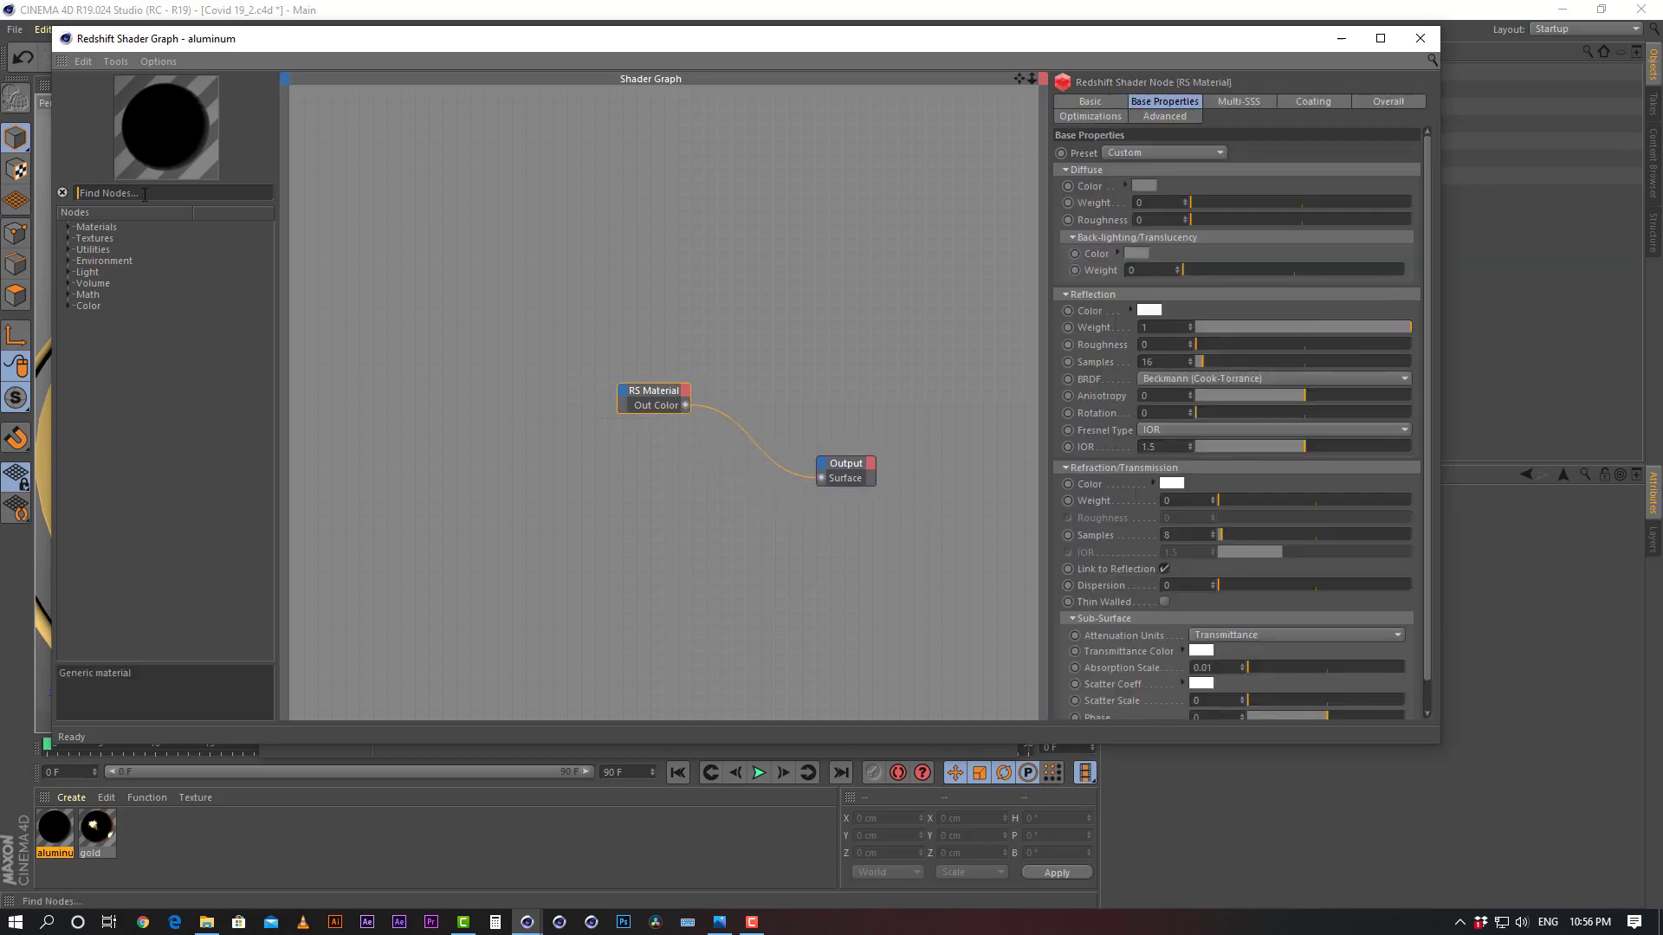
type("tex")
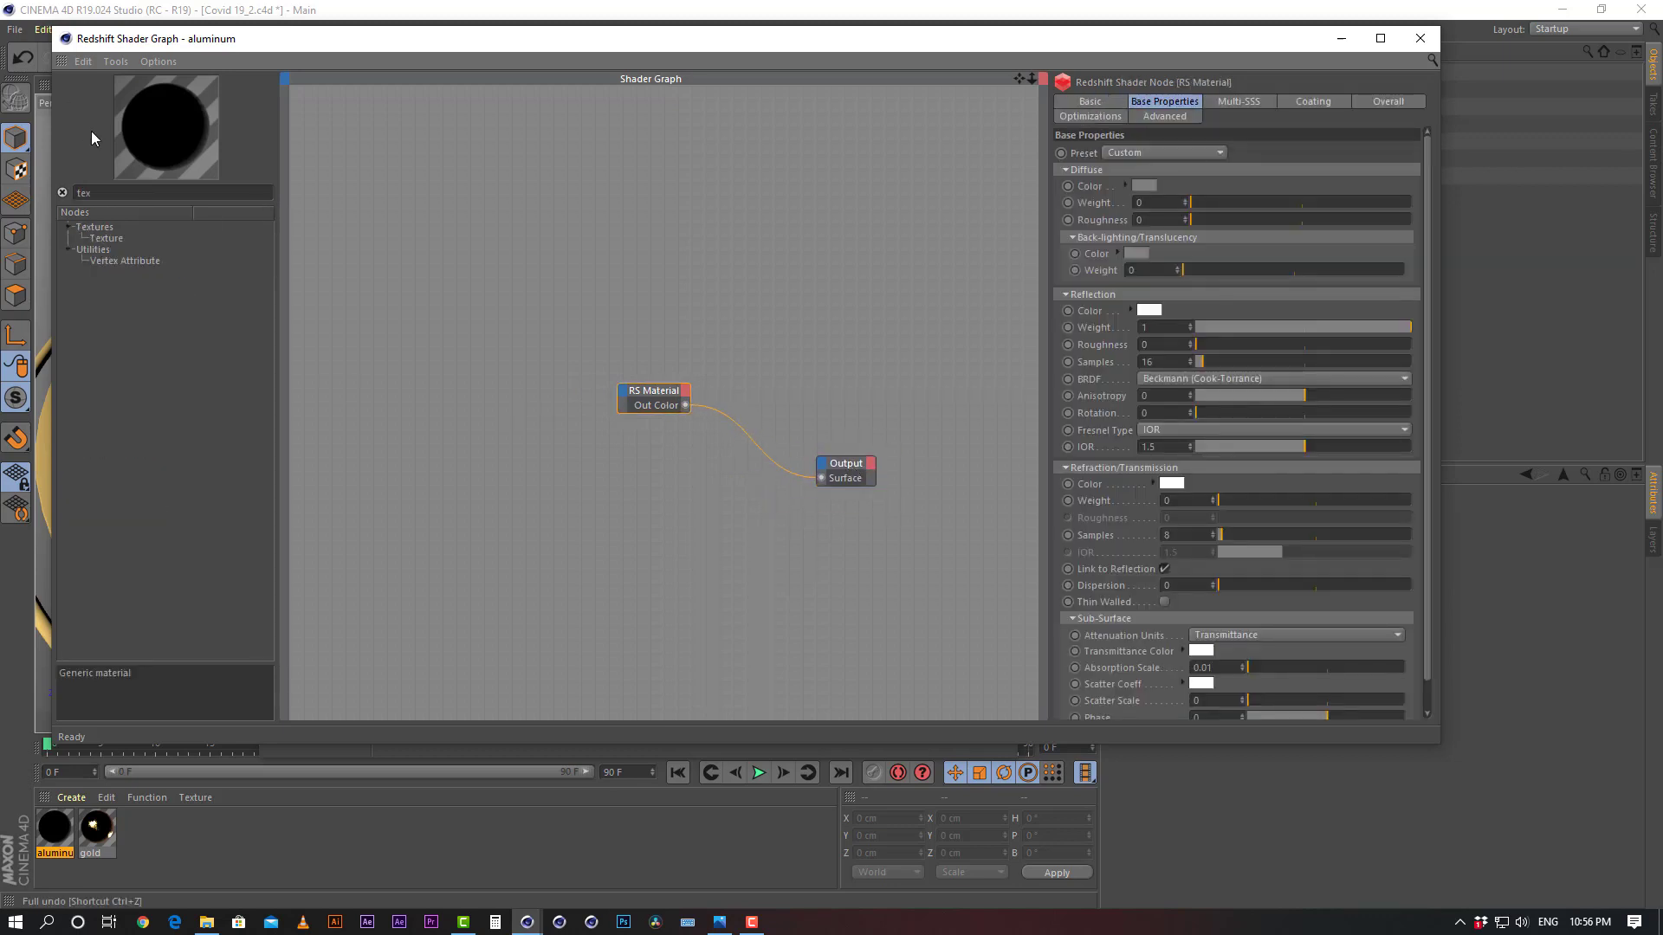
left_click_drag(107, 238, 620, 391)
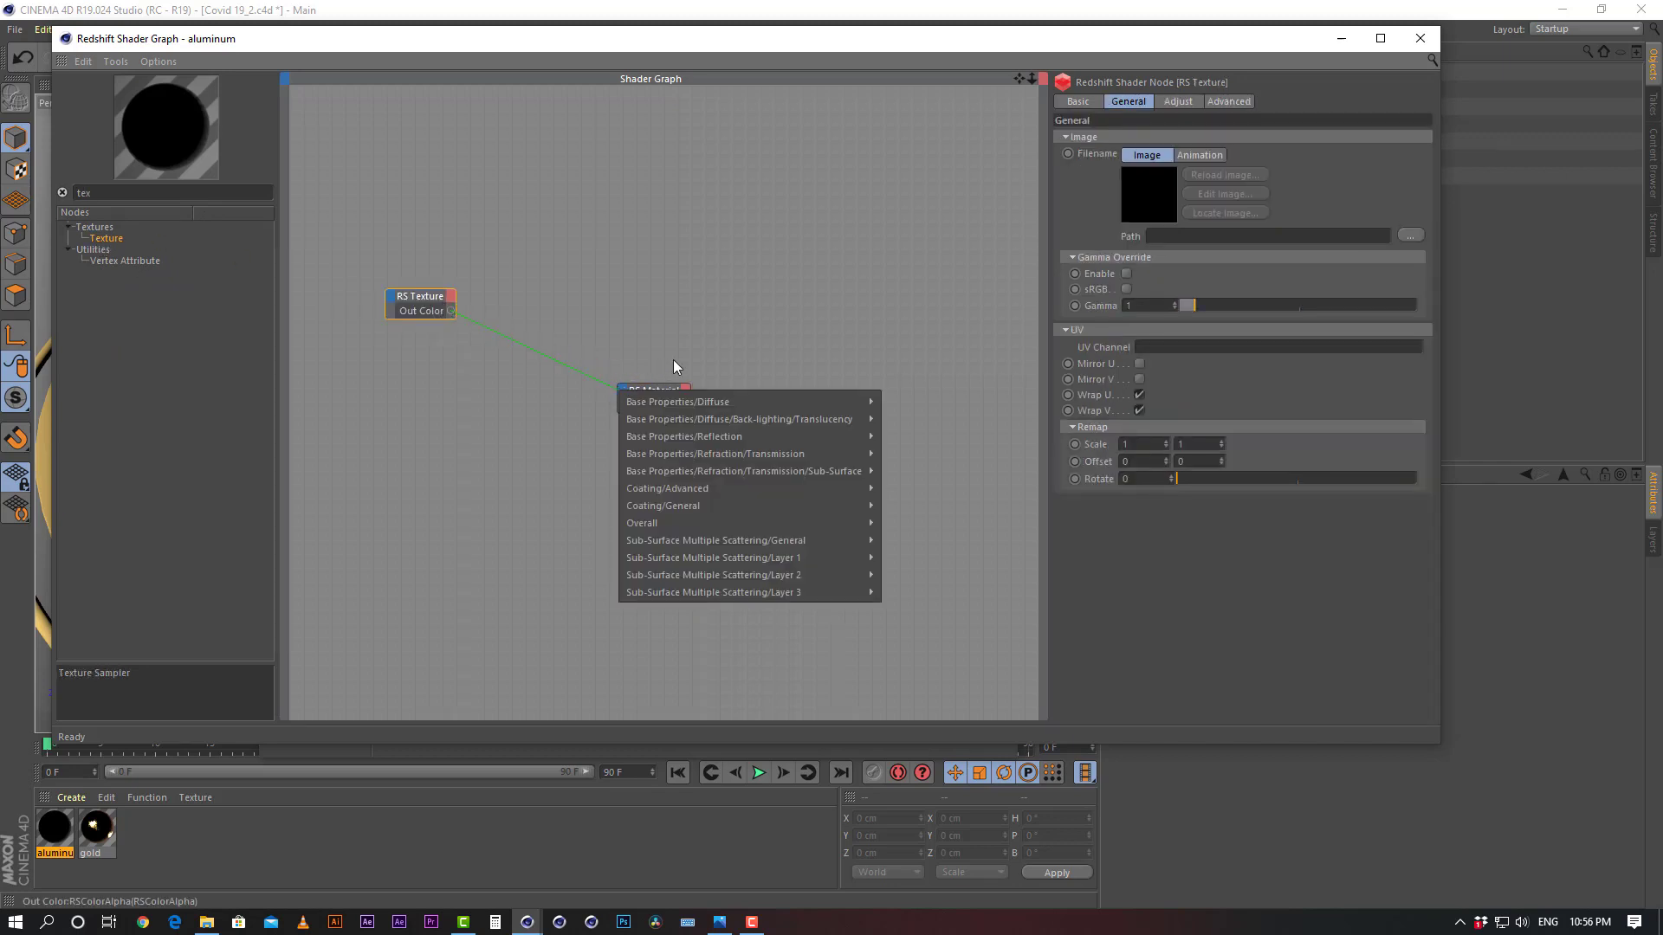
mouse_move(720, 438)
left_click(953, 469)
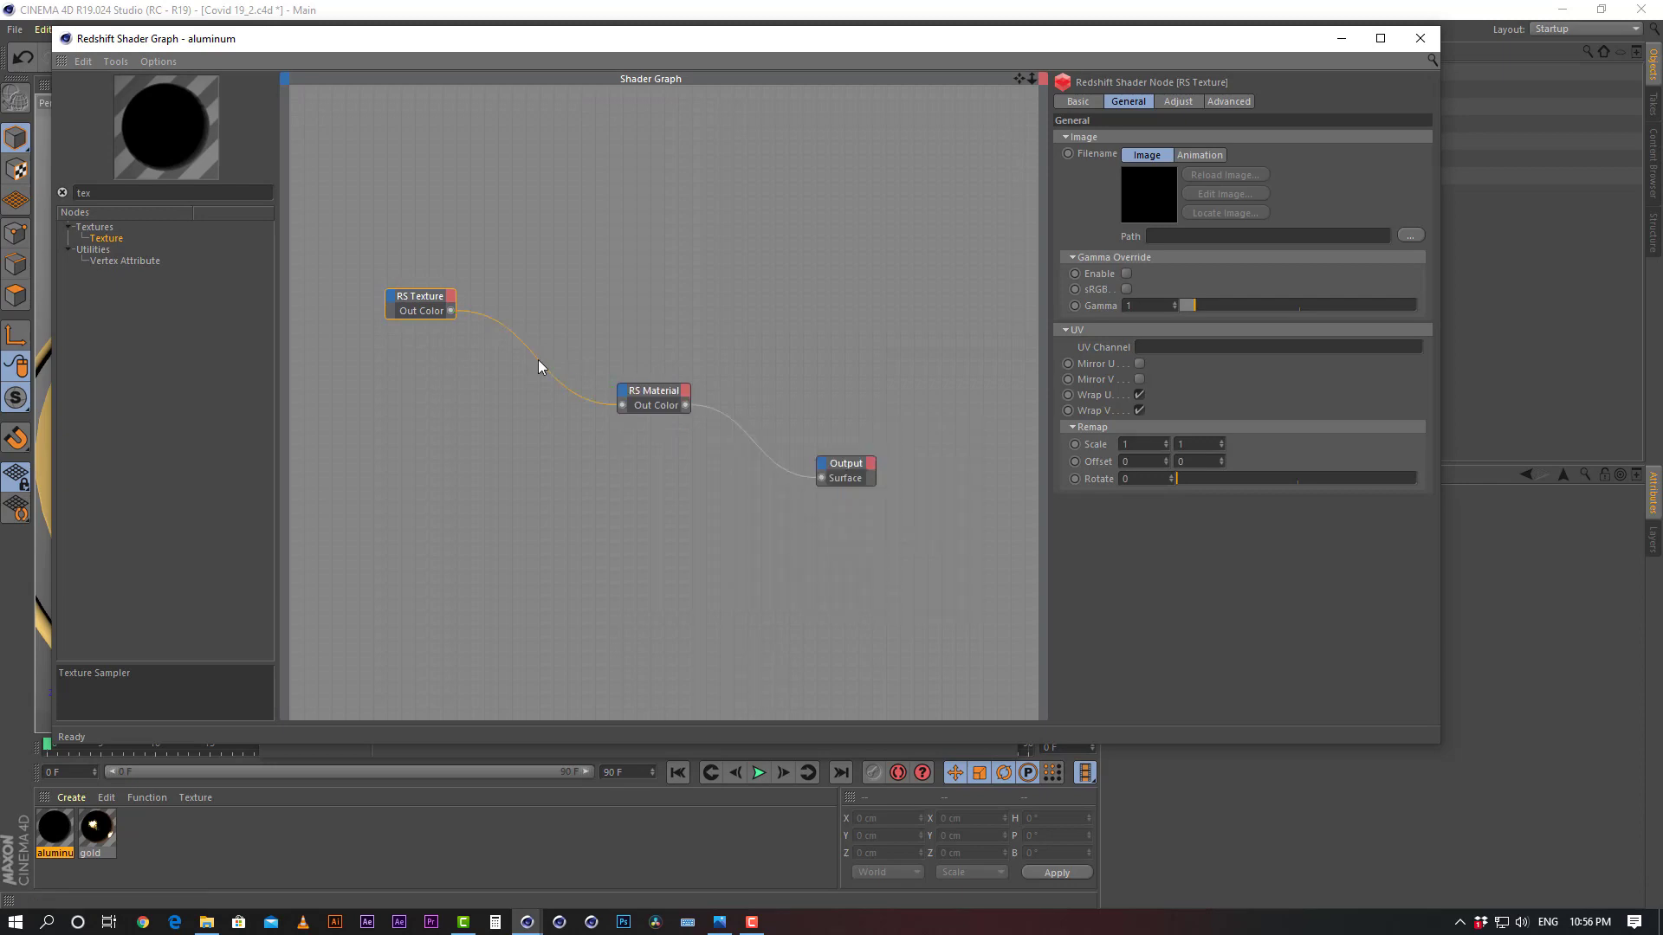
left_click_drag(433, 300, 431, 368)
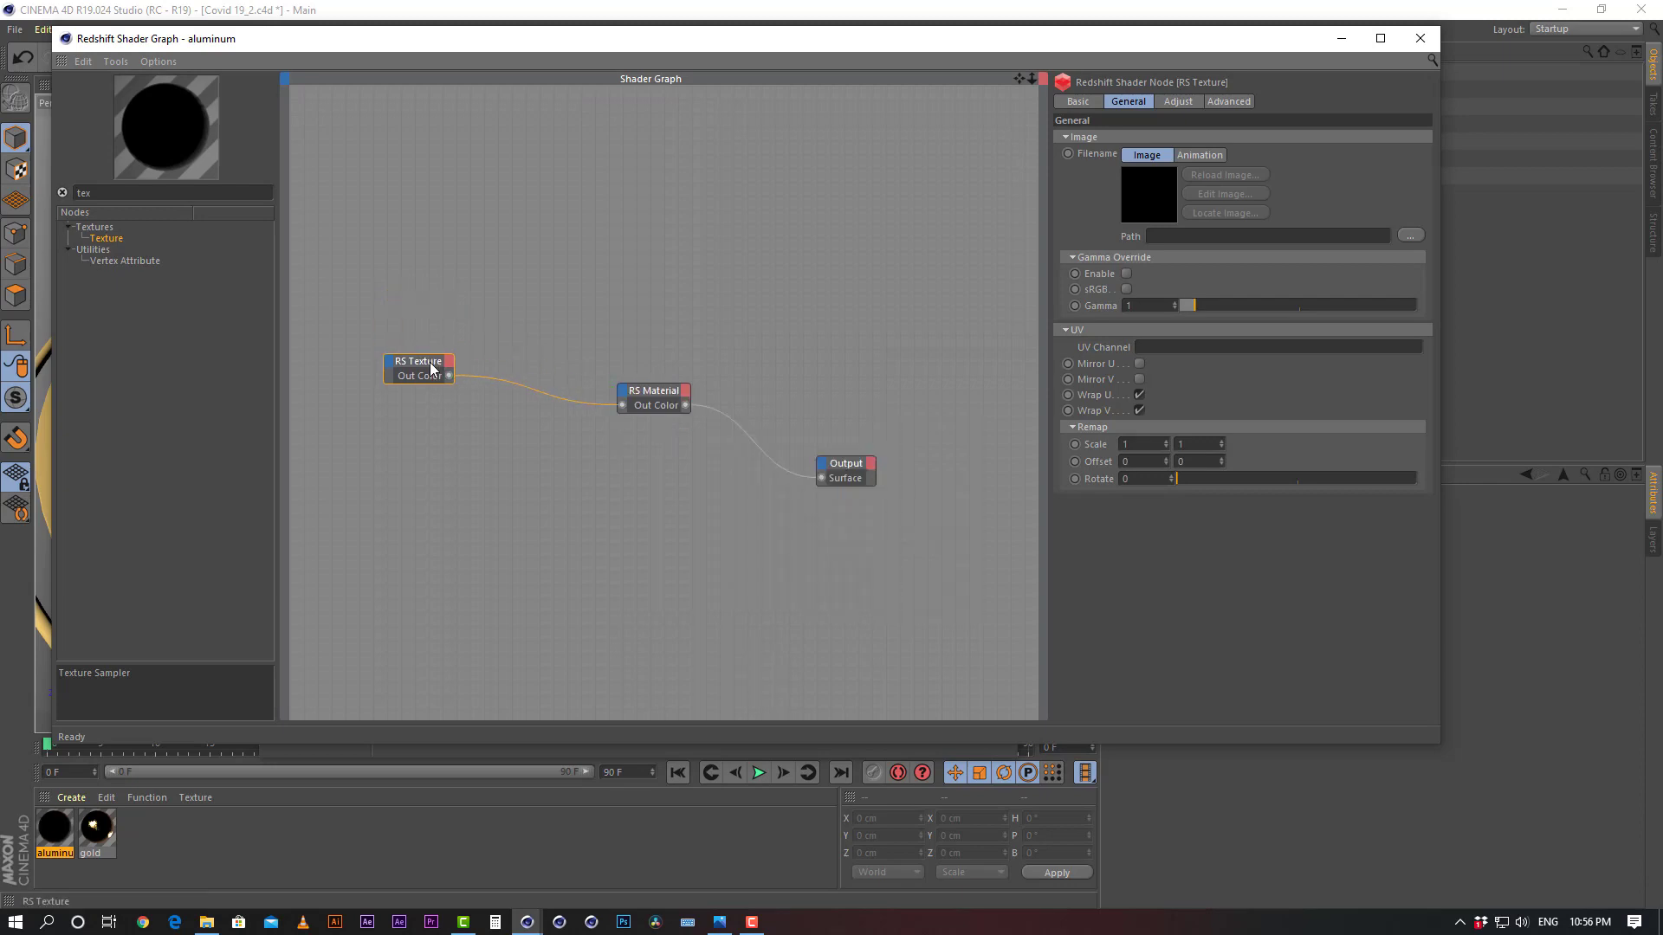
Load the metal-texture_(30) image into the RS Texture node without copying it to the project location
left_click(1404, 233)
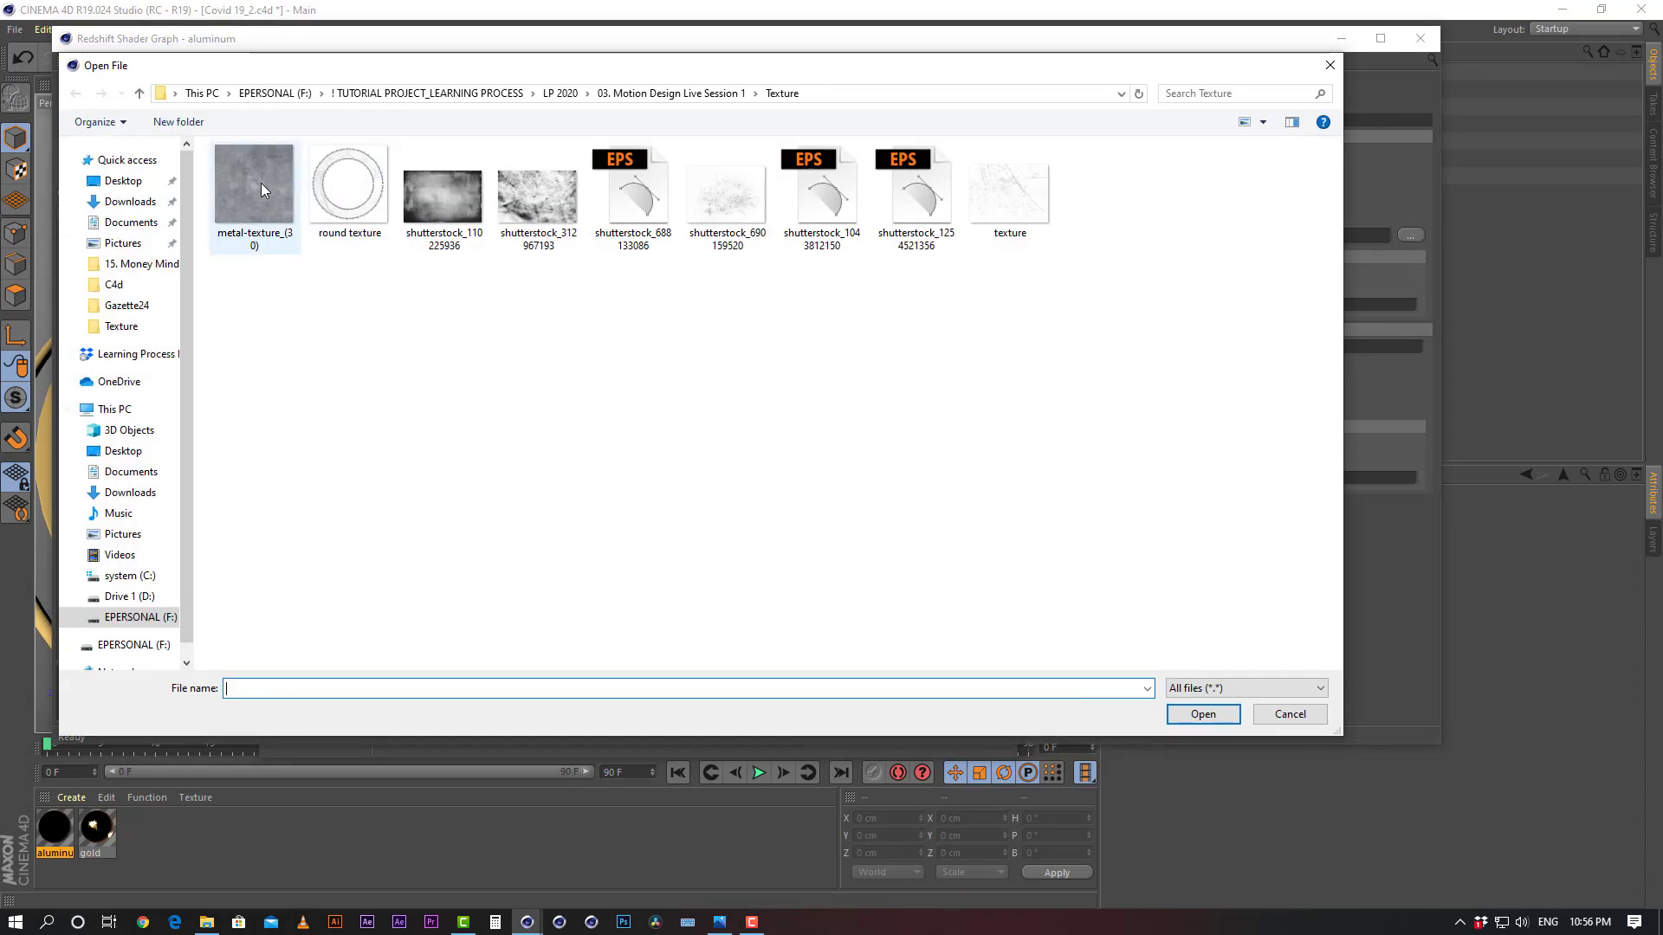
double_click(267, 182)
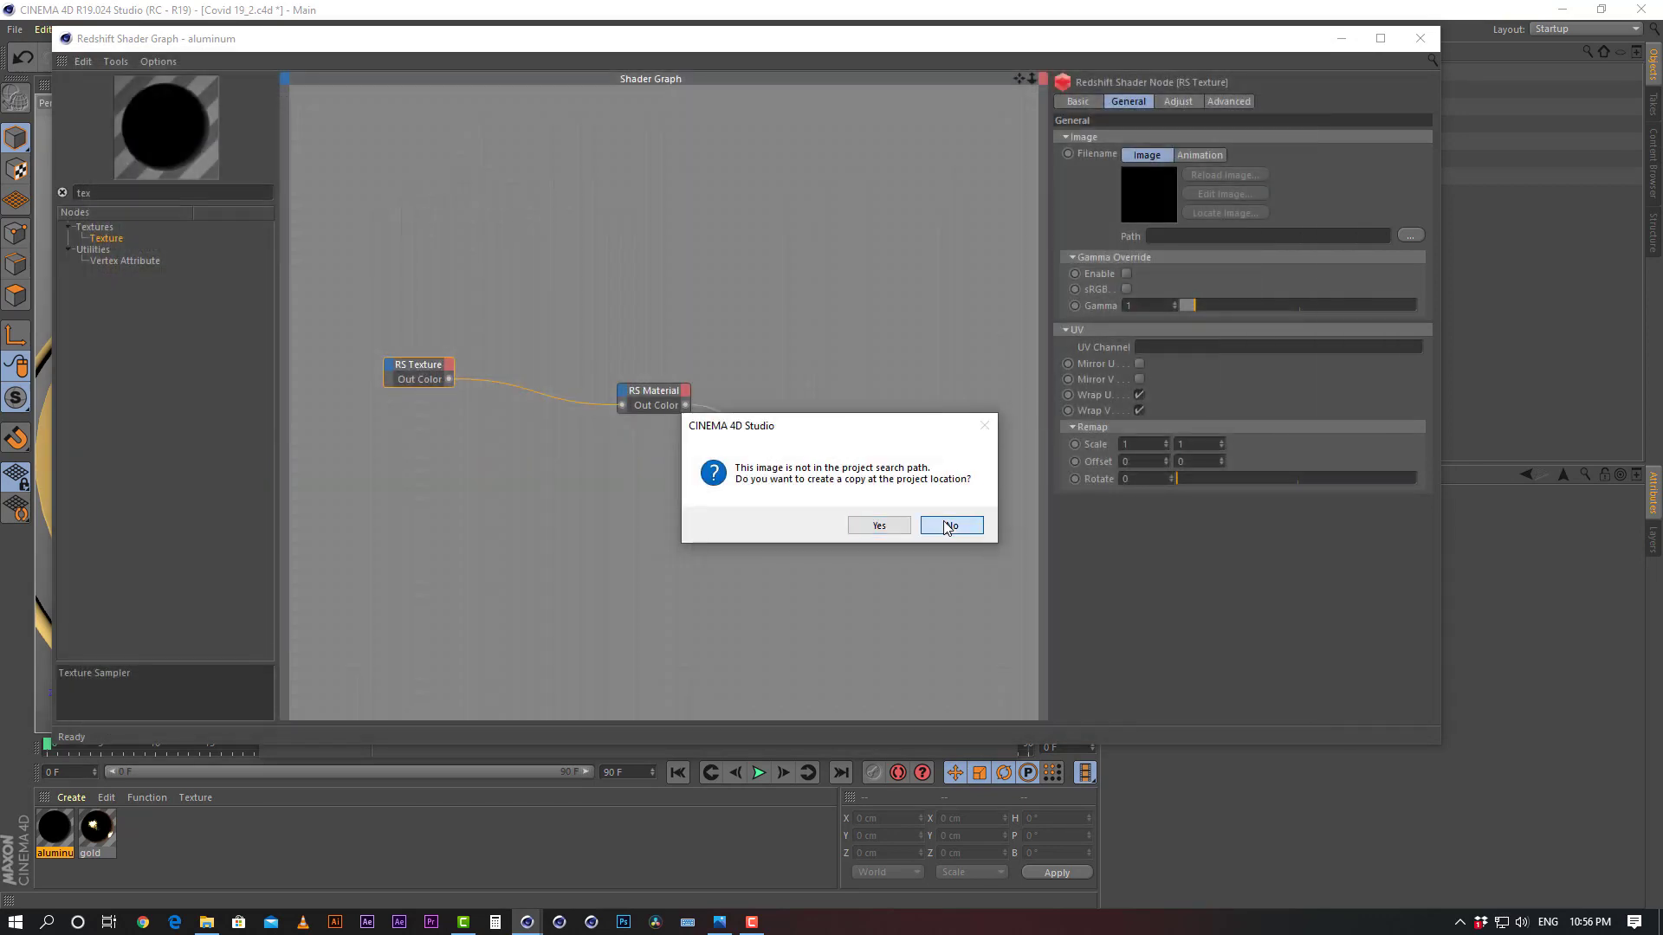
left_click(950, 523)
Spread RS Texture and RS Material apart in the aluminum graph, and collapse the RS Texture node
left_click_drag(430, 367, 465, 288)
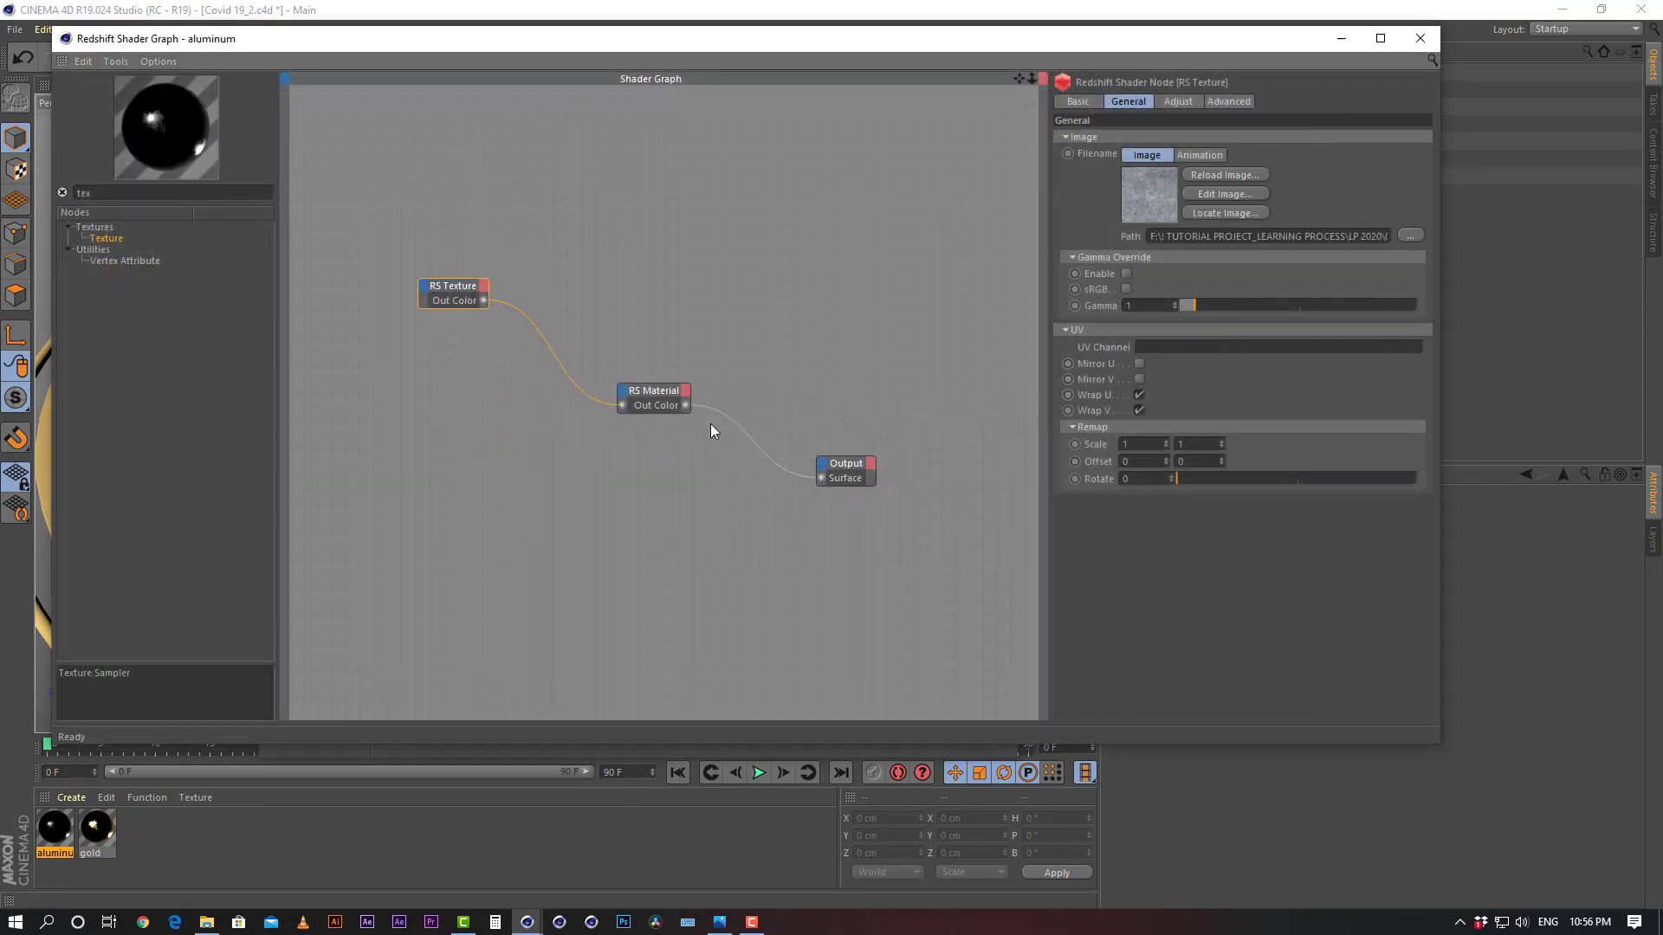
mouse_move(652, 398)
left_mouse_down()
mouse_move(596, 383)
mouse_move(639, 387)
left_mouse_up()
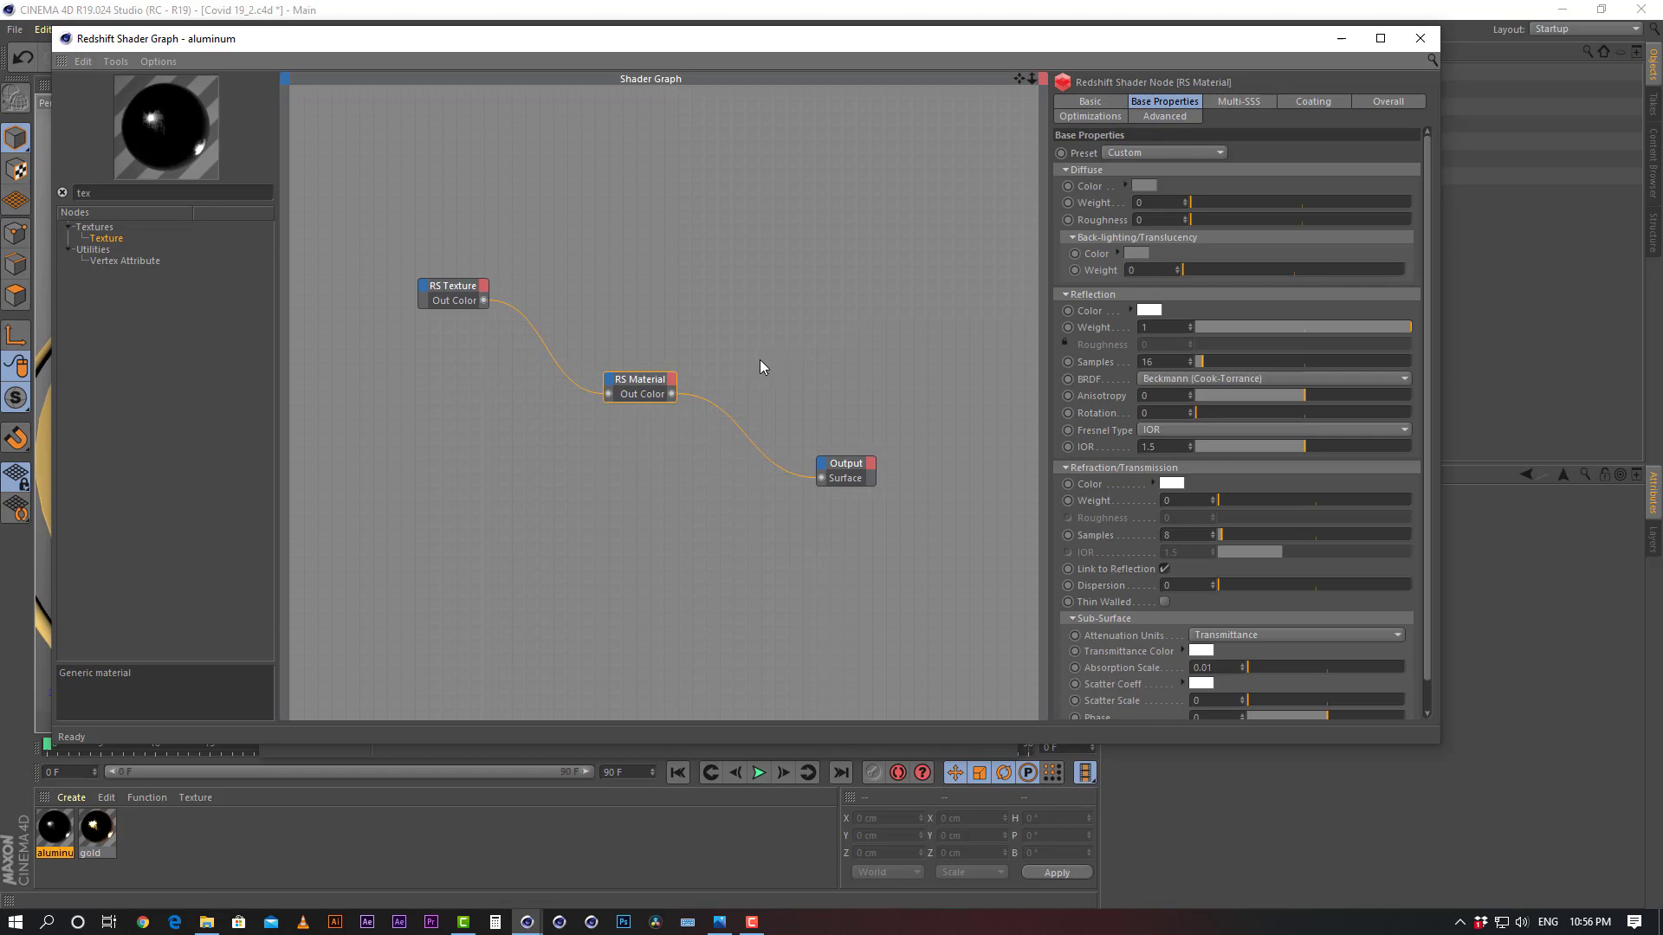
double_click(452, 288)
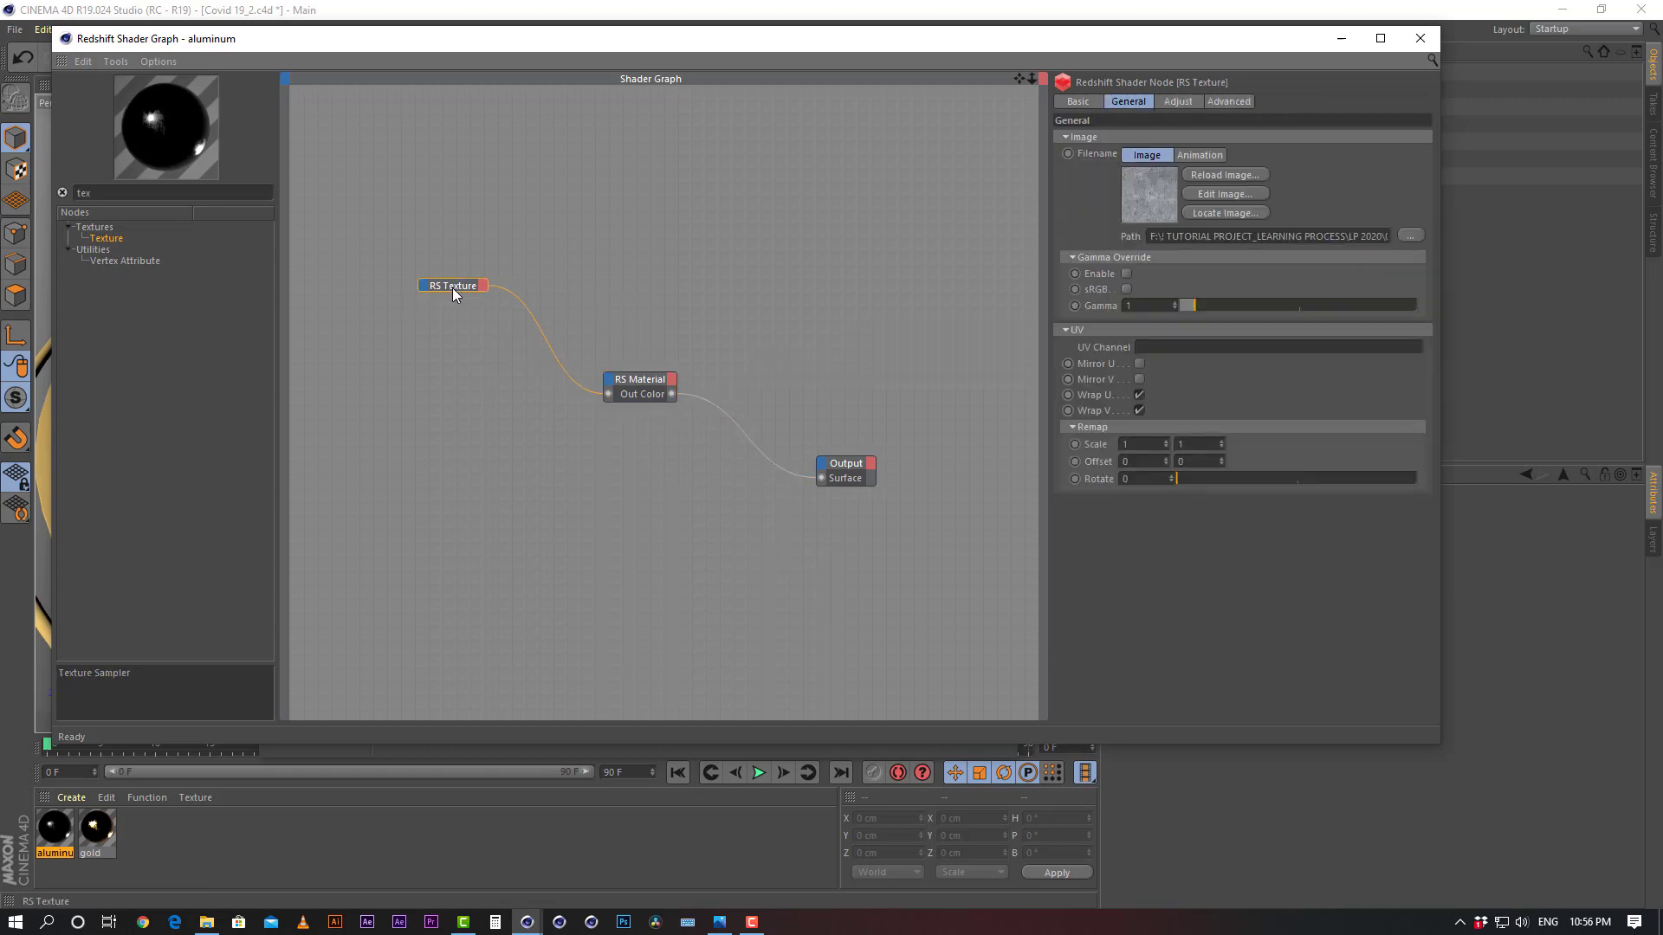
Expand the RS Texture node in the aluminum graph and move it and RS Material apart to leave room between them
double_click(455, 290)
left_click_drag(455, 293, 391, 310)
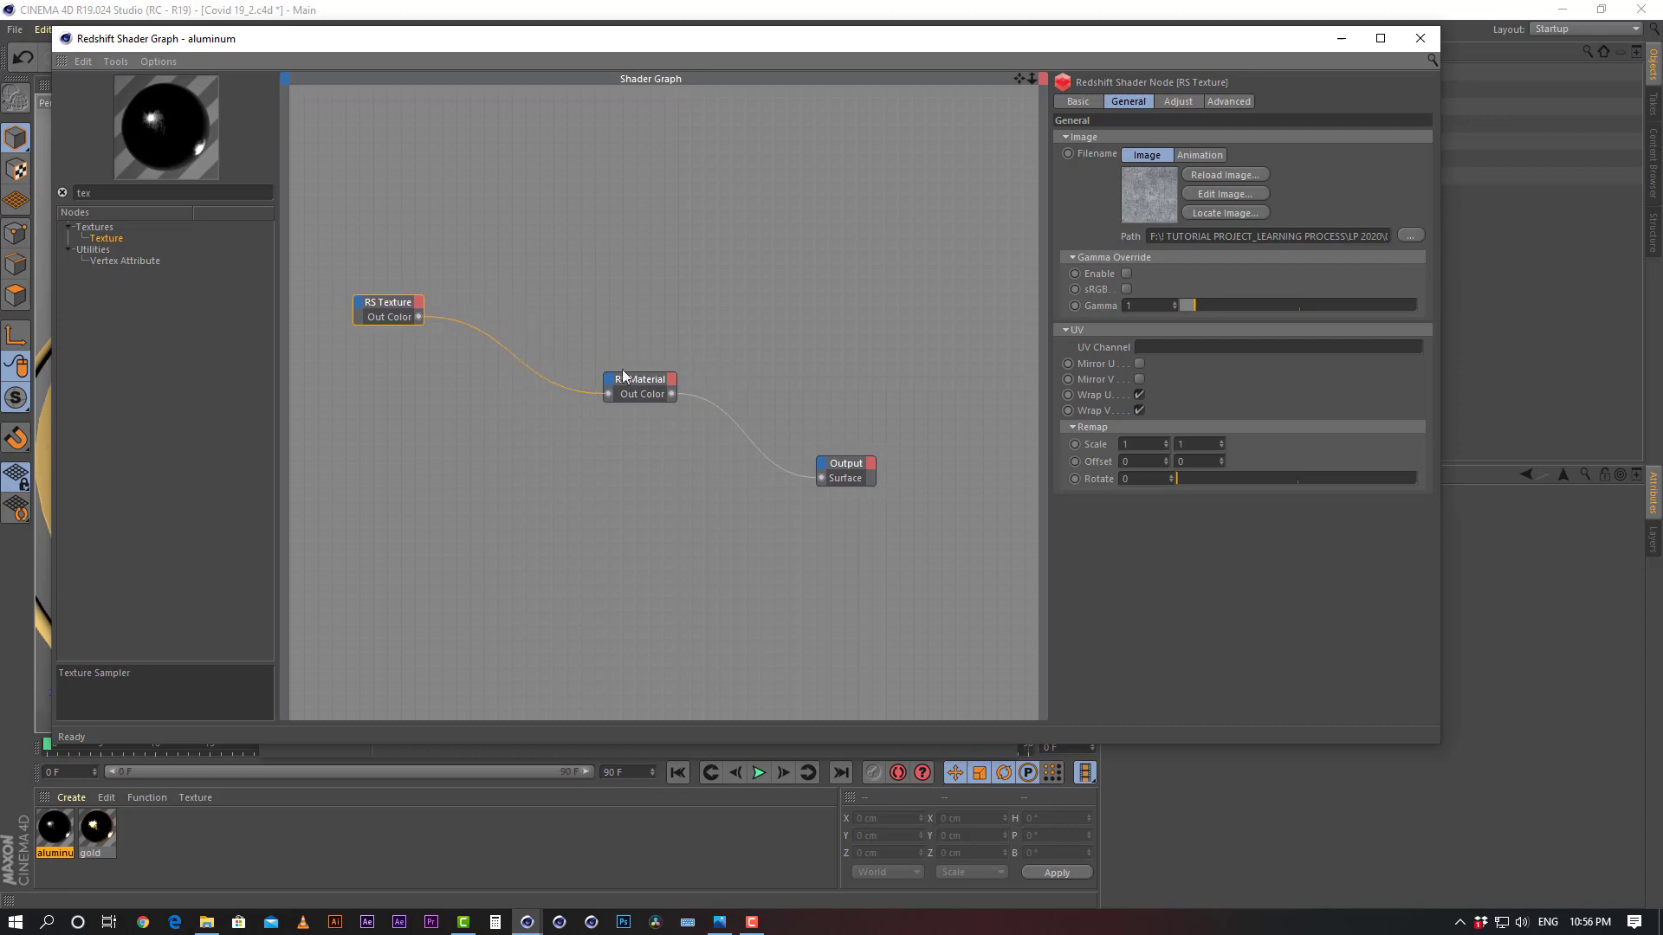
left_click_drag(639, 385, 648, 363)
left_click(397, 308)
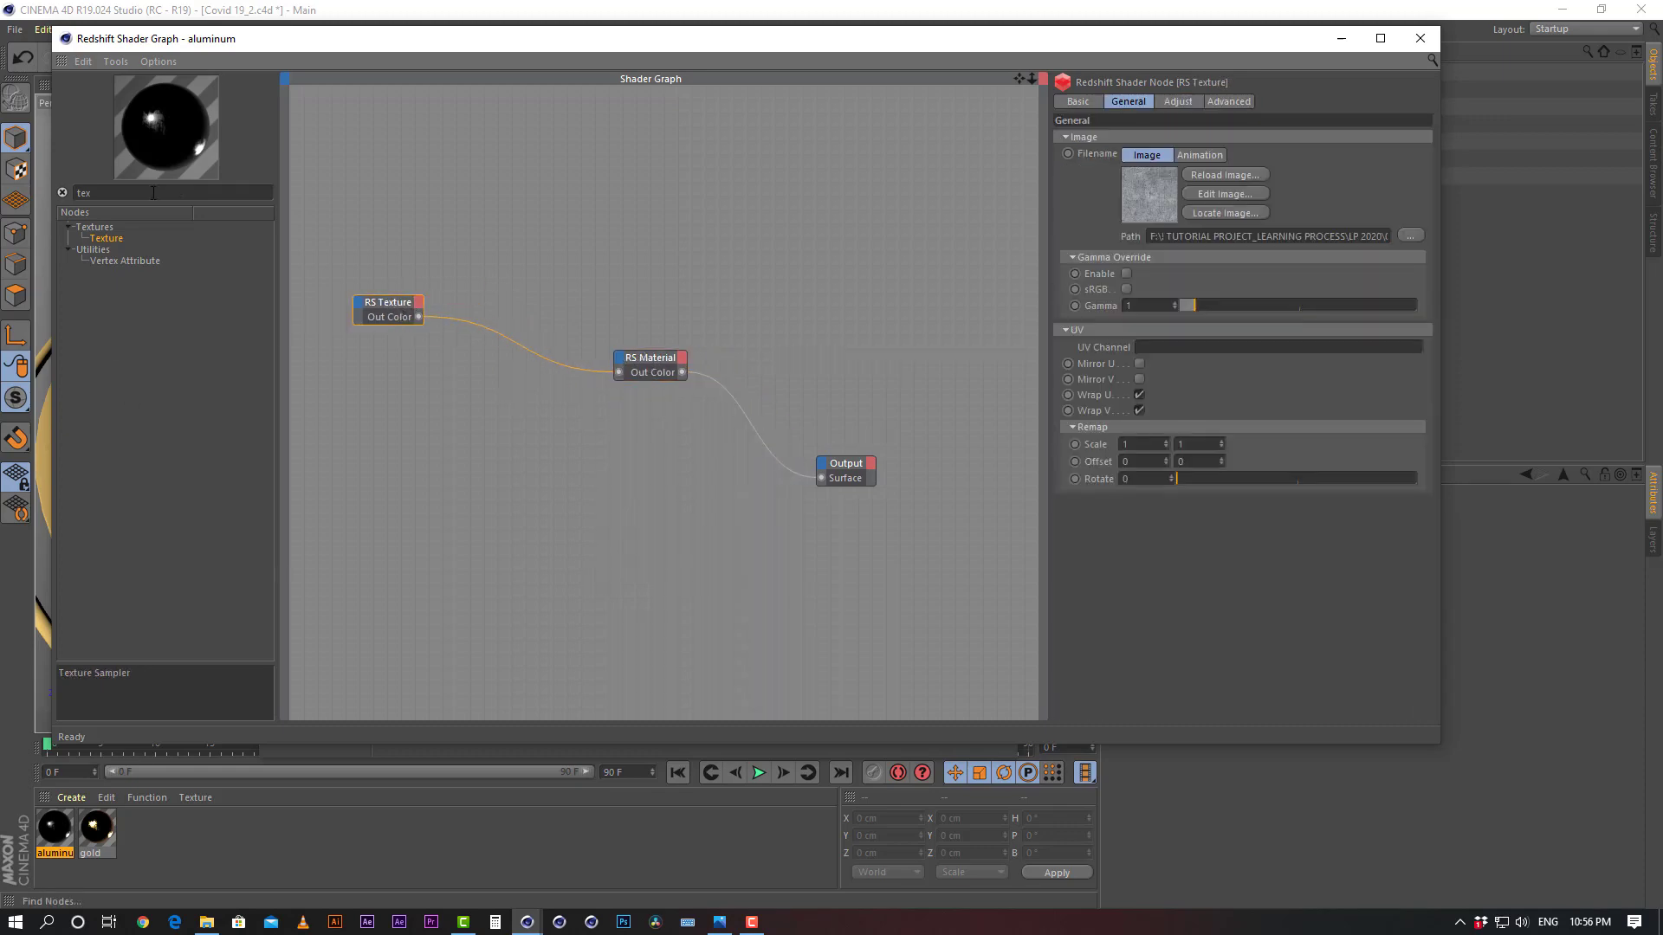
Insert a Color Correct node between RS Texture and RS Material's roughness input, and place it above the connection
left_click_drag(113, 194, 0, 197)
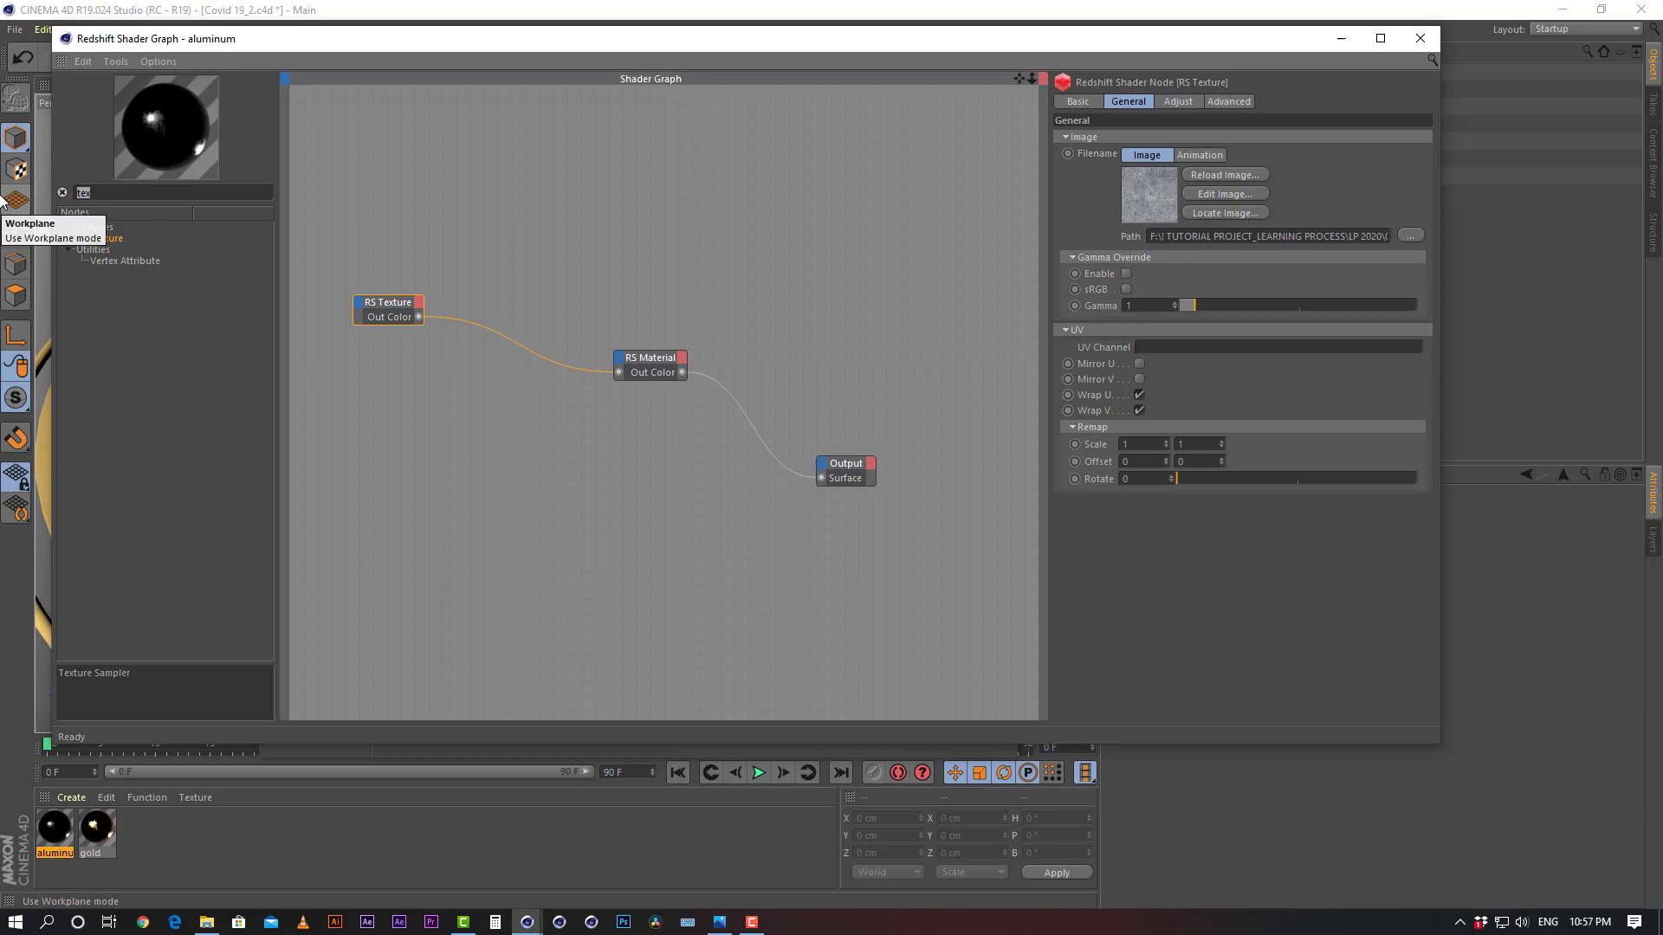
type("colo")
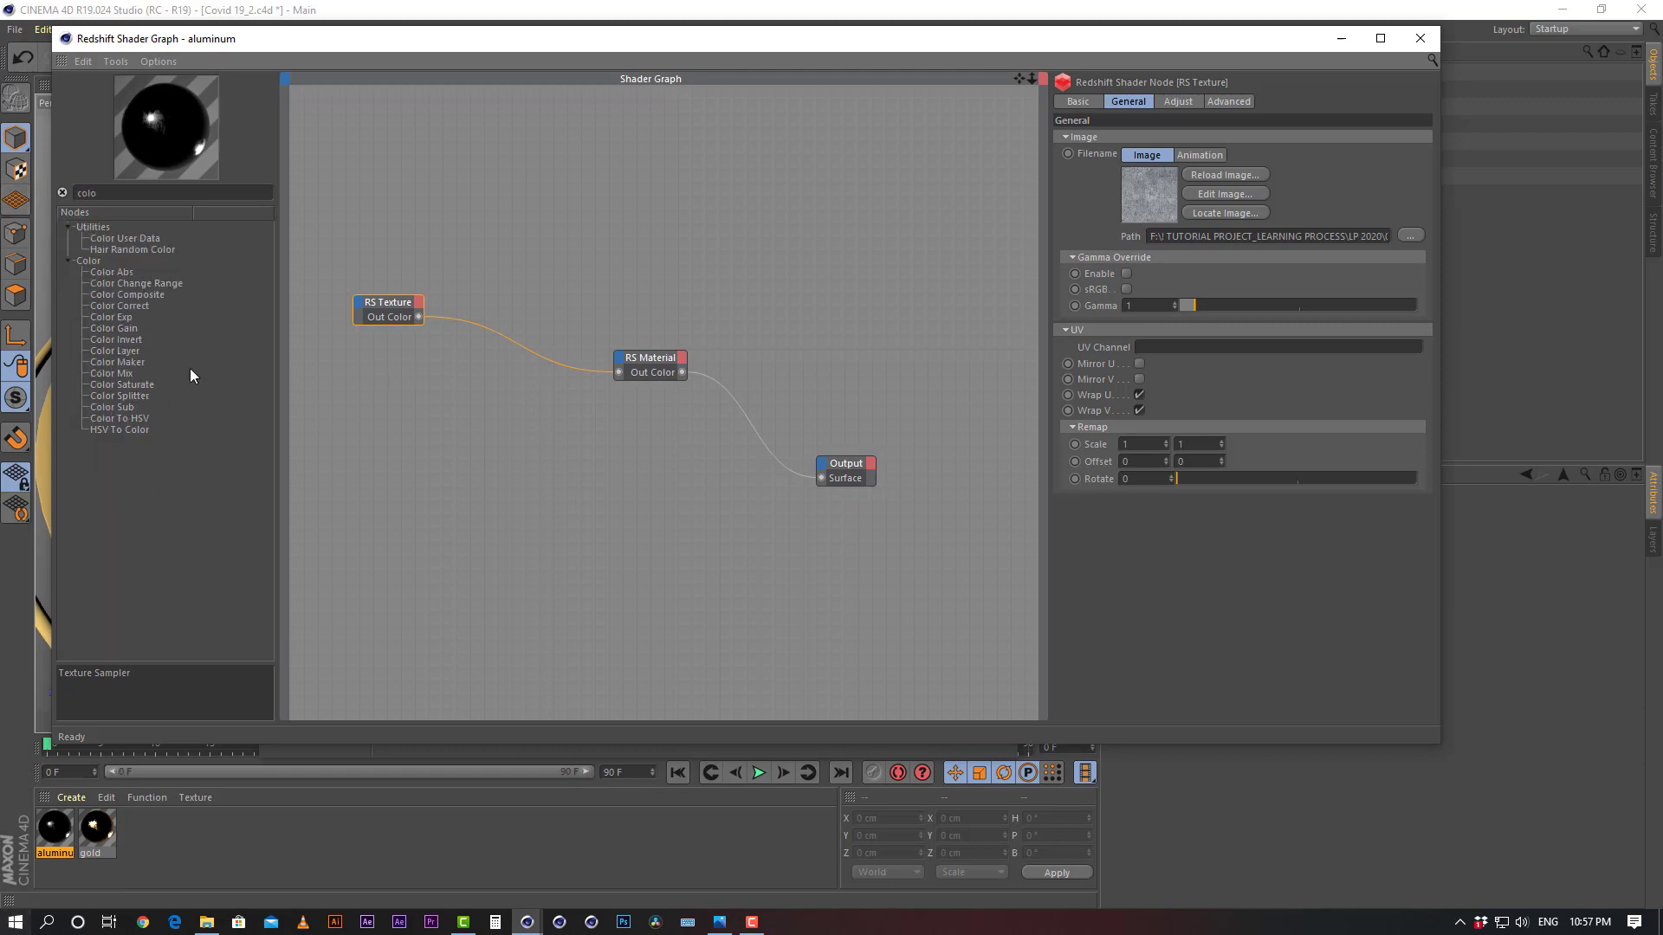
left_click_drag(128, 304, 508, 460)
left_click_drag(628, 491, 619, 373)
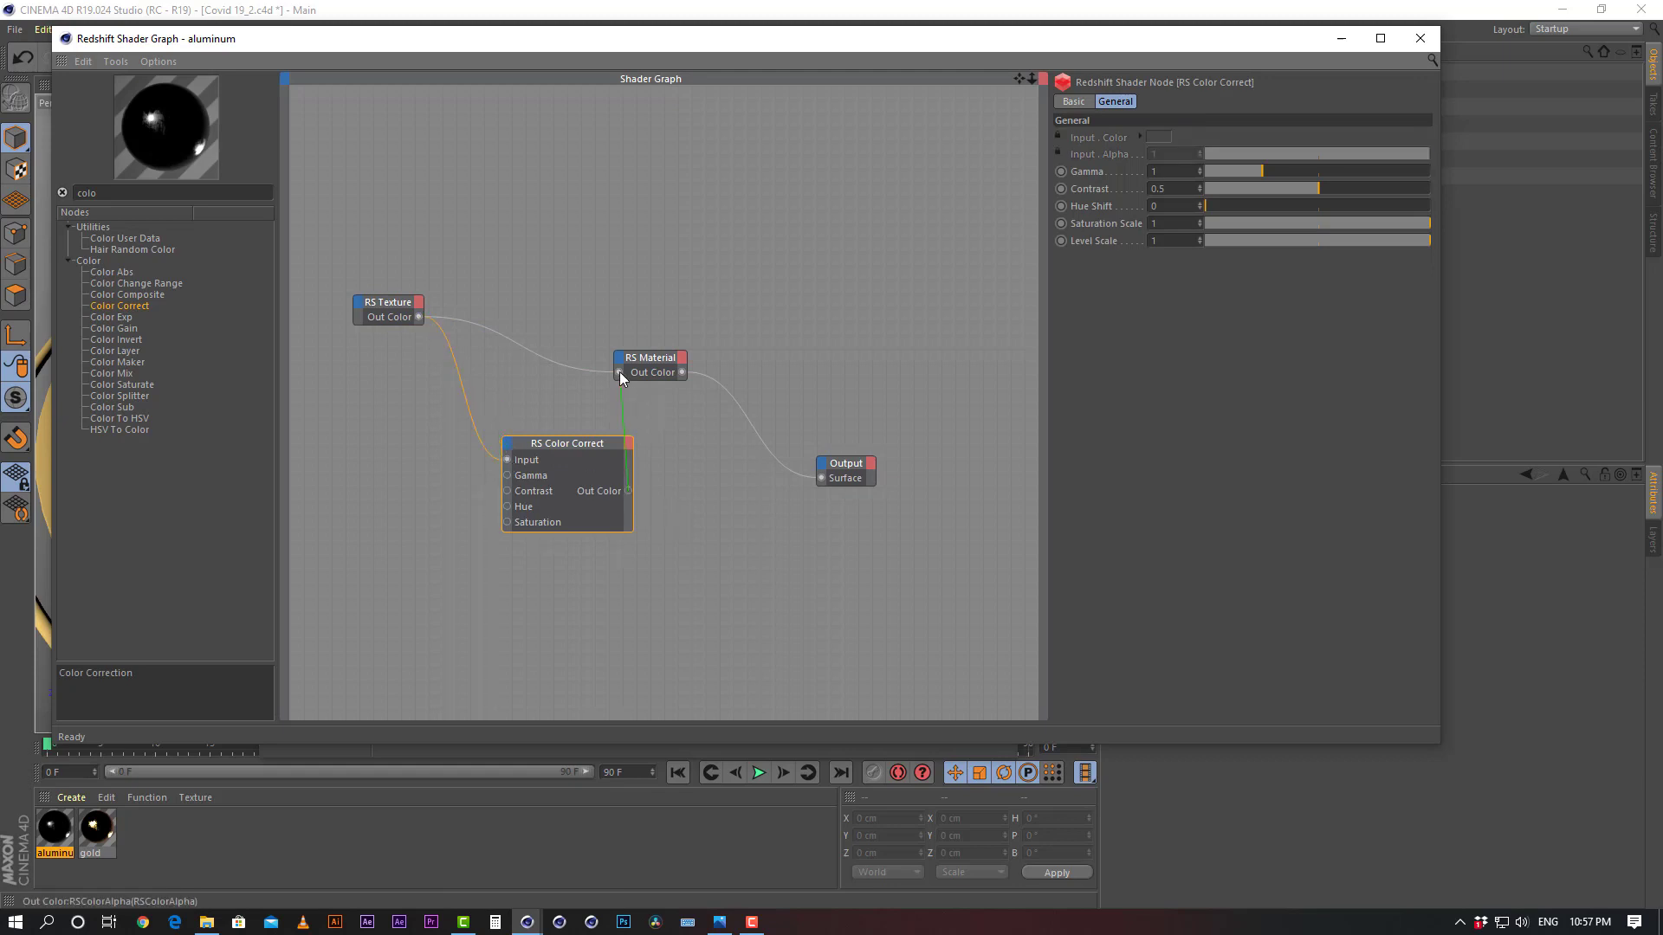
left_click_drag(584, 446, 538, 232)
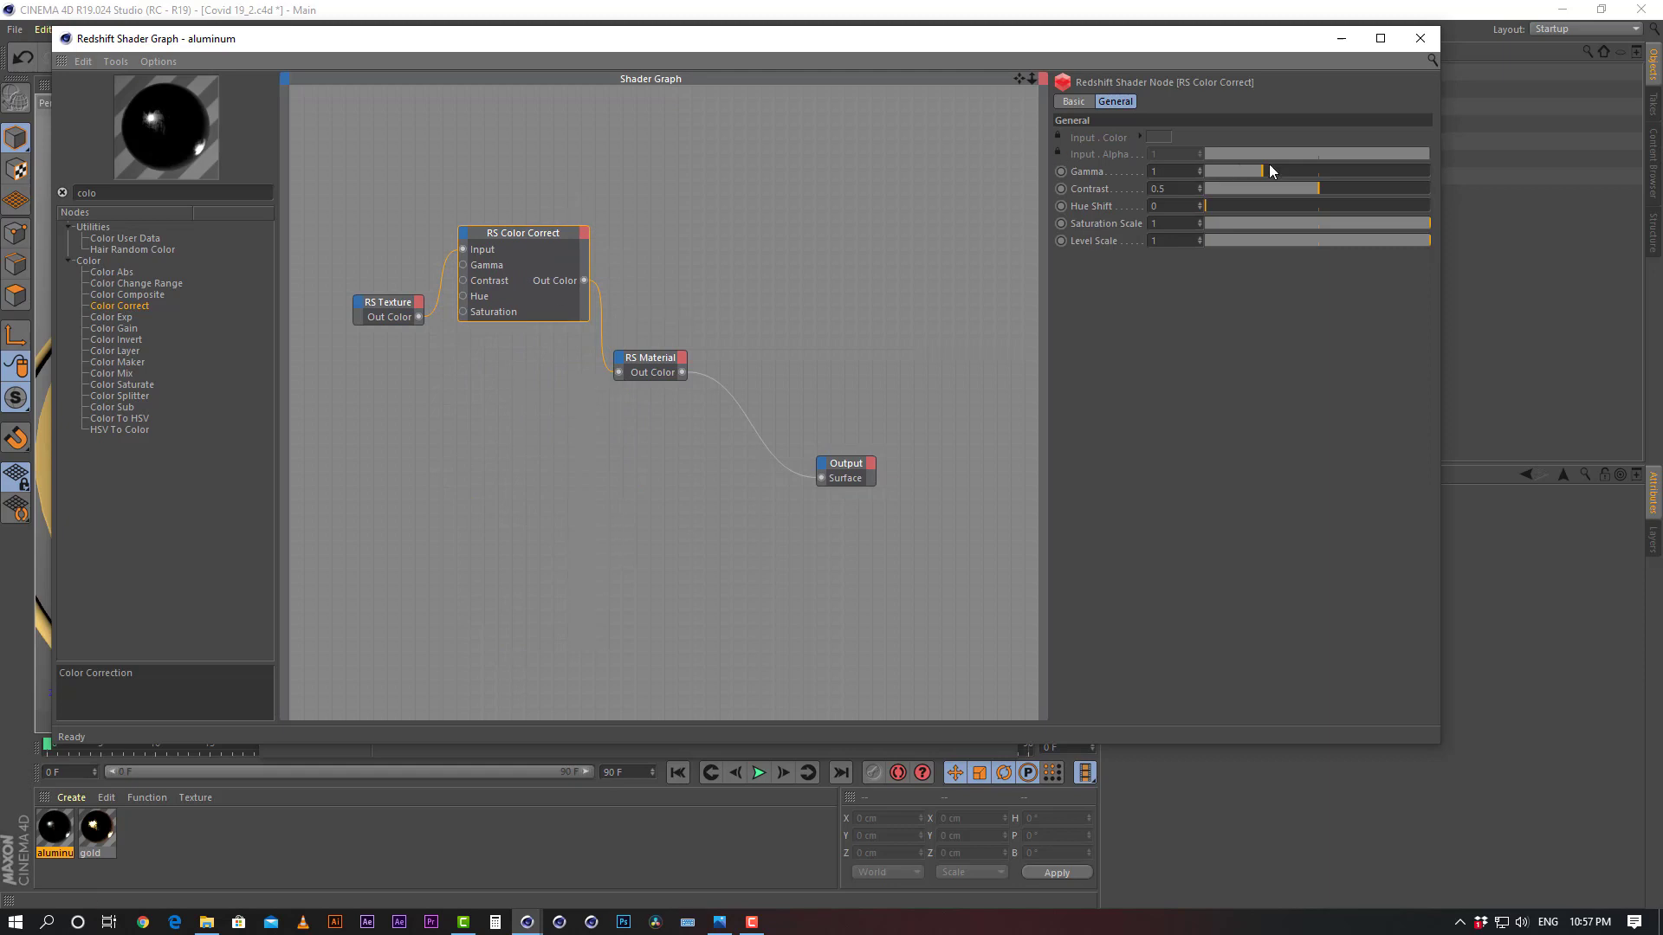
Try a higher Gamma and Contrast on RS Color Correct, and reset them to 1 and 0.5
mouse_move(1266, 167)
left_mouse_down()
mouse_move(1334, 172)
mouse_move(1287, 191)
left_mouse_up()
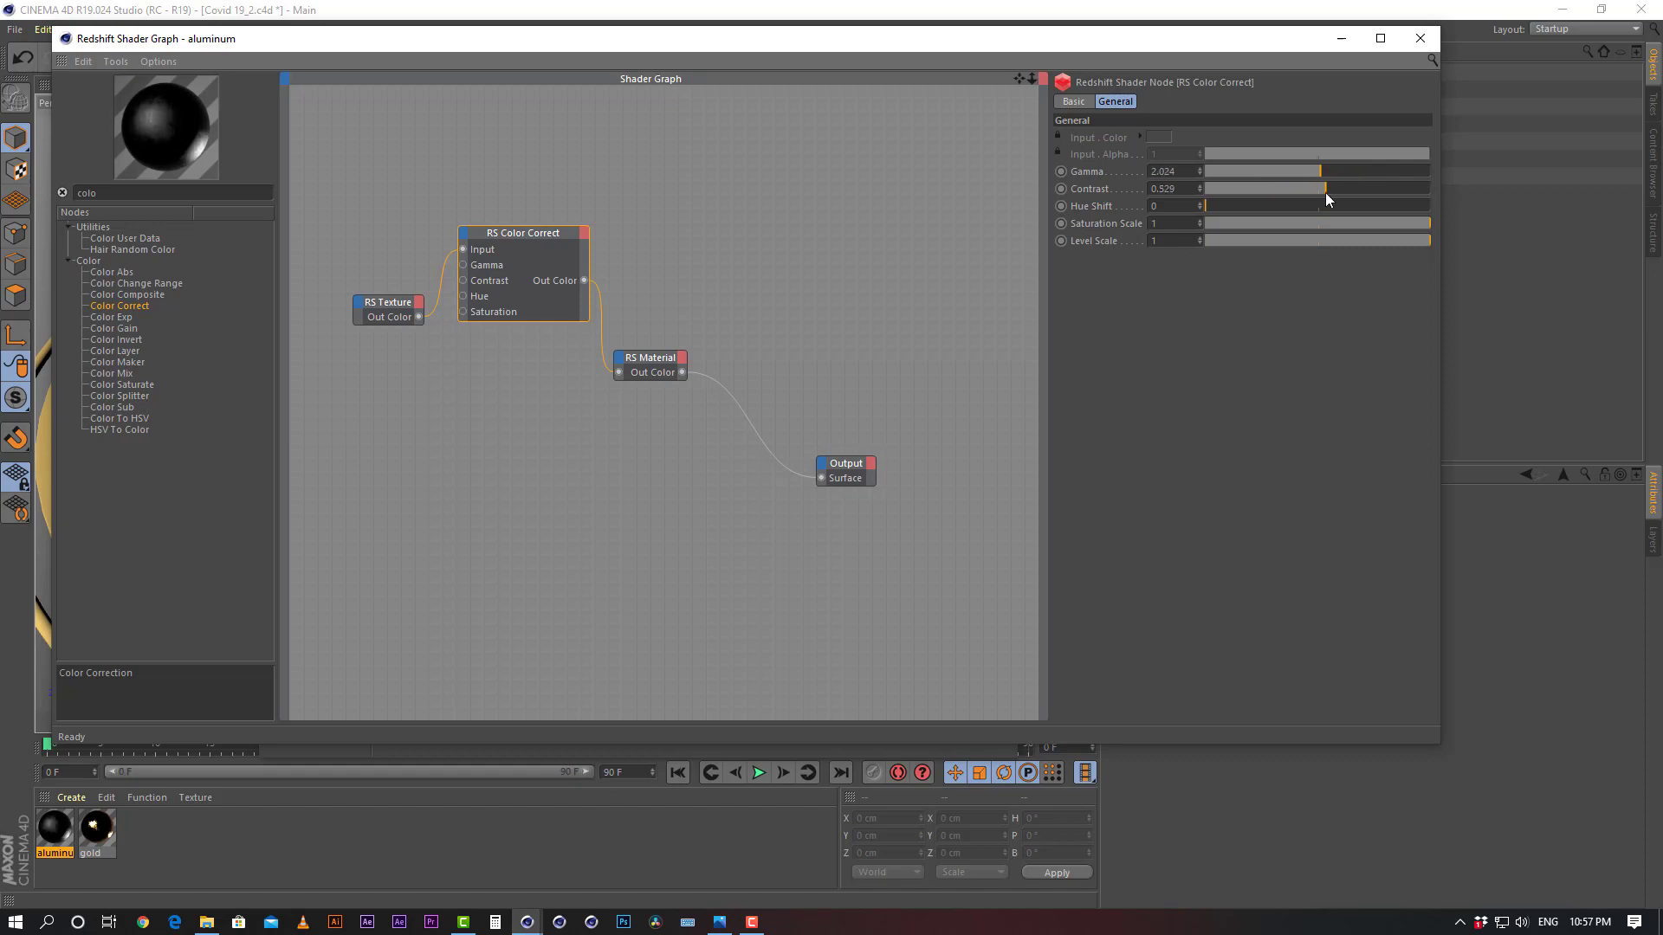
double_click(1187, 189)
type("0.5")
key("Return")
double_click(1177, 170)
type("1")
key("Return")
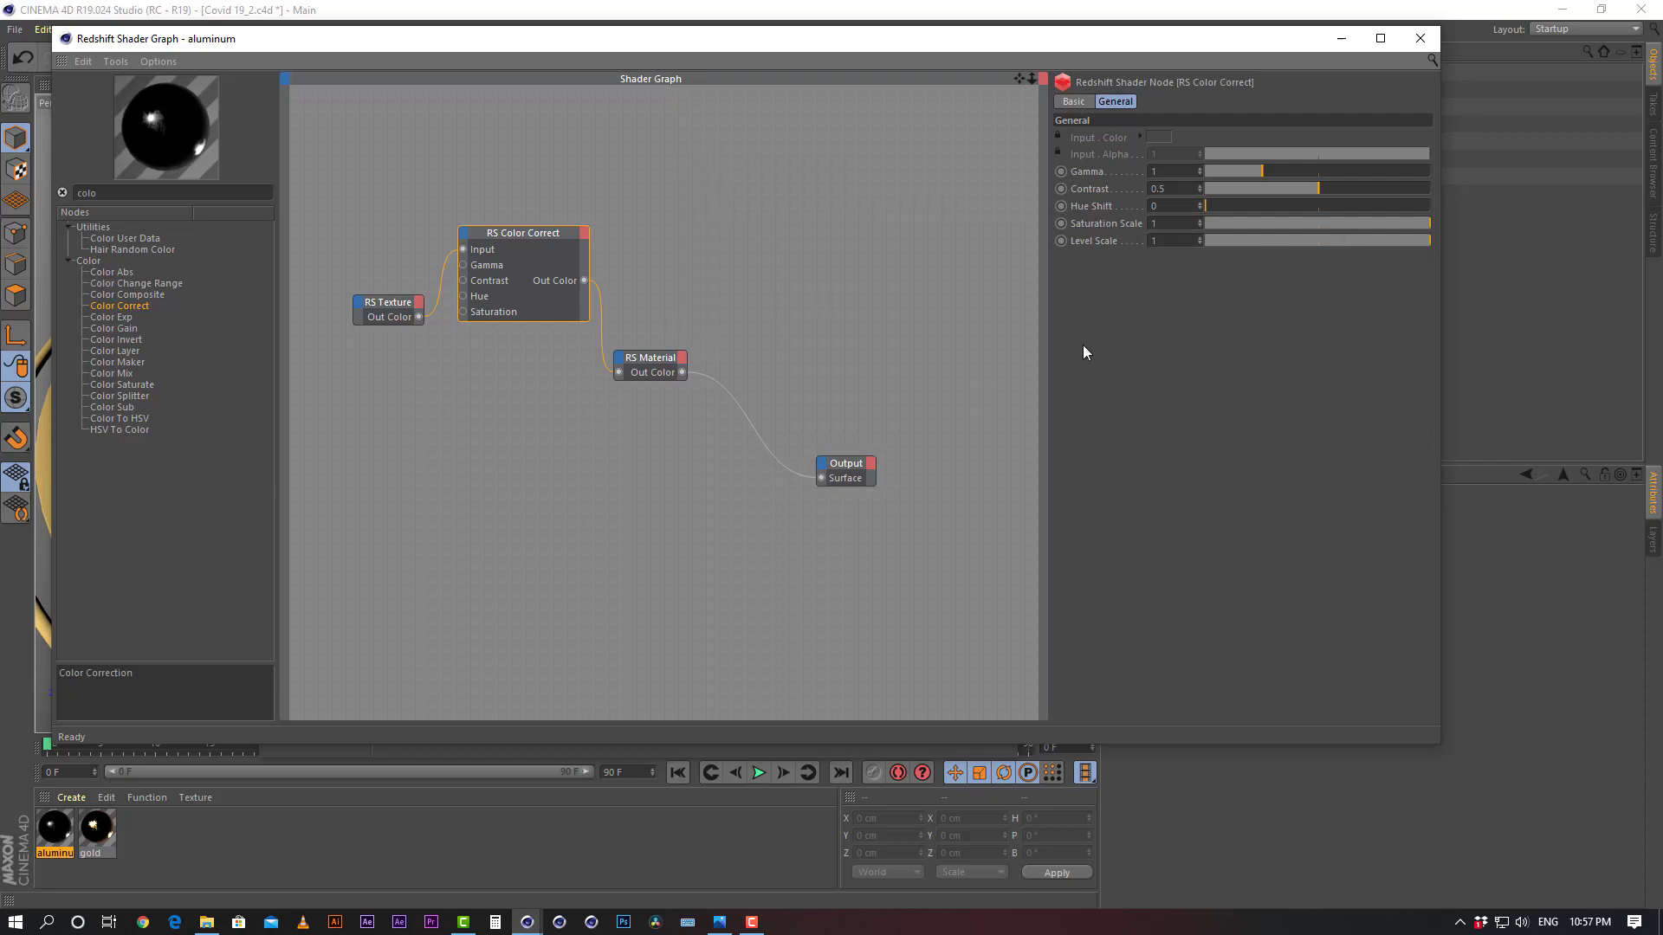
Switch to the Covid 19Redshift_tutorial project and check the RS Texture and RS Color Correct settings in its aluminum graph
left_click(252, 844)
left_click_drag(965, 48, 919, 484)
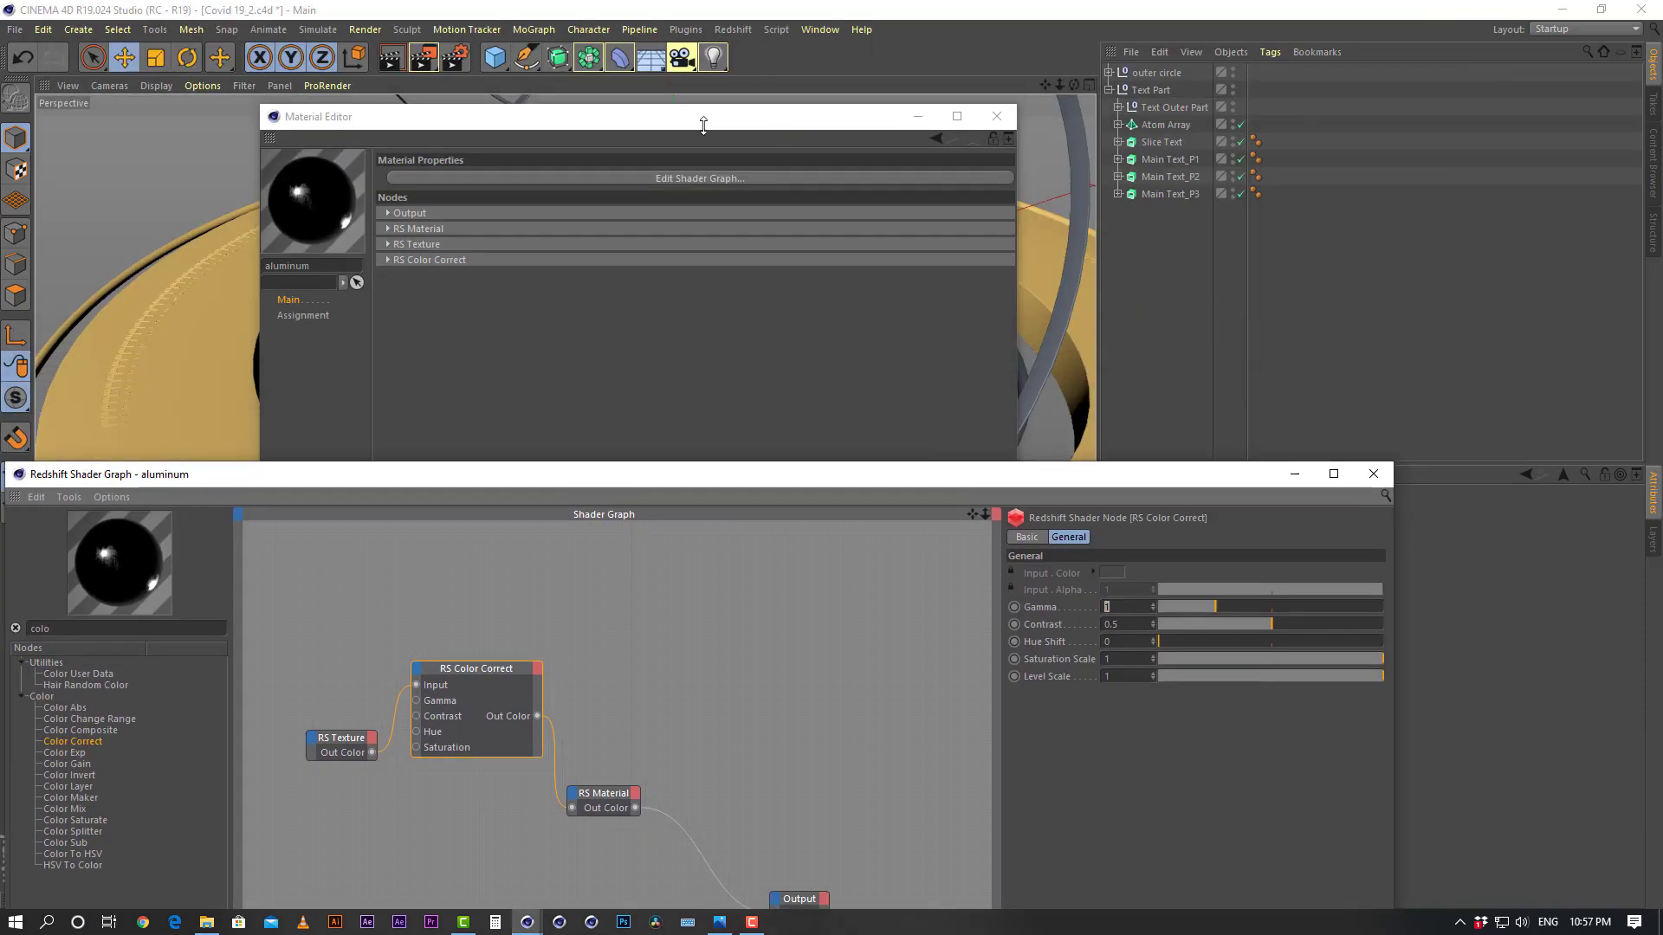
left_click(828, 223)
left_click(819, 29)
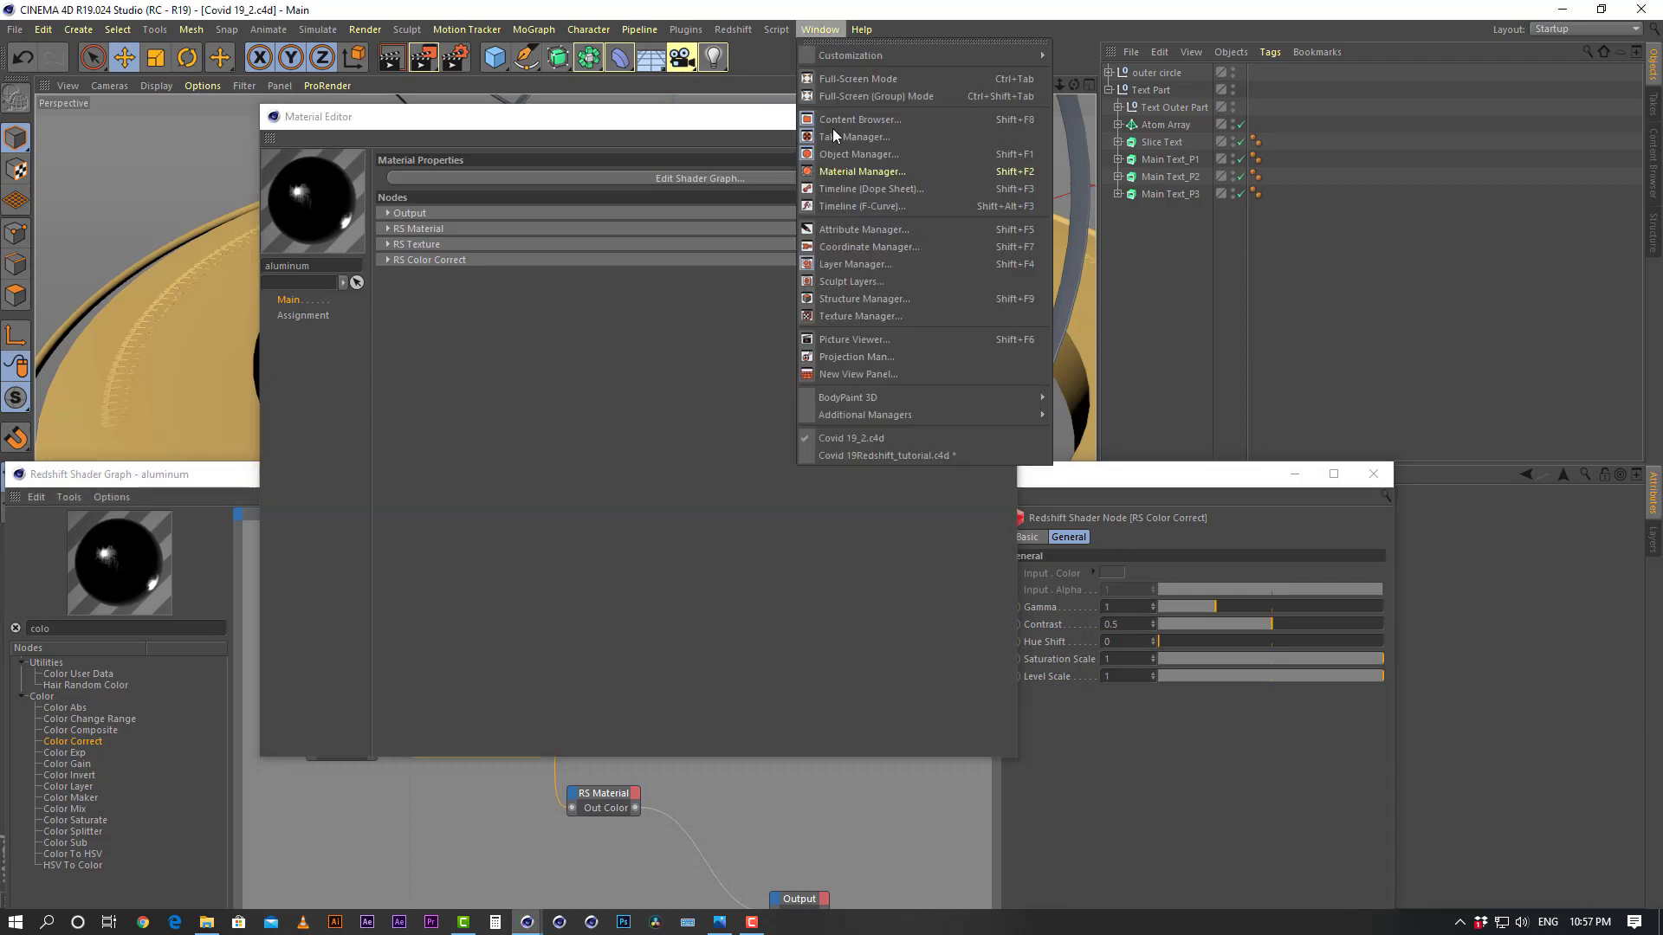
left_click(868, 457)
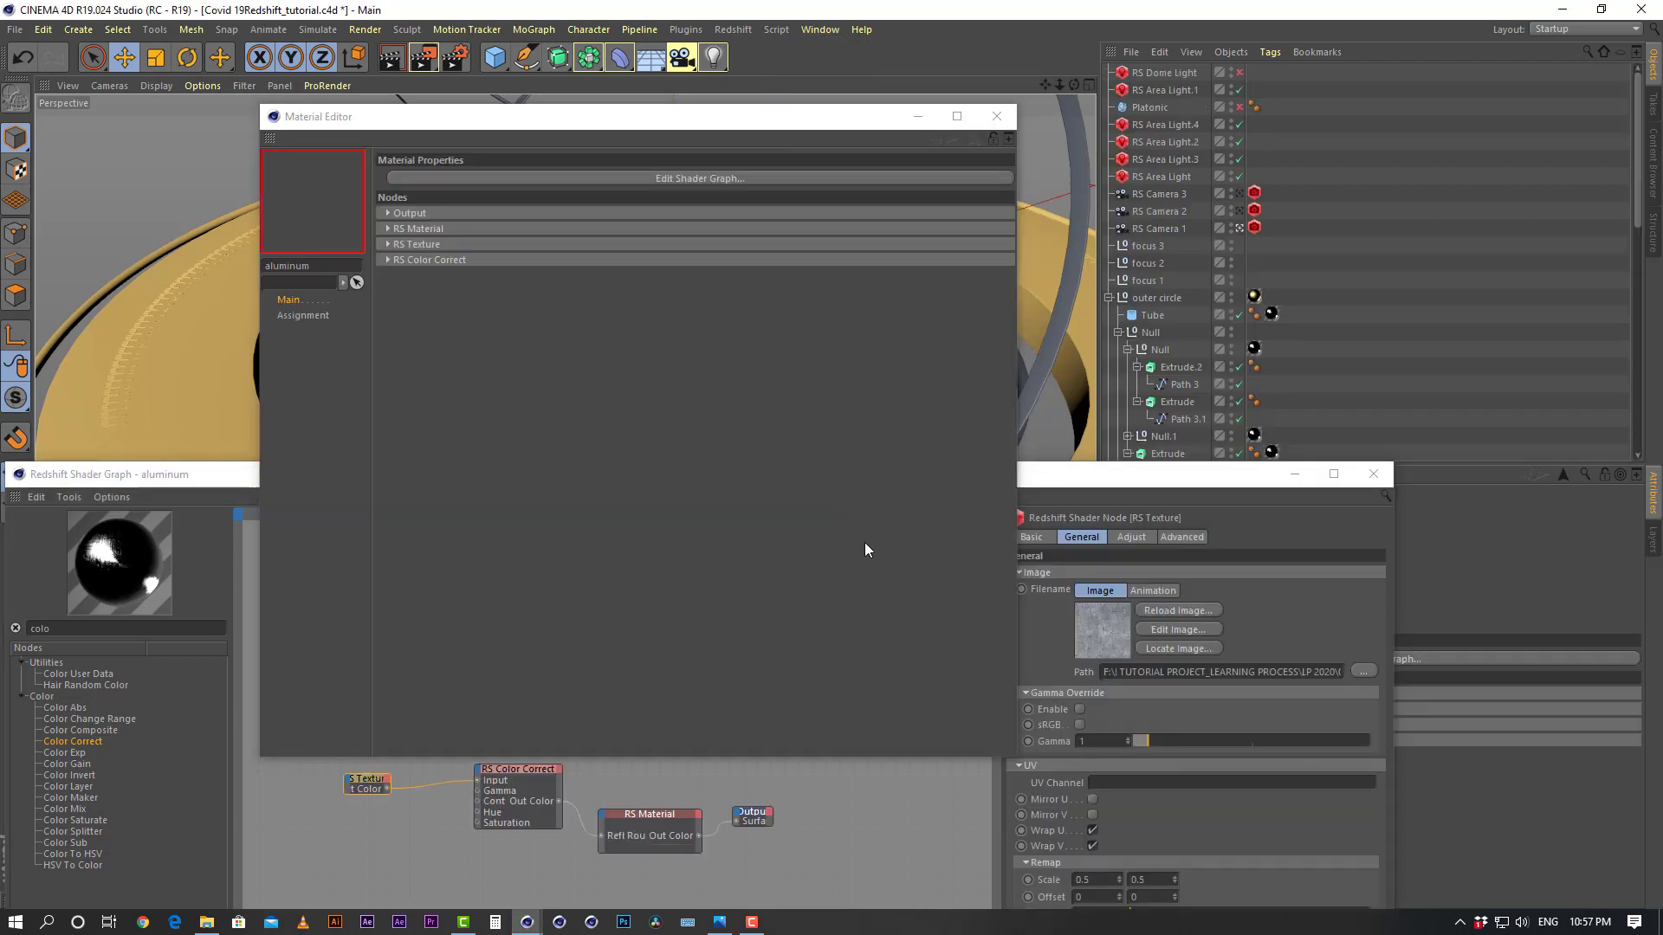
left_click_drag(1090, 483, 1259, 163)
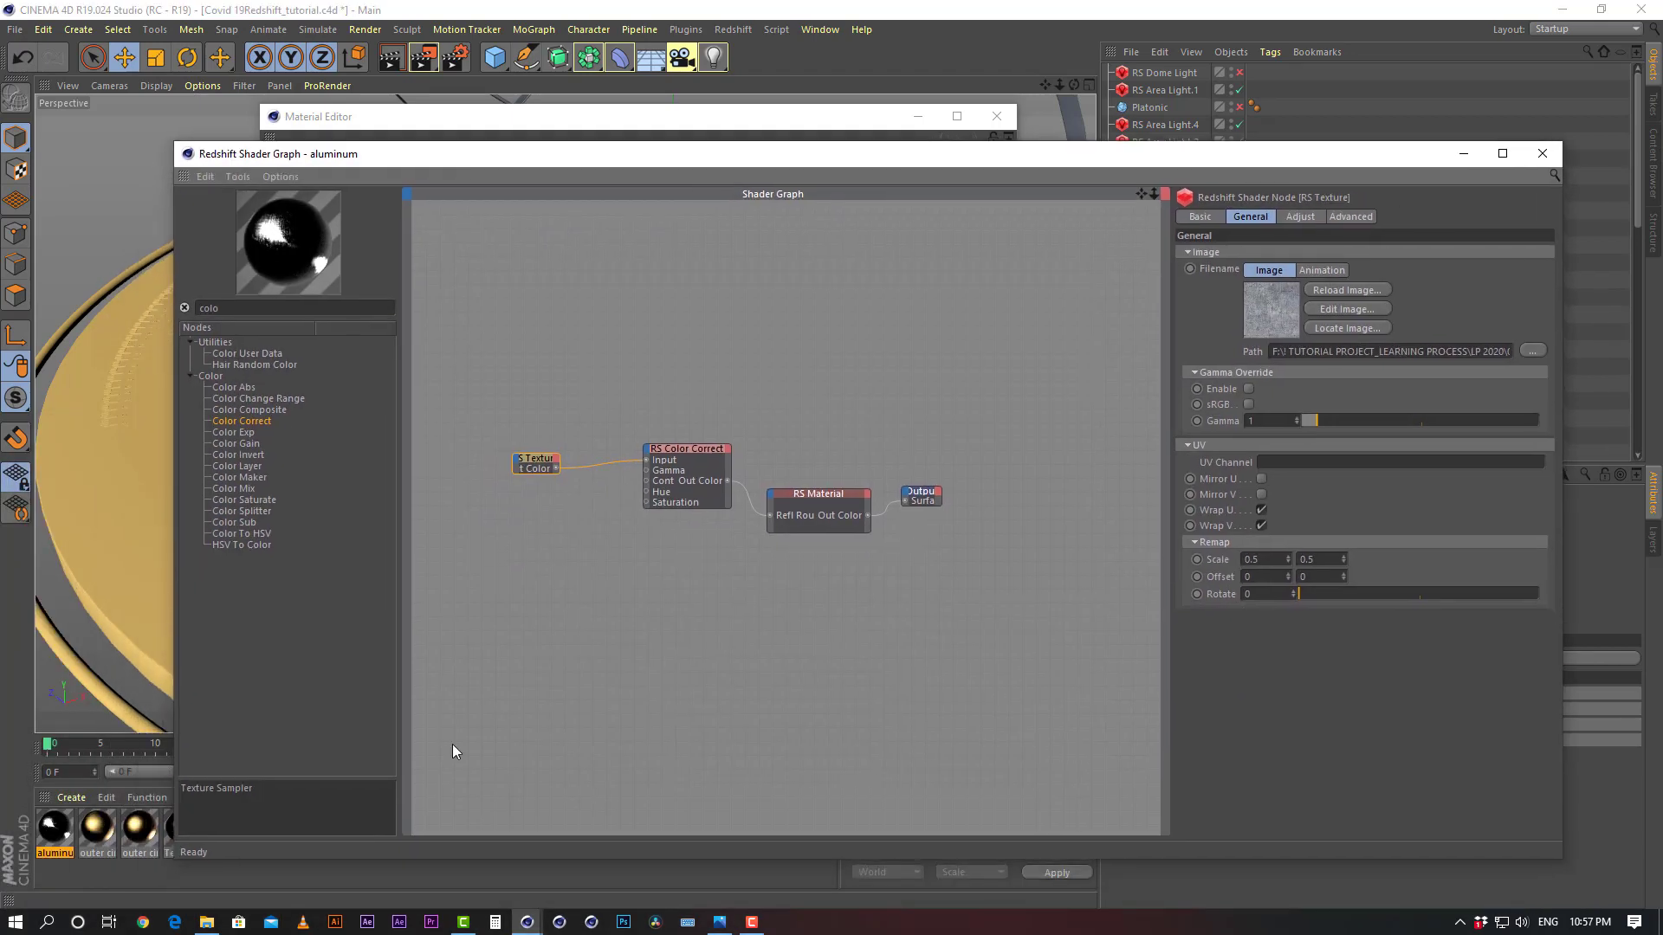
left_click(681, 449)
left_click(535, 460)
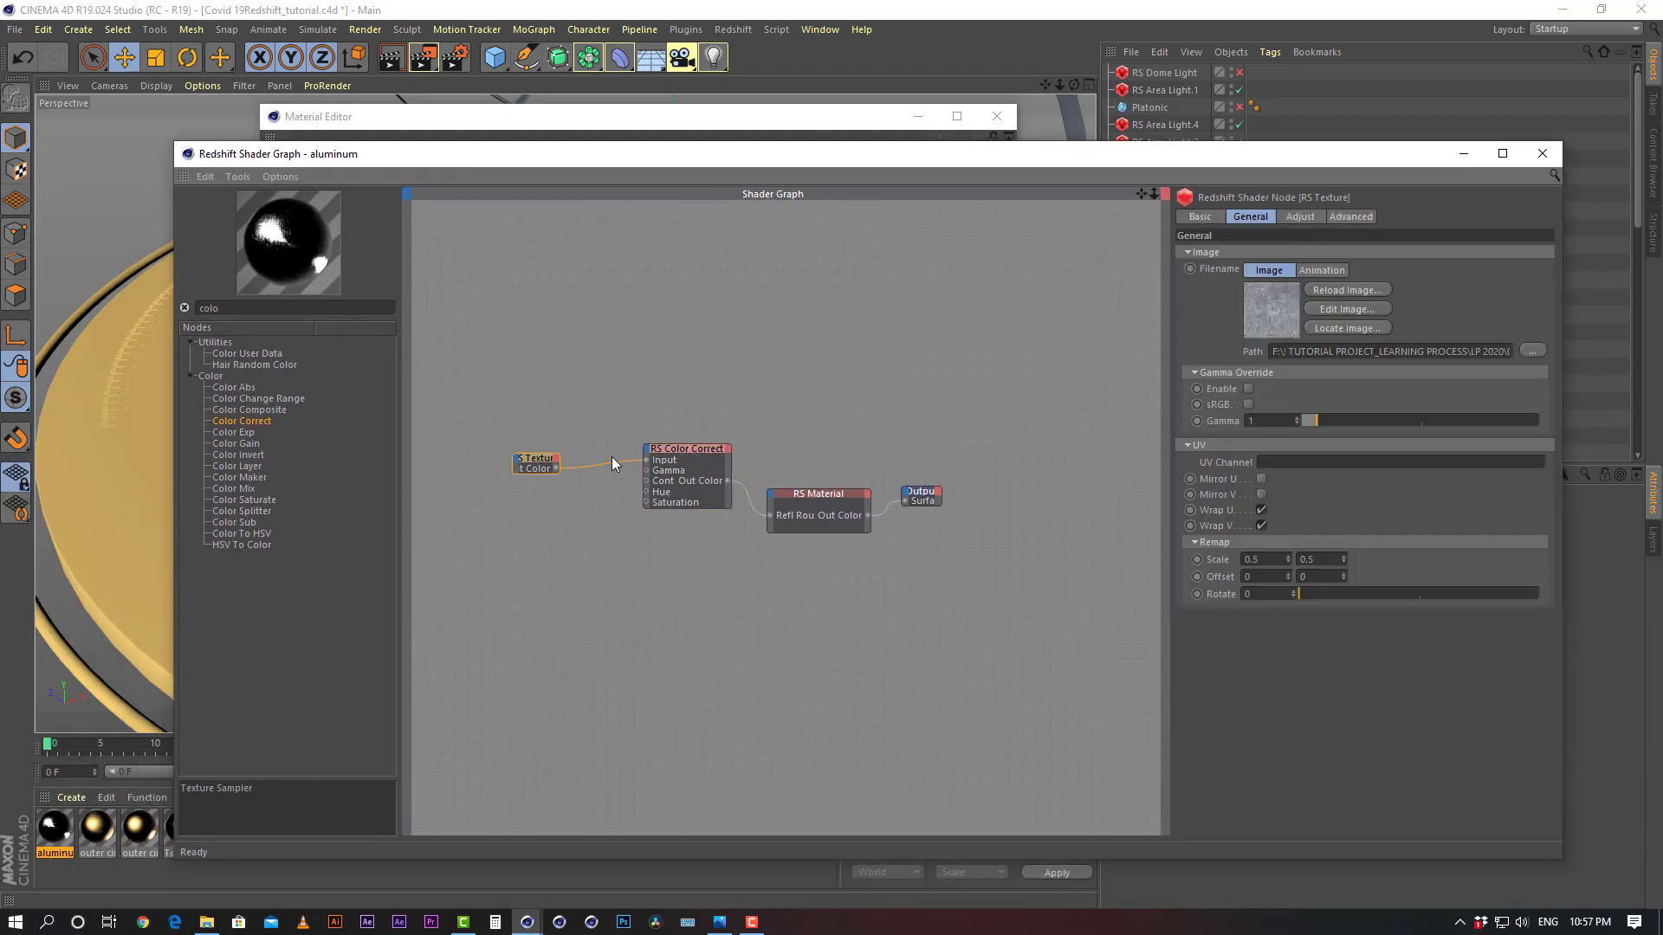
left_click(672, 449)
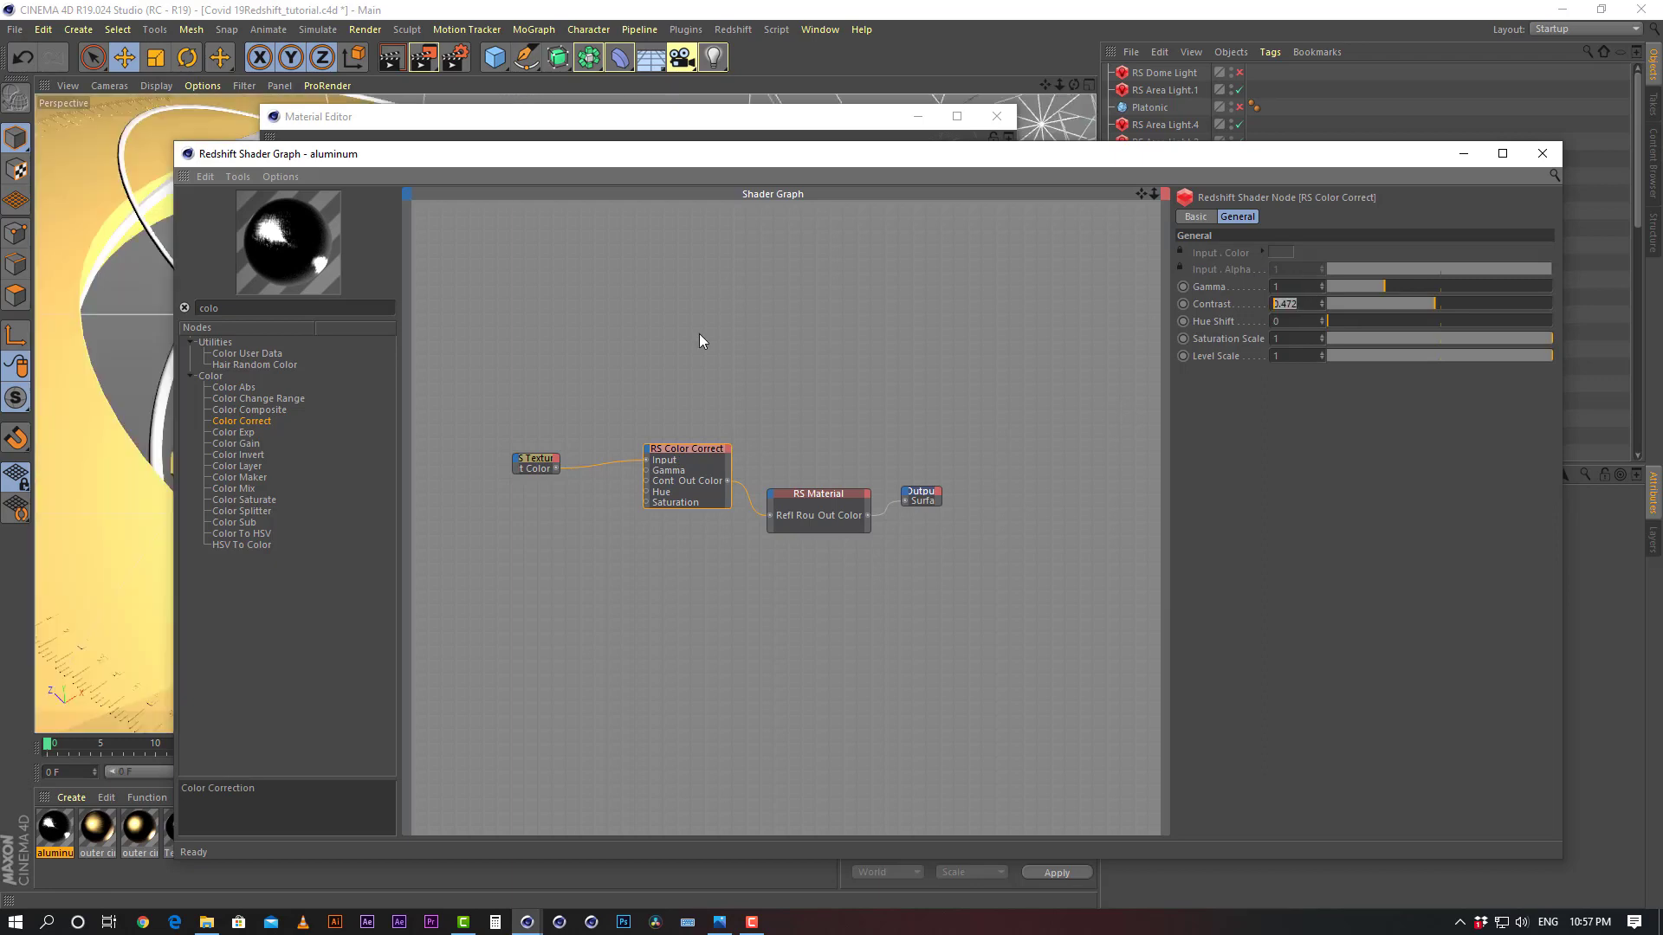
Set the reference RS Color Correct's Contrast to 0.5, close its shader graph, and return to the Covid 19_2 project
type("0.5")
key("Return")
left_click(1543, 154)
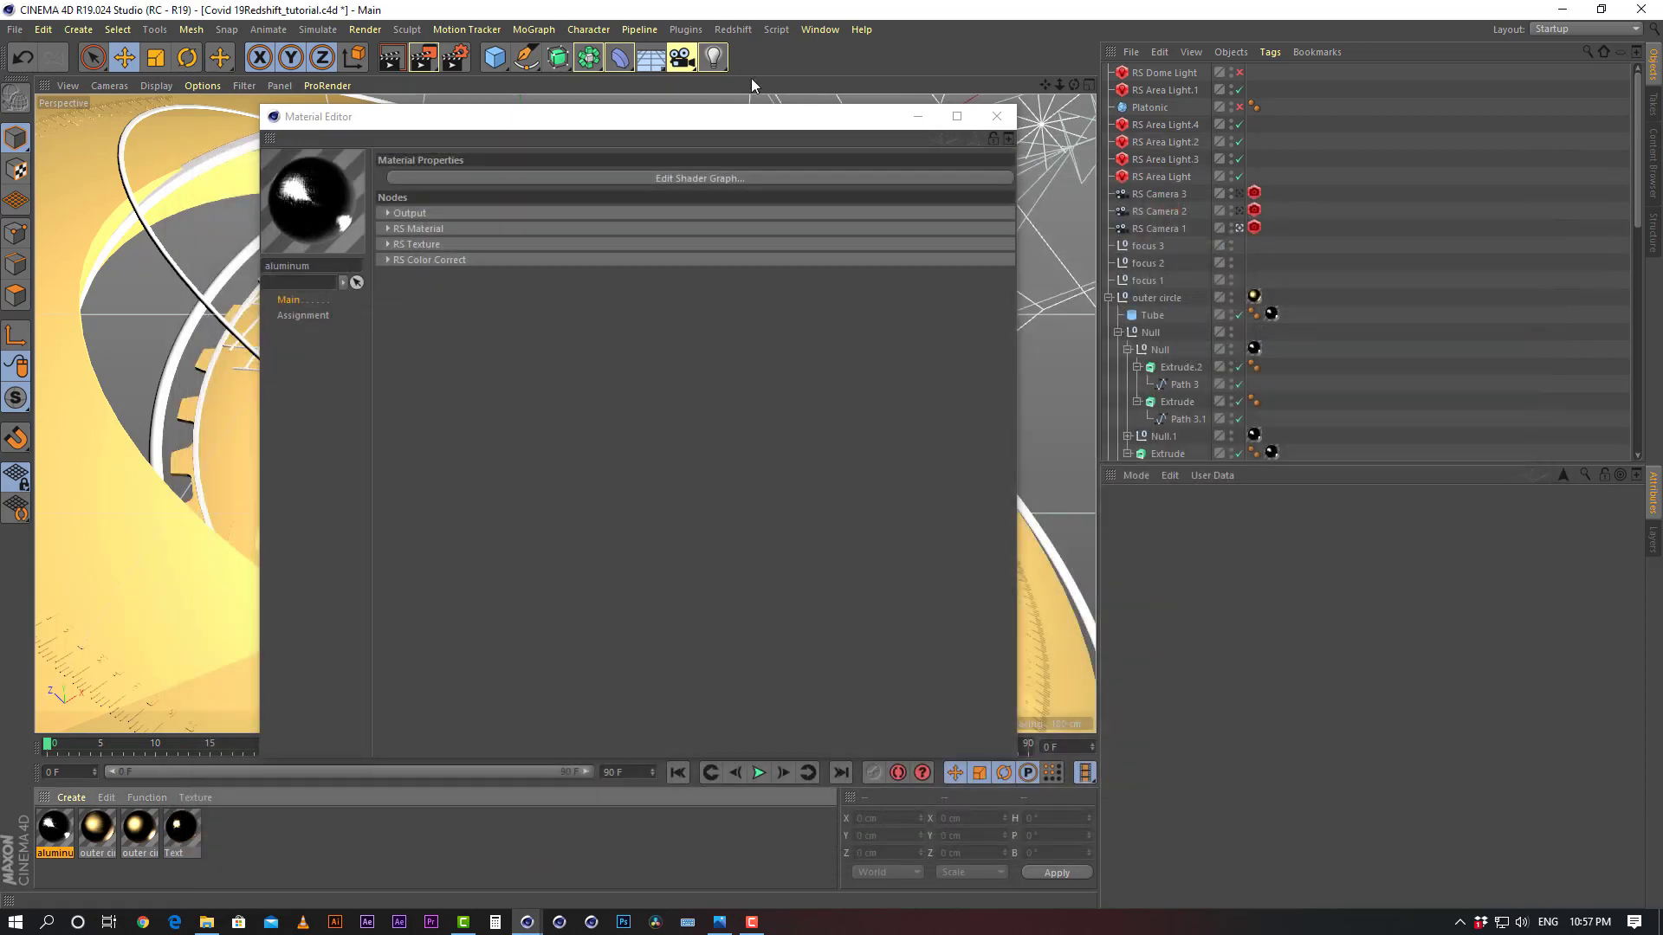
left_click(819, 28)
left_click(854, 438)
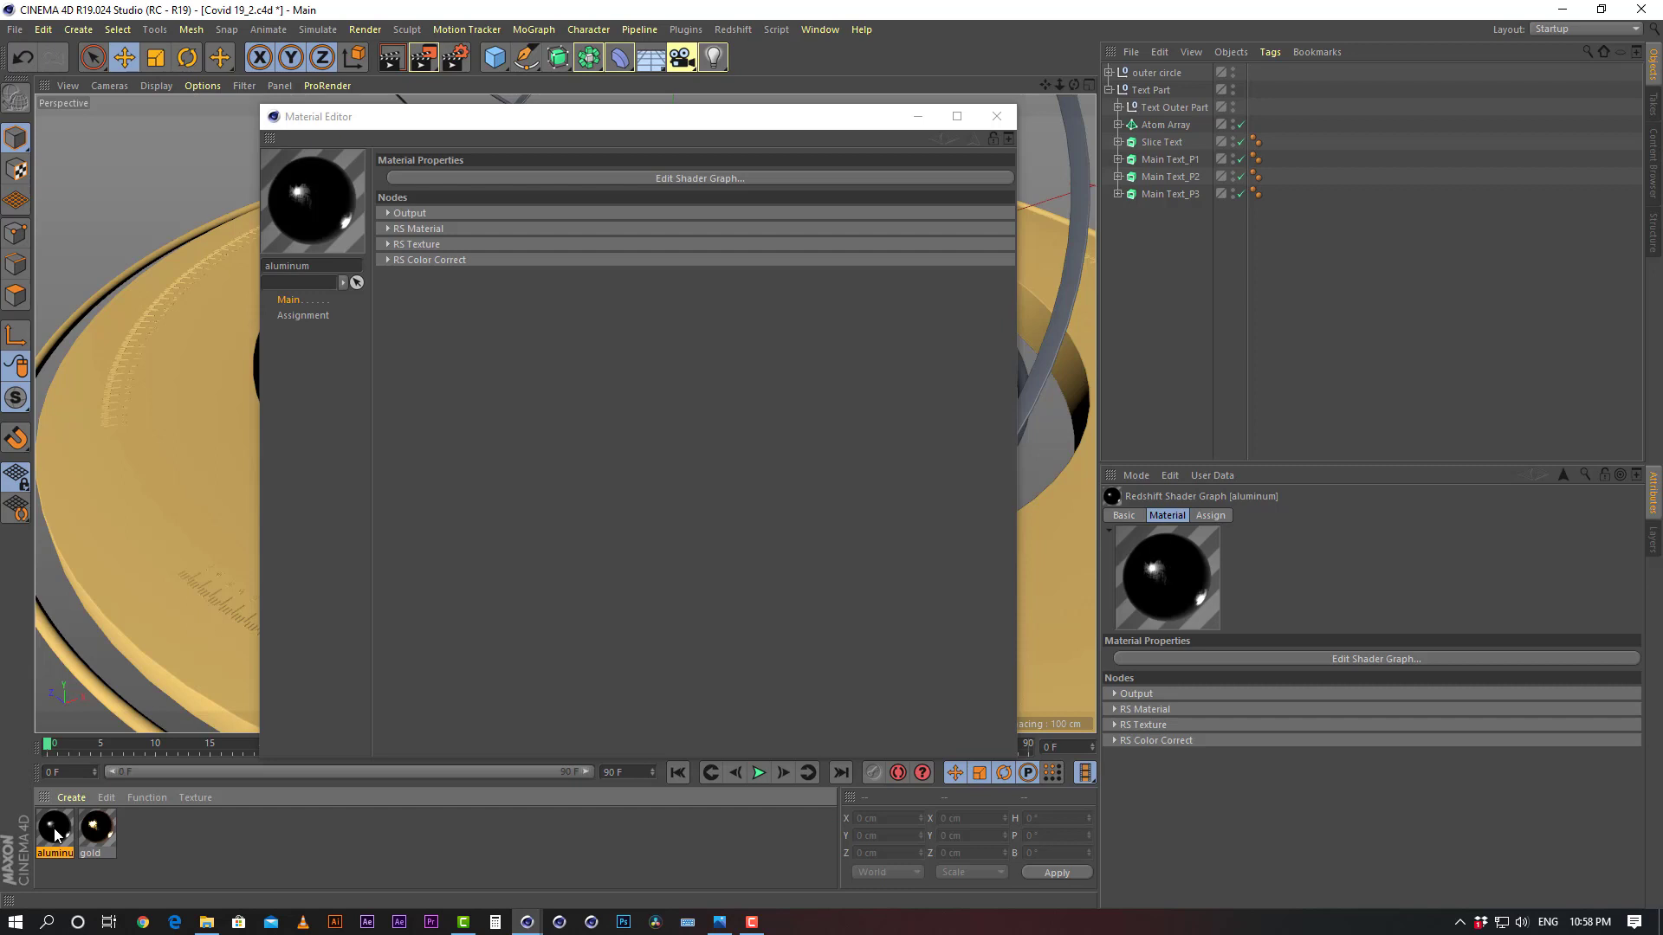
Compare the gold and aluminum materials, leave aluminum selected, and move the Material Editor away from the model view
left_click(99, 829)
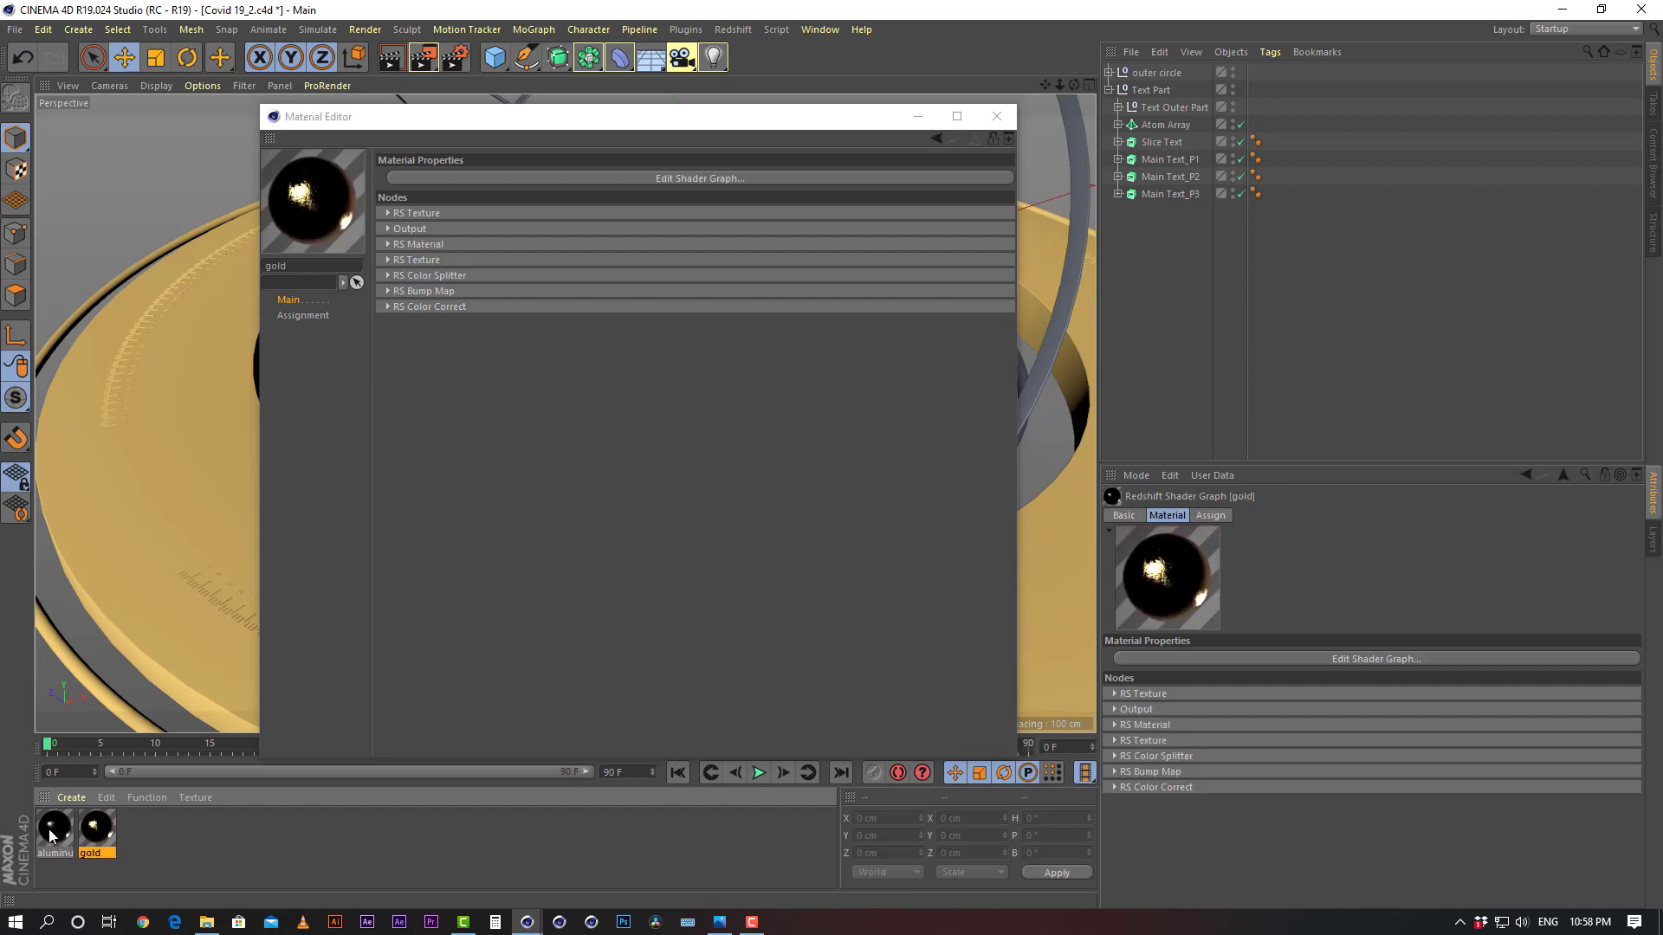
left_click(49, 828)
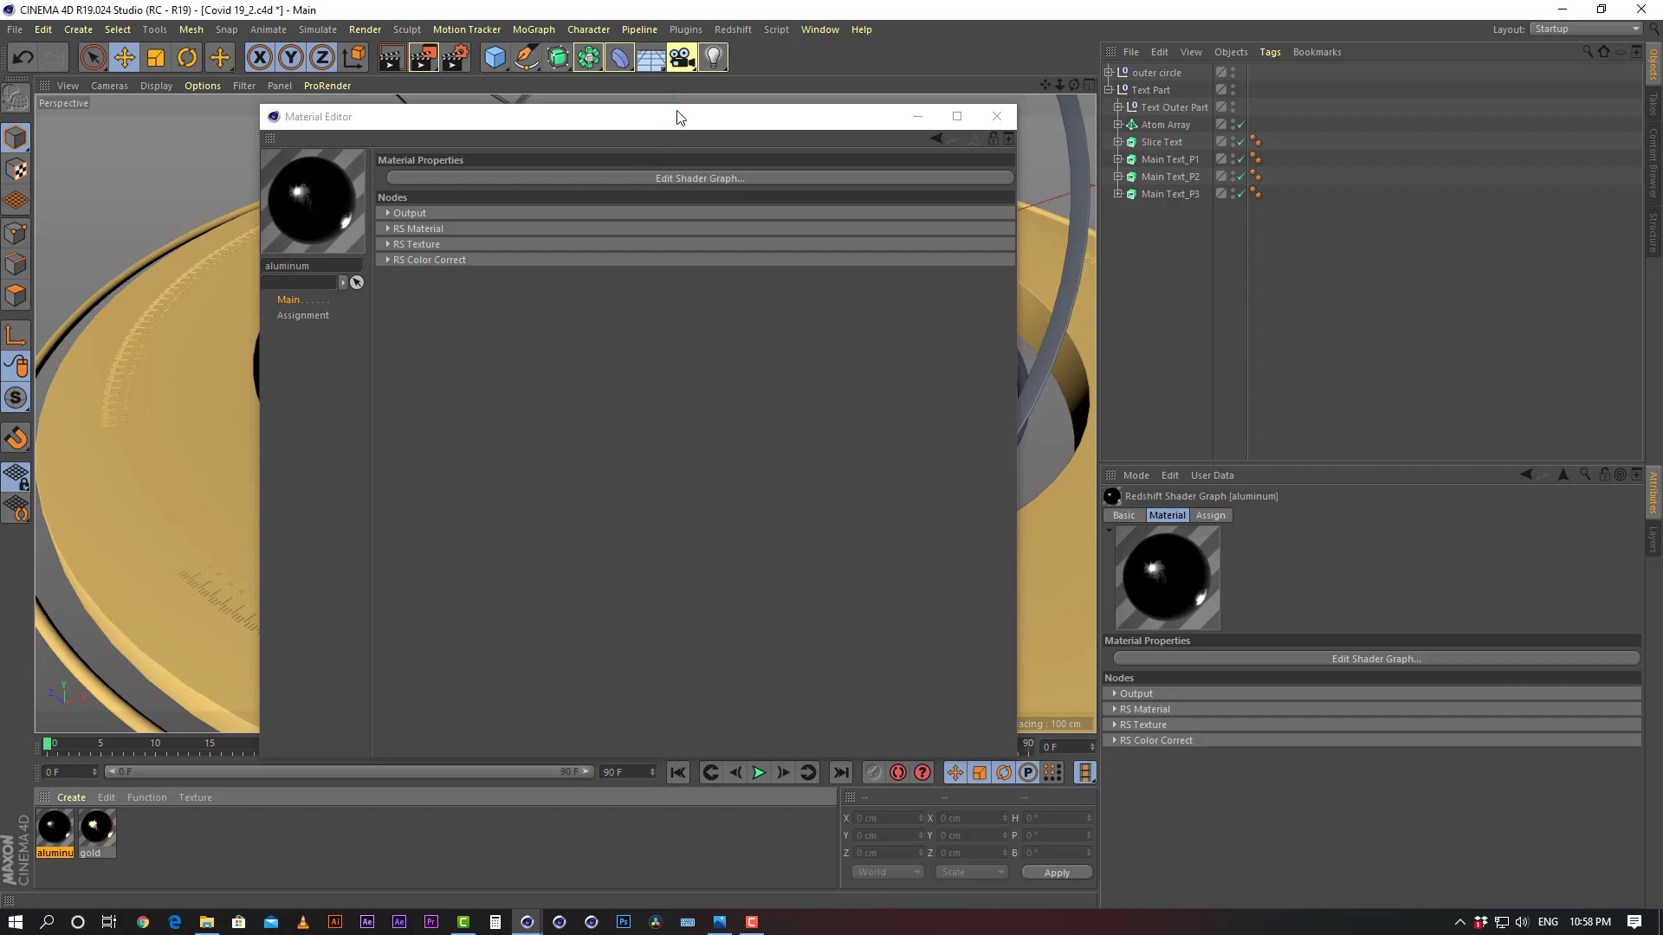
left_click_drag(679, 117, 792, 653)
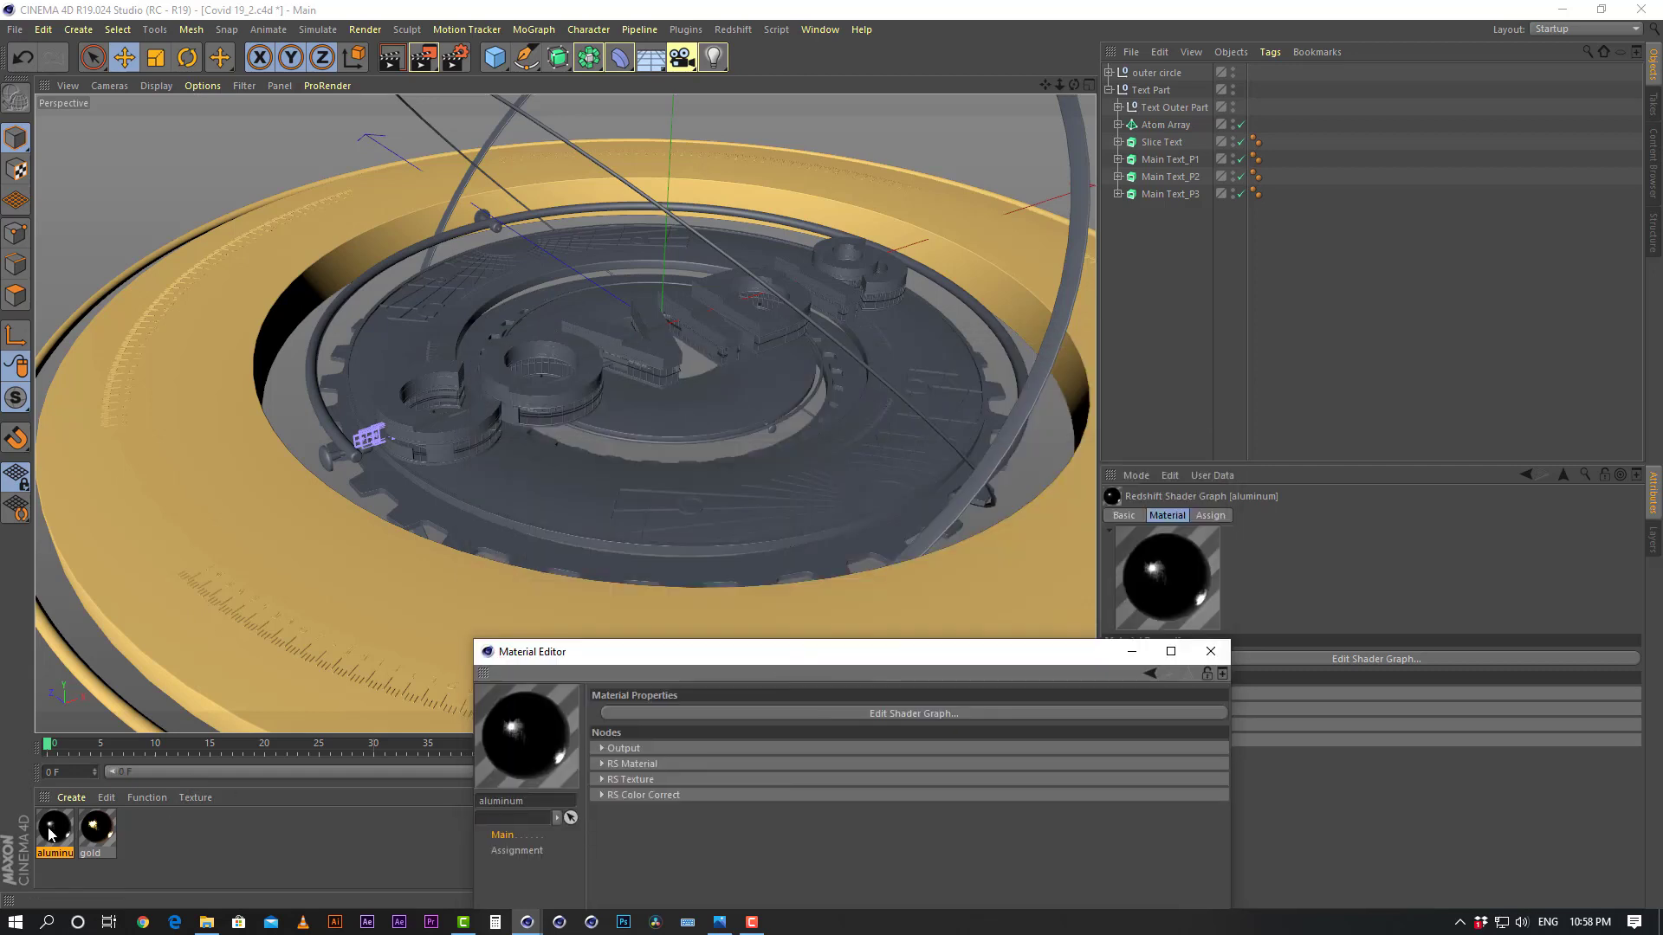
Apply the aluminum material to the large tilted tube ring that arches over the text
left_click_drag(51, 834, 500, 124)
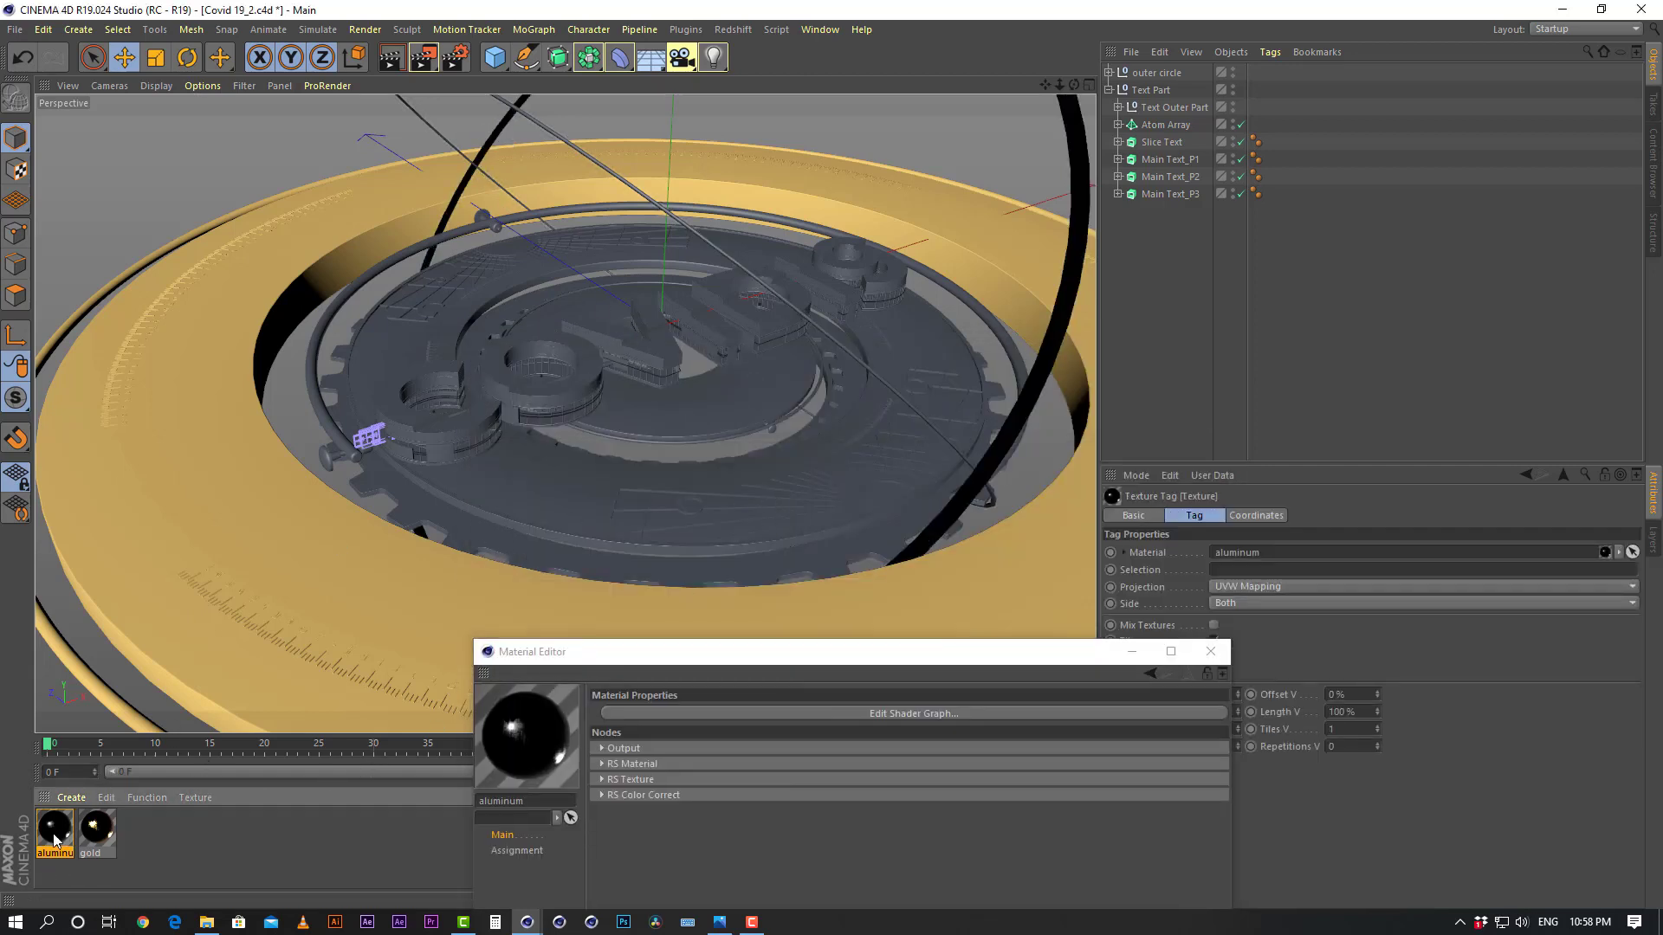
Try the aluminum material on the whole outer circle group, and remove its texture tag
left_click(1002, 331)
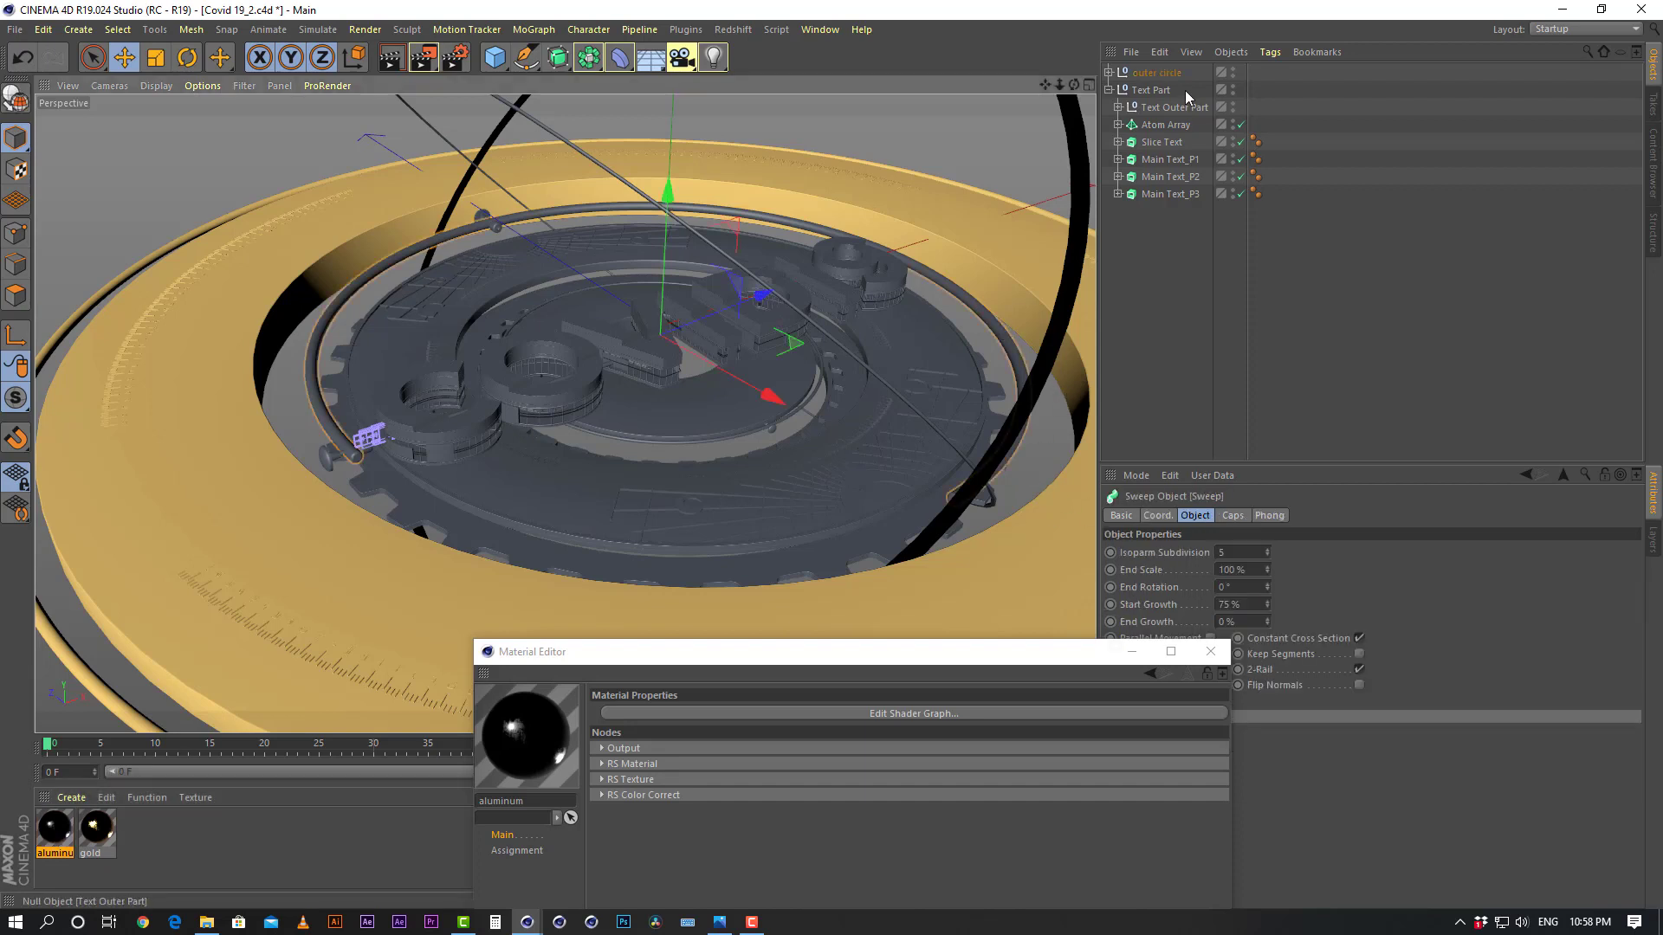
left_click(1153, 73)
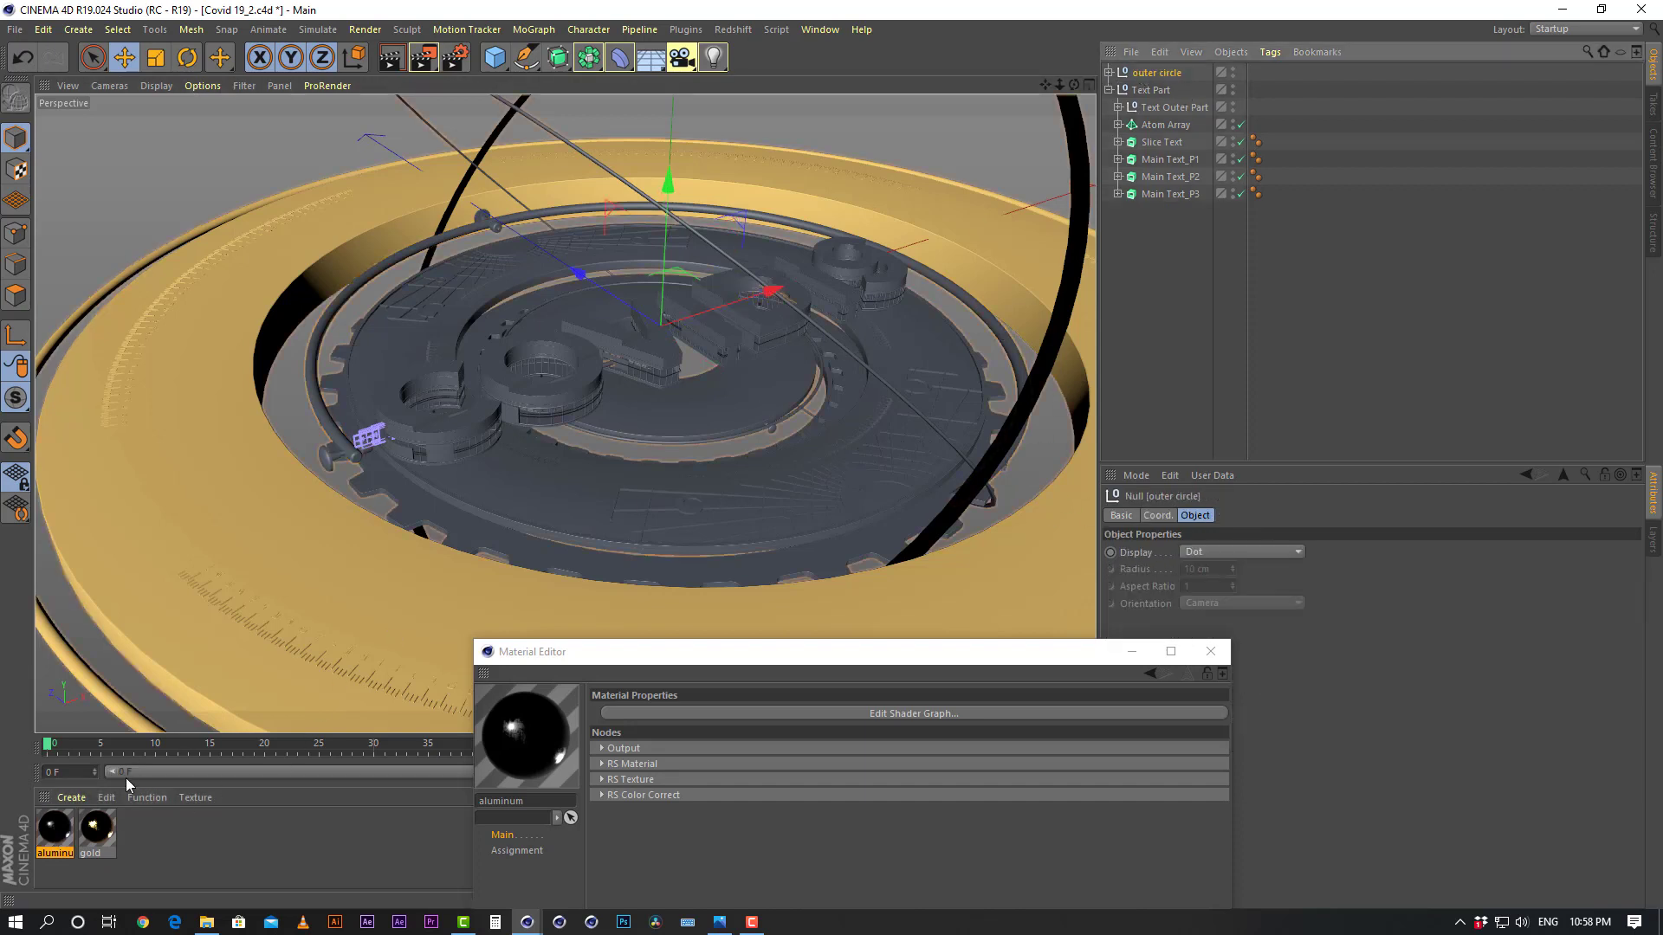
mouse_move(57, 830)
left_mouse_down()
mouse_move(1160, 108)
mouse_move(1147, 77)
left_mouse_up()
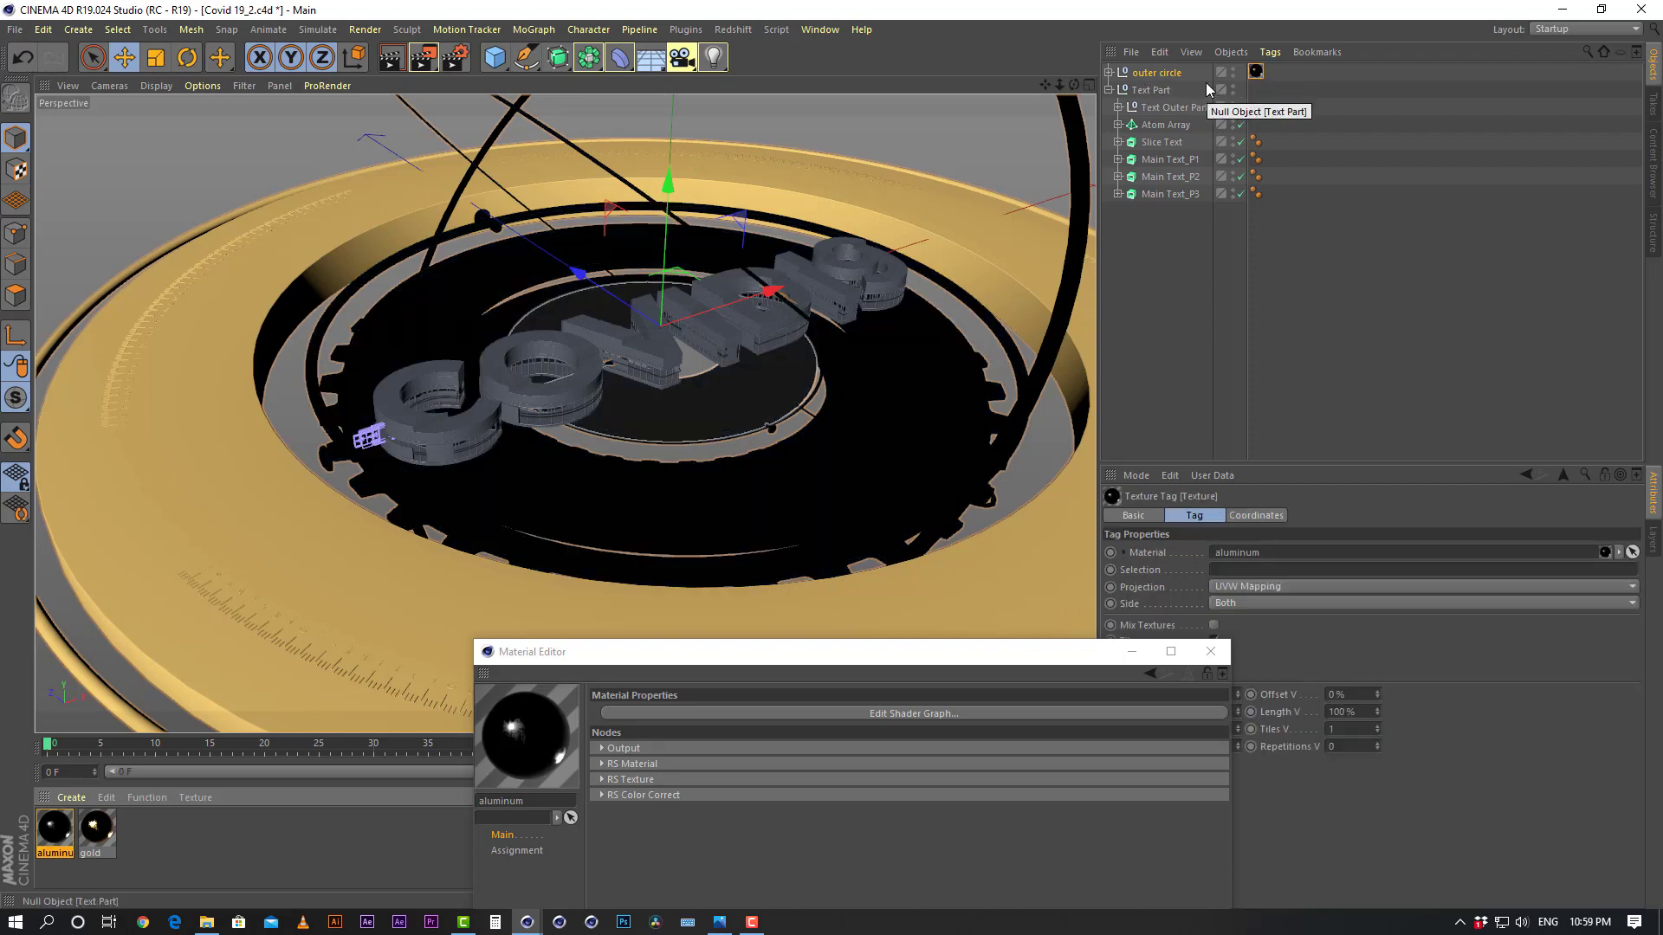
key("Delete")
Expand the outer circle group and apply the aluminum material to its Shape 1 and Shape 3 nulls
left_click(1110, 73)
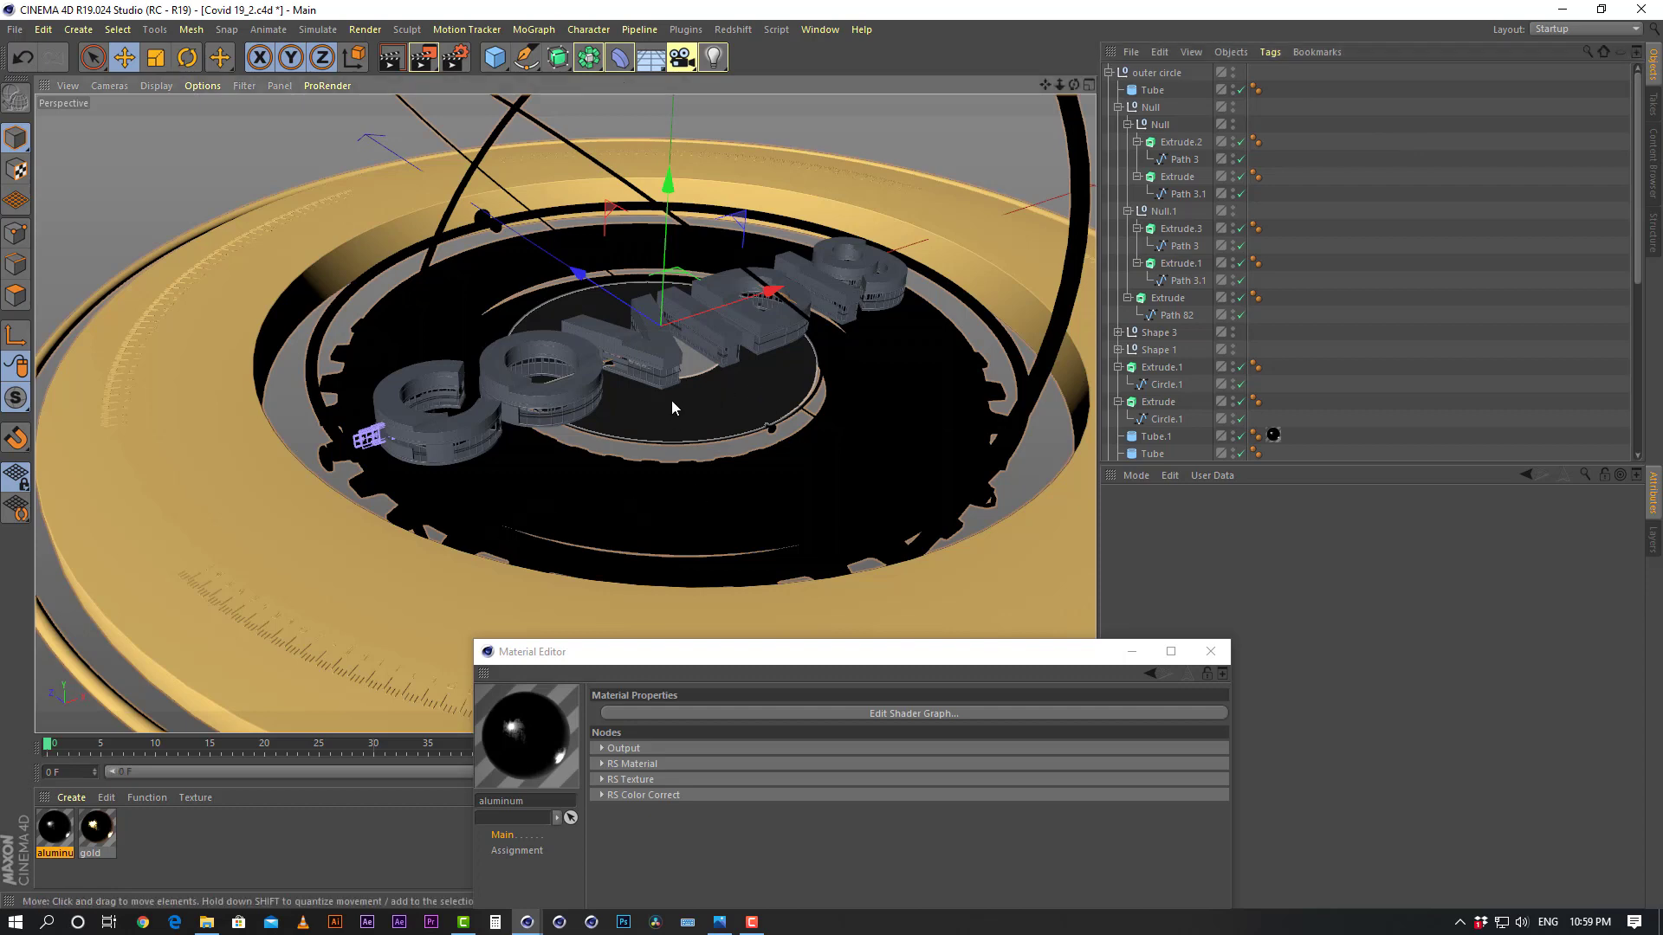
left_click(1149, 107)
left_click(1346, 179)
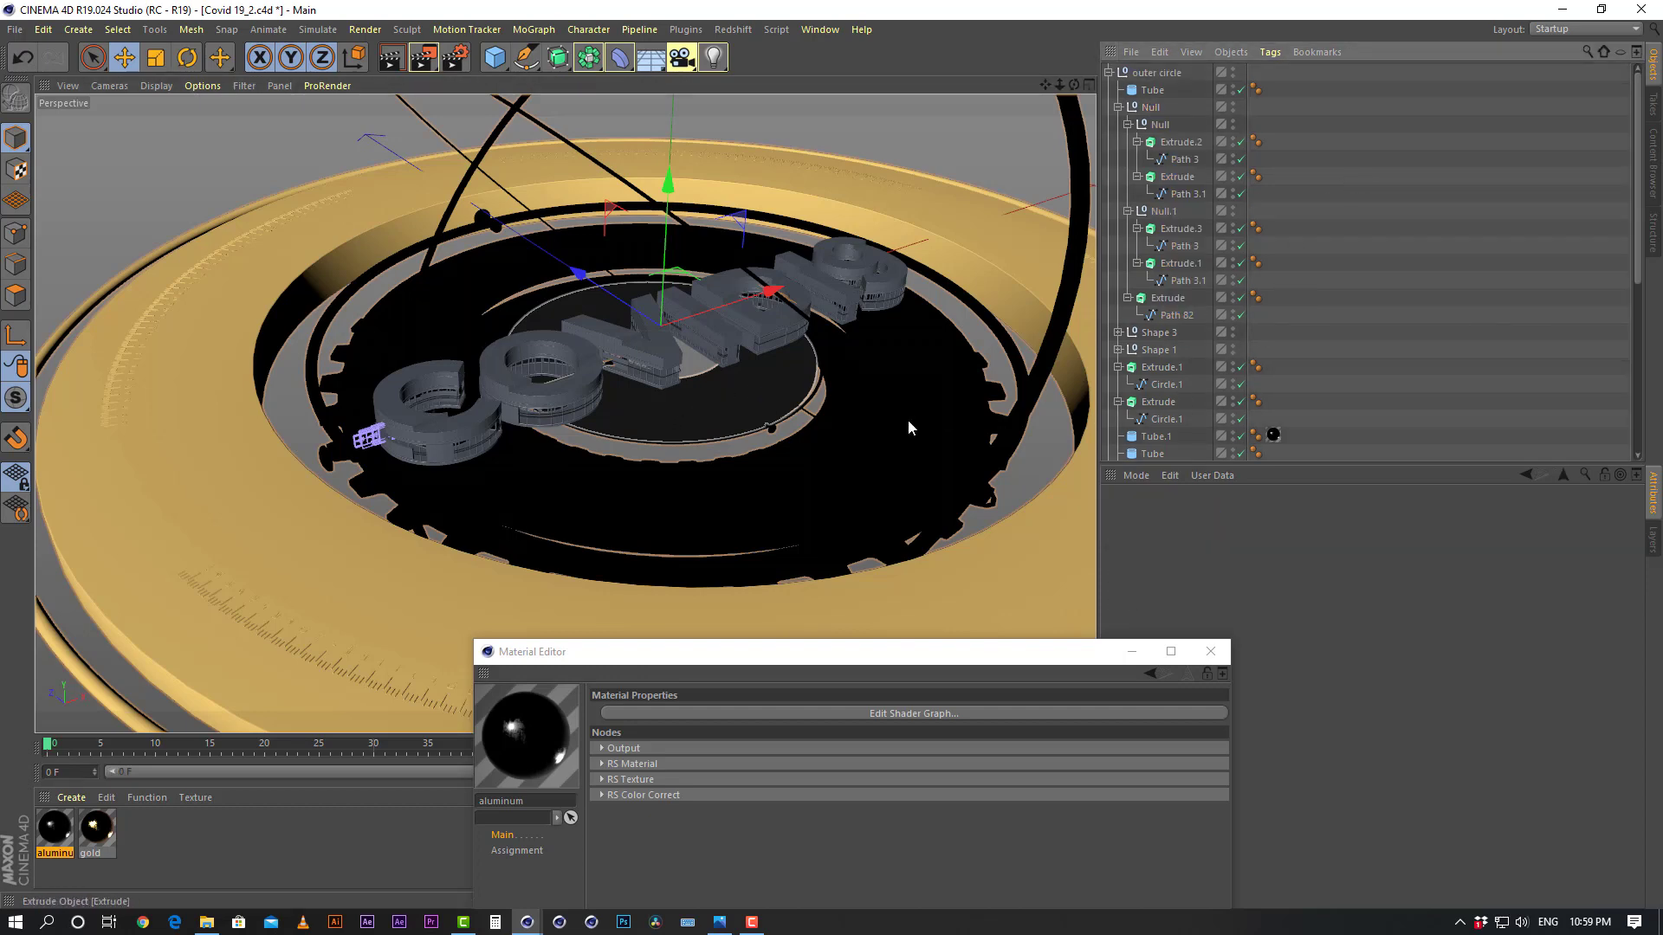
scroll(1386, 352, "down", 5)
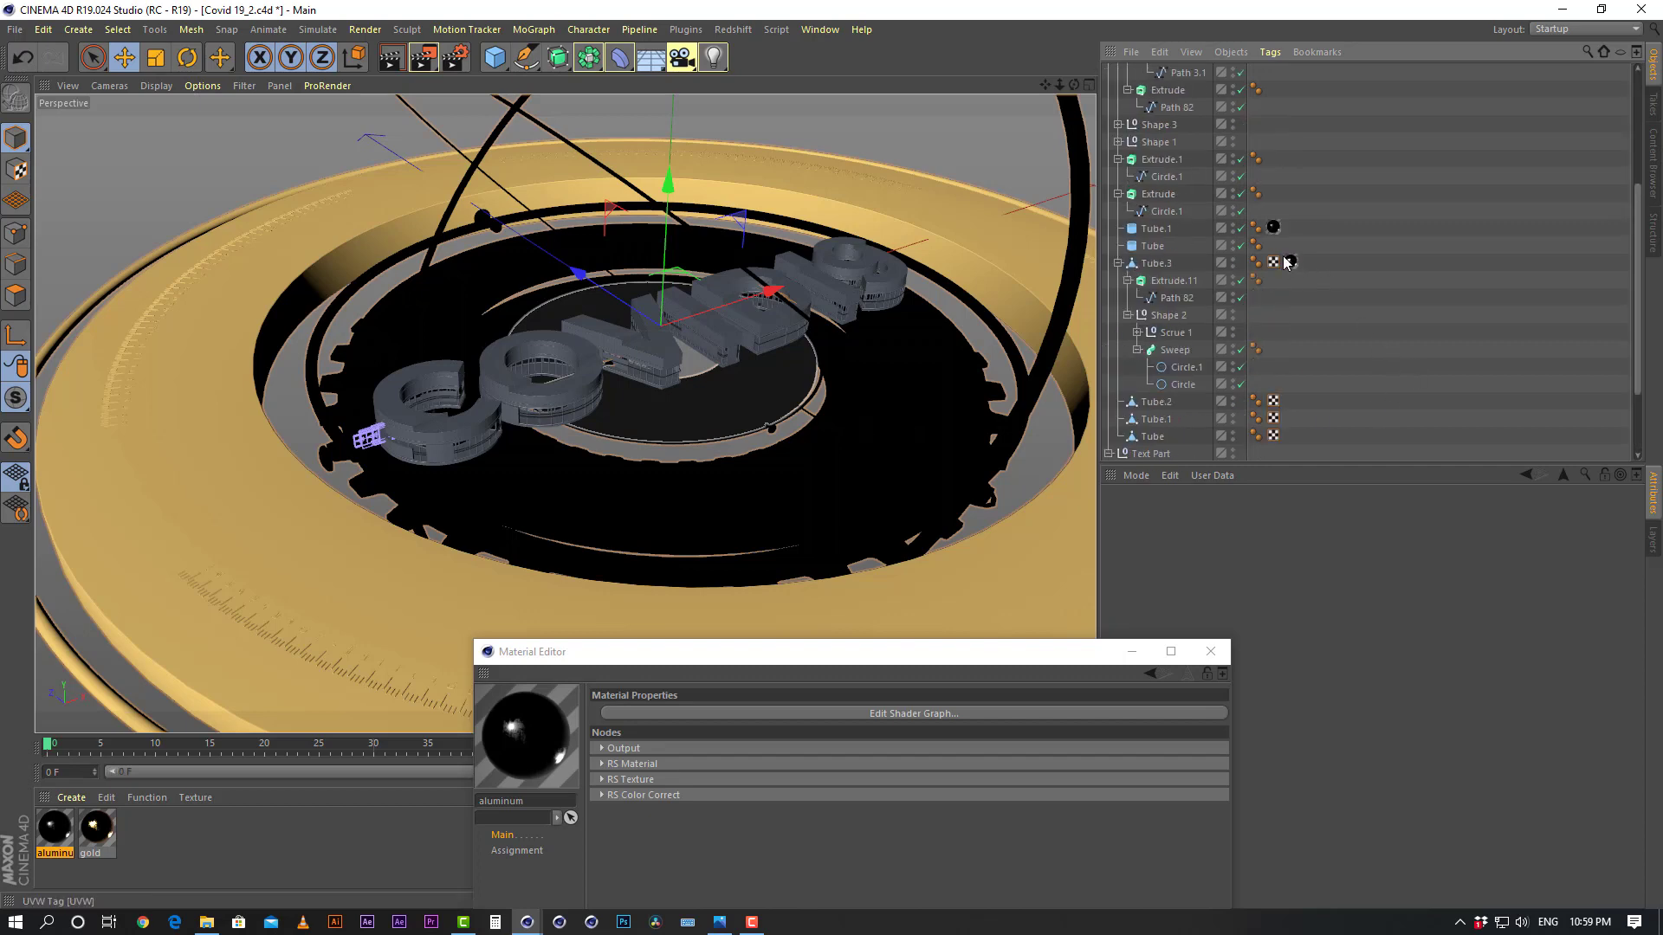
left_click(1288, 262)
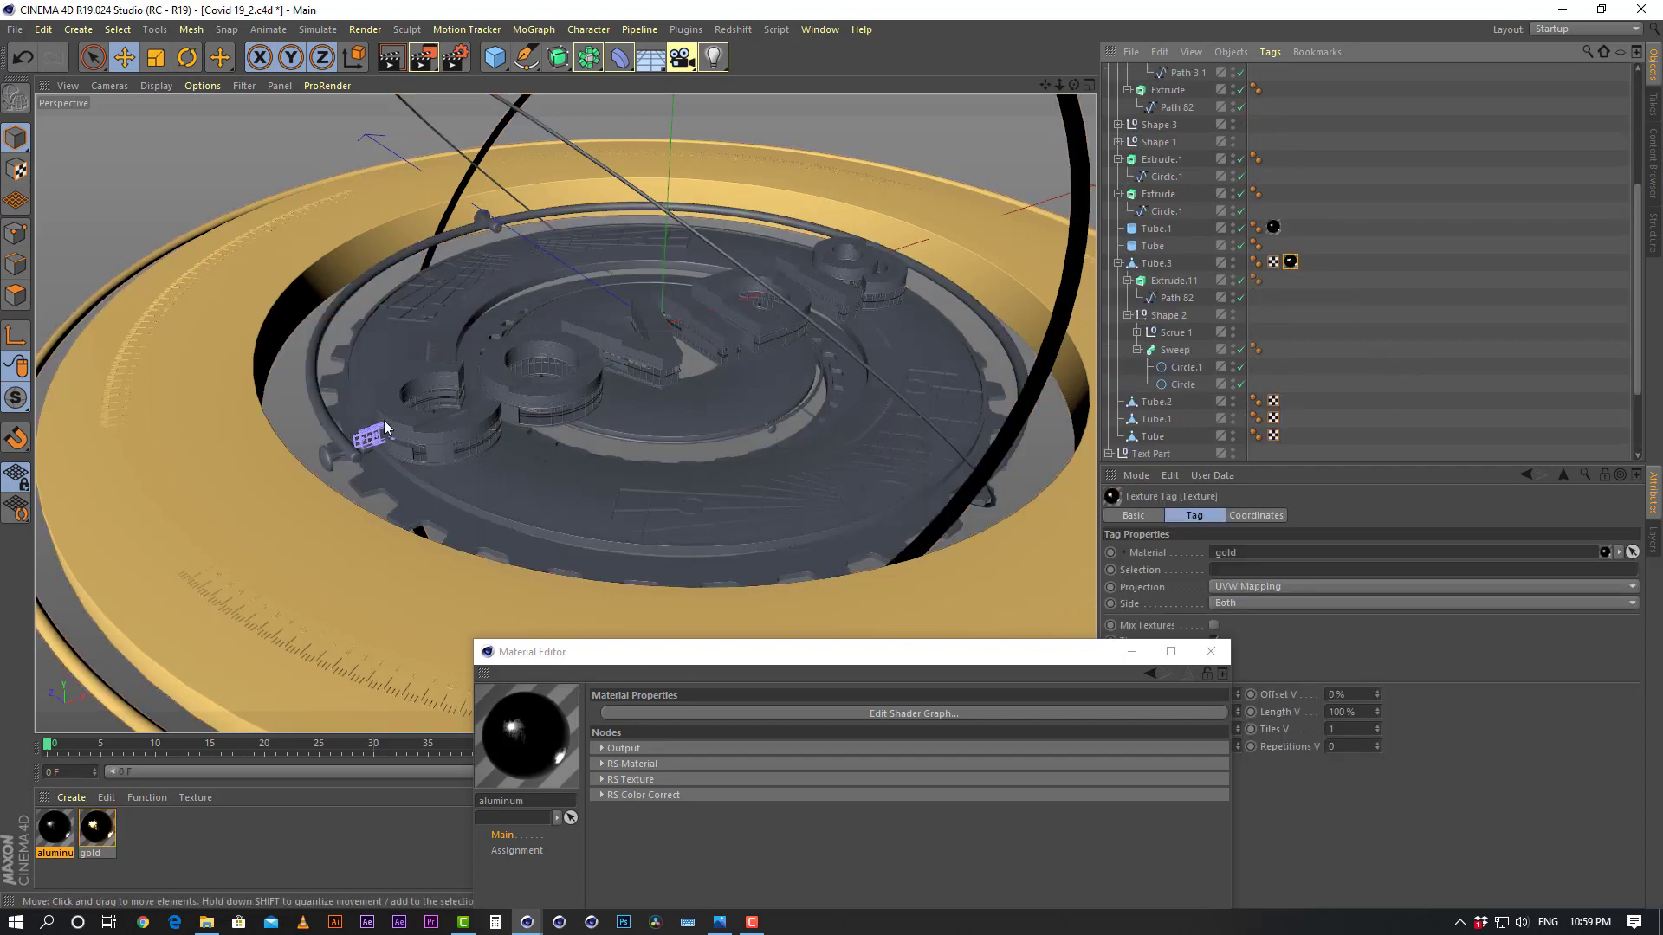
left_click(312, 387)
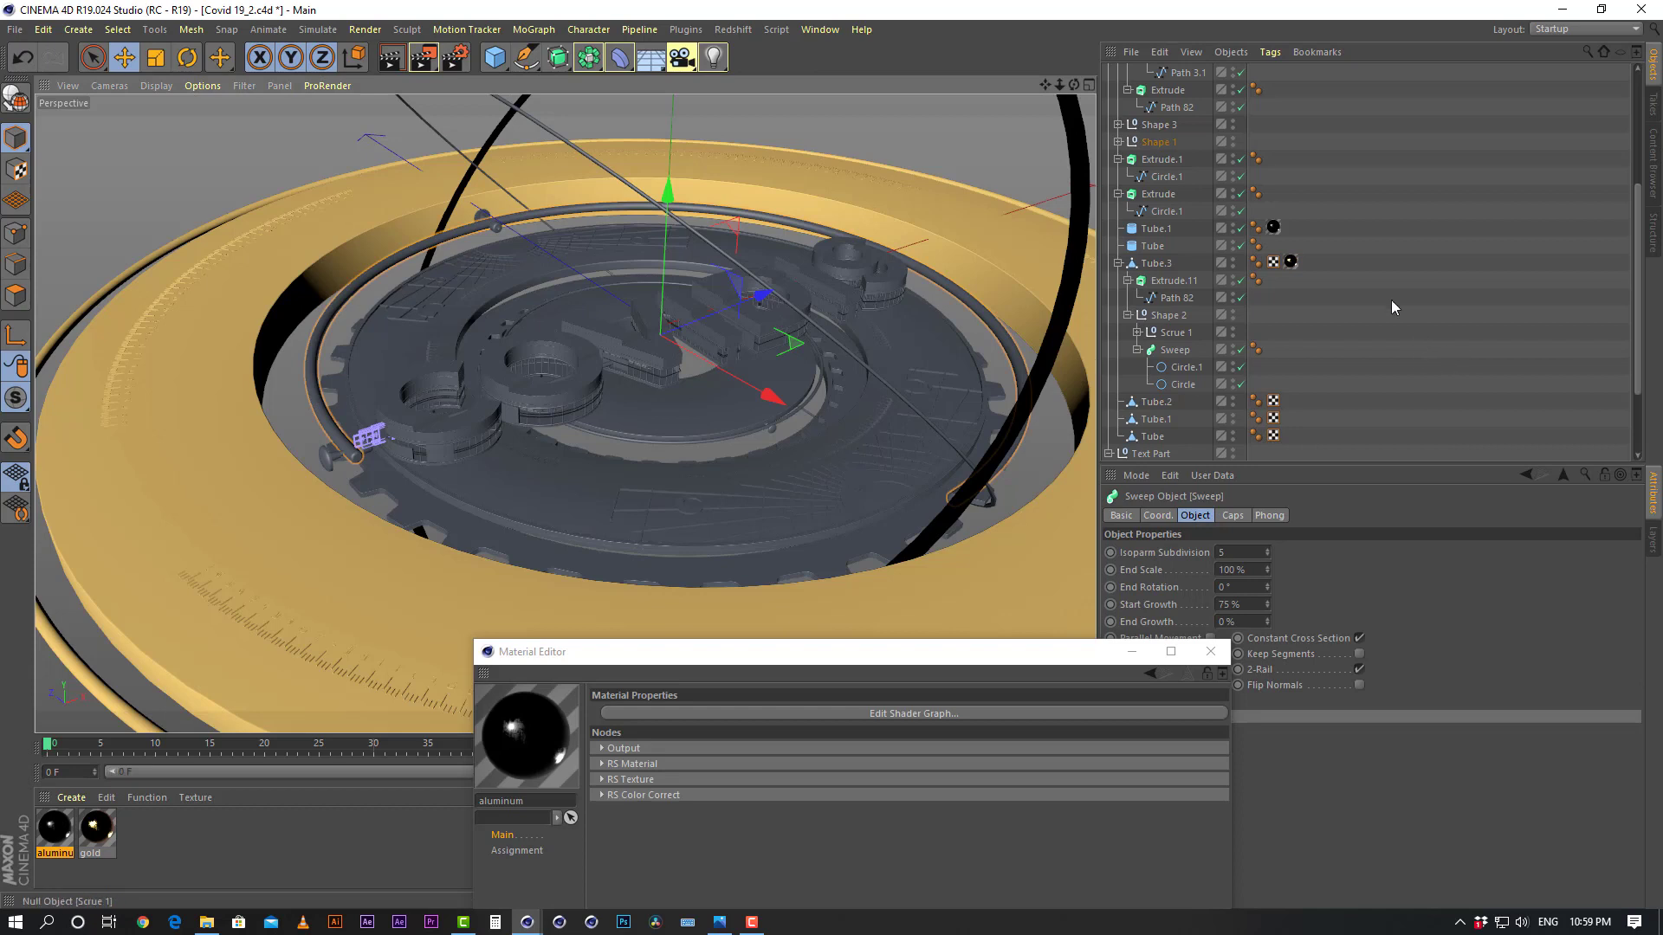
left_click(1158, 141)
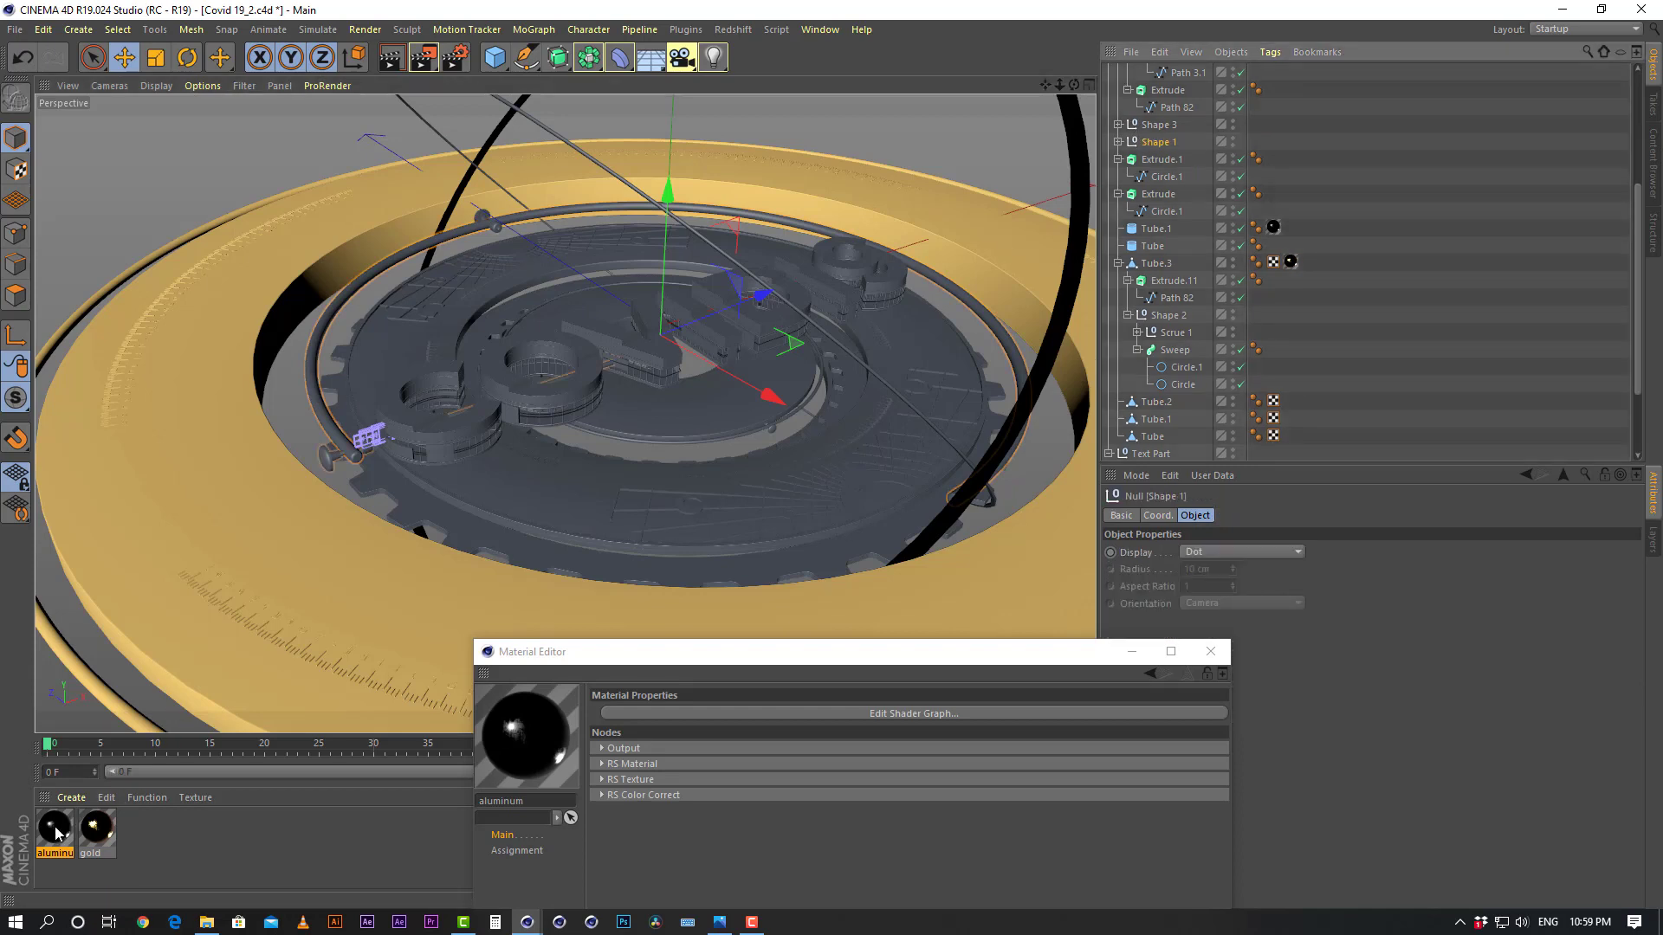
left_click_drag(55, 831, 1258, 124)
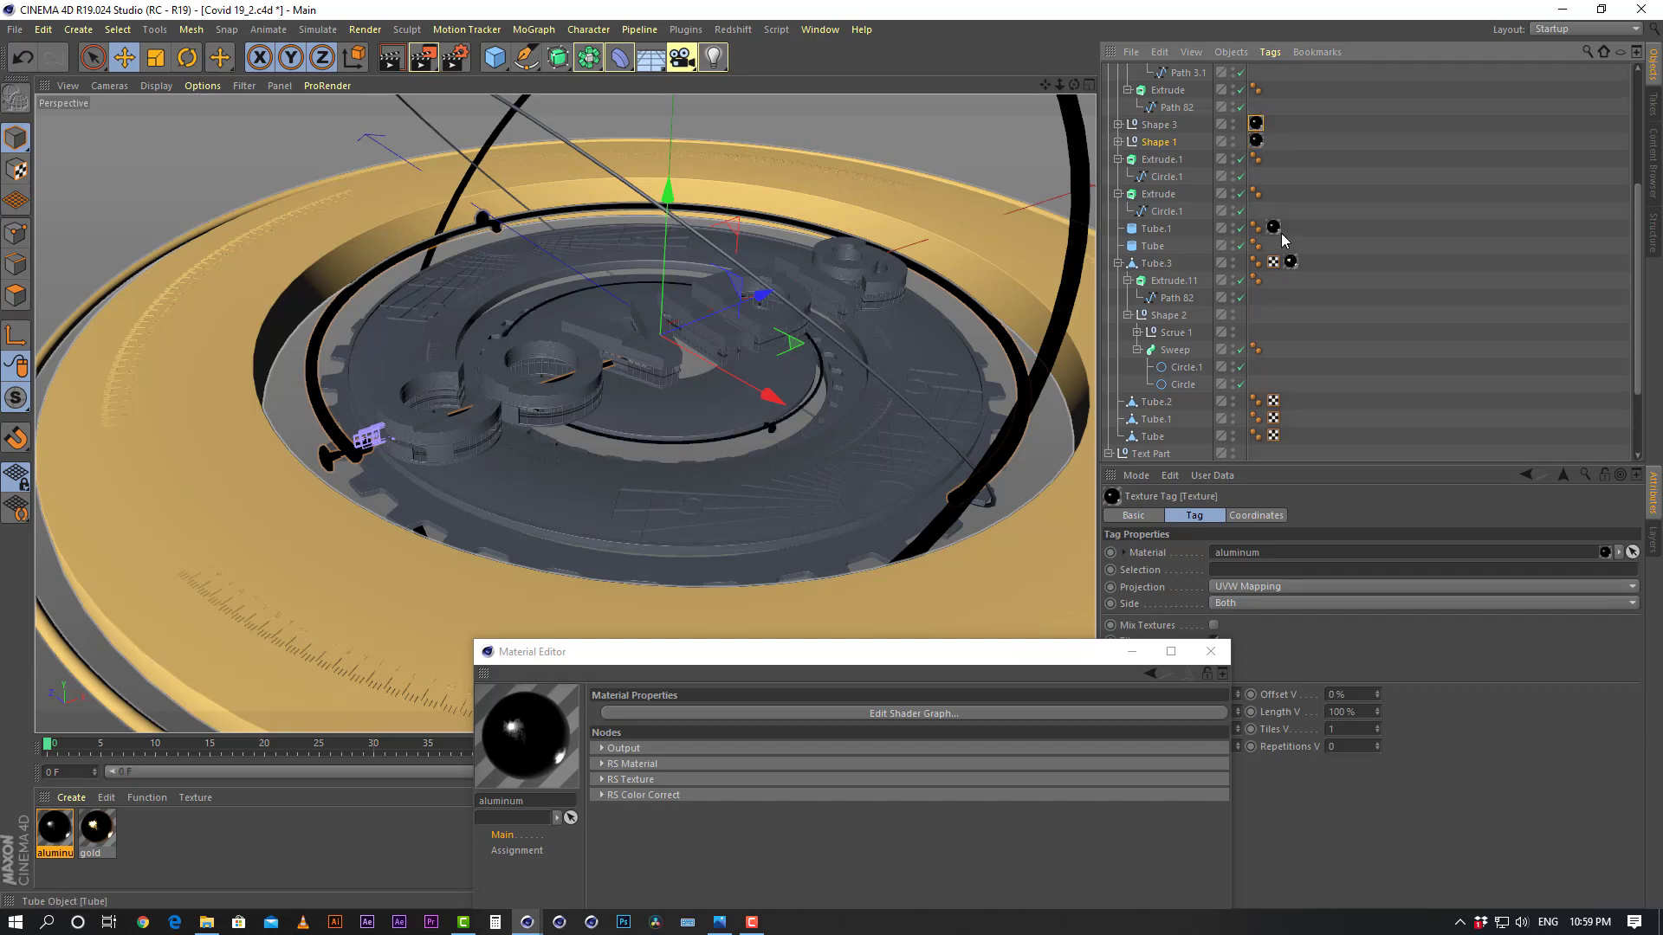
left_click_drag(1284, 240, 1280, 231, "ctrl")
left_click(1145, 230)
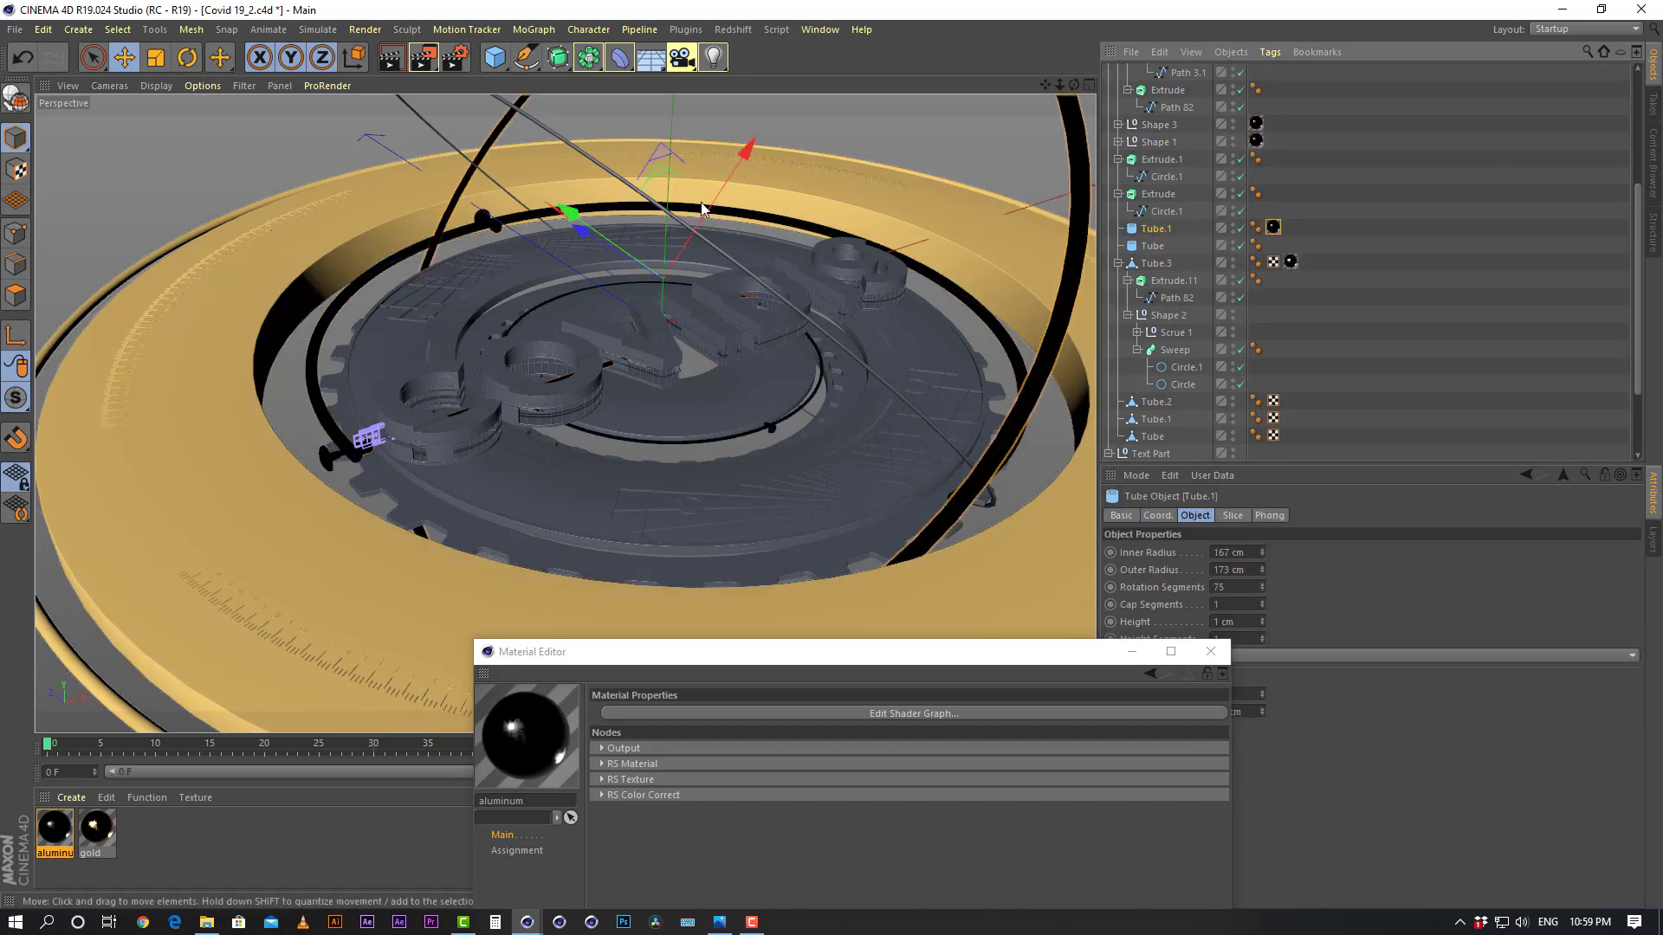
left_click_drag(717, 195, 764, 216)
key("ctrl+z")
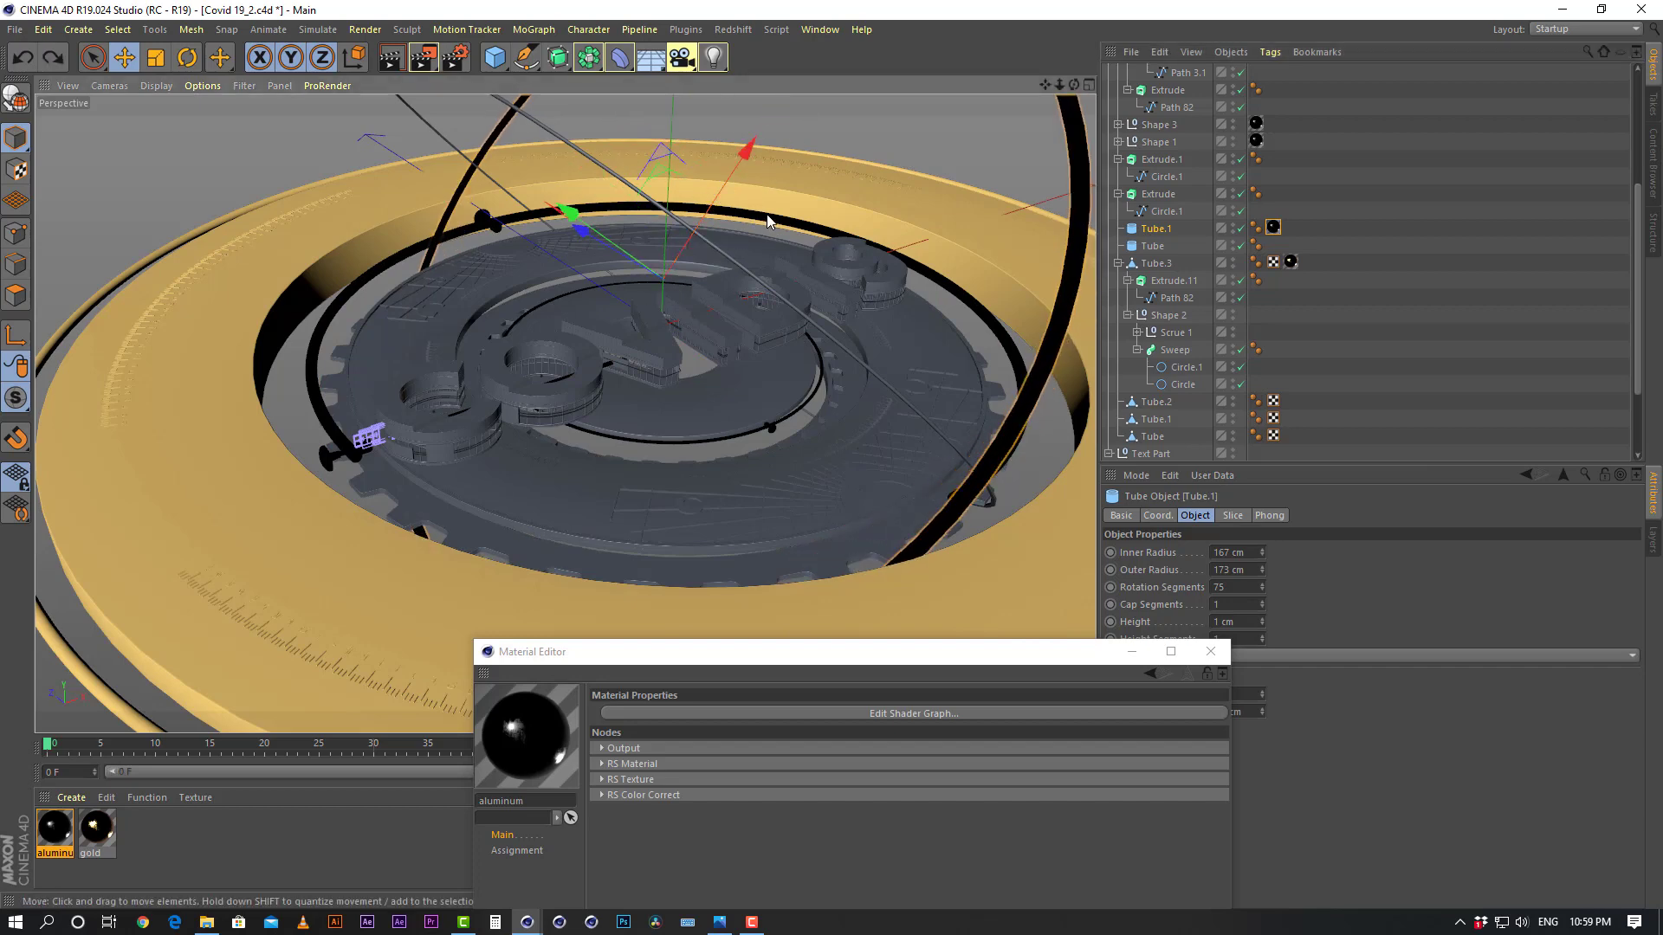
left_click(1339, 304)
left_click(1156, 263)
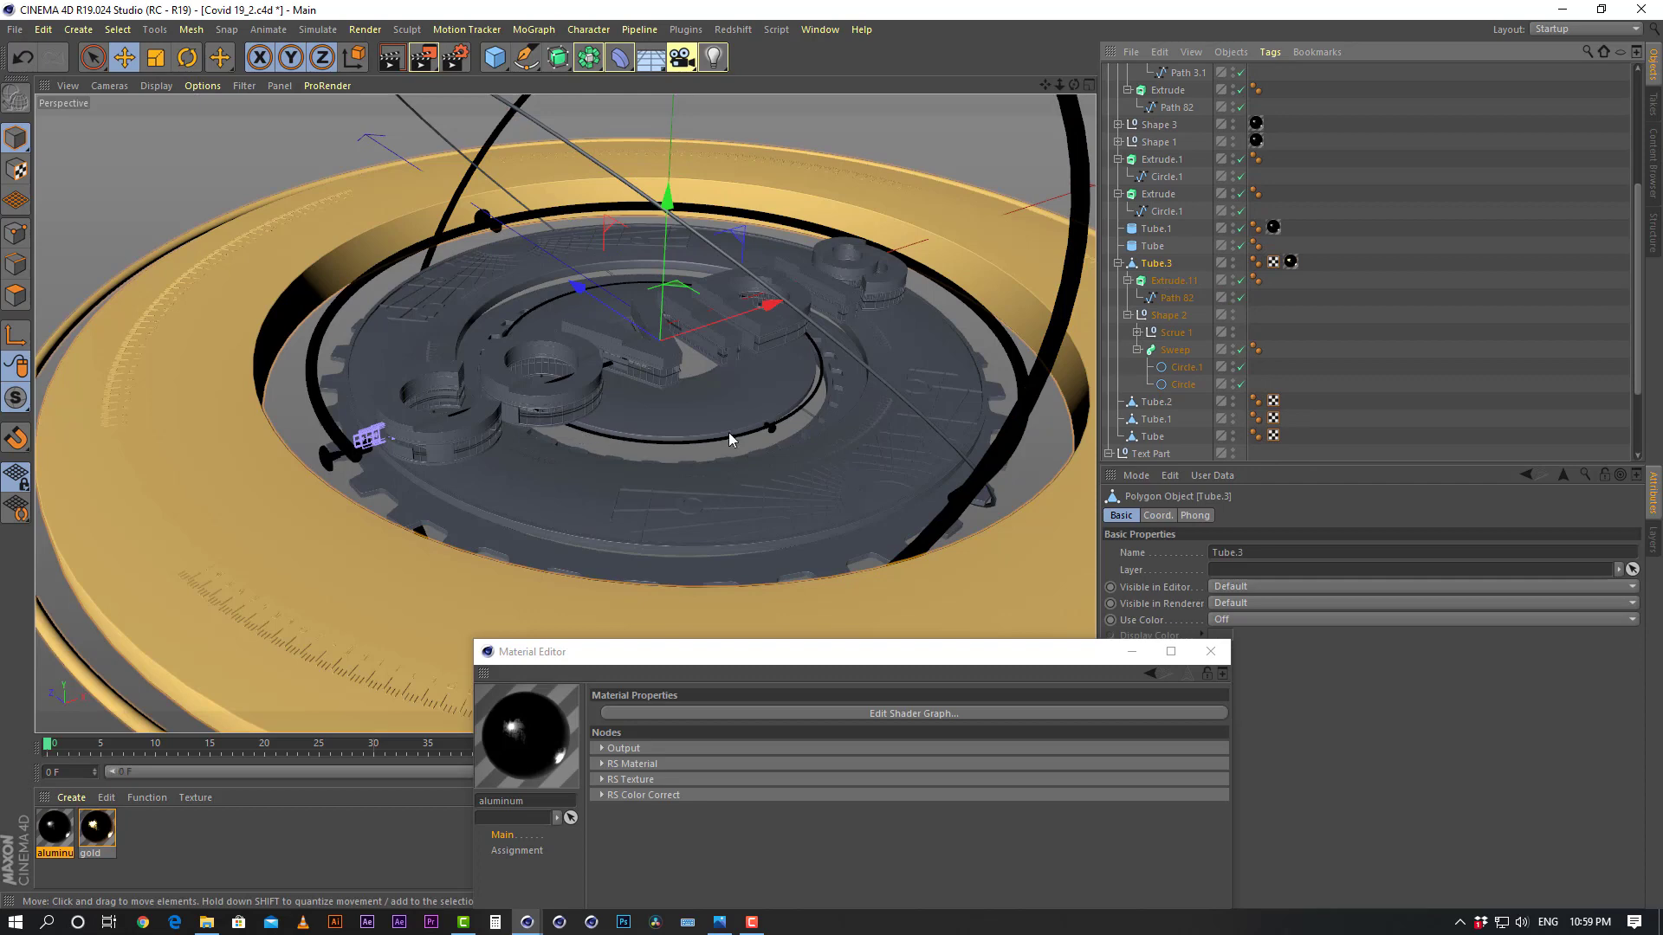
Apply the aluminum material to the Atom Array that forms the window frames around the letters
right_click_drag(466, 433, 621, 329, "alt")
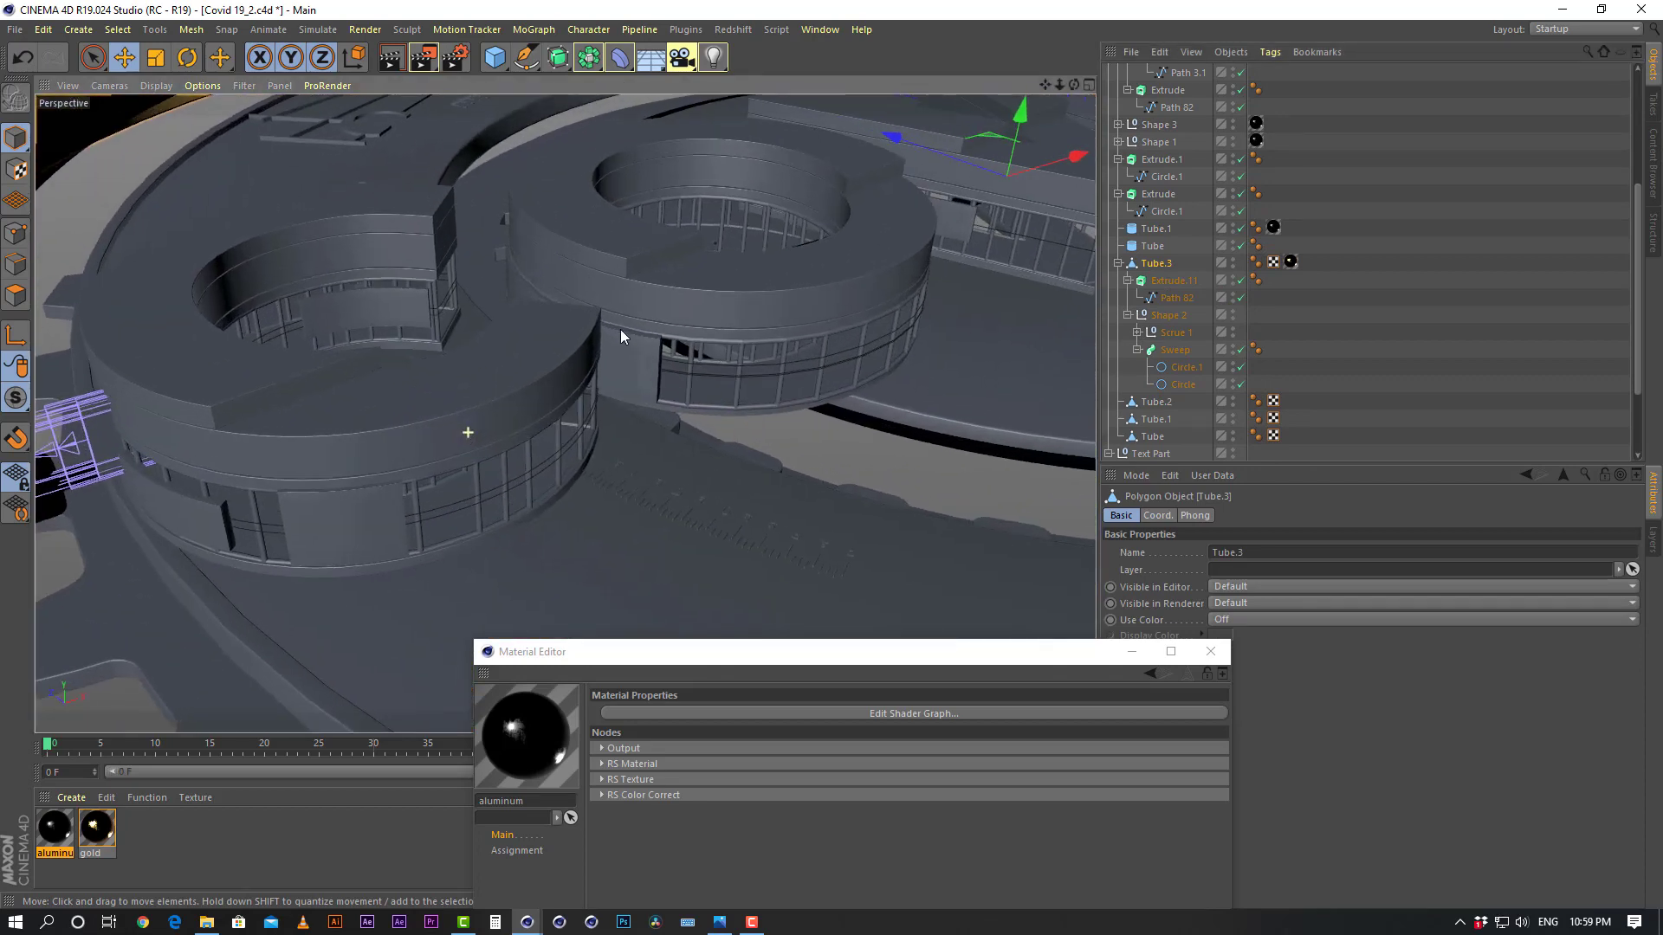
left_click(475, 481)
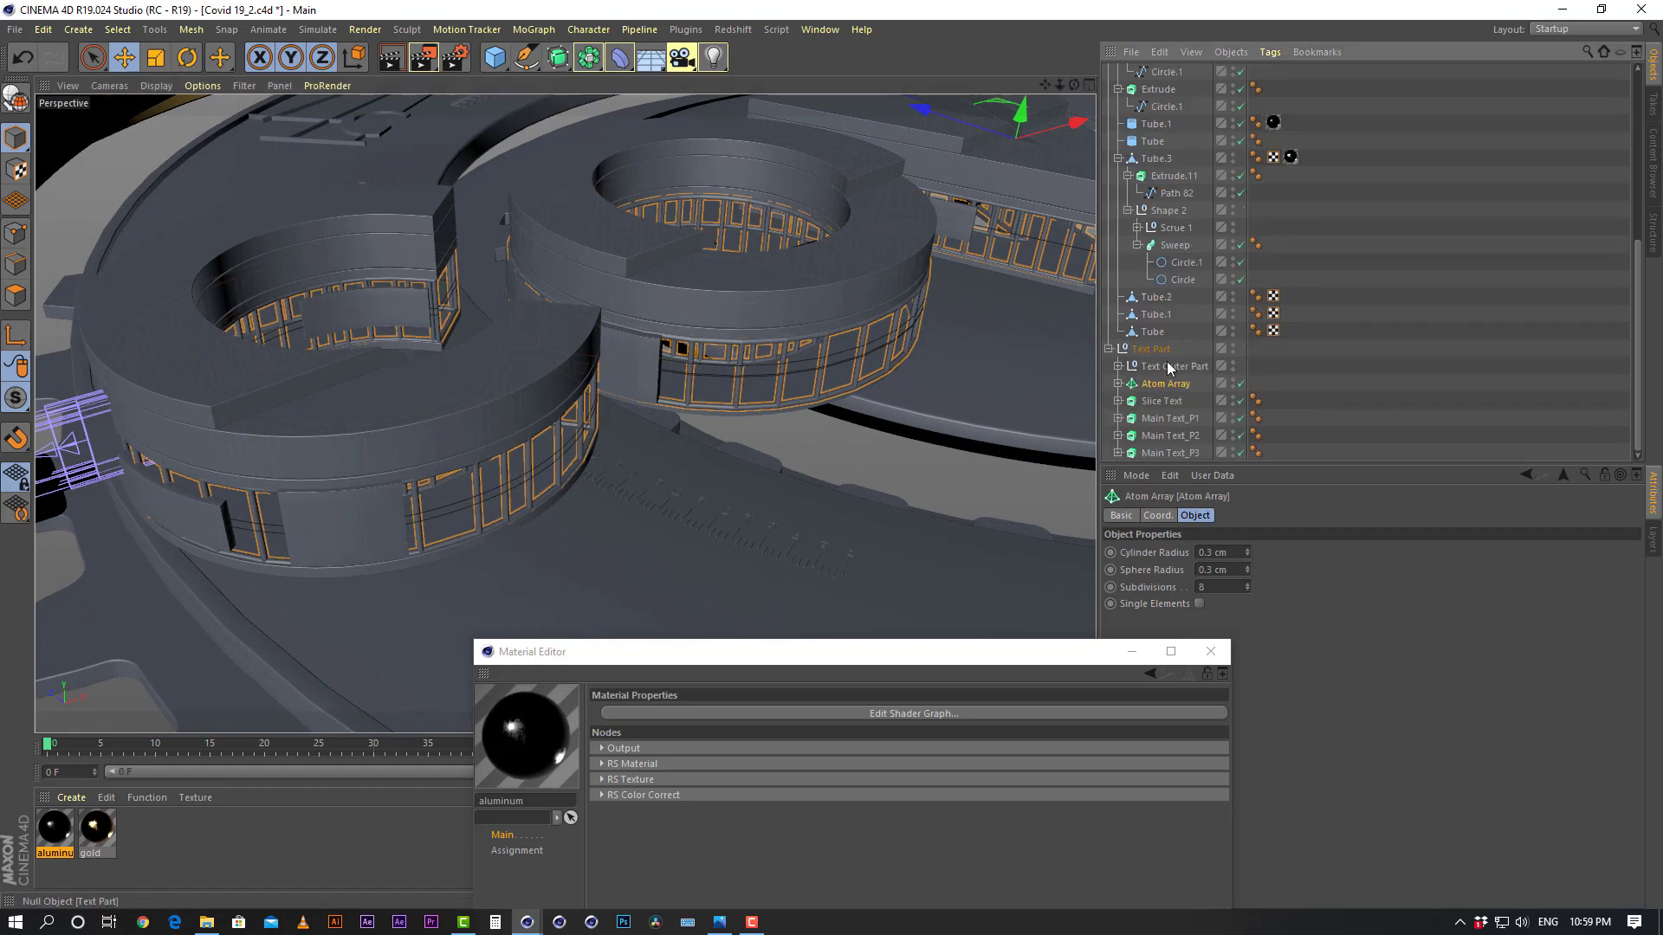
left_click_drag(55, 831, 1166, 383)
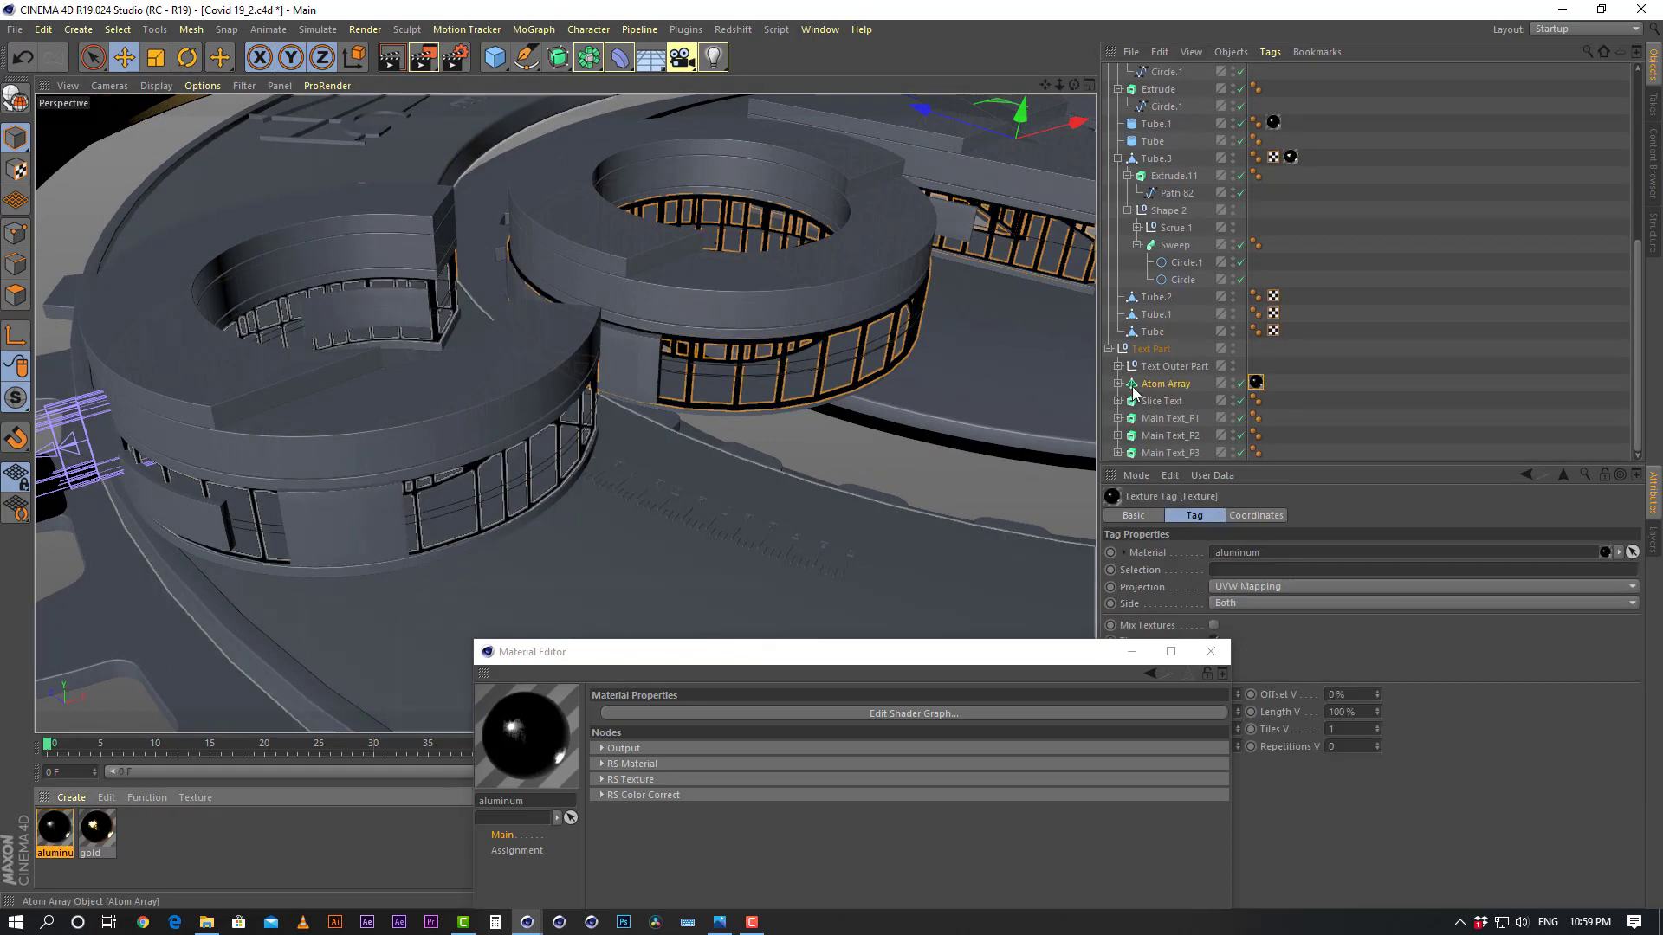
Try the aluminum material on Main Text_P3, and remove its texture tag
left_click(440, 523)
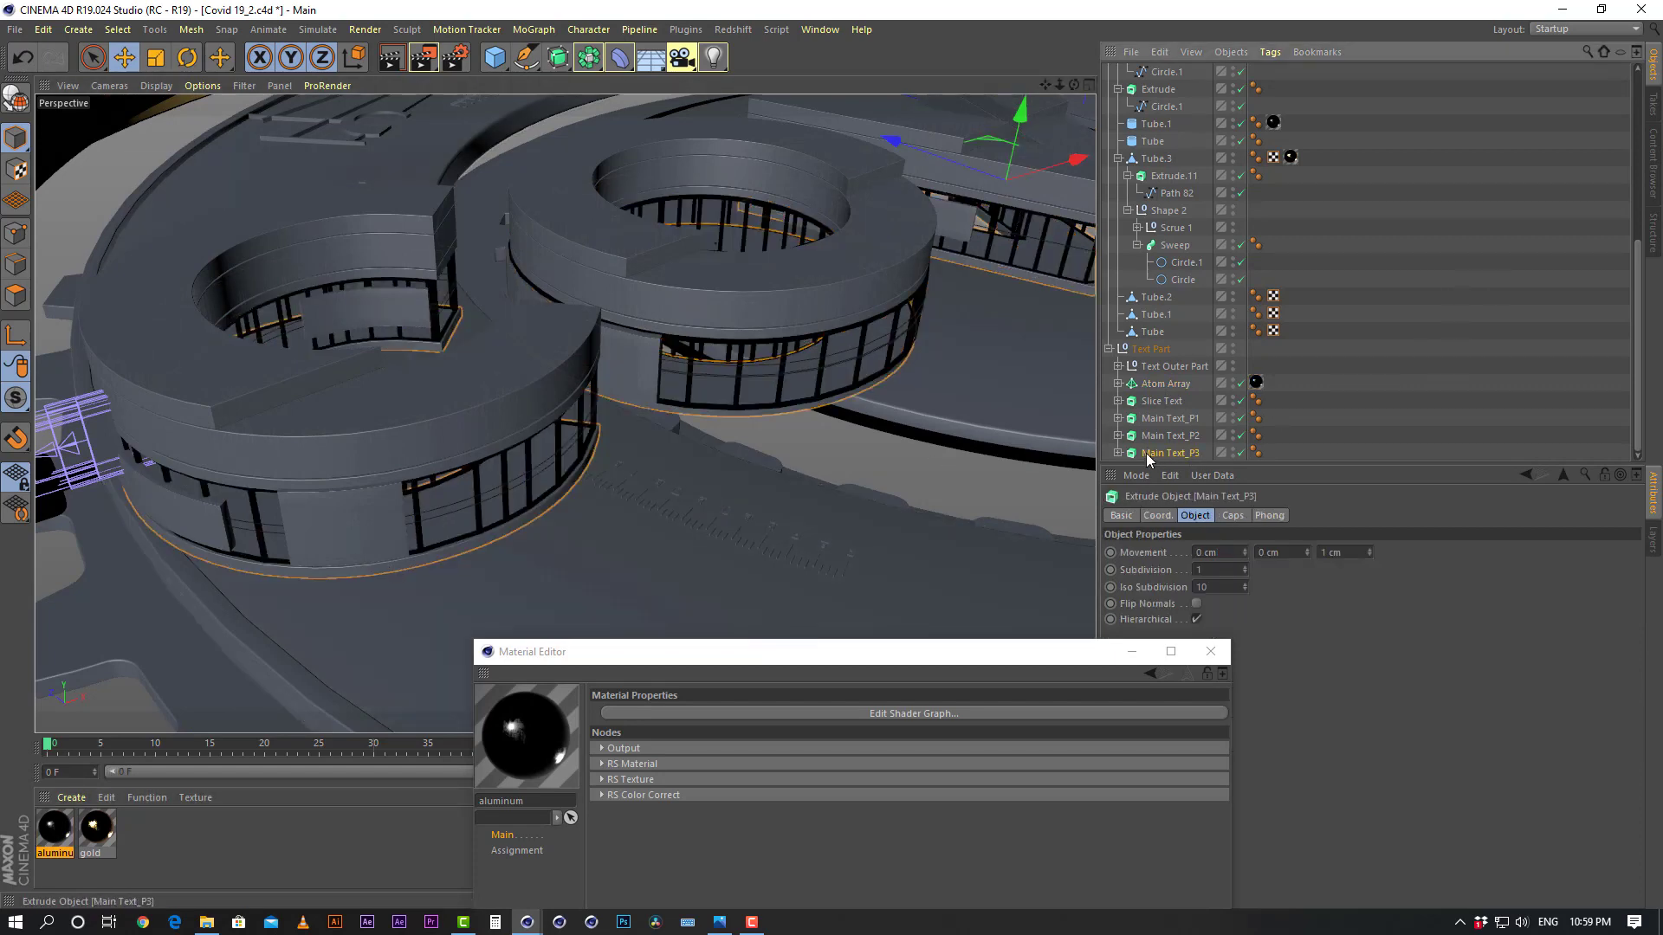
mouse_move(54, 831)
left_mouse_down()
mouse_move(1189, 452)
mouse_move(1170, 455)
left_mouse_up()
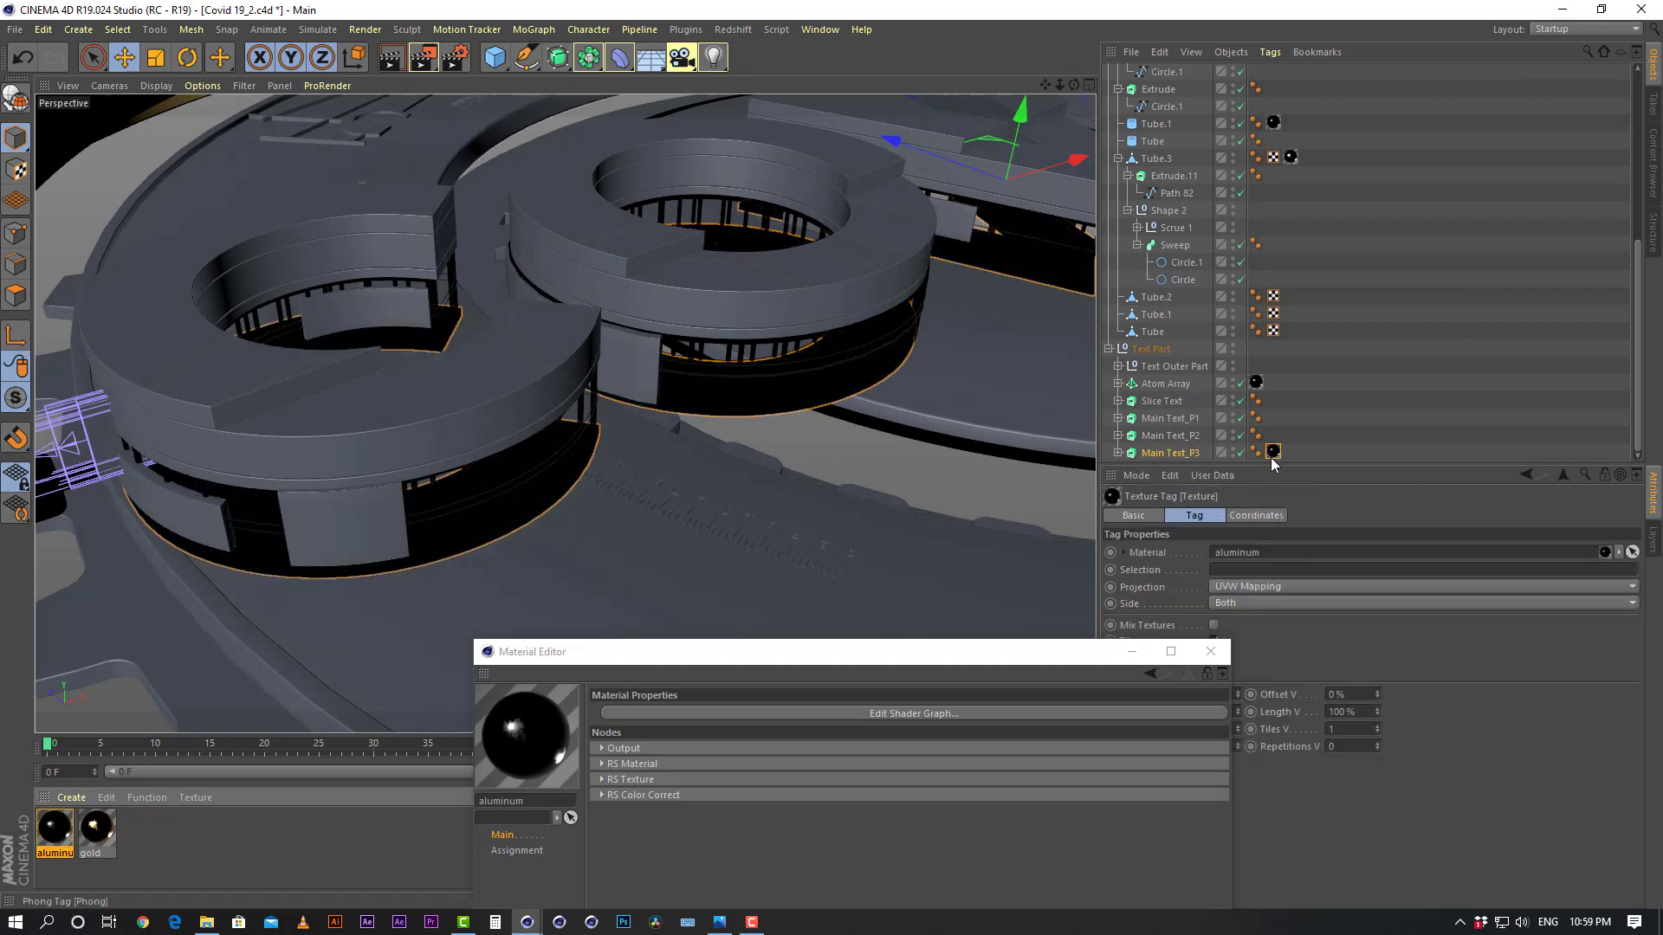
key("Delete")
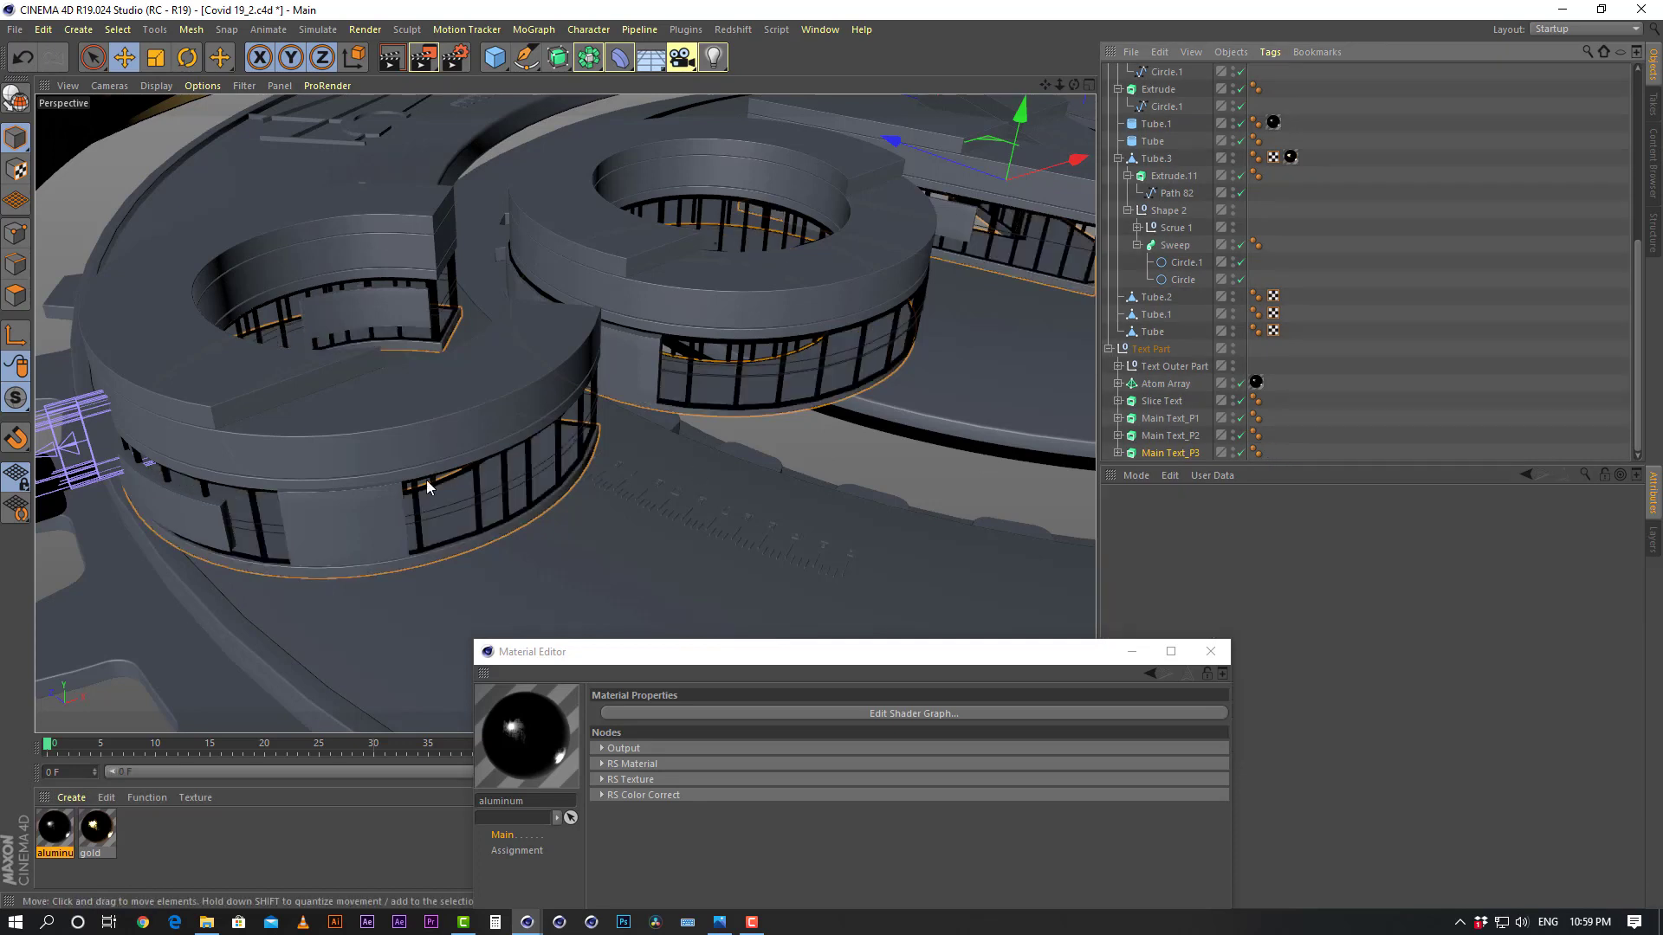
Apply the aluminum material to the Text Outer Part group
left_click(1175, 369)
left_click_drag(58, 829, 1187, 372)
left_click(1478, 340)
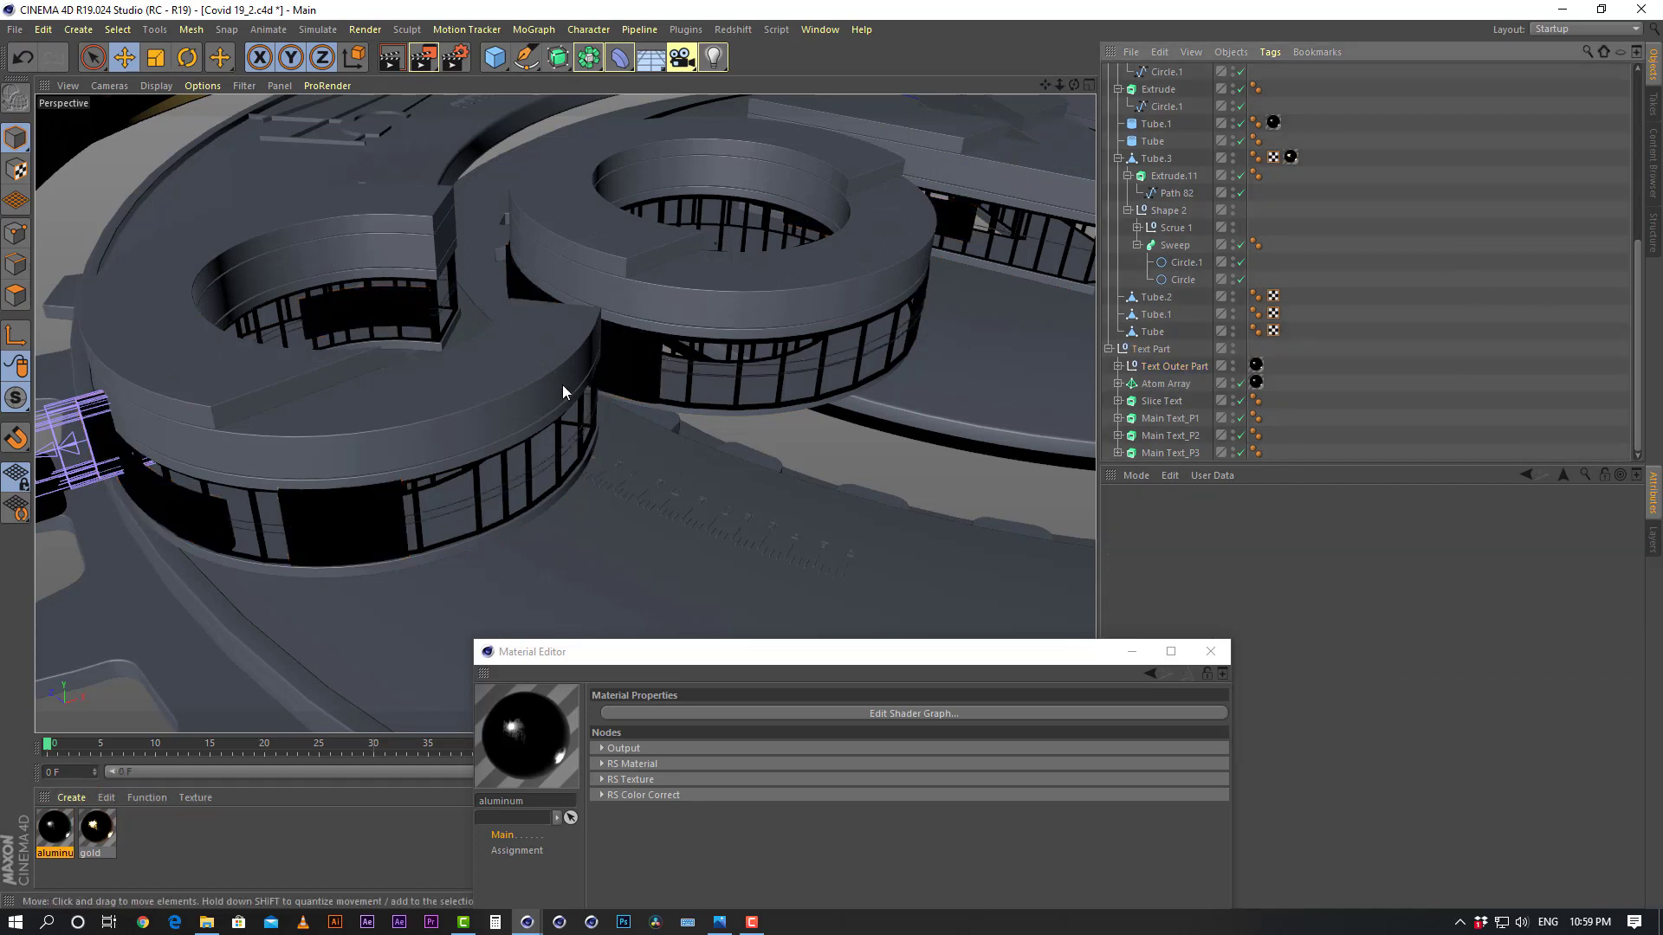
Apply the aluminum material to Main Text_P2, the thin layer beneath the letters' upper block
left_click(202, 371)
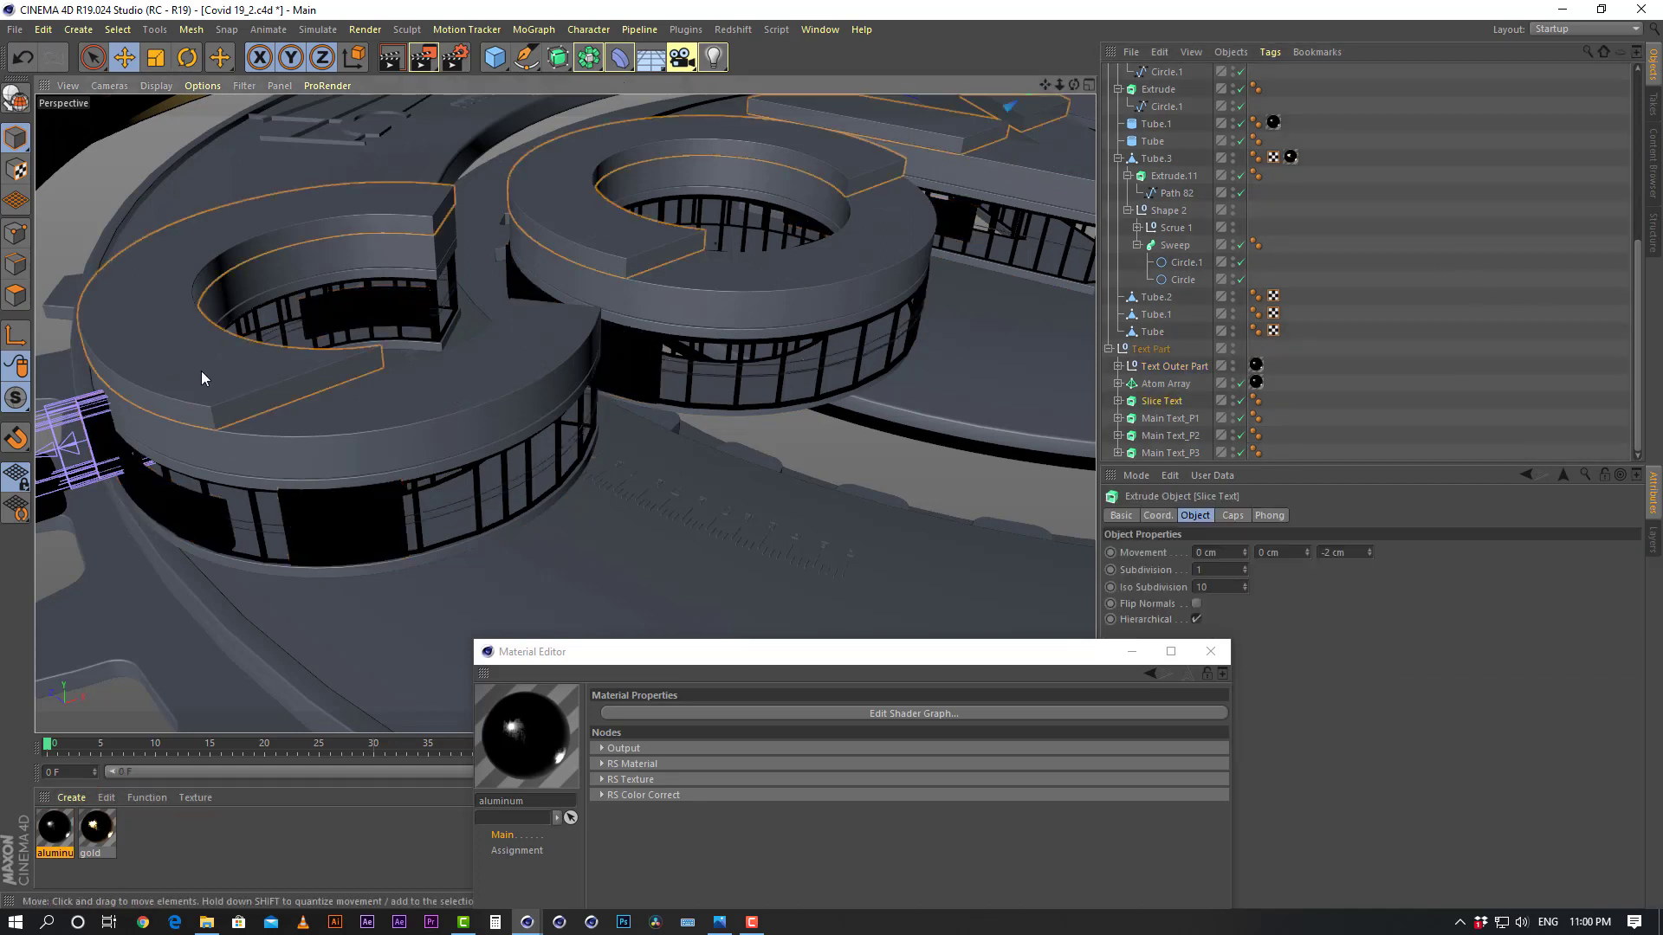
left_click(447, 397)
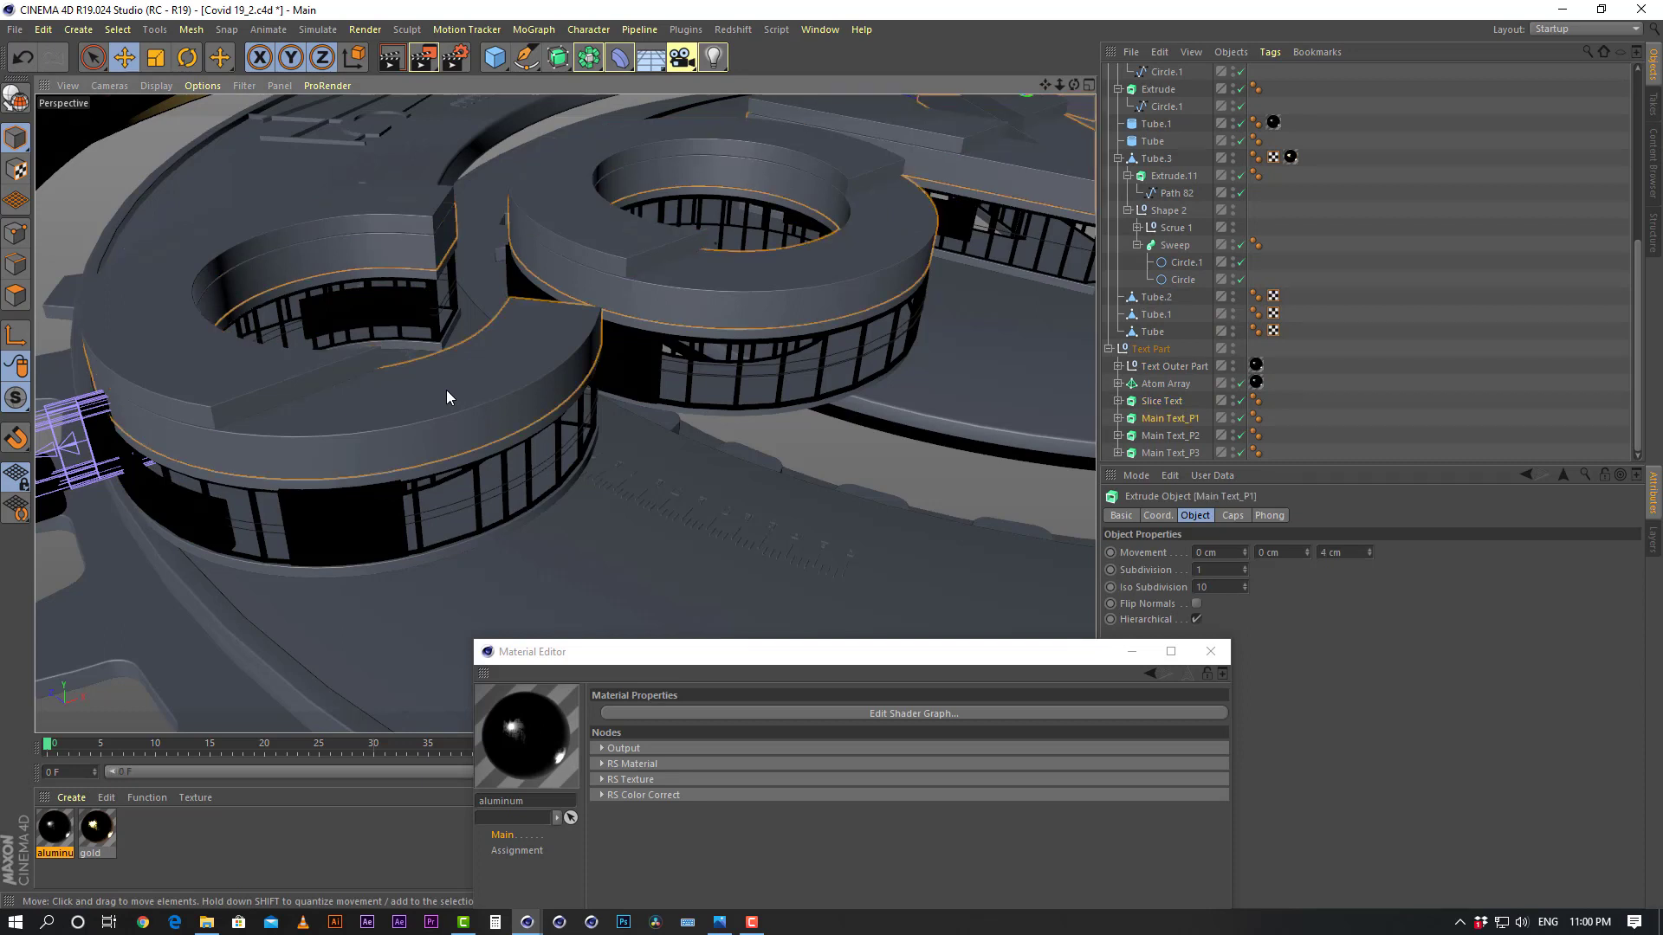
left_click(443, 468)
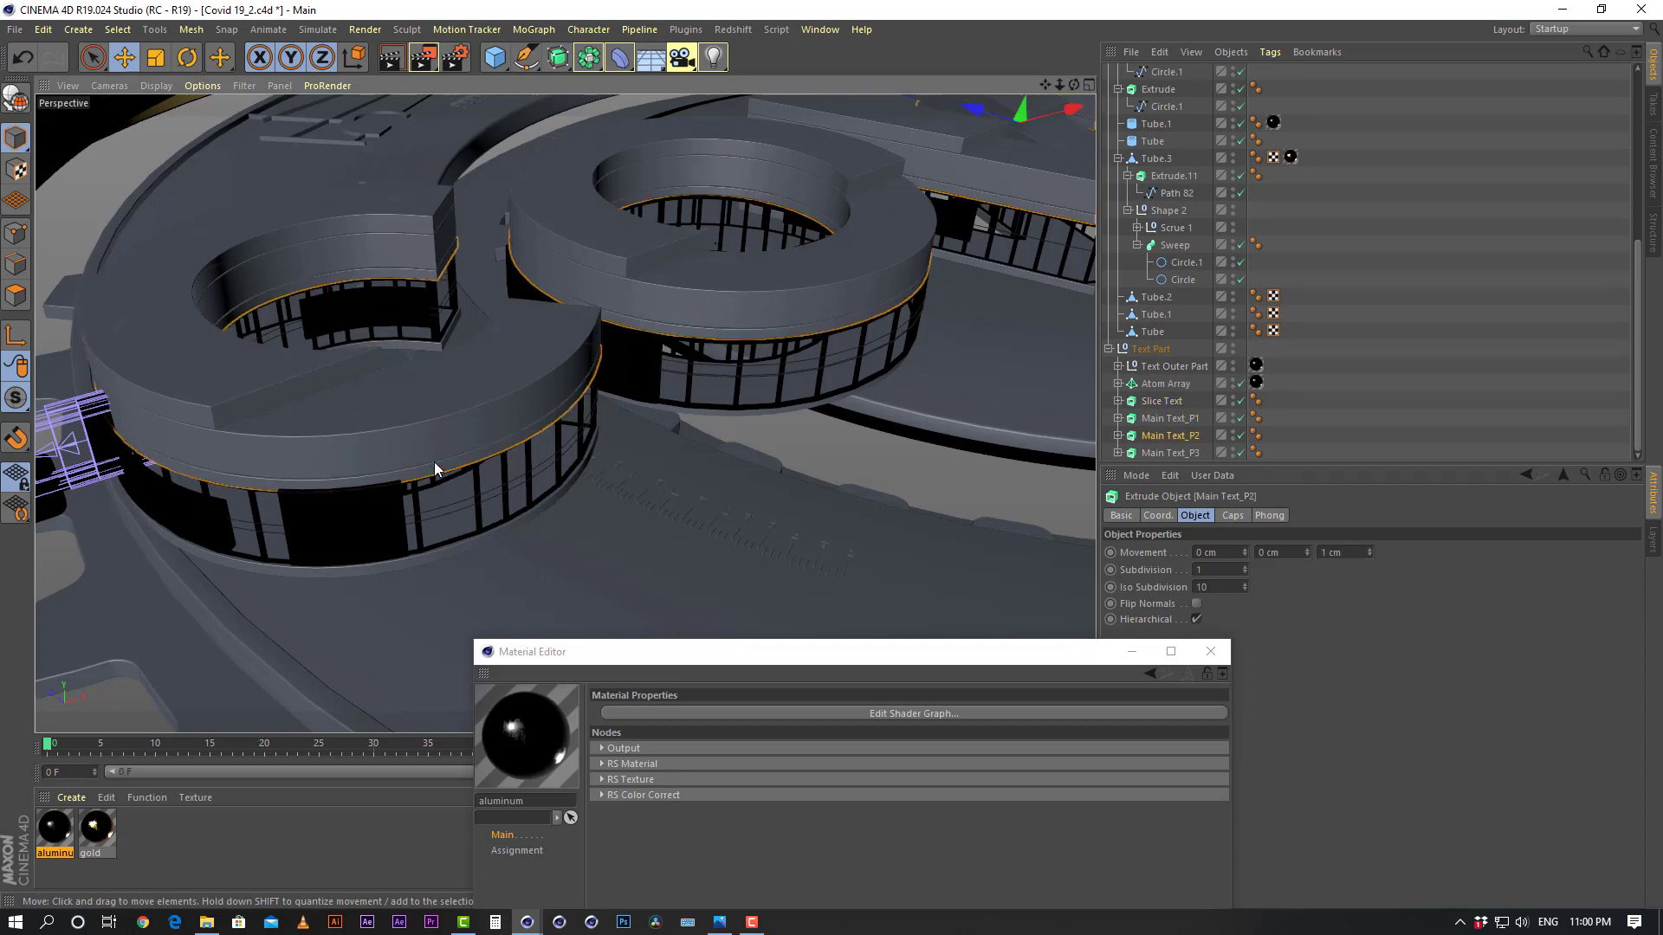
left_click_drag(73, 847, 1162, 429)
left_click(1471, 392)
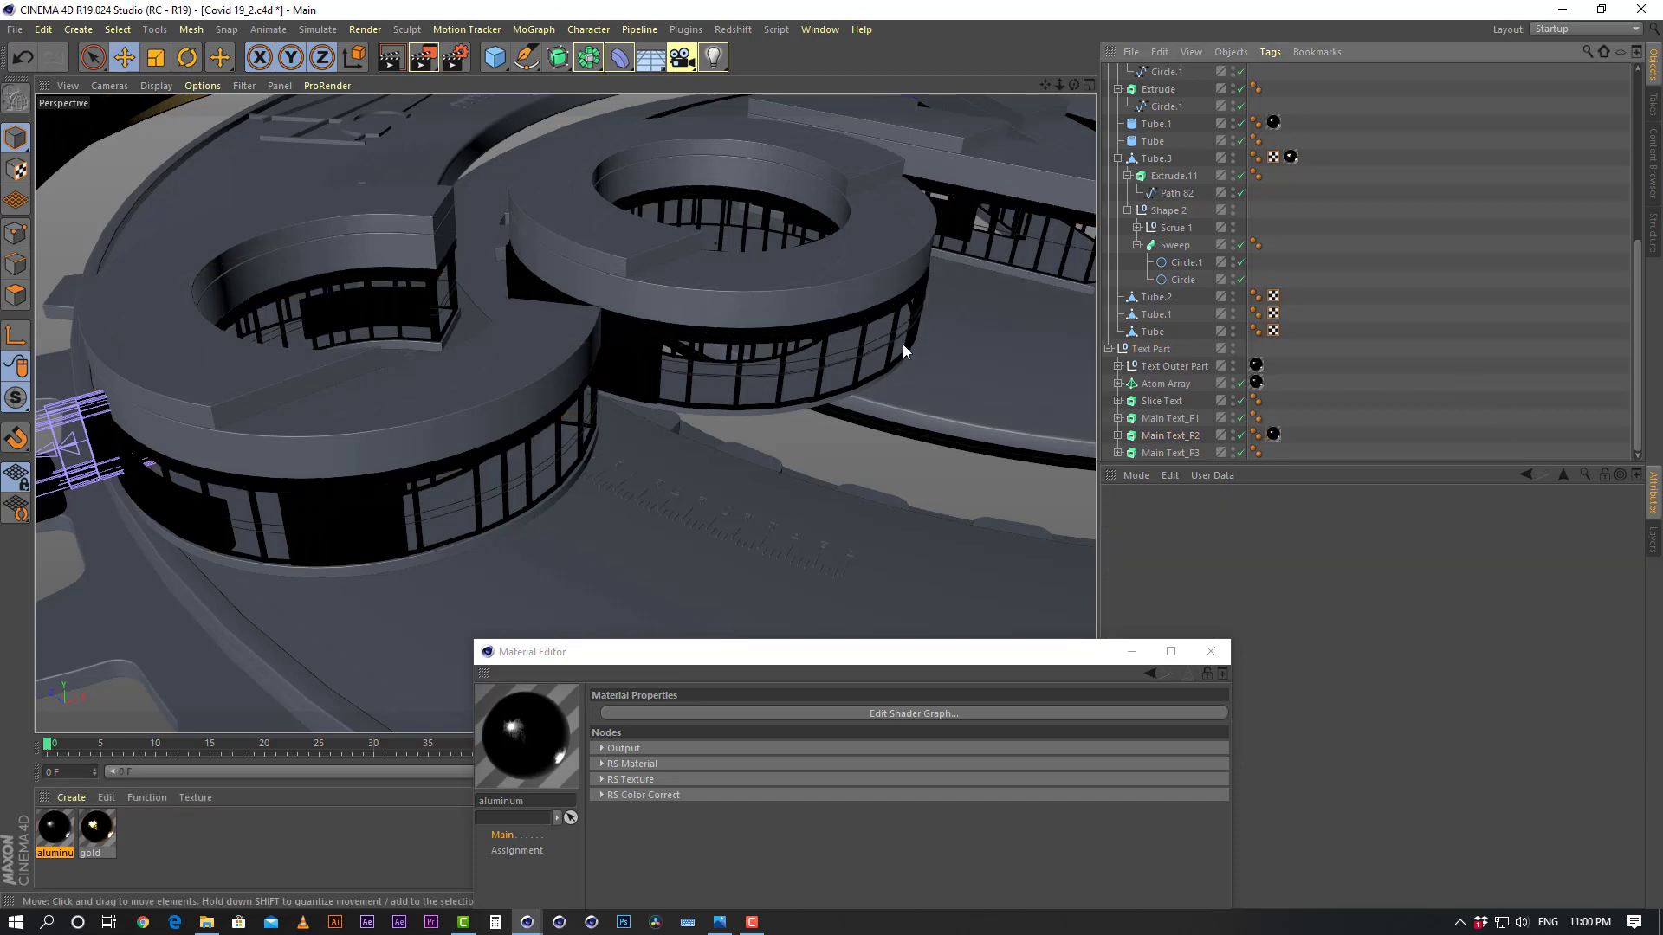
Duplicate the gold material and name the copy "gold text"
left_click_drag(903, 345, 684, 387, "alt")
left_click_drag(564, 412, 595, 388, "alt")
right_click_drag(497, 386, 575, 333, "alt")
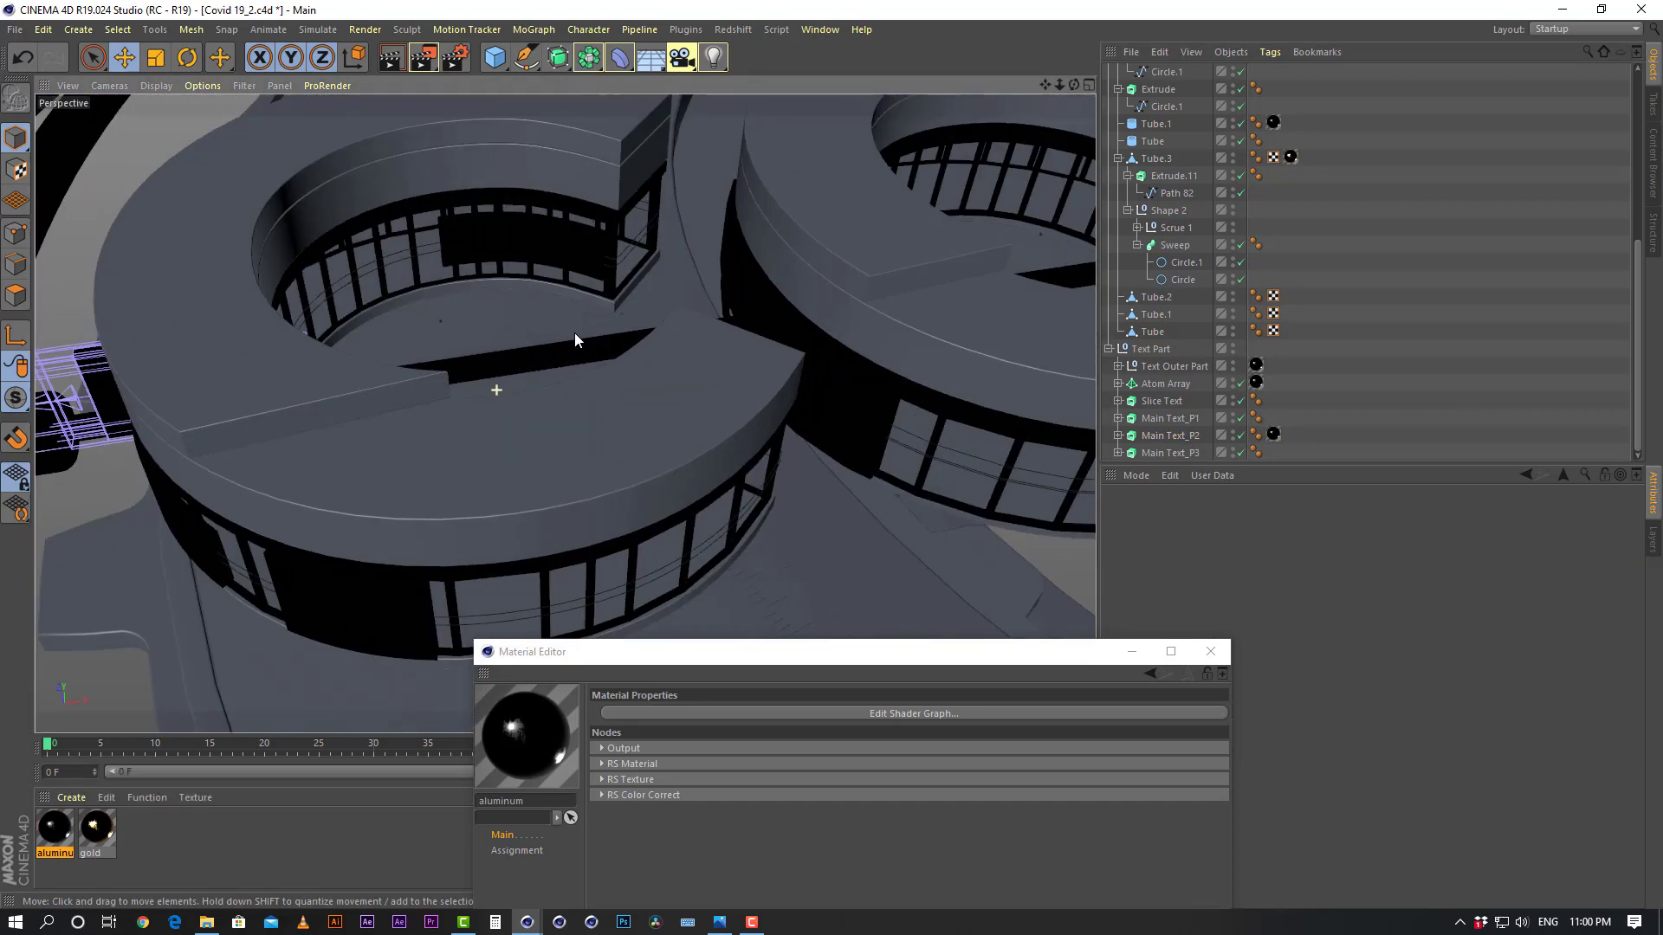
left_click_drag(497, 388, 573, 365, "alt")
left_click(323, 374)
right_click_drag(731, 346, 525, 398, "alt")
left_click(337, 400)
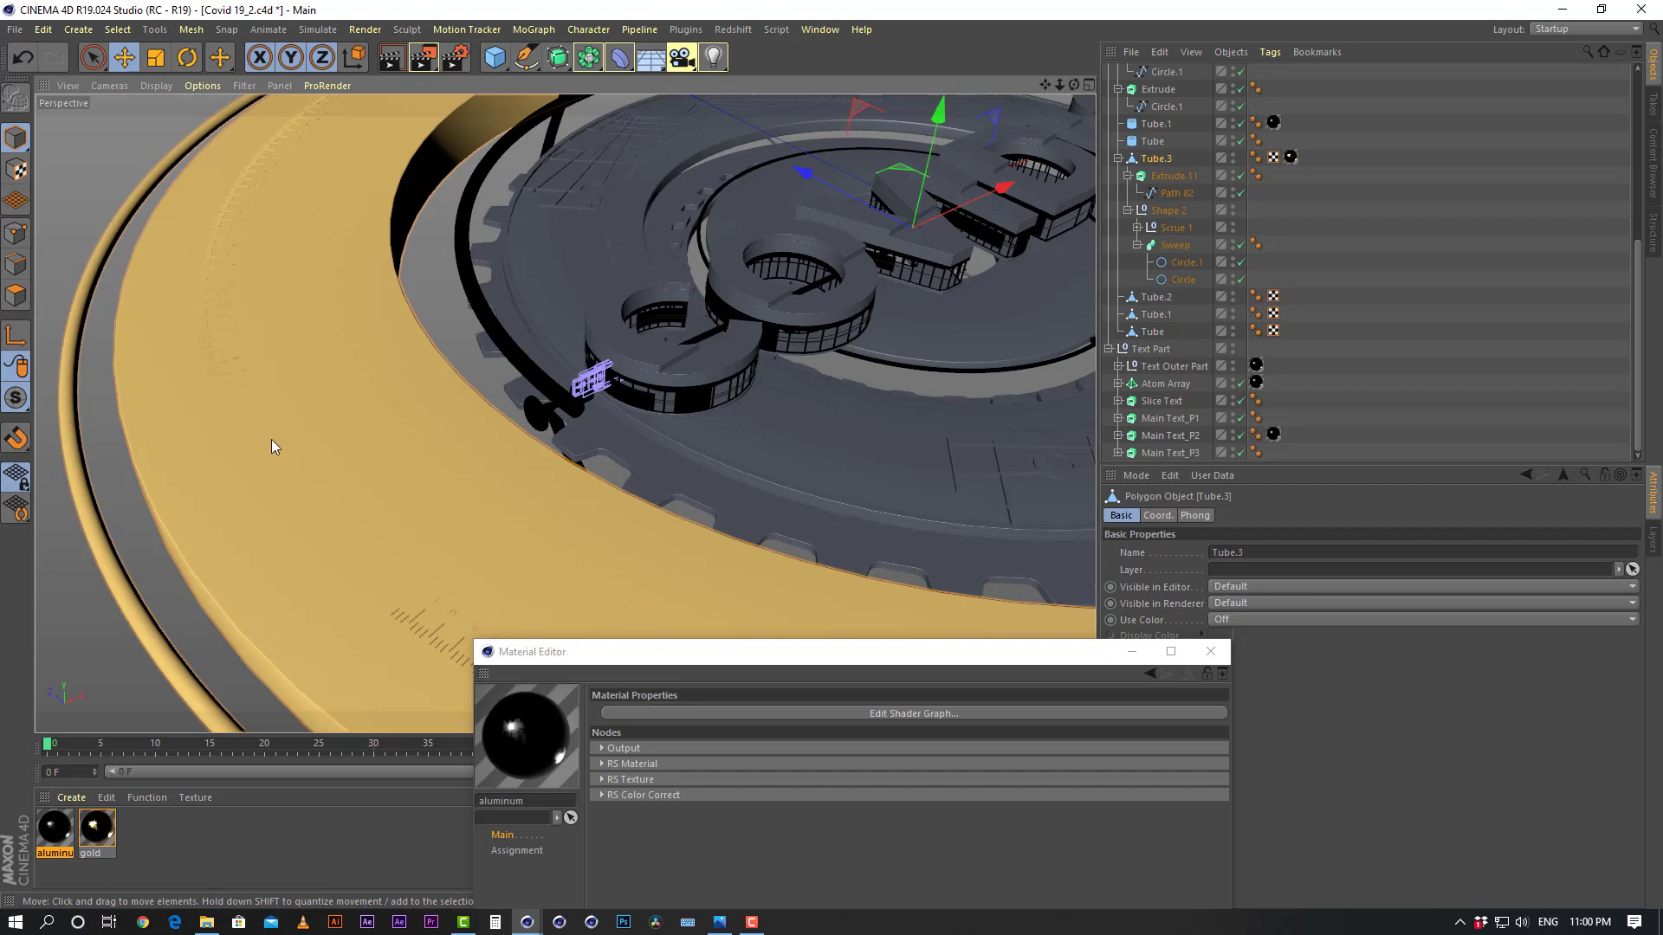
scroll(641, 356, "up", 10)
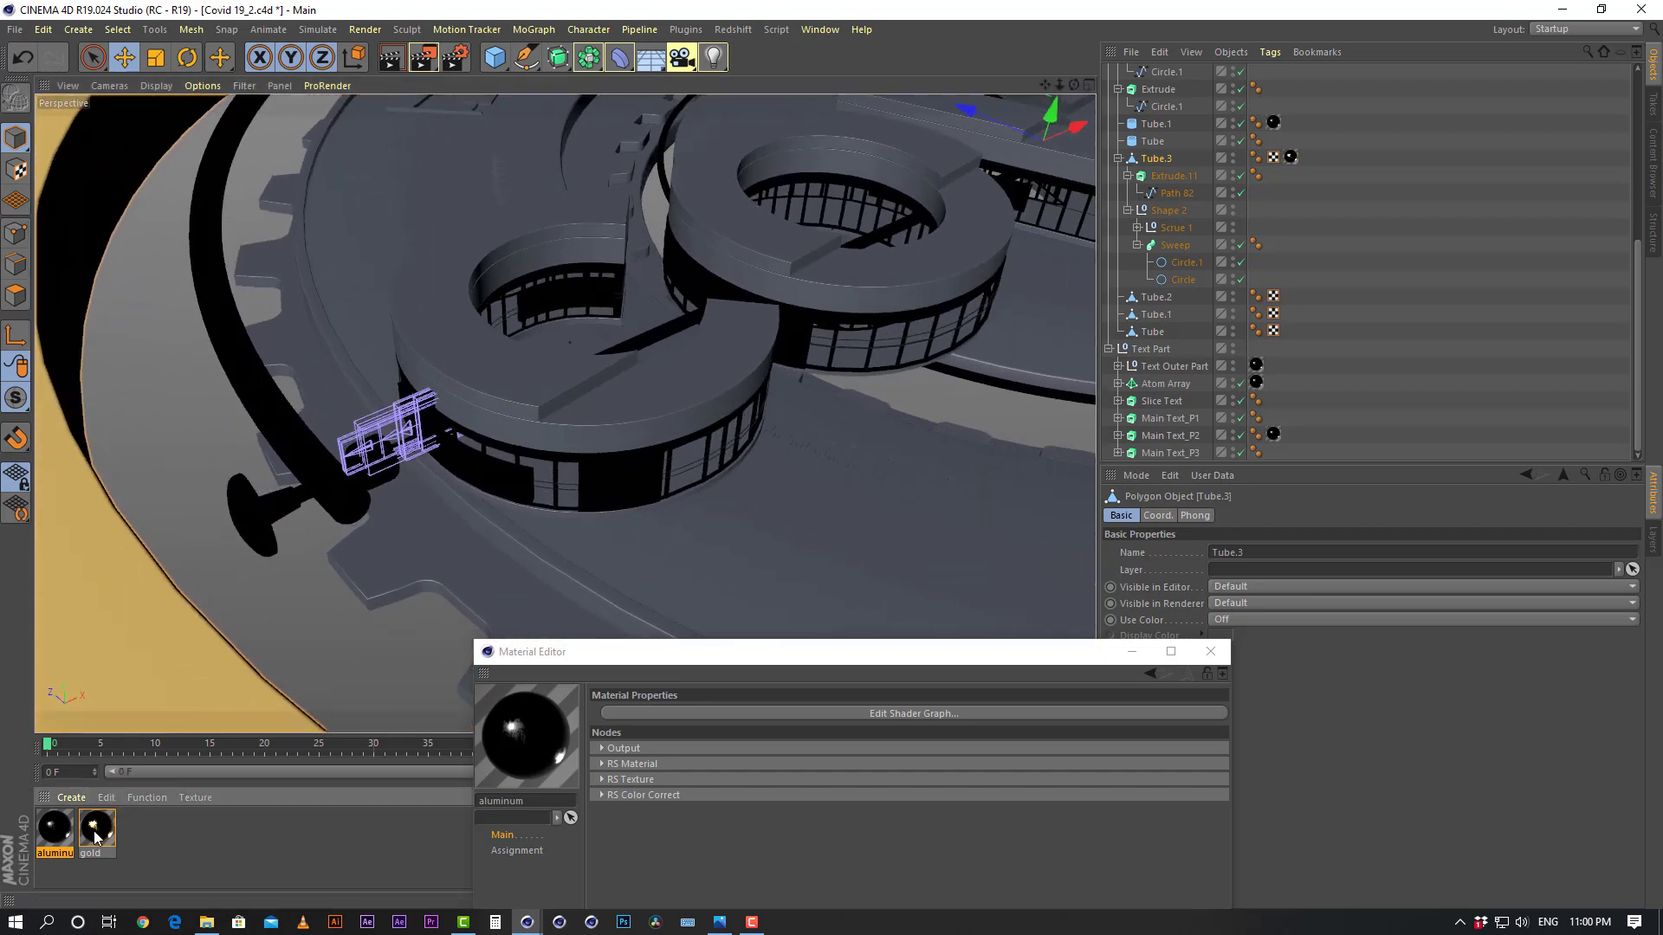
left_click_drag(95, 834, 196, 840, "ctrl")
double_click(137, 853)
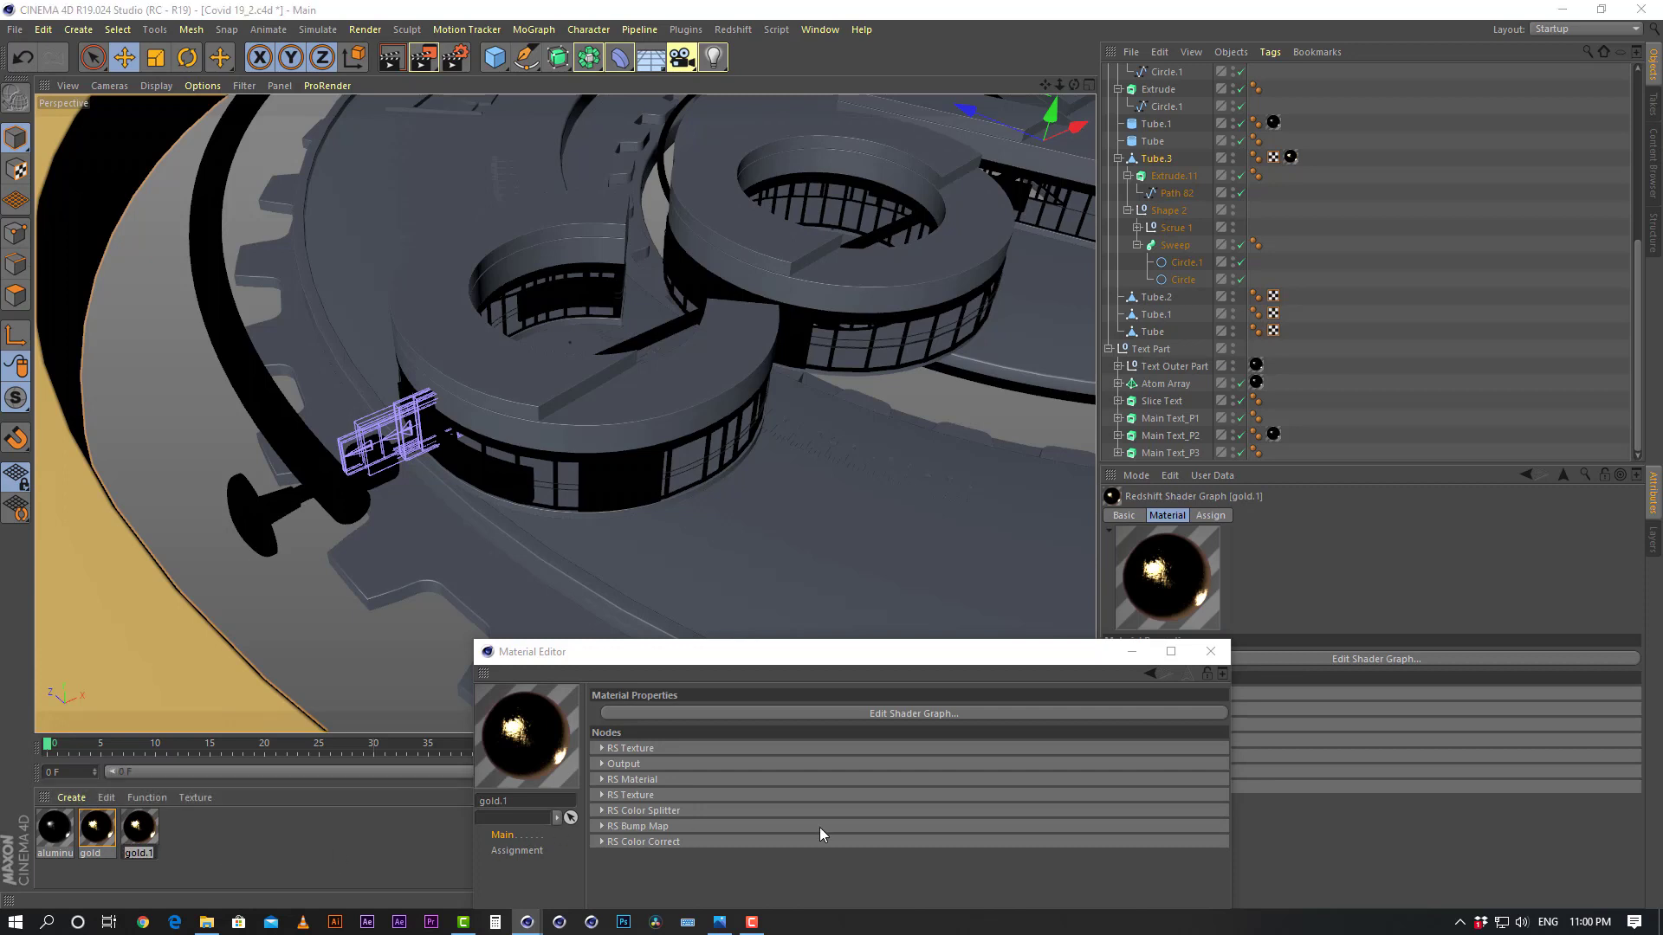
type("gold text")
key("Return")
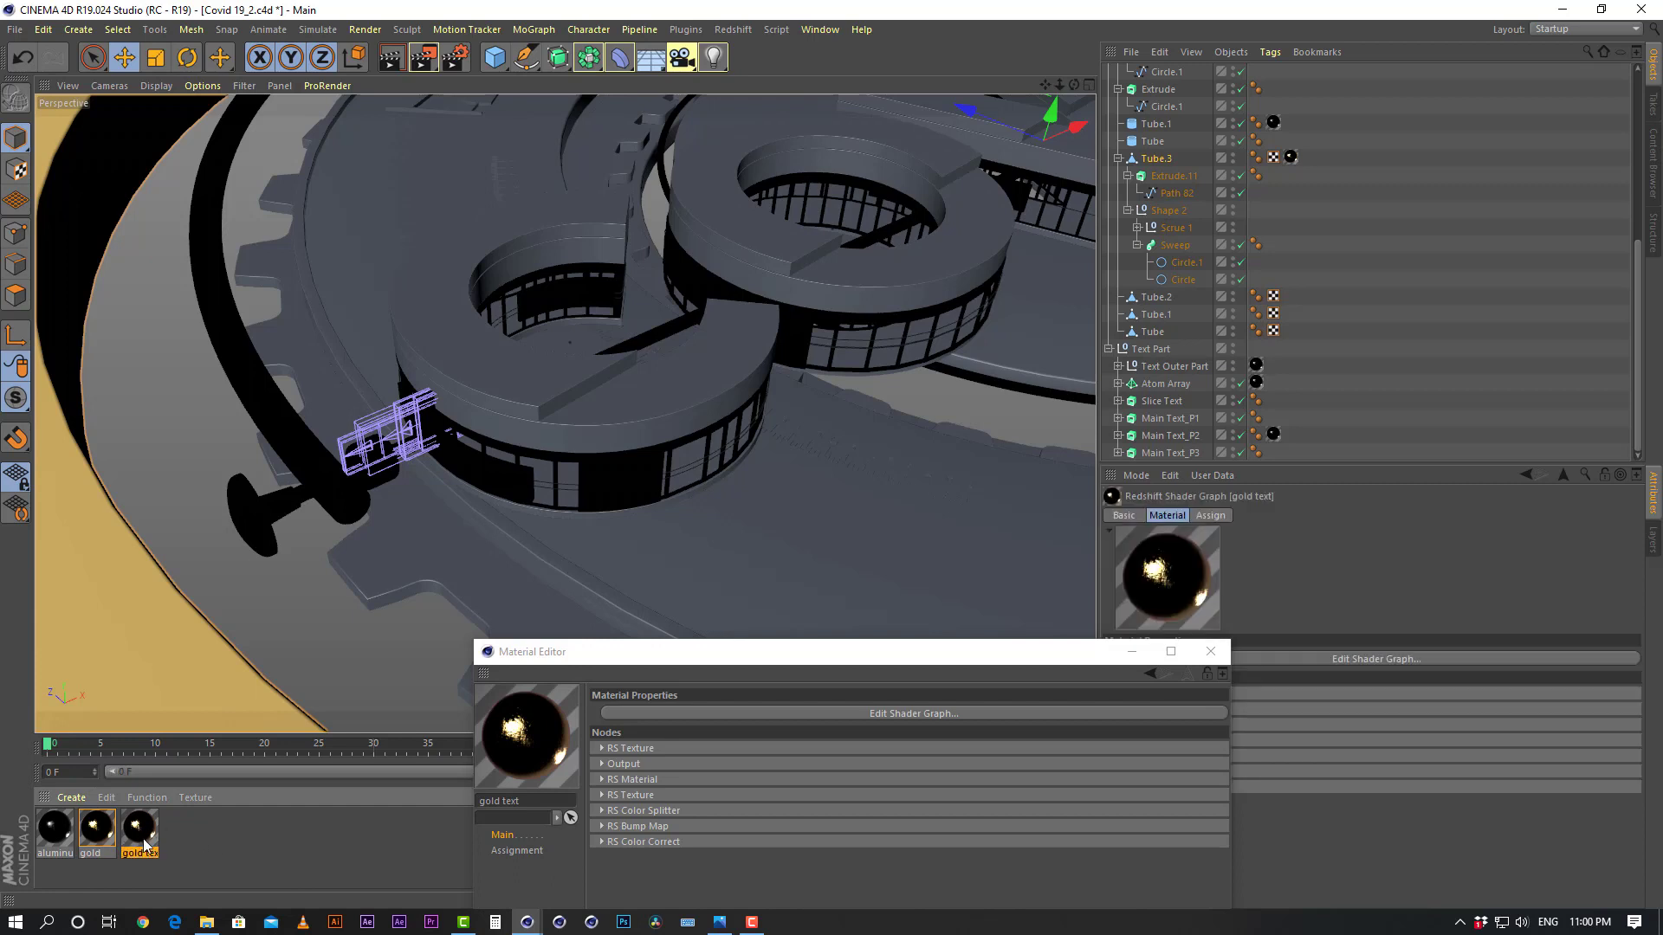
Apply the gold text material to Slice Text, Main Text_P1 and Main Text_P3
left_click(1161, 401)
left_click_drag(139, 827, 1161, 404)
left_click(1161, 419)
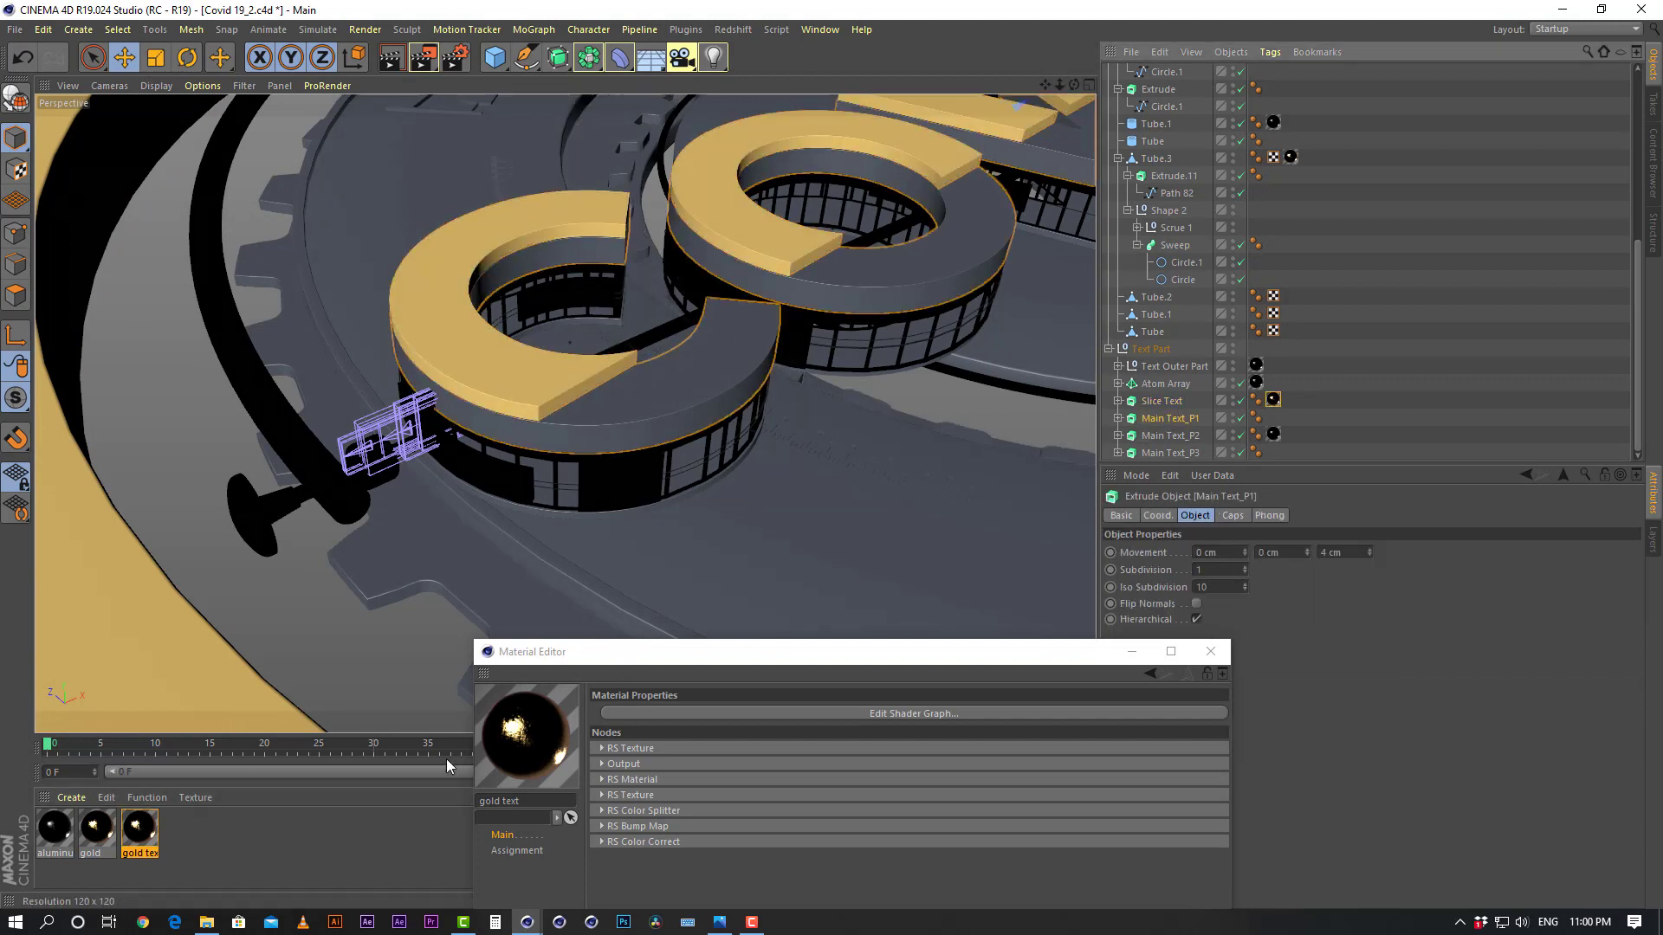
left_click_drag(139, 827, 1182, 419)
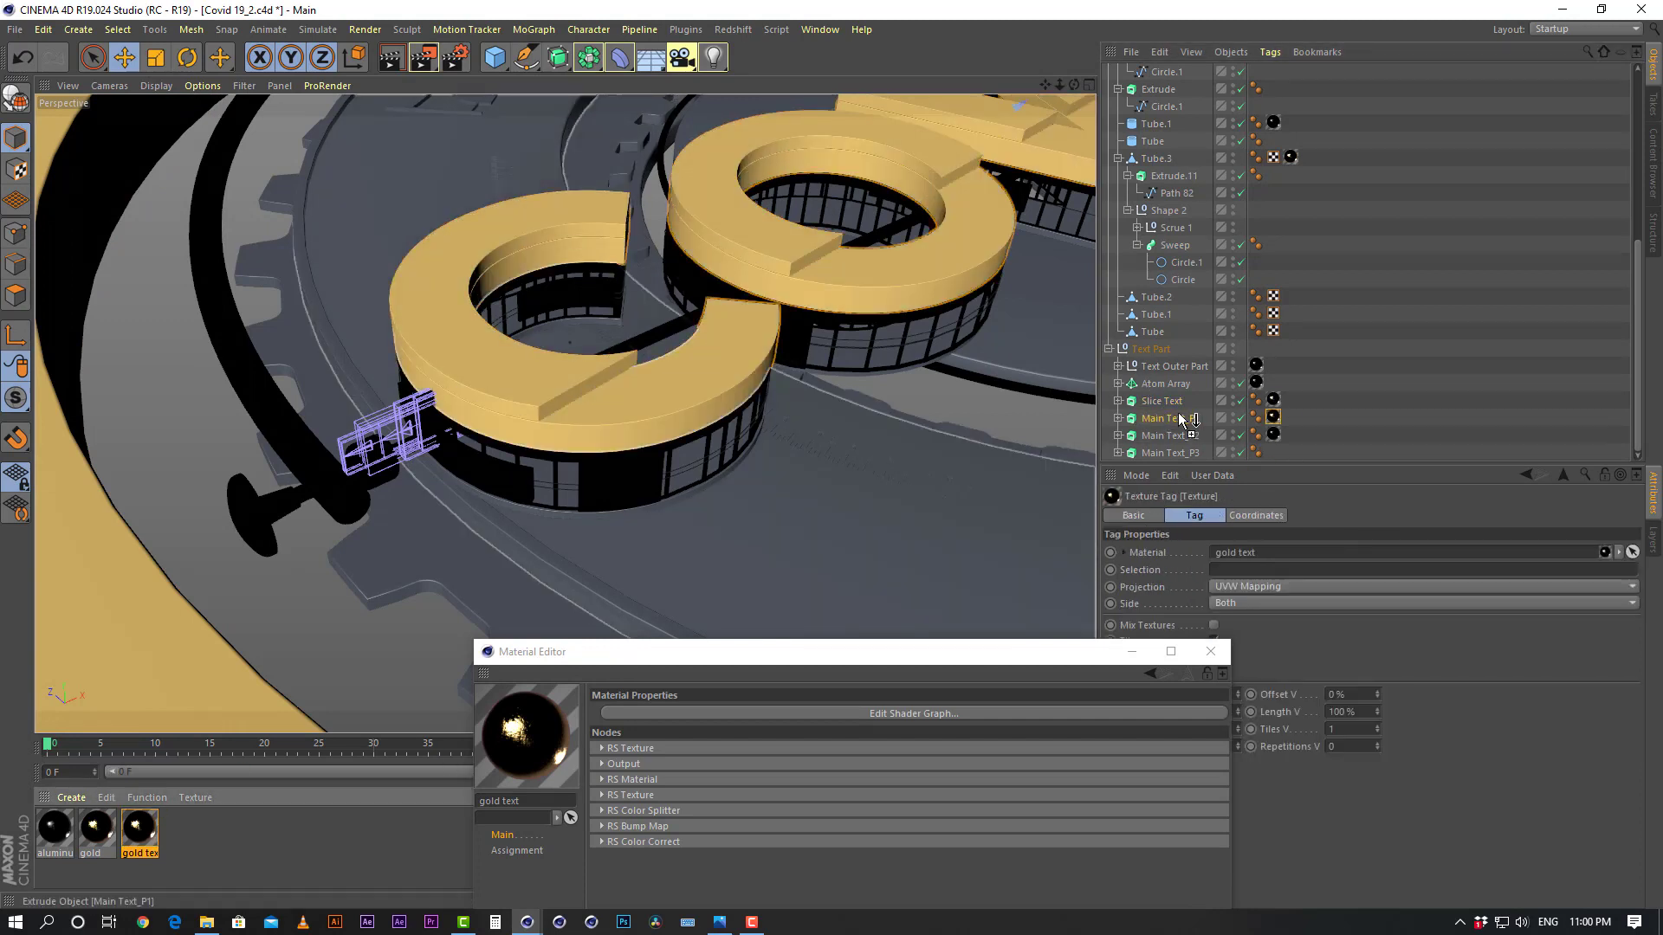
left_click(1171, 454)
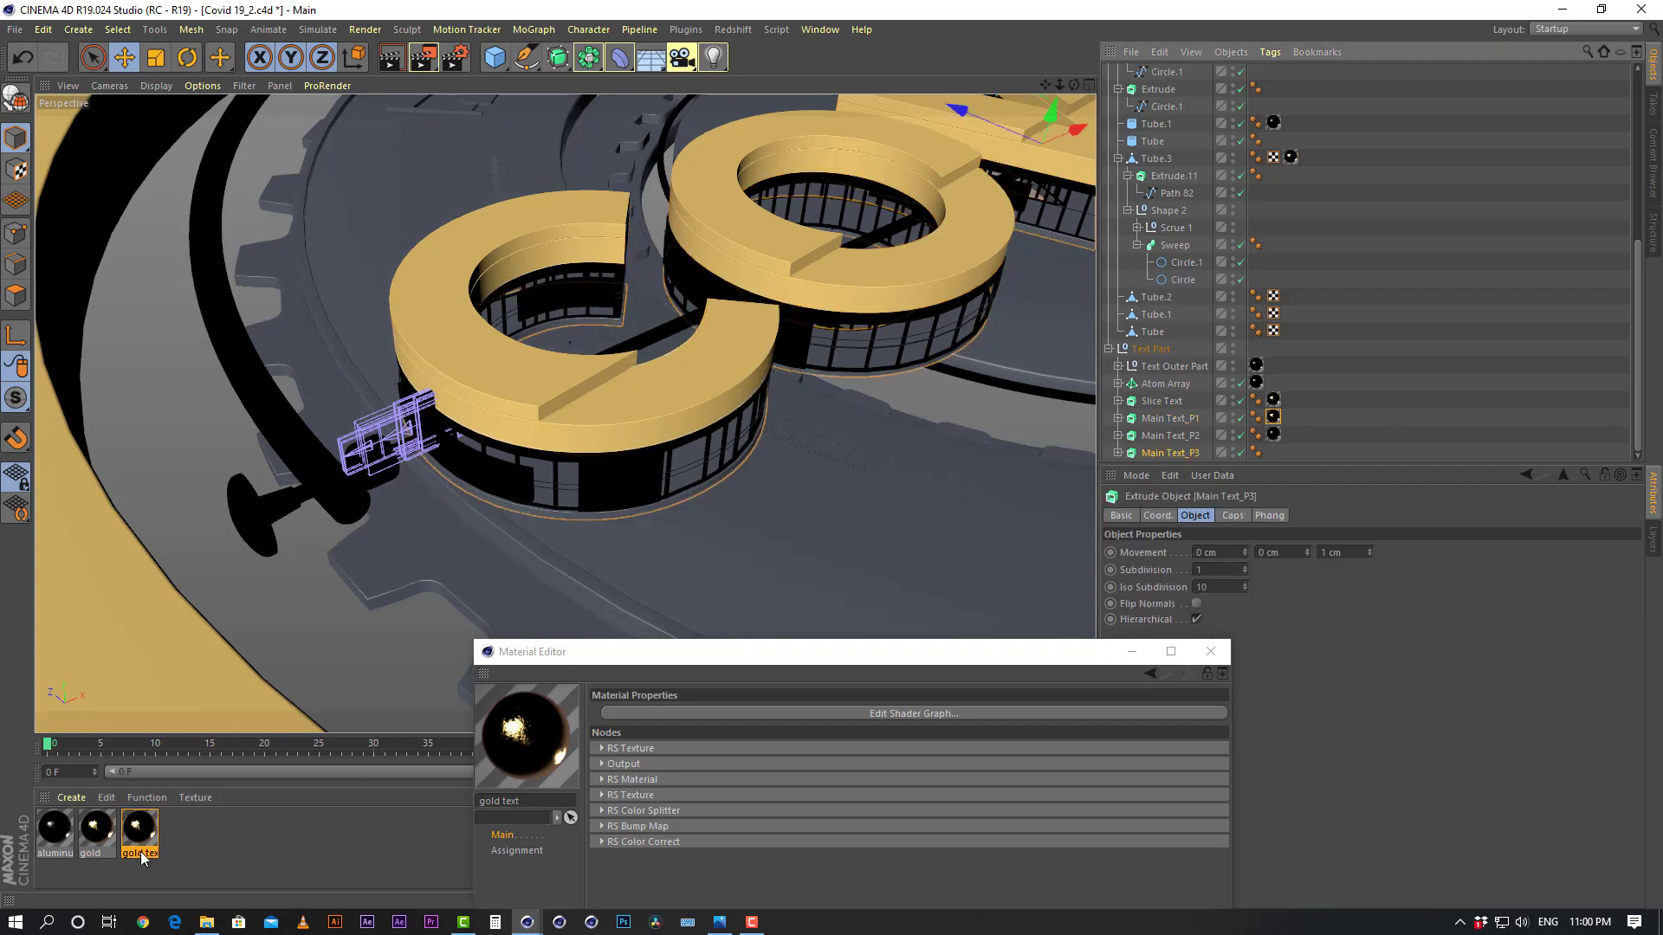
left_click_drag(140, 843, 1167, 453)
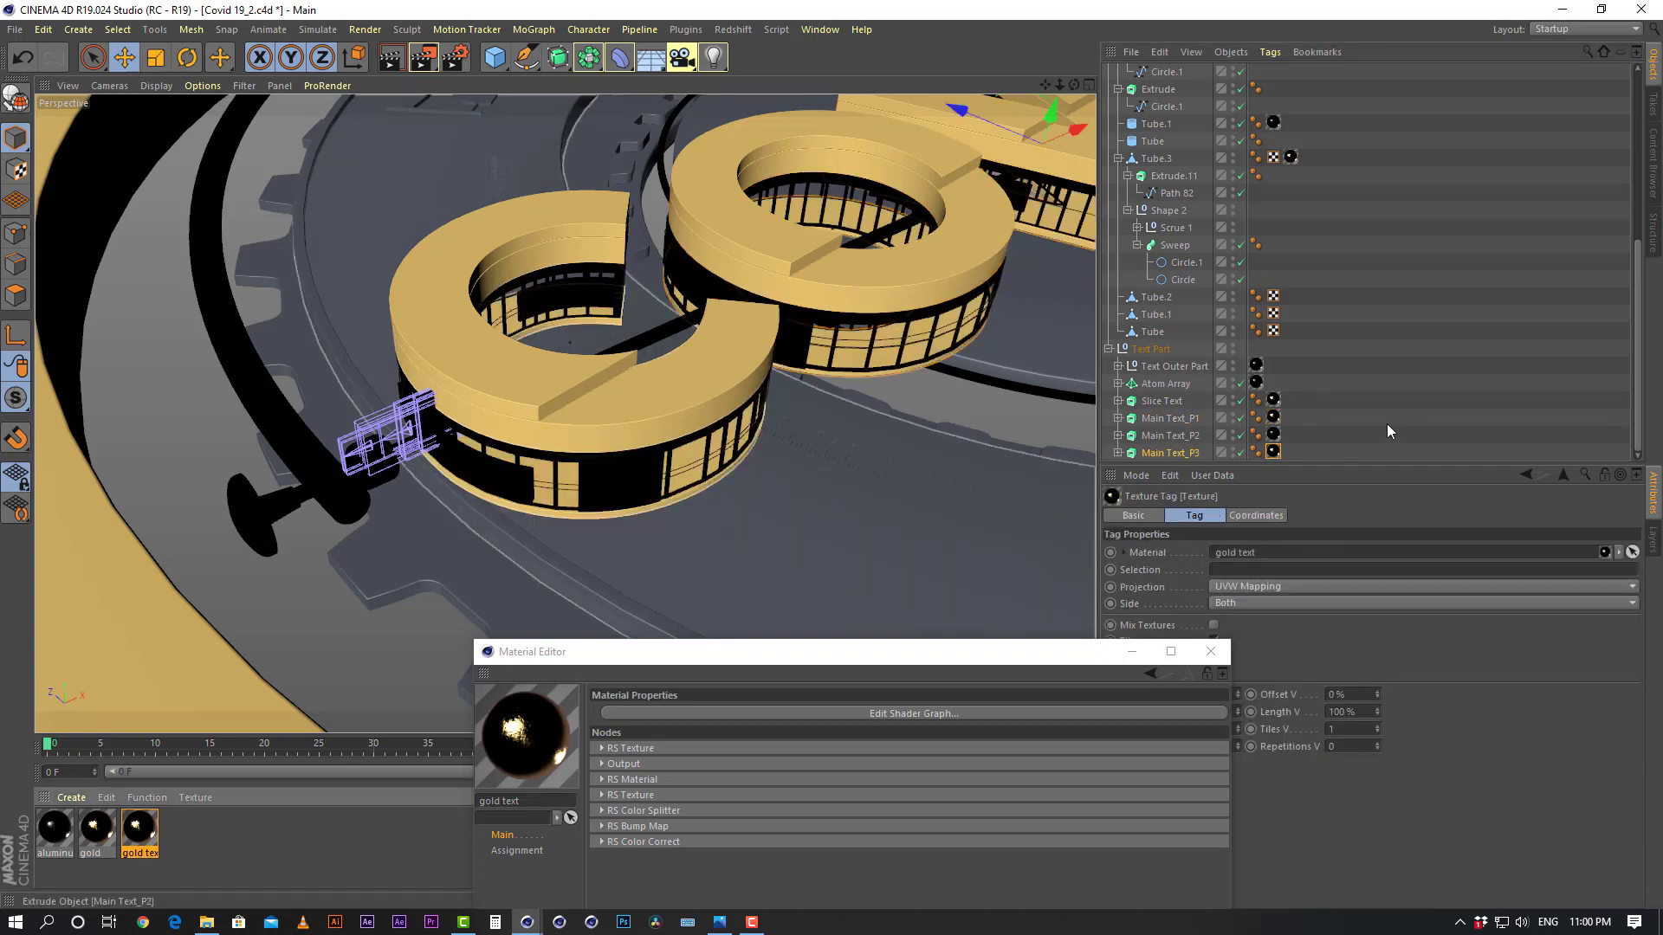
left_click(1429, 451)
Apply the aluminum material to Tube, the thin ring crossing above the COVID19 letters
scroll(801, 354, "down", 5)
middle_click_drag(803, 355, 472, 485, "alt")
scroll(849, 291, "down", 2)
left_click_drag(848, 291, 564, 413, "alt")
middle_click_drag(563, 412, 507, 520, "alt")
left_click(365, 211)
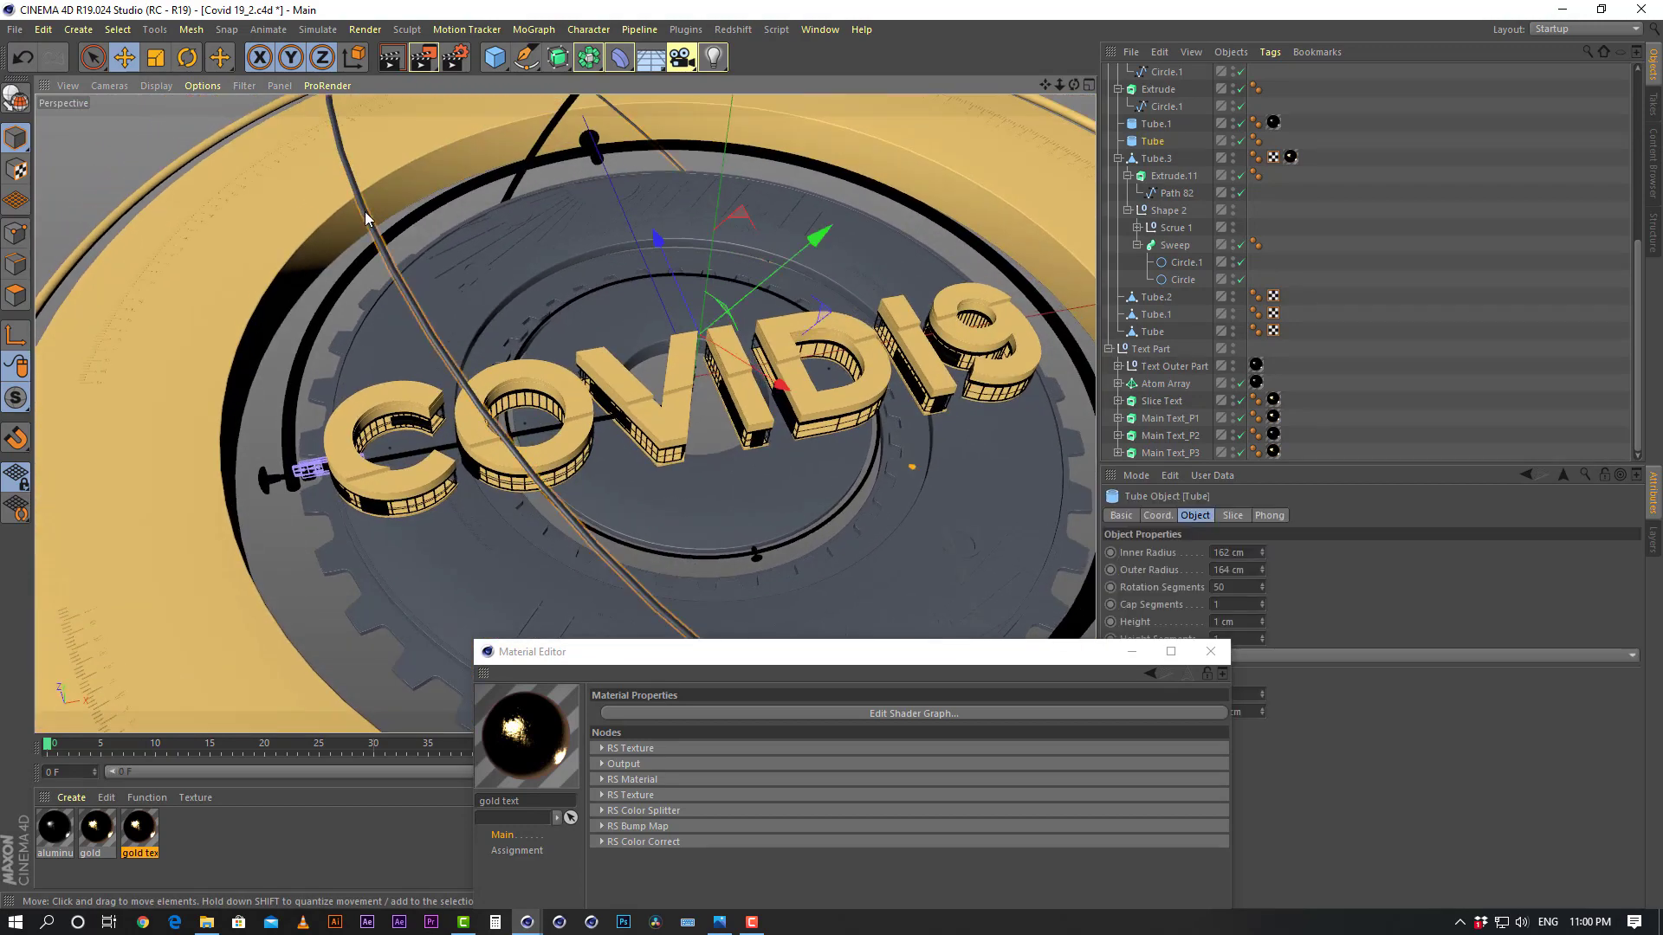
left_click(56, 831)
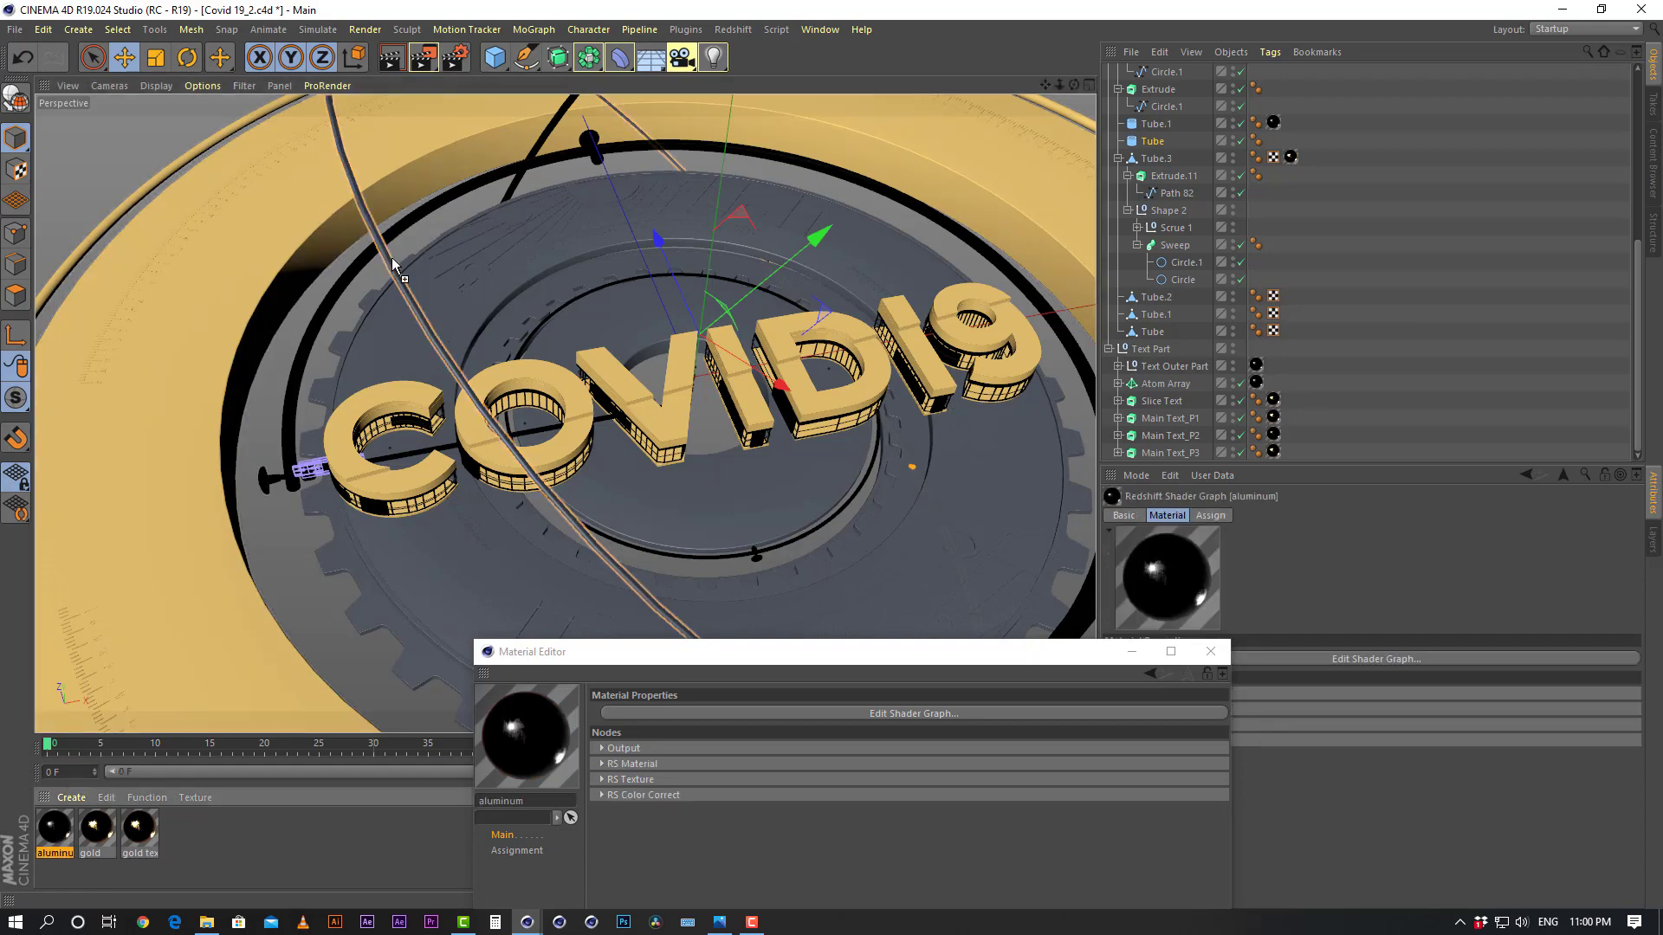
left_click_drag(392, 264, 393, 264)
Apply the gold text material to the outer toothed ring, the inner toothed ring and the flat ring Tube.1
left_click_drag(729, 393, 532, 440, "alt")
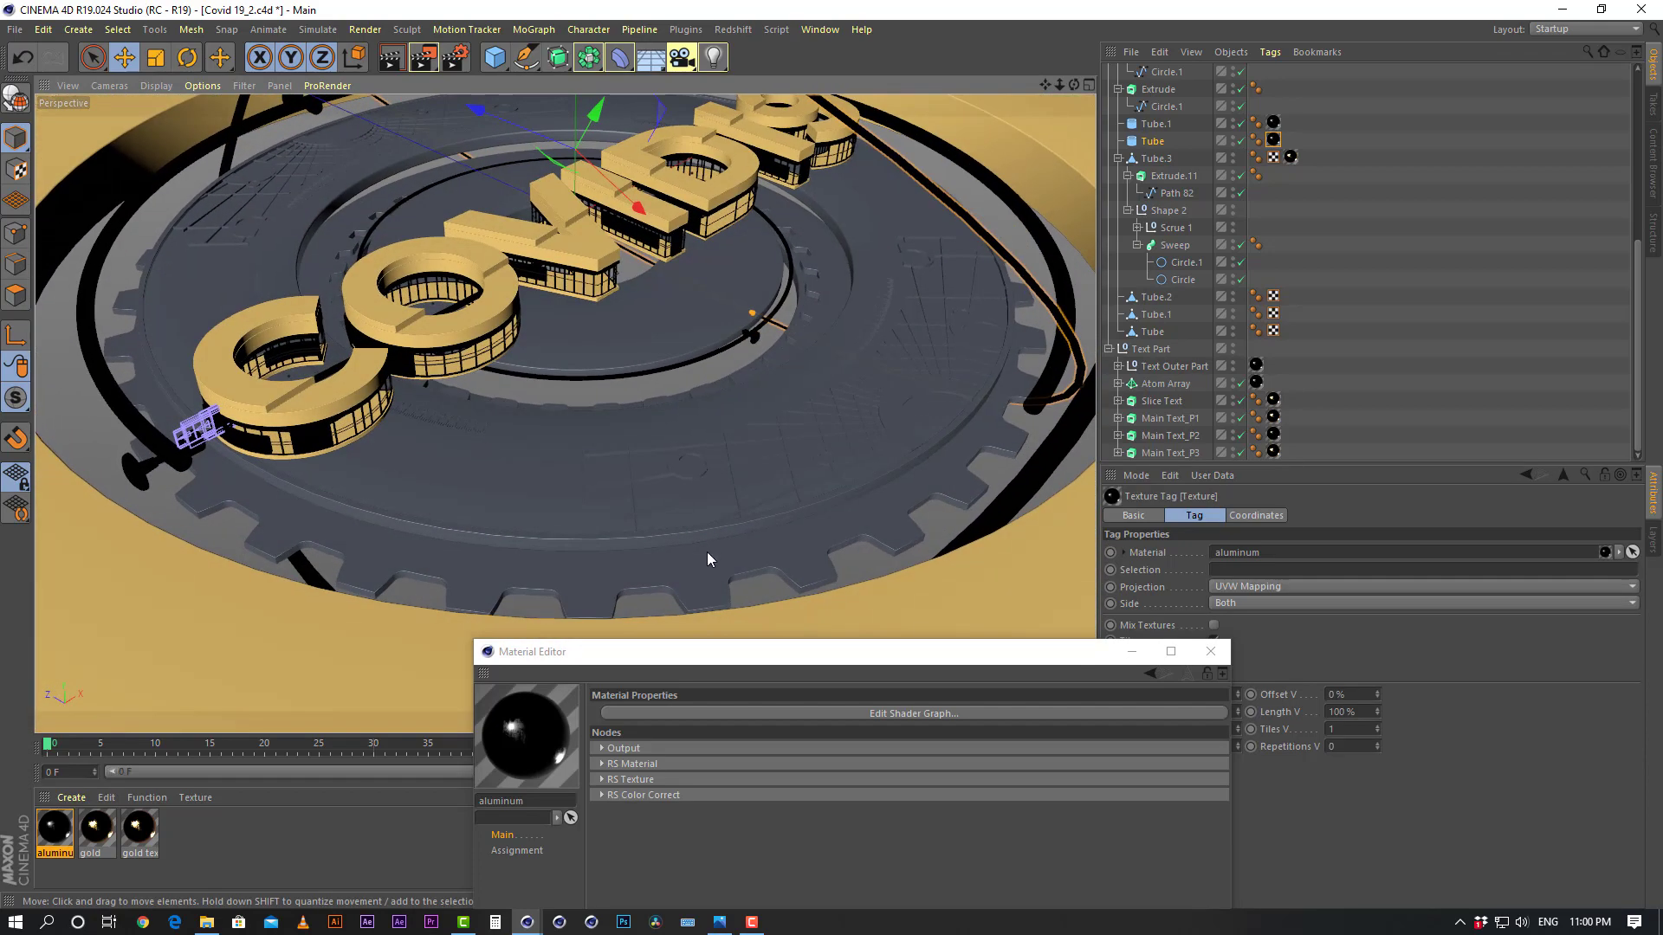
left_click(757, 561)
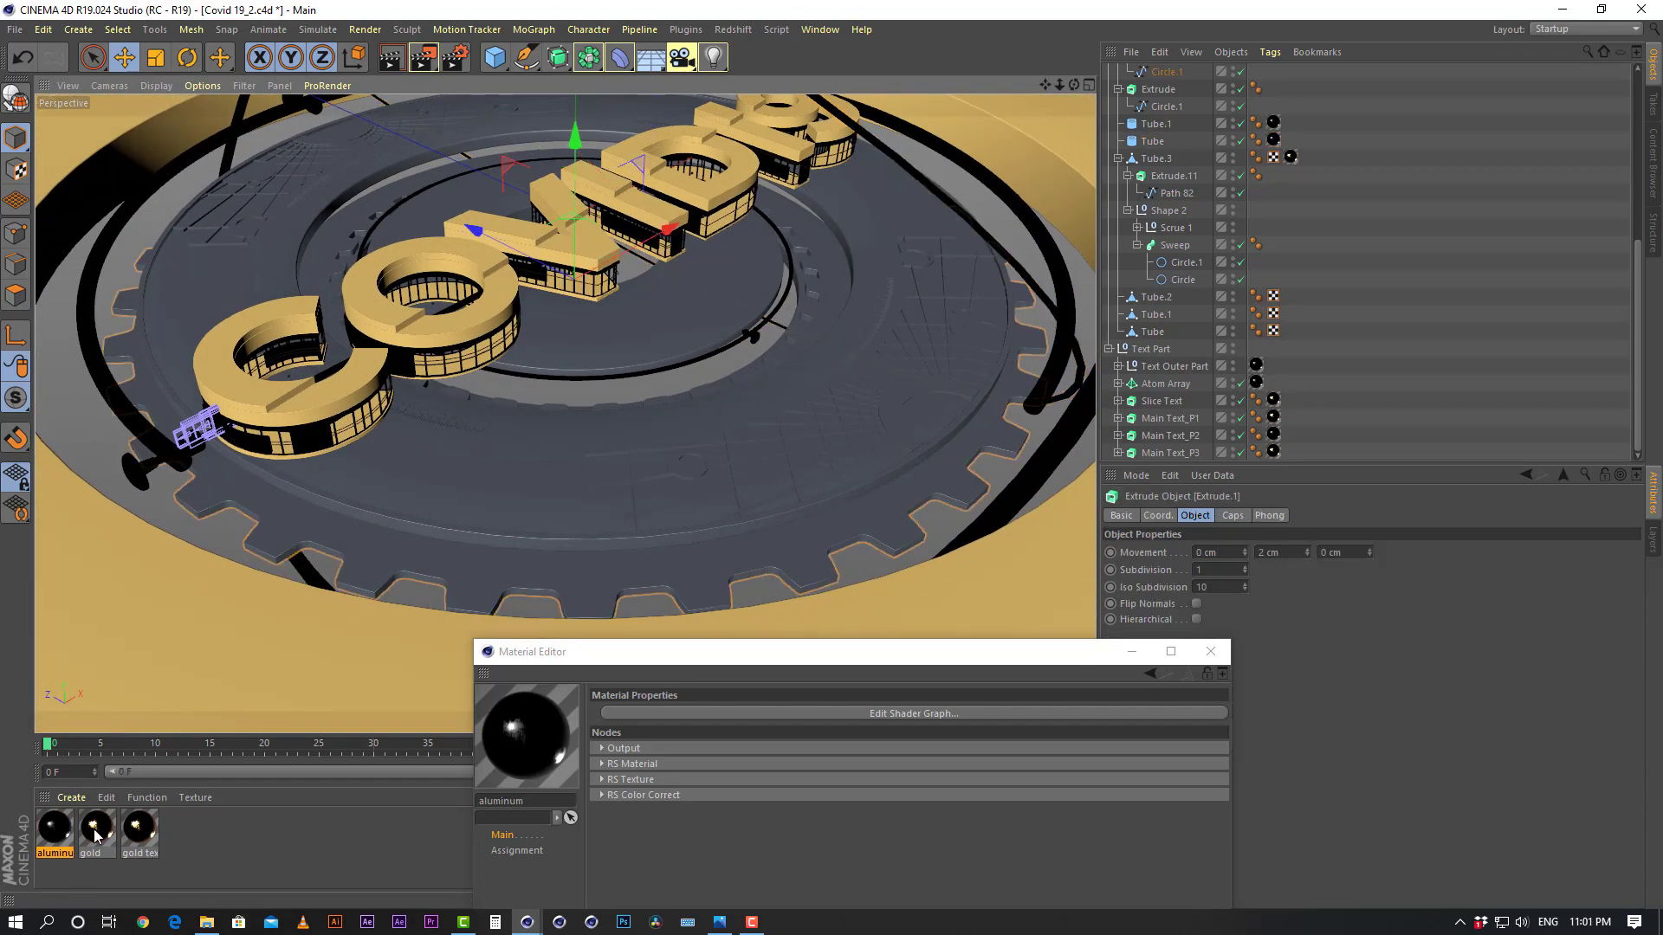
left_click_drag(138, 833, 726, 554)
left_click_drag(540, 544, 774, 200, "alt")
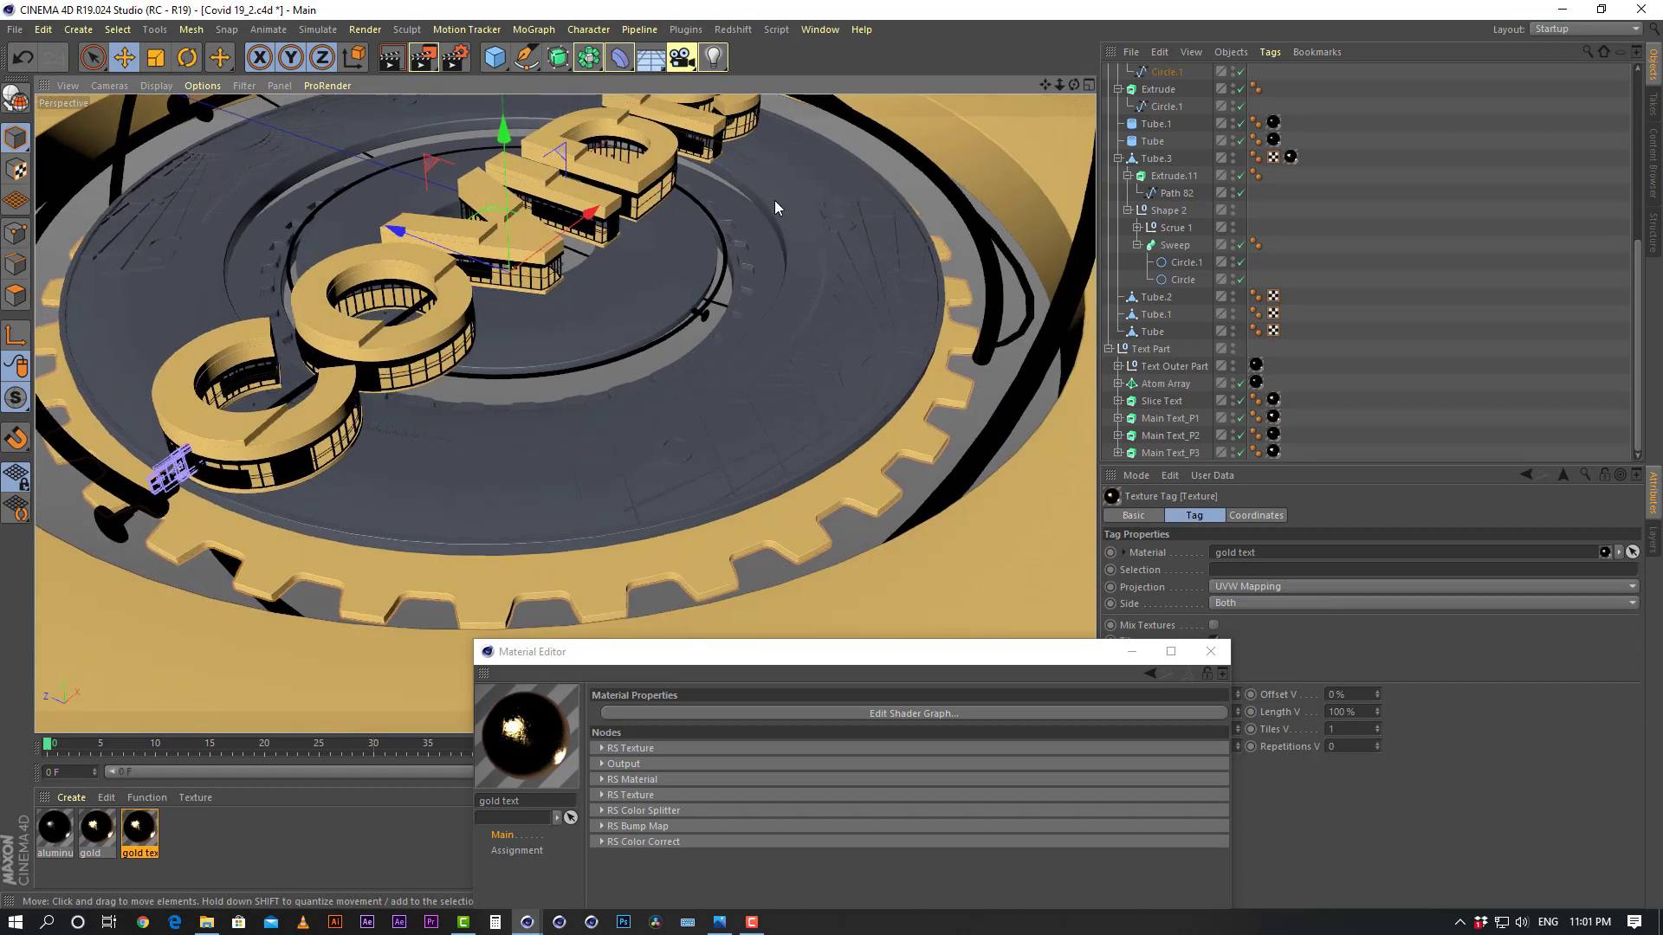
left_click(762, 248)
left_click_drag(149, 828, 738, 272)
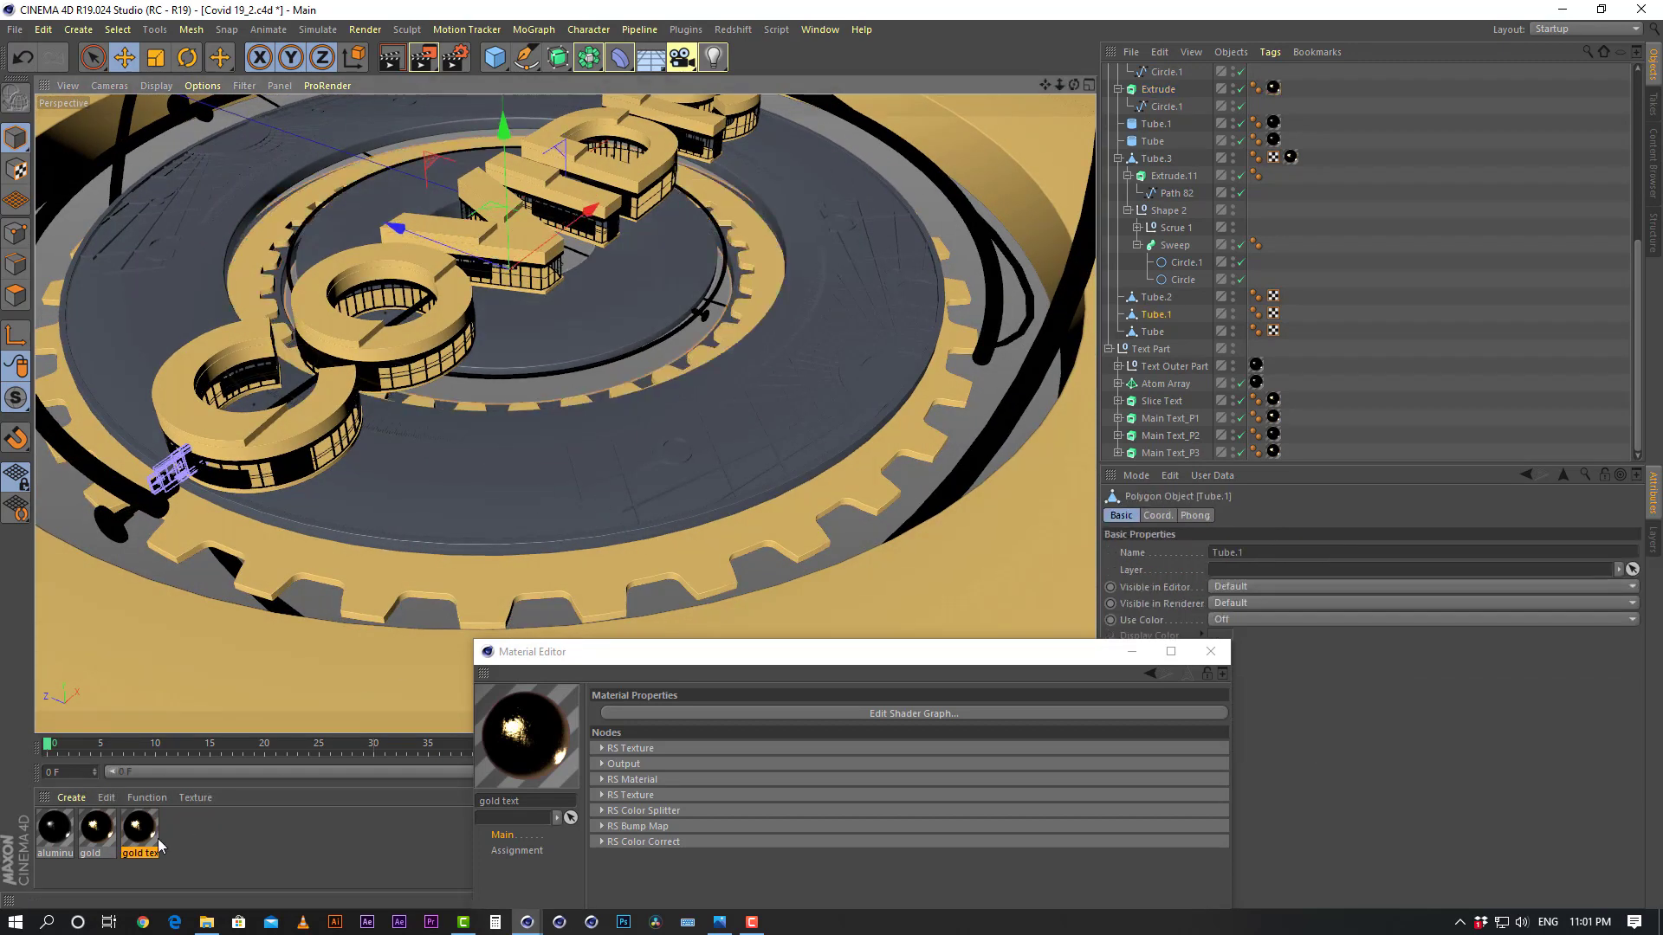
left_click_drag(128, 837, 726, 319)
Switch to the Covid 19Redshift_tutorial.c4d scene and copy the Tube.5 and Tube.4 objects, leaving their position as it is
left_click(820, 29)
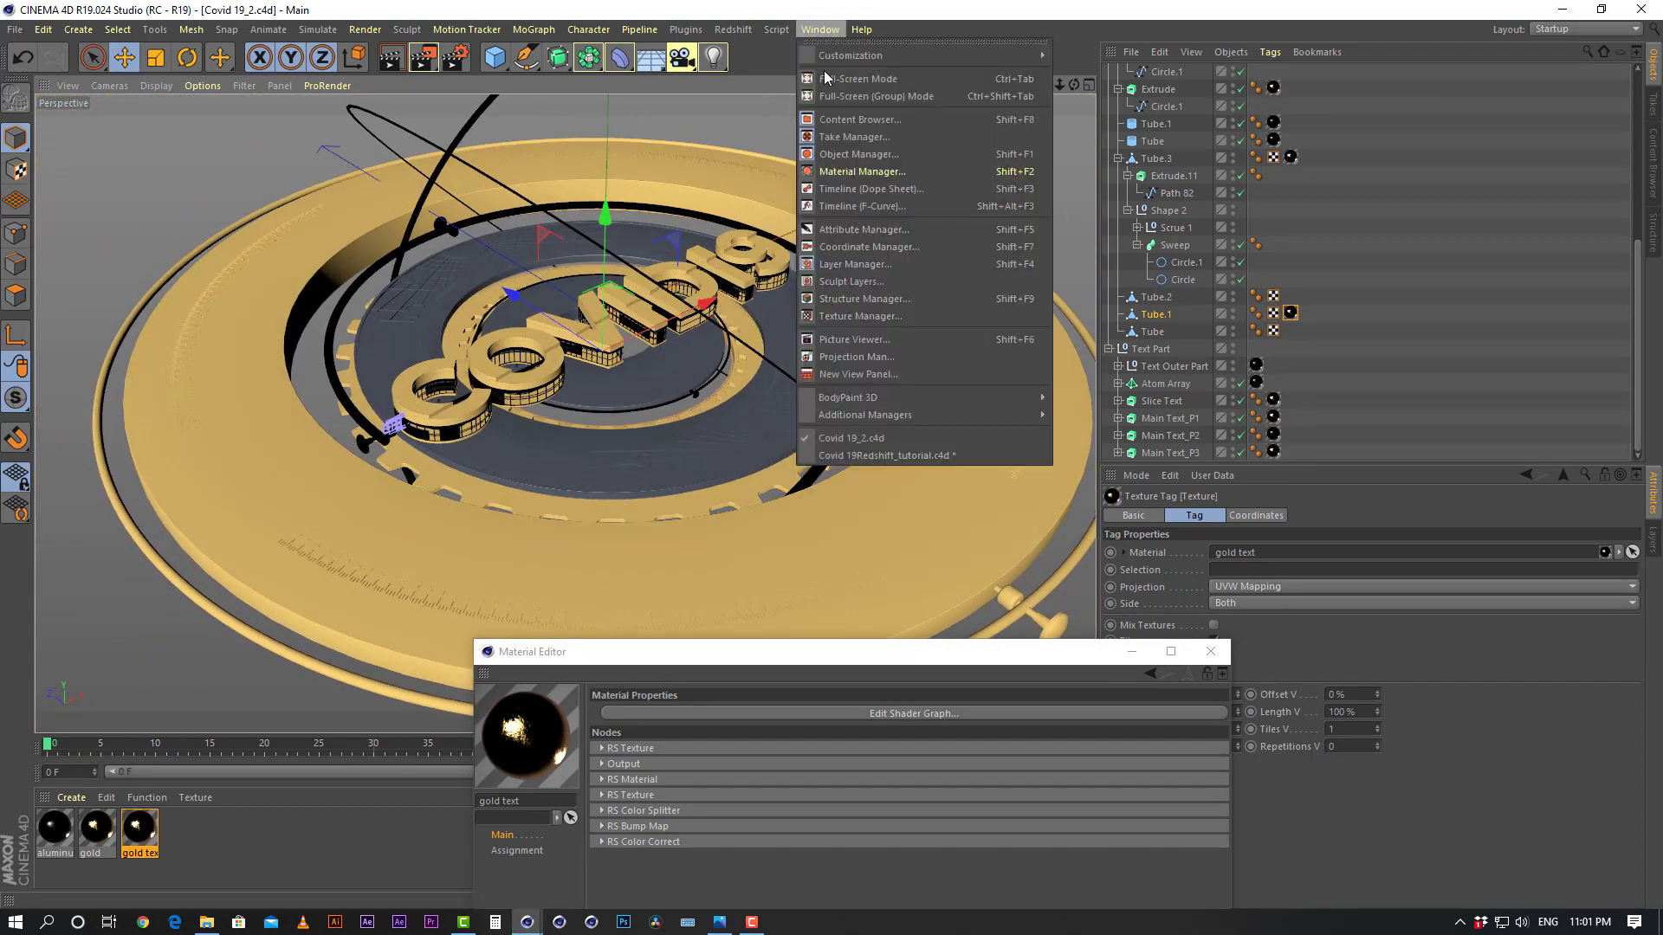
left_click(847, 455)
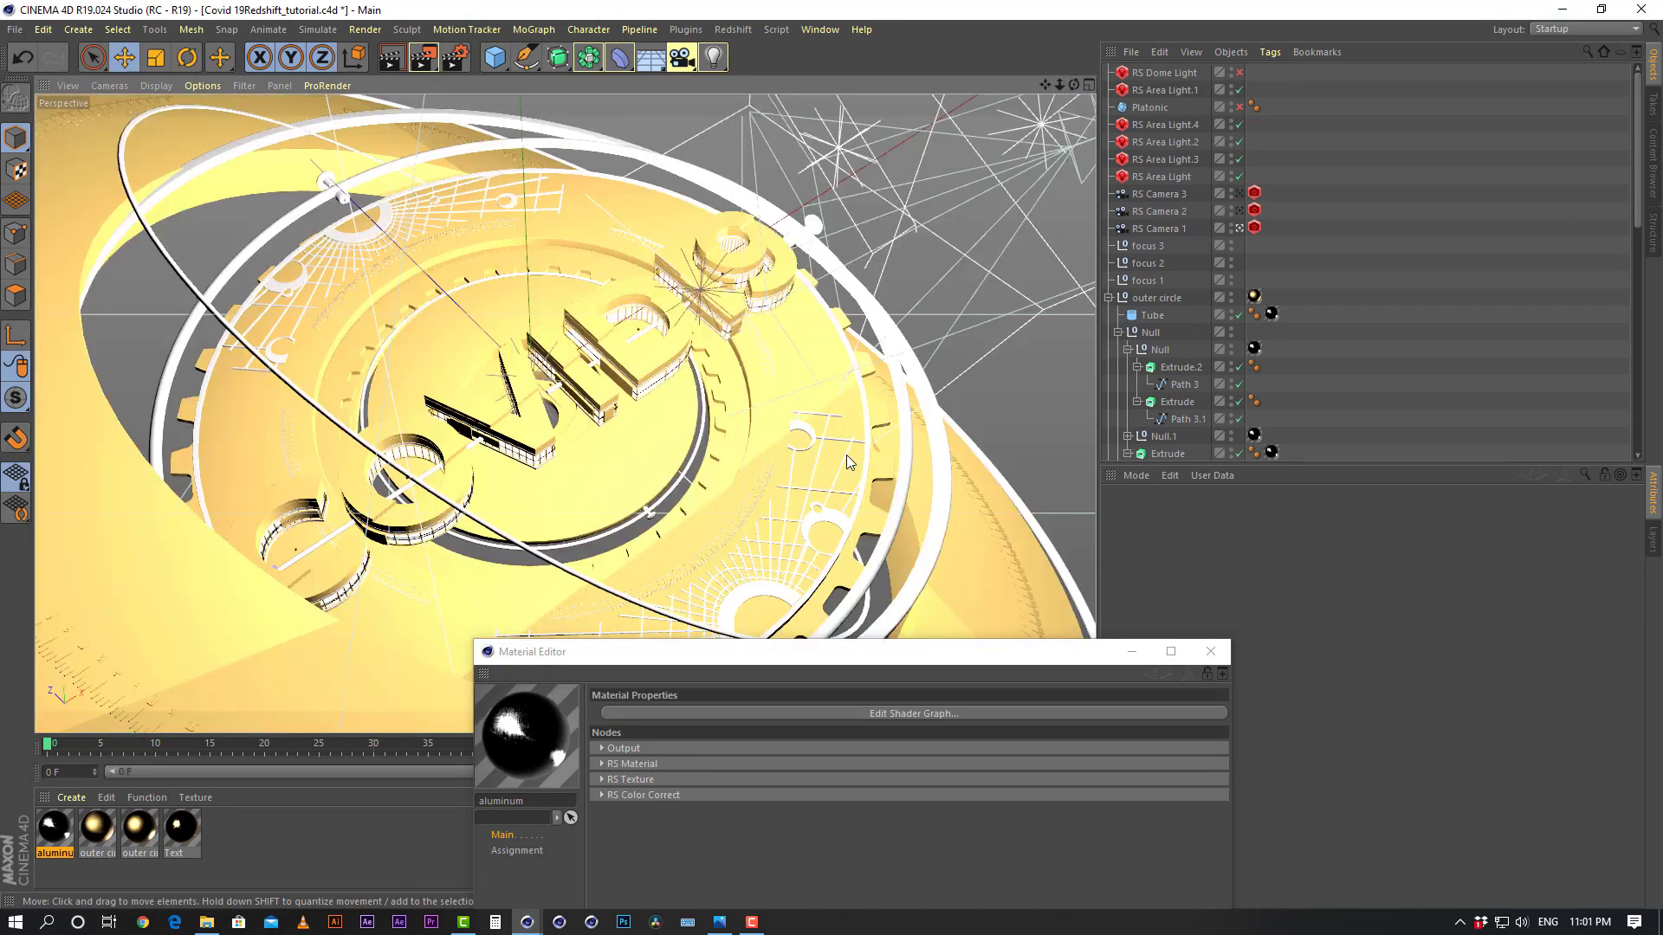
left_click(579, 428)
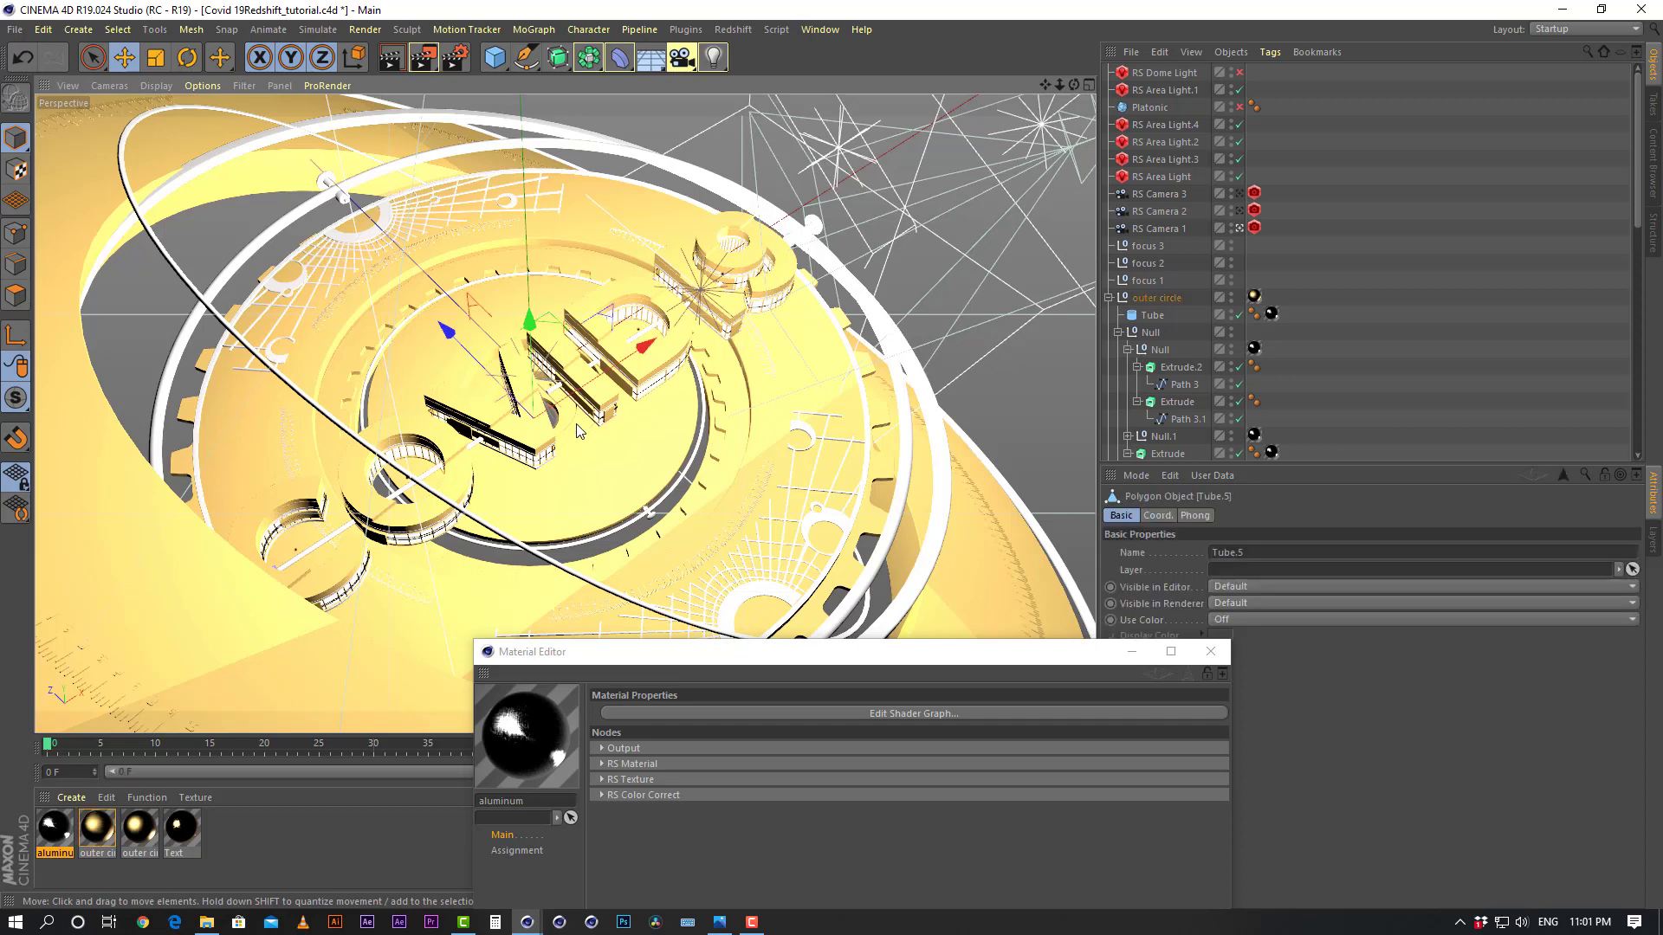
scroll(1380, 317, "down", 10)
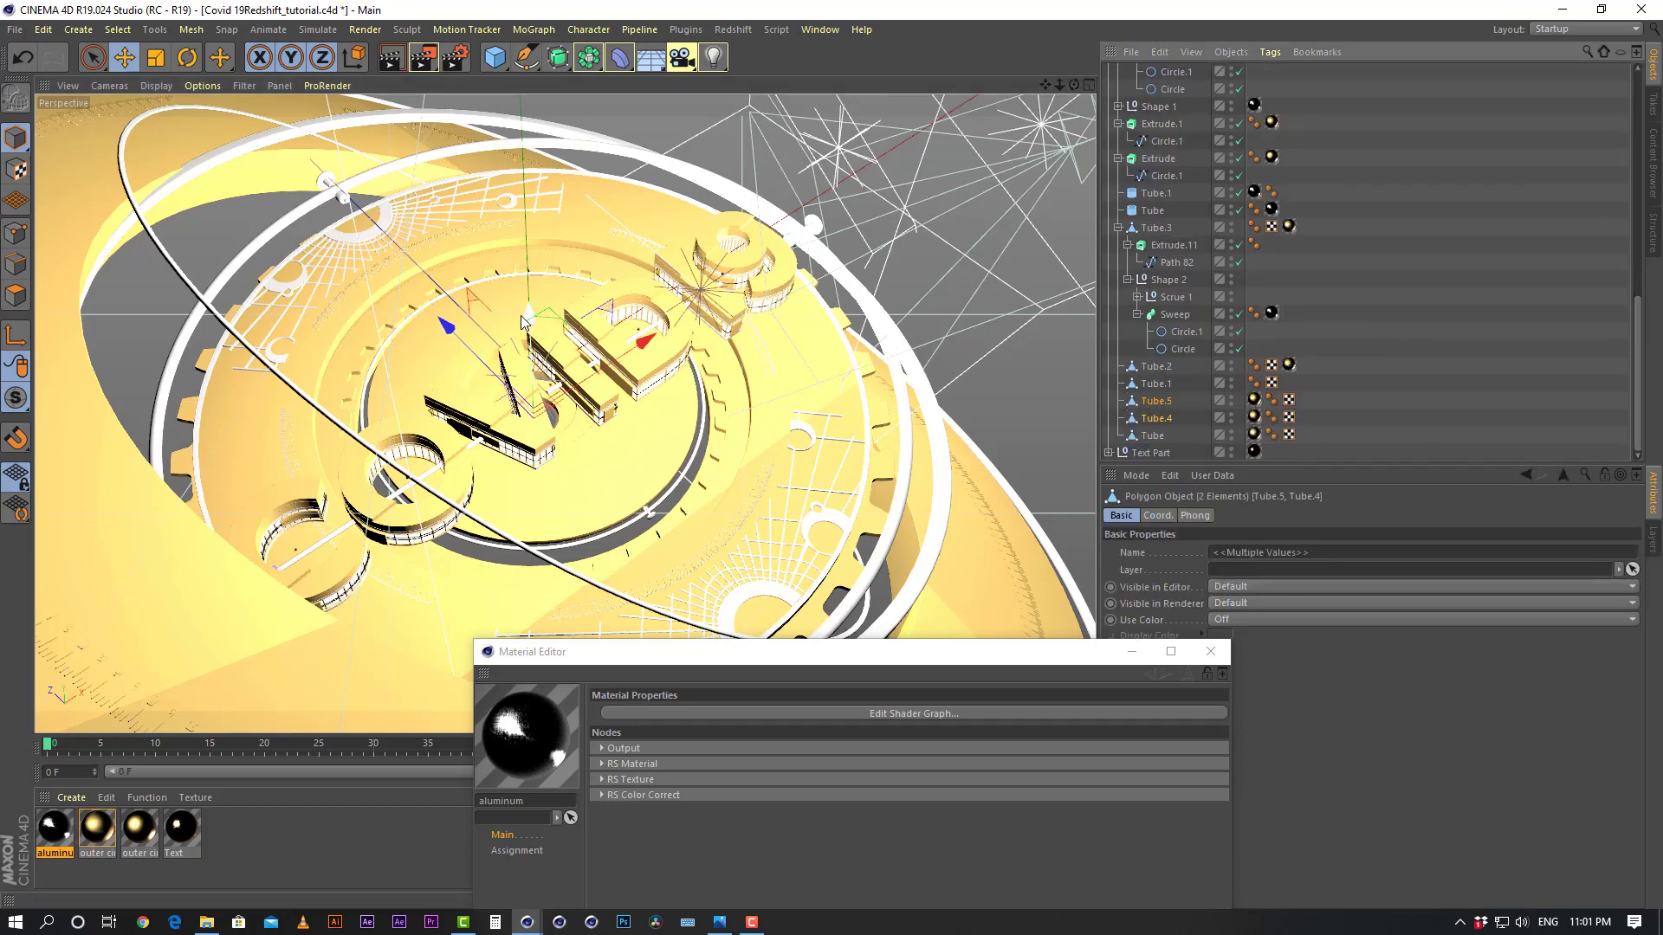
left_click_drag(530, 326, 536, 243)
key("ctrl+z")
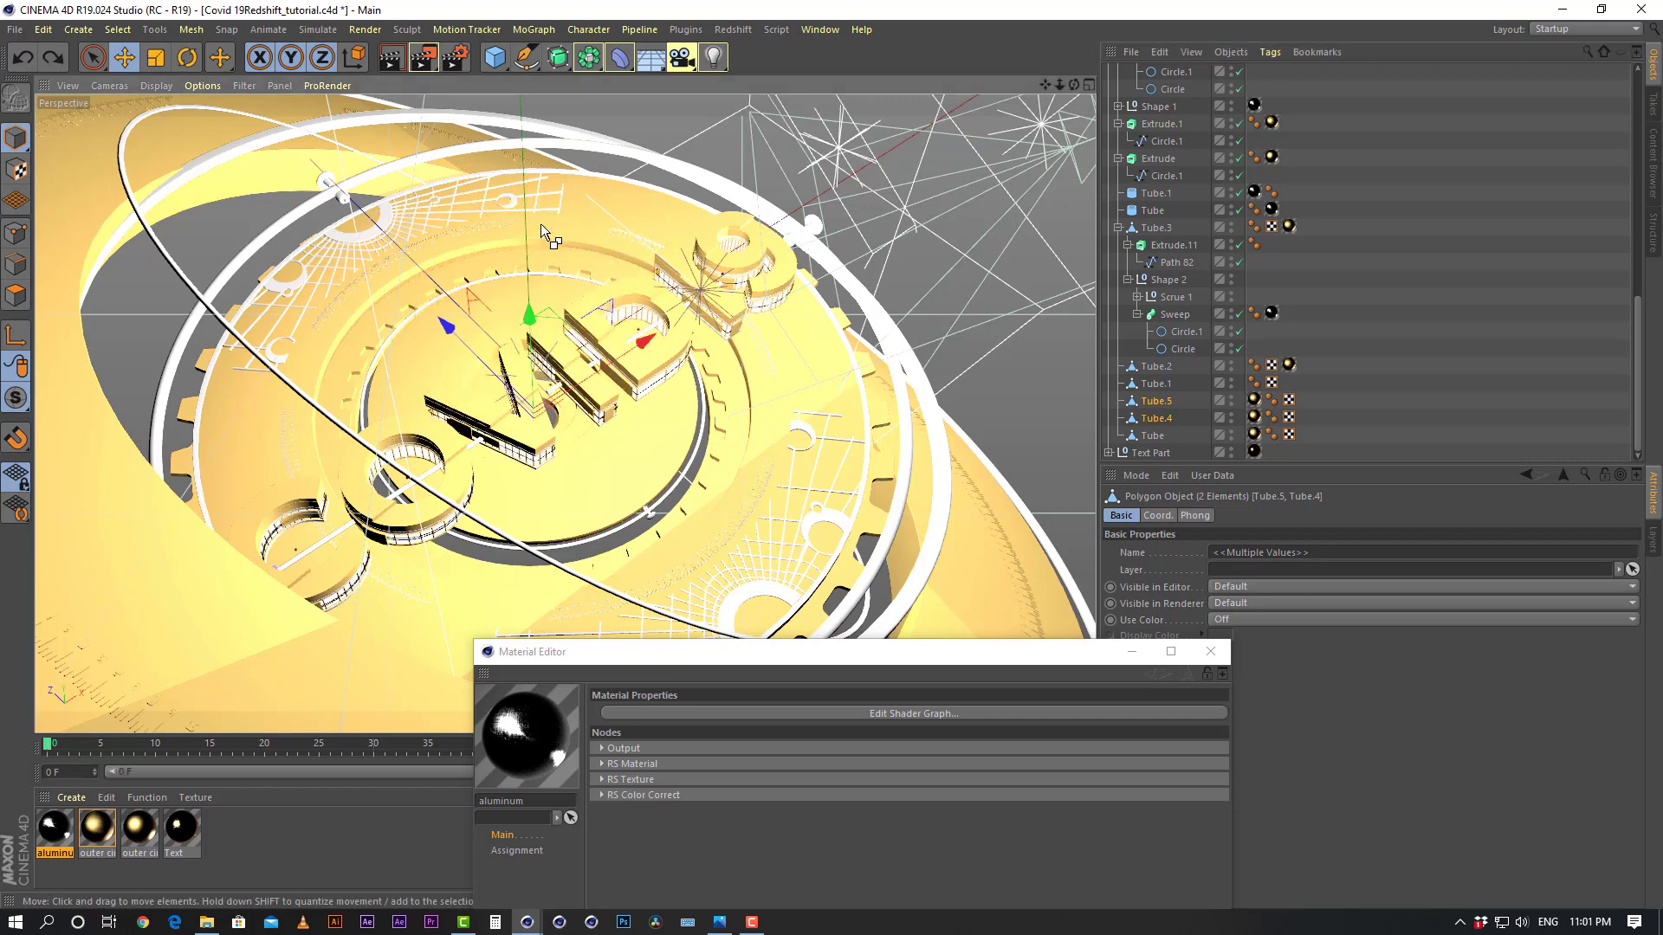
Return to the Covid 19_2.c4d scene and paste the Tube.5 and Tube.4 objects into it
left_click(820, 31)
left_click(881, 444)
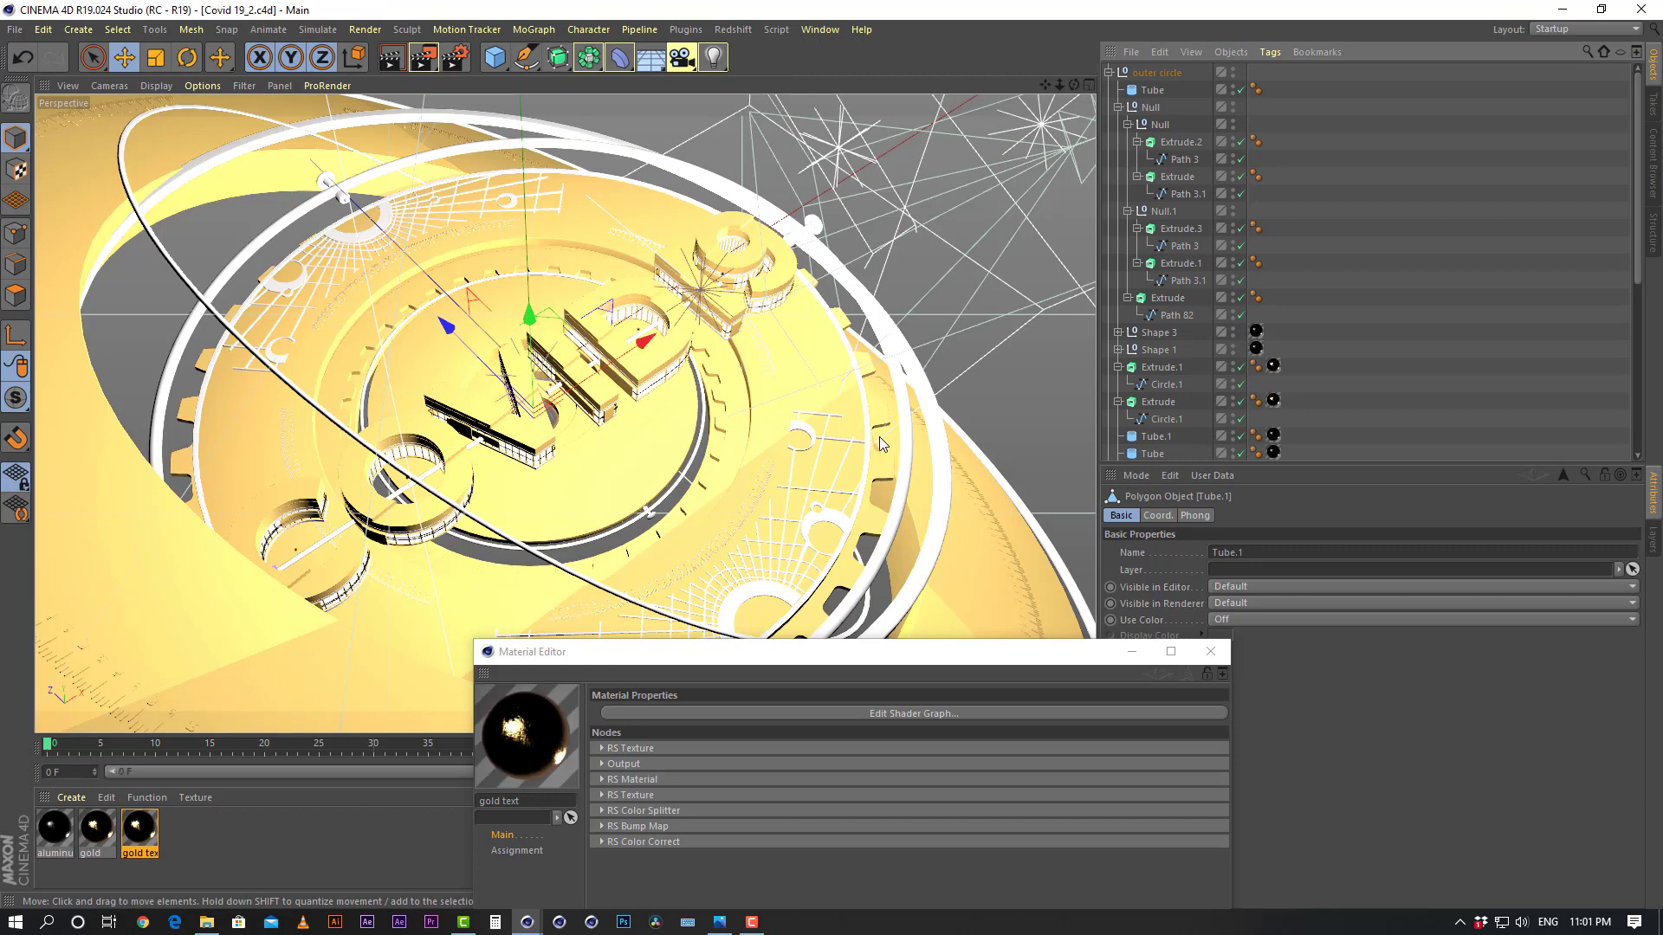
left_click(263, 842)
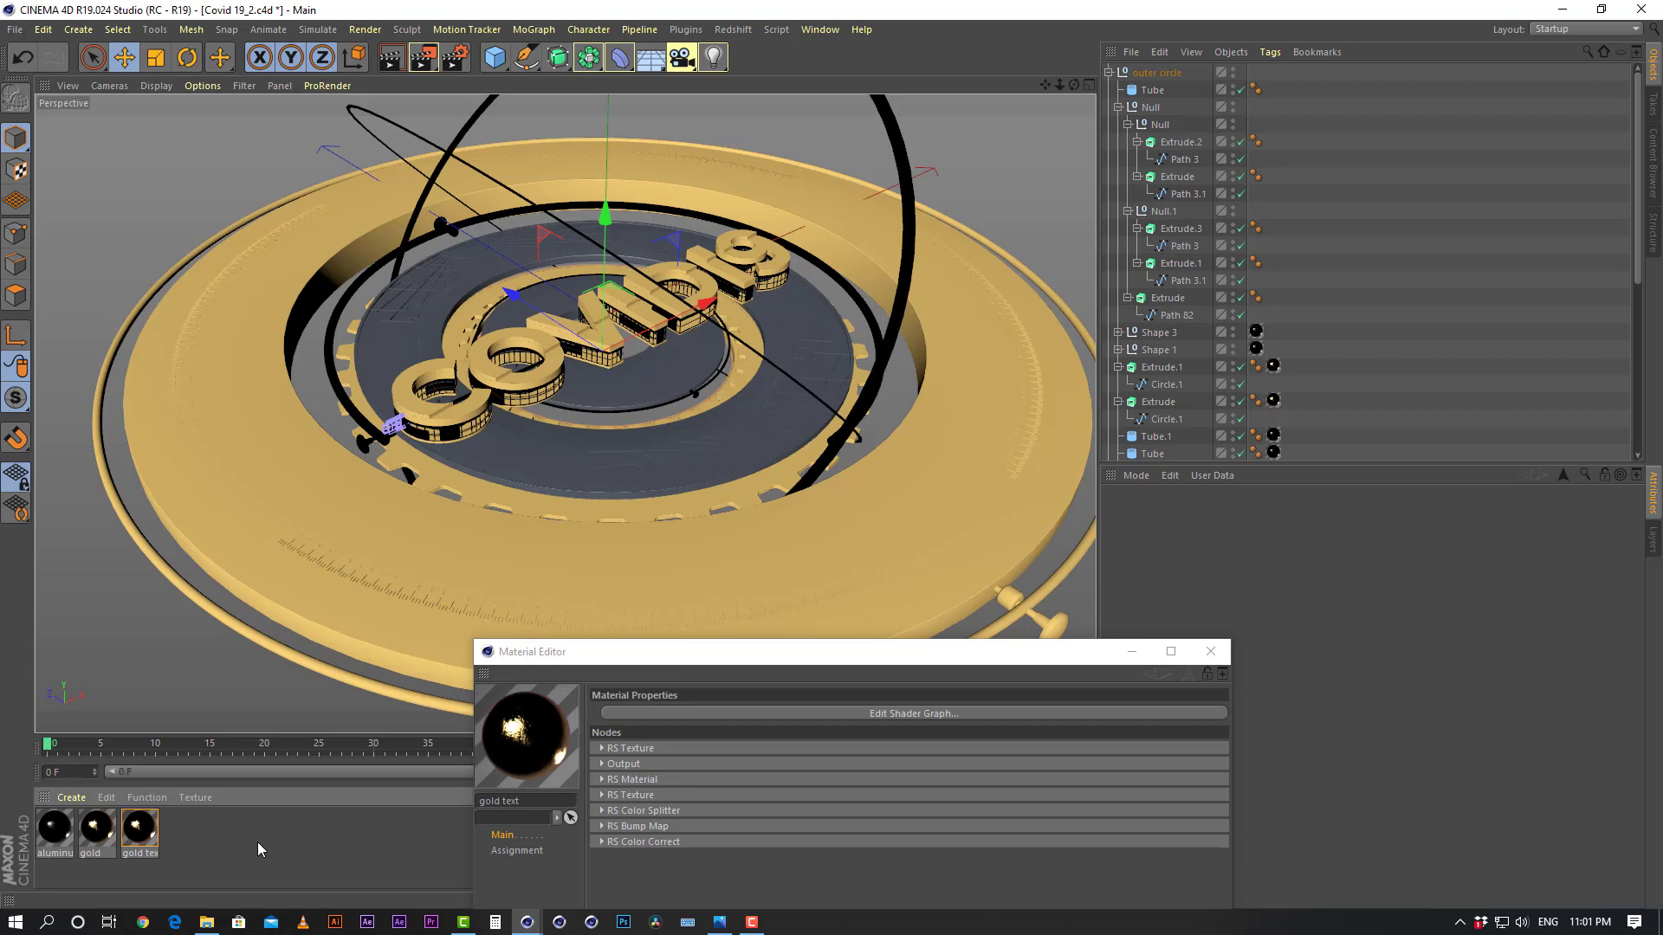
key("ctrl+v")
left_click(1391, 246)
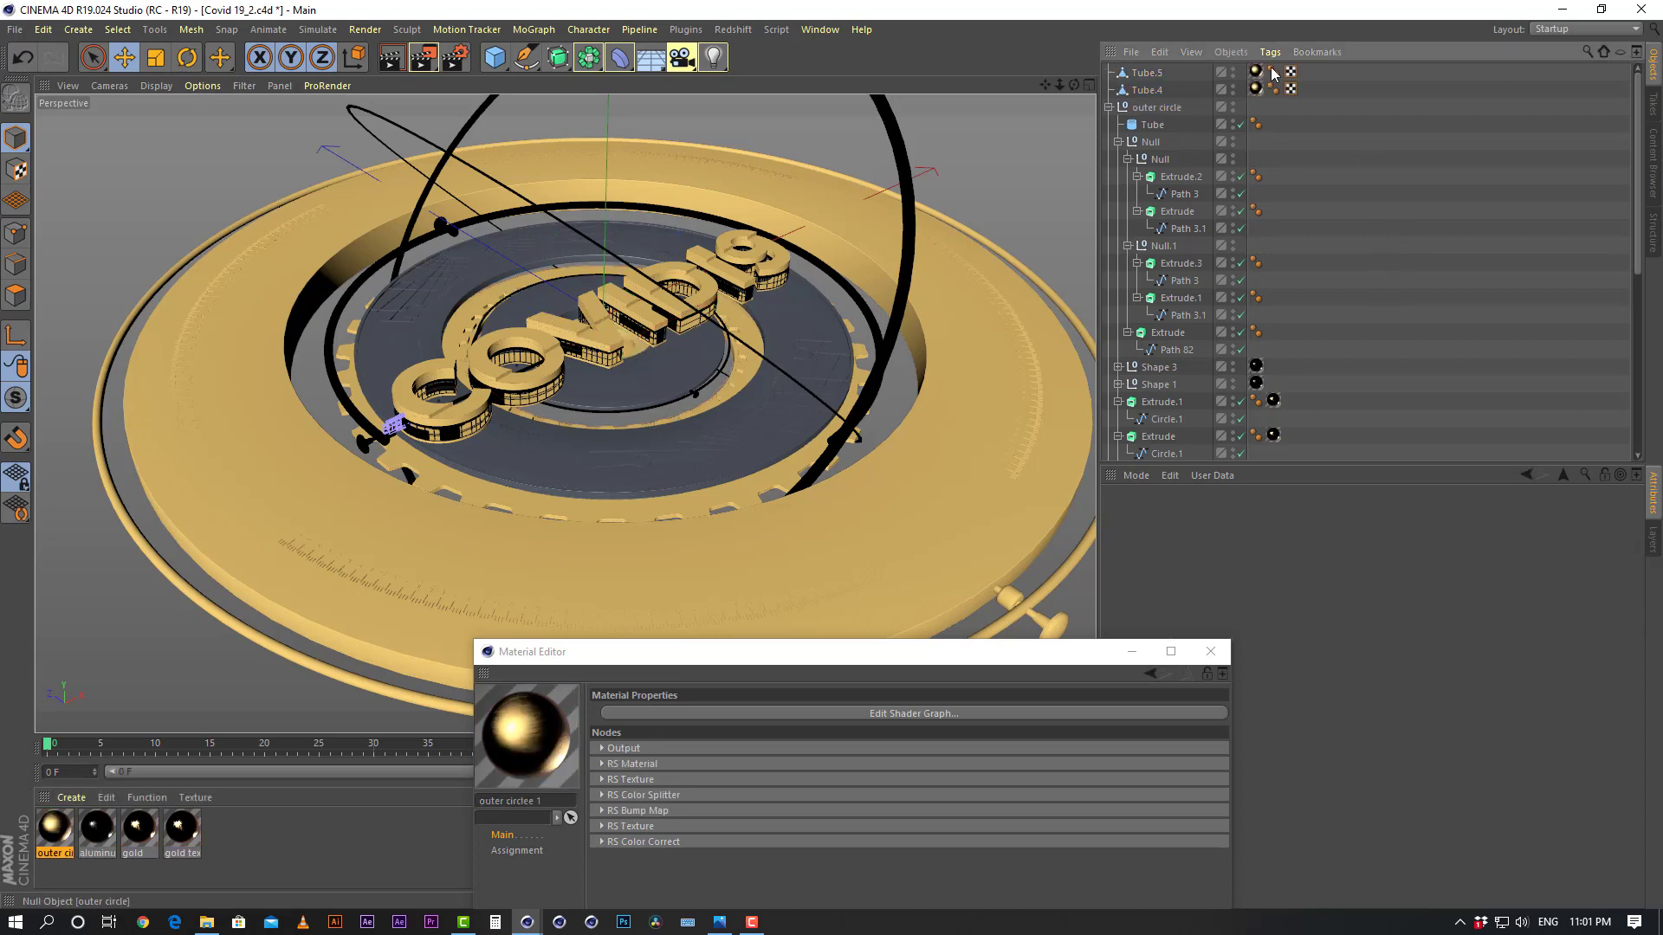
Delete the outer circlee 1 texture tags from Tube.4 and Tube.5
left_click(1256, 89)
key("Delete")
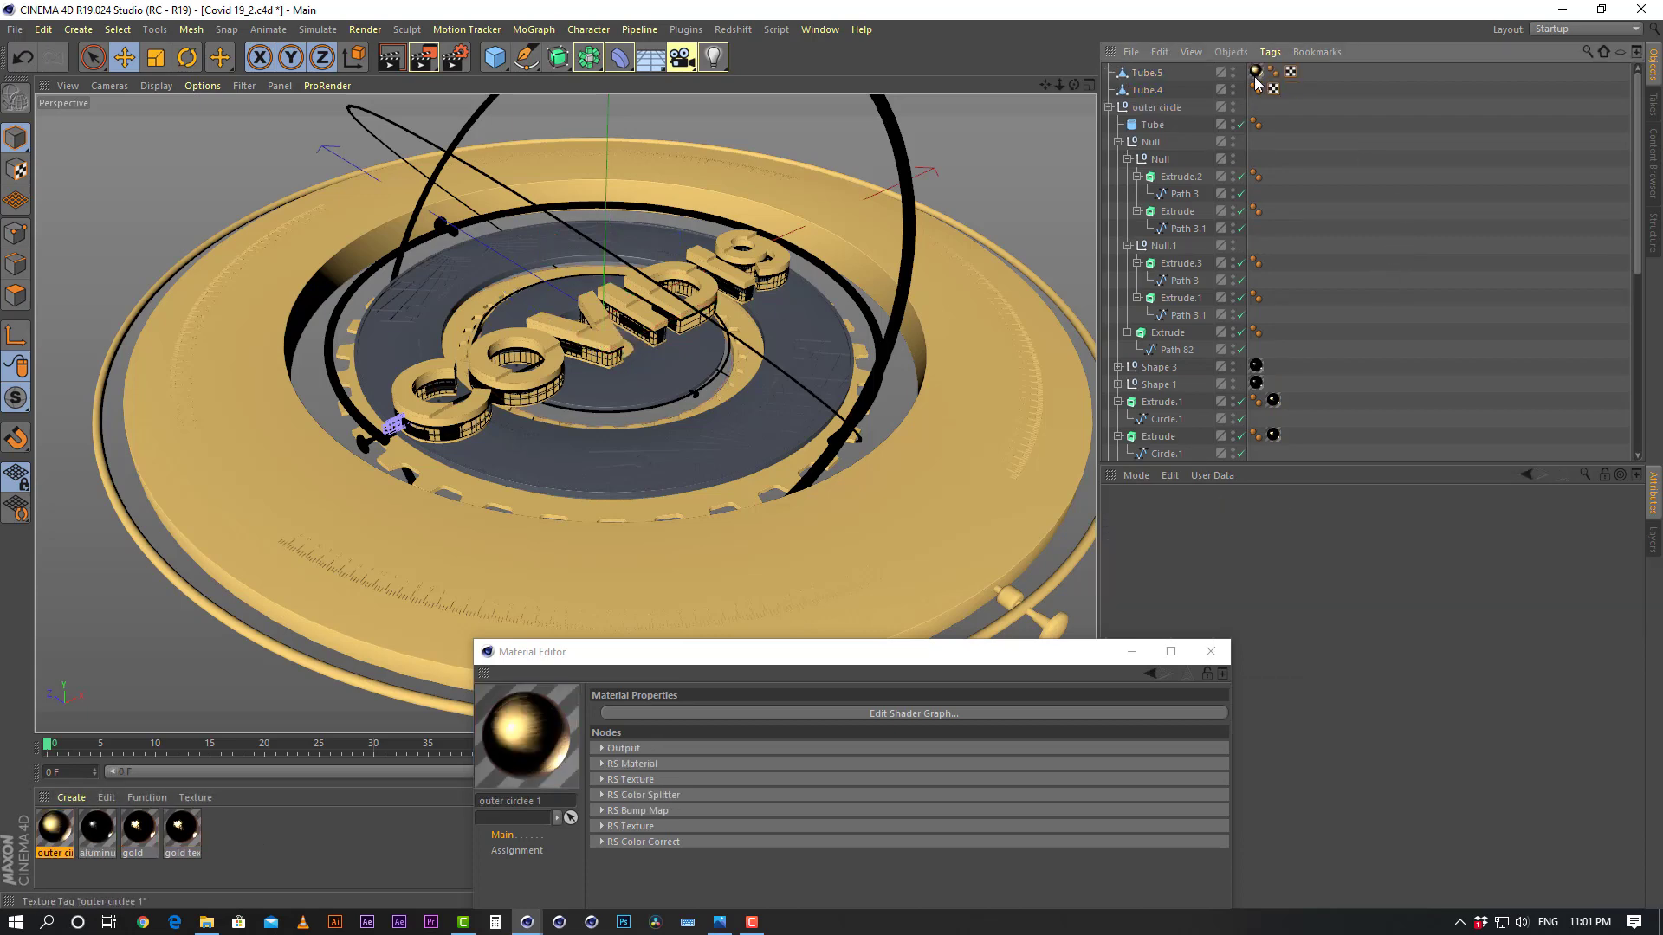
left_click(1256, 72)
key("Delete")
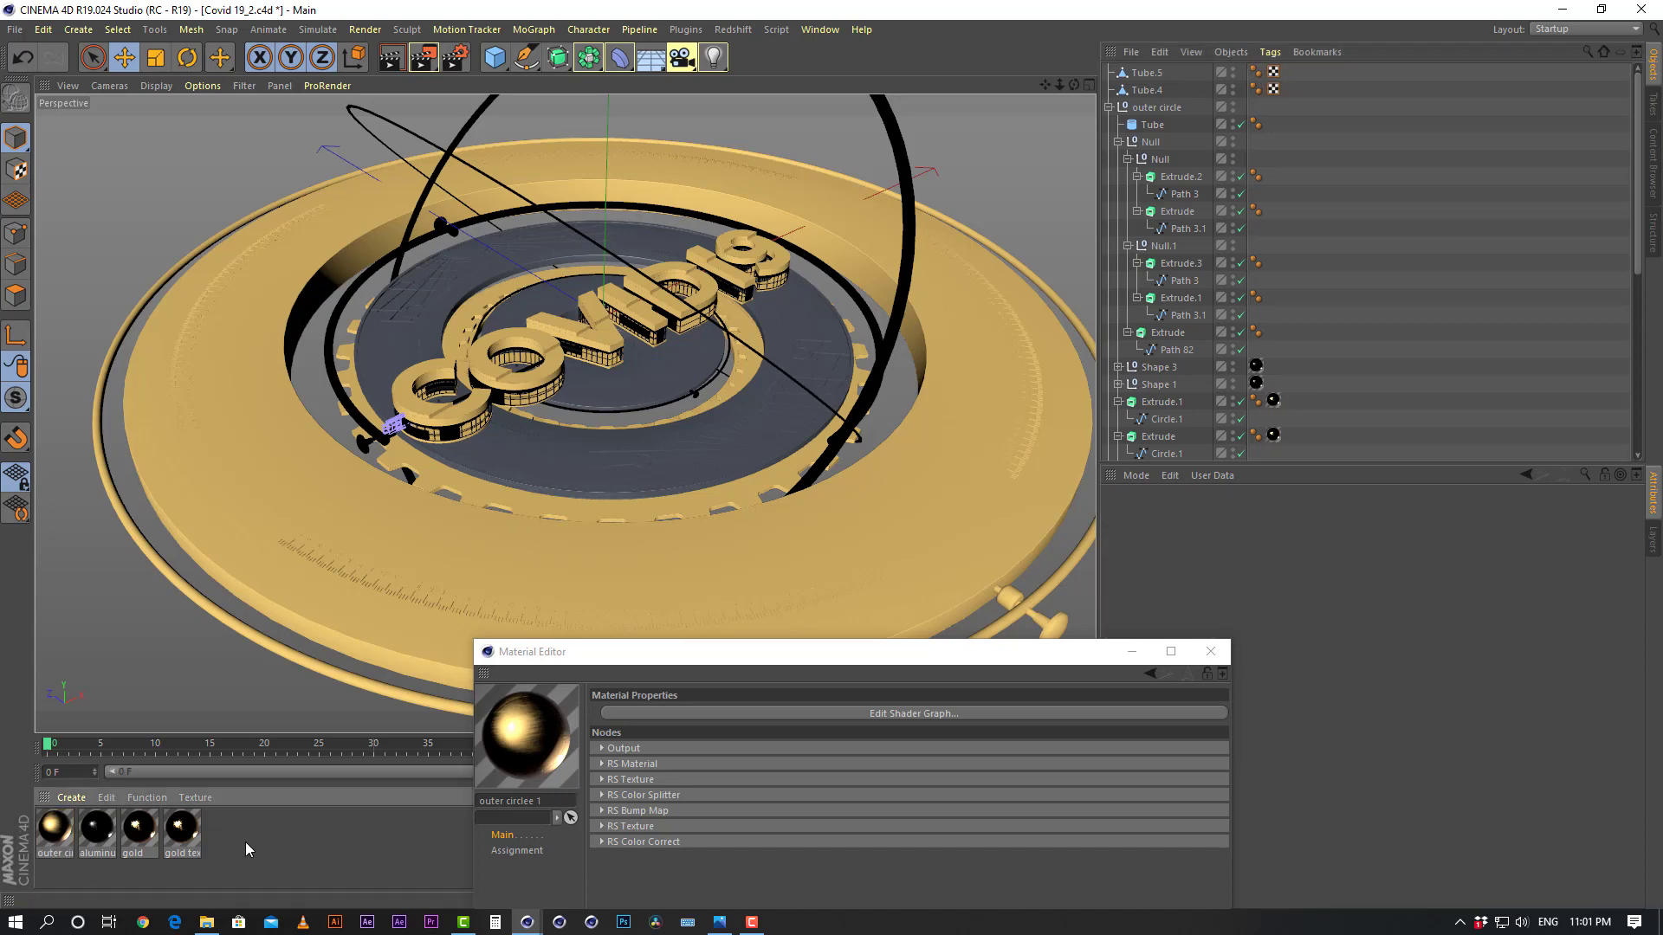
Rename the outer circlee 1 material as "old m"
left_click(52, 831)
double_click(48, 853)
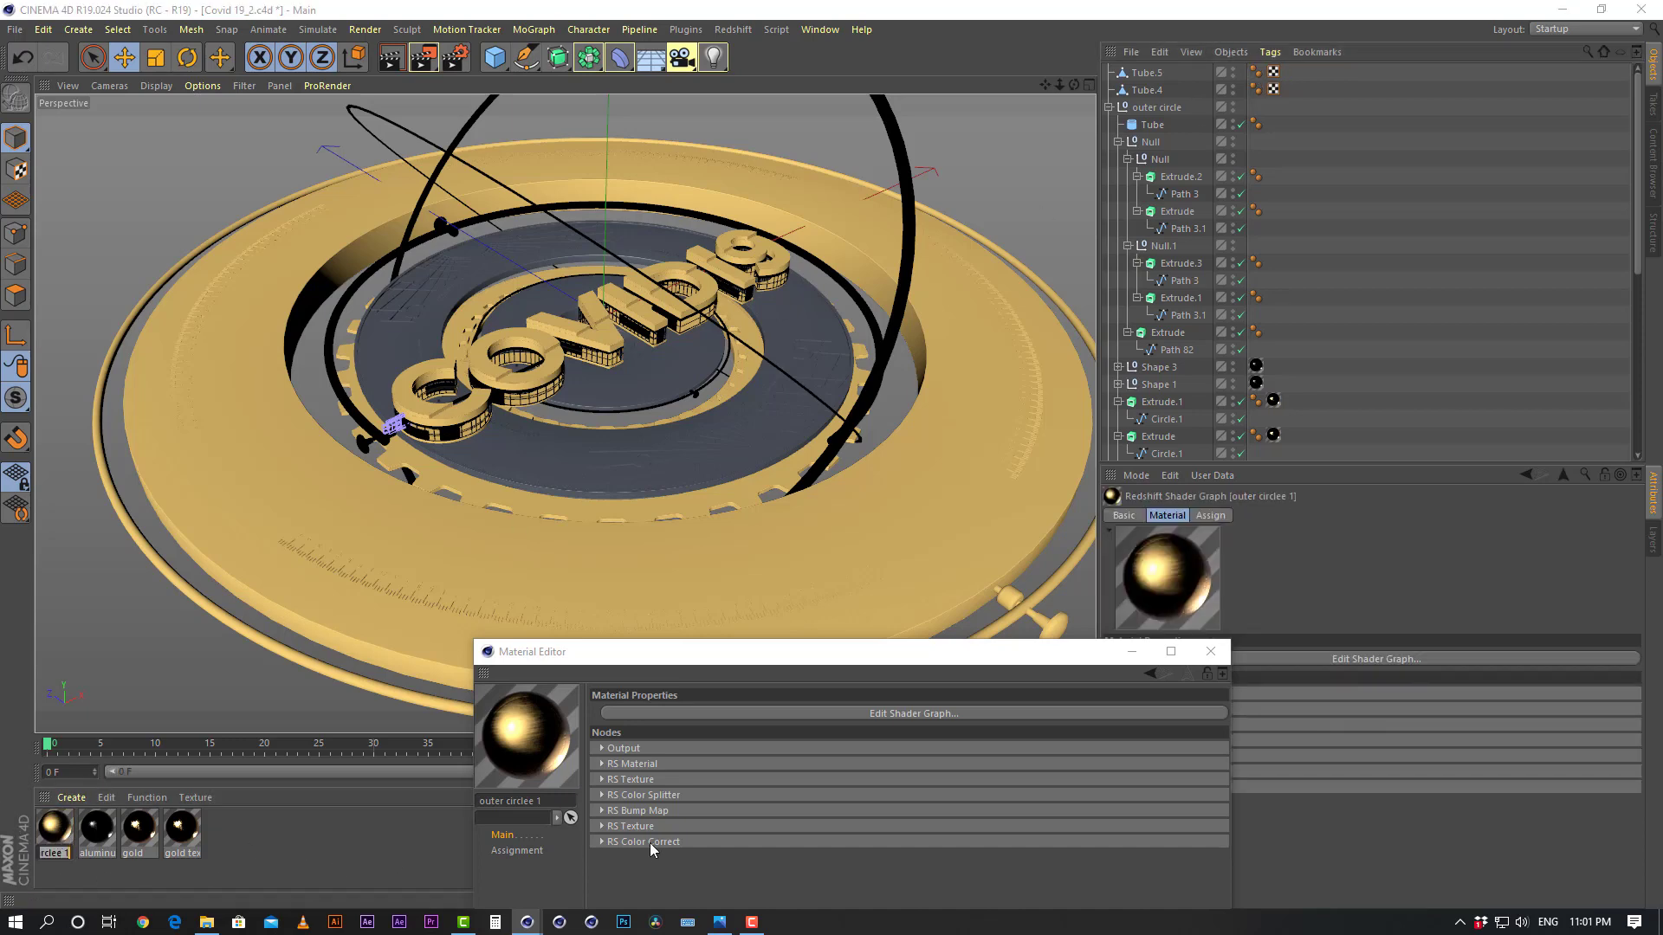
type("old m")
key("Return")
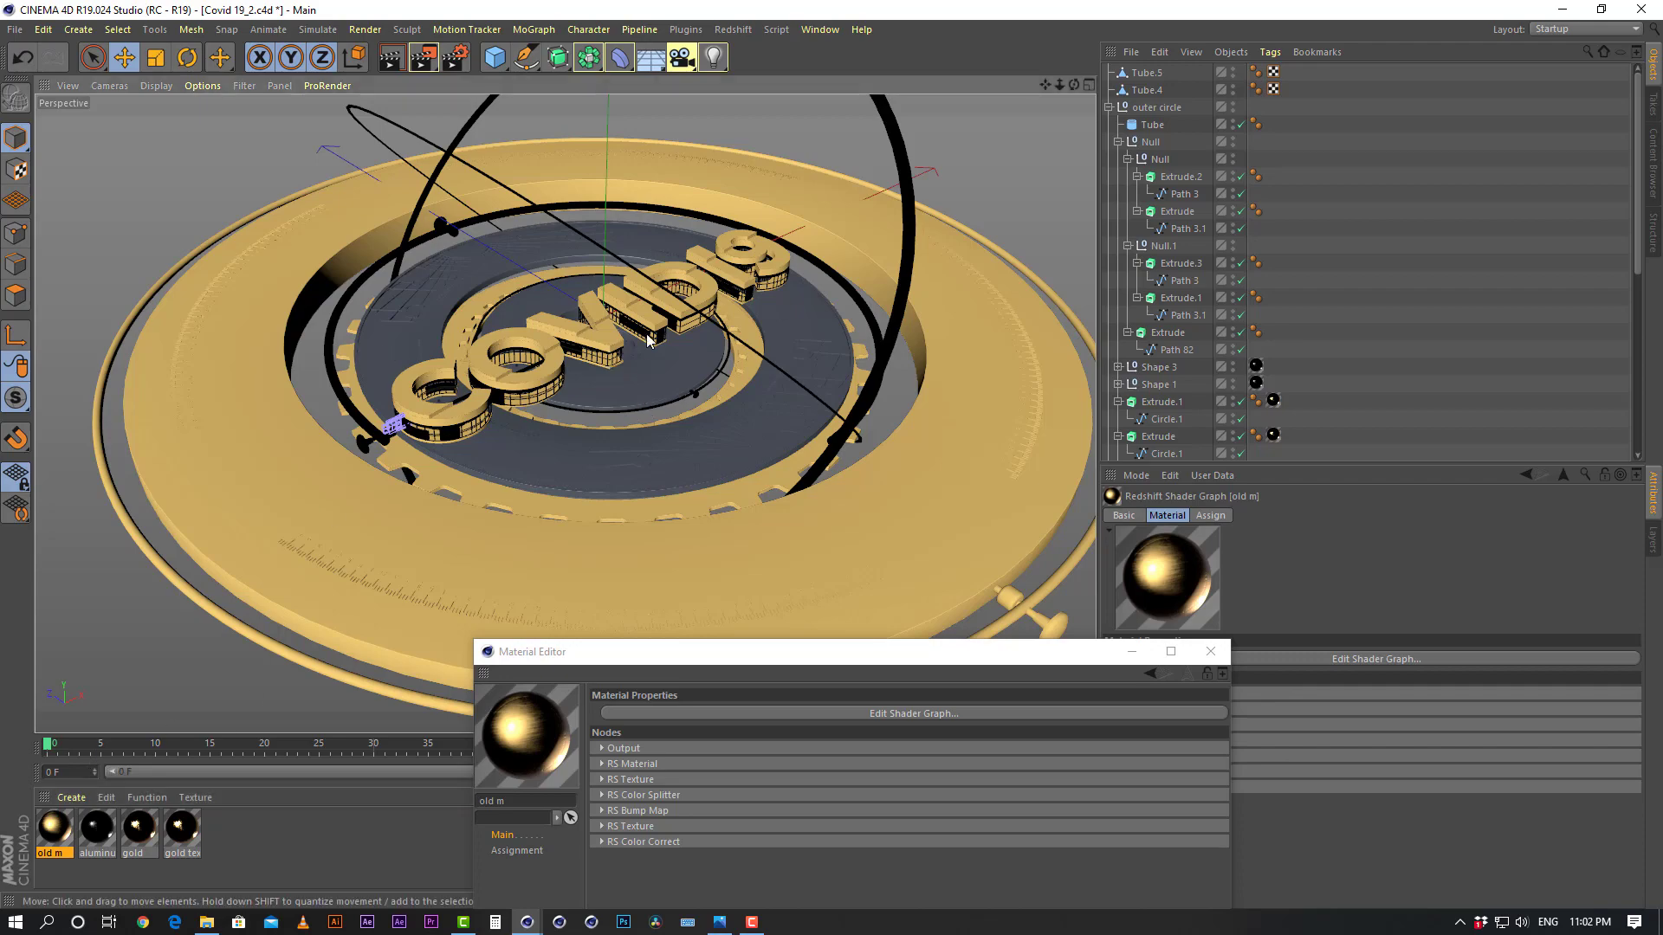
Apply the gold text material to Tube.5 and Tube.4, the central rings beneath the letters
scroll(684, 346, "up", 6)
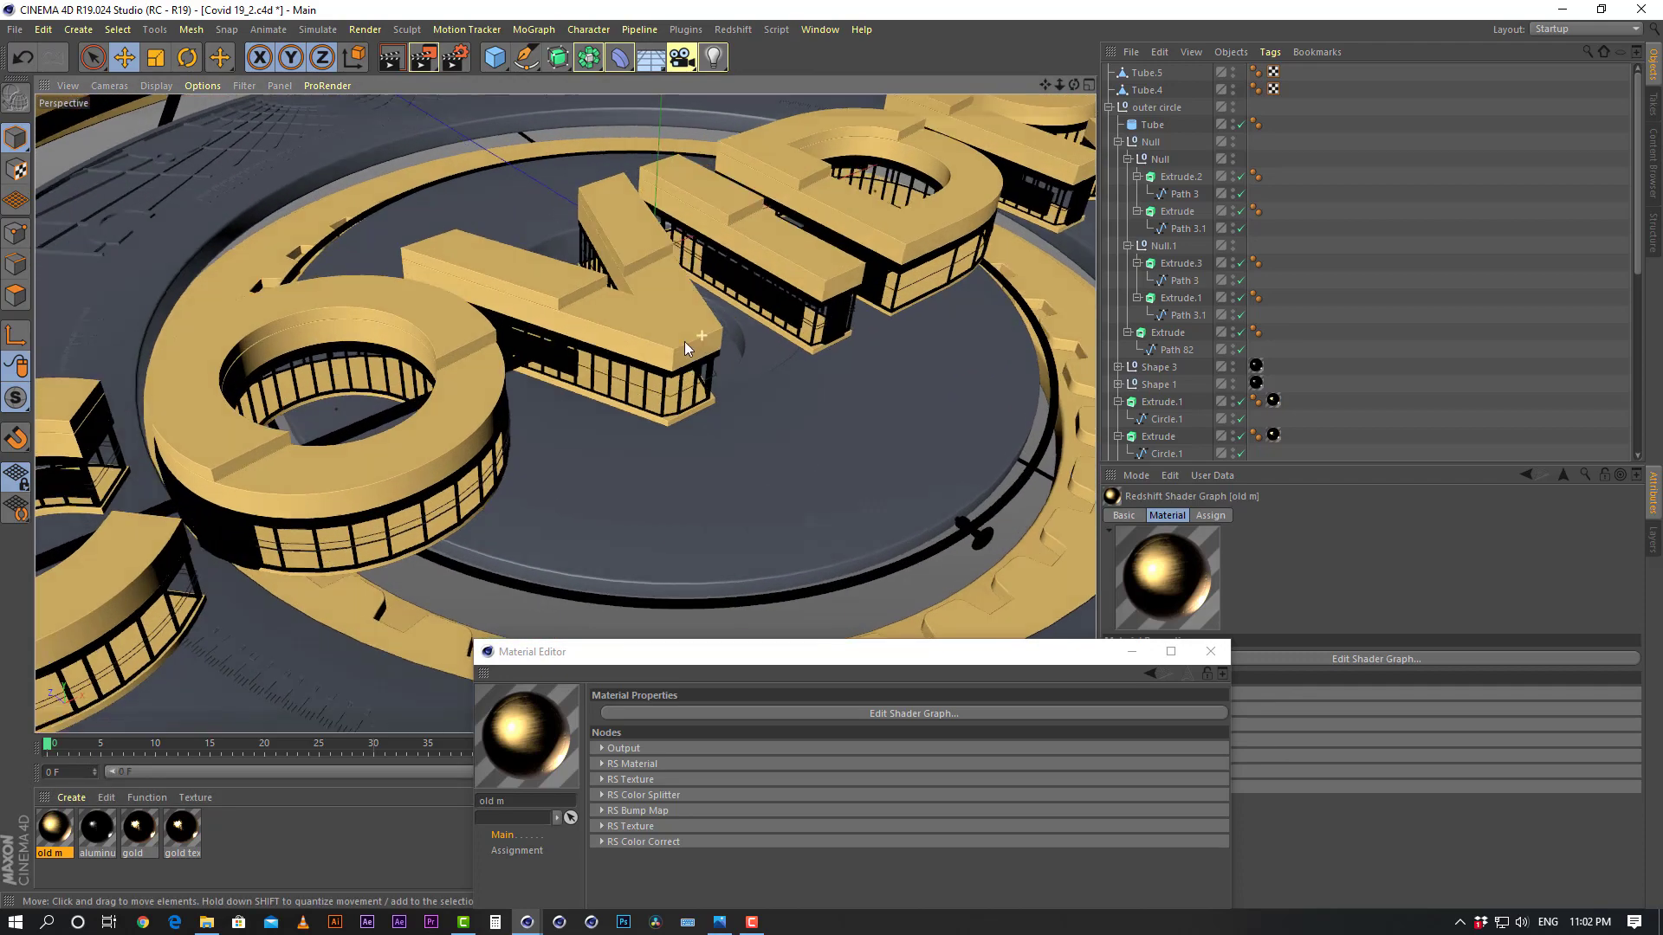
scroll(689, 338, "down", 5)
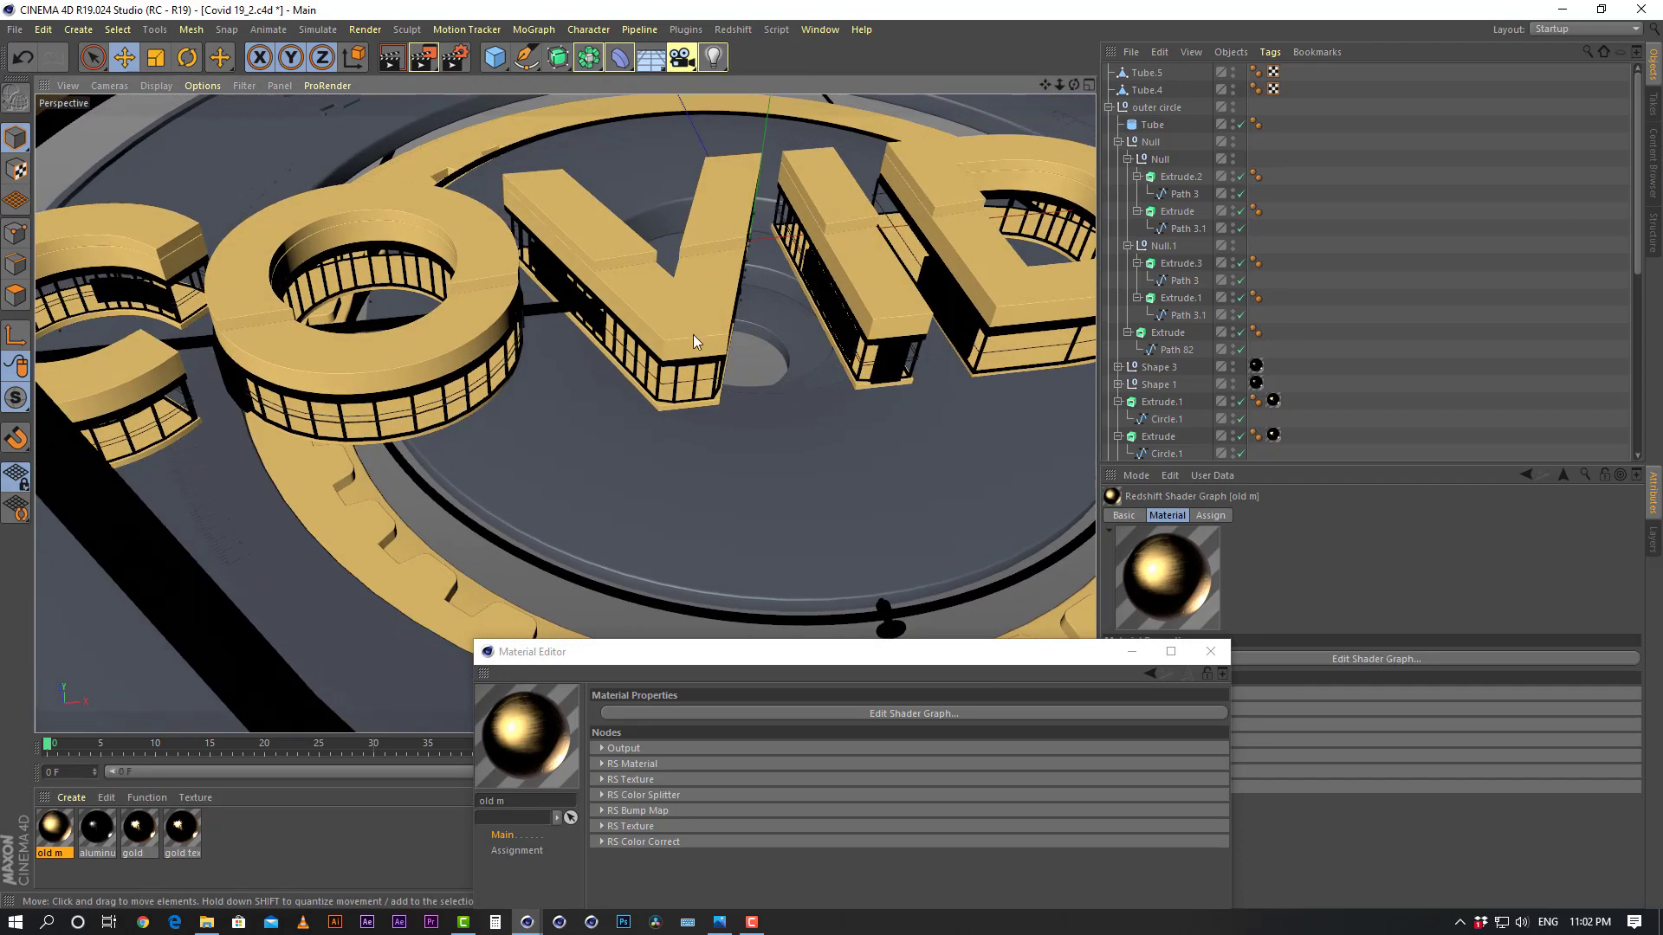
scroll(680, 392, "up", 1)
left_click(697, 411)
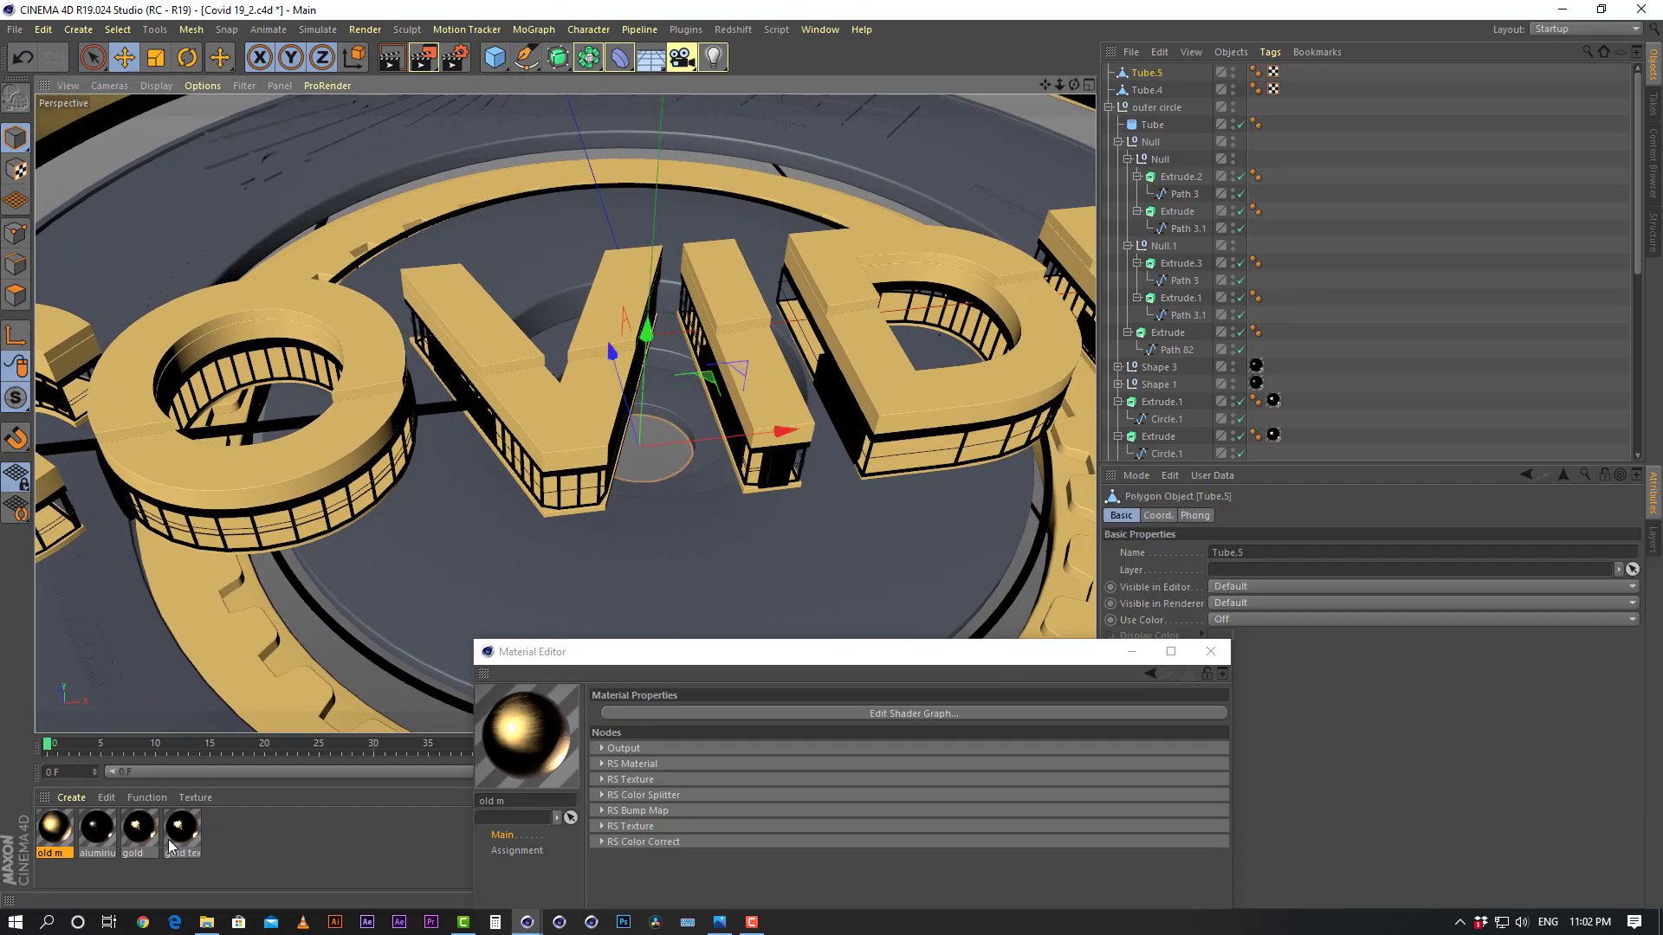
left_click_drag(180, 831, 194, 814)
left_click_drag(705, 393, 684, 395)
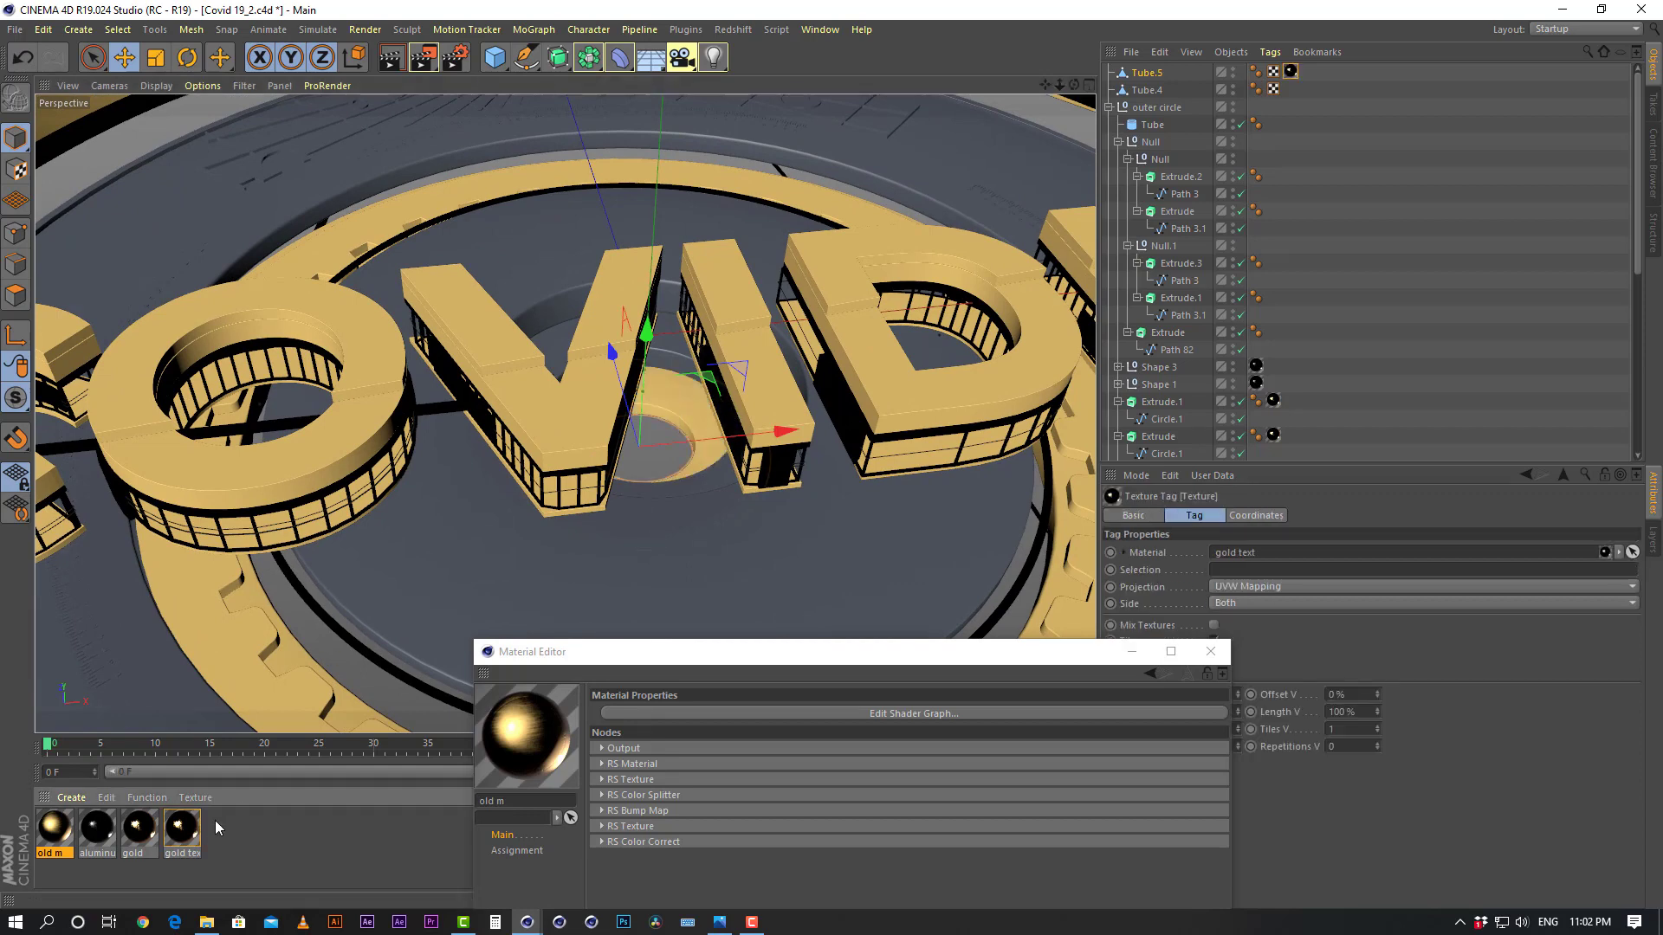
left_click_drag(407, 582, 667, 334)
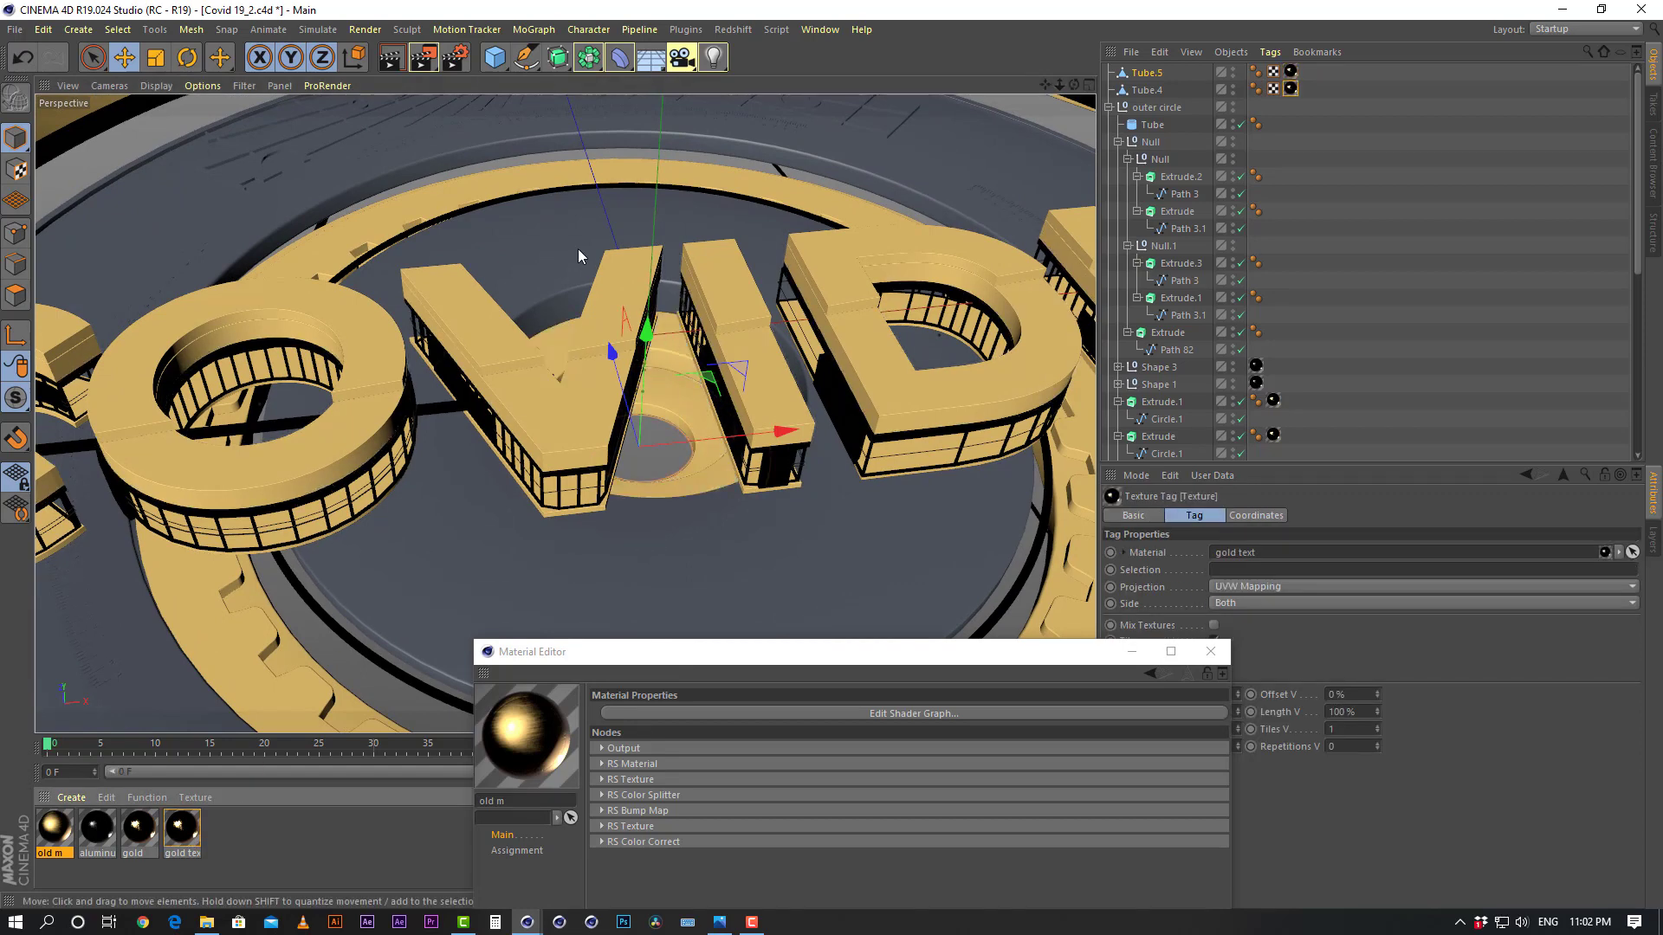
Examine the gold surfaces of the disc and letters up close in the reference render 03_00000.jpg
left_click(579, 248)
left_click(188, 836)
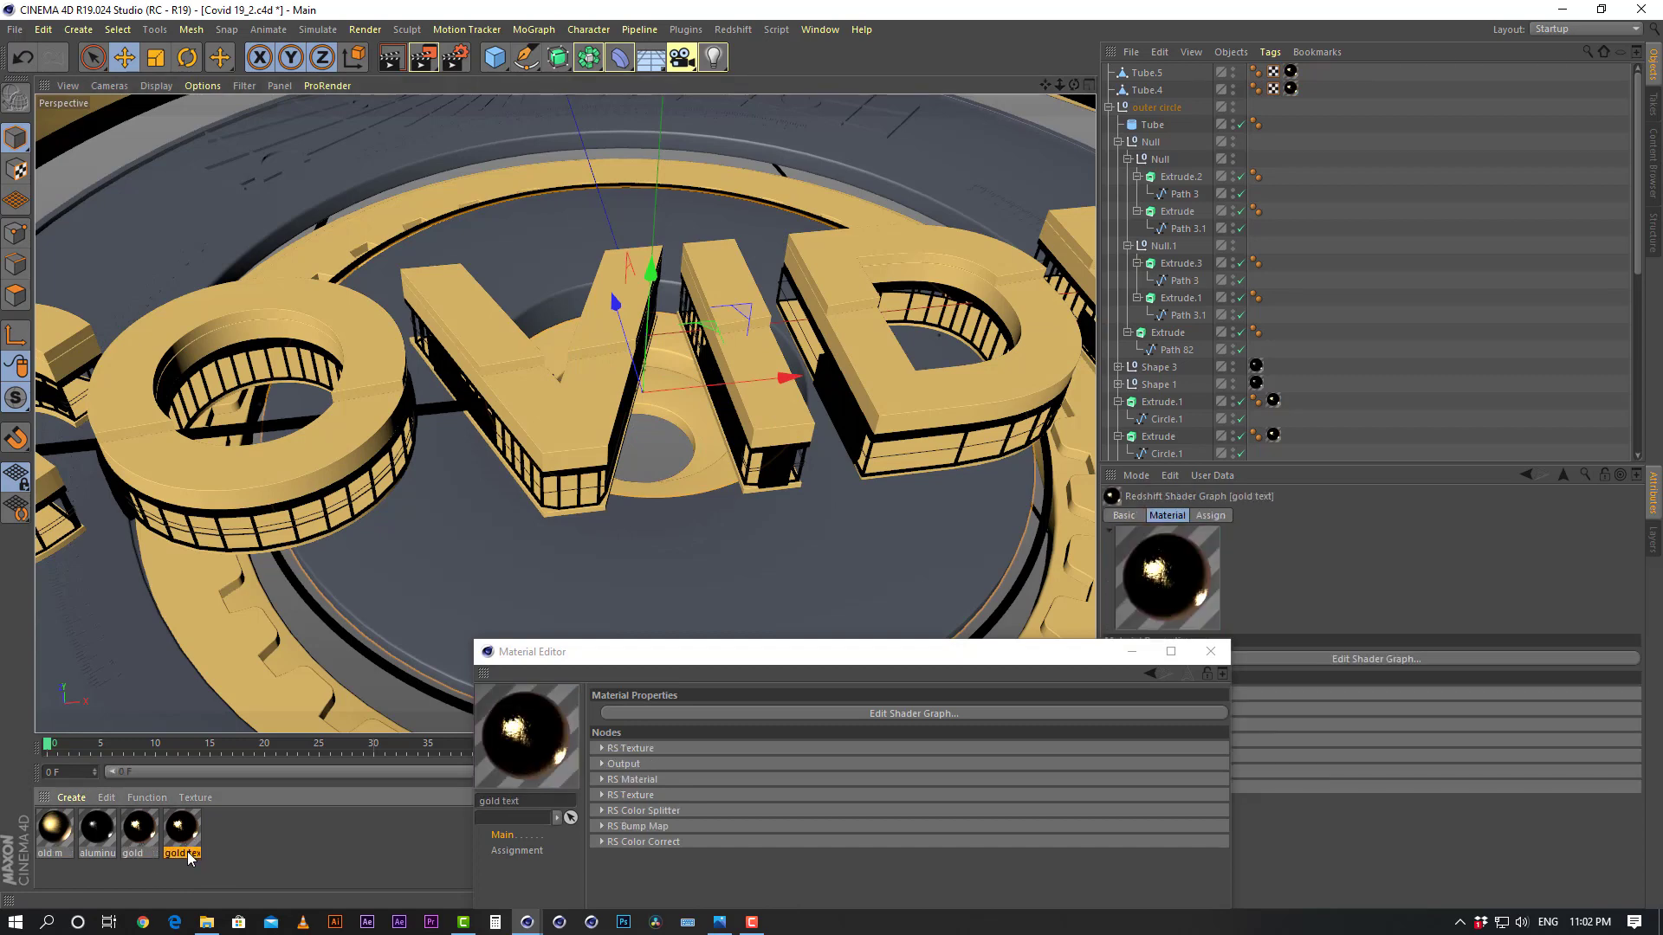
left_click(141, 842)
left_click(180, 854)
left_click(719, 921)
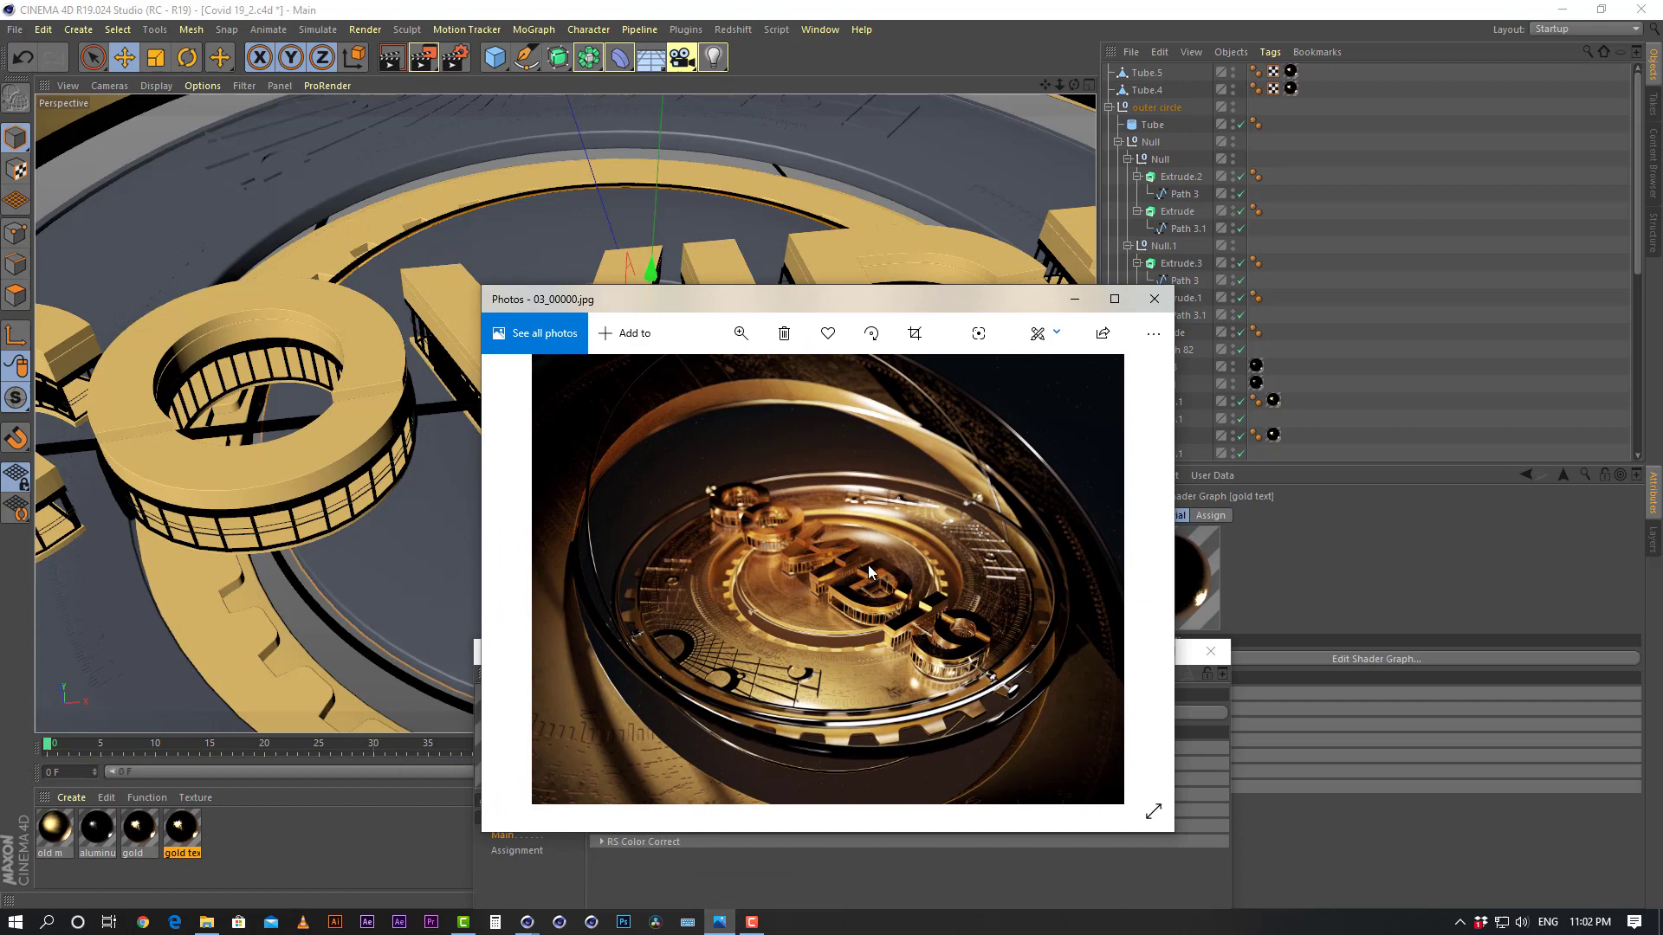
scroll(868, 564, "up", 1)
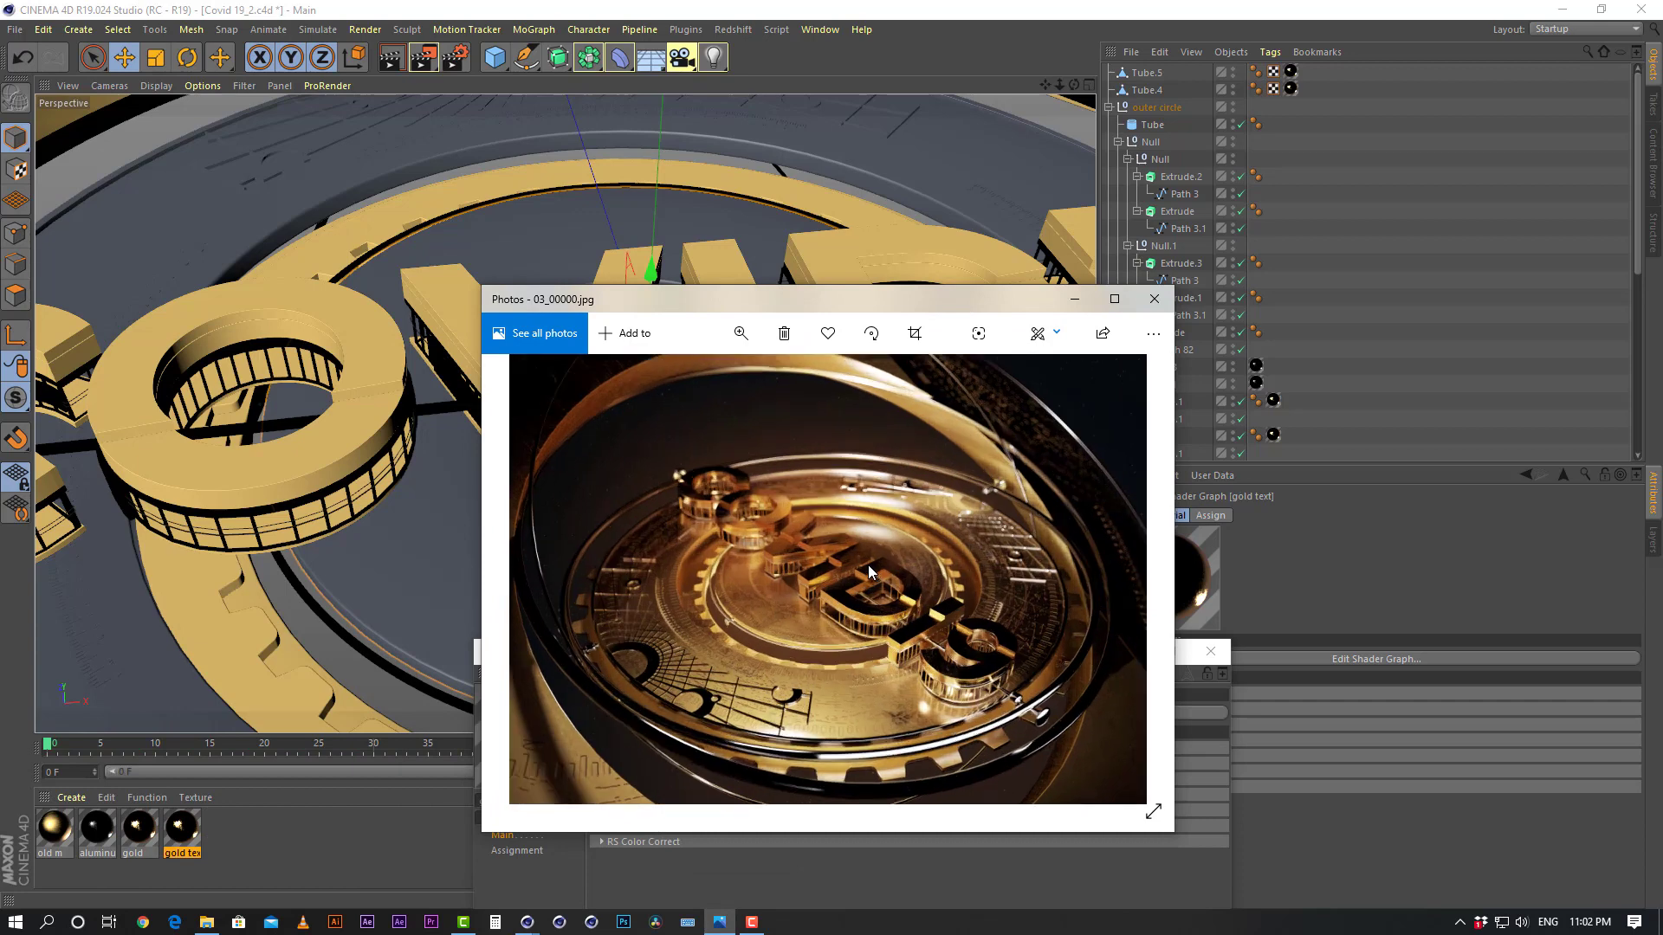
scroll(868, 564, "up", 2)
left_click_drag(758, 619, 807, 545)
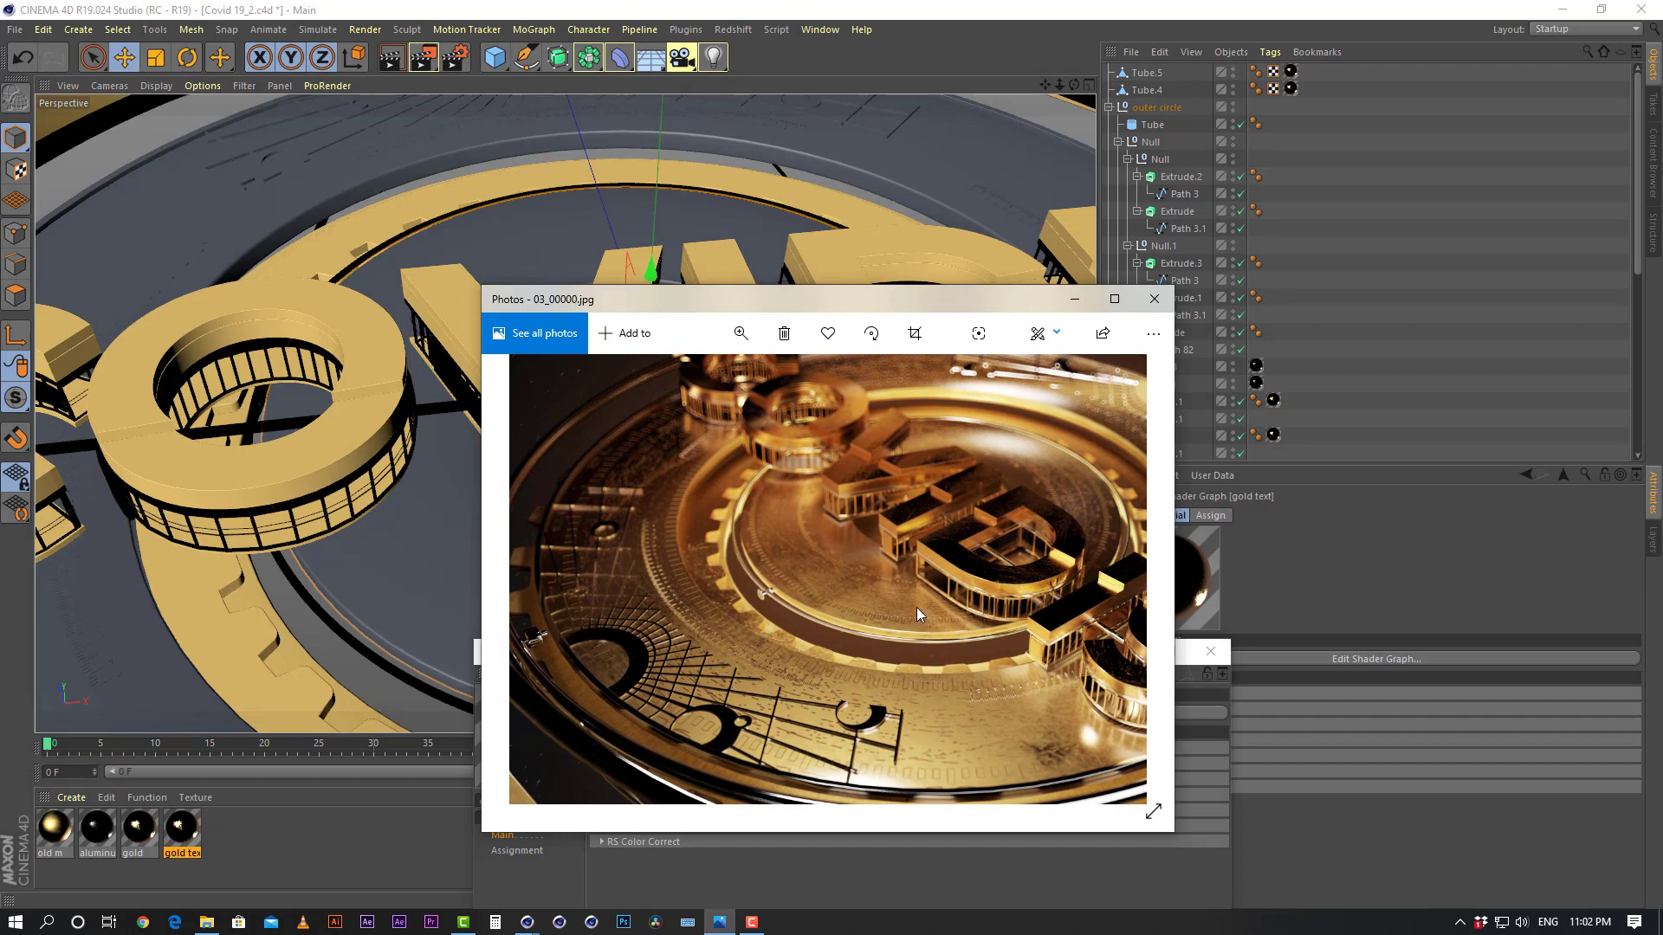
left_click_drag(916, 606, 849, 599)
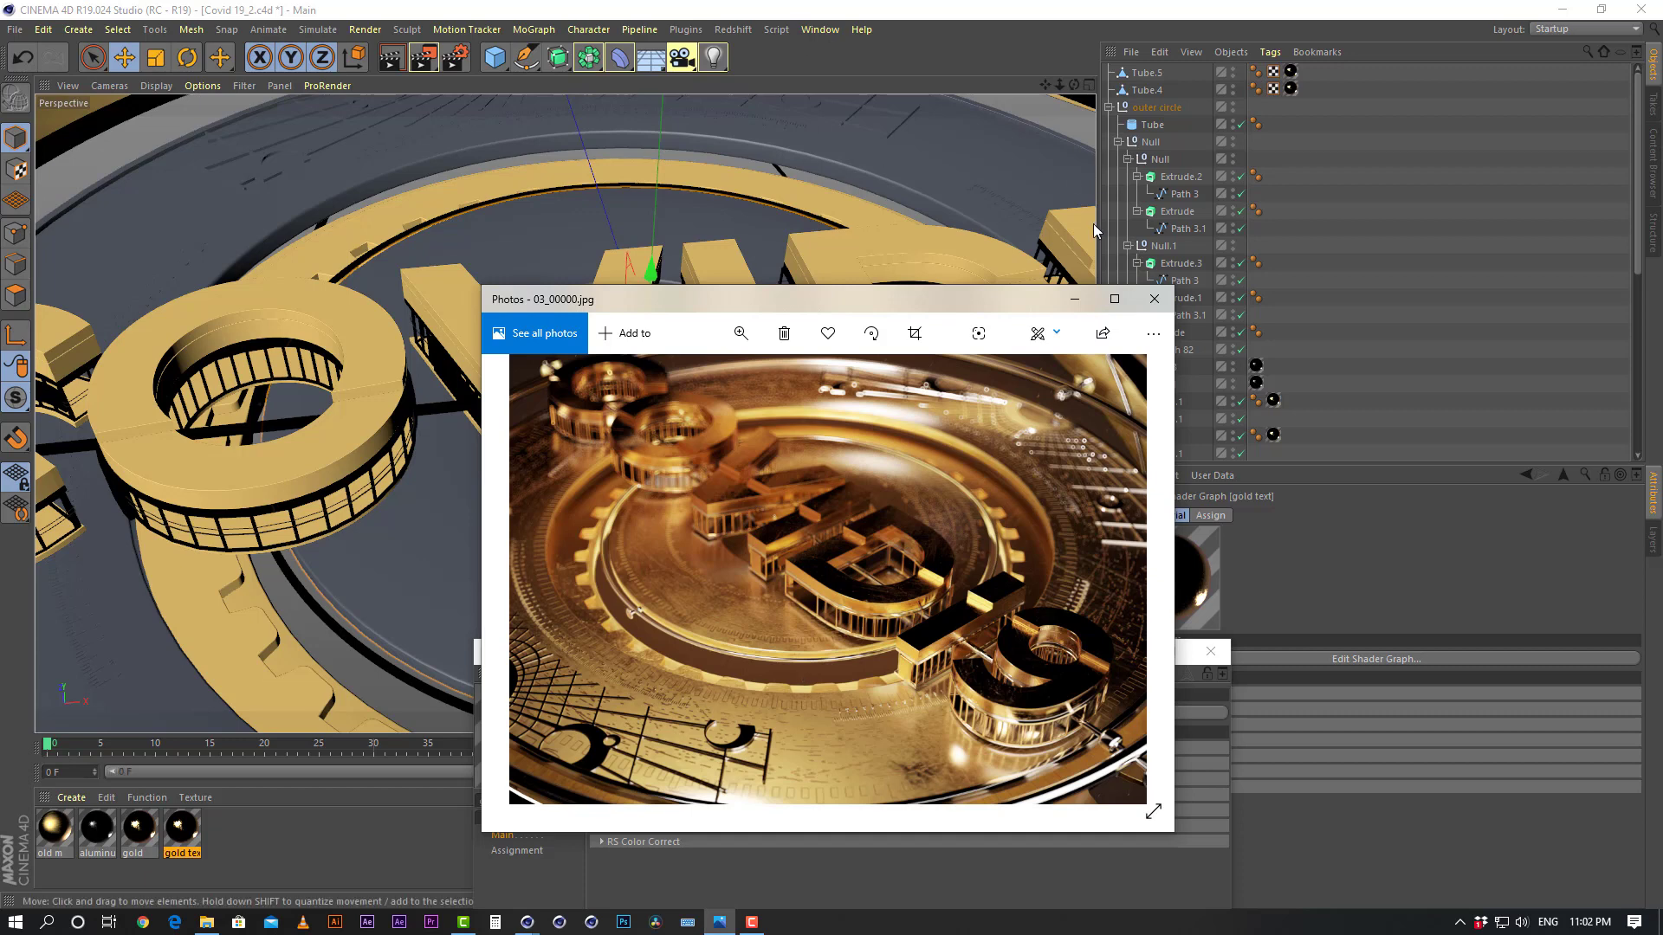
left_click(1160, 303)
Rename the gold material as "gold 1" and duplicate it
left_click(274, 837)
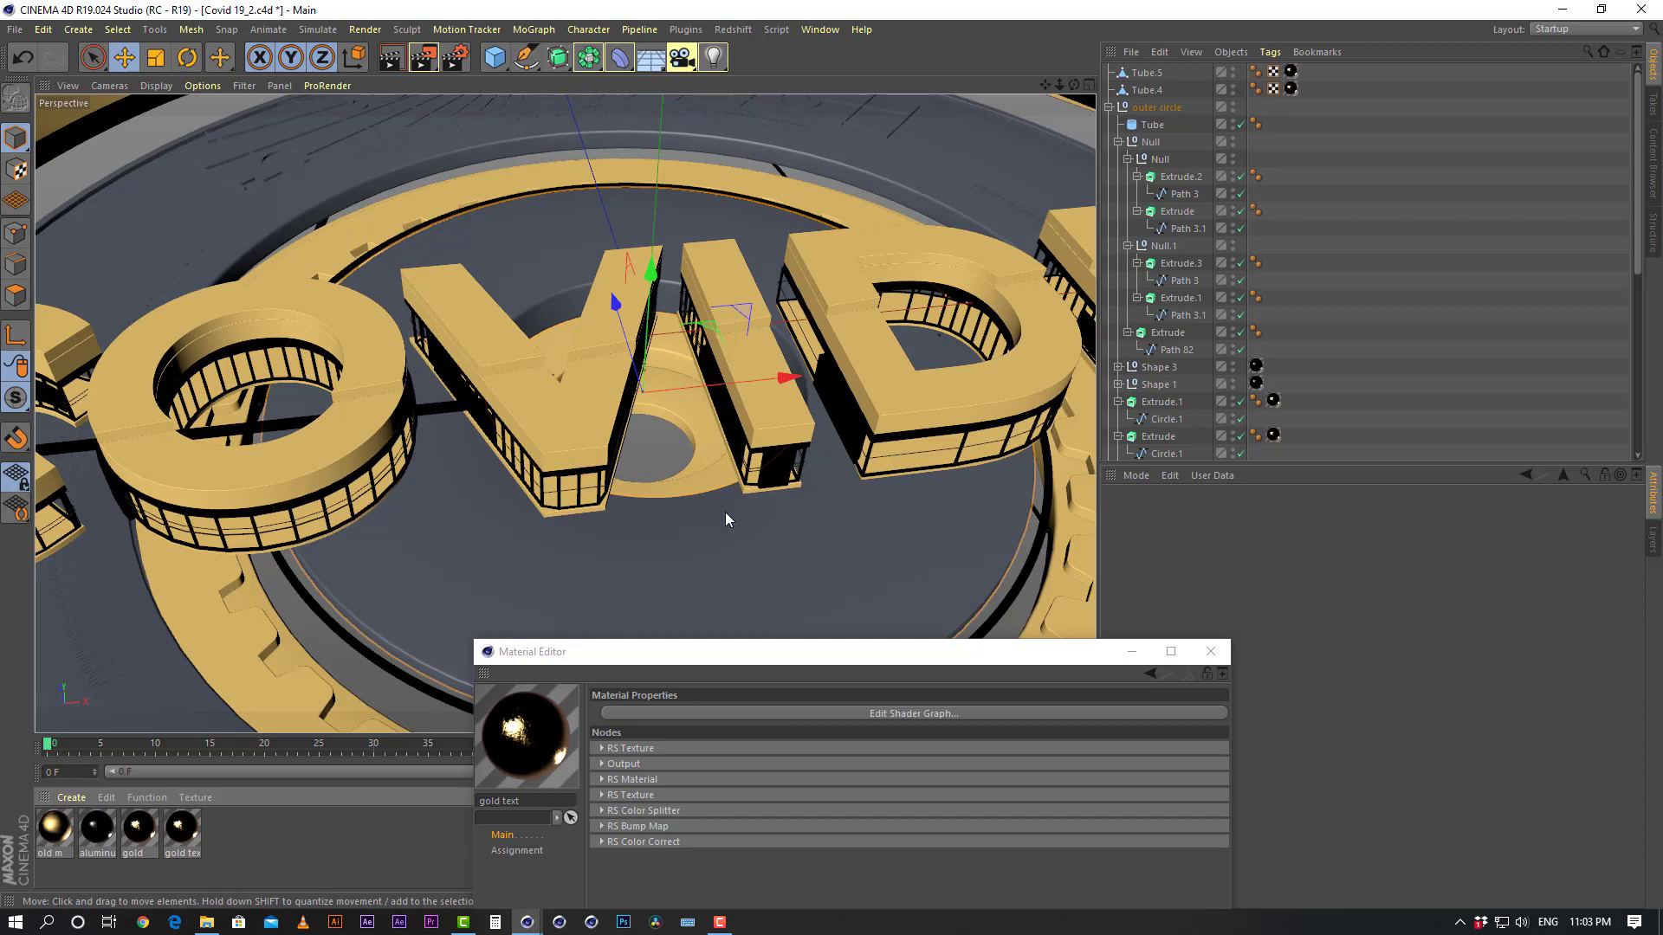
left_click_drag(725, 512, 630, 544, "alt")
right_click_drag(630, 544, 608, 554, "alt")
middle_click_drag(698, 496, 687, 361, "alt")
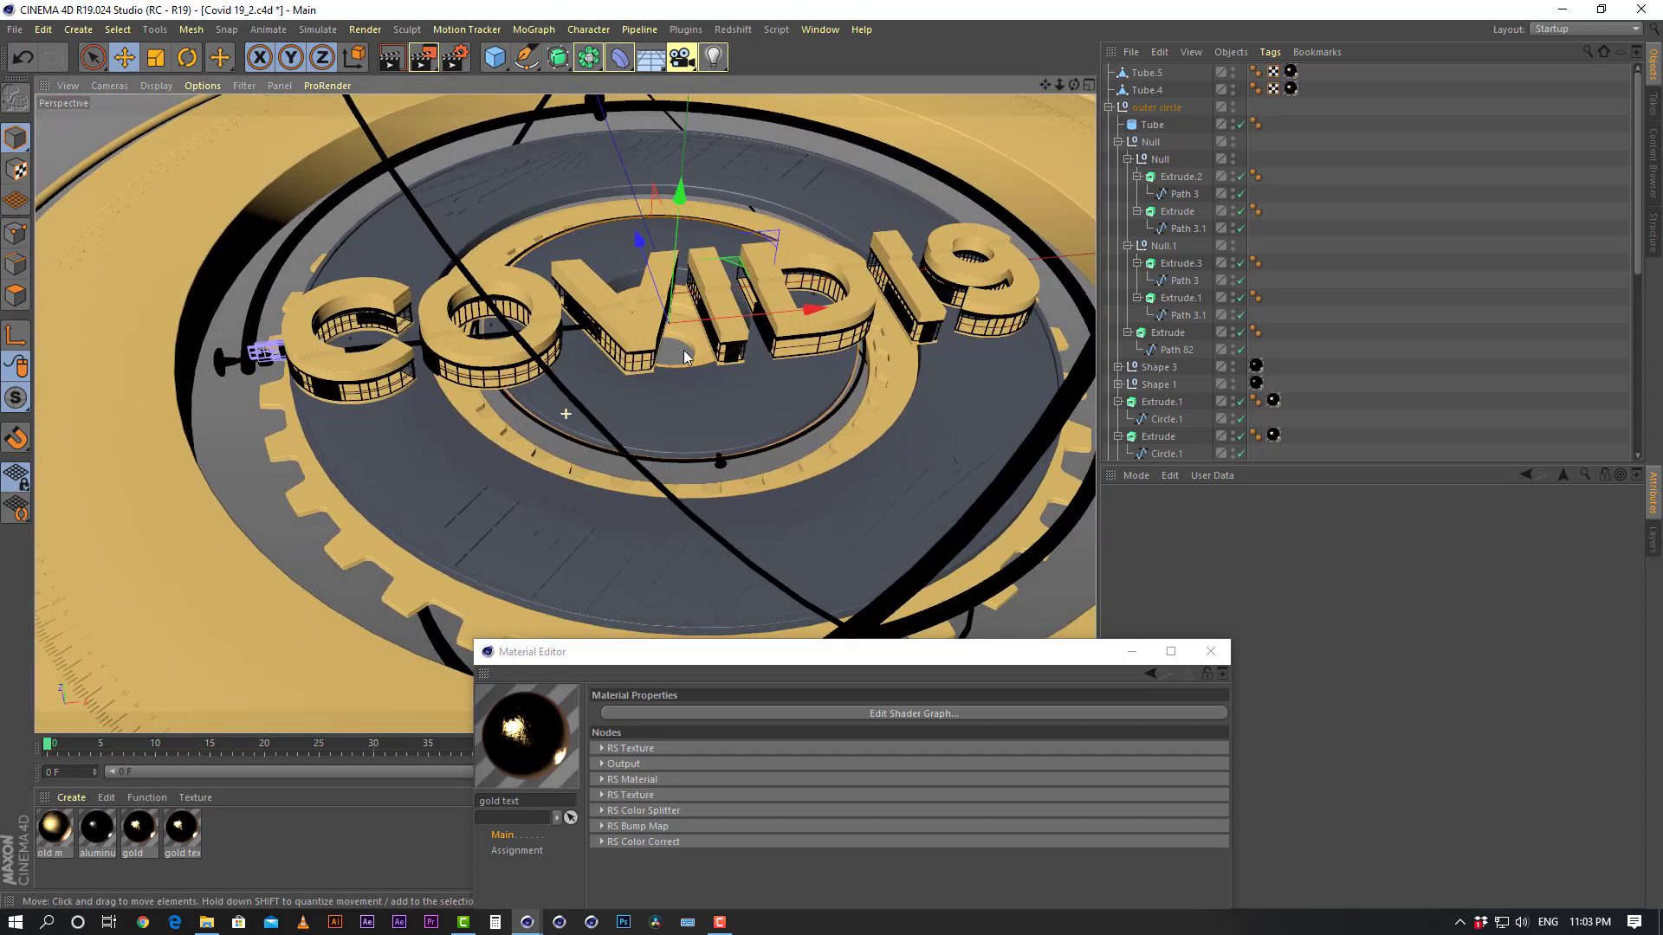
right_click_drag(672, 393, 705, 356, "alt")
left_click_drag(695, 392, 739, 391, "alt")
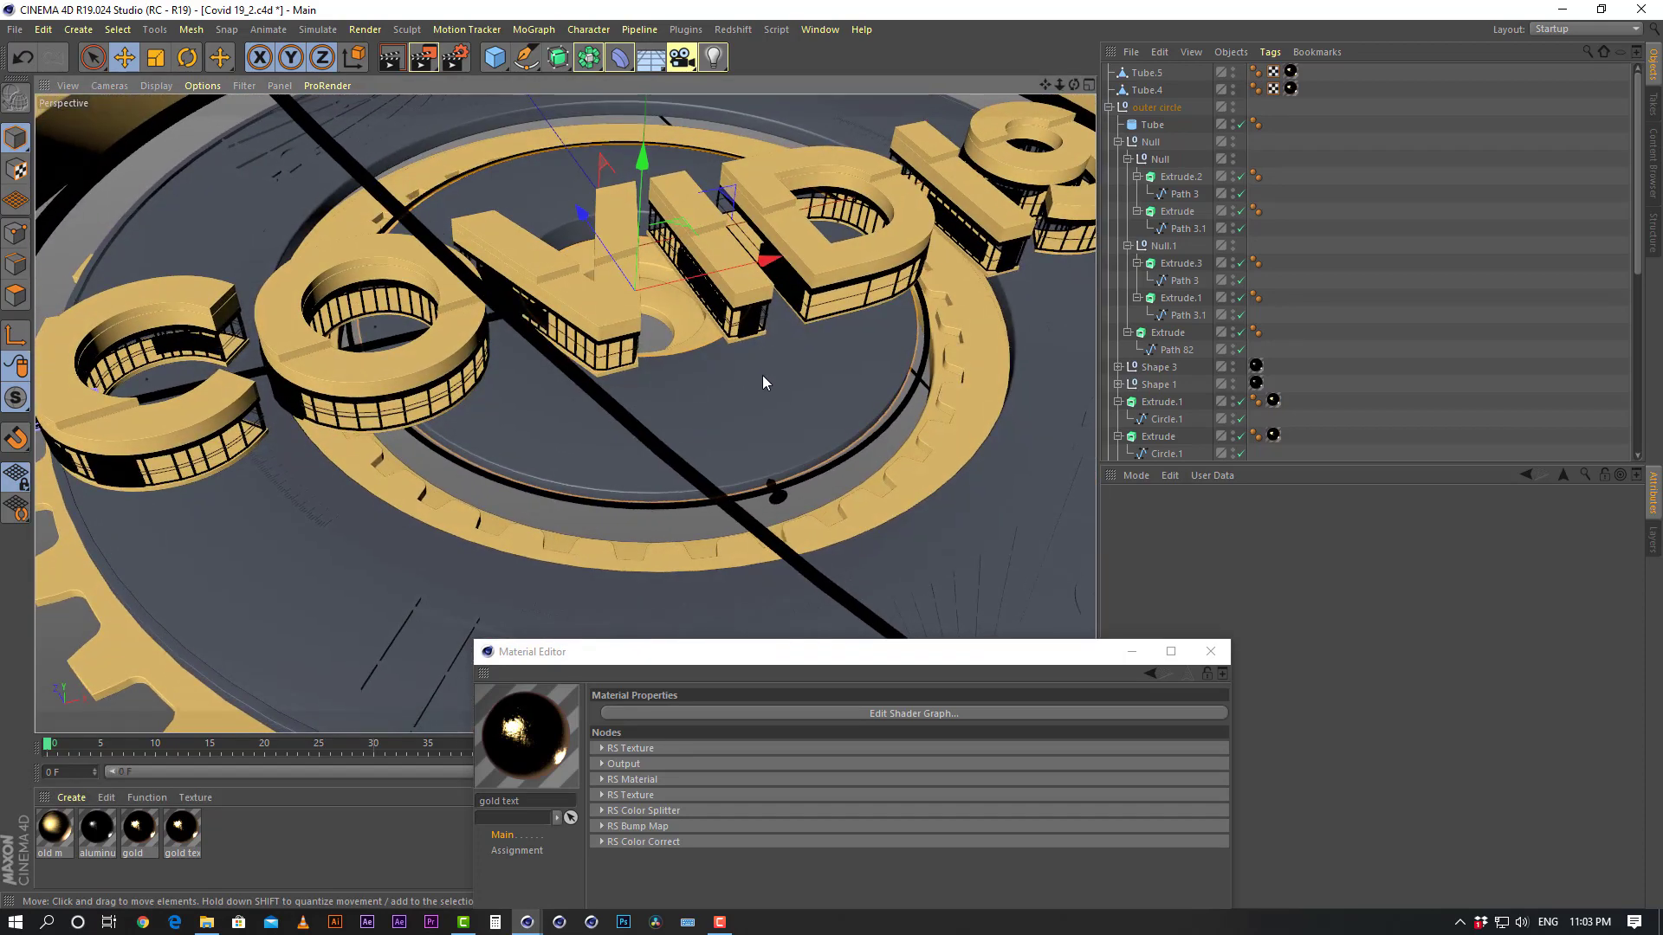
left_click(762, 376)
left_click(182, 832)
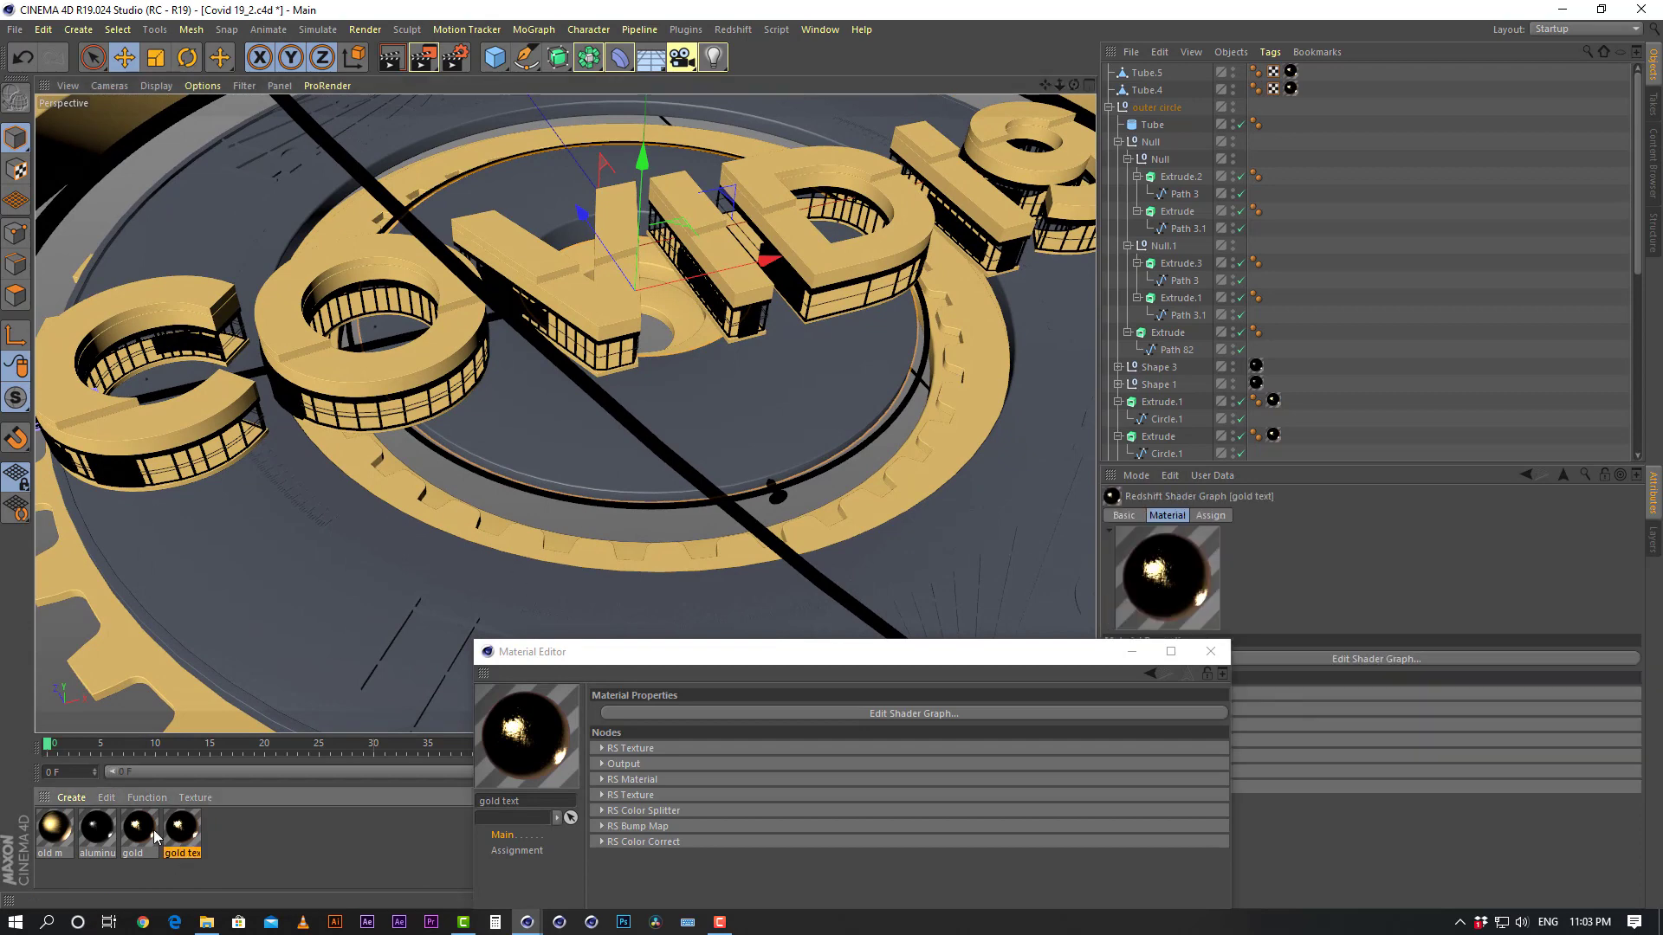
left_click(149, 831)
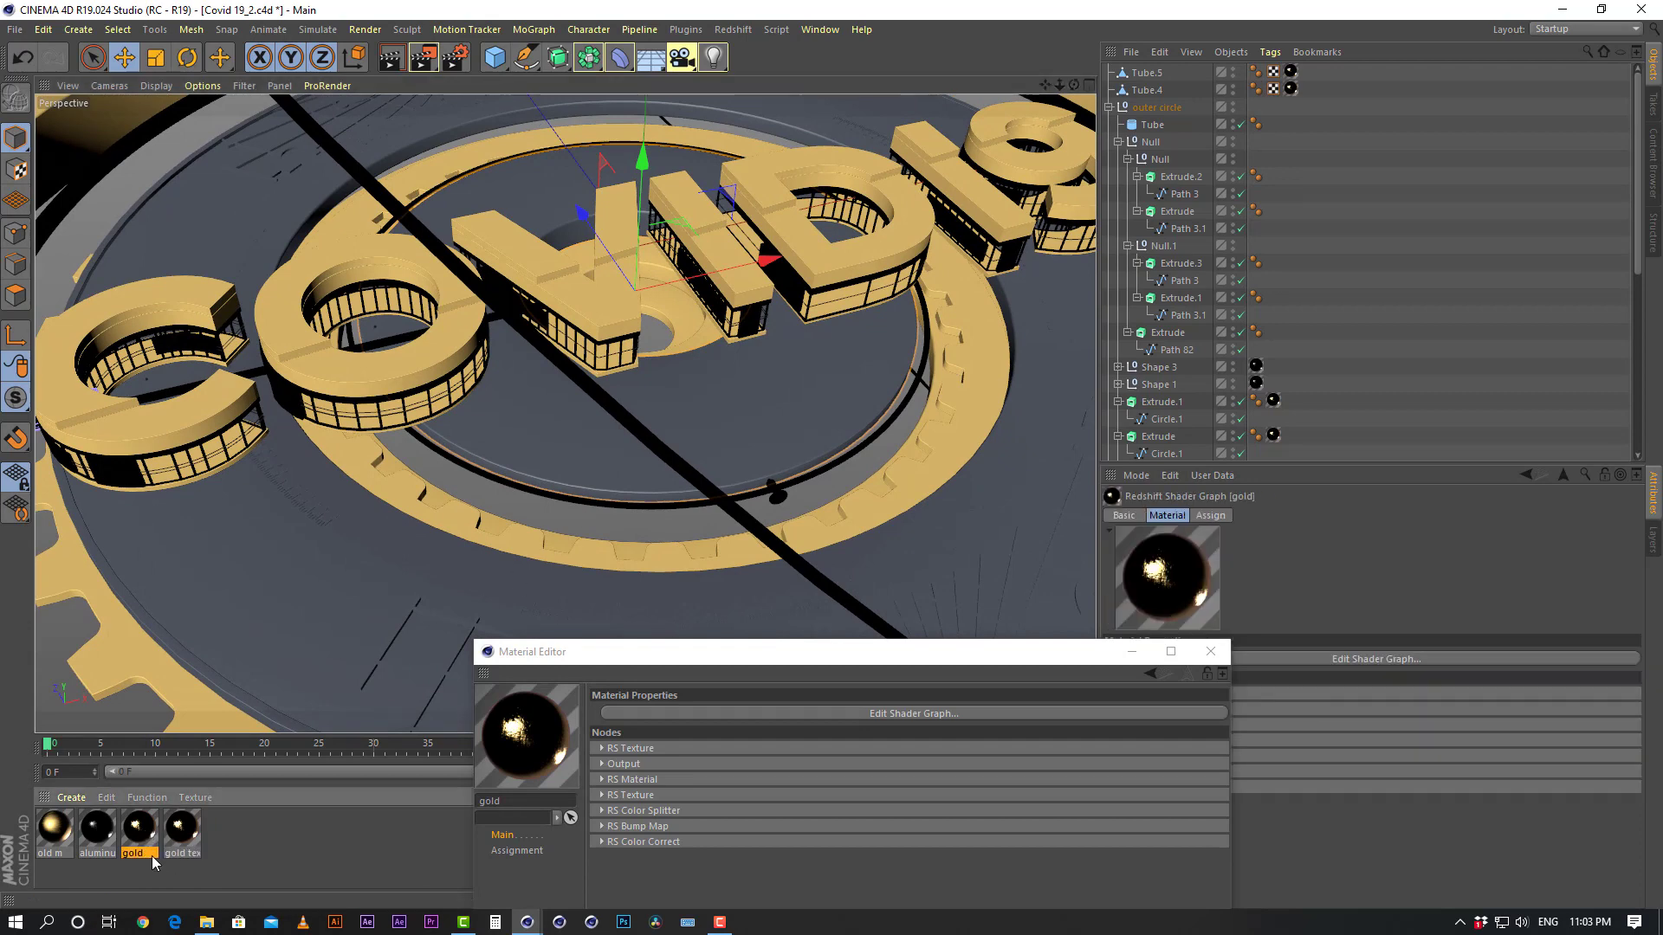
double_click(151, 856)
left_click(152, 856)
type("1")
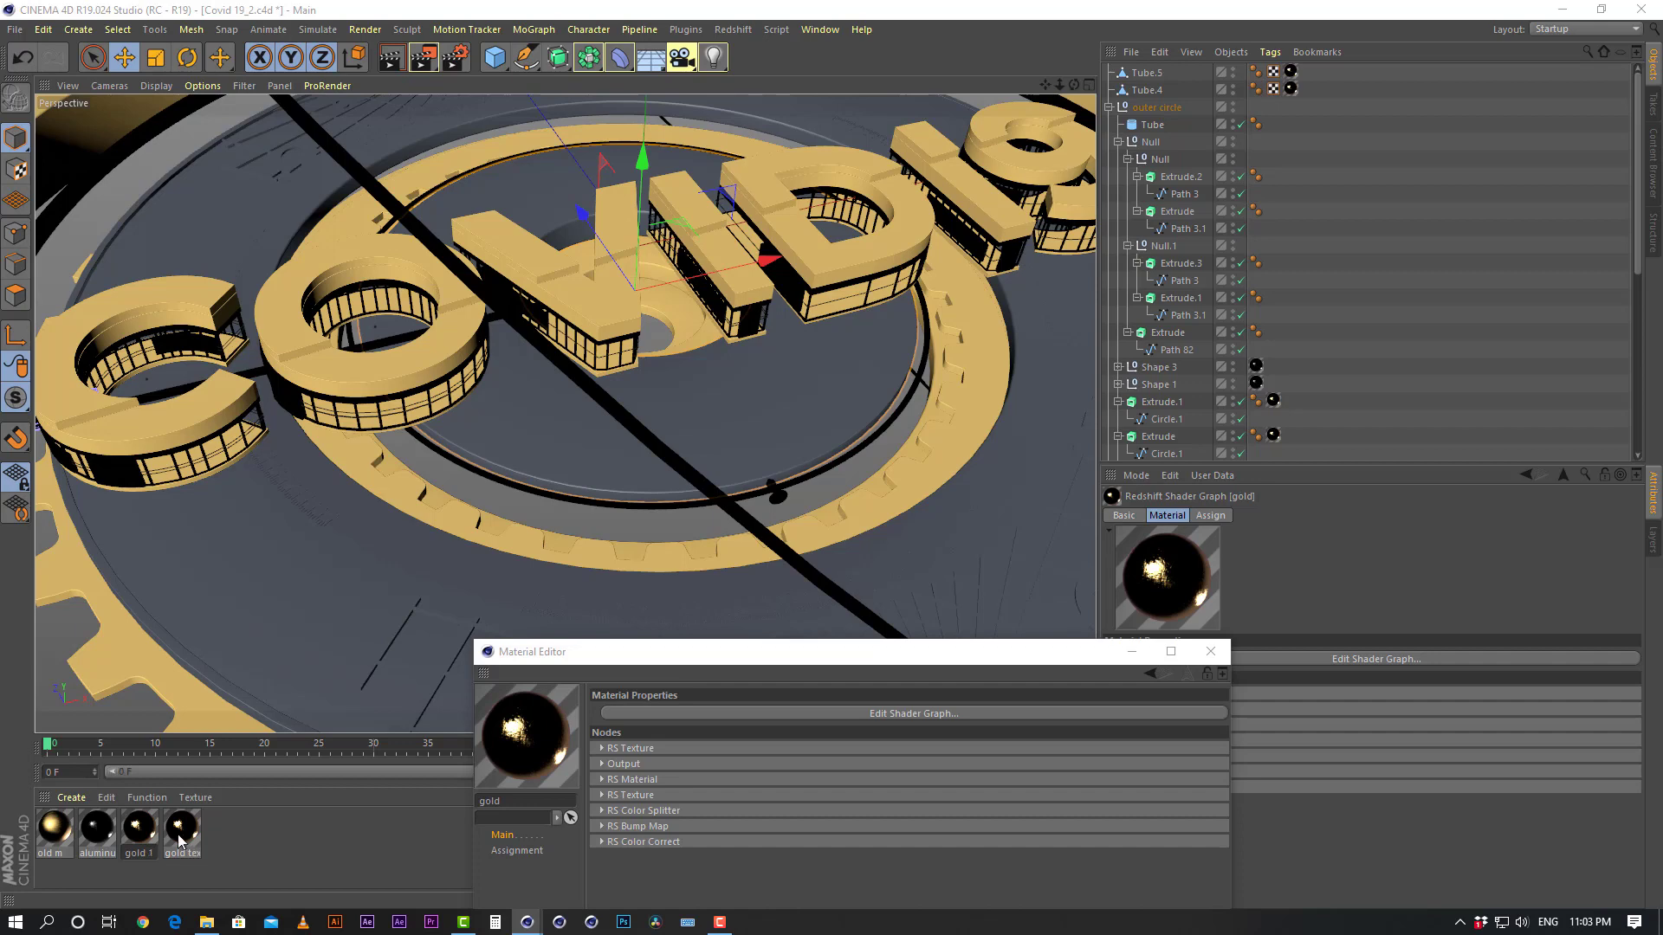
key("Return")
left_click_drag(147, 830, 165, 844, "ctrl")
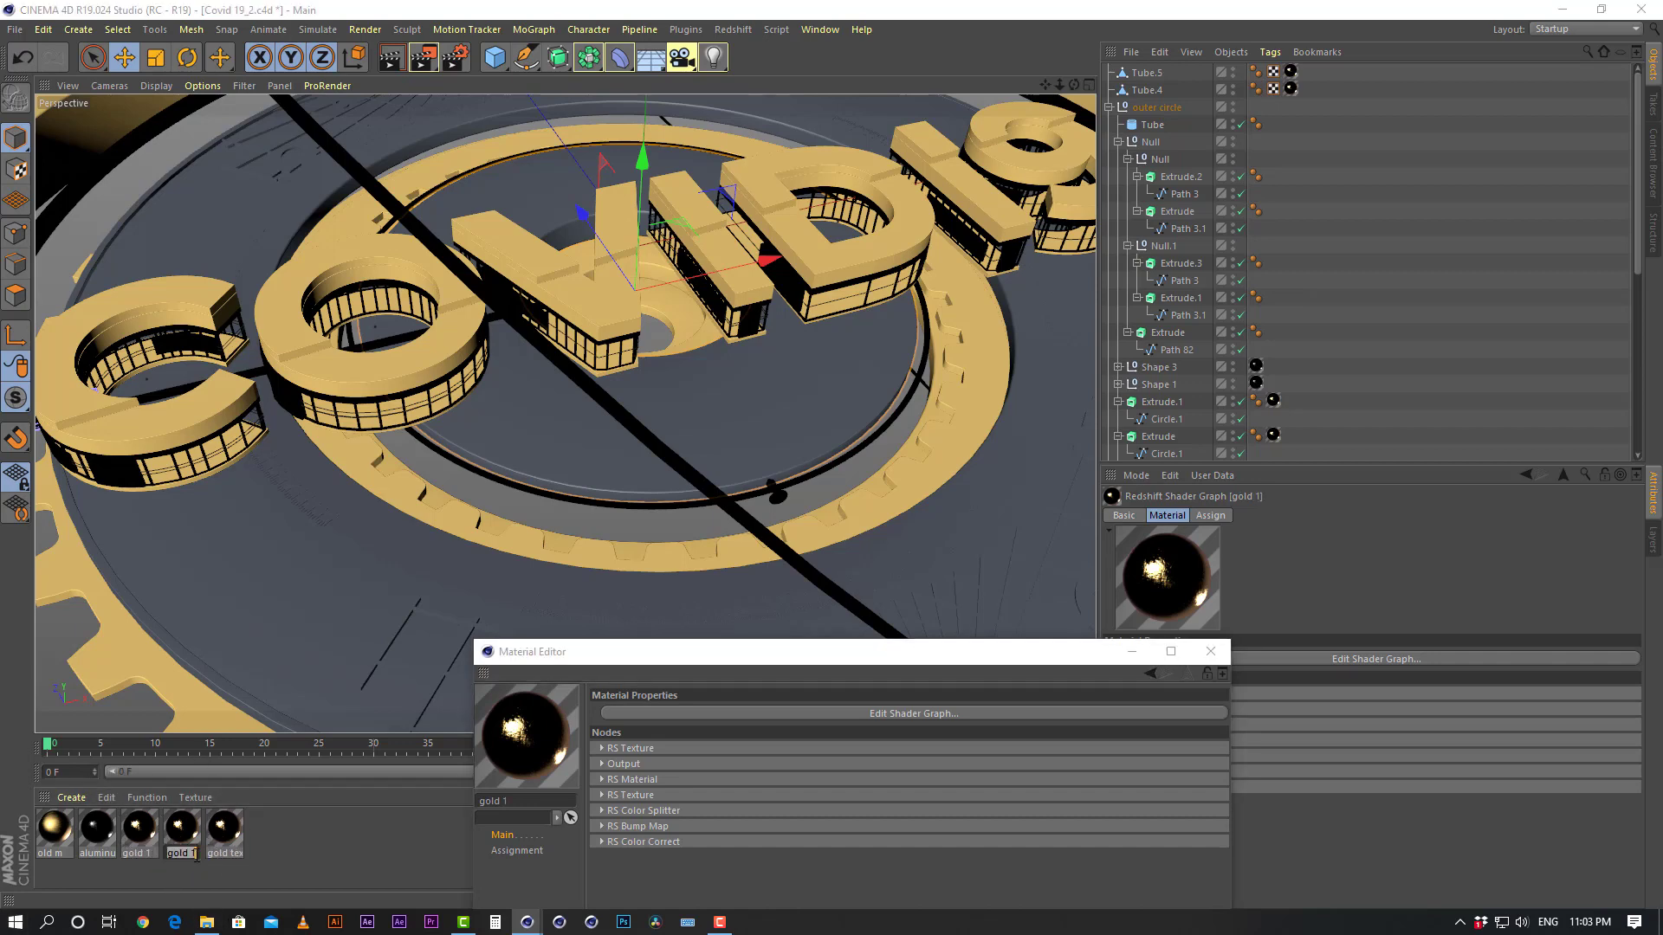
Rename the duplicated gold material as "gold 2", keeping the original's name as "gold 1"
double_click(197, 854)
type("2")
key("Return")
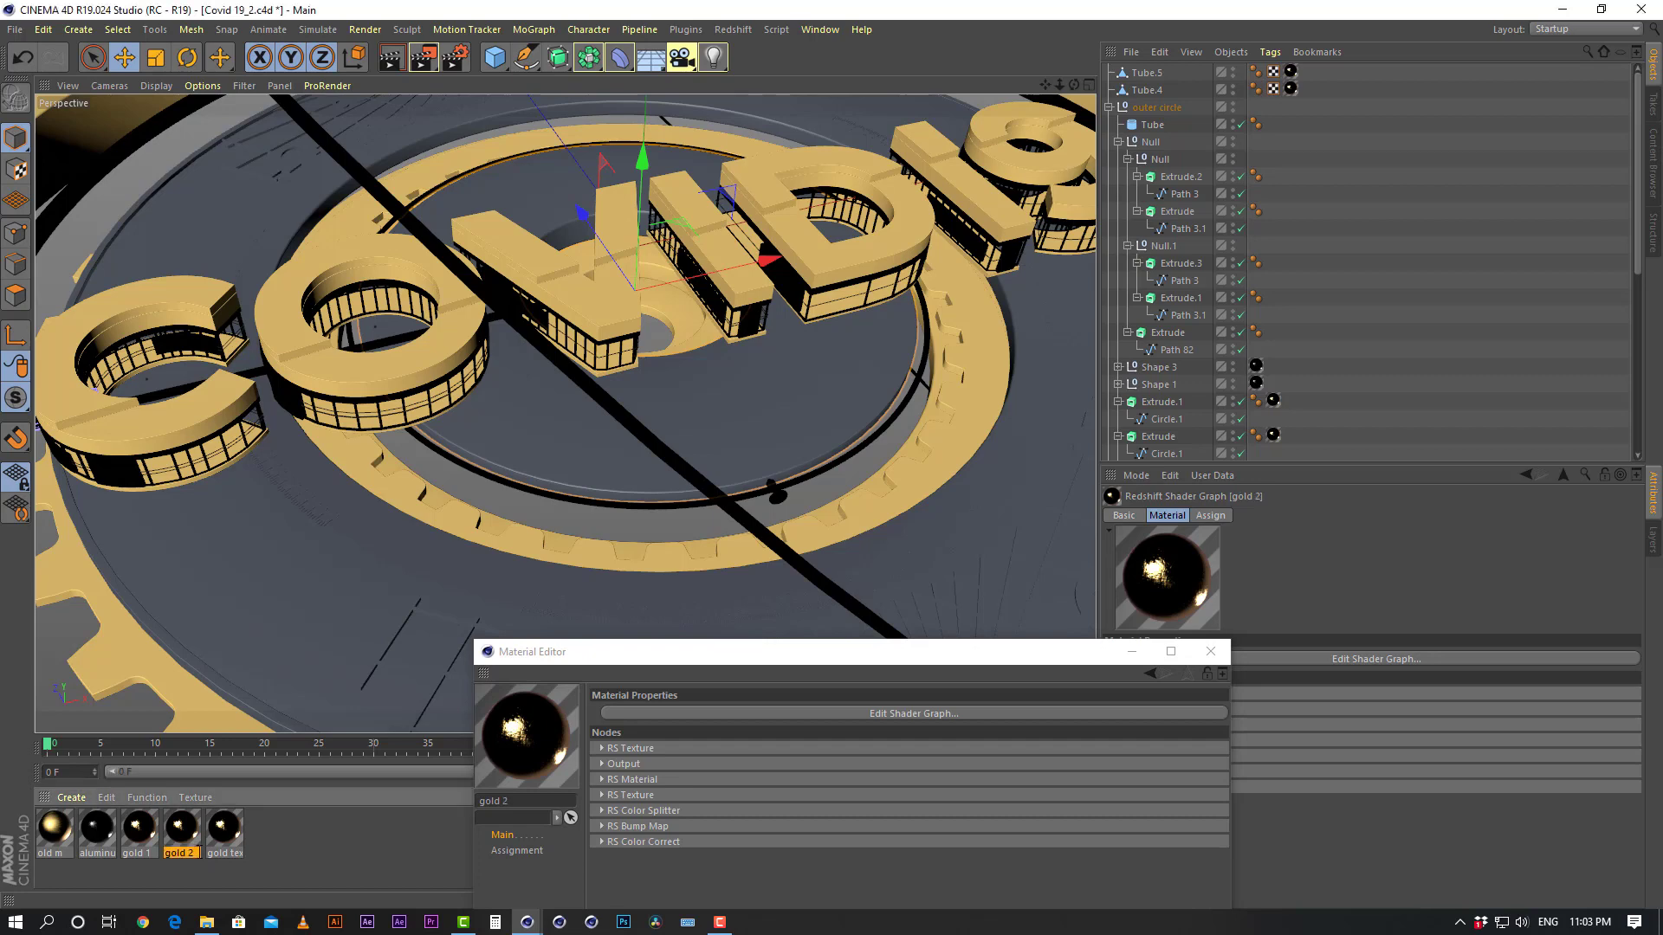
left_click(148, 856)
double_click(146, 856)
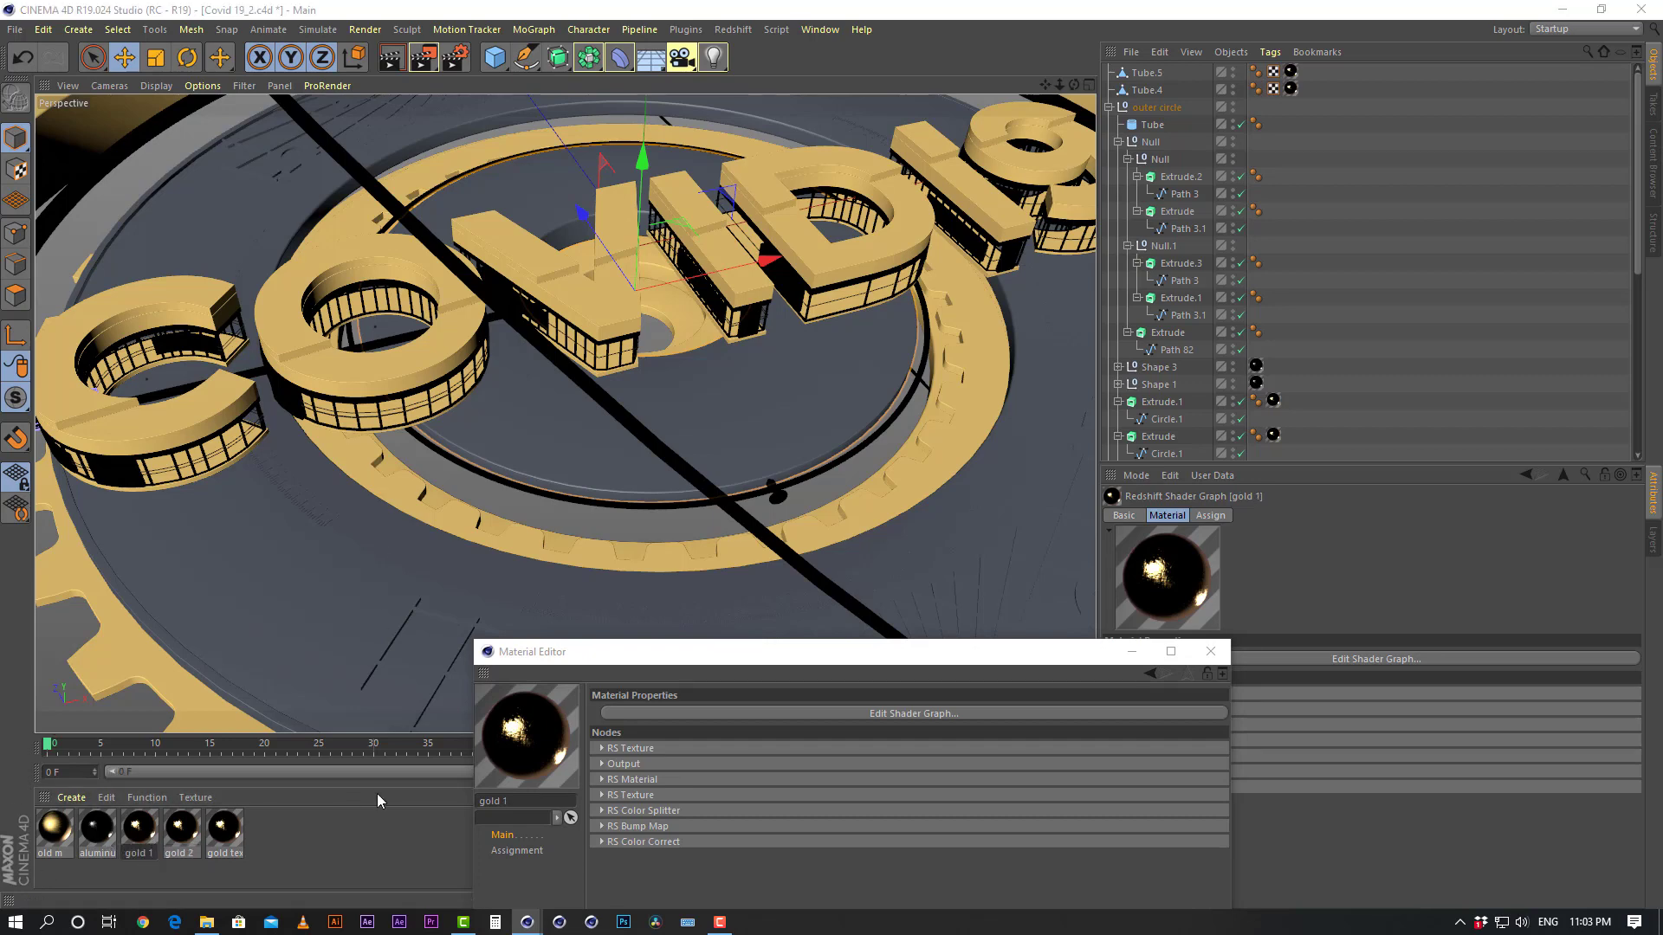
key("Return")
Apply gold 2 to the large outer ring Tube.3 in place of its old material, and gold 1 to the toothed disc Tube.2
scroll(513, 431, "down", 6)
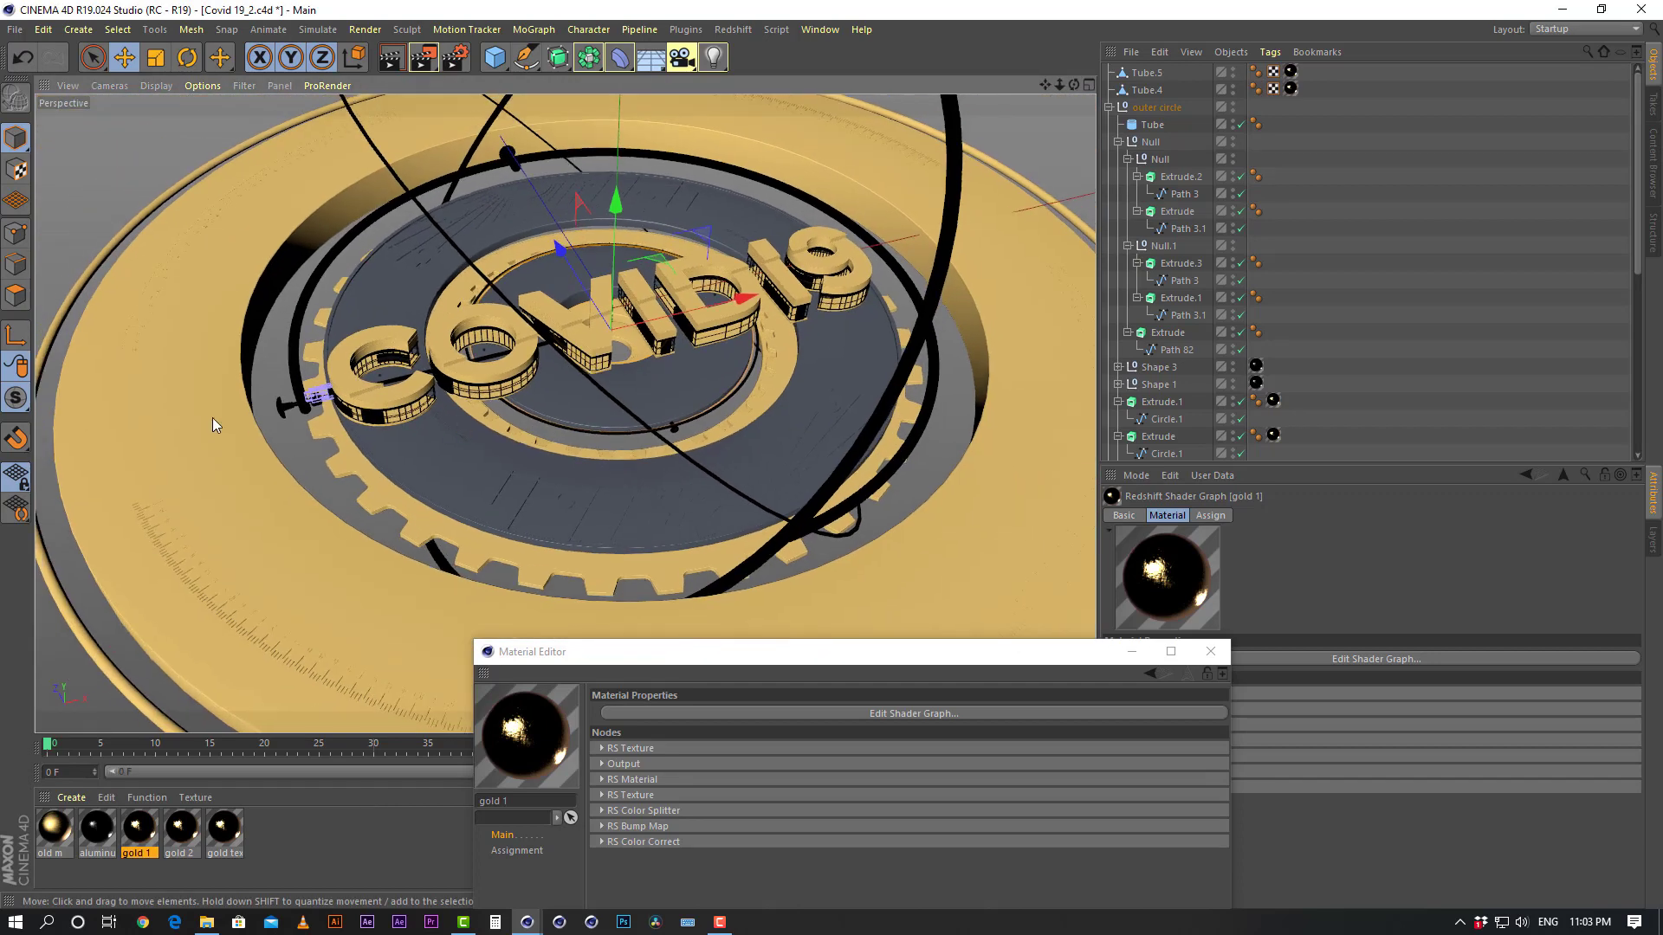
left_click(218, 502)
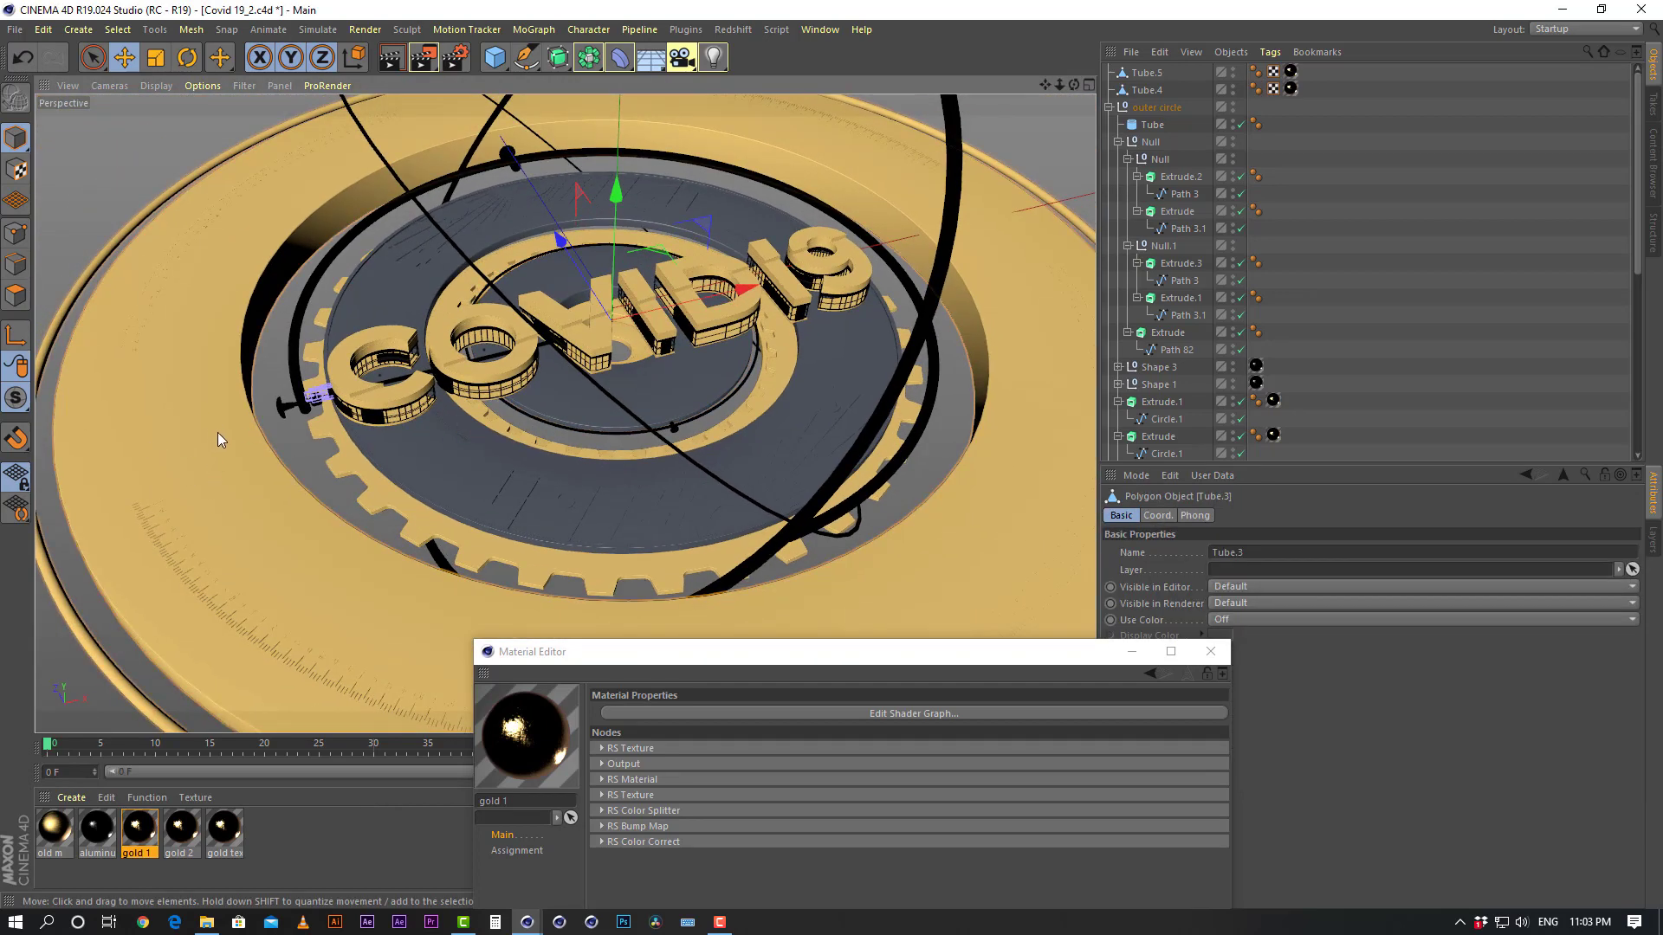
left_click(464, 471)
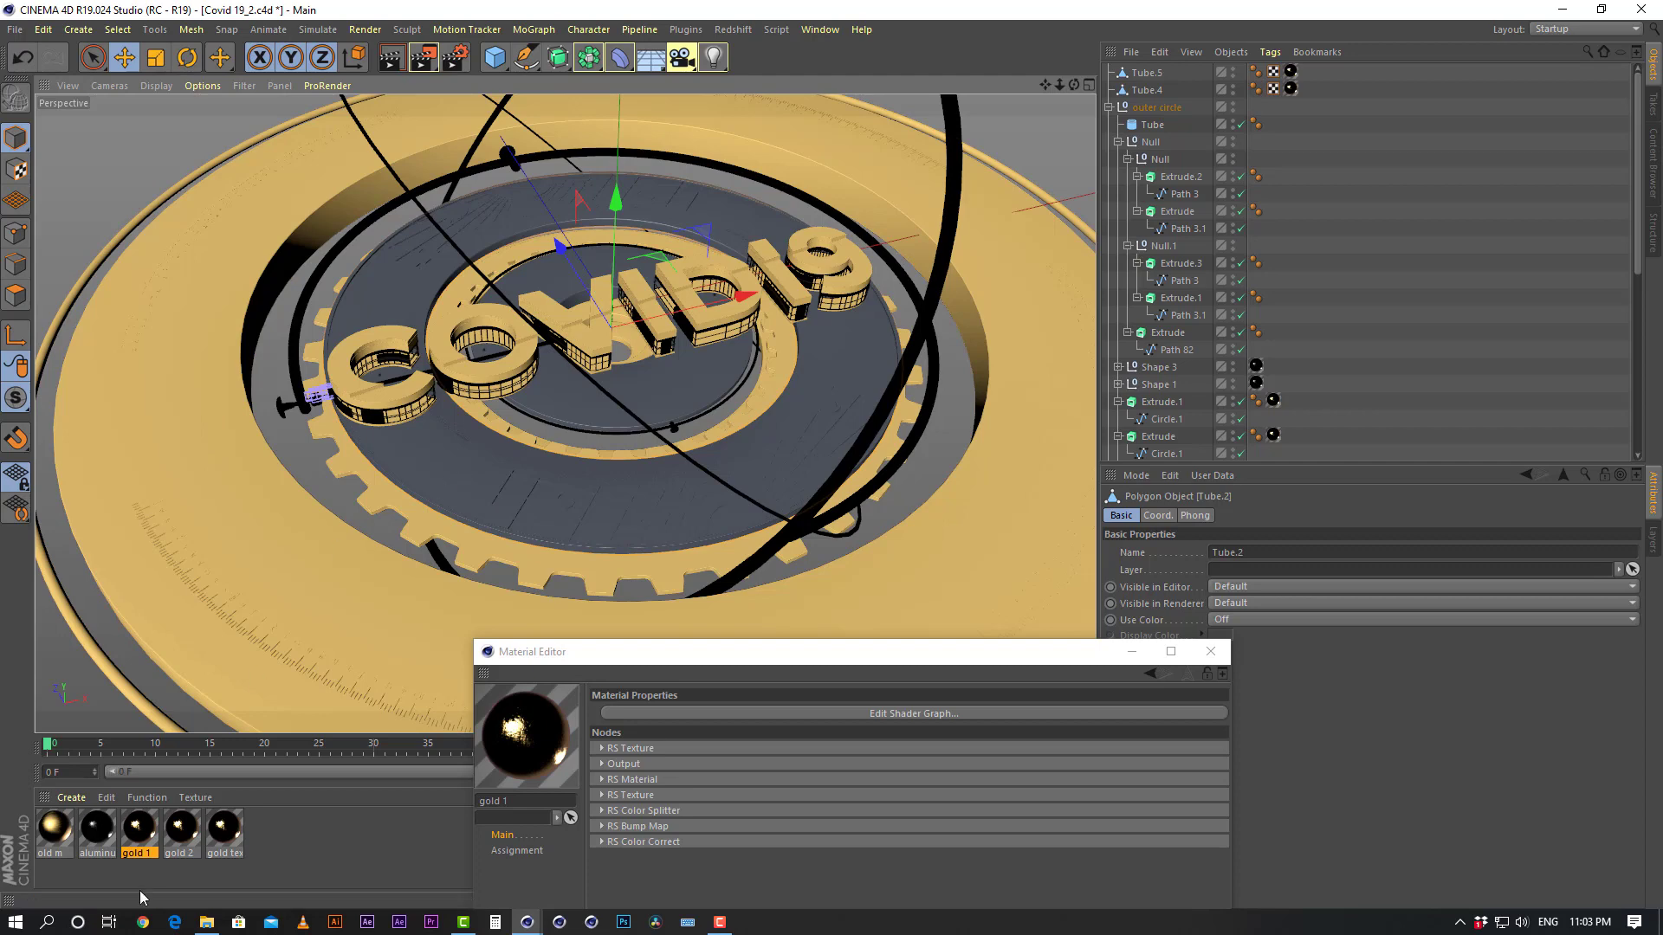
left_click(179, 833)
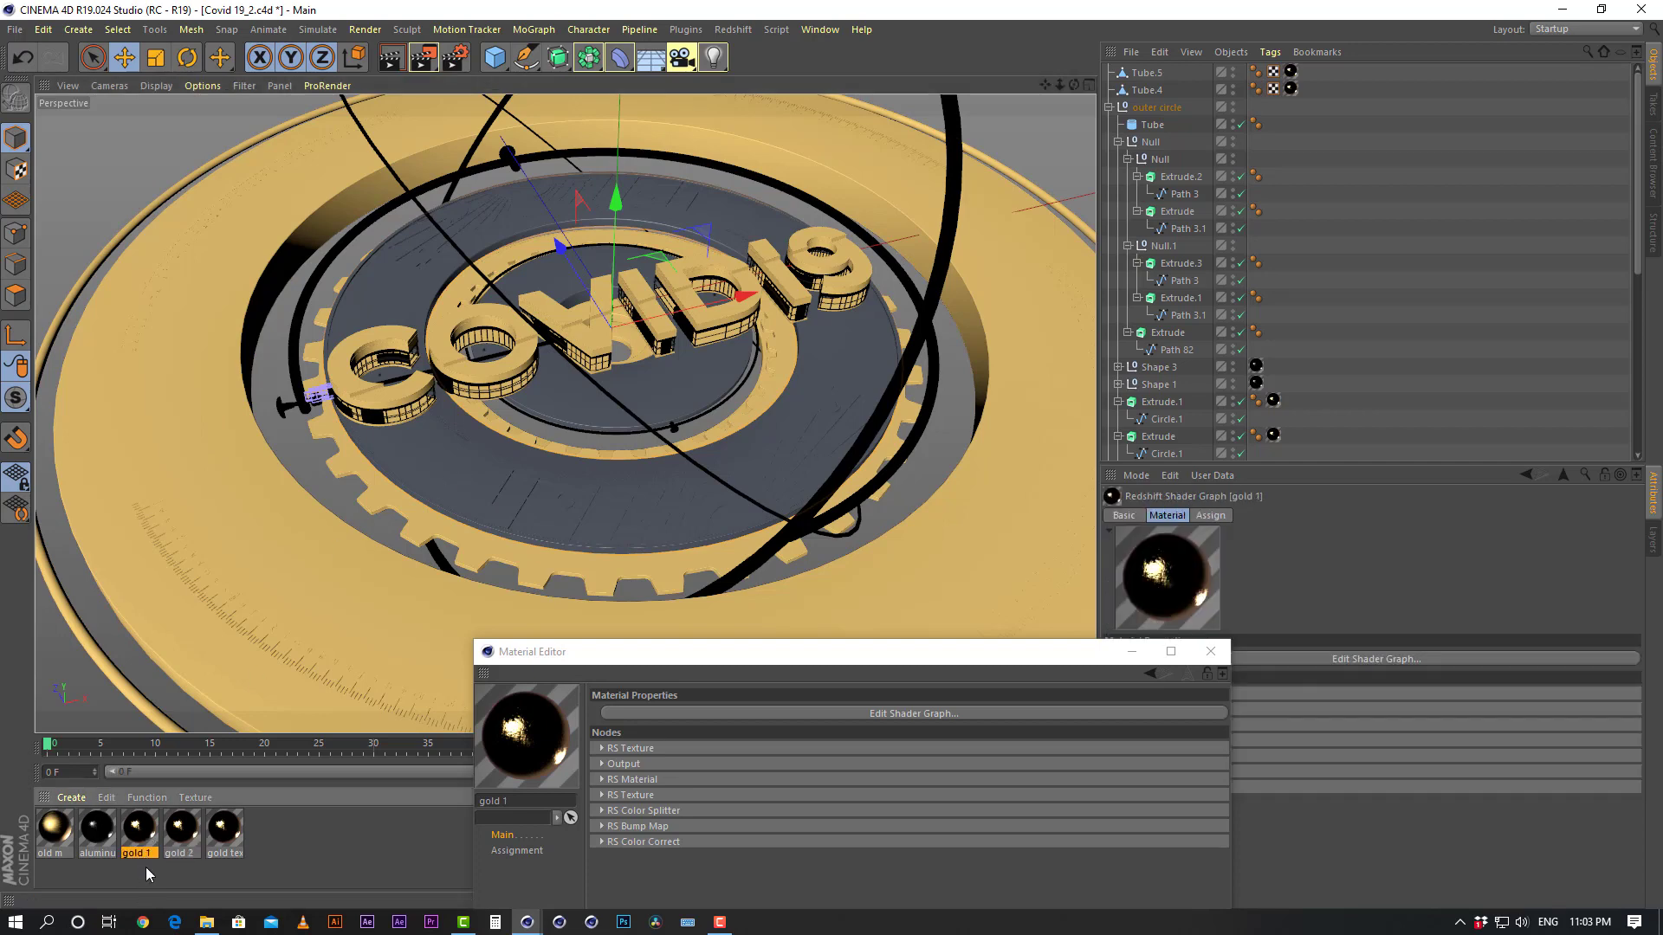
left_click_drag(180, 827, 173, 581)
scroll(1303, 286, "down", 5)
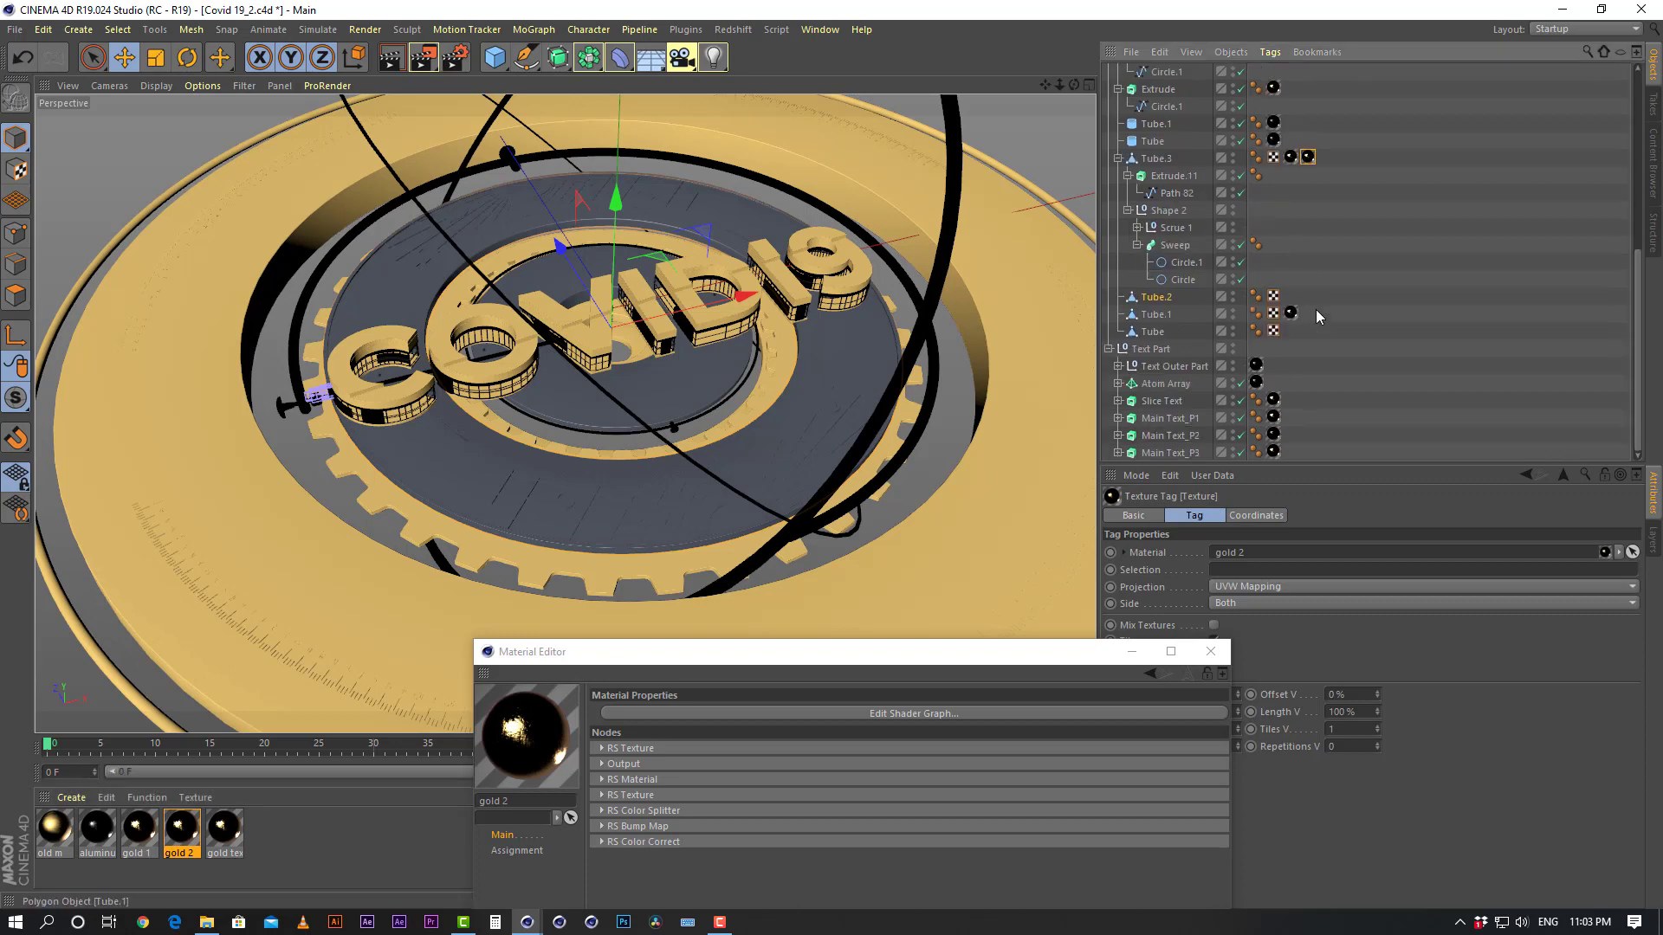
left_click(1290, 157)
key("Delete")
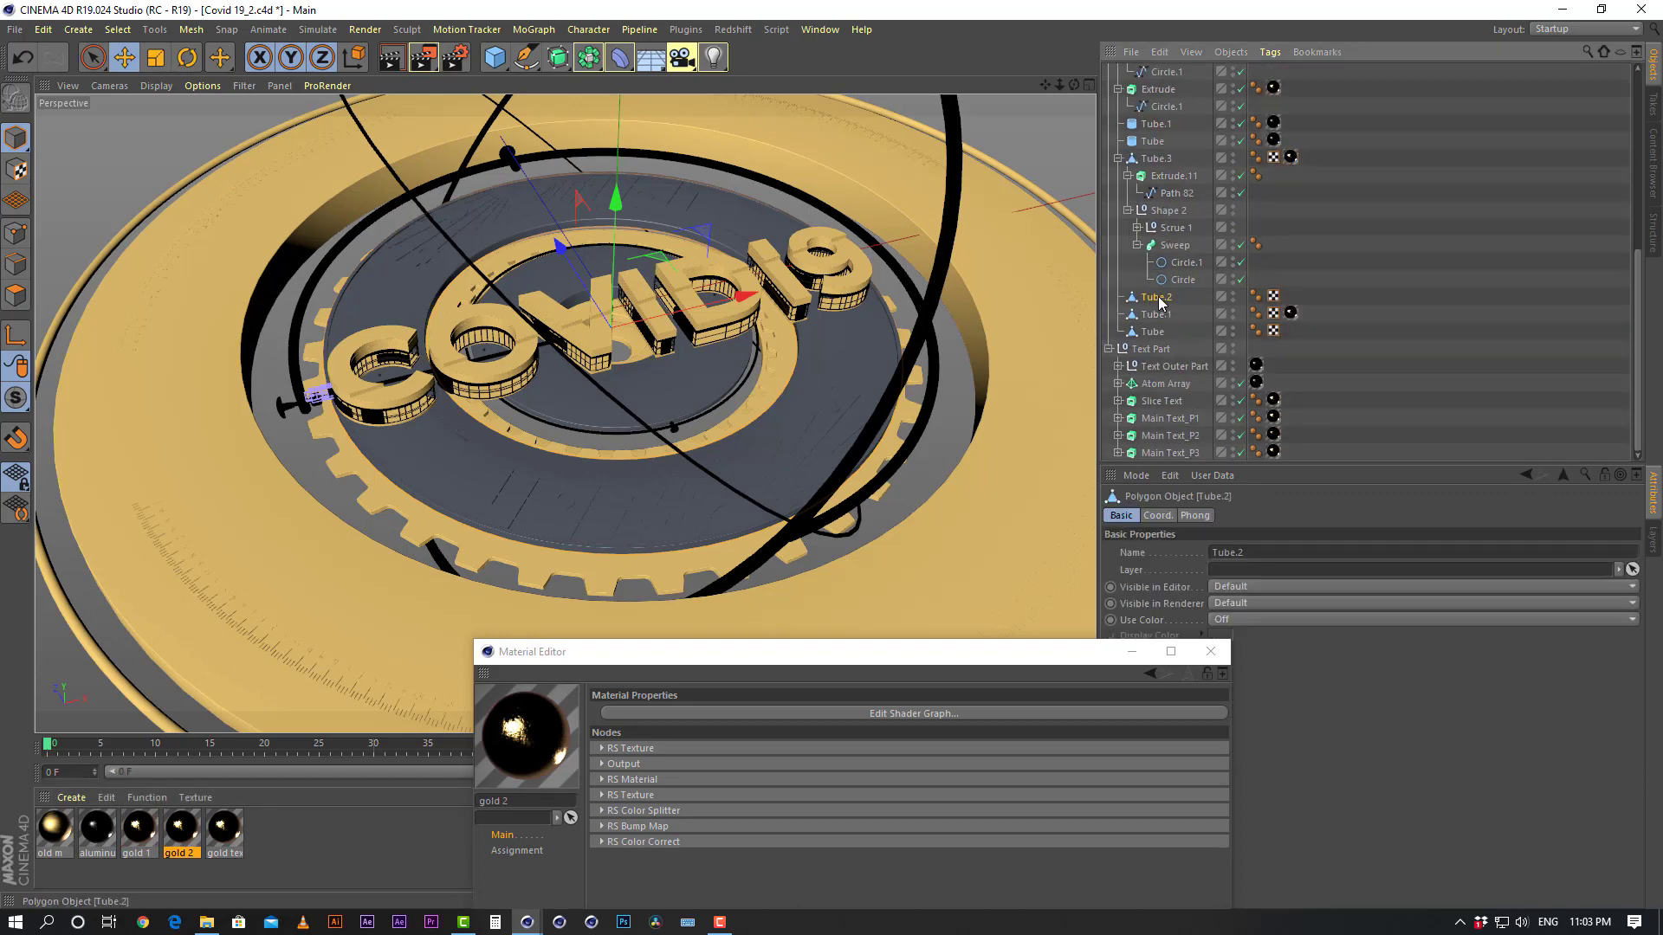
mouse_move(138, 827)
left_mouse_down()
mouse_move(464, 422)
mouse_move(865, 535)
left_mouse_up()
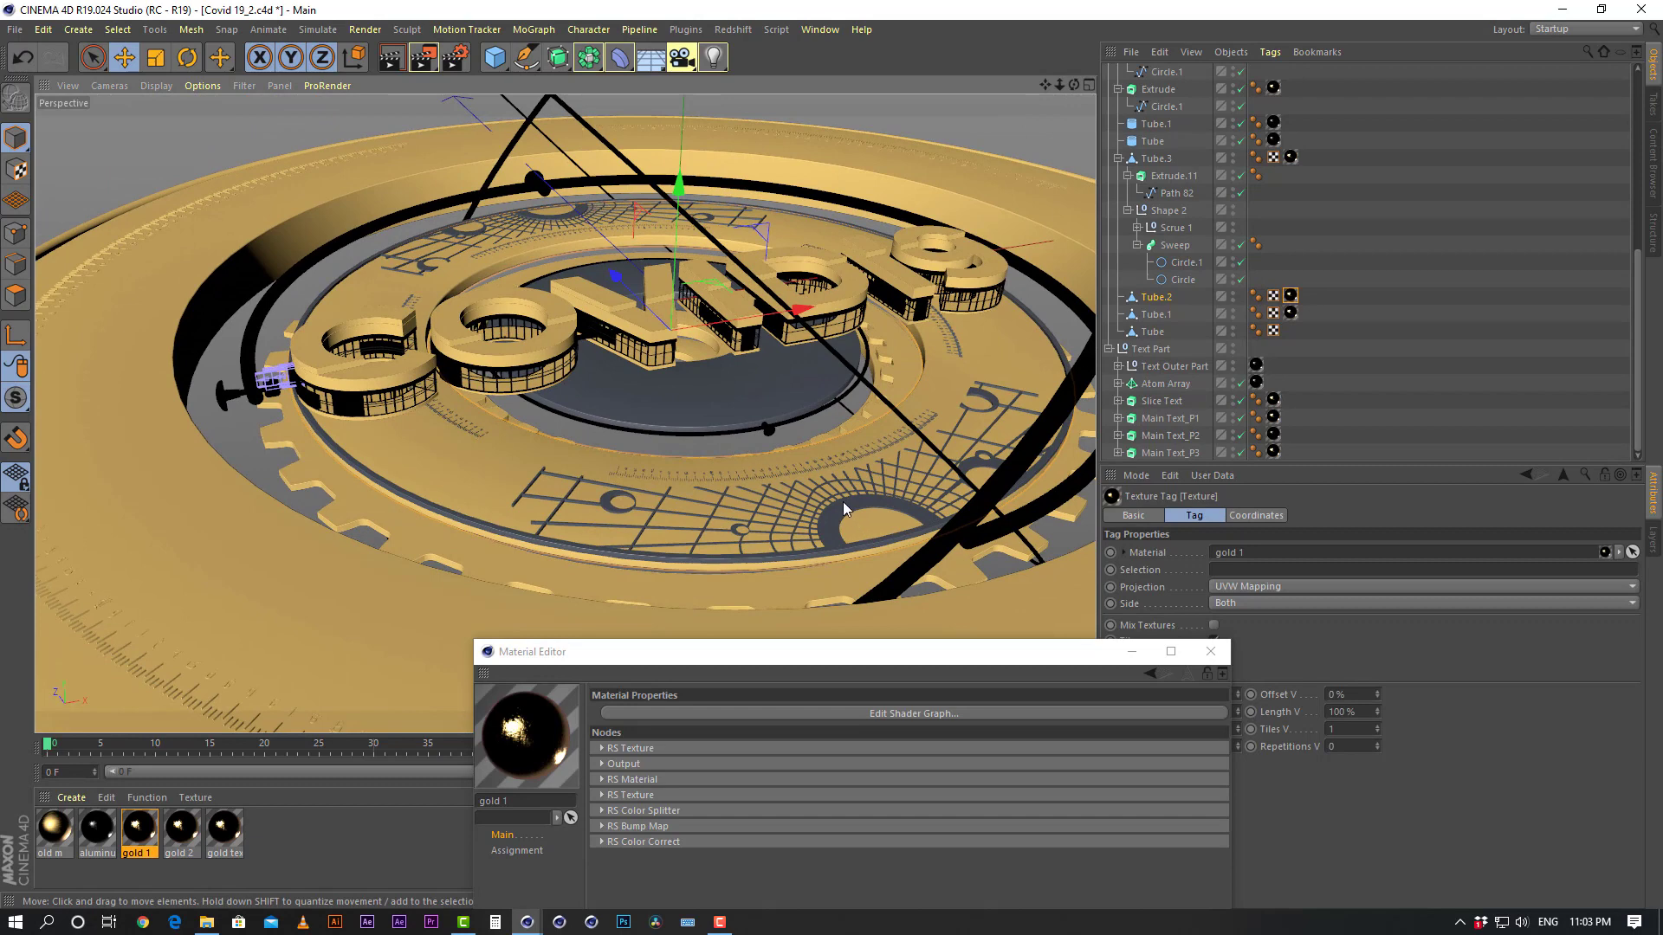
Apply the aluminum material to the Null and Null.1 groups holding the extruded line patterns on the disc
left_click(844, 501)
scroll(1345, 277, "up", 5)
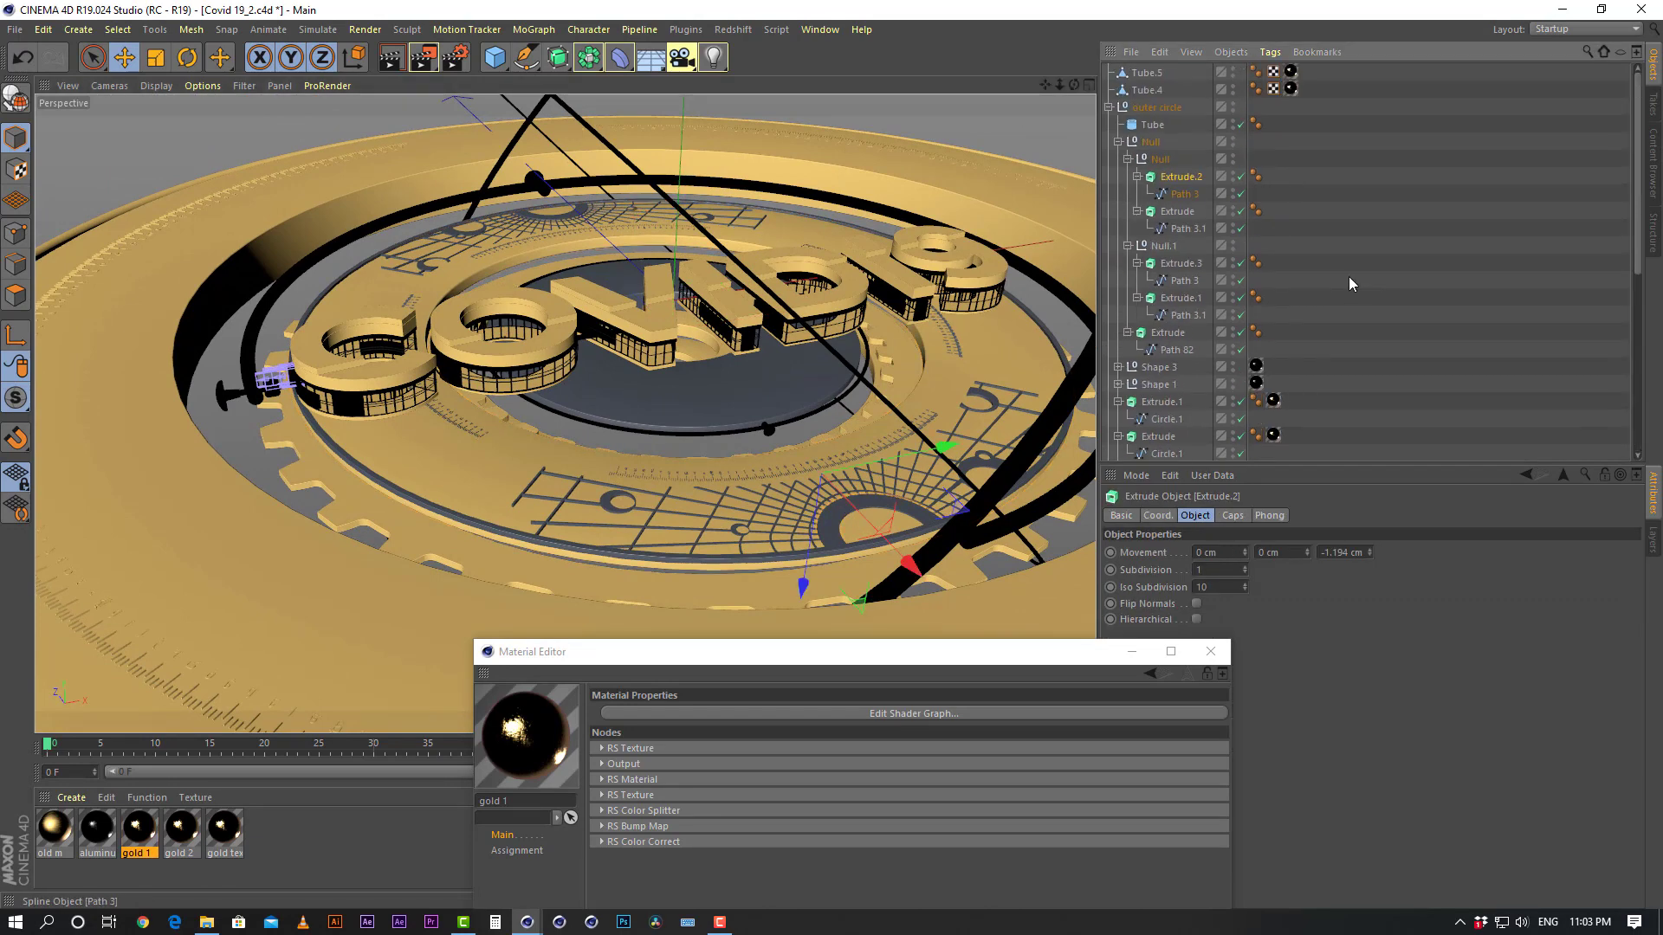
mouse_move(97, 827)
left_mouse_down()
mouse_move(1007, 329)
mouse_move(1165, 169)
mouse_move(1258, 163)
mouse_move(1281, 248)
mouse_move(1265, 247)
left_mouse_up()
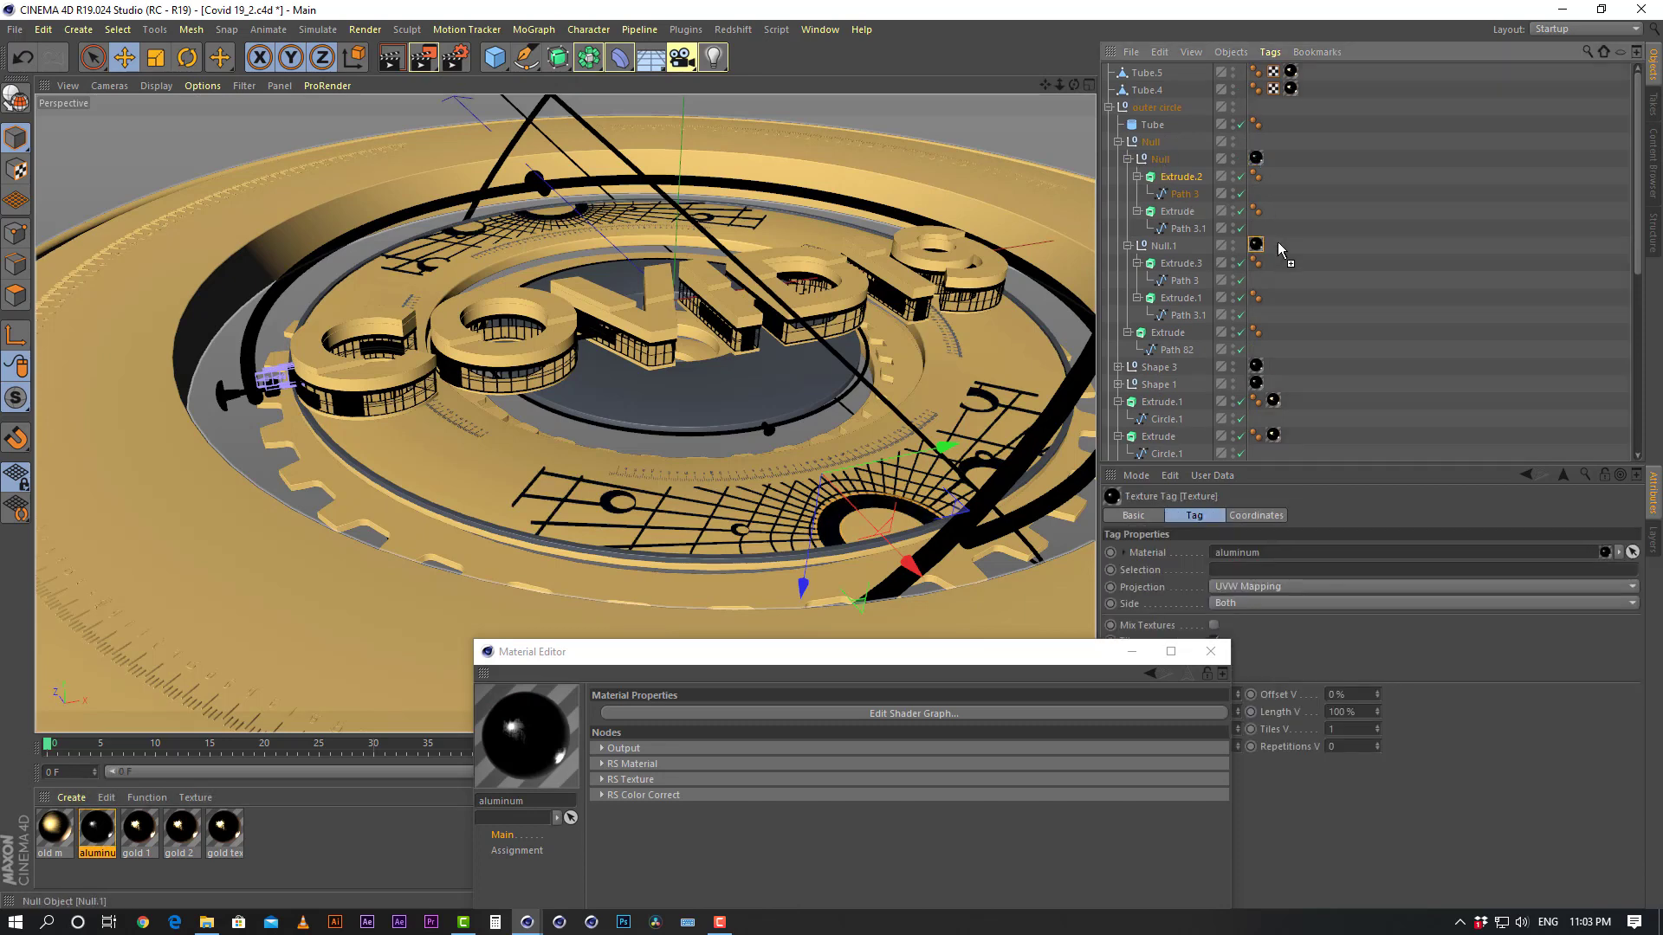
Apply the aluminum material to the Extrude containing Path 82, the small ruler marks and glyphs around the centre
left_click(957, 348)
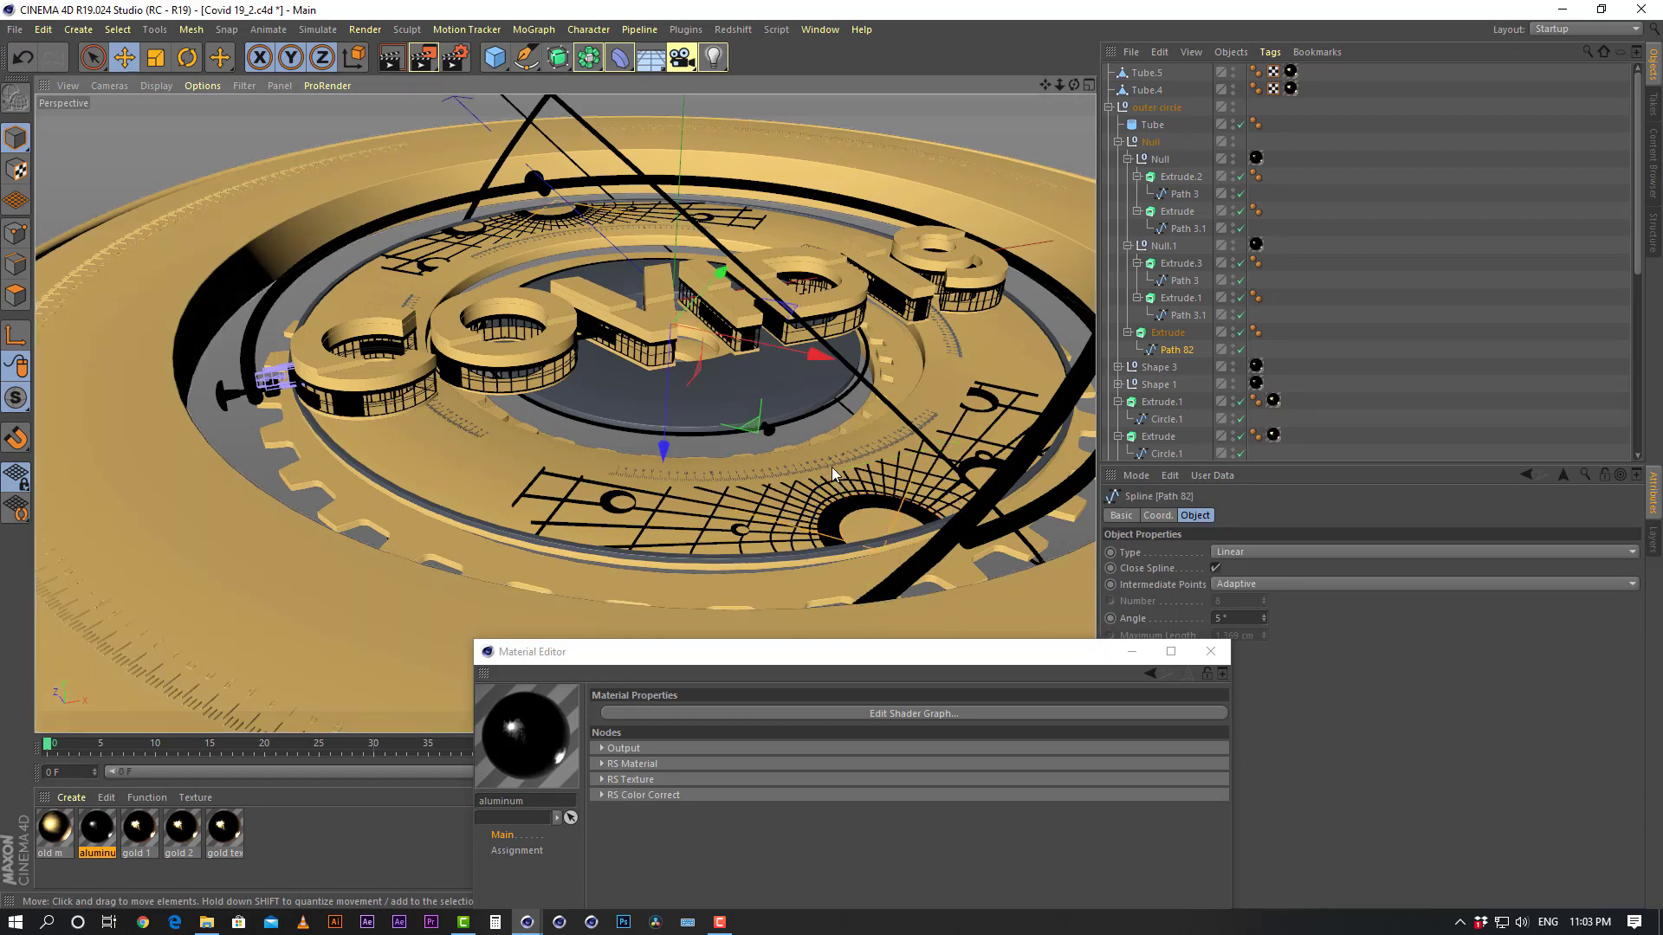
left_click(1510, 325)
right_click_drag(731, 409, 821, 399, "alt")
left_click(753, 543)
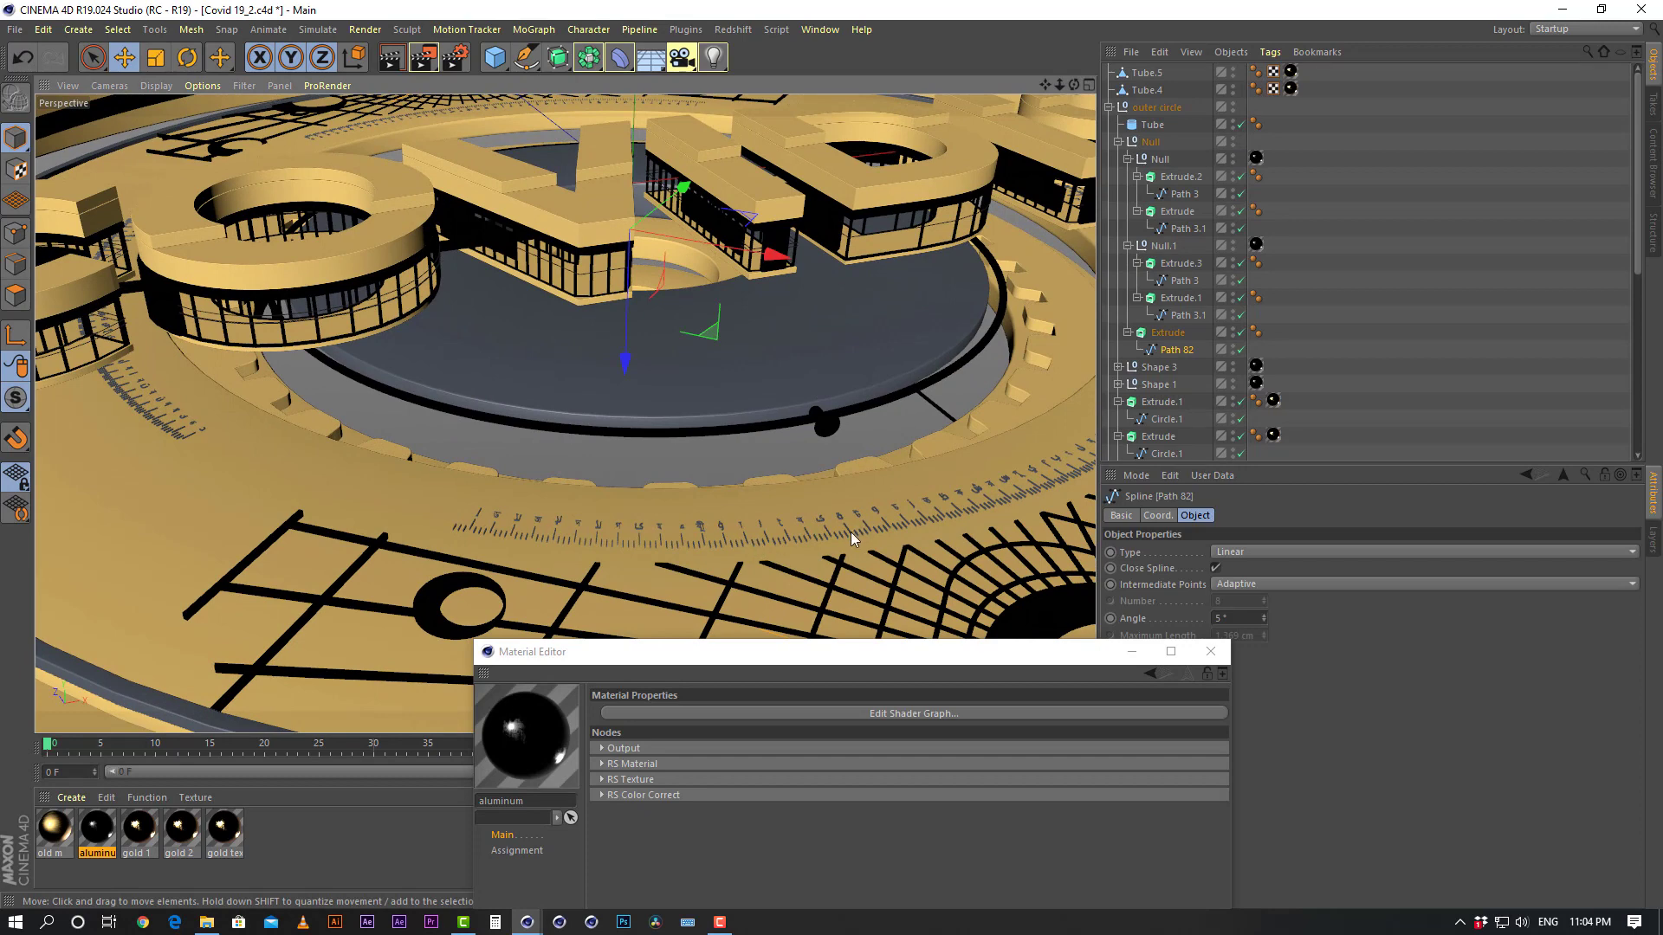
right_click_drag(851, 531, 808, 481, "alt")
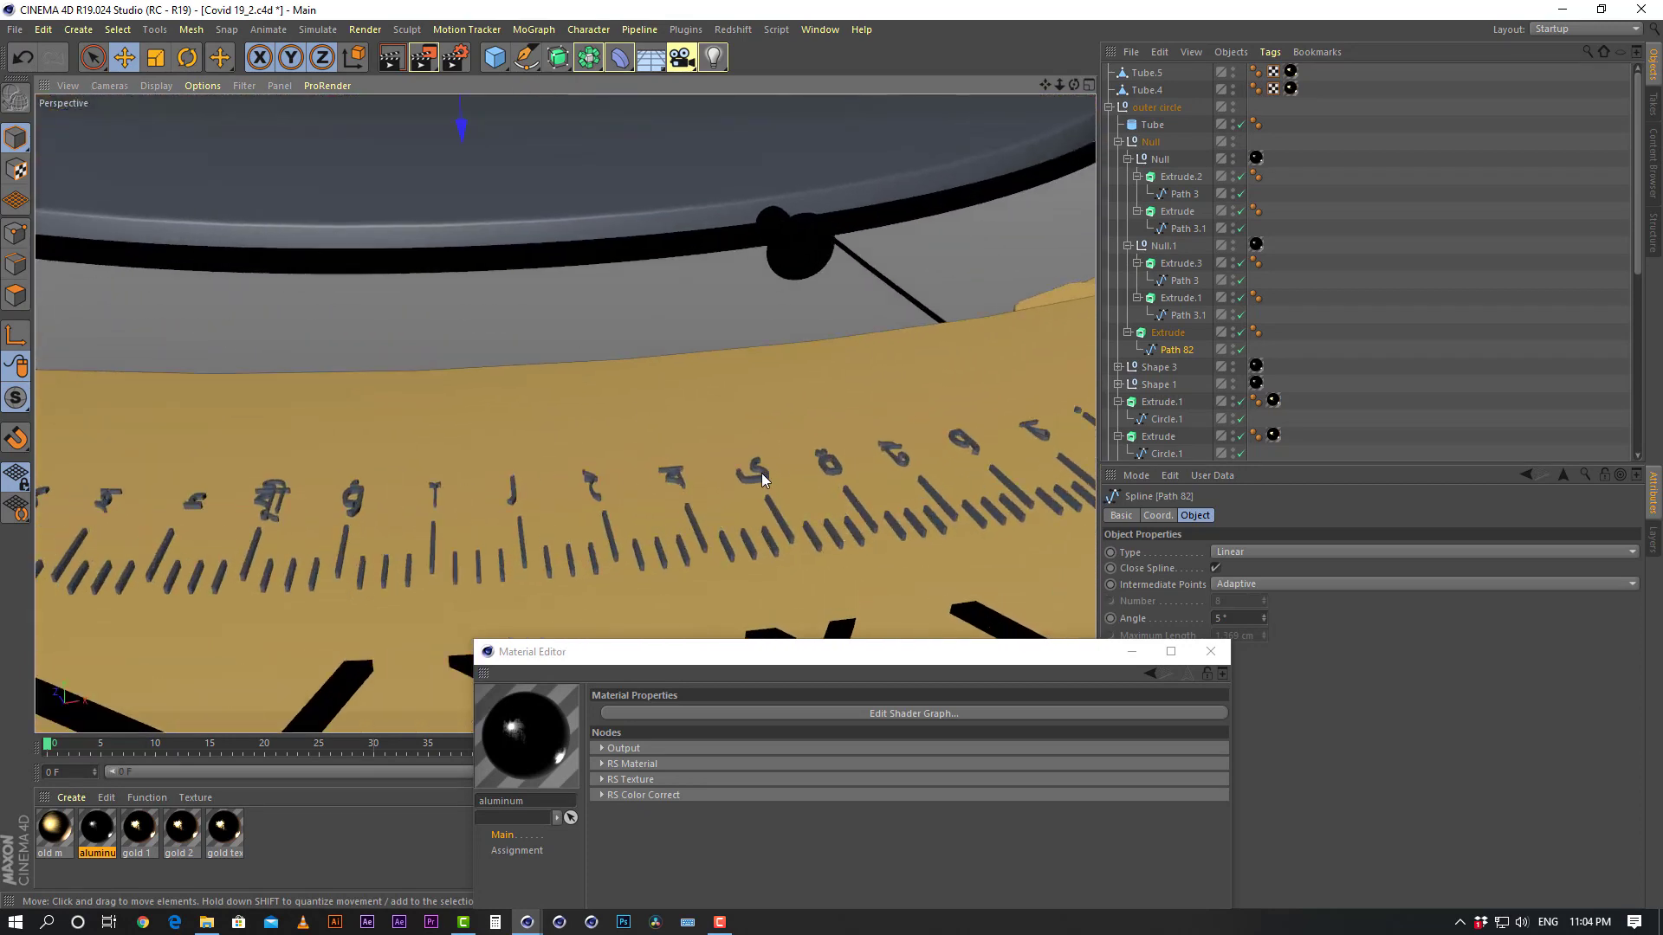
left_click_drag(93, 834, 1163, 340)
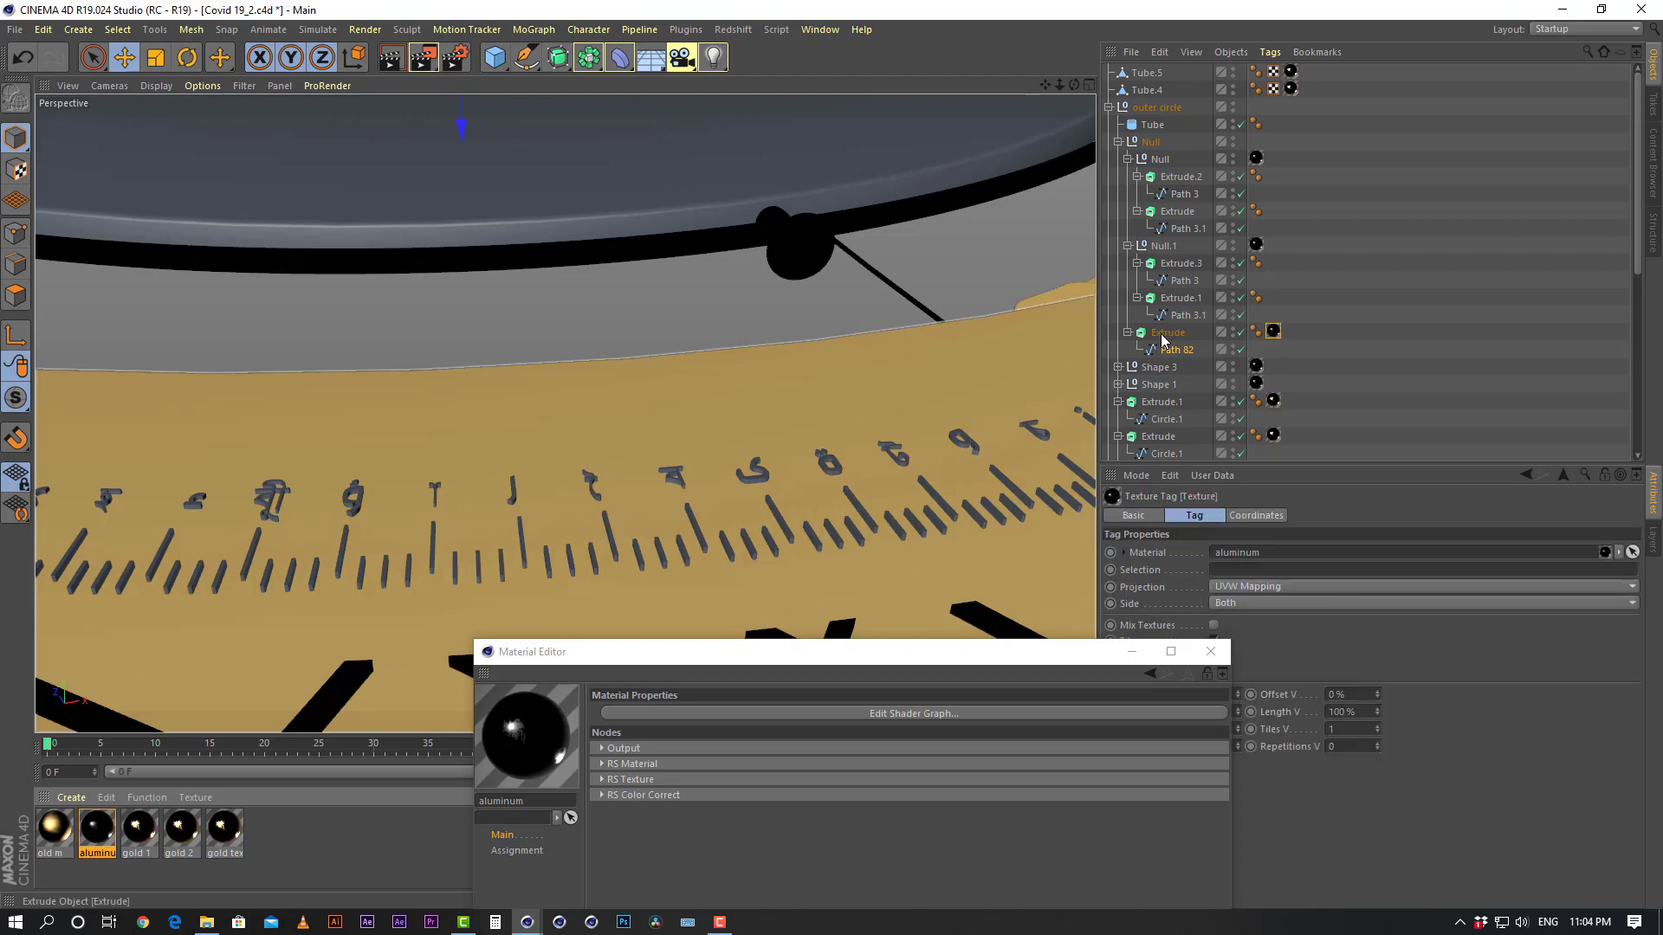
left_click(1395, 299)
Apply the aluminum material to the thin Tube rim in the outer circle group, around the patterned disc
right_click_drag(770, 356, 597, 360, "alt")
middle_click_drag(716, 313, 570, 419, "alt")
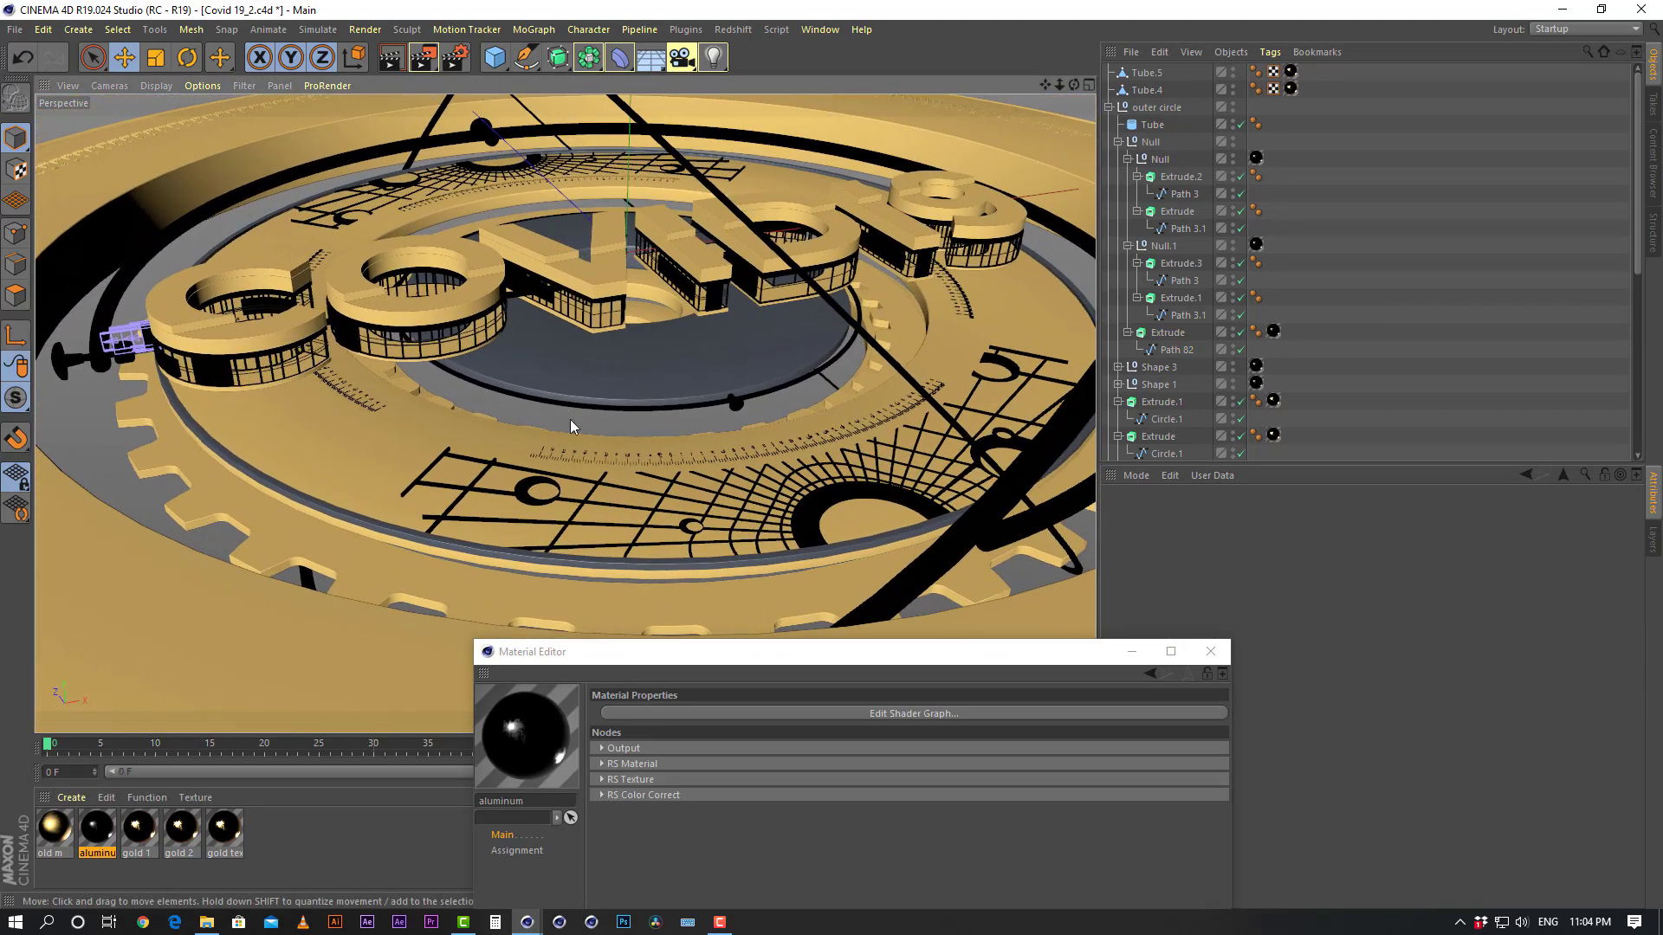
left_click(521, 555)
right_click_drag(557, 547, 700, 500, "alt")
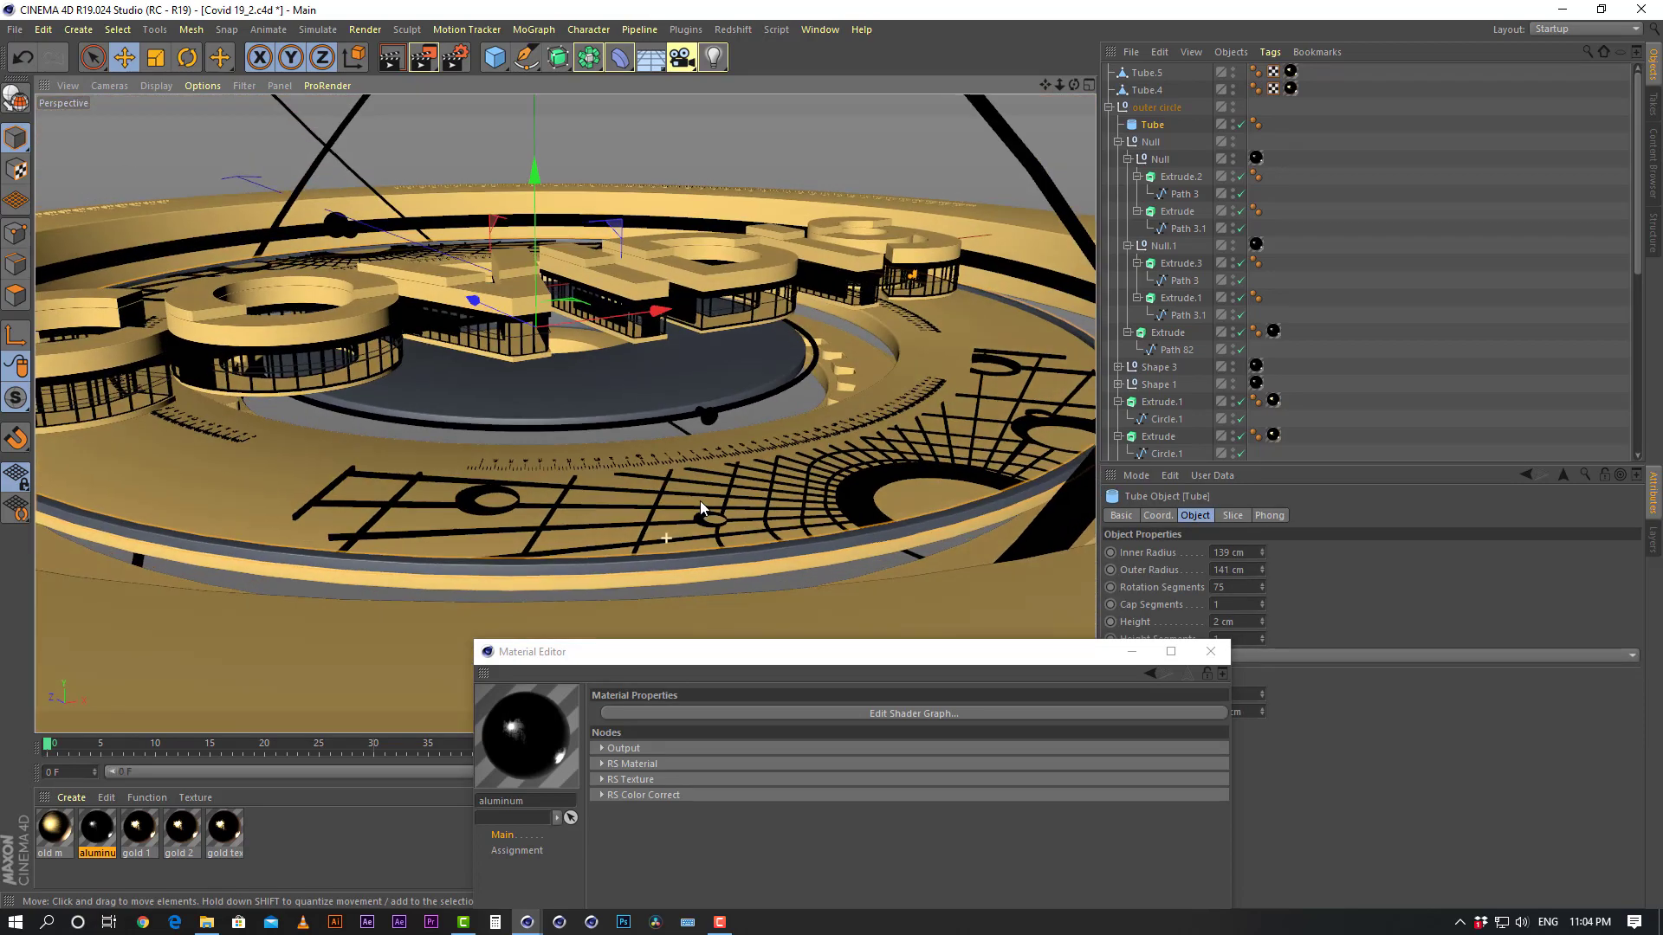
left_click_drag(700, 501, 704, 544, "alt")
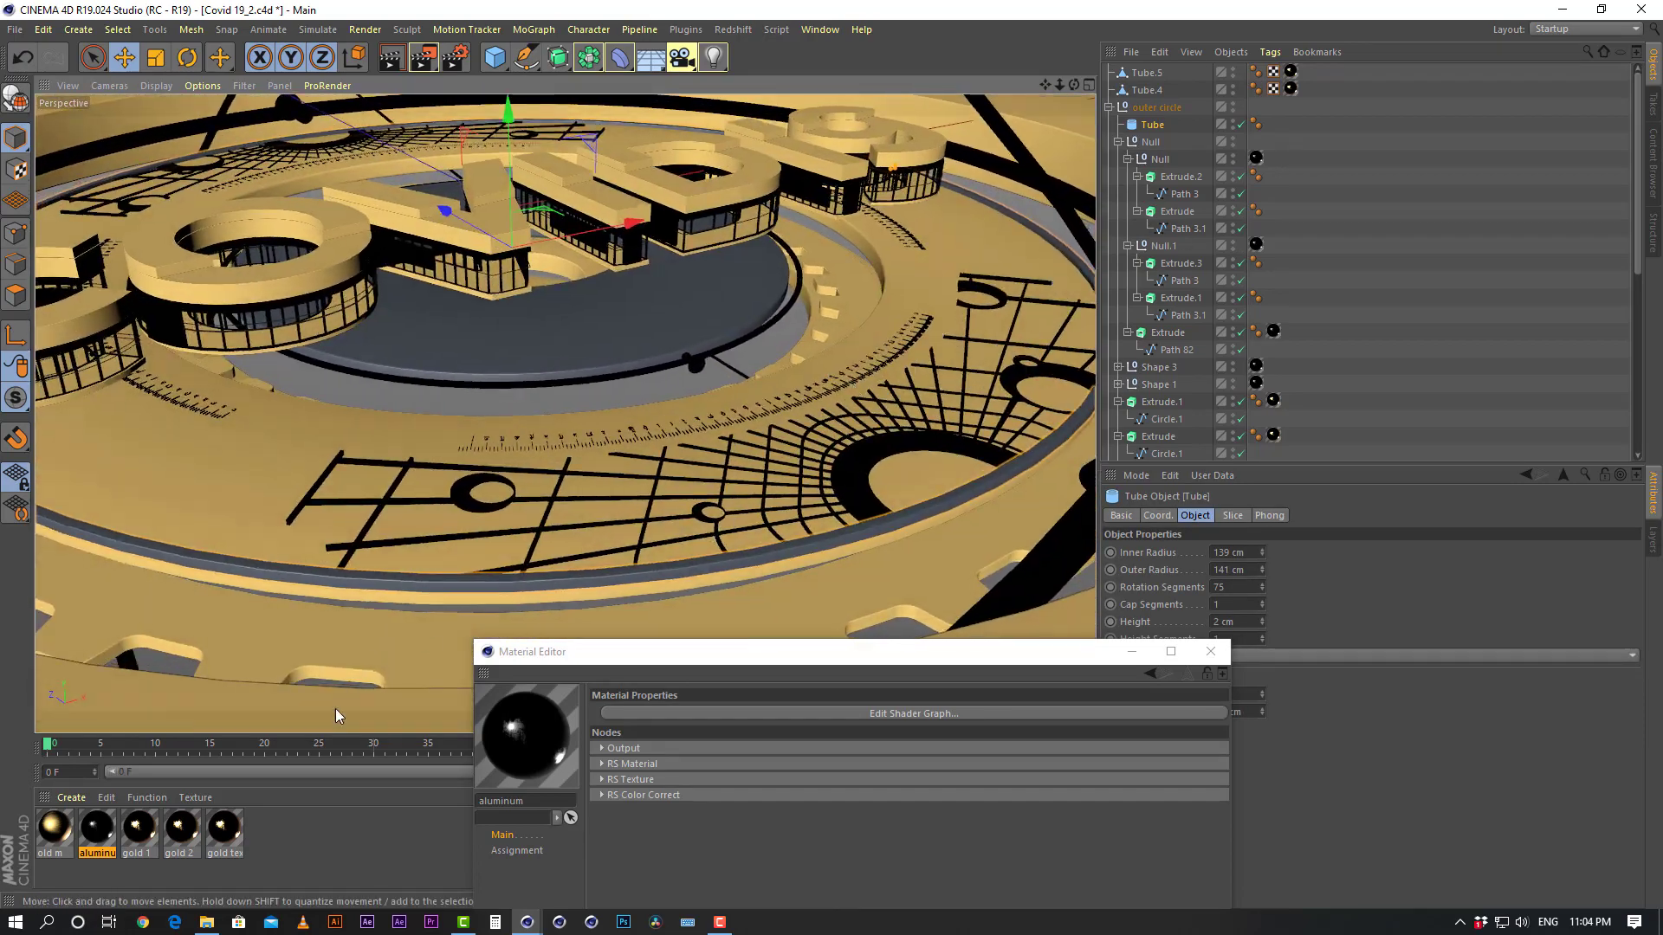
left_click_drag(102, 829, 301, 699)
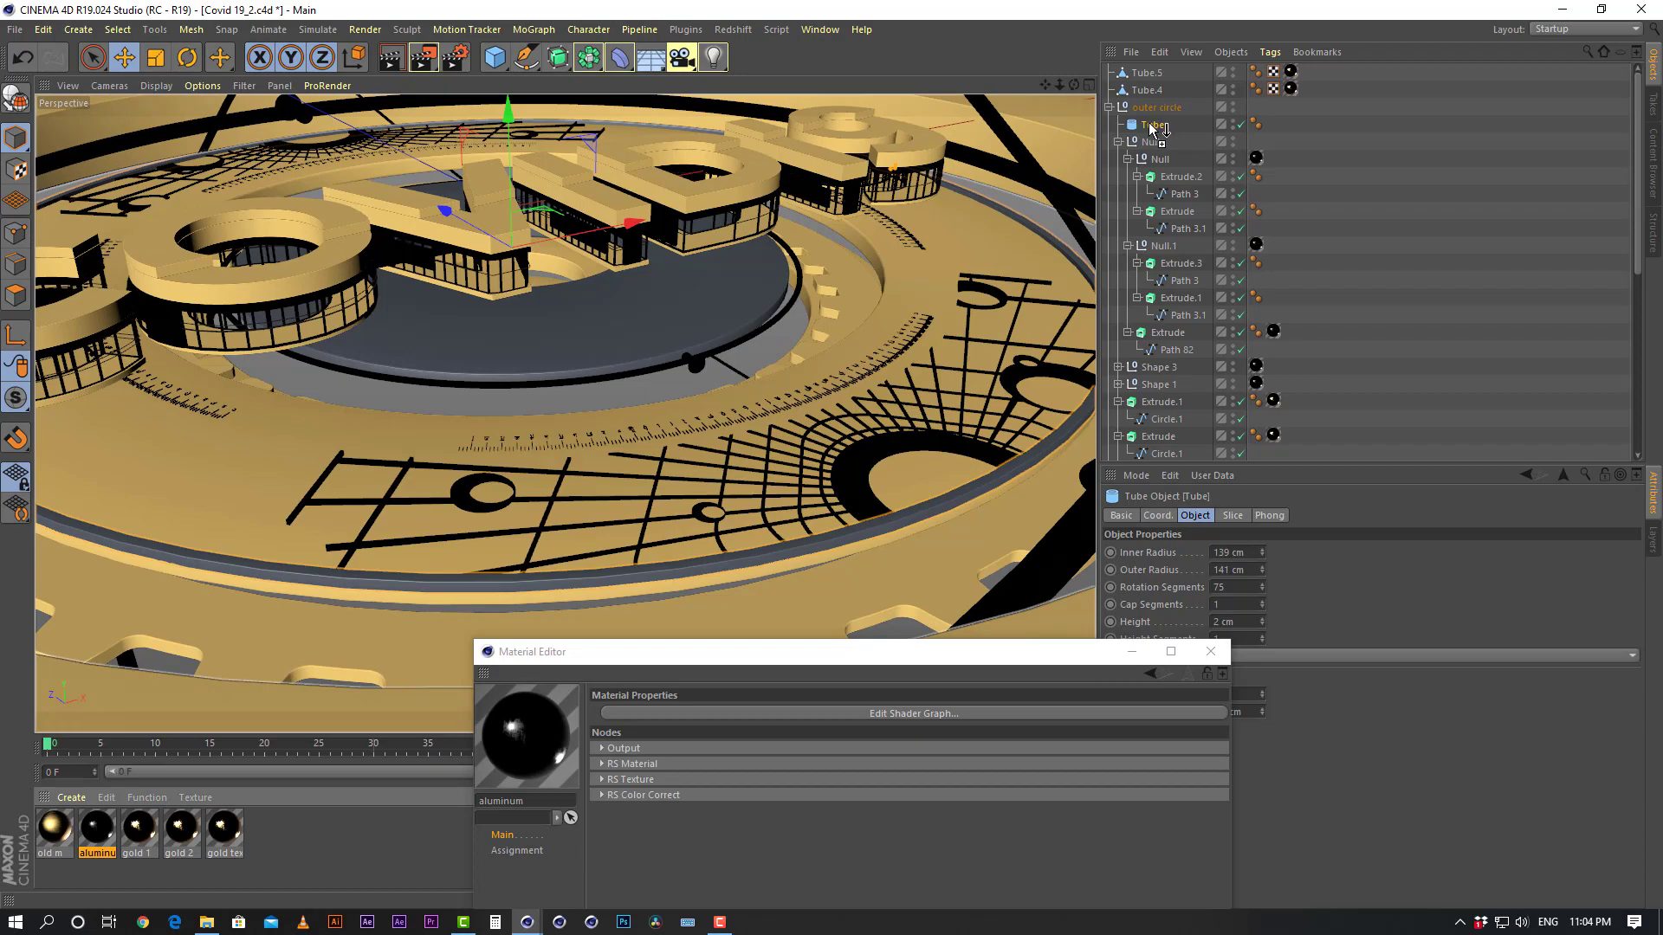
left_click_drag(1149, 124, 1152, 124)
left_click(1490, 197)
Apply the gold 1 material to the central disc Tube beneath the letters
scroll(892, 402, "down", 5)
left_click_drag(803, 398, 880, 303, "alt")
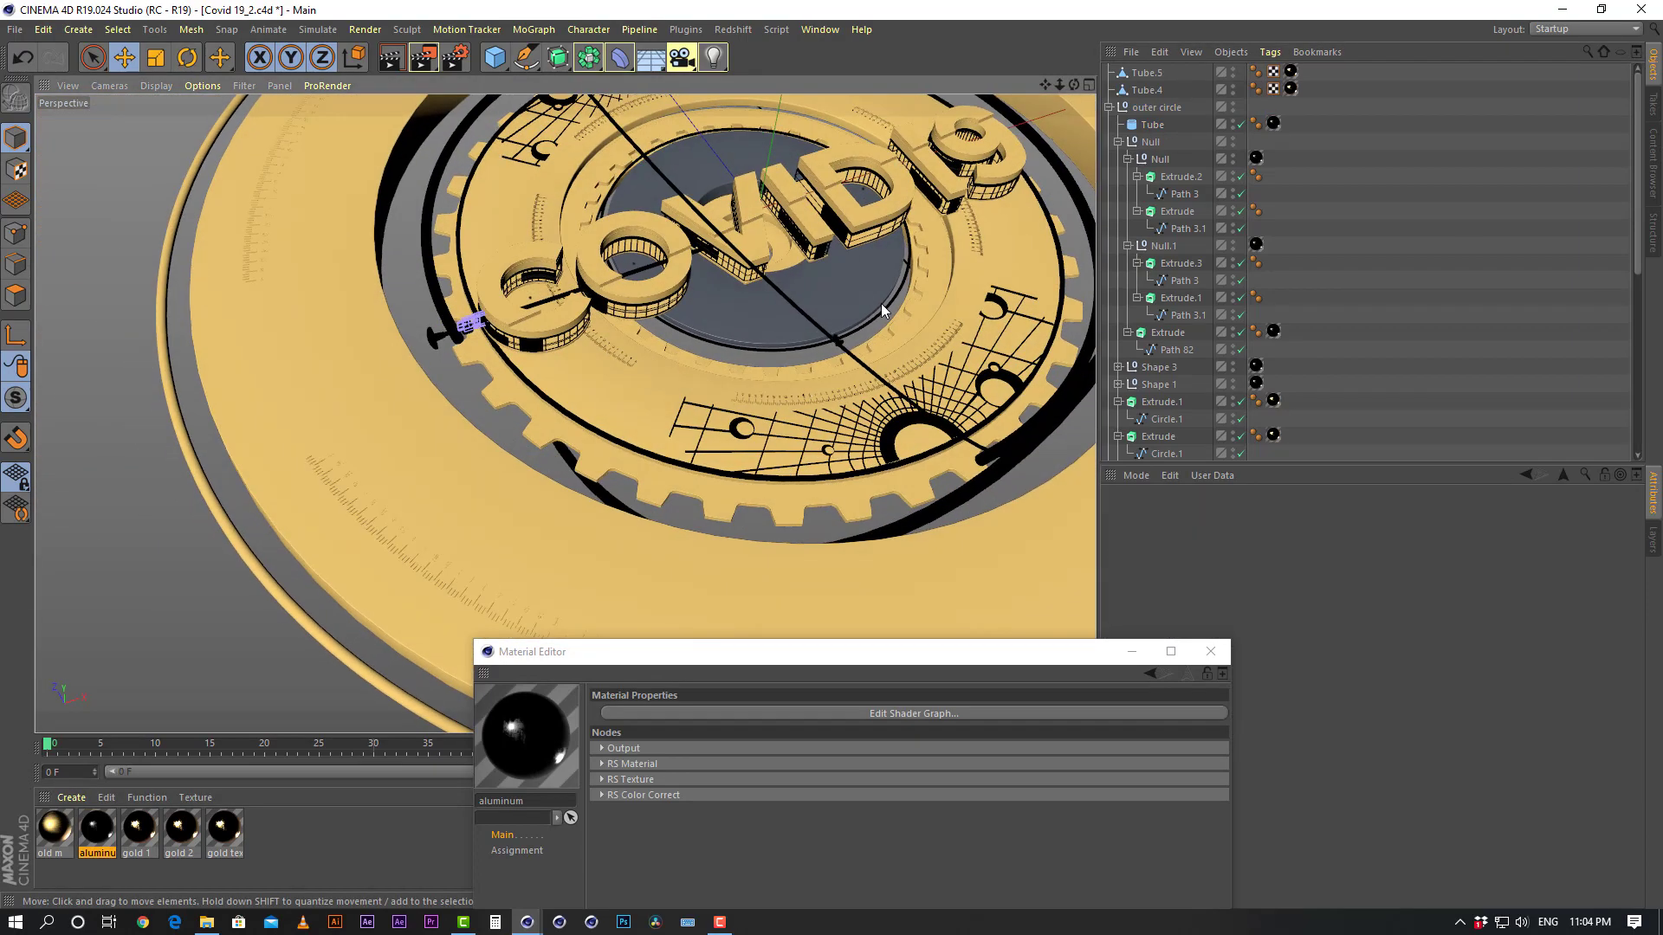
middle_click_drag(881, 303, 778, 404, "alt")
right_click_drag(742, 397, 866, 339, "alt")
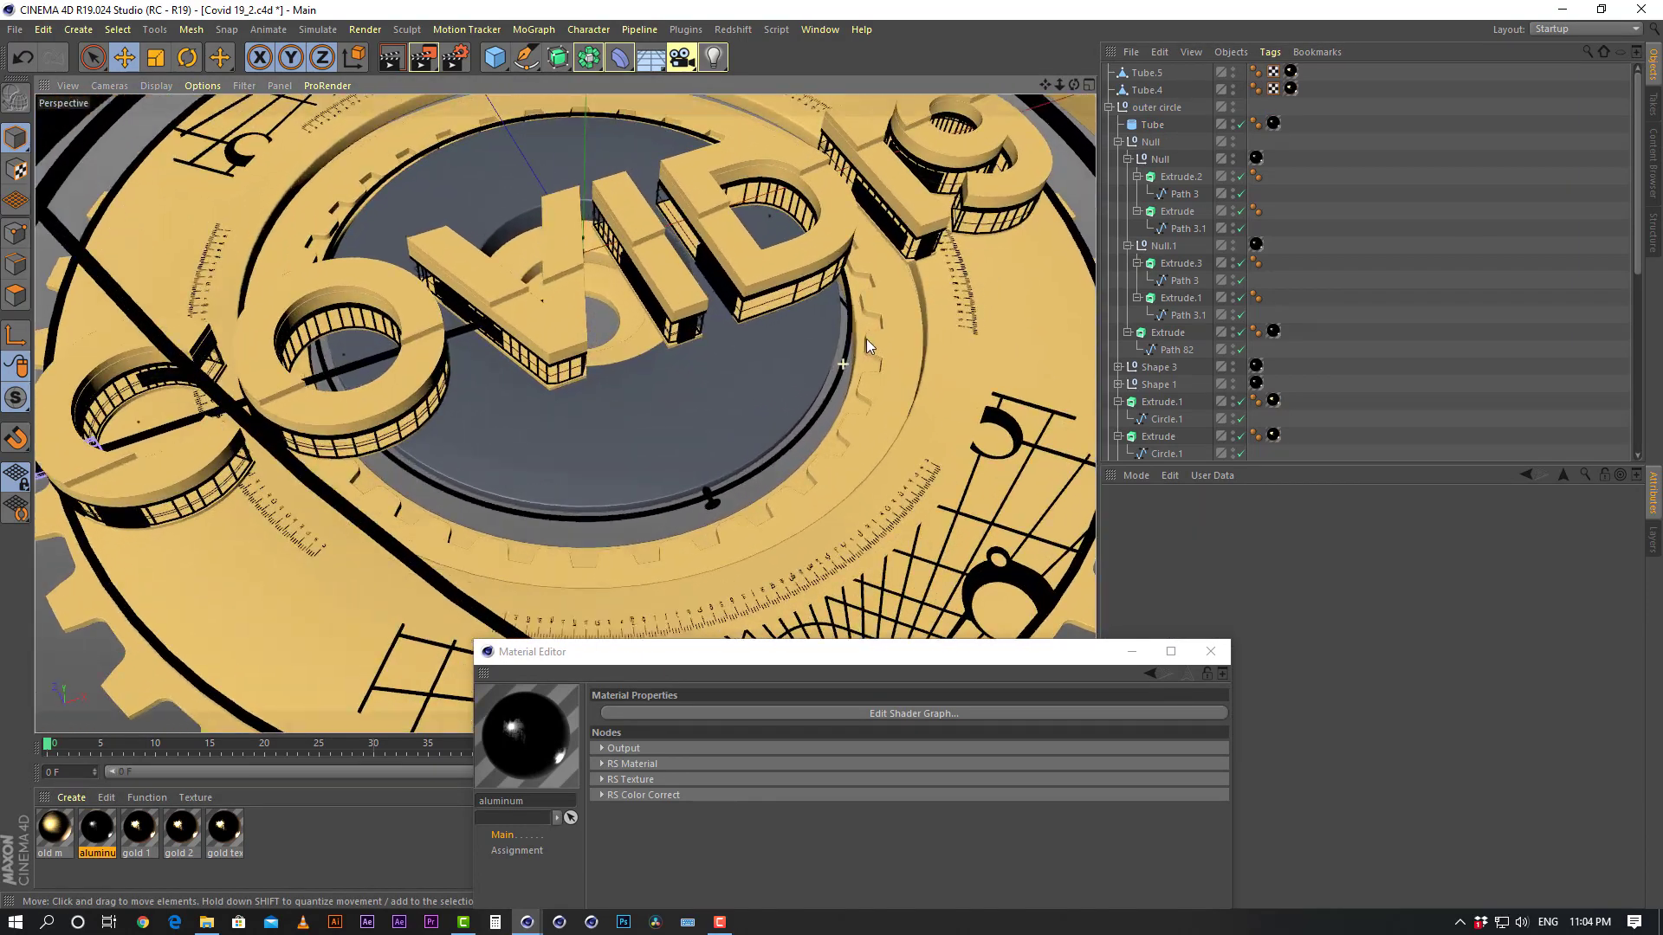
left_click_drag(736, 388, 737, 324, "alt")
left_click(674, 378)
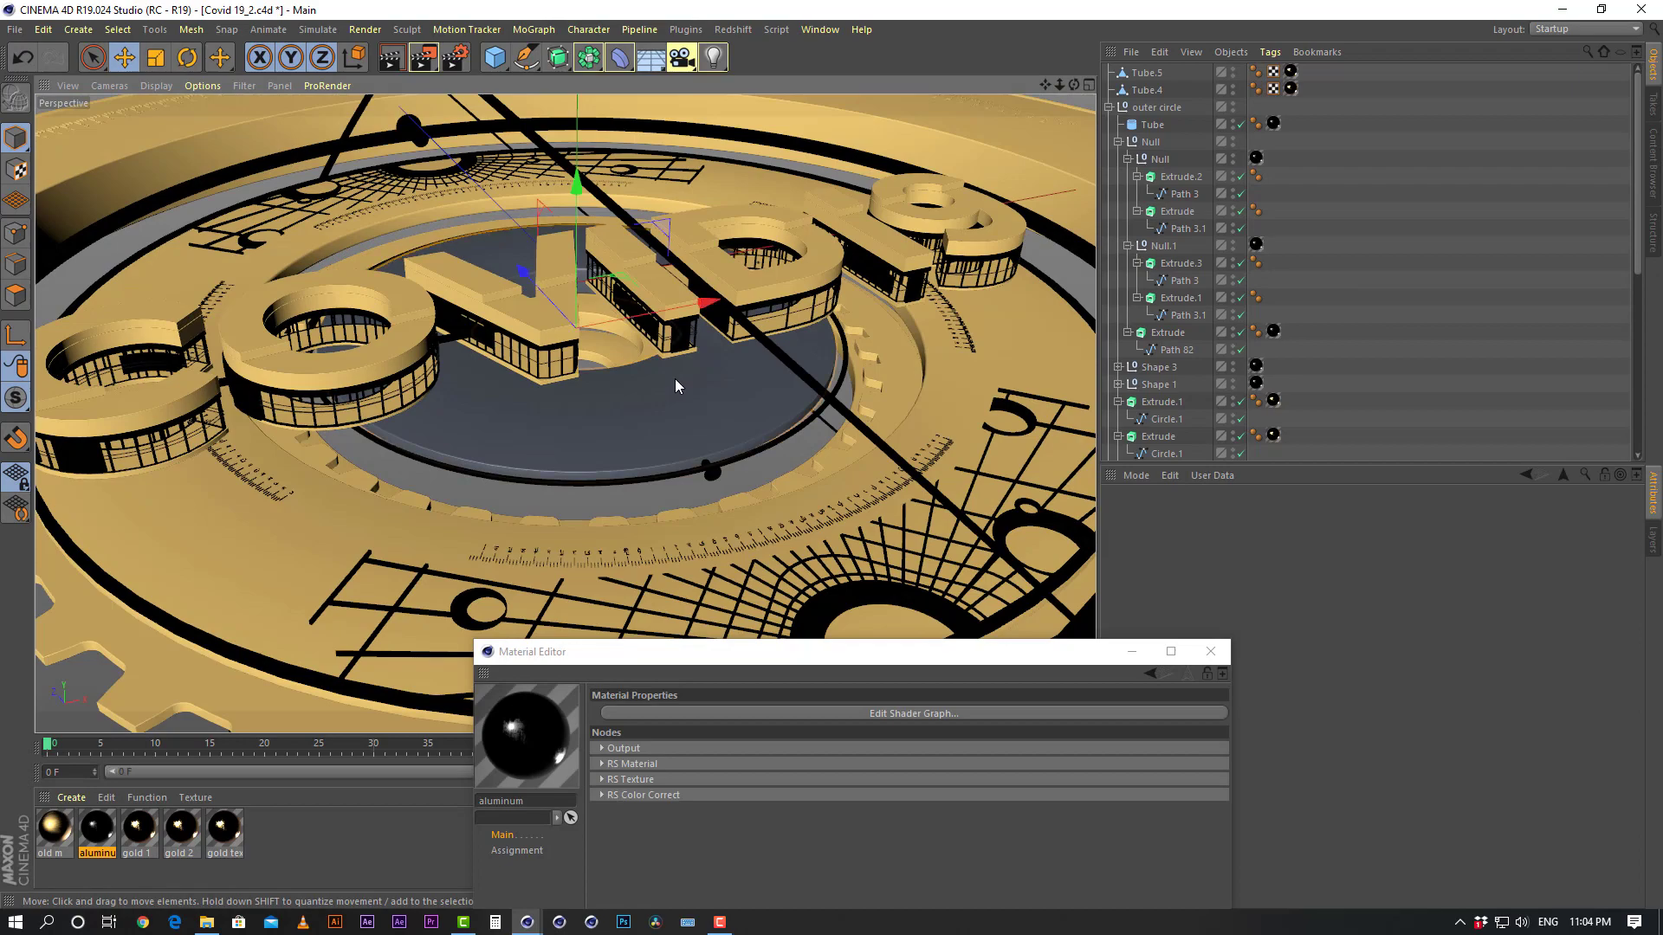
left_click(173, 837)
left_click_drag(152, 830, 534, 491)
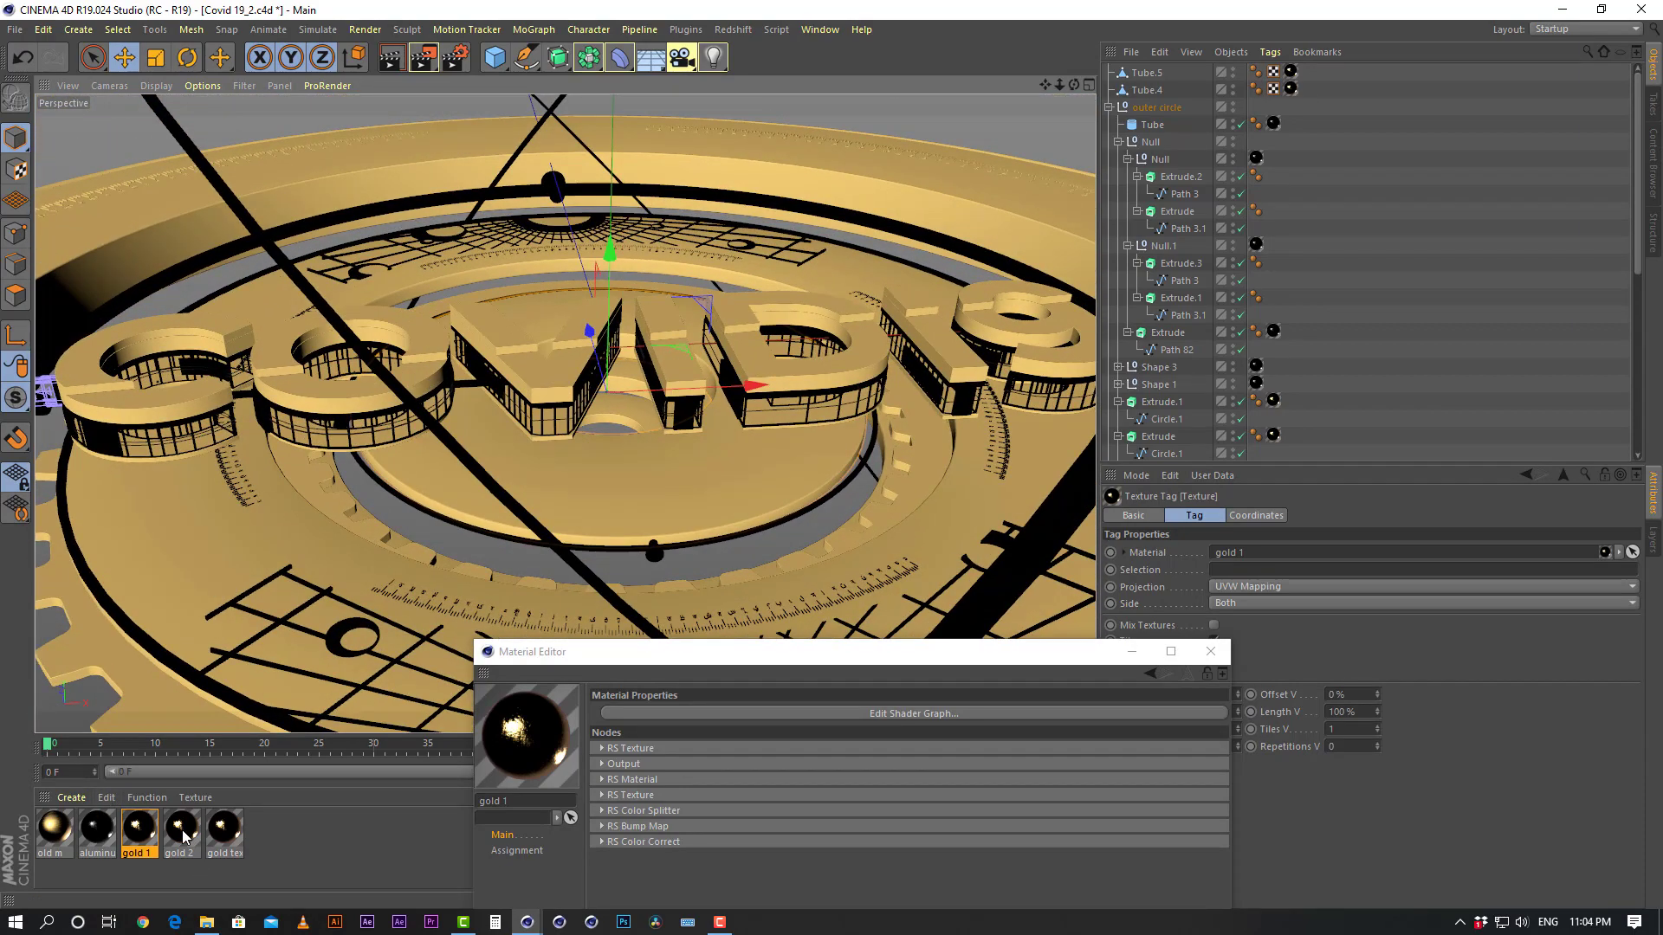
scroll(1356, 260, "down", 5)
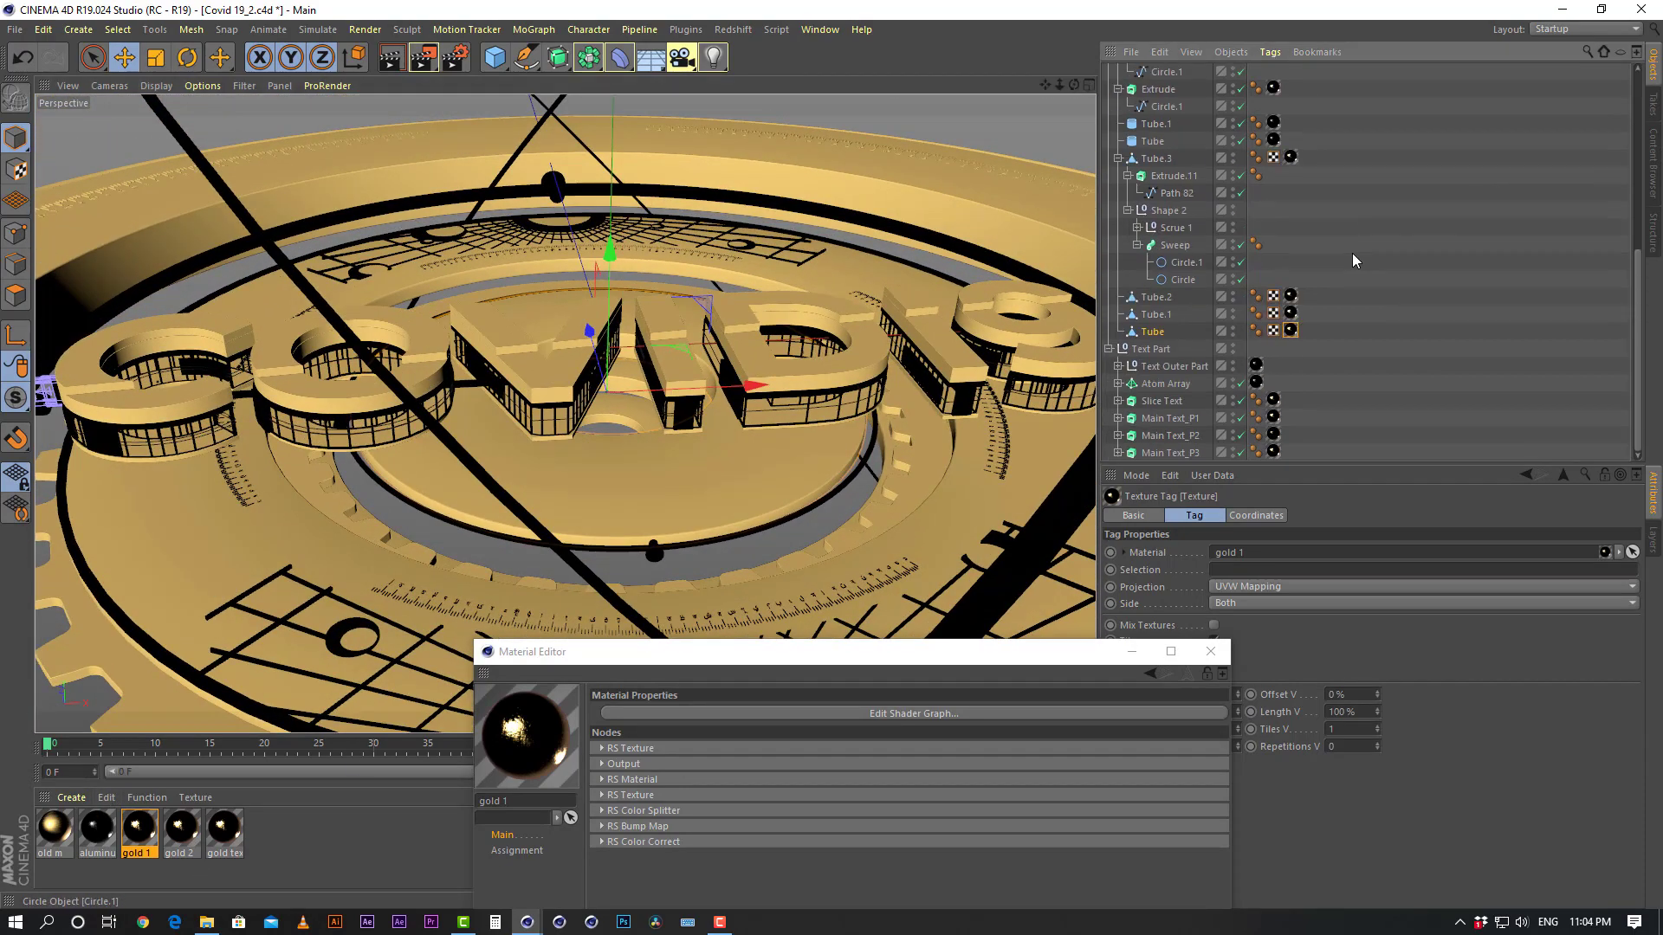
left_click(1374, 356)
Apply the aluminum material to the Shape 2 group, the thin outer hoop and its screw under Tube.3
left_click_drag(784, 347, 284, 420, "alt")
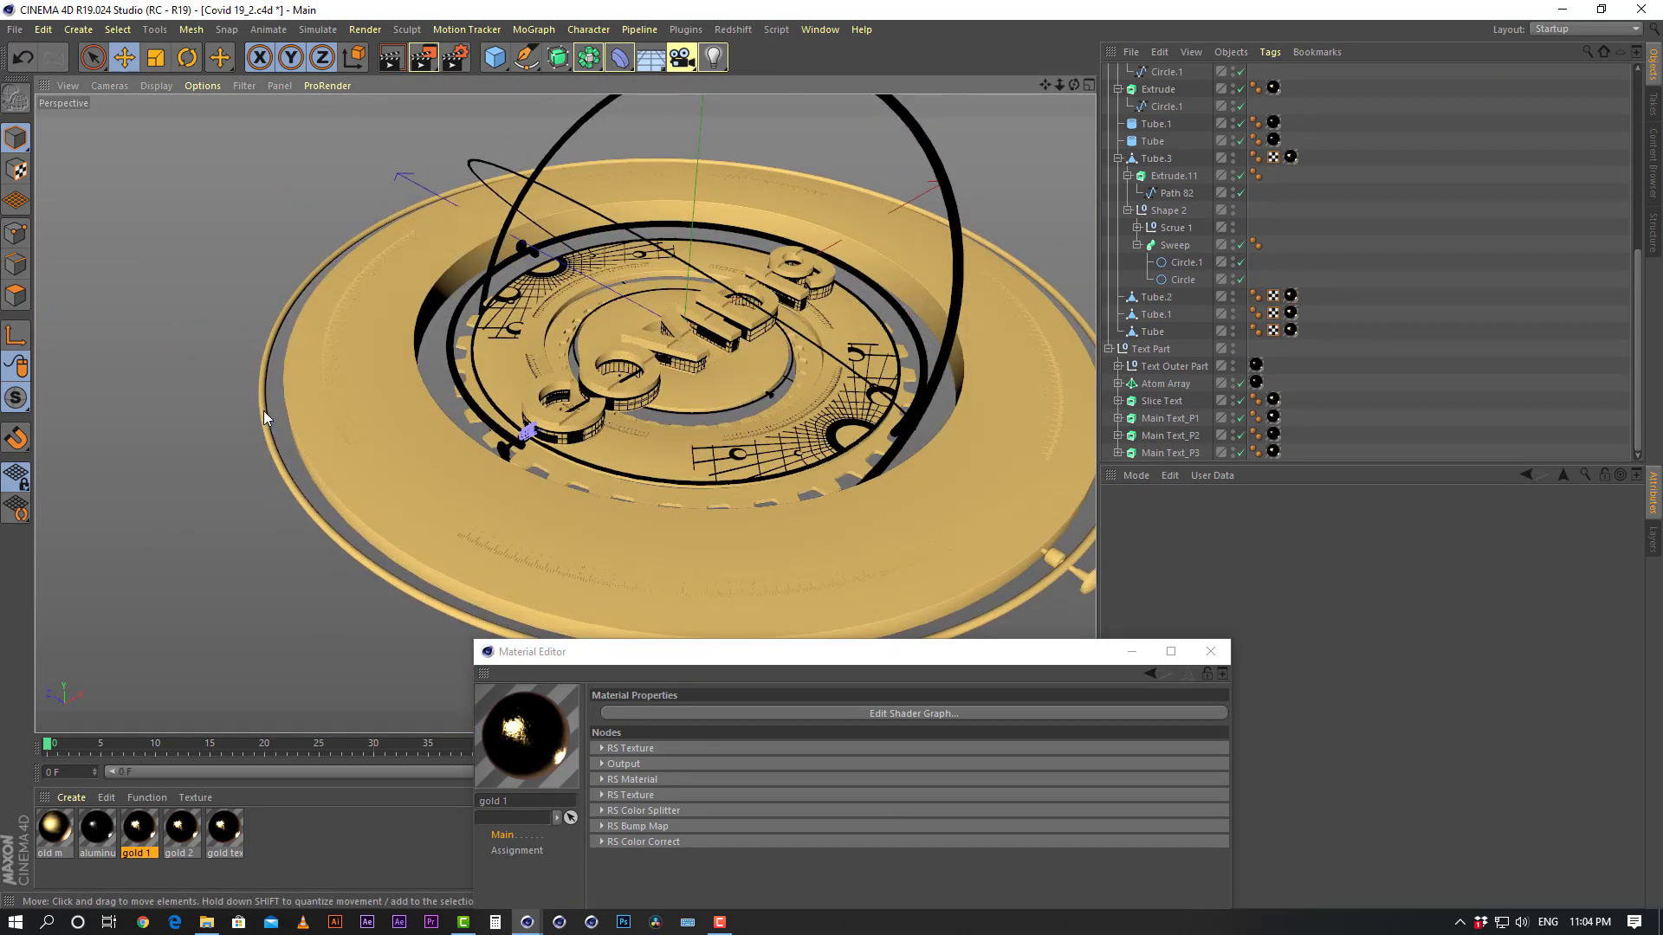
left_click(263, 410)
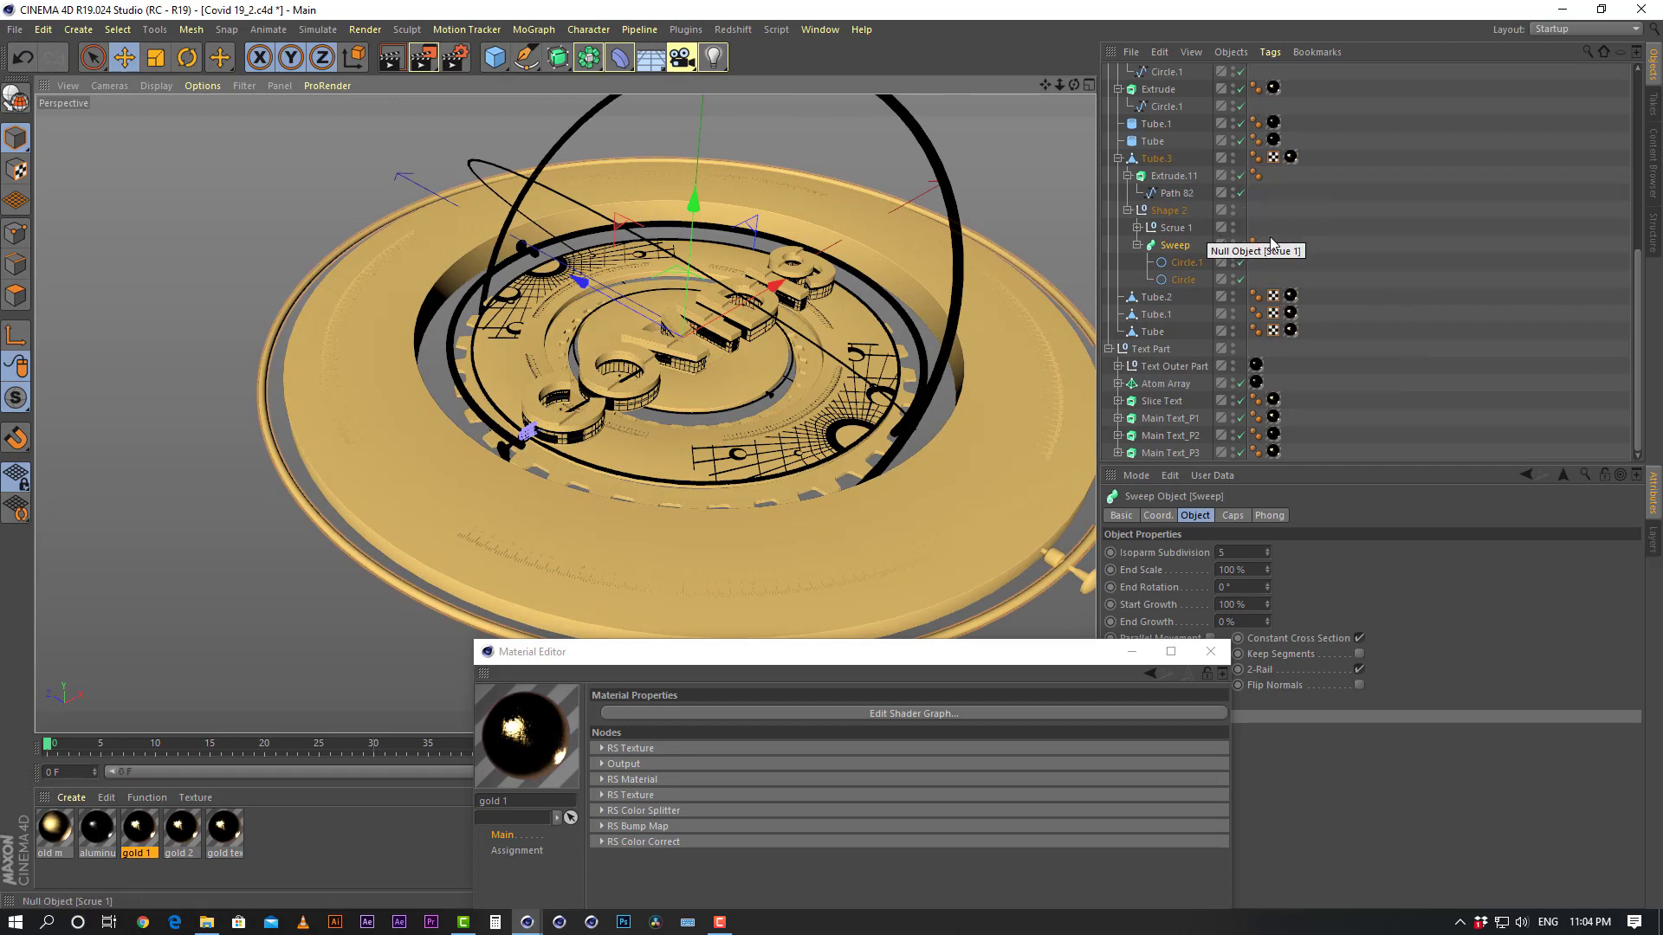
left_click(1290, 158)
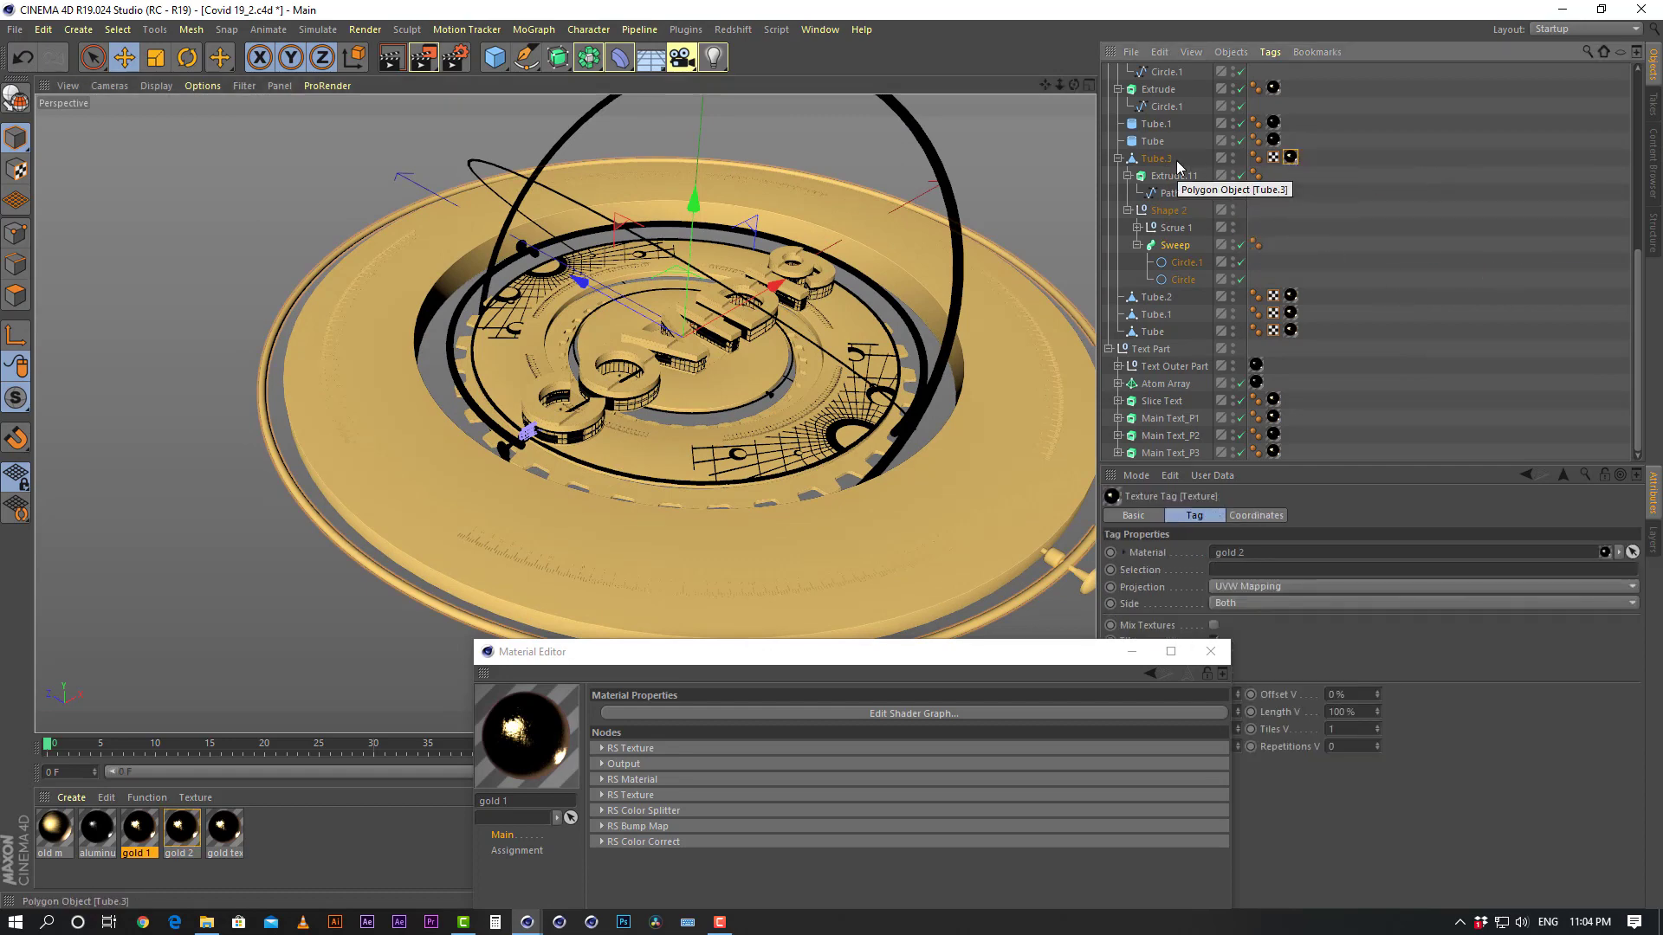
left_click(1166, 211)
left_click_drag(102, 833, 1180, 210)
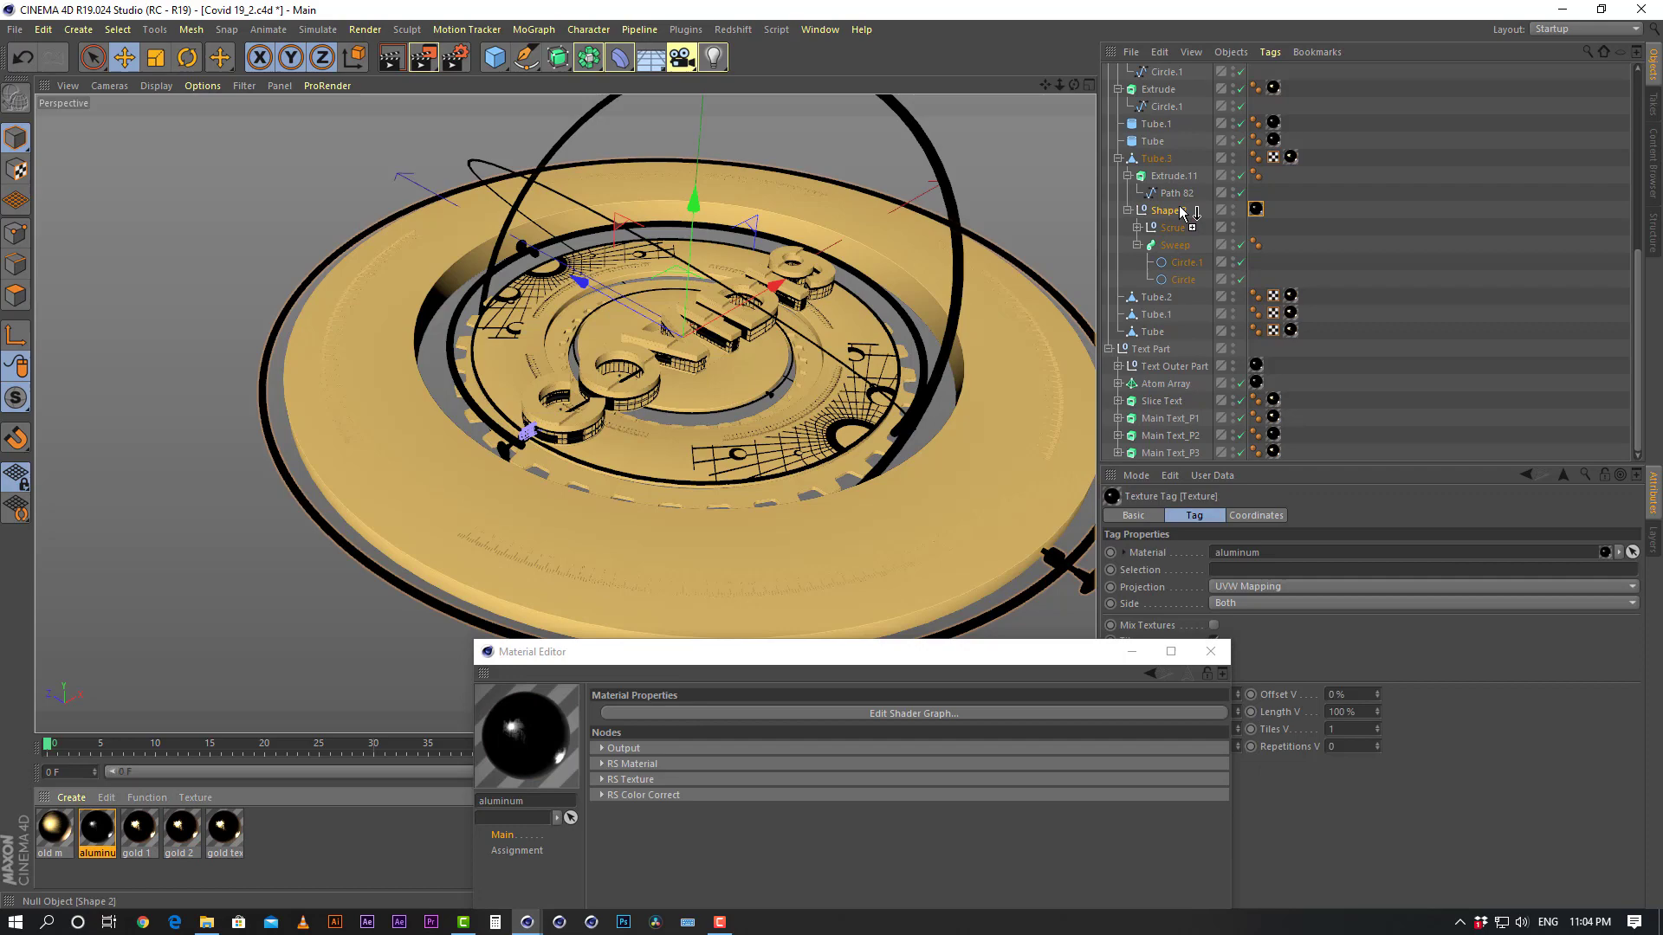
left_click(1384, 237)
Close the Material Editor and start a Redshift IPR preview render of the letters and rings
middle_click_drag(854, 350, 800, 382, "alt")
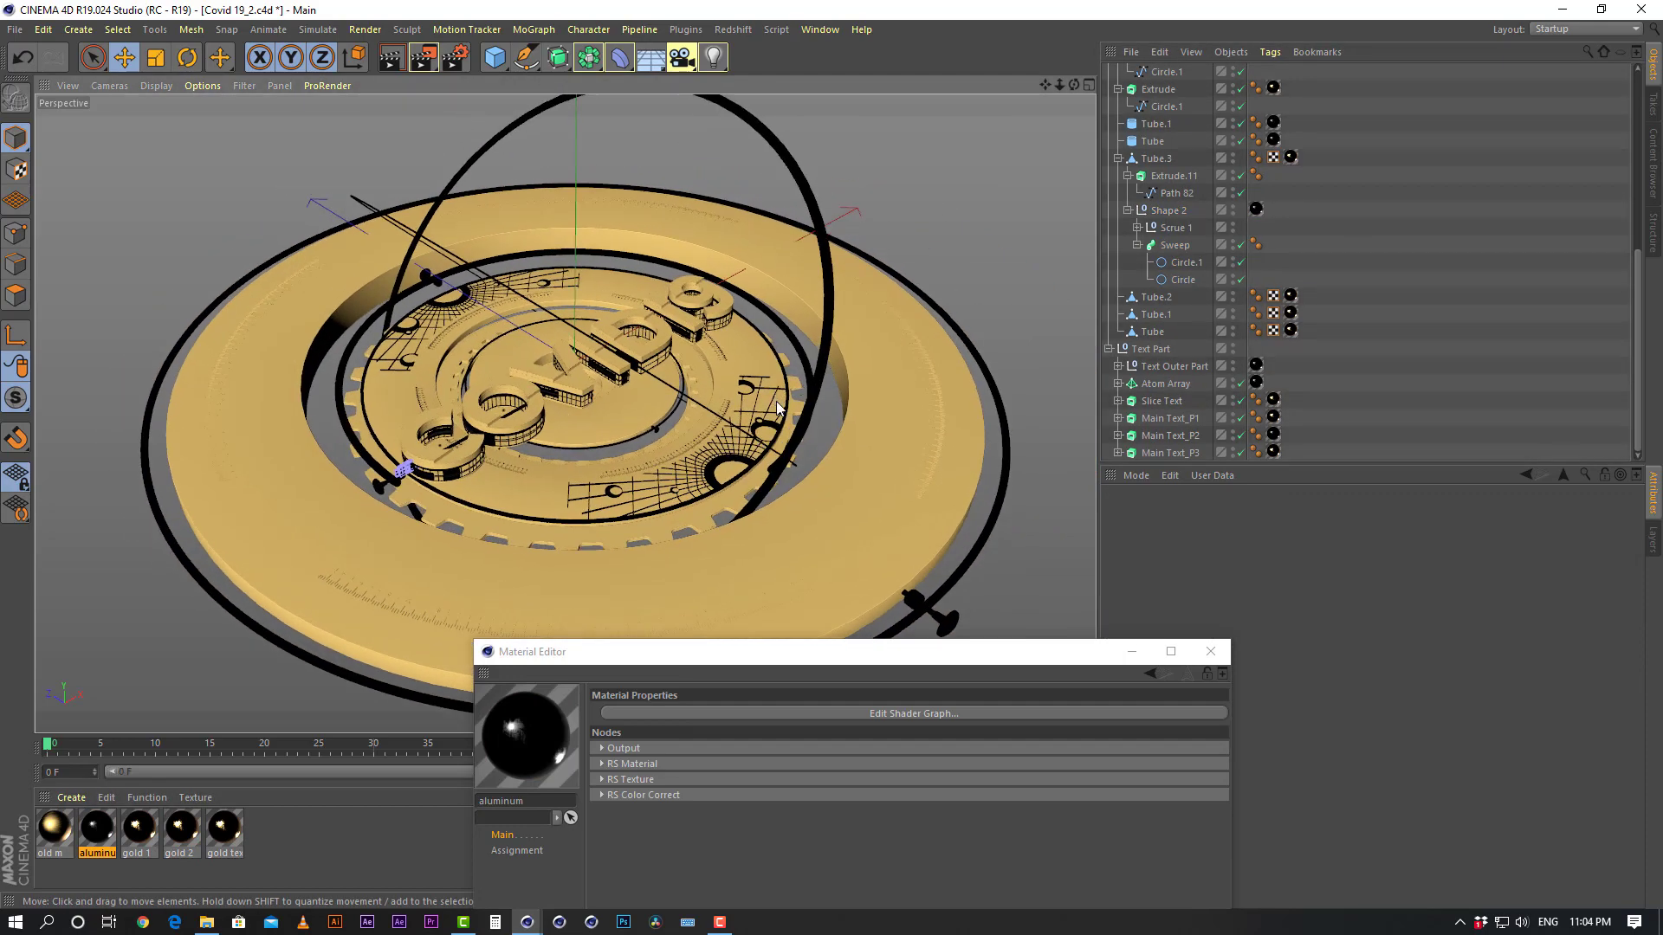
left_click_drag(776, 407, 729, 455, "alt")
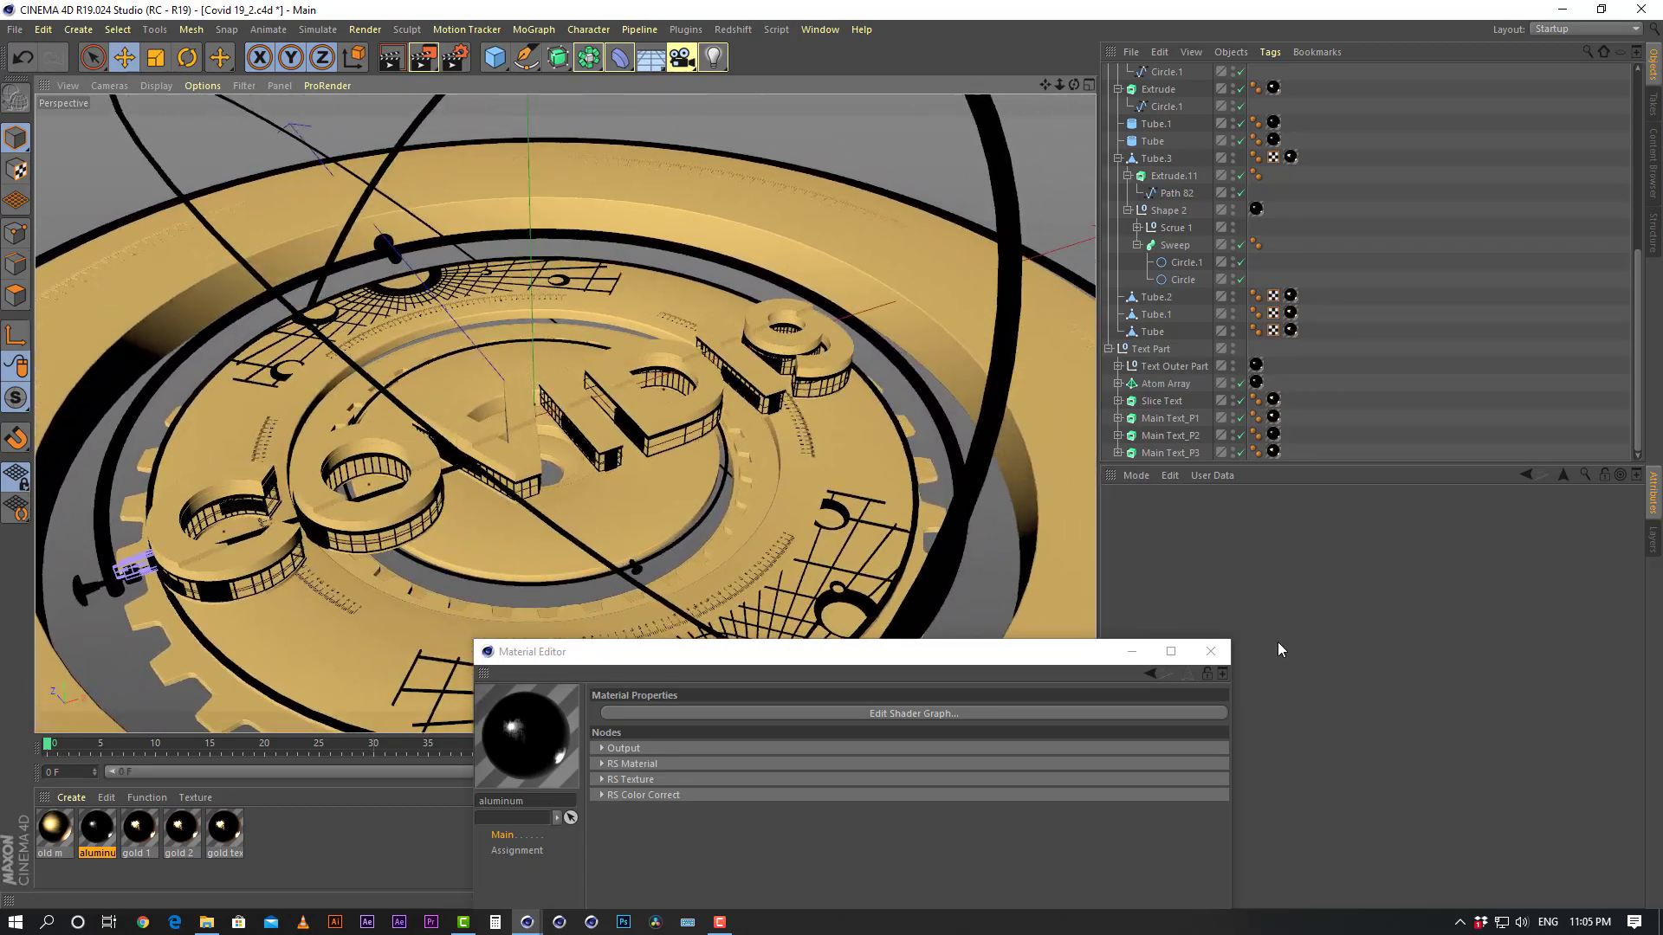
left_click(1210, 652)
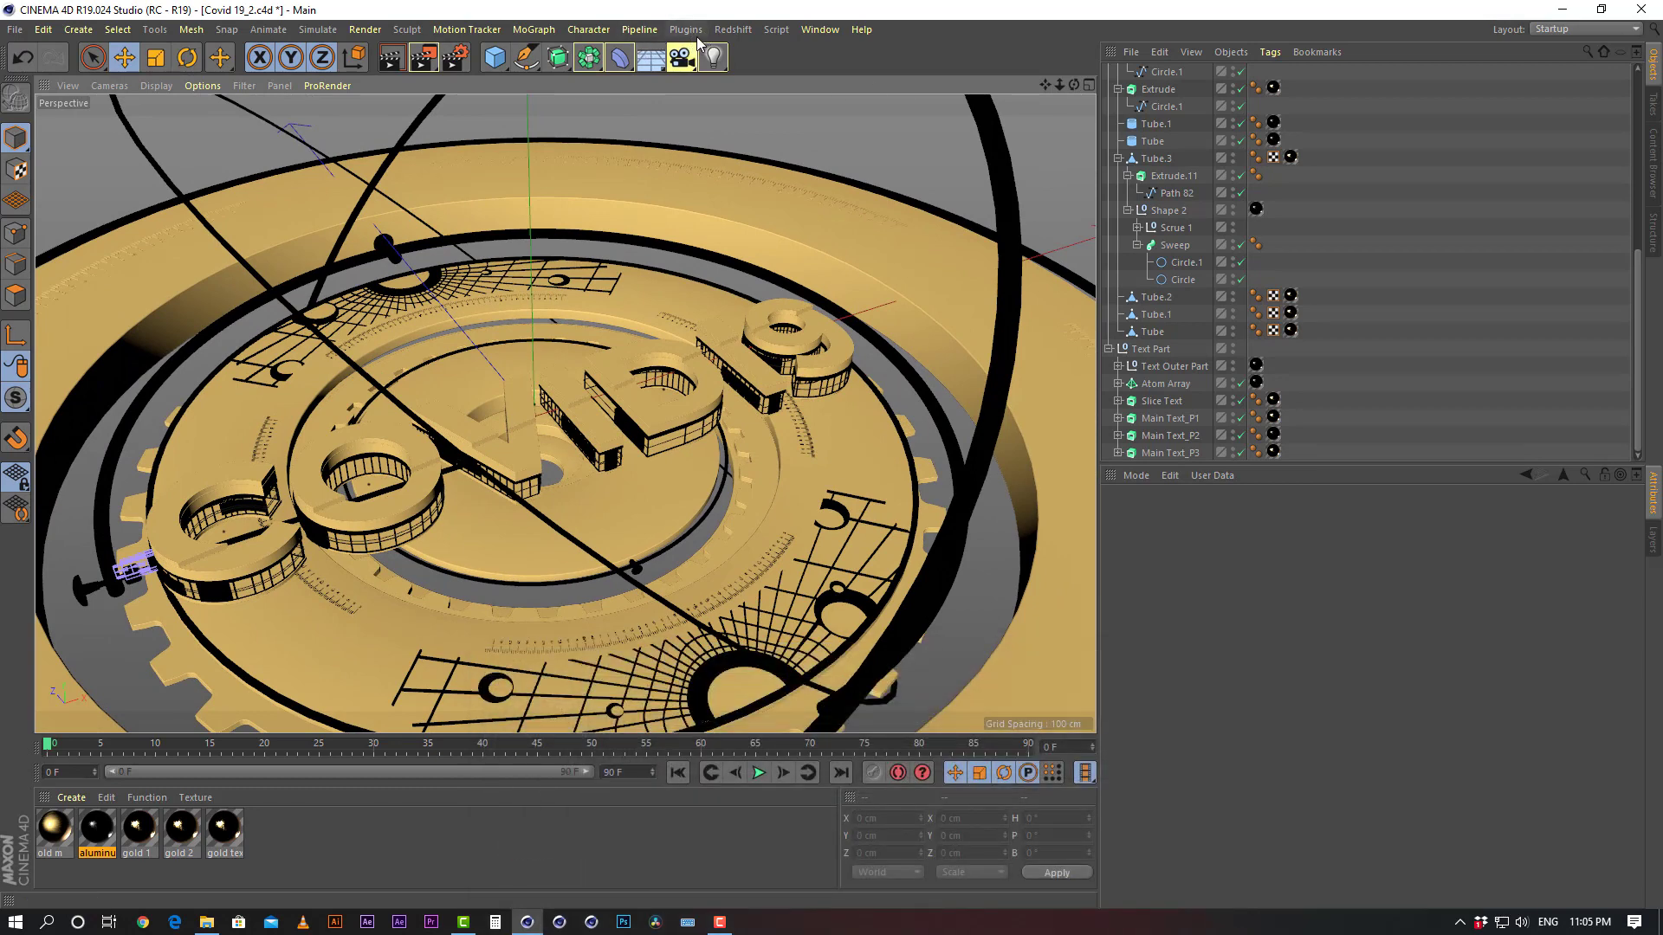
left_click(733, 30)
left_click(771, 154)
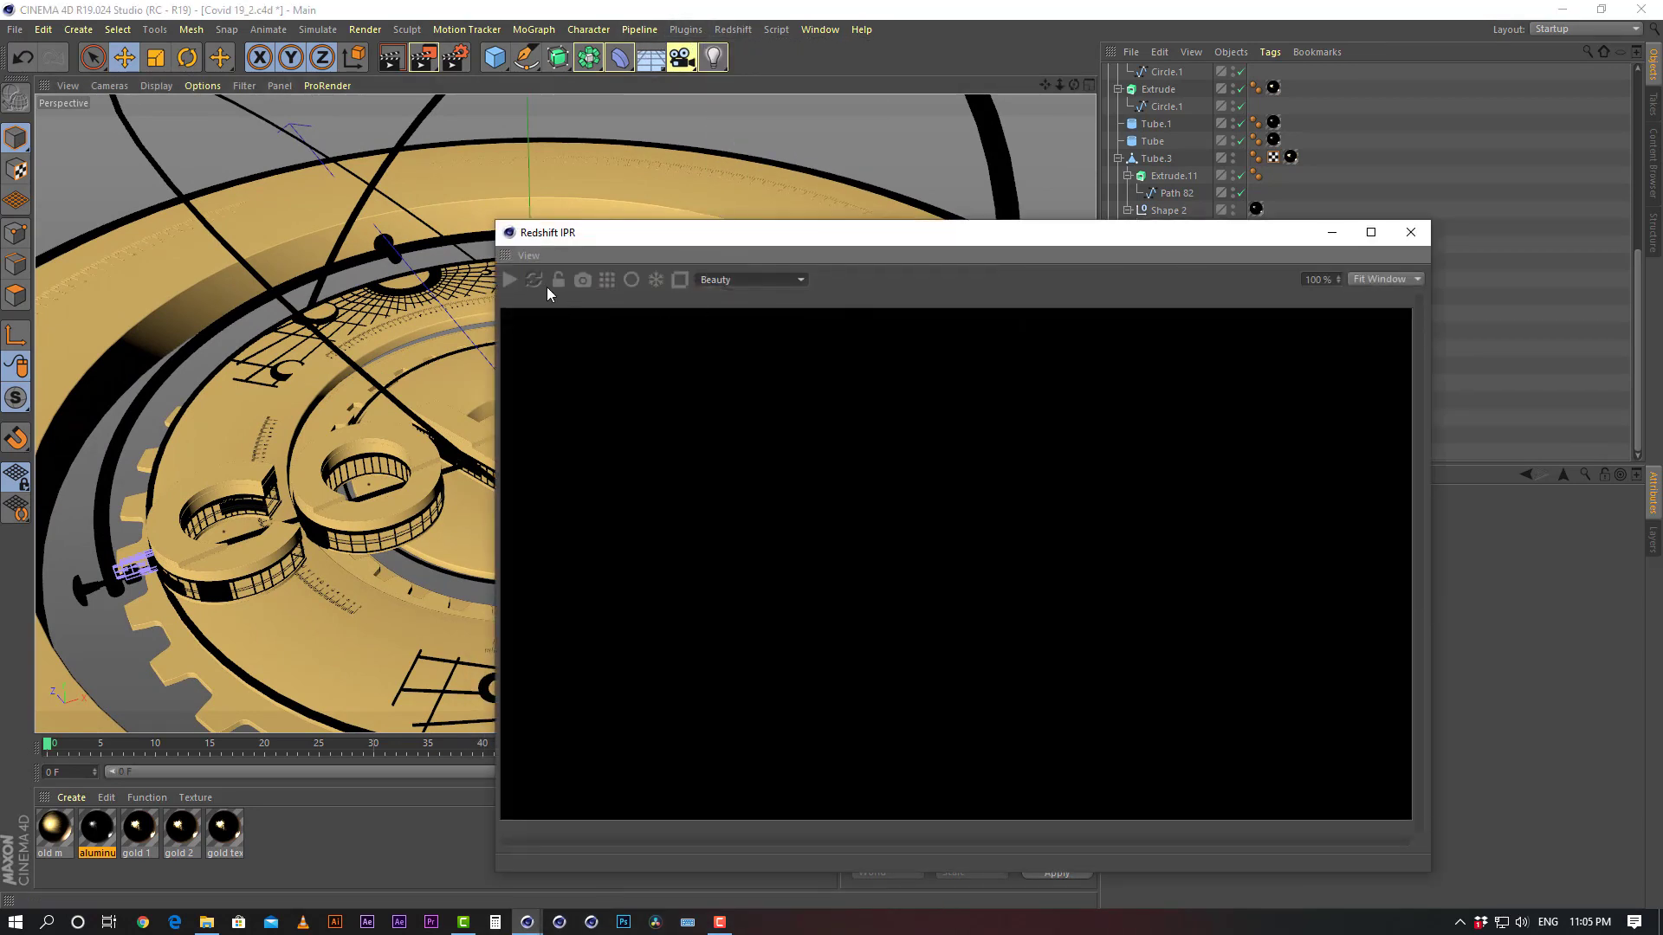
left_click(513, 277)
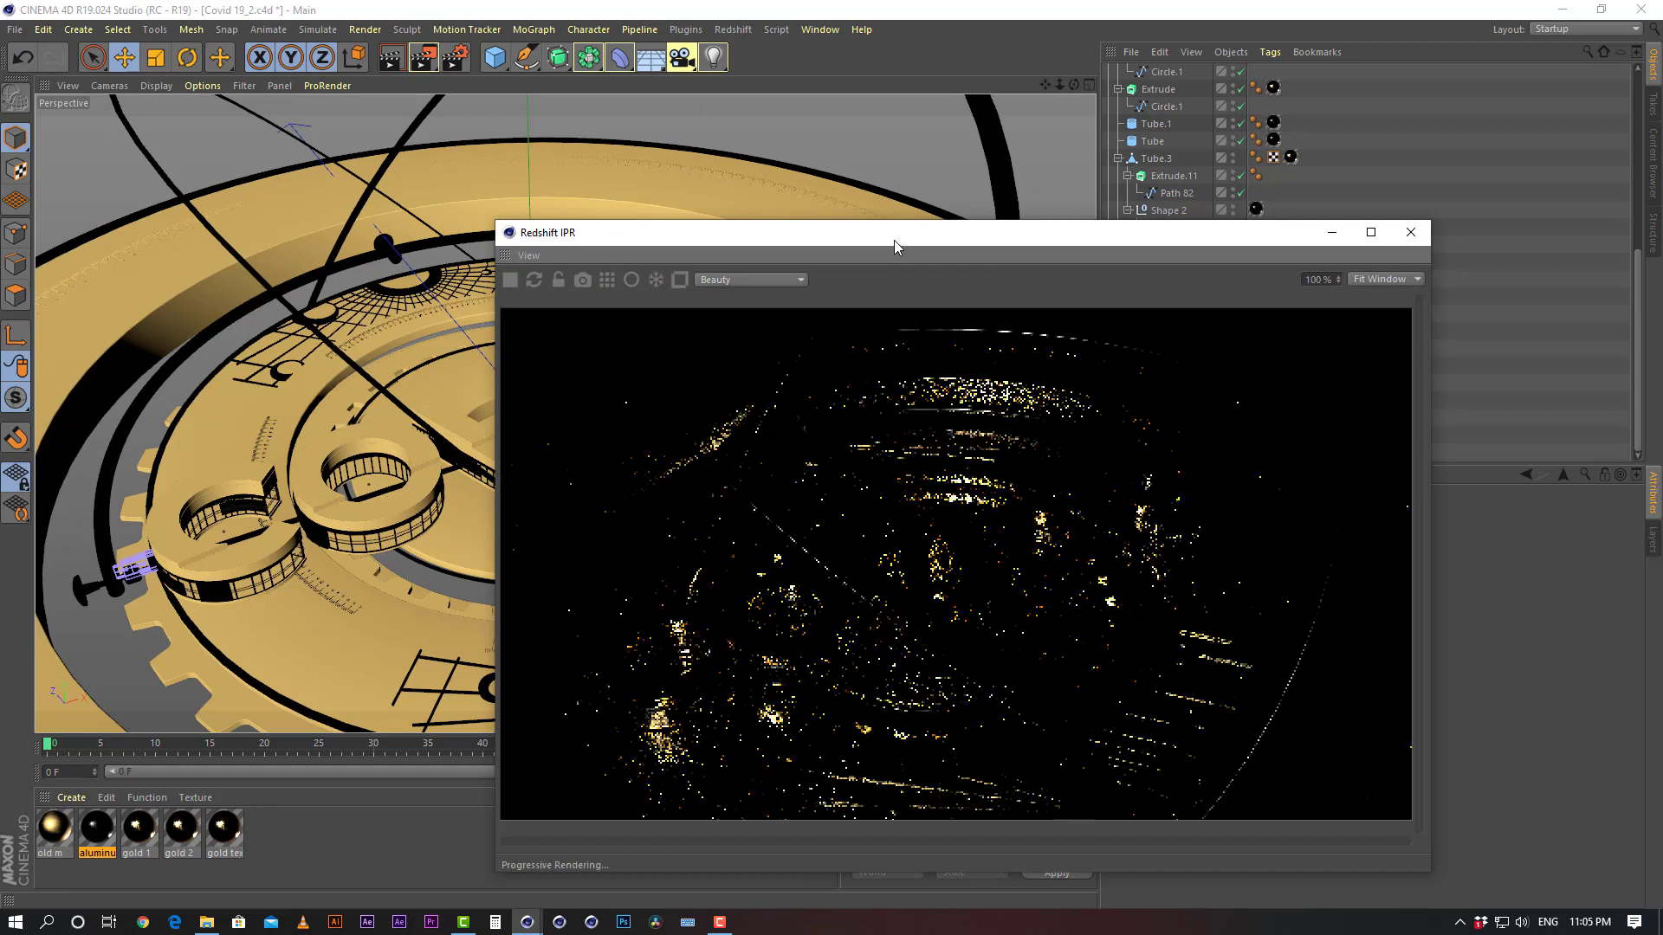
left_click_drag(894, 241, 1079, 175)
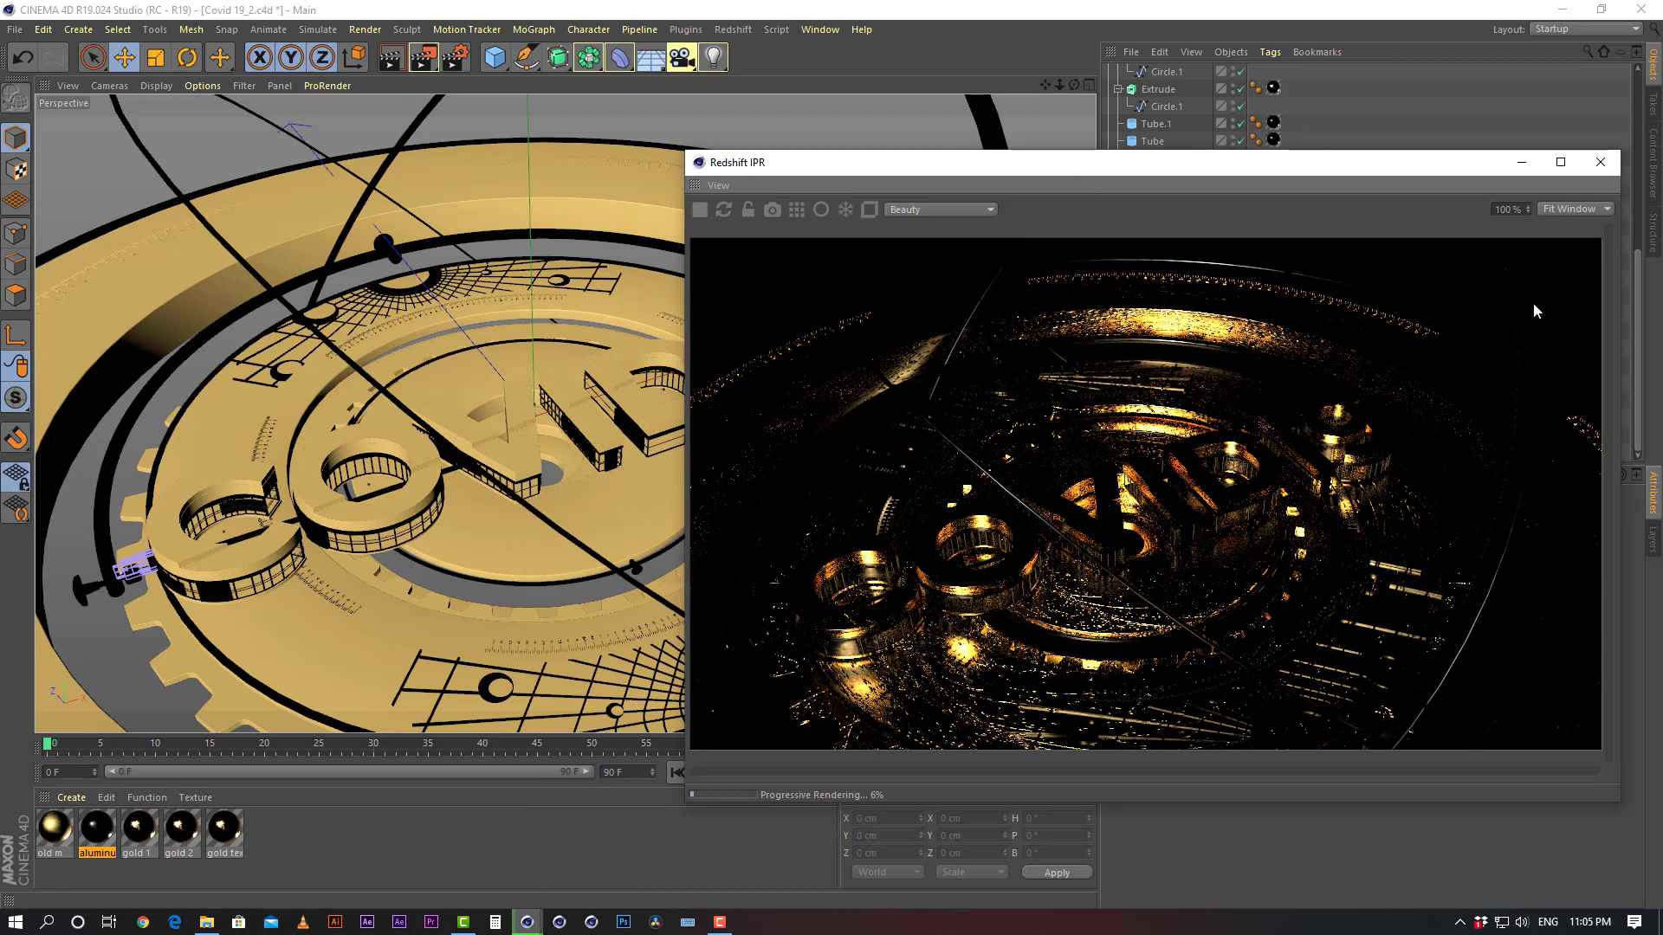
left_click_drag(1349, 167, 1073, 319)
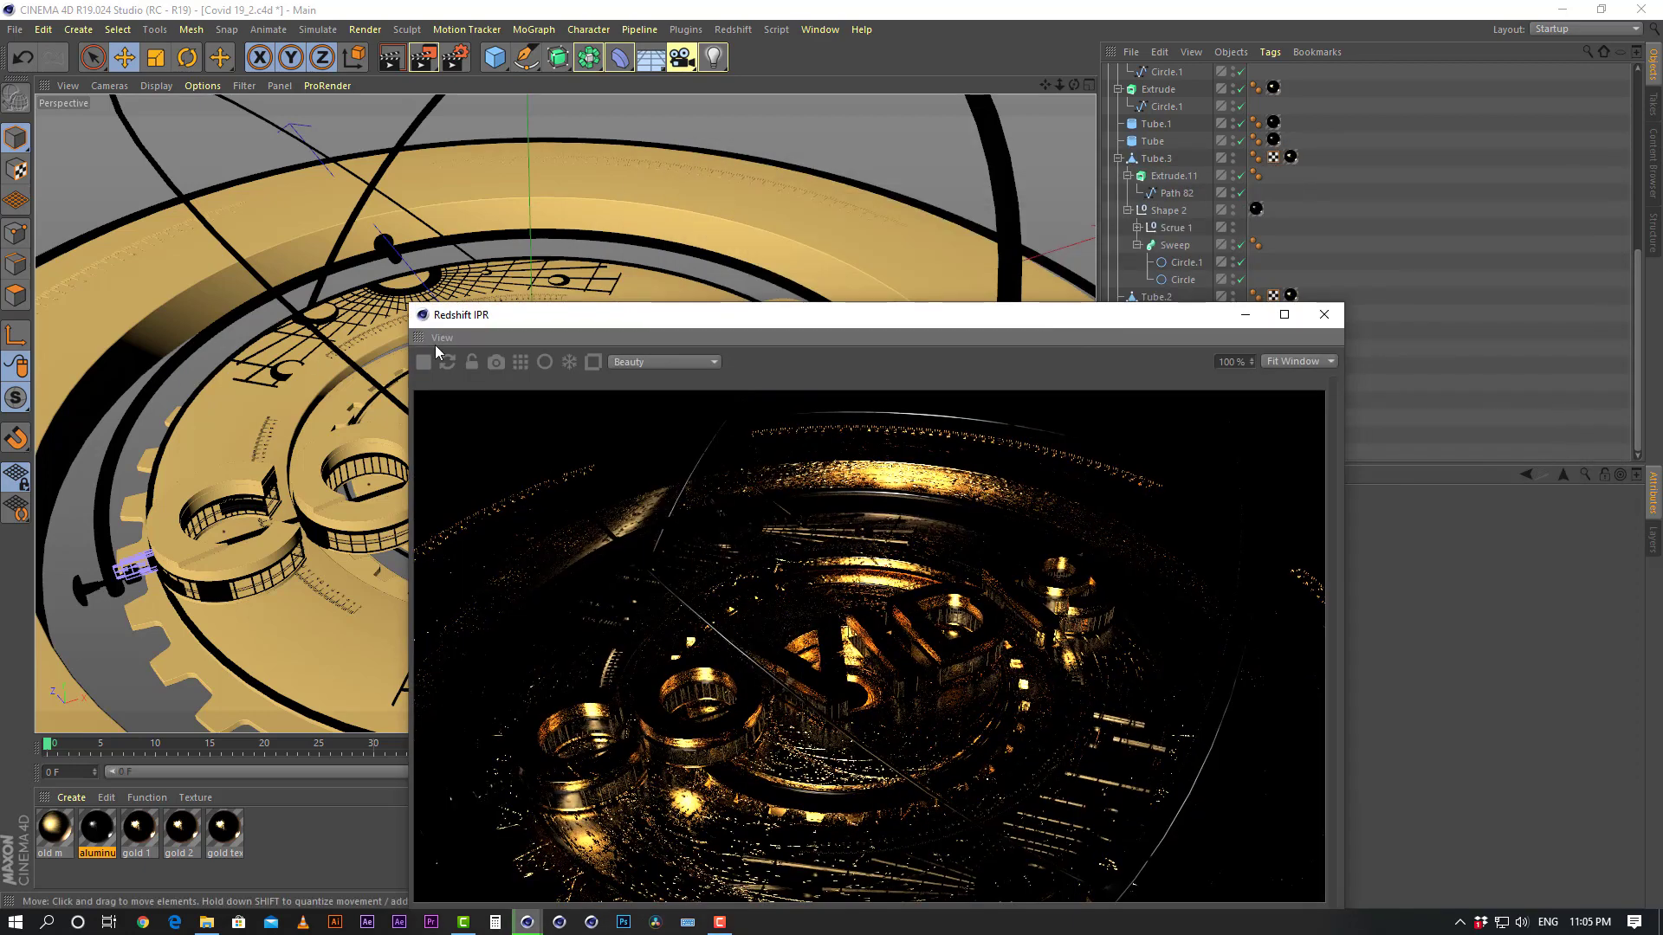
Dock the Redshift IPR window beside the perspective viewport and widen both by narrowing the object and attribute area
left_click_drag(419, 342, 1077, 201)
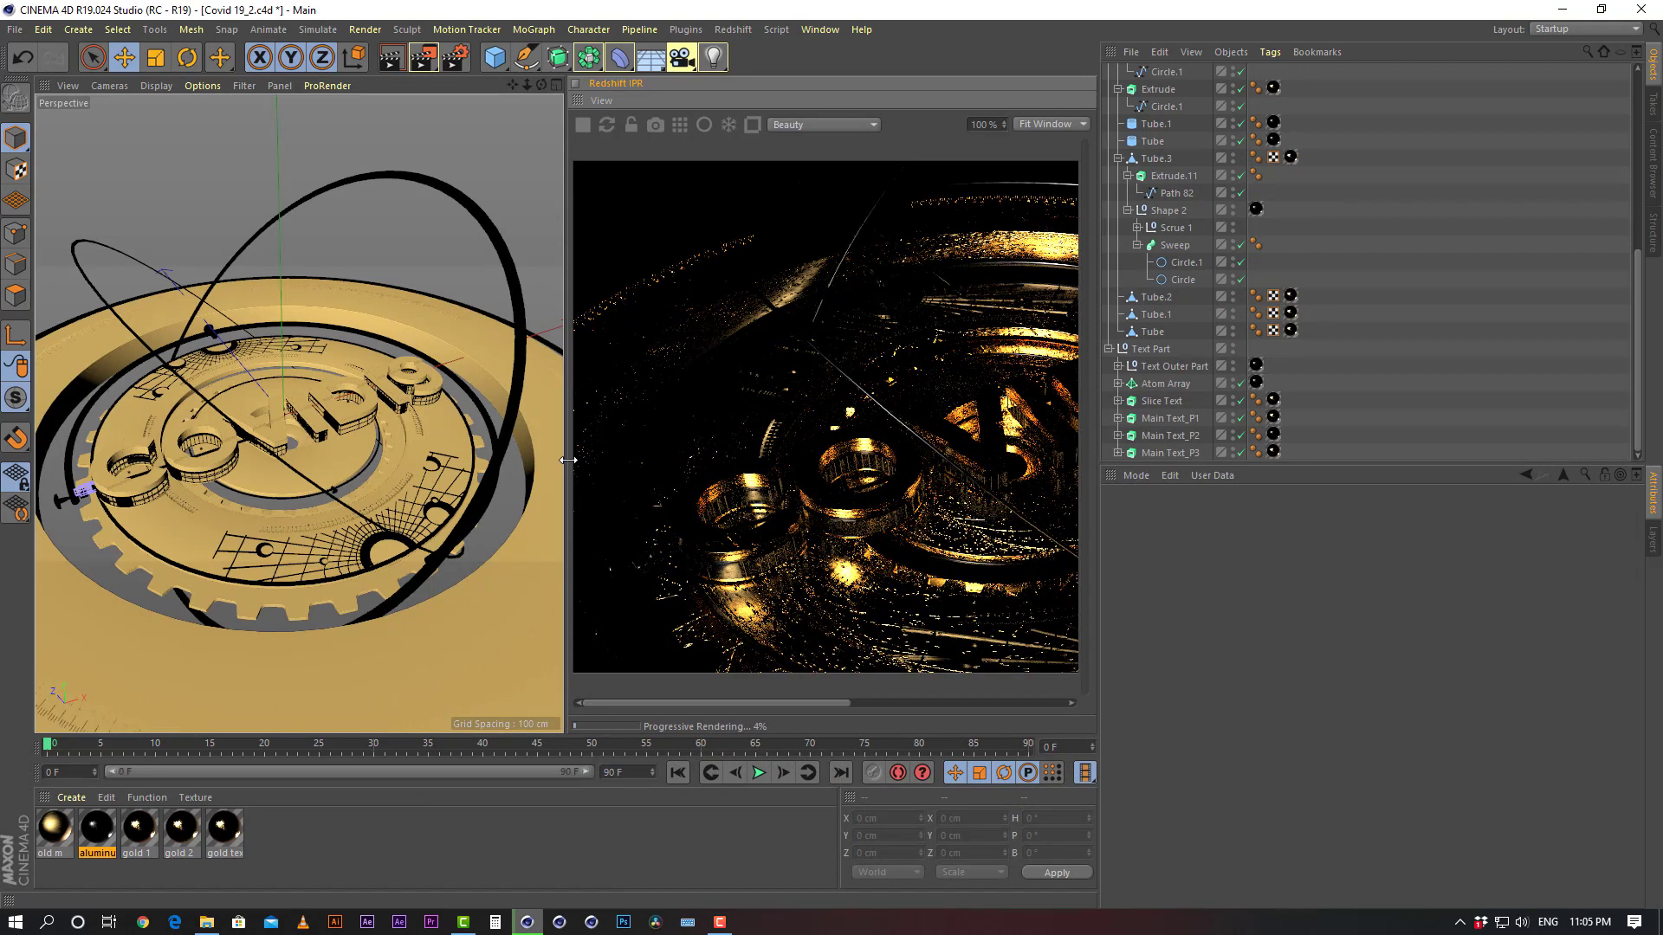
left_click_drag(564, 459, 539, 459)
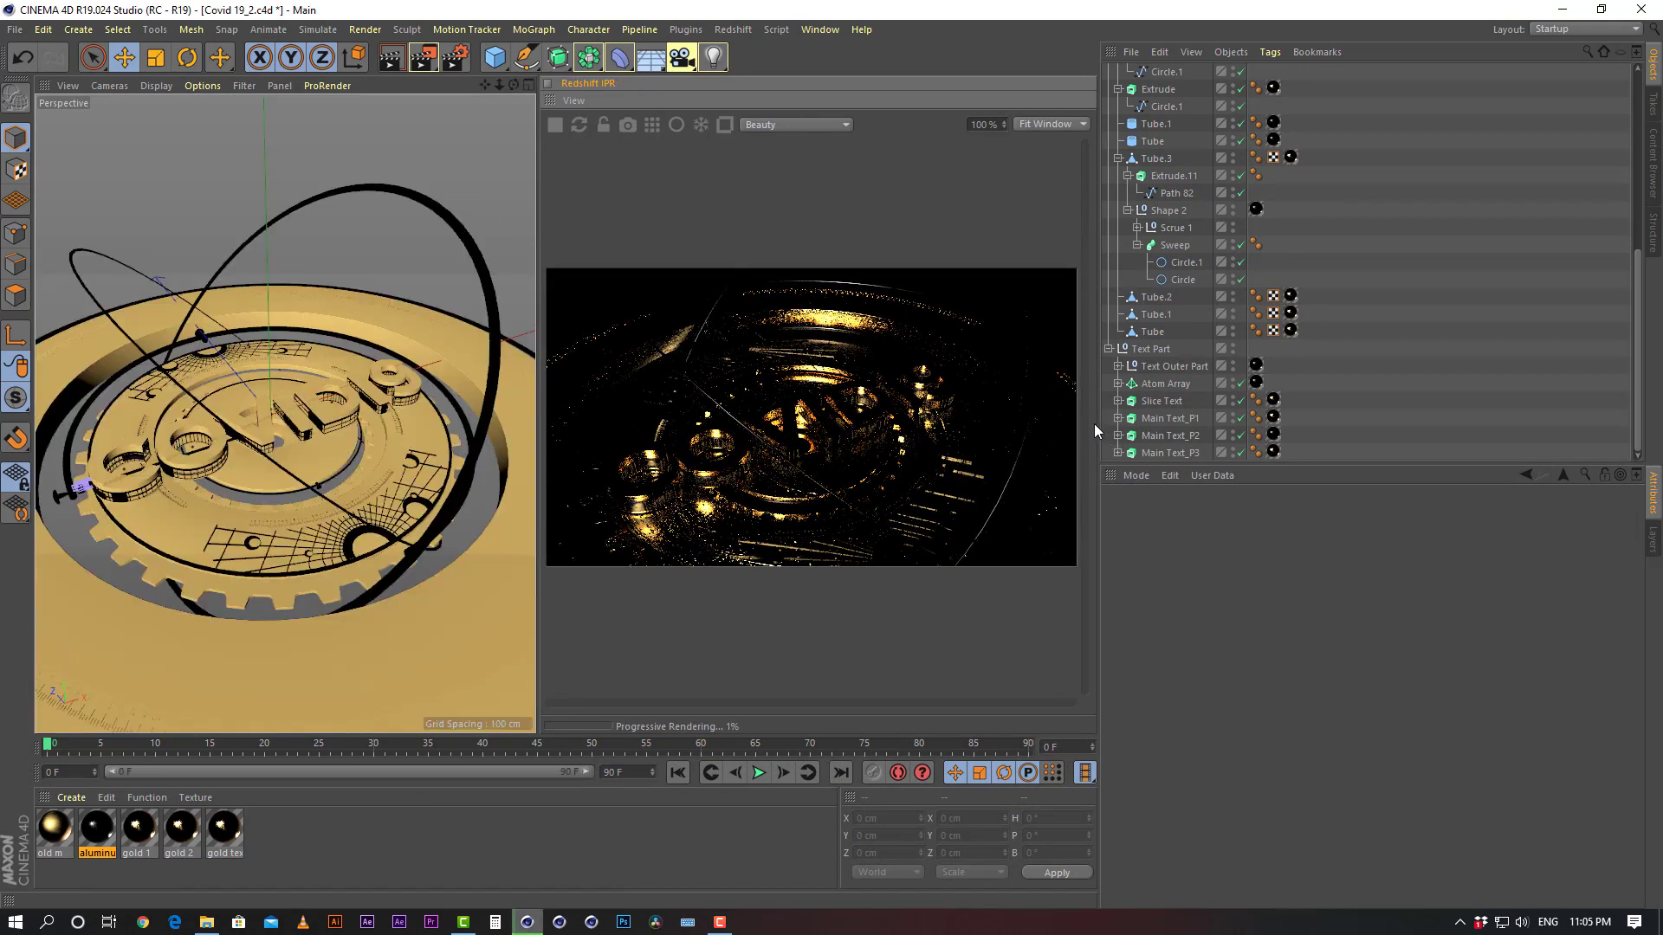
left_click_drag(1098, 425, 1331, 428)
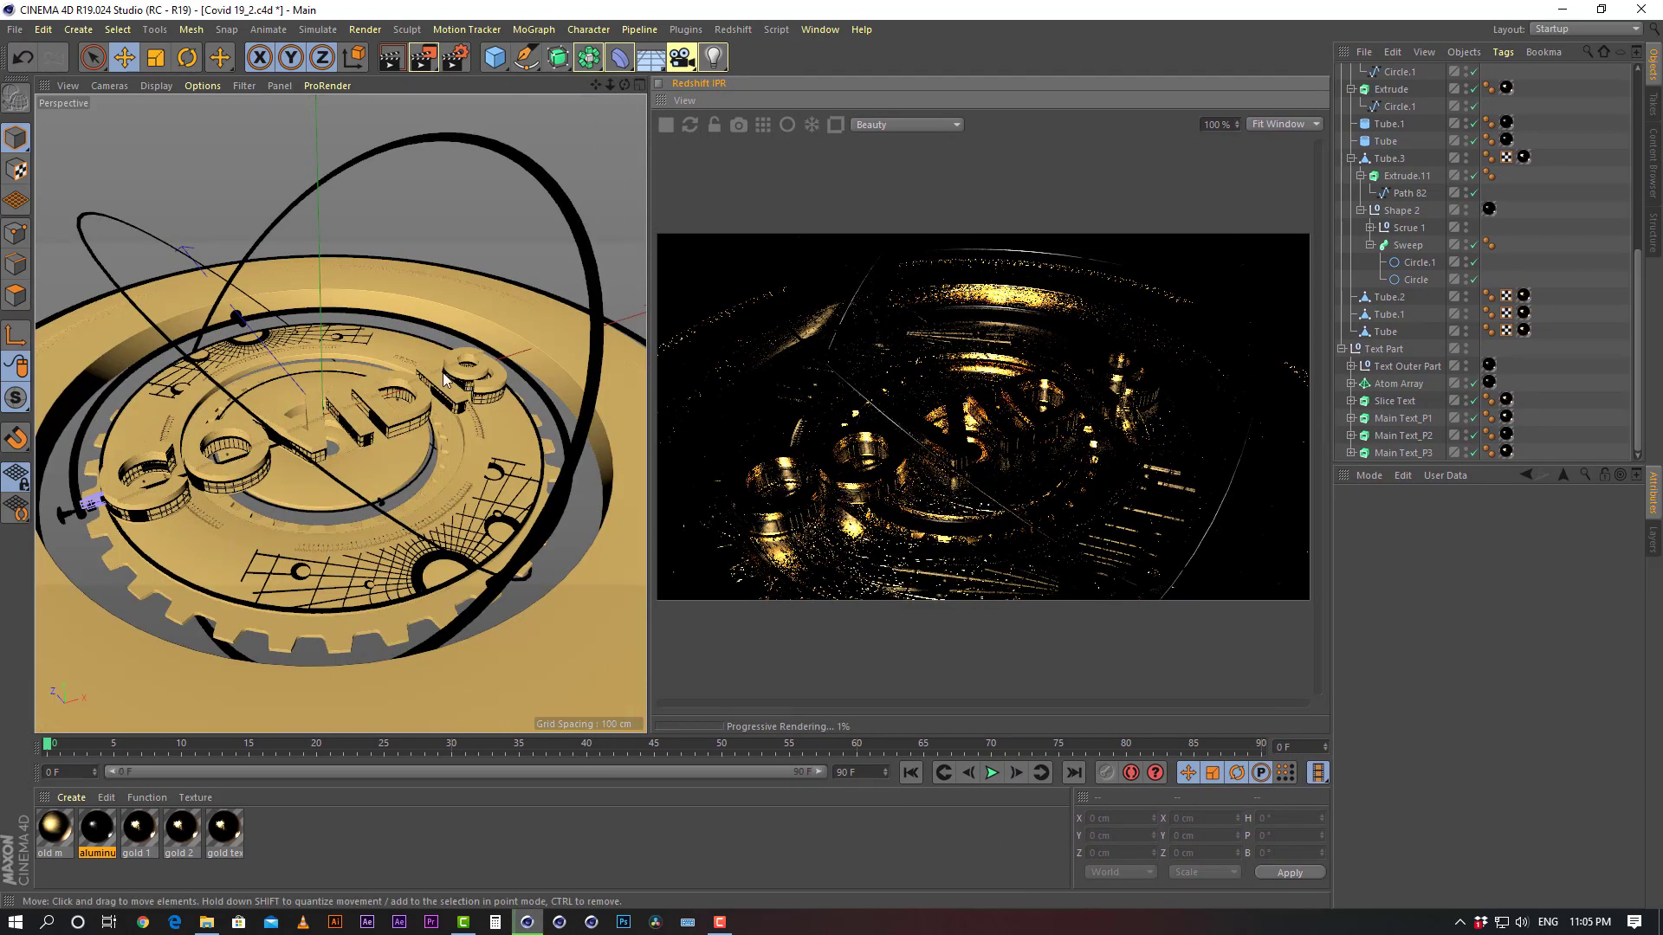
scroll(424, 425, "down", 4)
scroll(407, 431, "up", 3)
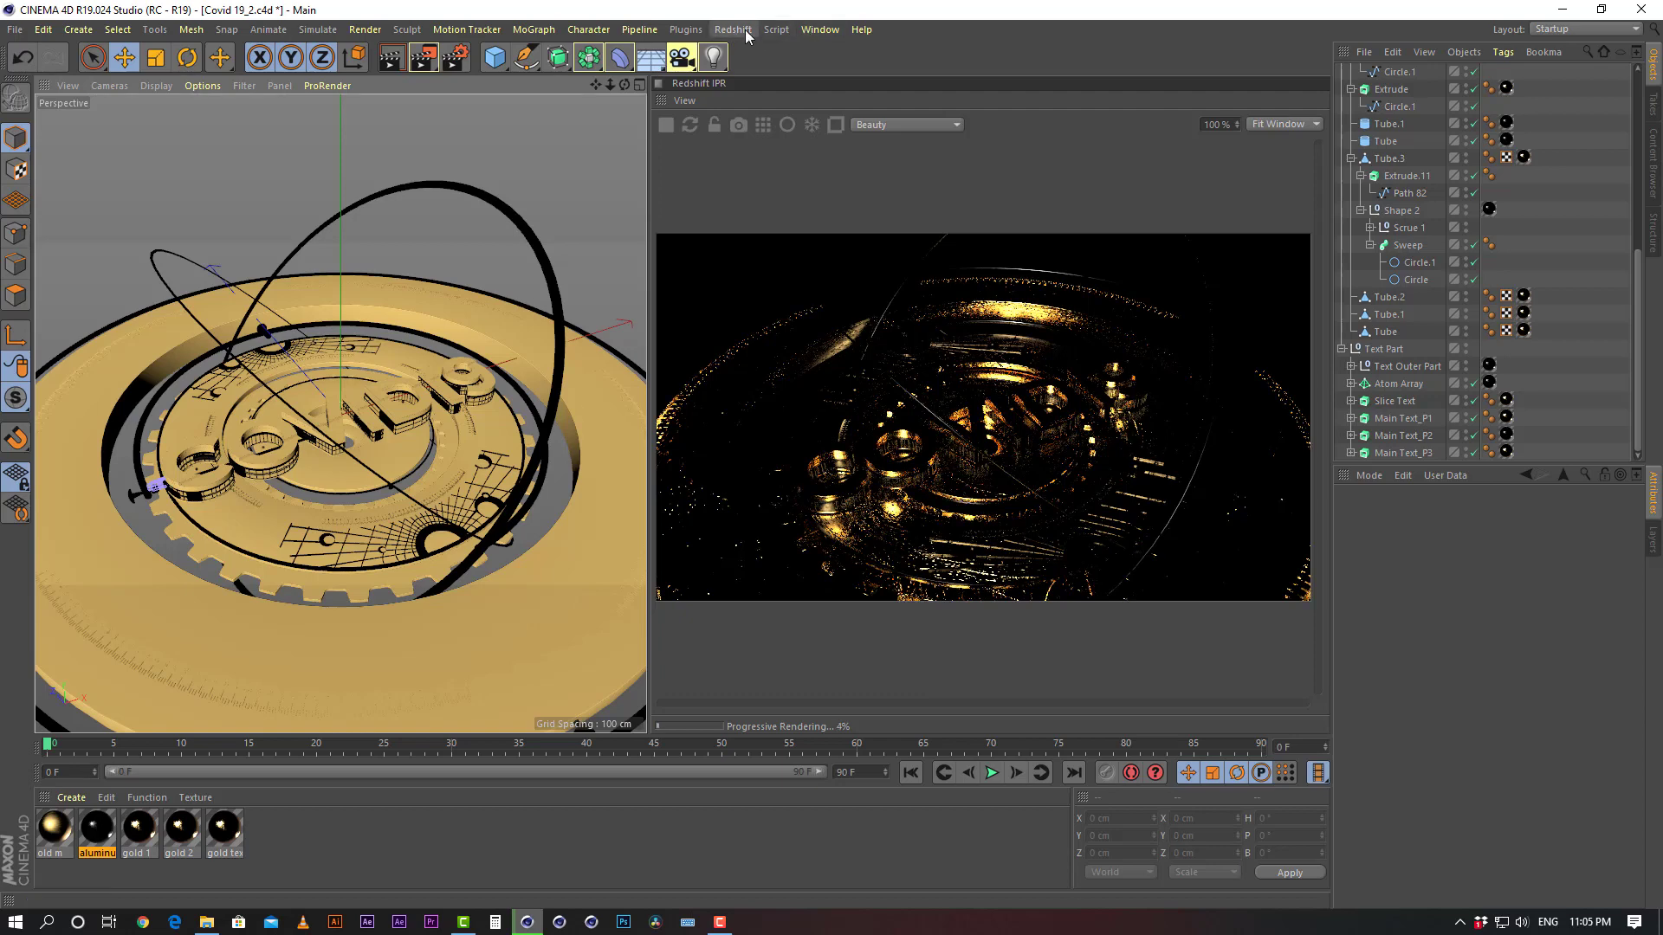
Collapse the outer circle and Text Part groups, add a Redshift camera and look through it
scroll(1408, 138, "up", 7)
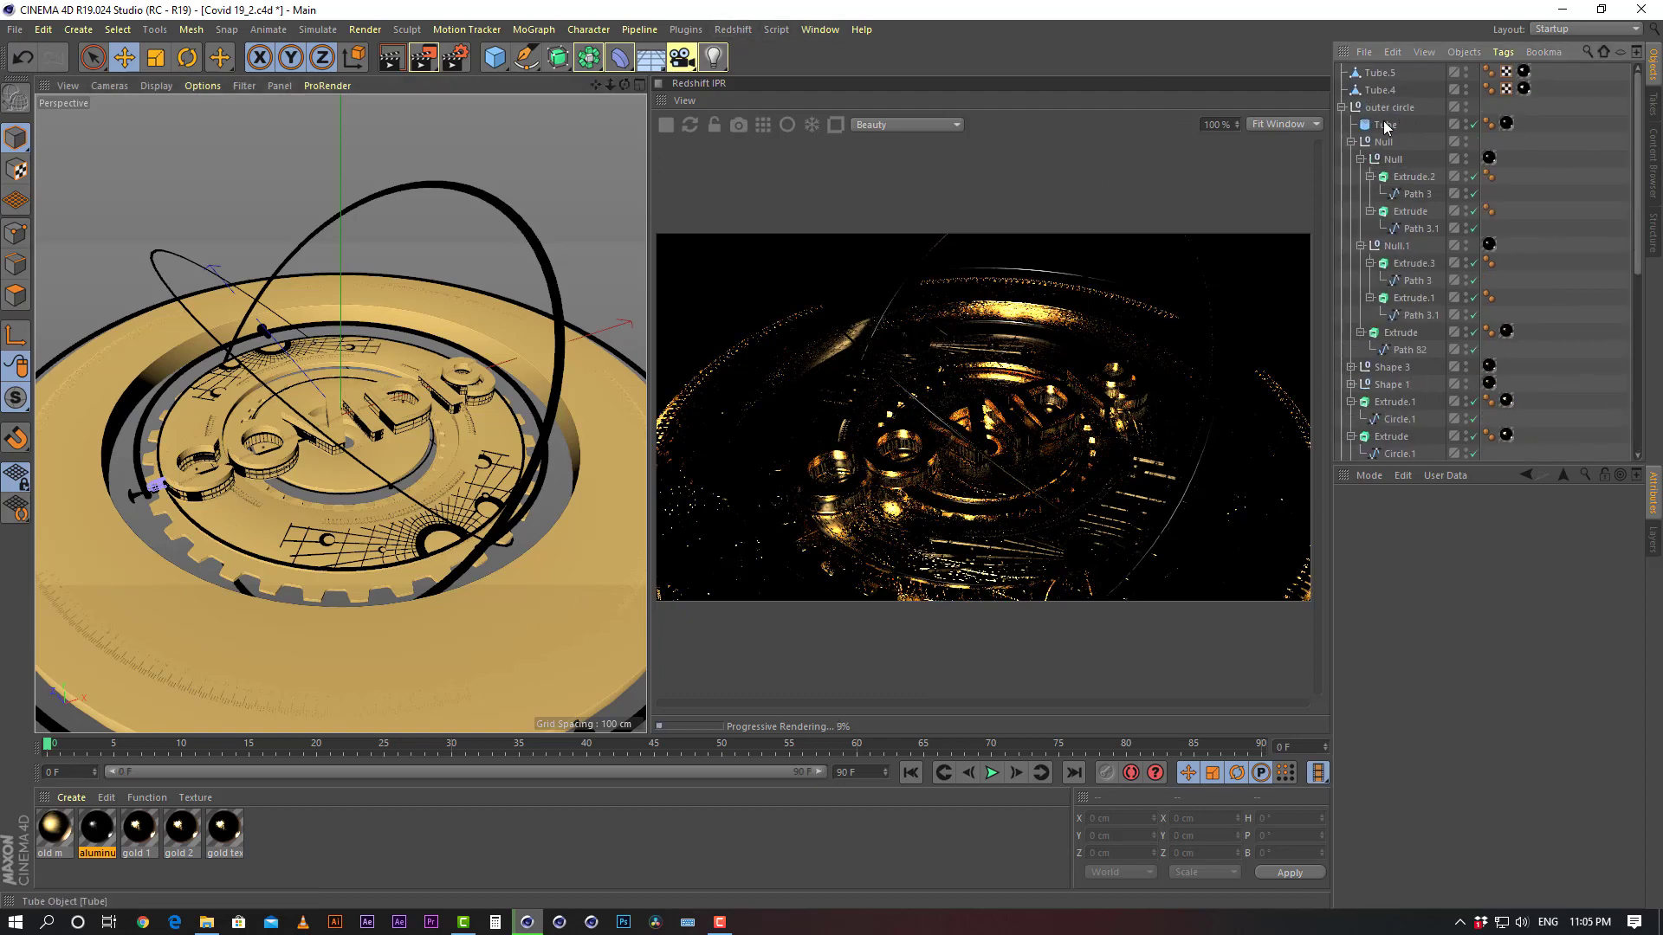
left_click(1342, 108)
left_click(1342, 124)
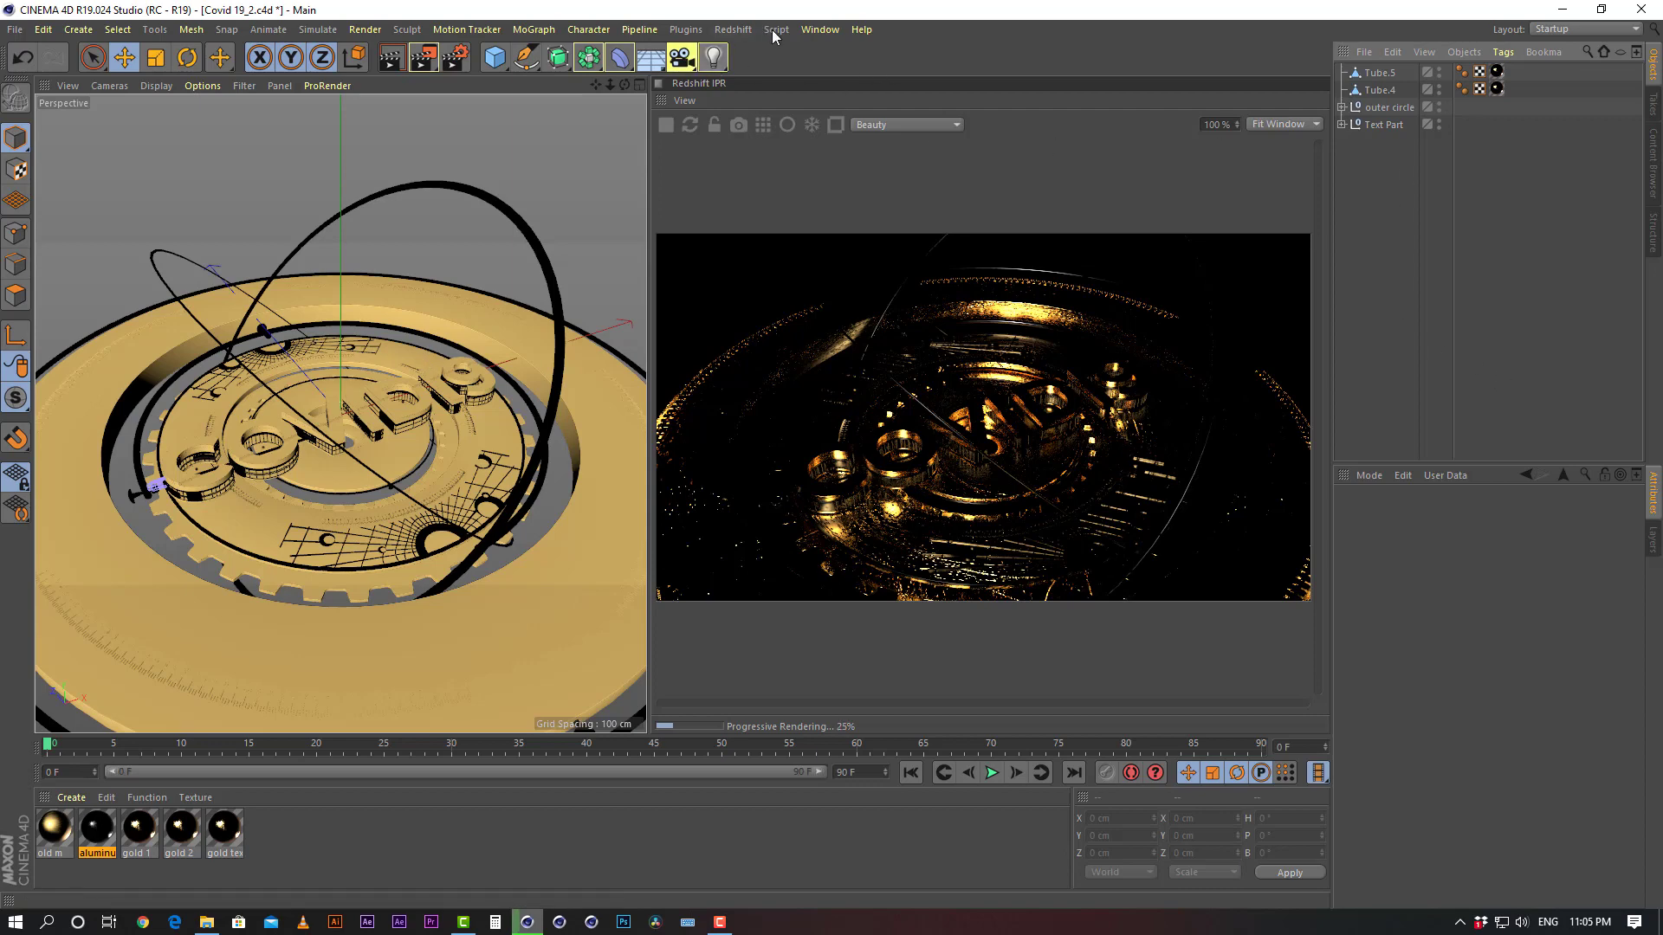
left_click(732, 29)
mouse_move(759, 75)
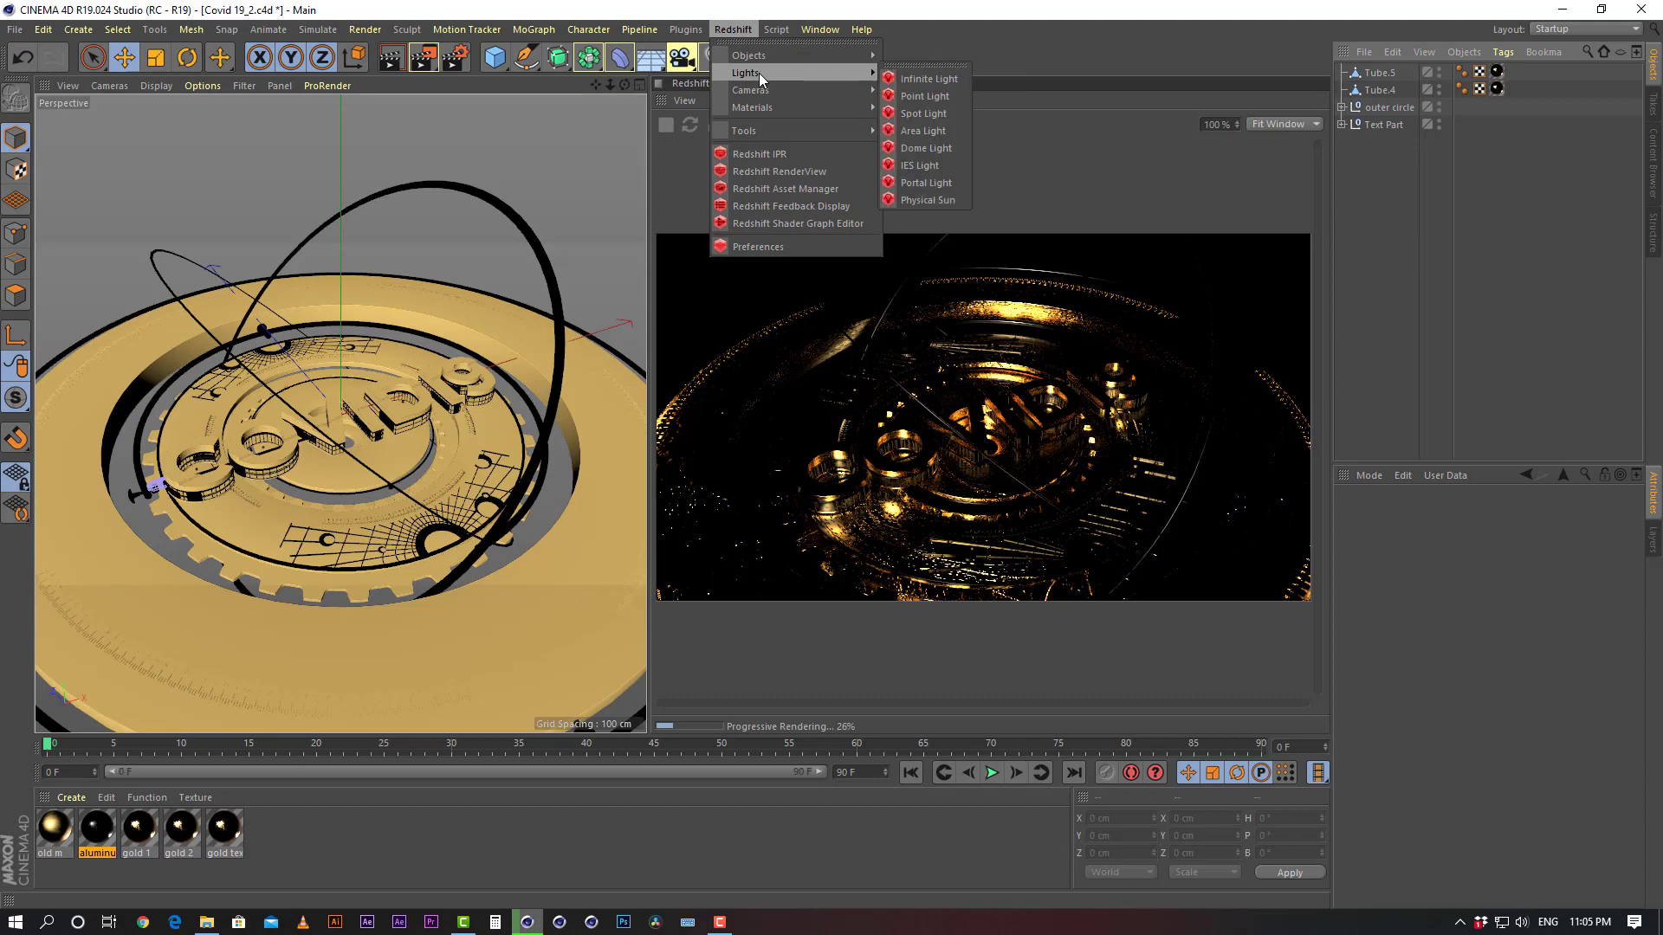
left_click(927, 92)
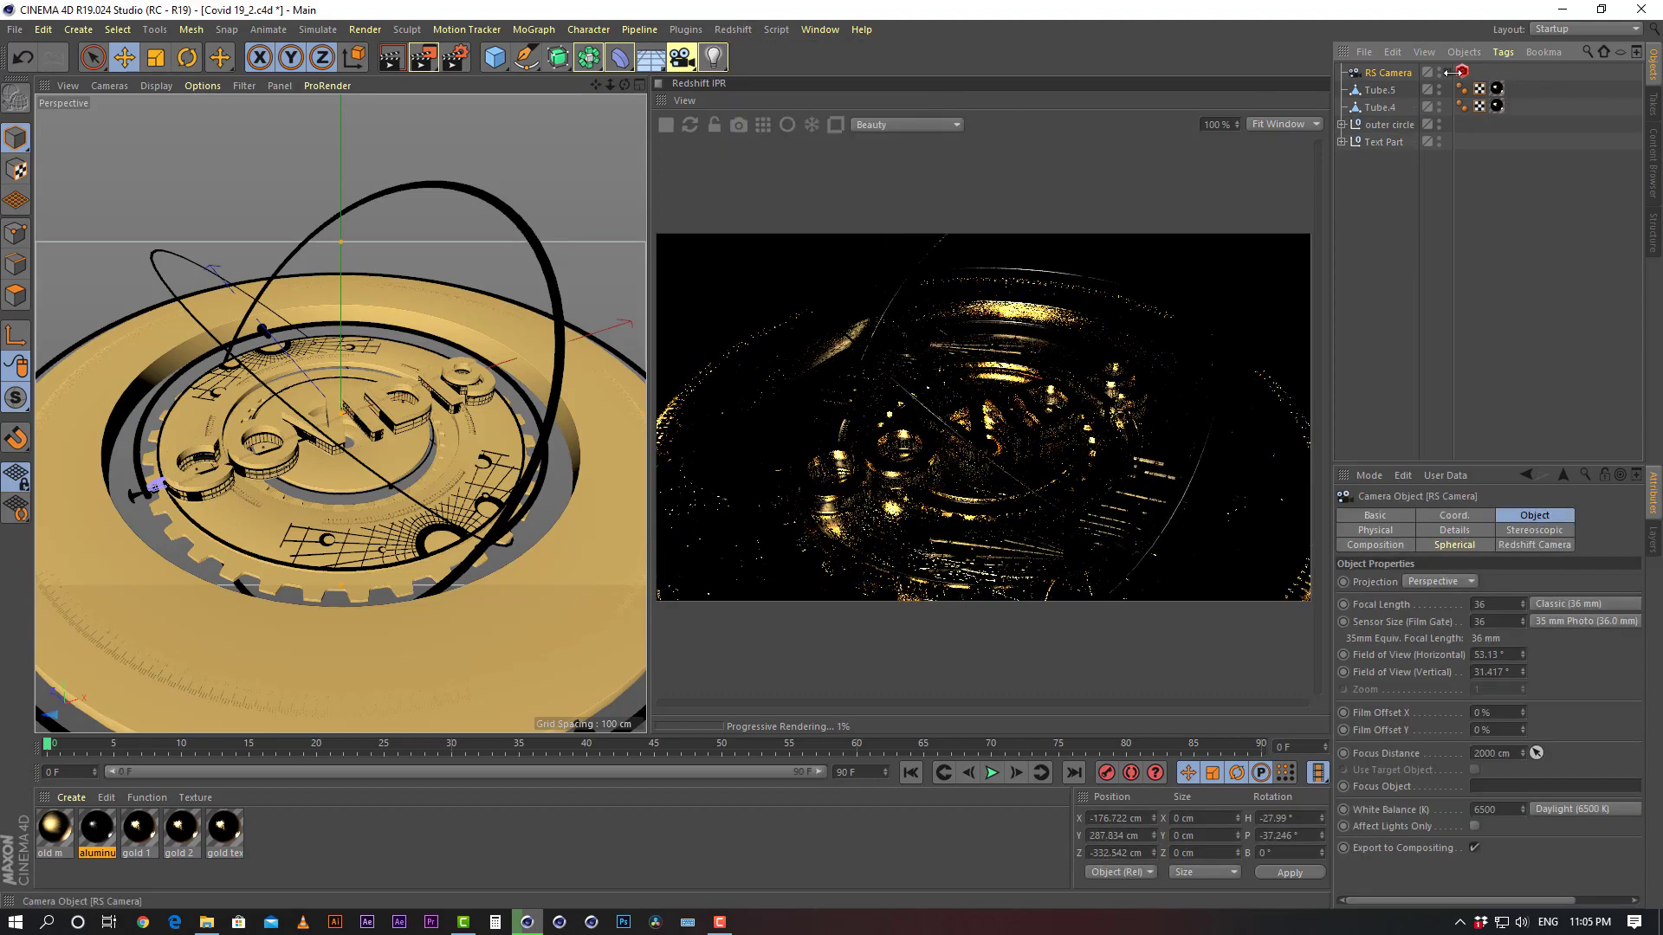
left_click(1447, 73)
Frame the whole COVID19 disc with its rings through the RS Camera and select the wide outer ring Tube.3
left_click_drag(341, 448, 373, 436, "alt")
scroll(272, 411, "up", 5)
left_click_drag(272, 410, 395, 414, "alt")
scroll(360, 442, "down", 4)
scroll(394, 414, "down", 5)
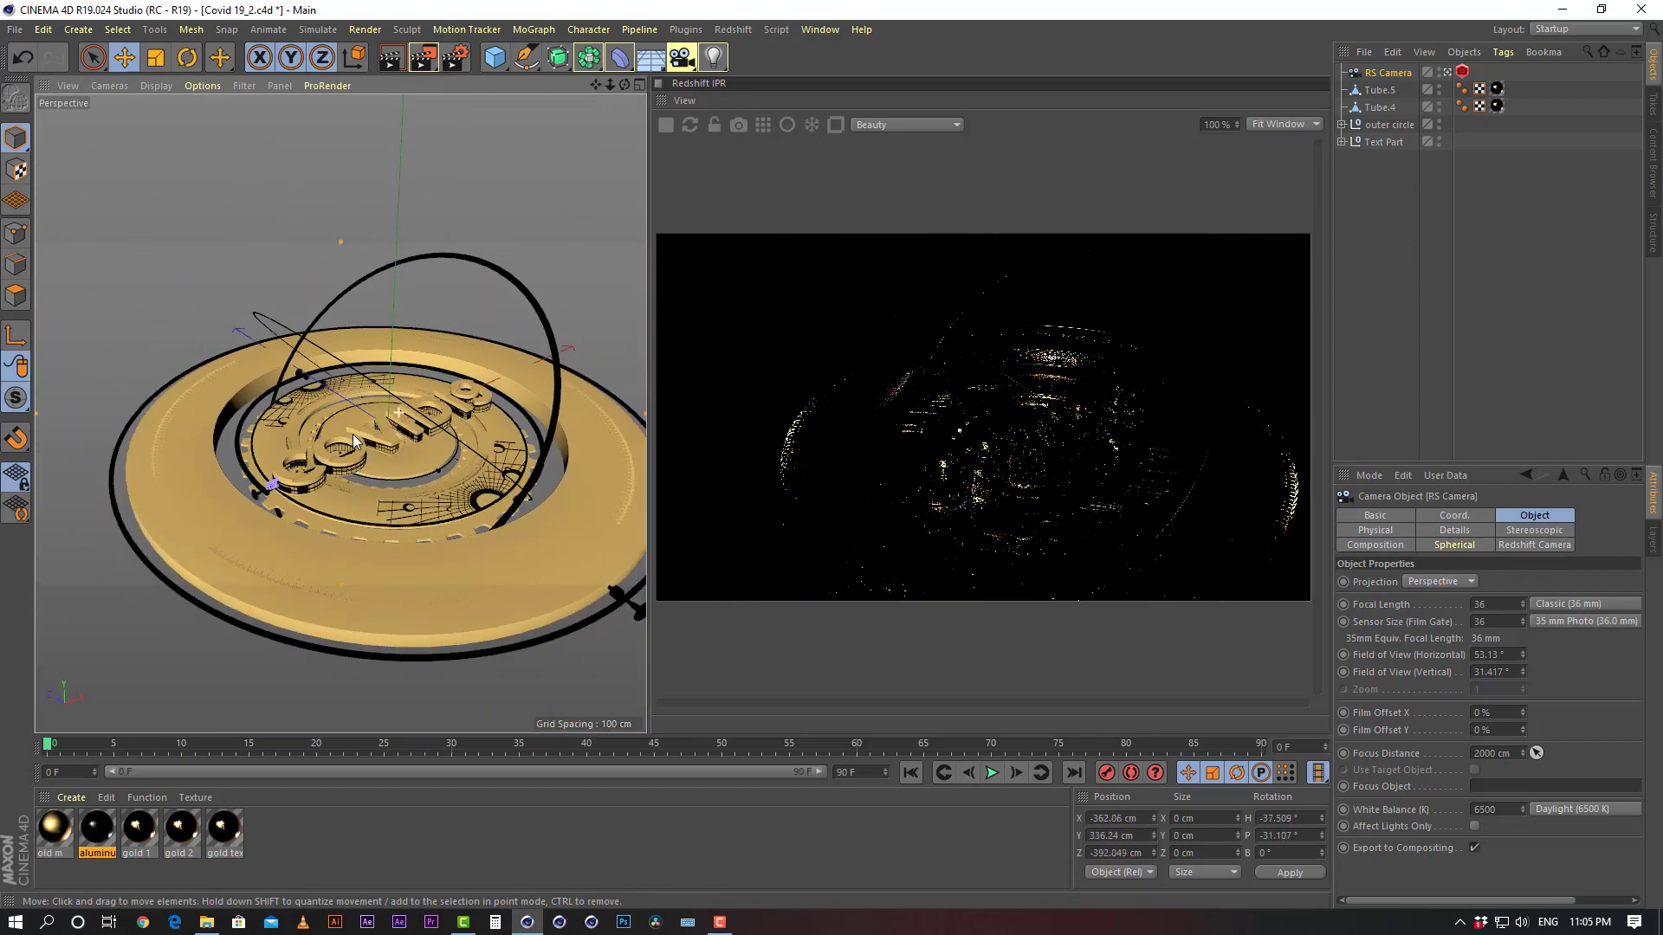
scroll(395, 414, "up", 3)
left_click(186, 367)
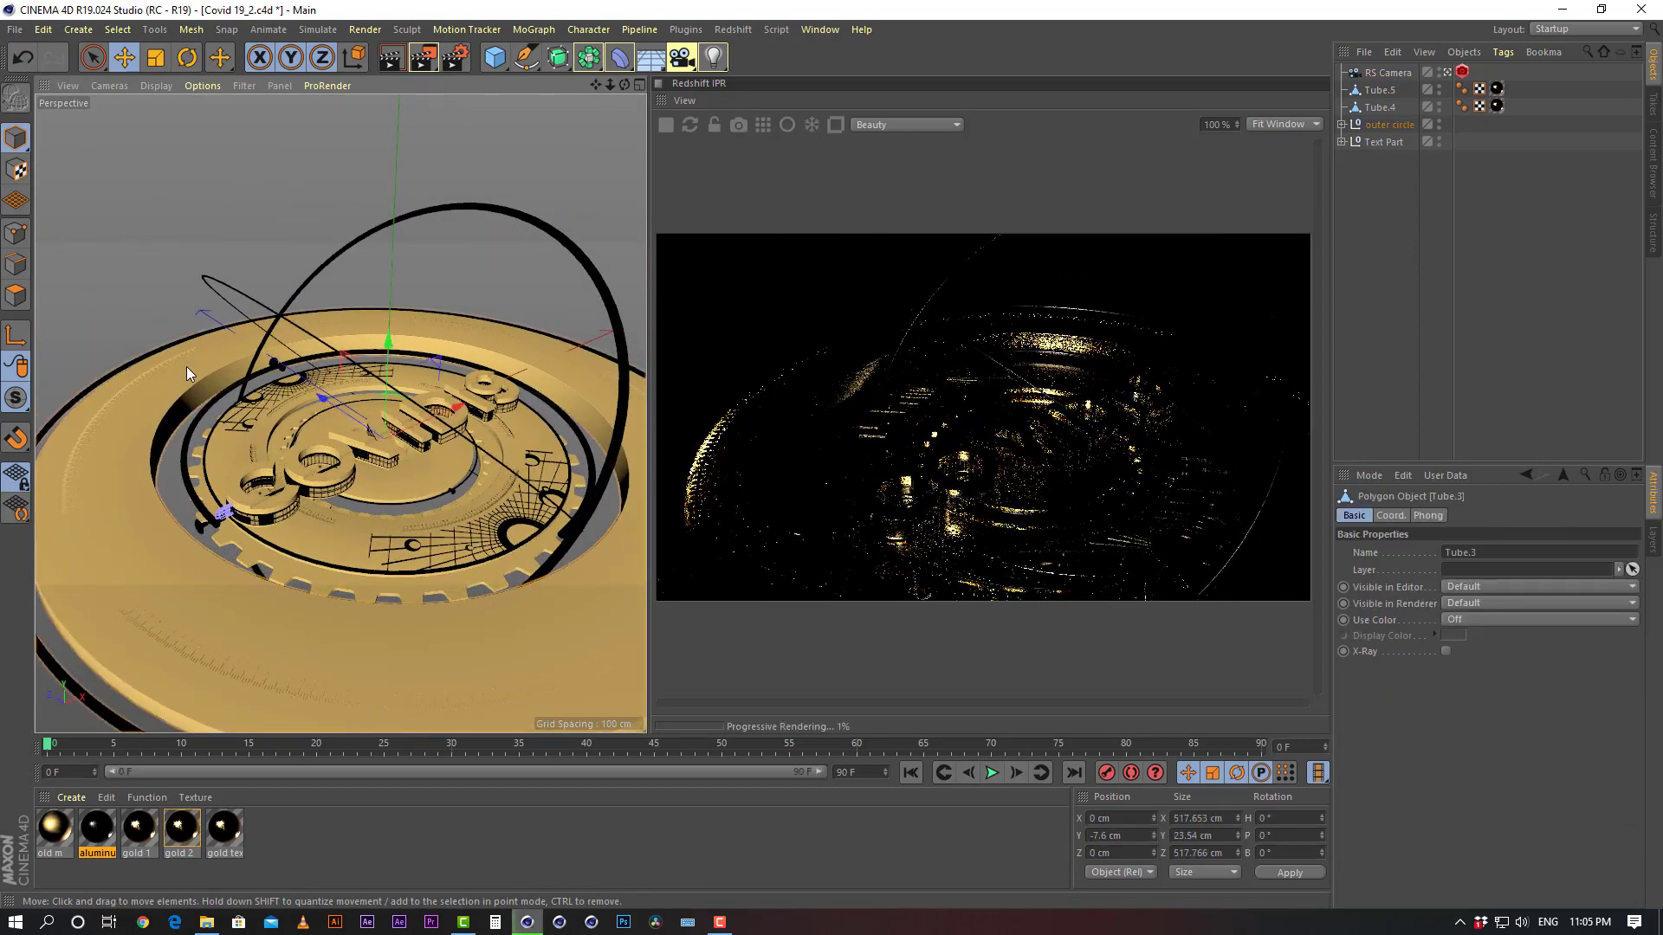
In File Explorer, view 03_00000 from the LP 2020 project's 03. Motion Design Live Session 1 Export folder, and return to Cinema 4D
left_click(206, 921)
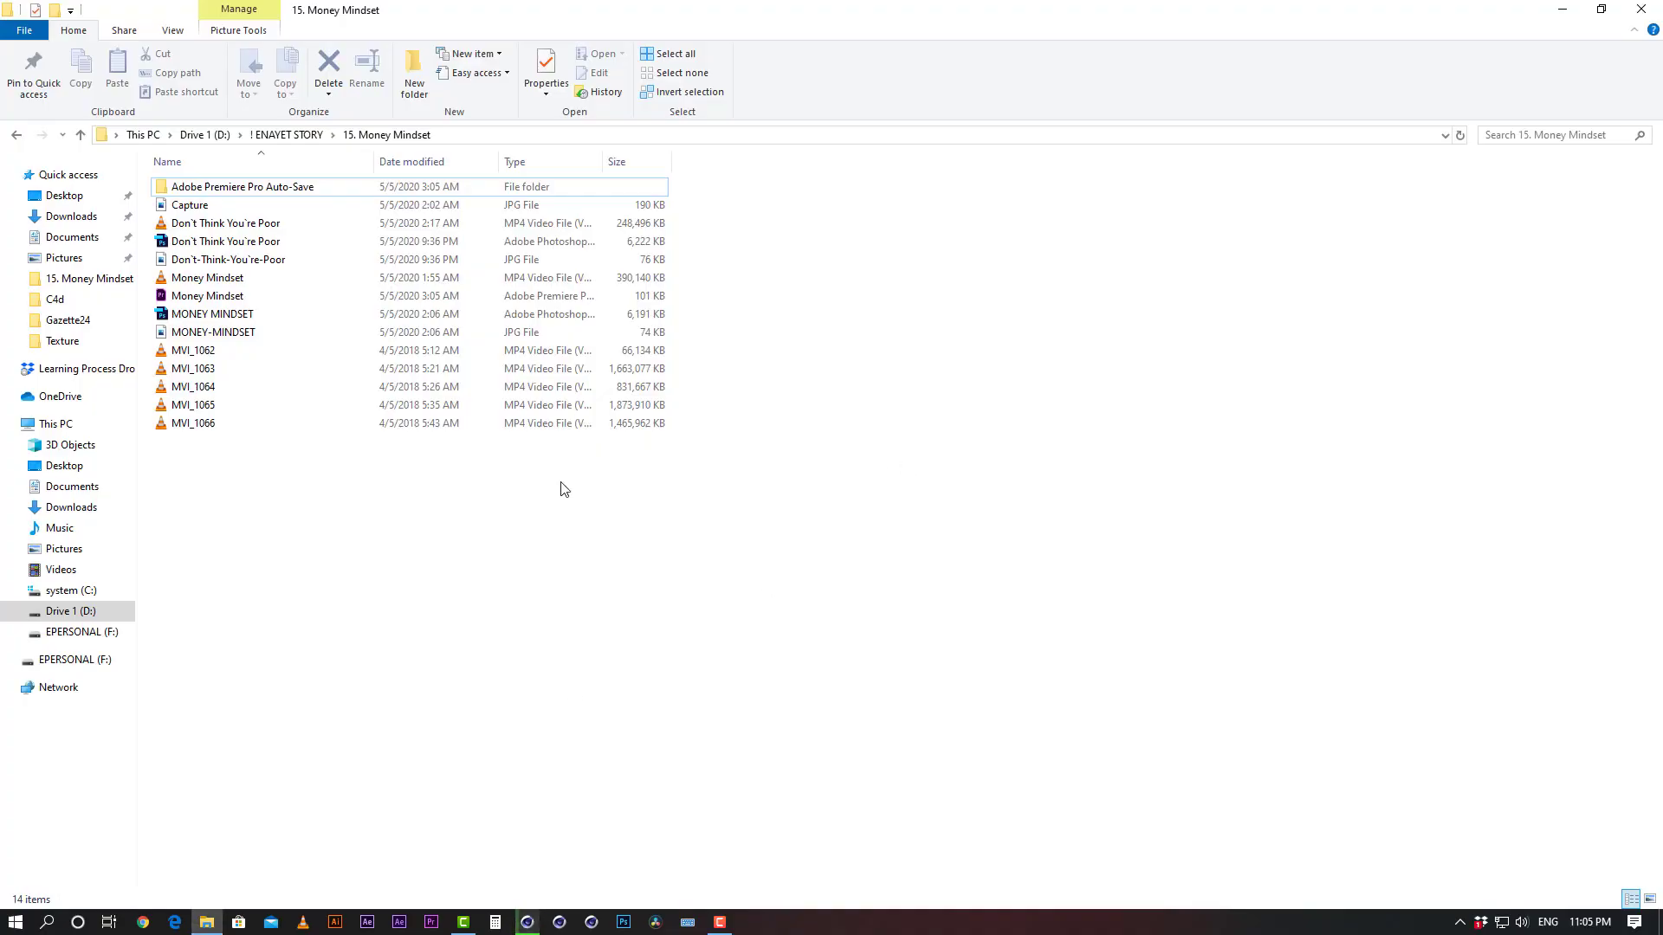
left_click(287, 135)
left_click(57, 634)
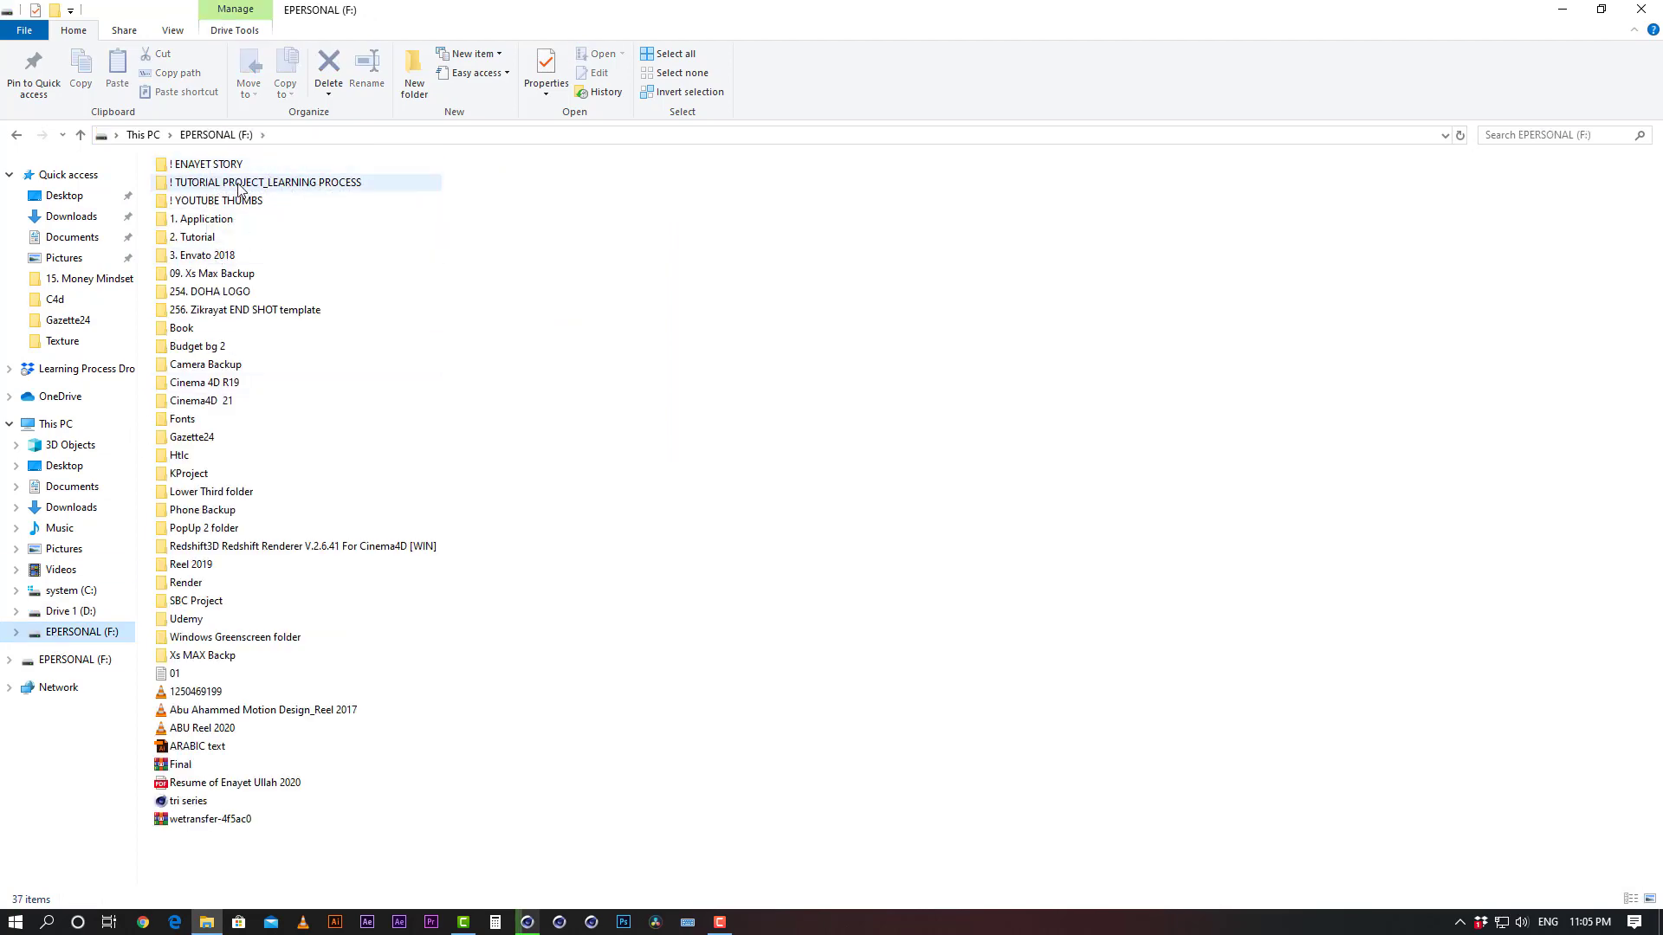
double_click(240, 183)
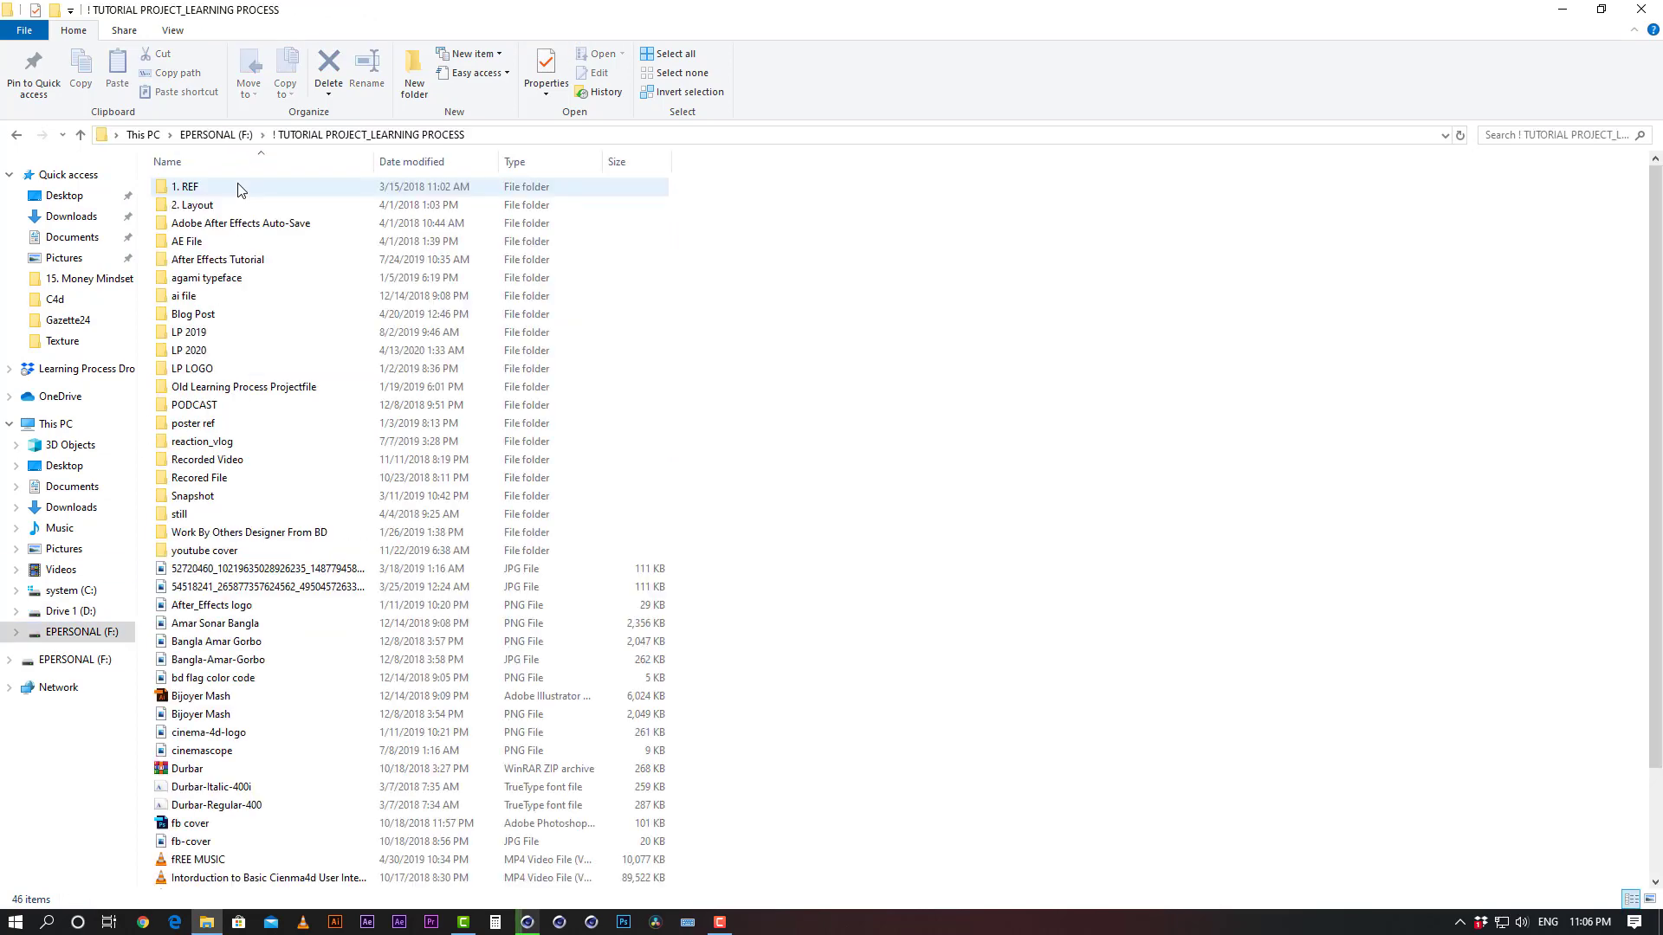
double_click(208, 351)
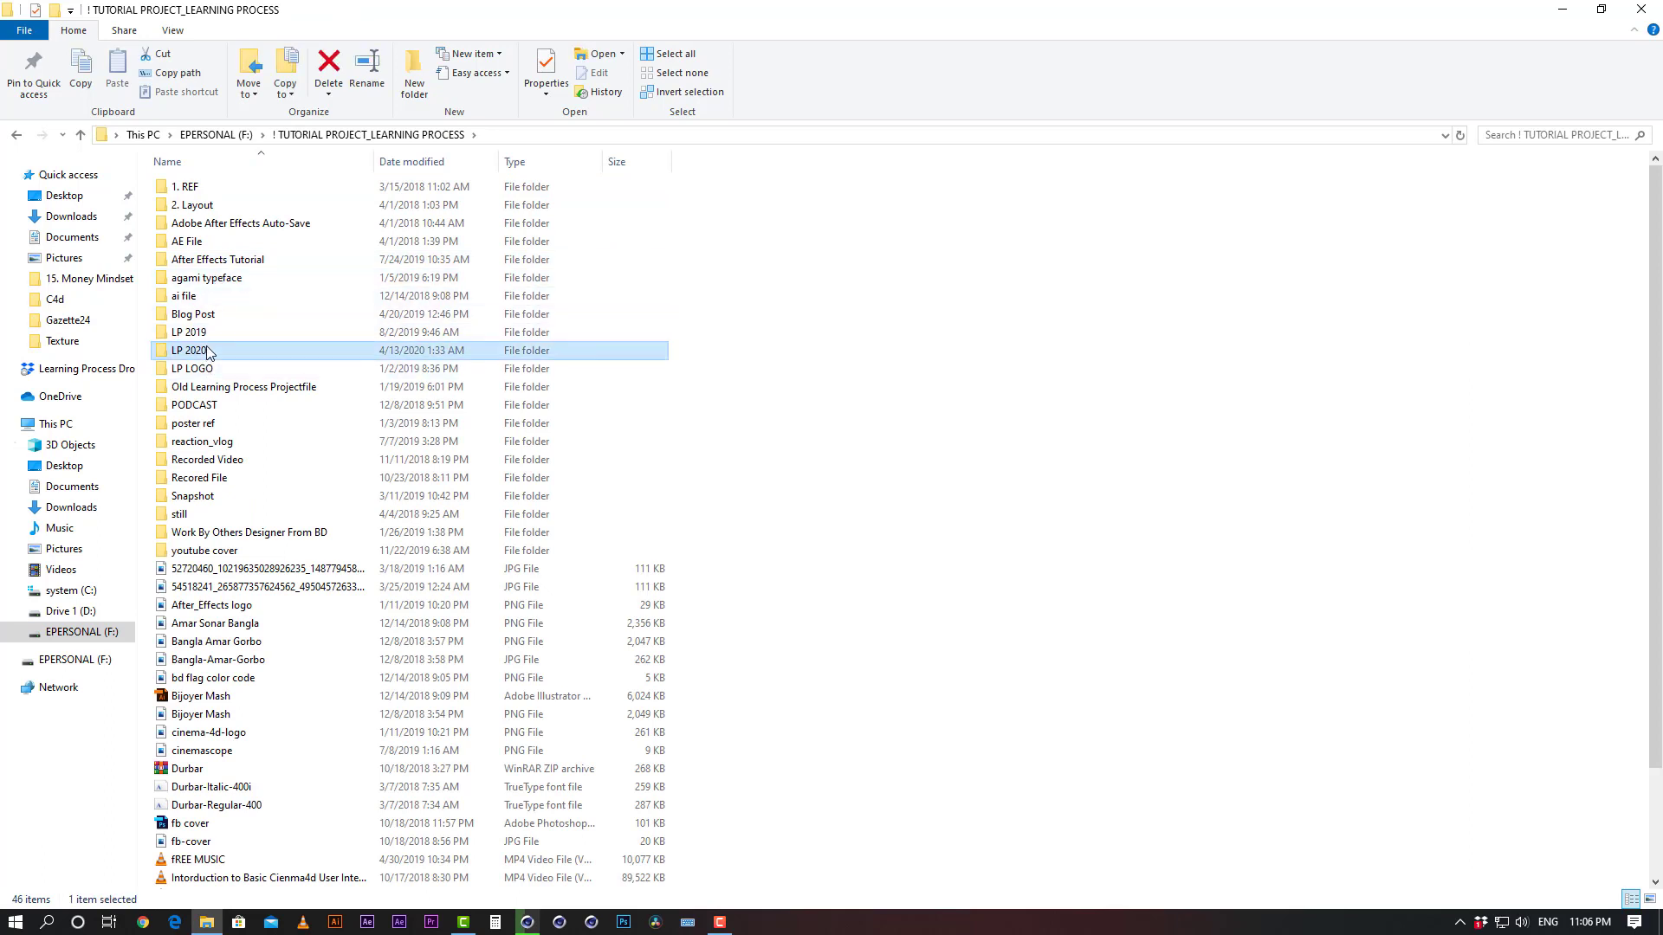
double_click(229, 227)
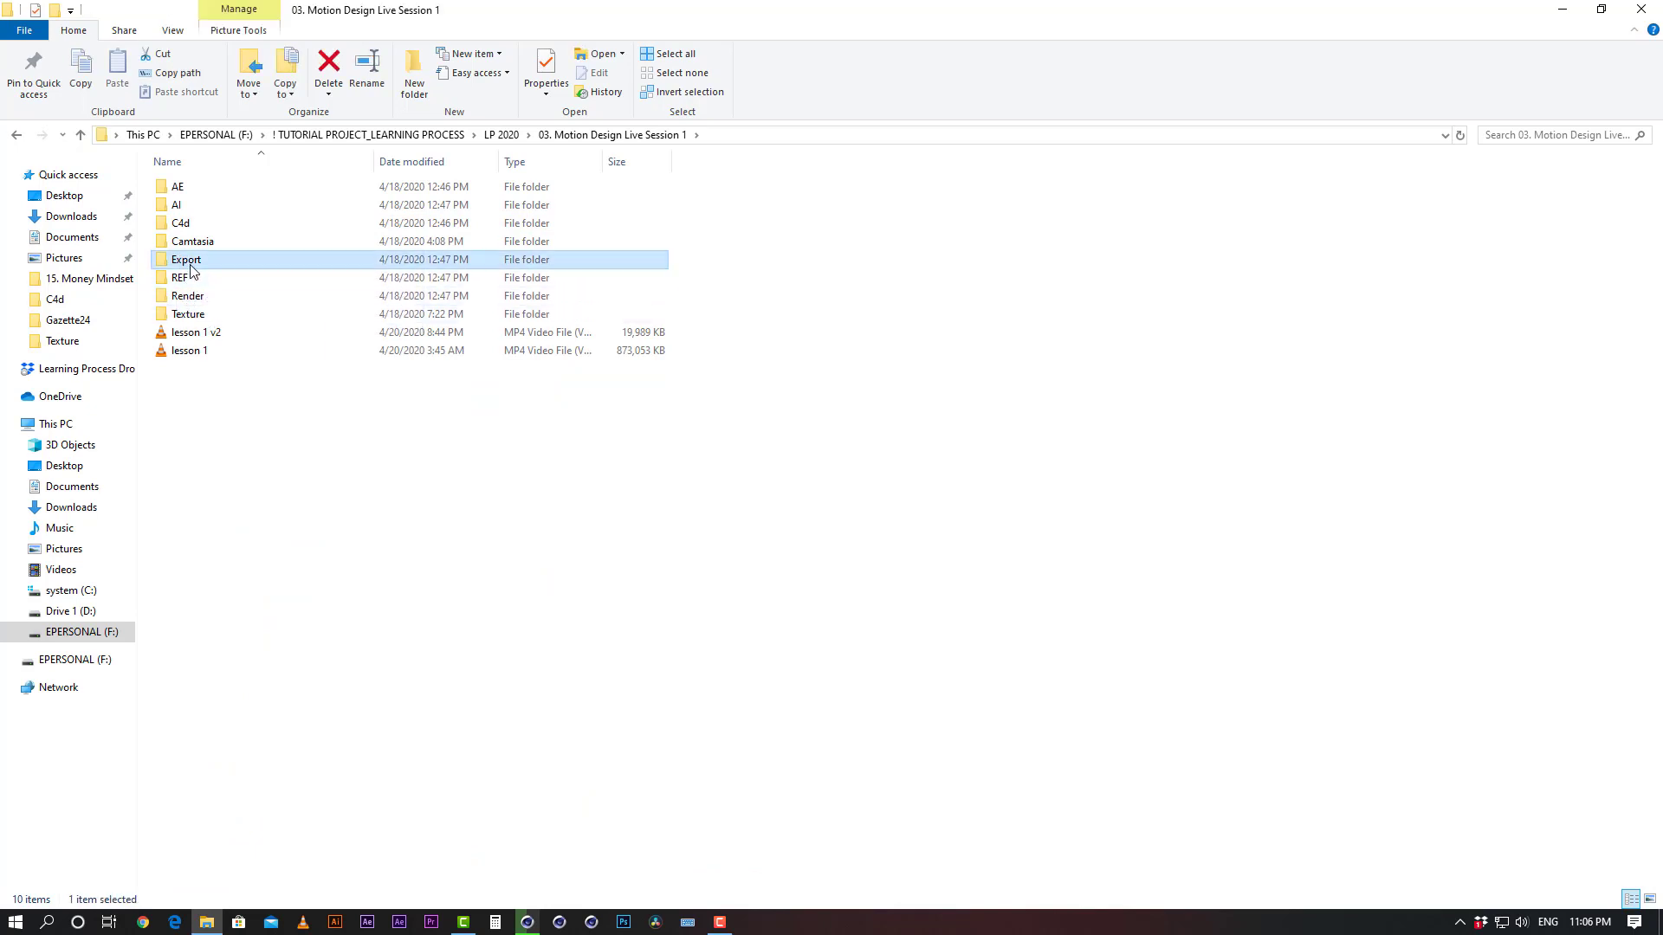
double_click(185, 260)
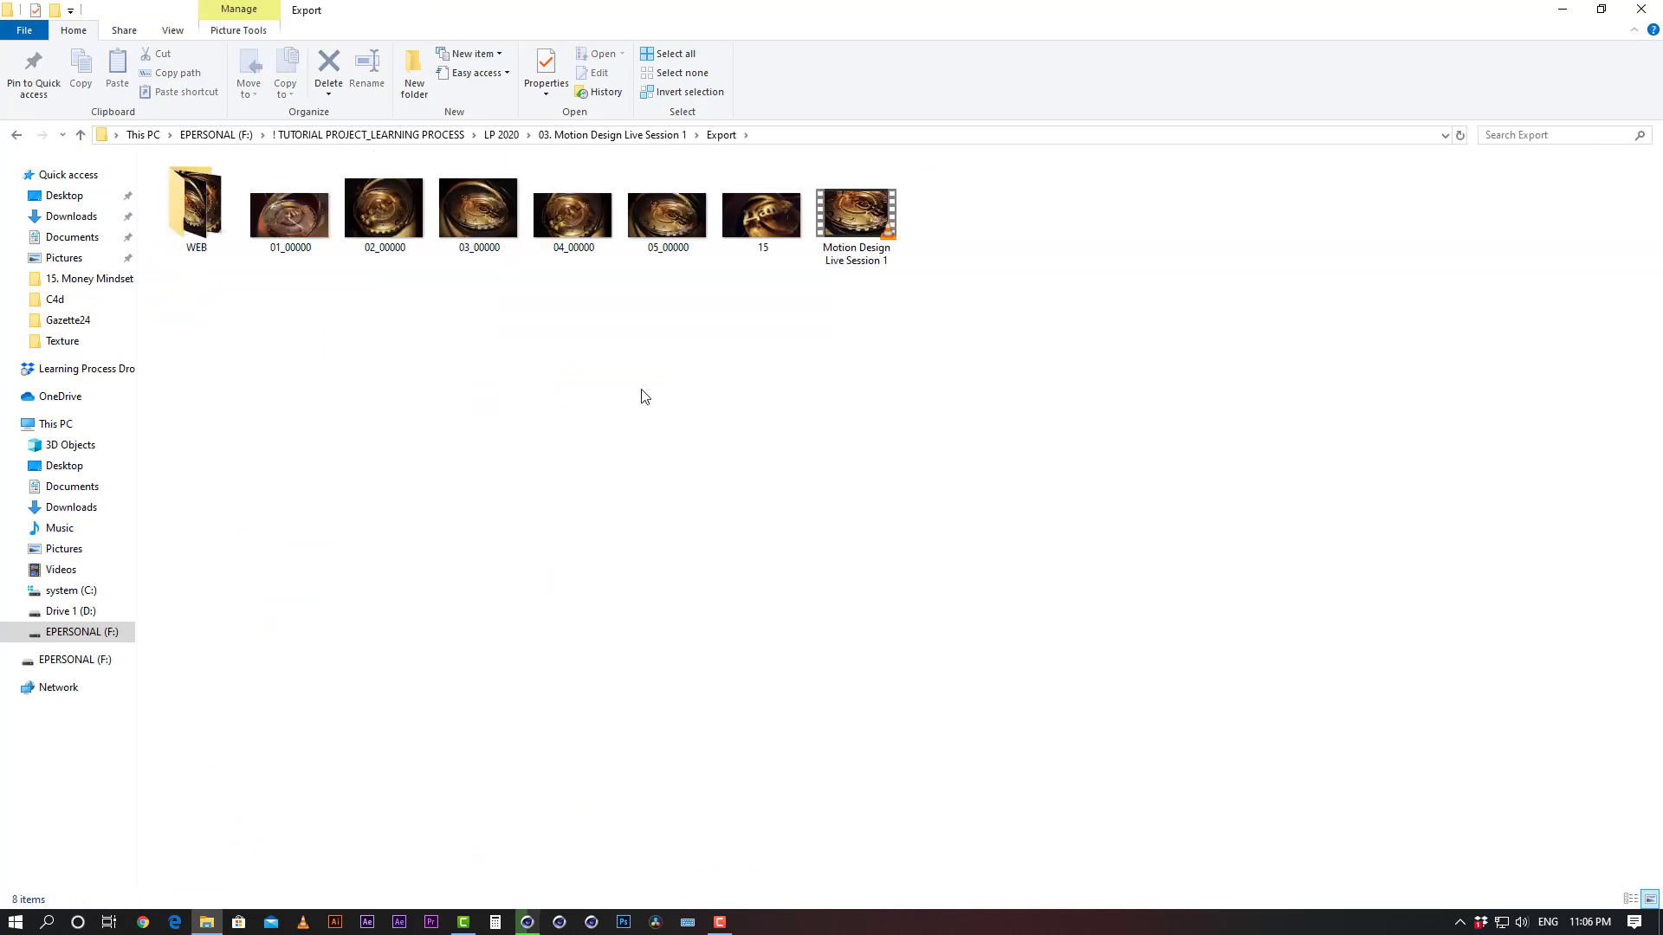
double_click(478, 212)
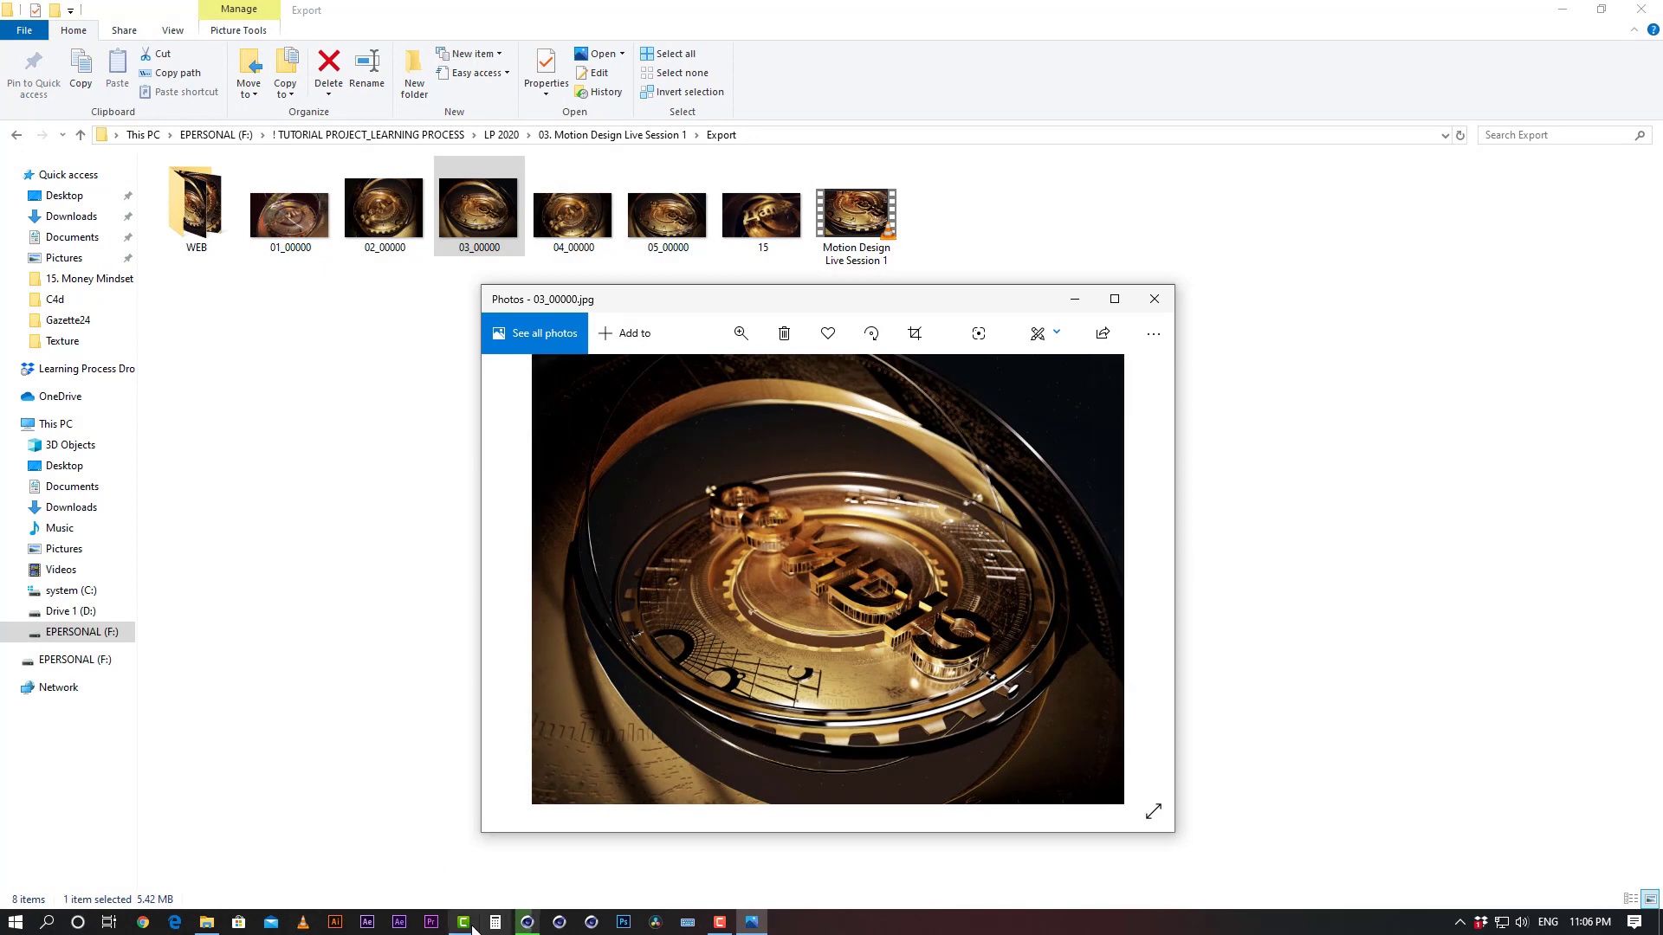
left_click(527, 922)
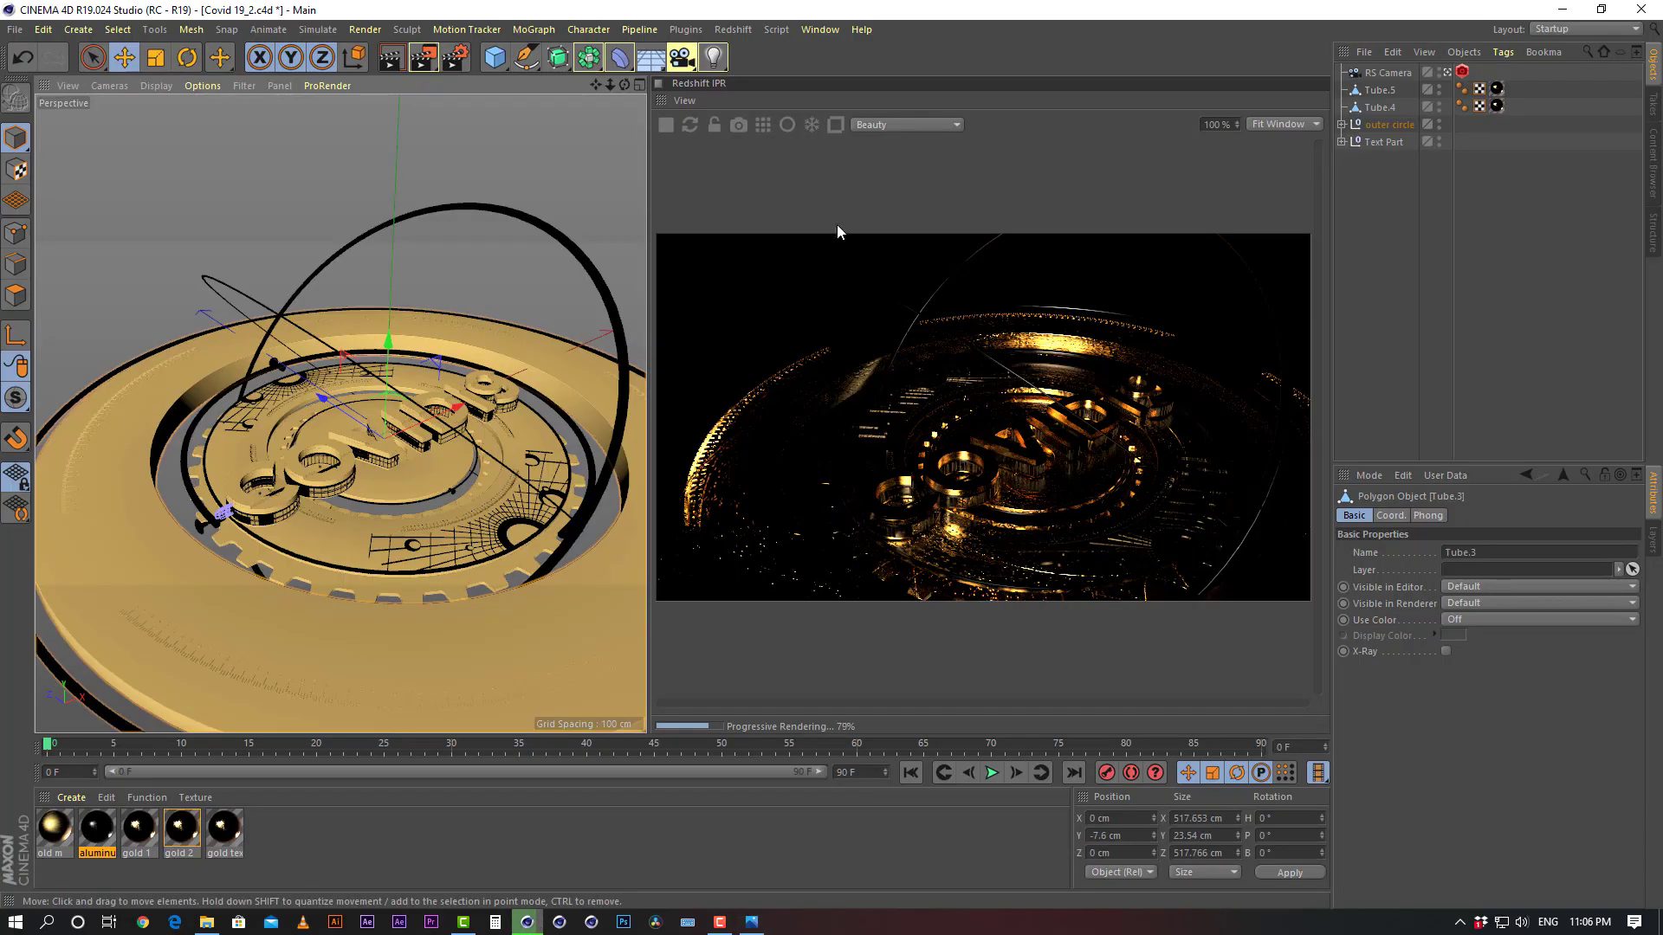
Expand the outer circle group and freely rotate its wide ring Tube.3 to a bank angle of about 34°
left_click(1342, 124)
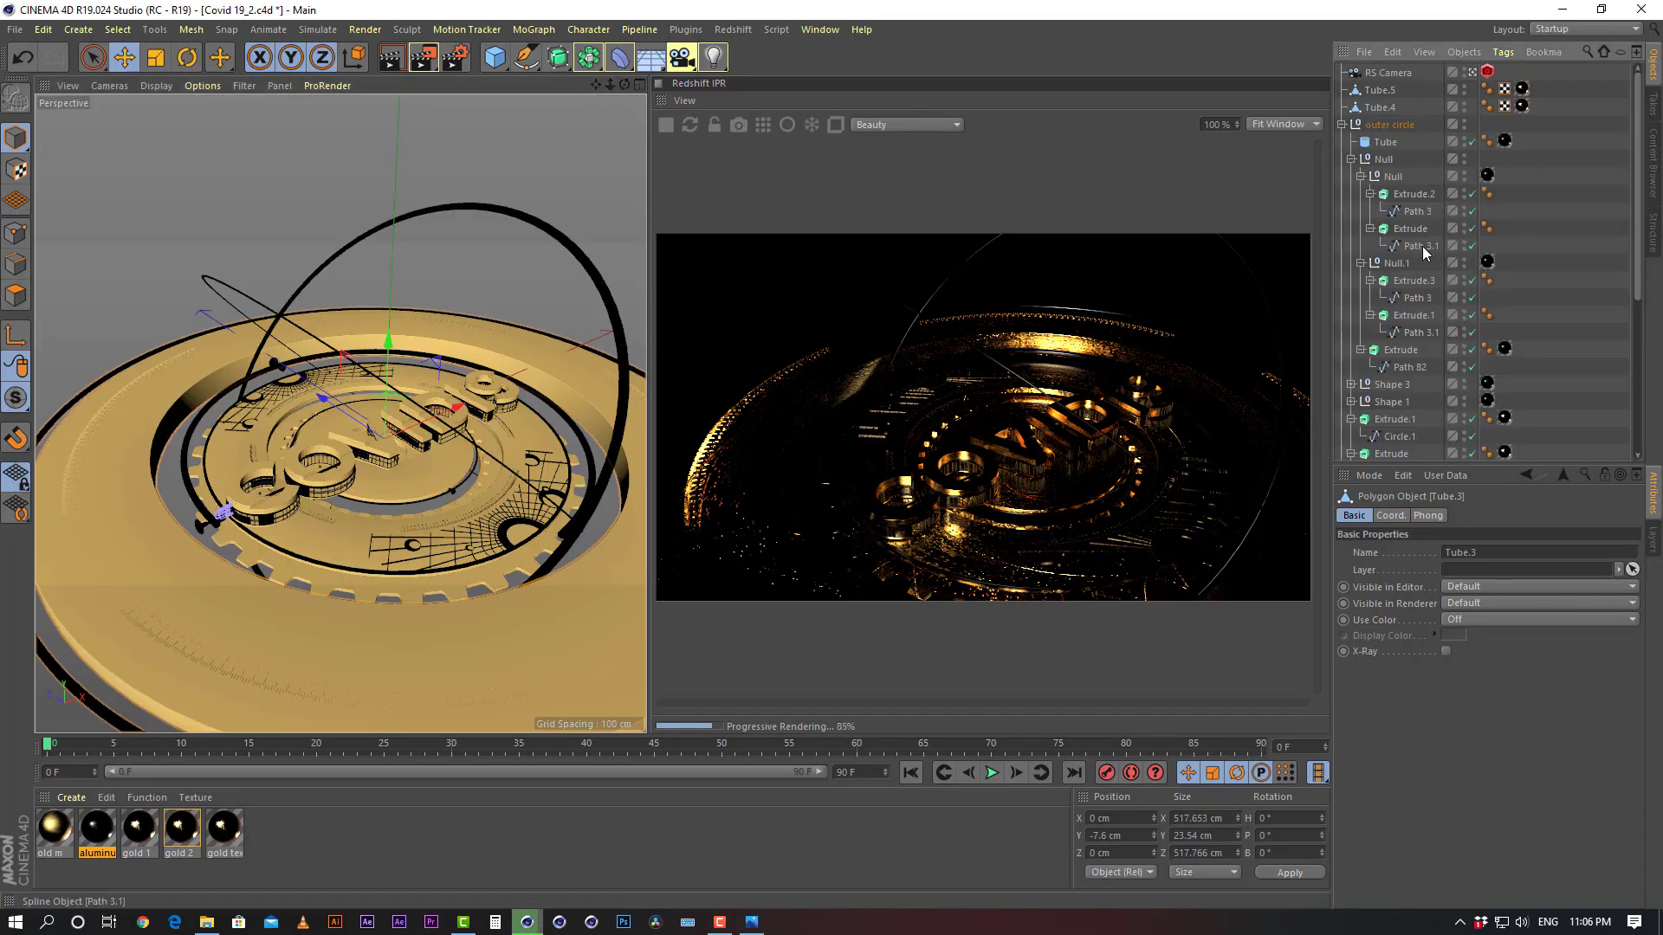
scroll(1408, 260, "down", 3)
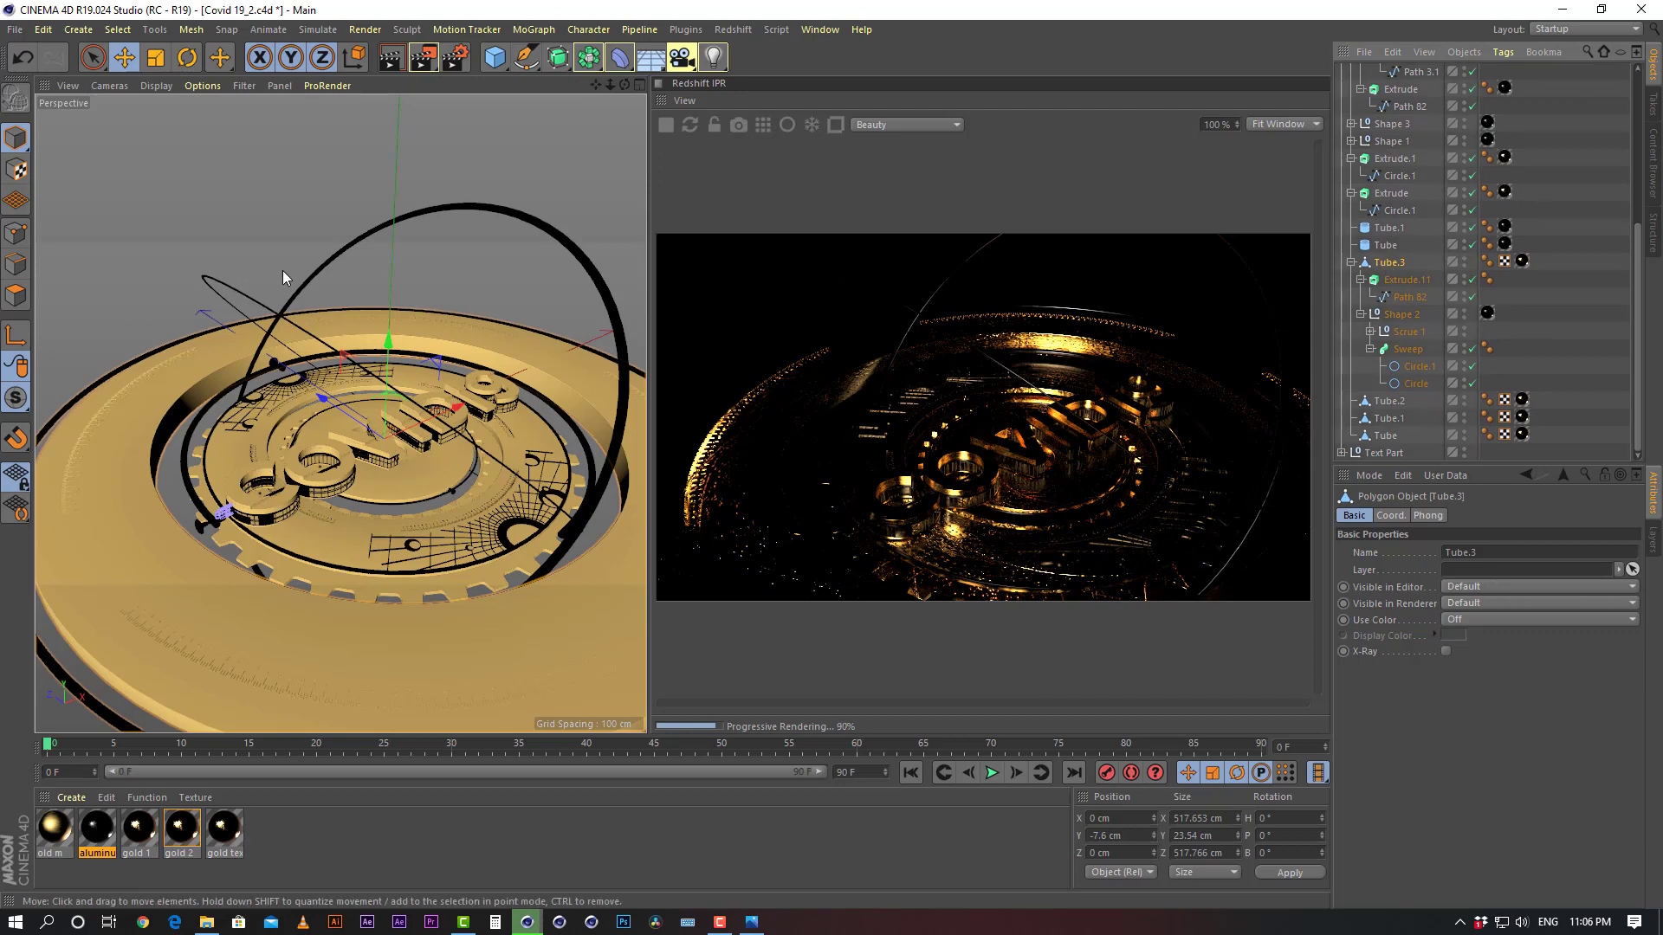
key("r")
left_click(356, 402)
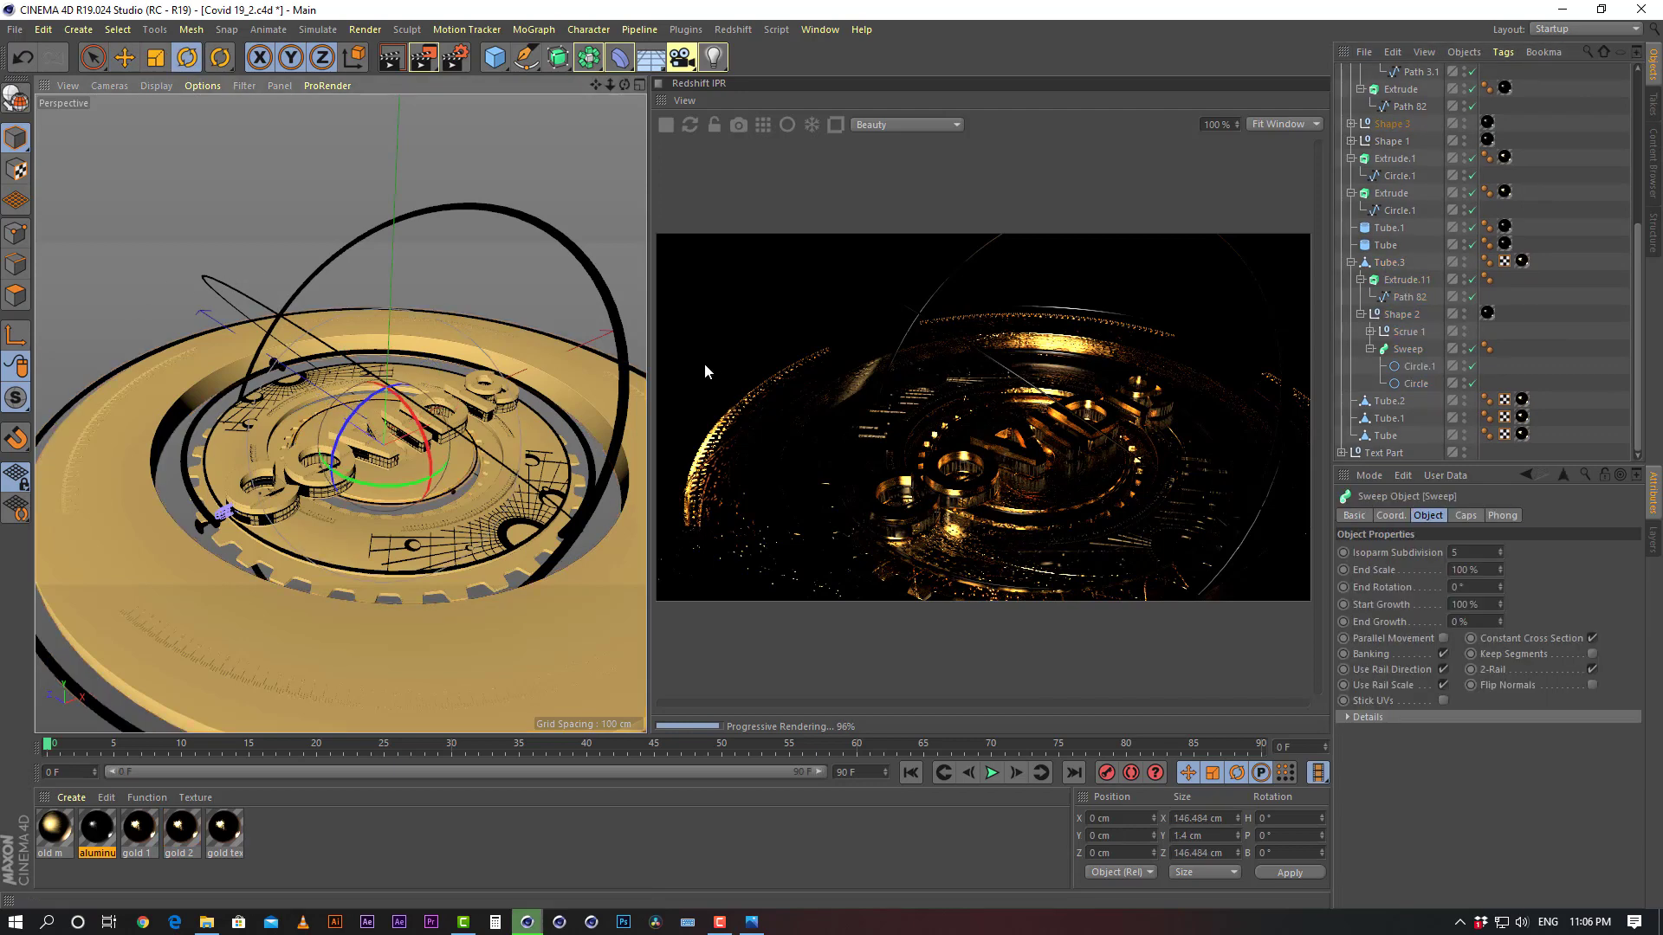
key("ctrl+z")
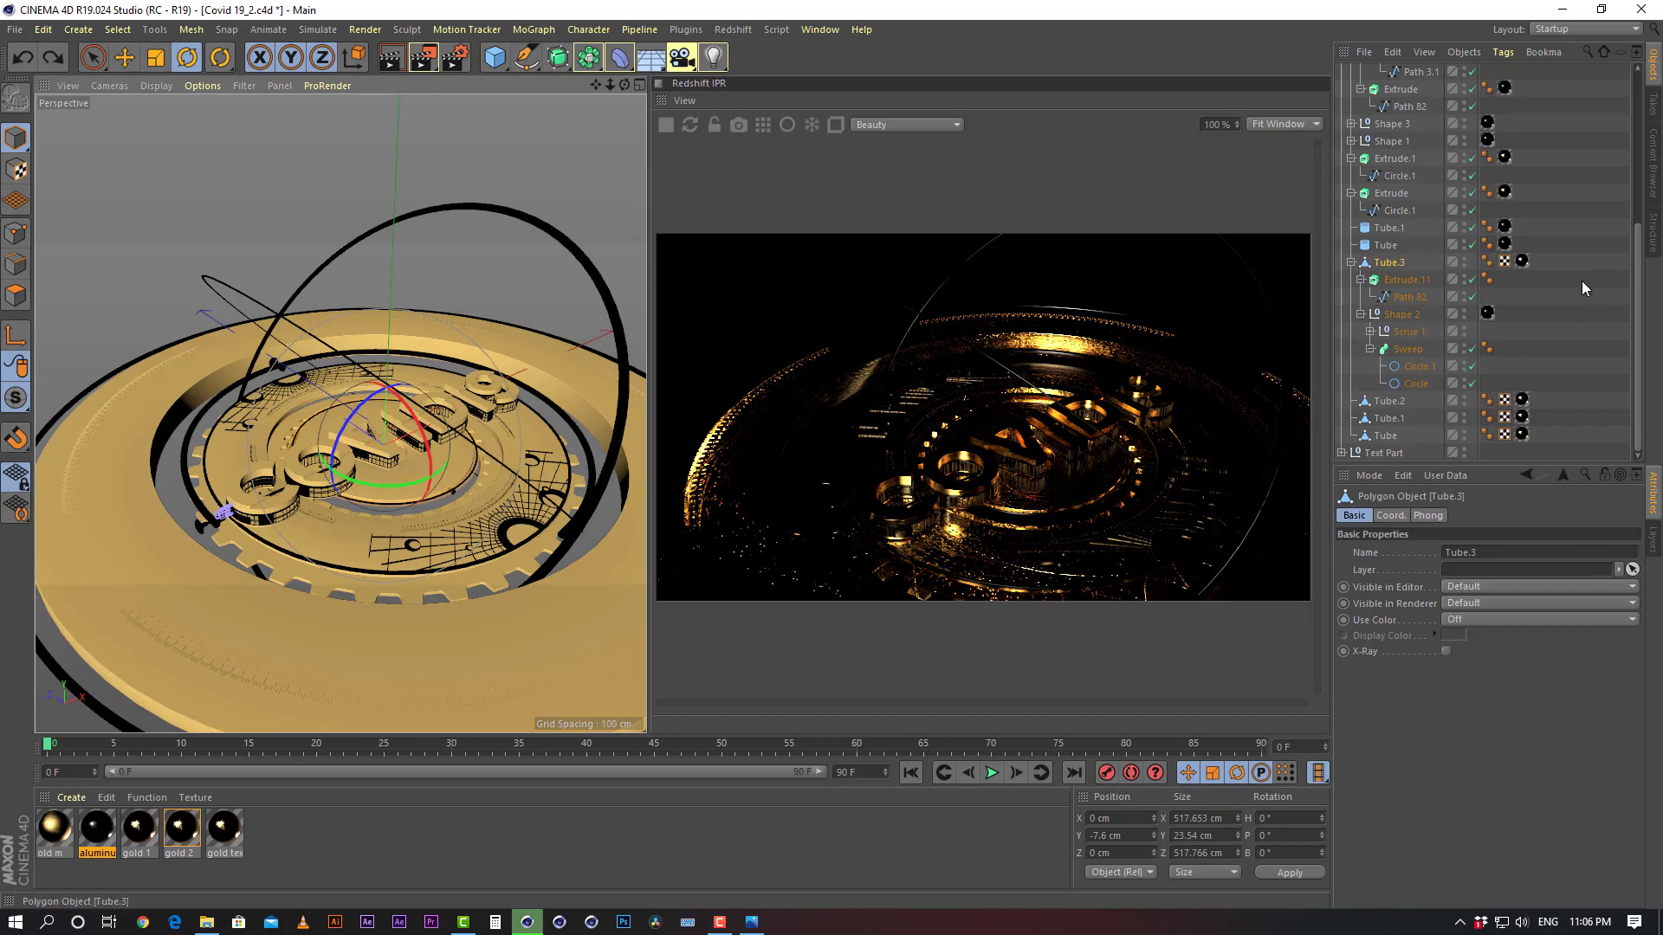
left_click(1583, 288)
left_click(1390, 263)
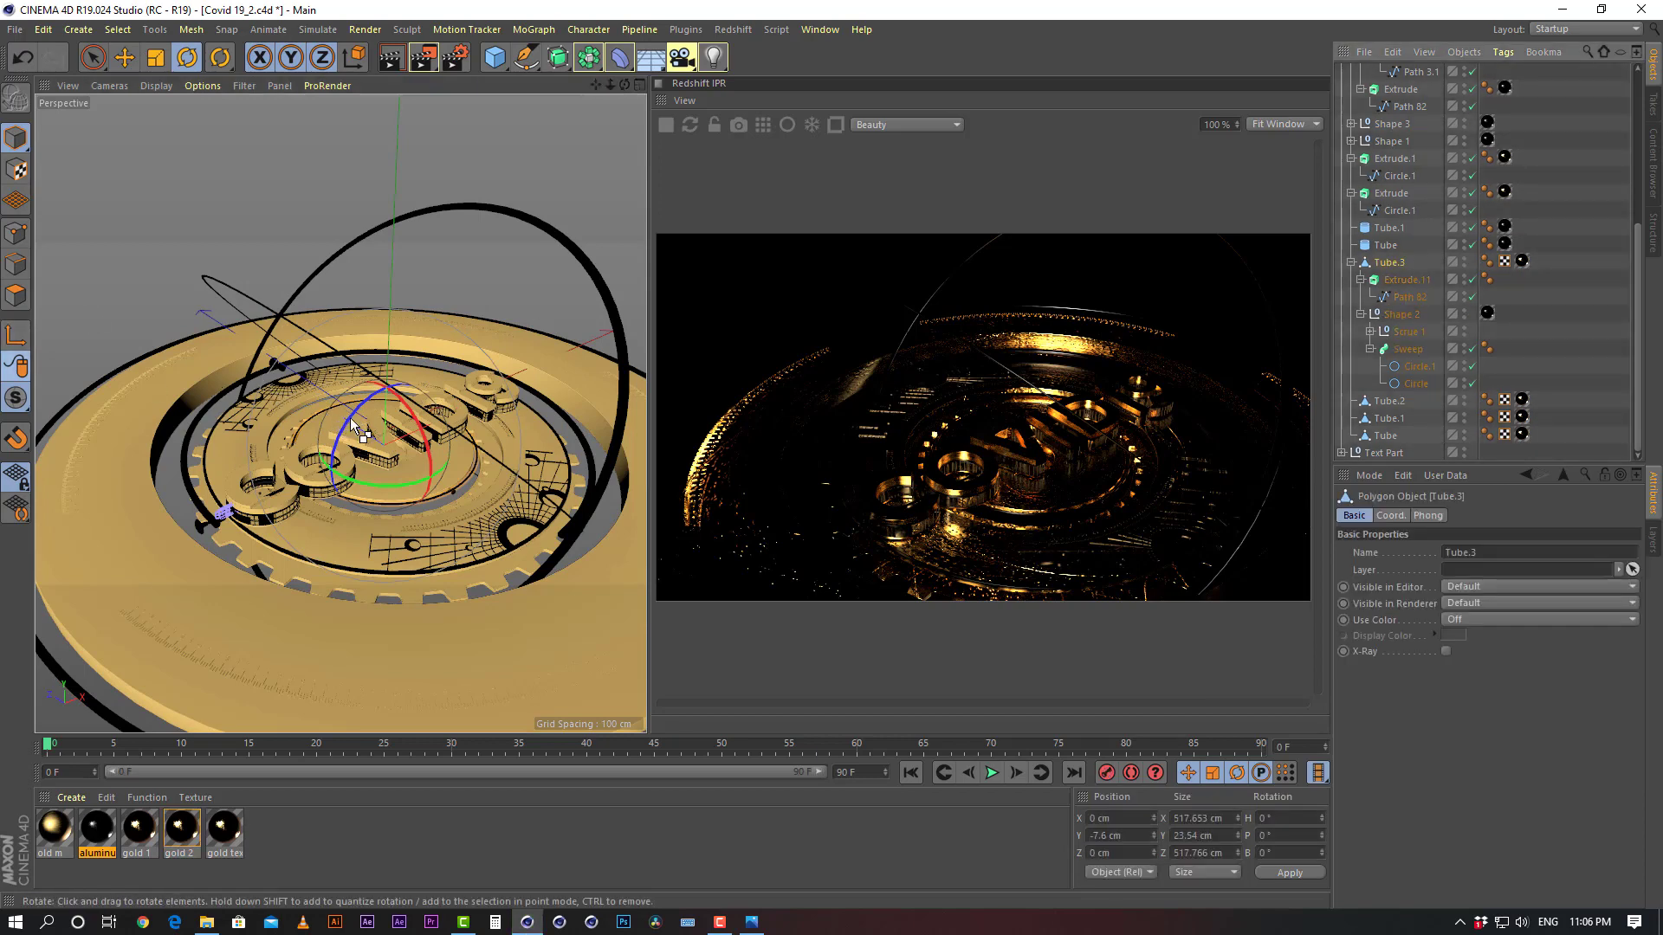
left_click_drag(350, 419, 379, 394)
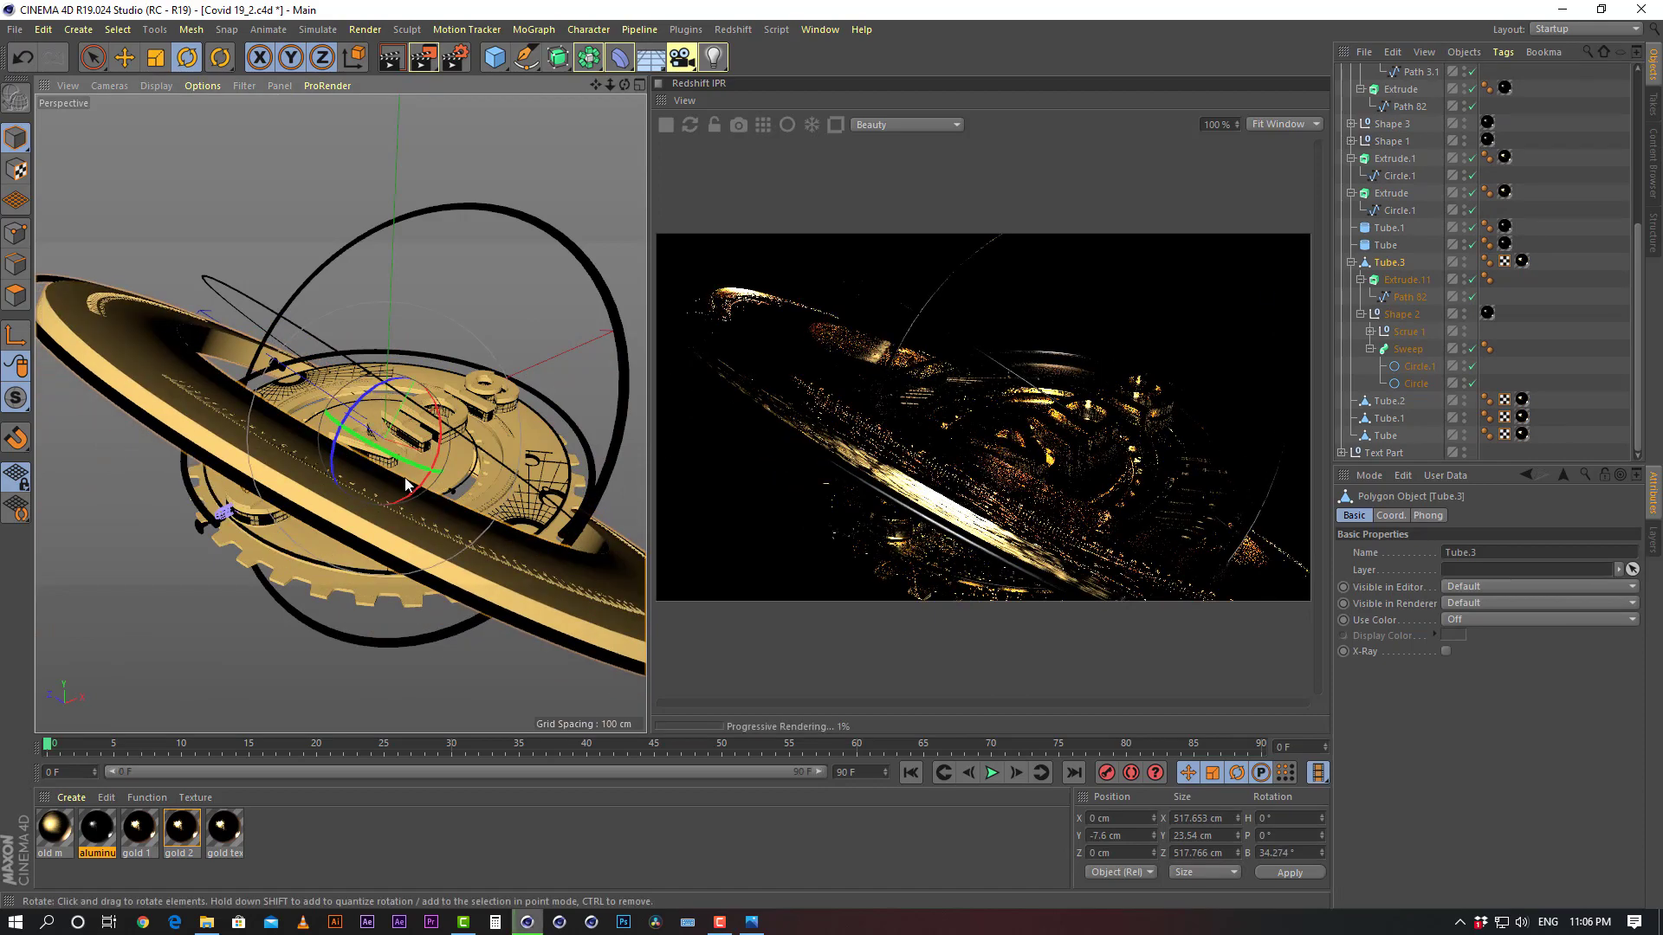
Set the bank rotation of Tube.3 to 25° and orbit the camera to frame the tilted ring and letters
left_click_drag(431, 450, 292, 461, "alt")
scroll(292, 461, "down", 4)
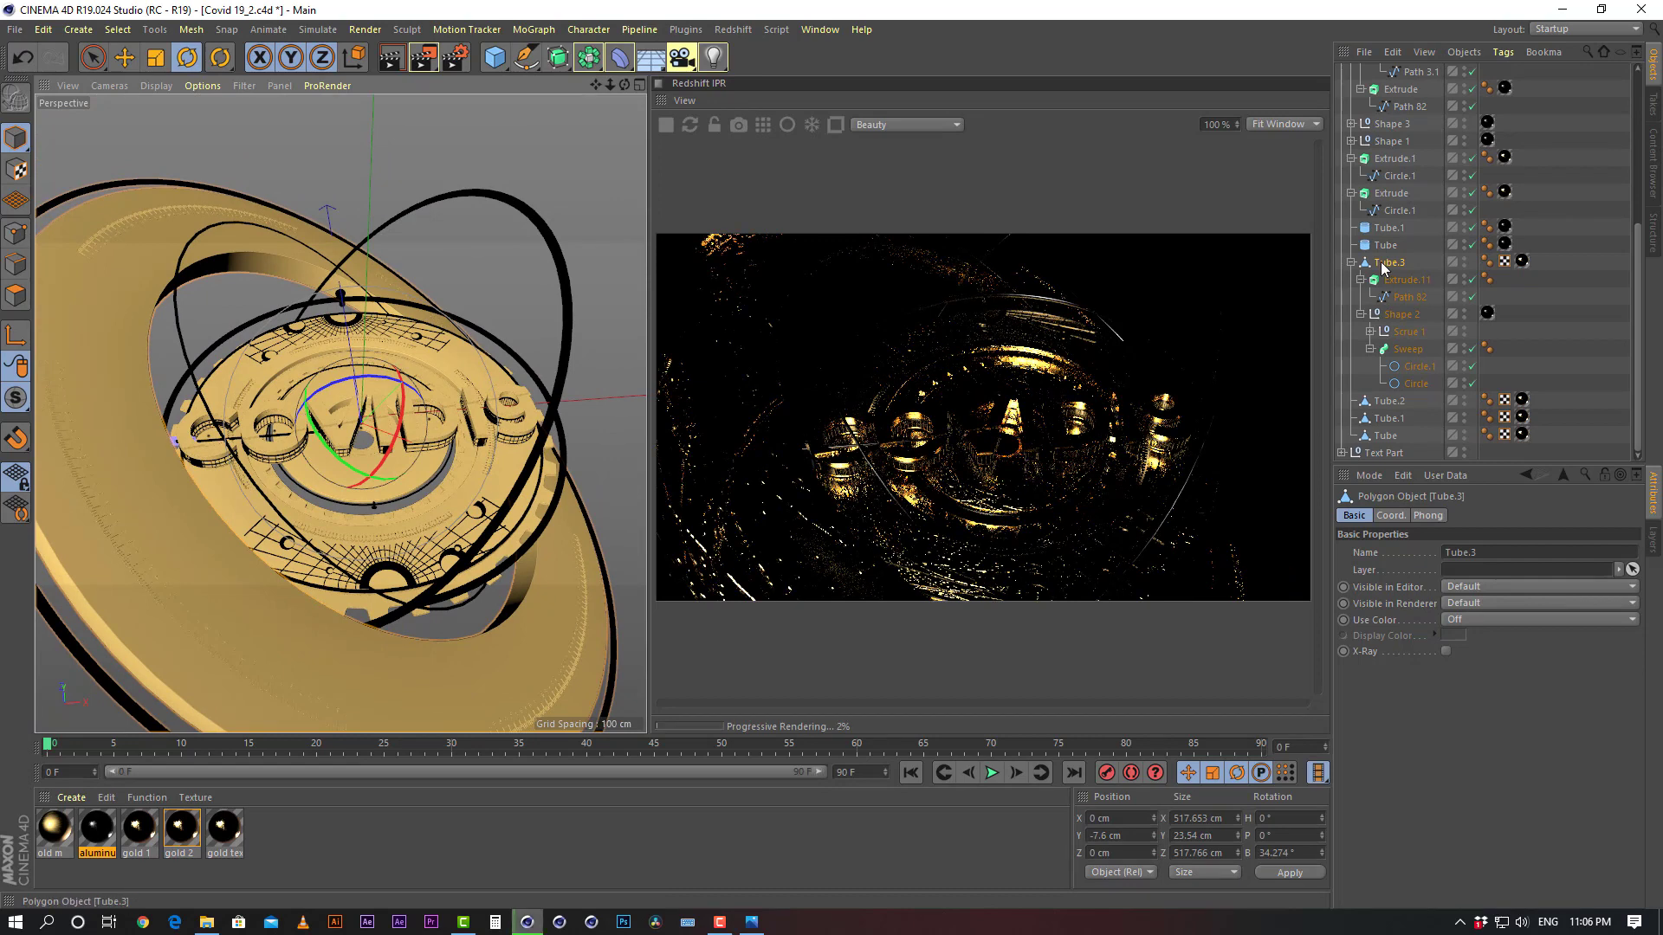
left_click(1391, 515)
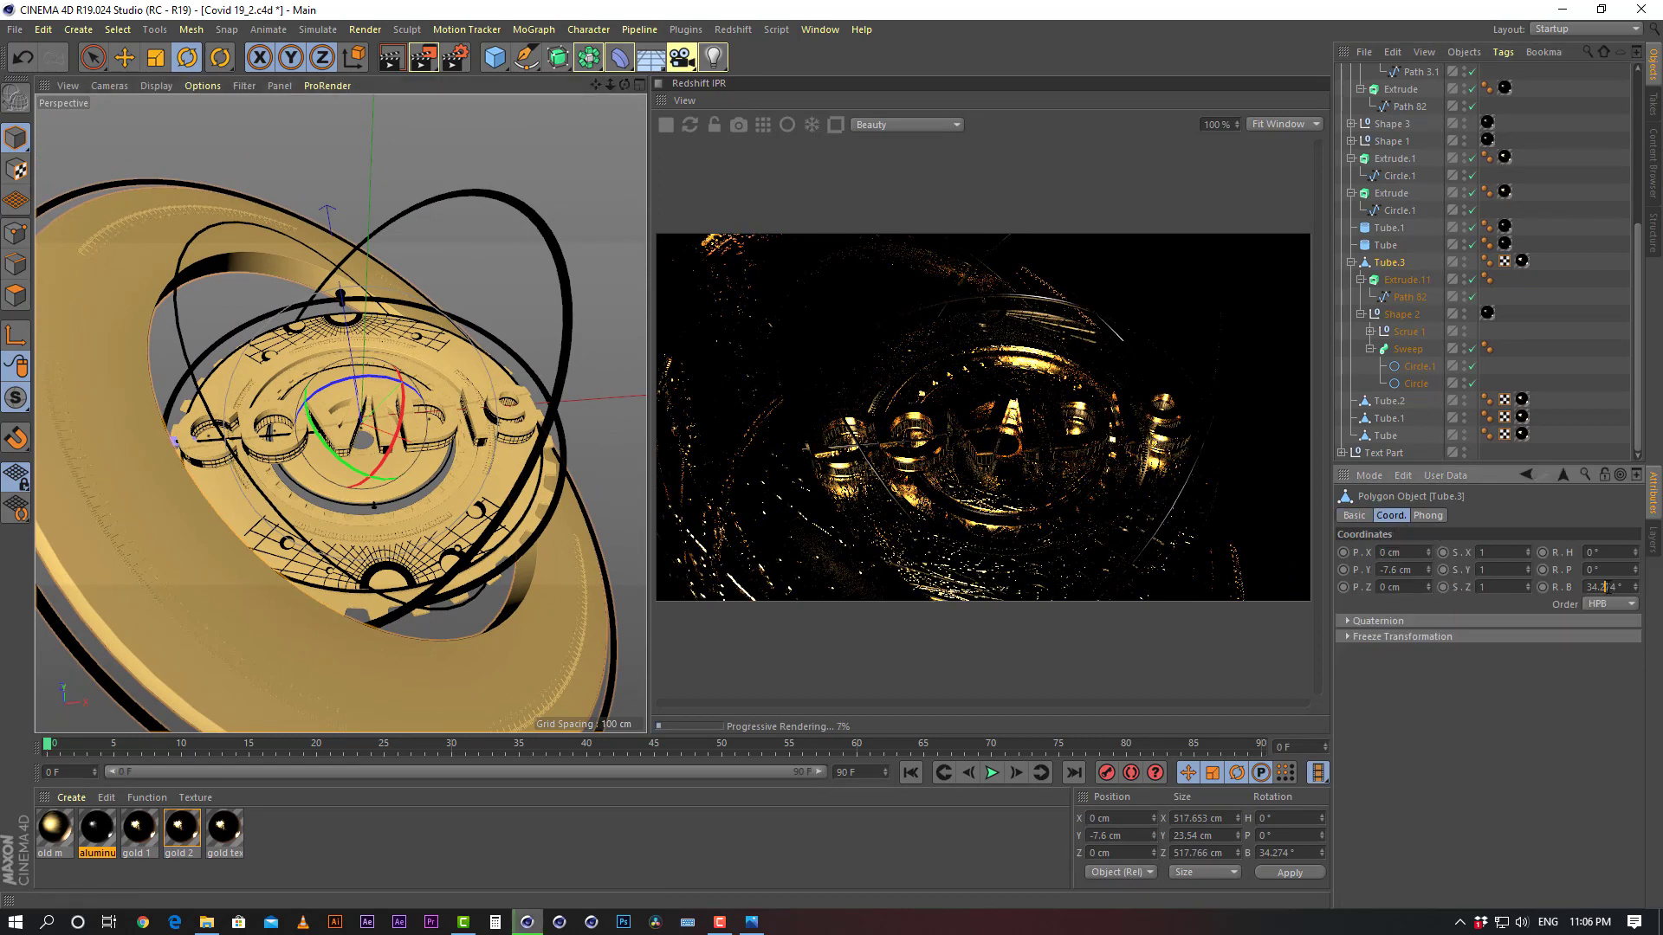
left_click(1605, 587)
type("25")
key("Return")
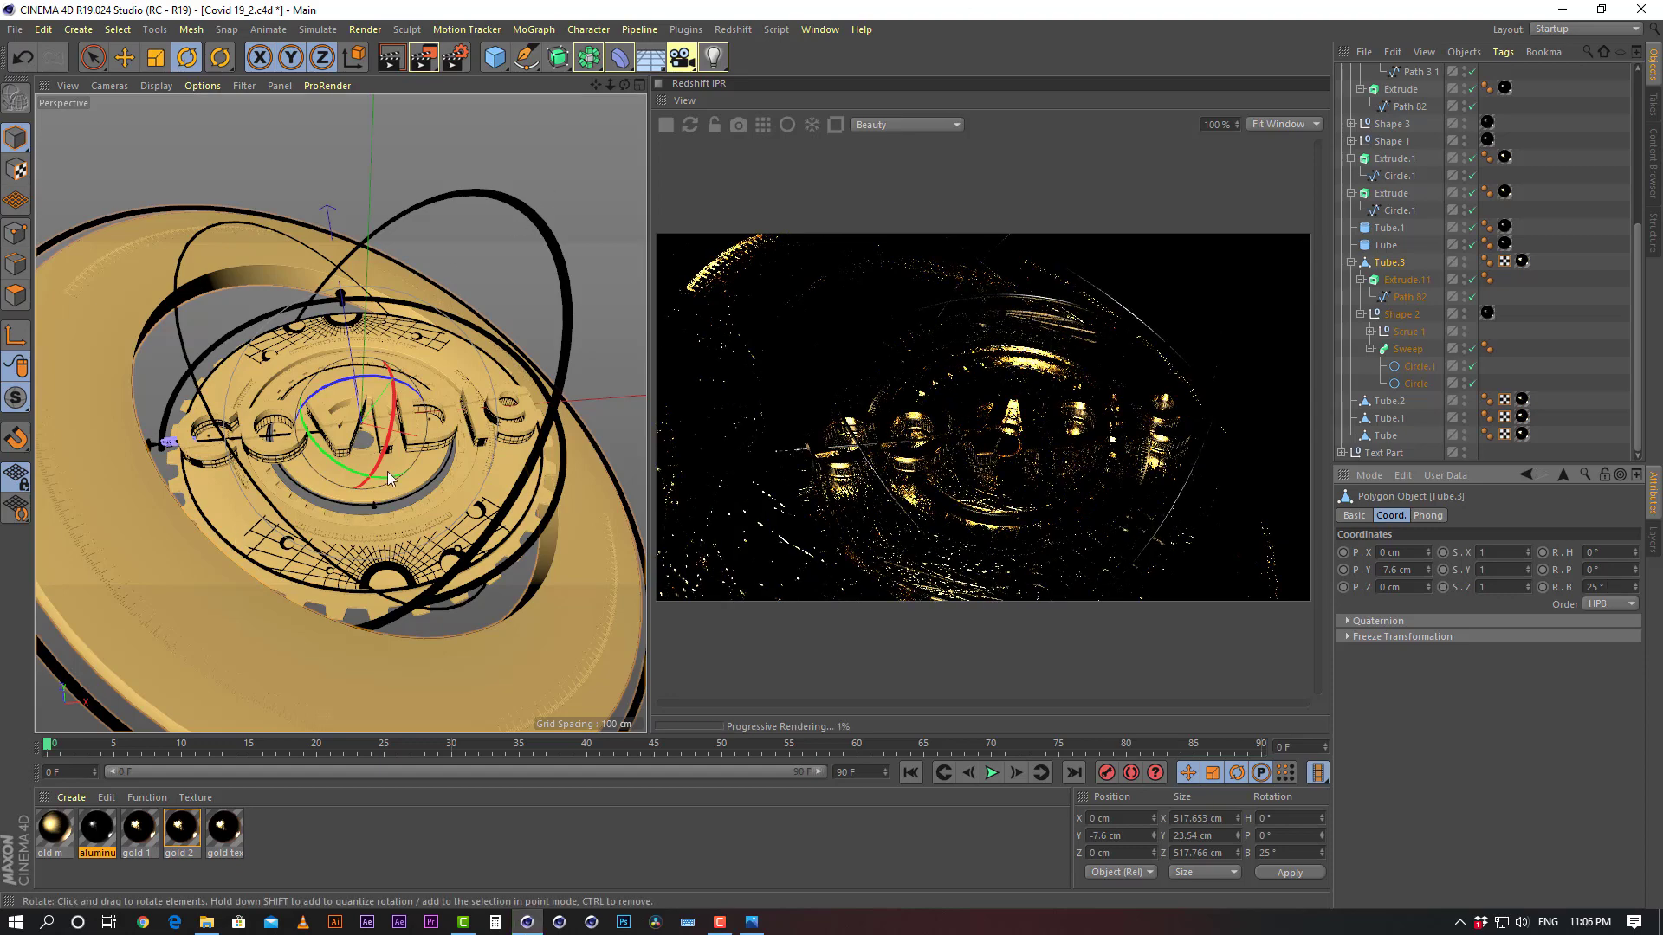
left_click_drag(387, 471, 339, 439, "alt")
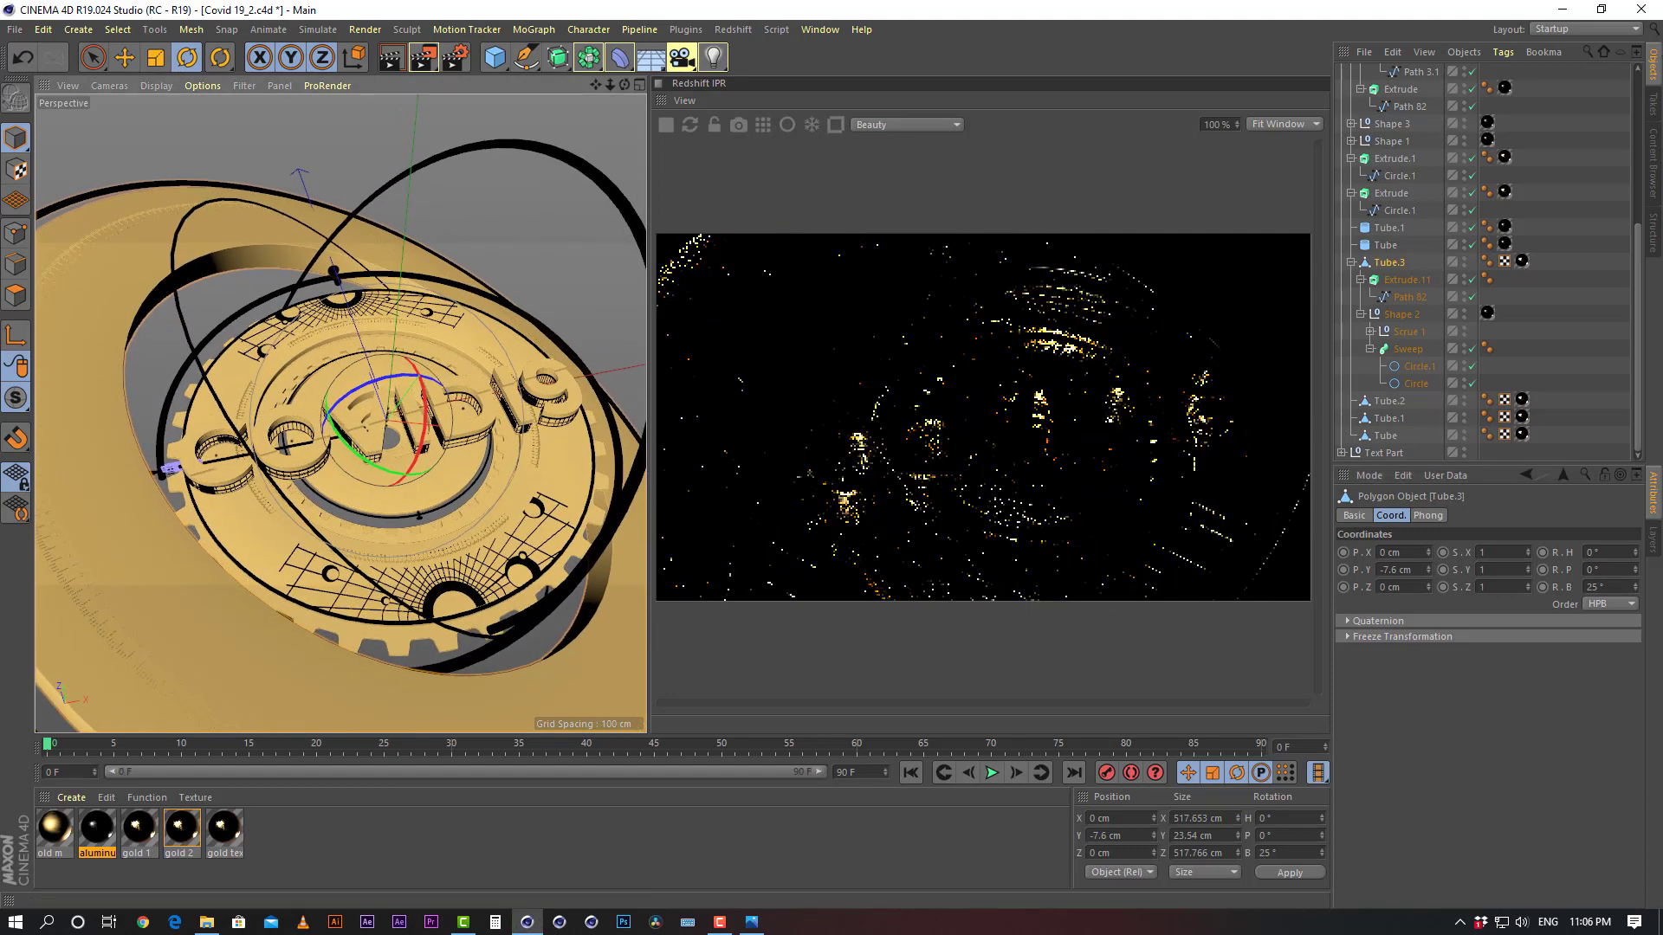
Collapse the outer circle group and turn on the Grid and Triangles composition helpers of the RS Camera
scroll(1440, 213, "up", 5)
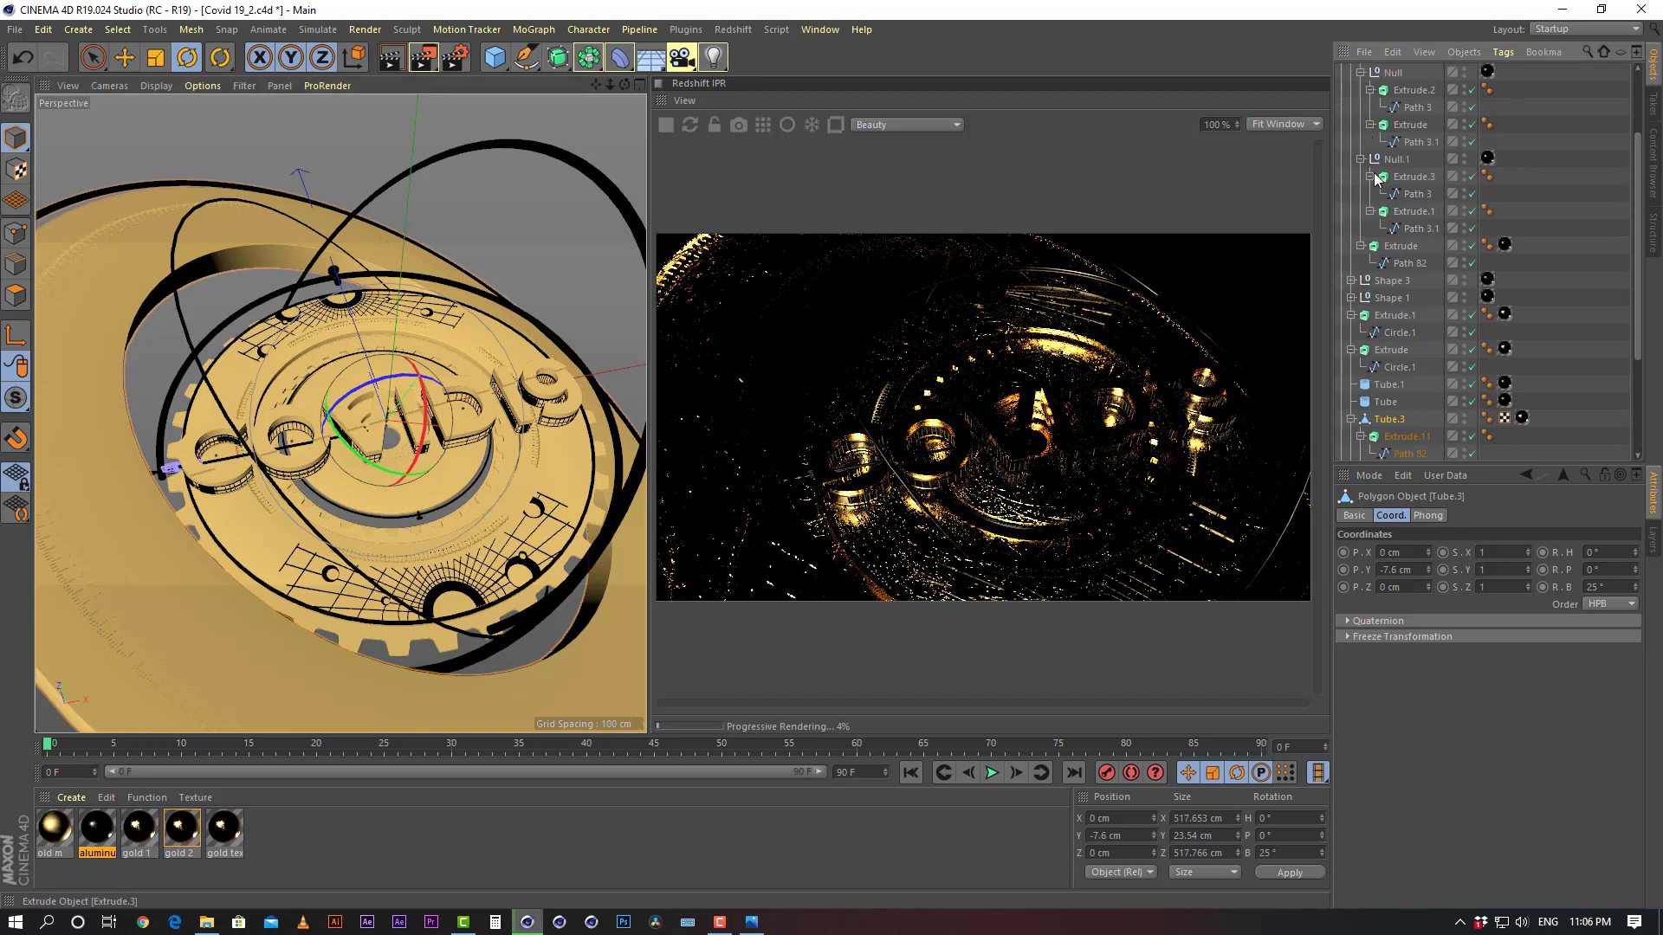
left_click(1345, 126)
left_click(1402, 74)
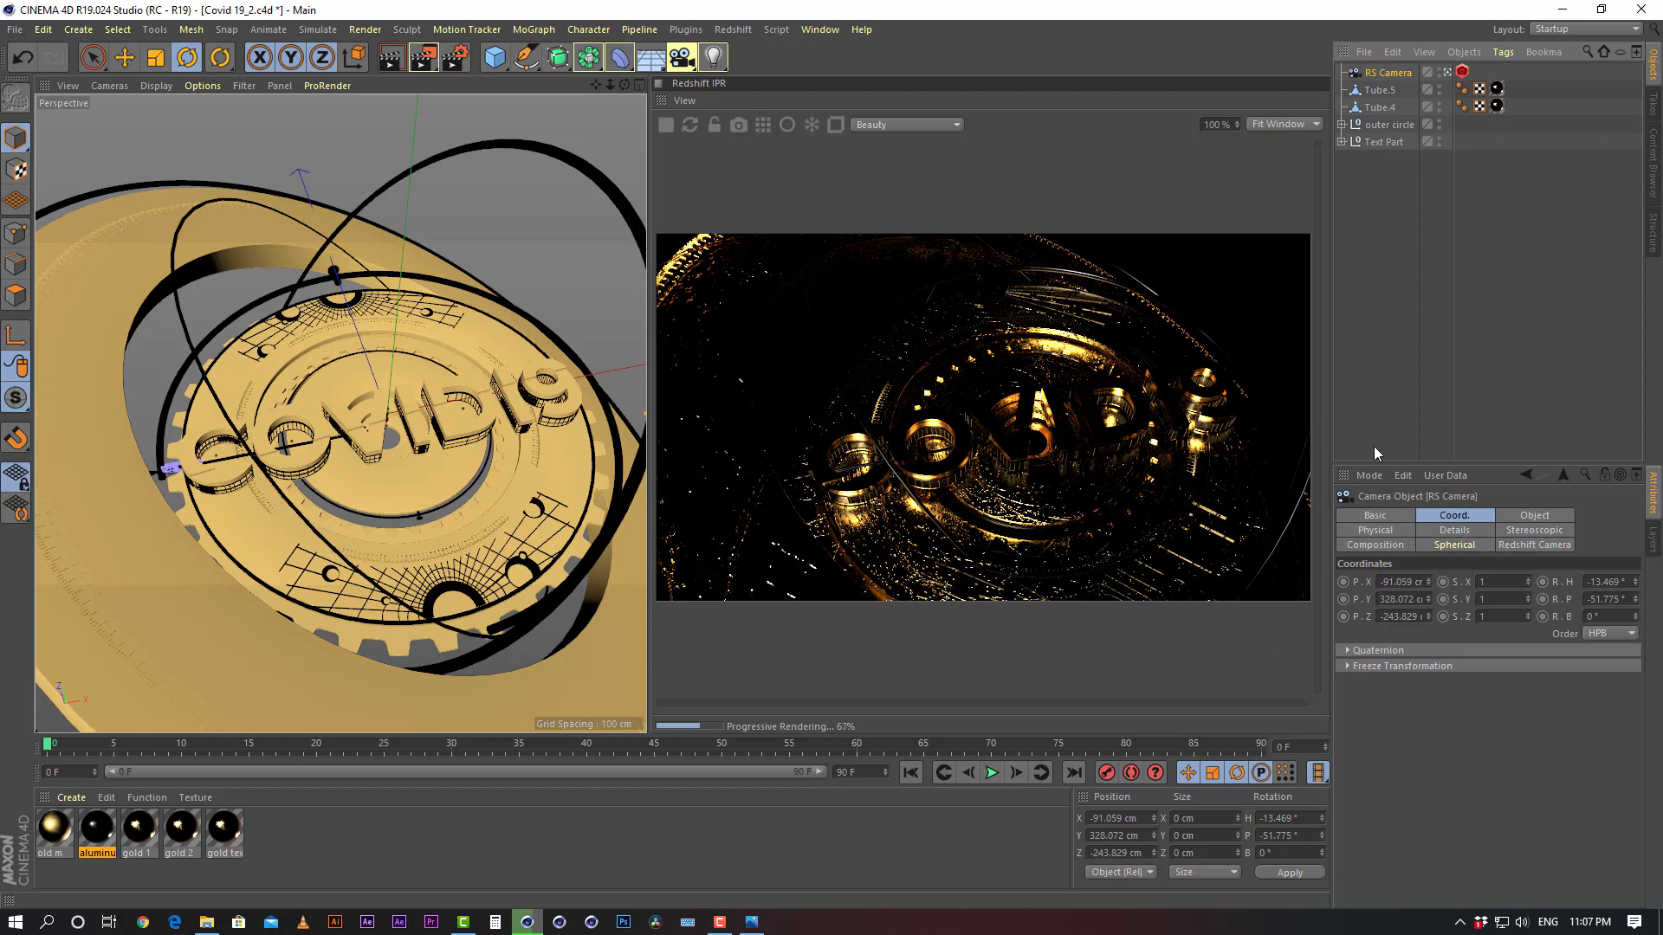
left_click(1363, 545)
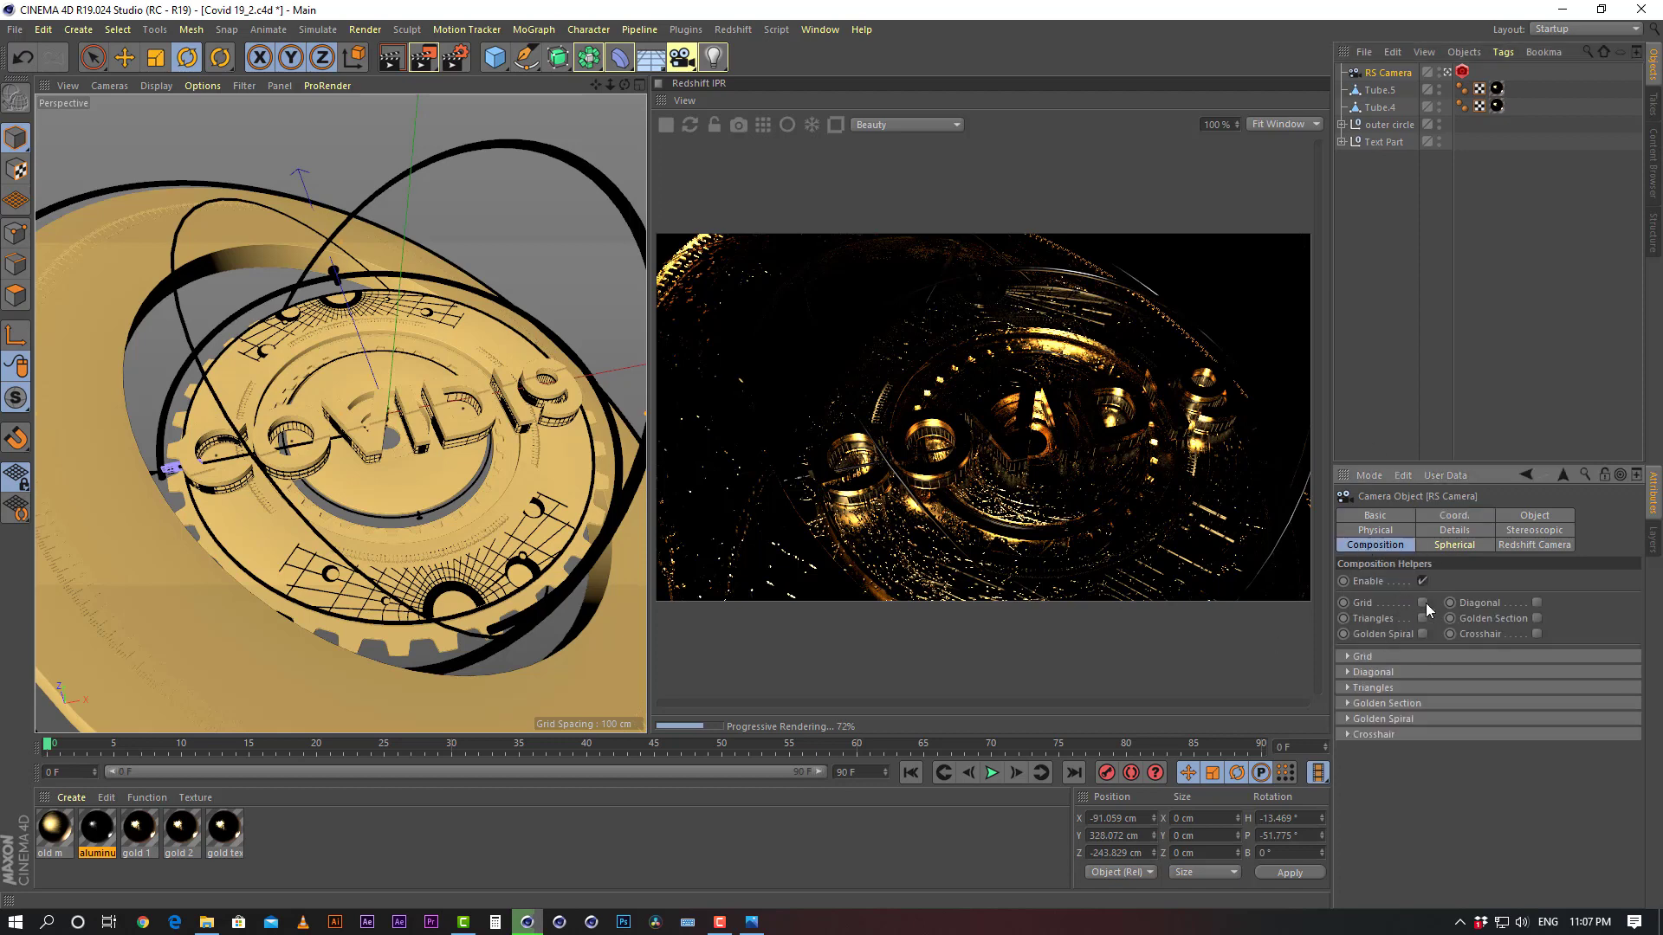
left_click(1423, 603)
left_click(1423, 618)
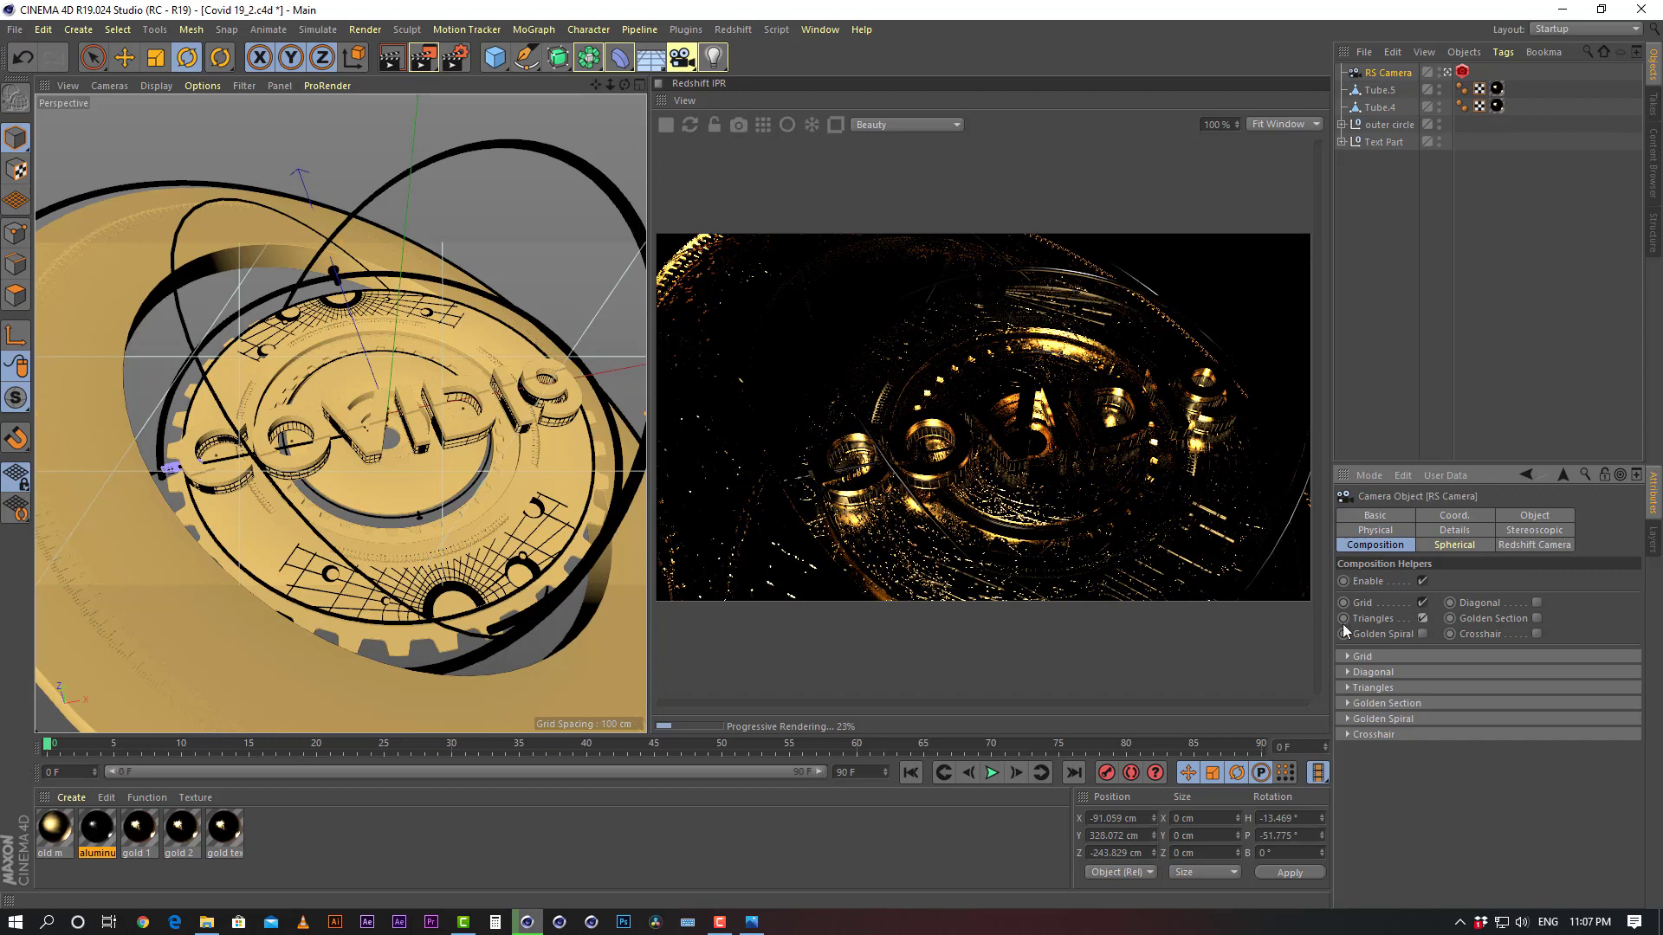
middle_click(397, 449)
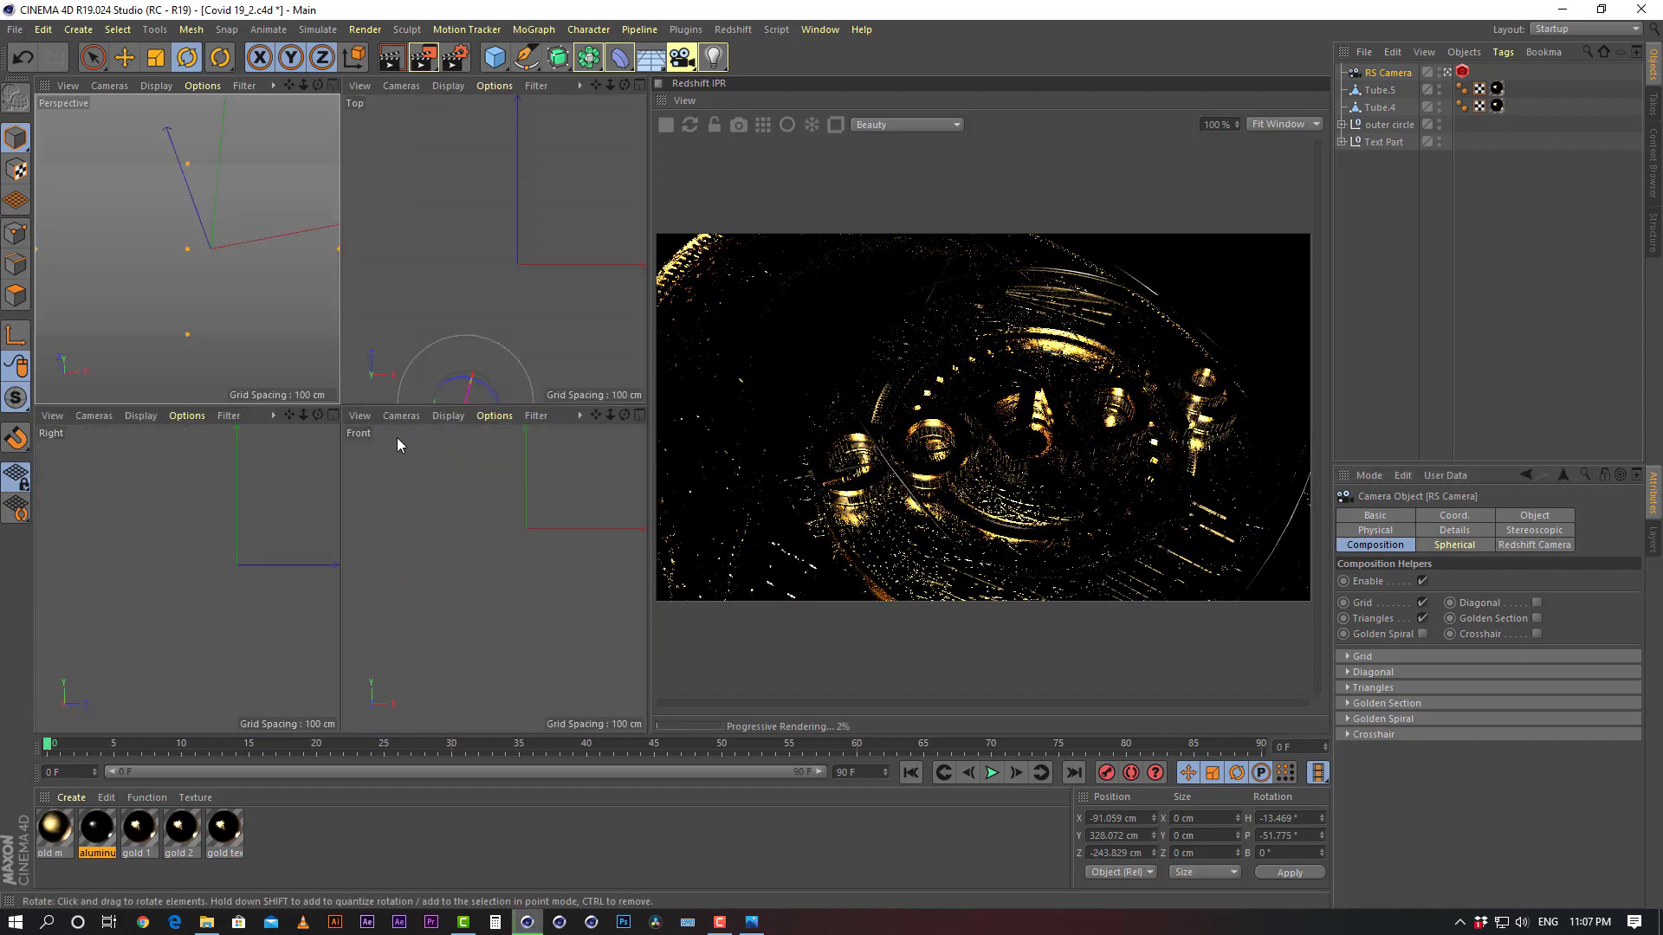
middle_click(223, 276)
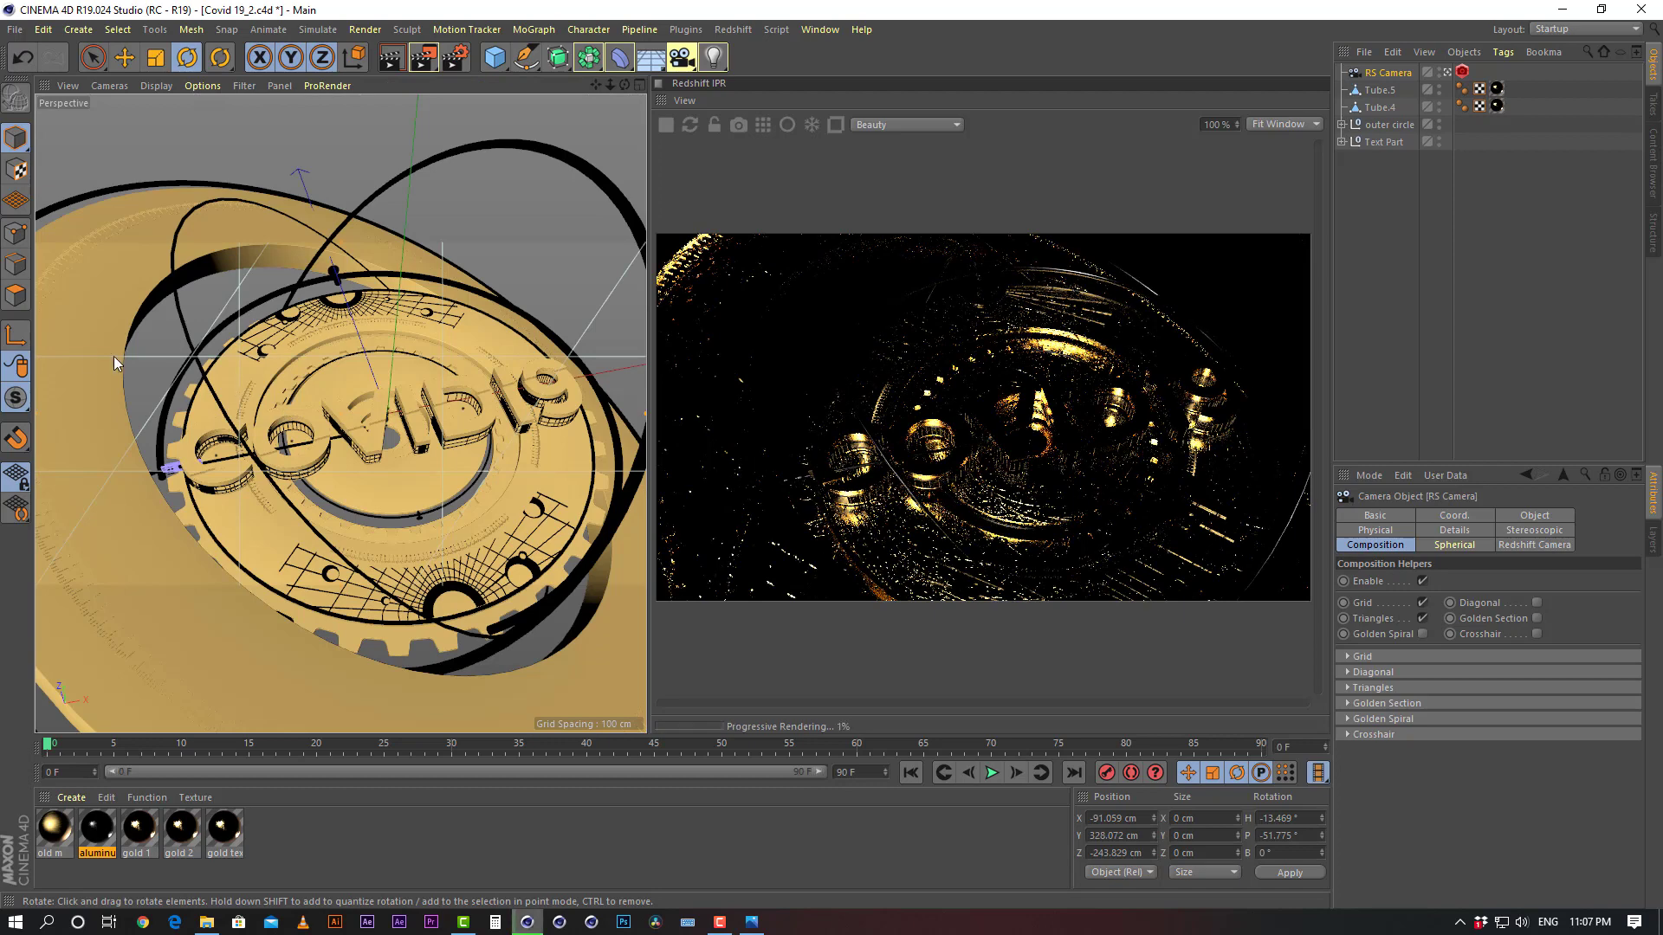
left_click(1421, 618)
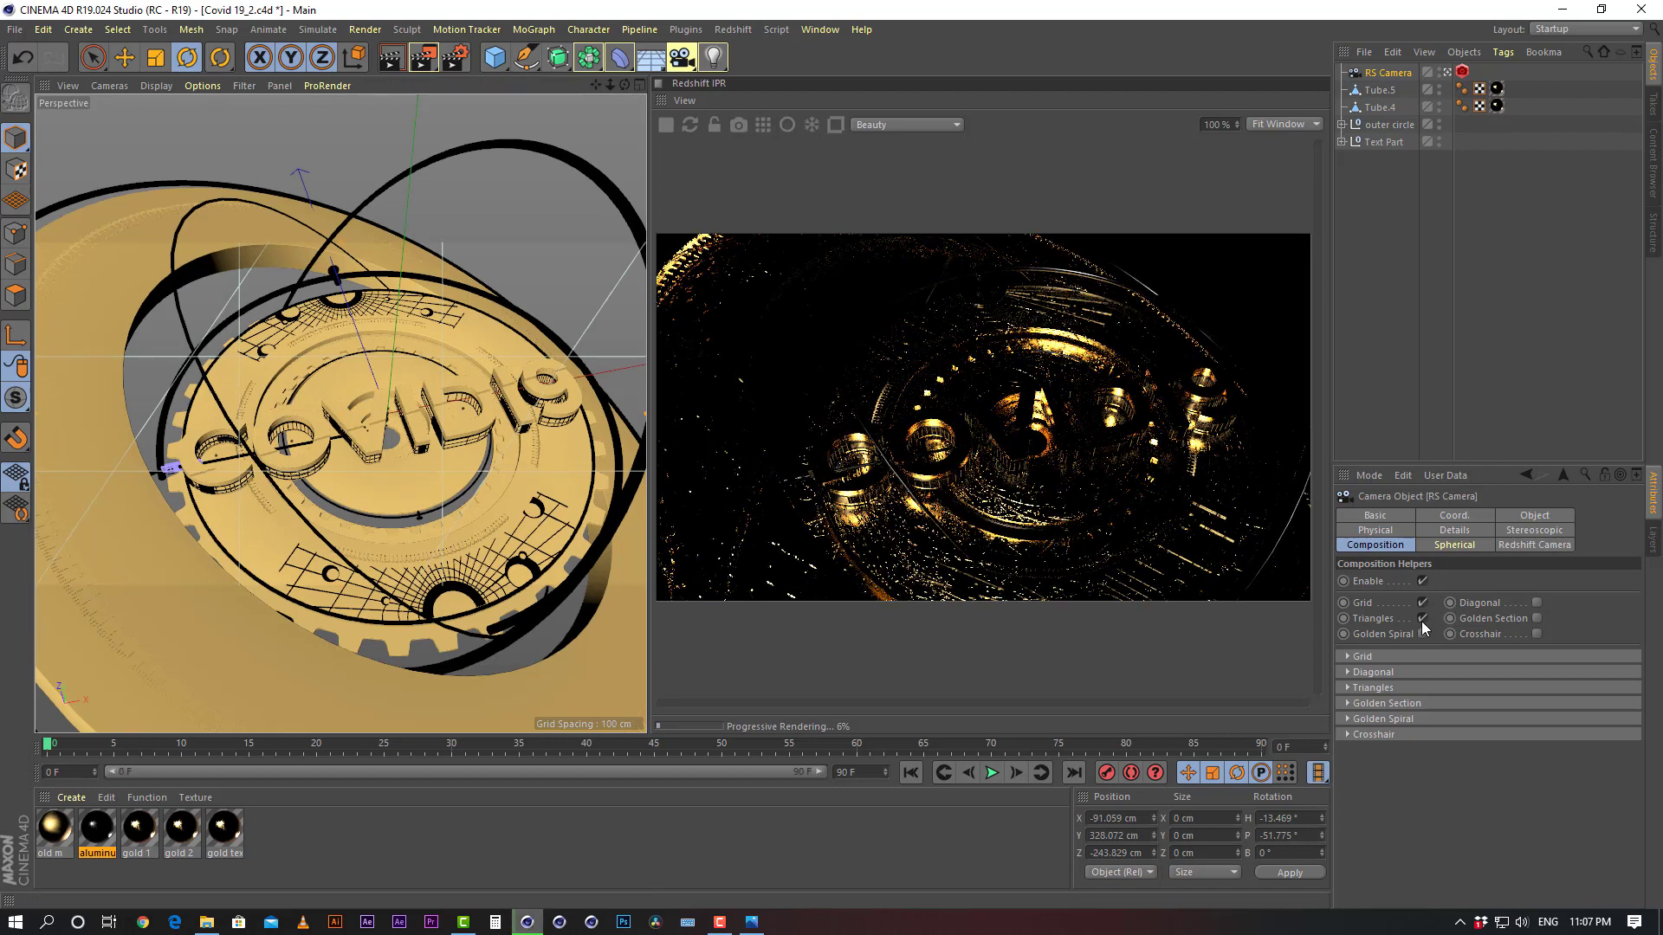
Switch the Grid and Triangles composition helpers of the RS Camera off and on again
left_click(1422, 602)
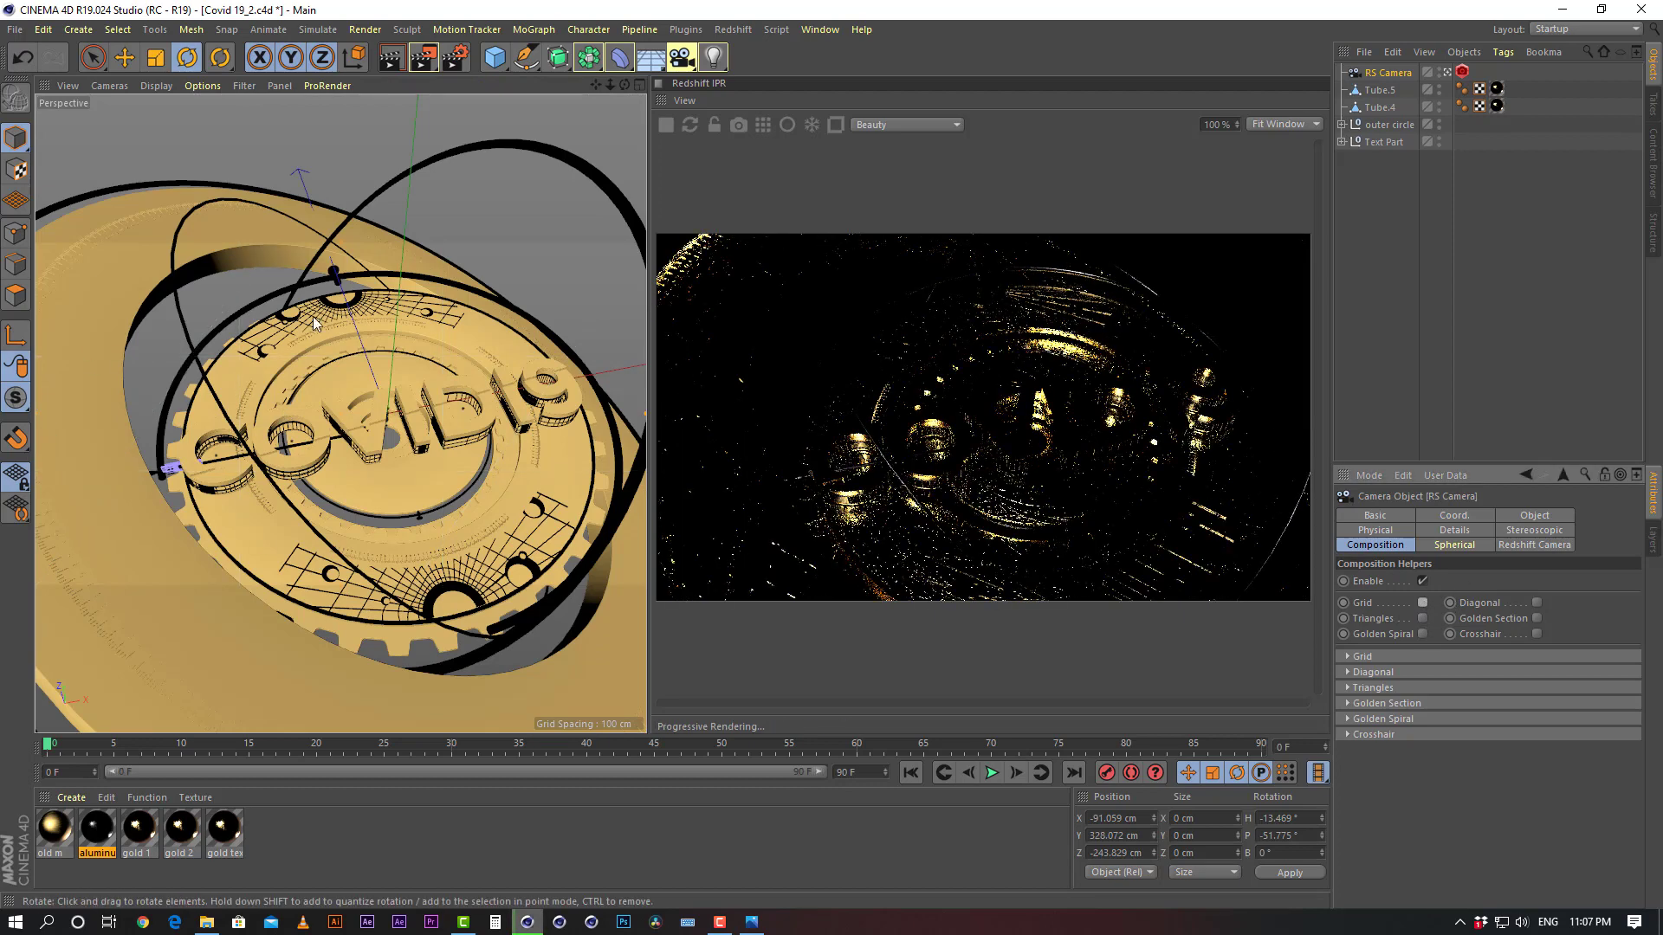
left_click(1422, 603)
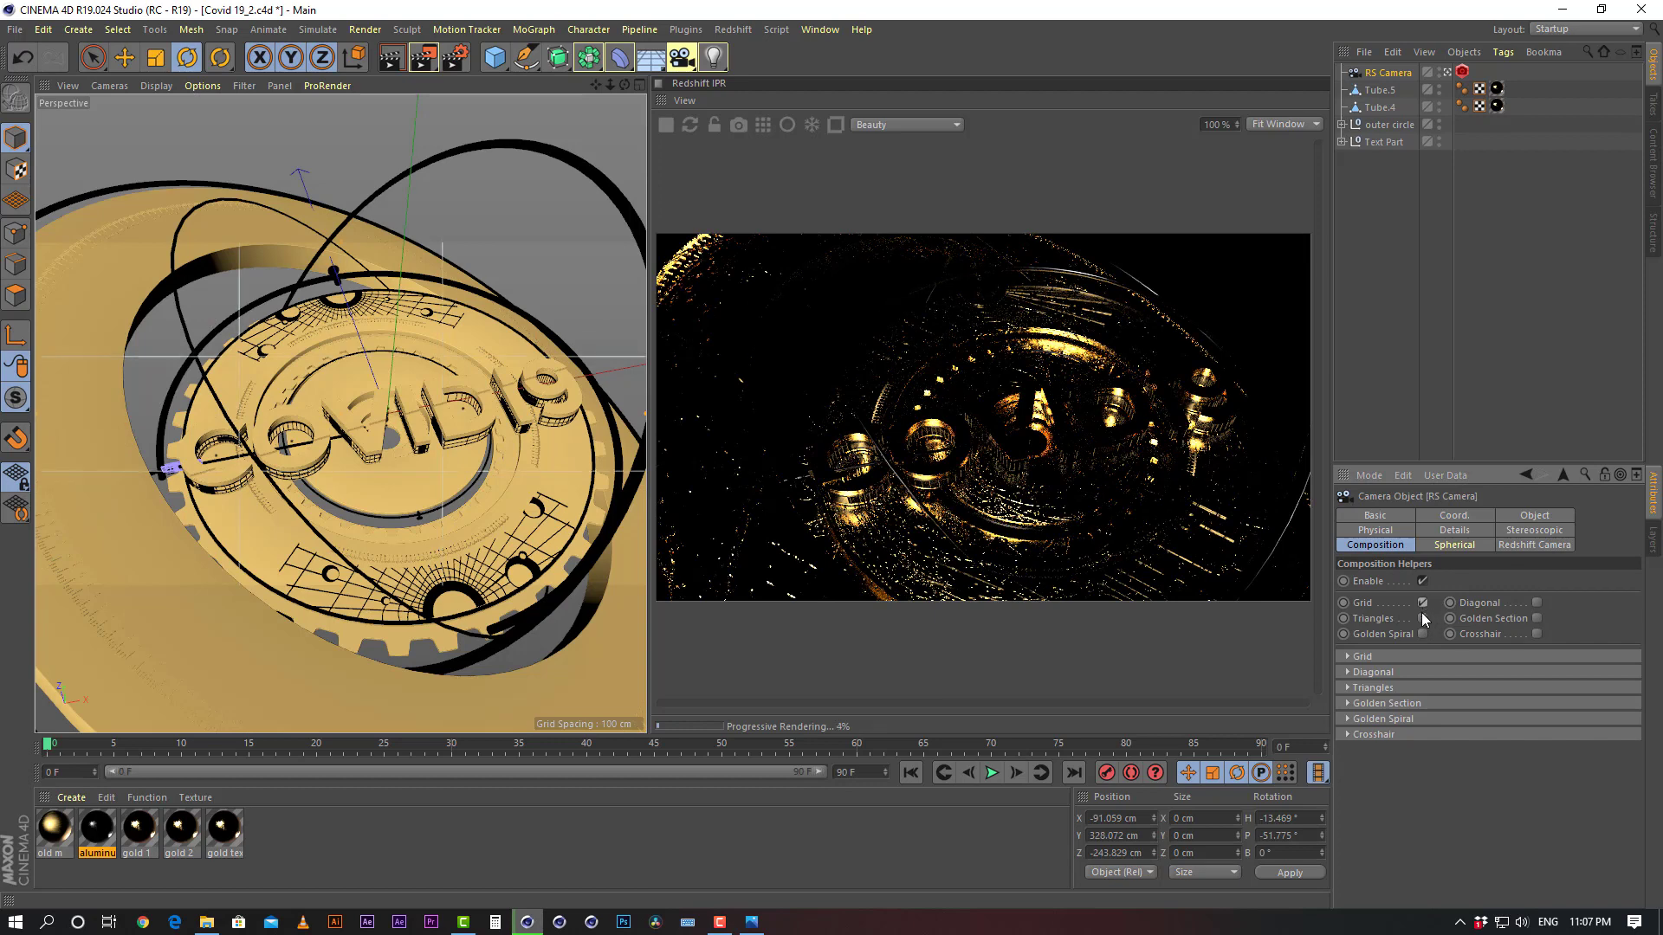
left_click(1421, 618)
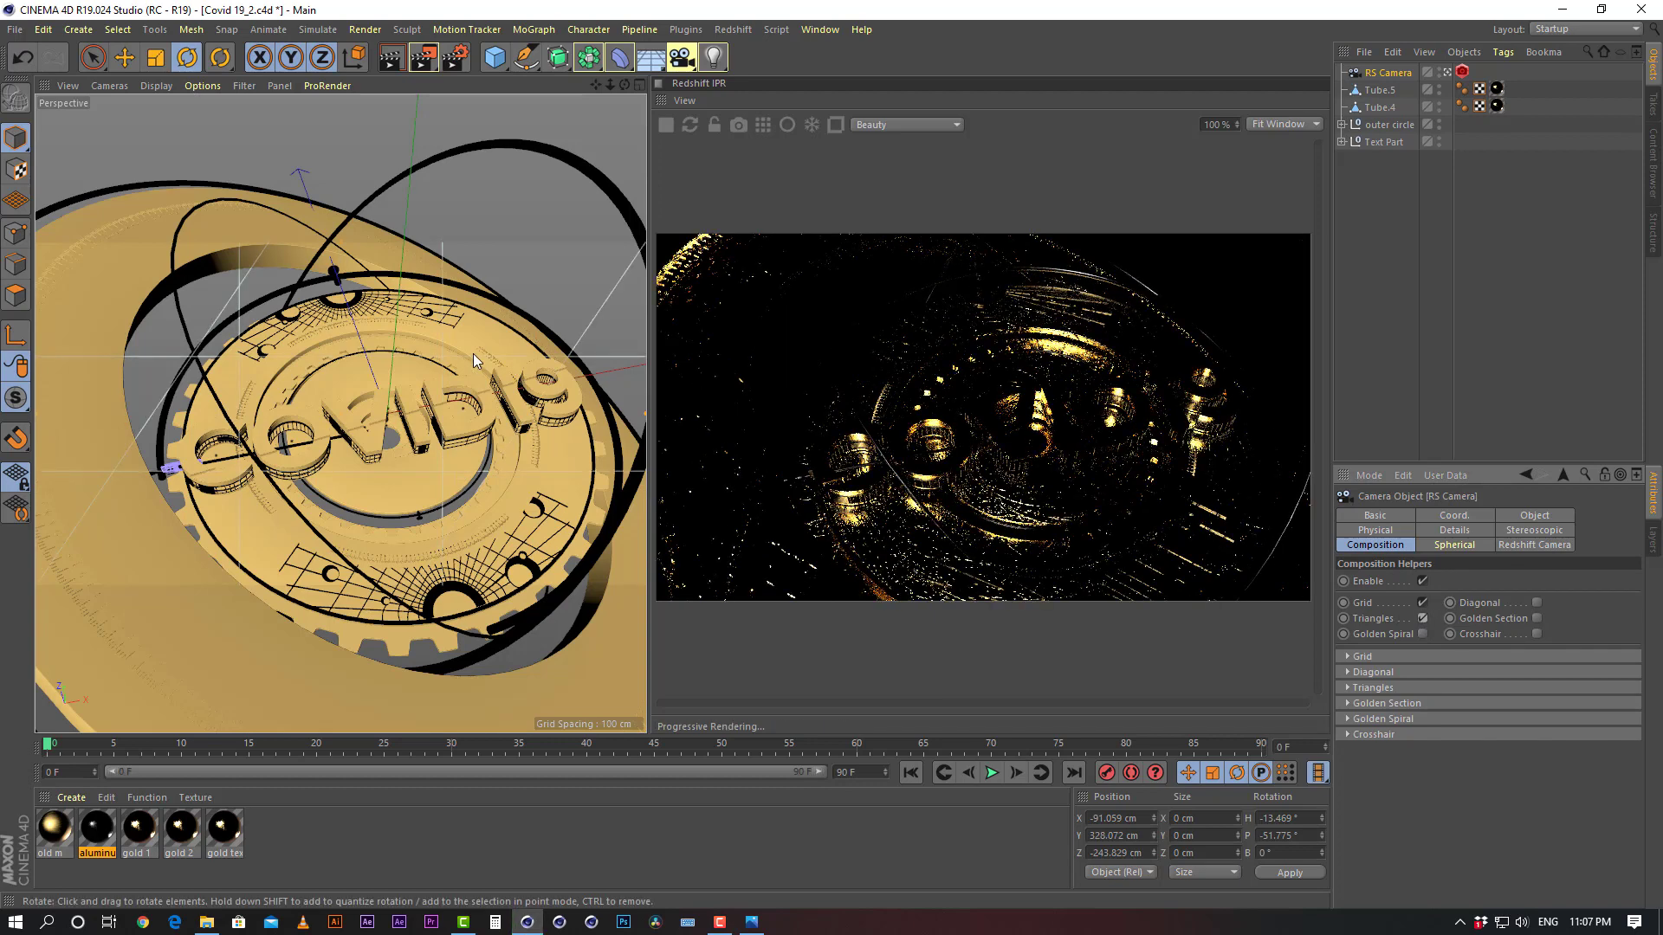
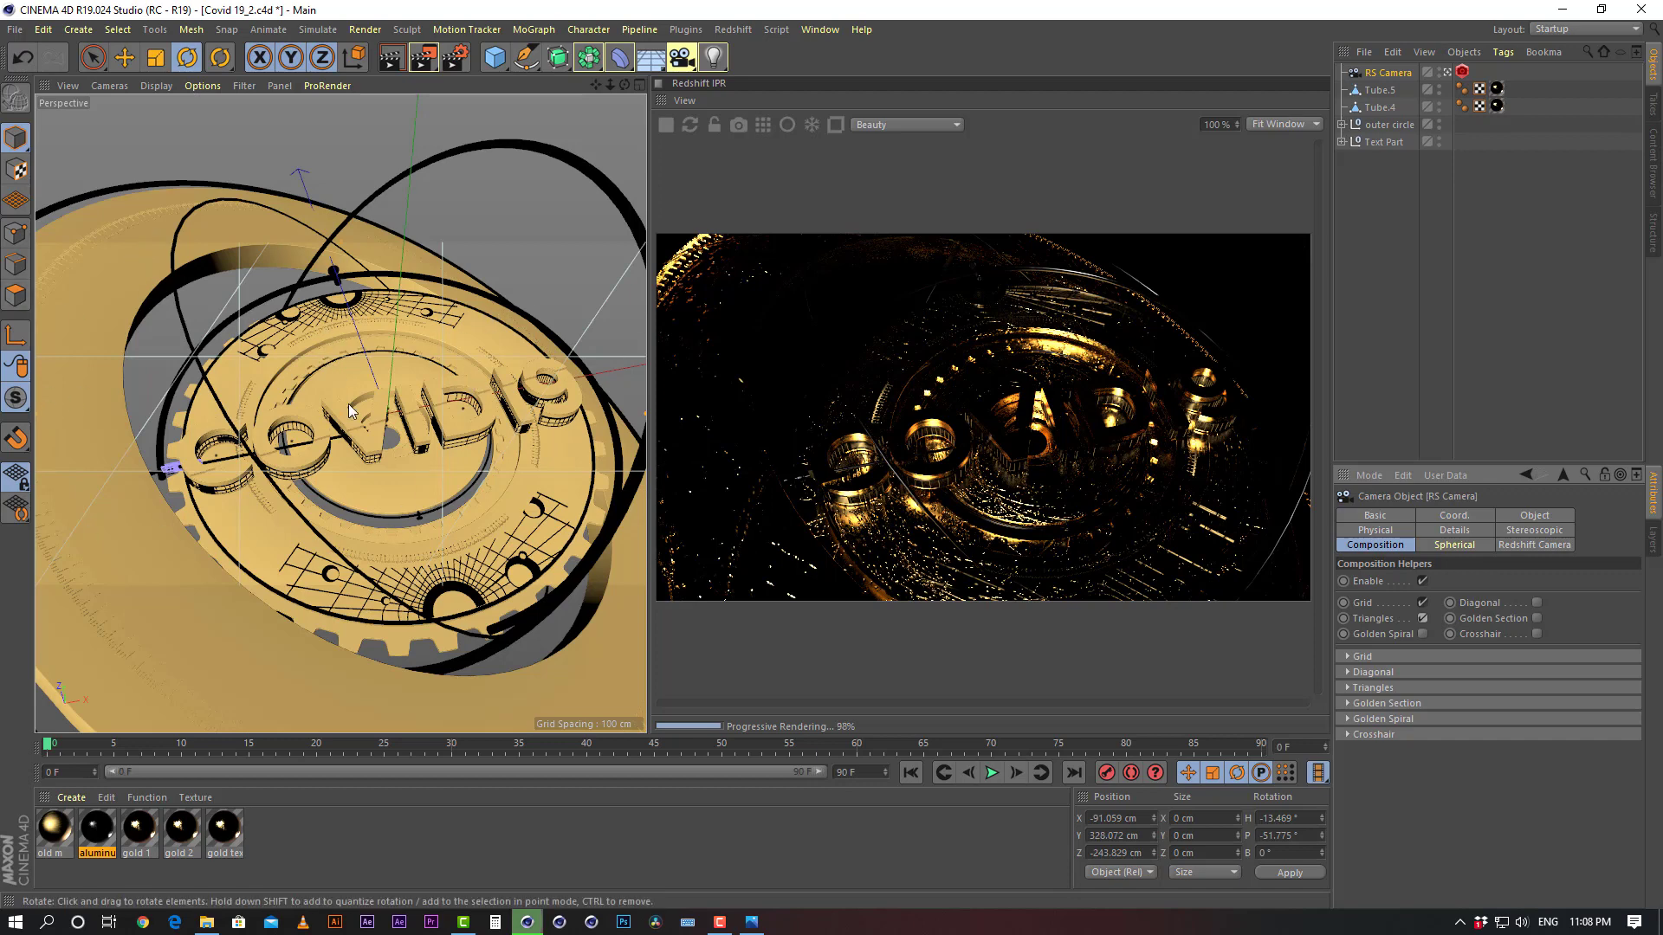
Reframe the RS Camera to a heading of about -31° and pitch of about -53°, farther from the letters, and clear the selection
middle_click_drag(367, 414, 346, 431, "alt")
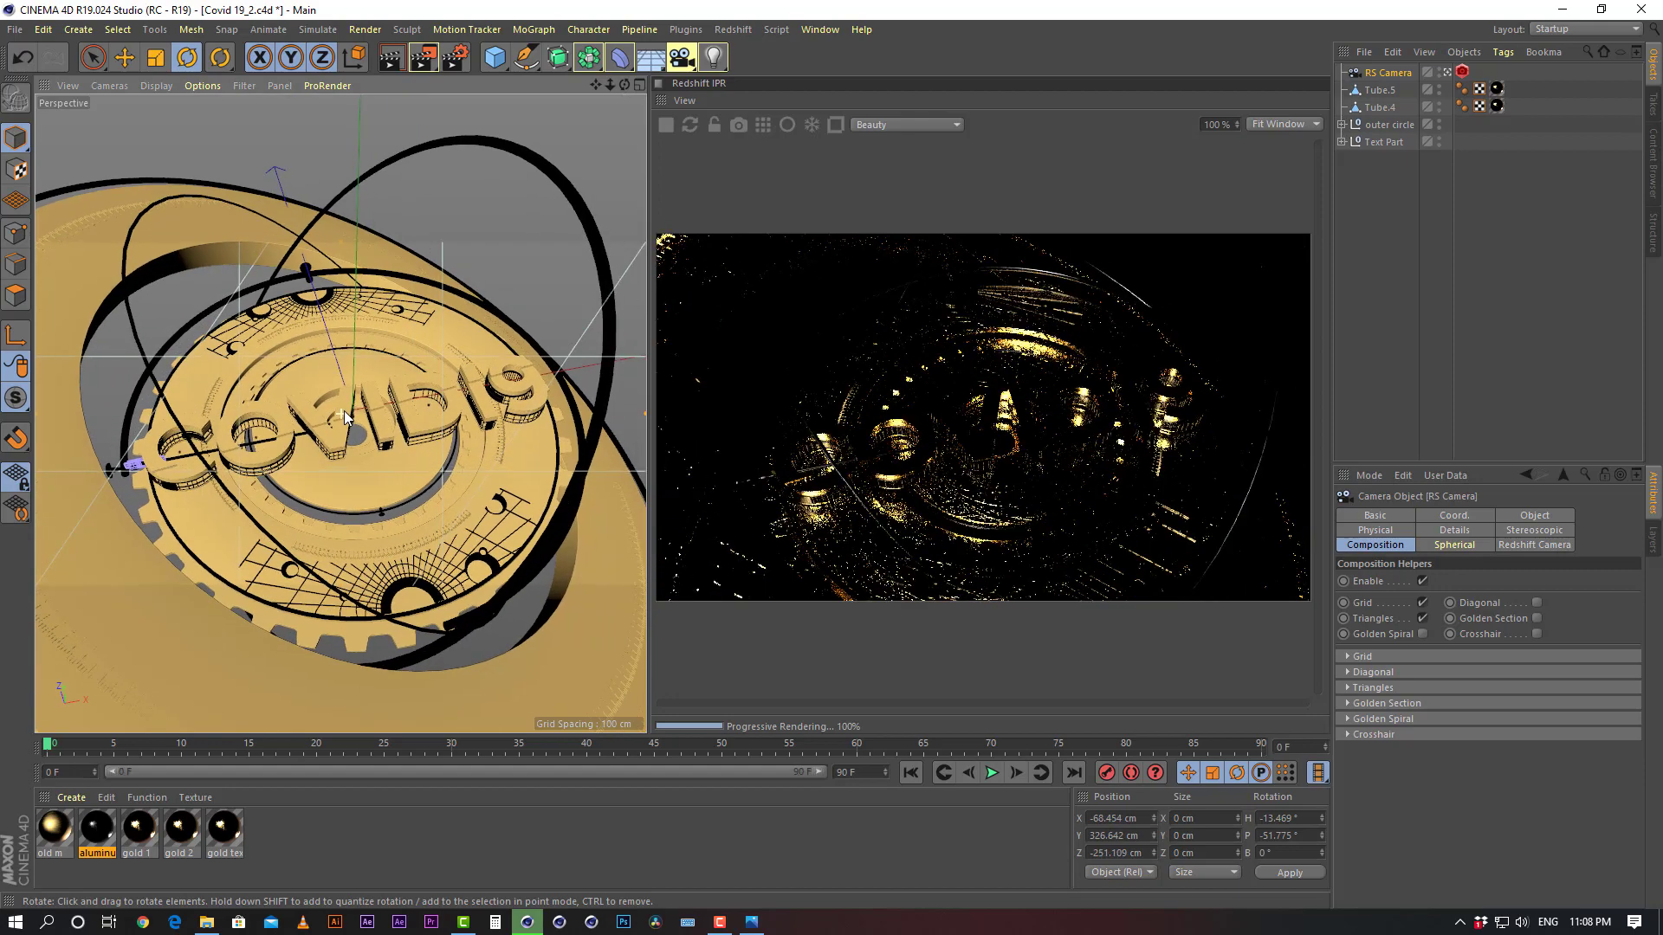
left_click_drag(346, 435, 398, 435, "alt")
middle_click_drag(397, 431, 403, 428, "alt")
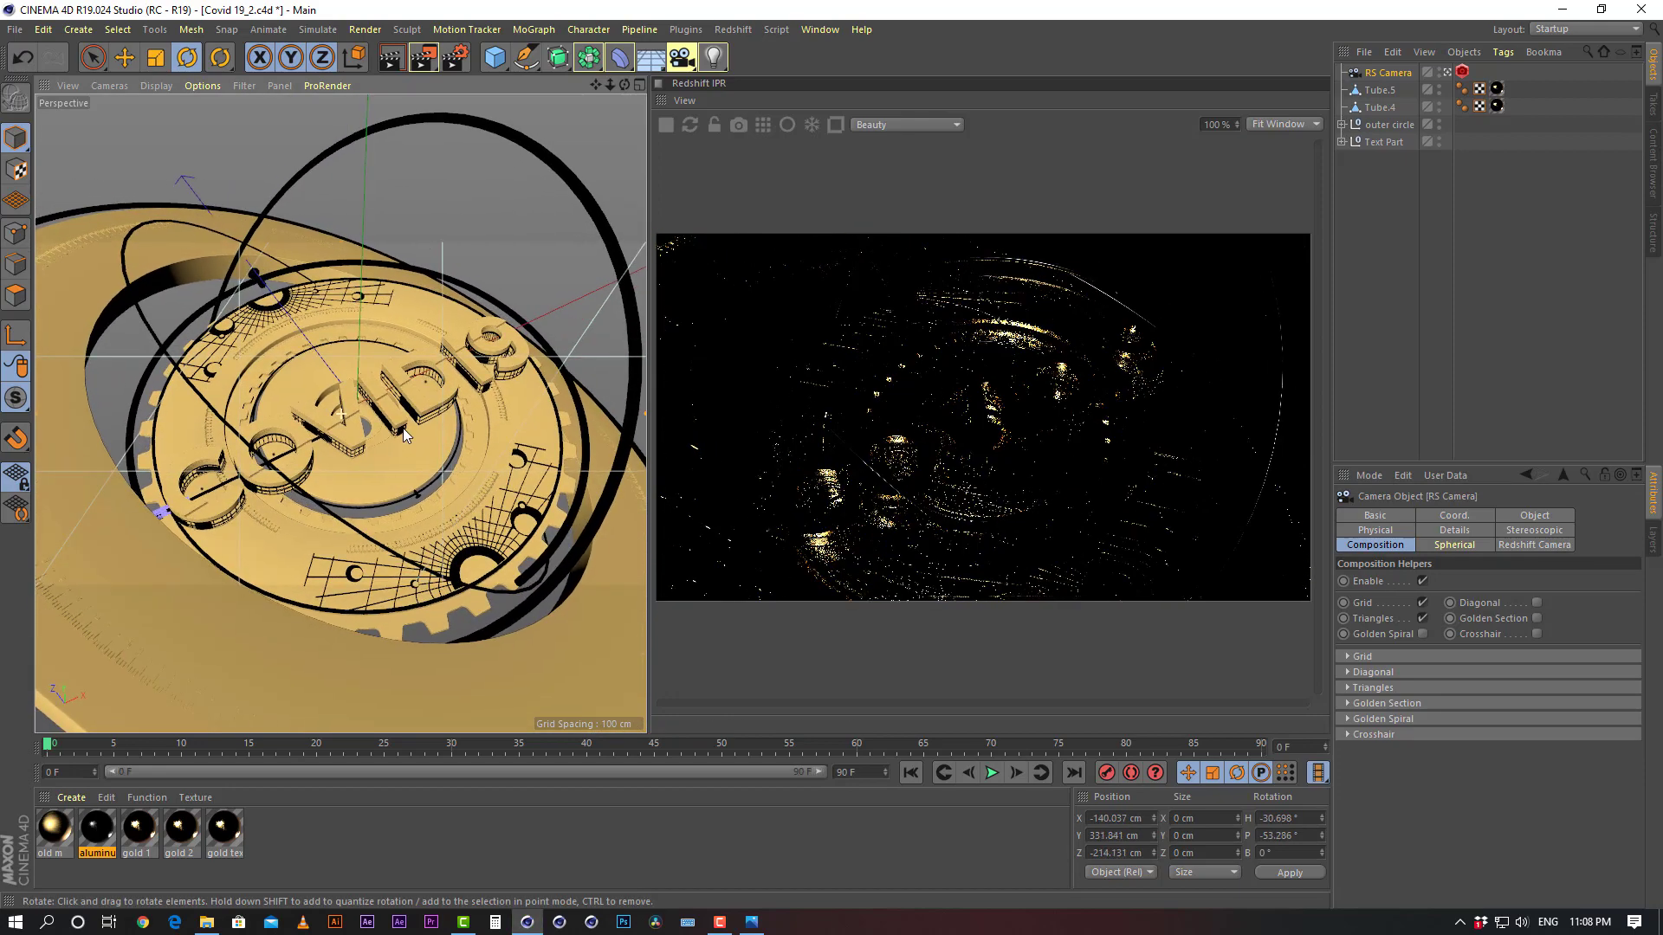
right_click_drag(403, 428, 391, 436, "alt")
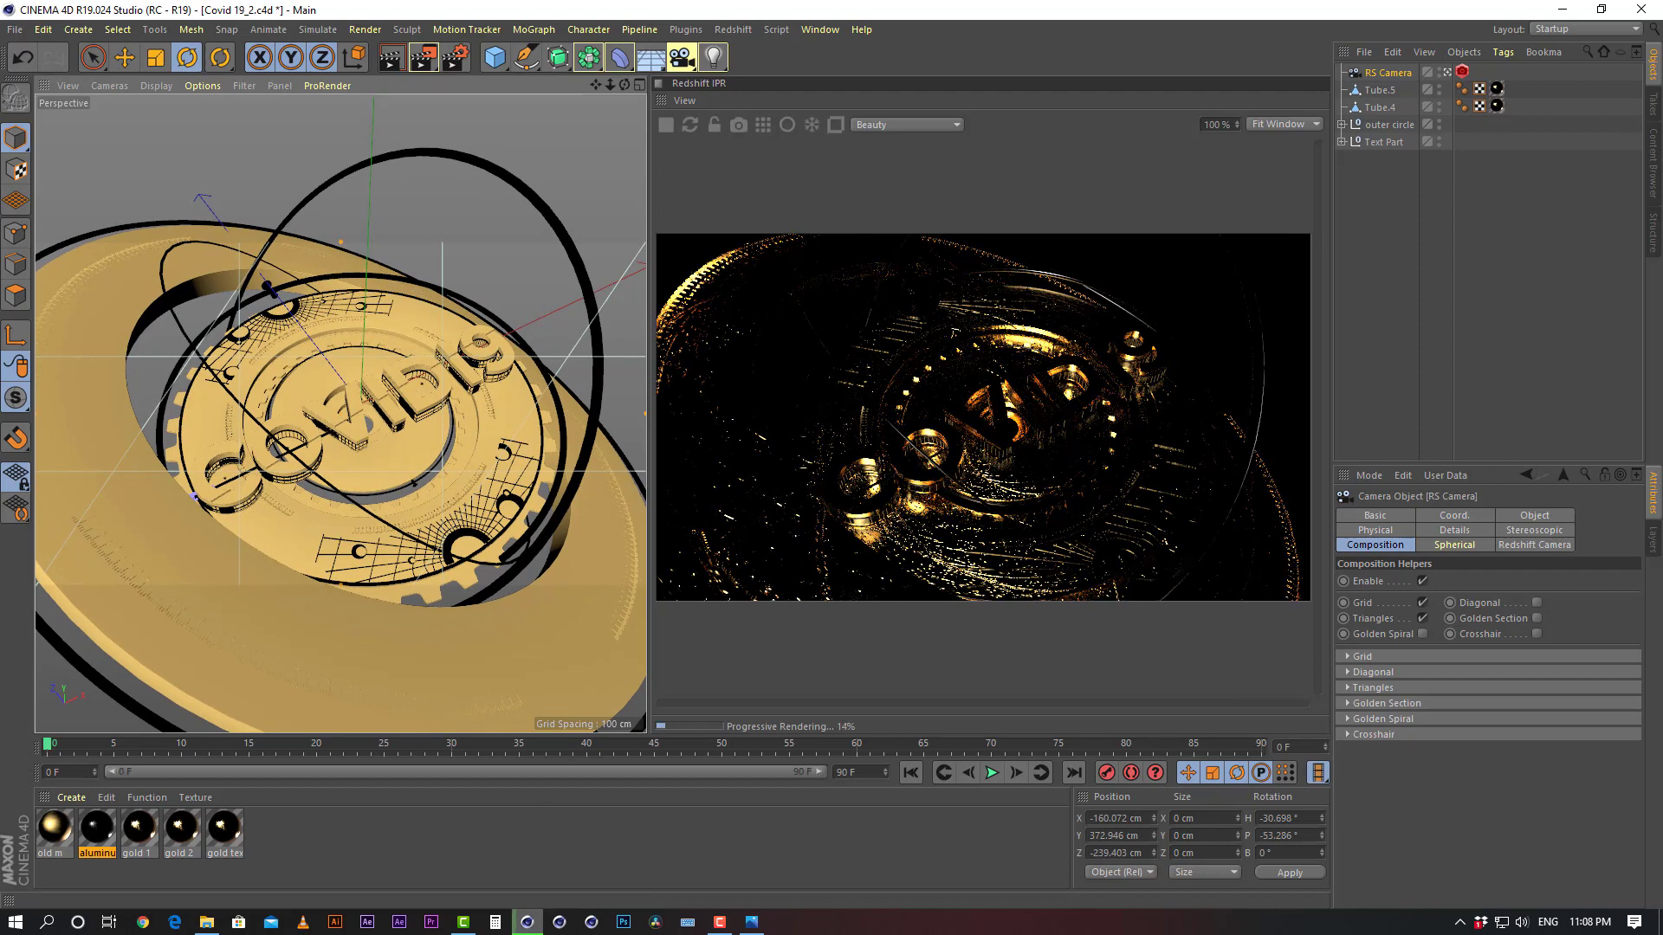
left_click(470, 854)
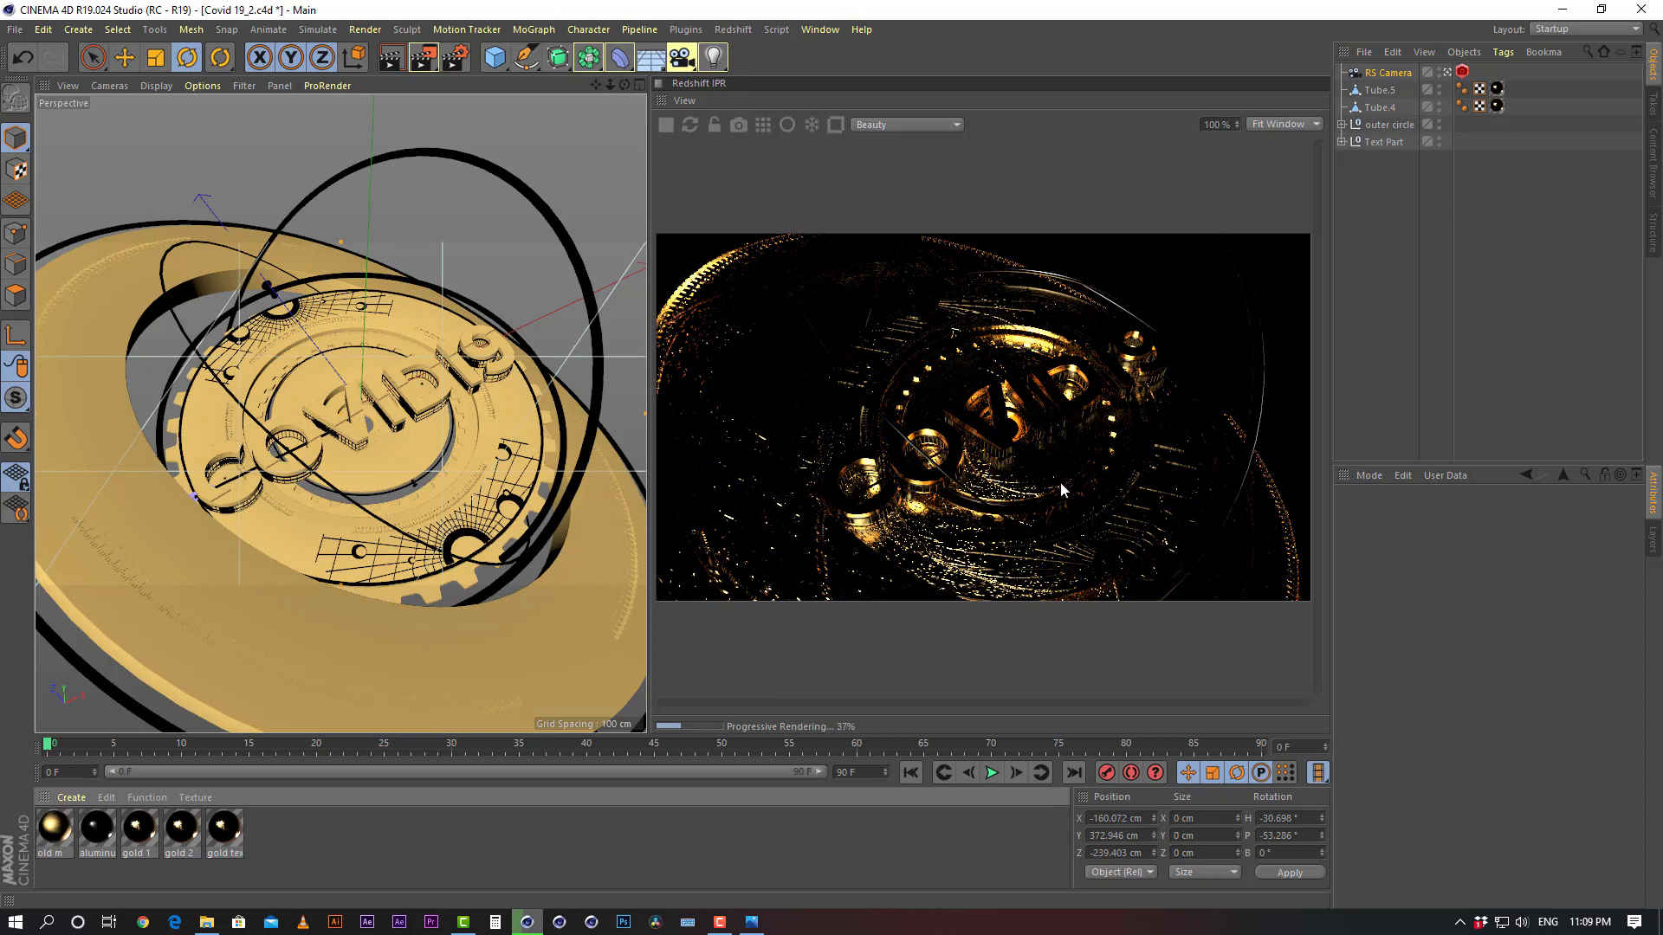
left_click(1365, 252)
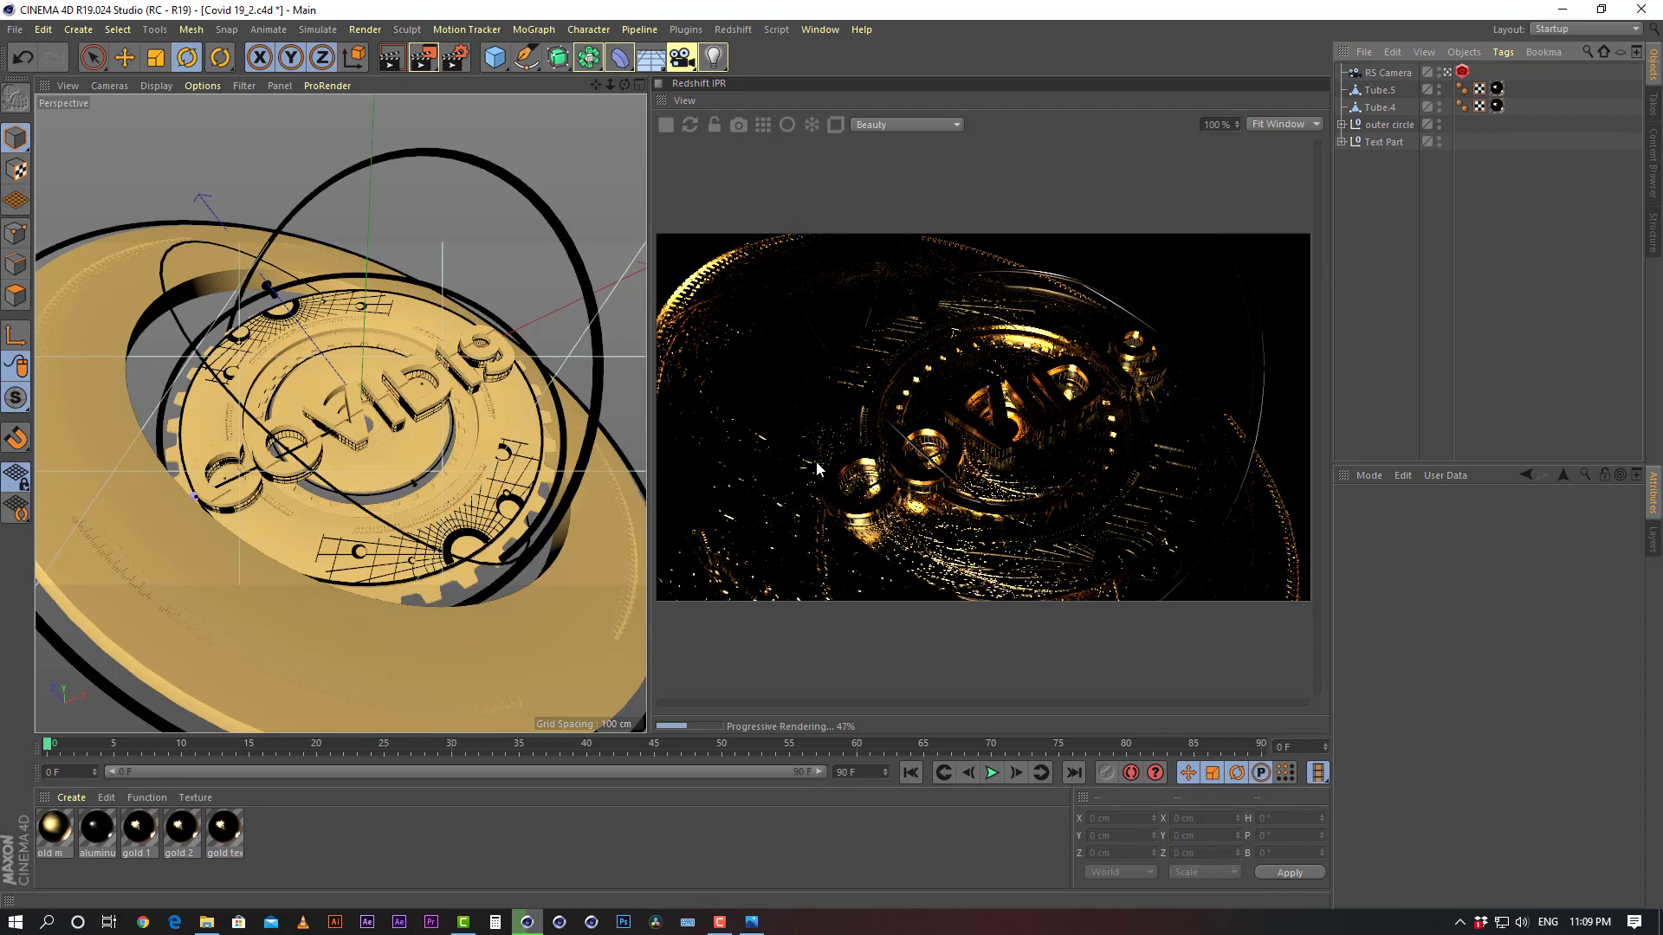
Add a Redshift area light, pitch it to -90° and raise it to about 166 cm in Y above the COVID19 letters
left_click(731, 30)
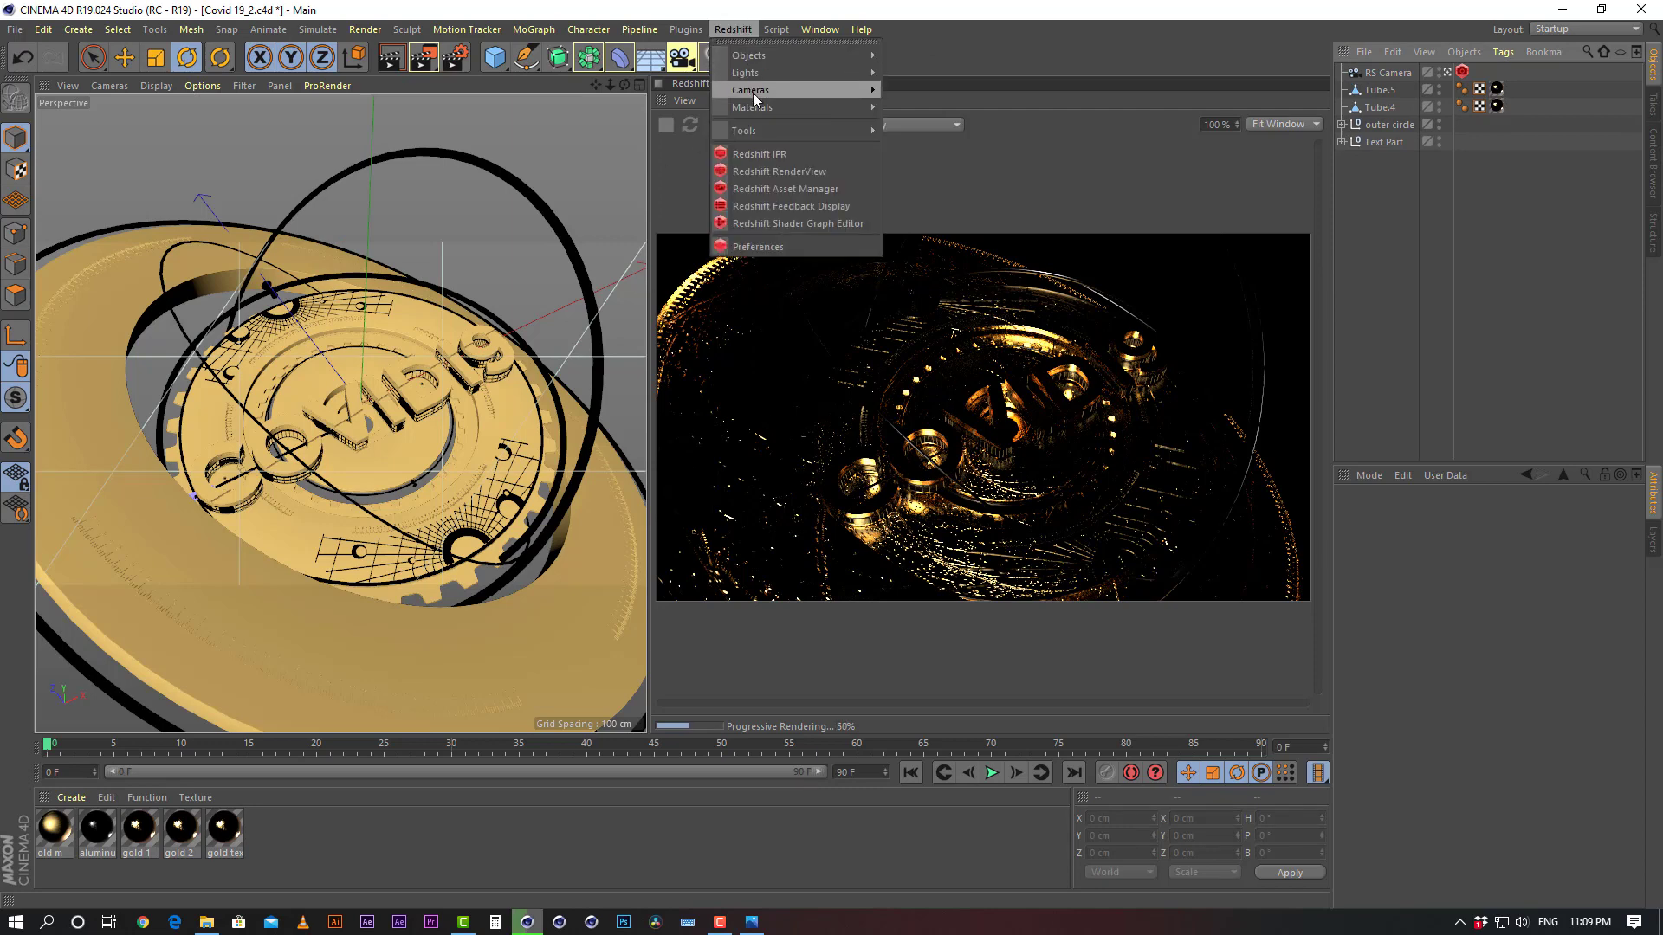
mouse_move(778, 75)
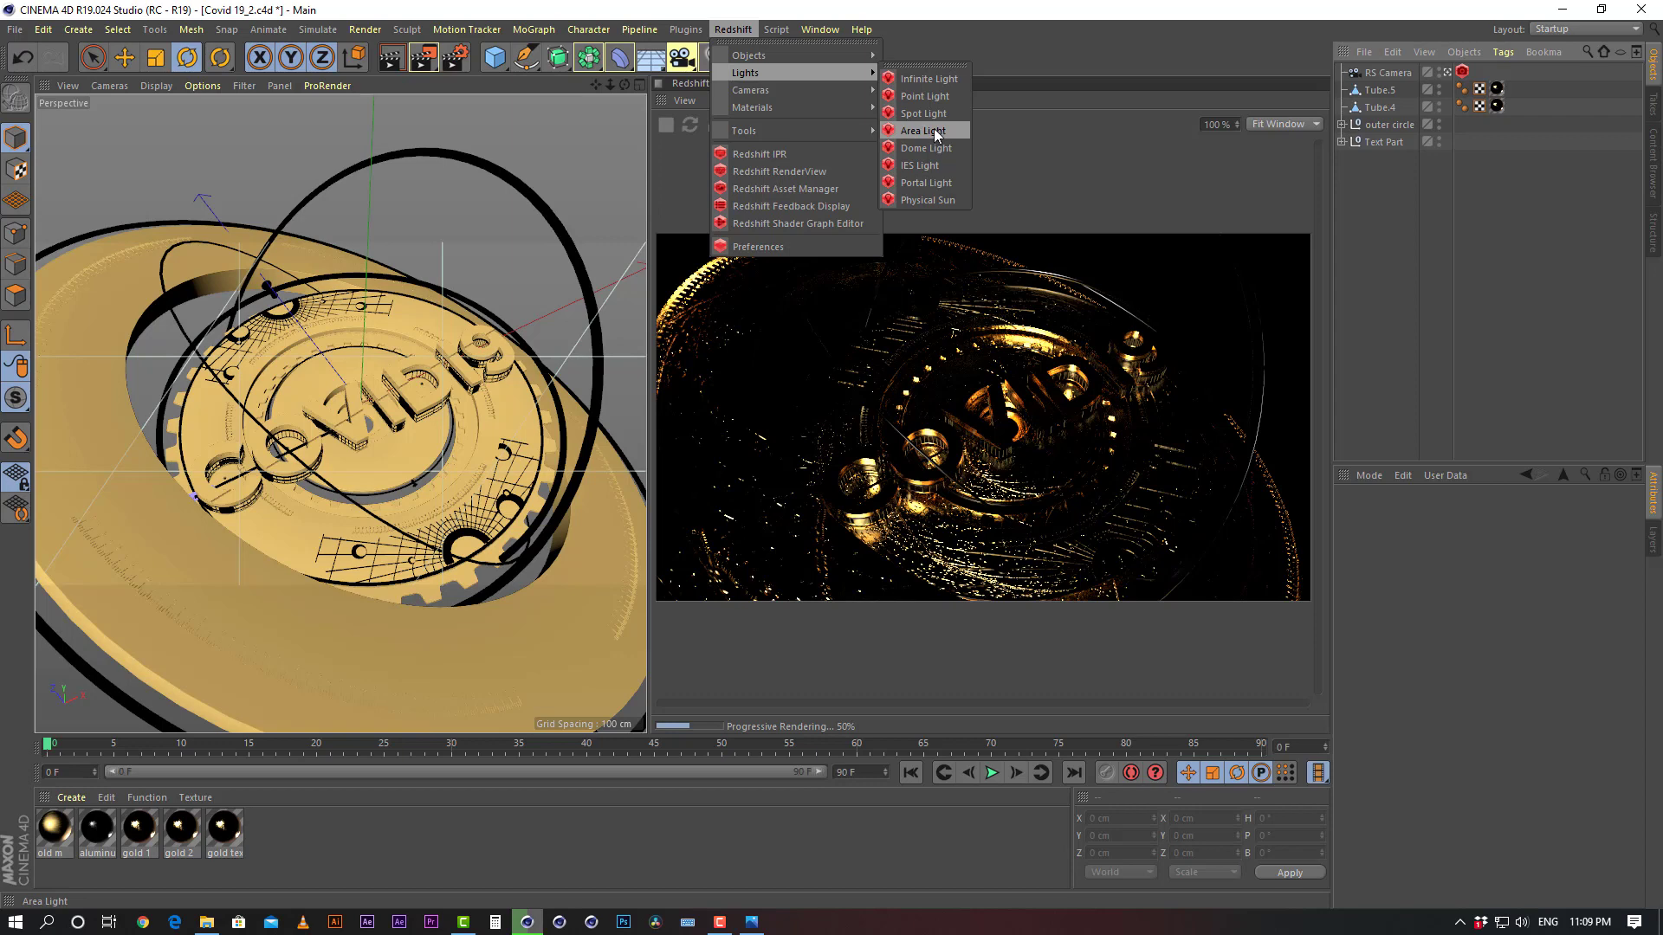
left_click(934, 128)
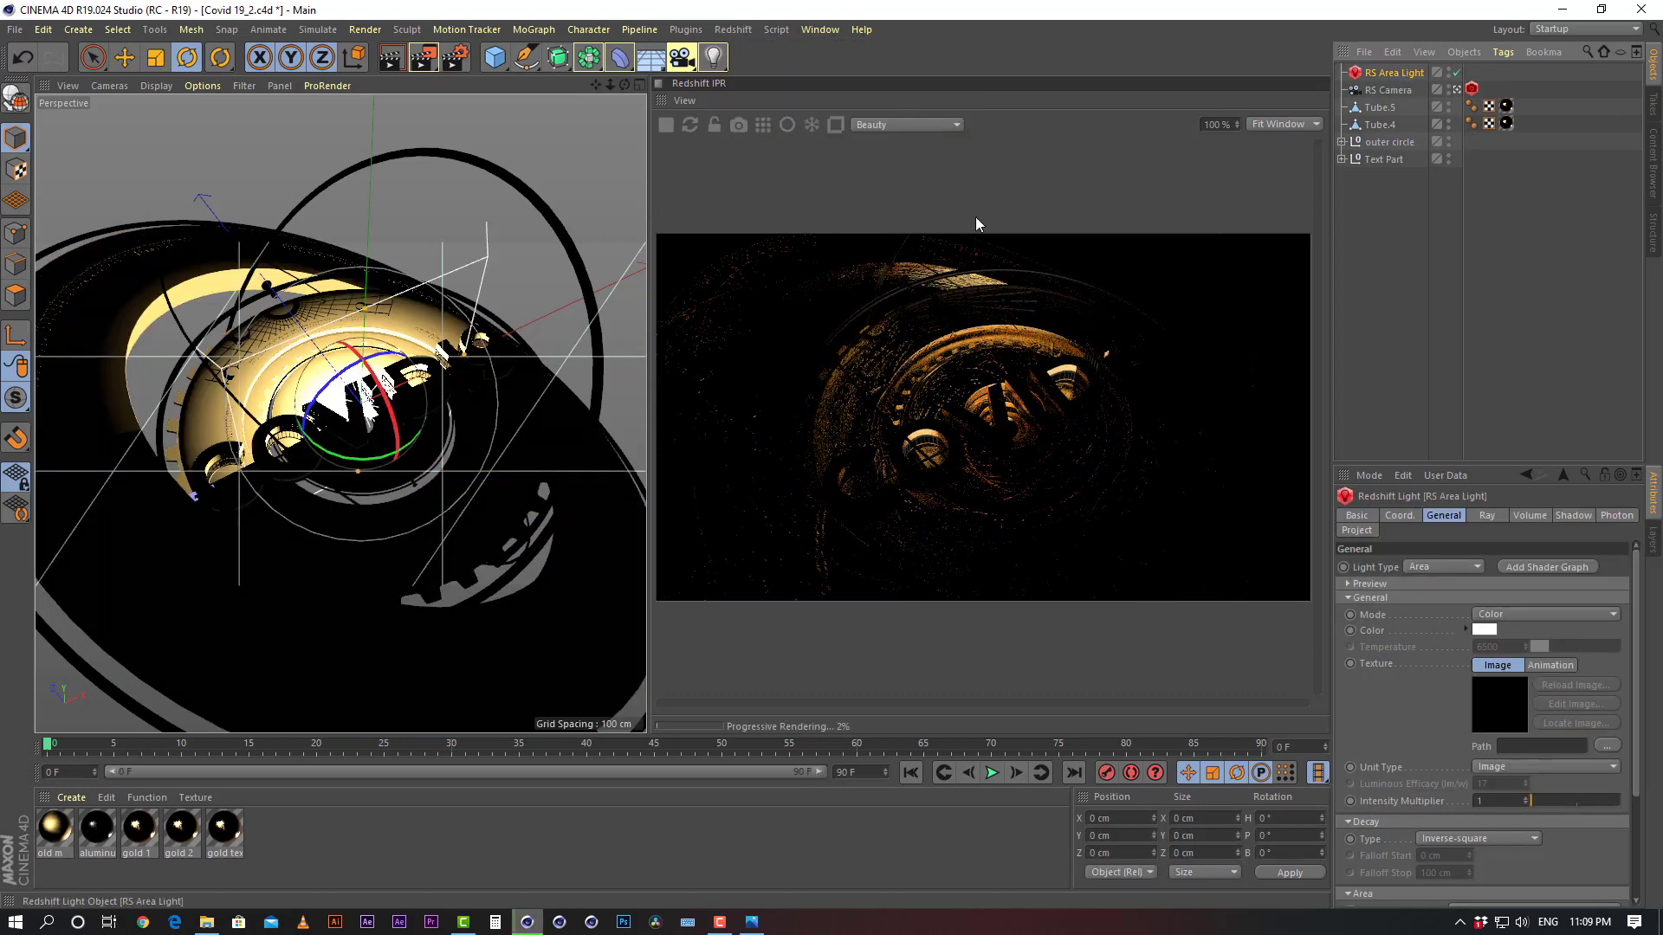
key("e")
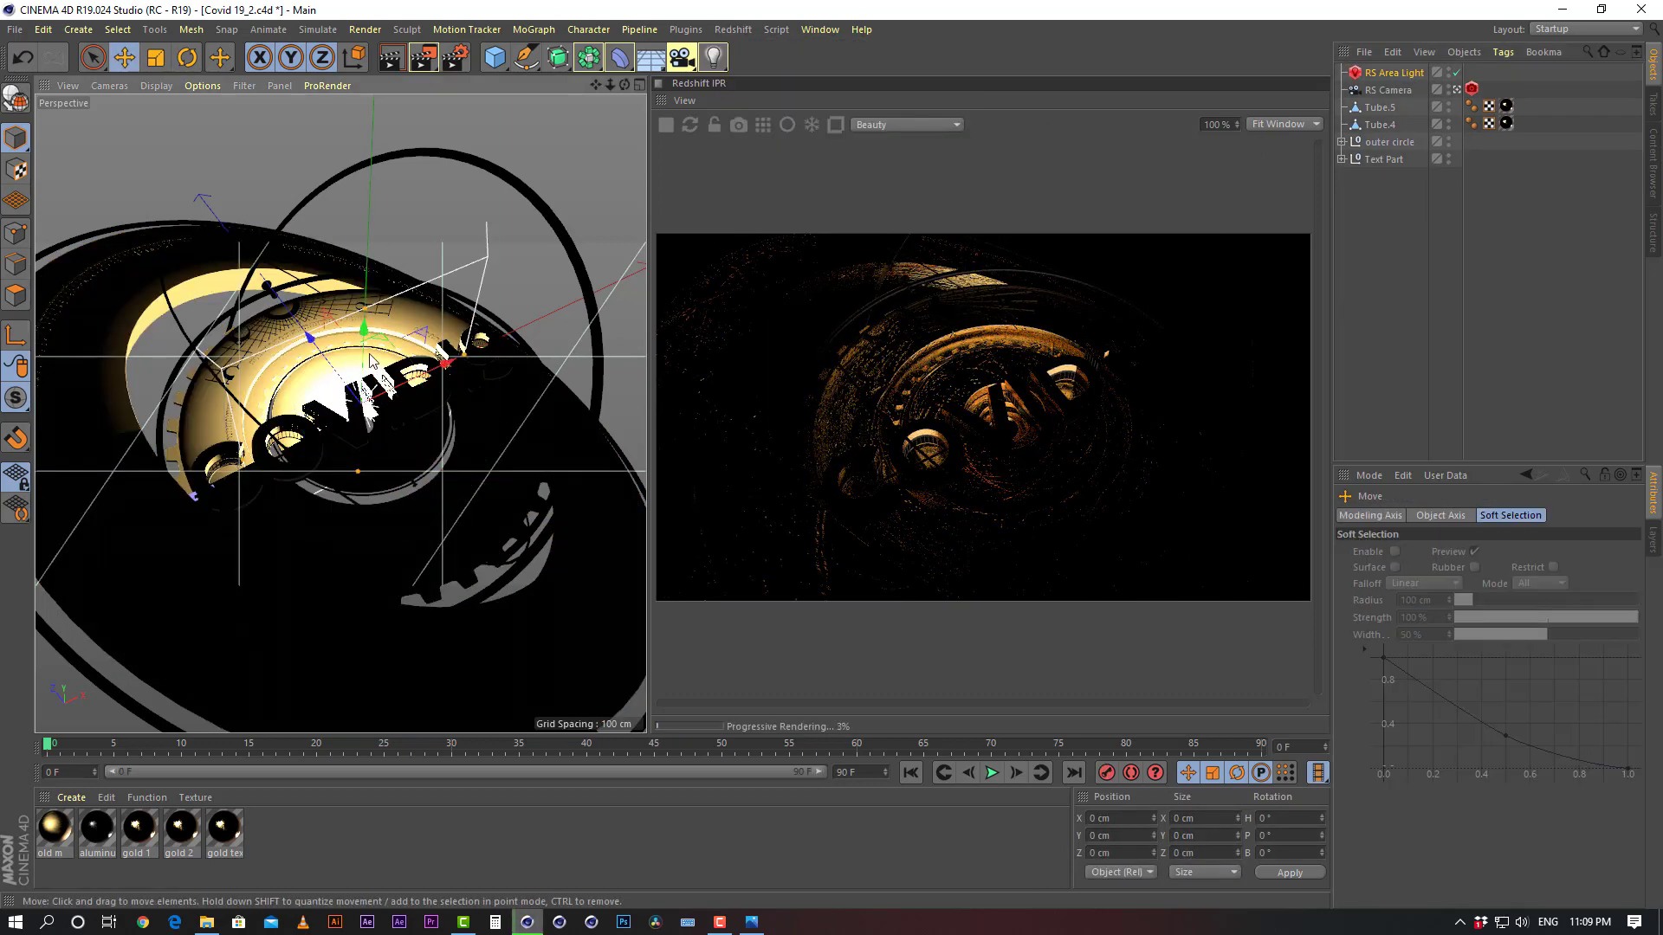
left_click_drag(355, 324, 353, 262)
key("r")
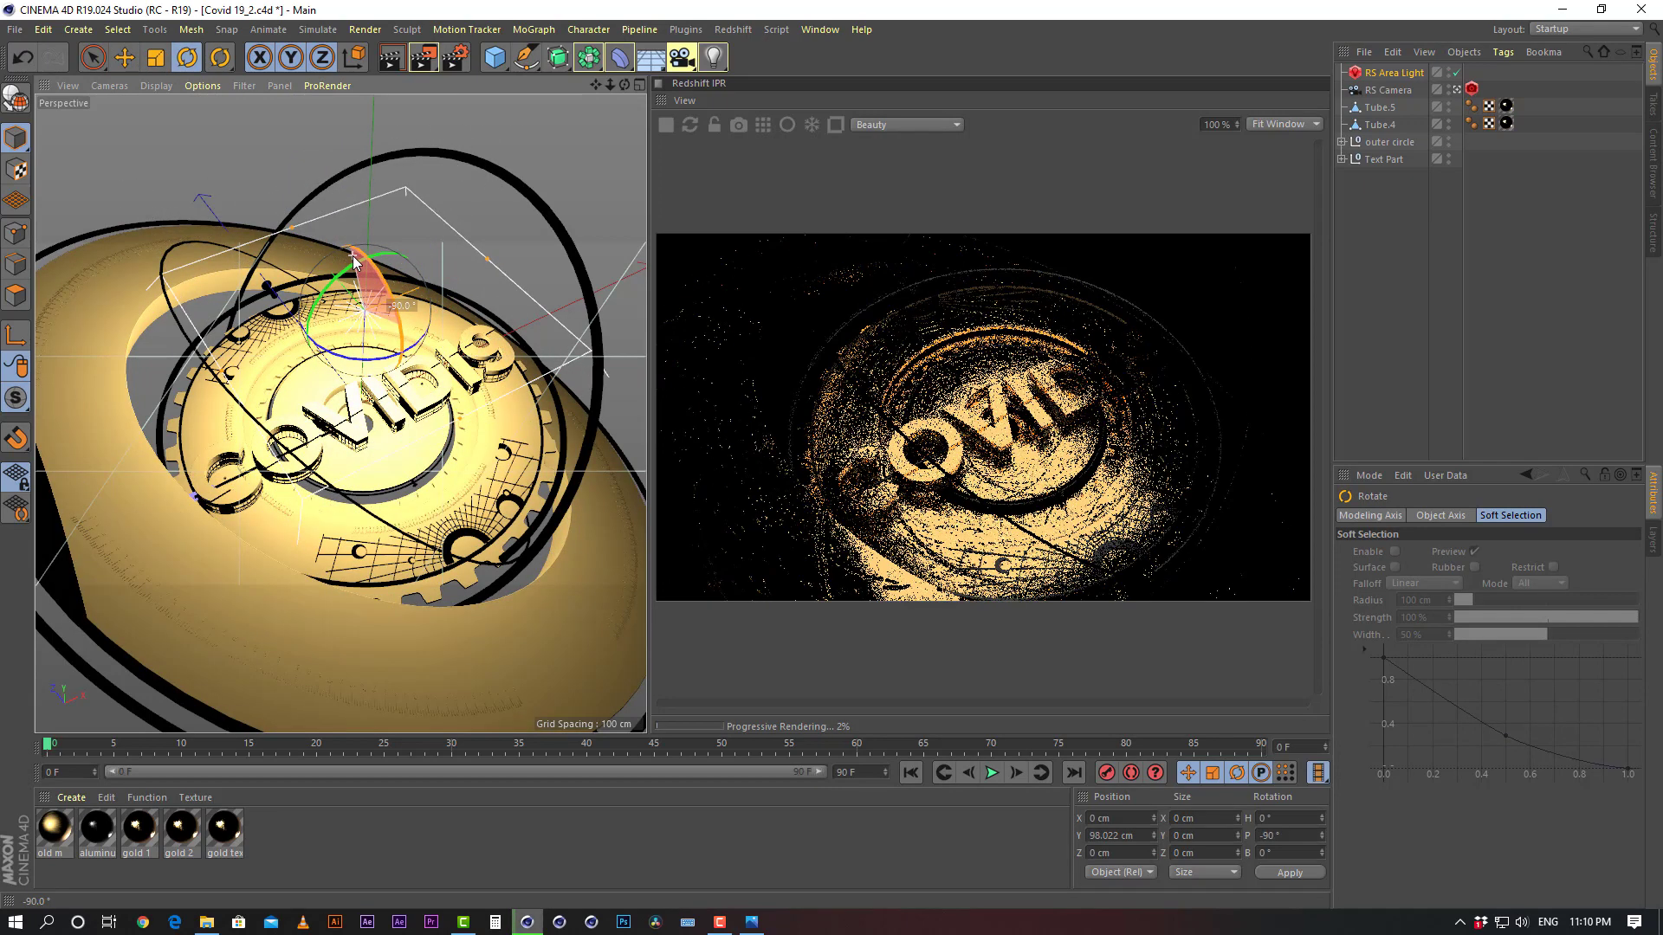
key("e")
left_click_drag(364, 377, 364, 299)
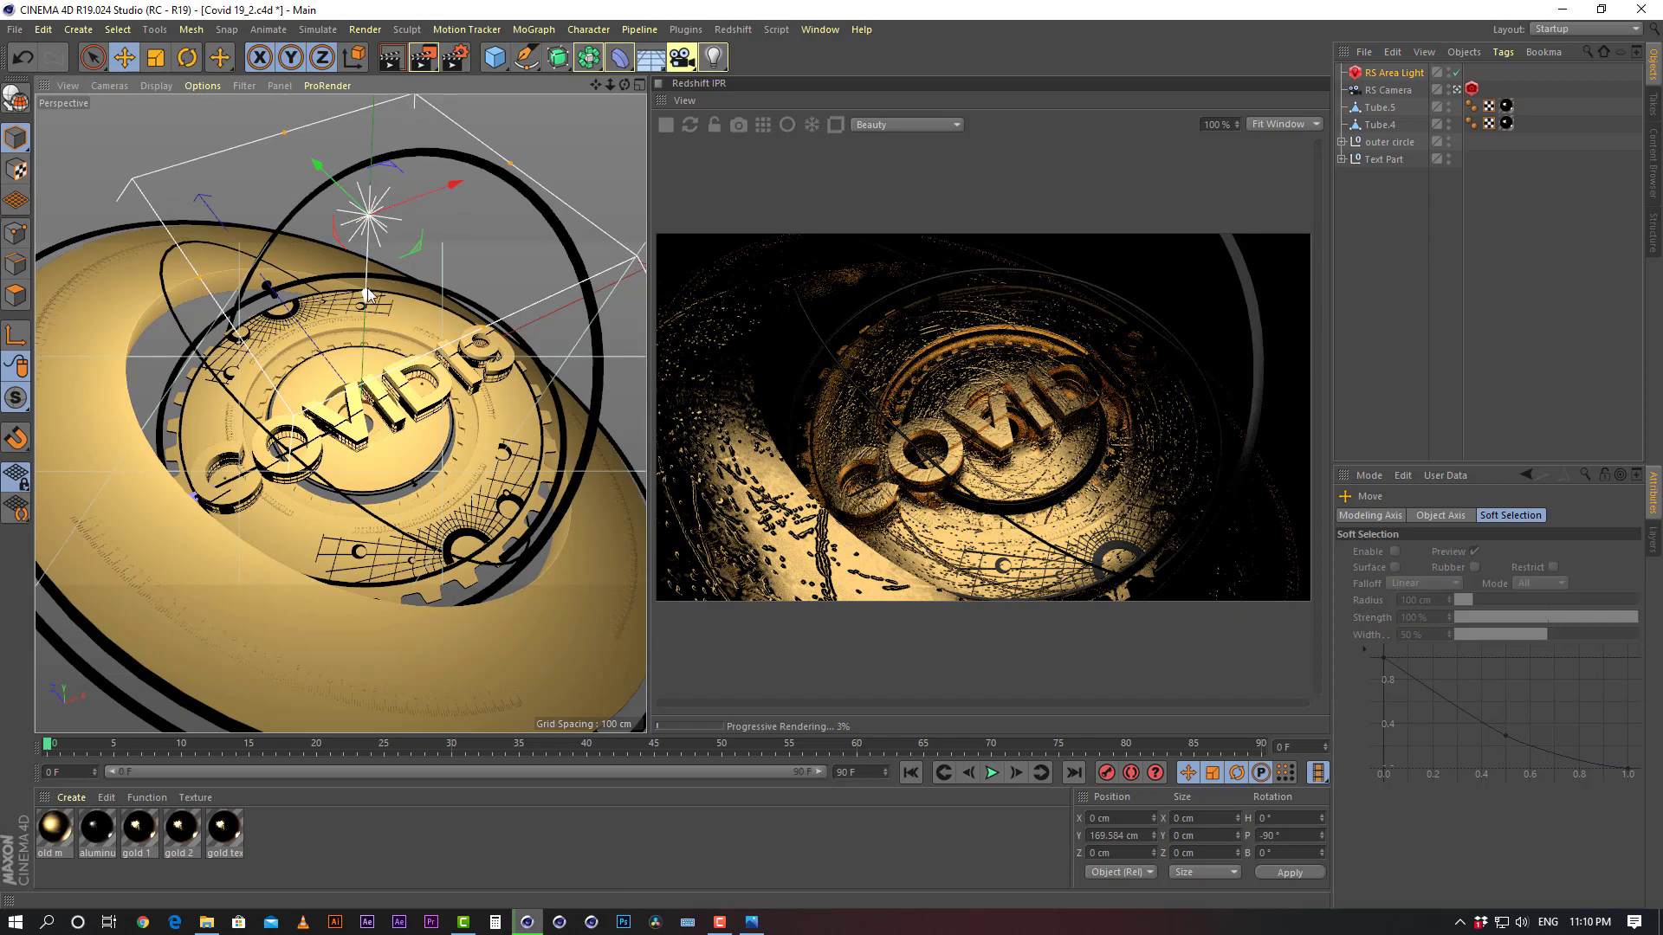
left_click_drag(367, 287, 374, 305)
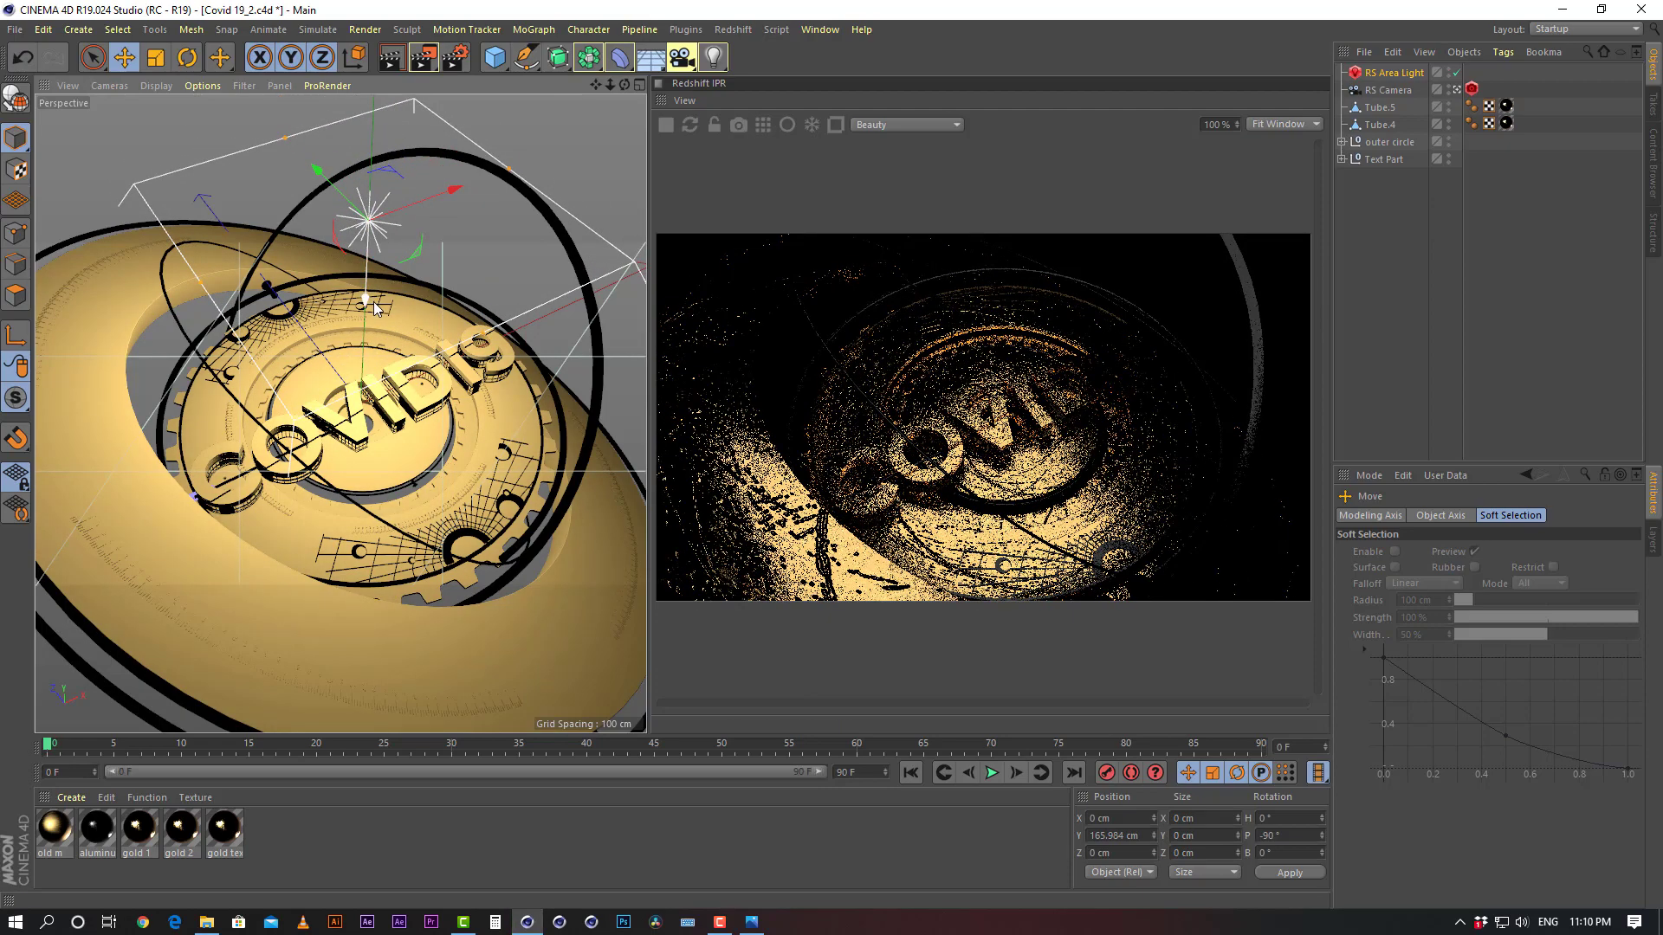
View the reference render 03_00000.jpg in Photos and return to Cinema 4D
left_click(752, 922)
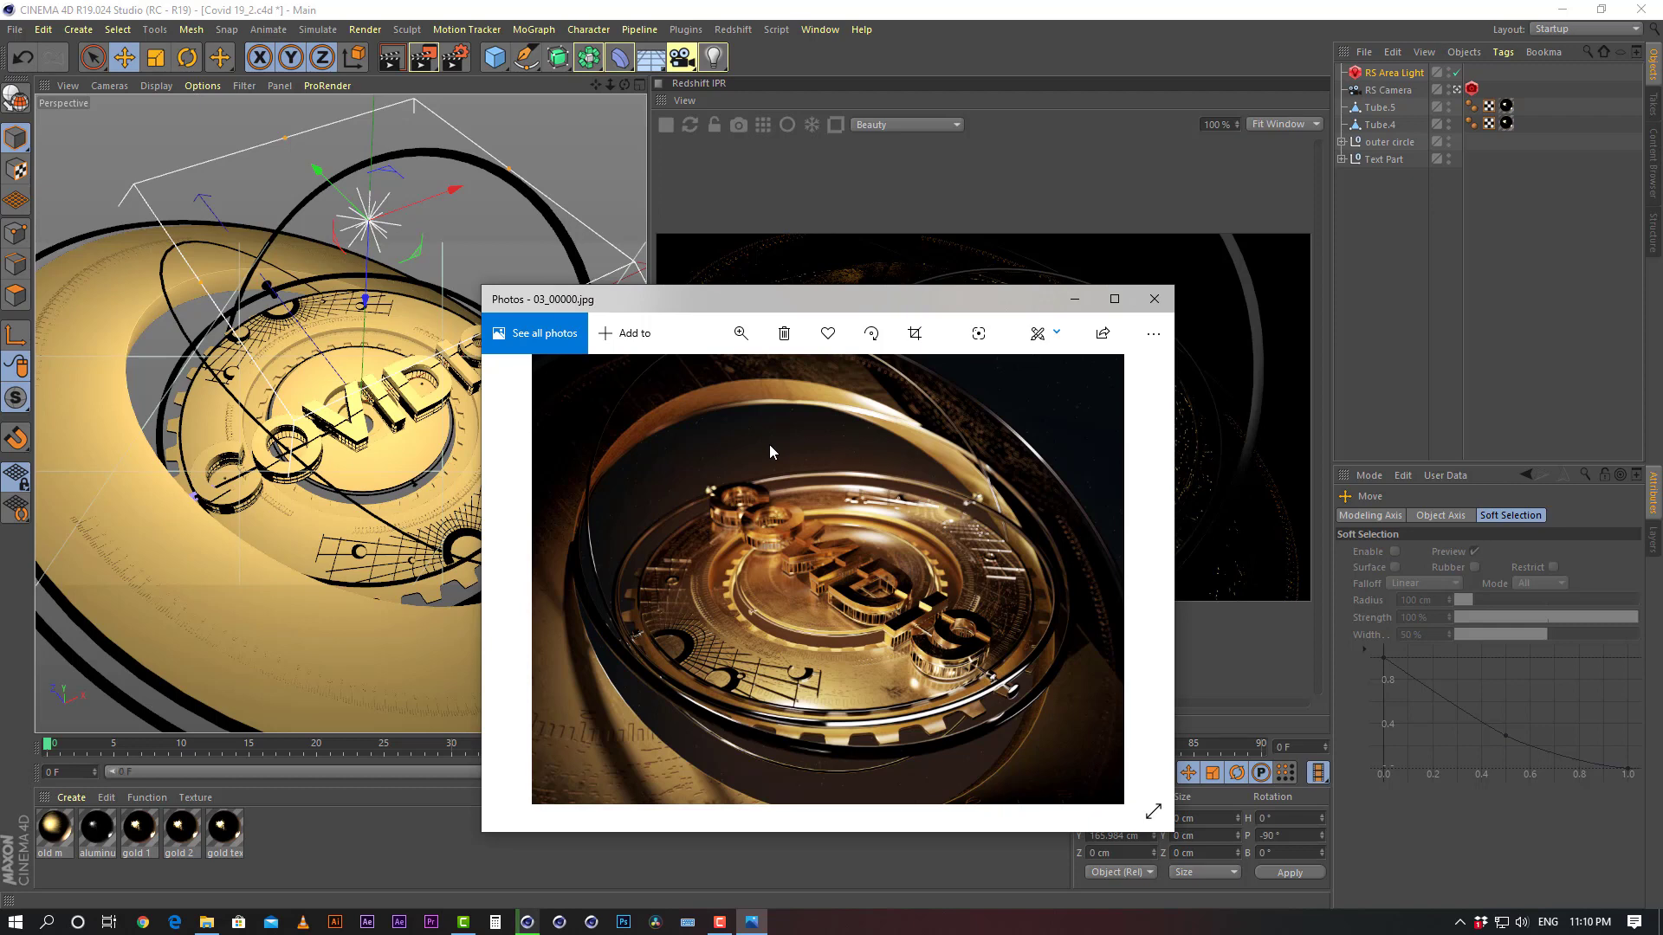
left_click(517, 13)
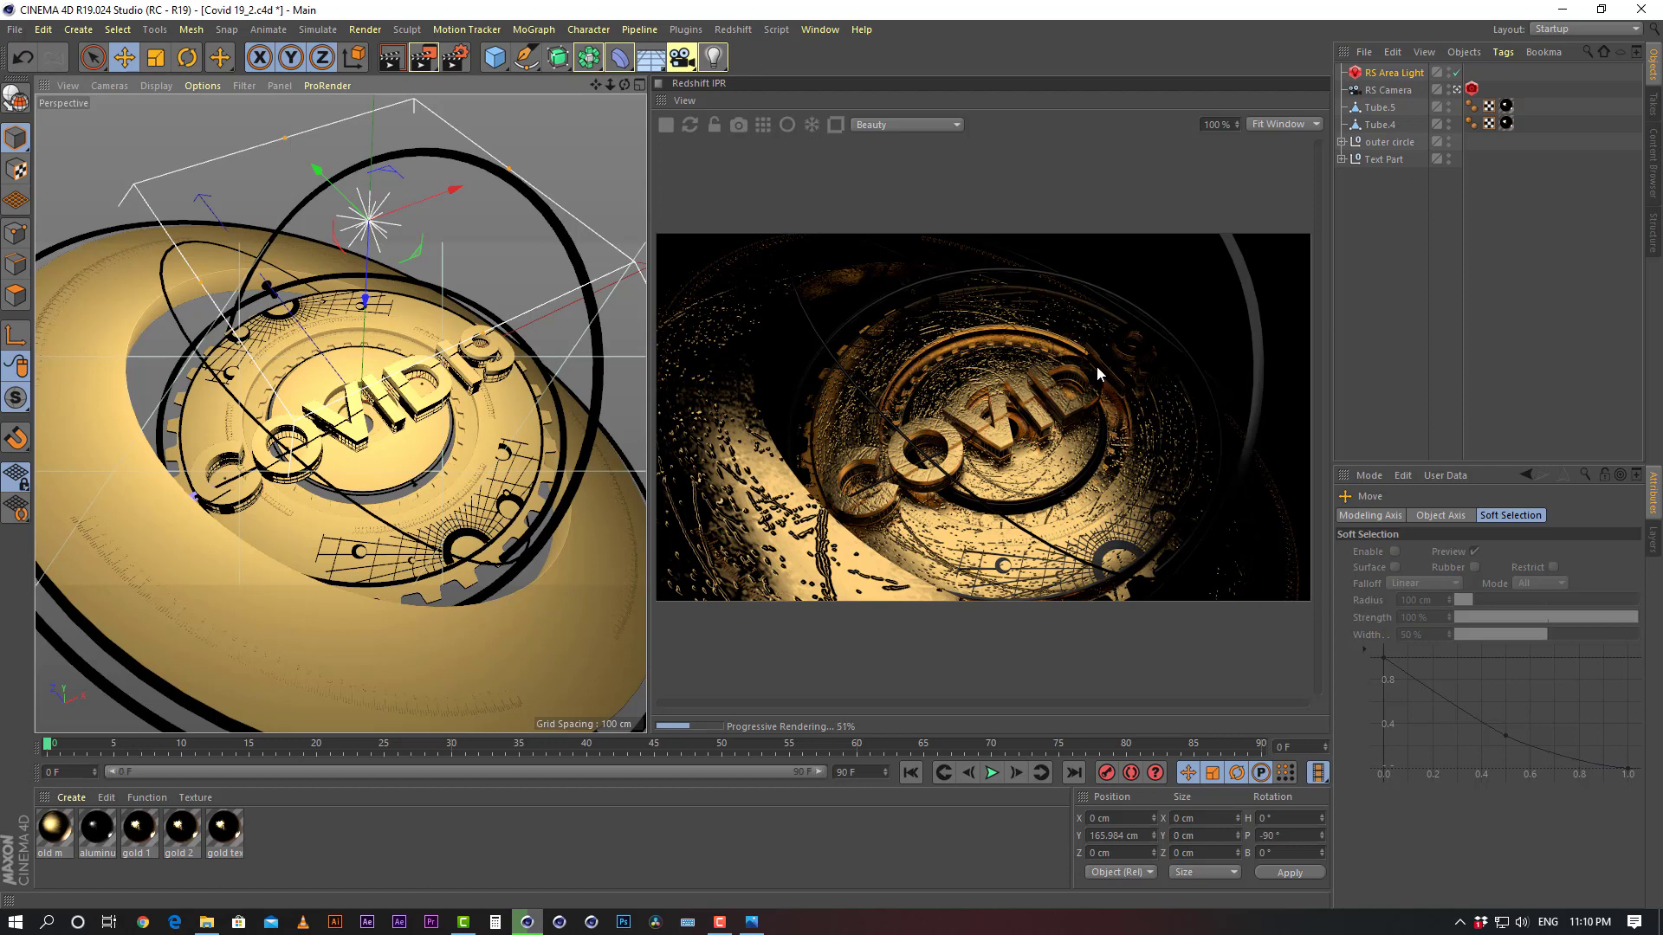
Resize the RS Area Light to about 366 by 99 cm and move it to about 120 cm in Y and 26 cm in Z
left_click(1394, 73)
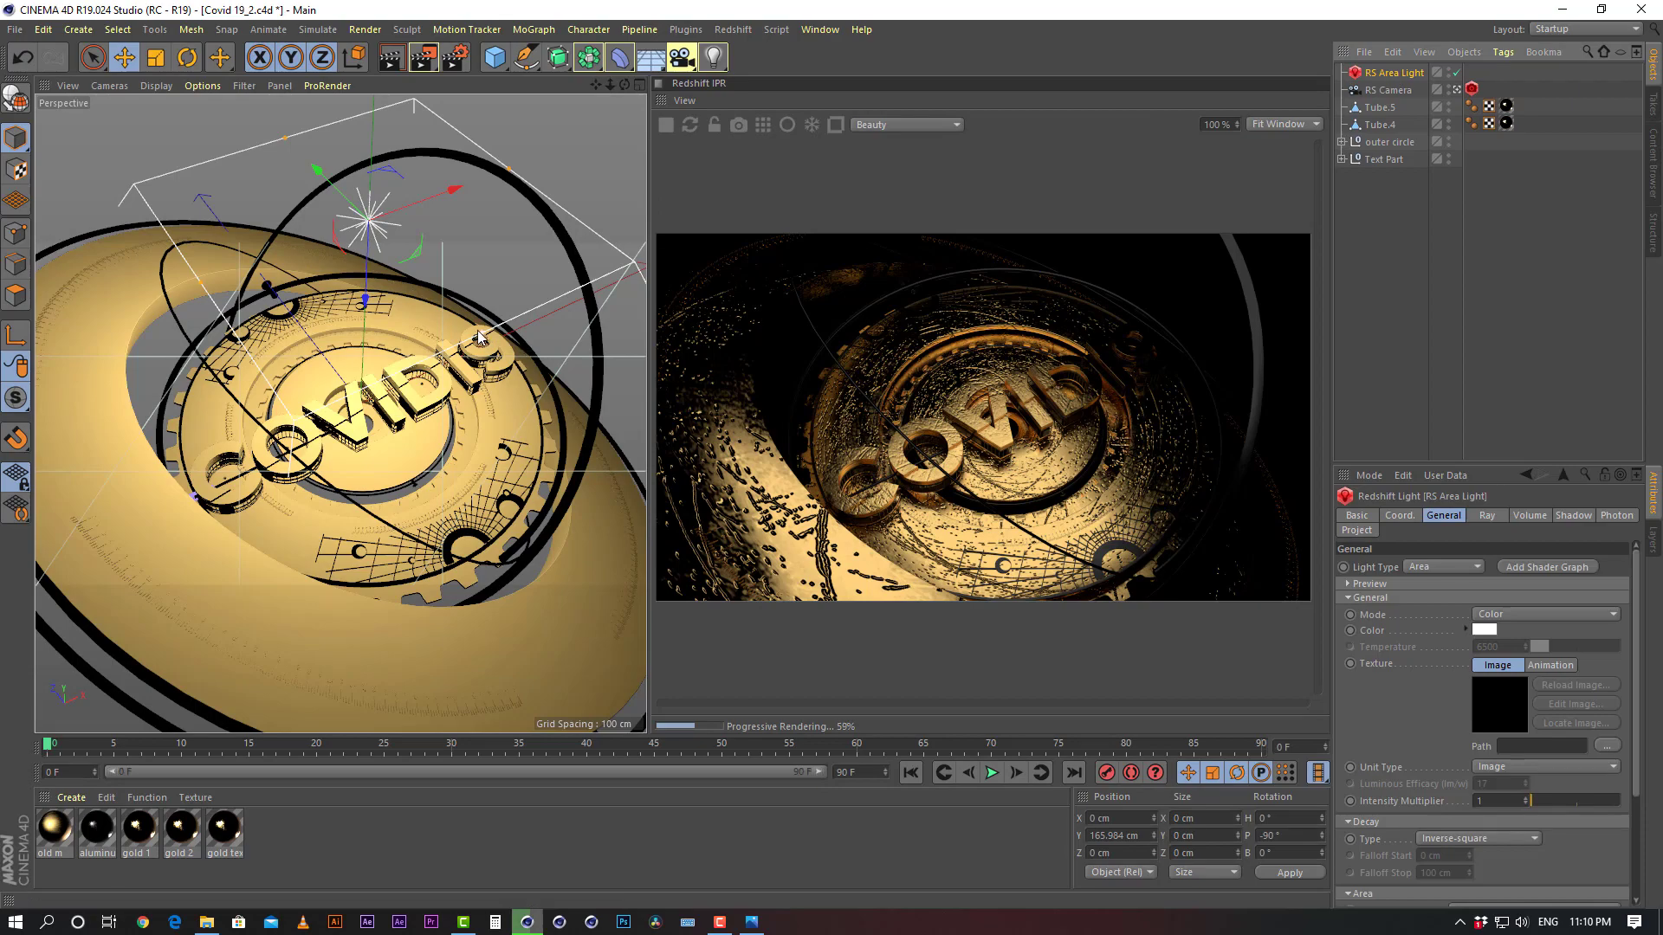
left_click_drag(482, 335, 440, 252)
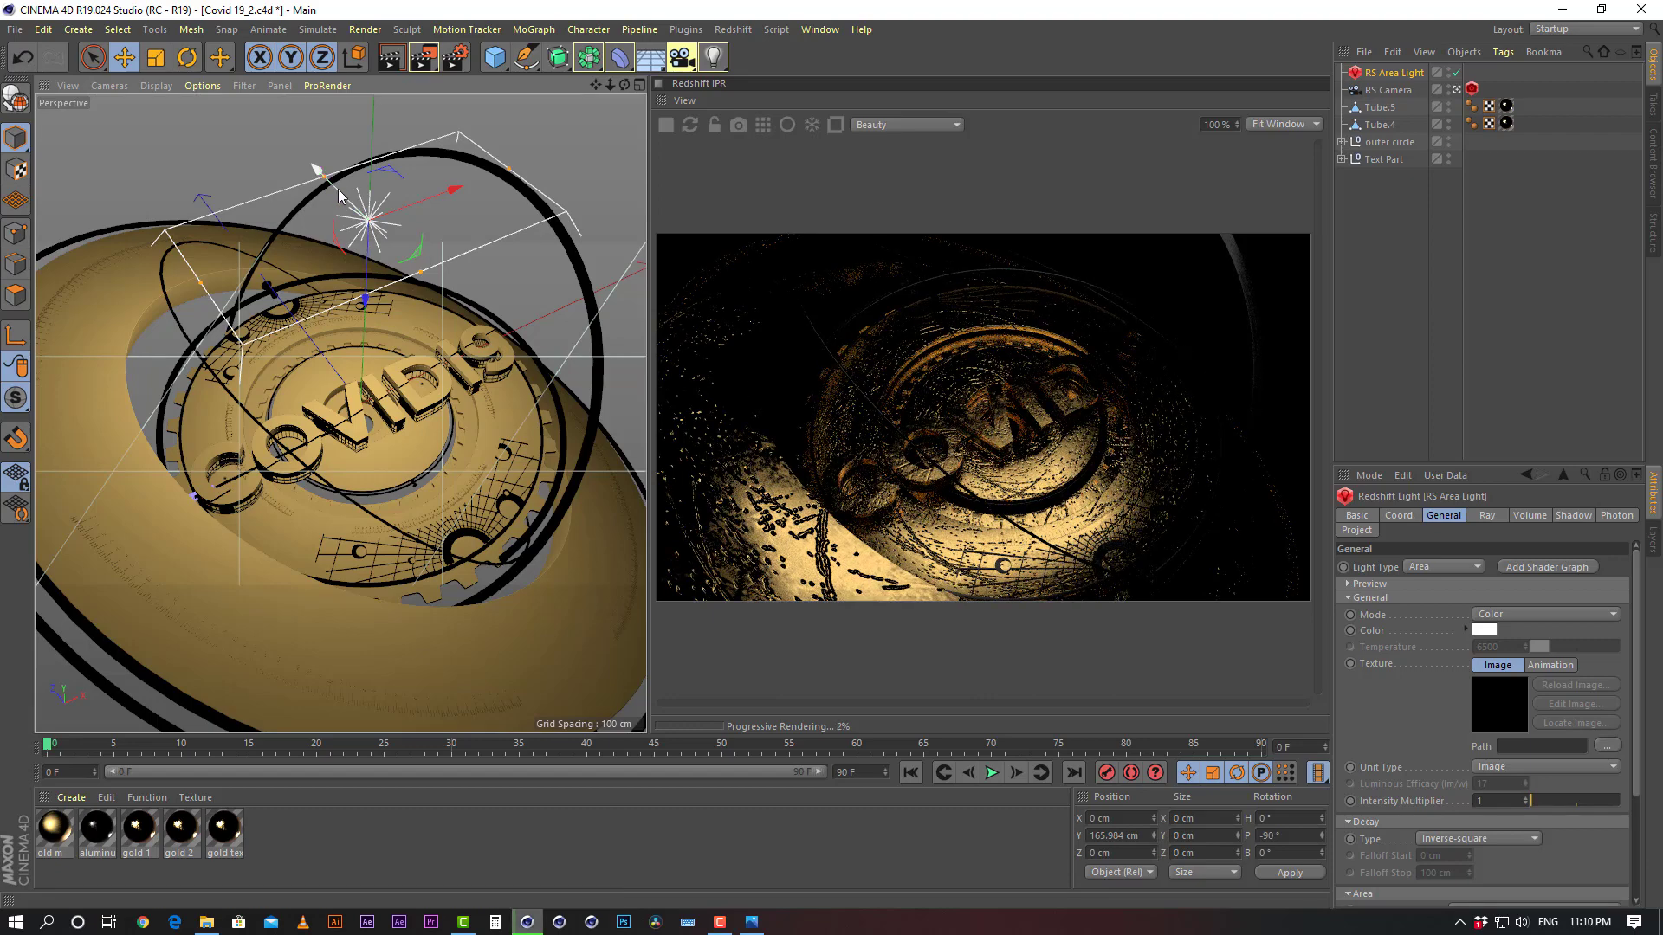
left_click_drag(363, 257, 369, 317)
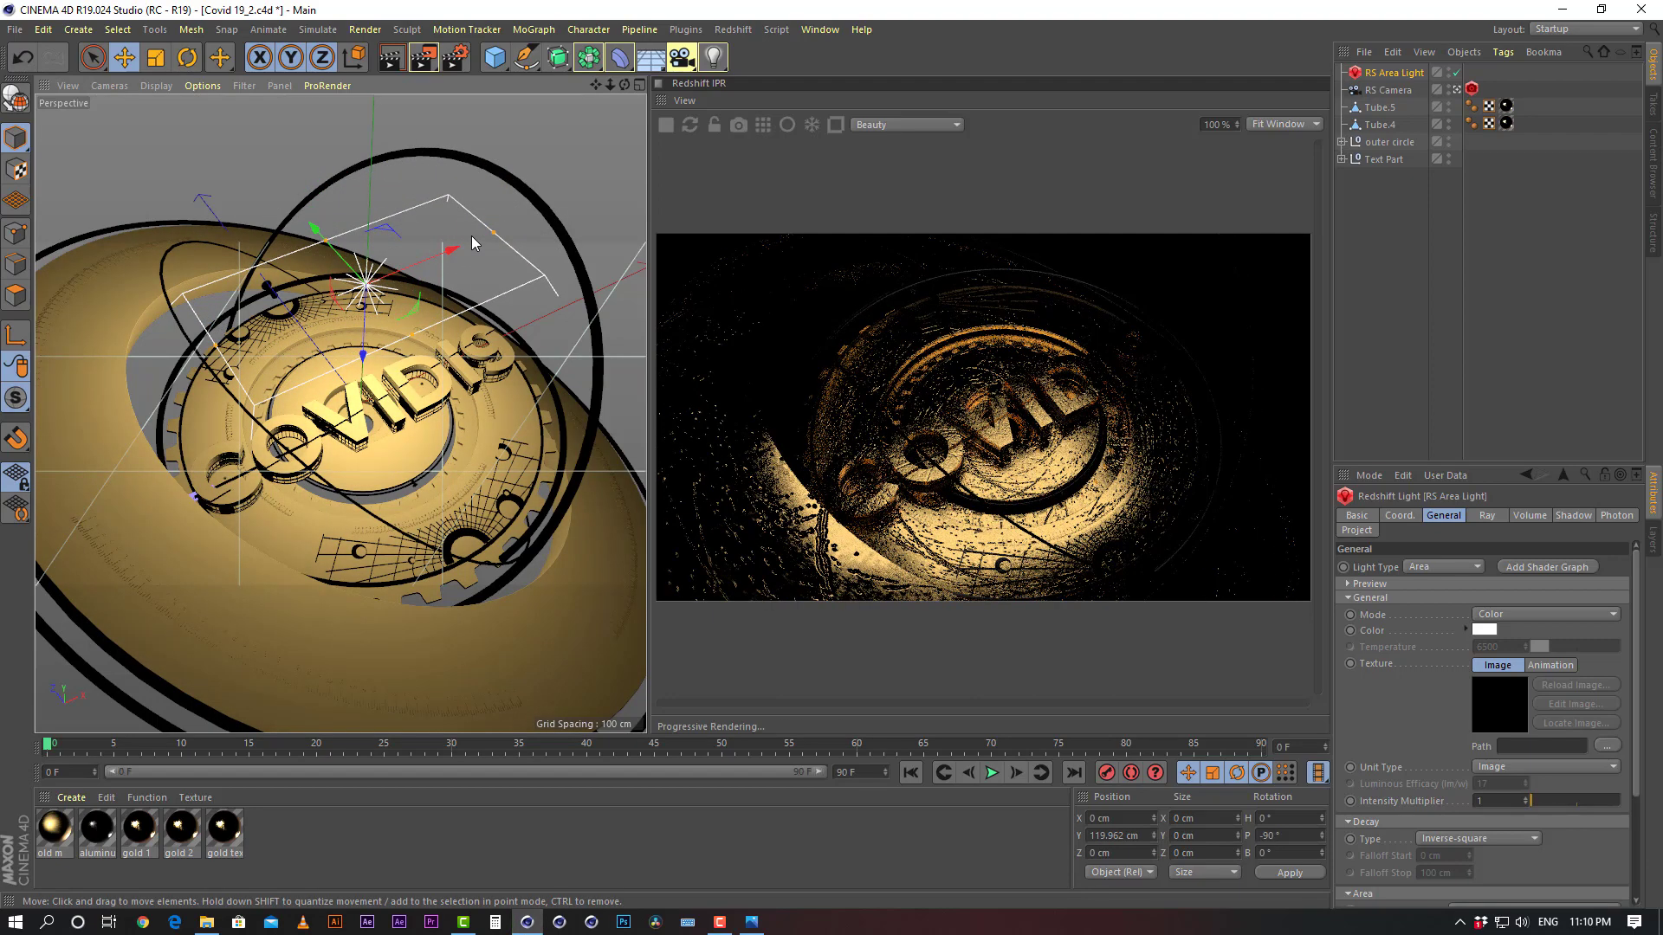
left_click_drag(492, 232, 567, 201)
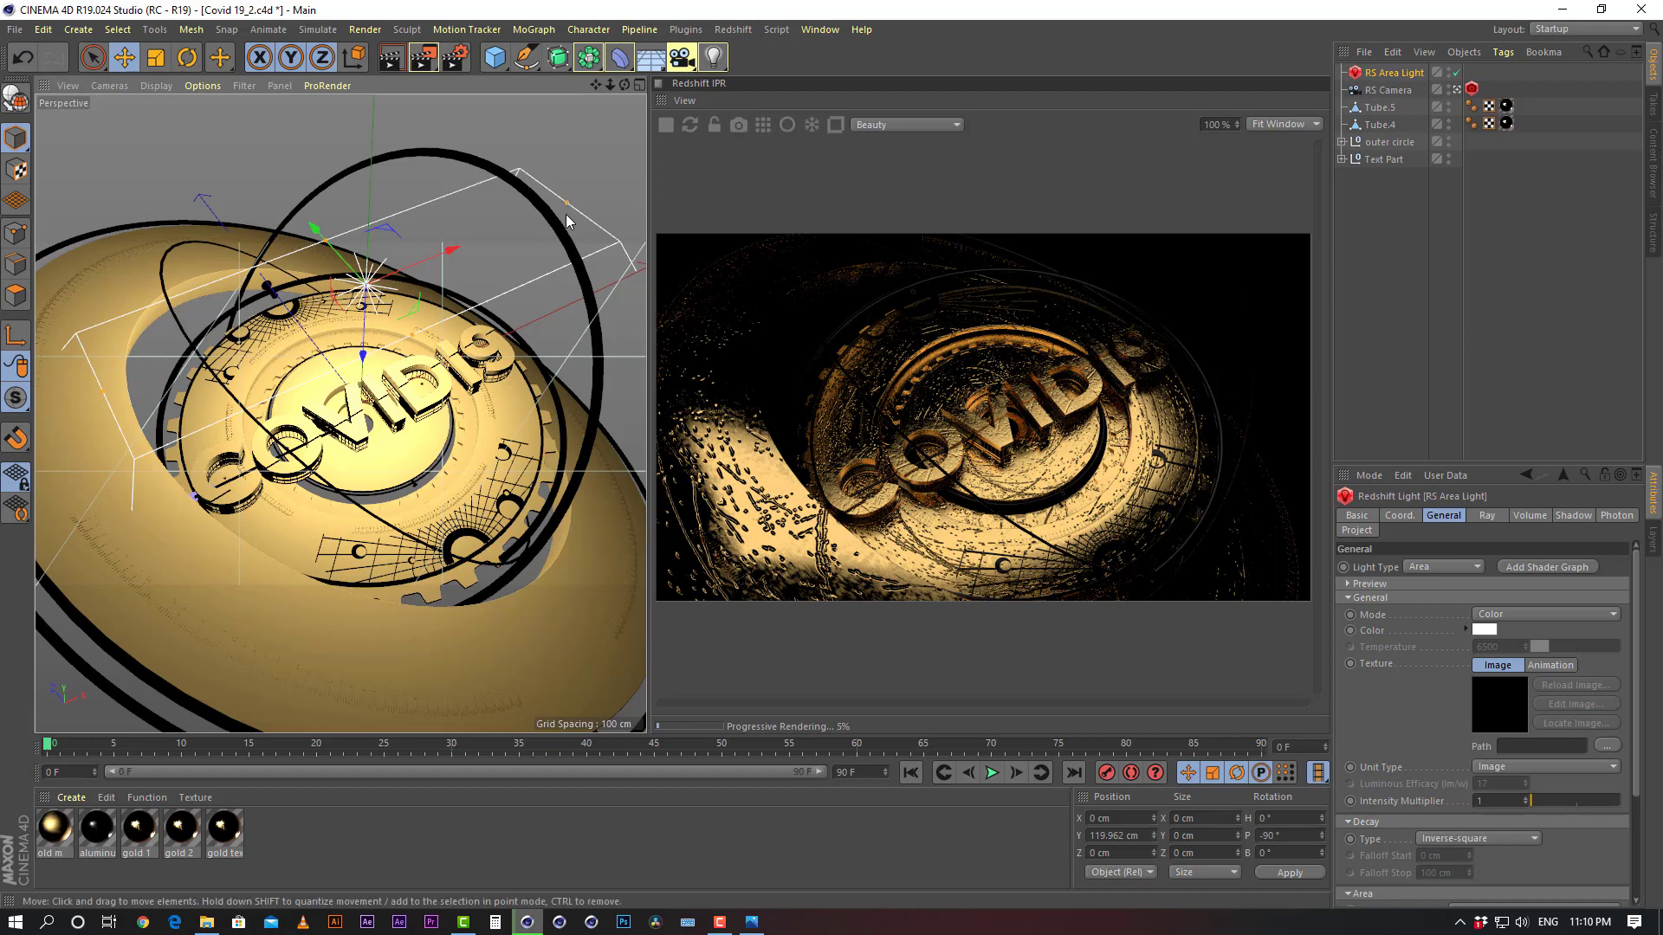
left_click_drag(566, 202, 585, 195)
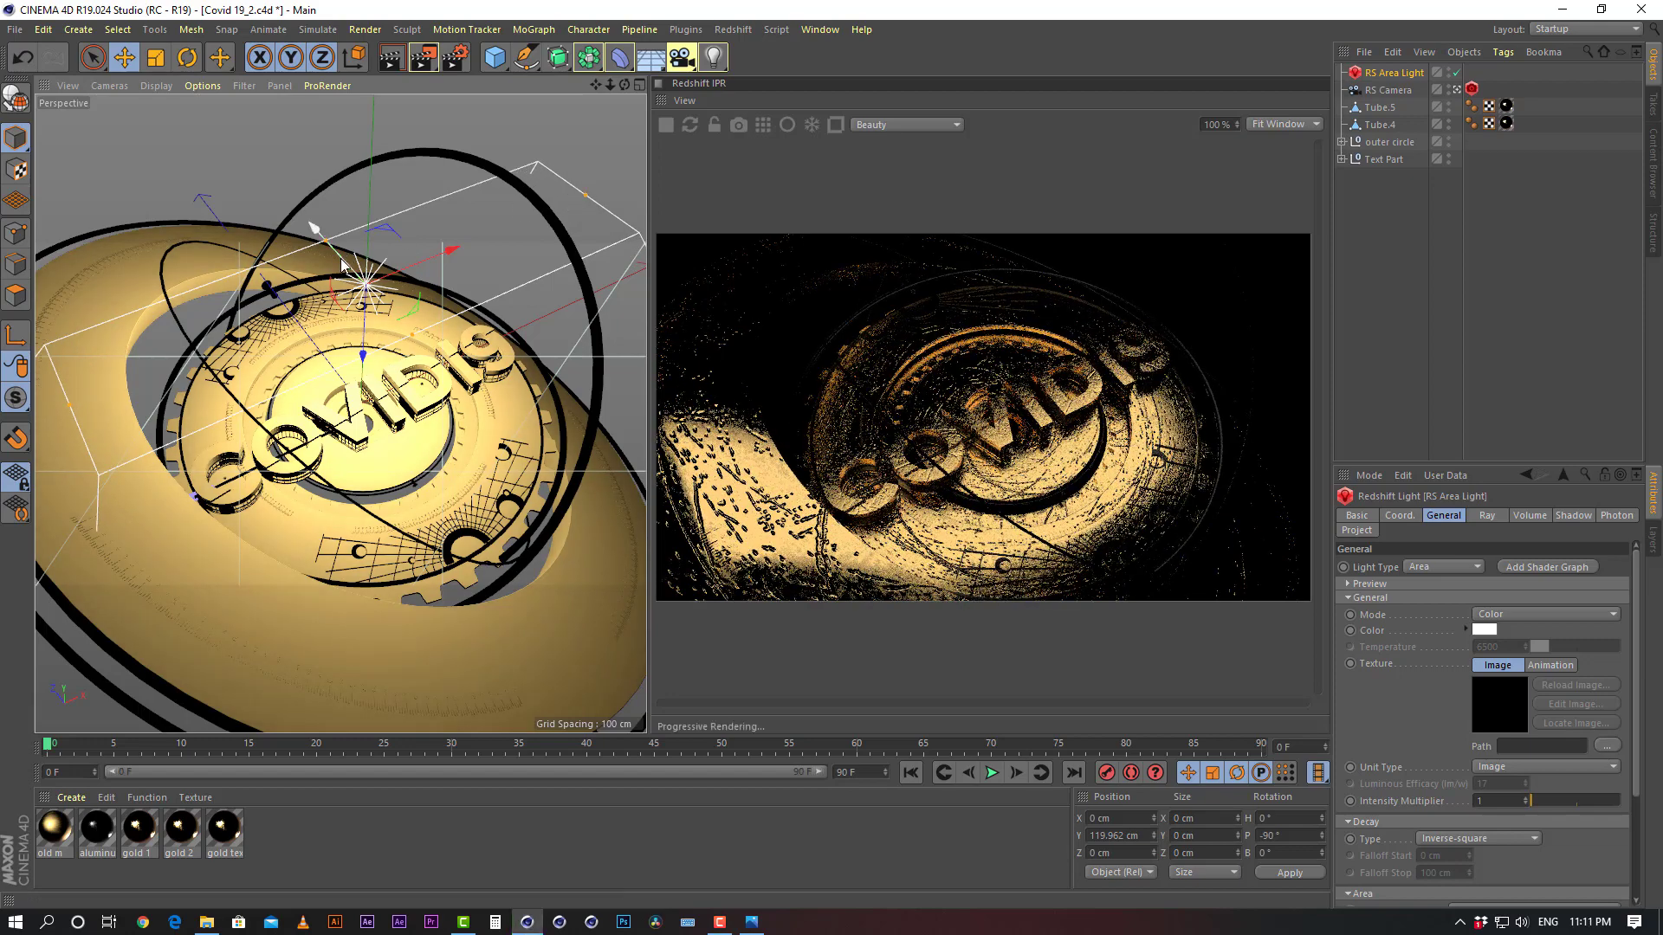
left_click_drag(364, 284, 345, 260)
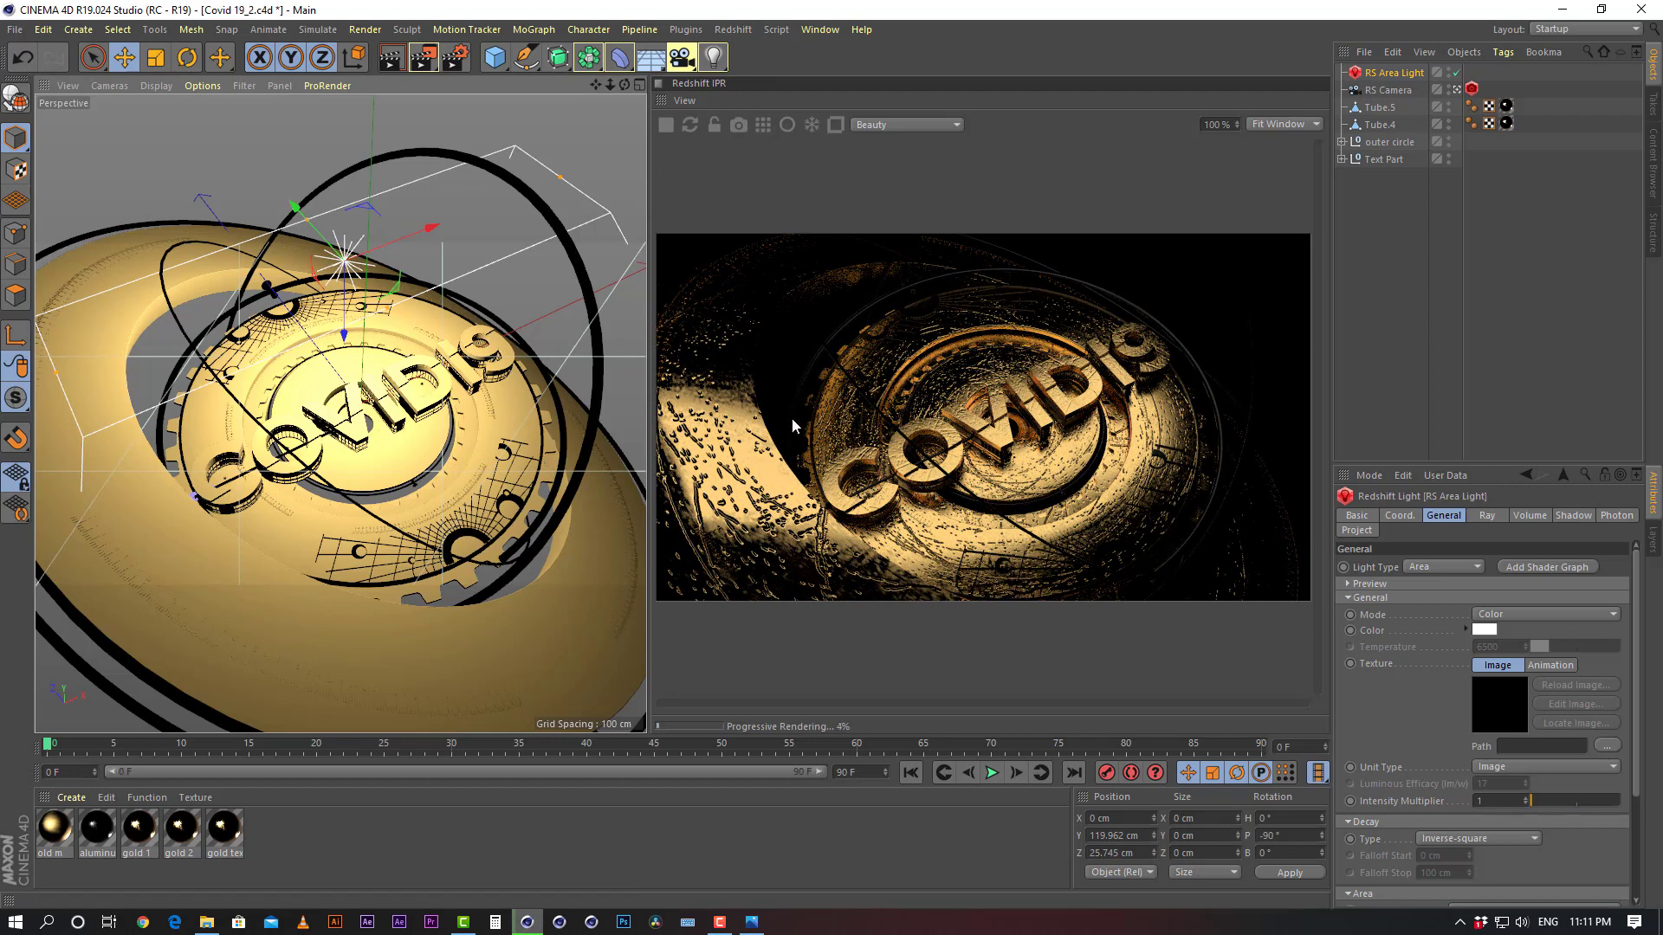
Inspect the nodes of the gold 1 material in the Material Editor and close the editor
left_click(139, 840)
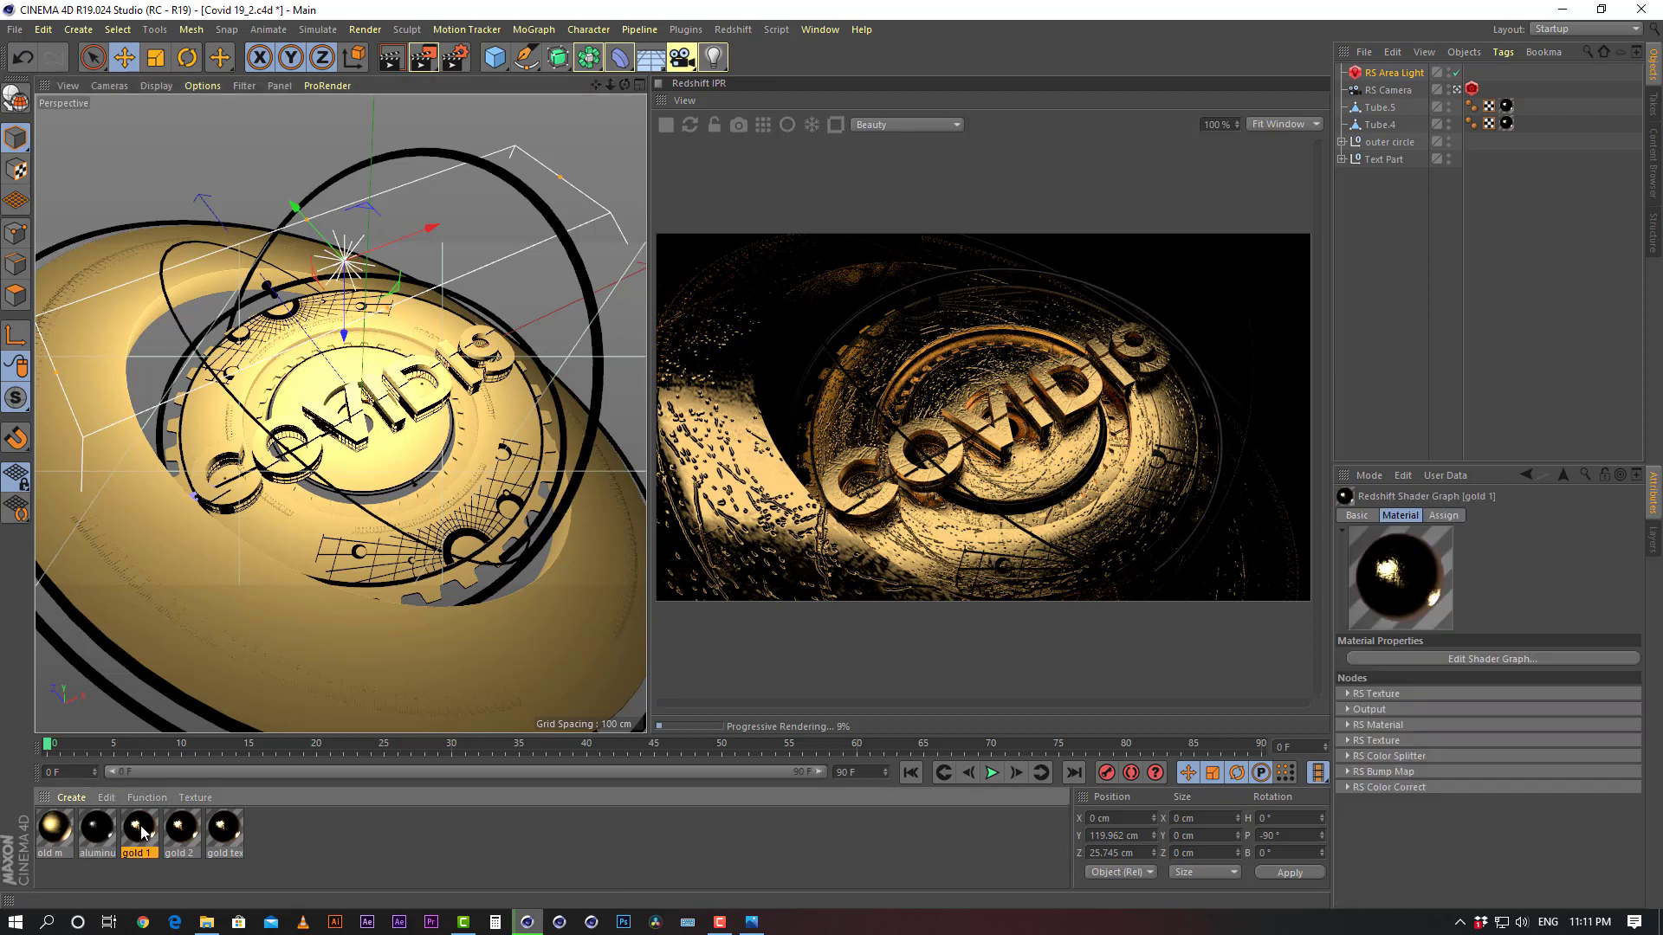
double_click(138, 837)
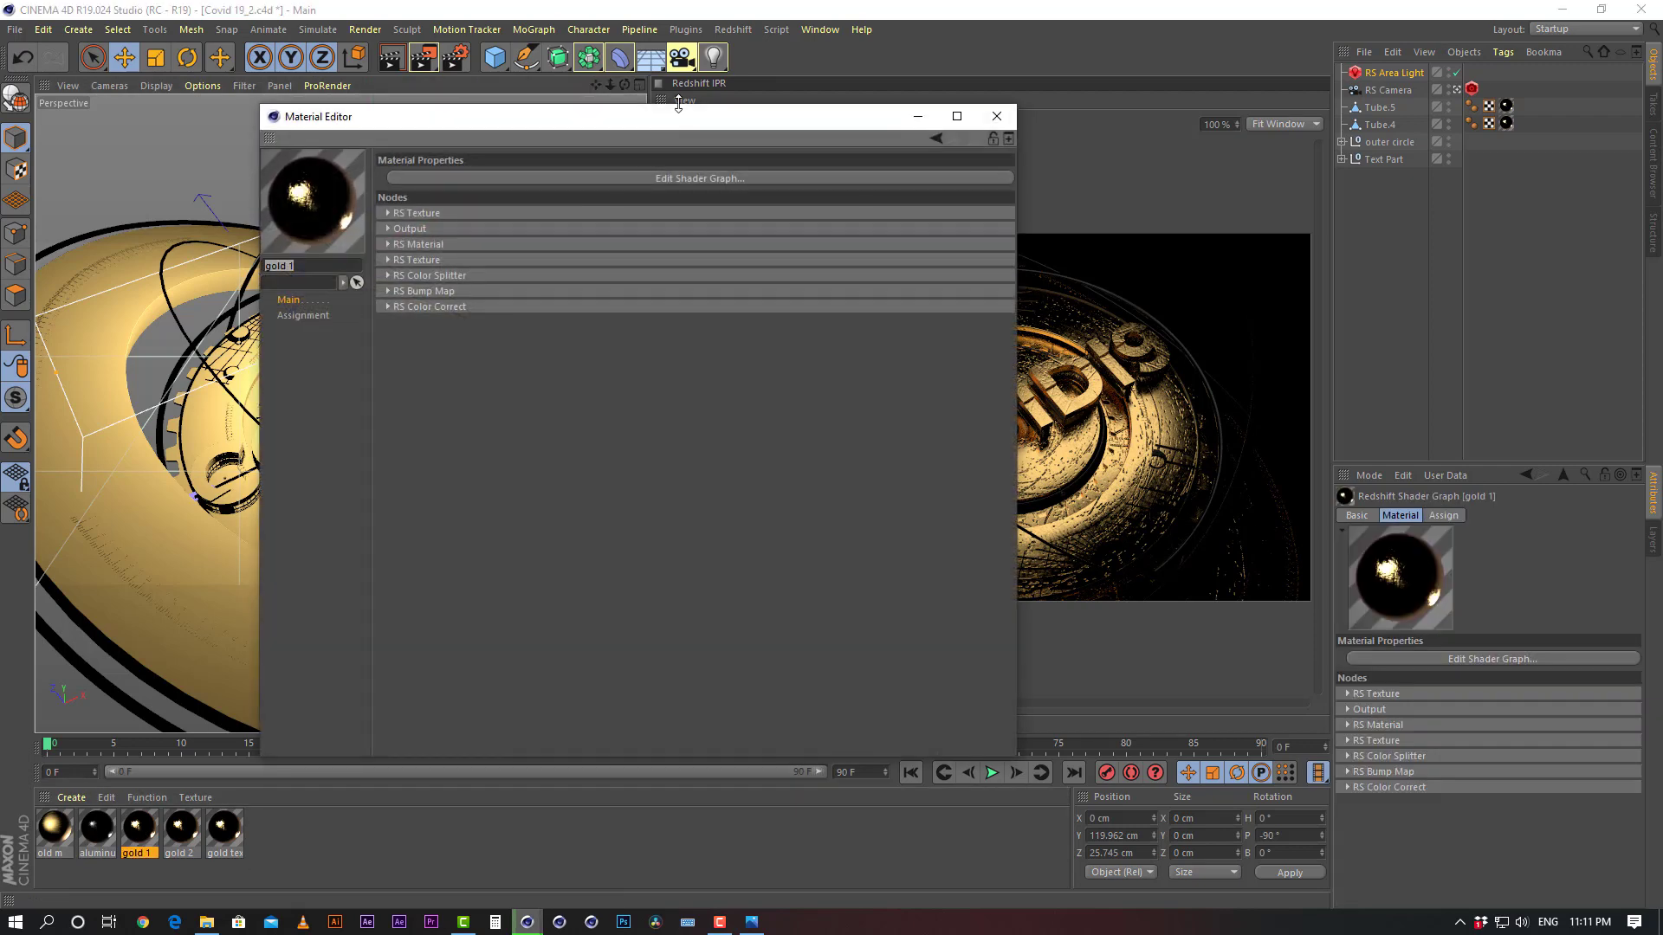
left_click_drag(679, 104, 589, 396)
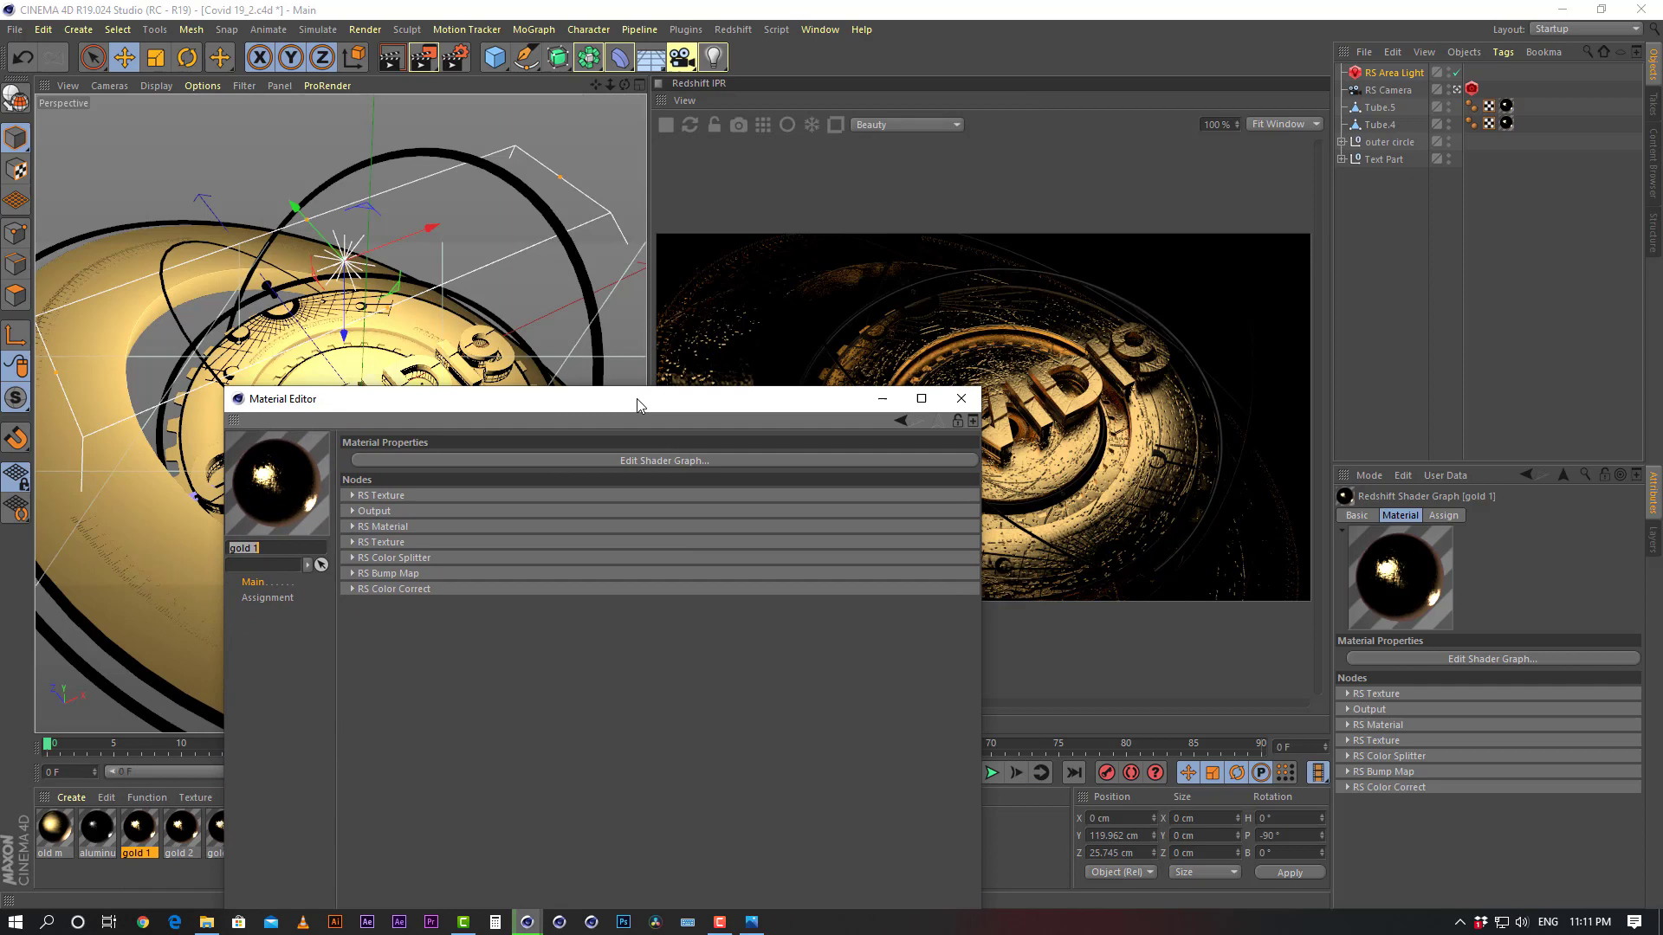
left_click(964, 388)
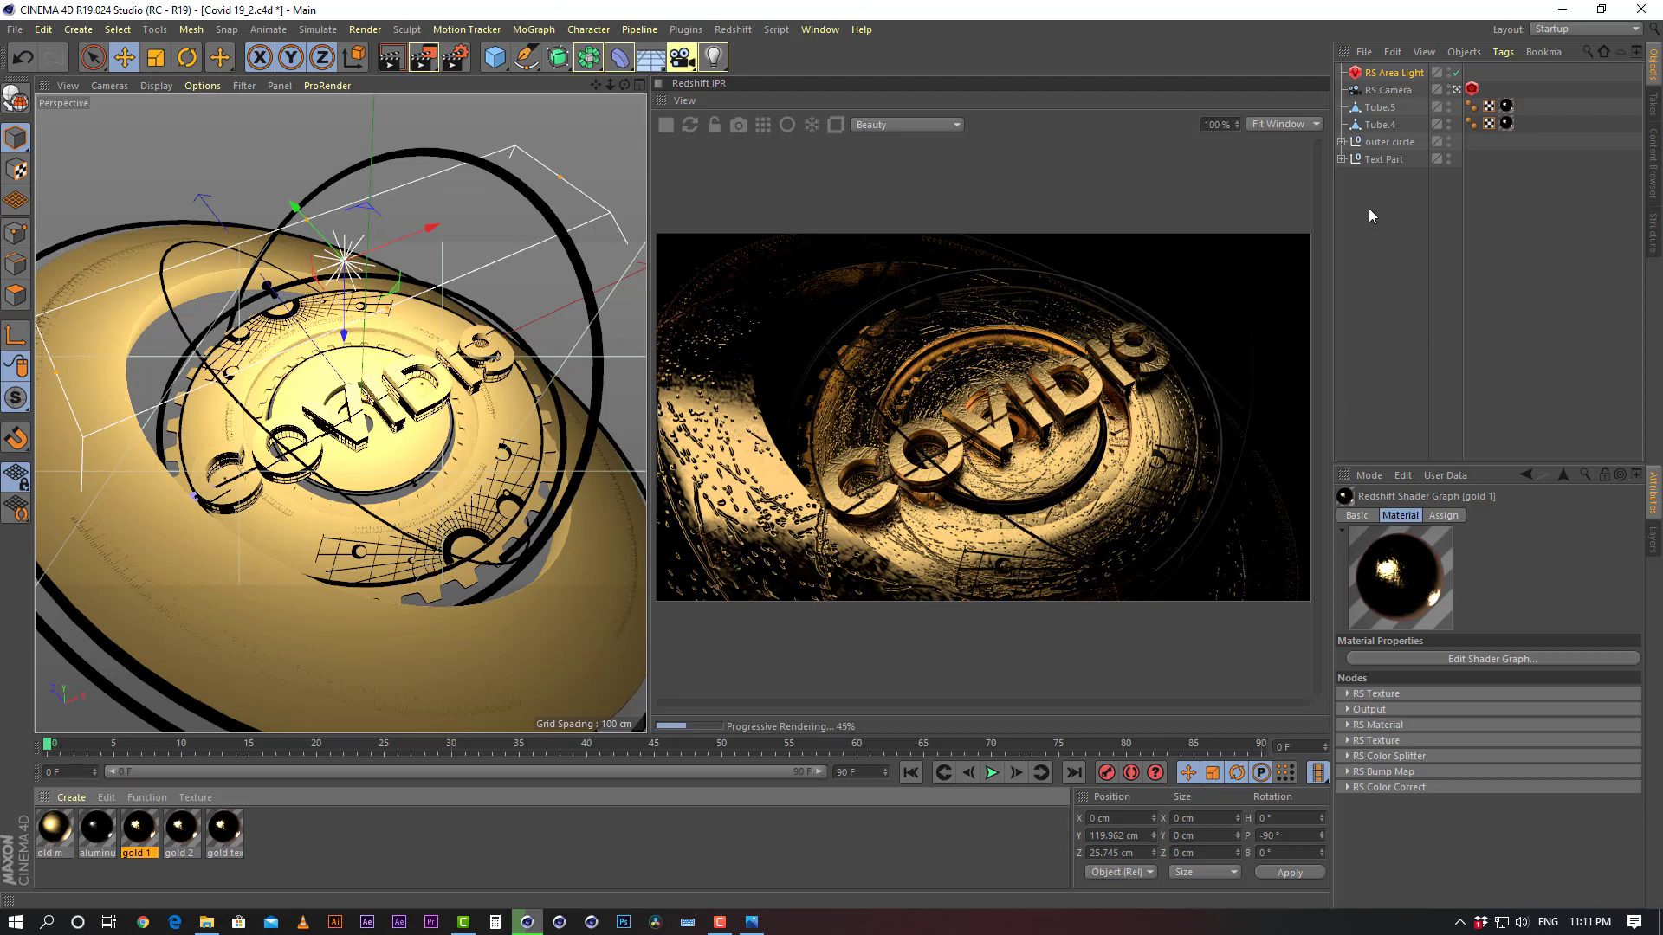
Duplicate the RS Area Light and move the copy to about -77 cm in Z
left_click(1389, 75)
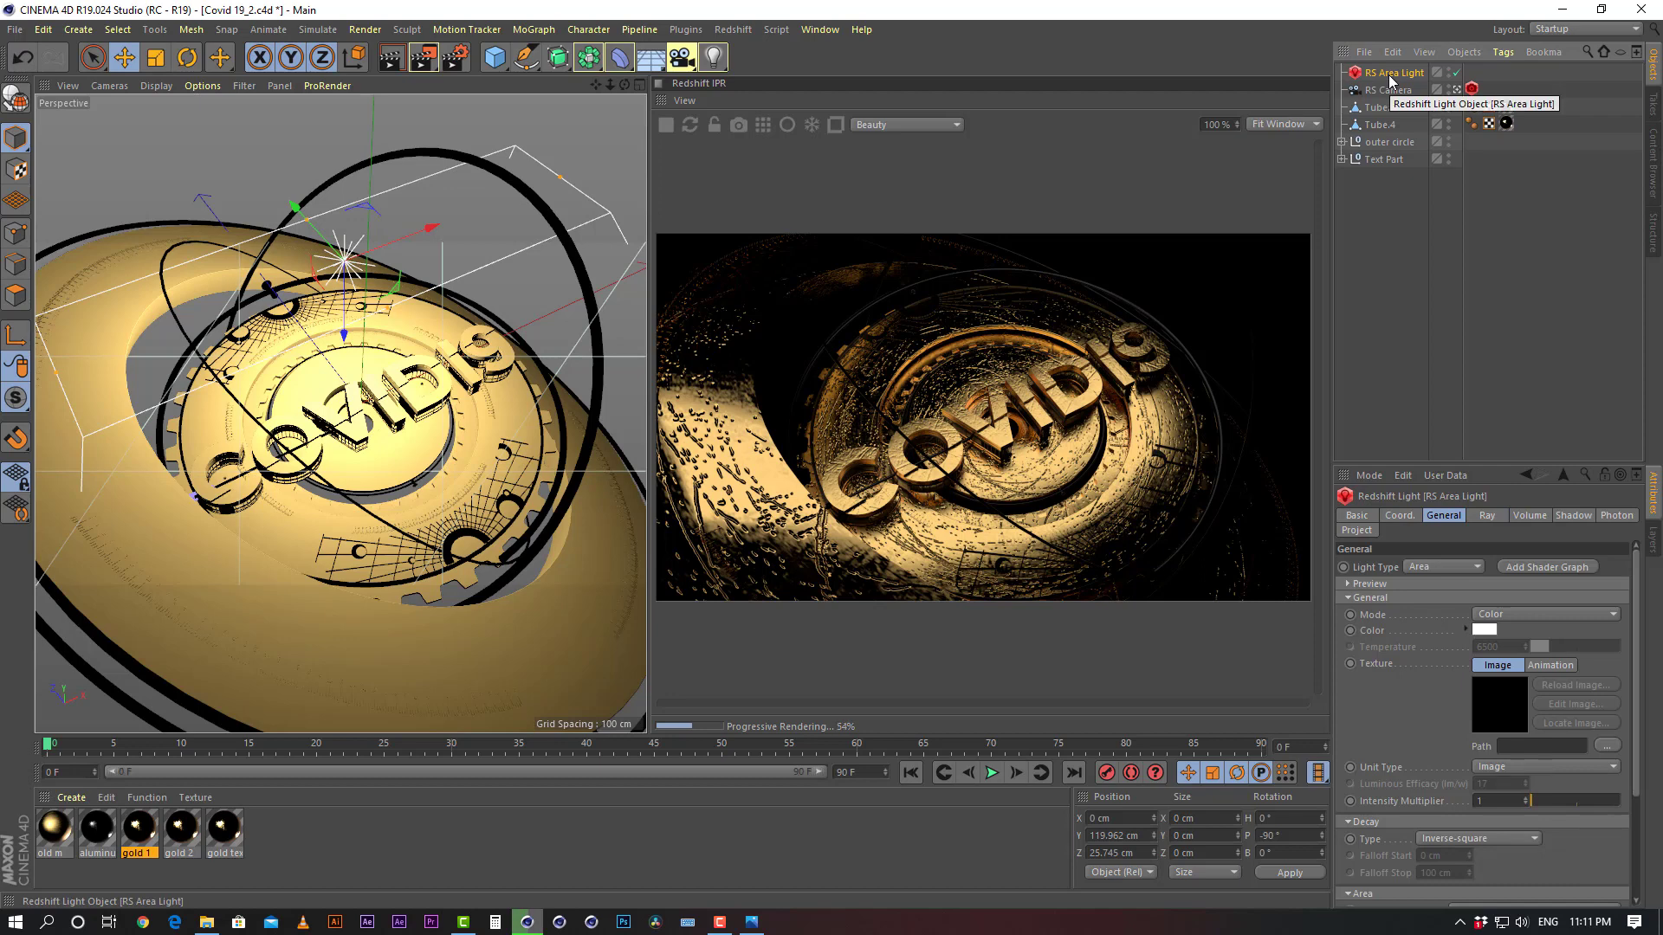
key("ctrl+c")
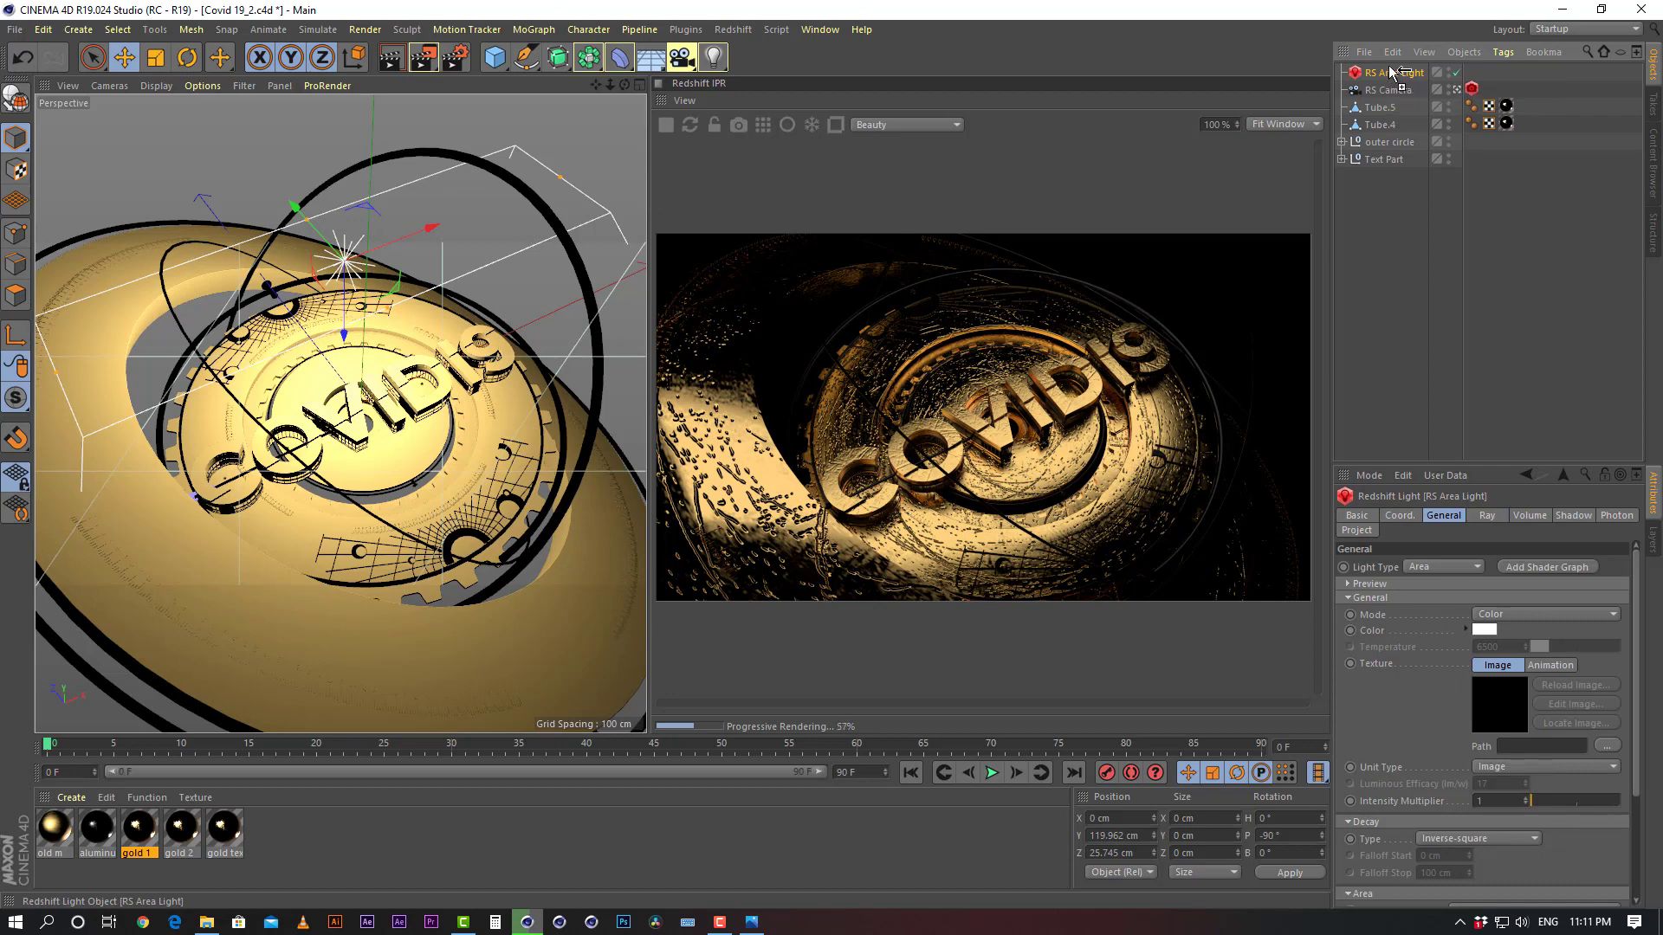
key("ctrl+v")
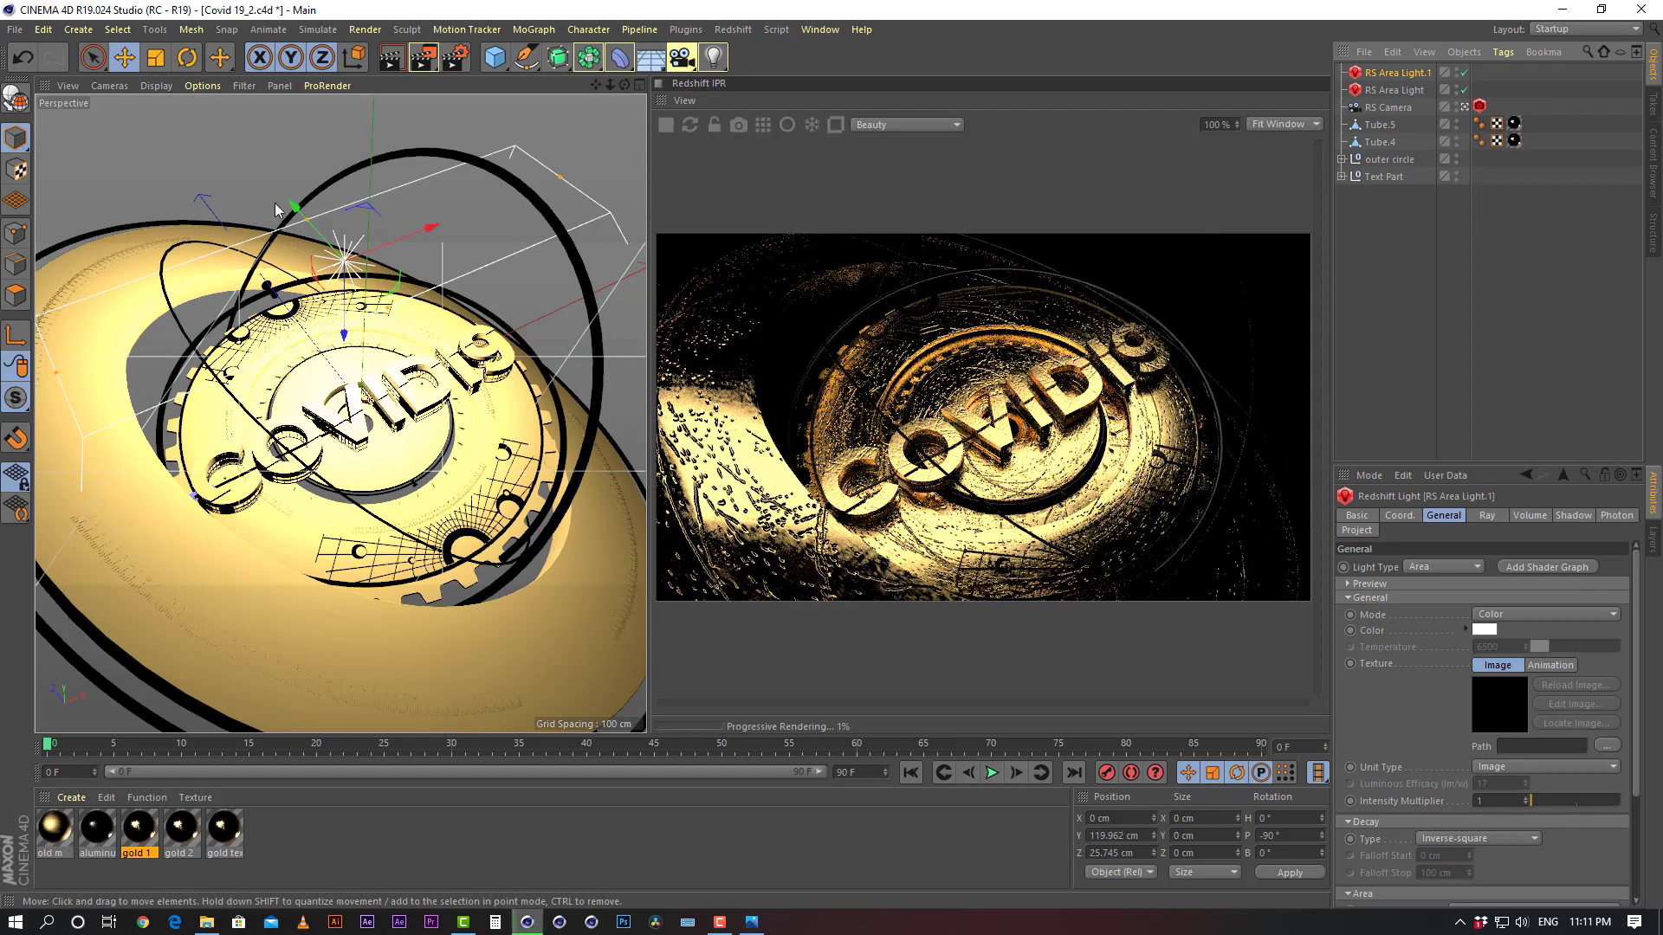
left_click_drag(294, 209, 385, 304)
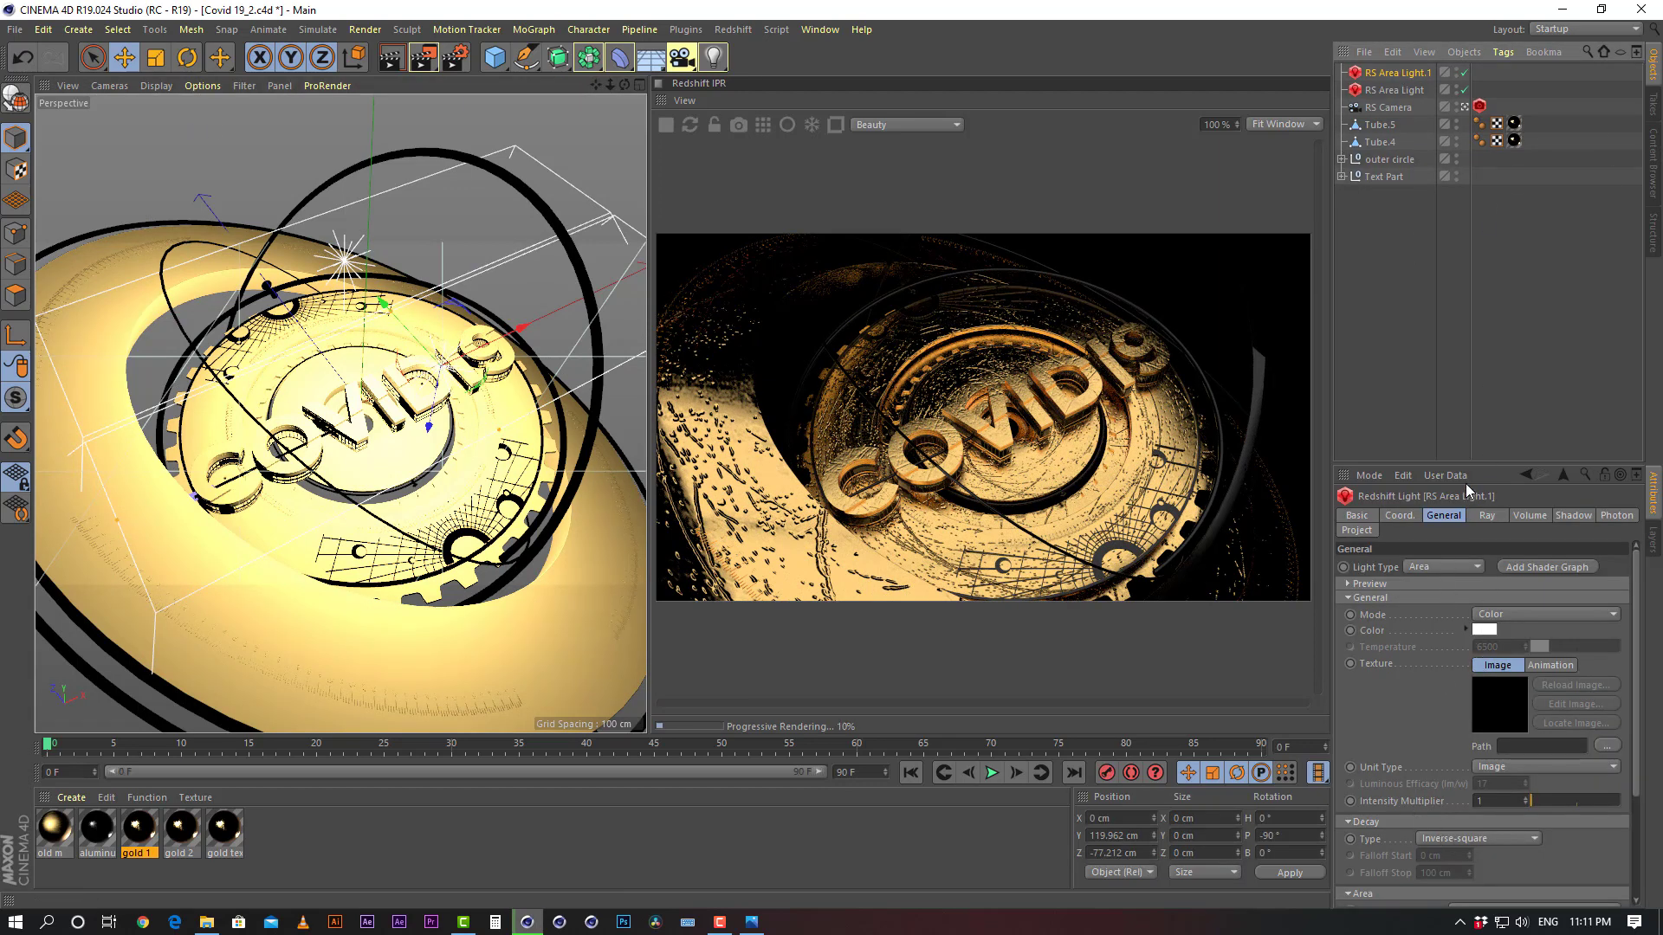
Set the shape of RS Area Light.1 to Mesh and assign a new sphere primitive as its mesh
left_click_drag(1466, 465, 1467, 330)
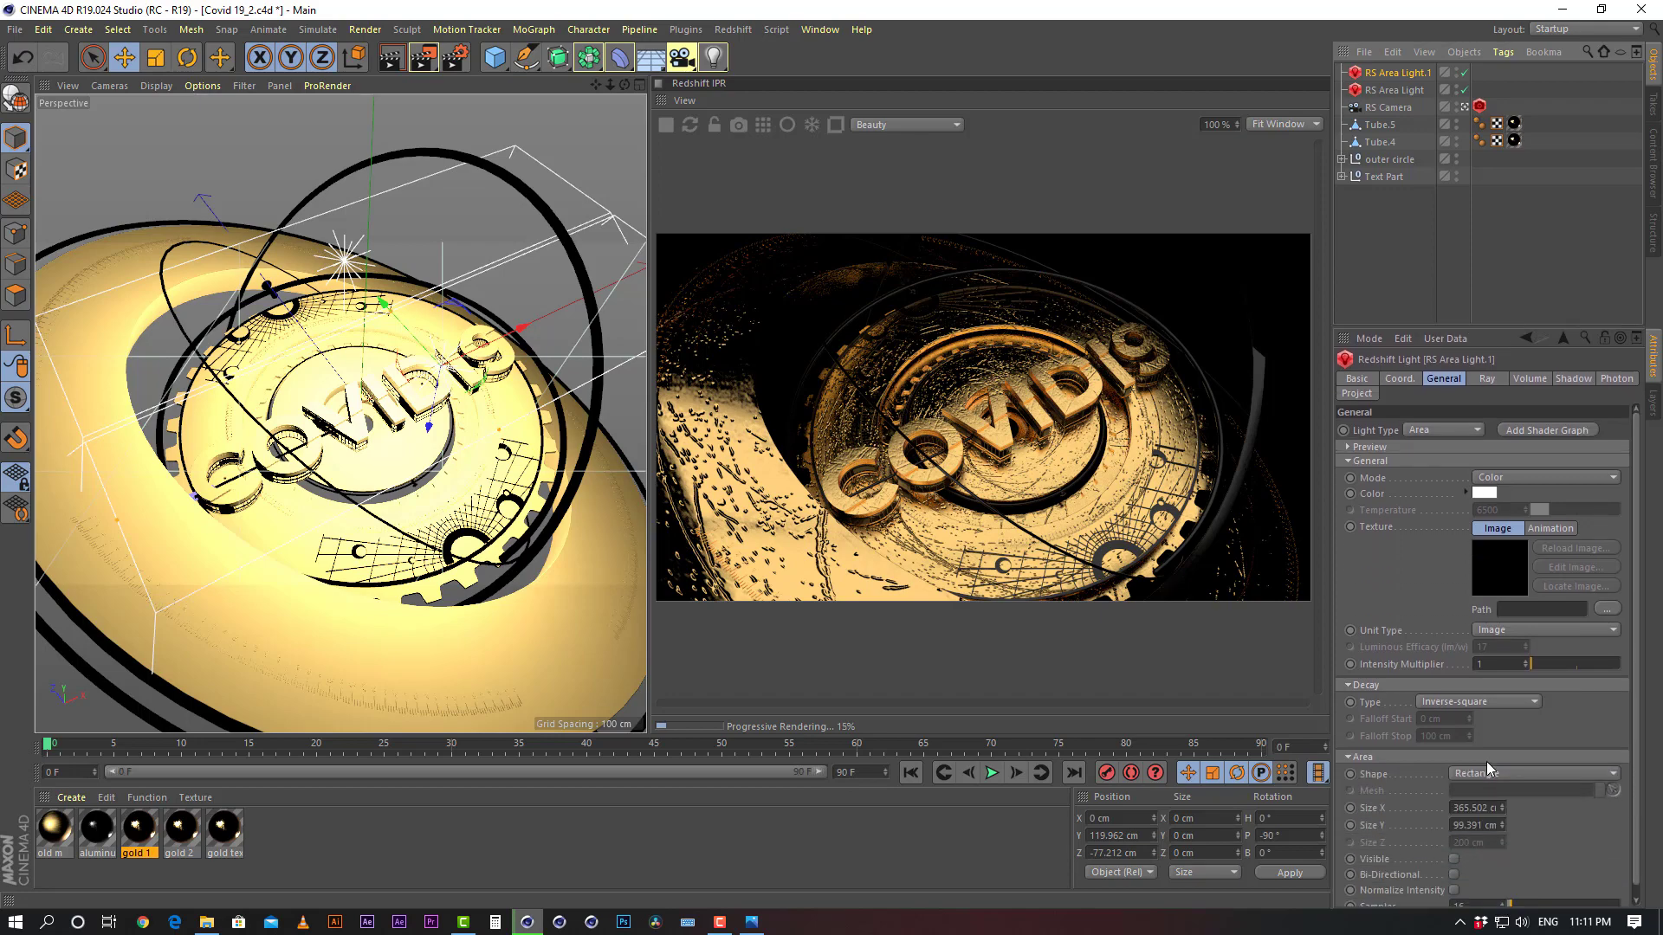
left_click(1616, 772)
left_click(1483, 862)
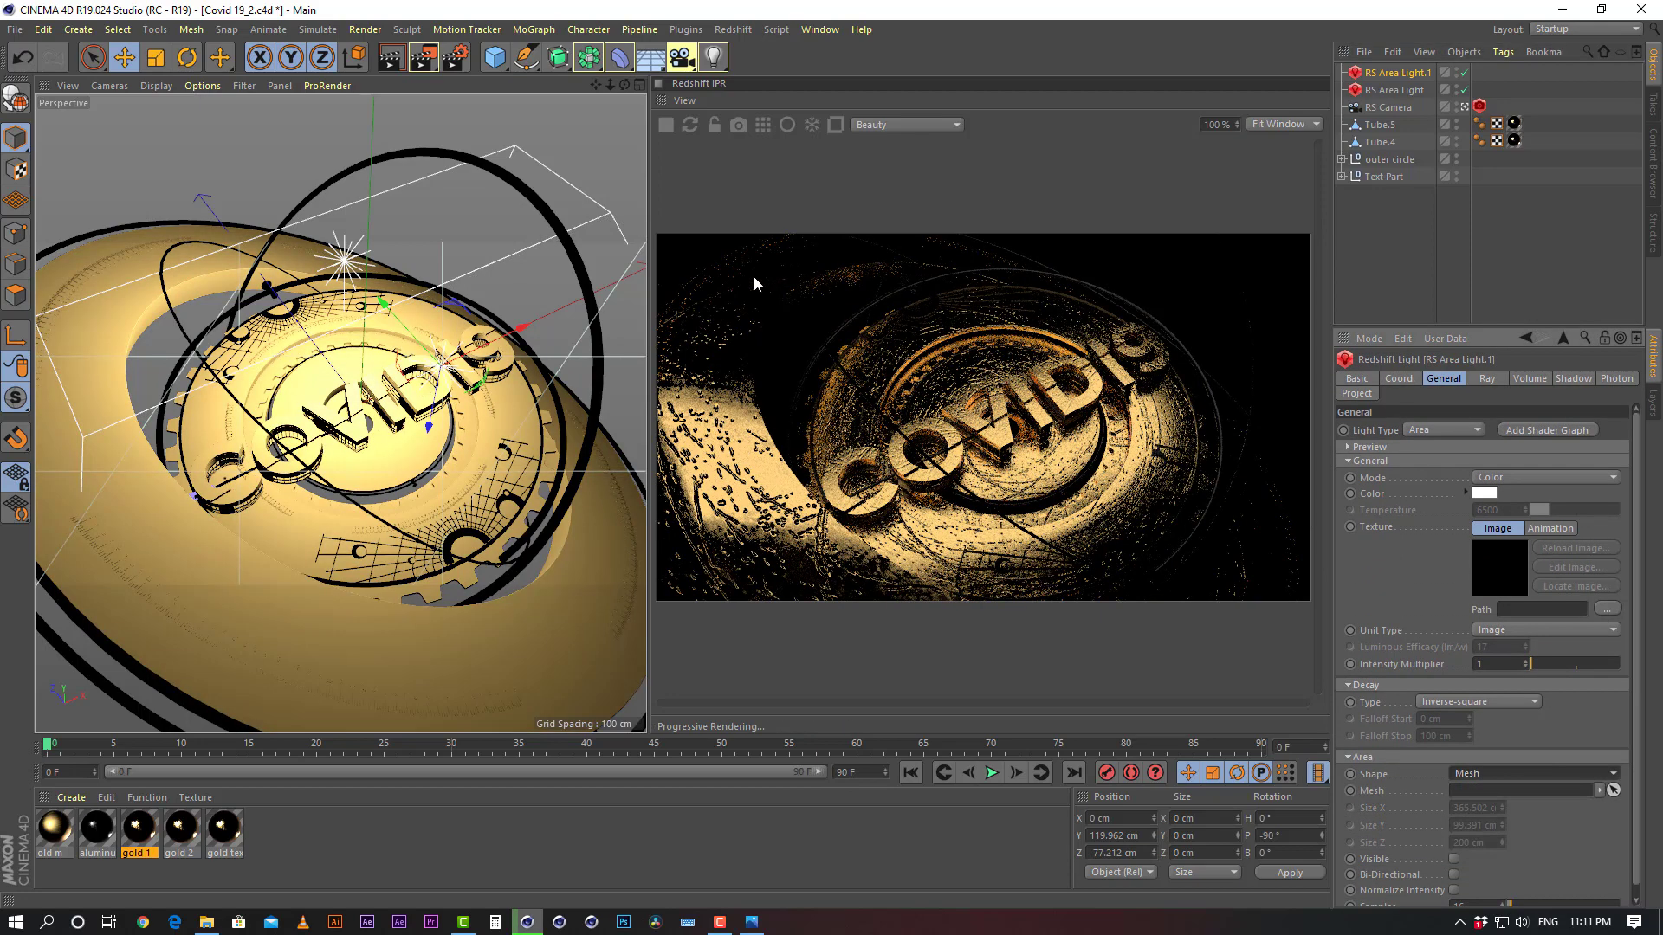
left_click(494, 57)
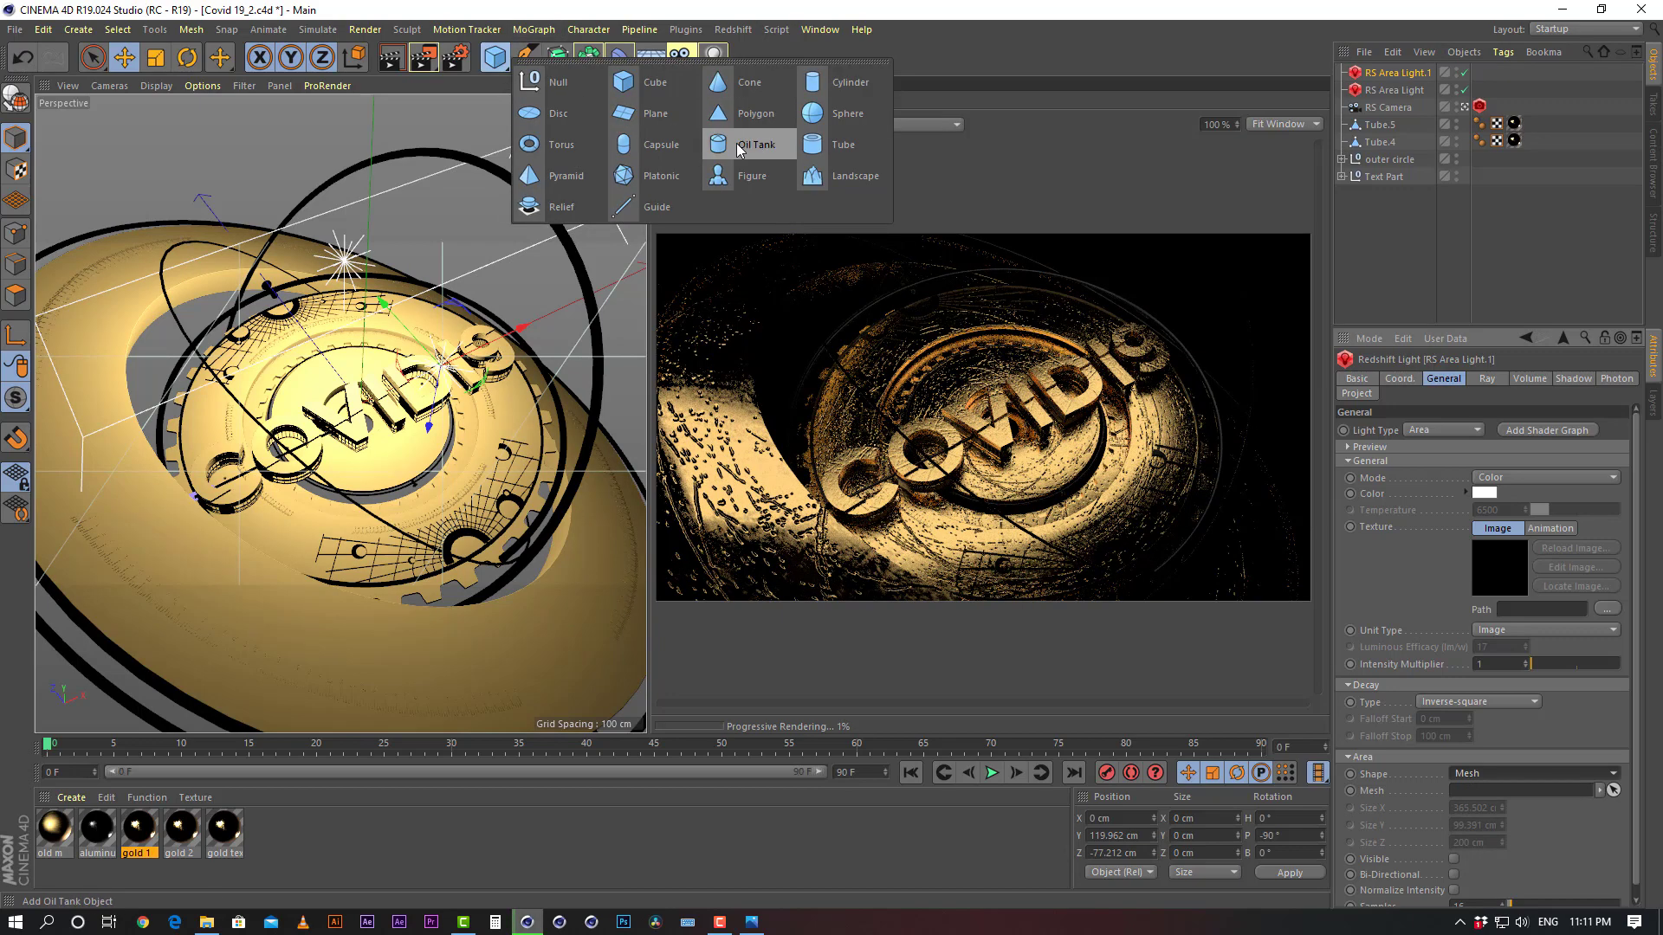
left_click(857, 120)
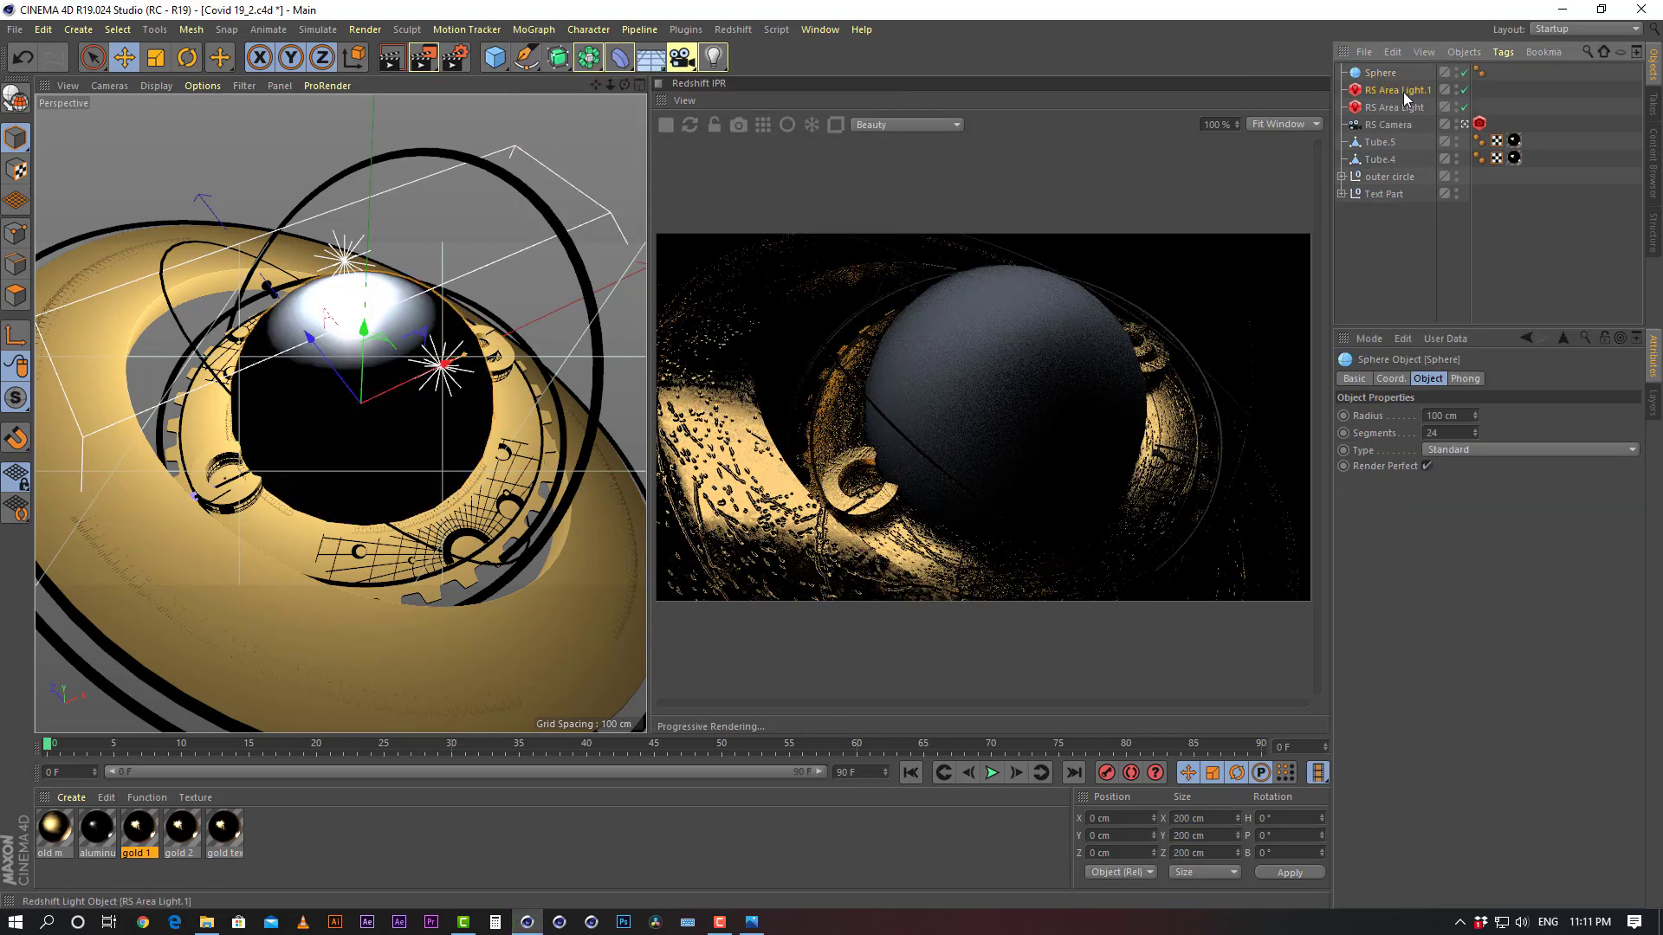
left_click(1401, 92)
left_click_drag(1381, 74, 1485, 791)
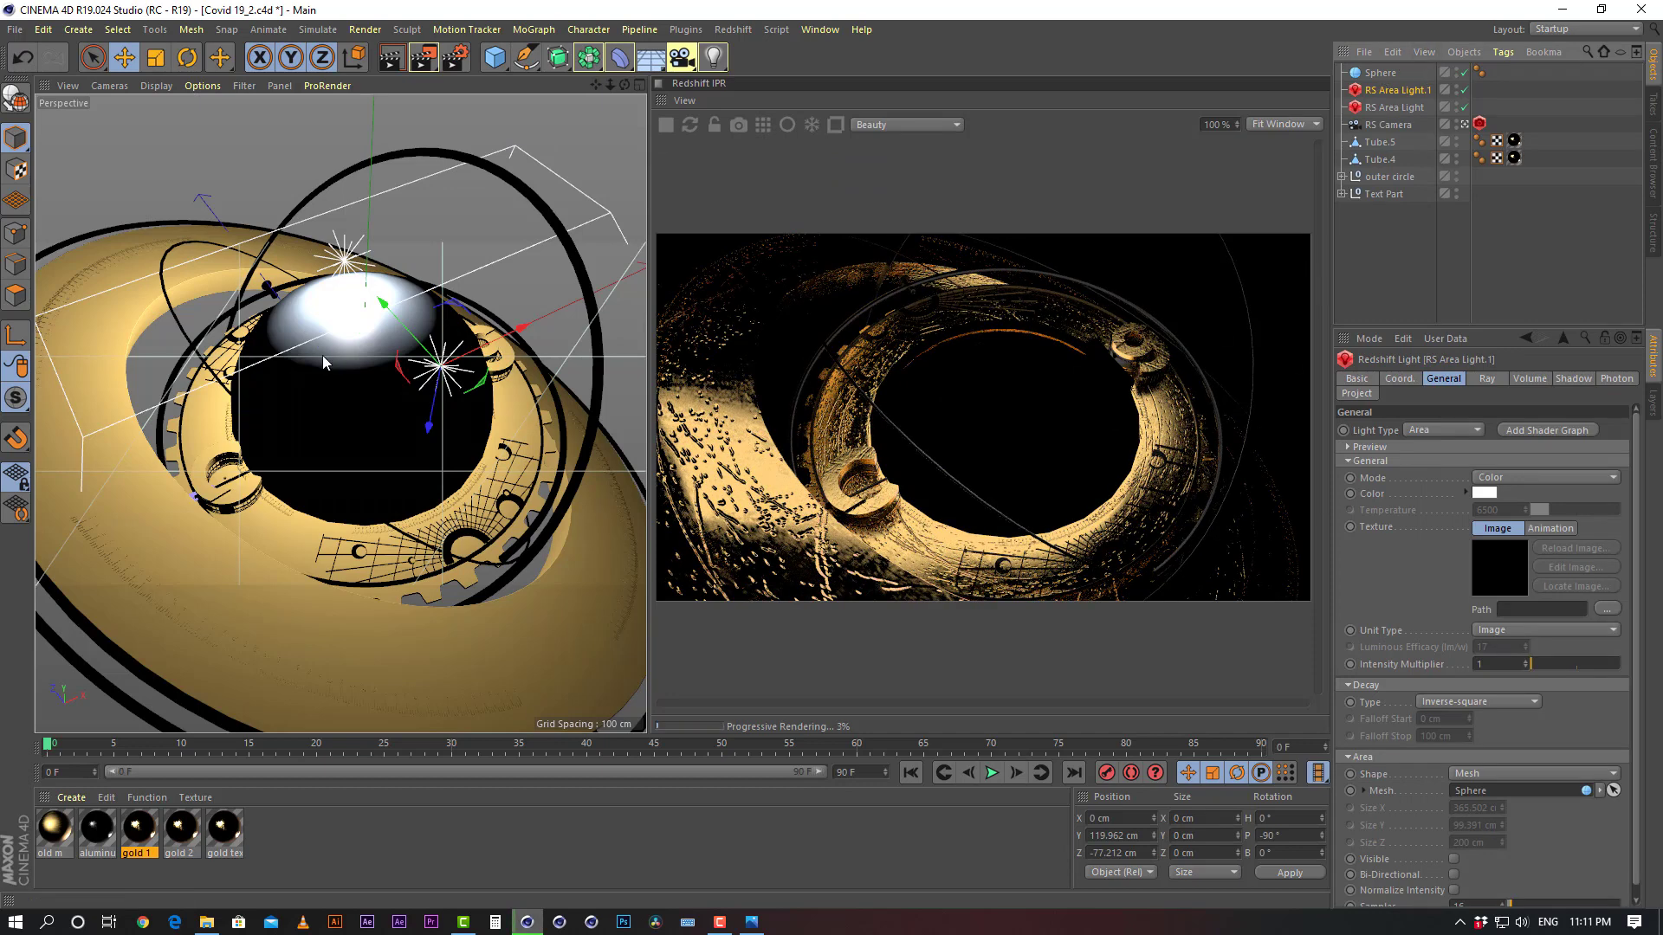
Move the sphere to about -8 cm in X, 173 cm in Y and -150 cm in Z
left_click(1386, 74)
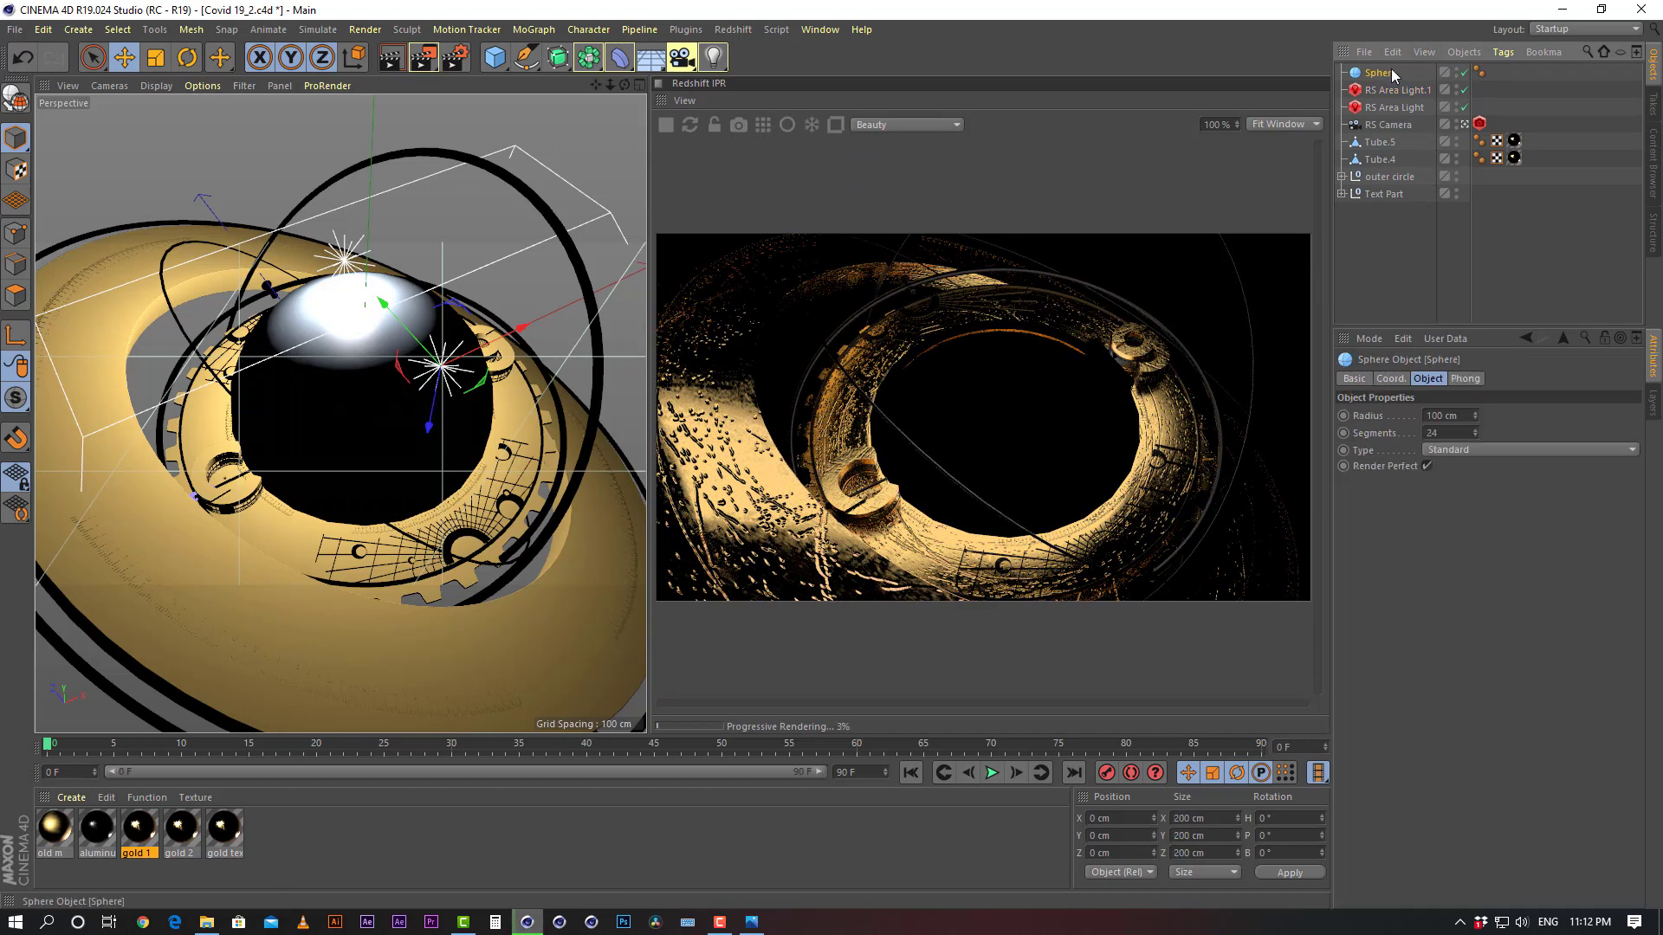
left_click_drag(367, 374, 584, 422)
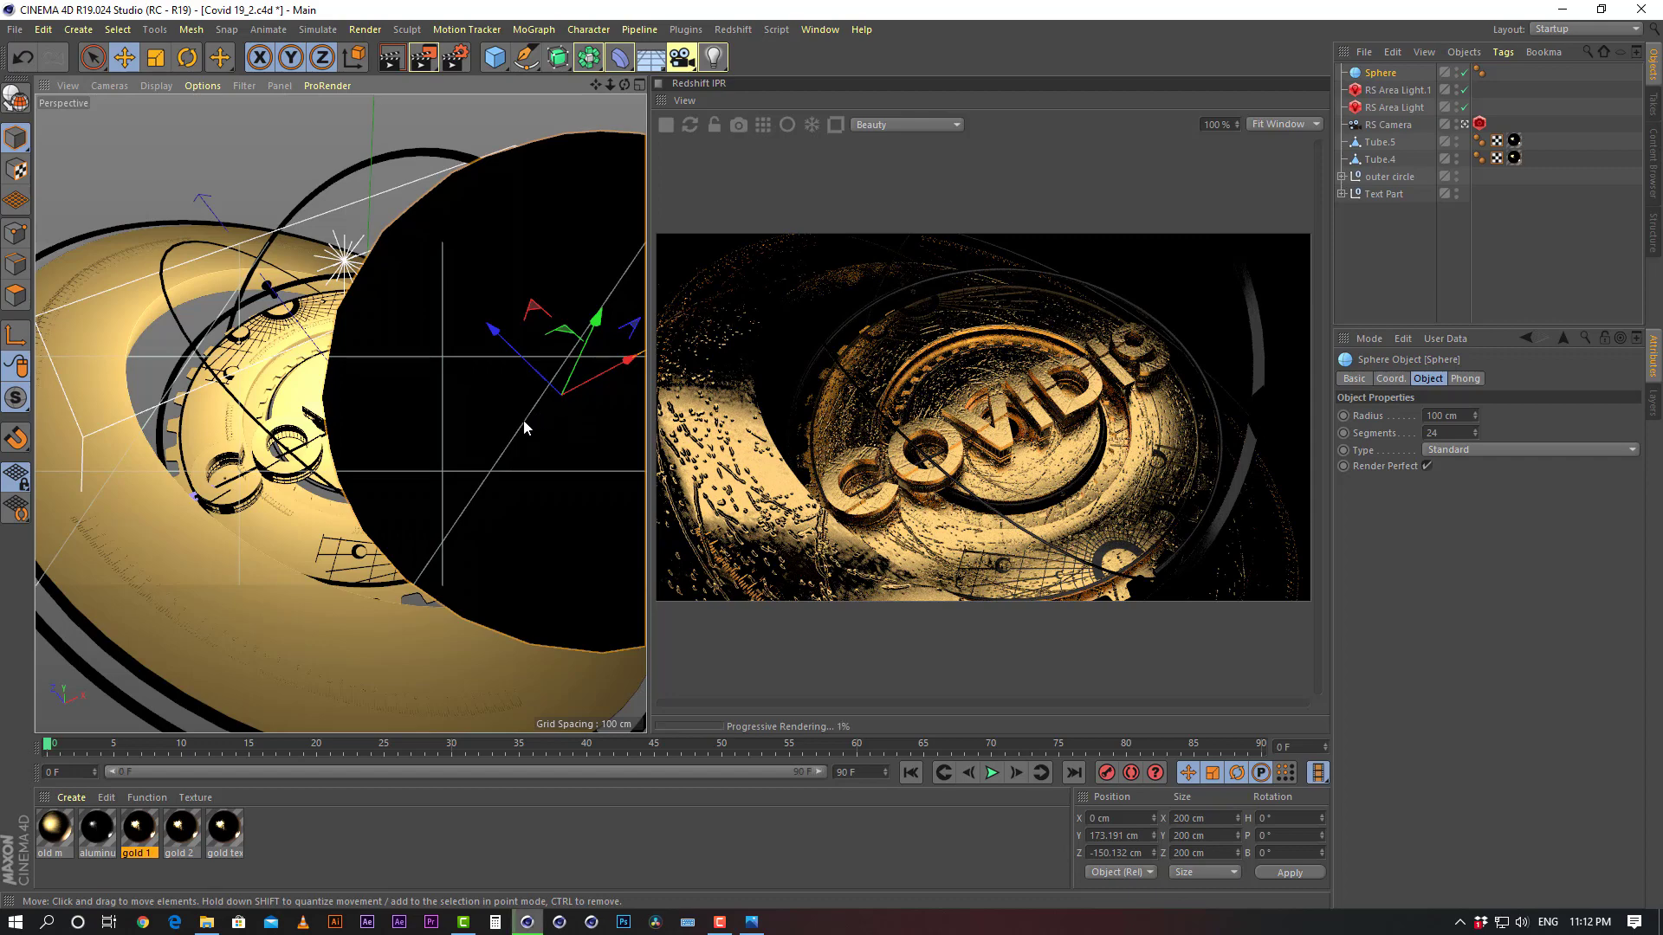
middle_click(523, 419)
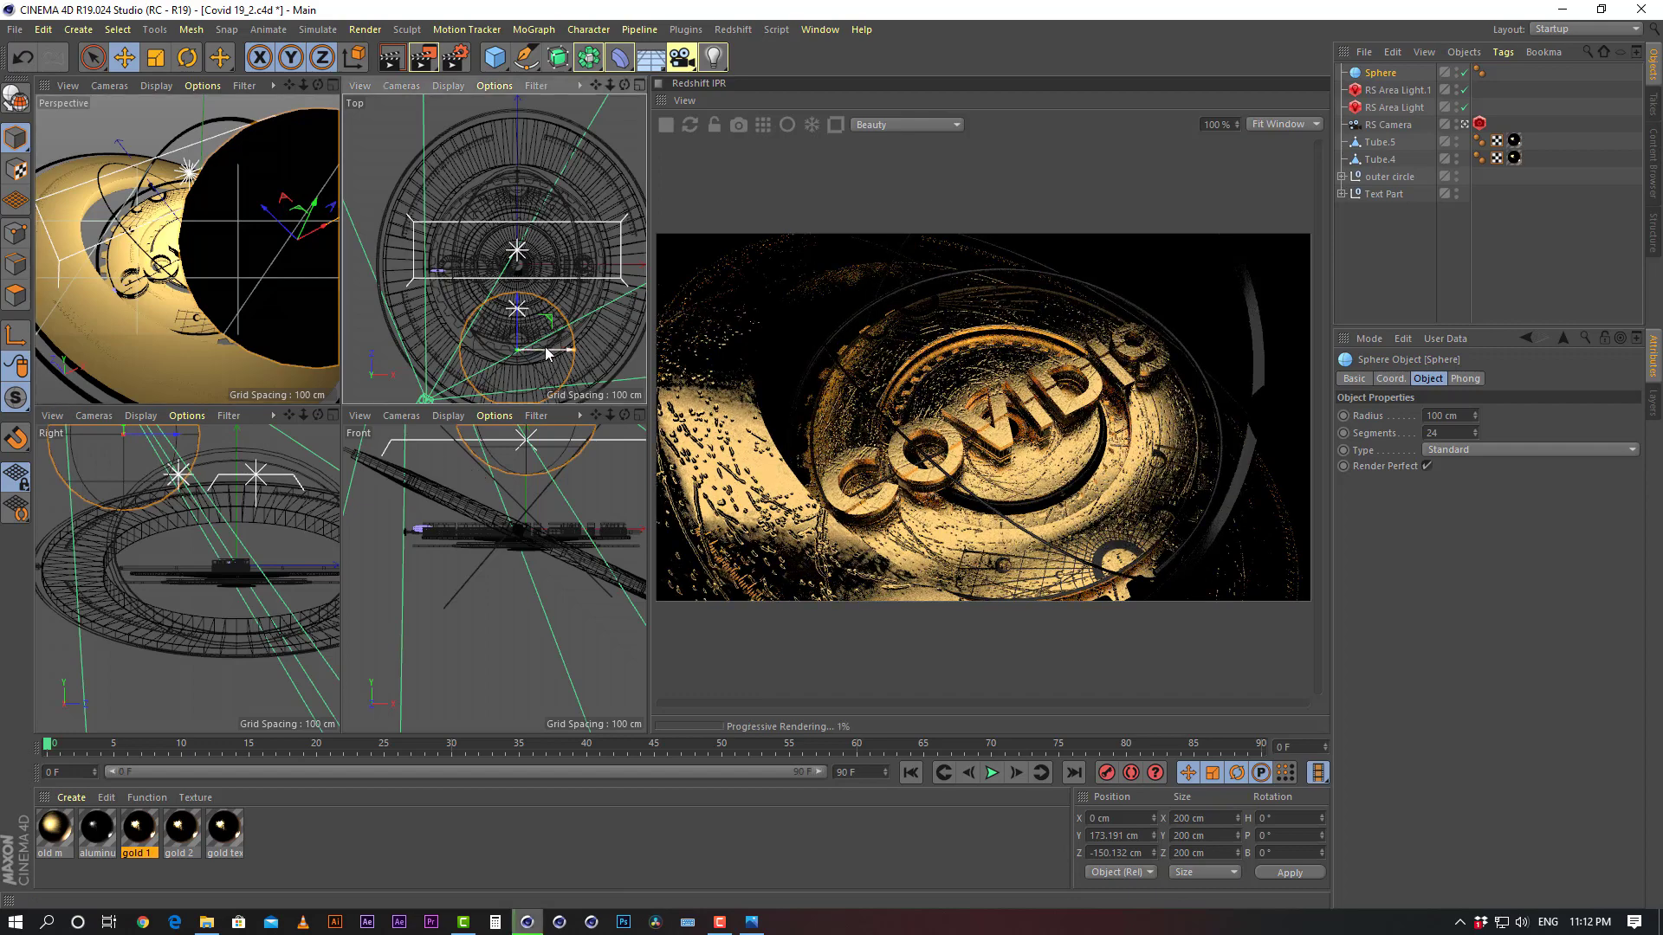
left_click_drag(547, 353, 538, 352)
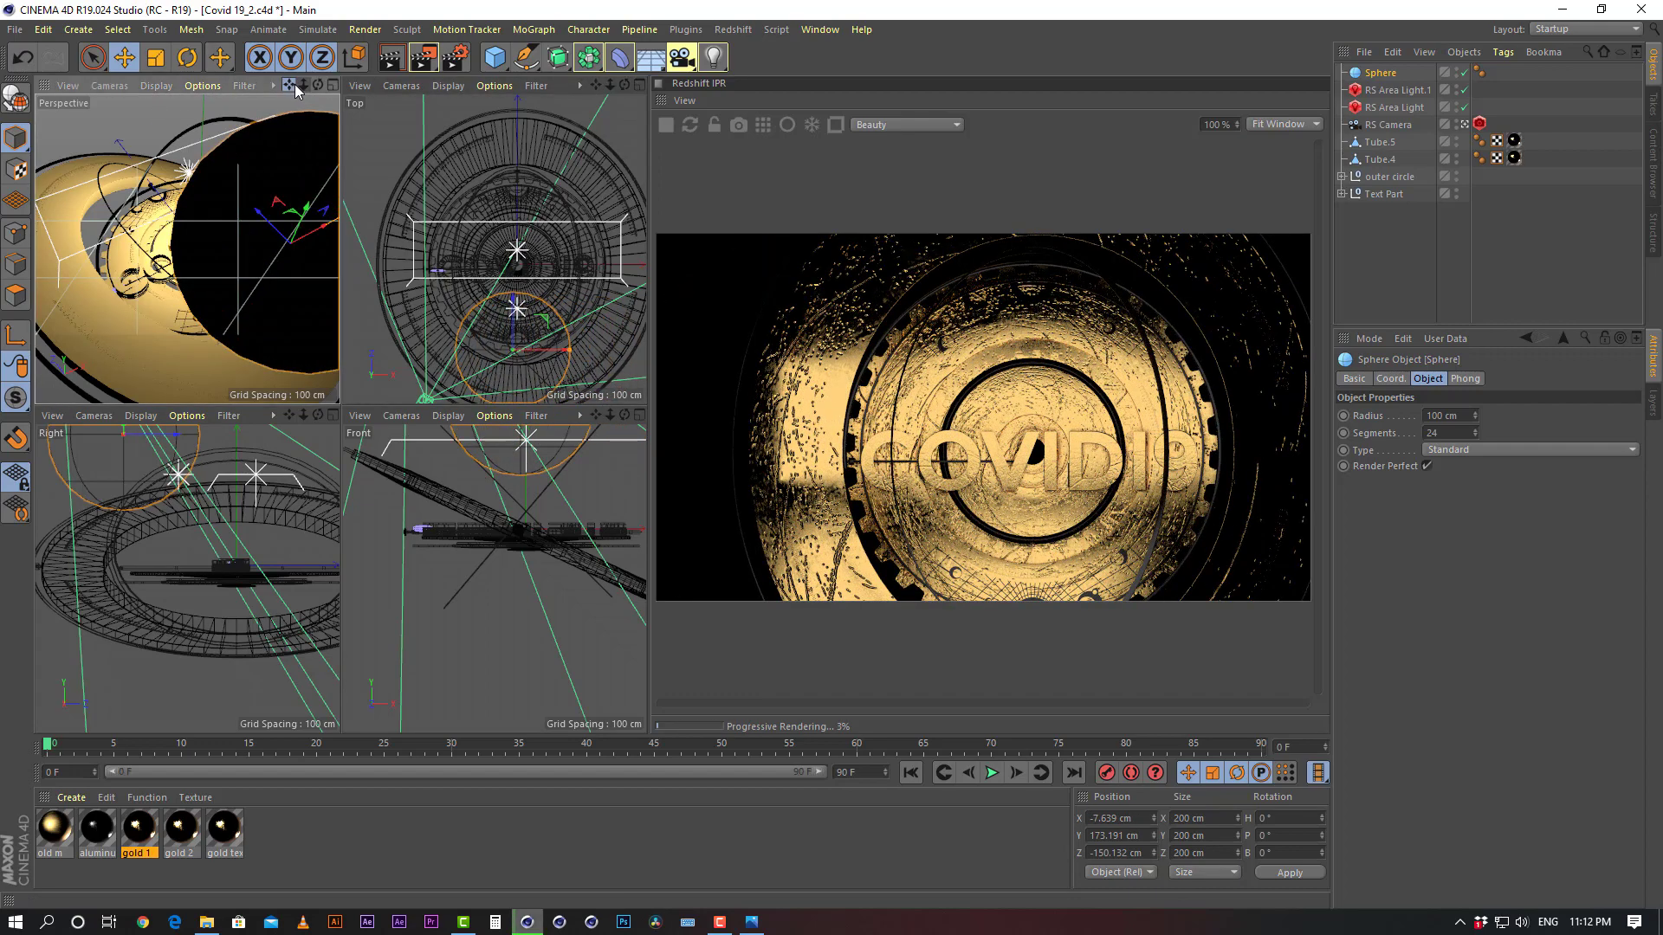
Lock the Redshift IPR to the perspective camera view so working in the top view leaves the render framing alone
left_click(251, 197)
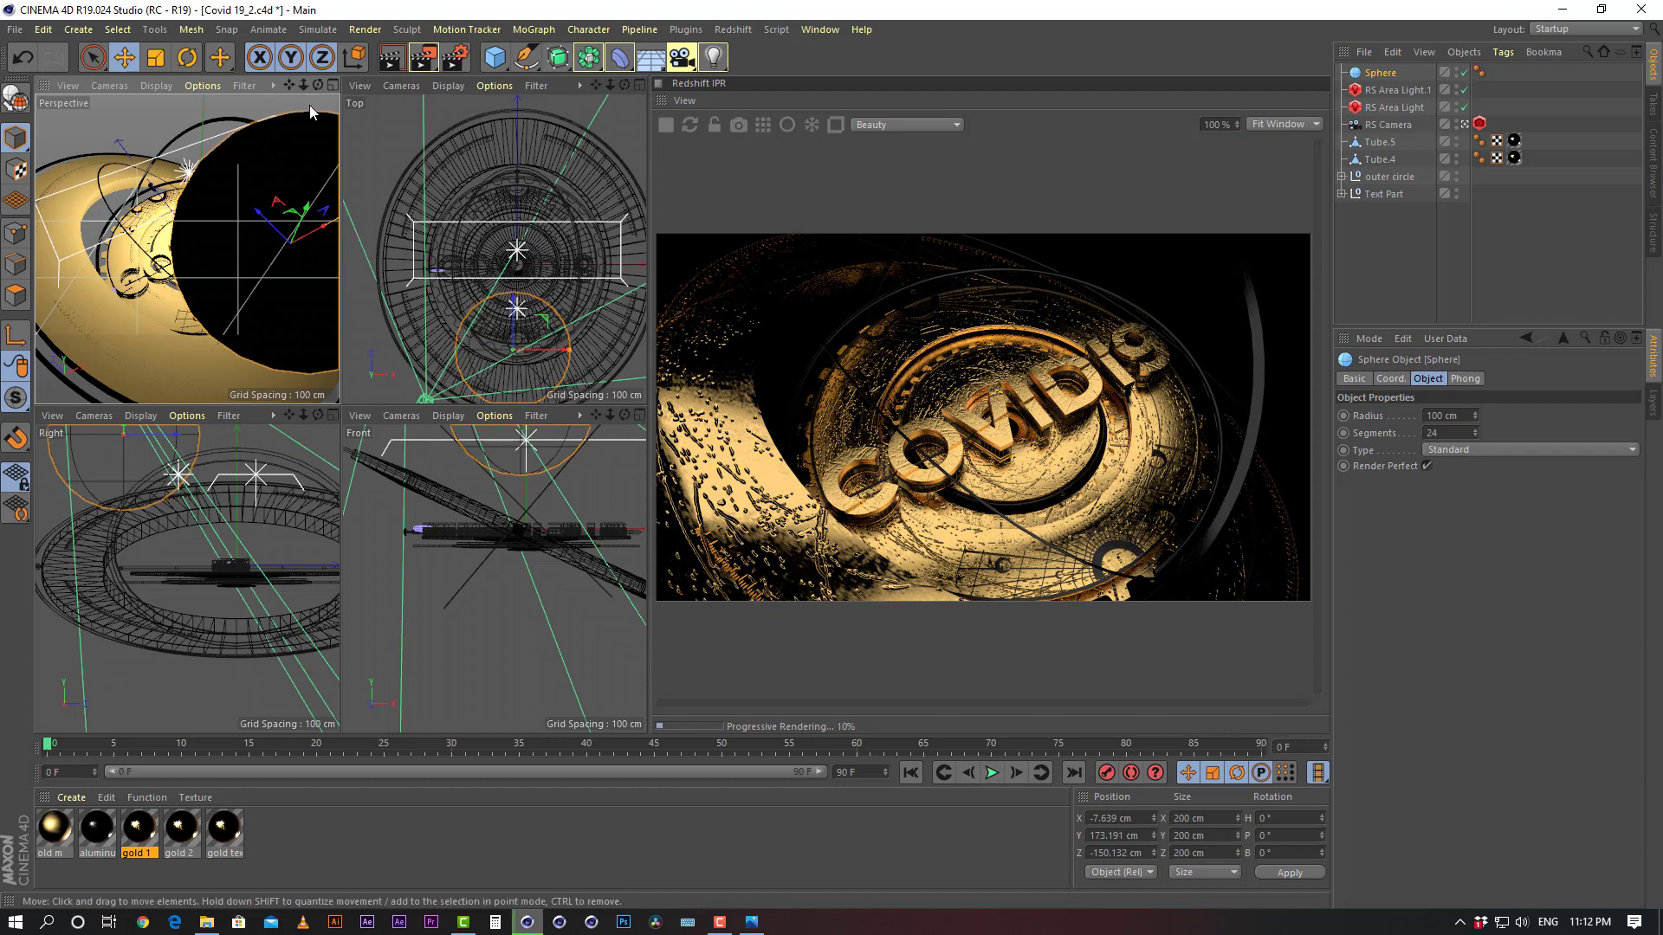
left_click(565, 85)
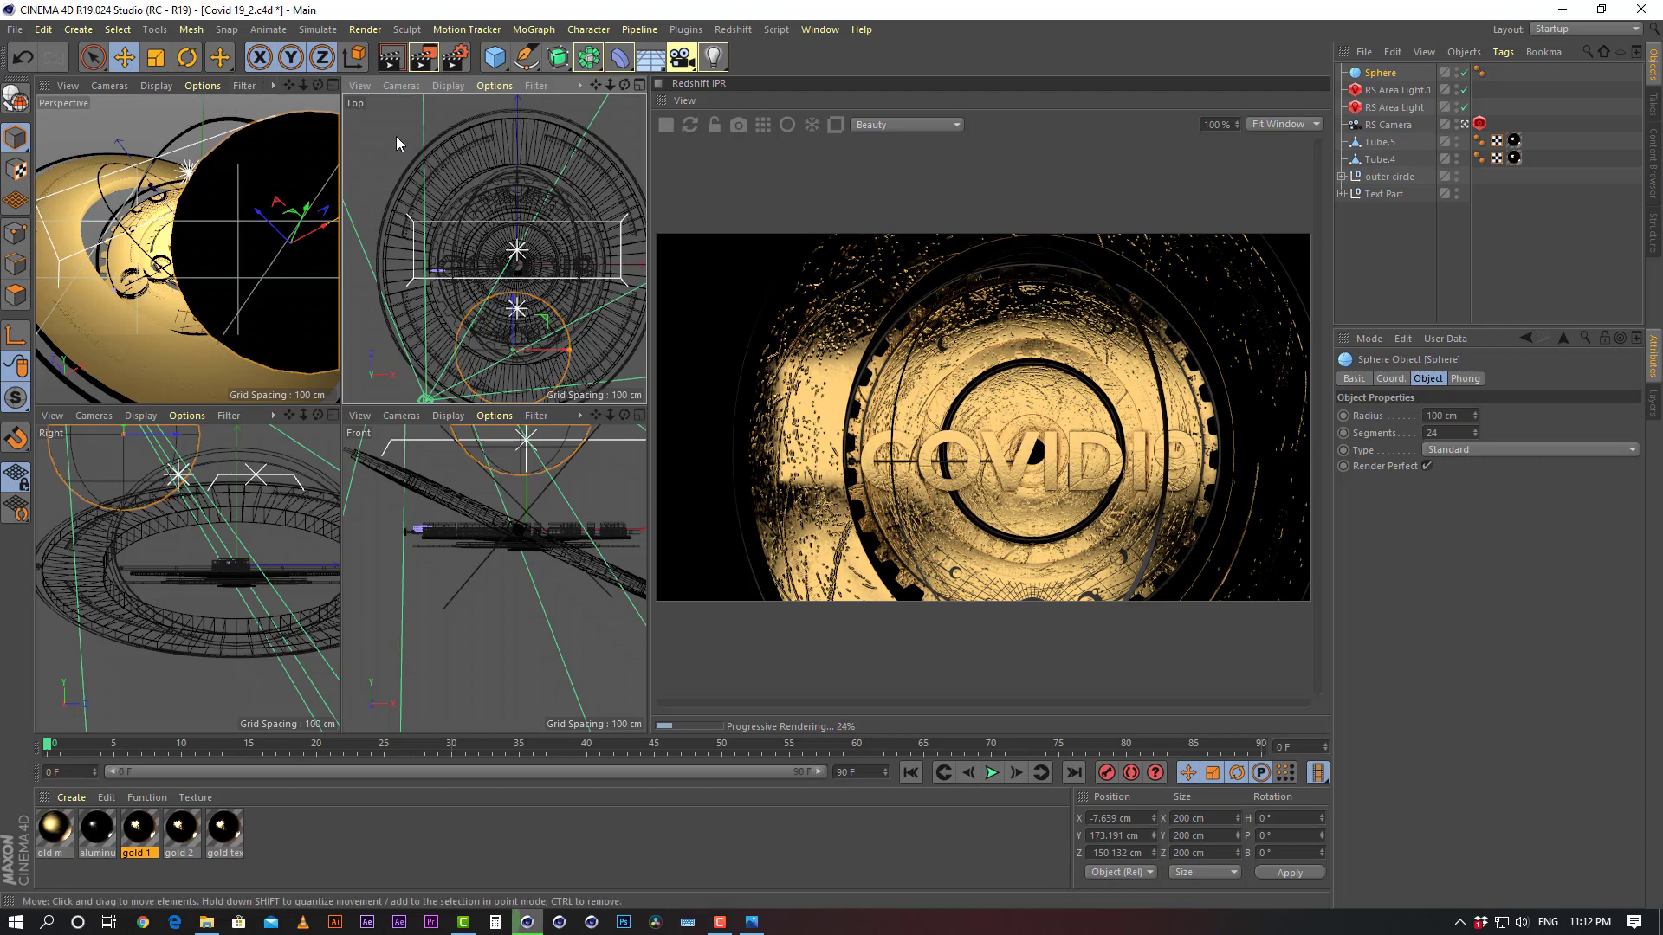
left_click(284, 87)
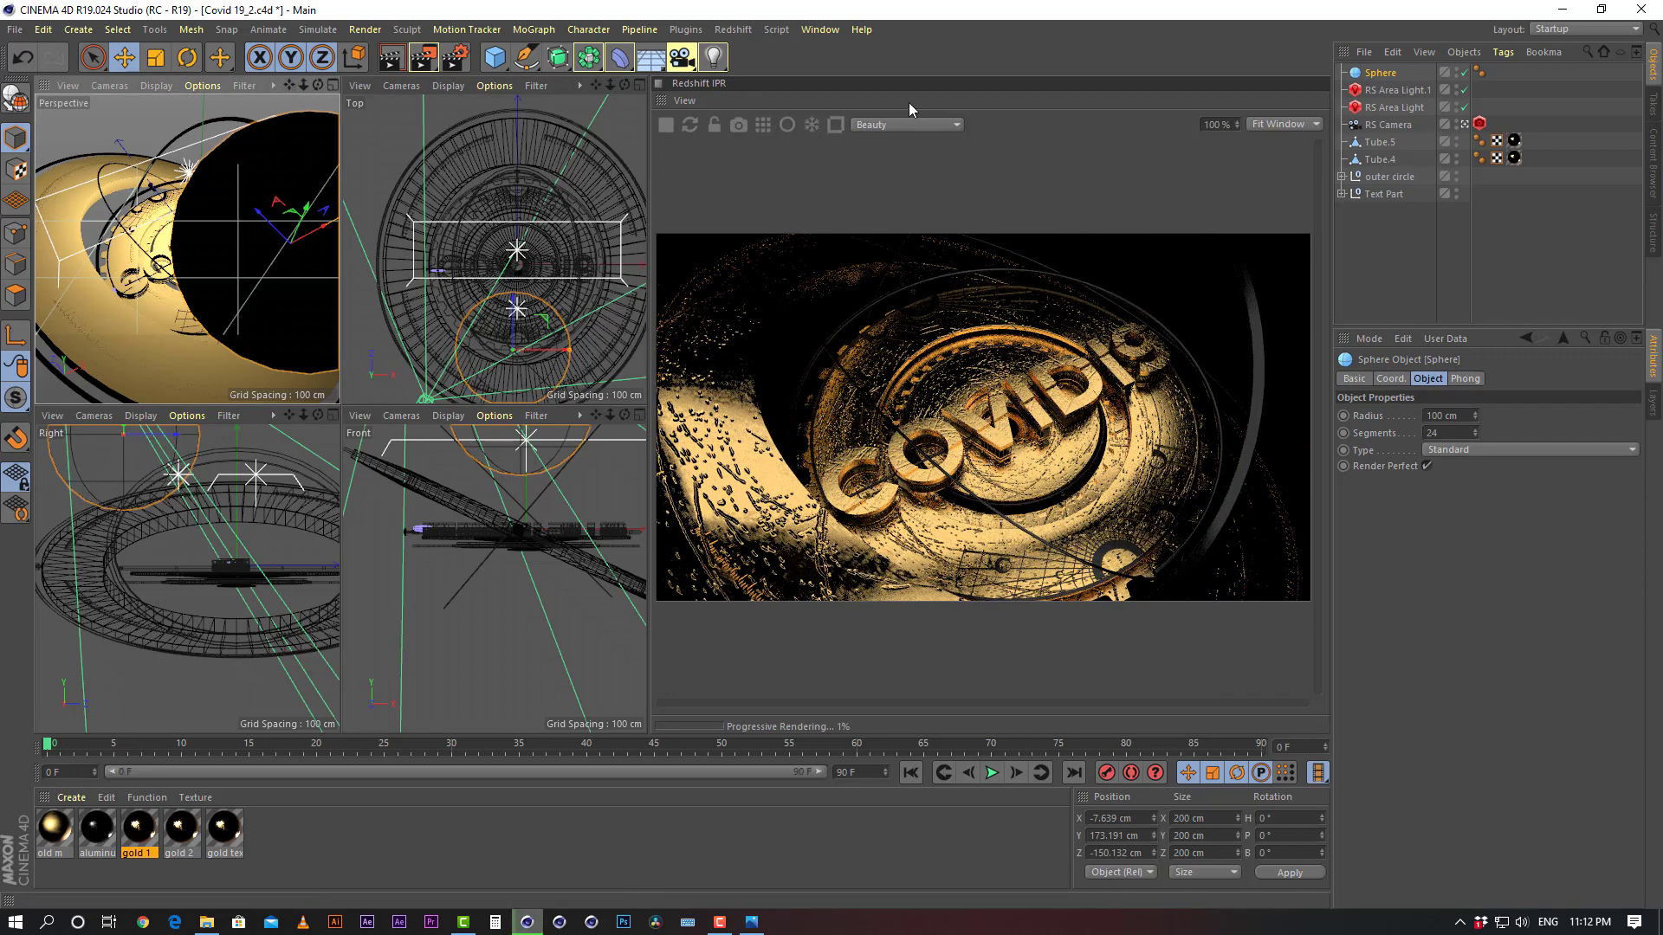
left_click(715, 127)
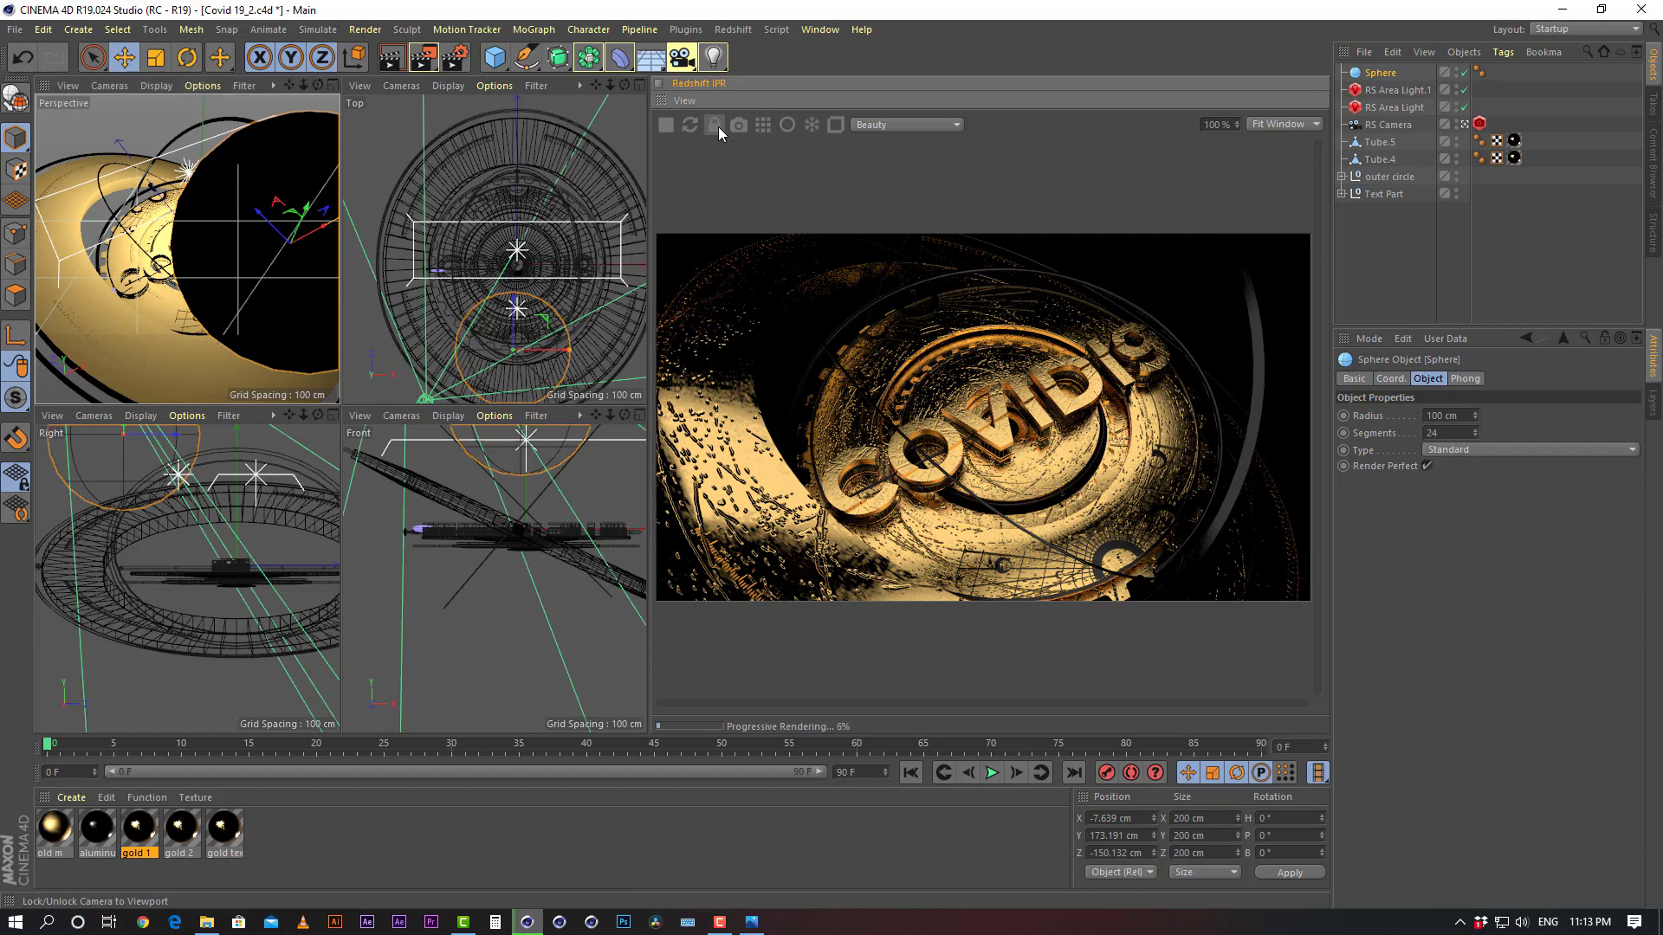
left_click(609, 105)
mouse_move(594, 199)
right_mouse_down("alt")
mouse_move(538, 332)
mouse_move(606, 183)
right_mouse_up("alt")
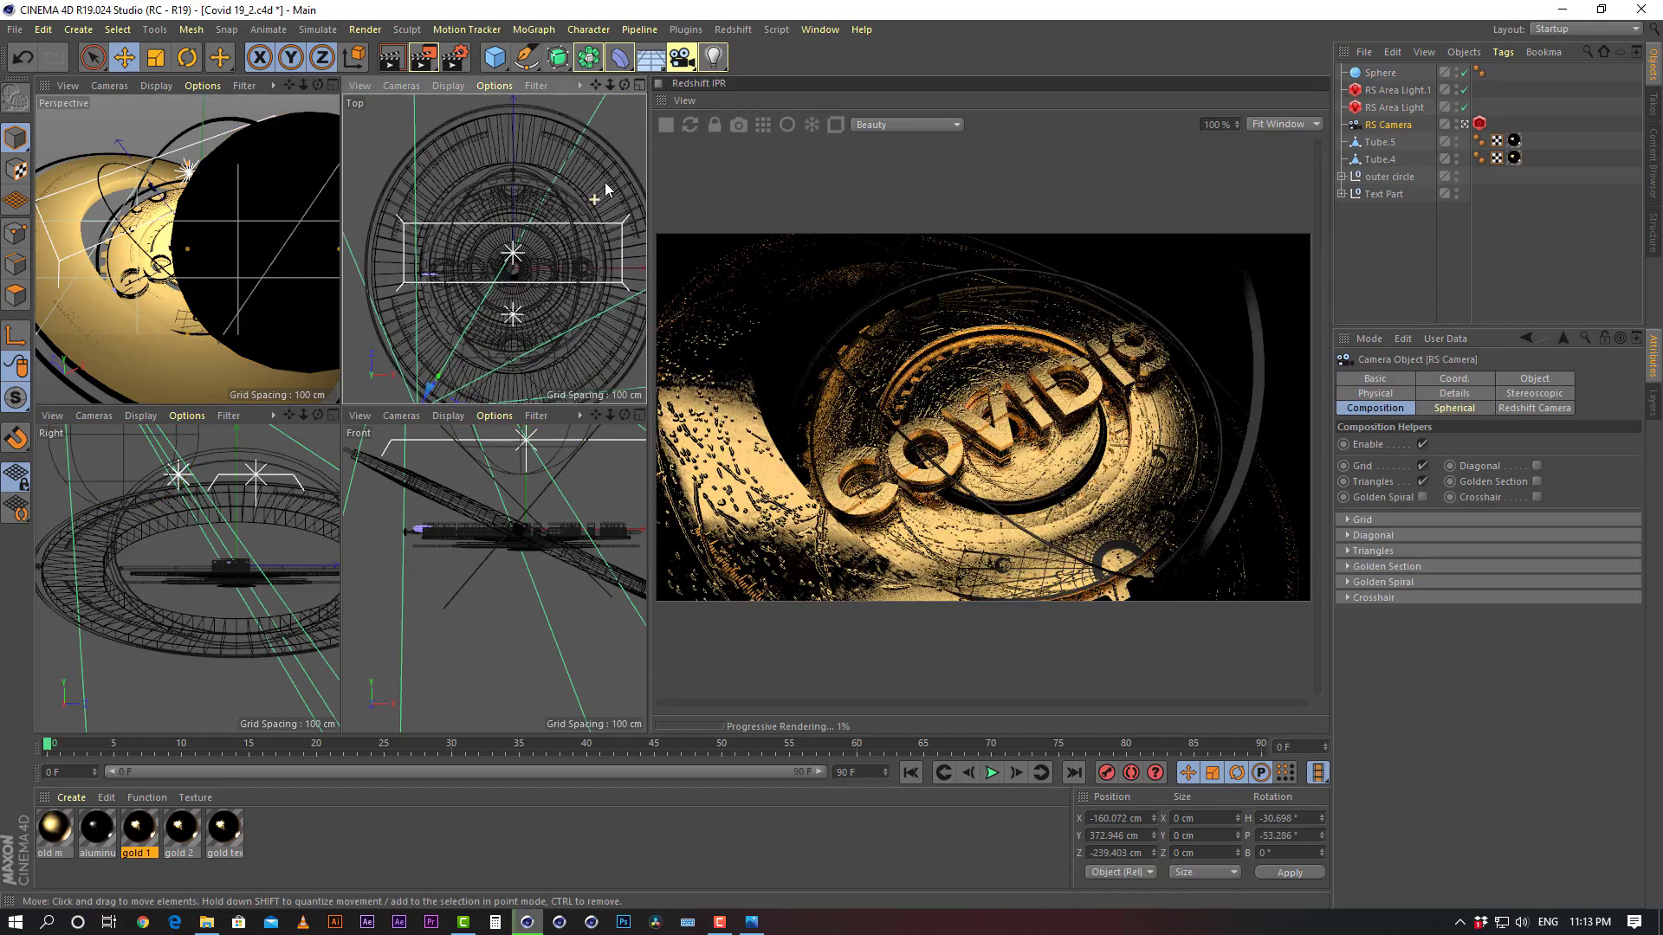
scroll(606, 185, "up", 2)
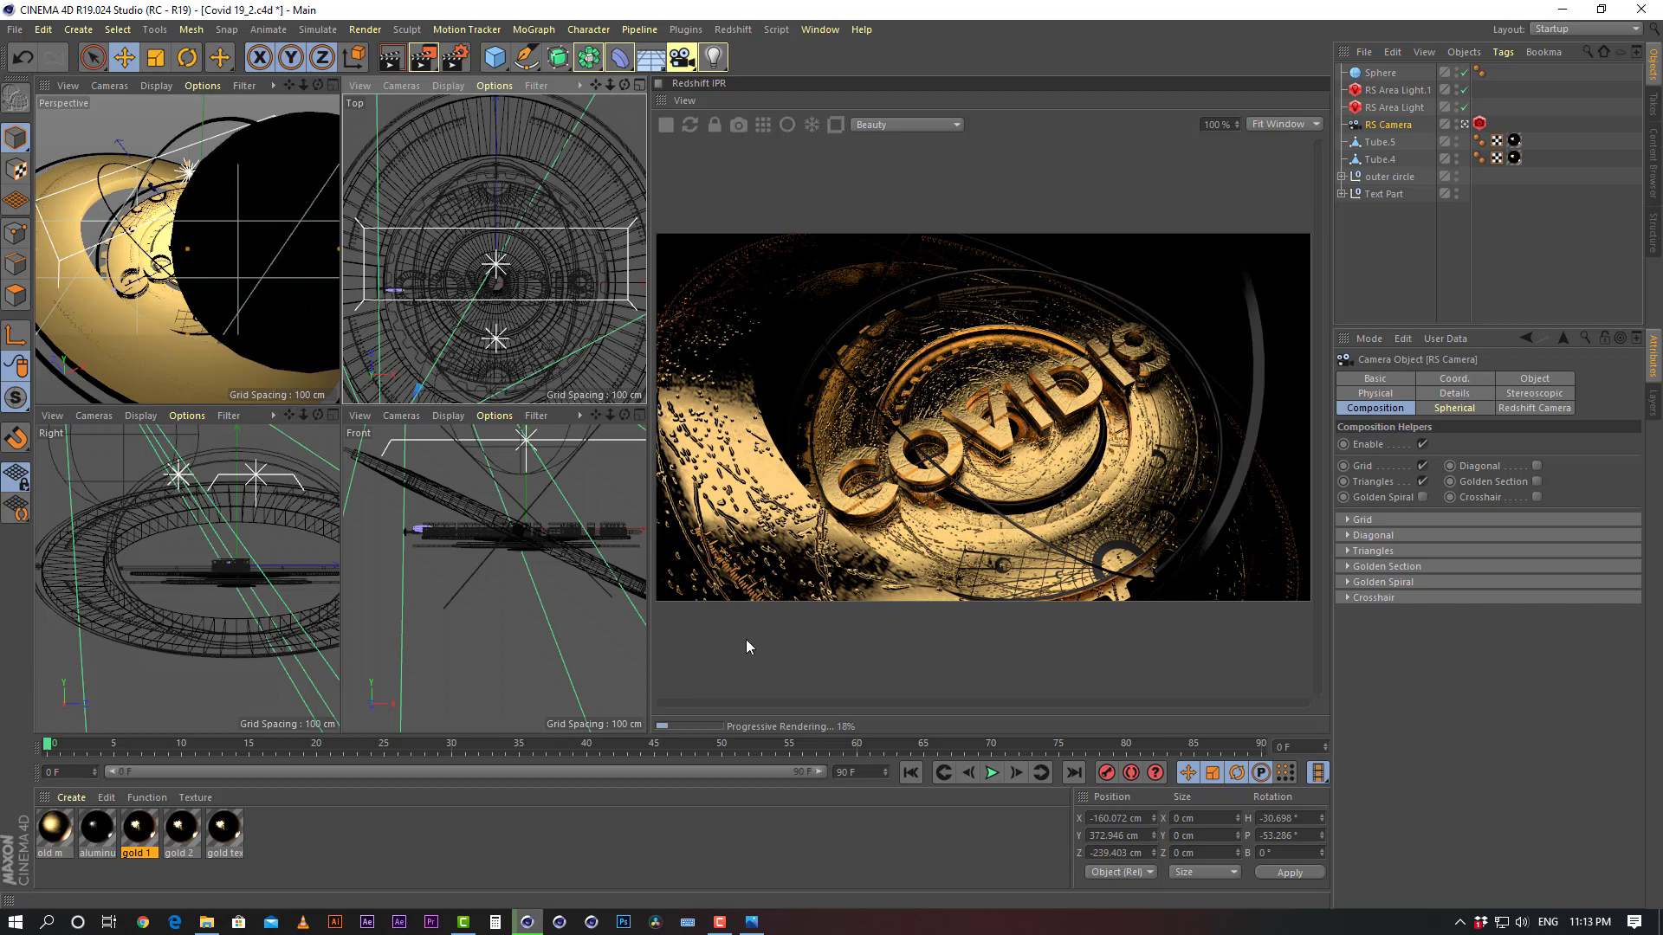
Open the shader graph of the gold 1 material and arrange its window below the render preview
double_click(139, 828)
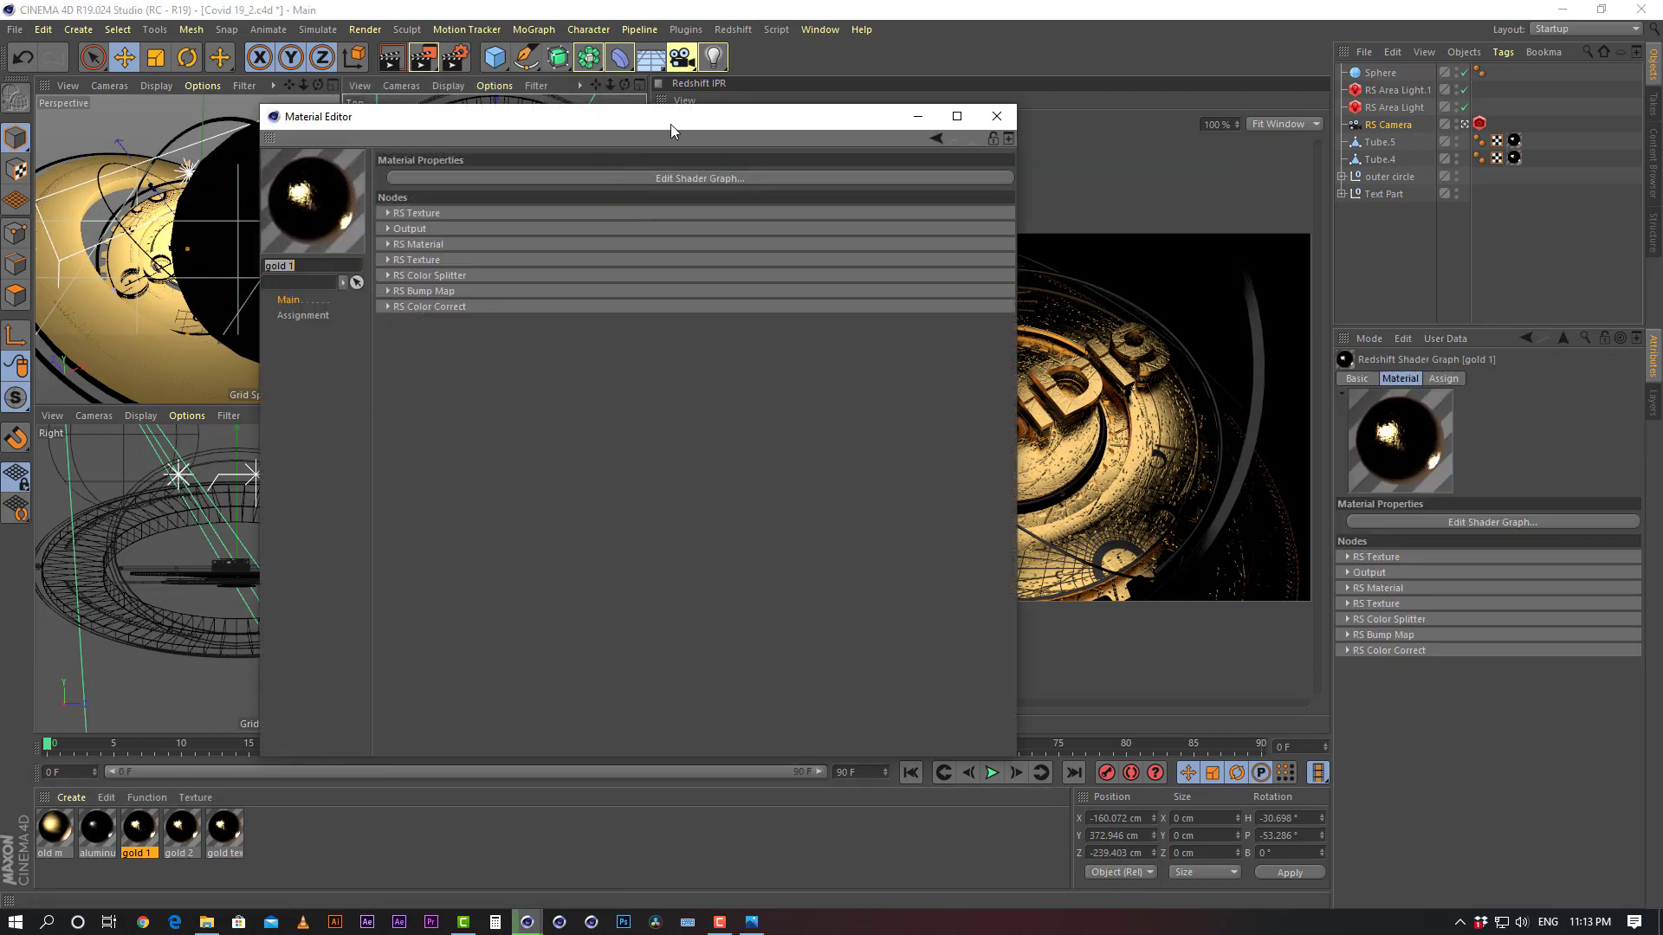
left_click_drag(670, 130, 707, 543)
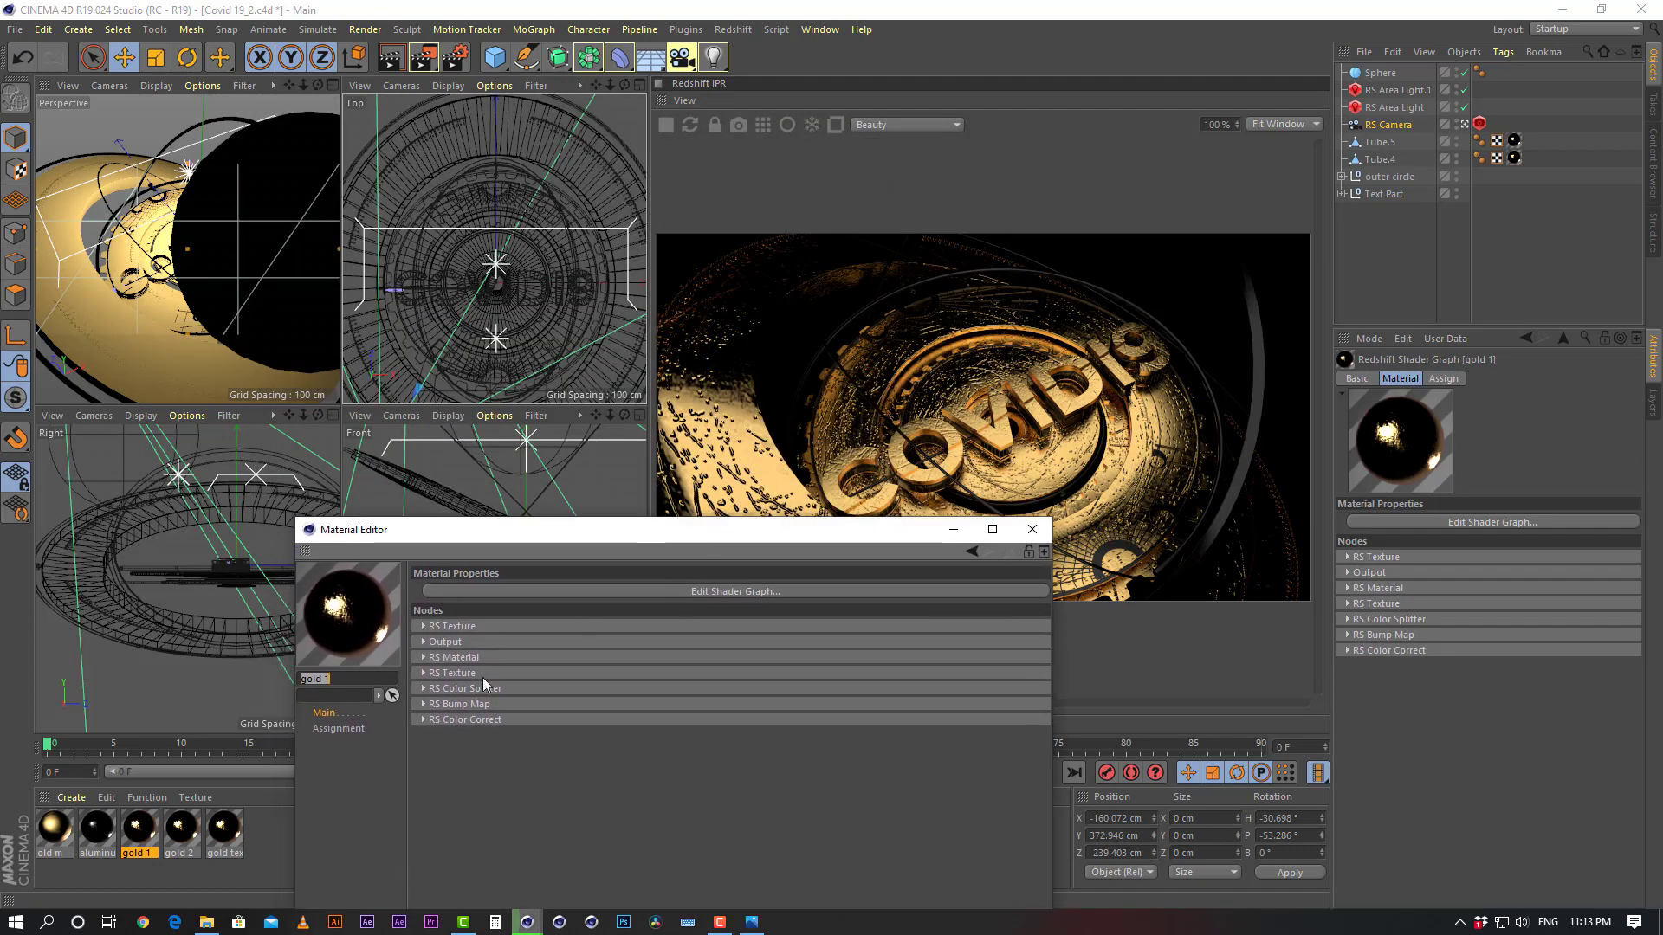
left_click(758, 593)
left_click_drag(913, 38, 1128, 599)
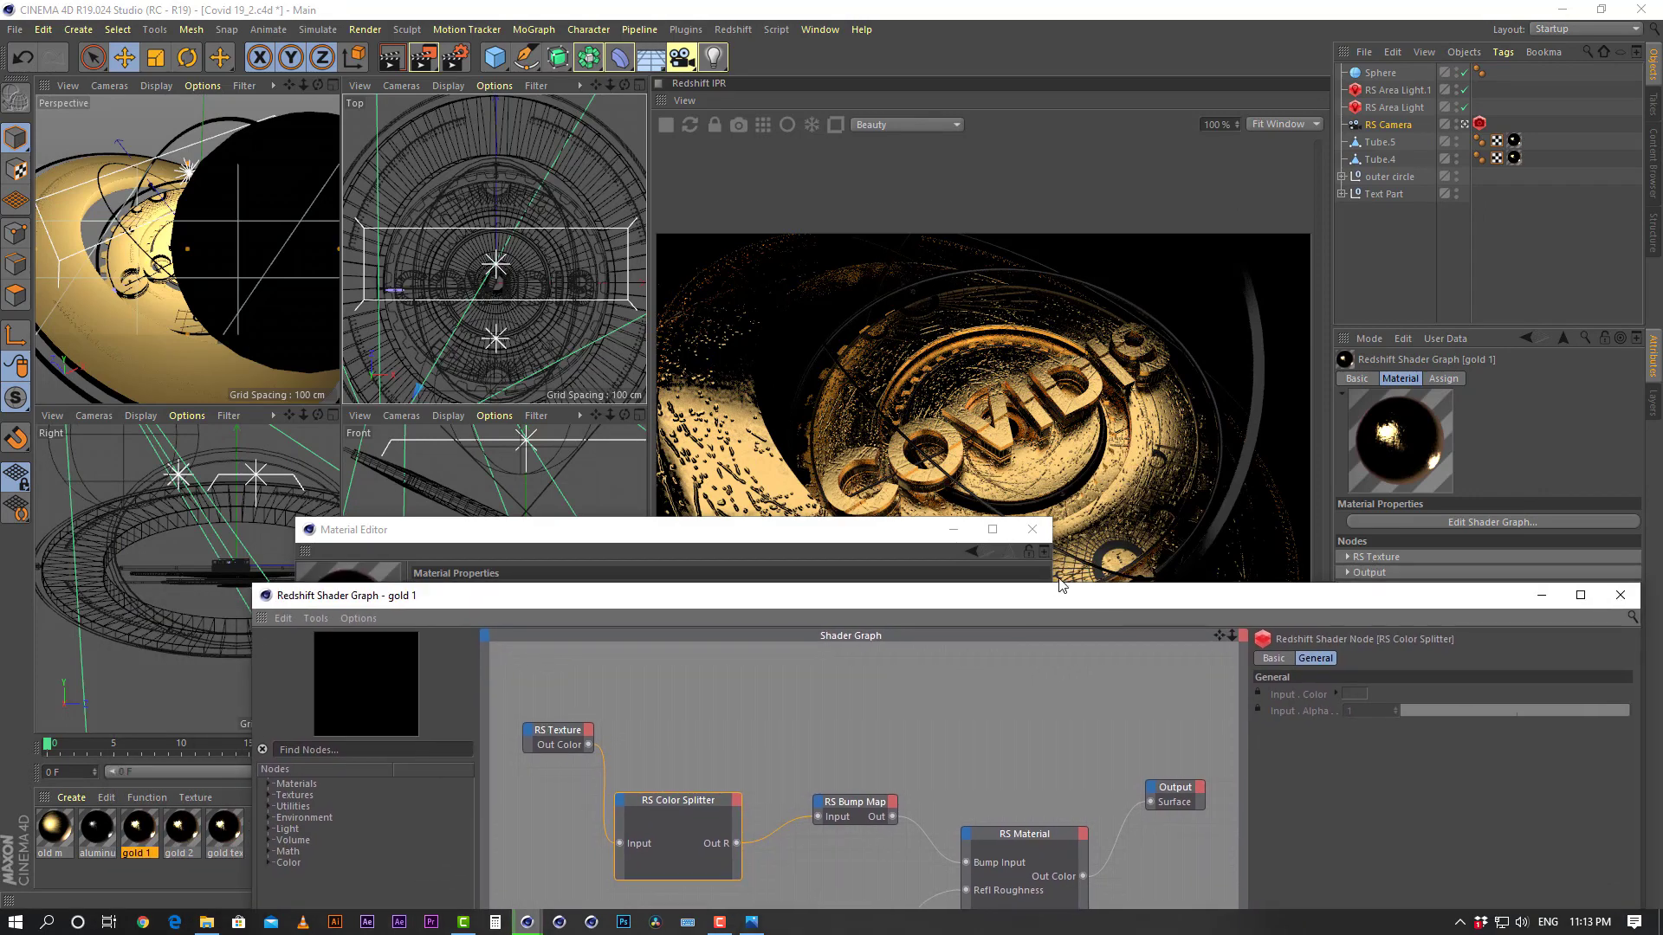
left_click(1033, 529)
left_click_drag(1271, 596, 1188, 280)
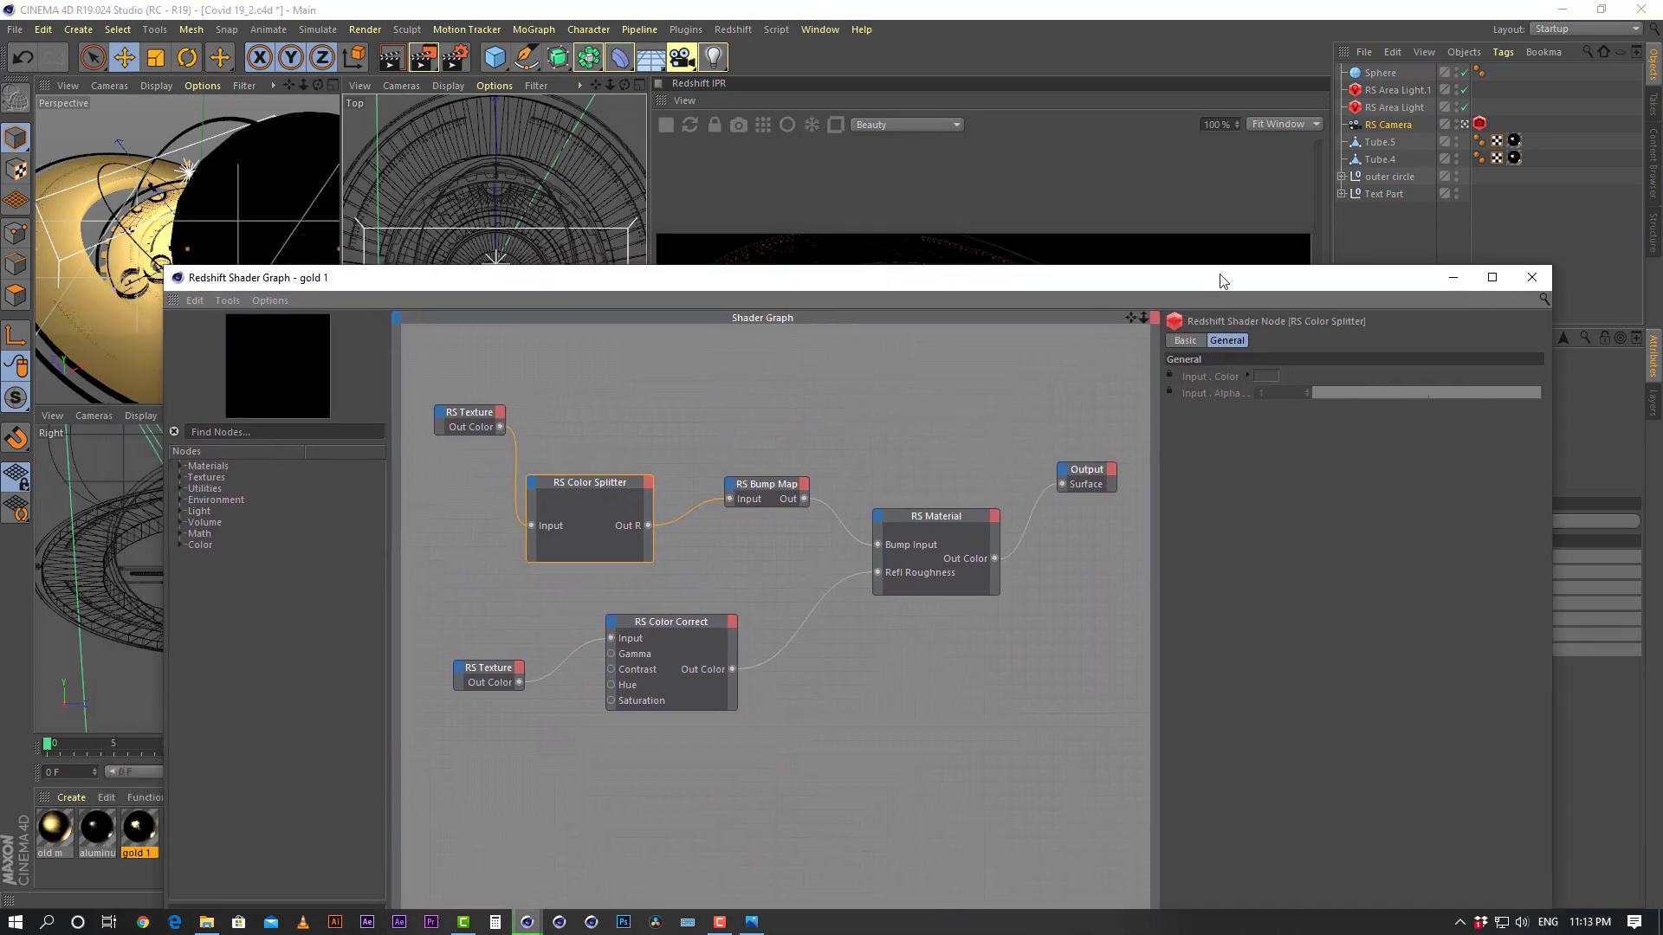
left_click_drag(1556, 396, 760, 381)
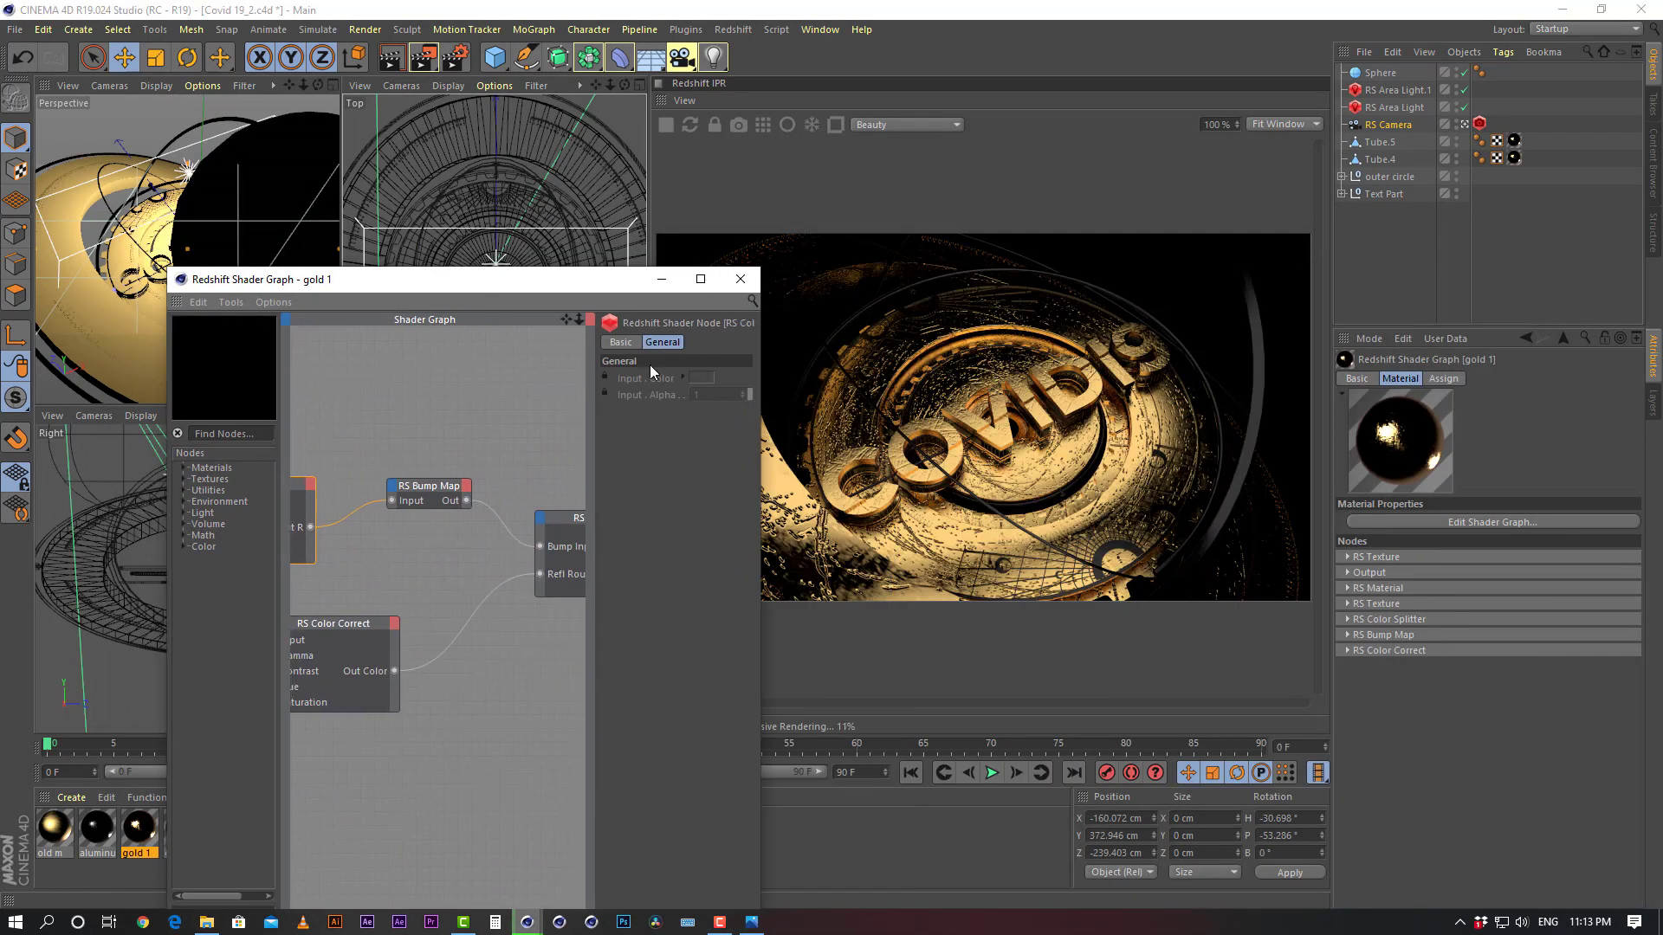
left_click_drag(595, 286, 1319, 297)
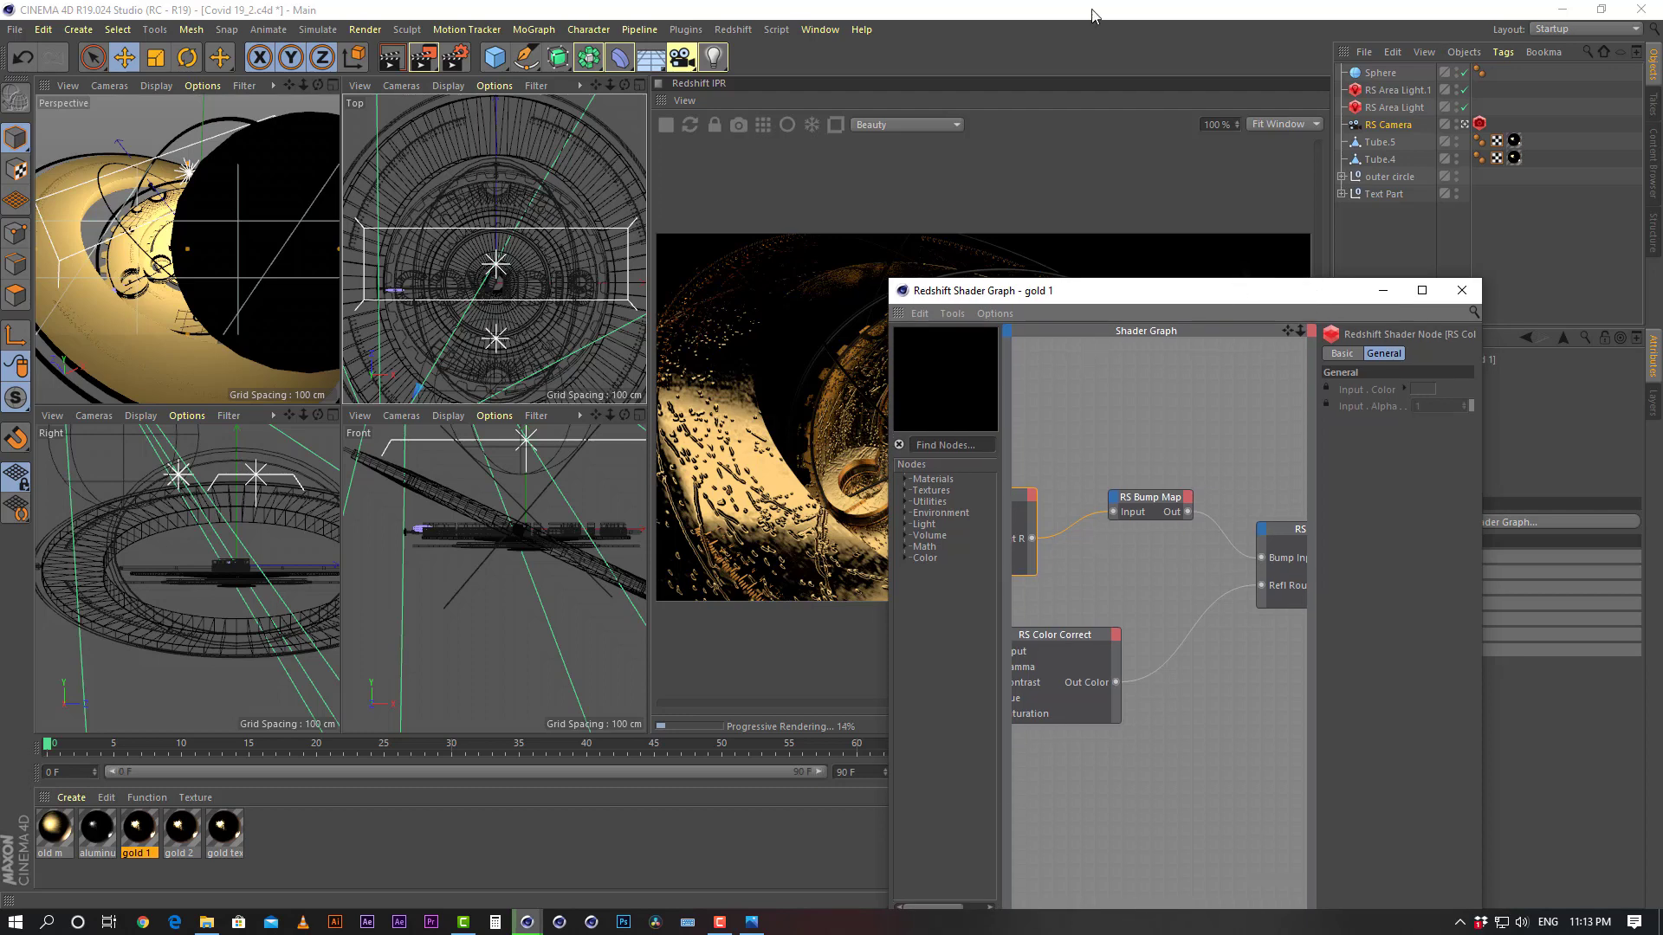
left_click_drag(1093, 15, 1140, 15)
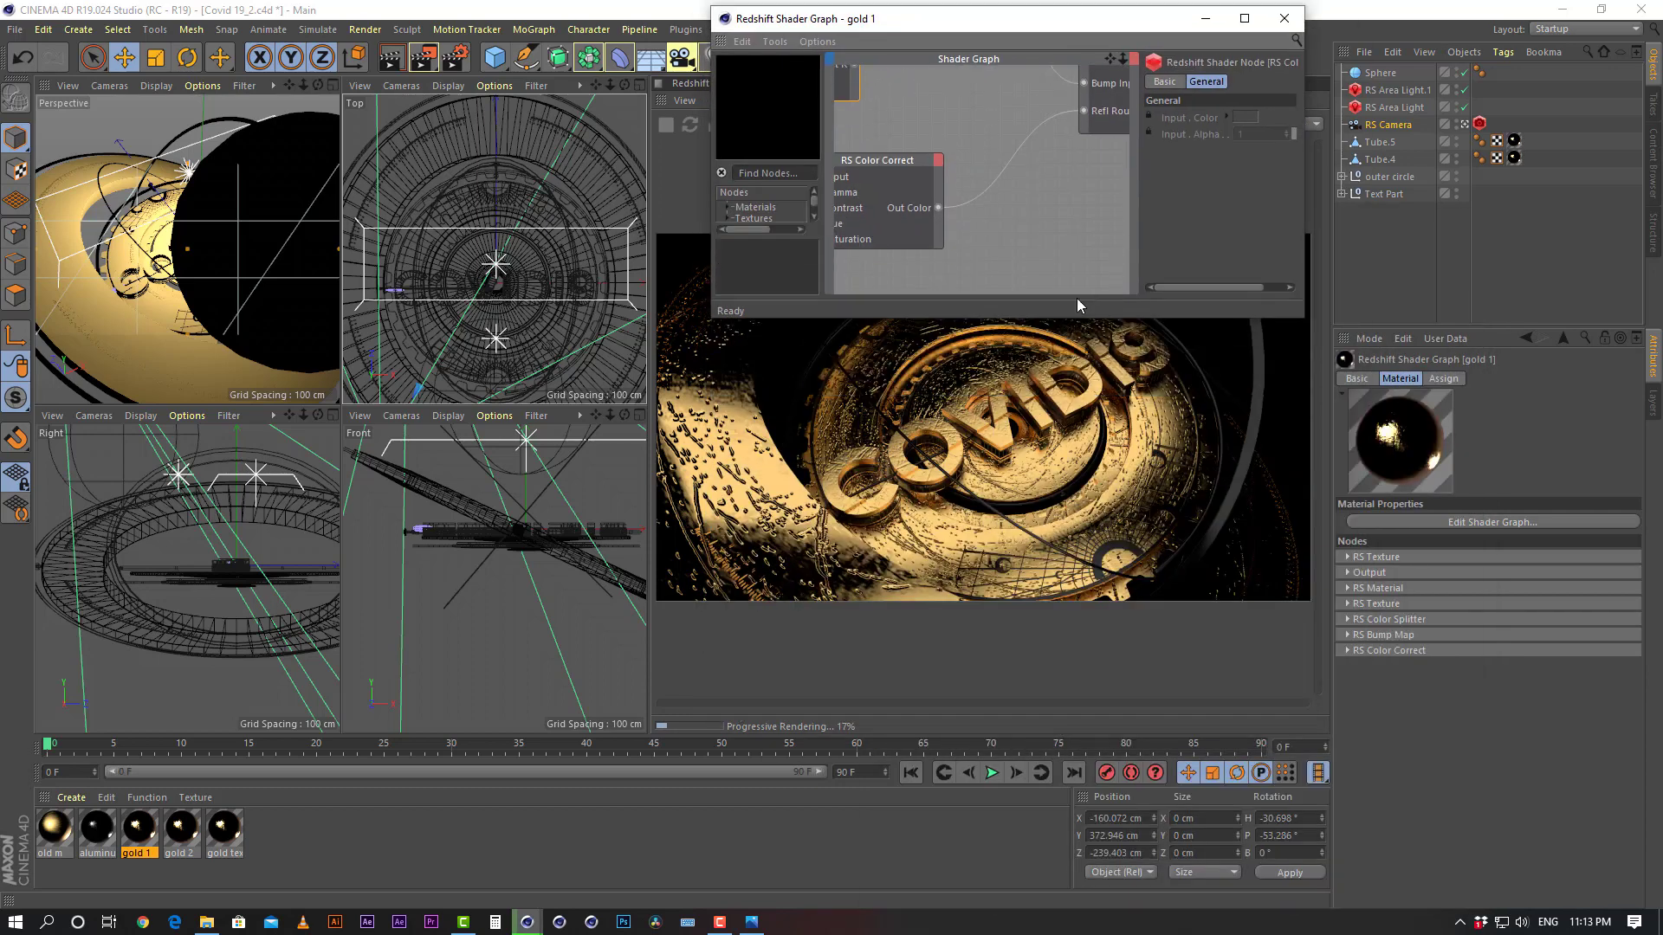
left_click_drag(1124, 29, 1386, 490)
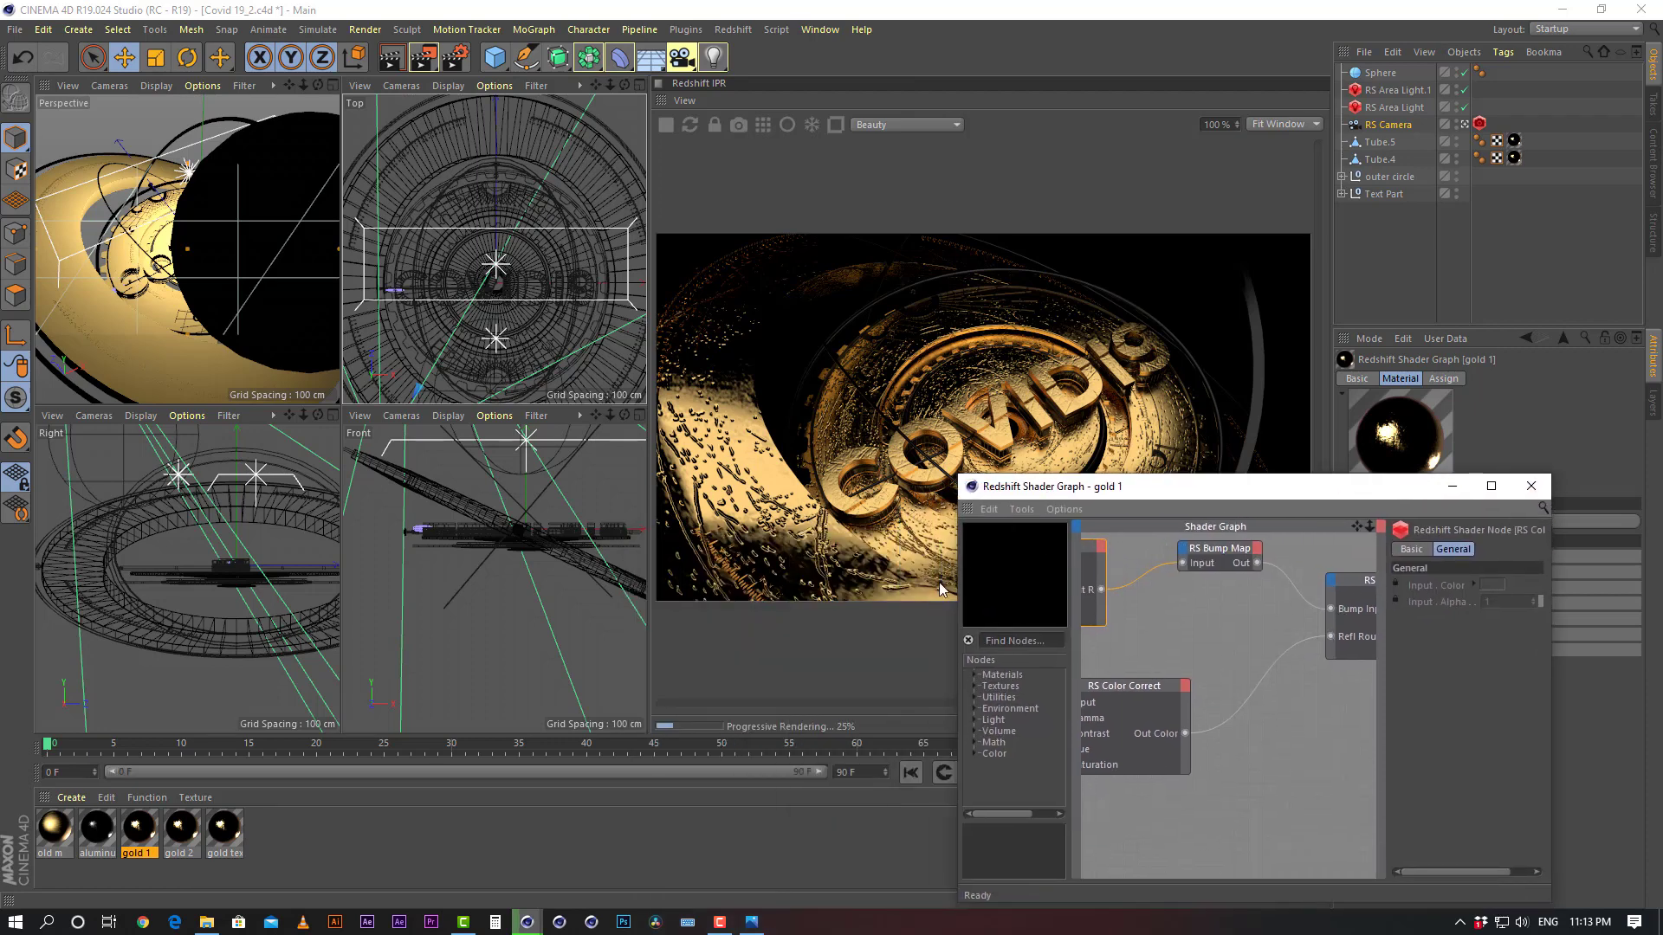
left_click_drag(956, 577, 482, 577)
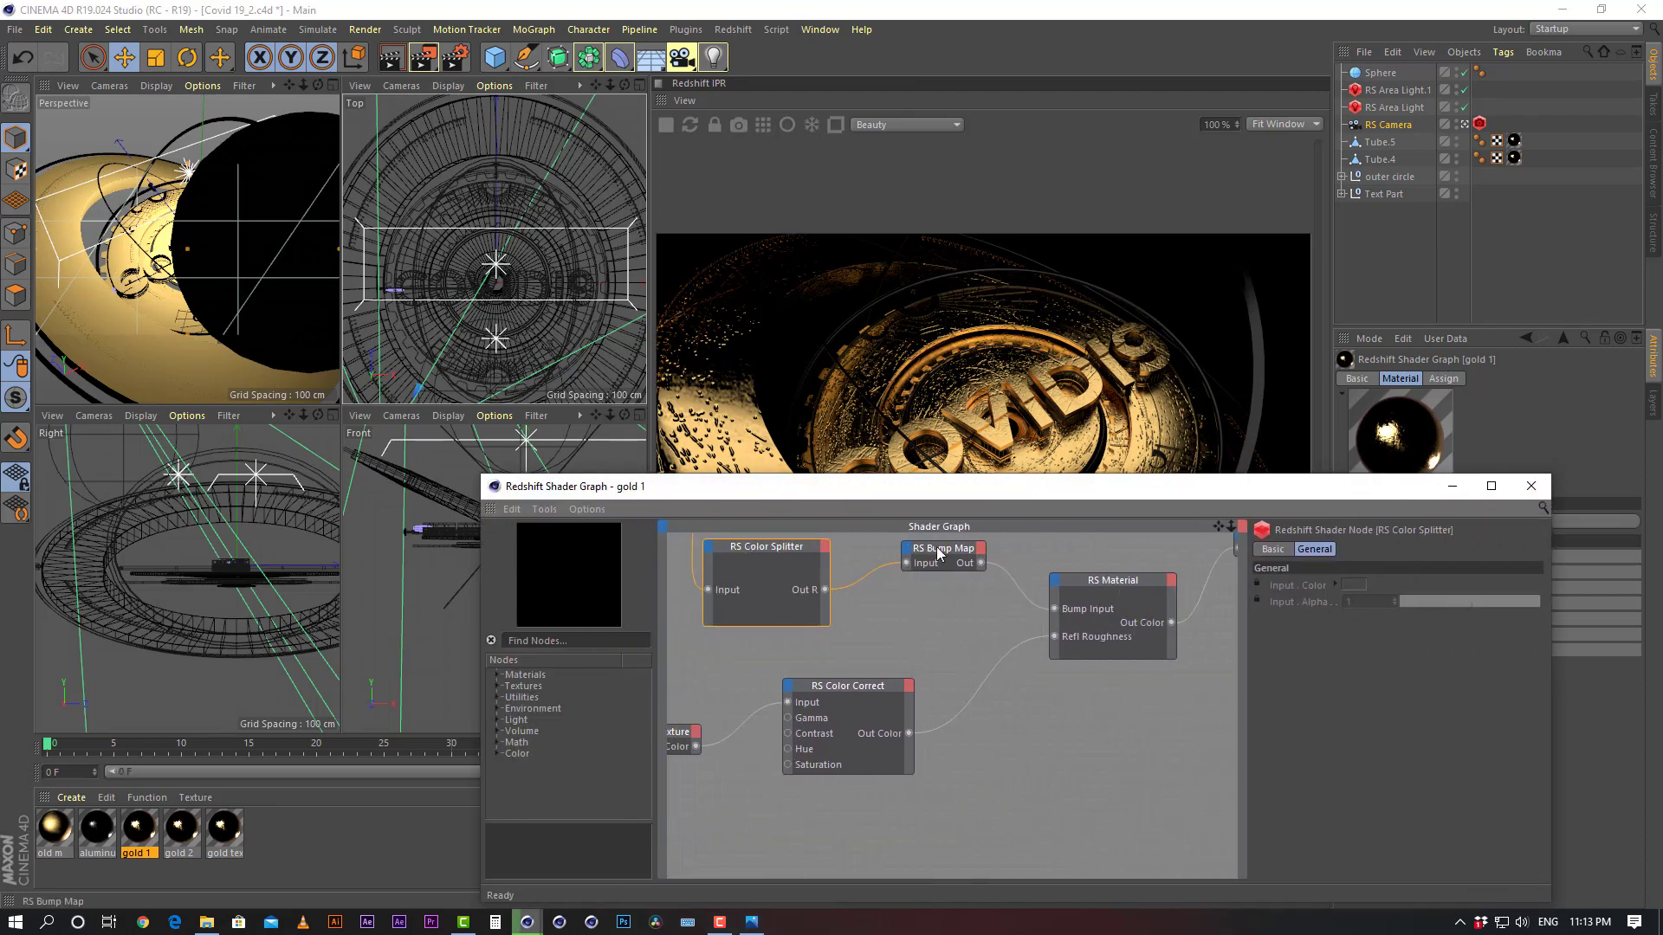
Try bump height scales of 0.2 and 0.3 on gold 1's RS Bump Map node and settle on 0.2
left_click(942, 554)
scroll(937, 620, "down", 4)
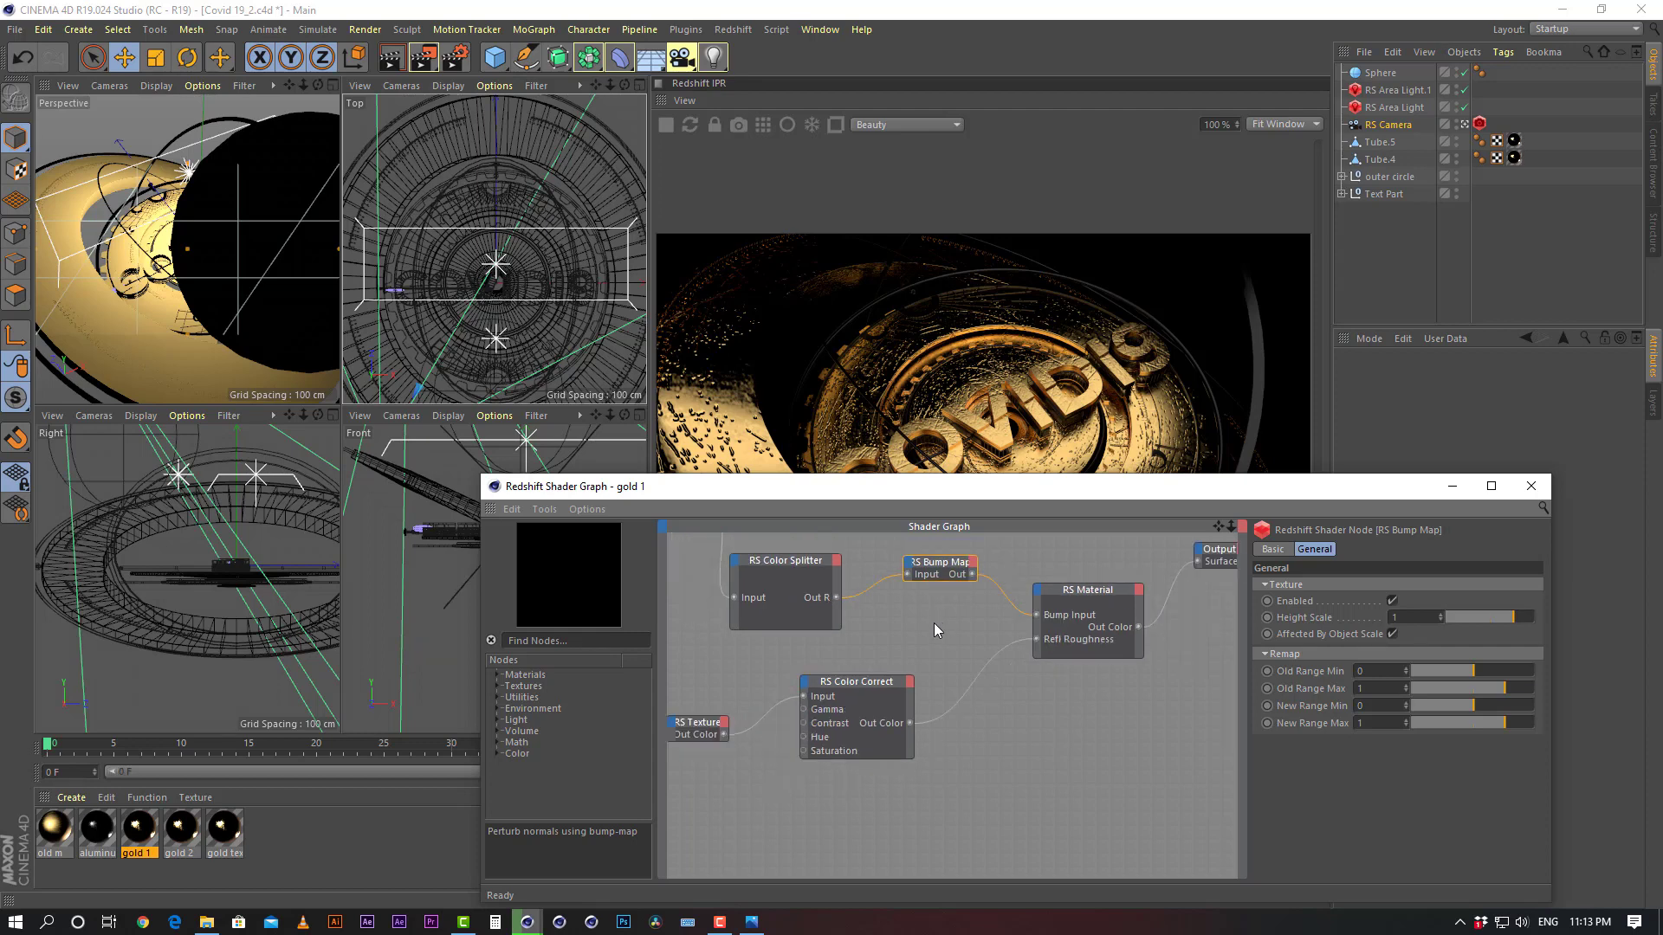
middle_click_drag(943, 582, 944, 660)
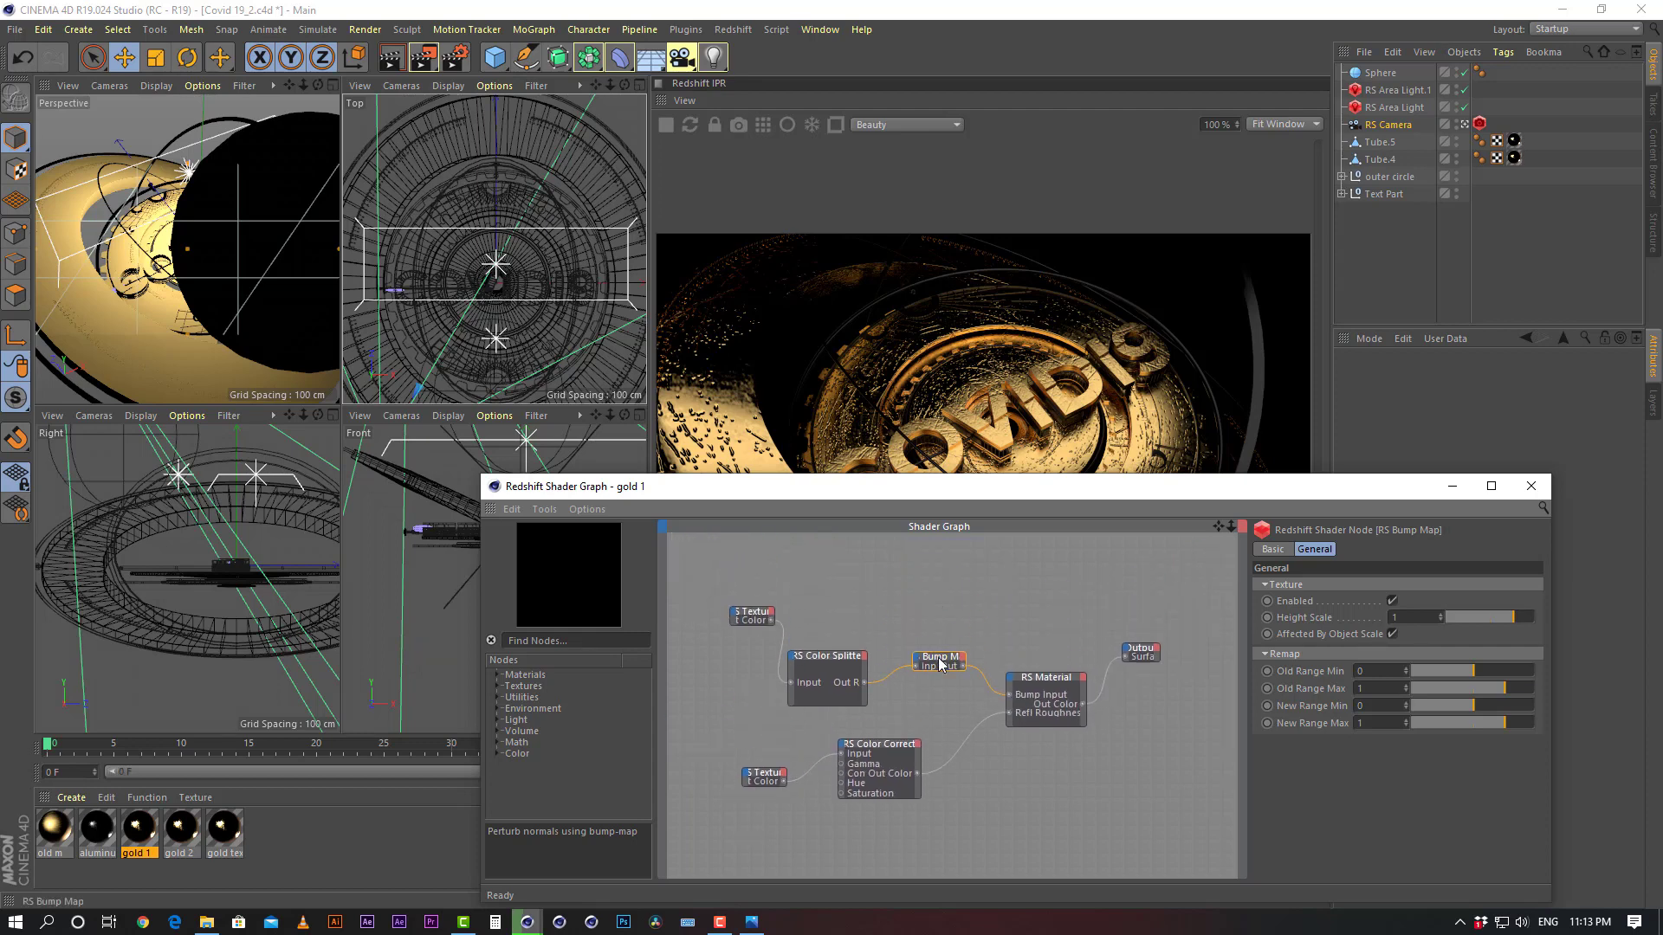
left_click_drag(1075, 500, 721, 533)
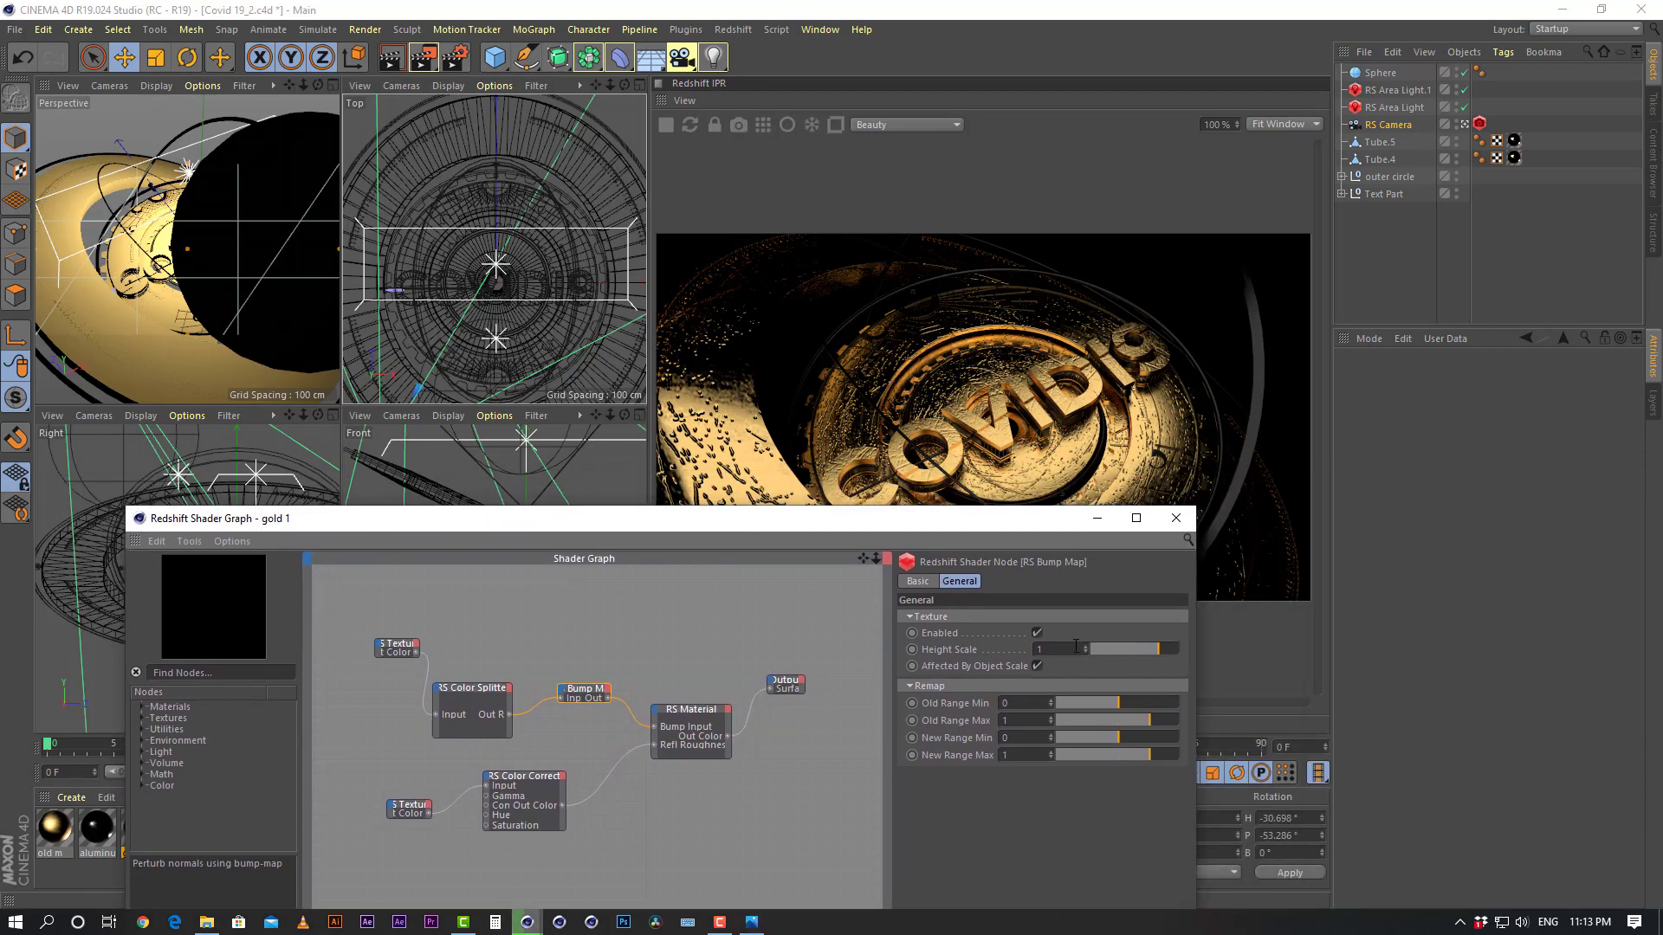
key("Return")
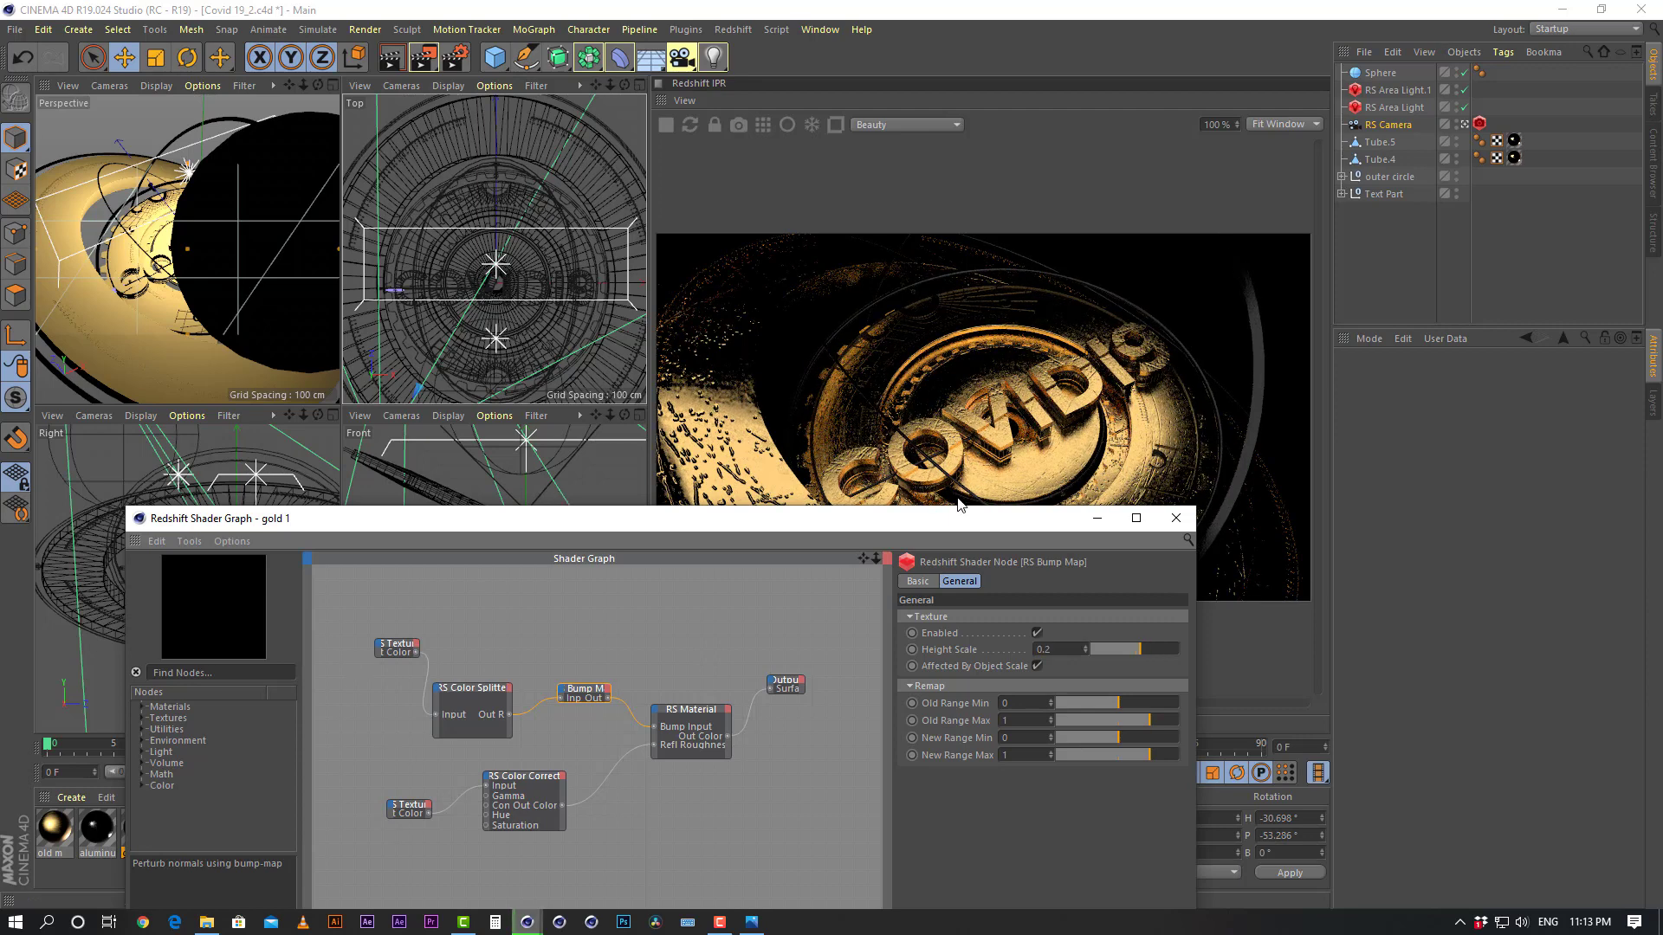
left_click_drag(918, 520, 1079, 557)
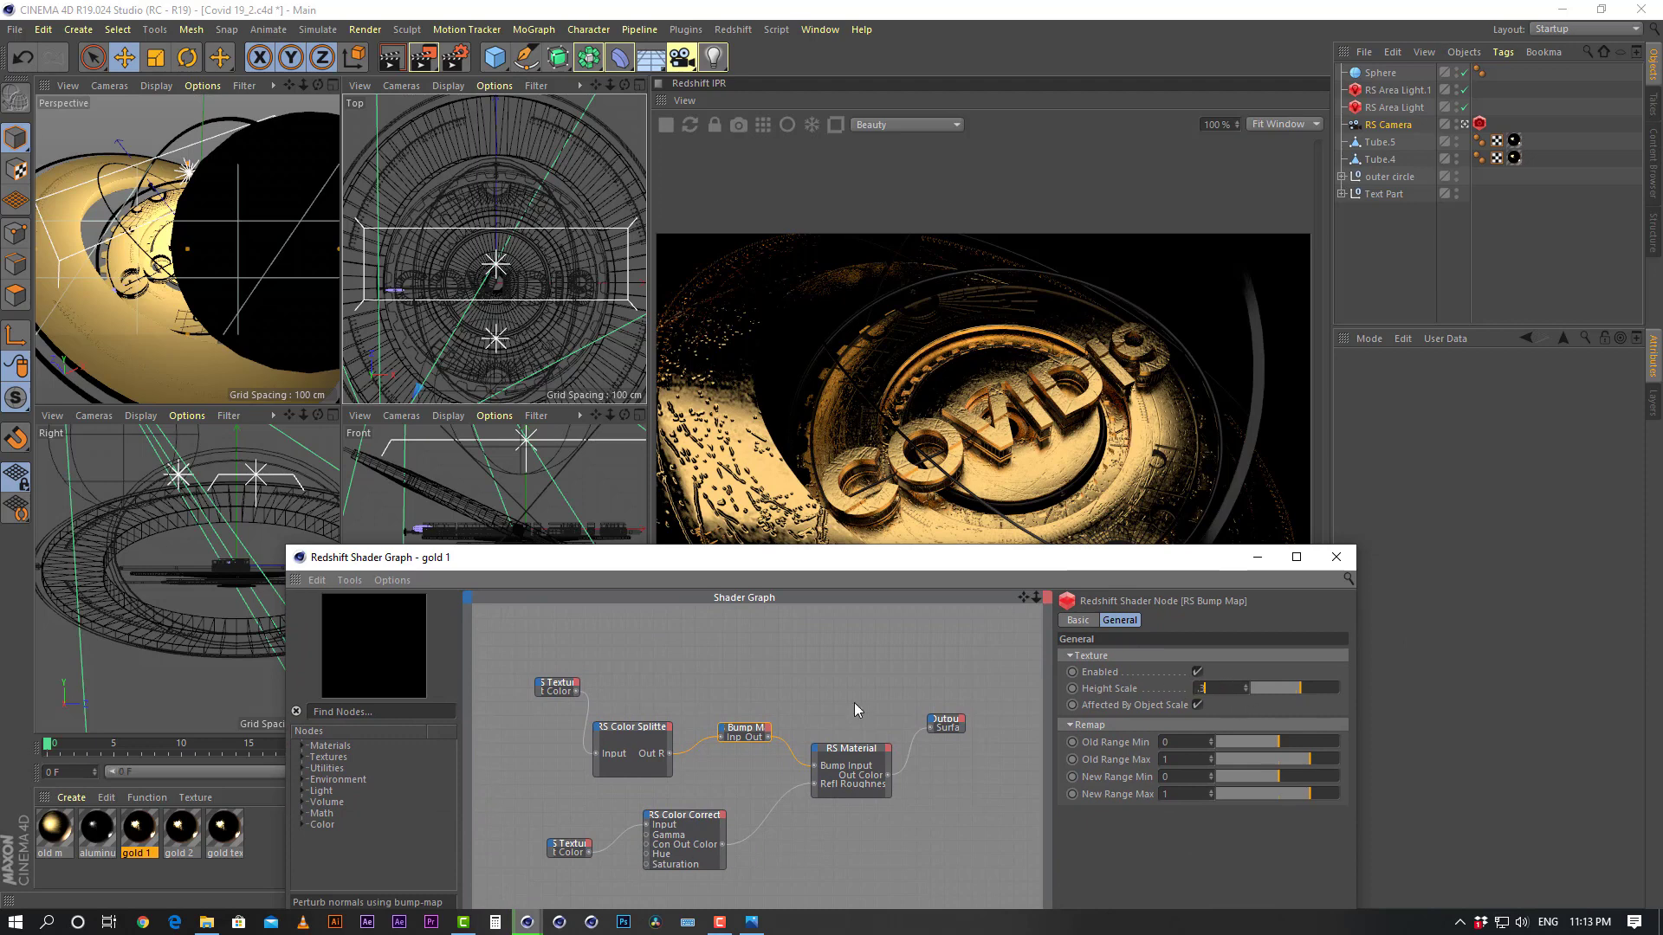
key("Return")
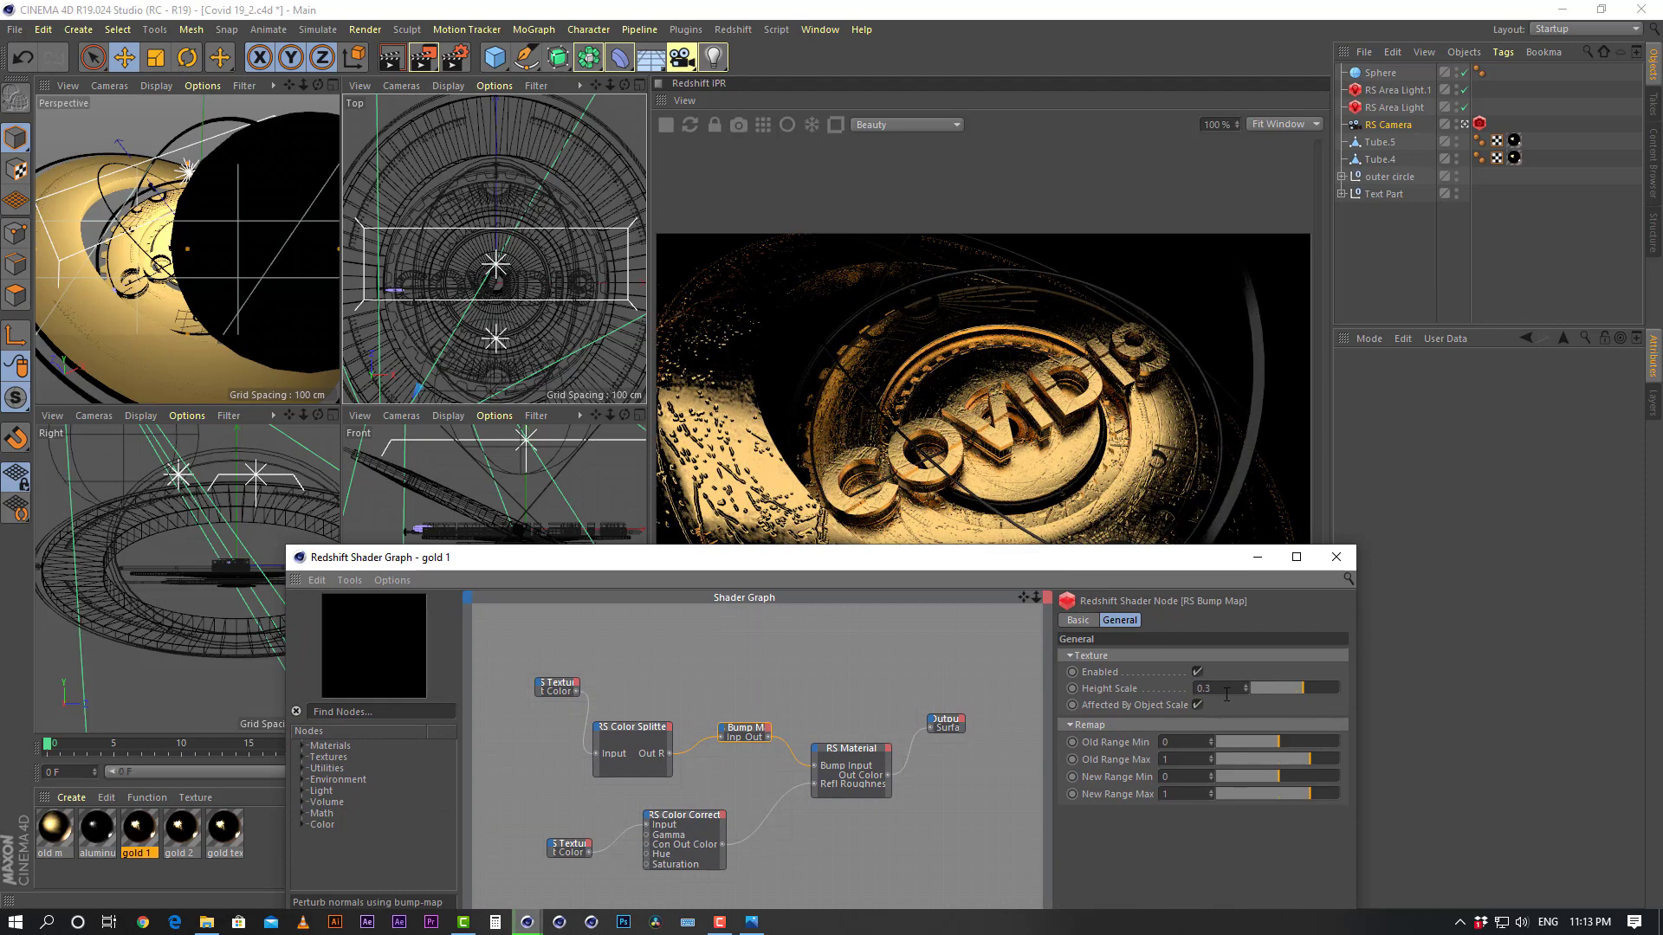
type("0.2")
key("Return")
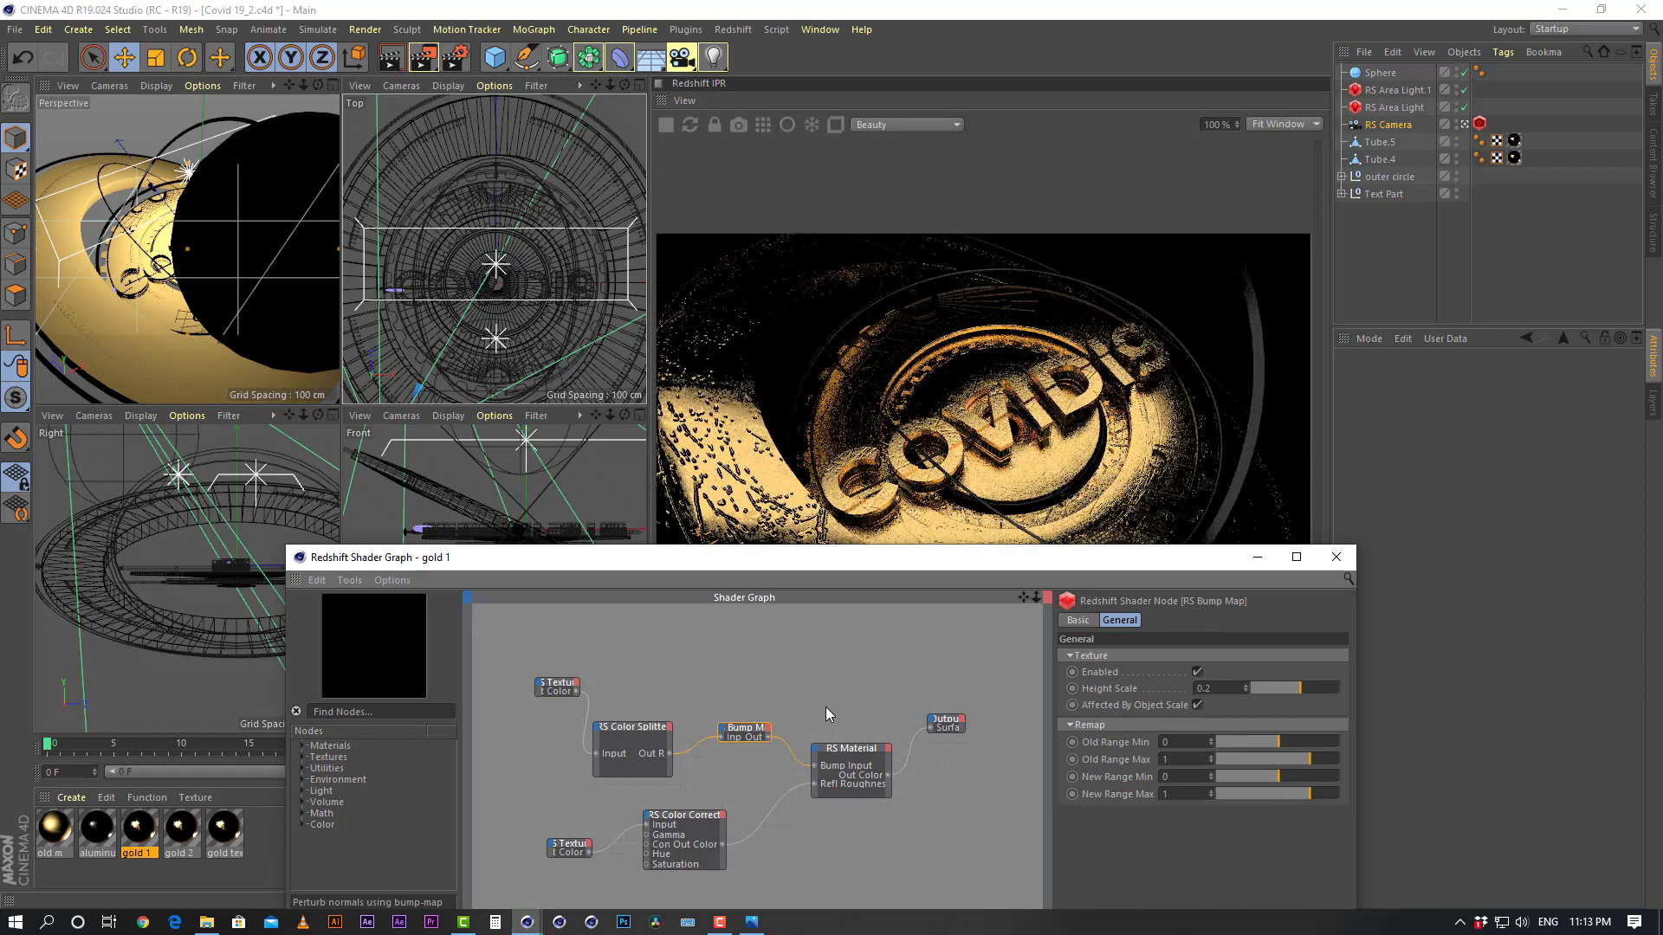
Set the height scale of gold 2's RS Bump Map node to 0.2 and reduce it to 0.1
left_click(182, 833)
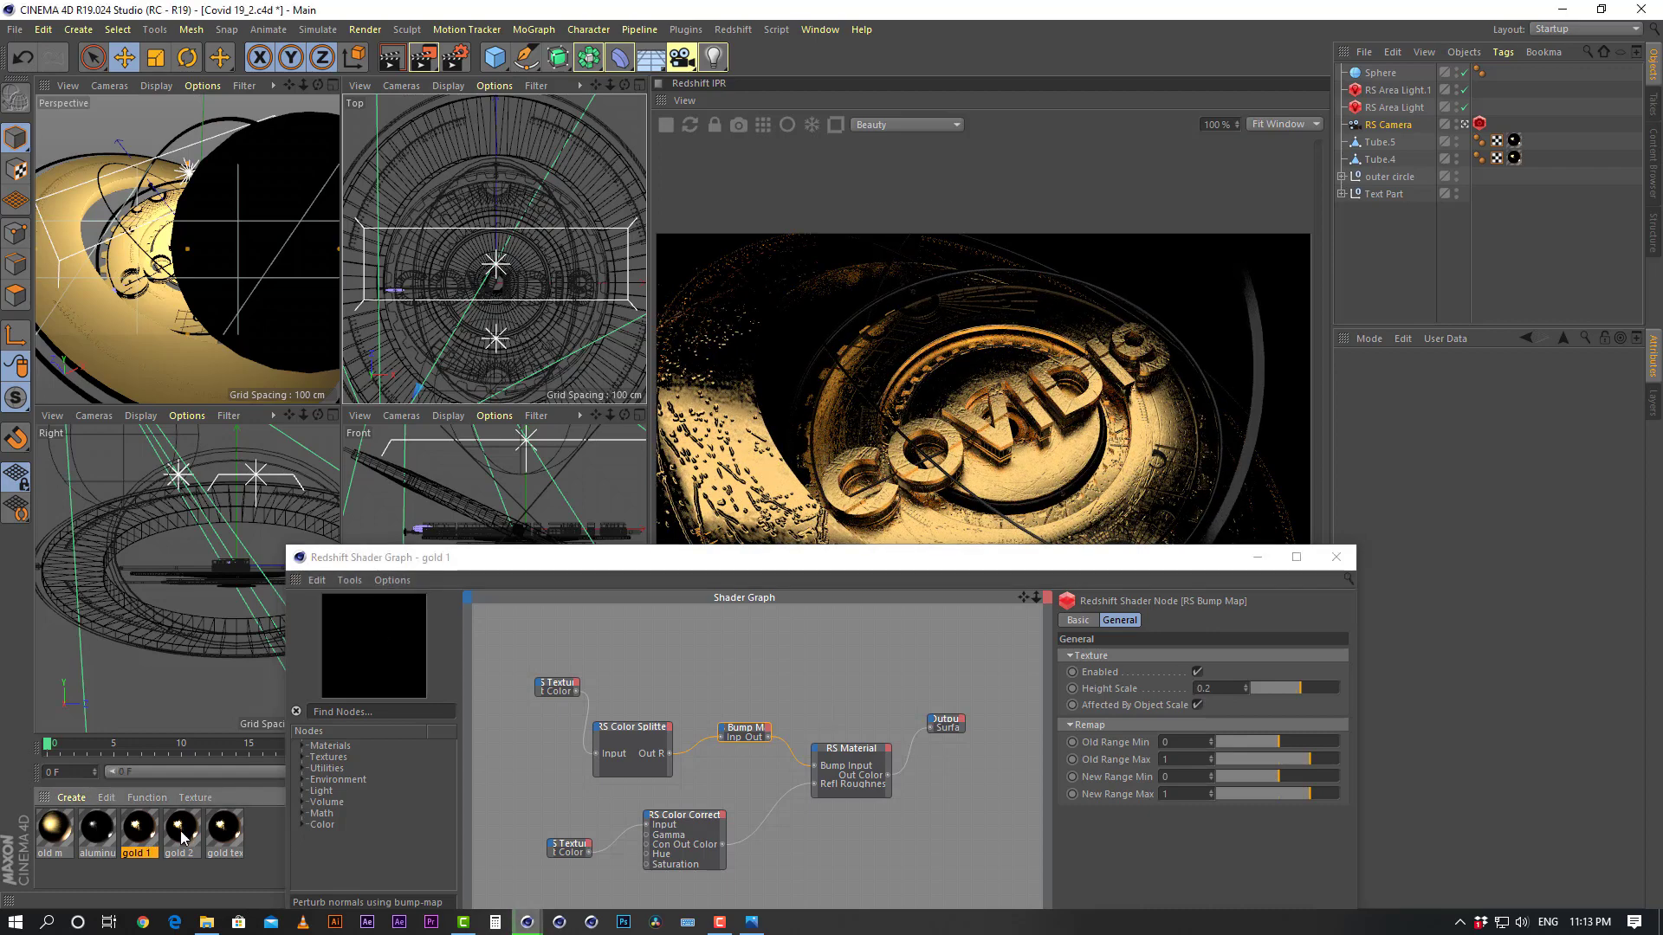
left_click(754, 623)
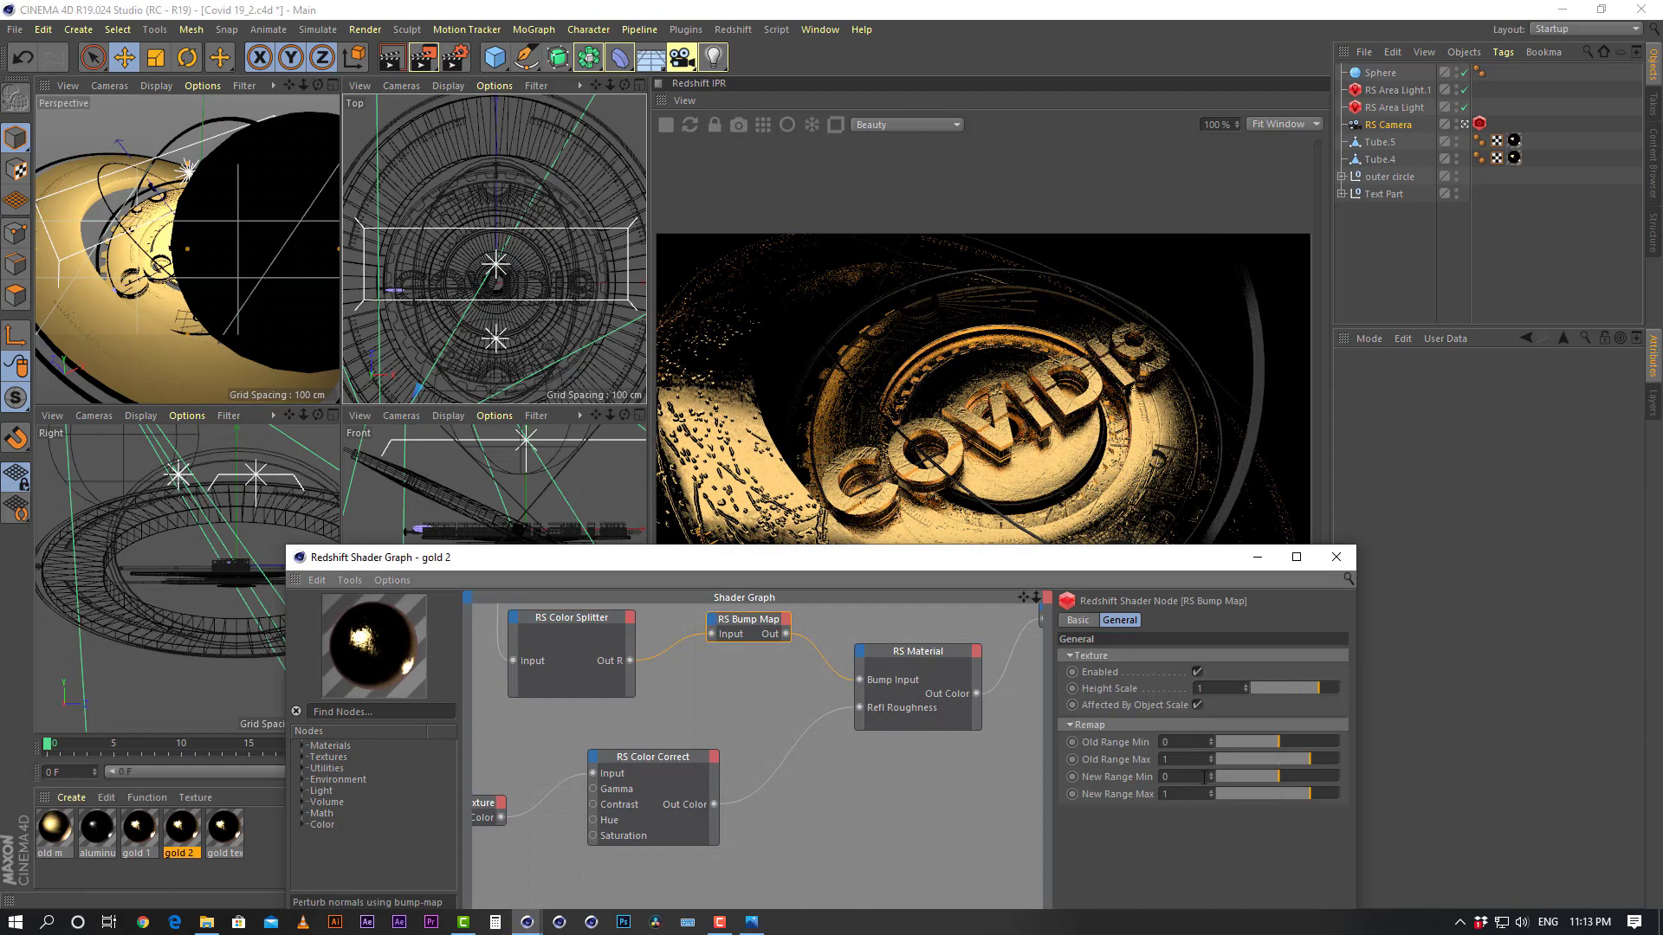
type("0.2")
key("Return")
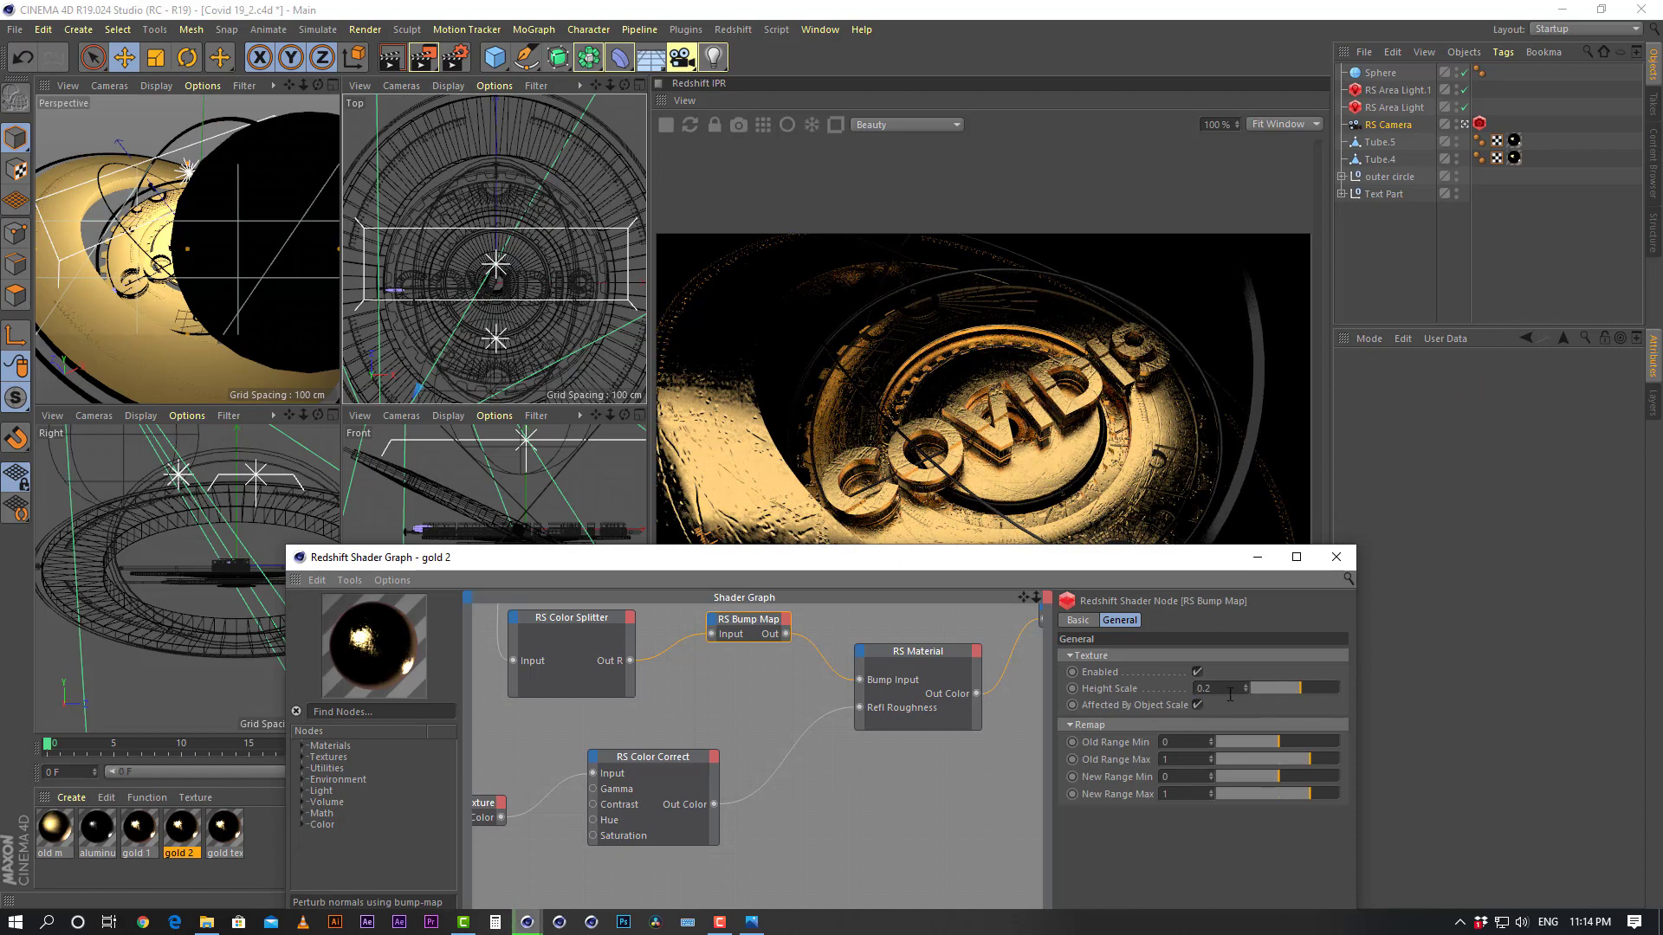
type("0.1")
key("Return")
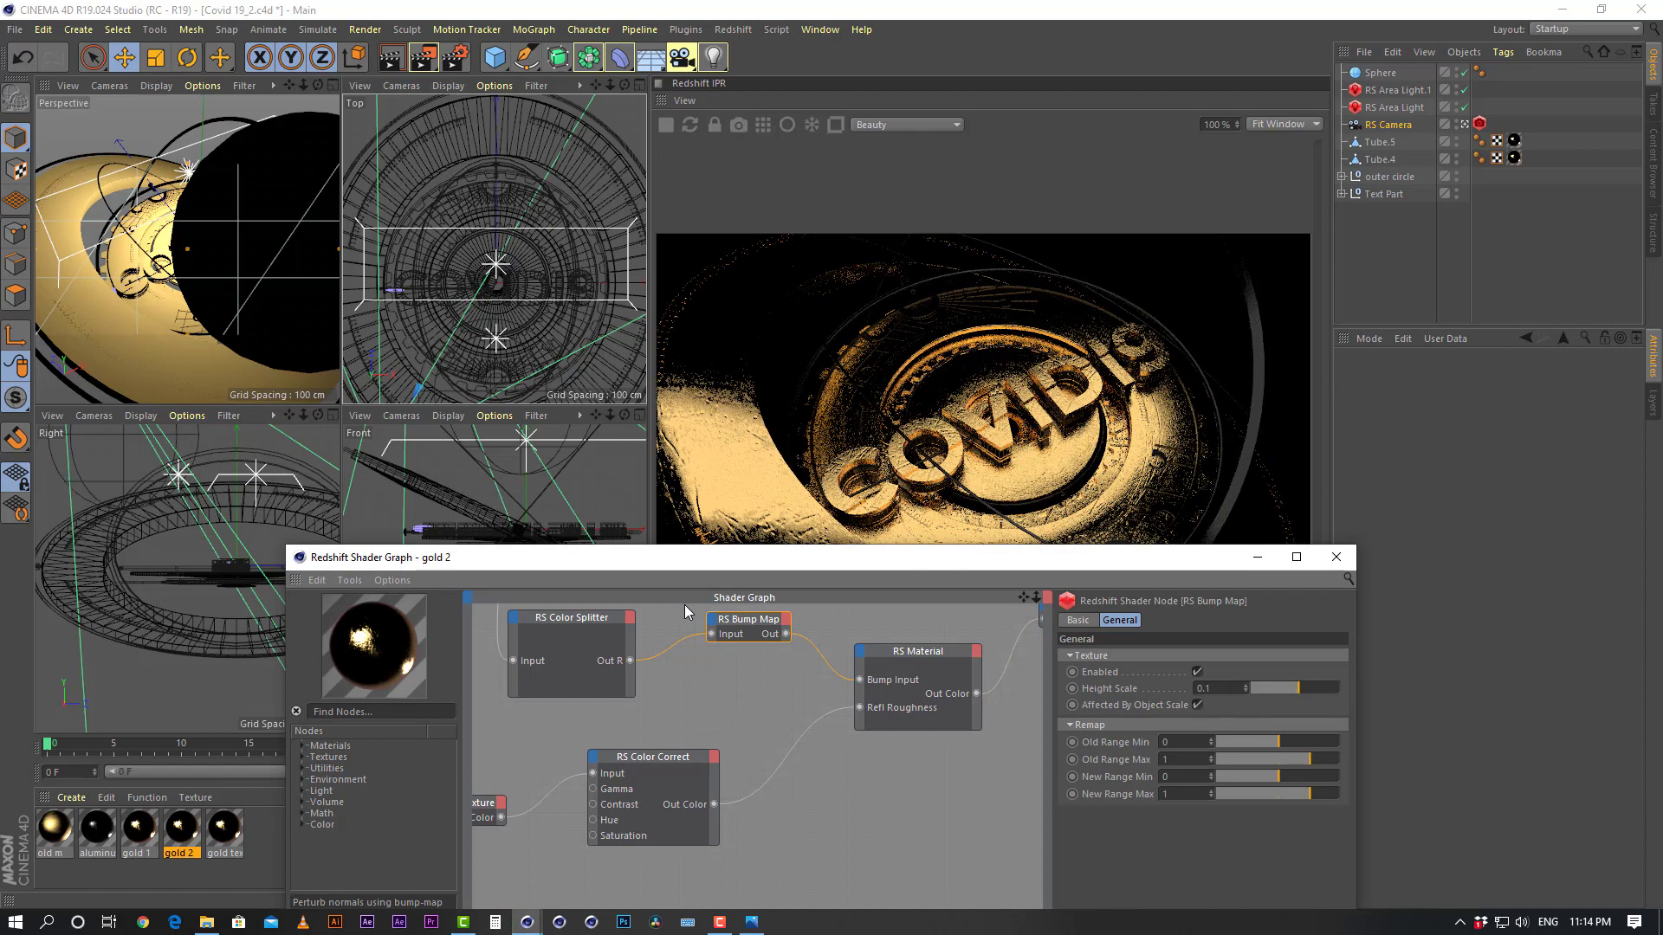
Set the height scale of the gold text material's RS Bump Map node to 0.1 and close its shader graph
left_click_drag(927, 563, 901, 620)
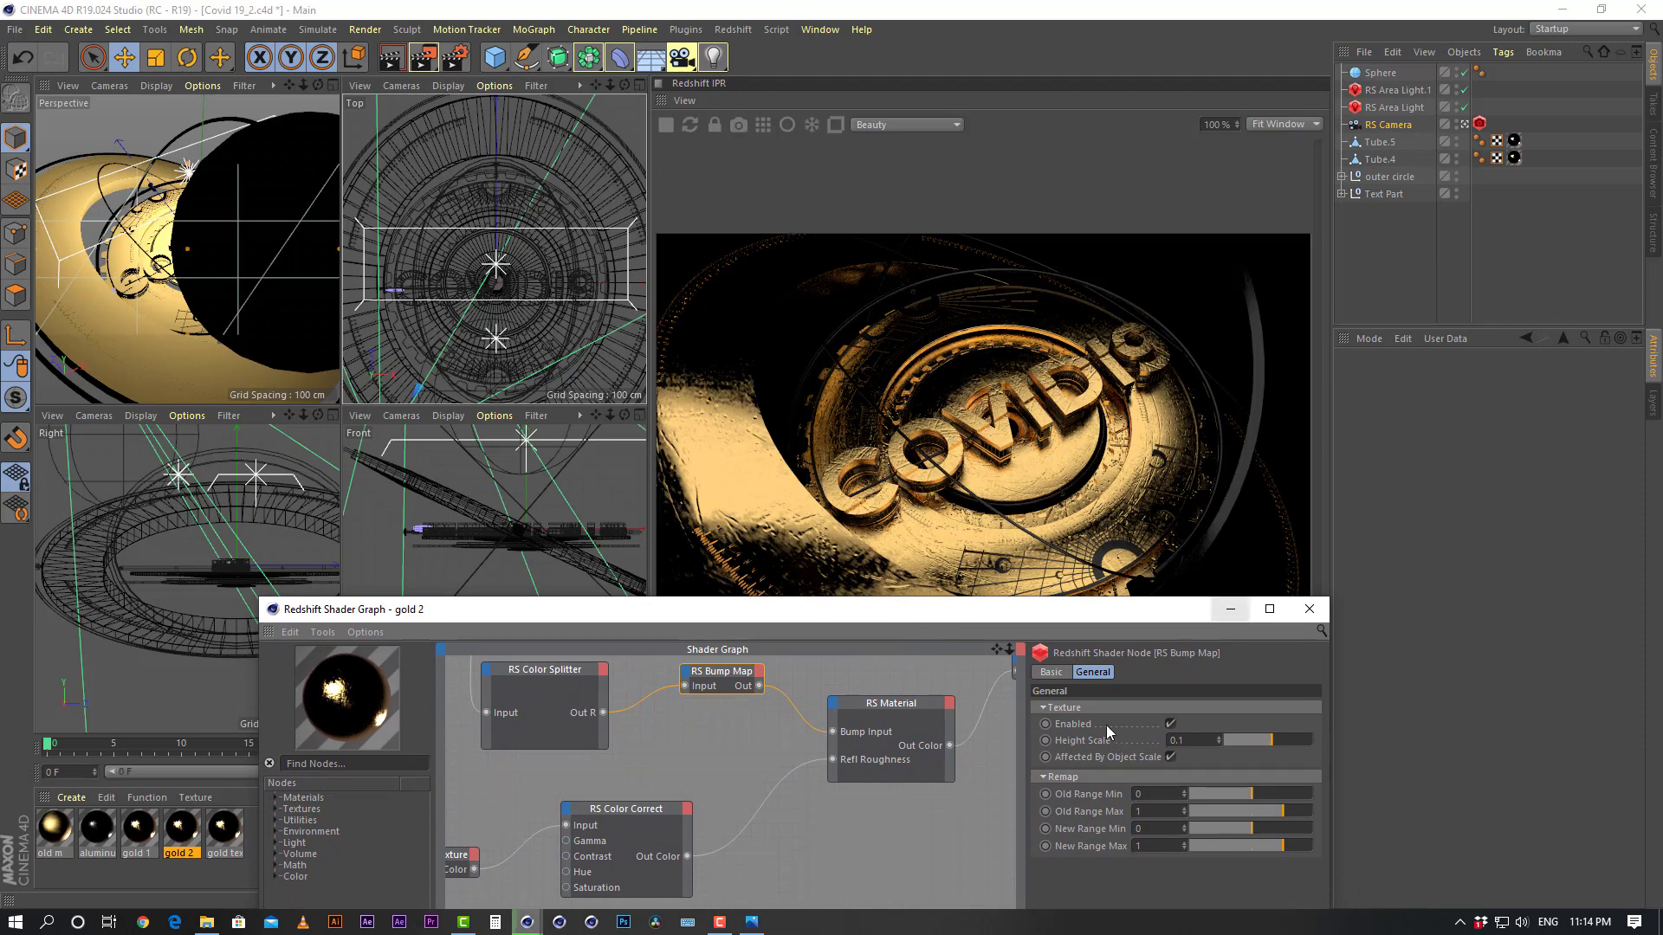
left_click_drag(949, 610, 1090, 469)
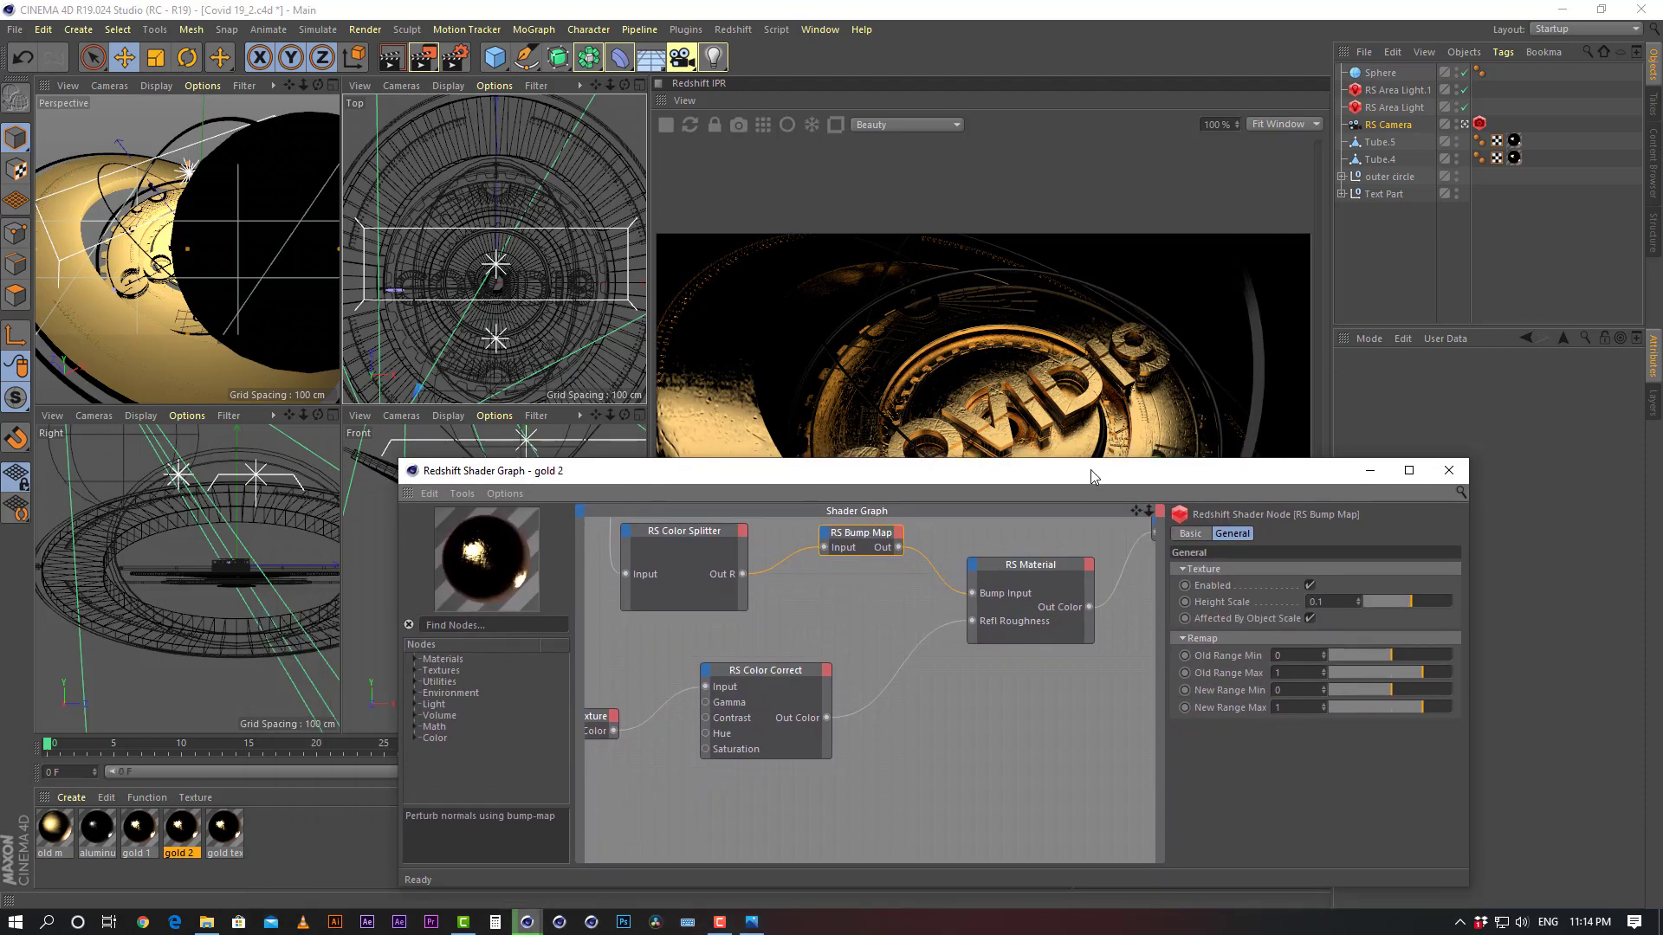
left_click(224, 830)
left_click(849, 538)
type("0.1")
key("Return")
left_click_drag(1127, 478, 1059, 590)
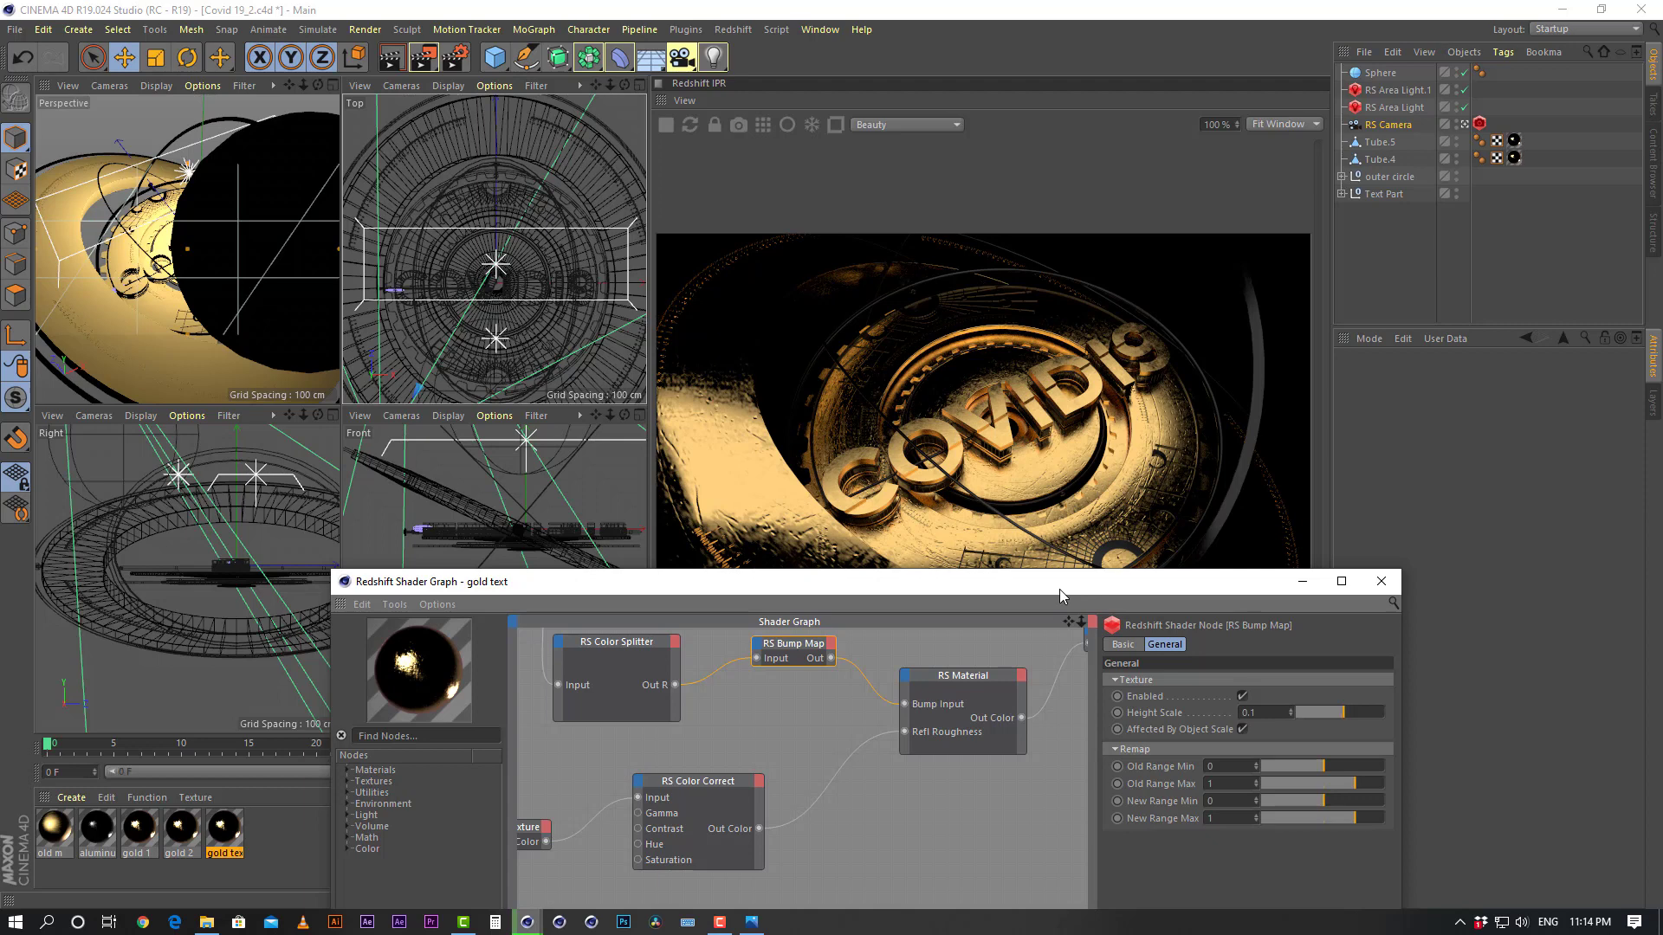
left_click_drag(1225, 587, 1271, 408)
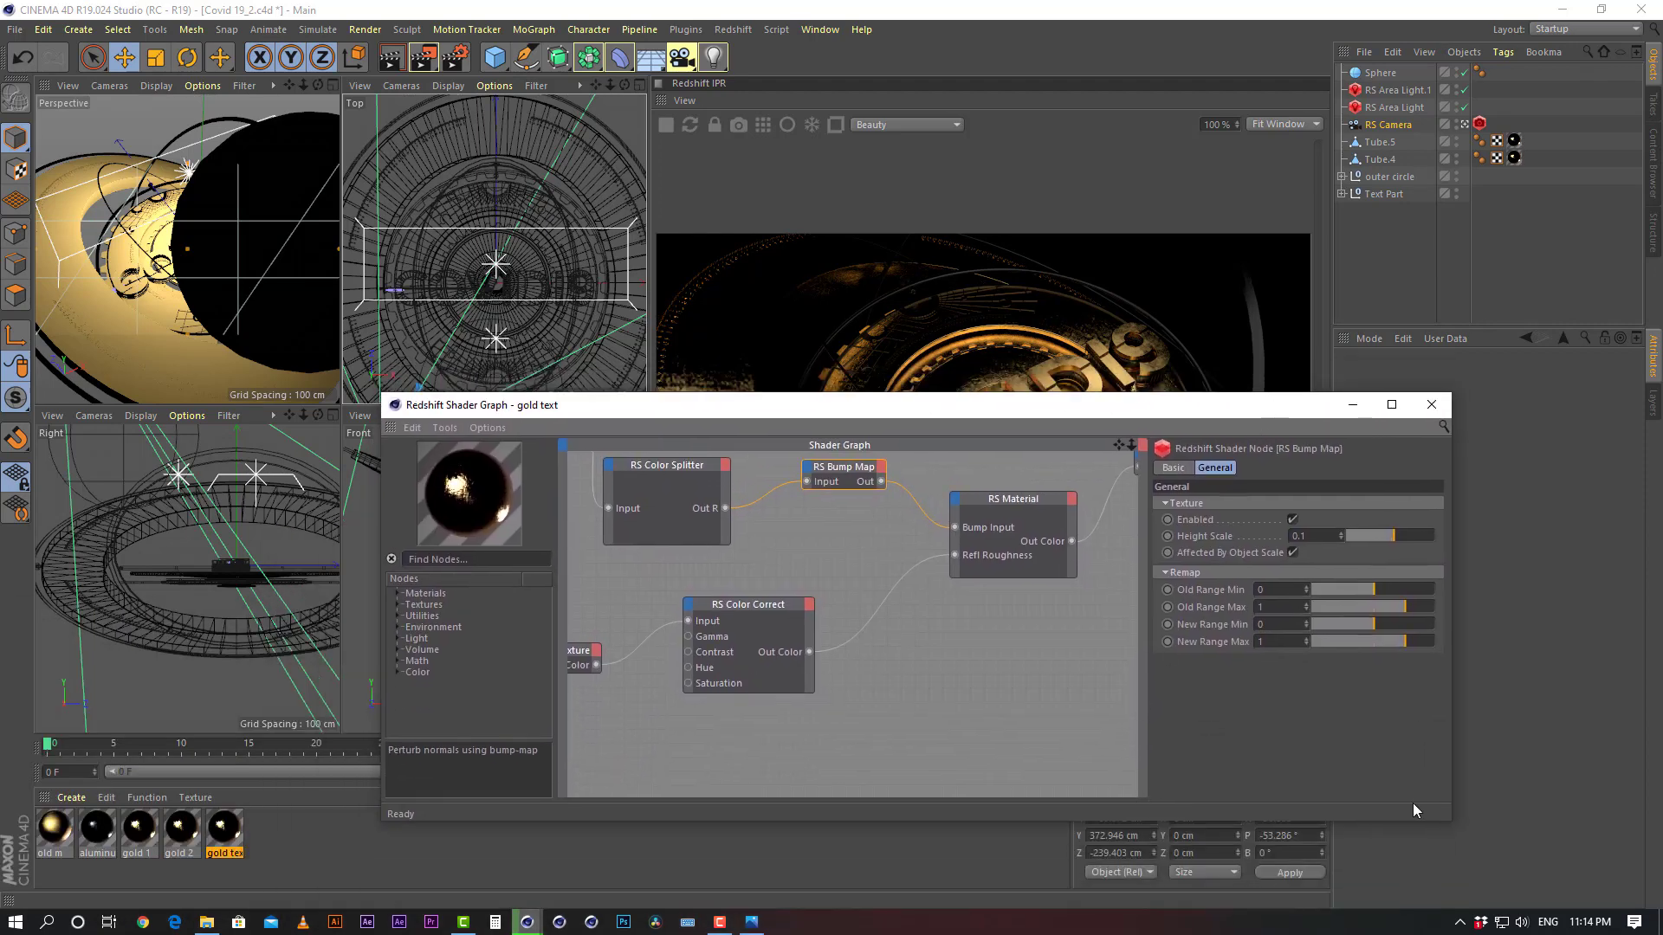
left_click_drag(1451, 783, 1537, 783)
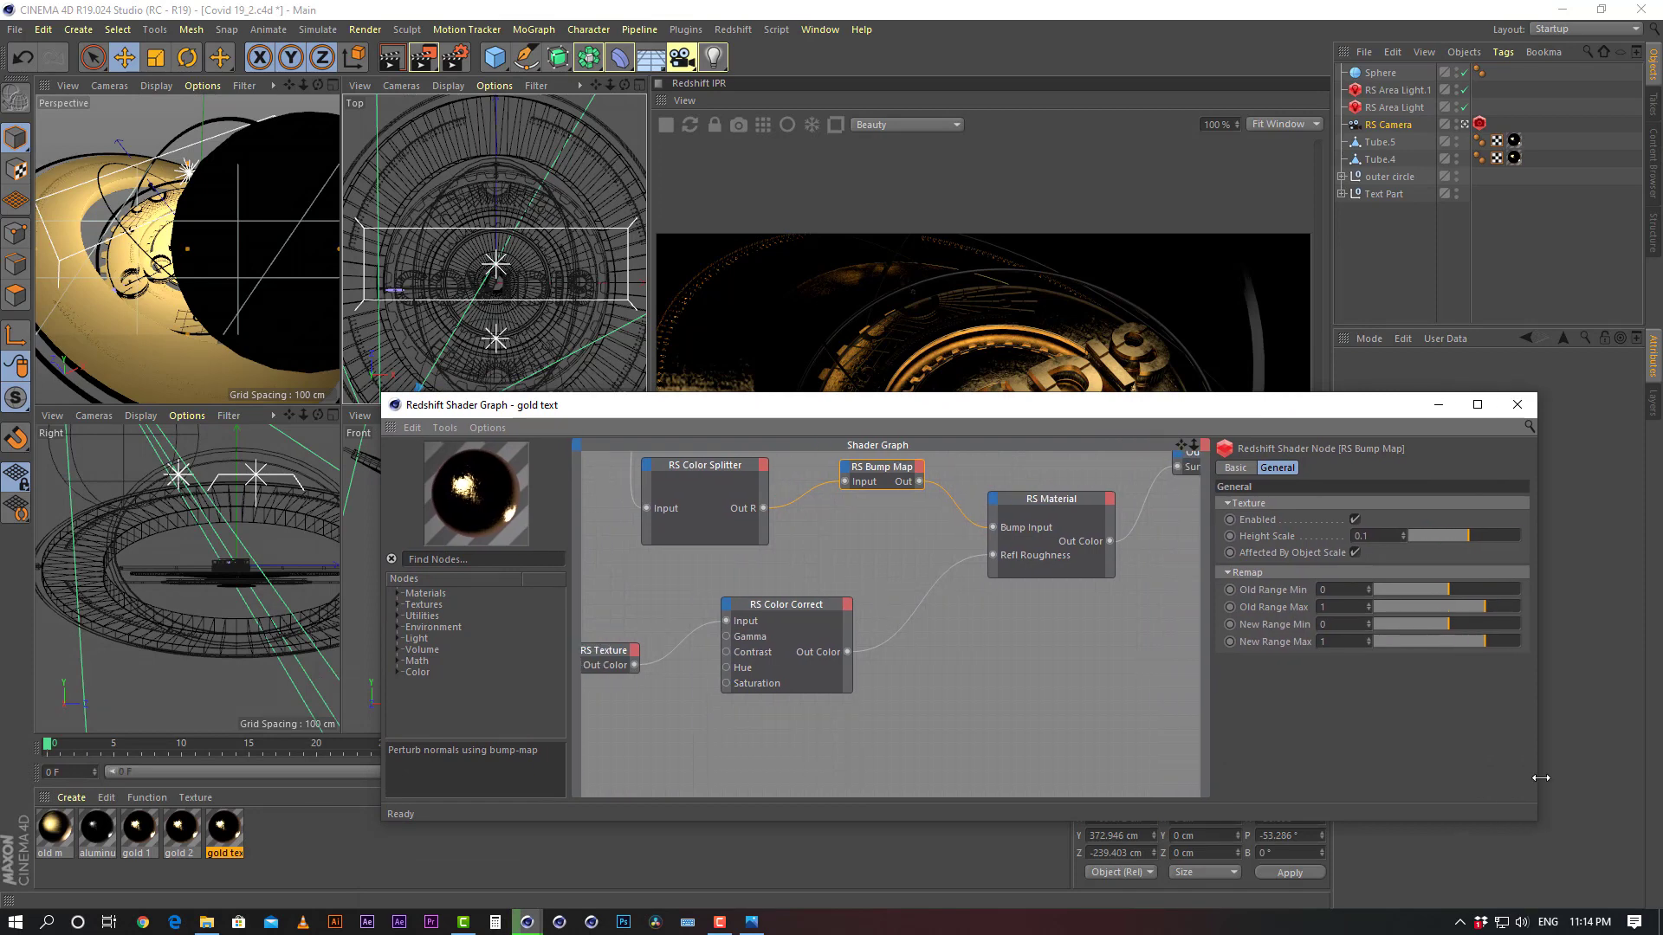
left_click_drag(1260, 413, 1115, 517)
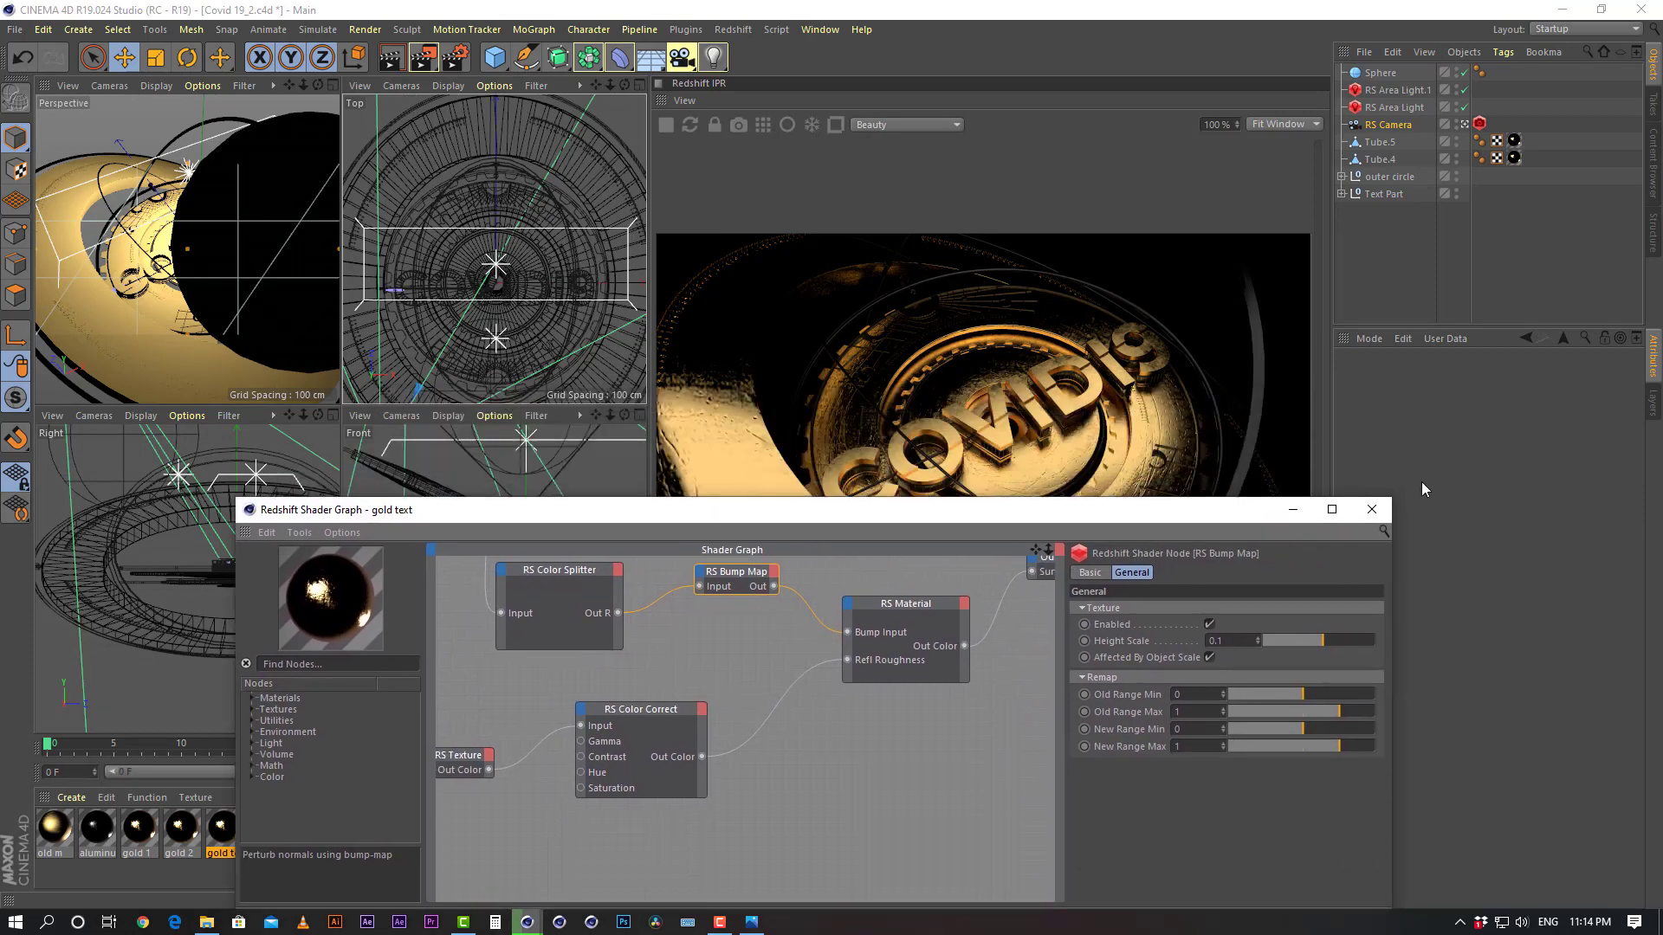
left_click(1372, 510)
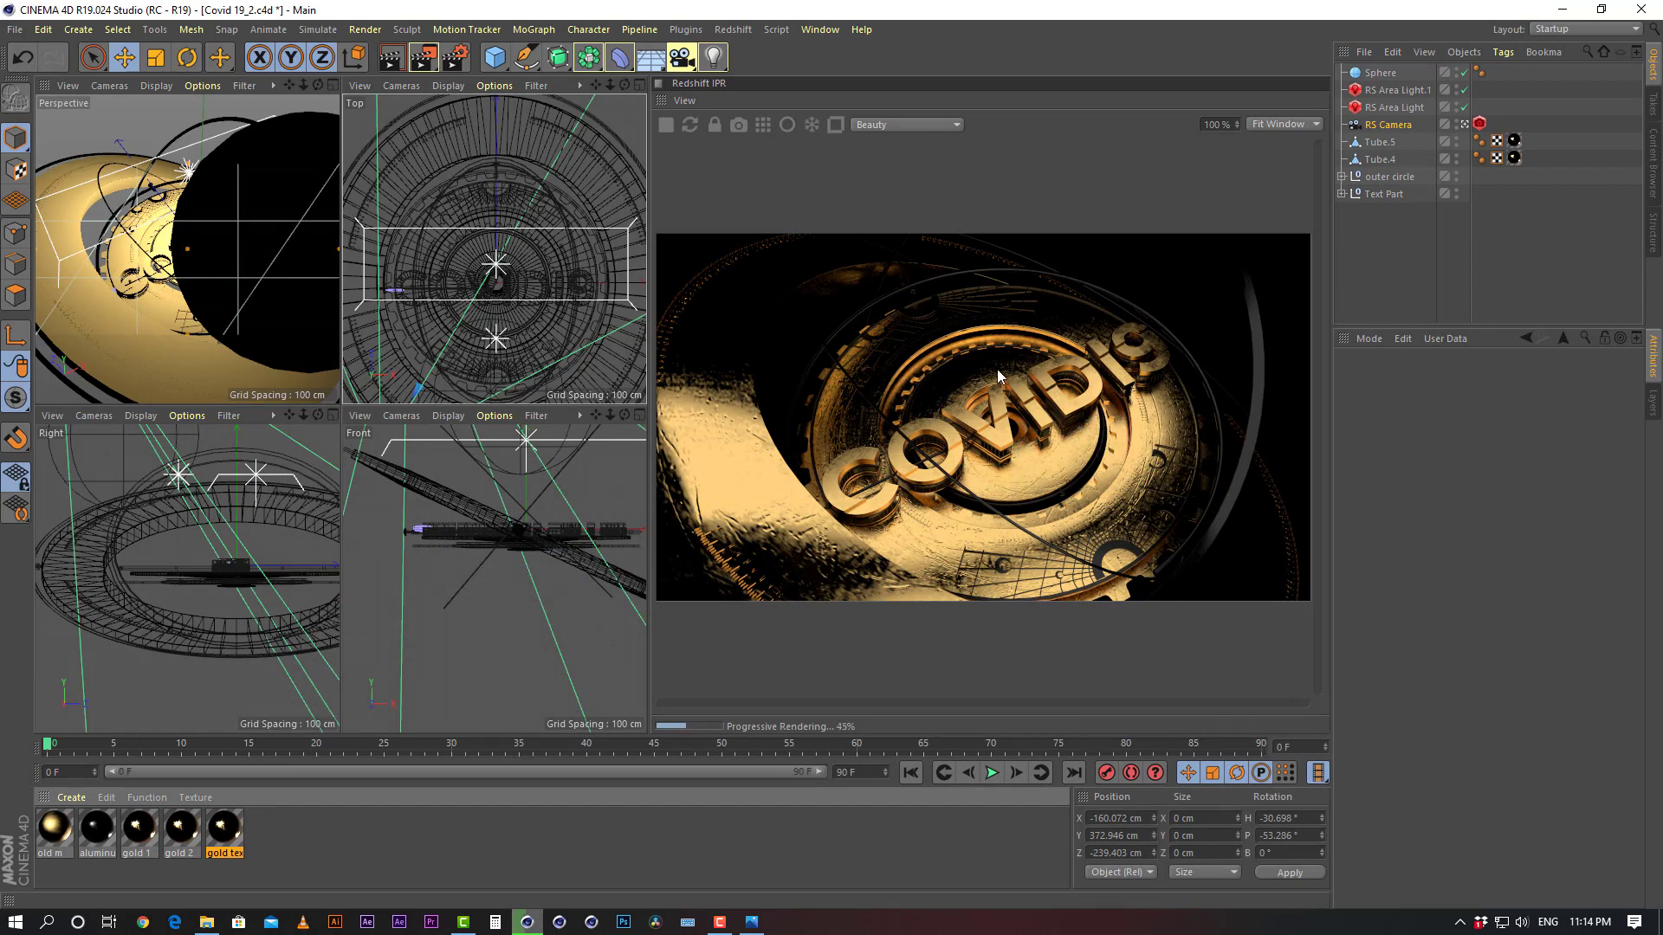
Examine the reference render 03_00000.jpg up close to compare it with the current preview
left_click(752, 921)
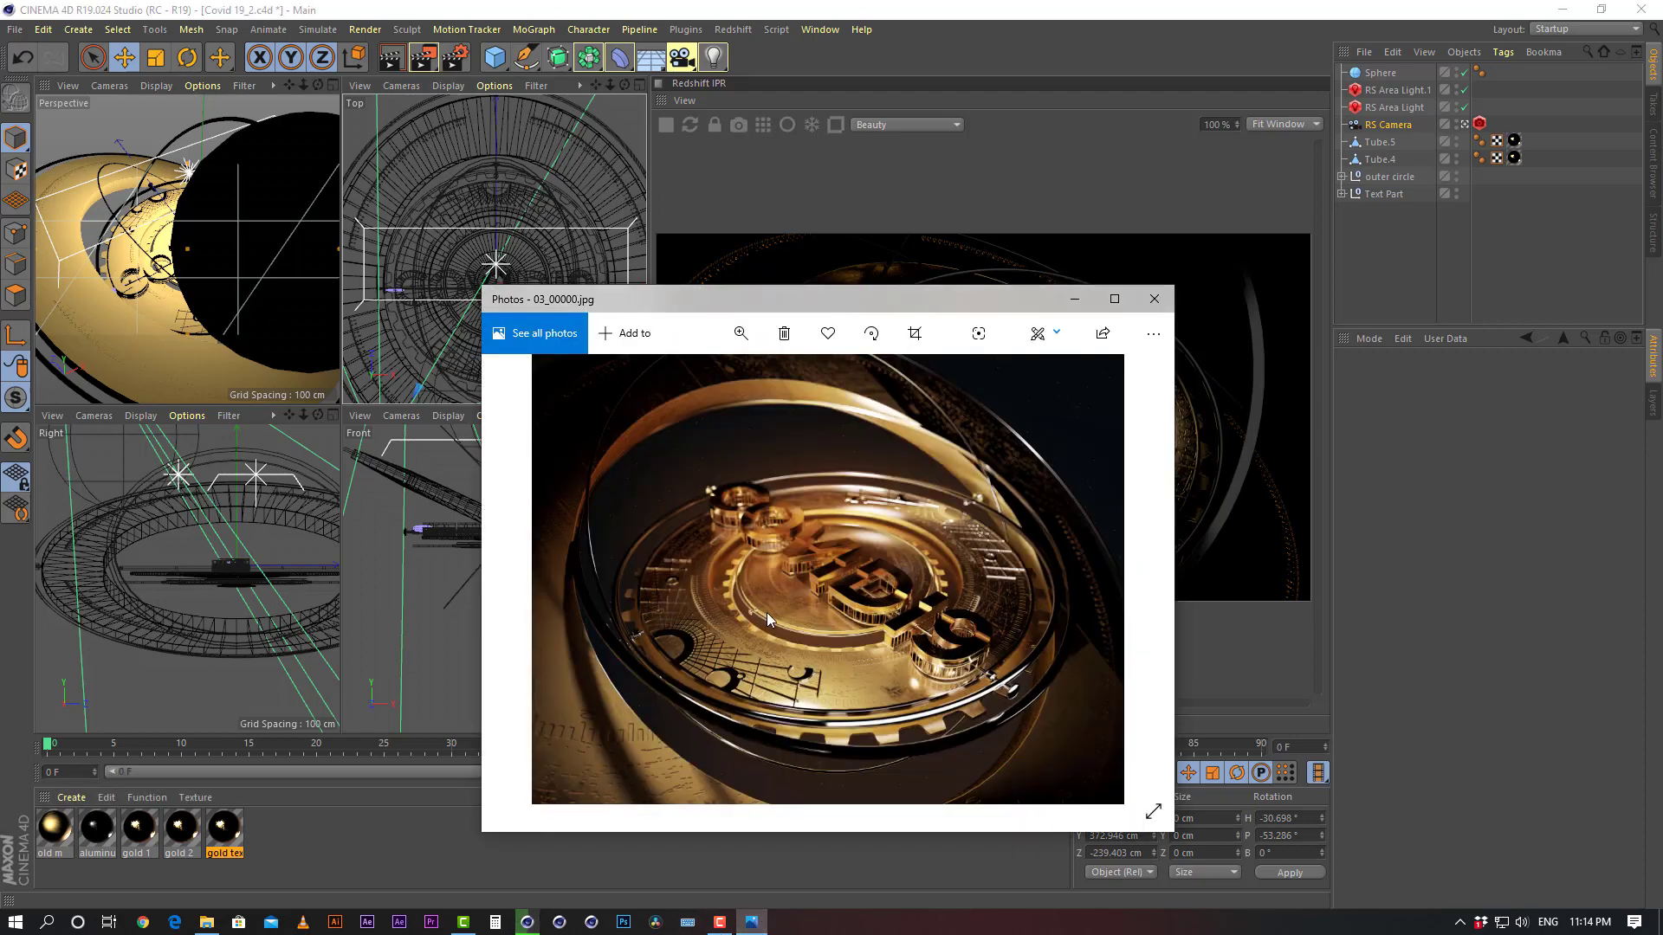
scroll(808, 582, "up", 2)
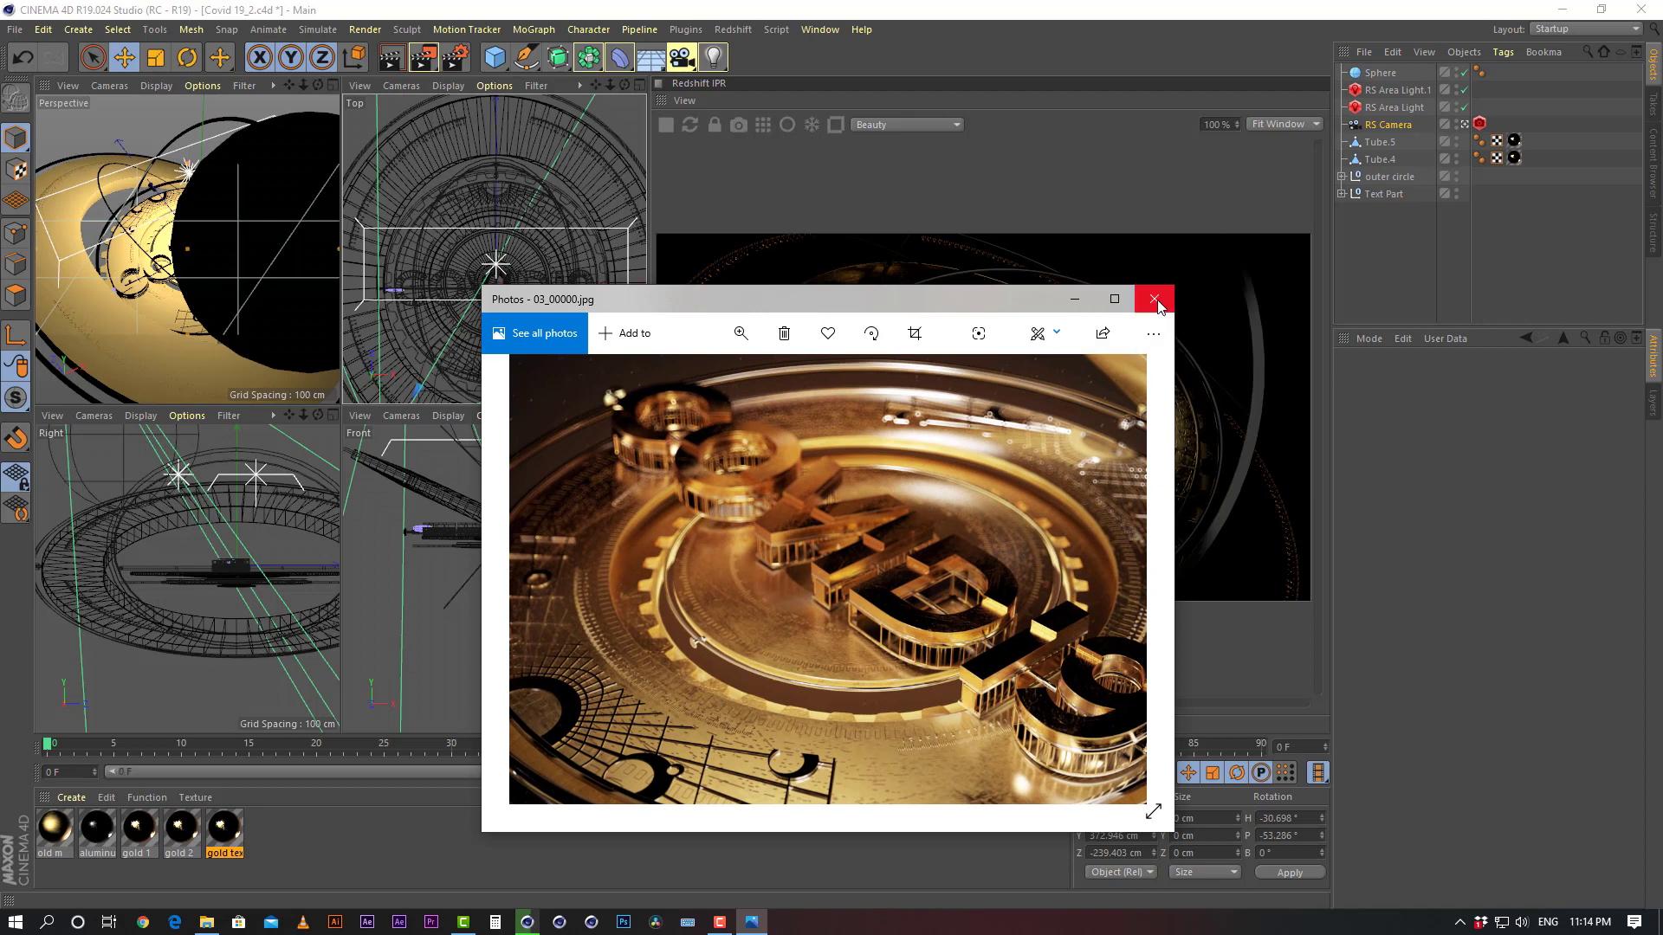
left_click(932, 17)
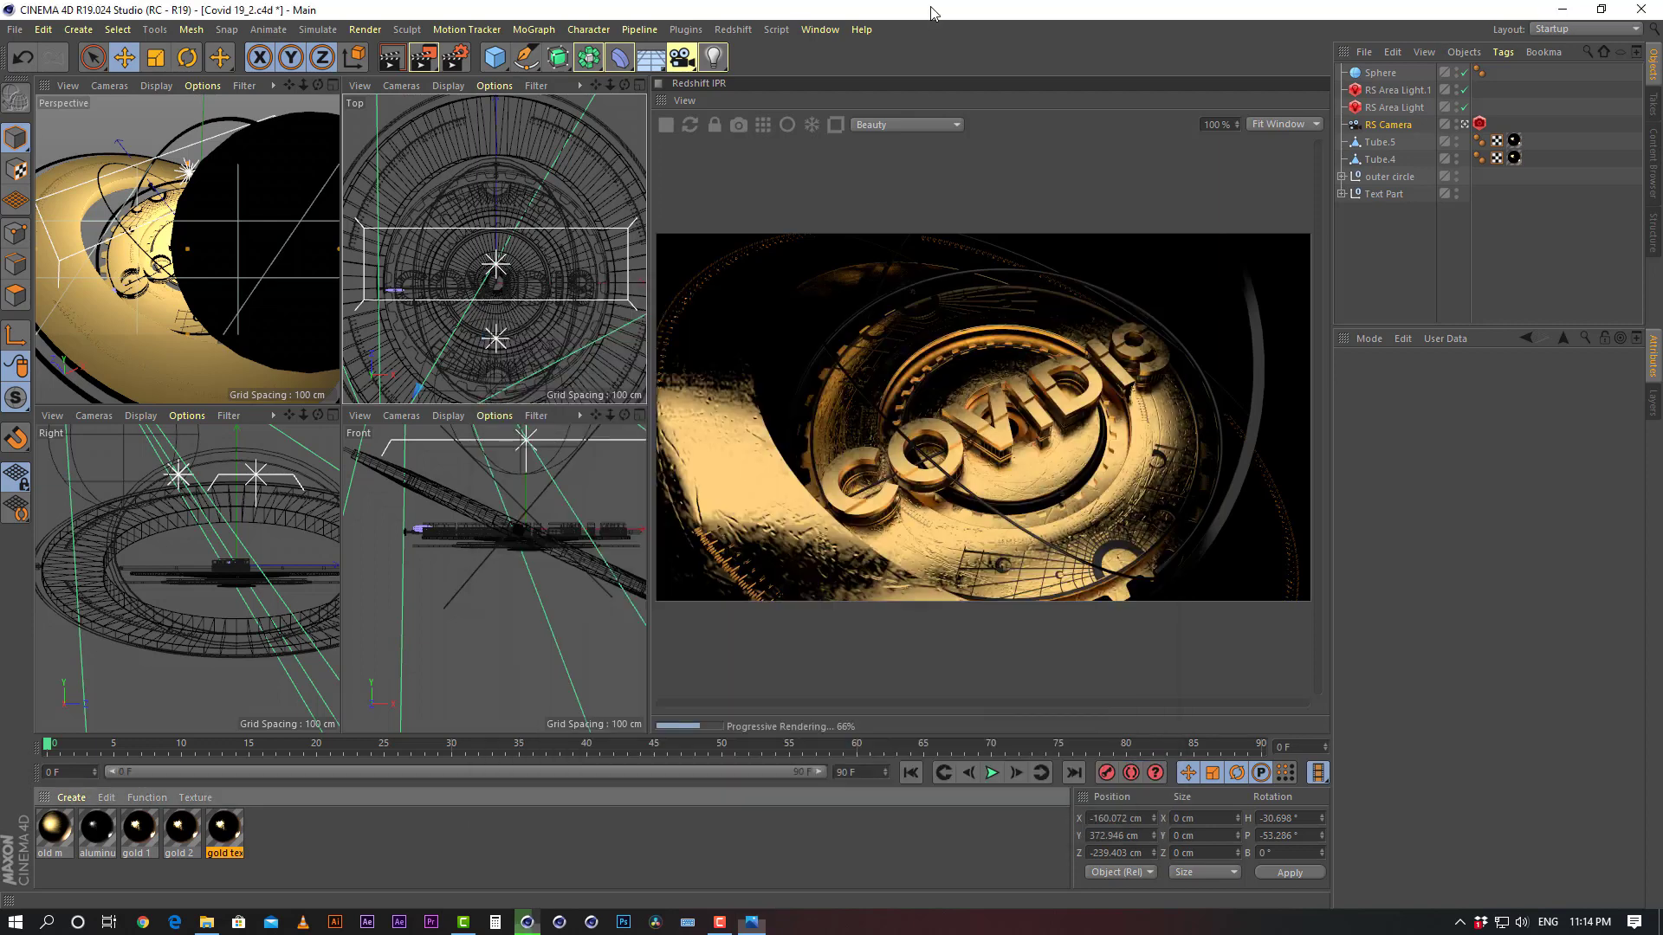
Switch to File Explorer, go to the project's Texture folder and view round texture.png full size
left_click(214, 920)
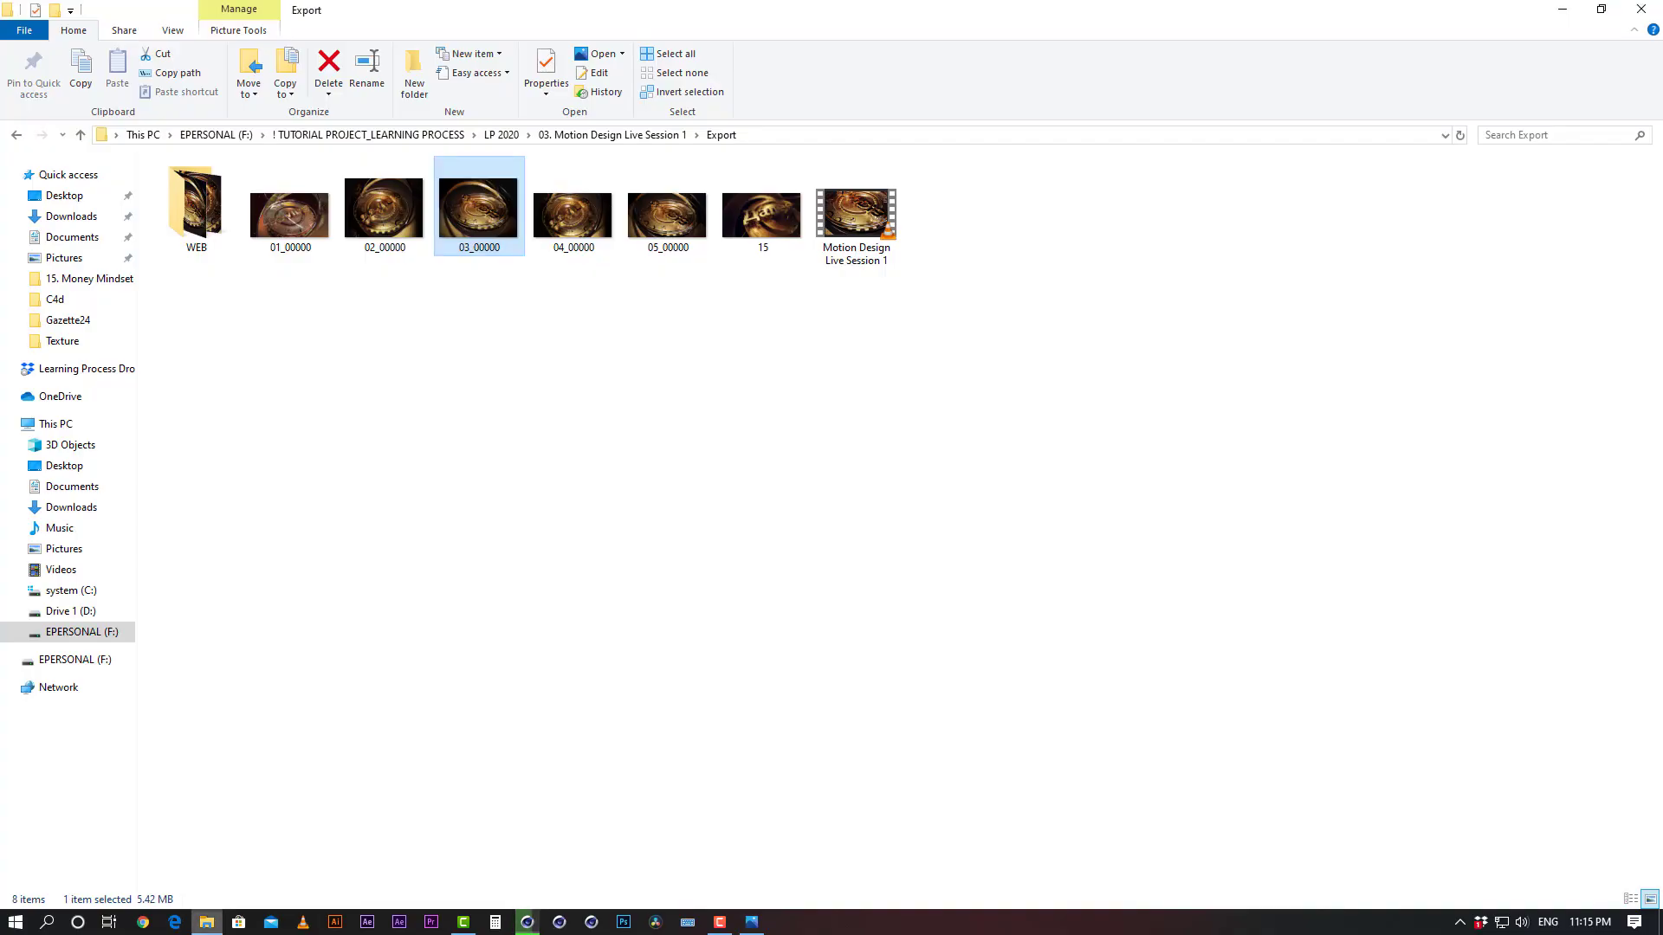
left_click(606, 135)
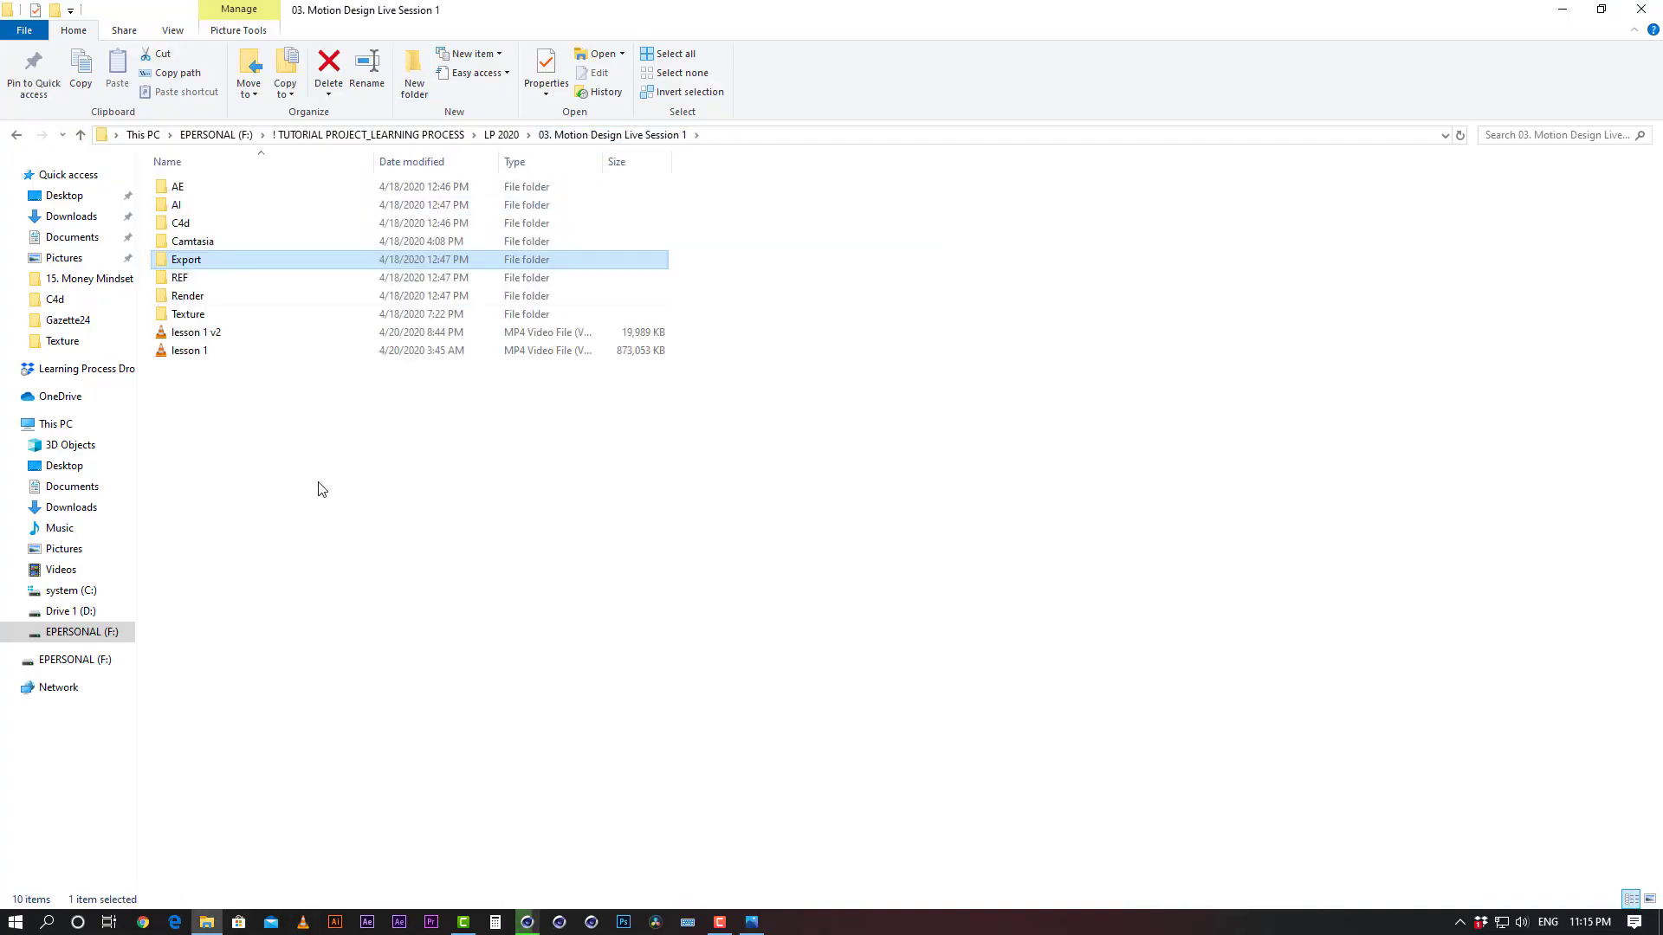
left_click(199, 314)
double_click(199, 314)
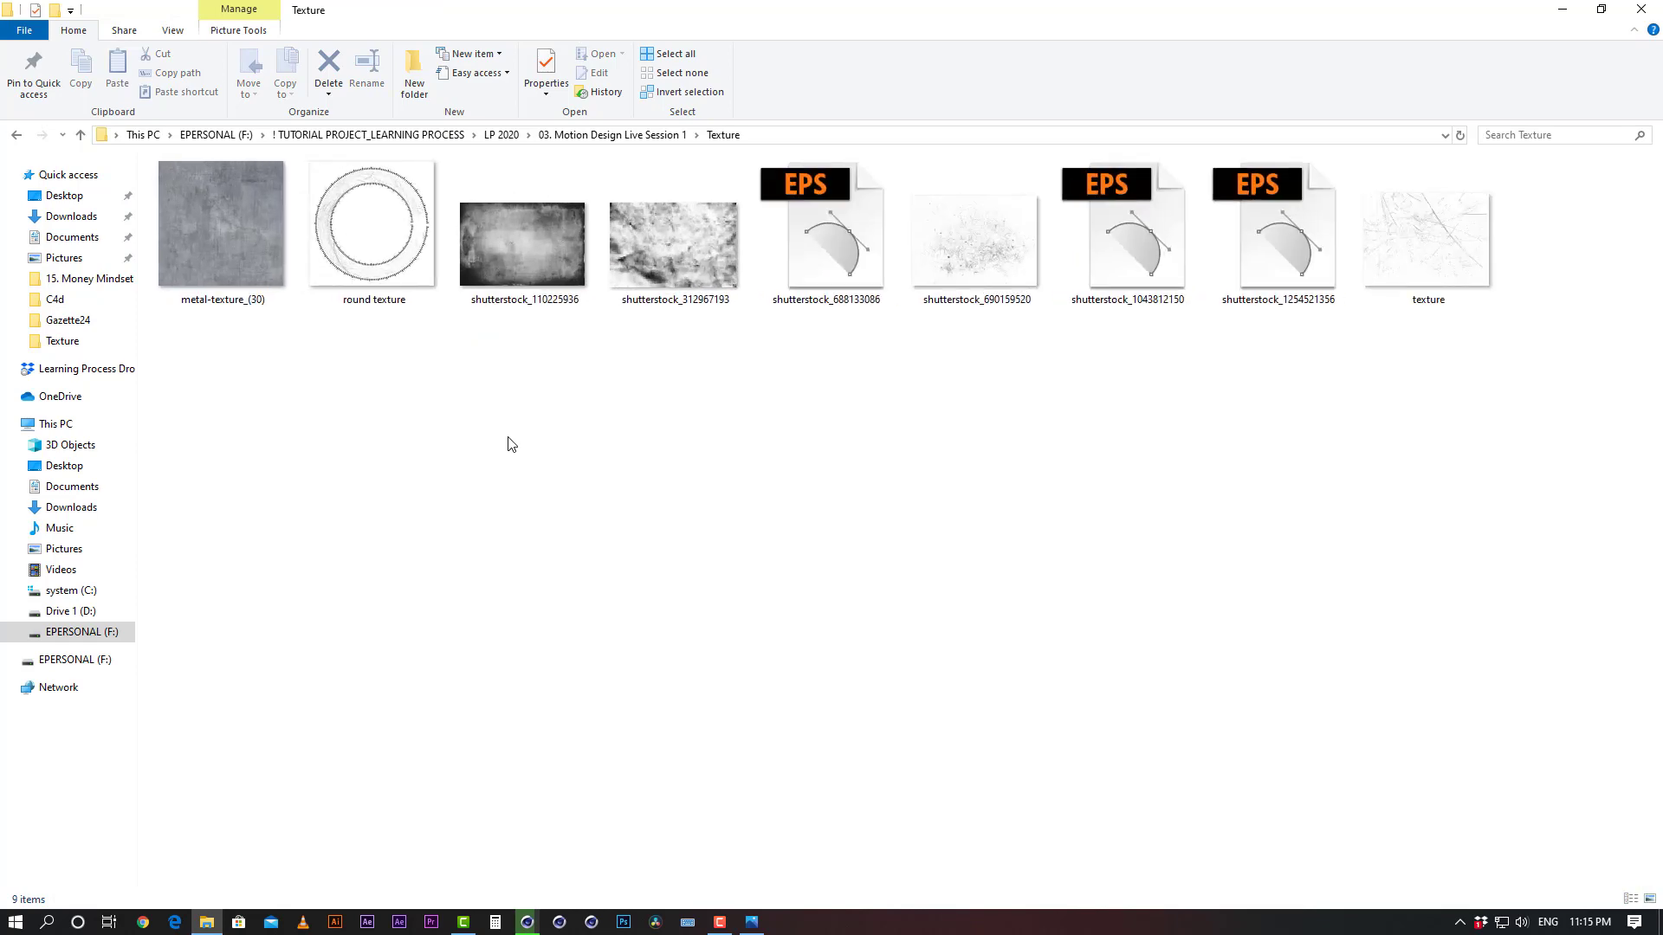
double_click(520, 277)
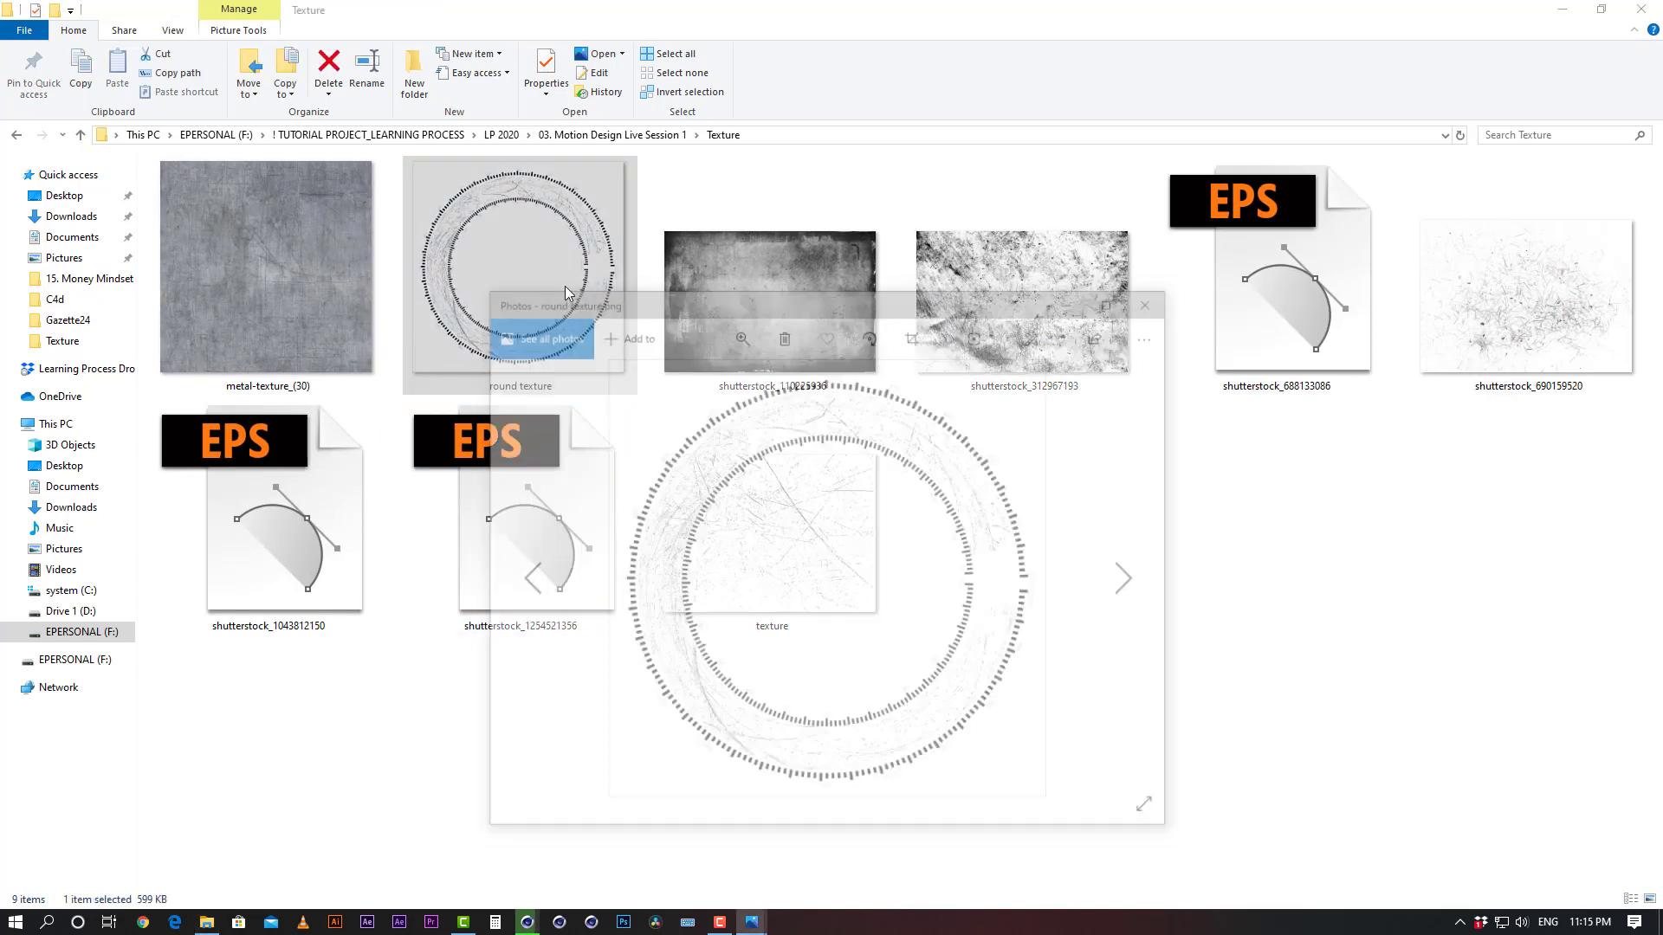
scroll(746, 531, "up", 3)
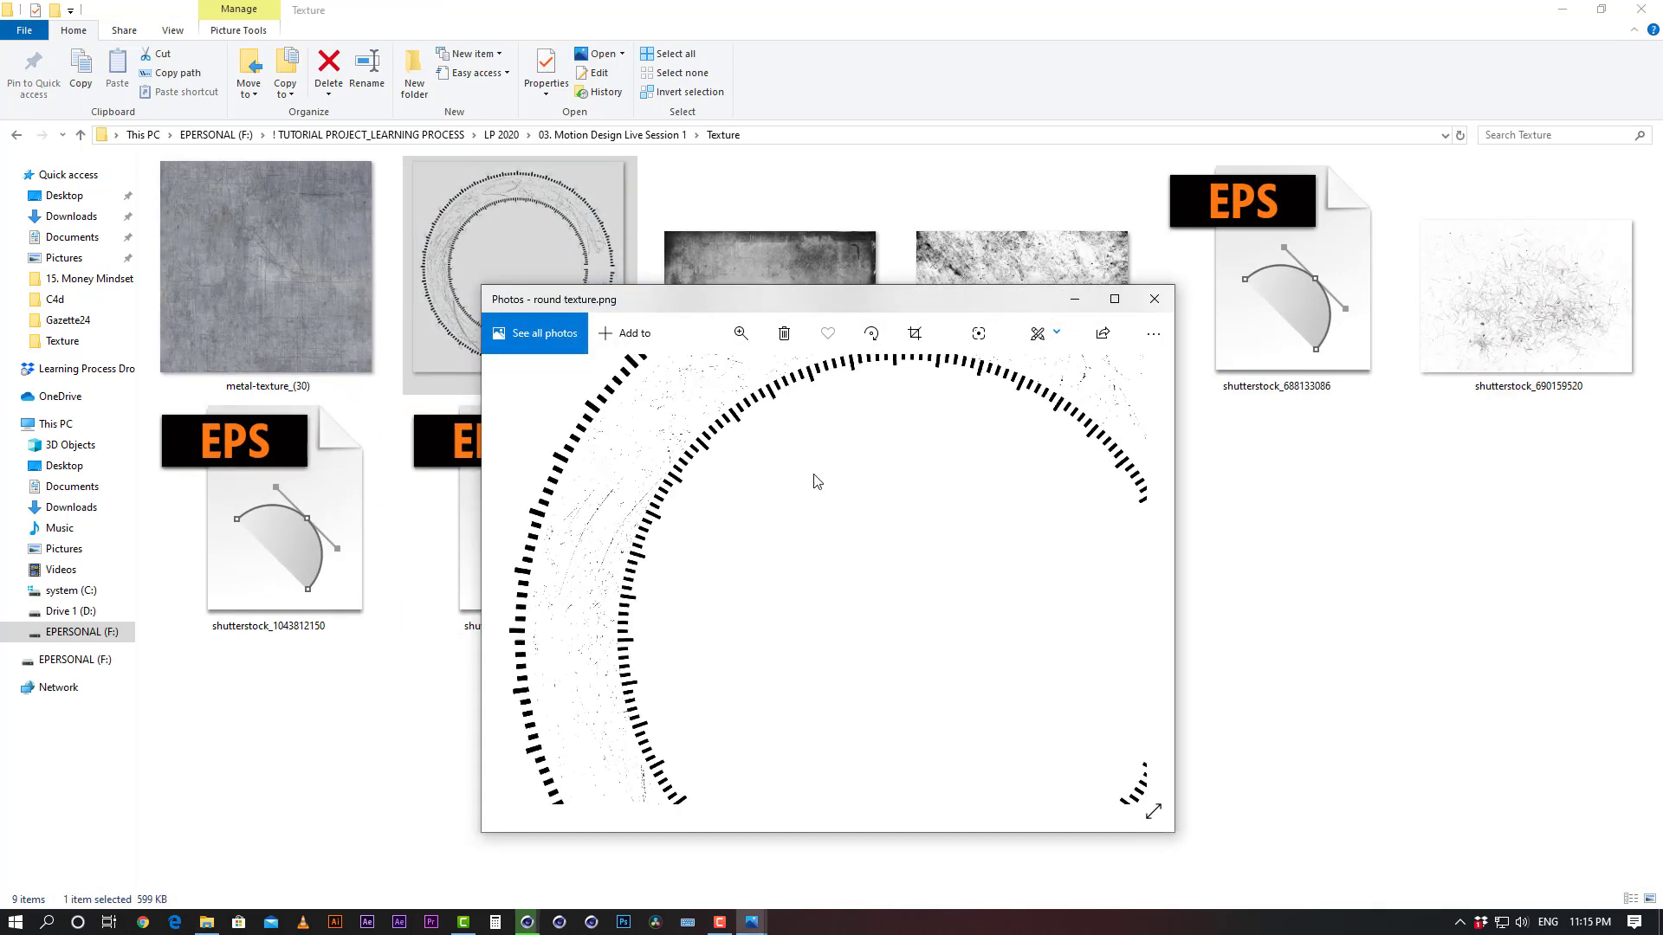
left_click(1105, 306)
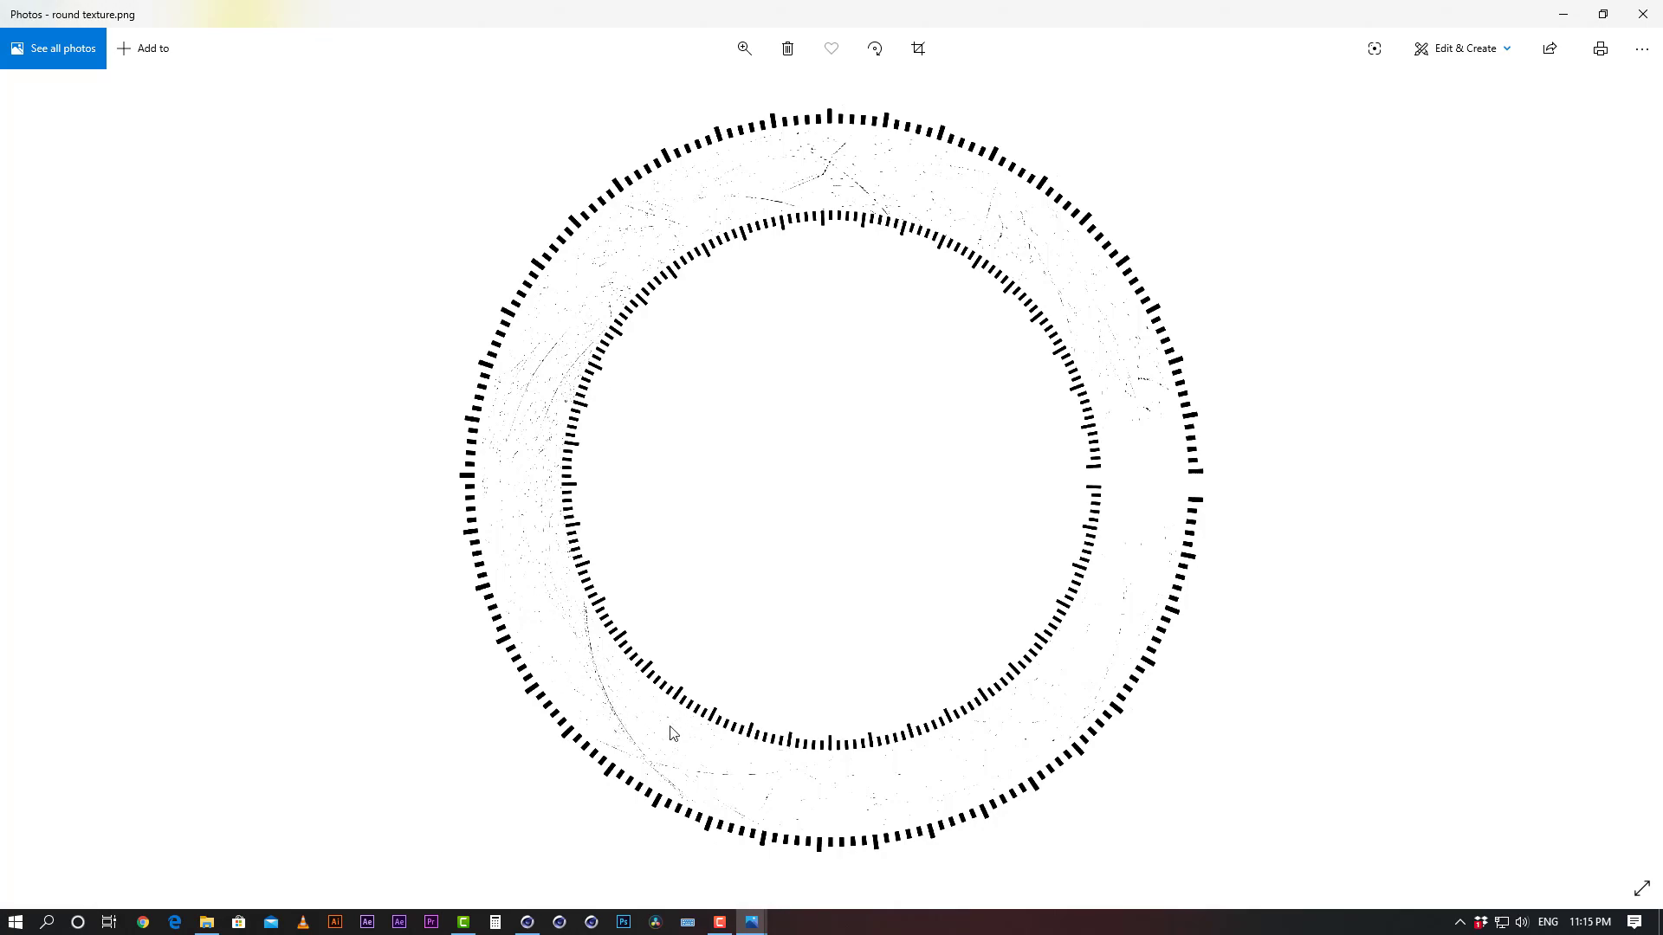
Examine the tick marks and scratches around the ring of round texture.png and close the image
scroll(614, 637, "up", 1)
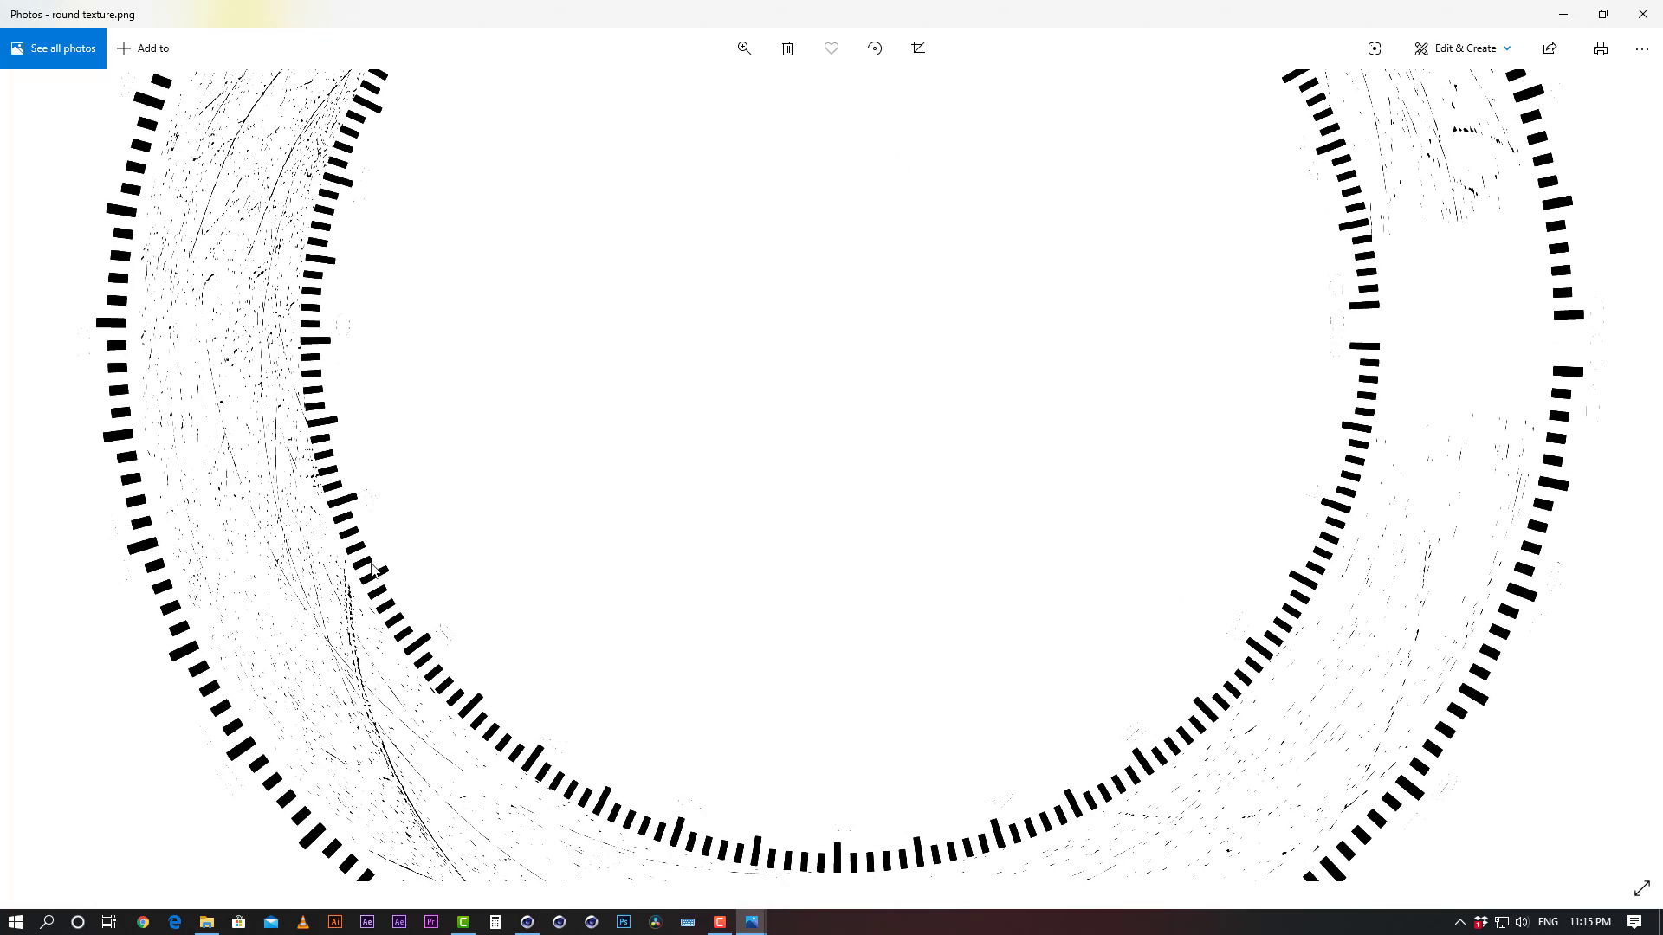
scroll(370, 563, "down", 1)
scroll(494, 340, "up", 1)
scroll(924, 439, "down", 2)
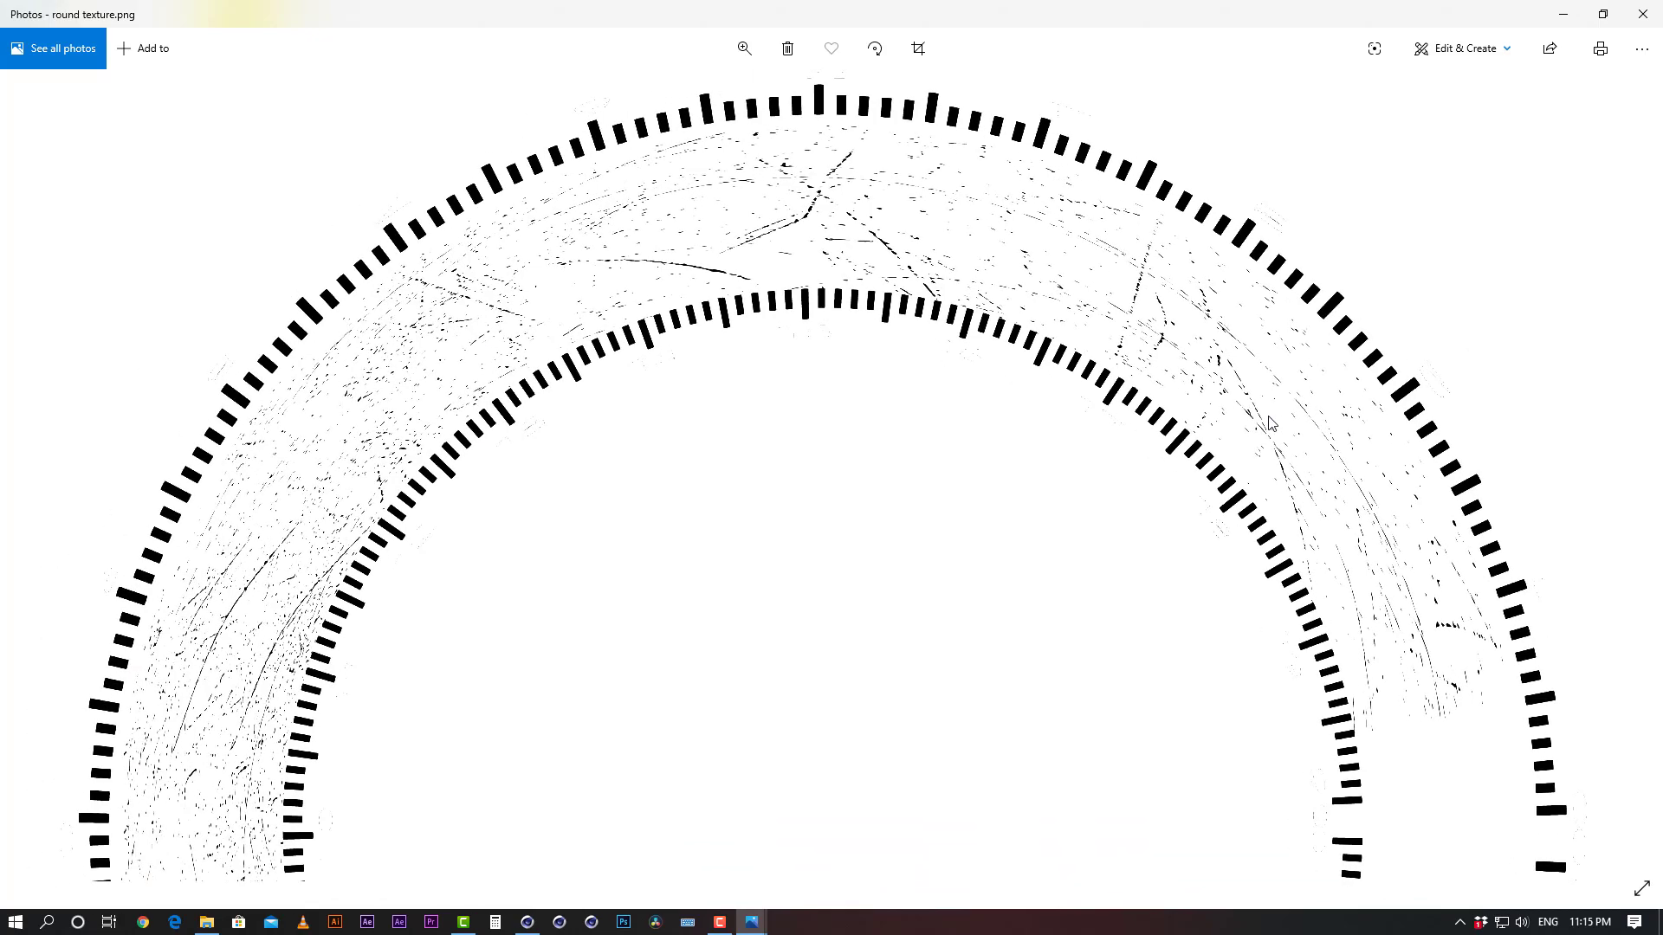
scroll(1115, 468, "up", 1)
left_click_drag(1425, 396, 1386, 773)
scroll(1306, 486, "down", 1)
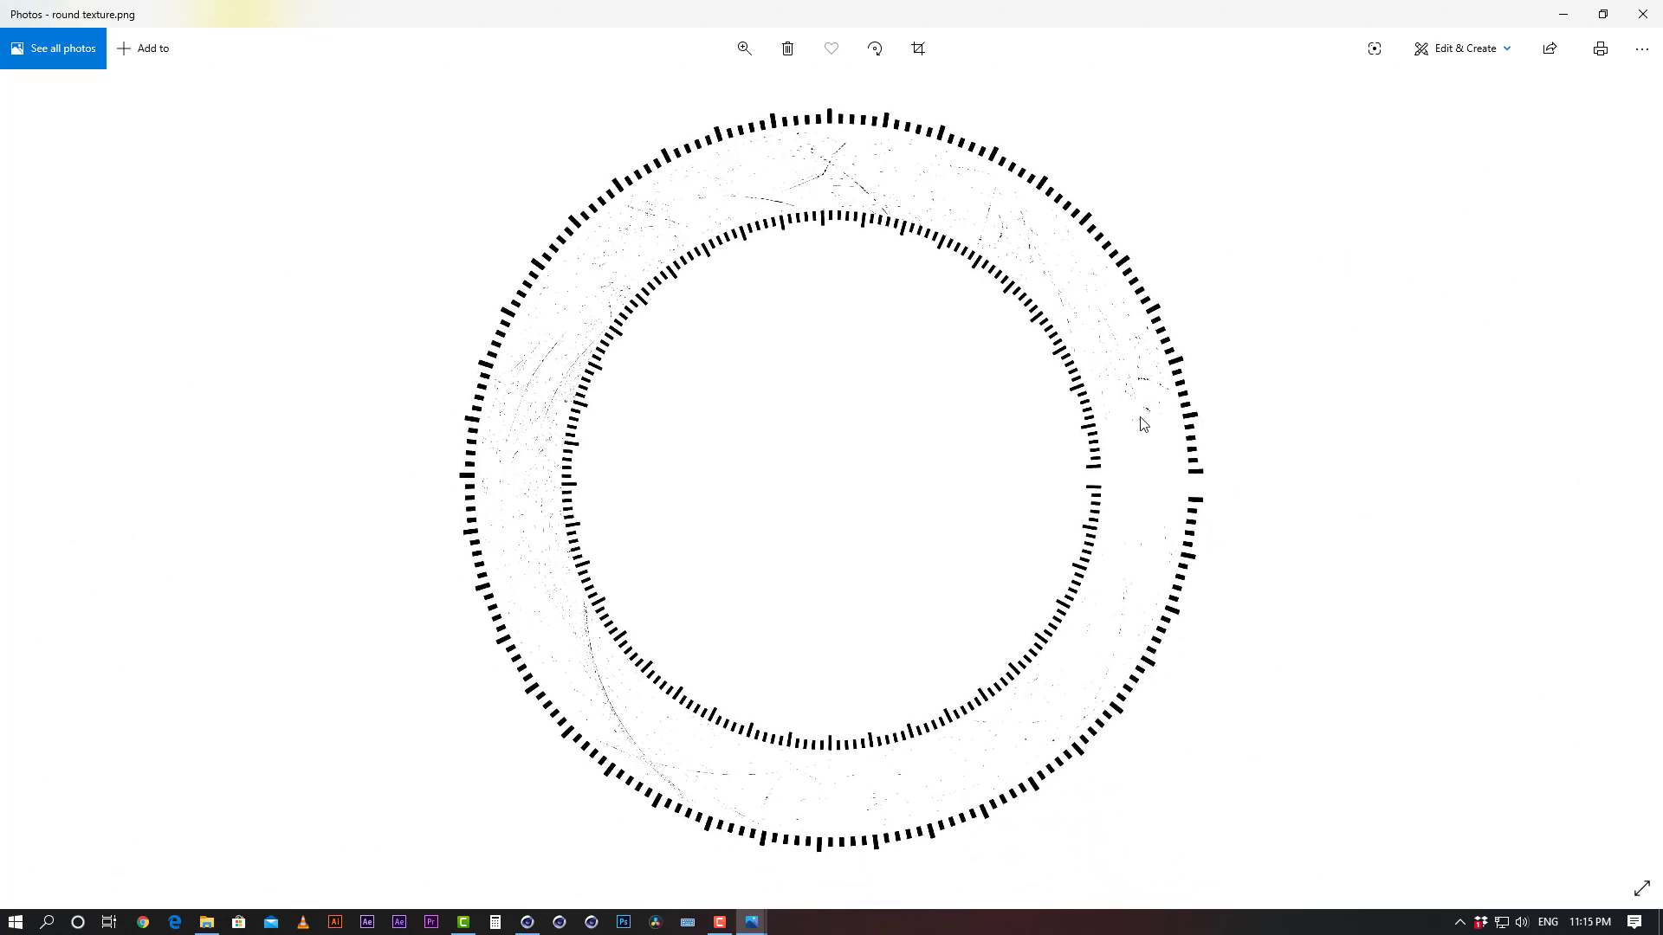
scroll(1139, 421, "up", 1)
left_click_drag(1138, 415, 1119, 578)
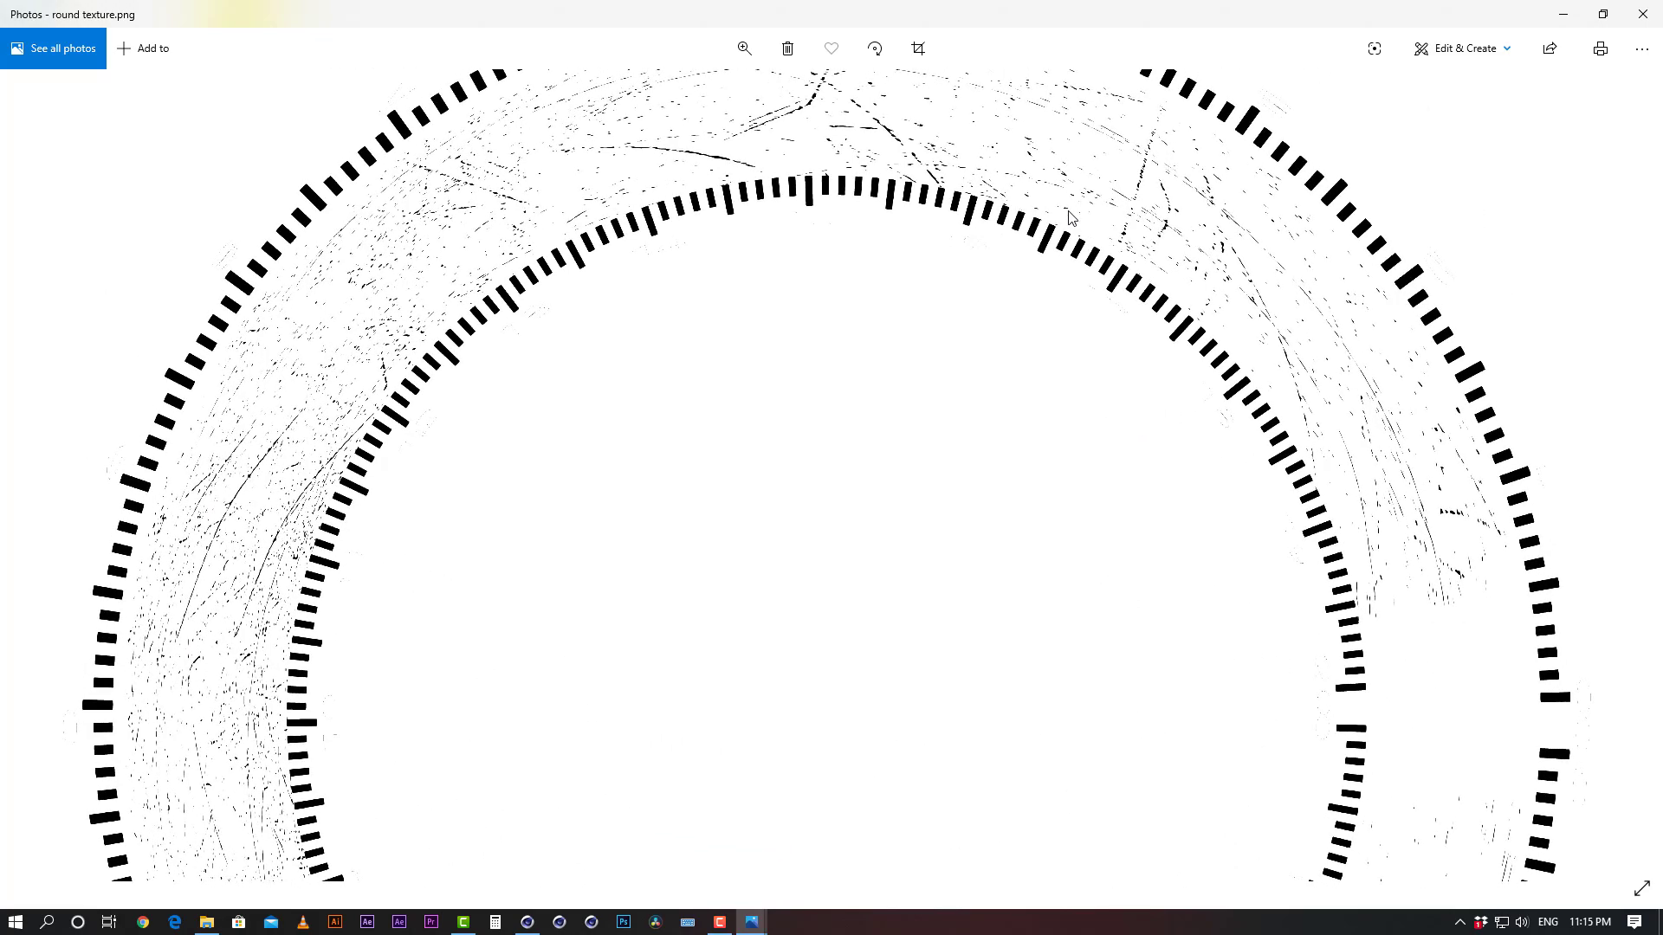
scroll(1100, 256, "down", 1)
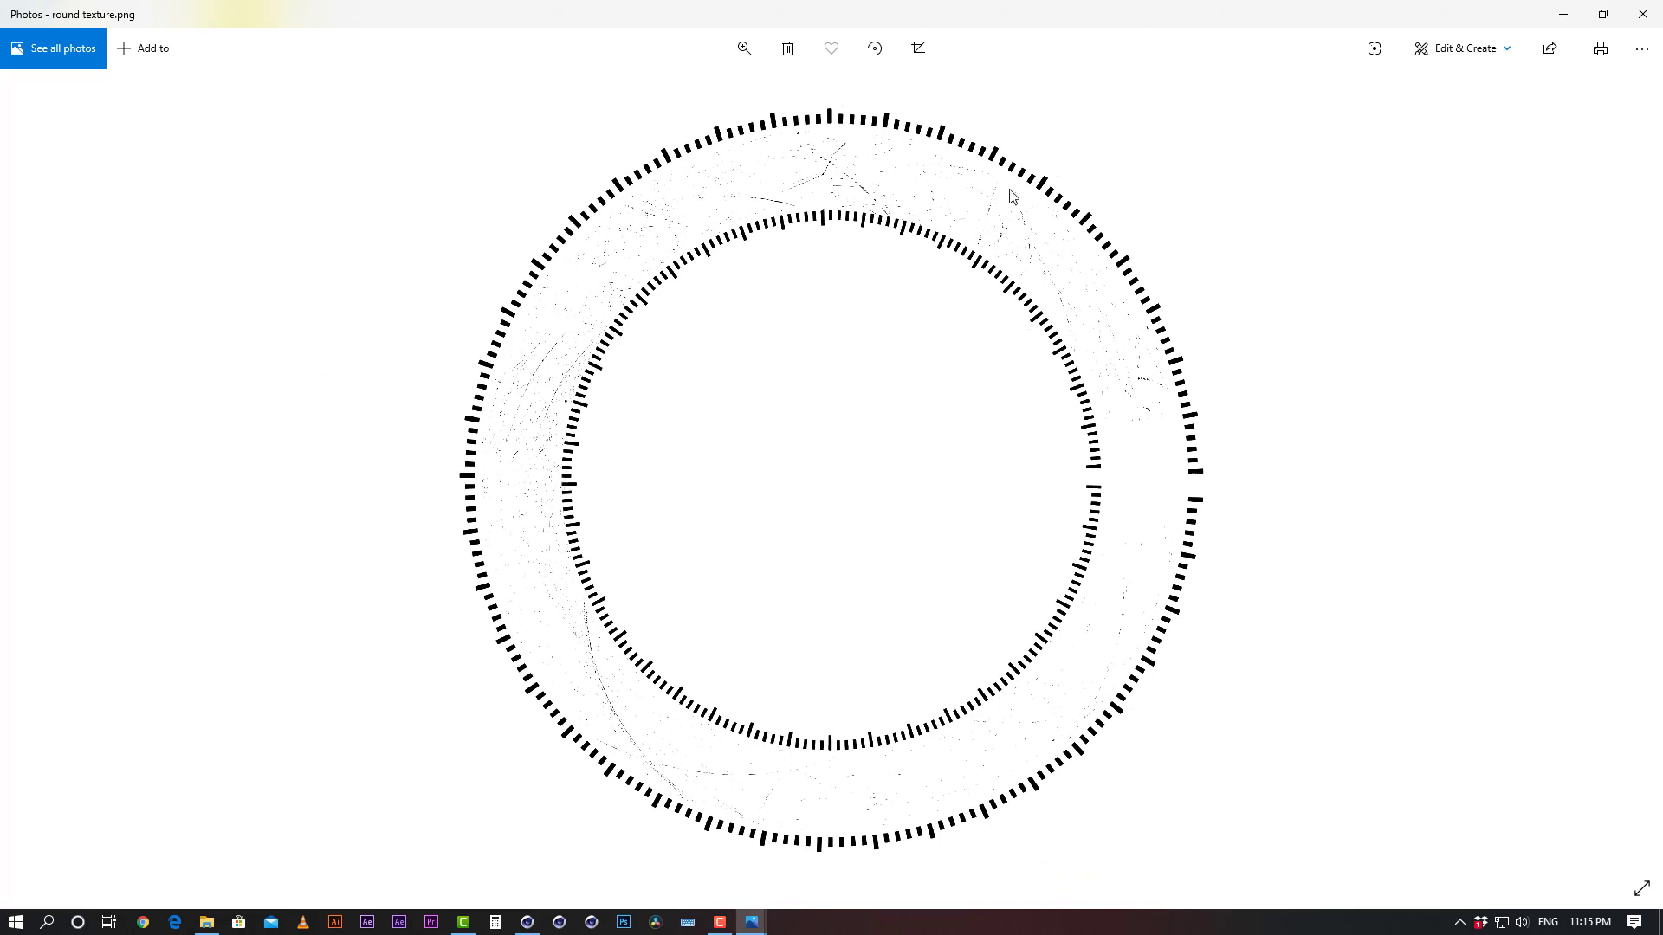
left_click(1659, 7)
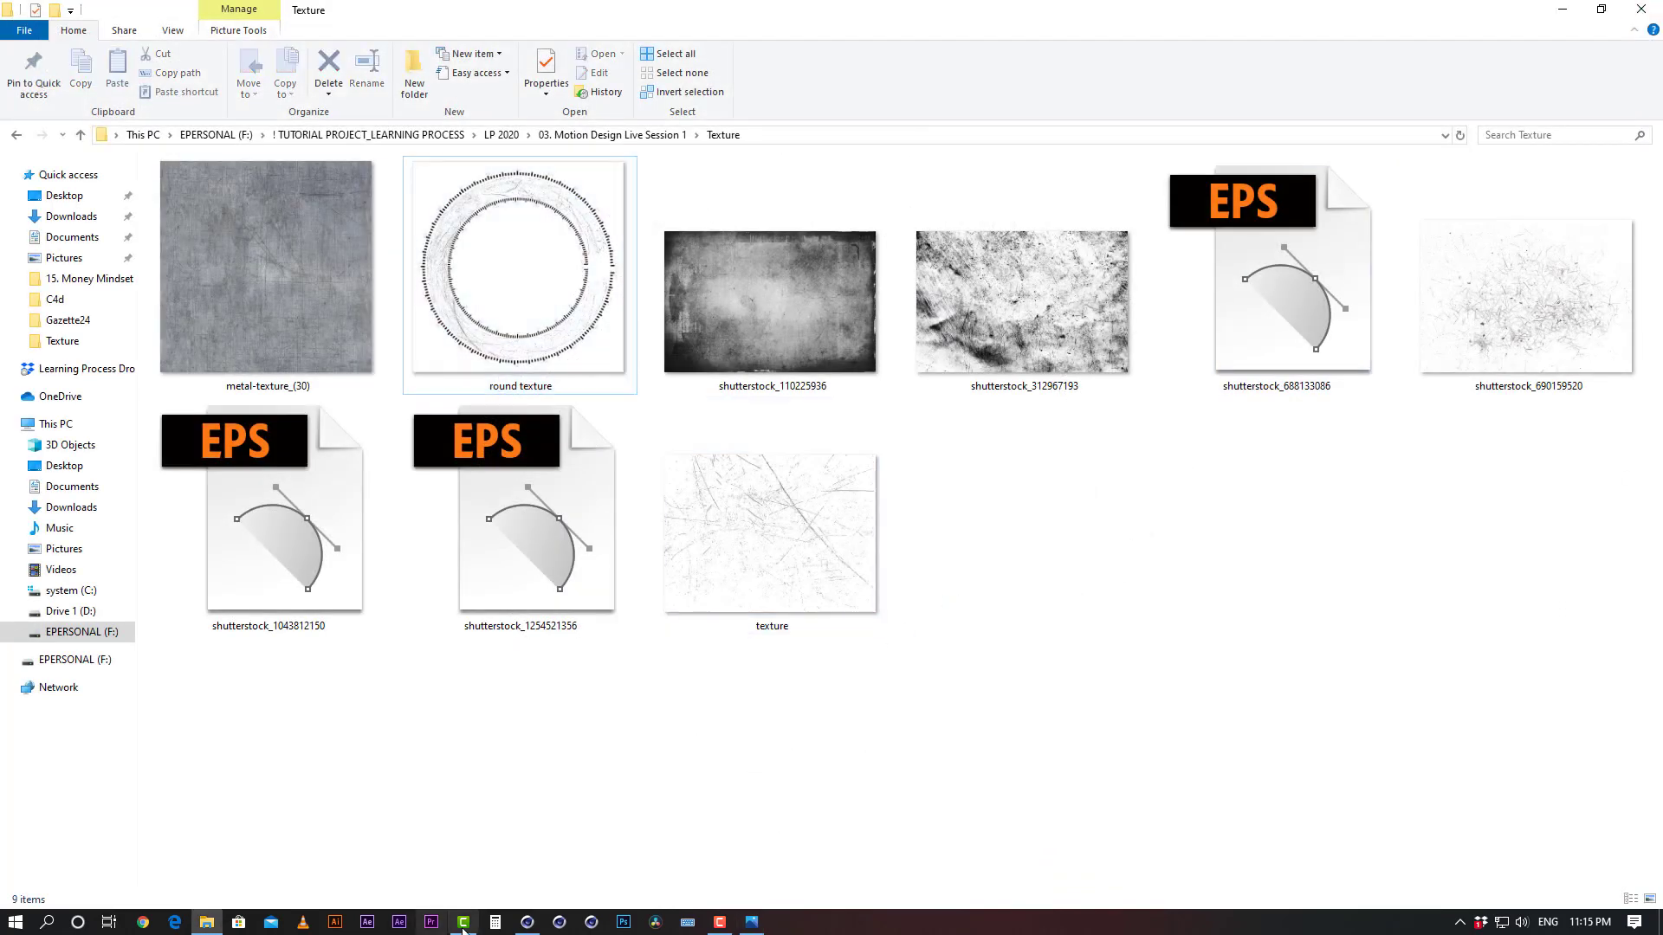
Return to Cinema 4D, duplicate the gold text material and name the copy "gold circle"
left_click(527, 921)
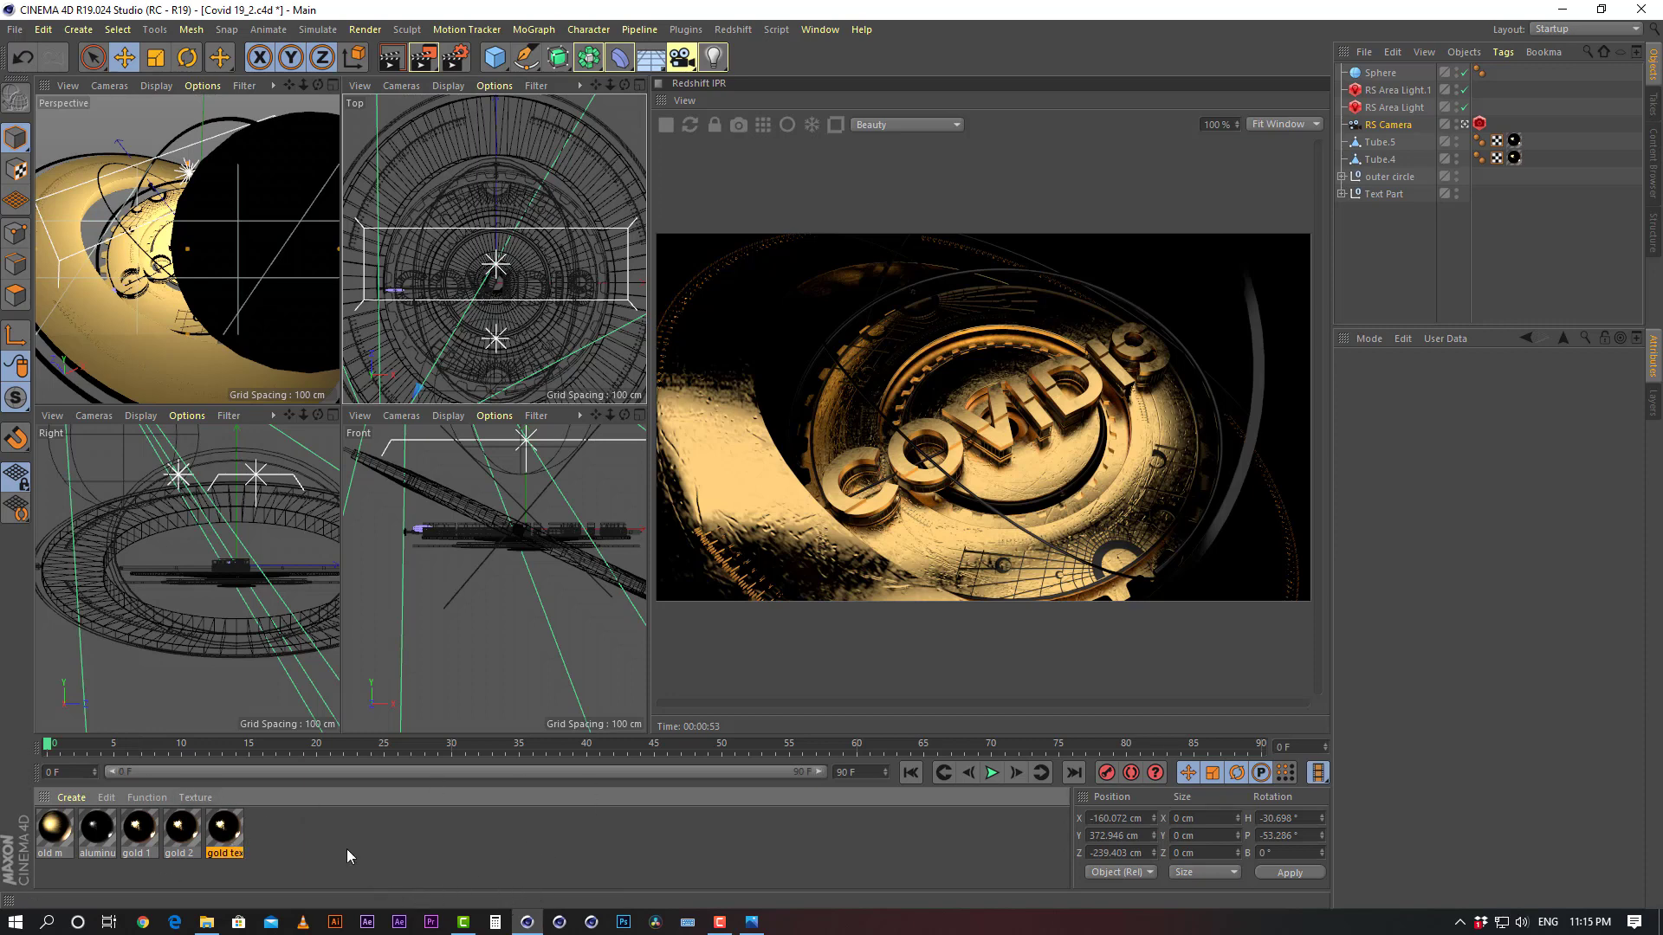
left_click(231, 840)
left_click_drag(228, 836, 389, 847, "ctrl")
double_click(269, 853)
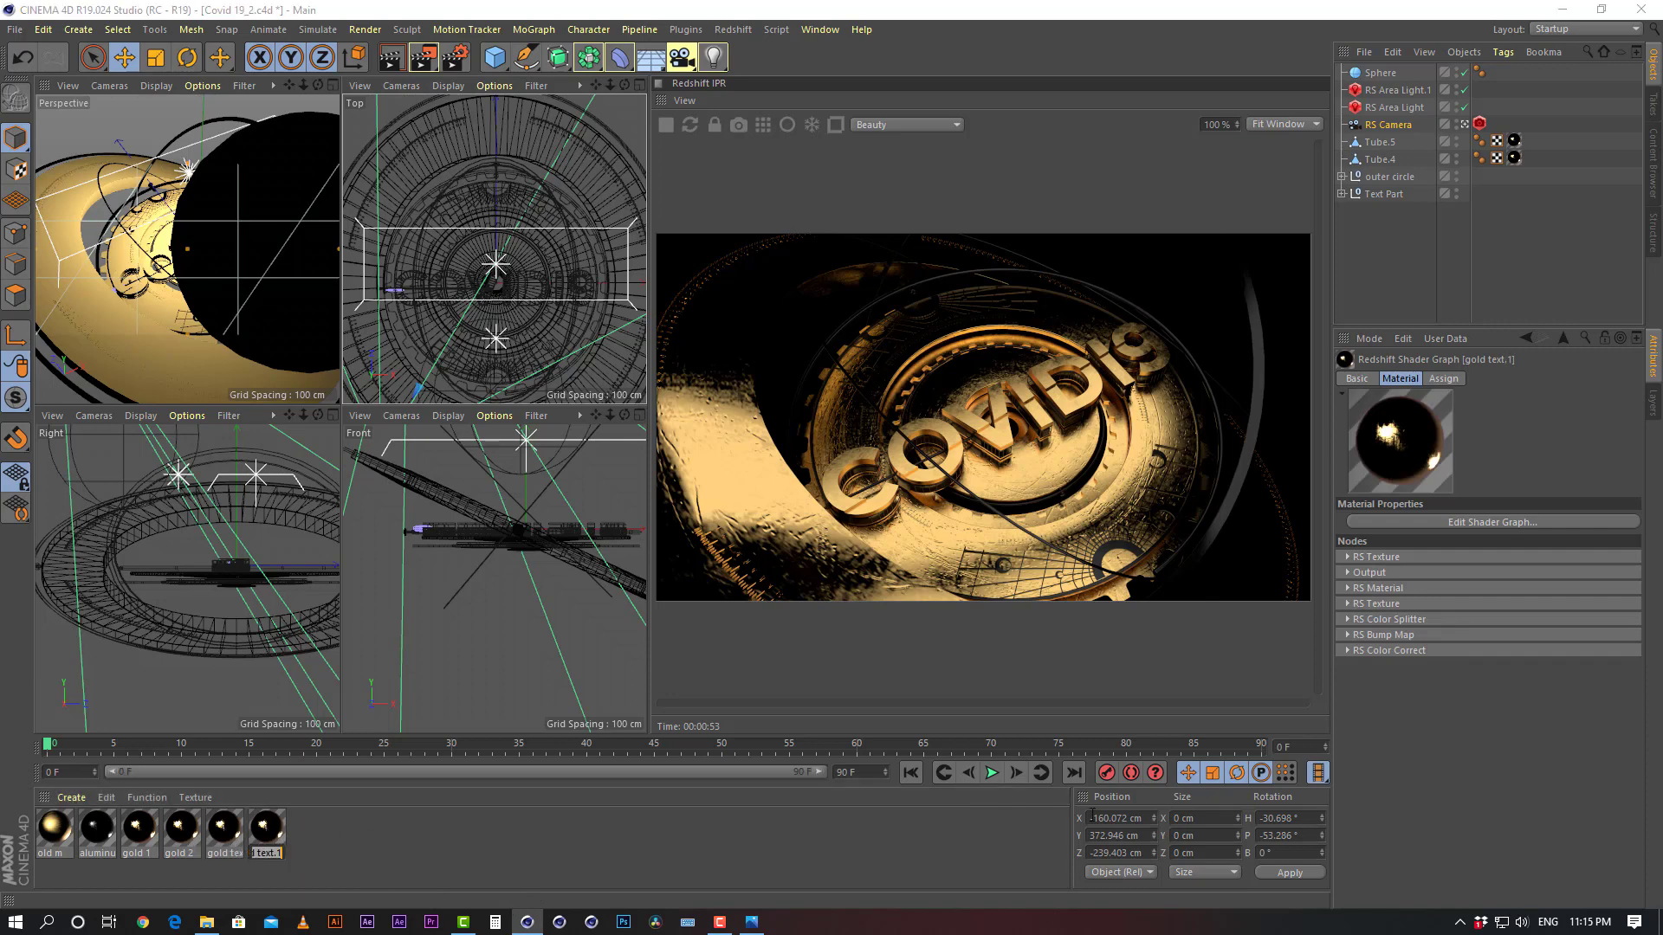
type("ci")
key("BackSpace")
key("BackSpace")
type("gold circle")
key("Return")
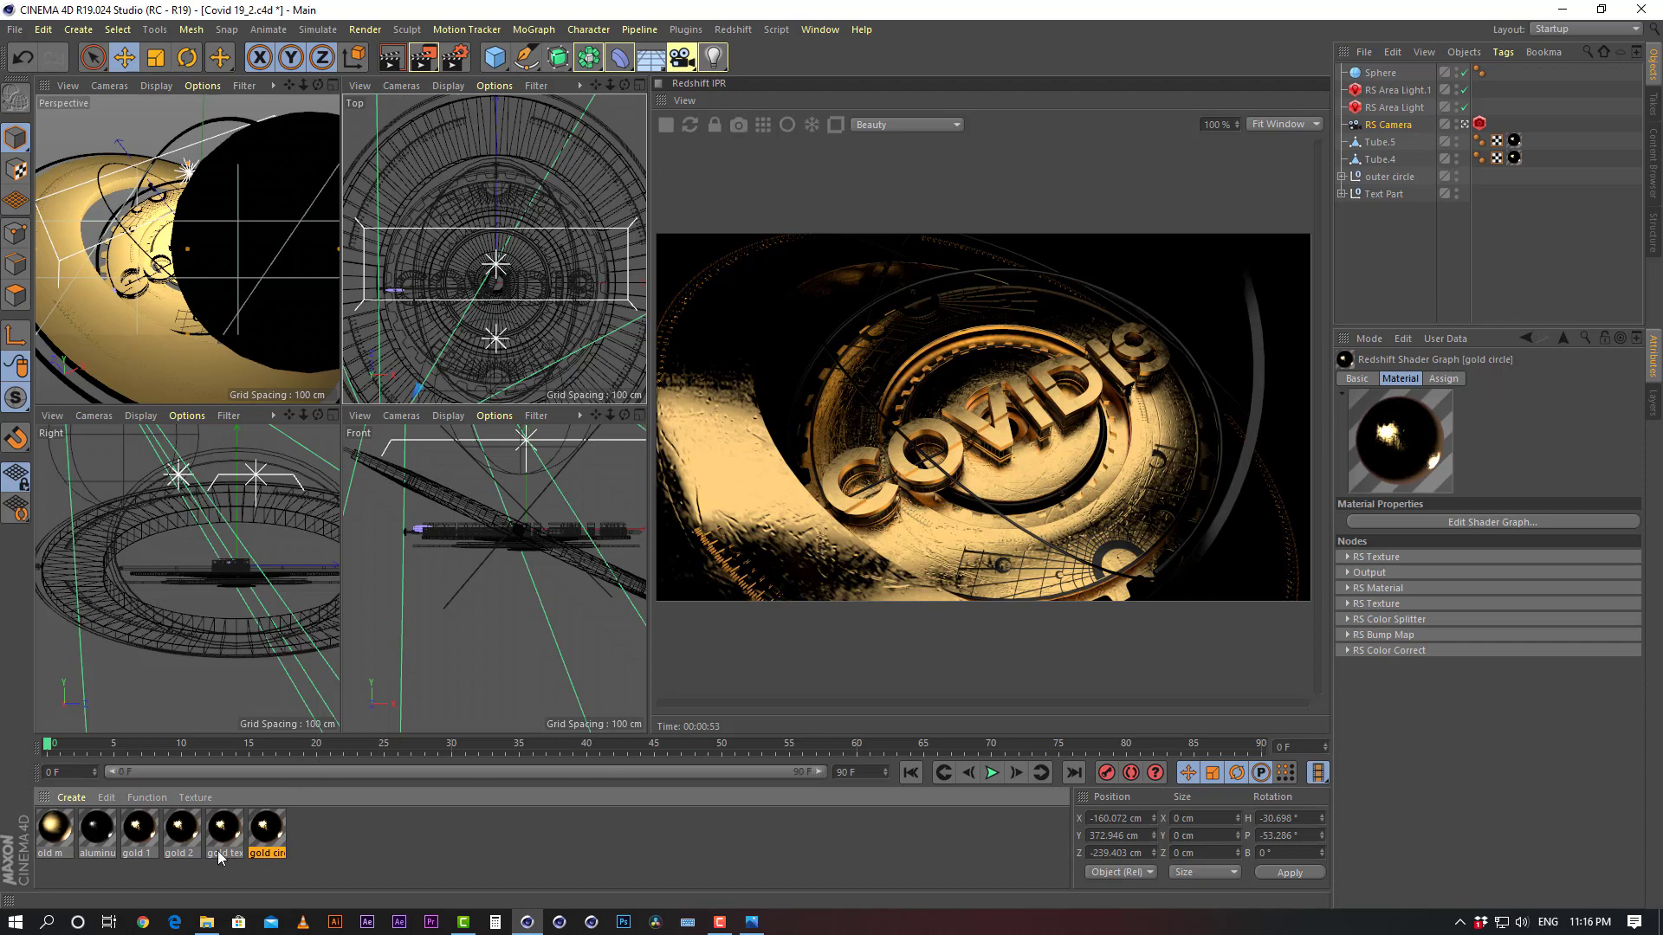
double_click(268, 829)
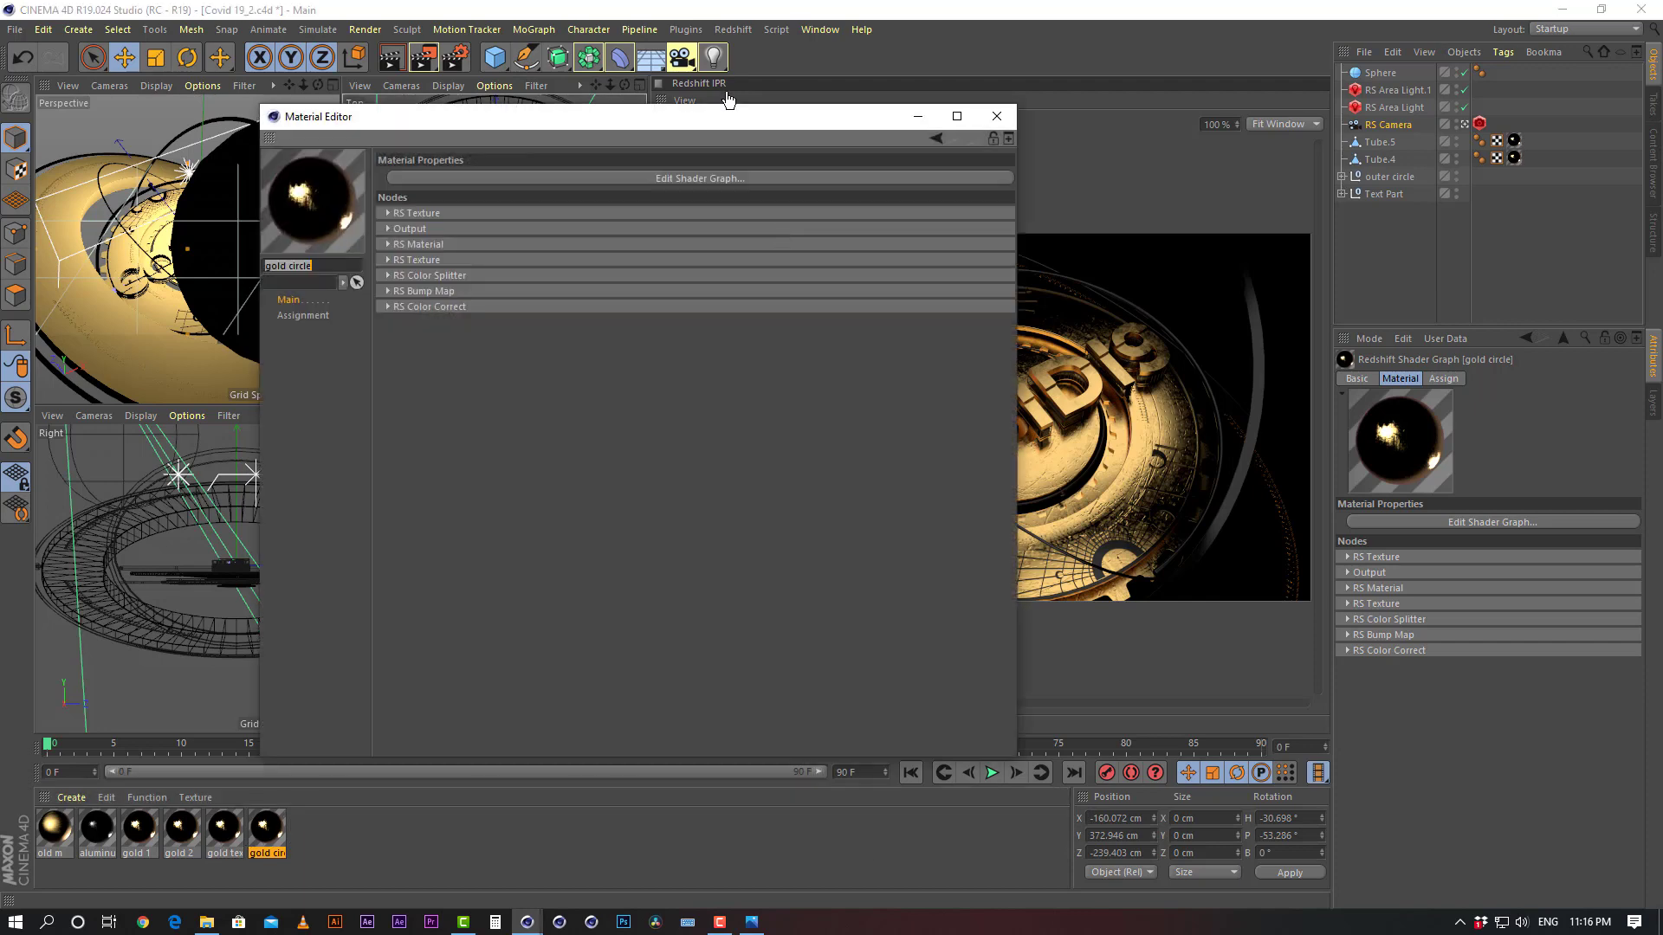
left_click(755, 175)
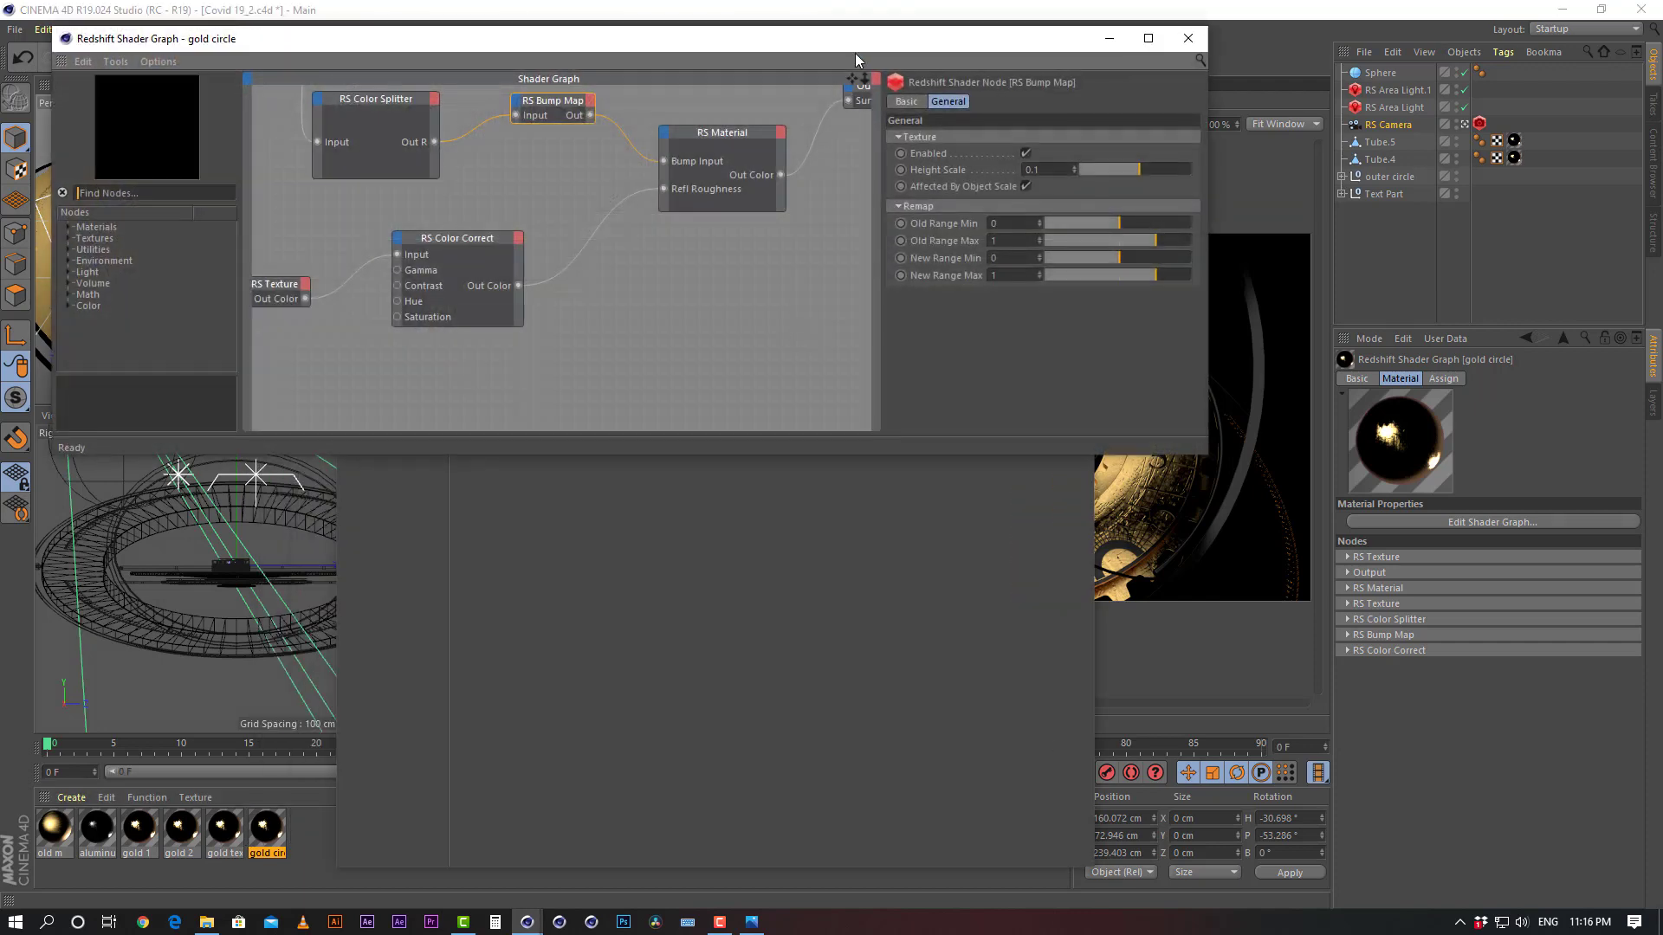
left_click_drag(859, 44, 1172, 324)
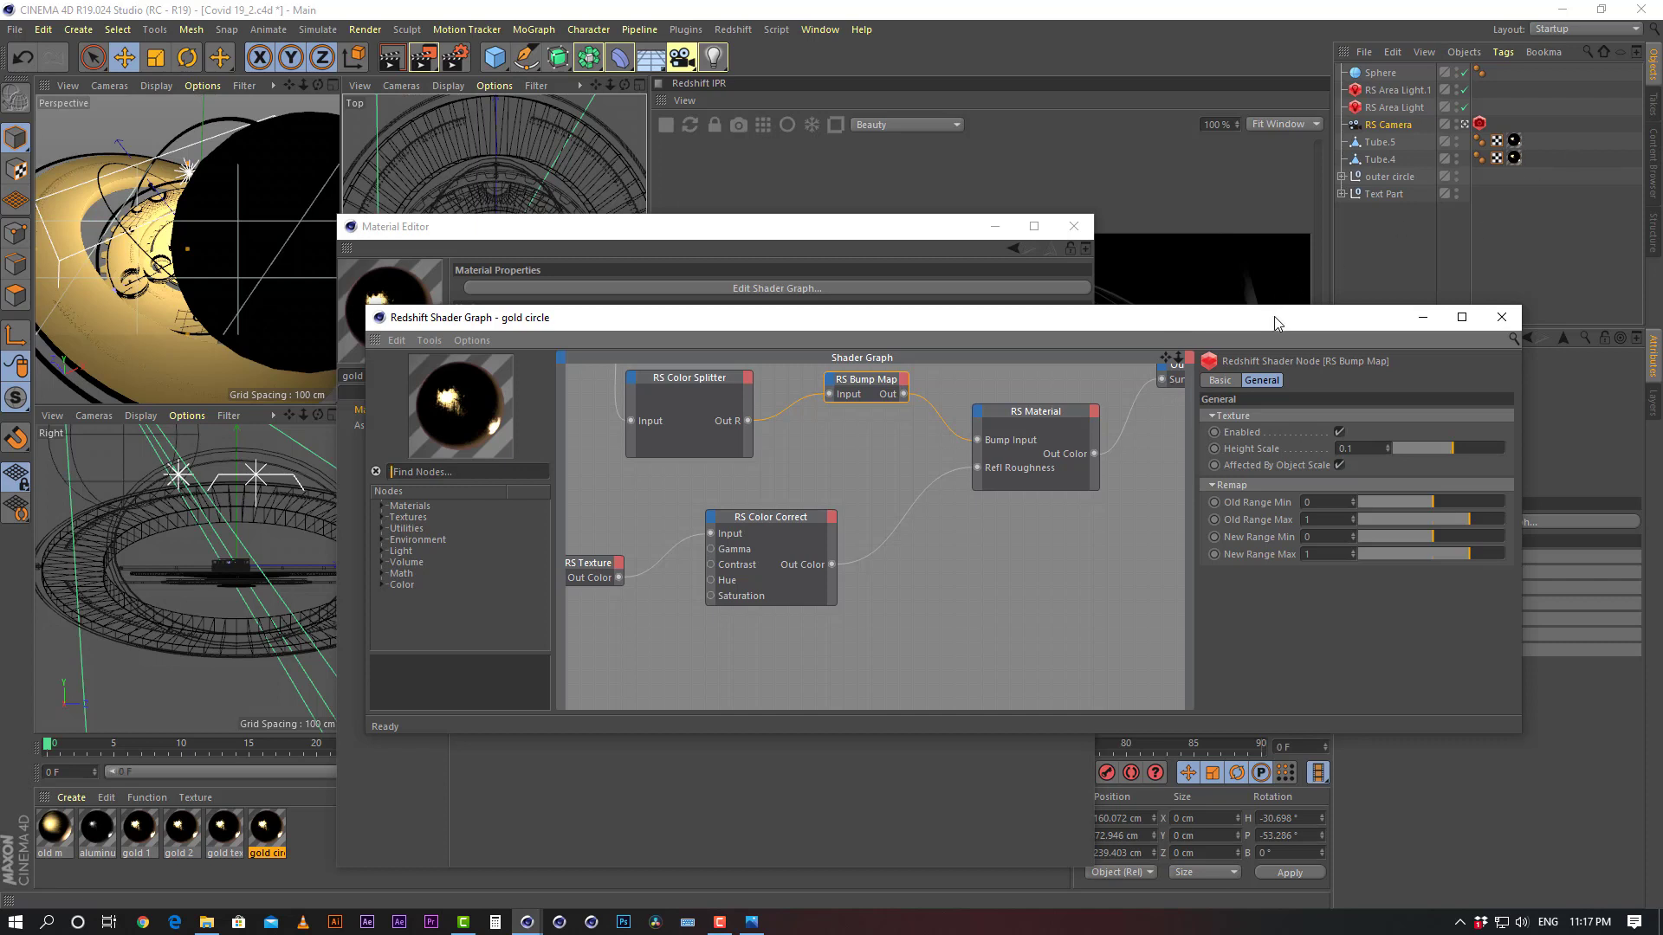
left_click_drag(1275, 315, 1152, 452)
left_click(1381, 455)
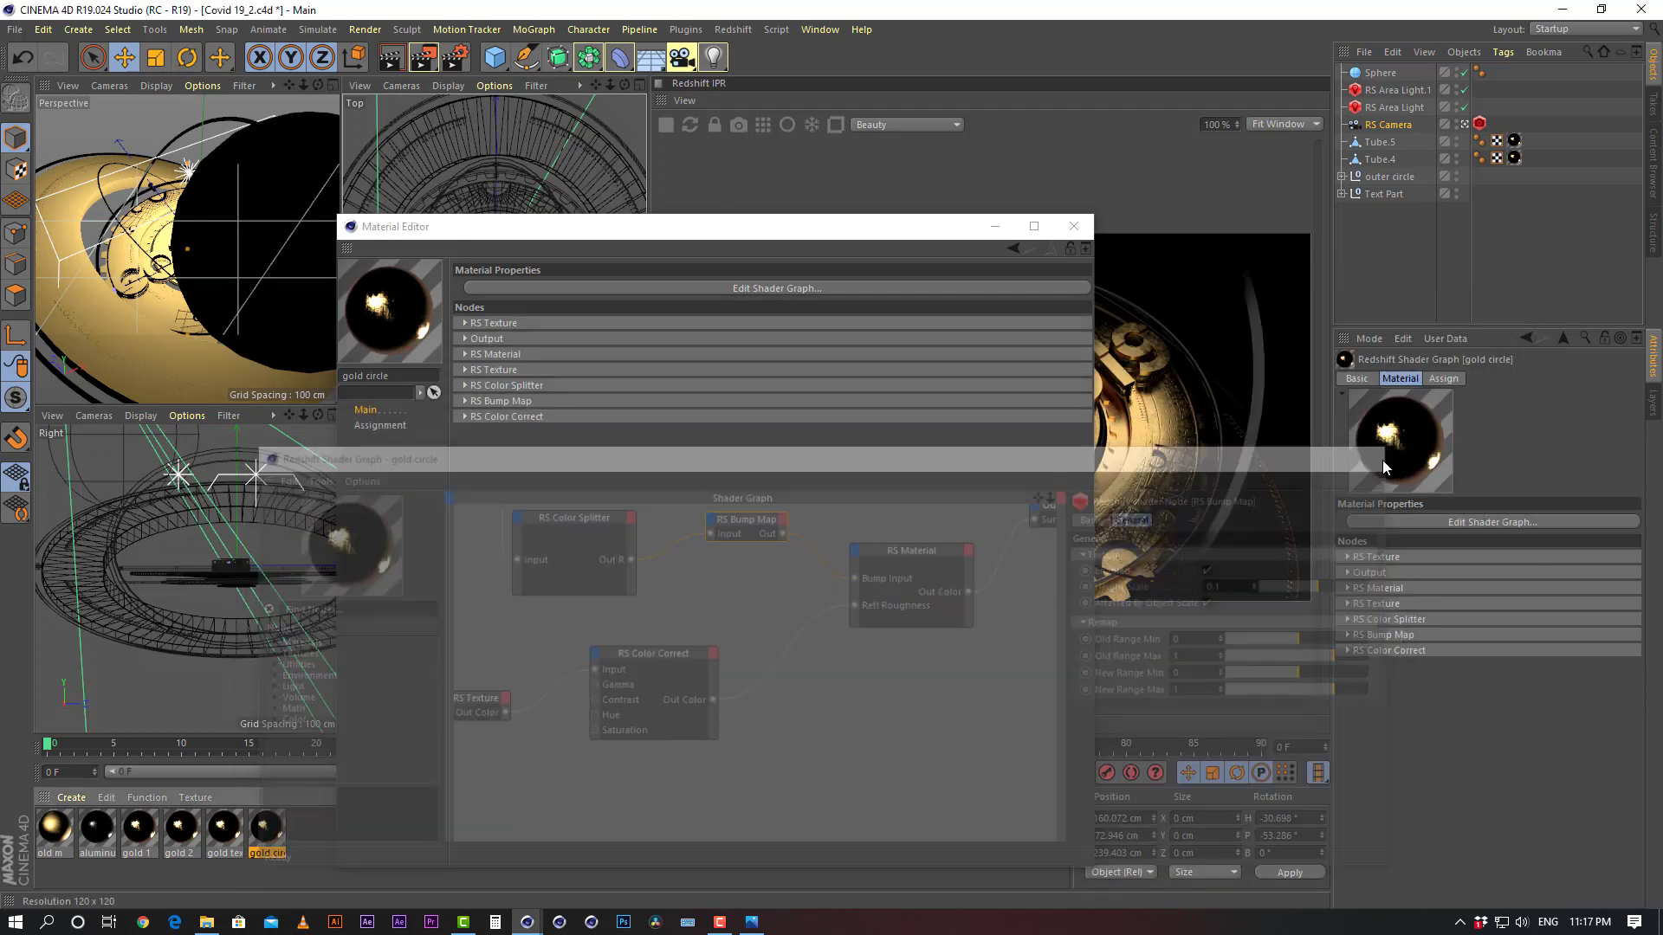
left_click(1071, 228)
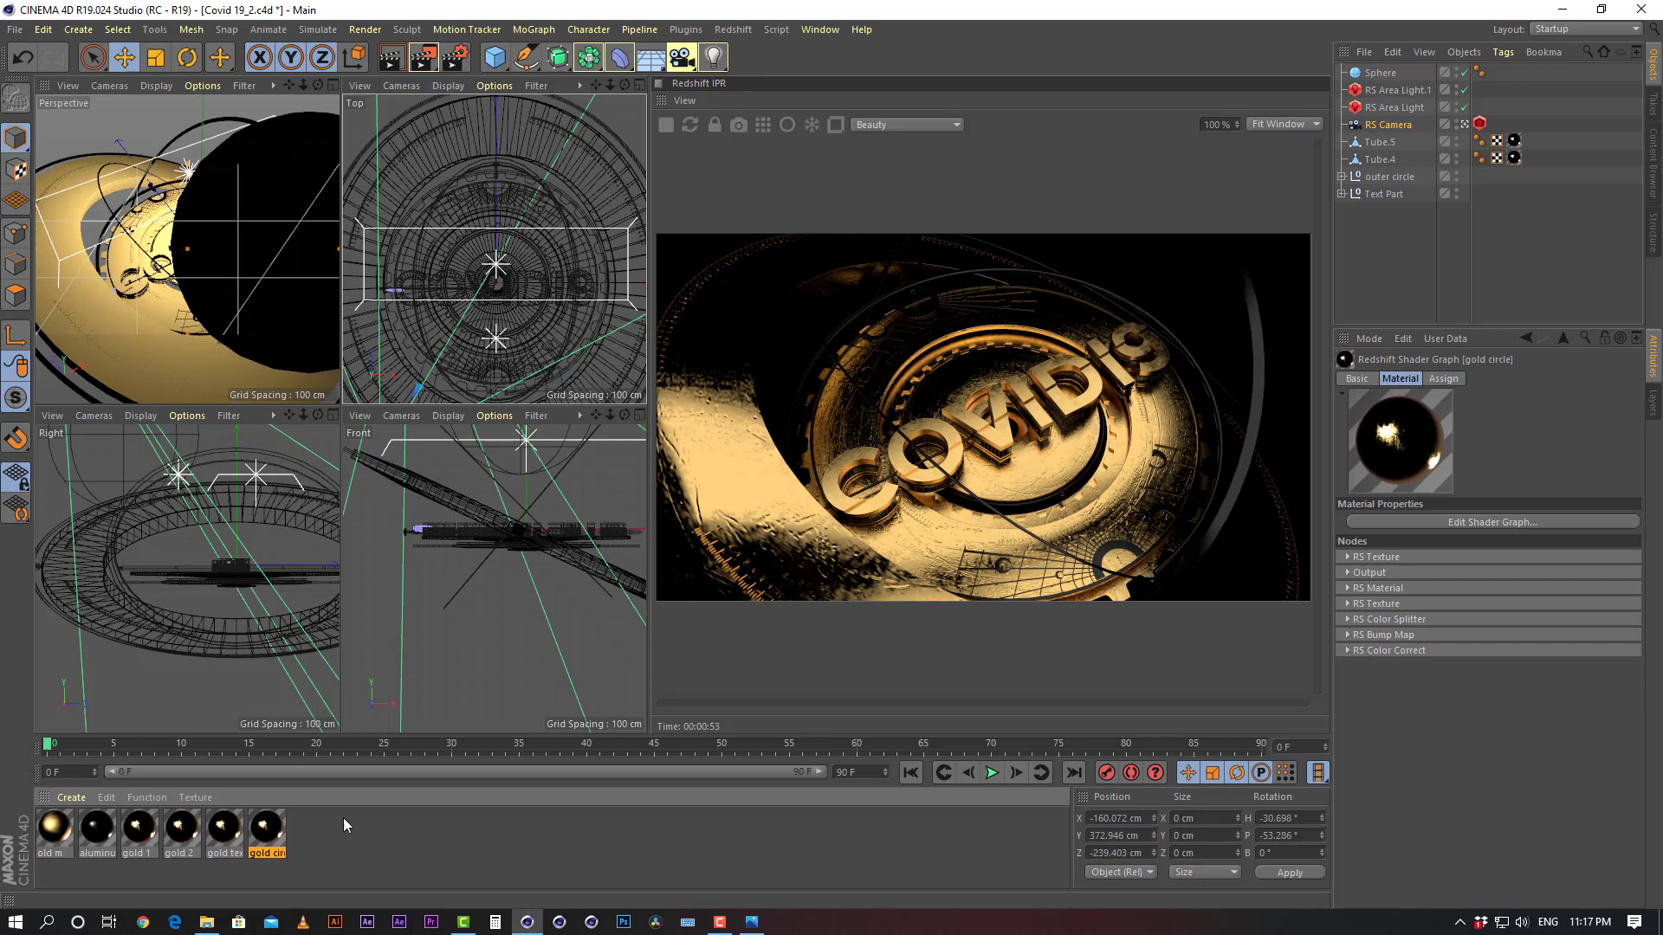
Open gold circle's shader graph in an enlarged window and line up the RS Color Splitter and RS Bump Map nodes with the bump texture
double_click(269, 830)
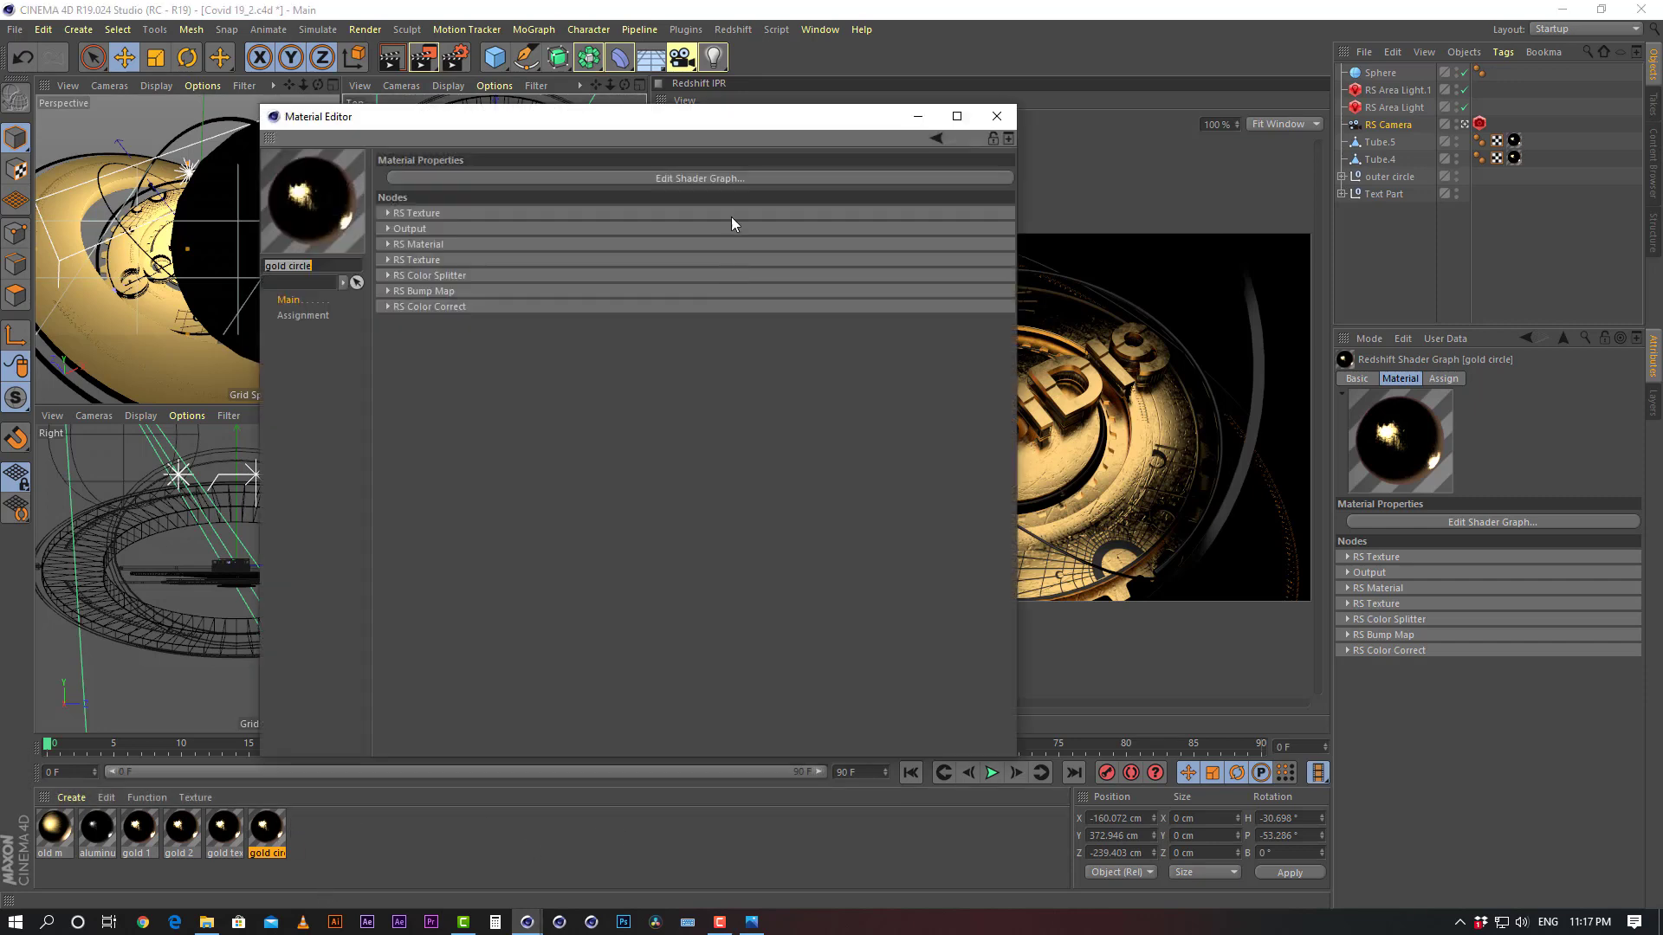
left_click(699, 180)
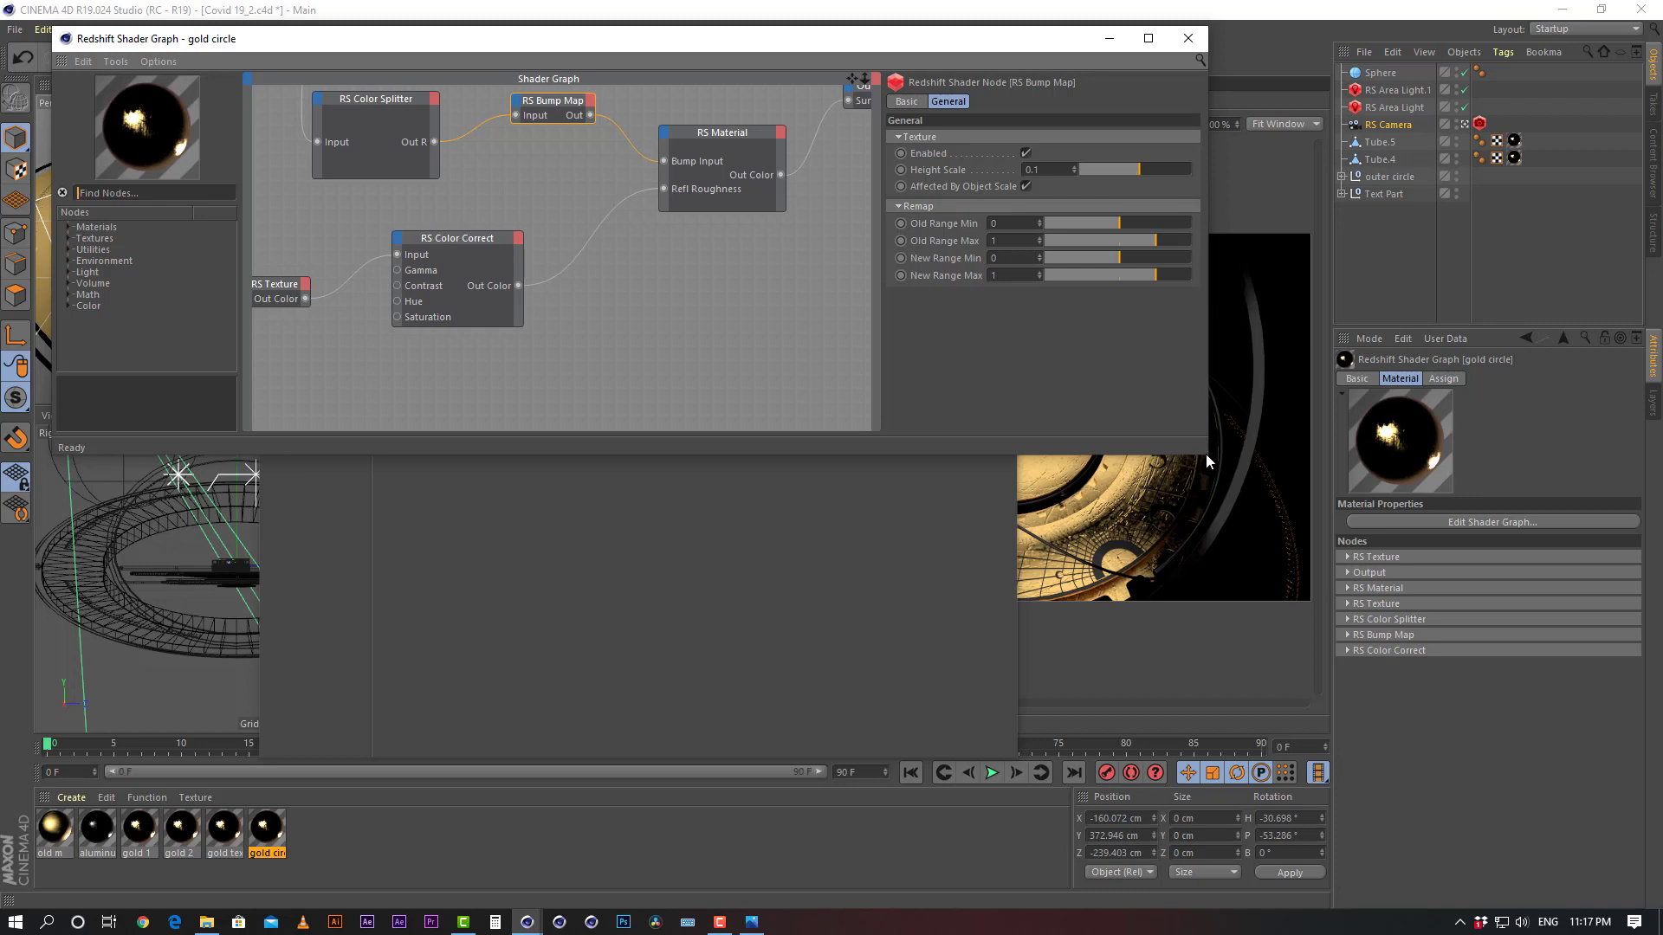
left_click_drag(1209, 459, 1451, 788)
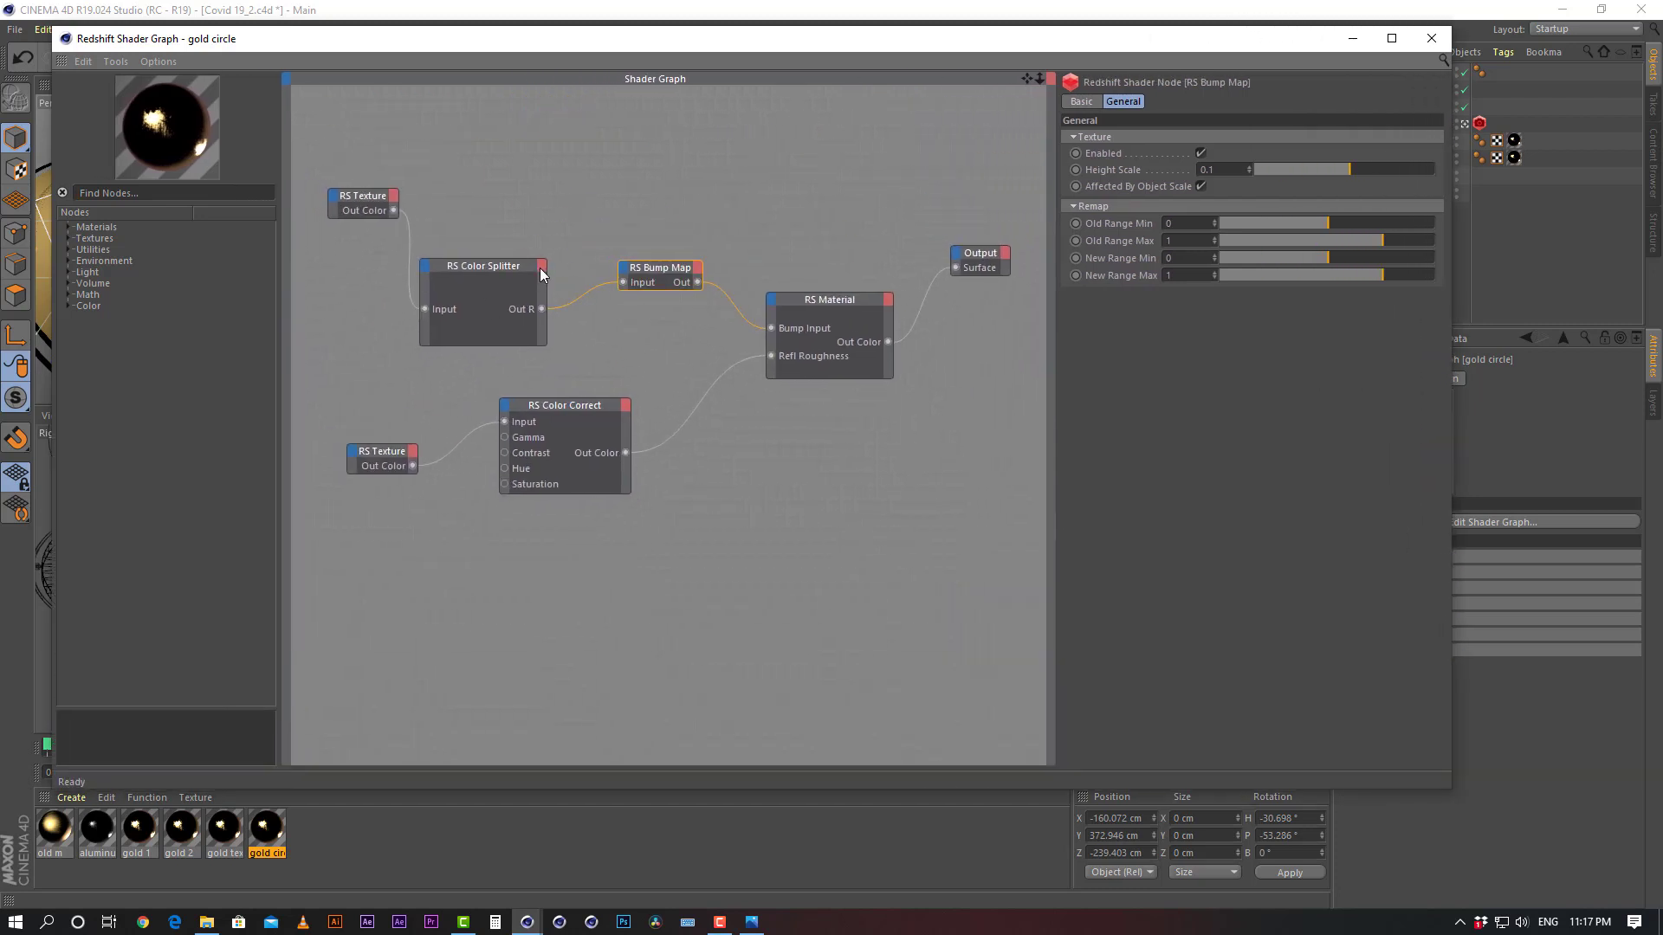
left_click(496, 267)
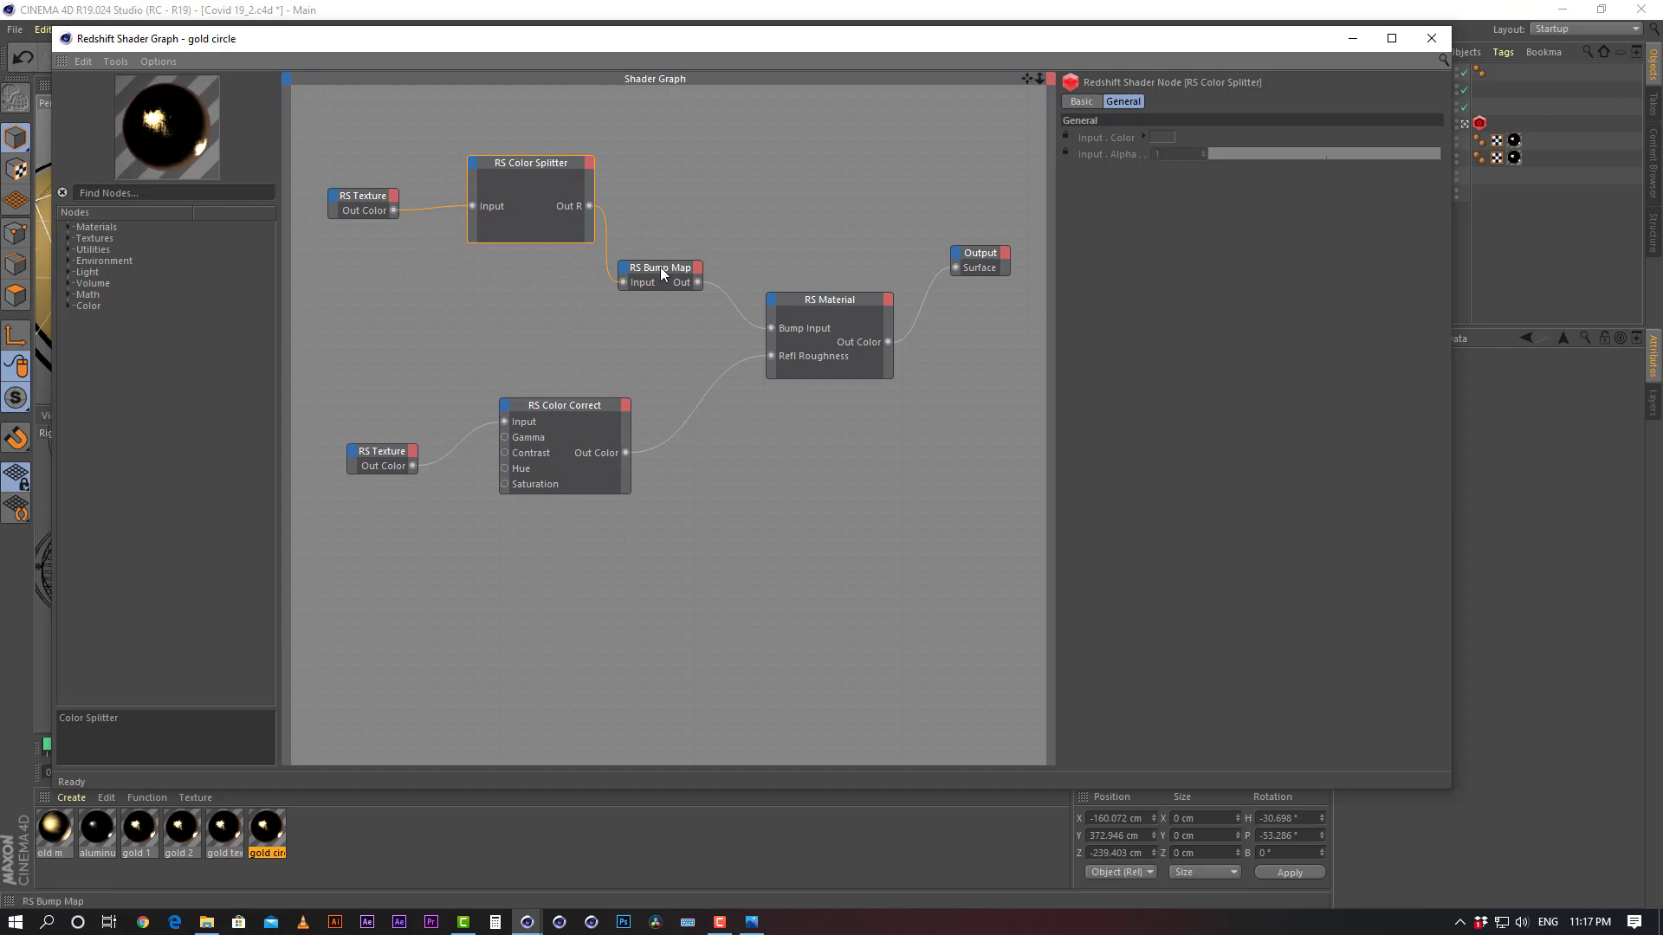
left_click_drag(648, 266, 711, 205)
Load round texture from the project's Texture folder into the RS Texture node that feeds the RS Color Splitter
left_click(357, 198)
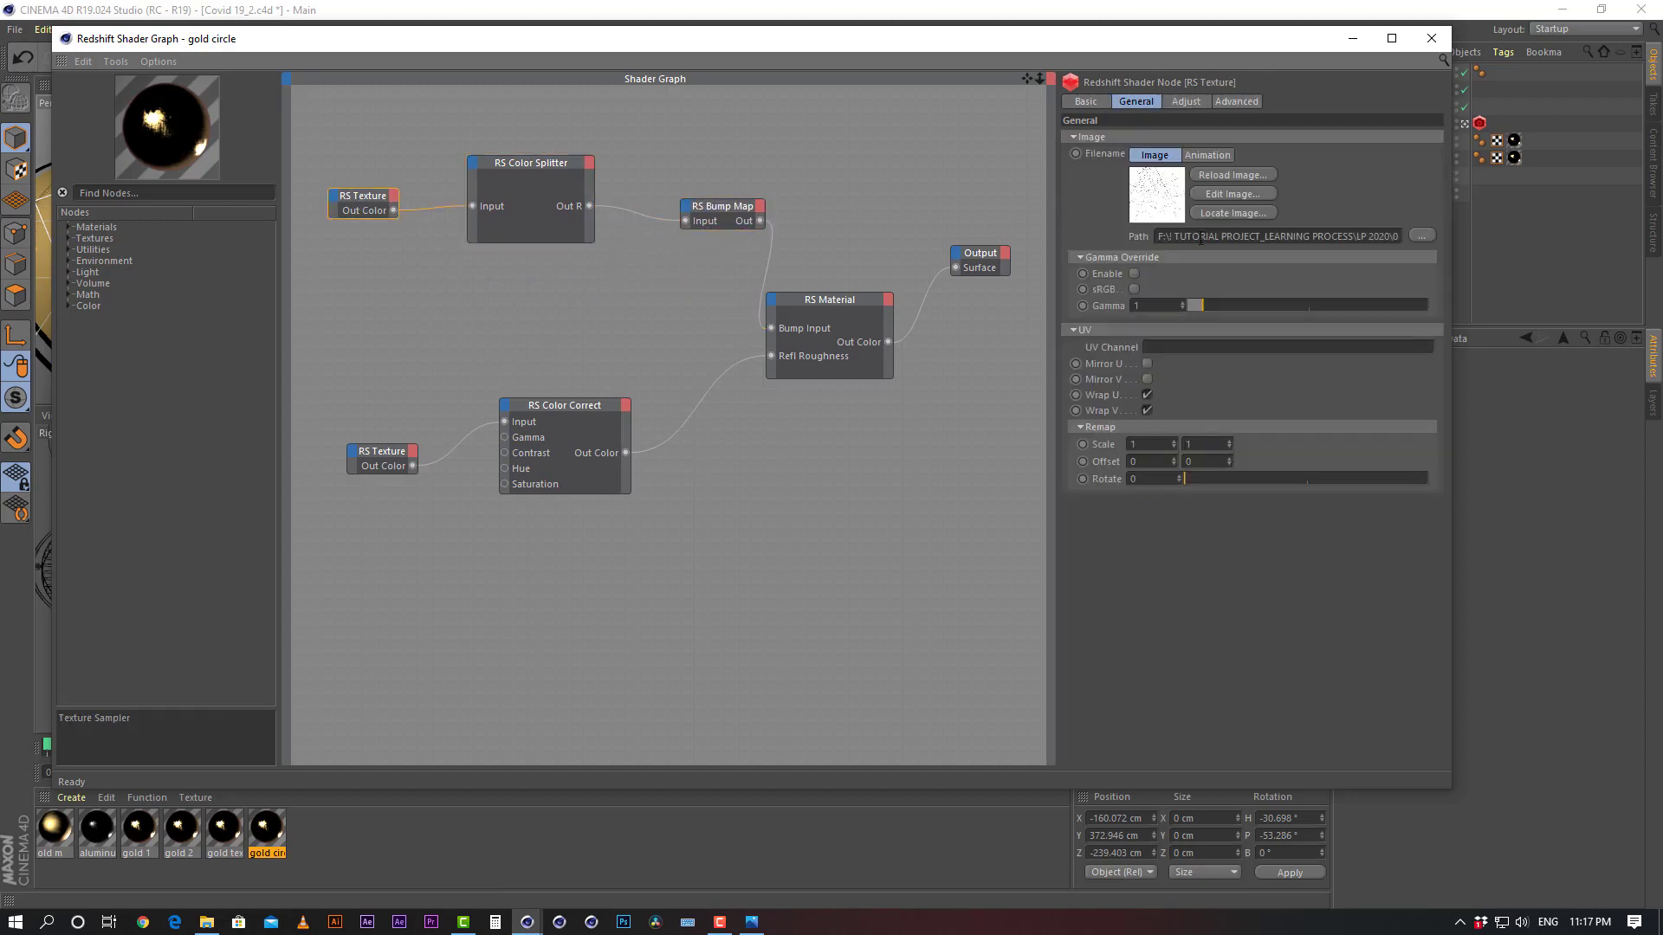
left_click(1294, 232)
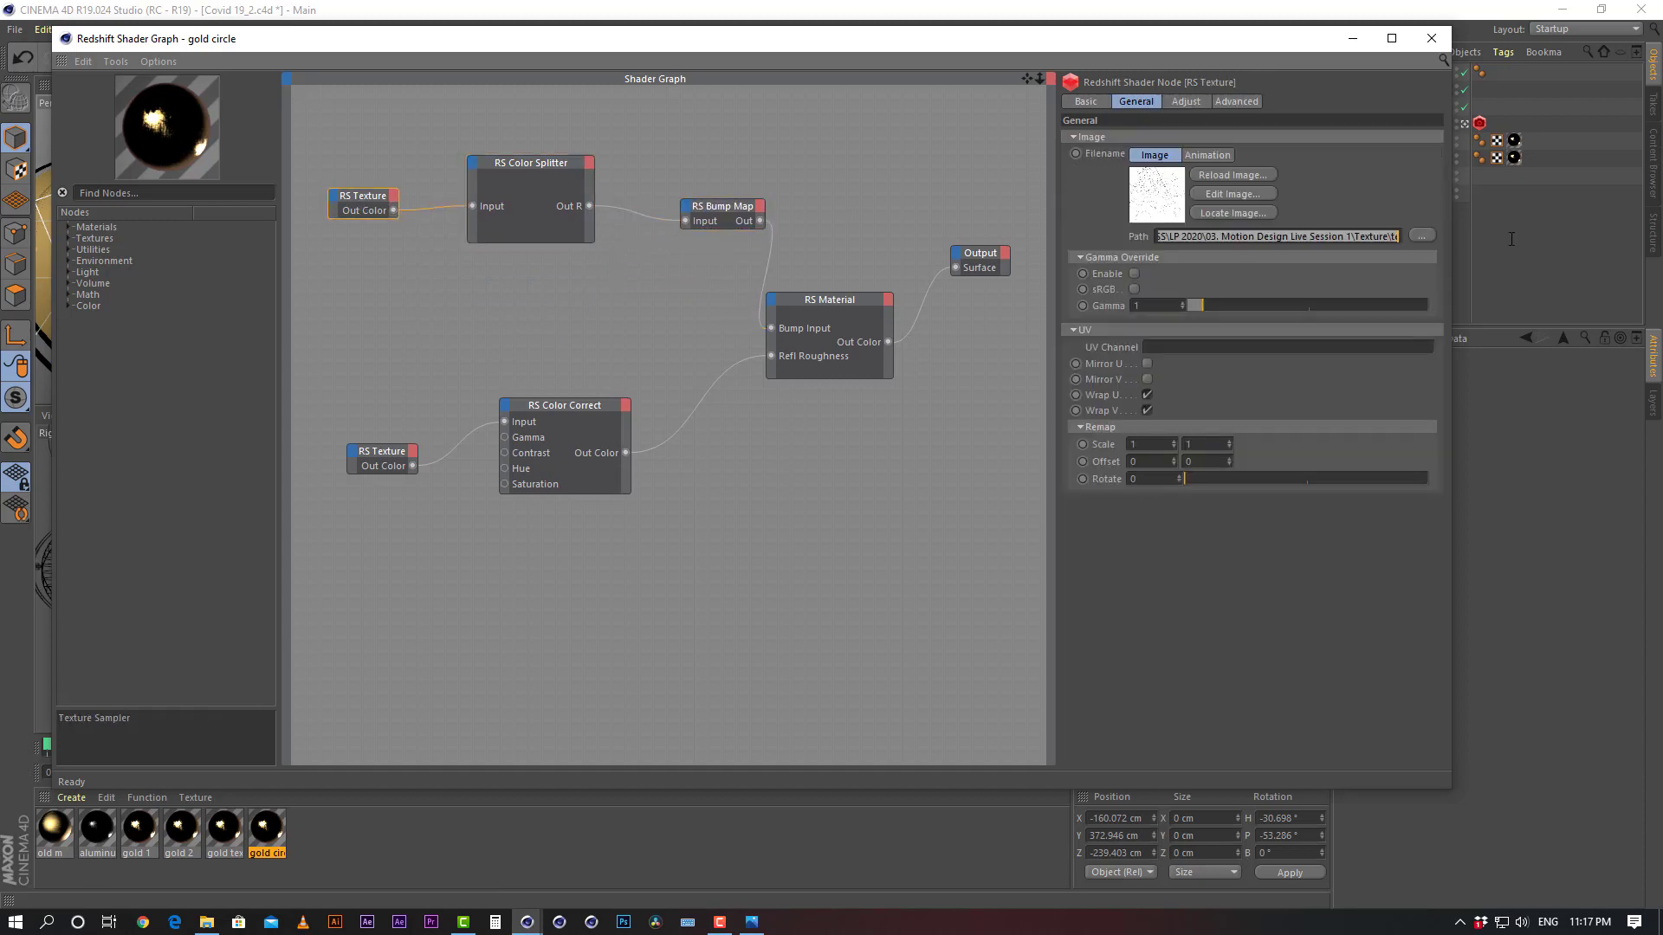
left_click(1423, 235)
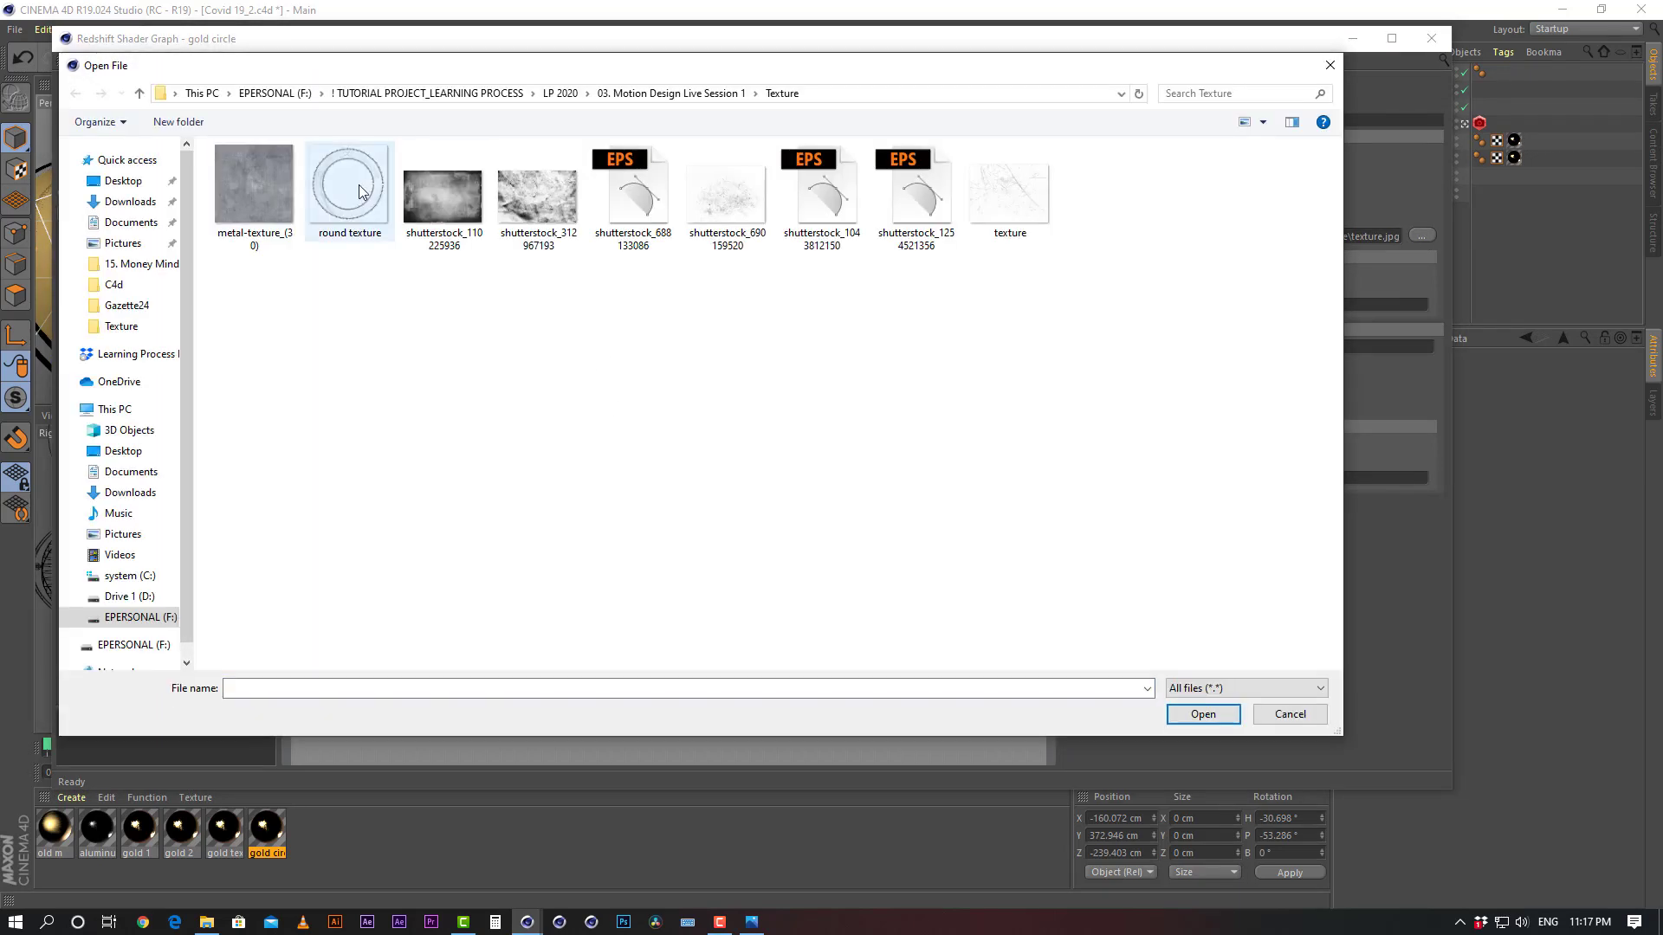
double_click(359, 184)
left_click(954, 518)
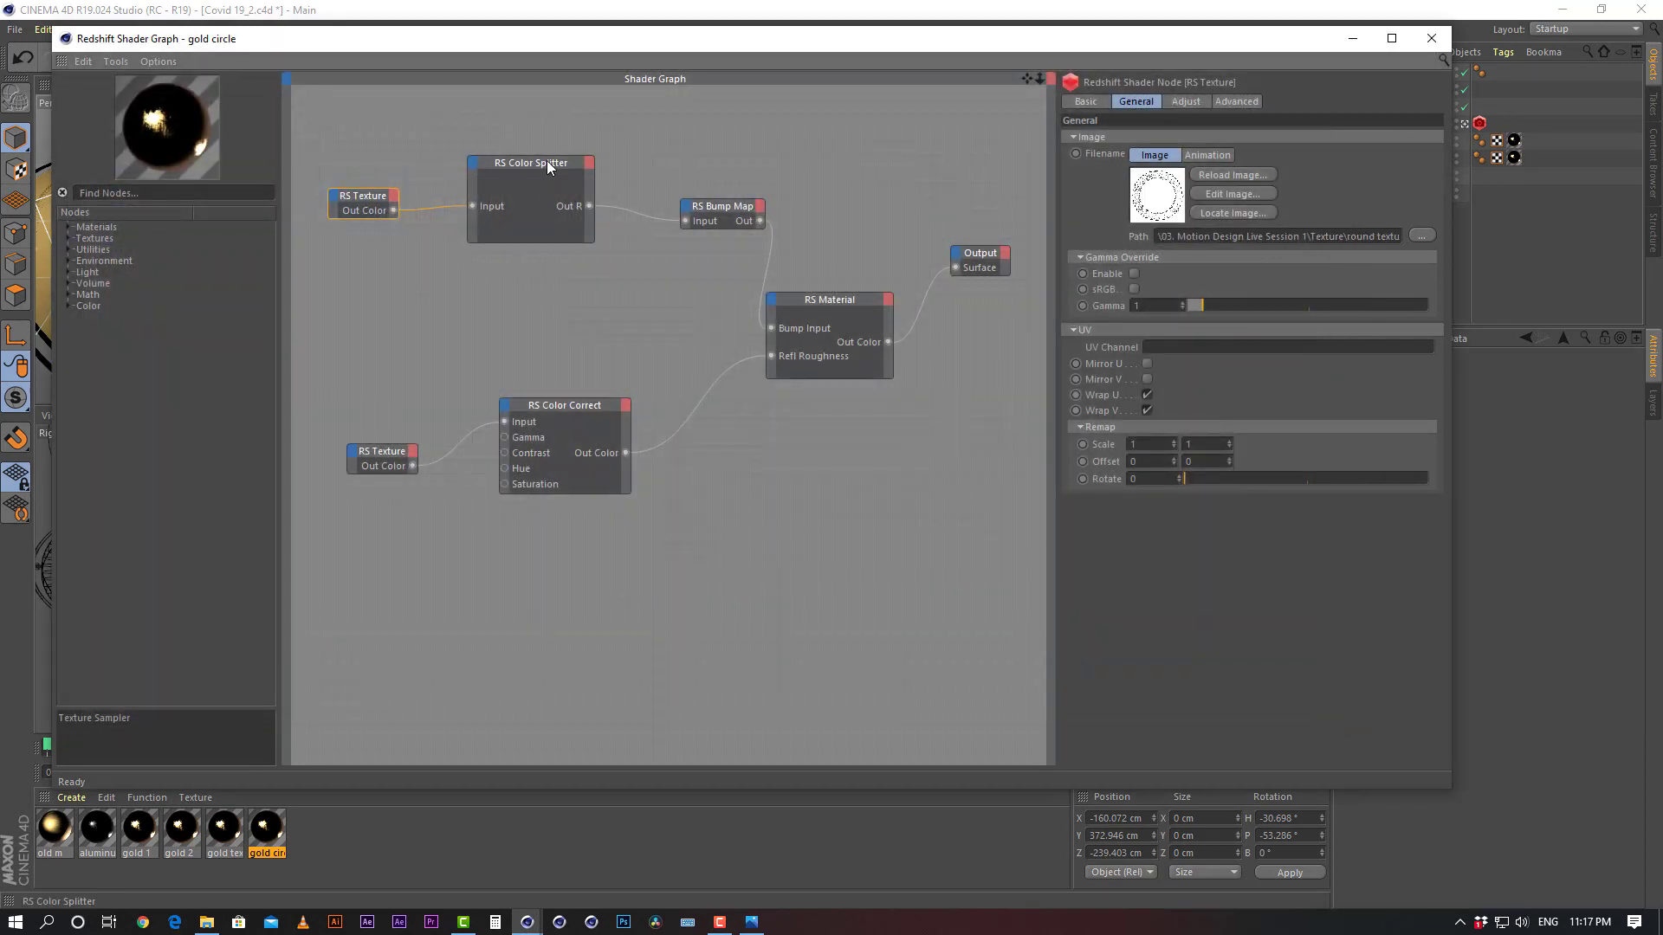
Connect the round texture's output directly to the RS Bump Map input, set the Color Splitter aside, and close the gold circle editors
left_click_drag(549, 163, 557, 215)
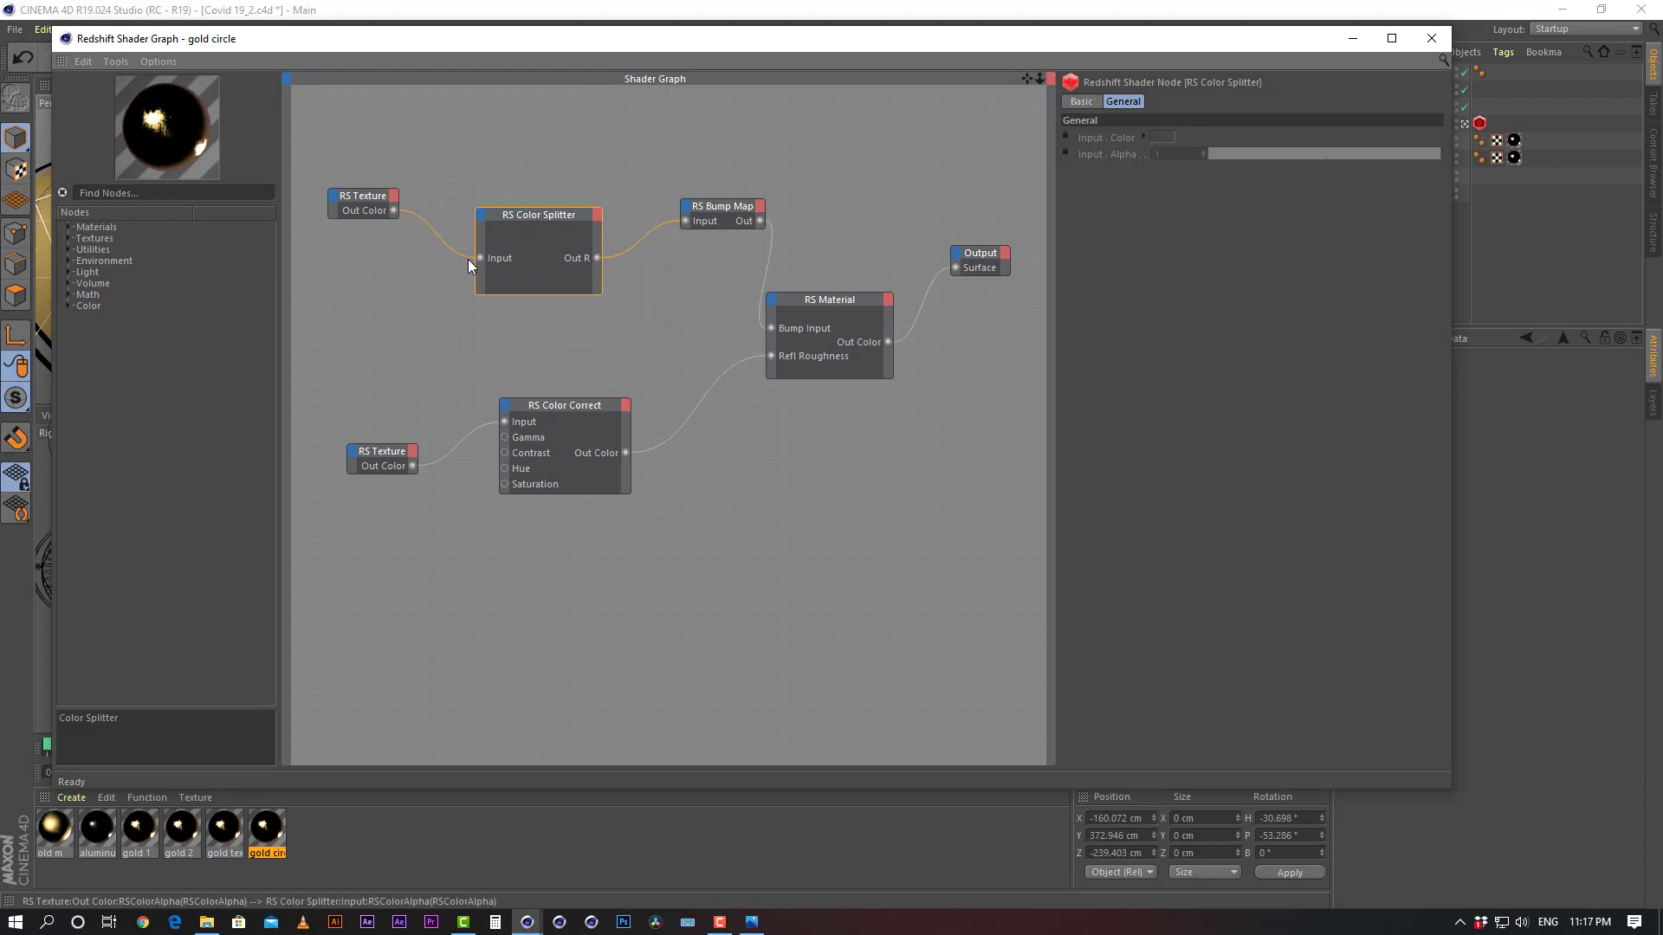
left_click_drag(468, 258, 684, 221)
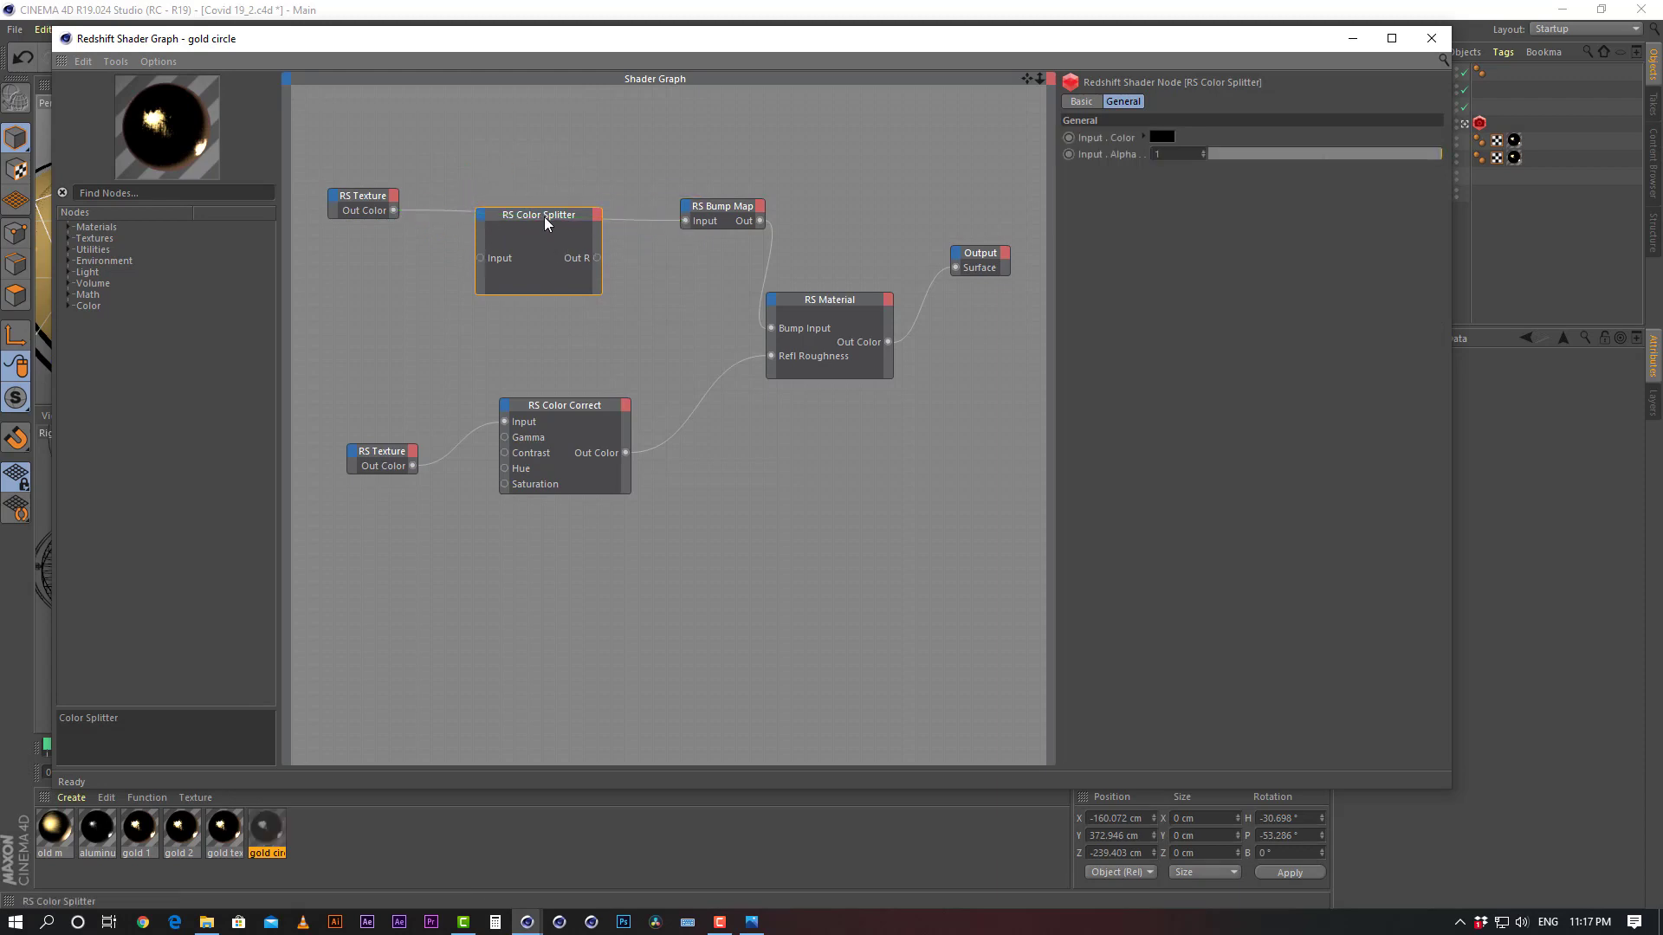
left_click_drag(544, 217, 482, 286)
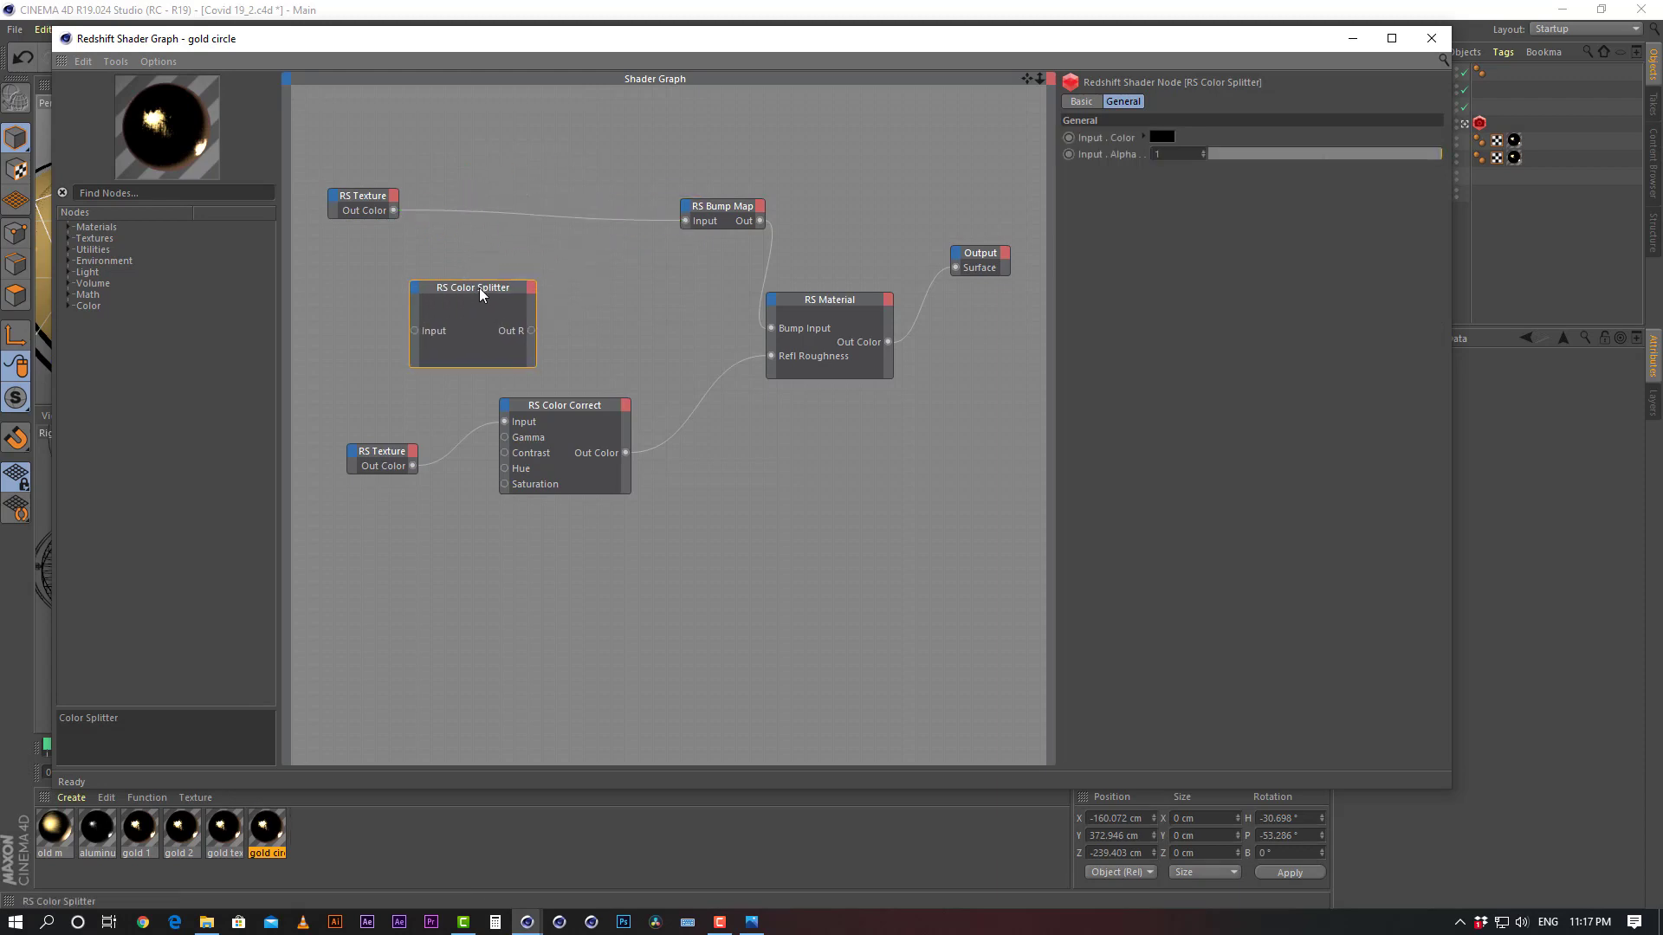
left_click(1429, 39)
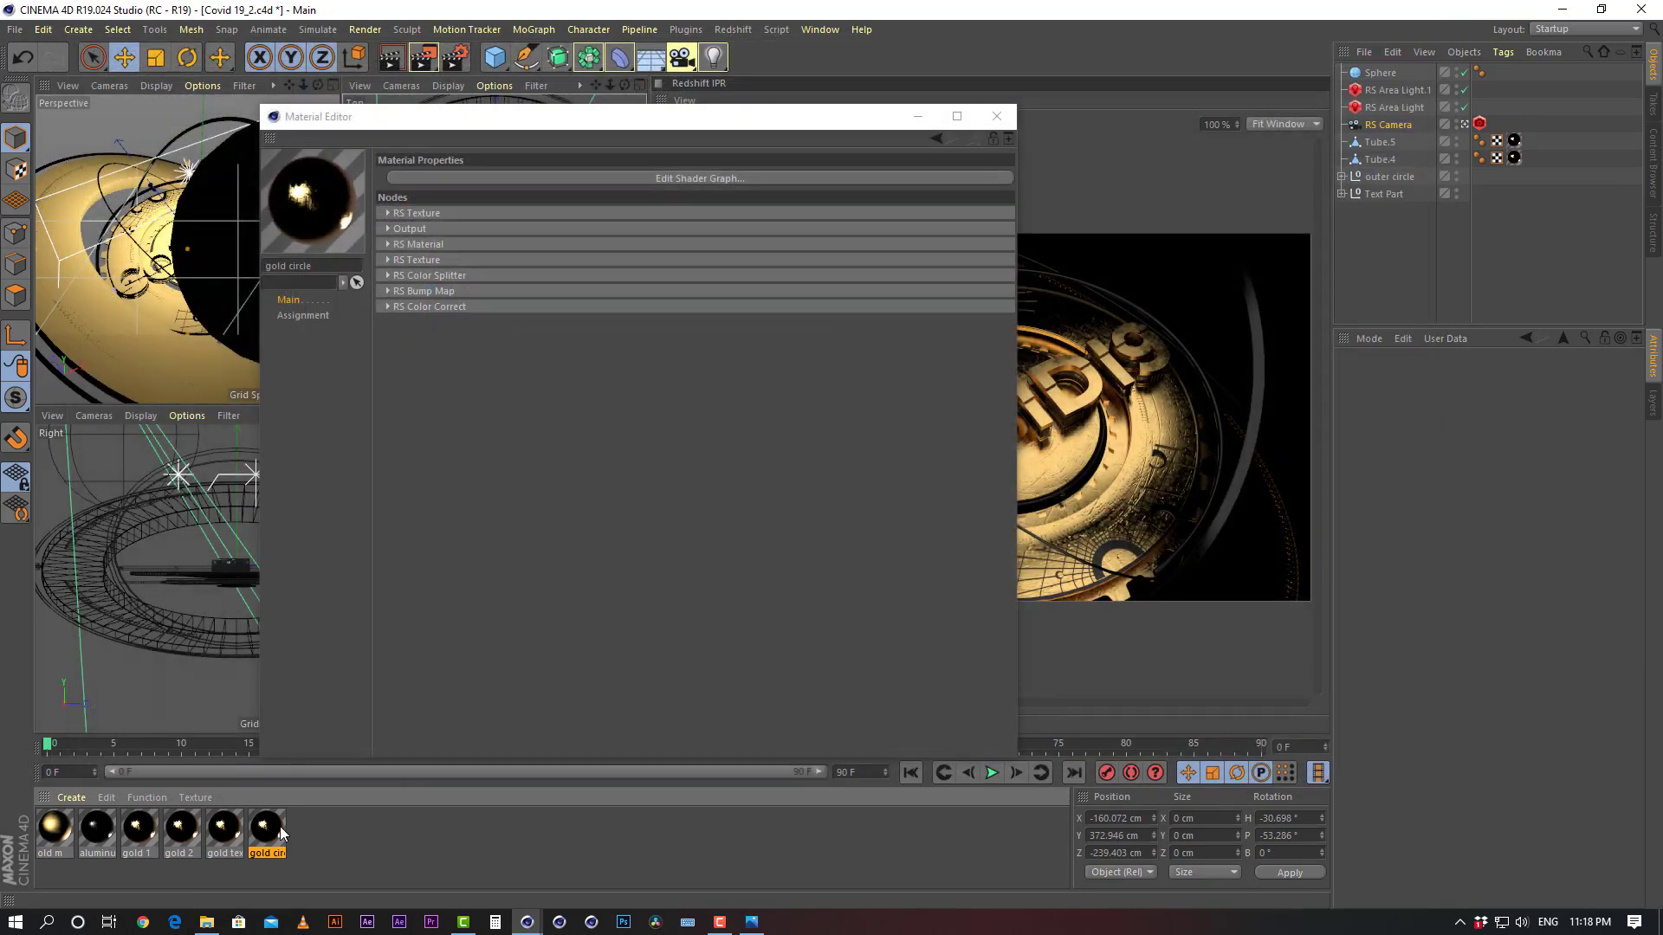
left_click(997, 116)
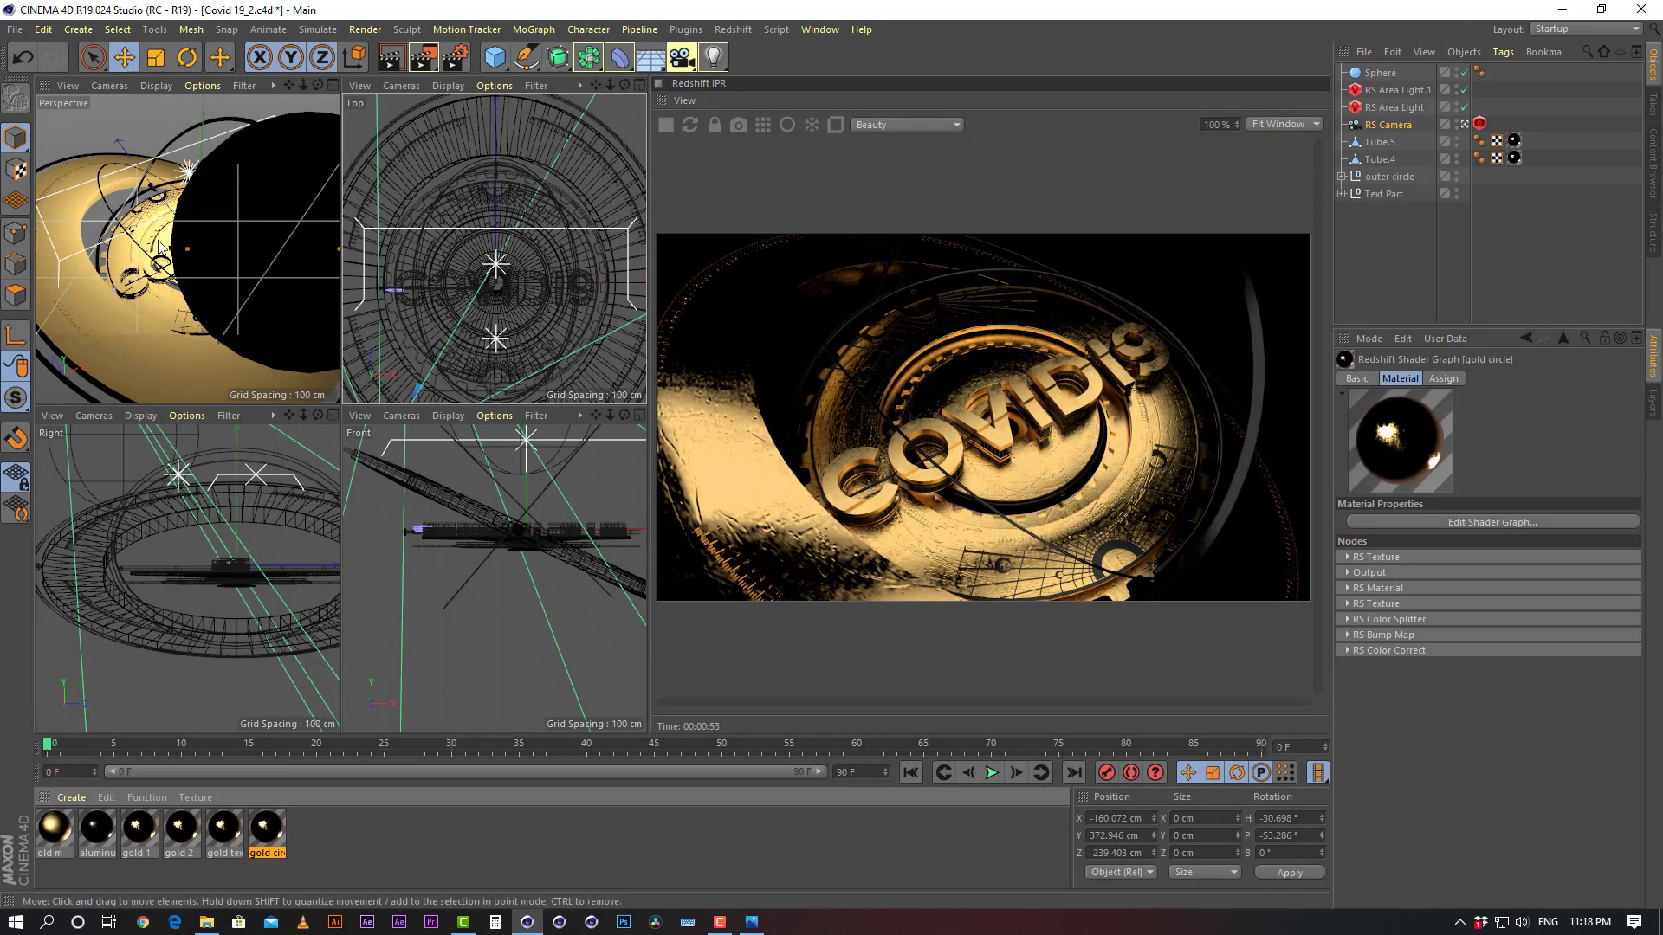
Replace the material on the Tube polygon object at the end of the outer circle group with gold circle
left_click(165, 248)
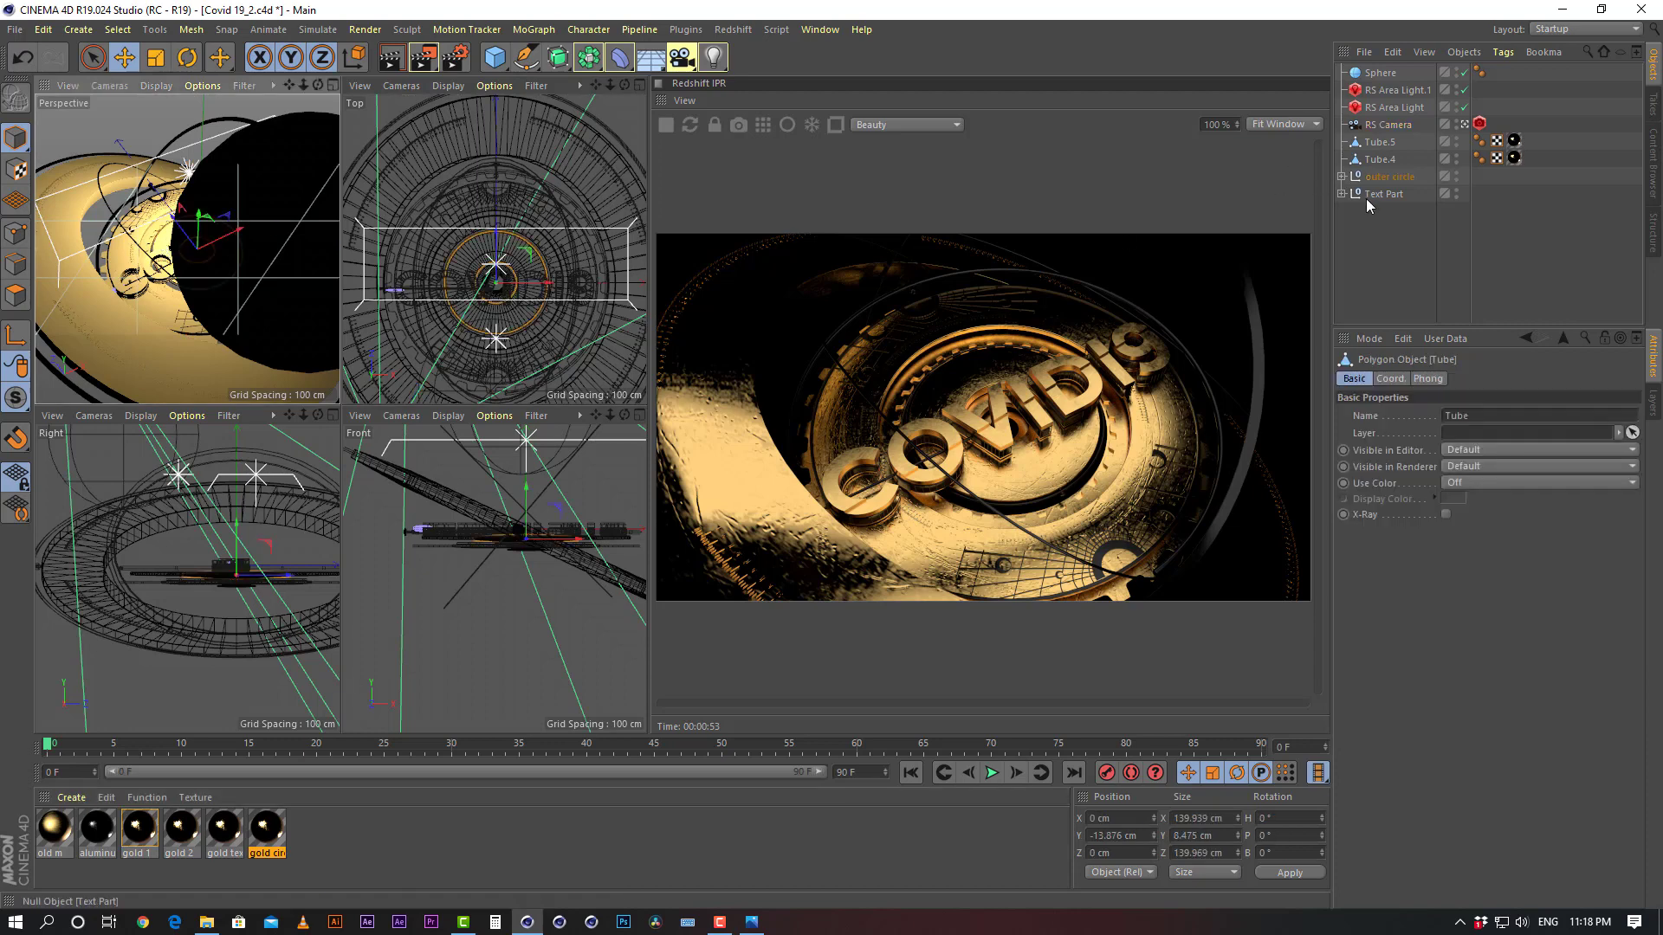
left_click(1341, 176)
scroll(1410, 225, "down", 2)
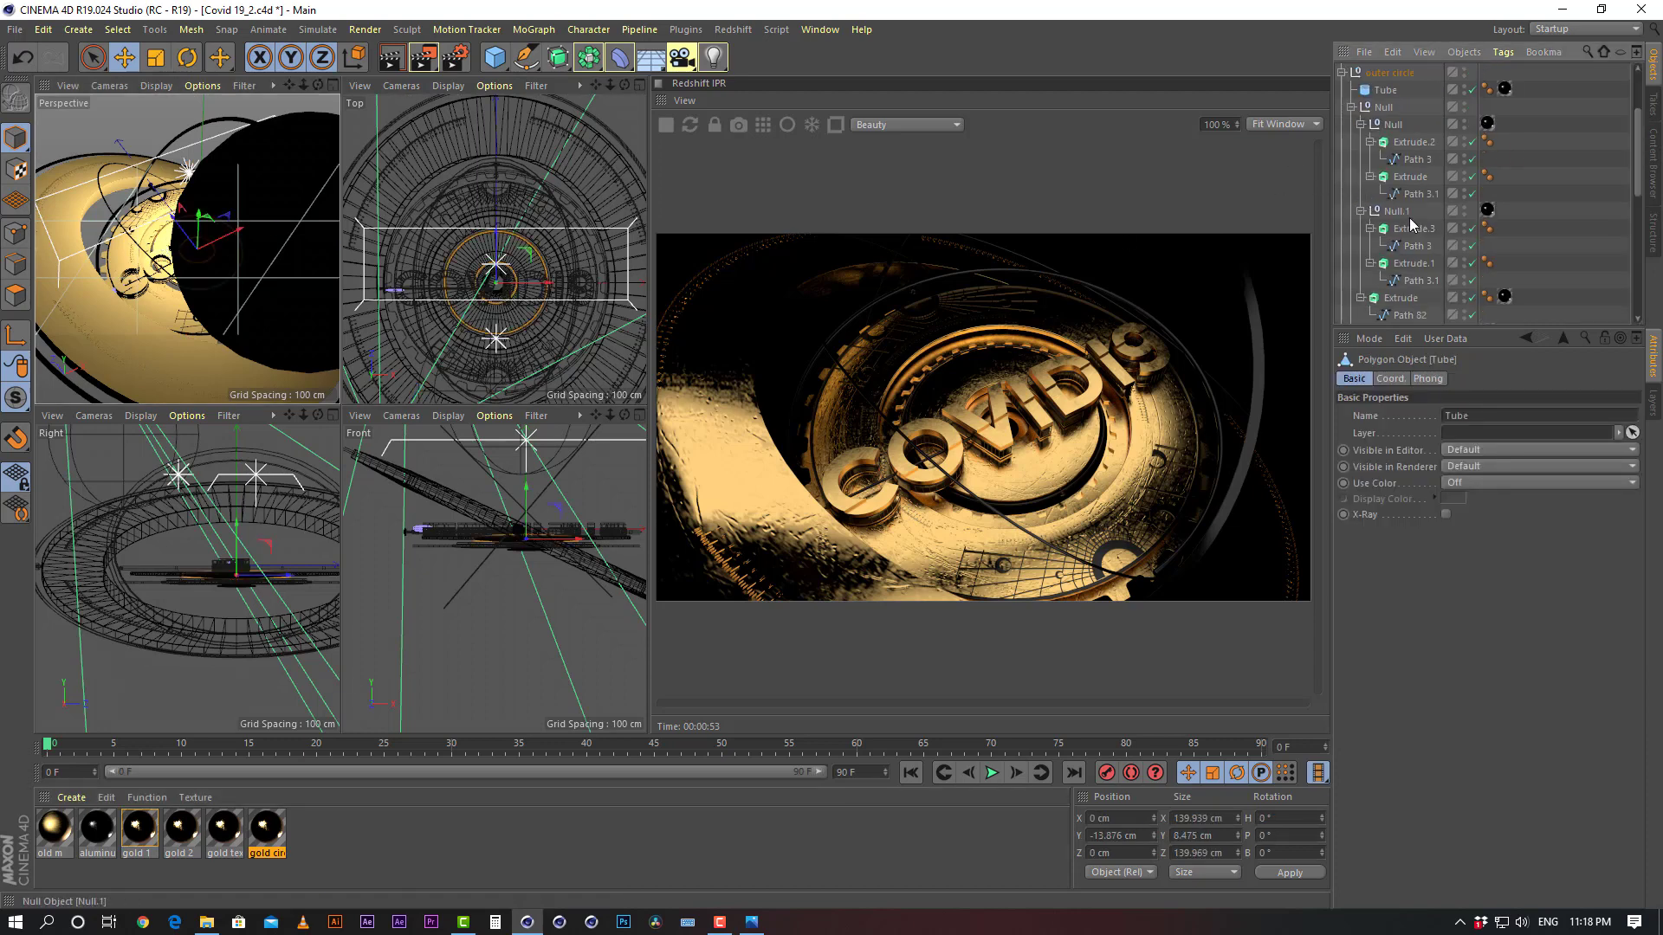
scroll(1410, 226, "up", 2)
scroll(1412, 226, "down", 5)
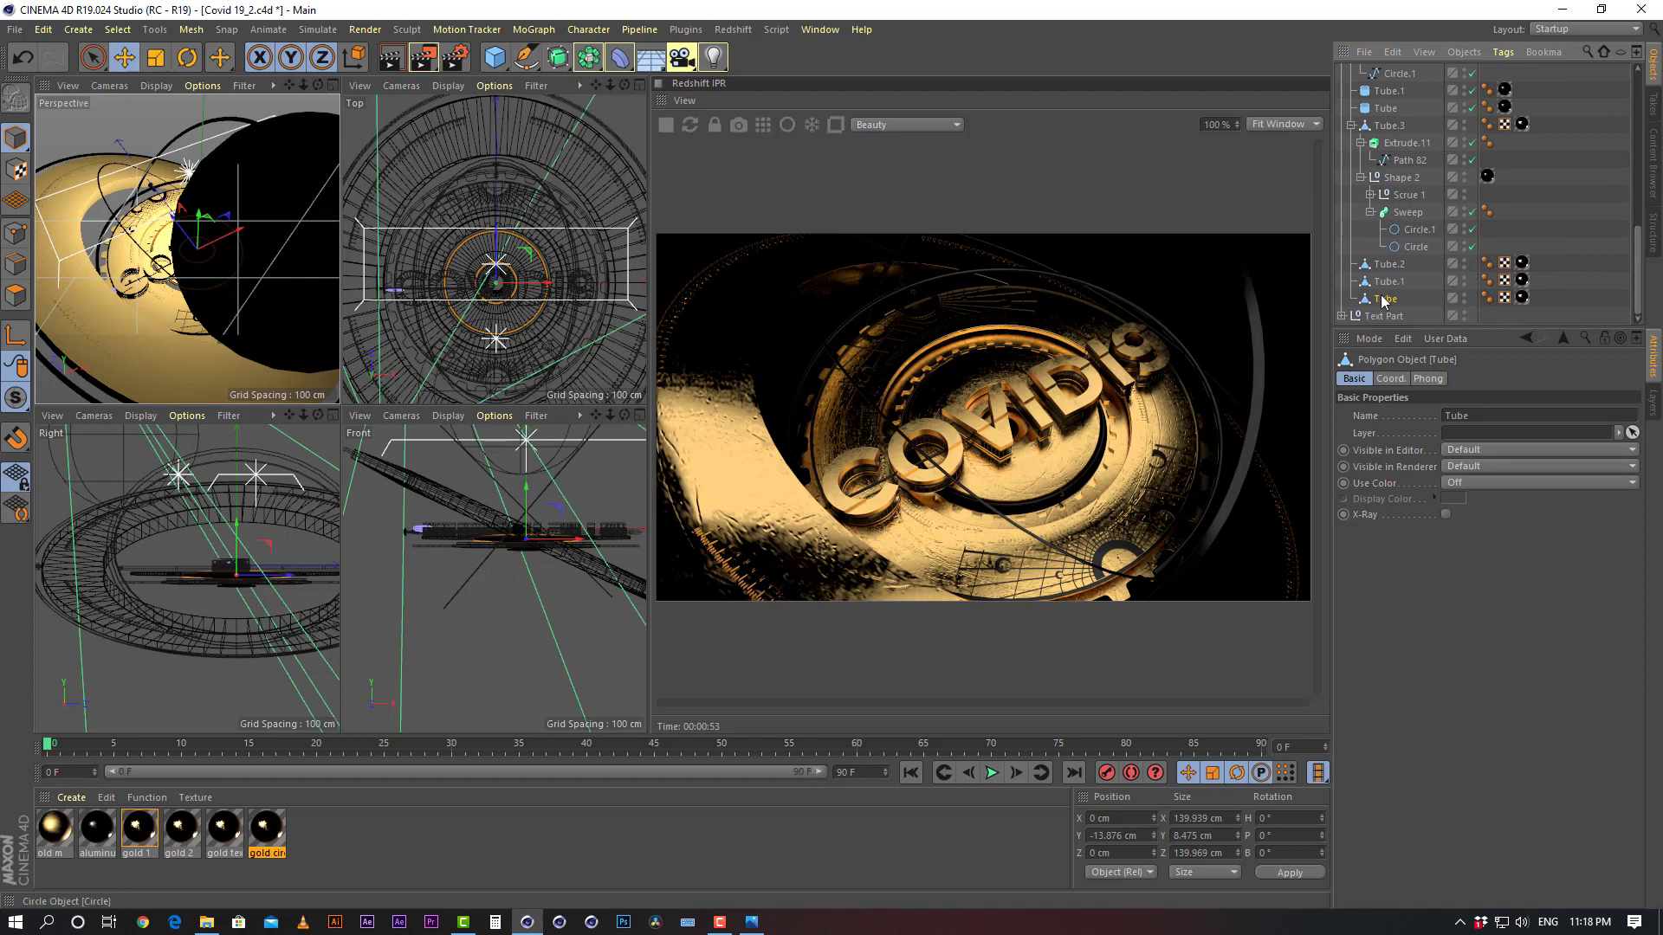
left_click_drag(262, 846, 1523, 299)
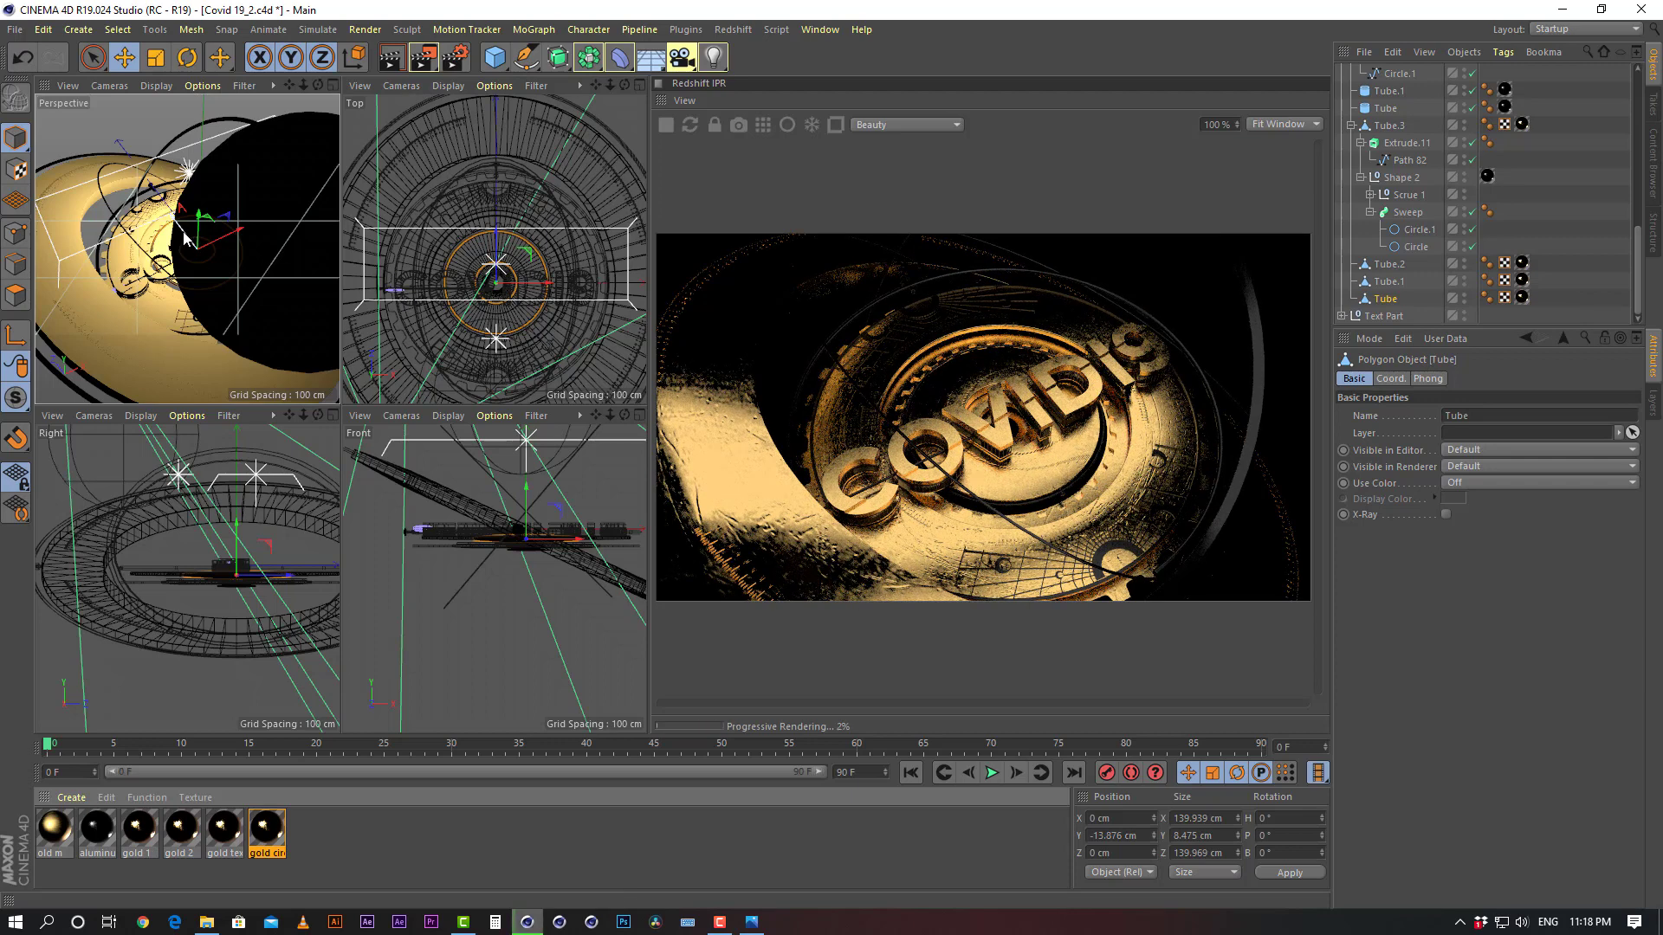
Leave the RS Camera view, hide the Sphere in the editor, and show the enlarged Perspective view close to the central disc
scroll(1507, 156, "up", 2)
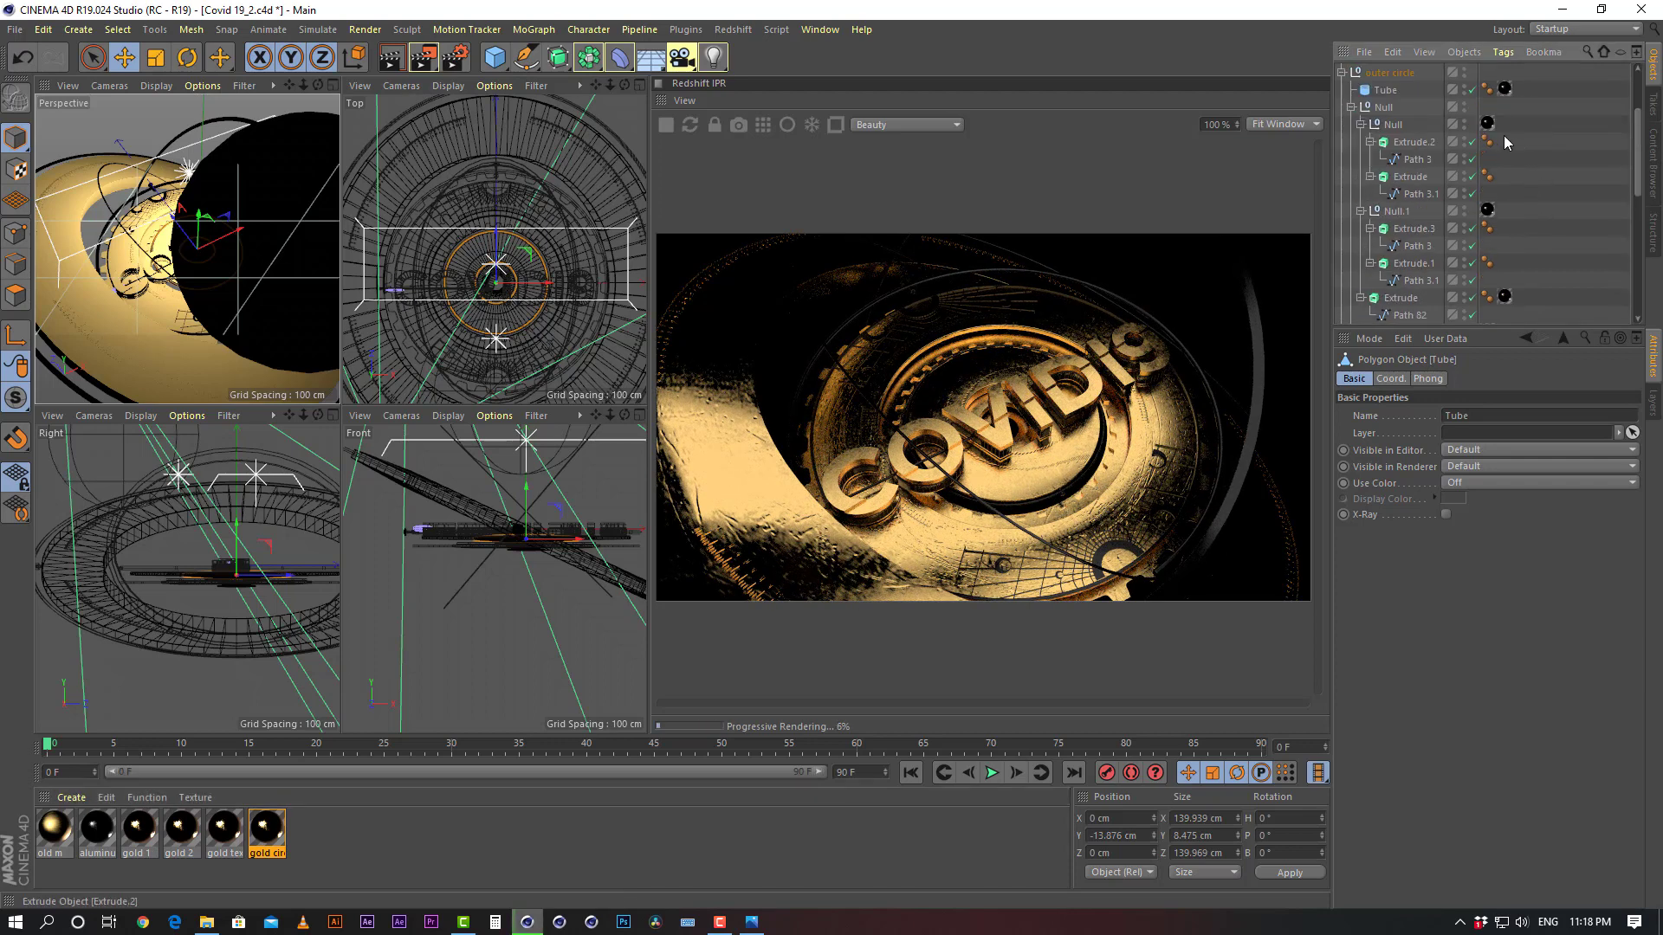
scroll(1505, 153, "up", 6)
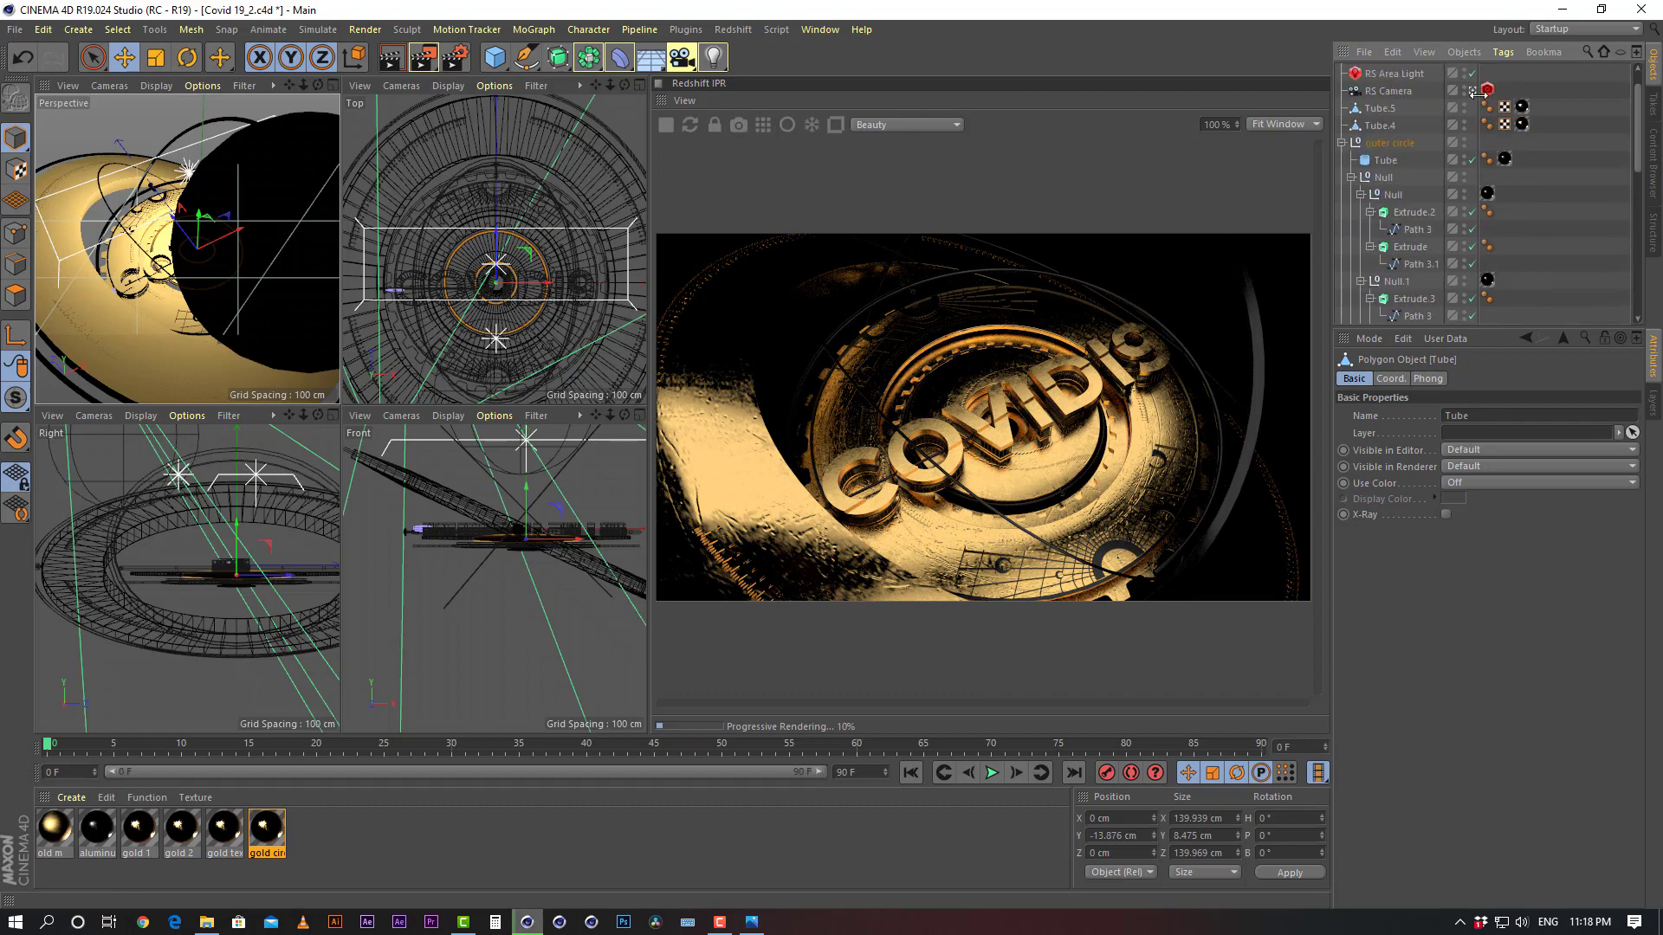
left_click(1474, 91)
left_click_drag(251, 217, 272, 242, "alt")
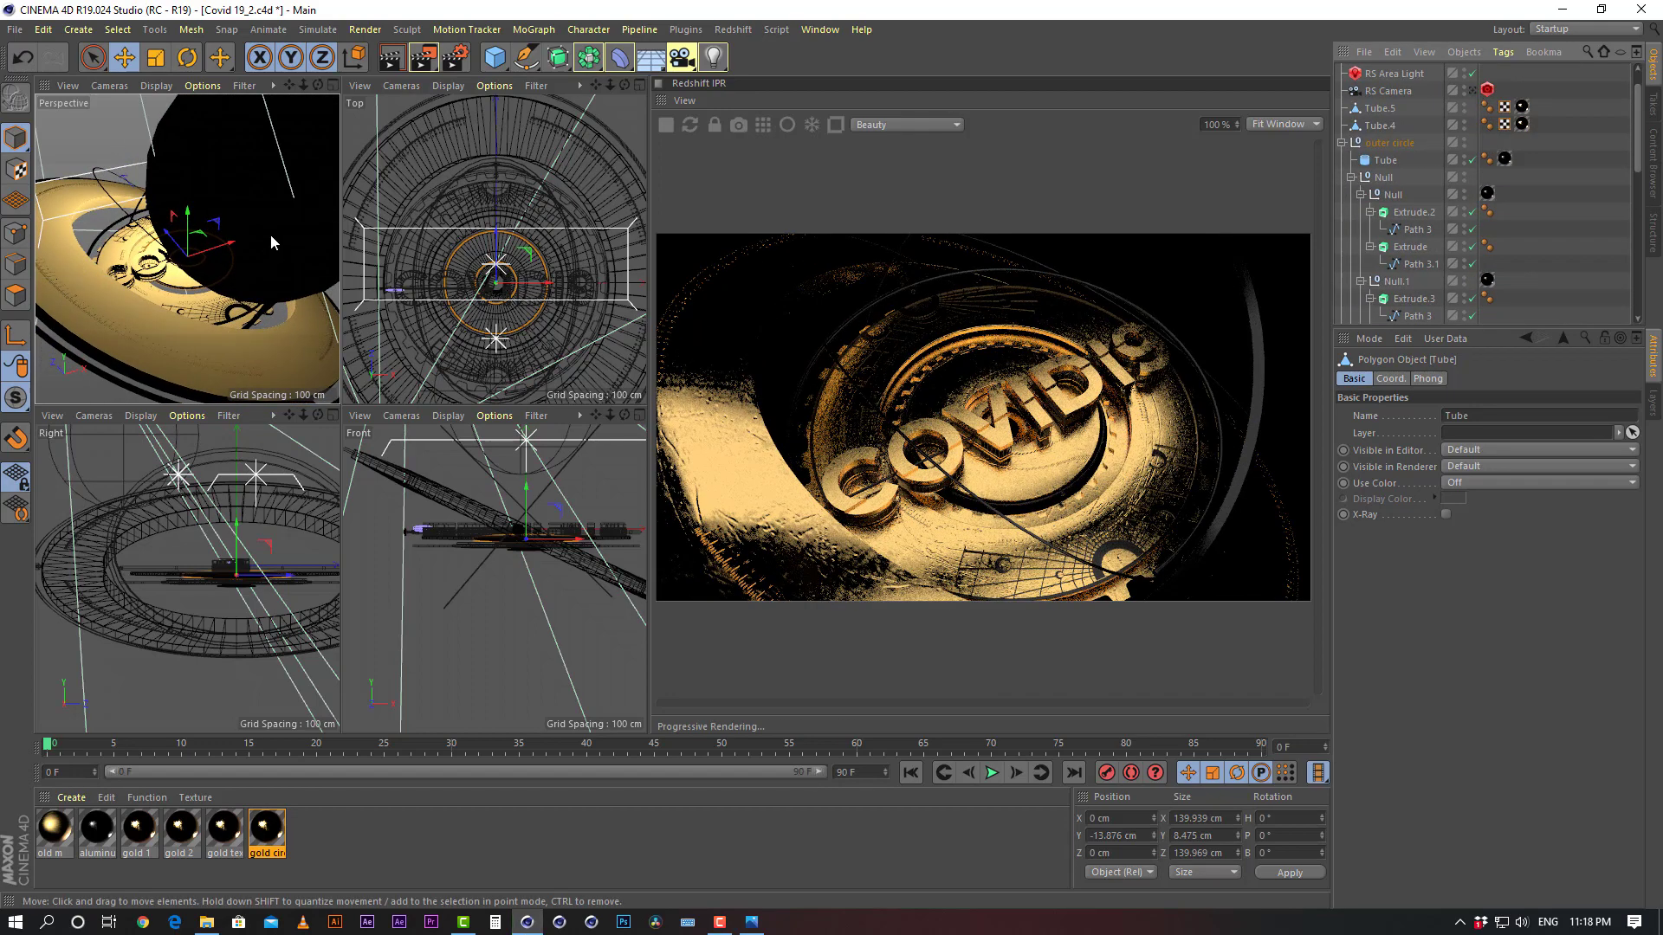
scroll(1551, 156, "up", 2)
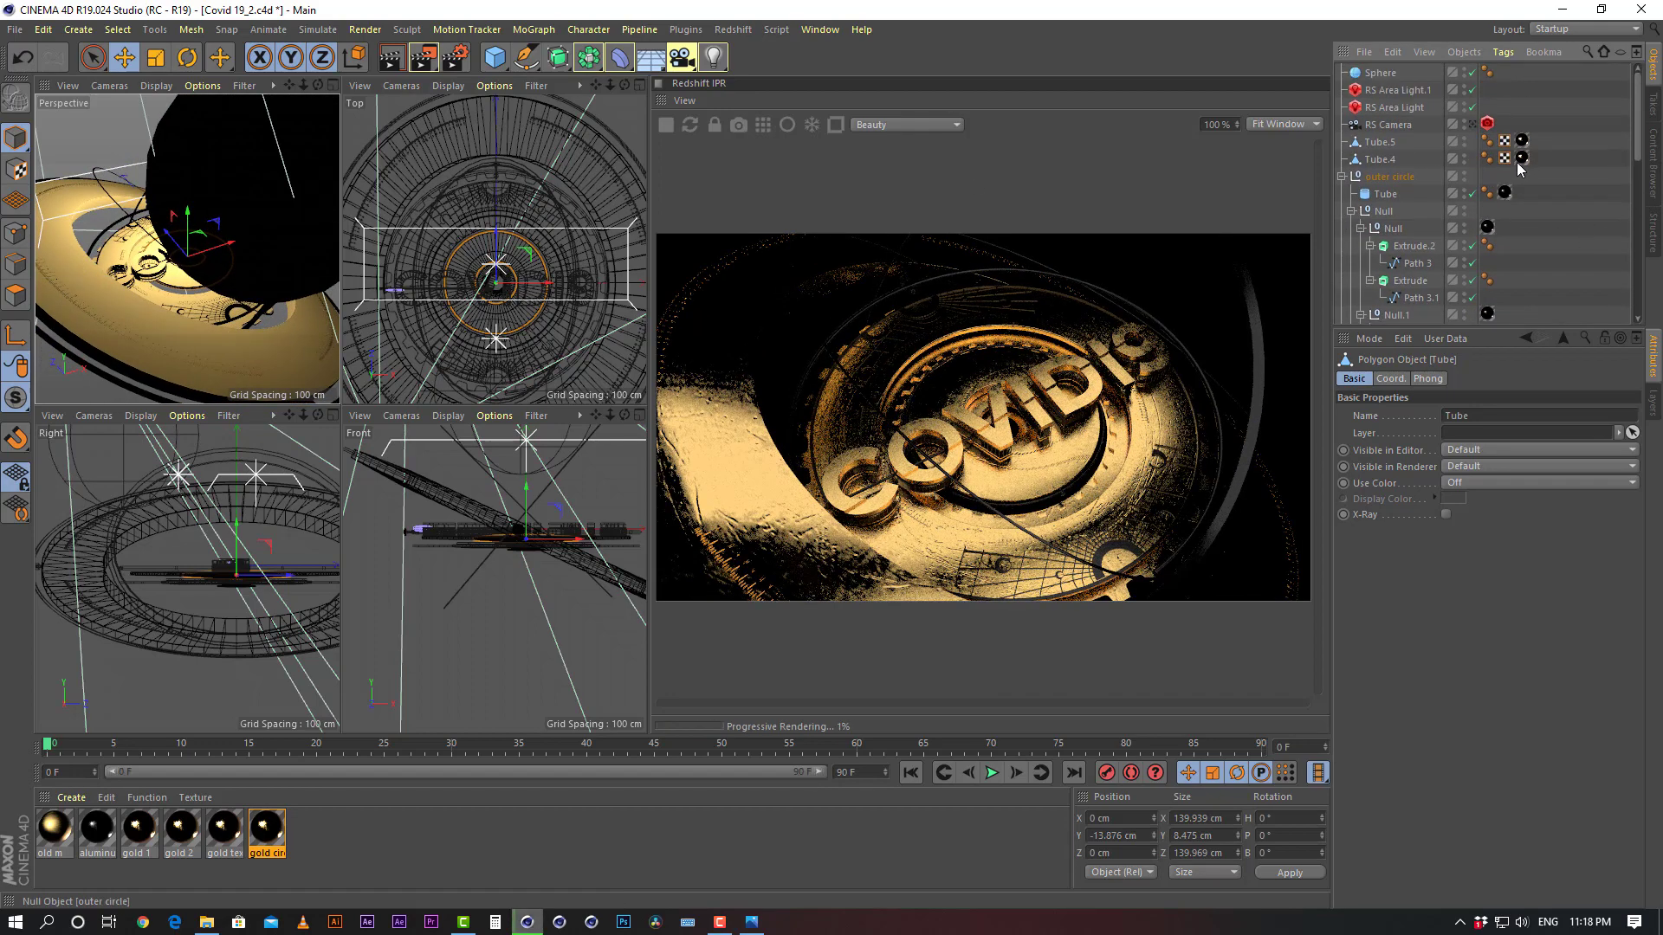
left_click(1465, 70)
middle_click(222, 246)
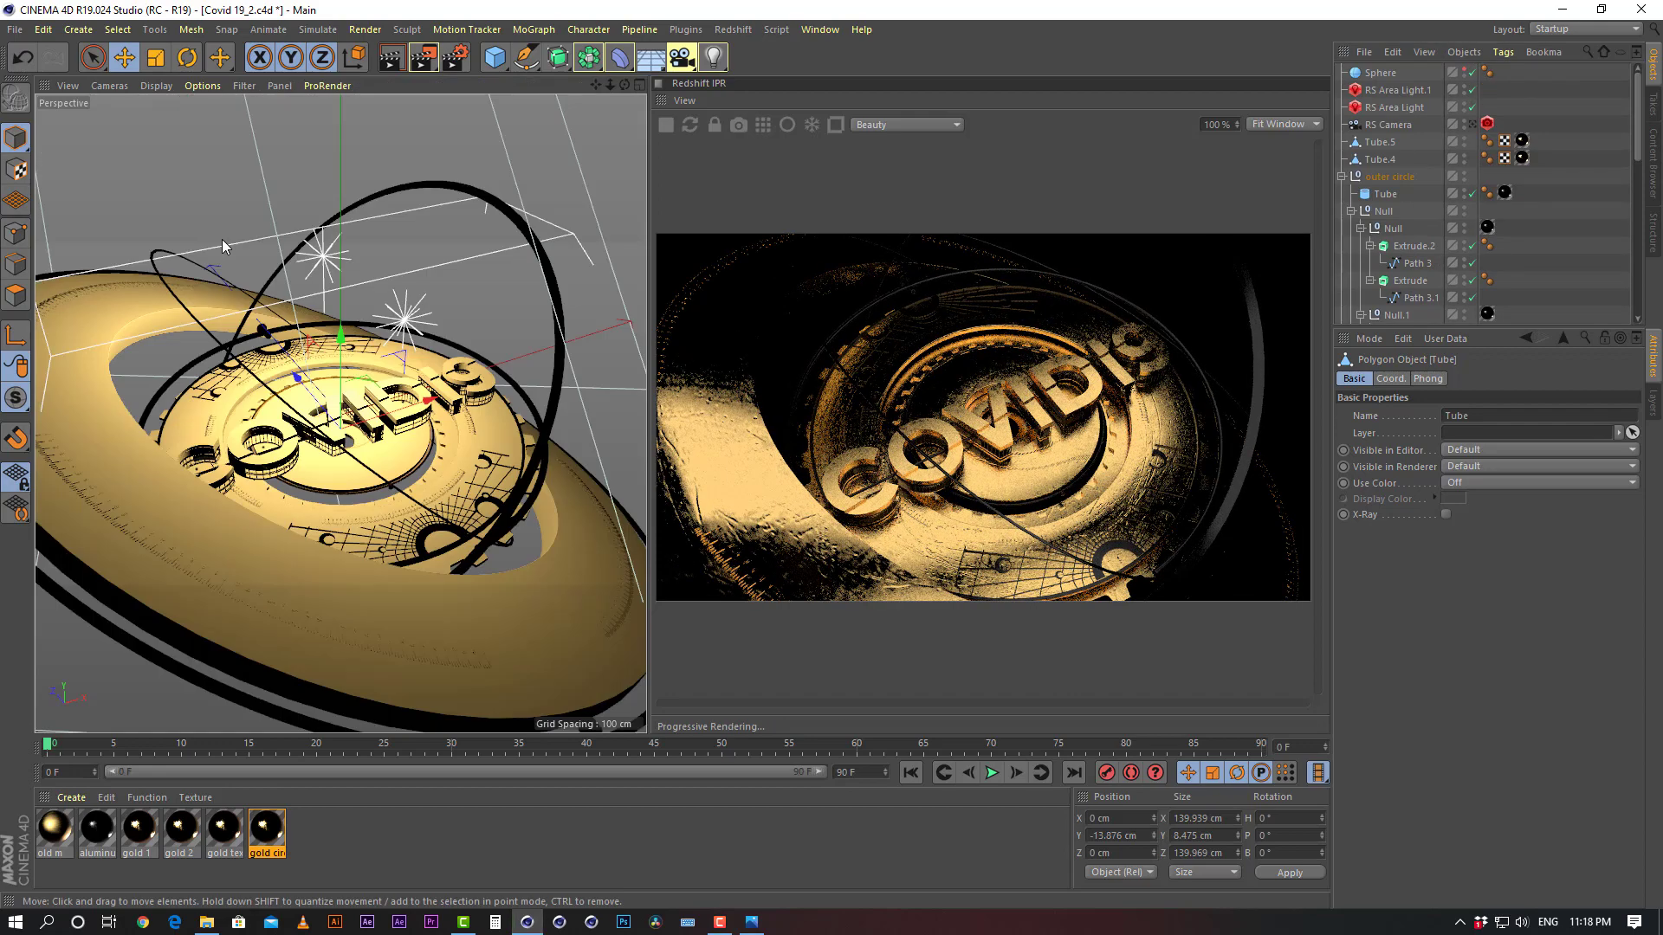
scroll(360, 459, "up", 8)
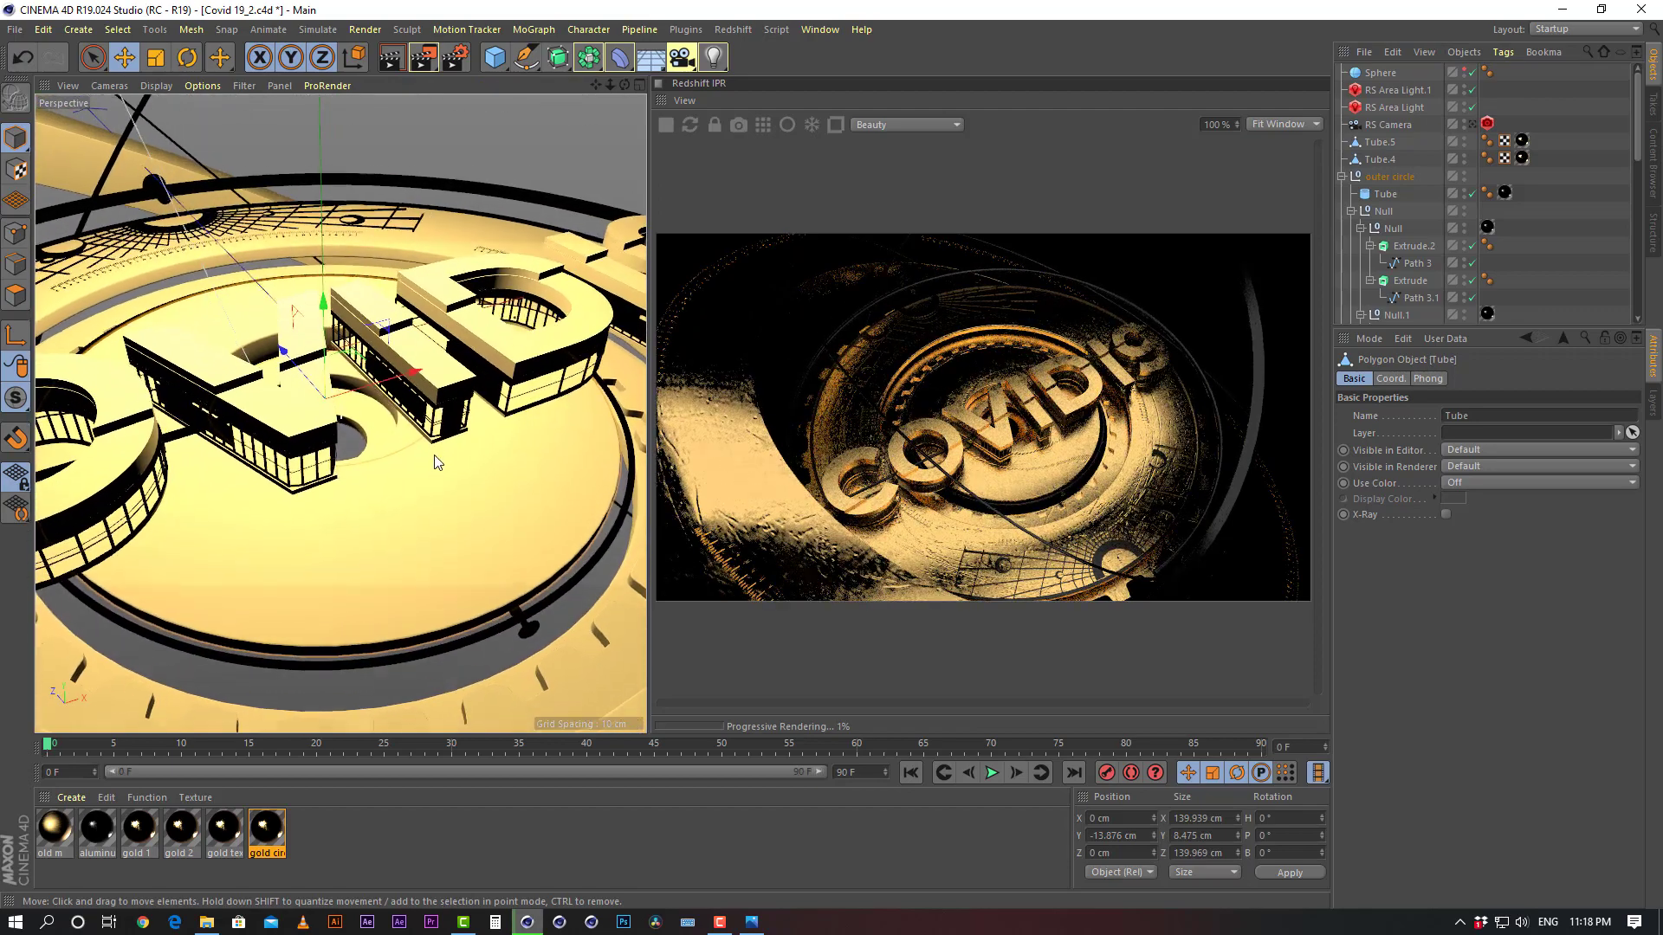
left_click_drag(435, 457, 408, 495, "alt")
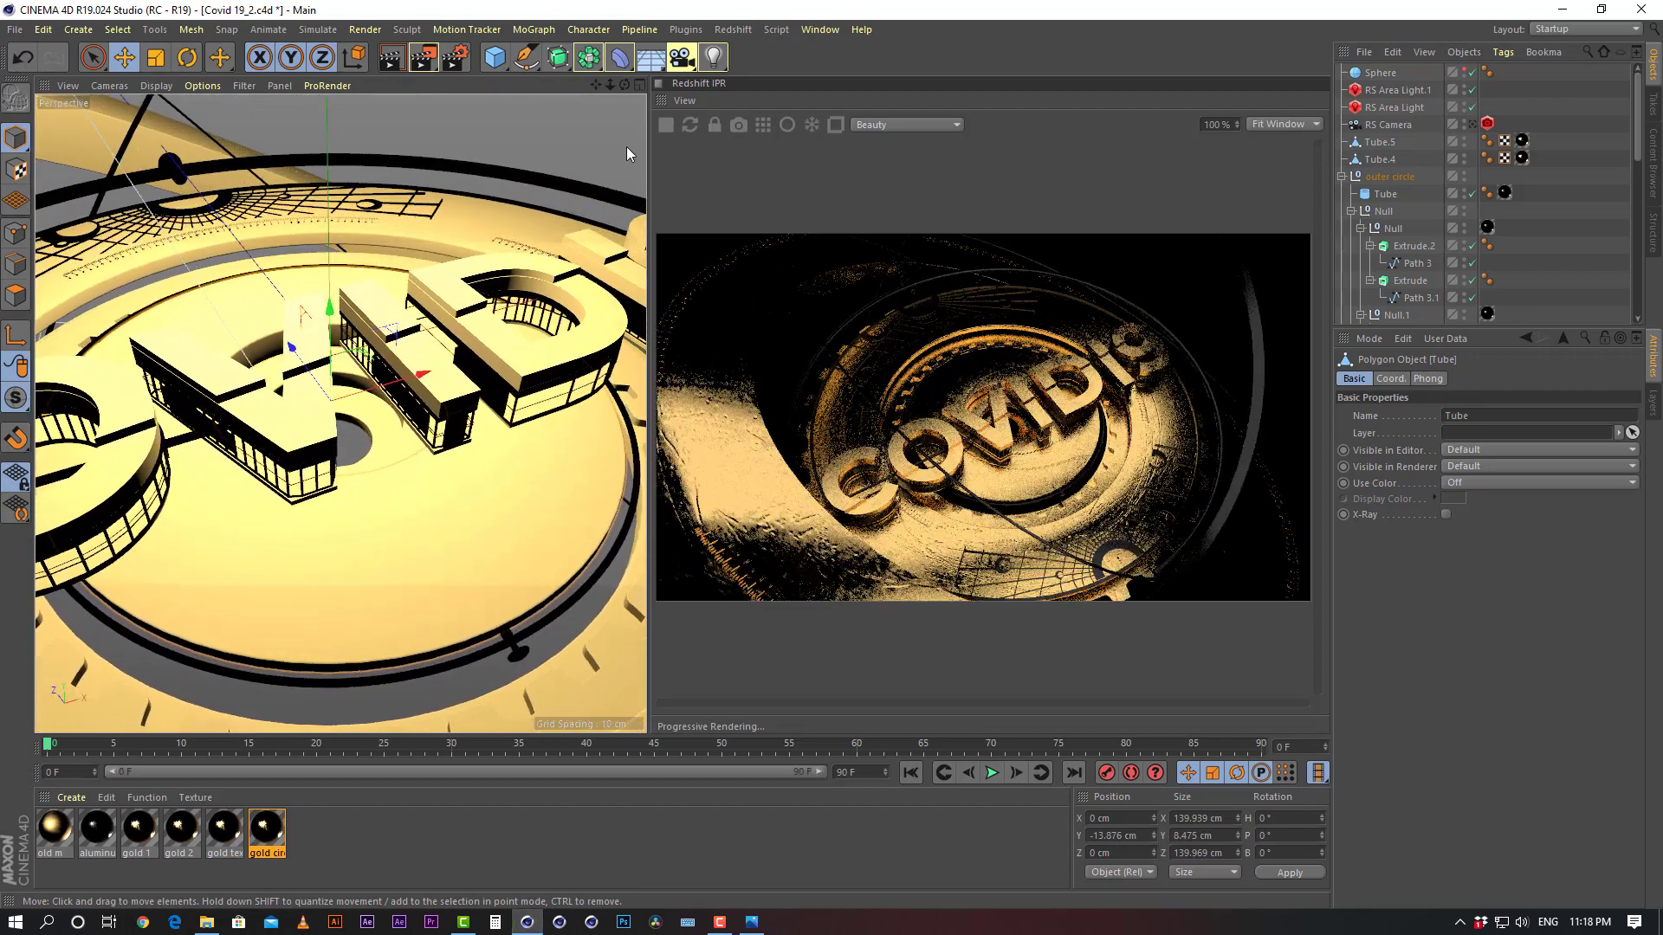
Unlock the Redshift IPR camera so the render follows the viewport, and frame the whole COVID19 lettering with its surrounding rings
left_click(725, 123)
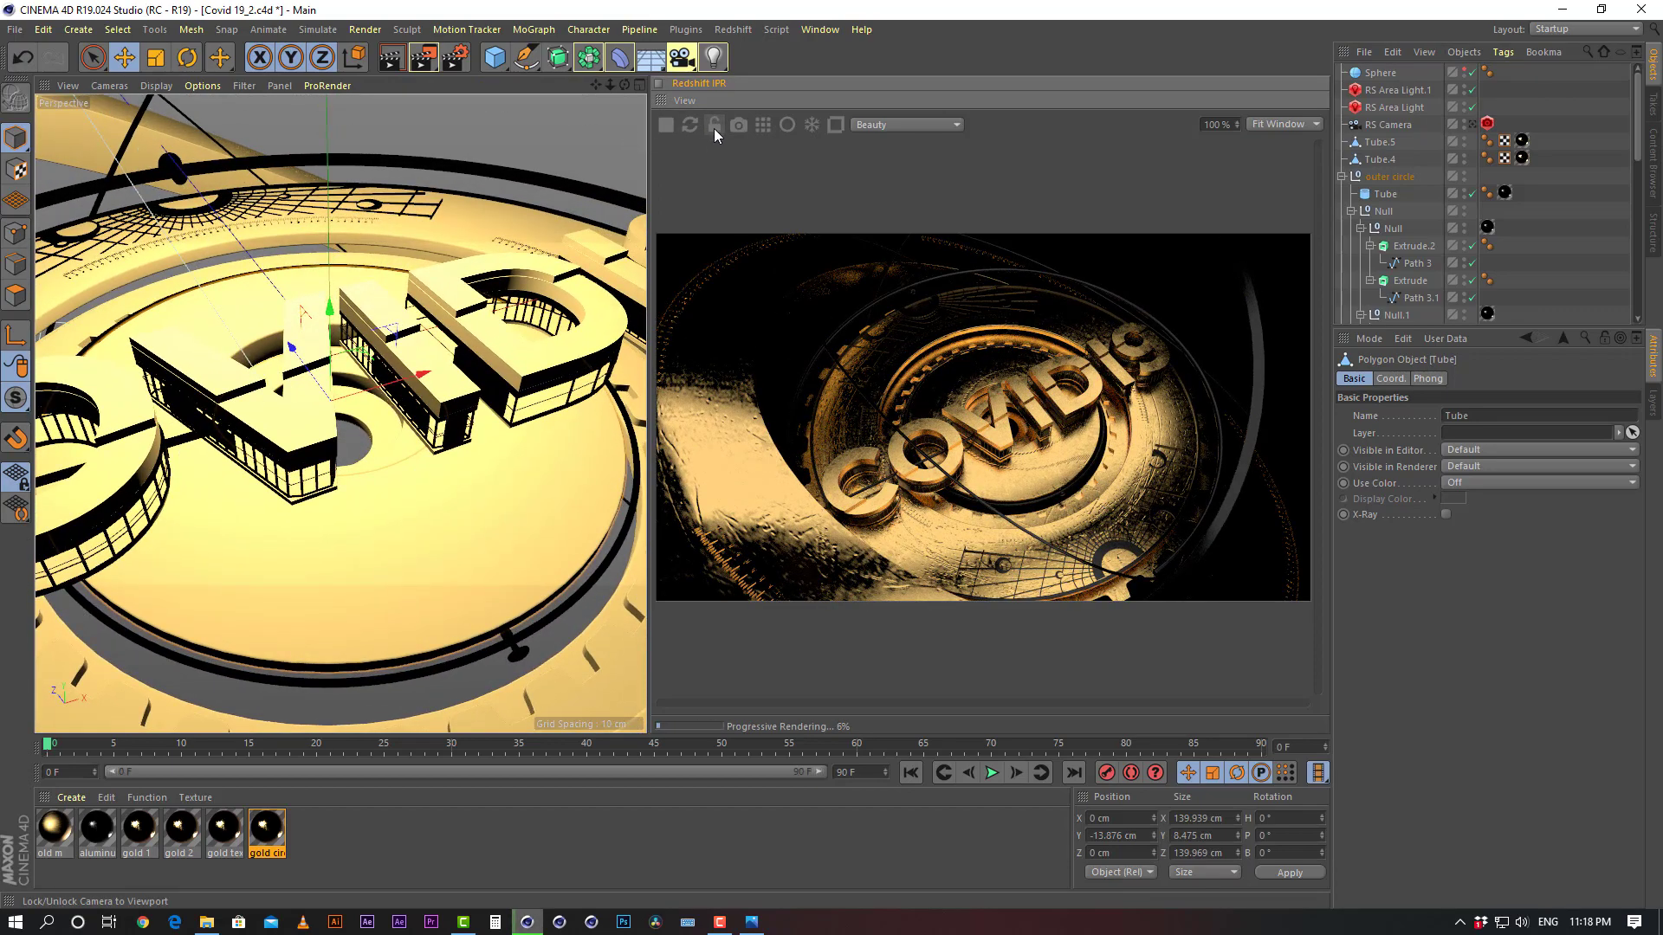
left_click(717, 120)
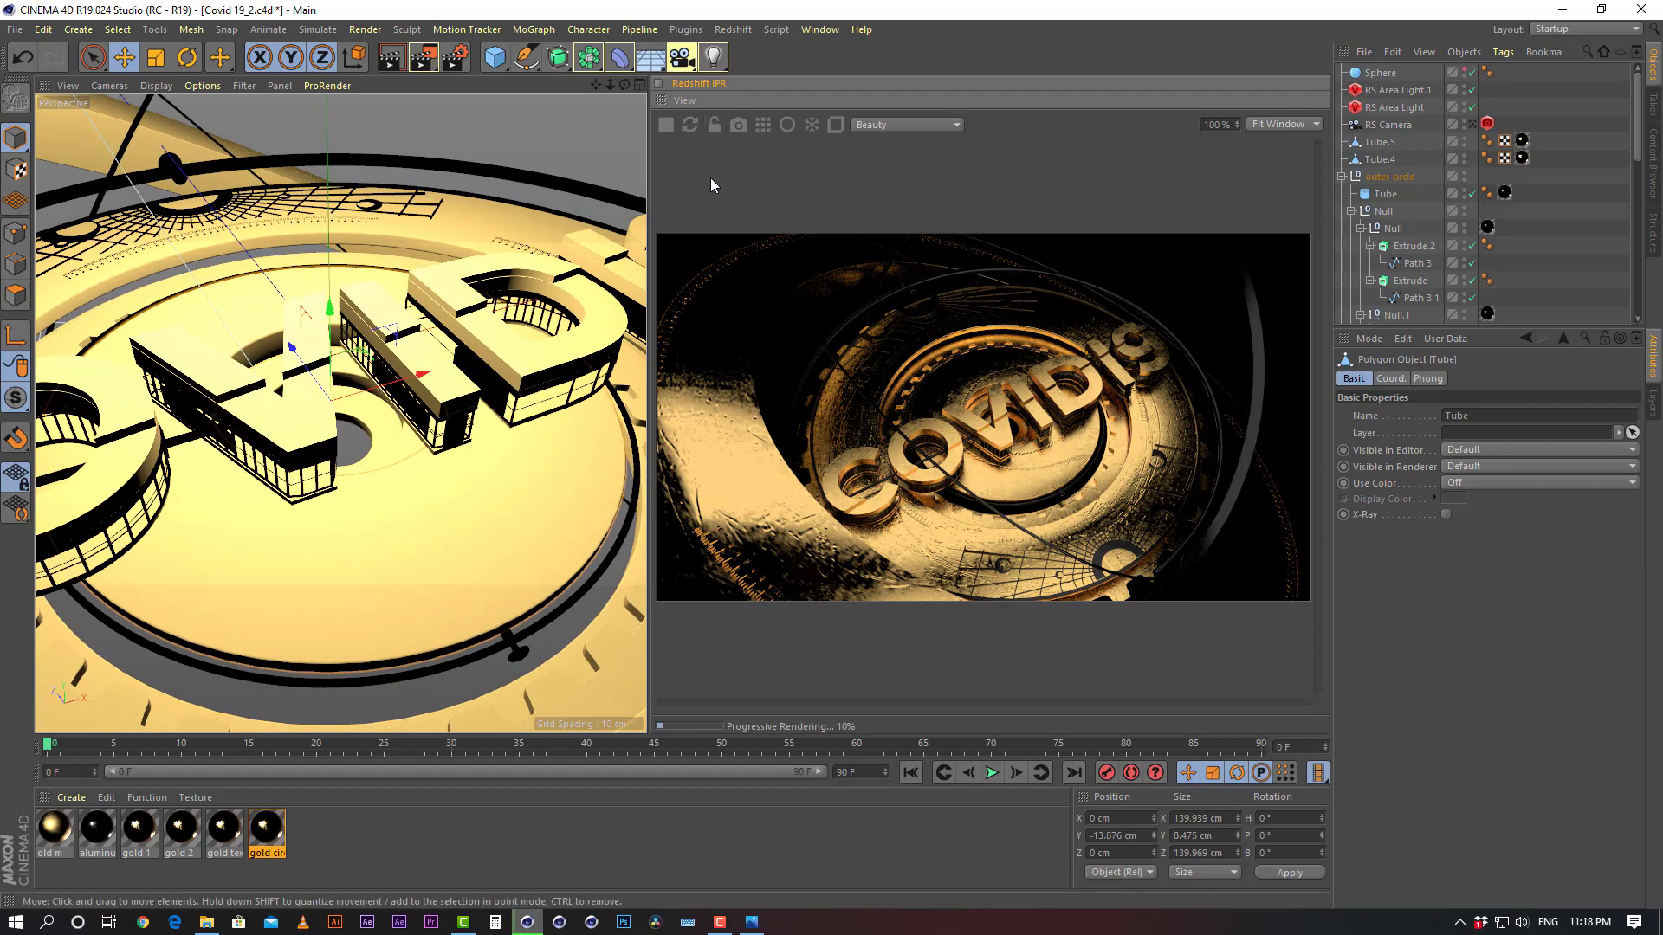
scroll(403, 421, "down", 5)
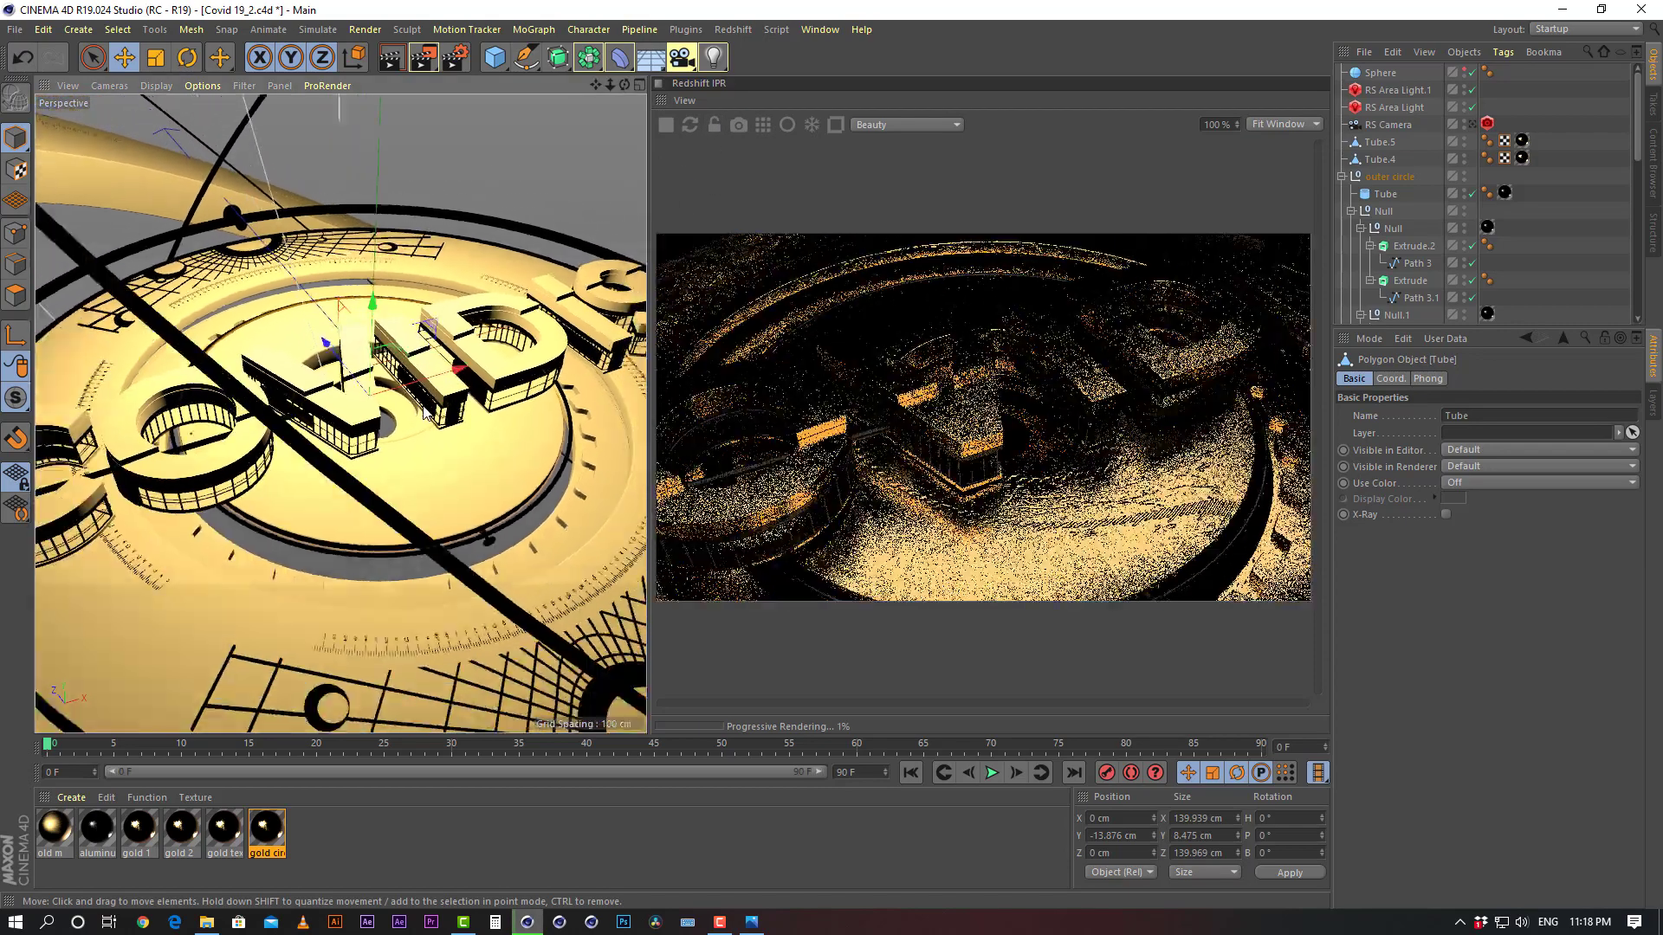
scroll(398, 431, "up", 1)
scroll(422, 430, "down", 2)
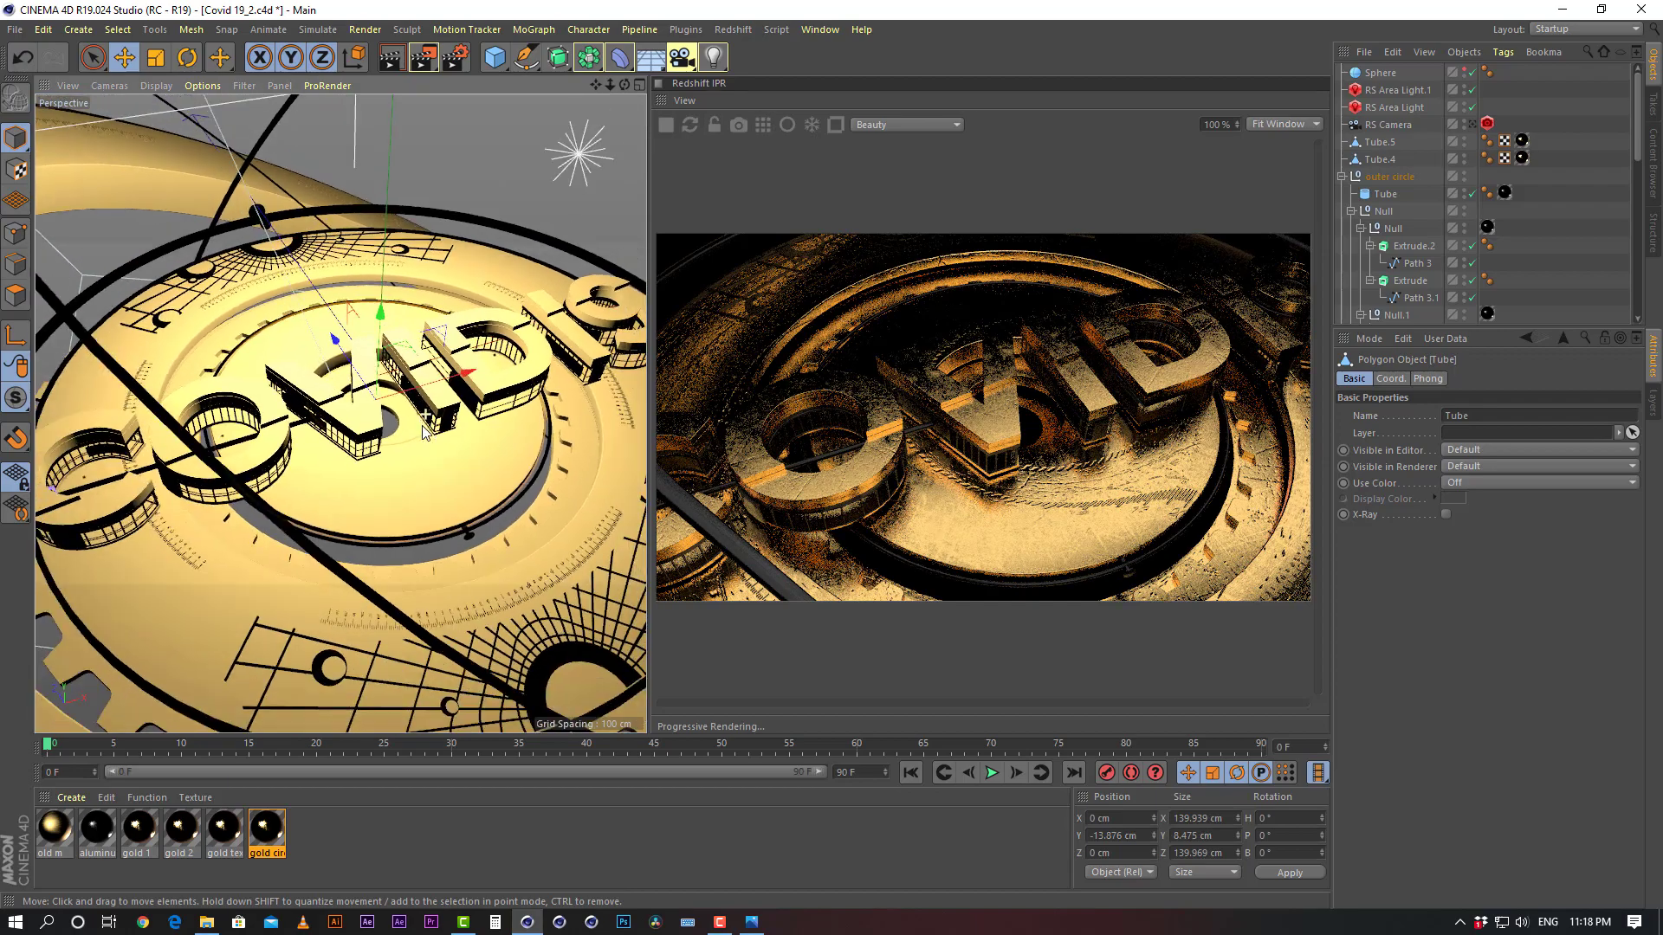
mouse_move(403, 430)
left_mouse_down("alt")
mouse_move(418, 444)
mouse_move(440, 430)
mouse_move(408, 443)
mouse_move(401, 424)
left_mouse_up("alt")
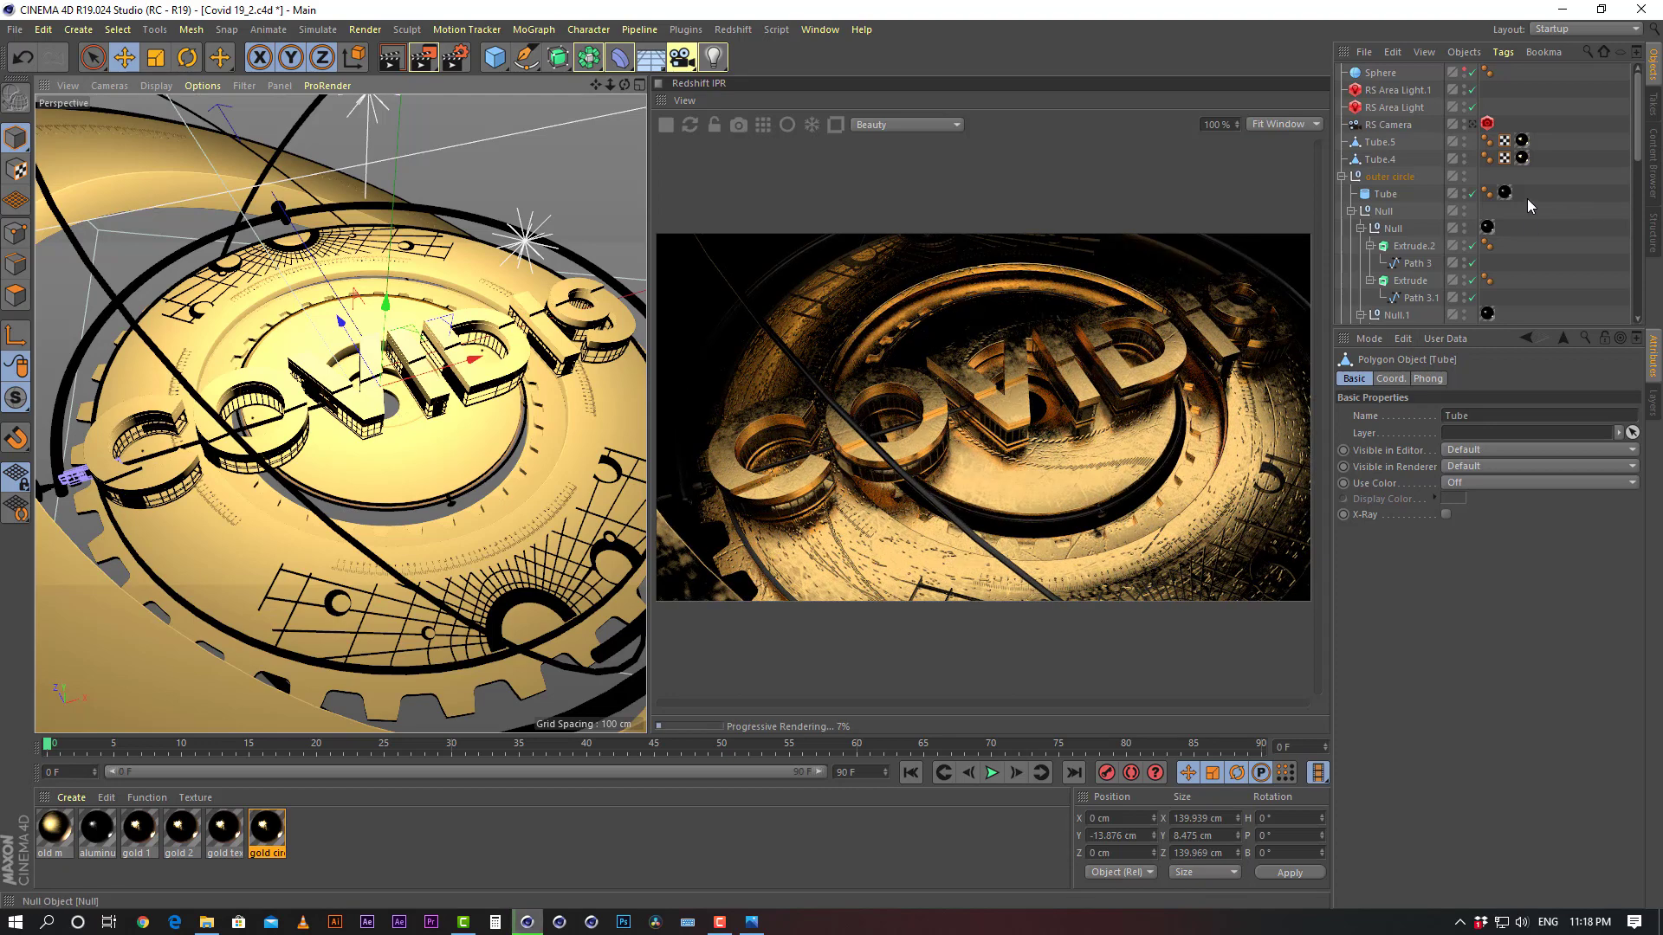
Set the Tube's gold circle texture tag to Cubic projection with a U length of 64% and tiling turned off
scroll(1528, 205, "down", 10)
left_click(1522, 297)
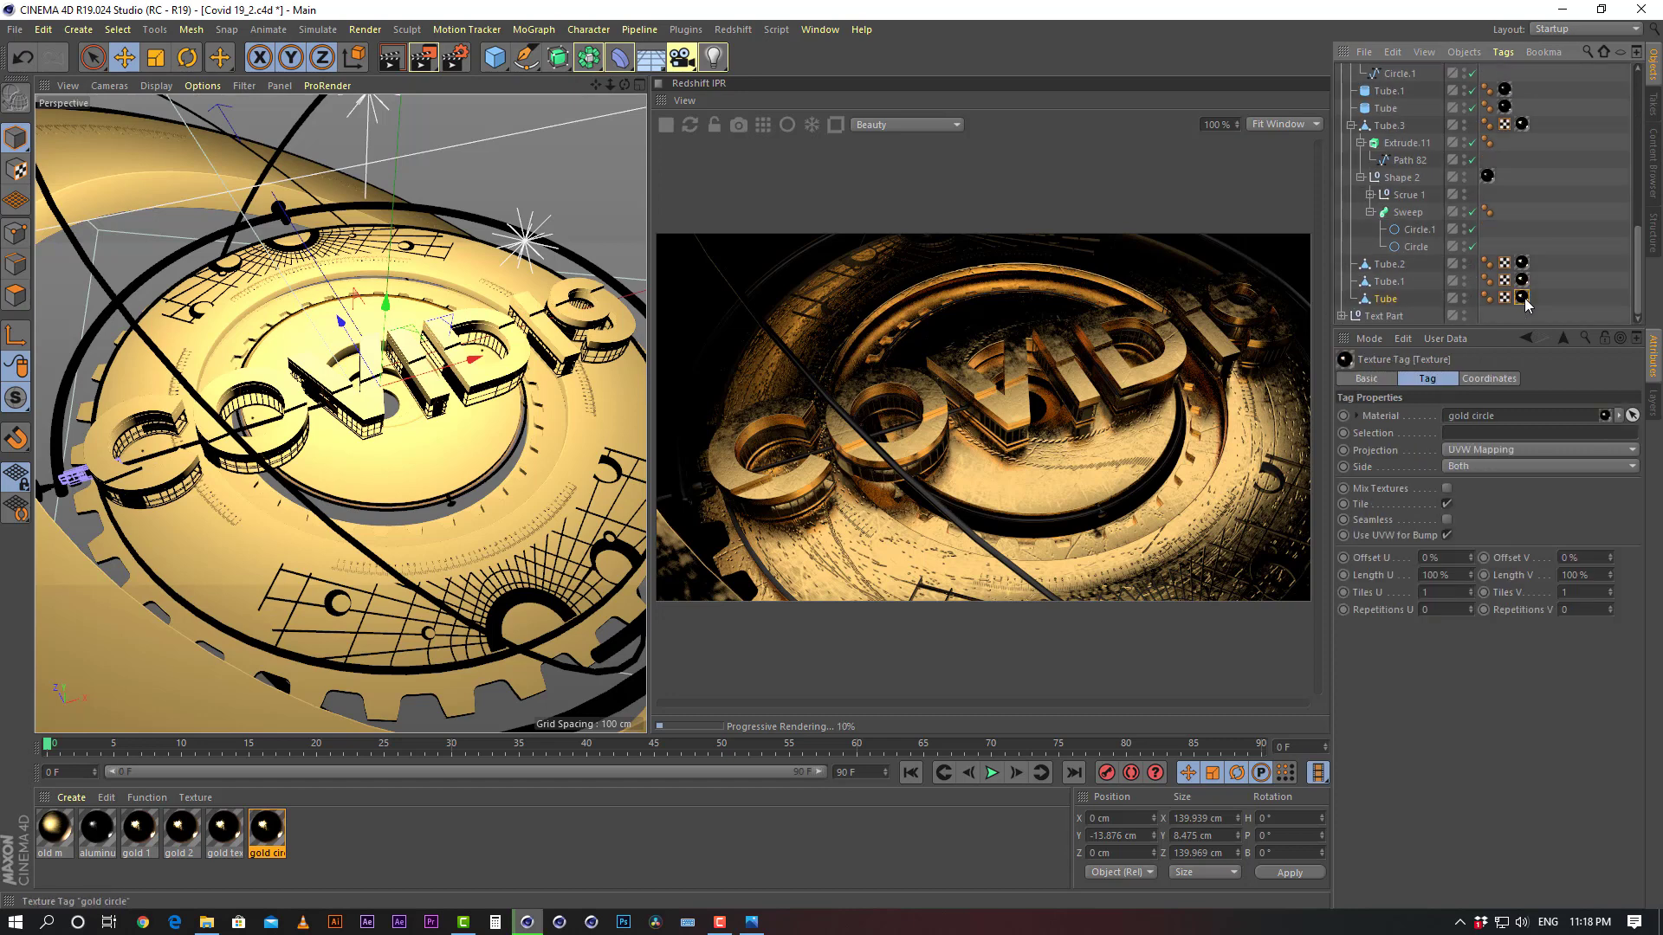
left_click(1484, 454)
left_click(1474, 522)
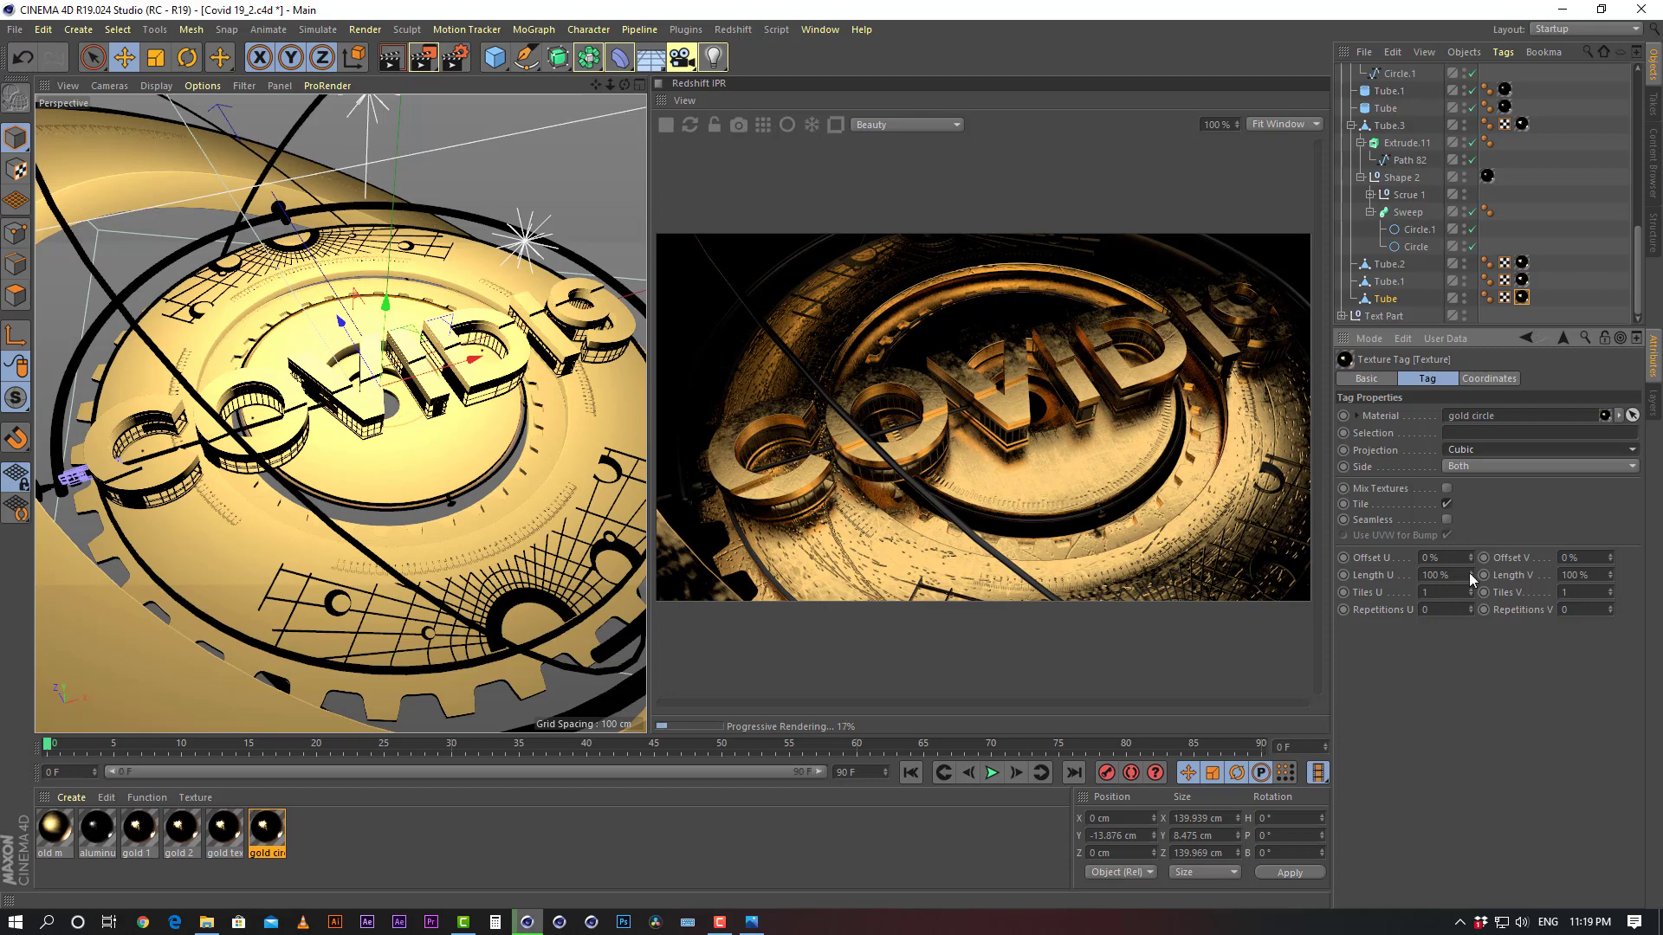
left_click_drag(1470, 579, 1471, 583)
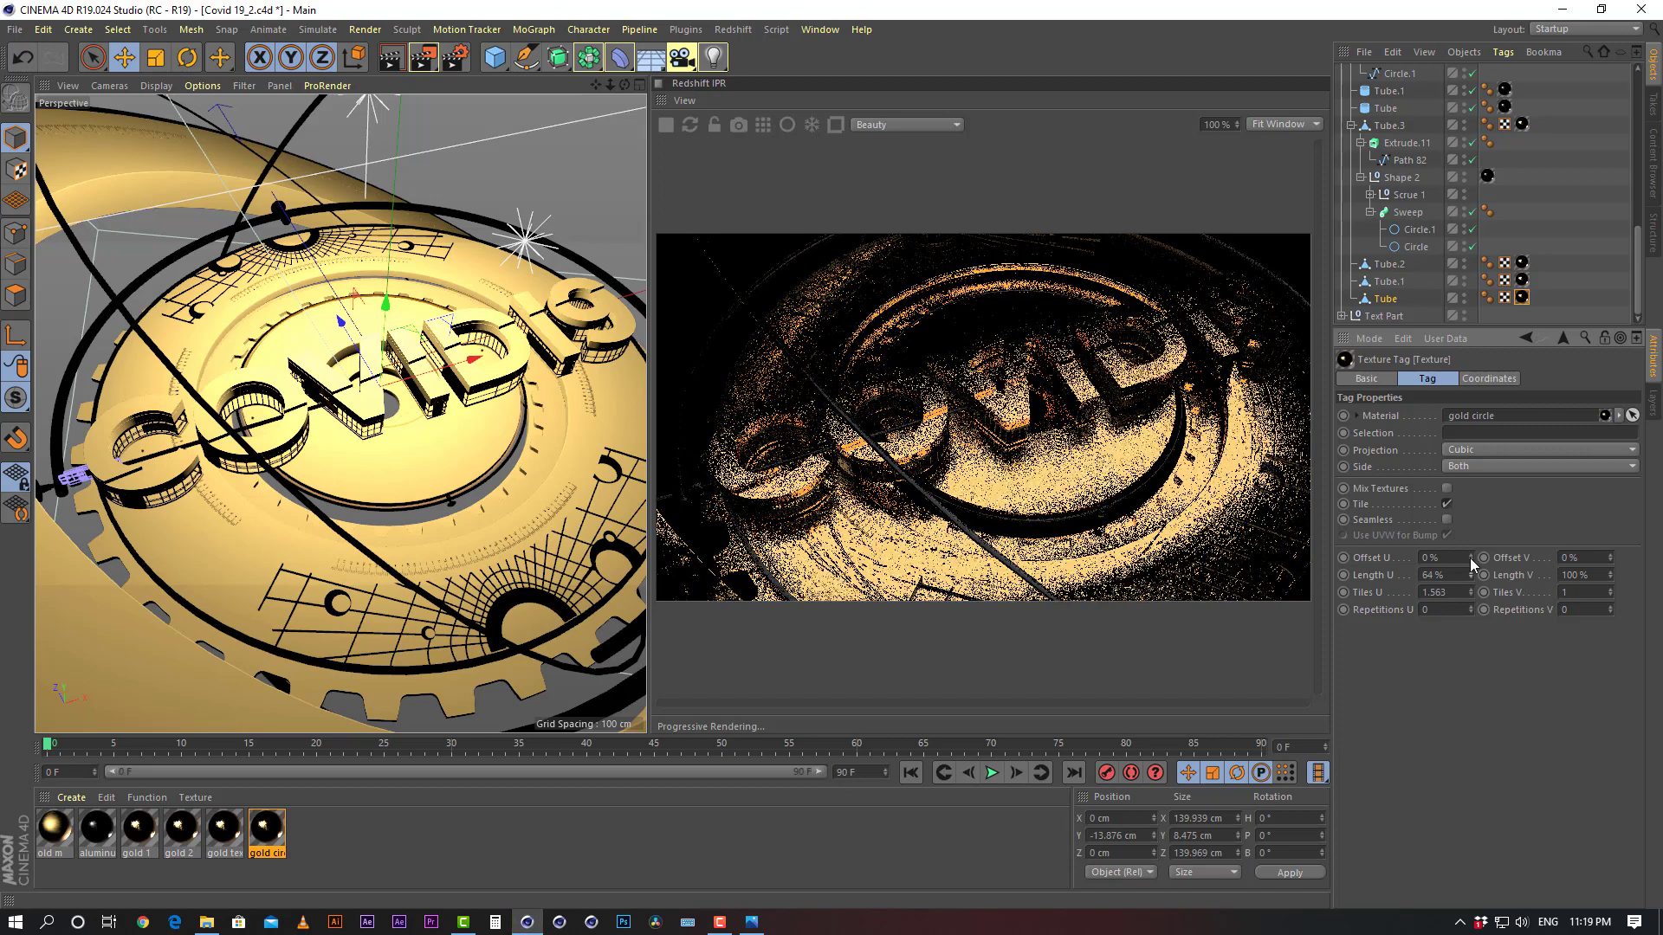
left_click(1446, 505)
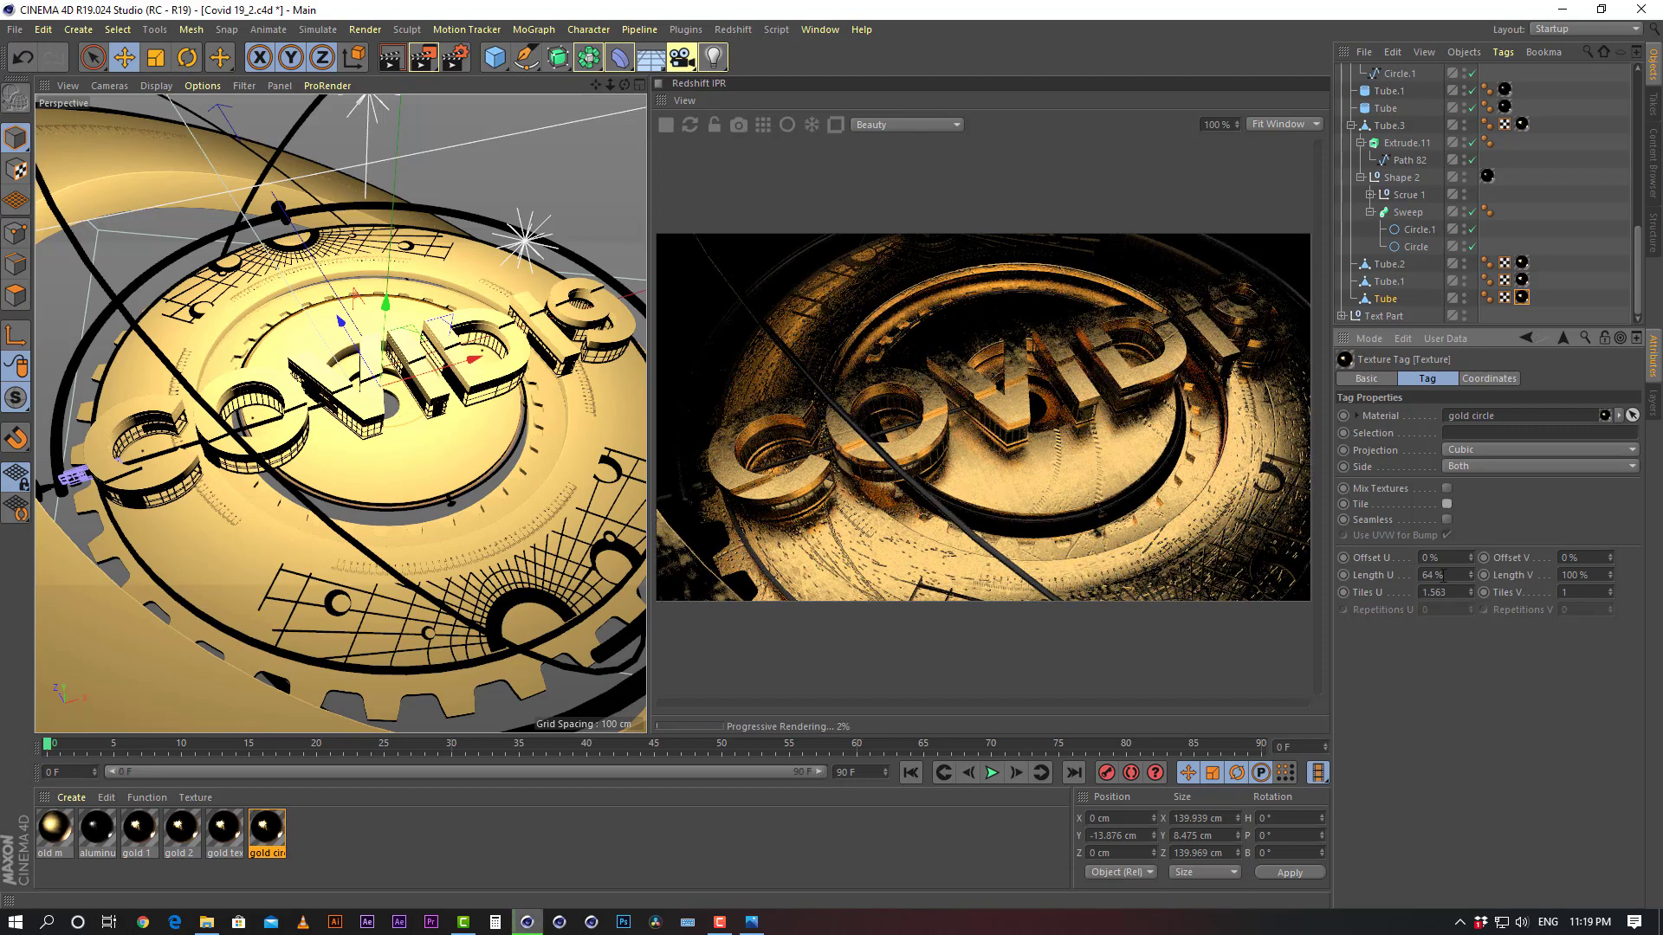
Try a texture length of 54% in U and V with offsets of 19% U and -30% V on the Tube's tag
left_click_drag(1449, 576, 1154, 589)
type("54")
key("Return")
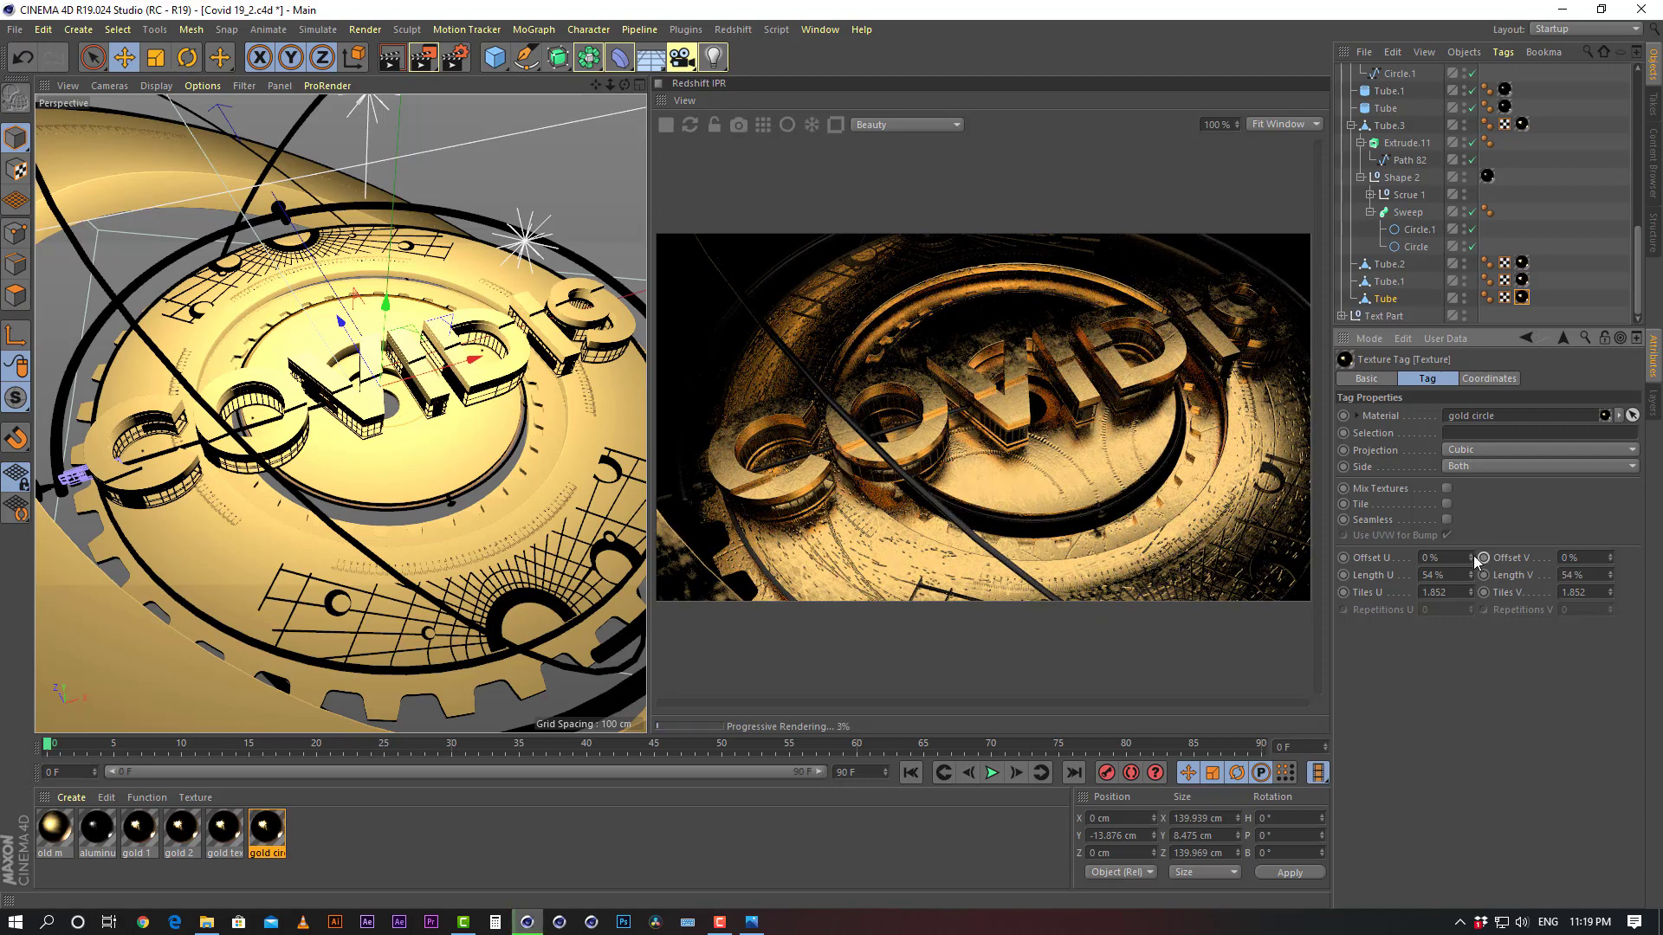
left_click_drag(1469, 558, 1488, 558)
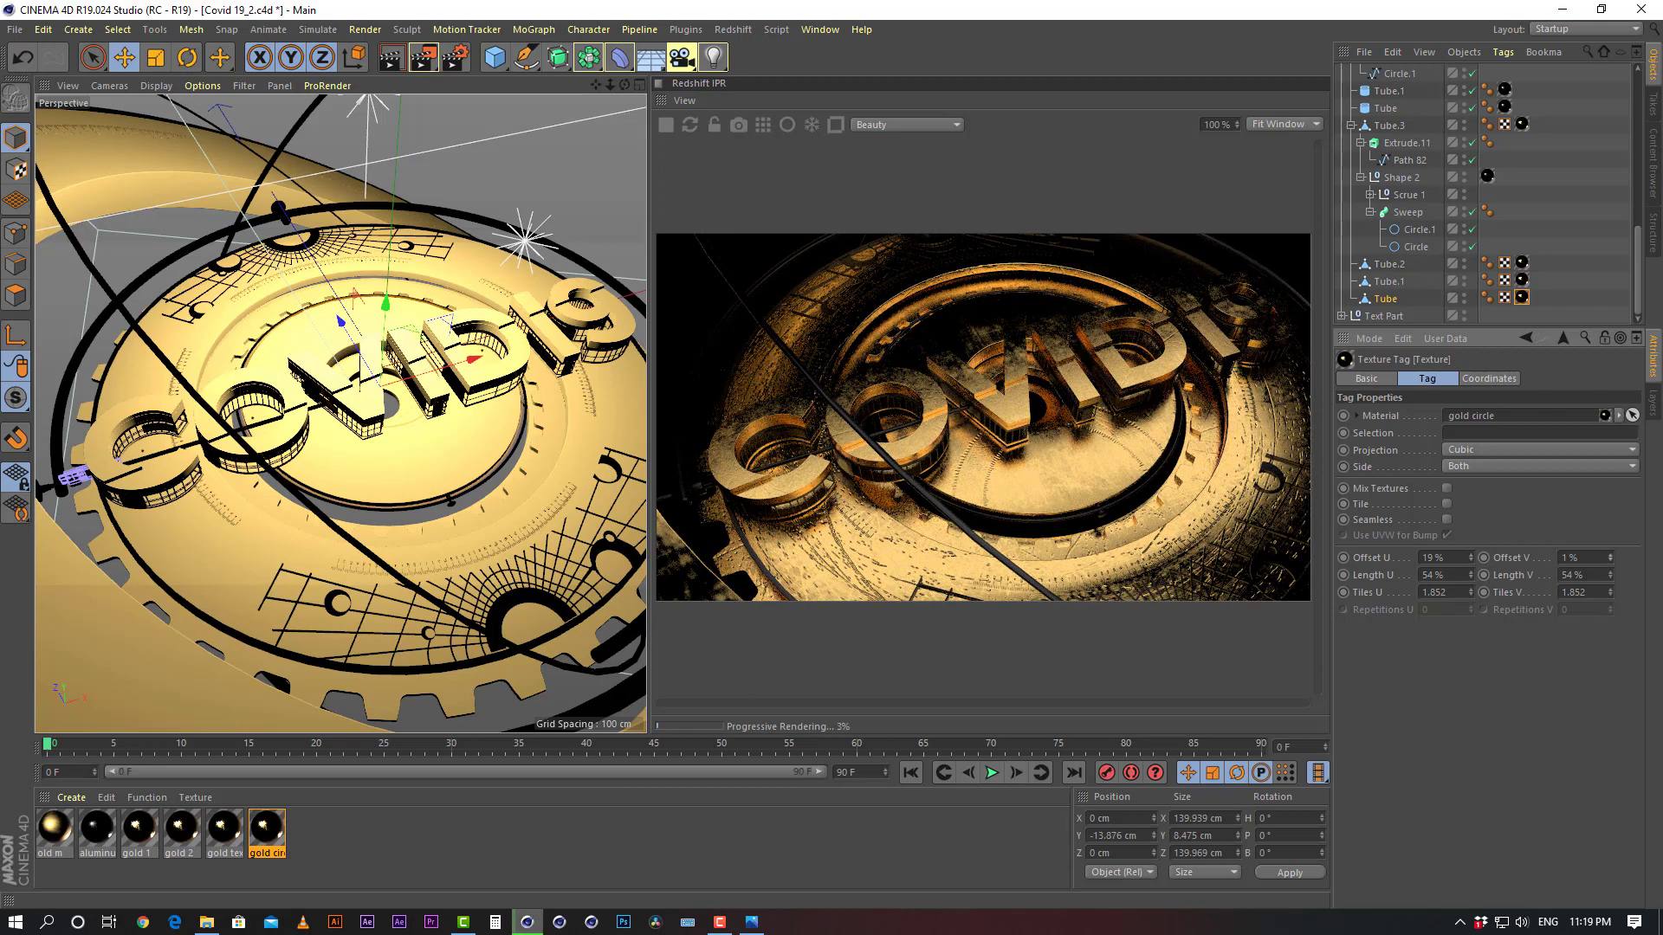
left_click_drag(1611, 558, 1571, 558)
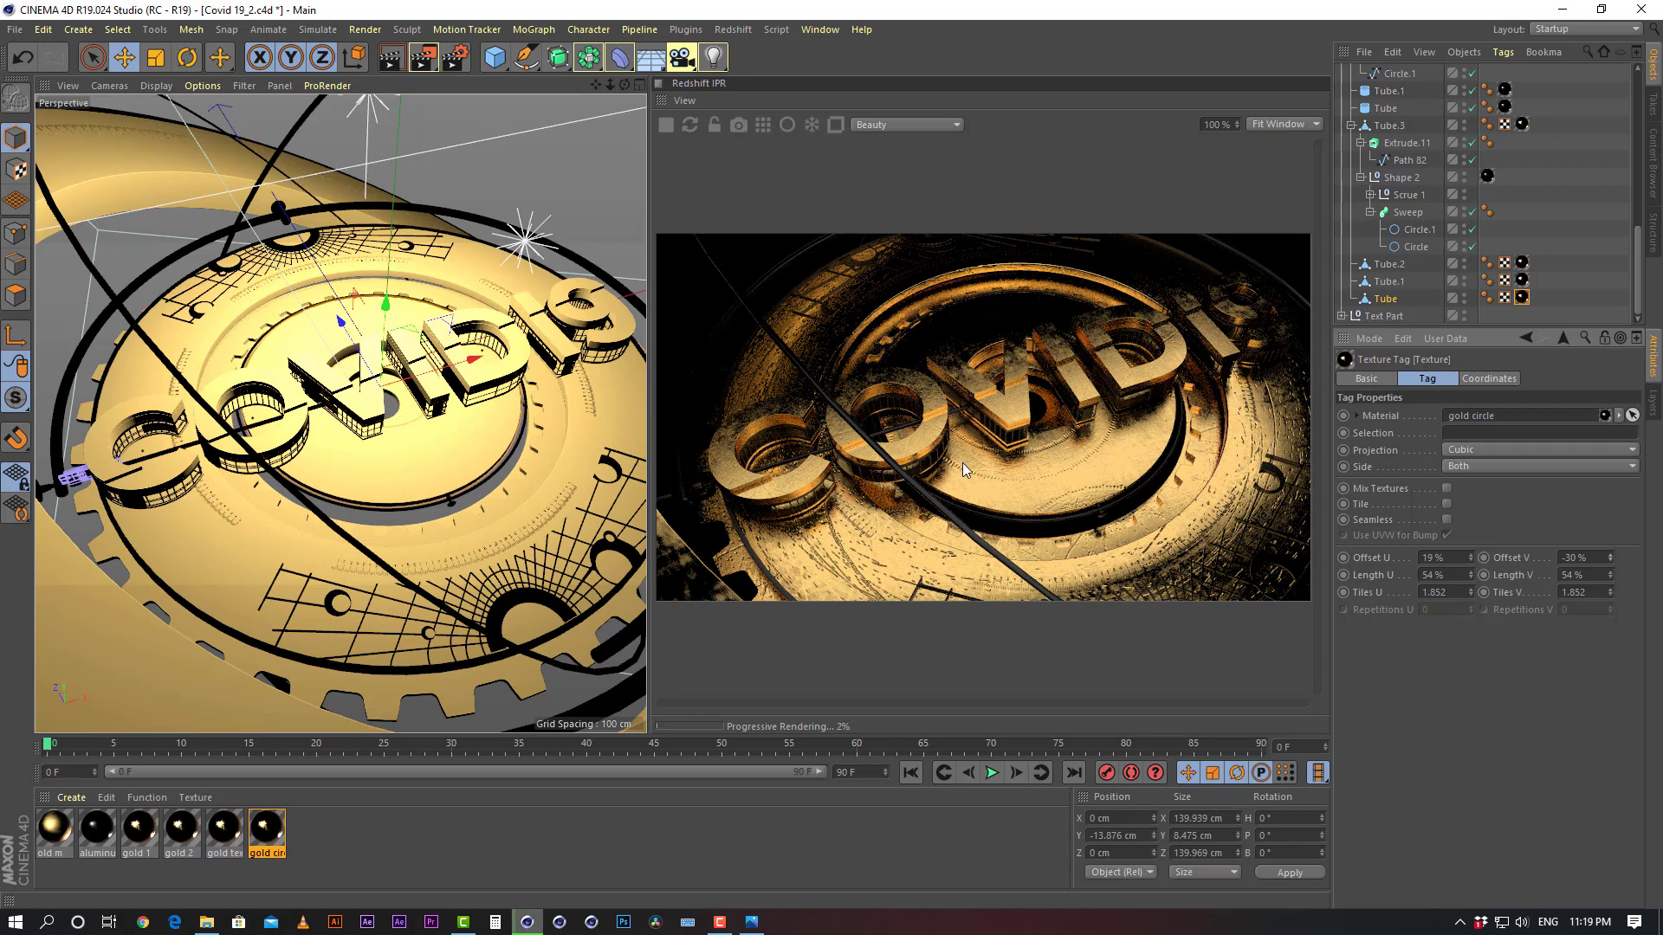
Set the Tube texture's U and V lengths to 65% and its offsets to 20% U and -49% V
left_click_drag(1449, 575, 1020, 609)
type("65")
key("Return")
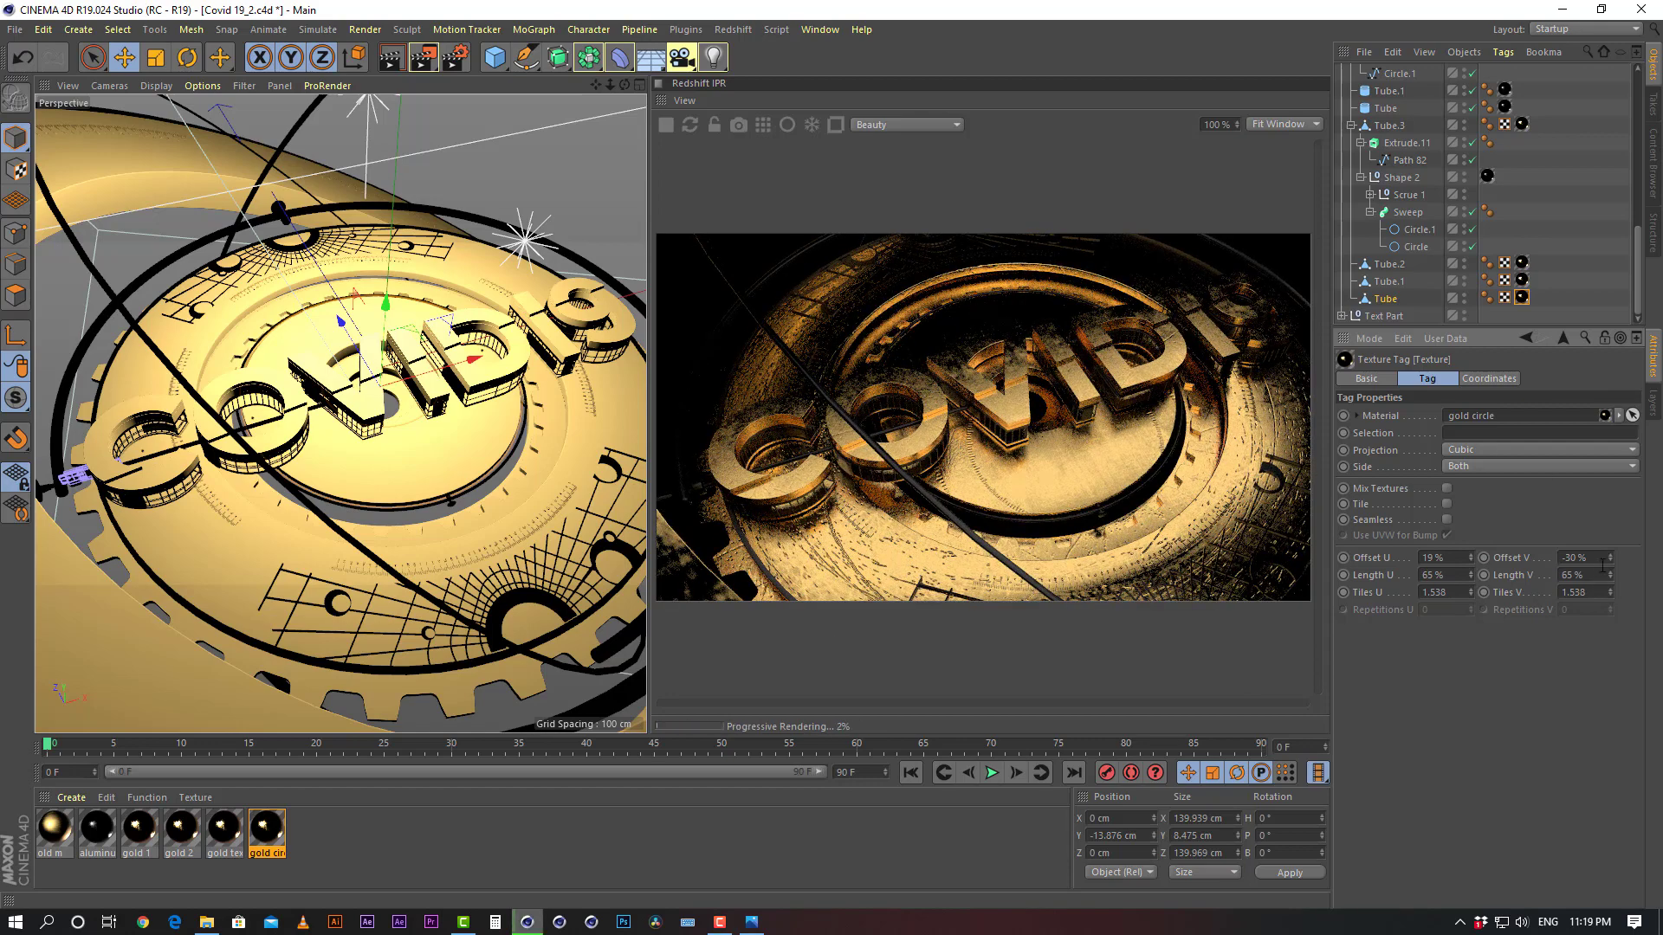
left_click_drag(1610, 558, 1610, 583)
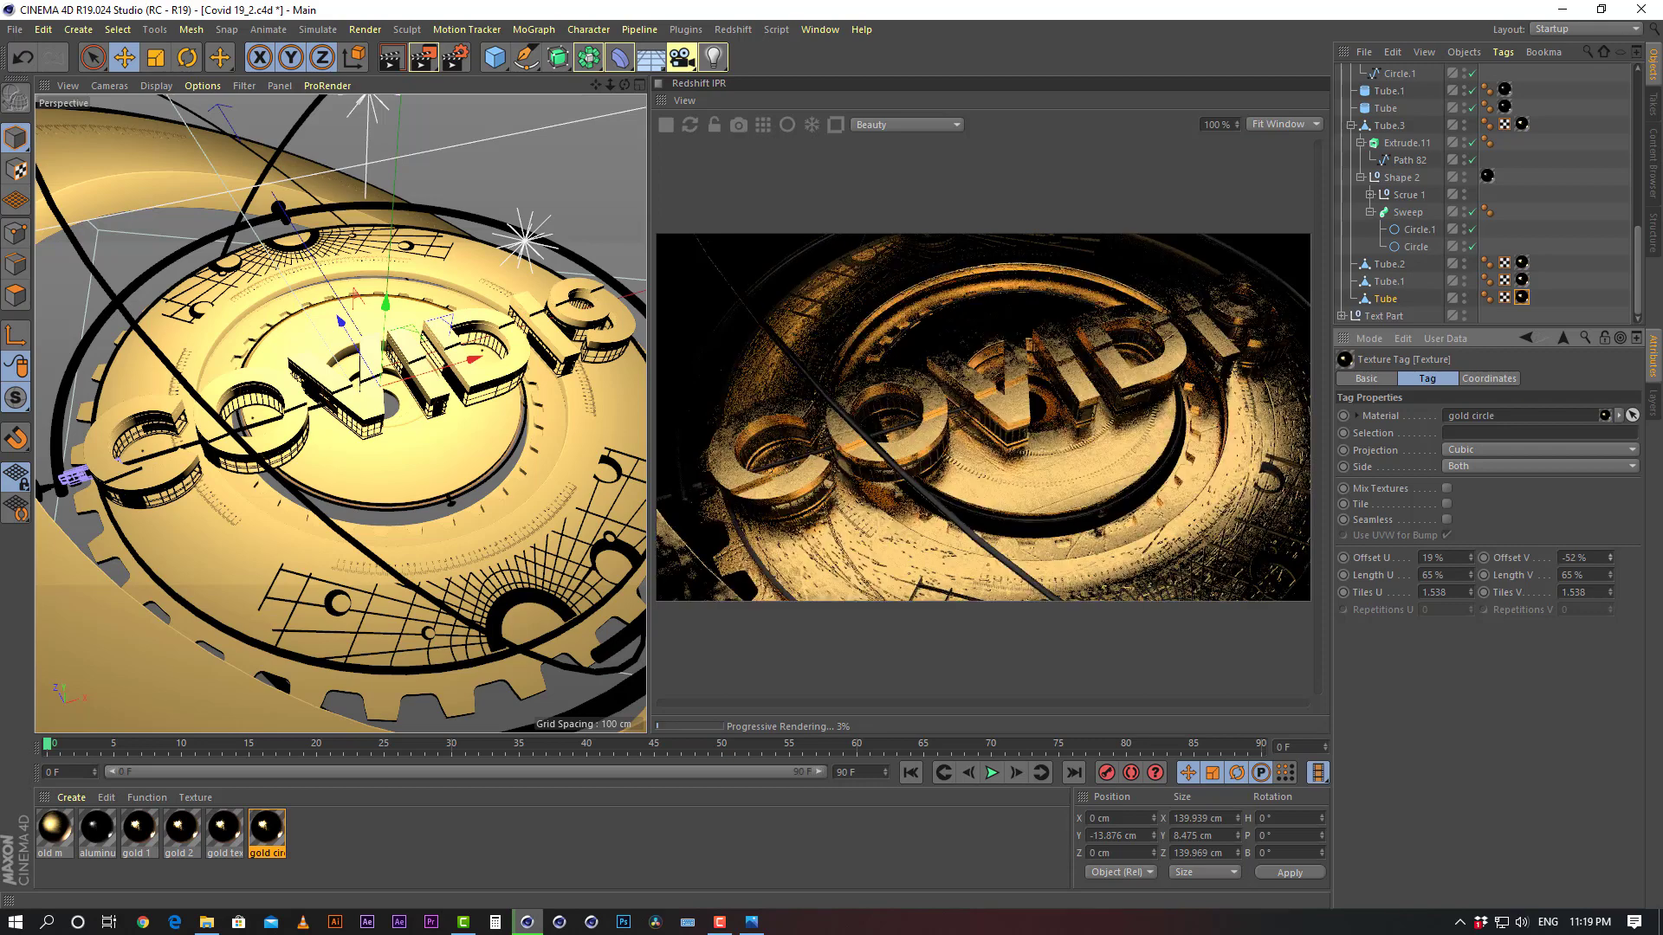
left_click(1610, 558)
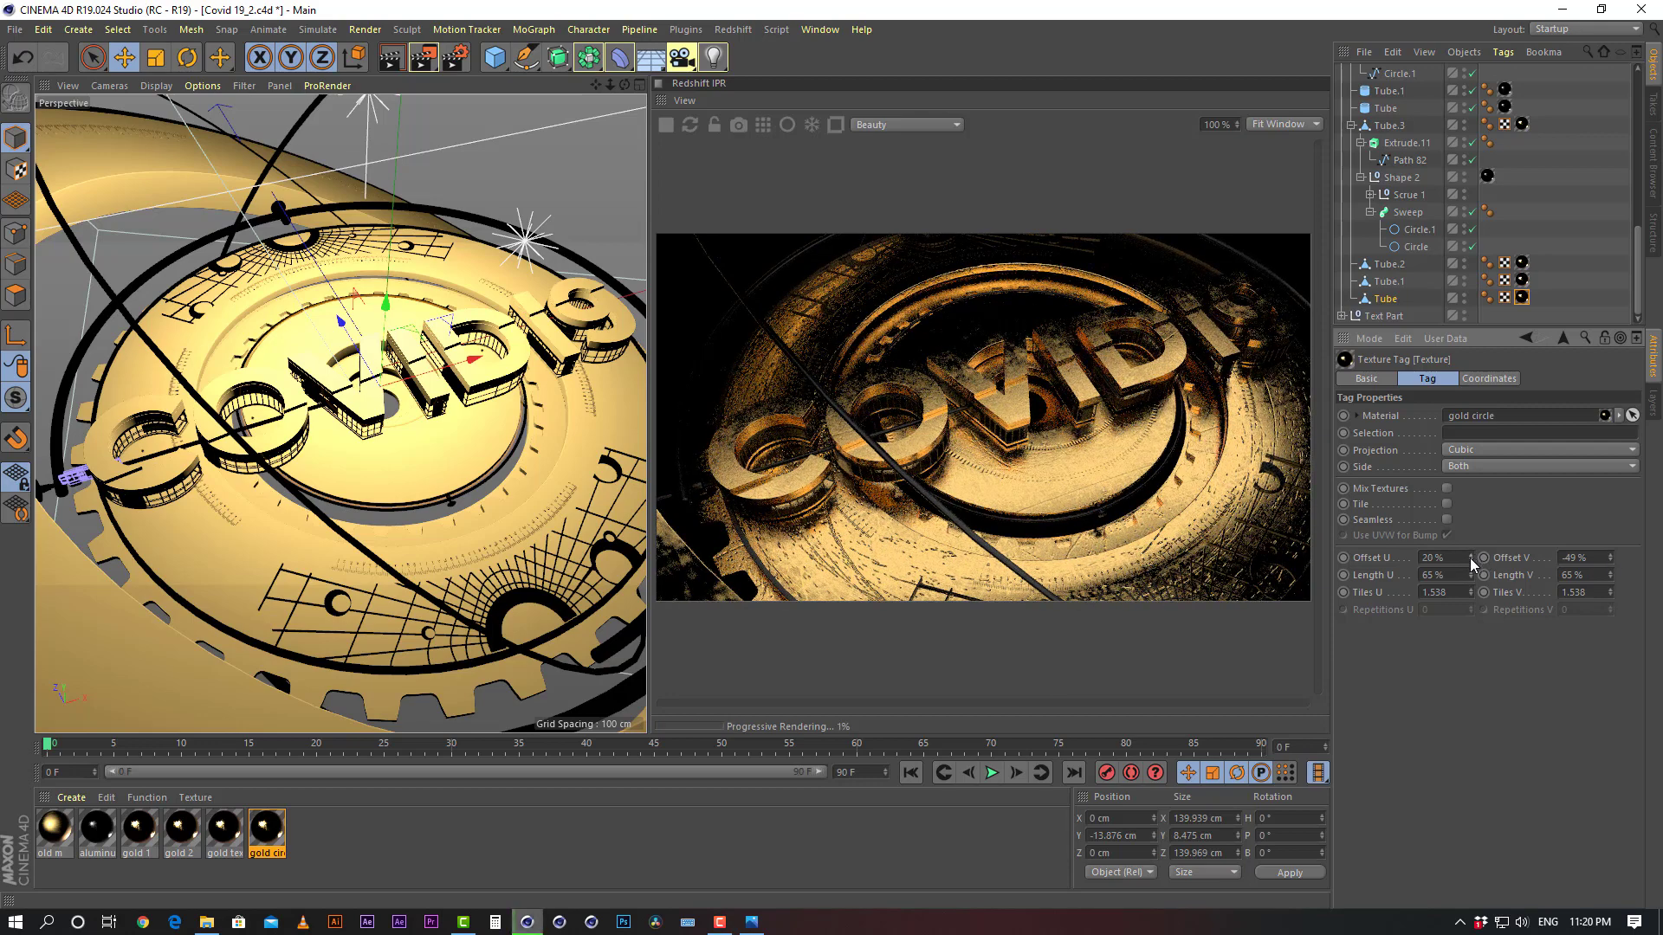
Set the Tube texture's U and V lengths to 75%
left_click_drag(1445, 575, 694, 599)
type("75")
key("Tab")
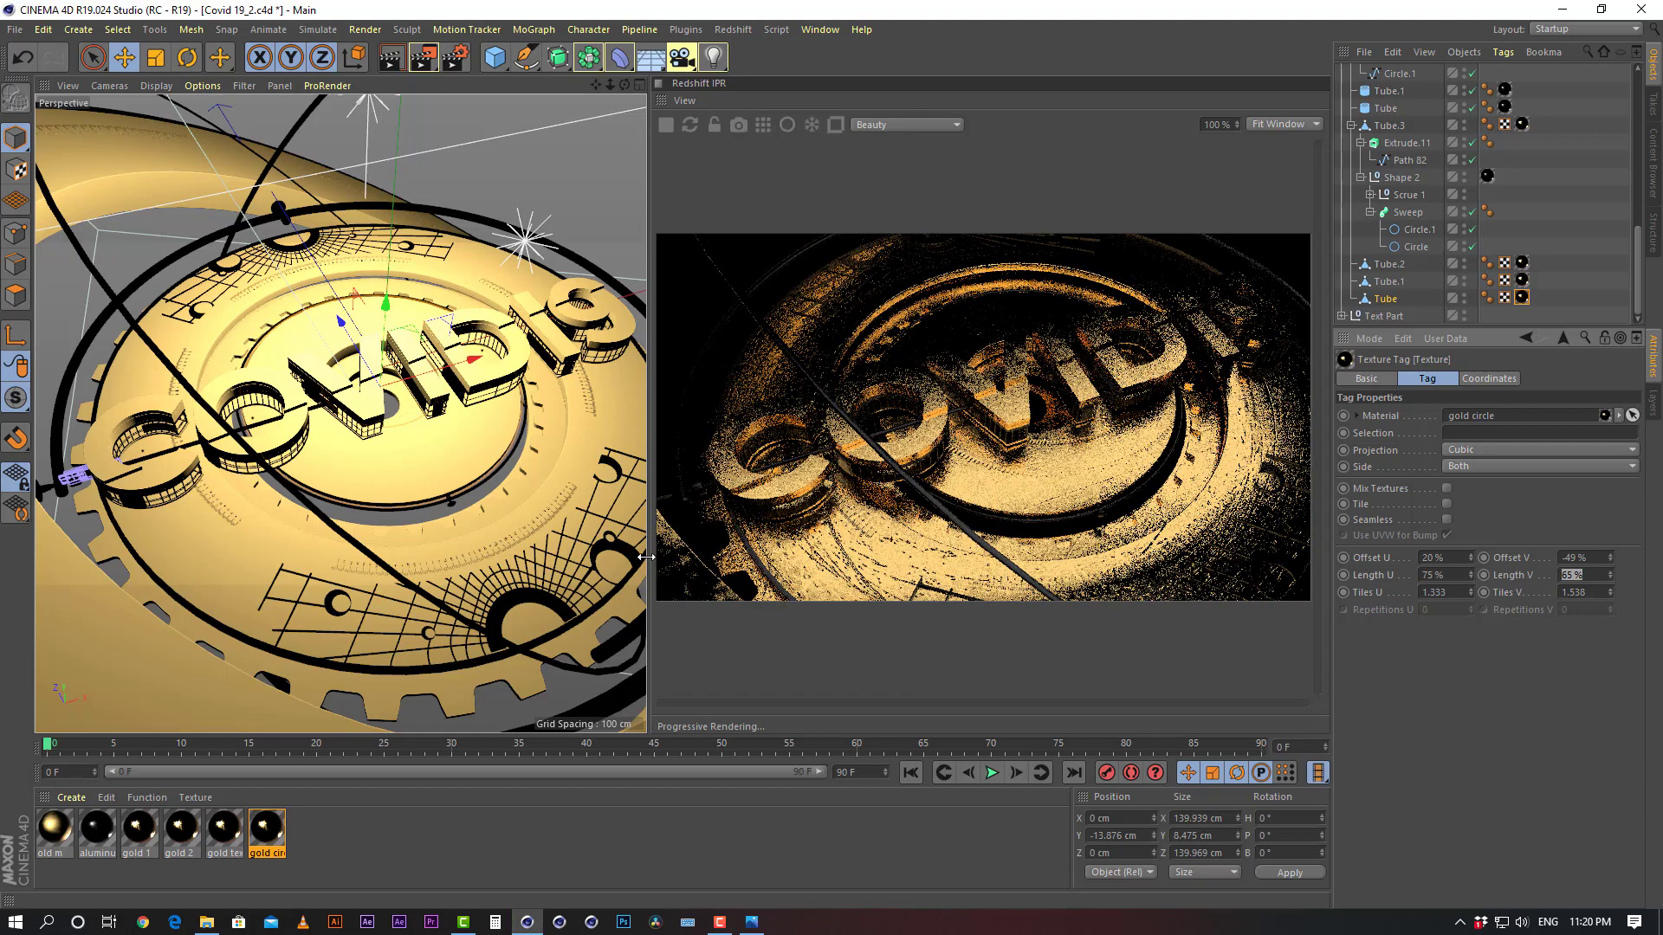
type("75")
key("Return")
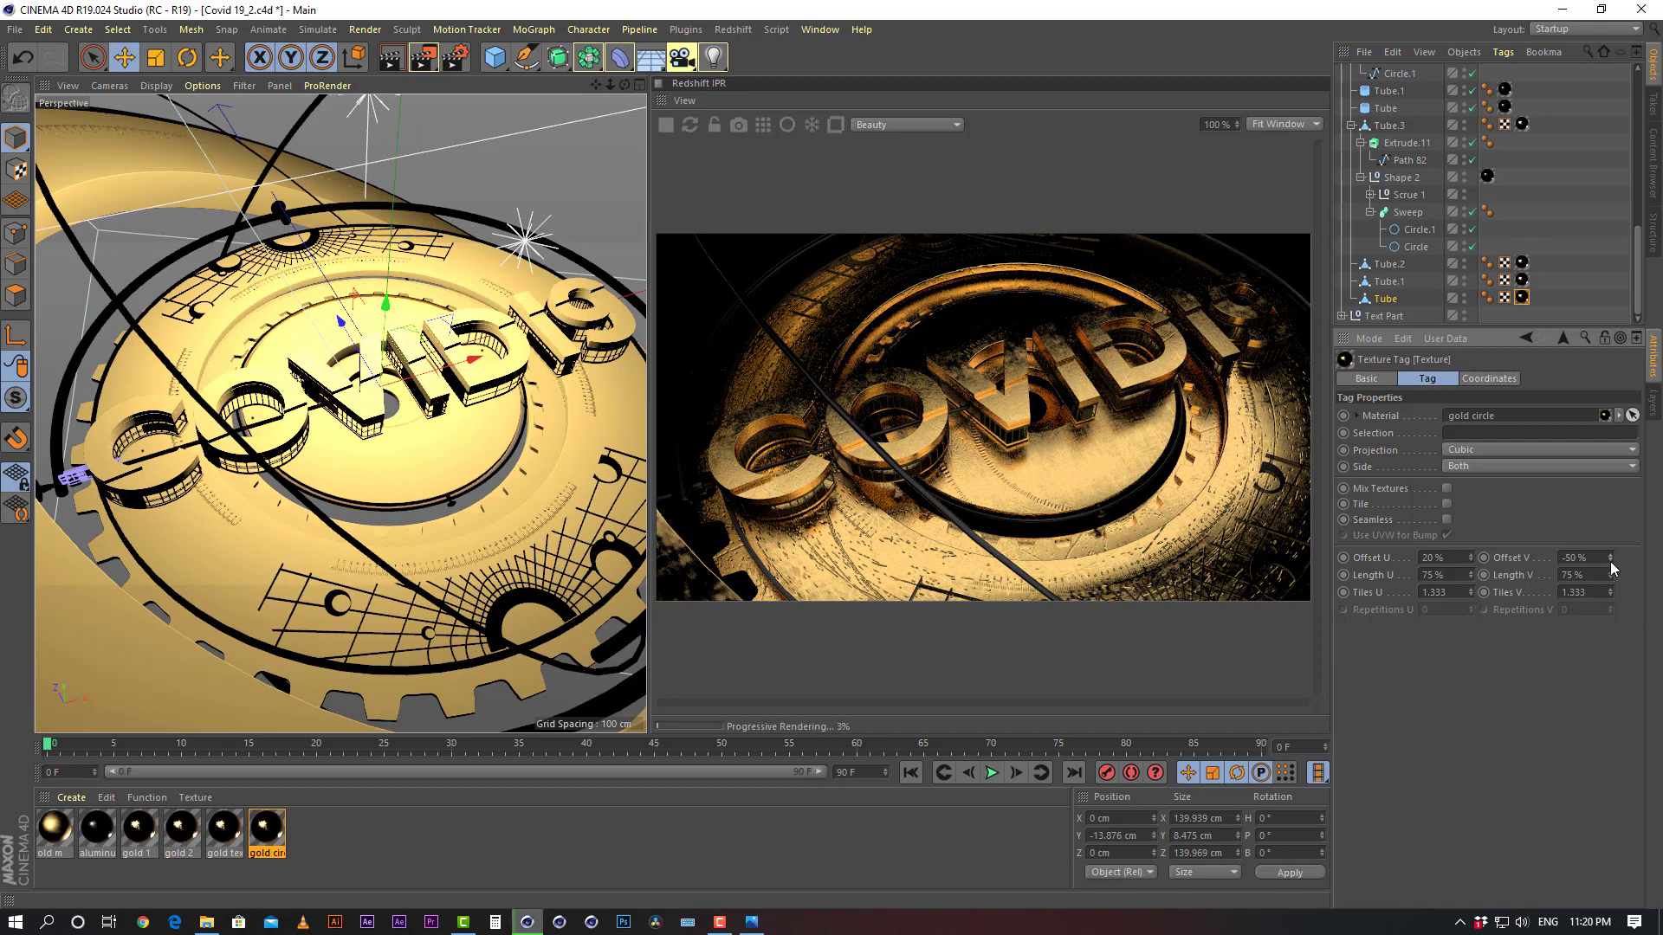
Adjust the Tube texture's offsets to 13% U and -65% V, undoing the stray last V offset change
left_click_drag(1611, 563, 1608, 558)
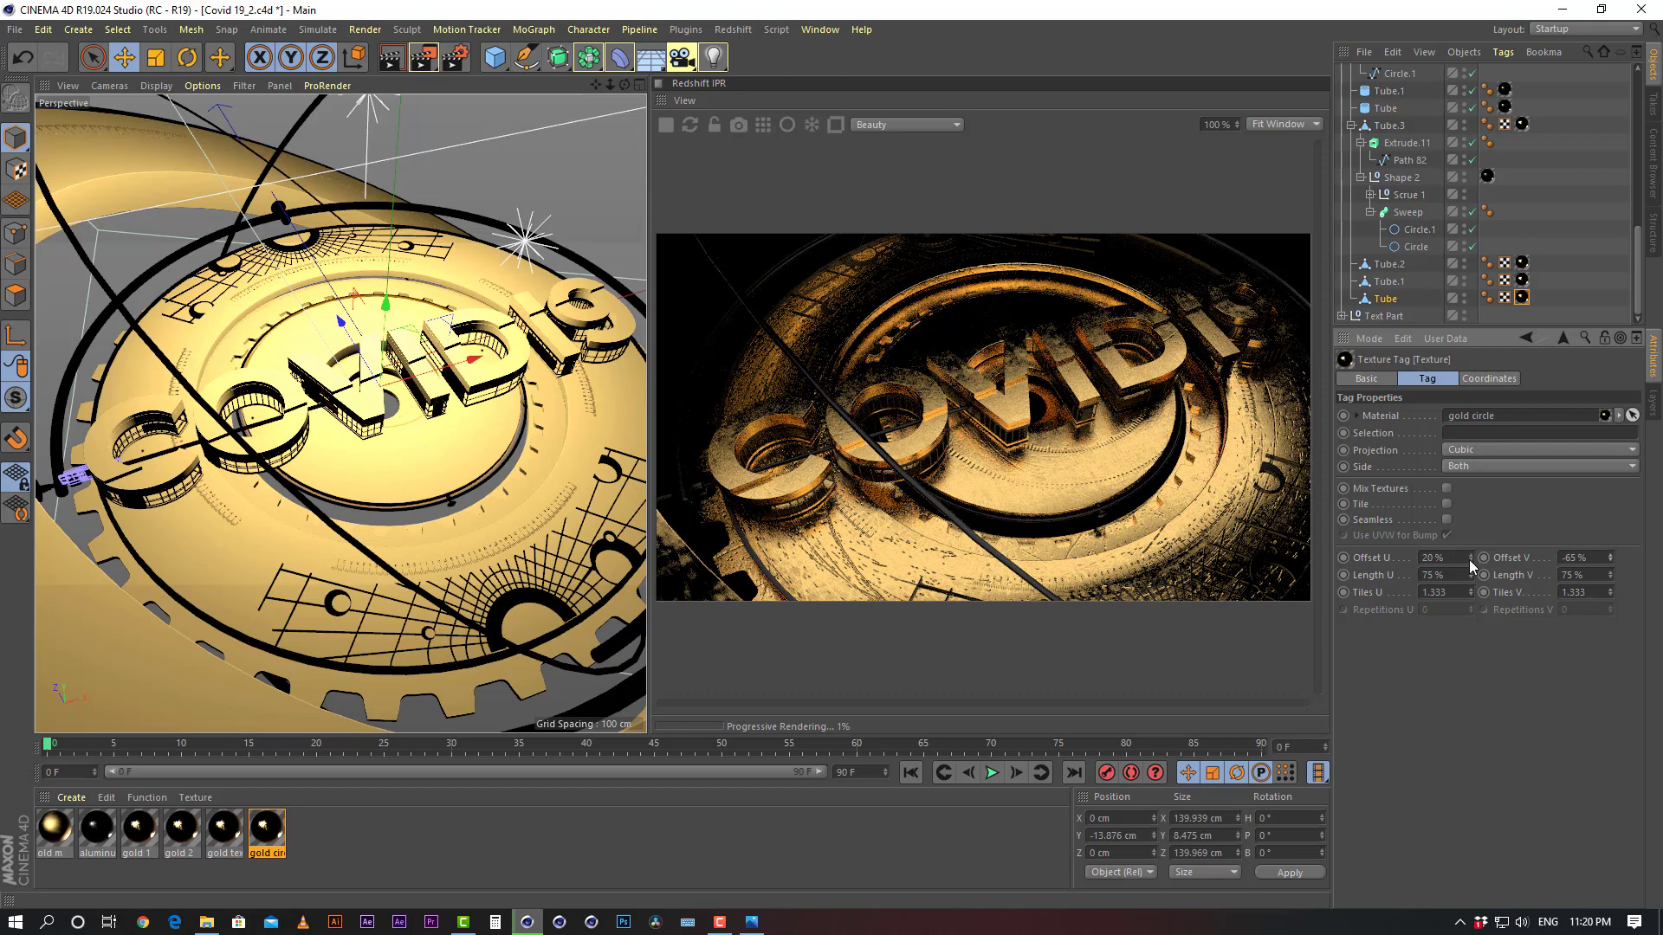
left_click_drag(1470, 558, 1469, 555)
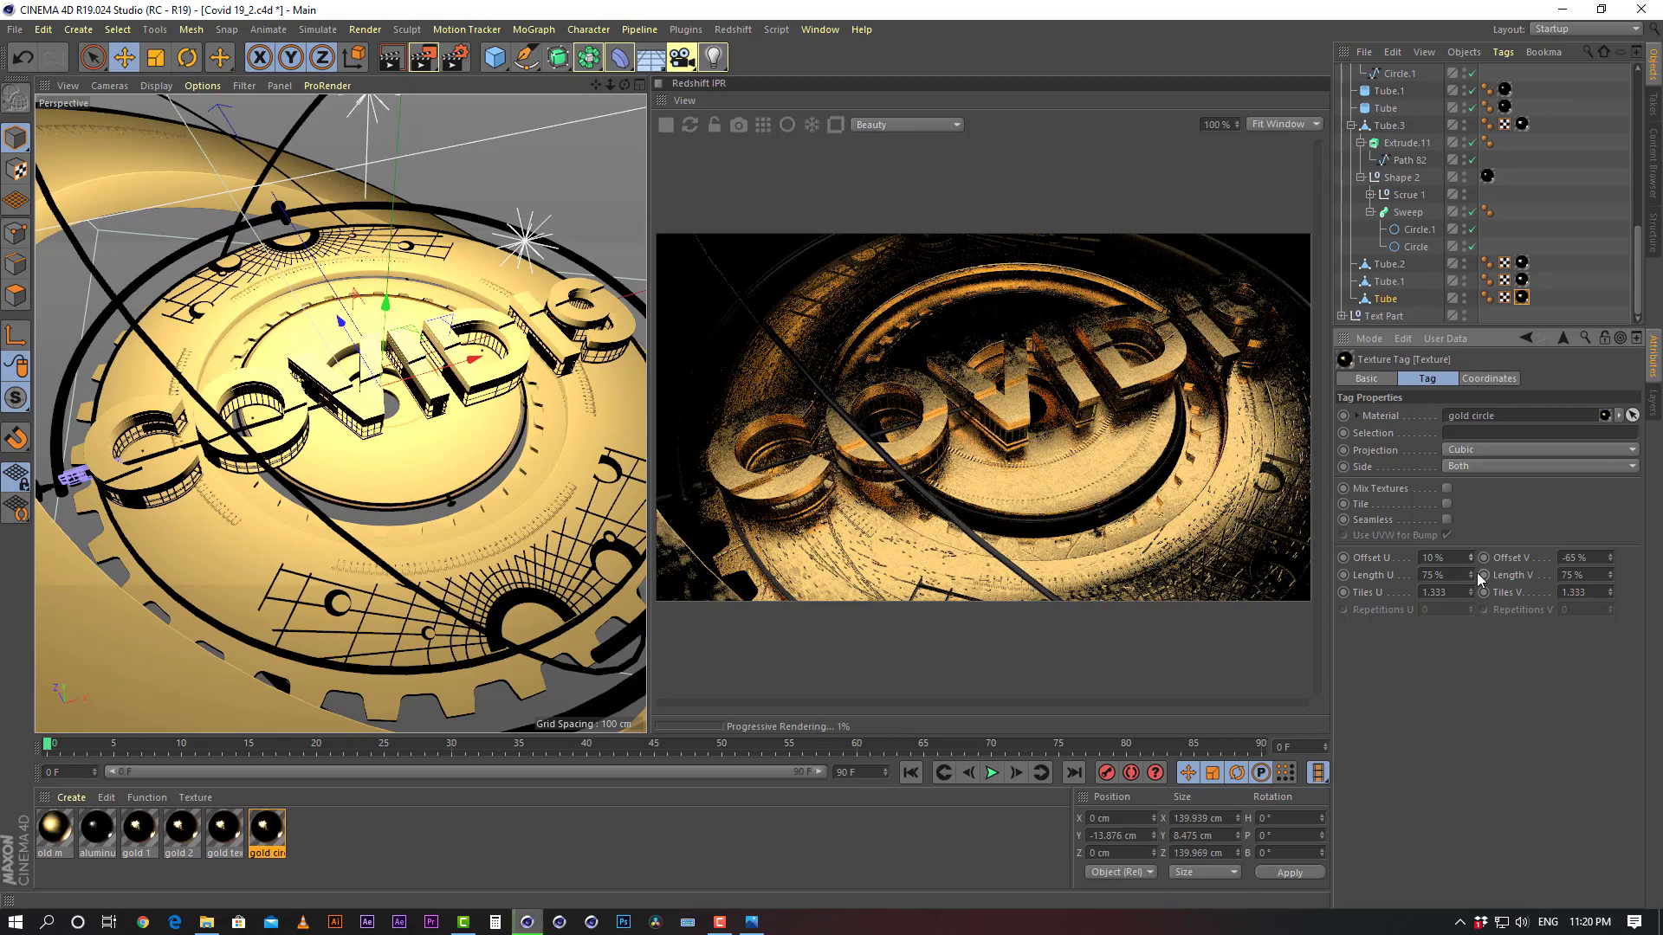
left_click(1472, 554)
left_click(1472, 554)
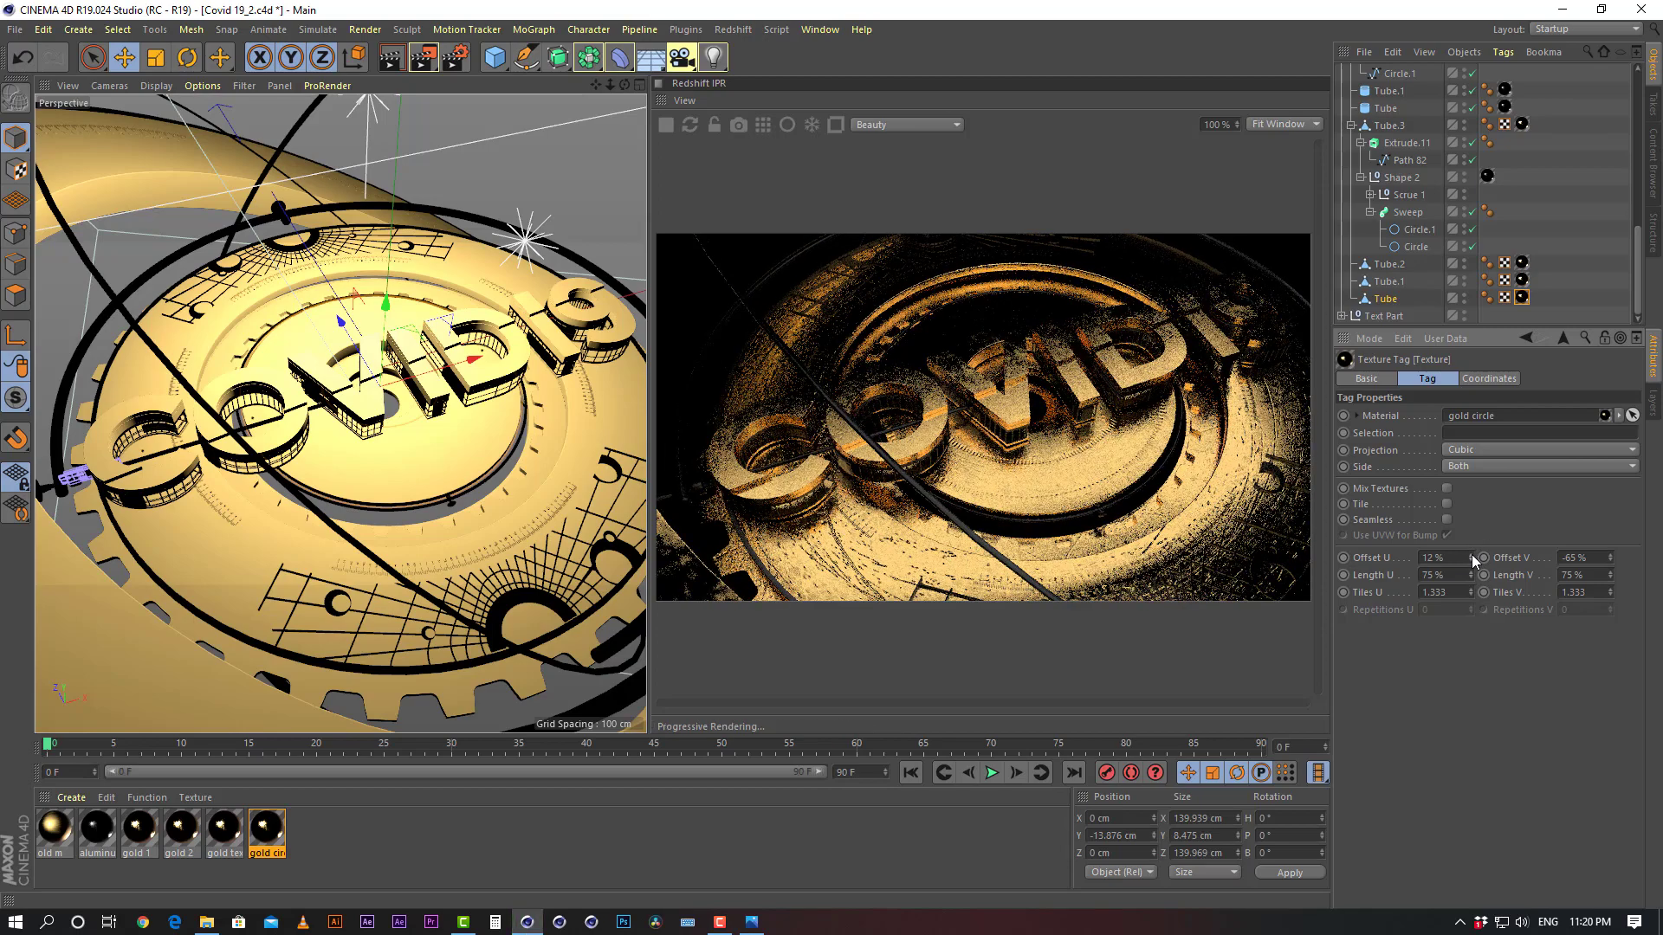
left_click(1472, 555)
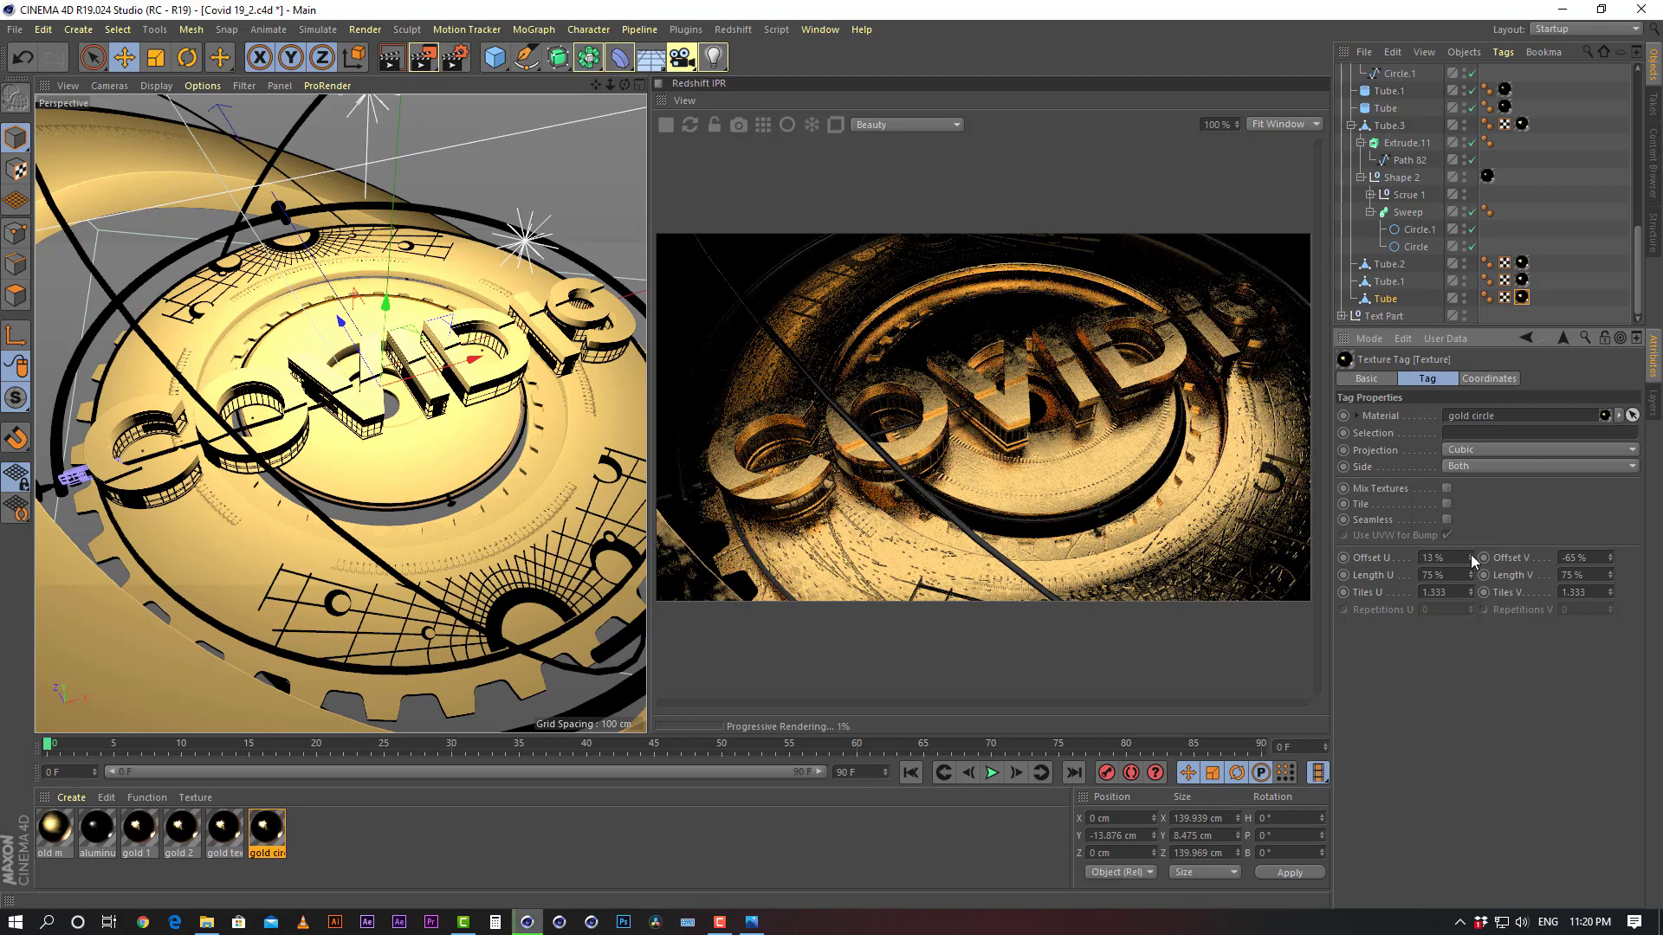
left_click_drag(1609, 559, 1613, 553)
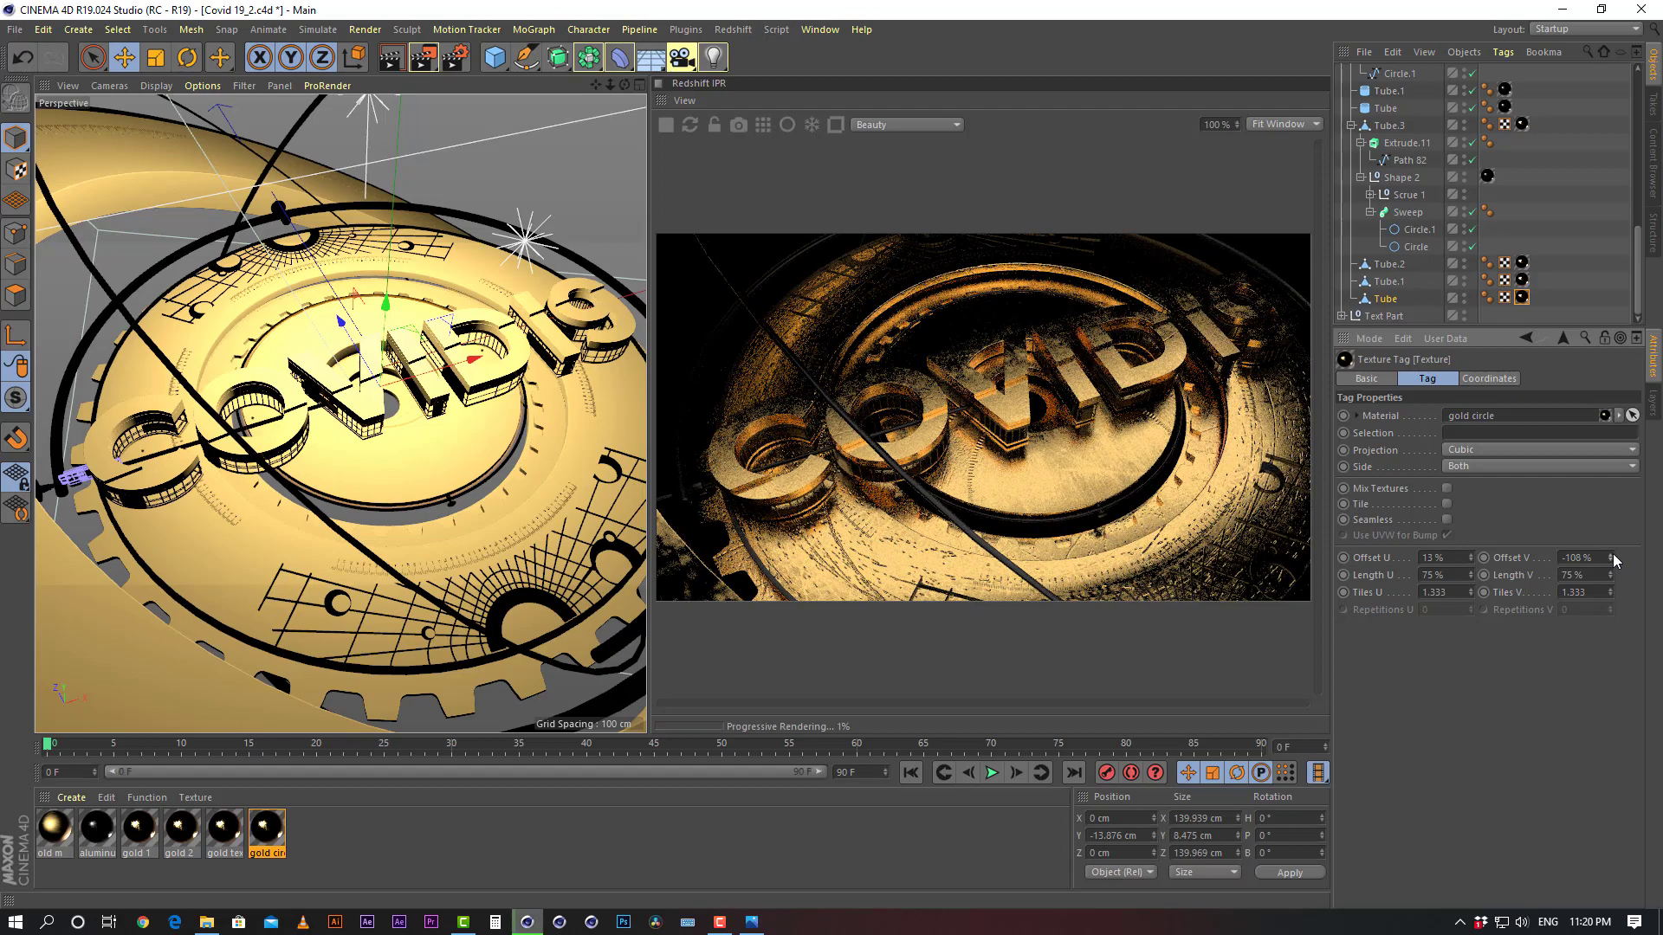
key("ctrl+z")
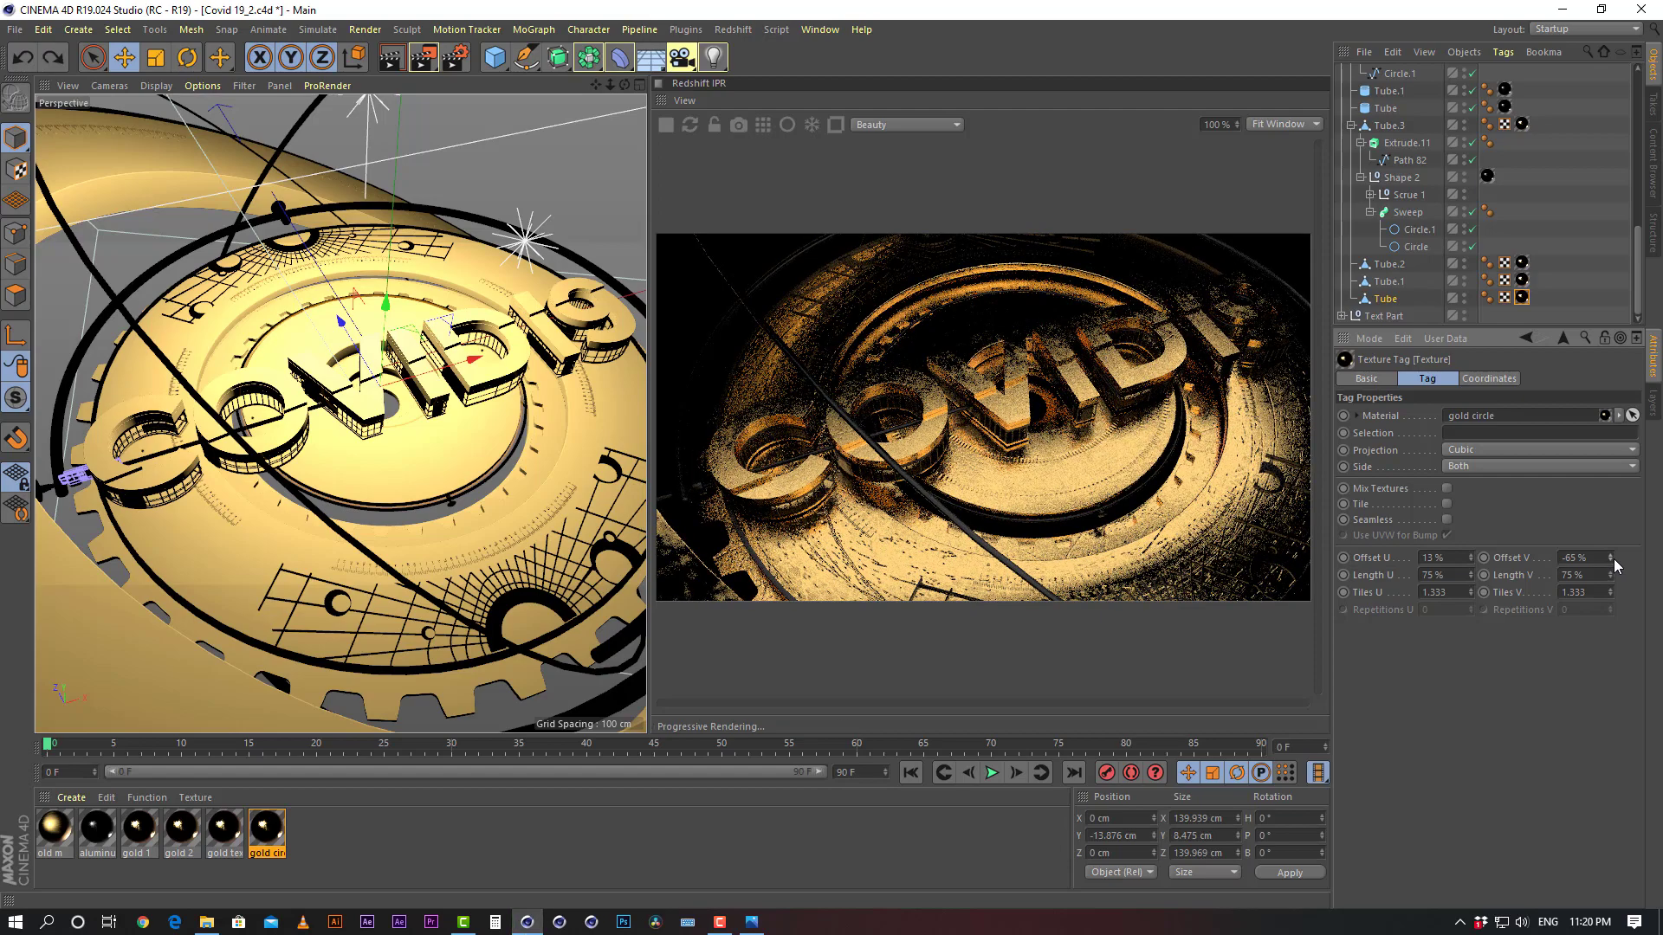
Replace Tube.2's material tag with a copy of the Tube's gold circle texture tag and select the copied tag
scroll(422, 464, "up", 3)
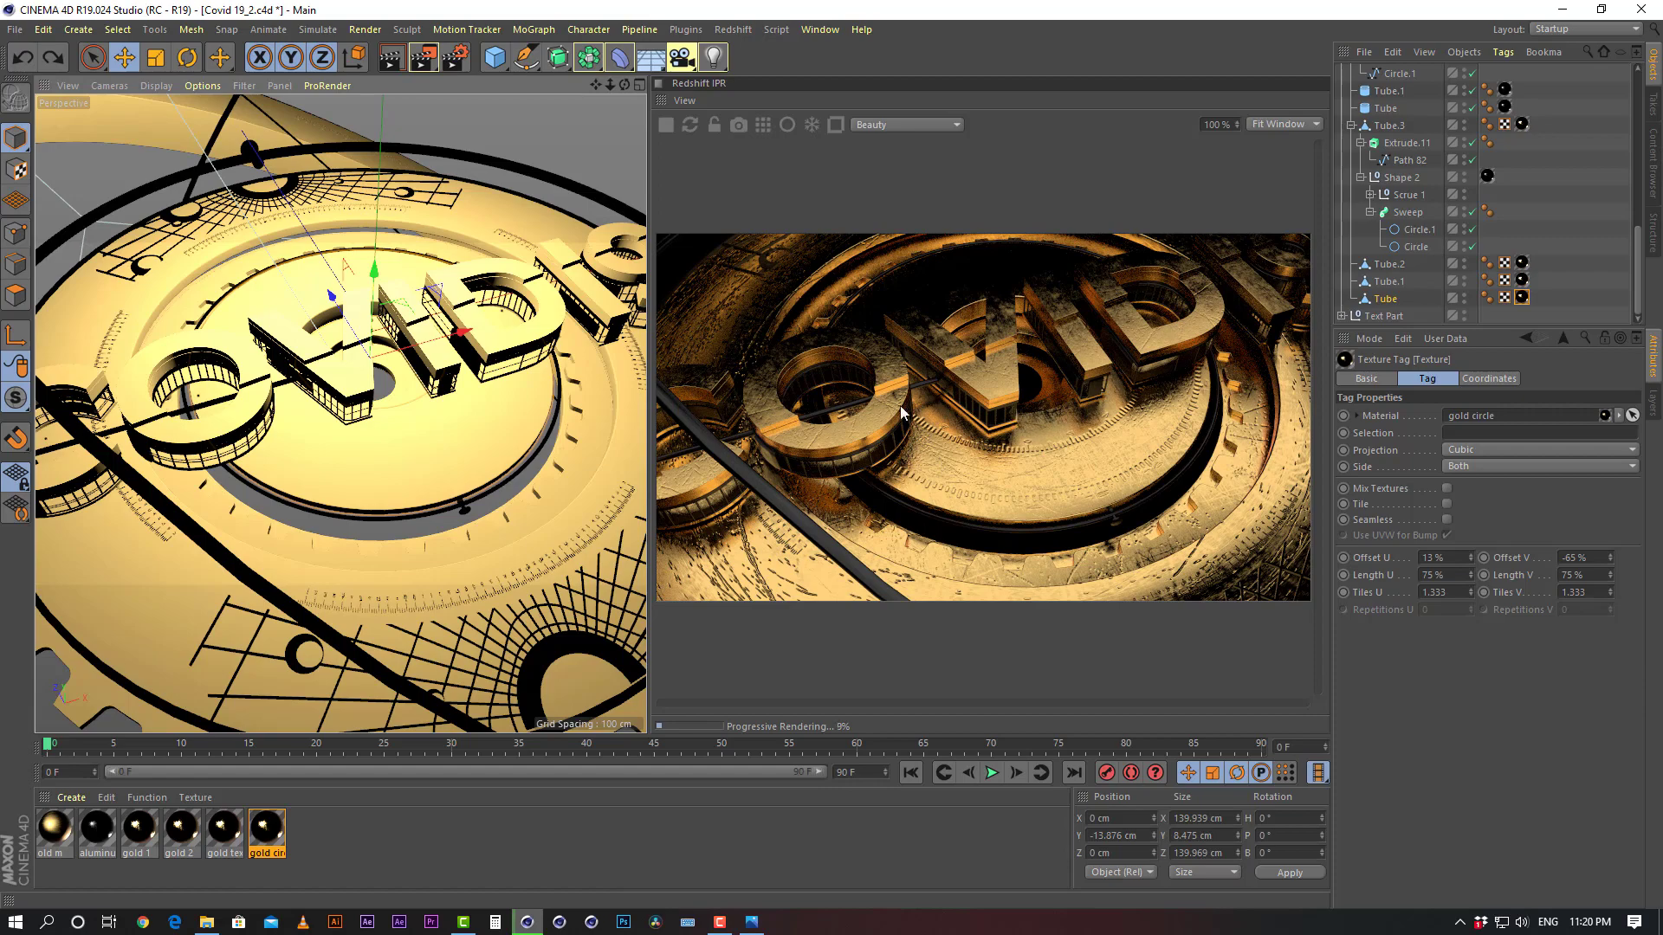
scroll(417, 394, "down", 4)
scroll(418, 394, "down", 1)
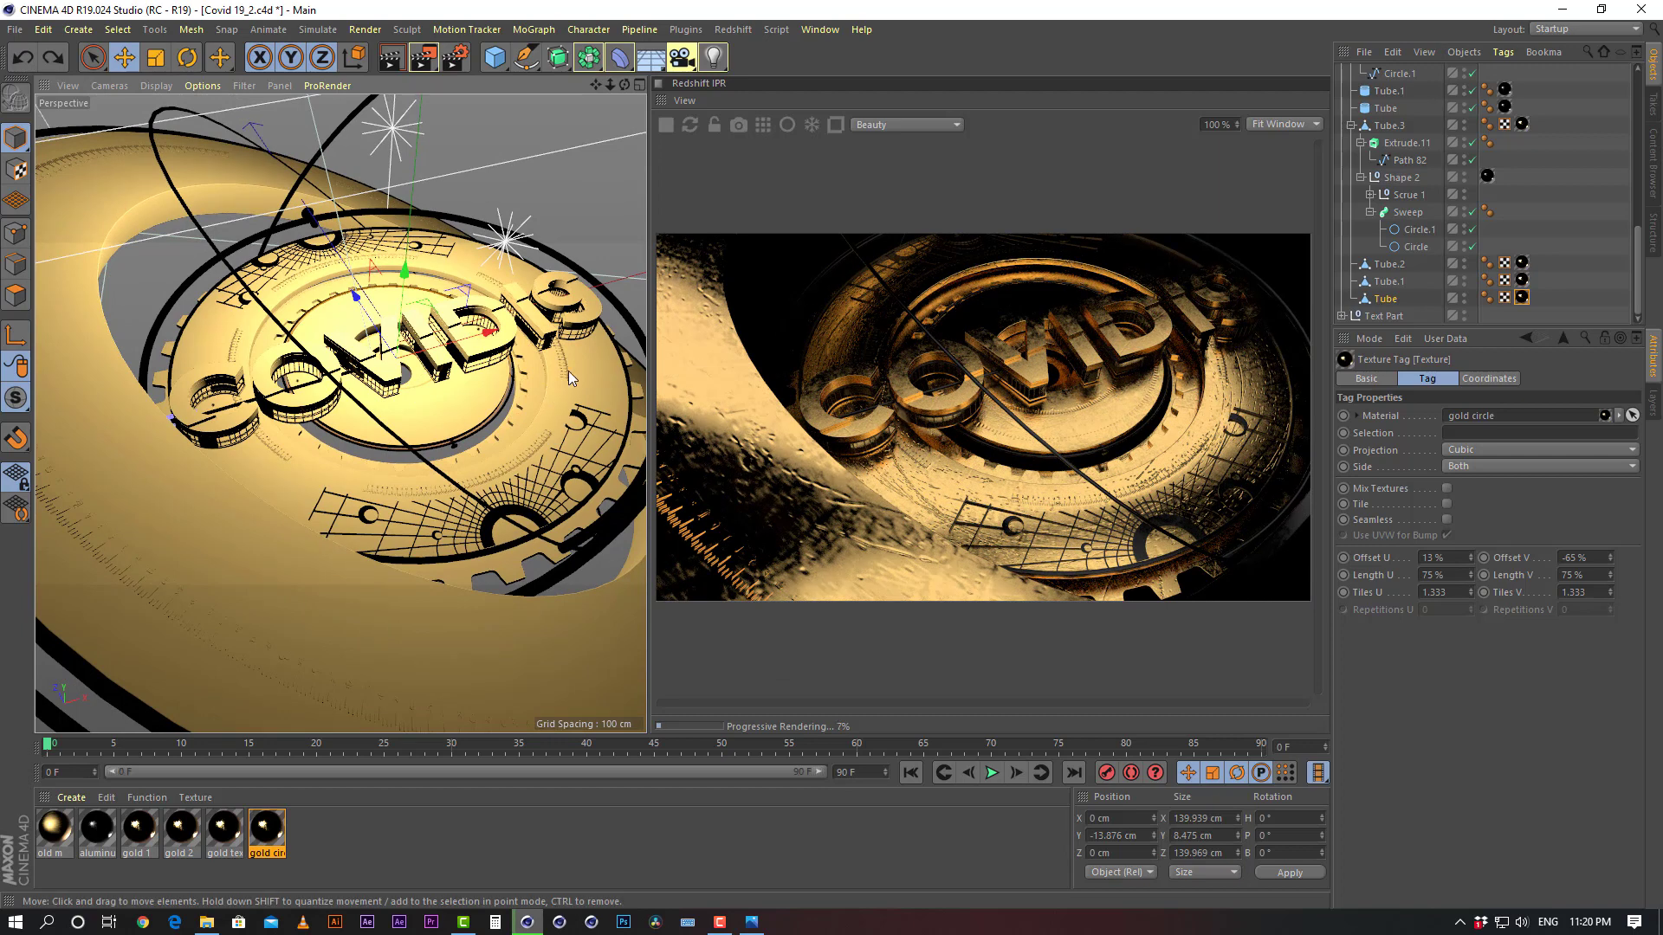
left_click(594, 365)
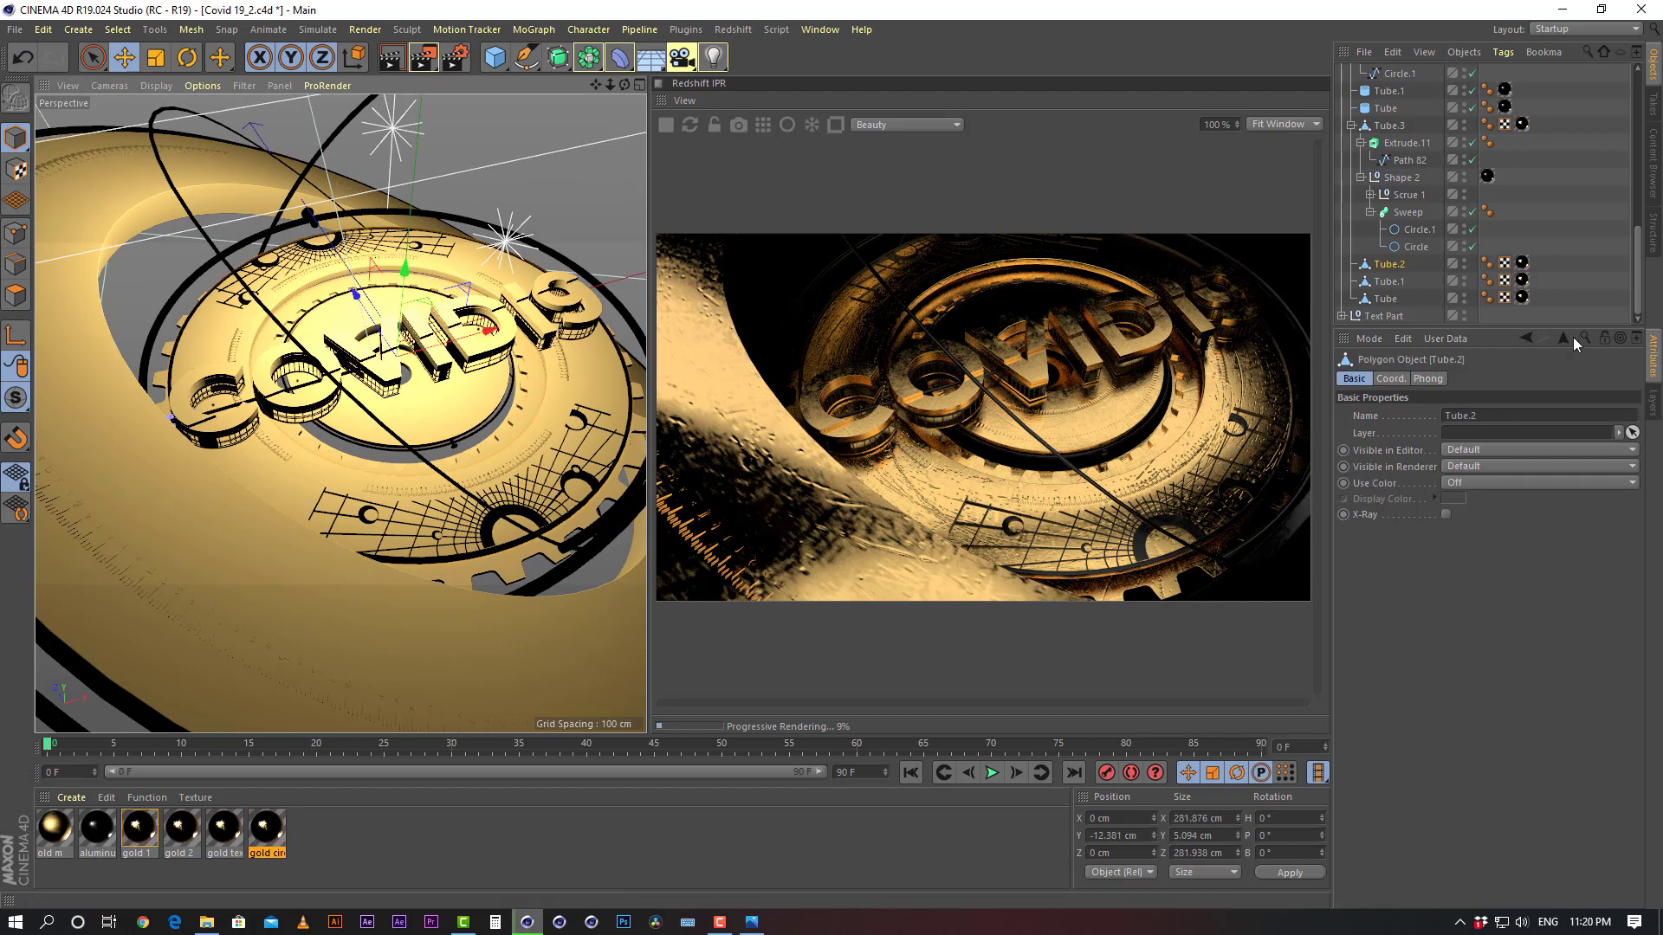
left_click(477, 402)
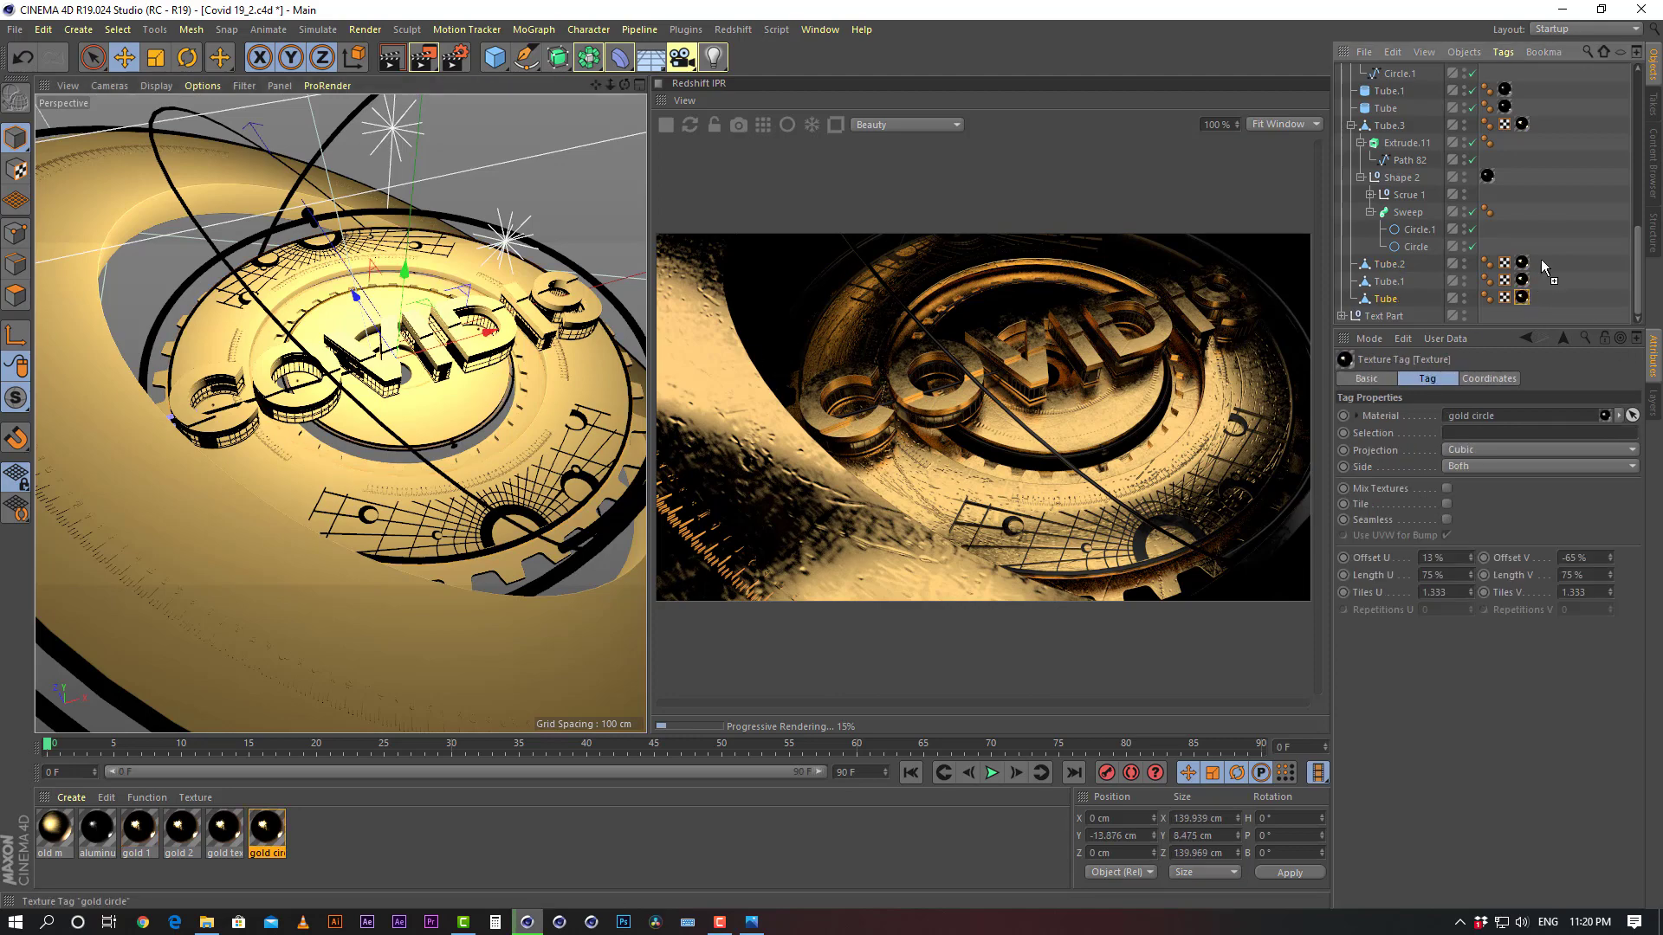
left_click_drag(1541, 258, 1524, 266, "ctrl")
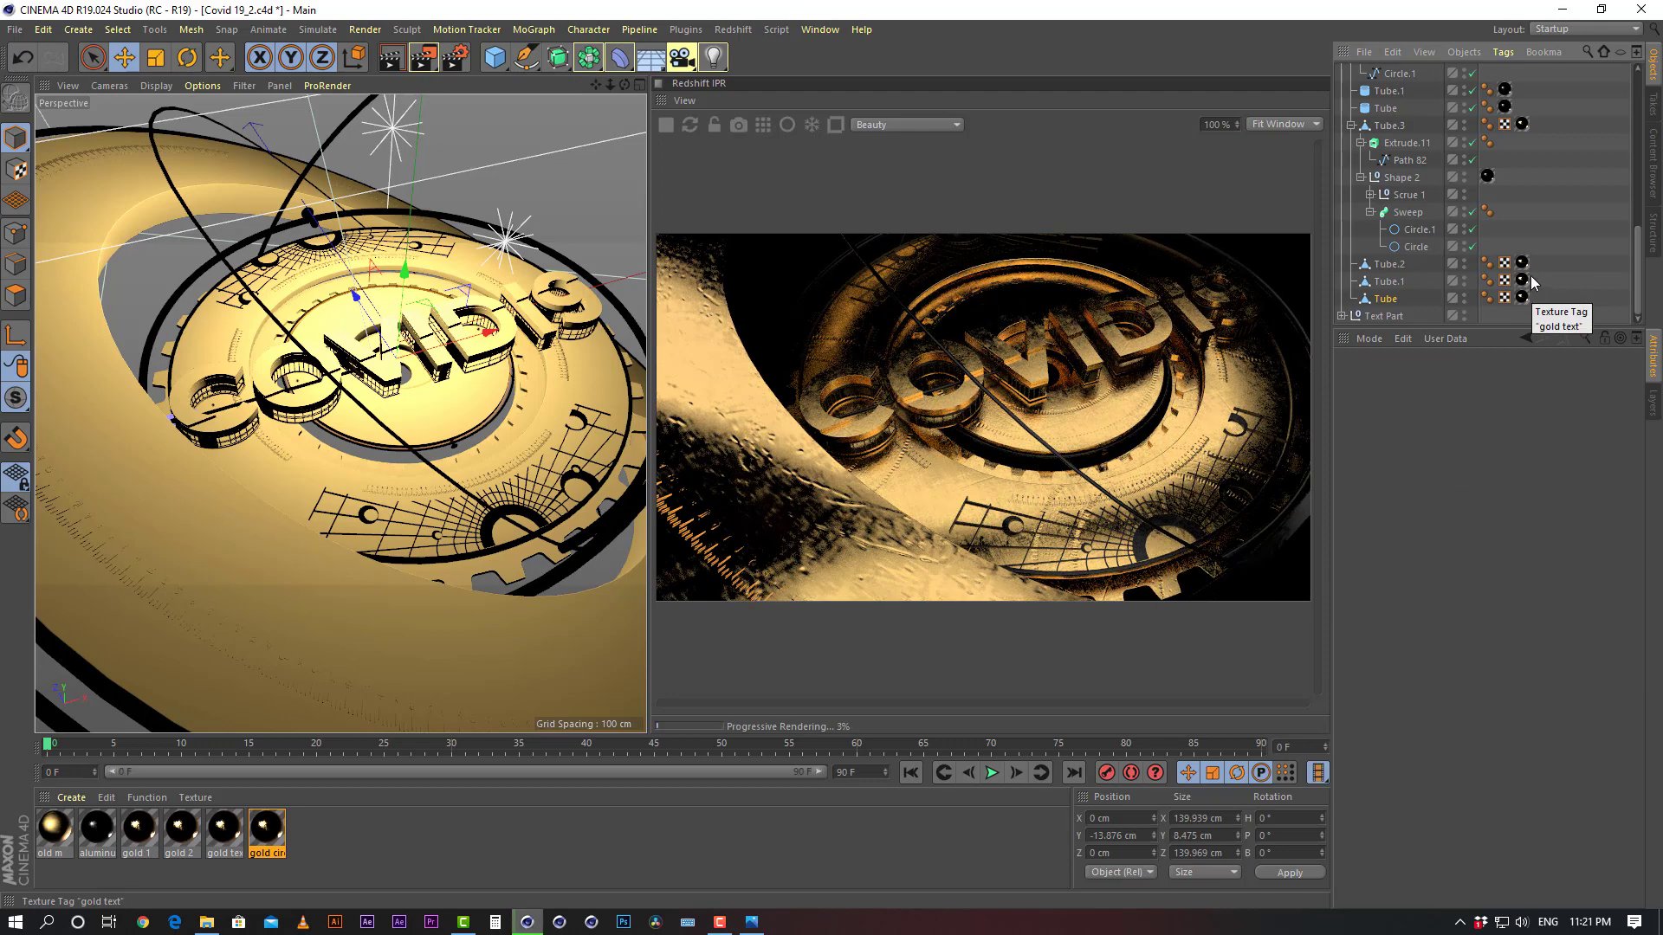
left_click(1522, 264)
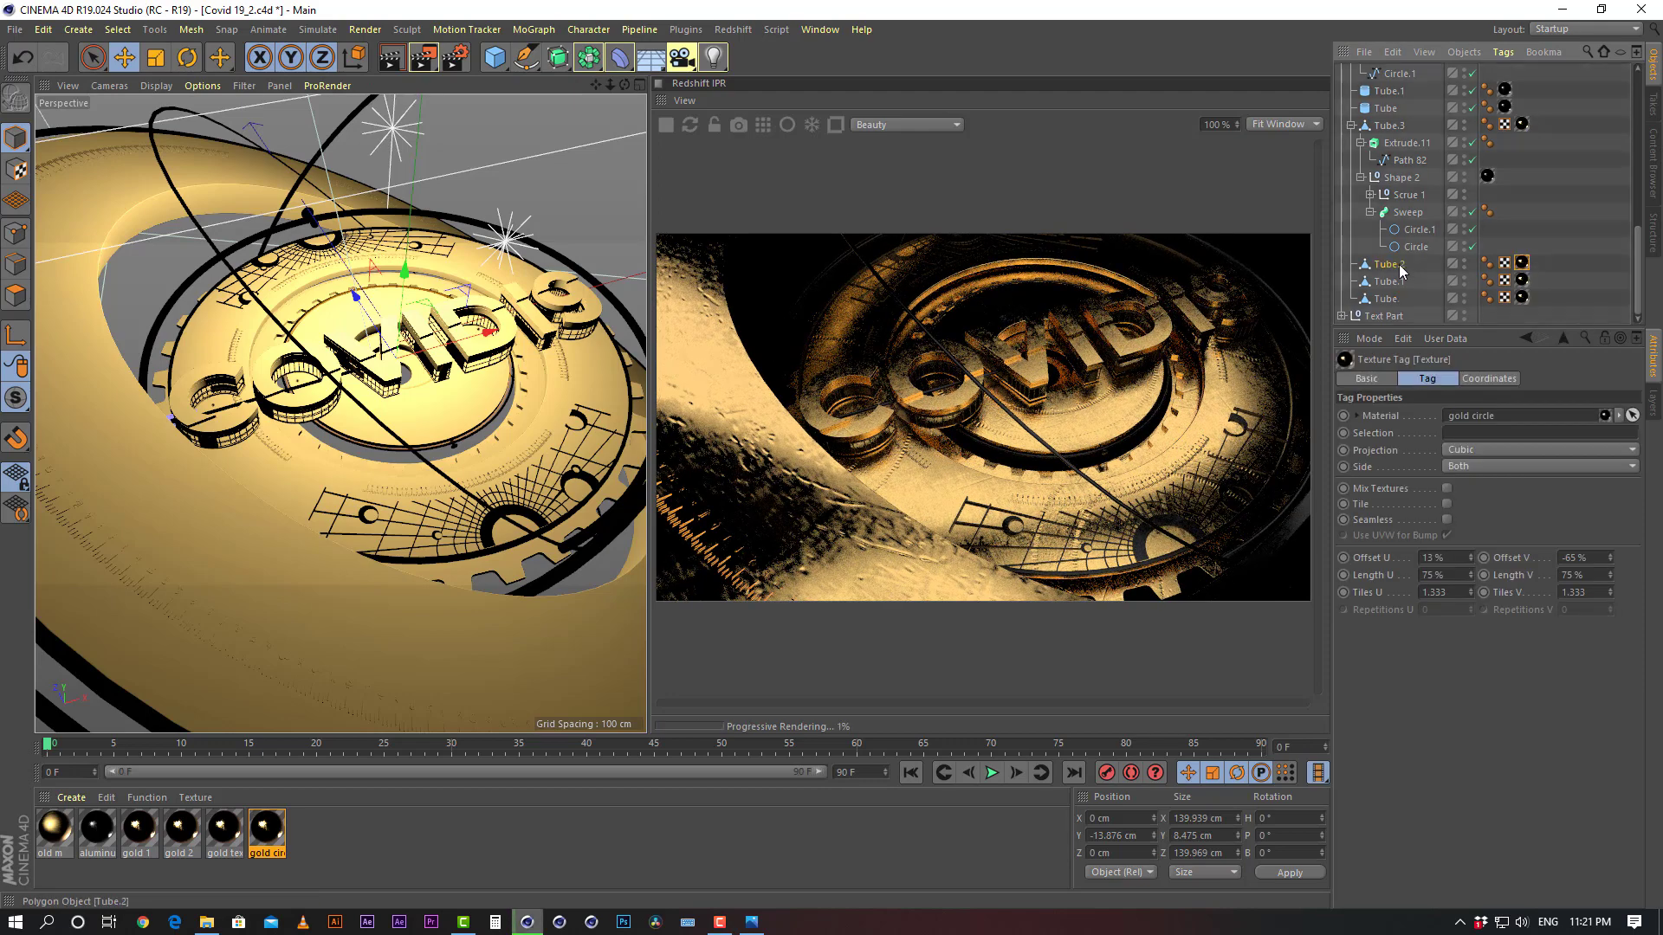
left_click(1396, 265)
left_click(1522, 263)
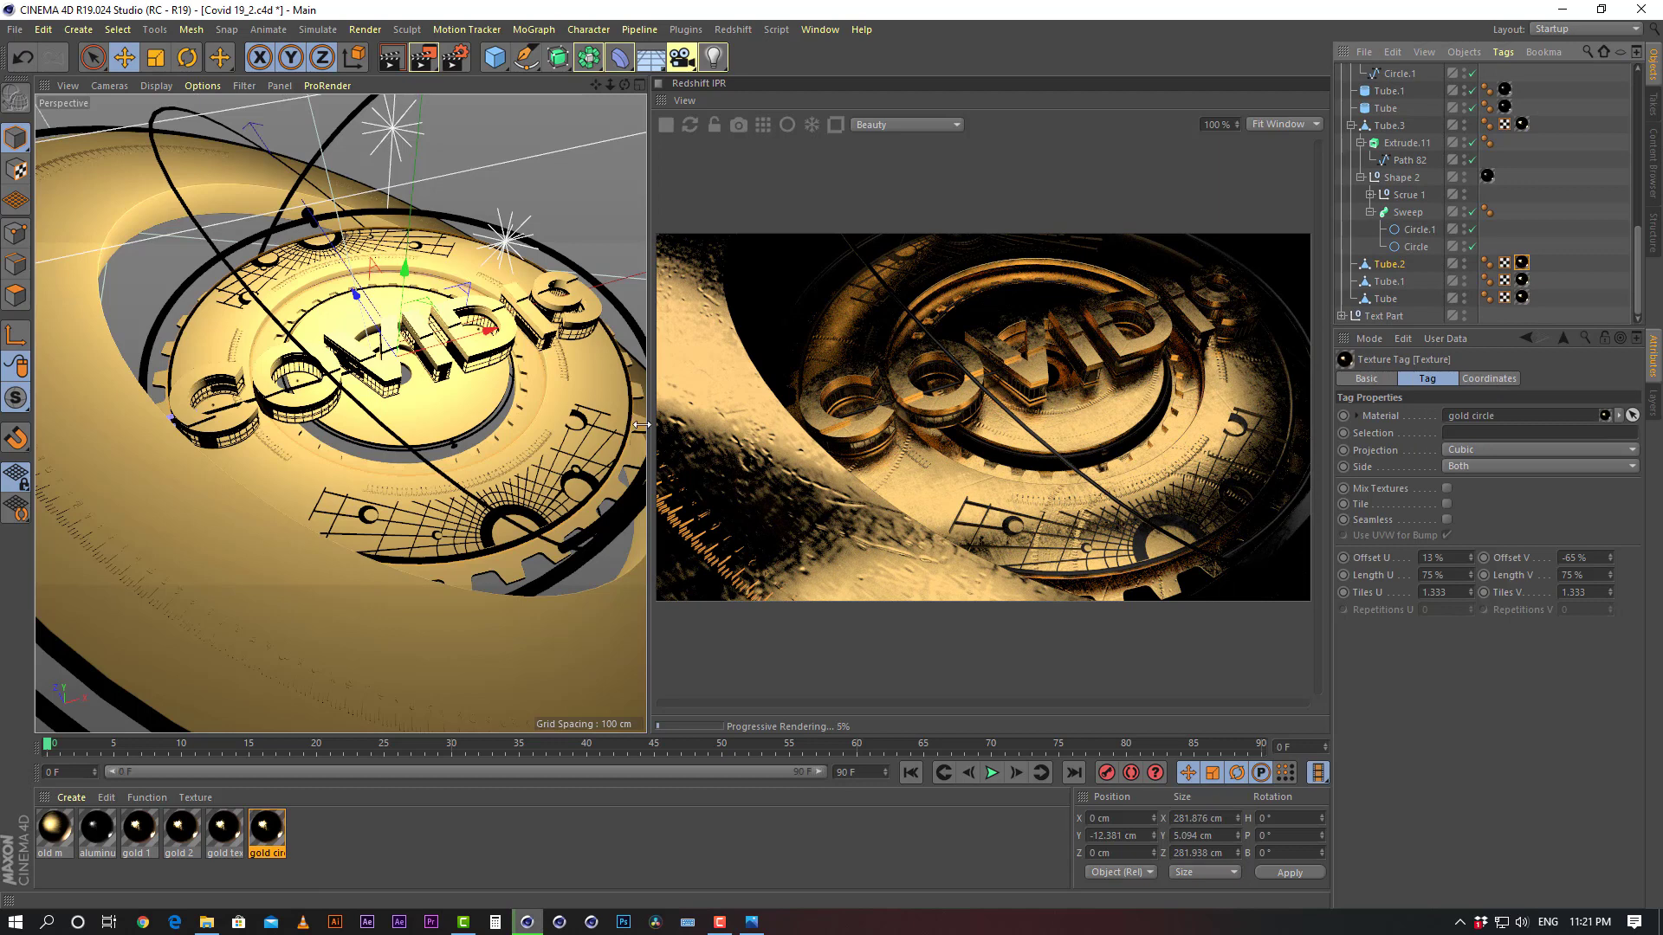
Try a texture length of 110% in U and V on Tube.2's gold circle tag
left_click(452, 398)
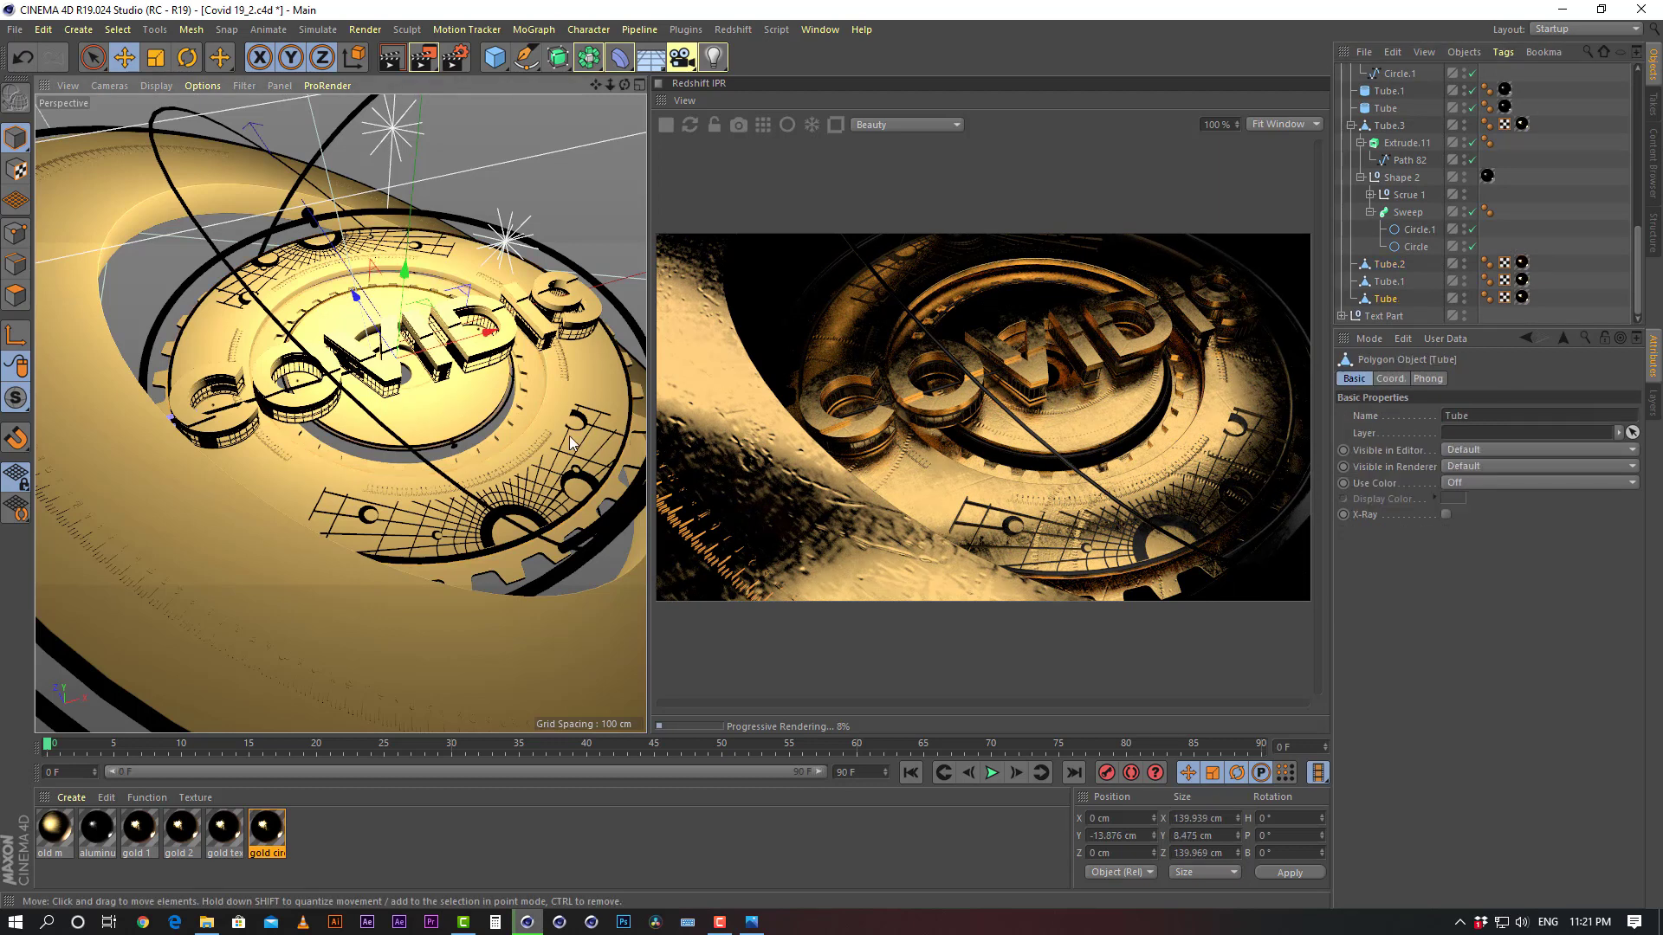
left_click(1522, 263)
double_click(1444, 575)
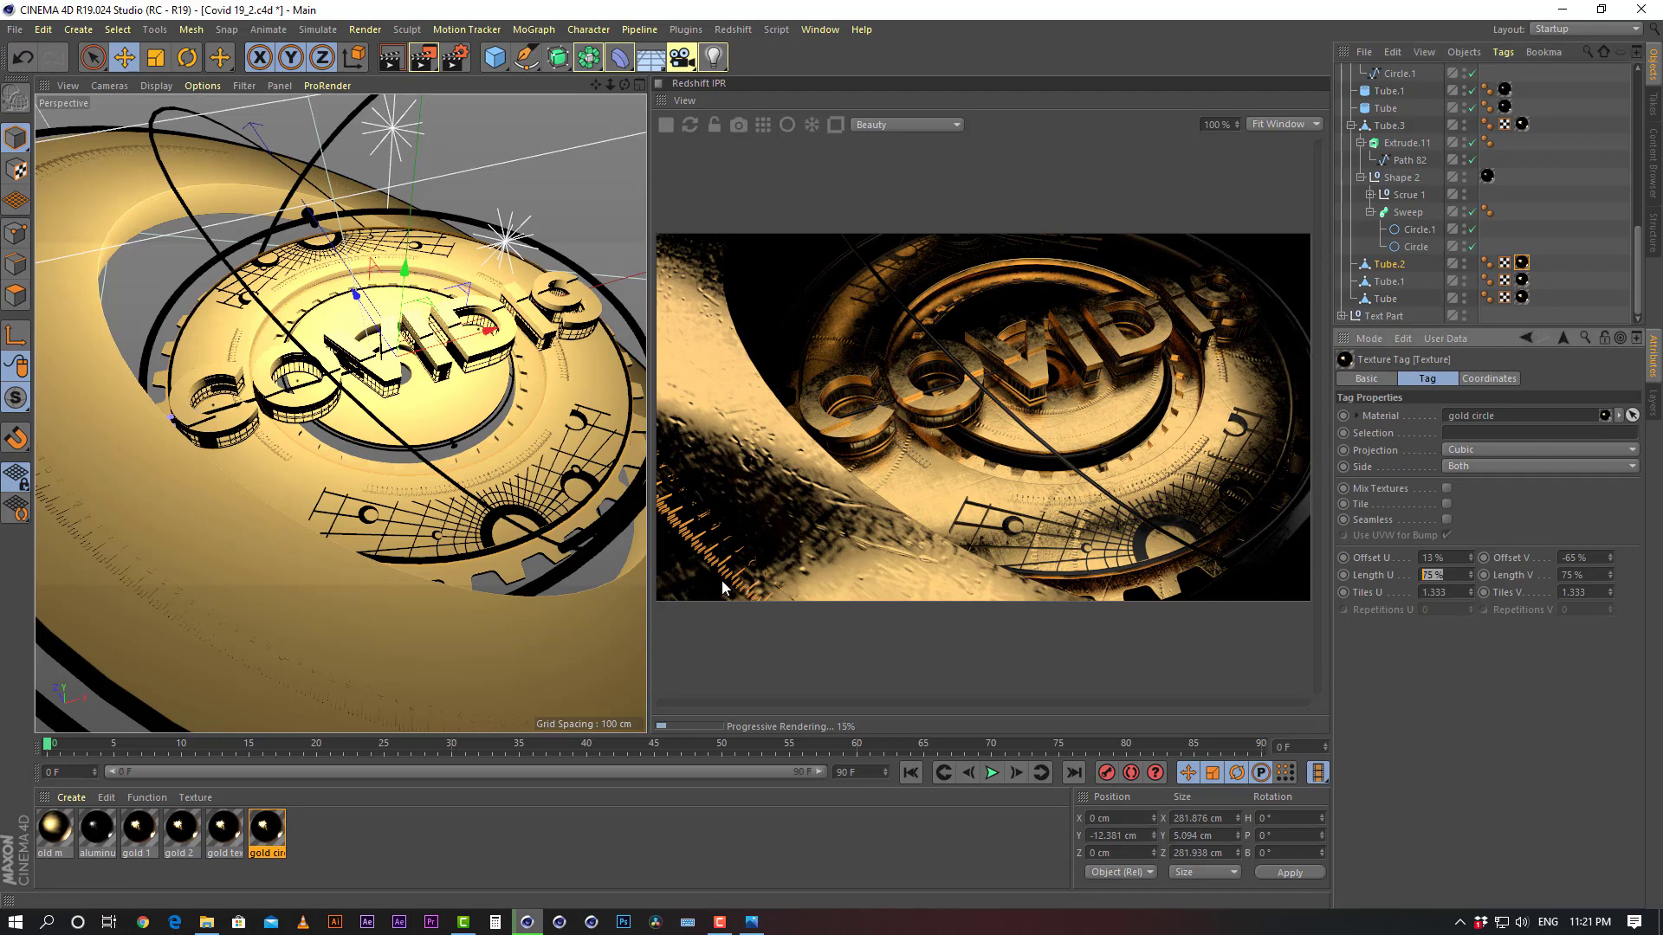
type("110")
key("Tab")
type("1")
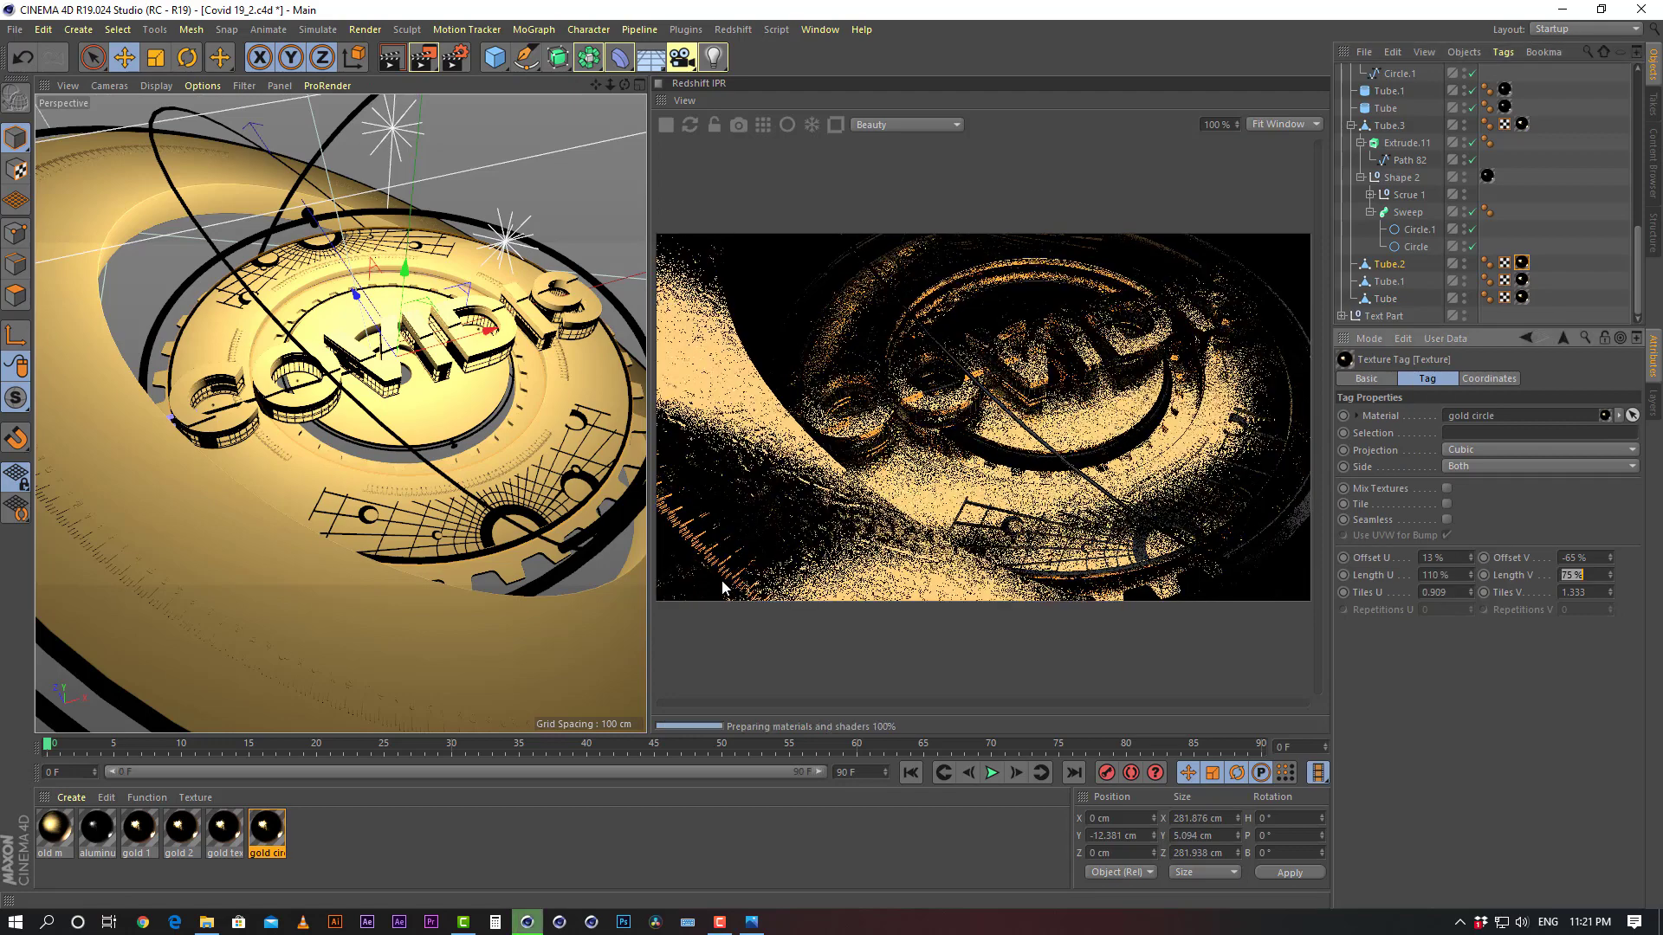
type("10")
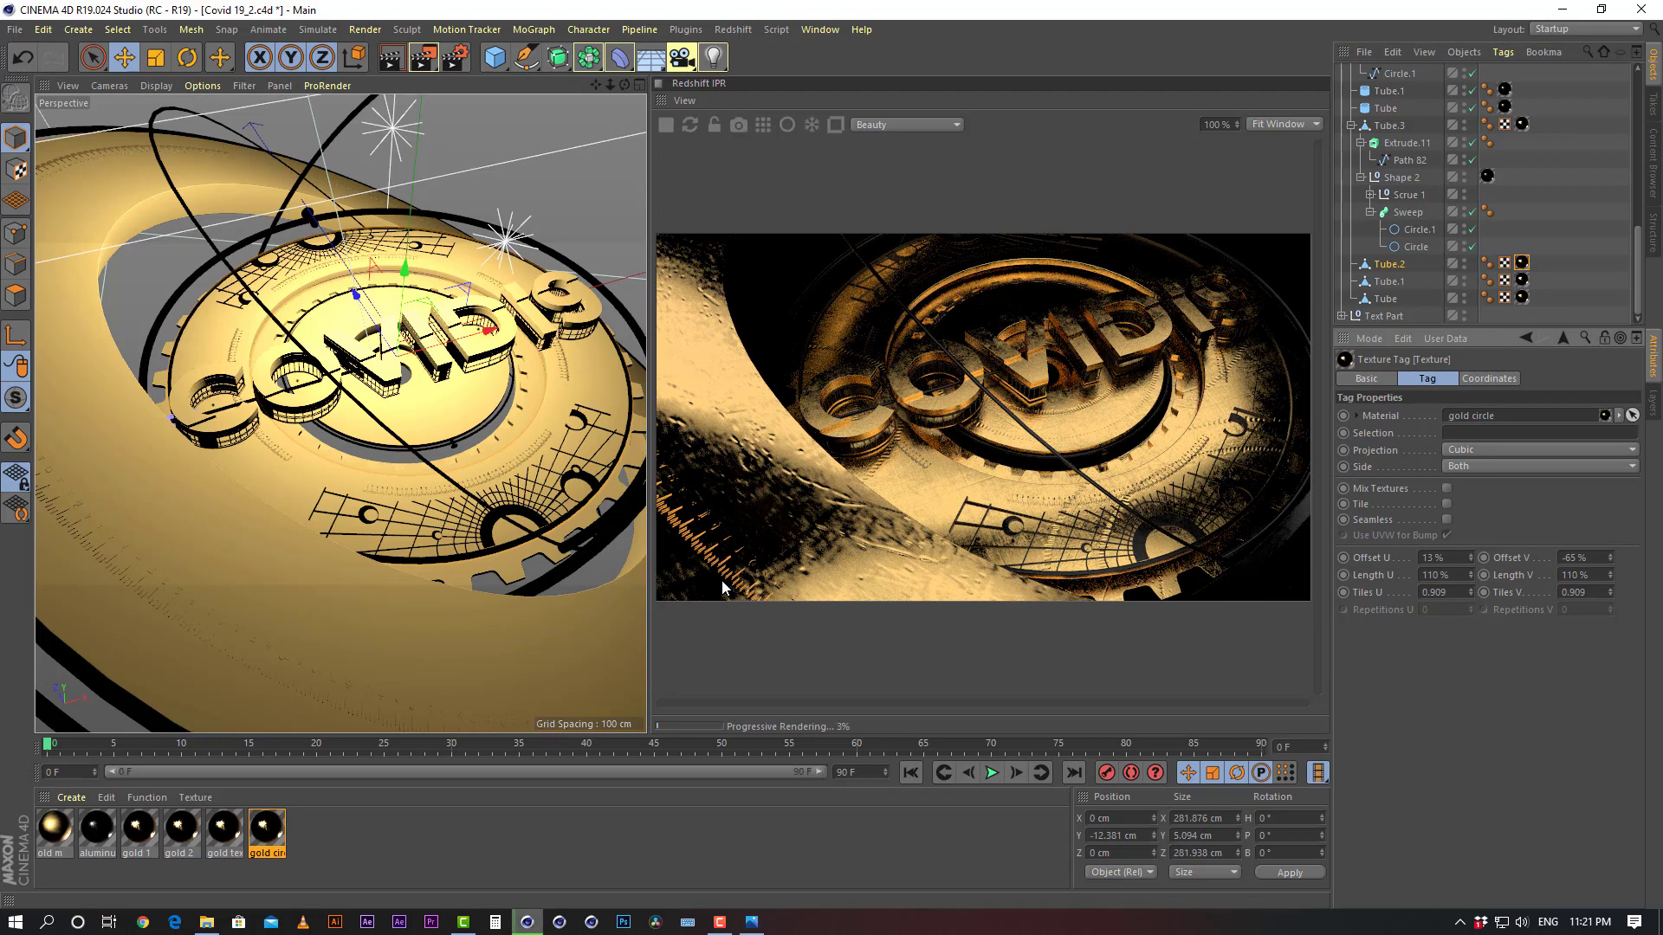
key("Return")
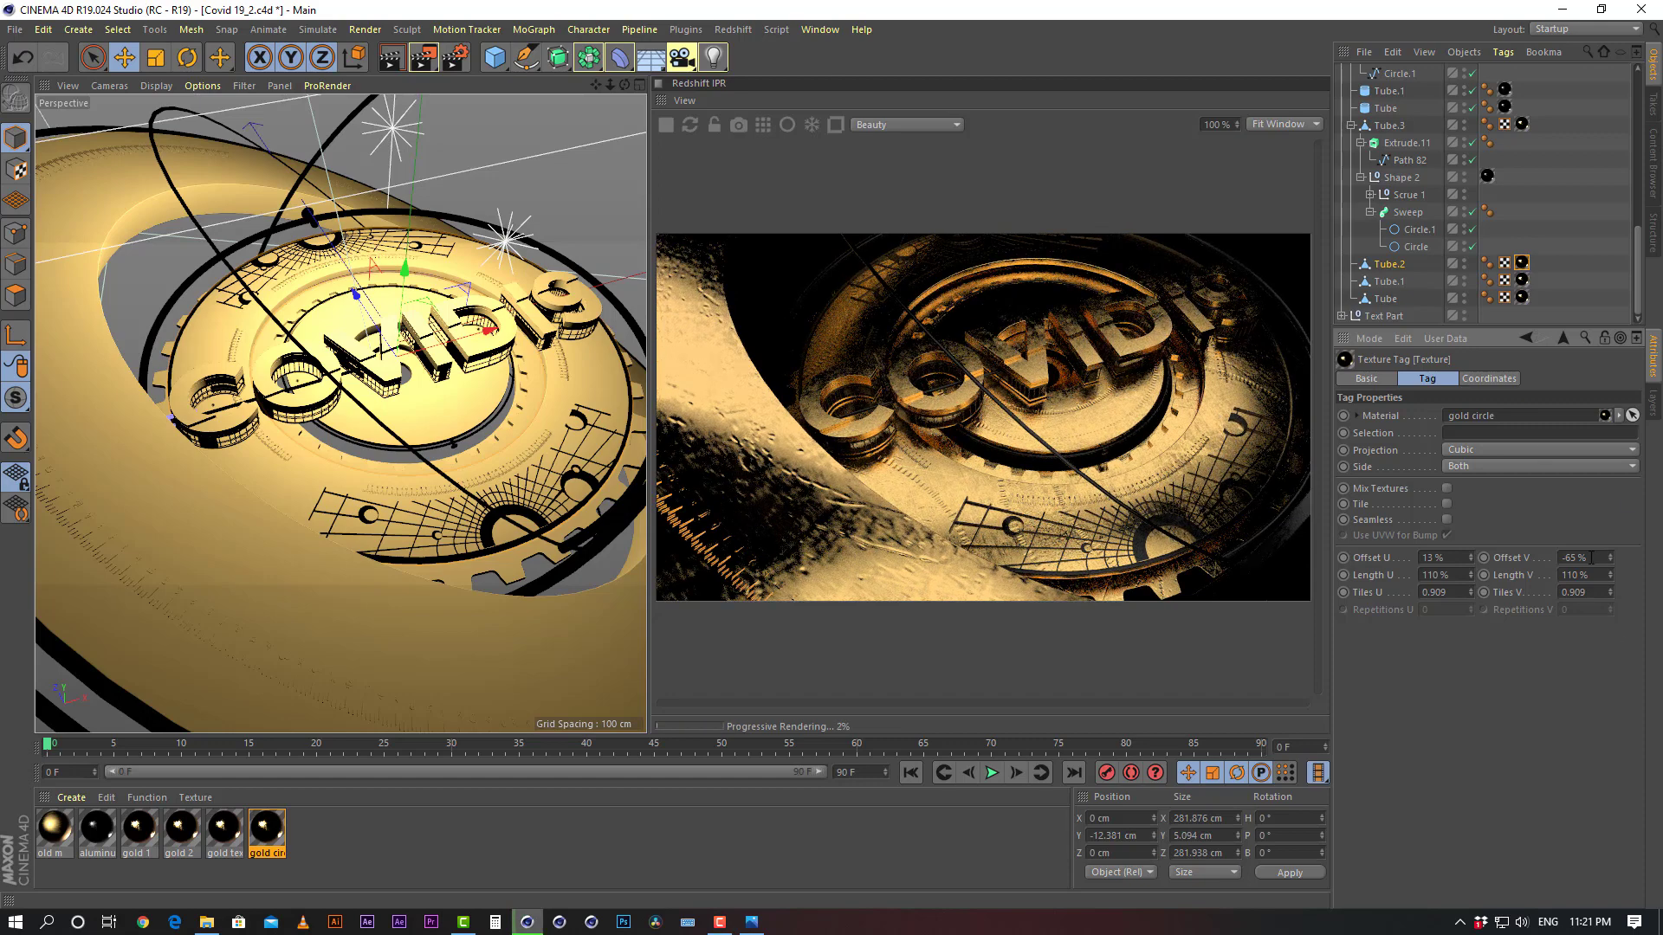
Reset the U and V offsets of Tube.2's gold circle texture to 0%
left_click(1590, 558)
type("0")
key("Return")
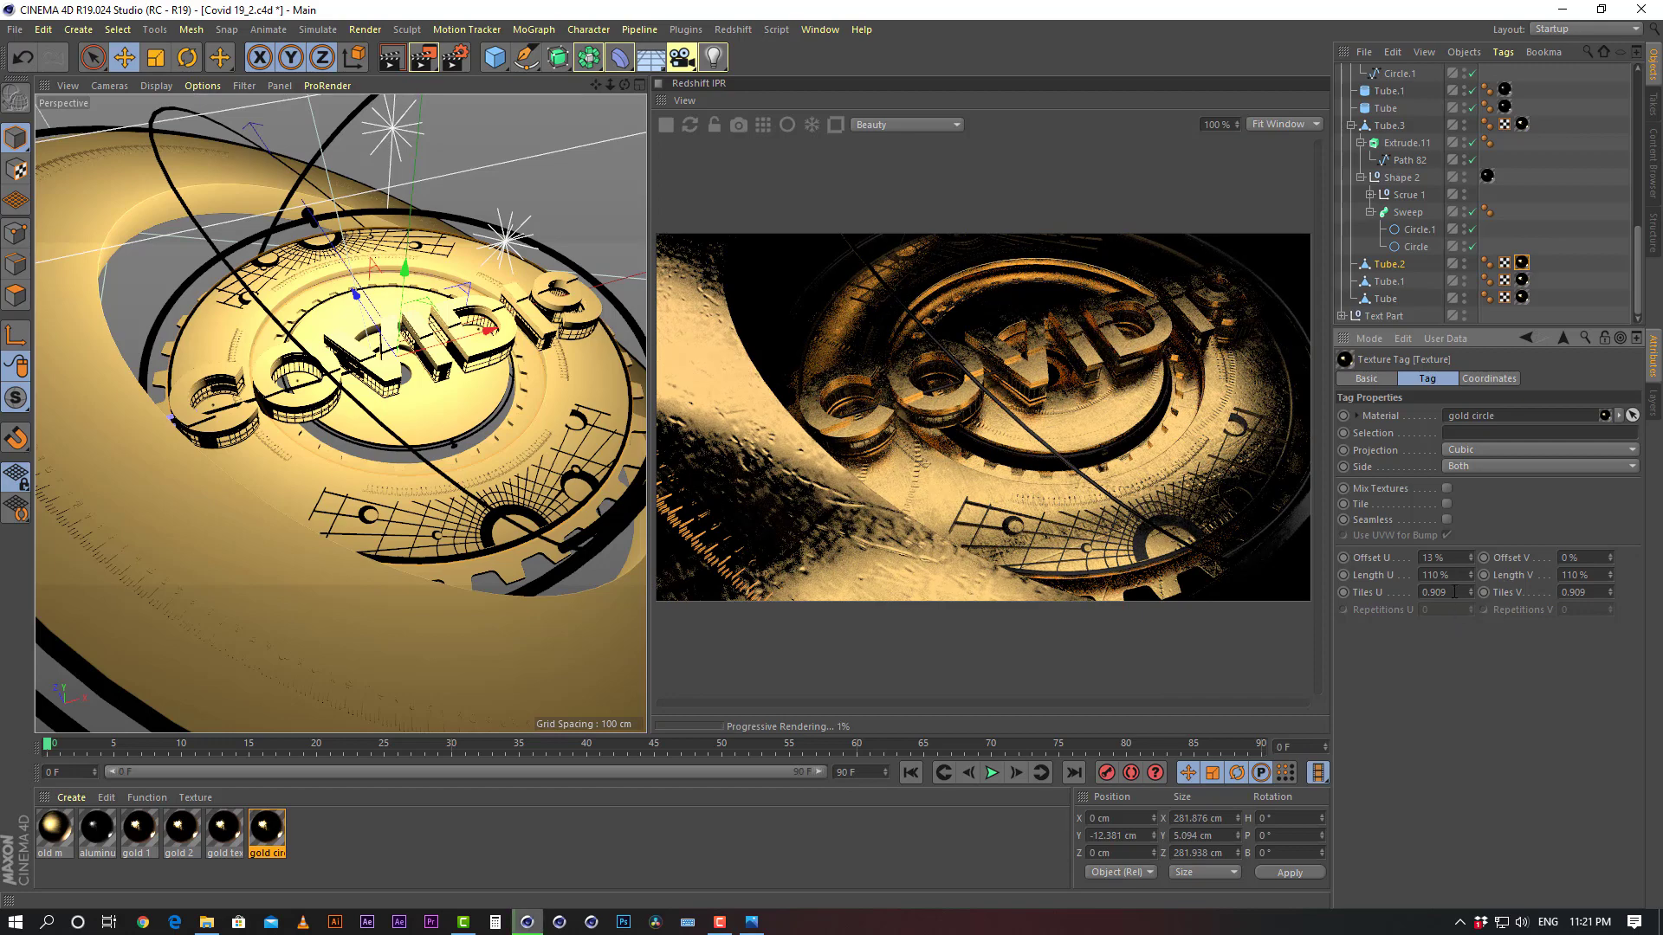
left_click_drag(1391, 573, 1388, 574)
type("0")
key("Return")
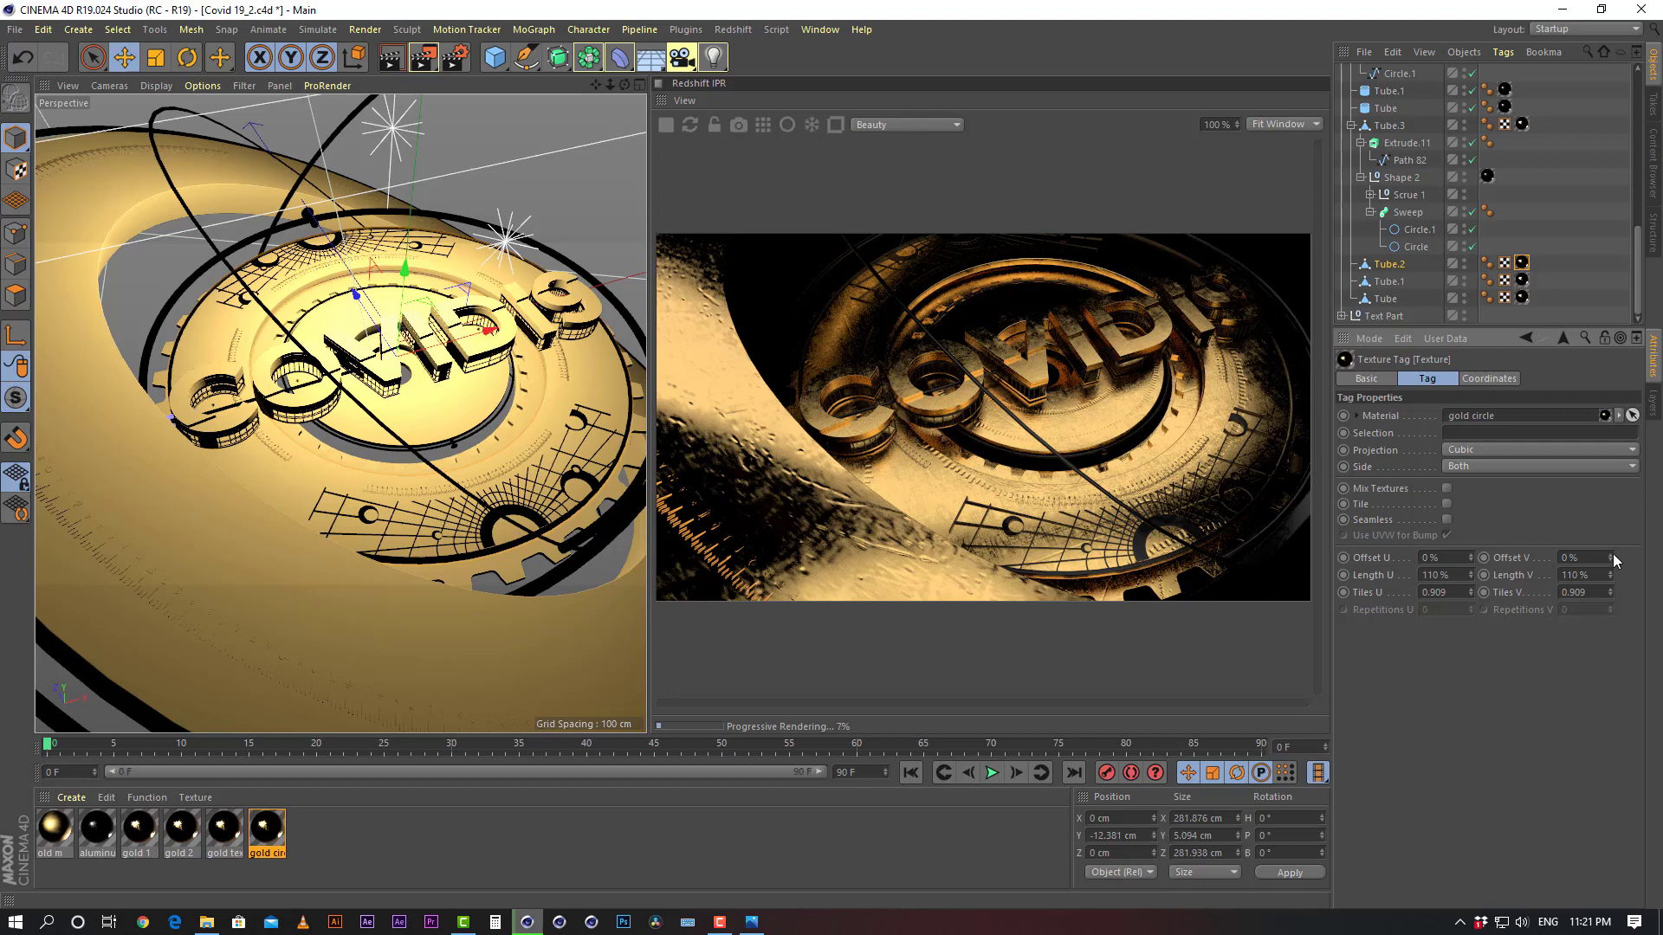
Try offsets of -7% U and 8% V on Tube.2's gold circle texture
left_click_drag(1610, 558, 1610, 554)
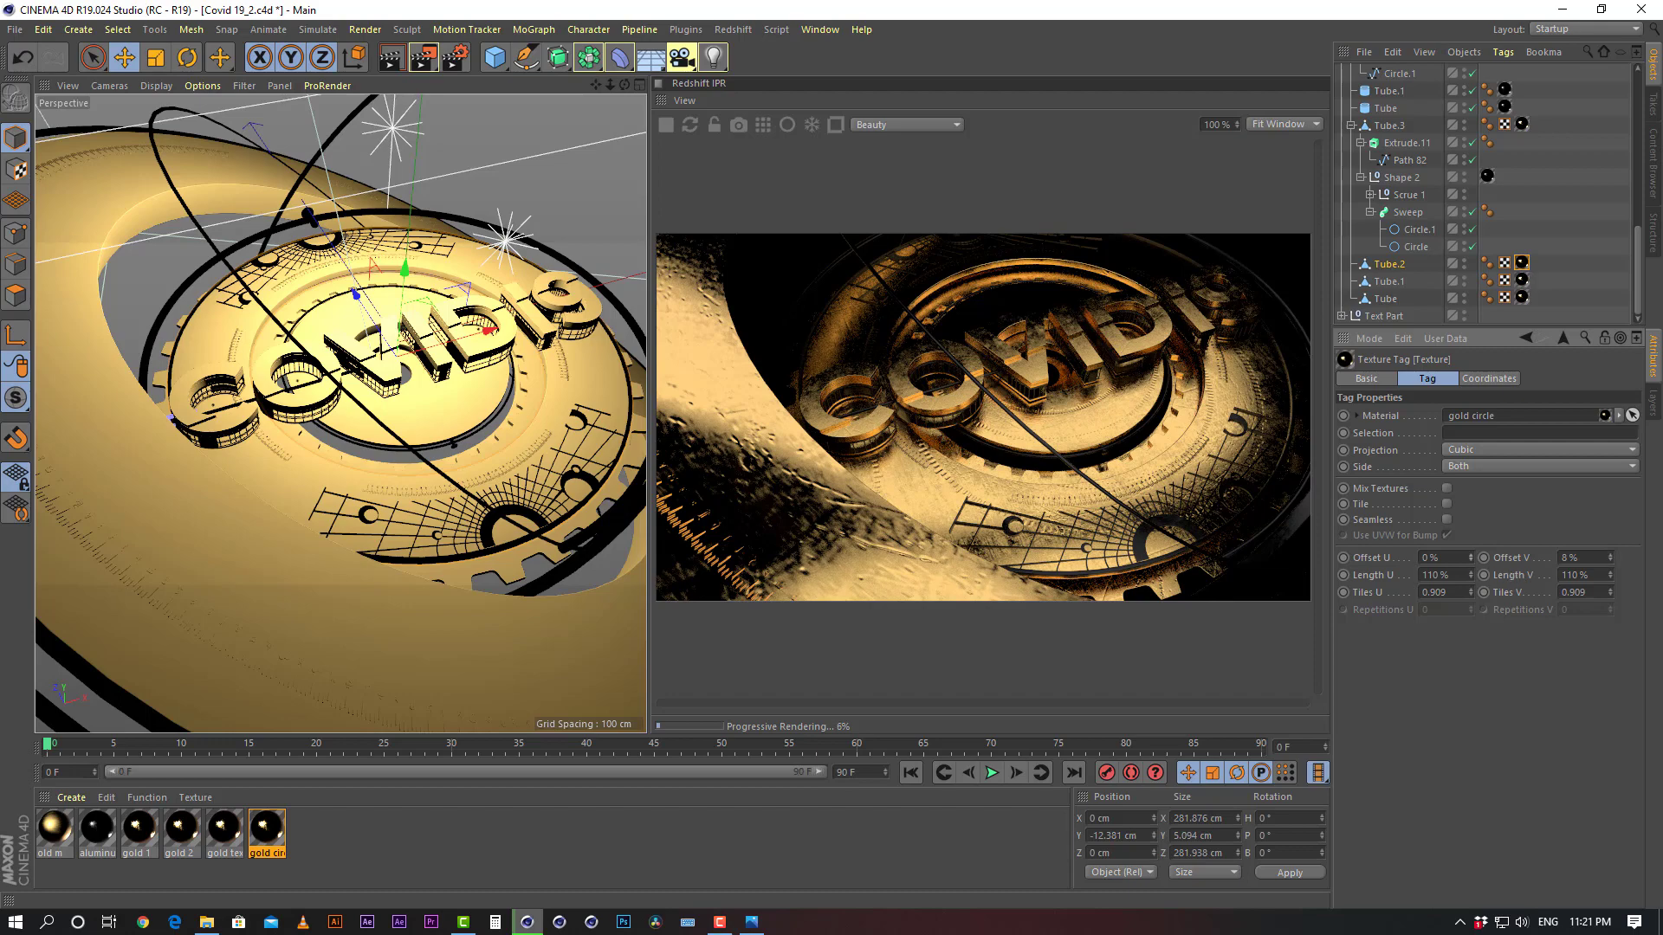
left_click_drag(1469, 557, 1470, 552)
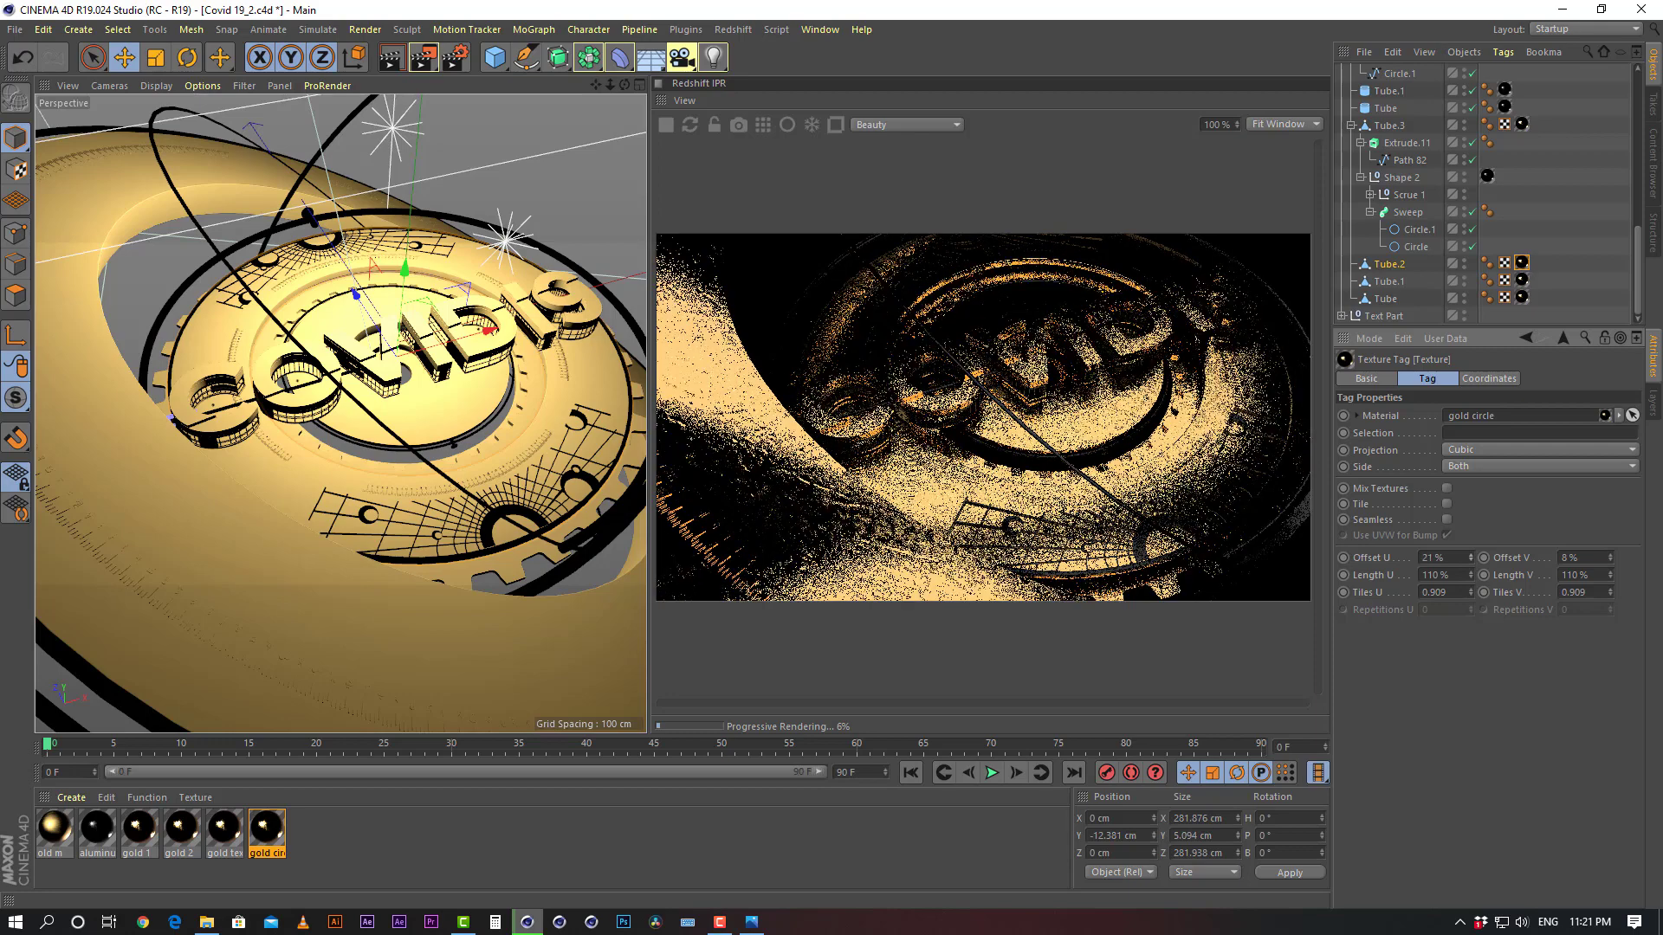
left_click_drag(1470, 557, 1469, 582)
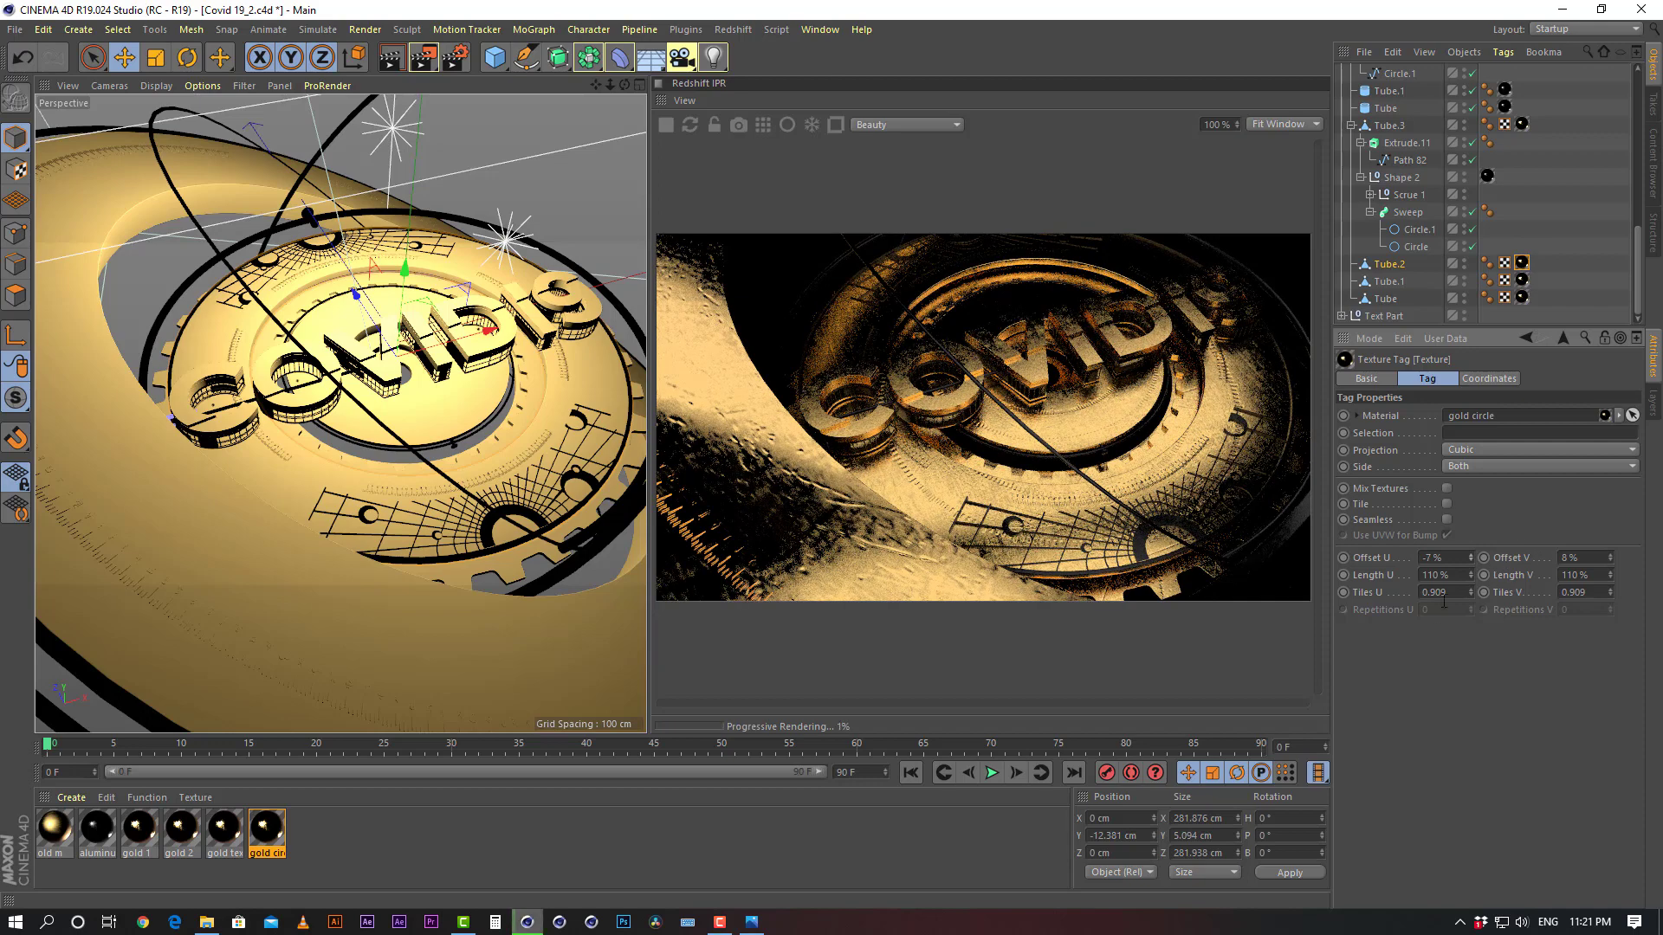
Set the U and V lengths of Tube.2's gold circle texture to 130%
double_click(1437, 575)
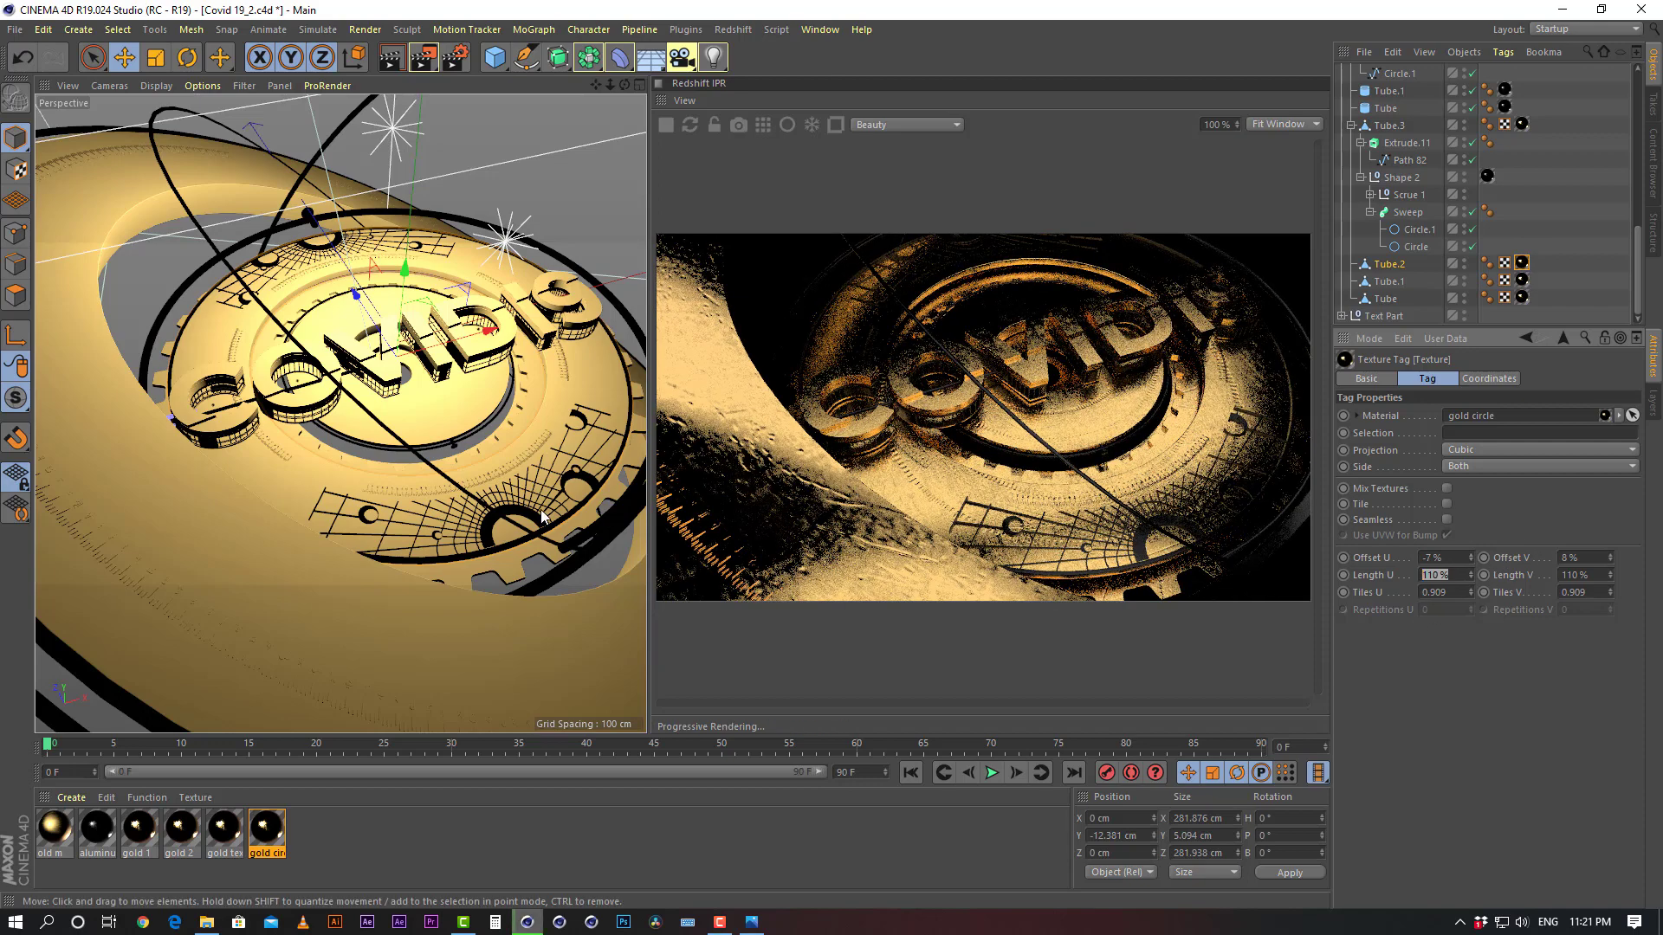
type("130")
key("Tab")
type("130")
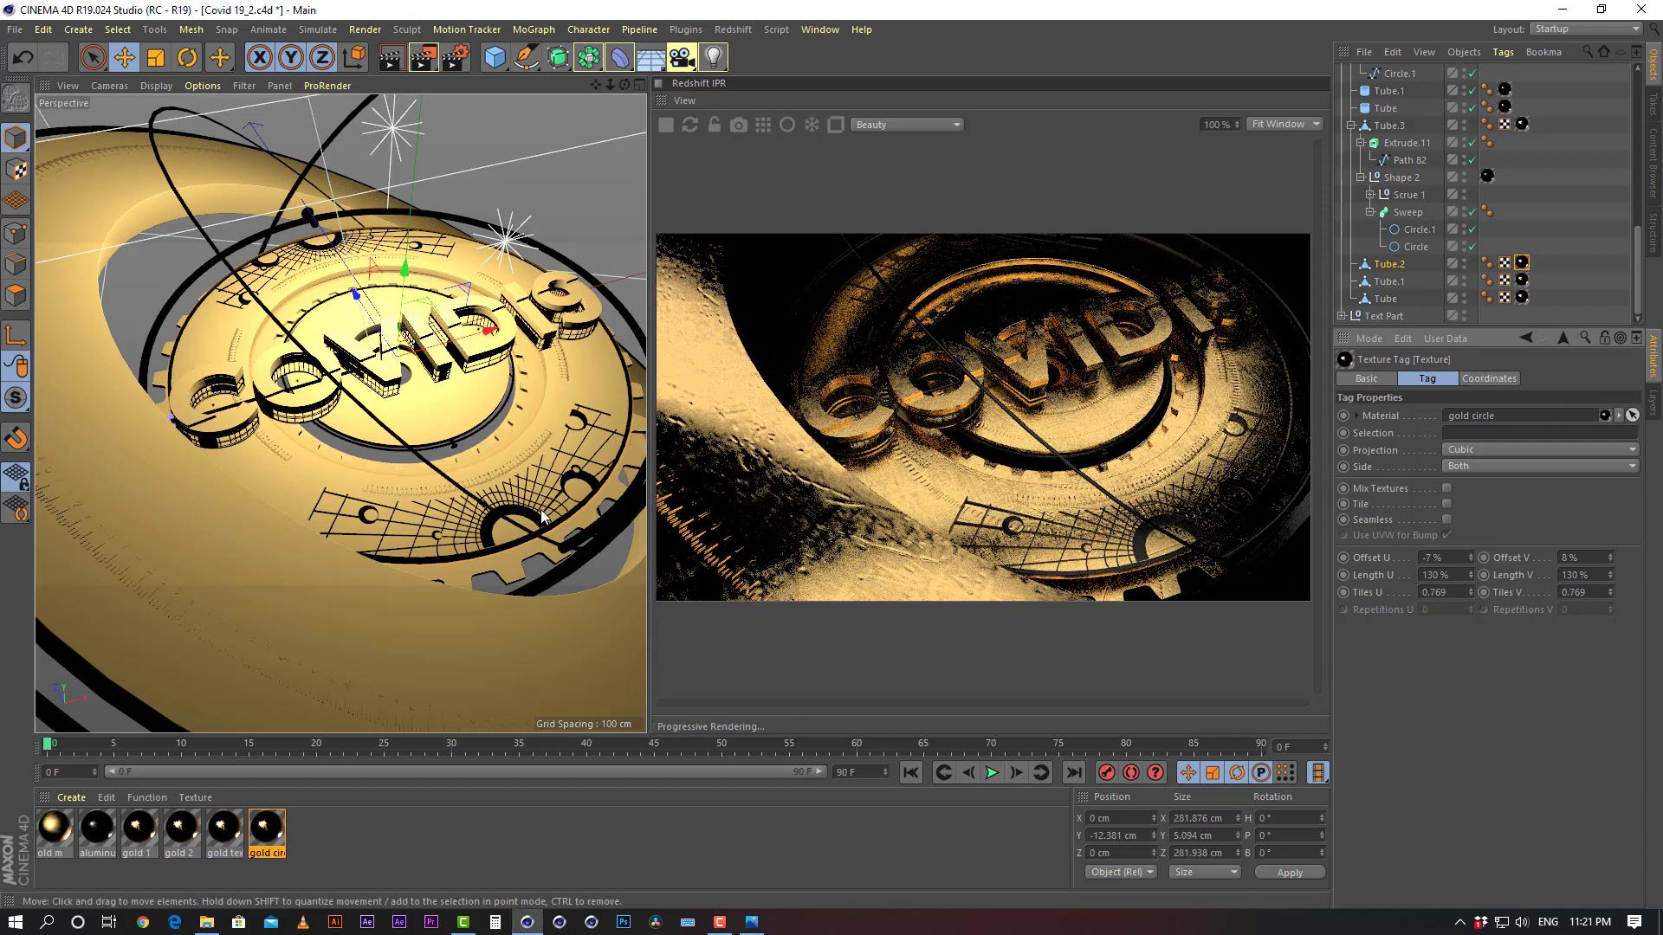
key("Return")
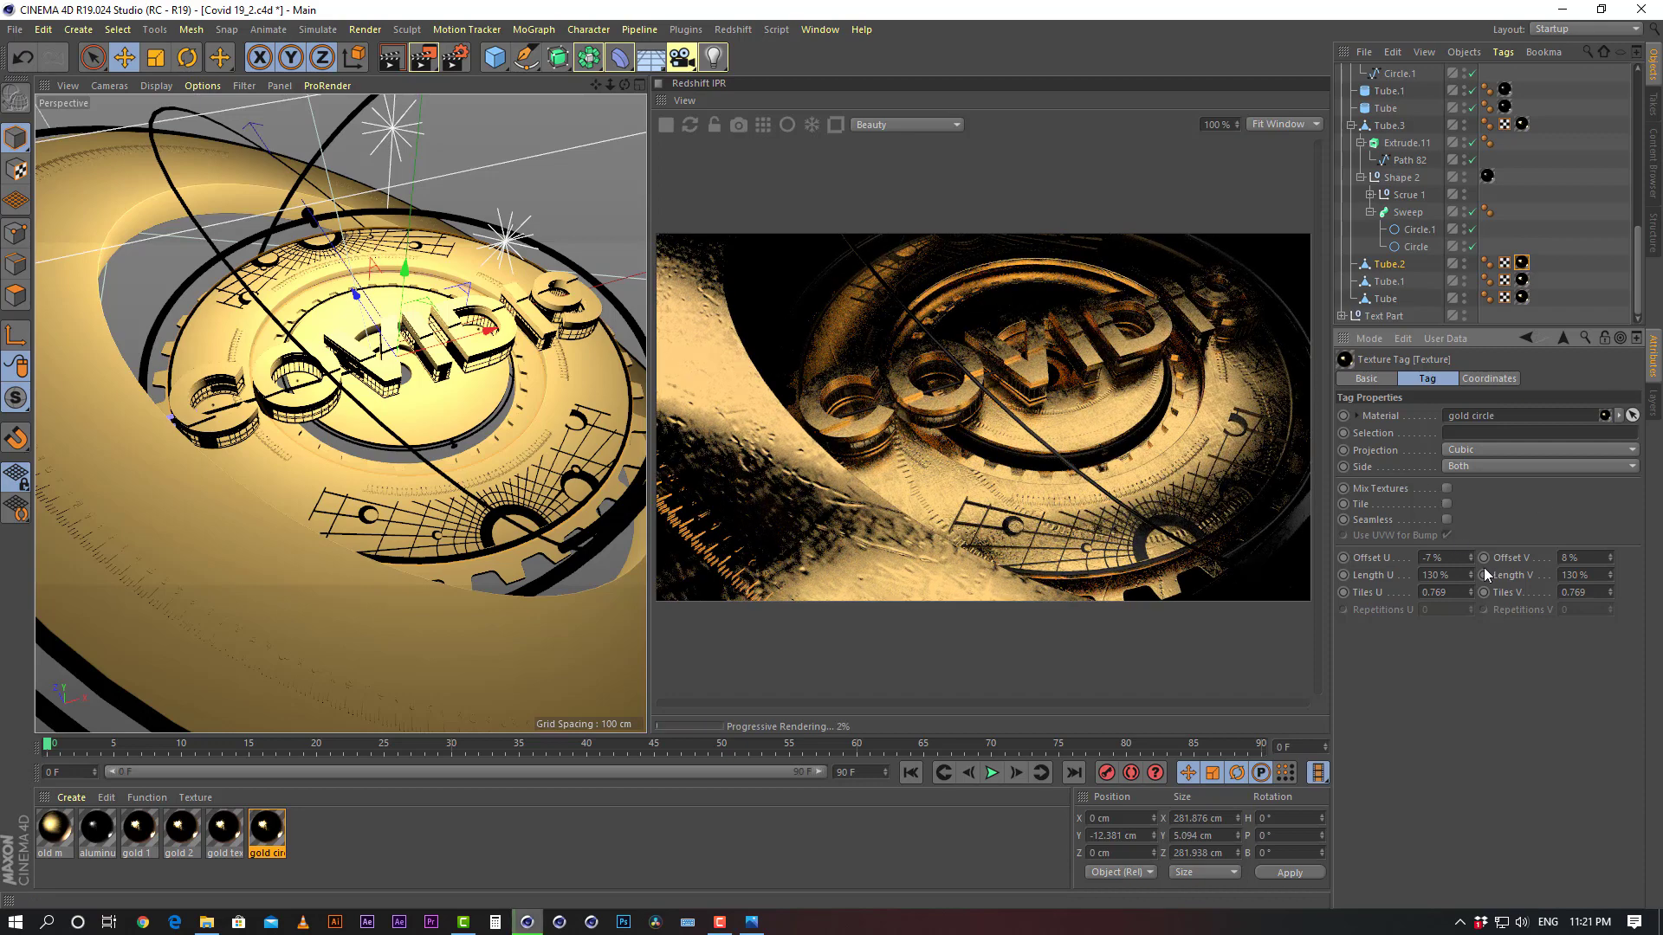
Adjust the offsets of Tube.2's gold circle texture to -16% U and -10% V
left_click_drag(1610, 558, 1611, 571)
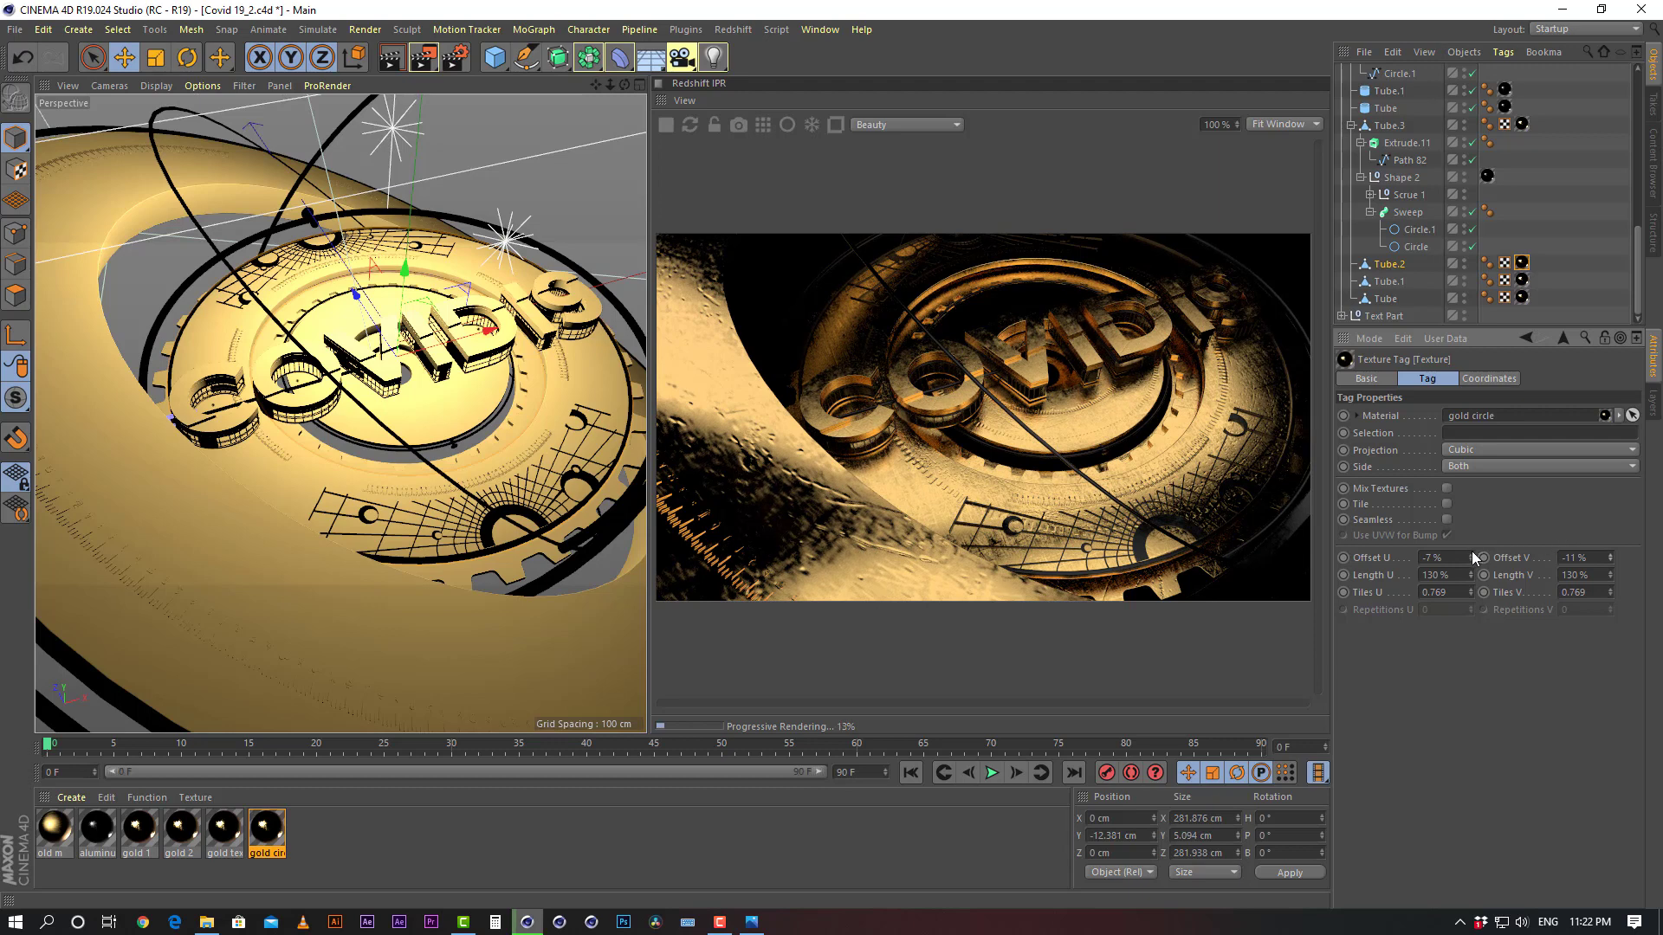
left_click_drag(1469, 558, 1469, 566)
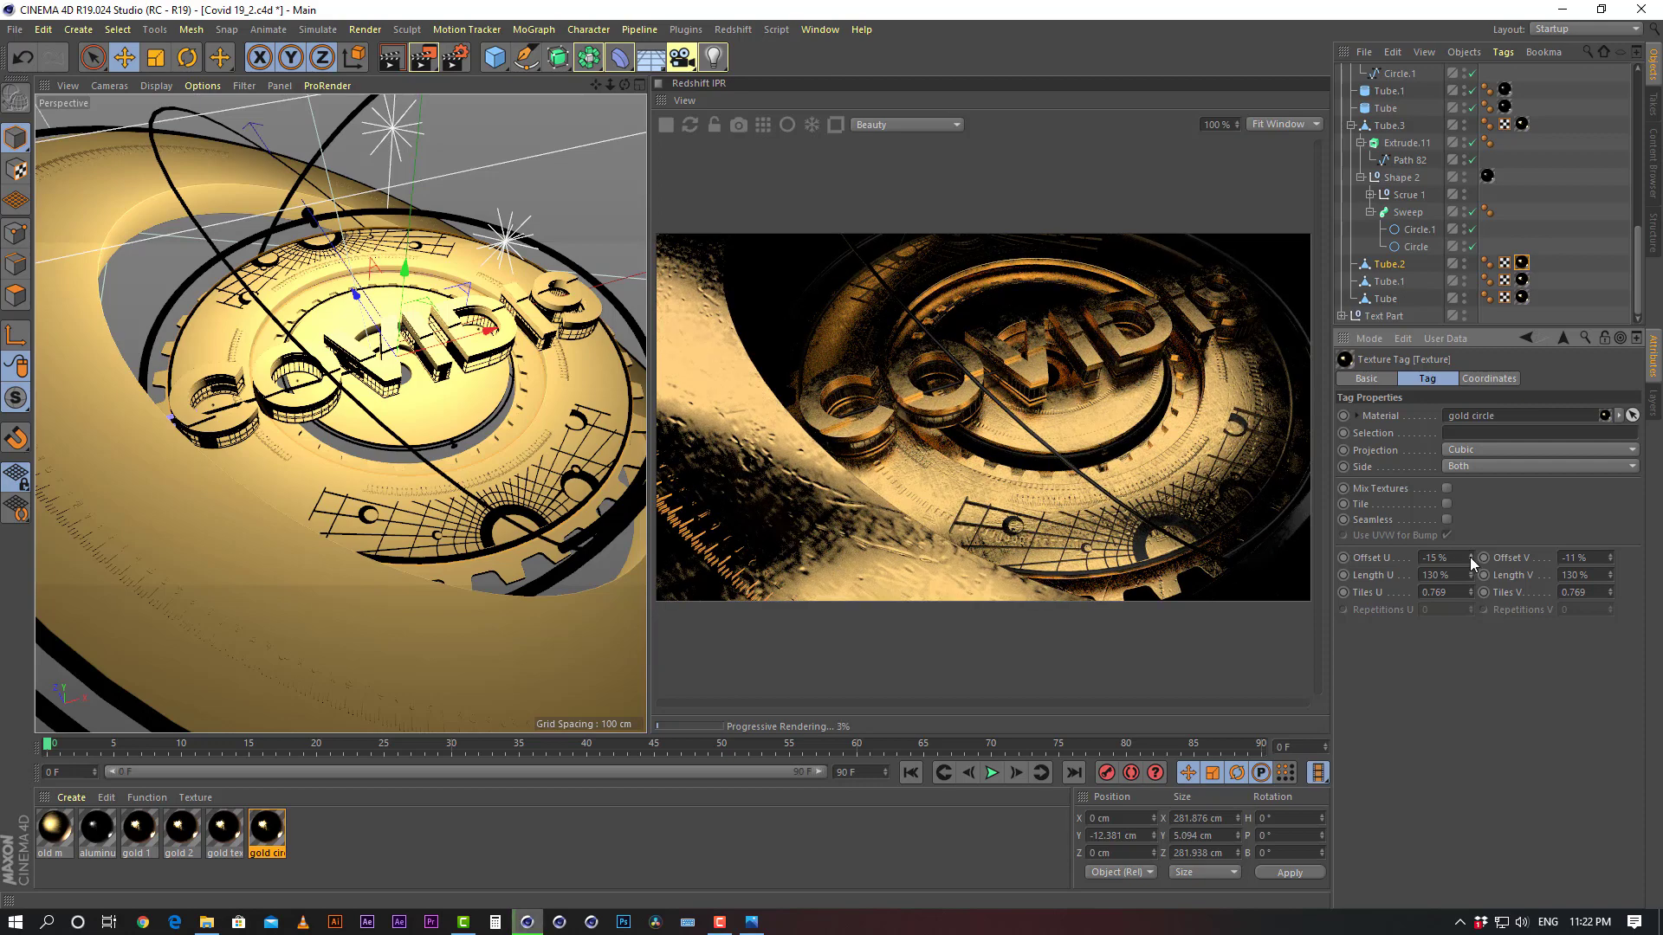
left_click_drag(1469, 554, 1469, 553)
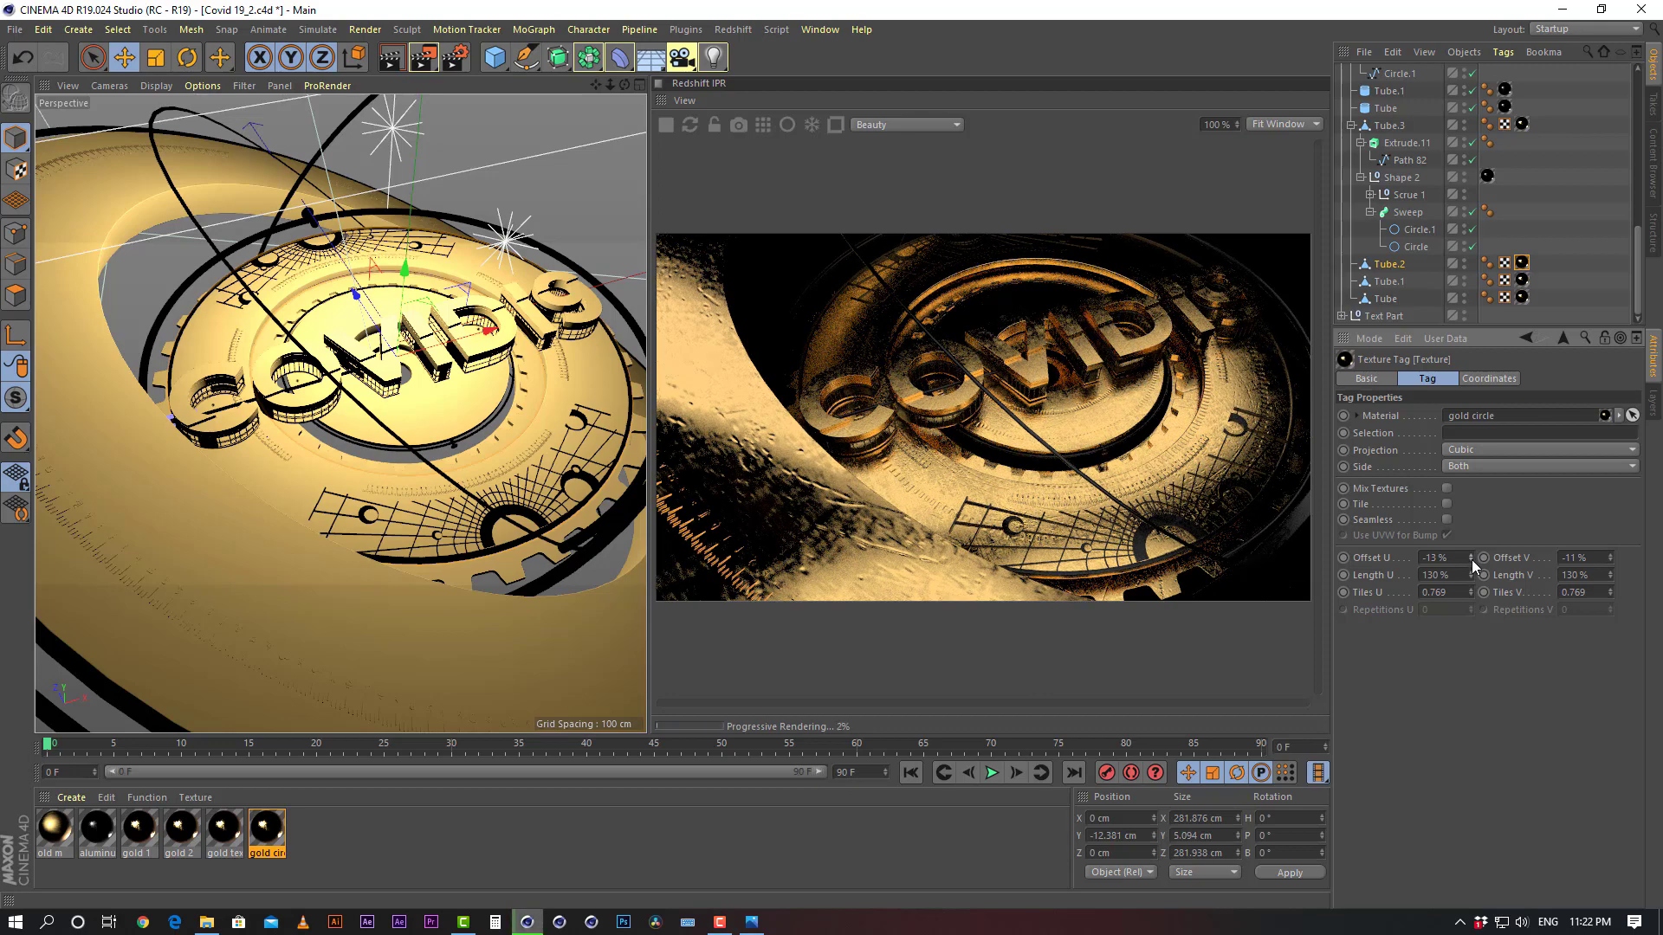
left_click(1473, 561)
left_click(1472, 561)
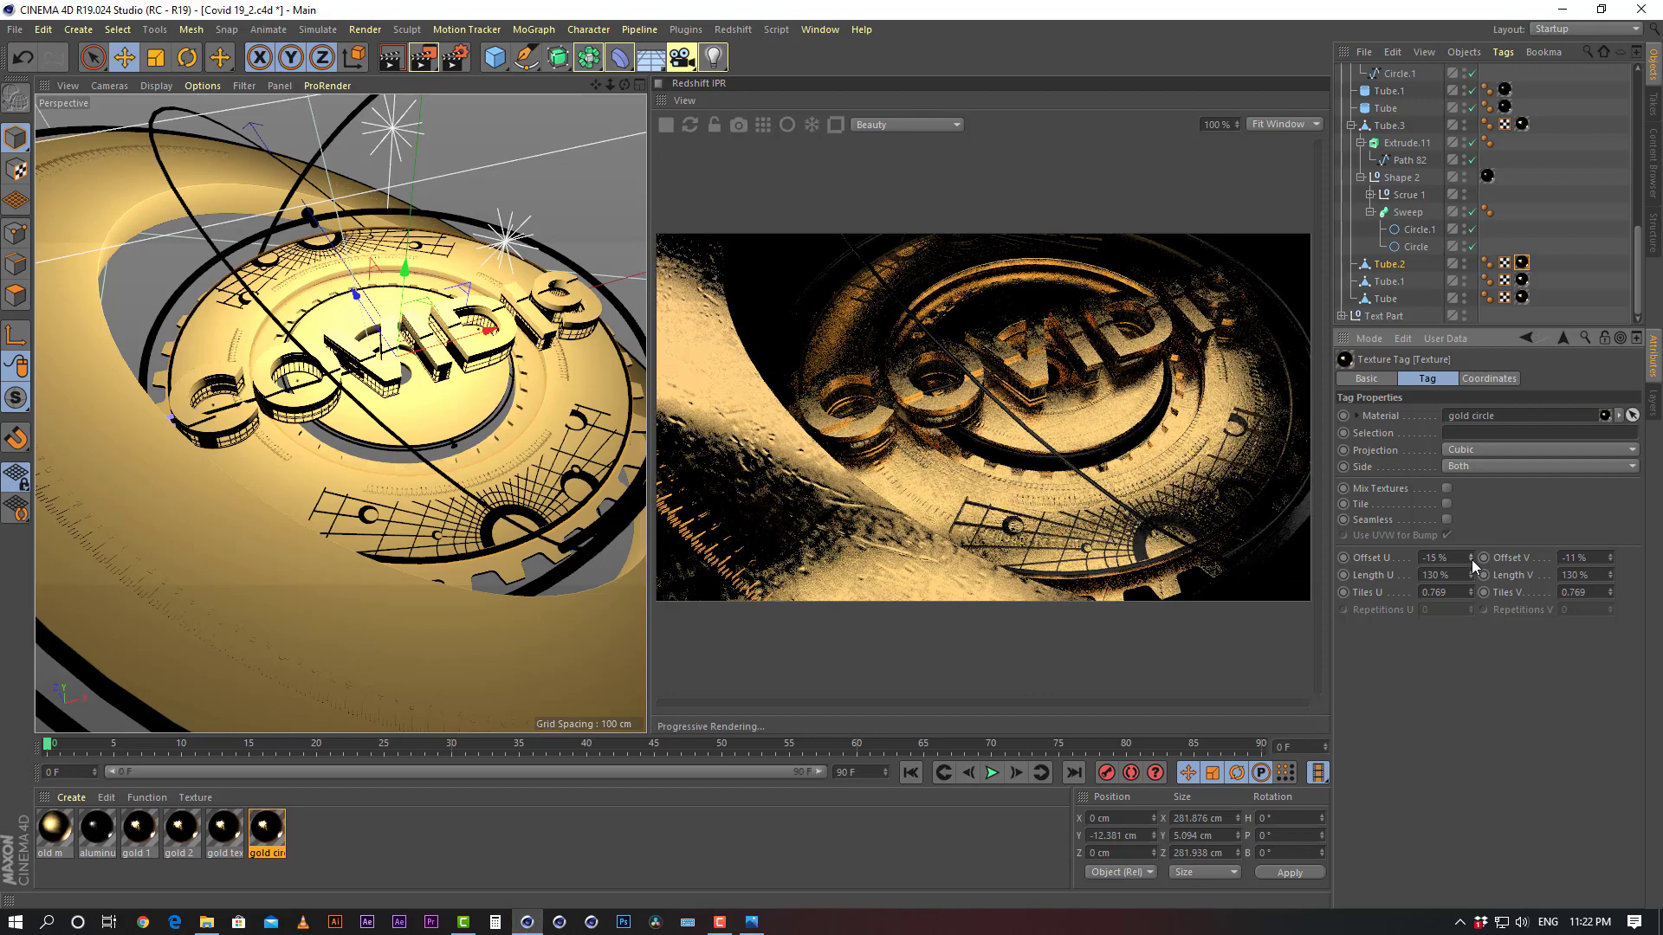
left_click(1472, 561)
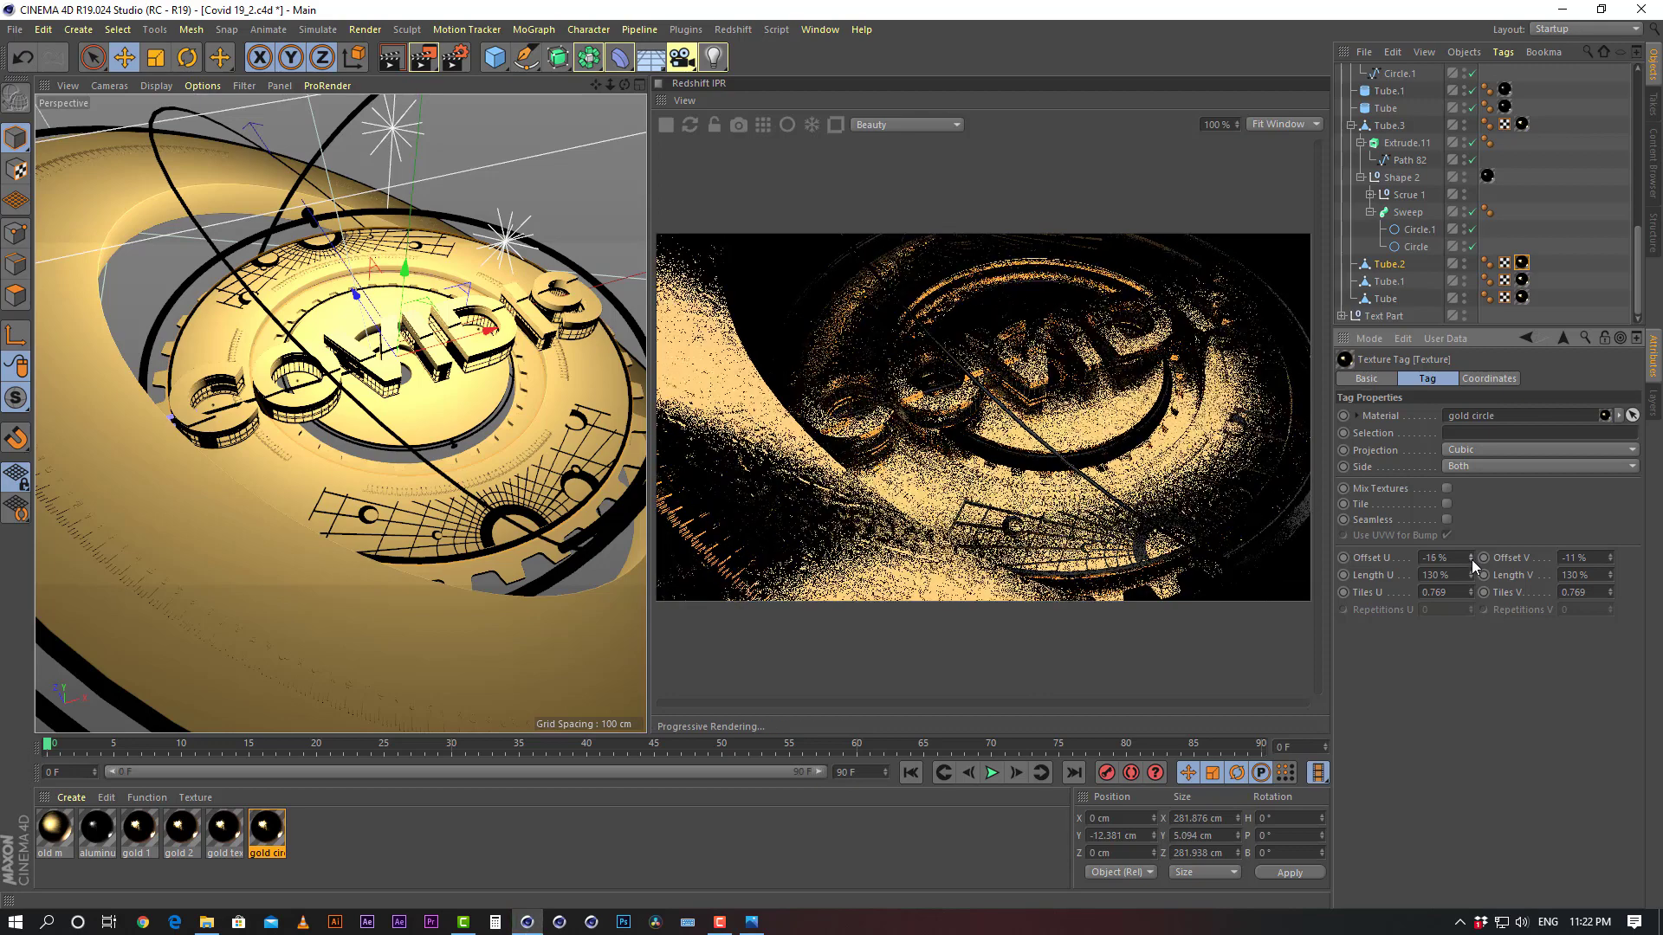
left_click(1610, 560)
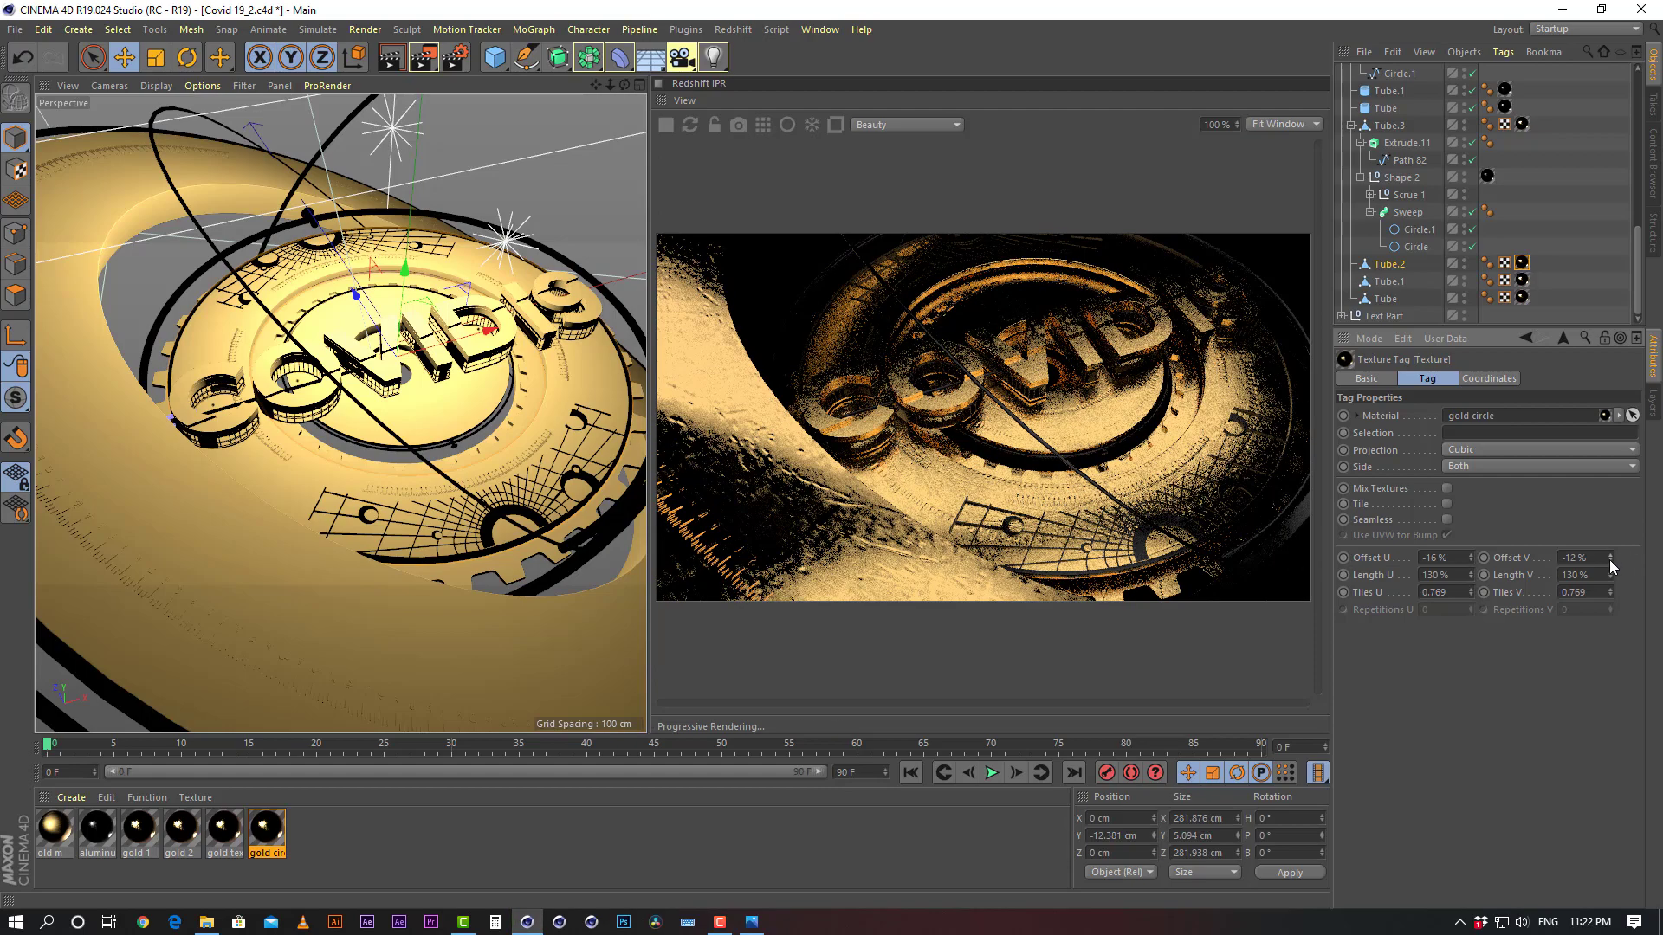
left_click(1609, 554)
left_click(1610, 554)
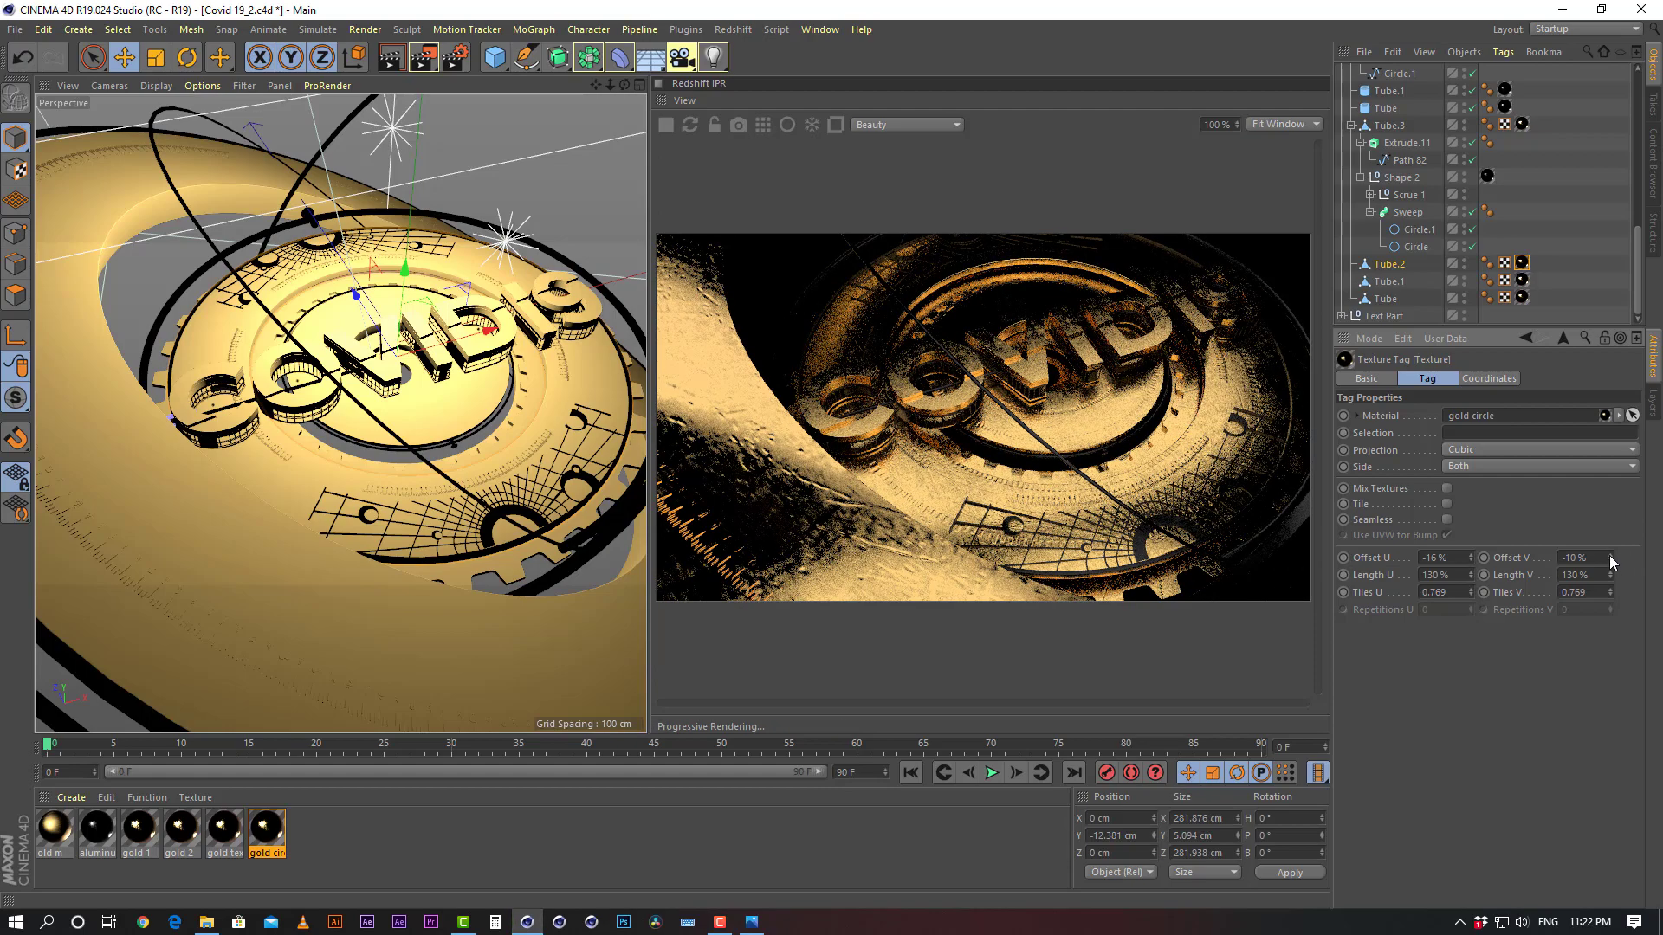
Set the V offset of Tube.2's gold circle texture to -8% and its U and V lengths to 150%
left_click(1609, 555)
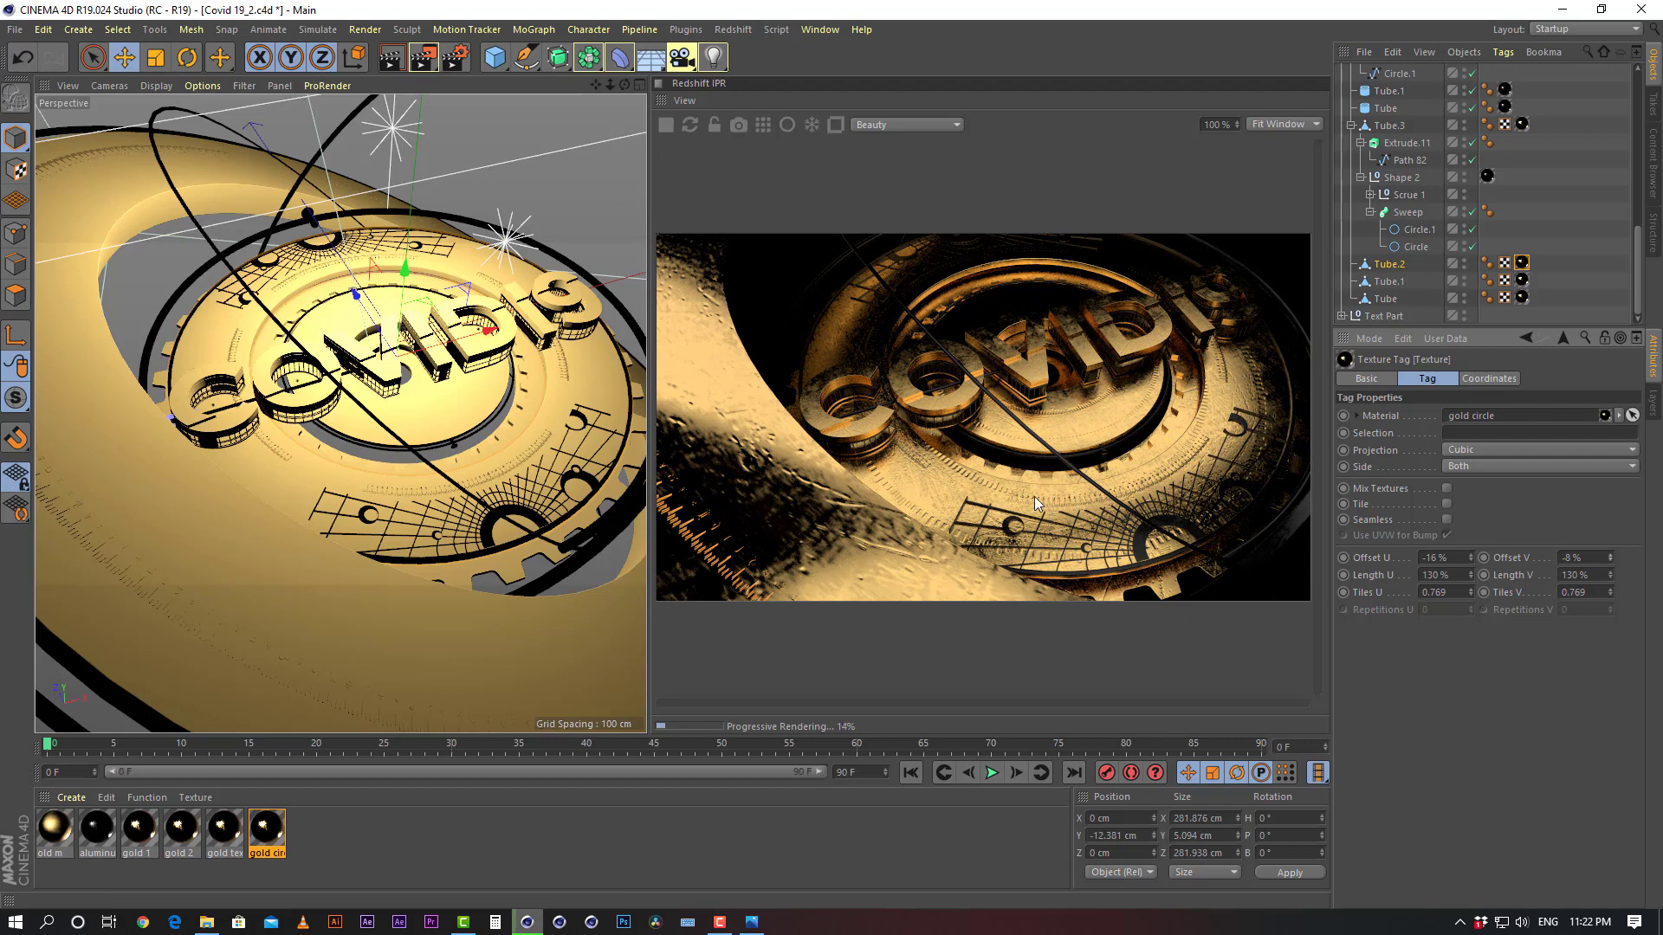
left_click(1434, 575)
type("150")
key("Return")
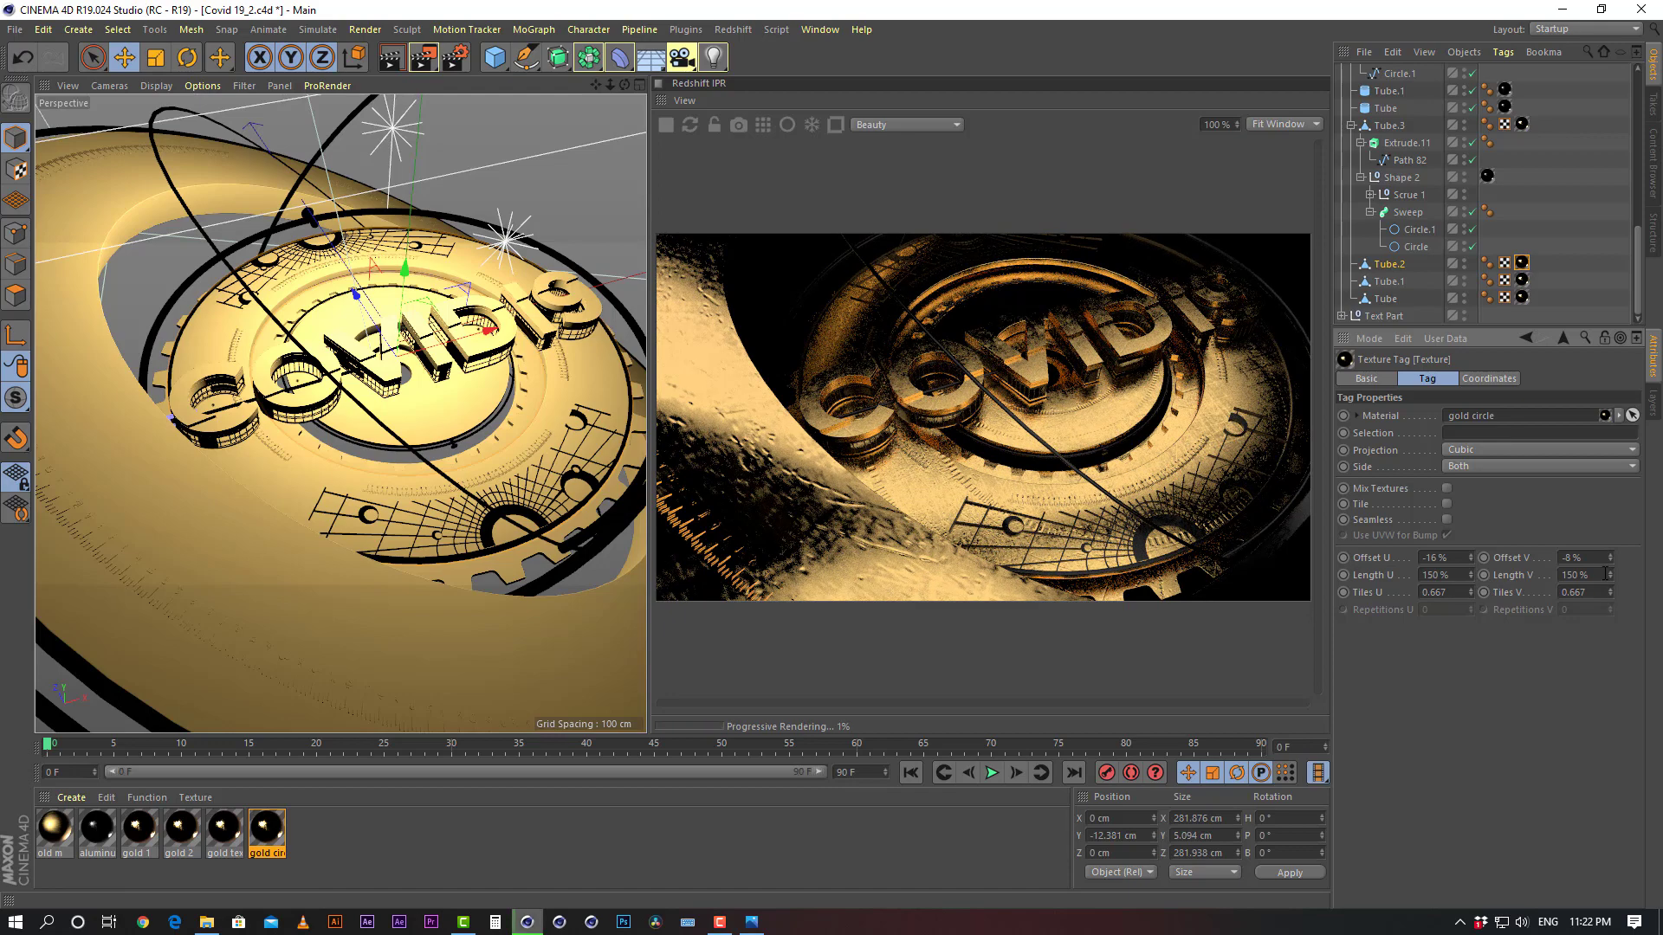
Adjust both the U and V offsets of Tube.2's gold circle texture to -25%
left_click_drag(1612, 564, 1611, 581)
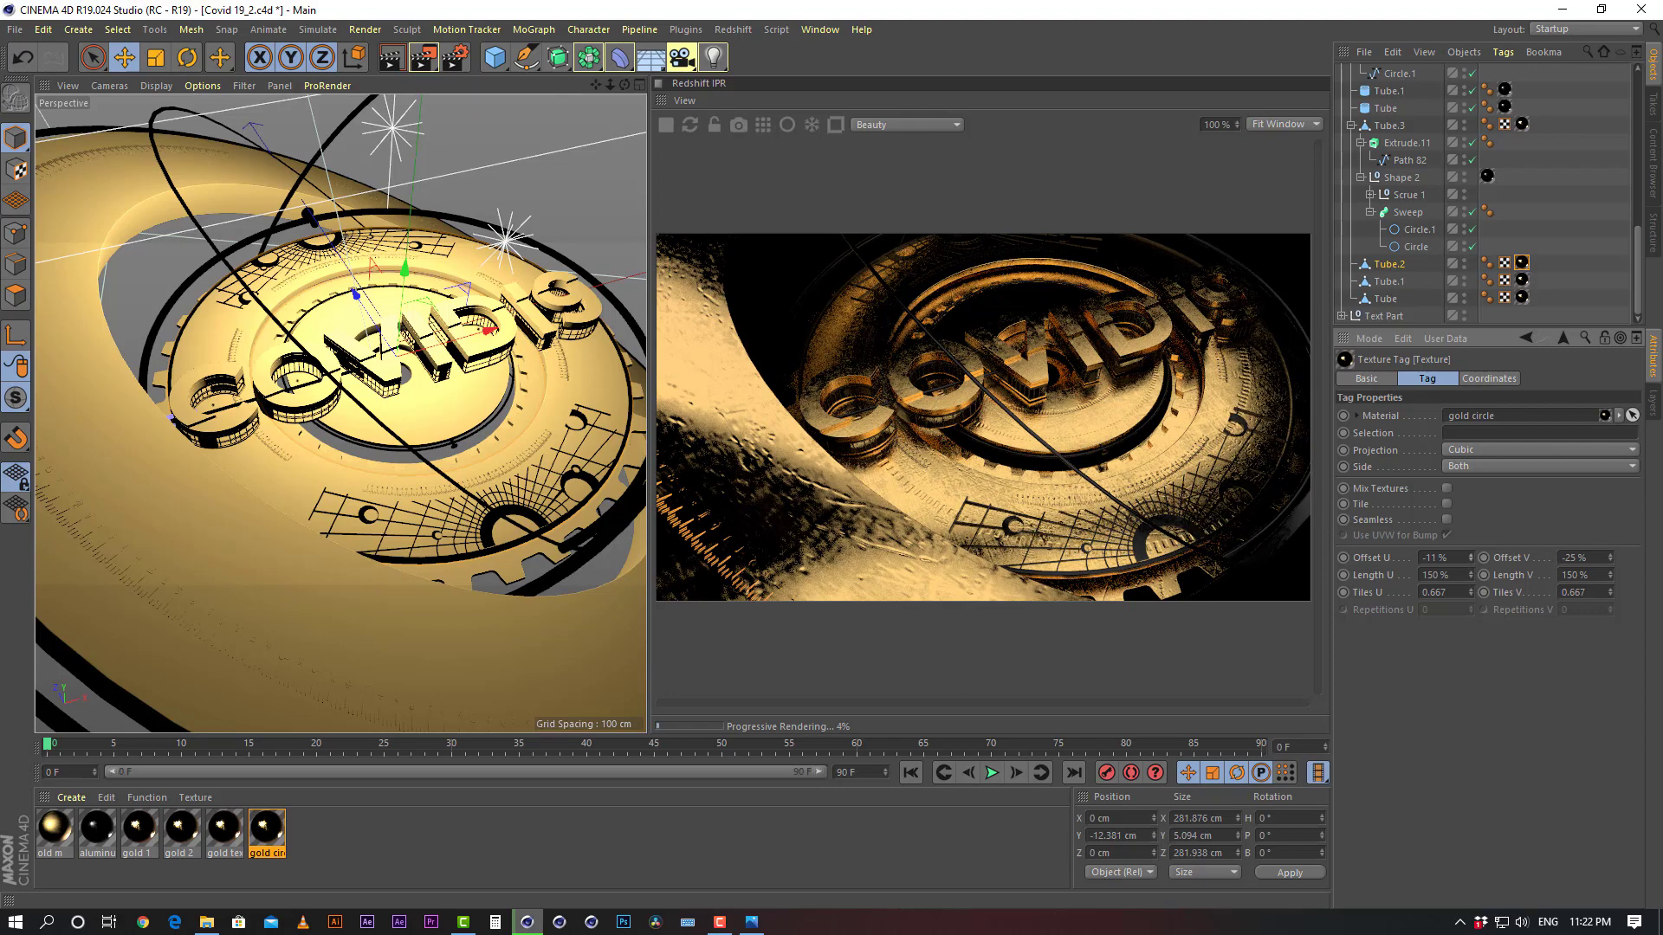
left_click_drag(1470, 558, 1469, 570)
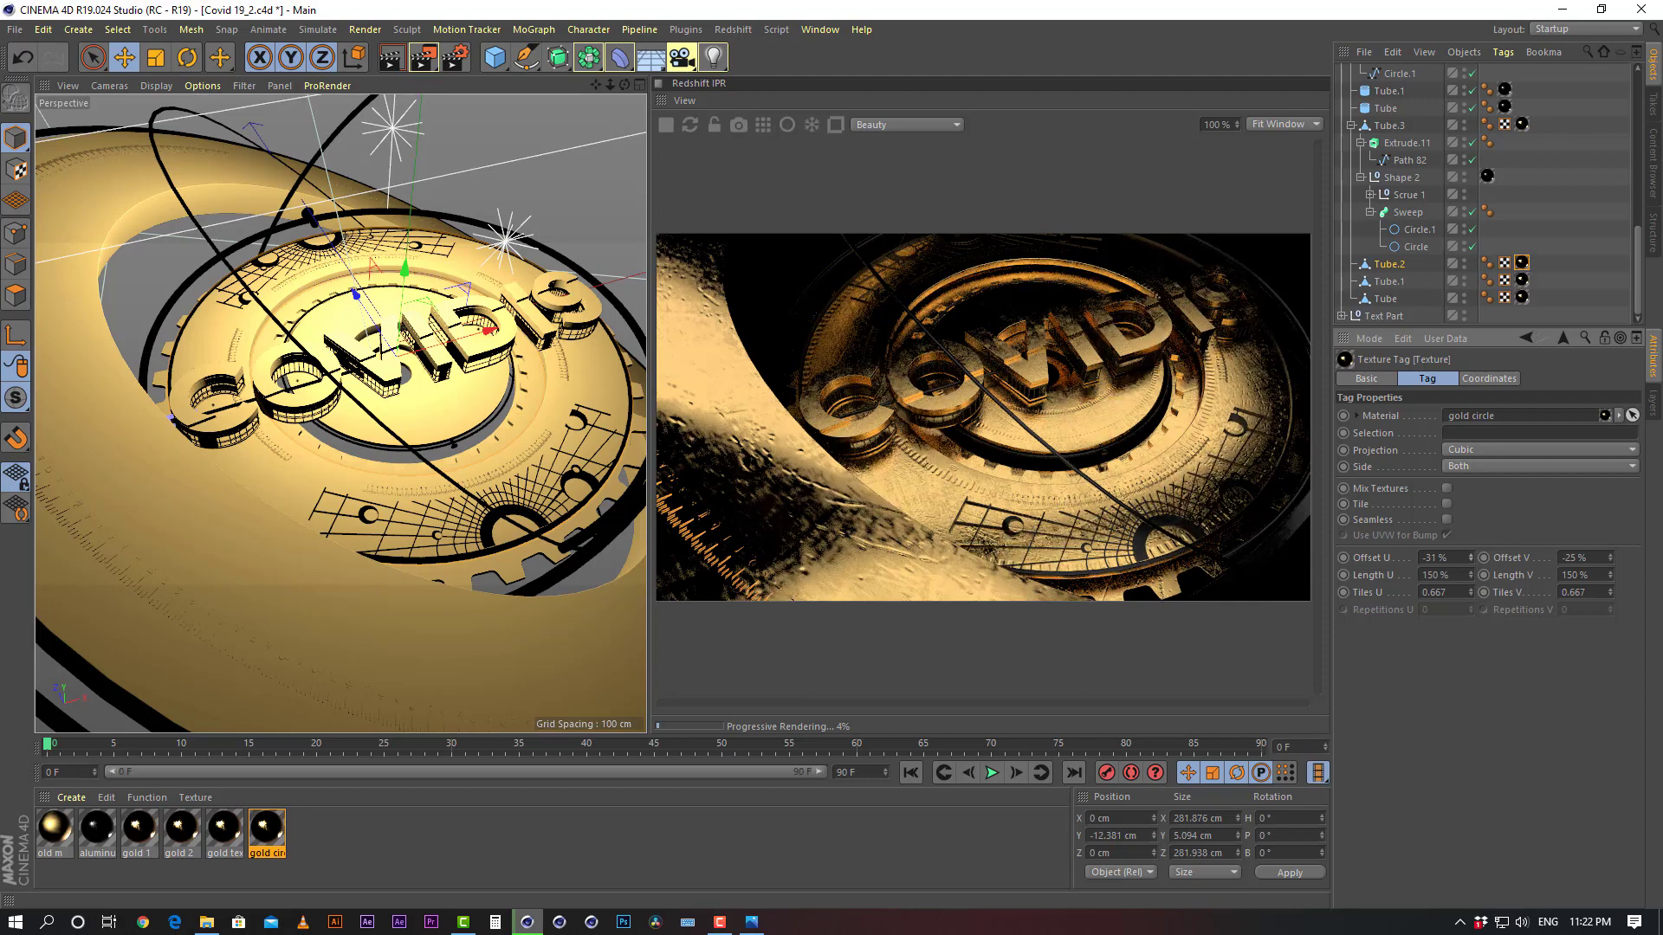
left_click(1471, 559)
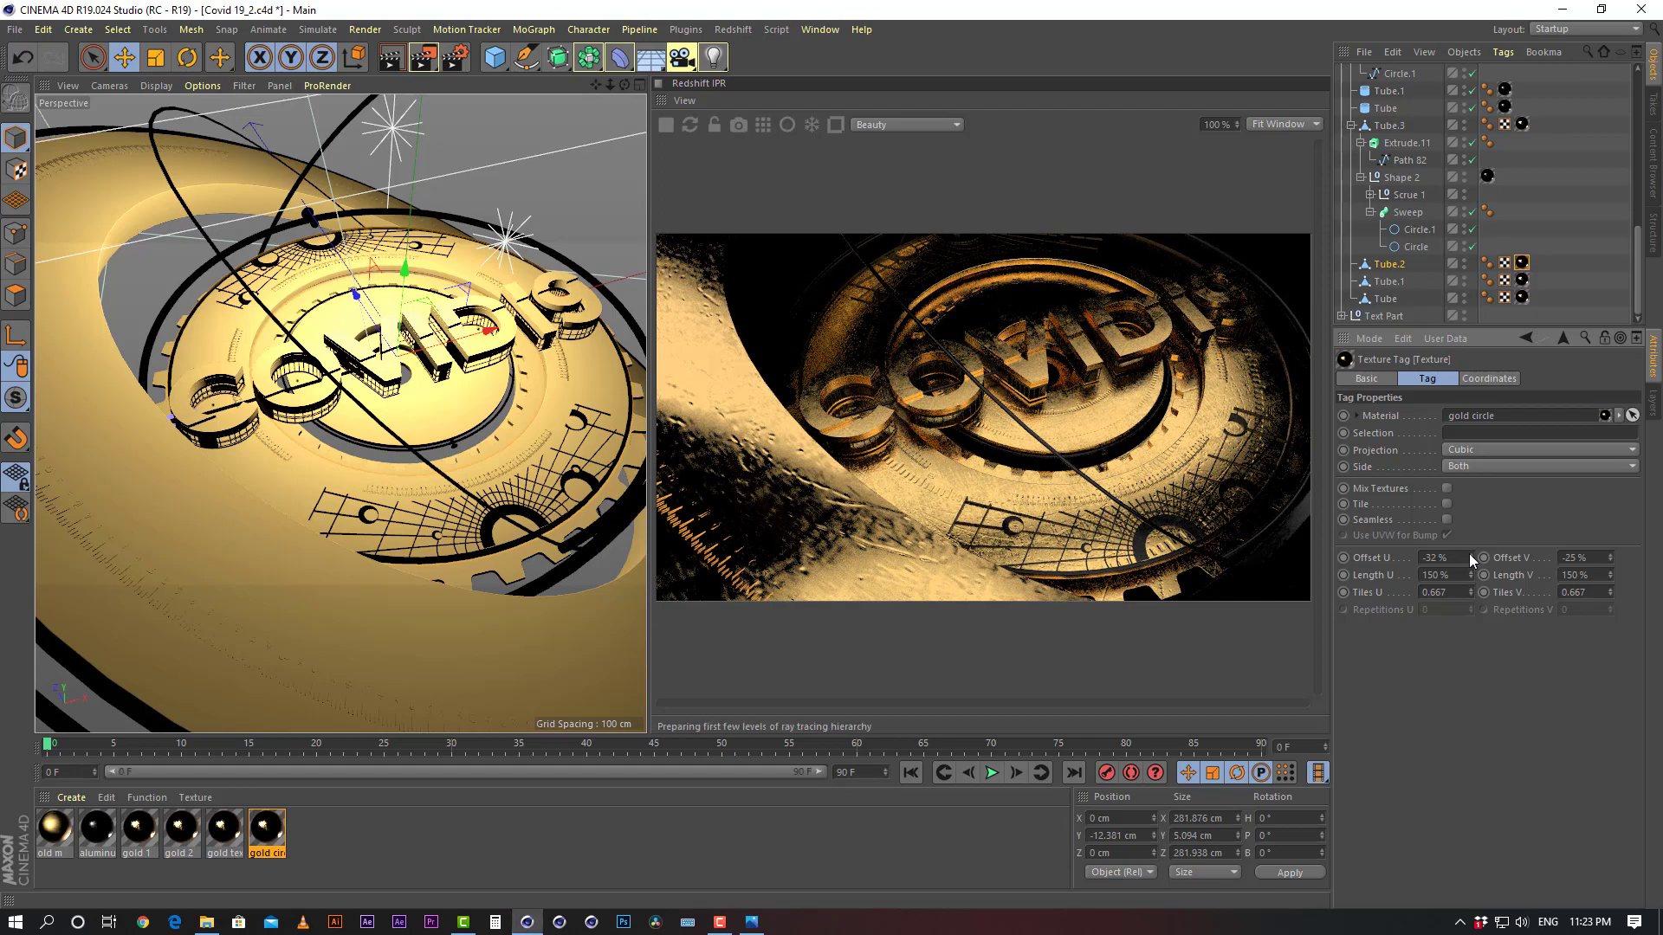
left_click(1469, 553)
left_click(1469, 553)
left_click(1469, 554)
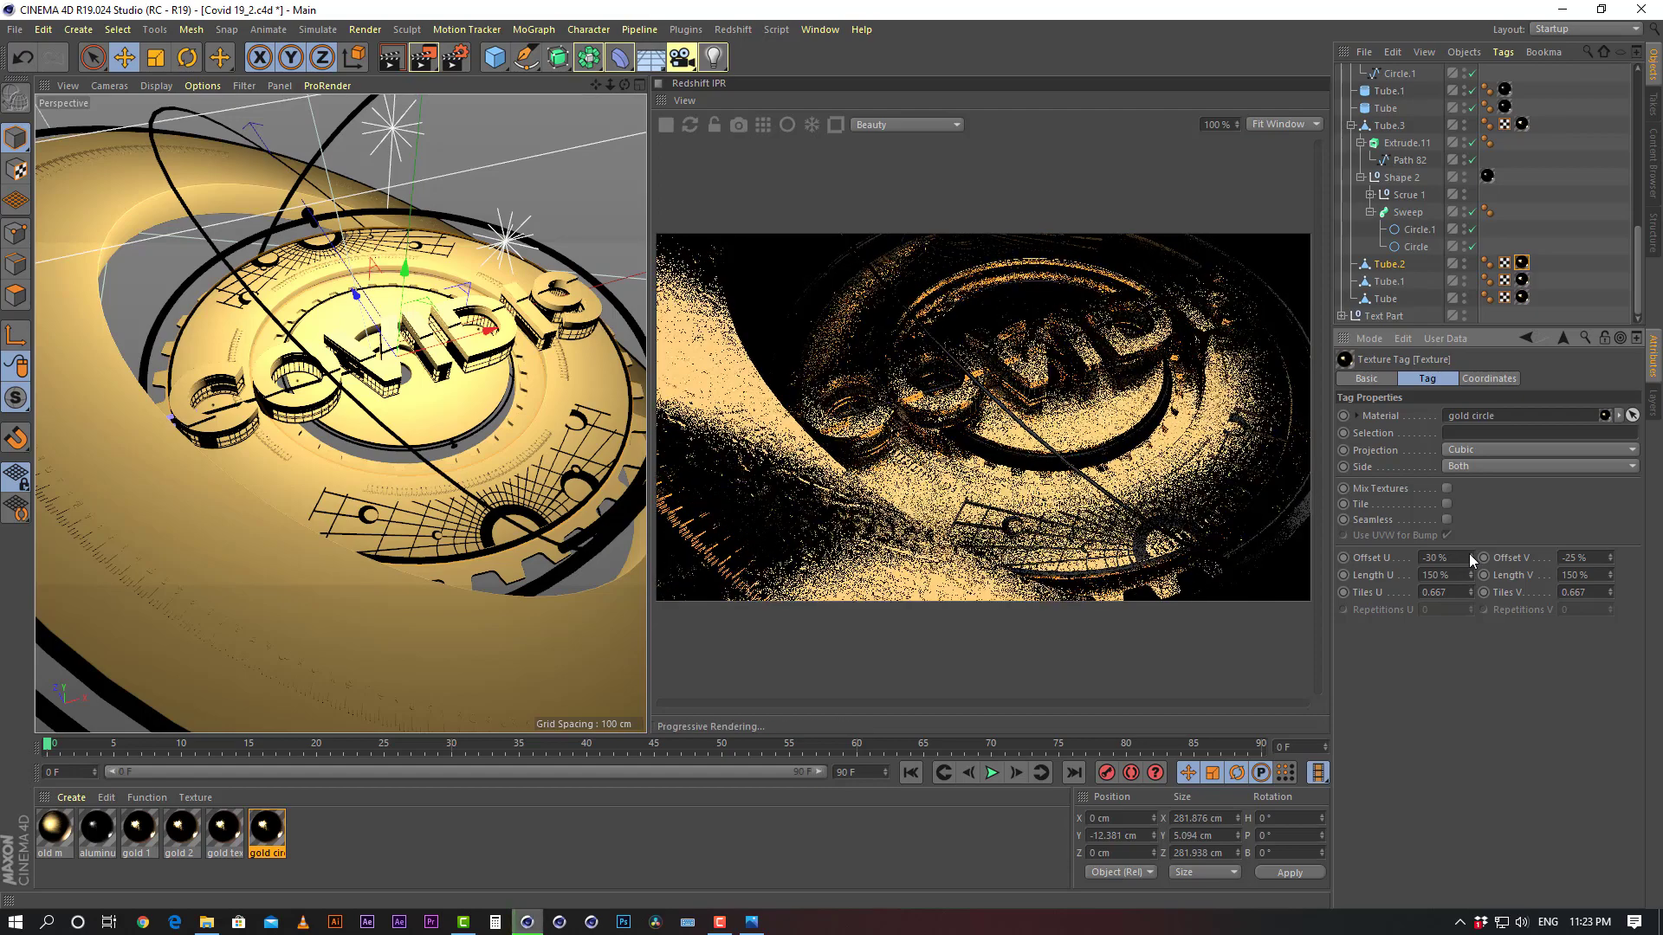
left_click(1469, 554)
left_click(1469, 553)
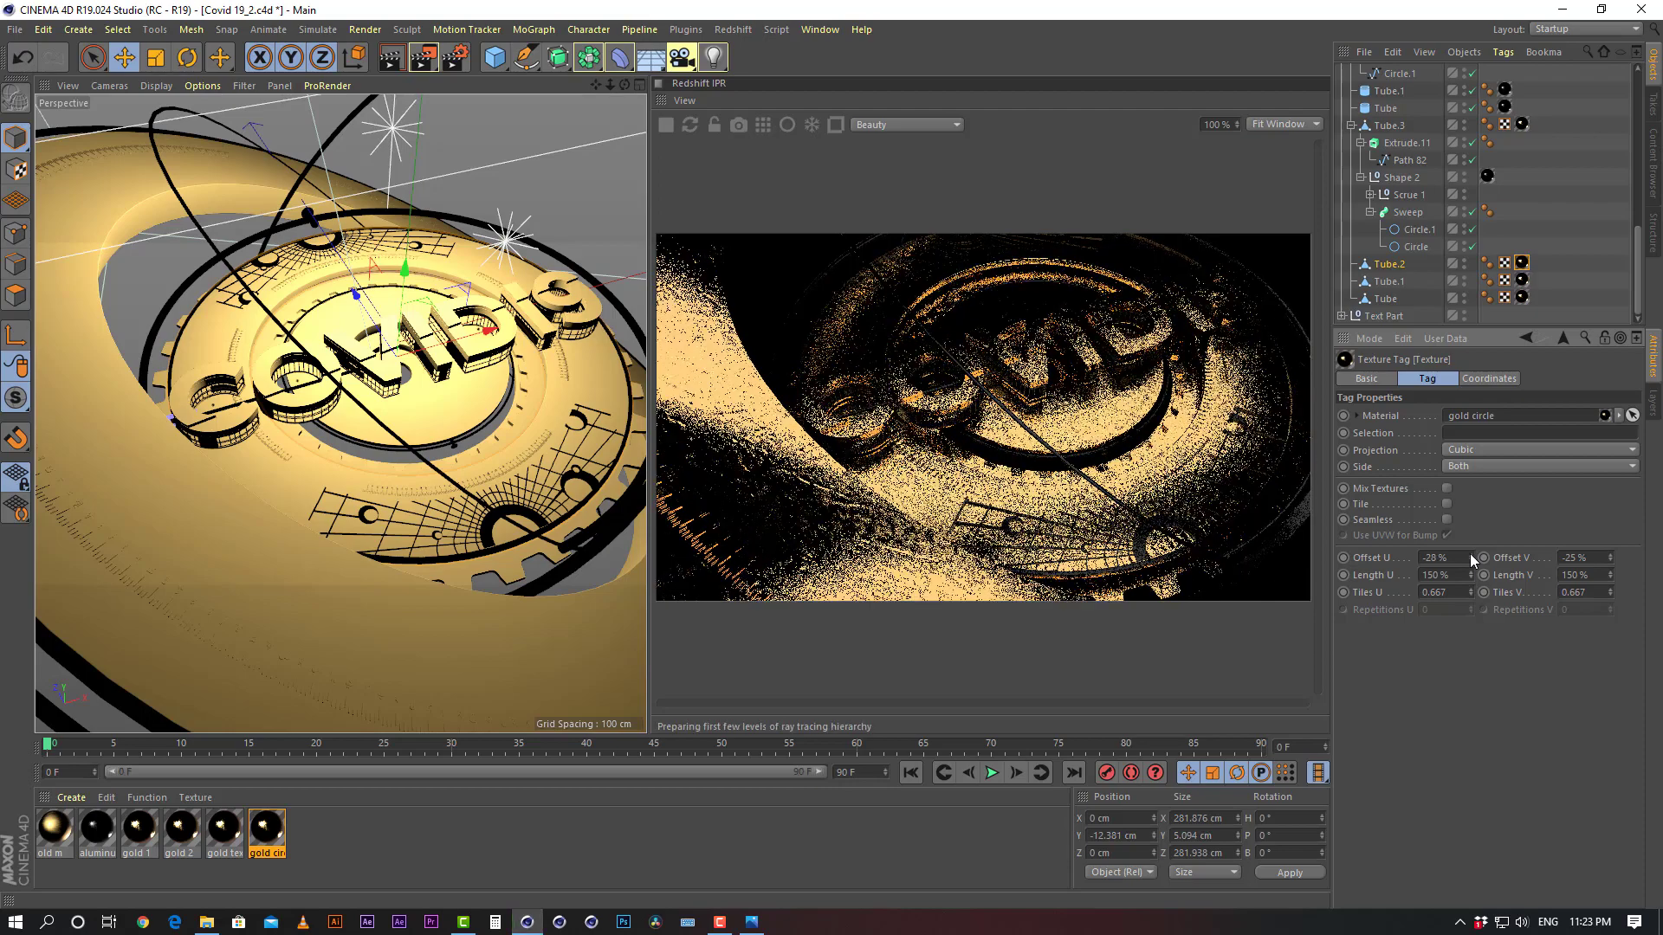
left_click(1469, 554)
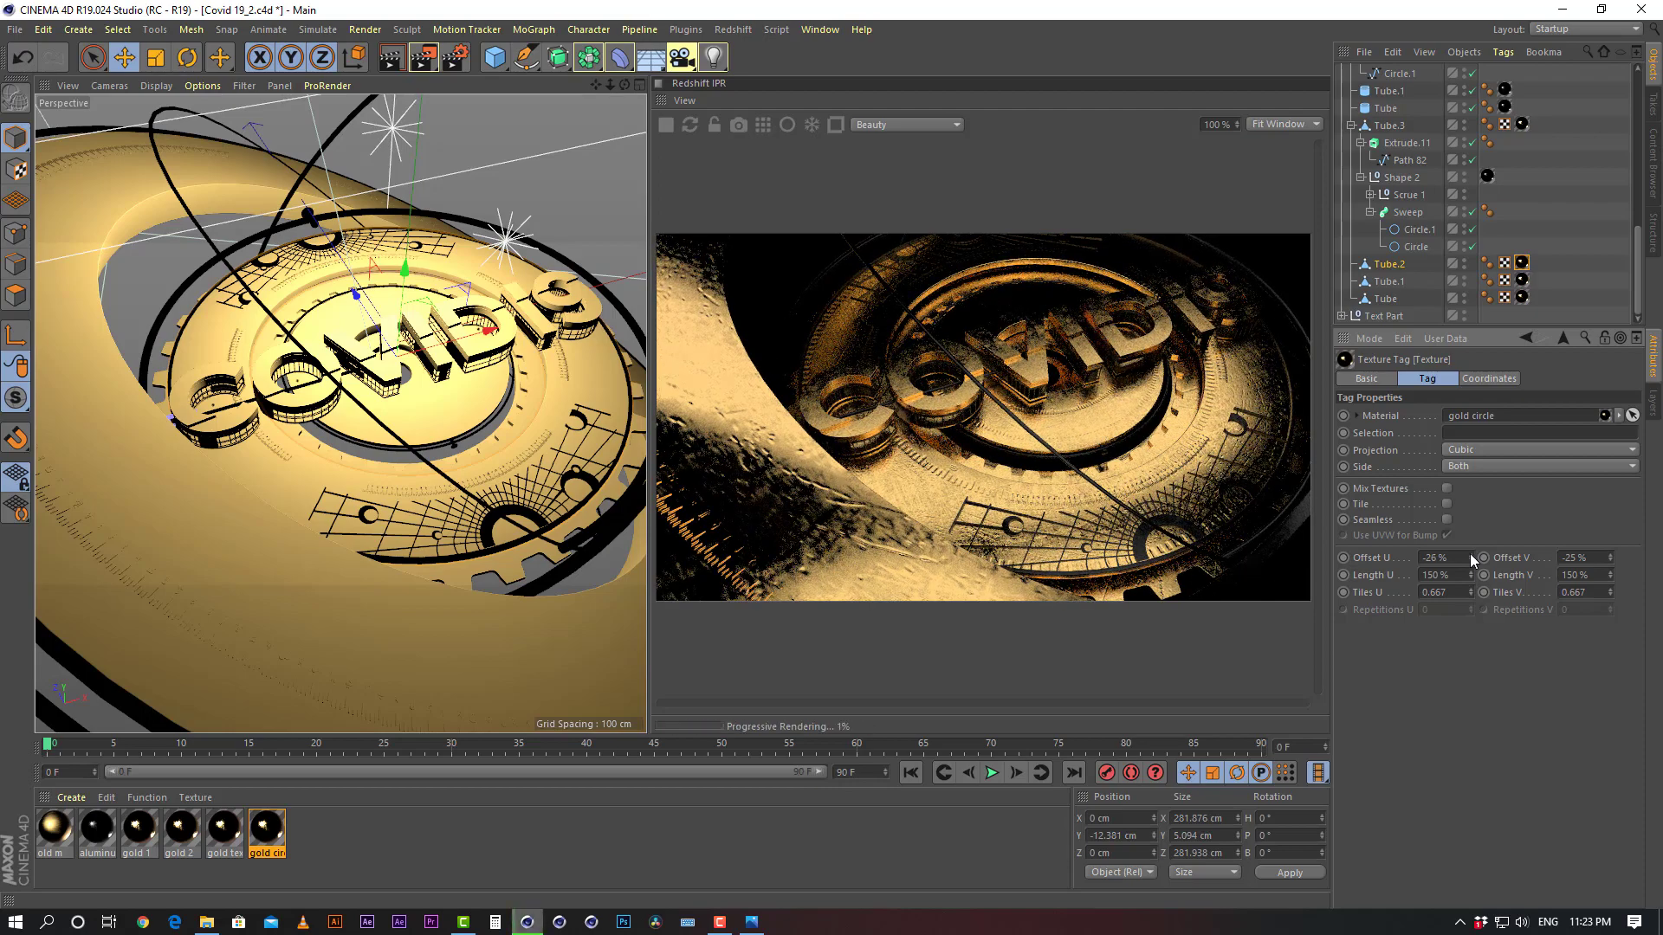
left_click(1469, 553)
left_click(1469, 553)
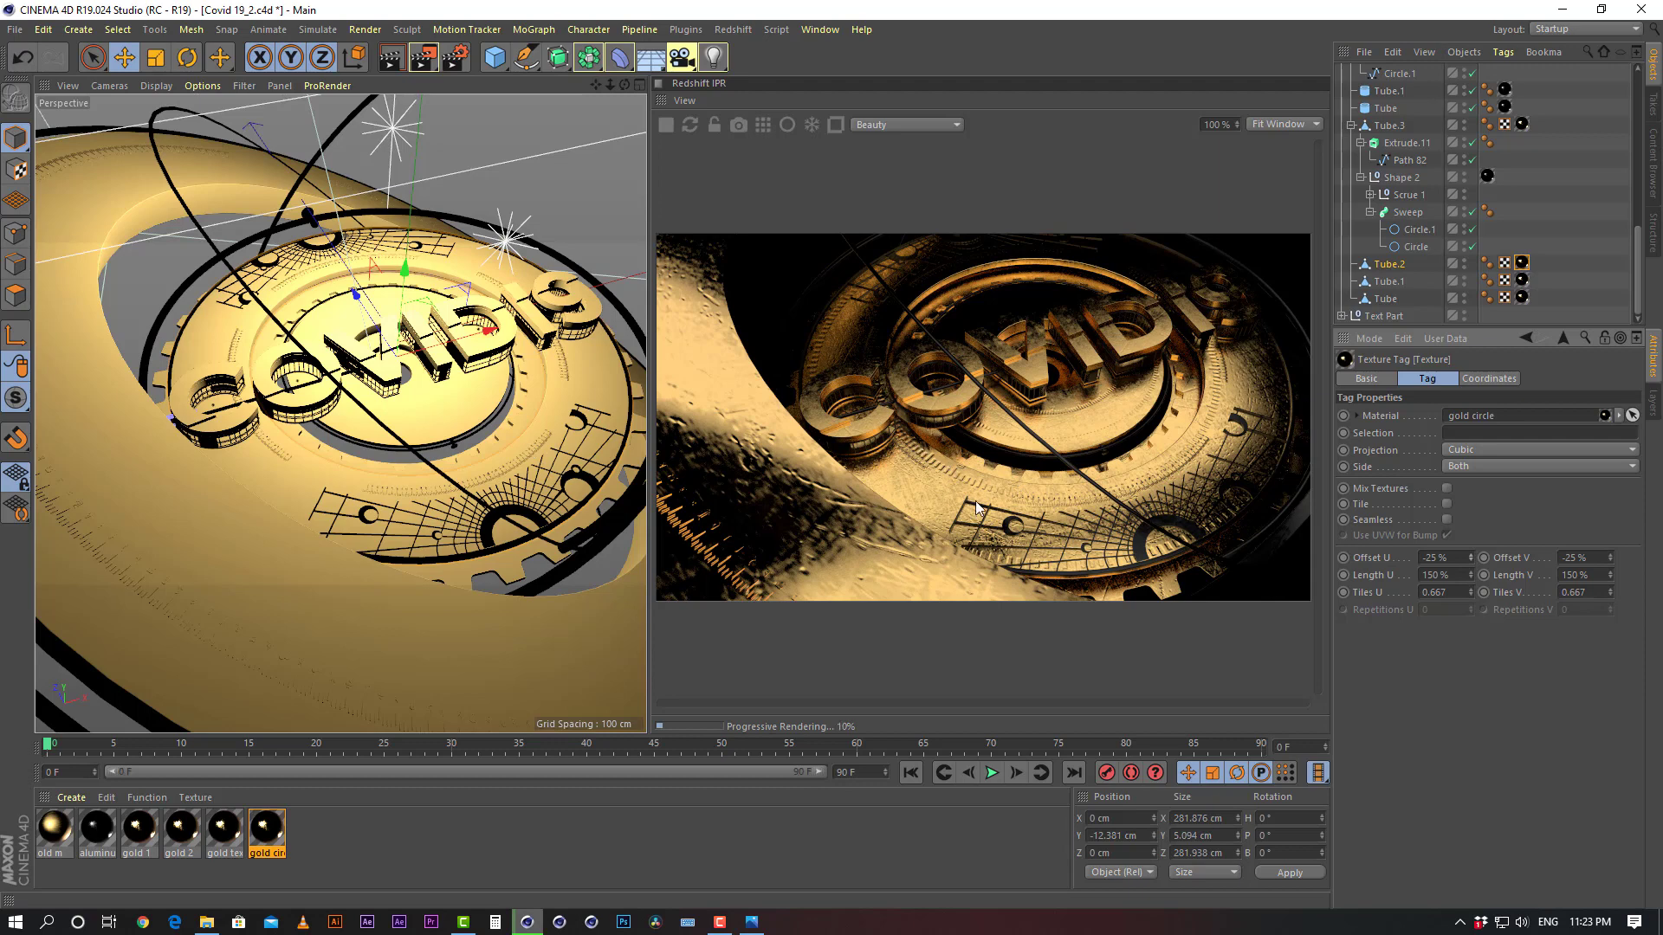
Check the disc against the reference render 03_00000.jpg in Photos, and return the viewport to the RS Camera view
left_click(751, 922)
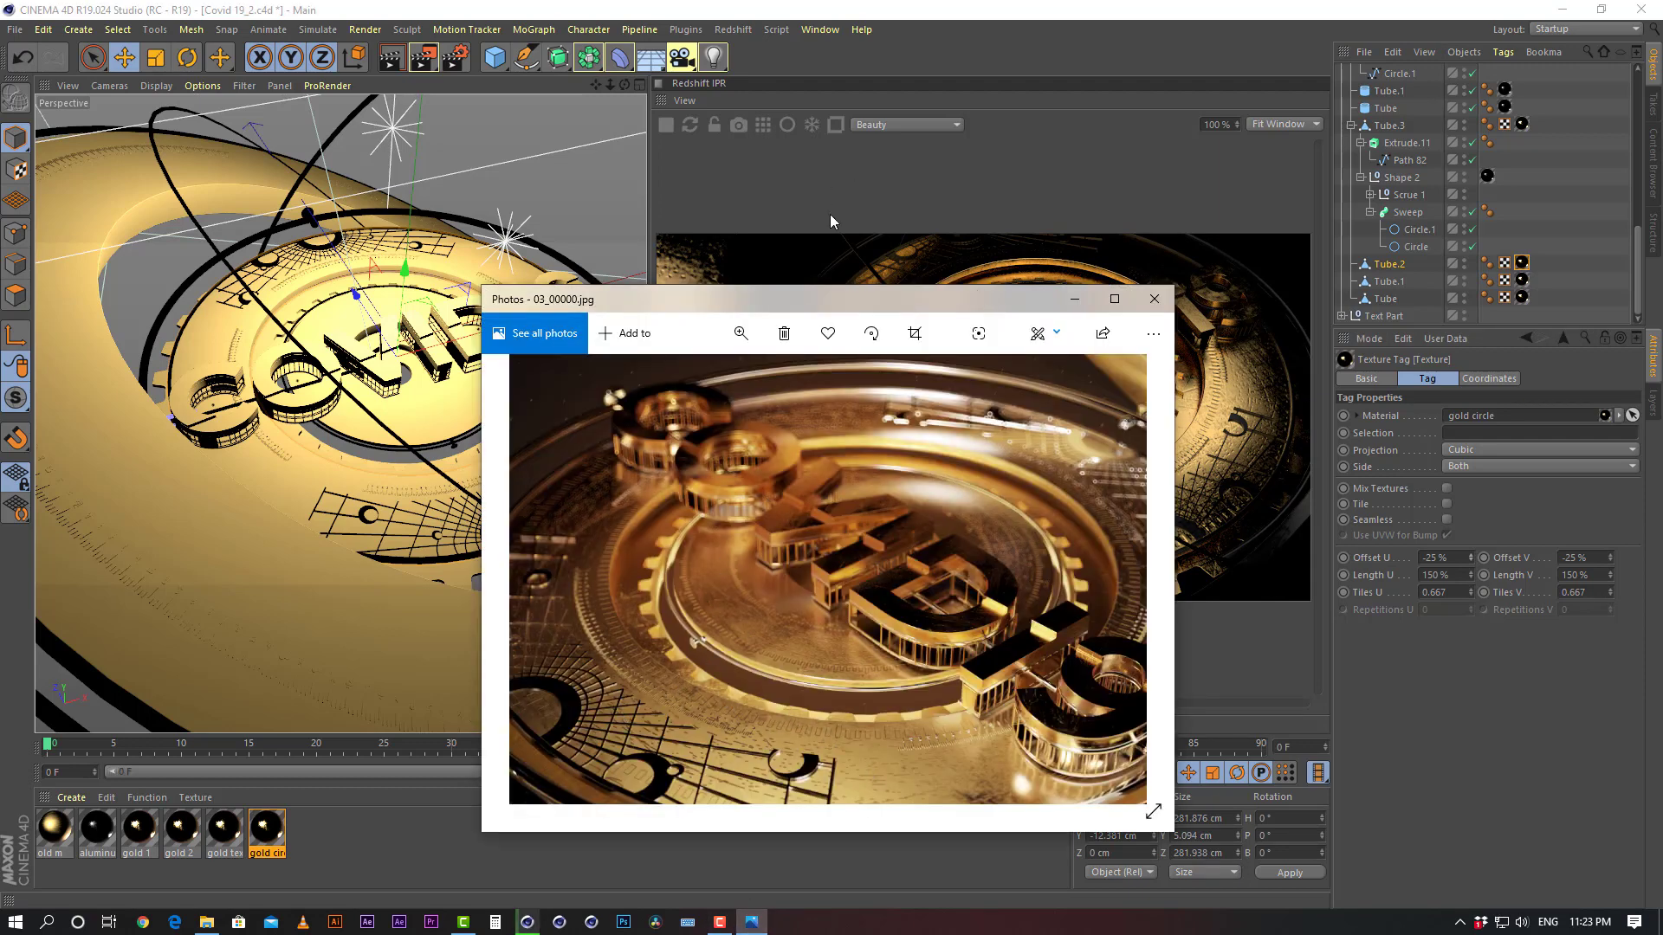
left_click(1155, 299)
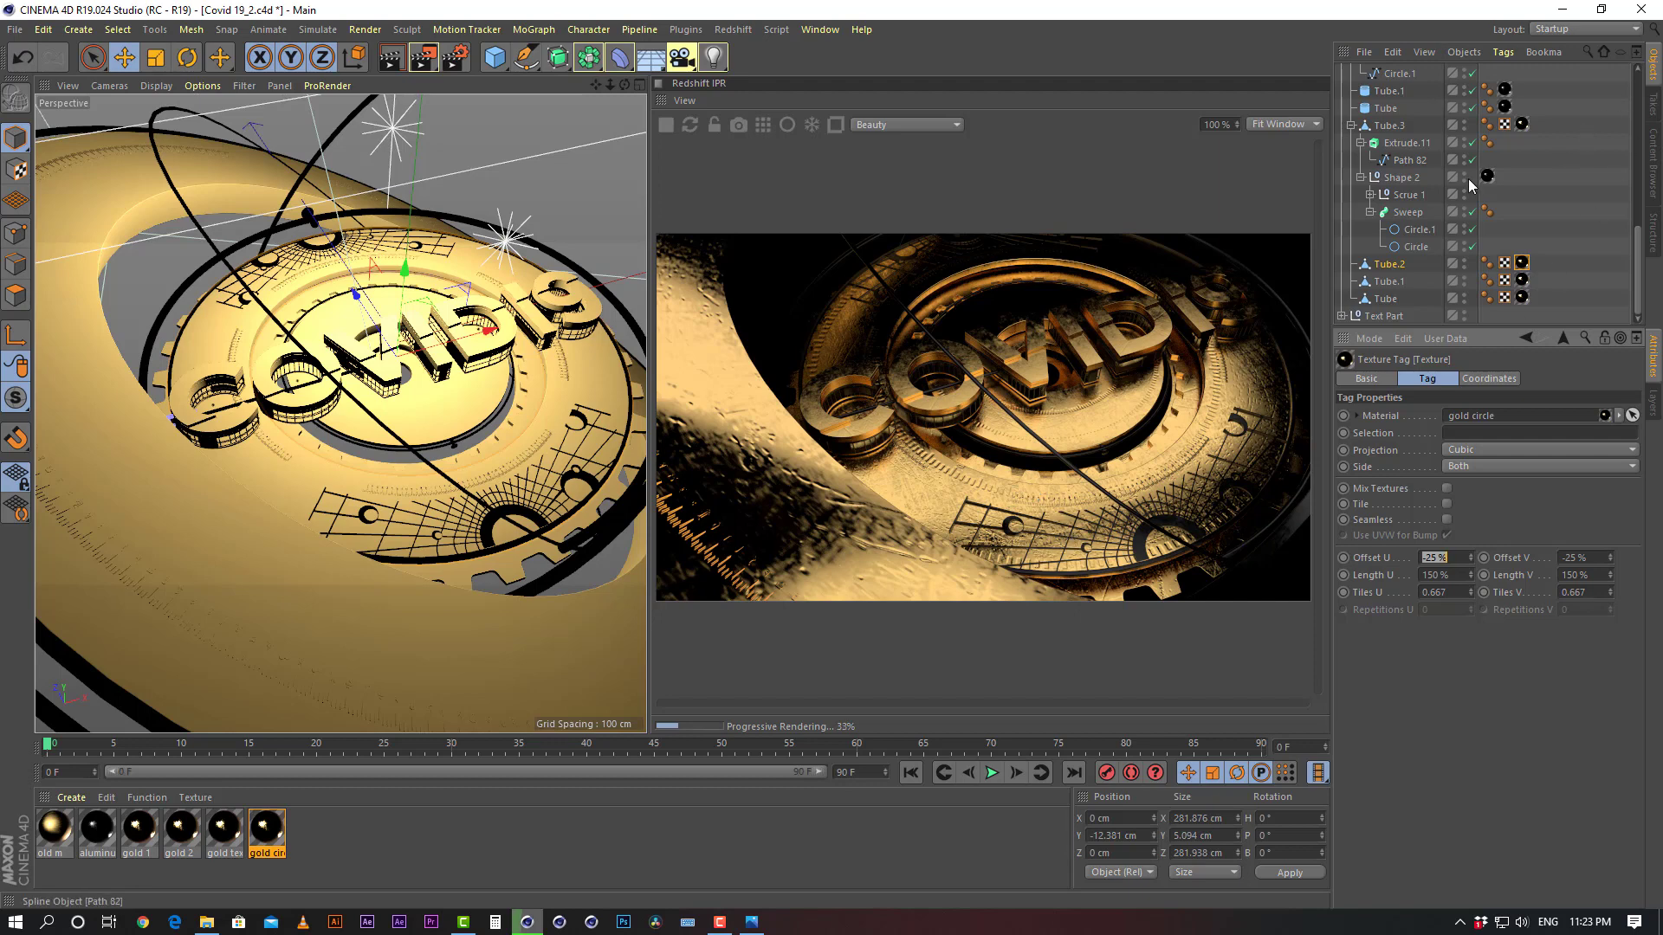
scroll(1483, 154, "up", 10)
left_click(1472, 123)
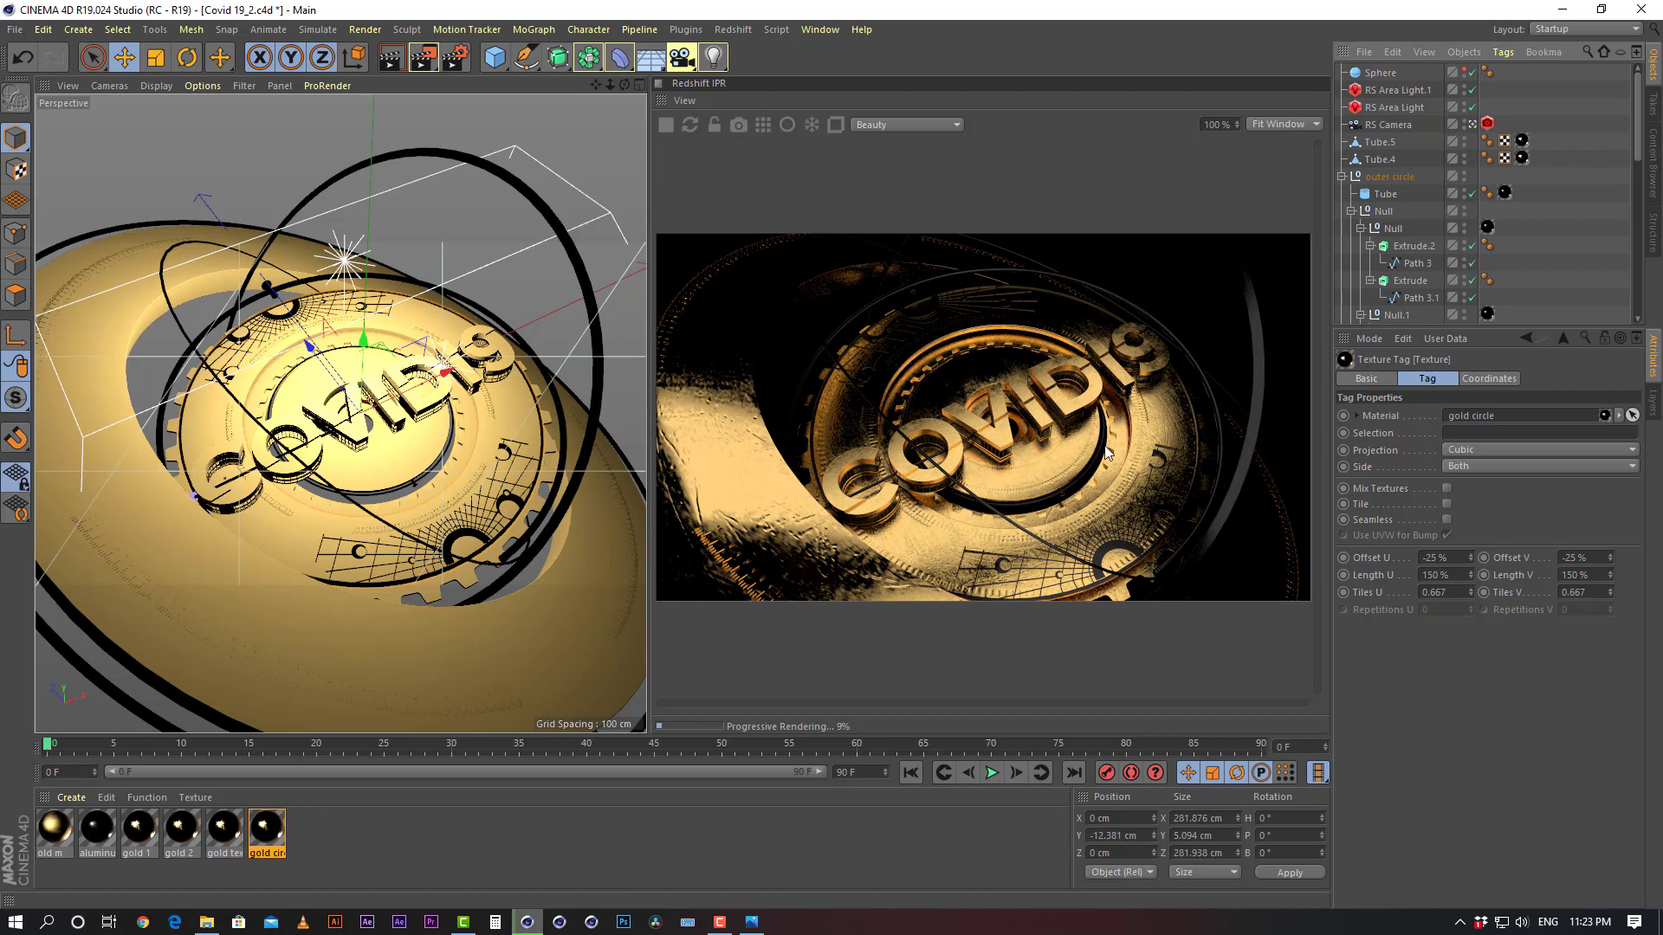
Try RS Area Light.1 at about Z -26 cm, and move RS Area Light to about X 13 cm and Z 55 cm
left_click(1384, 89)
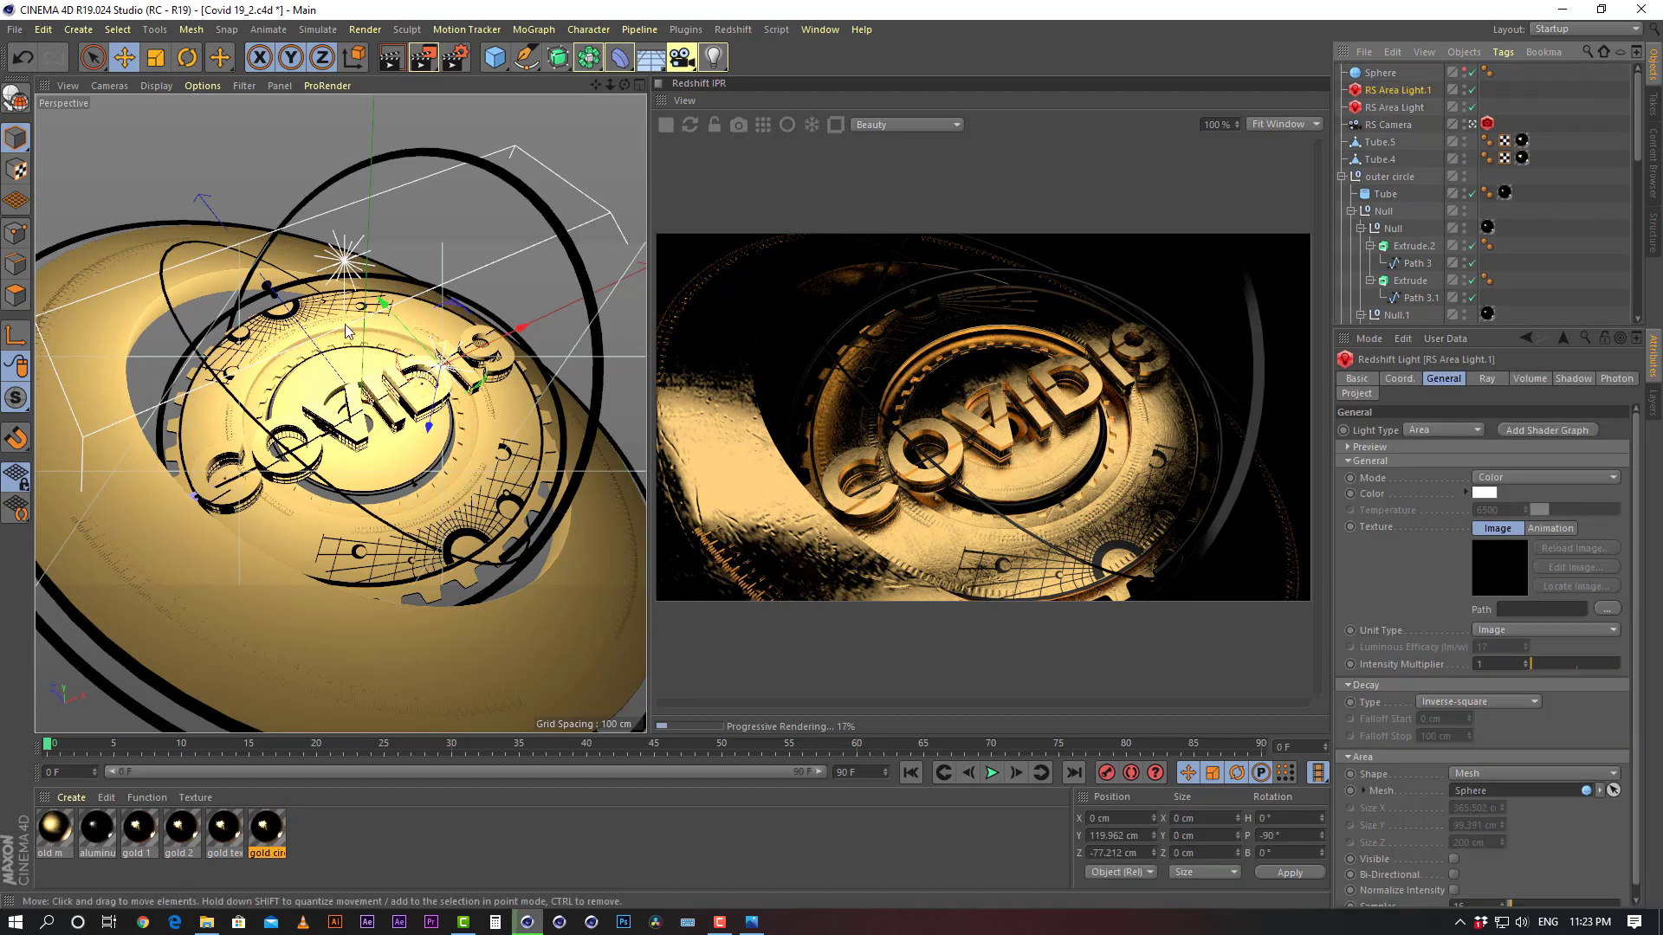
left_click_drag(400, 320, 364, 280)
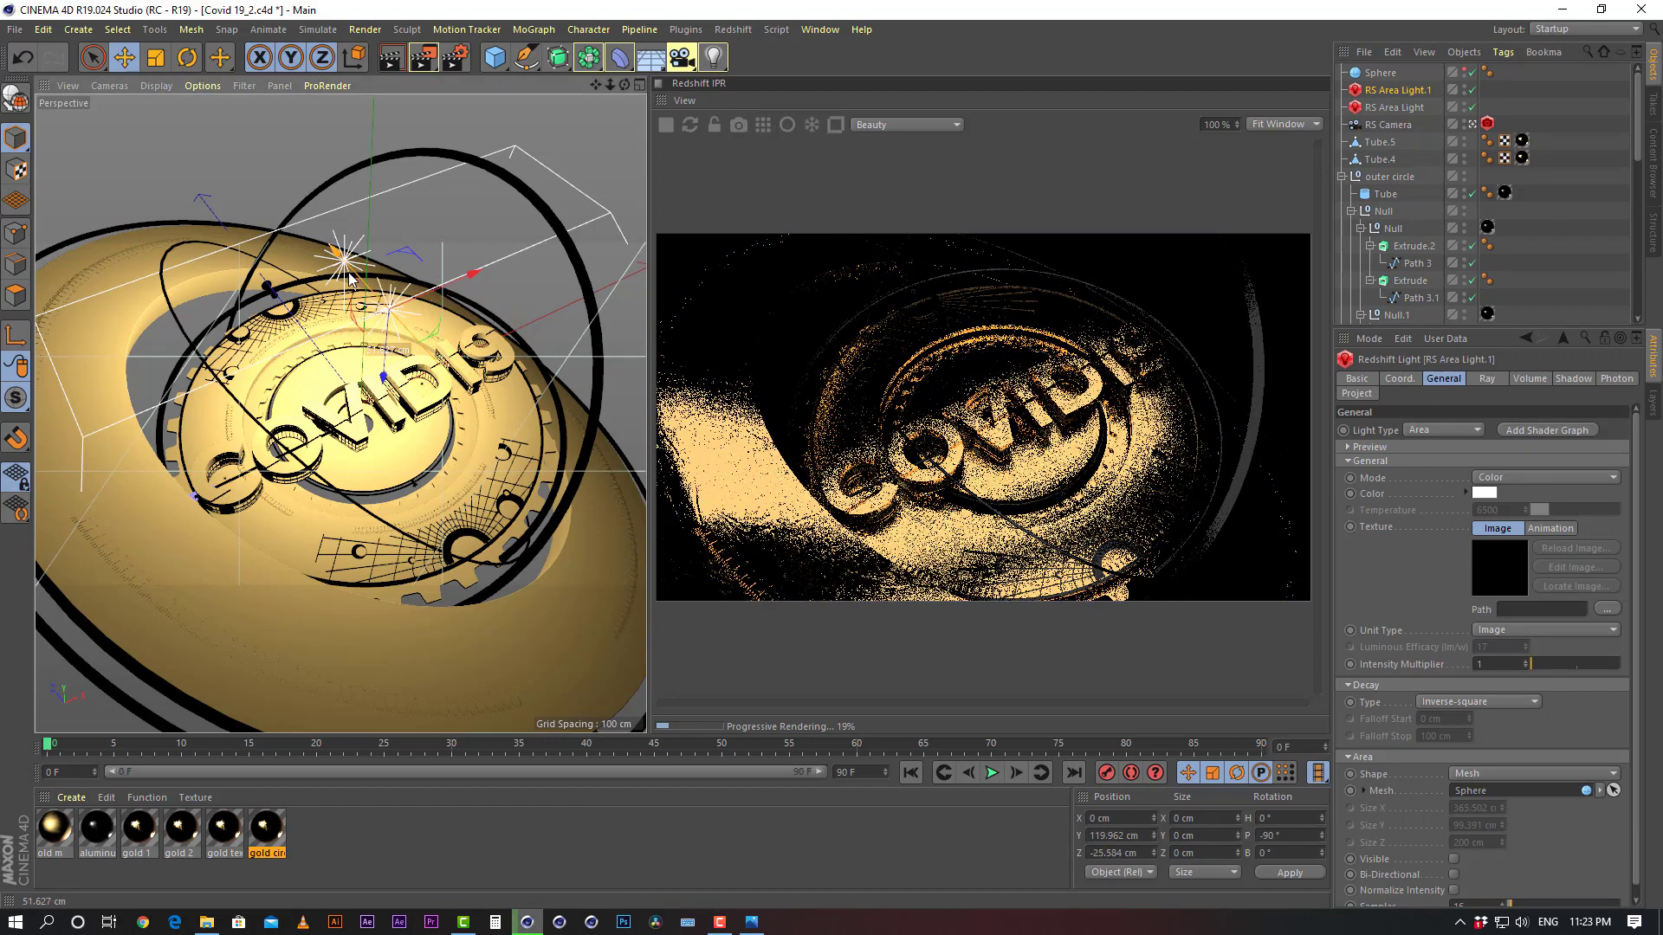
left_click(1393, 106)
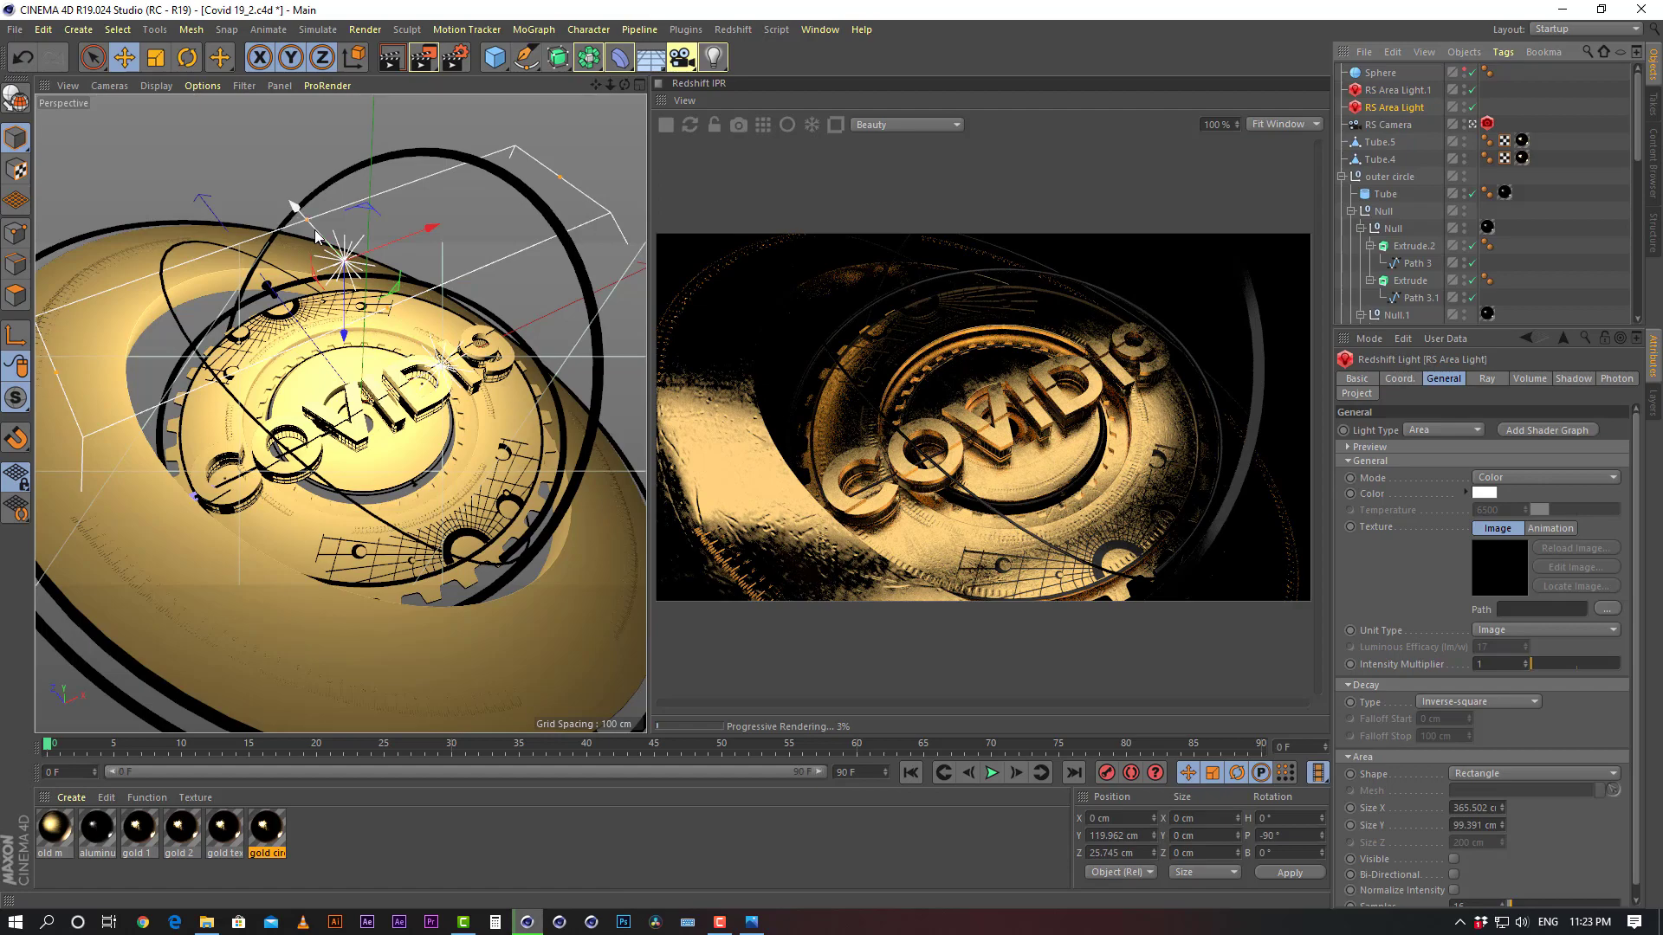
mouse_move(296, 210)
left_mouse_down()
mouse_move(329, 258)
mouse_move(298, 217)
left_mouse_up()
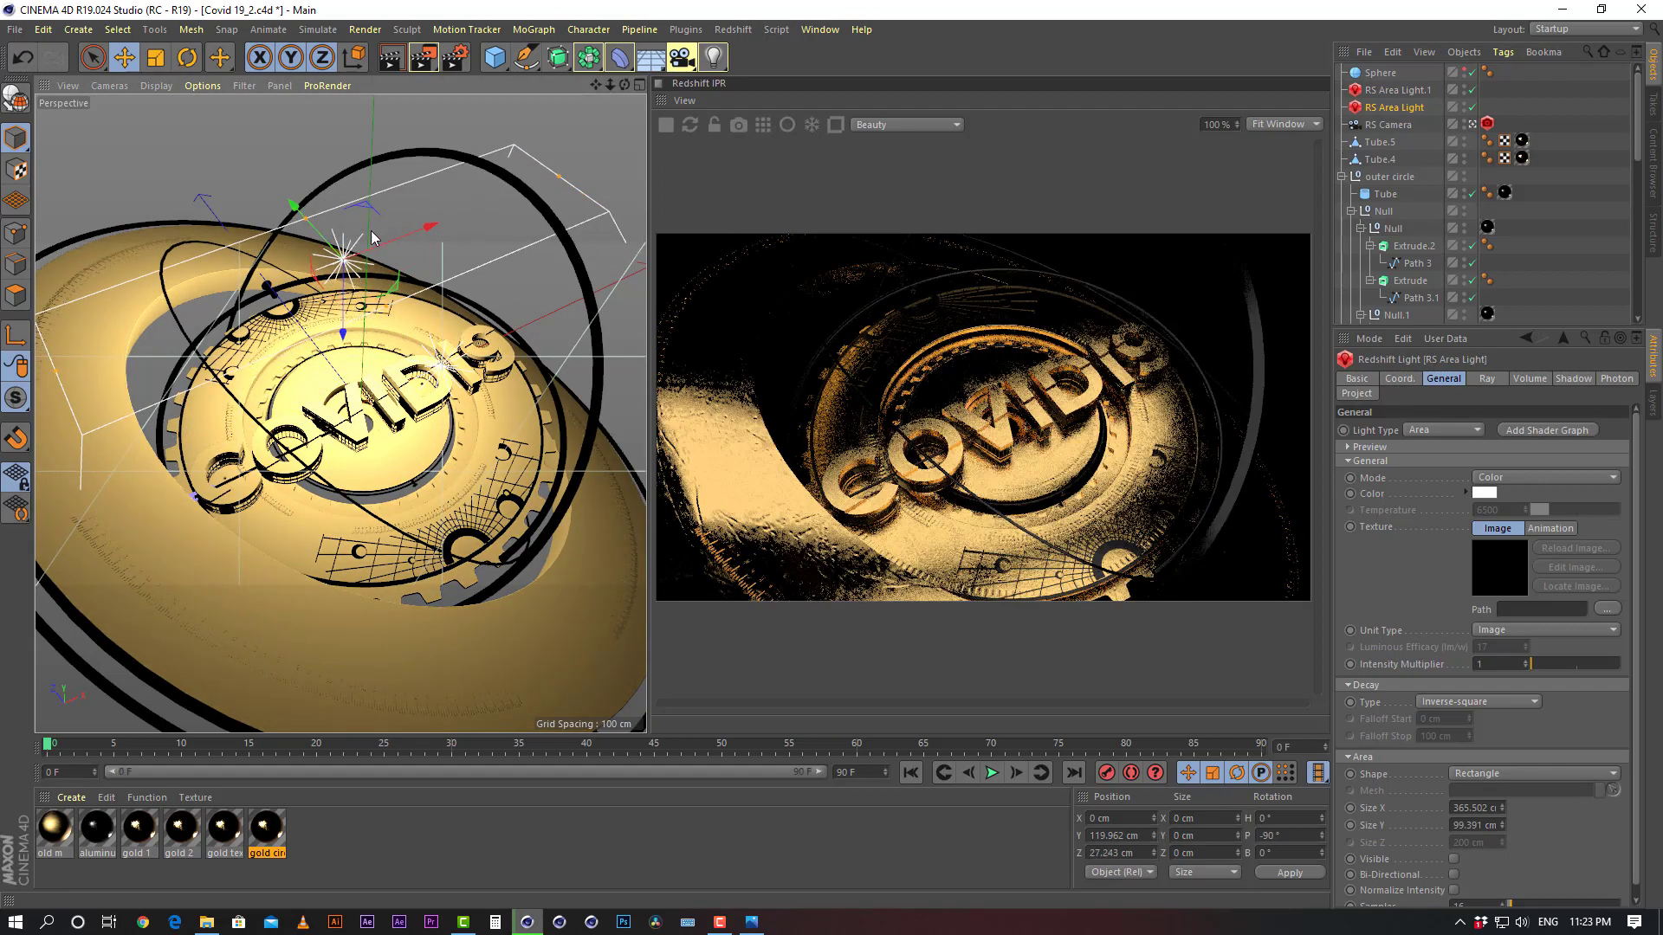
left_click_drag(402, 241, 313, 217)
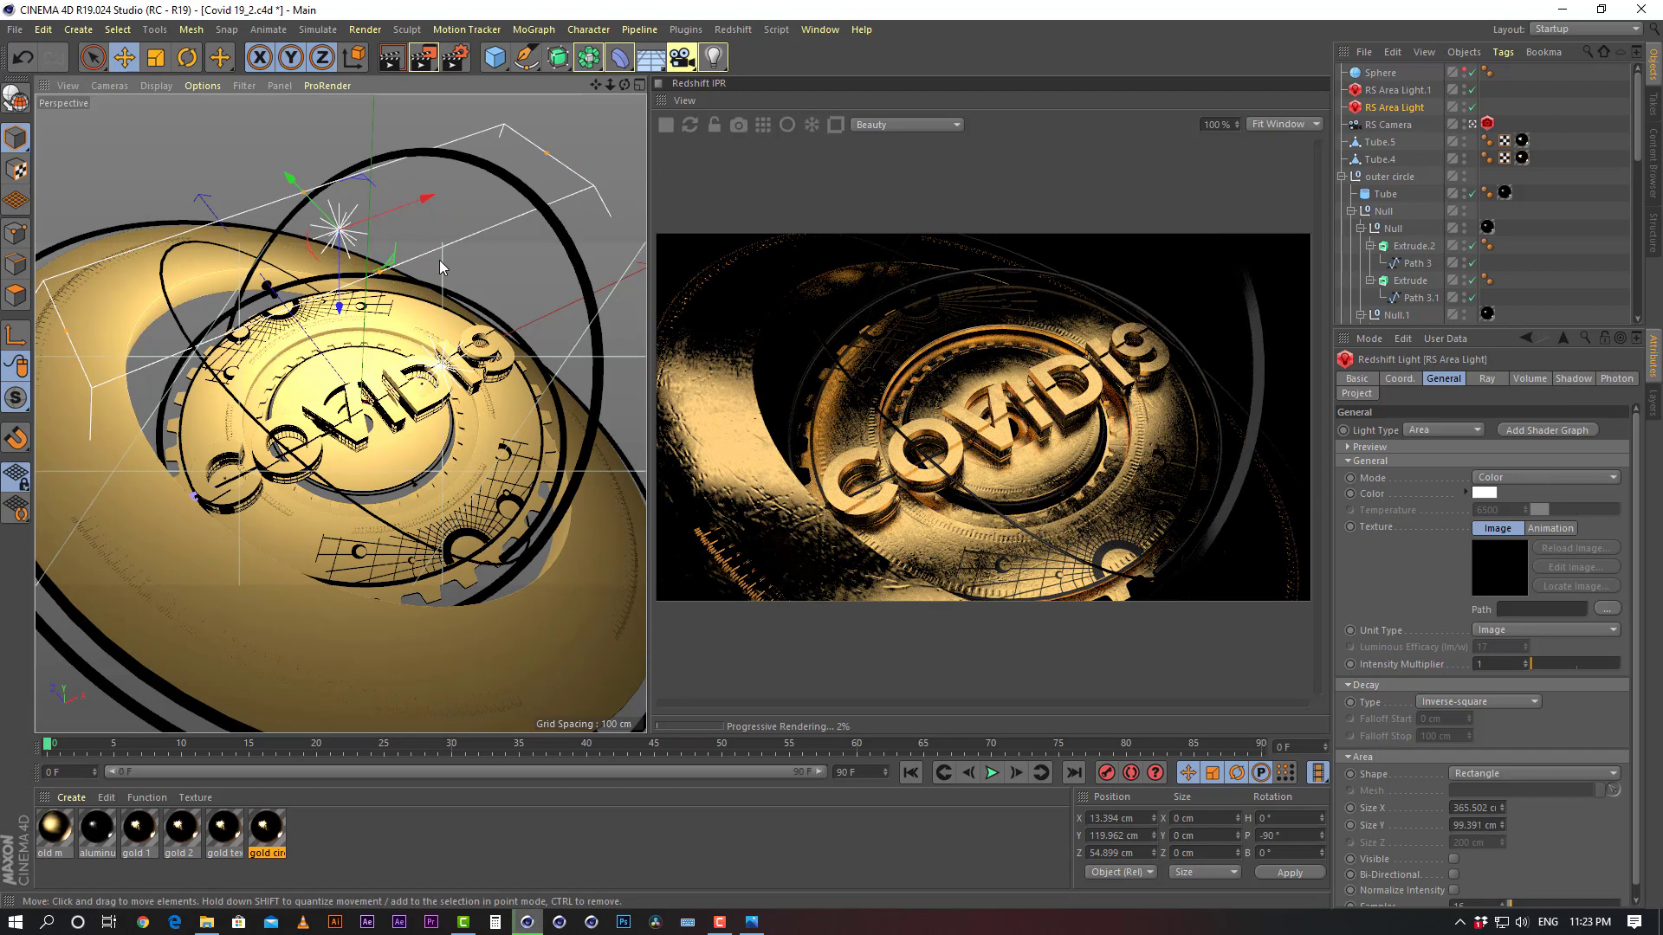
Darken RS Area Light's colour to a light grey and collapse the outer circle group
left_click(1483, 493)
left_click_drag(1596, 532, 1567, 529)
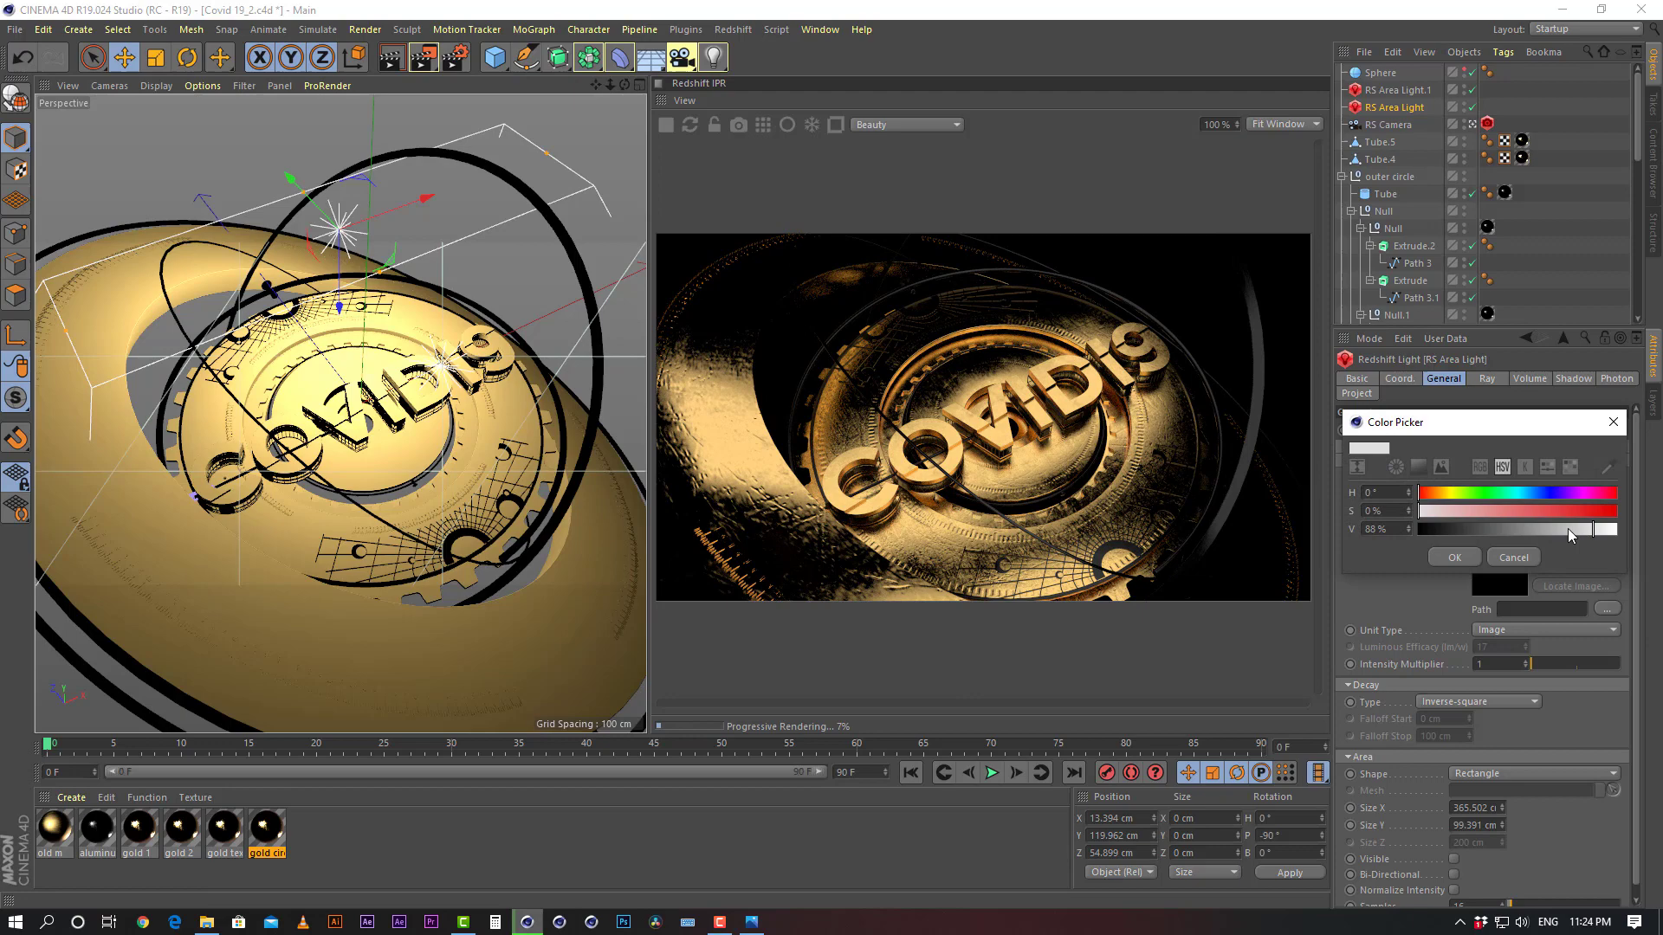
left_click(1454, 557)
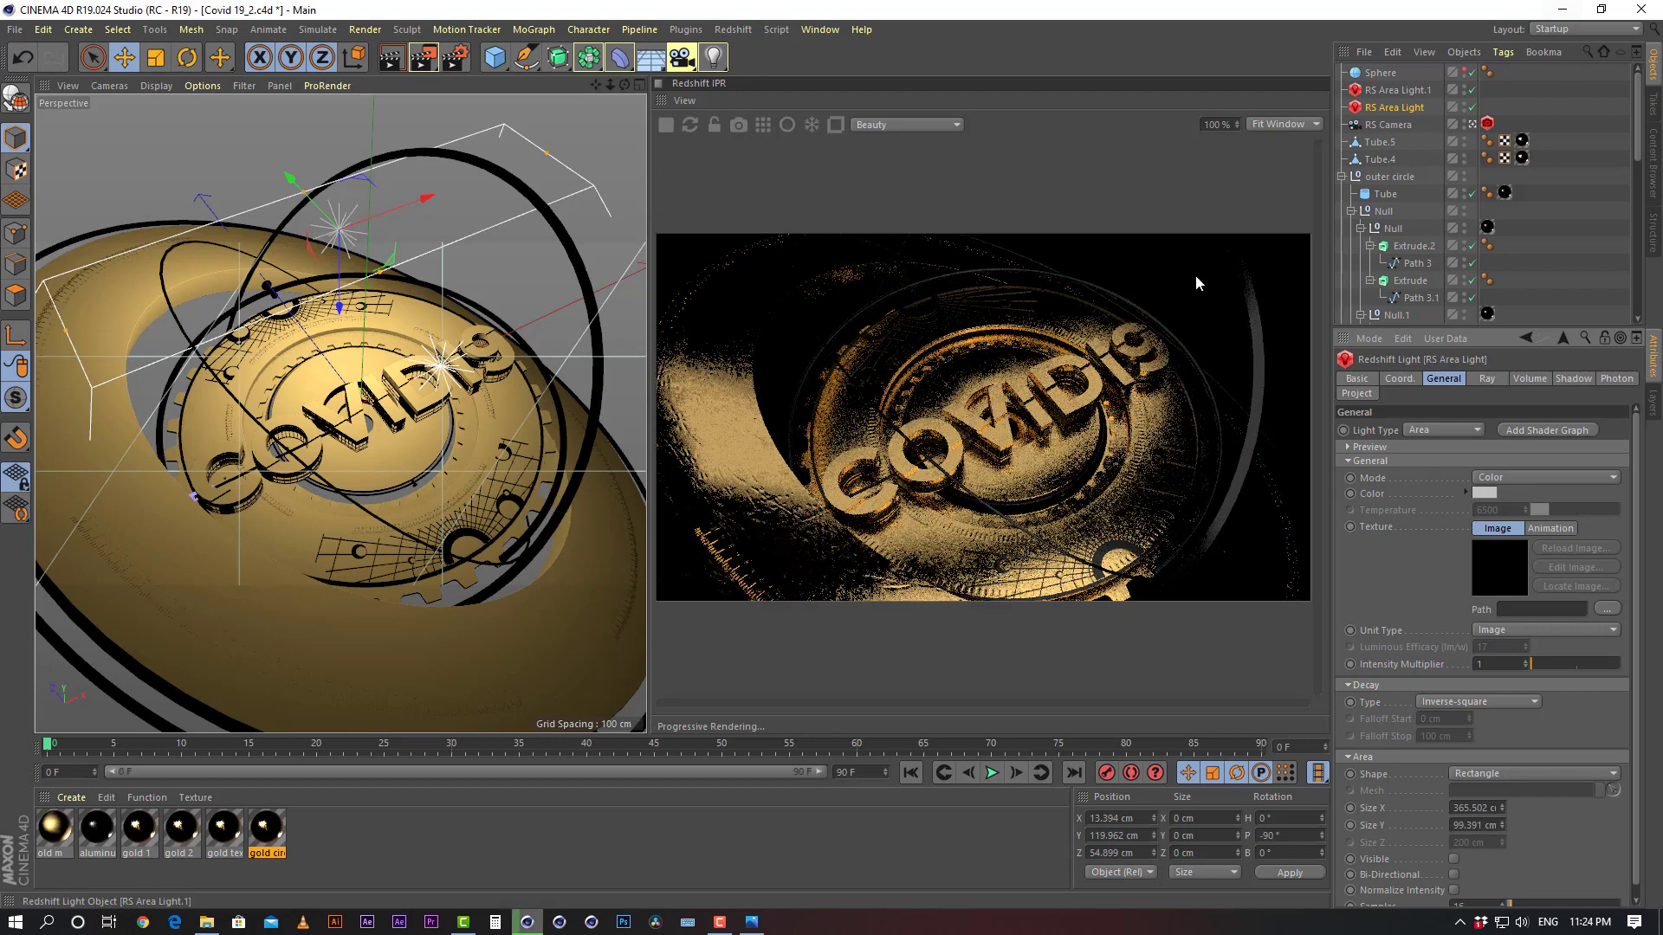
left_click(1576, 229)
left_click(1340, 175)
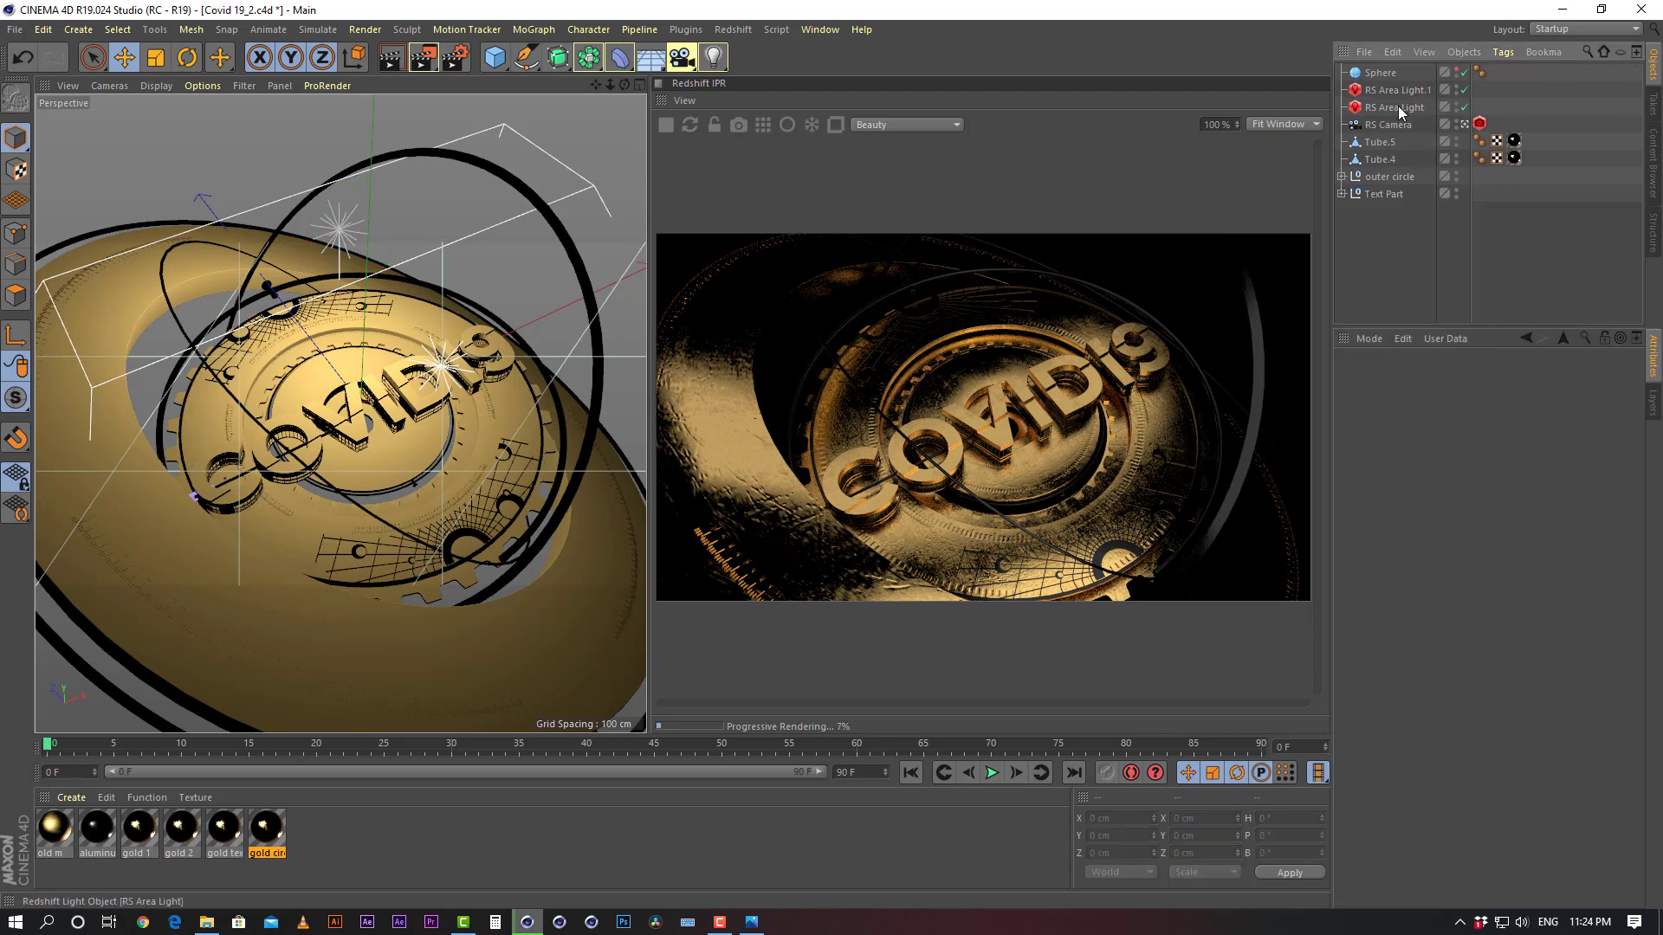
Enable Bokeh in the Redshift camera tag of RS Camera
left_click(1397, 105)
left_click(1400, 256)
left_click(1394, 125)
left_click(1479, 123)
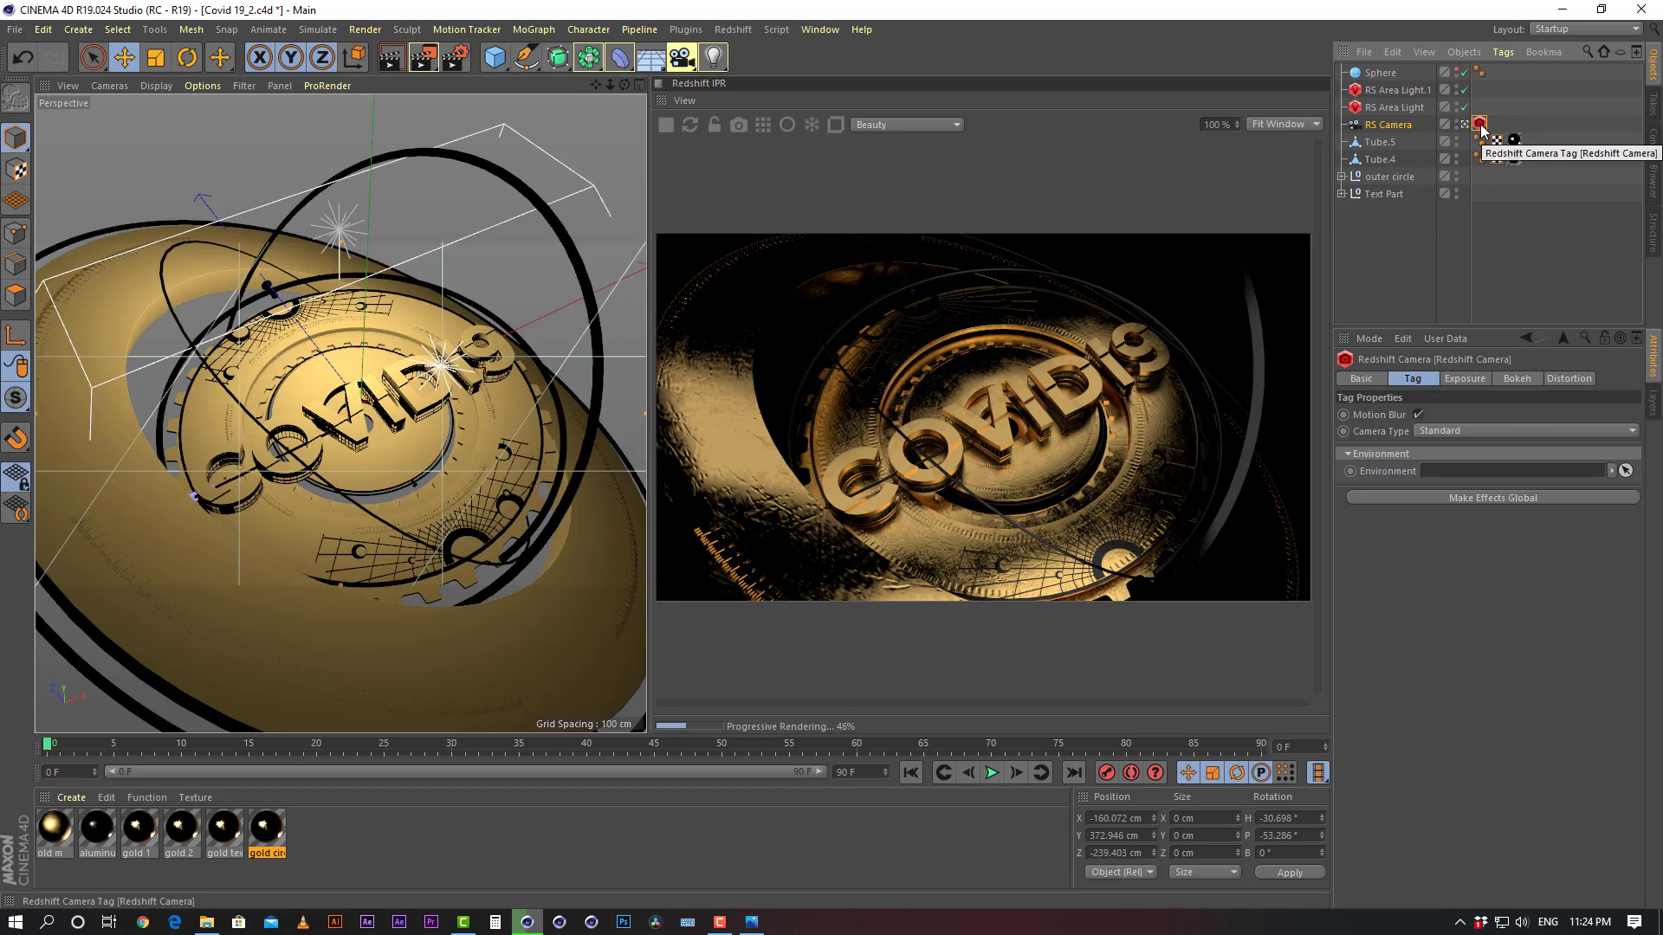
left_click(1517, 378)
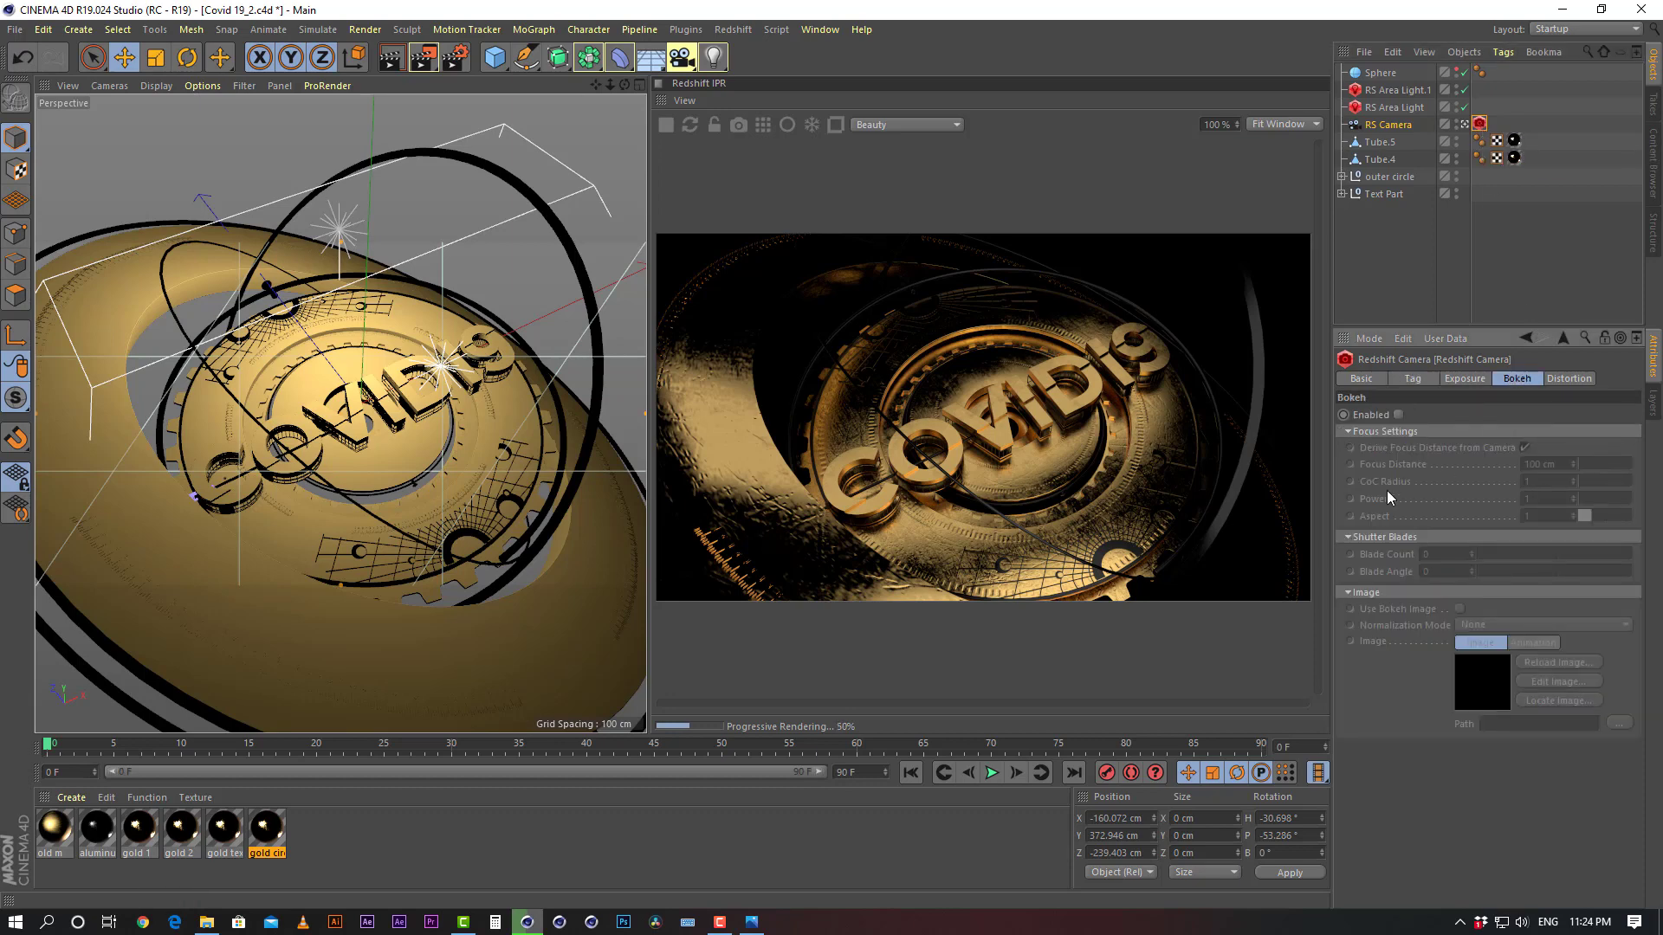
left_click(1399, 415)
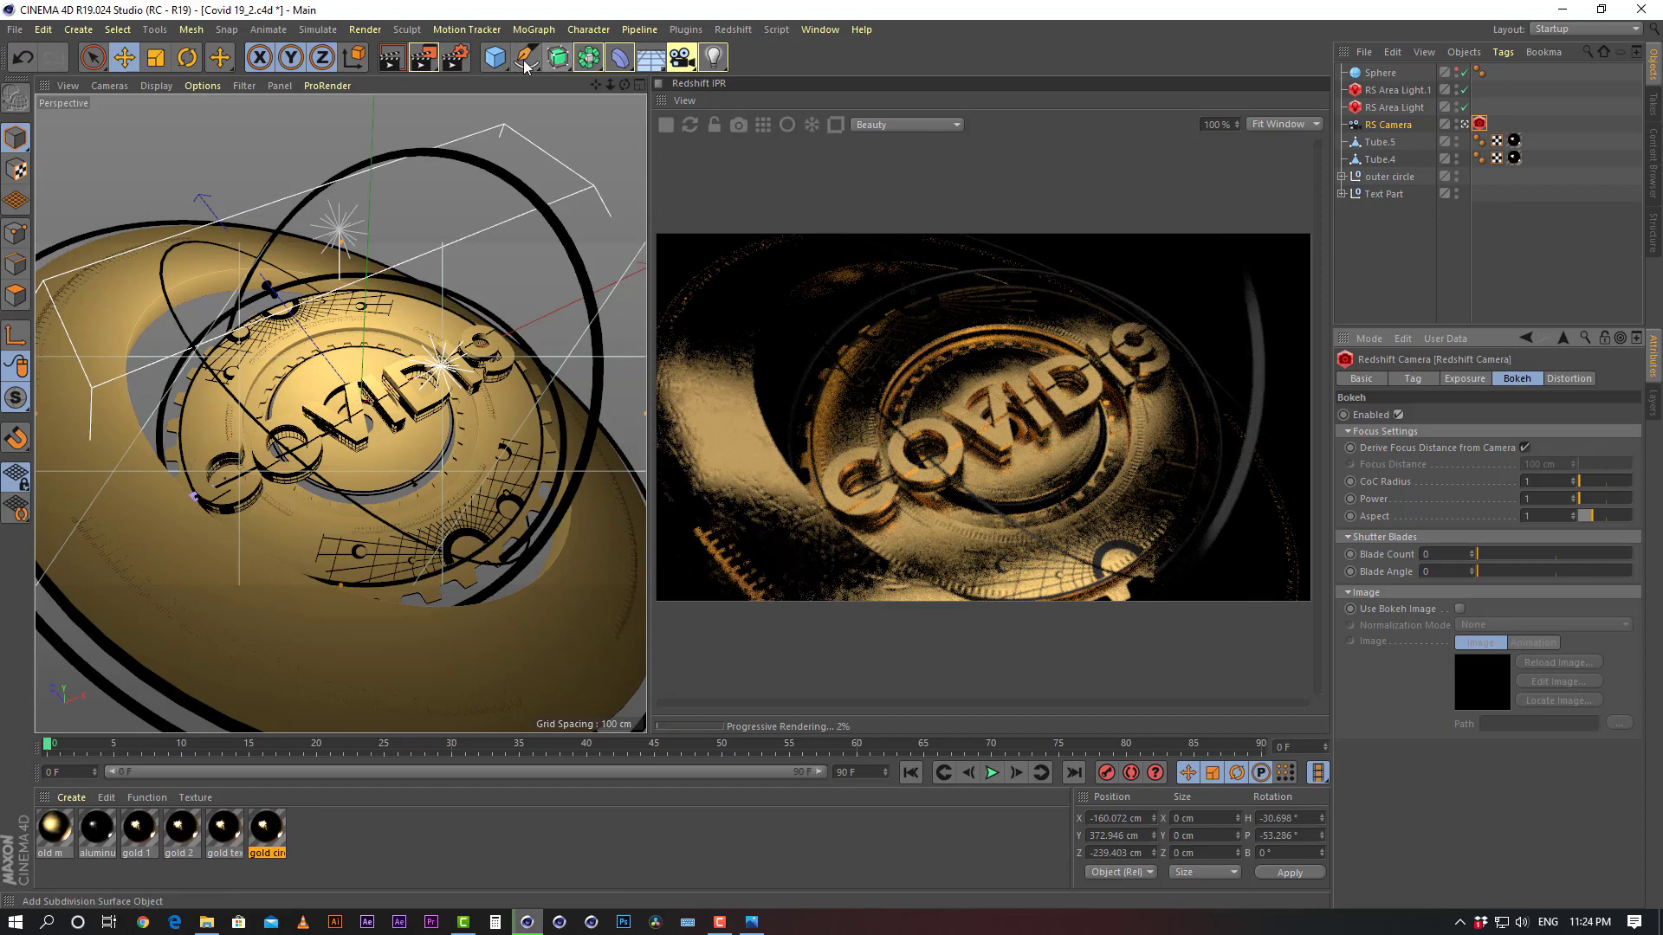
Add a null object at the scene origin and rename it focus
left_click_drag(499, 65, 569, 85)
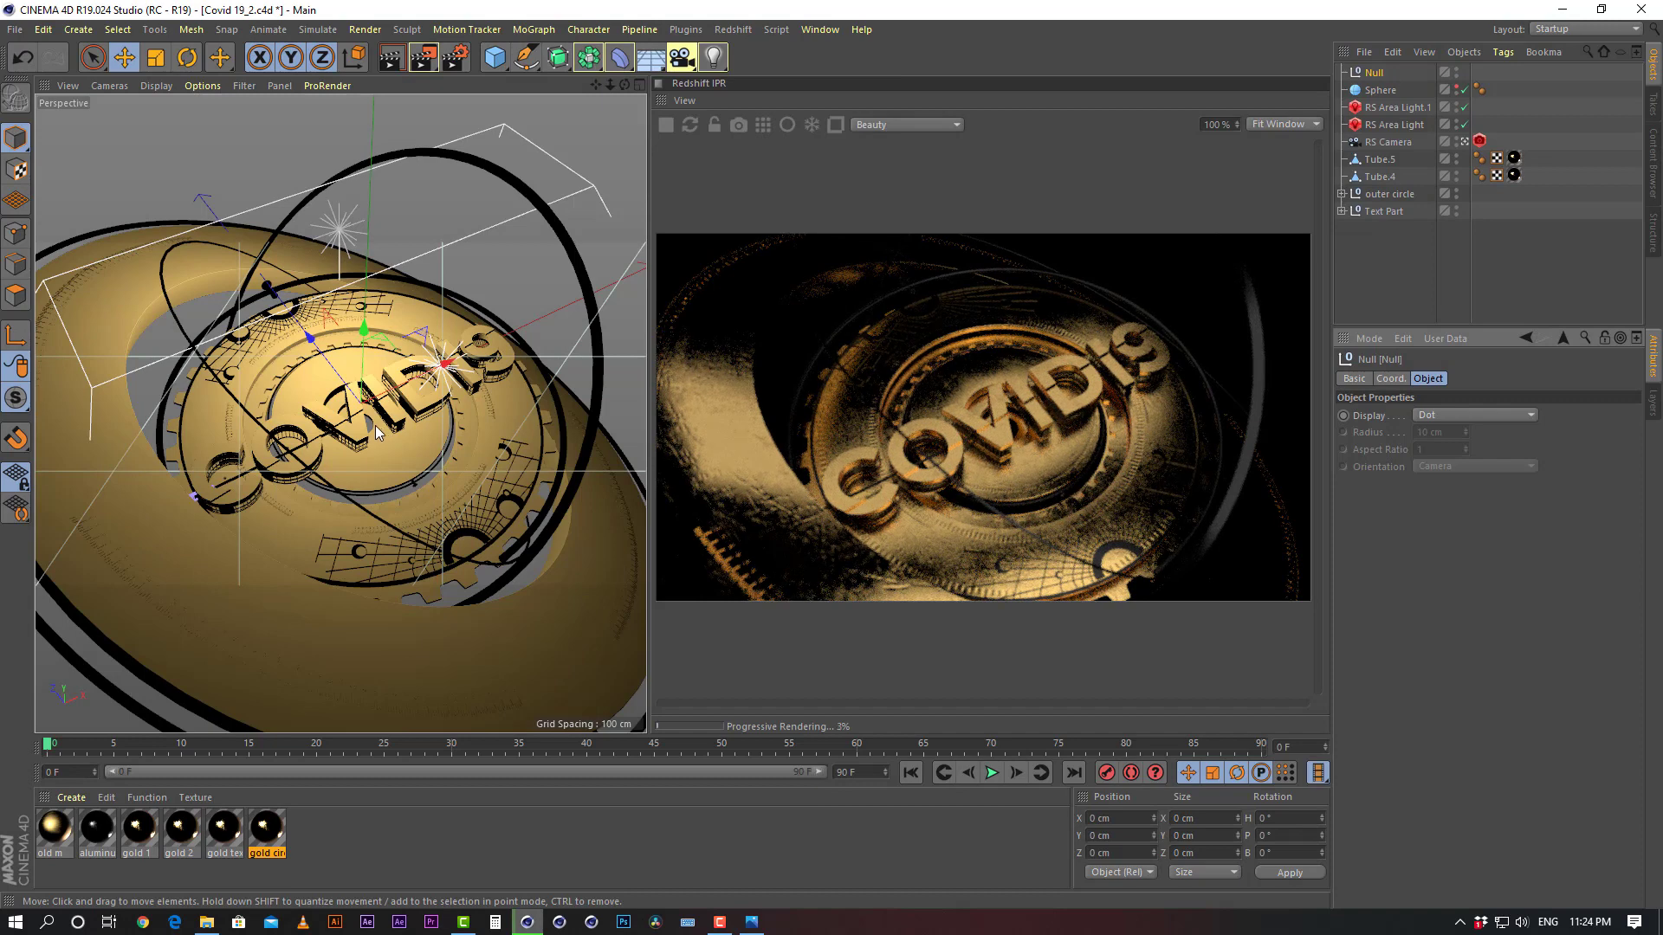
left_click_drag(494, 58, 901, 7)
double_click(1377, 73)
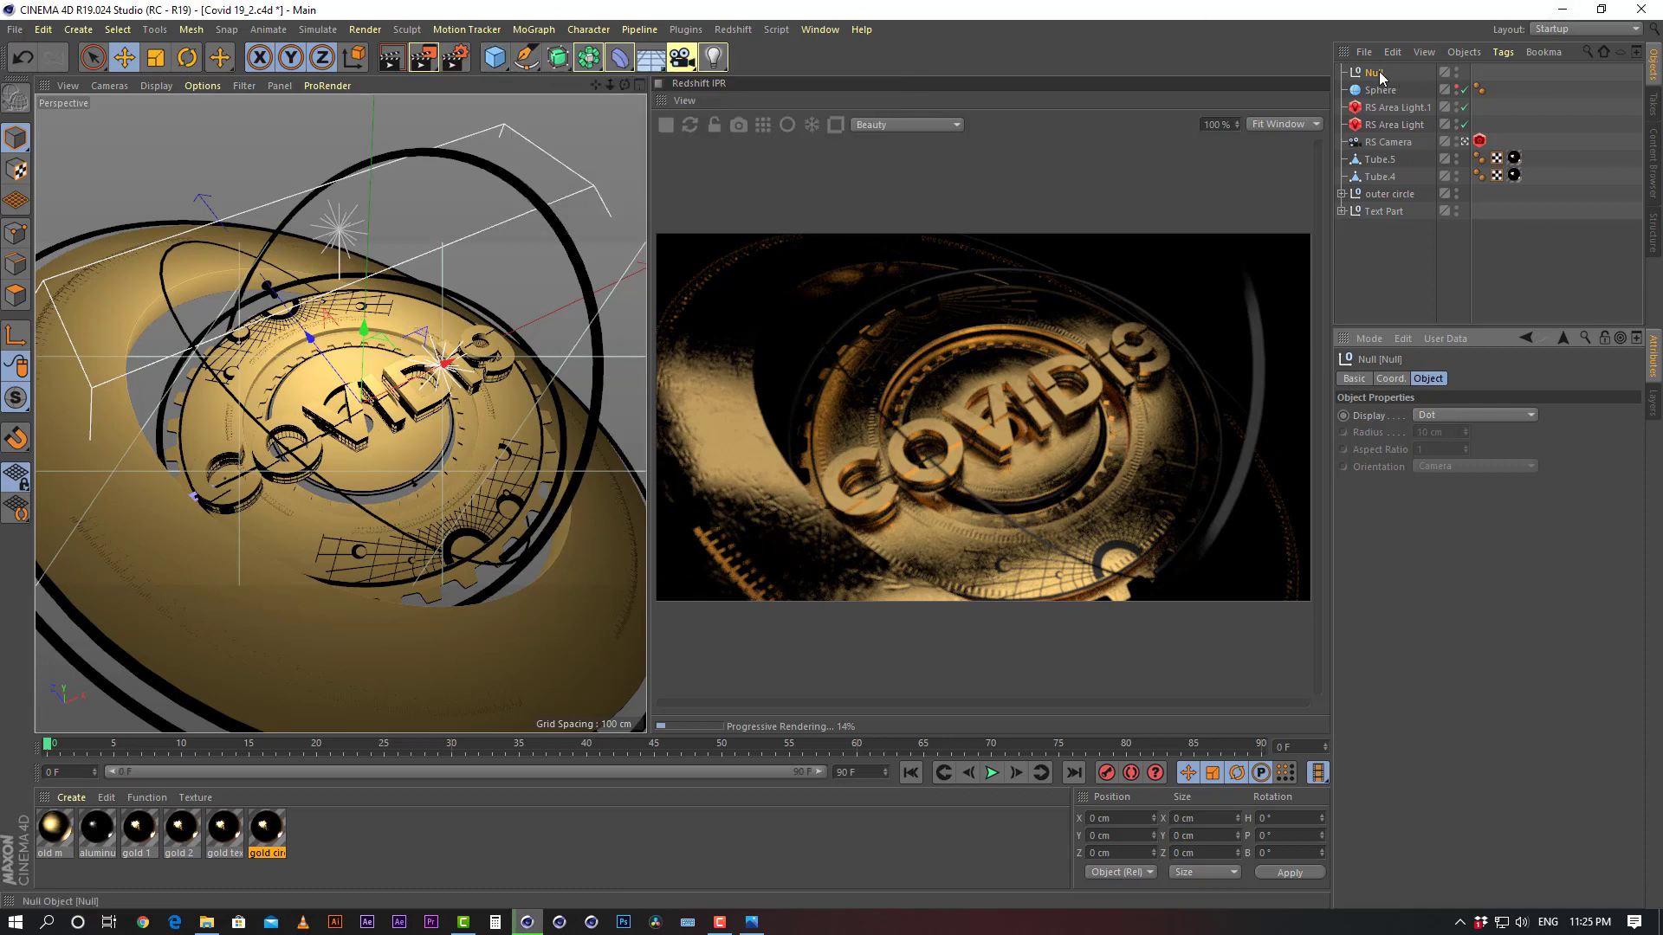
type("fo")
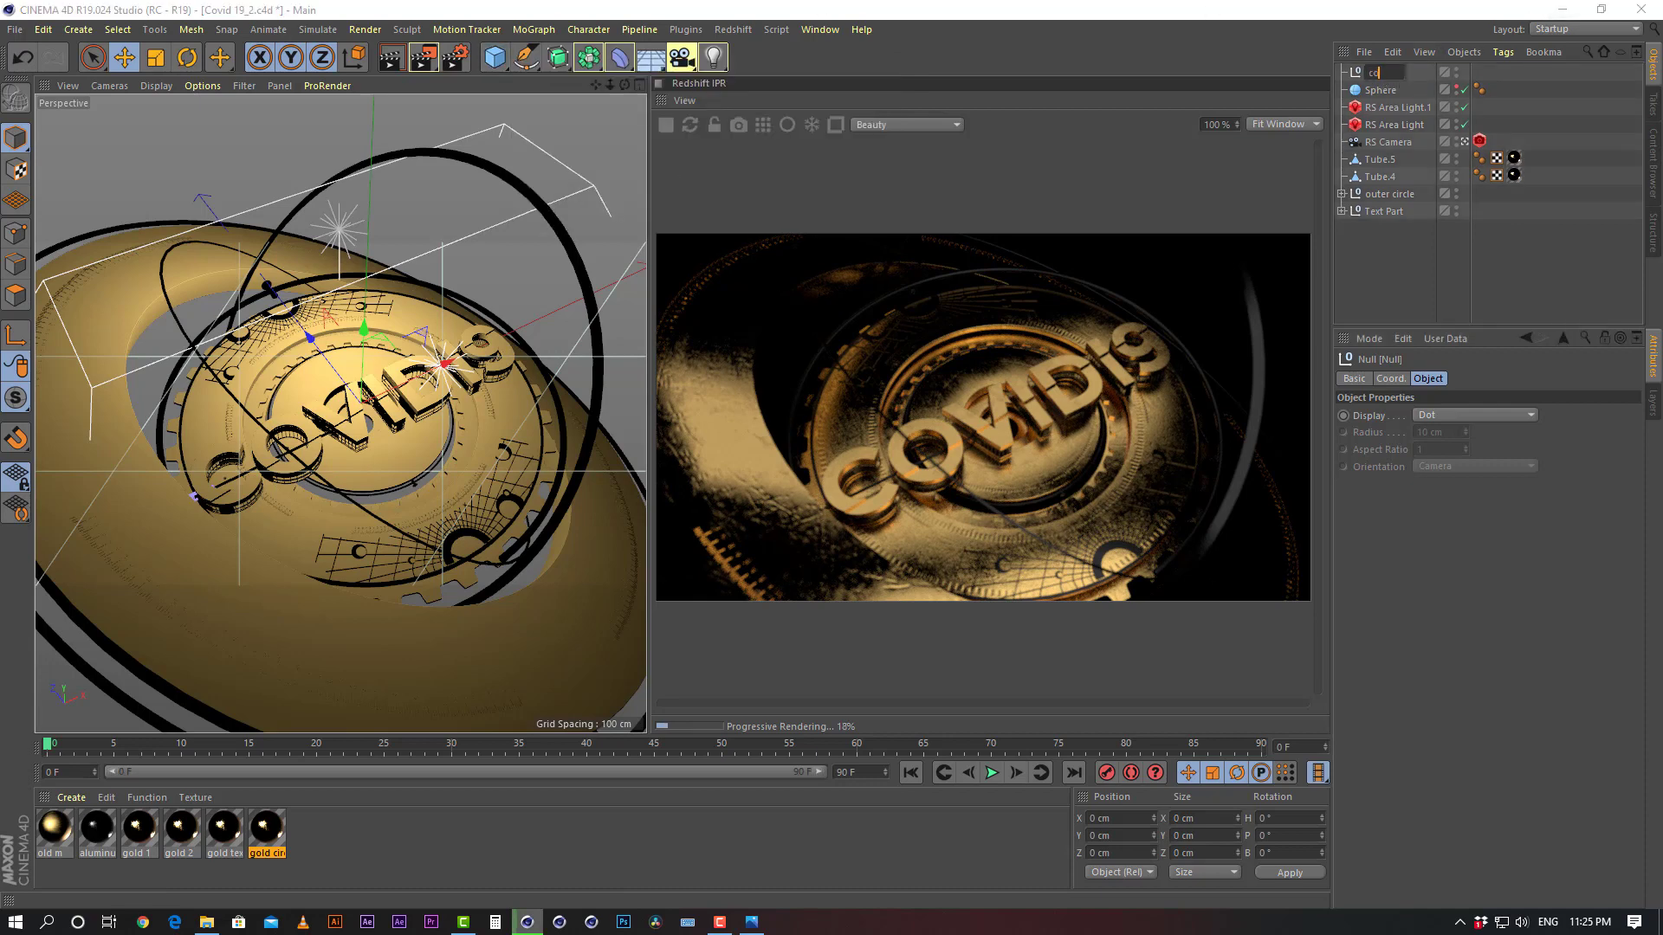
type("u")
type("us")
key("Return")
Assign the focus null as the focus object of RS Camera
left_click(1389, 142)
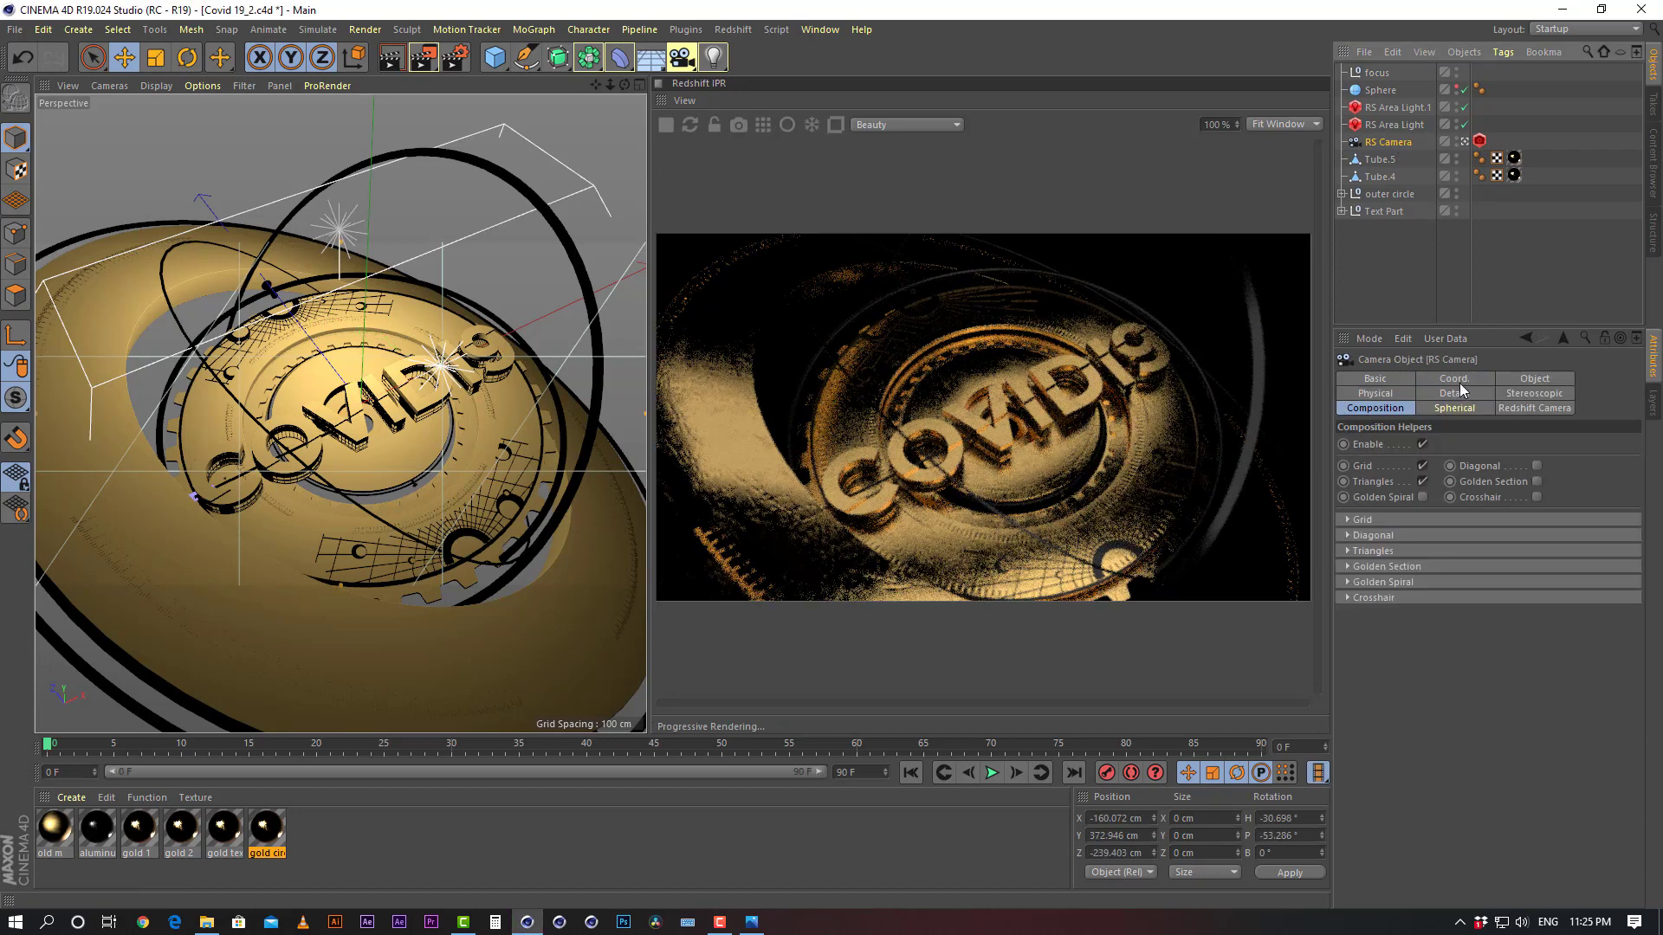
left_click(1535, 380)
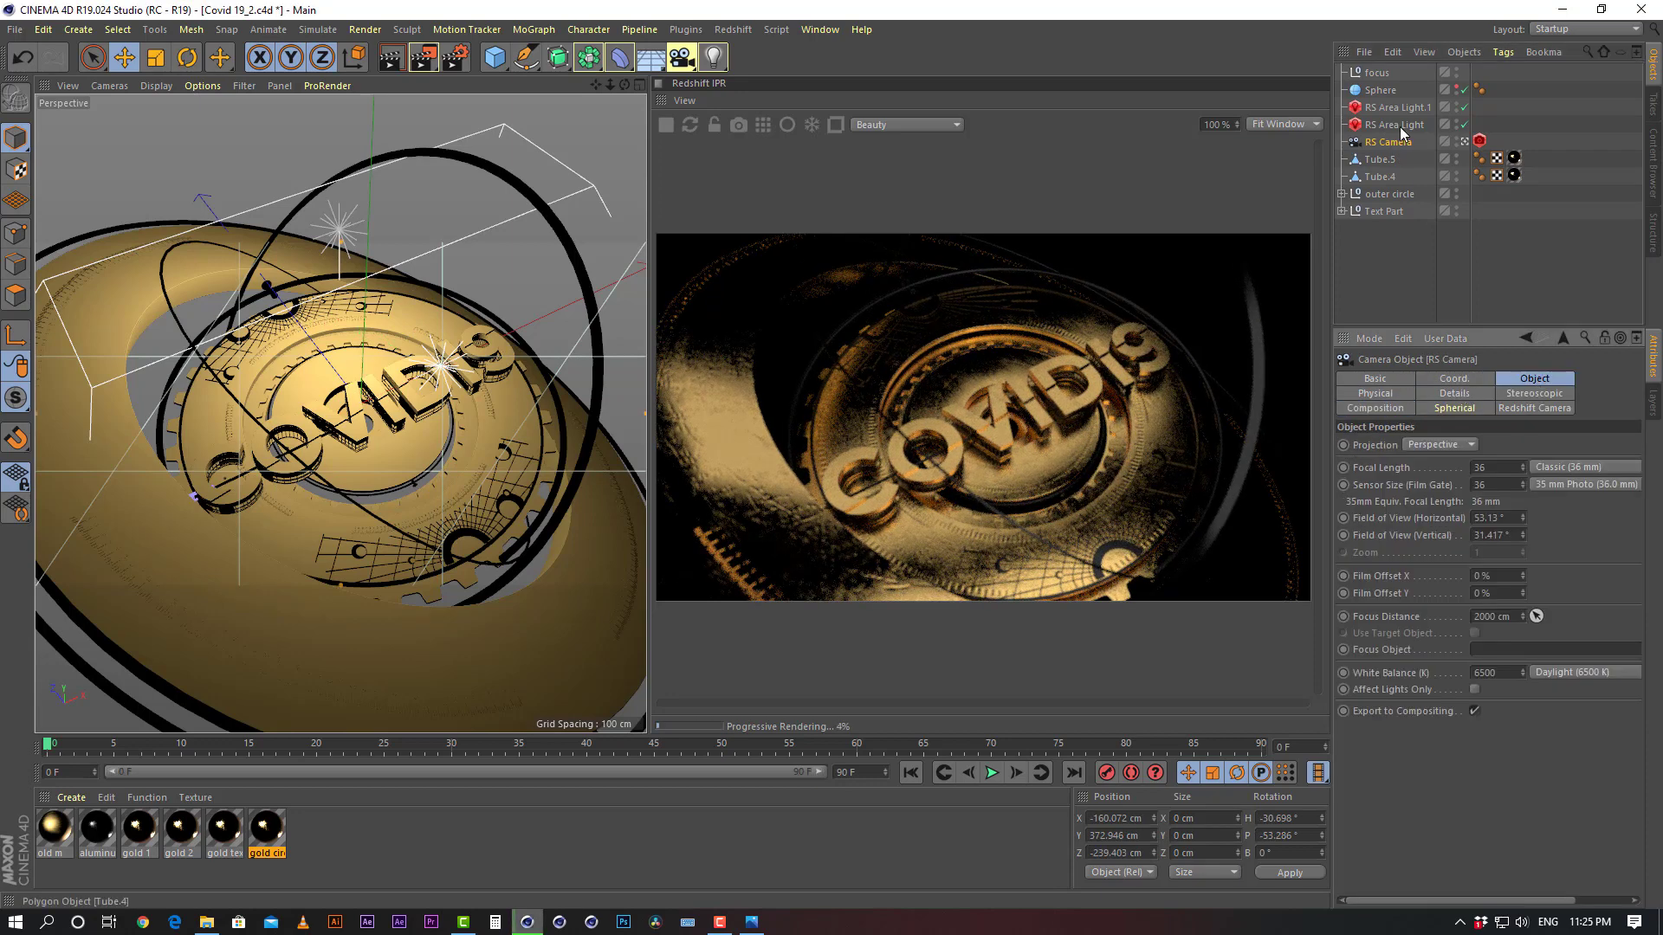
left_click_drag(1377, 73, 1499, 652)
left_click(1389, 276)
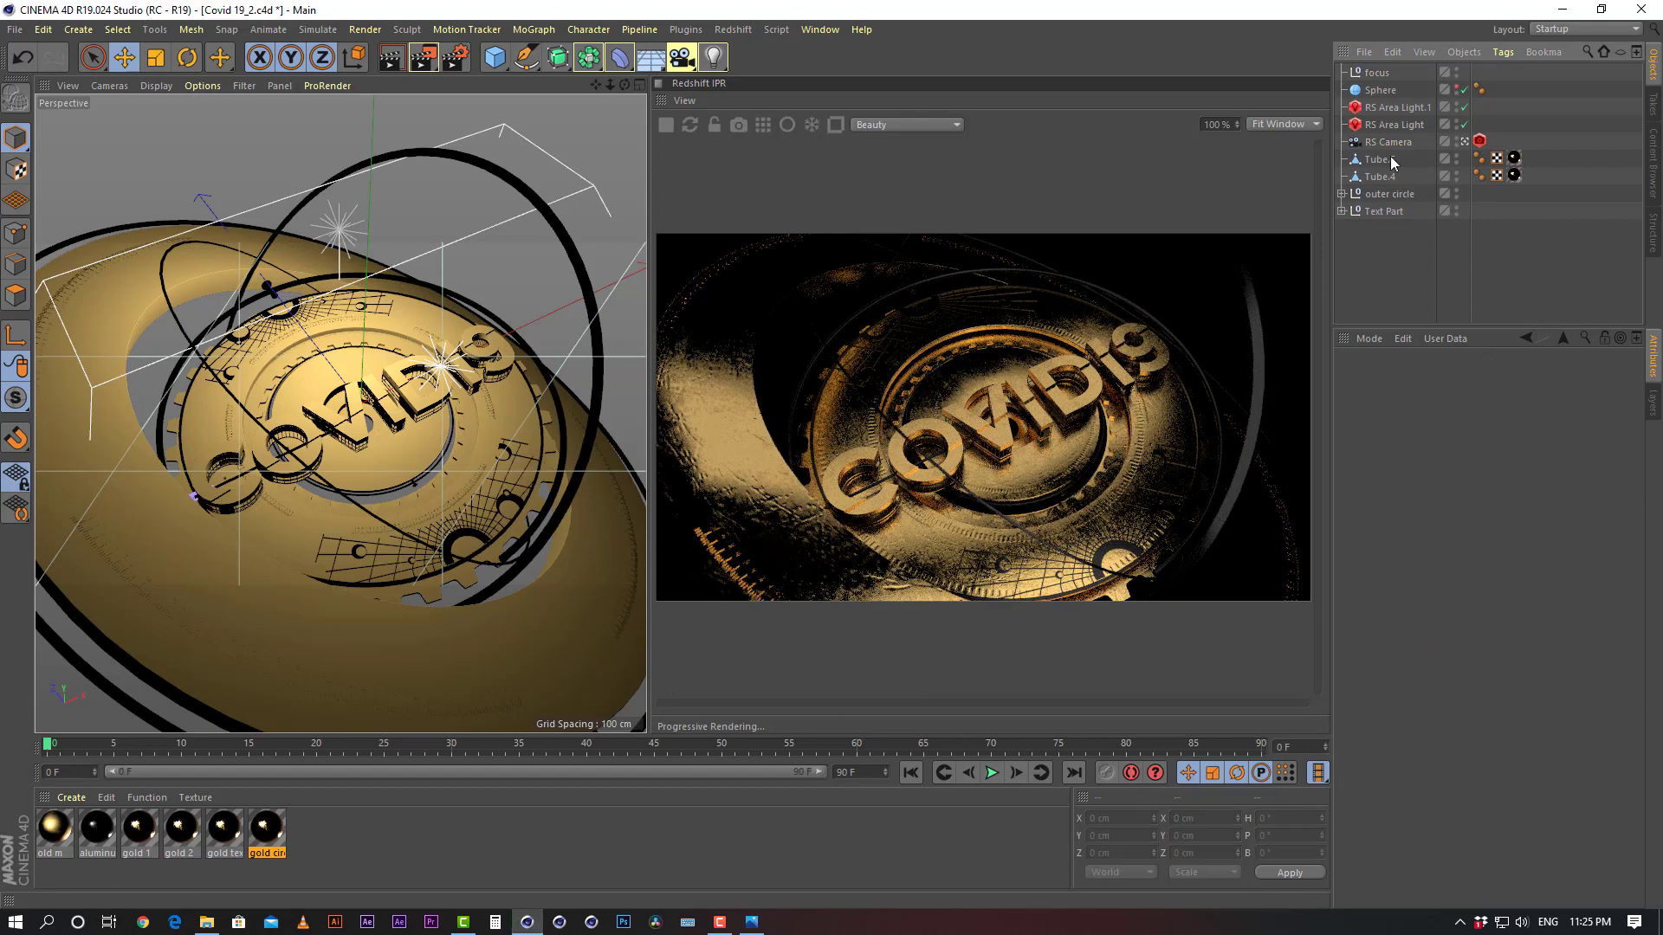
Set the bokeh CoC radius to 2 and the power to 10 in RS Camera's Redshift tag
left_click(1382, 73)
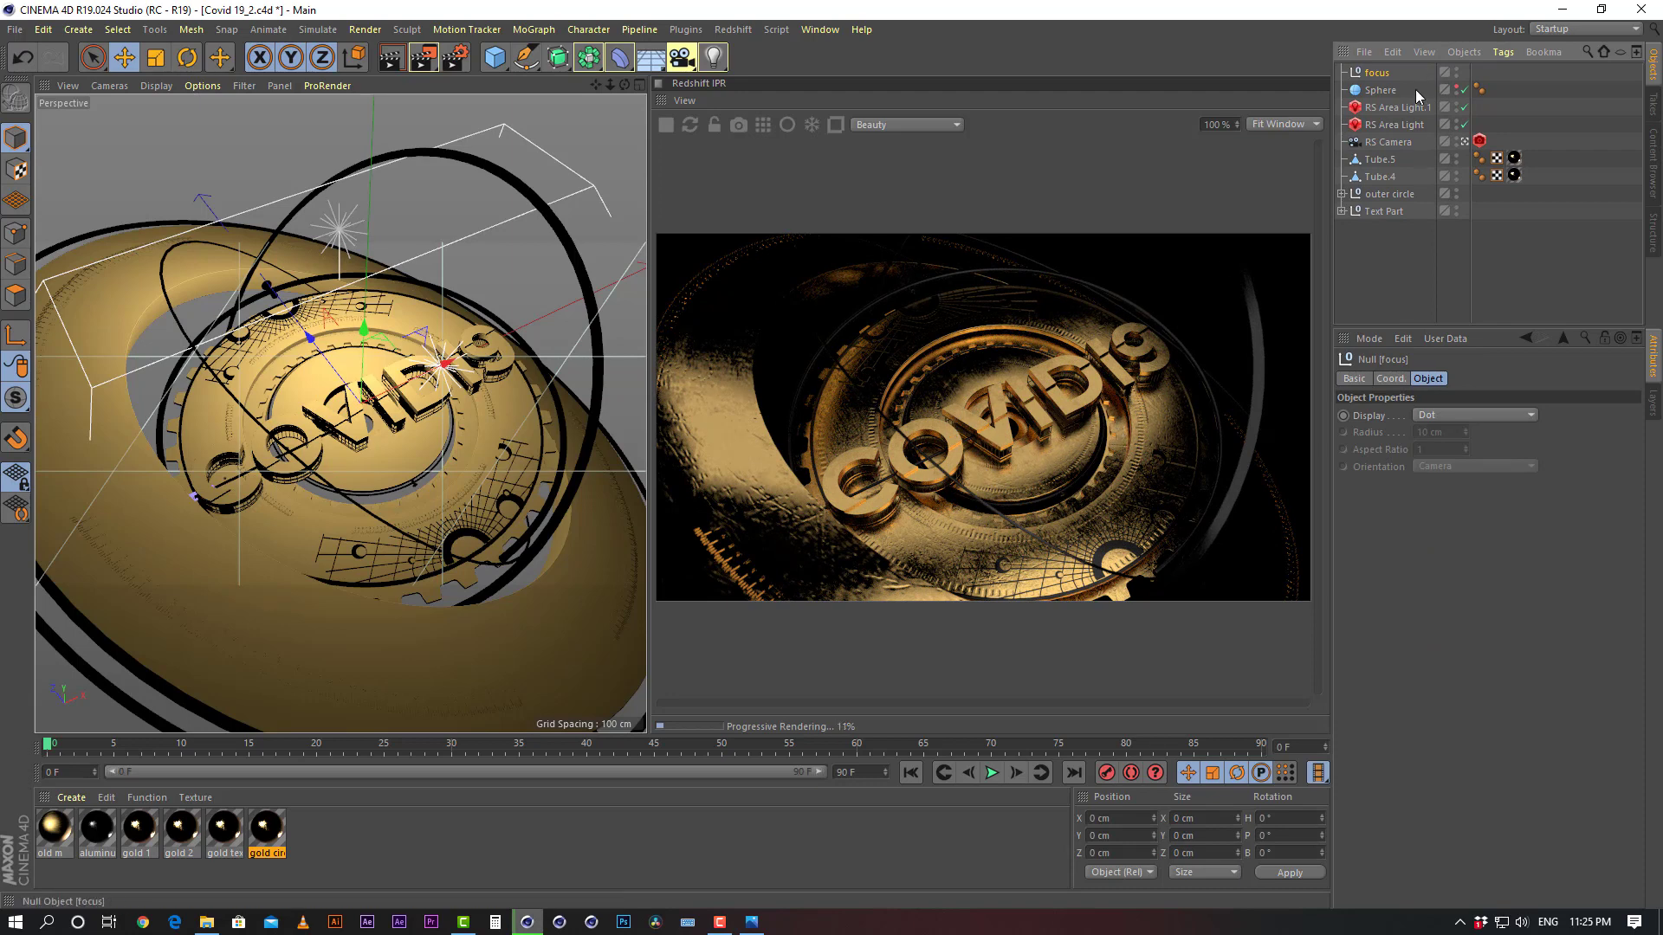
left_click(1480, 141)
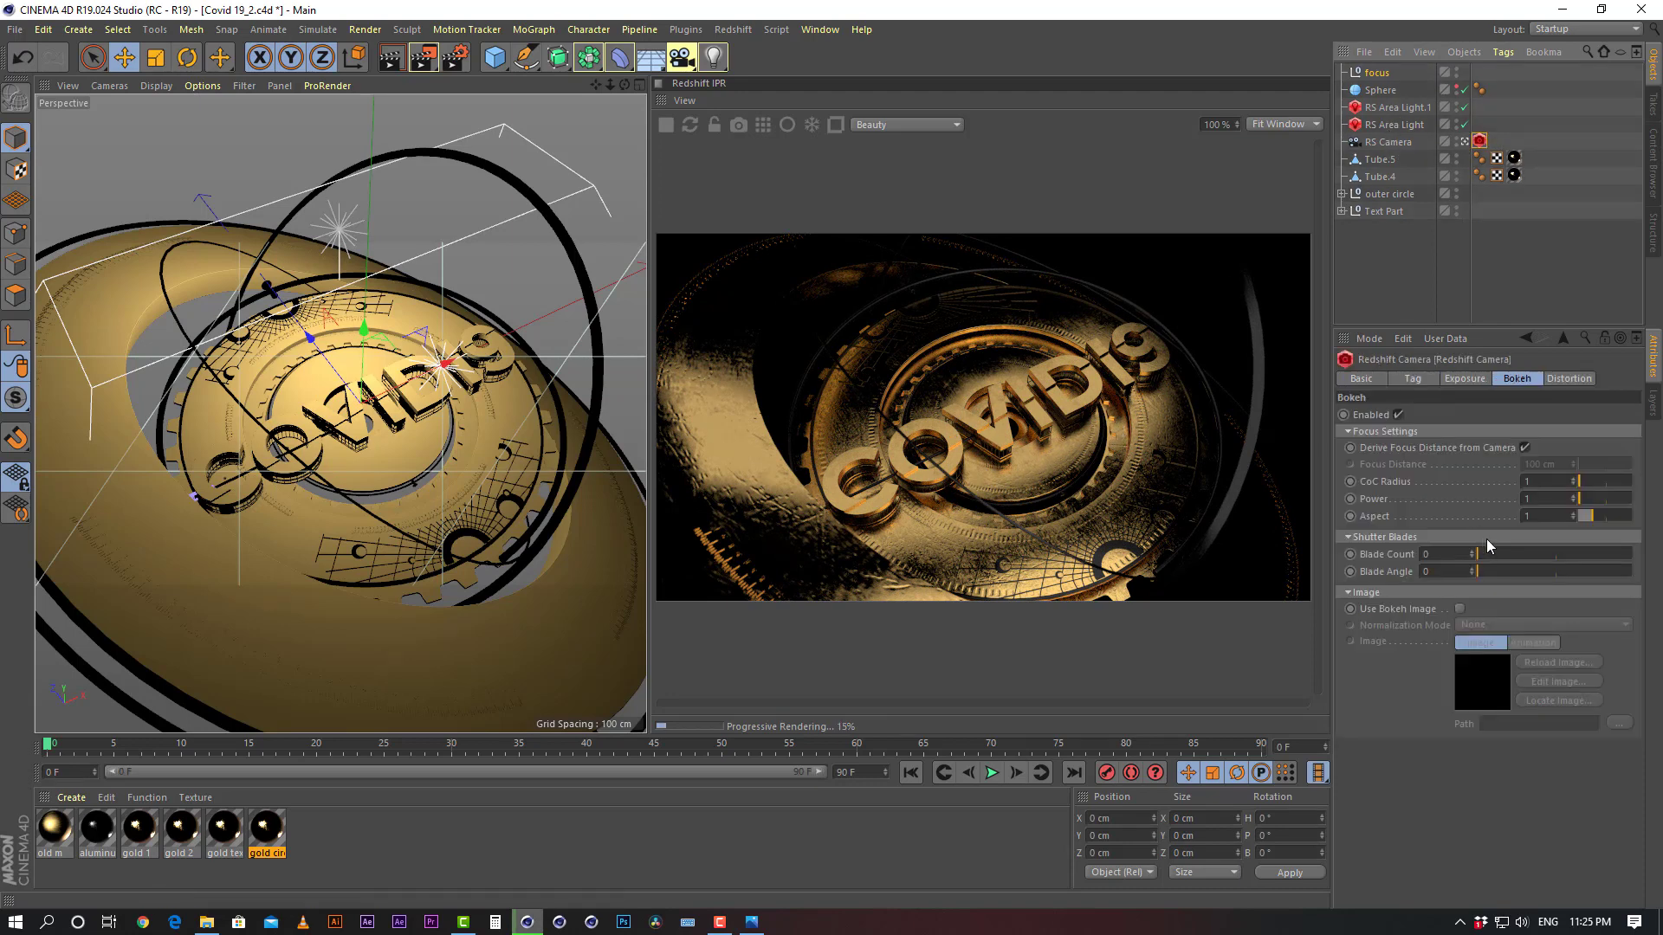
type("2")
key("Return")
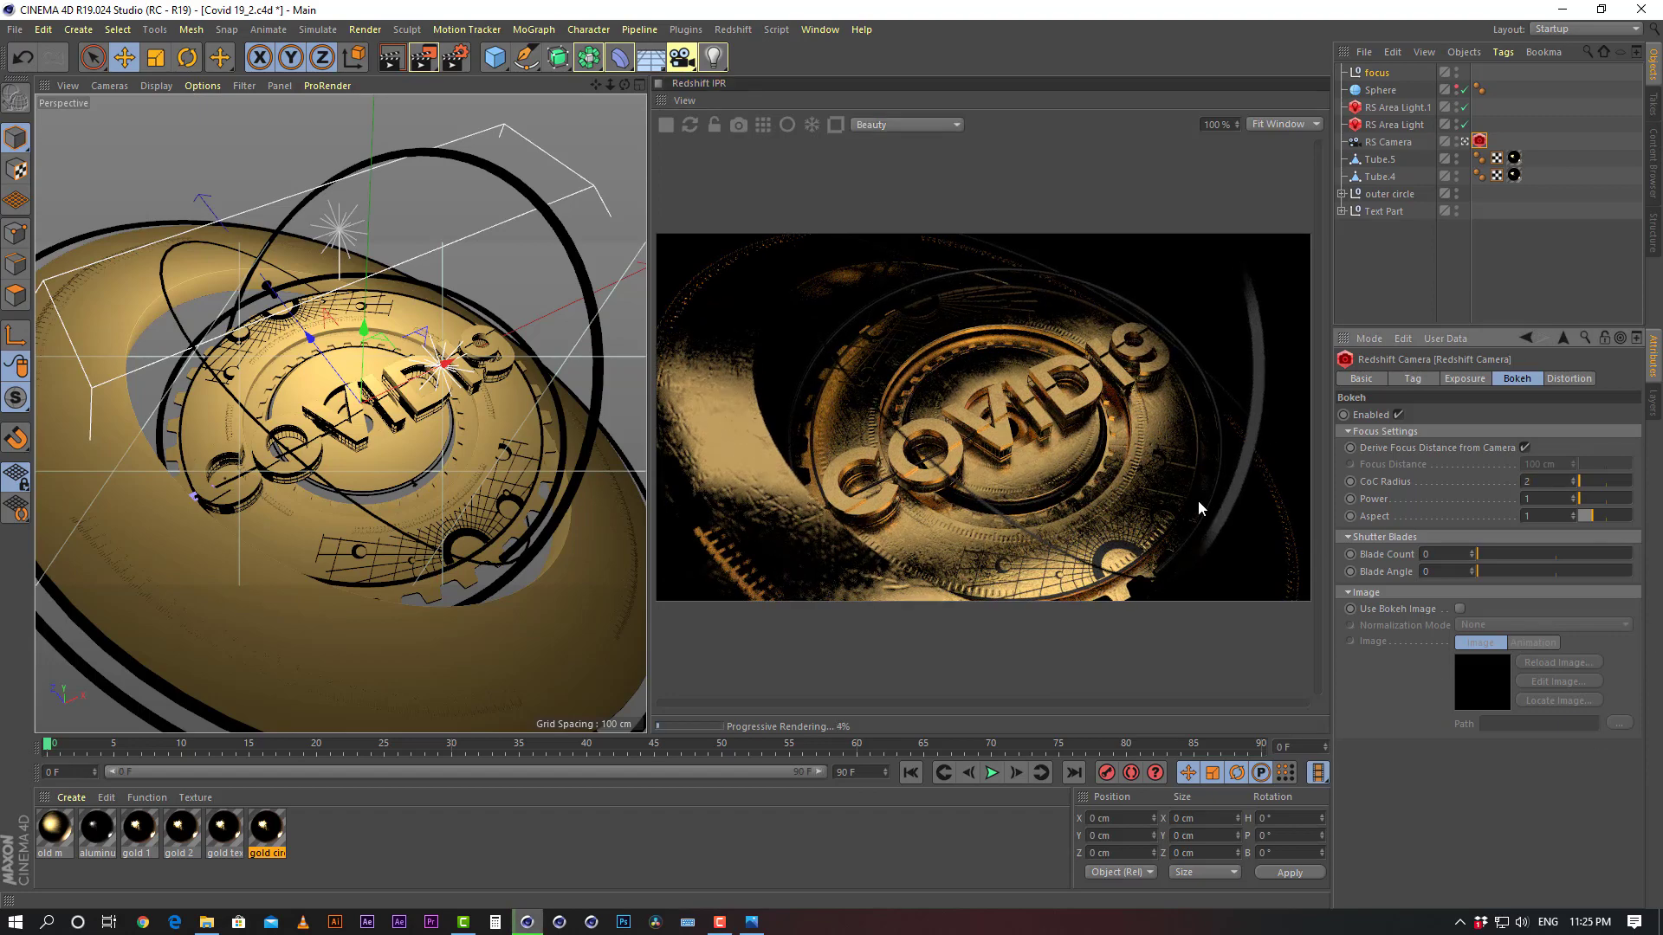
left_click_drag(1539, 498, 1199, 503)
type("5")
key("Return")
type("10")
key("Return")
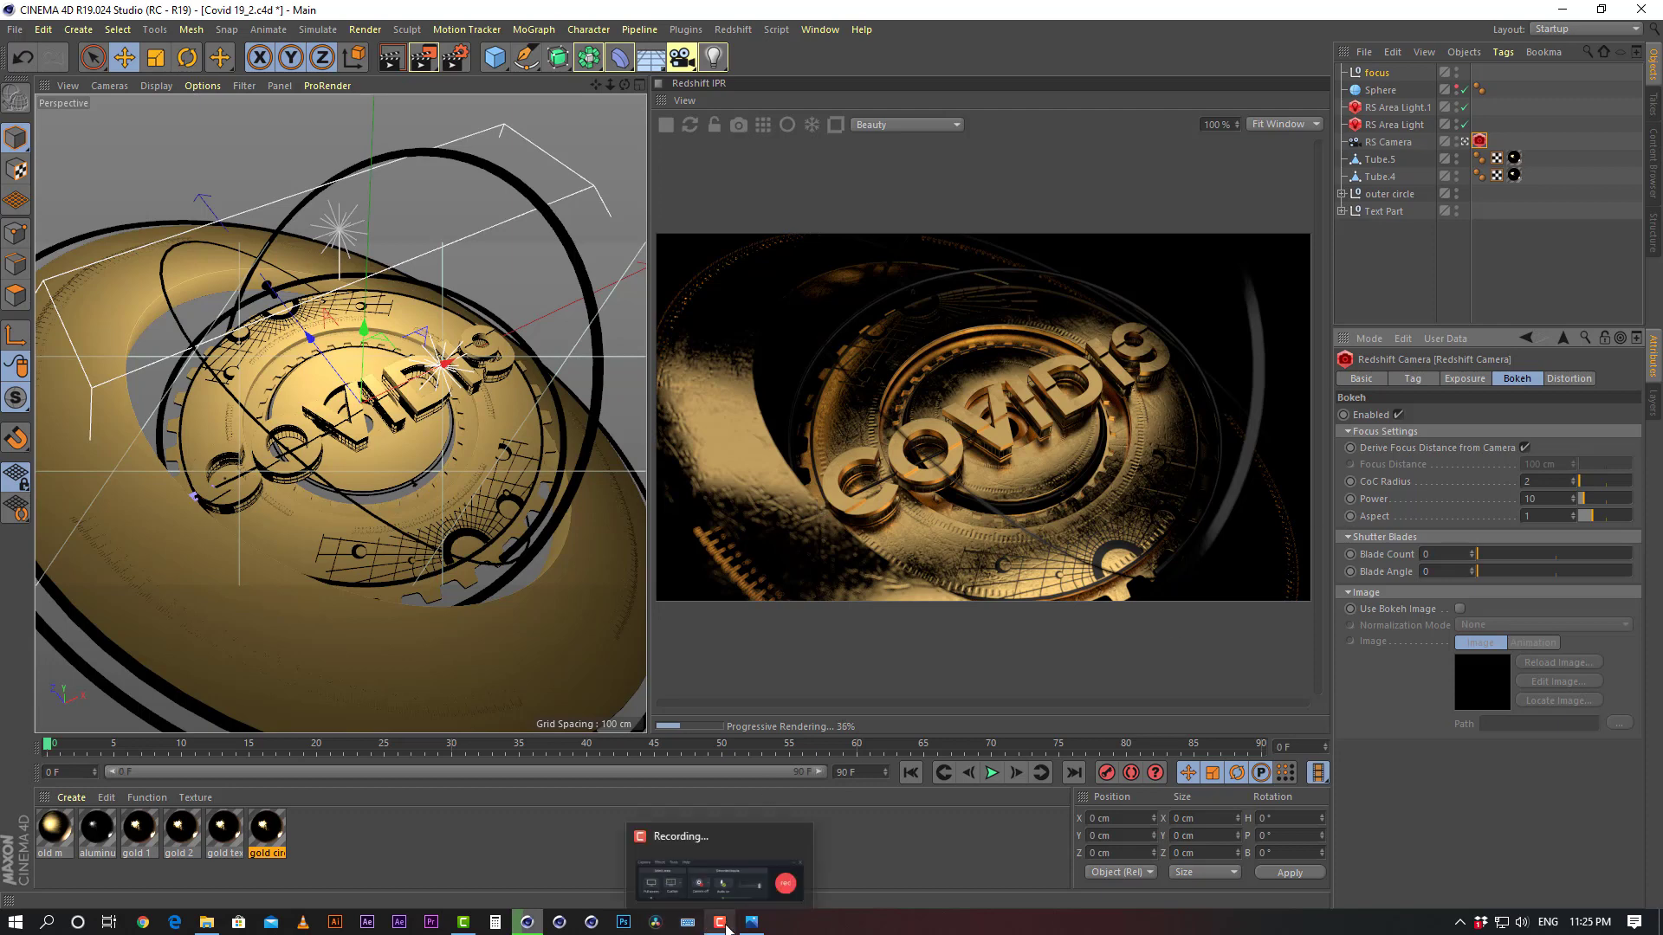
Clear the object selection and bring up the reference render 03_00000.jpg in Photos for comparison
left_click(1389, 264)
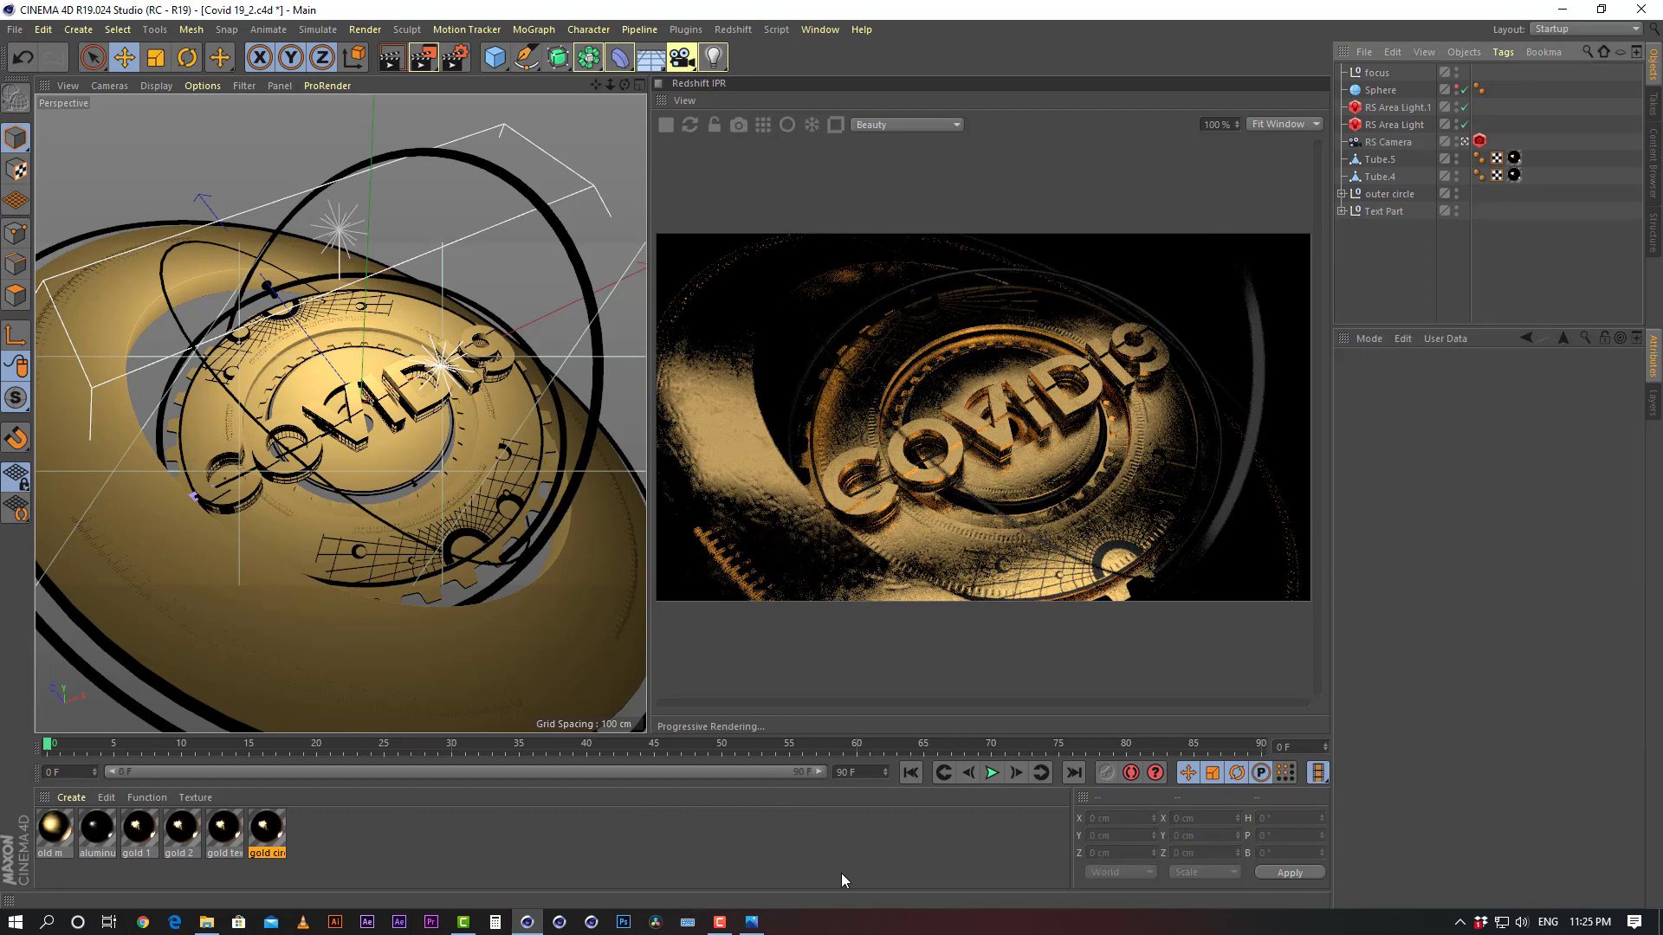
left_click(752, 921)
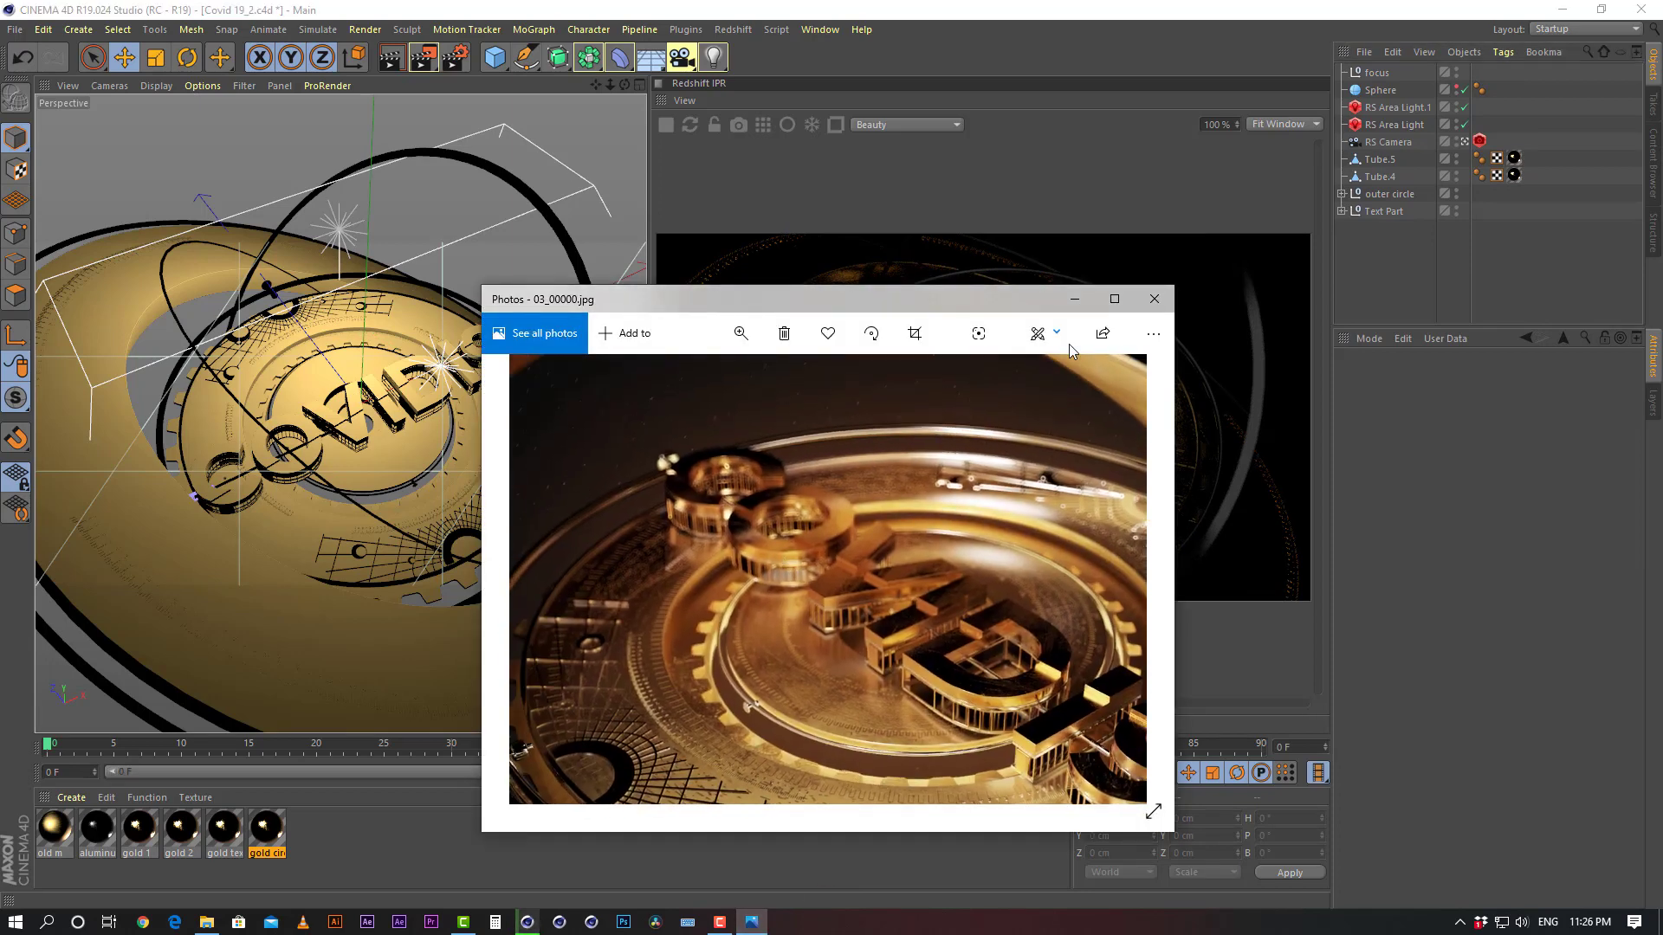
Examine the reference render 03_00000.jpg full-screen and up close, and close the viewer
left_click(1115, 300)
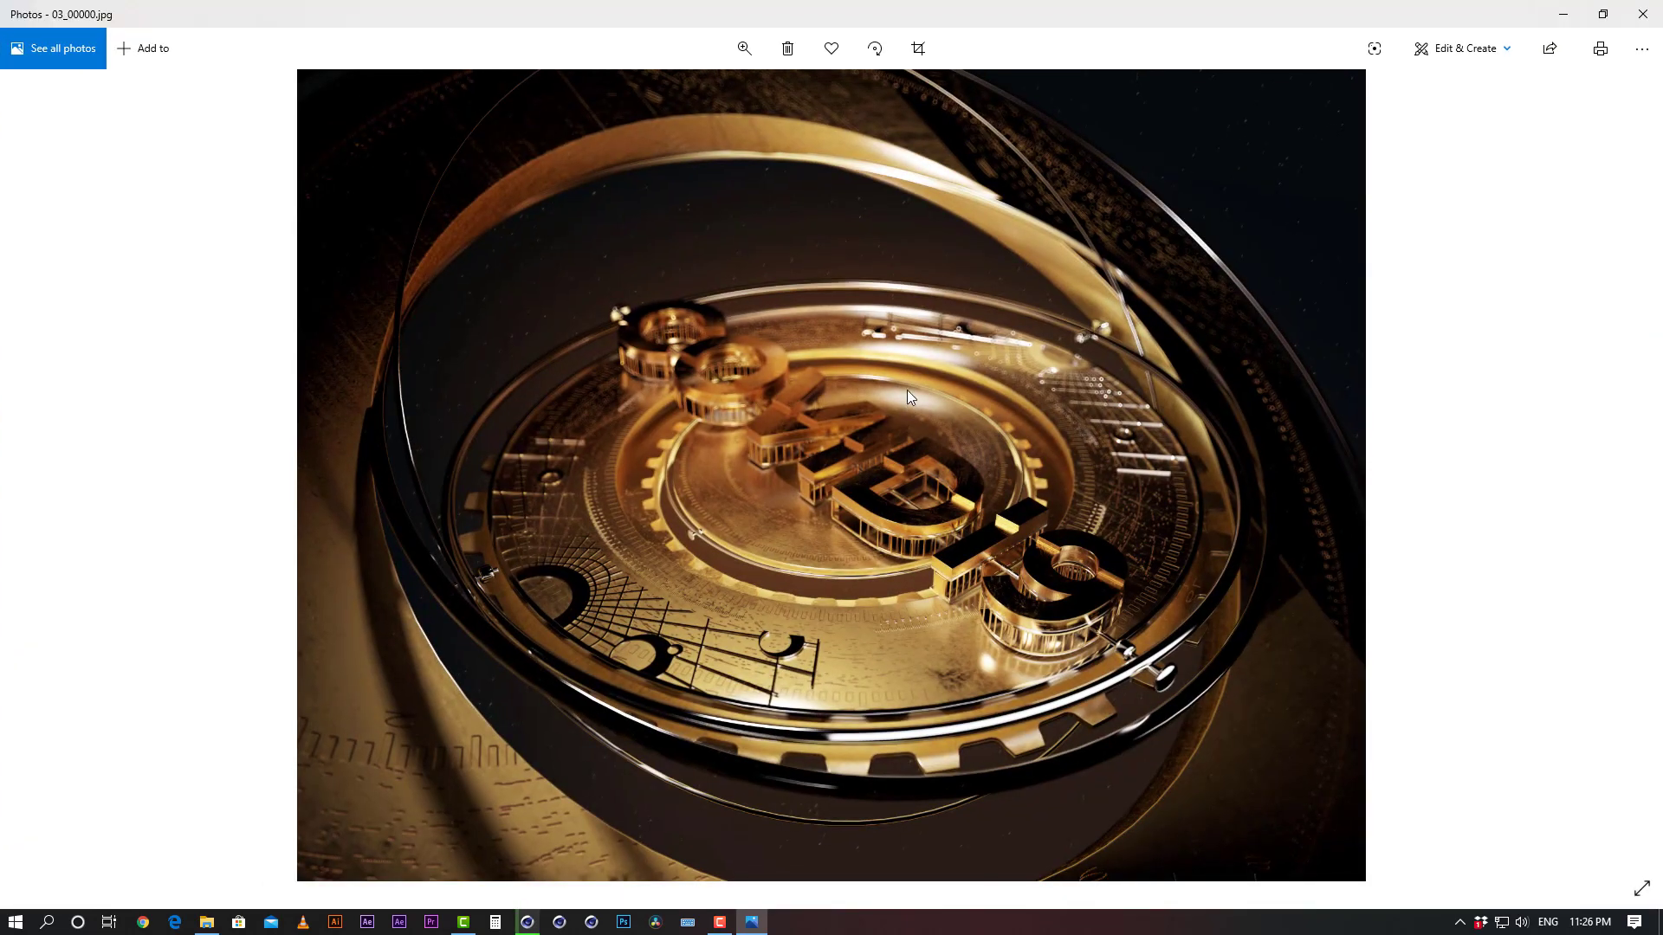
scroll(907, 389, "up", 5)
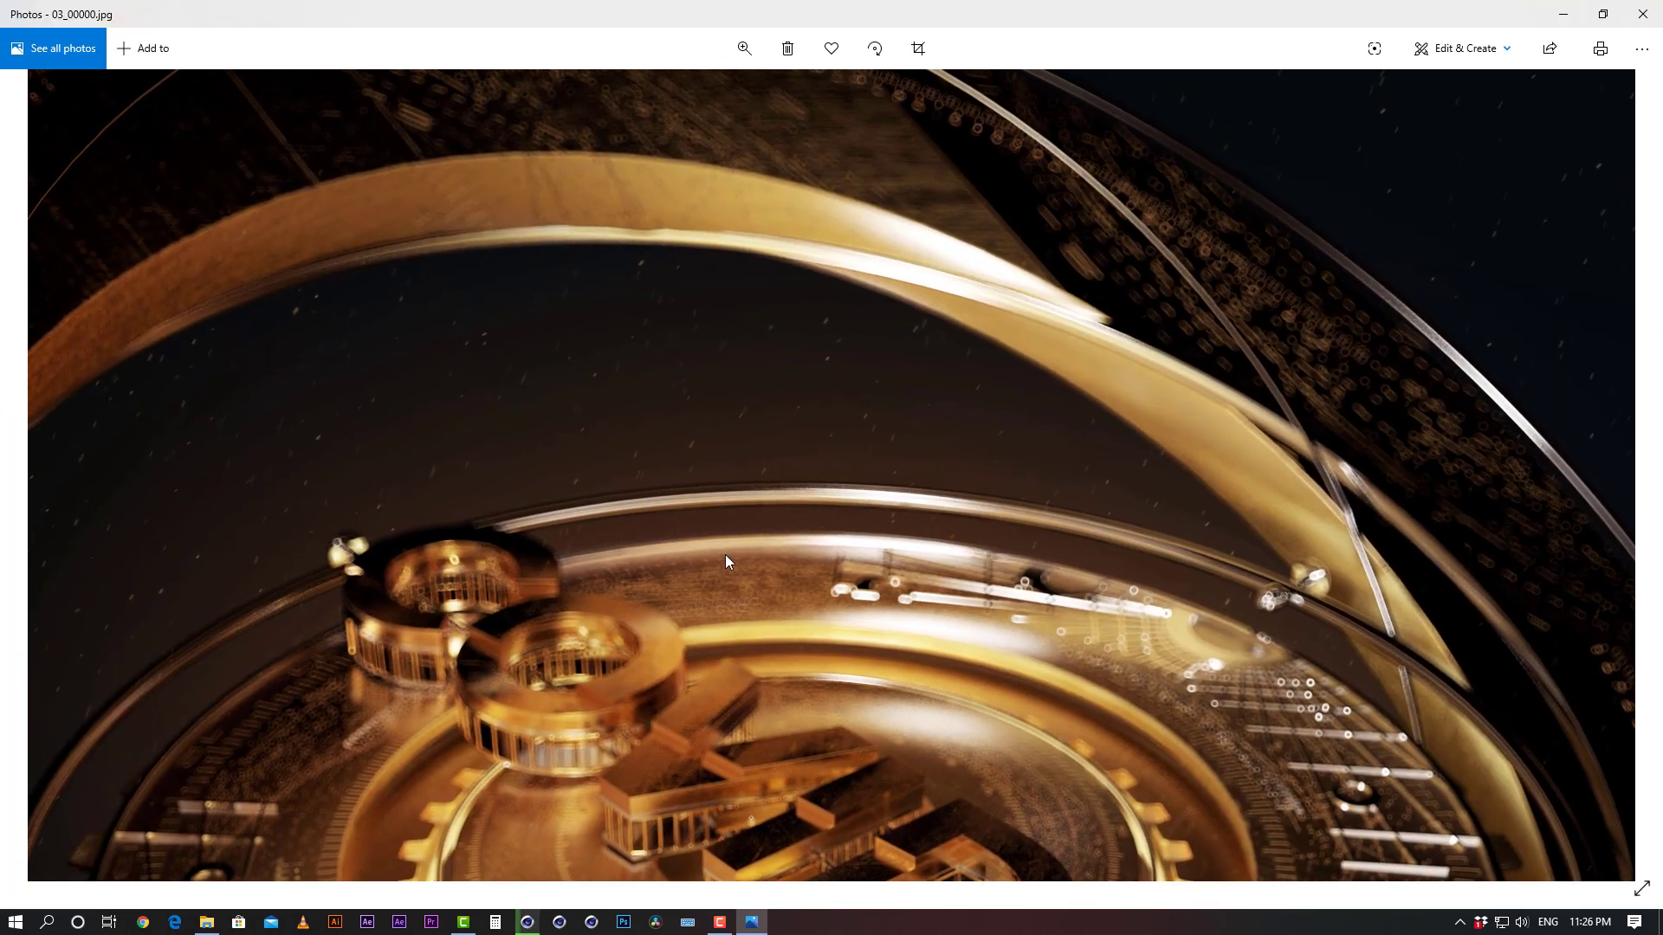
scroll(1010, 515, "down", 5)
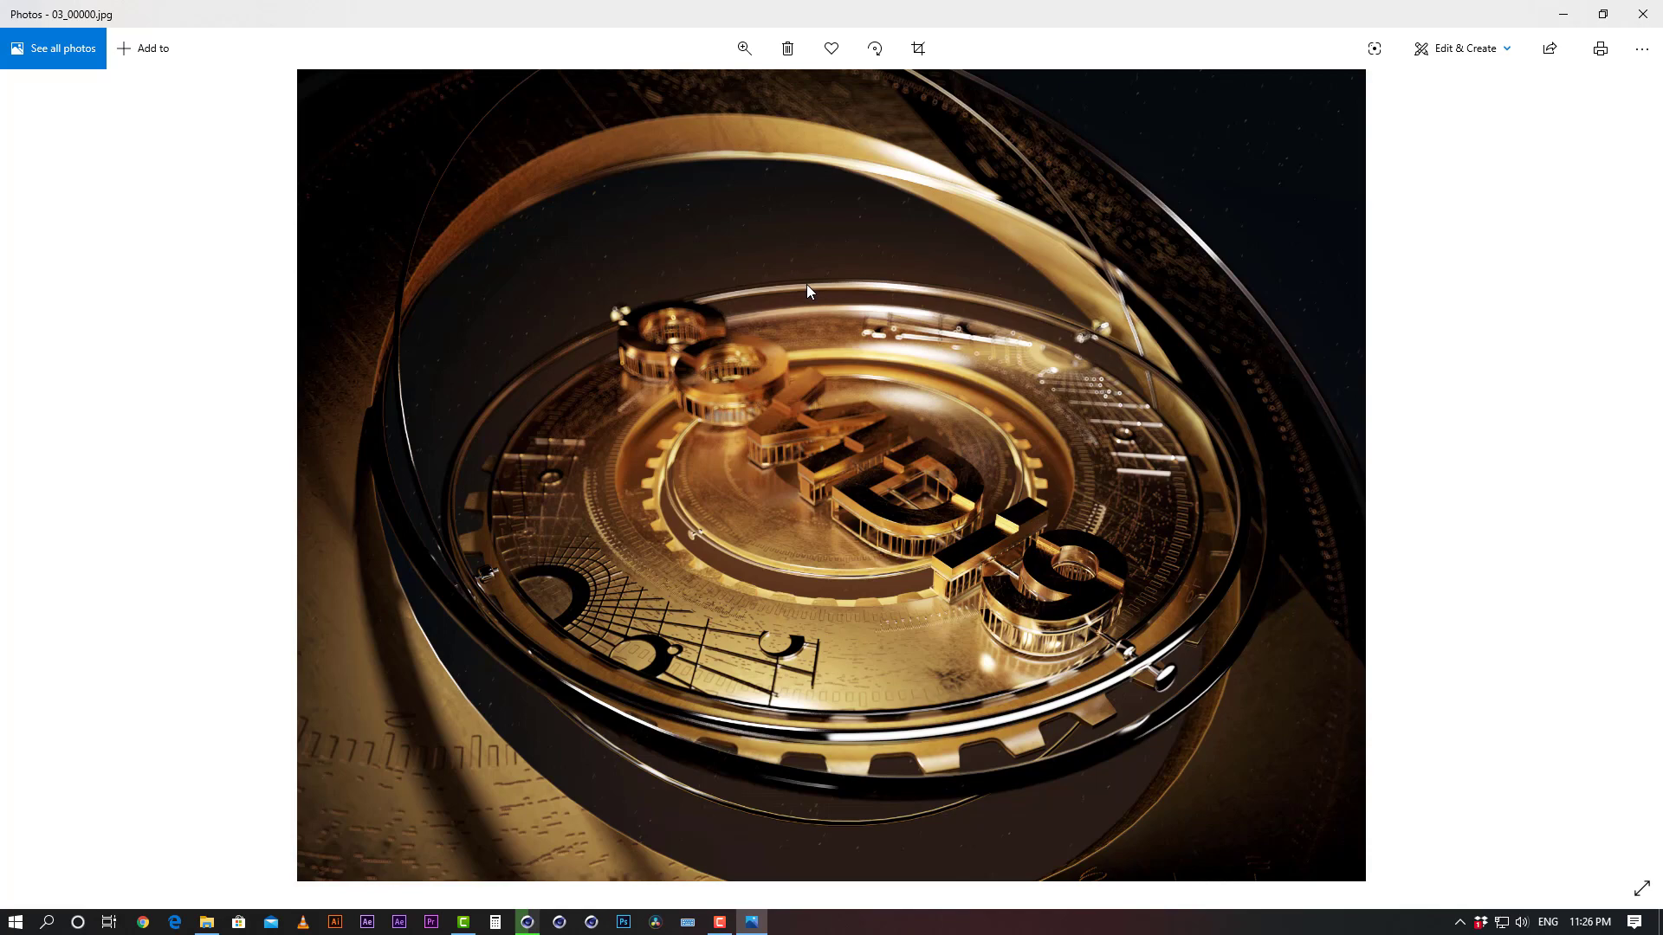
left_click(1642, 13)
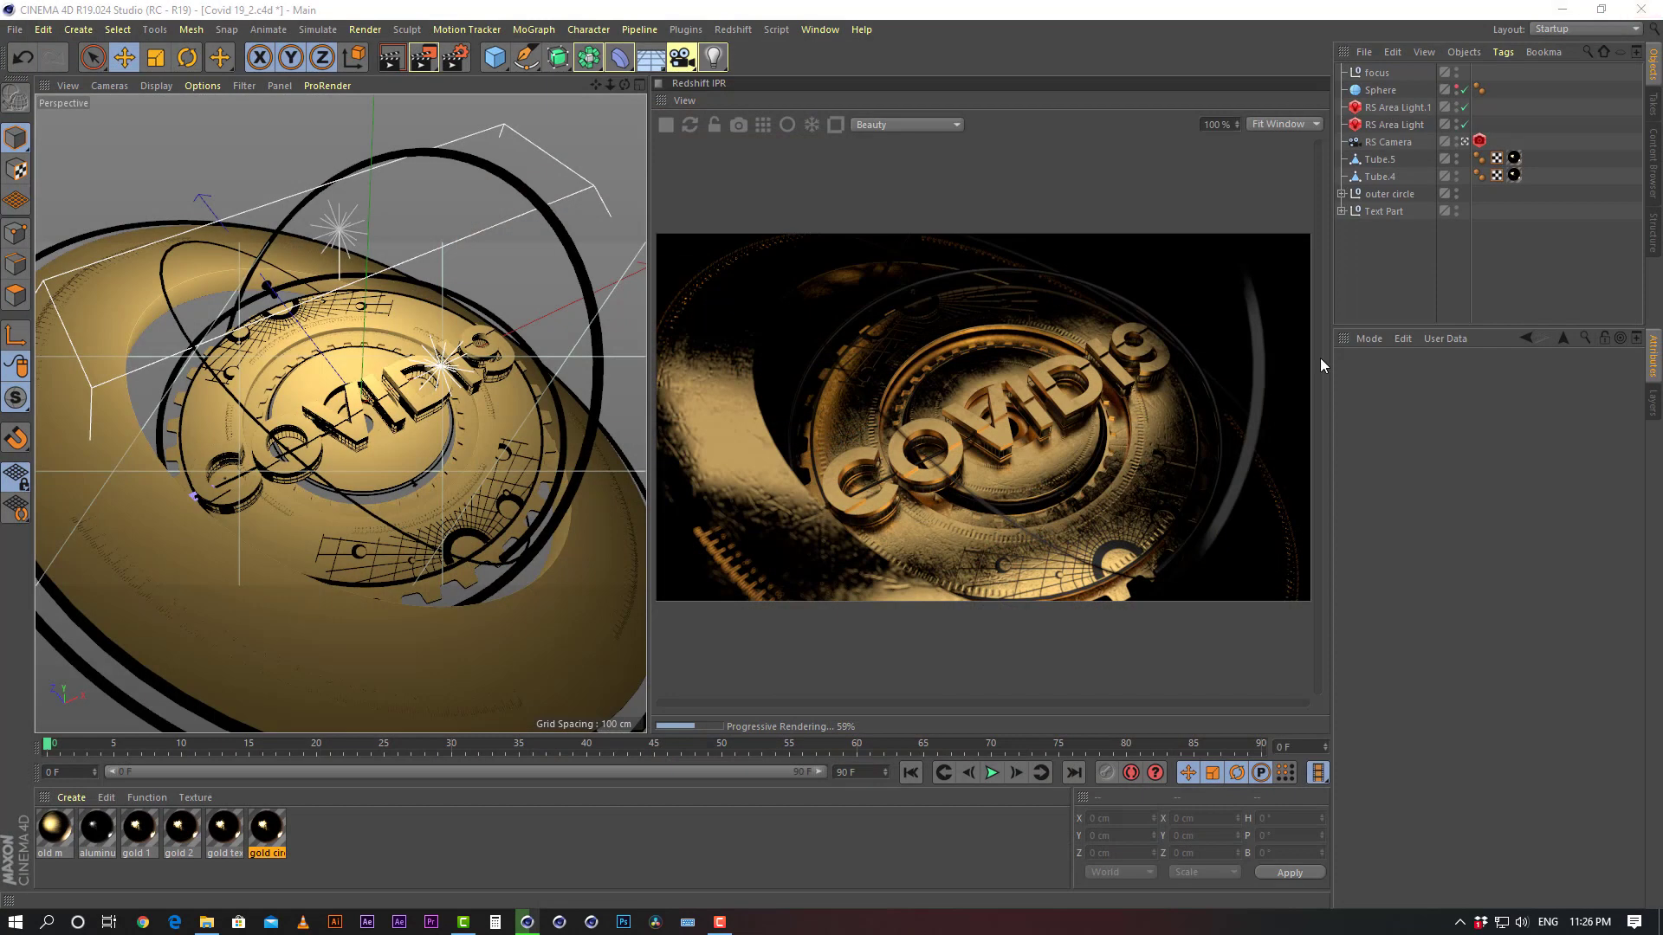
Save the scene, and save a copy of it in the C4d folder as "Covid 19_LIve material"
key("ctrl+s")
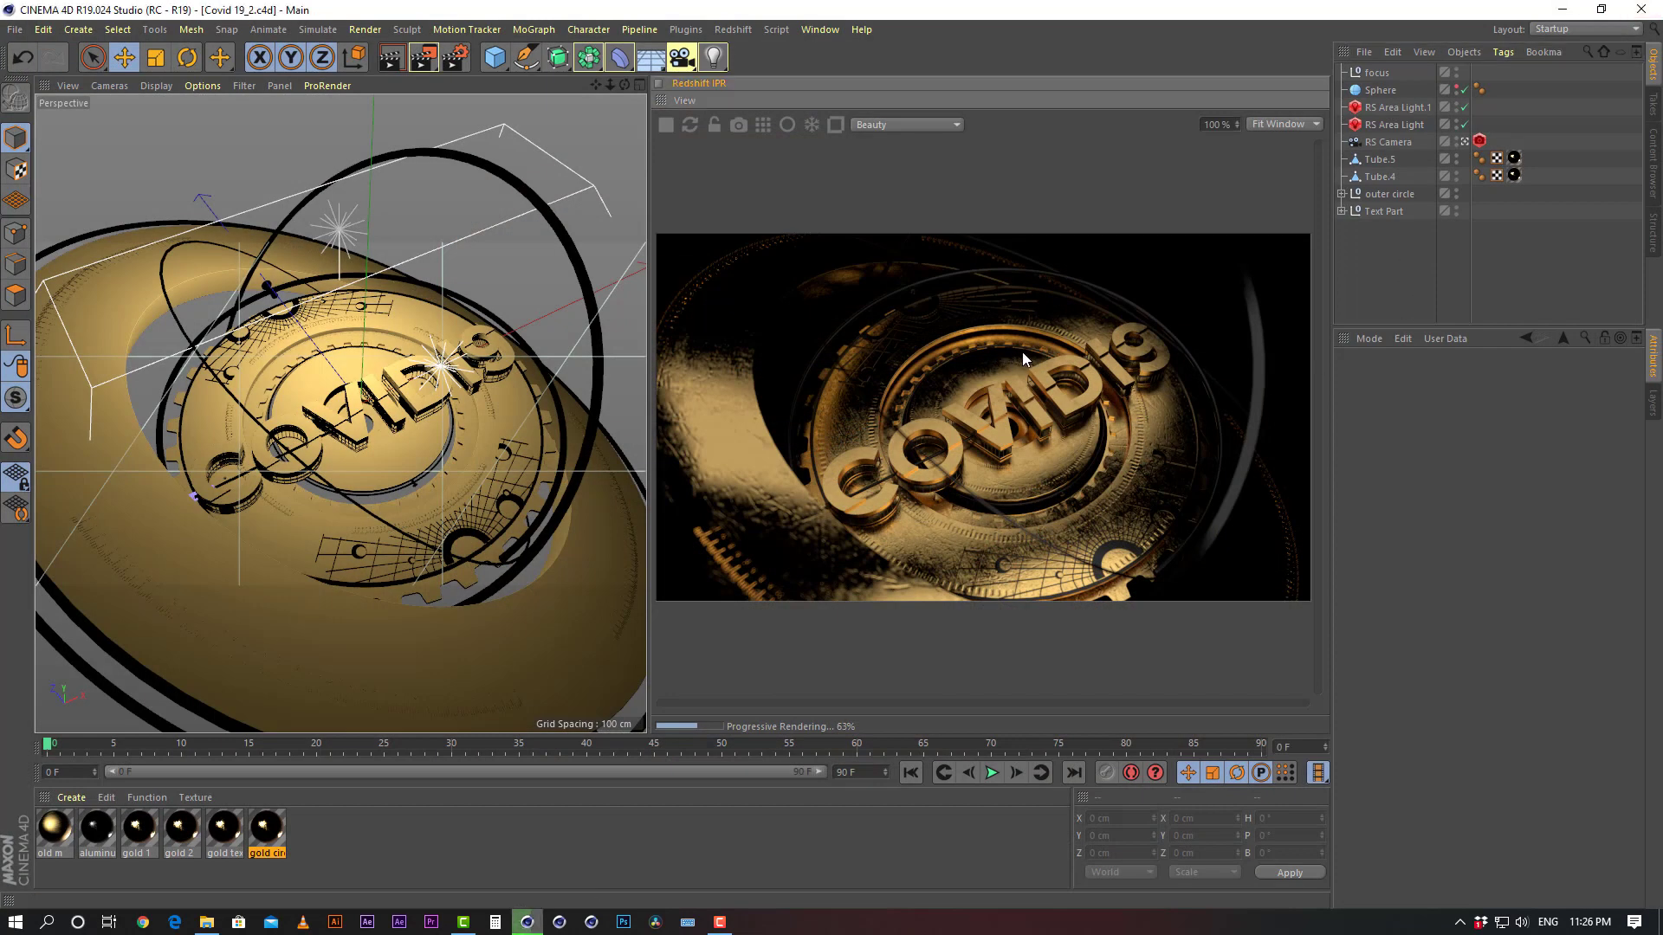
key("ctrl+shift+s")
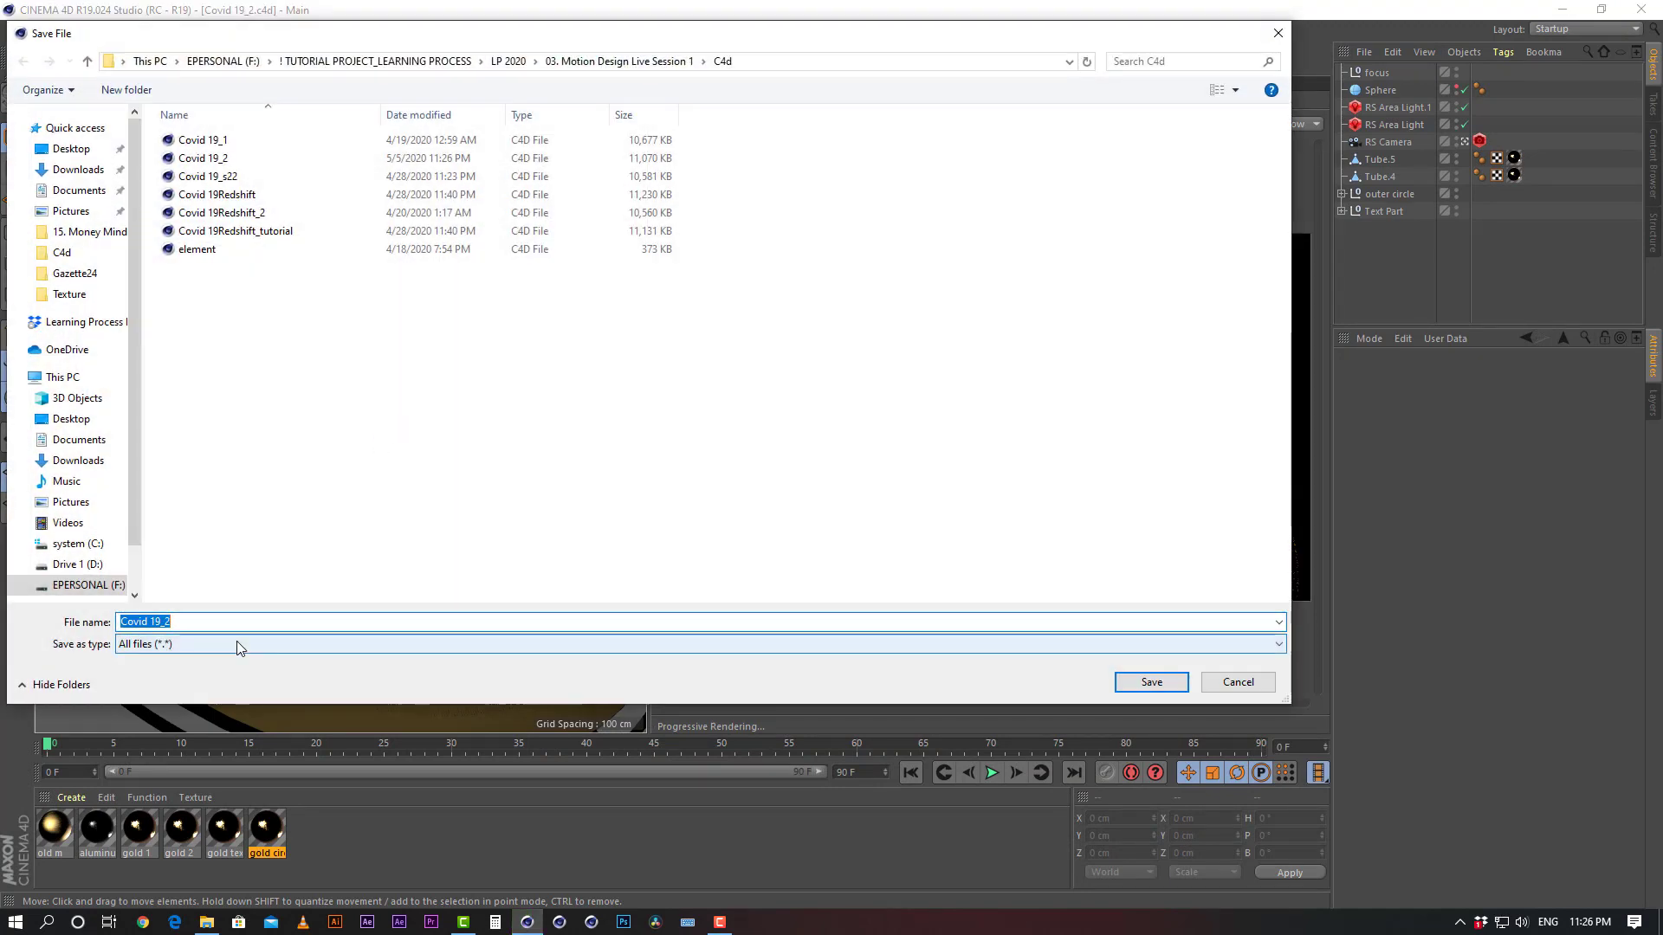
key("End")
key("BackSpace")
key("BackSpace")
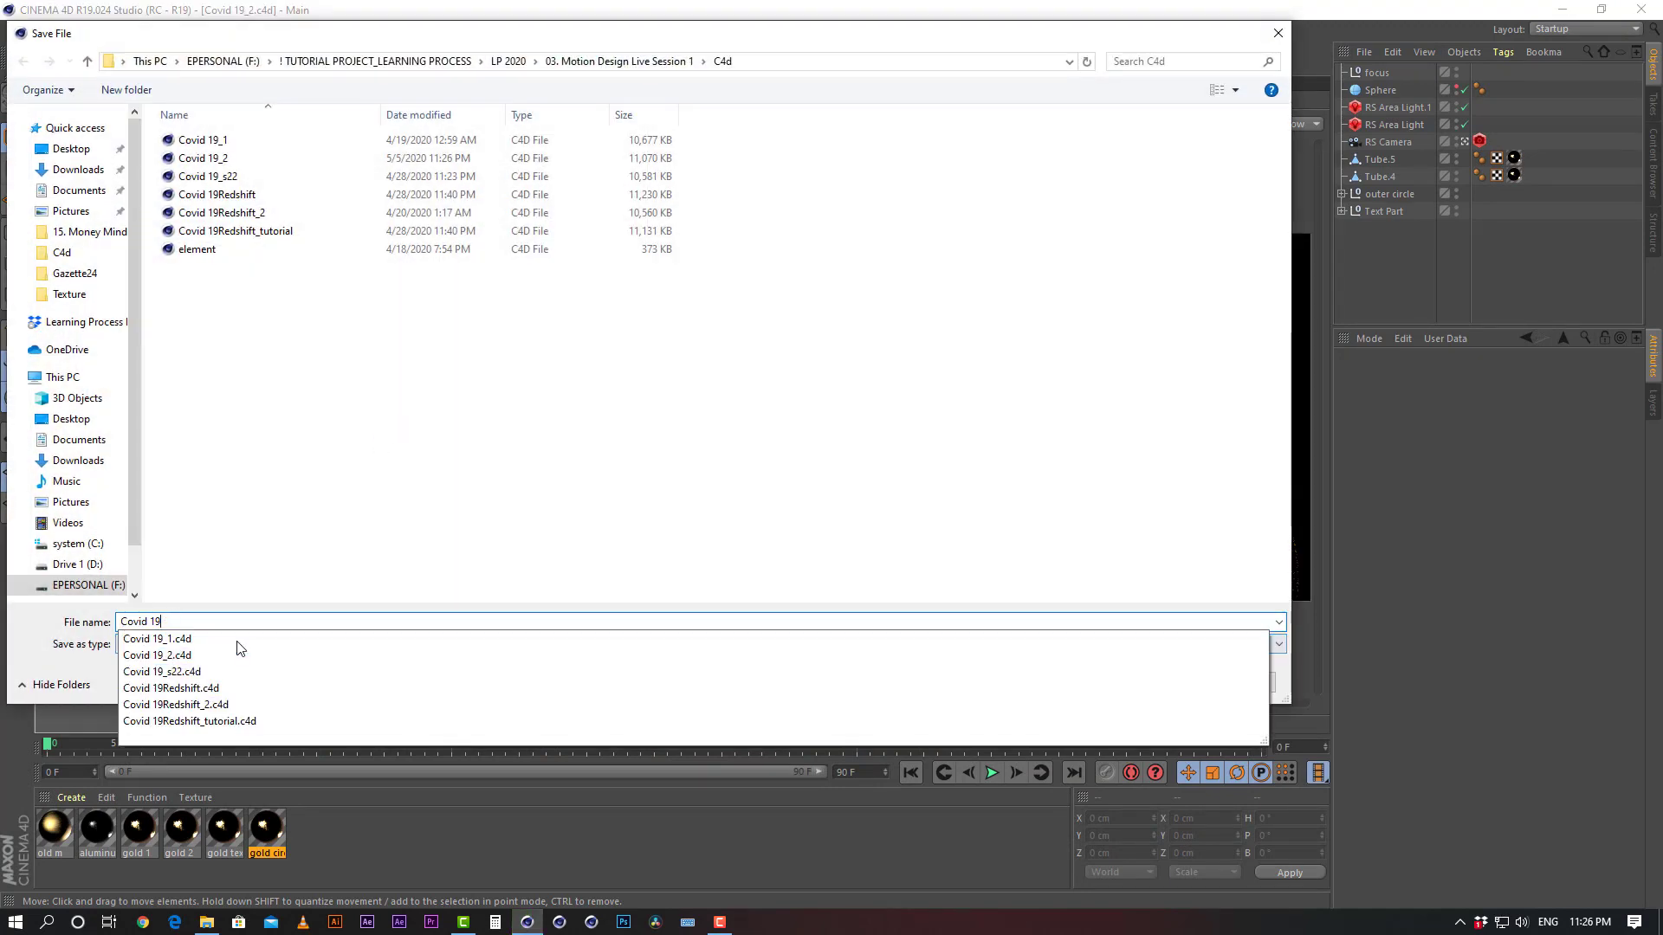
type("_")
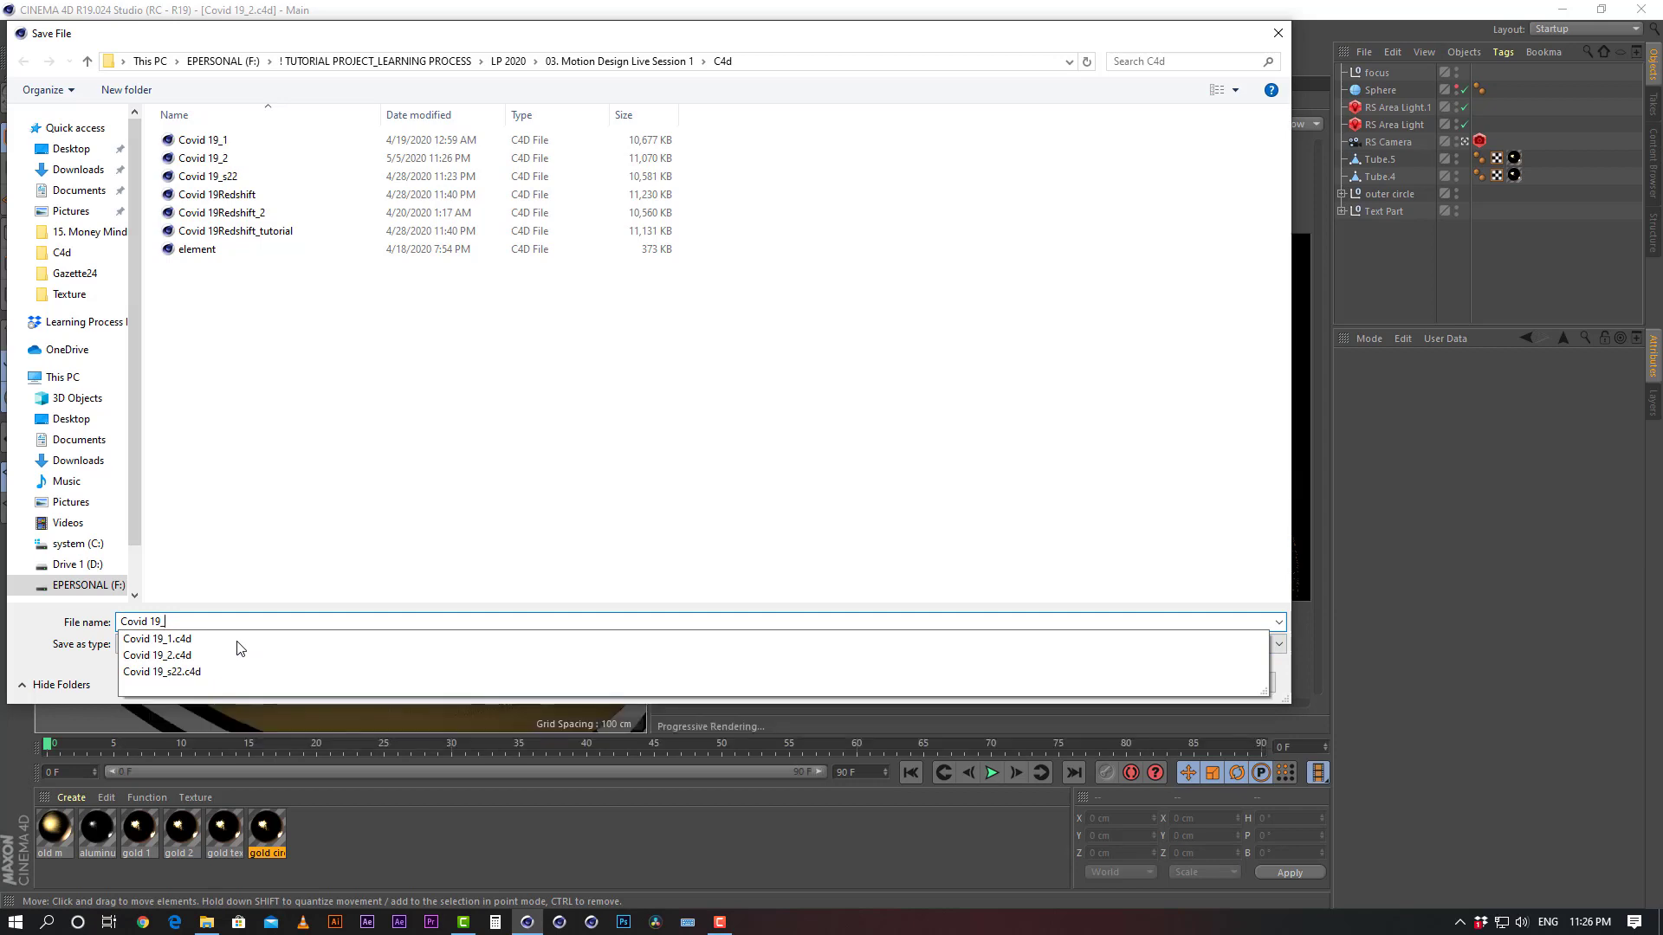
type("Live material")
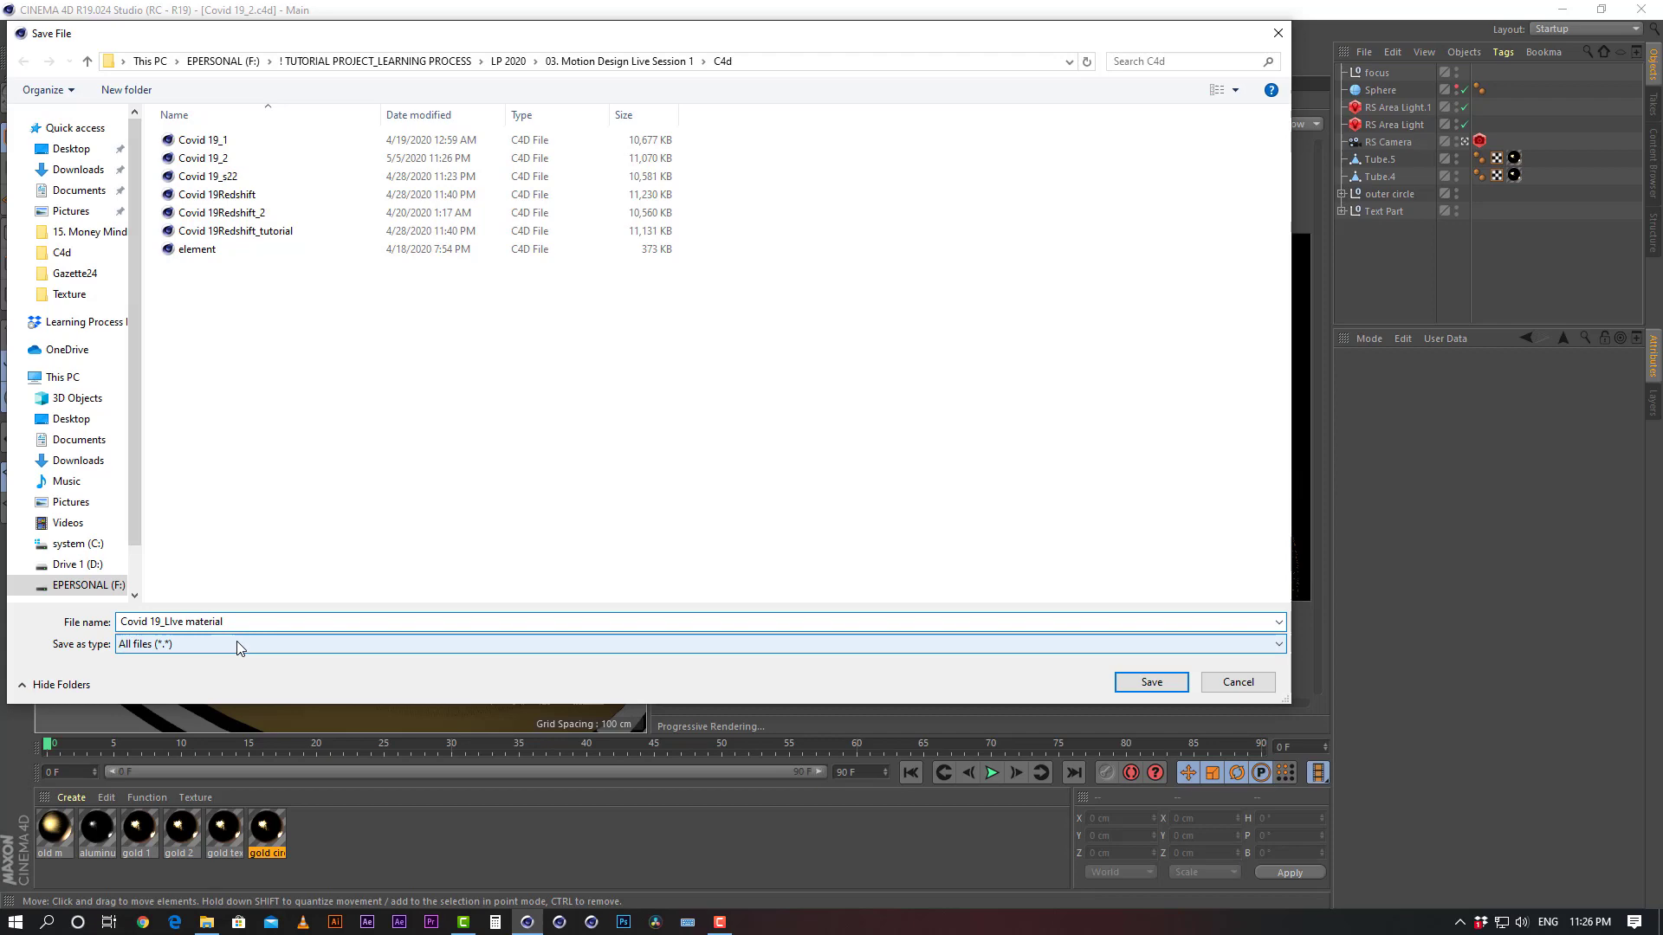
key("Return")
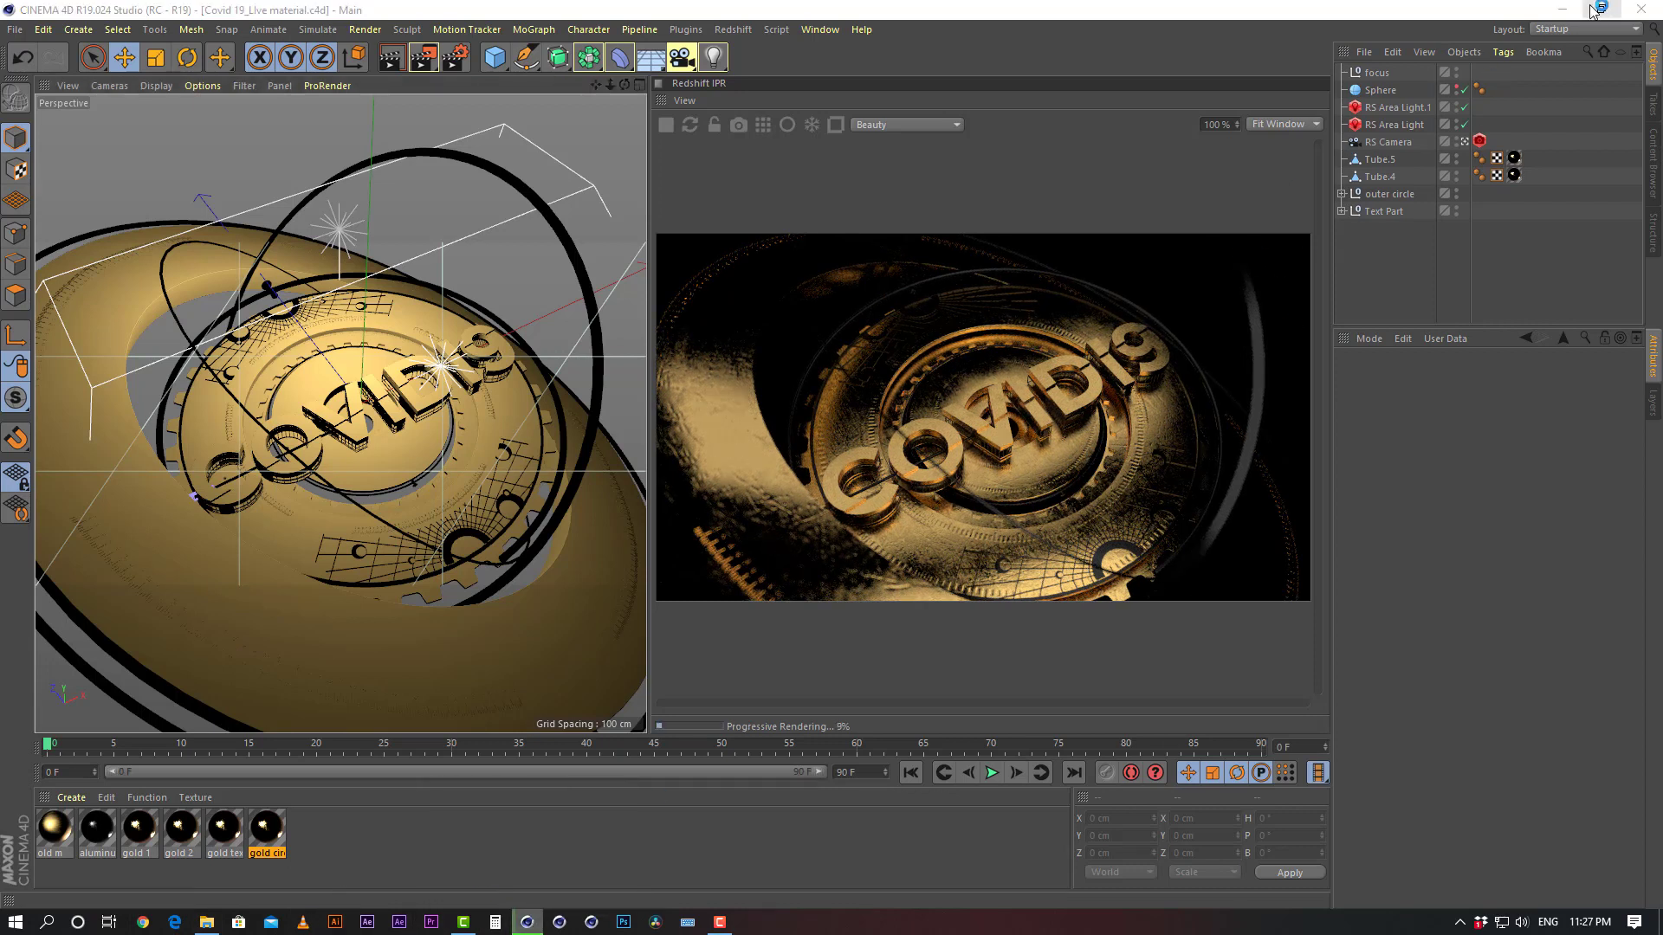
Switch to After Effects and open the recent project Motion Design Live Seassion 1.aep
left_click(1563, 11)
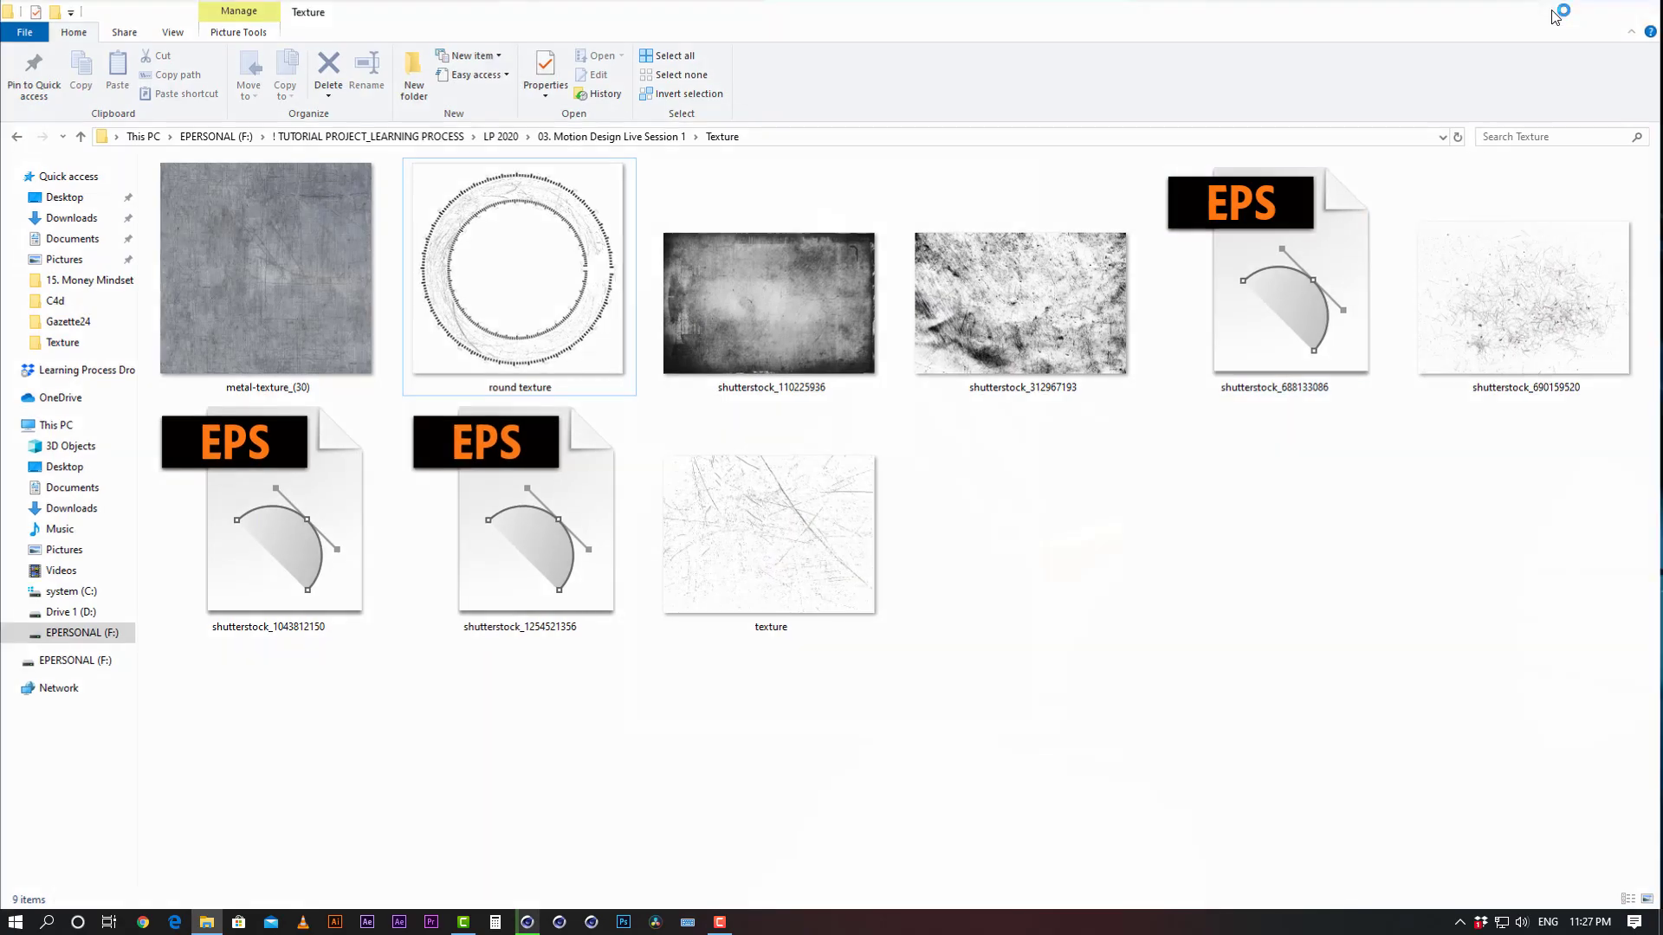
left_click(1564, 10)
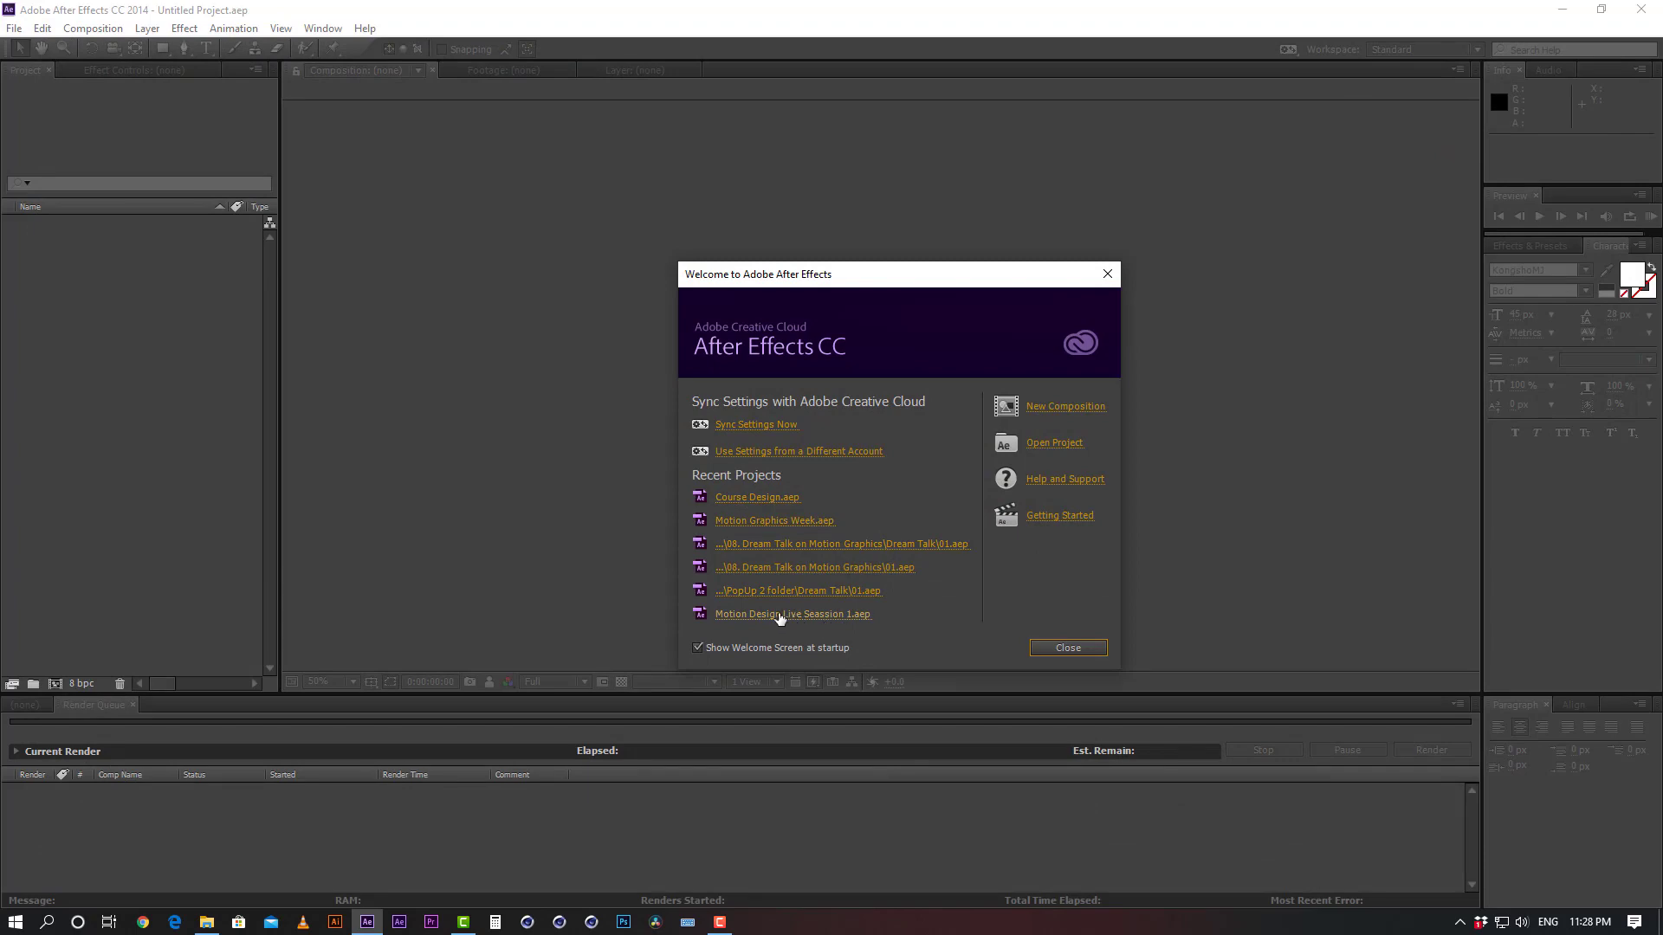
left_click(753, 615)
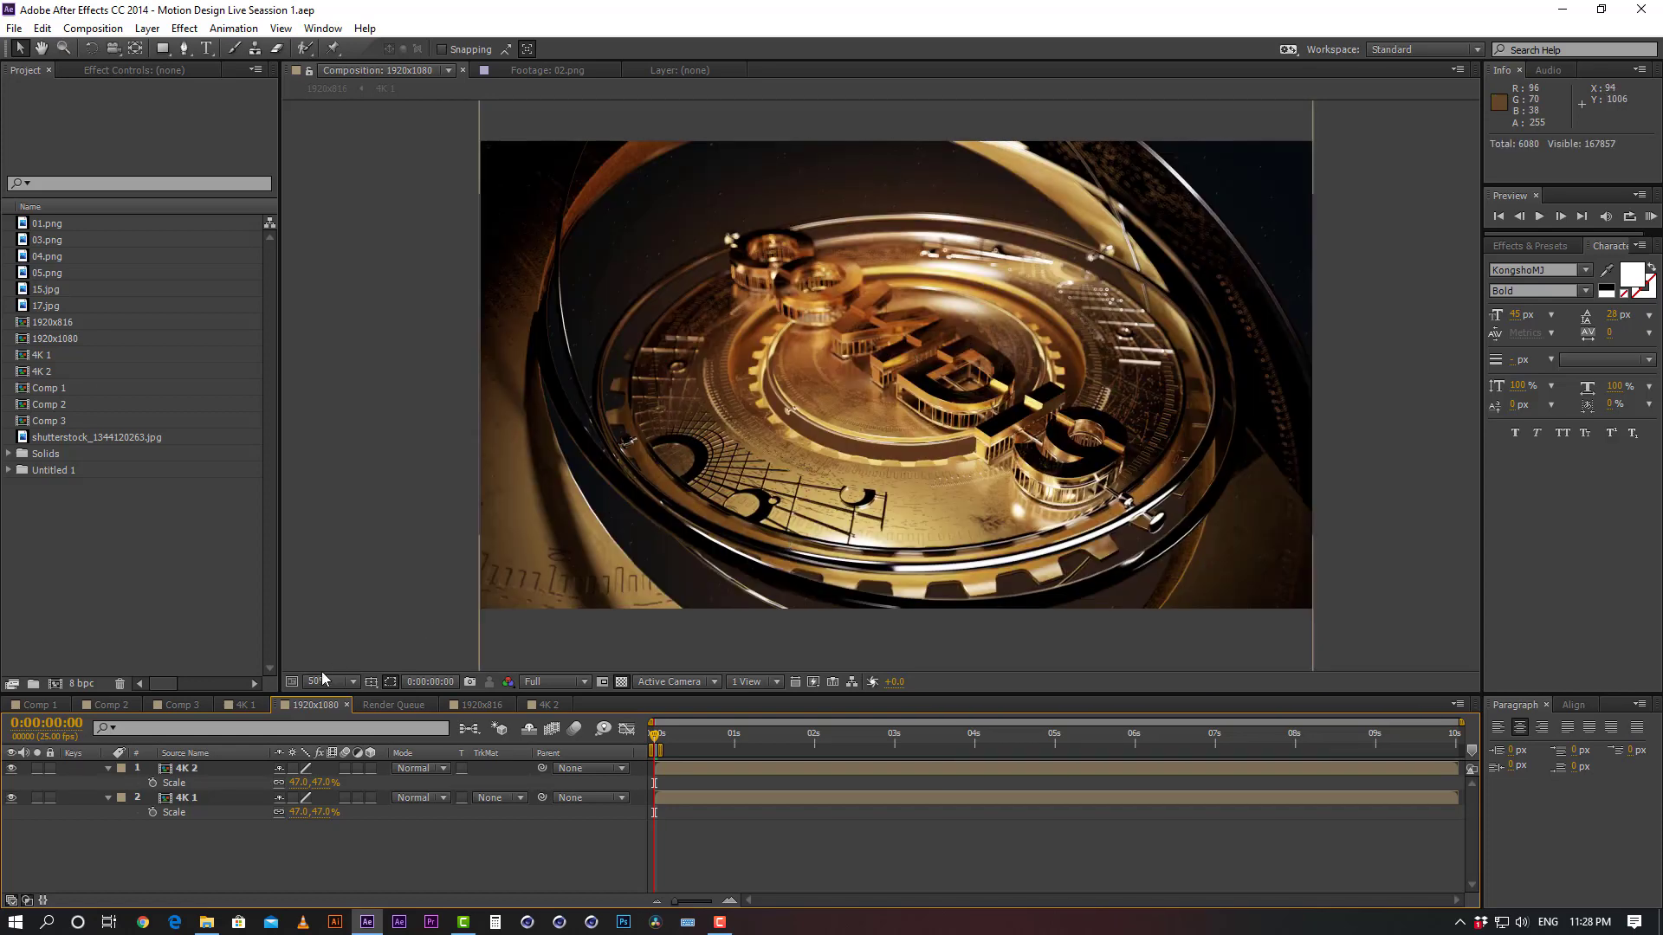
Compare the composited COVID19 renders in Comp 2 and Comp 3
left_click(105, 705)
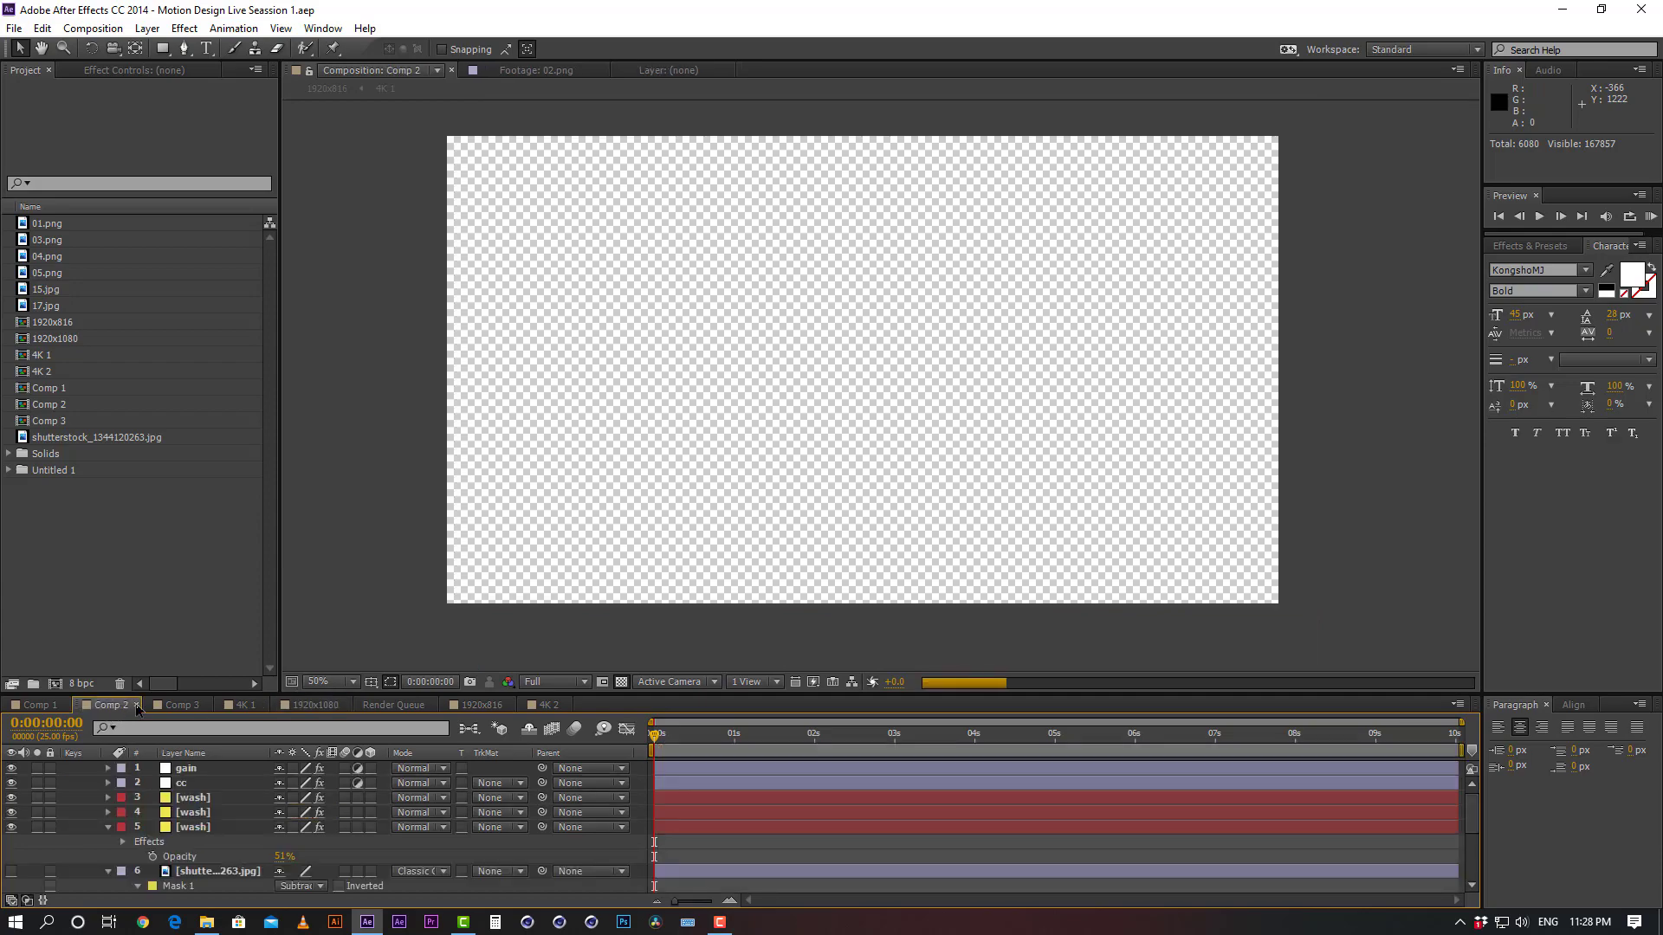
left_click(177, 705)
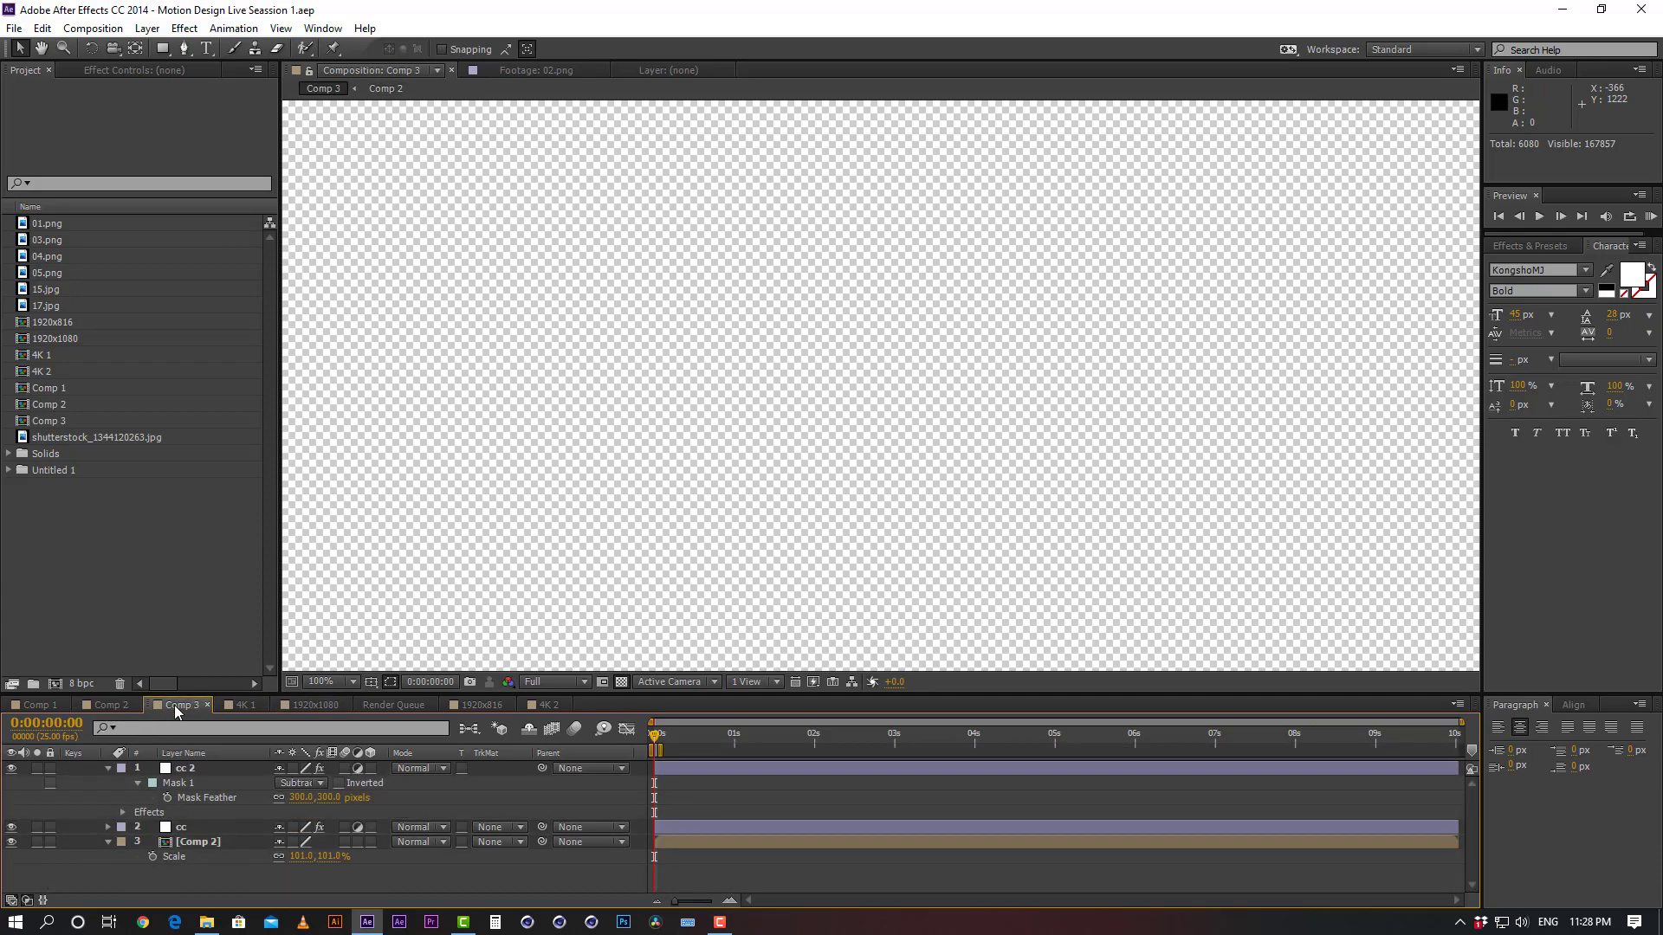
left_click(109, 705)
scroll(871, 386, "up", 1)
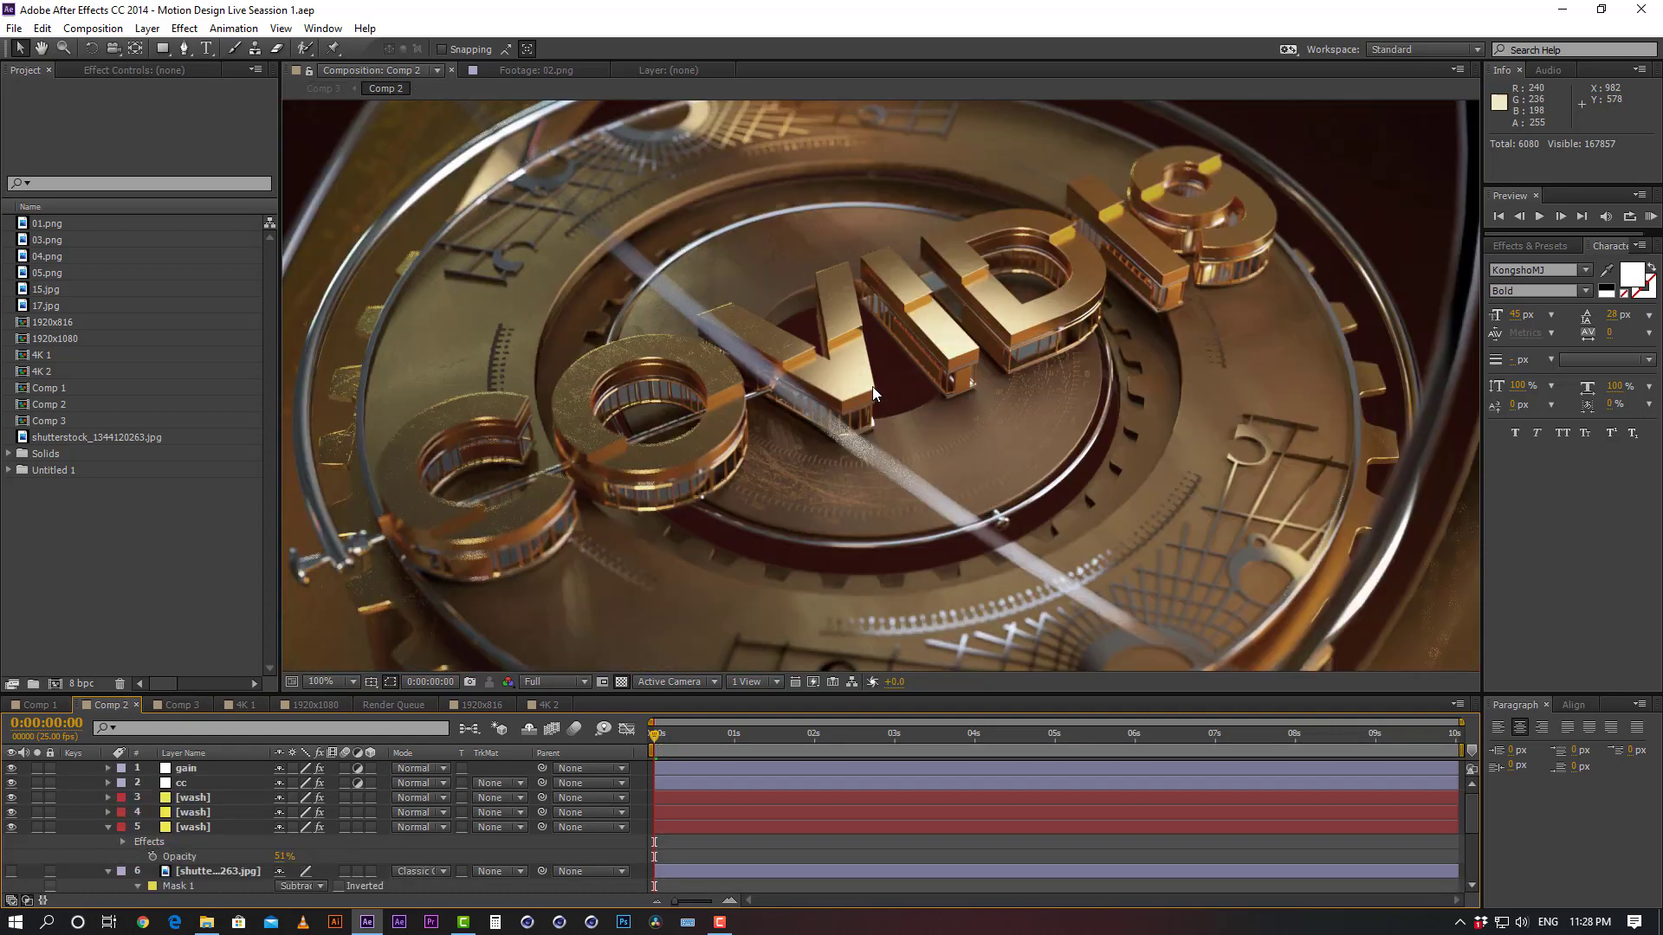
middle_click_drag(808, 381, 847, 422)
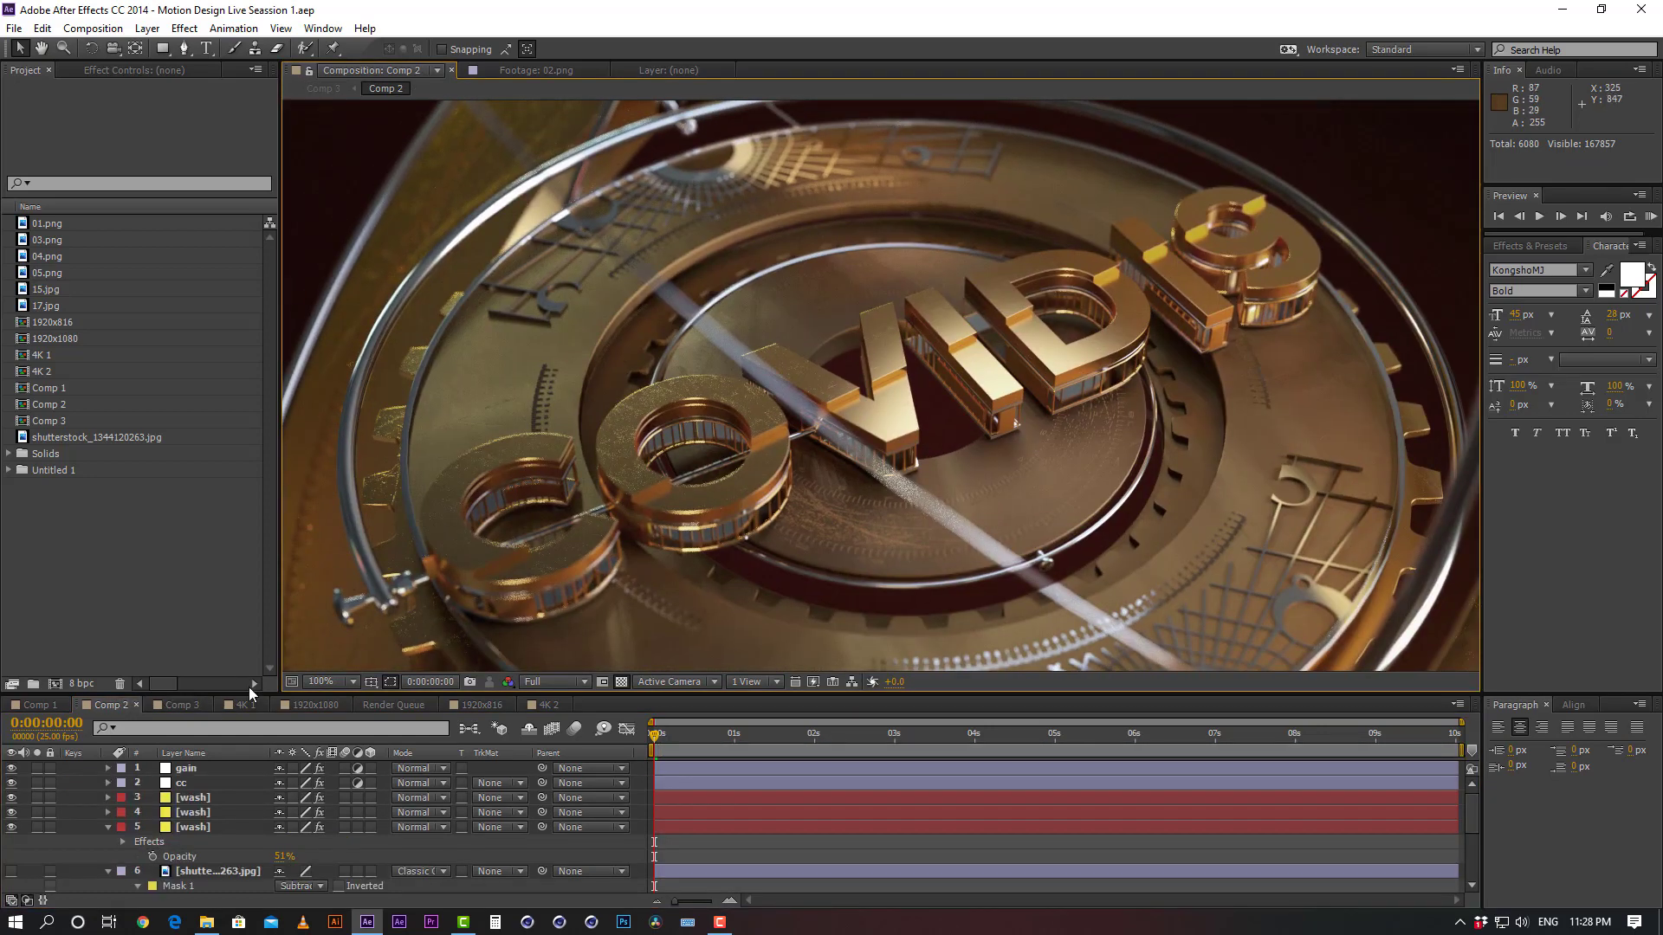
left_click(190, 705)
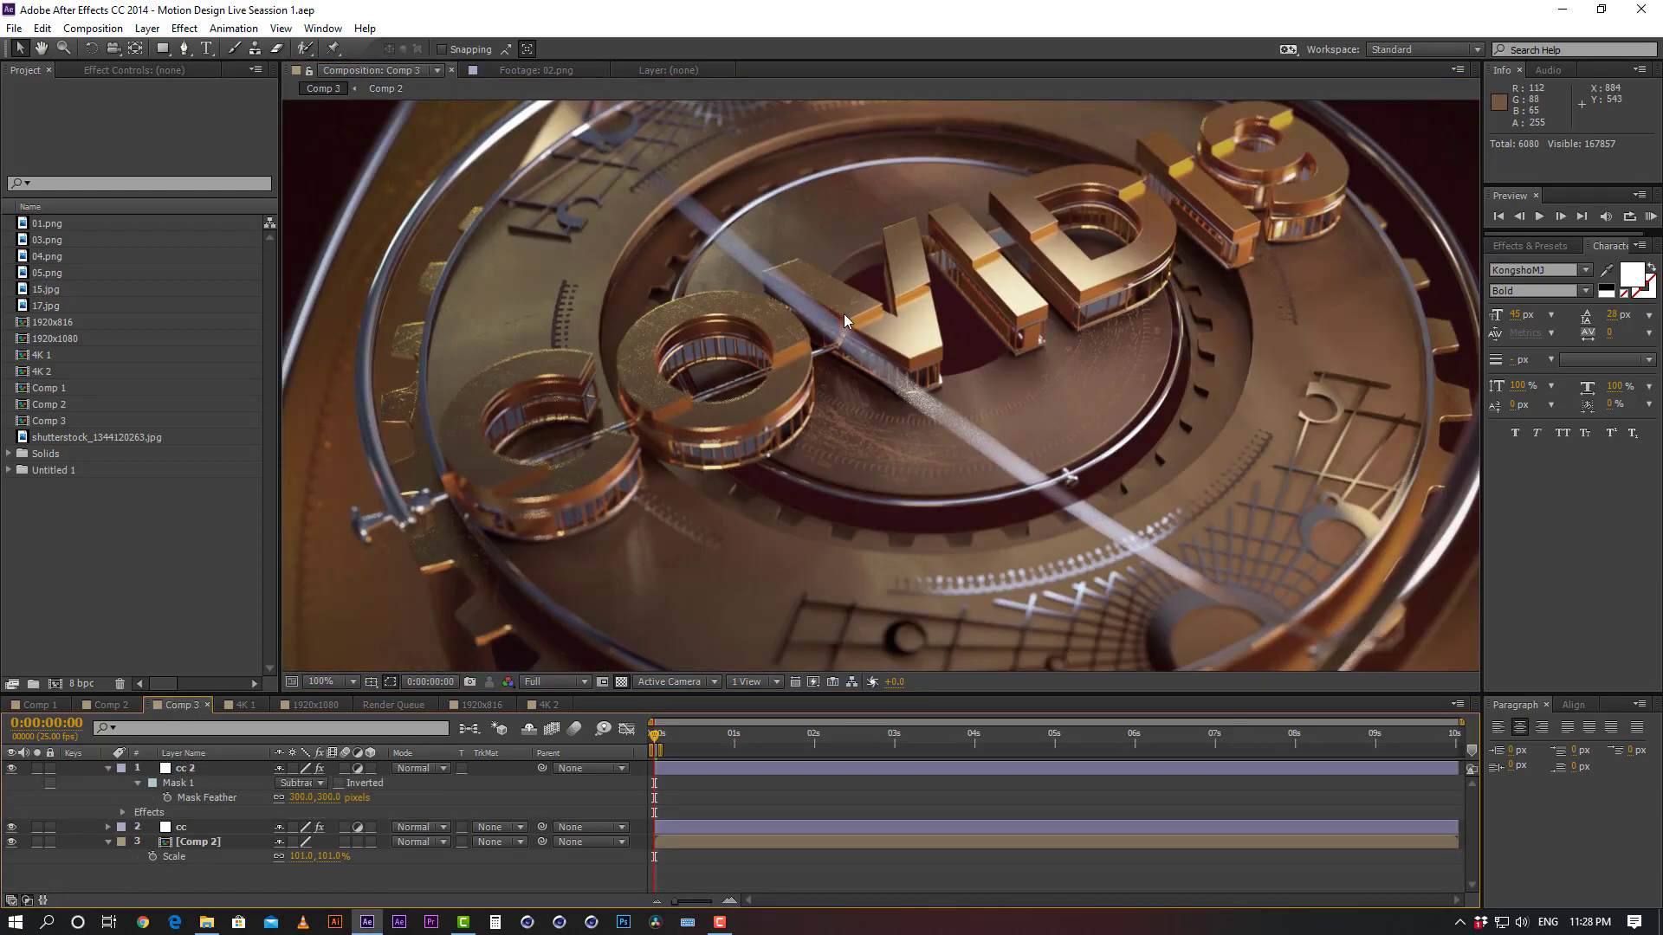
Inspect the 4K 1 composition up close and compare it with the 1920x1080 and Comp 1 compositions
left_click(239, 705)
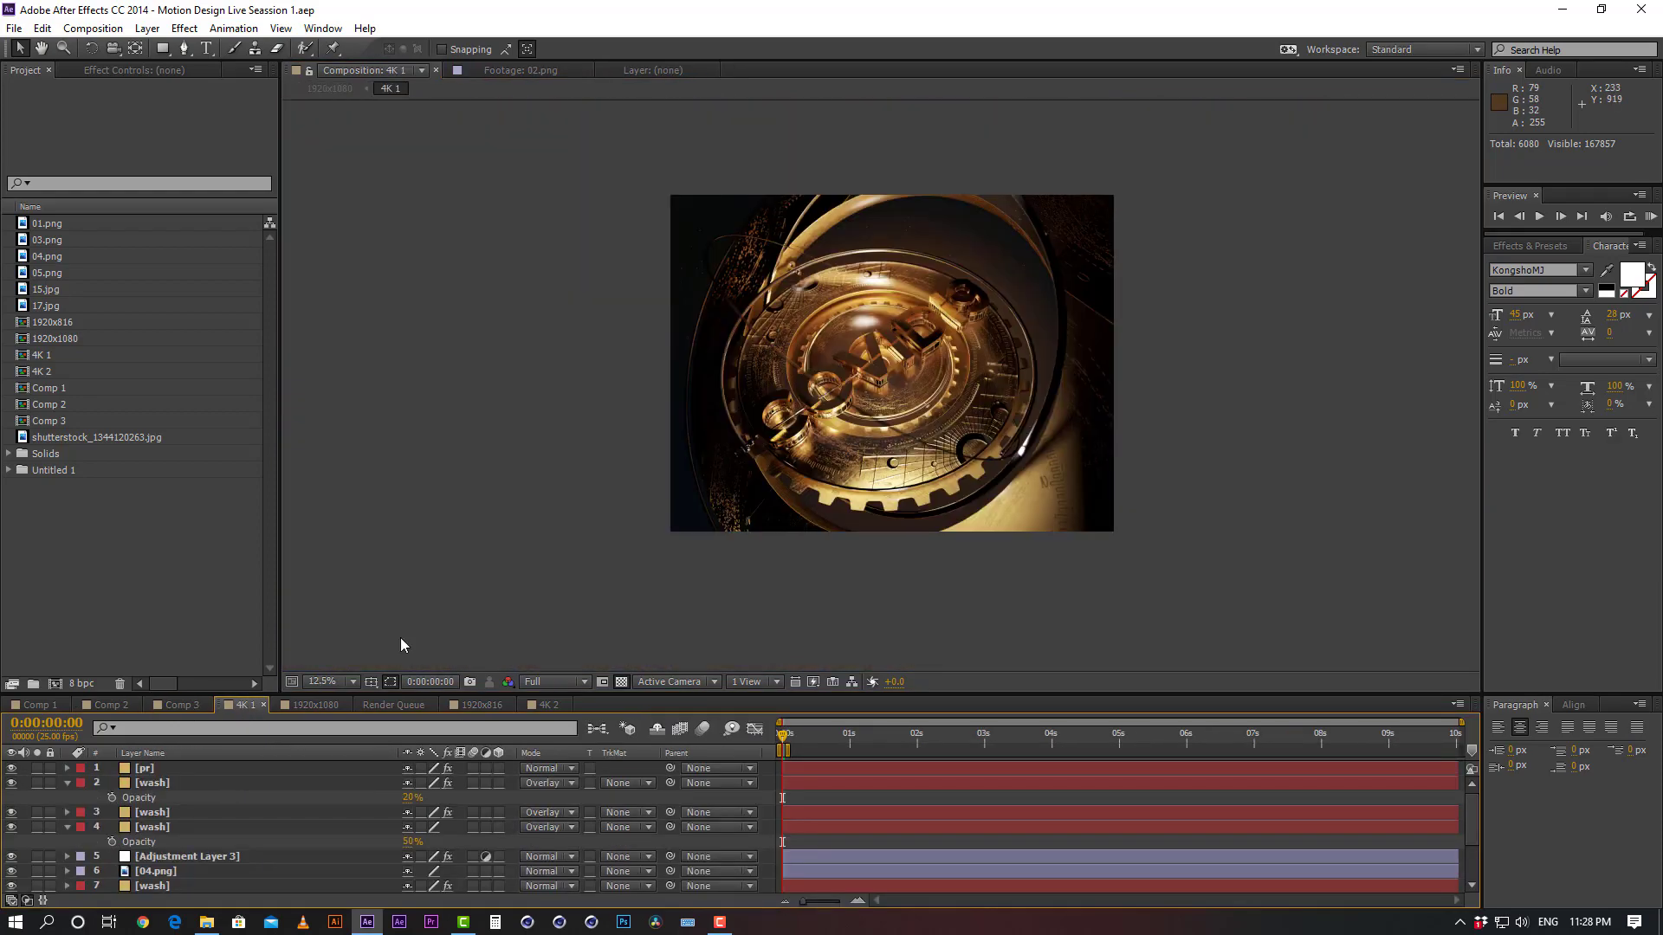
scroll(909, 354, "up", 1)
middle_click_drag(908, 354, 935, 382)
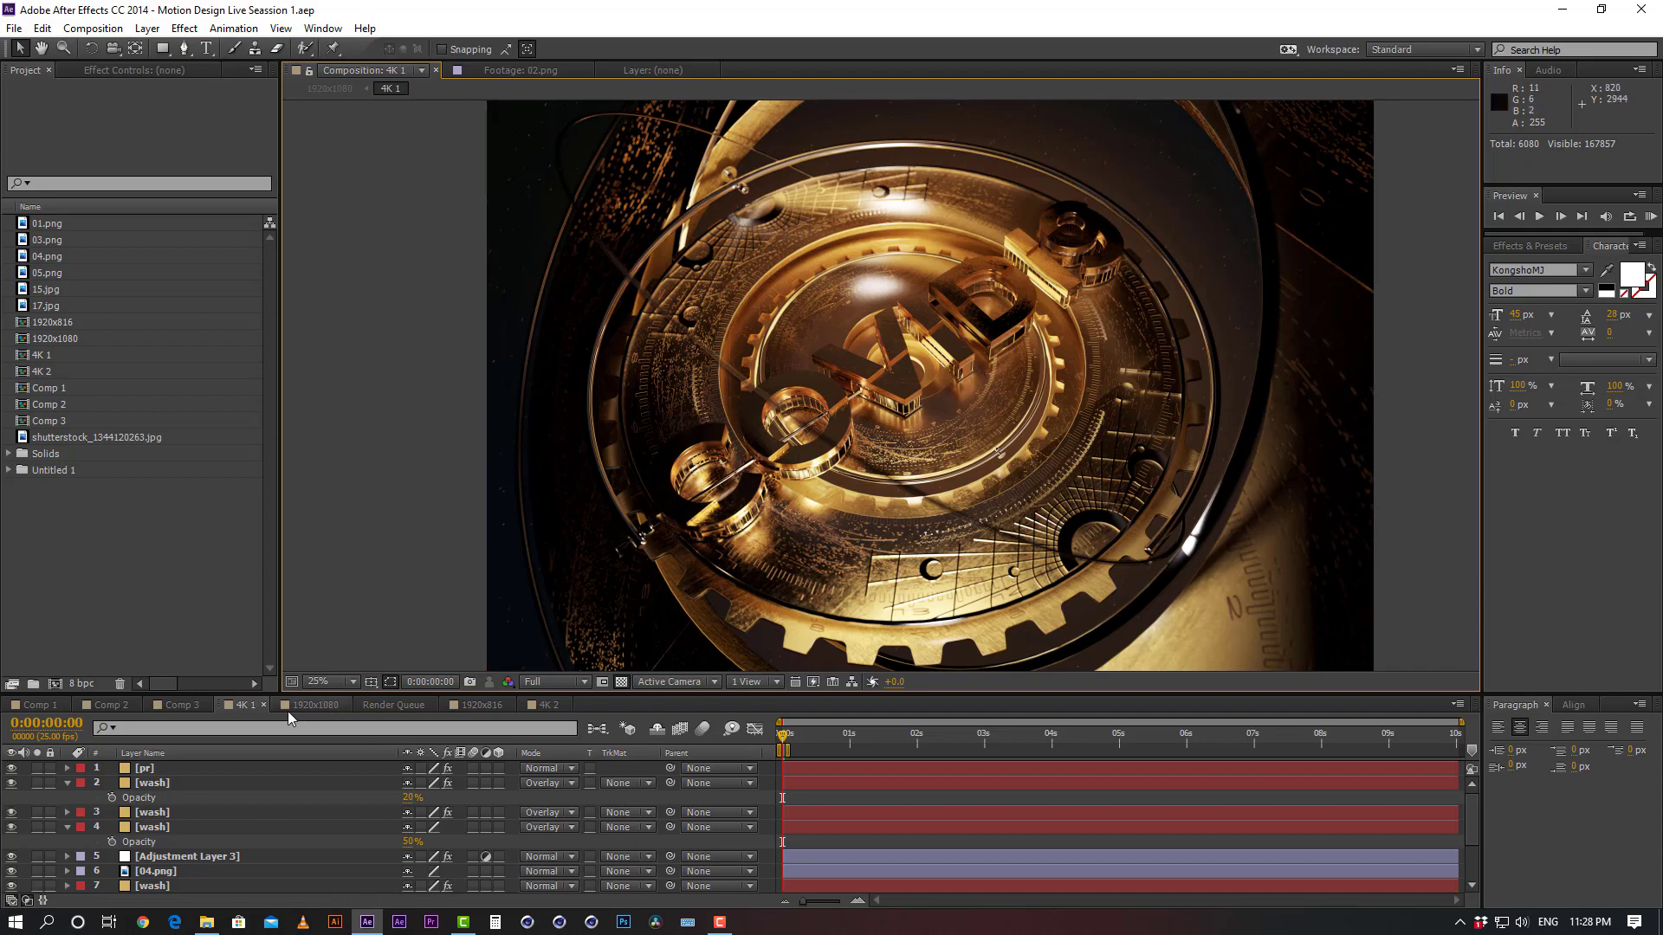
left_click(327, 706)
left_click(247, 706)
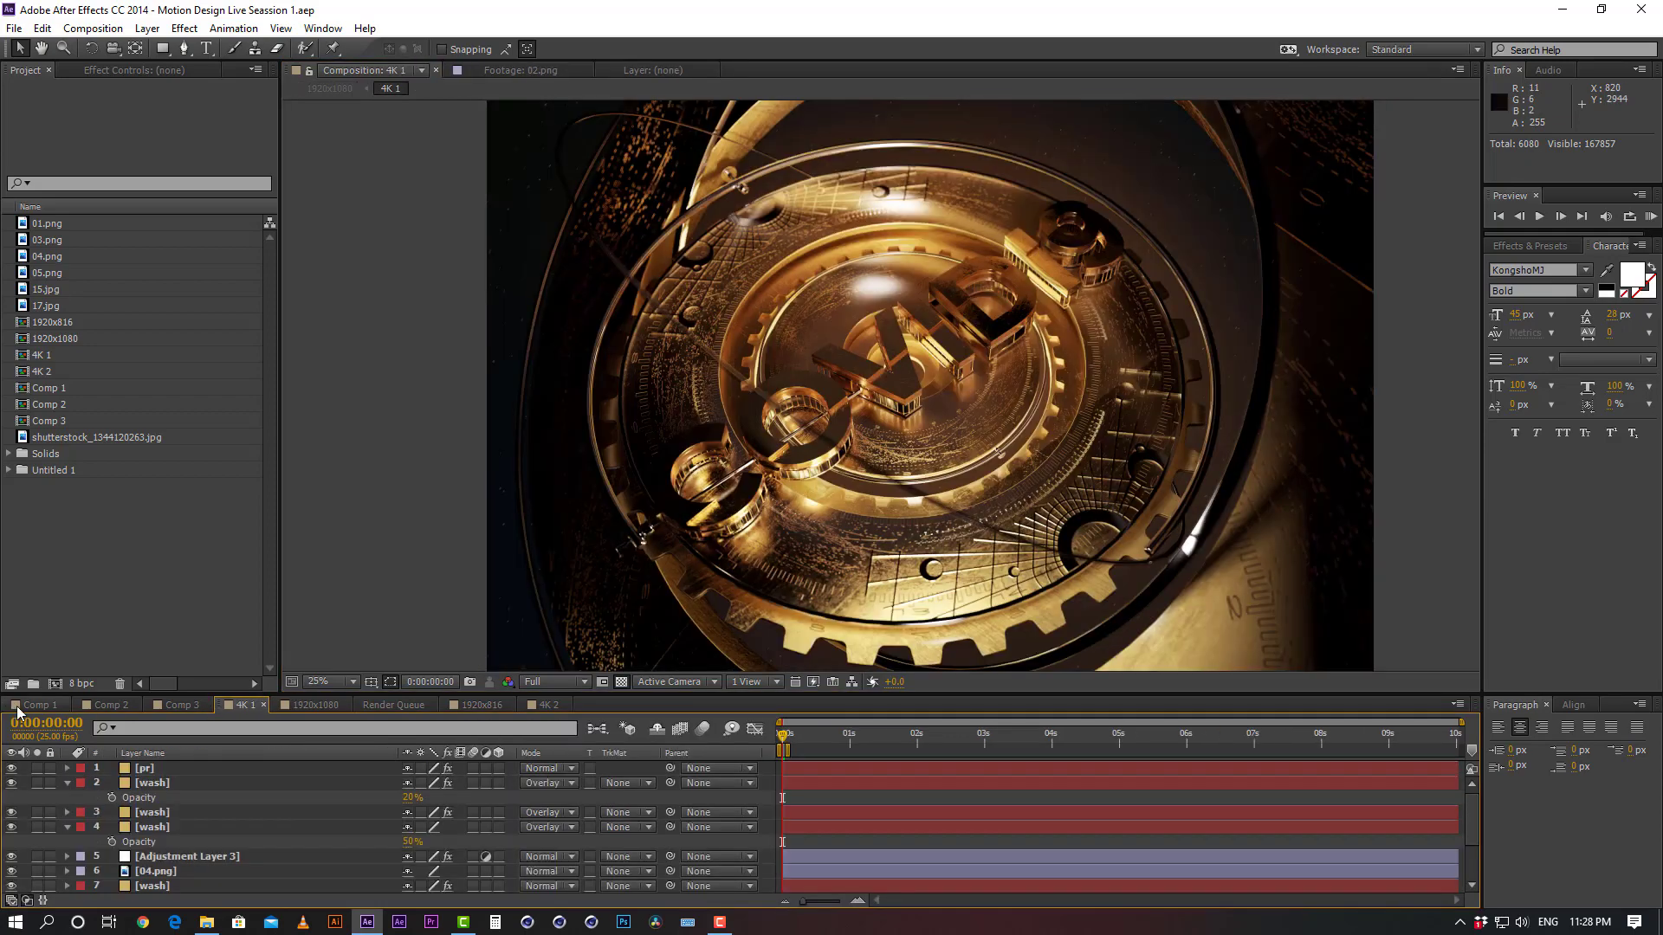
left_click(39, 706)
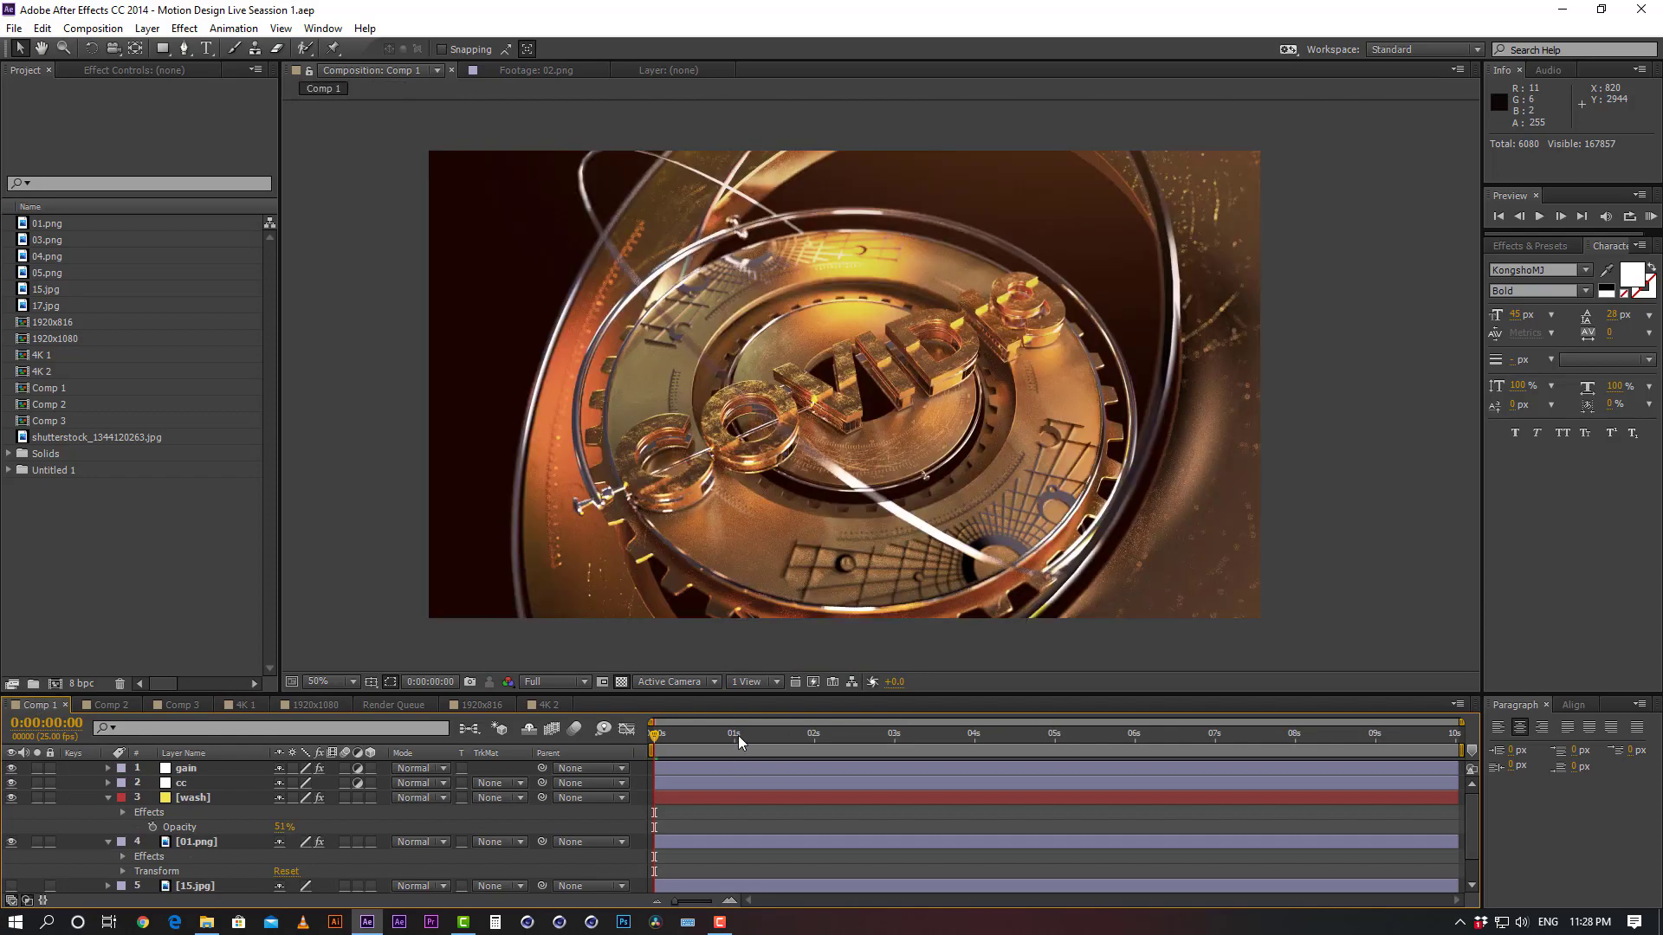
Enlarge the timeline of the 4K 1 composition to list its layers, and solo the 04.png render layer
left_click(247, 706)
scroll(892, 772, "down", 3)
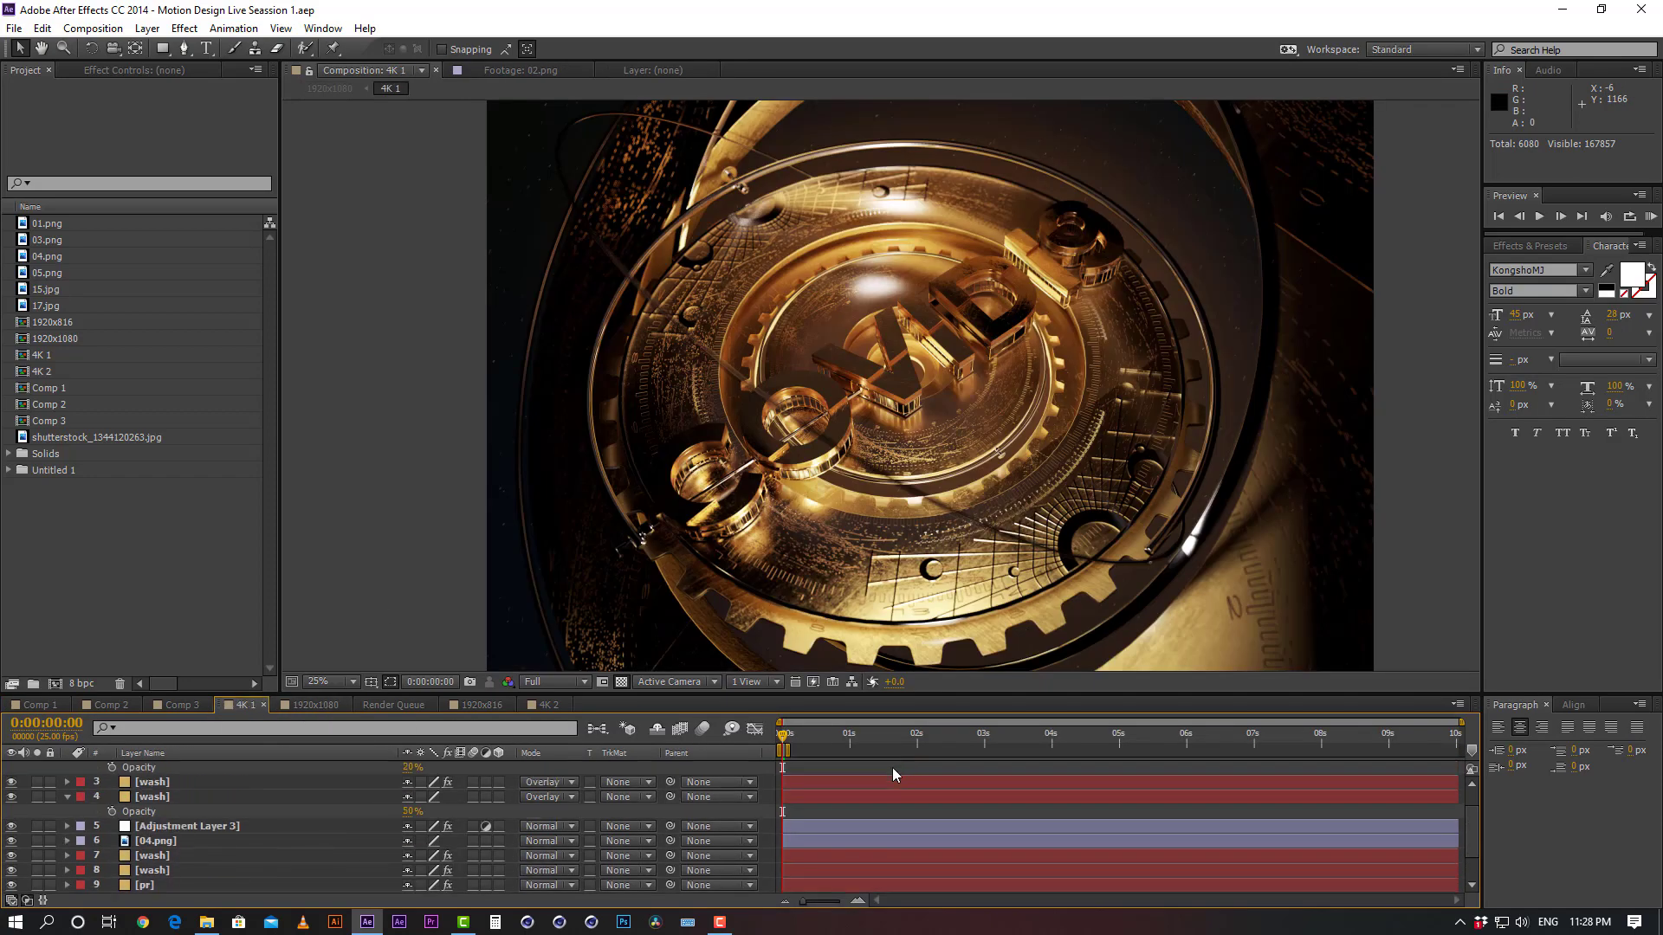
scroll(871, 814, "up", 3)
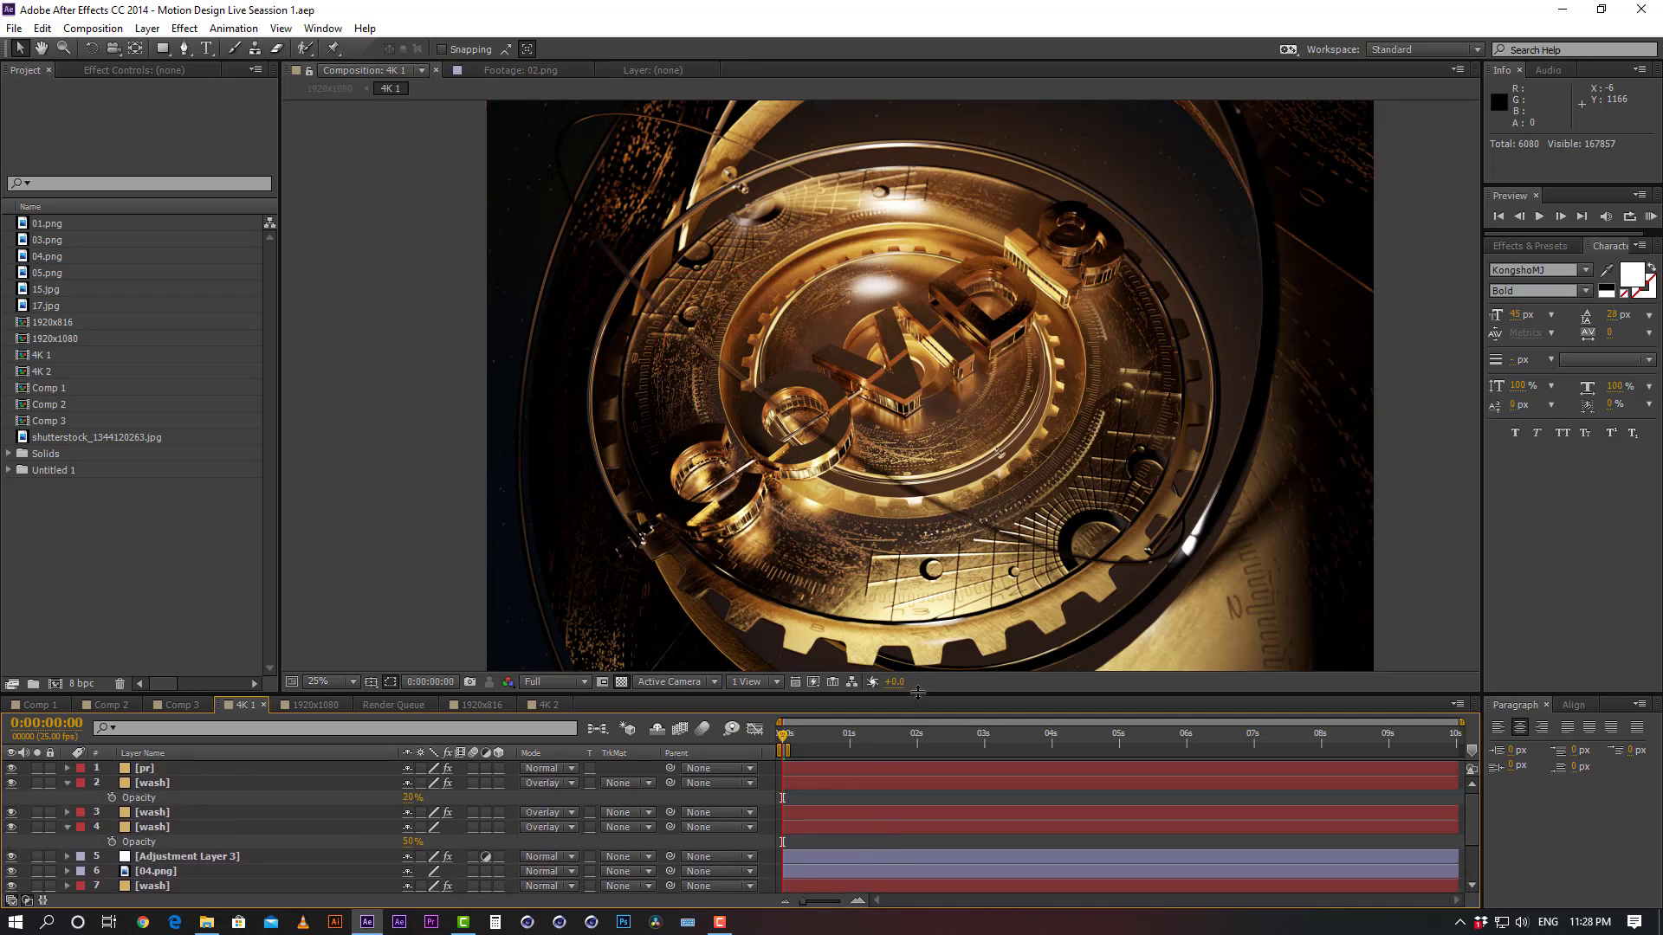
left_click_drag(916, 695, 909, 455)
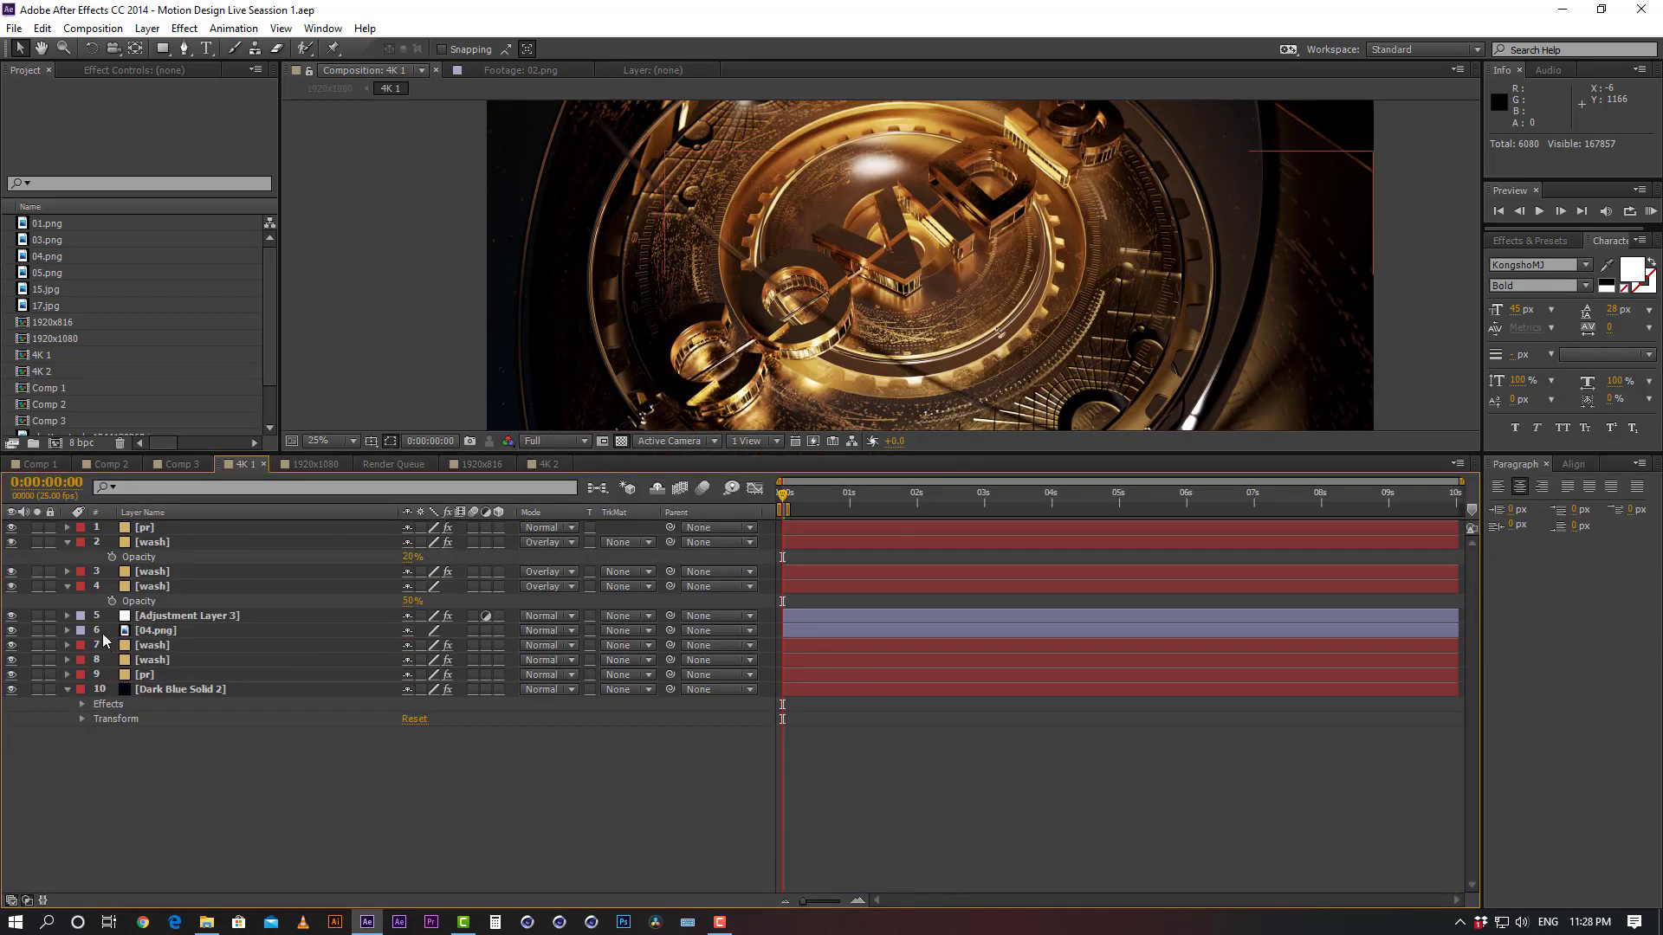
left_click(38, 630)
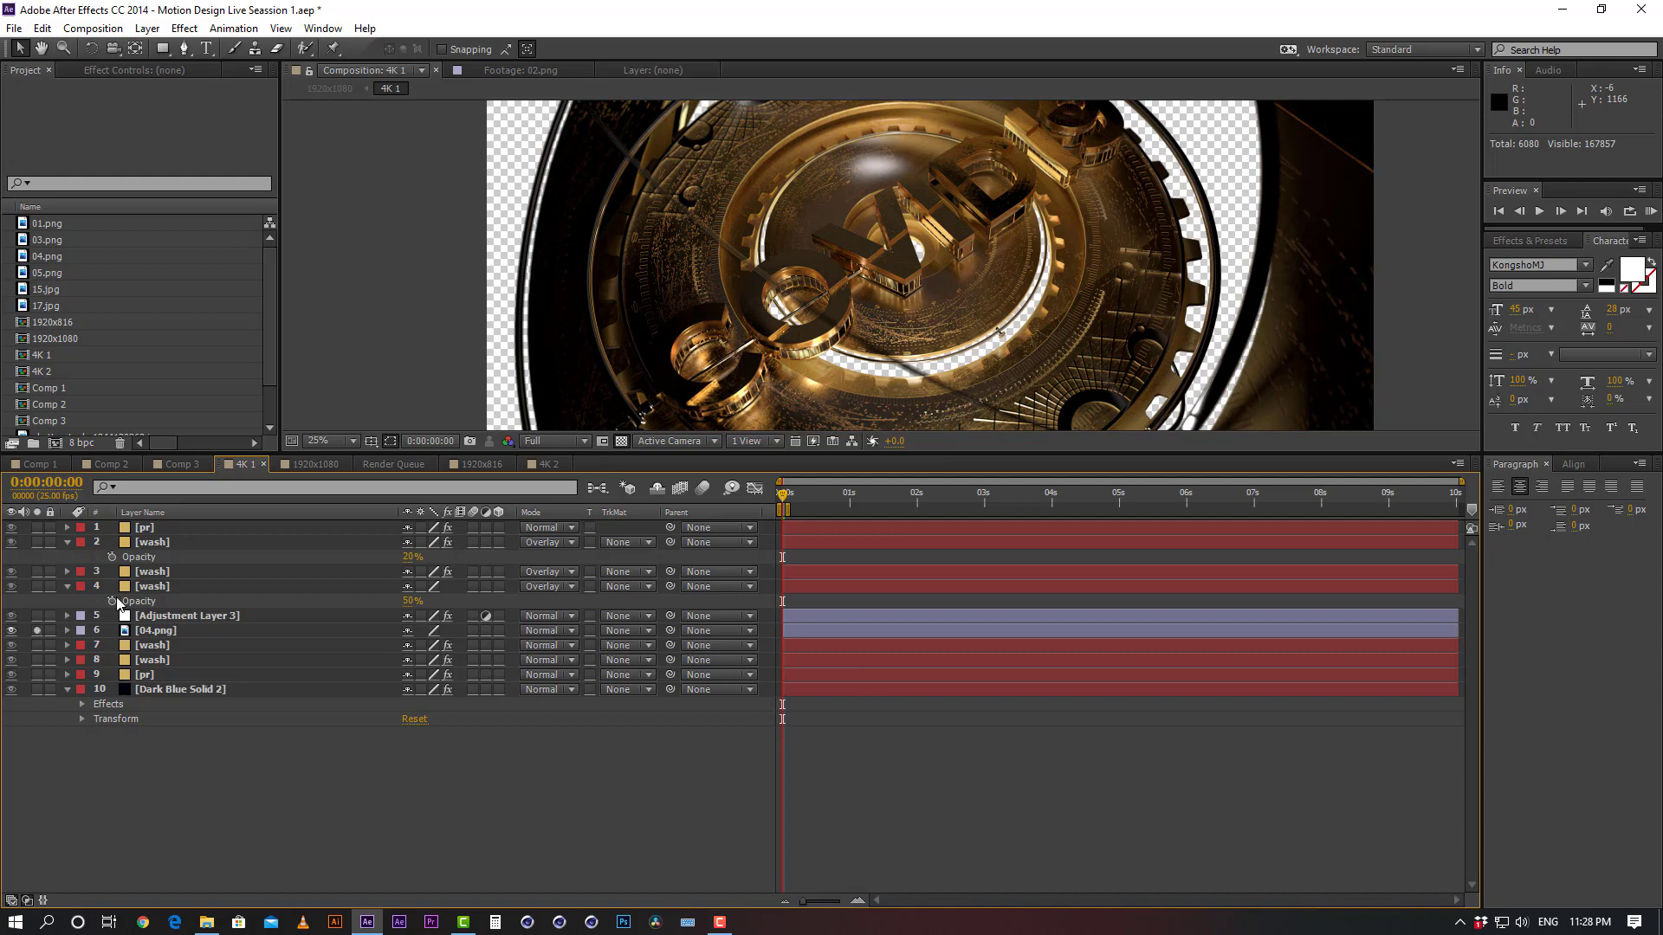
left_click_drag(956, 453, 957, 604)
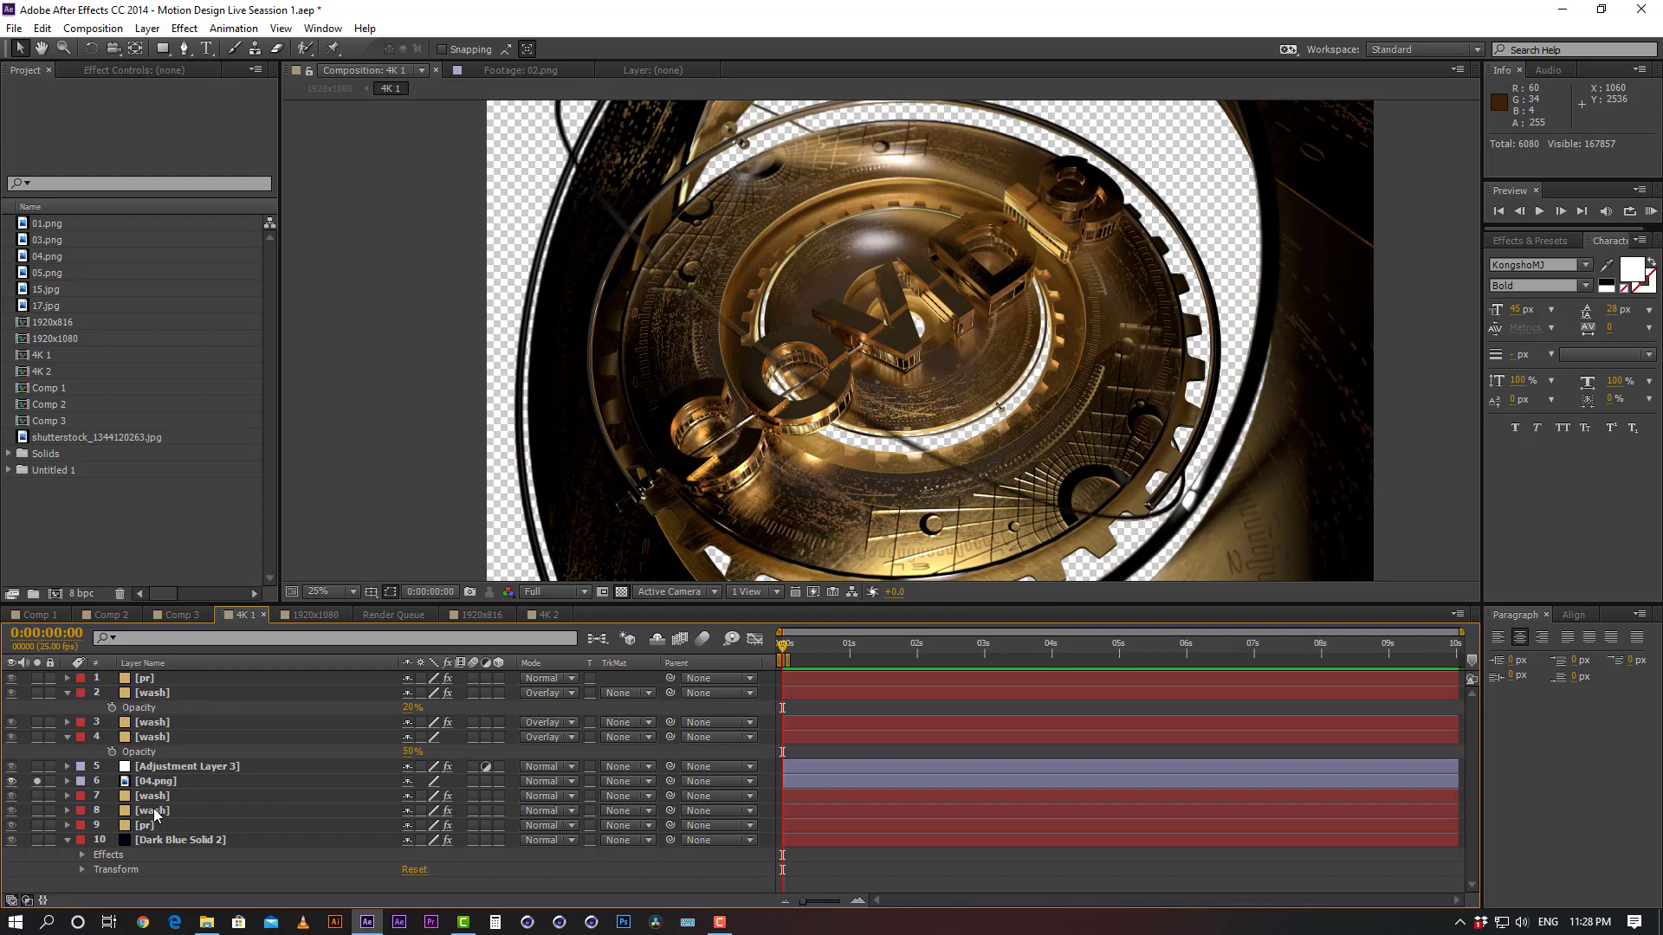
Add Adjustment Layer 3, the wash layer 4, Dark Blue Solid 2 and the pr layer 9 to the soloed layers
left_click(37, 768)
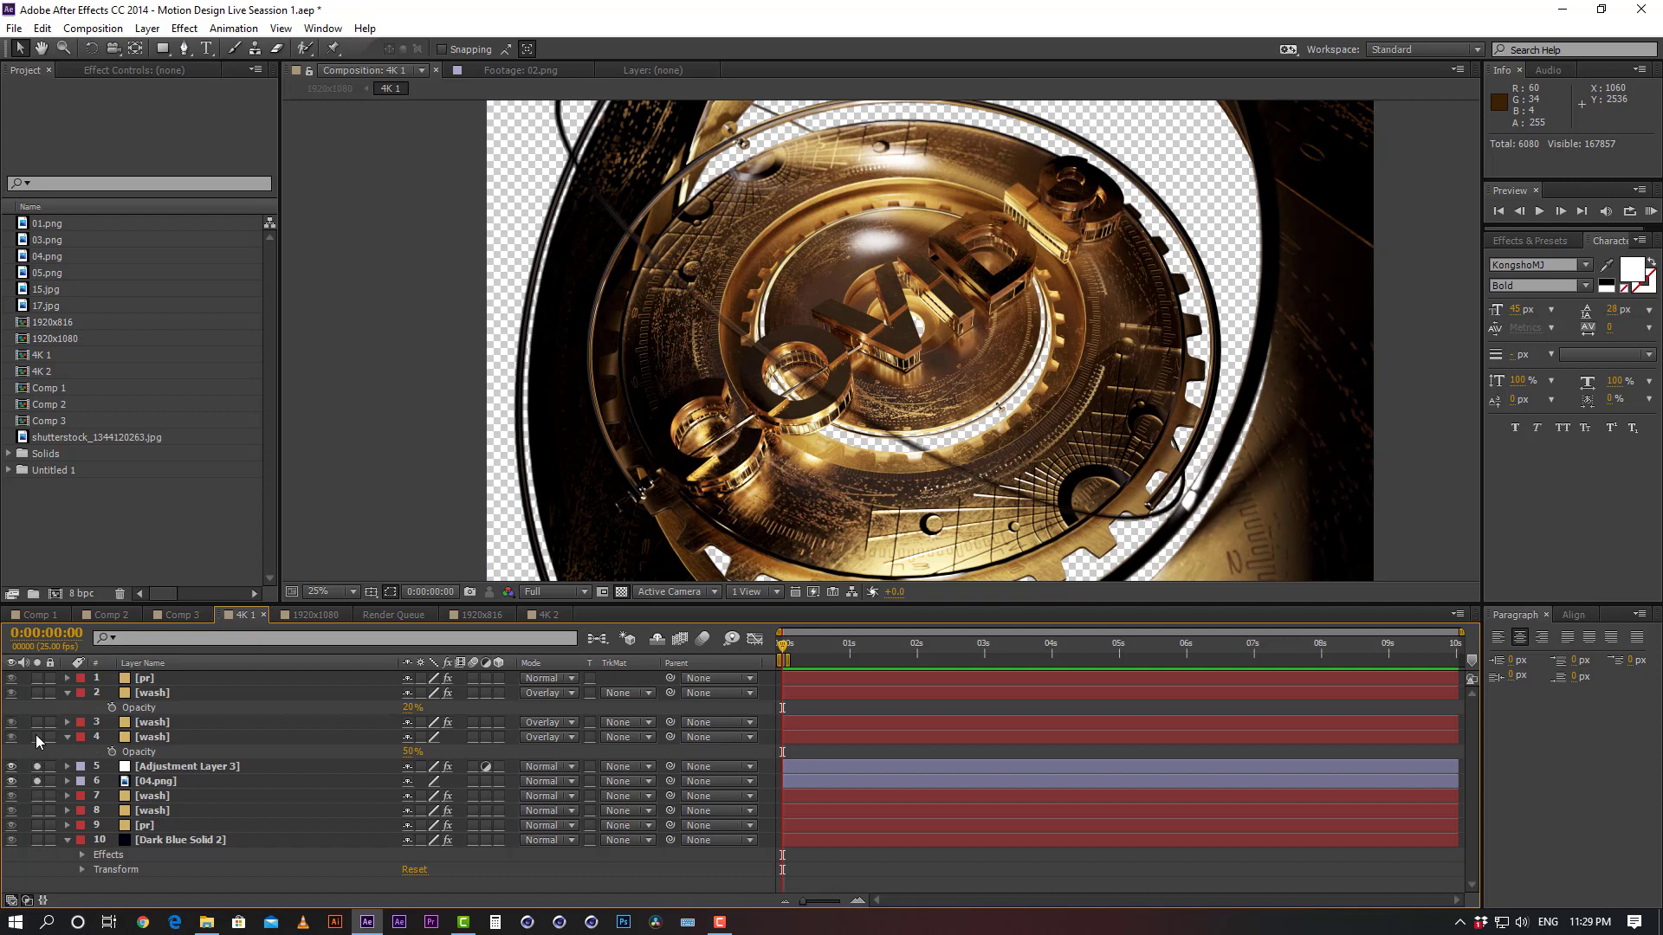
left_click(37, 737)
left_click(37, 840)
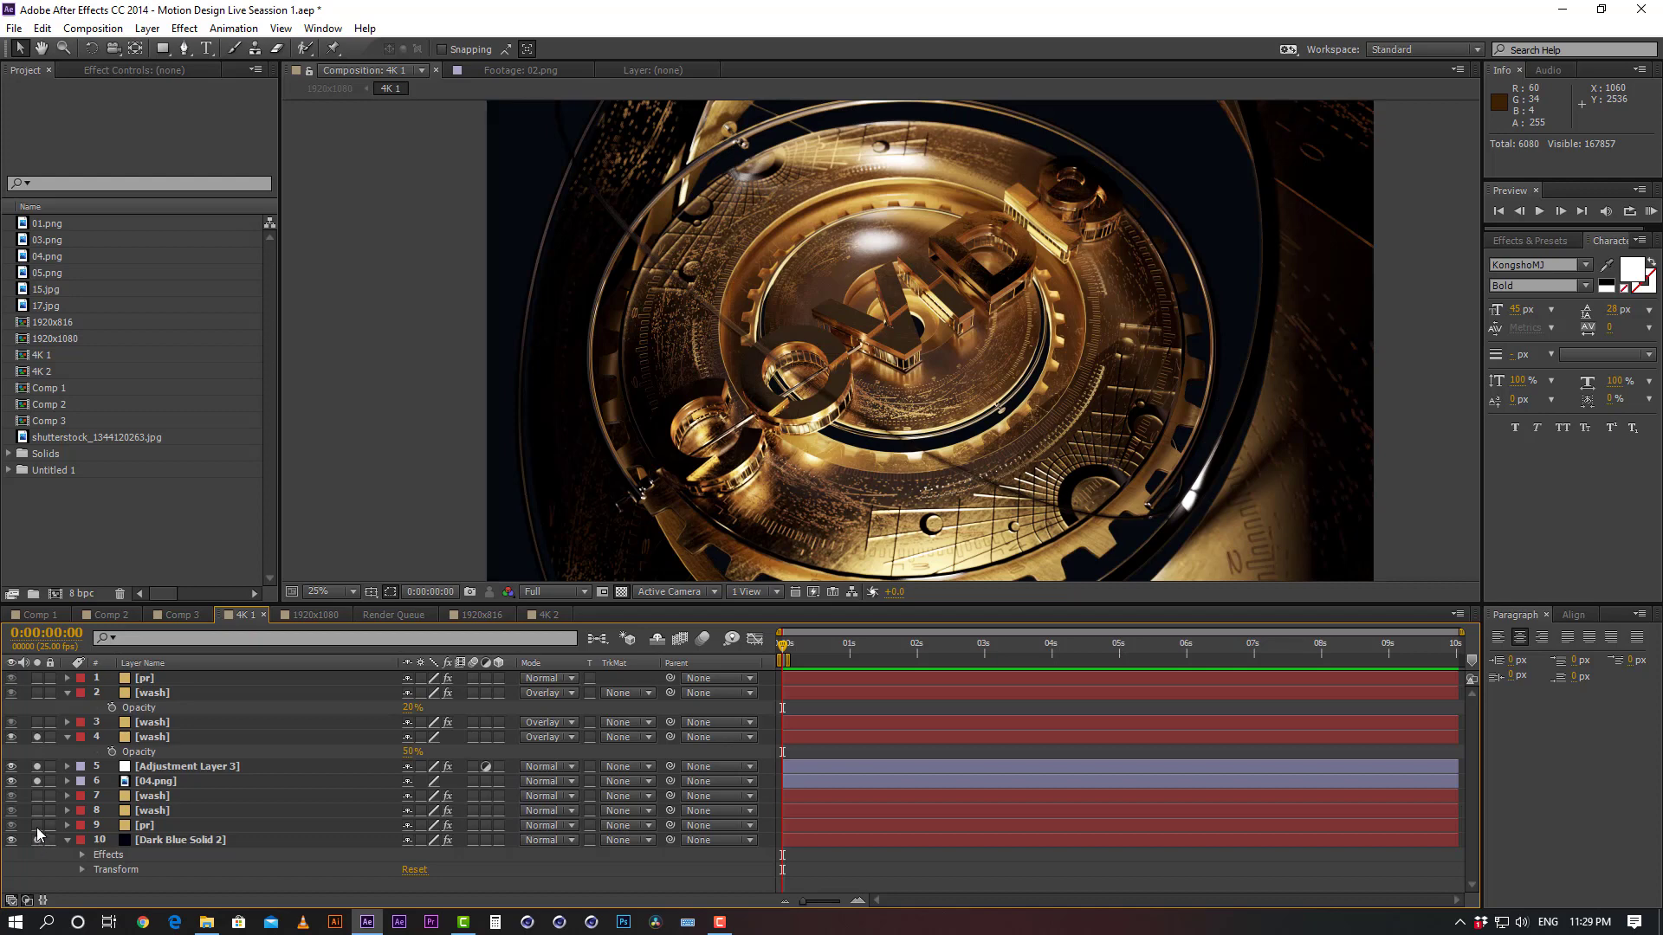
left_click(36, 825)
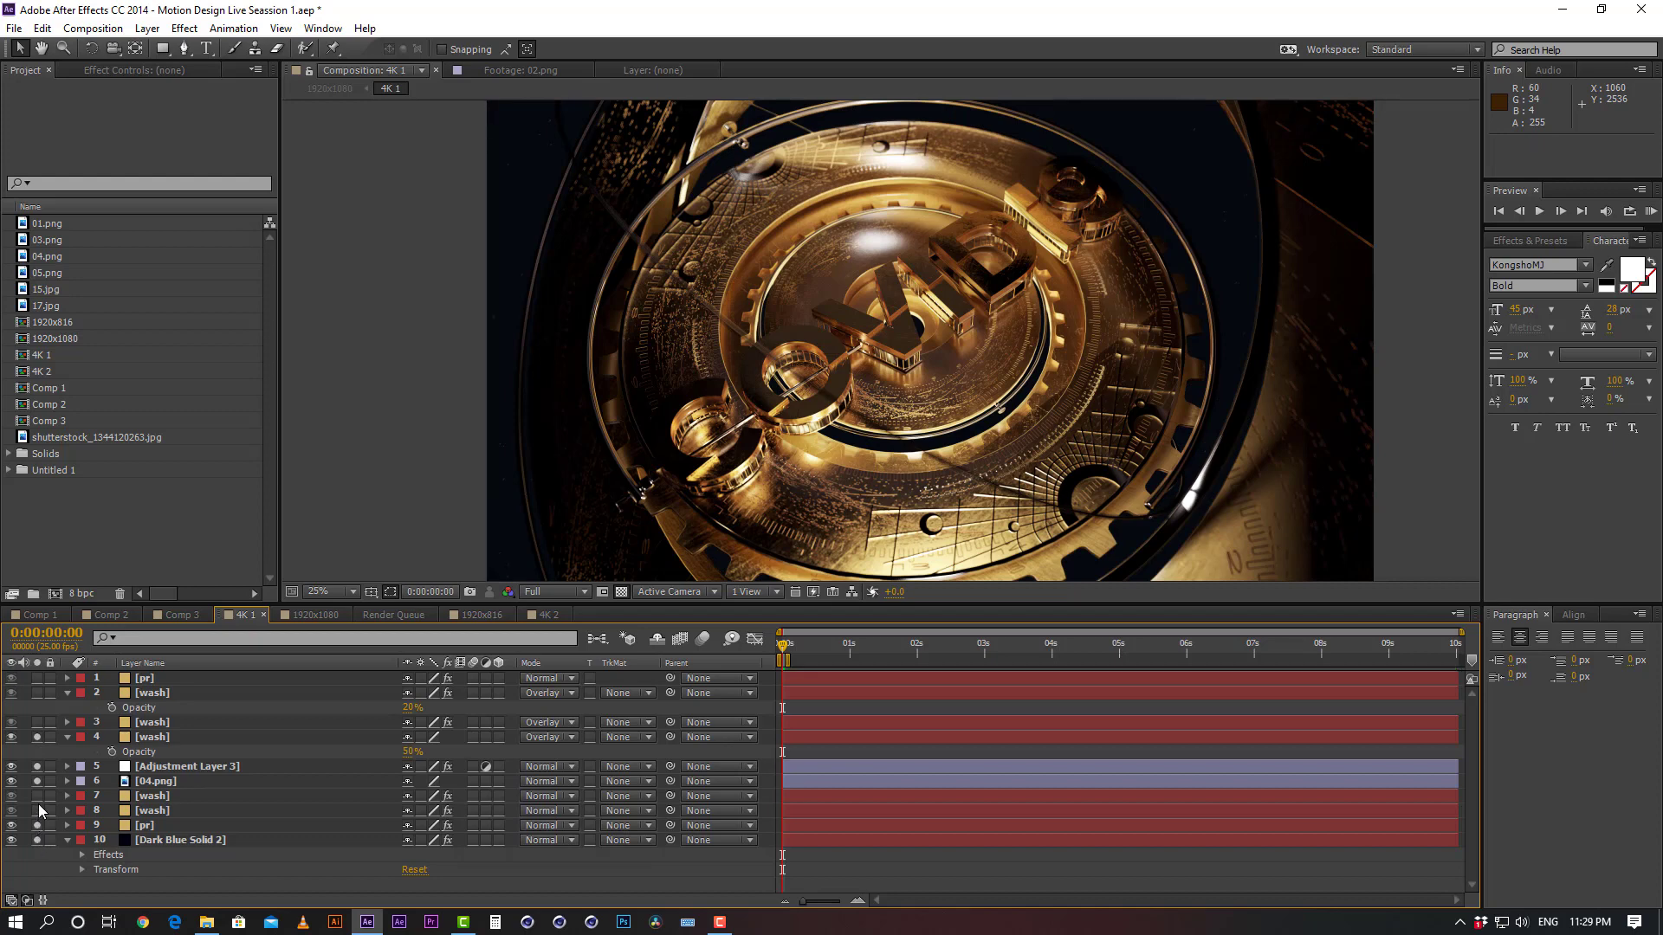
Toggle the solo of the wash layer 8 repeatedly to compare its effect, leaving it soloed
left_click(37, 810)
left_click(37, 810)
left_click(38, 811)
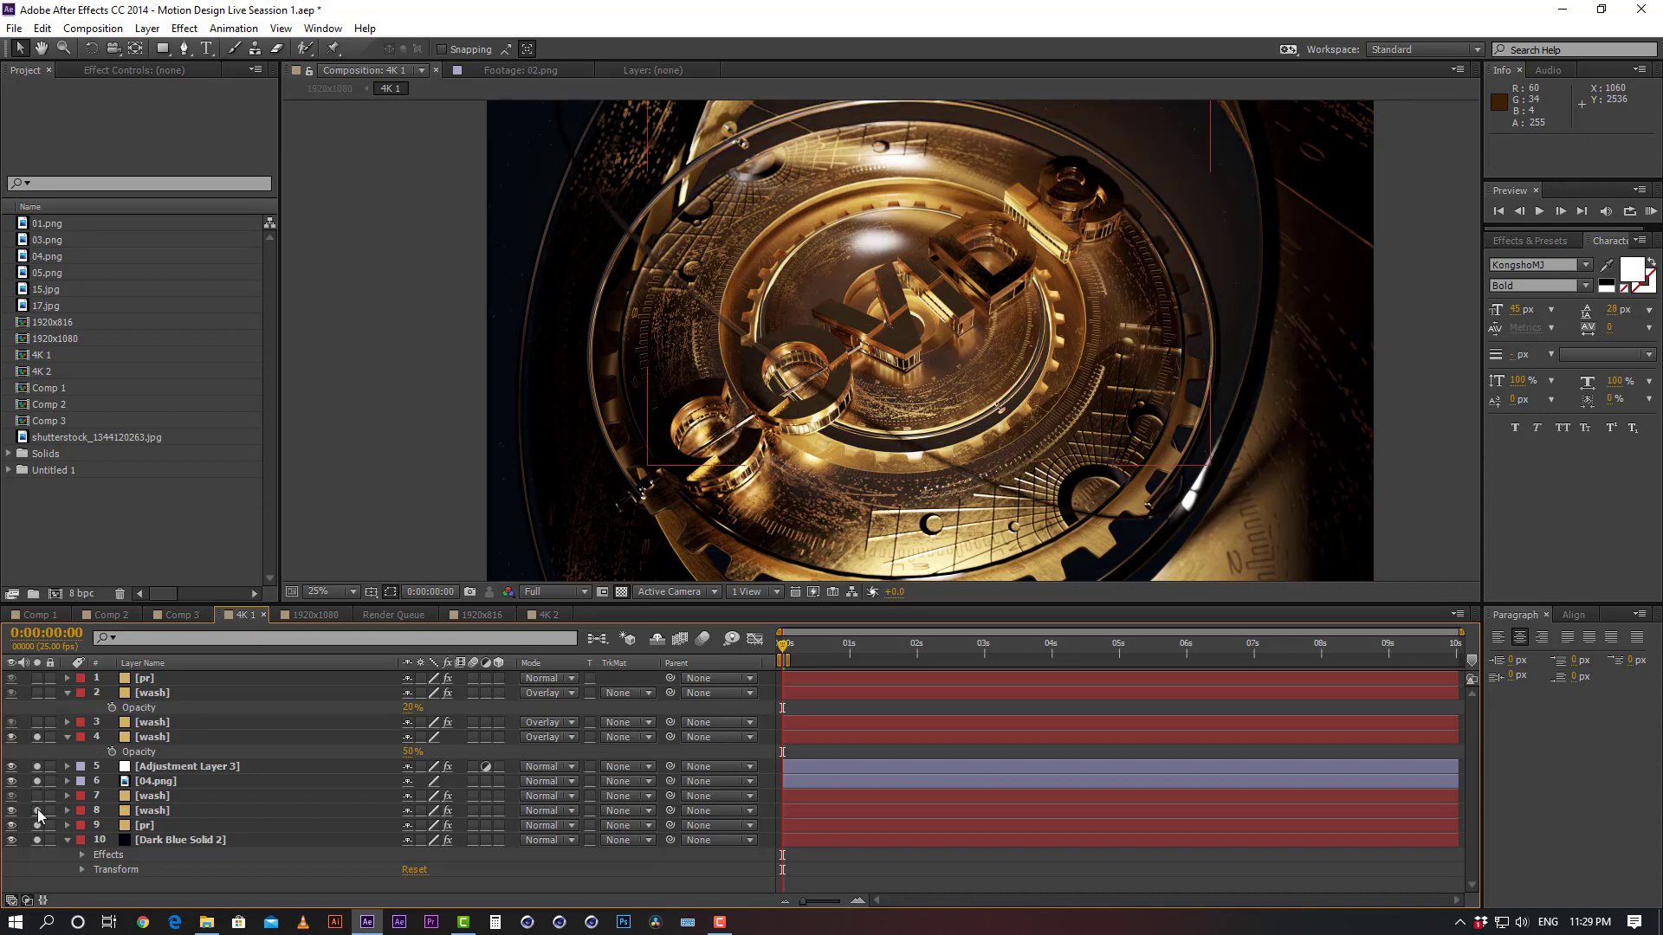
left_click(37, 811)
left_click(37, 810)
Enlarge the composition view and solo the wash layers 3 and 2 and the topmost pr layer
left_click_drag(1046, 604, 1043, 690)
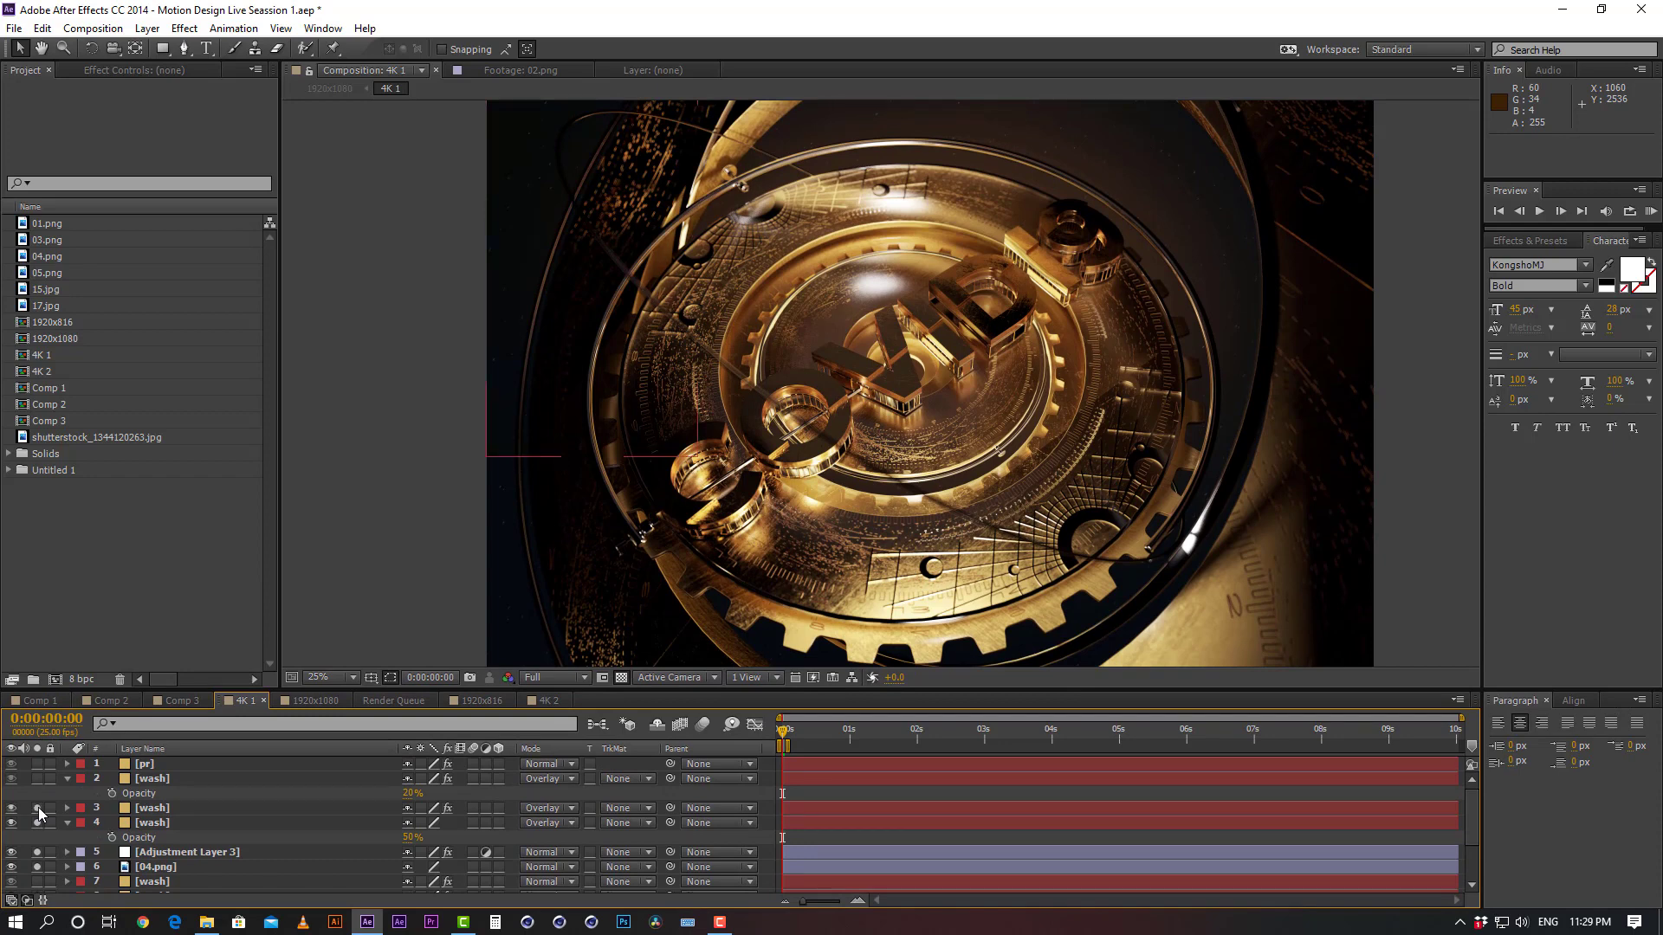
left_click(37, 808)
left_click(37, 780)
left_click(37, 765)
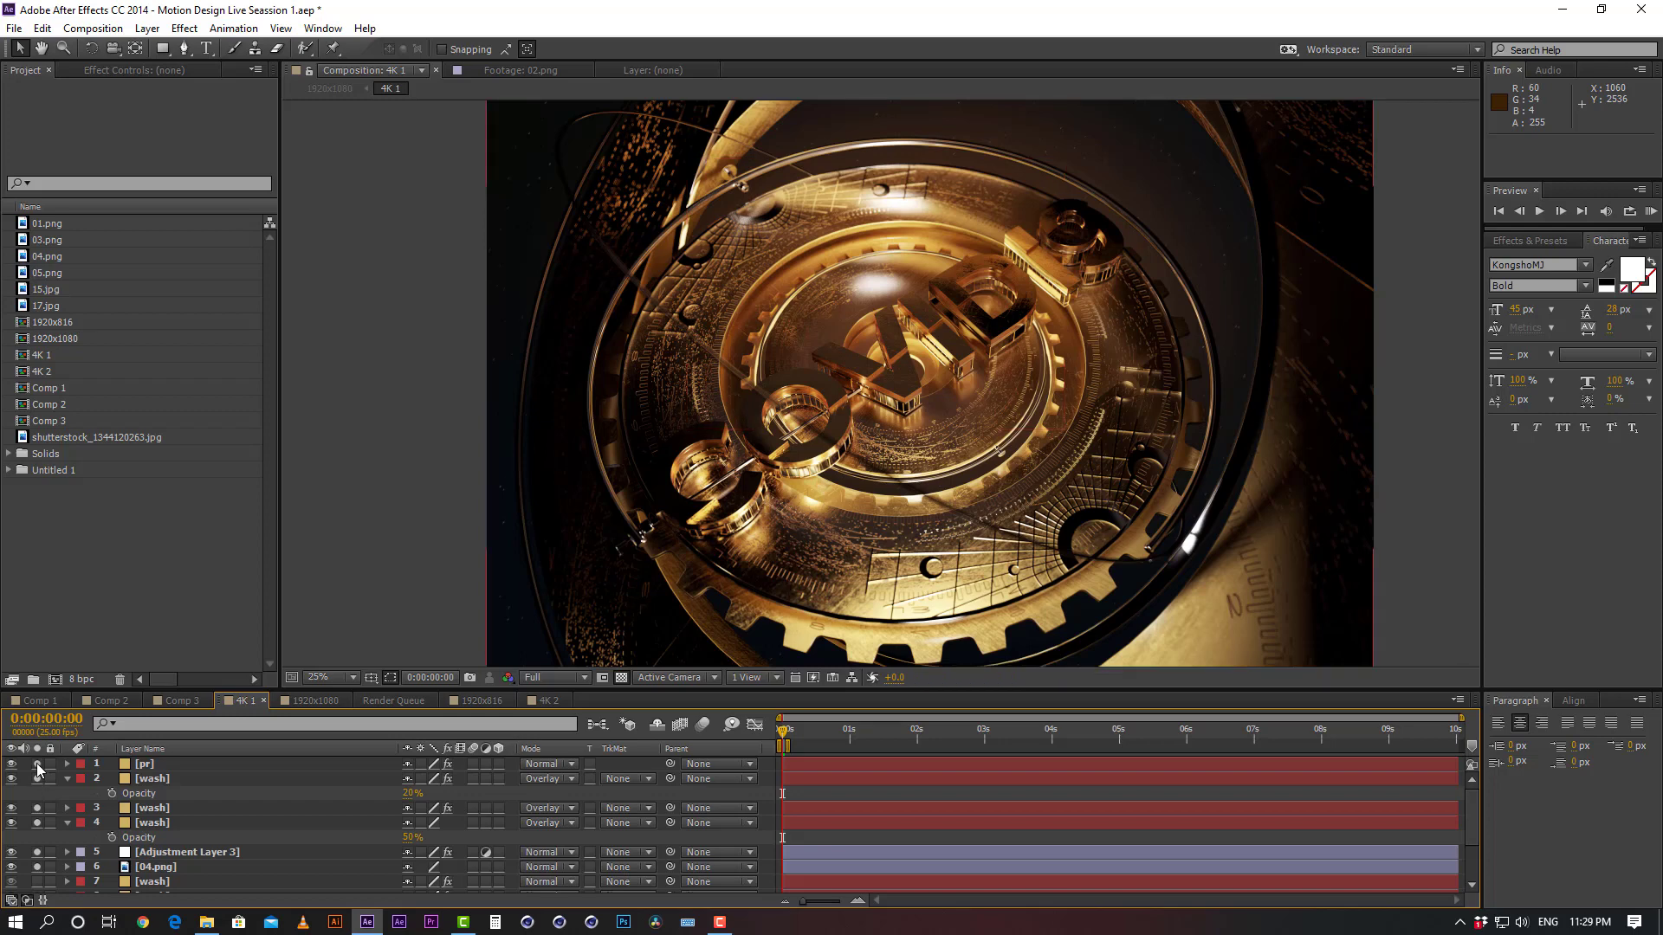
Toggle the topmost pr layer's solo for comparison, leaving it off, and remove the solo from the pr layer 9
left_click(37, 764)
left_click(37, 765)
left_click(37, 765)
scroll(65, 862, "down", 3)
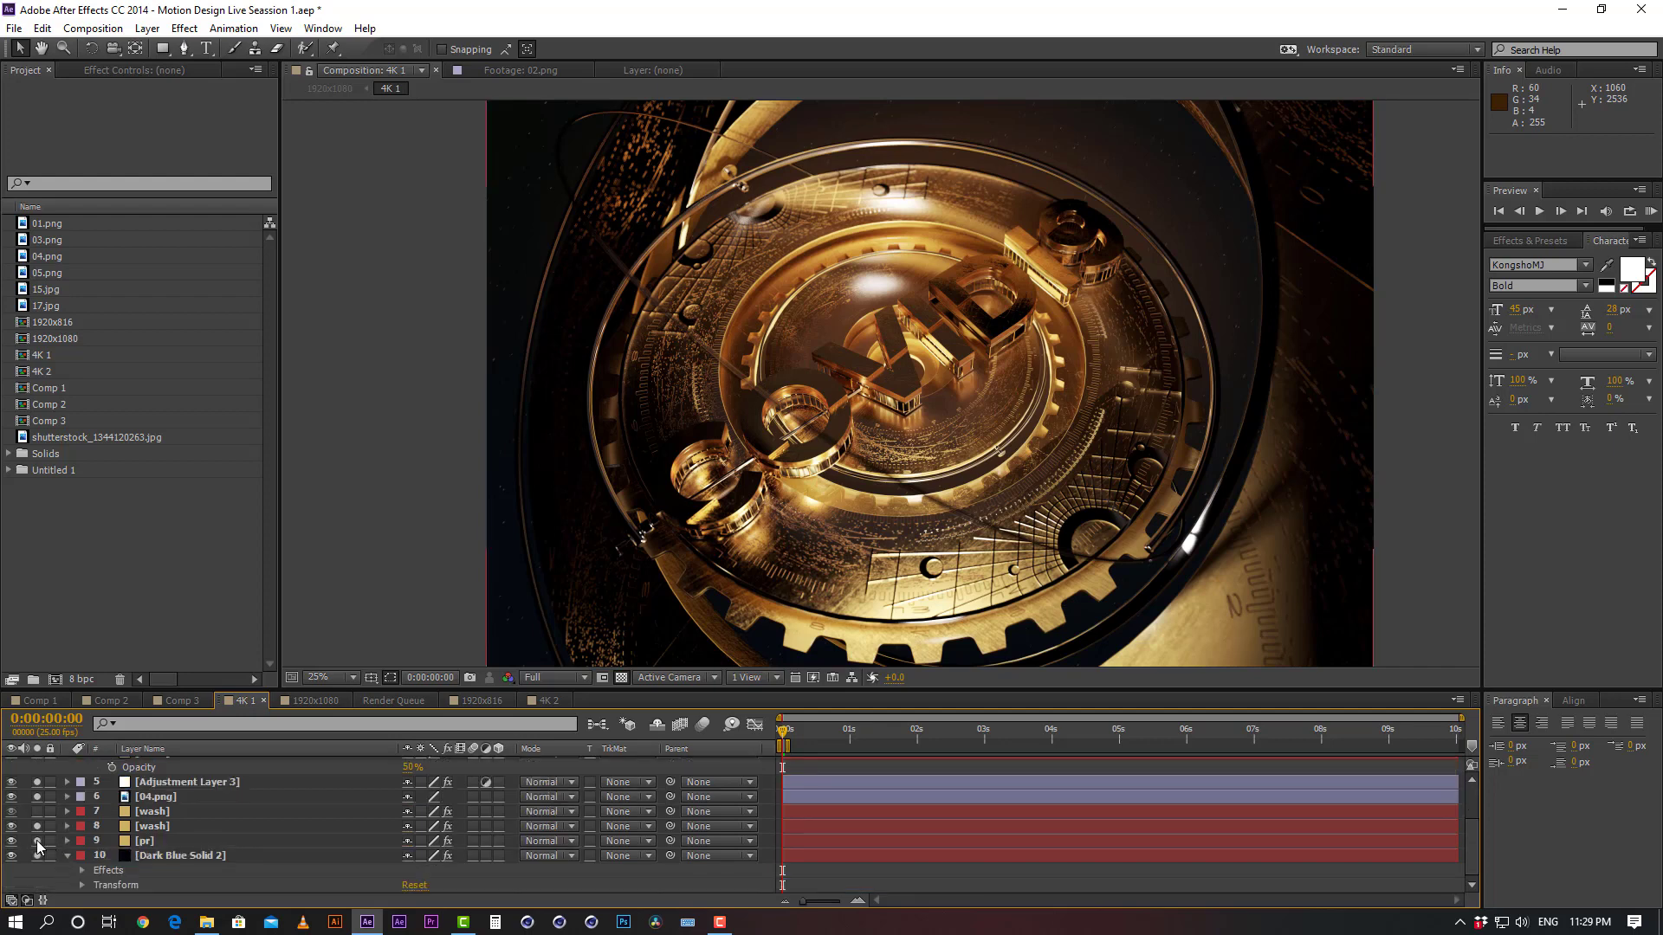
left_click(37, 842)
scroll(38, 847, "up", 3)
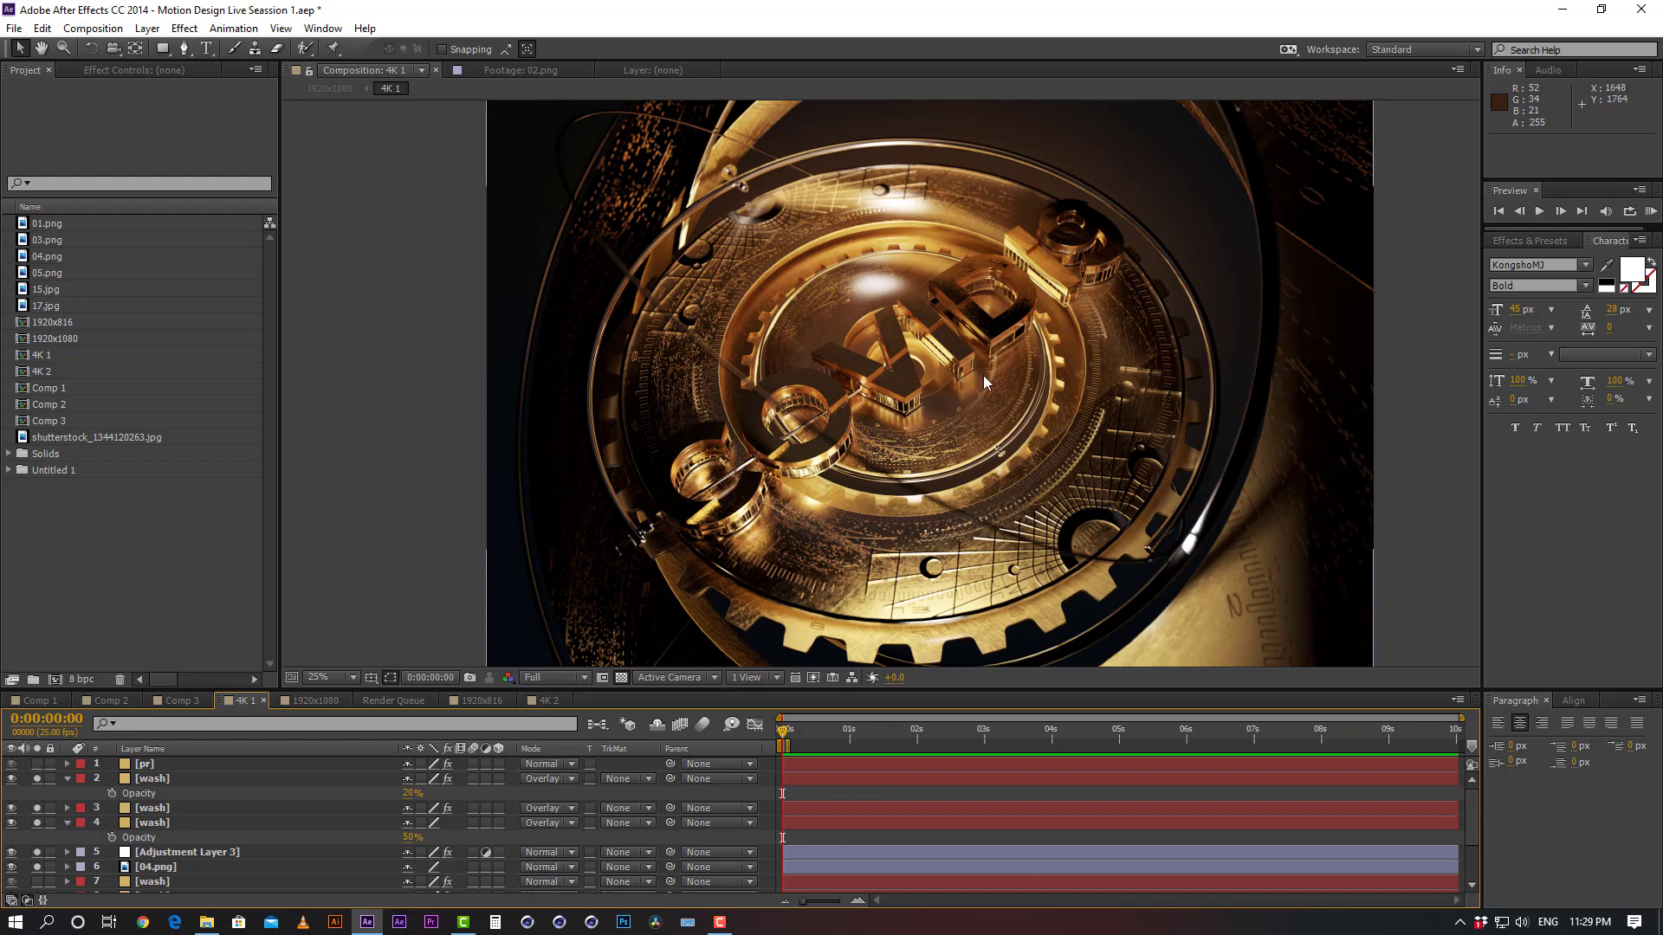
Solo the topmost pr layer, the wash layer 7 and the pr layer 9 alongside the already soloed layers
middle_click_drag(1000, 358, 990, 444)
scroll(990, 443, "up", 1)
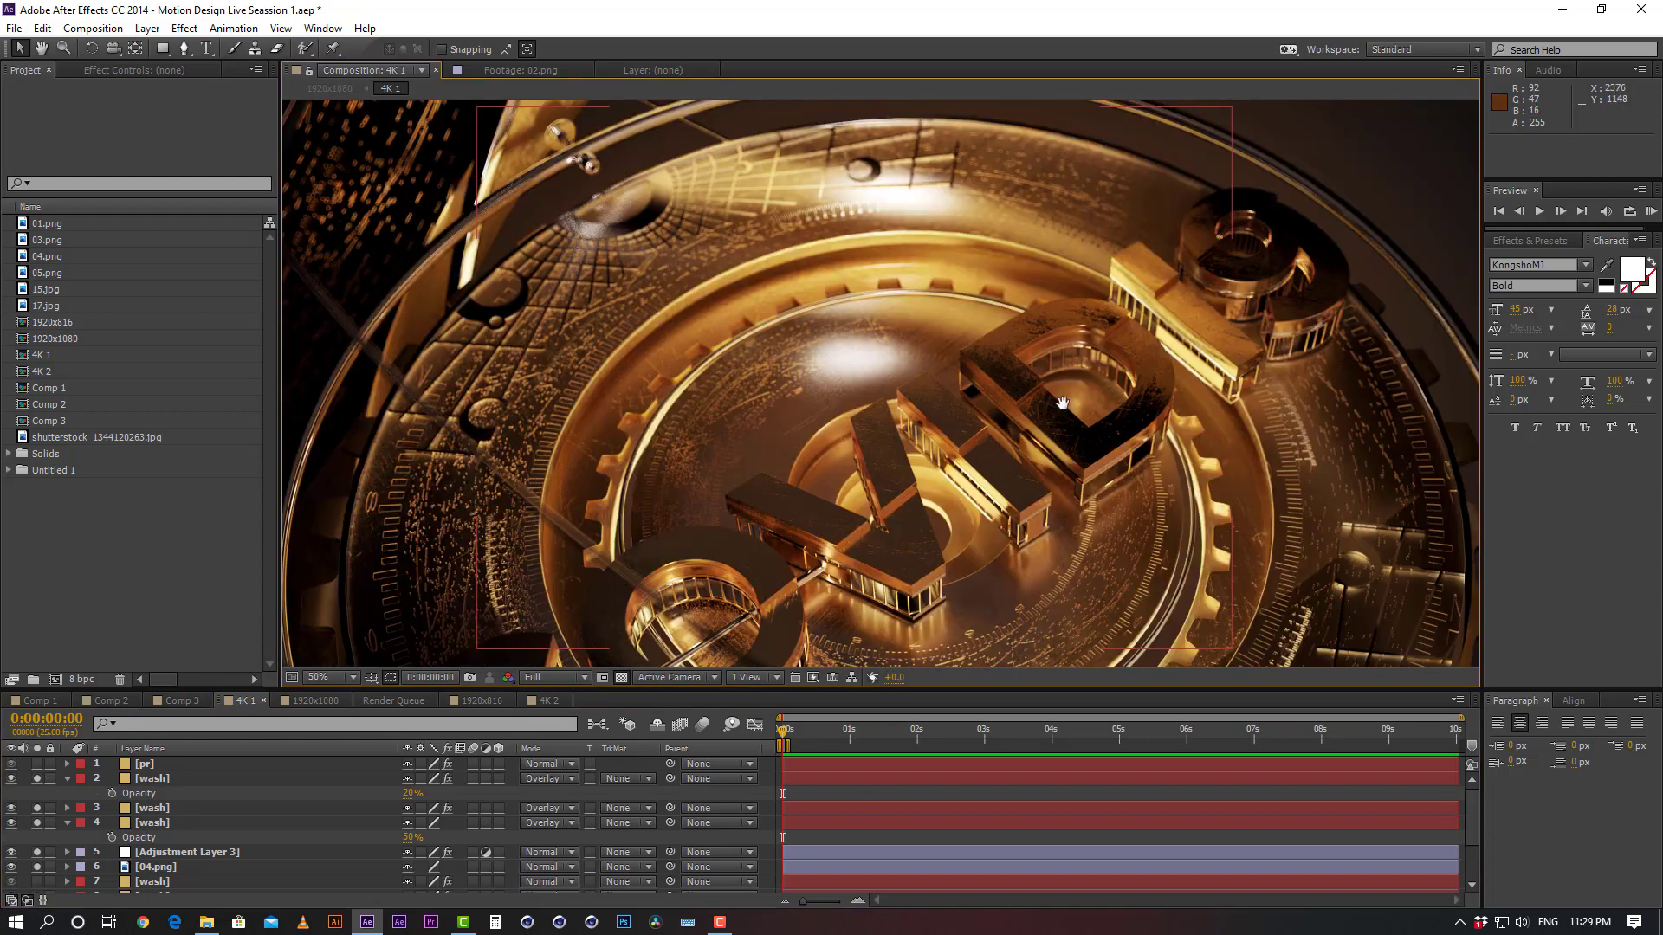
middle_click_drag(1061, 395, 909, 521)
middle_click_drag(948, 315, 990, 328)
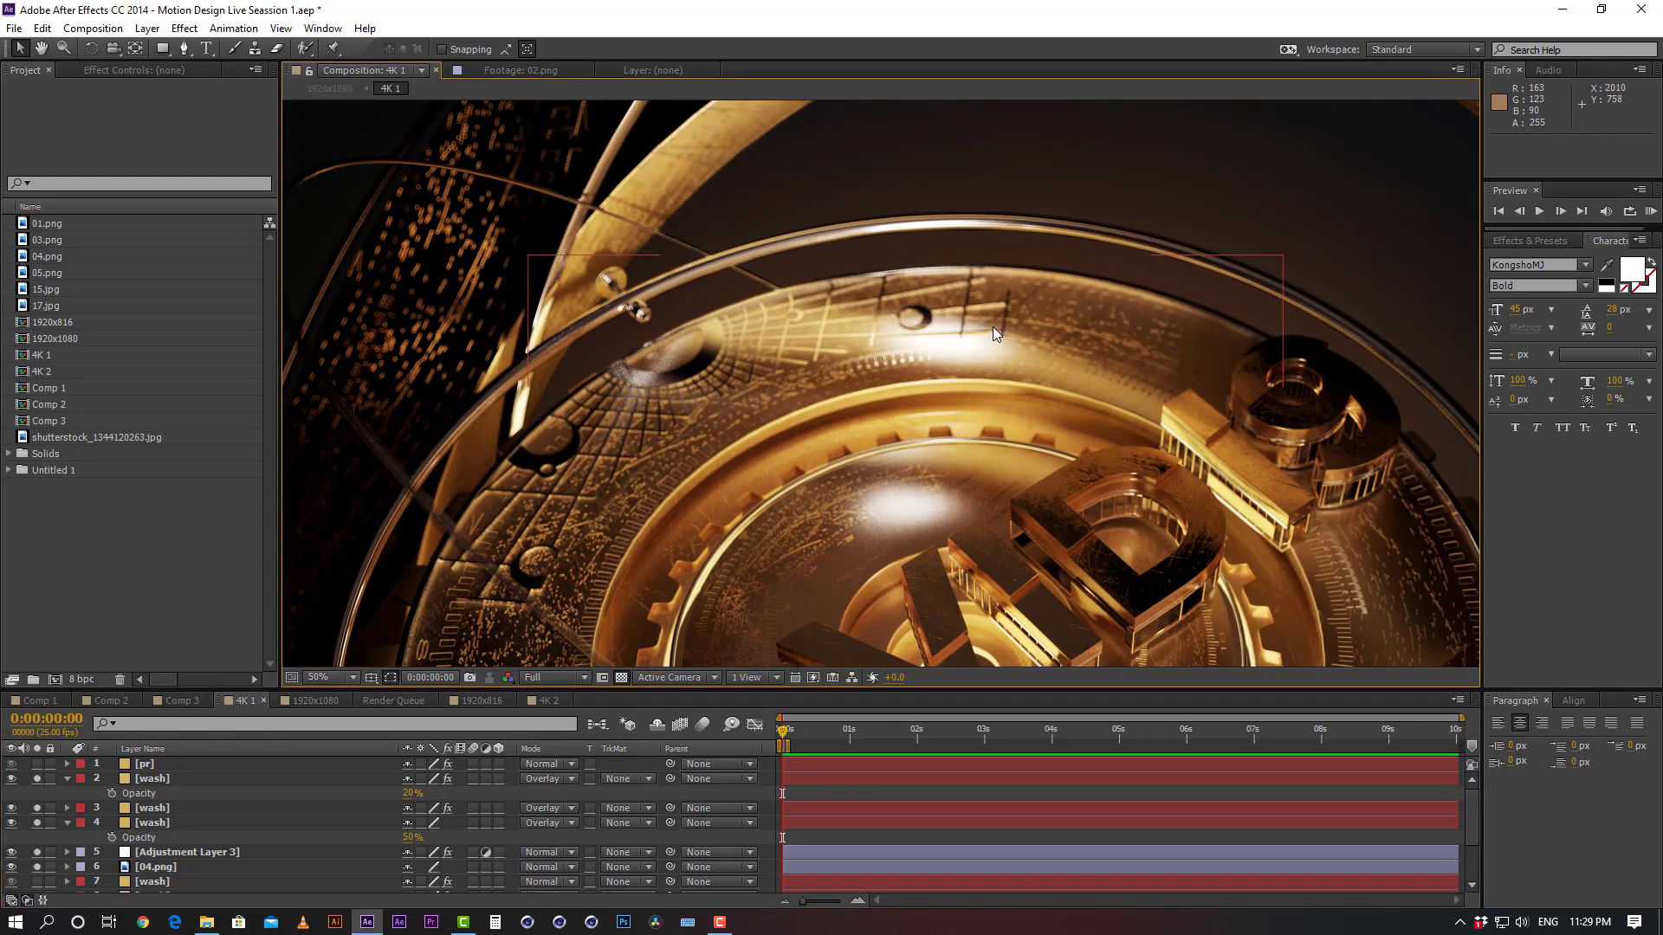
scroll(899, 395, "down", 2)
middle_click_drag(899, 394, 861, 310)
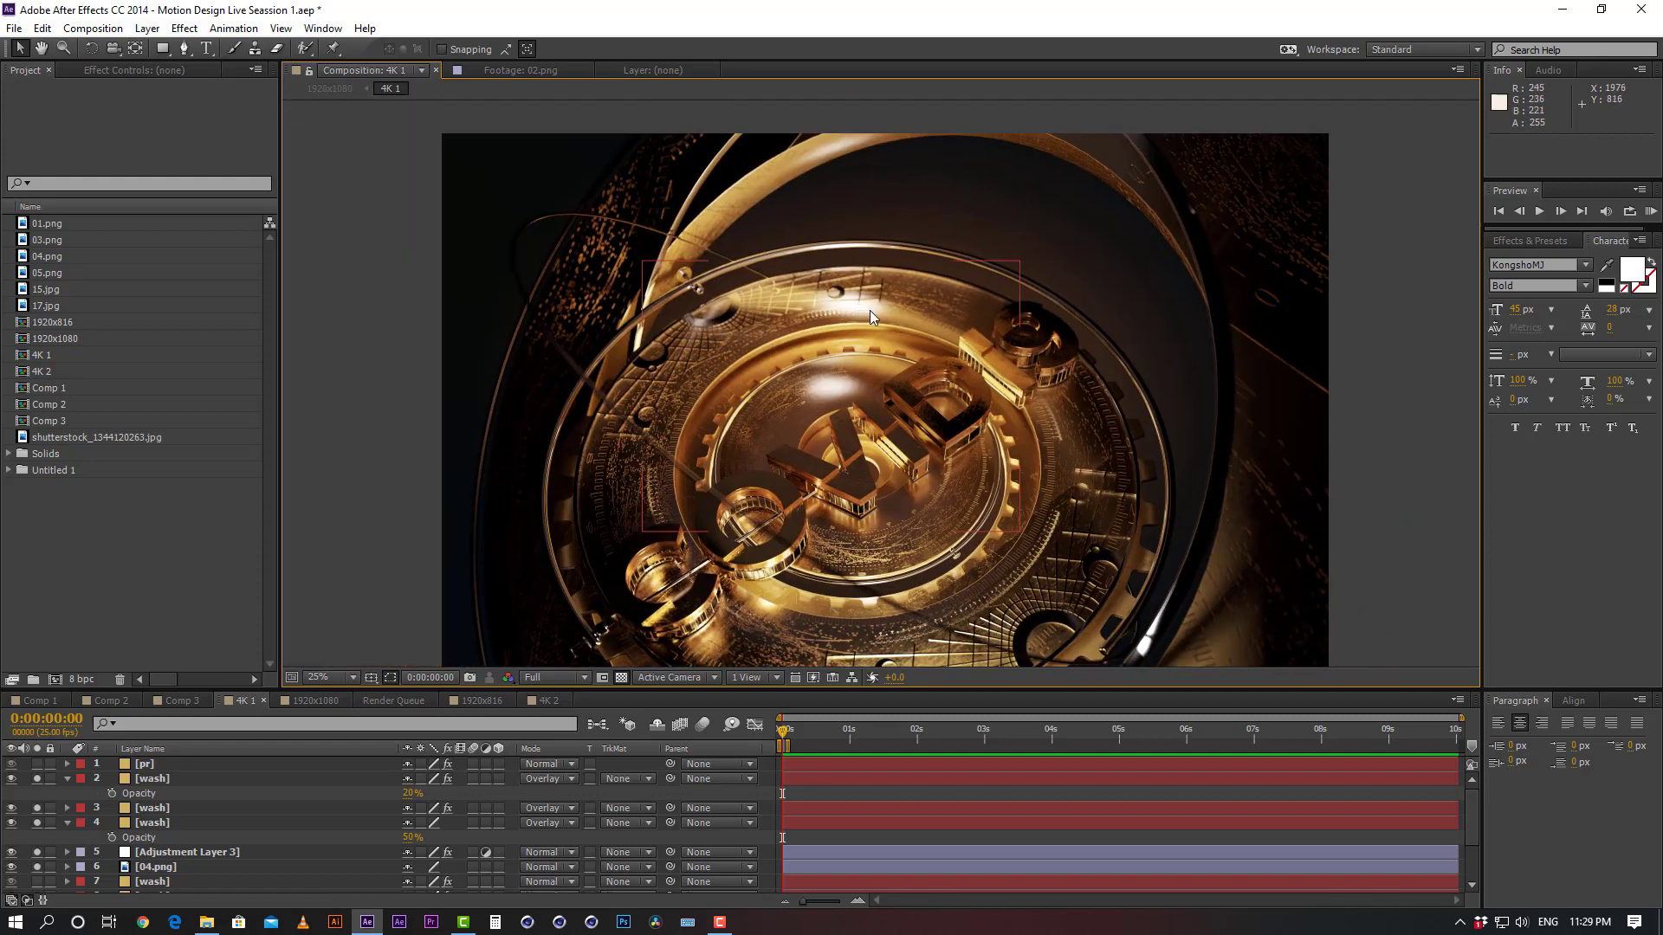
left_click(36, 764)
scroll(40, 797, "down", 3)
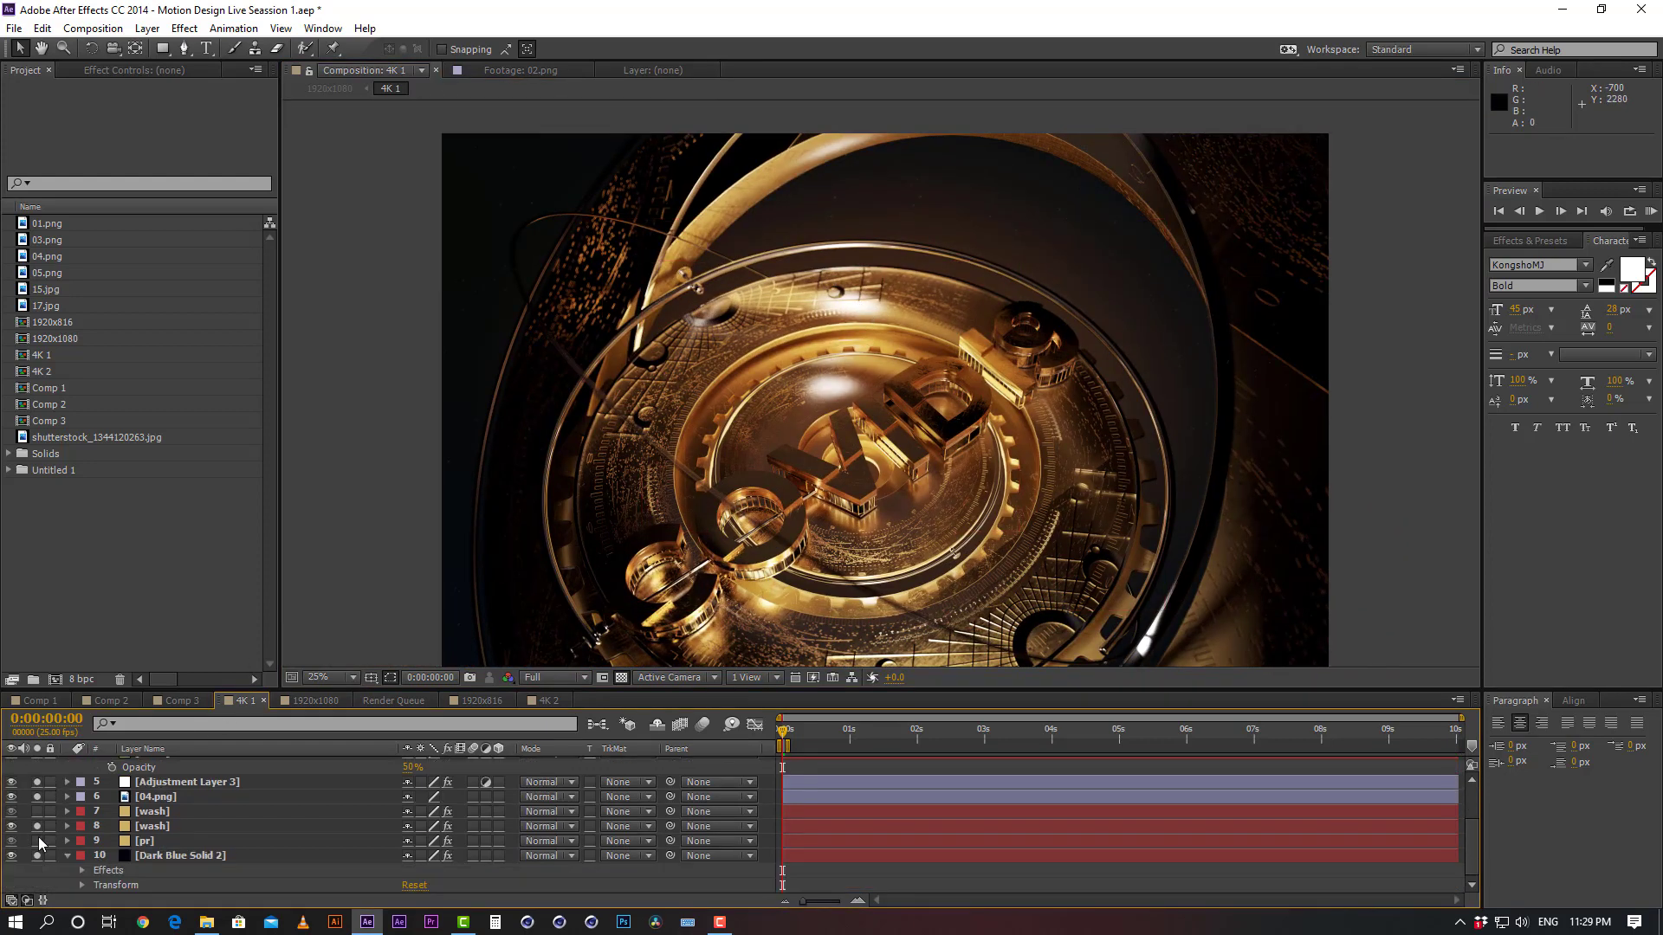
left_click(37, 812)
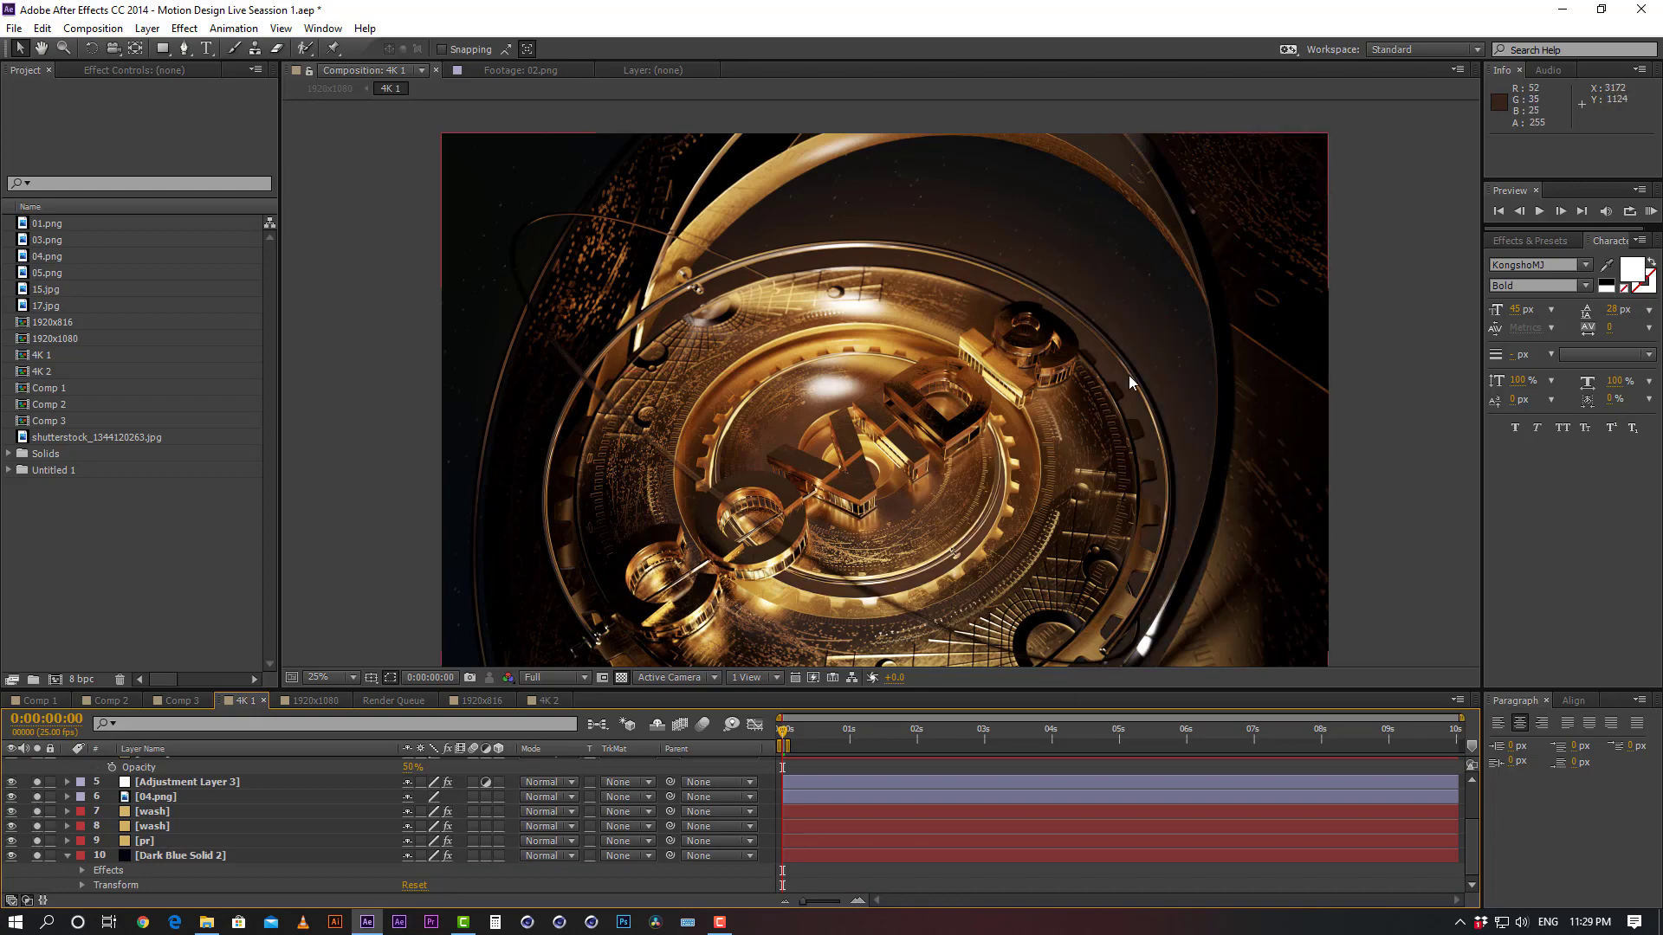
Examine the full composite in an enlarged composition view, checking the dark background, the dial's rim and the gold lettering
middle_click_drag(1123, 397, 1119, 411)
key("grave")
scroll(1046, 497, "up", 4)
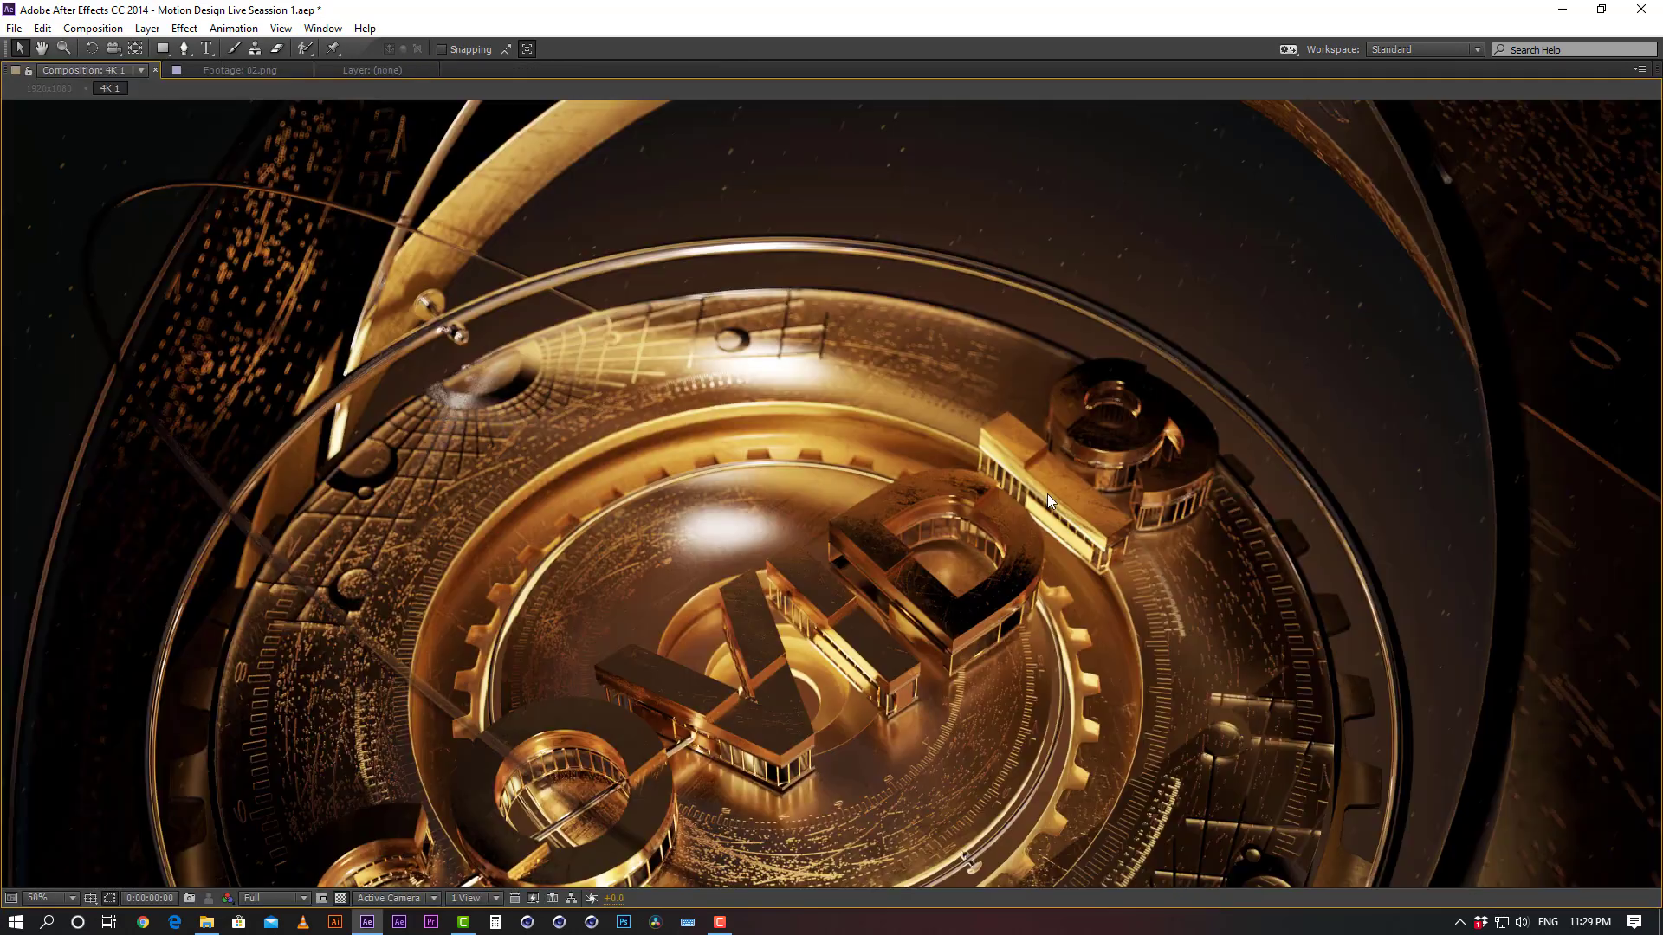
scroll(994, 534, "down", 3)
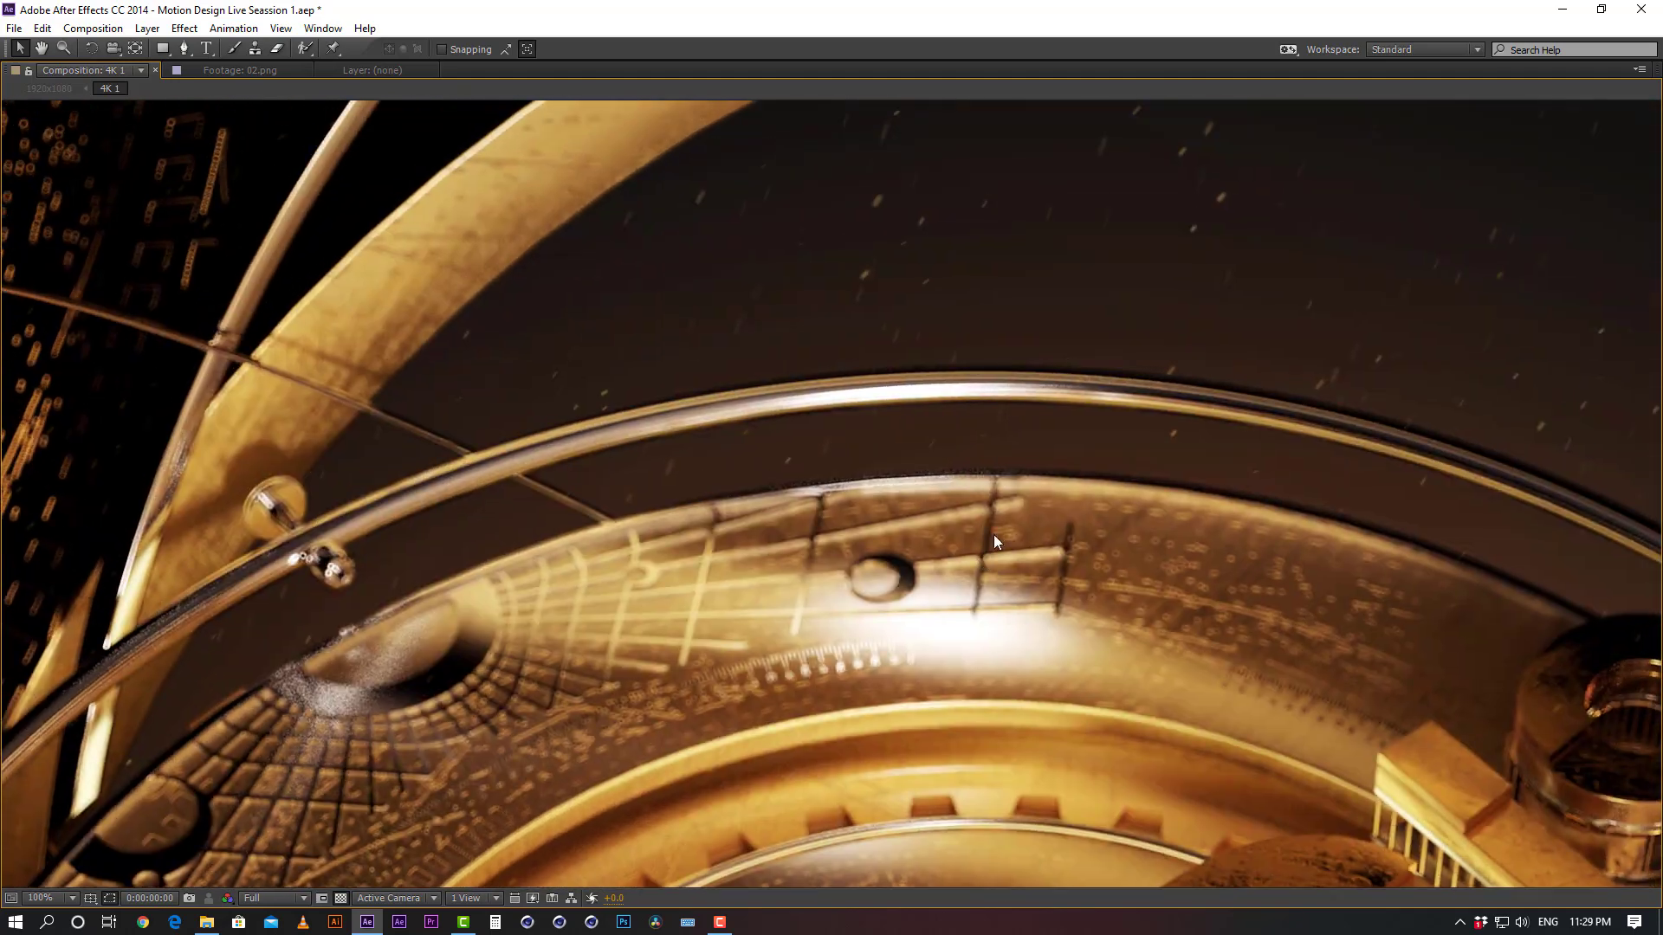
key("grave")
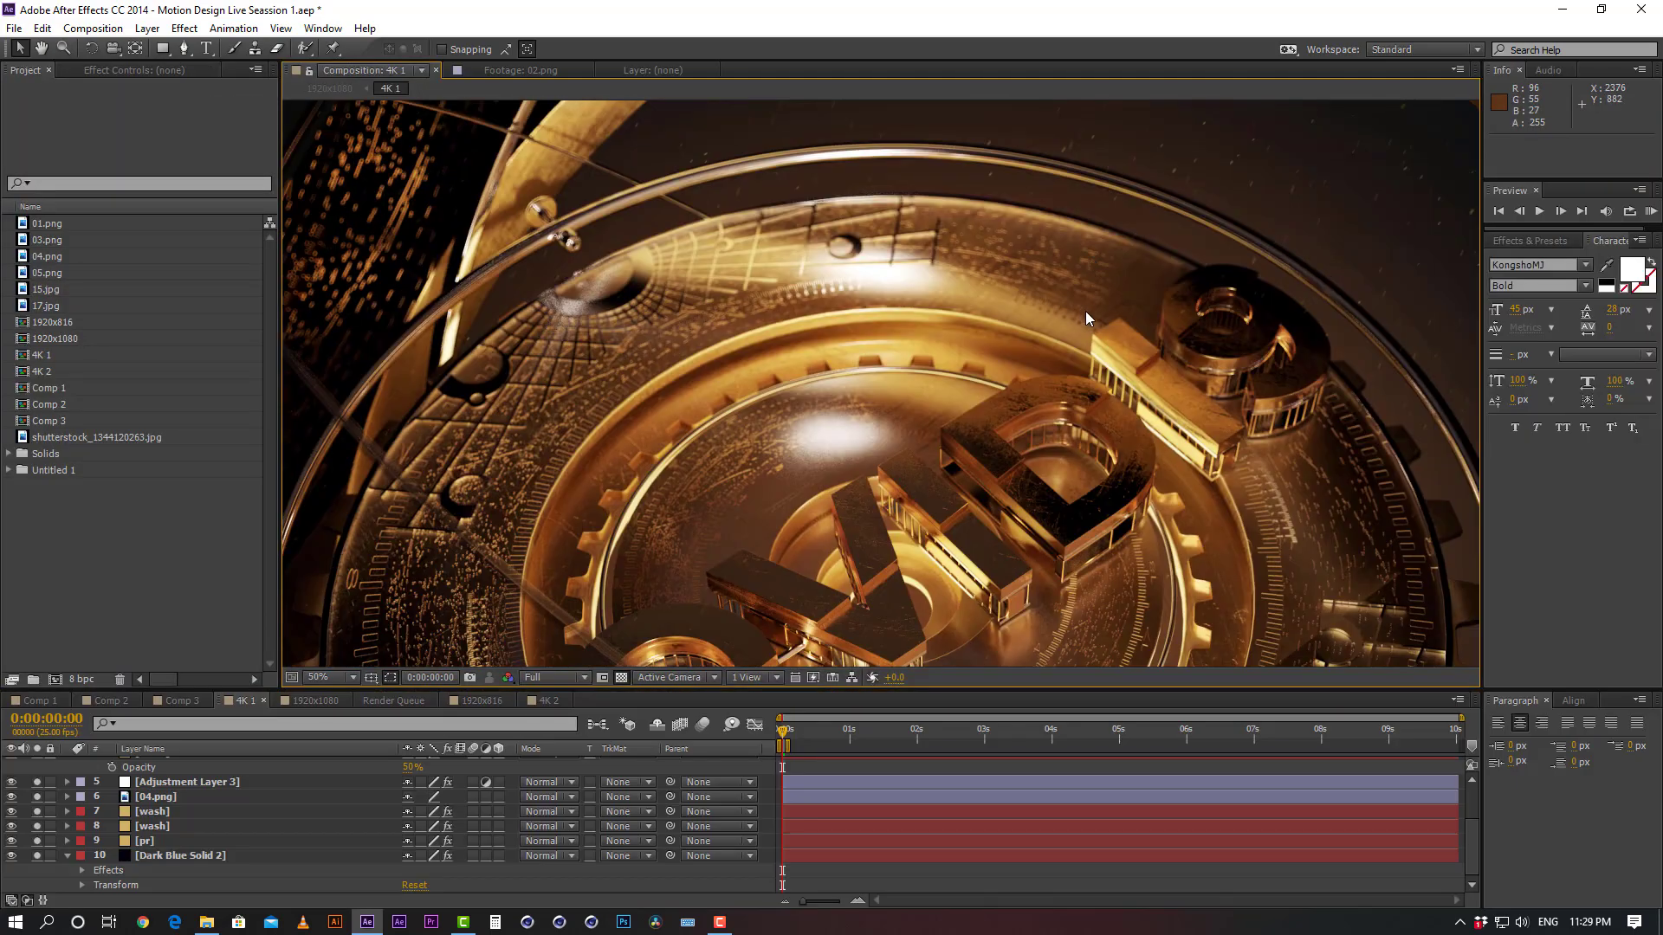
scroll(1020, 341, "down", 2)
left_click_drag(997, 409, 1030, 340)
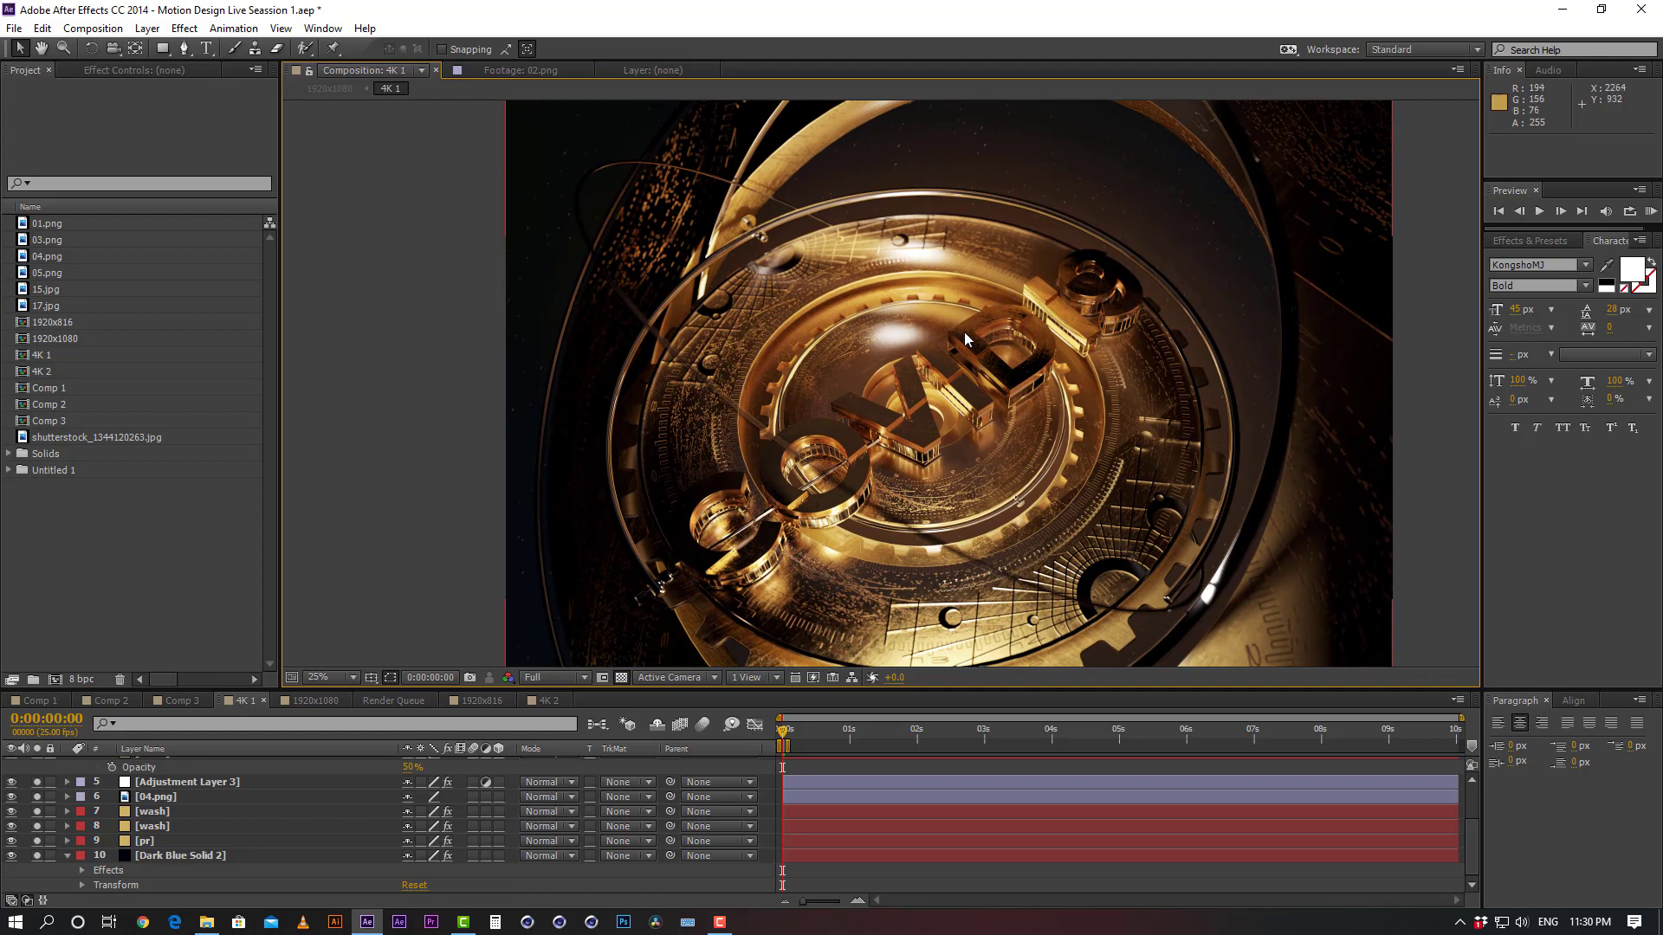
left_click_drag(988, 442, 937, 485)
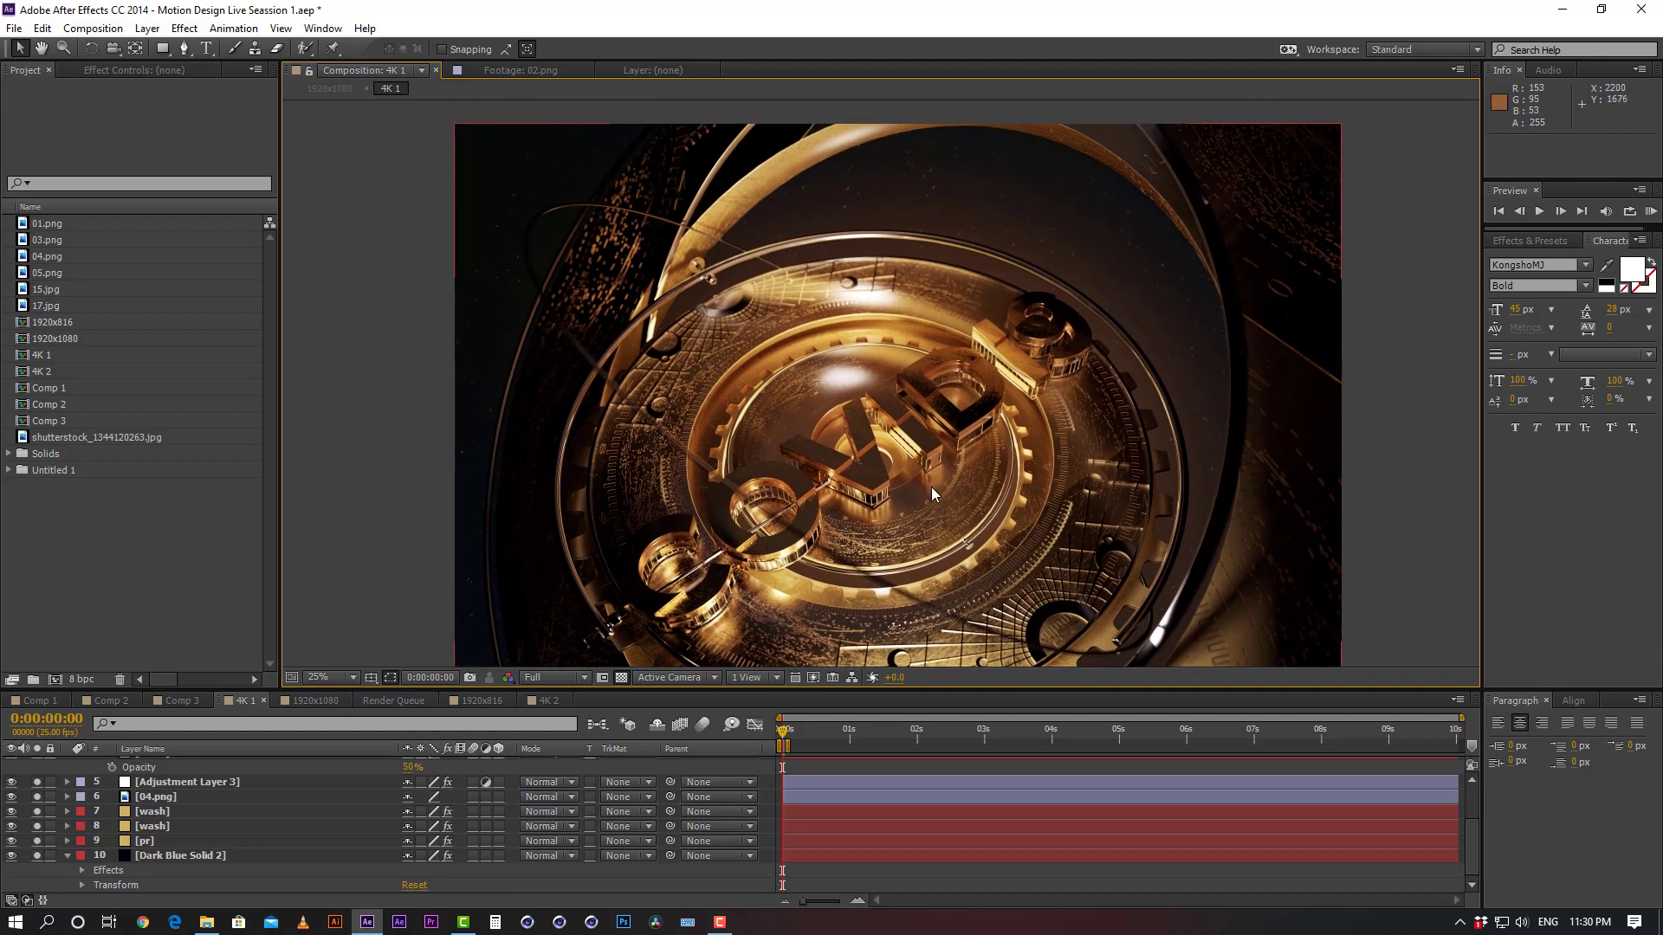